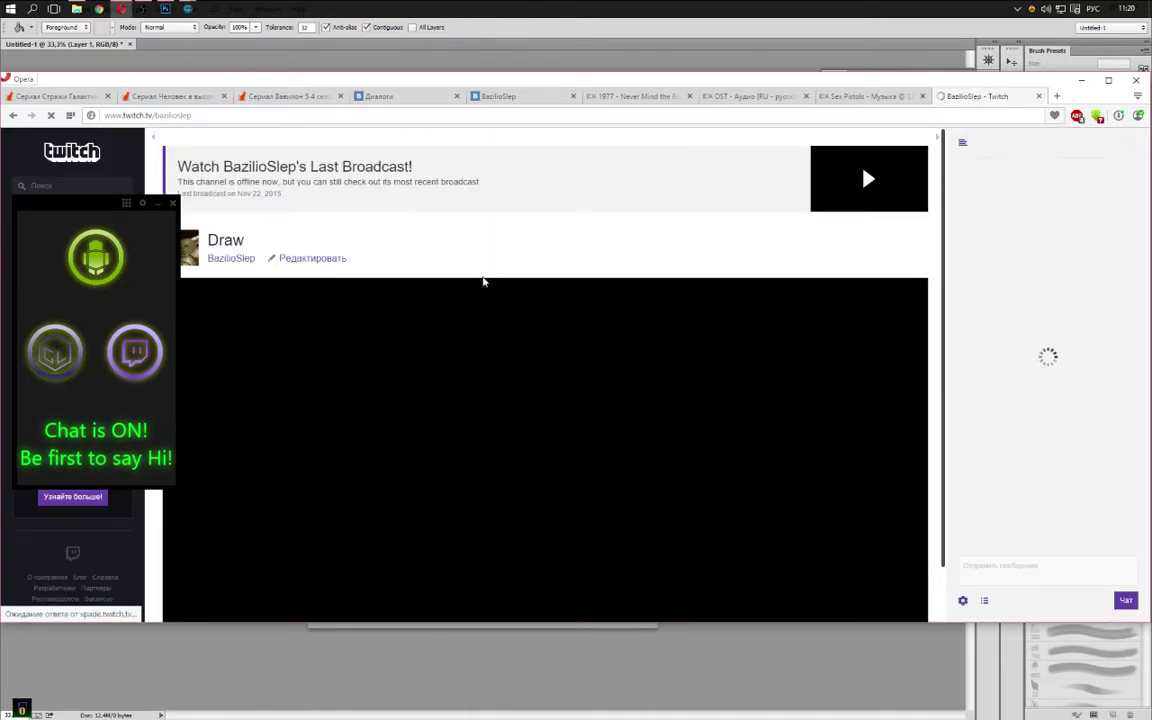
Check the live broadcast player on the Twitch channel page and return to Photoshop
left_click(560, 350)
scroll(560, 350, "down", 2)
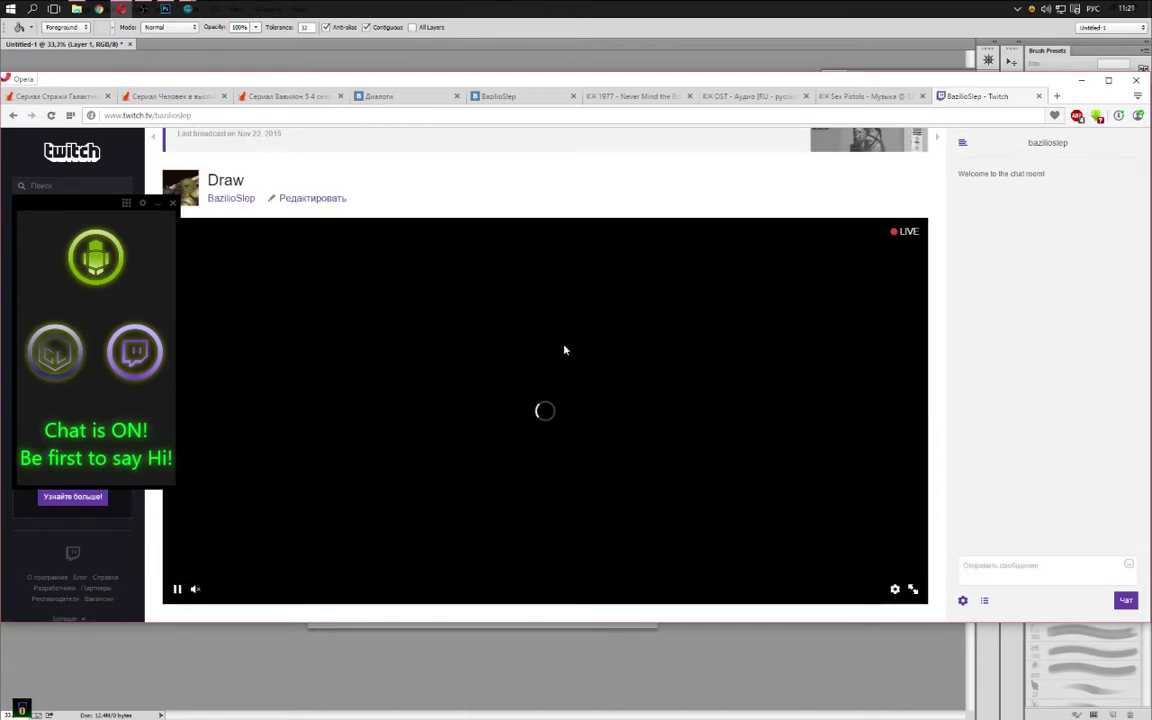
left_click(571, 27)
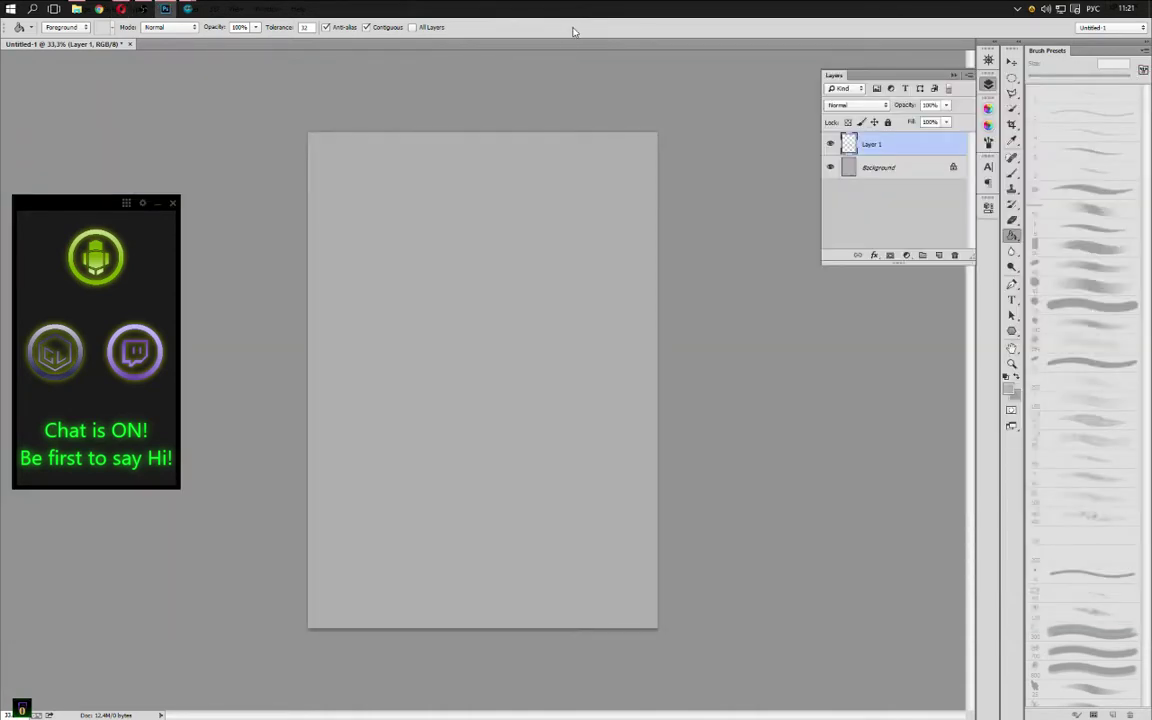
Choose the Brush tool with the rough rectangular 80 px brush preset
left_click(1013, 174)
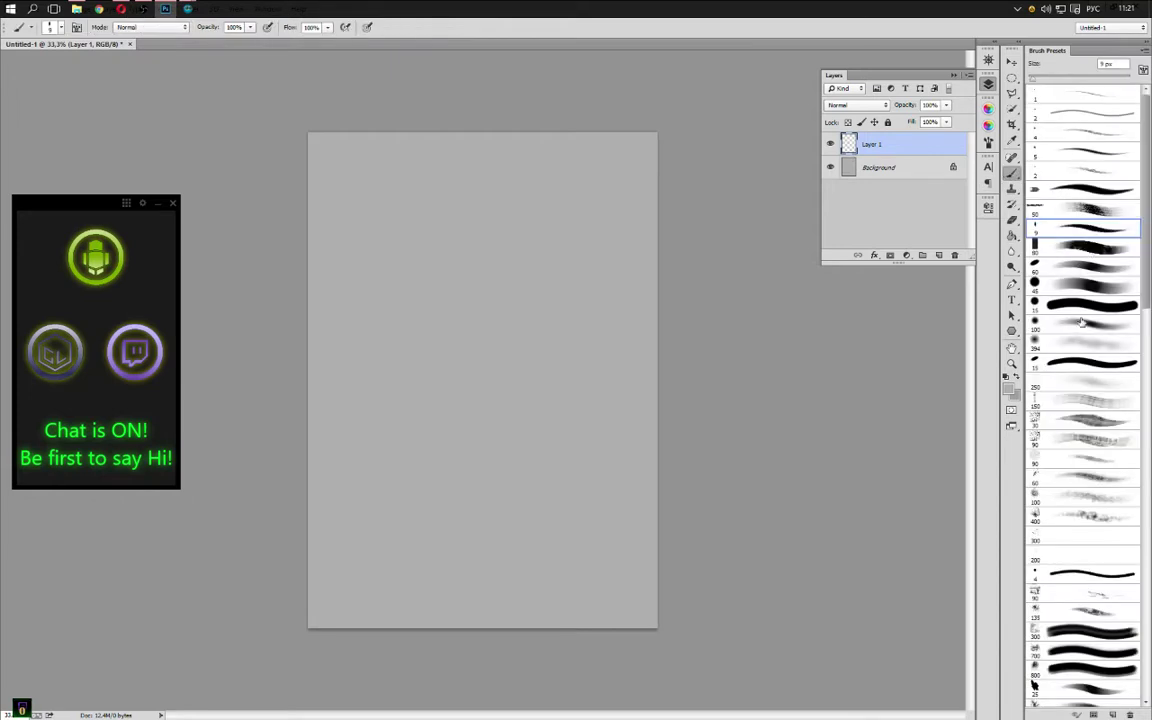
left_click(1093, 250)
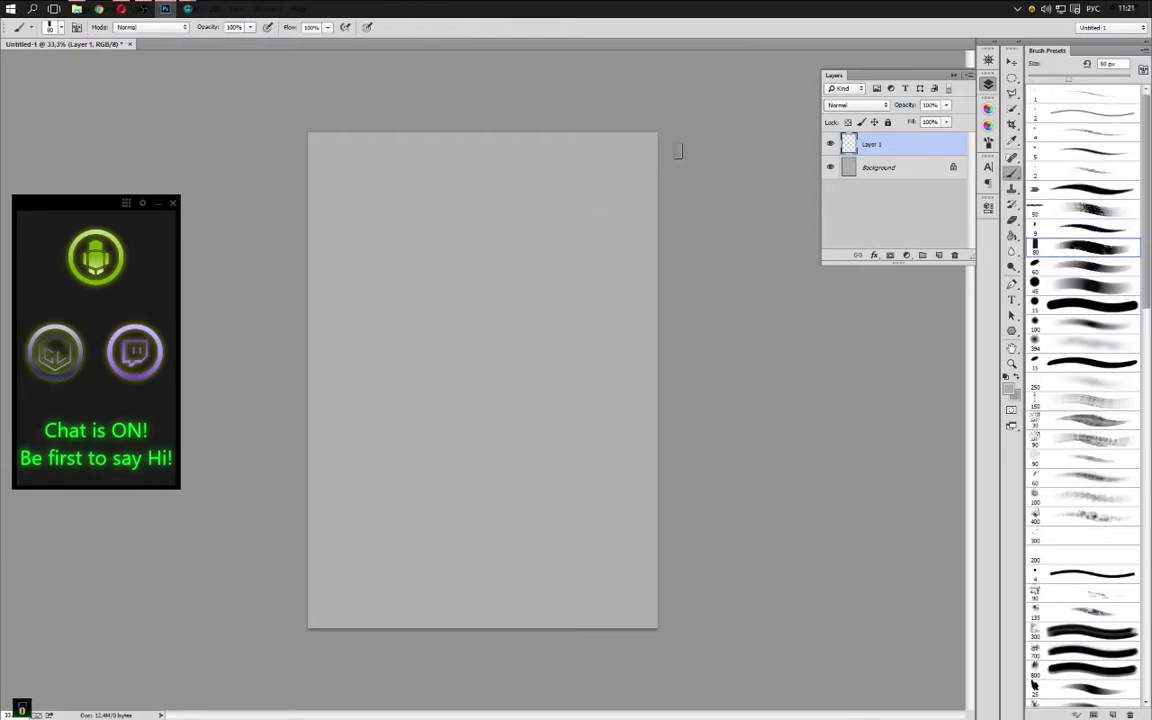
left_click(1026, 11)
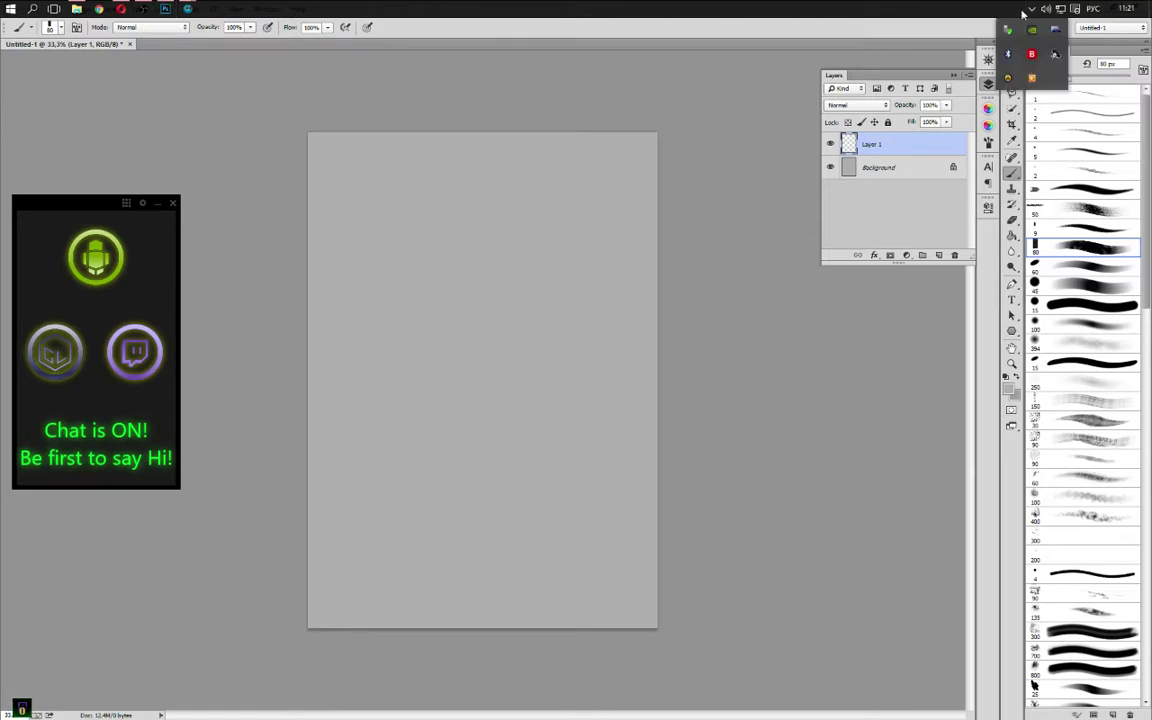
left_click(1030, 10)
left_click(1030, 10)
left_click(1029, 78)
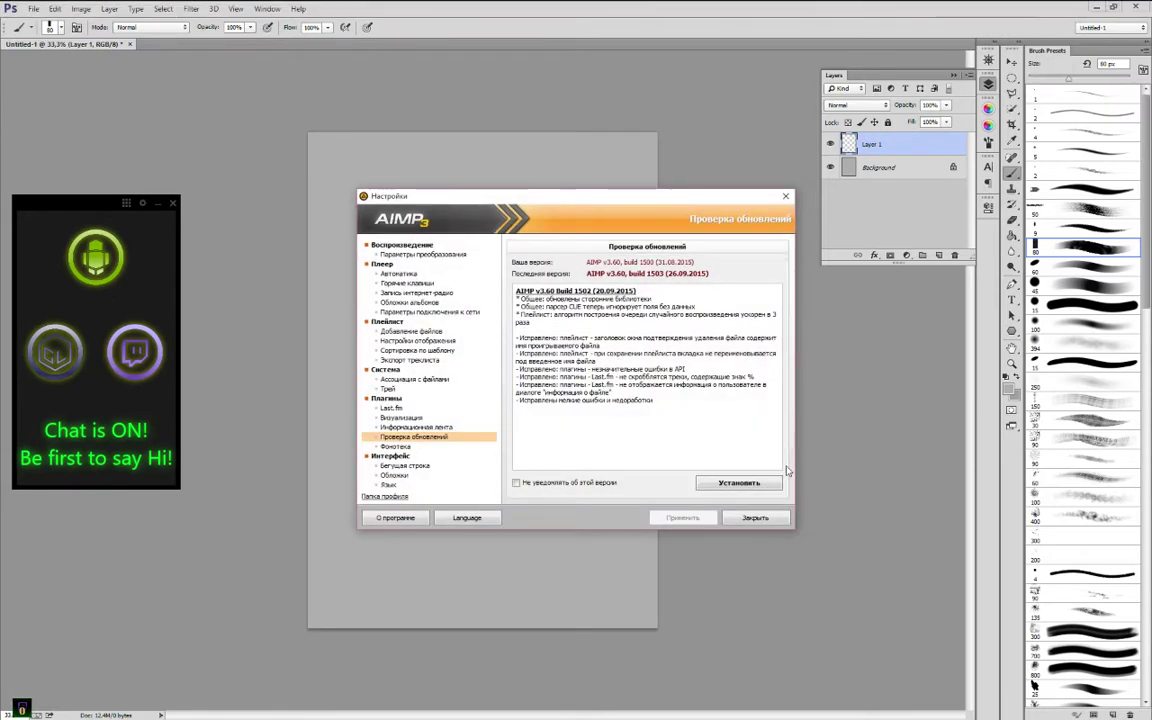
left_click(755, 517)
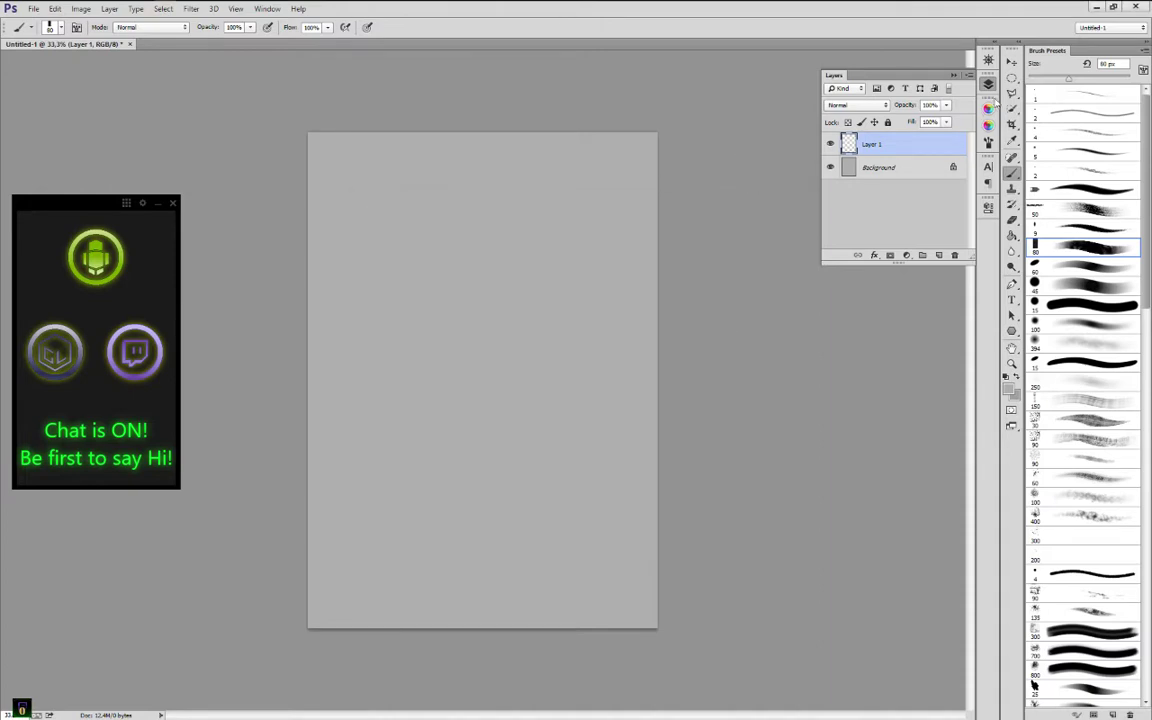
Reduce the brush size to 30 px and show the Coolorus color wheel
key("bracketleft")
key("bracketleft")
key("bracketleft")
key("bracketleft")
key("bracketleft")
left_click(990, 124)
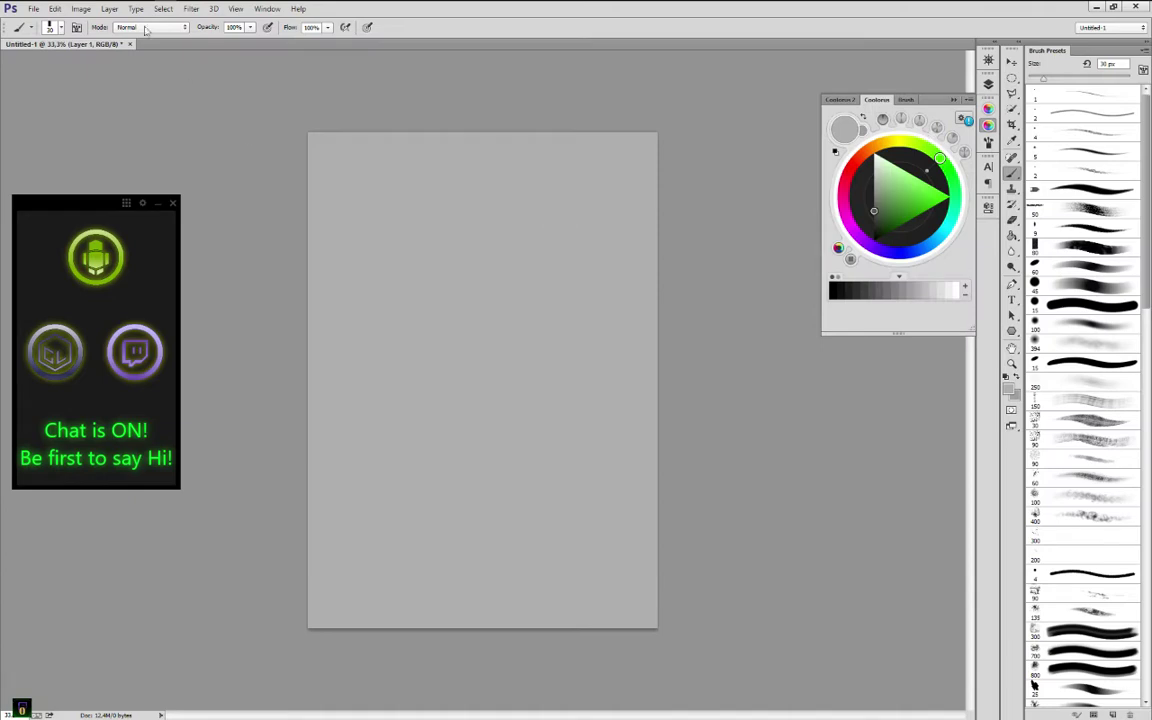
Switch to the VK dialogs in Opera, open the newest unread conversation and reply with a grinning emoji
left_click(112, 8)
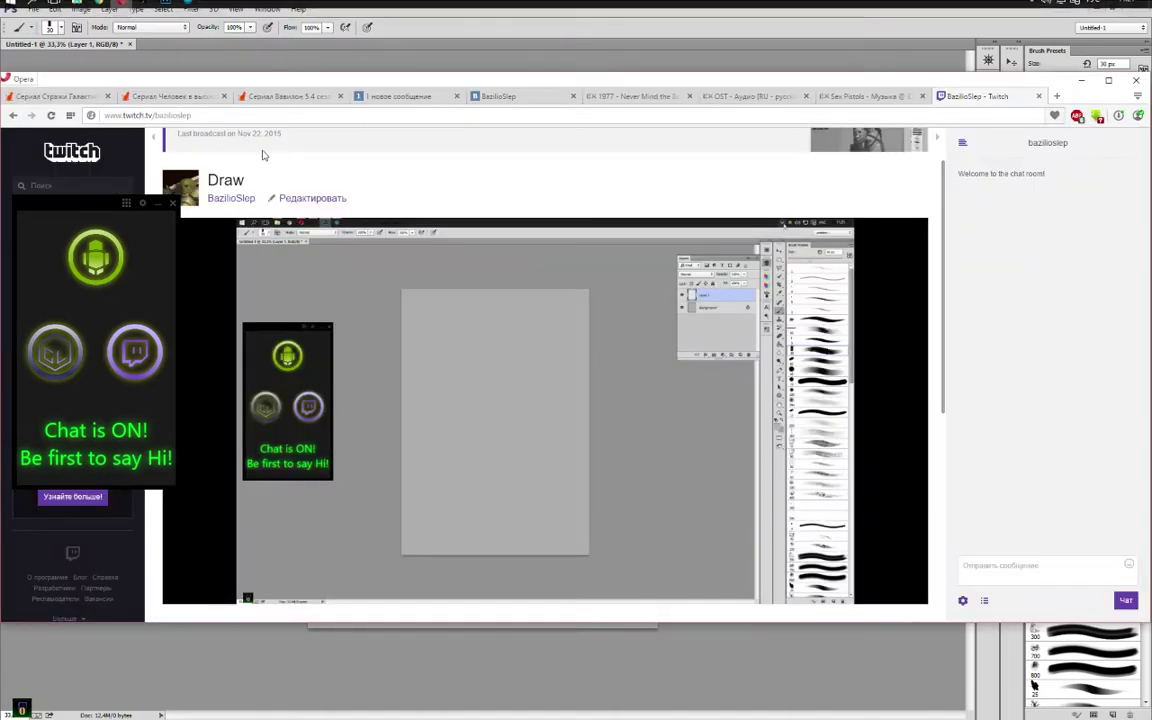
left_click(392, 96)
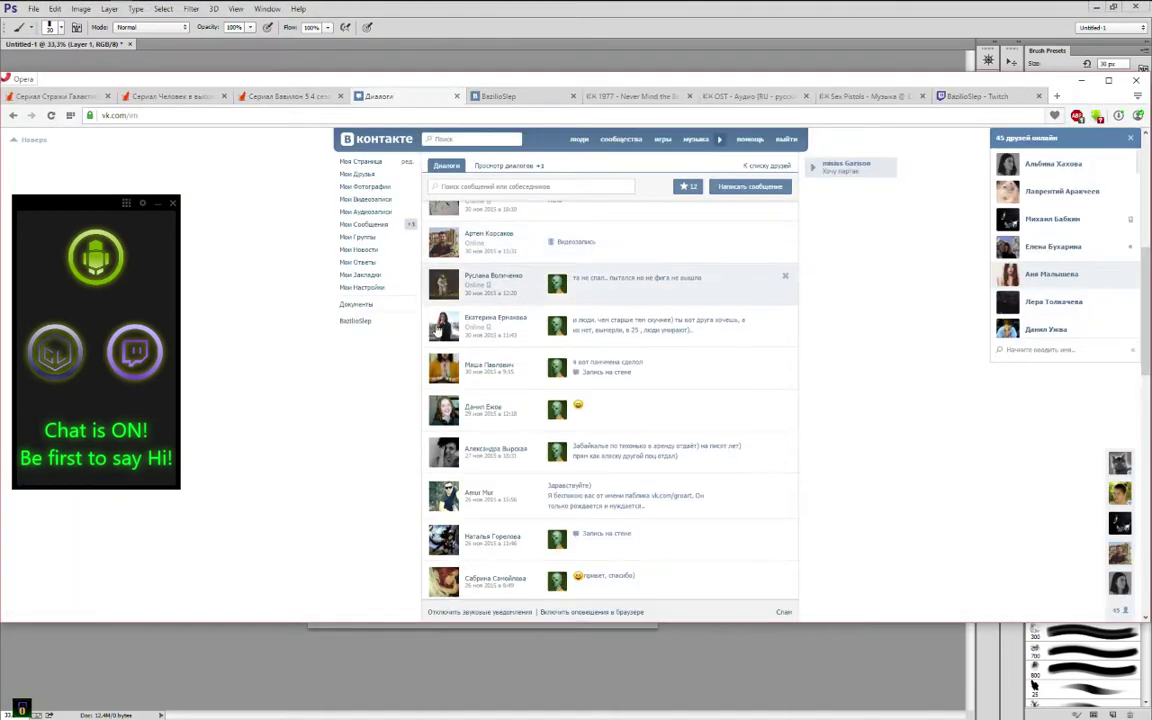
scroll(437, 330, "up", 10)
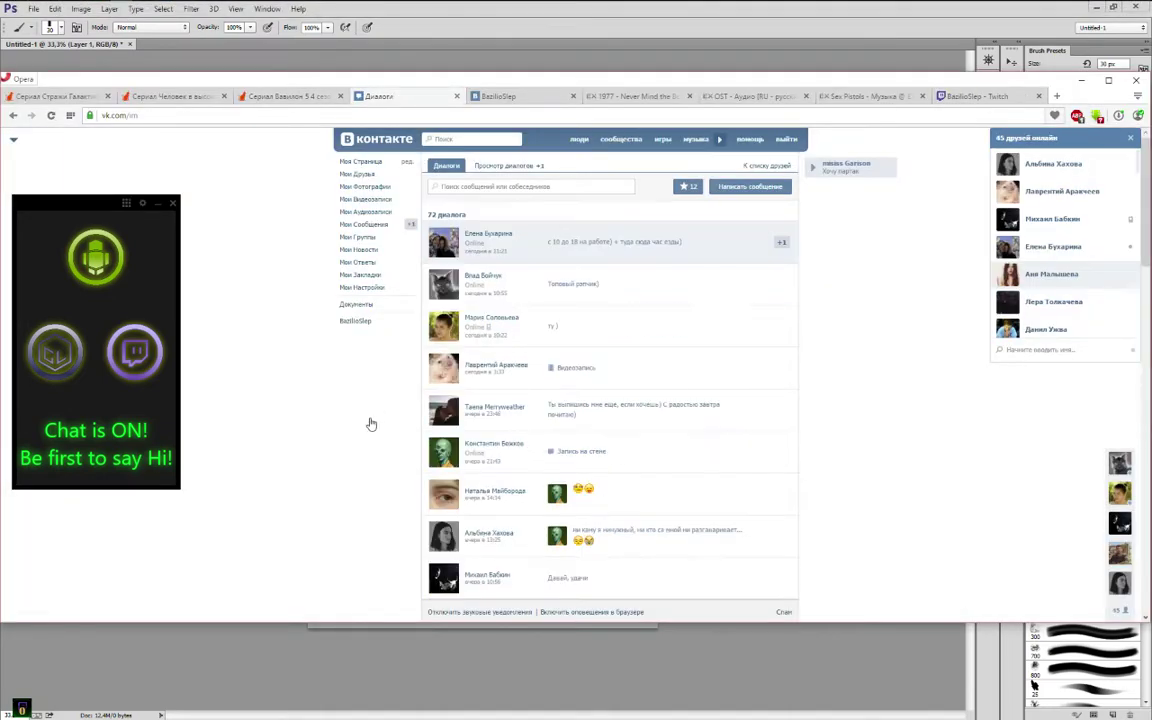
left_click(540, 254)
left_click(560, 468)
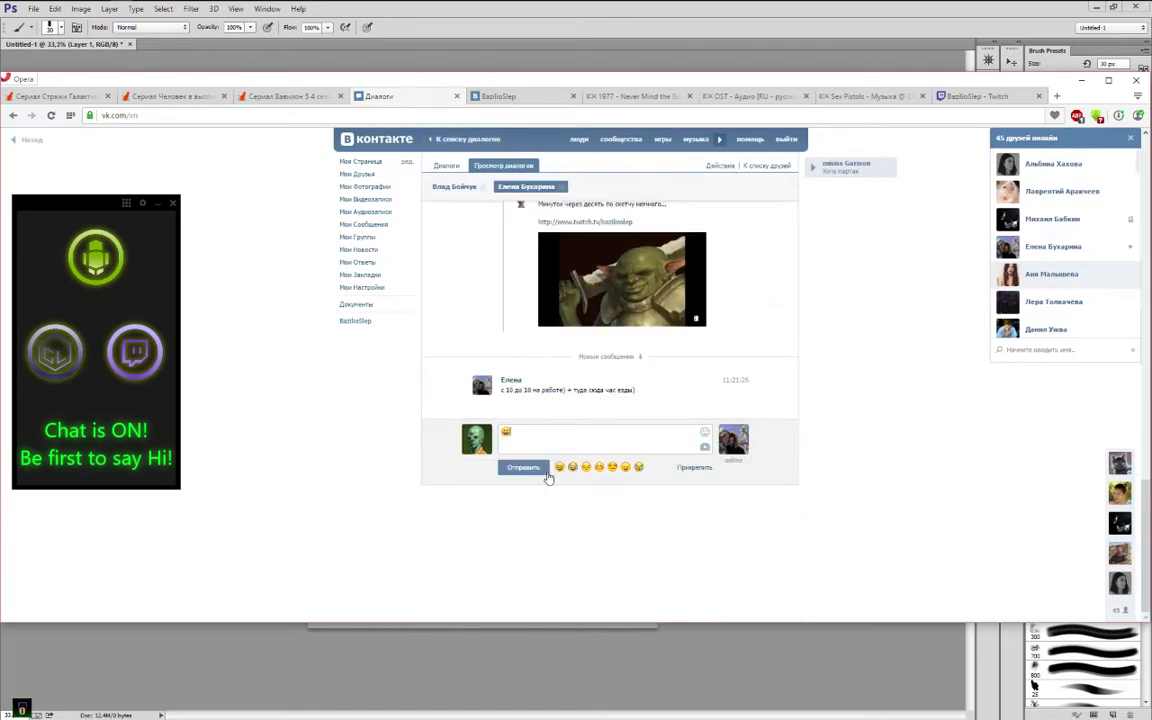
left_click(545, 472)
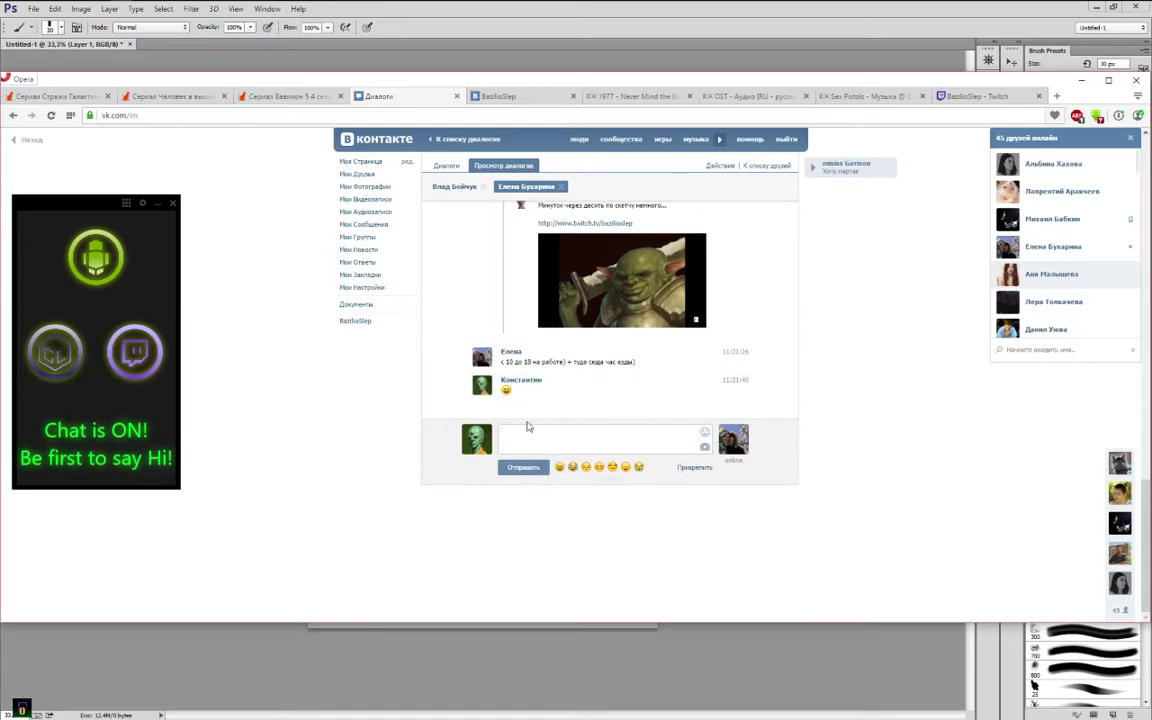
Send the messages "та я ща буду)" and "вечером может тоже" in the VK conversation, and return to Photoshop
type("та я ща тож)")
key("Return")
type("в")
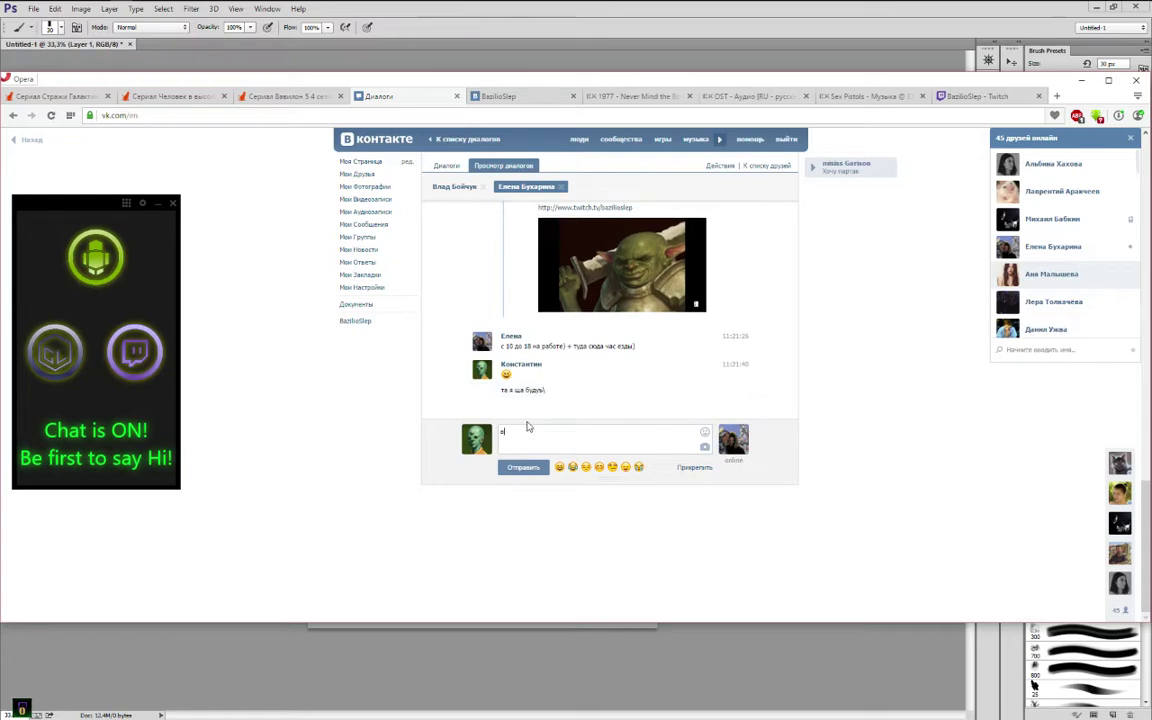
type("ечером может тоже")
key("Return")
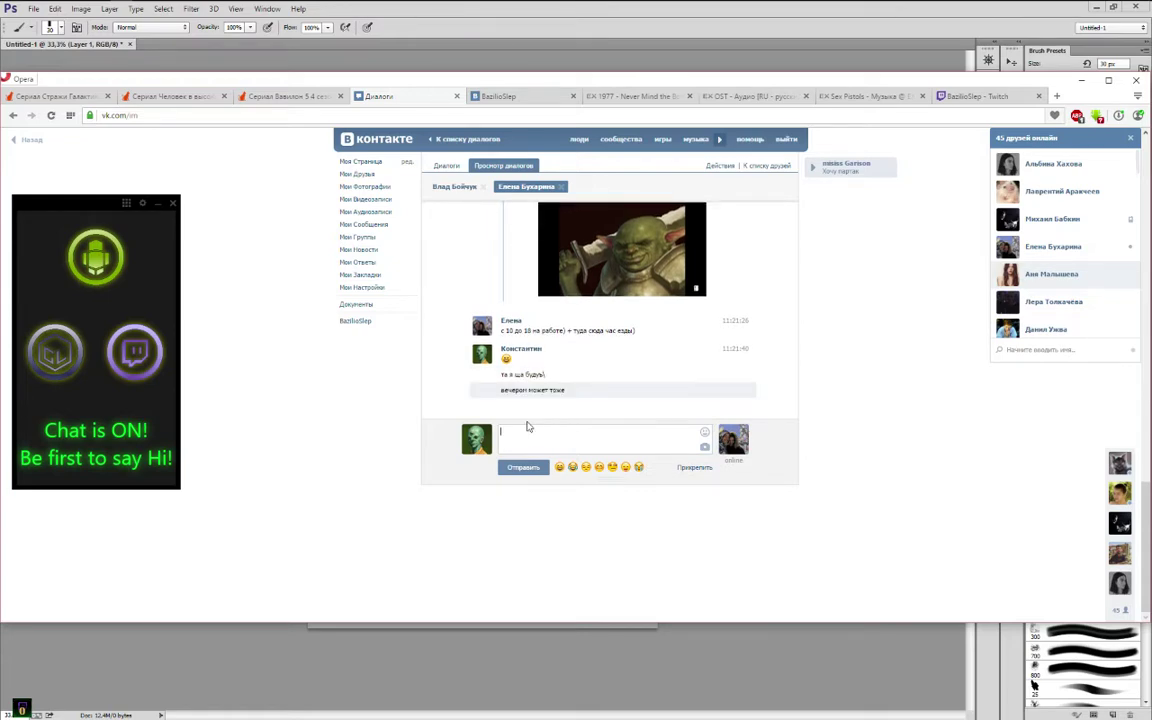
left_click(633, 42)
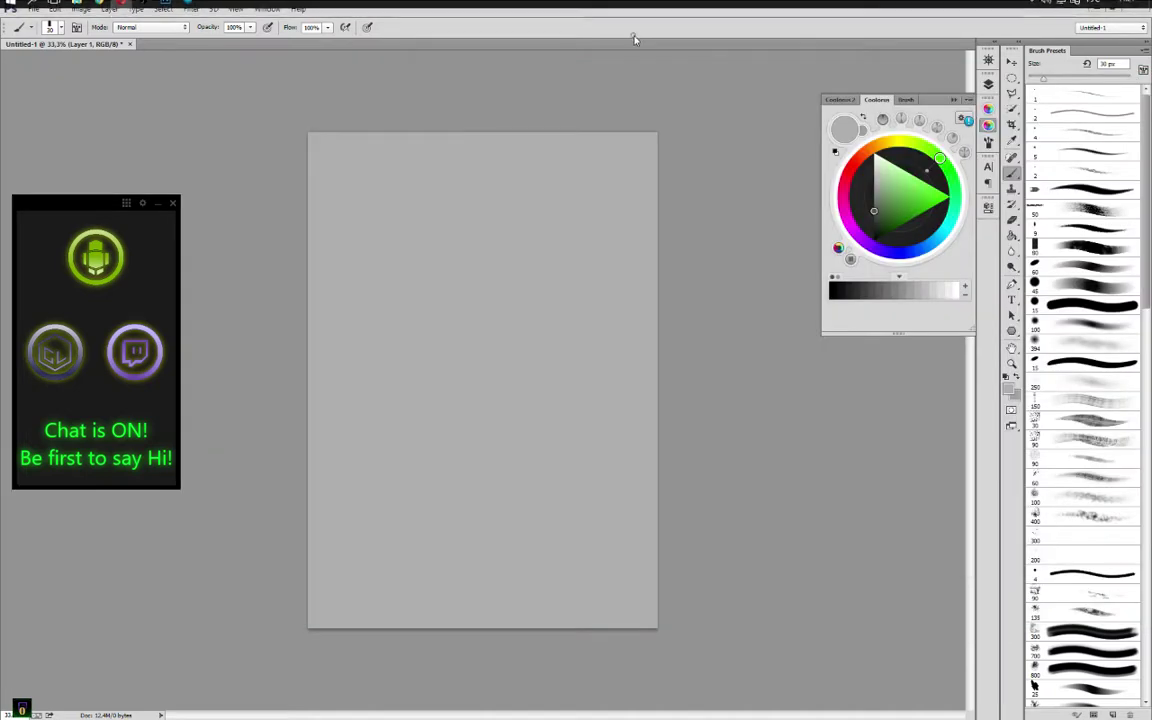
Set up a dark grey 10 px brush for sketching and frame the upper part of the canvas at 66.67%
key("bracketleft")
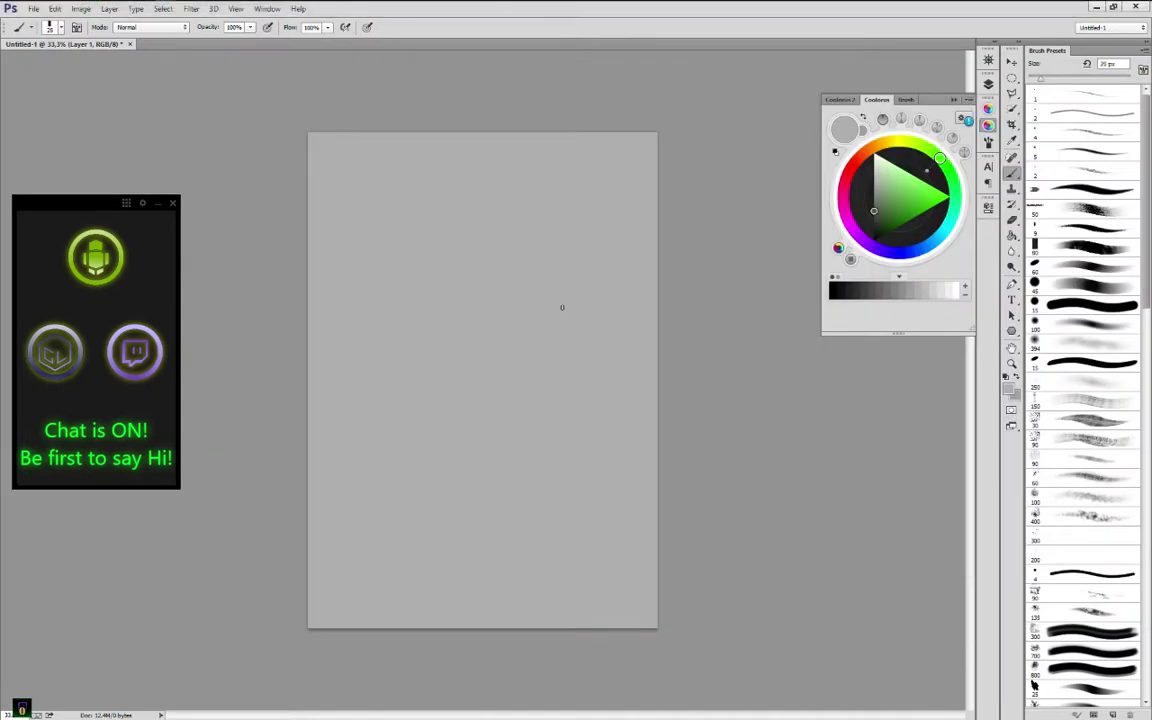
left_click(863, 296)
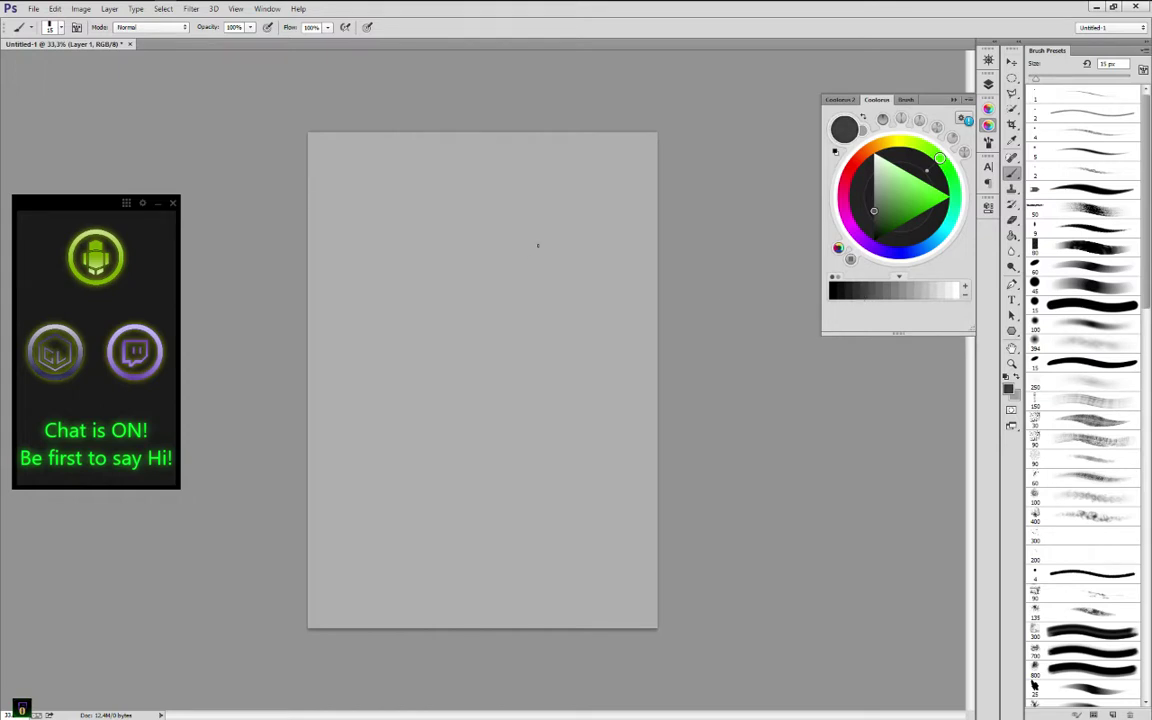
left_click(953, 101)
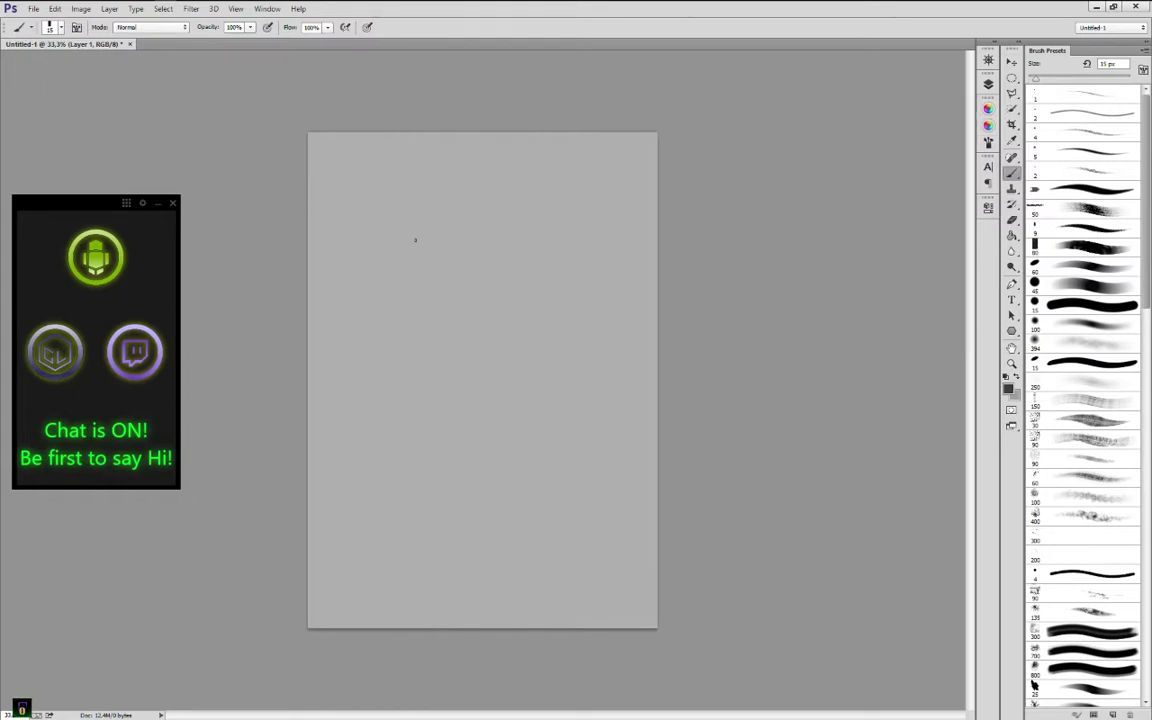
left_click(988, 60)
left_click(957, 288)
left_click(957, 288)
left_click(957, 288)
left_click_drag(862, 180, 859, 121)
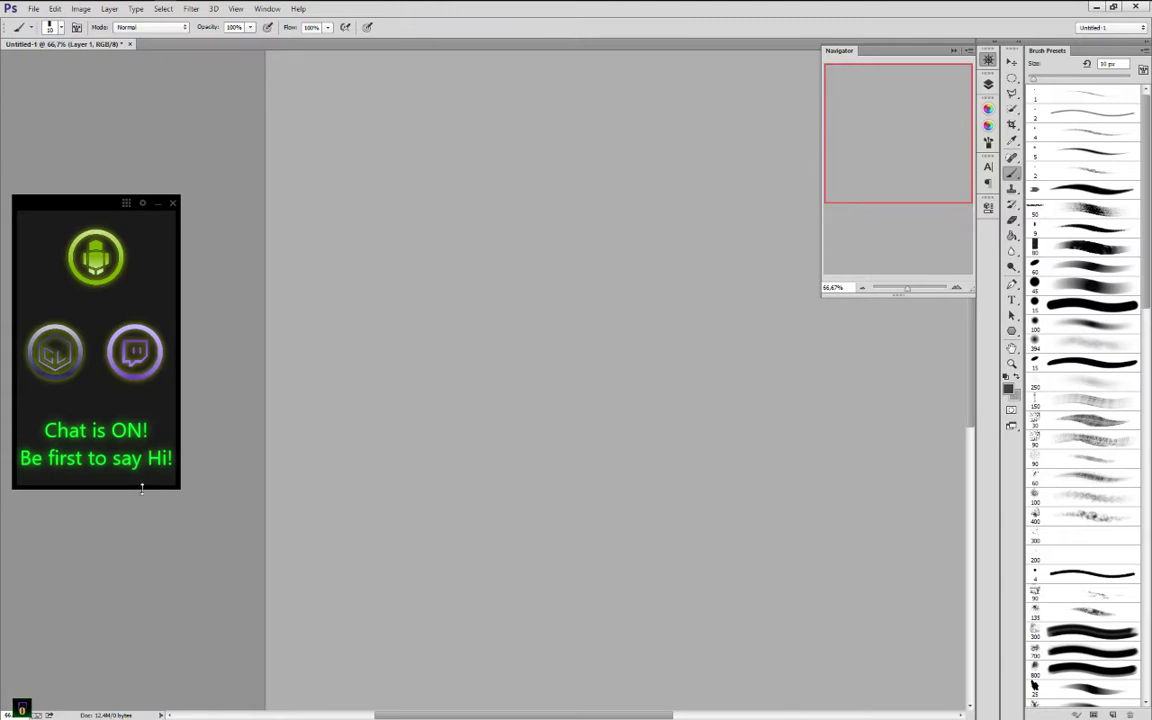
Set the chat overlay to post to the Twitch channel instead of all chats
left_click(40, 478)
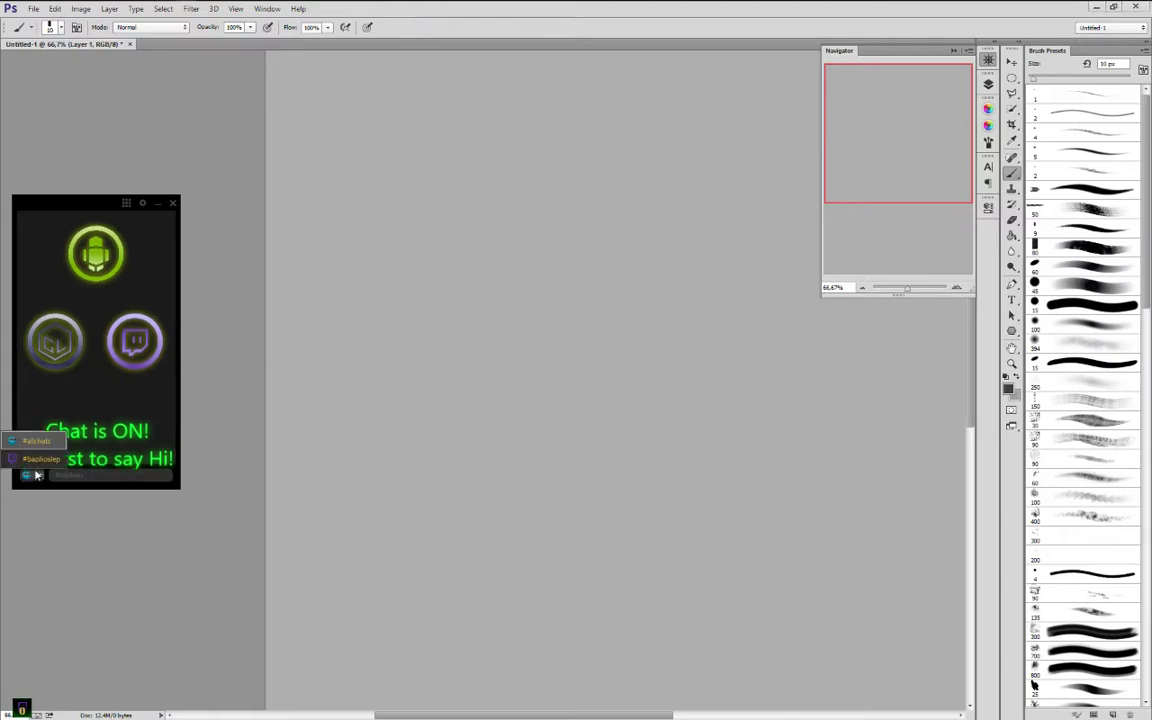
left_click(35, 464)
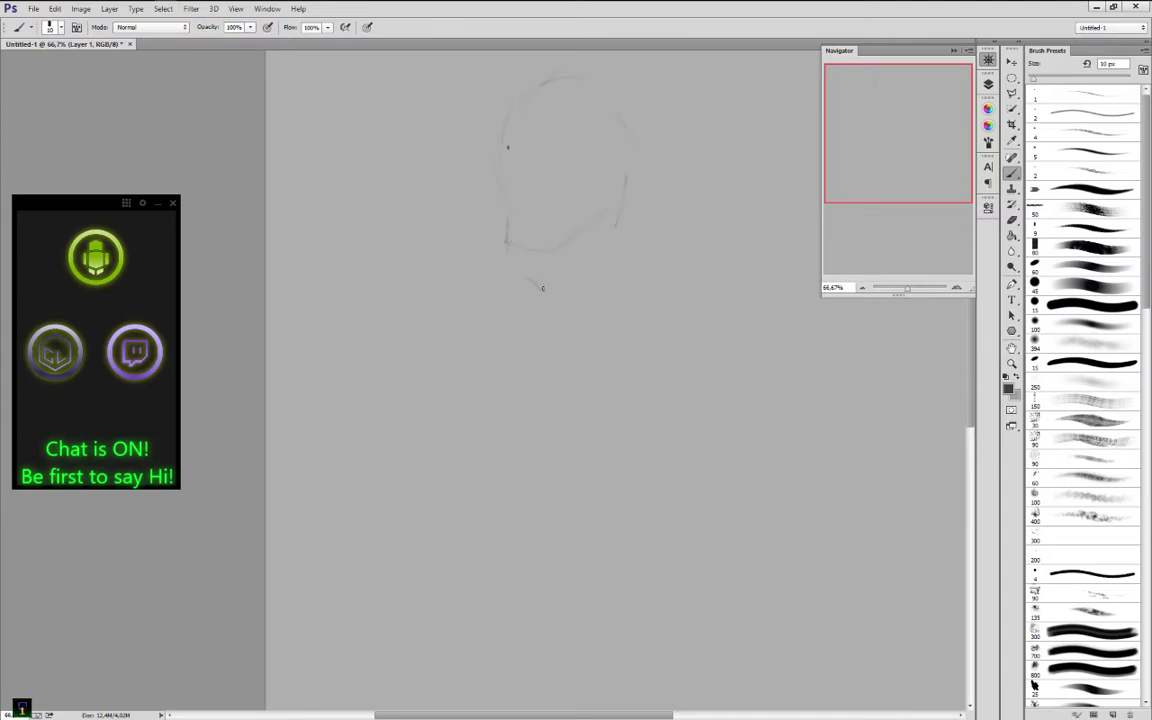
Reply in the VK conversation with a grinning emoji and "ну хорошо)", and return to Photoshop
left_click(121, 8)
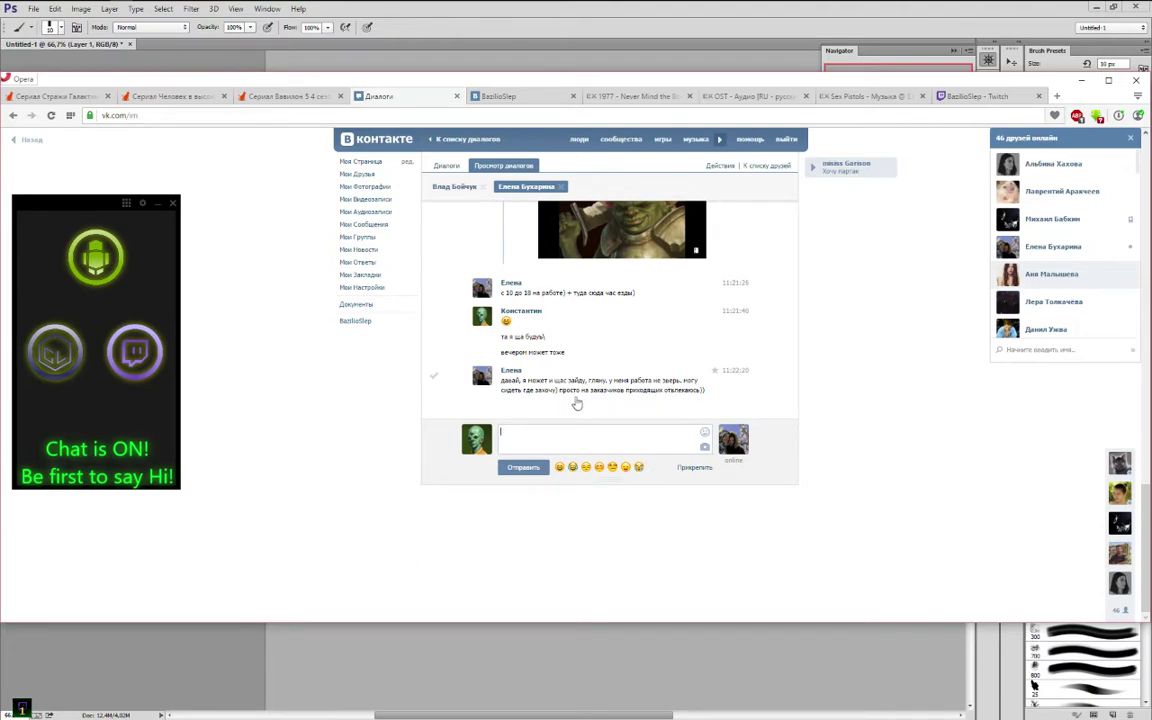
left_click(560, 470)
key("Return")
type("ну")
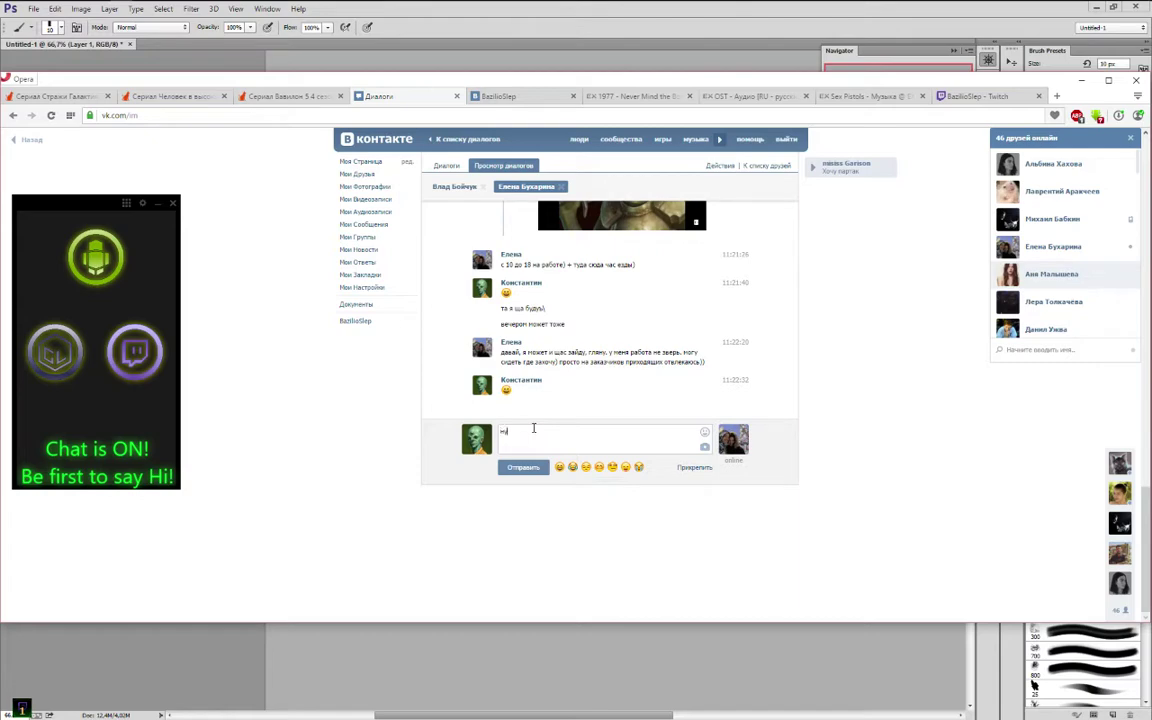
type(" хорошо)")
key("Return")
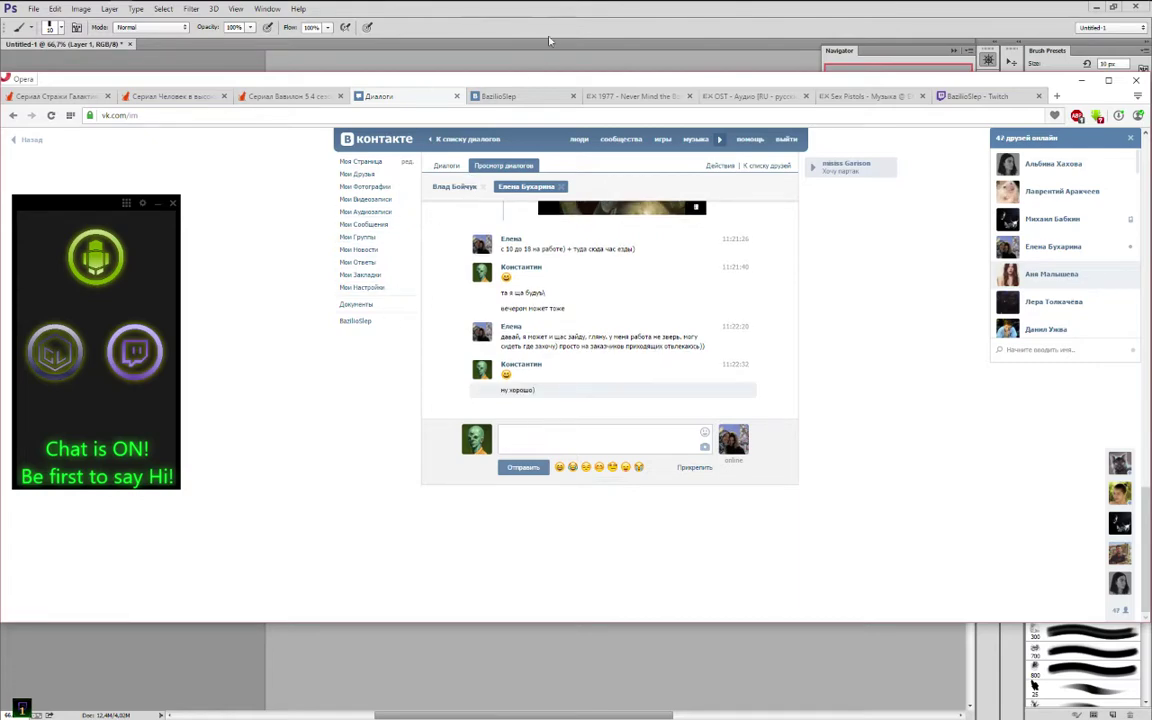
left_click(502, 24)
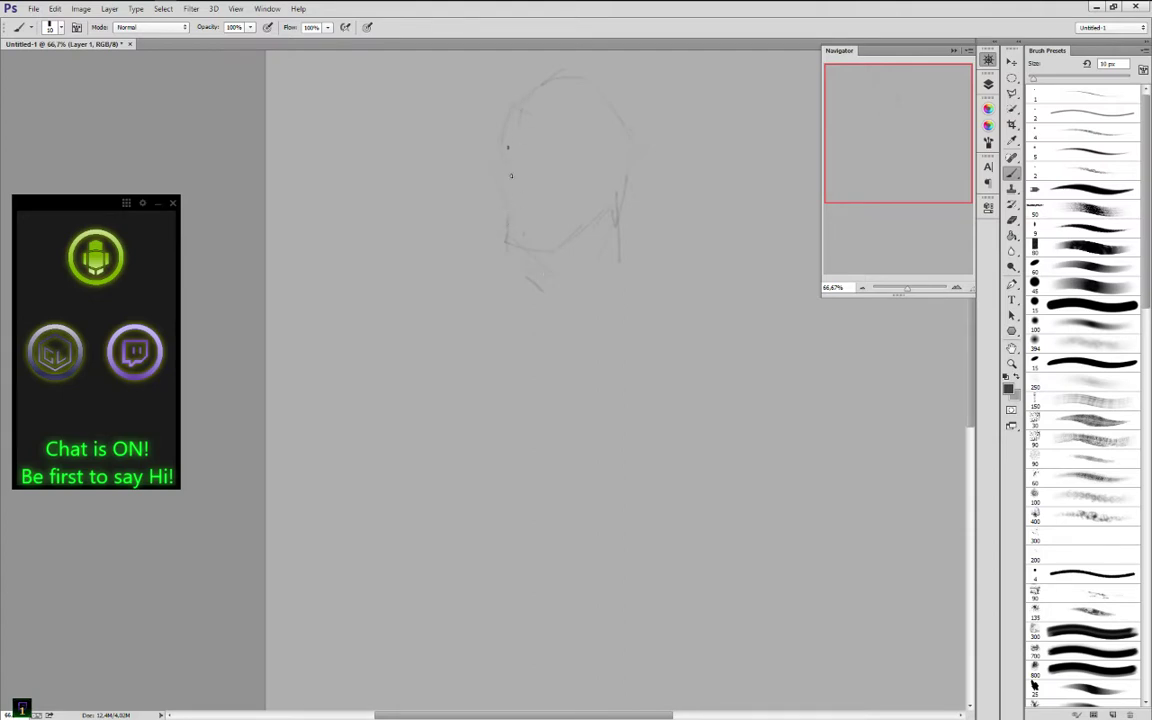
Sketch the brow and the nose with a darkened tip on the head, and reply "))" in the stream chat
left_click_drag(512, 190, 530, 193)
left_click_drag(532, 166, 553, 146)
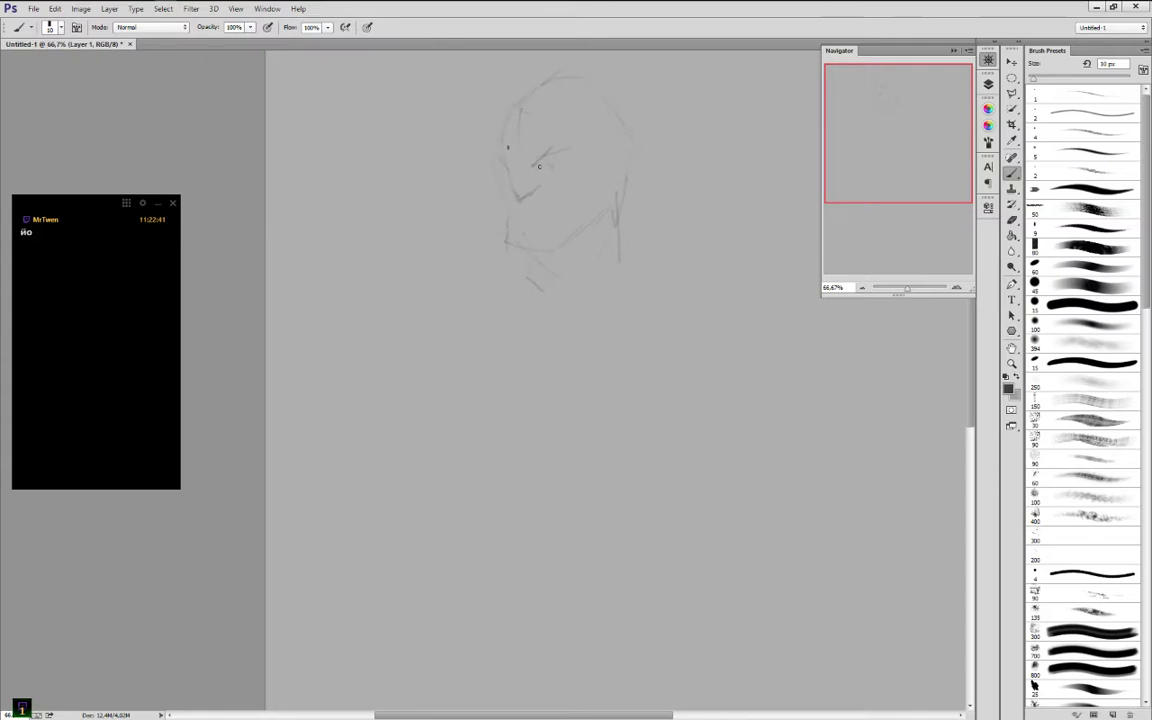
mouse_move(82, 475)
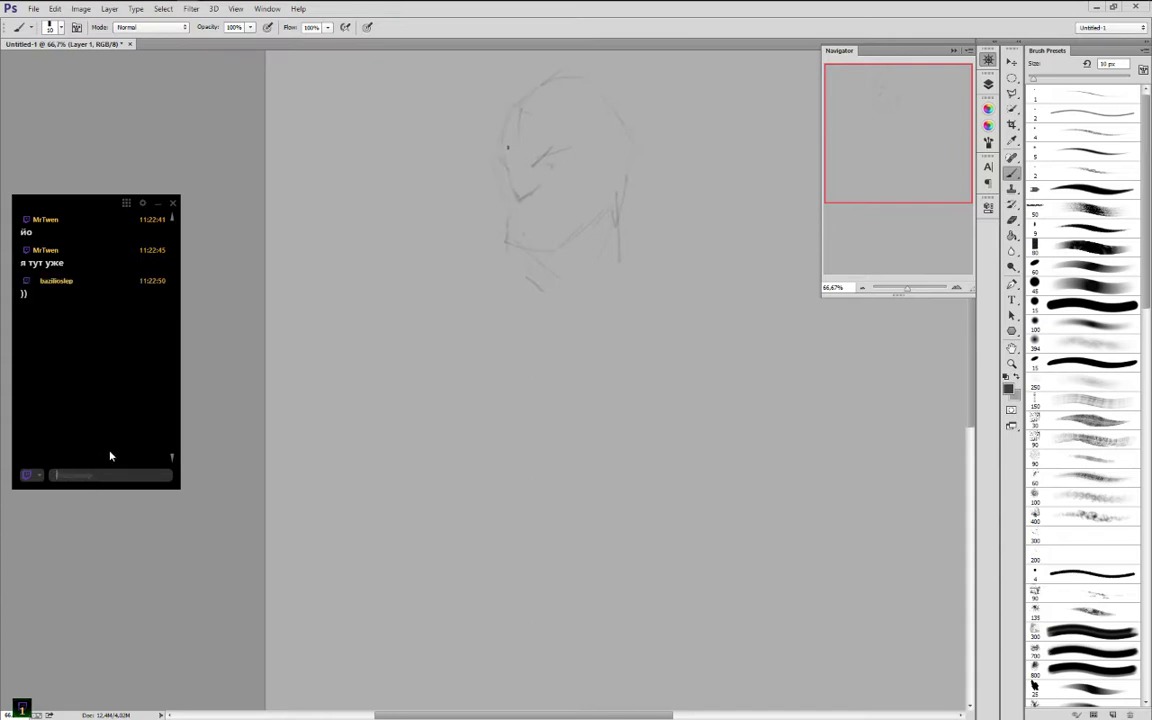
left_click_drag(513, 193, 517, 200)
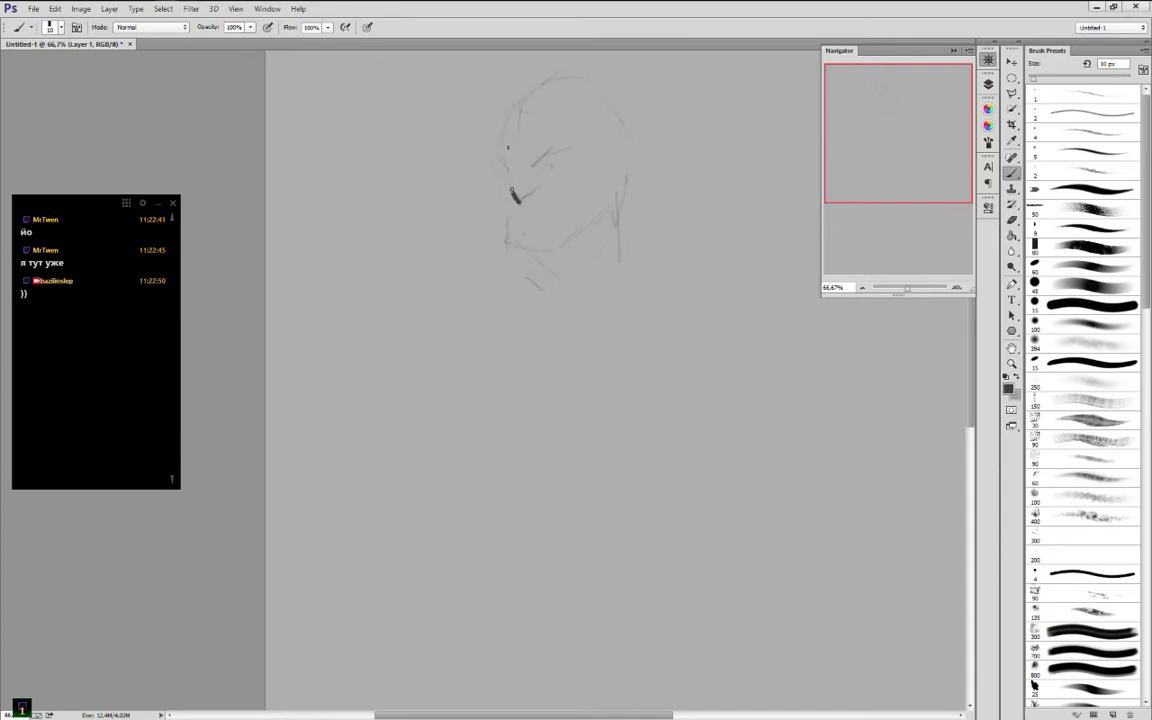
left_click(120, 8)
left_click(547, 28)
Strengthen the skull, jaw and chin contours of the head, and sketch the mouth and eyes
mouse_move(499, 161)
left_mouse_down()
mouse_move(509, 170)
mouse_move(502, 140)
mouse_move(569, 80)
left_mouse_up()
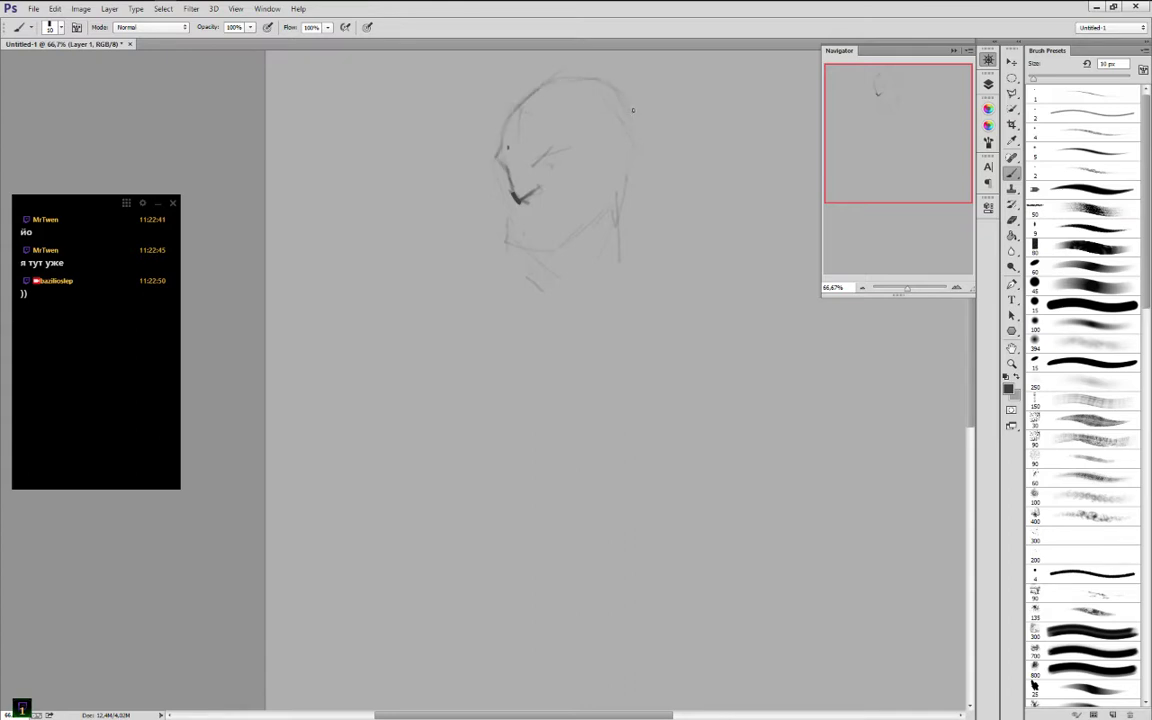
mouse_move(632, 110)
left_mouse_down()
mouse_move(631, 160)
mouse_move(548, 238)
left_mouse_up()
left_click_drag(520, 221, 547, 221)
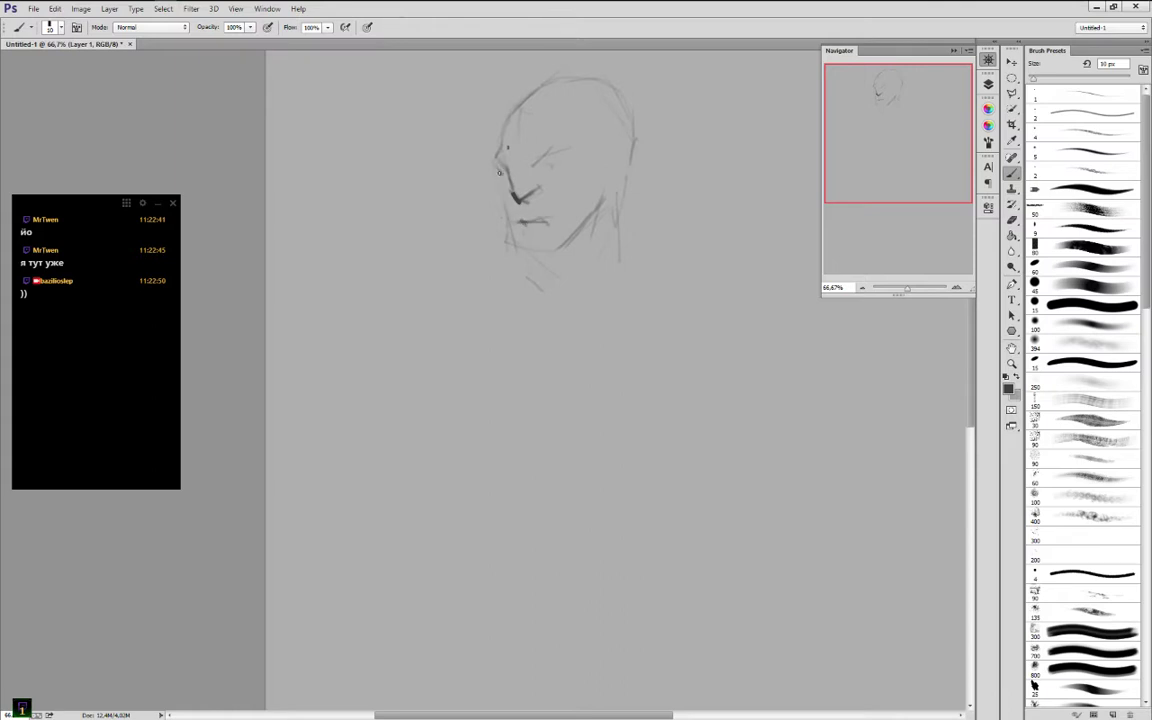
left_click_drag(501, 189, 495, 171)
mouse_move(511, 224)
left_mouse_down()
mouse_move(505, 213)
mouse_move(516, 247)
mouse_move(543, 255)
left_mouse_up()
left_click_drag(545, 164, 564, 172)
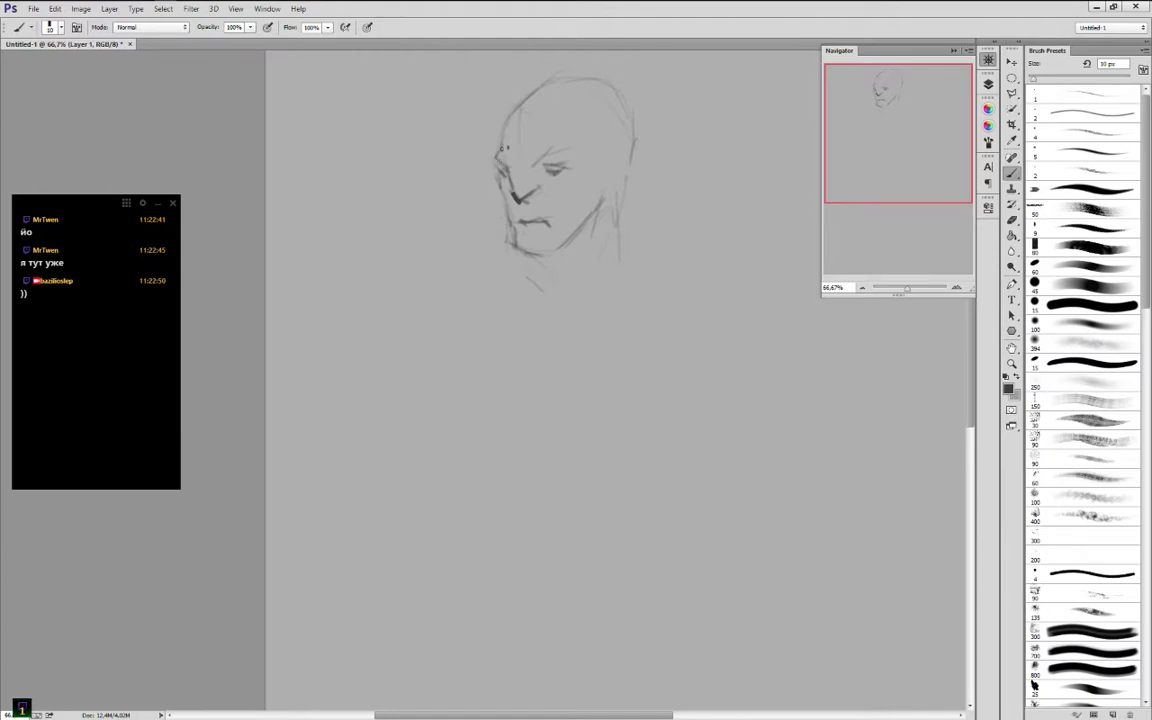
Sketch the neck lines below the jaw and add shading strokes to the jaw, cheek and nose
left_click_drag(528, 256, 556, 276)
mouse_move(607, 224)
left_mouse_down()
mouse_move(610, 239)
mouse_move(613, 222)
left_mouse_up()
left_click_drag(541, 258, 533, 290)
mouse_move(613, 231)
left_mouse_down()
mouse_move(619, 265)
mouse_move(597, 210)
left_mouse_up()
mouse_move(549, 251)
left_mouse_down()
mouse_move(591, 211)
mouse_move(584, 181)
left_mouse_up()
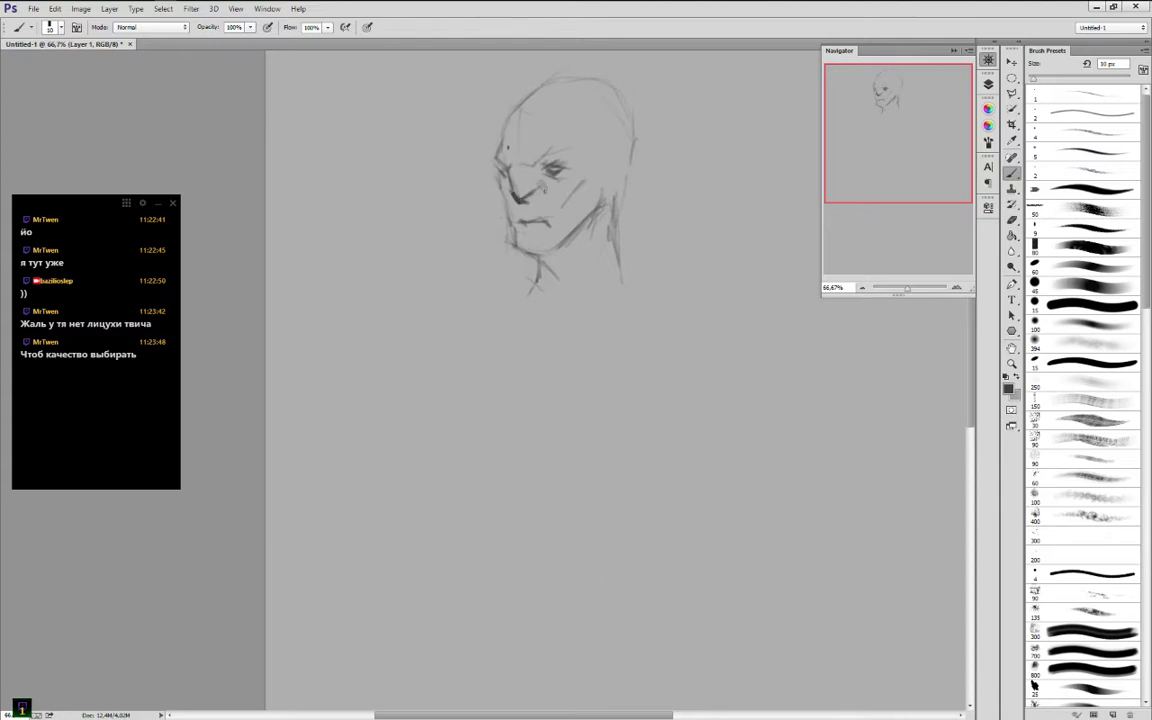
left_click_drag(541, 186, 535, 200)
Send "а скок там? 720? жэ вроде" in the stream chat overlay
mouse_move(95, 484)
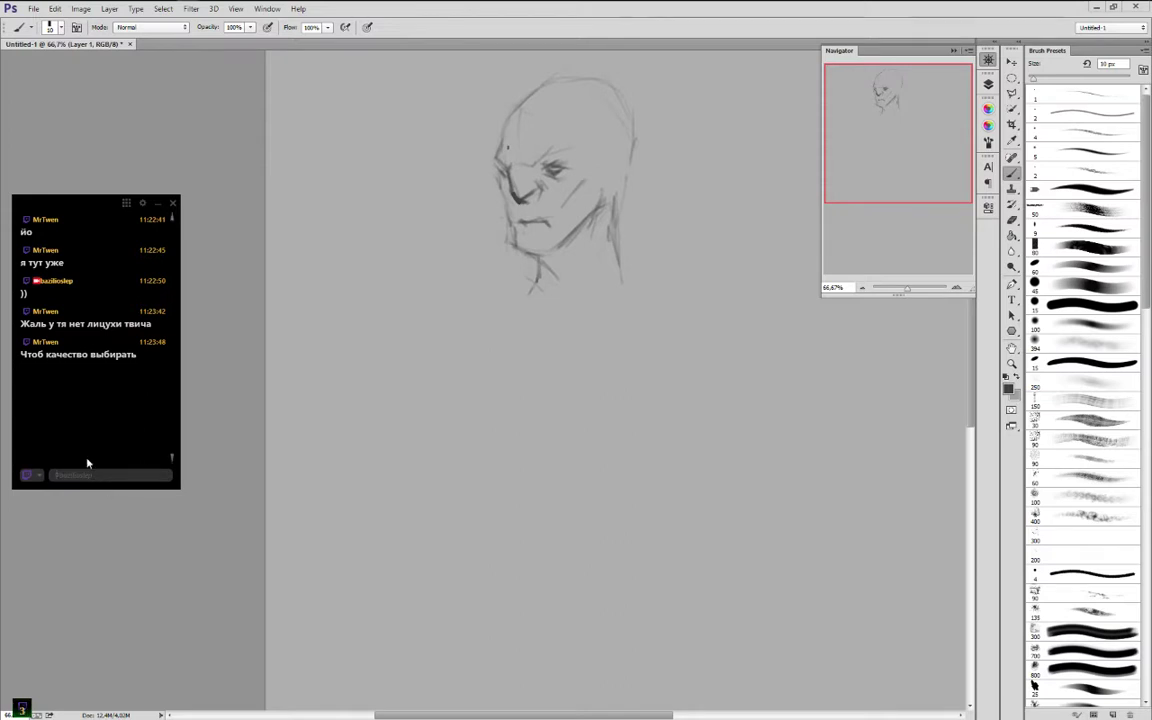
type("а")
type(" свое тяне")
type("т 720")
type("? же вроде")
key("Return")
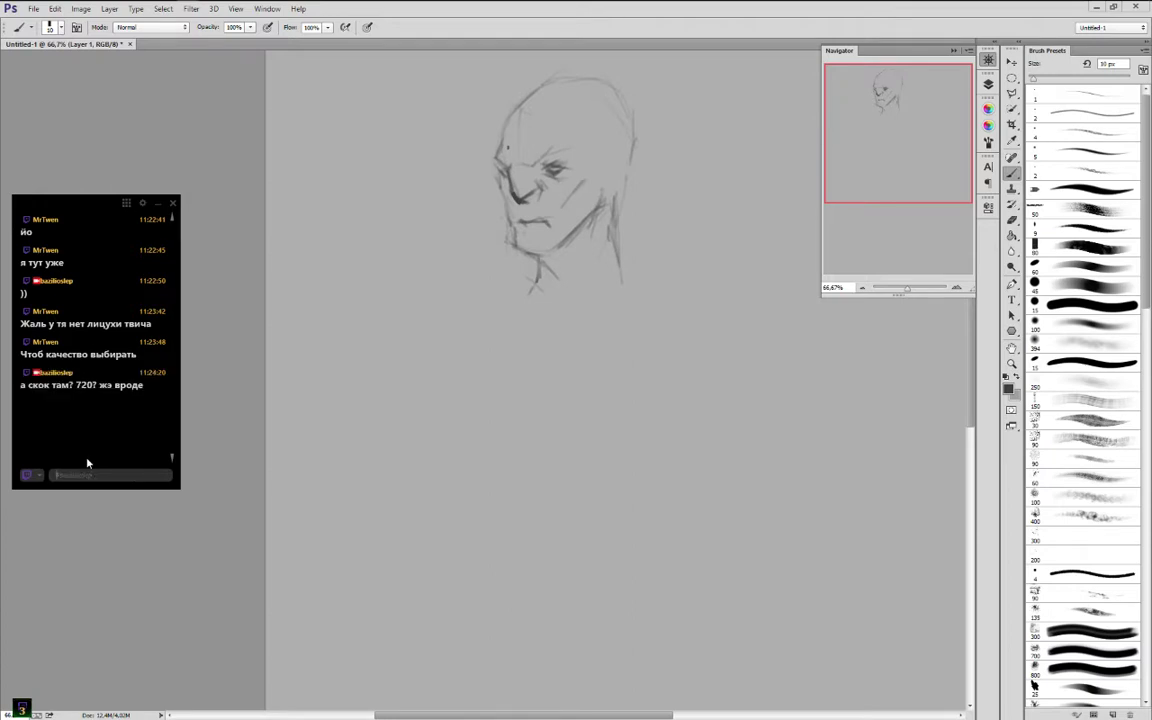
Extend the neck lines down from the jaw and ear, darkening the strokes beneath the chin
left_click_drag(542, 256, 564, 291)
left_click_drag(613, 205, 641, 297)
mouse_move(536, 288)
left_mouse_down()
mouse_move(530, 297)
mouse_move(590, 298)
left_mouse_up()
mouse_move(563, 288)
left_mouse_down()
mouse_move(532, 264)
mouse_move(547, 298)
mouse_move(538, 280)
mouse_move(528, 326)
left_mouse_up()
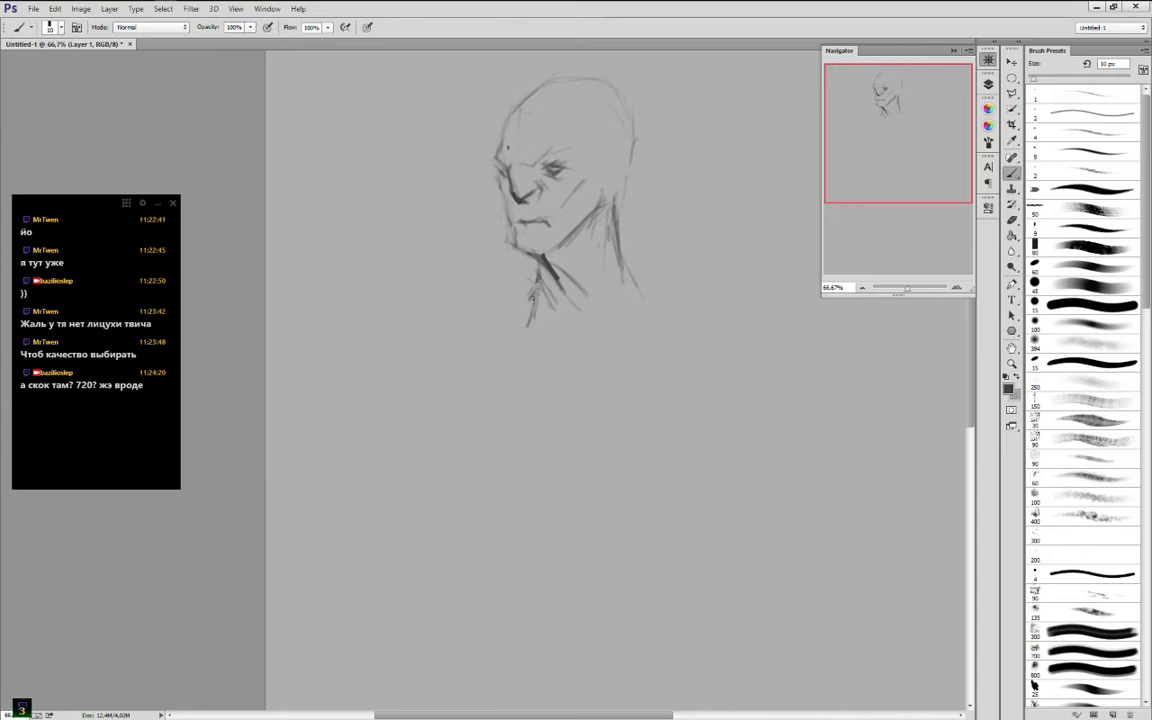
left_click_drag(604, 204, 608, 284)
left_click_drag(540, 272, 531, 289)
left_click_drag(614, 233, 632, 286)
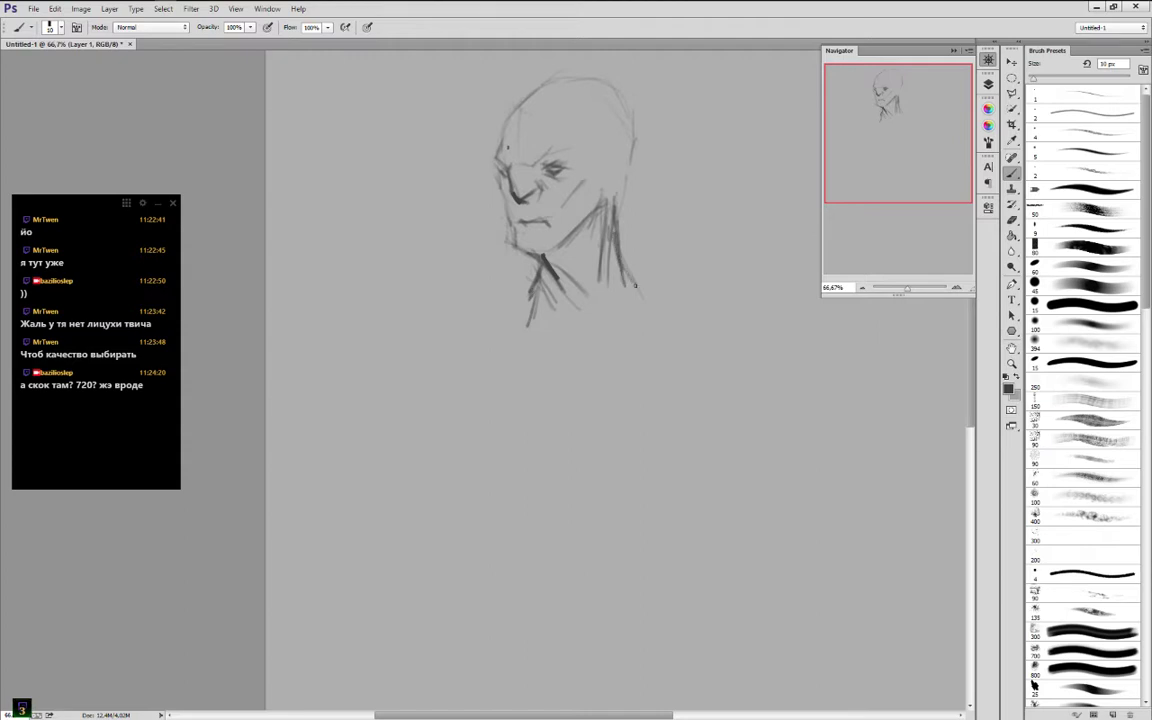
Reinforce the neck muscle strokes and sketch the slope and outer edge of the shoulder behind the head
left_click_drag(541, 271, 548, 306)
left_click_drag(609, 228, 601, 298)
mouse_move(544, 271)
left_mouse_down()
mouse_move(551, 304)
mouse_move(516, 312)
left_mouse_up()
mouse_move(620, 258)
left_mouse_down()
mouse_move(655, 300)
mouse_move(677, 297)
mouse_move(708, 321)
mouse_move(700, 308)
left_mouse_up()
left_click_drag(695, 298, 700, 336)
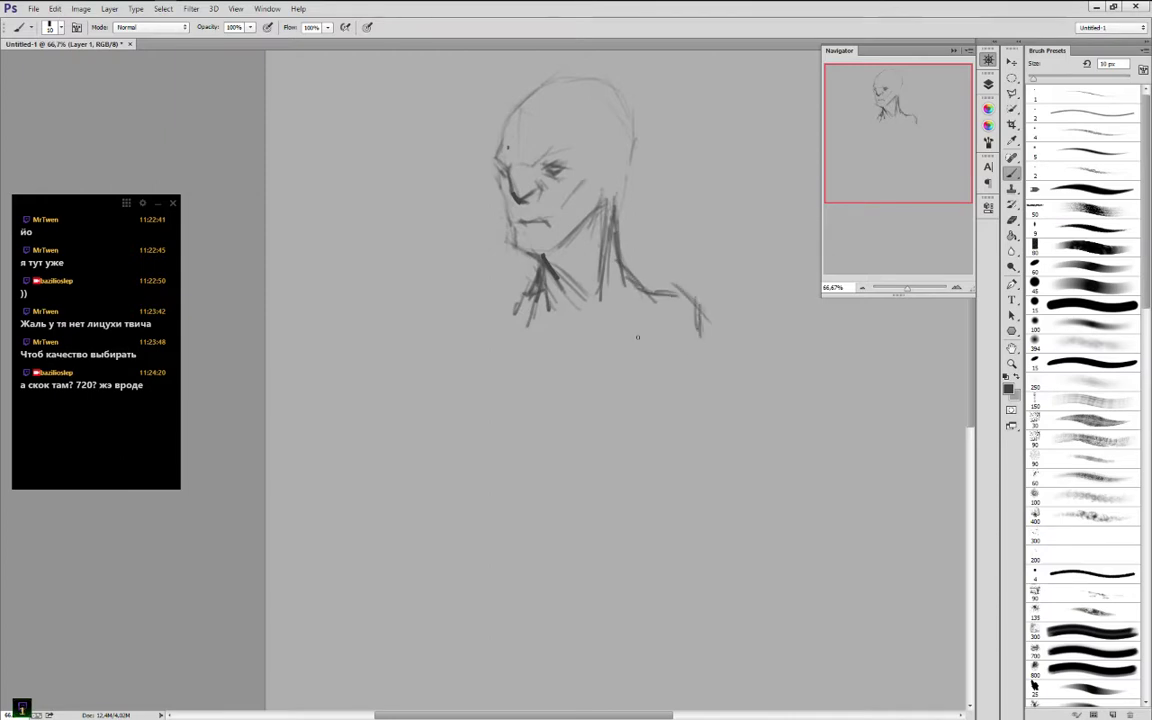
Sketch the ear, sharpen the brow and cheek creases, and strengthen the skull contour
mouse_move(604, 191)
left_mouse_down()
mouse_move(624, 182)
mouse_move(617, 161)
mouse_move(626, 177)
mouse_move(616, 154)
mouse_move(628, 179)
left_mouse_up()
left_click_drag(497, 155, 500, 178)
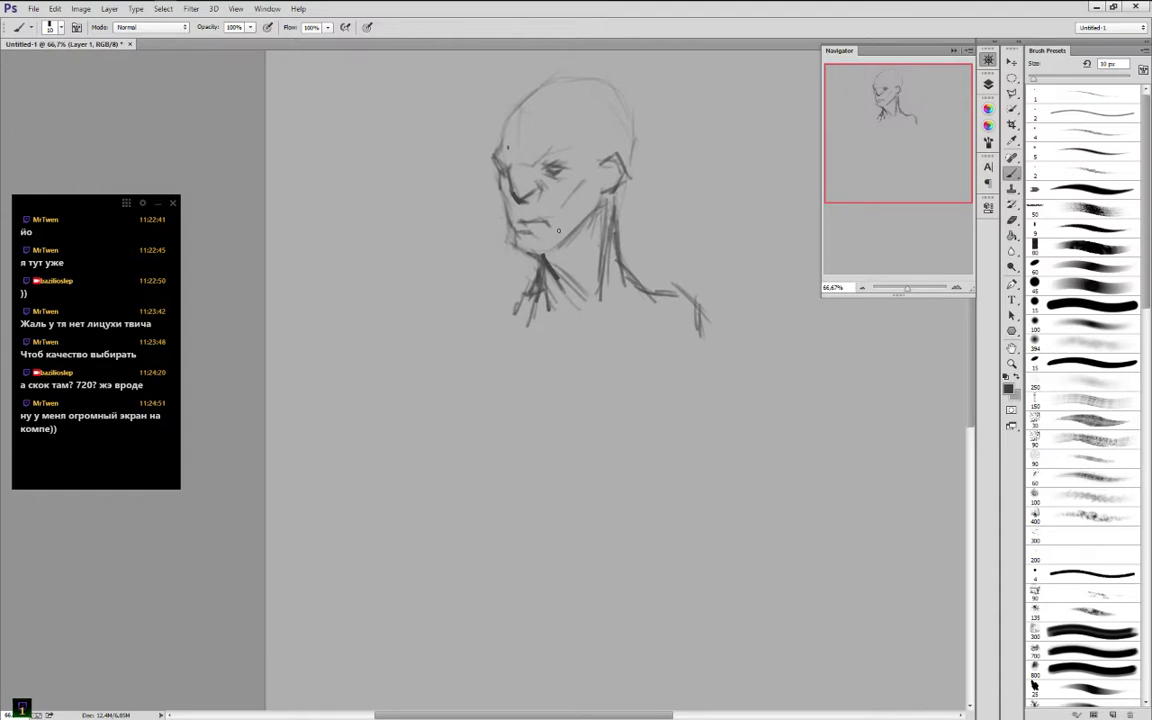
left_click_drag(563, 200, 565, 209)
mouse_move(503, 141)
left_mouse_down()
mouse_move(504, 124)
mouse_move(555, 82)
mouse_move(585, 80)
left_mouse_up()
left_click_drag(633, 119, 634, 129)
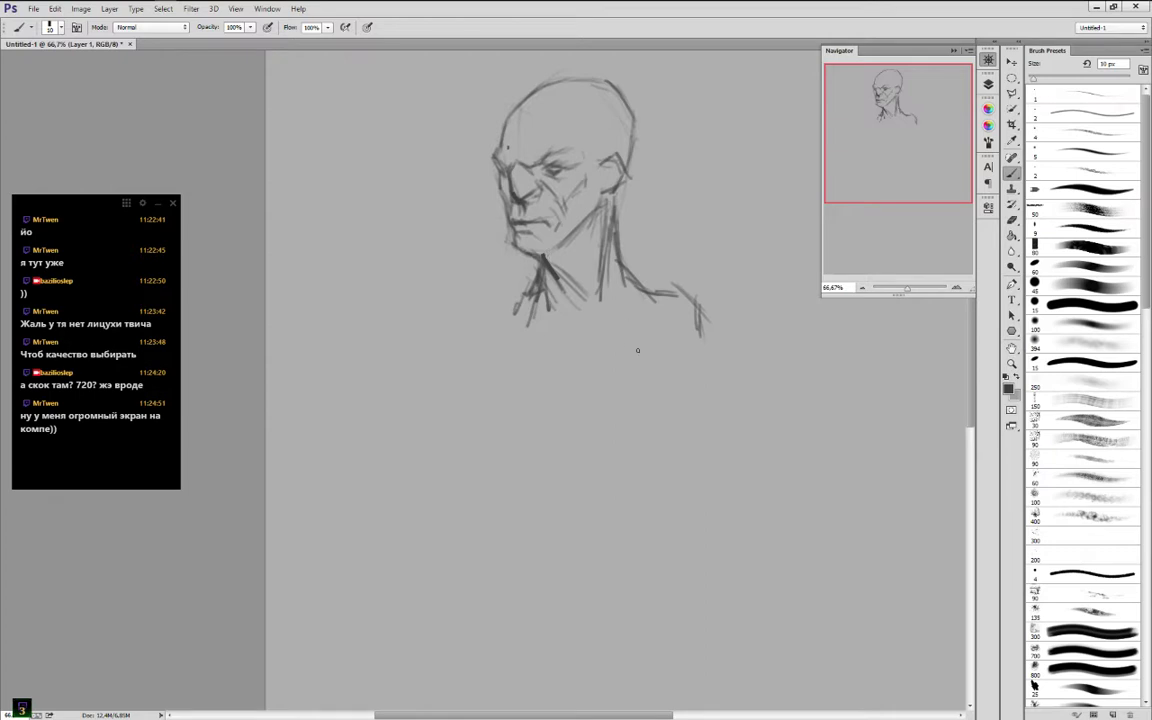
Darken the neck muscles and sketch the collarbone and both shoulder edges of the bust
left_click_drag(513, 312, 527, 301)
left_click_drag(604, 215, 578, 296)
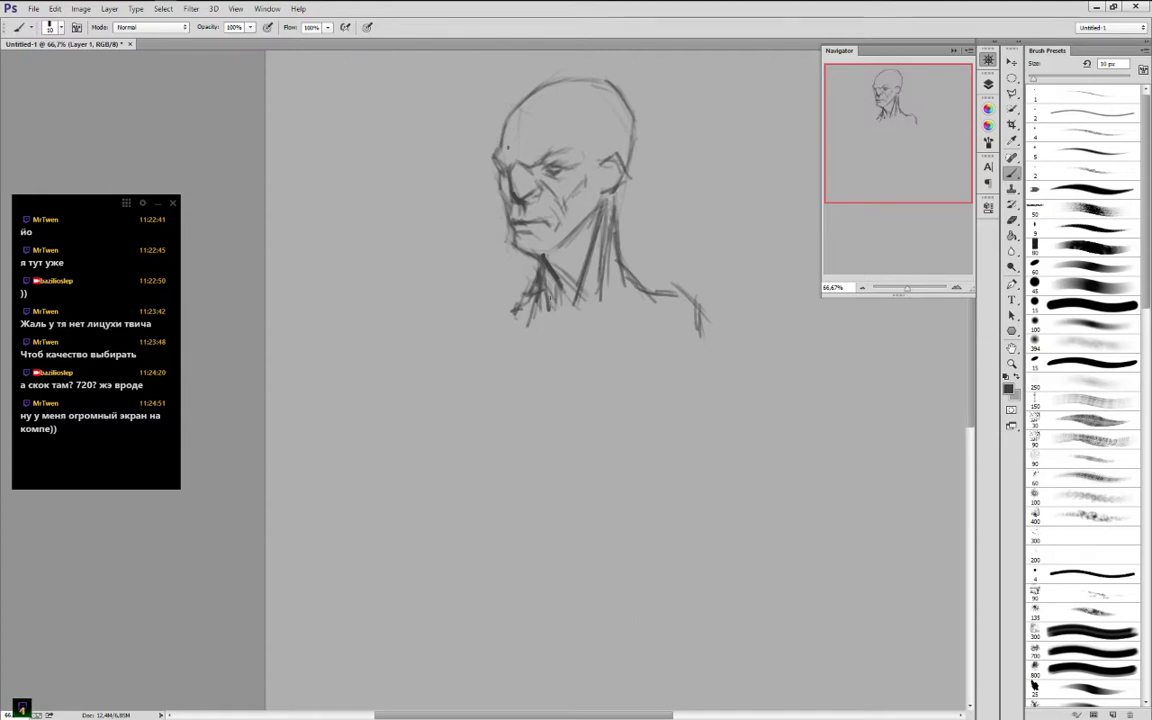
mouse_move(553, 272)
left_mouse_down()
mouse_move(562, 305)
mouse_move(650, 292)
left_mouse_up()
left_click_drag(624, 304, 645, 298)
mouse_move(527, 307)
left_mouse_down()
mouse_move(502, 305)
mouse_move(493, 325)
left_mouse_up()
left_click_drag(503, 305, 491, 325)
left_click_drag(698, 302, 705, 343)
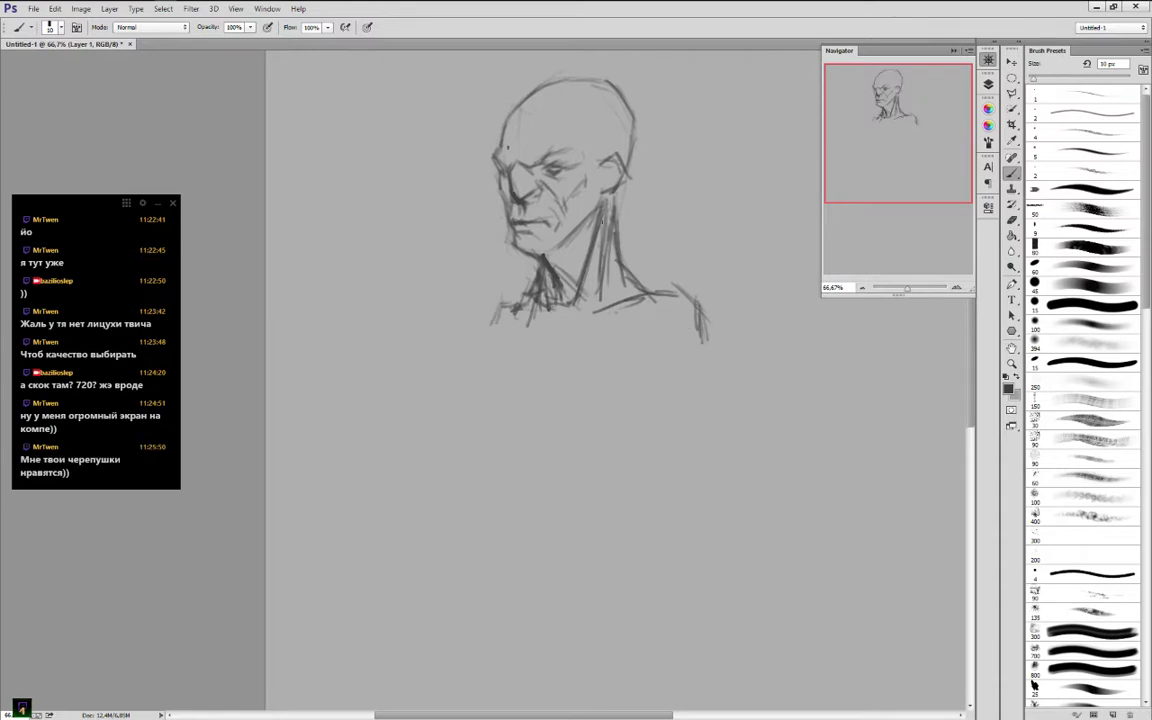
Move the bust sketch to the left edge of the canvas and return to the Brush tool
key("v")
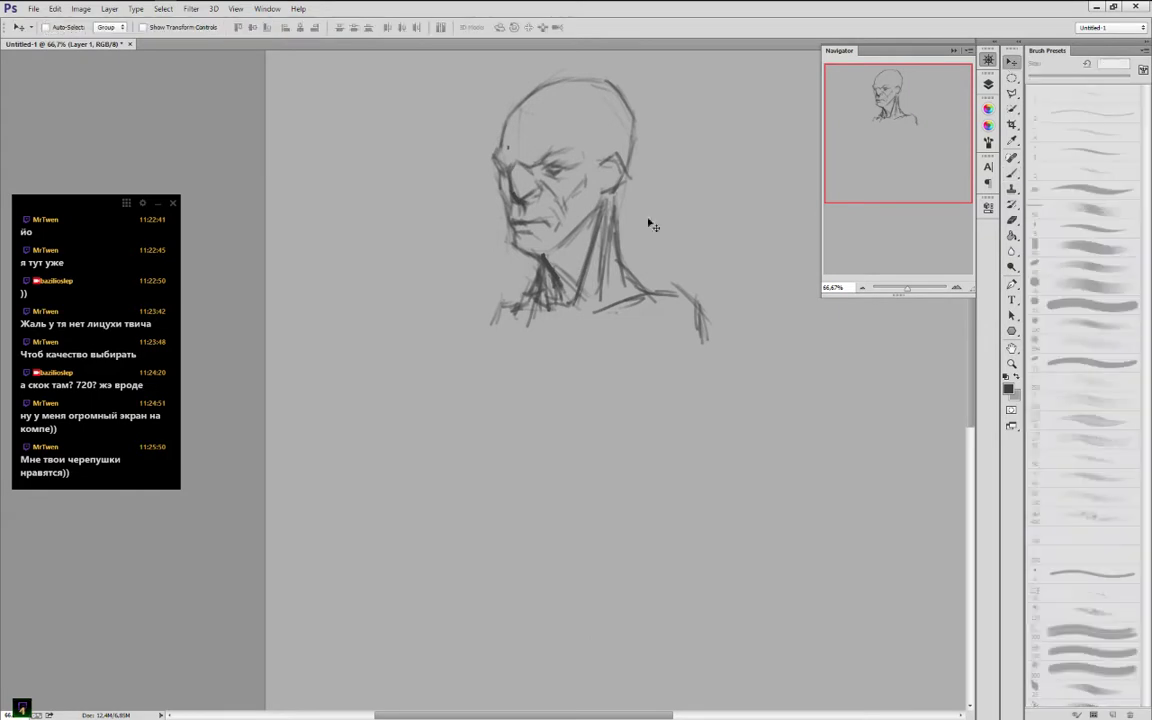
mouse_move(581, 226)
left_mouse_down()
mouse_move(468, 243)
mouse_move(411, 219)
mouse_move(403, 228)
left_mouse_up()
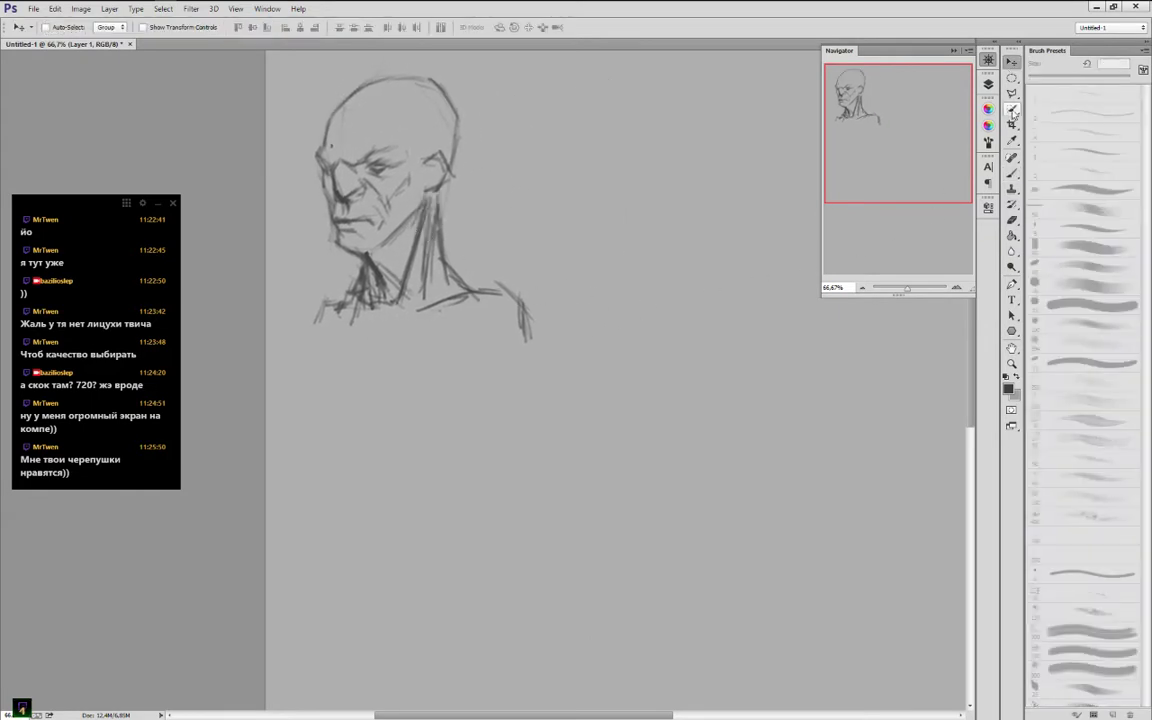
left_click(1013, 176)
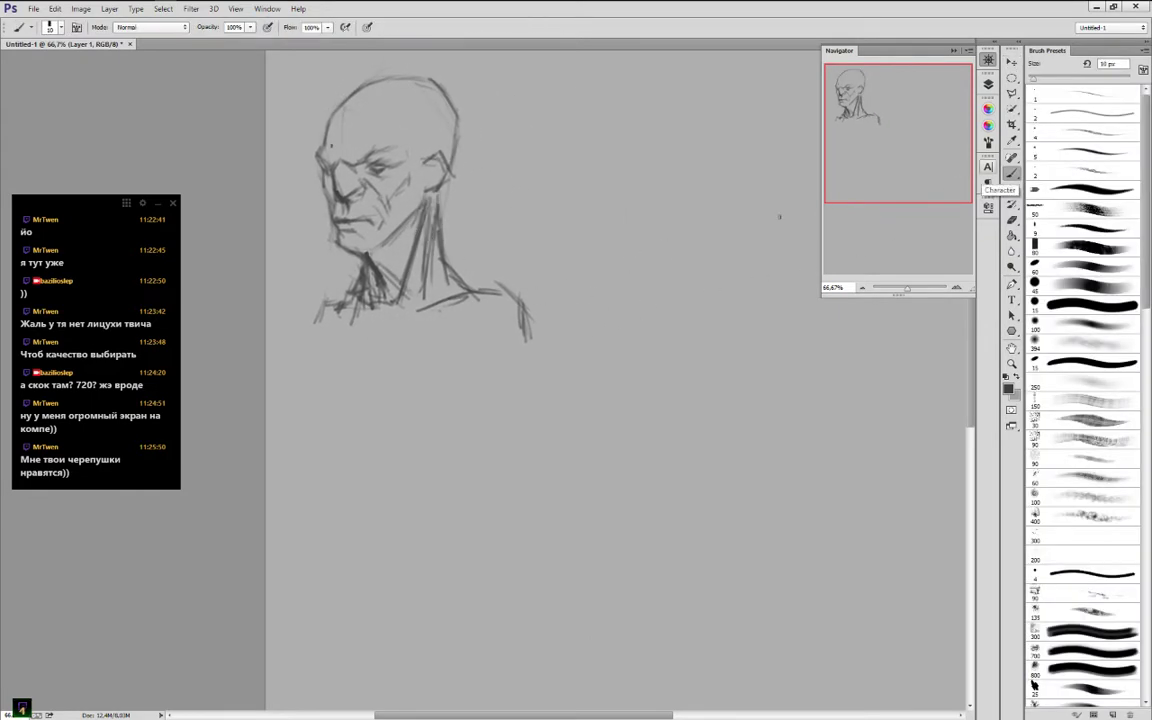
Reduce the brush size to 8 px and lightly outline a second, larger head beside the bust
mouse_move(878, 126)
left_mouse_down()
mouse_move(892, 134)
mouse_move(863, 122)
left_mouse_up()
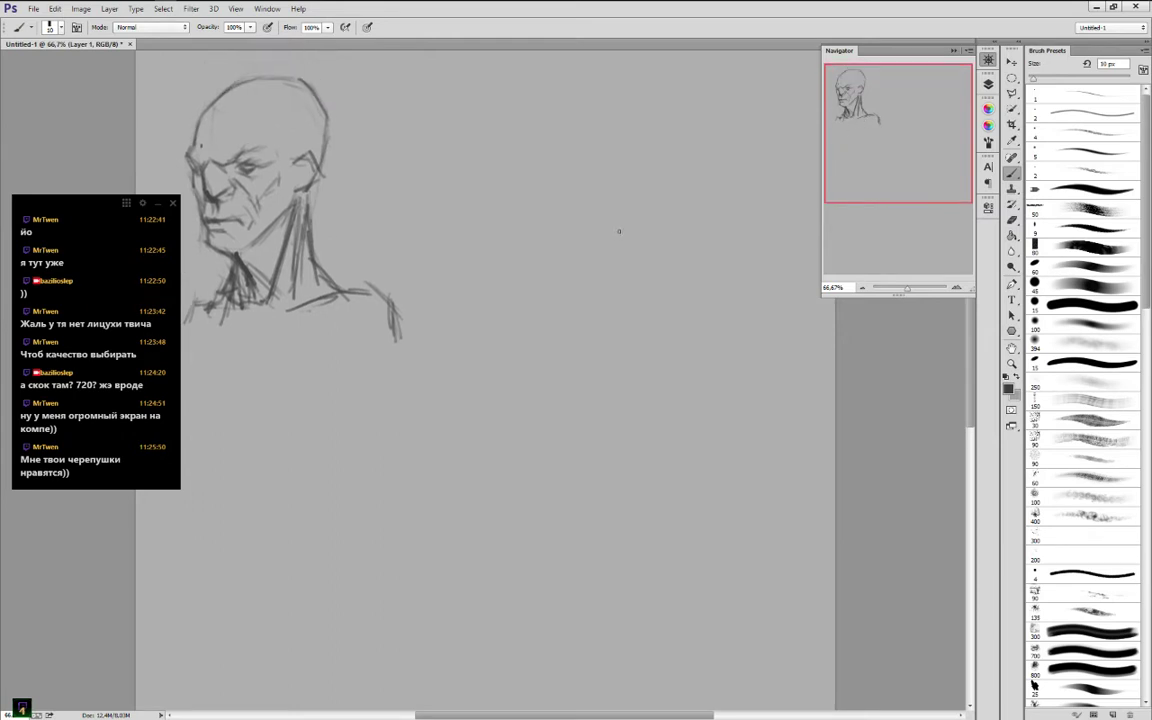
key("bracketleft")
key("bracketleft")
left_click_drag(686, 285, 641, 373)
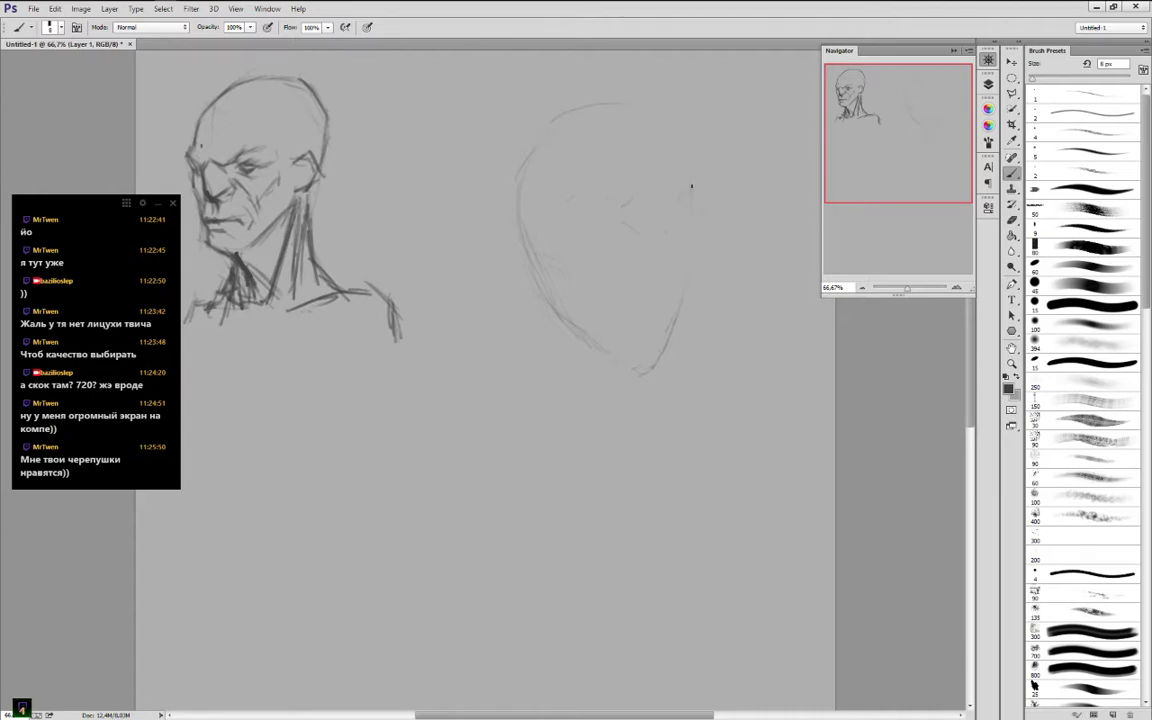
Sketch the far cheek contour, nose, mouth and eyes of the second head
left_click_drag(690, 190, 684, 267)
mouse_move(620, 266)
left_mouse_down()
mouse_move(677, 250)
mouse_move(656, 263)
left_mouse_up()
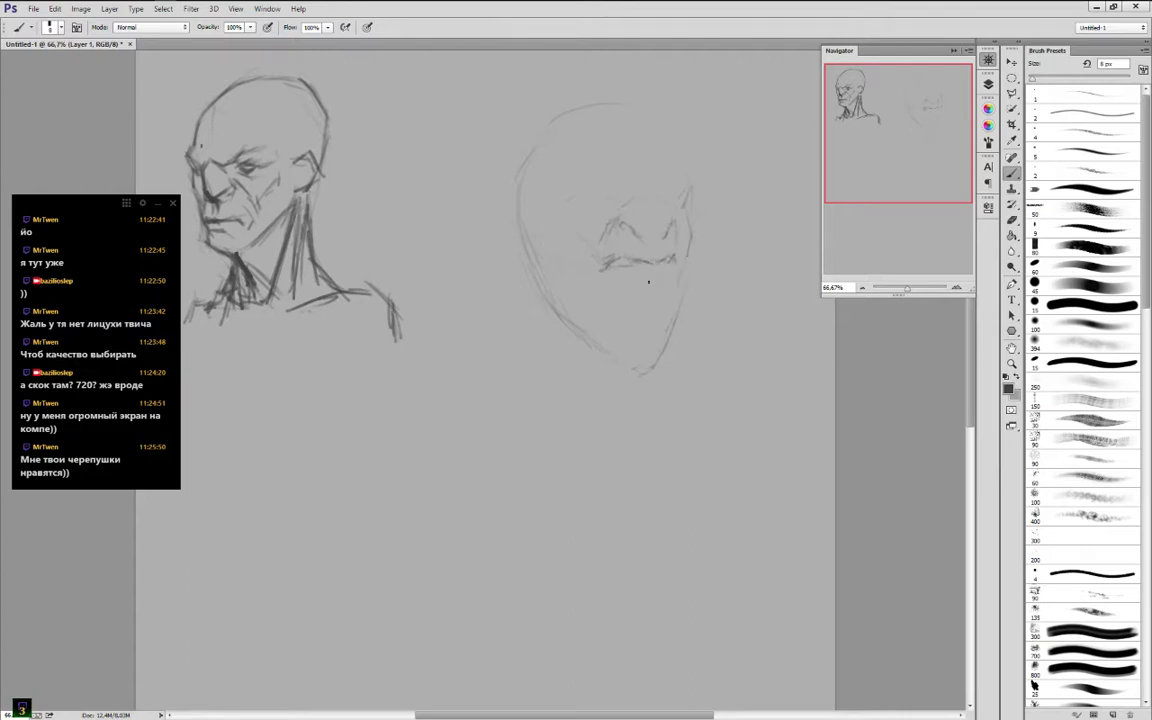
left_click_drag(669, 291, 657, 313)
left_click_drag(596, 212, 606, 201)
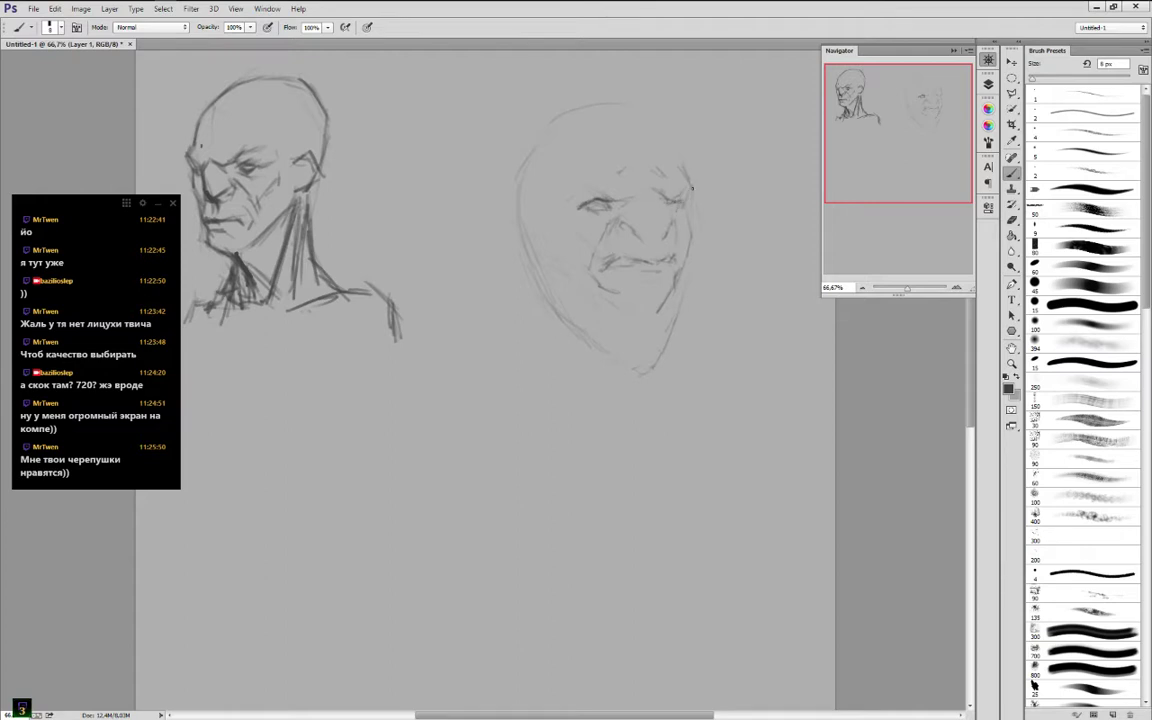
Darken the second head's far-side contour from the forehead down to the jaw
mouse_move(692, 188)
left_mouse_down()
mouse_move(686, 262)
mouse_move(689, 176)
mouse_move(678, 268)
mouse_move(690, 243)
mouse_move(674, 217)
mouse_move(687, 250)
mouse_move(680, 280)
left_mouse_up()
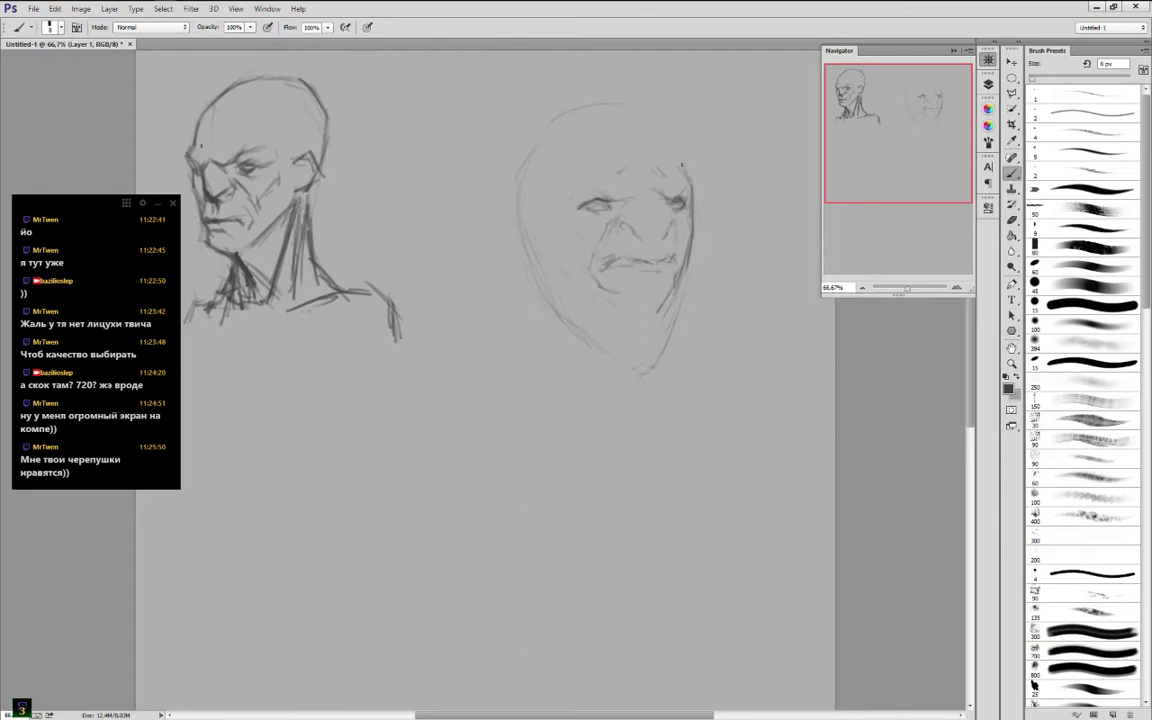
left_click_drag(682, 165, 678, 148)
left_click_drag(661, 312, 666, 292)
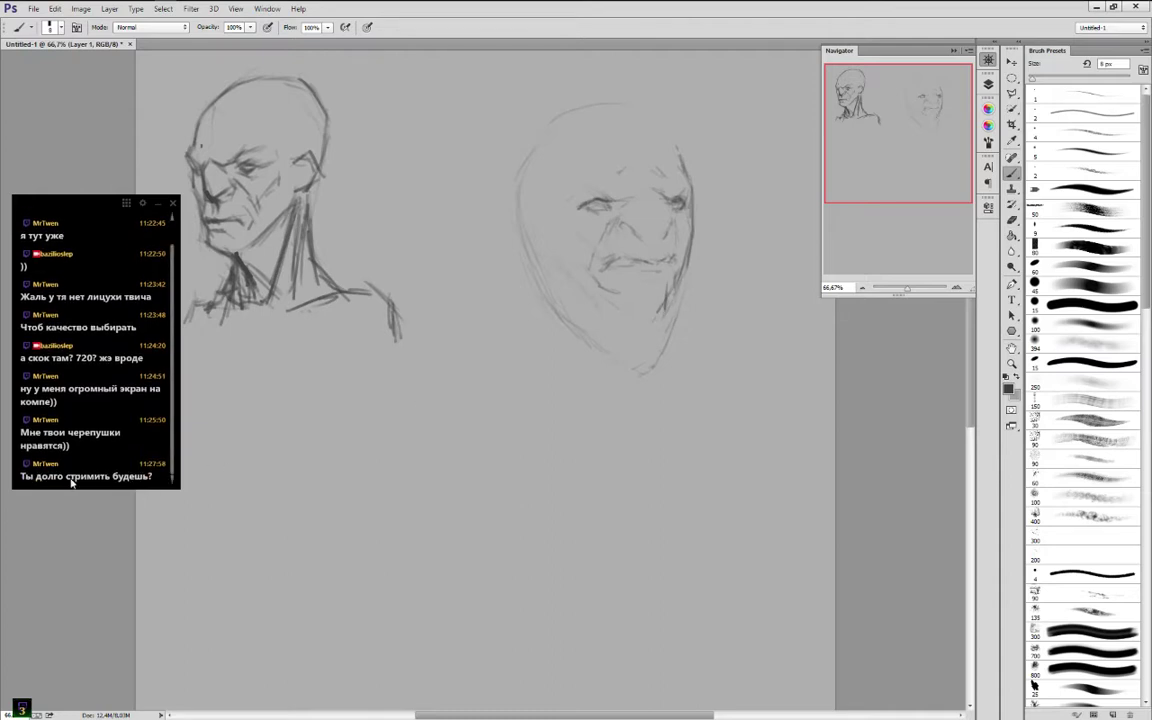
Send "хз.. на скок терпения хватит" in the stream chat overlay
mouse_move(72, 478)
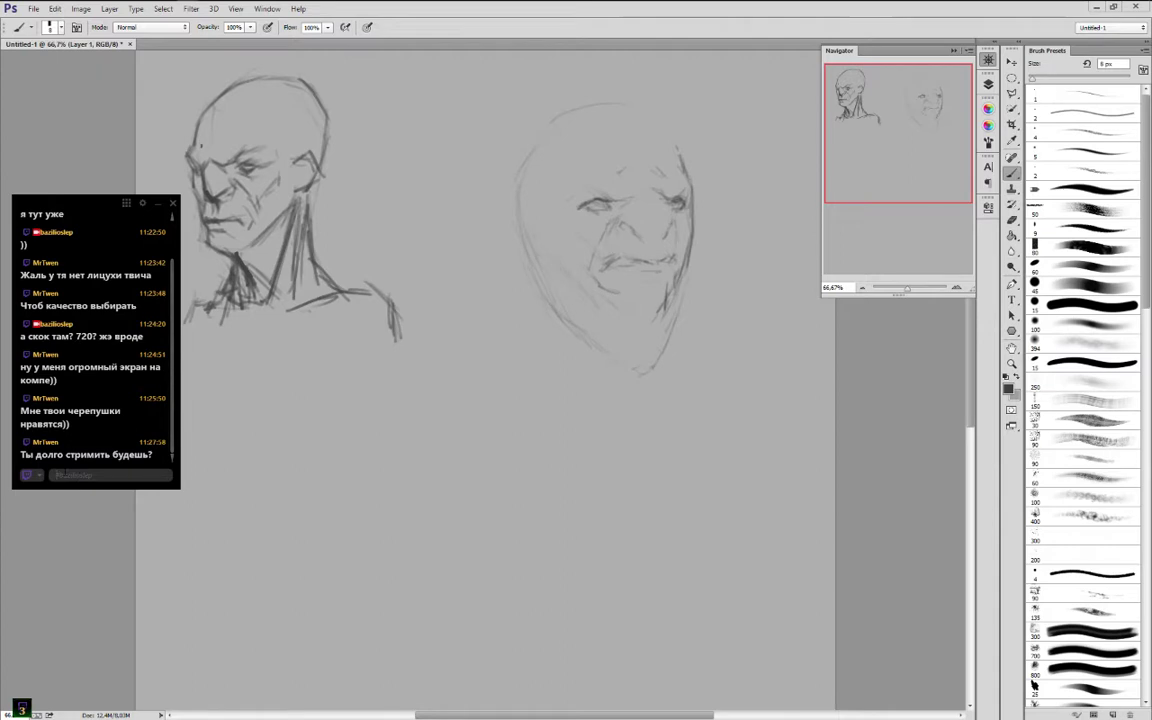
type("хзз, на скок")
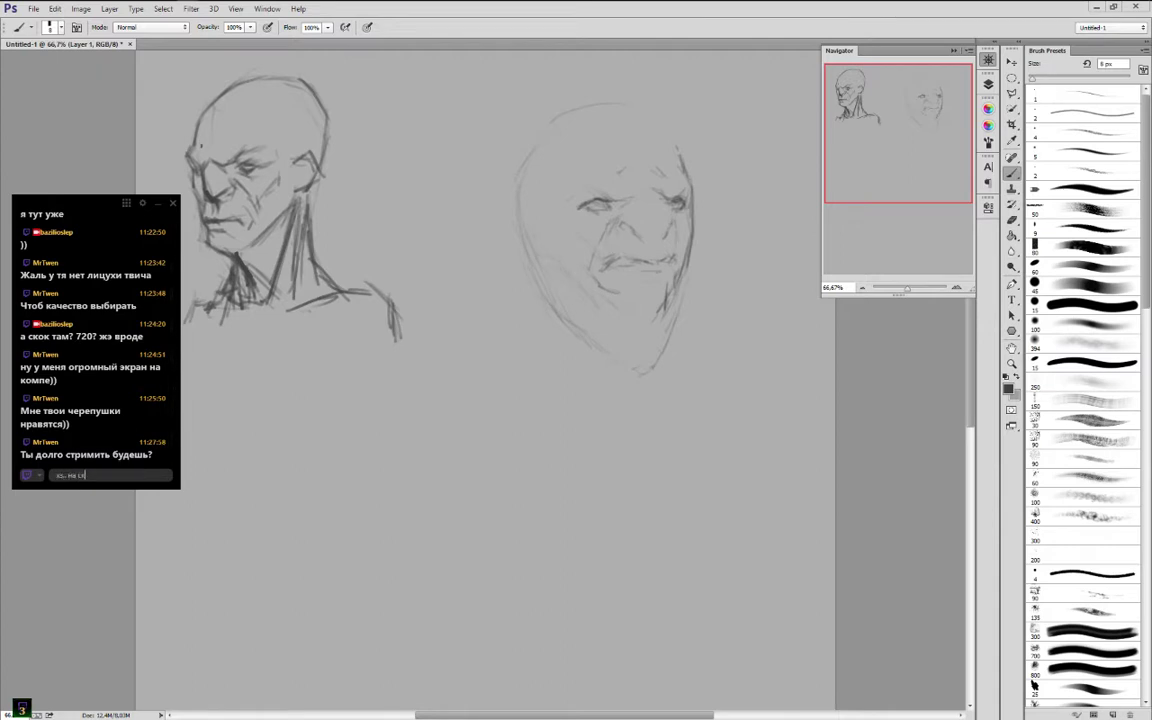
type(" терпения хватит")
key("Return")
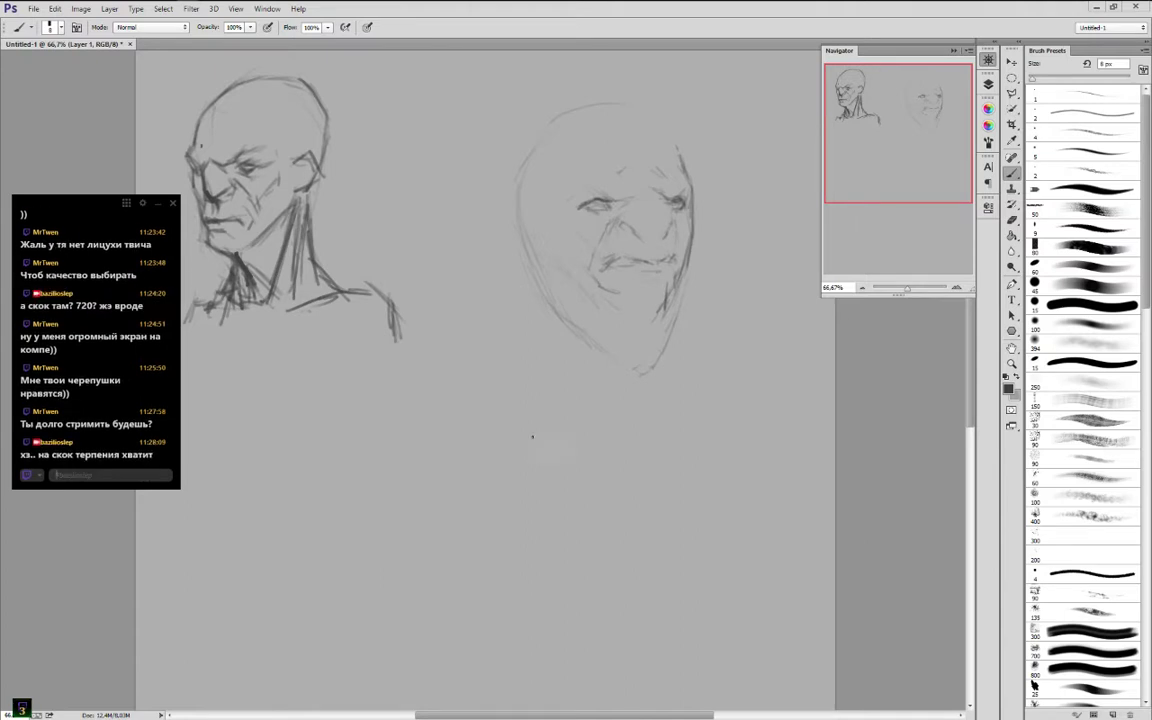
Sketch the second head's jaw sides and chin line above the pointed bottom of the construction outline
left_click_drag(665, 300, 650, 325)
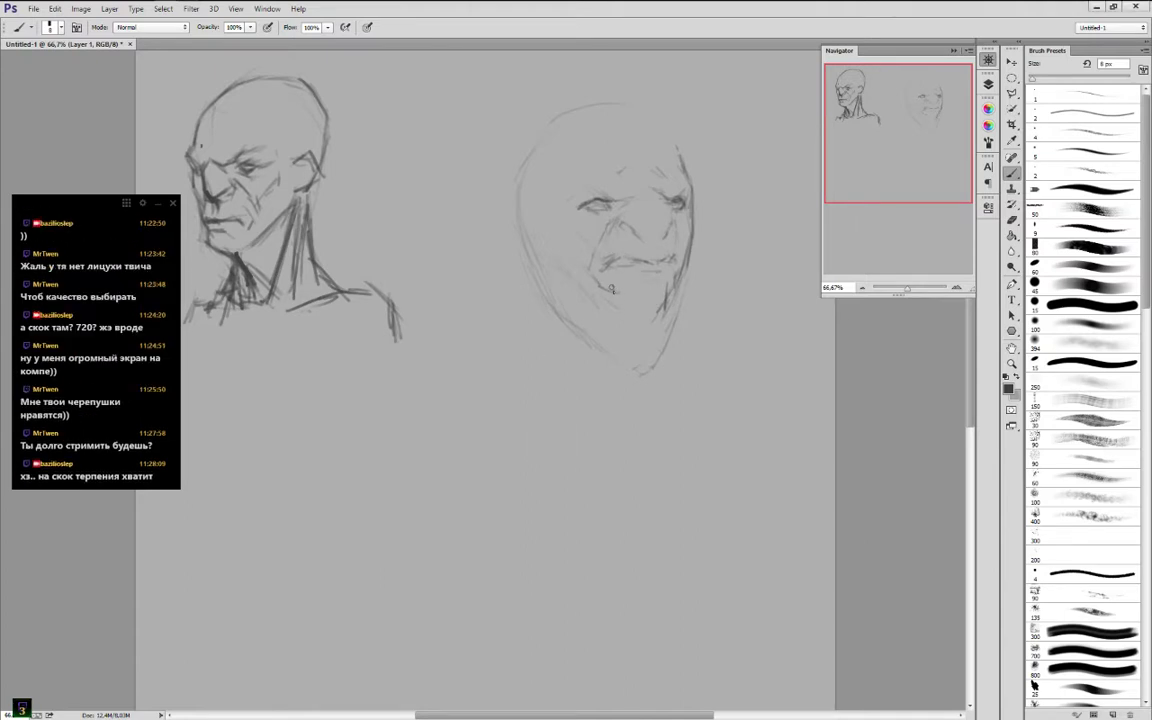
left_click_drag(585, 276, 597, 294)
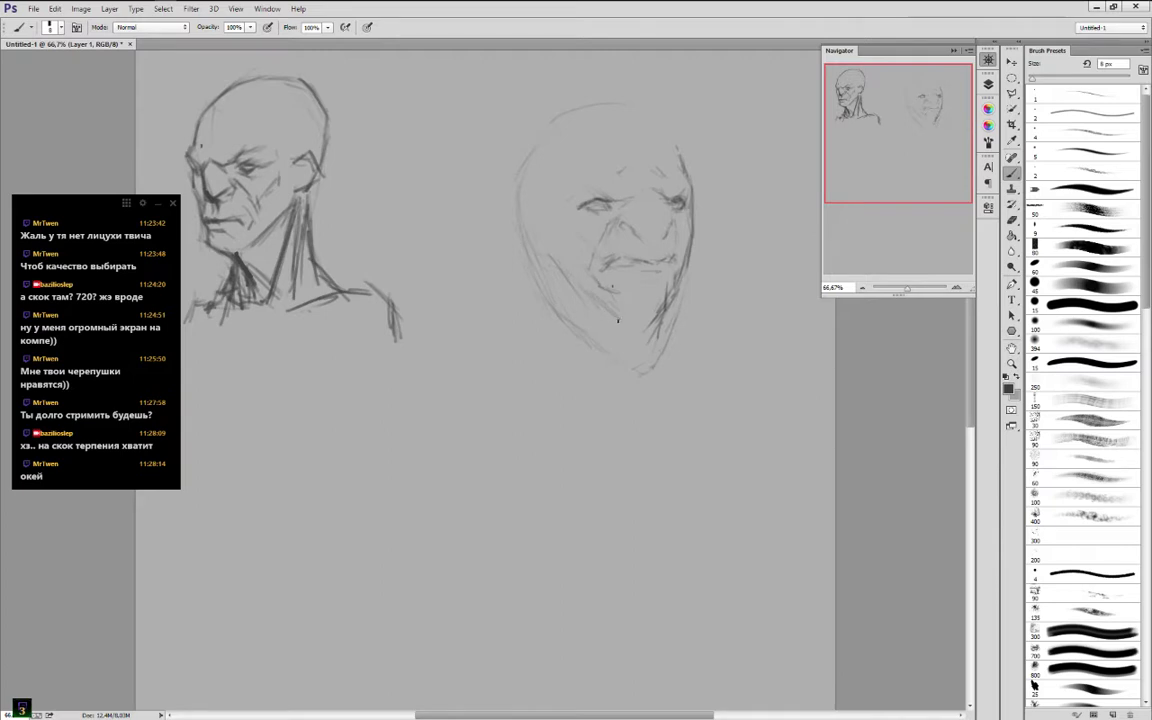
left_click_drag(609, 319, 660, 319)
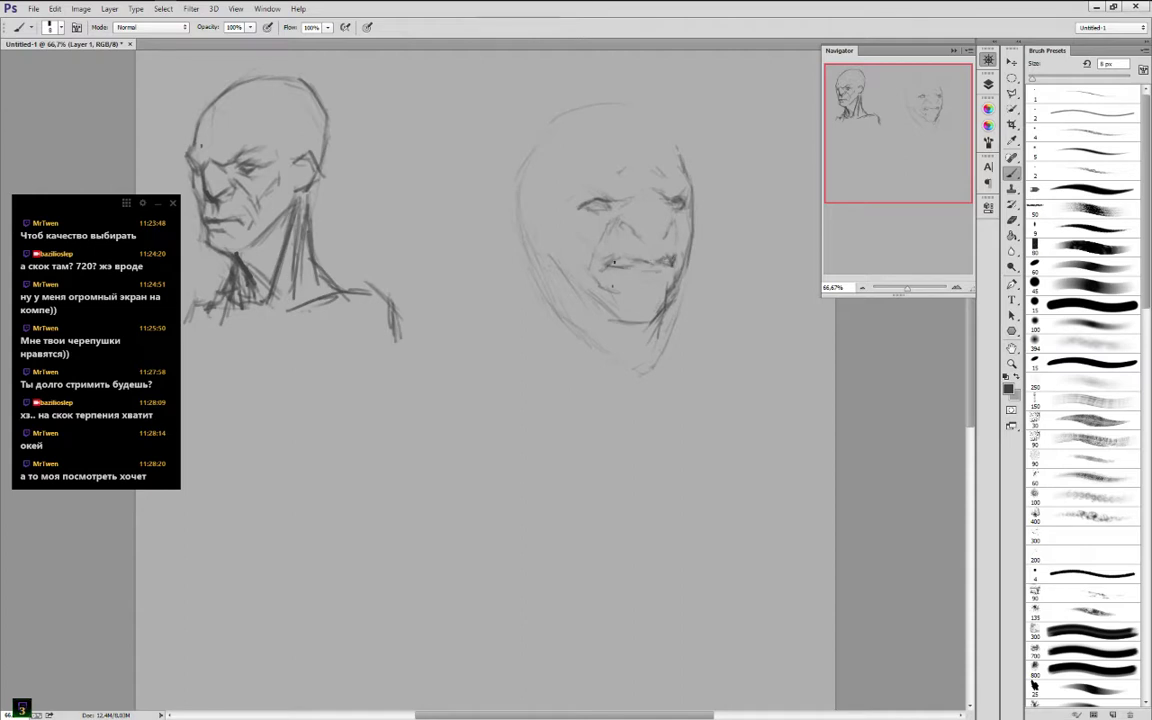
Add teeth at the mouth corners, darken the near eye and nostril, and define the brow ridge
left_click_drag(615, 261, 622, 267)
left_click_drag(598, 202, 608, 208)
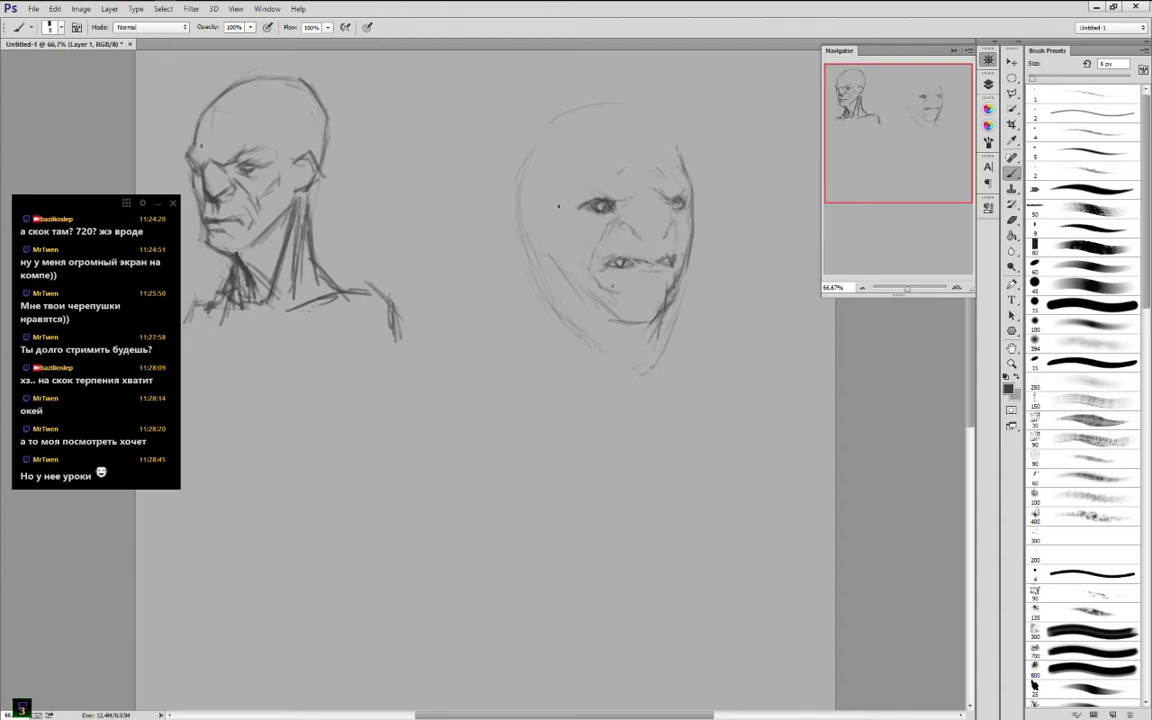
left_click_drag(626, 226, 630, 228)
left_click_drag(651, 197, 659, 193)
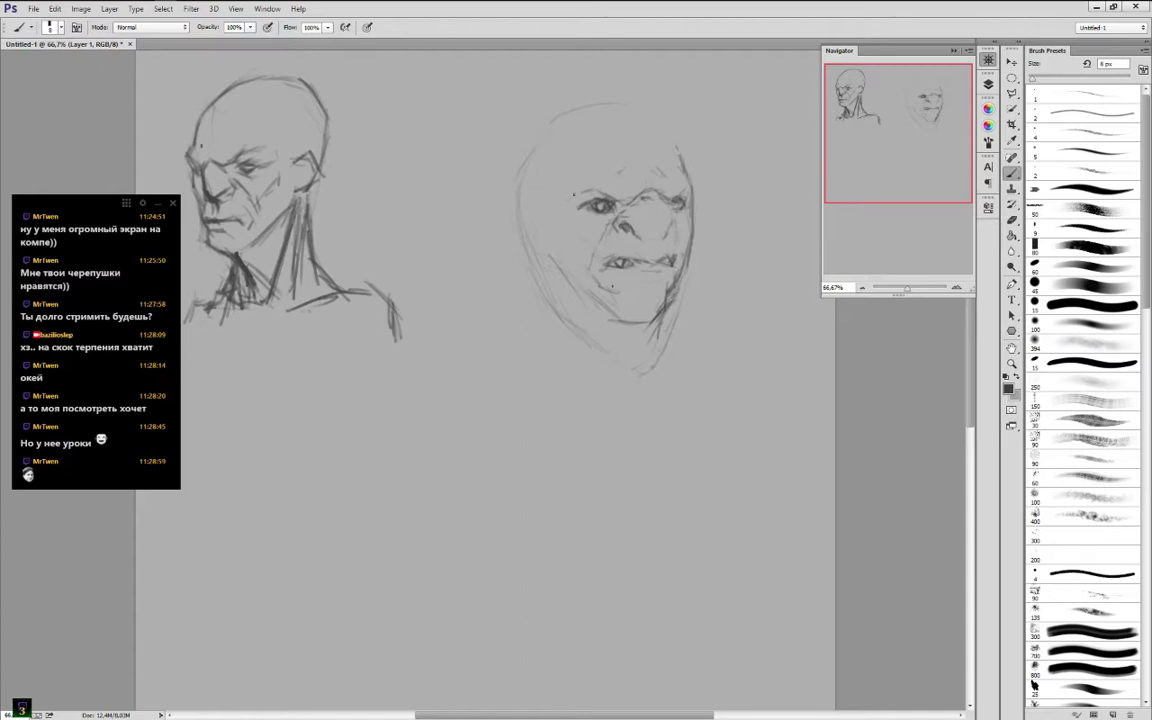
left_click_drag(565, 189, 585, 205)
Define the second head's forehead contour and add its neck lines, pointed ear and marks on the skull
left_click_drag(682, 171, 677, 148)
left_click_drag(521, 236, 511, 286)
left_click_drag(525, 266, 516, 283)
mouse_move(546, 239)
left_mouse_down()
mouse_move(554, 264)
mouse_move(542, 294)
left_mouse_up()
left_click_drag(514, 194, 539, 245)
mouse_move(515, 197)
left_mouse_down()
mouse_move(542, 250)
mouse_move(531, 223)
mouse_move(537, 234)
left_mouse_up()
left_click_drag(482, 188, 512, 206)
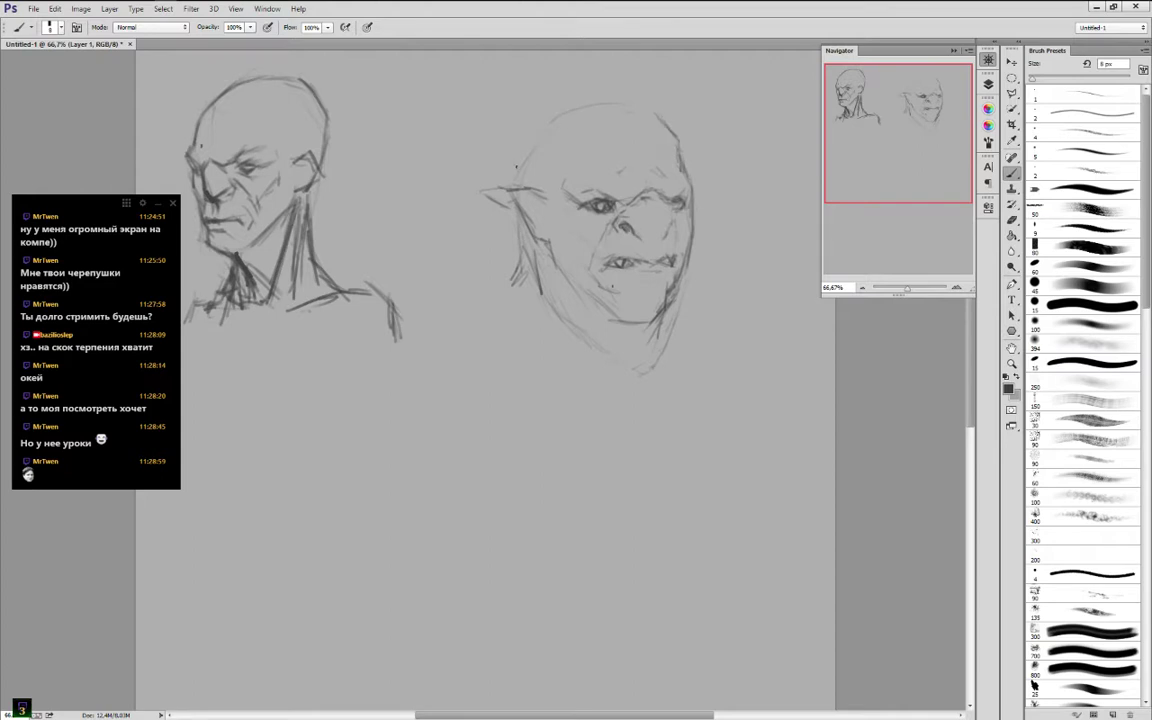
mouse_move(516, 167)
left_mouse_down()
mouse_move(514, 178)
mouse_move(516, 165)
left_mouse_up()
mouse_move(597, 125)
left_mouse_down()
mouse_move(601, 136)
mouse_move(544, 145)
left_mouse_up()
Select the second head with an elliptical marquee, move it lower on the canvas, and deselect it
key("v")
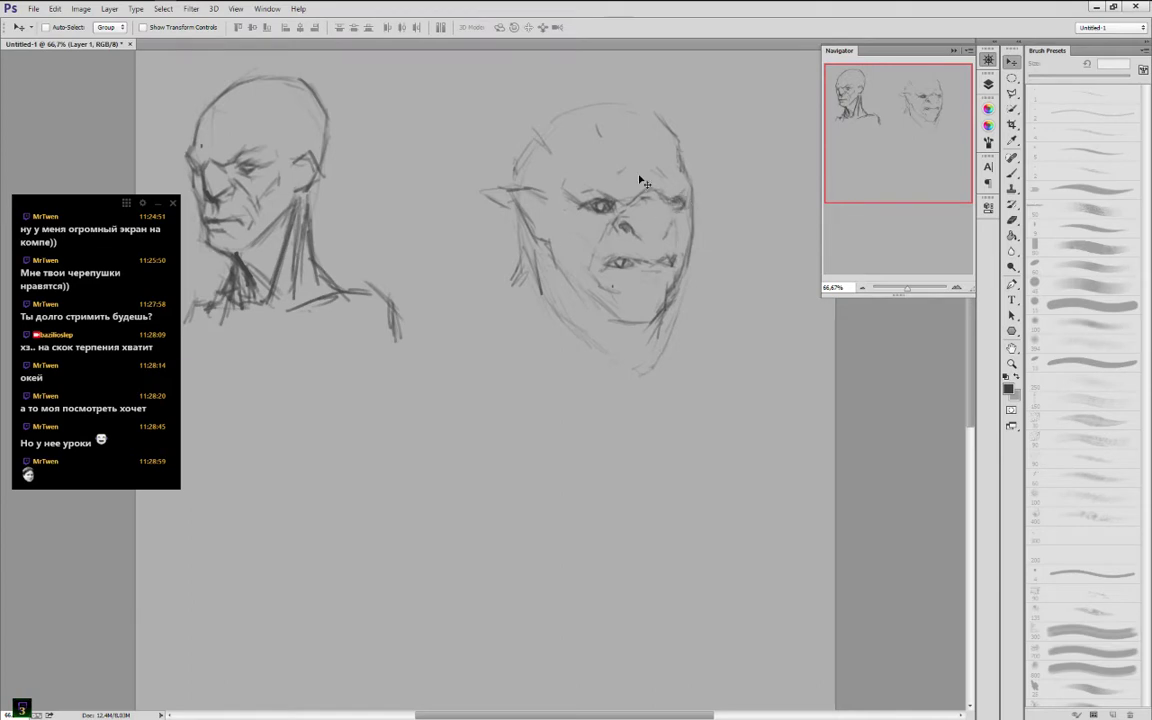
left_click(1013, 78)
left_click_drag(420, 85, 770, 465)
key("v")
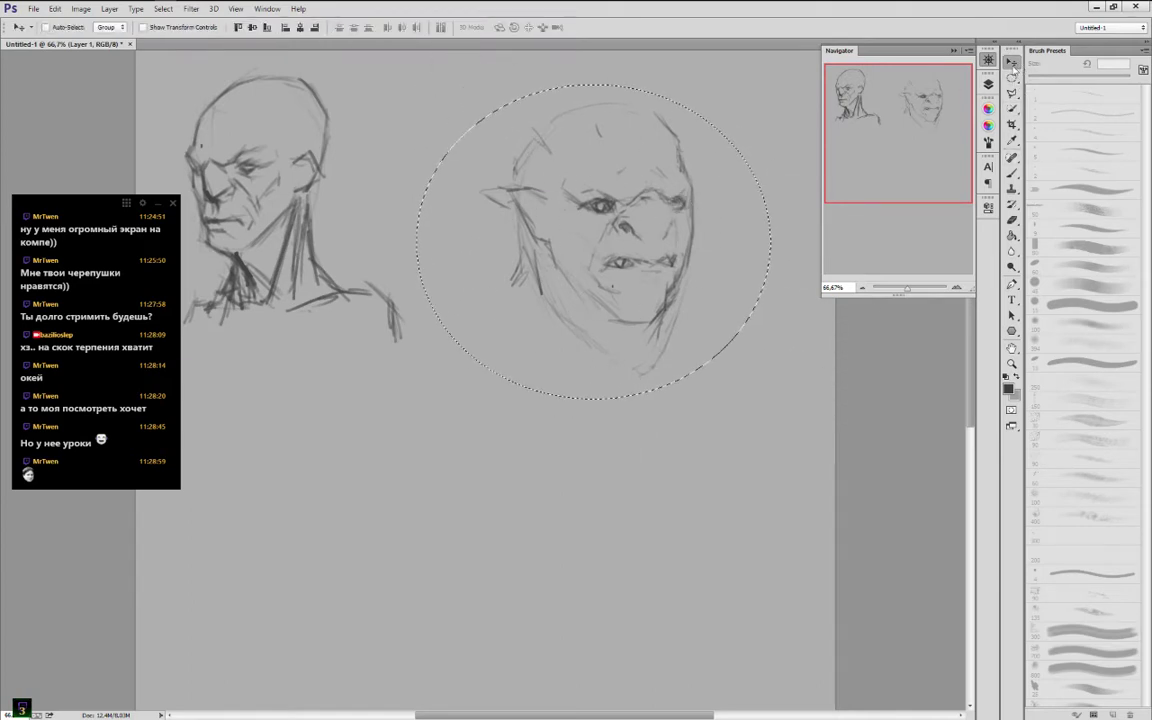
left_click_drag(635, 268, 606, 393)
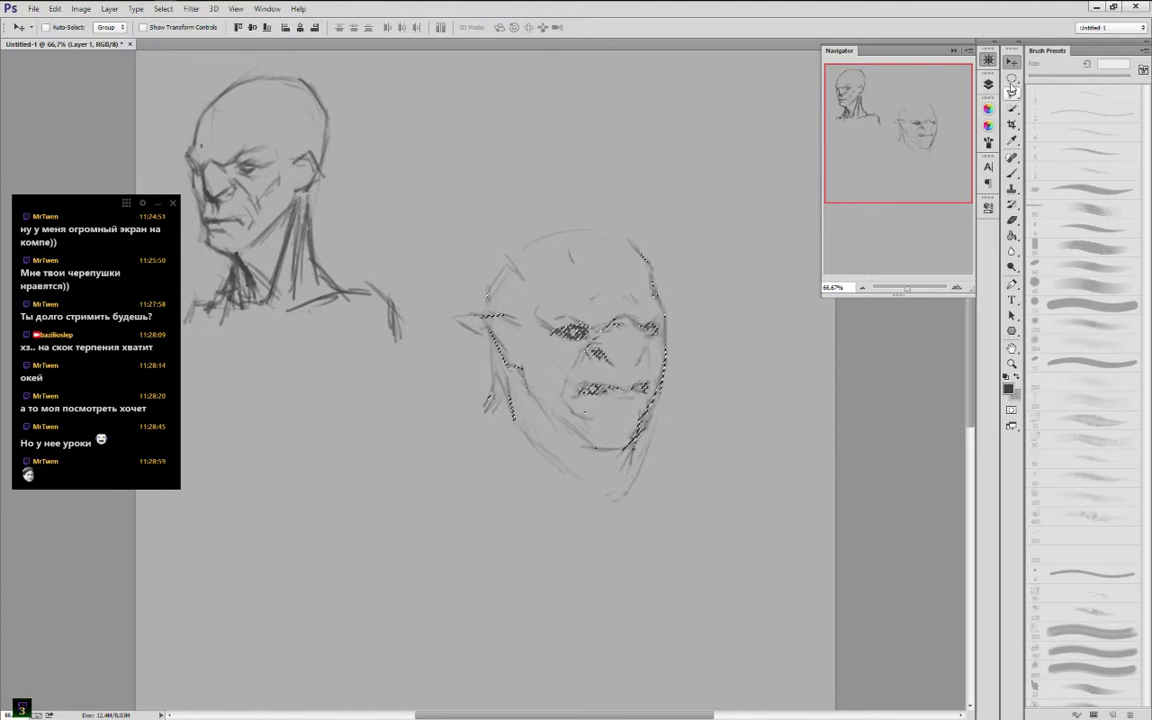
key("m")
key("ctrl+d")
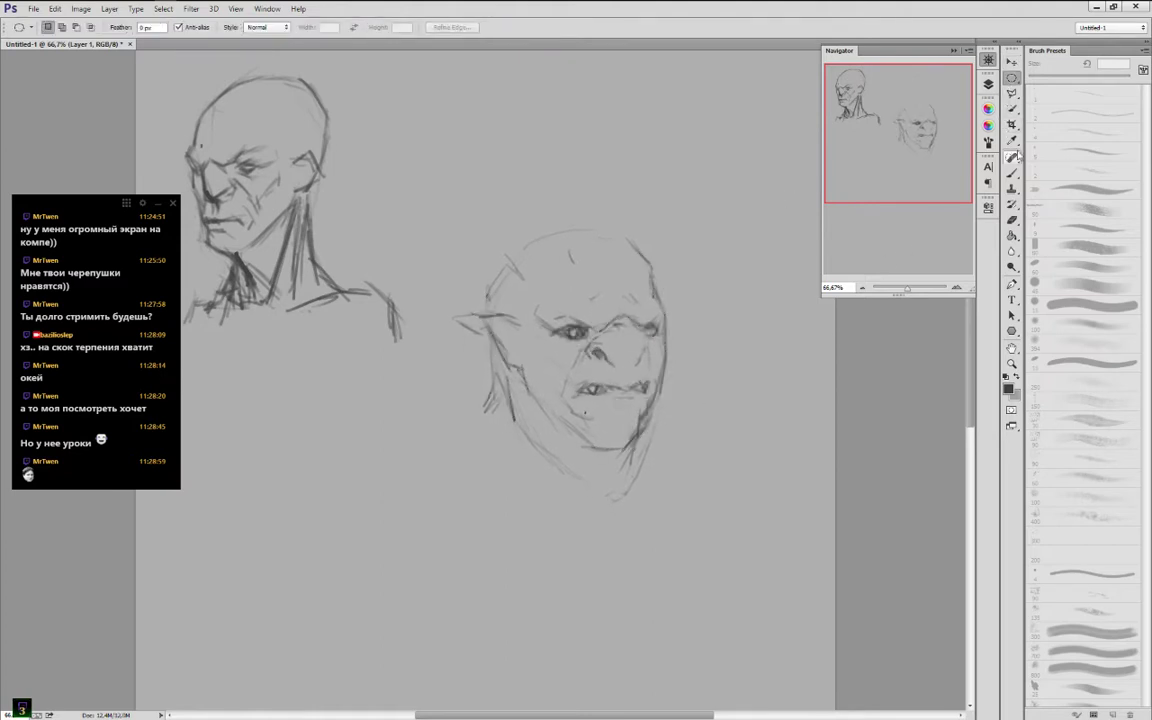
Sketch a large curved horn sweeping back from the near side of the second head's forehead
key("b")
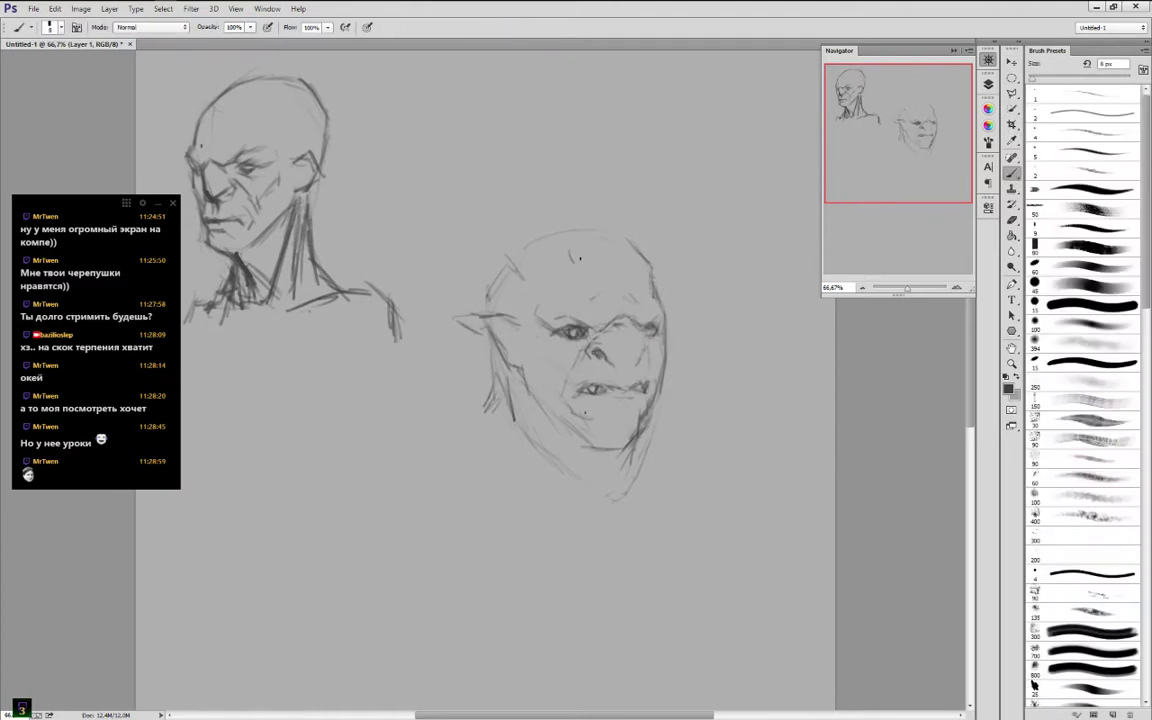
mouse_move(579, 249)
left_mouse_down()
mouse_move(510, 236)
mouse_move(536, 270)
left_mouse_up()
left_click_drag(537, 206, 559, 214)
left_click_drag(500, 243, 534, 203)
mouse_move(593, 251)
left_mouse_down()
mouse_move(591, 234)
mouse_move(534, 233)
mouse_move(468, 254)
mouse_move(459, 243)
left_mouse_up()
mouse_move(478, 199)
left_mouse_down()
mouse_move(465, 236)
mouse_move(486, 247)
mouse_move(483, 265)
mouse_move(450, 268)
mouse_move(435, 233)
mouse_move(461, 277)
mouse_move(440, 276)
mouse_move(429, 245)
mouse_move(476, 275)
left_mouse_up()
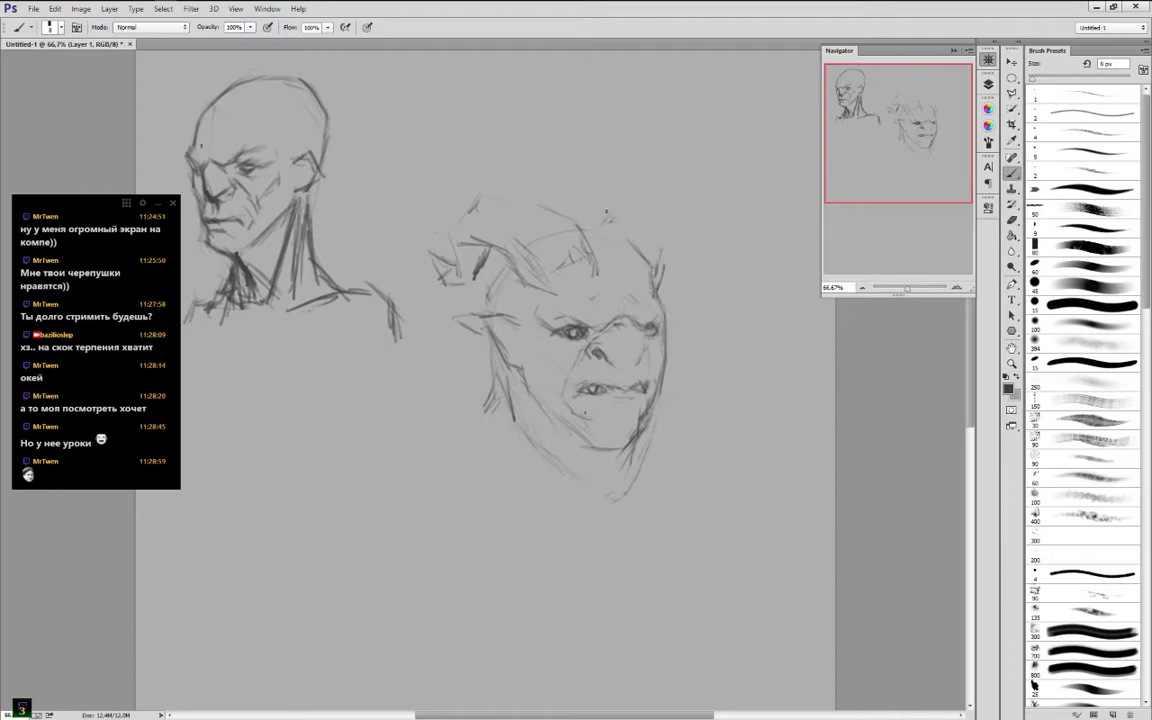
Sketch the far-side horn and reinforce the near horn's ridges and its base above the ear
left_click_drag(654, 212, 658, 274)
left_click_drag(609, 221, 617, 267)
mouse_move(654, 209)
left_mouse_down()
mouse_move(657, 240)
mouse_move(593, 260)
left_mouse_up()
mouse_move(588, 189)
left_mouse_down()
mouse_move(597, 237)
mouse_move(595, 219)
mouse_move(543, 200)
mouse_move(530, 218)
mouse_move(566, 196)
mouse_move(578, 202)
mouse_move(547, 219)
left_mouse_up()
left_click_drag(621, 246, 618, 270)
mouse_move(561, 221)
left_mouse_down()
mouse_move(564, 260)
mouse_move(499, 262)
mouse_move(507, 250)
mouse_move(490, 261)
mouse_move(500, 245)
left_mouse_up()
mouse_move(558, 266)
left_mouse_down()
mouse_move(518, 277)
mouse_move(466, 249)
mouse_move(468, 266)
left_mouse_up()
mouse_move(530, 286)
left_mouse_down()
mouse_move(524, 300)
mouse_move(489, 303)
mouse_move(498, 316)
left_mouse_up()
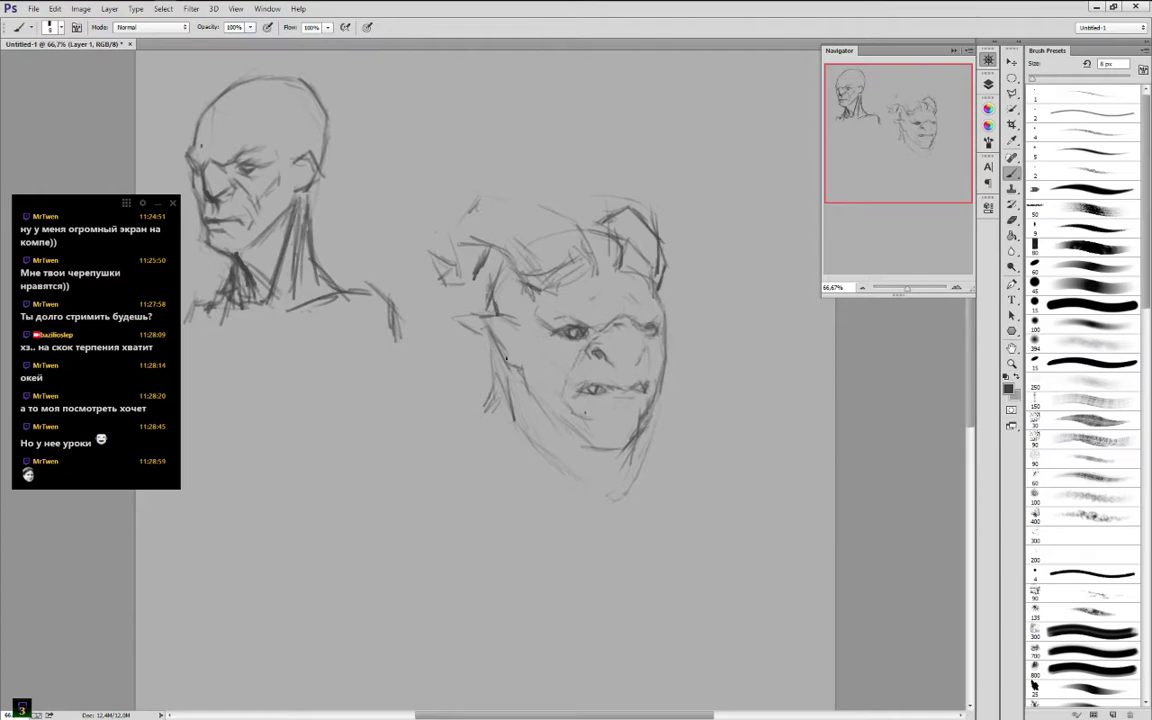
Sketch the horned head's neck lines behind the jaw and below the chin
left_click_drag(506, 360, 517, 420)
left_click_drag(628, 446, 607, 487)
mouse_move(512, 382)
left_mouse_down()
mouse_move(521, 414)
mouse_move(488, 422)
mouse_move(459, 452)
left_mouse_up()
left_click_drag(637, 438, 653, 464)
Refine the horned head's nose, eyelid and mouth, adding a dark accent under the lower lip
left_click_drag(636, 328, 641, 360)
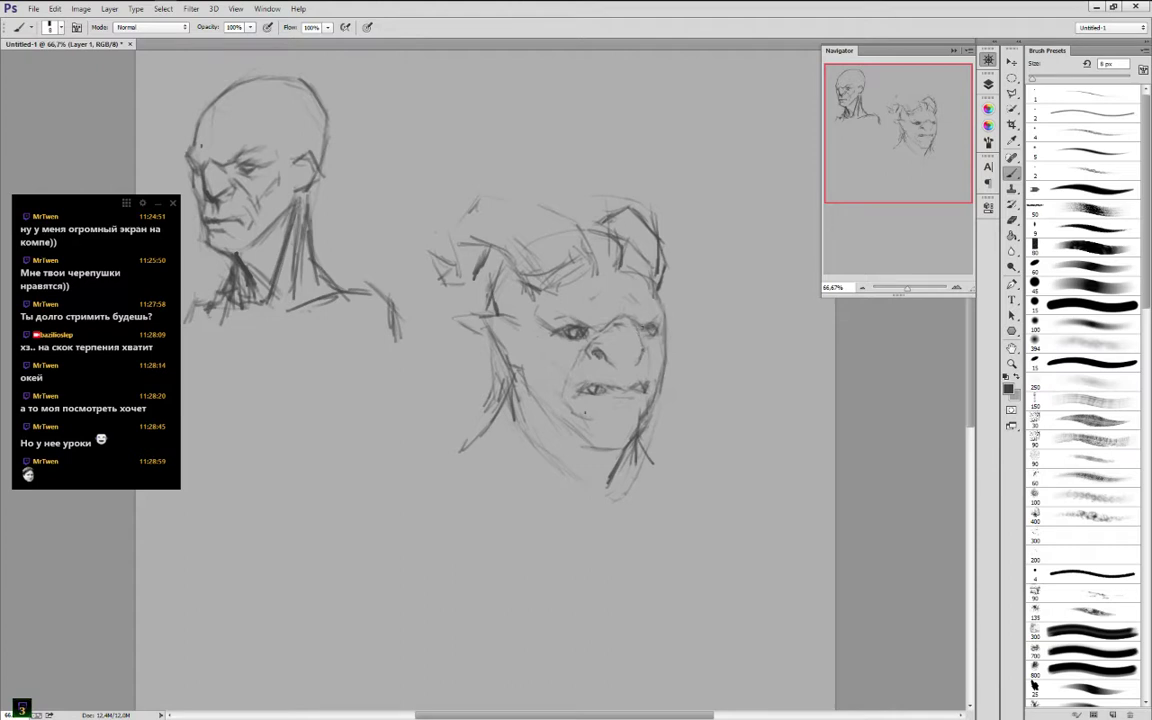
left_click_drag(582, 315, 576, 327)
mouse_move(574, 378)
left_mouse_down()
mouse_move(570, 411)
mouse_move(631, 398)
mouse_move(622, 390)
left_mouse_up()
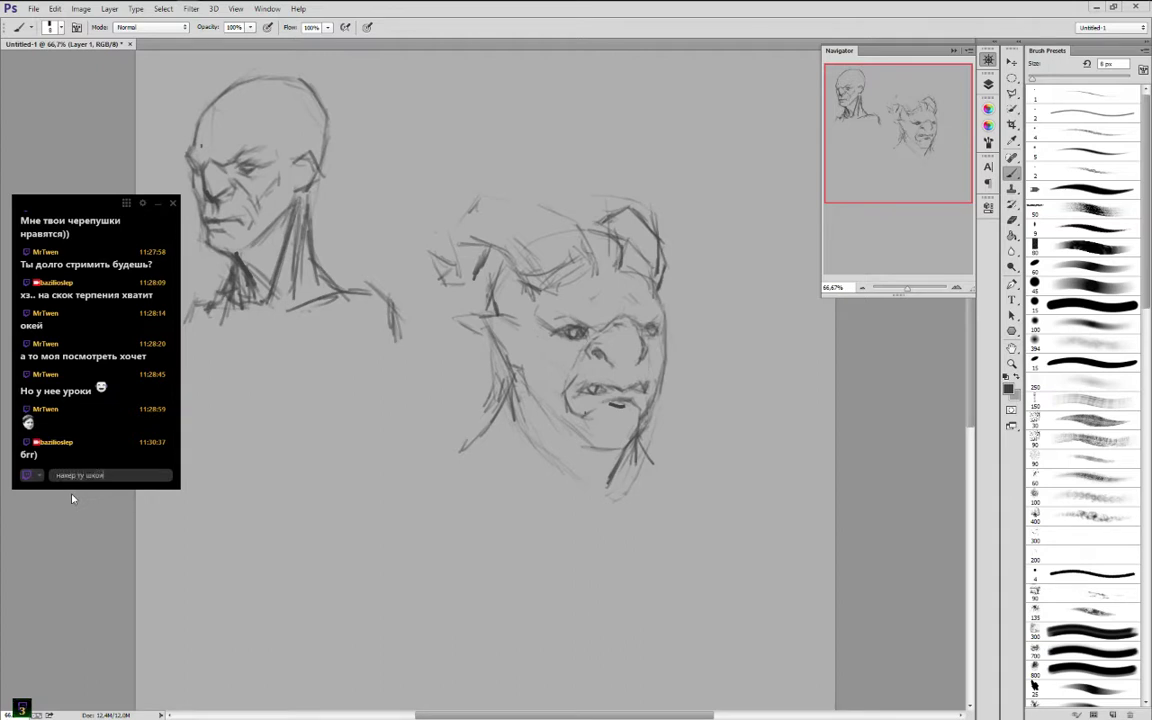
Send "нахер ту школу" in the stream chat overlay
type("у")
key("Return")
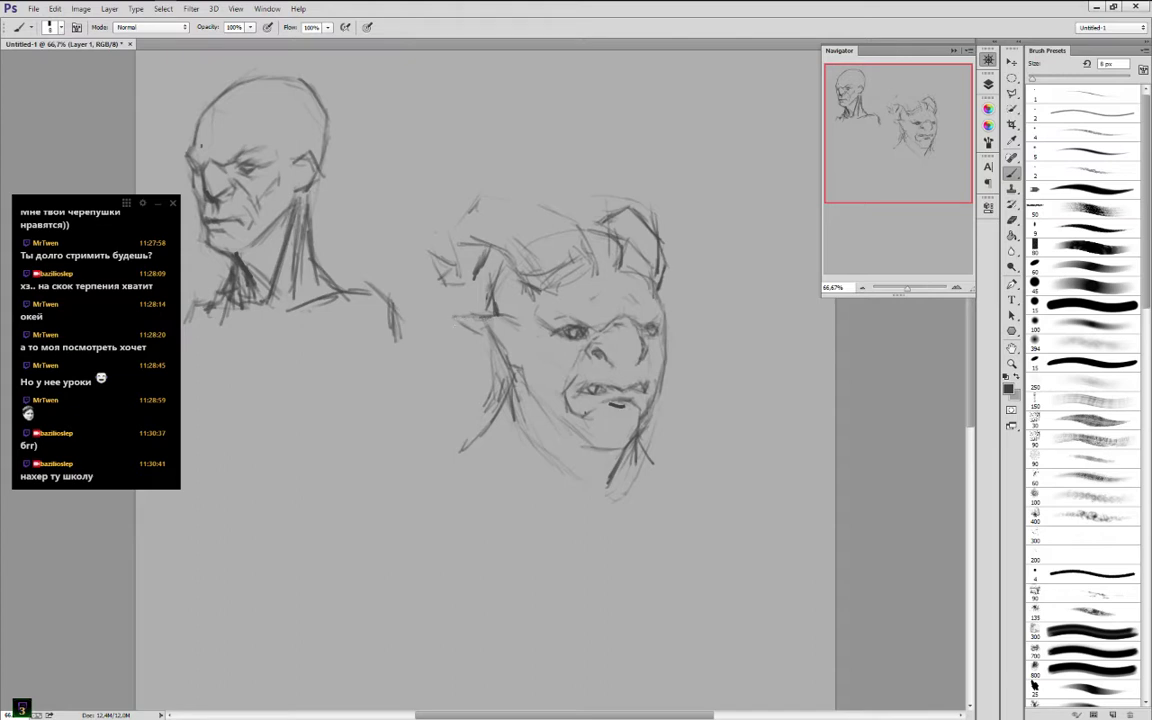
Darken the horned head's ear, the neck line behind the jaw, and the jaw and chin contours
mouse_move(453, 322)
left_mouse_down()
mouse_move(509, 356)
mouse_move(496, 360)
mouse_move(531, 346)
mouse_move(510, 368)
mouse_move(473, 337)
mouse_move(483, 365)
mouse_move(522, 396)
left_mouse_up()
left_click_drag(561, 416, 579, 439)
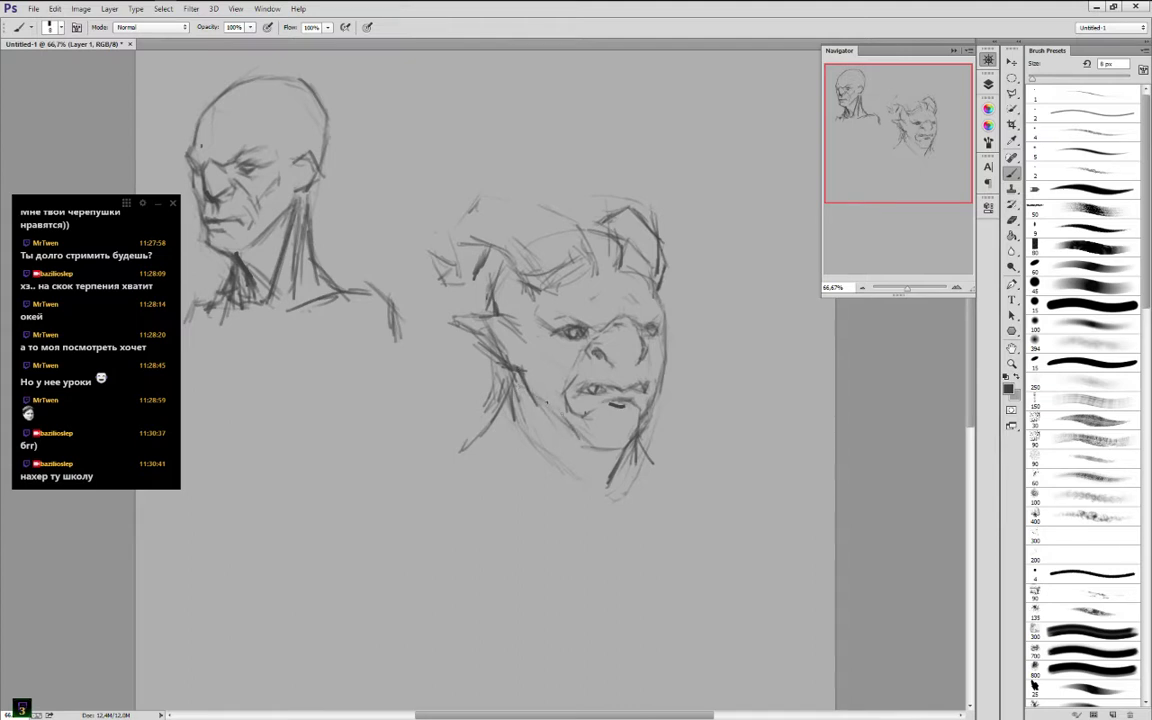
left_click_drag(498, 369, 519, 399)
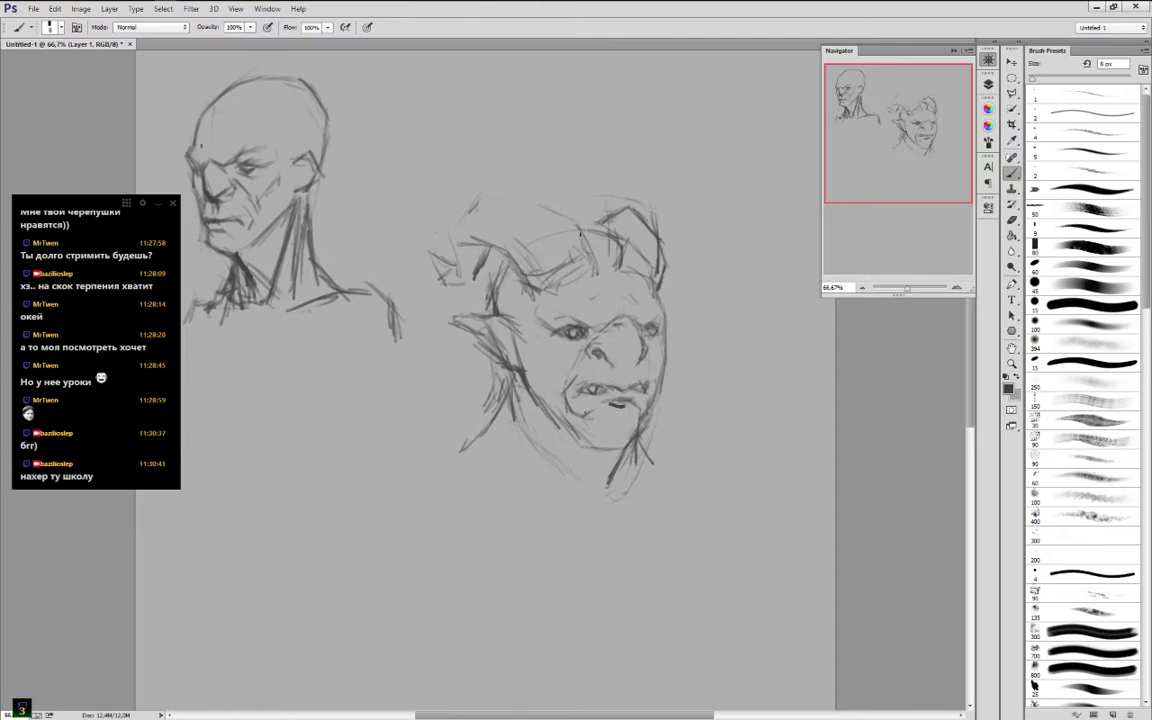
left_click_drag(568, 430, 603, 460)
left_click_drag(589, 417, 636, 409)
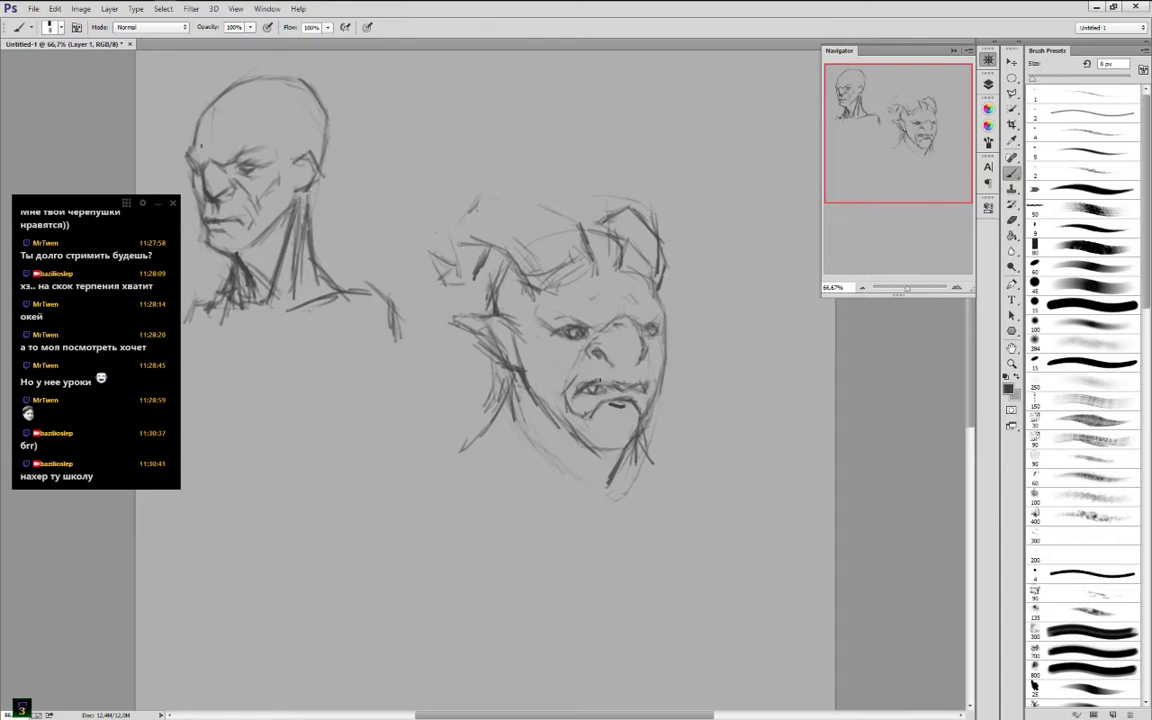
Reinforce the horned head's mouth, eyes and brow, and add a crease across the near cheek
left_click_drag(600, 381, 619, 383)
left_click_drag(554, 341, 539, 344)
mouse_move(514, 288)
left_mouse_down()
mouse_move(535, 303)
mouse_move(579, 291)
left_mouse_up()
left_click_drag(651, 326, 654, 335)
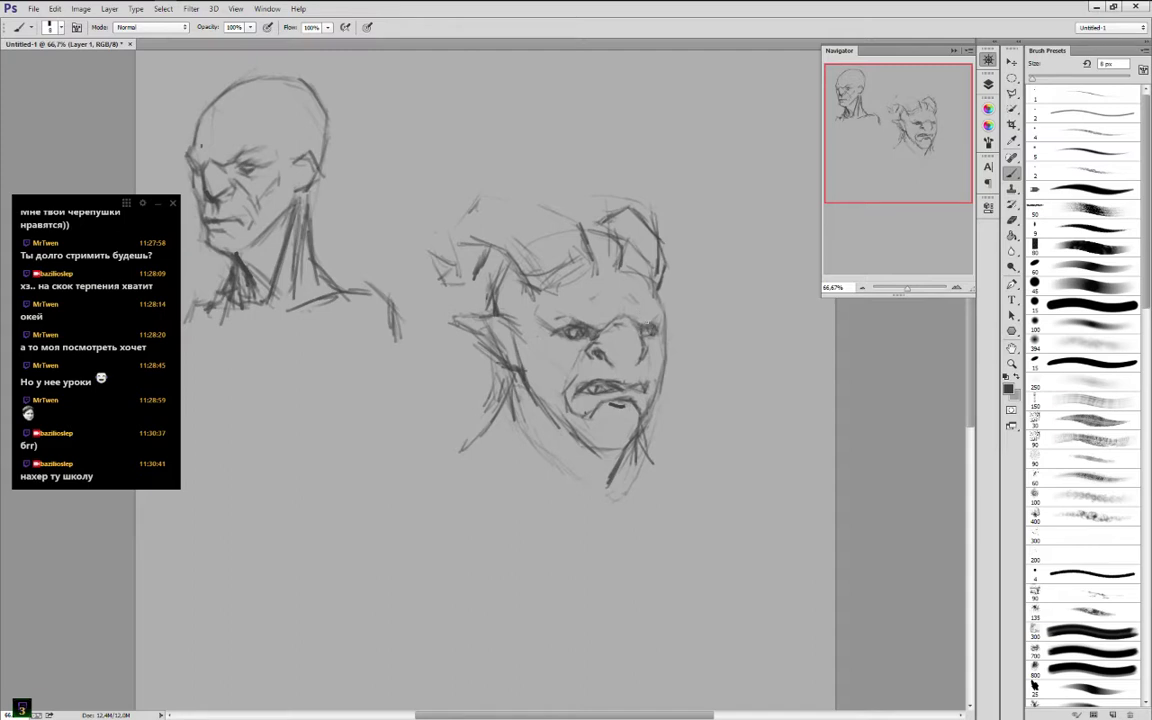
mouse_move(580, 294)
left_mouse_down()
mouse_move(594, 283)
mouse_move(584, 360)
mouse_move(553, 370)
mouse_move(559, 390)
mouse_move(552, 381)
left_mouse_up()
left_click_drag(515, 307, 522, 317)
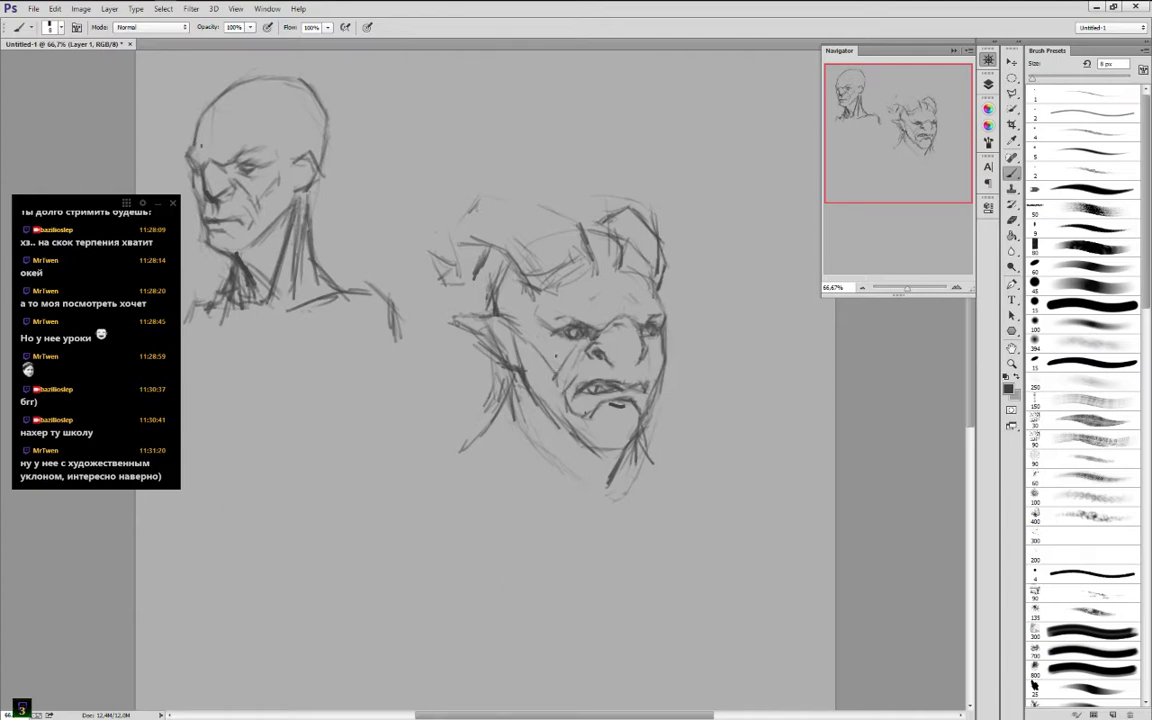
left_click_drag(554, 335, 557, 346)
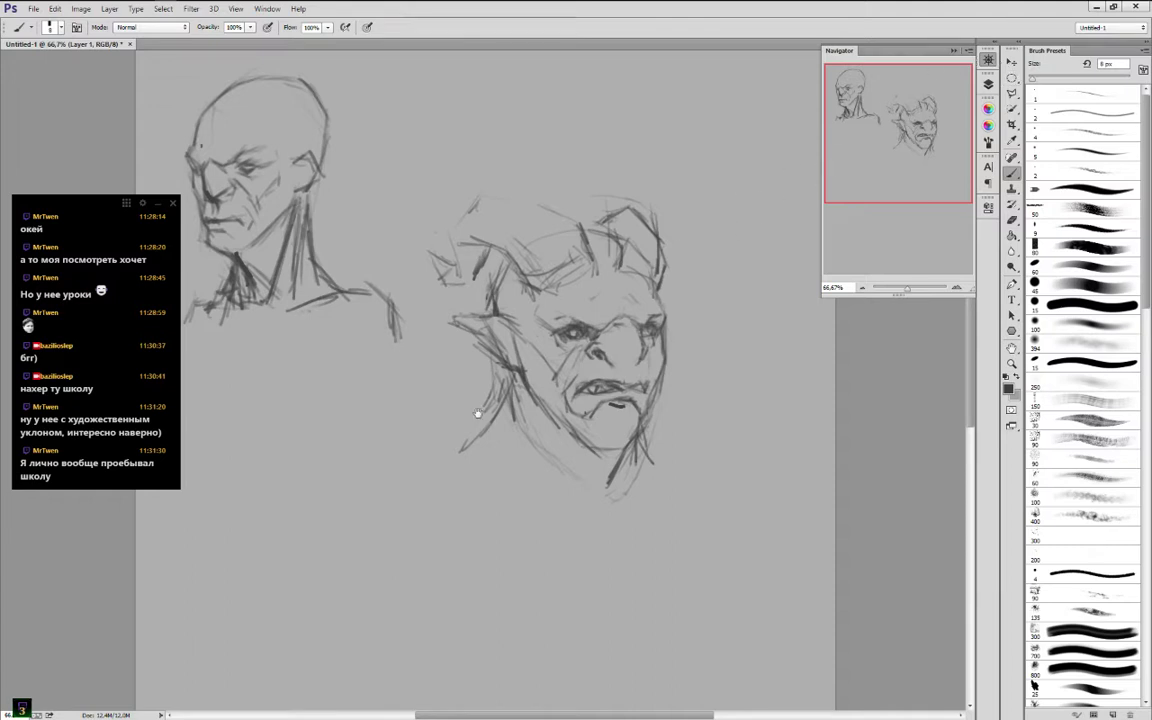
Send "главное что не макарошки)" in the stream chat overlay
left_click_drag(477, 413, 617, 208)
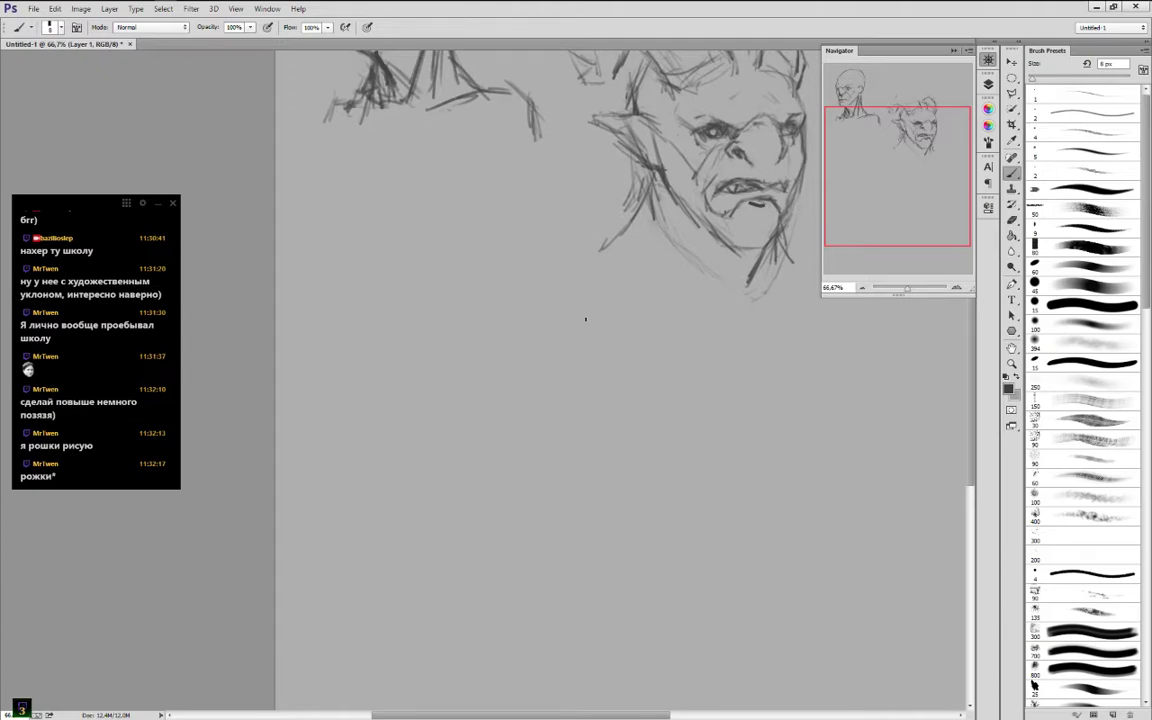
left_click(99, 487)
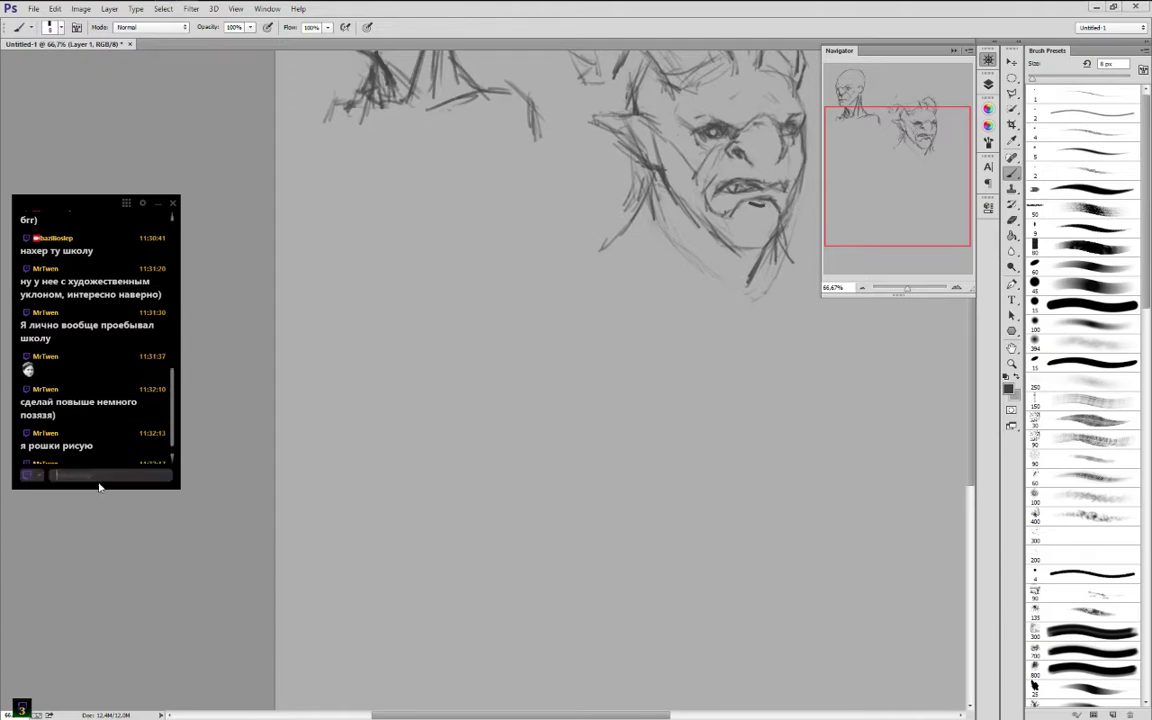
type("главное что не макарошки)")
key("Return")
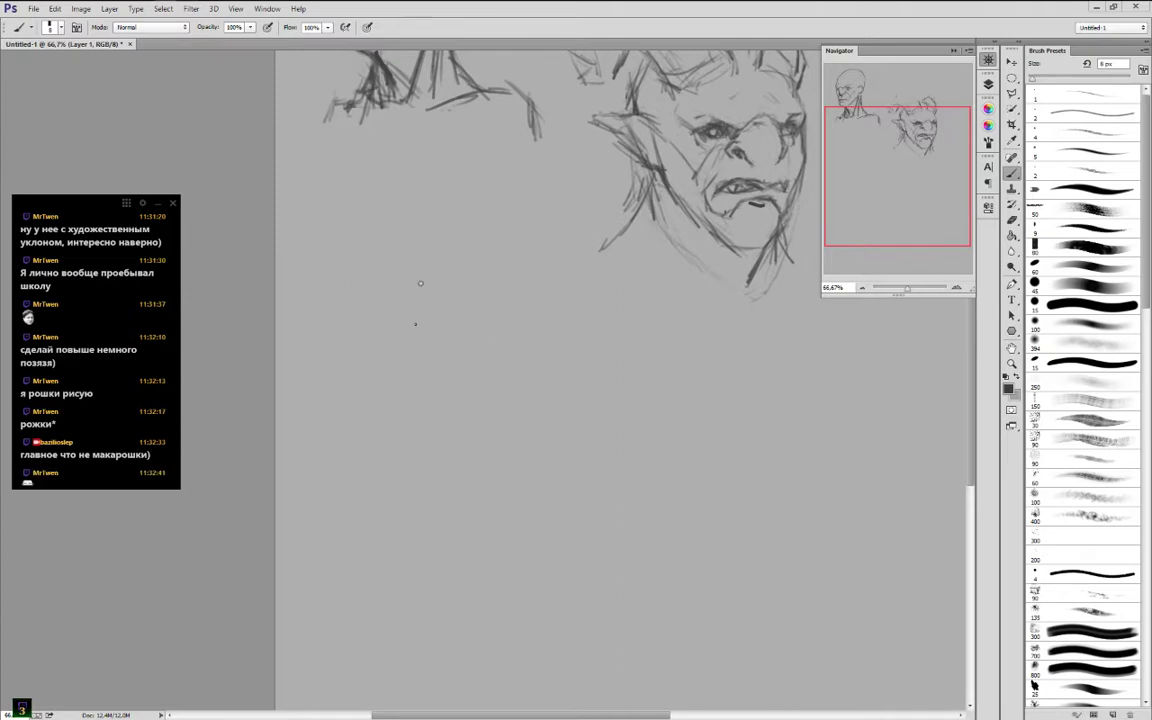
Rough in a new hunched creature with light strokes below the bald bust, covering head, face, shoulder and chest
left_click_drag(414, 294, 432, 243)
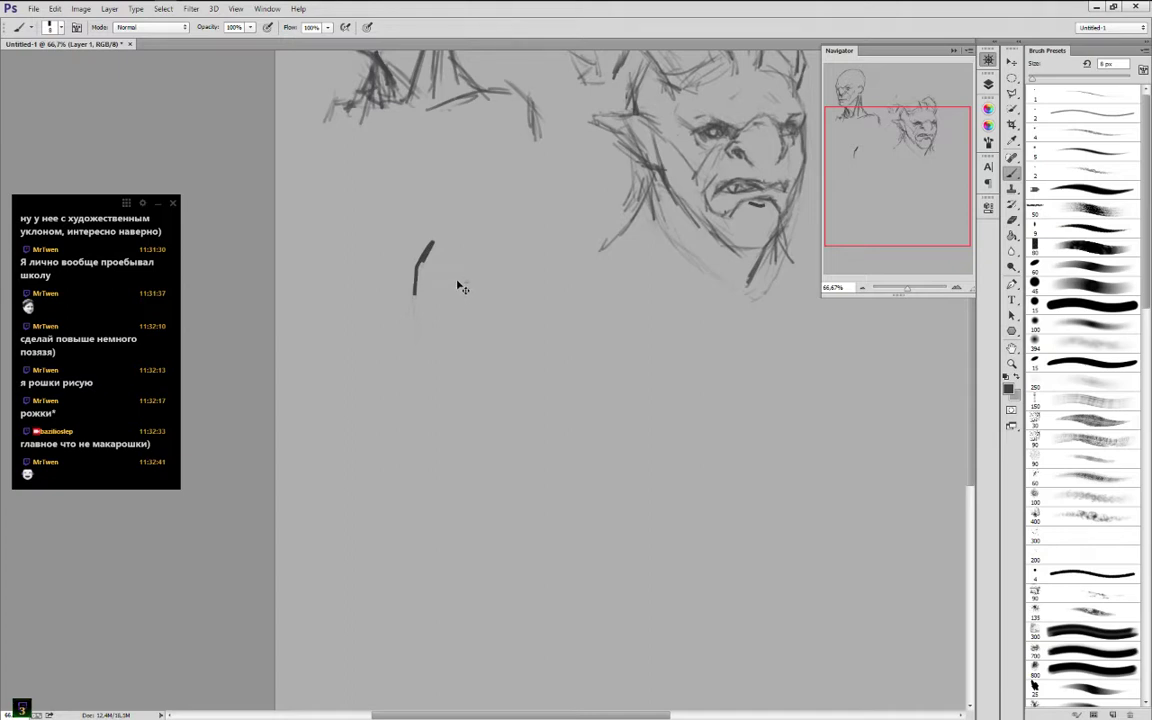
key("ctrl+z")
left_click_drag(440, 290, 439, 299)
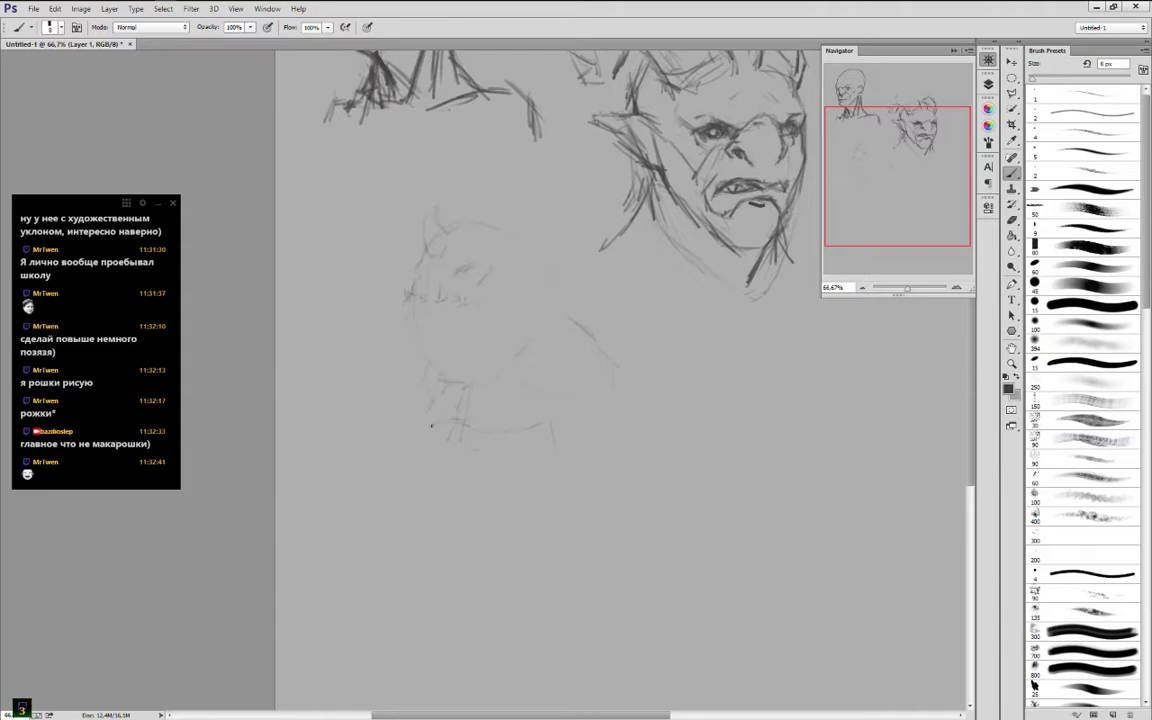
left_click_drag(431, 369, 420, 397)
left_click_drag(420, 451, 420, 461)
left_click_drag(530, 359, 536, 346)
left_click_drag(617, 385, 619, 414)
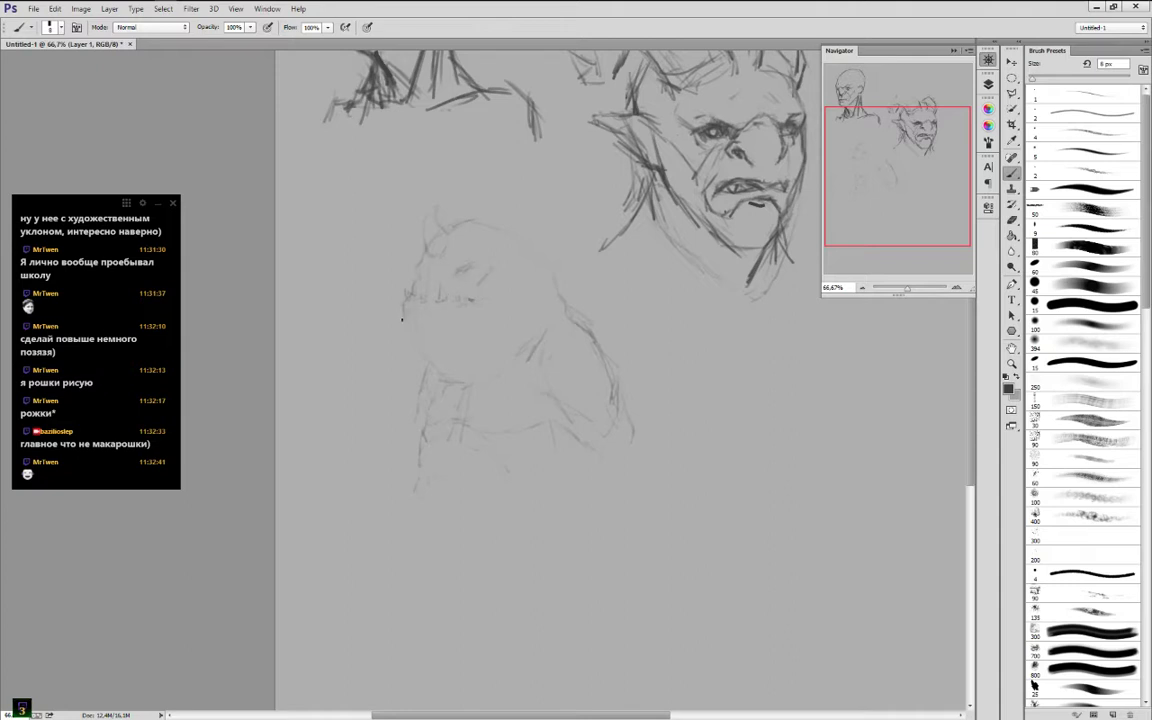
Define the hunched creature's jaw, small forehead horn and rounded skull, and add the first teeth and skin bumps
mouse_move(402, 310)
left_mouse_down()
mouse_move(420, 360)
mouse_move(455, 383)
left_mouse_up()
mouse_move(424, 243)
left_mouse_down()
mouse_move(426, 223)
mouse_move(441, 229)
left_mouse_up()
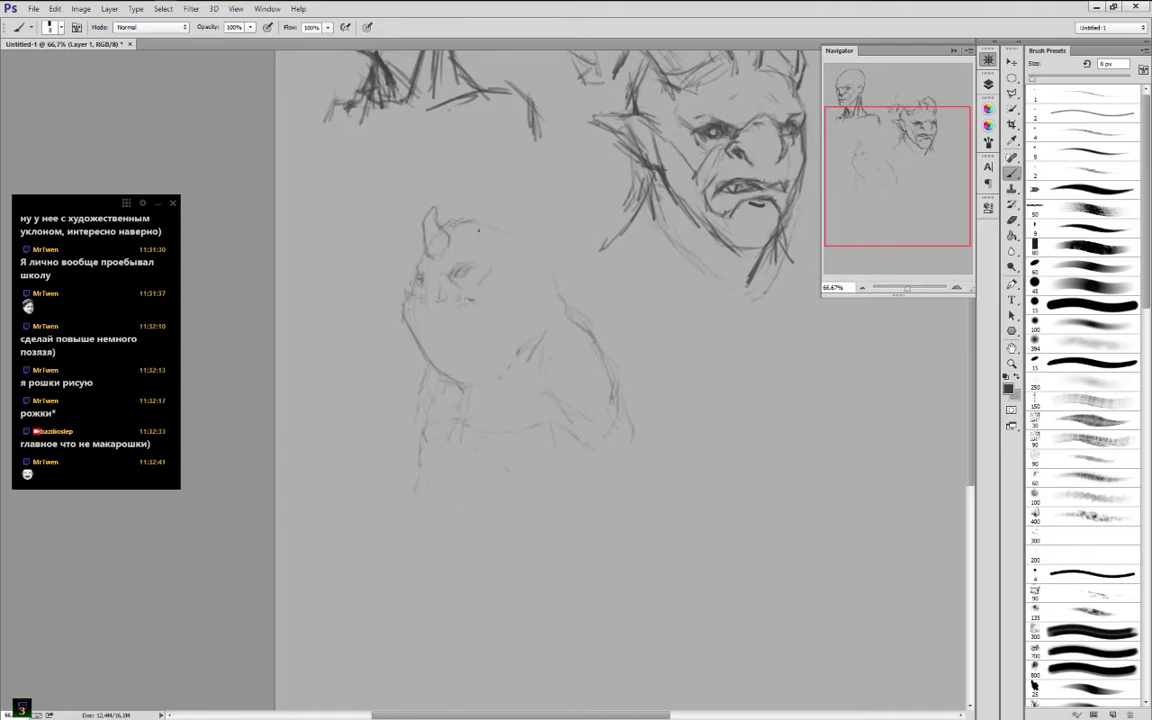
left_click_drag(468, 220, 541, 261)
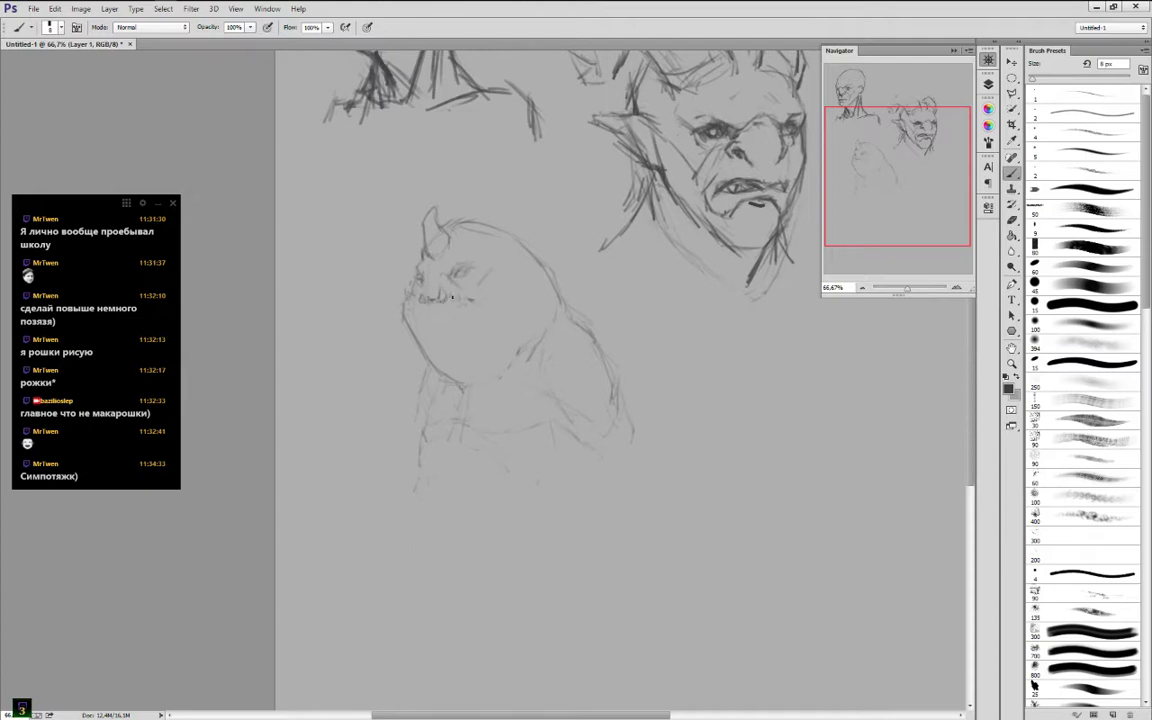
left_click_drag(452, 297, 451, 302)
left_click_drag(480, 222, 518, 239)
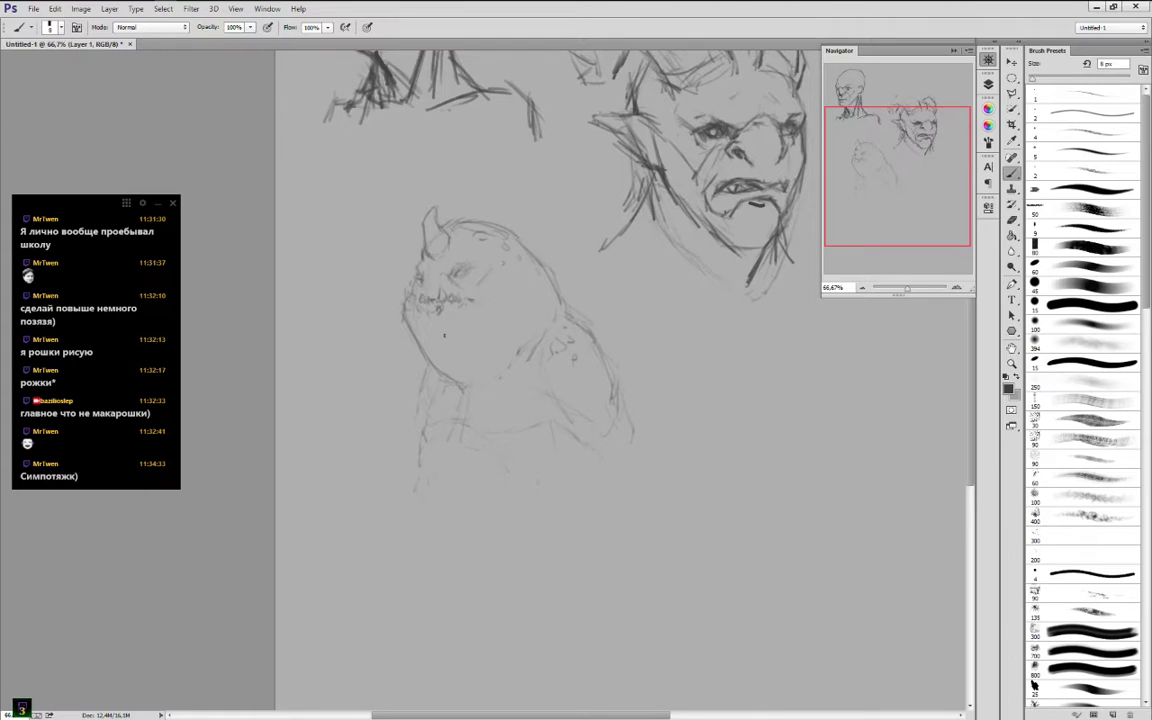
Sketch the creature's ear, chin crease and neck, and strengthen the snout and the corner of the mouth
left_click_drag(417, 324, 420, 347)
left_click_drag(512, 267, 517, 287)
mouse_move(465, 246)
left_mouse_down()
mouse_move(552, 280)
mouse_move(558, 303)
left_mouse_up()
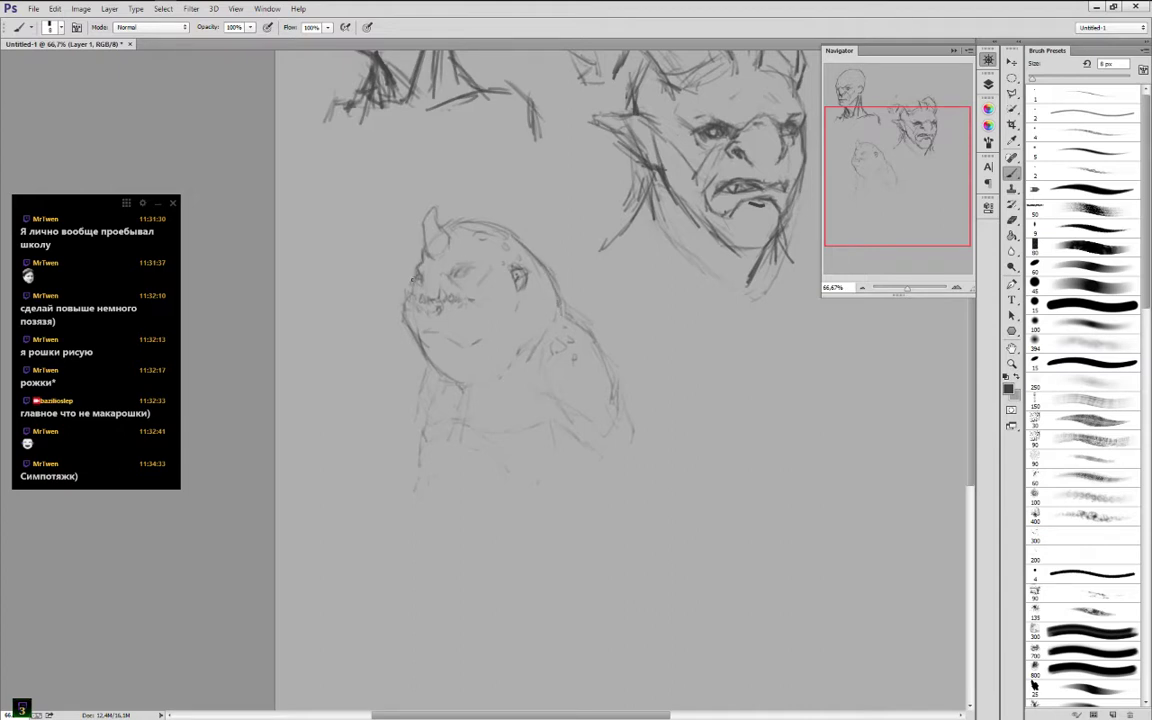
left_click_drag(413, 281, 414, 297)
left_click_drag(477, 296, 489, 306)
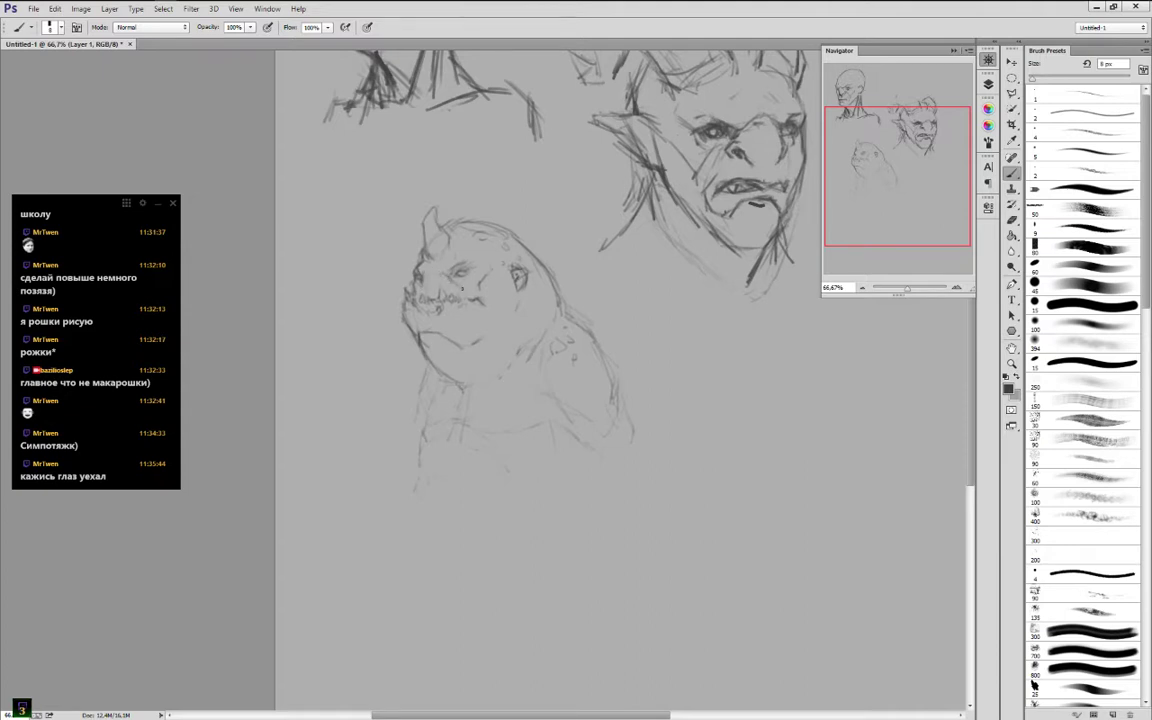
Send "та пох" in the stream chat overlay
left_click(110, 478)
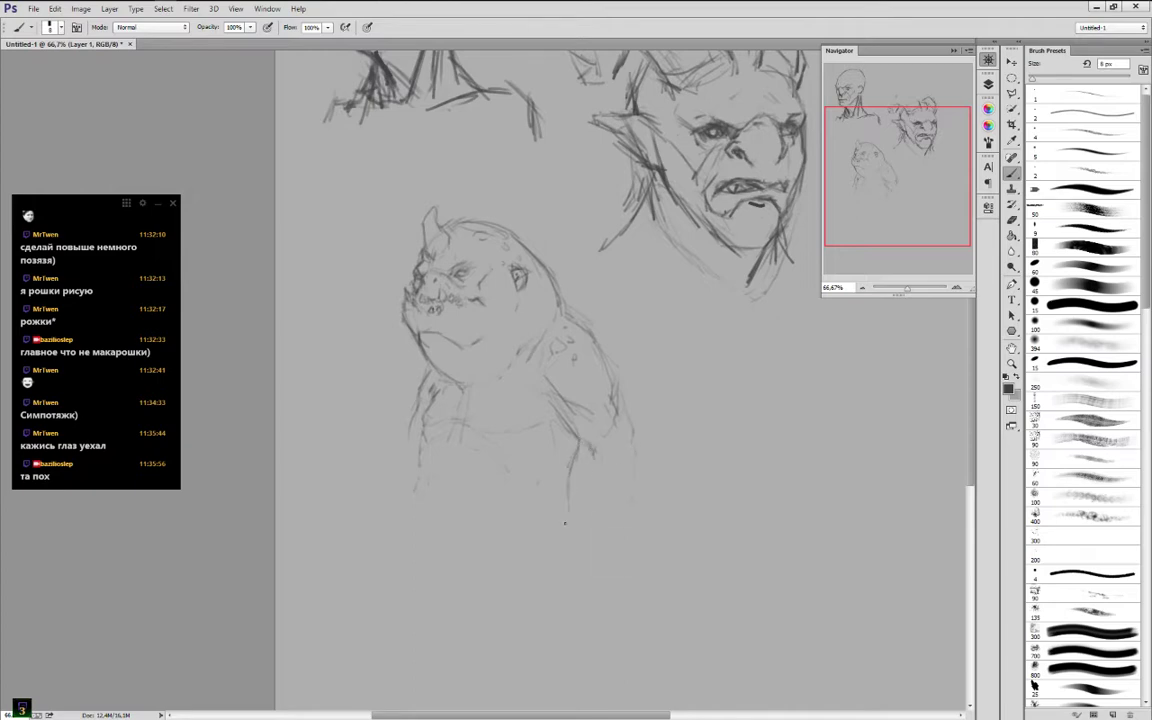
Sketch the creature's round belly with its fold lines, and outline the near upper arm, elbow and forearm
left_click_drag(635, 512, 637, 524)
left_click_drag(446, 436, 462, 437)
left_click_drag(464, 441, 515, 485)
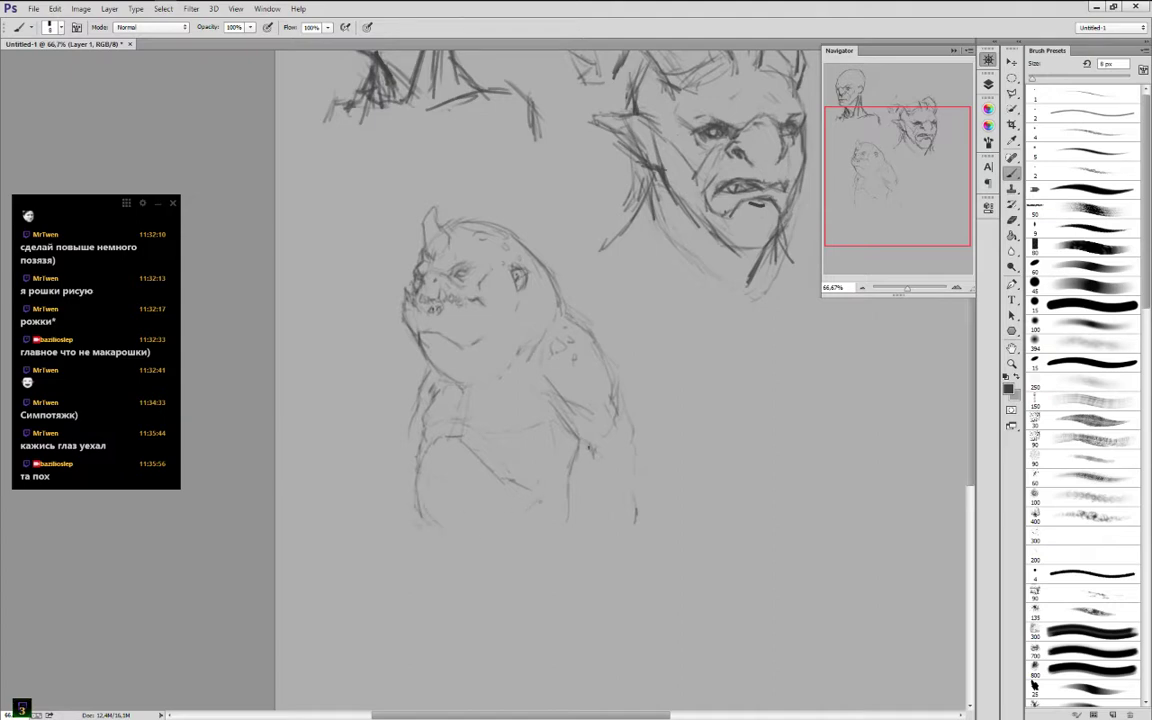
left_click_drag(467, 440, 508, 471)
left_click_drag(567, 425, 595, 458)
left_click_drag(609, 380, 626, 429)
mouse_move(609, 375)
left_mouse_down()
mouse_move(612, 397)
mouse_move(608, 375)
left_mouse_up()
Sketch the creature's near wrist and large hand with hanging thumb and fingers, and reinforce the inner forearm
mouse_move(566, 320)
left_mouse_down()
mouse_move(589, 336)
mouse_move(571, 319)
mouse_move(549, 169)
left_mouse_up()
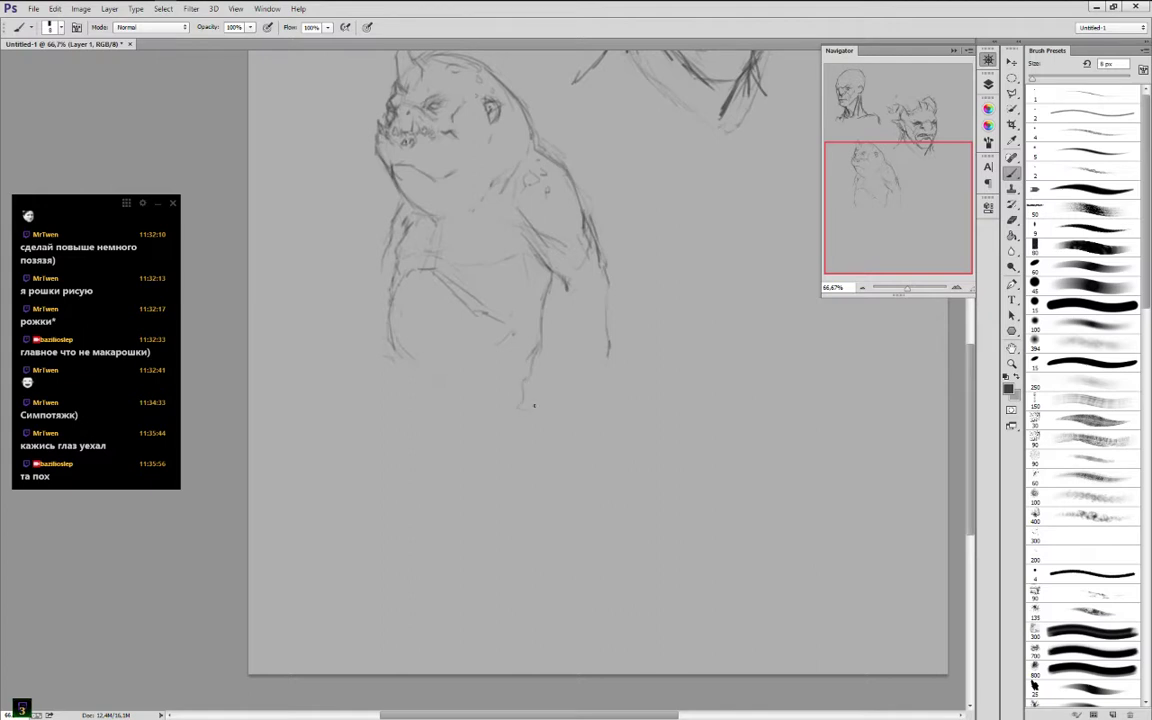
mouse_move(540, 392)
left_mouse_down()
mouse_move(535, 353)
mouse_move(548, 277)
mouse_move(522, 404)
left_mouse_up()
mouse_move(603, 366)
left_mouse_down()
mouse_move(608, 390)
mouse_move(553, 397)
mouse_move(560, 375)
left_mouse_up()
mouse_move(582, 414)
left_mouse_down()
mouse_move(598, 399)
mouse_move(581, 423)
left_mouse_up()
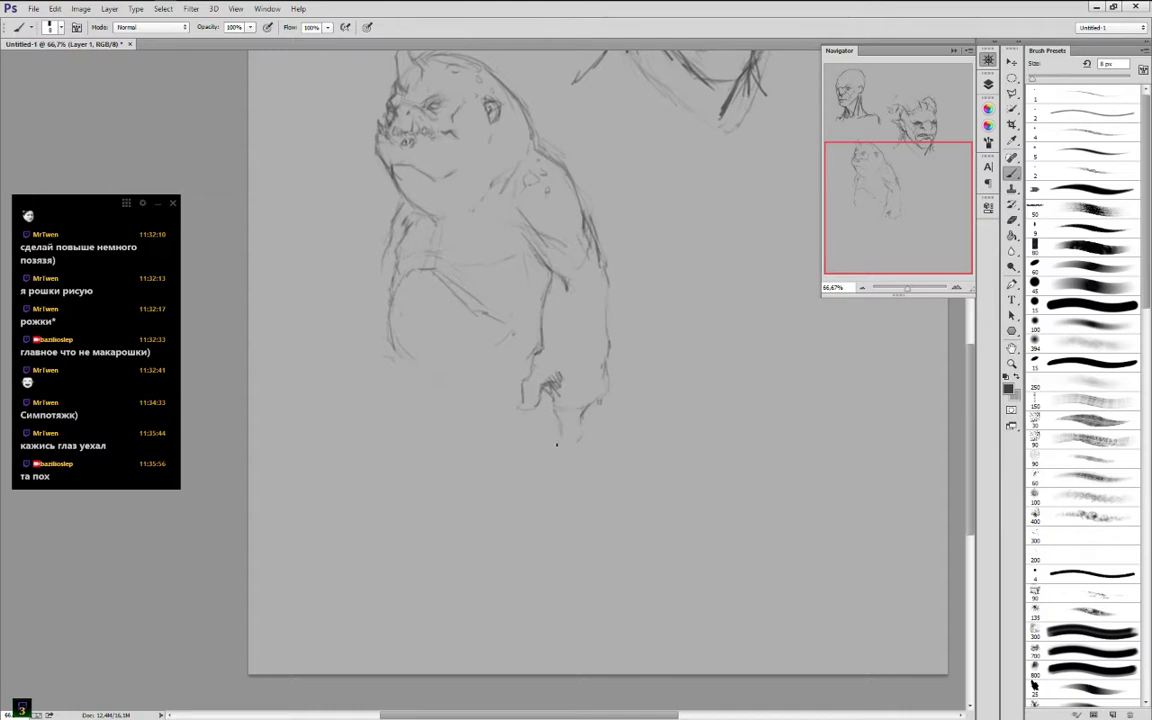
mouse_move(565, 452)
left_mouse_down()
mouse_move(595, 415)
mouse_move(580, 433)
left_mouse_up()
left_click_drag(548, 332, 545, 344)
Sketch the creature's far arm and the start of its hand, and refine the near hand's clawed fingers
mouse_move(391, 222)
left_mouse_down()
mouse_move(385, 258)
mouse_move(405, 198)
left_mouse_up()
left_click_drag(397, 200, 381, 278)
left_click_drag(383, 266, 378, 277)
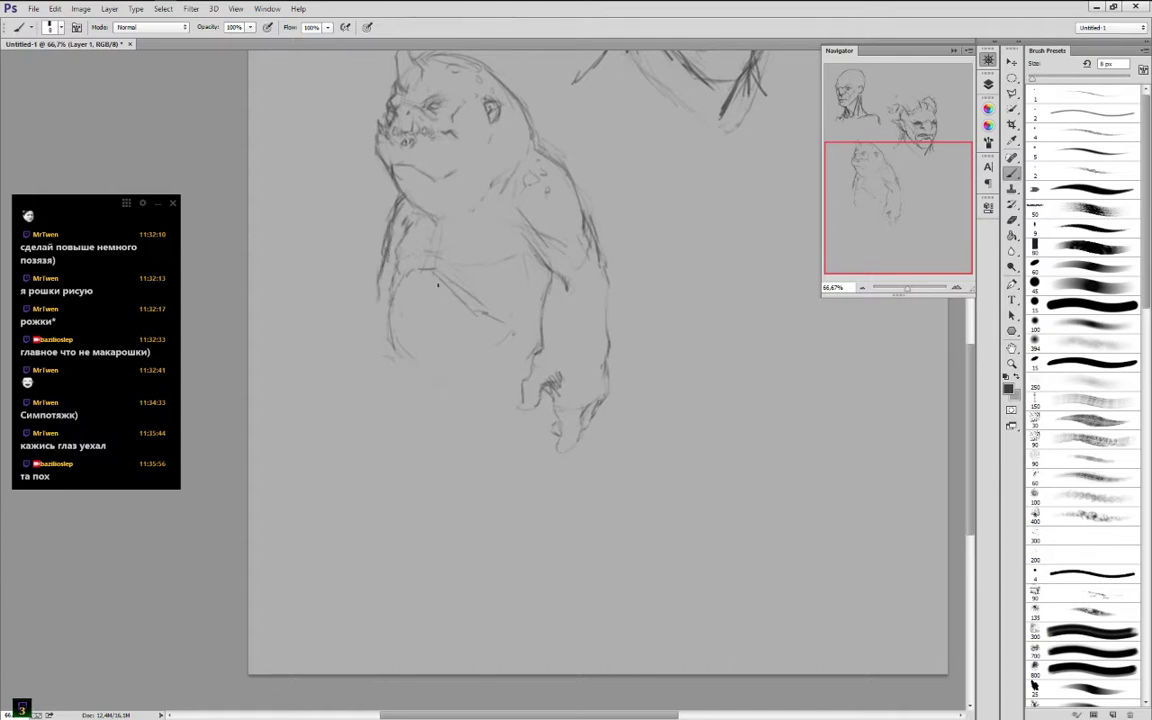
left_click_drag(525, 255, 549, 280)
mouse_move(345, 394)
left_mouse_down()
mouse_move(332, 377)
mouse_move(338, 398)
mouse_move(348, 355)
left_mouse_up()
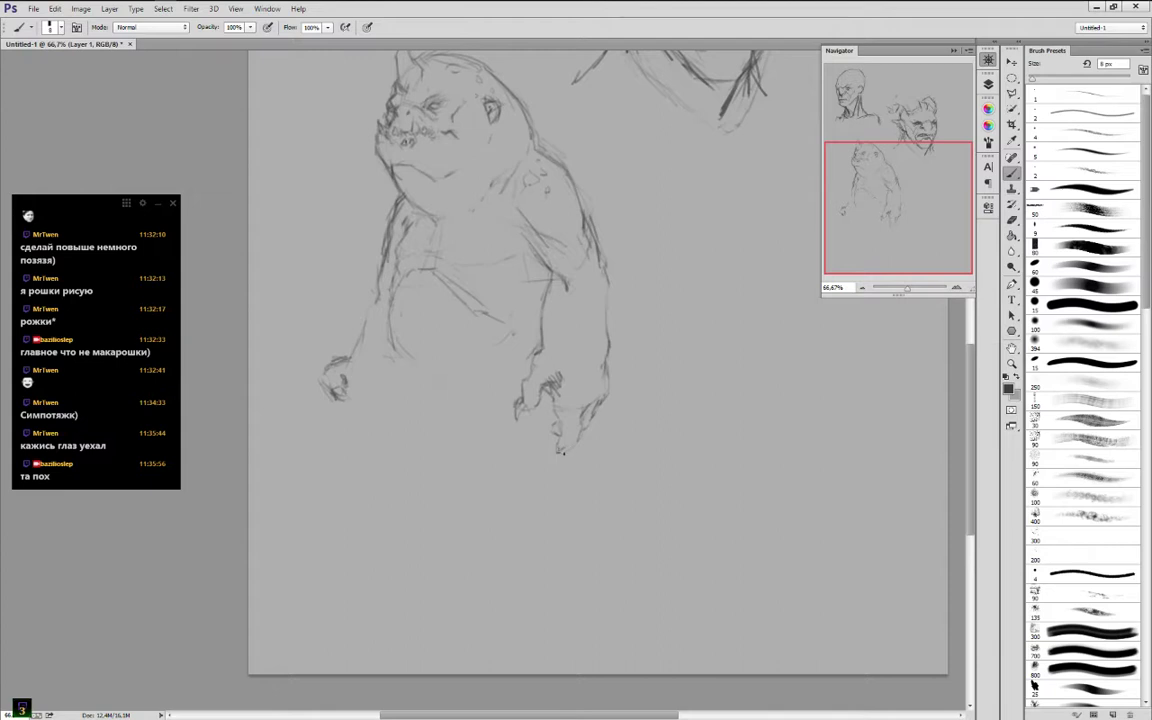
left_click_drag(557, 434, 549, 424)
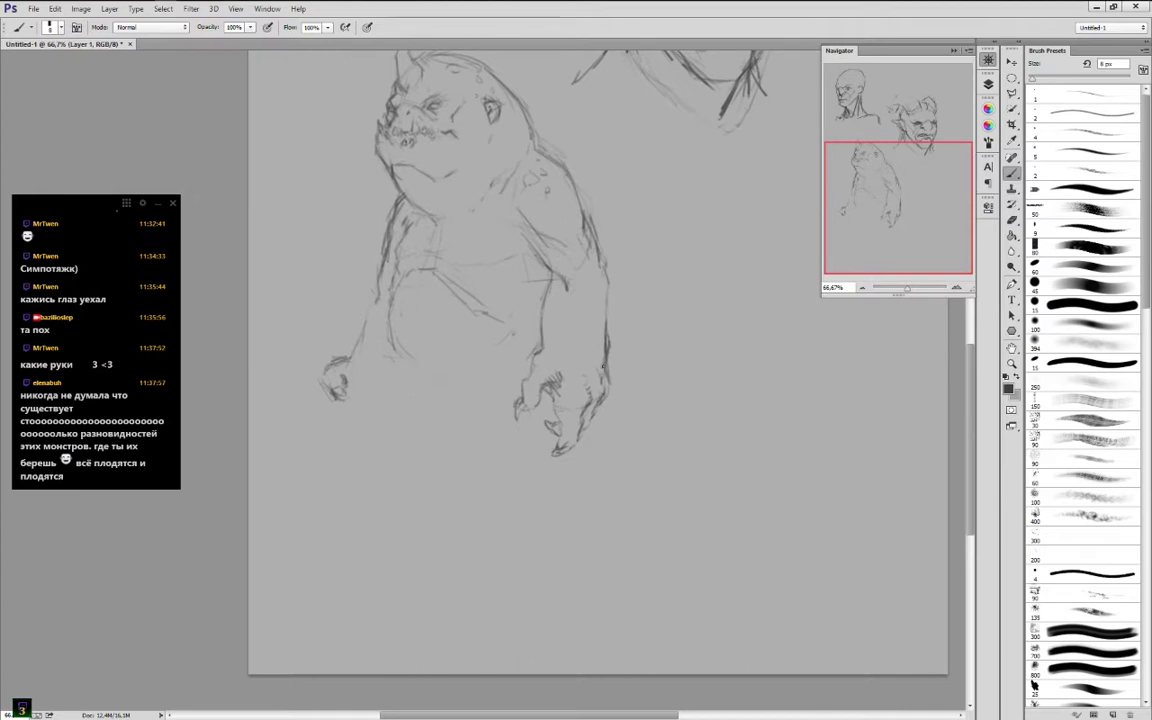
Send "йа проста ибанько))" in the stream chat overlay
left_click(89, 482)
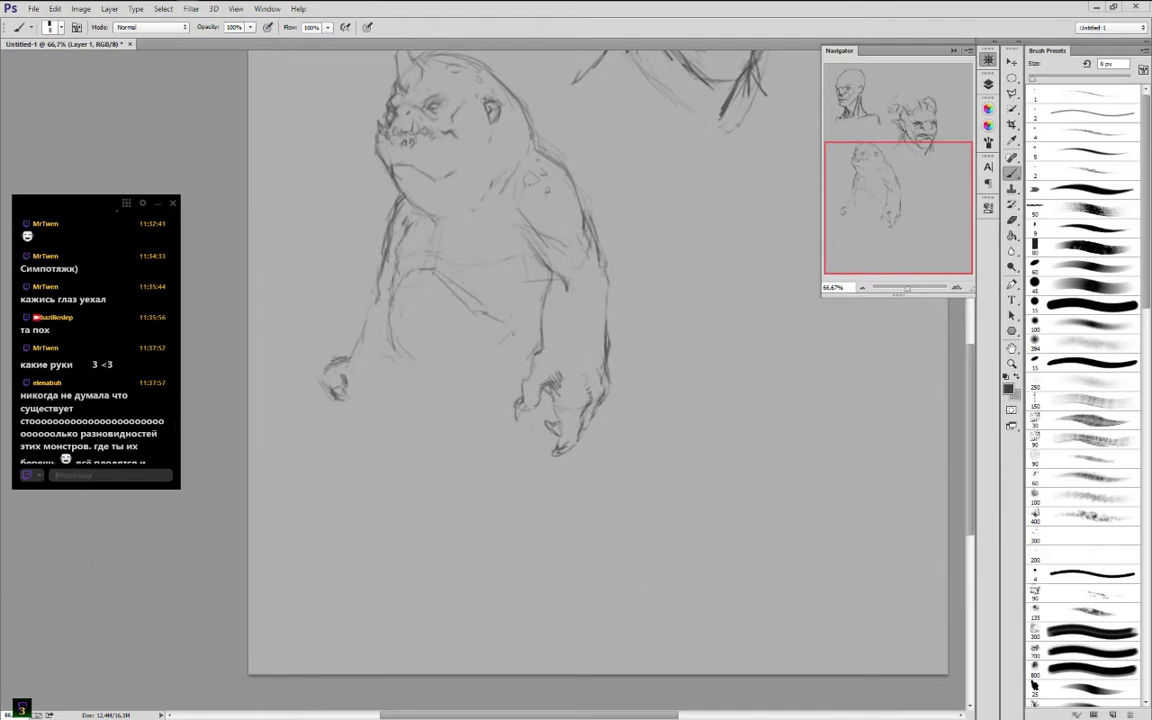
type("да ")
type(" проста ибаны")
type("ко)")
type(")")
key("Return")
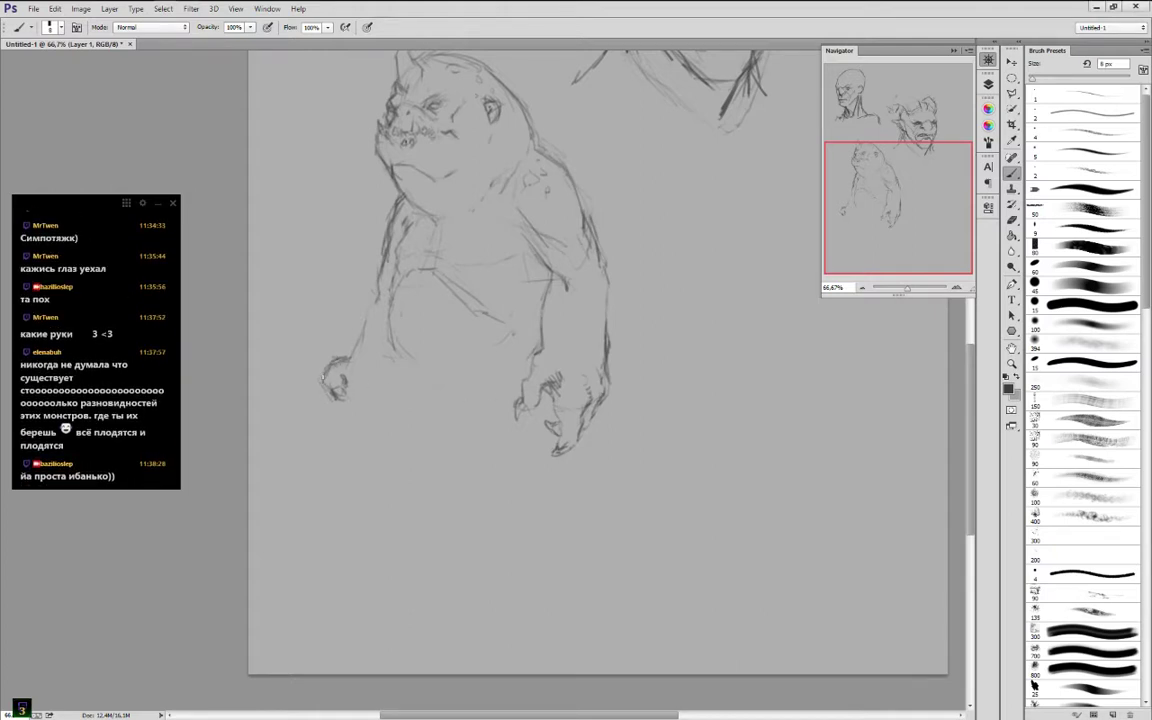
Sketch the clawed fingers and knuckles of the creature's far hand and shade the fingertips
mouse_move(323, 379)
left_mouse_down()
mouse_move(333, 396)
mouse_move(347, 387)
mouse_move(322, 403)
left_mouse_up()
mouse_move(335, 424)
left_mouse_down()
mouse_move(307, 435)
mouse_move(328, 420)
mouse_move(310, 430)
mouse_move(318, 421)
left_mouse_up()
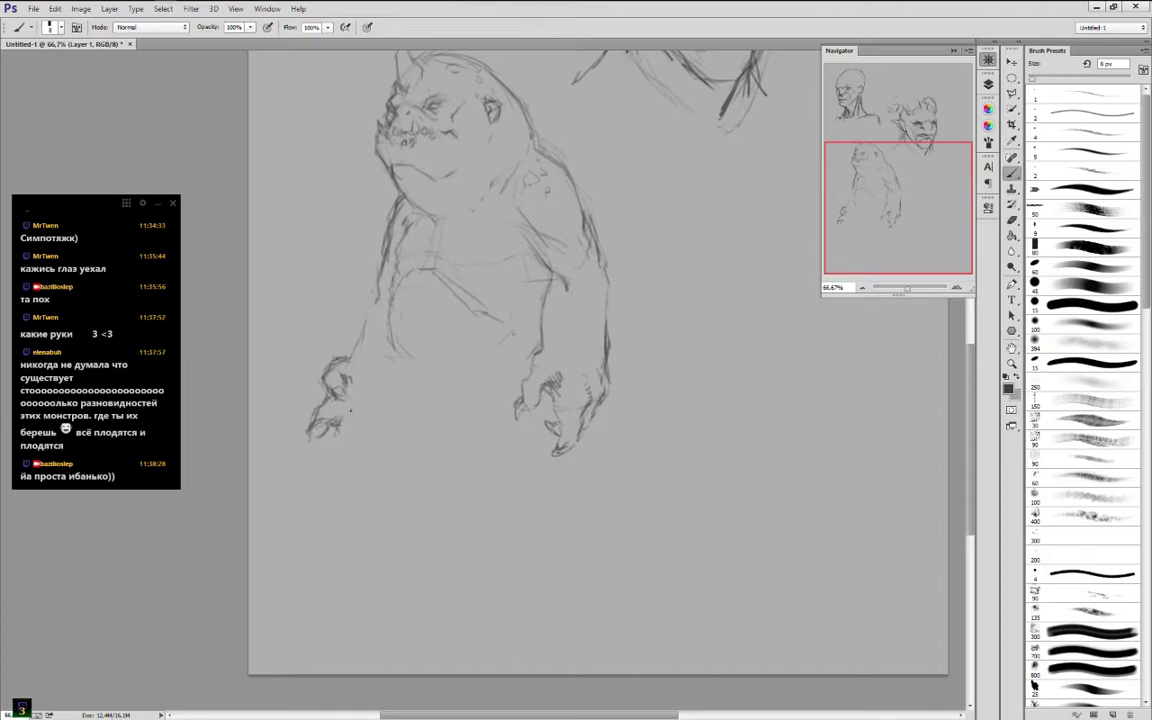
mouse_move(352, 429)
left_mouse_down()
mouse_move(347, 440)
mouse_move(377, 419)
mouse_move(368, 432)
left_mouse_up()
mouse_move(329, 383)
left_mouse_down()
mouse_move(317, 391)
mouse_move(351, 432)
mouse_move(349, 420)
left_mouse_up()
left_click_drag(304, 381, 318, 365)
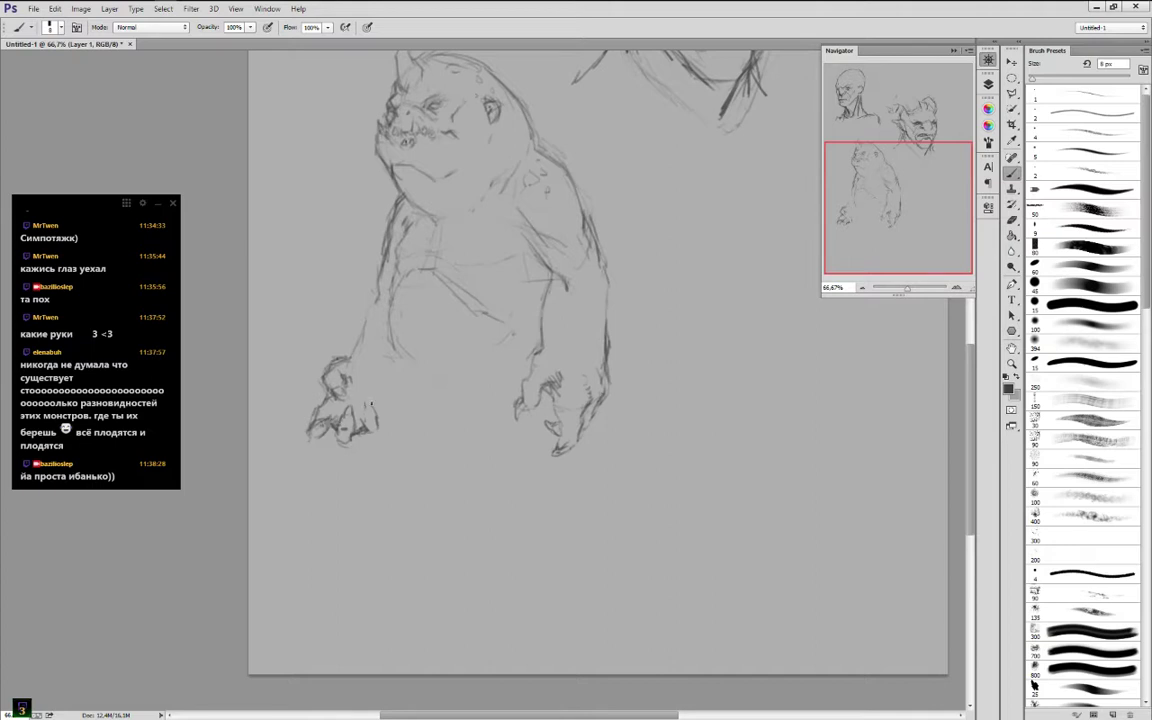
left_click_drag(332, 370, 337, 359)
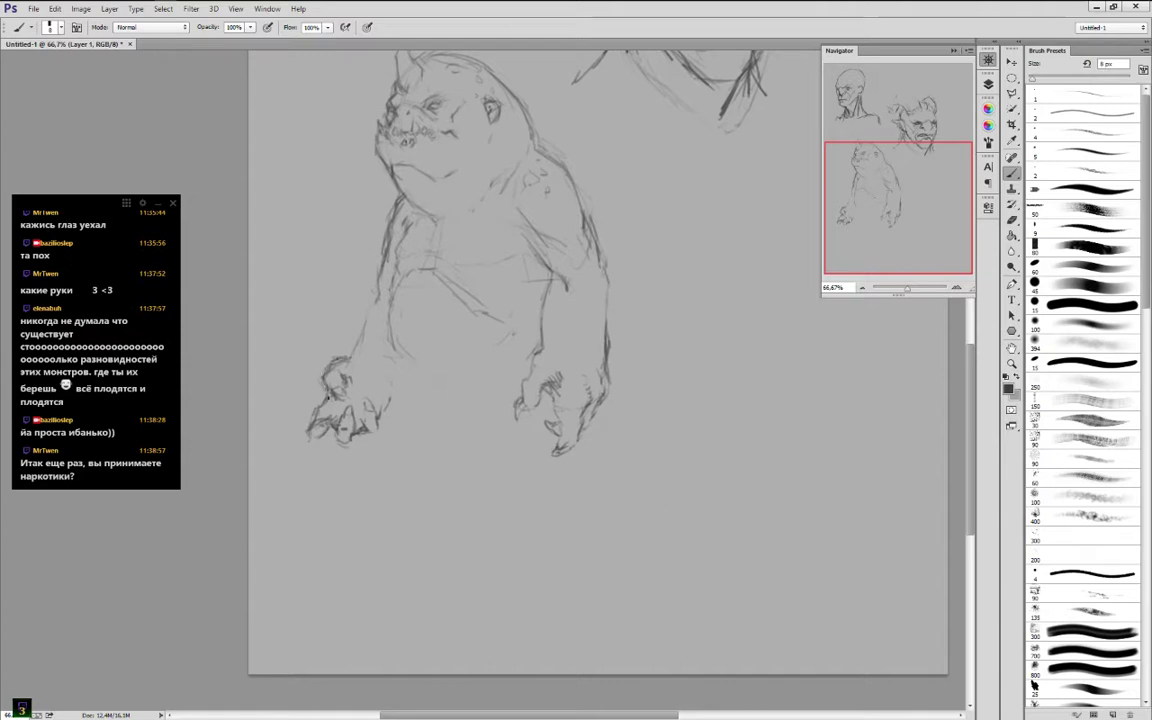
mouse_move(318, 407)
left_mouse_down()
mouse_move(316, 440)
mouse_move(329, 416)
left_mouse_up()
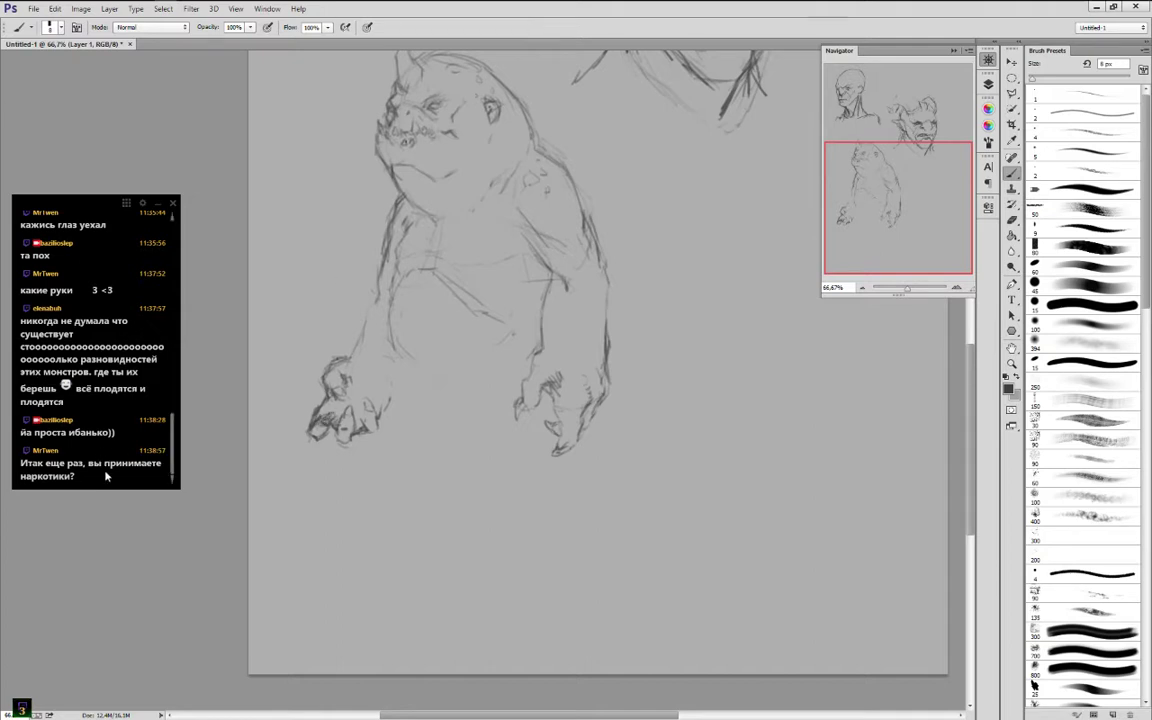
Send "наркотики это плохо)" in the stream chat overlay
type("нарко")
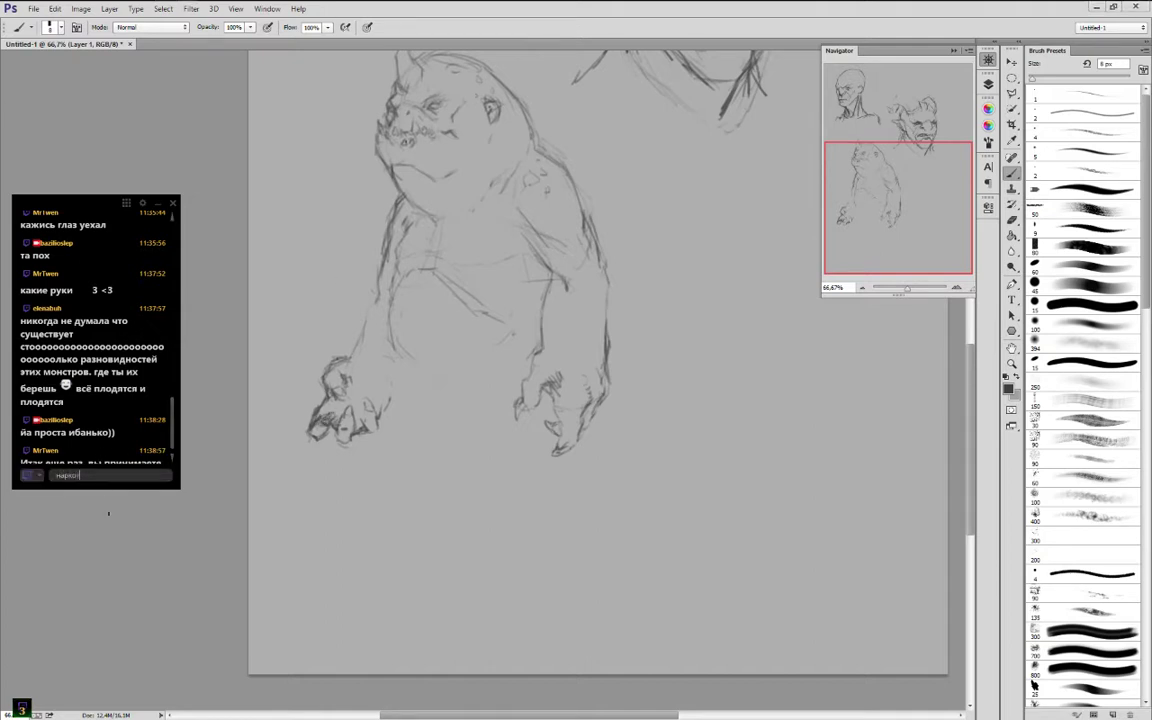
type("тики это плохо")
key("Return")
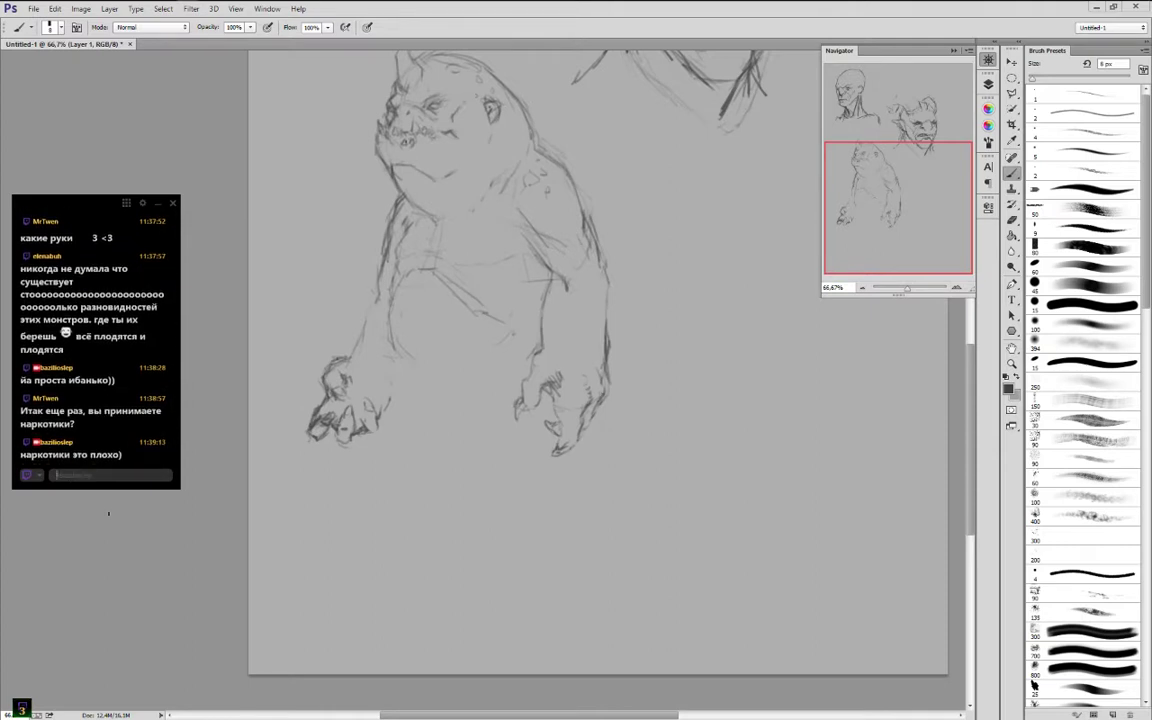
Darken the outer contour of the creature's far forearm down to the wrist
left_click_drag(390, 335, 396, 346)
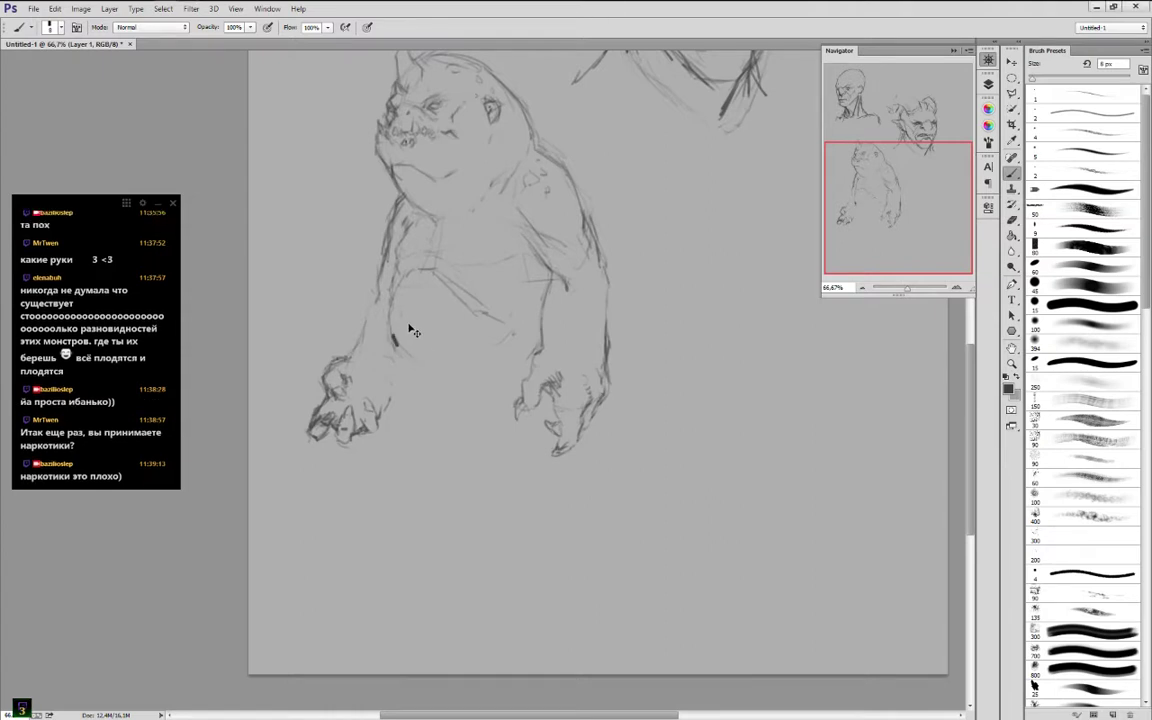
key("ctrl+z")
left_click_drag(358, 341, 379, 292)
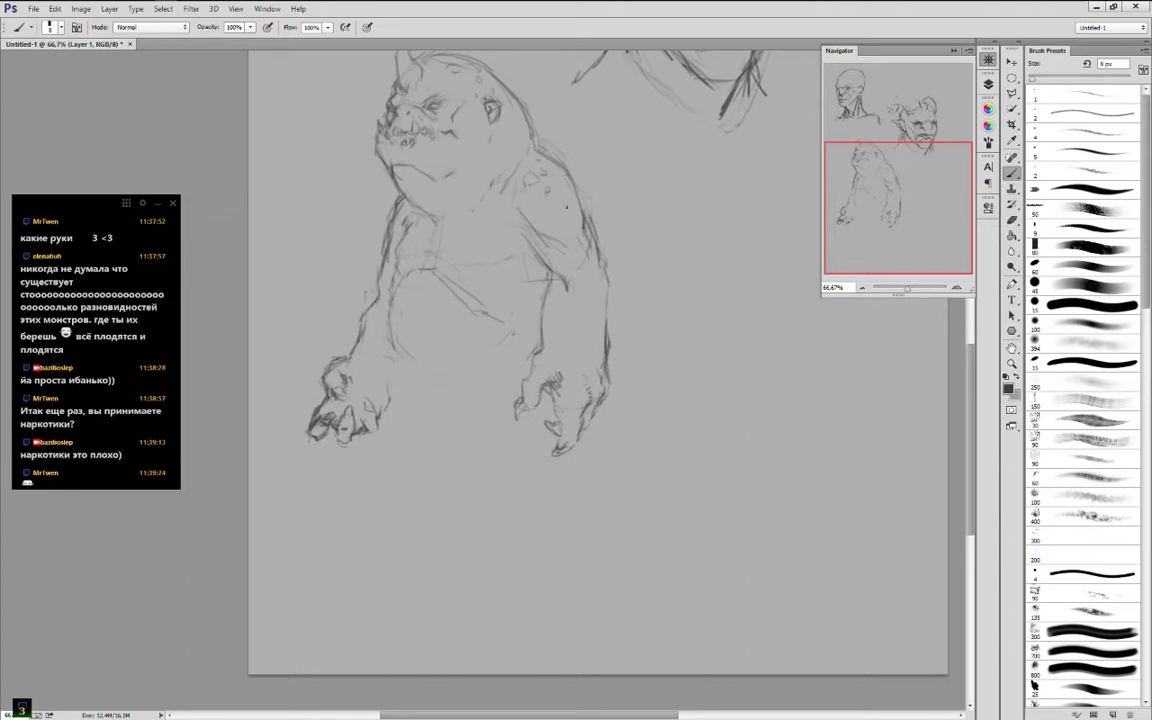
Lasso the creature's far hand, move it slightly up toward the forearm, and deselect it
left_click(1013, 78)
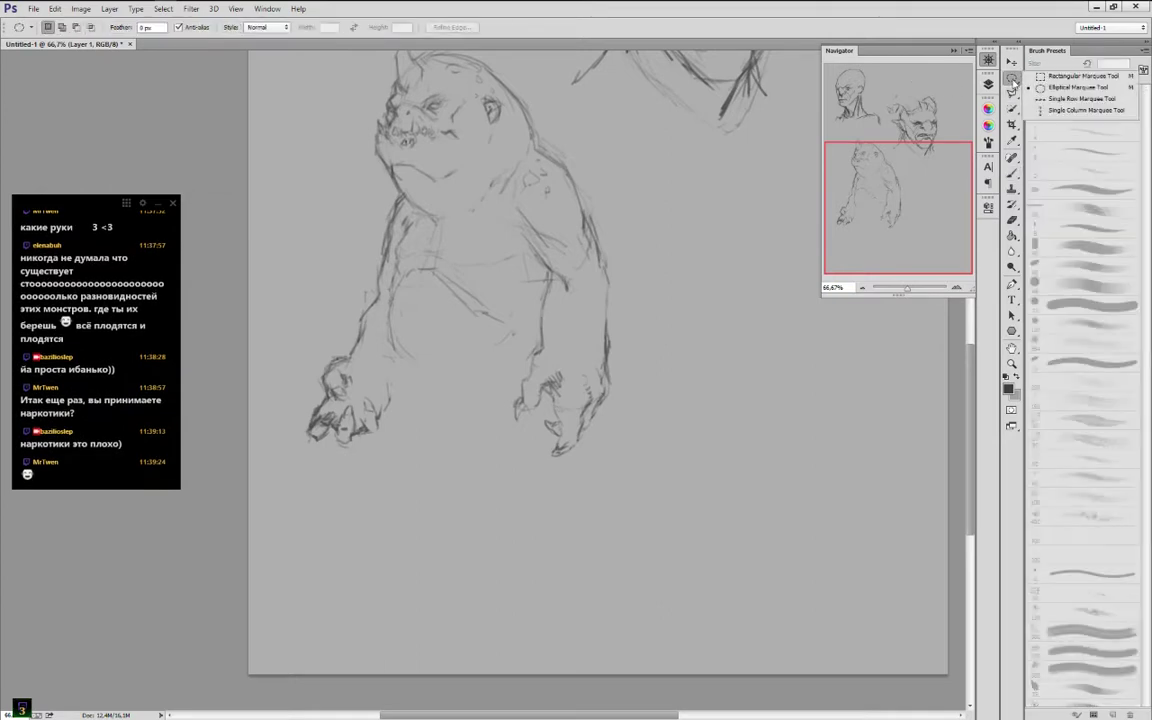
left_click(1013, 93)
left_click_drag(1012, 93, 914, 86)
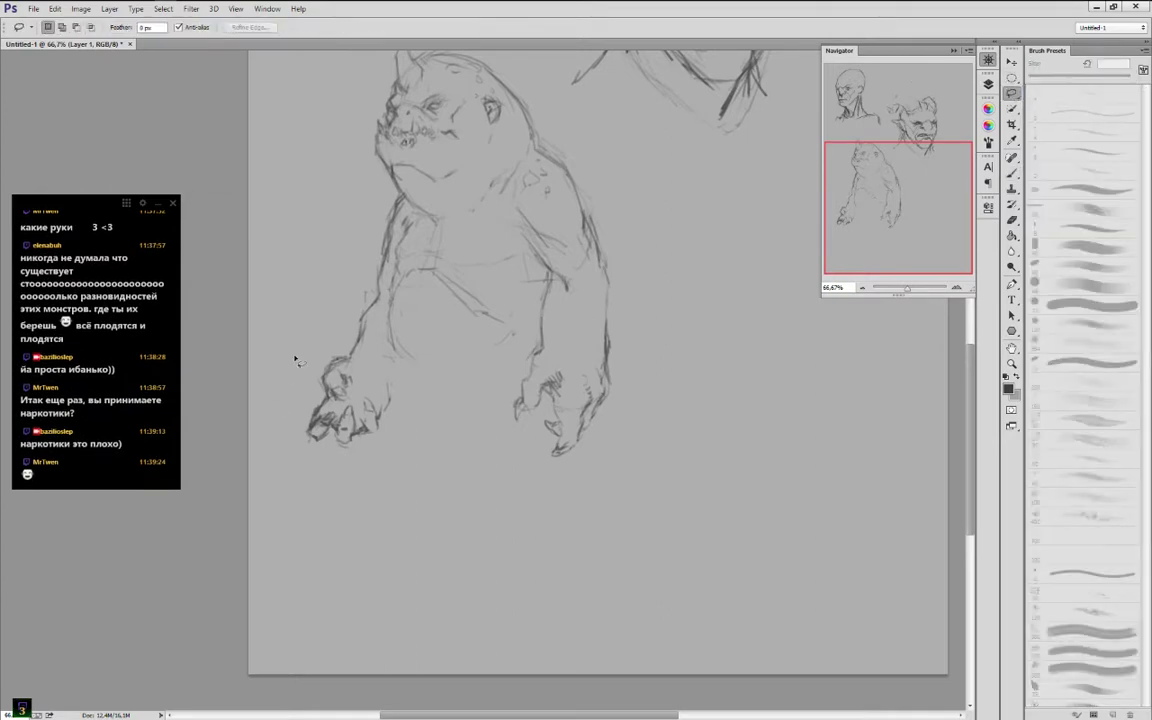
mouse_move(298, 350)
left_mouse_down()
mouse_move(420, 402)
mouse_move(339, 463)
mouse_move(300, 343)
left_mouse_up()
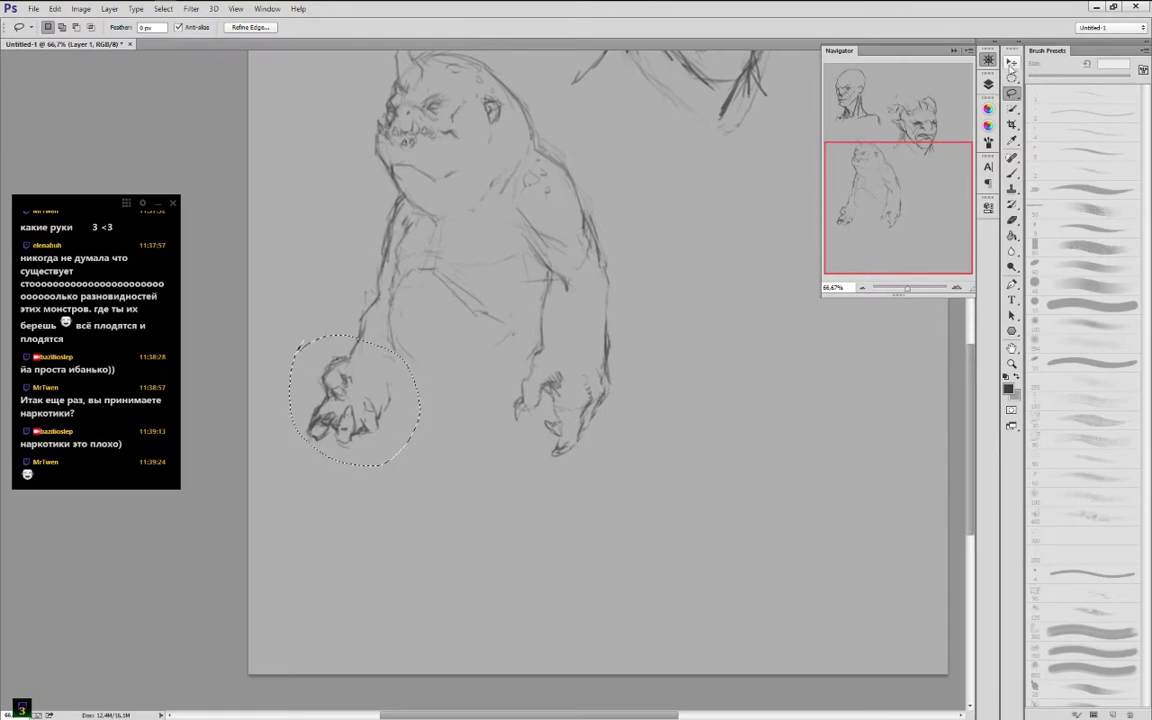
key("v")
mouse_move(378, 375)
left_mouse_down()
mouse_move(379, 355)
mouse_move(377, 372)
left_mouse_up()
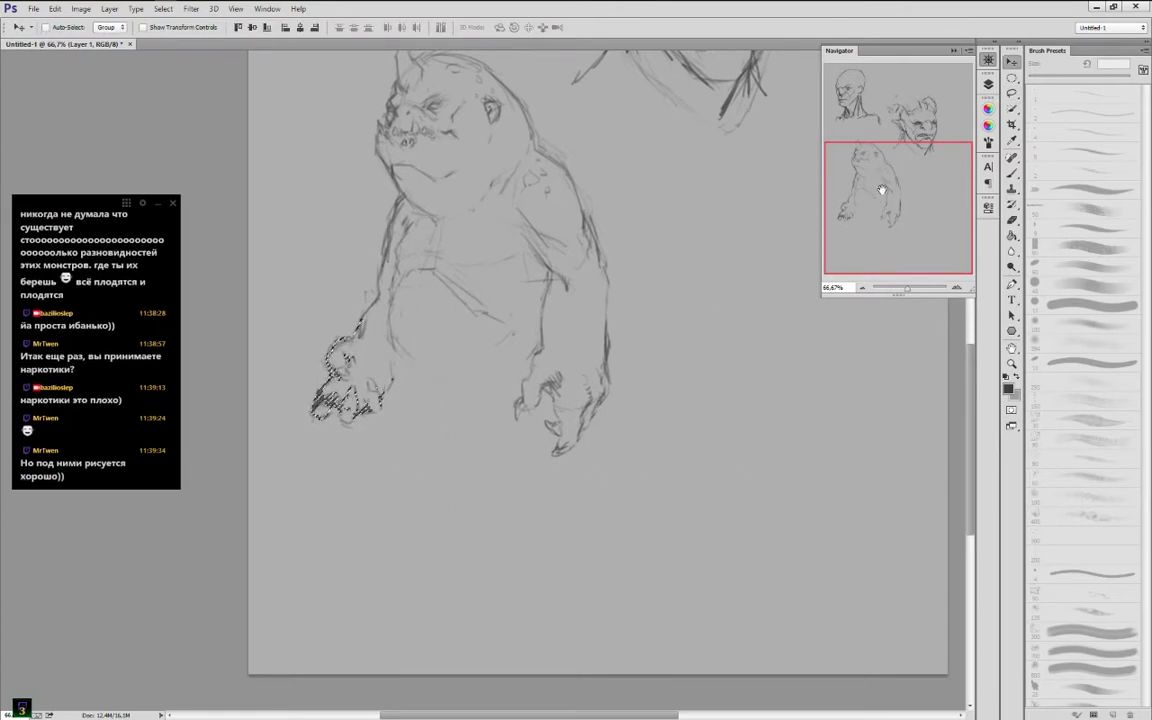
key("l")
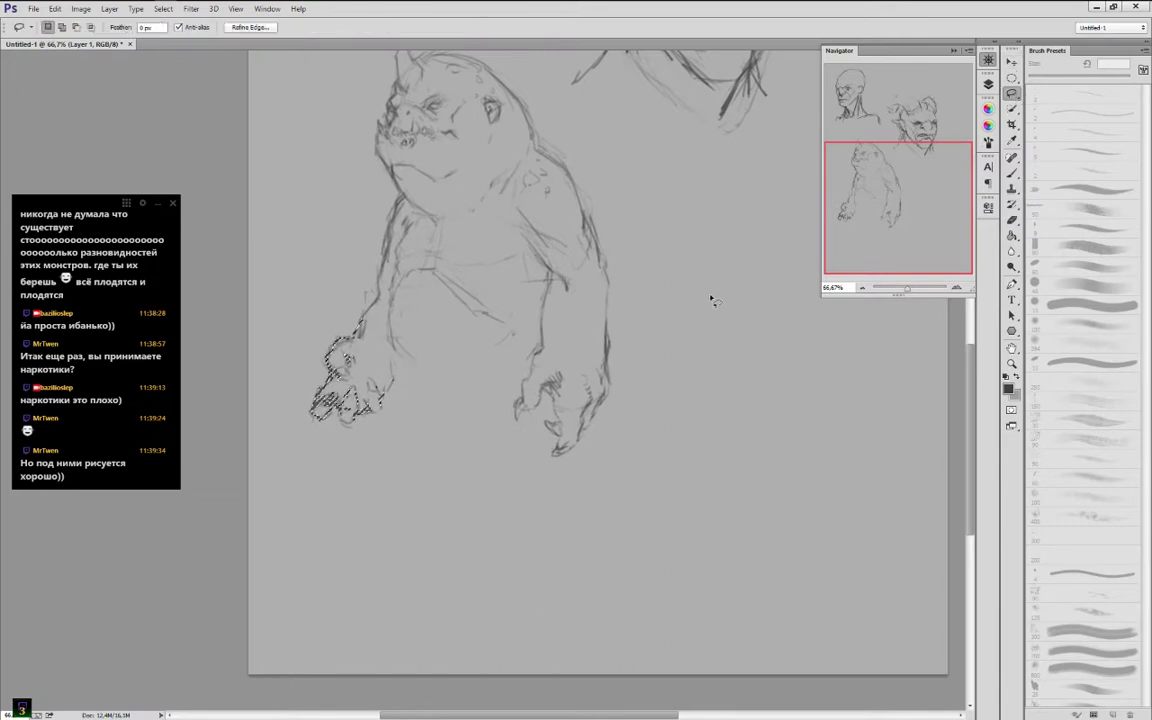
key("ctrl+d")
Redraw the far forearm and wrist contours with the brush and sketch a nipple and crease on the chest
key("b")
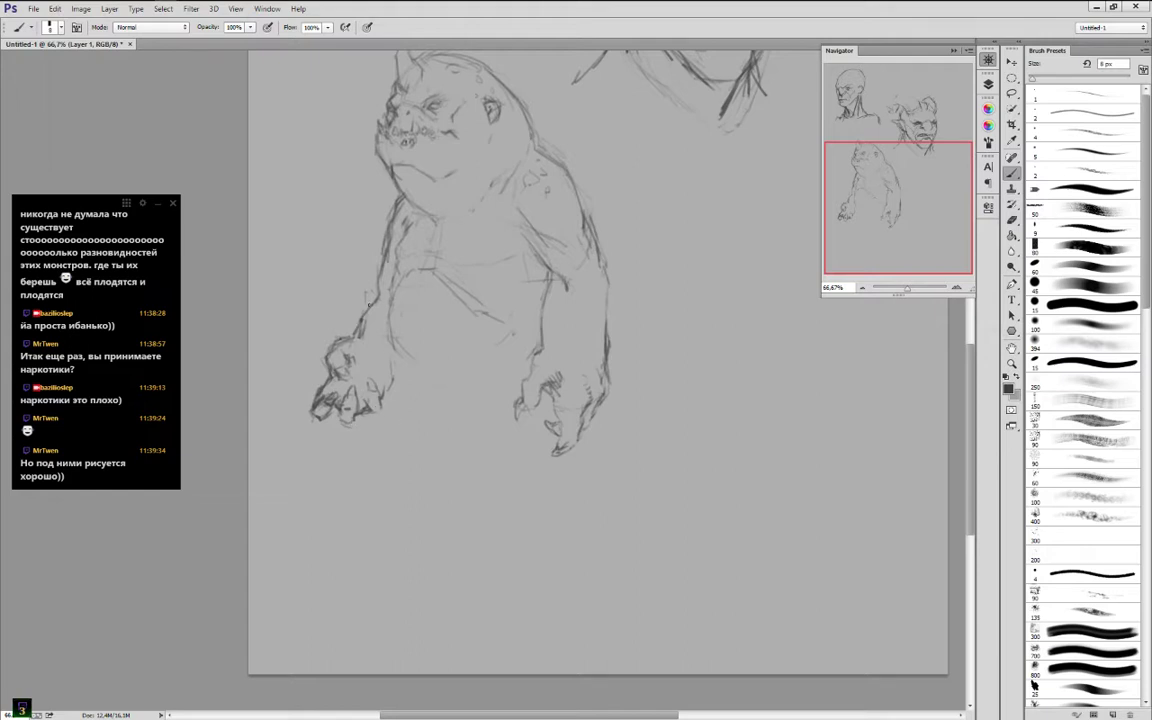
mouse_move(369, 305)
left_mouse_down()
mouse_move(402, 236)
mouse_move(354, 229)
left_mouse_up()
mouse_move(505, 256)
left_mouse_down()
mouse_move(463, 271)
mouse_move(478, 276)
left_mouse_up()
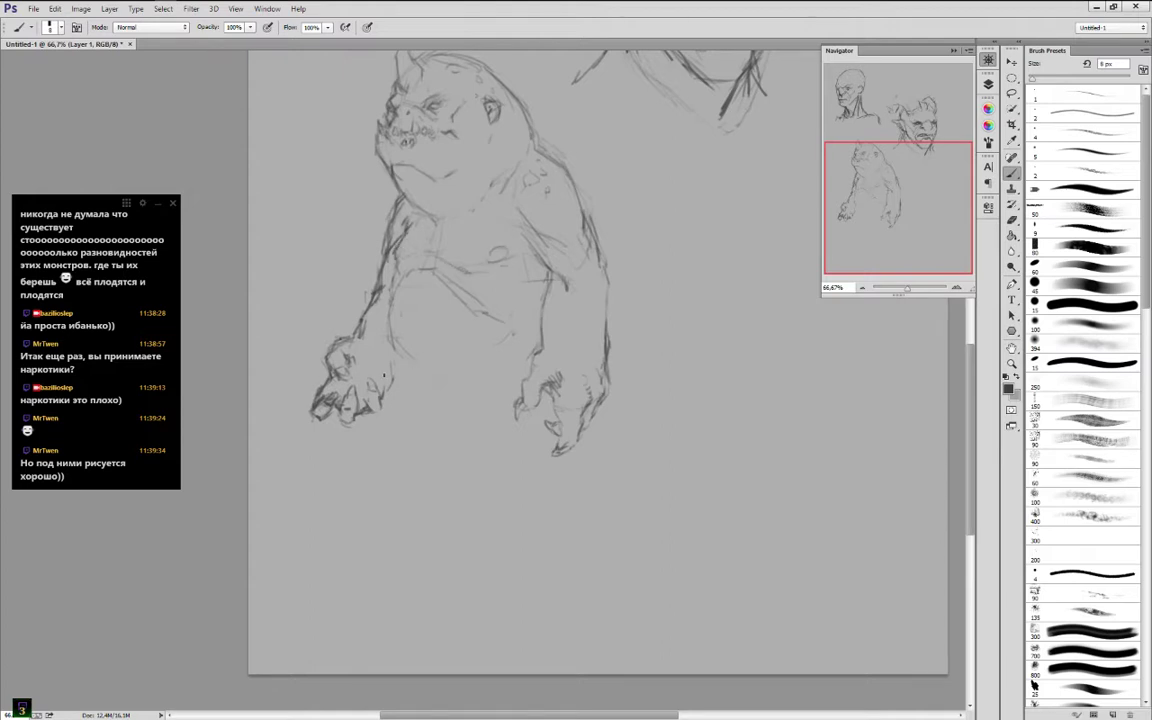
left_click_drag(398, 355, 390, 381)
mouse_move(335, 307)
left_mouse_down()
mouse_move(305, 313)
mouse_move(368, 306)
mouse_move(380, 273)
mouse_move(380, 298)
left_mouse_up()
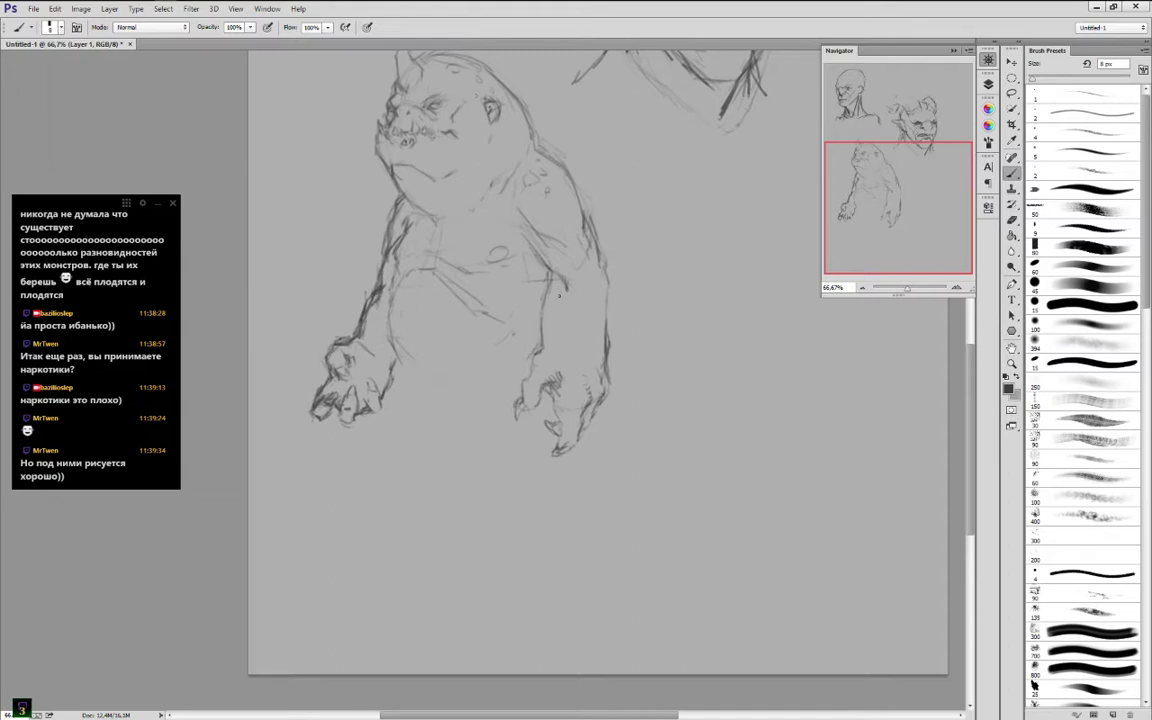
Darken the inner and outer contours of the creature's near forearm up to the armpit
mouse_move(547, 287)
left_mouse_down()
mouse_move(546, 346)
mouse_move(549, 241)
left_mouse_up()
left_click_drag(611, 286, 604, 340)
left_click_drag(605, 267, 596, 250)
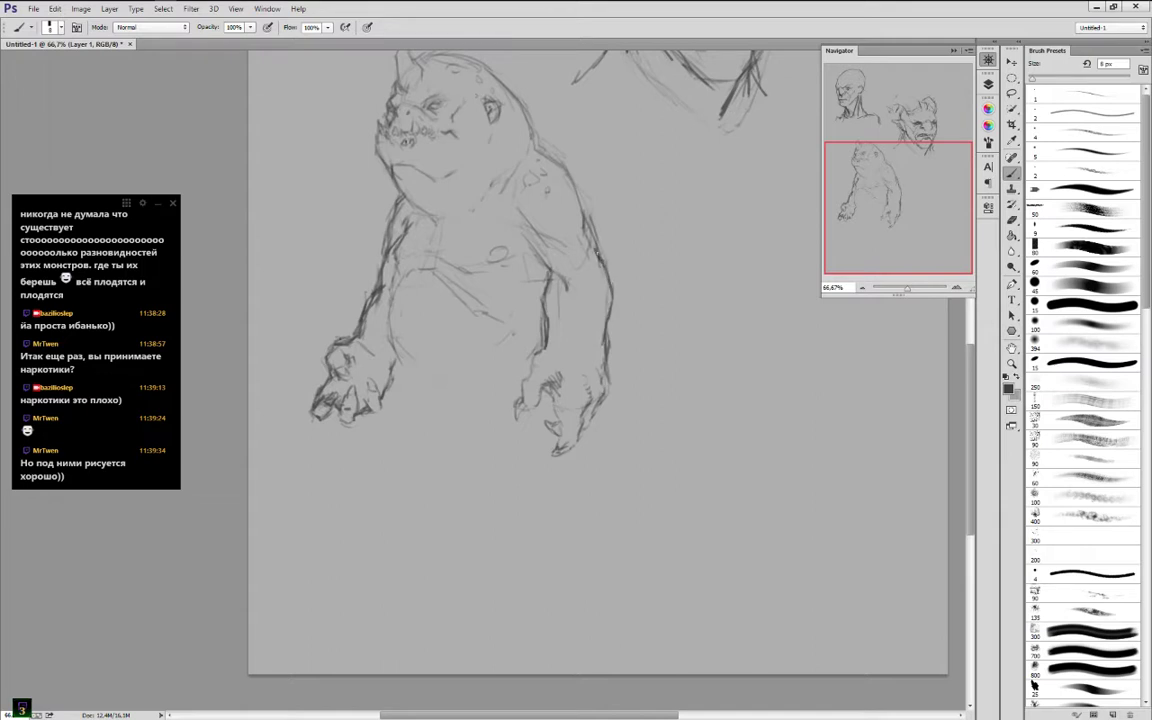
left_click_drag(531, 208, 545, 287)
Send "неа.. поверь.. в каждой дурке художников хватает" in the stream chat overlay
left_click(89, 472)
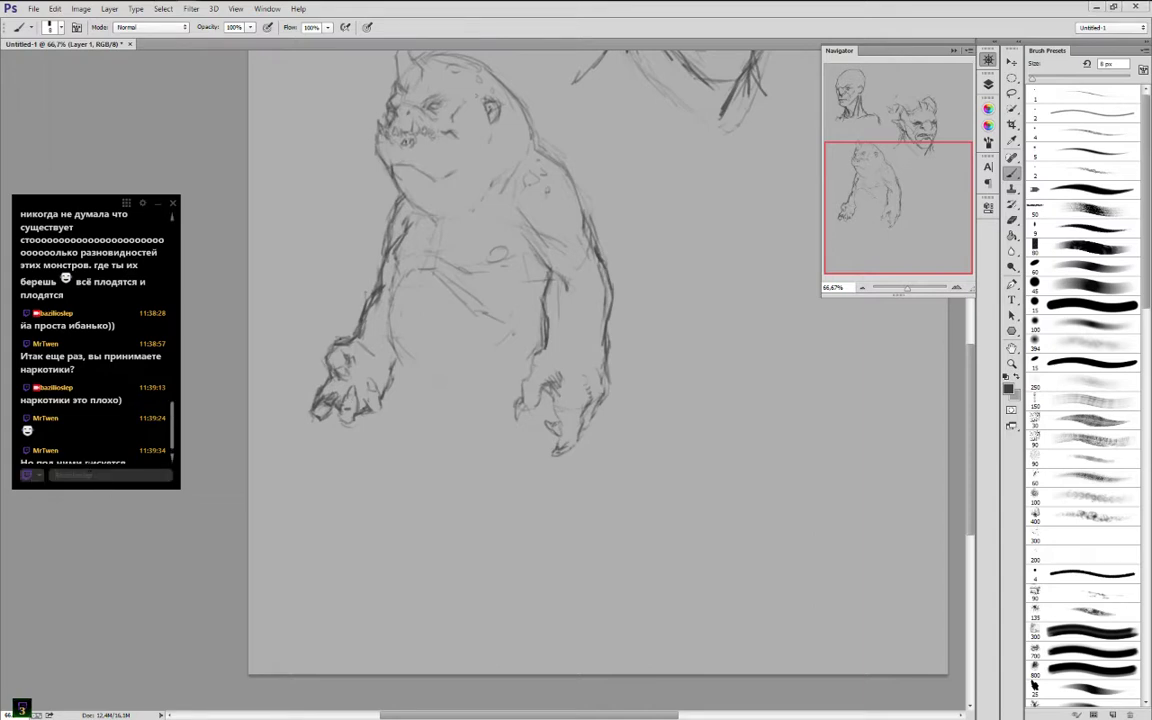
type("неа)")
type("пове")
type("рь")
type(", в каждой д")
type("удоже")
type("ика хватает")
key("Return")
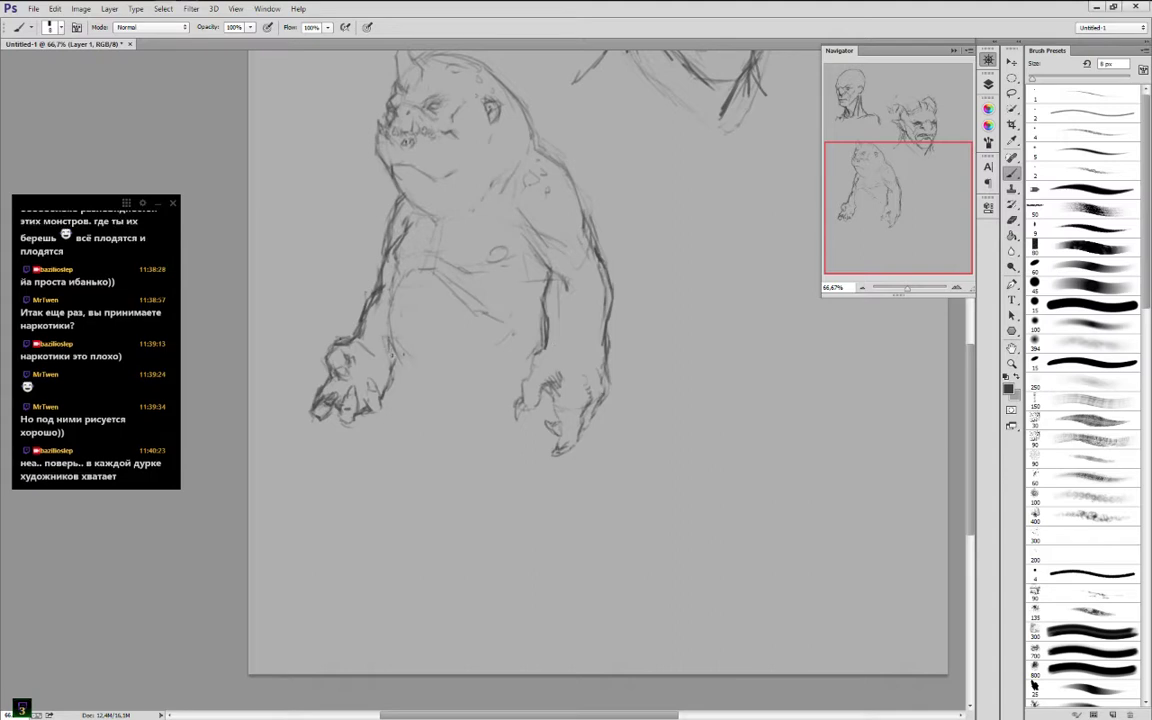
Sketch the underside of the creature's belly and reinforce the crease beneath the chest
left_click_drag(448, 373, 470, 360)
left_click_drag(441, 295, 460, 275)
mouse_move(397, 266)
left_mouse_down()
mouse_move(415, 248)
mouse_move(498, 269)
left_mouse_up()
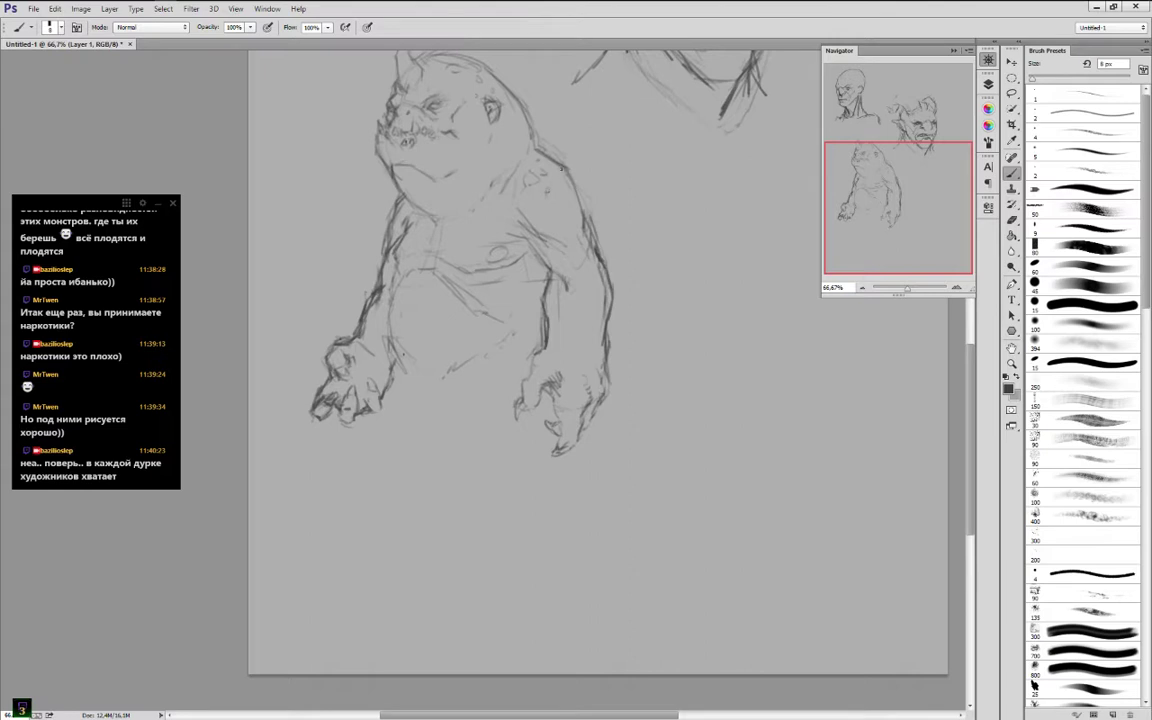
Darken the outer contour of the creature's near shoulder and upper arm down to the elbow
left_click_drag(561, 168, 595, 268)
left_click_drag(585, 222, 595, 247)
left_click_drag(578, 198, 589, 224)
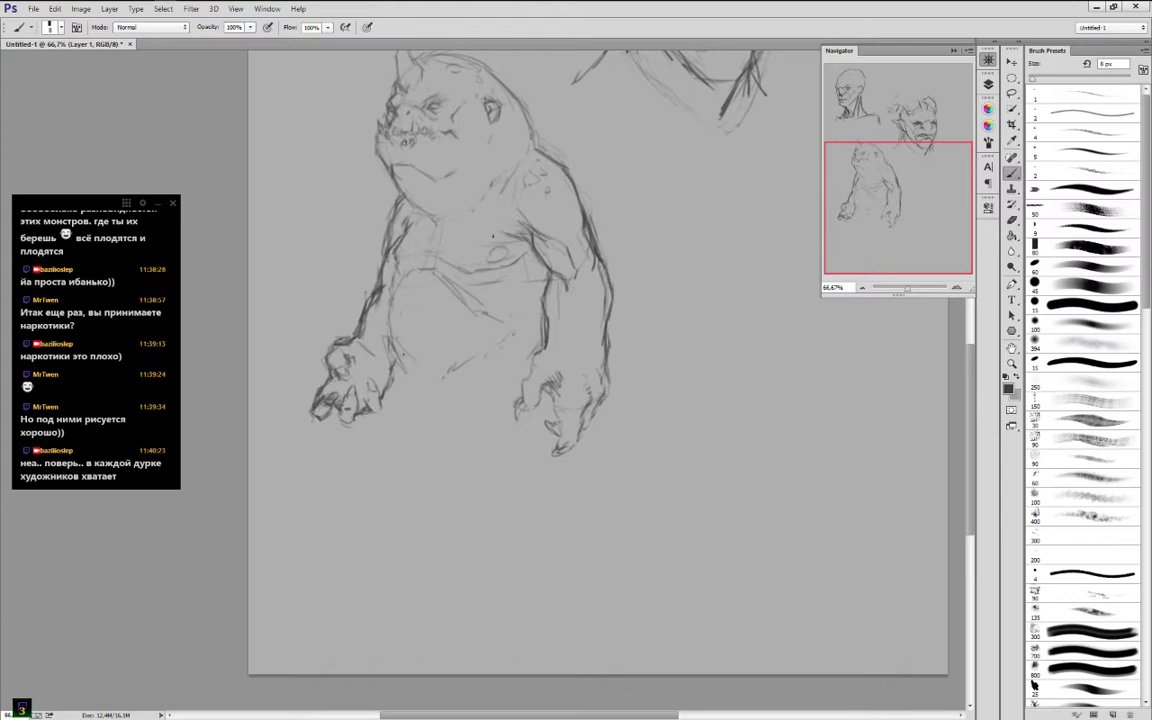
Strengthen the chest fold, the neck crease below the jaw and the contour behind the head
mouse_move(452, 264)
left_mouse_down()
mouse_move(468, 271)
mouse_move(402, 262)
left_mouse_up()
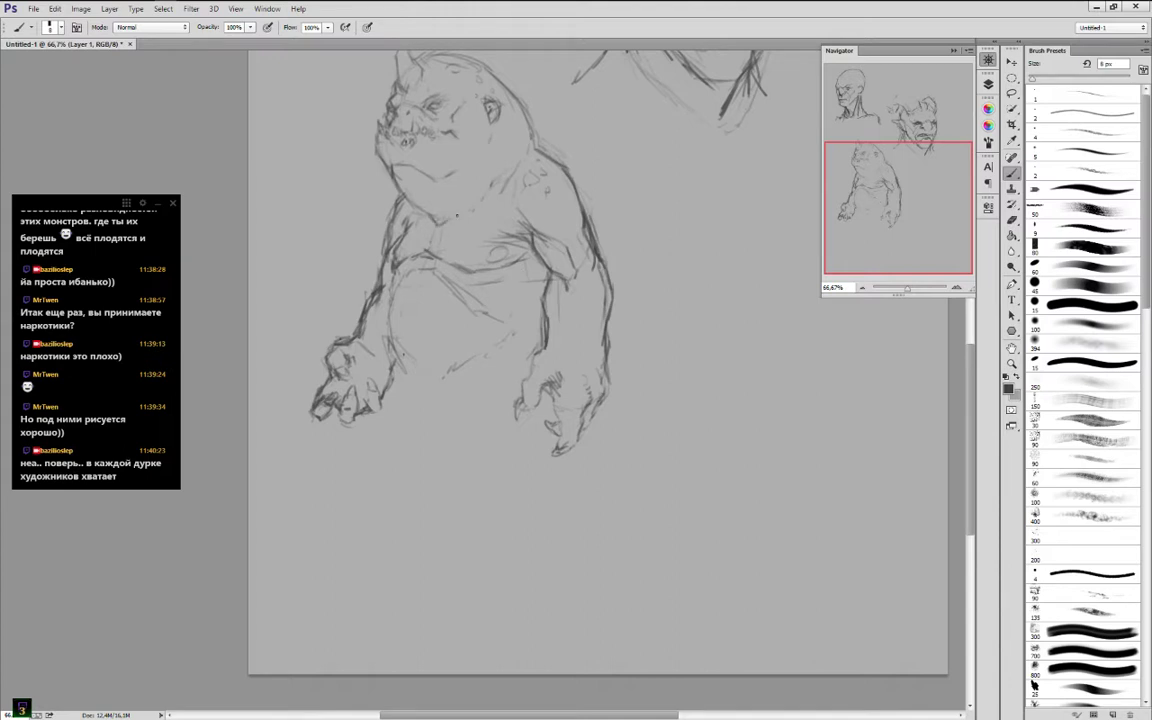
mouse_move(511, 172)
left_mouse_down()
mouse_move(494, 185)
mouse_move(531, 125)
mouse_move(556, 164)
left_mouse_up()
left_click_drag(510, 99, 521, 122)
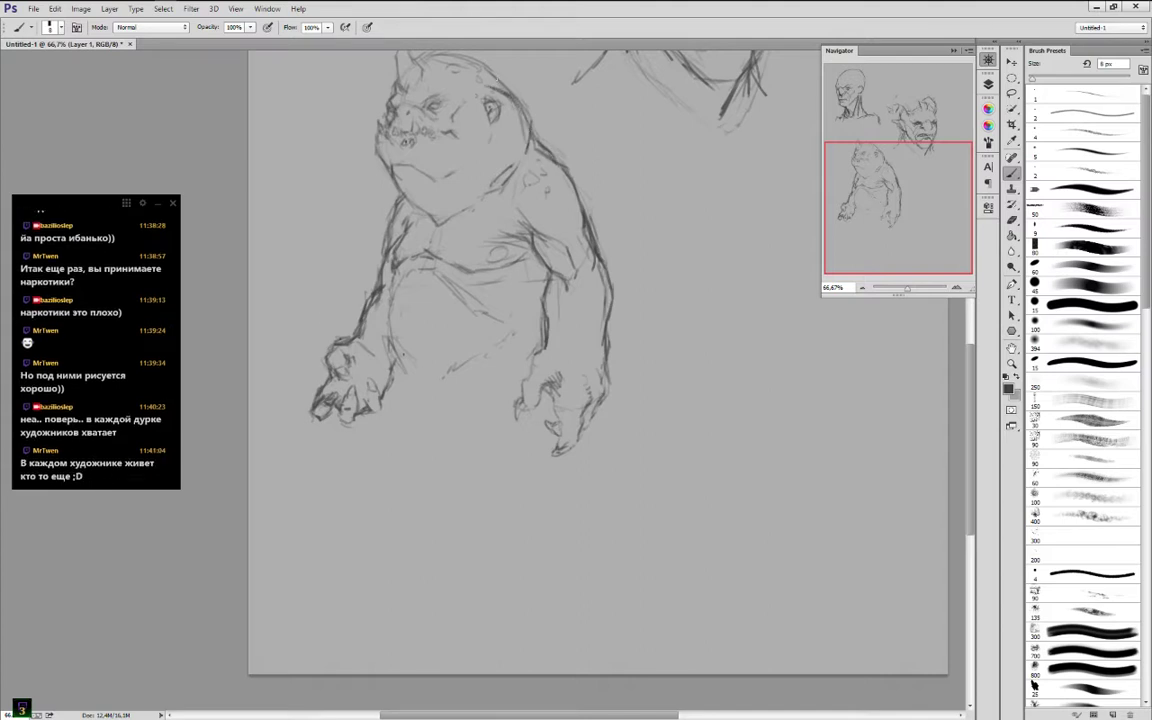
Reinforce the far side of the belly contour and darken its lower near edge
mouse_move(397, 280)
left_mouse_down()
mouse_move(390, 306)
mouse_move(390, 288)
left_mouse_up()
left_click_drag(391, 306, 388, 327)
left_click_drag(510, 334, 490, 348)
Send "глисты допустим)" in the stream chat overlay
left_click(108, 476)
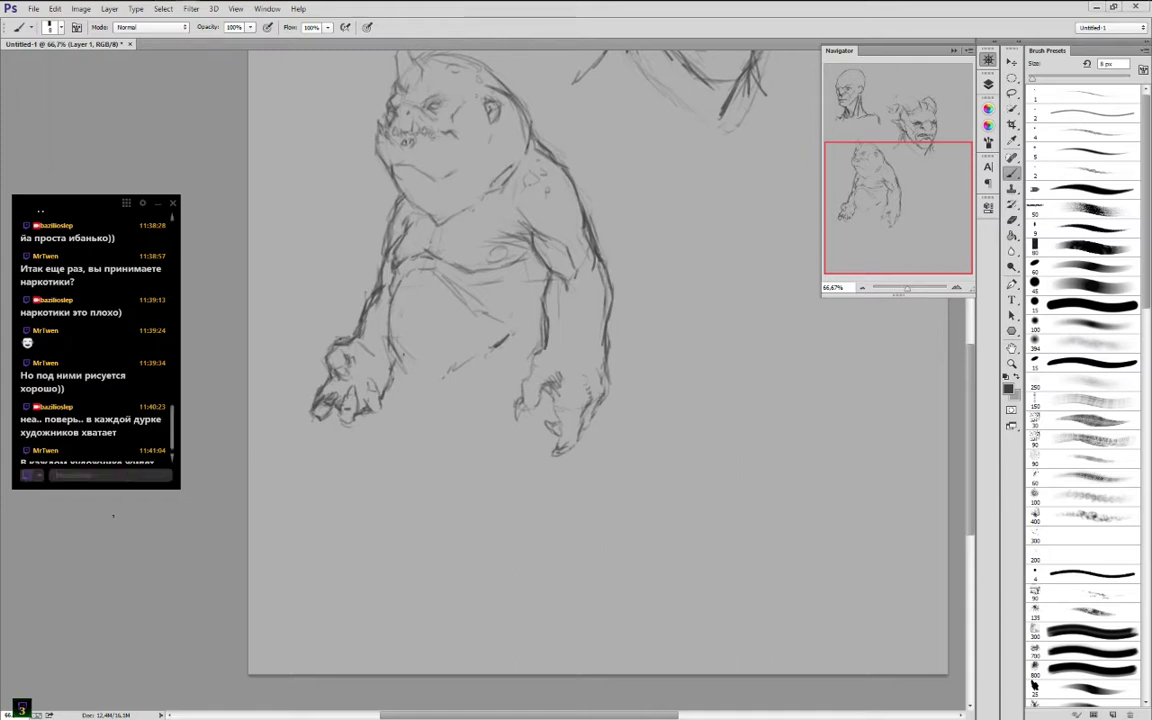
type("глисты допустим)")
key("Return")
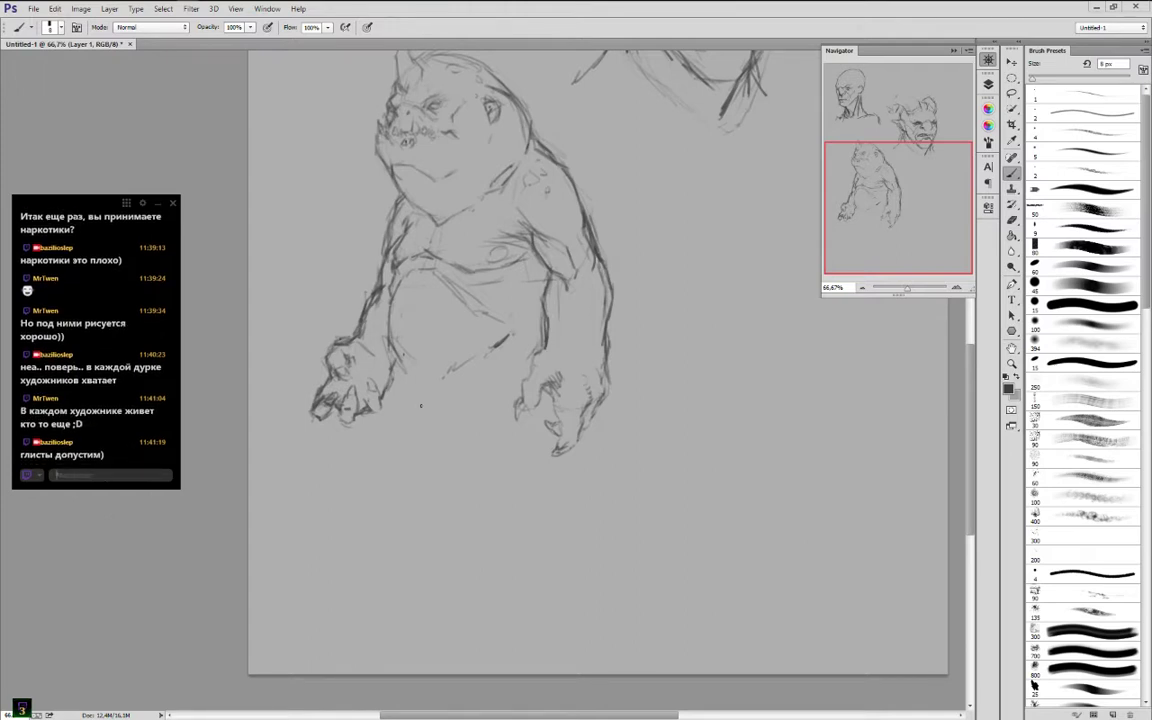
Rough in the creature's two legs below the belly, from the groin past the knees
left_click(473, 368)
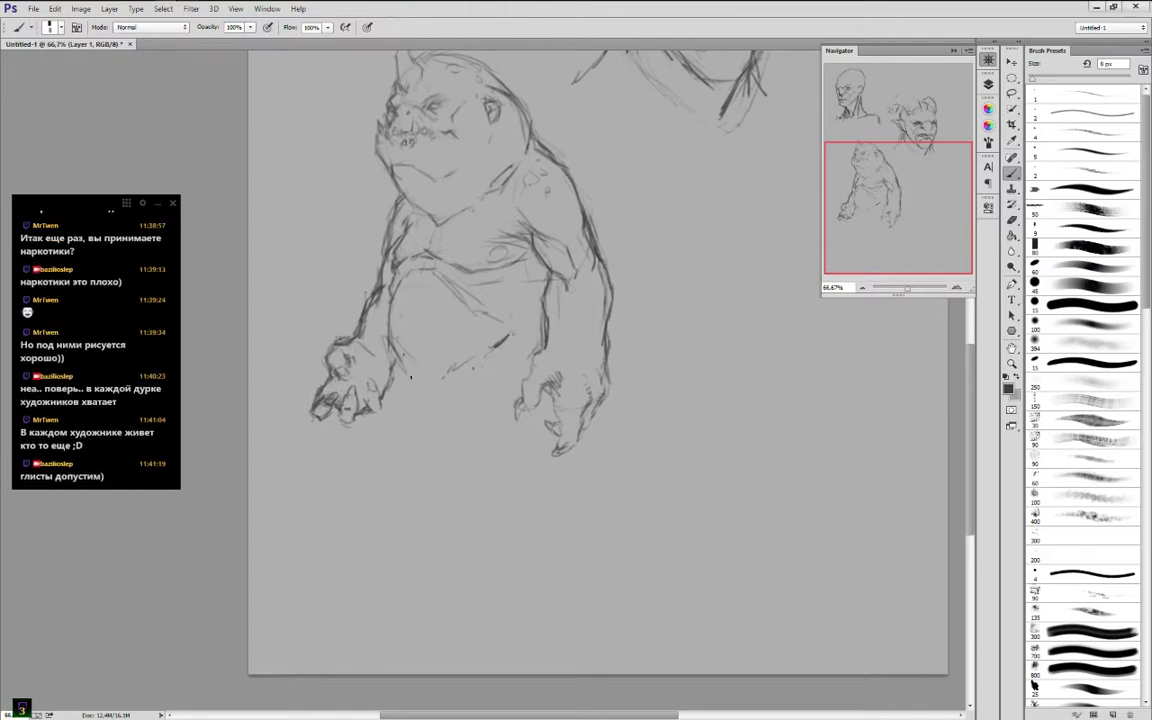
mouse_move(446, 373)
left_mouse_down()
mouse_move(424, 400)
mouse_move(409, 384)
mouse_move(439, 399)
left_mouse_up()
mouse_move(447, 385)
left_mouse_down()
mouse_move(485, 436)
mouse_move(467, 437)
mouse_move(445, 401)
mouse_move(457, 441)
mouse_move(487, 463)
mouse_move(472, 449)
mouse_move(537, 463)
mouse_move(547, 448)
mouse_move(490, 481)
mouse_move(492, 459)
mouse_move(507, 486)
mouse_move(523, 471)
mouse_move(502, 488)
mouse_move(495, 469)
mouse_move(526, 476)
mouse_move(529, 490)
mouse_move(490, 483)
mouse_move(531, 497)
mouse_move(548, 464)
mouse_move(490, 487)
mouse_move(554, 475)
mouse_move(558, 501)
mouse_move(495, 504)
mouse_move(492, 494)
mouse_move(505, 513)
mouse_move(552, 474)
mouse_move(495, 502)
mouse_move(508, 513)
mouse_move(553, 482)
mouse_move(549, 531)
left_mouse_up()
left_click_drag(351, 332, 344, 374)
mouse_move(387, 395)
left_mouse_down()
mouse_move(402, 454)
mouse_move(391, 430)
mouse_move(385, 440)
mouse_move(423, 501)
left_mouse_up()
mouse_move(463, 447)
left_mouse_down()
mouse_move(465, 492)
mouse_move(424, 496)
mouse_move(428, 513)
mouse_move(401, 450)
mouse_move(390, 411)
left_mouse_up()
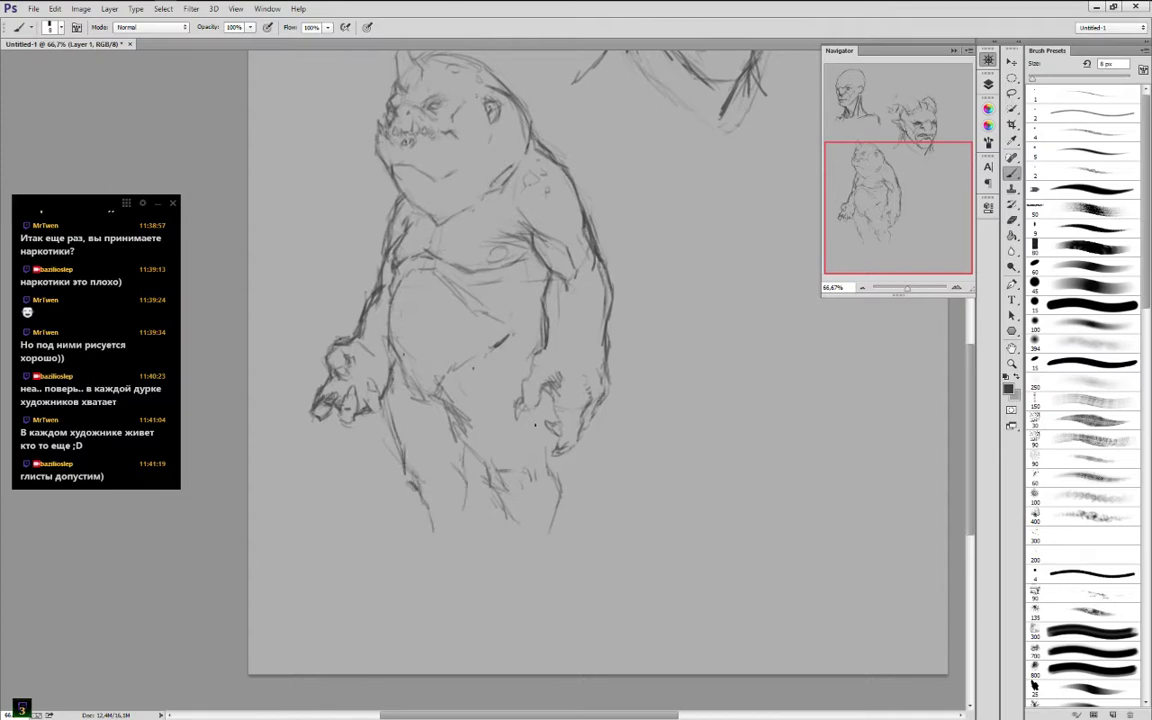
Define the near leg's thigh, knee and shin contours and touch up the near hand's fingers beside it
left_click_drag(547, 443, 546, 454)
mouse_move(543, 419)
left_mouse_down()
mouse_move(547, 434)
mouse_move(544, 419)
left_mouse_up()
mouse_move(449, 386)
left_mouse_down()
mouse_move(476, 448)
mouse_move(502, 467)
left_mouse_up()
left_click_drag(447, 416, 477, 471)
mouse_move(500, 422)
left_mouse_down()
mouse_move(566, 510)
mouse_move(563, 530)
left_mouse_up()
mouse_move(530, 509)
left_mouse_down()
mouse_move(539, 537)
mouse_move(574, 534)
mouse_move(538, 542)
left_mouse_up()
left_click_drag(548, 434, 551, 450)
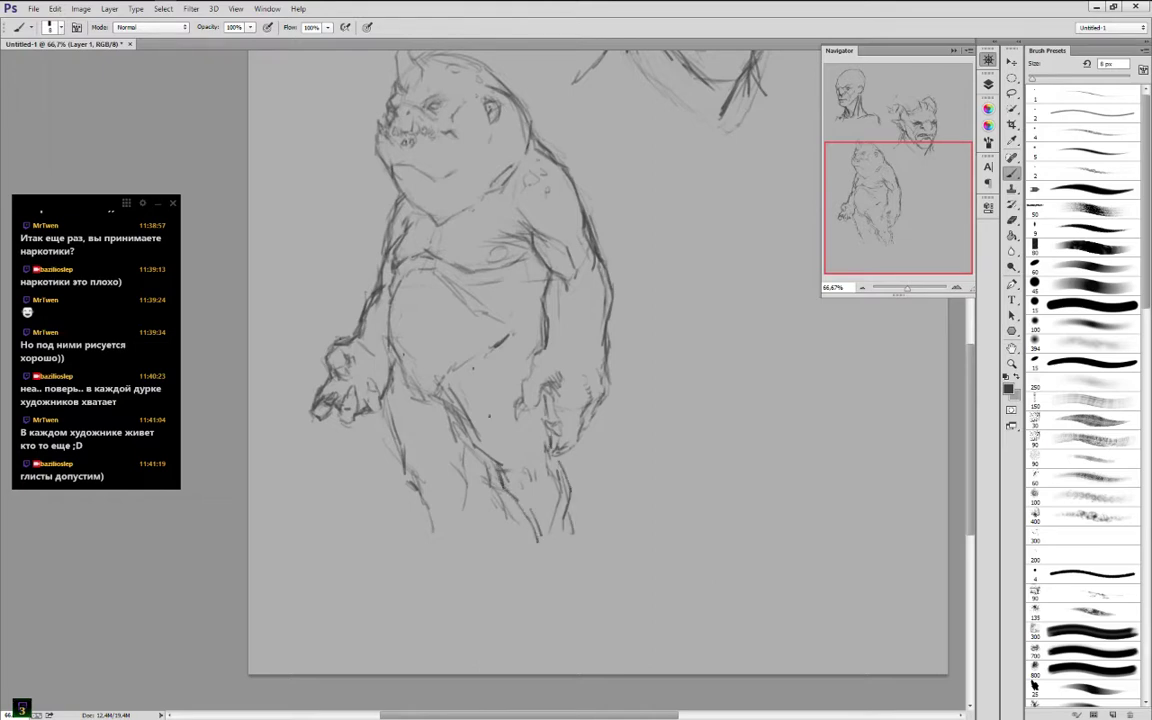
Darken the groin folds and the lower belly line running up to the near hip
left_click_drag(442, 400, 458, 419)
left_click_drag(448, 376, 450, 402)
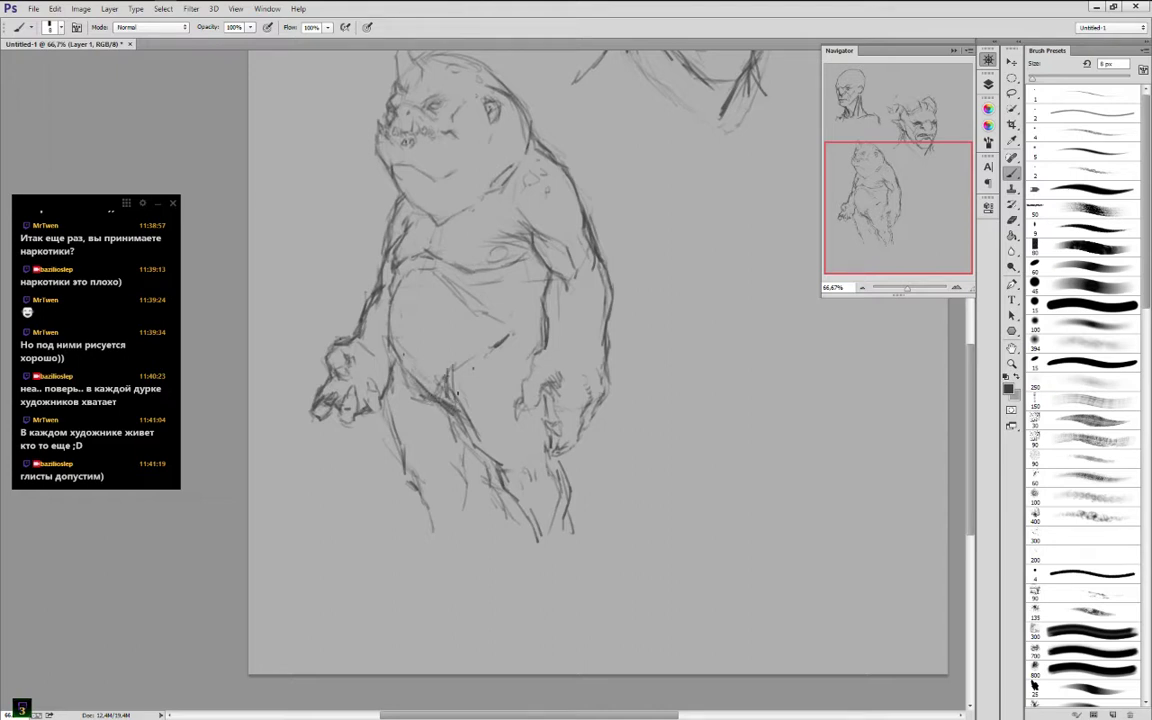
mouse_move(470, 349)
left_mouse_down()
mouse_move(456, 398)
mouse_move(496, 327)
left_mouse_up()
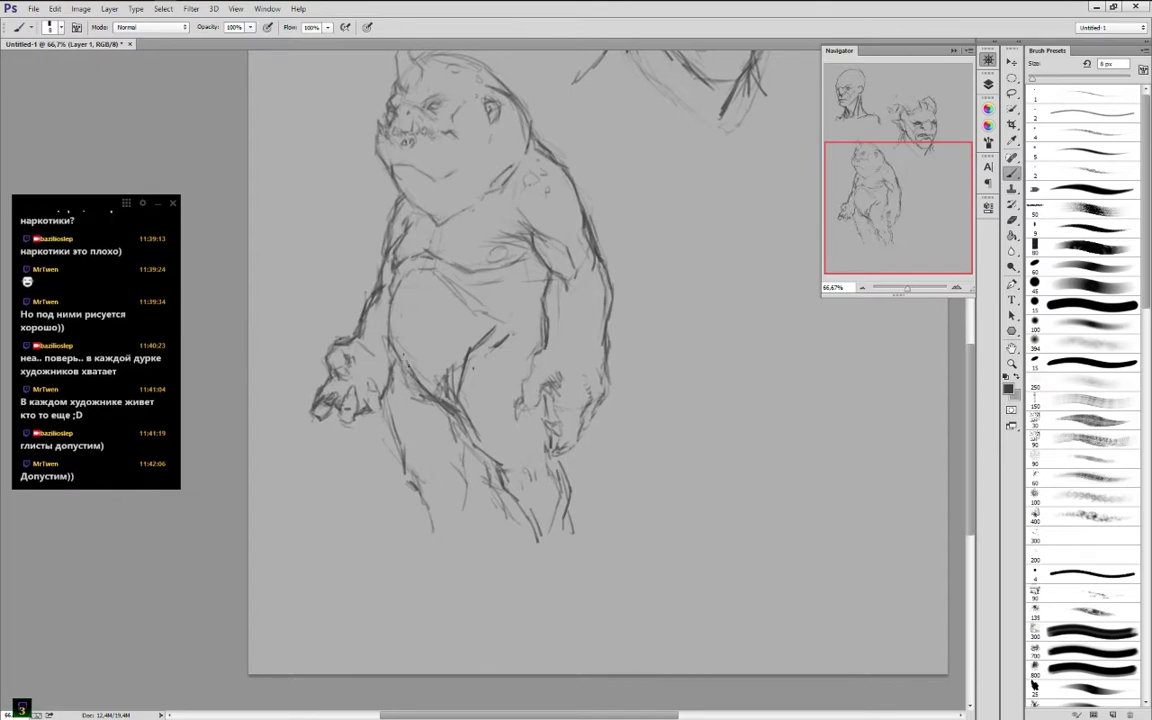
Darken the far leg's outer contour, extend its shin lines downward, and strengthen the near thigh's inner line
mouse_move(396, 376)
left_mouse_down()
mouse_move(421, 494)
mouse_move(404, 468)
mouse_move(420, 497)
left_mouse_up()
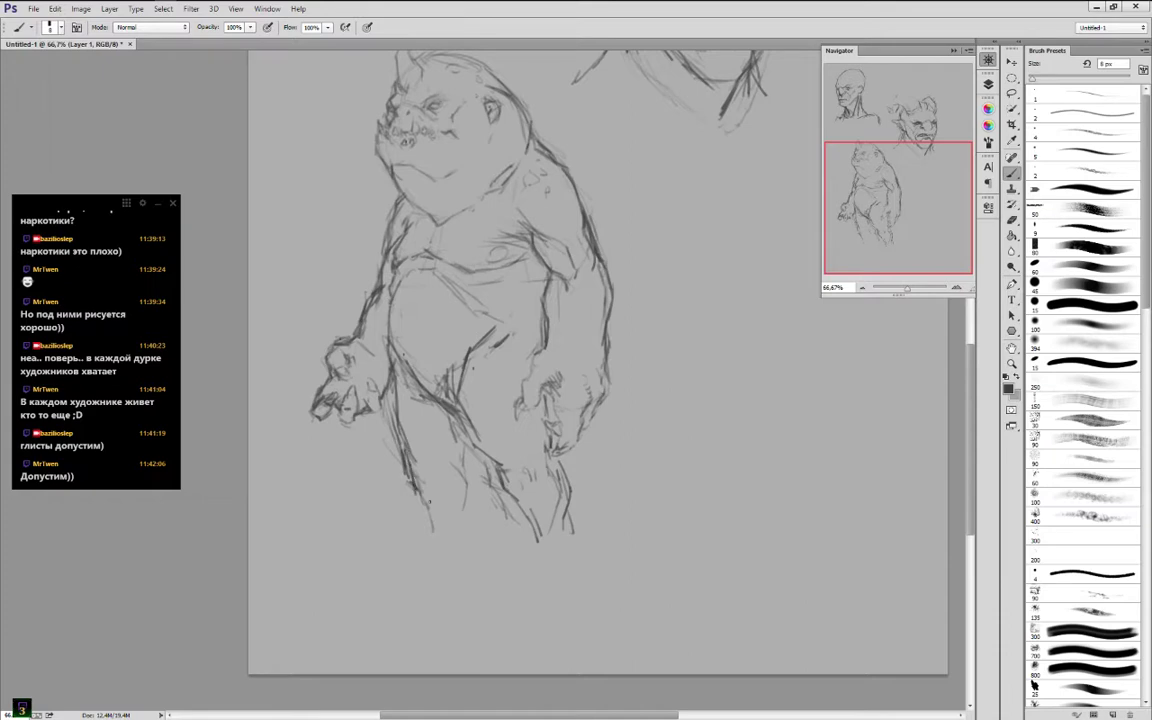
left_click_drag(393, 437, 376, 466)
left_click_drag(418, 390, 422, 450)
mouse_move(430, 499)
left_mouse_down()
mouse_move(443, 520)
mouse_move(473, 518)
mouse_move(446, 537)
left_mouse_up()
left_click_drag(433, 508, 448, 543)
mouse_move(427, 386)
left_mouse_down()
mouse_move(435, 414)
mouse_move(500, 447)
left_mouse_up()
Reinforce the upper belly contour and the folds between the belly and chest
left_click_drag(494, 324, 467, 354)
left_click_drag(442, 292, 421, 318)
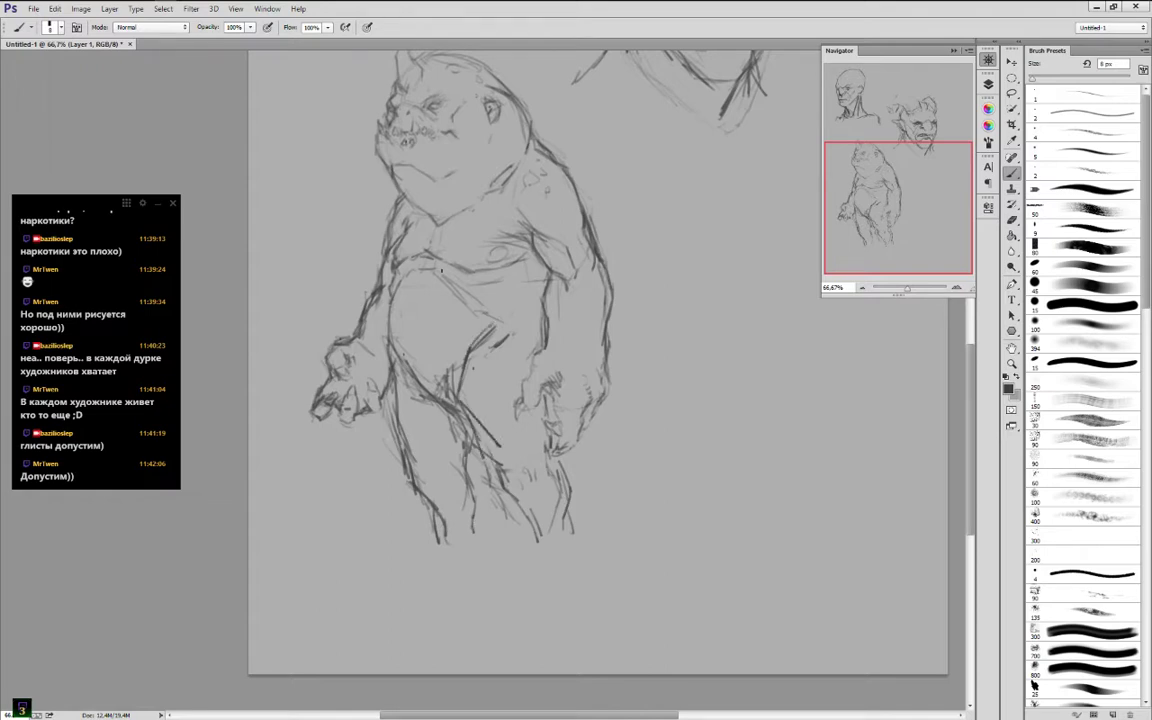
mouse_move(413, 244)
left_mouse_down()
mouse_move(382, 262)
mouse_move(433, 281)
mouse_move(432, 269)
mouse_move(465, 293)
mouse_move(454, 246)
left_mouse_up()
left_click_drag(471, 266, 504, 271)
mouse_move(385, 250)
left_mouse_down()
mouse_move(403, 200)
mouse_move(396, 162)
mouse_move(443, 353)
left_mouse_up()
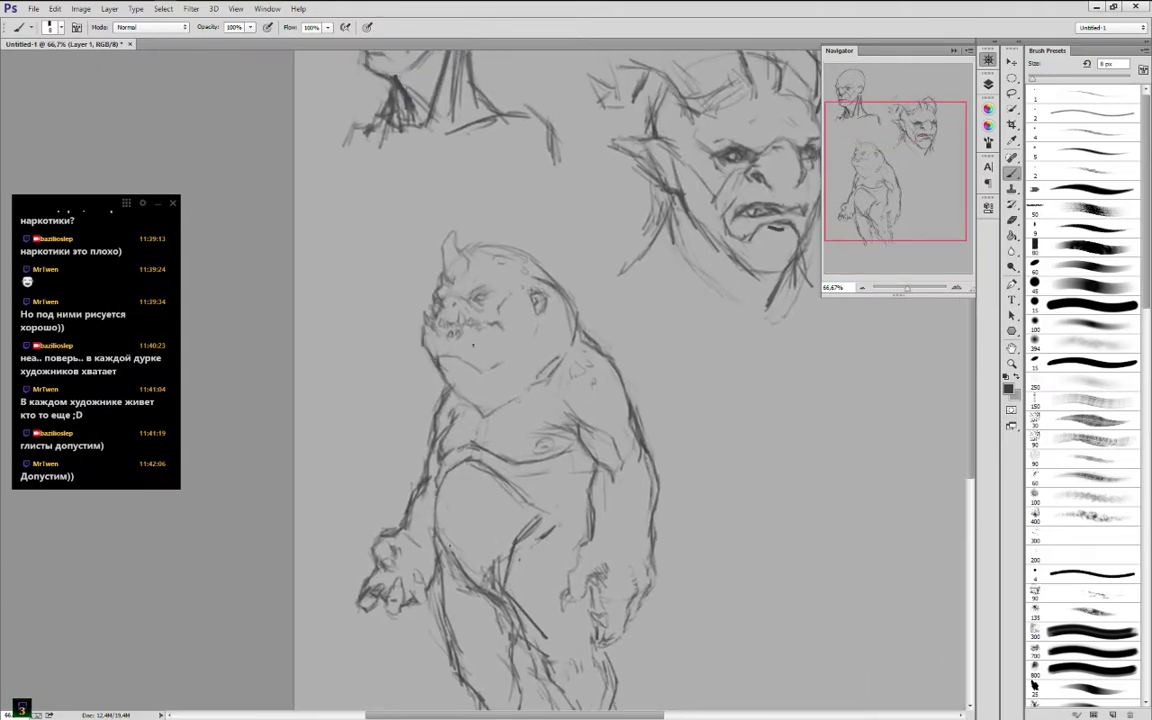
Touch up the contours of the creature's snout and the near hand's outer edge
left_click_drag(419, 319, 401, 326)
left_click_drag(633, 374, 540, 232)
mouse_move(505, 478)
left_mouse_down()
mouse_move(507, 498)
mouse_move(539, 444)
left_mouse_up()
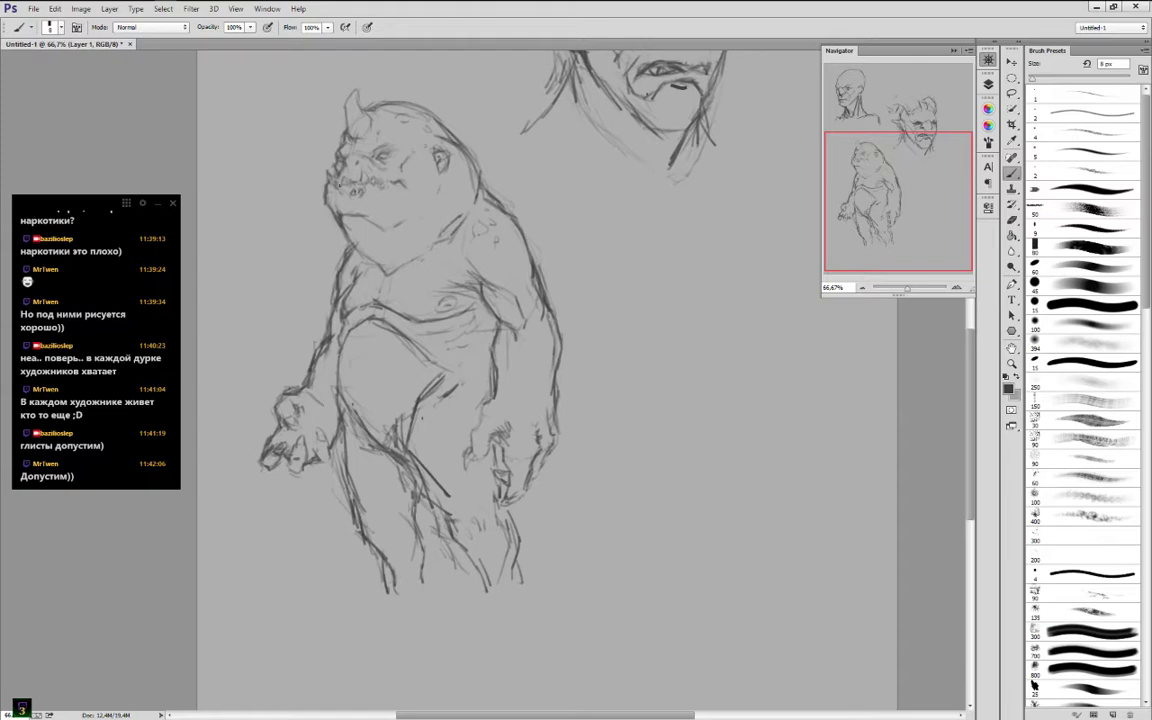
Sketch the near foot with its ankle and clawed toes resting on a short ground line
mouse_move(614, 383)
left_mouse_down()
mouse_move(630, 291)
mouse_move(674, 233)
left_mouse_up()
left_click_drag(534, 425, 546, 430)
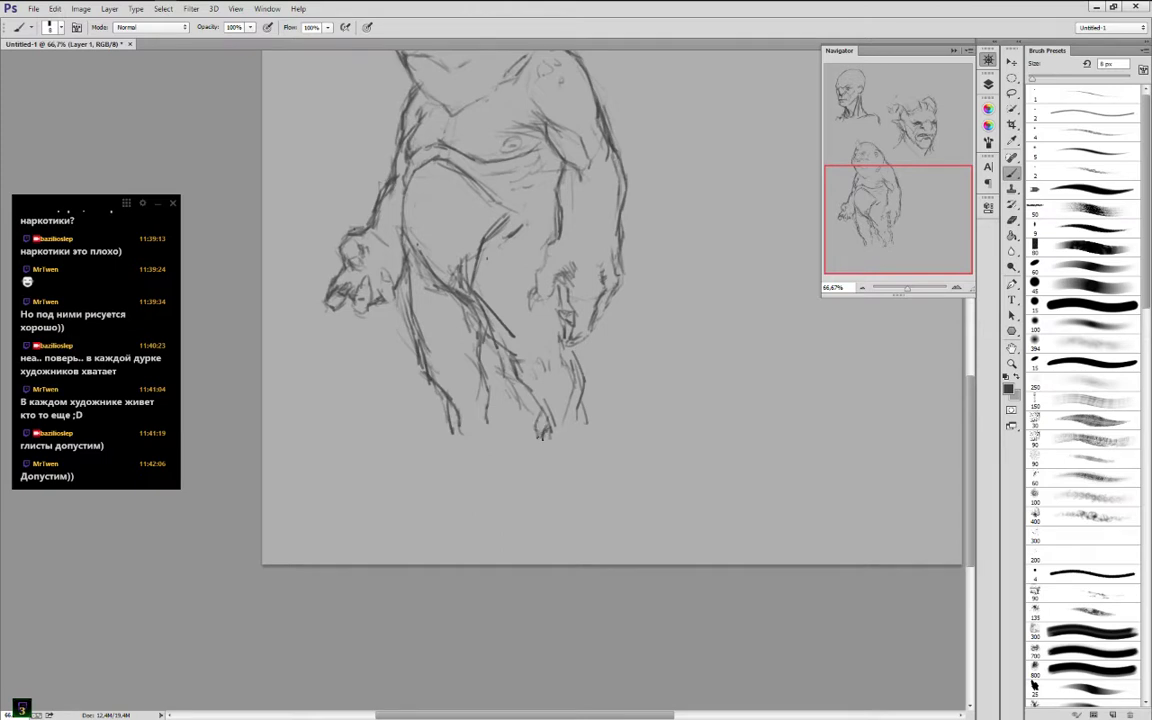
mouse_move(563, 438)
left_mouse_down()
mouse_move(606, 449)
mouse_move(534, 452)
mouse_move(552, 453)
mouse_move(550, 471)
mouse_move(566, 467)
mouse_move(555, 446)
mouse_move(580, 414)
mouse_move(606, 458)
left_mouse_up()
left_click_drag(510, 474, 630, 469)
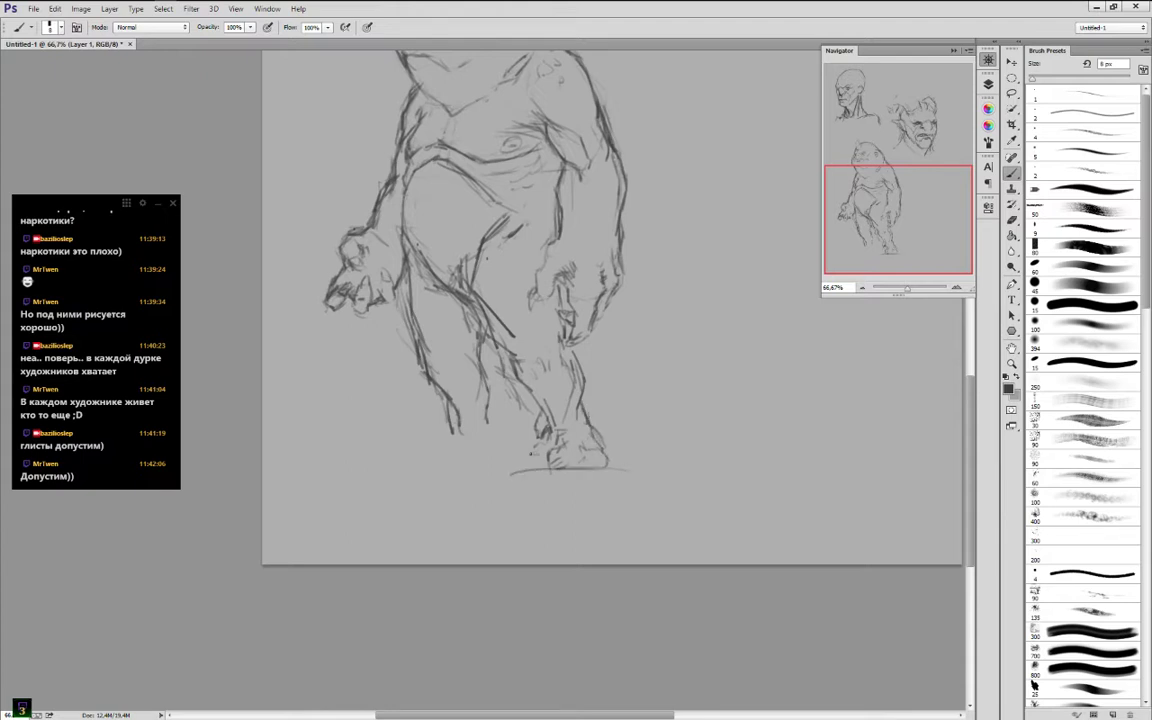
mouse_move(532, 444)
left_mouse_down()
mouse_move(514, 468)
mouse_move(531, 466)
mouse_move(515, 469)
left_mouse_up()
left_click_drag(587, 457, 604, 459)
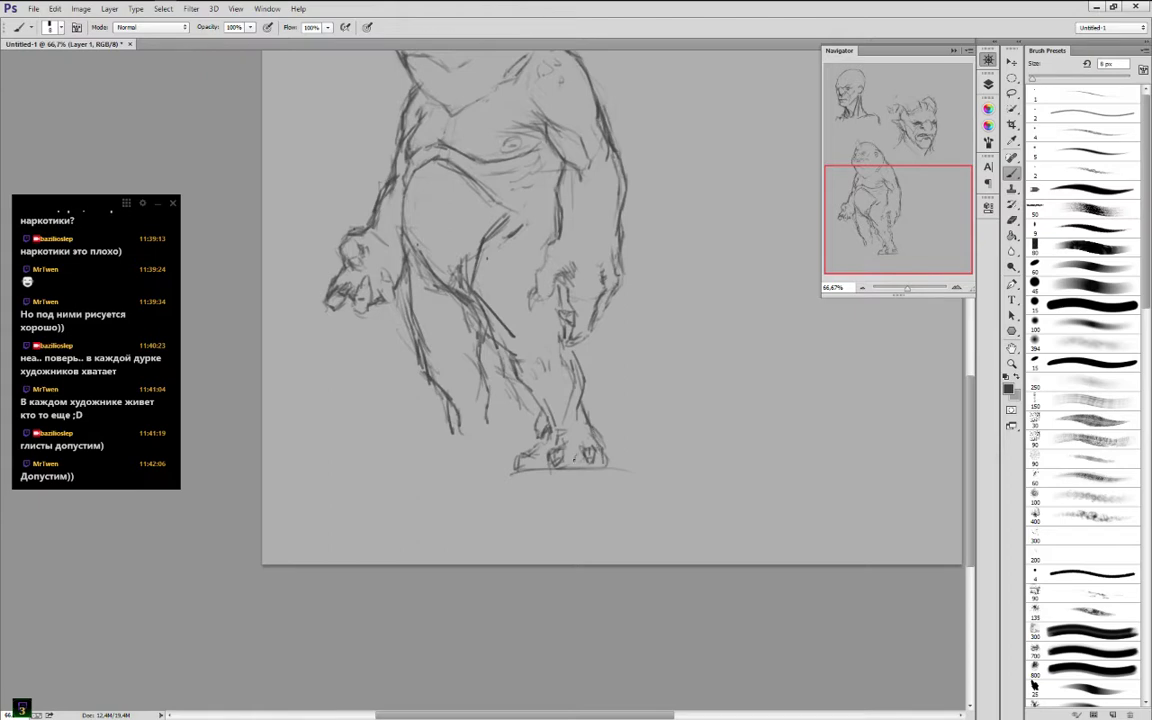
Darken the near leg's shin and toe contours and sketch the knee crease above them
mouse_move(509, 408)
left_mouse_down()
mouse_move(524, 424)
mouse_move(542, 420)
left_mouse_up()
mouse_move(566, 464)
left_mouse_down()
mouse_move(517, 460)
mouse_move(553, 427)
left_mouse_up()
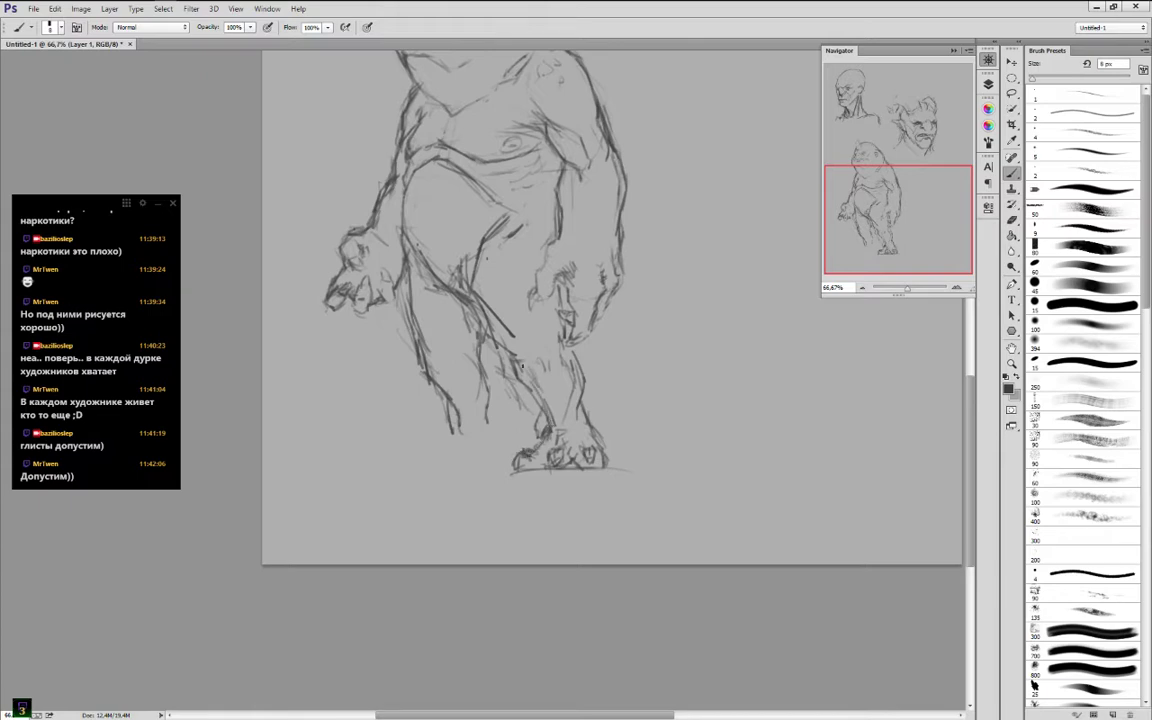
mouse_move(524, 369)
left_mouse_down()
mouse_move(546, 362)
mouse_move(516, 356)
mouse_move(562, 343)
left_mouse_up()
left_click_drag(500, 321, 508, 305)
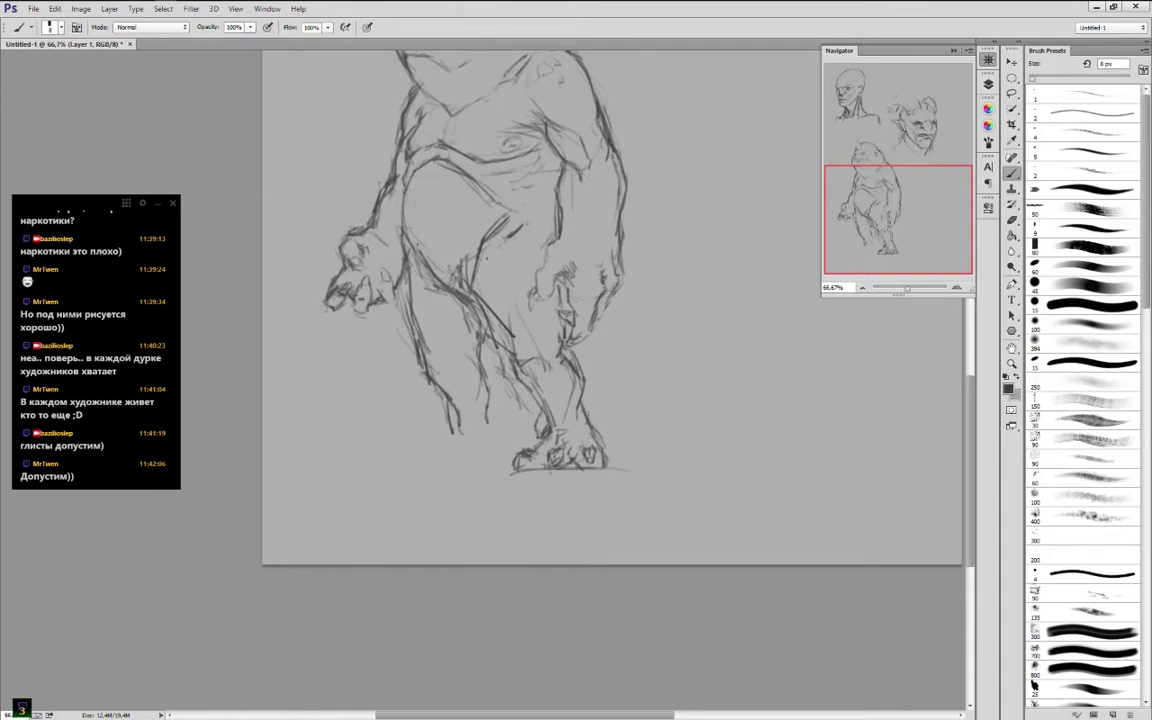
Strengthen the near thigh and calf contours and the inner thigh line up to the groin
left_click_drag(526, 347, 513, 307)
mouse_move(524, 357)
left_mouse_down()
mouse_move(523, 338)
mouse_move(535, 391)
left_mouse_up()
mouse_move(461, 329)
left_mouse_down()
mouse_move(495, 388)
mouse_move(491, 325)
left_mouse_up()
left_click_drag(456, 323, 432, 275)
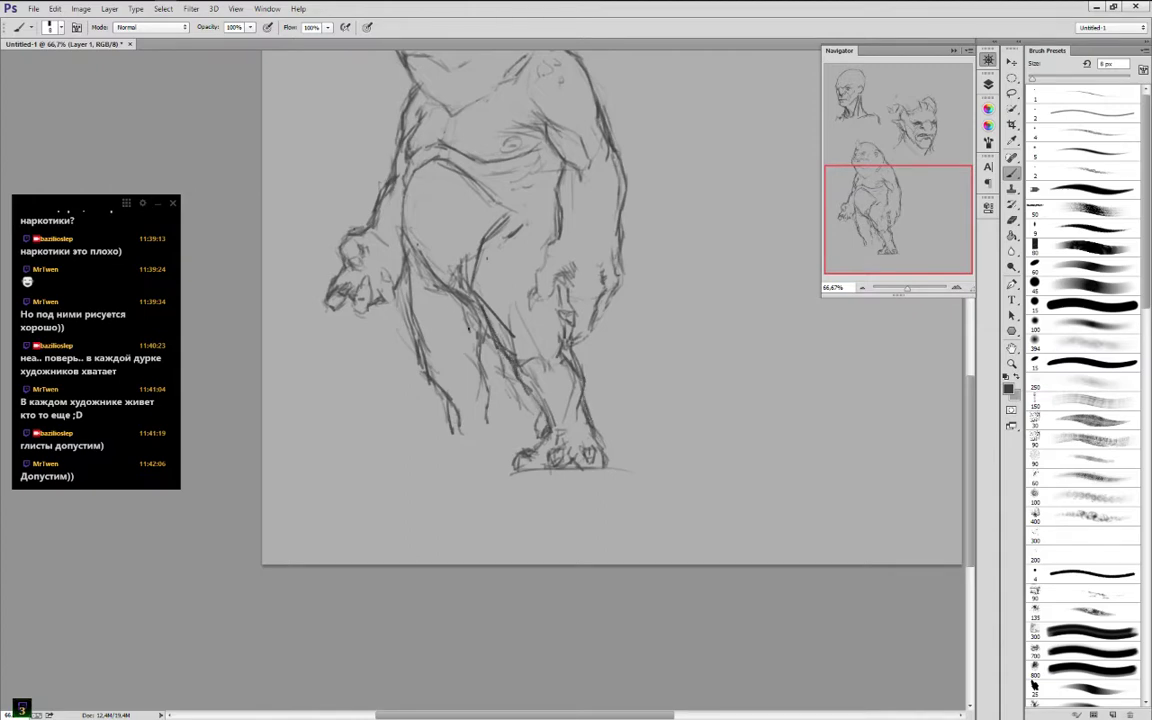
Erase the stray construction lines around the groin and both thighs, enlarging the eraser up to 40 px
key("e")
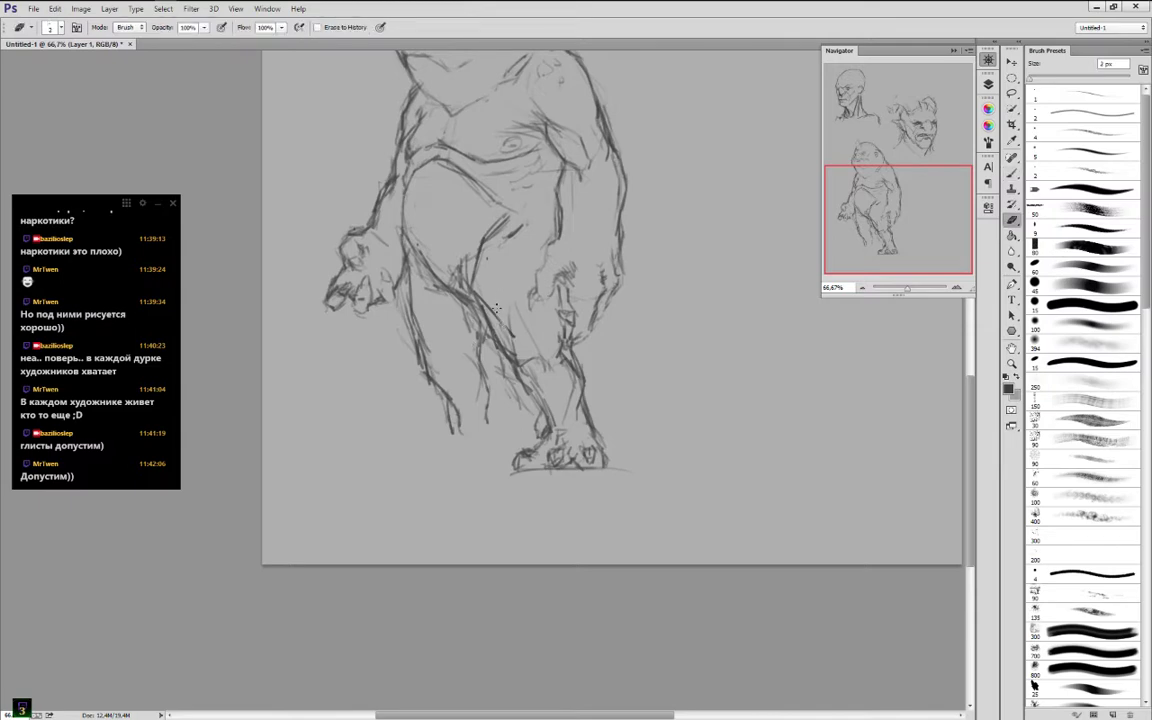
key("]")
key("]")
key("]")
key("]")
key("]")
key("]")
key("]")
key("]")
key("]")
key("]")
key("]")
key("]")
key("bracketright")
key("bracketright")
key("bracketright")
key("bracketright")
key("bracketright")
key("bracketleft")
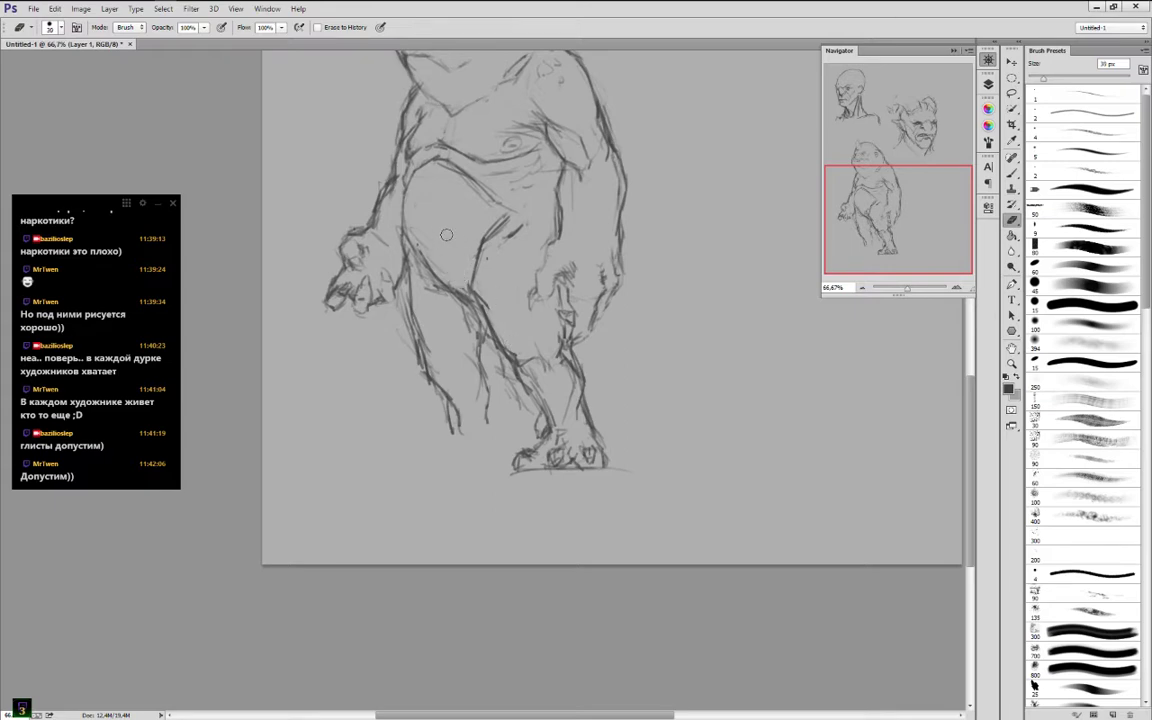
key("bracketright")
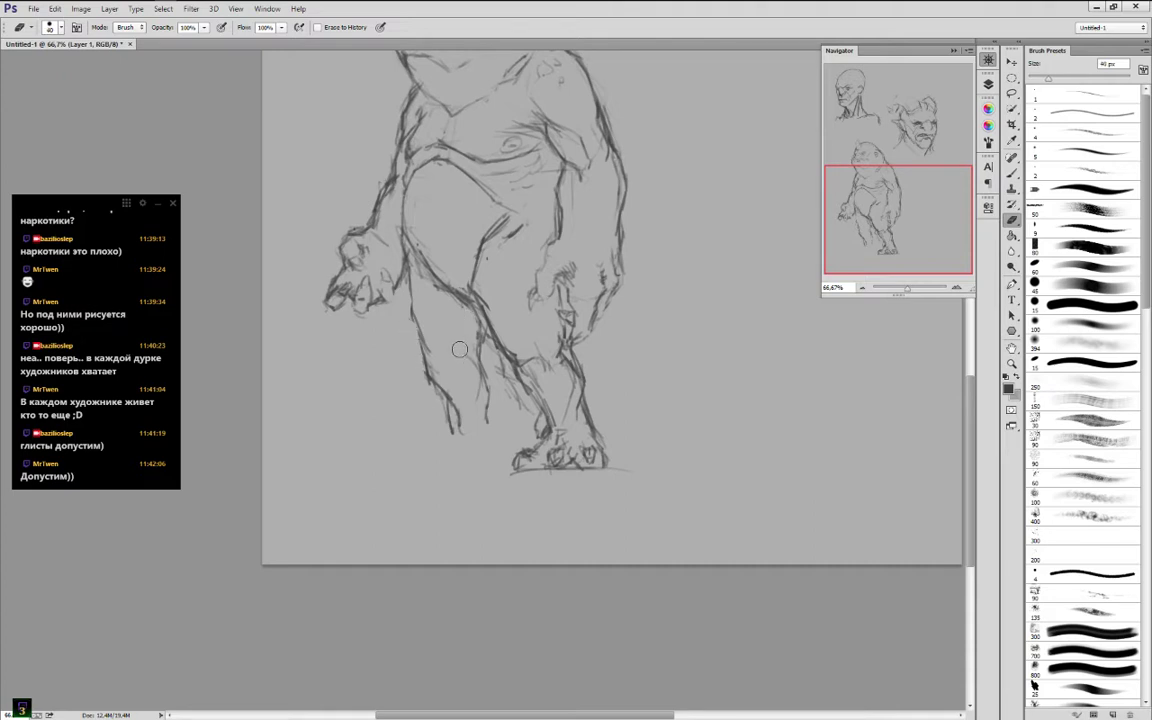
Erase the hip line crossing the near upper thigh and the stray strokes behind the near calf, with the eraser at 35 to 40 px
key("bracketleft")
key("bracketleft")
key("bracketright")
key("bracketleft")
key("bracketright")
key("bracketright")
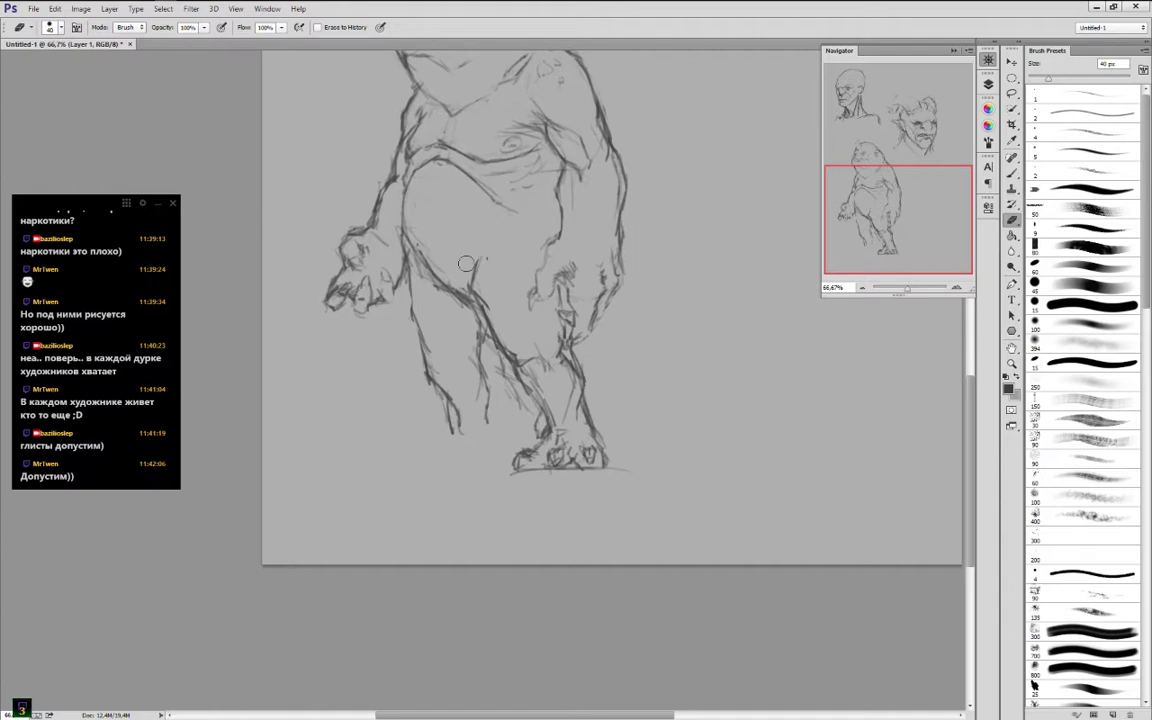
key("bracketleft")
key("bracketright")
left_click_drag(504, 376, 522, 404)
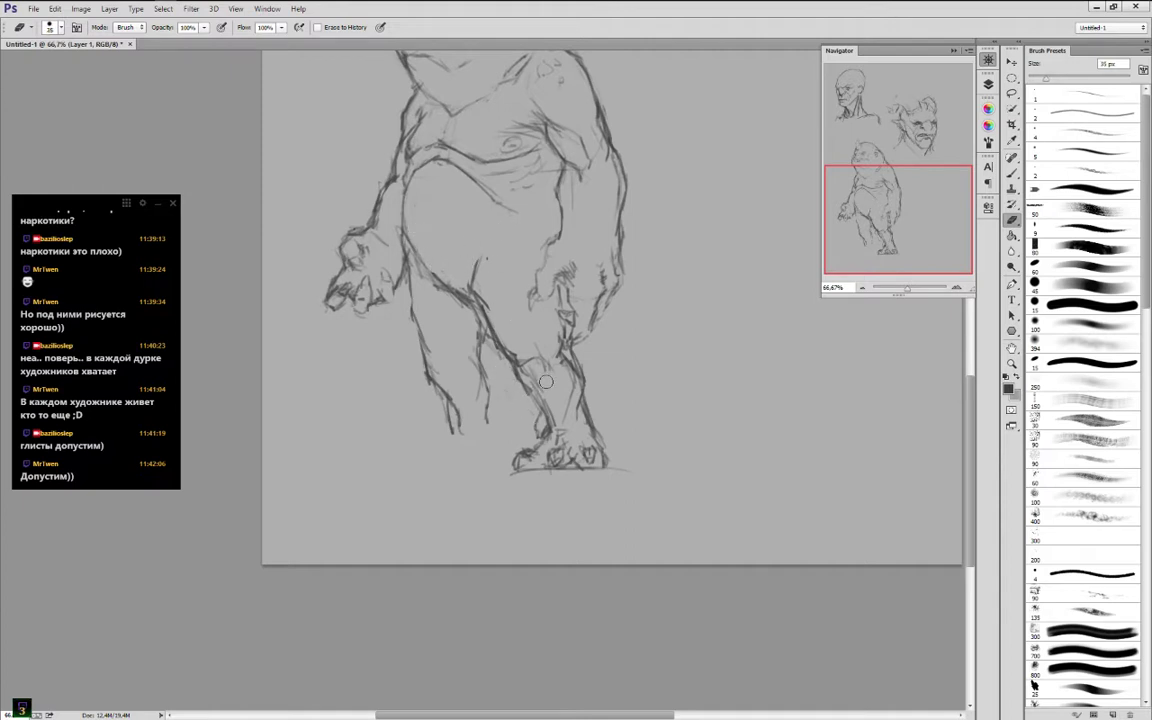
Erase the near foot, its ground line and the knee and ankle detail, enlarging the eraser to 55 px
key("bracketleft")
left_click_drag(562, 364, 557, 347)
mouse_move(513, 352)
left_mouse_down()
mouse_move(546, 378)
mouse_move(547, 352)
mouse_move(557, 418)
mouse_move(470, 418)
mouse_move(589, 445)
left_mouse_up()
key("]")
key("]")
key("]")
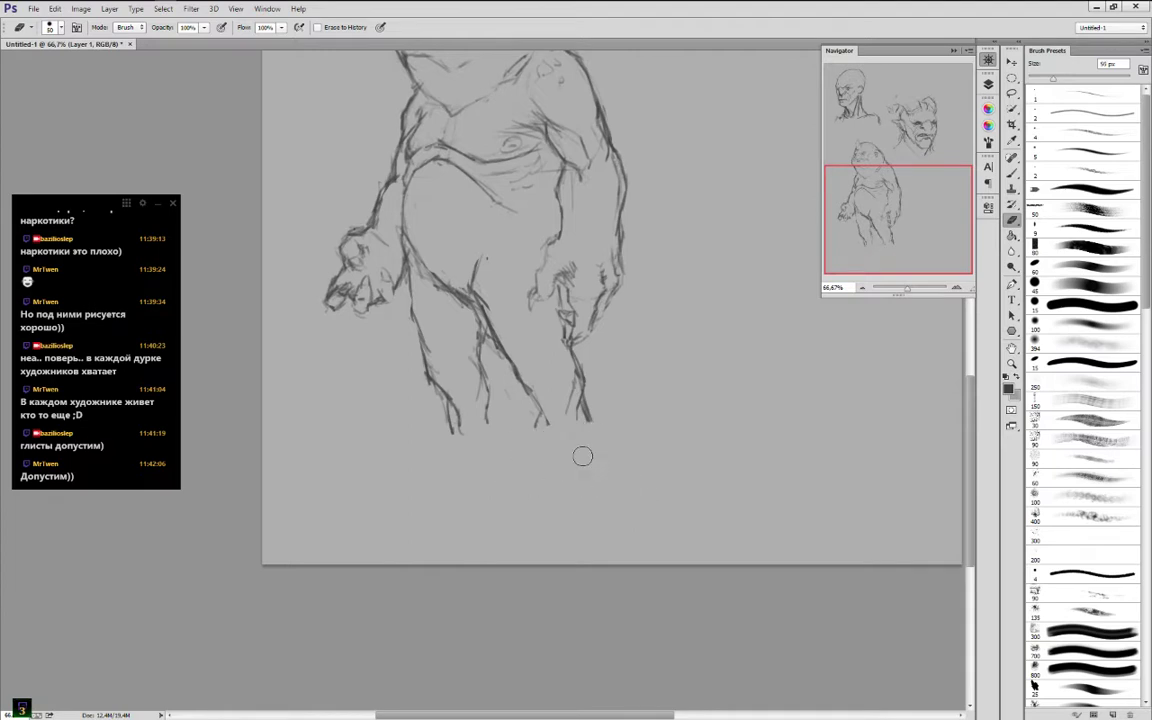
Sketch a lower kneecap on the near leg and post the chat message "можэт он из яйца вылупилса"
key("b")
mouse_move(508, 358)
left_mouse_down()
mouse_move(545, 408)
mouse_move(533, 390)
mouse_move(557, 366)
mouse_move(543, 384)
mouse_move(556, 372)
mouse_move(550, 403)
left_mouse_up()
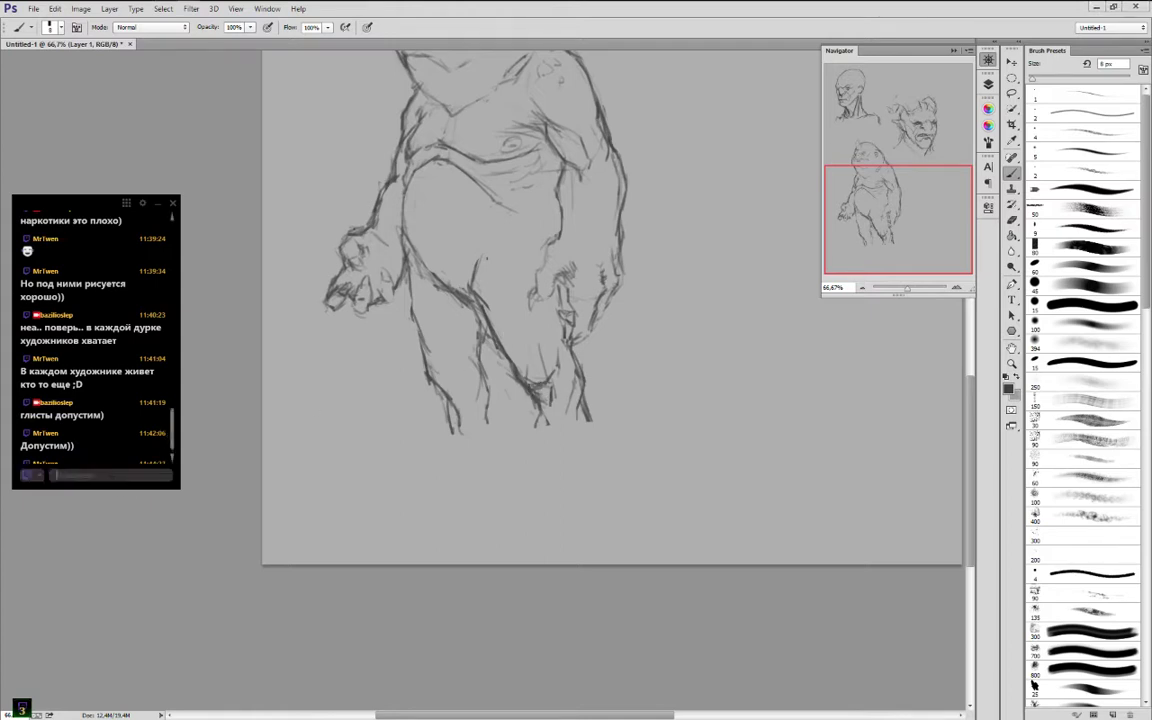
type("может он из яйца вылупился")
key("Return")
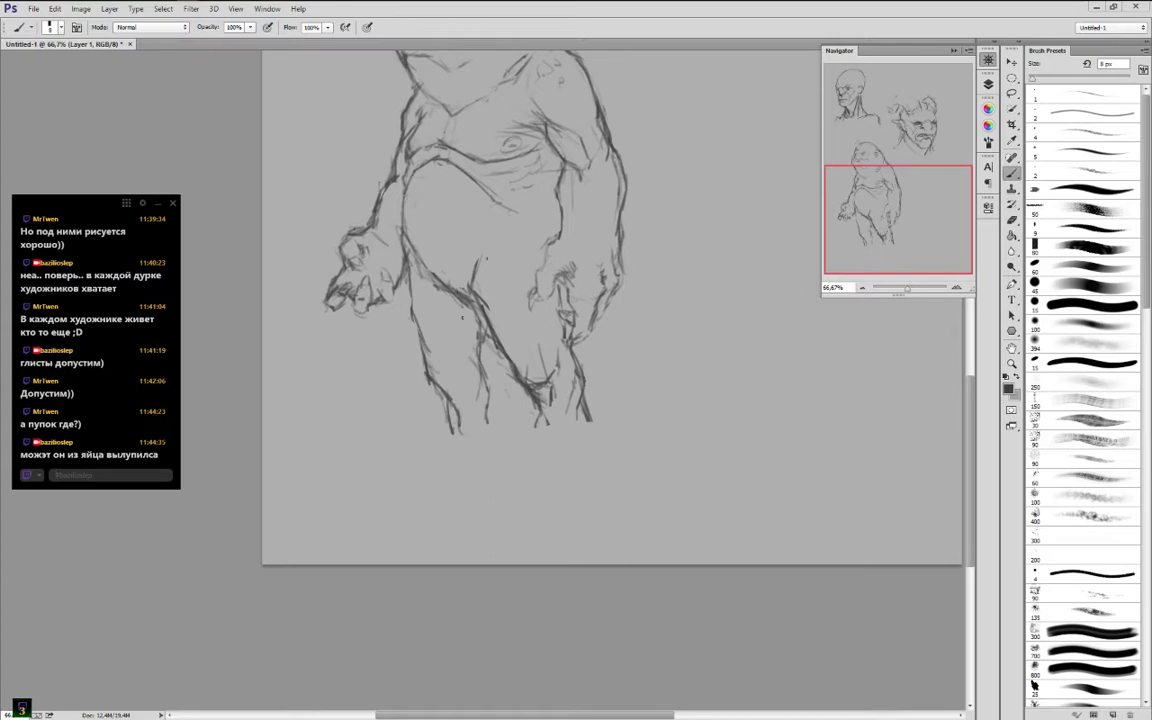
Sketch the far knee's crease and inner contour, and add a curved contour line inside the belly
mouse_move(485, 322)
left_mouse_down()
mouse_move(475, 380)
mouse_move(480, 364)
mouse_move(498, 393)
left_mouse_up()
mouse_move(478, 373)
left_mouse_down()
mouse_move(421, 329)
mouse_move(429, 381)
mouse_move(427, 325)
left_mouse_up()
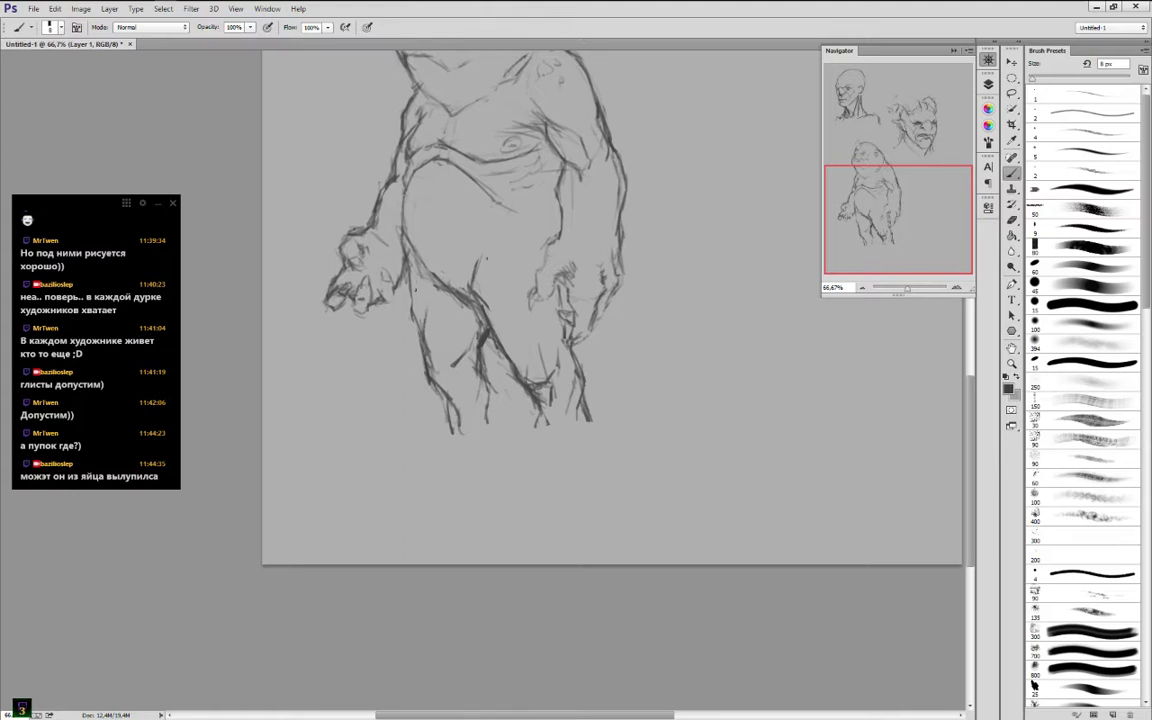
mouse_move(414, 275)
left_mouse_down()
mouse_move(412, 309)
mouse_move(418, 285)
left_mouse_up()
left_click_drag(374, 210, 368, 234)
left_click_drag(389, 146, 383, 177)
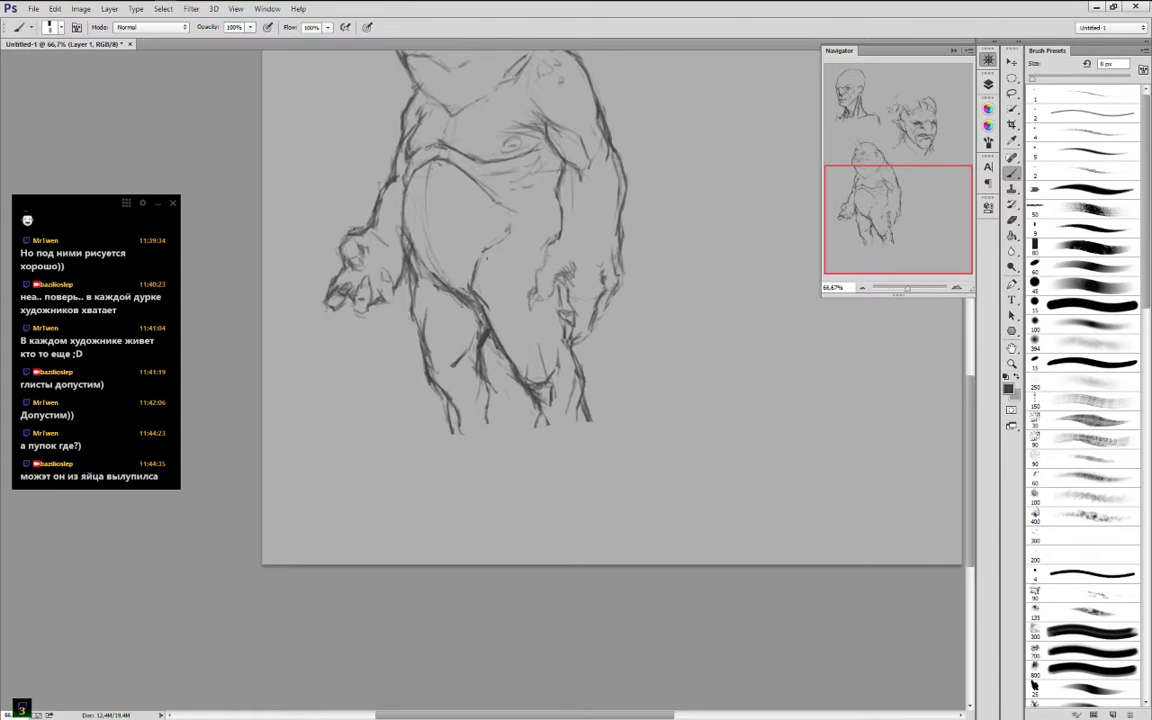
Rework both lower legs with short ankle strokes, darken the near kneecap and add contour strokes down the near thigh
mouse_move(526, 383)
left_mouse_down()
mouse_move(537, 390)
mouse_move(547, 375)
mouse_move(495, 386)
mouse_move(487, 408)
mouse_move(437, 432)
mouse_move(487, 426)
mouse_move(436, 437)
left_mouse_up()
mouse_move(419, 374)
left_mouse_down()
mouse_move(430, 386)
mouse_move(440, 375)
mouse_move(484, 431)
mouse_move(547, 421)
mouse_move(550, 432)
left_mouse_up()
left_click_drag(530, 376, 540, 398)
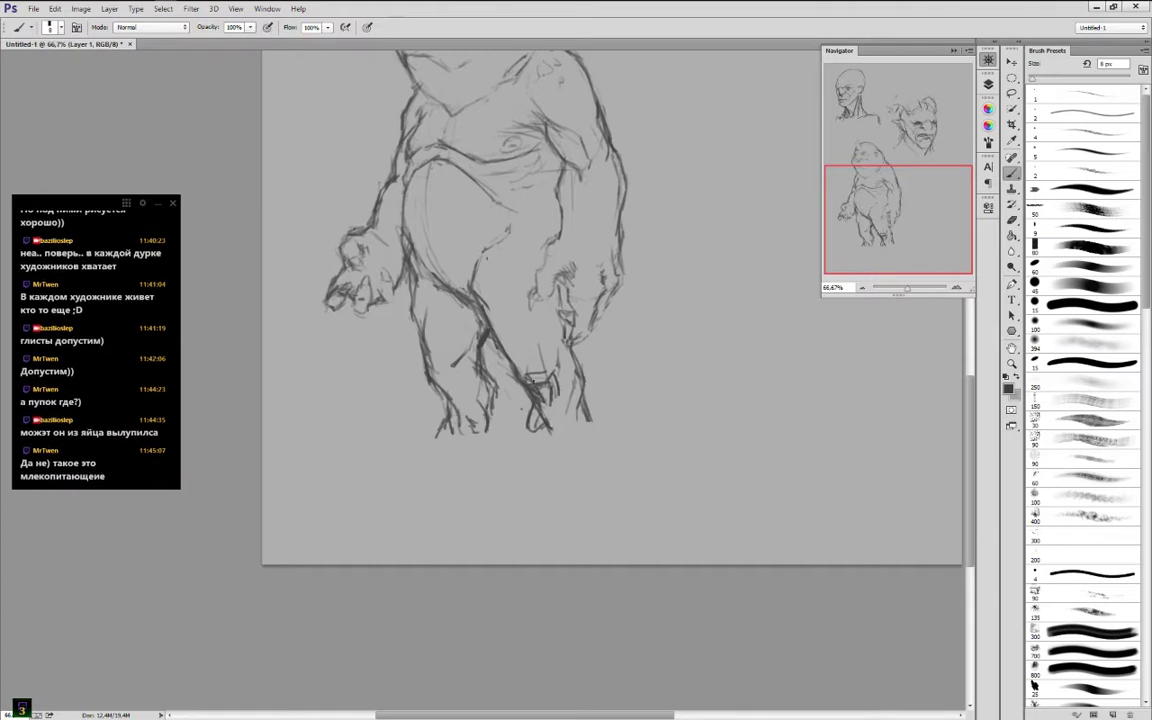
left_click_drag(480, 334, 497, 345)
mouse_move(500, 343)
left_mouse_down()
mouse_move(501, 368)
mouse_move(535, 382)
mouse_move(530, 366)
left_mouse_up()
left_click_drag(544, 344, 553, 366)
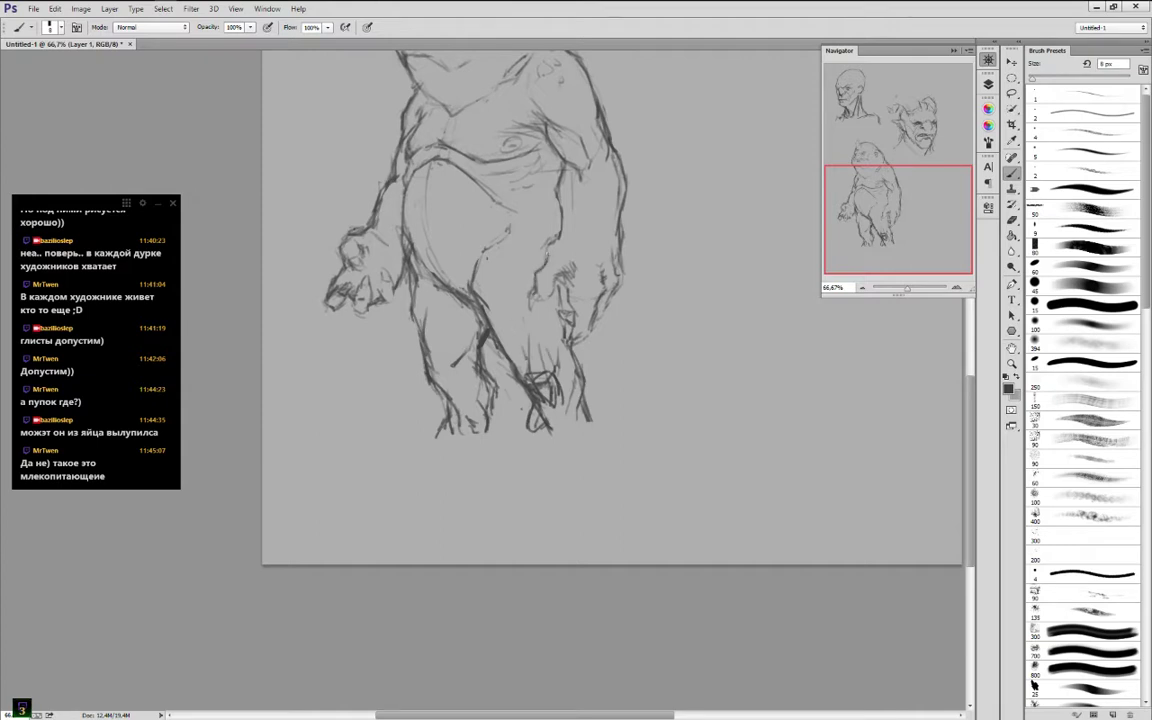
Darken the finger and knuckle contours of the near hand and the palm and wrist lines of the far hand
mouse_move(549, 260)
left_mouse_down()
mouse_move(534, 277)
mouse_move(571, 304)
left_mouse_up()
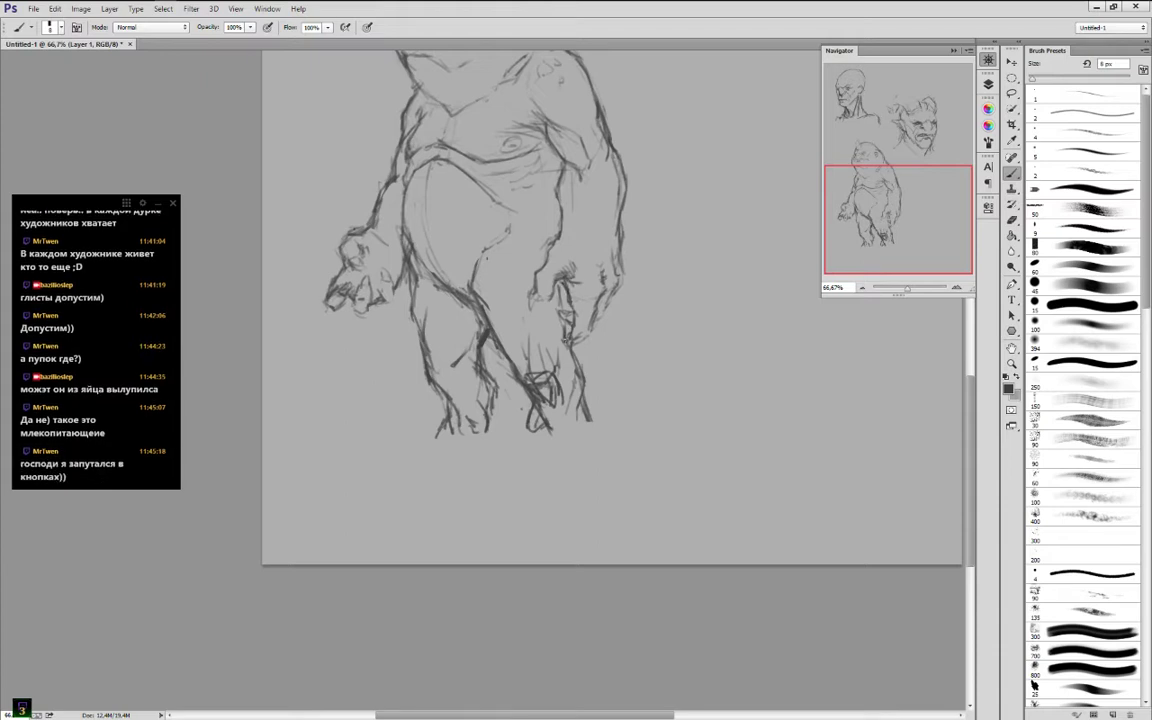
mouse_move(563, 347)
left_mouse_down()
mouse_move(597, 331)
mouse_move(606, 302)
left_mouse_up()
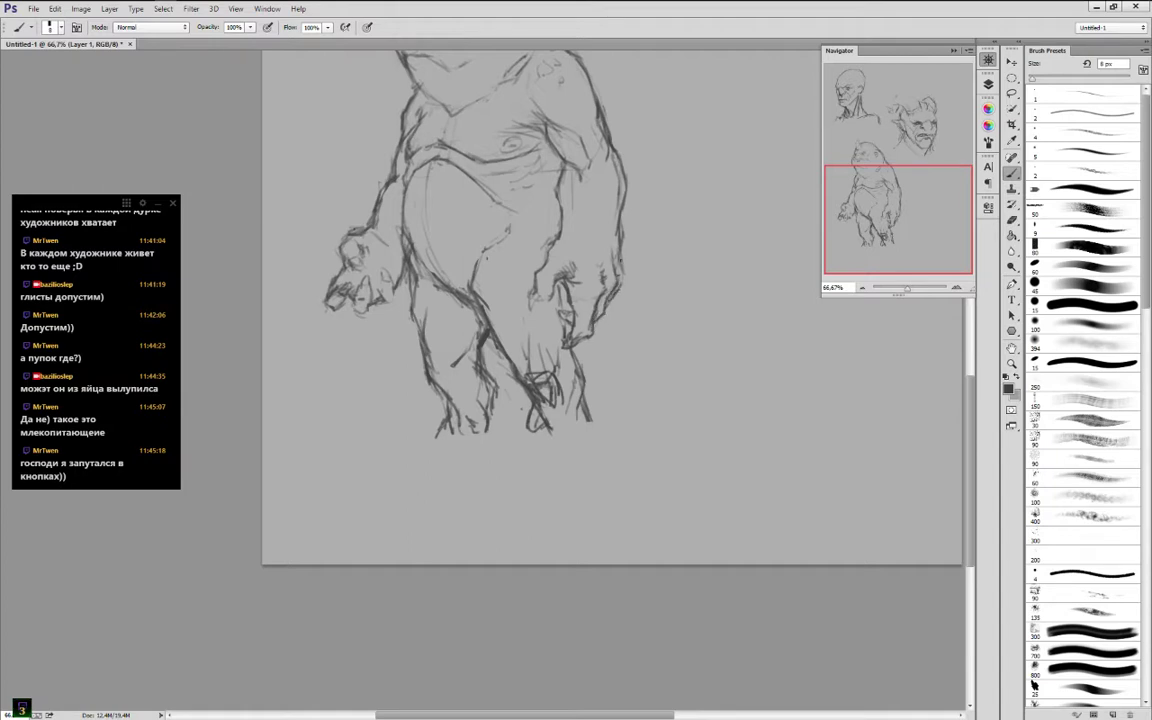
left_click_drag(540, 297, 531, 306)
mouse_move(362, 294)
left_mouse_down()
mouse_move(369, 279)
mouse_move(346, 249)
left_mouse_up()
left_click_drag(381, 289, 384, 261)
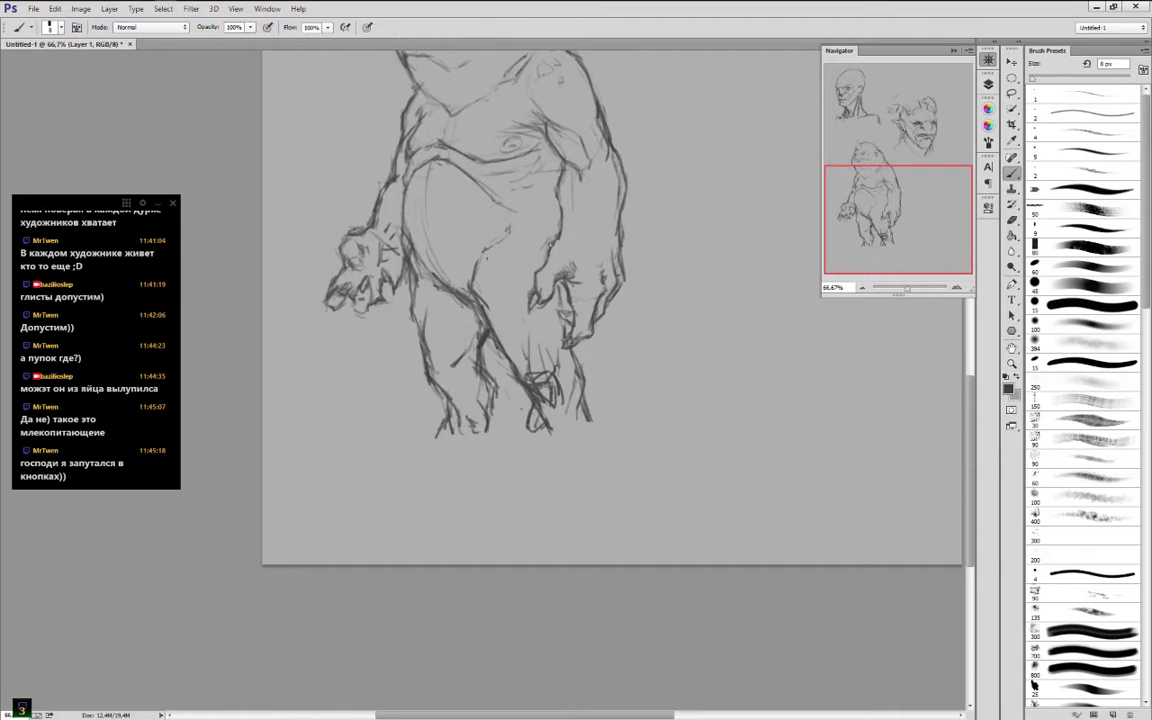
Add skin folds along the ribs and inner forearm, and darken the upper belly contour
mouse_move(559, 197)
left_mouse_down()
mouse_move(567, 166)
mouse_move(576, 220)
mouse_move(574, 206)
left_mouse_up()
mouse_move(543, 156)
left_mouse_down()
mouse_move(514, 169)
mouse_move(522, 194)
left_mouse_up()
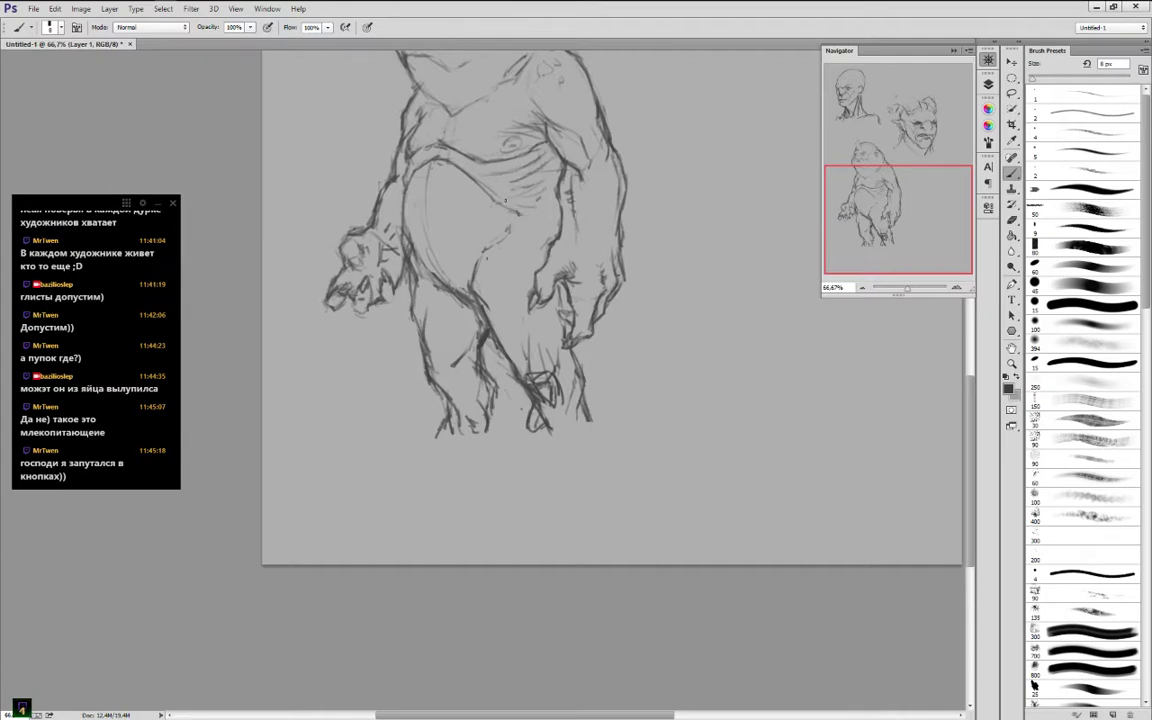
left_click_drag(434, 171, 508, 212)
mouse_move(405, 180)
left_mouse_down()
mouse_move(404, 204)
mouse_move(402, 190)
left_mouse_up()
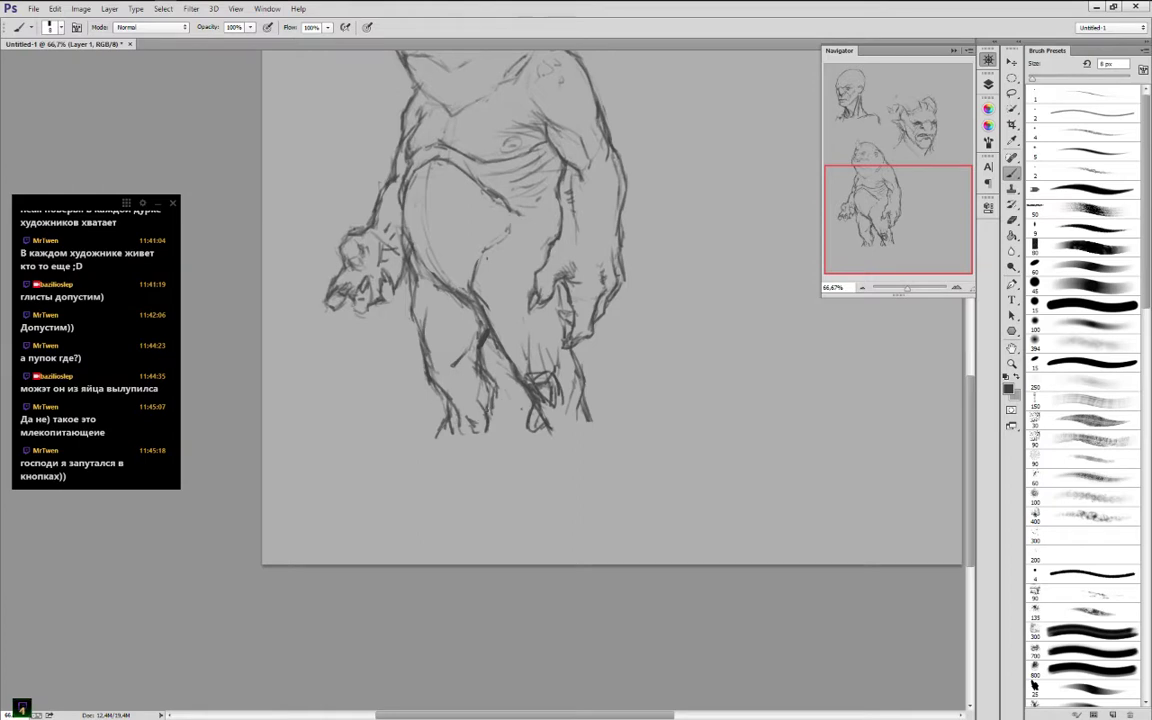
Try to sketch both feet with ankles and toes directly below the shins
mouse_move(445, 428)
left_mouse_down()
mouse_move(421, 434)
mouse_move(413, 451)
mouse_move(425, 448)
left_mouse_up()
mouse_move(450, 448)
left_mouse_down()
mouse_move(409, 442)
mouse_move(422, 434)
mouse_move(416, 452)
left_mouse_up()
mouse_move(417, 451)
left_mouse_down()
mouse_move(486, 456)
mouse_move(597, 429)
mouse_move(549, 442)
mouse_move(604, 439)
mouse_move(584, 459)
left_mouse_up()
mouse_move(598, 443)
left_mouse_down()
mouse_move(594, 456)
mouse_move(542, 449)
mouse_move(578, 456)
left_mouse_up()
left_click_drag(536, 418, 561, 457)
mouse_move(554, 411)
left_mouse_down()
mouse_move(572, 464)
mouse_move(591, 460)
left_mouse_up()
mouse_move(593, 423)
left_mouse_down()
mouse_move(597, 456)
mouse_move(527, 450)
left_mouse_up()
Erase the feet and both lower legs up to the knees
key("e")
mouse_move(600, 440)
left_mouse_down()
mouse_move(566, 446)
mouse_move(556, 404)
mouse_move(515, 392)
left_mouse_up()
mouse_move(509, 457)
left_mouse_down()
mouse_move(413, 467)
mouse_move(416, 412)
mouse_move(497, 427)
mouse_move(470, 395)
mouse_move(482, 408)
mouse_move(508, 368)
mouse_move(553, 376)
mouse_move(563, 389)
mouse_move(501, 439)
mouse_move(560, 456)
mouse_move(572, 504)
mouse_move(686, 543)
left_mouse_up()
Redraw the near leg with the Brush tool, sketching the kneecap, the lower thigh and a longer, straighter shin
key("b")
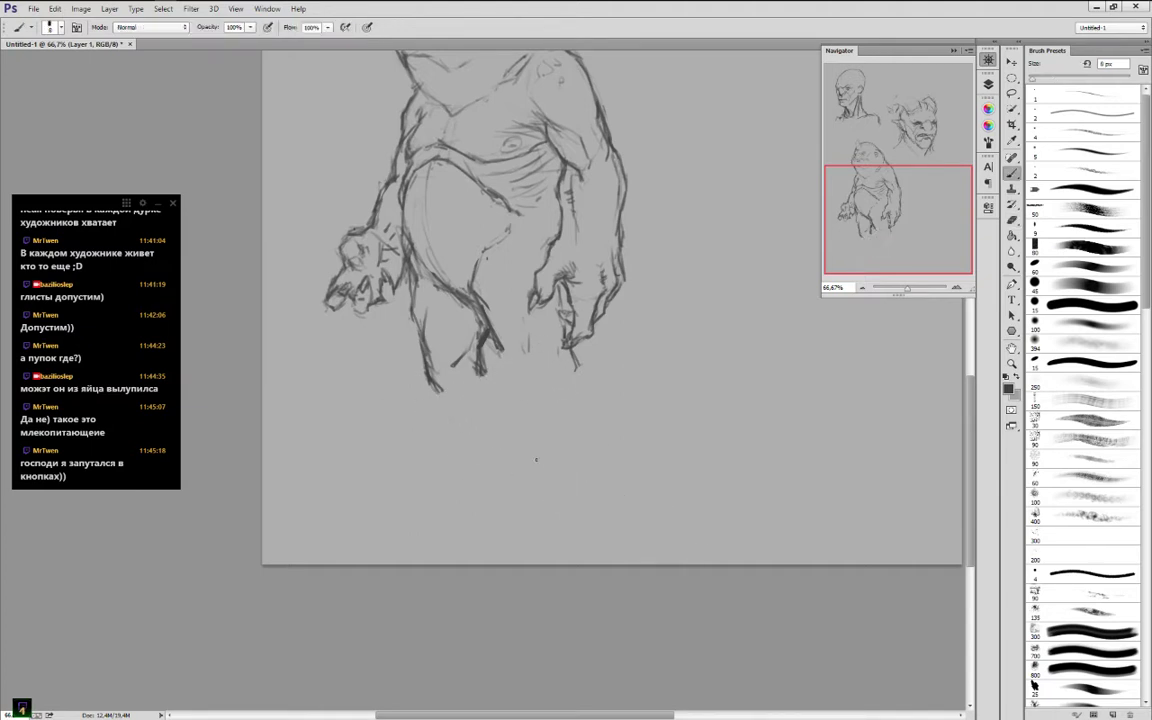
left_click_drag(490, 338, 516, 378)
mouse_move(483, 292)
left_mouse_down()
mouse_move(503, 360)
mouse_move(557, 372)
mouse_move(512, 375)
mouse_move(564, 376)
mouse_move(522, 385)
mouse_move(537, 364)
left_mouse_up()
mouse_move(546, 368)
left_mouse_down()
mouse_move(543, 397)
mouse_move(532, 397)
mouse_move(545, 399)
left_mouse_up()
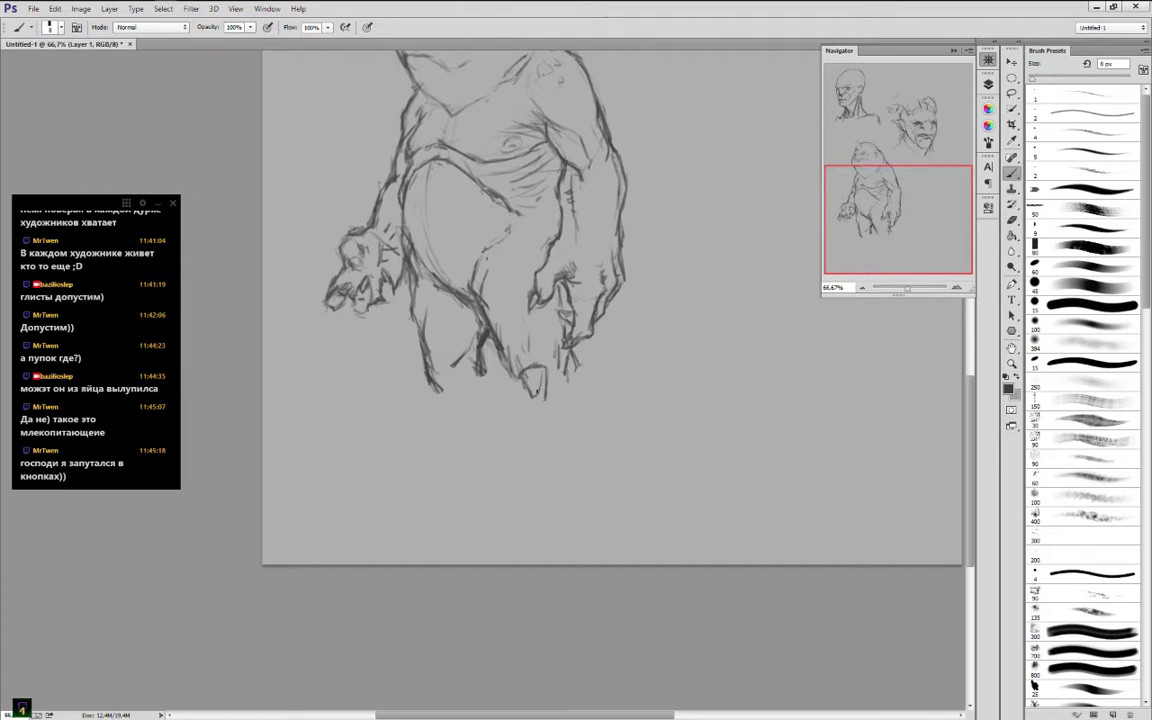
mouse_move(507, 357)
left_mouse_down()
mouse_move(520, 408)
mouse_move(567, 389)
mouse_move(571, 414)
mouse_move(556, 434)
left_mouse_up()
mouse_move(526, 408)
left_mouse_down()
mouse_move(537, 442)
mouse_move(566, 439)
mouse_move(531, 449)
left_mouse_up()
left_click_drag(522, 411, 531, 432)
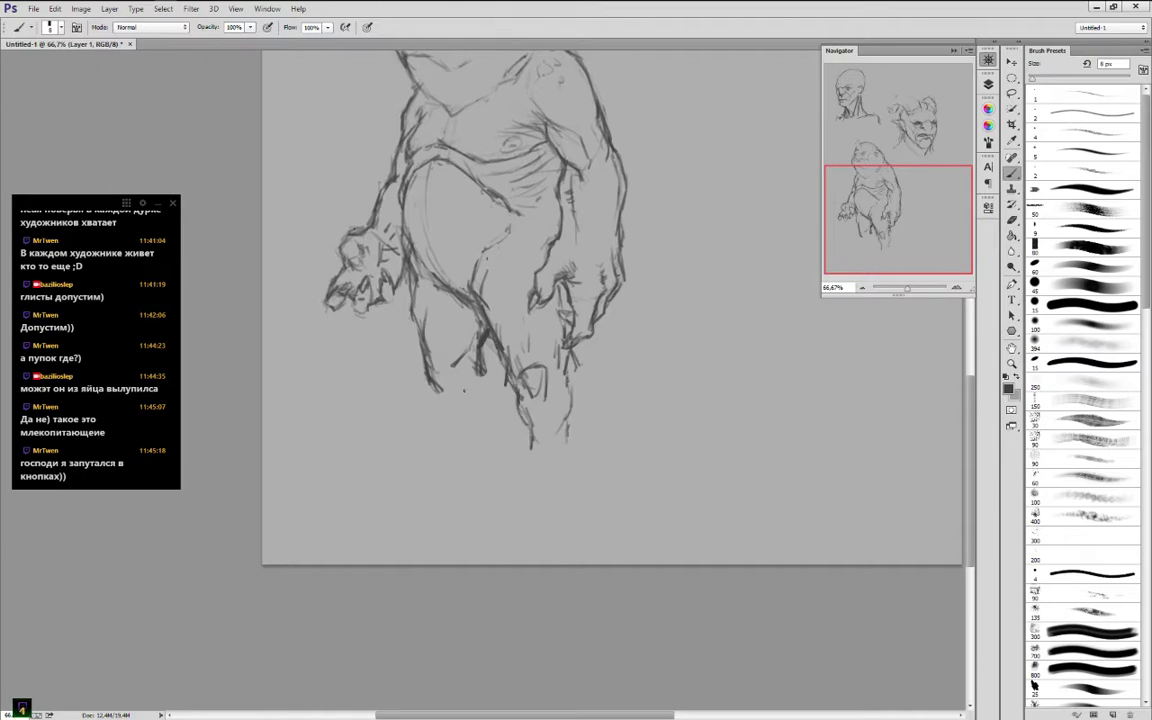
Sketch the far leg's lower contours down to the ankle and darken the near leg's shin and ankle lines
left_click_drag(438, 389, 450, 418)
mouse_move(480, 376)
left_mouse_down()
mouse_move(488, 429)
mouse_move(455, 428)
mouse_move(458, 441)
left_mouse_up()
left_click_drag(460, 432, 488, 447)
left_click_drag(561, 424, 563, 444)
left_click_drag(505, 382, 533, 450)
left_click_drag(519, 404, 539, 440)
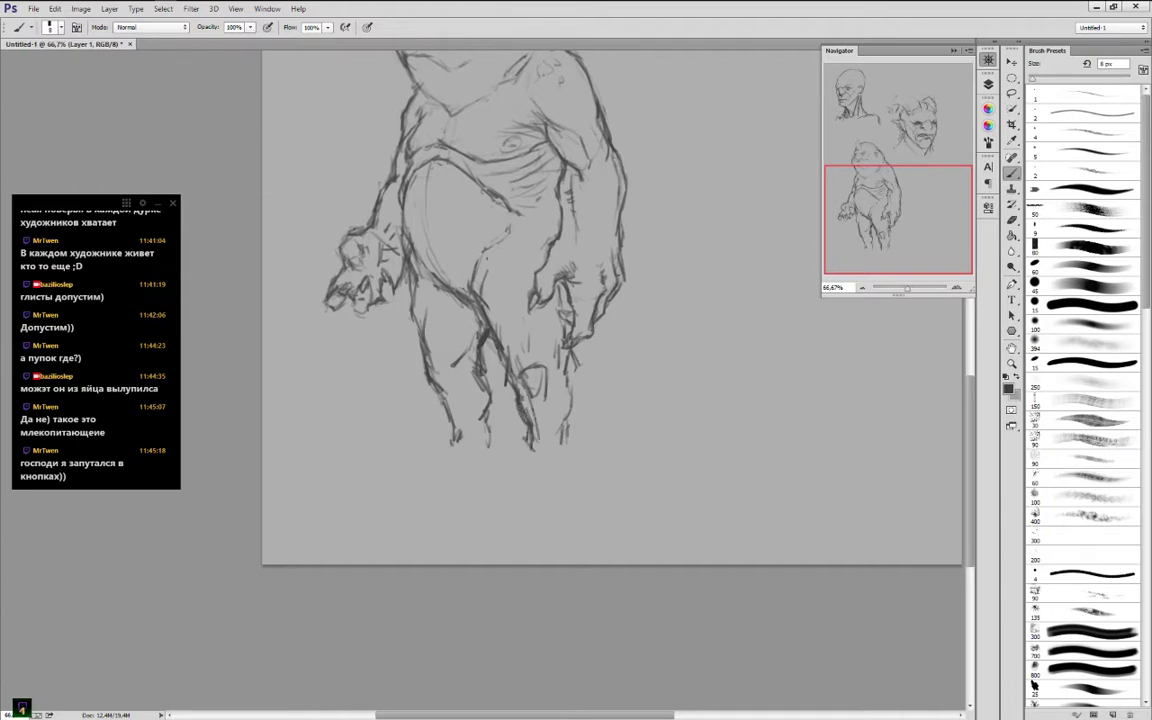
Add contour strokes to the near knee, thigh and hip, and touch up the monster's mouth with a smaller 5 px brush
mouse_move(550, 383)
left_mouse_down()
mouse_move(525, 330)
mouse_move(499, 340)
left_mouse_up()
mouse_move(501, 270)
left_mouse_down()
mouse_move(496, 290)
mouse_move(477, 277)
mouse_move(503, 236)
left_mouse_up()
mouse_move(463, 196)
left_mouse_down()
mouse_move(516, 219)
mouse_move(484, 213)
mouse_move(516, 249)
left_mouse_up()
left_click_drag(604, 170, 645, 345)
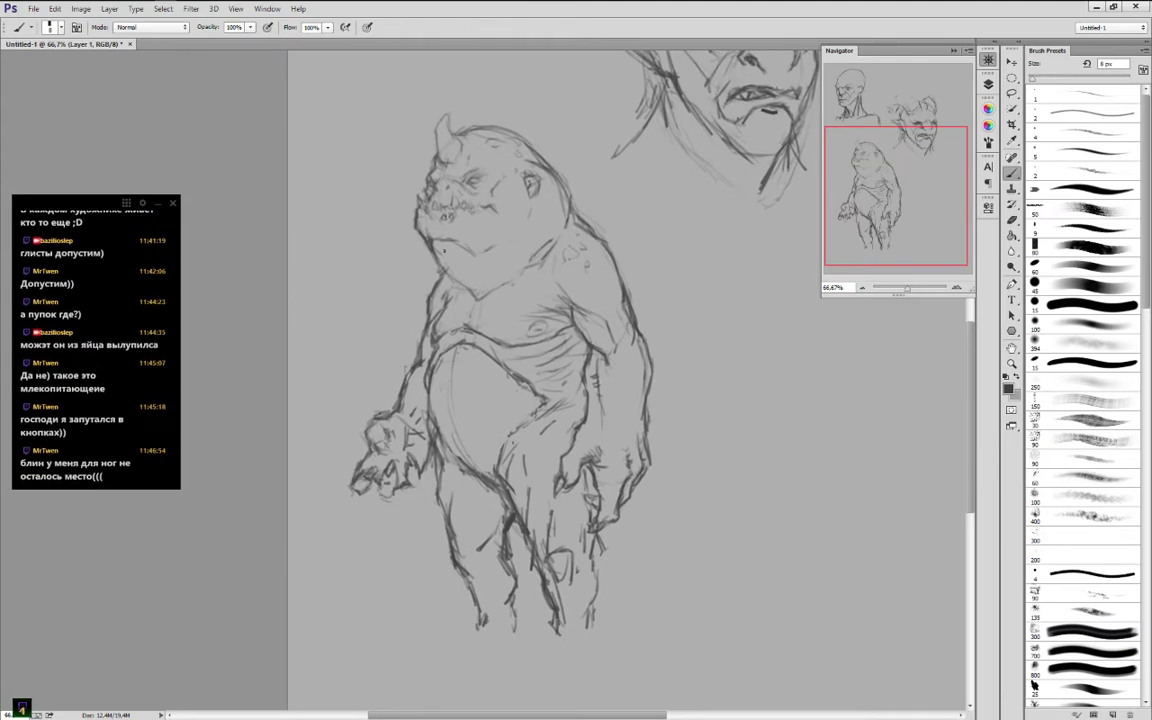
key("bracketleft")
left_click_drag(441, 206, 446, 212)
key("ctrl+plus")
key("ctrl+plus")
left_click_drag(912, 210, 846, 155)
key("ctrl+minus")
key("ctrl+minus")
key("ctrl+minus")
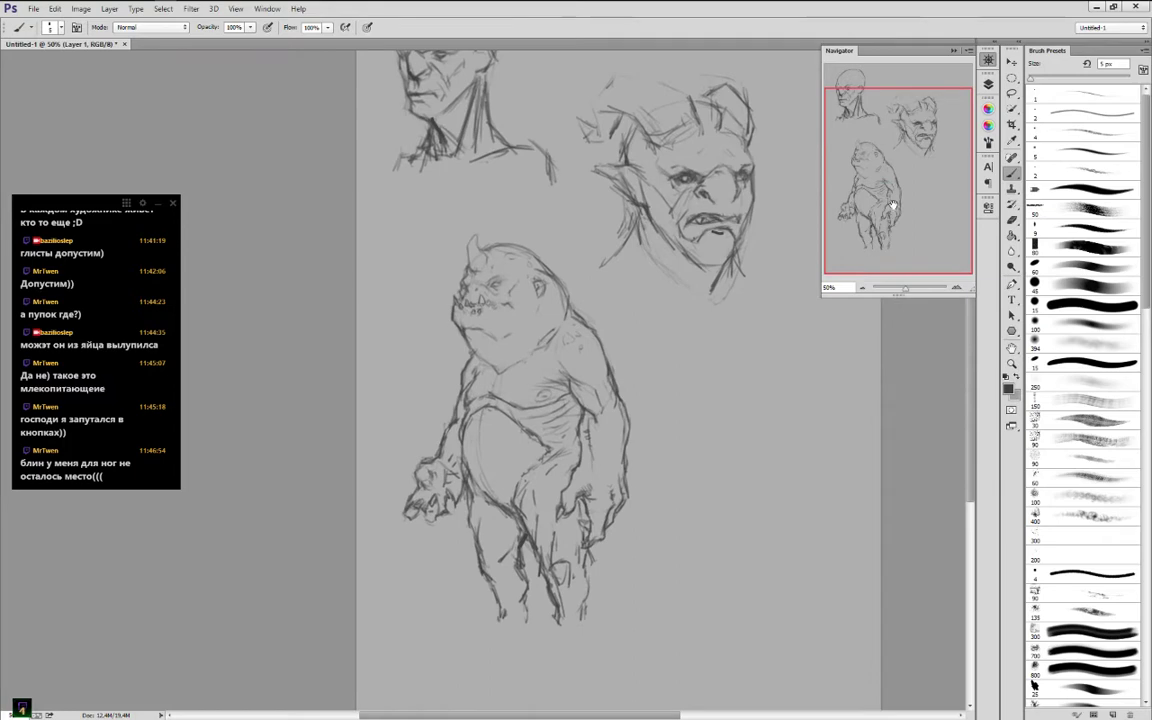
Create a new A5 document, 148 × 210 mm at 300 pixels/inch in RGB with a white background
left_click(33, 8)
left_click(45, 17)
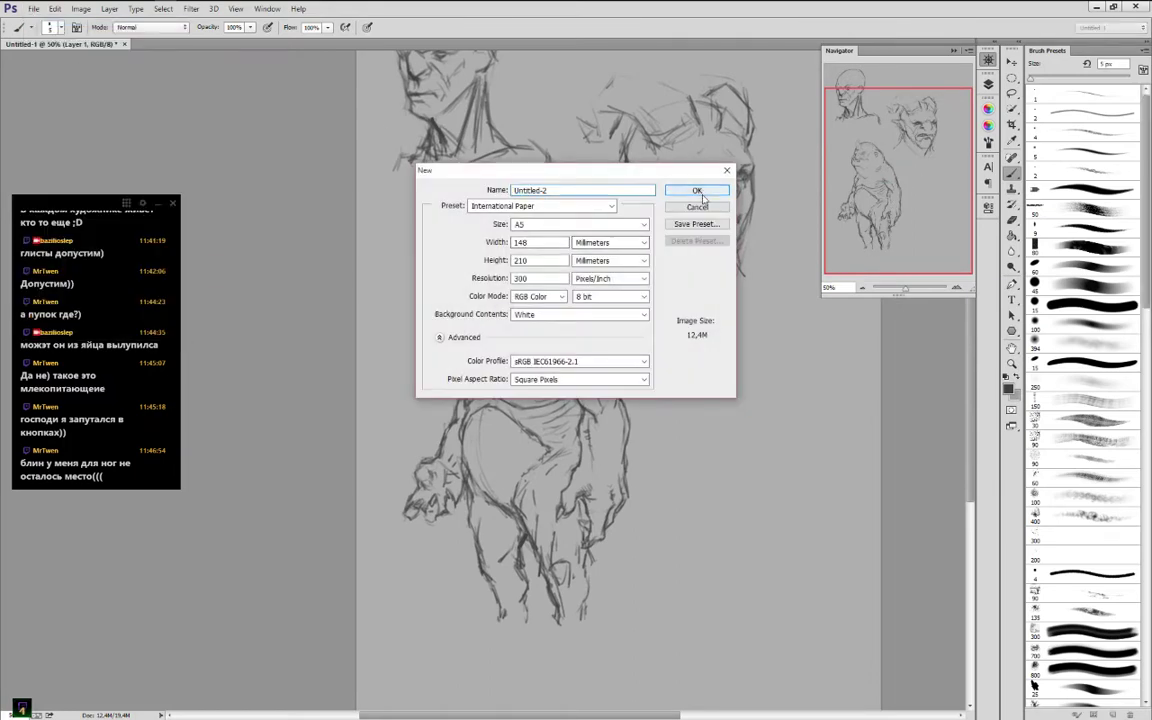
left_click(692, 190)
Fill the new page's background with the light grey using the Paint Bucket tool
left_click(1014, 235)
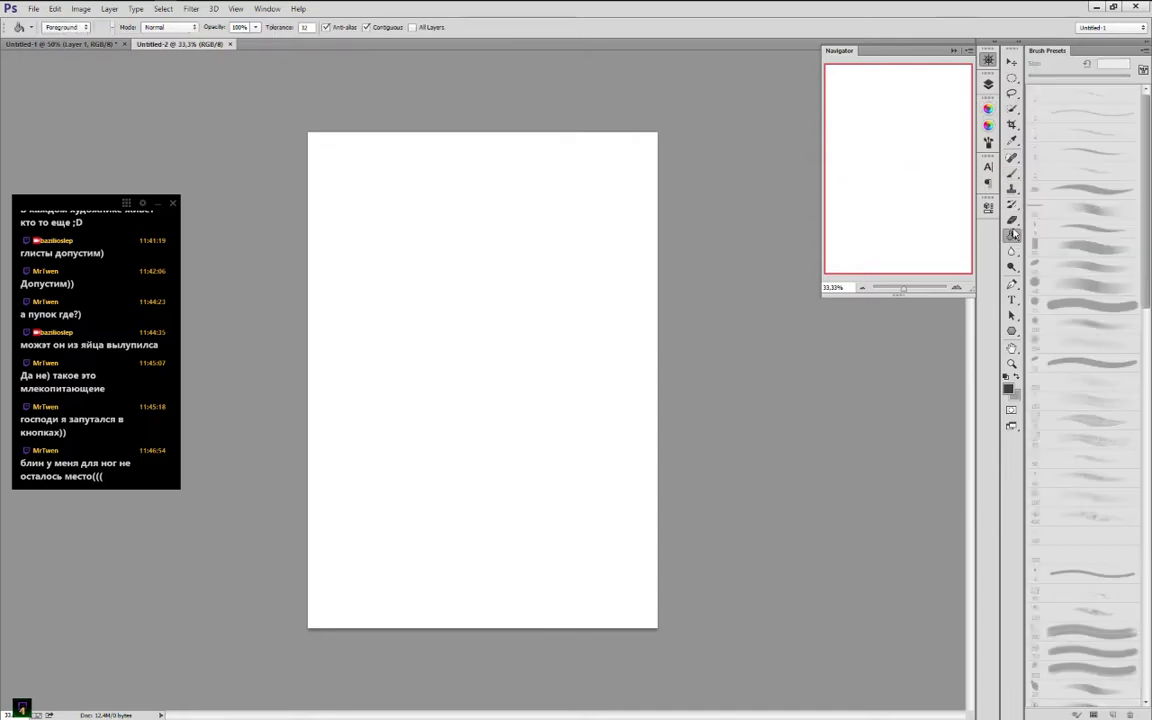
left_click(989, 85)
left_click(988, 124)
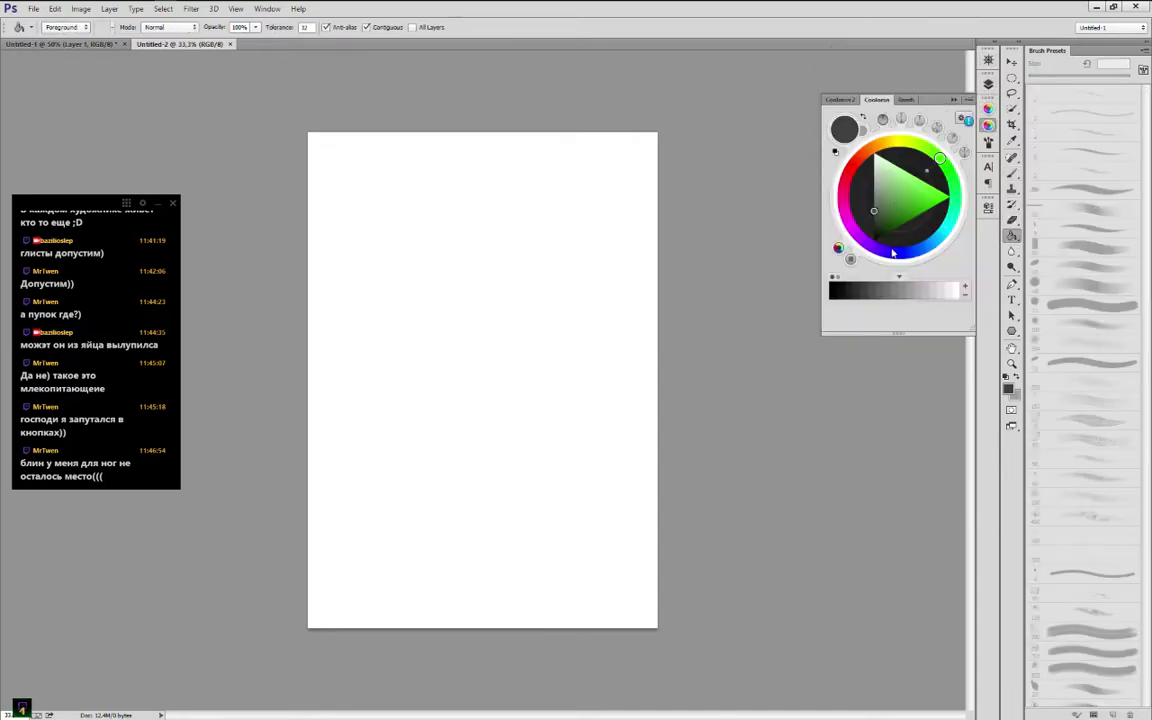
left_click(830, 273)
left_click(470, 295)
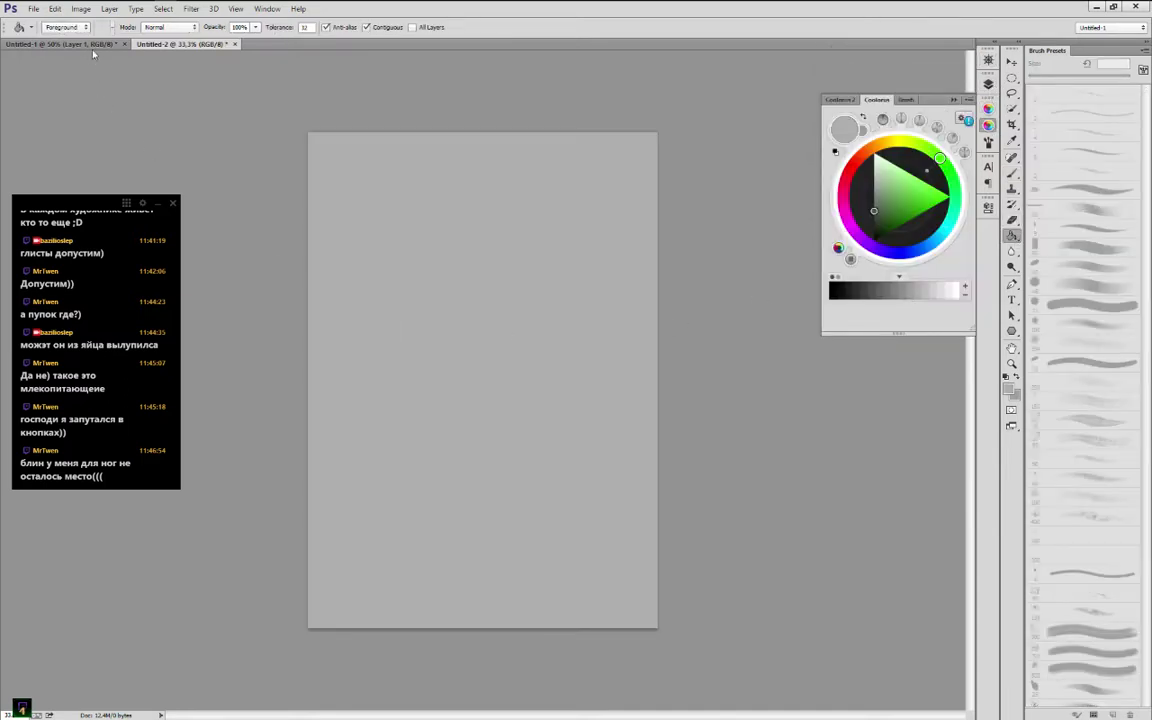
Lasso the full-body monster in Untitled-1, copy it onto the Untitled-2 page and minimise the source document
left_click(85, 45)
left_click(1012, 92)
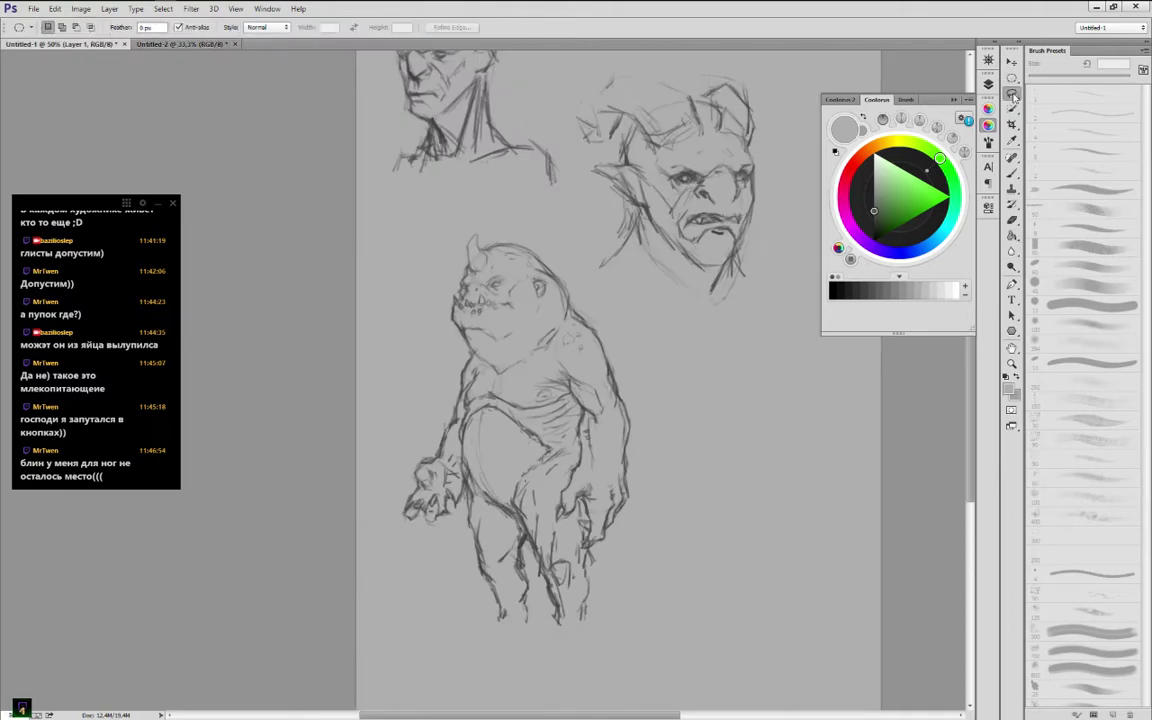
mouse_move(432, 217)
left_mouse_down()
mouse_move(390, 340)
mouse_move(478, 656)
mouse_move(700, 478)
mouse_move(550, 236)
mouse_move(437, 213)
left_mouse_up()
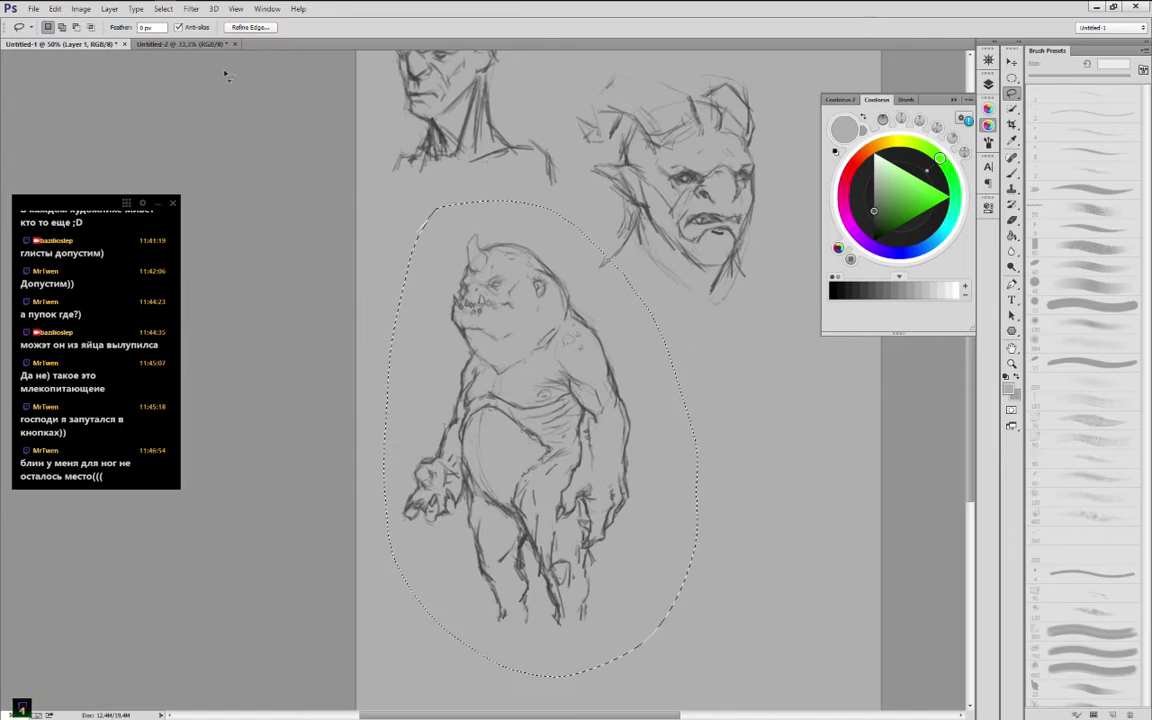
left_click(188, 44)
left_click_drag(103, 46, 100, 86)
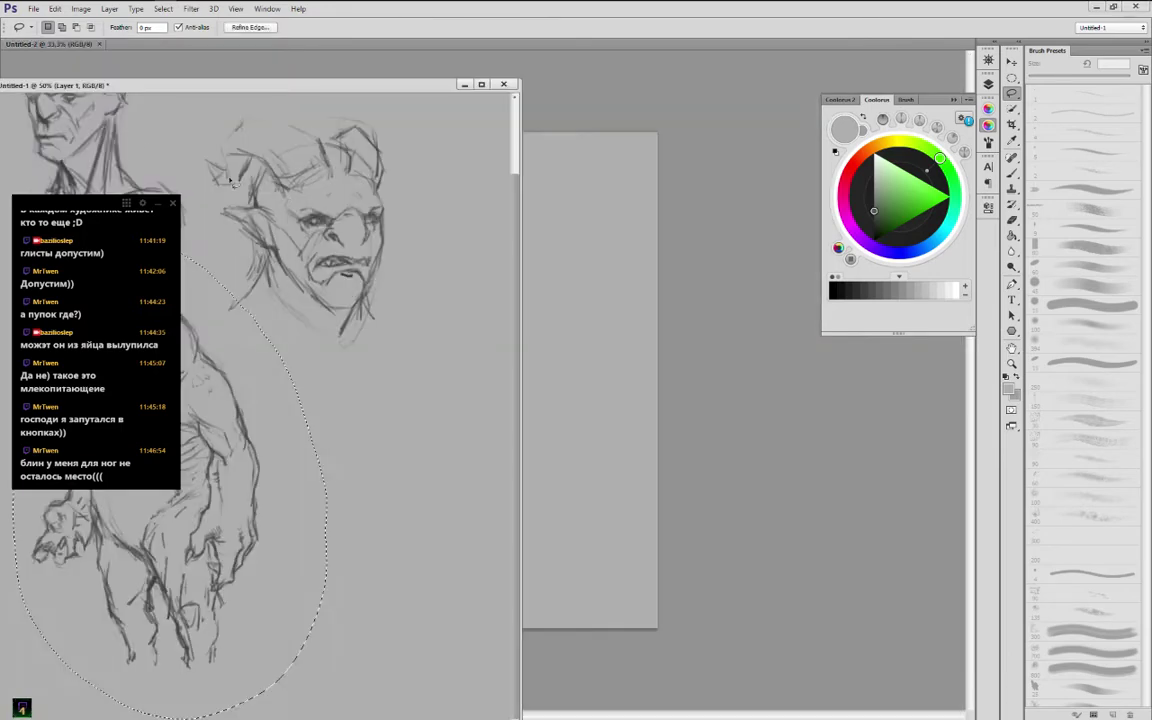
key("v")
mouse_move(282, 481)
left_mouse_down()
mouse_move(580, 458)
mouse_move(607, 355)
mouse_move(596, 404)
left_mouse_up()
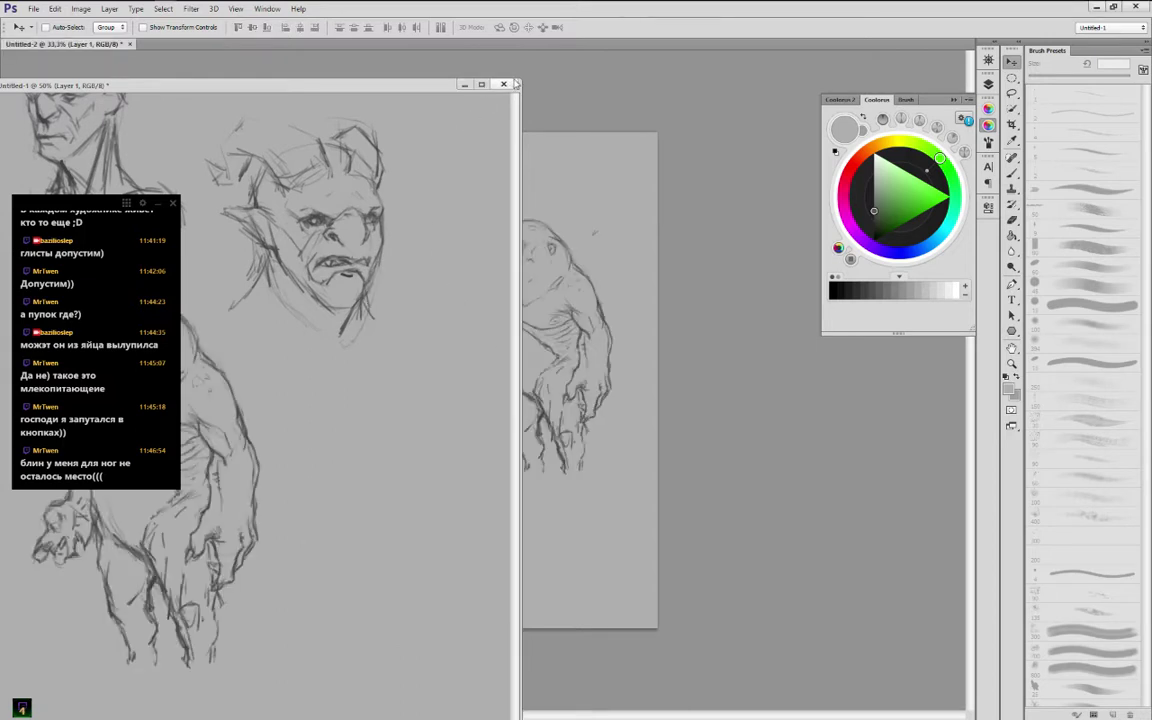
left_click(464, 84)
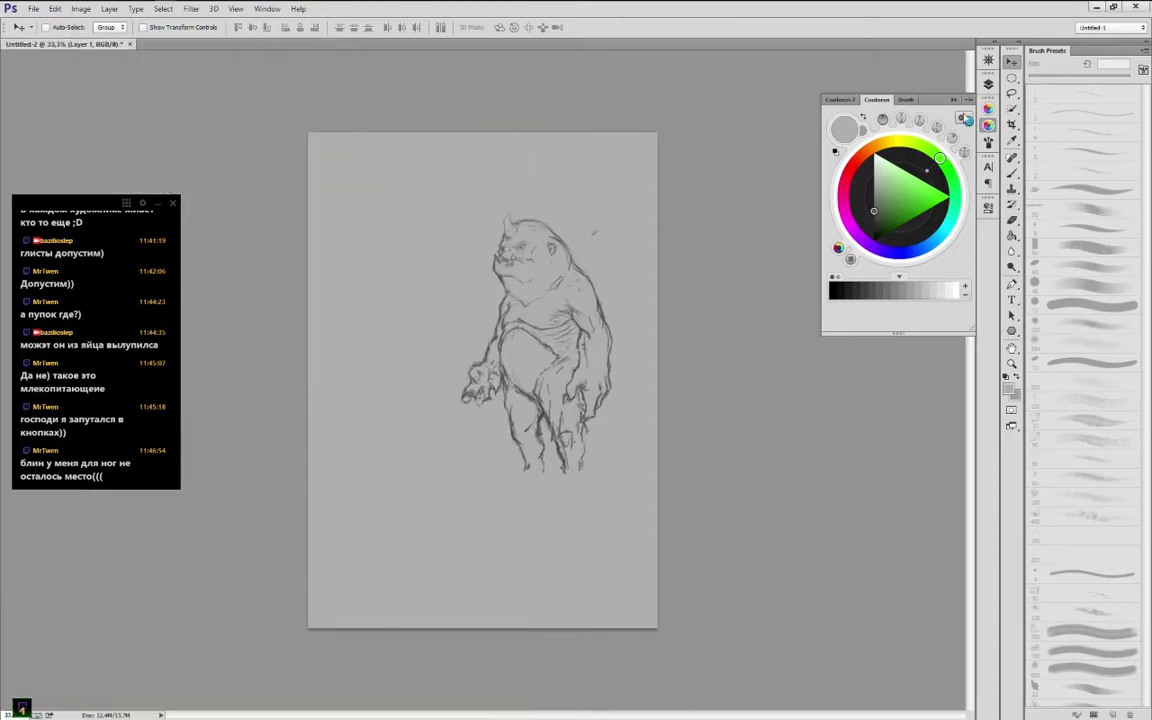
Scale the copied monster up to about 146% with Free Transform and centre it on the page
key("ctrl+t")
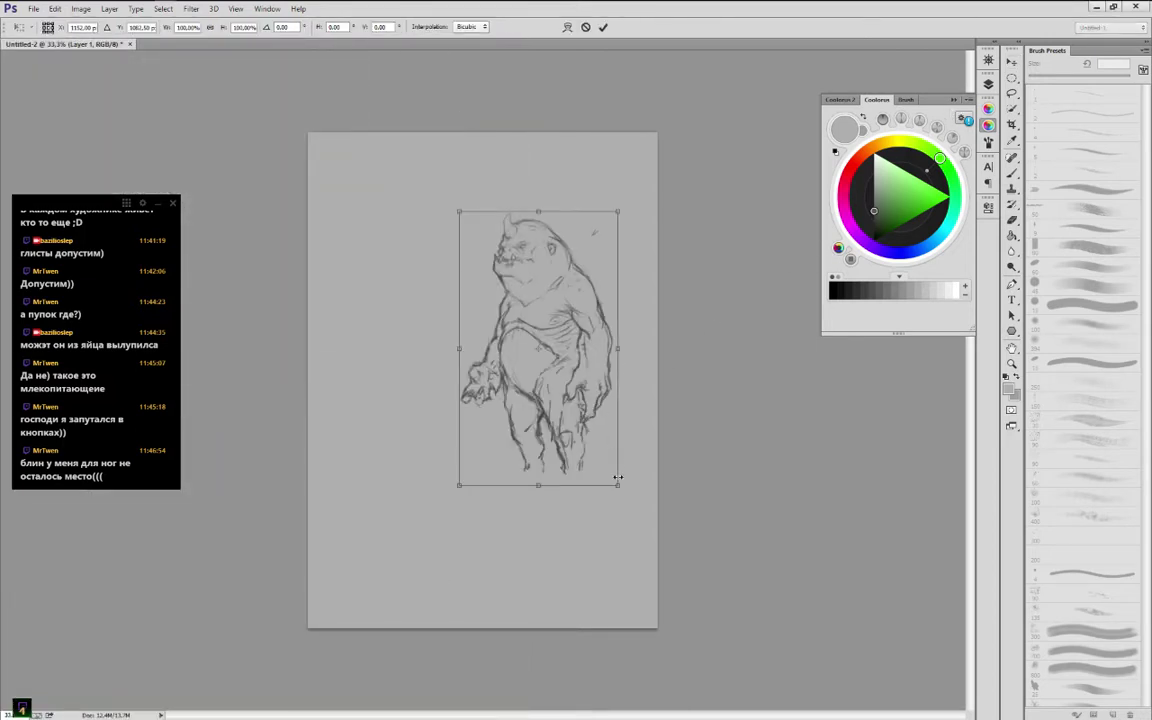
mouse_move(618, 486)
left_mouse_down()
mouse_move(674, 540)
mouse_move(692, 612)
left_mouse_up()
left_click_drag(613, 414, 523, 373)
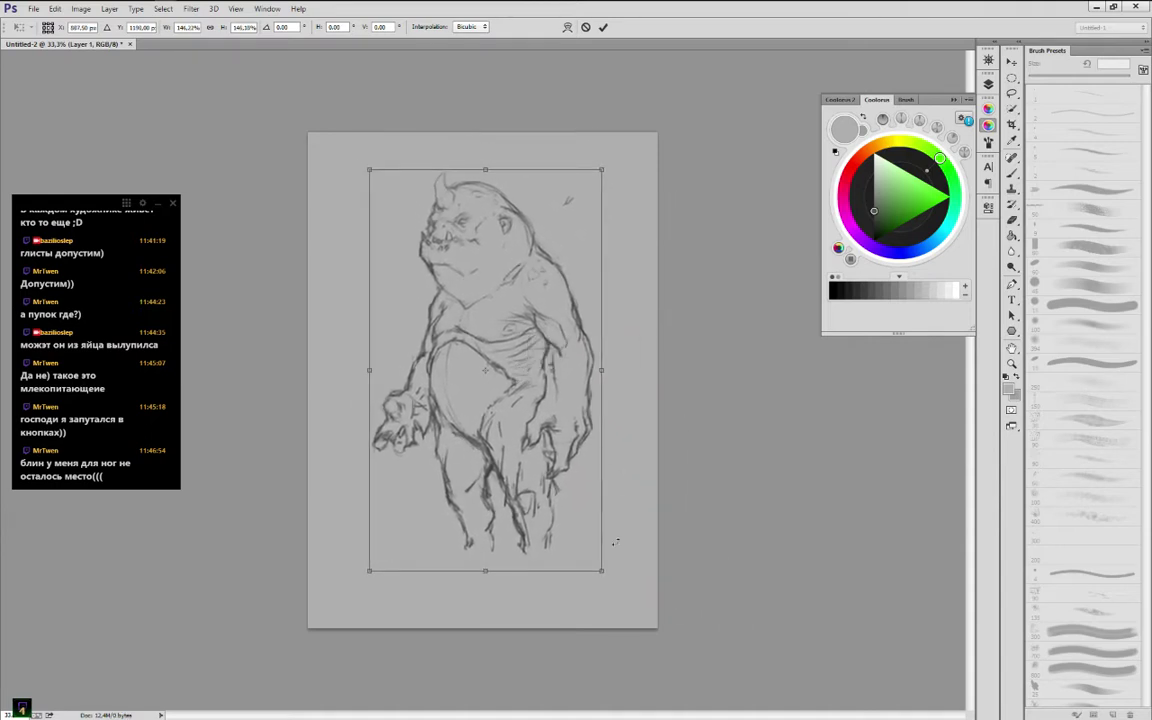
mouse_move(555, 438)
left_mouse_down()
mouse_move(551, 465)
mouse_move(550, 424)
left_mouse_up()
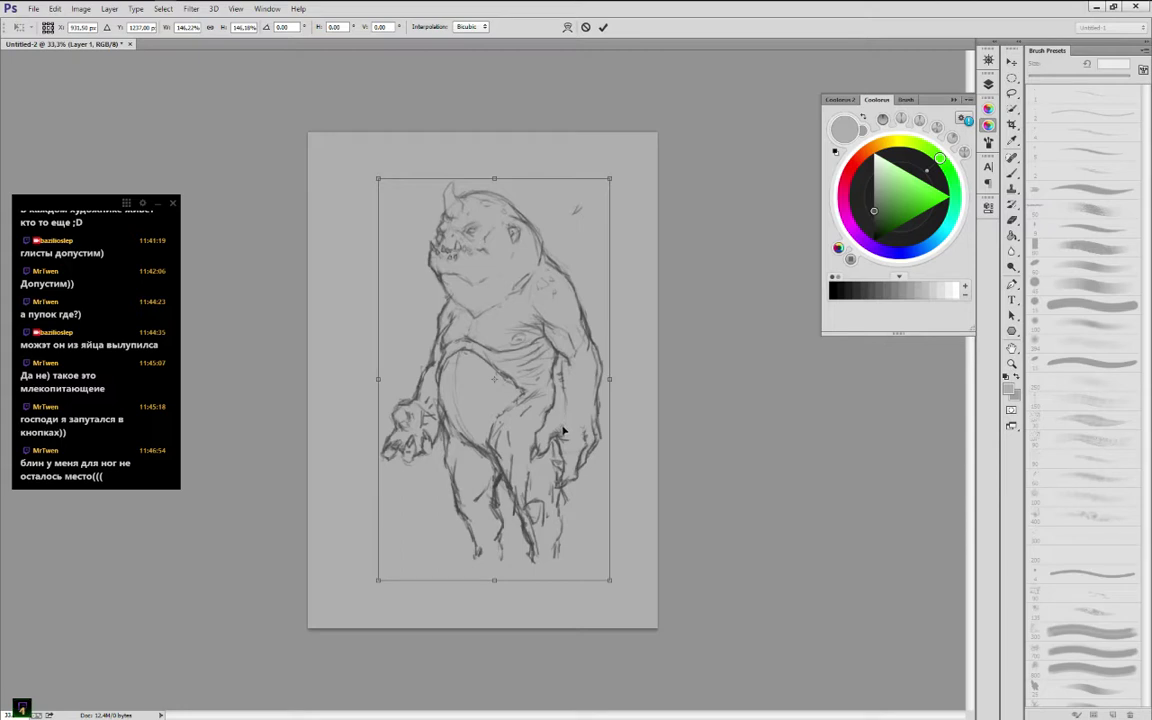
key("Return")
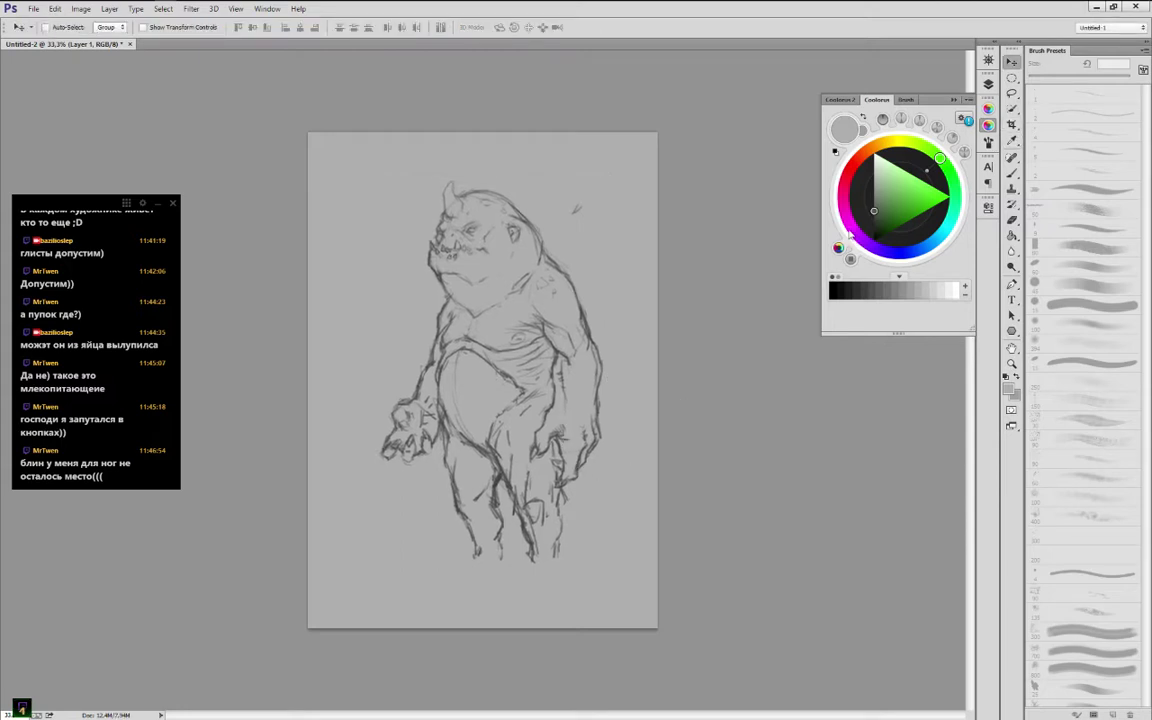
Lower the opacity of the monster's sketch layer, Layer 1, to 52%
left_click(988, 84)
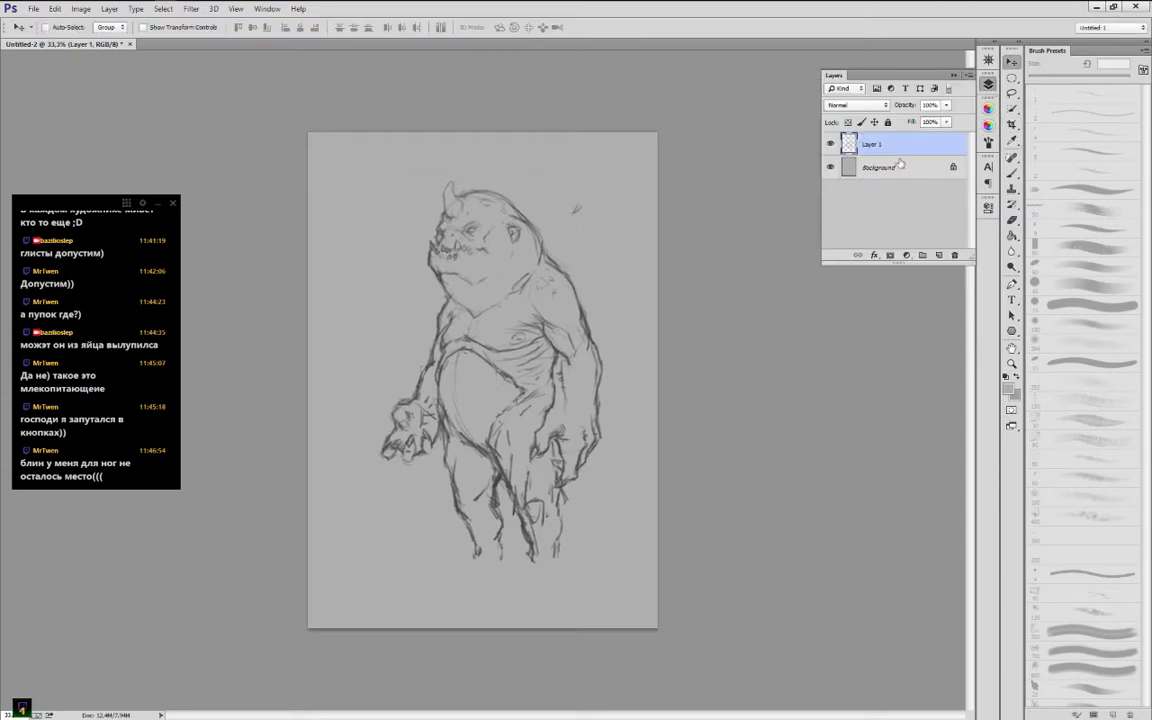
left_click(947, 106)
left_click_drag(951, 110, 922, 130)
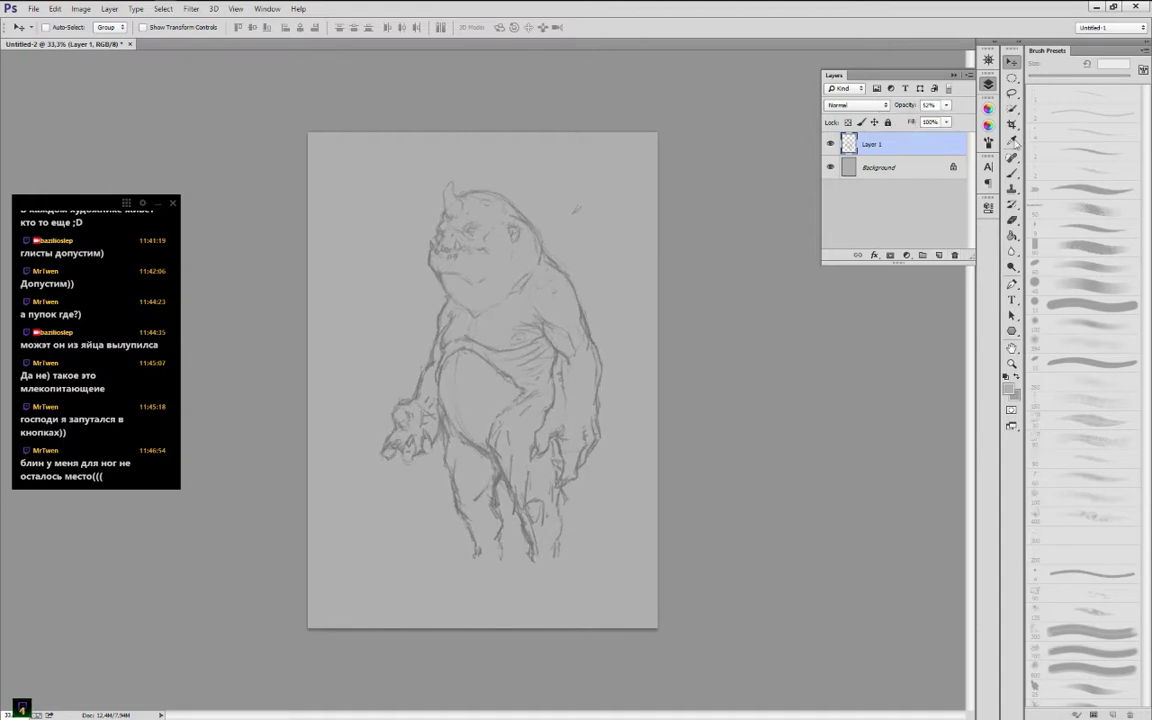
Choose the Brush tool with a dark grey foreground colour for tracing the monster's sketch from the head
left_click(1012, 174)
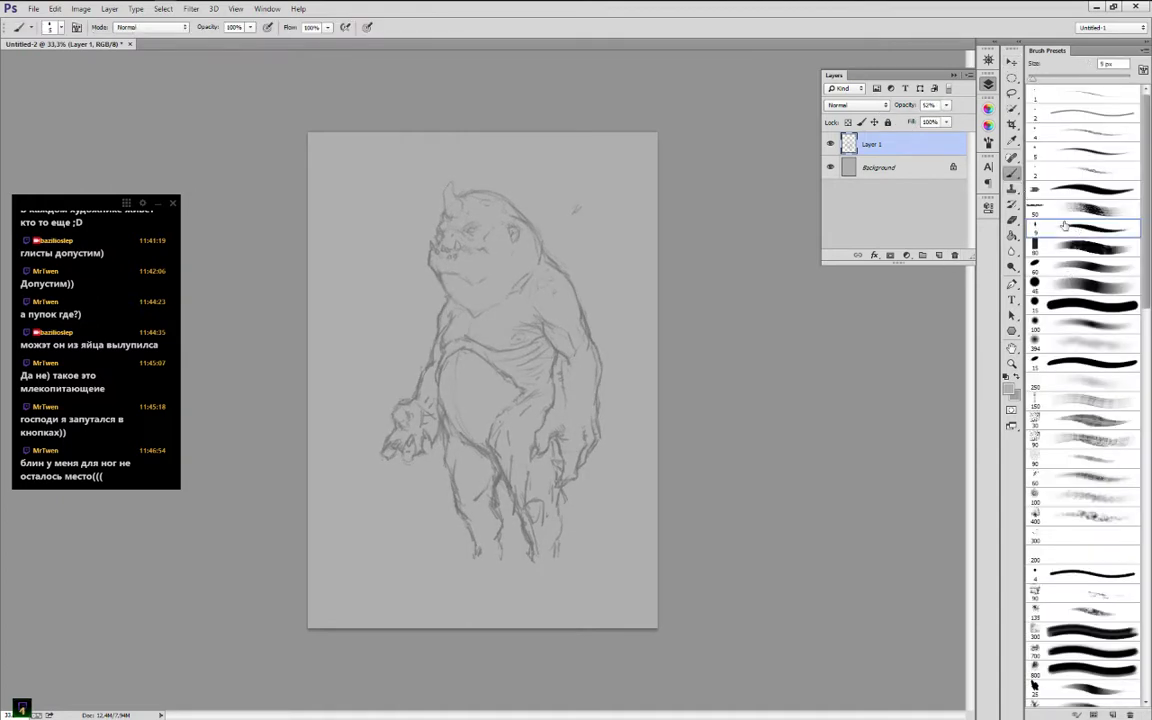
left_click(988, 59)
left_click(955, 288)
left_click(955, 288)
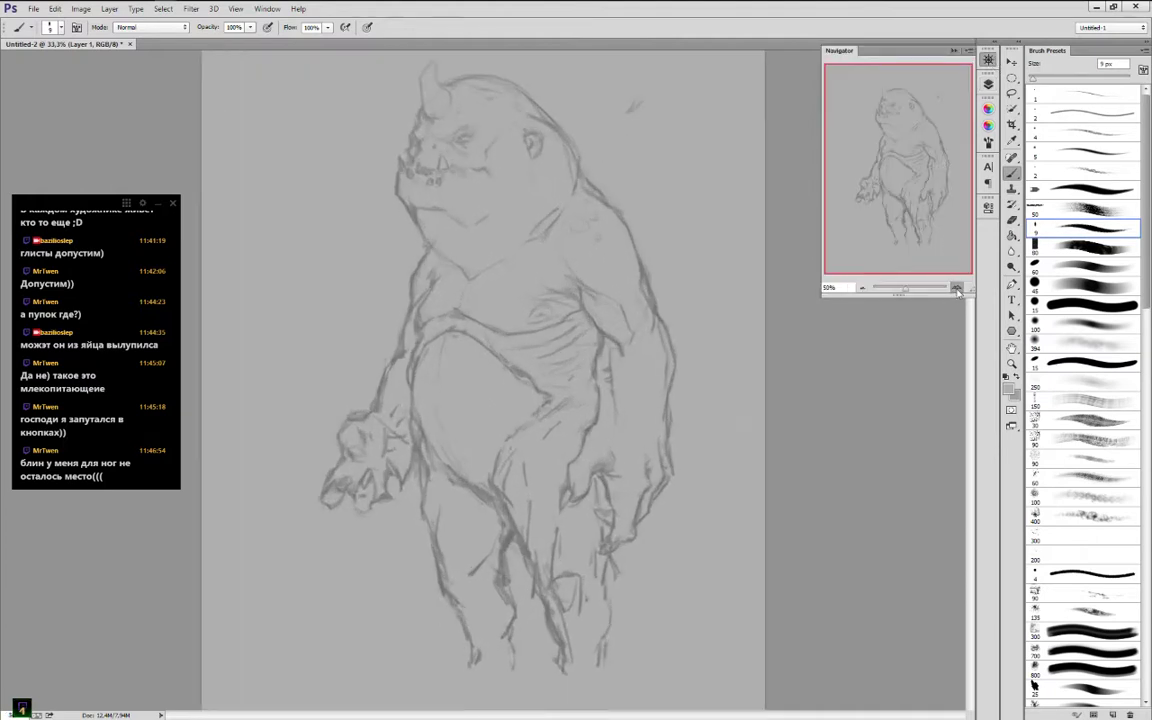
left_click(955, 288)
left_click_drag(898, 175, 893, 152)
left_click(988, 125)
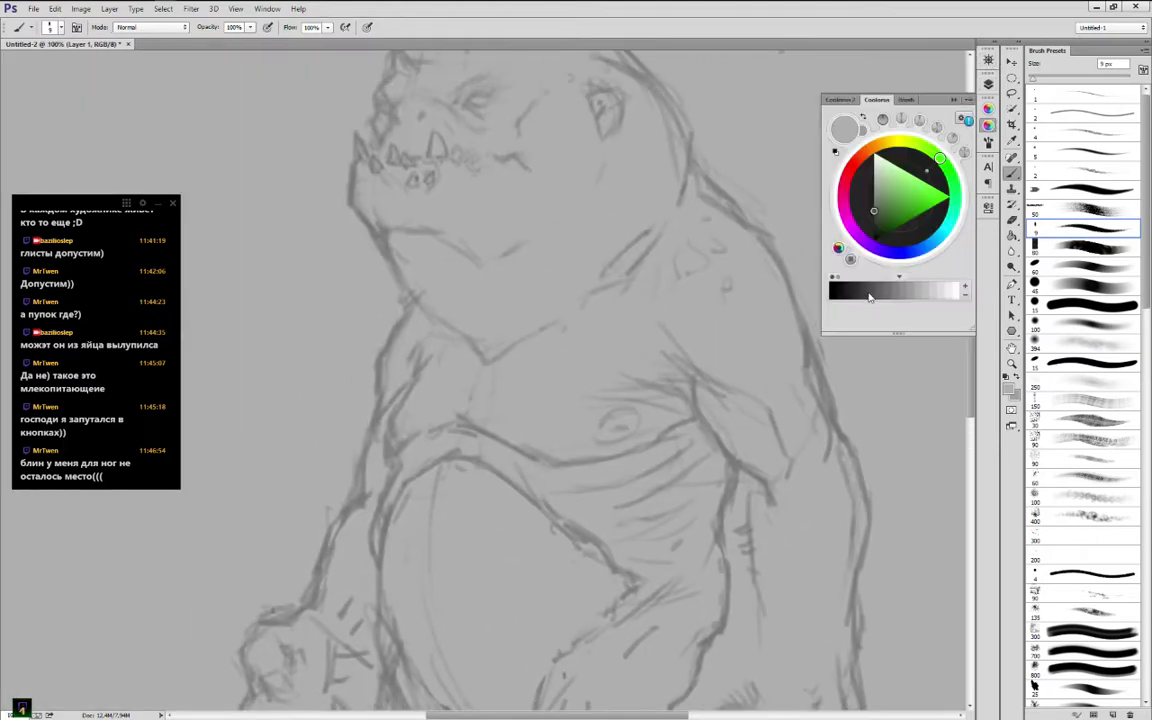
left_click(990, 61)
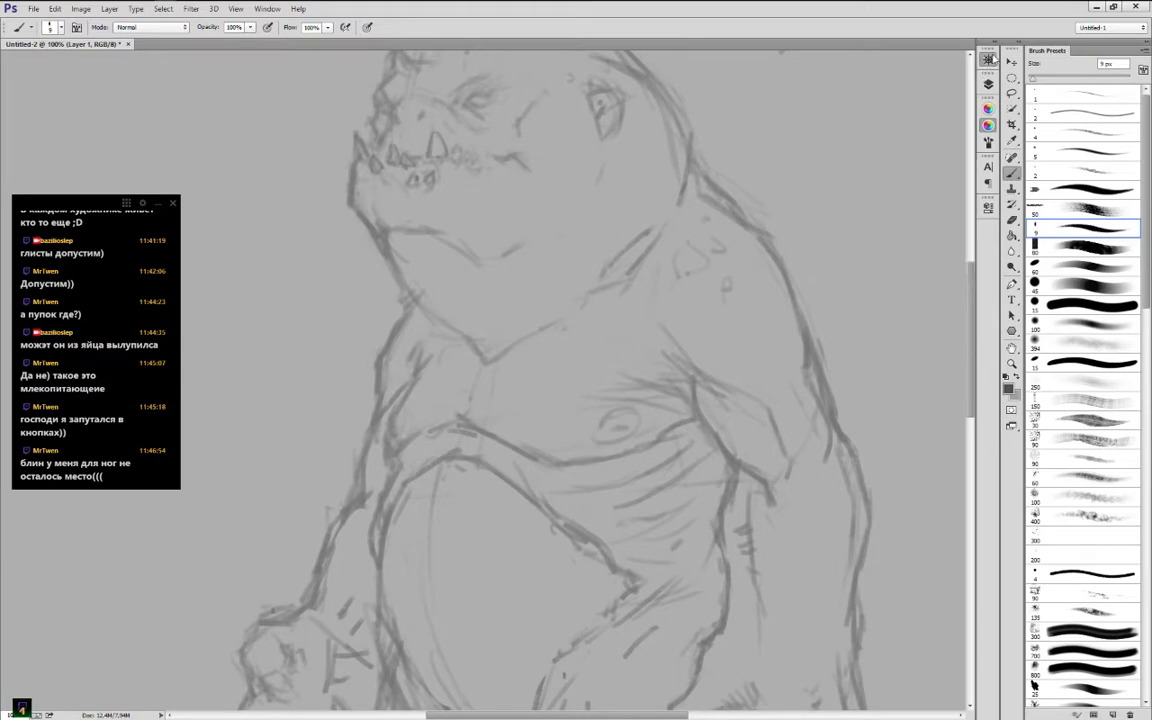
left_click_drag(926, 121, 925, 92)
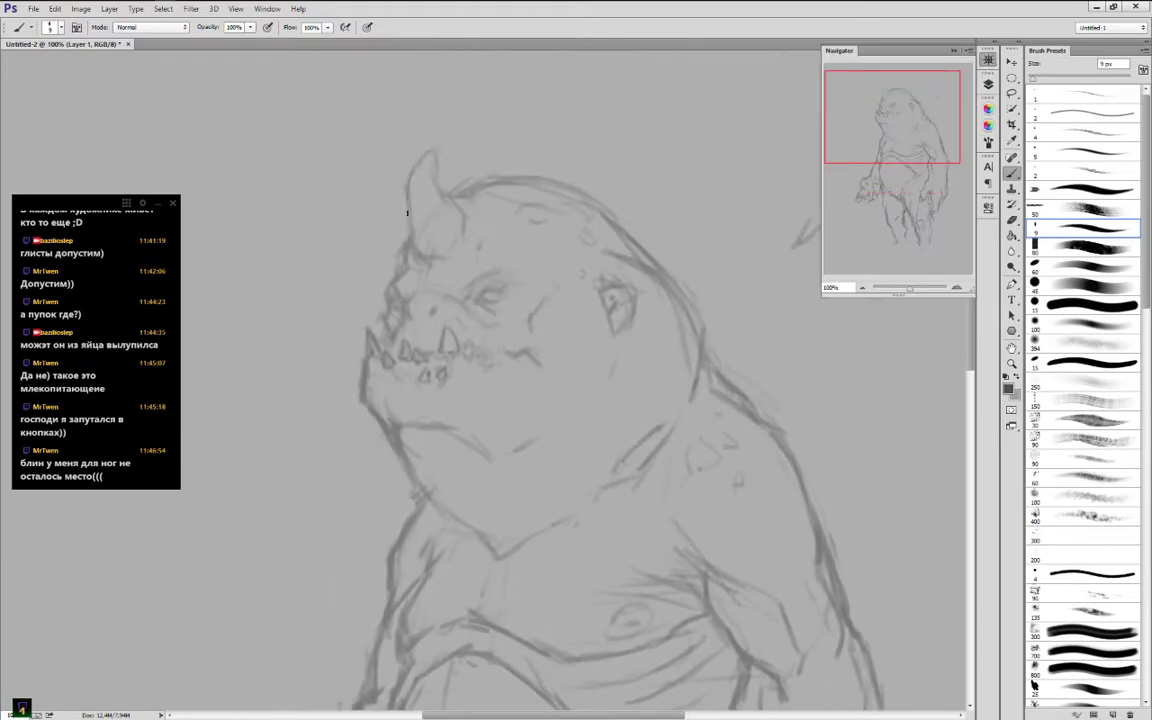
Add a new layer above Layer 1 and outline the monster's horn on it in dark grey
left_click_drag(406, 202, 408, 229)
left_click_drag(408, 182, 423, 163)
left_click(988, 84)
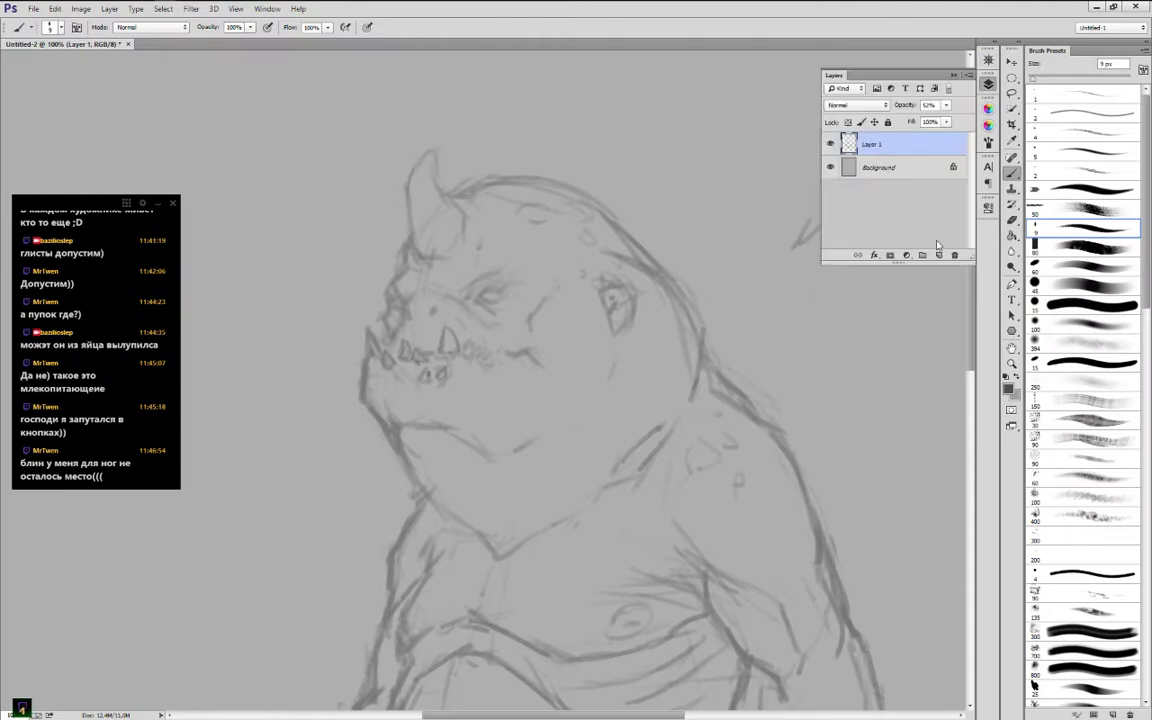
key("ctrl+shift+alt+n")
mouse_move(415, 244)
left_mouse_down()
mouse_move(418, 160)
mouse_move(409, 178)
mouse_move(434, 149)
mouse_move(459, 207)
left_mouse_up()
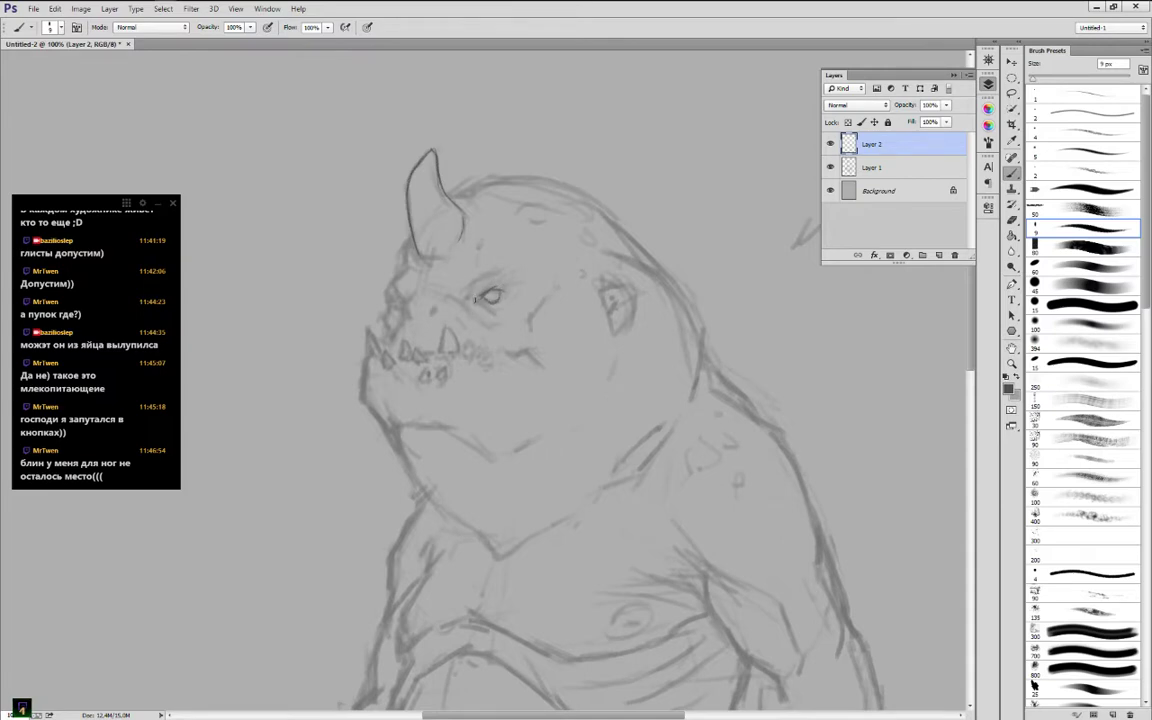
Trace the eye, brow, nostril, large tusk and ear, and the top of the head down to the nape
left_click_drag(484, 307, 480, 299)
left_click_drag(466, 298, 502, 270)
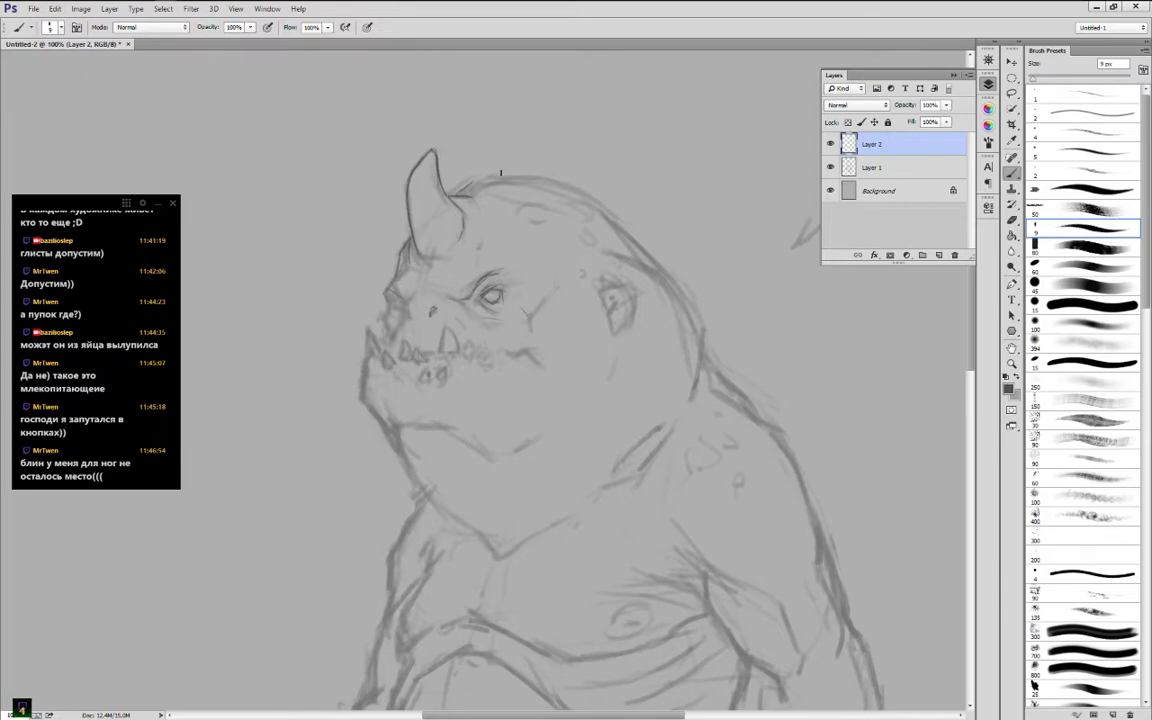
mouse_move(464, 186)
left_mouse_down()
mouse_move(520, 175)
mouse_move(608, 212)
mouse_move(683, 288)
mouse_move(705, 350)
left_mouse_up()
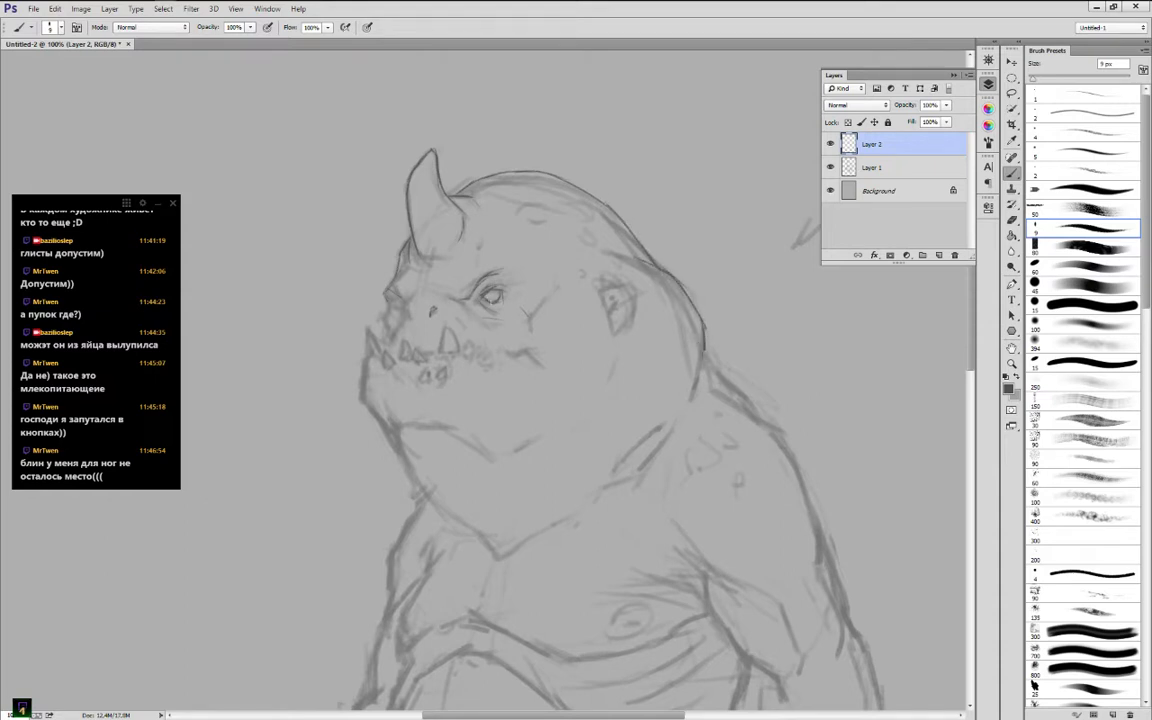
left_click_drag(486, 302, 494, 298)
left_click_drag(451, 354, 447, 330)
left_click_drag(432, 305, 422, 292)
mouse_move(602, 291)
left_mouse_down()
mouse_move(639, 295)
mouse_move(632, 314)
mouse_move(610, 316)
mouse_move(617, 325)
mouse_move(626, 300)
mouse_move(618, 331)
left_mouse_up()
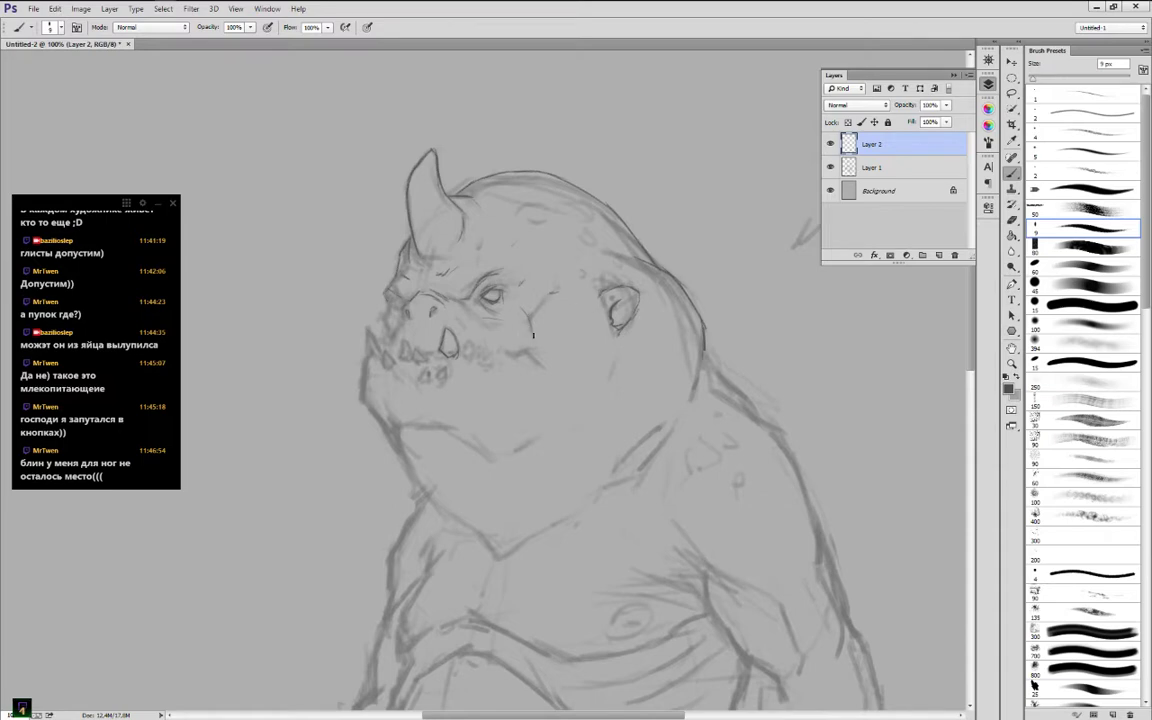
Outline the remaining teeth, the snout edge, the mouth corner and the wrinkles under the eye
mouse_move(463, 352)
left_mouse_down()
mouse_move(483, 358)
mouse_move(417, 350)
mouse_move(425, 381)
left_mouse_up()
left_click_drag(463, 358, 461, 366)
mouse_move(385, 362)
left_mouse_down()
mouse_move(369, 340)
mouse_move(379, 357)
left_mouse_up()
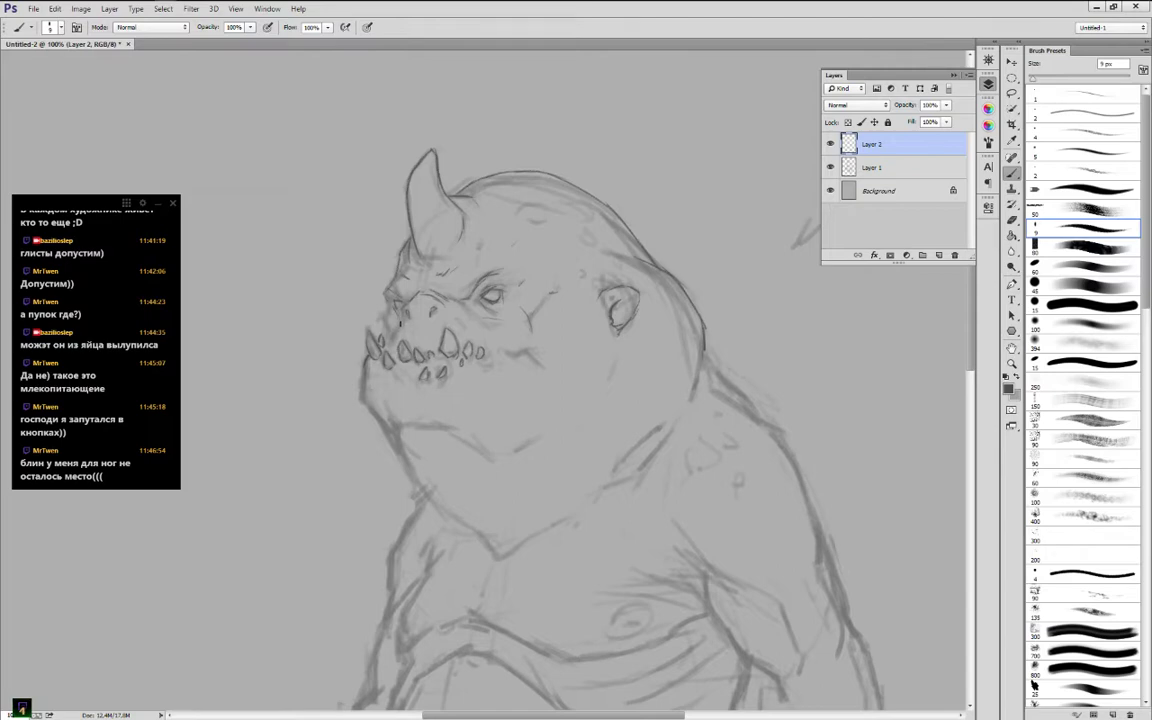
left_click_drag(391, 308, 385, 339)
left_click_drag(488, 351, 521, 360)
left_click_drag(477, 309, 494, 318)
Trace the lower jaw, the chin fold and the throat, plus the far shoulder's contour
left_click_drag(442, 285, 482, 140)
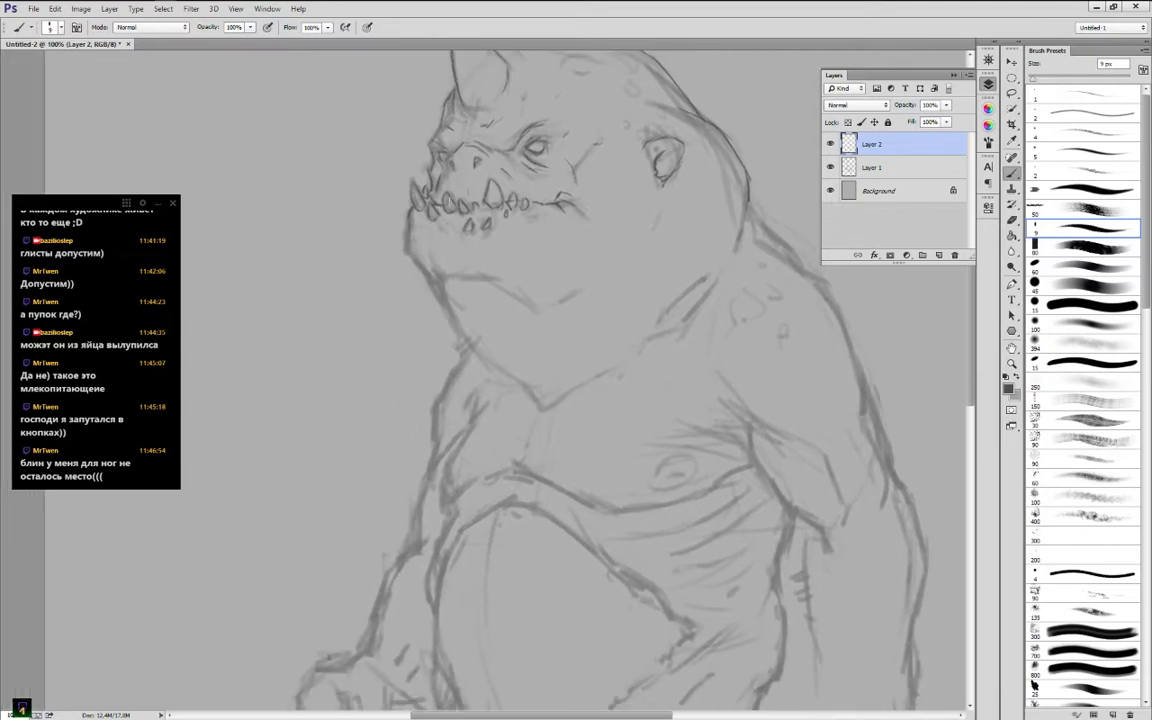
mouse_move(412, 247)
left_mouse_down()
mouse_move(443, 279)
mouse_move(496, 281)
mouse_move(536, 304)
left_mouse_up()
left_click_drag(576, 166, 585, 153)
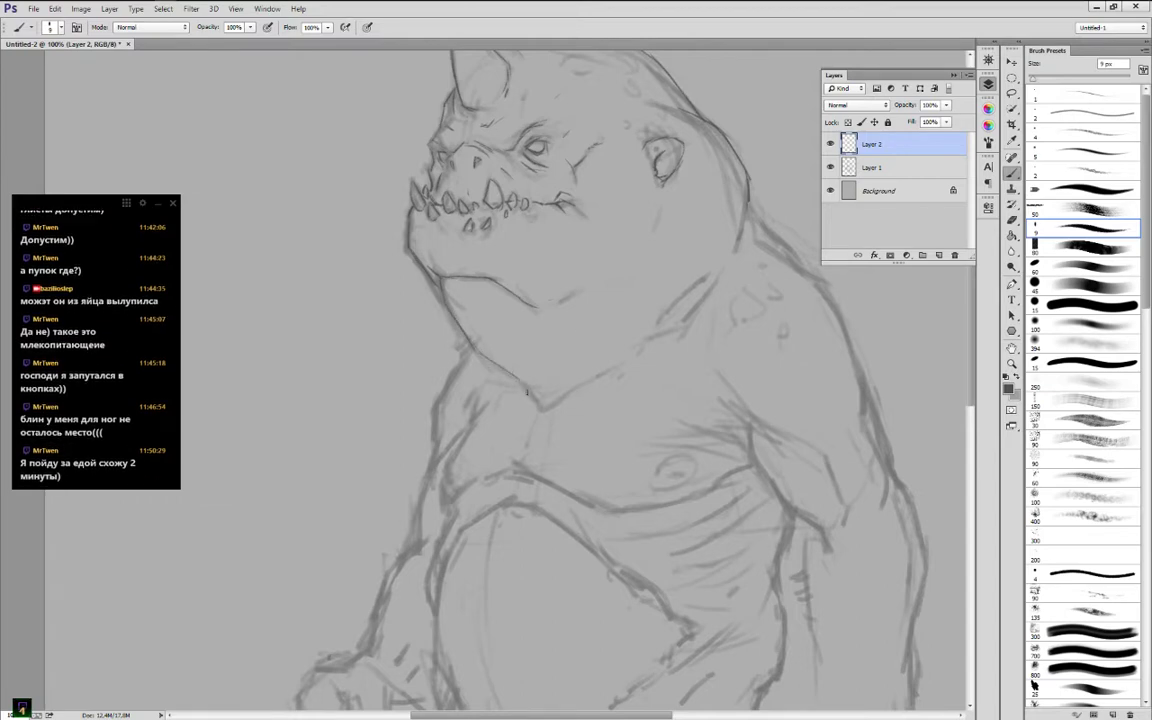
left_click(103, 472)
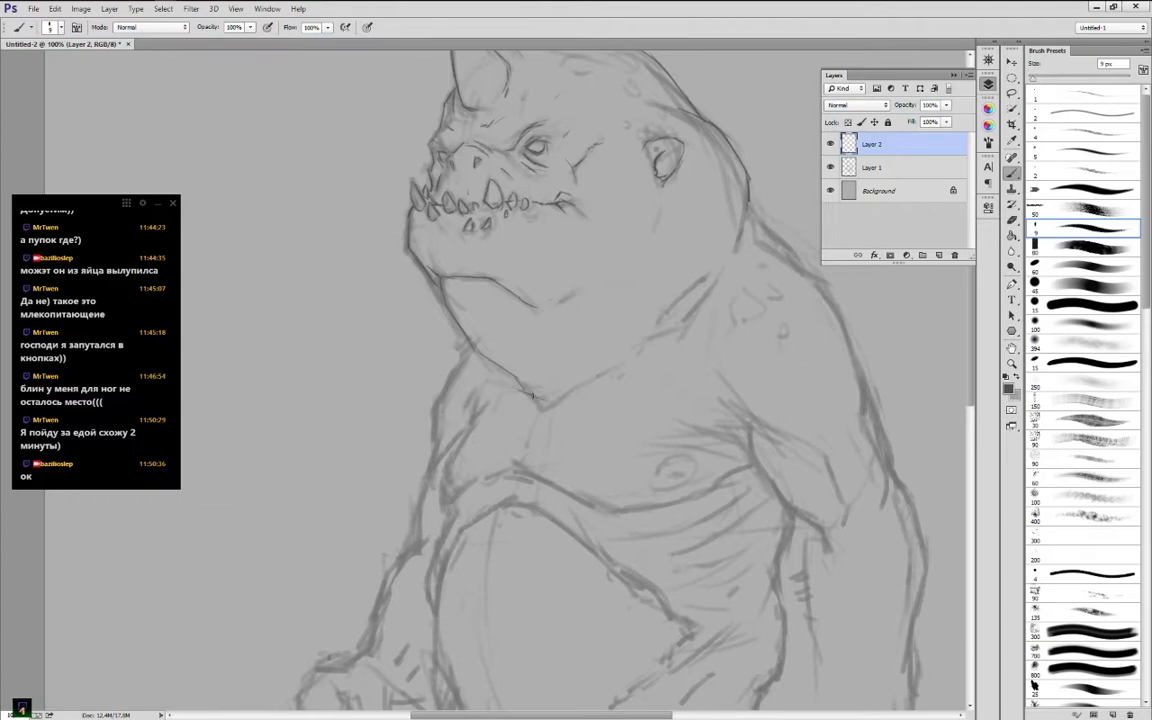
mouse_move(471, 344)
left_mouse_down()
mouse_move(436, 402)
mouse_move(431, 468)
left_mouse_up()
Trace the hunched back and the near upper arm with its armpit folds, down to the elbow
mouse_move(747, 199)
left_mouse_down()
mouse_move(757, 233)
mouse_move(822, 288)
left_mouse_up()
left_click_drag(727, 250, 531, 186)
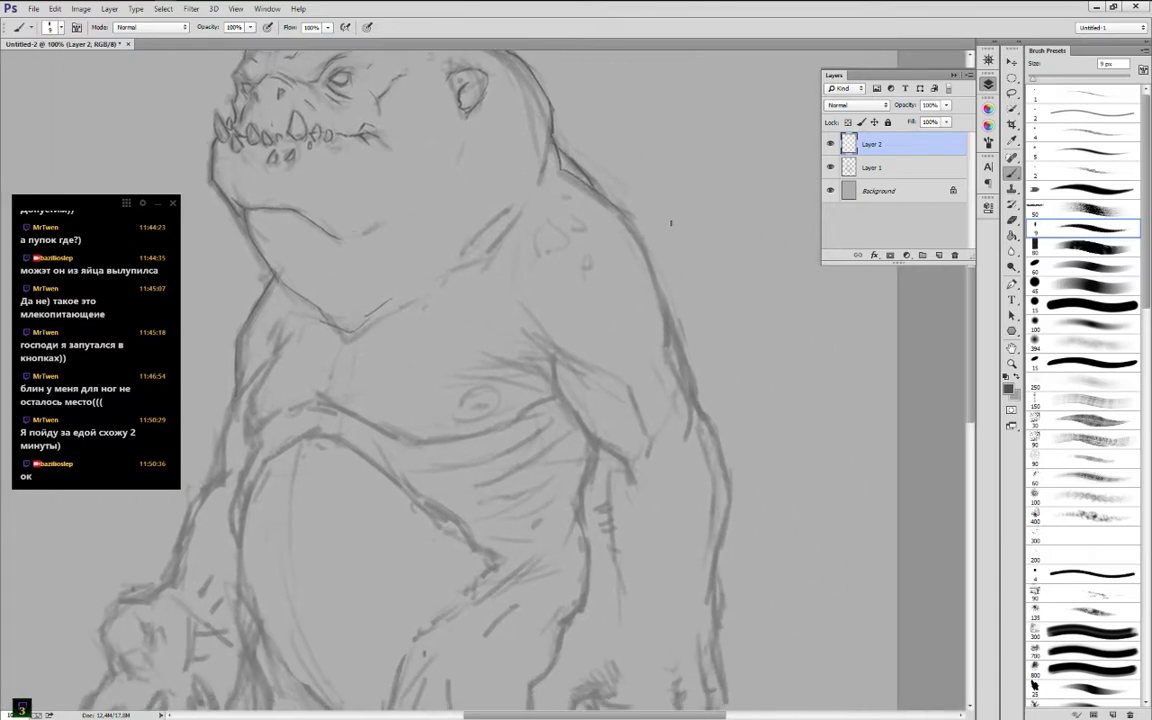
mouse_move(626, 217)
left_mouse_down()
mouse_move(666, 308)
mouse_move(664, 343)
left_mouse_up()
mouse_move(521, 312)
left_mouse_down()
mouse_move(560, 351)
mouse_move(589, 360)
left_mouse_up()
left_click_drag(666, 357, 678, 434)
left_click_drag(590, 361, 632, 392)
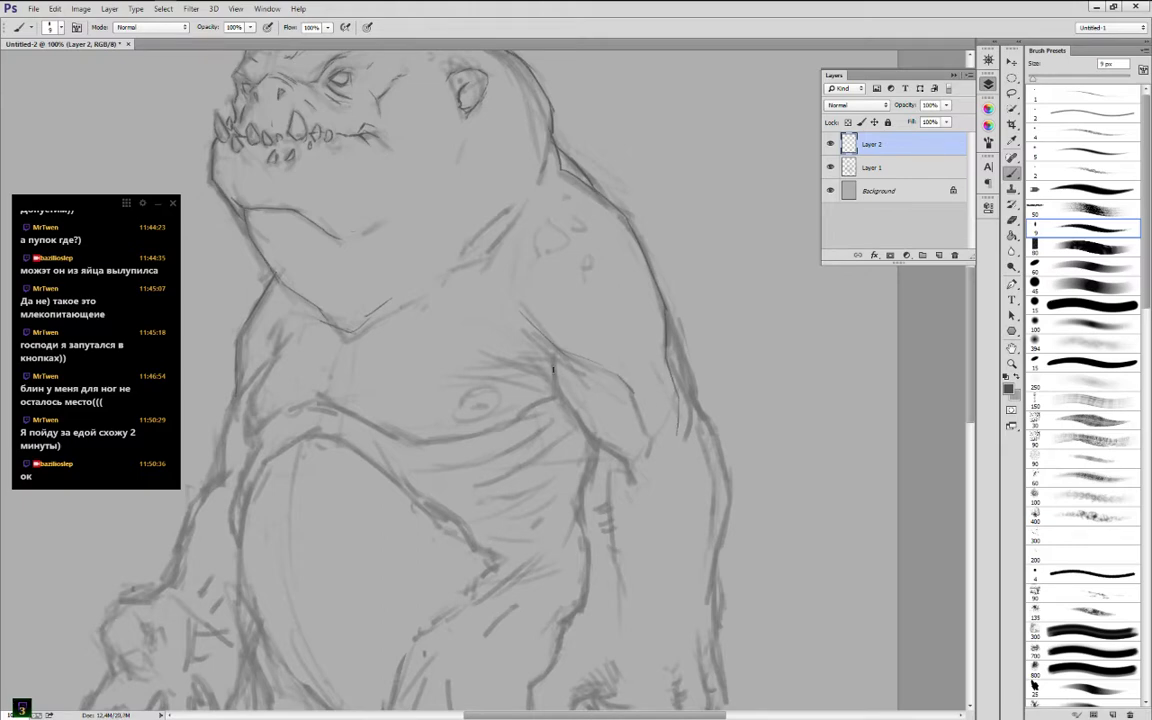
mouse_move(527, 383)
left_mouse_down()
mouse_move(632, 480)
mouse_move(606, 490)
mouse_move(607, 515)
left_mouse_up()
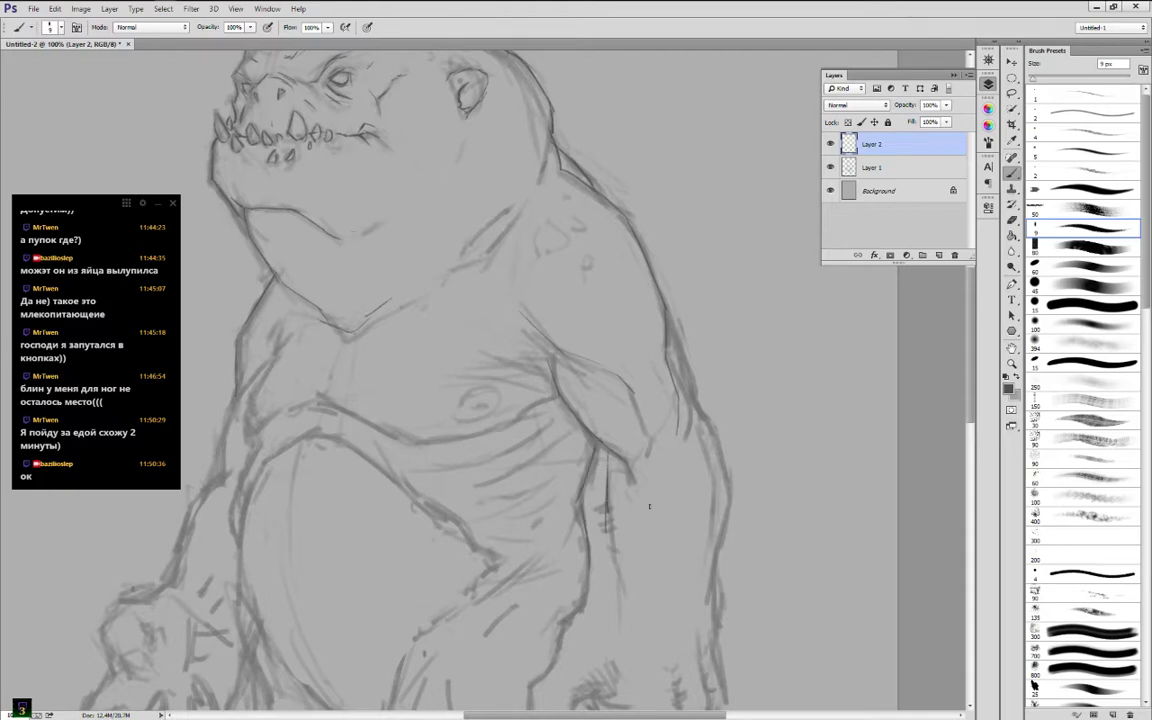
left_click_drag(667, 318, 720, 437)
Trace the outer edge of the near forearm down to the knuckles and add wrist creases
key("space")
left_click_drag(669, 383, 629, 205)
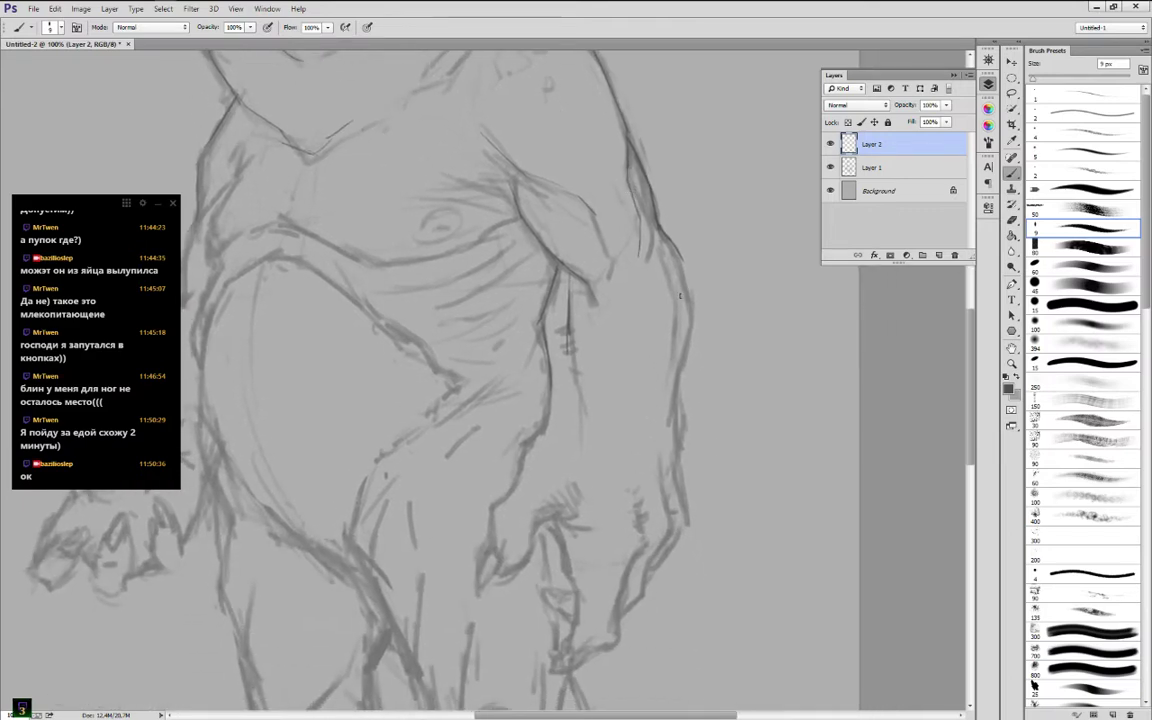
mouse_move(682, 258)
left_mouse_down()
mouse_move(691, 336)
mouse_move(675, 401)
mouse_move(689, 528)
mouse_move(645, 585)
left_mouse_up()
left_click_drag(667, 538, 643, 571)
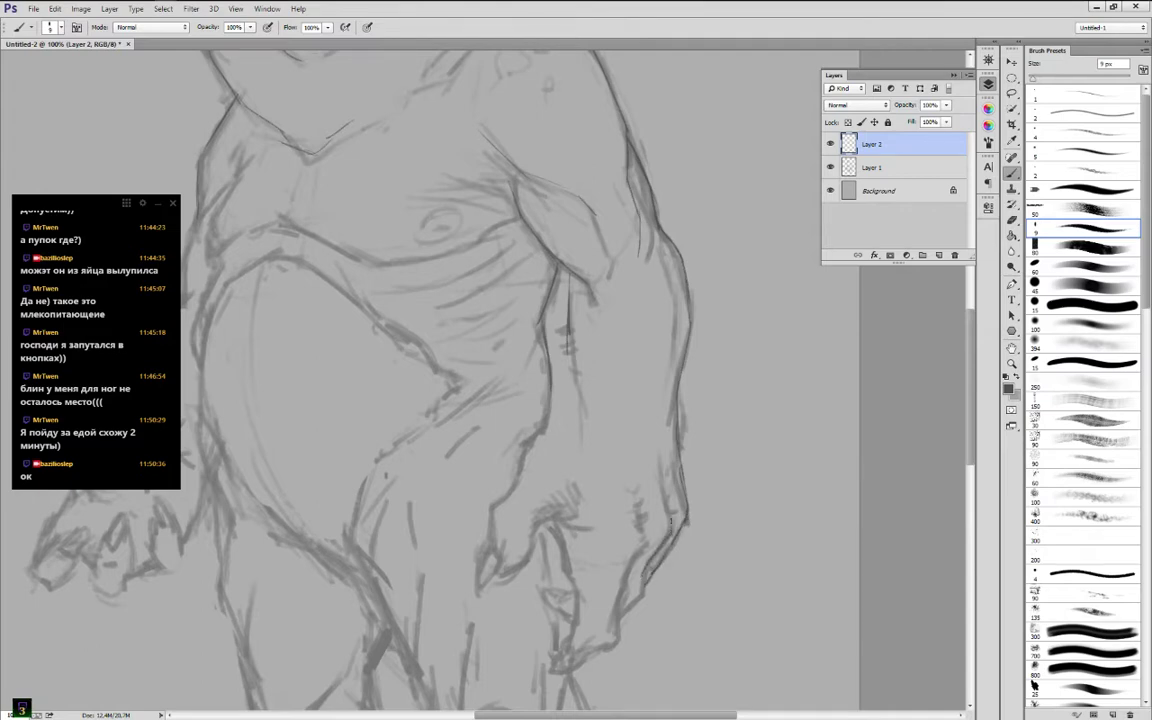
left_click_drag(674, 517, 659, 455)
left_click_drag(650, 513, 644, 506)
Outline the near hand's thumb and fingers with pointed claws, and refine the lines around its knuckles
left_click_drag(573, 398, 586, 231)
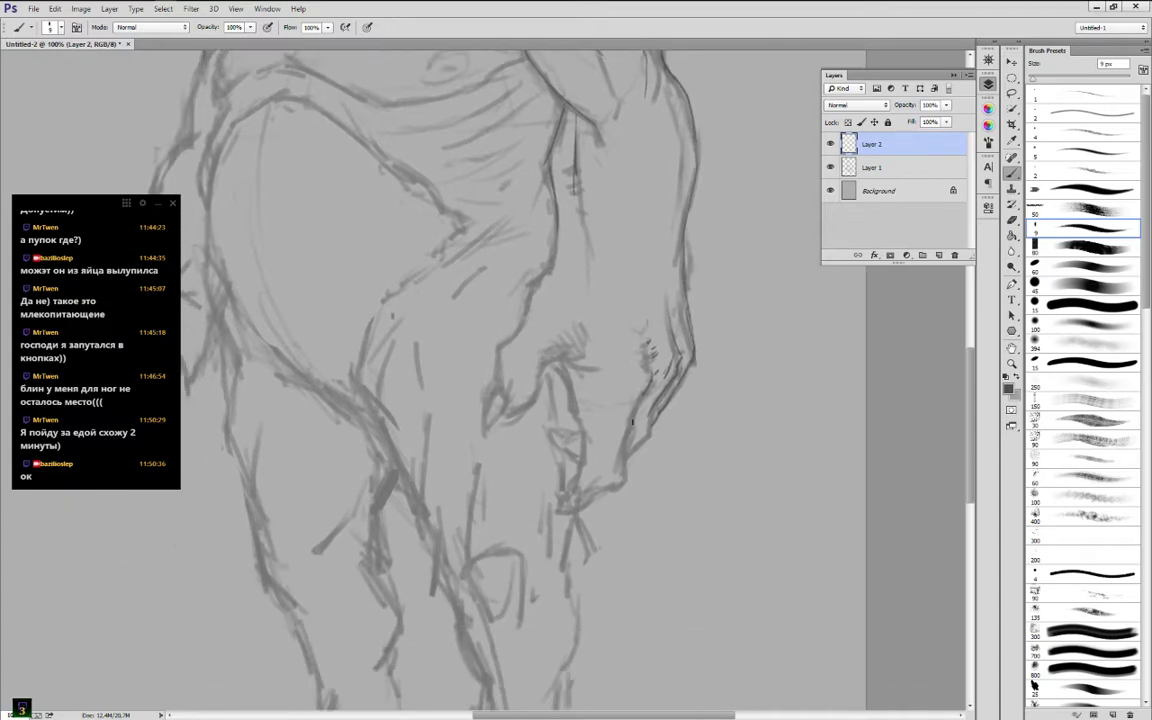
mouse_move(632, 417)
left_mouse_down()
mouse_move(624, 480)
mouse_move(602, 503)
mouse_move(558, 511)
mouse_move(554, 501)
mouse_move(582, 483)
mouse_move(554, 503)
mouse_move(581, 483)
mouse_move(583, 432)
mouse_move(551, 358)
mouse_move(580, 351)
mouse_move(592, 364)
mouse_move(540, 372)
mouse_move(487, 428)
mouse_move(498, 353)
mouse_move(566, 271)
left_mouse_up()
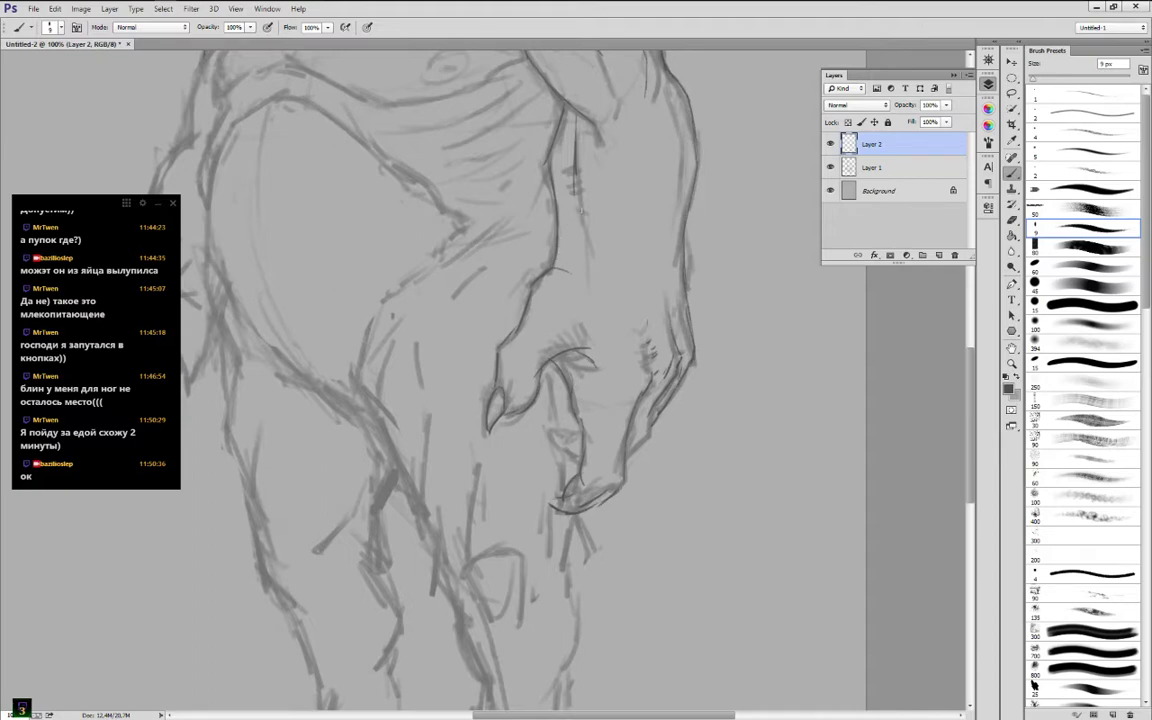
mouse_move(649, 373)
left_mouse_down()
mouse_move(646, 317)
mouse_move(682, 347)
left_mouse_up()
left_click_drag(676, 342, 680, 332)
Trace the far armpit fold and the side of the torso down to the belly
left_click_drag(612, 236, 778, 448)
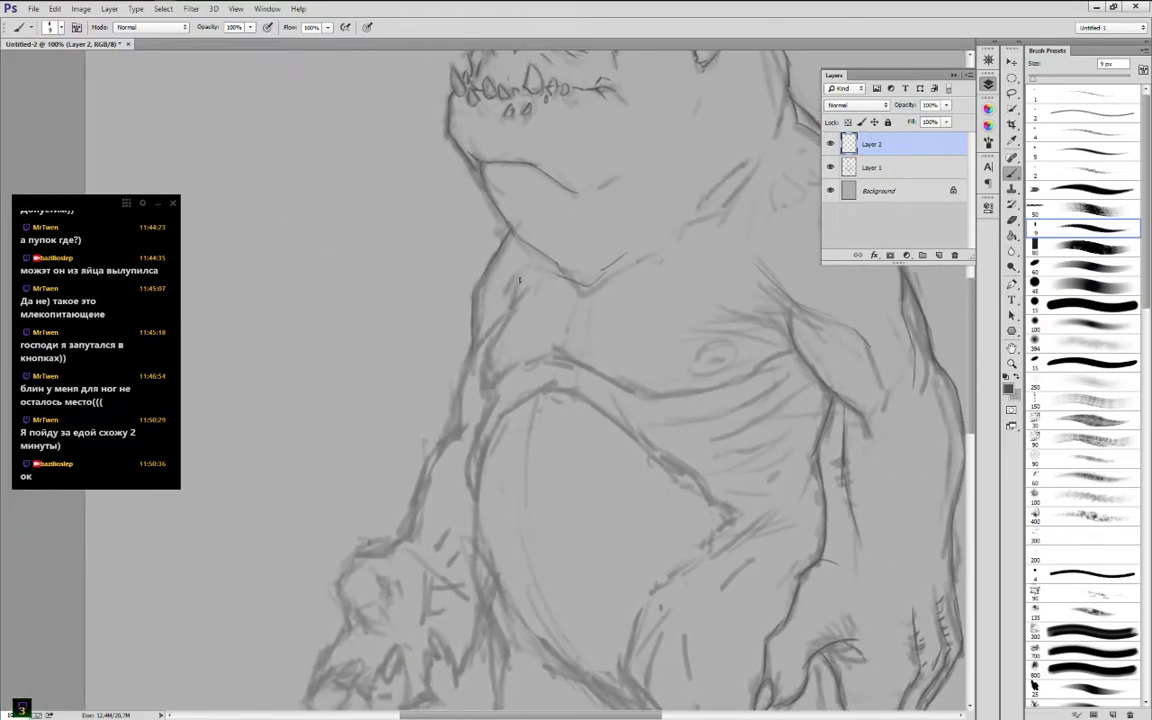
left_click_drag(519, 280, 510, 311)
left_click_drag(483, 357, 469, 482)
left_click_drag(498, 418, 476, 494)
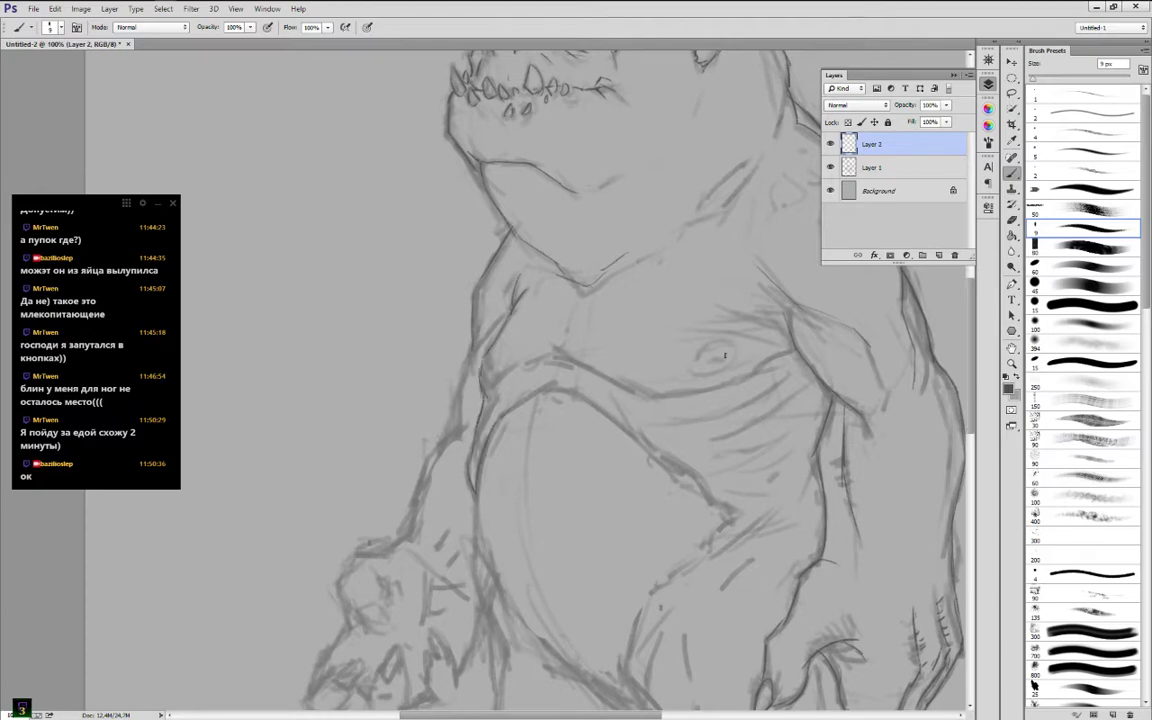
Trace the chest fold and nipple, and outline the small bony plates on the near shoulder
left_click_drag(790, 348, 745, 380)
mouse_move(553, 350)
left_mouse_down()
mouse_move(706, 369)
mouse_move(715, 359)
left_mouse_up()
left_click_drag(815, 265, 625, 357)
mouse_move(615, 275)
left_mouse_down()
mouse_move(650, 276)
mouse_move(624, 291)
mouse_move(659, 263)
mouse_move(668, 305)
left_mouse_up()
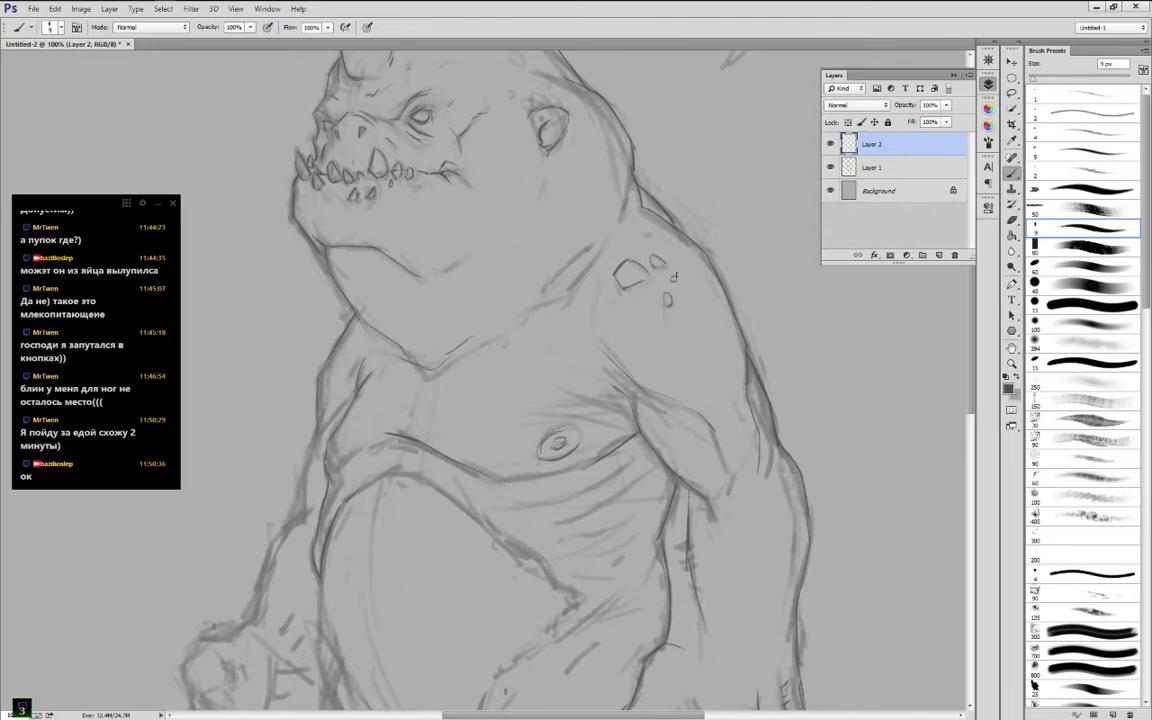
mouse_move(629, 242)
left_mouse_down()
mouse_move(695, 255)
mouse_move(692, 270)
mouse_move(662, 227)
mouse_move(674, 236)
mouse_move(648, 244)
left_mouse_up()
Draw the curved rib and skin-fold lines on the monster's flank below the chest
left_click_drag(530, 337, 552, 125)
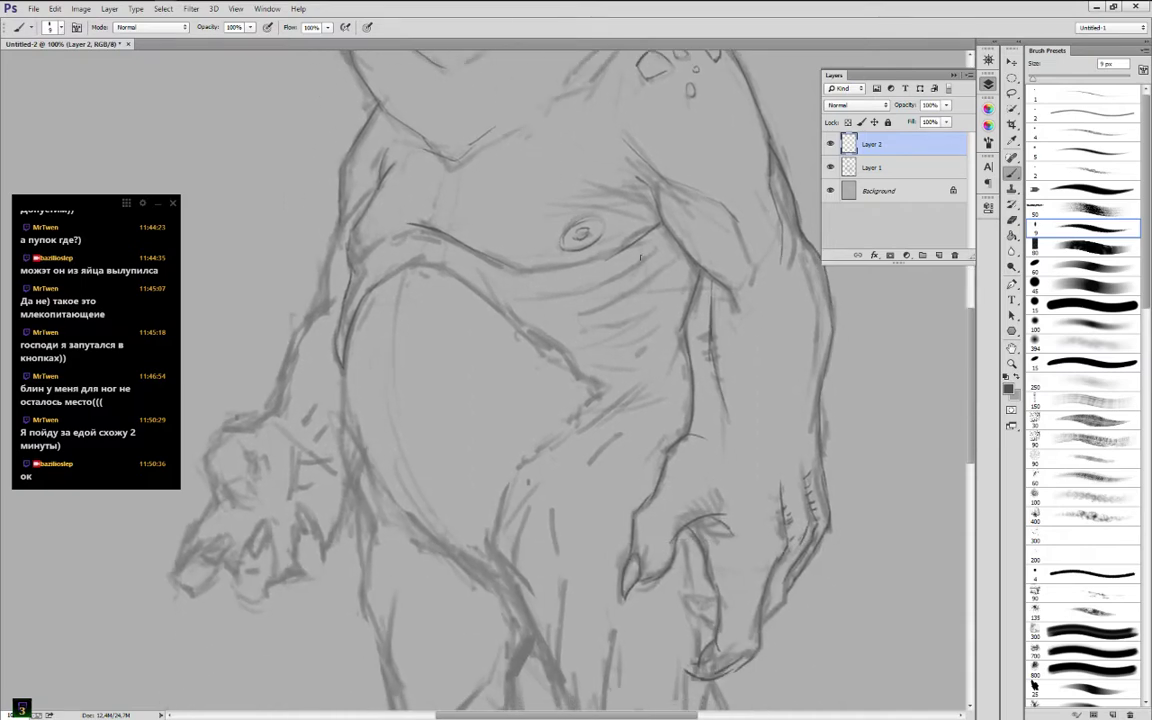
left_click_drag(666, 242, 620, 270)
mouse_move(523, 300)
left_mouse_down()
mouse_move(593, 288)
mouse_move(529, 296)
mouse_move(554, 291)
mouse_move(551, 317)
mouse_move(597, 311)
mouse_move(669, 270)
left_mouse_up()
left_click_drag(510, 311, 525, 295)
left_click_drag(533, 296, 588, 279)
left_click_drag(595, 274, 608, 261)
left_click_drag(538, 324, 559, 311)
Trace the front and underside of the hanging belly down to the groin
mouse_move(557, 312)
left_mouse_down()
mouse_move(583, 296)
mouse_move(502, 340)
mouse_move(539, 337)
mouse_move(617, 198)
left_mouse_up()
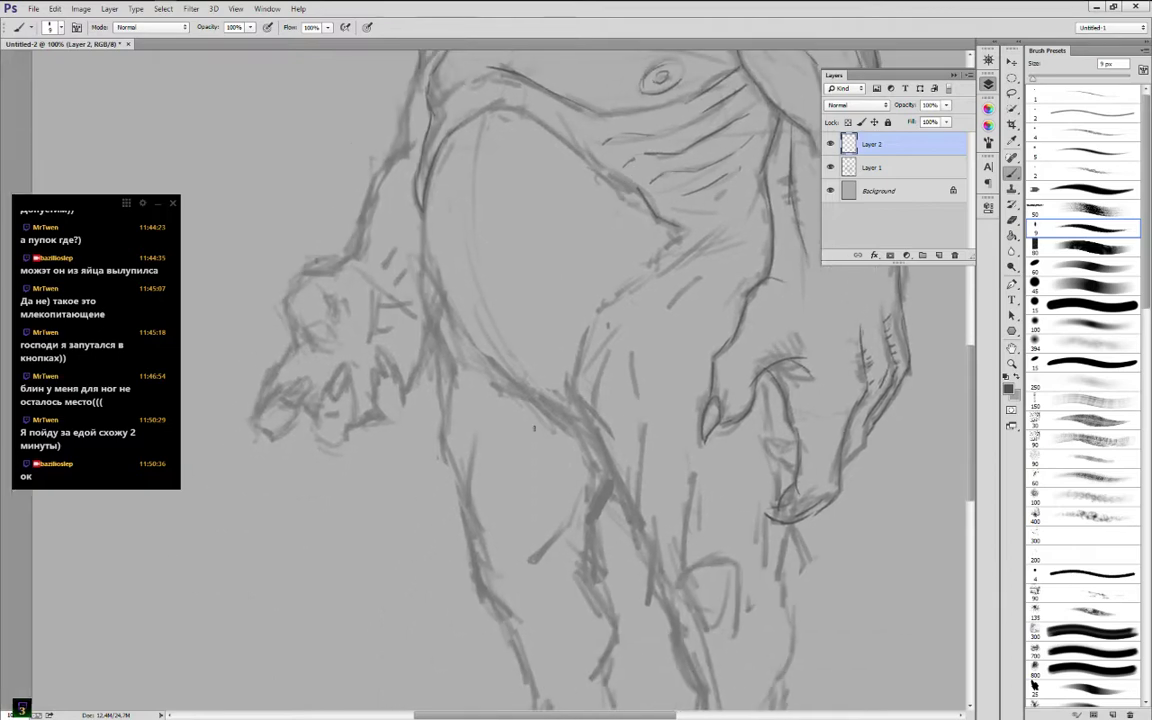
mouse_move(424, 214)
left_mouse_down()
mouse_move(421, 246)
mouse_move(443, 313)
mouse_move(423, 258)
mouse_move(459, 331)
mouse_move(420, 288)
left_mouse_up()
mouse_move(436, 292)
left_mouse_down()
mouse_move(466, 349)
mouse_move(542, 409)
left_mouse_up()
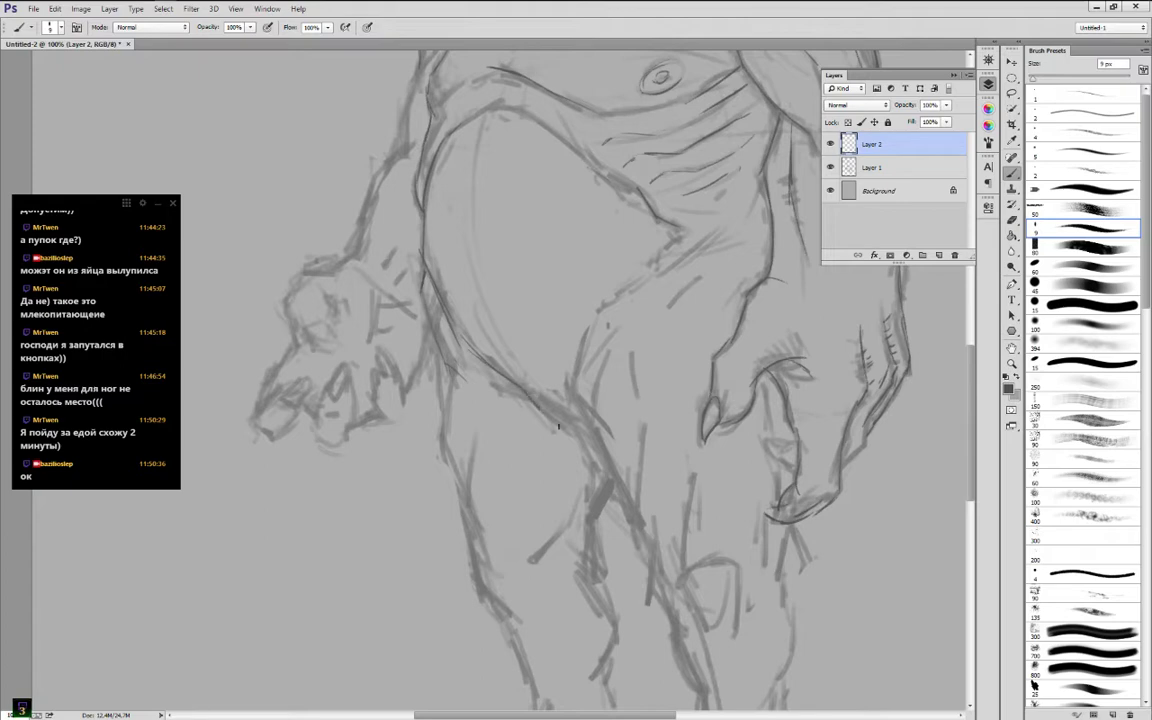
left_click_drag(486, 368, 517, 391)
left_click_drag(455, 344, 546, 398)
Trace the far leg's outer and inner contours and the near leg's inner thigh line
mouse_move(441, 372)
left_mouse_down()
mouse_move(445, 432)
mouse_move(474, 512)
mouse_move(490, 519)
mouse_move(468, 492)
mouse_move(471, 532)
mouse_move(470, 467)
mouse_move(485, 590)
mouse_move(537, 579)
mouse_move(549, 545)
left_mouse_up()
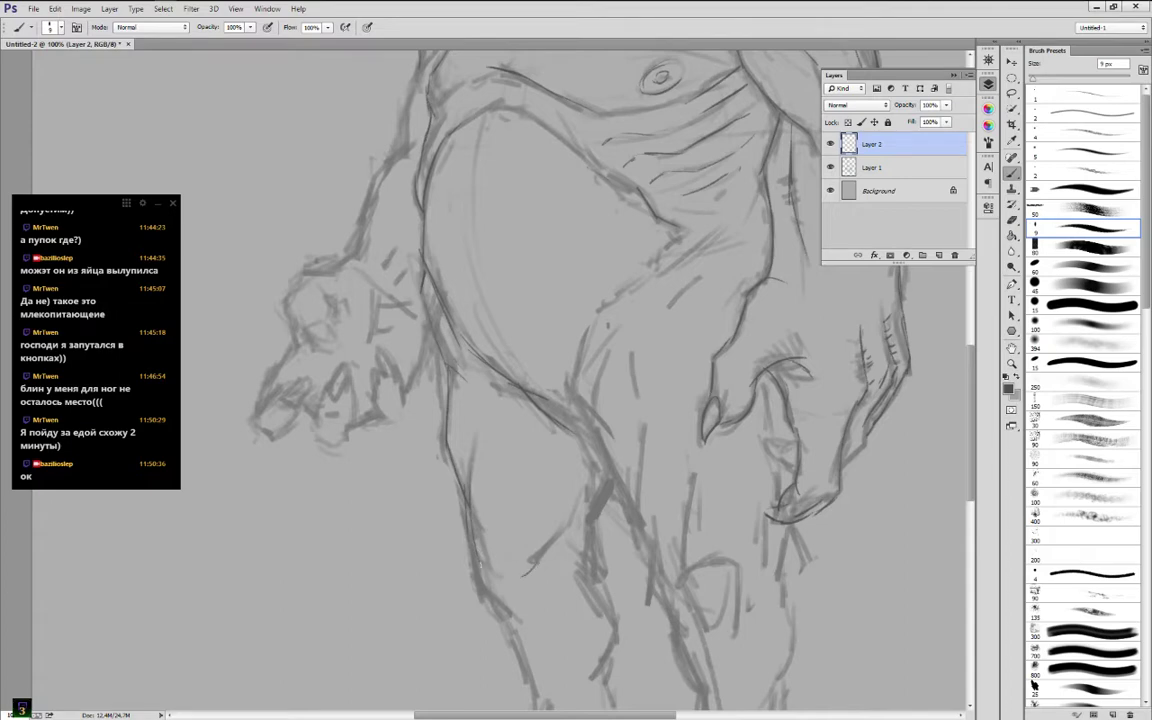
left_click_drag(481, 565, 515, 635)
mouse_move(579, 570)
left_mouse_down()
mouse_move(607, 628)
mouse_move(602, 681)
mouse_move(596, 523)
mouse_move(617, 492)
left_mouse_up()
mouse_move(590, 435)
left_mouse_down()
mouse_move(644, 521)
mouse_move(676, 632)
left_mouse_up()
left_click_drag(605, 562, 611, 582)
left_click_drag(592, 505, 598, 550)
Trace the near leg's outer contour below the hand and continue both sides of its shin to the ankle
mouse_move(770, 560)
left_mouse_down()
mouse_move(782, 606)
mouse_move(762, 585)
left_mouse_up()
mouse_move(775, 535)
left_mouse_down()
mouse_move(764, 555)
mouse_move(778, 545)
mouse_move(790, 613)
left_mouse_up()
mouse_move(698, 446)
left_mouse_down()
mouse_move(676, 329)
mouse_move(635, 365)
mouse_move(633, 390)
left_mouse_up()
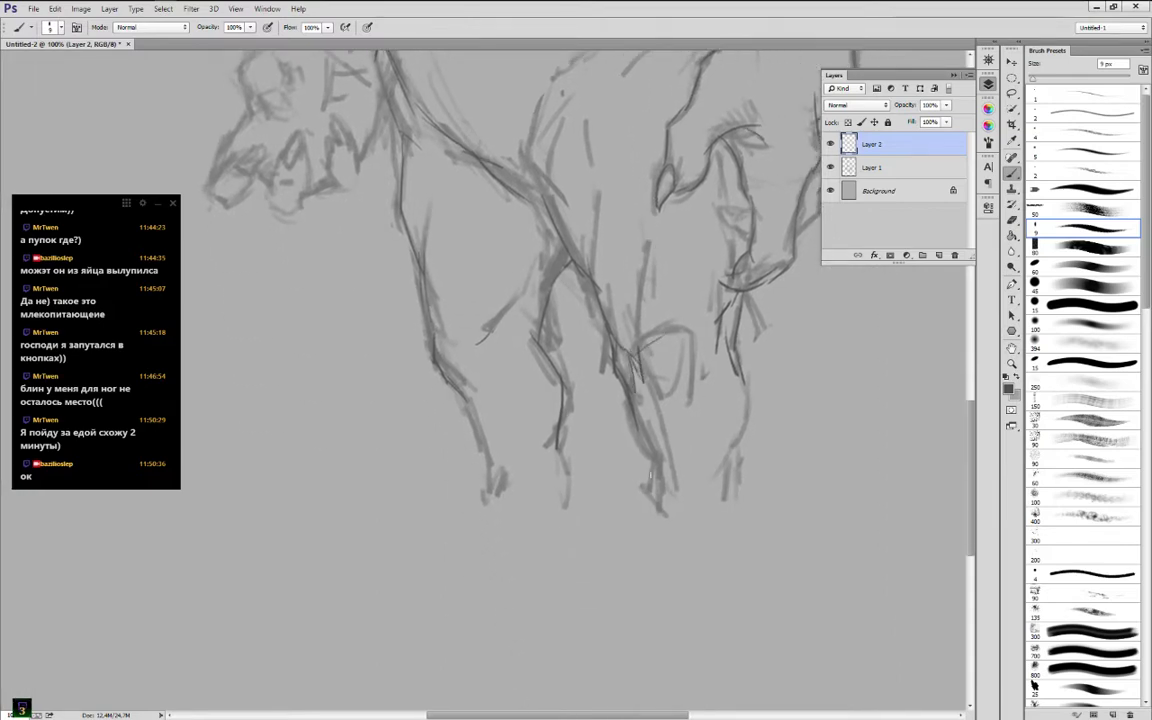
left_click_drag(740, 386, 729, 452)
left_click_drag(704, 396, 710, 450)
left_click_drag(630, 423, 659, 513)
left_click_drag(733, 449, 729, 499)
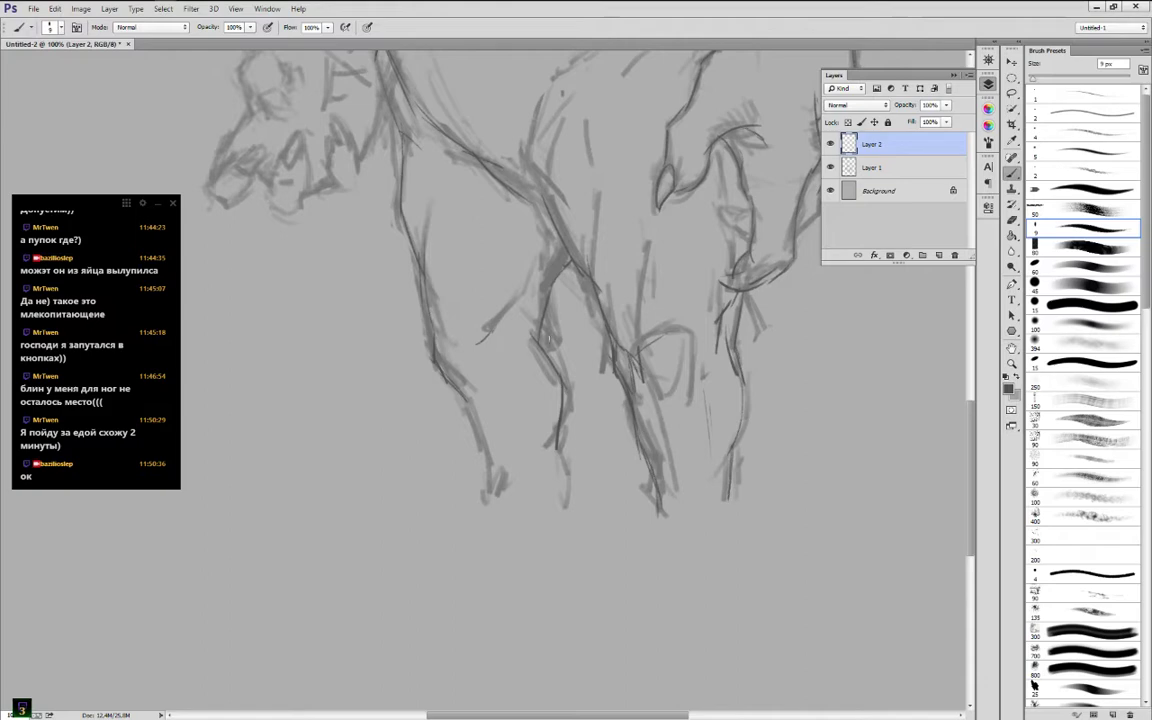
Add thigh and knee crease lines to the far leg and extend its shin contours to the ankle
mouse_move(506, 339)
left_mouse_down()
mouse_move(516, 361)
mouse_move(541, 271)
left_mouse_up()
left_click_drag(479, 185, 525, 277)
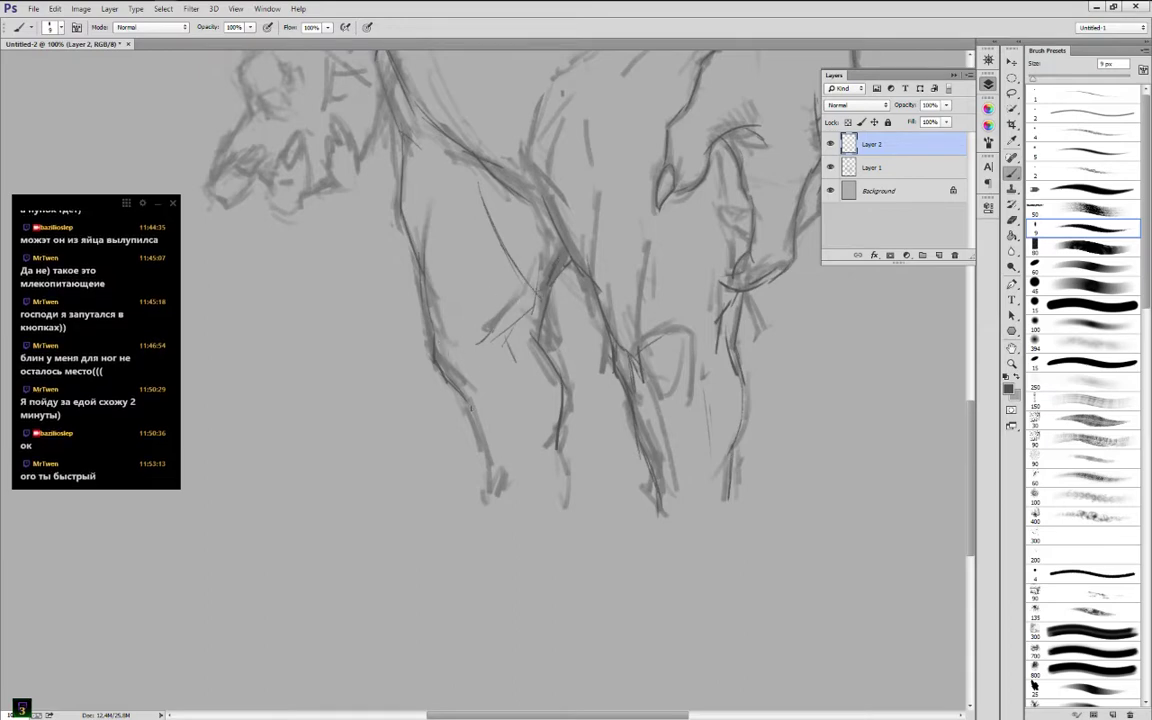
left_click_drag(471, 408, 482, 495)
left_click_drag(556, 446, 574, 498)
Trace the far arm and its open hand with the clawed thumb and first two fingers
mouse_move(404, 192)
left_mouse_down()
mouse_move(391, 411)
mouse_move(625, 414)
mouse_move(646, 560)
left_mouse_up()
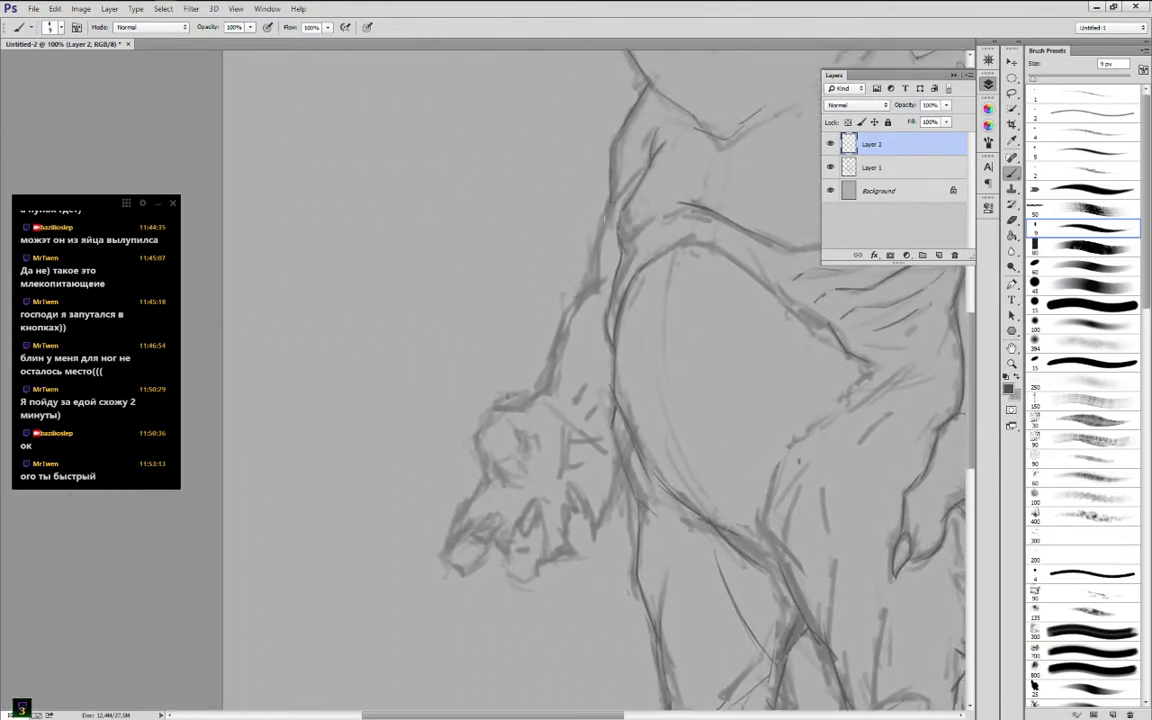
mouse_move(601, 235)
left_mouse_down()
mouse_move(625, 188)
mouse_move(596, 285)
mouse_move(609, 271)
mouse_move(561, 318)
mouse_move(539, 395)
mouse_move(498, 410)
mouse_move(558, 410)
mouse_move(478, 425)
mouse_move(475, 443)
mouse_move(519, 475)
mouse_move(520, 447)
mouse_move(546, 443)
mouse_move(562, 465)
left_mouse_up()
mouse_move(492, 464)
left_mouse_down()
mouse_move(446, 550)
mouse_move(483, 565)
mouse_move(479, 533)
mouse_move(499, 514)
mouse_move(477, 540)
mouse_move(472, 521)
mouse_move(486, 548)
mouse_move(467, 553)
mouse_move(530, 505)
mouse_move(538, 516)
mouse_move(520, 581)
mouse_move(541, 569)
mouse_move(543, 537)
mouse_move(544, 566)
left_mouse_up()
left_click_drag(545, 556, 562, 551)
left_click_drag(536, 486, 558, 505)
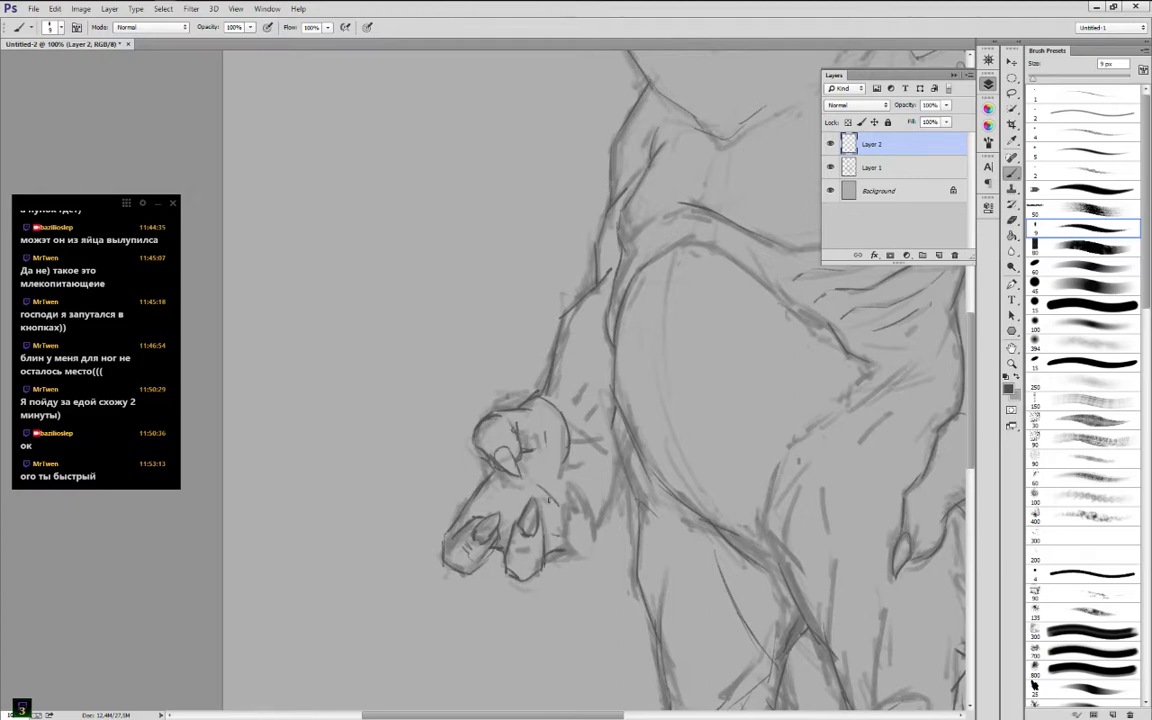
Finish the far hand by tracing its palm edge, remaining clawed finger and the line beside the belly
left_click_drag(476, 484, 465, 508)
mouse_move(566, 542)
left_mouse_down()
mouse_move(584, 563)
mouse_move(596, 538)
mouse_move(571, 514)
mouse_move(572, 487)
left_mouse_up()
mouse_move(572, 487)
left_mouse_down()
mouse_move(584, 518)
mouse_move(607, 504)
mouse_move(616, 459)
left_mouse_up()
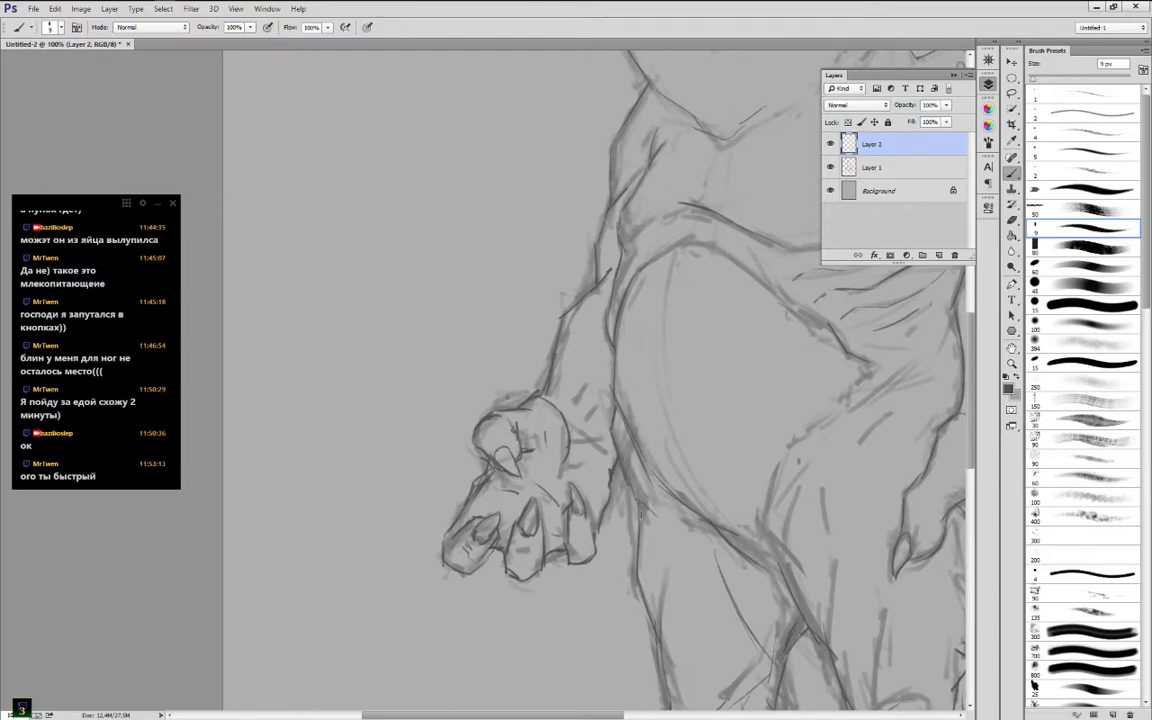
left_click(954, 75)
left_click(988, 60)
left_click(862, 289)
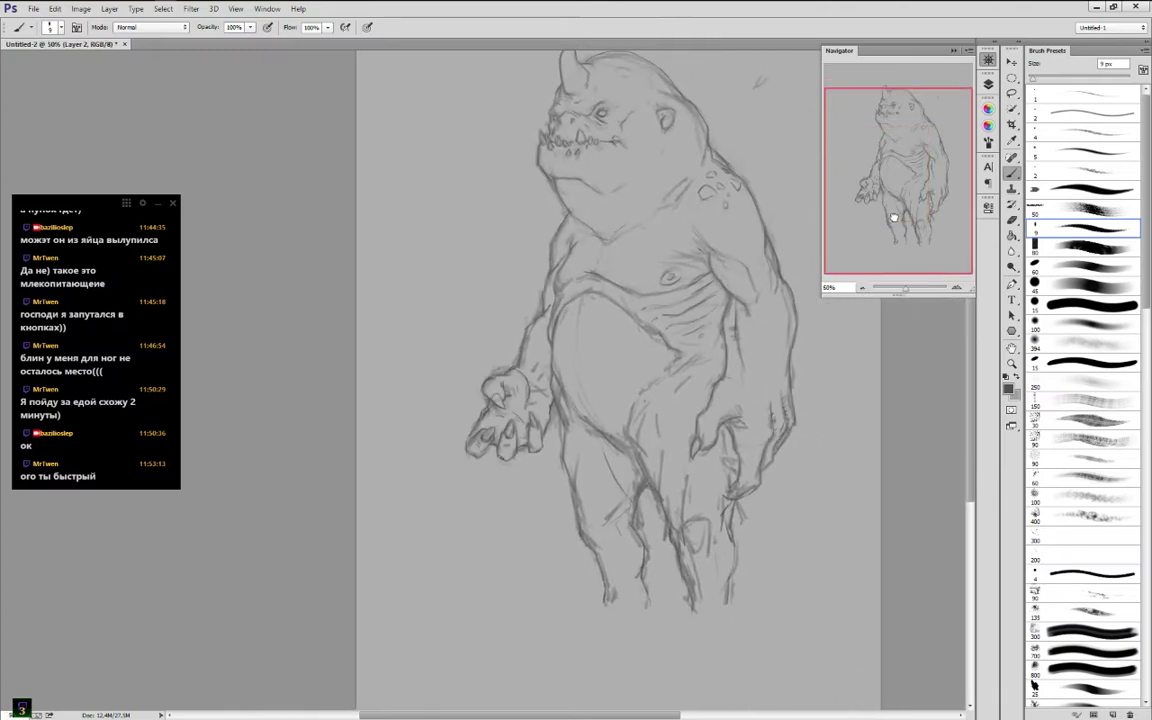
Create a new layer beneath the rough sketch on Layer 1 and make it active
left_click_drag(905, 227, 907, 153)
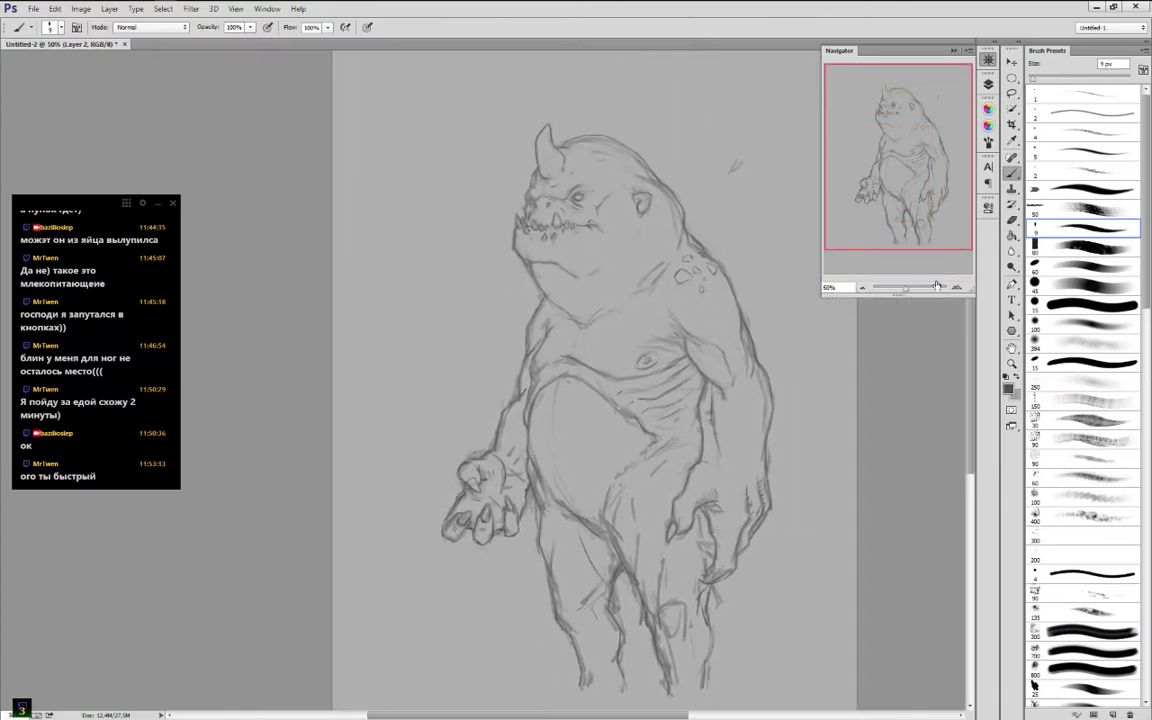
left_click(988, 84)
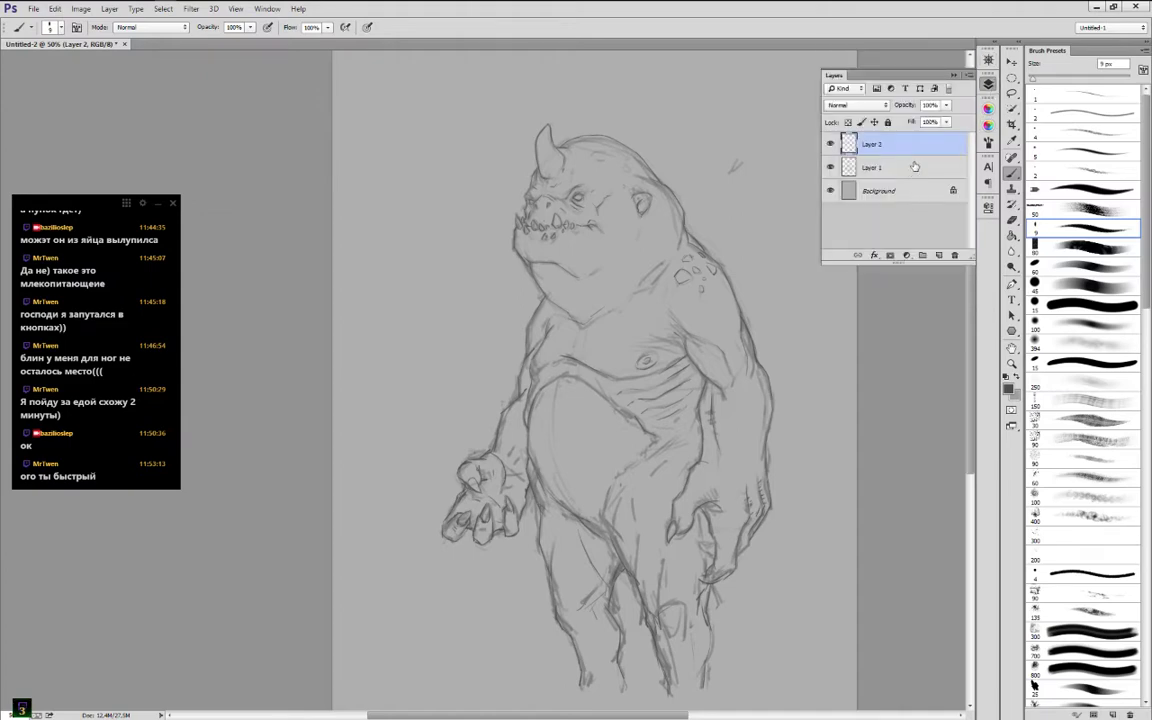
left_click(914, 166)
left_click(940, 257)
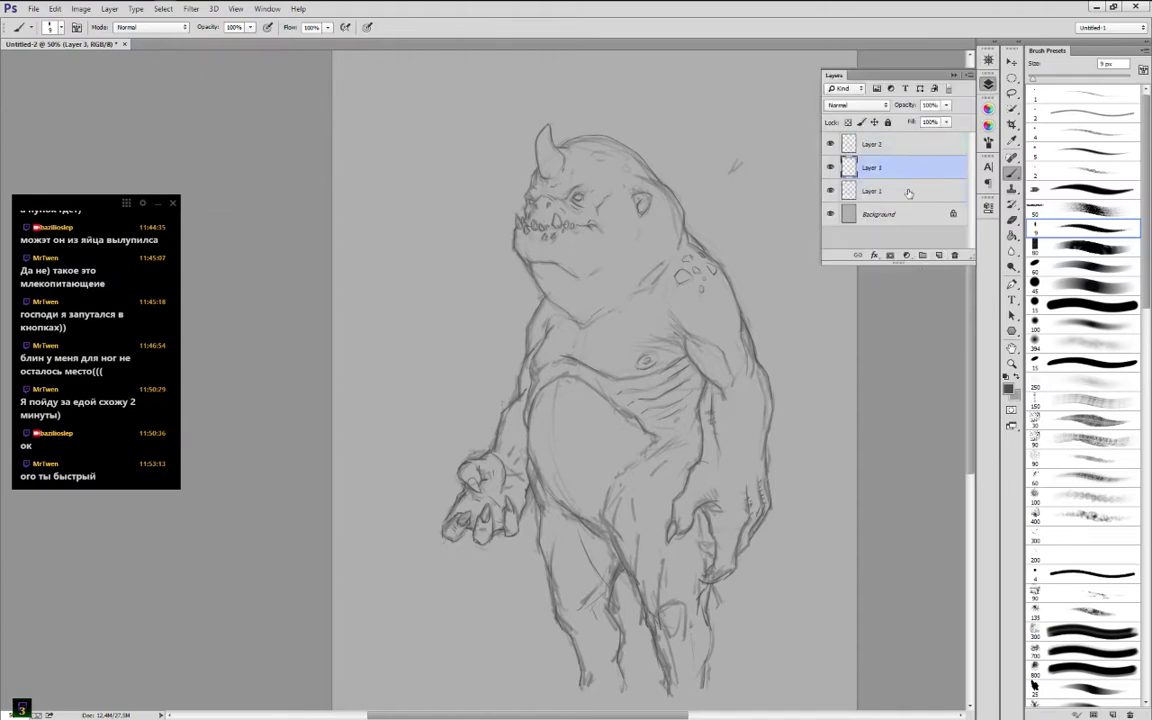
left_click_drag(893, 194, 808, 160)
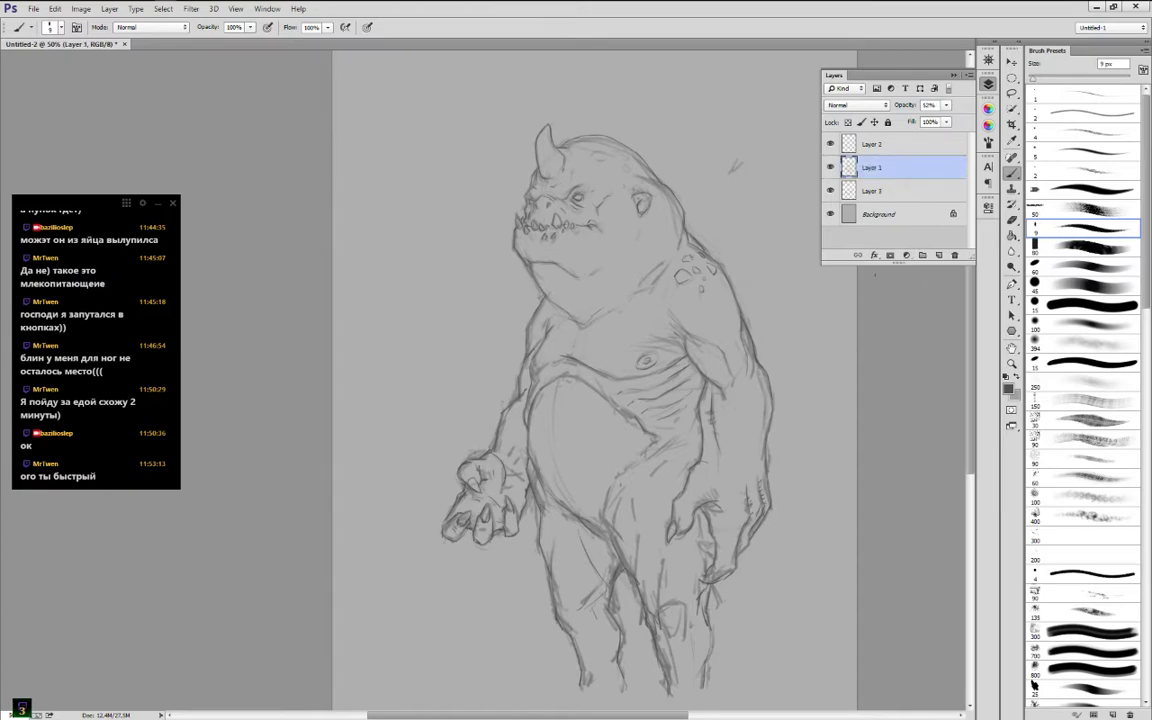
left_click(963, 183)
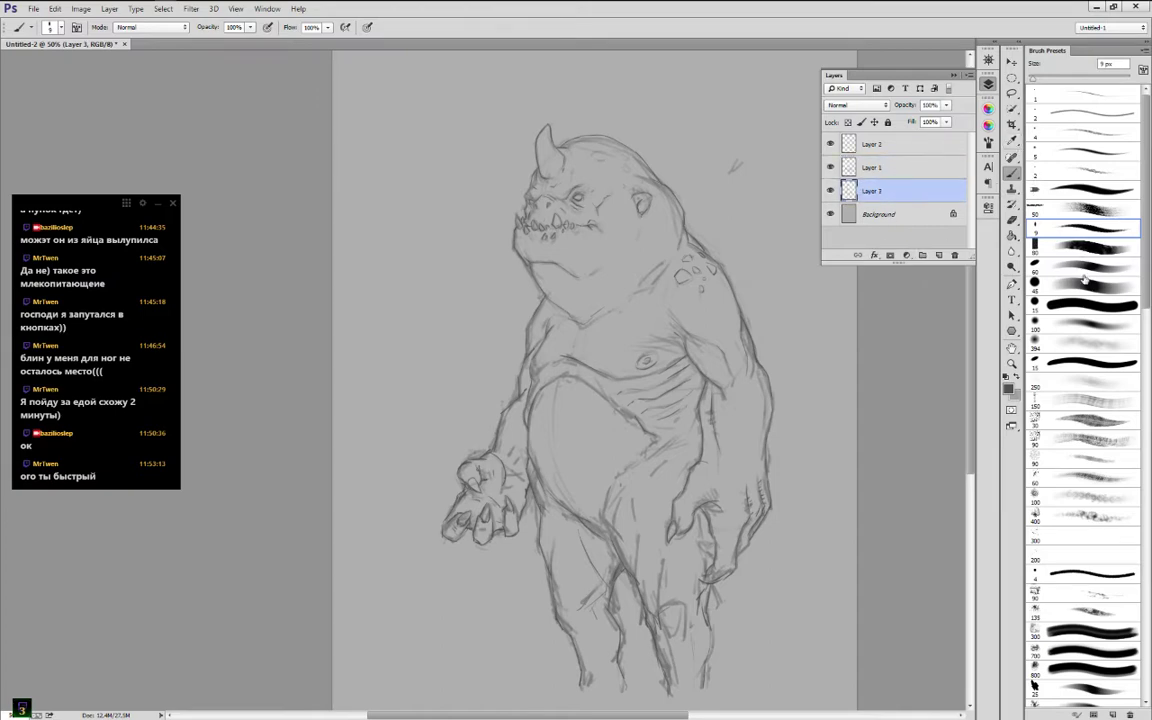
Choose the hard round brush, enlarge it to 175 px and block dark grey over the monster's head and upper torso
left_click(1080, 310)
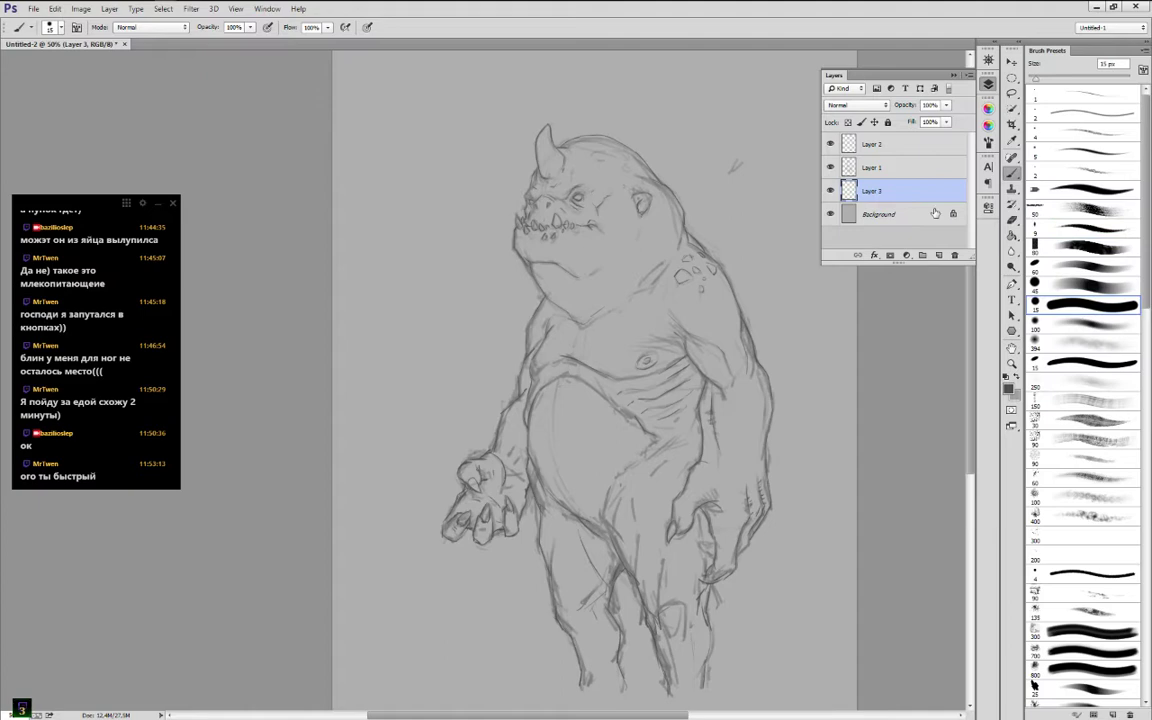
left_click(989, 126)
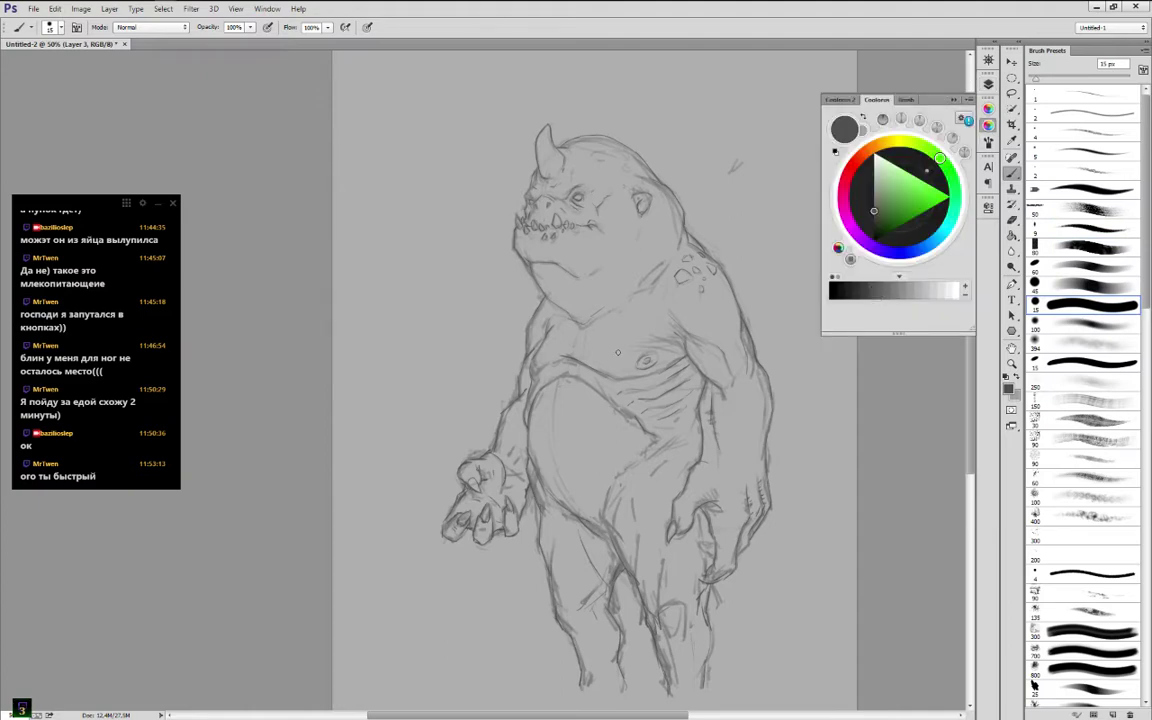
key("bracketright")
key("bracketright")
key("bracketright")
key("bracketright")
key("bracketright")
key("bracketright")
key("bracketright")
key("bracketright")
key("bracketright")
key("bracketright")
key("bracketright")
mouse_move(606, 280)
left_mouse_down()
mouse_move(609, 325)
mouse_move(637, 353)
left_mouse_up()
mouse_move(599, 233)
left_mouse_down()
mouse_move(608, 297)
mouse_move(595, 285)
mouse_move(590, 195)
mouse_move(680, 312)
left_mouse_up()
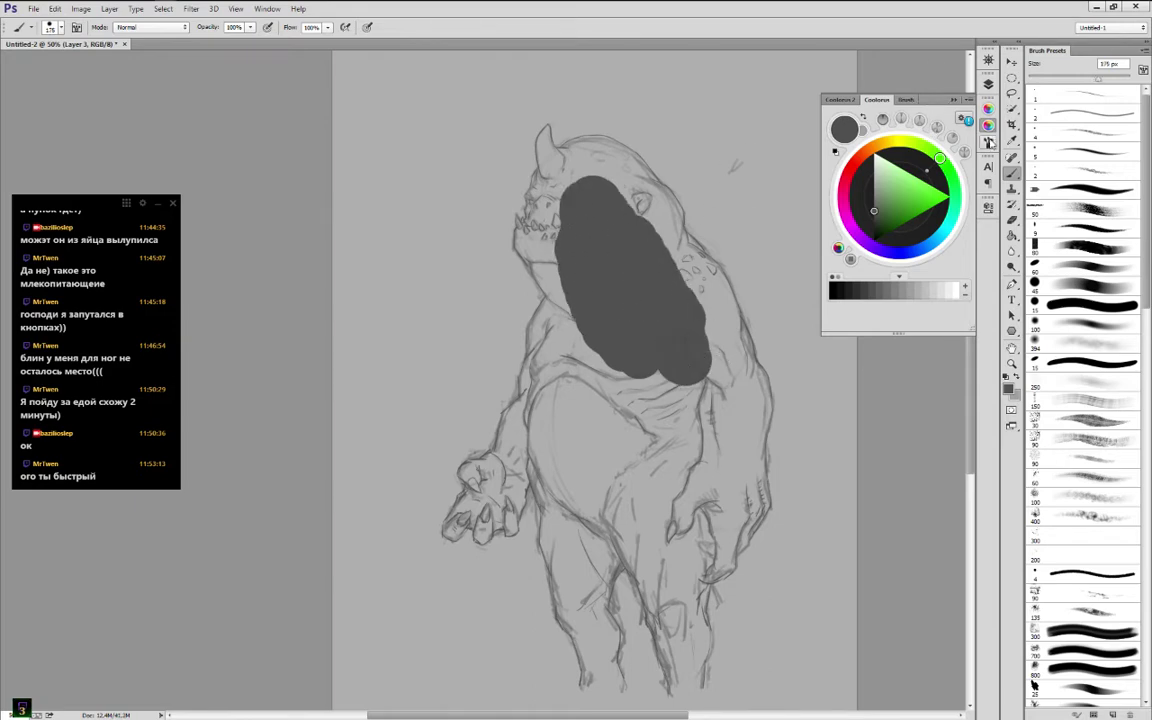
Set the brush tip's spacing to 1%, reduce the brush to 50 px and extend the dark fill towards the jaw
left_click(988, 142)
left_click_drag(861, 330, 845, 330)
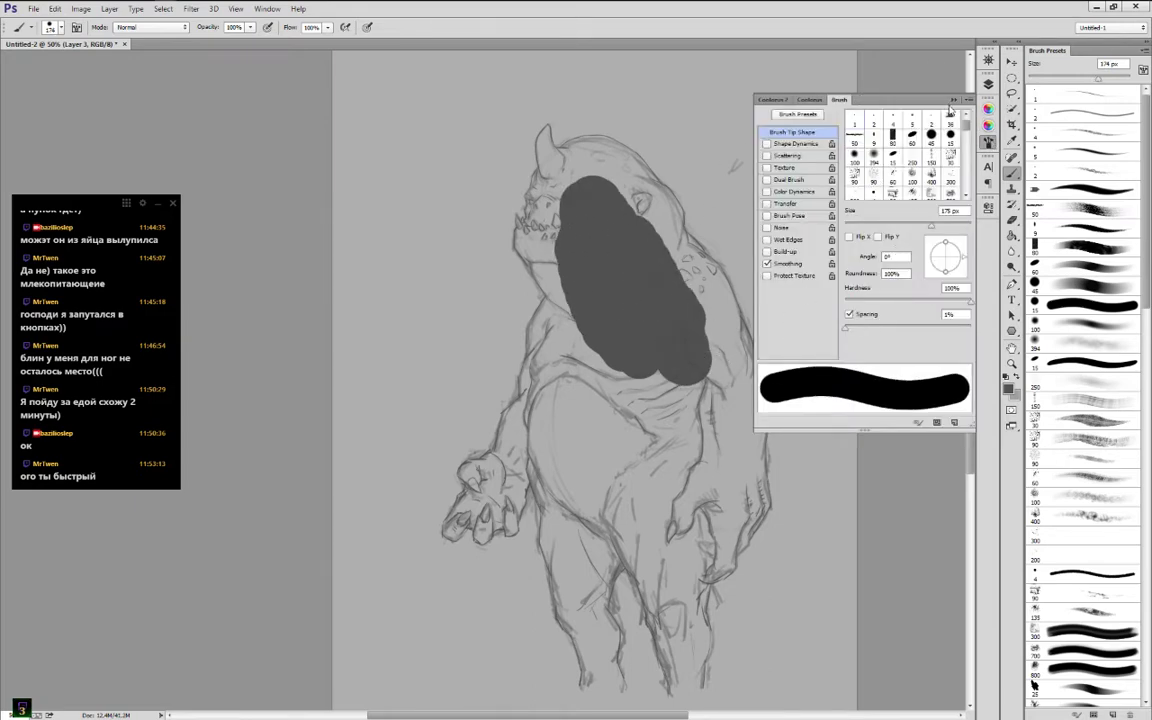
left_click(953, 100)
key("[")
key("[")
key("[")
key("[")
key("[")
key("[")
key("[")
key("[")
mouse_move(563, 268)
left_mouse_down()
mouse_move(554, 239)
mouse_move(574, 297)
mouse_move(551, 265)
mouse_move(594, 261)
left_mouse_up()
Hide the line work on Layer 2 and show it again to compare it with the rough sketch
left_click(988, 85)
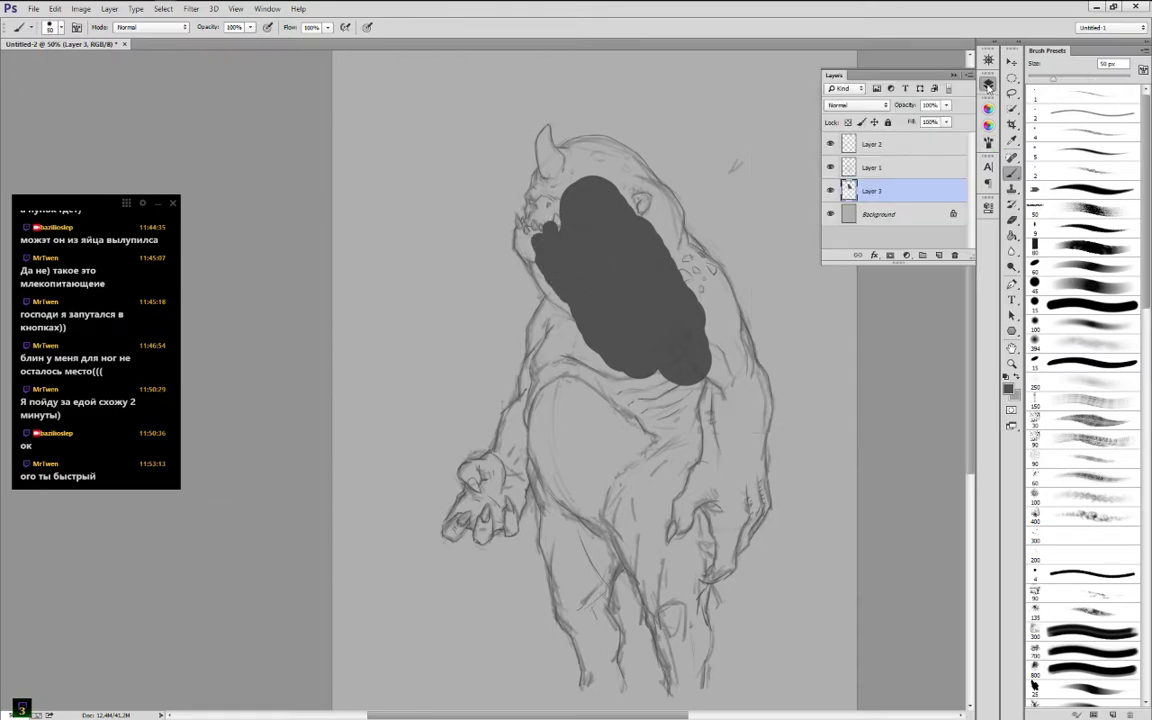
left_click(834, 145)
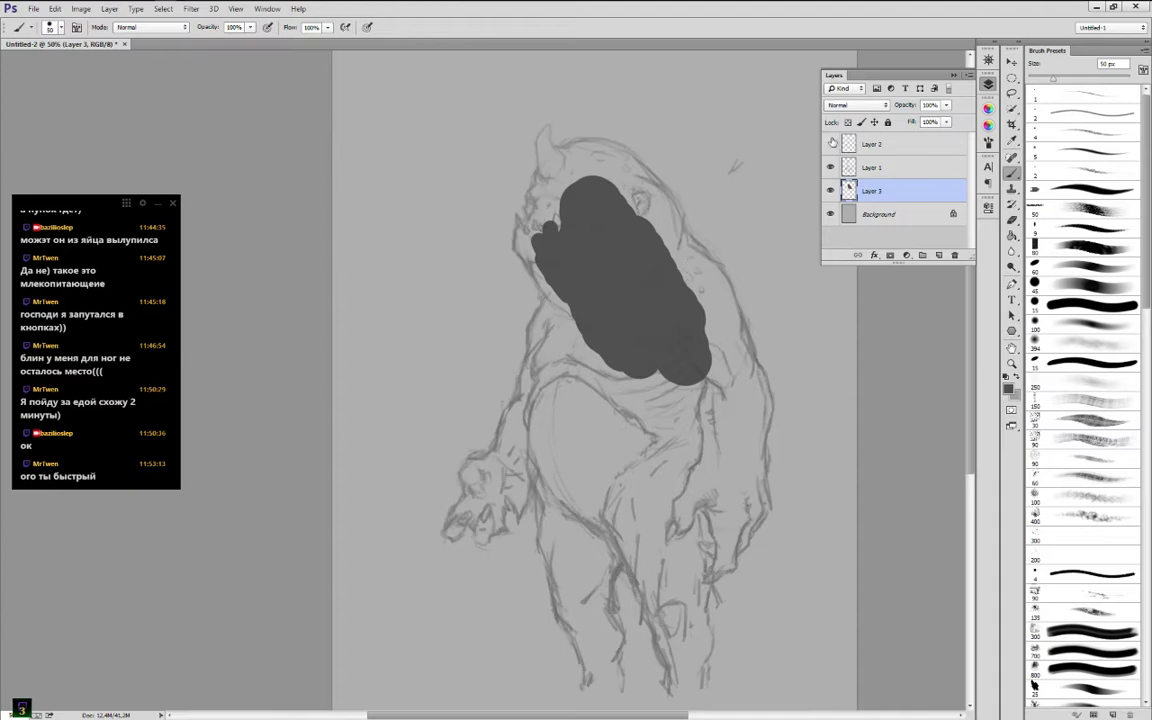
left_click(831, 145)
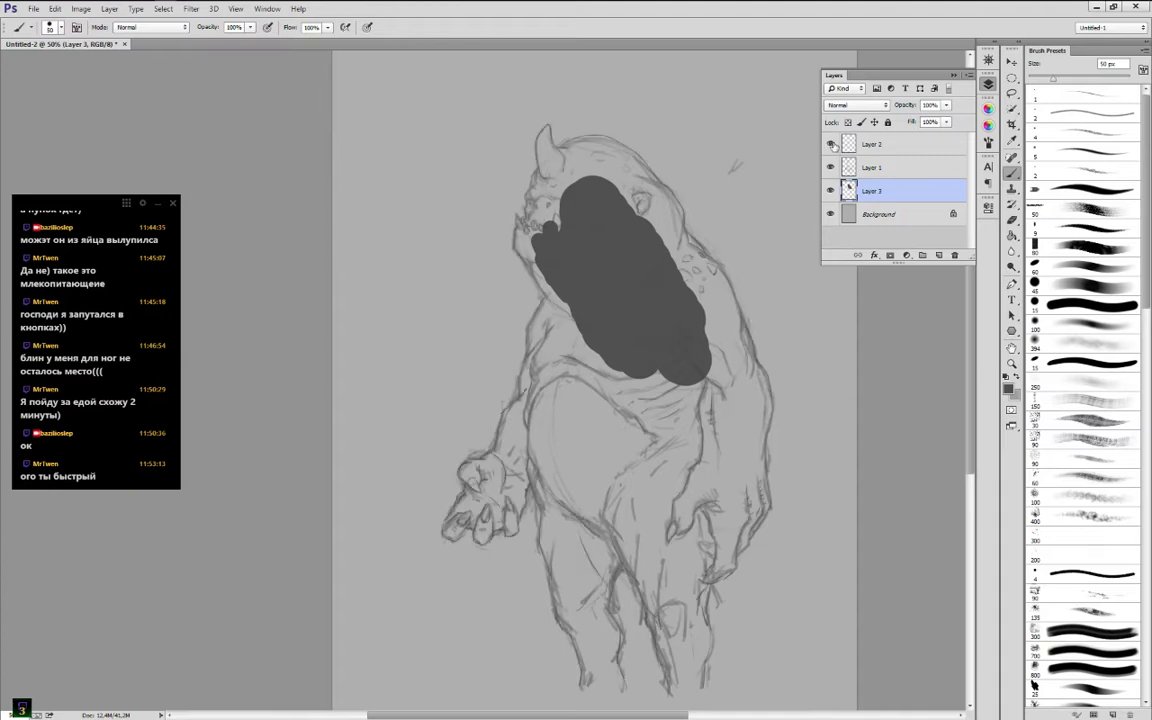
Pick a slightly lighter grey and fill the torso from the head down to the lower belly with an enlarged brush
left_click(989, 127)
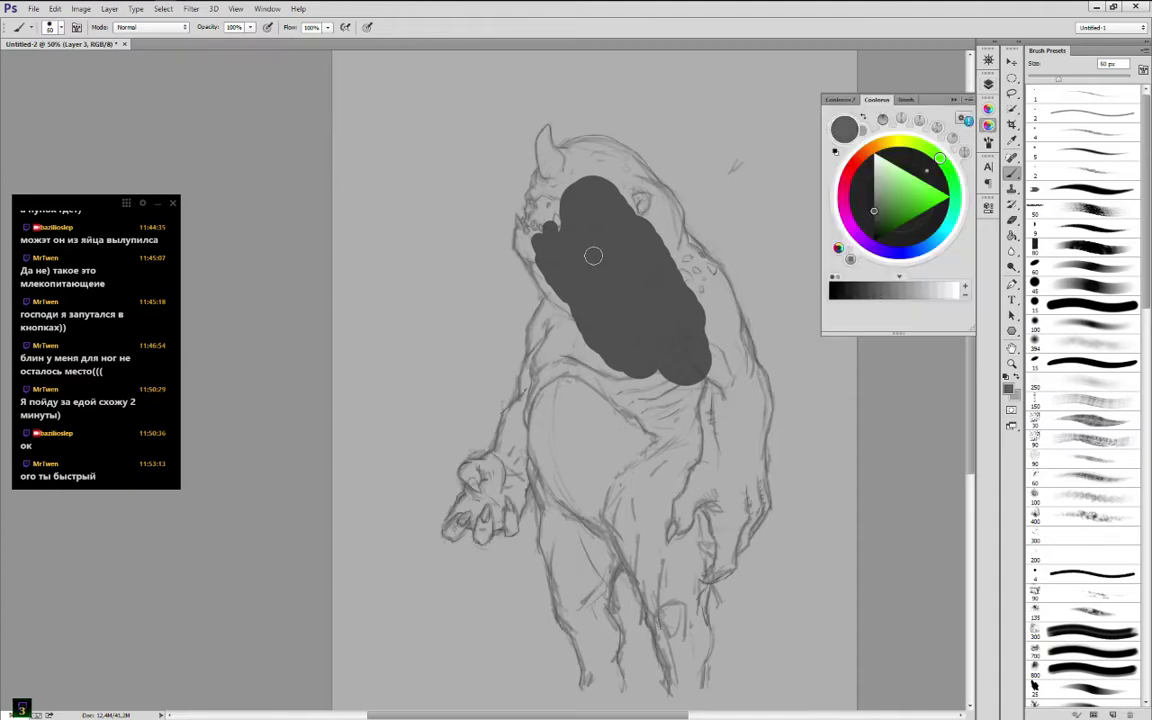
key("]")
key("]")
key("]")
key("]")
key("]")
mouse_move(593, 250)
left_mouse_down()
mouse_move(599, 270)
mouse_move(617, 237)
mouse_move(597, 206)
mouse_move(559, 212)
mouse_move(540, 170)
mouse_move(564, 303)
mouse_move(560, 290)
mouse_move(645, 410)
mouse_move(625, 352)
mouse_move(681, 296)
mouse_move(694, 437)
mouse_move(630, 349)
mouse_move(535, 468)
left_mouse_up()
key("bracketright")
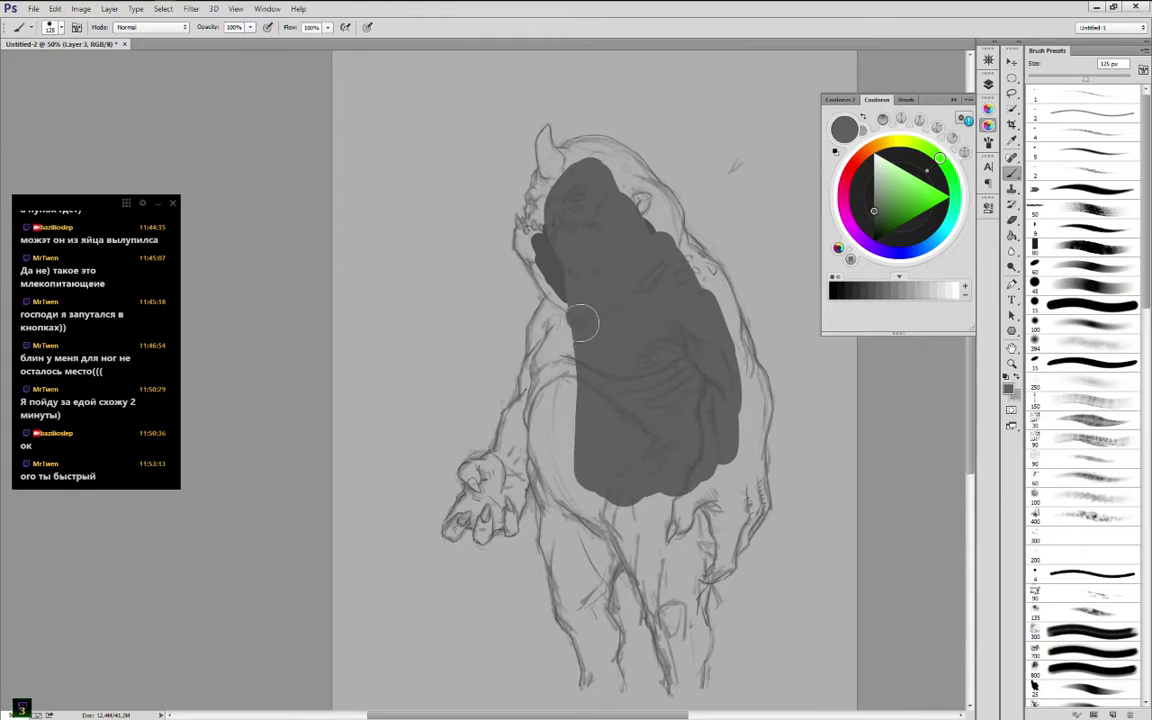
Extend the grey fill over the far shoulder, the side of the chest and the face
mouse_move(582, 322)
left_mouse_down()
mouse_move(561, 329)
mouse_move(548, 355)
mouse_move(541, 332)
mouse_move(555, 303)
left_mouse_up()
key("bracketleft")
key("bracketleft")
key("bracketleft")
key("bracketleft")
key("bracketright")
key("bracketright")
mouse_move(554, 231)
left_mouse_down()
mouse_move(553, 252)
mouse_move(556, 185)
mouse_move(602, 188)
mouse_move(659, 261)
left_mouse_up()
key("bracketright")
key("bracketright")
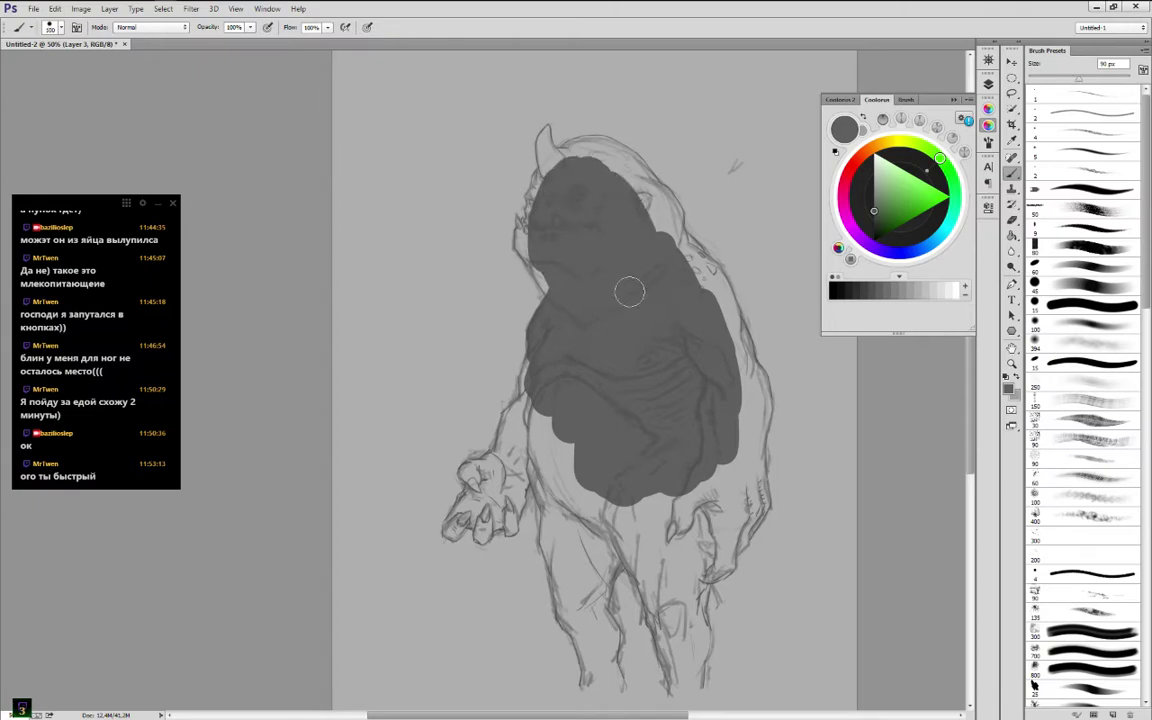
Fill the crown and back of the head with grey out to the outline
mouse_move(596, 184)
left_mouse_down()
mouse_move(636, 216)
mouse_move(635, 198)
mouse_move(665, 220)
mouse_move(592, 167)
mouse_move(602, 170)
mouse_move(565, 178)
mouse_move(579, 156)
mouse_move(626, 174)
left_mouse_up()
key("bracketleft")
key("bracketleft")
key("bracketleft")
key("bracketleft")
key("bracketleft")
key("bracketleft")
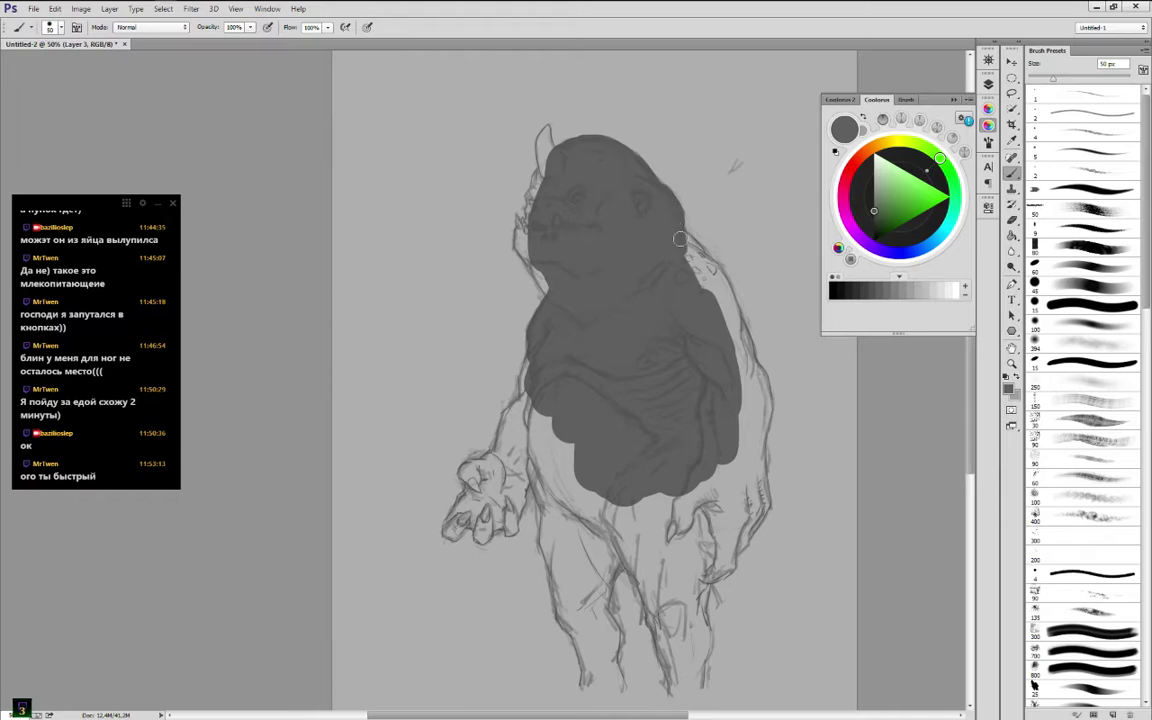
Fill the back, near arm and clawed hand with grey, then cover the hip beside the hand
key("bracketright")
key("bracketright")
key("bracketright")
mouse_move(674, 265)
left_mouse_down()
mouse_move(727, 326)
mouse_move(704, 267)
mouse_move(739, 349)
mouse_move(742, 393)
mouse_move(709, 436)
mouse_move(735, 379)
mouse_move(736, 434)
mouse_move(749, 425)
mouse_move(750, 381)
mouse_move(743, 439)
mouse_move(755, 503)
mouse_move(742, 523)
mouse_move(706, 484)
mouse_move(677, 519)
mouse_move(698, 502)
mouse_move(703, 548)
mouse_move(741, 523)
mouse_move(690, 584)
left_mouse_up()
key("bracketright")
key("bracketright")
key("bracketright")
key("bracketleft")
key("bracketleft")
key("bracketleft")
key("bracketleft")
key("bracketright")
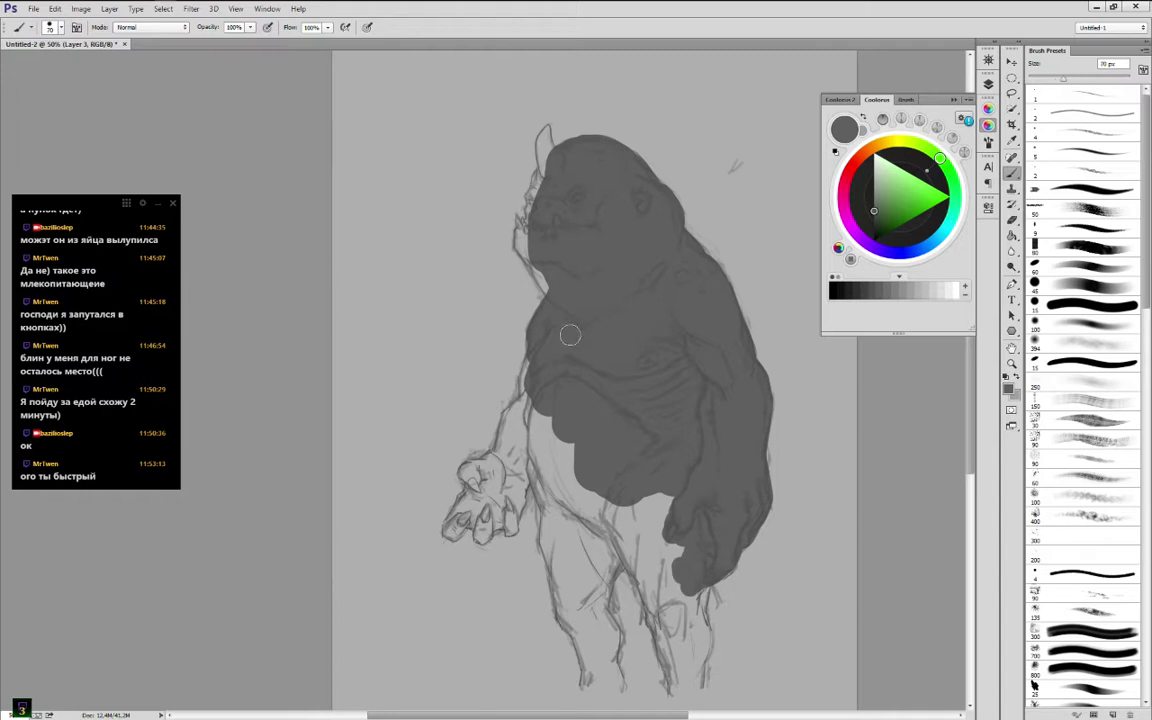
mouse_move(615, 452)
left_mouse_down()
mouse_move(617, 470)
mouse_move(656, 506)
left_mouse_up()
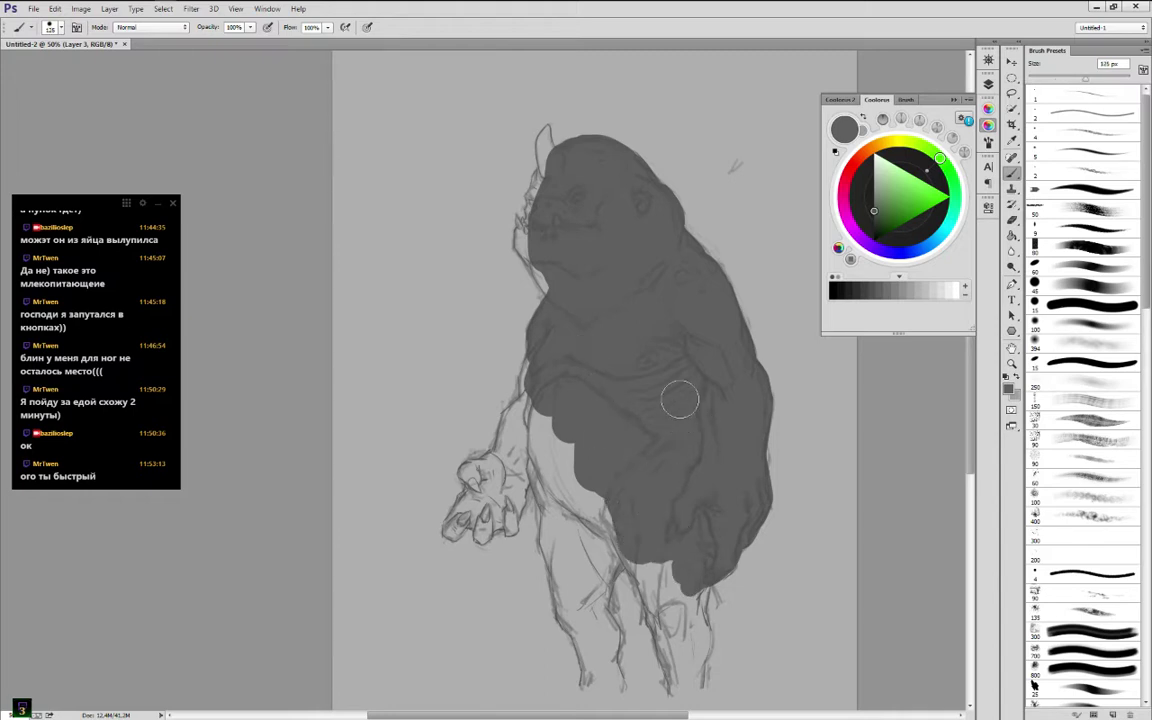
Fill the jaw, muzzle and brow edge of the face with grey using a brush of about 60 px
key("bracketright")
key("bracketleft")
key("bracketleft")
key("bracketleft")
key("bracketleft")
key("bracketleft")
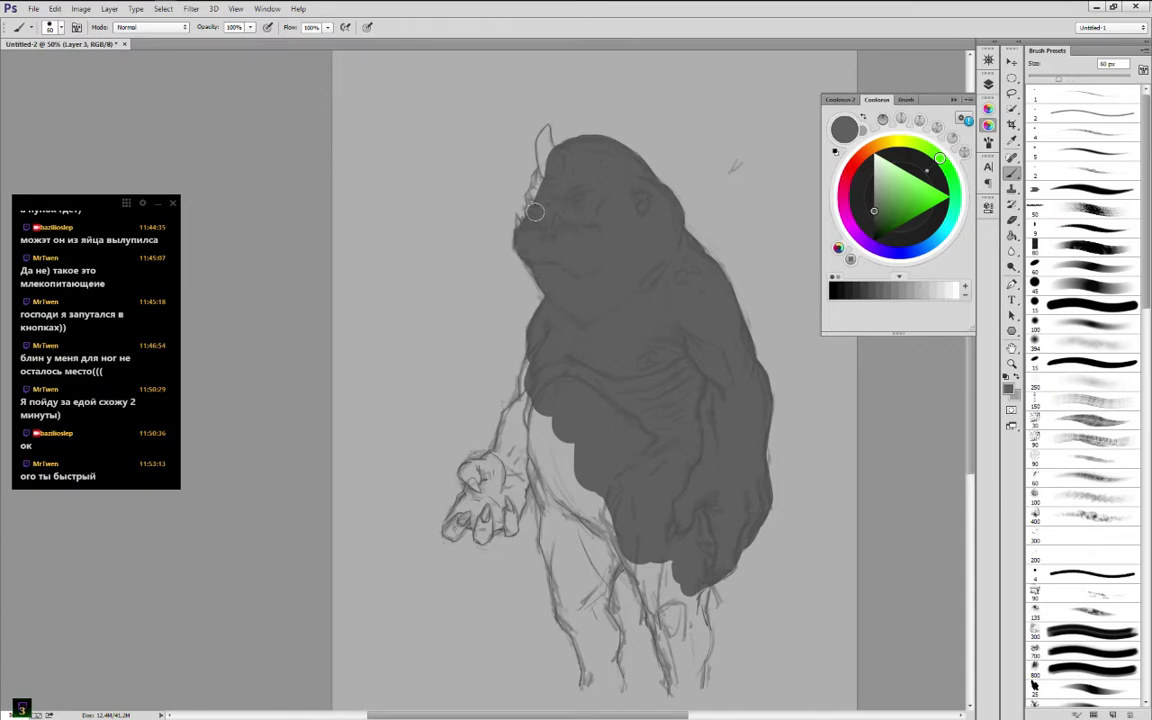
left_click_drag(536, 198, 568, 153)
key("bracketright")
key("bracketright")
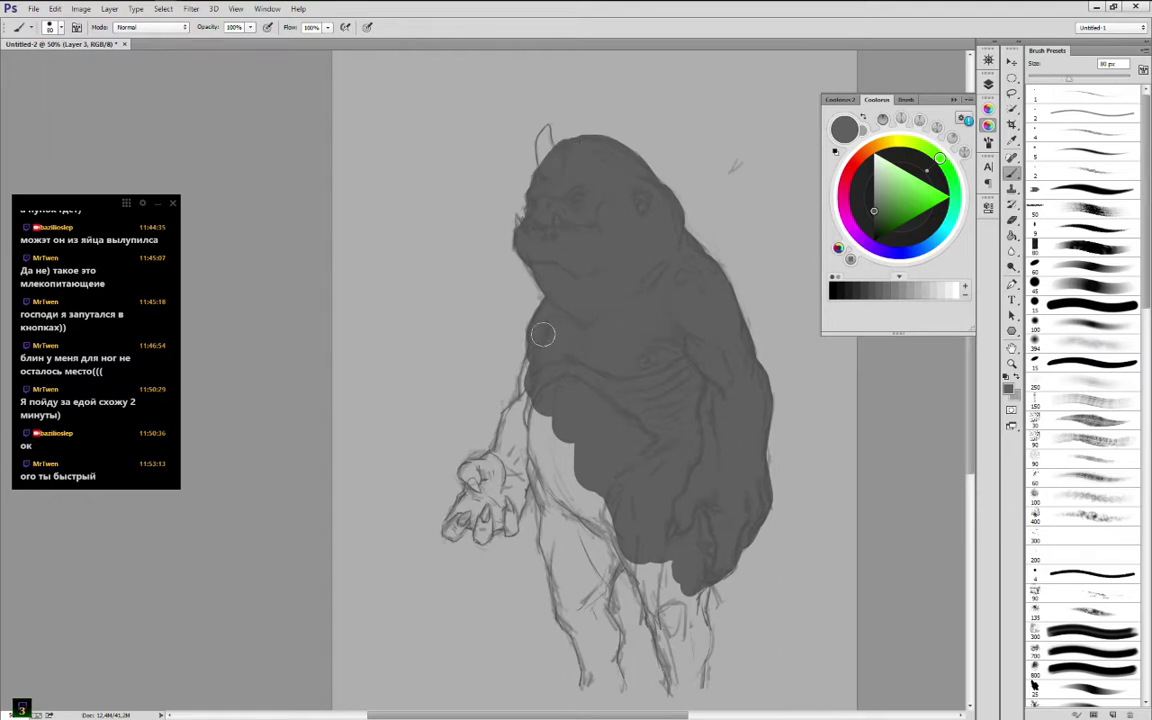
Fill the remaining belly and the upper part of the far arm with grey
mouse_move(543, 335)
left_mouse_down()
mouse_move(538, 369)
mouse_move(540, 336)
mouse_move(521, 452)
mouse_move(534, 417)
mouse_move(533, 432)
mouse_move(555, 418)
mouse_move(573, 492)
mouse_move(535, 442)
mouse_move(552, 487)
mouse_move(568, 520)
mouse_move(602, 509)
left_mouse_up()
key("bracketright")
key("bracketright")
key("bracketright")
Fill both legs with grey from the thighs down to the ankles, leaving the gap between them open
left_click_drag(606, 402, 627, 275)
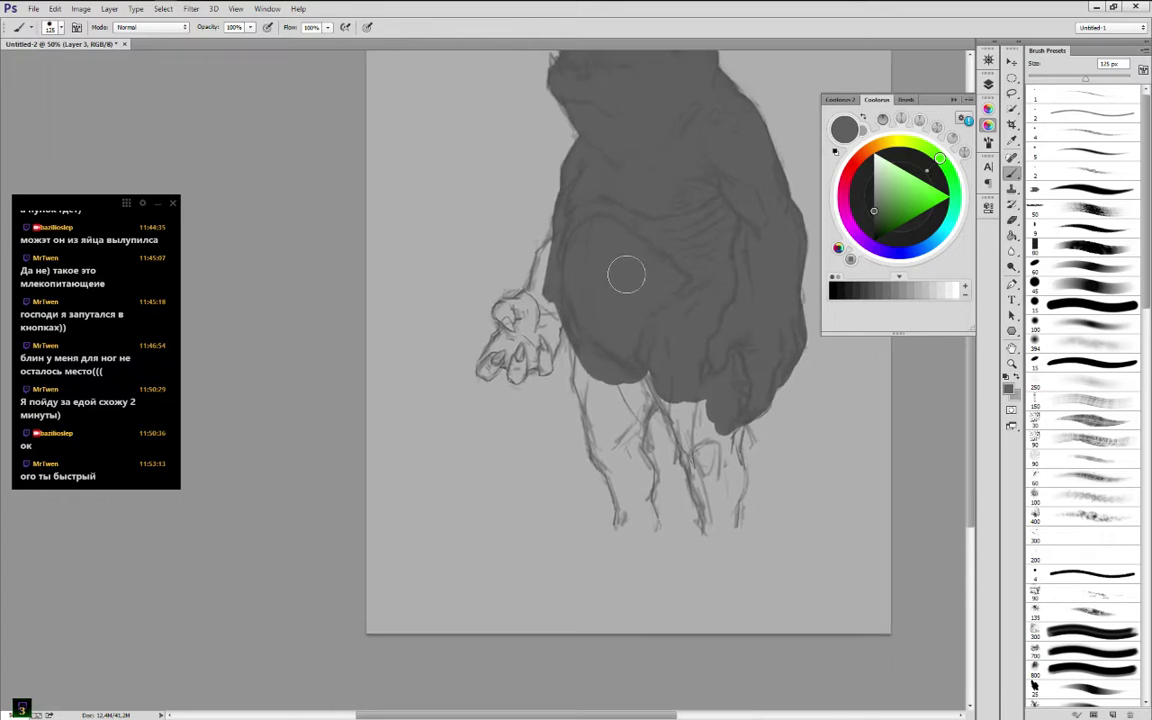
key("bracketleft")
key("bracketleft")
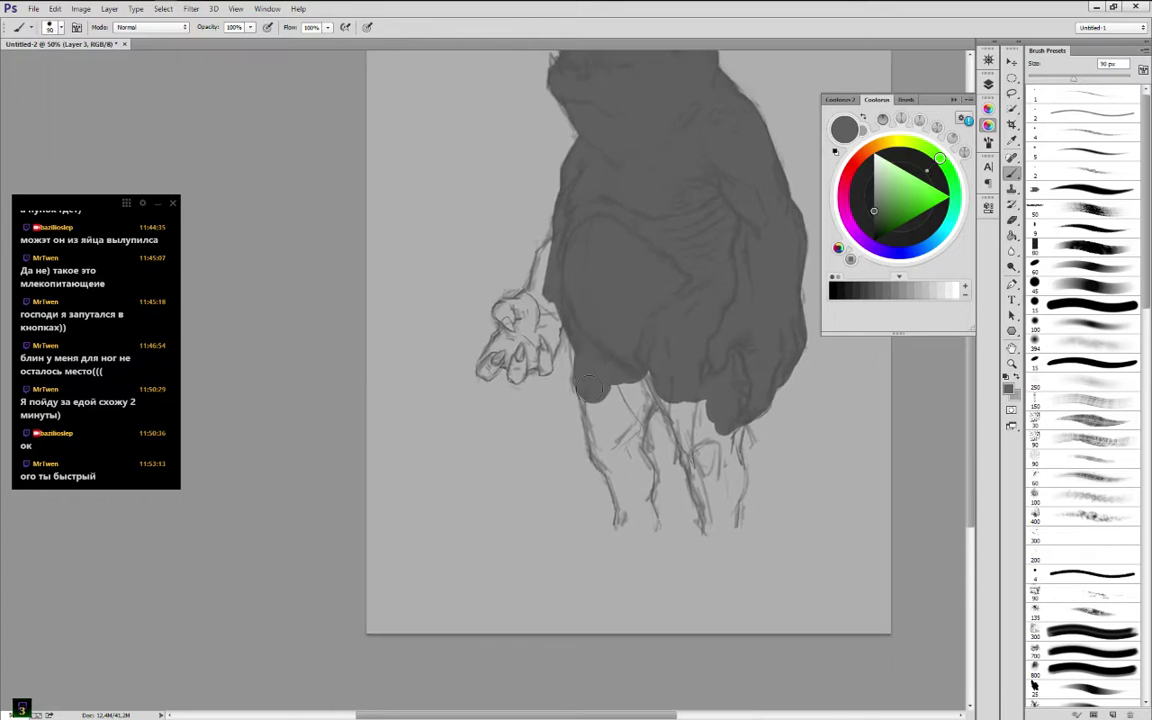
mouse_move(590, 390)
left_mouse_down()
mouse_move(619, 379)
mouse_move(647, 380)
mouse_move(633, 423)
mouse_move(659, 385)
mouse_move(633, 431)
mouse_move(630, 491)
mouse_move(603, 456)
mouse_move(635, 523)
mouse_move(637, 463)
mouse_move(641, 476)
mouse_move(622, 440)
mouse_move(679, 414)
mouse_move(665, 392)
mouse_move(682, 428)
mouse_move(668, 388)
mouse_move(690, 442)
mouse_move(694, 410)
mouse_move(718, 416)
mouse_move(730, 480)
mouse_move(710, 450)
mouse_move(702, 463)
mouse_move(722, 535)
mouse_move(715, 435)
mouse_move(728, 527)
left_mouse_up()
Fill the far forearm and its open clawed hand with grey using a brush of about 40 px
key("[")
left_click_drag(550, 307, 556, 252)
key("bracketleft")
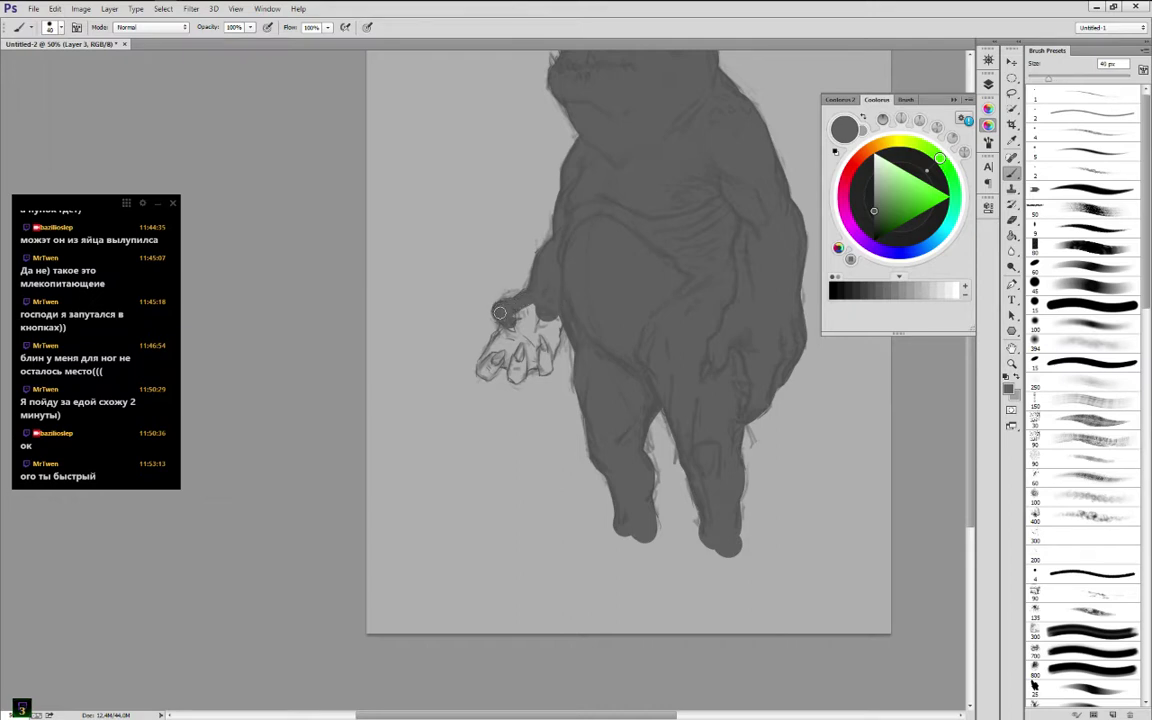
left_click_drag(513, 326, 548, 337)
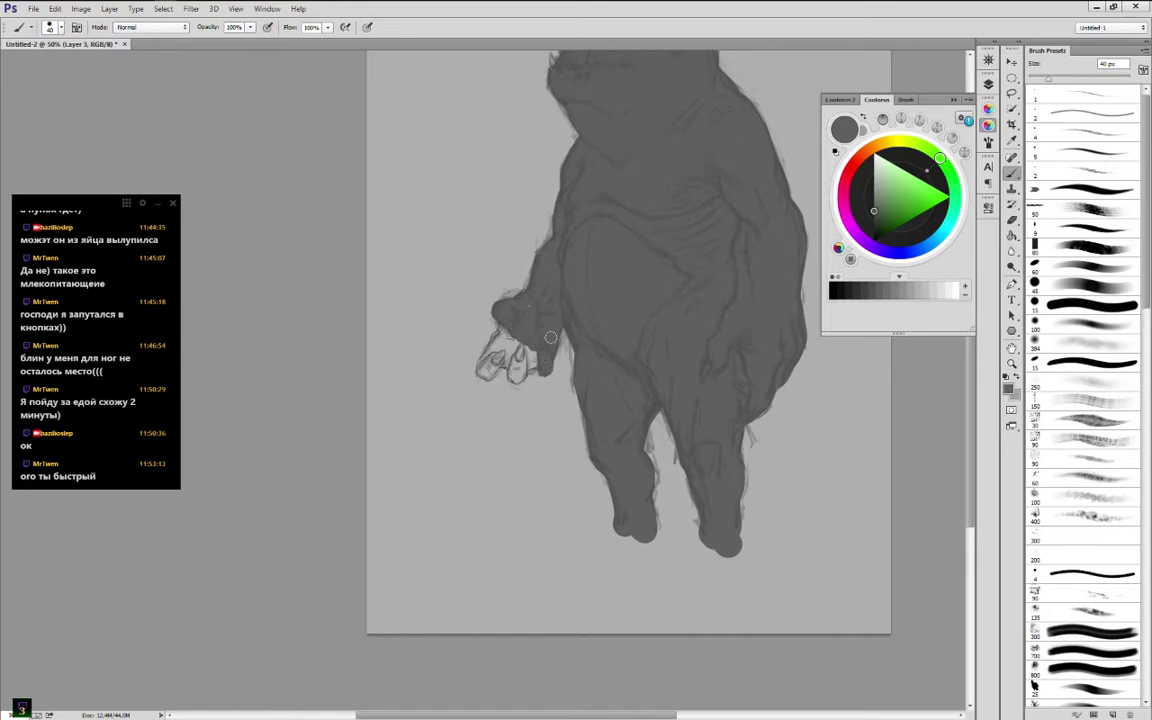
mouse_move(519, 302)
left_mouse_down()
mouse_move(484, 364)
mouse_move(505, 352)
mouse_move(516, 370)
mouse_move(522, 353)
left_mouse_up()
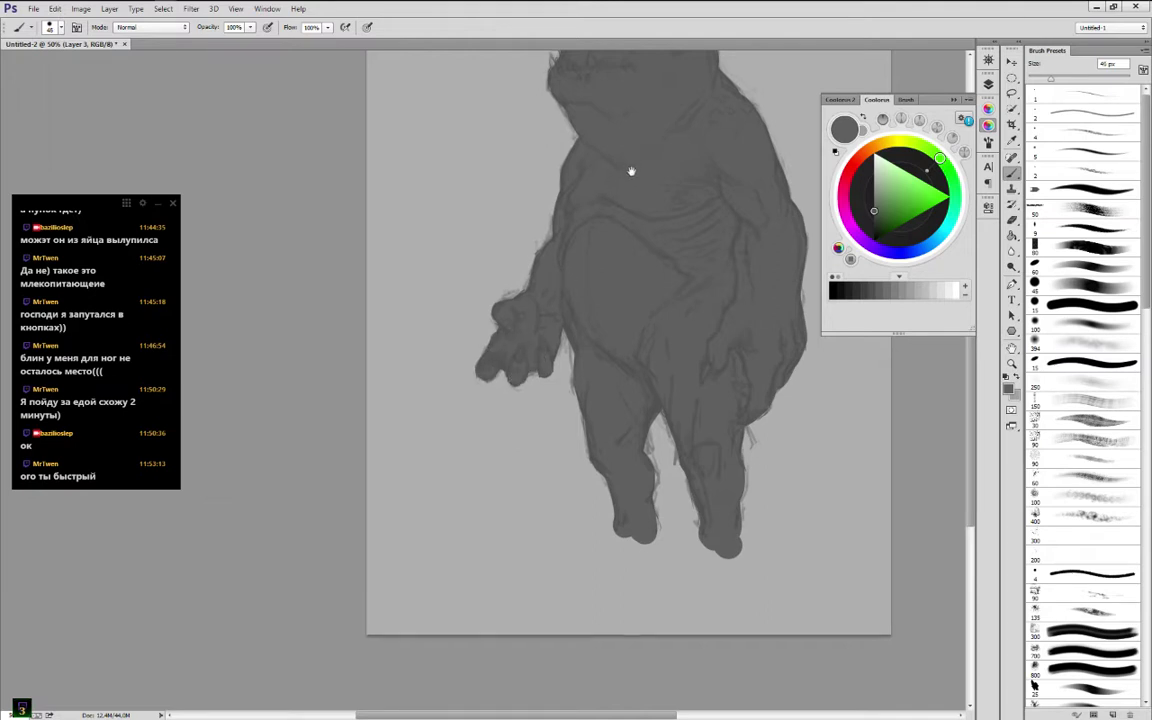
Zoom to 100% and fill the horn, protruding teeth and face edge with grey using a 15 to 25 px brush
scroll(626, 359, "up", 3)
left_click(987, 59)
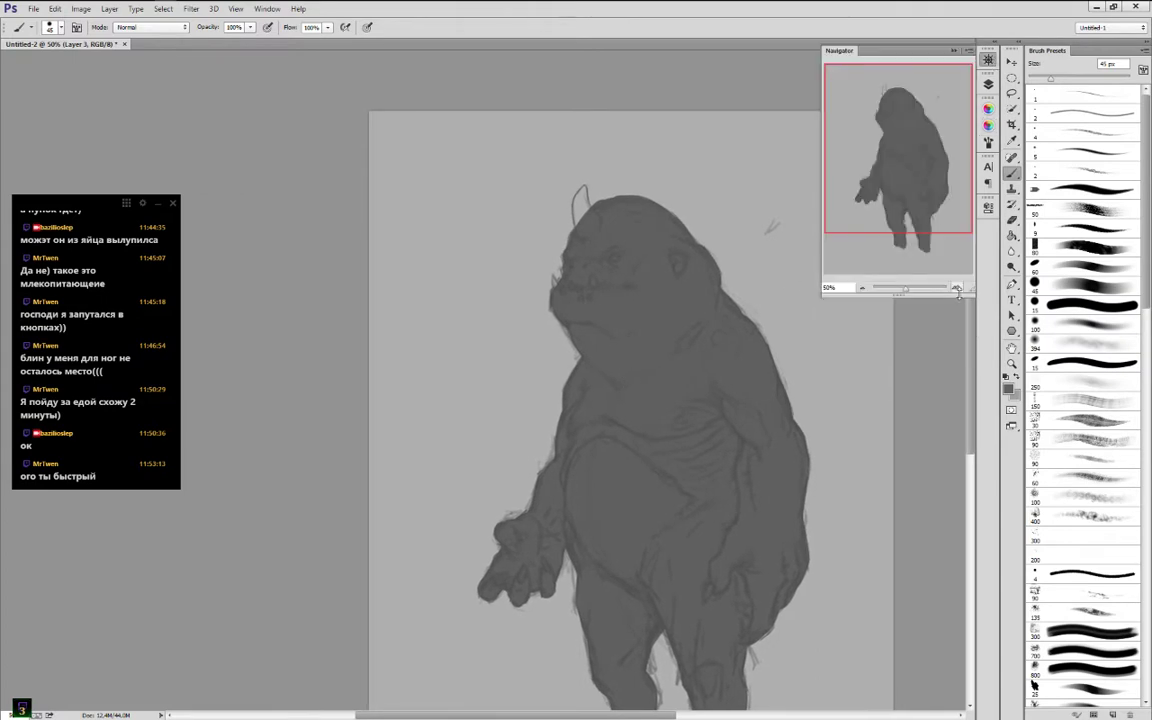
left_click(956, 287)
left_click(956, 287)
left_click_drag(890, 152, 888, 122)
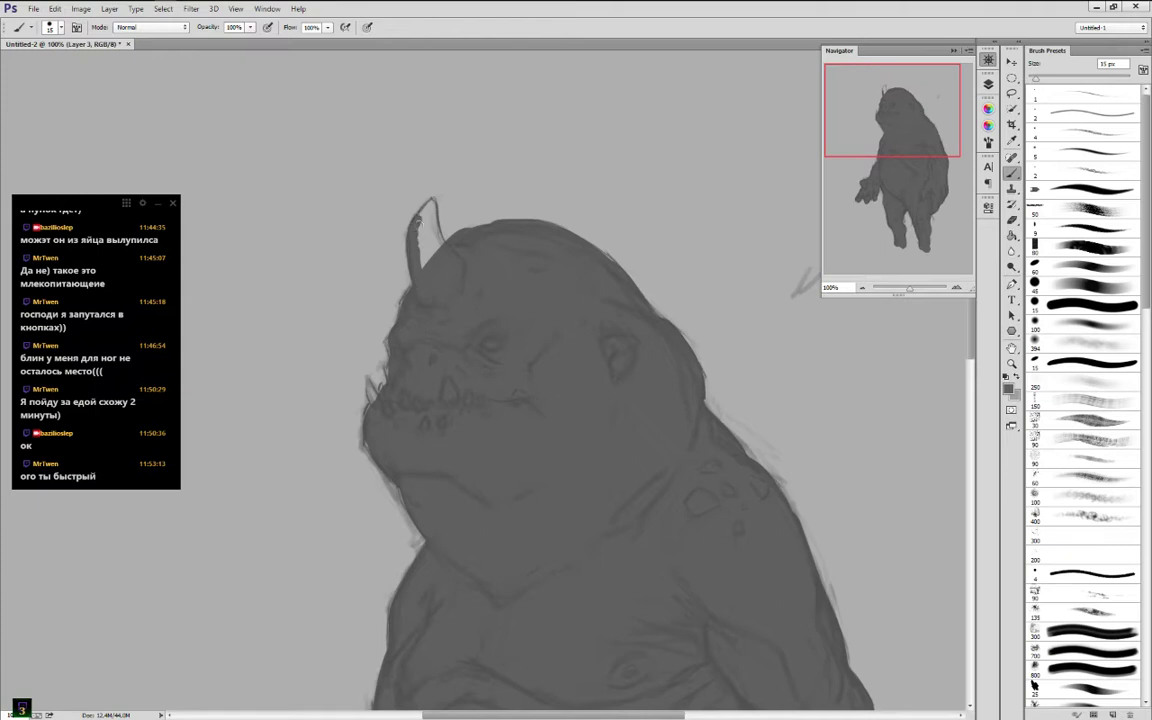
mouse_move(437, 237)
left_mouse_down()
mouse_move(425, 215)
mouse_move(418, 245)
mouse_move(421, 229)
left_mouse_up()
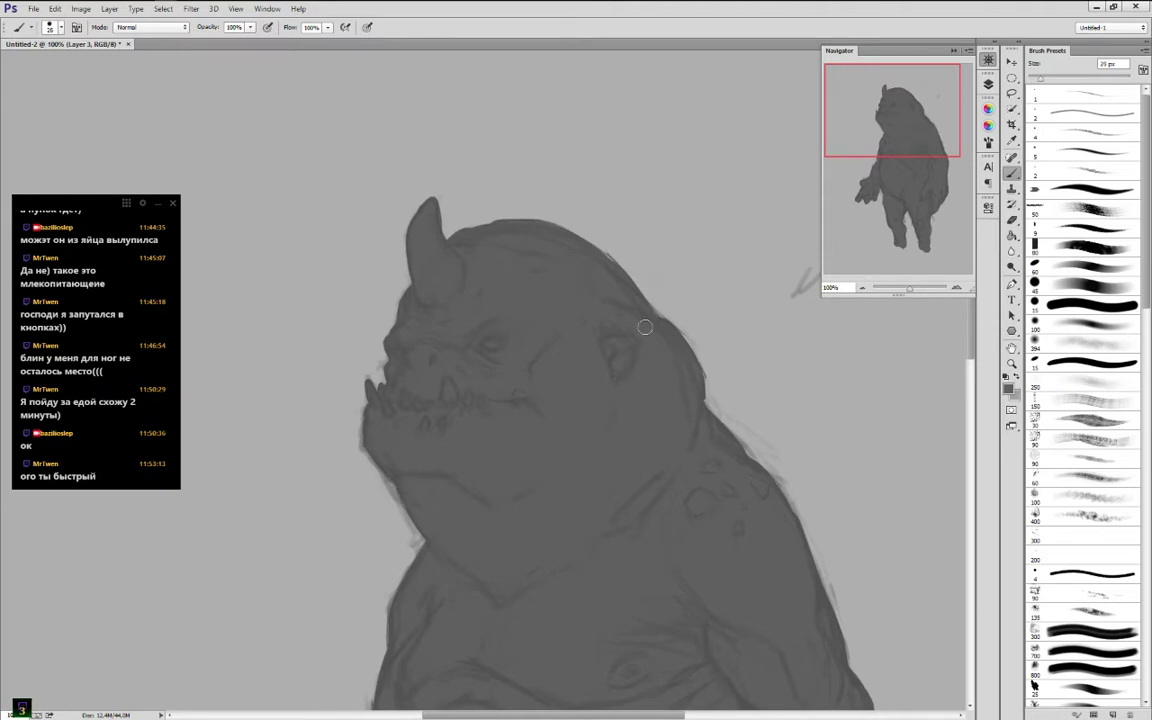
Load the silhouette on Layer 3 as a selection and fill it with a lighter mid-grey using the Paint Bucket
left_click(863, 288)
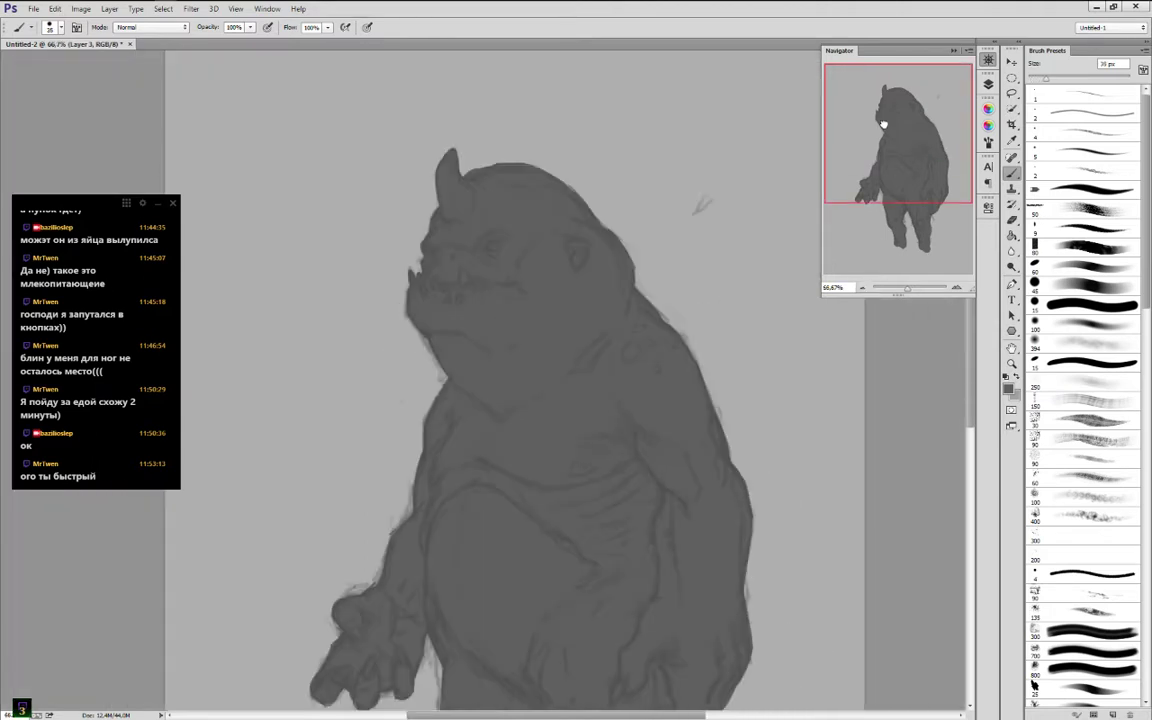
left_click_drag(883, 140, 885, 166)
left_click(864, 288)
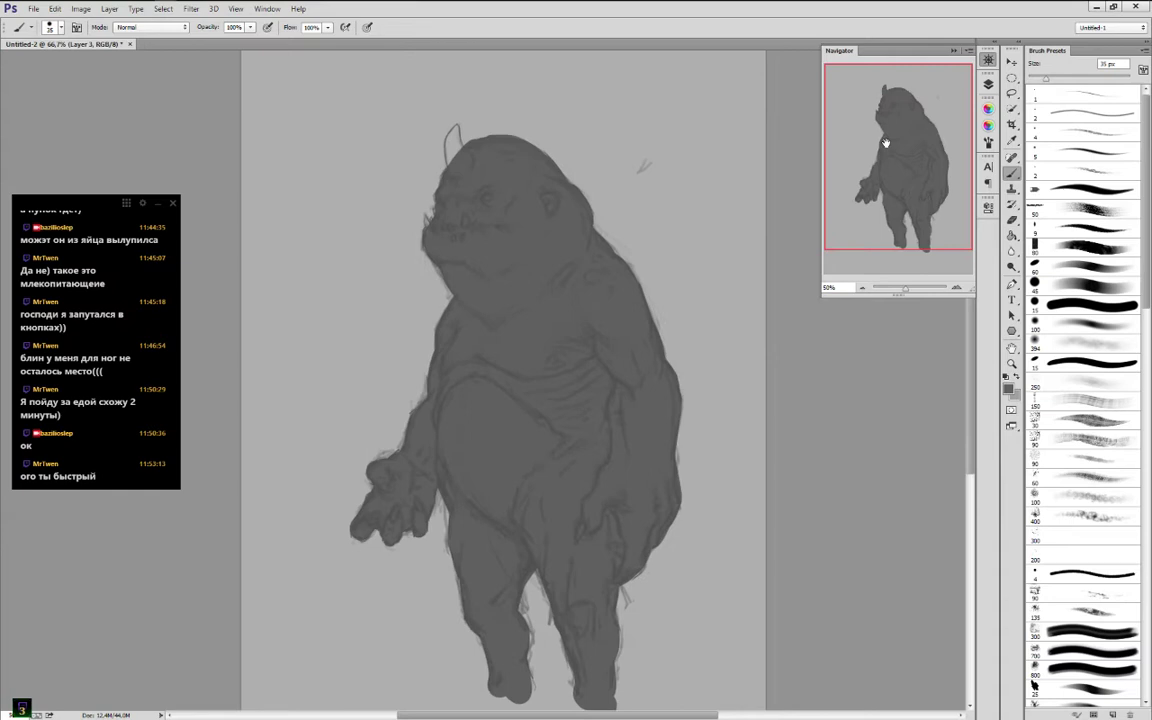
left_click(988, 84)
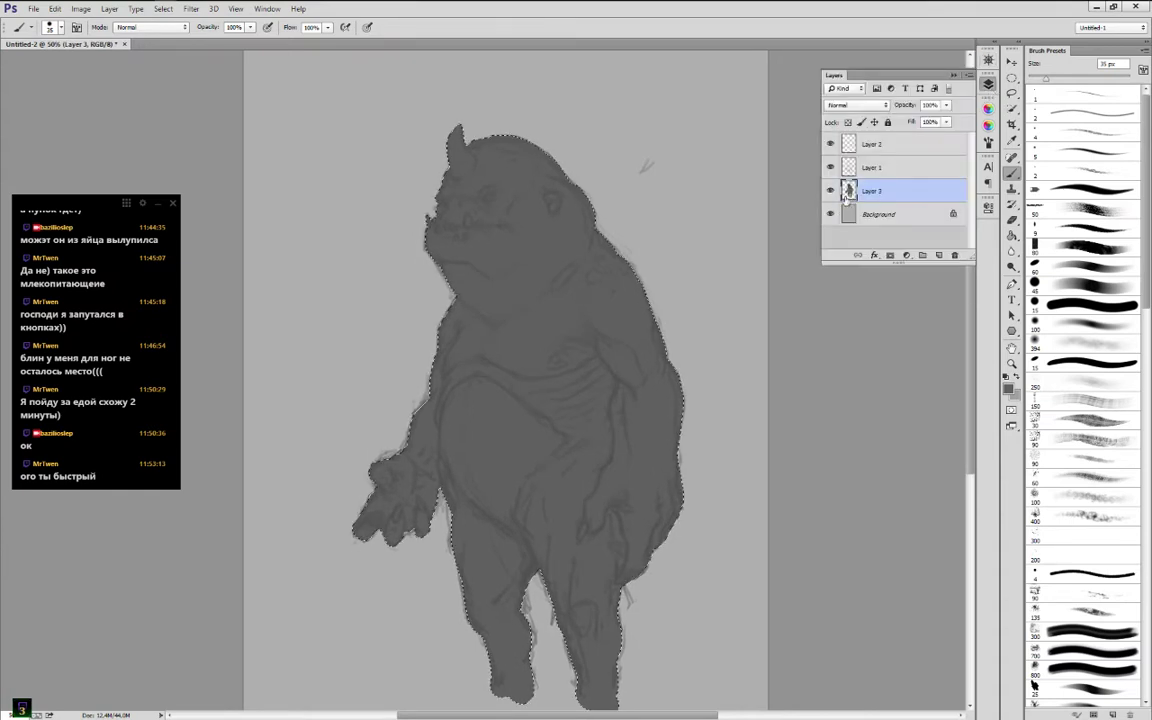
left_click(1012, 236)
left_click(988, 125)
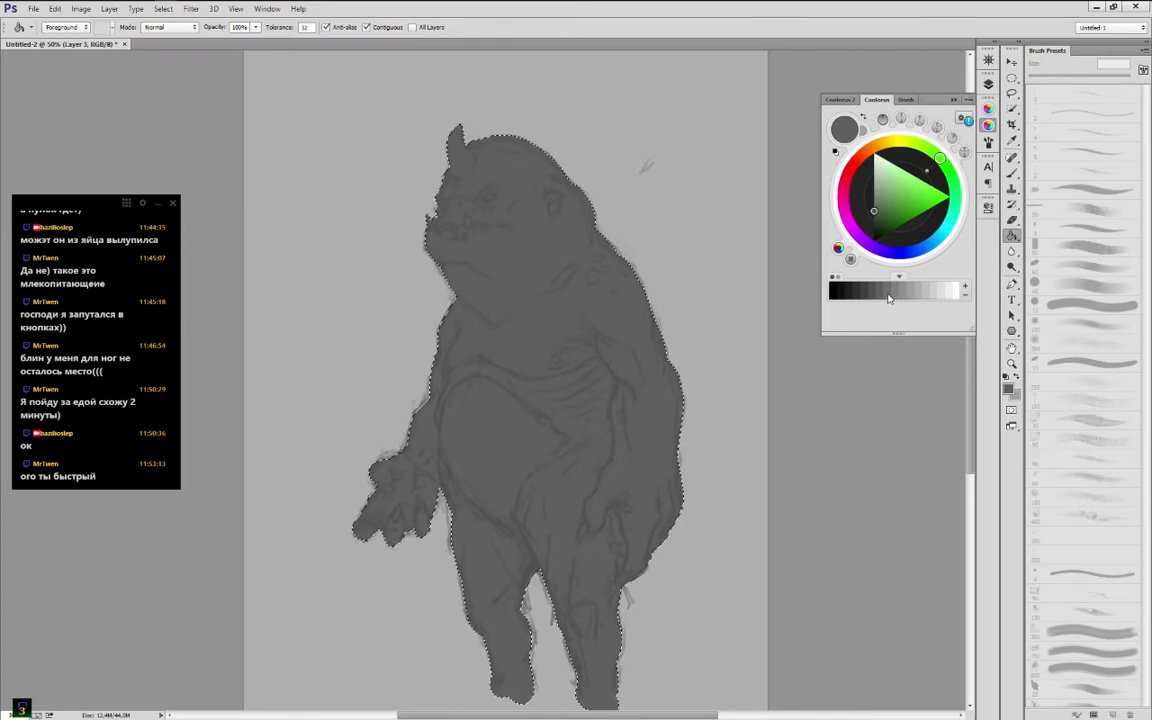
left_click(565, 354)
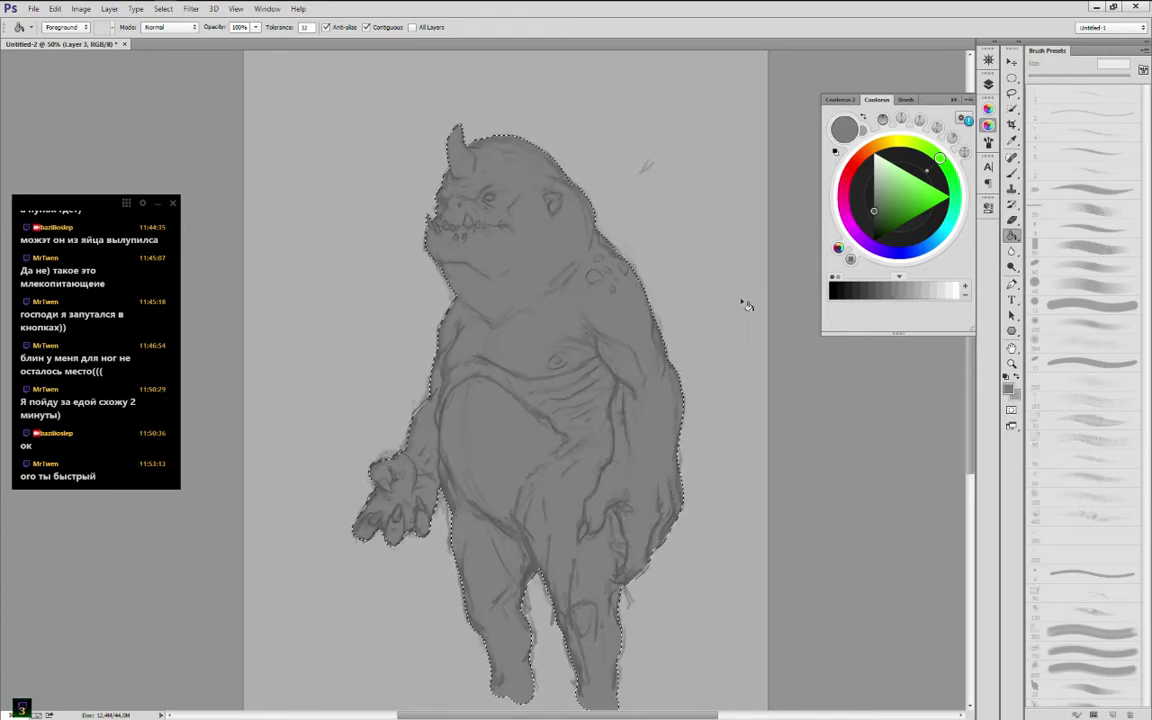
Refill the selected monster silhouette on Layer 3 with a darker grey using the Paint Bucket
left_click(856, 293)
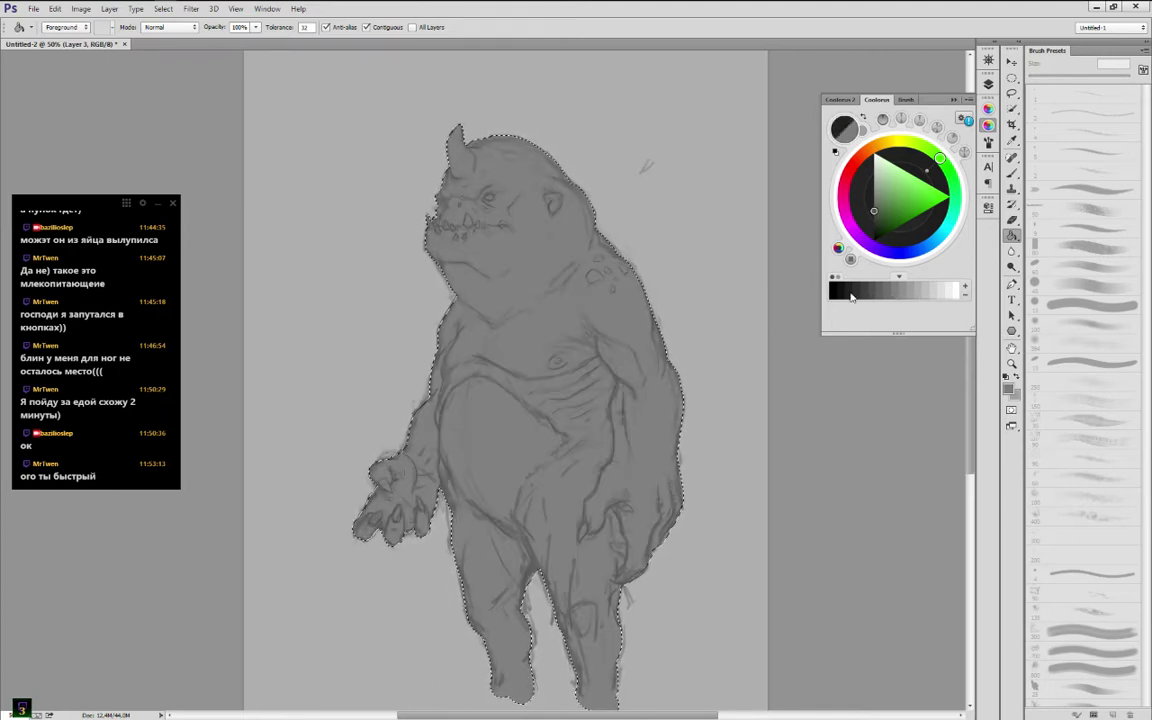
left_click(866, 296)
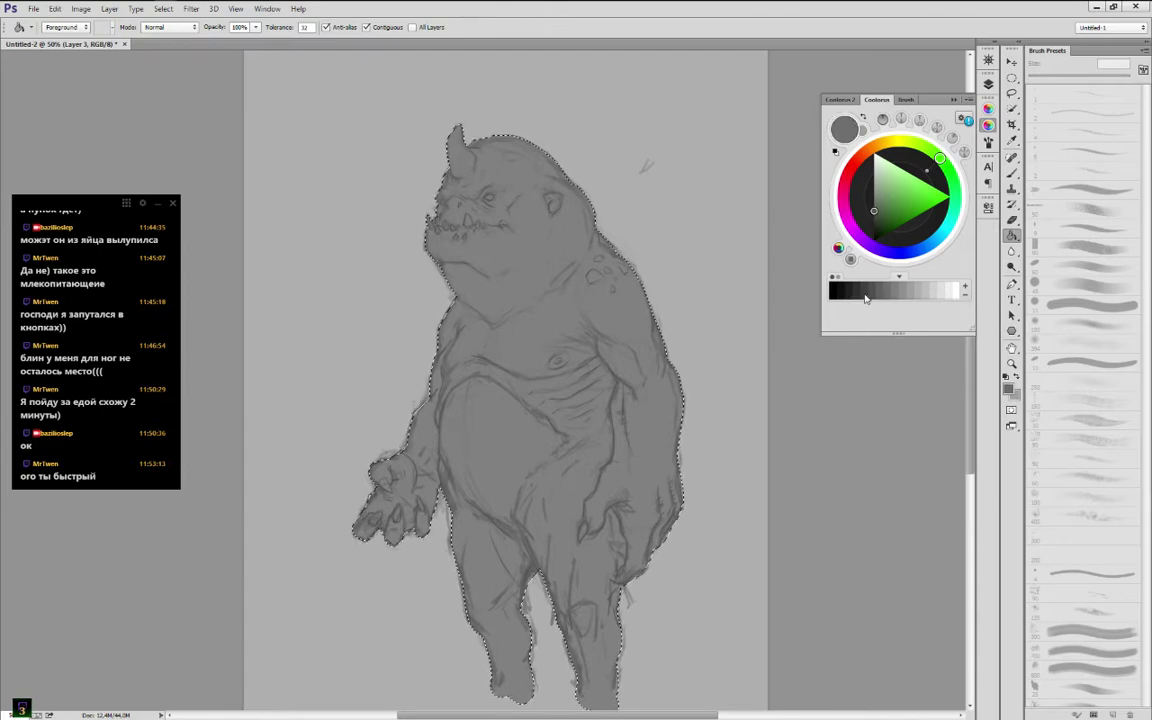
left_click(555, 343)
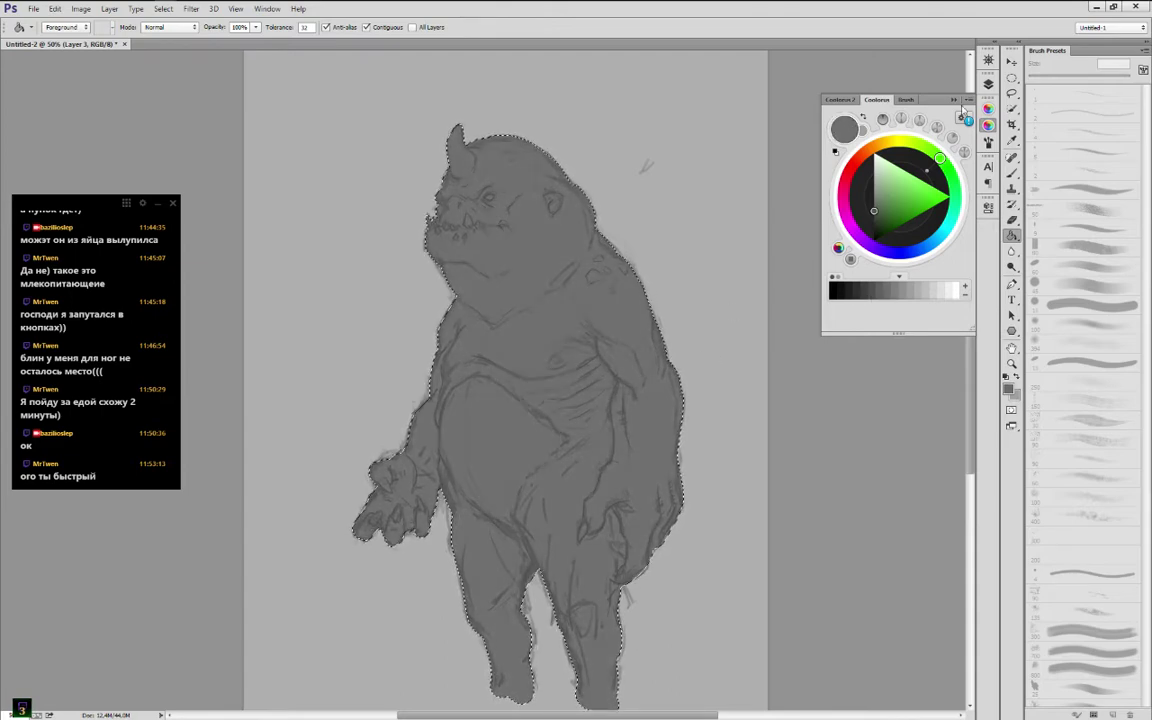
Add a new layer above Layer 3, choose the textured 80 px brush preset and reopen the colour wheel
left_click(954, 101)
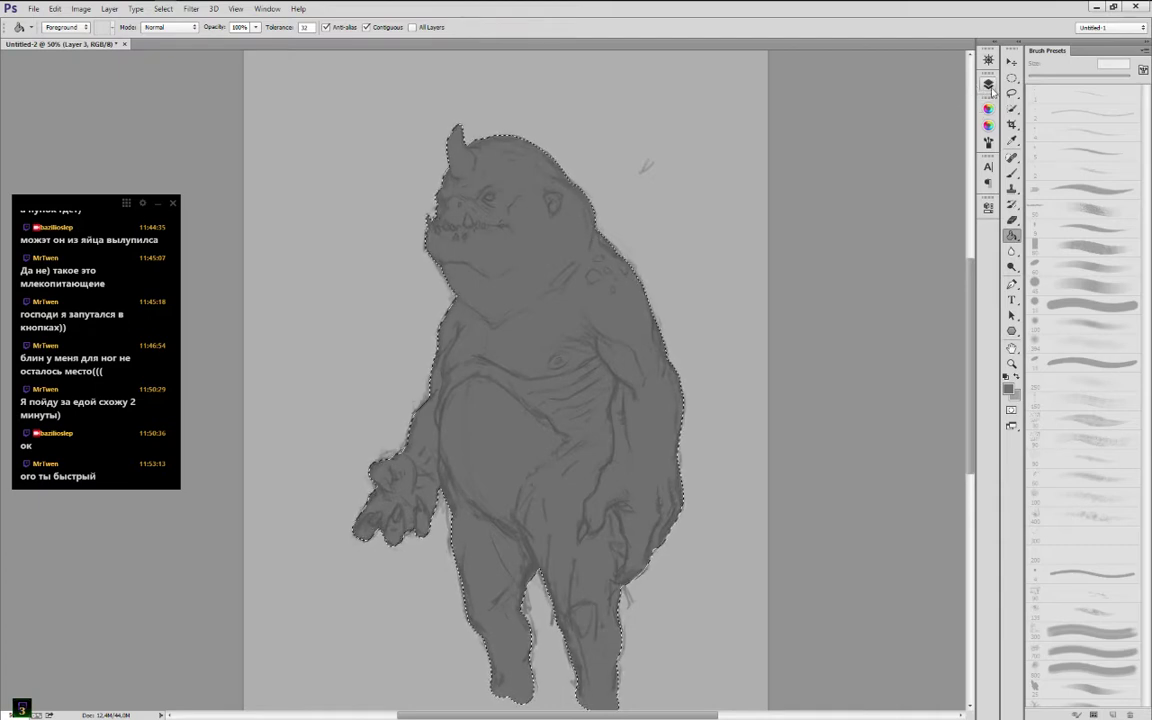
left_click(988, 85)
left_click(938, 254)
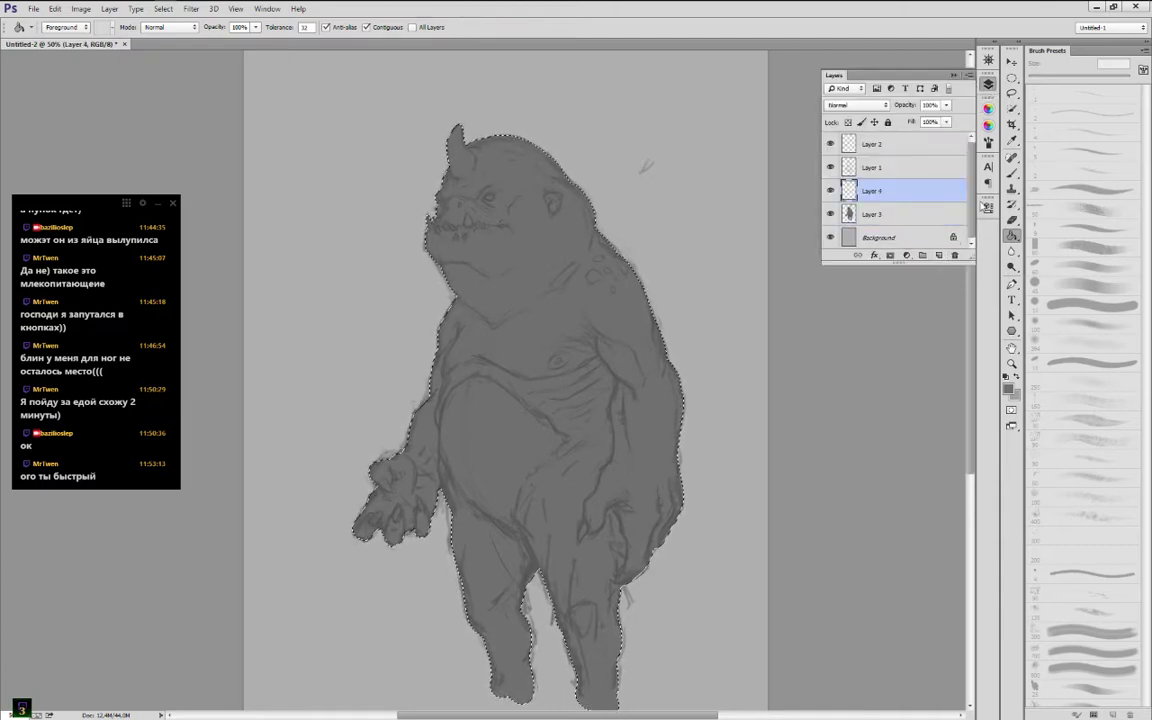
left_click(1013, 175)
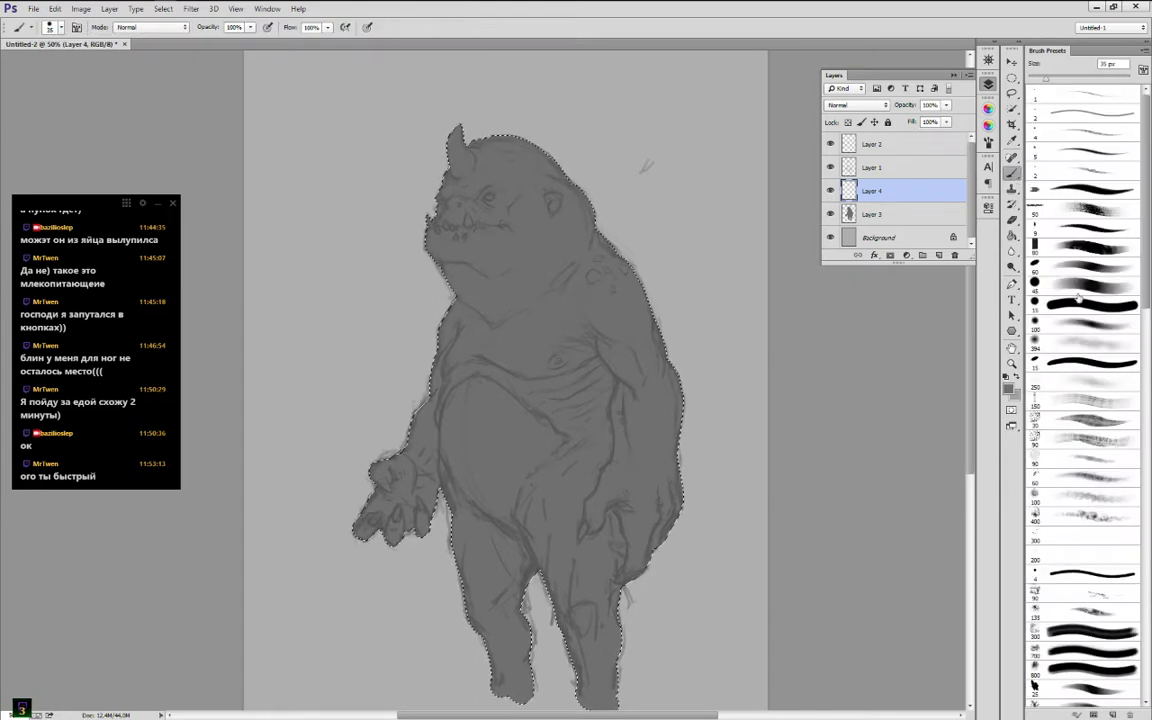
left_click(1060, 247)
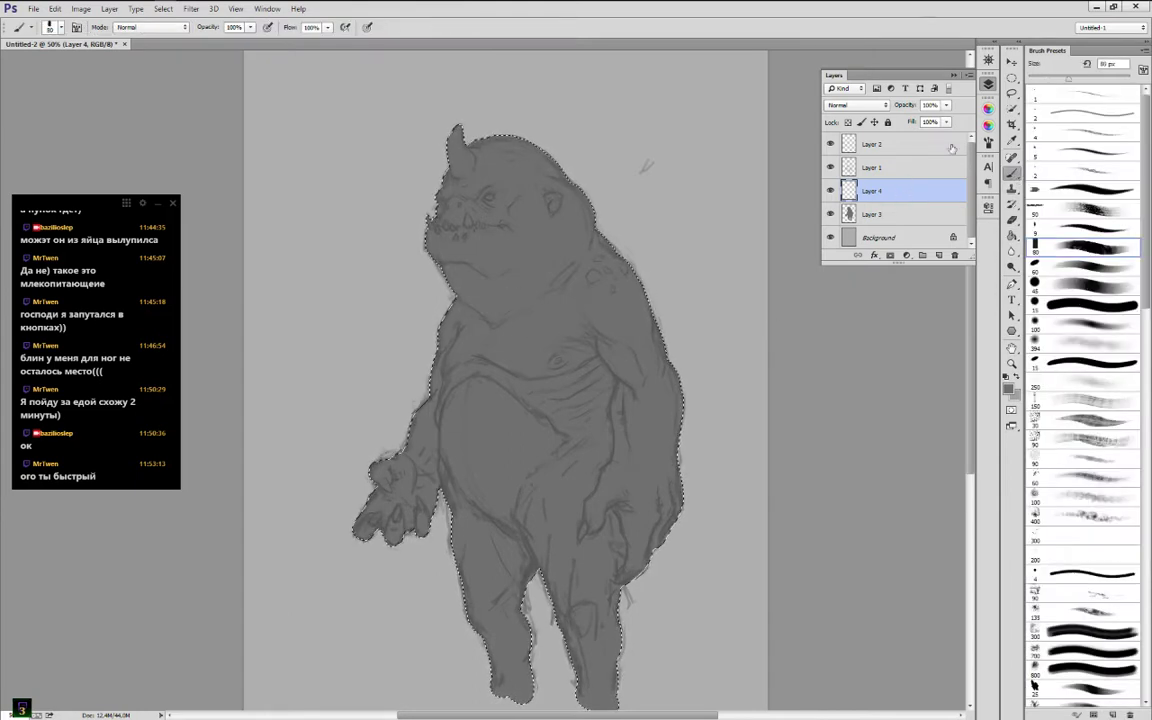
left_click(988, 84)
left_click(988, 125)
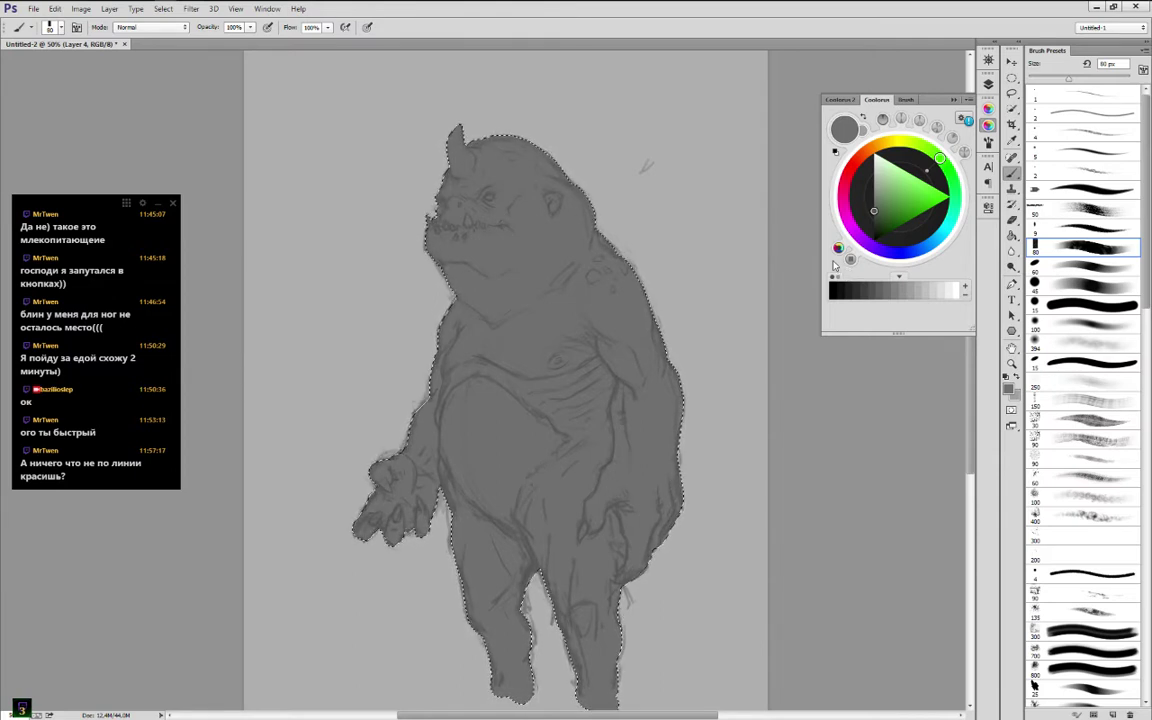
Reply "а на хера?)" in the stream chat
key("ctrl+d")
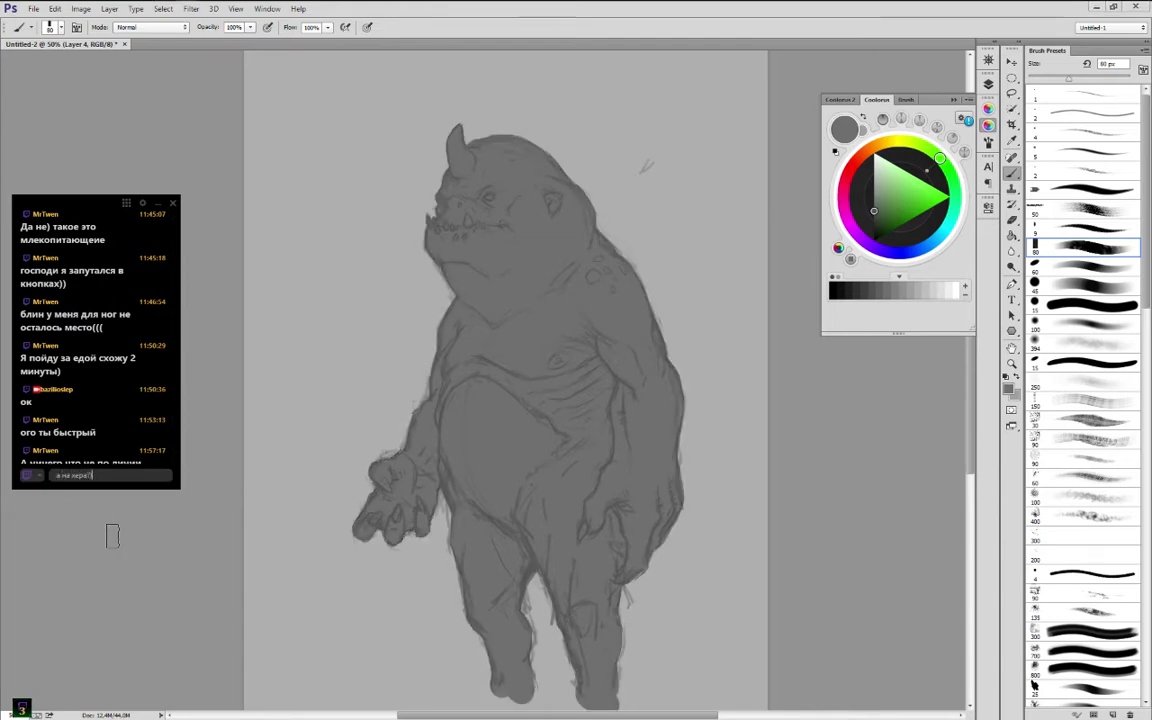
key("Return")
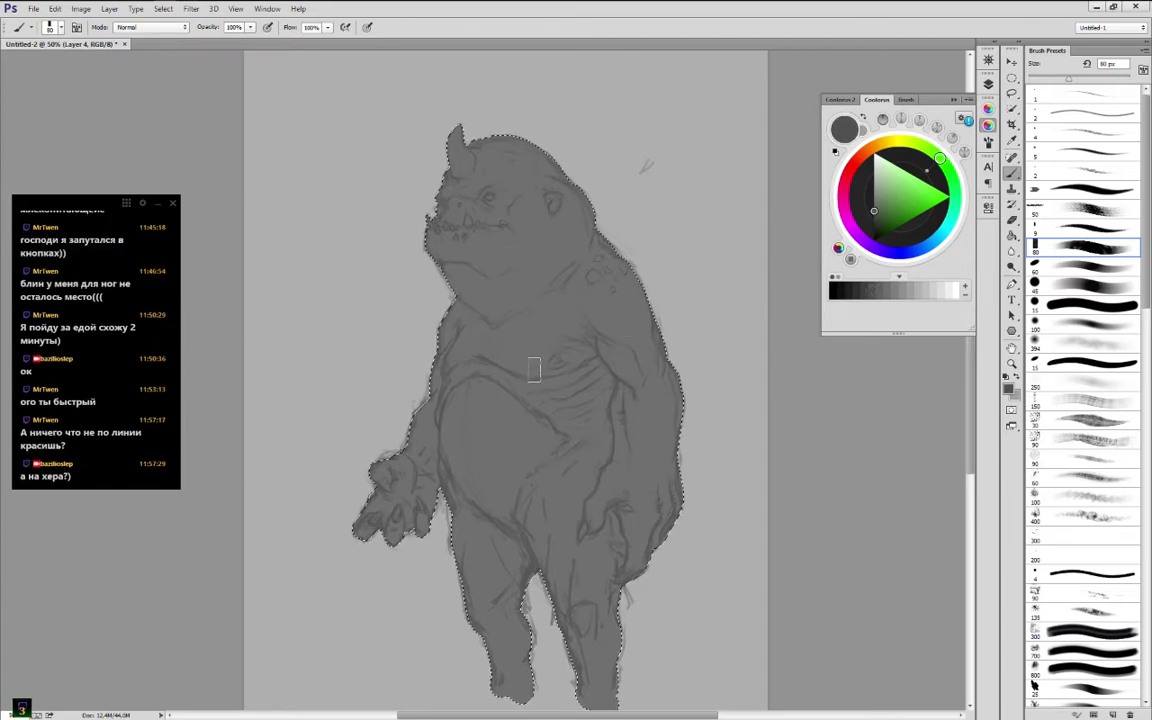
Paint a darker grey shadow under the monster's chin and jaw on Layer 4 with a 50 to 60 px brush
key("bracketleft")
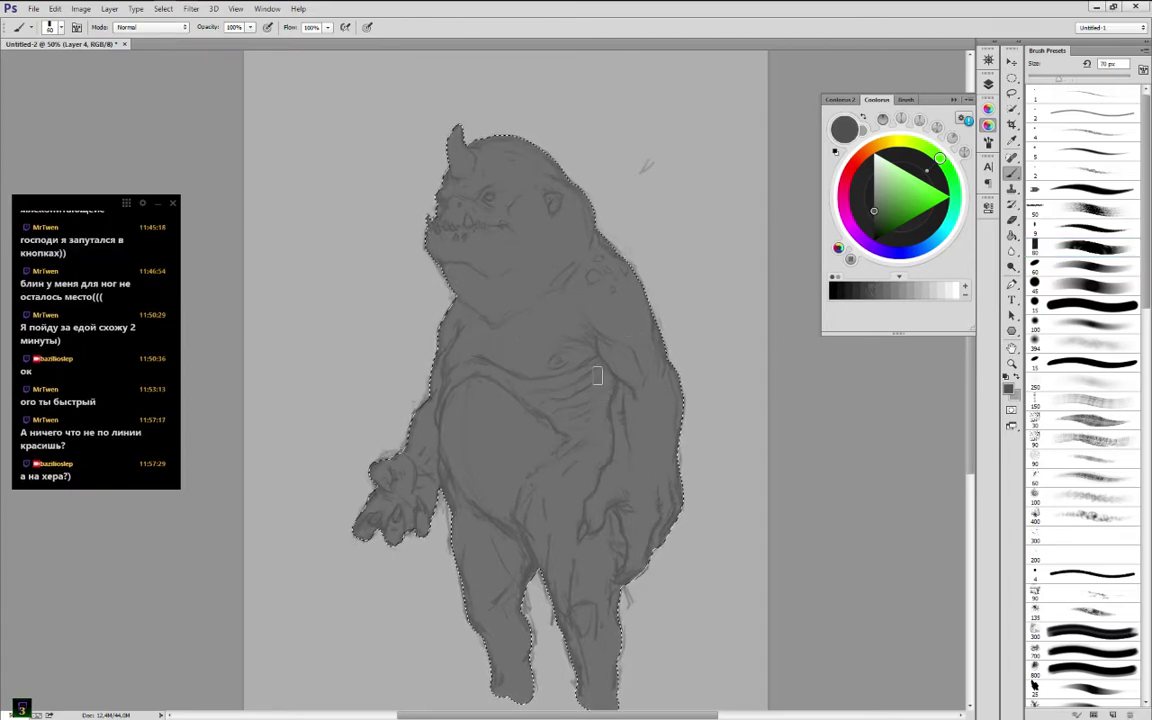
key("bracketleft")
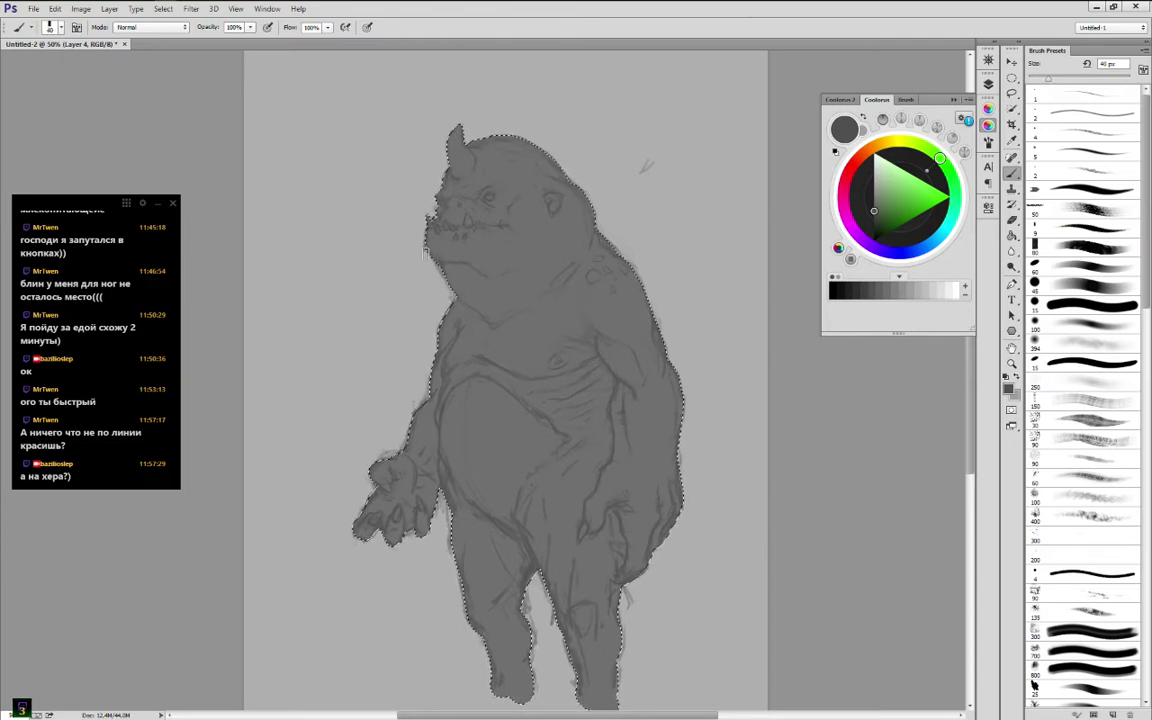
key("bracketright")
key("bracketright")
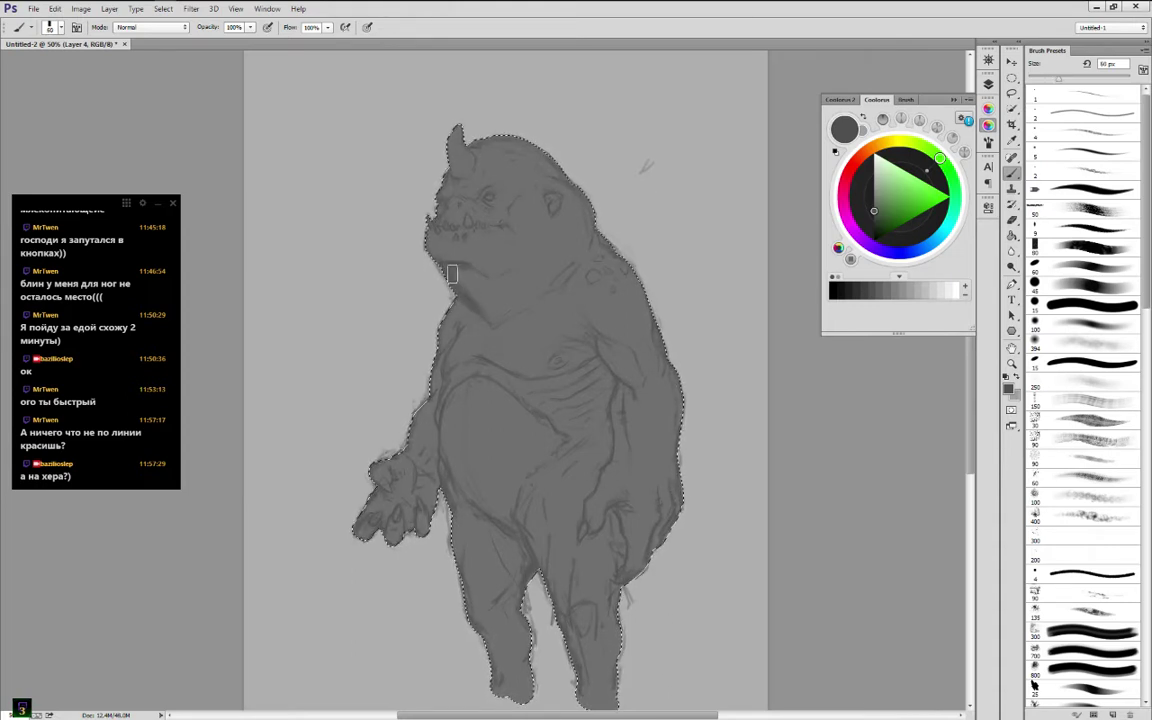
left_click_drag(448, 269, 466, 266)
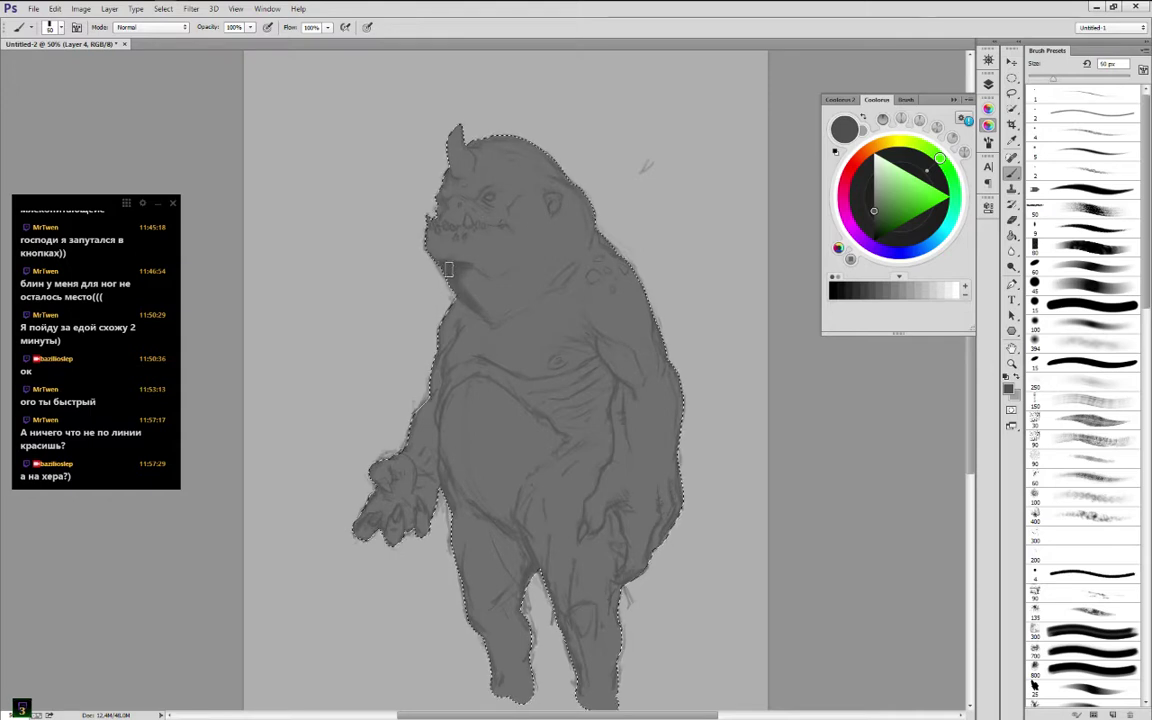
key("bracketleft")
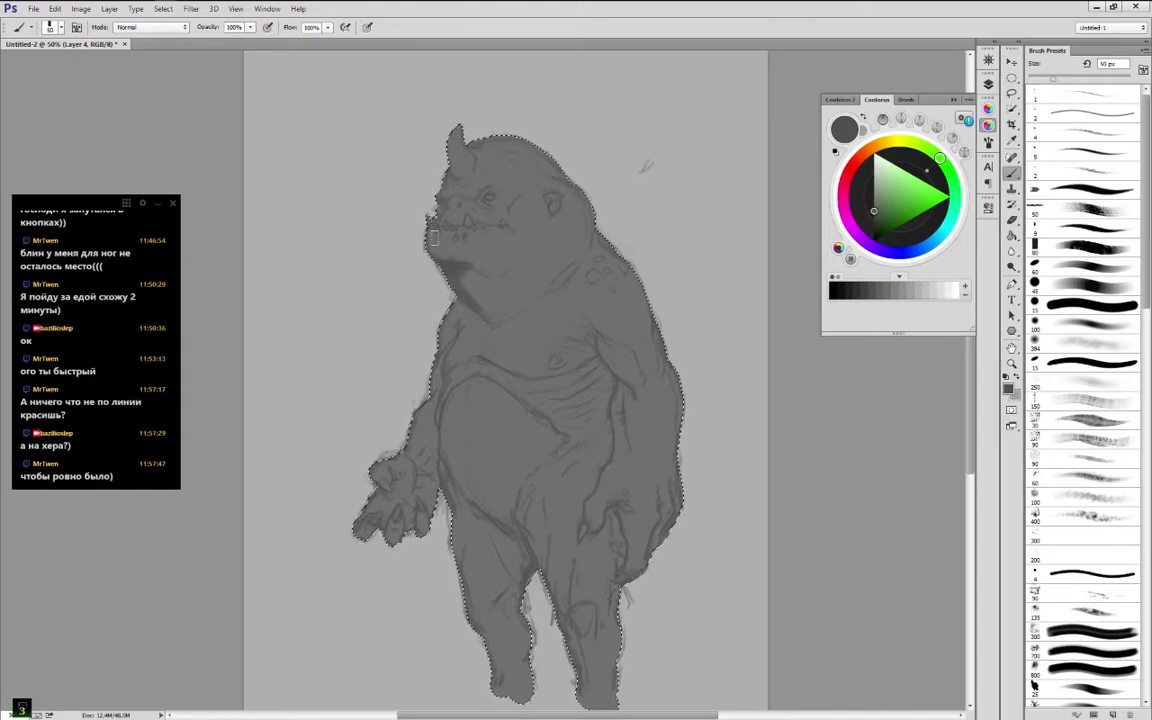
left_click_drag(463, 249, 445, 268)
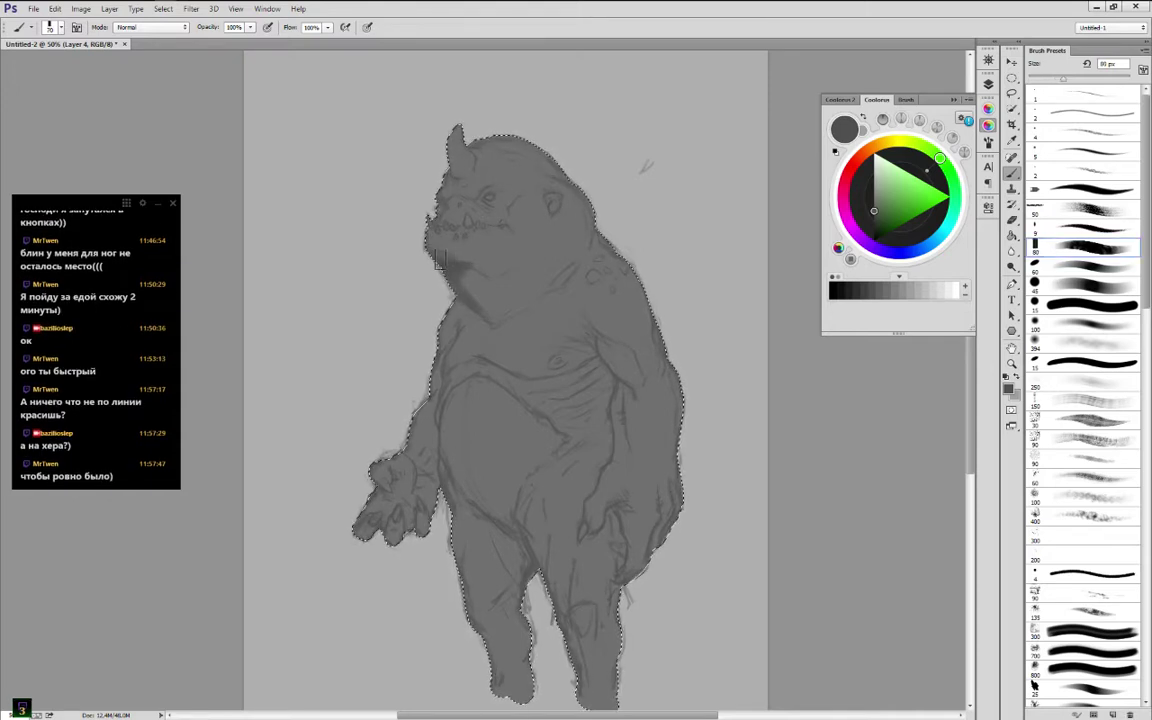
Reply "пфф" in the stream chat and enter "хх" as a draft message
left_click(112, 478)
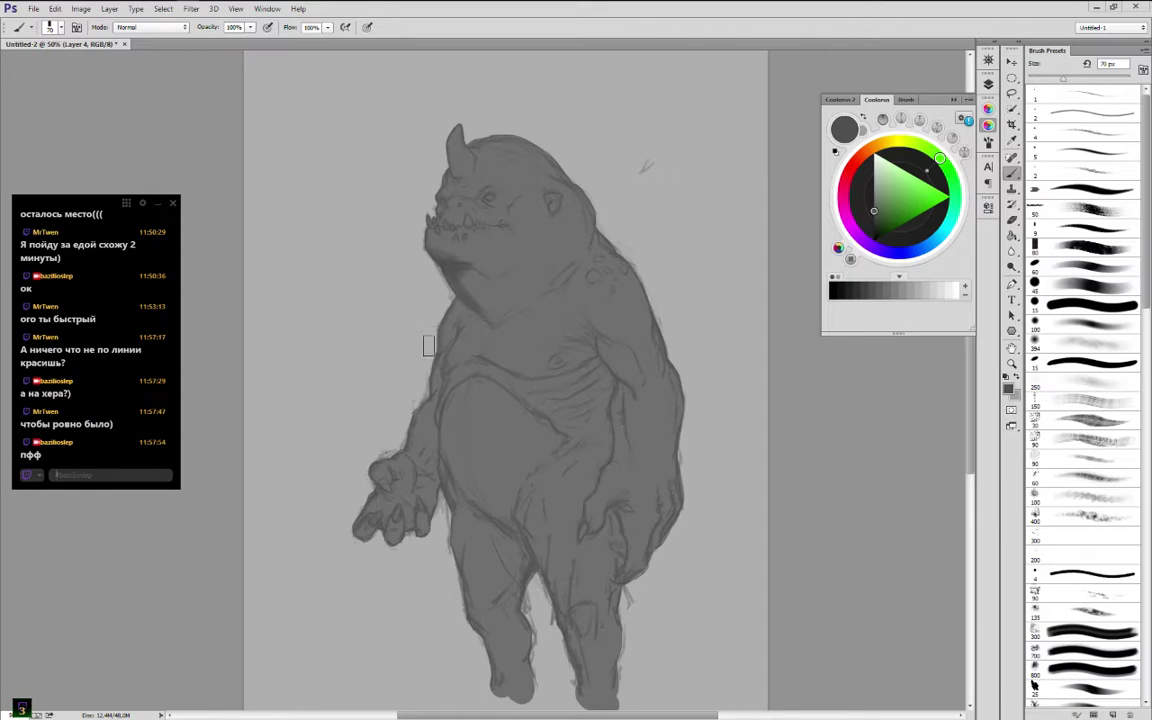
type("хх")
left_click(861, 185)
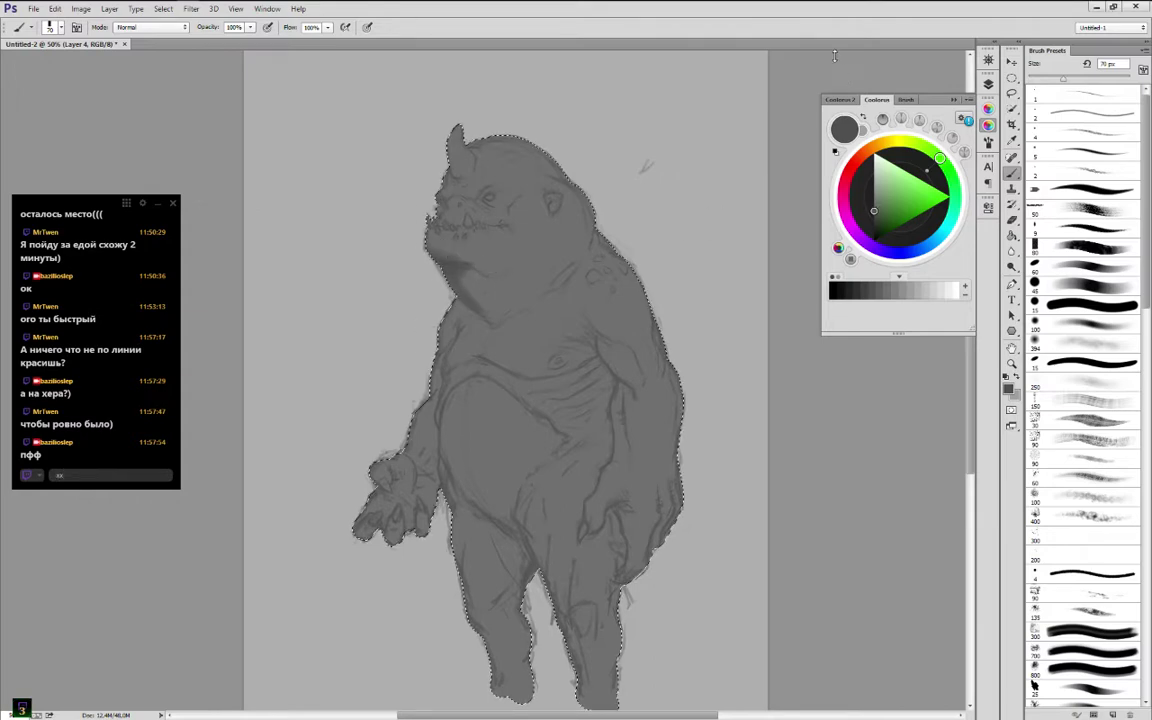
Shade the horn base, eye socket, cheek and underside of the jaw in darker grey with a 40 to 70 px brush
key("[")
key("[")
key("[")
key("[")
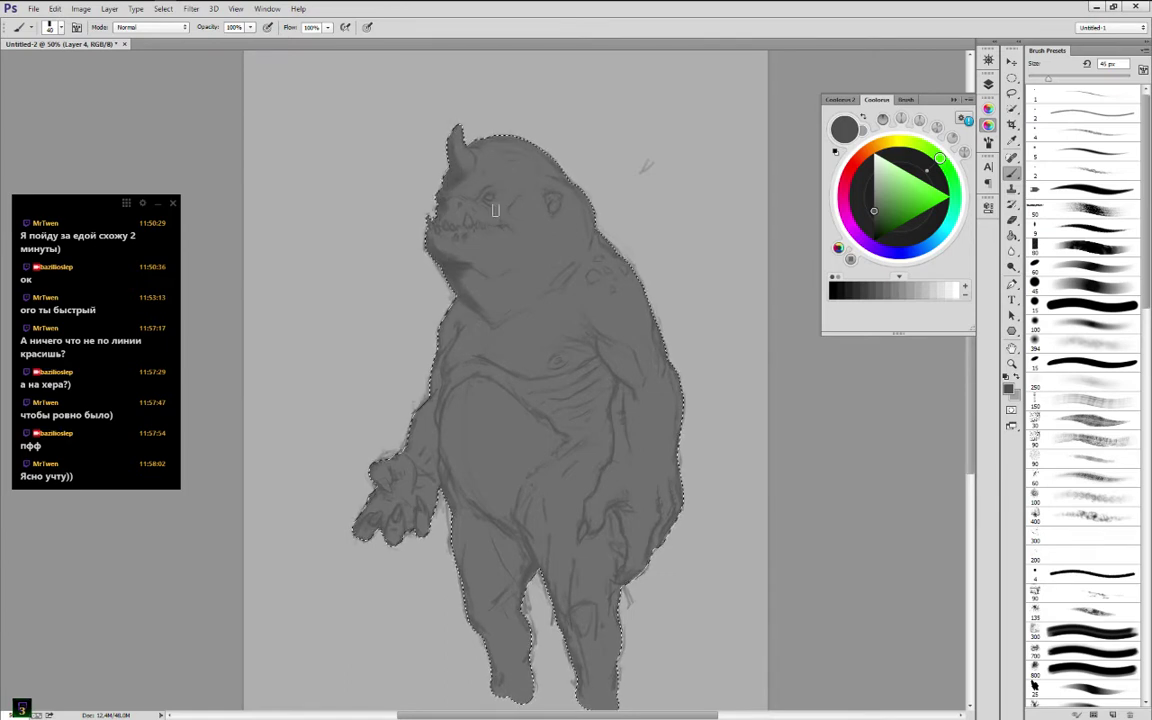
key("bracketleft")
key("bracketleft")
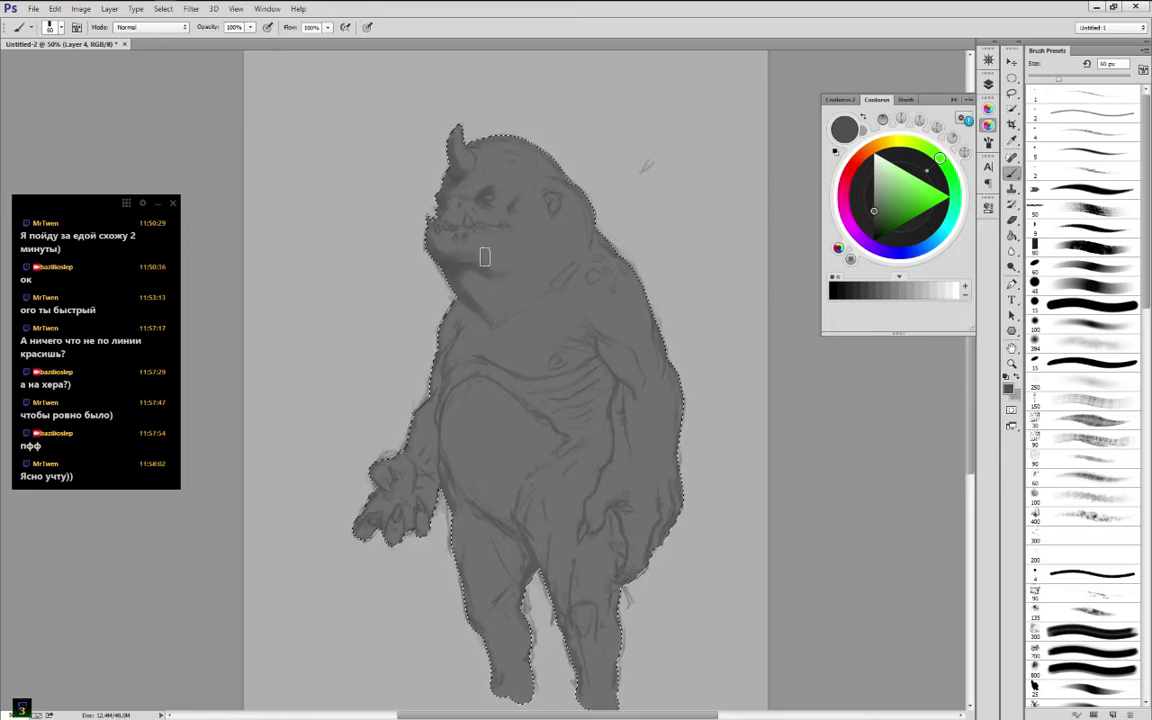
left_click_drag(450, 256, 491, 275)
left_click(534, 237)
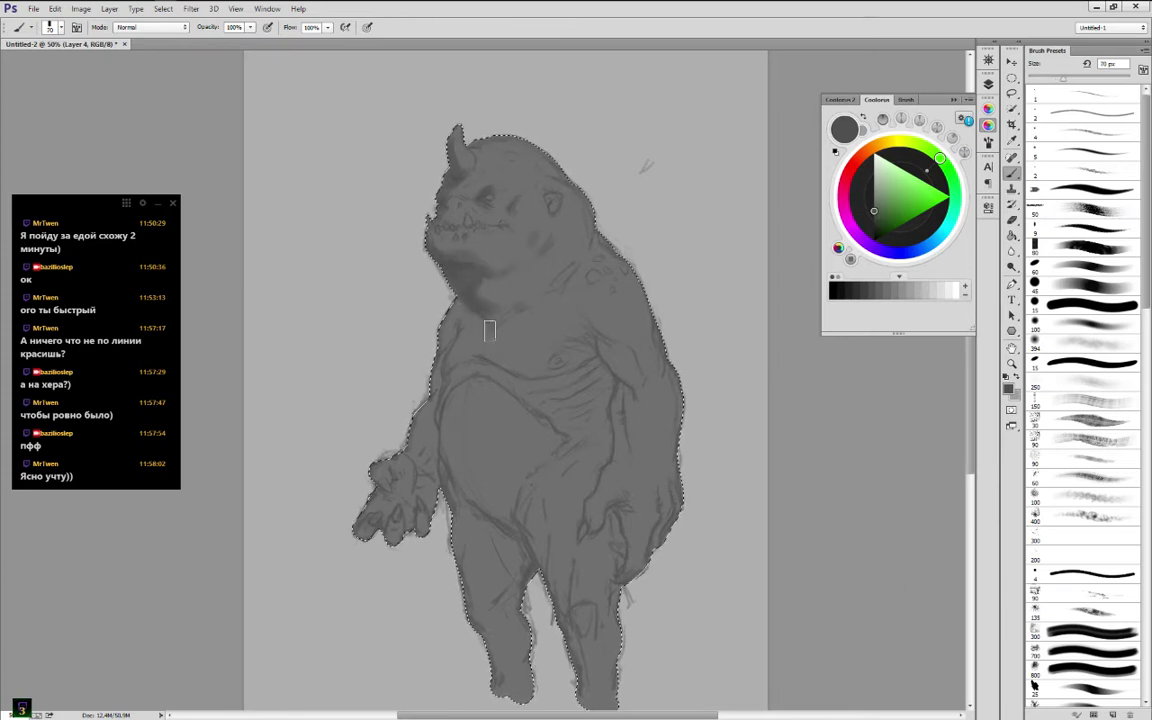
Shade the neck, the front edge of the chest and the far arm down to the forearm with a brush of about 60 px
key("bracketleft")
key("bracketleft")
key("bracketleft")
key("bracketleft")
key("bracketleft")
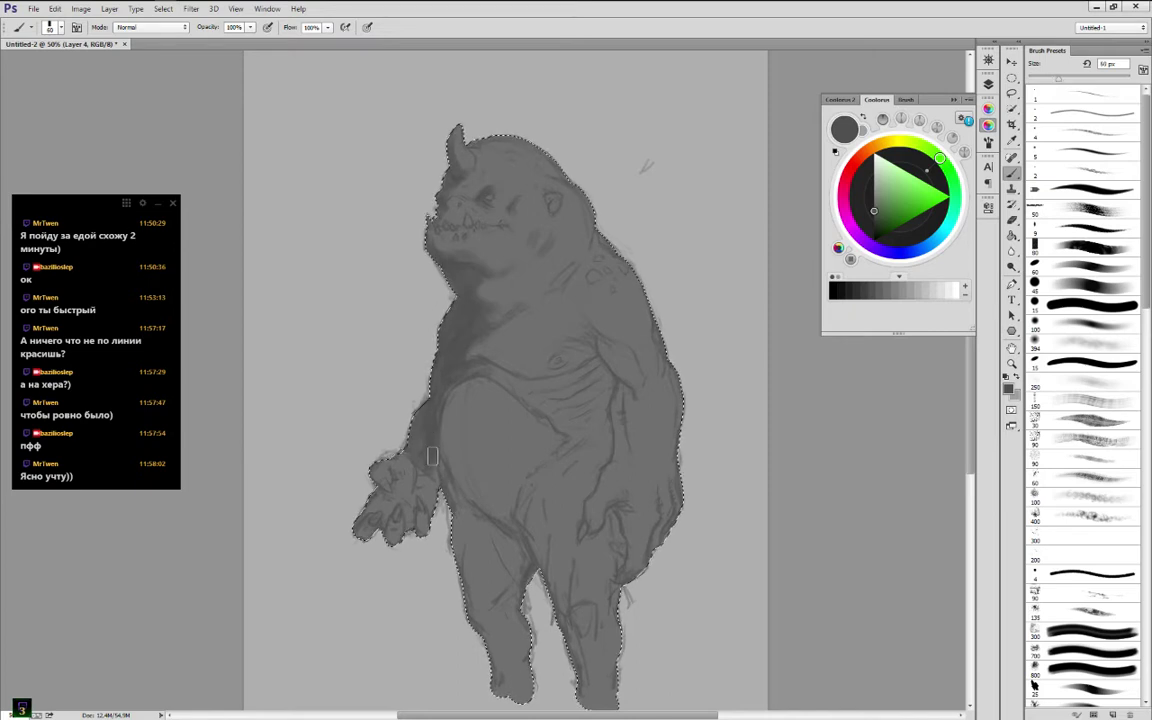
Shade the lower contour of the belly and the top of the far thigh with a 60 to 100 px brush
key("bracketright")
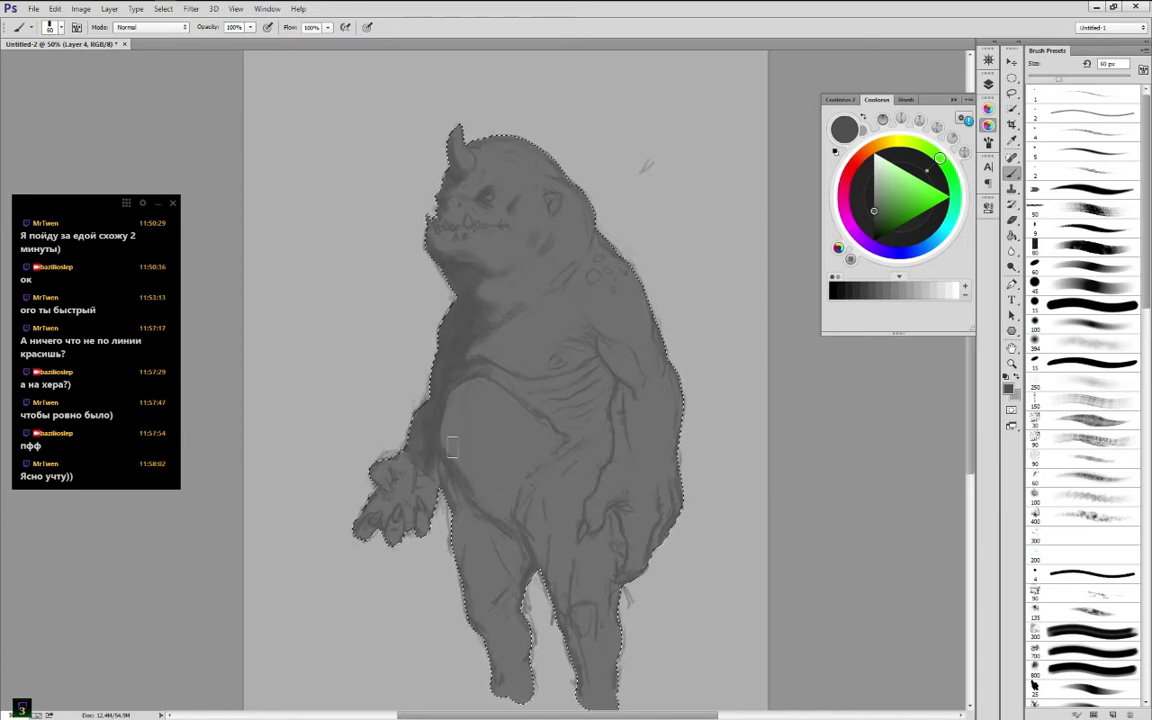
key("bracketright")
key("bracketleft")
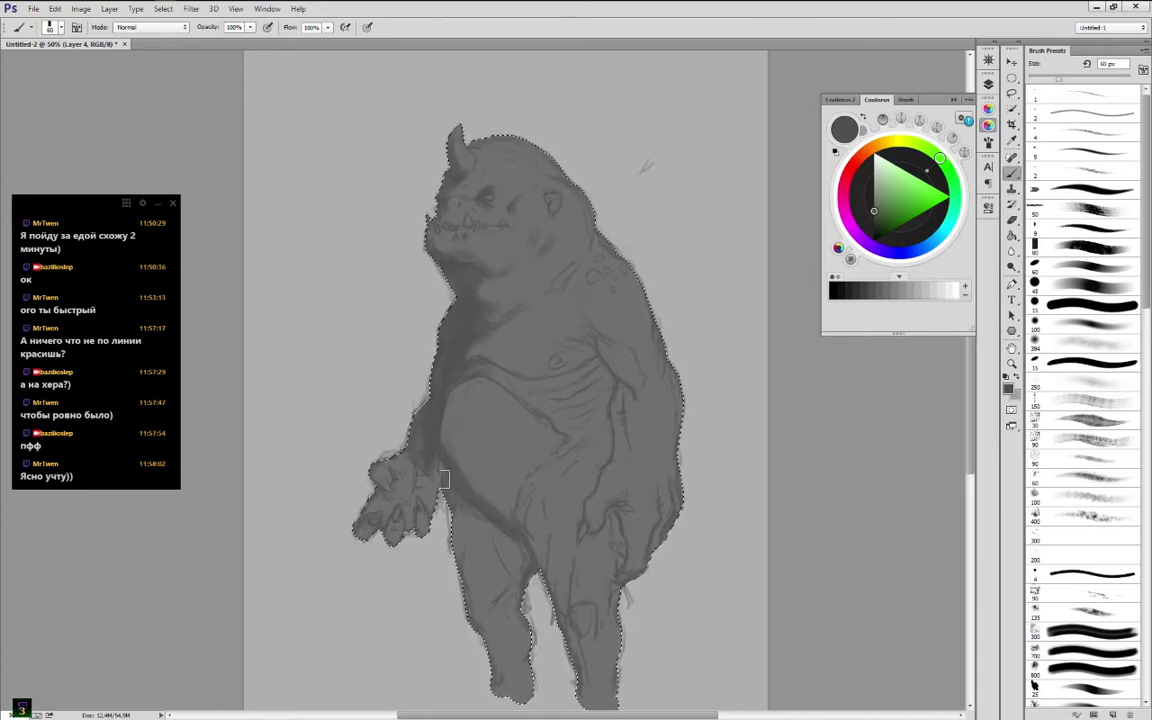
key("bracketright")
key("bracketright")
key("bracketright")
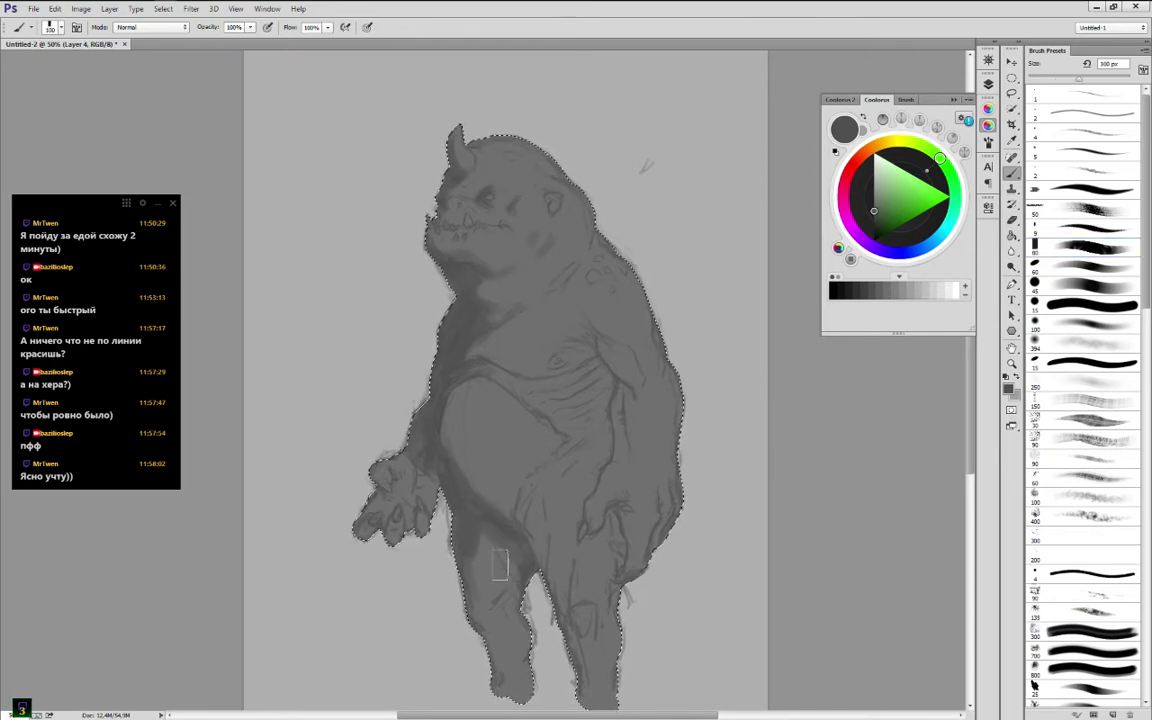
Switch to the AIMP player, play "Holidays In The Sun" by Sex Pistols and minimise the player
mouse_move(130, 3)
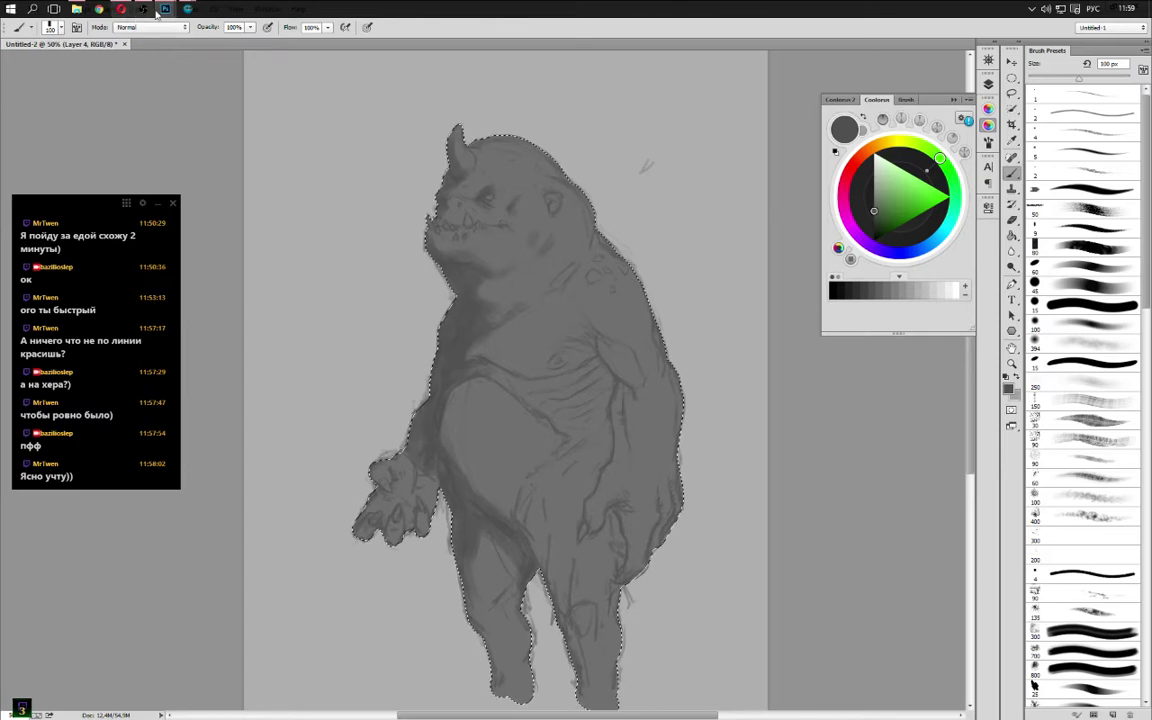
left_click(1032, 8)
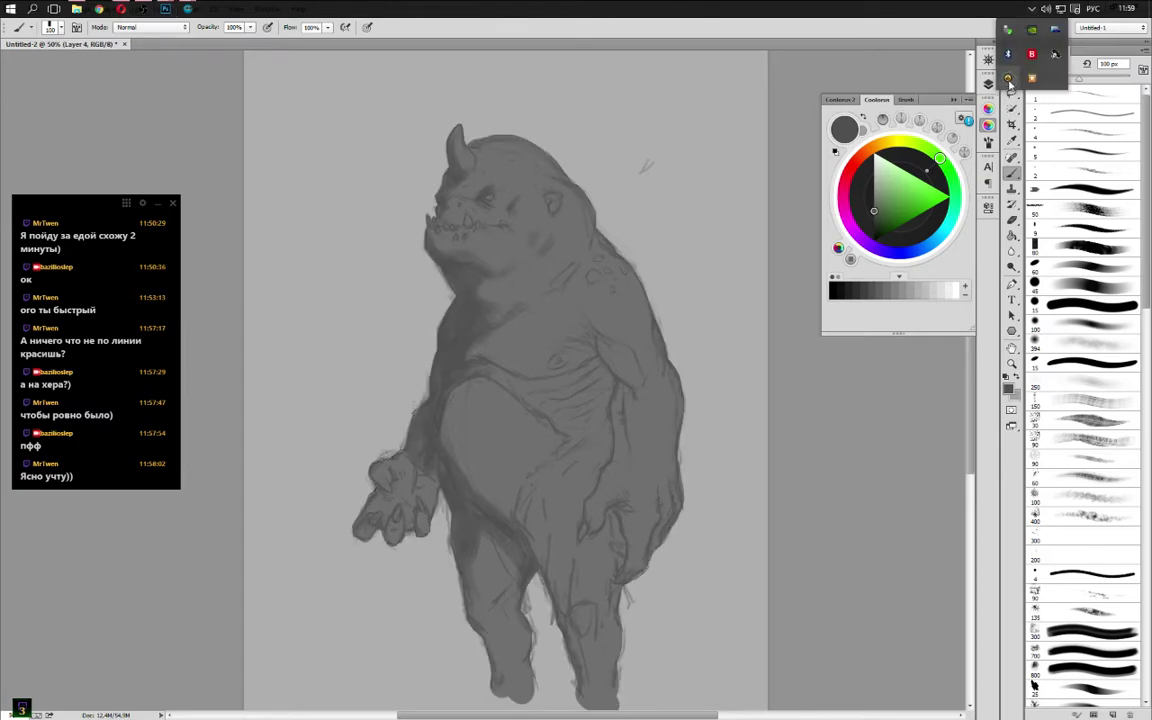
left_click(1008, 79)
left_click(754, 516)
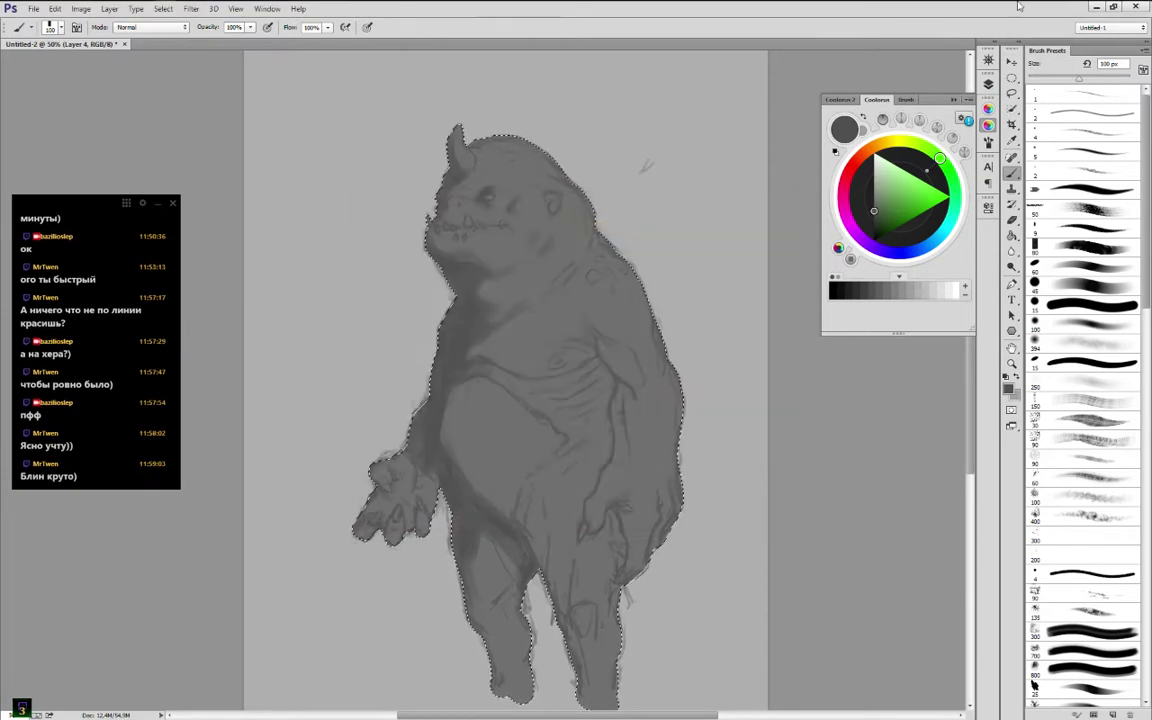
left_click(1032, 8)
left_click(1032, 78)
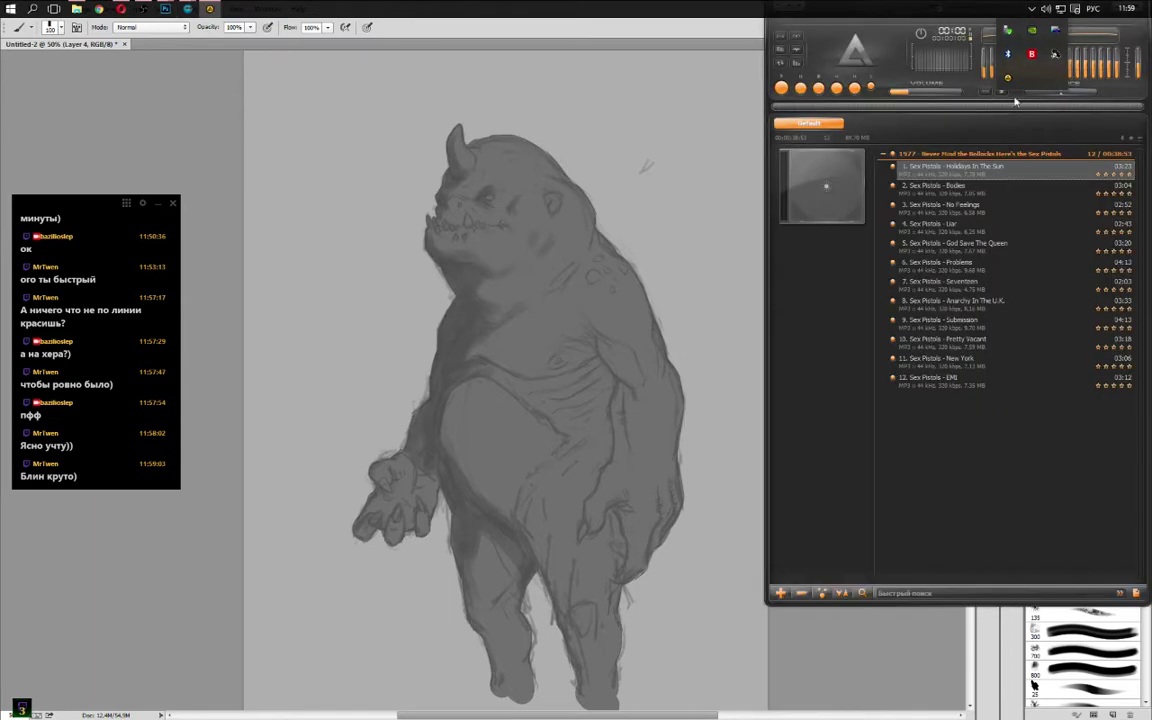
left_click(793, 92)
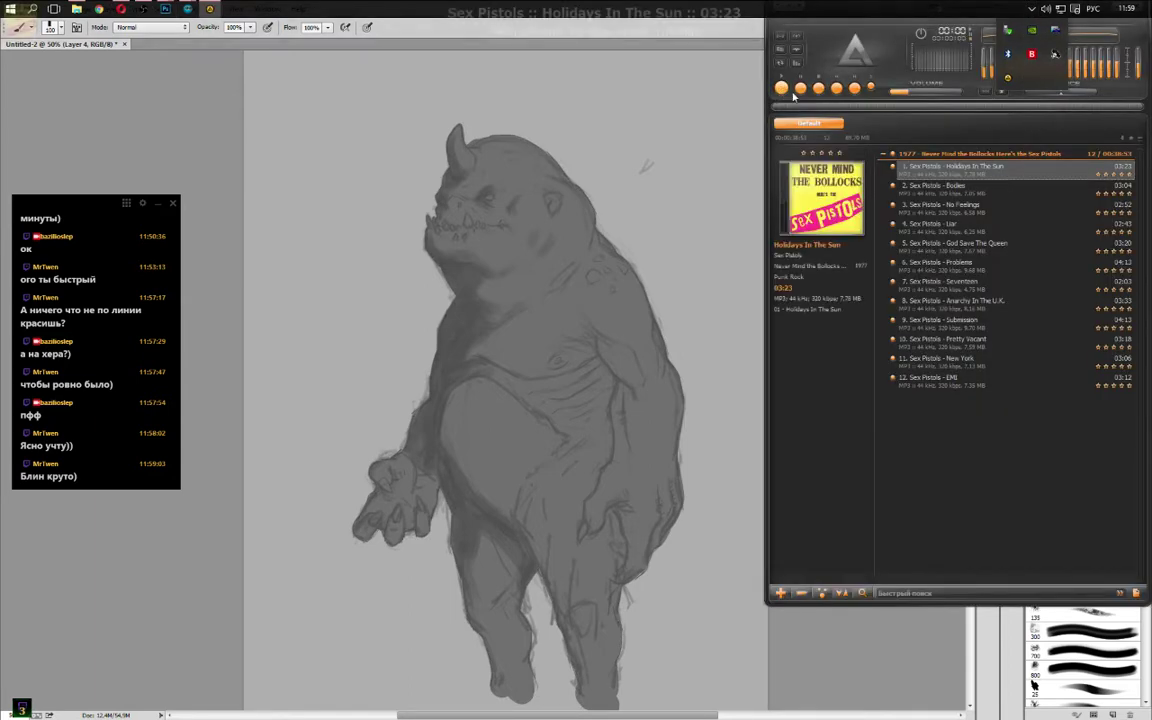
left_click(1034, 10)
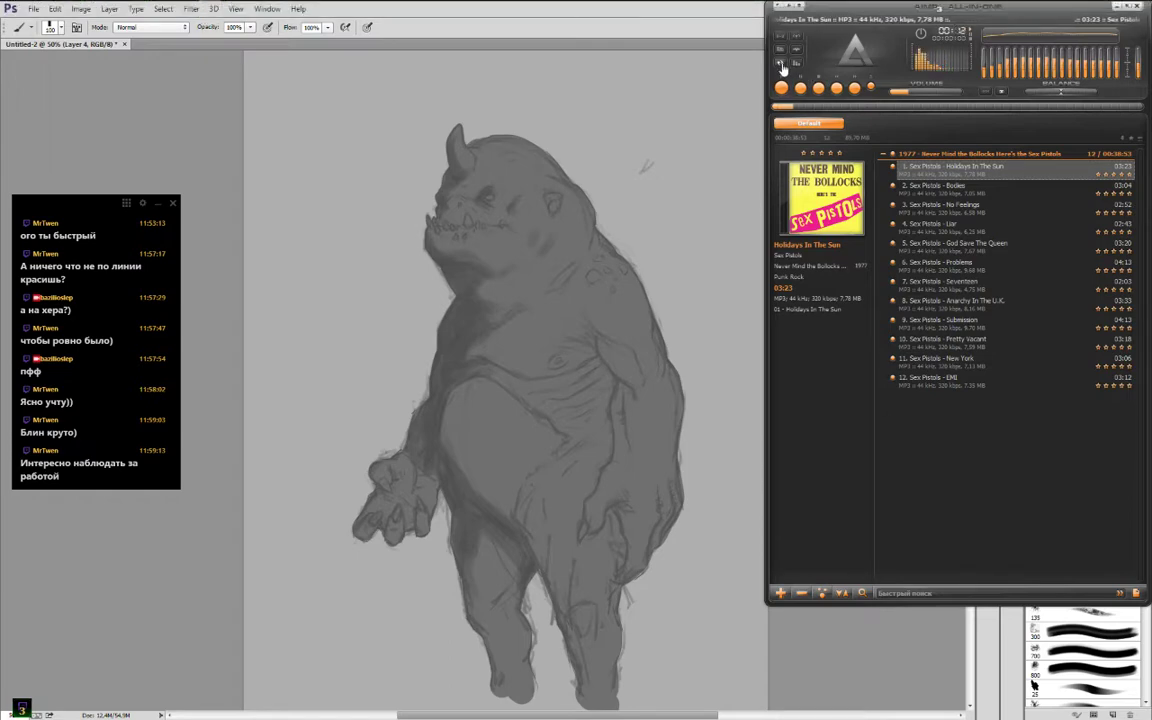
left_click(1118, 10)
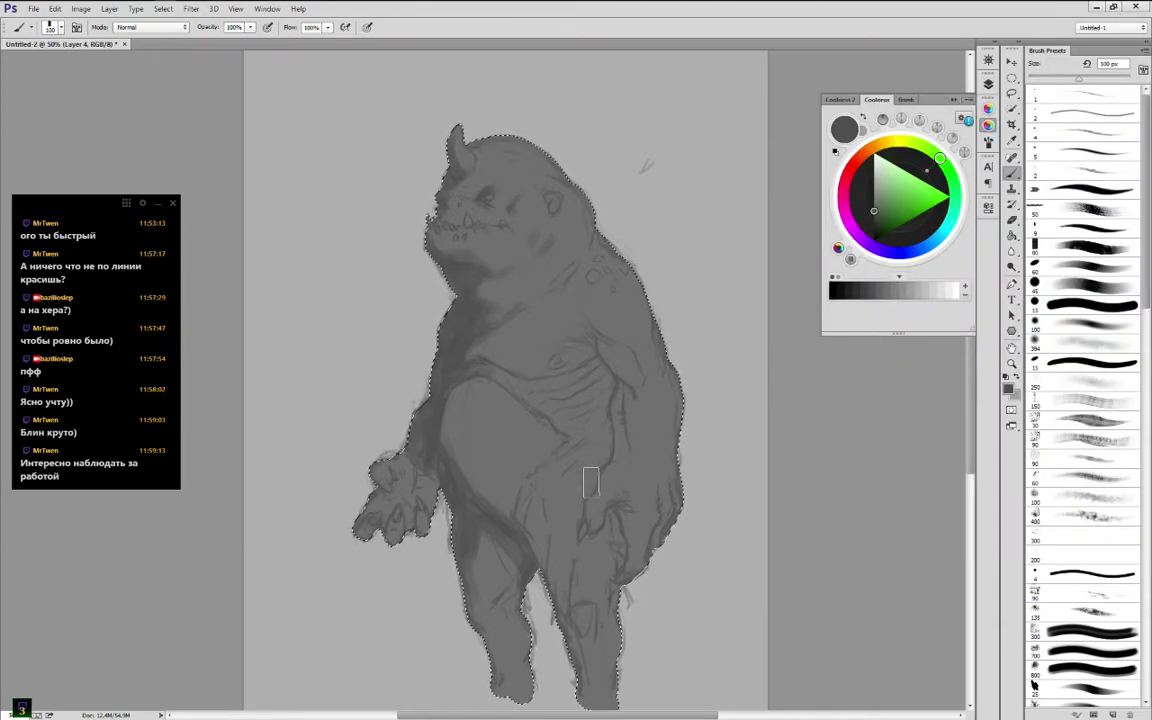
Widen the shadow across the underside and front edge of the belly with a 70 to 90 px brush
key("bracketleft")
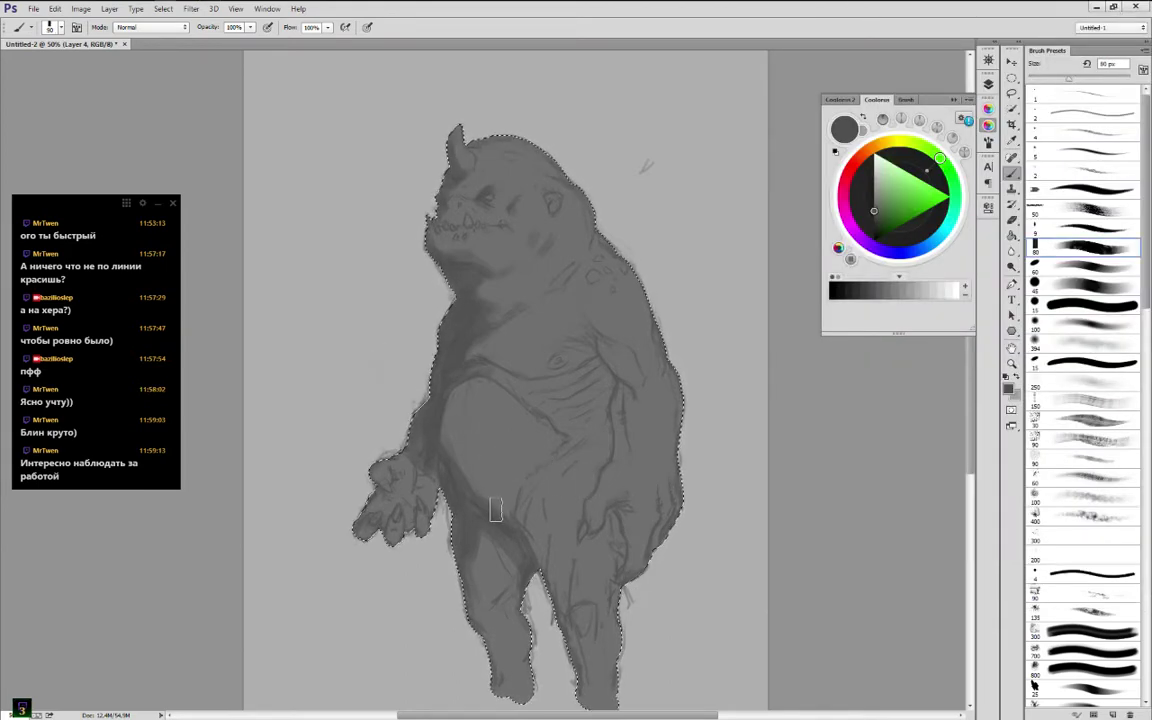
key("bracketleft")
key("bracketleft")
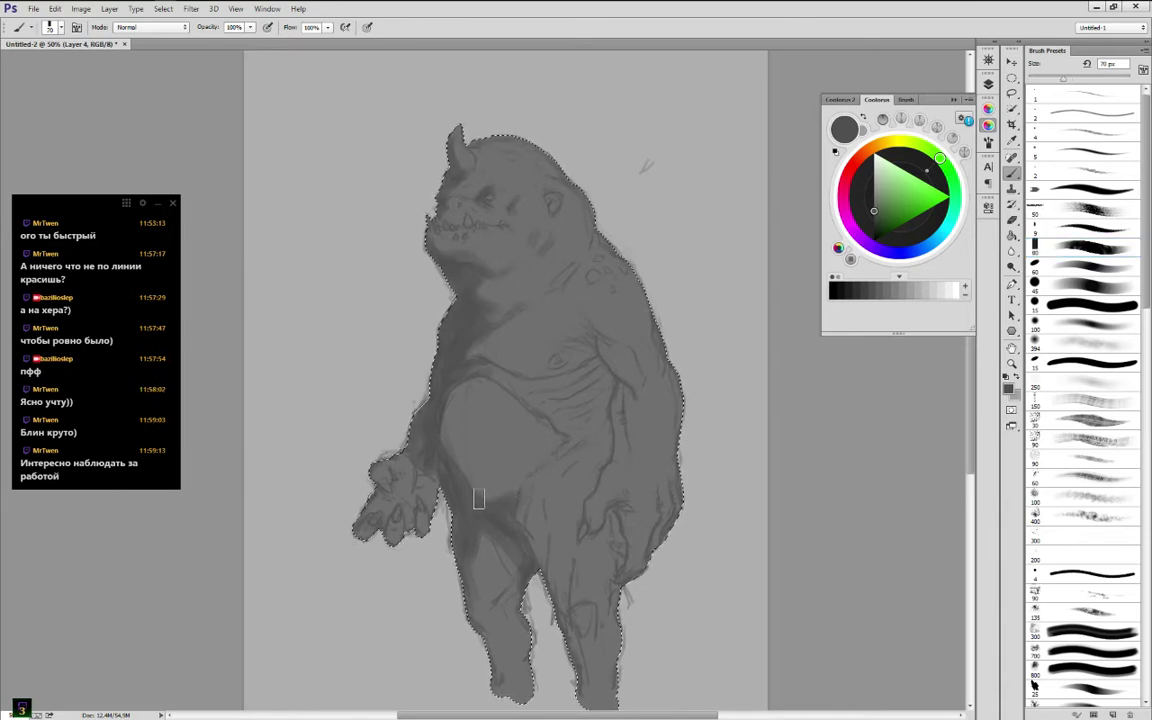
key("bracketright")
key("bracketright")
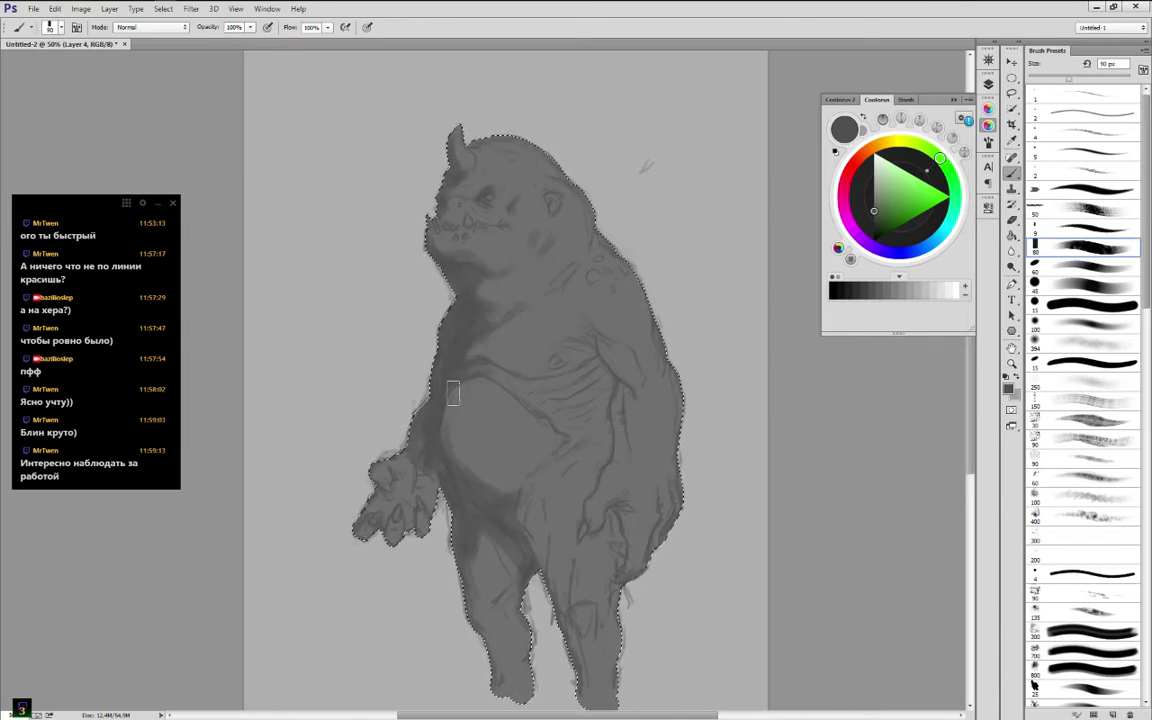
Shade the side folds beneath the near arm and the lower contour of the belly with a 70 to 80 px brush
key("bracketleft")
key("bracketleft")
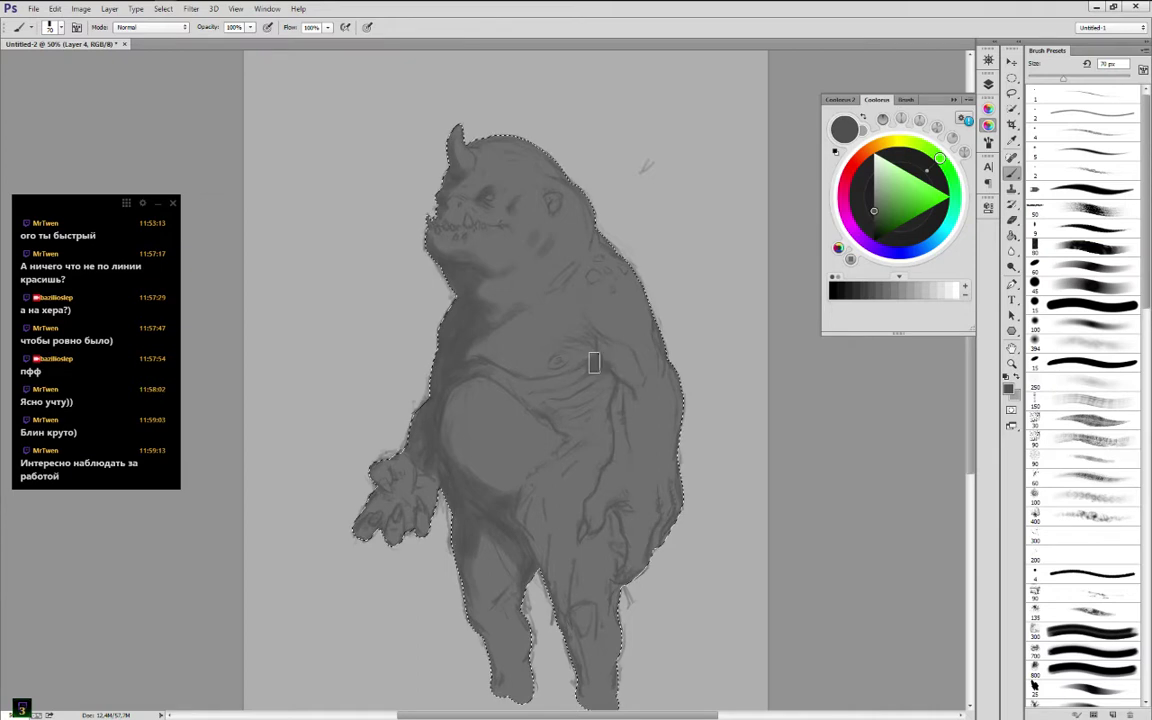
left_click_drag(594, 362, 607, 406)
key("bracketright")
mouse_move(581, 365)
left_mouse_down()
mouse_move(591, 391)
mouse_move(570, 382)
mouse_move(589, 417)
mouse_move(581, 432)
left_mouse_up()
key("bracketleft")
left_click_drag(519, 522, 519, 491)
key("bracketright")
mouse_move(523, 416)
left_mouse_down()
mouse_move(504, 259)
mouse_move(528, 357)
left_mouse_up()
Darken the inside of the ear with a 35 px brush
key("bracketleft")
key("bracketleft")
key("bracketleft")
key("bracketleft")
key("bracketleft")
key("bracketleft")
left_click_drag(566, 133, 558, 144)
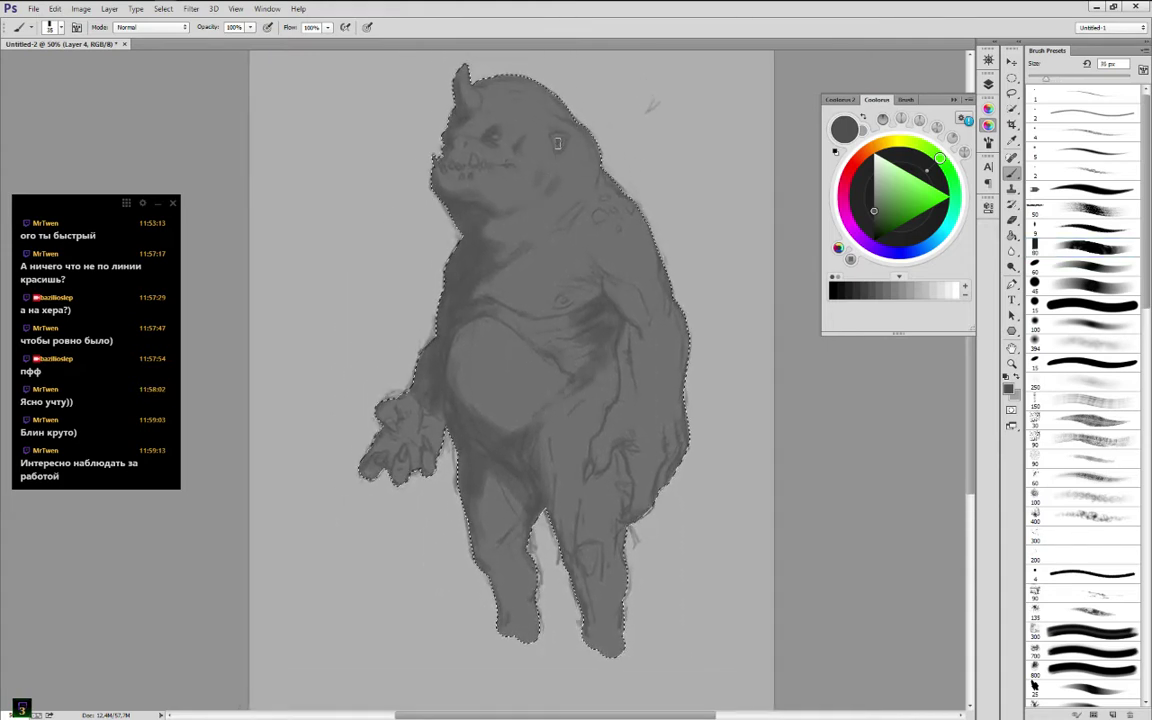
Shade the crotch and the inner edge of the near leg, starting with a brush of about 70 px
key("bracketright")
key("bracketright")
key("bracketright")
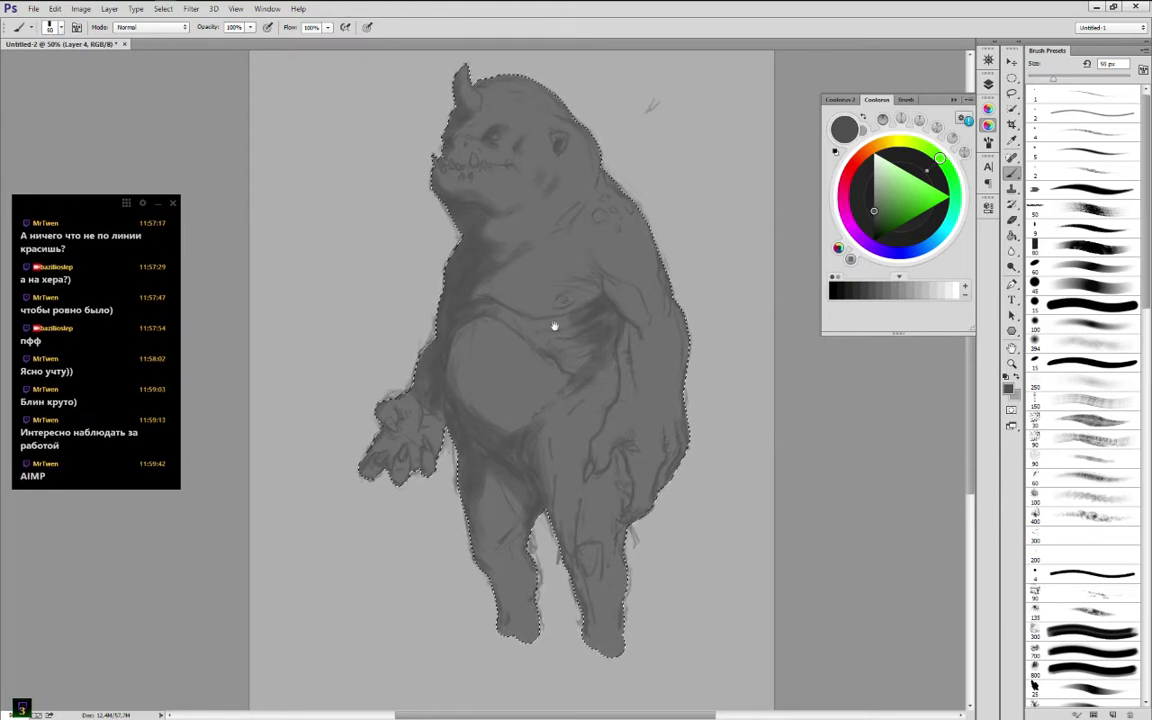
left_click_drag(555, 326, 514, 188)
key("bracketright")
key("bracketright")
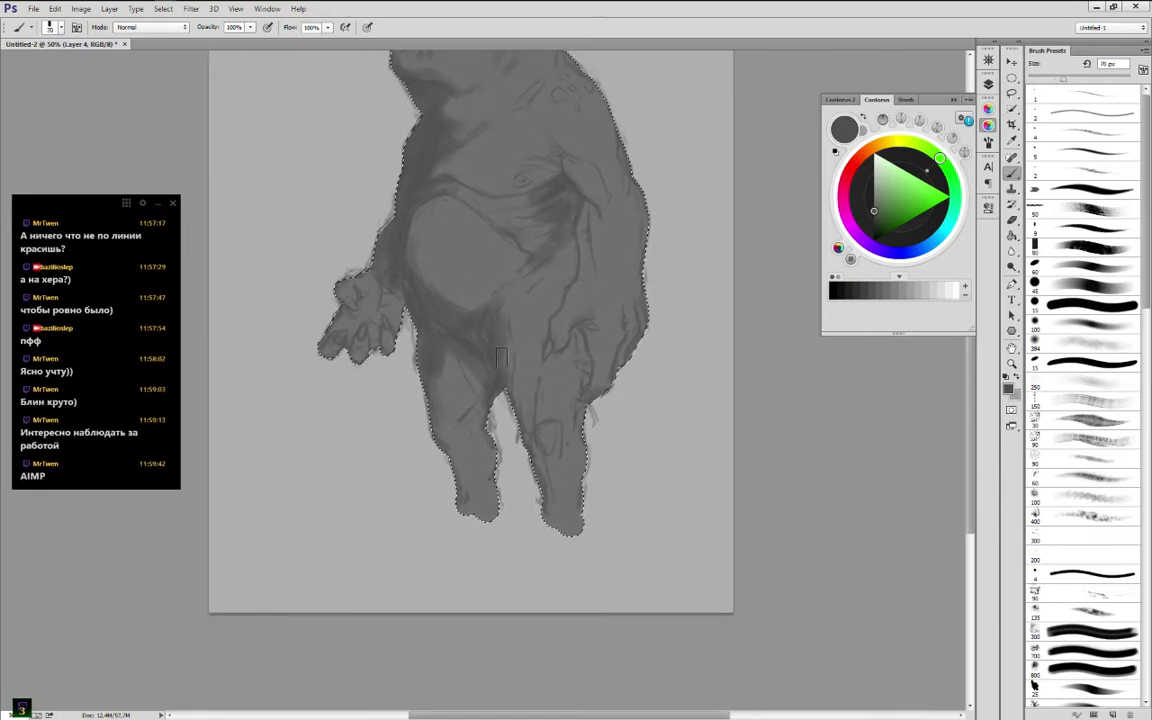
key("bracketleft")
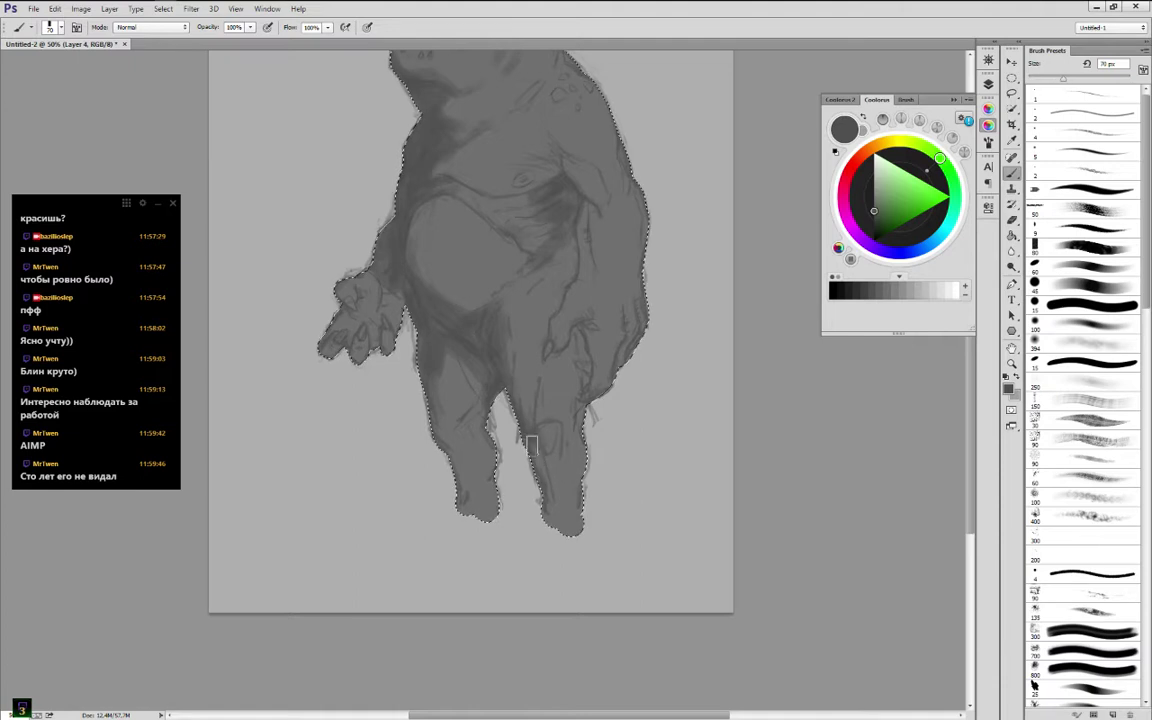
key("bracketright")
key("bracketright")
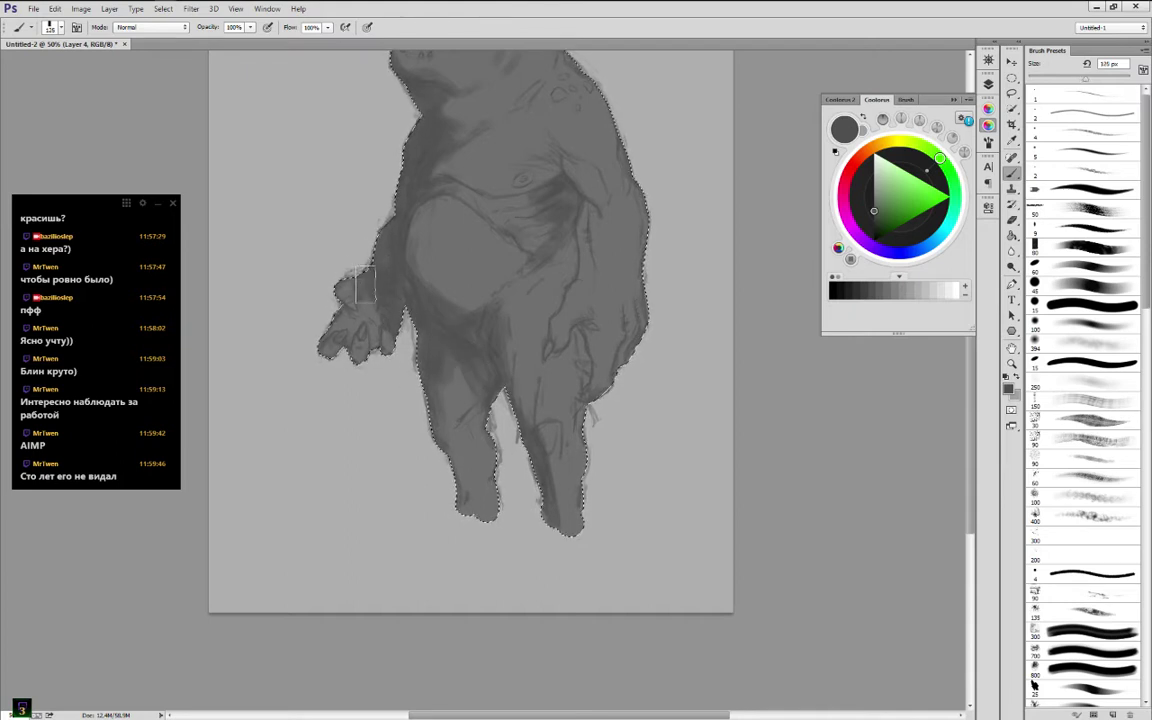
Shade the wrist and thumb of the far hand and the crease at the near shoulder with a smaller brush
key("bracketleft")
key("bracketleft")
key("bracketleft")
key("bracketleft")
key("bracketleft")
key("bracketleft")
key("bracketleft")
key("bracketleft")
key("bracketright")
key("bracketright")
key("bracketleft")
key("bracketright")
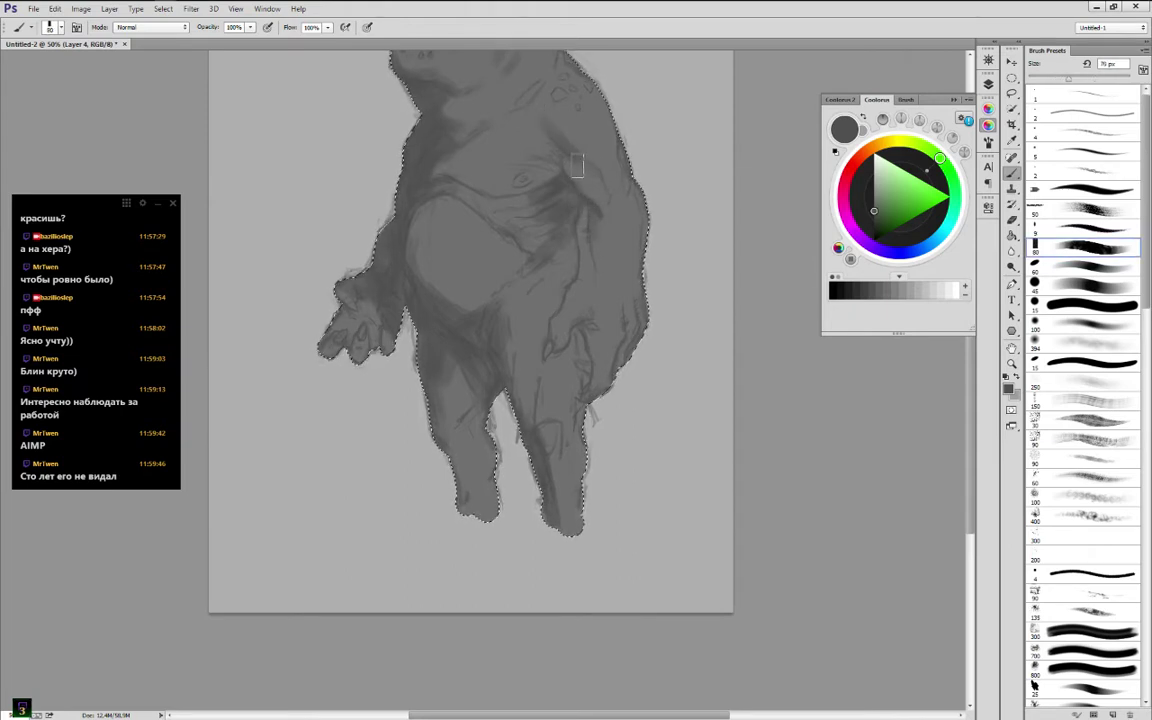
Shade around the near hand and down the far leg with an 80 to 100 px brush
key("bracketleft")
key("bracketleft")
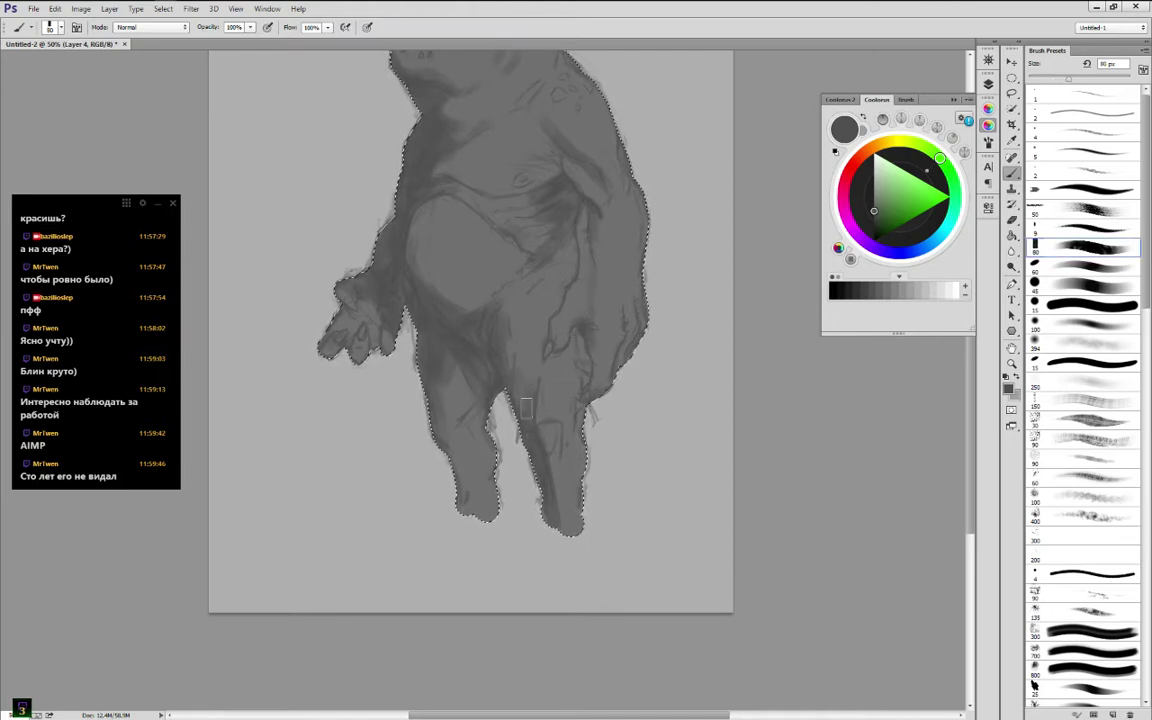
key("bracketright")
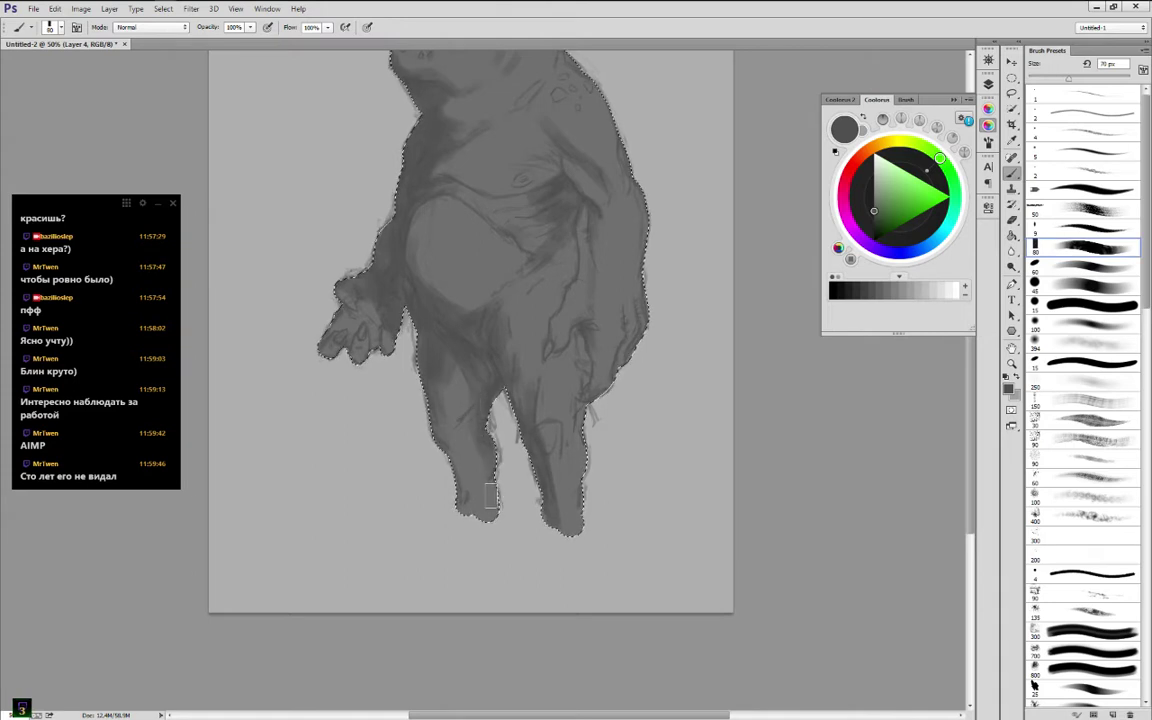
key("bracketright")
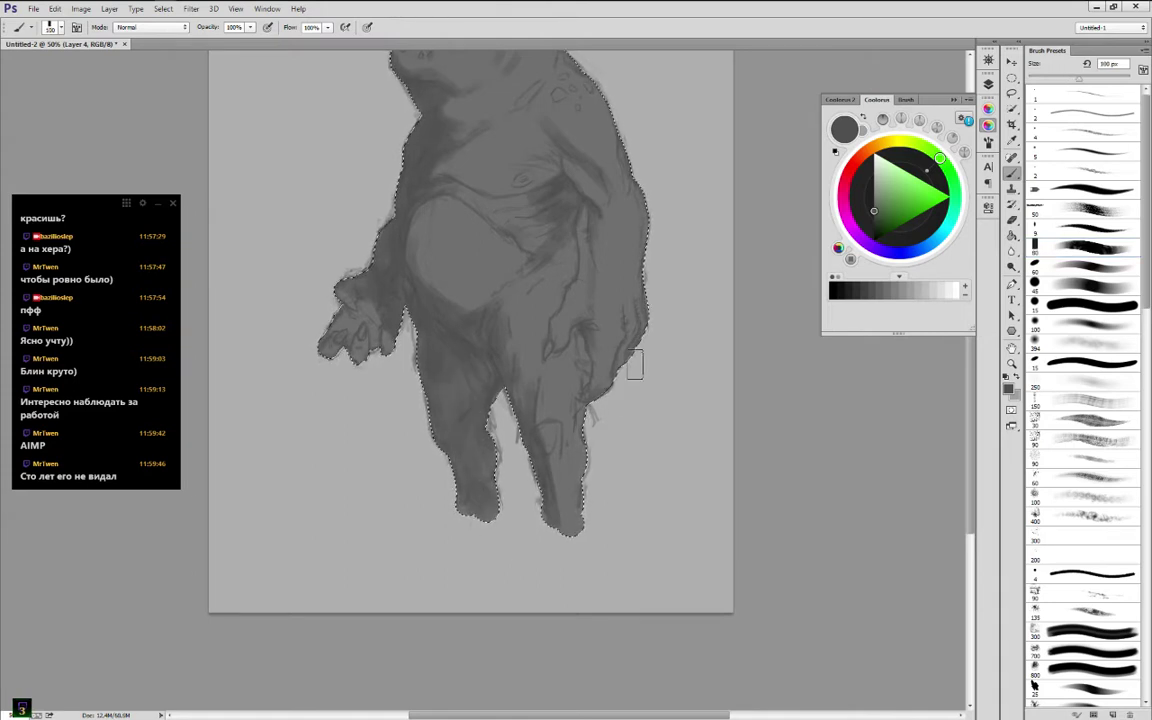
Undo the shading strokes back to the plain grey silhouette
left_click_drag(544, 180, 604, 535)
key("ctrl+alt+z")
key("ctrl+alt+z")
key("ctrl+alt+z")
key("ctrl+alt+z")
key("ctrl+alt+z")
key("ctrl+alt+z")
key("ctrl+alt+z")
key("ctrl+alt+z")
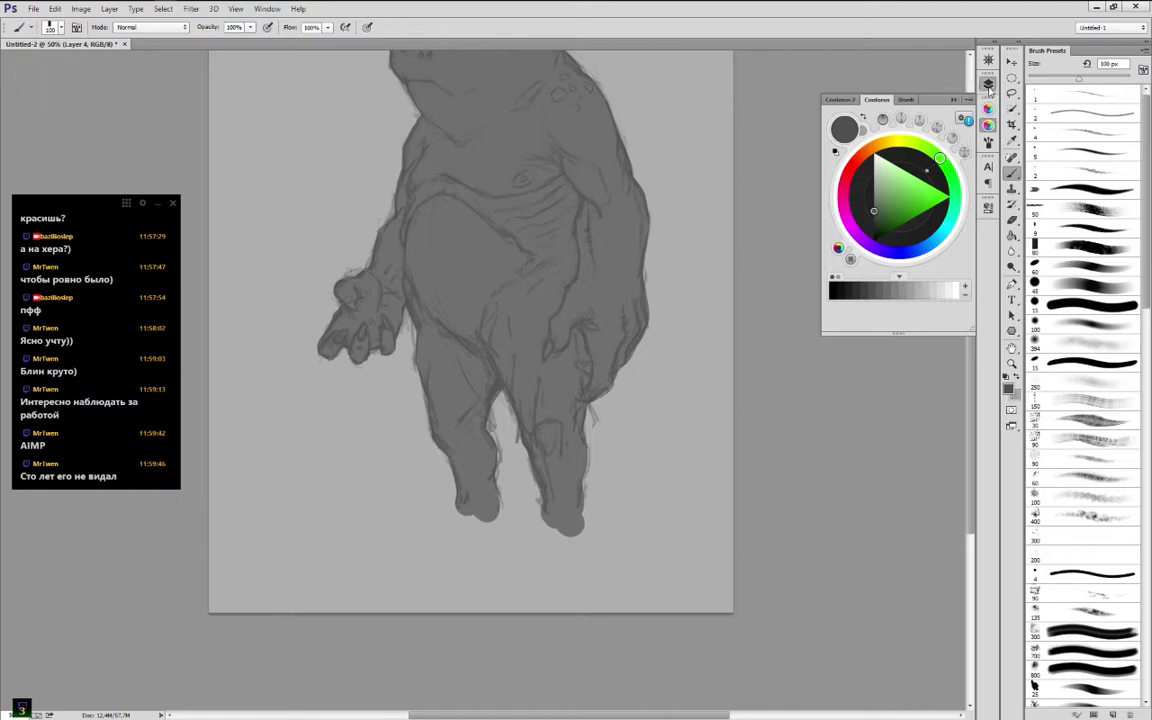
Show the layer list and post "хбля" in the stream chat
key("F7")
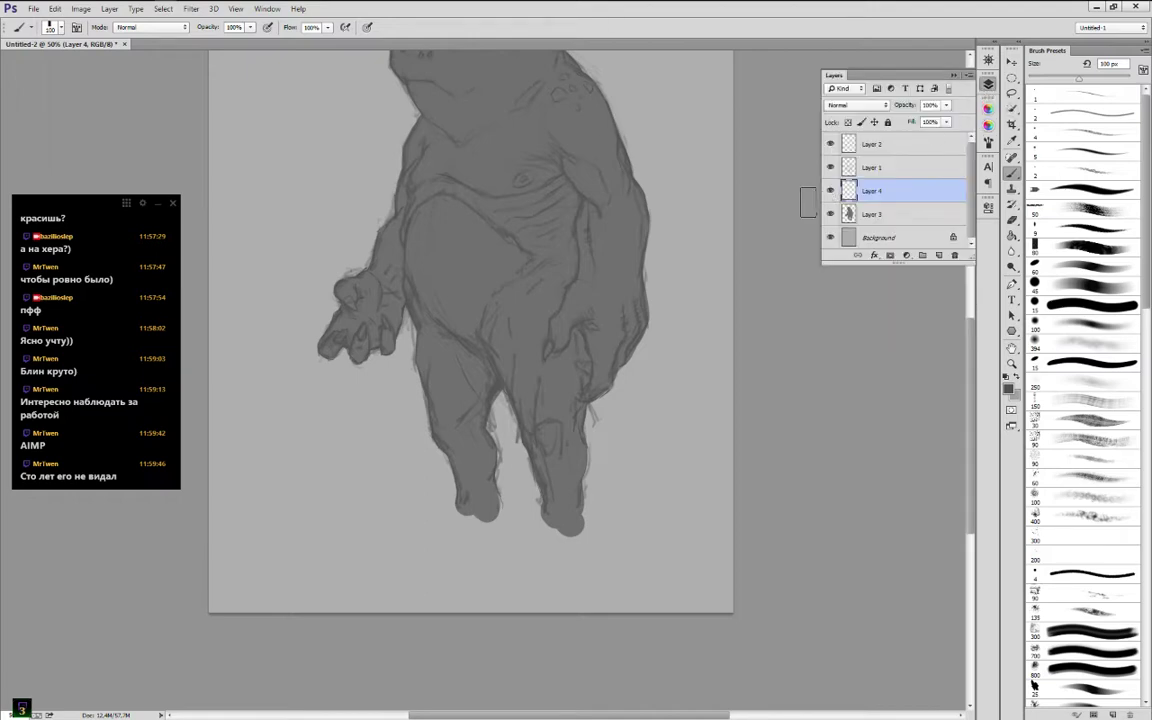
left_click(136, 480)
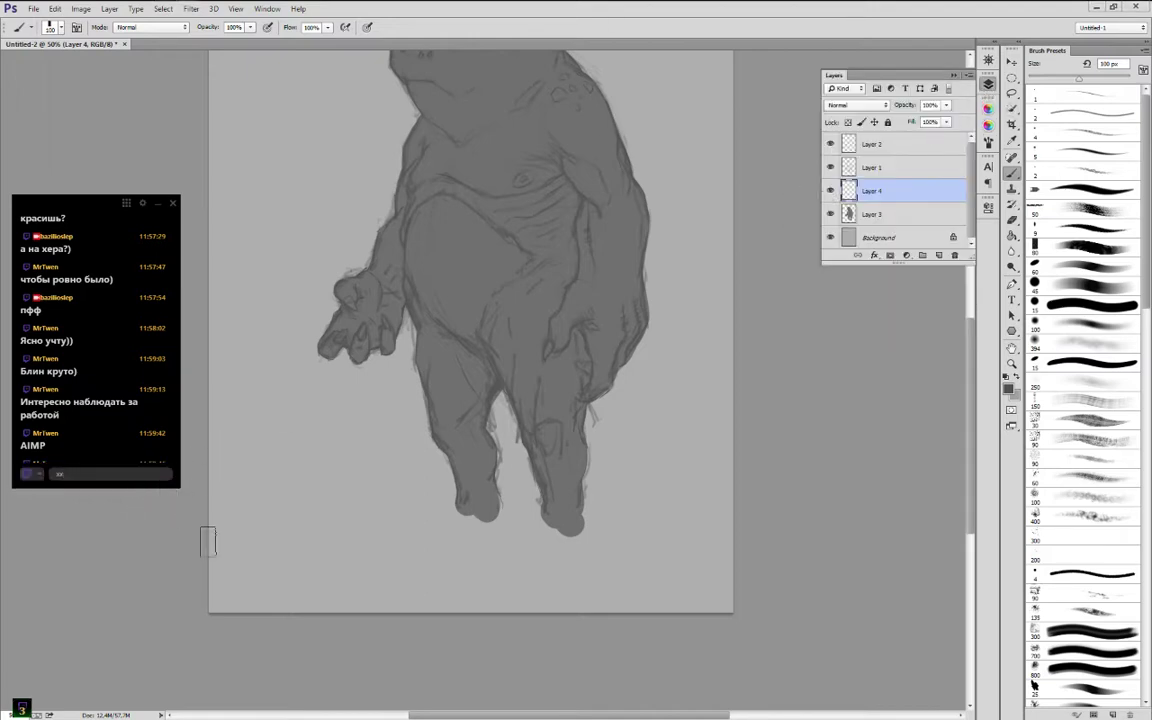
type("хбля")
key("Return")
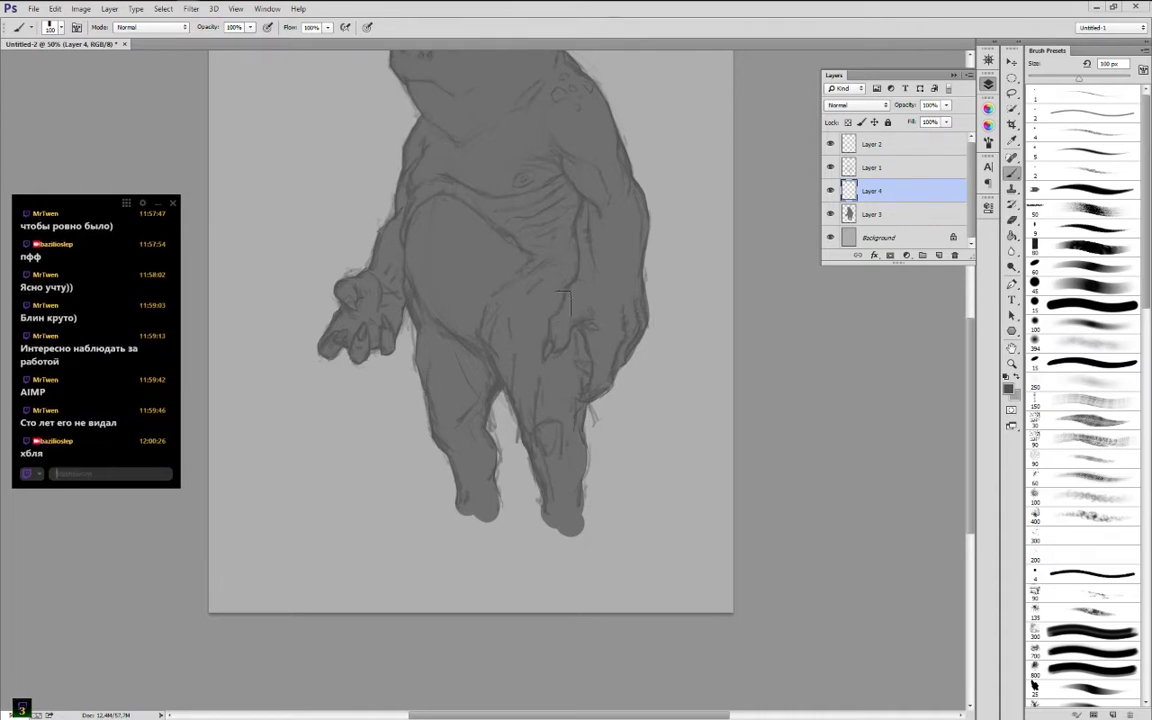
Repaint the shadow along the front and lower contour of the belly on Layer 4 with a 100 px brush
left_click_drag(404, 268, 436, 308)
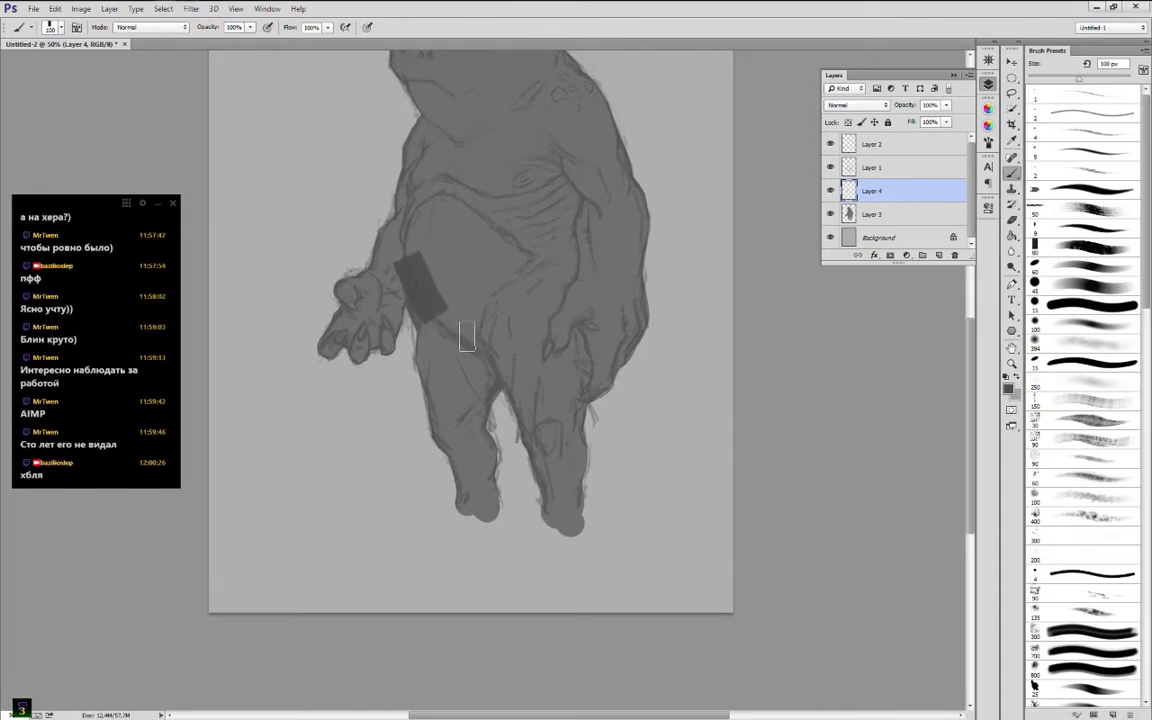
key("ctrl+z")
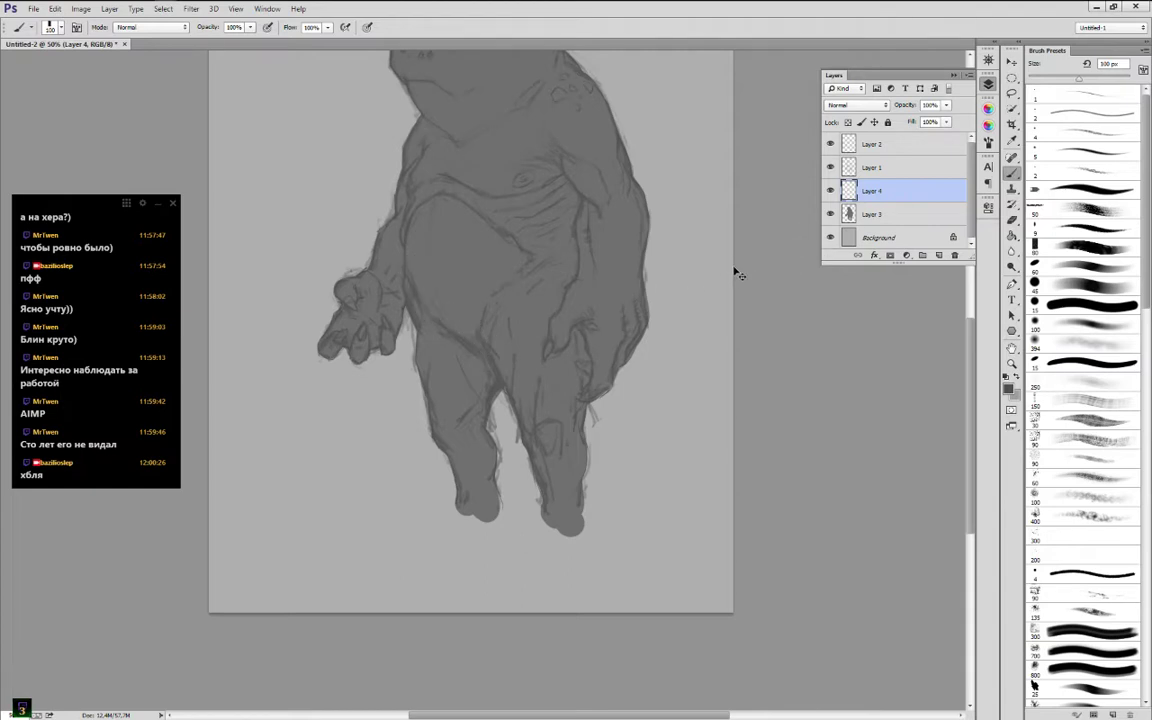
mouse_move(419, 283)
left_mouse_down()
mouse_move(461, 327)
mouse_move(419, 291)
mouse_move(409, 248)
mouse_move(437, 201)
left_mouse_up()
mouse_move(657, 137)
left_mouse_down()
mouse_move(687, 326)
mouse_move(705, 352)
left_mouse_up()
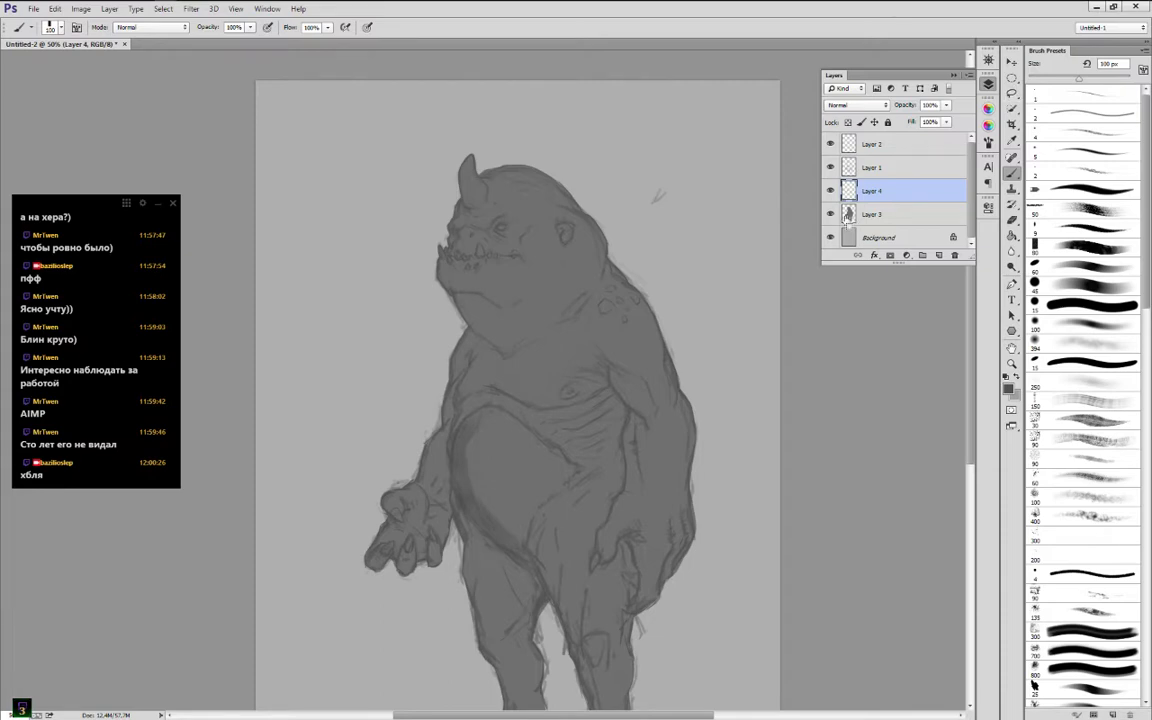
Load the Layer 3 silhouette as a selection and shade under the jaw and down the neck with a 60 to 80 px brush
left_click(846, 216, "ctrl")
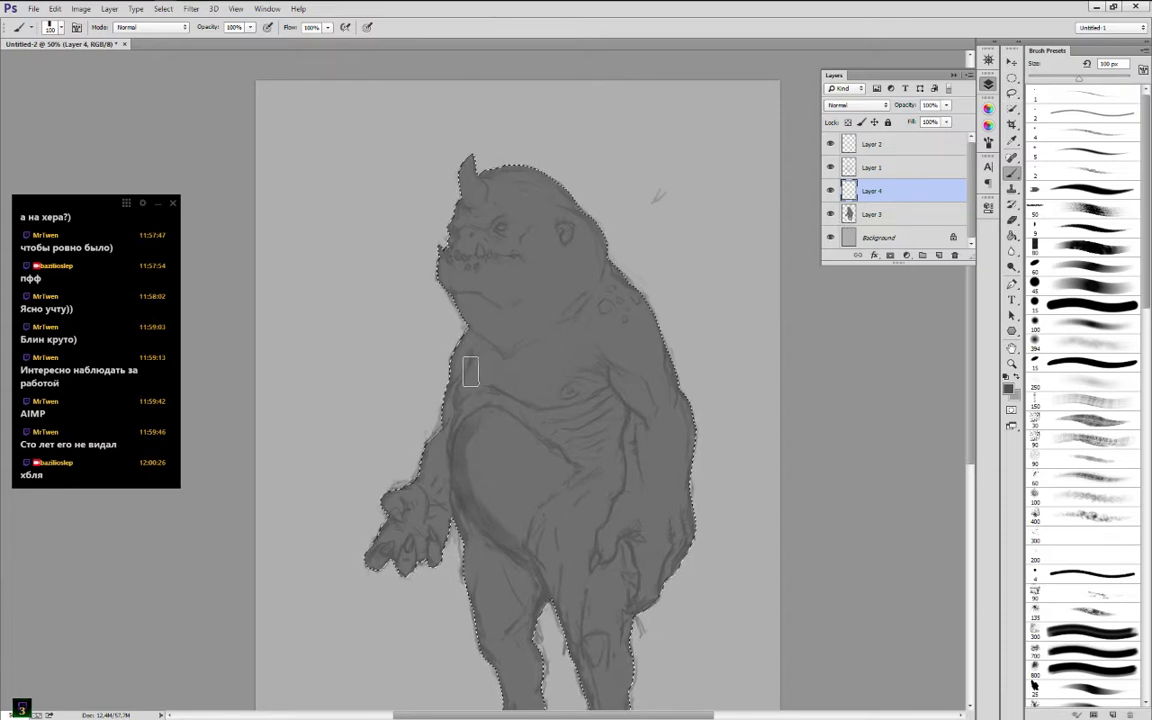
key("bracketleft")
key("bracketleft")
key("bracketleft")
key("bracketleft")
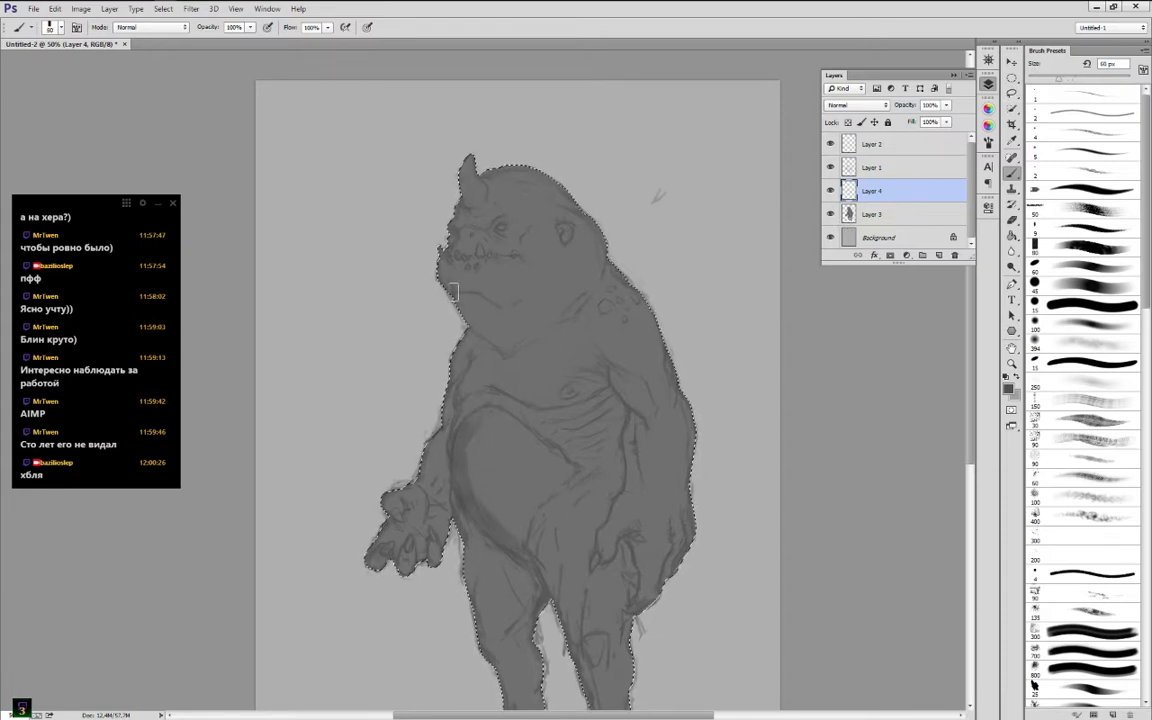
key("bracketright")
mouse_move(456, 301)
left_mouse_down()
mouse_move(485, 293)
mouse_move(469, 313)
mouse_move(466, 300)
mouse_move(485, 335)
mouse_move(477, 326)
mouse_move(510, 353)
mouse_move(472, 308)
mouse_move(512, 313)
left_mouse_up()
key("bracketright")
key("bracketright")
key("bracketleft")
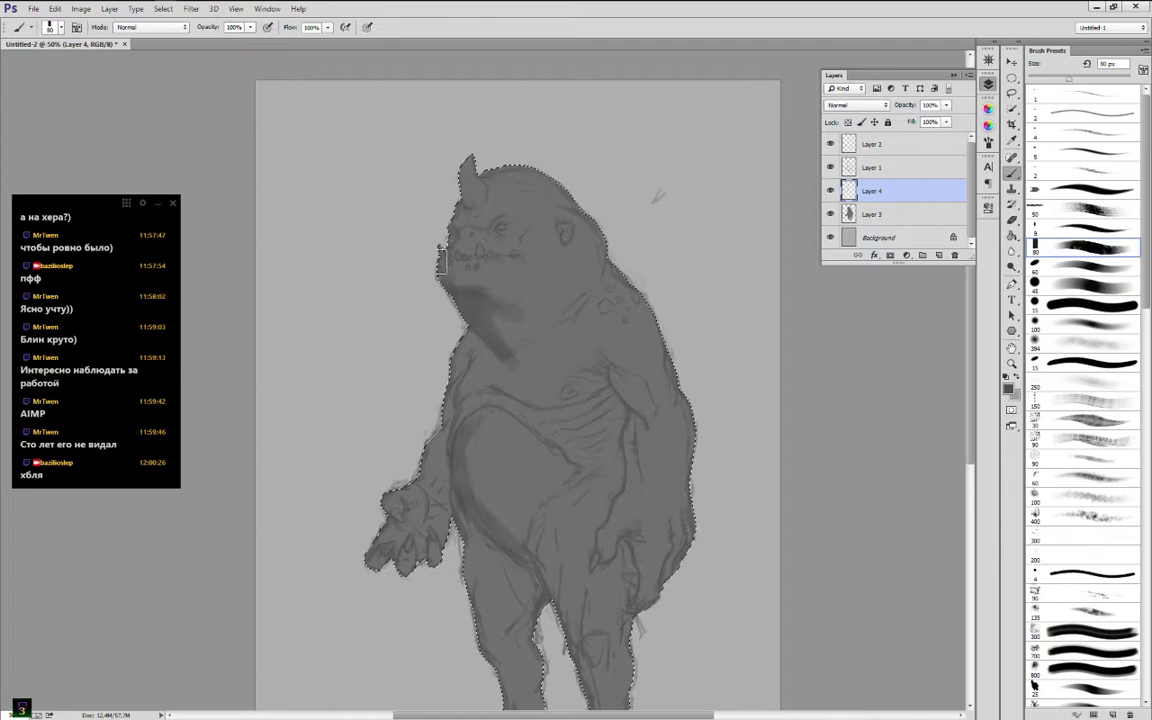
Shade the muzzle, ear, eye socket and base of the horn with a 50 to 80 px brush
key("bracketleft")
key("bracketleft")
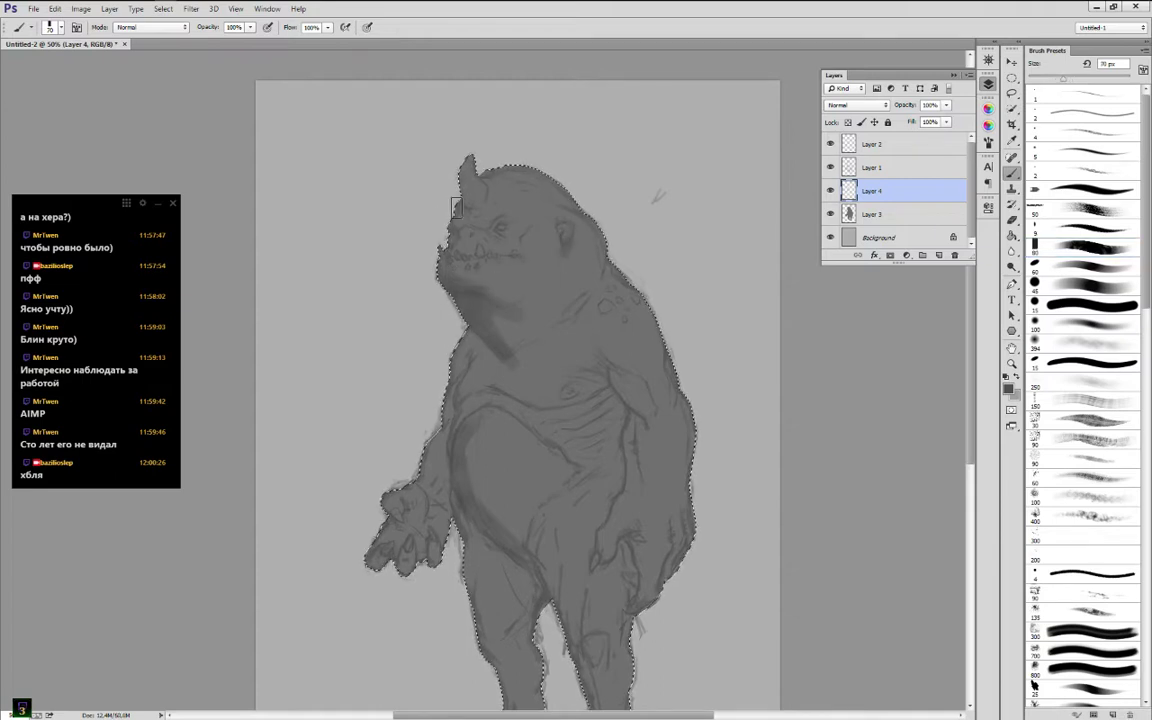
key("bracketleft")
key("bracketleft")
key("bracketright")
key("bracketright")
key("bracketright")
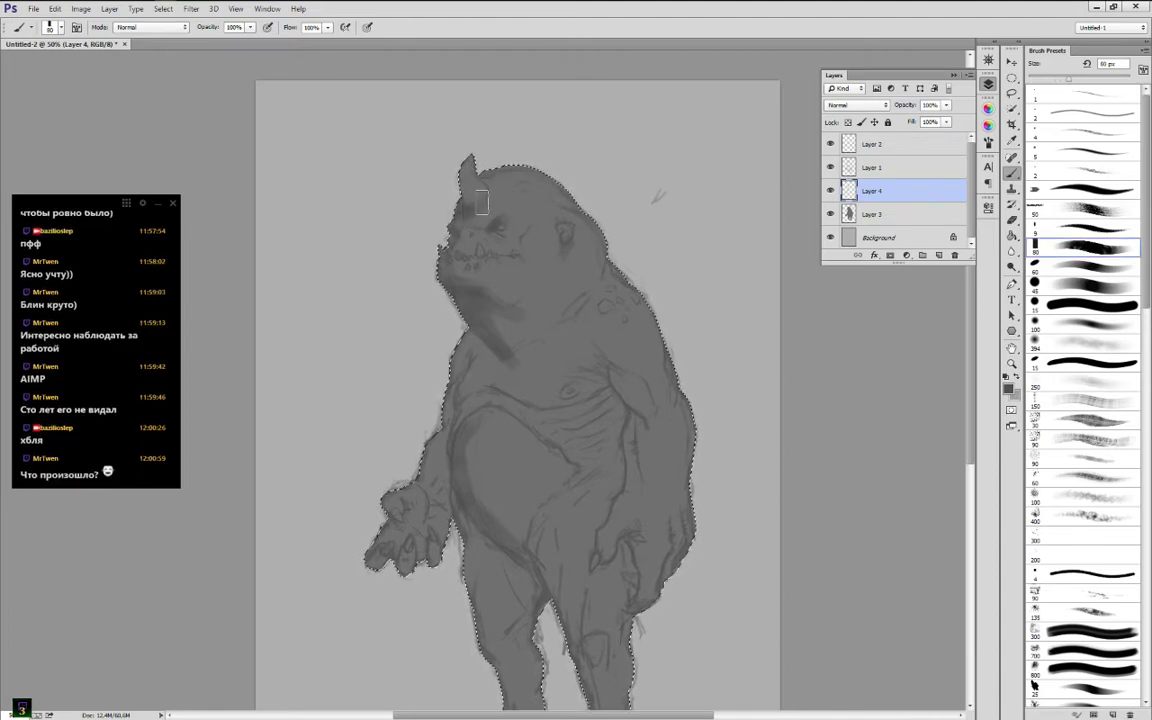
key("bracketleft")
key("bracketleft")
key("bracketleft")
key("bracketright")
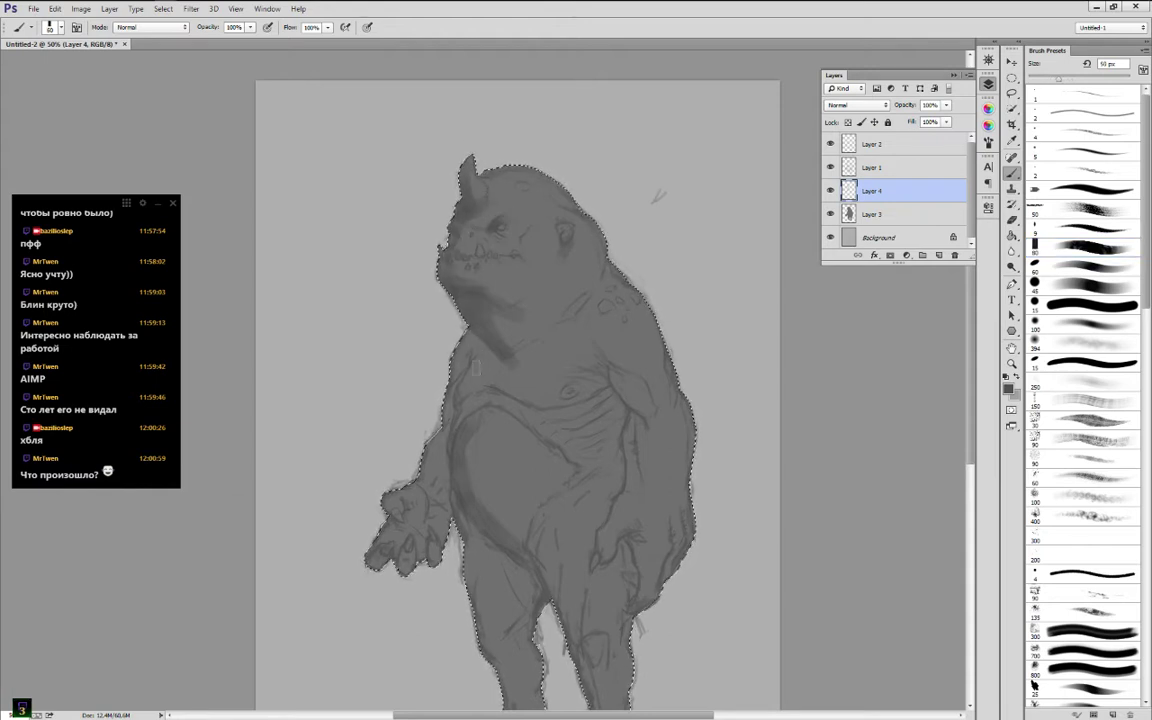
Shade the front edge of the chest, the fold above the belly and the far arm with a 70 px brush
key("bracketright")
left_click_drag(504, 363, 460, 400)
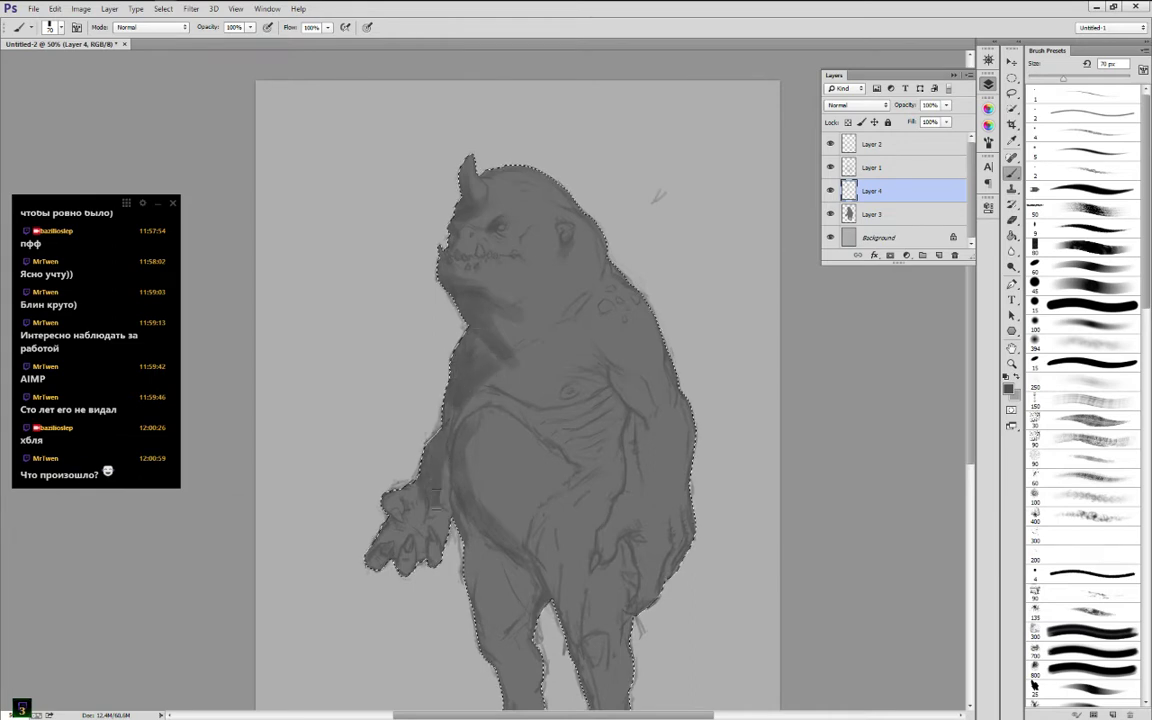
key("bracketleft")
key("bracketleft")
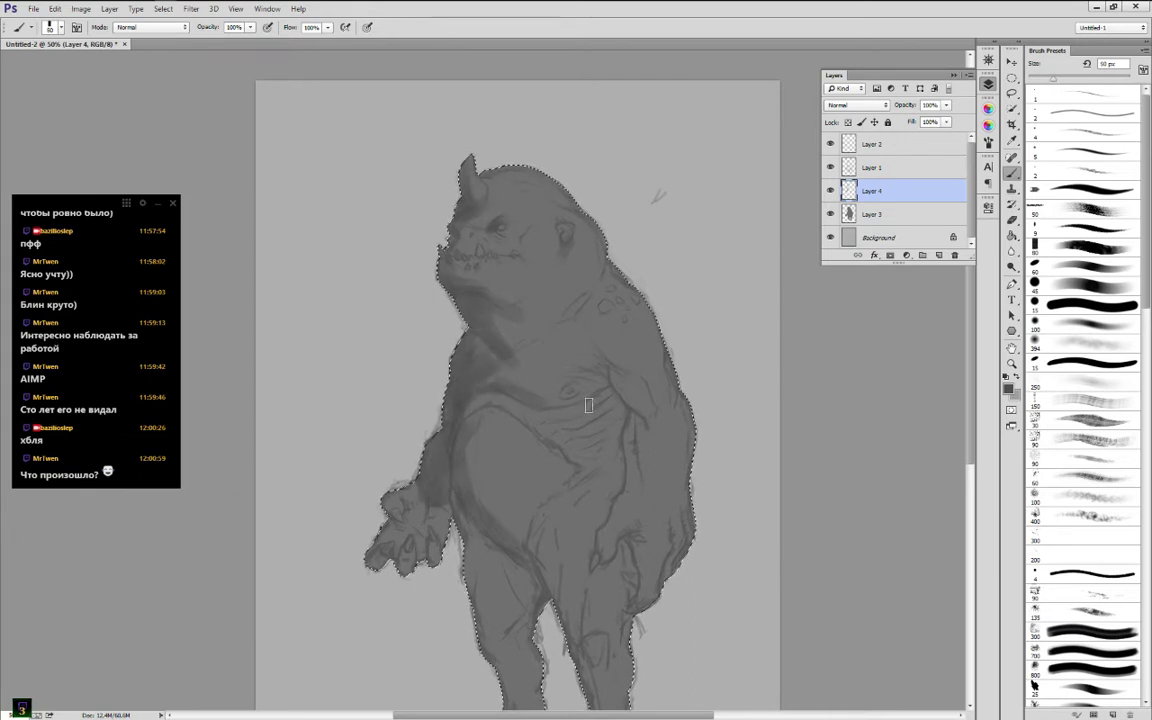
Shade the rib folds beneath the near arm and the armpit crease
key("bracketright")
key("bracketright")
key("bracketright")
key("bracketright")
key("bracketleft")
key("bracketleft")
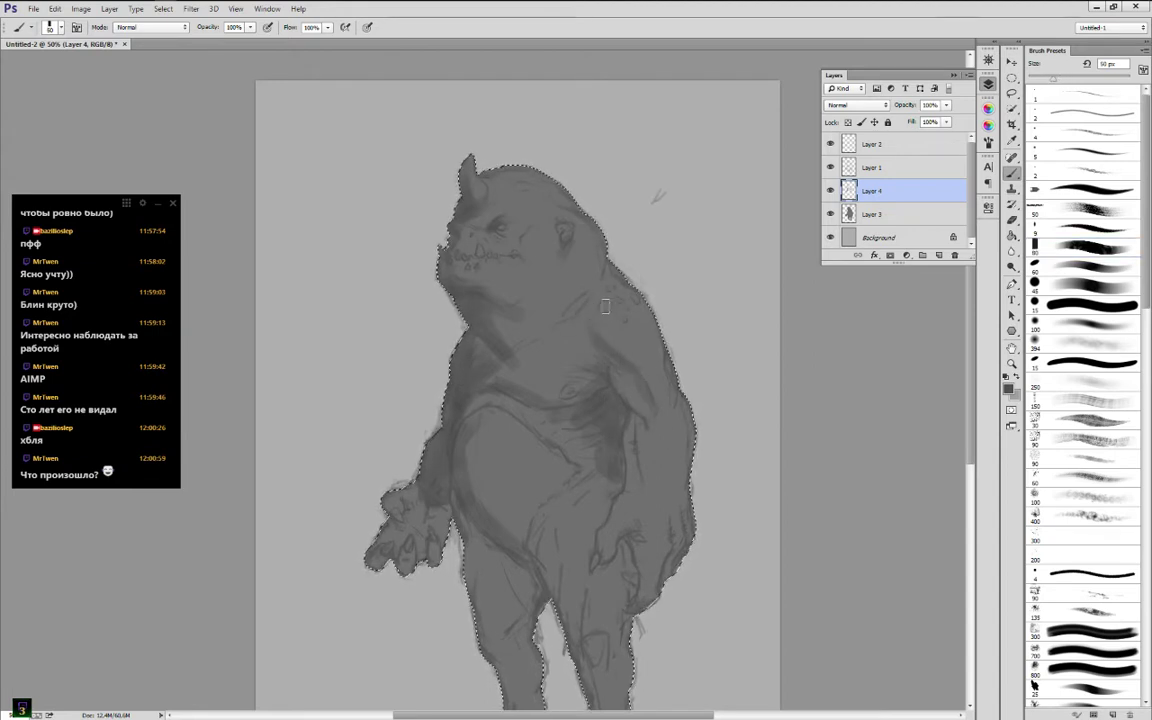
Darken the round spots on the near shoulder and a mark on the cheek with a 45 px brush
key("bracketleft")
left_click_drag(612, 306, 628, 299)
left_click(636, 297)
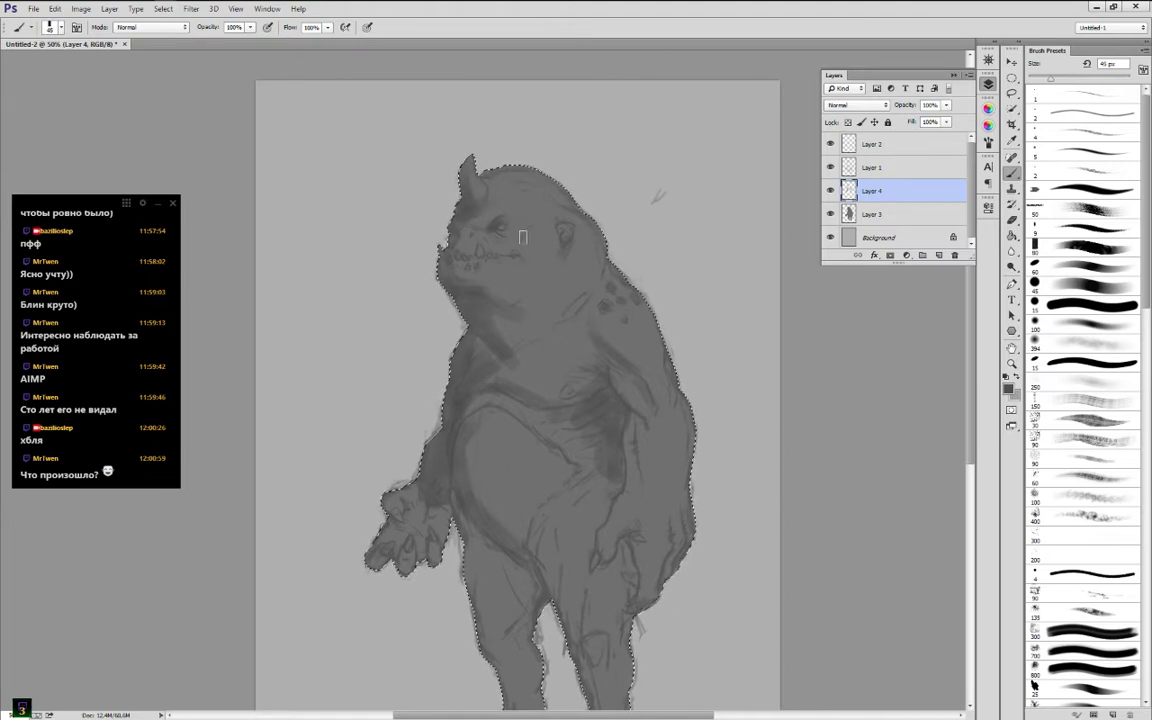
key("bracketright")
key("bracketright")
key("bracketright")
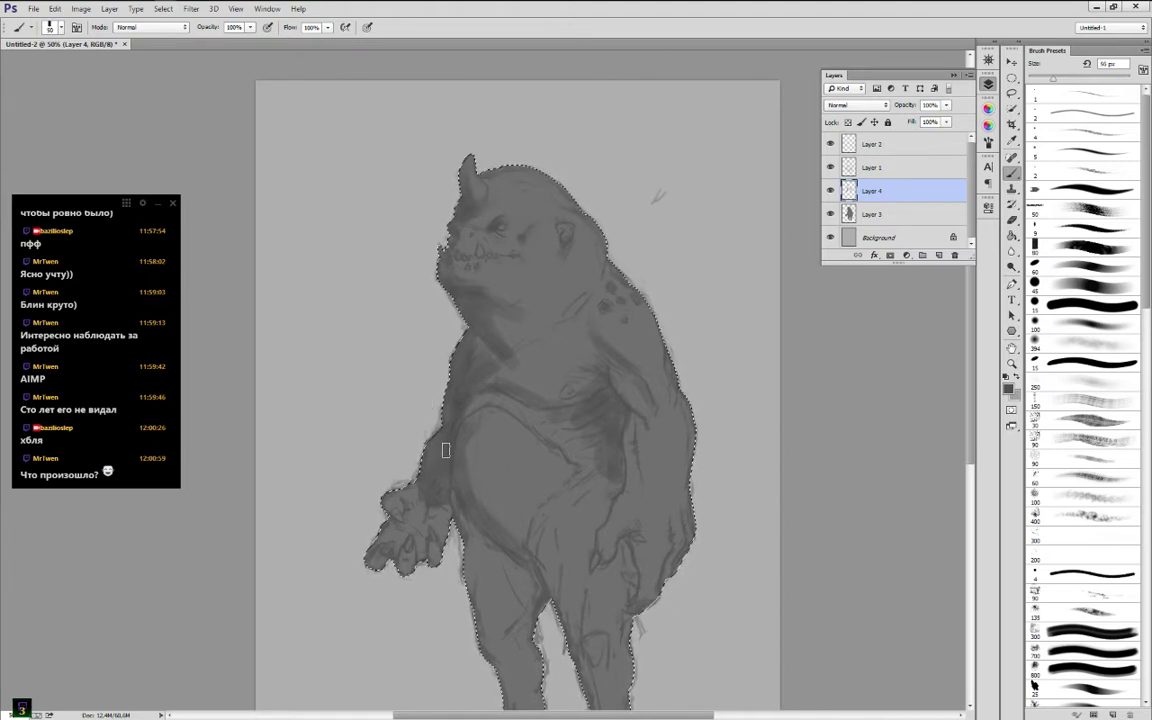
Shade the whole far leg from the thigh to the foot with an 80 to 90 px brush
key("bracketright")
key("bracketright")
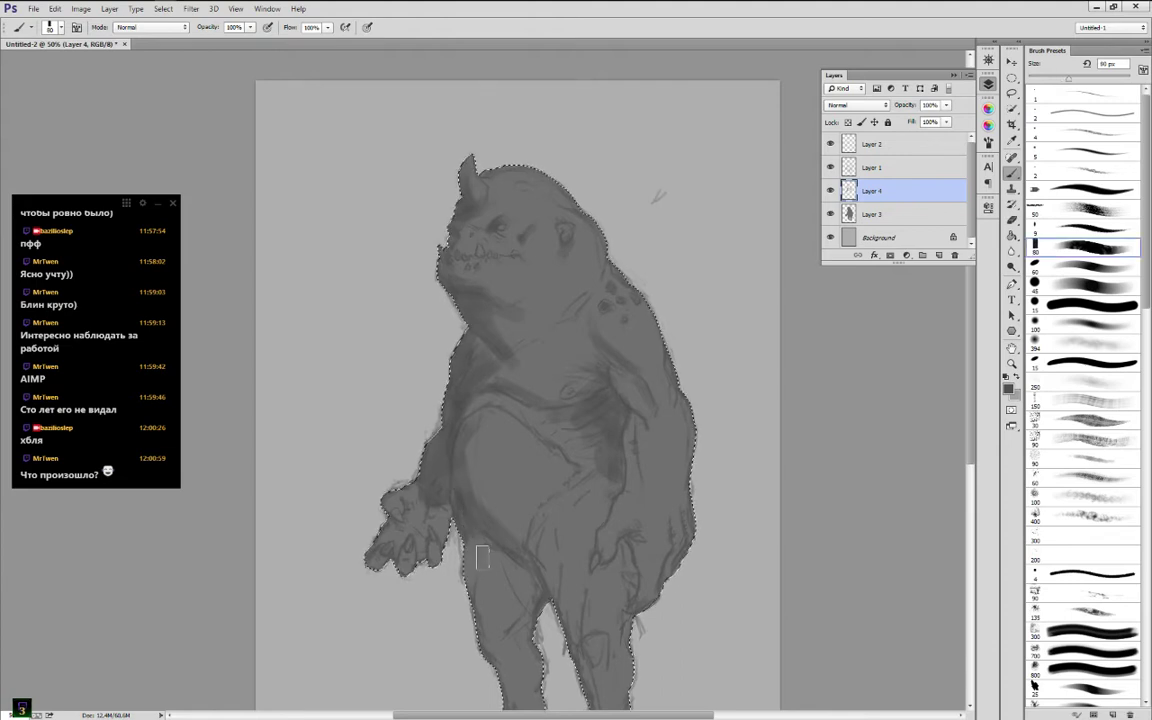
mouse_move(500, 575)
left_mouse_down()
mouse_move(520, 604)
mouse_move(477, 586)
mouse_move(487, 605)
mouse_move(475, 603)
mouse_move(507, 661)
mouse_move(489, 602)
left_mouse_up()
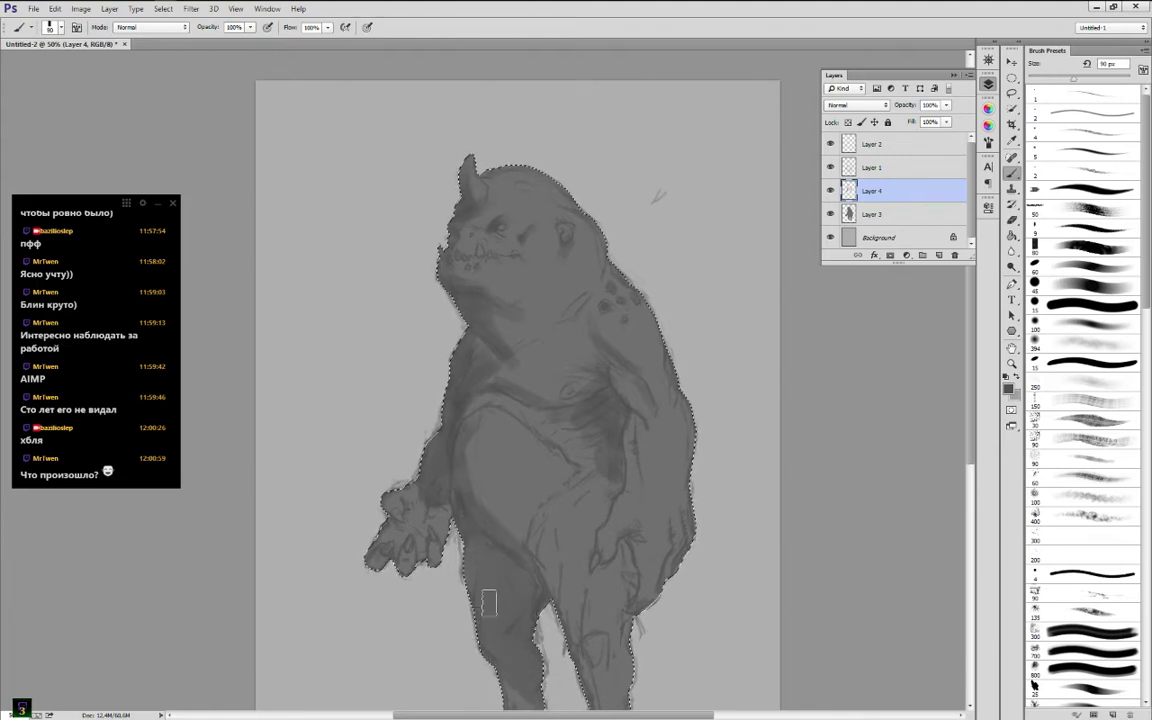
left_click_drag(470, 540, 437, 340)
mouse_move(477, 479)
left_mouse_down()
mouse_move(542, 536)
mouse_move(500, 524)
left_mouse_up()
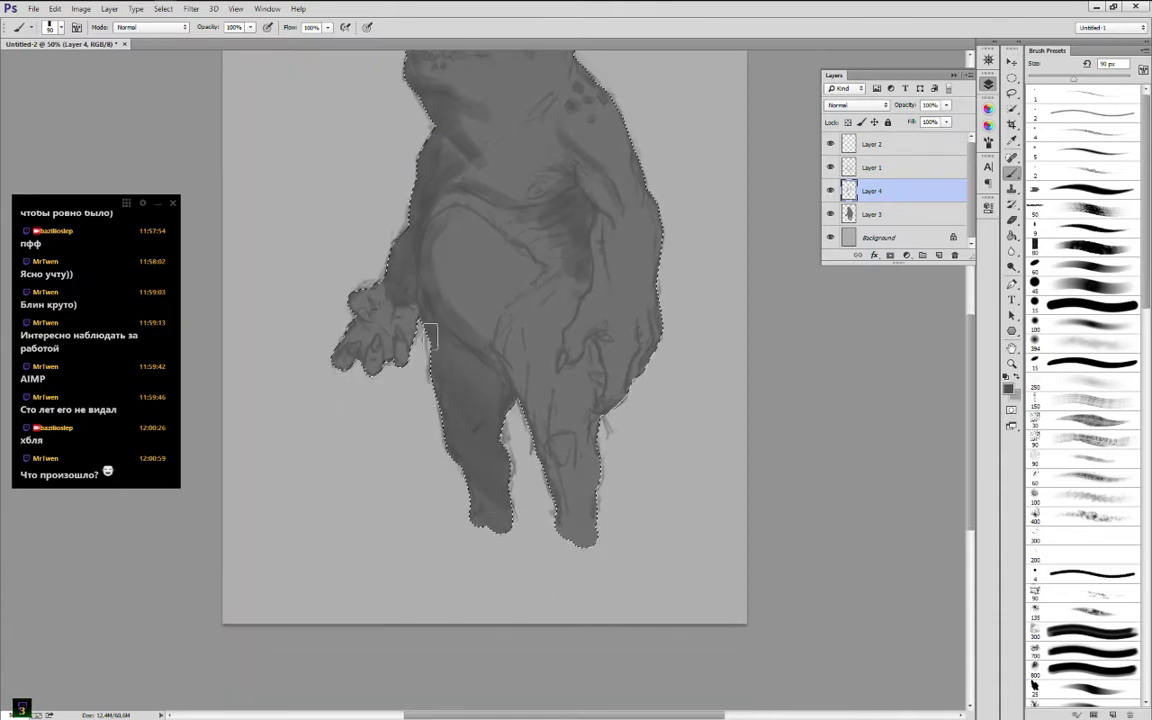
Deepen the shadow under the belly and along the inner edge of the near leg with a 70 px brush
key("bracketleft")
key("bracketleft")
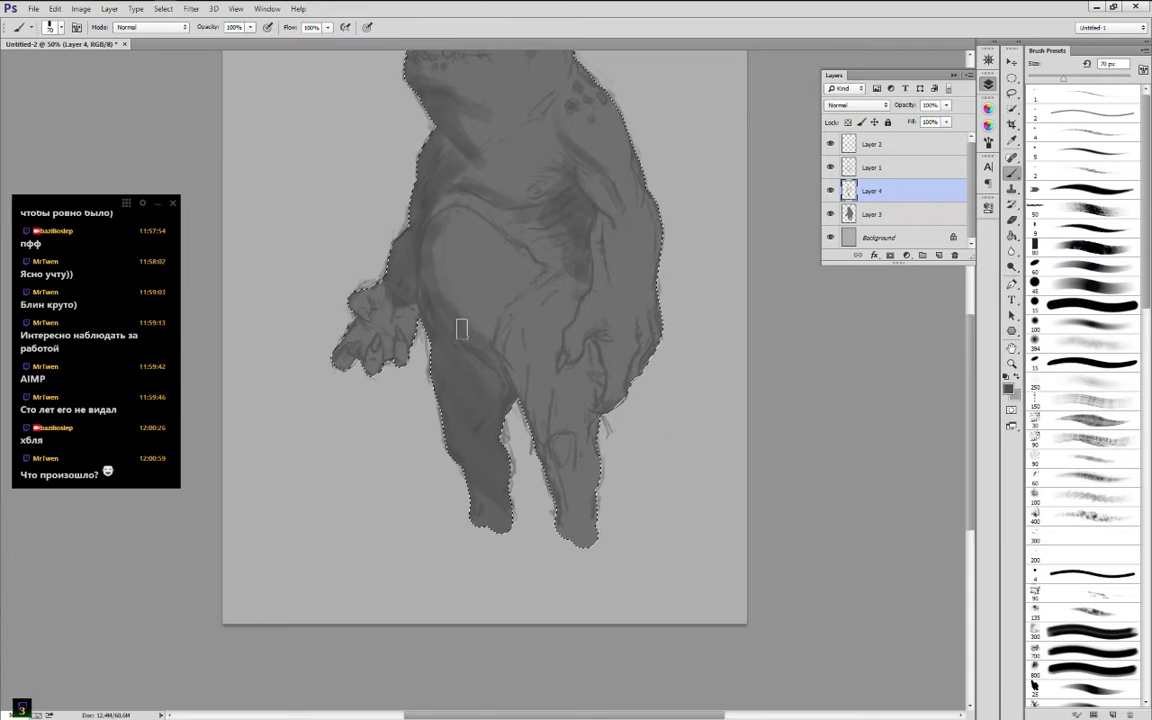
left_click_drag(501, 342, 537, 437)
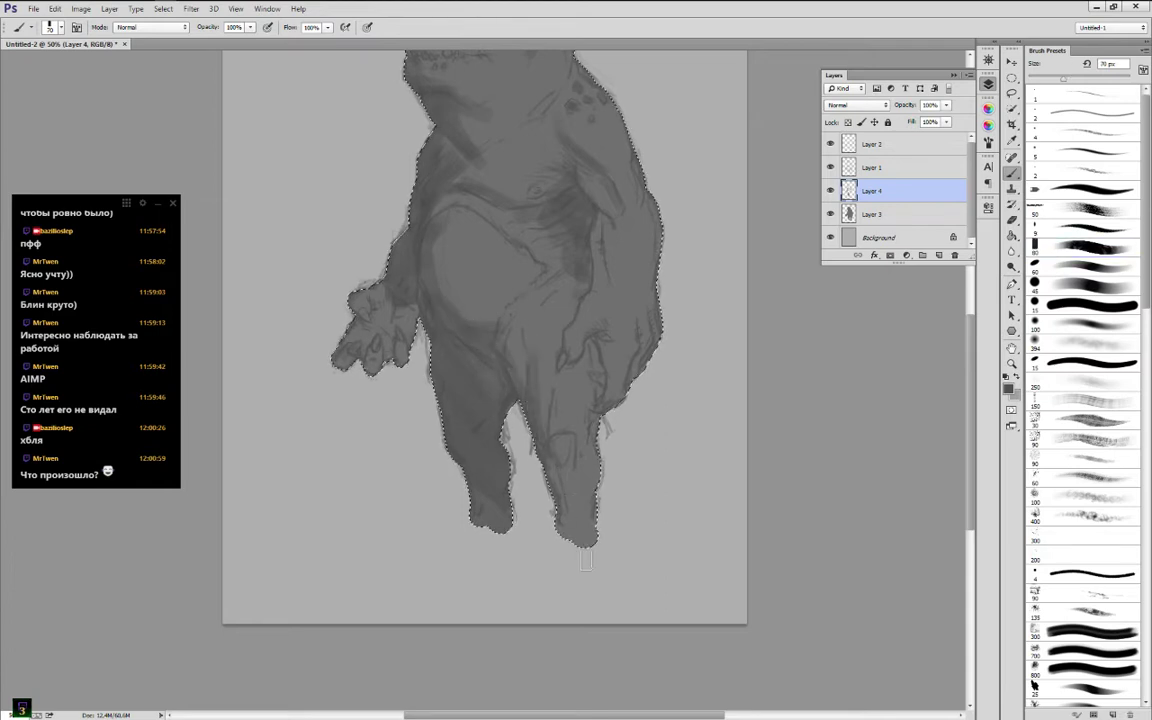
Shade the far hand's palm and fingers and the shadow beneath the near hand with a 70 to 80 px brush
mouse_move(406, 285)
left_mouse_down()
mouse_move(358, 305)
mouse_move(386, 313)
mouse_move(403, 300)
mouse_move(362, 296)
mouse_move(345, 333)
mouse_move(347, 364)
mouse_move(398, 367)
left_mouse_up()
key("]")
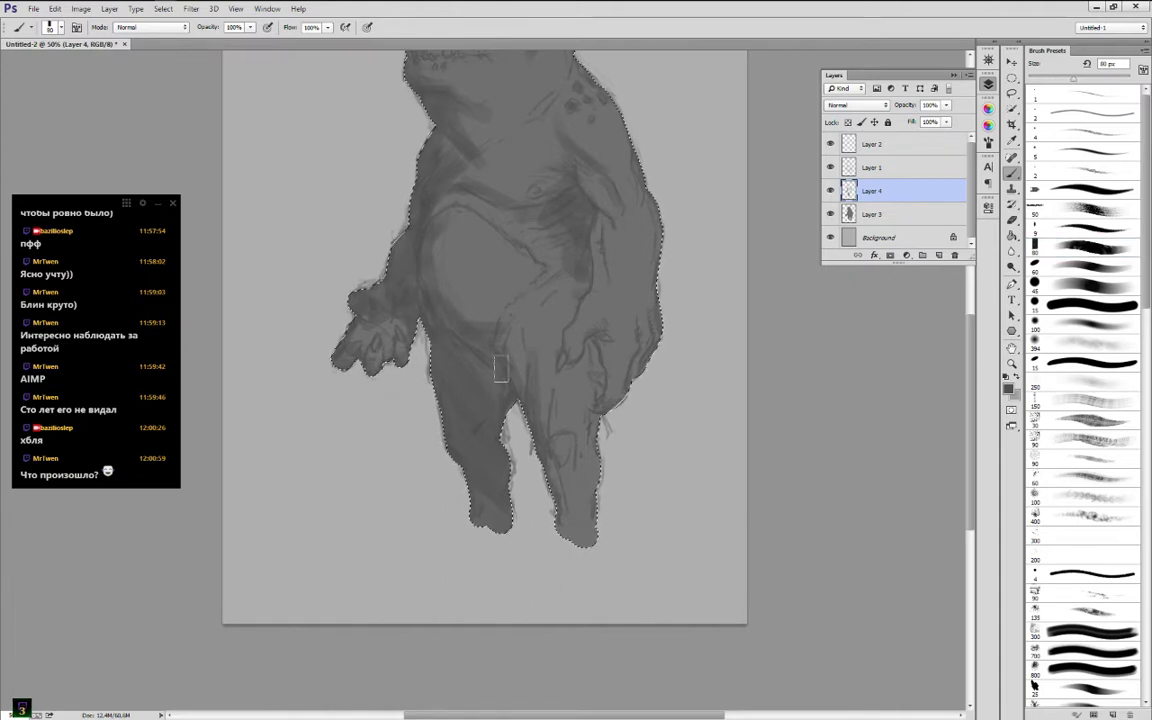
left_click_drag(594, 339, 604, 350)
key("bracketleft")
key("bracketleft")
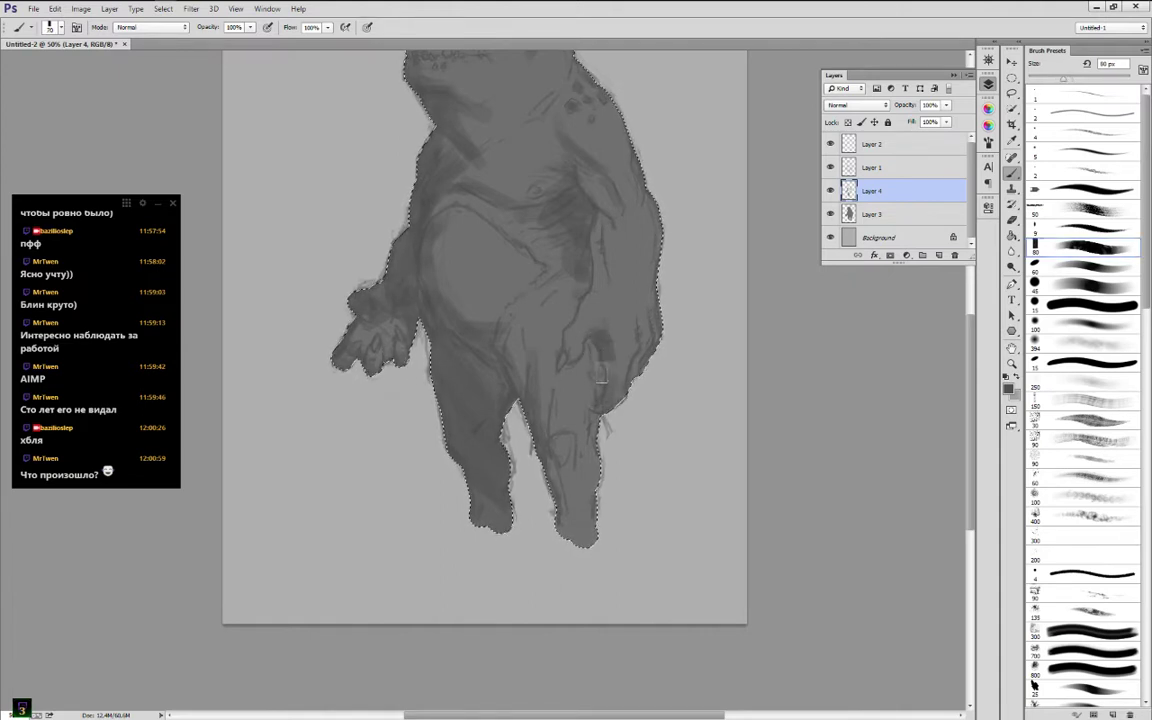
key("bracketright")
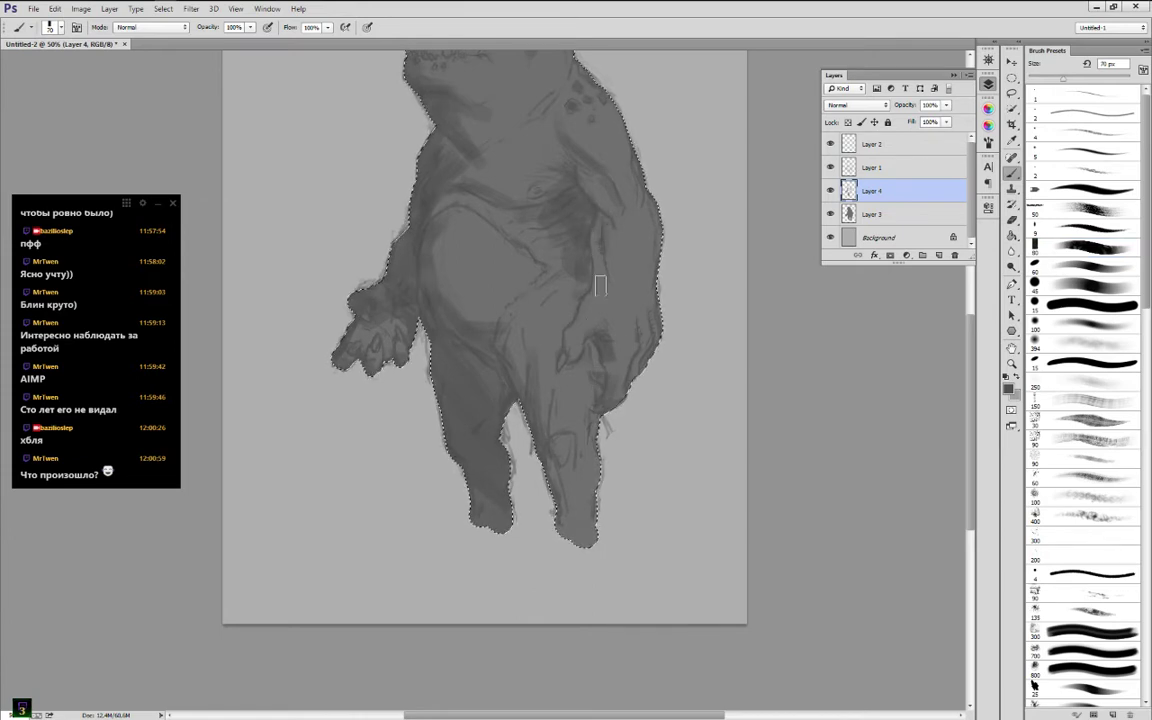
Add a new layer above Layer 4 in Soft Light mode and choose a light grey paint color
left_click_drag(527, 125, 589, 209)
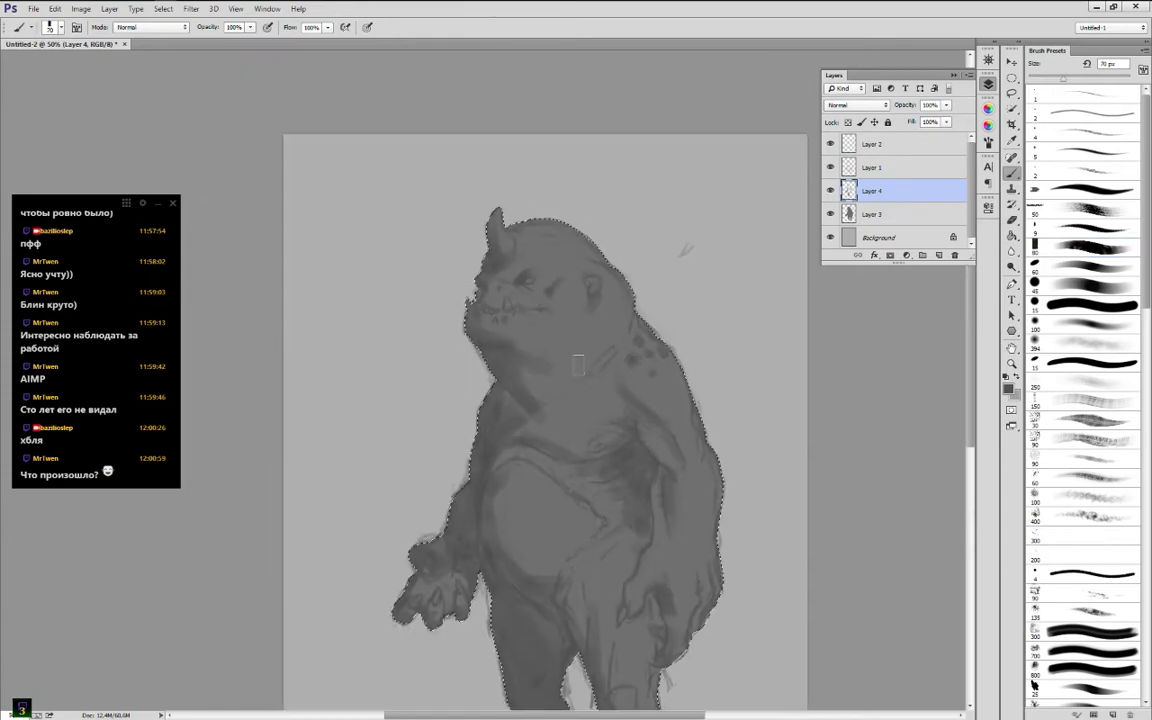
left_click(938, 255)
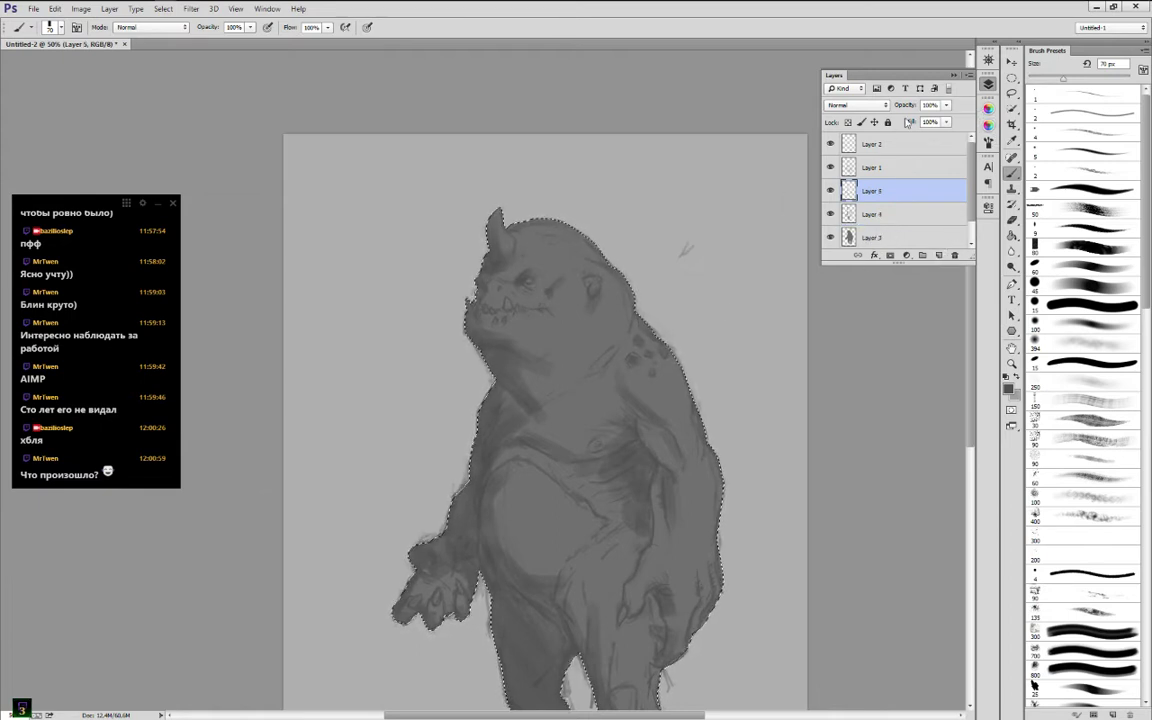
left_click(858, 105)
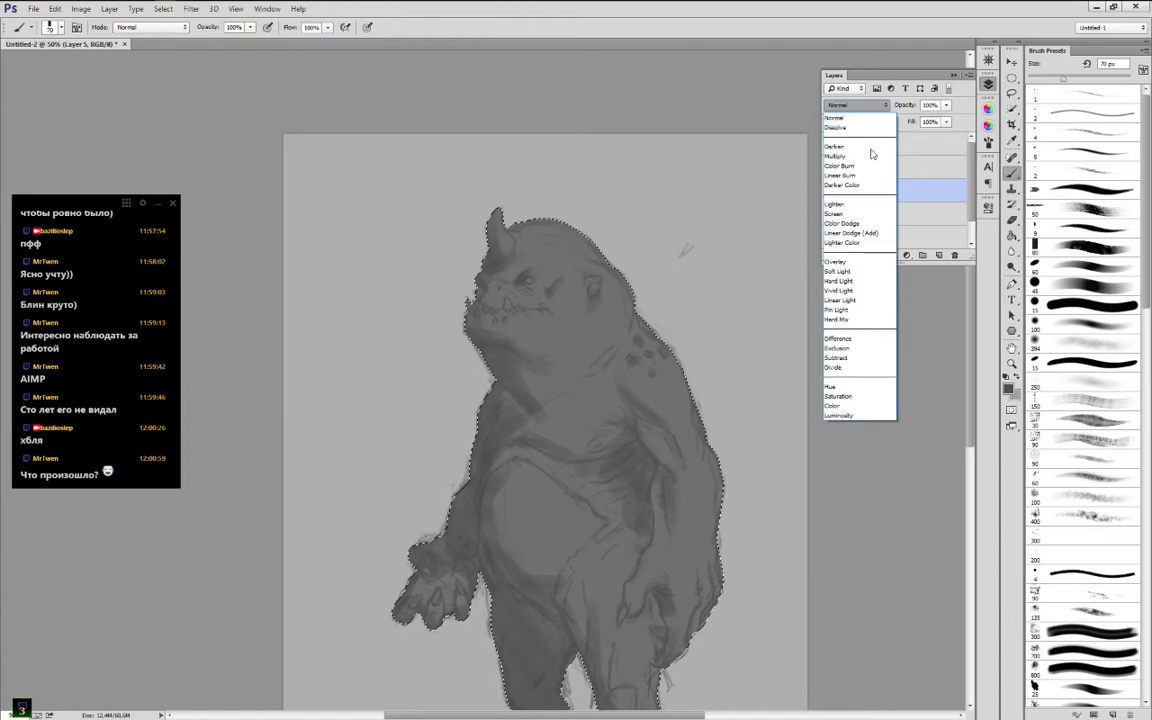
left_click(840, 271)
left_click(989, 127)
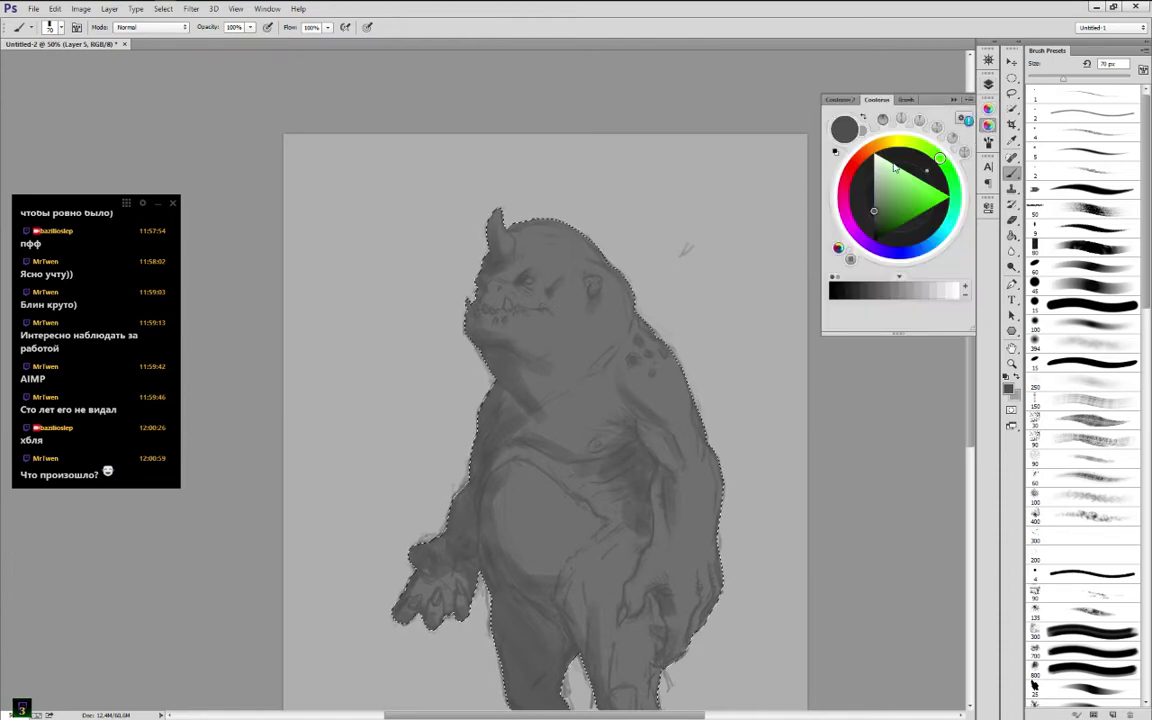
left_click(930, 293)
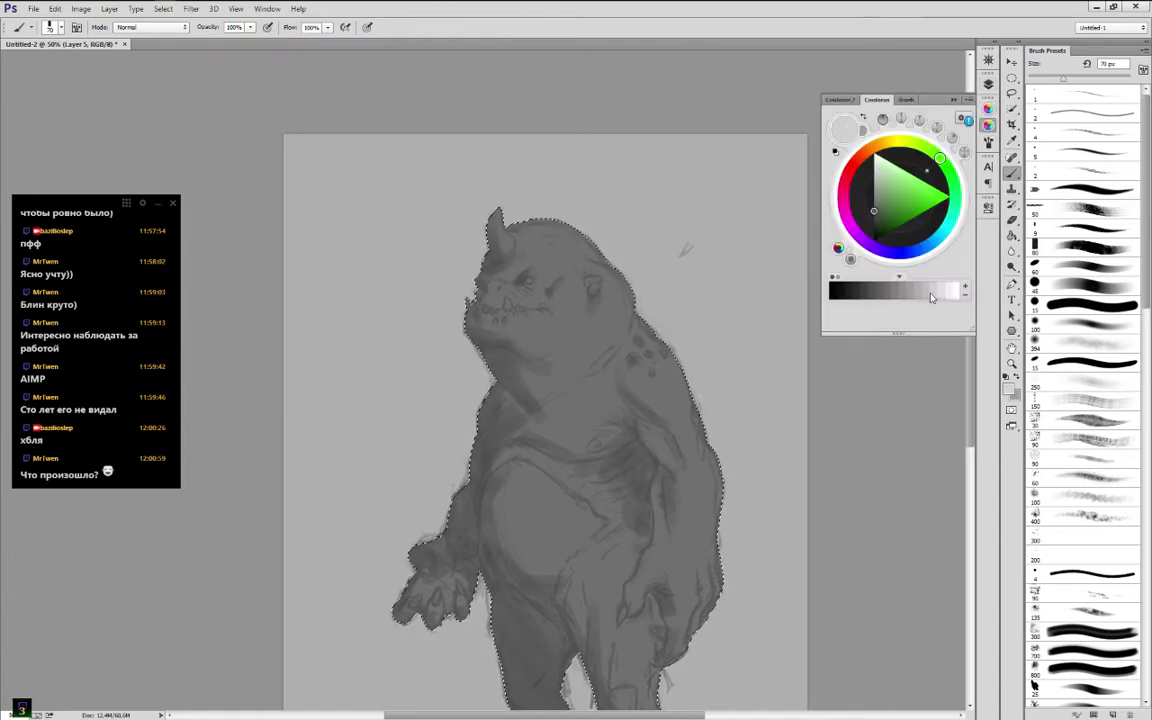
Paint soft highlights across the forehead and top of the head with a 100 px brush, then a 70 px one
key("bracketright")
key("bracketright")
key("bracketright")
key("bracketright")
left_click_drag(532, 246, 578, 250)
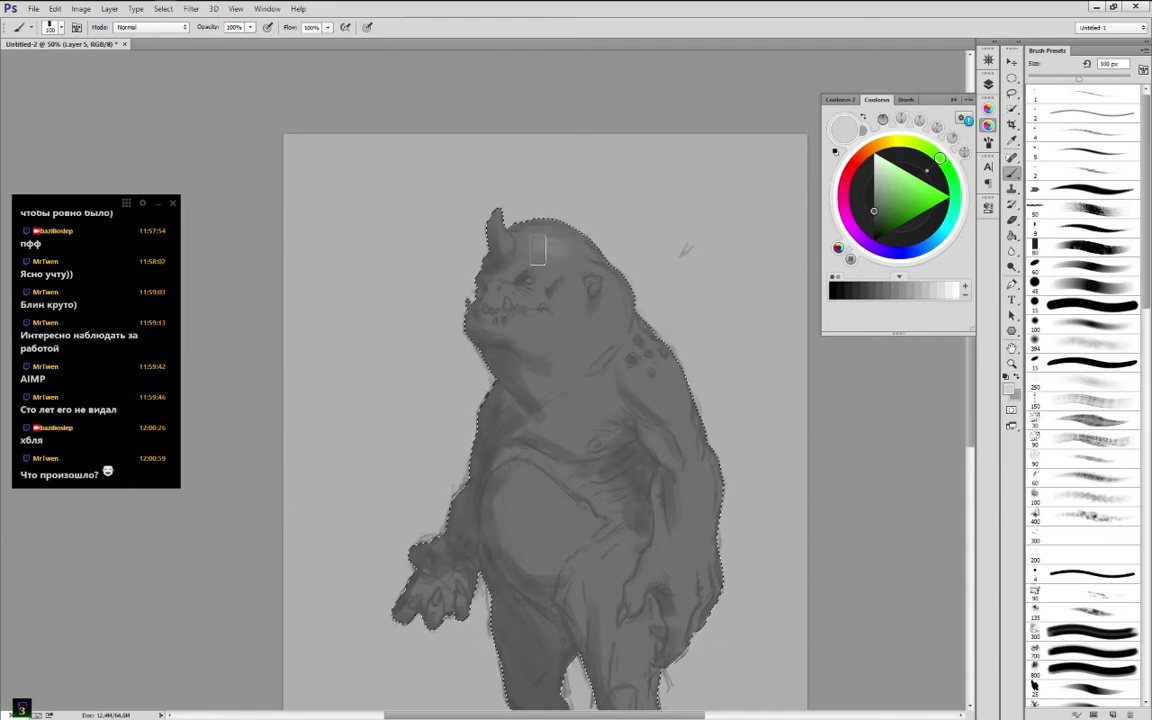
key("bracketleft")
key("bracketleft")
key("bracketleft")
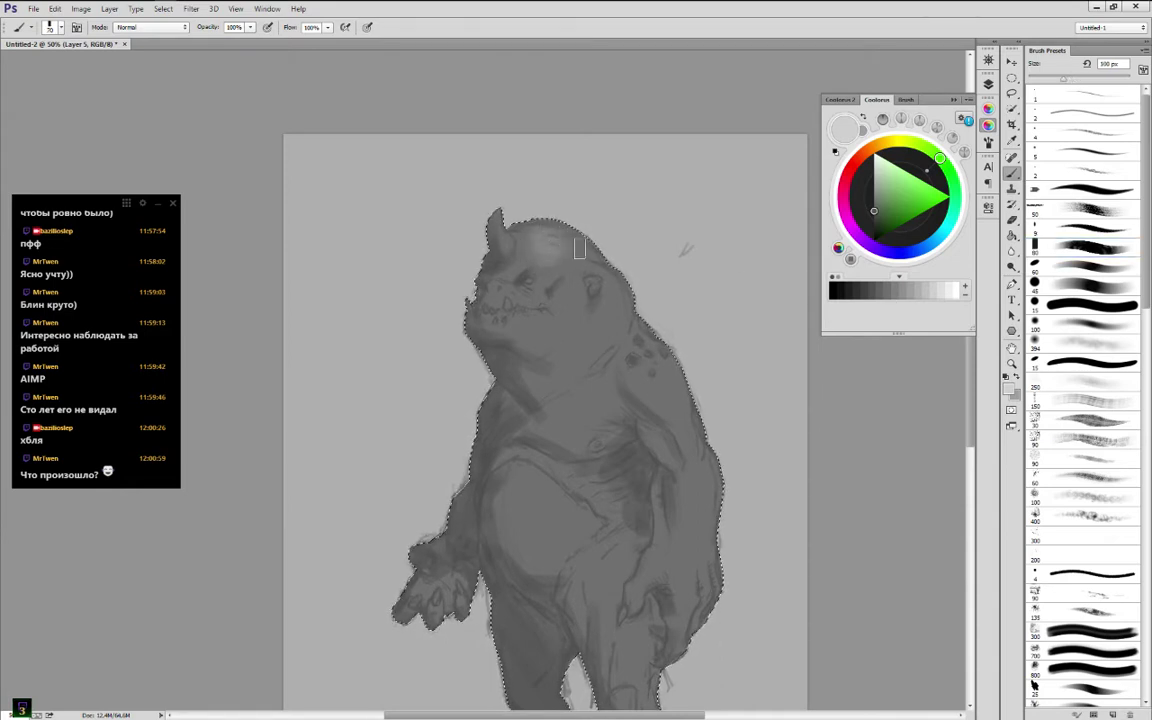
Lighten the brow, nose and muzzle above the teeth with a 25 to 50 px brush
key("bracketleft")
key("bracketleft")
key("bracketleft")
key("bracketleft")
key("bracketleft")
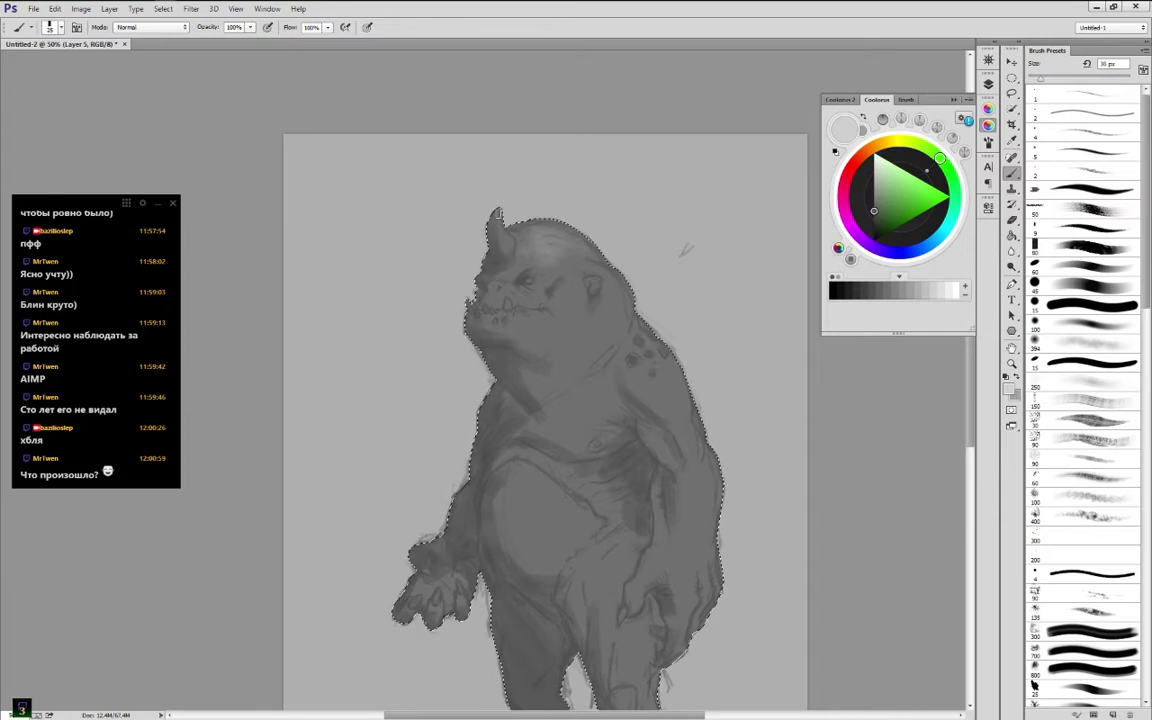
key("bracketright")
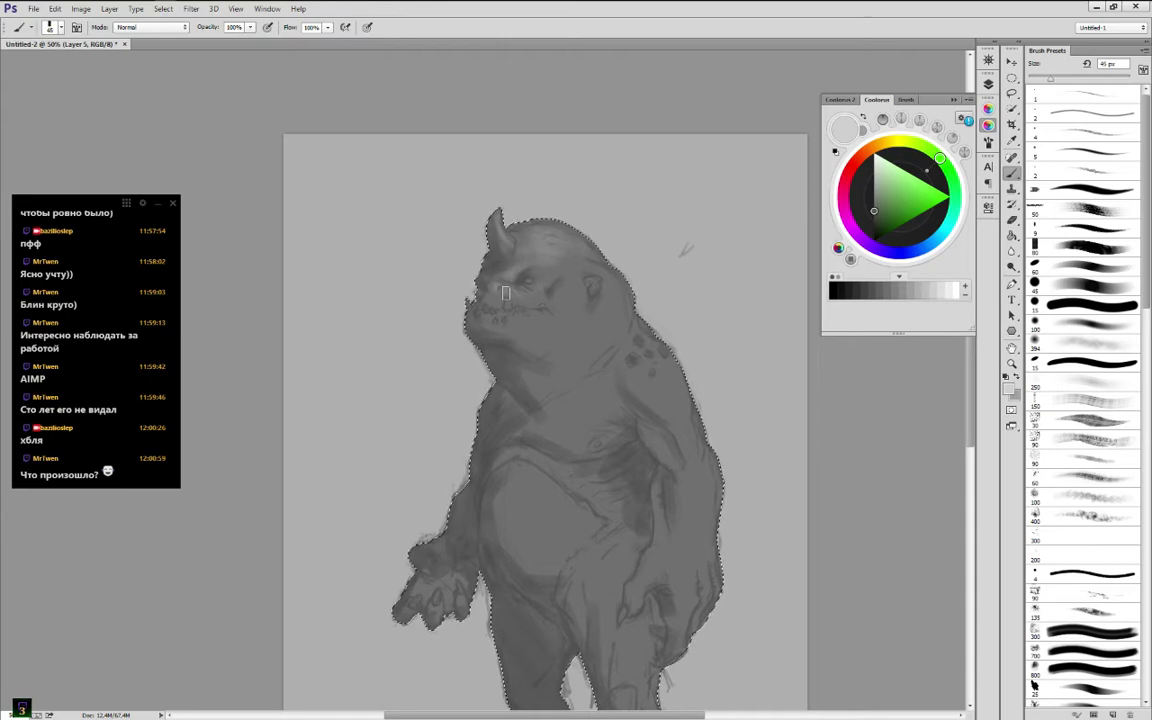
key("bracketright")
key("bracketright")
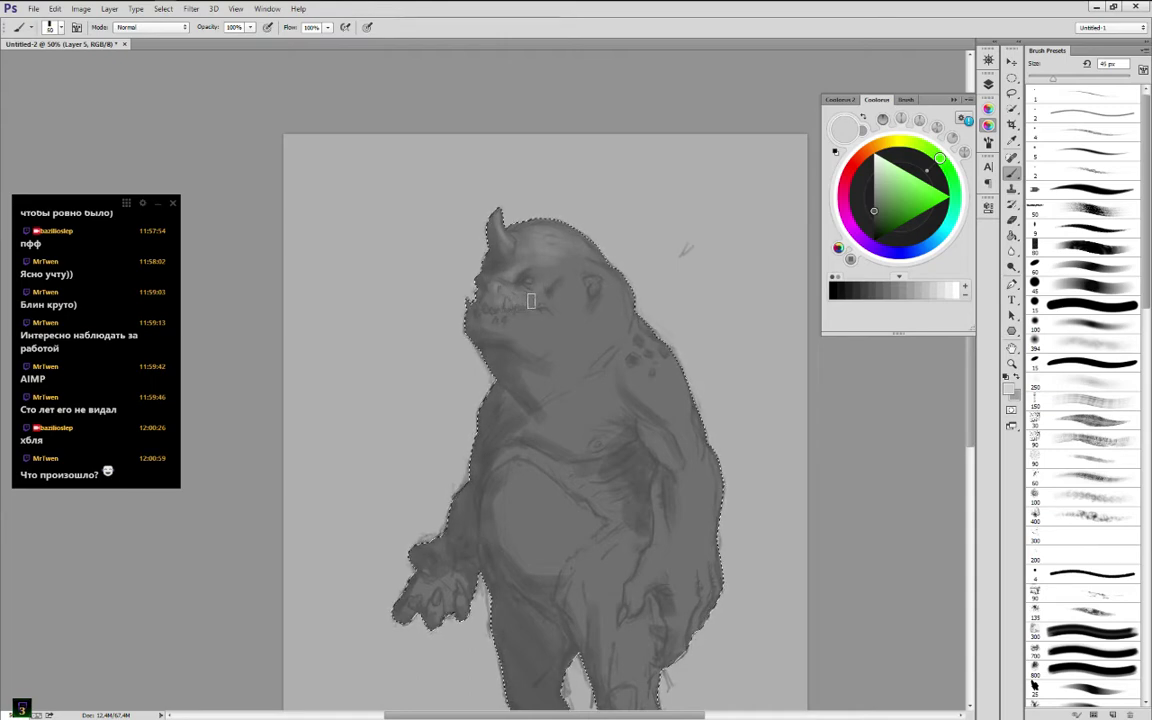
Highlight the cheek, jaw and neck behind the ear with an 80 to 90 px brush
key("bracketright")
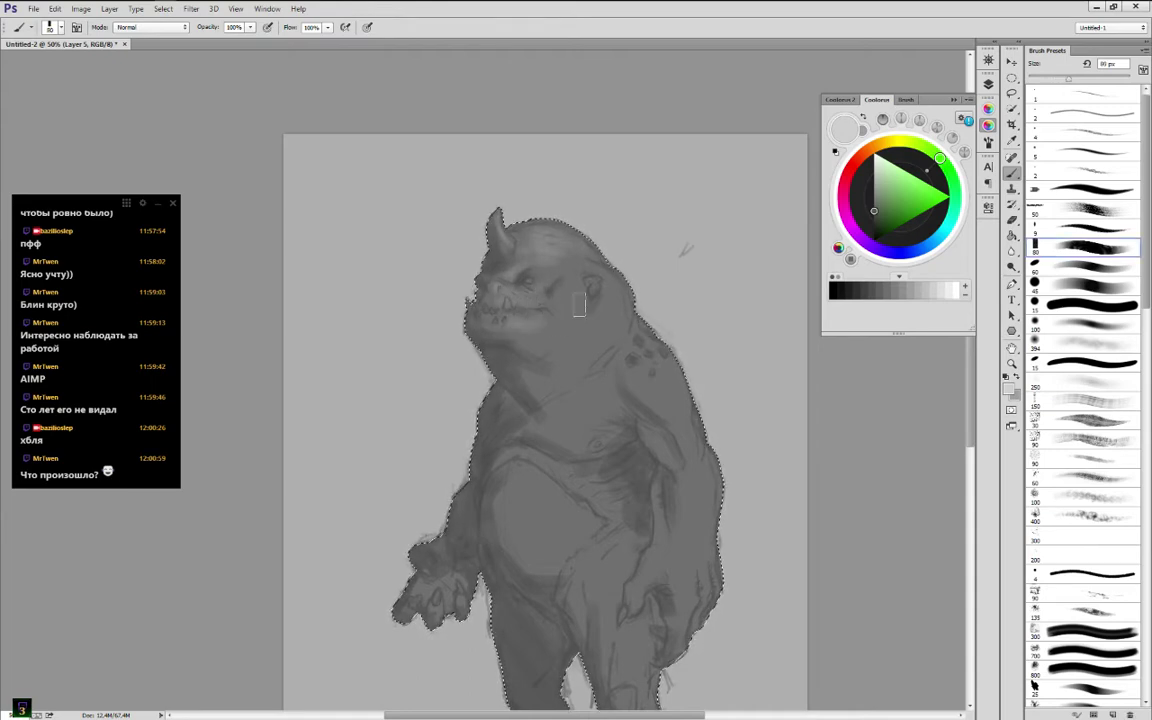
key("bracketright")
left_click_drag(576, 304, 577, 319)
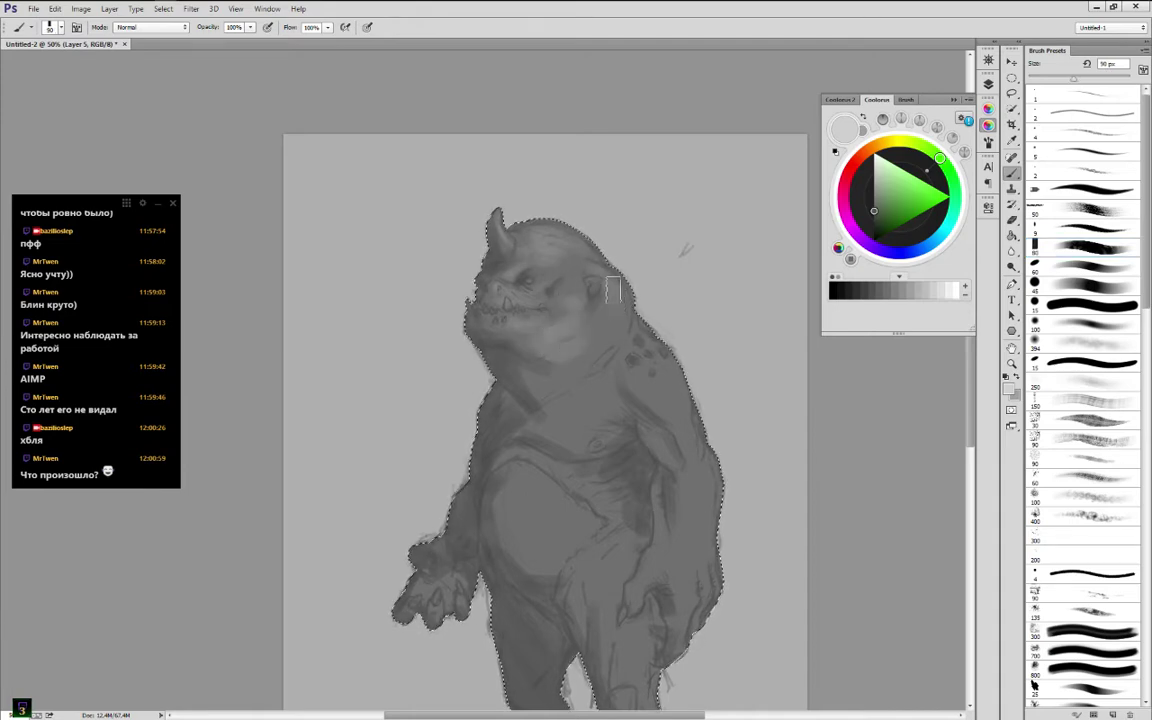
key("bracketleft")
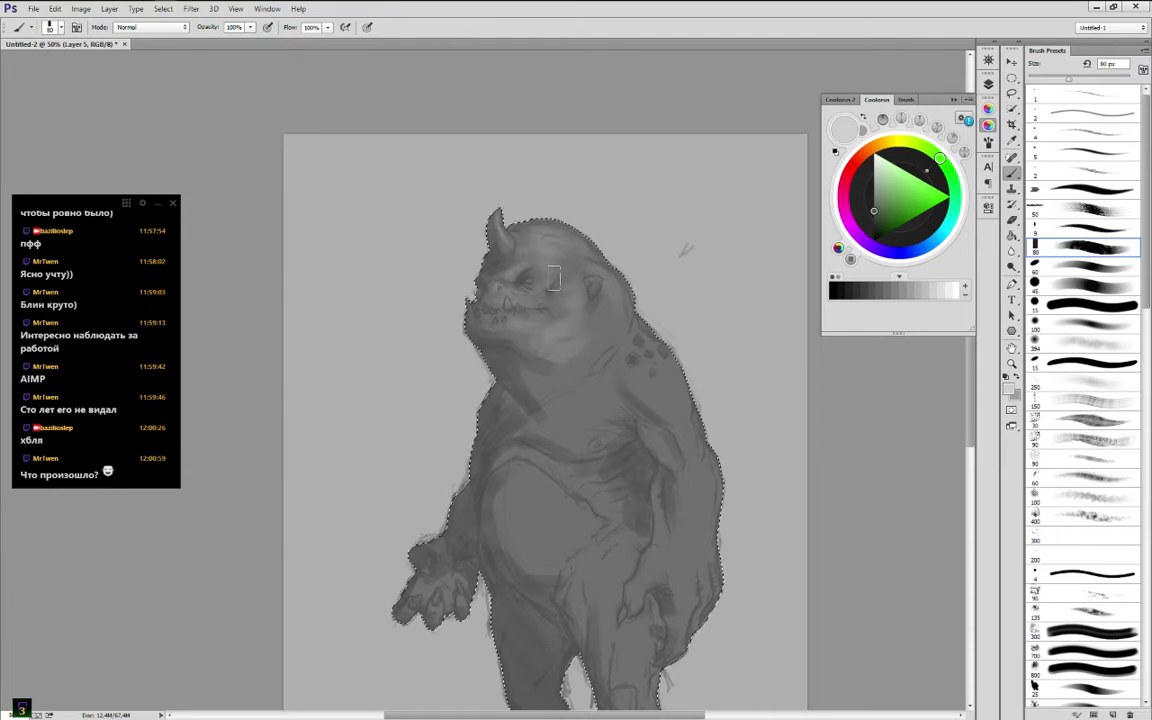
key("bracketleft")
Lighten the throat and the broad plane of the chest with a 100 to 175 px brush
key("bracketright")
key("bracketright")
key("bracketright")
key("bracketright")
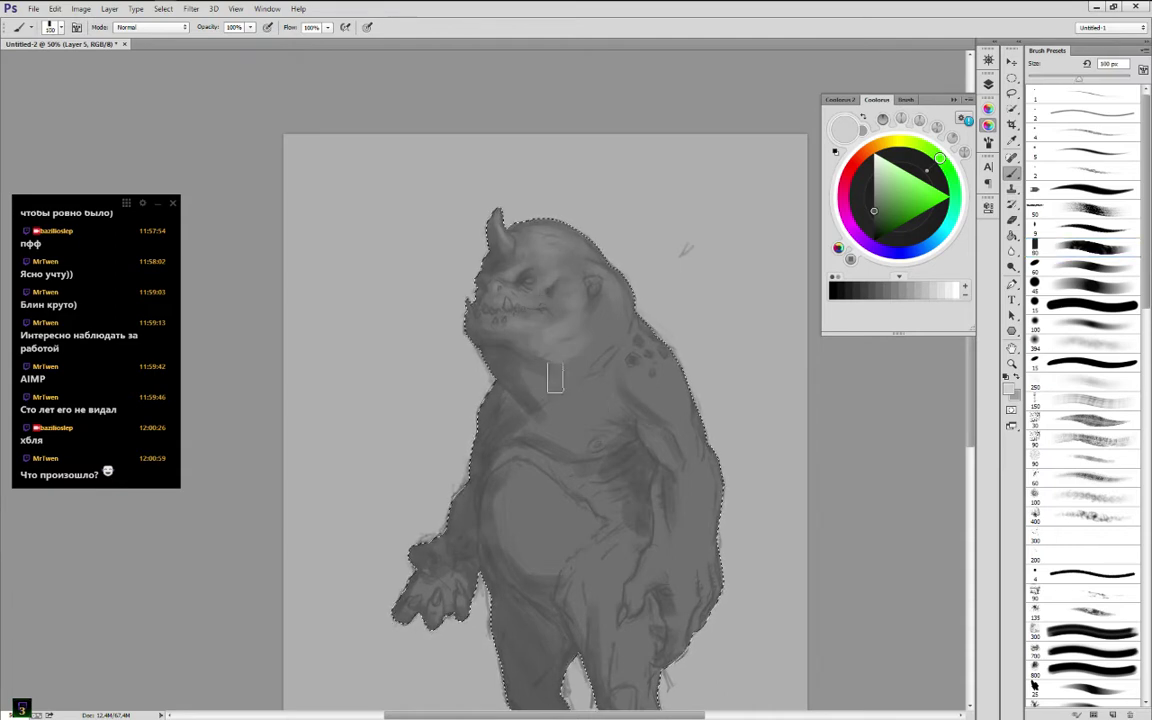
key("bracketright")
key("bracketright")
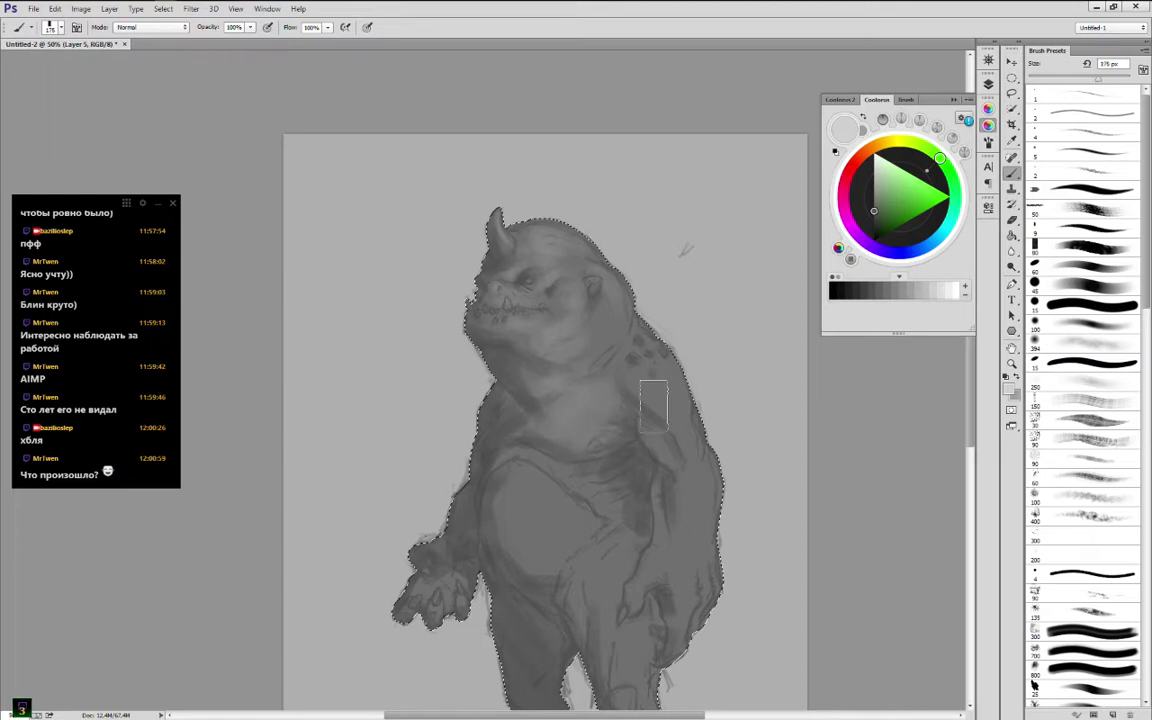
Highlight the near shoulder and upper arm, starting with a 125 px brush and reducing its size toward the elbow
key("bracketleft")
key("bracketleft")
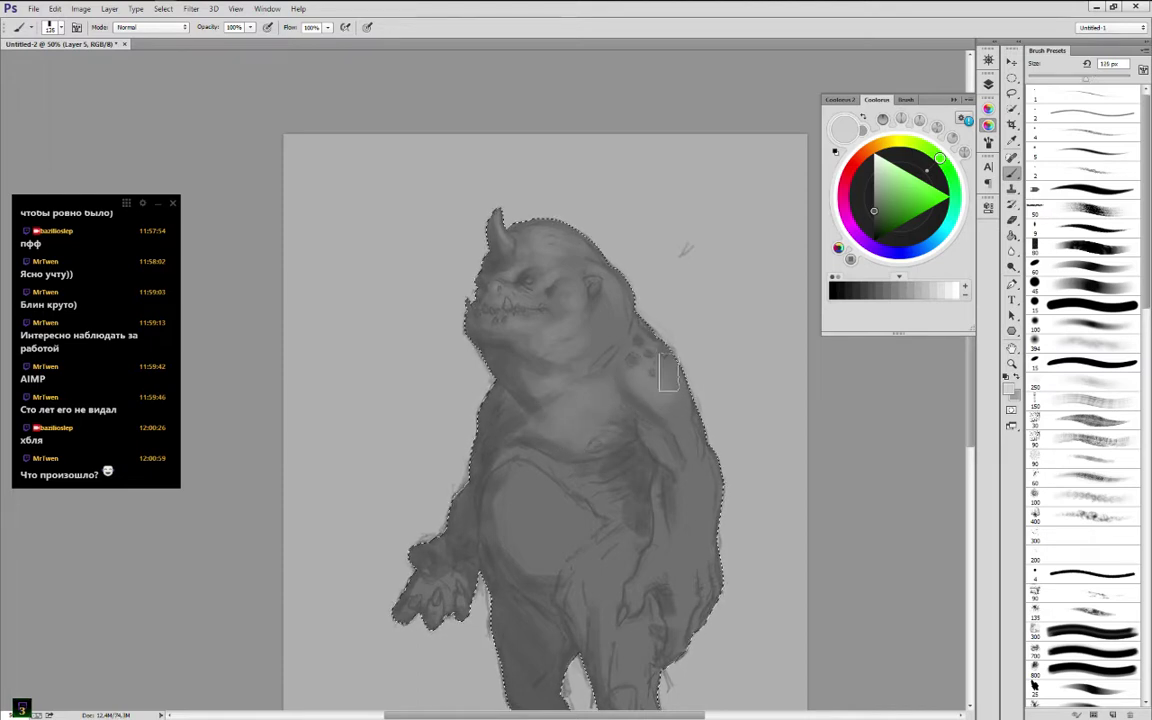
key("bracketleft")
key("bracketleft")
key("bracketleft")
key("bracketleft")
key("bracketleft")
key("bracketleft")
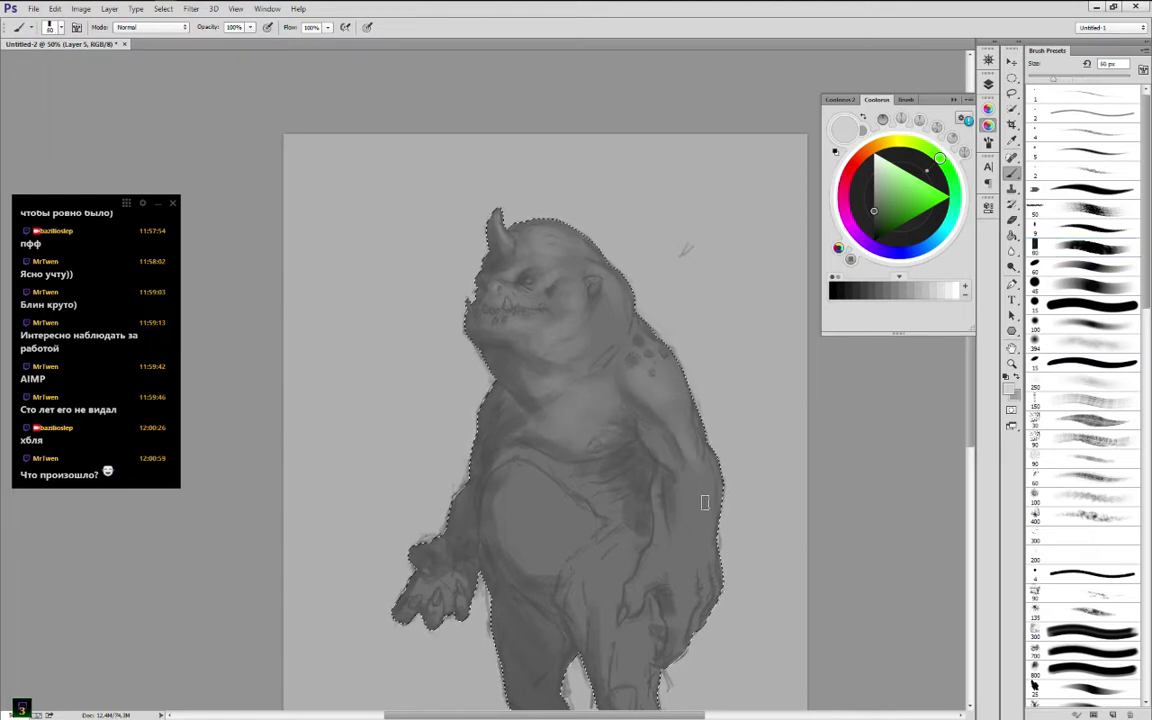
Lighten the near forearm and the back of the near hand with a 100 px brush, reducing it for smaller areas
key("bracketright")
key("bracketright")
key("bracketright")
key("bracketright")
key("bracketright")
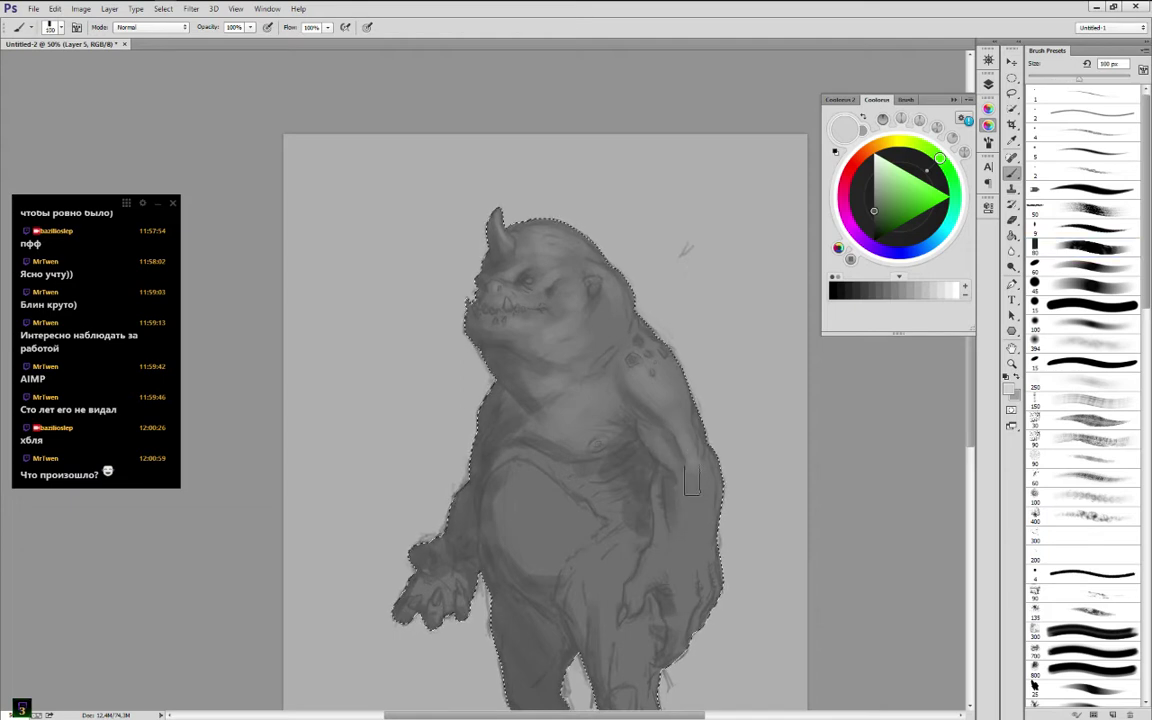
mouse_move(698, 486)
left_mouse_down()
mouse_move(691, 520)
mouse_move(694, 505)
mouse_move(704, 561)
mouse_move(679, 556)
mouse_move(691, 598)
mouse_move(677, 562)
mouse_move(675, 572)
mouse_move(648, 535)
left_mouse_up()
key("bracketleft")
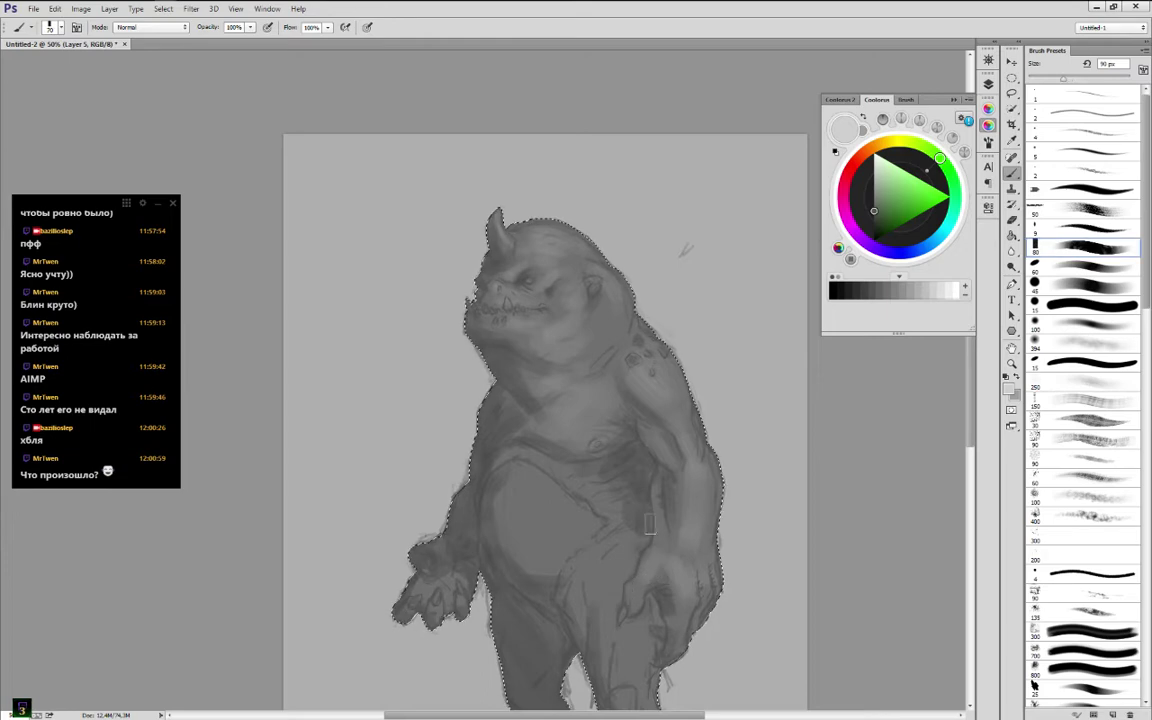
key("bracketleft")
key("bracketleft")
Paint a broad soft highlight over the round belly with a 125 px brush
key("bracketright")
key("bracketright")
key("bracketright")
key("bracketright")
key("bracketright")
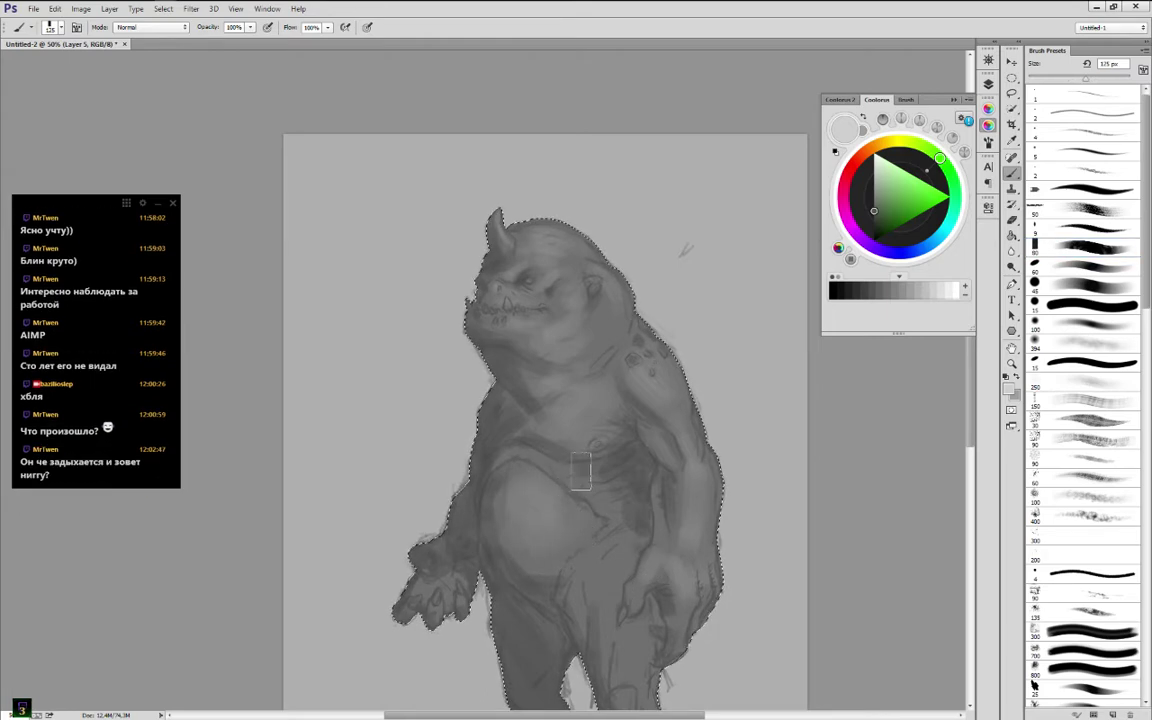
Lighten the lower chest and the rib folds beside the near arm with an 80 to 90 px brush
key("bracketleft")
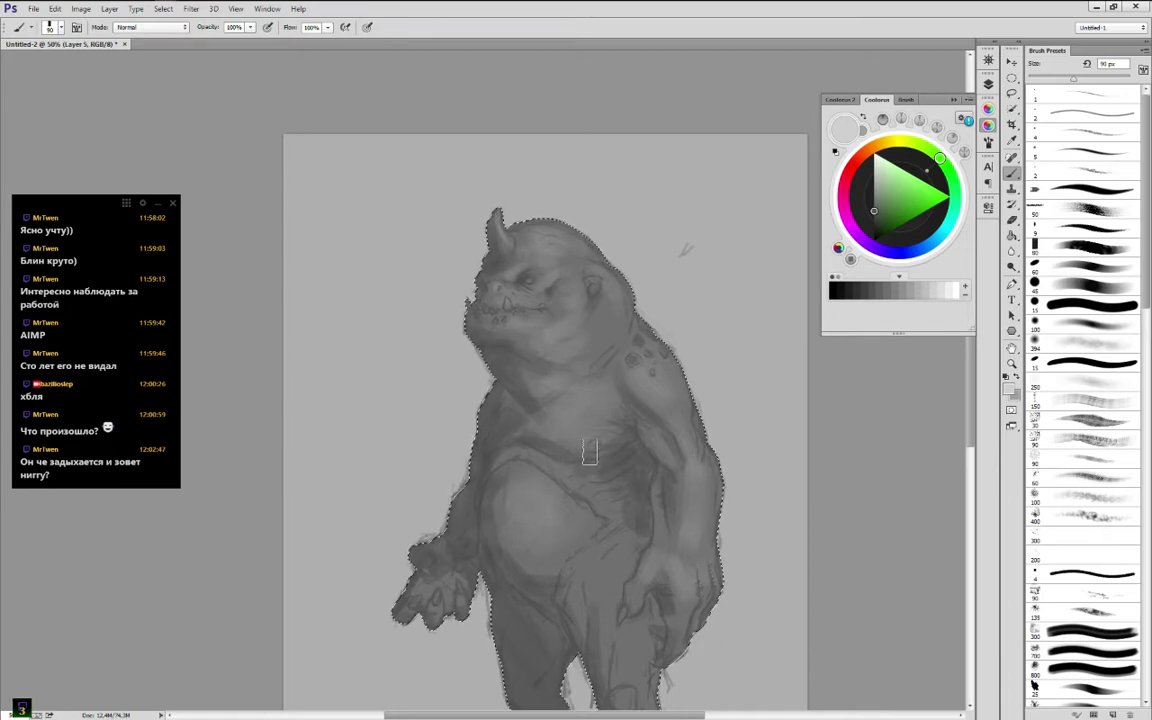
key("bracketleft")
key("bracketleft")
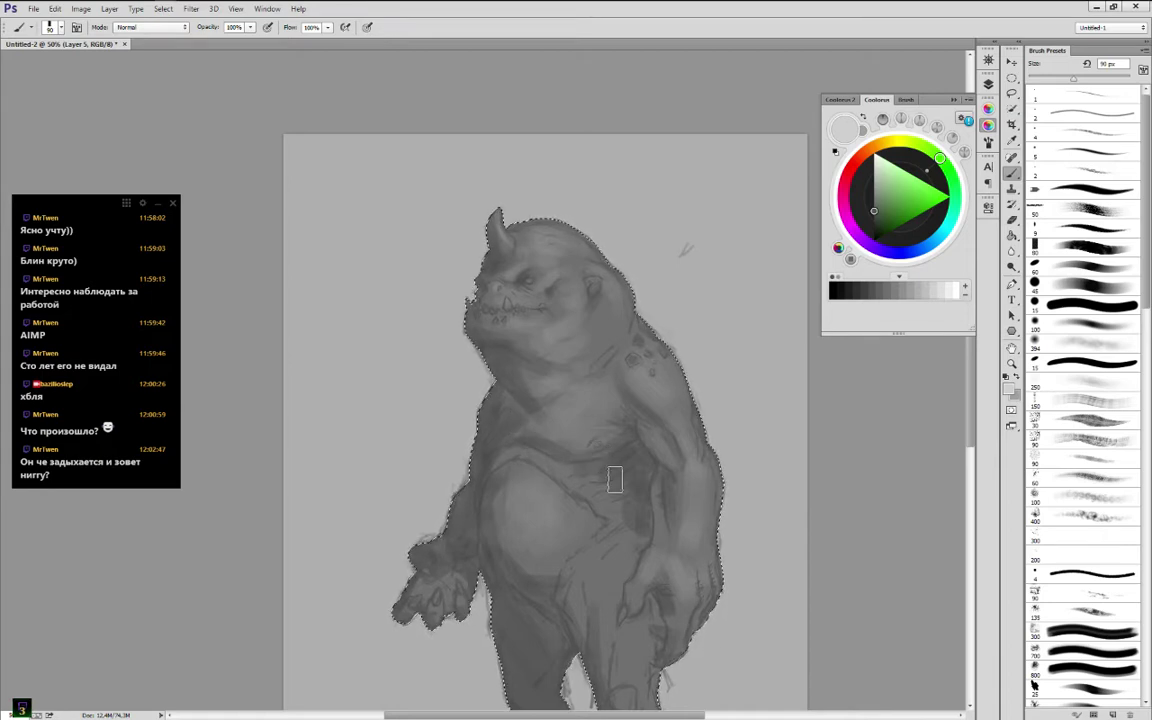
key("bracketright")
key("bracketright")
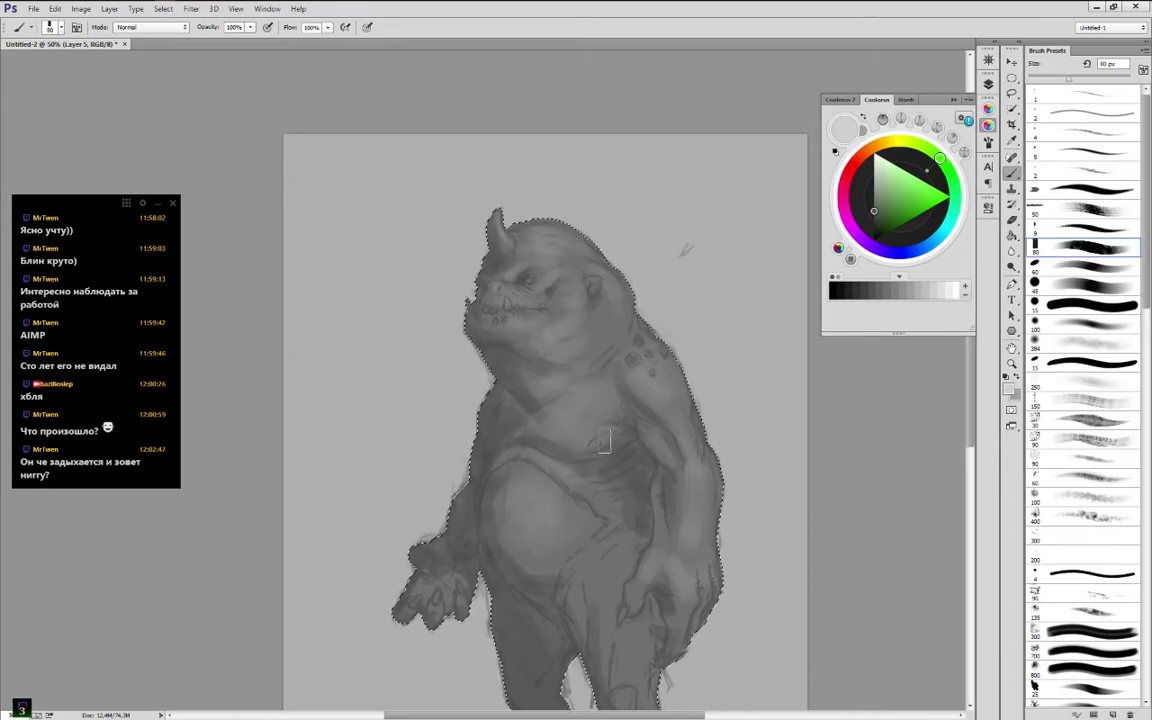
Highlight the near hip and thigh down to the knee with a 100 px brush, then an 80 px one
mouse_move(606, 404)
left_mouse_down()
mouse_move(589, 365)
mouse_move(581, 268)
left_mouse_up()
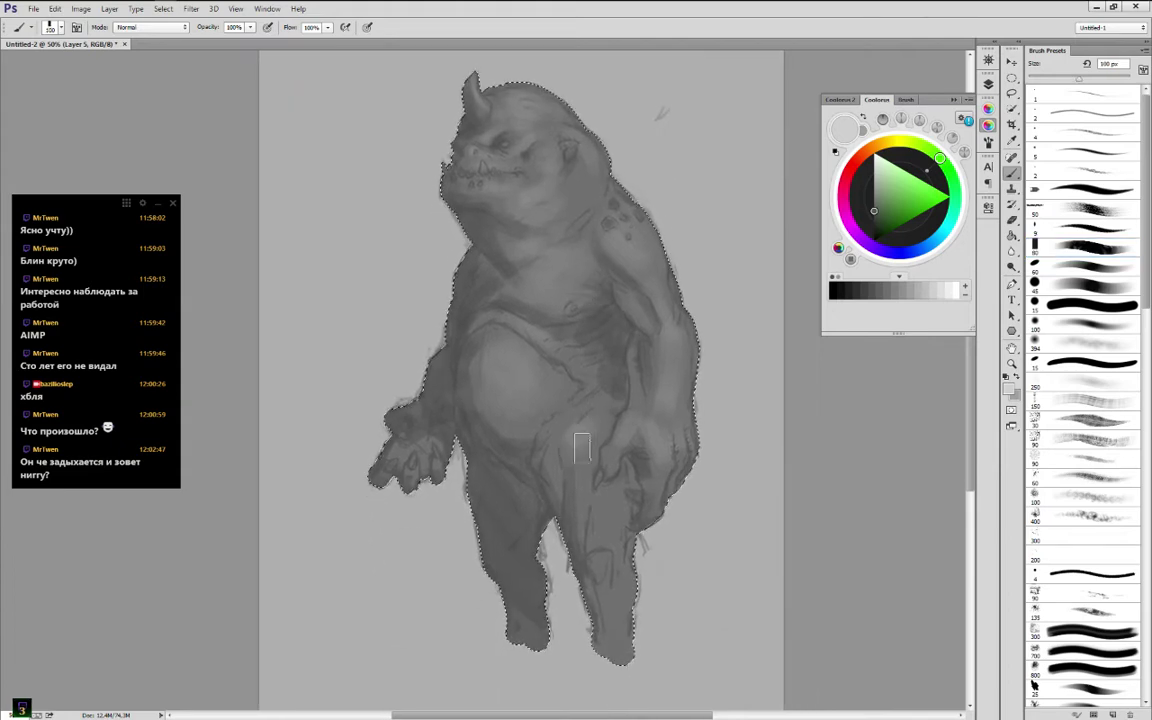
key("bracketright")
key("bracketleft")
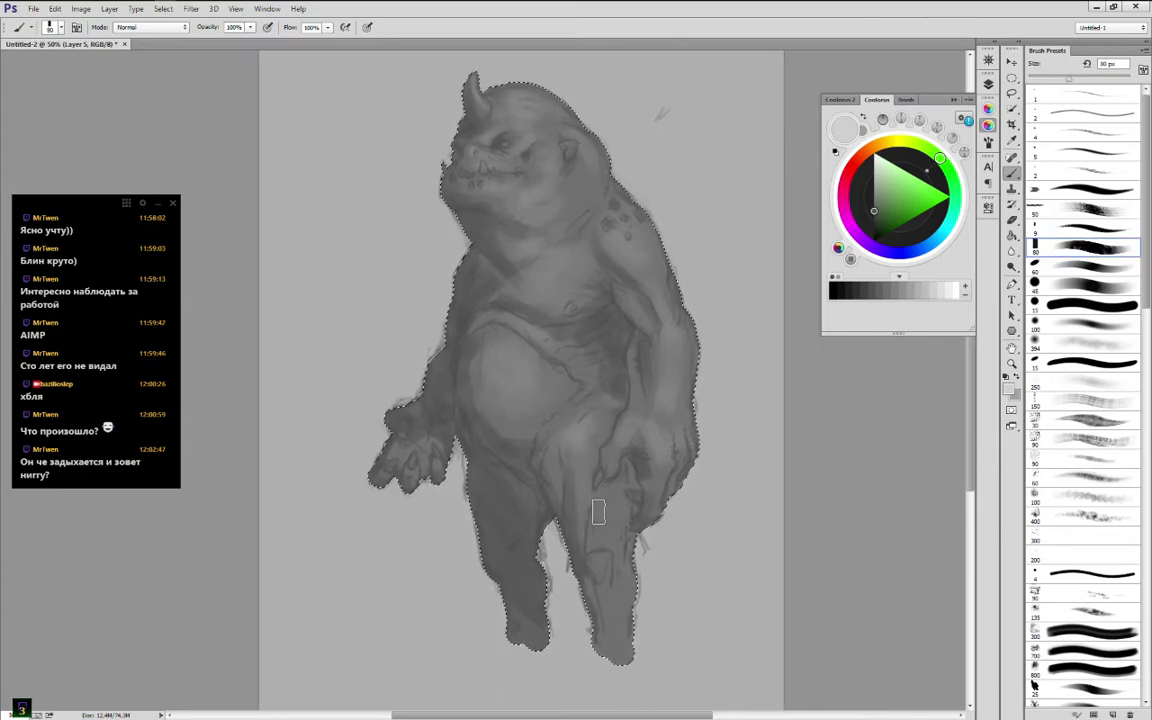
left_click(106, 473)
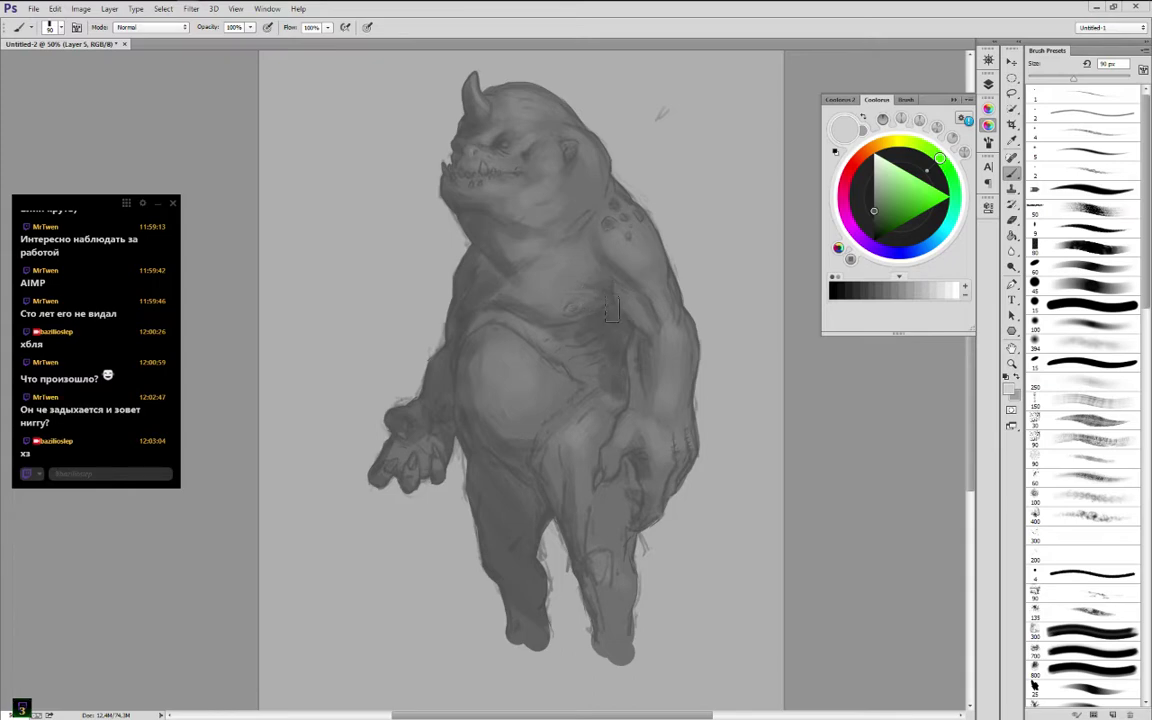
Reduce the brush size to 40 px and show the selection outline around the creature
type("ххх")
left_click(574, 291)
key("bracketleft")
key("bracketleft")
key("bracketleft")
key("ctrl+h")
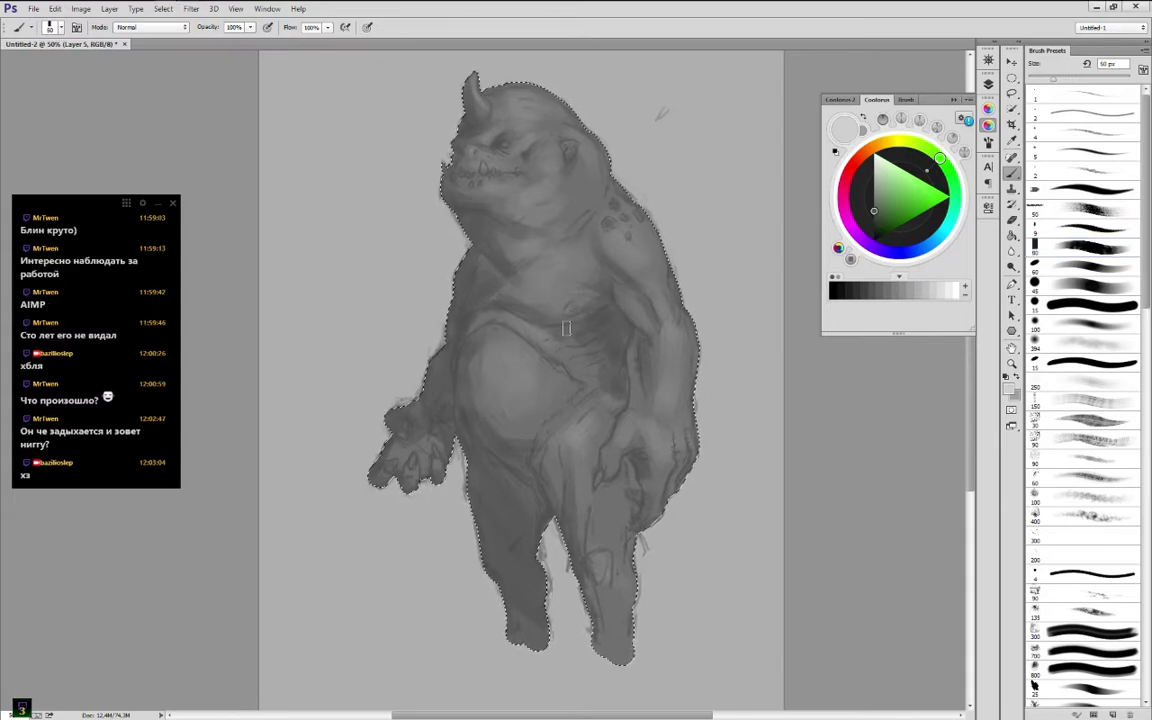
key("bracketleft")
key("bracketleft")
key("bracketleft")
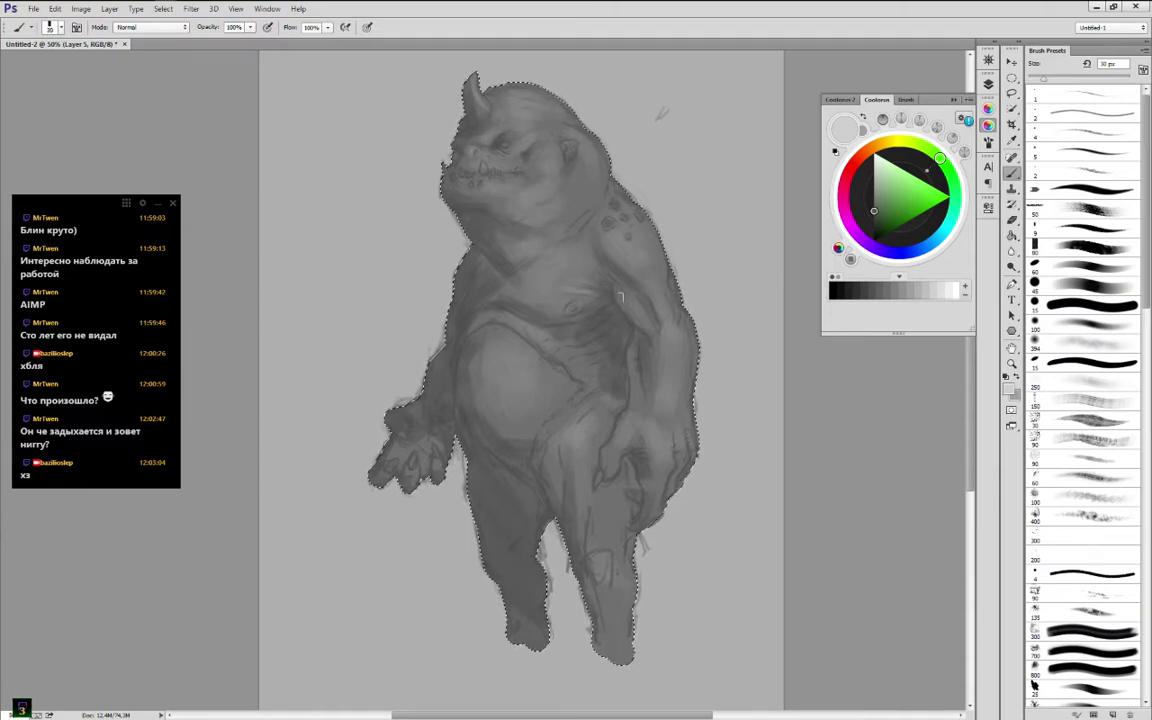
key("bracketleft")
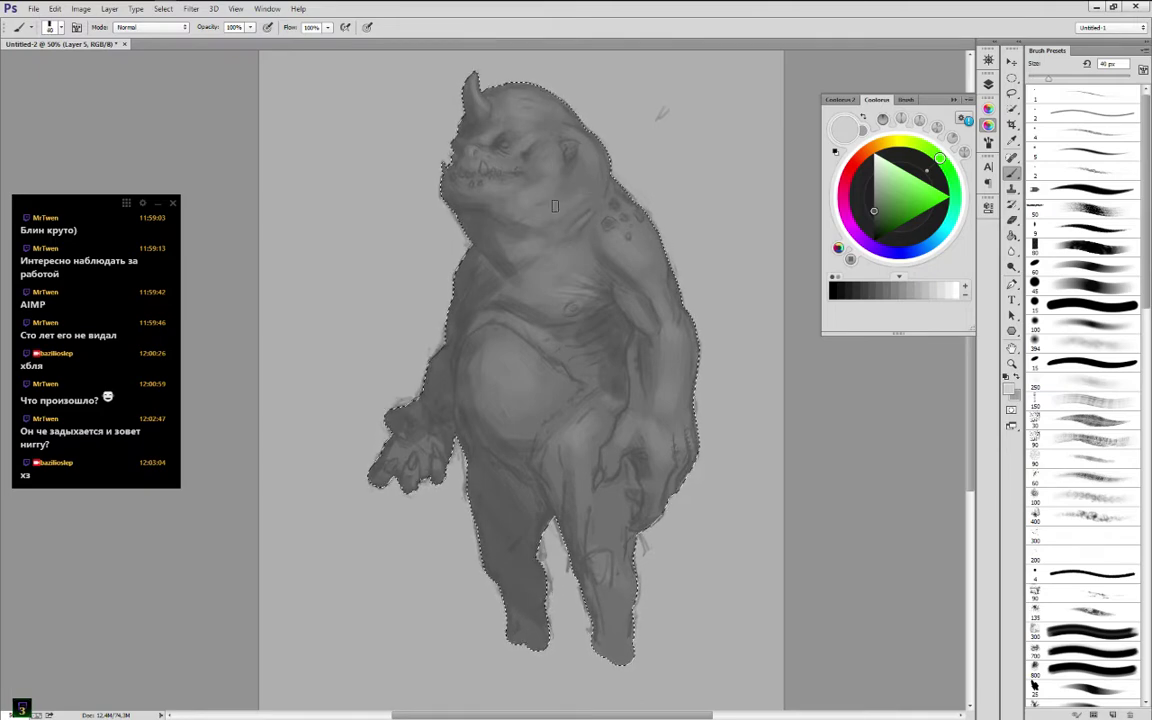
Switch to the VK chat in Opera, reply to the newly received message with a laughing emoji, and return to Photoshop
left_click(117, 5)
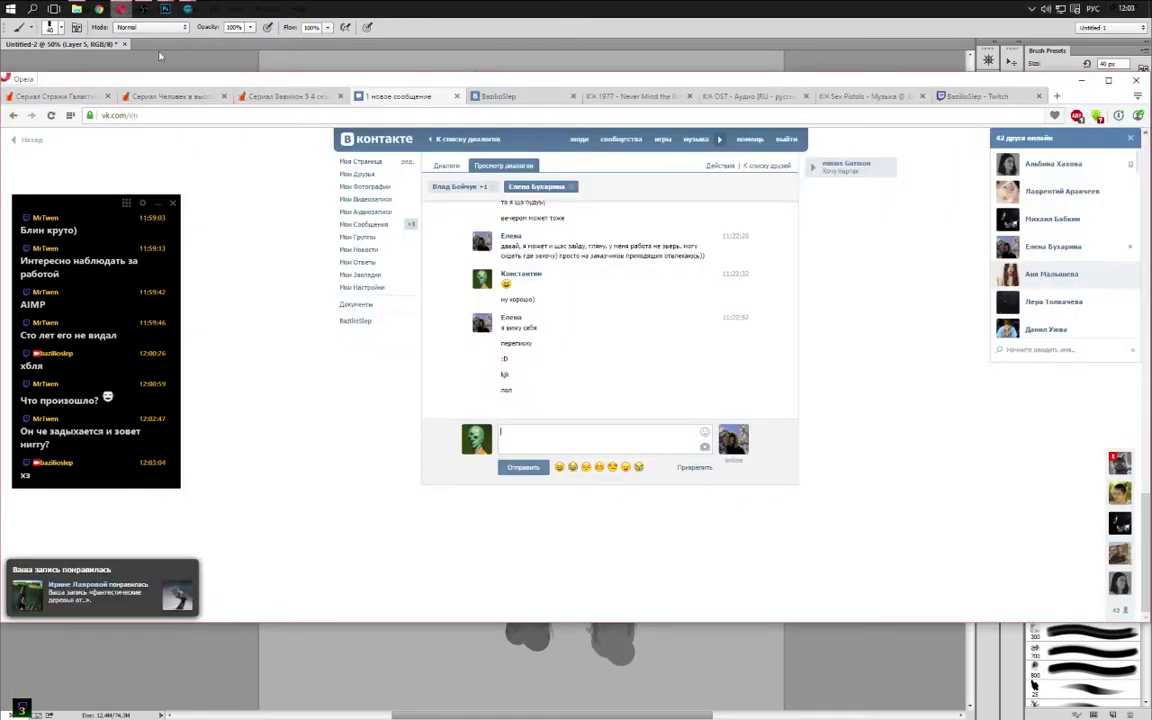
left_click(566, 440)
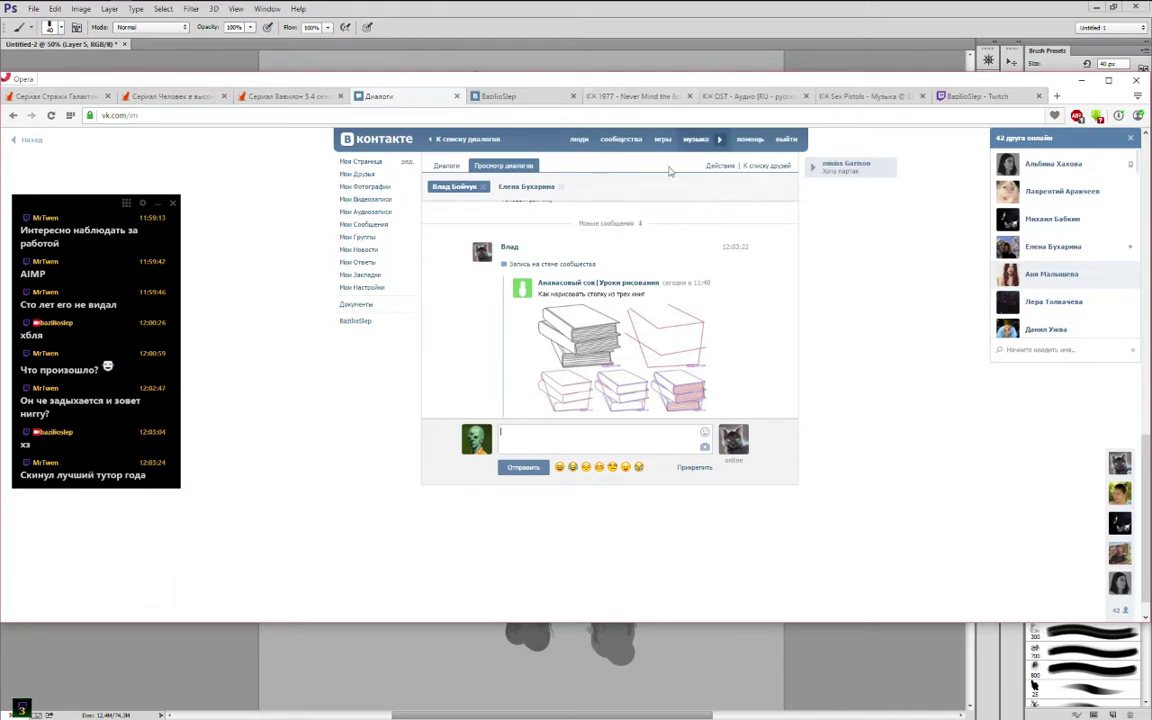
left_click(559, 467)
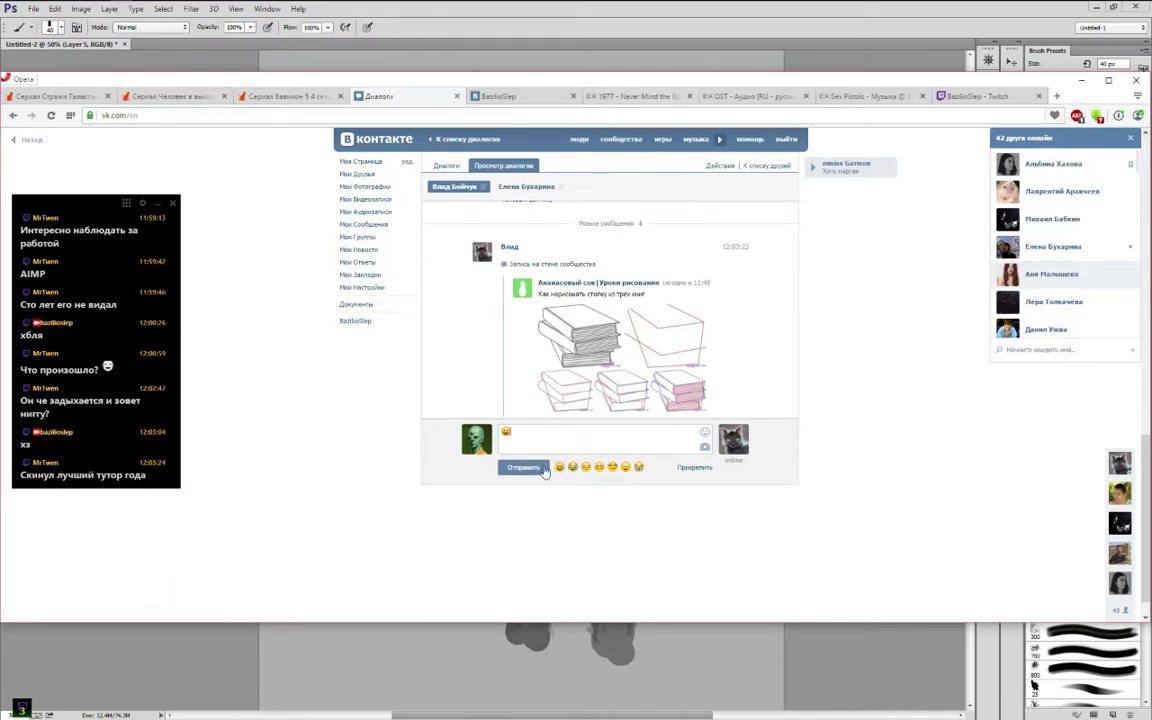
left_click(523, 467)
left_click(678, 17)
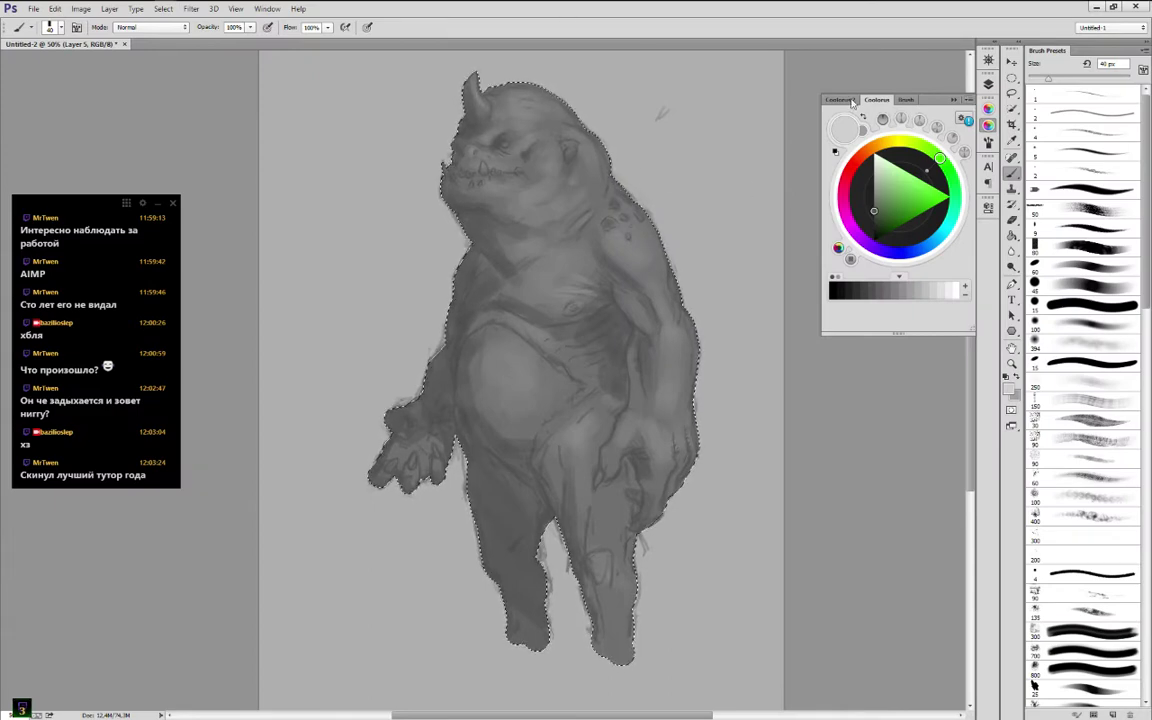
Add a new Normal-mode layer directly above Layer 5 and slightly enlarge the brush
key("F7")
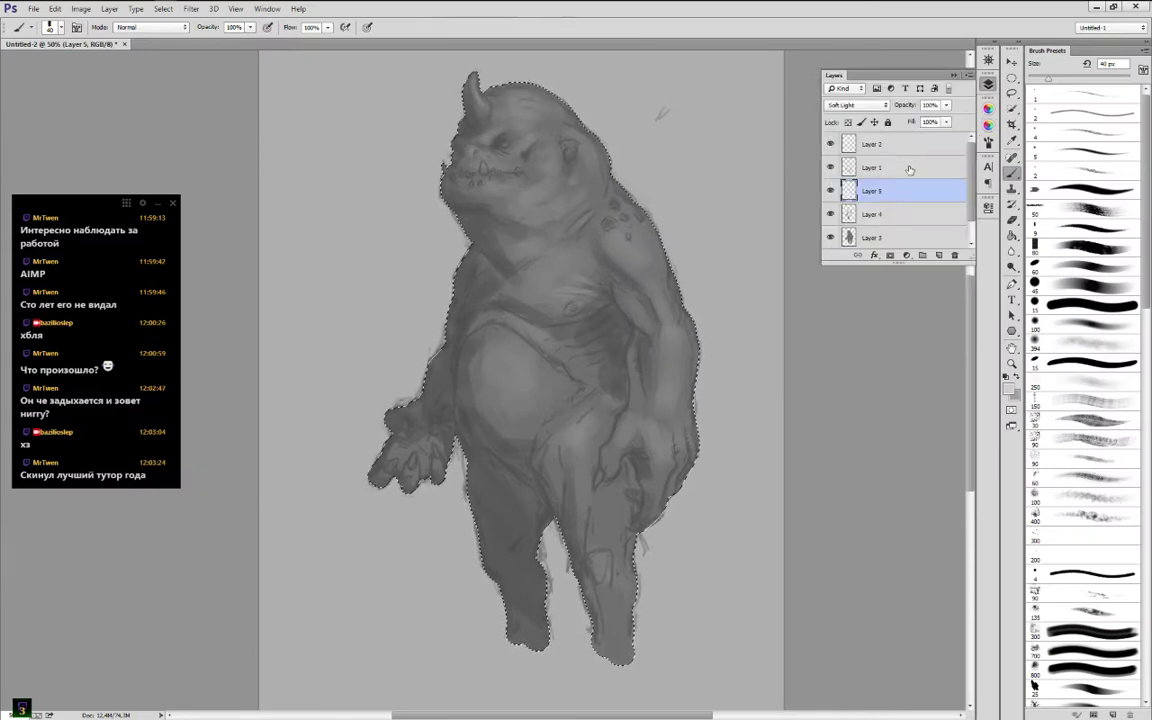
left_click(938, 255)
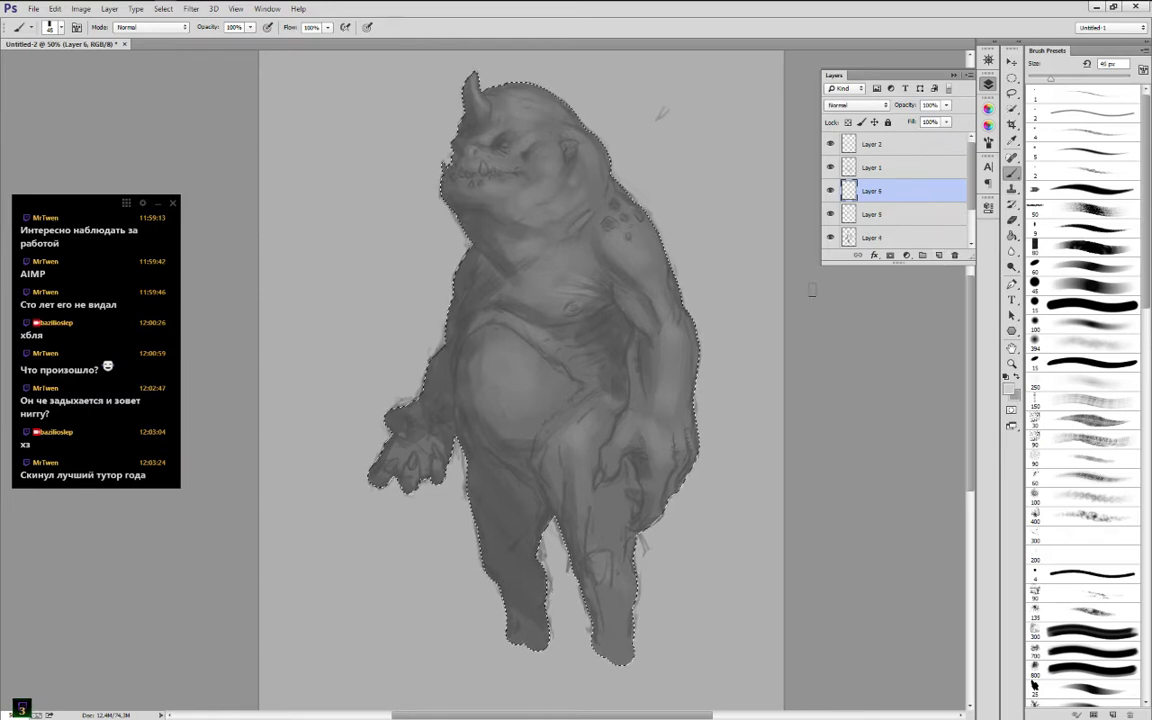
key("bracketright")
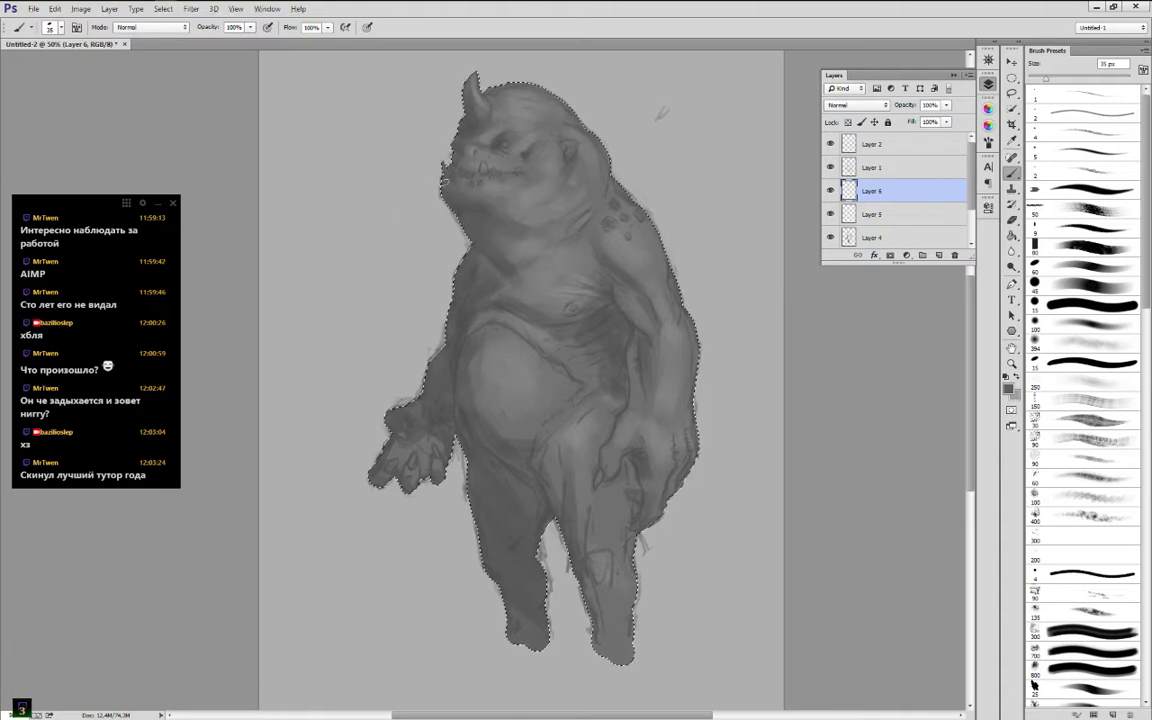
Paint over the creature's jaw and chin folds on Layer 6 using grey tones sampled from the skin
left_click(478, 200, "alt")
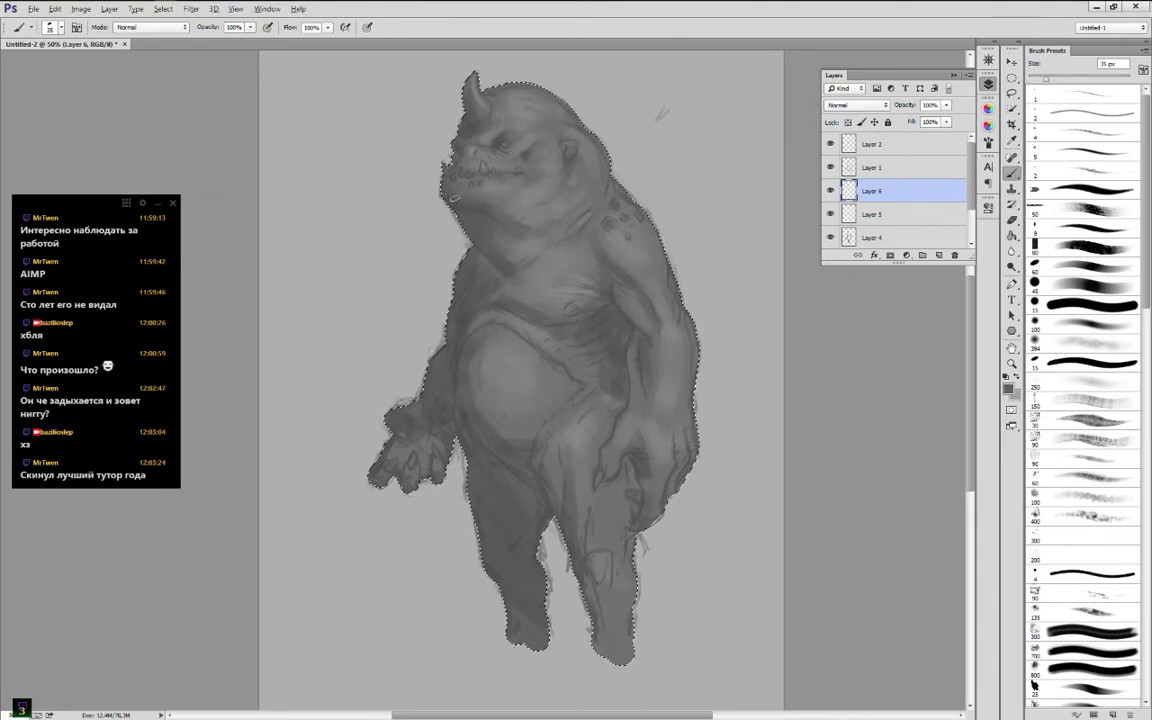
left_click(514, 209, "alt")
left_click(505, 223, "alt")
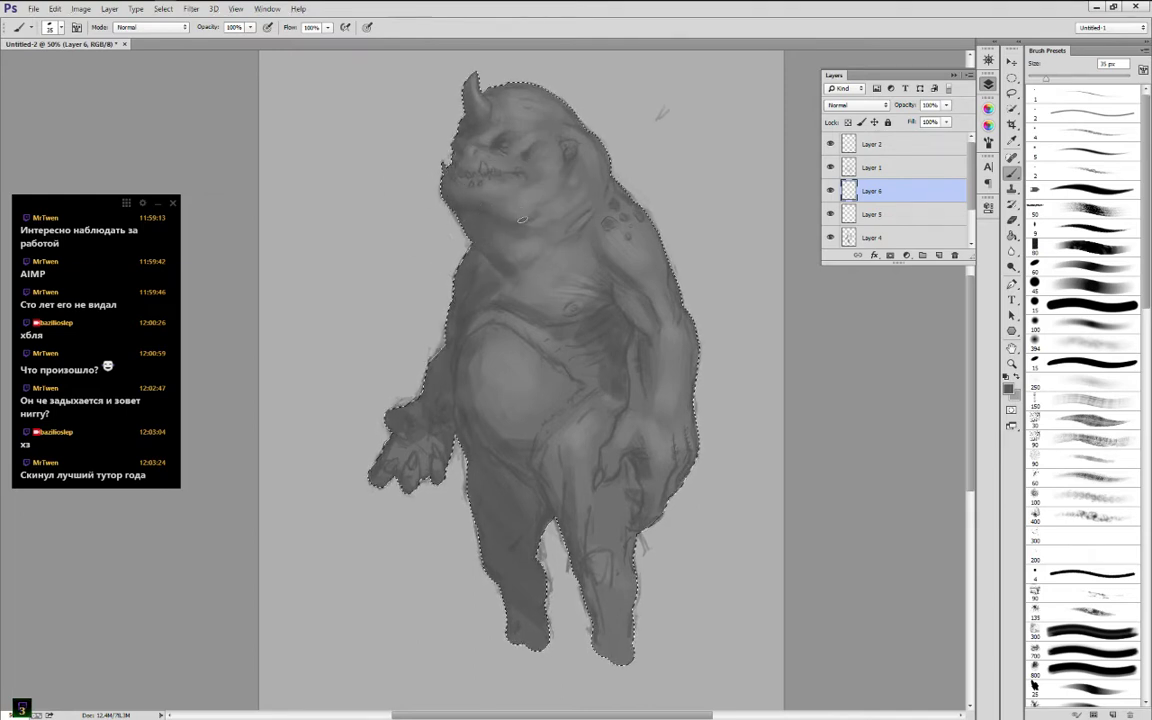
left_click_drag(525, 213, 490, 207)
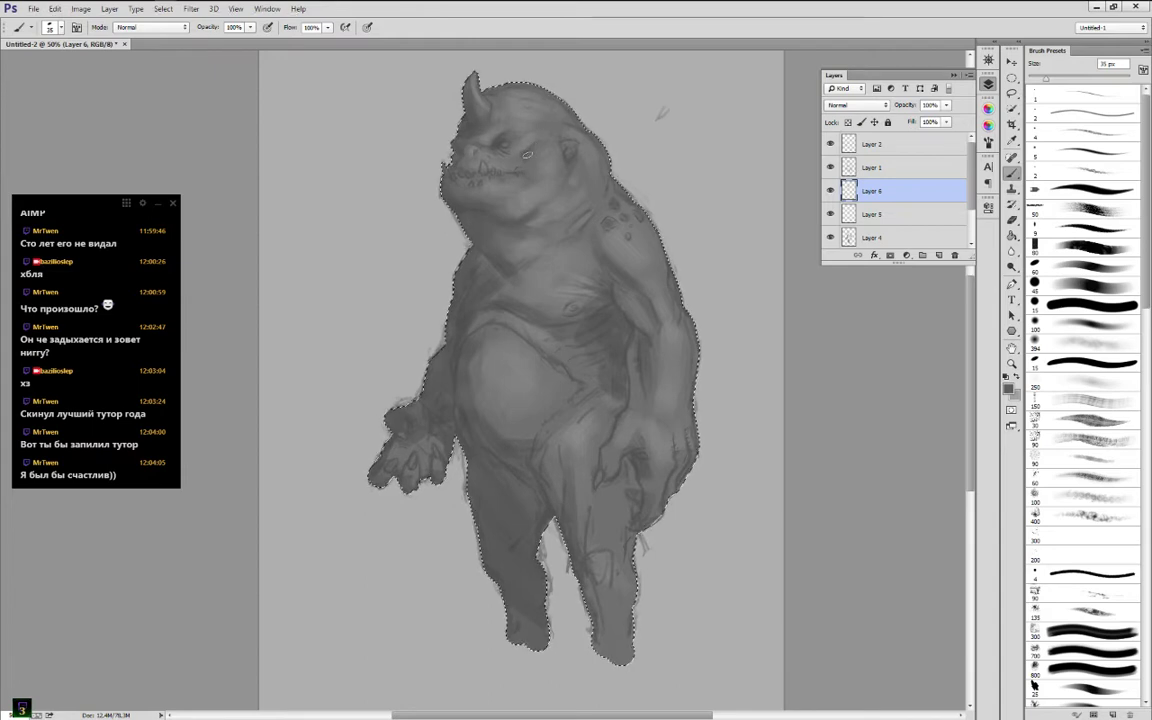
Shade the cheek beside the eye and smooth the forehead with sampled greys
left_click_drag(535, 160, 521, 149)
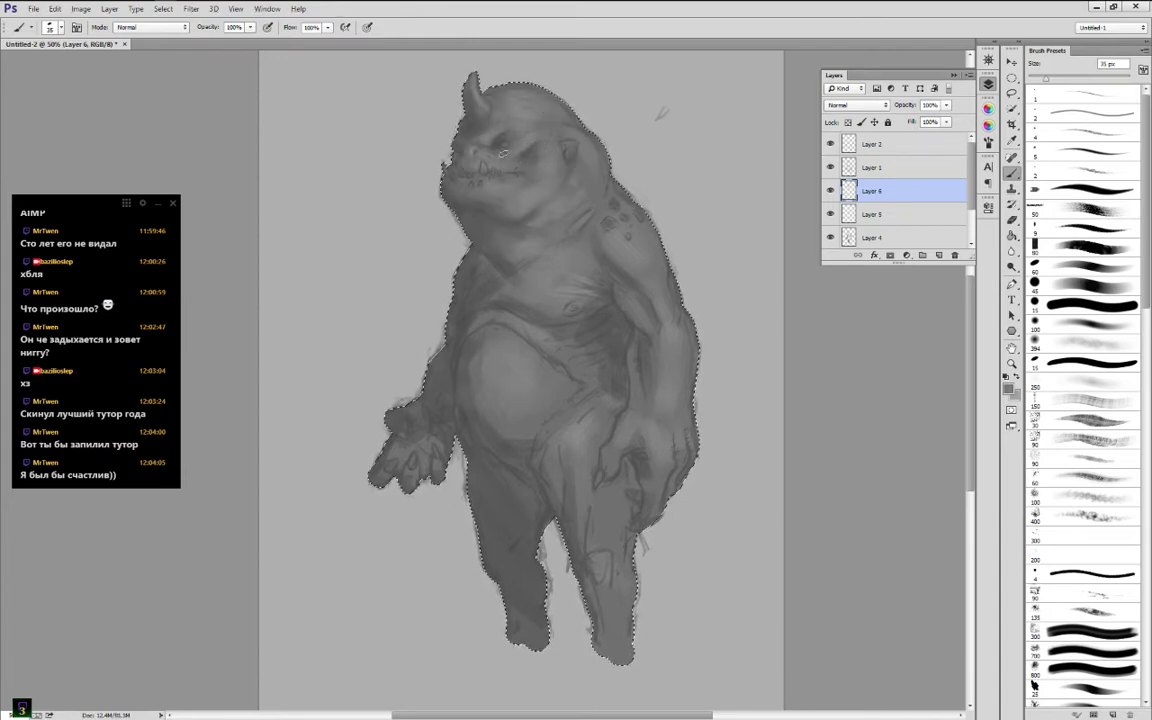
left_click(502, 160, "alt")
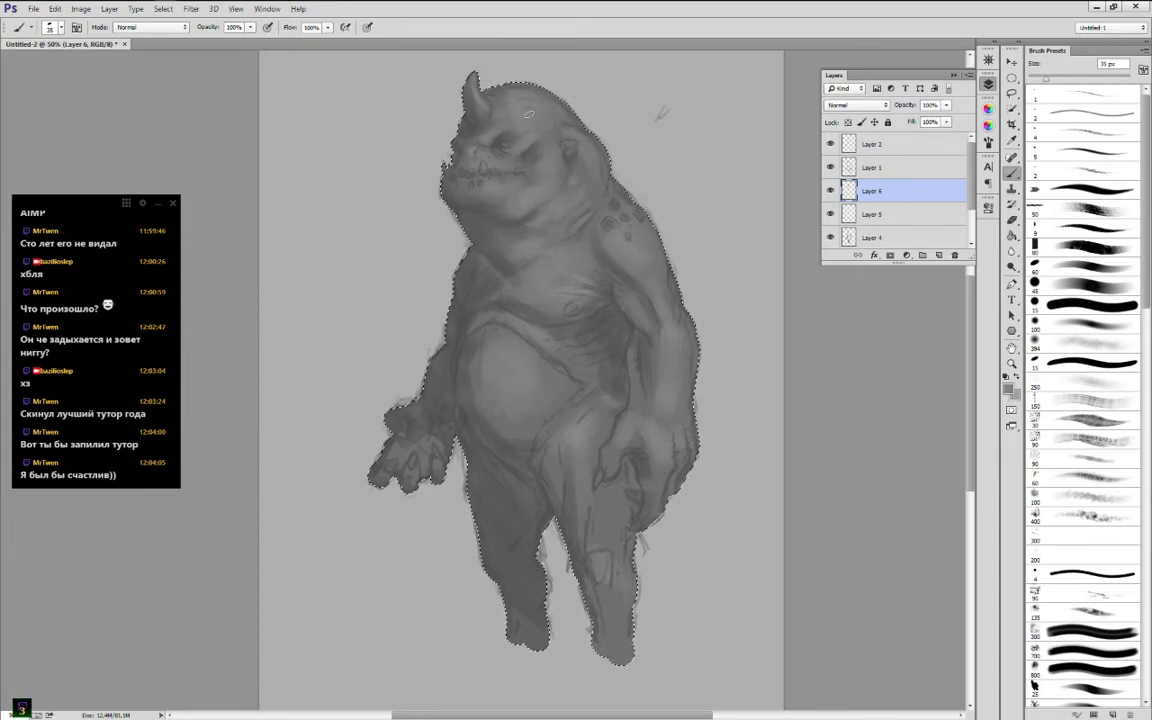
left_click(504, 105, "alt")
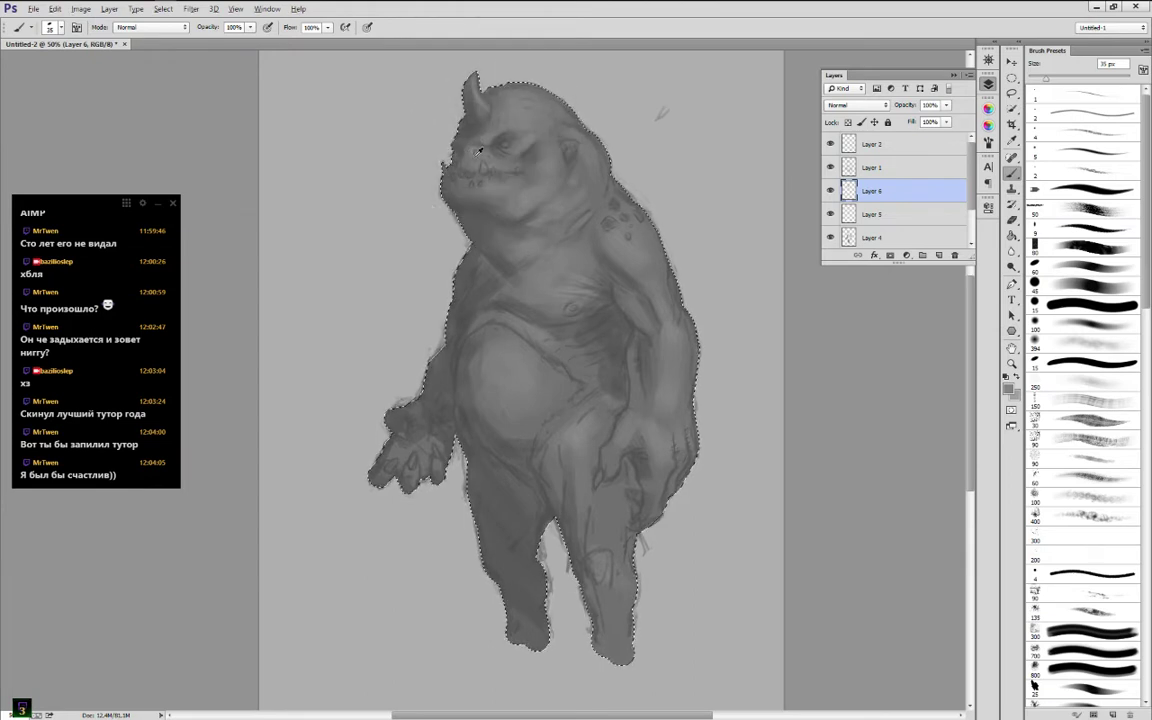
Blend the tones around the creature's nose, inner eye and upper lip with greys sampled from the face
key("alt")
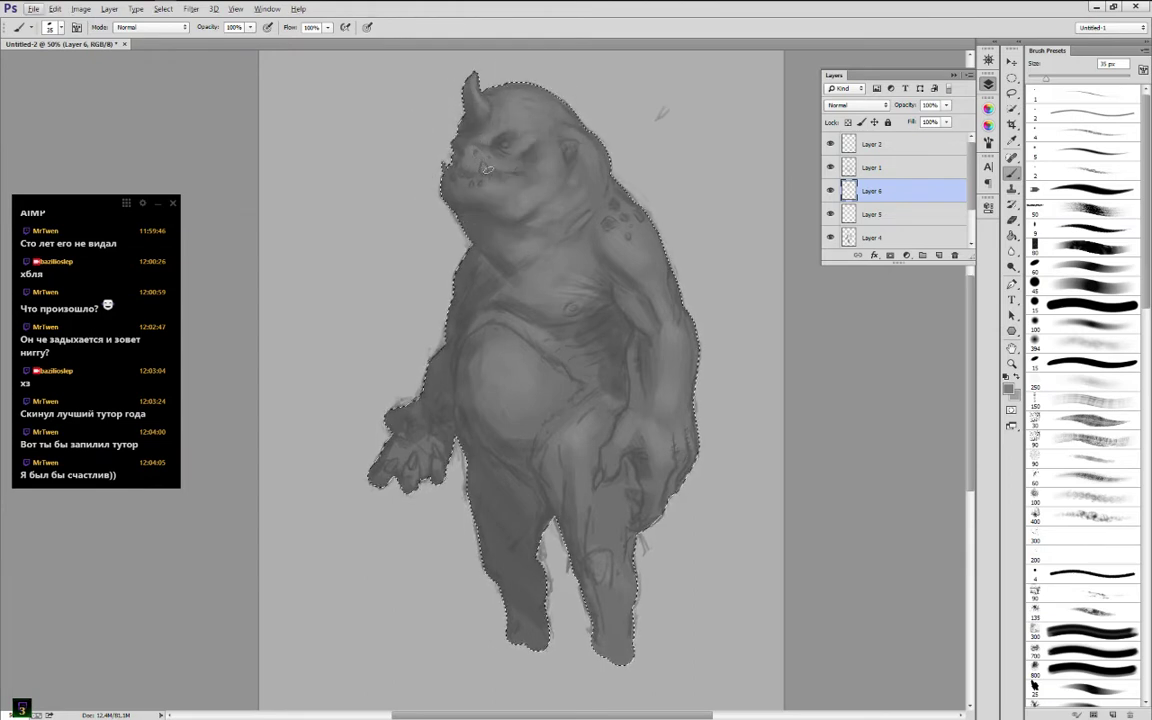
key("alt")
left_click(497, 147, "alt")
left_click(479, 155, "alt")
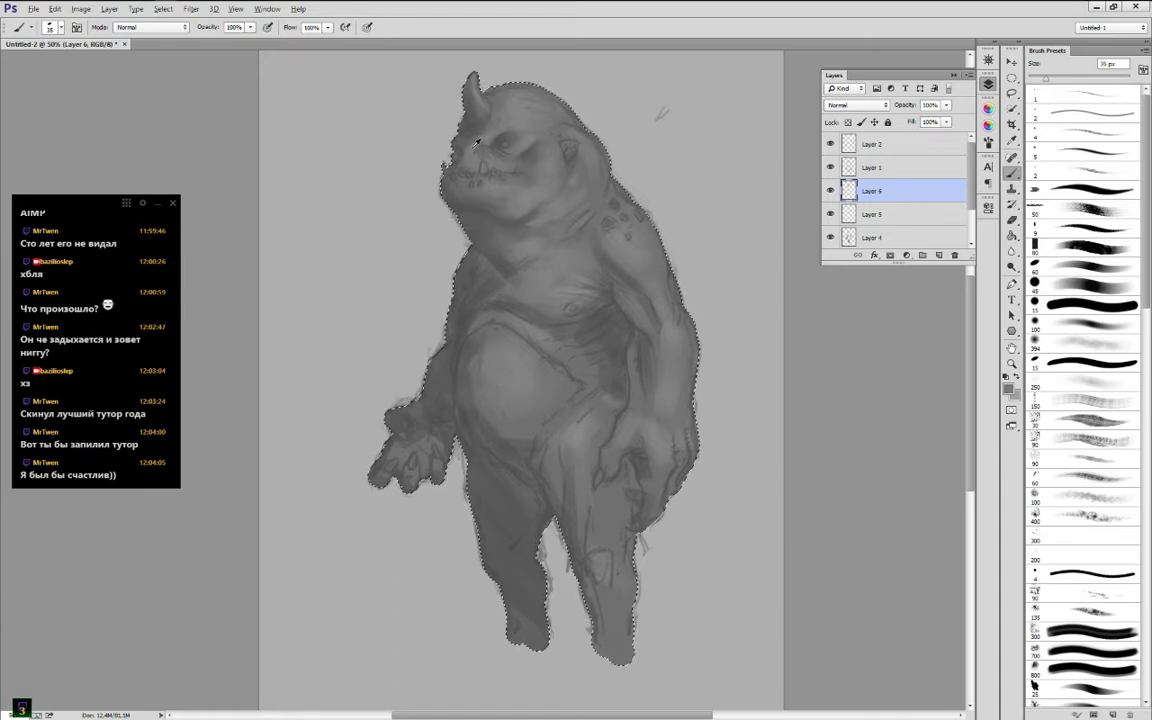
left_click(480, 150, "alt")
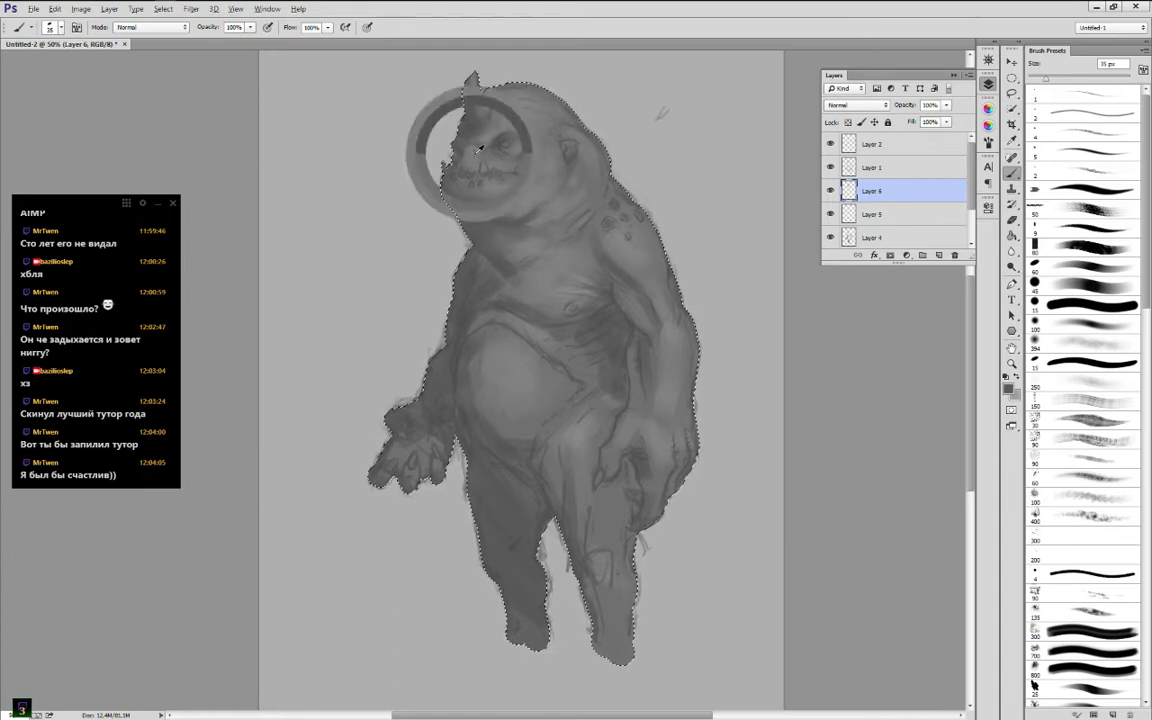
left_click(489, 178, "alt")
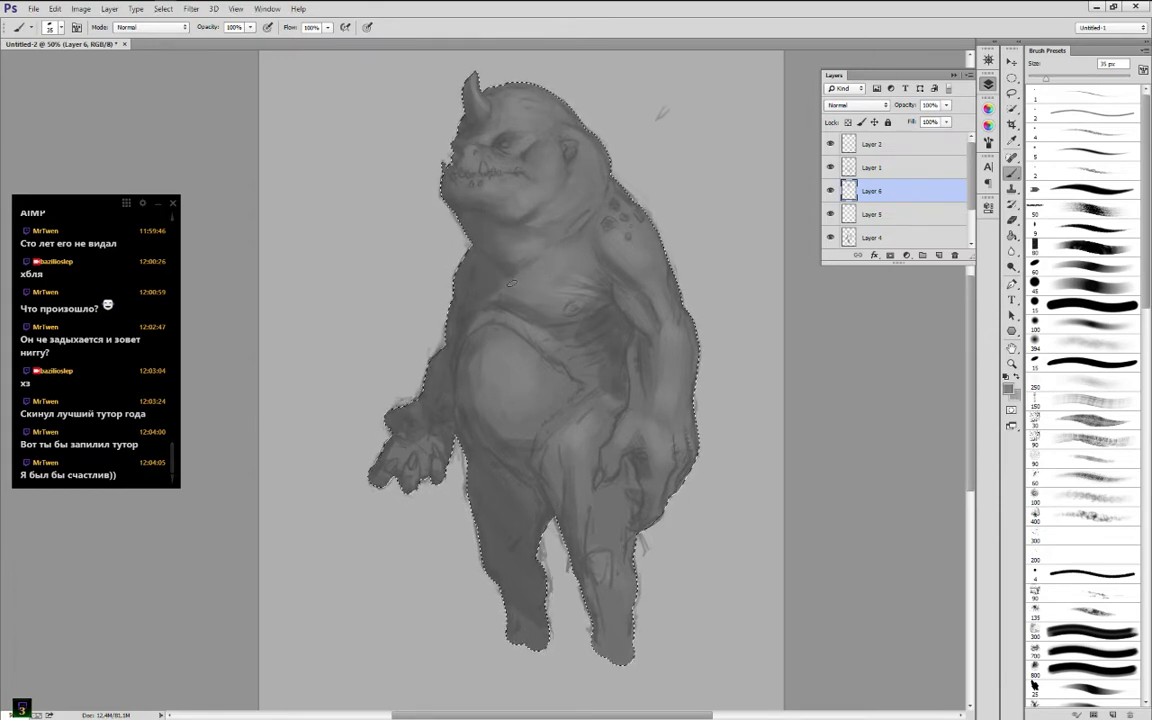
Model the chest around the nipple and soften the tones around the shoulder spots and upper arm with sampled greys
left_click(526, 277, "alt")
left_click_drag(573, 318, 579, 301)
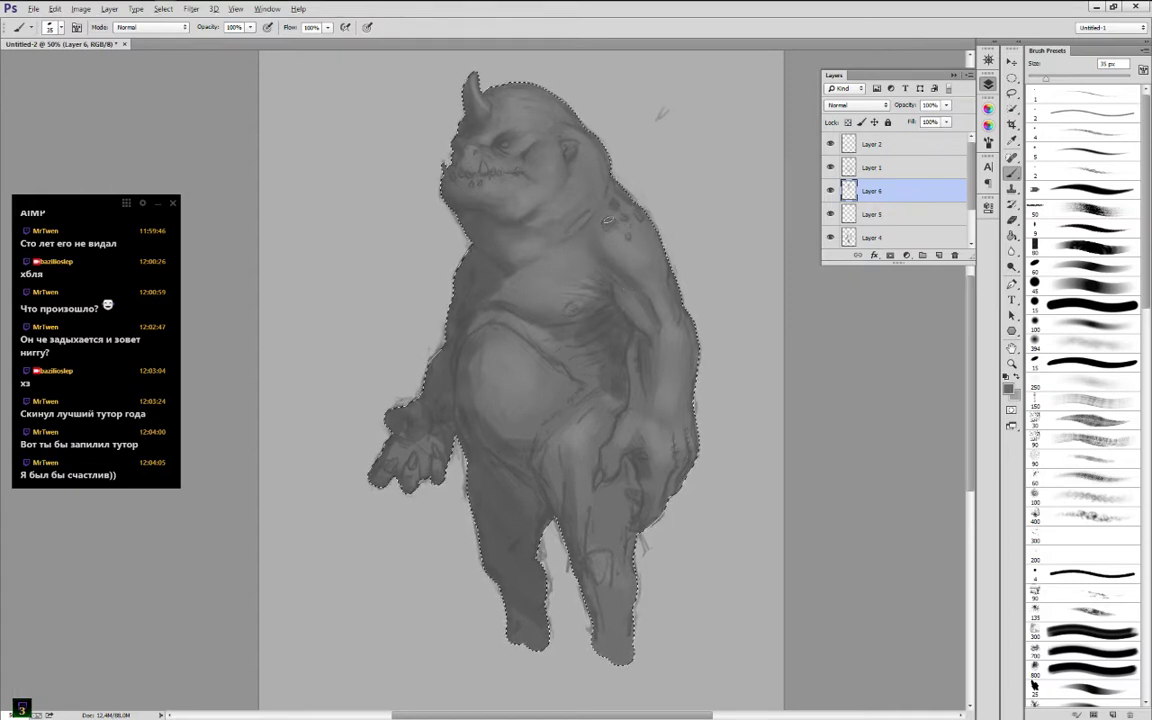
left_click_drag(635, 224, 632, 254)
left_click(622, 258, "alt")
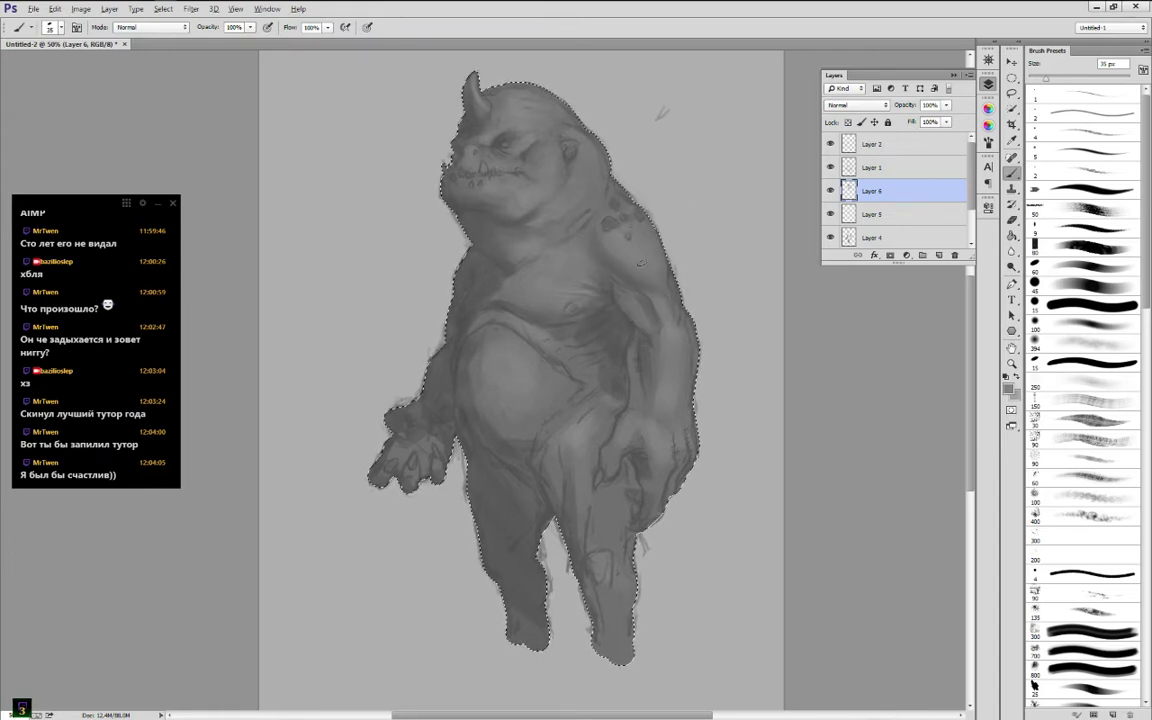
left_click(646, 240, "alt")
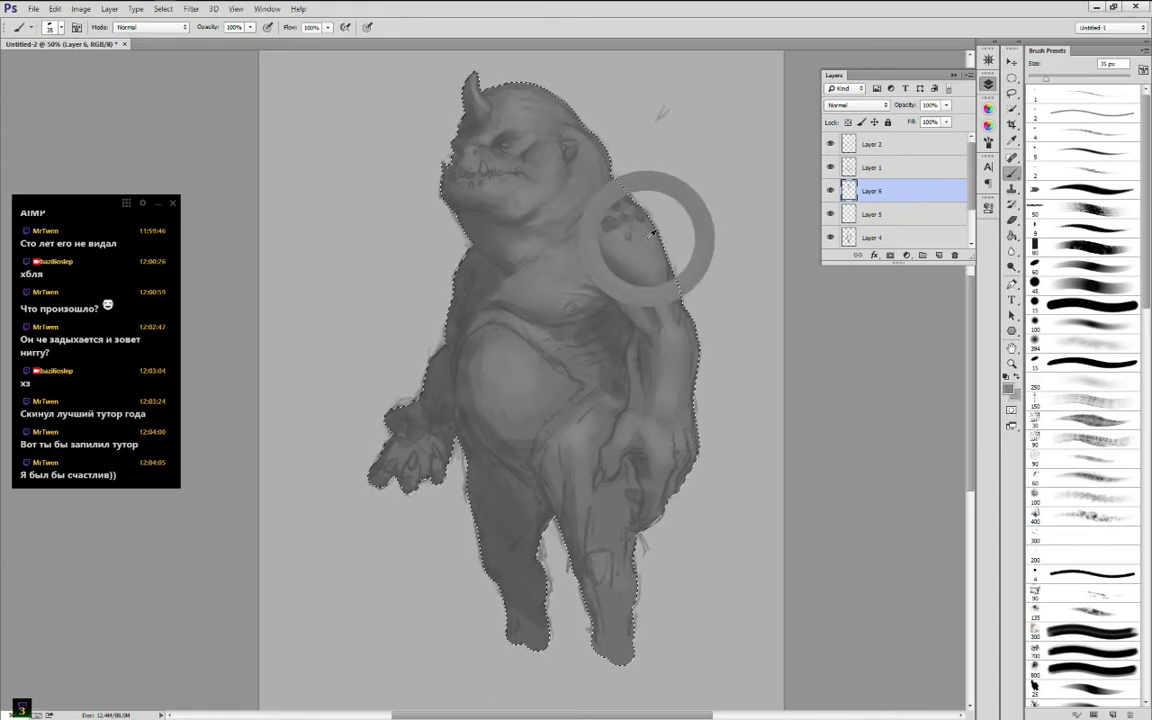
left_click(640, 295, "alt")
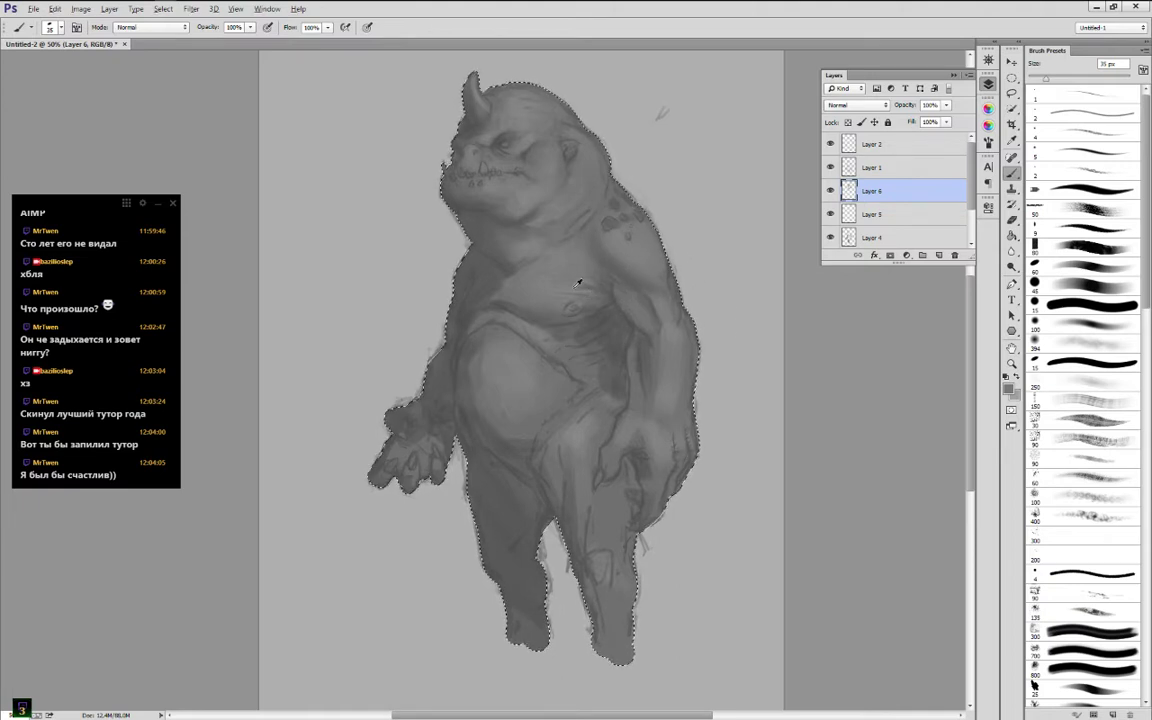
Smooth the upper chest and the neck area beneath the chin with greys sampled from the surrounding skin
left_click(495, 290, "alt")
left_click(522, 283, "alt")
left_click(527, 238, "alt")
left_click(533, 232, "alt")
left_click(481, 230, "alt")
key("alt")
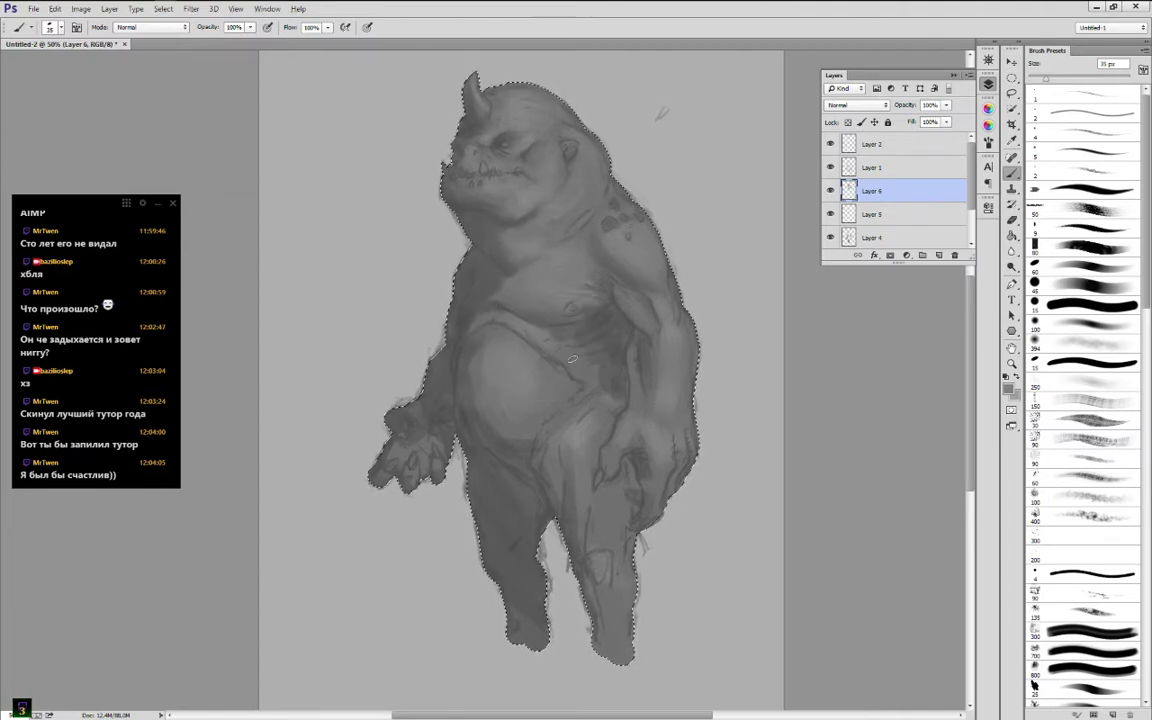
Shade the rib folds below the chest and the belly's outer edge toward the raised forearm with sampled greys
left_click_drag(566, 336, 600, 352)
left_click(590, 326, "alt")
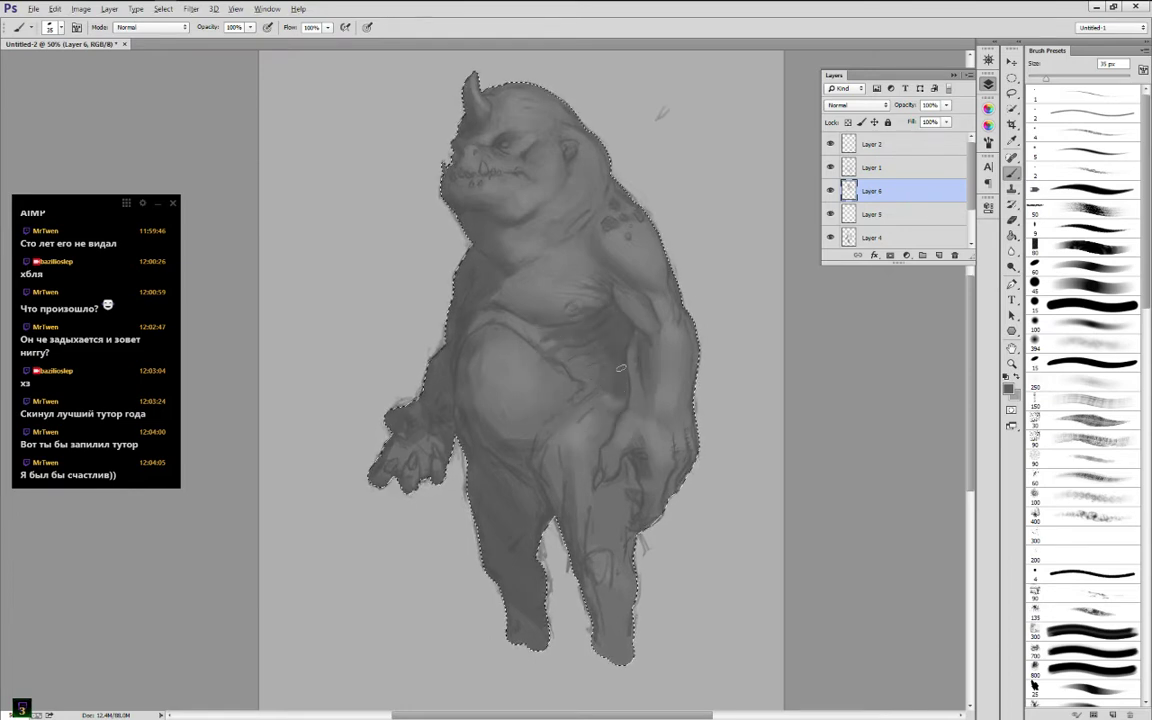
left_click(470, 380, "alt")
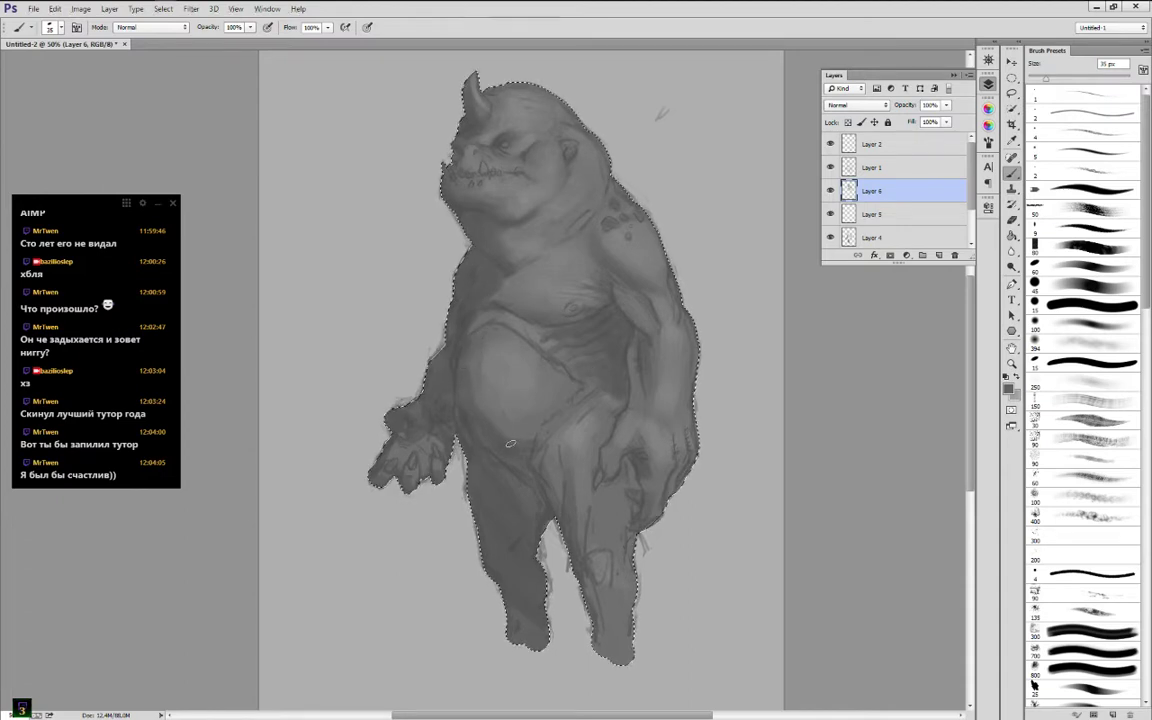
left_click(473, 401, "alt")
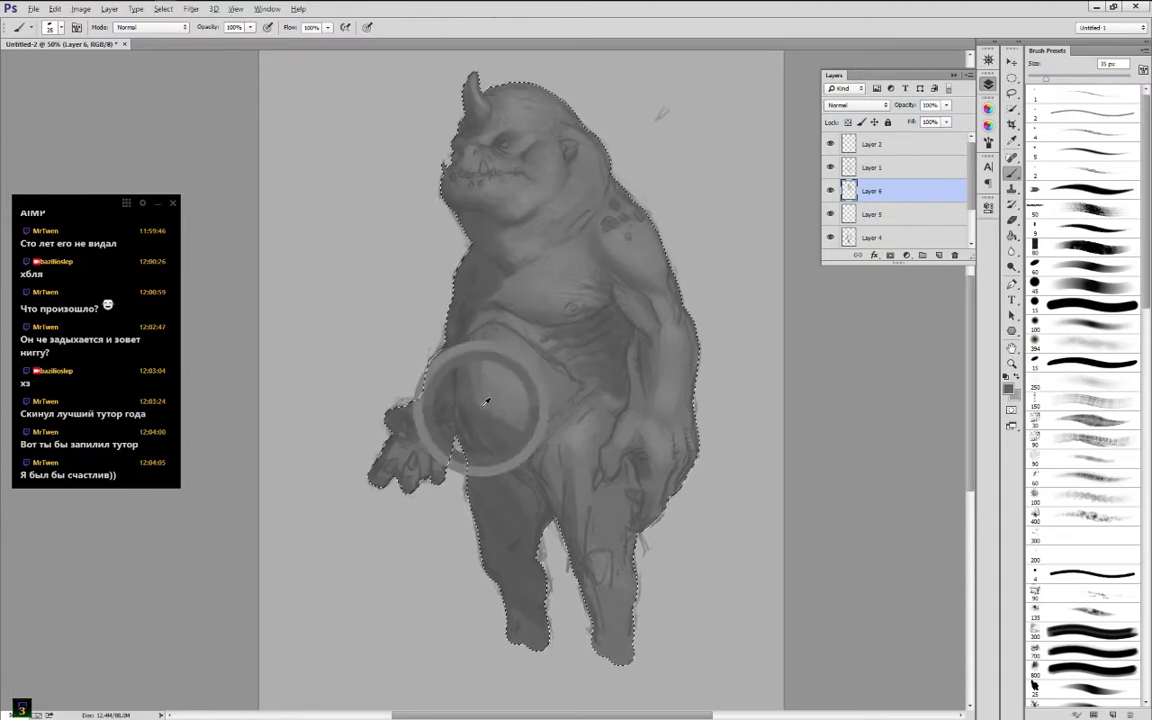
left_click_drag(450, 396, 514, 462)
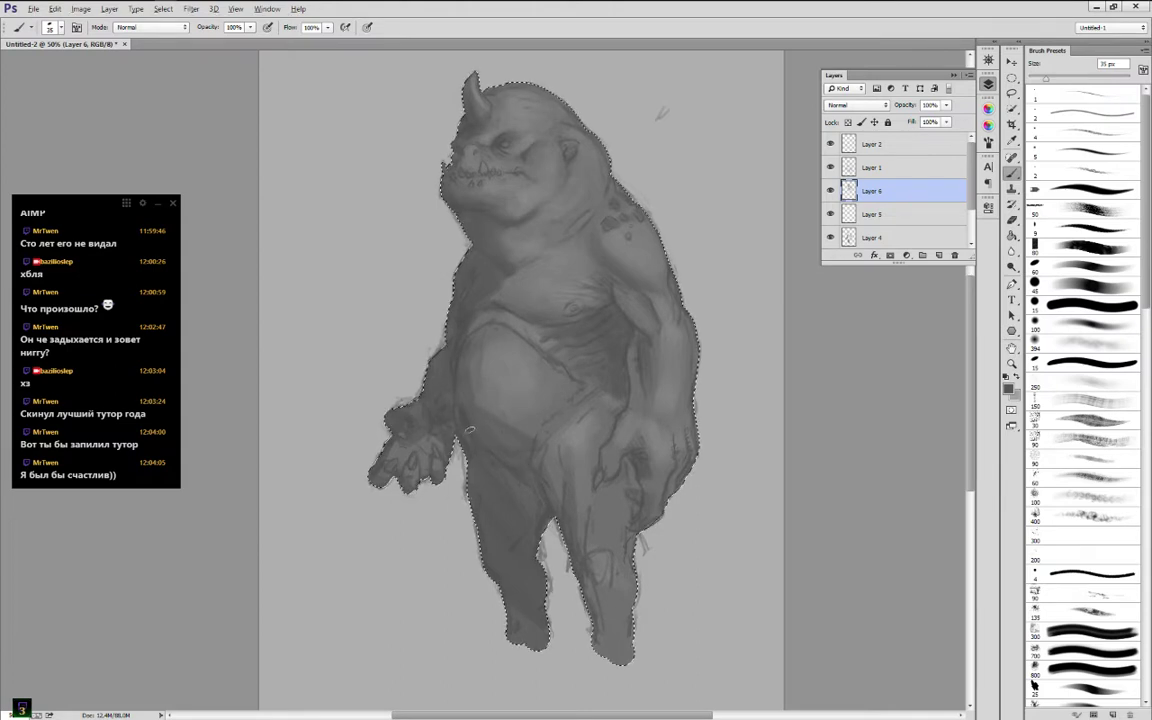
left_click(420, 368, "alt")
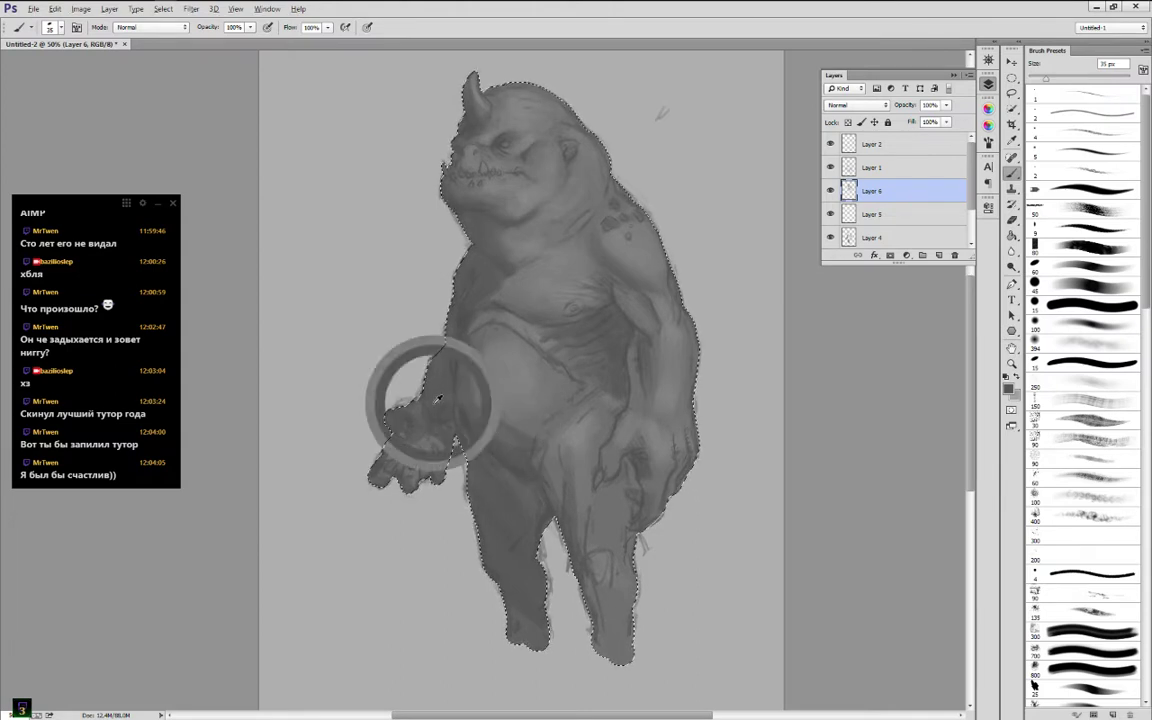
left_click(437, 368, "alt")
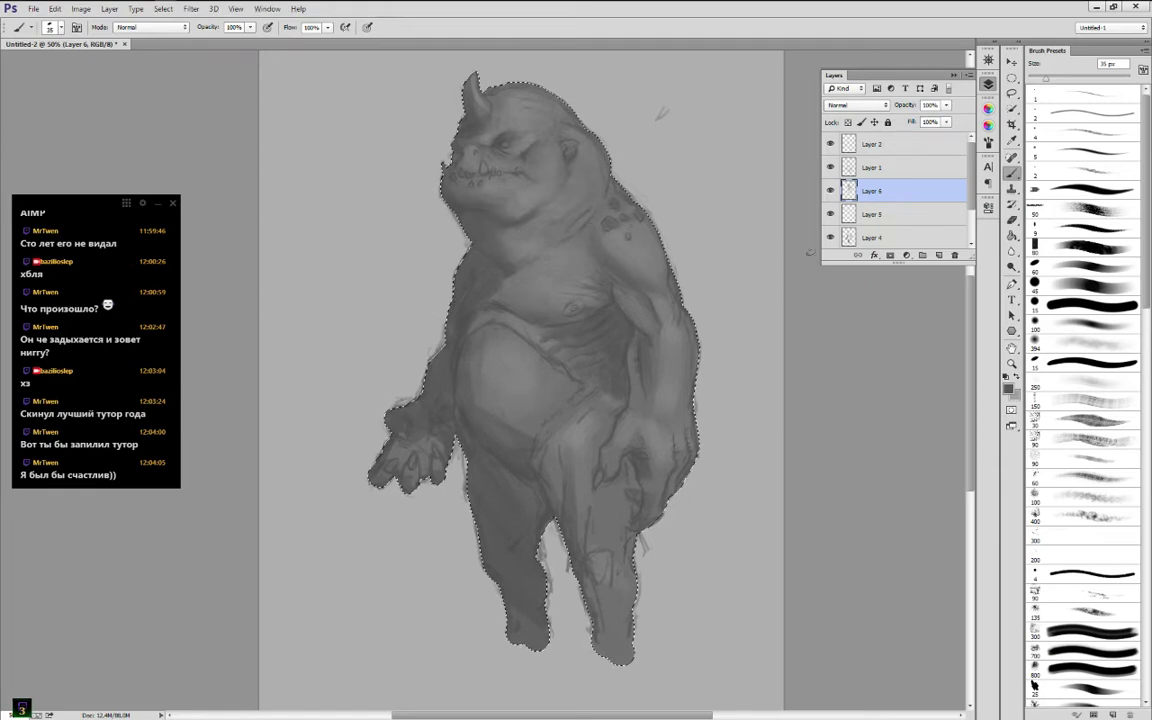
Add a new layer above Layer 2 and shrink the brush for fine detail on the creature's head at 100% zoom
left_click(923, 146)
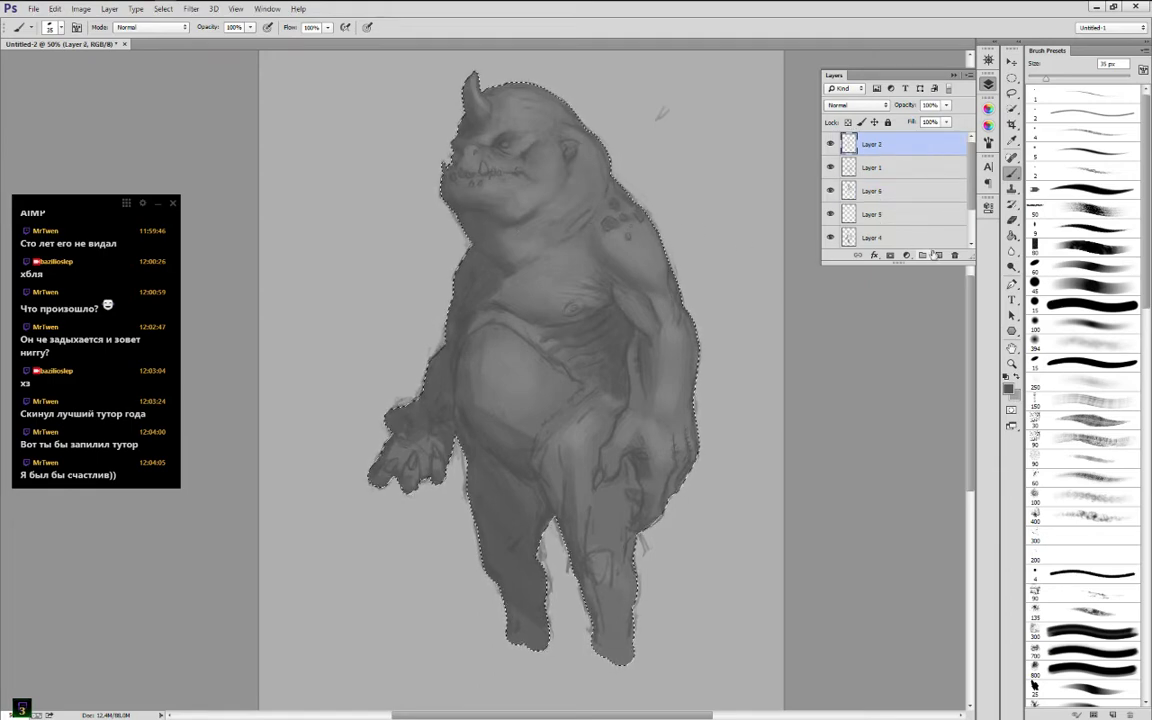
left_click(938, 255)
left_click(988, 59)
left_click(956, 287)
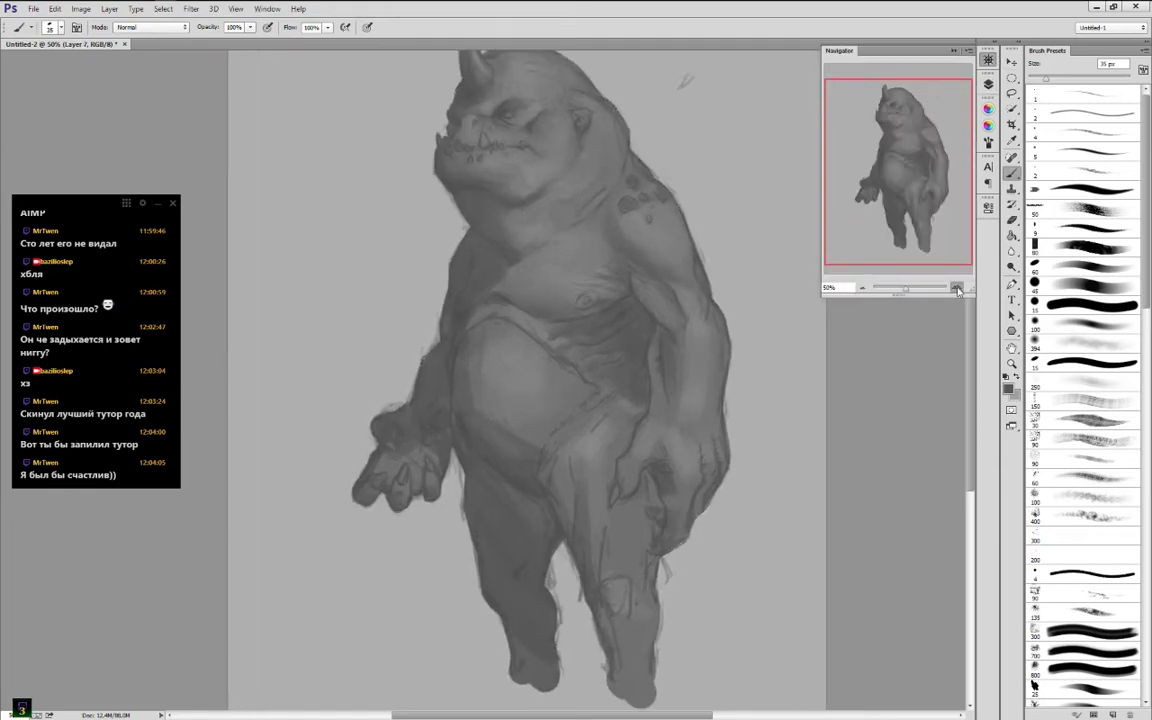
left_click(956, 287)
left_click_drag(913, 156, 906, 98)
key("bracketleft")
key("bracketleft")
key("bracketleft")
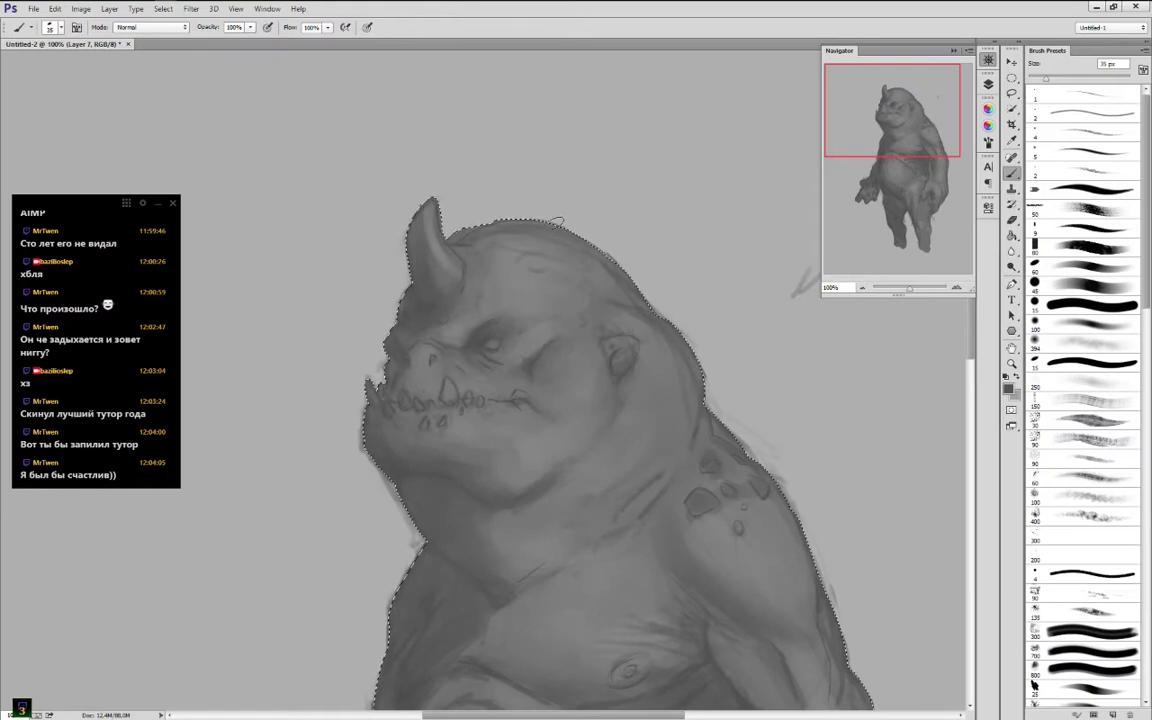
key("bracketleft")
key("bracketleft")
key("bracketleft")
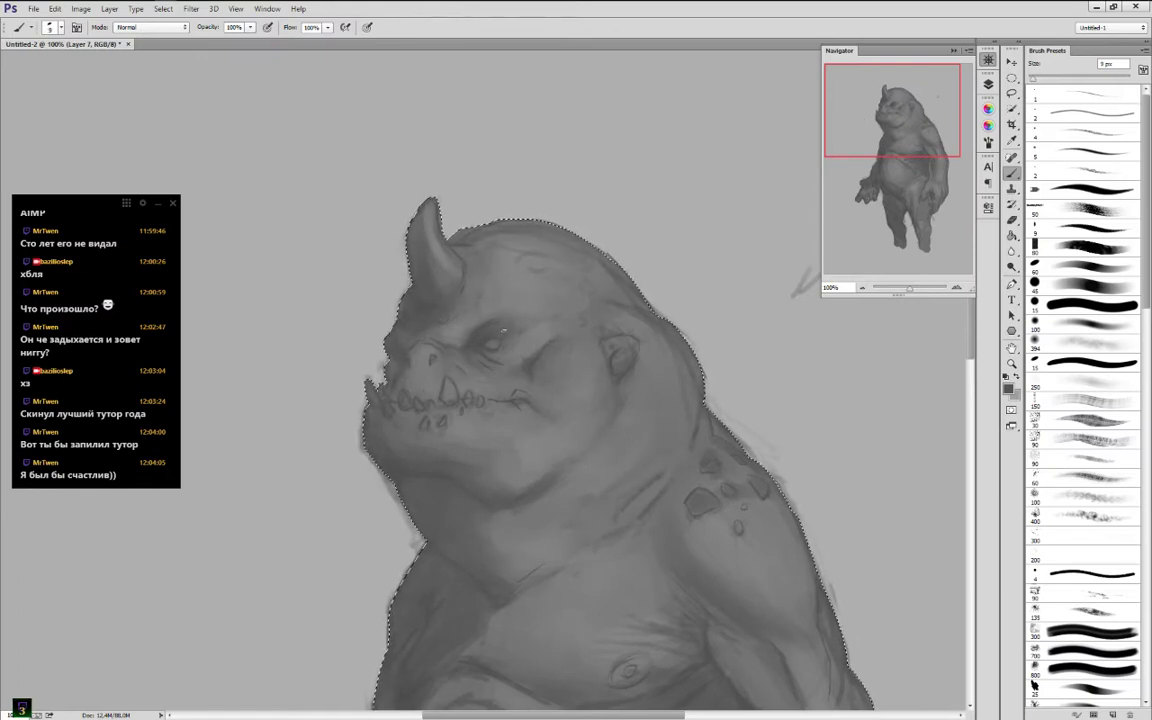
Delete Layer 7 so that Layer 2 is the uppermost layer again
left_click(476, 342, "alt")
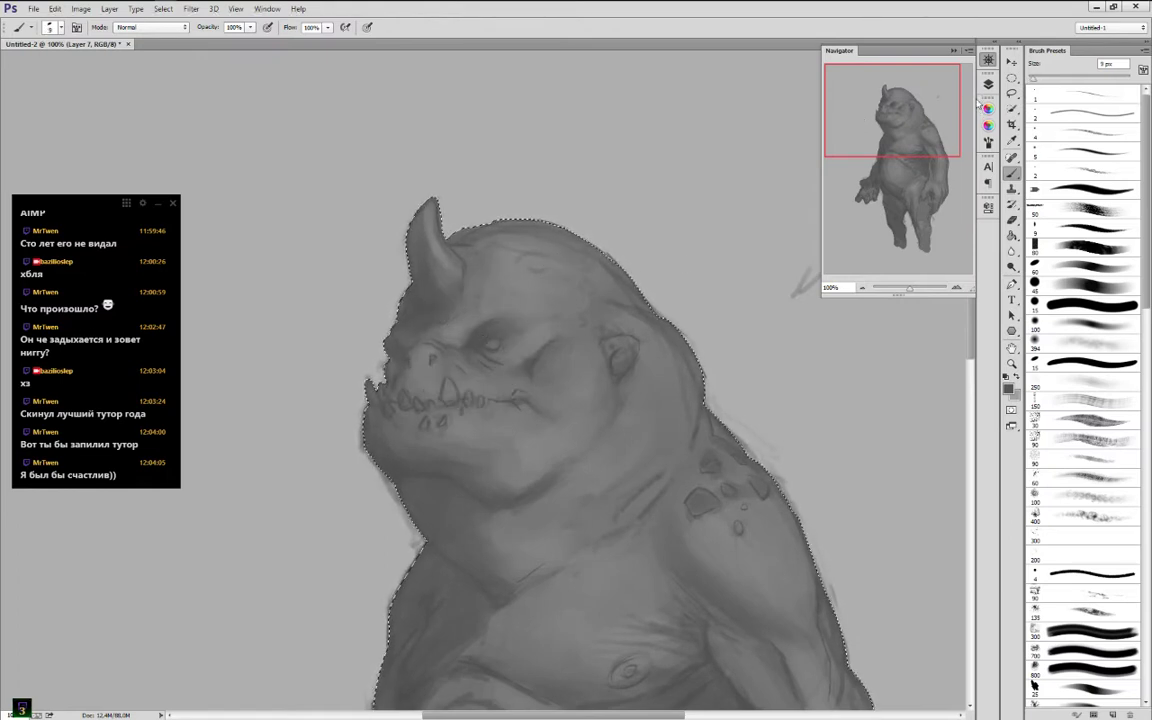
left_click(989, 84)
left_click(955, 255)
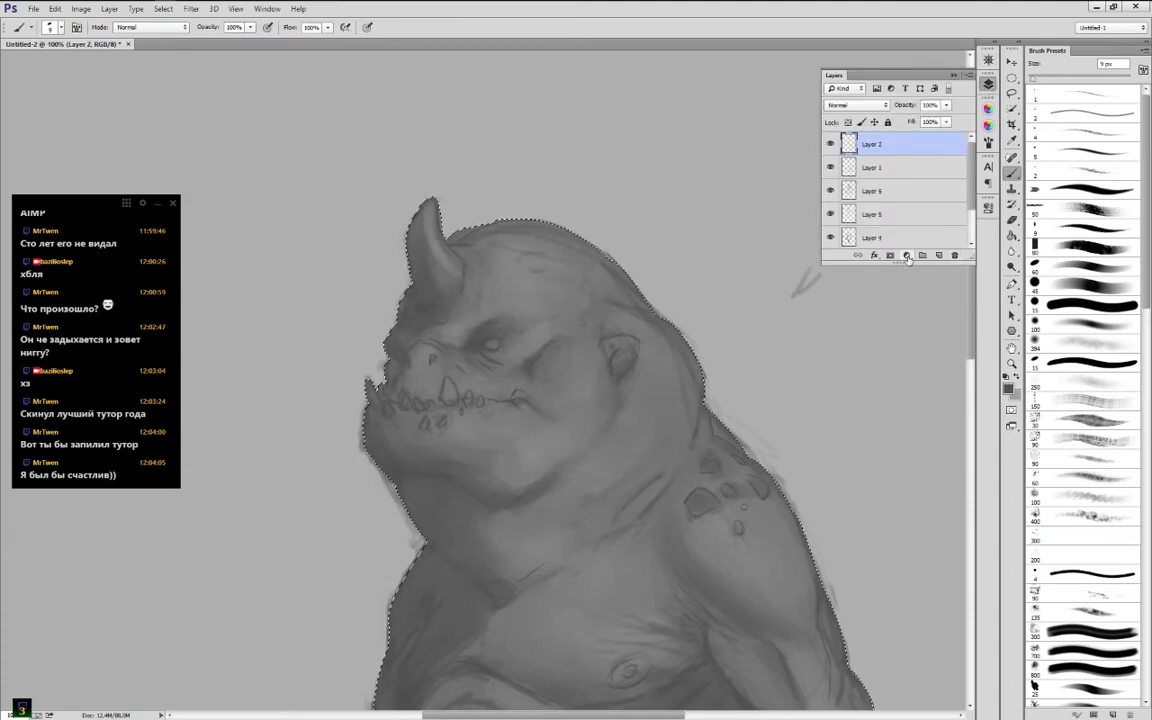
Add a Brightness/Contrast adjustment above Layer 2, masked to the creature's silhouette, and raise its contrast
left_click(906, 255)
left_click(950, 312)
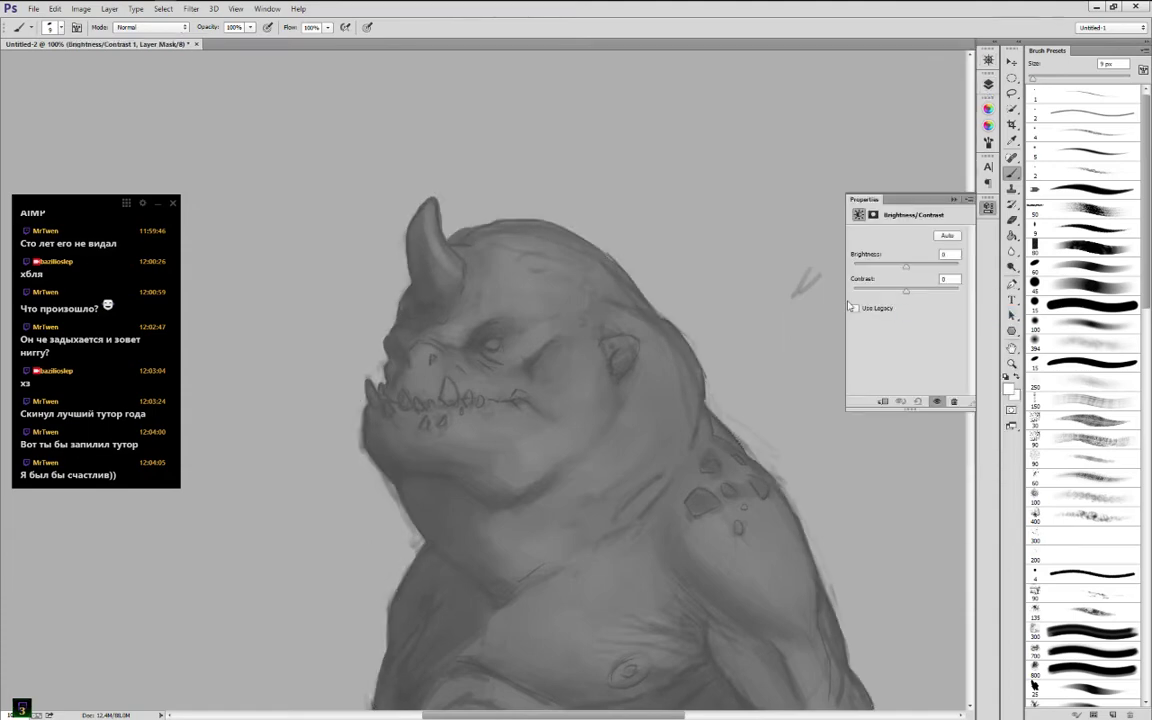
left_click_drag(909, 293, 937, 292)
left_click(954, 199)
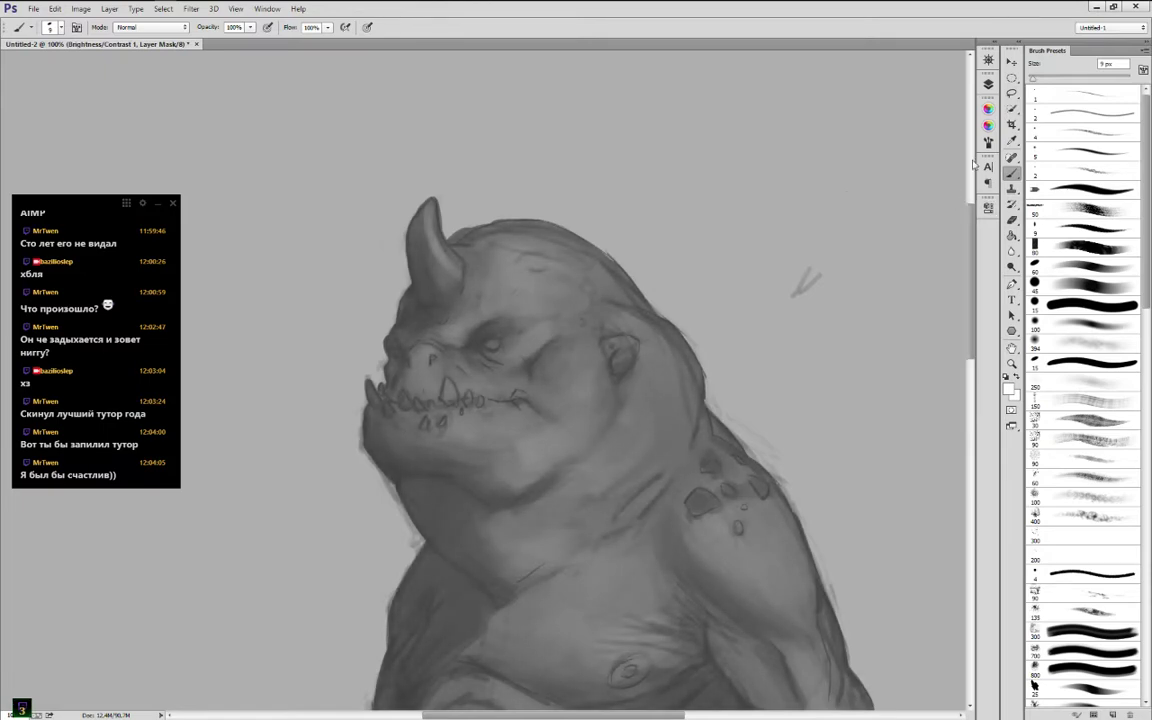
Add a new layer above the Brightness/Contrast adjustment and load the creature's silhouette as a selection from the base shape layer above the background
left_click(988, 85)
left_click(938, 255)
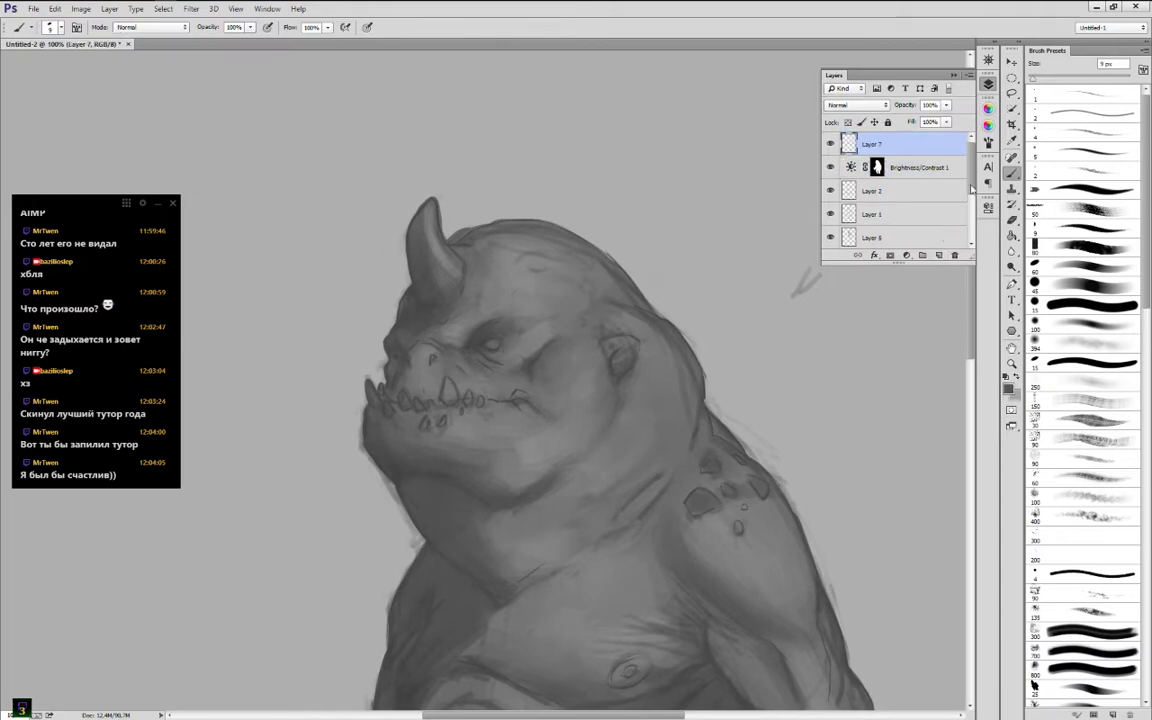
left_click_drag(970, 176, 971, 250)
left_click(849, 215, "ctrl")
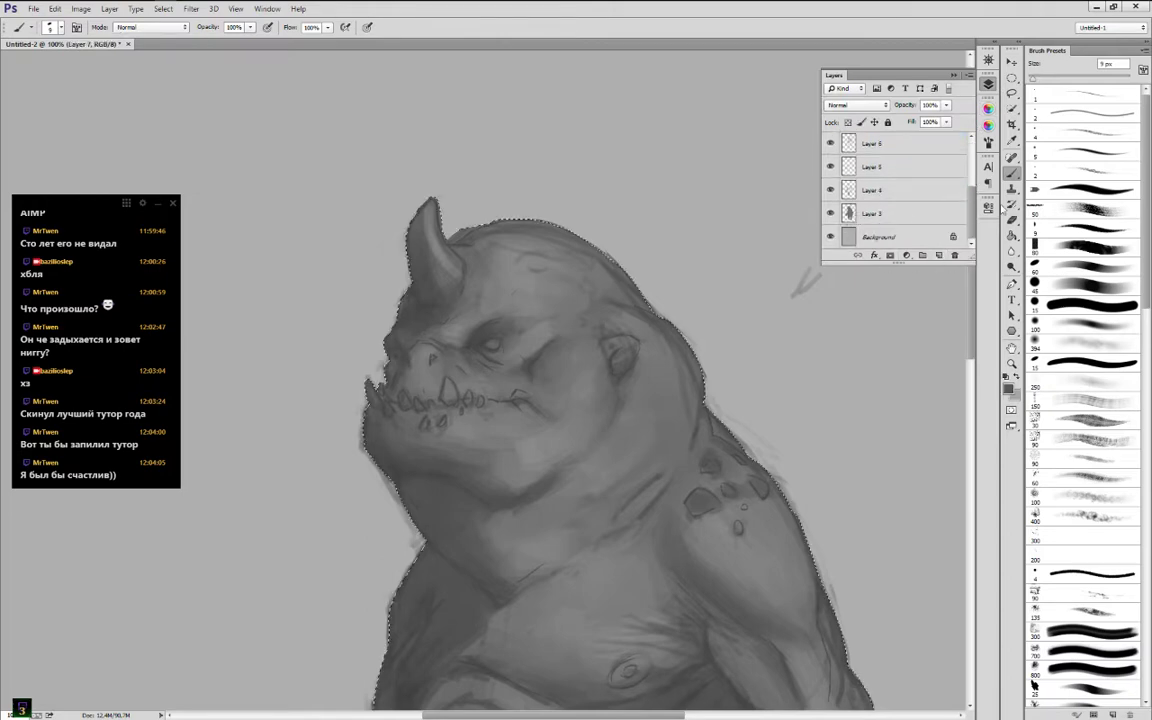
scroll(900, 190, "up", 3)
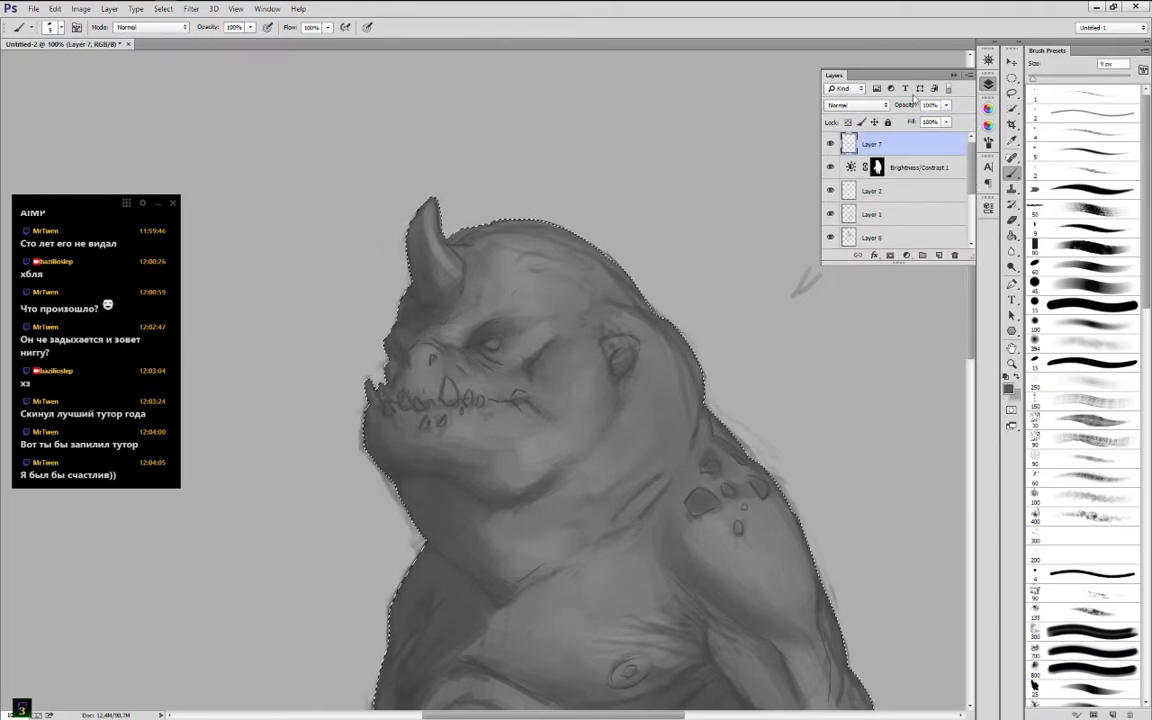
Blend the shading of the brow and the base of the horn with greys sampled from the surrounding skin
left_click(453, 338, "alt")
left_click(447, 332, "alt")
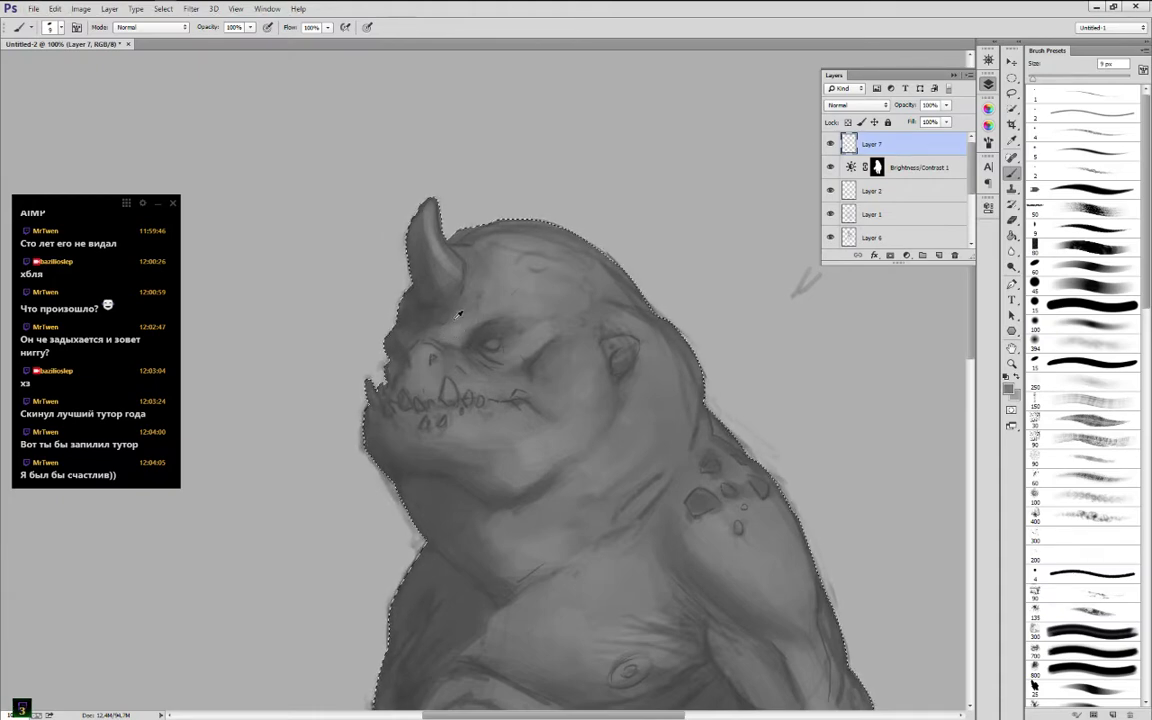
left_click(425, 293, "alt")
left_click(410, 292, "alt")
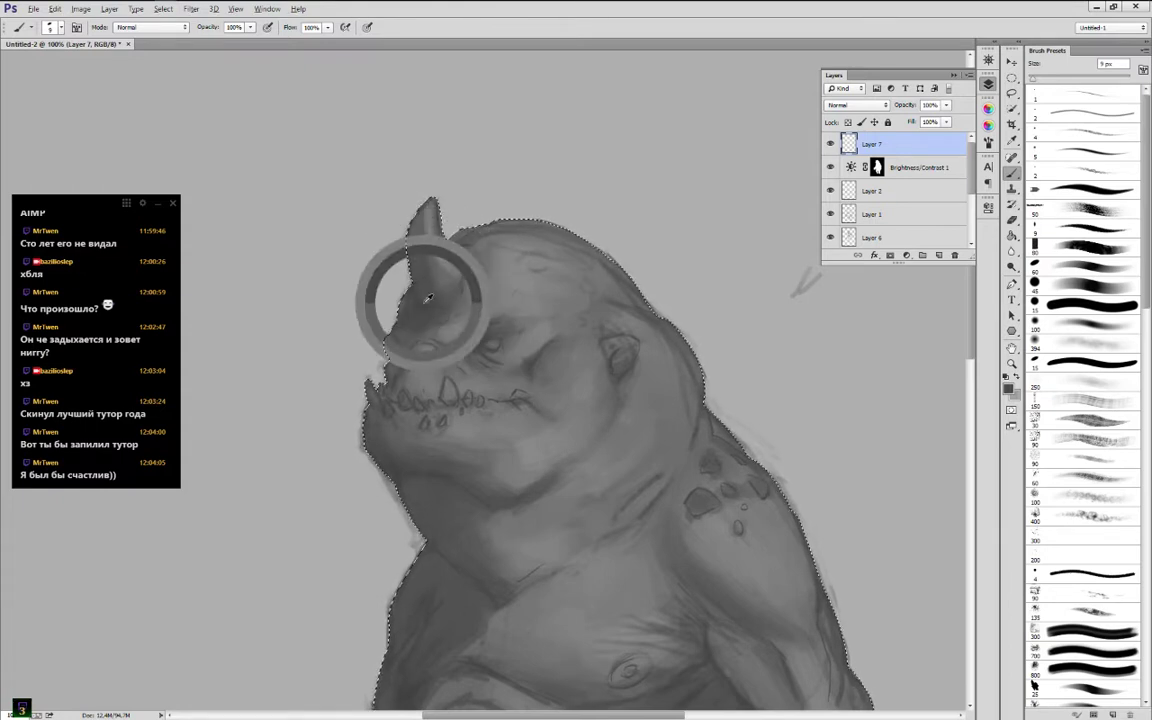
left_click(458, 293, "alt")
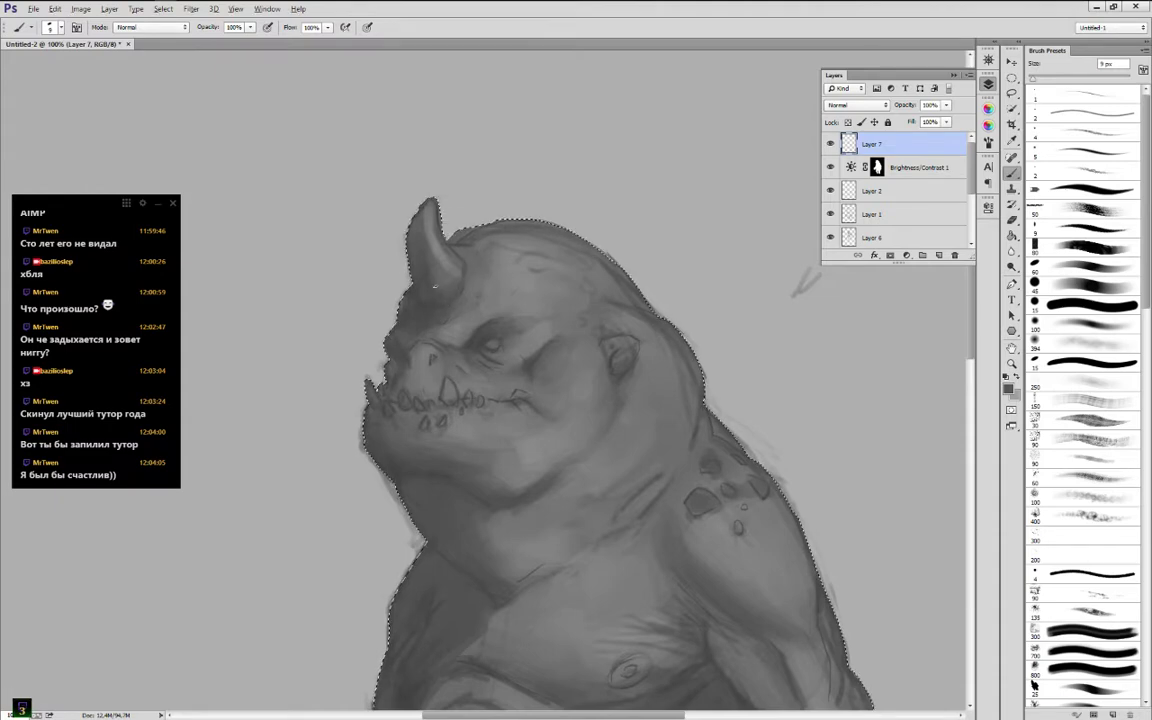
left_click(418, 280, "alt")
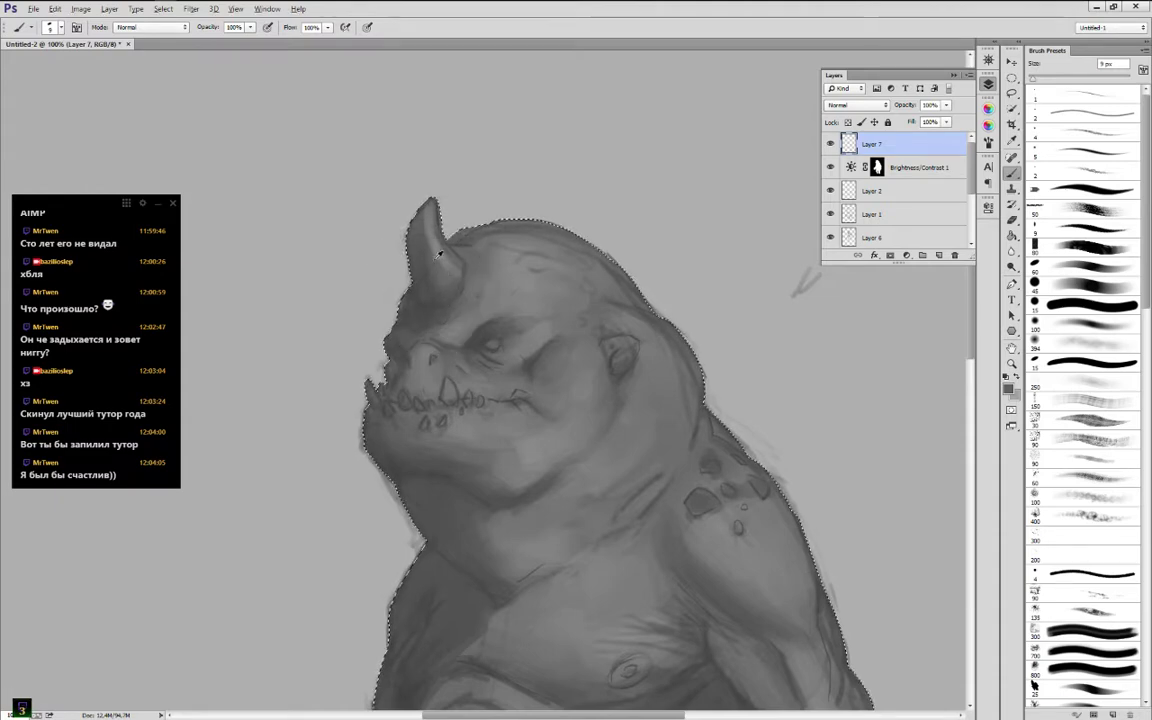
Model the lower half of the horn with short strokes of sampled greys
left_click_drag(439, 253, 455, 268)
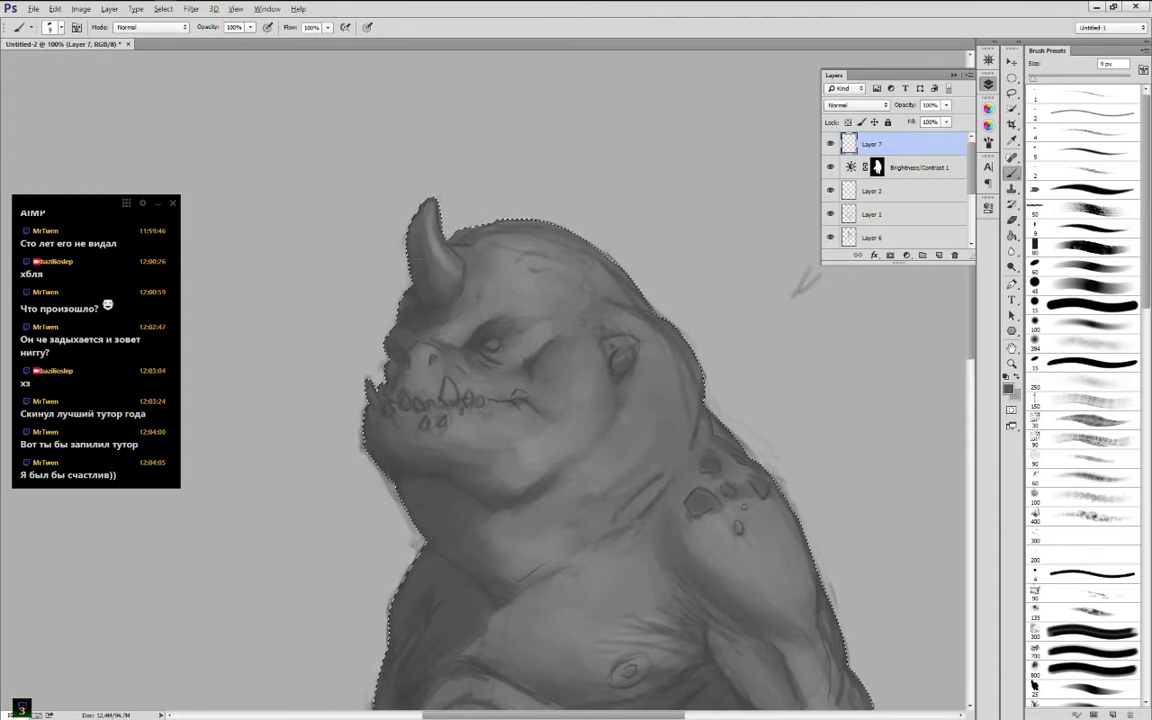
left_click(430, 263, "alt")
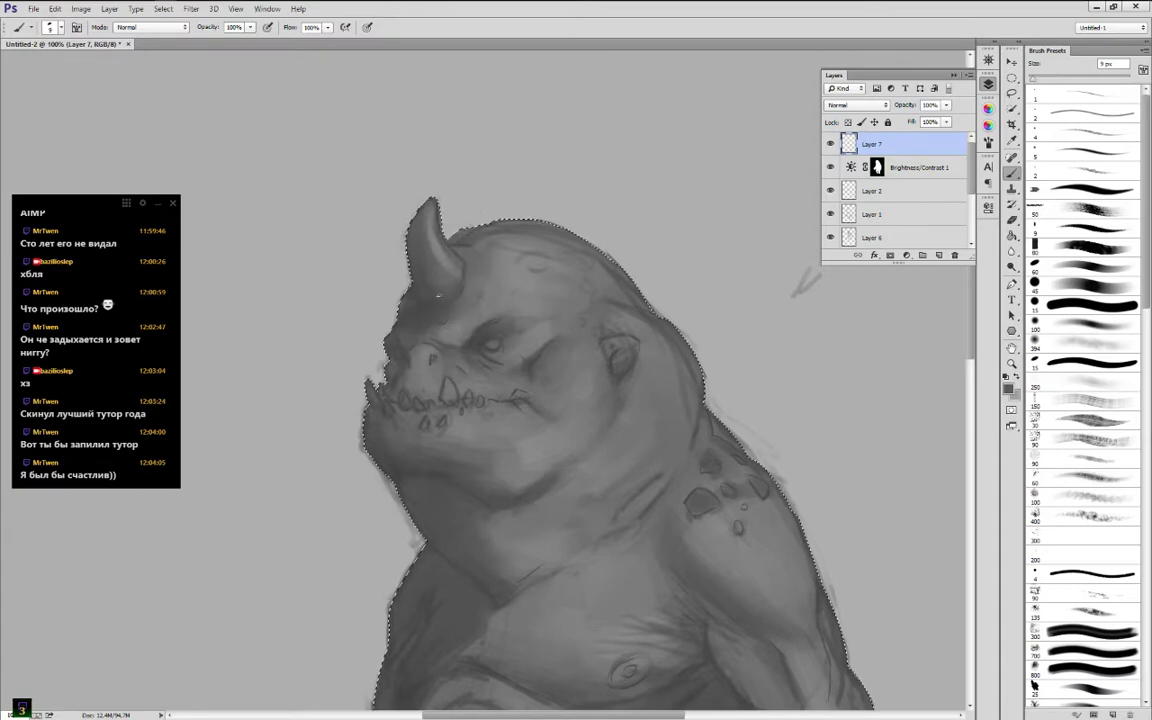
left_click(437, 253, "alt")
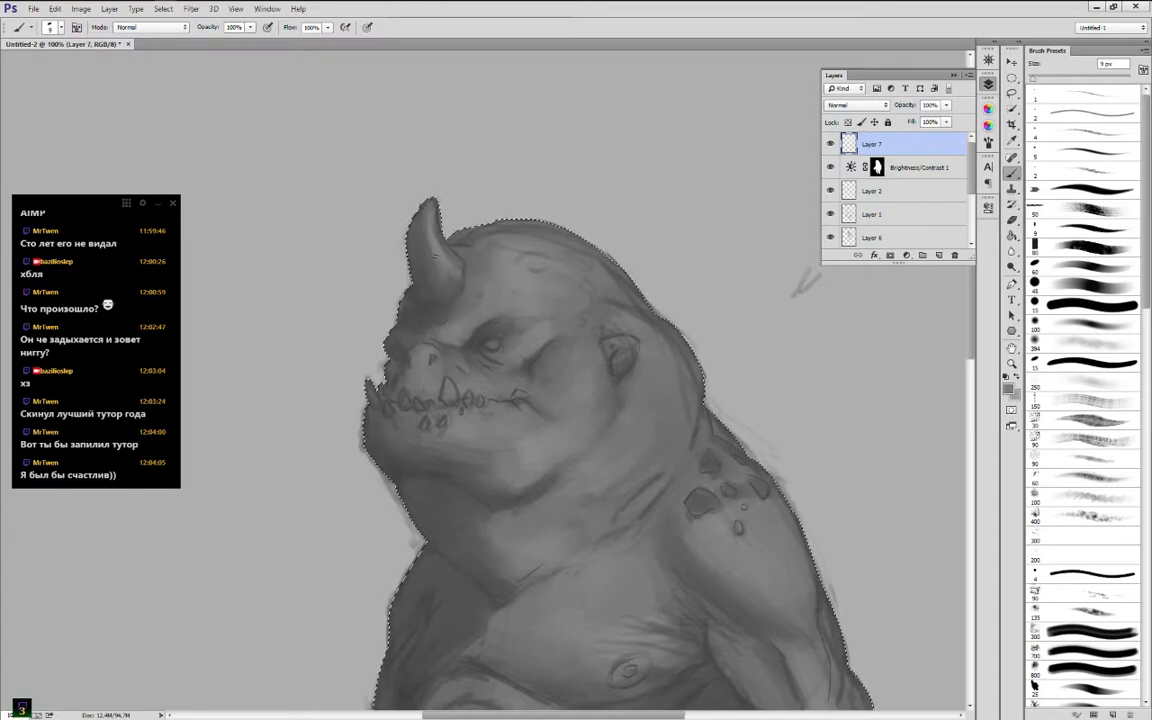
Try further shading strokes on the middle of the horn and undo them
left_click(438, 258, "alt")
key("ctrl+z")
key("ctrl+z")
key("ctrl+z")
key("ctrl+z")
key("ctrl+z")
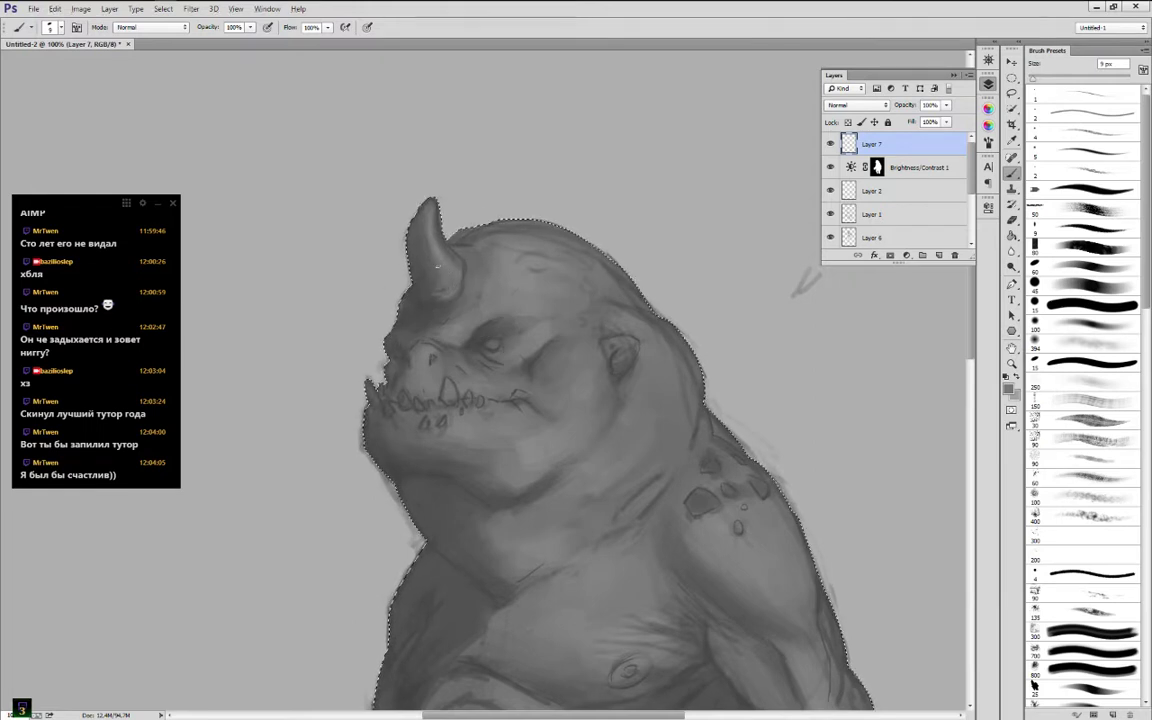
Touch up the horn's base and paint a lighter grey highlight along the forehead skin fold beside it
left_click(440, 293, "alt")
left_click(450, 285, "alt")
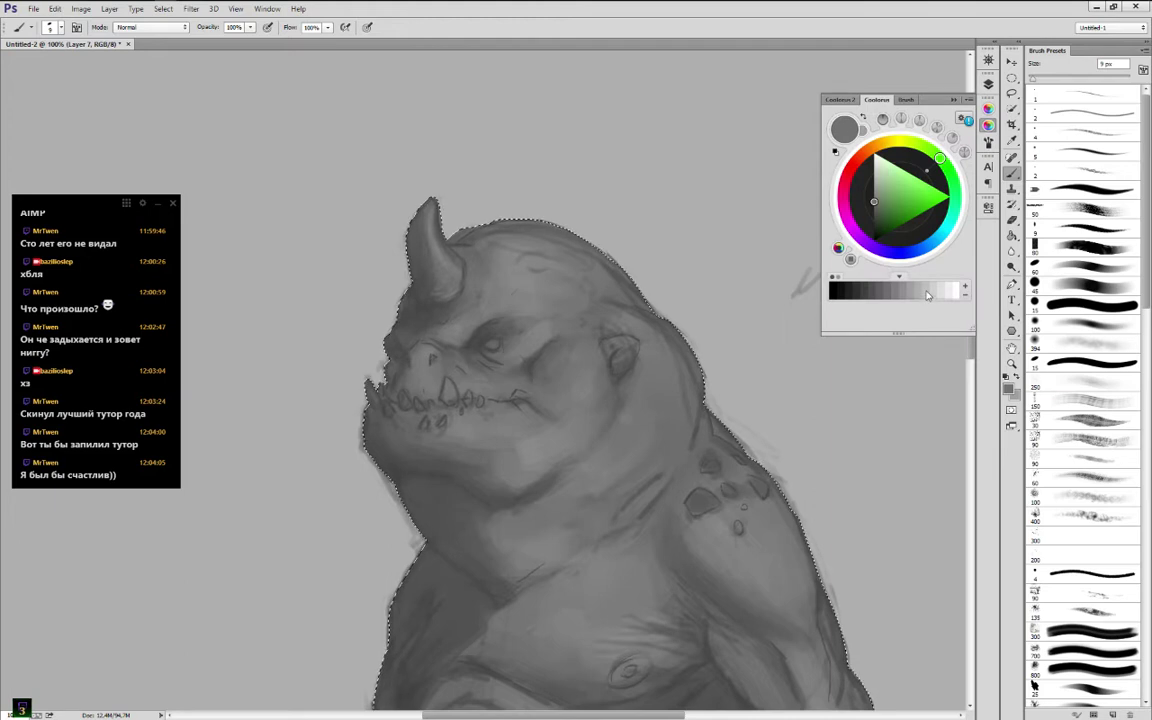
left_click(928, 290)
left_click_drag(465, 257, 470, 287)
left_click(467, 258, "alt")
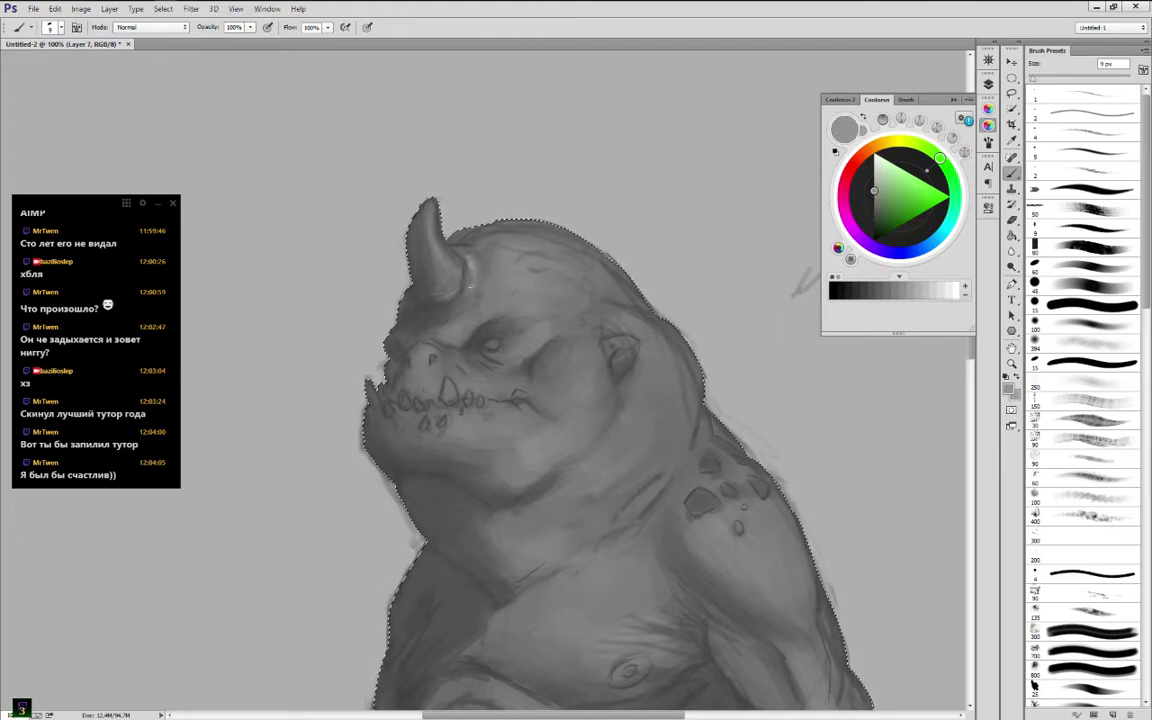
Soften the highlight on the skin fold beside the horn into the forehead with sampled greys
left_click(470, 262, "alt")
left_click(464, 254, "alt")
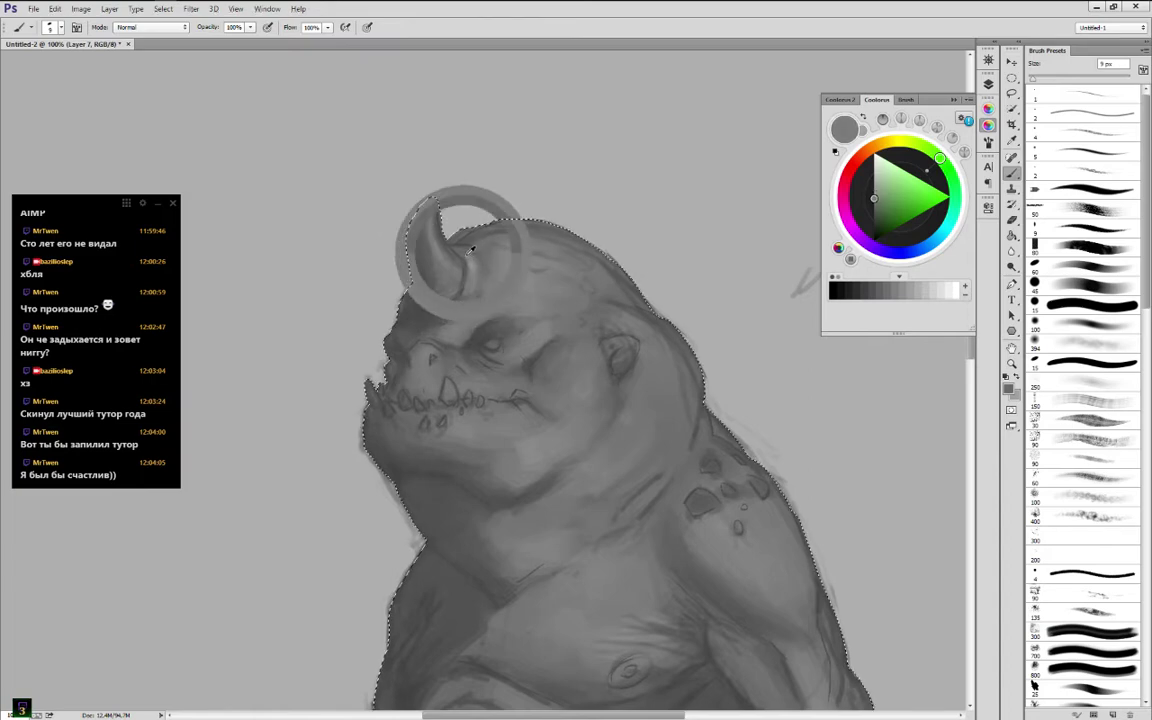
left_click(470, 258, "alt")
left_click(468, 280, "alt")
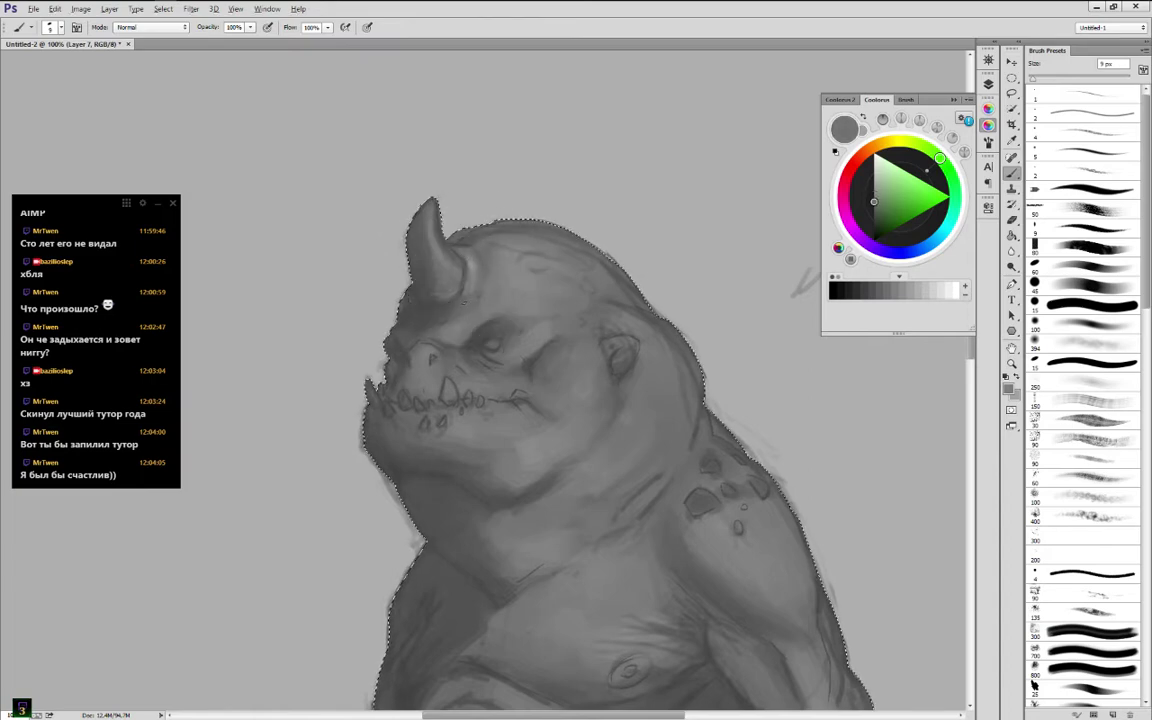
left_click(470, 289, "alt")
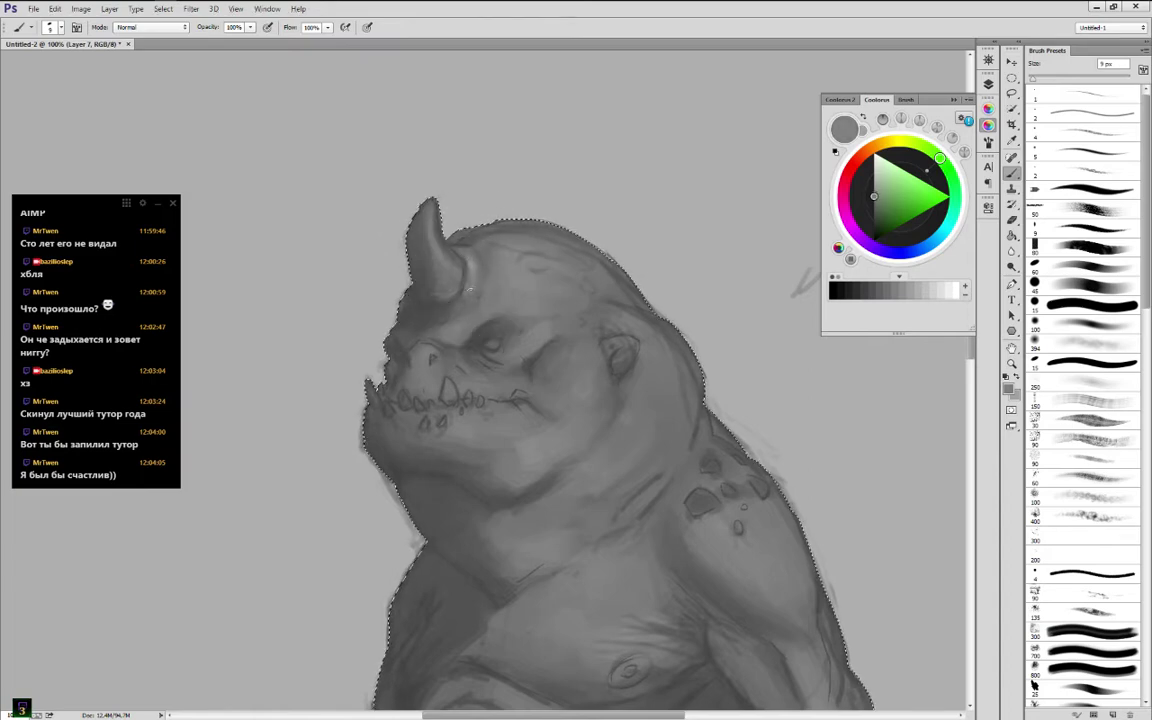
Post "какой тутор.. ты о чем.. я могу рассказать ток как тыкать пипеткой и юзать слой оверлей..)" in the stream chat
left_click(112, 475)
type("хххх")
double_click(116, 475)
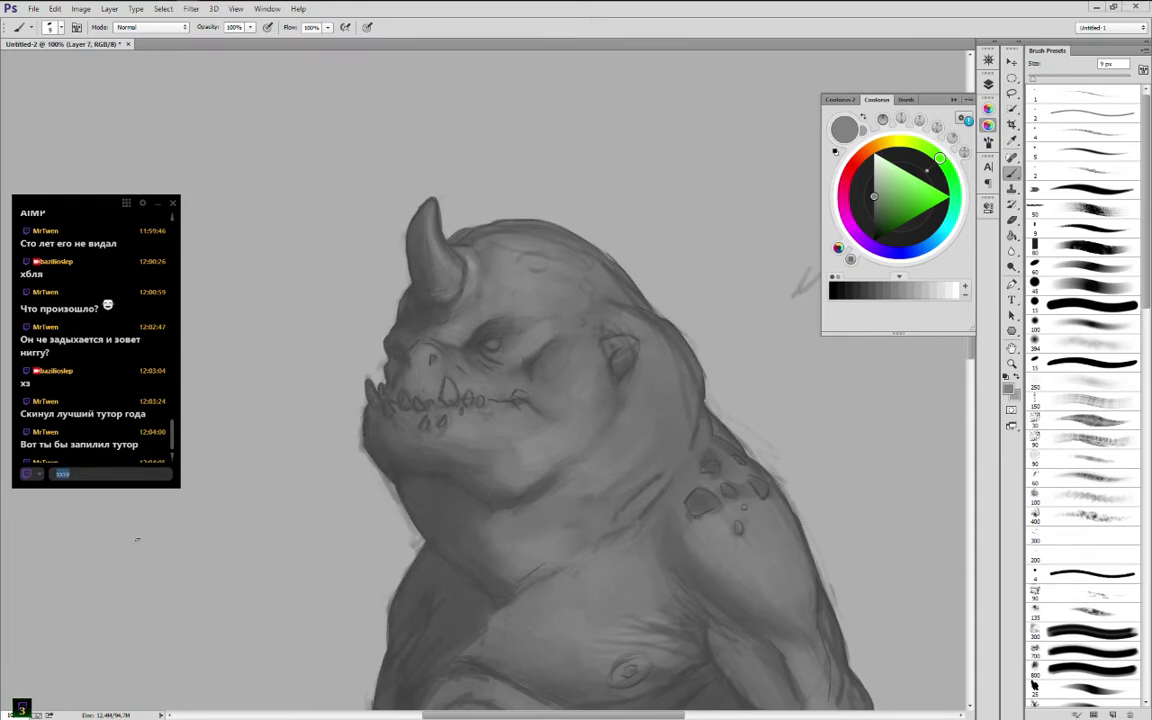
key("BackSpace")
type("какой тутрр.. ты о чем я могу рассказать ток как юзать пипеткой и юзать сверхуй,")
key("Return")
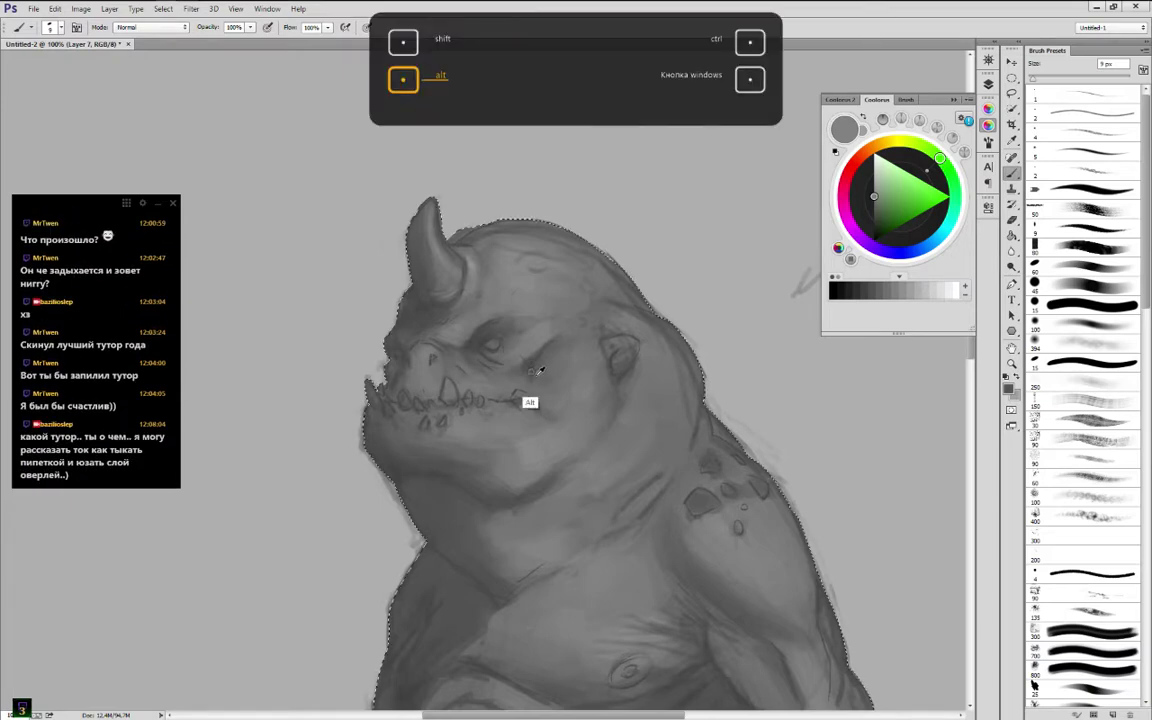
Shade the cheek crease behind the eye and blend it toward the eye's outer corner with sampled greys
left_click(539, 368, "alt")
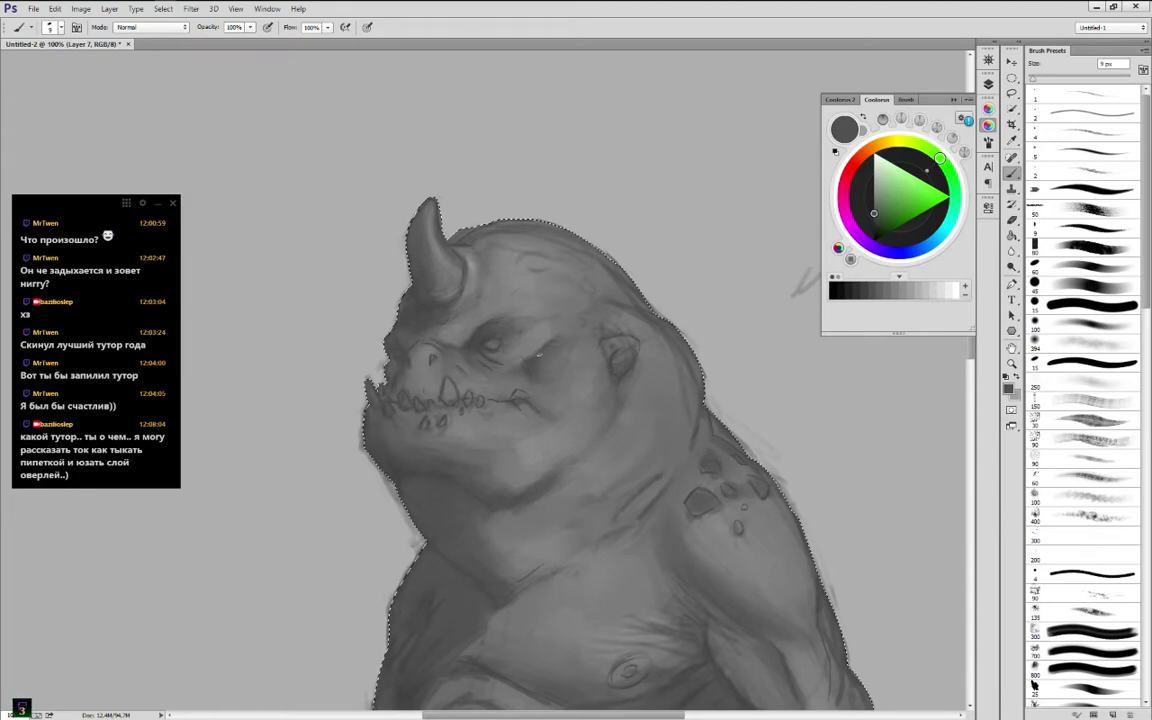
left_click(541, 372, "alt")
left_click(532, 355, "alt")
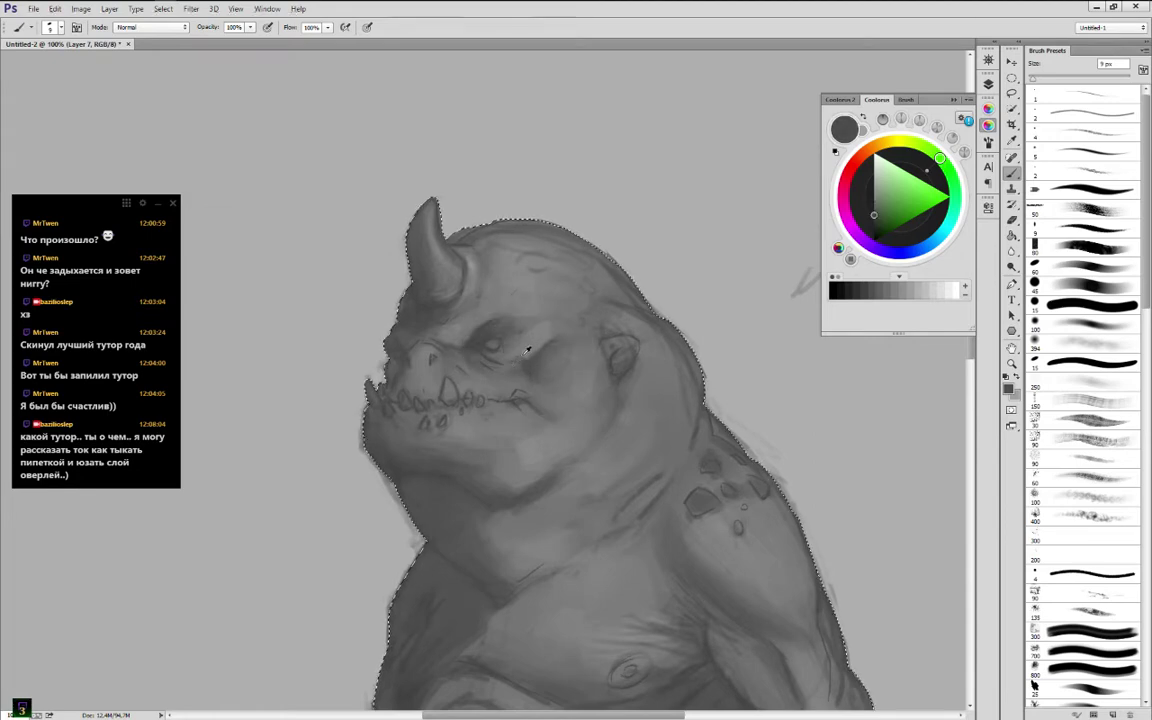
left_click(508, 338, "alt")
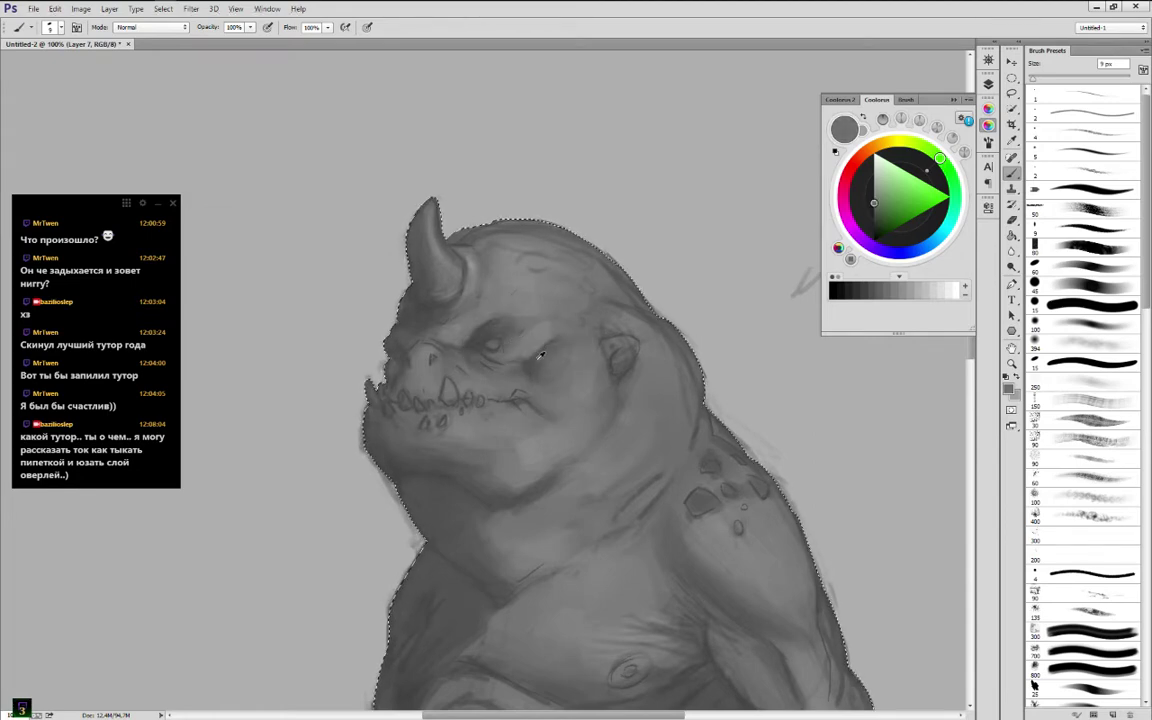
left_click(537, 360, "alt")
Refine the eyeball, the upper eyelid and the eye's outer corner with alternating dark and mid greys sampled around the socket
left_click(496, 341, "alt")
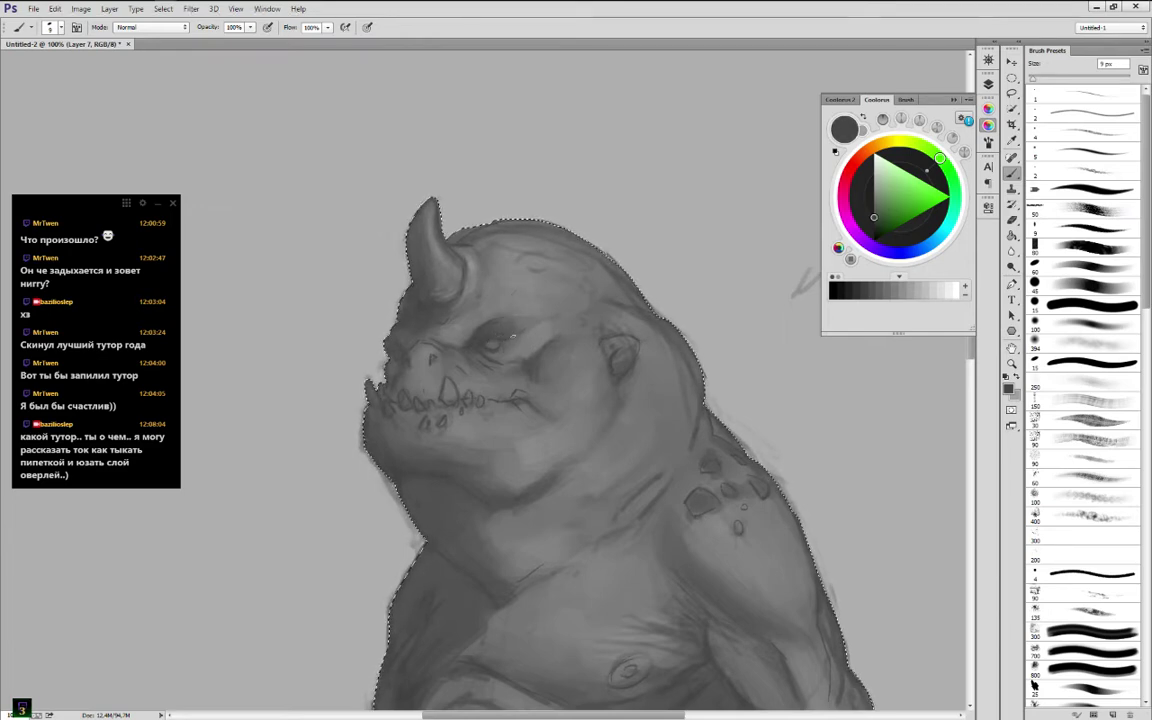
left_click(500, 341, "alt")
left_click(515, 331, "alt")
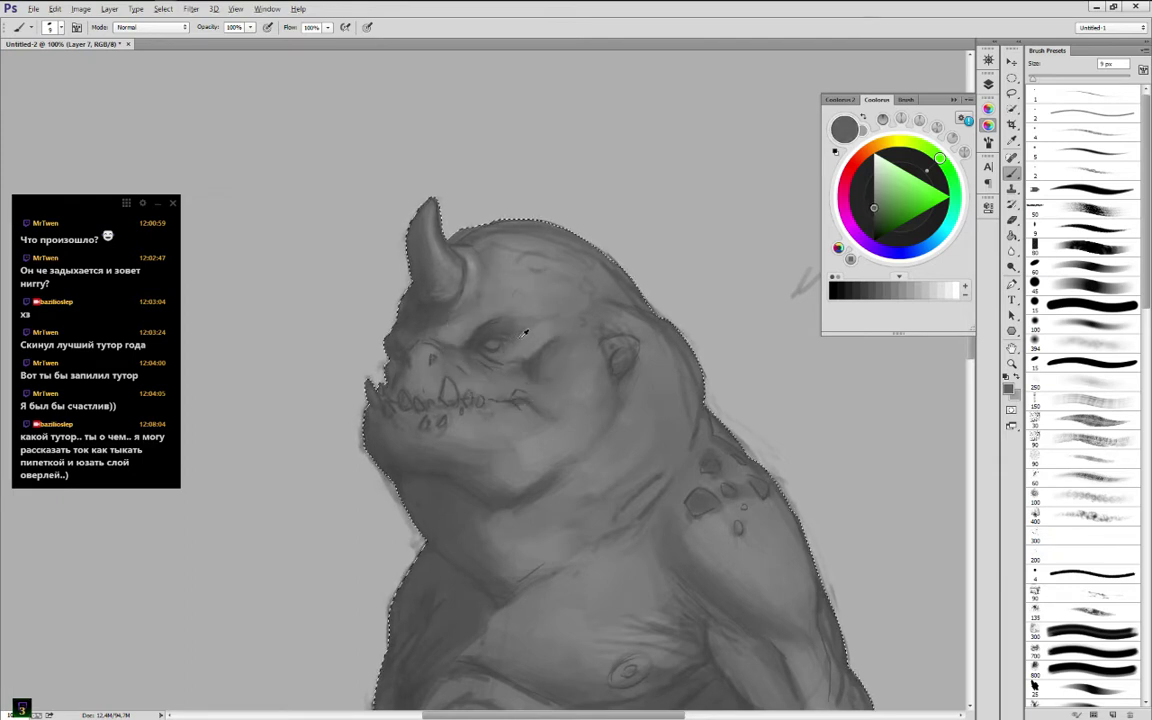
left_click(511, 341, "alt")
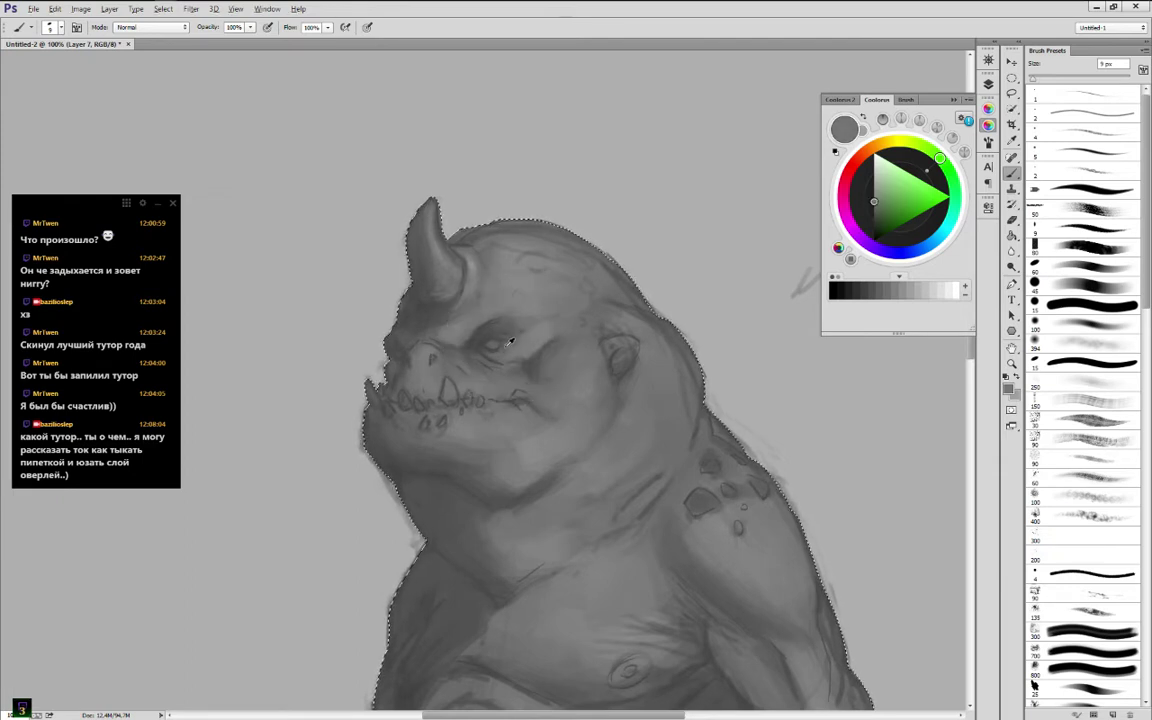
left_click(503, 341, "alt")
left_click(495, 340, "alt")
left_click(497, 340, "alt")
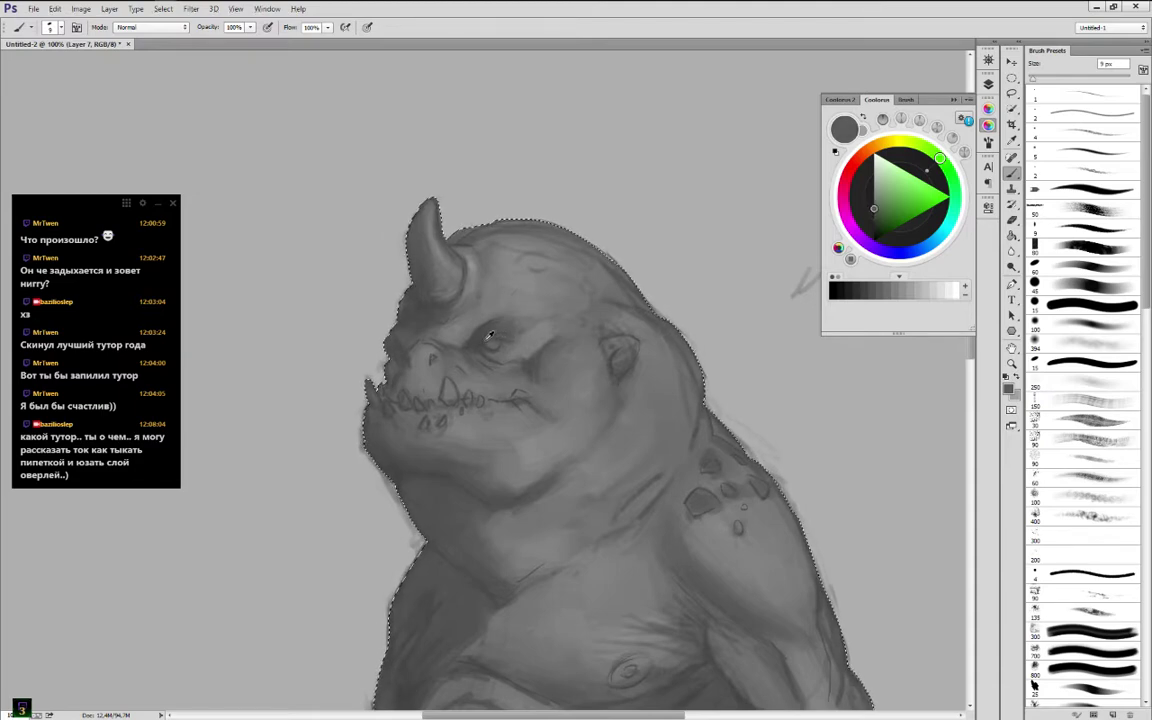
left_click(499, 341, "alt")
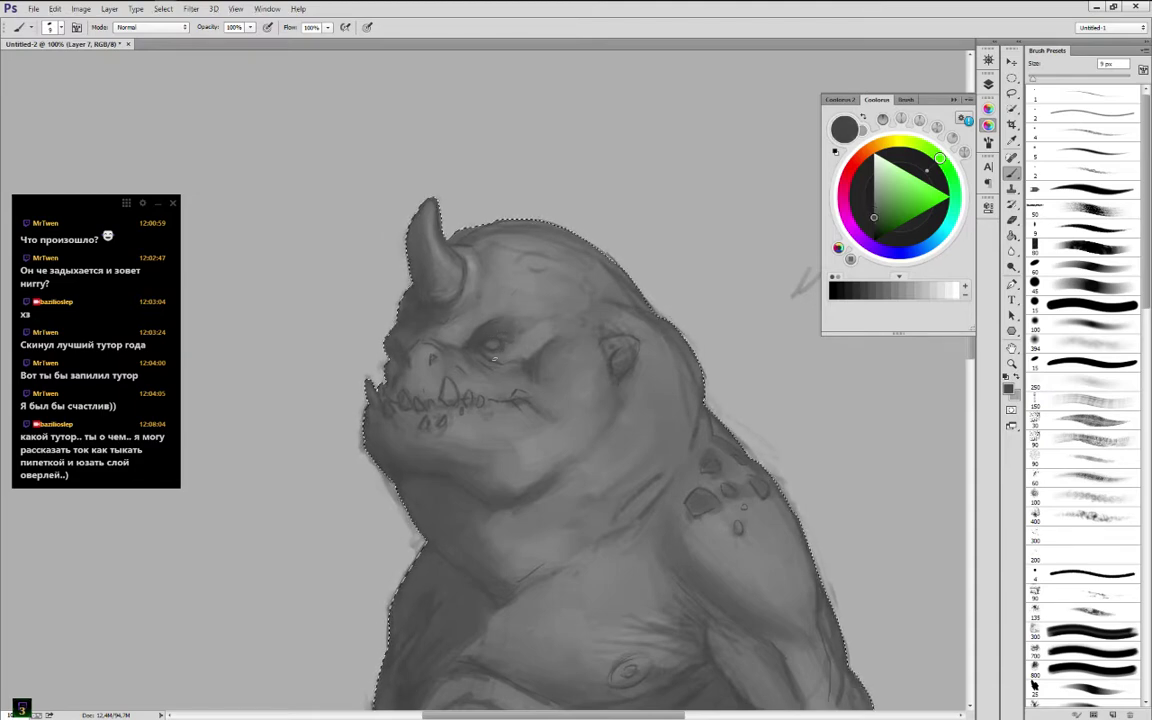
Model the lower eyelid and the shadow directly beneath the eye with sampled greys
left_click(494, 354, "alt")
left_click(491, 353, "alt")
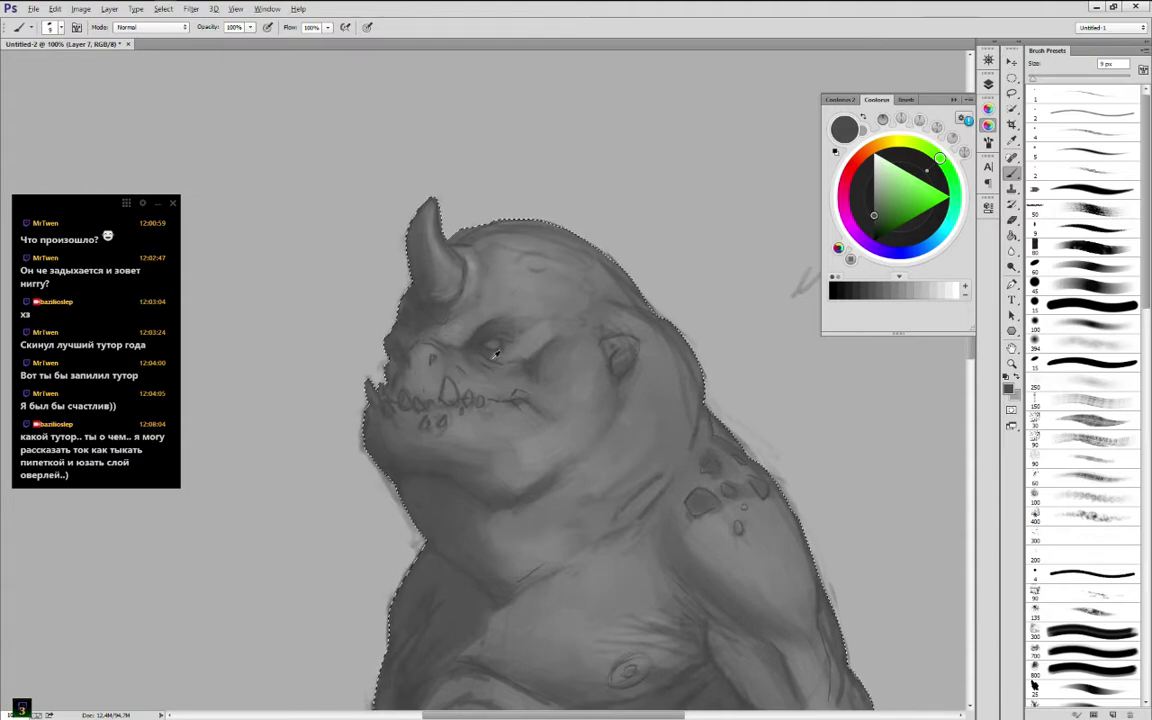
left_click(505, 354, "alt")
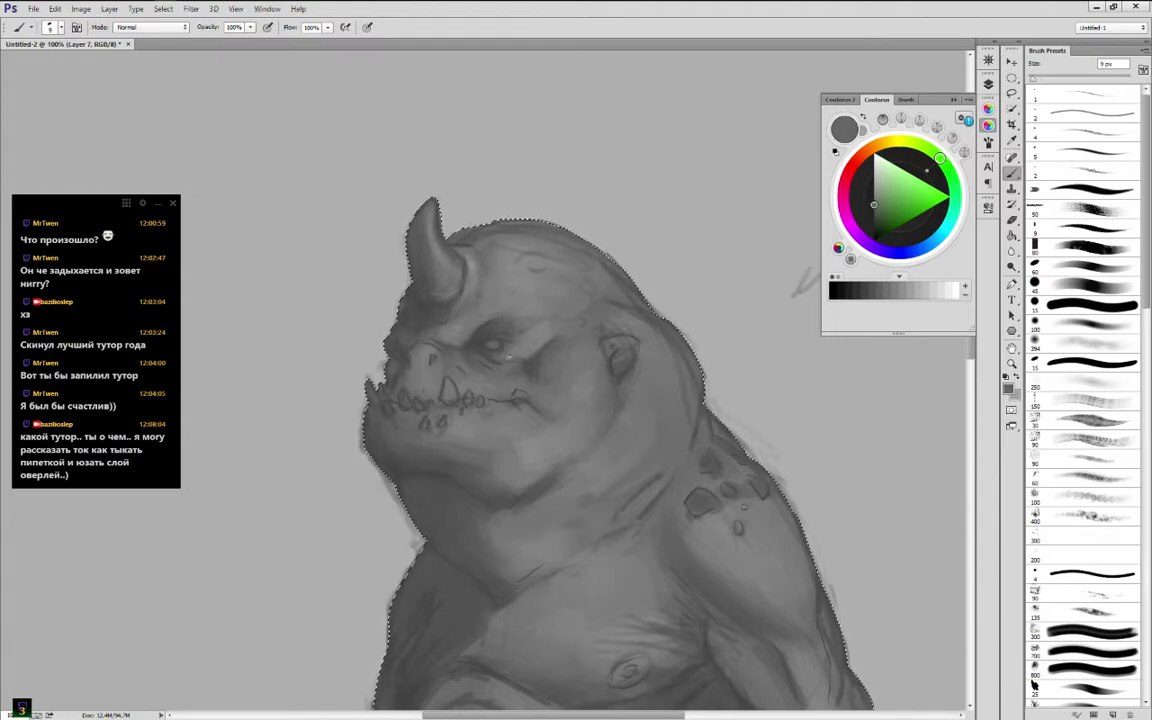
left_click(493, 359, "alt")
left_click(497, 348, "alt")
left_click(505, 352, "alt")
left_click(515, 360, "alt")
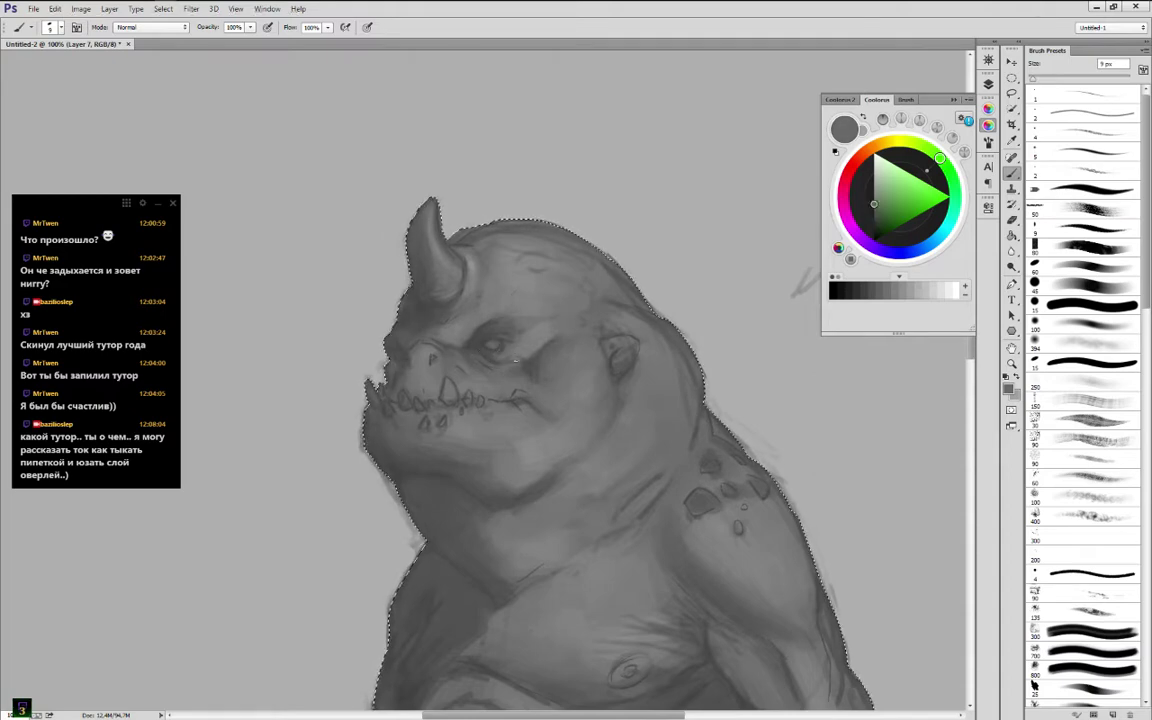
Paint the skin fold under the lower eyelid toward the cheek with sampled lighter and darker greys
left_click(497, 361, "alt")
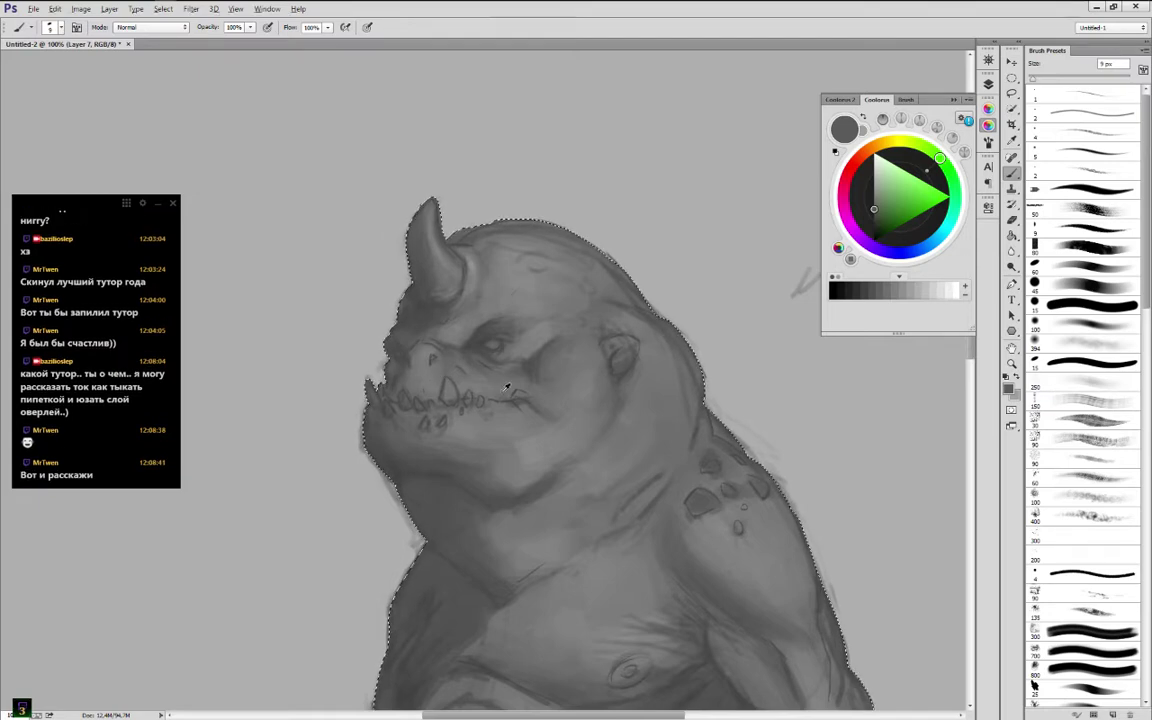
left_click(489, 358, "alt")
left_click(490, 364, "alt")
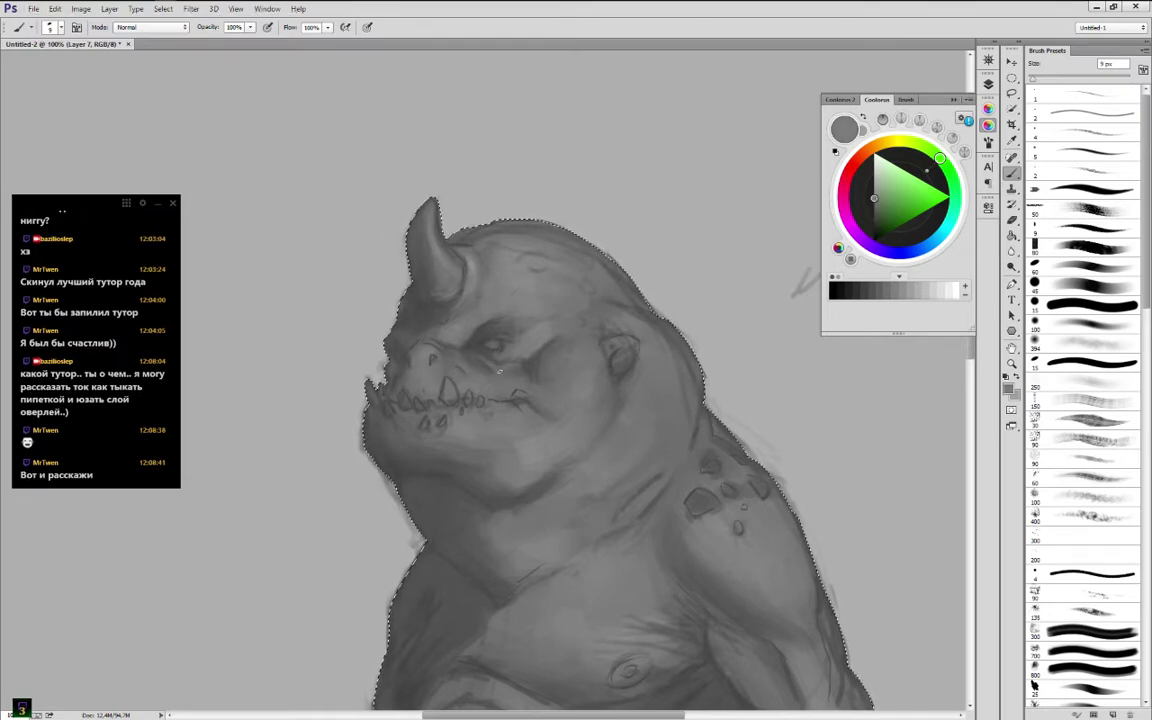
Blend the skin folds beneath the eye and toward its inner corner with sampled mid and dark greys
left_click(499, 371, "alt")
left_click(497, 371, "alt")
left_click(495, 371, "alt")
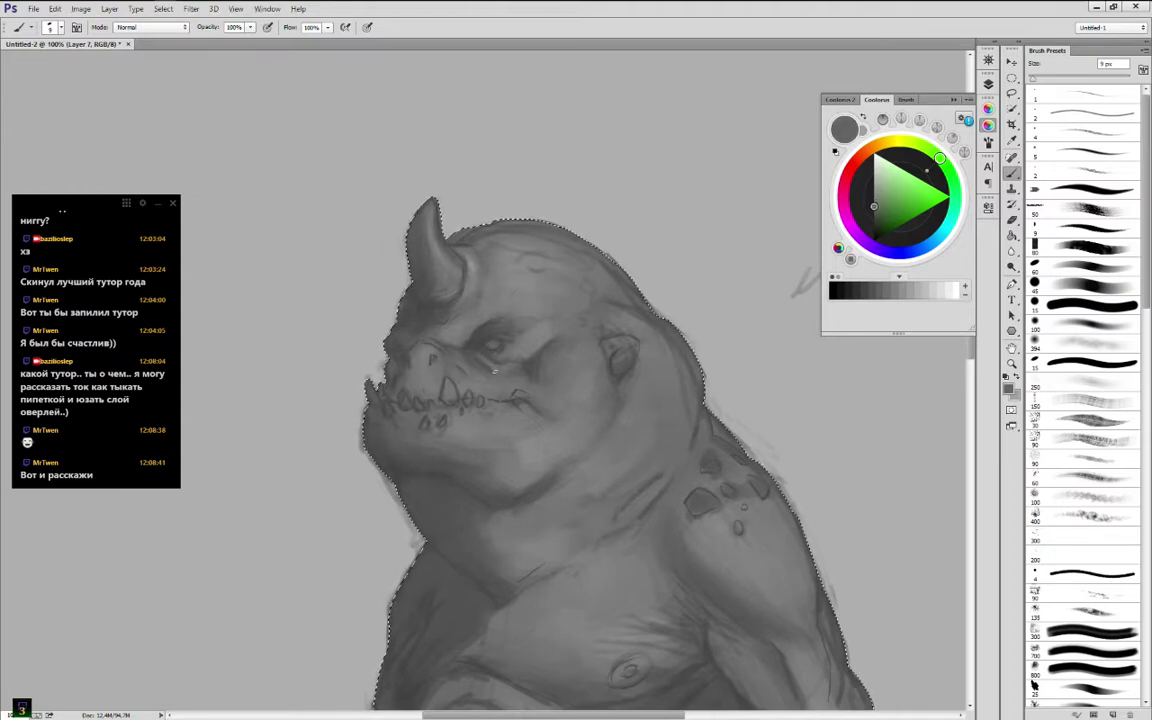
left_click_drag(484, 352, 496, 371)
left_click(494, 364, "alt")
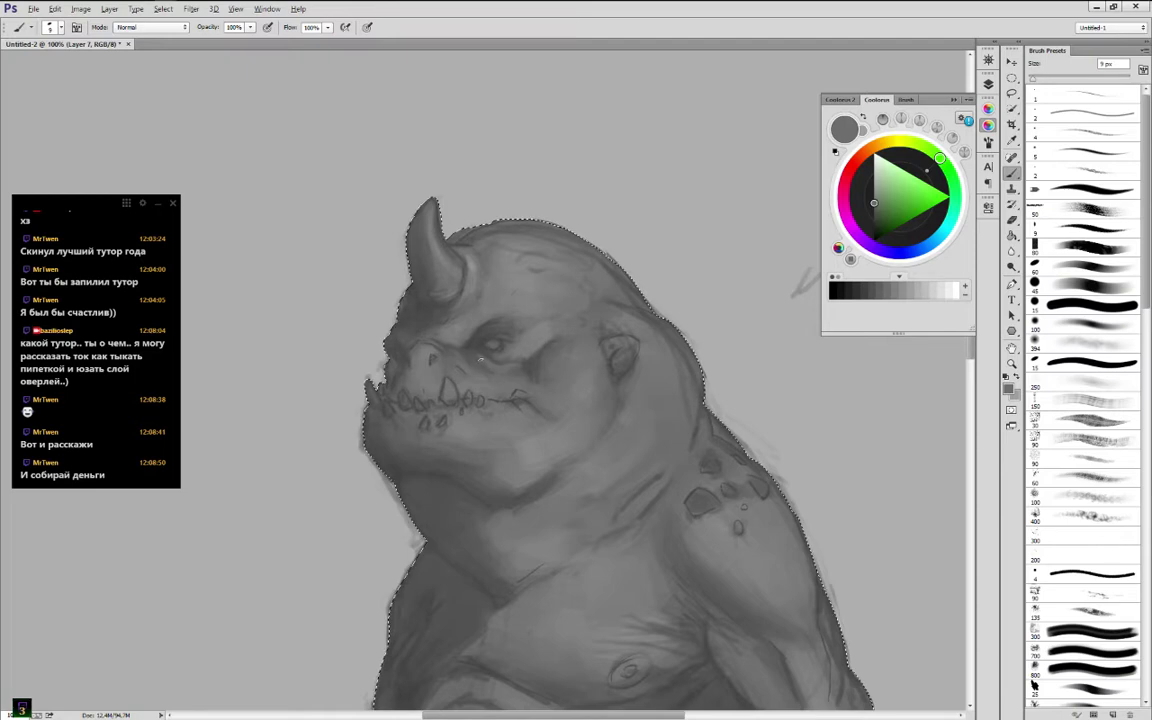
left_click(494, 356, "alt")
left_click(501, 355, "alt")
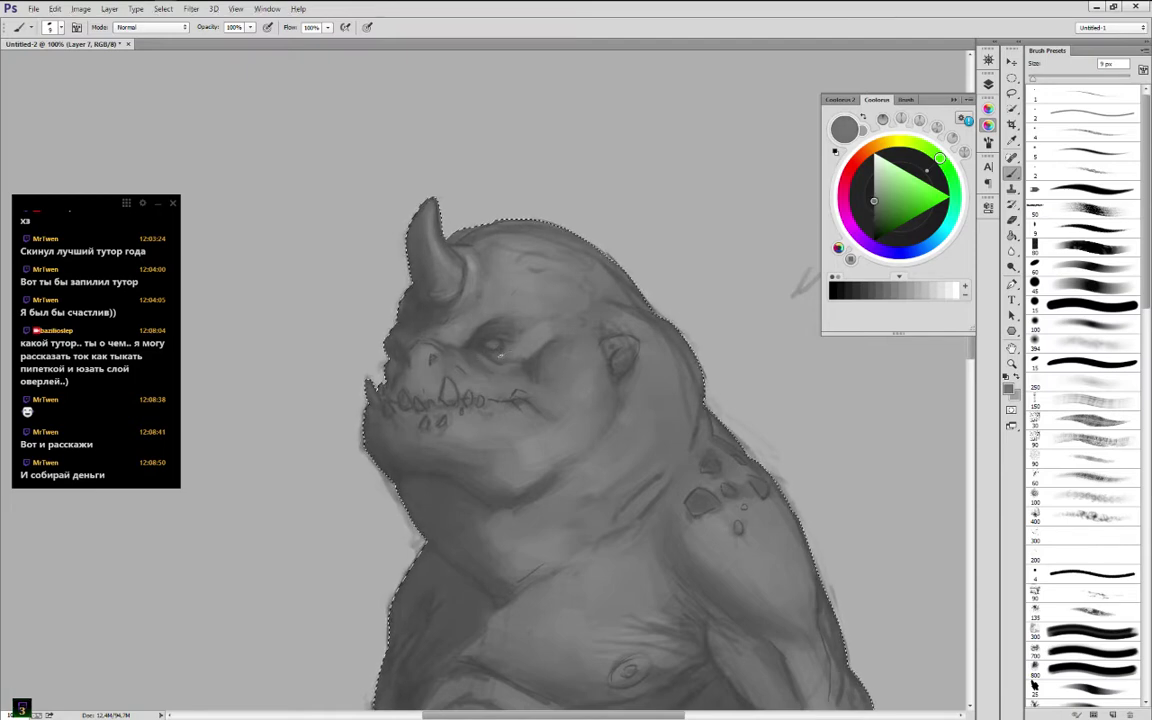
Refine the lower eyelid's edge and the eye's outer corner with dark and lighter greys sampled around the eyeball
left_click(497, 352, "alt")
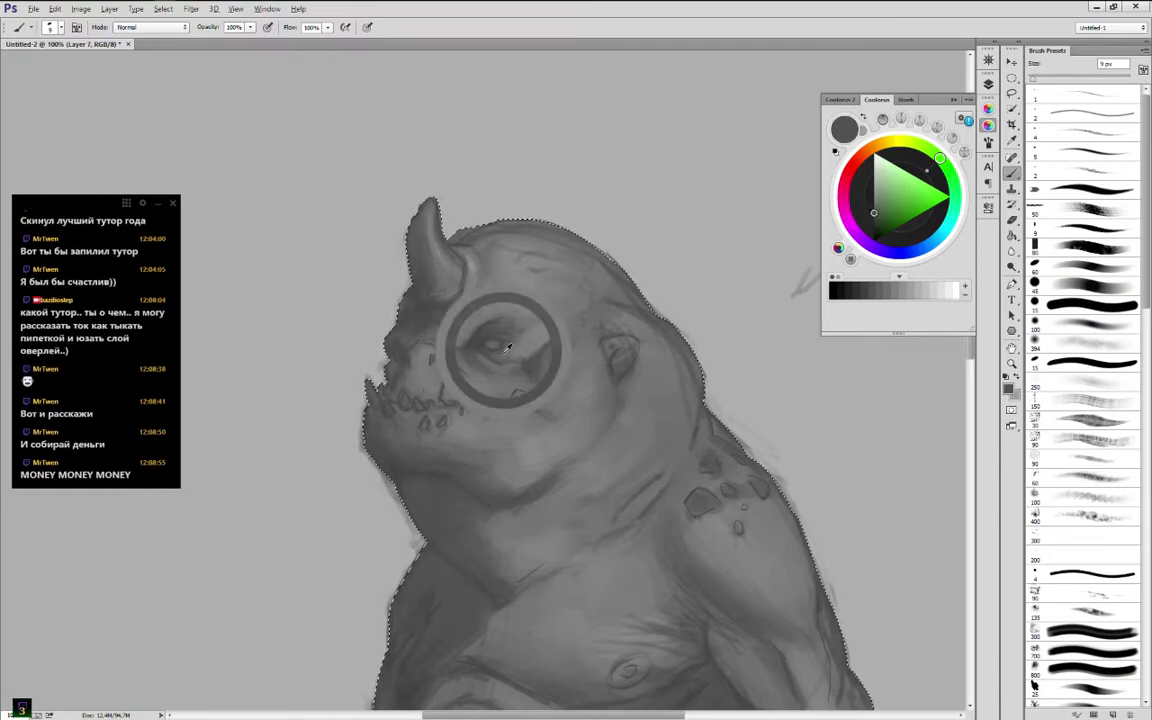
left_click(499, 351, "alt")
left_click(502, 349, "alt")
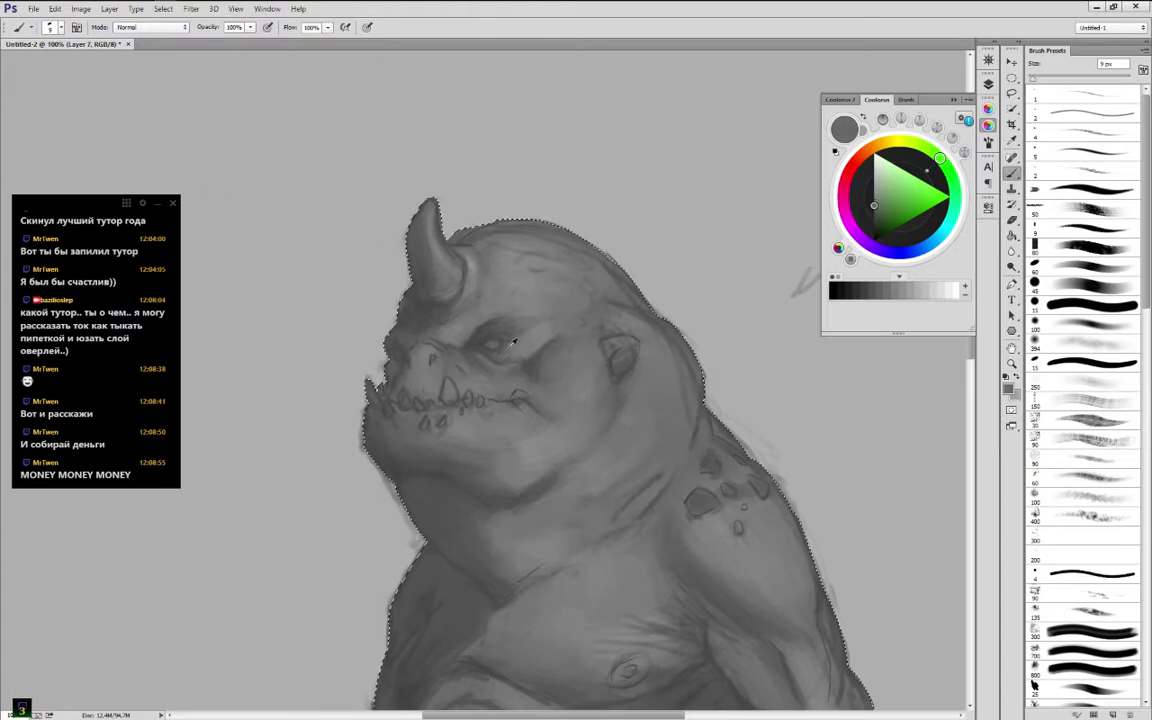
left_click(505, 347, "alt")
left_click(502, 347, "alt")
left_click(505, 353, "alt")
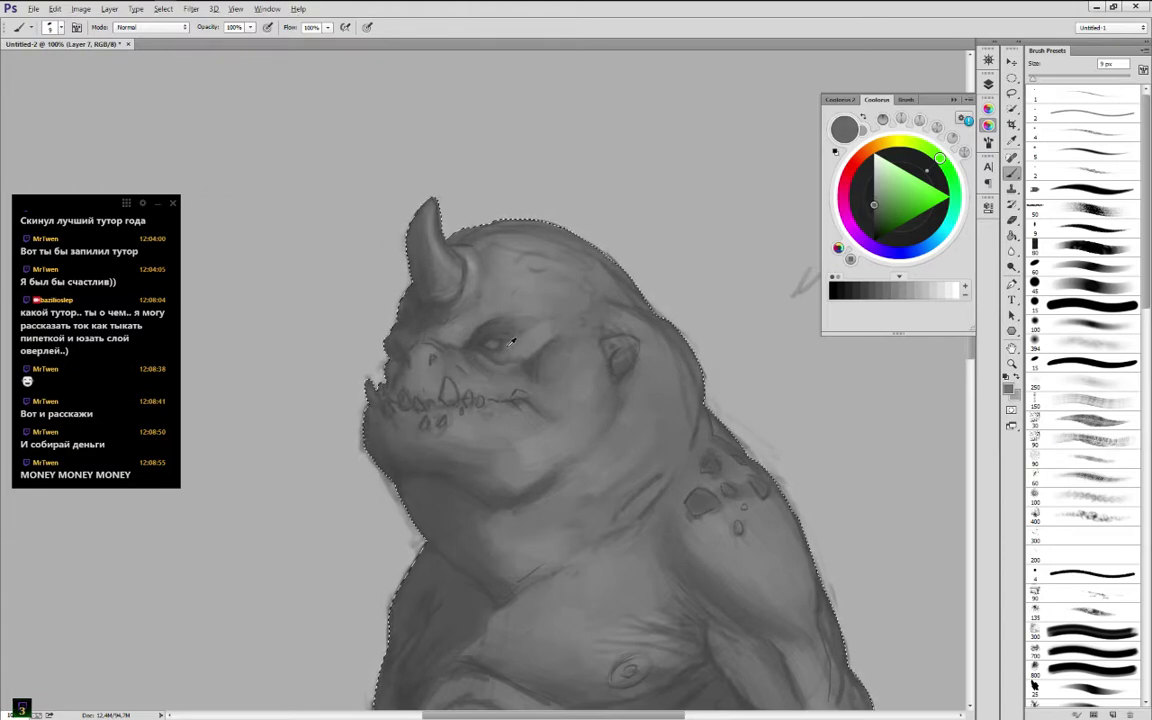
left_click(518, 351, "alt")
left_click(522, 356, "alt")
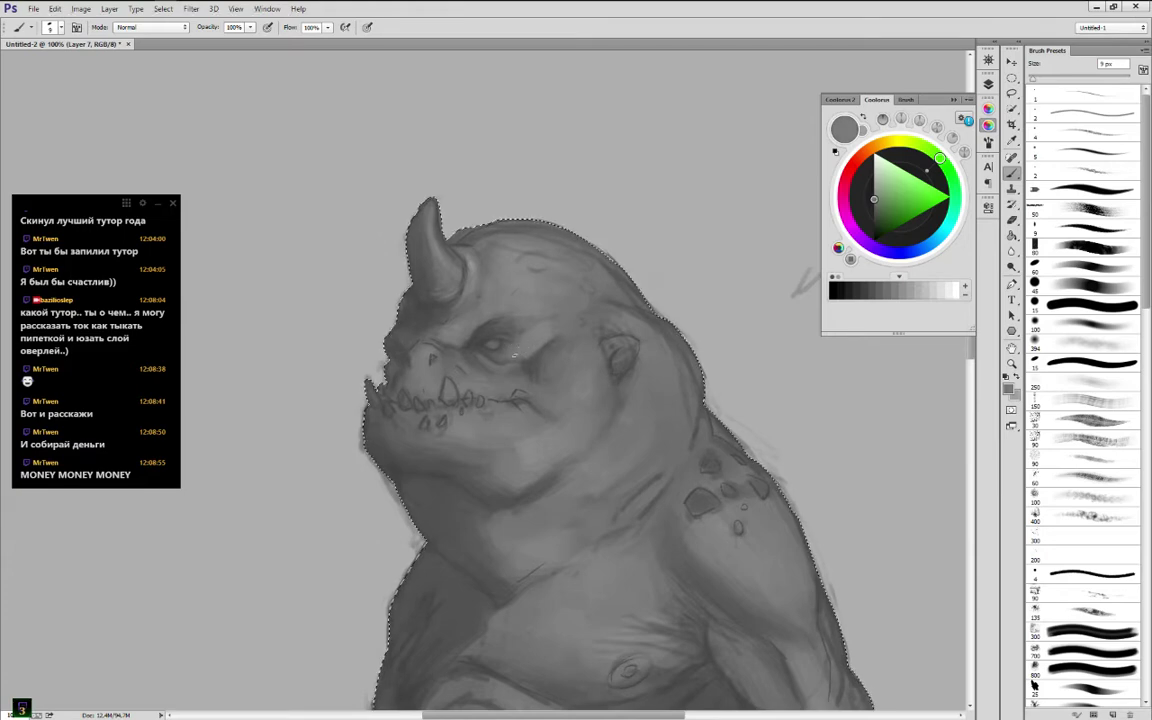
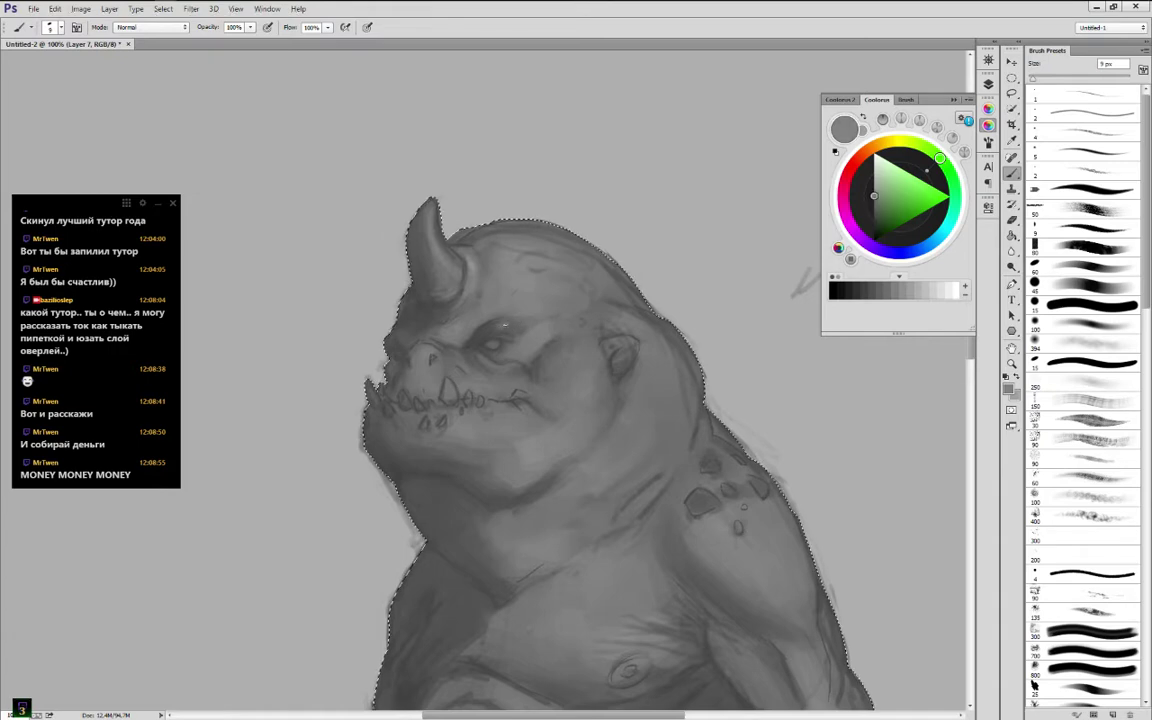
Model the upper eyelid fold and the brow ridge above the eye with sampled greys
left_click(511, 325, "alt")
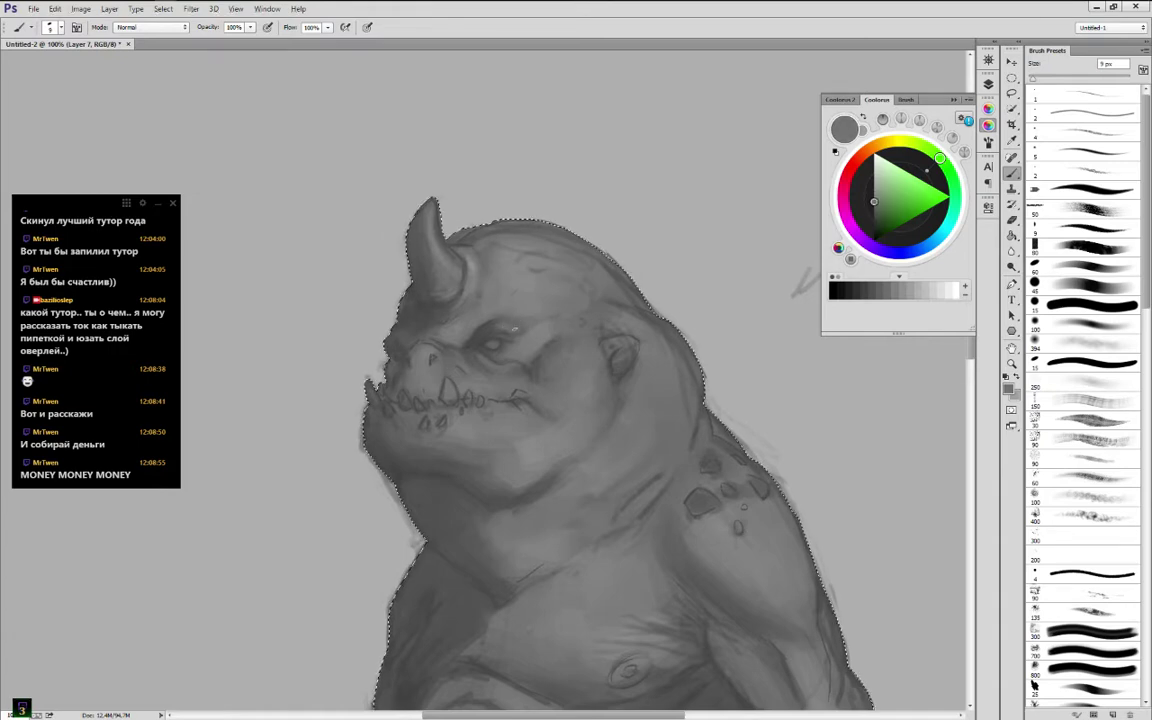
left_click(501, 331, "alt")
left_click(497, 326, "alt")
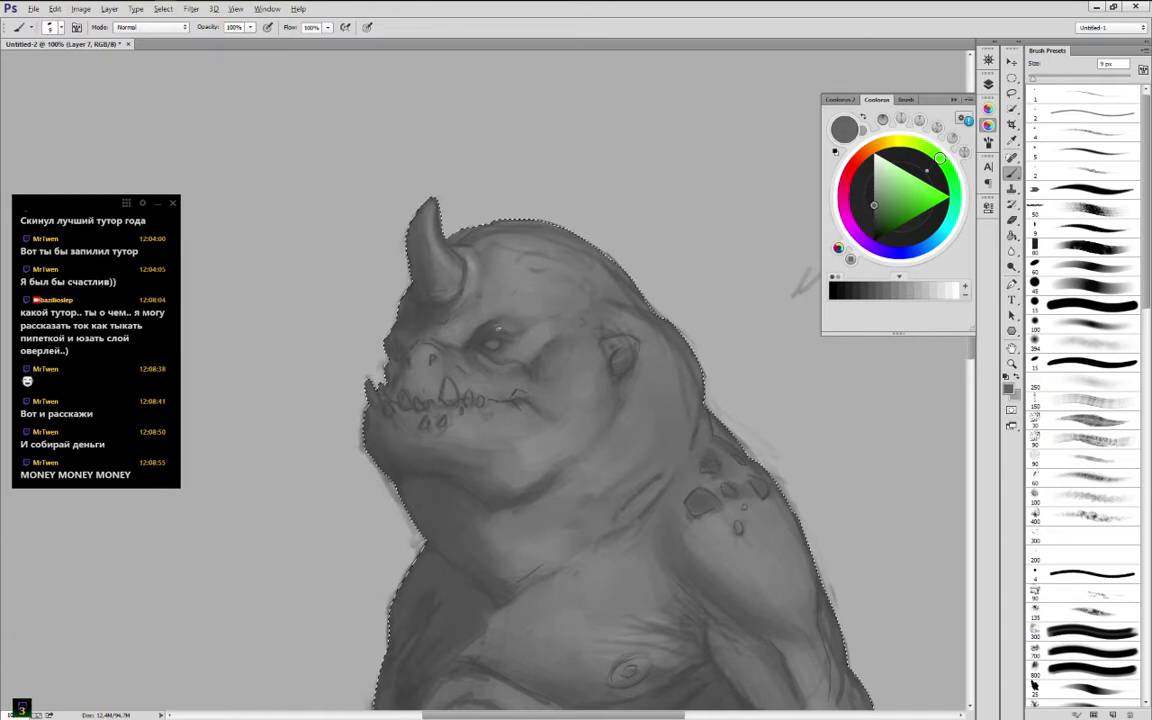
left_click(490, 321, "alt")
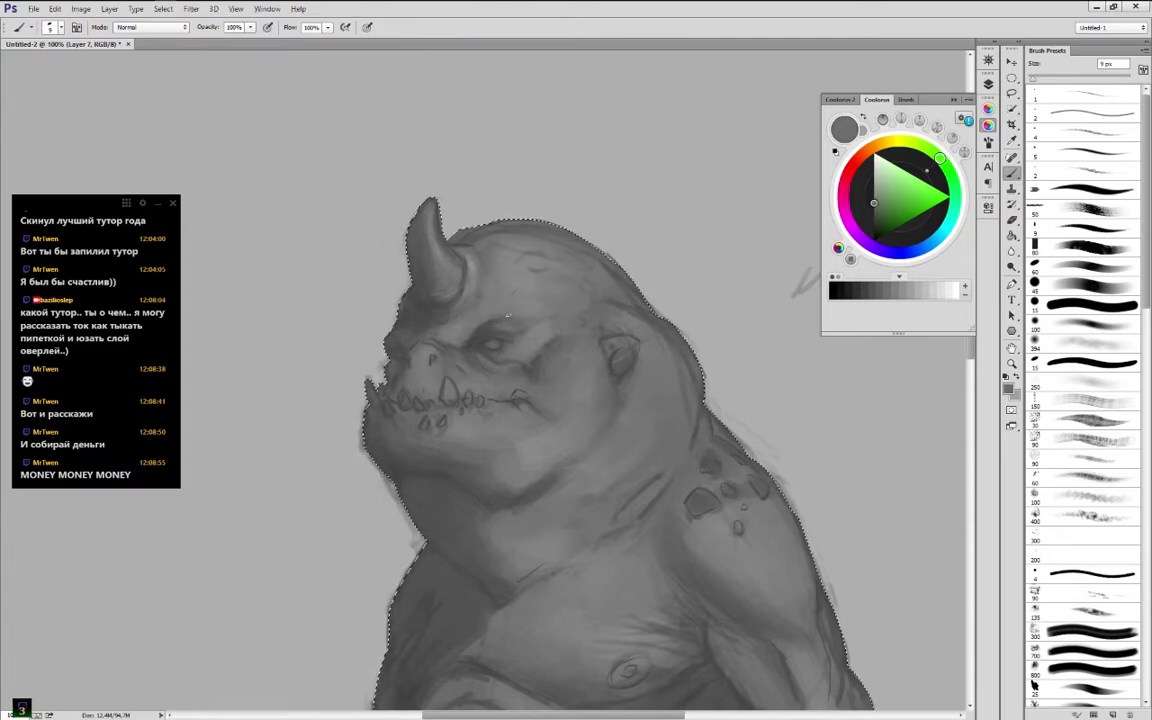
left_click(503, 311, "alt")
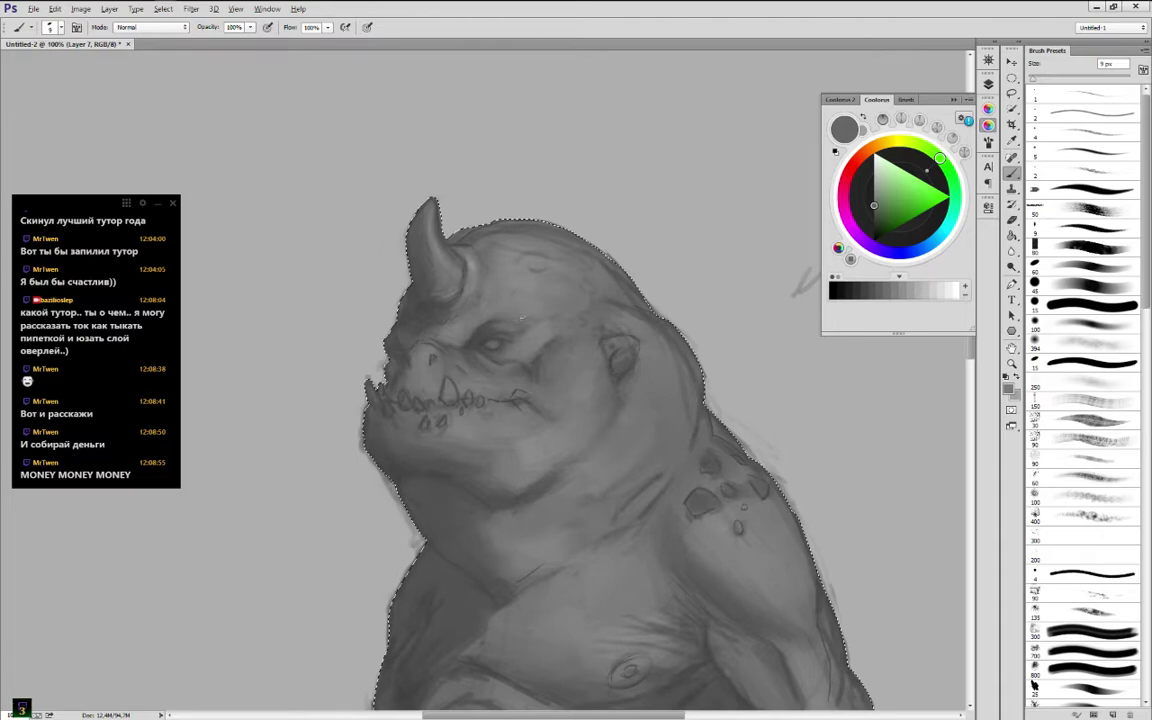
left_click(522, 323, "alt")
left_click(540, 296, "alt")
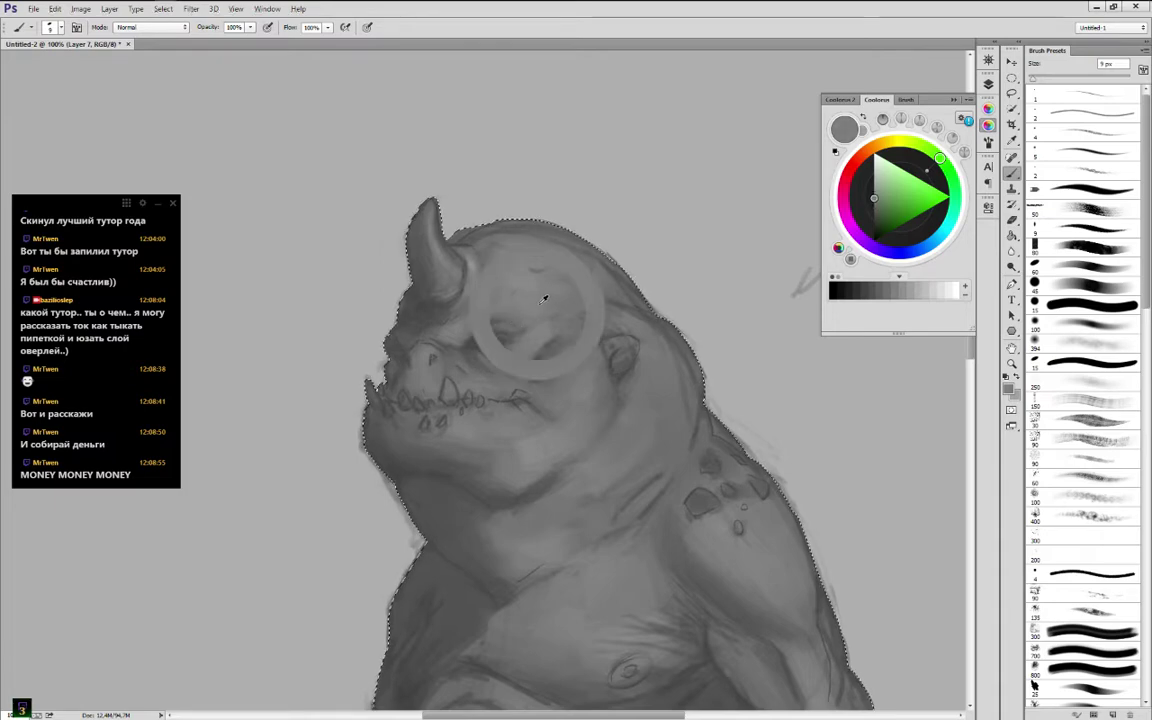
Enlarge the brush to 35 px and smooth the forehead and the back of the head above the ear with sampled greys
left_click(515, 256, "alt")
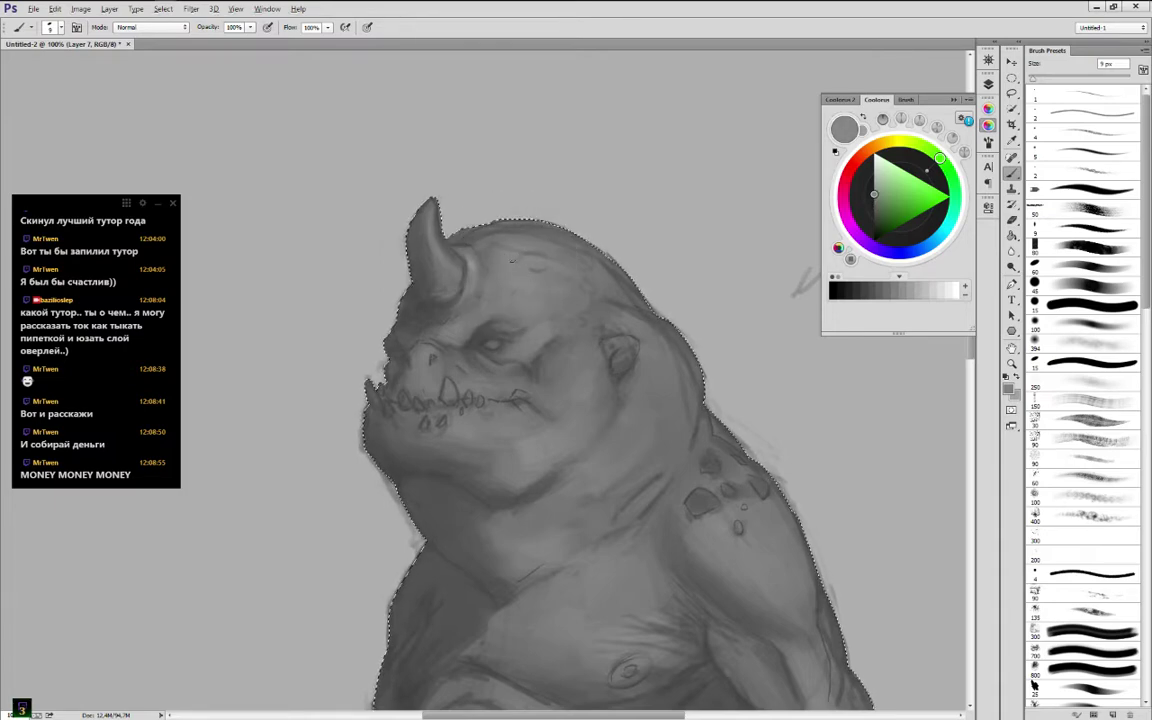
key("bracketright")
key("bracketright")
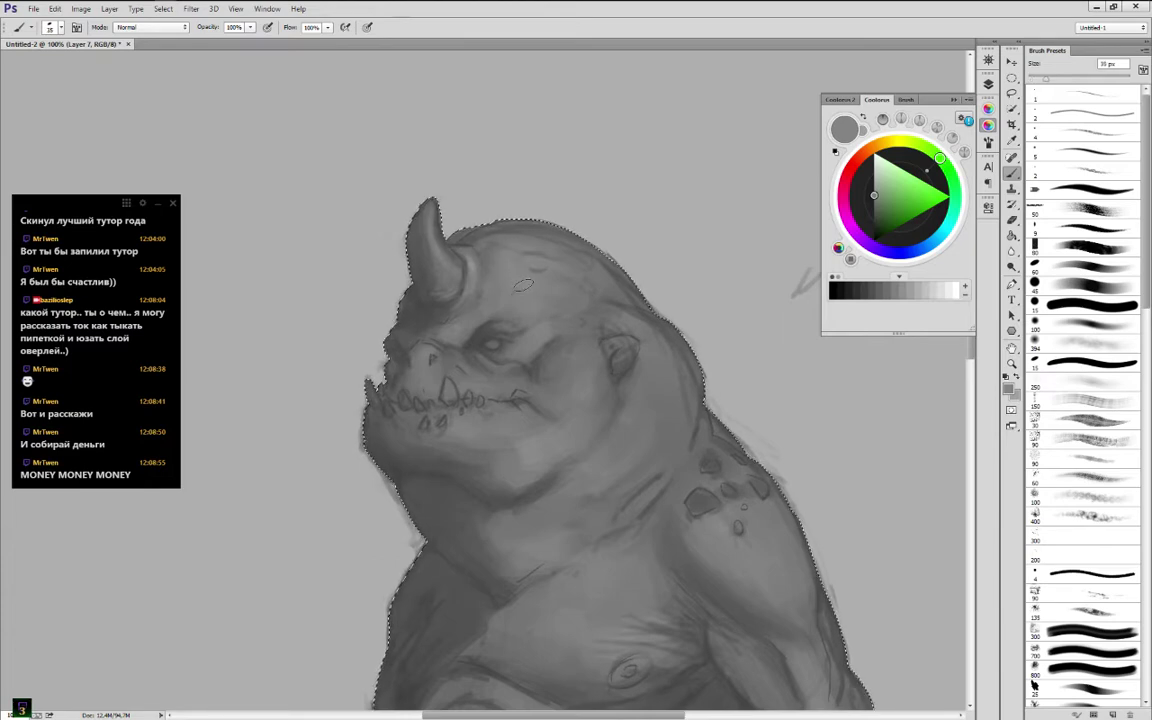
left_click(541, 238, "alt")
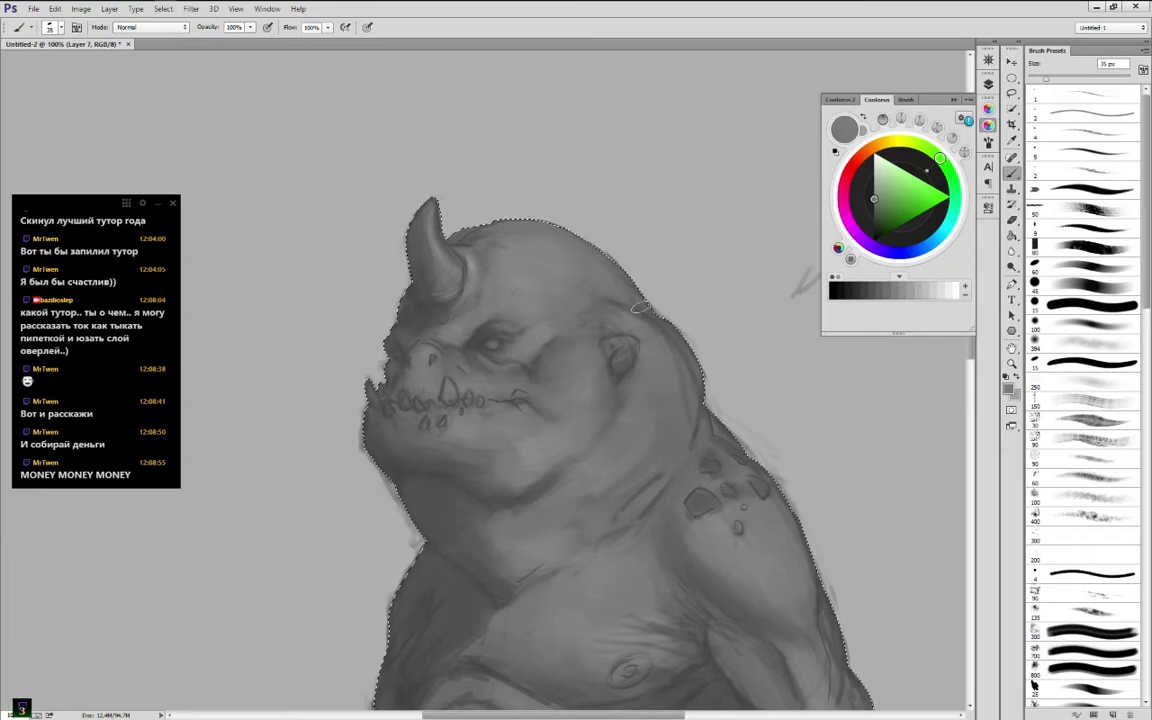
left_click(585, 308, "alt")
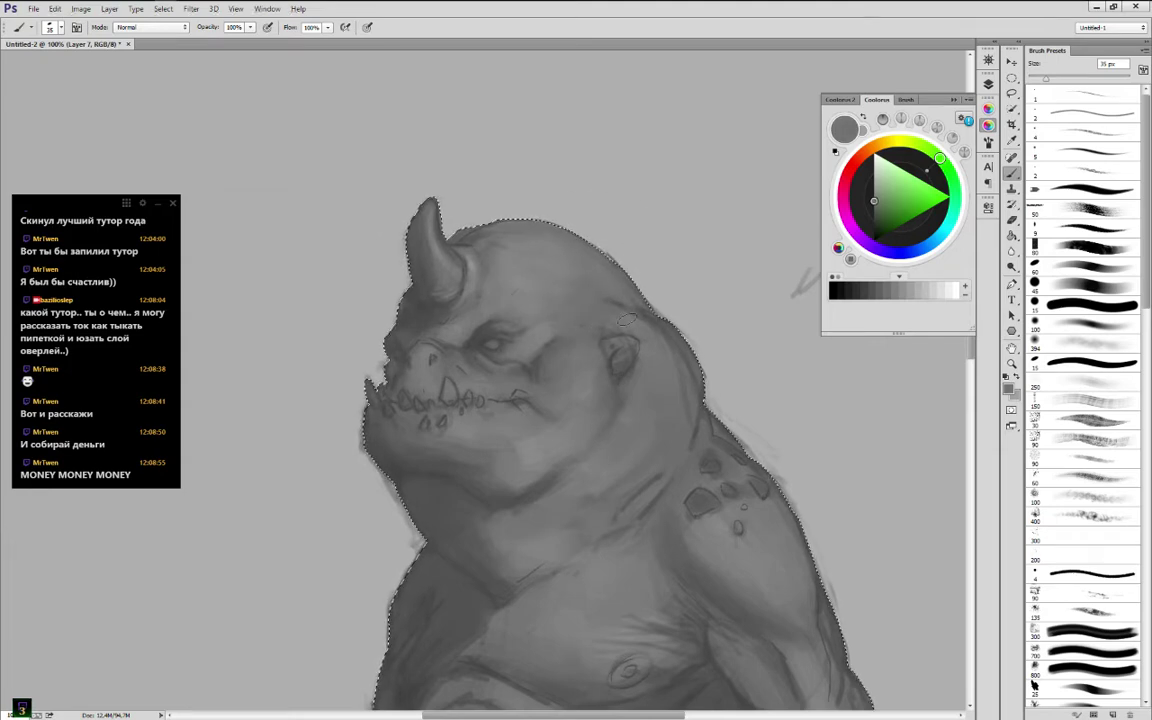
left_click(671, 333, "alt")
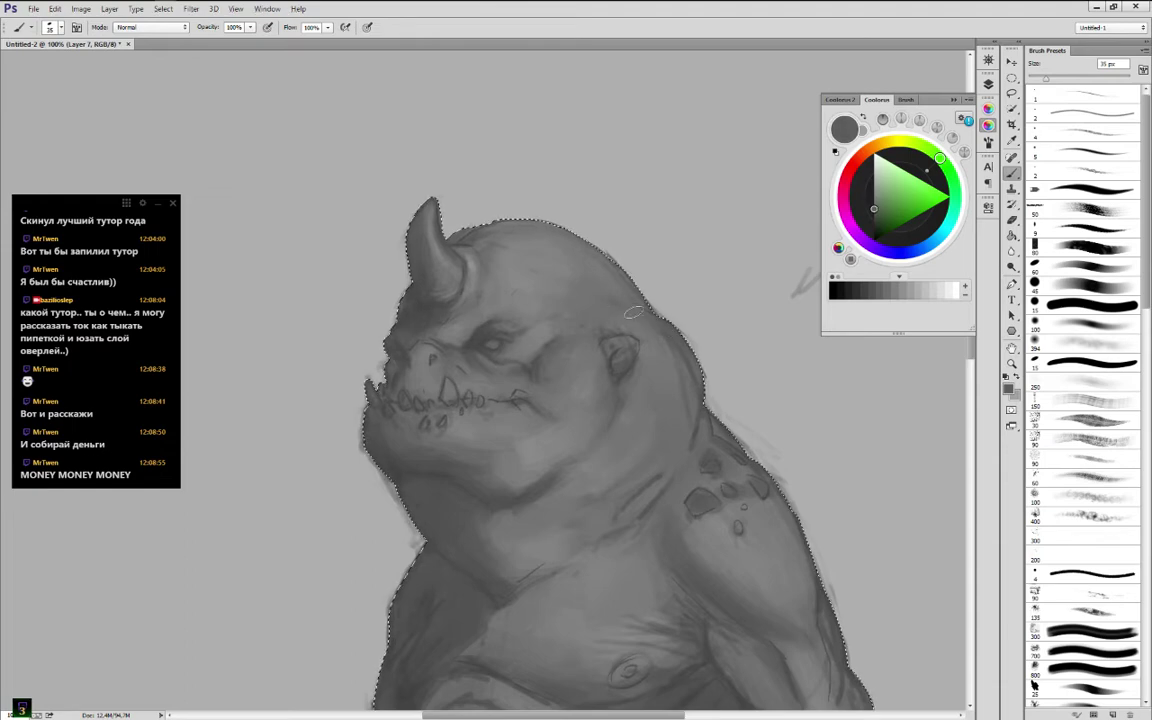
Even out the forehead, temple and crown by painting over the sketch marks with greys sampled from the surrounding skin
left_click(532, 297, "alt")
left_click(553, 268, "alt")
left_click(550, 275, "alt")
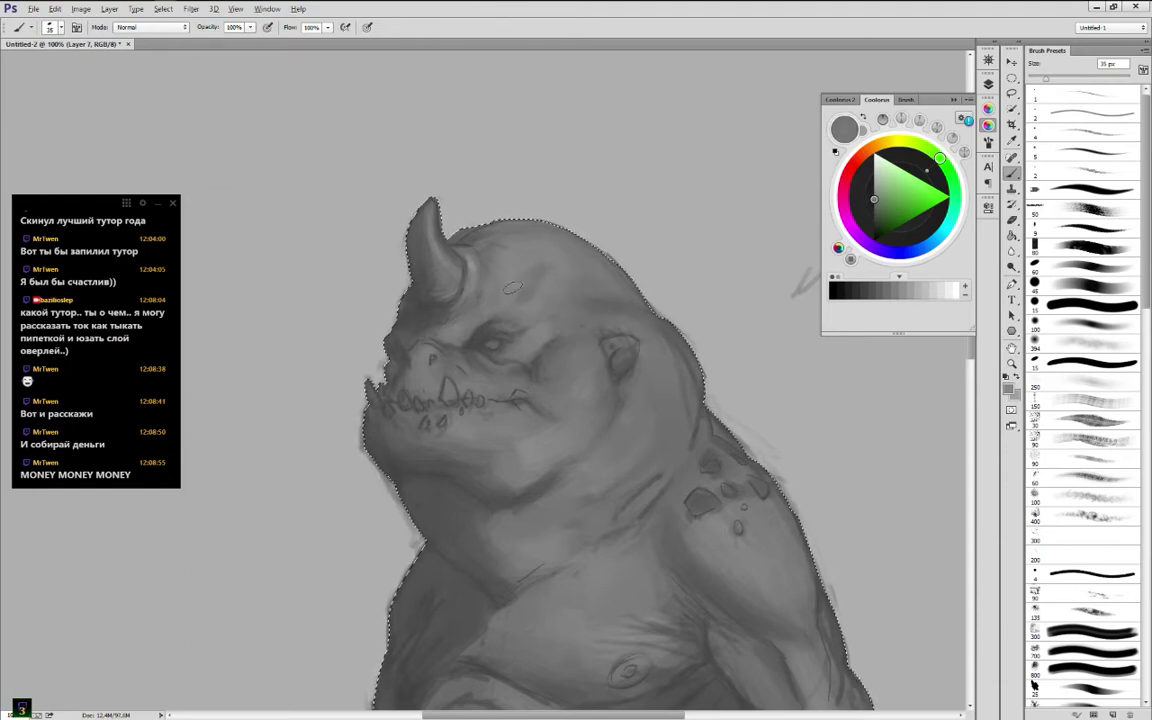
left_click(542, 292, "alt")
left_click(548, 286, "alt")
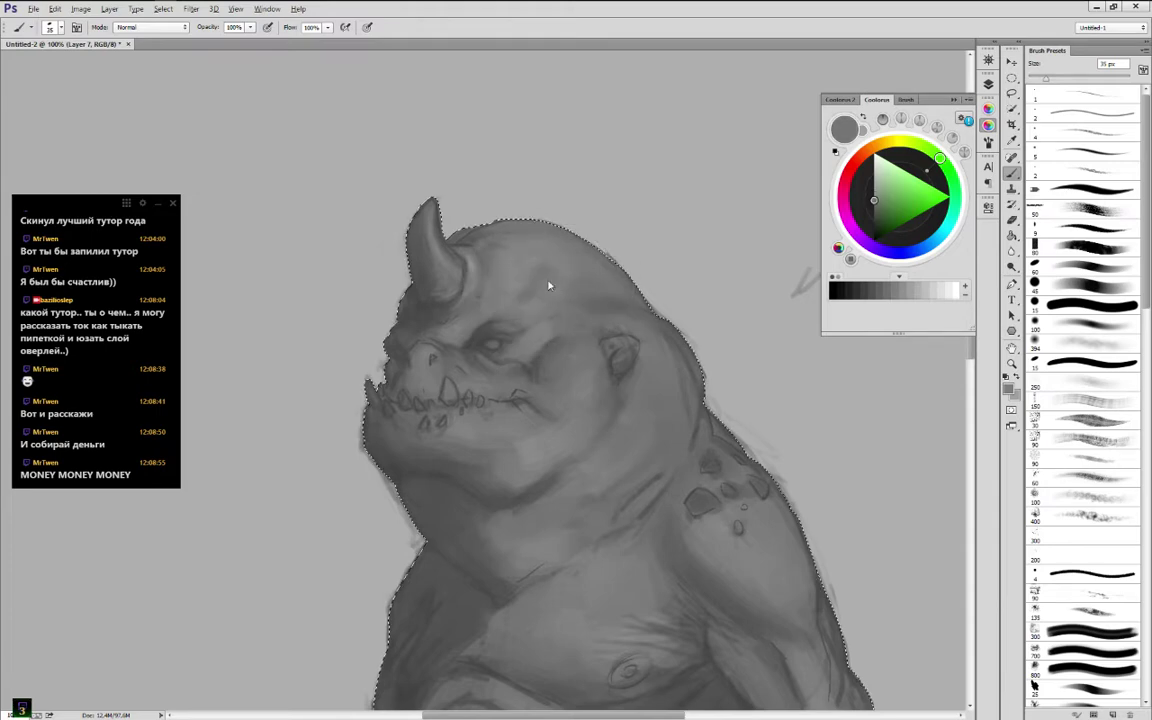
left_click(566, 283, "alt")
left_click(516, 265, "alt")
left_click(504, 236, "alt")
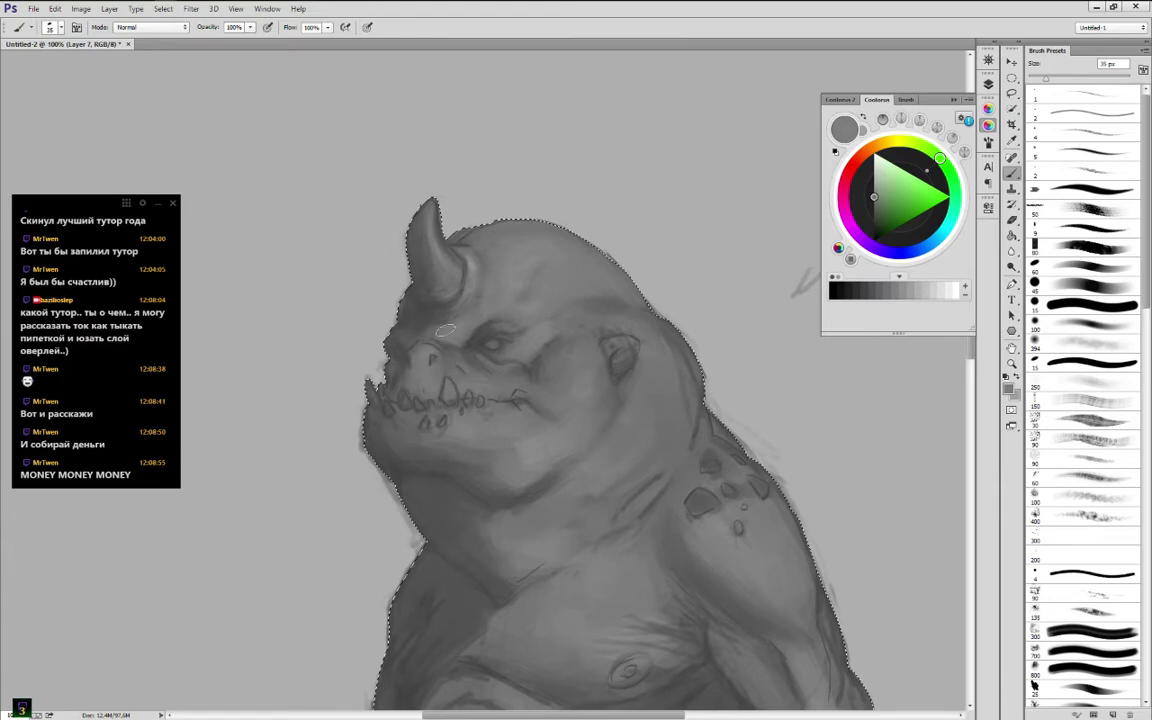
Shape the rounded far brow below the horn and the snout area with sampled dark and mid greys
left_click(420, 329, "alt")
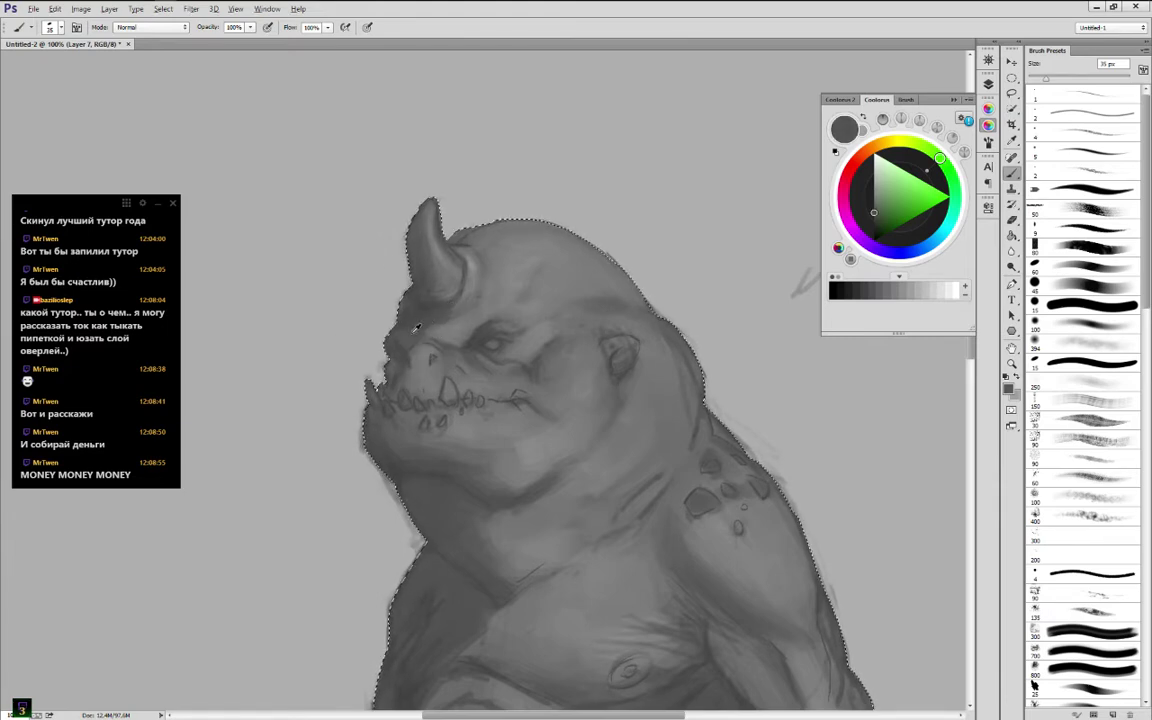
left_click(406, 290, "alt")
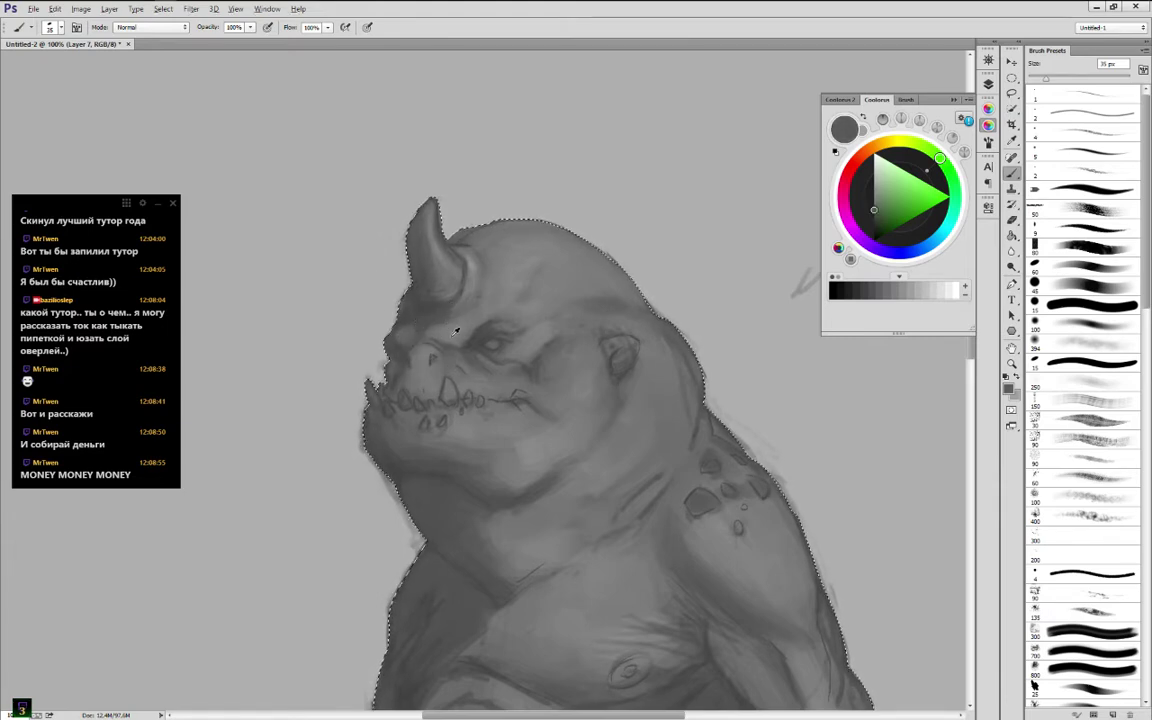
left_click(422, 381, "alt")
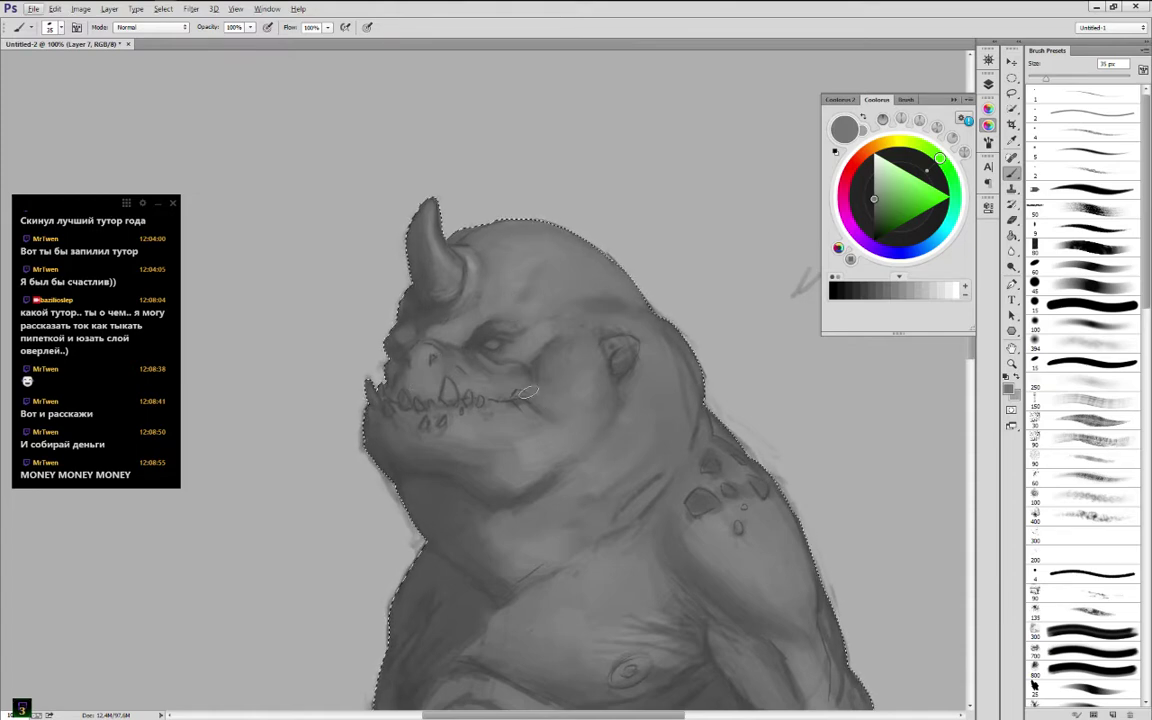
Reduce the brush to 20 px and deepen the shadow under the jaw and down the throat with sampled dark greys
key("bracketleft")
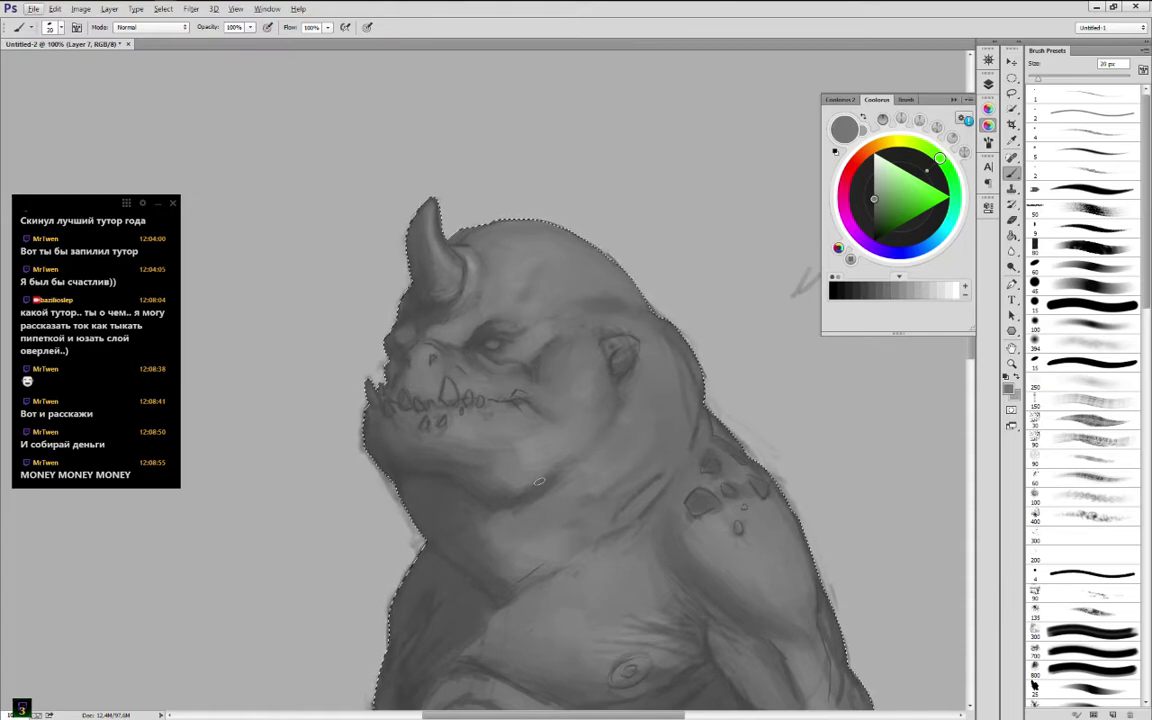
left_click(496, 481, "alt")
left_click(508, 484, "alt")
left_click(462, 487, "alt")
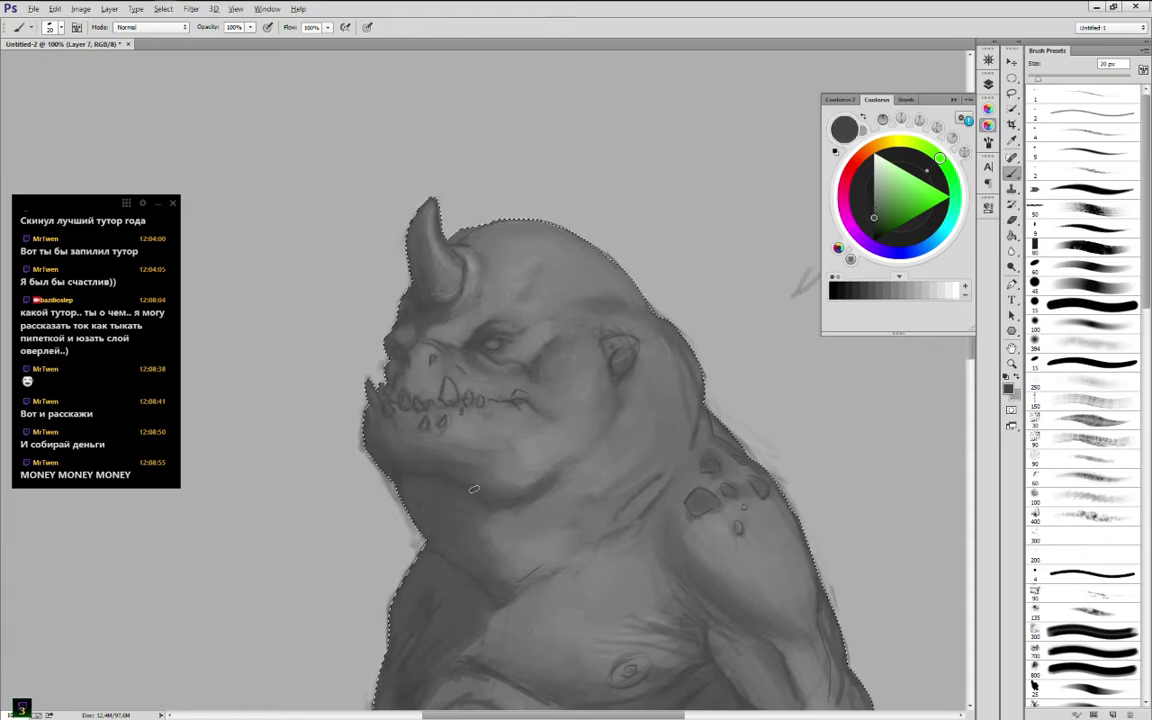
left_click(461, 494, "alt")
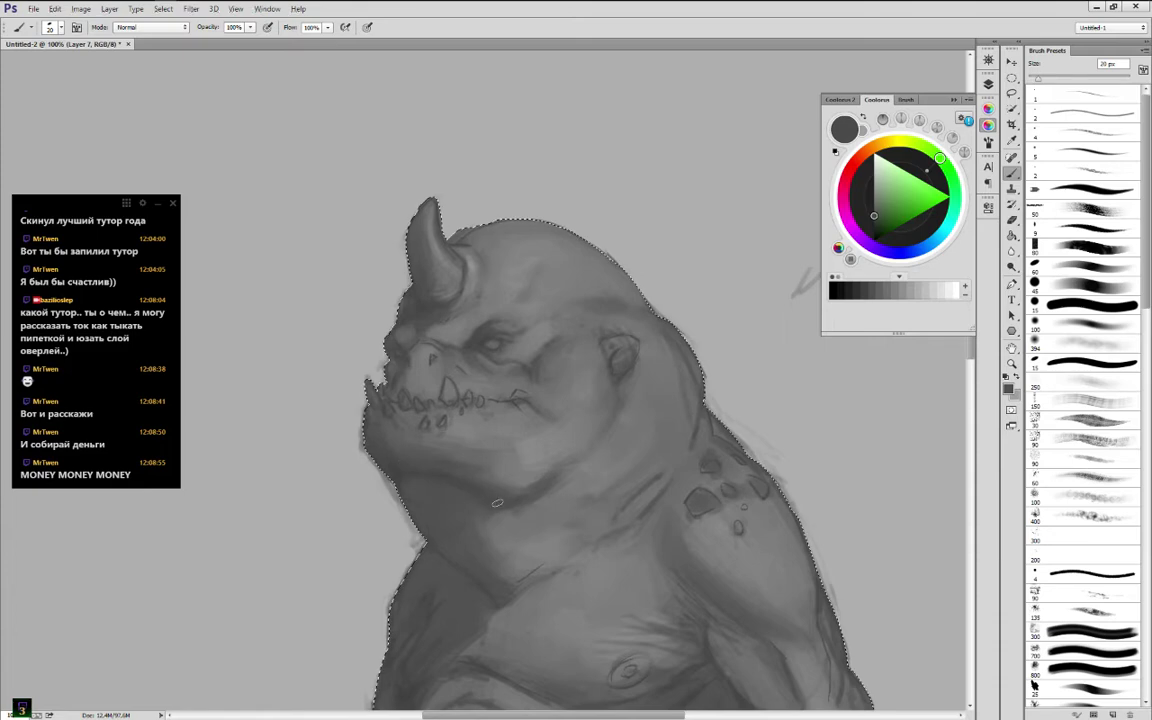
left_click(441, 499, "alt")
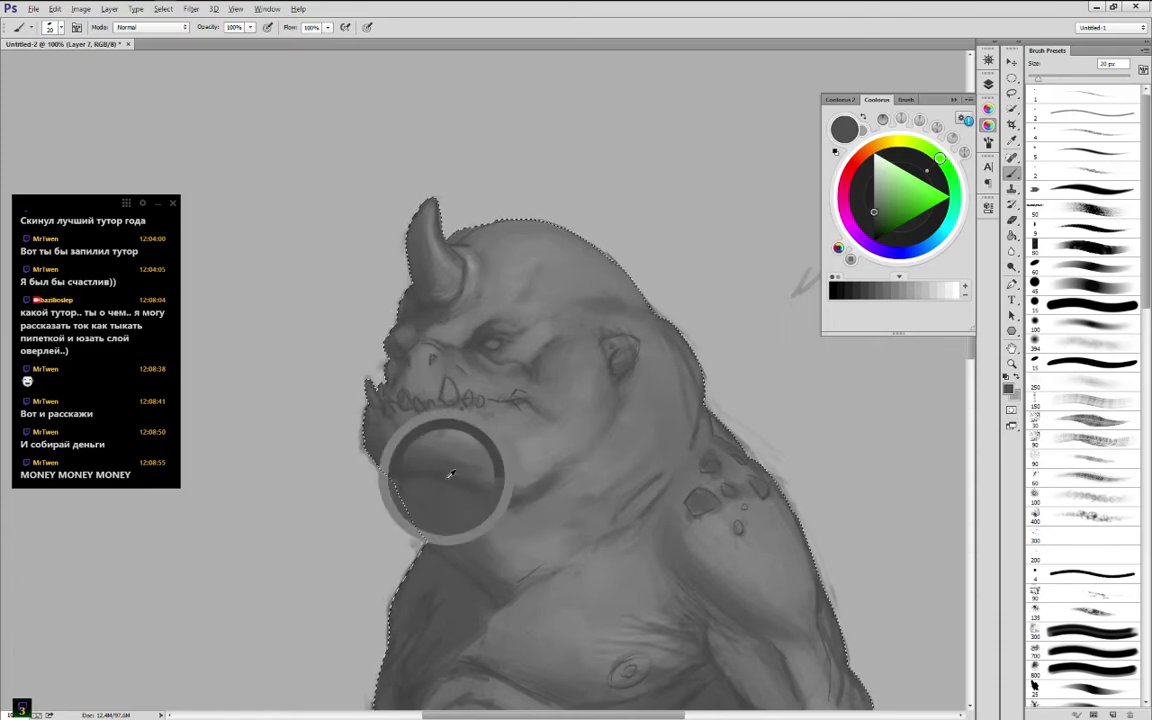
left_click_drag(480, 516, 479, 541)
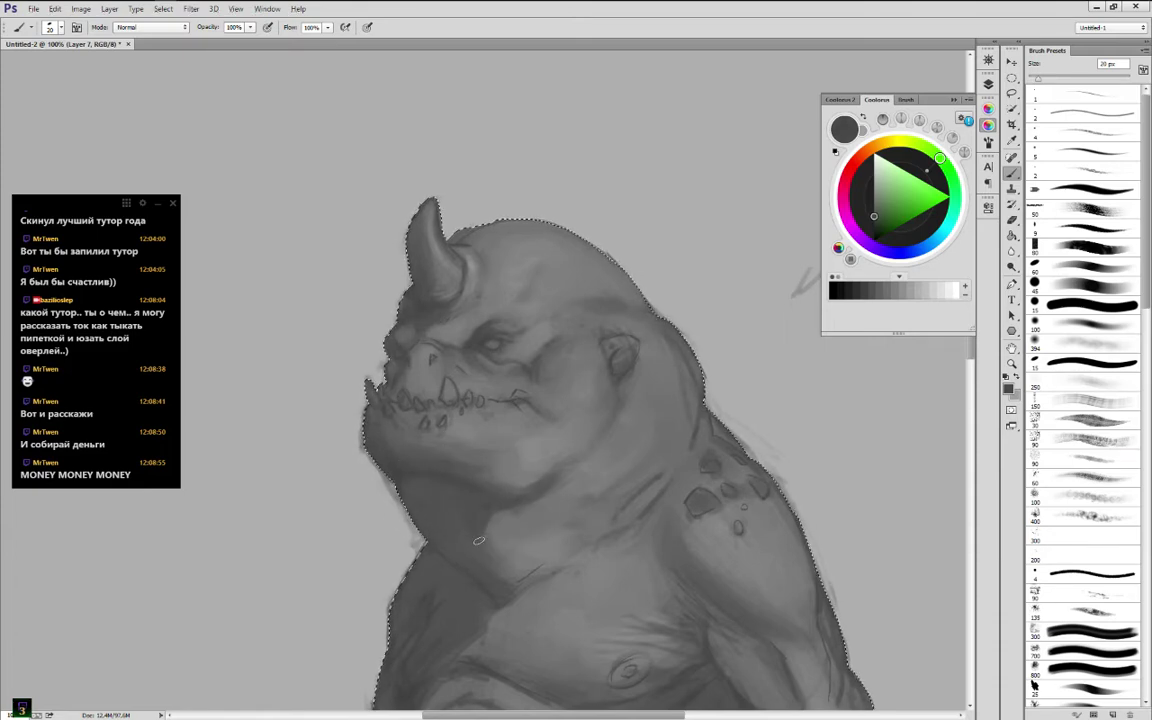
Paint a light grey highlight on the neck fold beneath the jaw and blend it with a 35 px brush
left_click(509, 537, "alt")
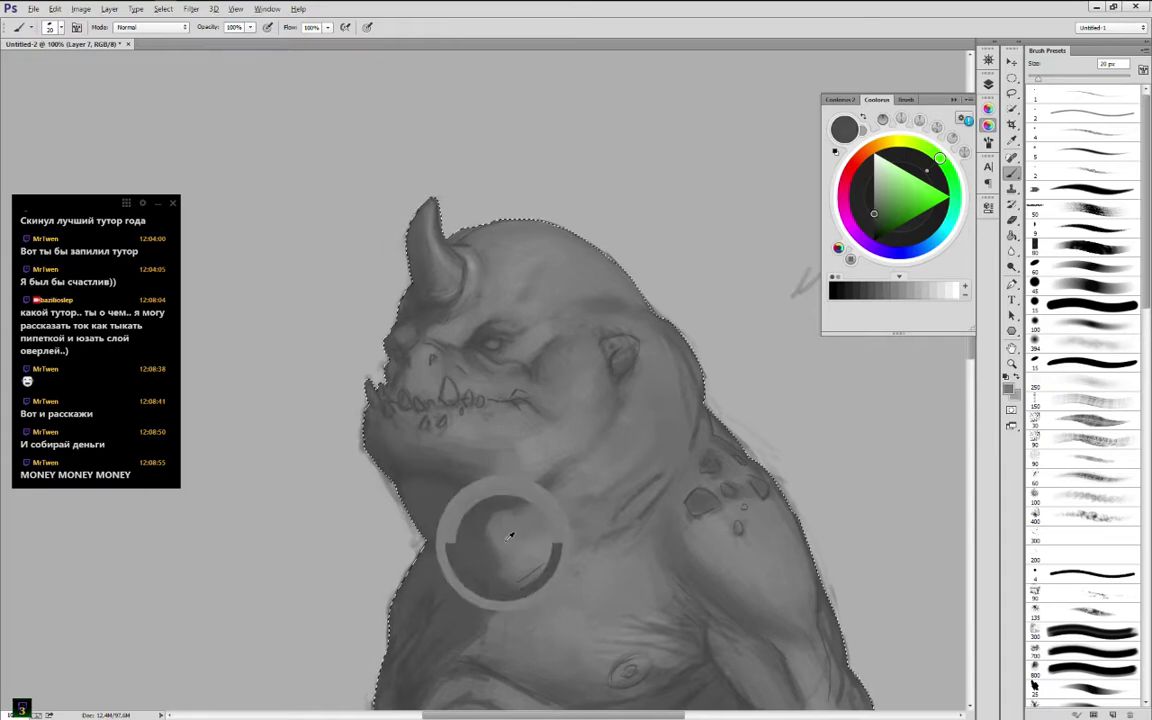
left_click(922, 296)
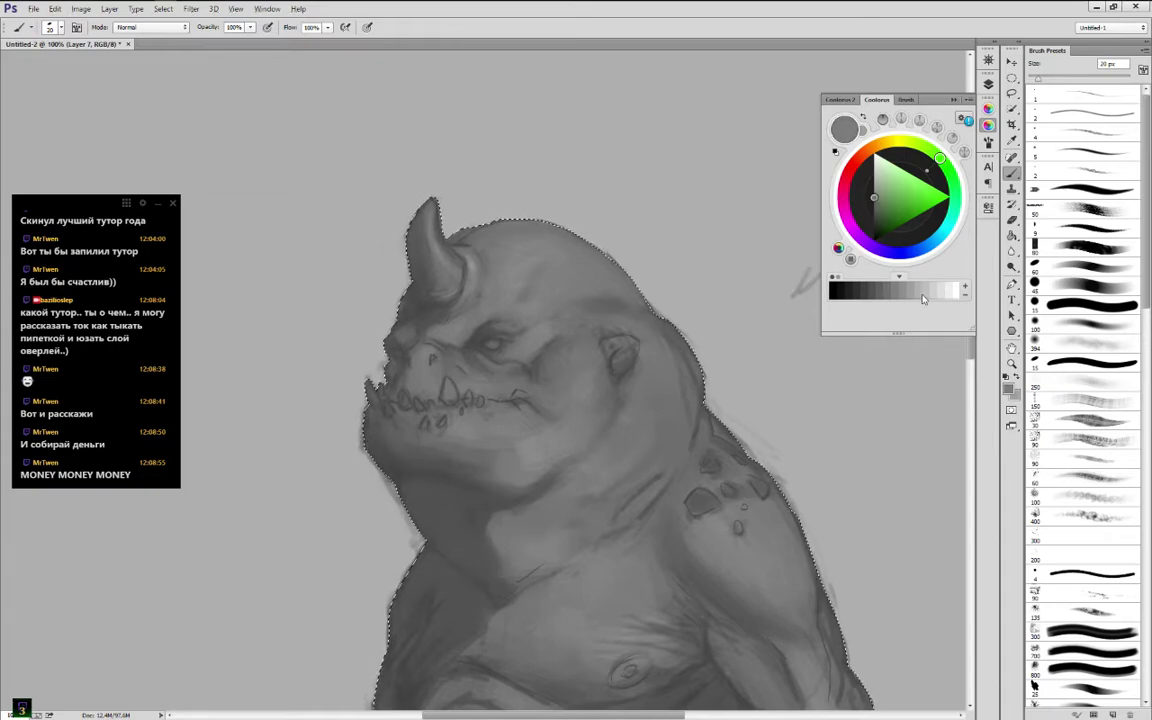
left_click_drag(497, 528, 545, 515)
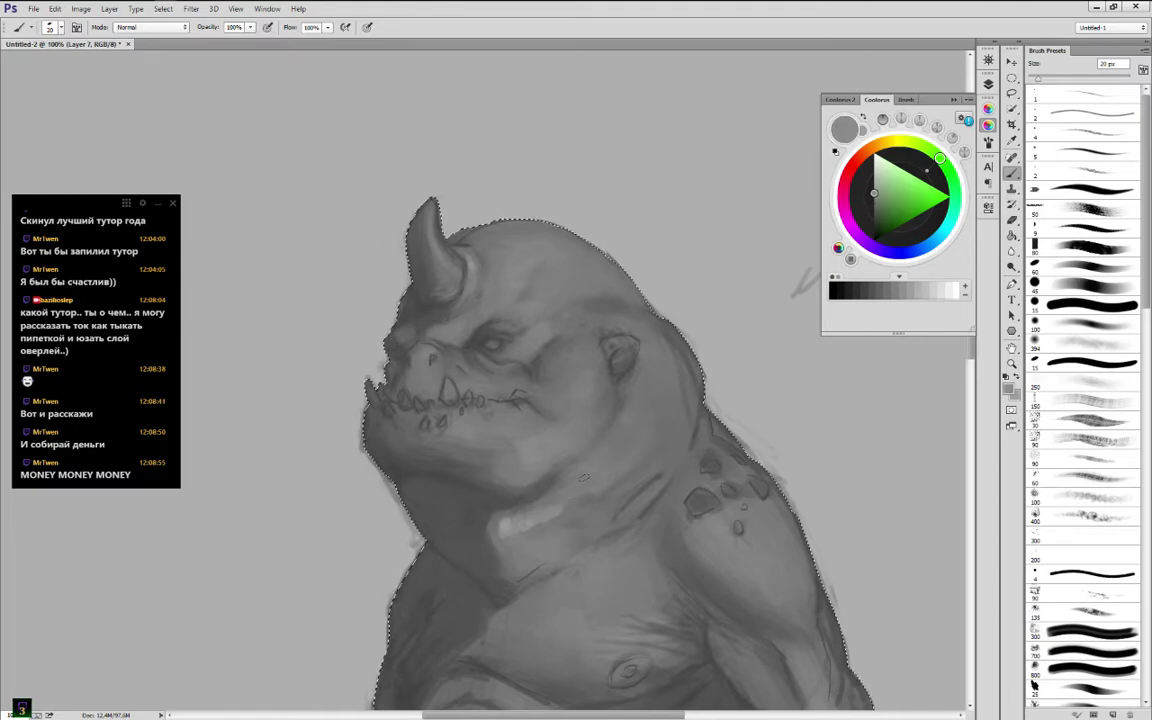
key("bracketright")
key("bracketright")
key("bracketright")
mouse_move(560, 507)
left_mouse_down()
mouse_move(527, 538)
mouse_move(542, 527)
mouse_move(518, 532)
left_mouse_up()
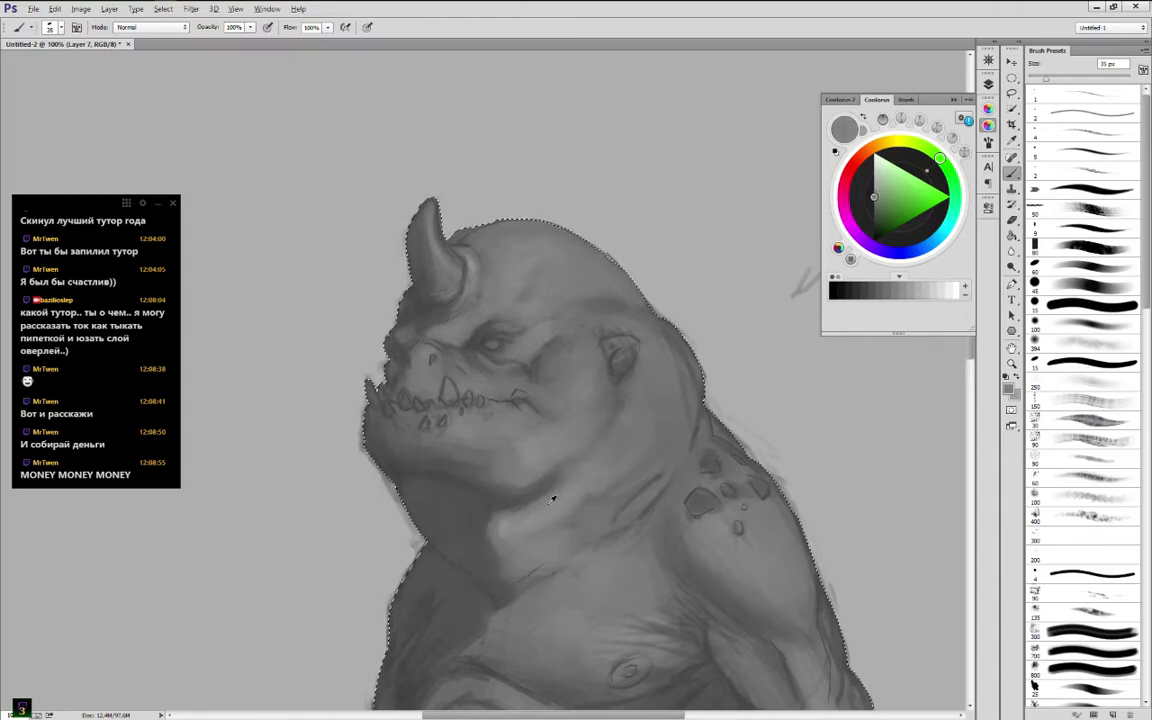
Smooth the jaw, cheek and mouth corner with dark and mid greys sampled from the surrounding skin
left_click(548, 482, "alt")
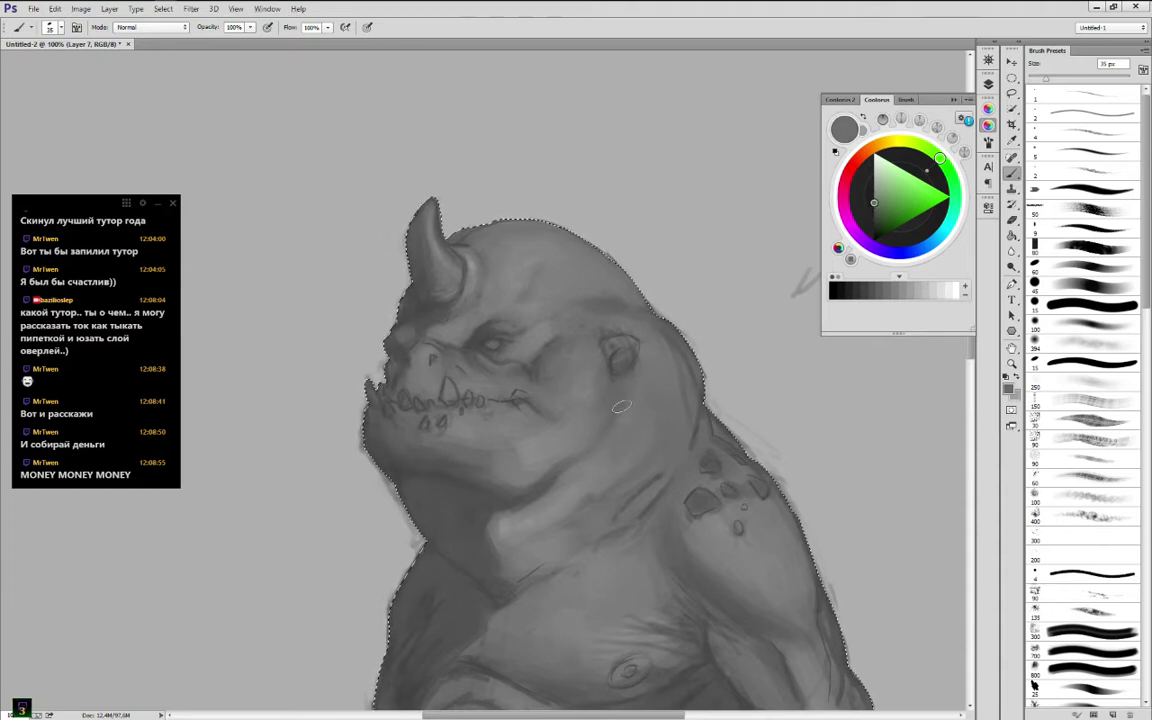
left_click(581, 468, "alt")
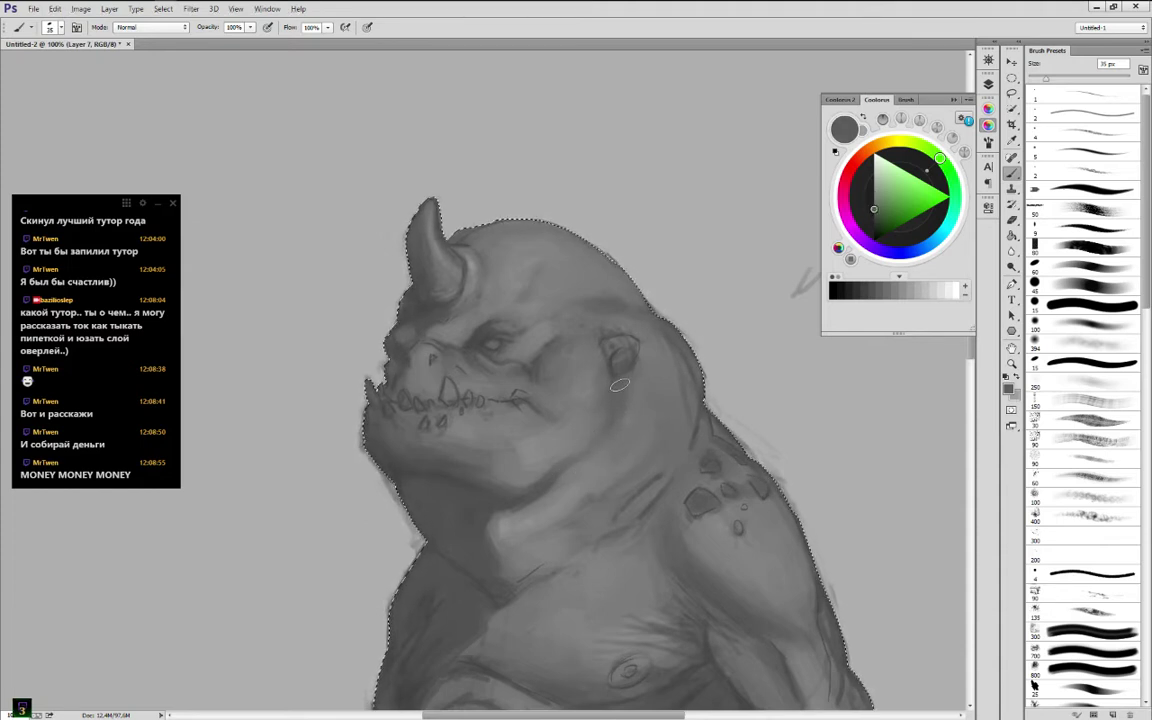
left_click(510, 431, "alt")
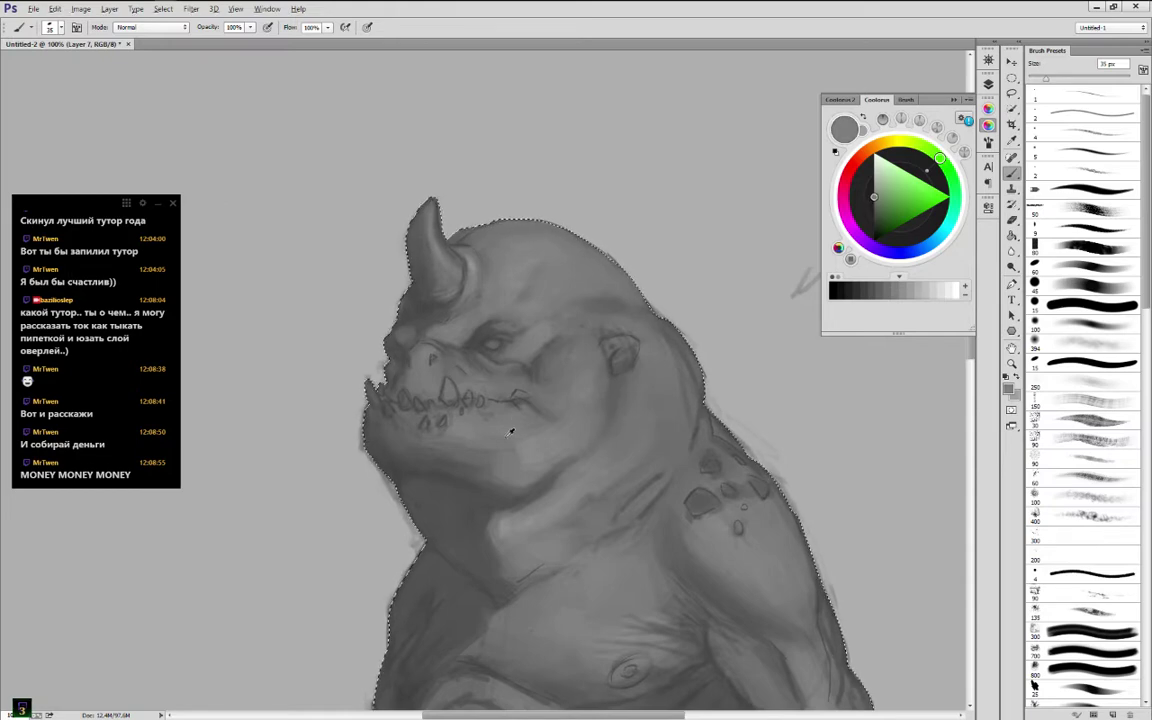
left_click(510, 431, "alt")
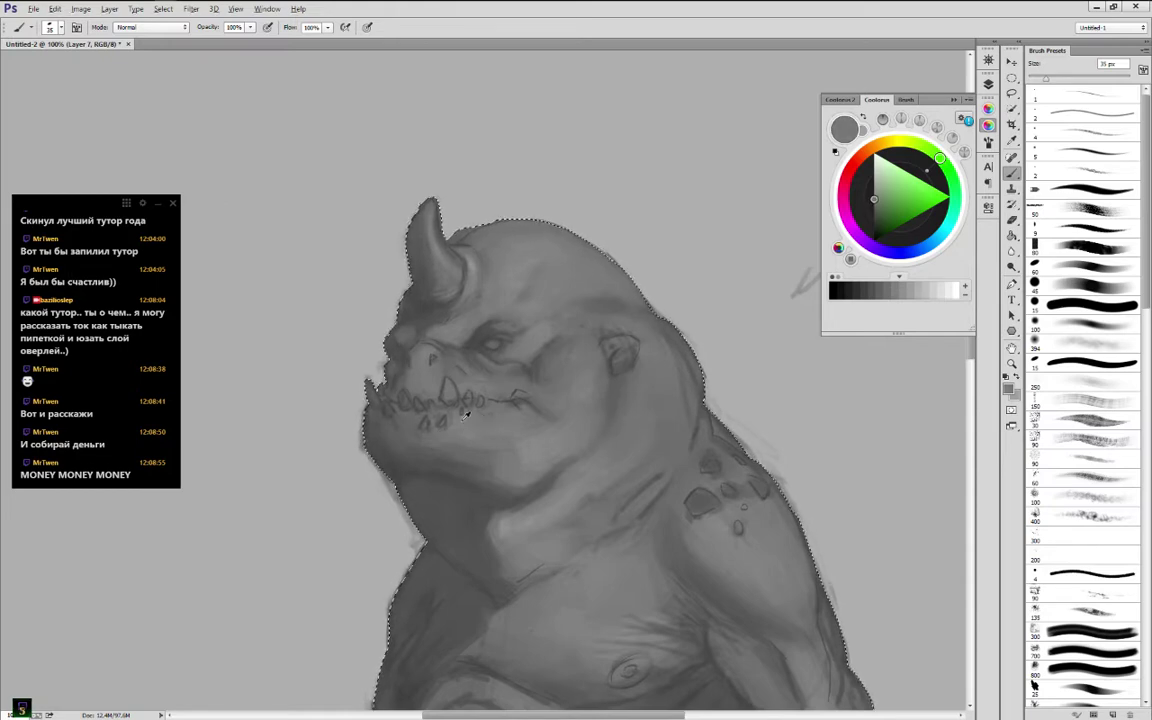
left_click_drag(531, 413, 522, 404)
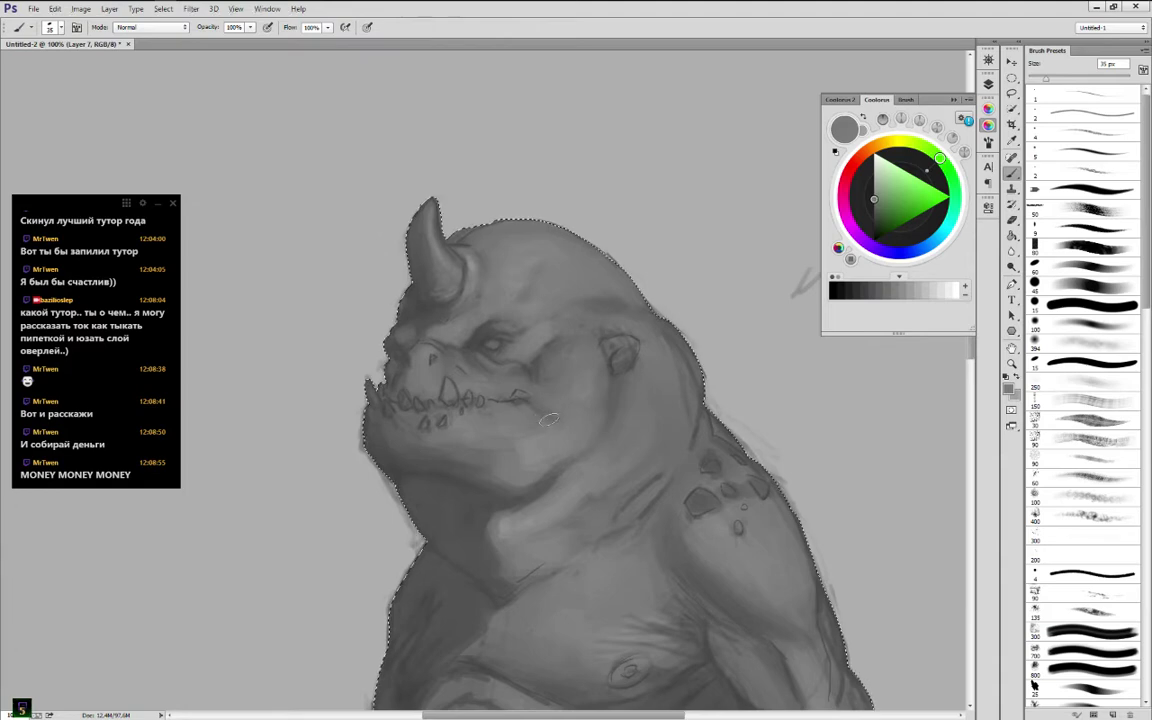
left_click(542, 417, "alt")
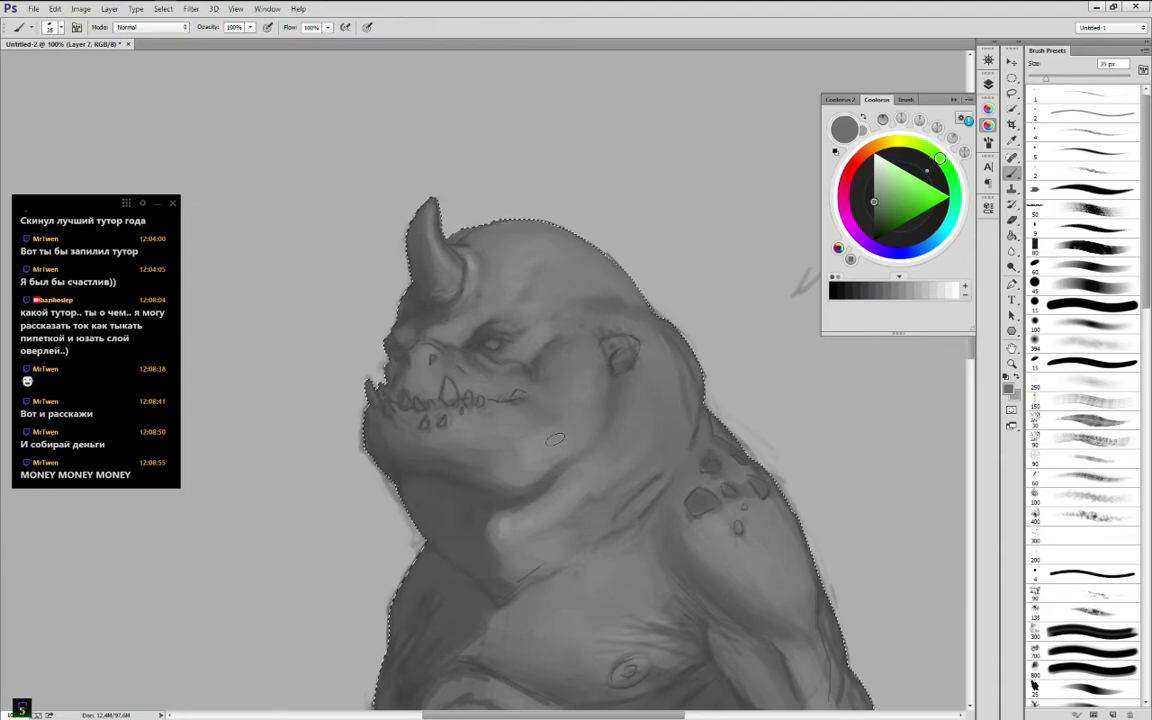
left_click(545, 373, "alt")
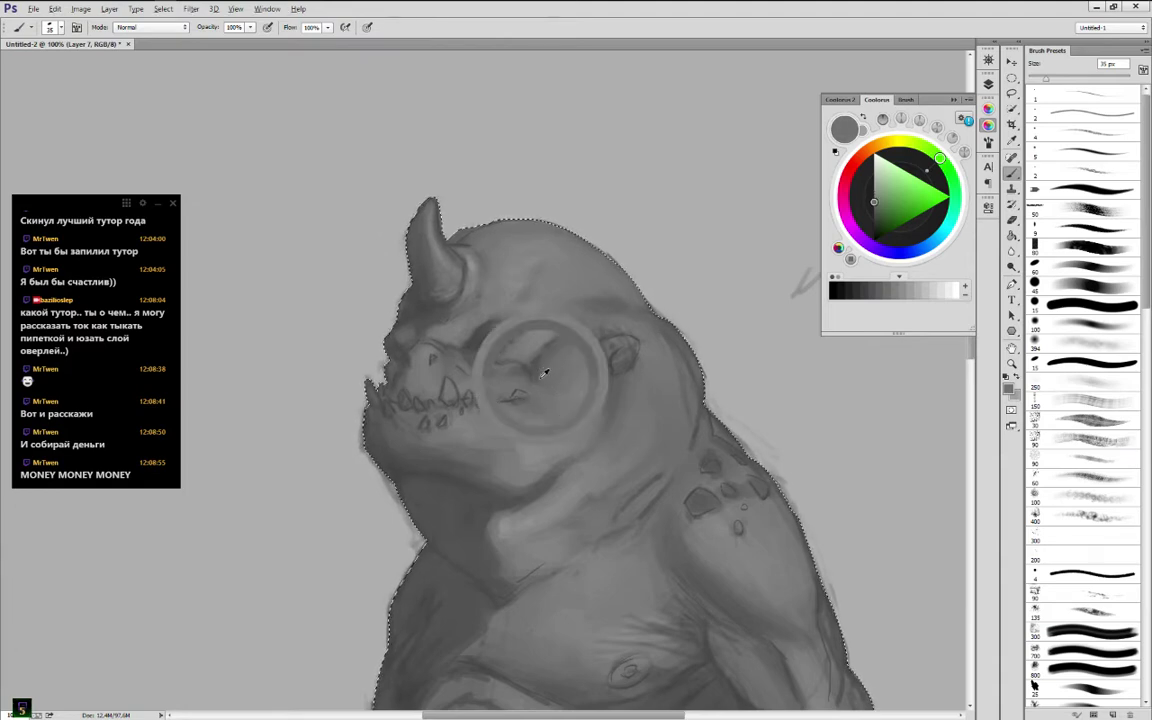
Soften the area around the eye and the temple crease above the ear with sampled mid greys
left_click(520, 352, "alt")
left_click(491, 328, "alt")
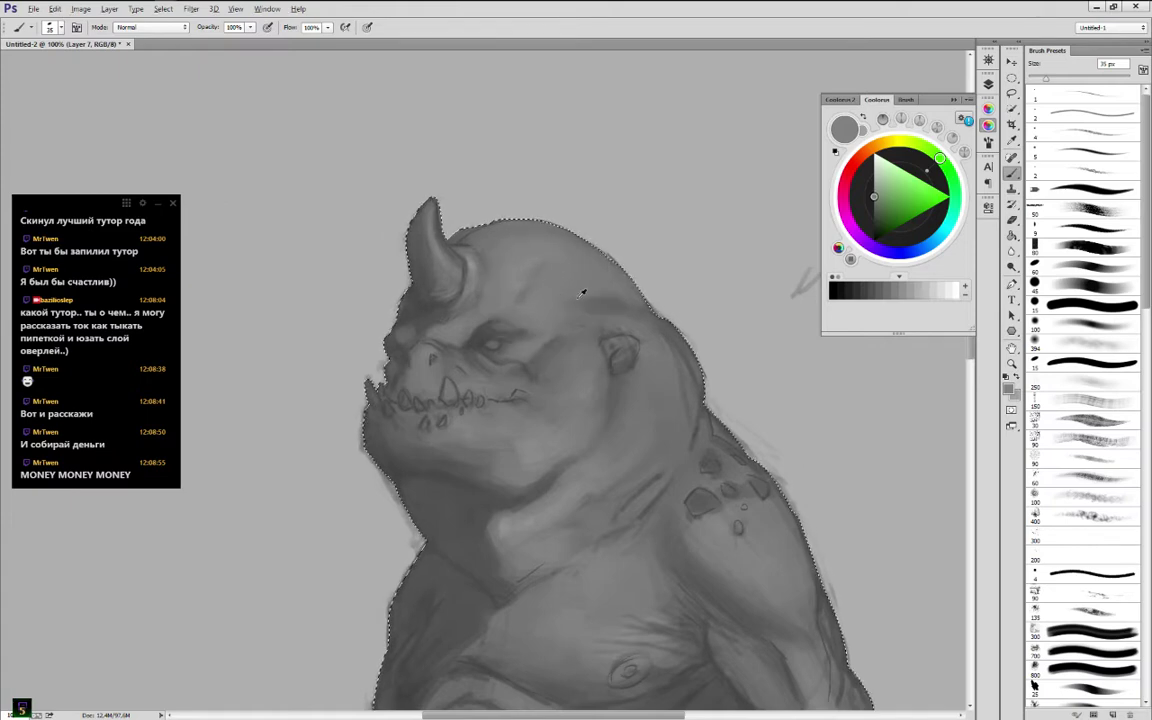
left_click(589, 299, "alt")
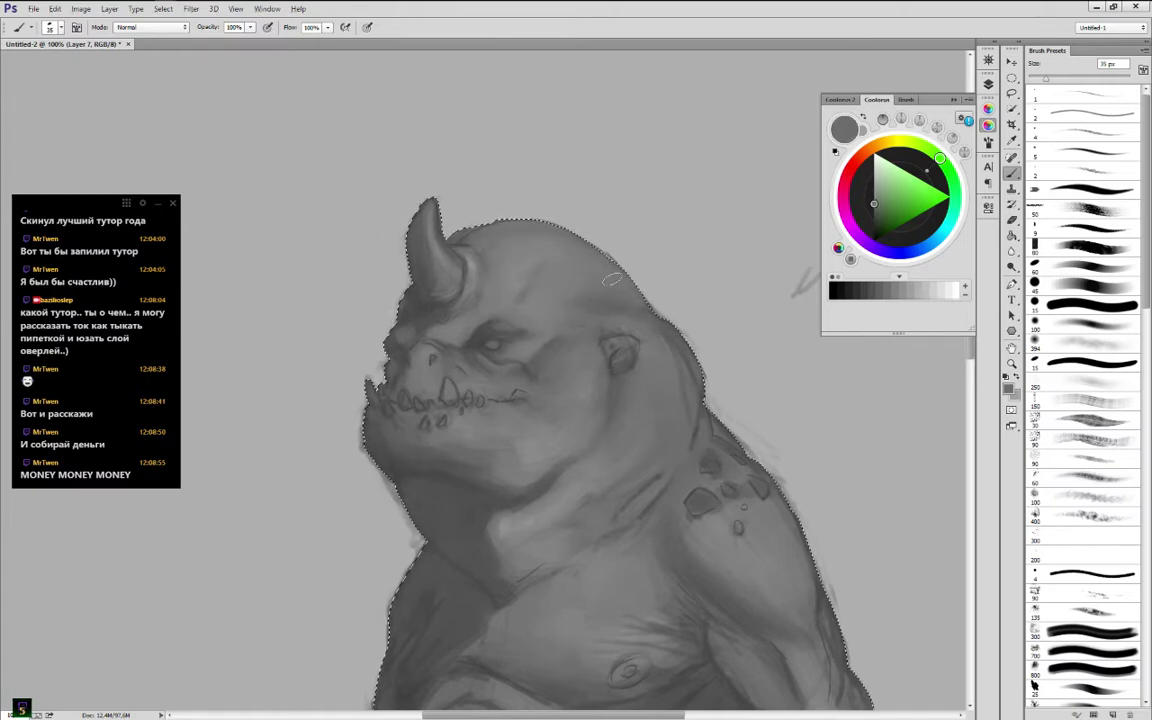
left_click(578, 297, "alt")
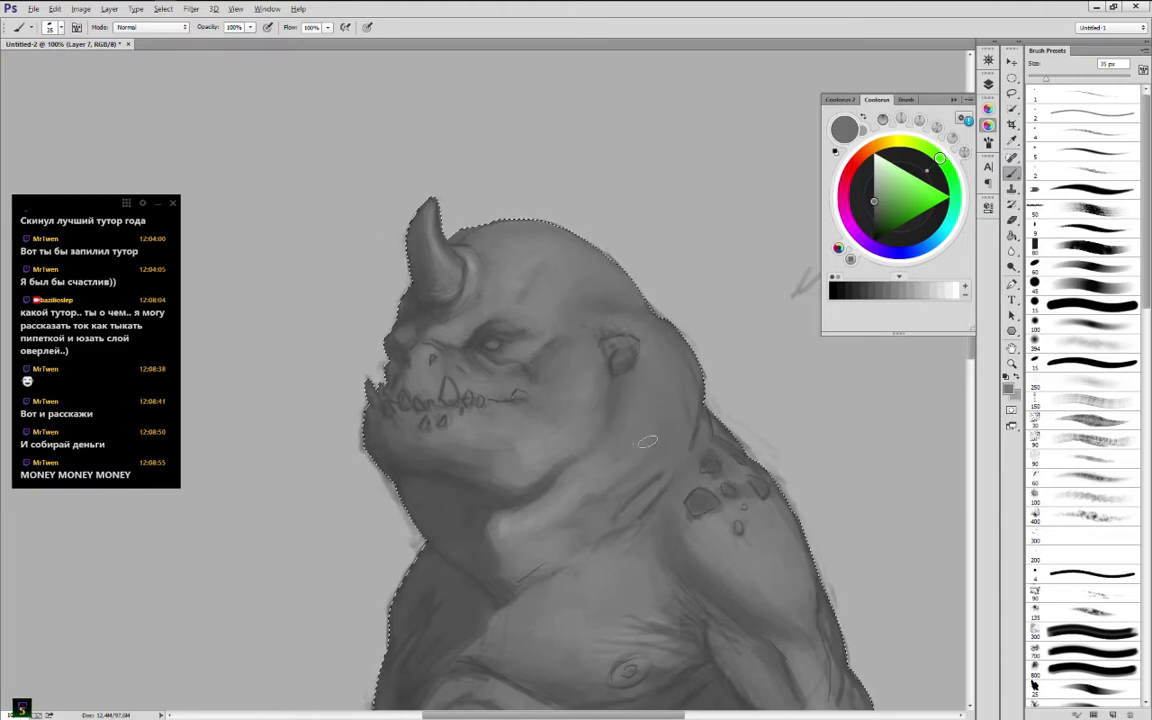
Blend the light neck fold beneath the jaw and shade the front of the chin with sampled greys
left_click(522, 518, "alt")
left_click(532, 522, "alt")
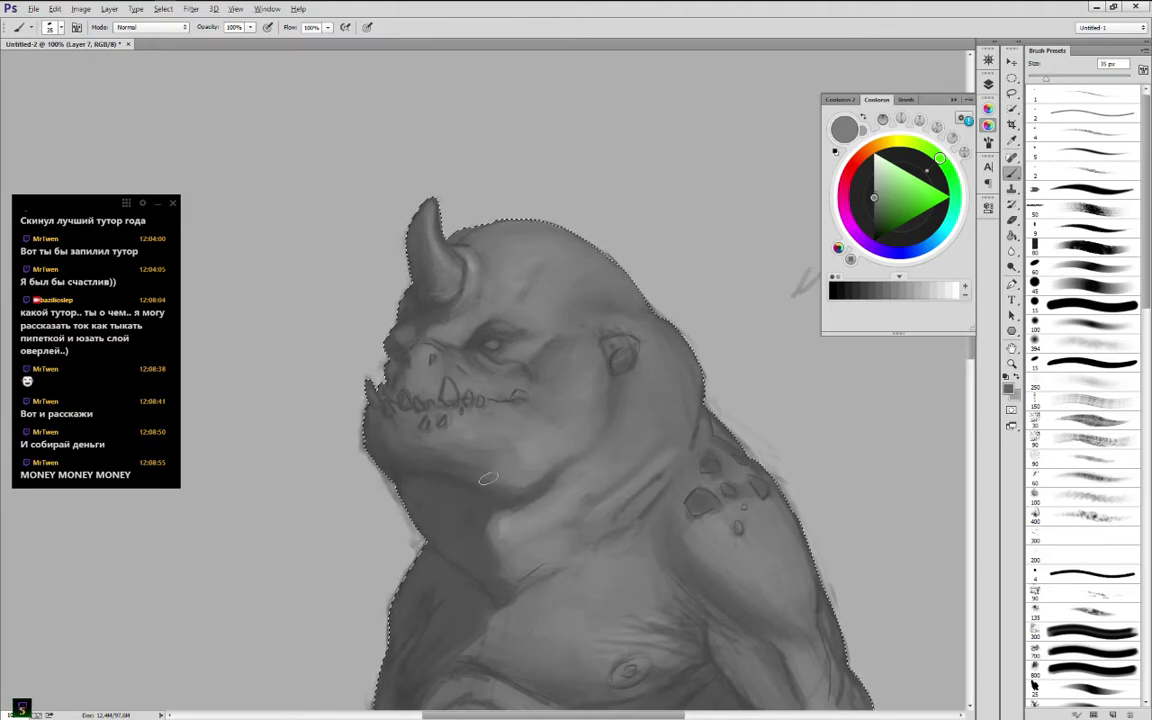
left_click(383, 406, "alt")
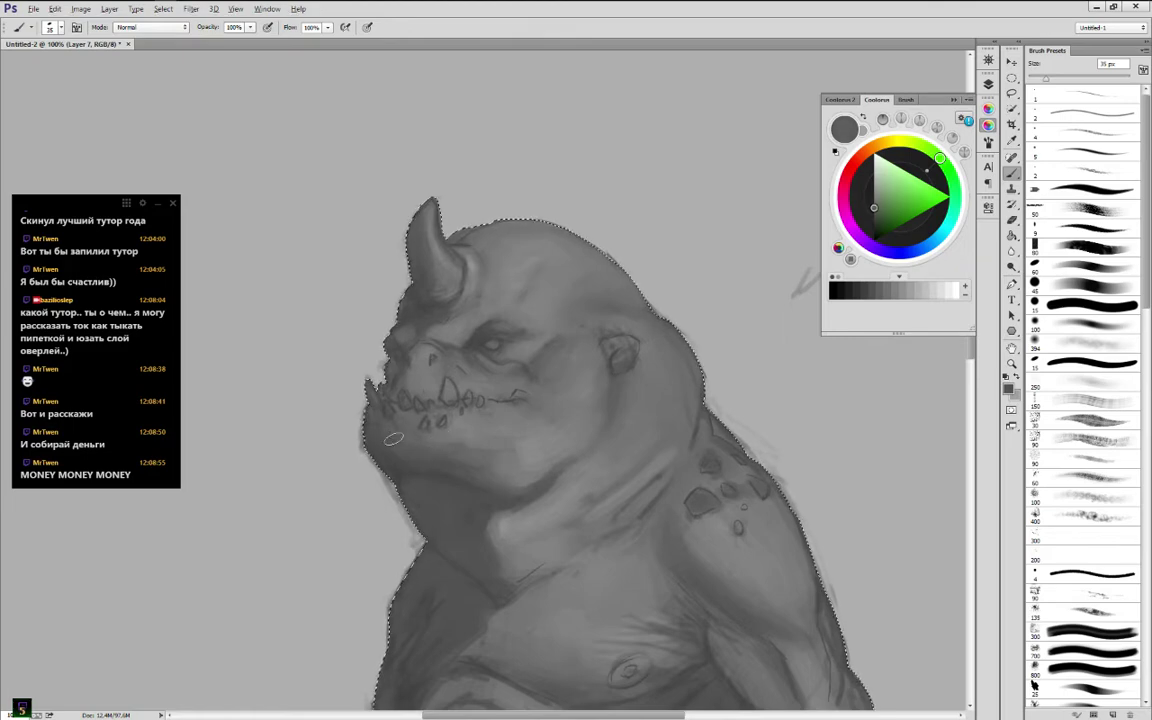
left_click(388, 446, "alt")
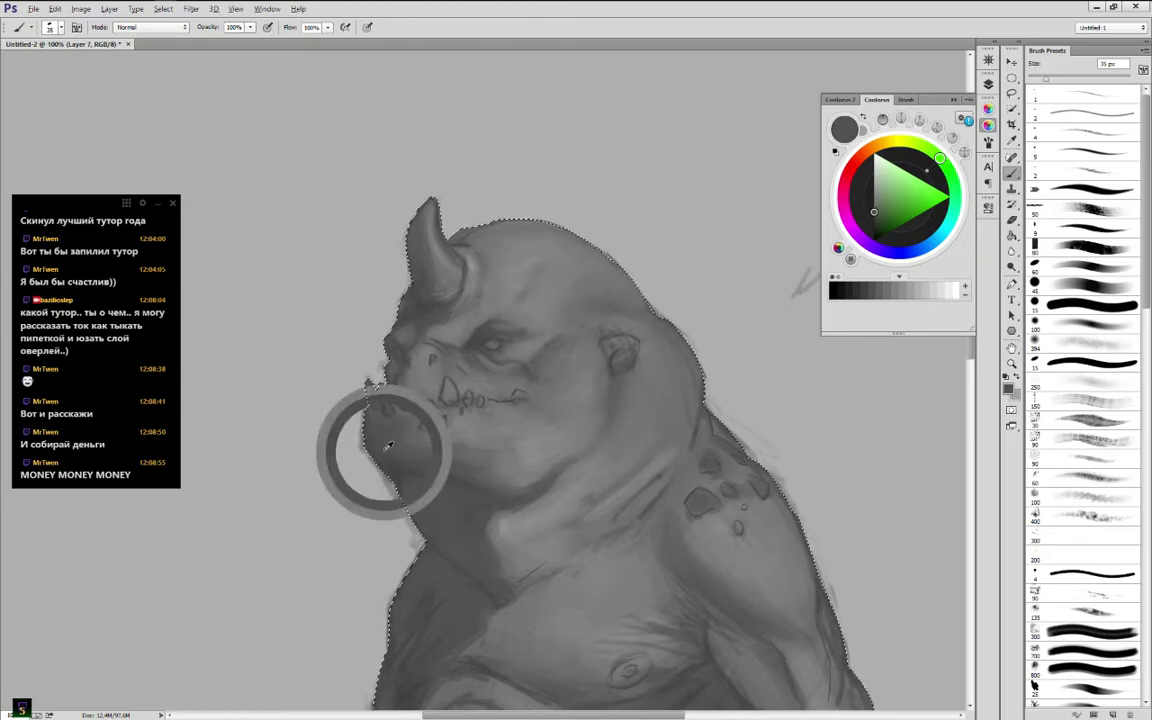
Model the back of the neck behind the ear, painting over its sketch lines with sampled light and mid greys
left_click_drag(617, 452, 568, 282)
left_click(553, 322, "alt")
left_click(555, 320, "alt")
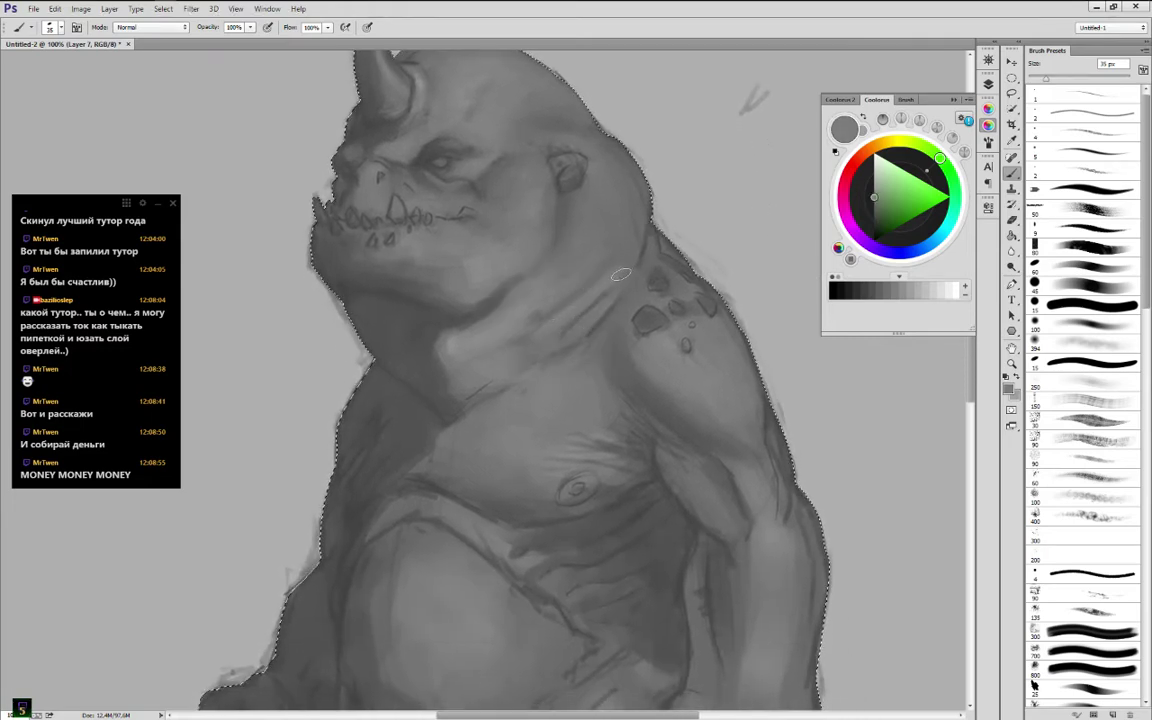
left_click(636, 218, "alt")
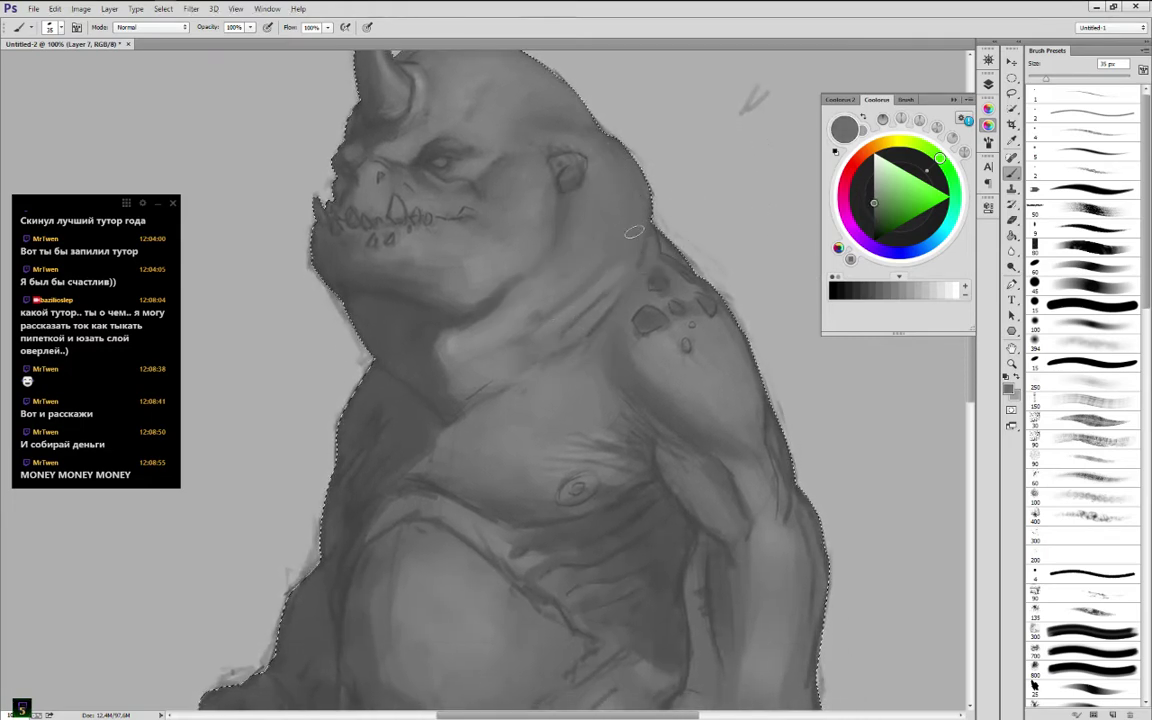
left_click(596, 190, "alt")
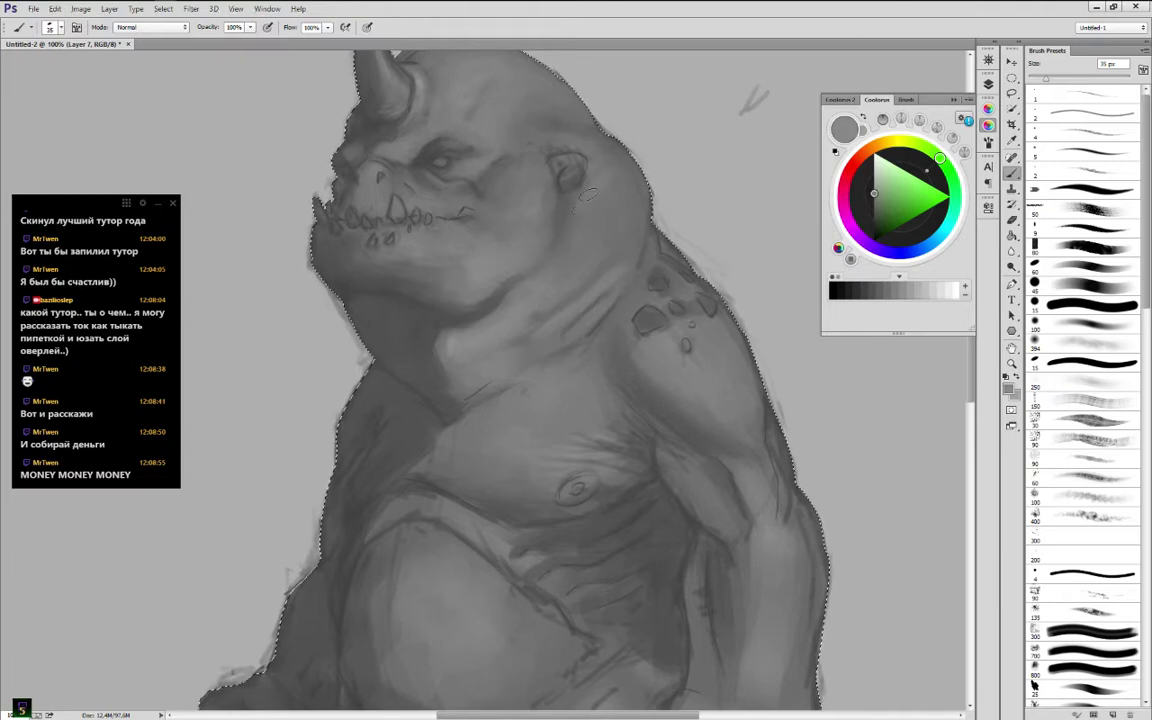
left_click(607, 175, "alt")
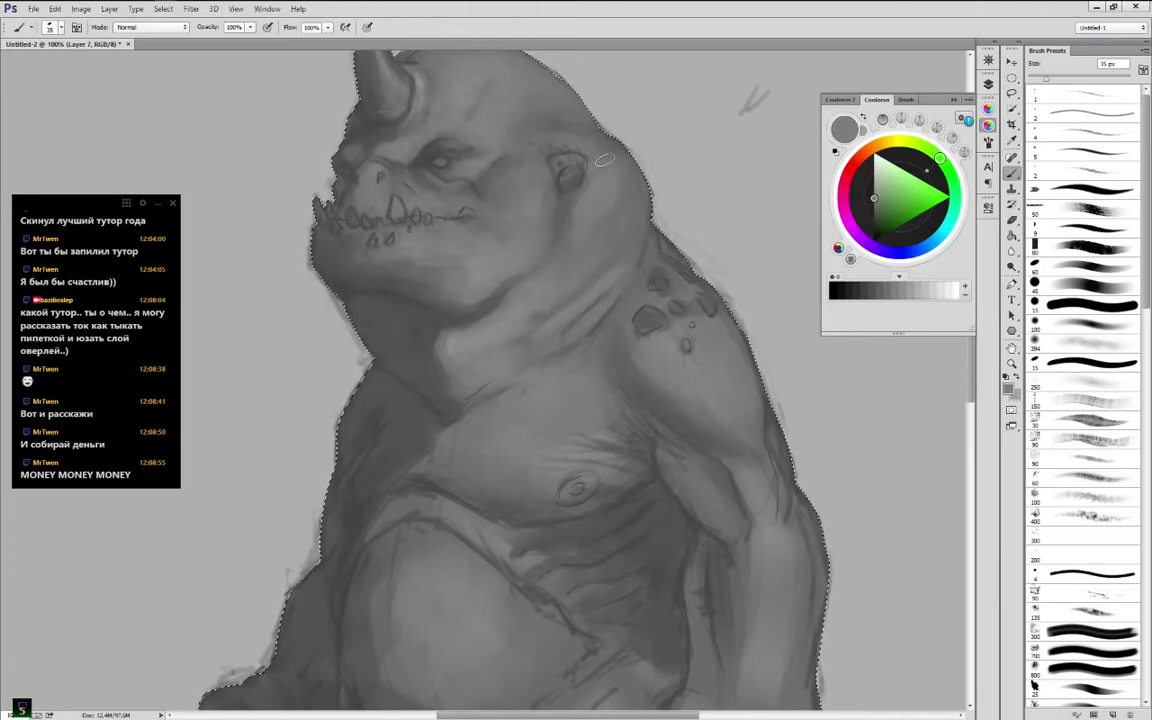
left_click(612, 186, "alt")
left_click(617, 167, "alt")
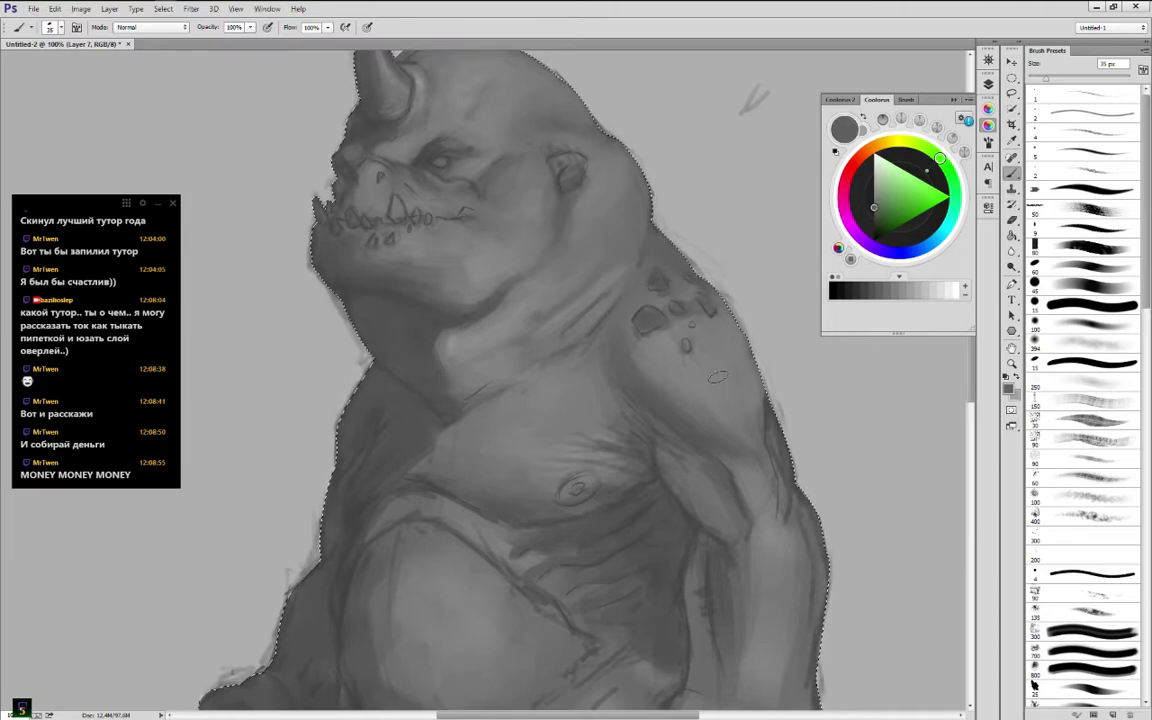
Shade the front of the shoulder below the skin plates and its edge toward the armpit with sampled greys
left_click_drag(666, 335, 568, 239)
left_click(605, 250, "alt")
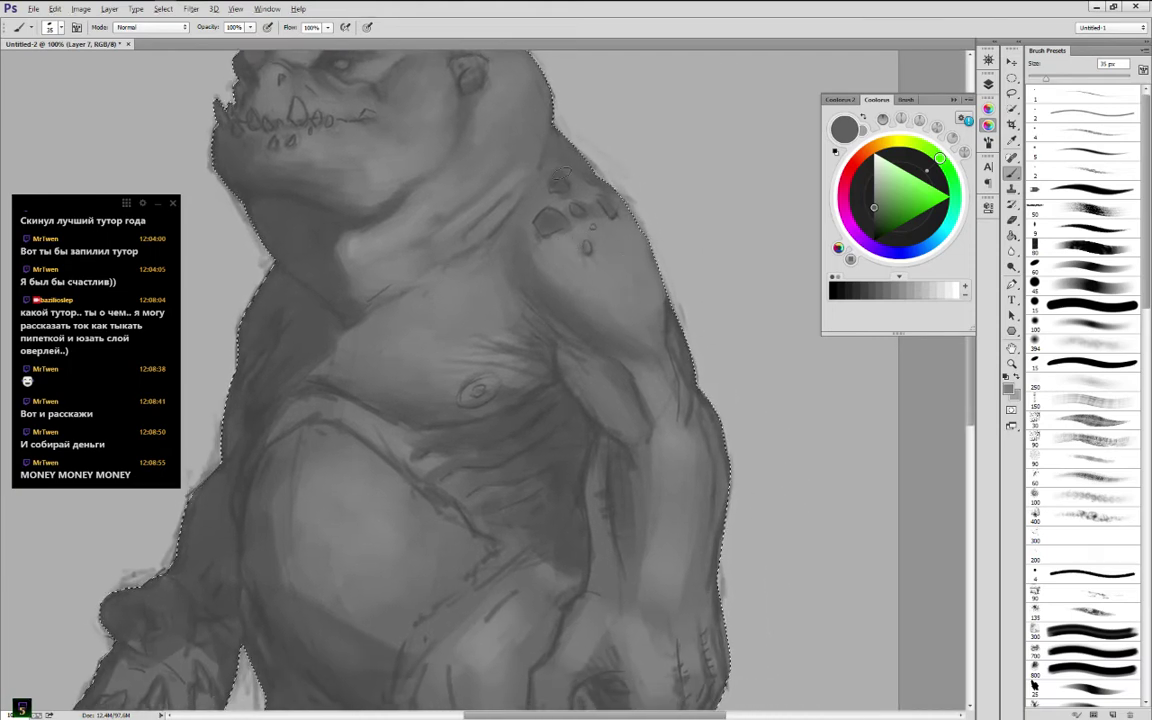
left_click(535, 247, "alt")
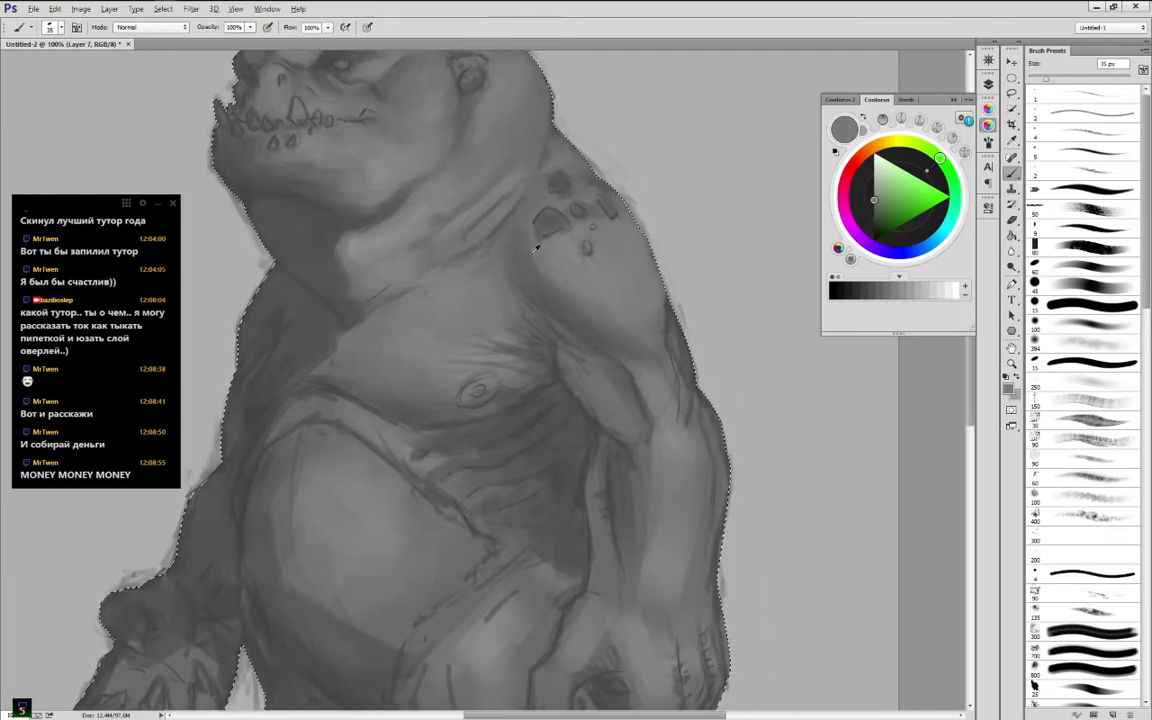
left_click(560, 276, "alt")
left_click(544, 298, "alt")
left_click(540, 316, "alt")
Paint over the wrinkle lines between armpit and nipple and even out the upper chest with sampled greys
mouse_move(541, 314)
left_mouse_down()
mouse_move(568, 334)
mouse_move(518, 338)
left_mouse_up()
left_click(516, 351, "alt")
left_click(518, 348, "alt")
left_click(510, 367, "alt")
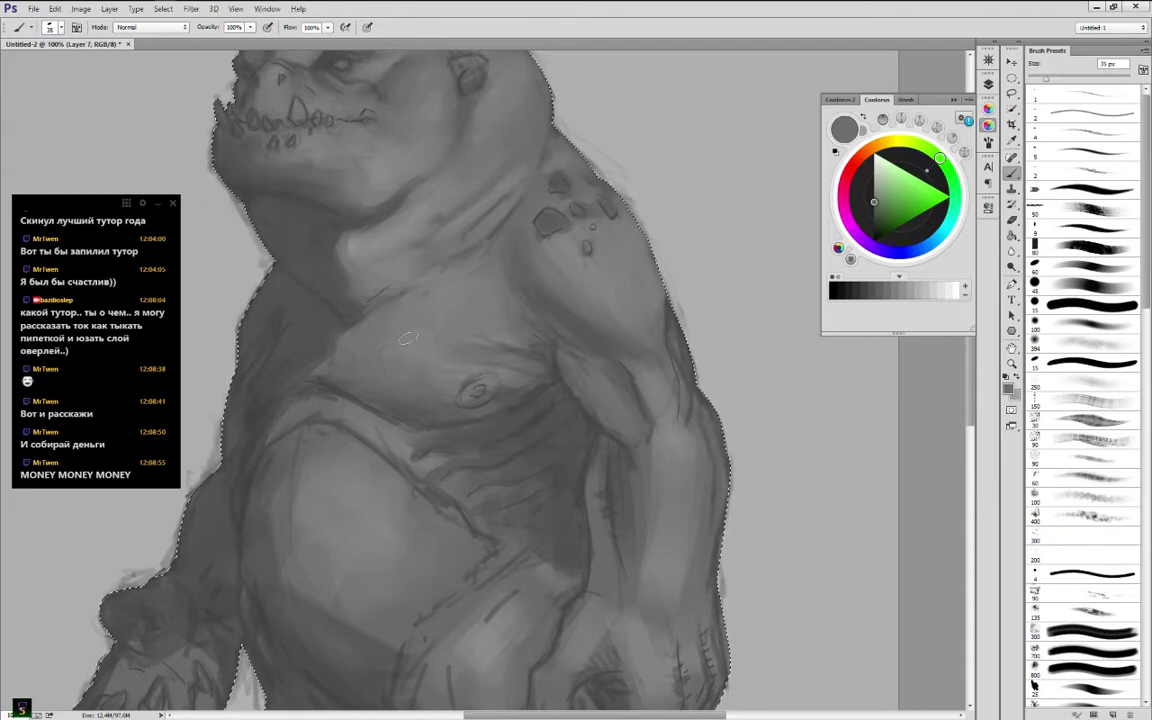
left_click(502, 372, "alt")
left_click(424, 342, "alt")
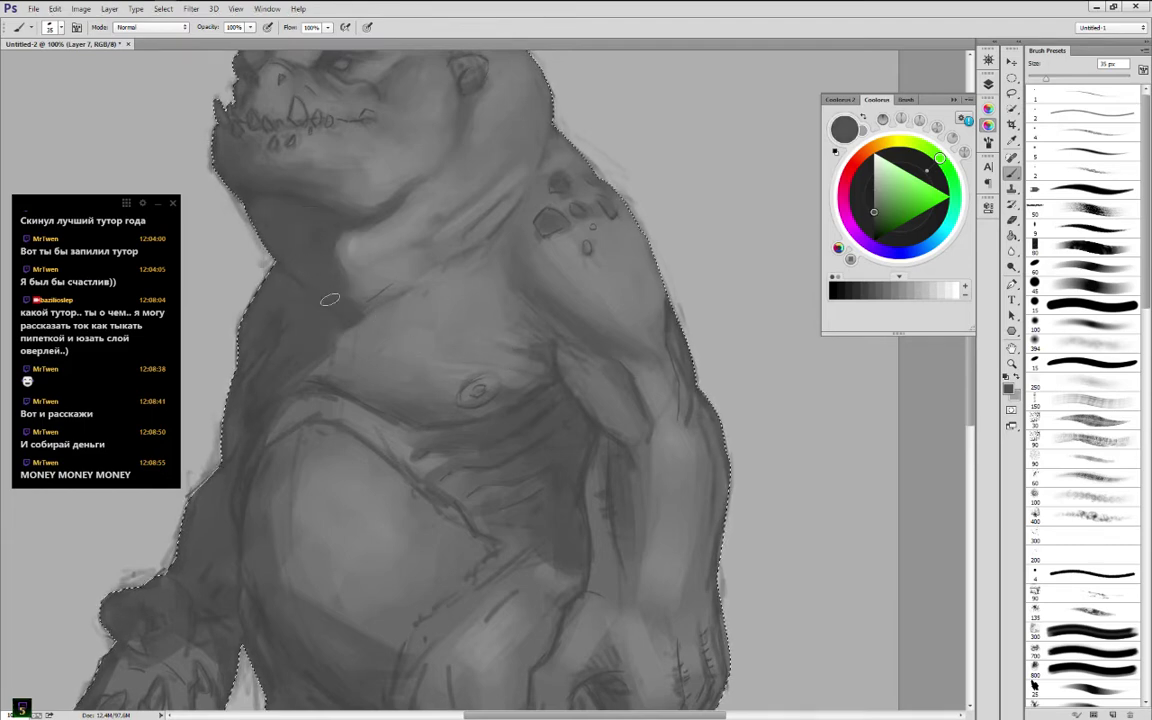
Reshape the shadow edge where the throat meets the upper chest, alternating sampled dark and mid greys
left_click(361, 296, "alt")
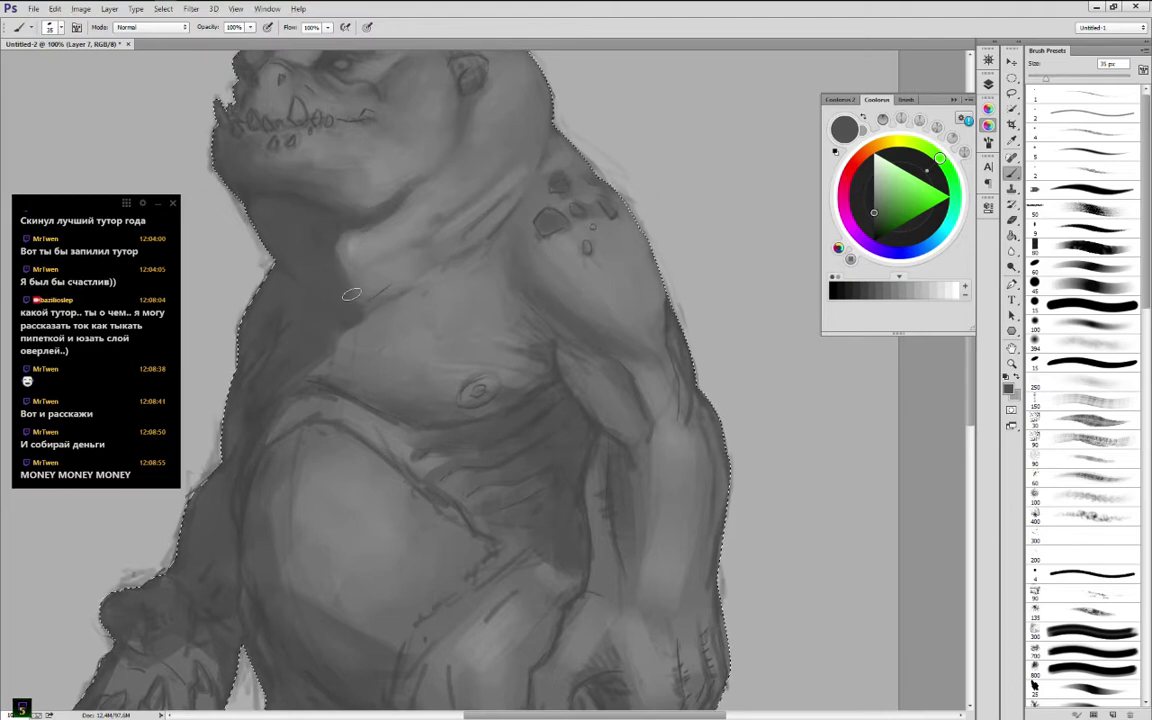
left_click(338, 258, "alt")
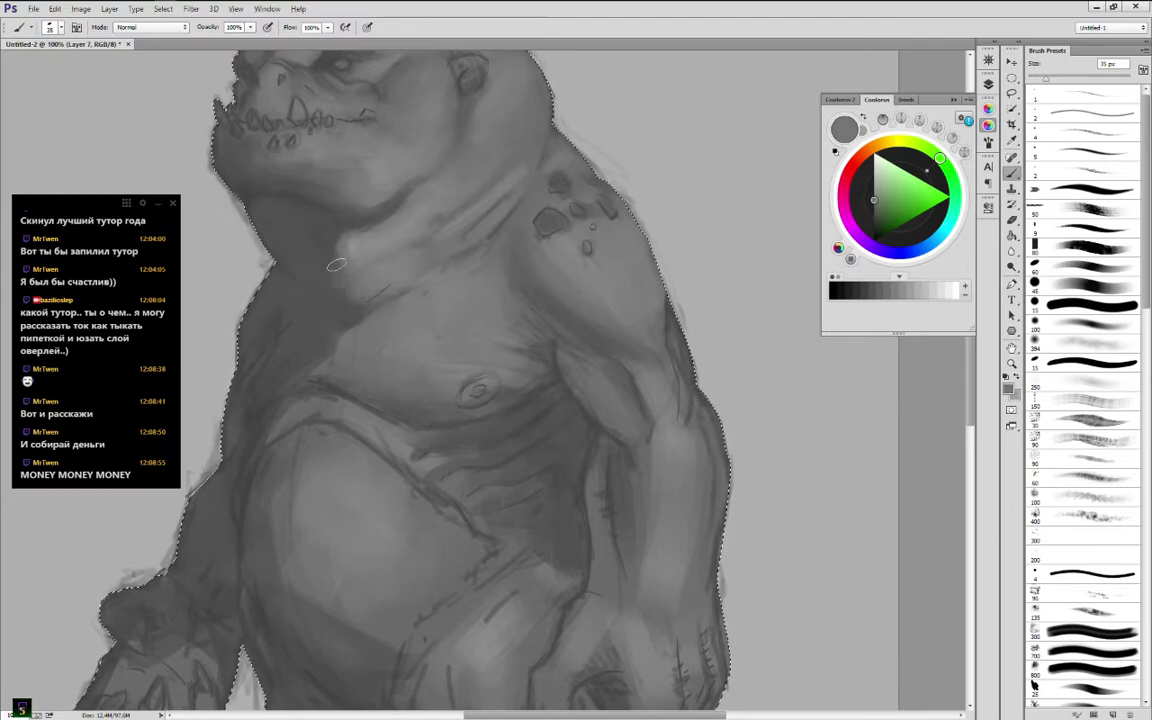
left_click(344, 253, "alt")
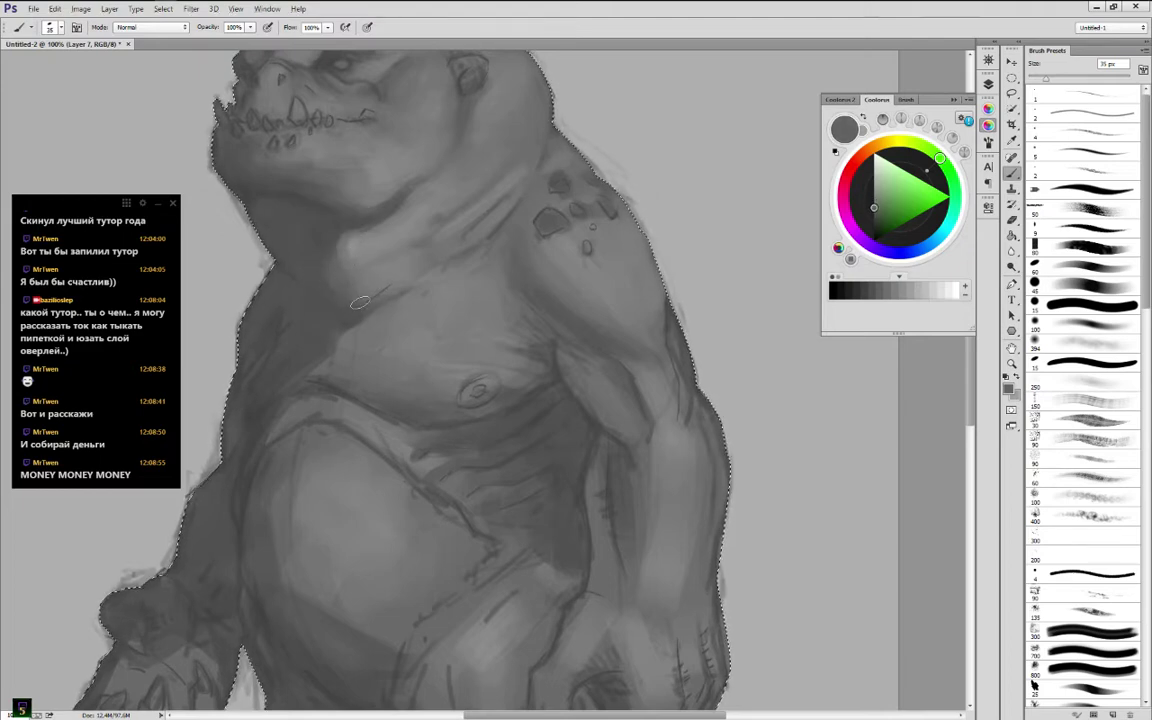
left_click(342, 246, "alt")
left_click(332, 234, "alt")
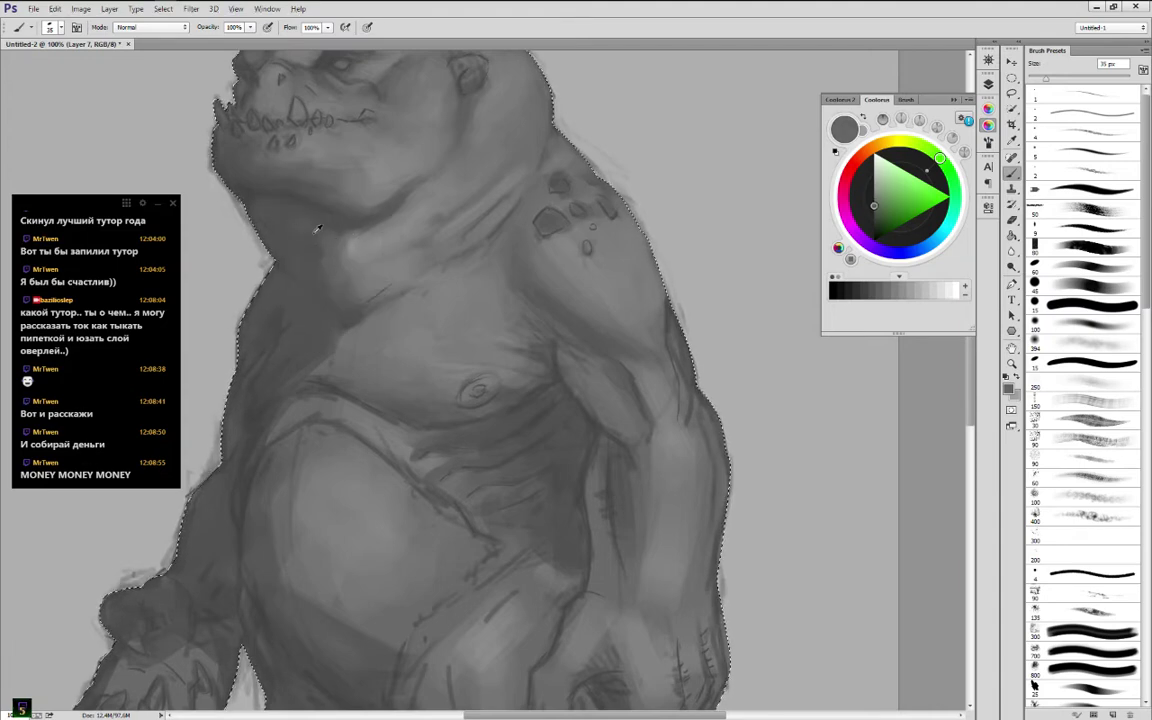
Soften the hard edge between the throat shadow and the light neck fold with sampled transitional greys
left_click(349, 251, "alt")
mouse_move(340, 244)
left_mouse_down()
mouse_move(322, 223)
mouse_move(318, 240)
left_mouse_up()
left_click(306, 235, "alt")
left_click(328, 227, "alt")
left_click(303, 219, "alt")
left_click_drag(347, 283, 338, 262)
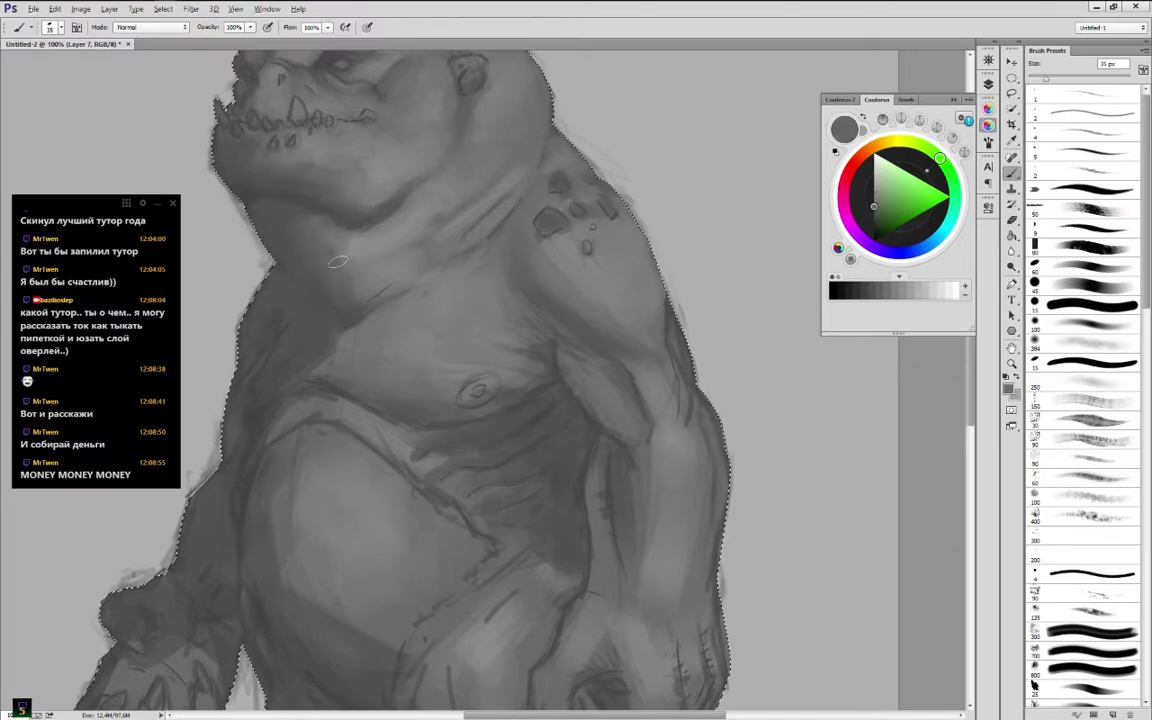
Extend the neck fold's mid greys across the throat and blend them into the shadow under the jaw
left_click(342, 260, "alt")
left_click(318, 226, "alt")
left_click(298, 214, "alt")
left_click(298, 228, "alt")
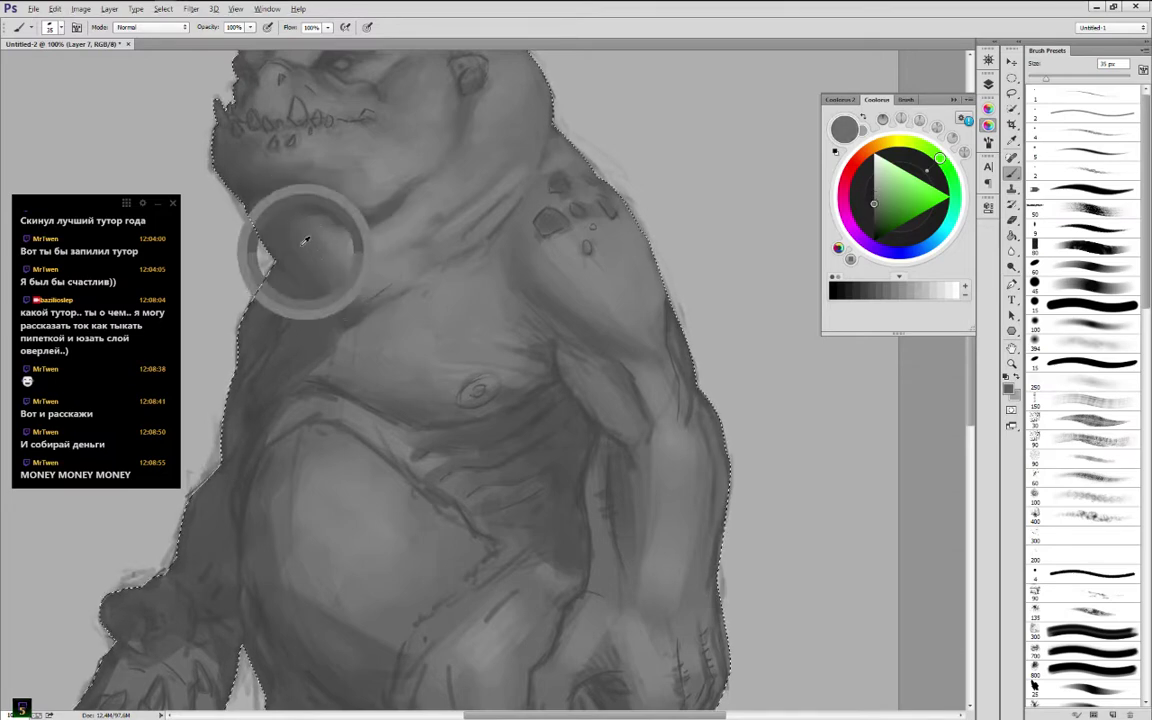
left_click(334, 258, "alt")
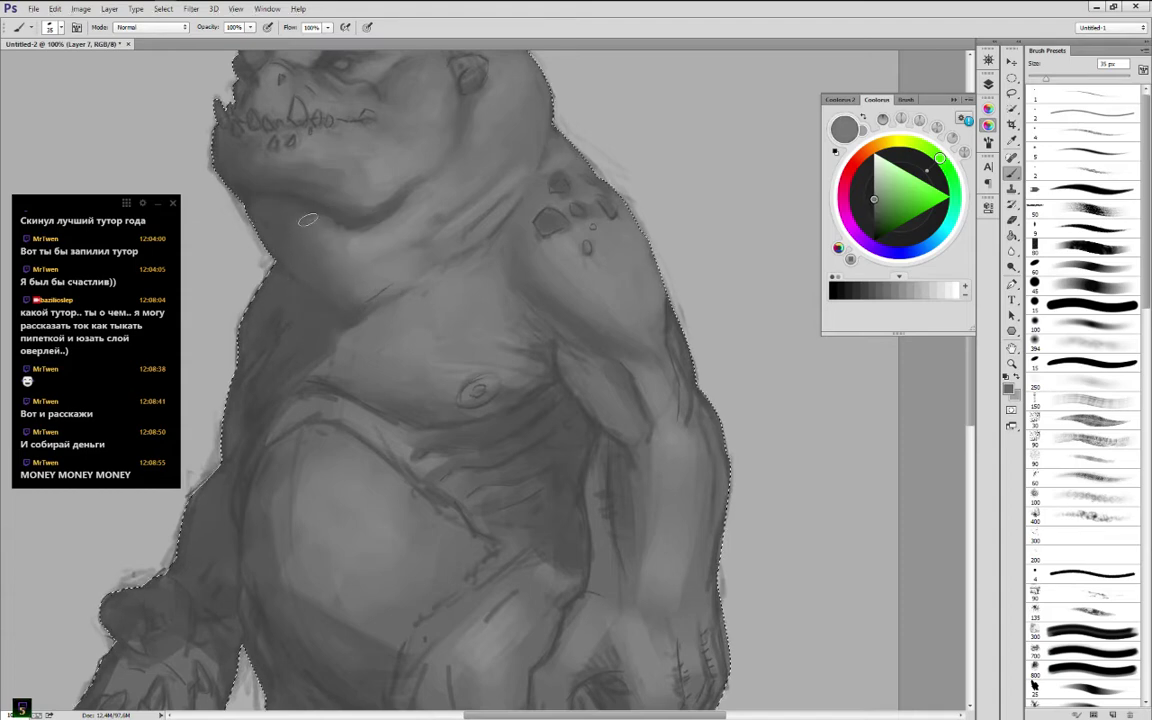
left_click(325, 225, "alt")
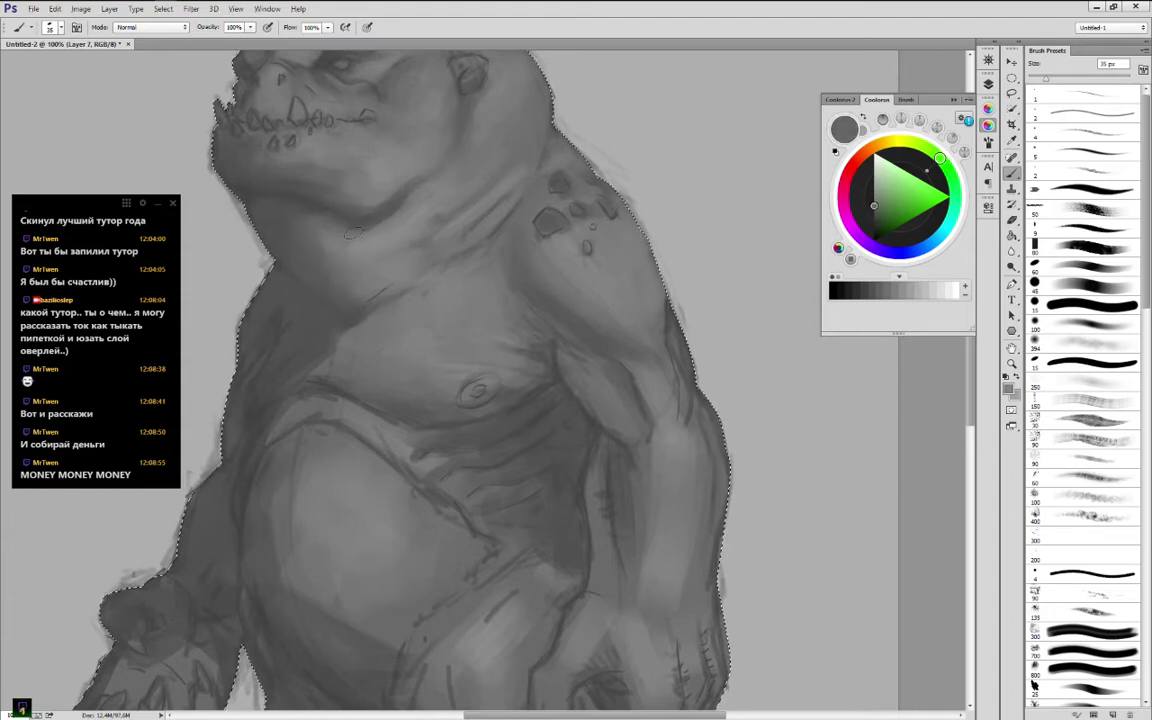
left_click(325, 225, "alt")
left_click(315, 220, "alt")
Paint over the collarbone sketch lines and smooth the neck folds above them with sampled light greys
left_click(381, 305, "alt")
left_click(442, 275, "alt")
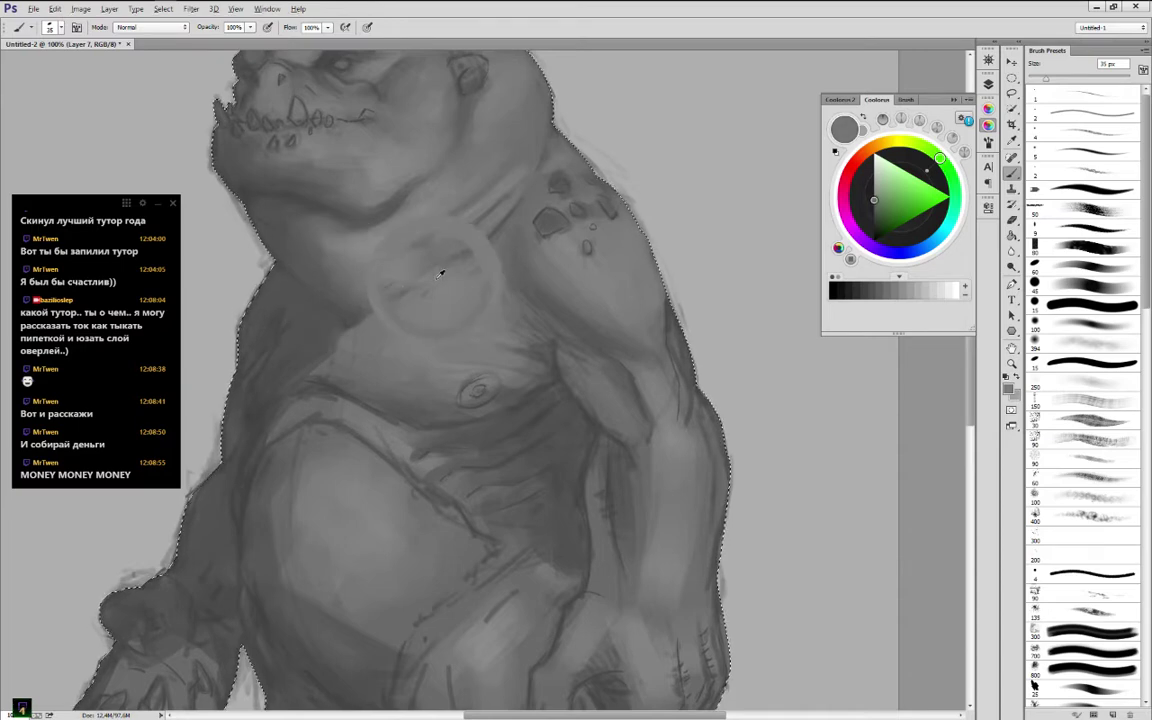
left_click(409, 253, "alt")
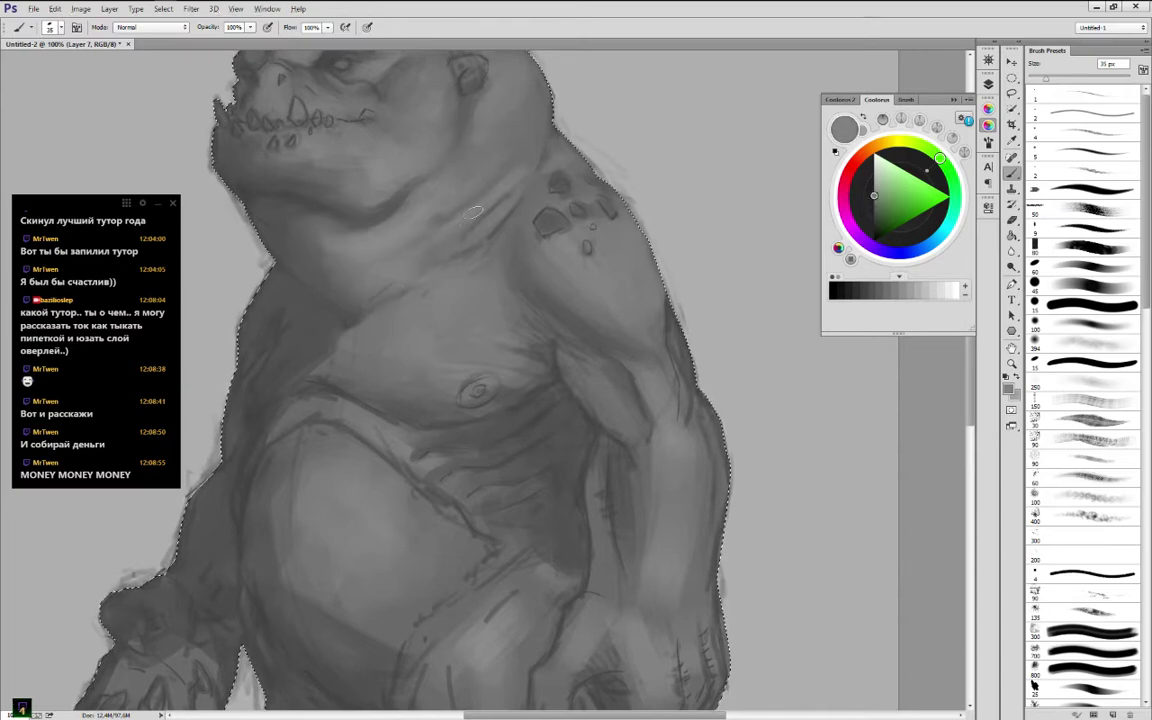
left_click(493, 203, "alt")
Switch to the VK conversation in Opera, play the attached drawing-hand animation and reply with a laughing emoji
key("alt+Tab")
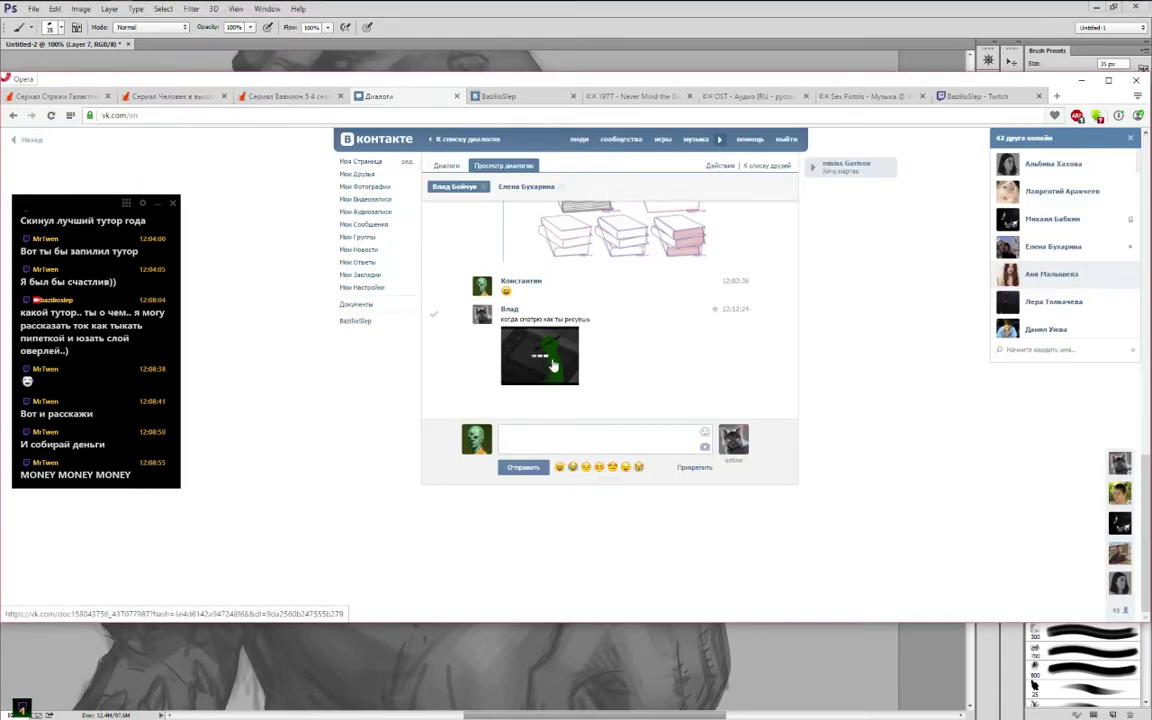
left_click(548, 358)
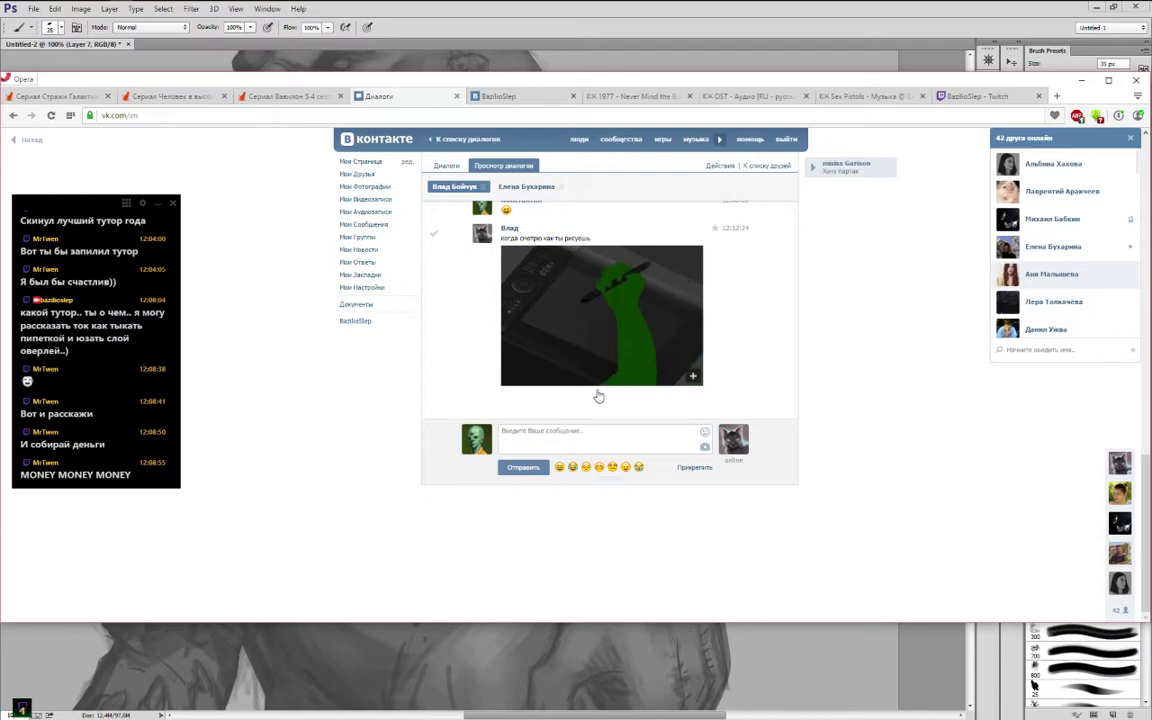
left_click(559, 467)
left_click(535, 467)
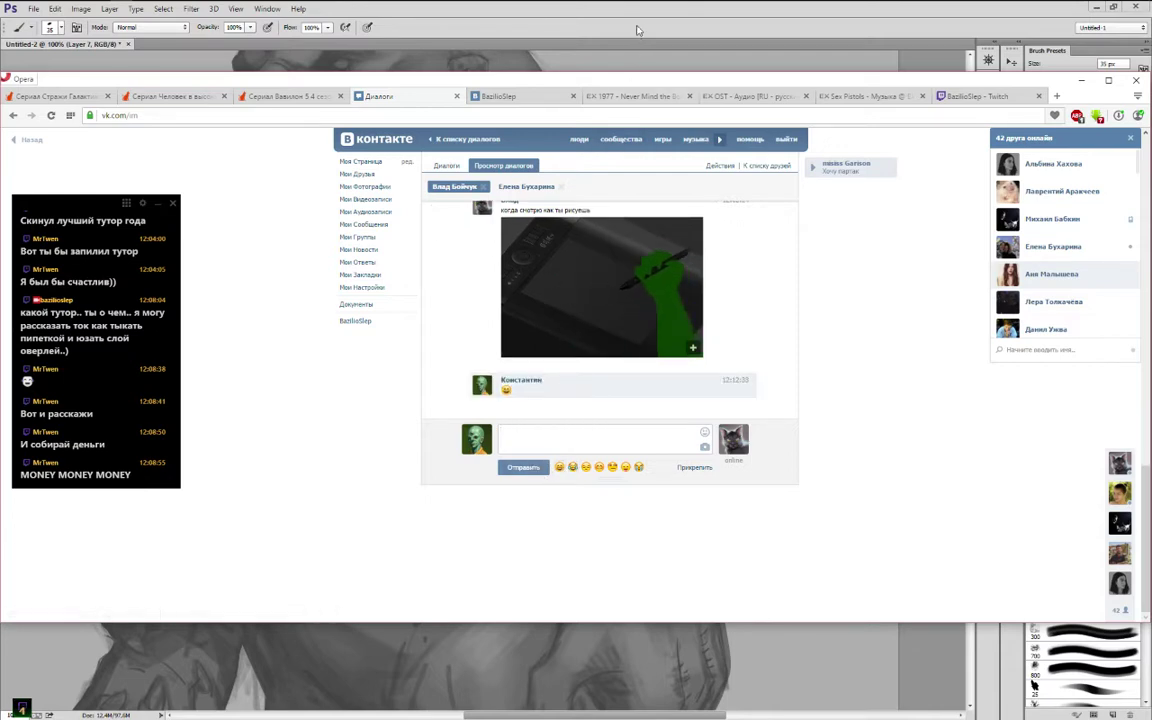
Switch back to Photoshop and blend sampled greys across the lower chest and the rib folds beneath the nipple
left_click(639, 27)
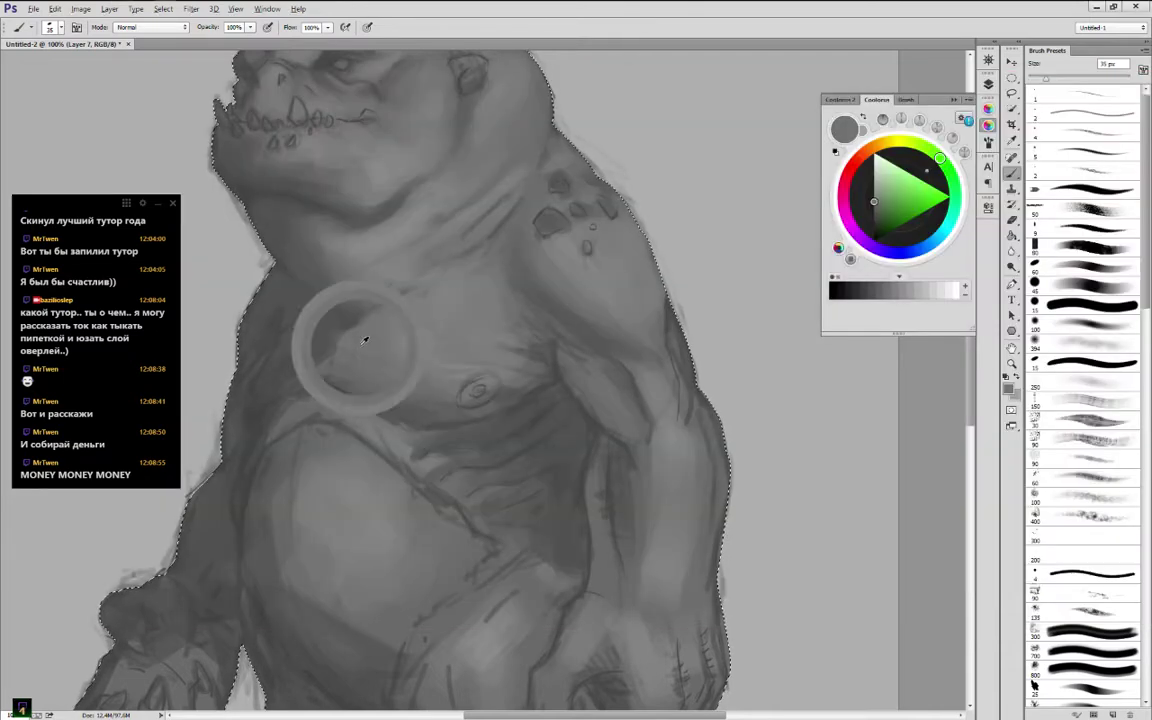
left_click(265, 371, "alt")
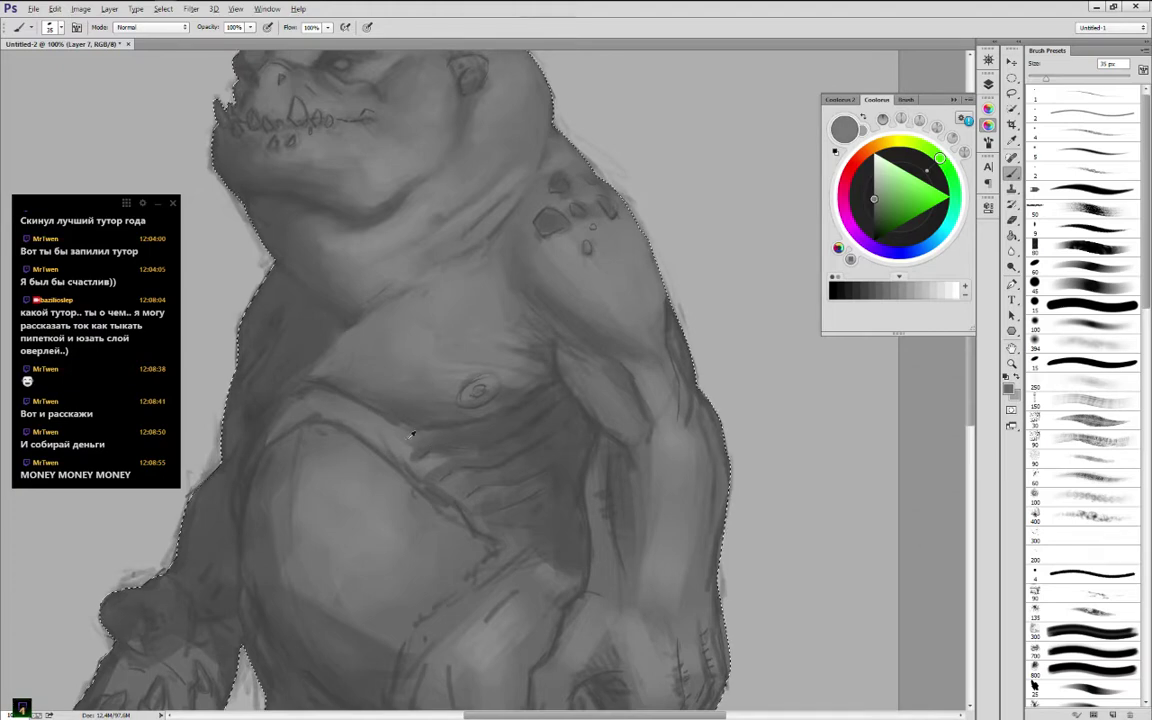
mouse_move(410, 440)
left_mouse_down()
mouse_move(404, 447)
mouse_move(503, 449)
mouse_move(490, 408)
mouse_move(560, 342)
mouse_move(600, 365)
left_mouse_up()
left_click(483, 436, "alt")
left_click(431, 460, "alt")
left_click(524, 430, "alt")
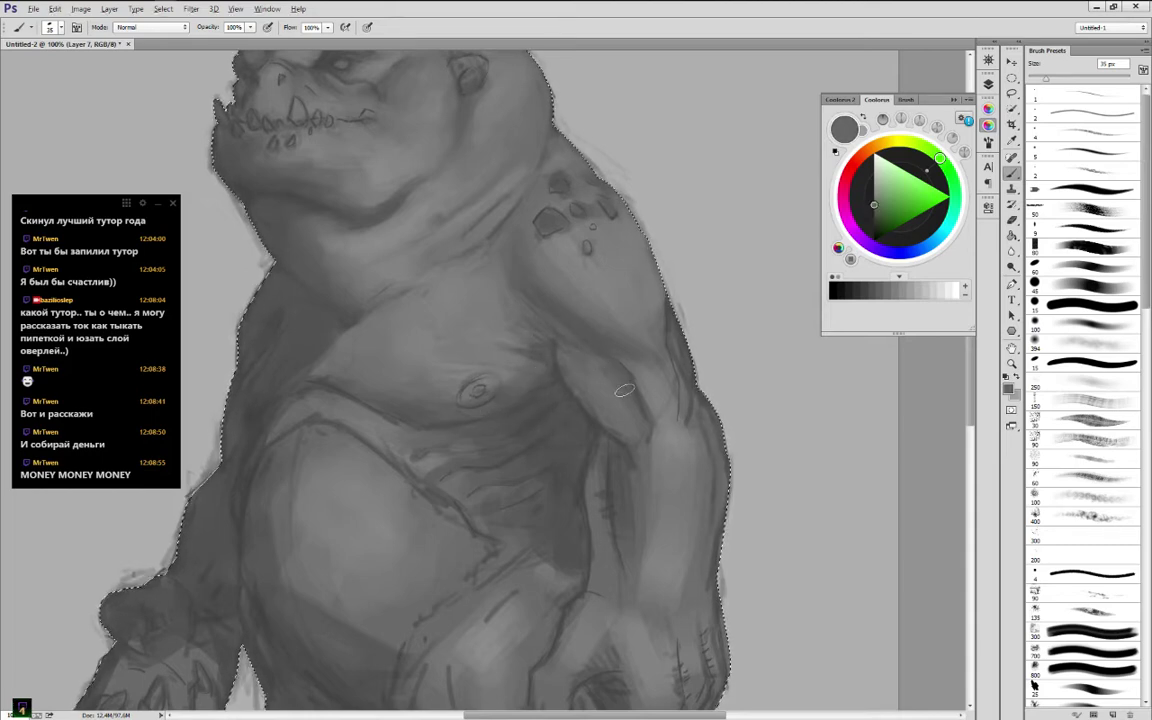
Paint over the sketch lines around the elbow and along the upper arm's outer edge with sampled mid greys
left_click(650, 408, "alt")
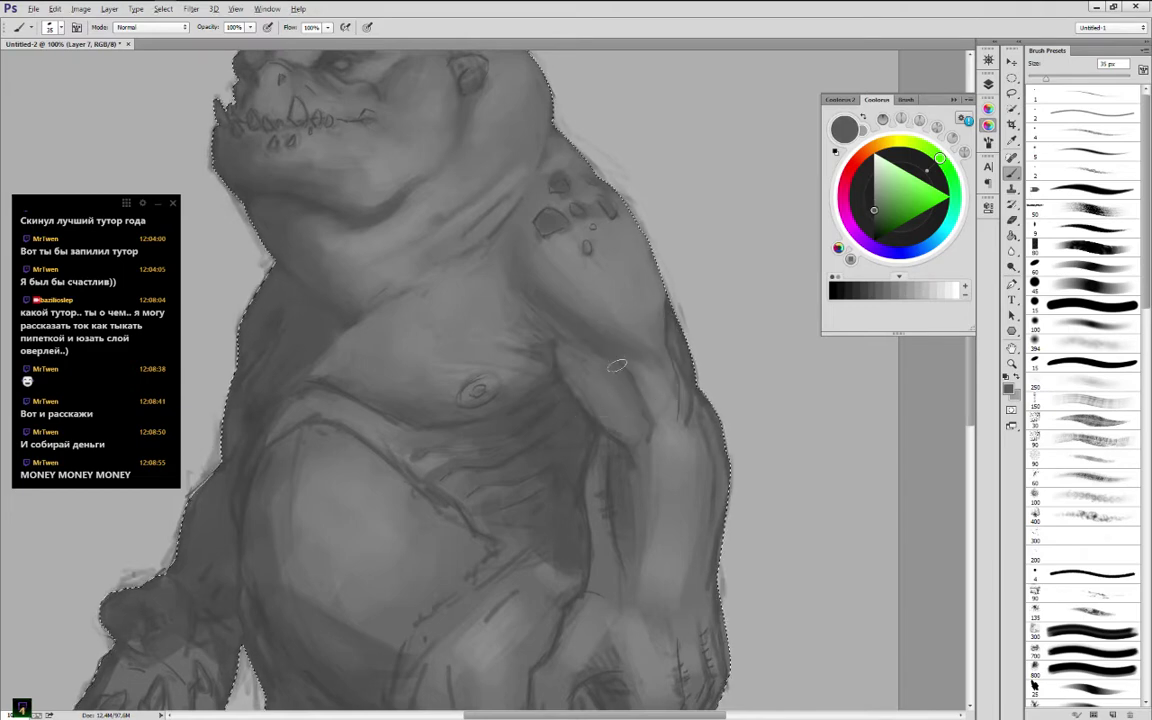
left_click(678, 408, "alt")
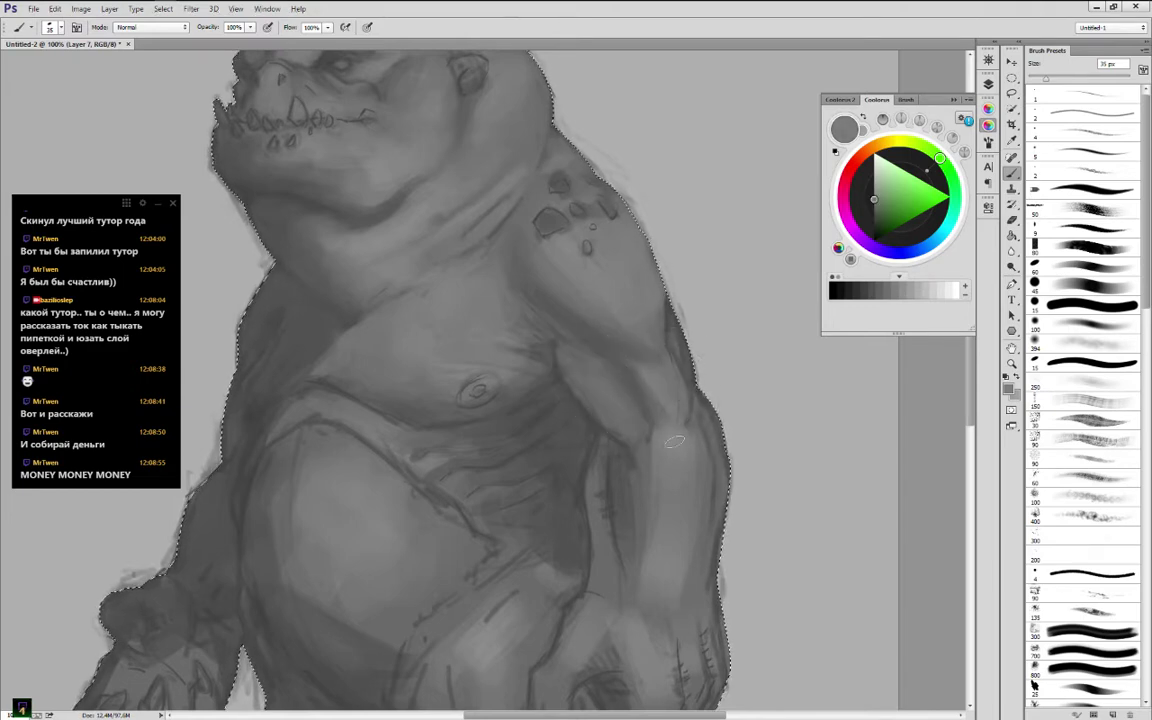
left_click_drag(682, 396, 674, 439)
left_click(679, 333, "alt")
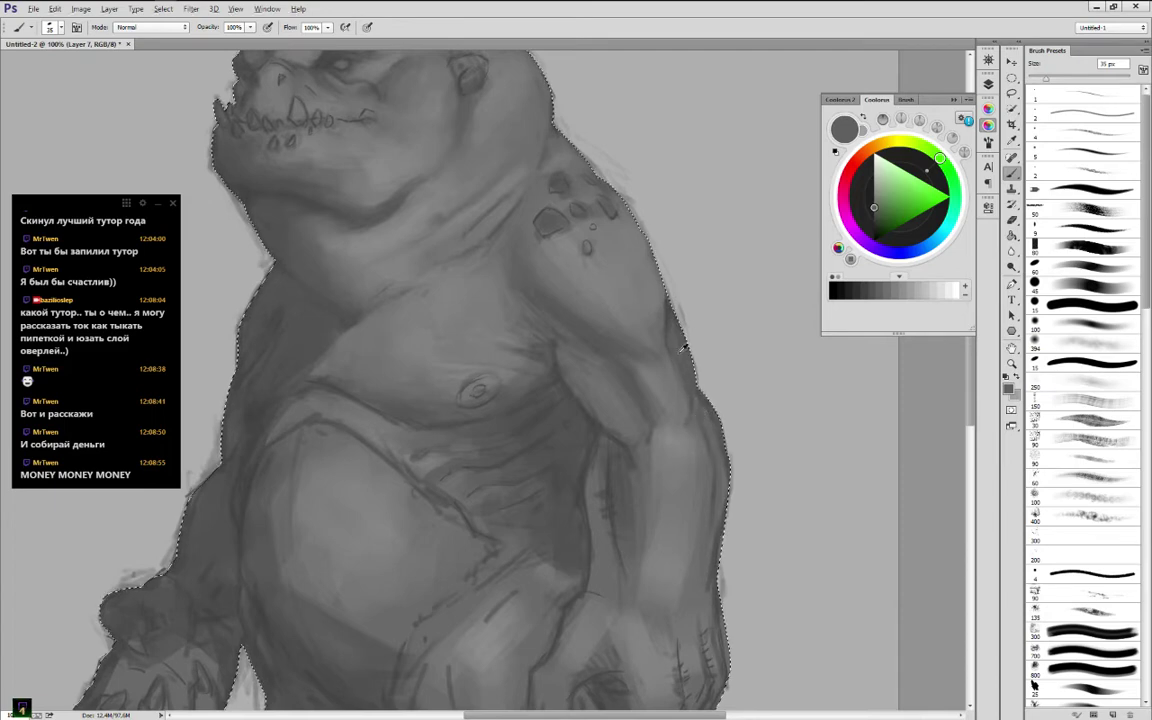
left_click(661, 297, "alt")
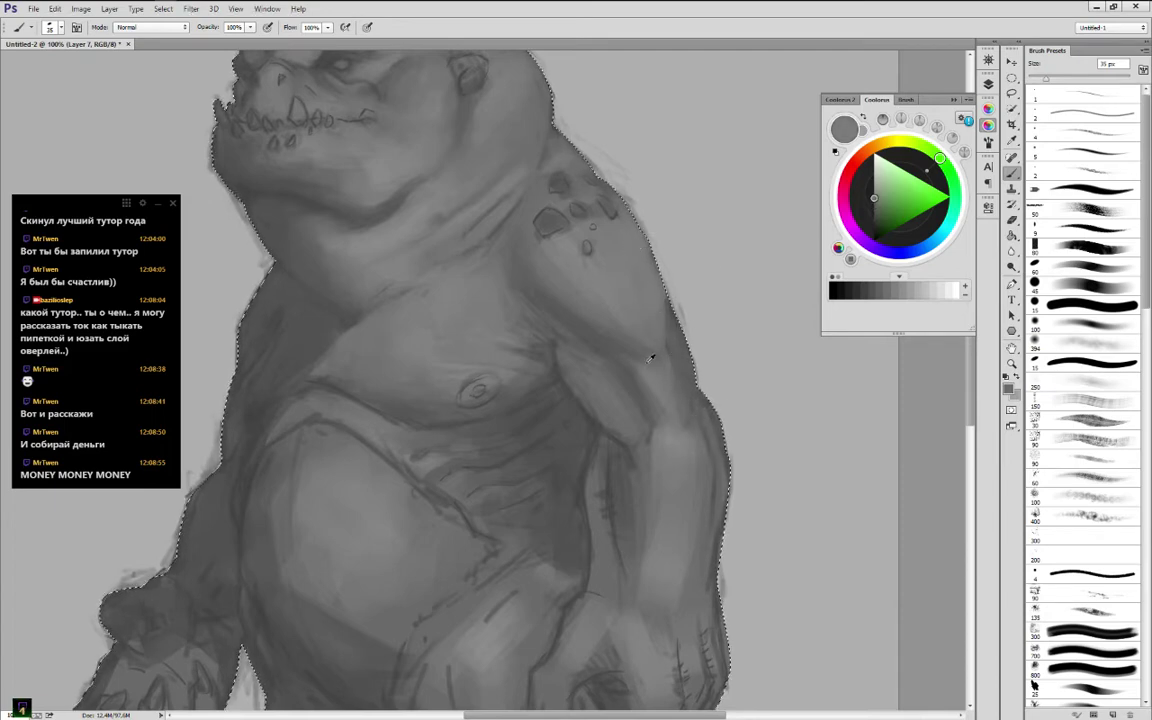
Smooth the shoulder muscle below the skin spots and its shaded inner edge with sampled greys
left_click(595, 303, "alt")
left_click(568, 314, "alt")
left_click(556, 304, "alt")
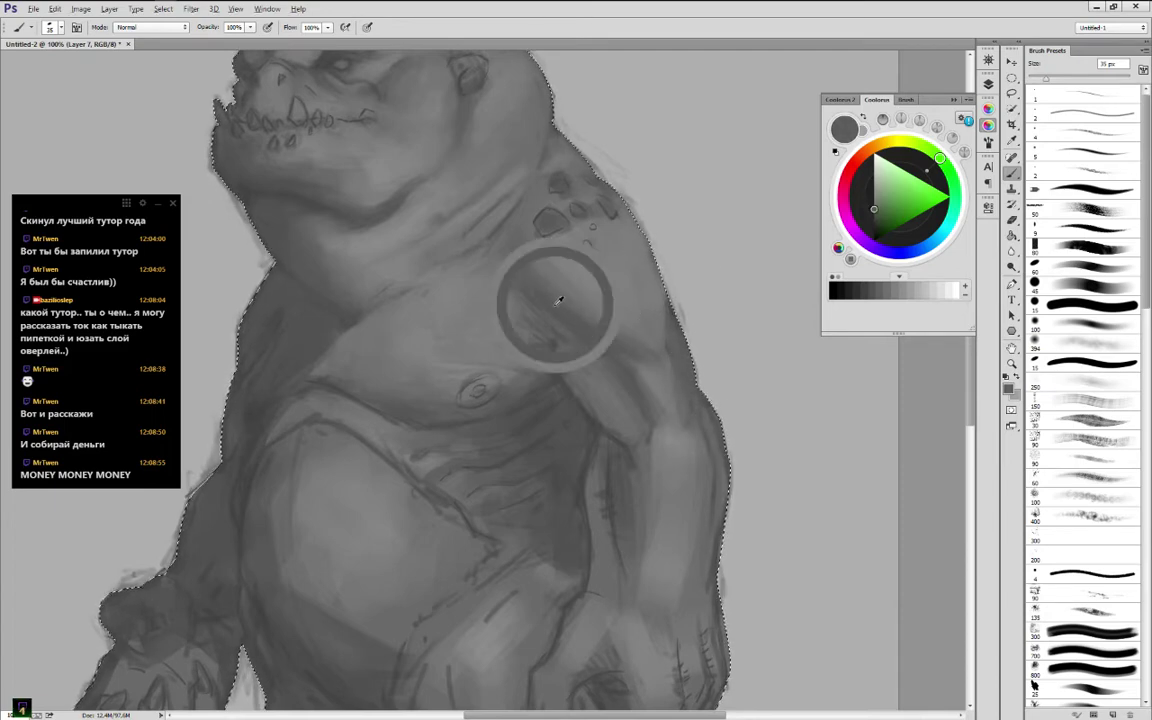
left_click(534, 265, "alt")
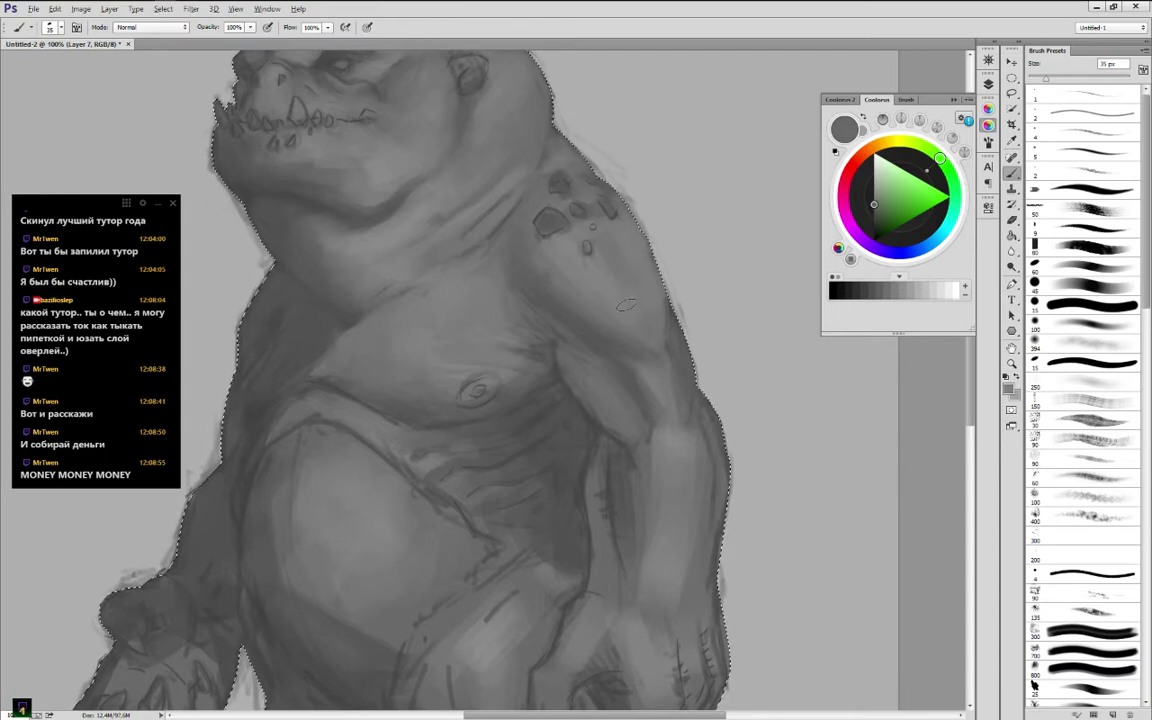
left_click(624, 230, "alt")
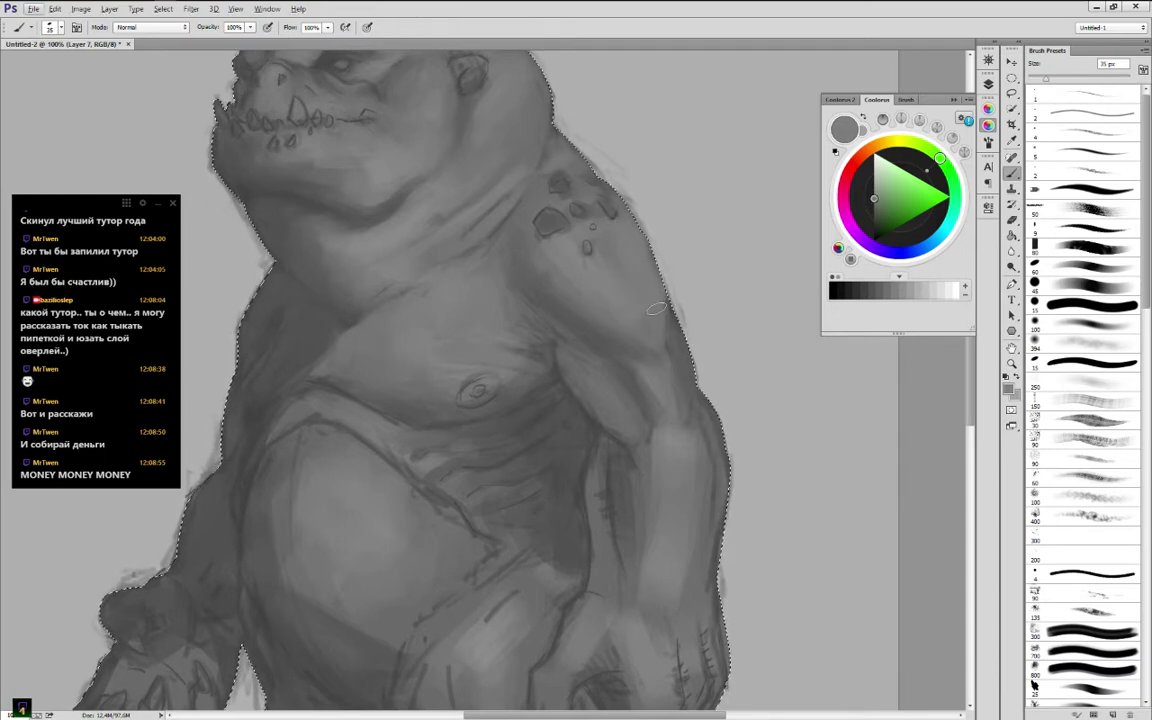
Blend the shadow over the ribs and armpit and smooth the biceps with sampled dark and light greys
left_click_drag(635, 328, 625, 213)
left_click_drag(521, 335, 528, 328)
left_click(518, 336, "alt")
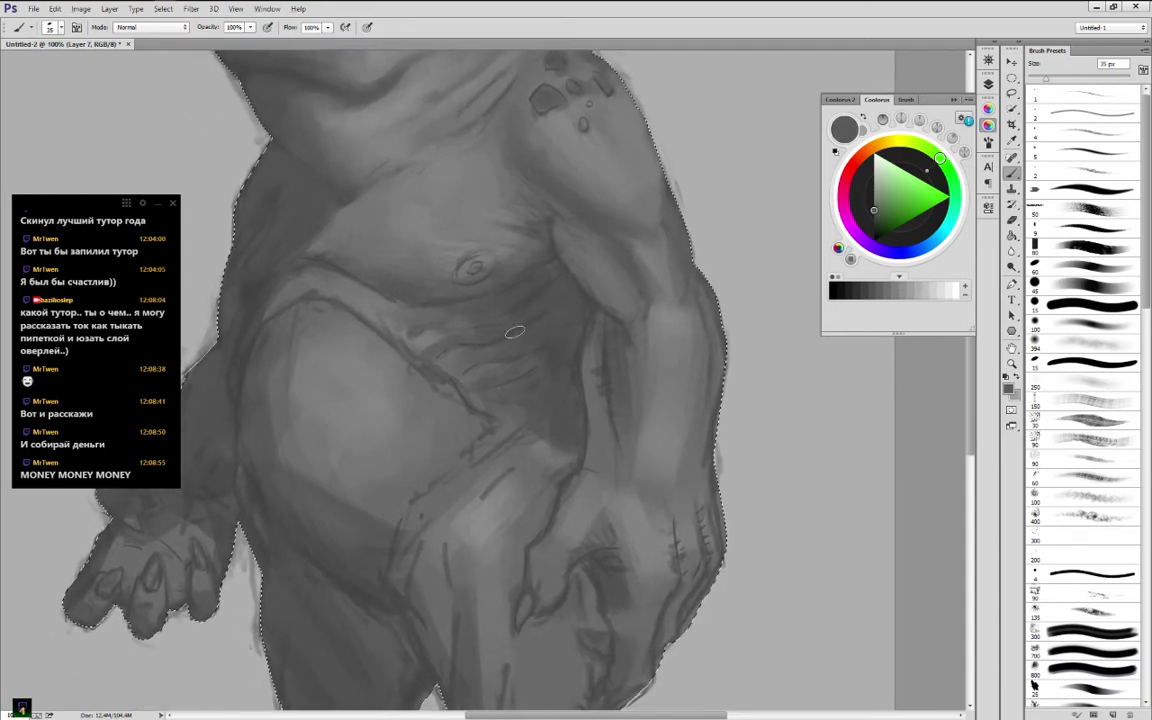
left_click(584, 301, "alt")
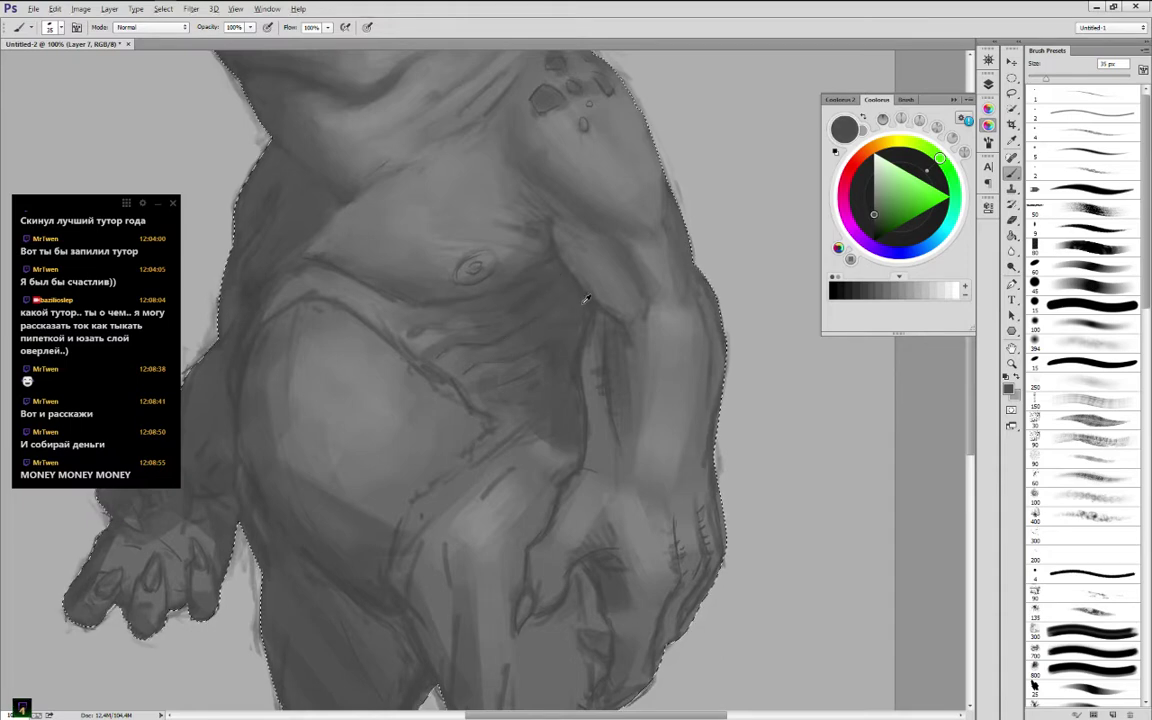
left_click(563, 226, "alt")
left_click(677, 314, "alt")
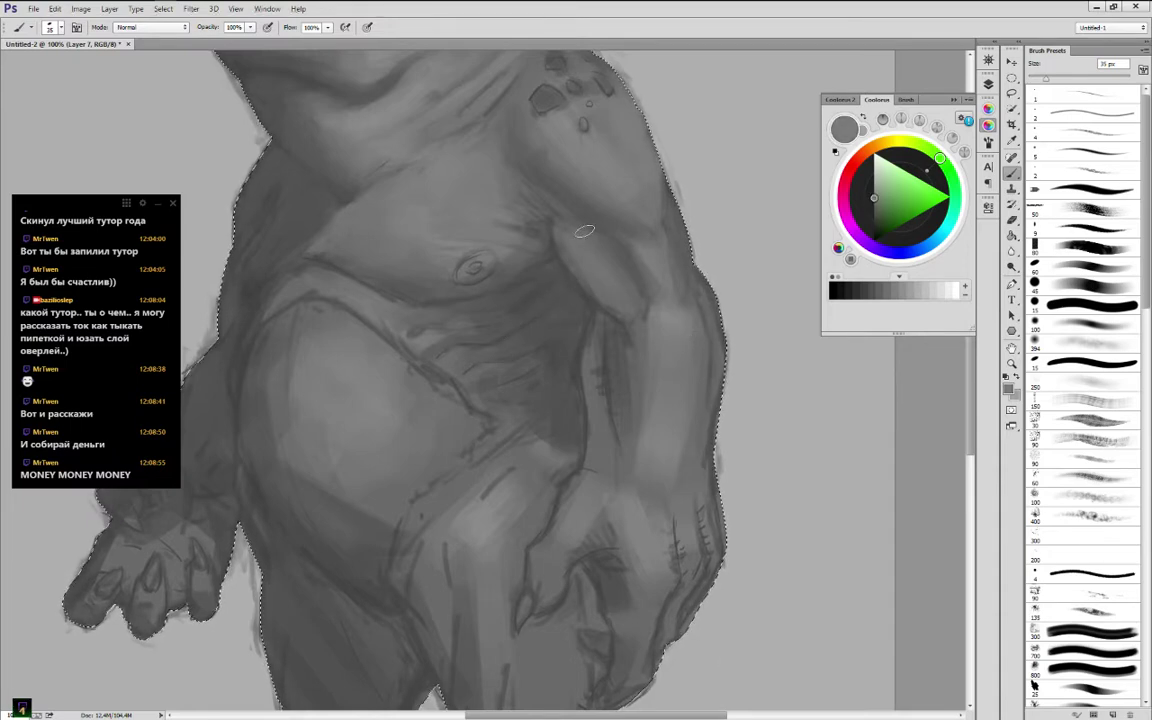
left_click(573, 231, "alt")
left_click_drag(560, 270, 612, 300)
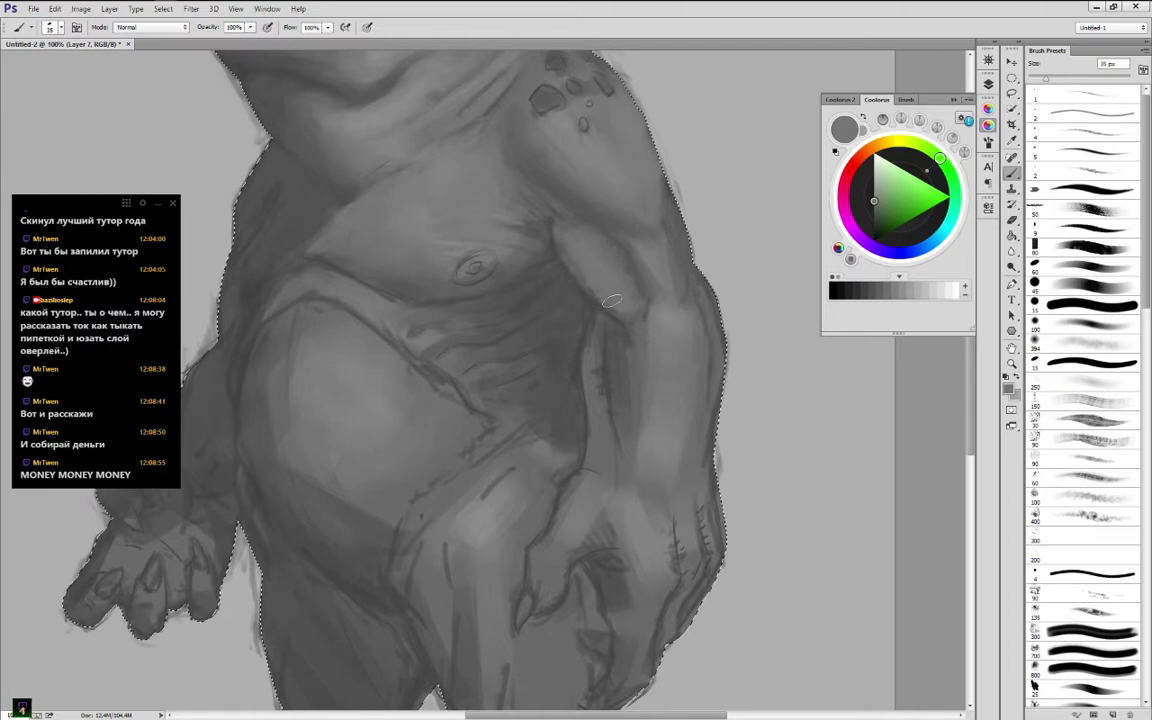
Blend the elbow into the forearm and soften the forearm's inner shaded side down to the wrist
left_click(664, 250, "alt")
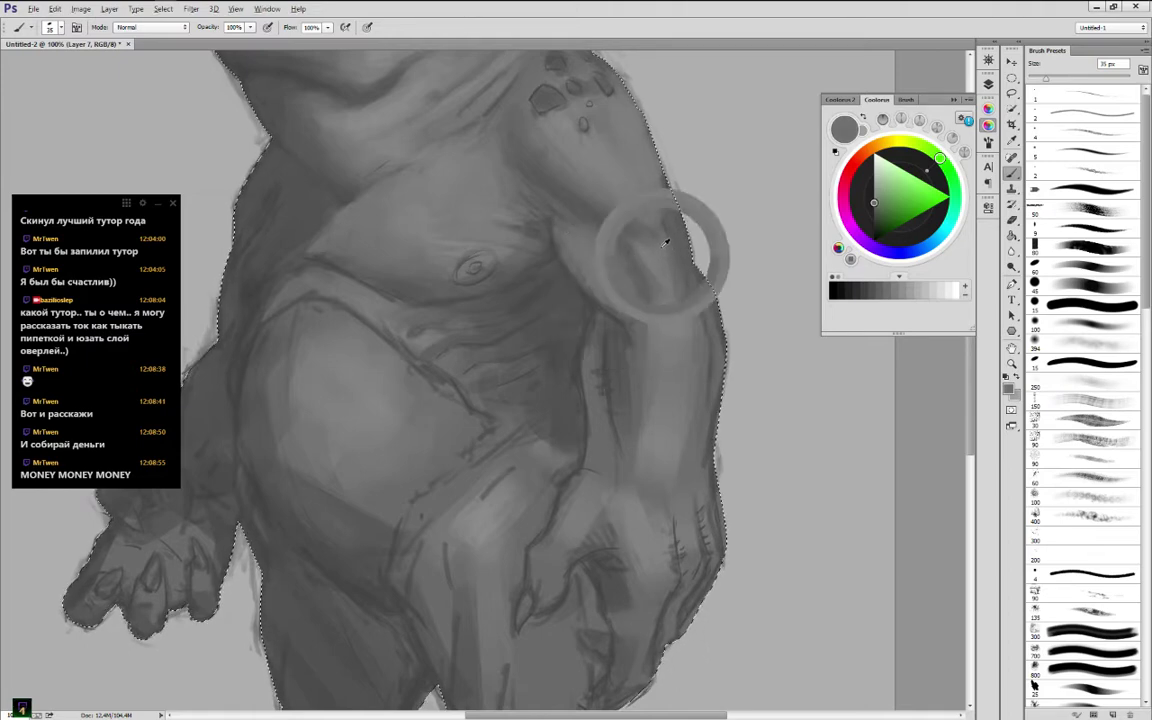
left_click(668, 338, "alt")
left_click(641, 398, "alt")
left_click(638, 401, "alt")
left_click_drag(640, 420, 635, 481)
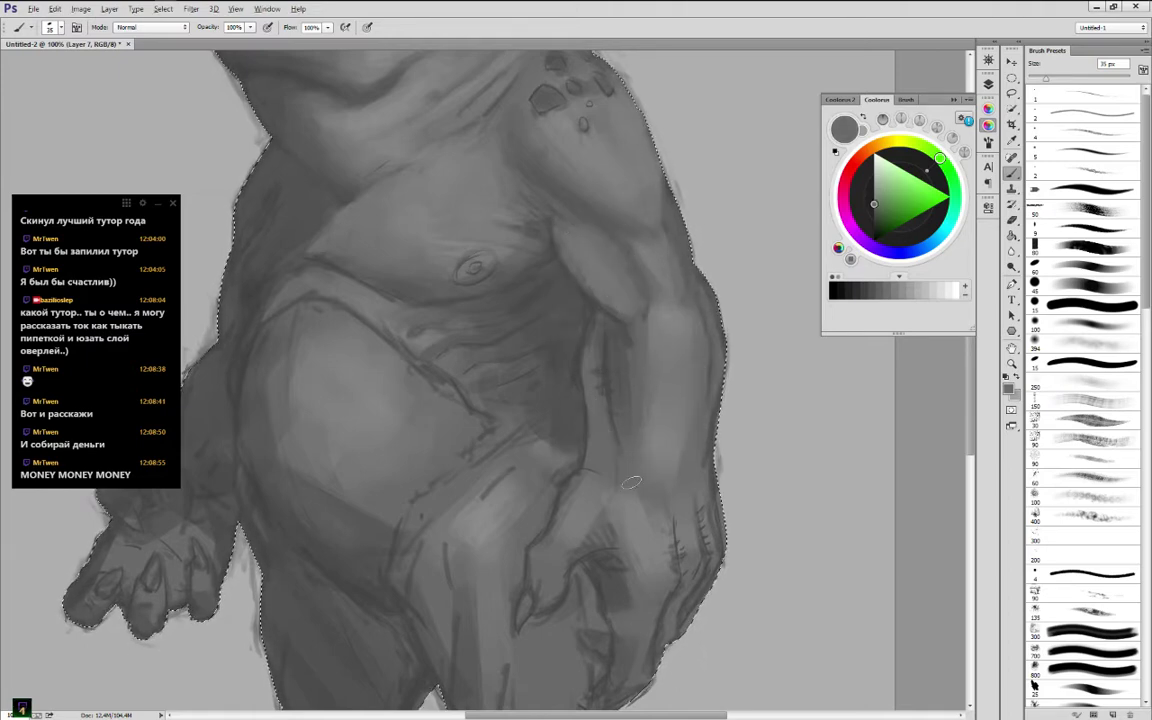
Smooth the outer forearm and carry its sampled greys over the wrist onto the back of the hand
left_click(658, 442, "alt")
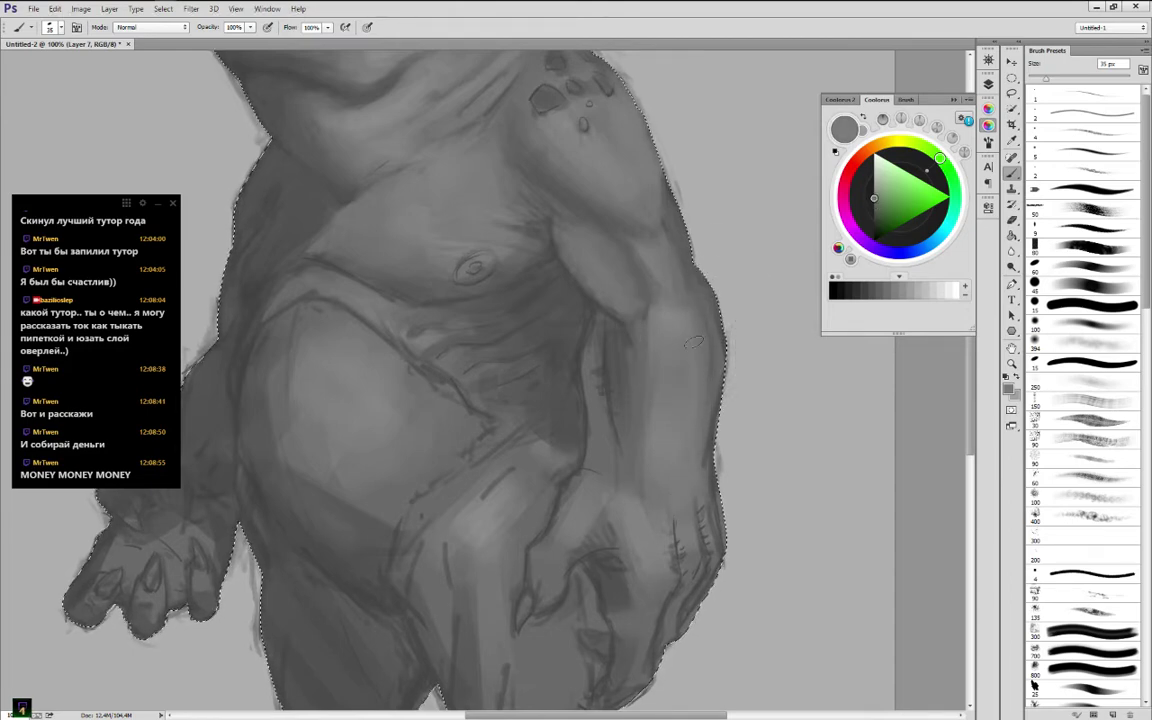
left_click(679, 548, "alt")
left_click(674, 460, "alt")
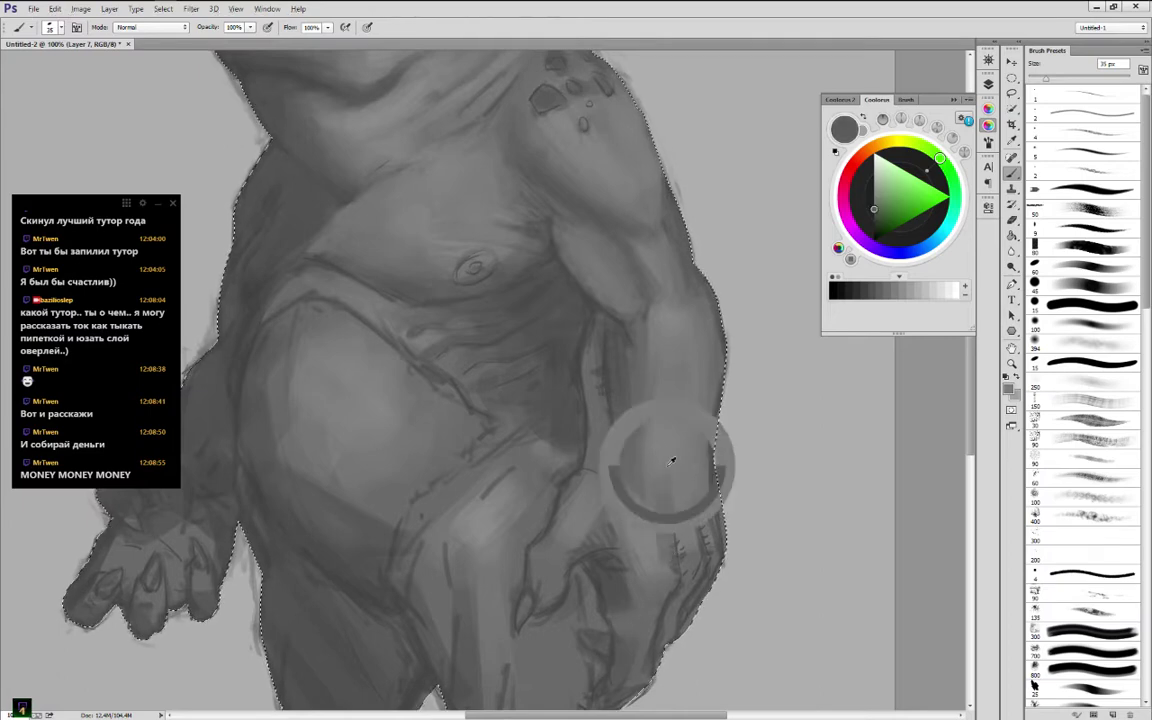
left_click_drag(674, 500, 663, 560)
Model the thumb base and the back of the resting hand with sampled greys, softening the sketch lines there
left_click(600, 506, "alt")
left_click(605, 529, "alt")
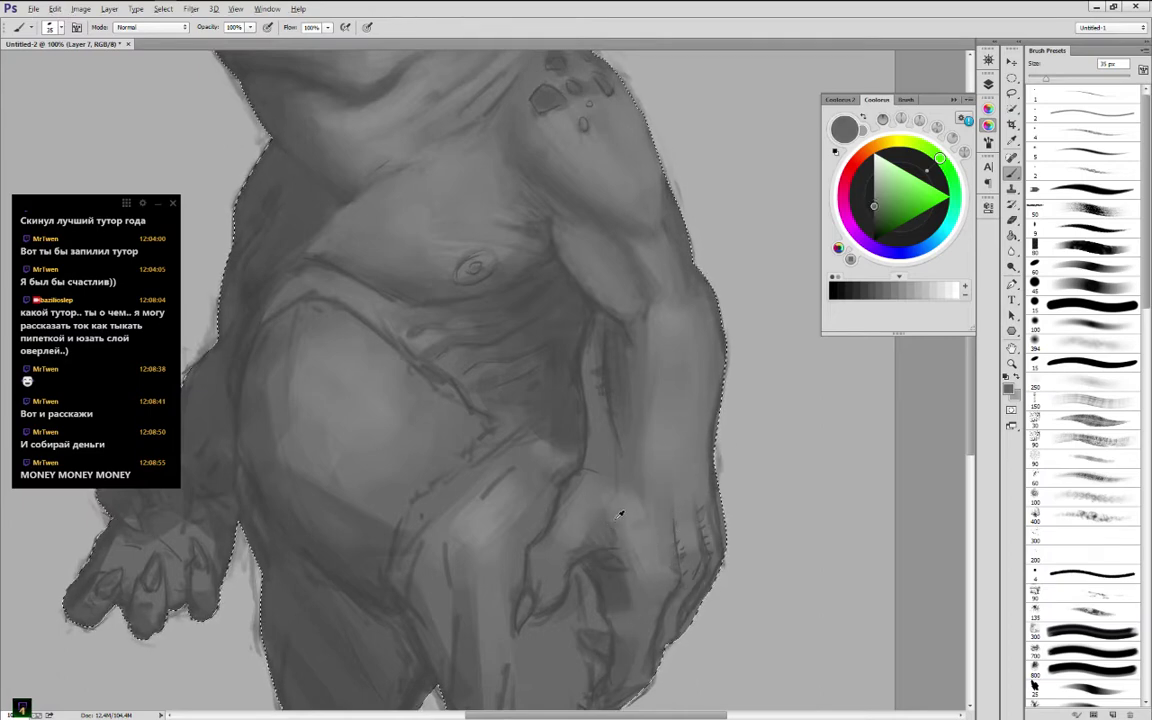
left_click(572, 476, "alt")
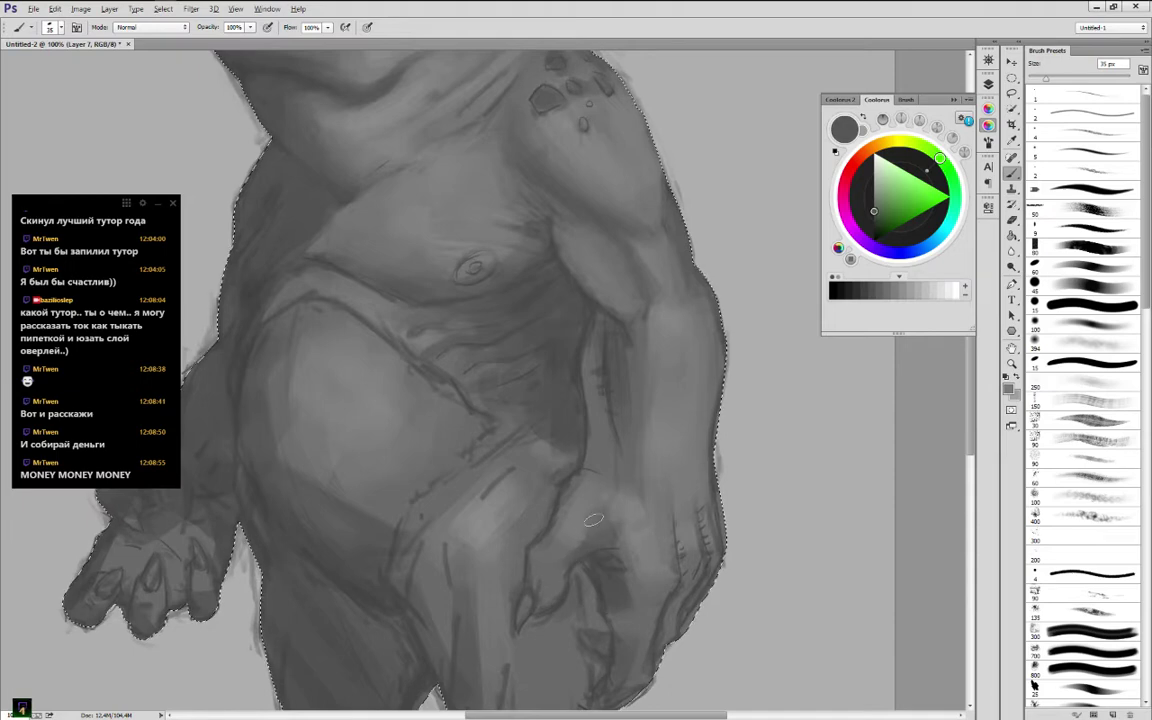
left_click(538, 549, "alt")
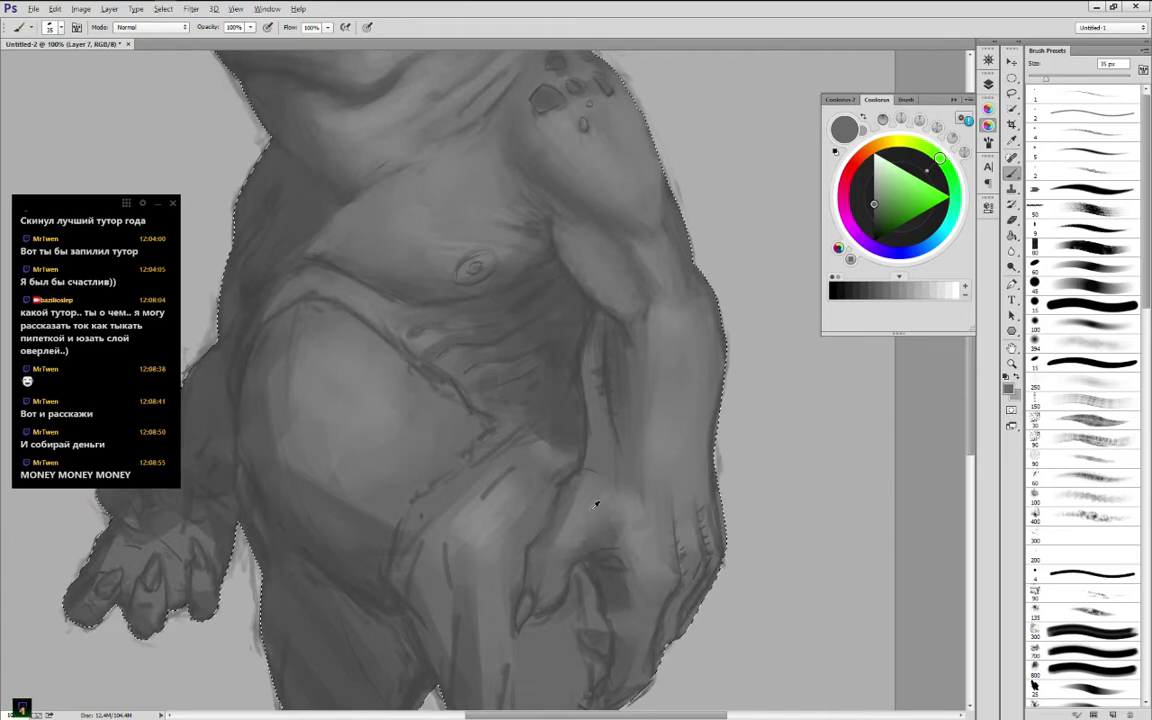
left_click(614, 538, "alt")
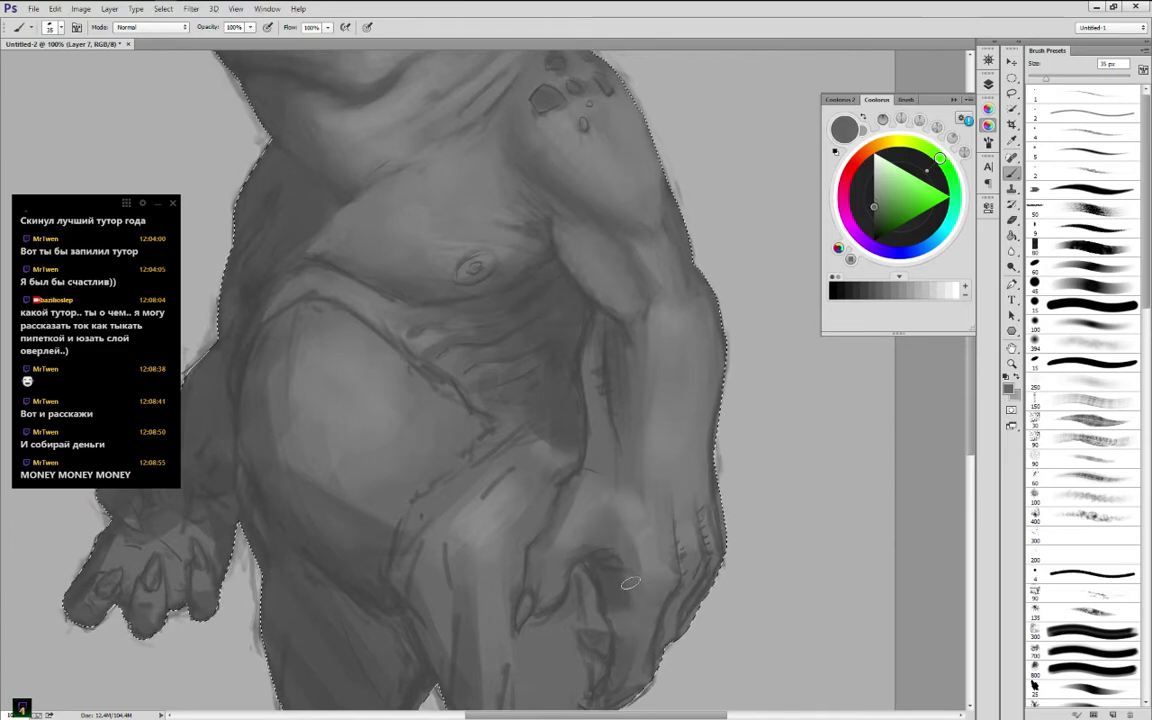
left_click(628, 485, "alt")
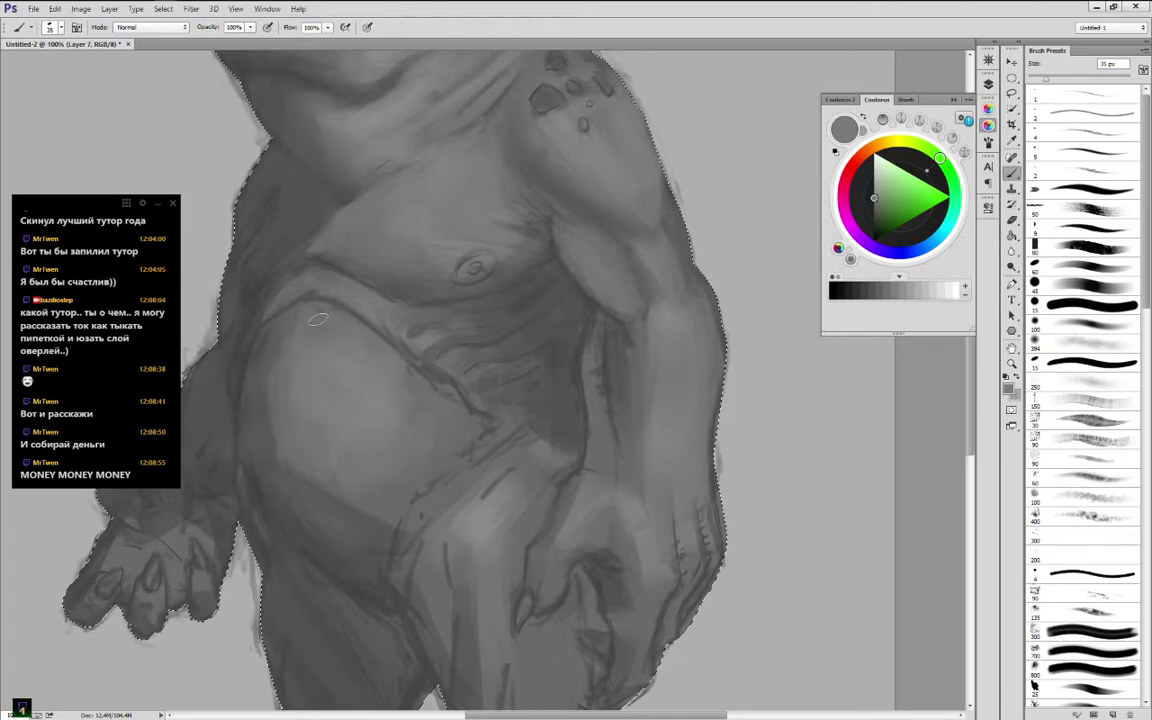
Save the painting to the desktop as a Photoshop file with its layers kept
left_click(953, 100)
left_click(988, 60)
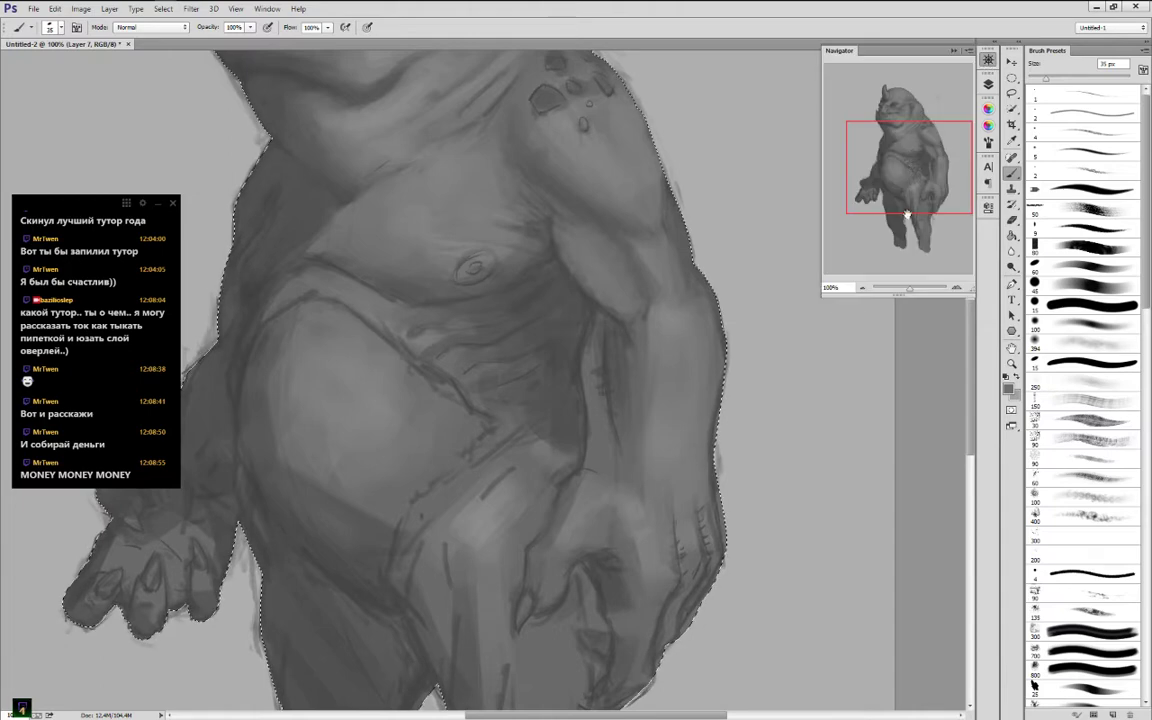
left_click(862, 288)
left_click_drag(913, 193, 884, 198)
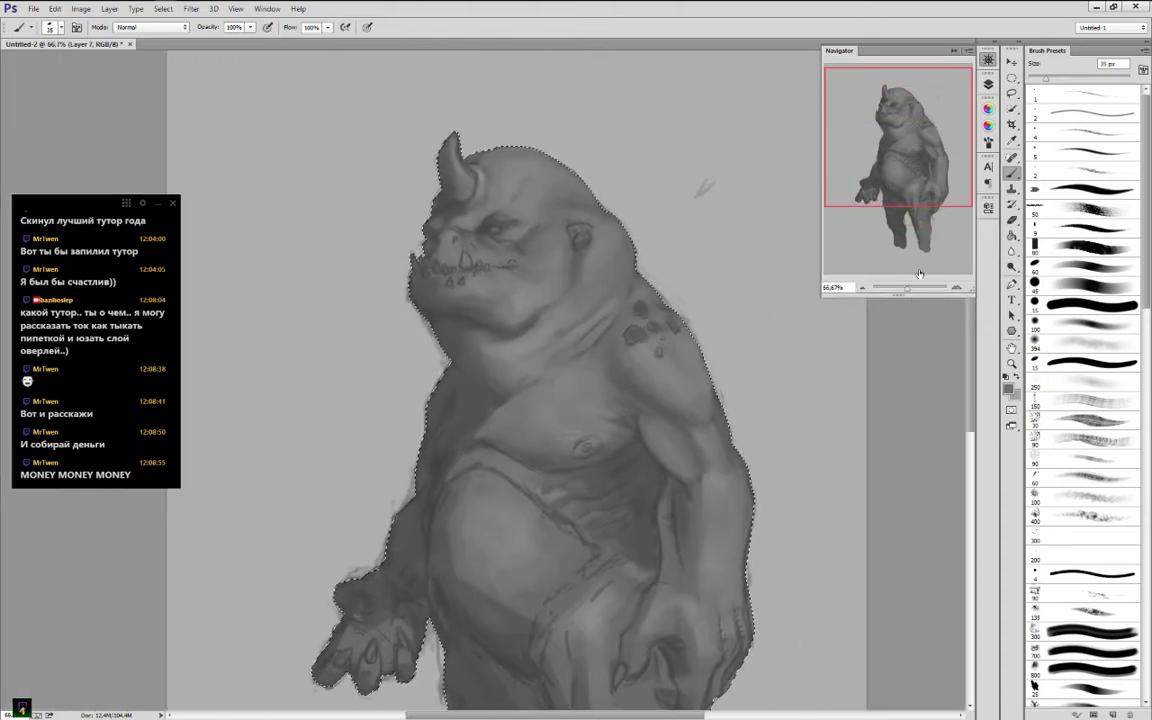
left_click(988, 84)
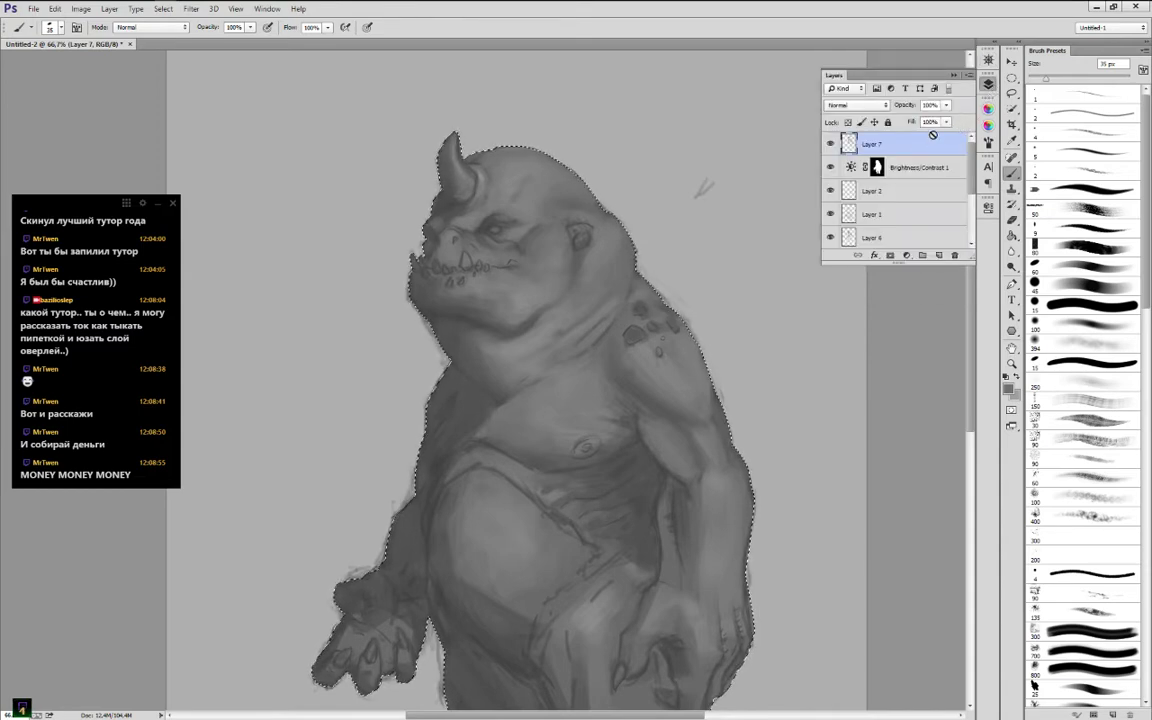
key("ctrl+s")
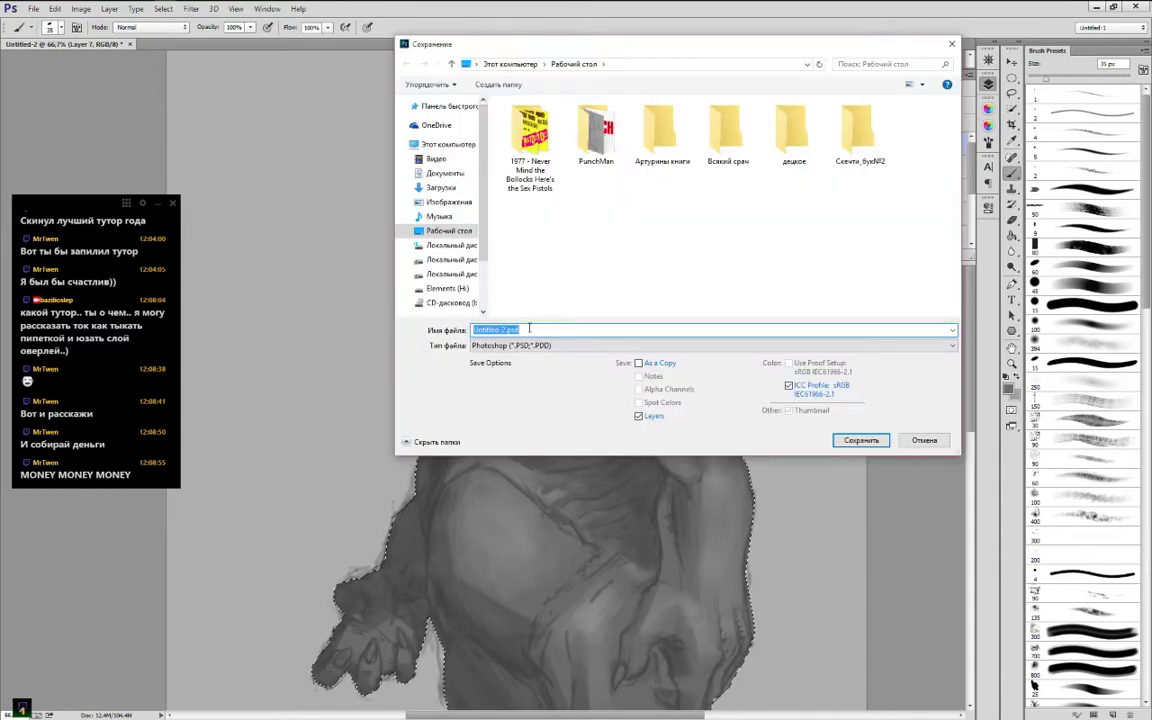
left_click(529, 328)
left_click(858, 440)
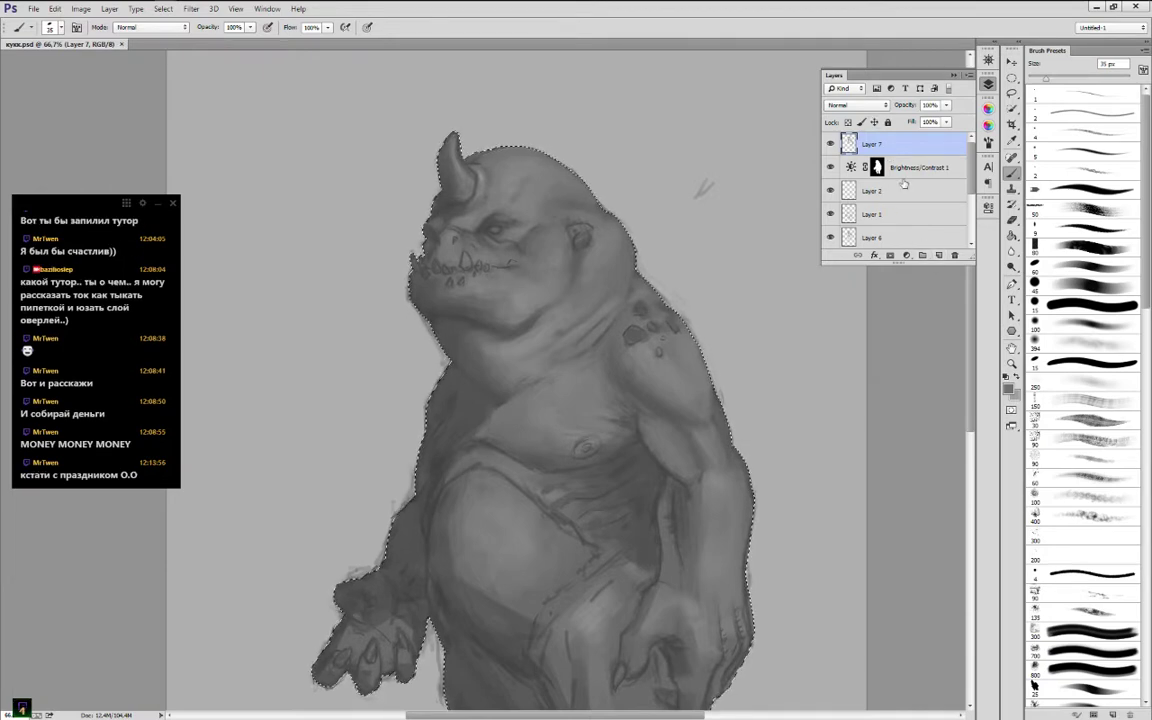
Add a new layer above Layer 7 and set its blend mode to Overlay
left_click(936, 256)
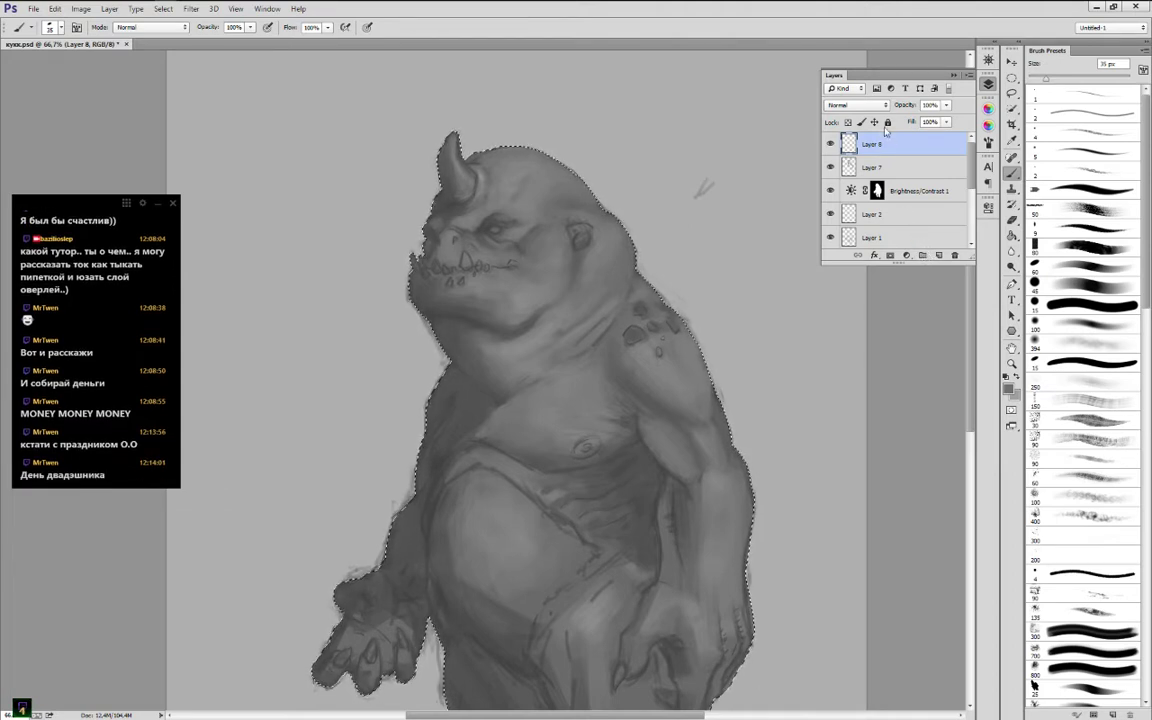
left_click(884, 105)
left_click(915, 259)
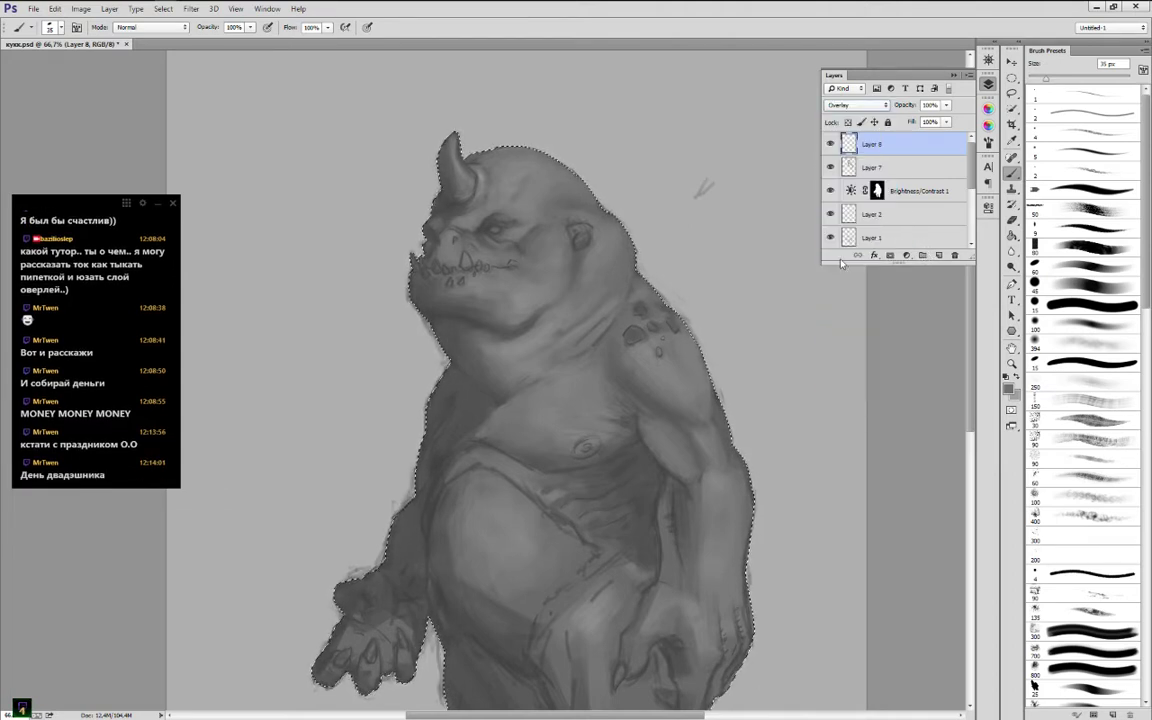
Reply "спс)" to the holiday greeting in the stream chat
key("ctrl+d")
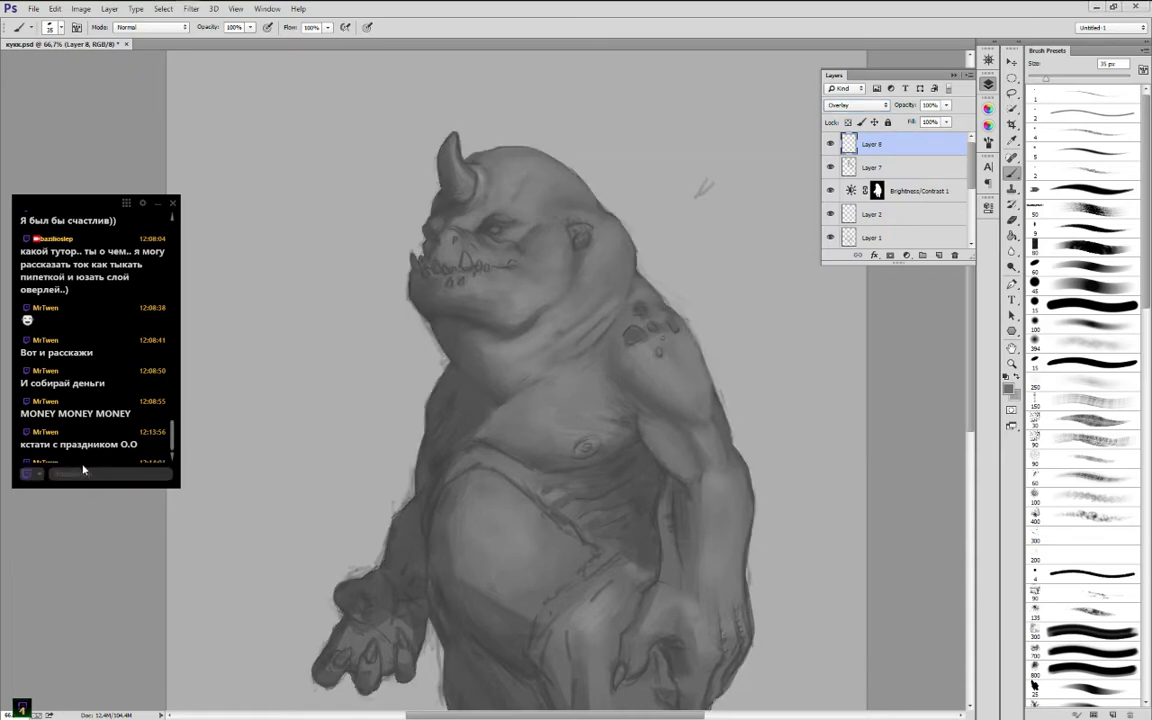
type("спс")
key("Return")
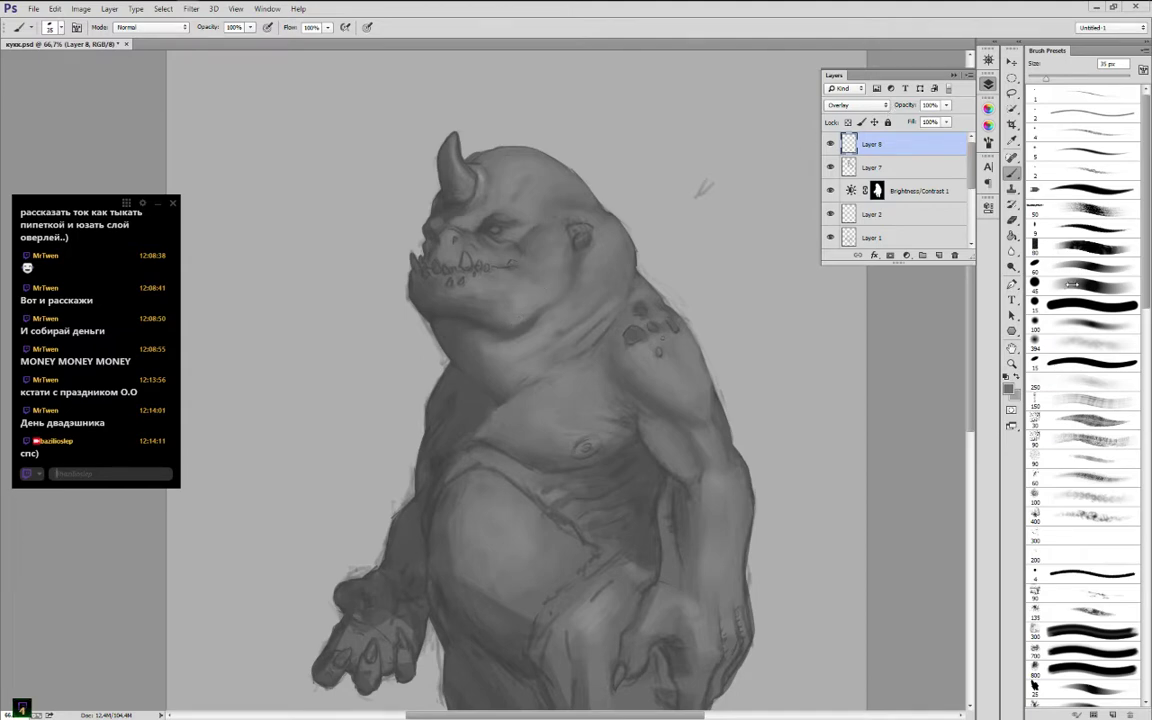
With the creature's silhouette selected, tint its head, torso and arms muted red using the soft round brush at 400 px
left_click(1085, 322)
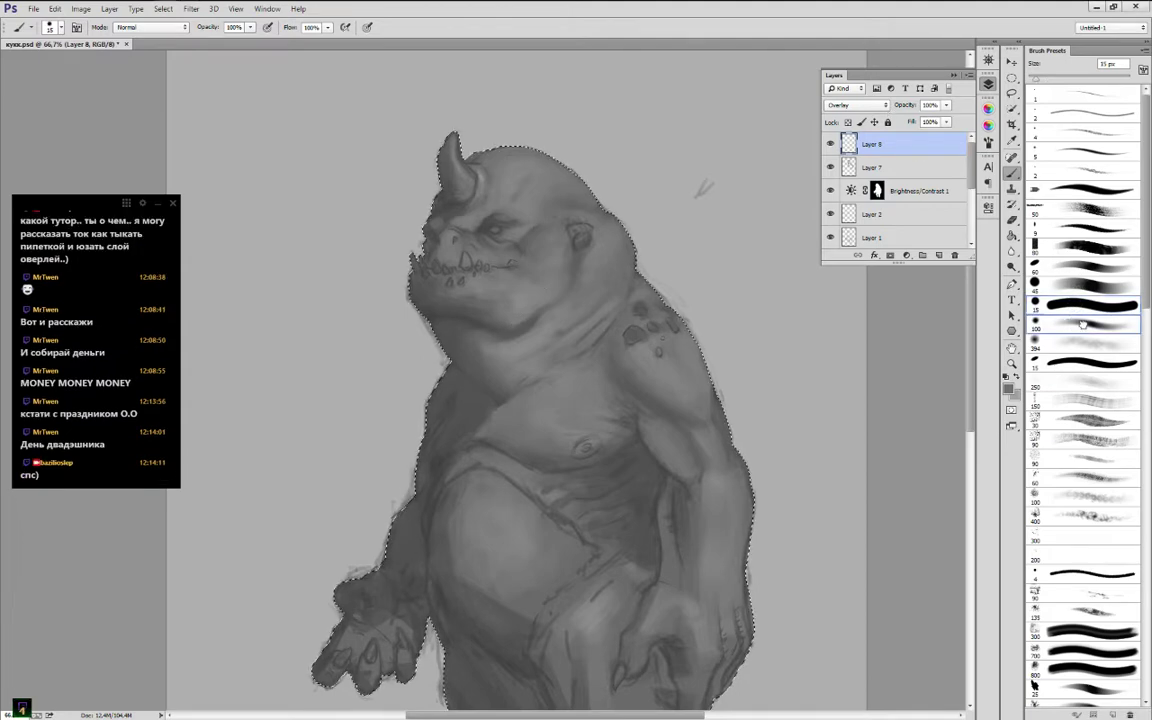
key("ctrl+h")
left_click(988, 84)
left_click(988, 125)
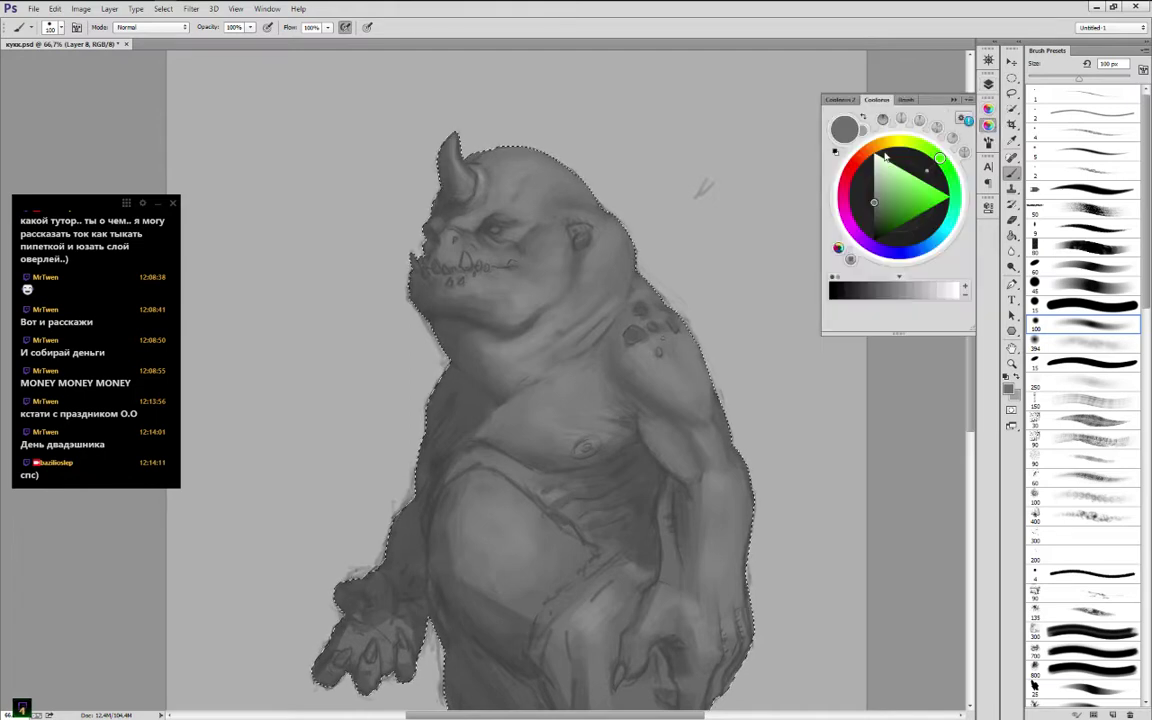
left_click_drag(891, 146, 857, 160)
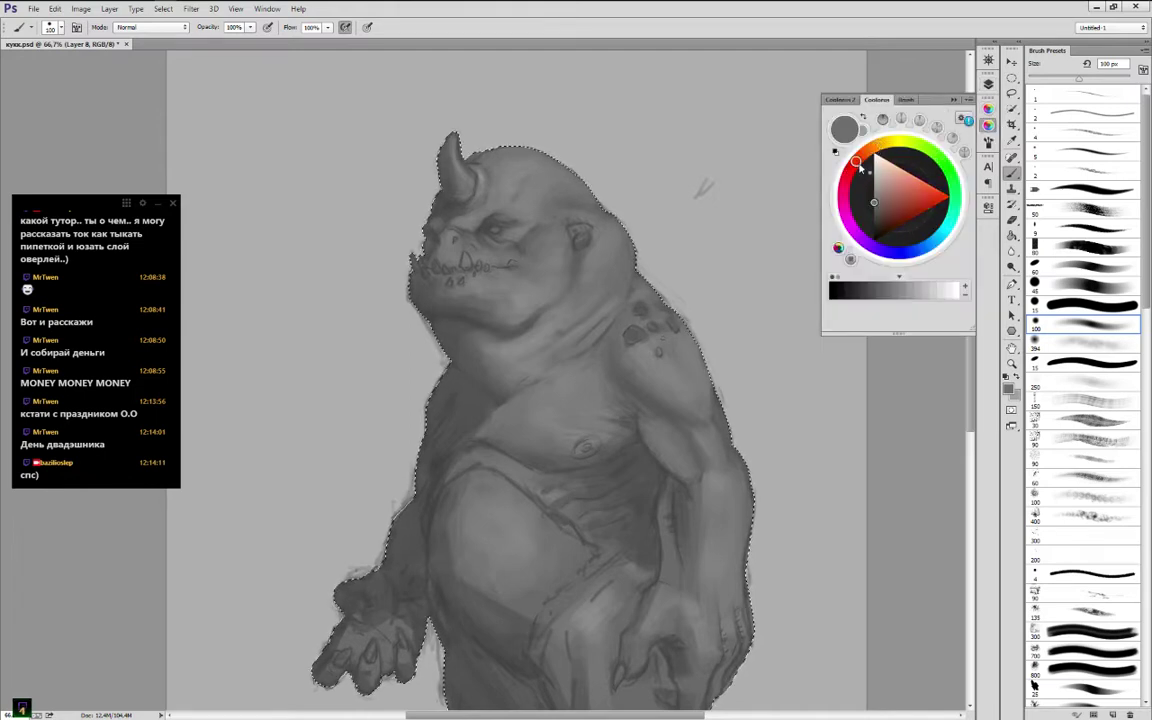
left_click(891, 201)
key("bracketright")
key("bracketright")
key("bracketright")
key("bracketright")
key("bracketright")
key("bracketright")
key("bracketright")
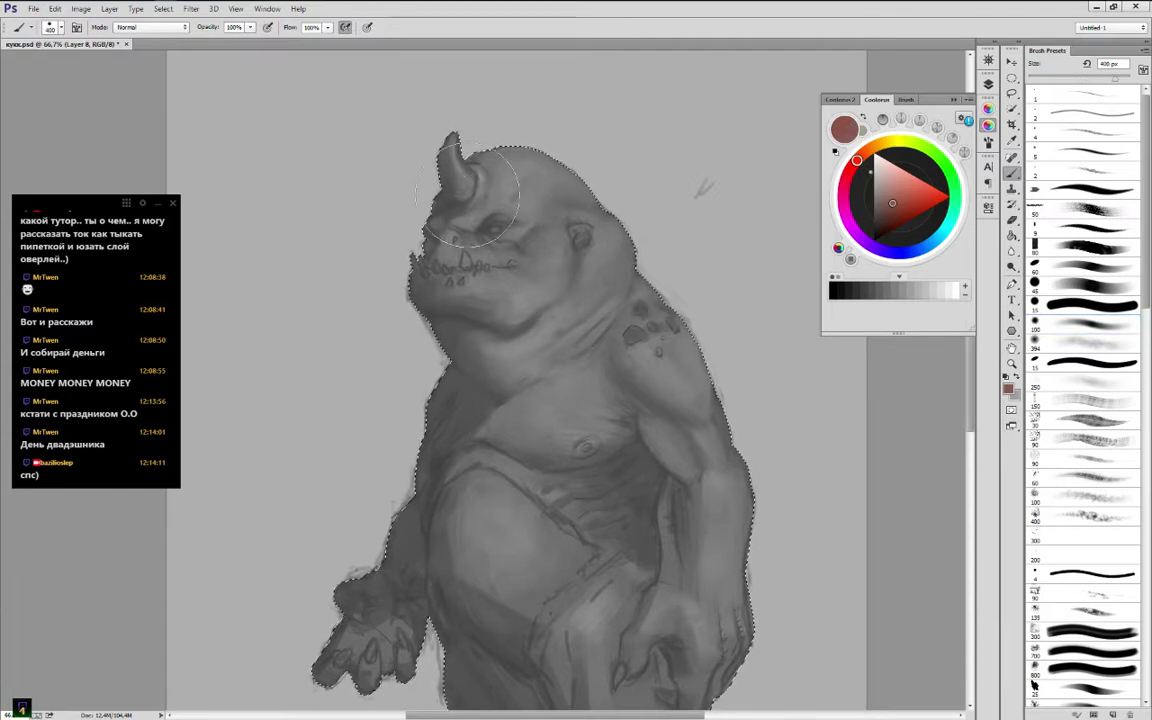
mouse_move(474, 184)
left_mouse_down()
mouse_move(616, 205)
mouse_move(469, 177)
mouse_move(448, 210)
mouse_move(508, 290)
mouse_move(608, 297)
mouse_move(466, 314)
mouse_move(474, 371)
mouse_move(637, 408)
mouse_move(689, 433)
mouse_move(760, 585)
mouse_move(710, 626)
mouse_move(698, 656)
mouse_move(655, 576)
mouse_move(584, 599)
mouse_move(465, 570)
mouse_move(426, 544)
mouse_move(449, 332)
mouse_move(620, 480)
mouse_move(371, 636)
mouse_move(462, 541)
left_mouse_up()
Extend the muted red tint over the creature's legs down to the feet with the soft brush at 500 to 600 px
left_click(988, 60)
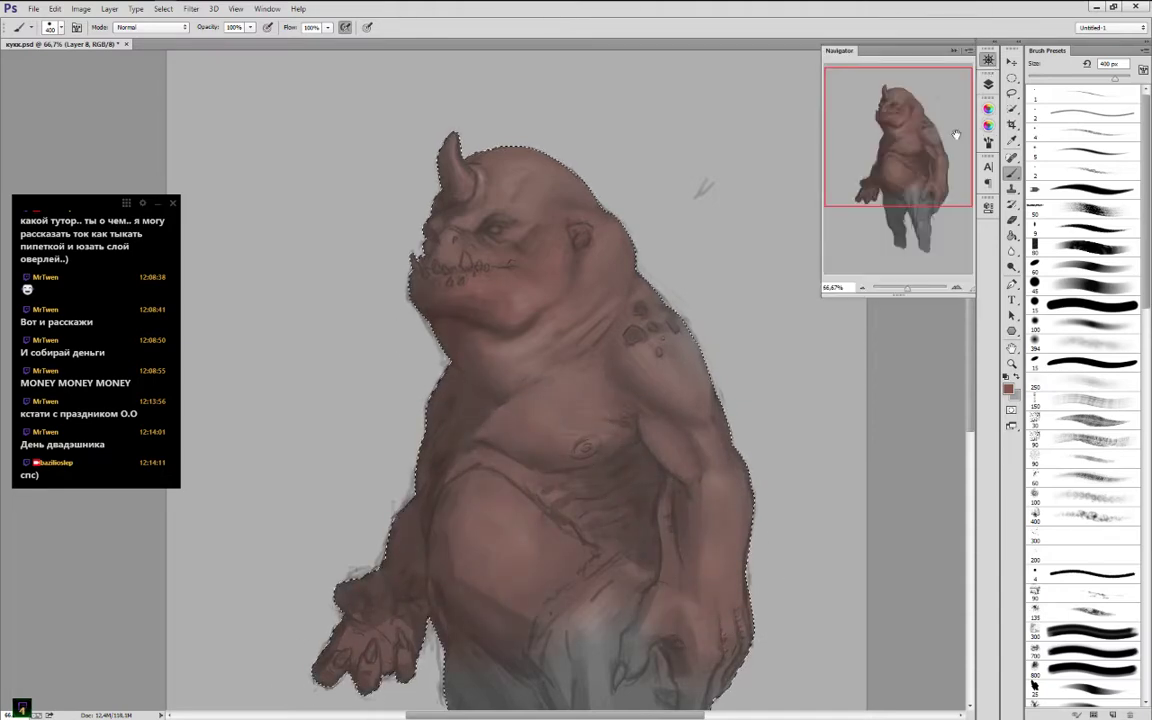
left_click(864, 288)
key("bracketright")
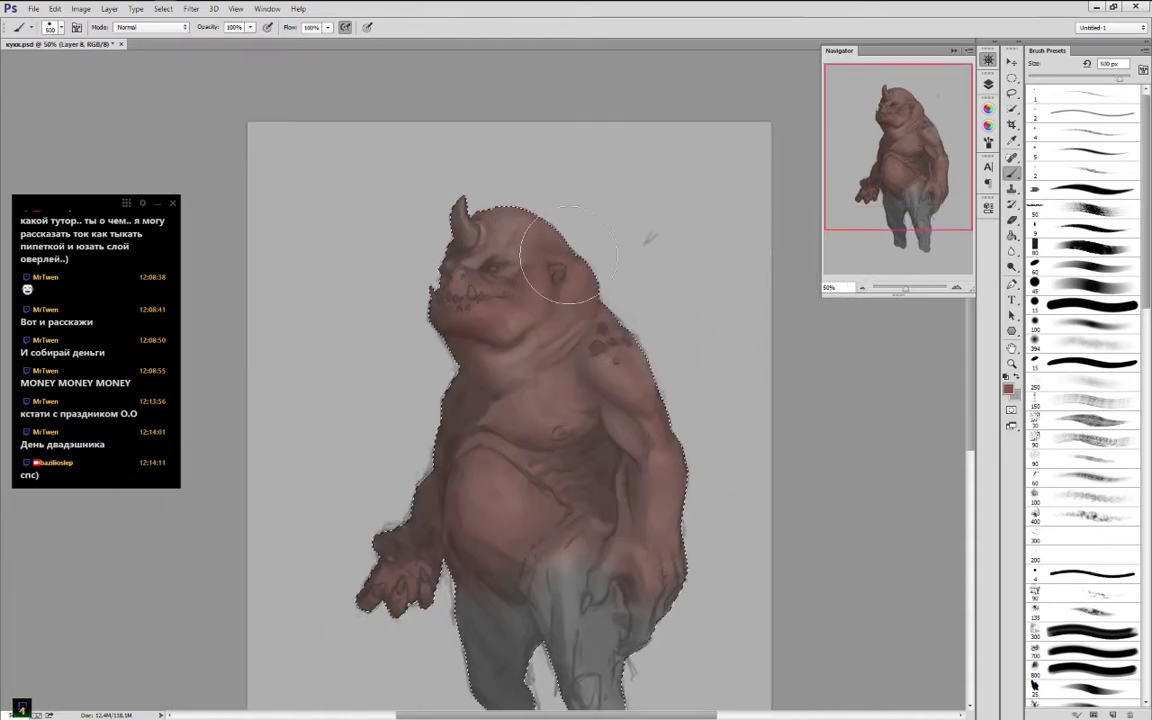
mouse_move(617, 535)
left_mouse_down()
mouse_move(545, 568)
mouse_move(478, 548)
left_mouse_up()
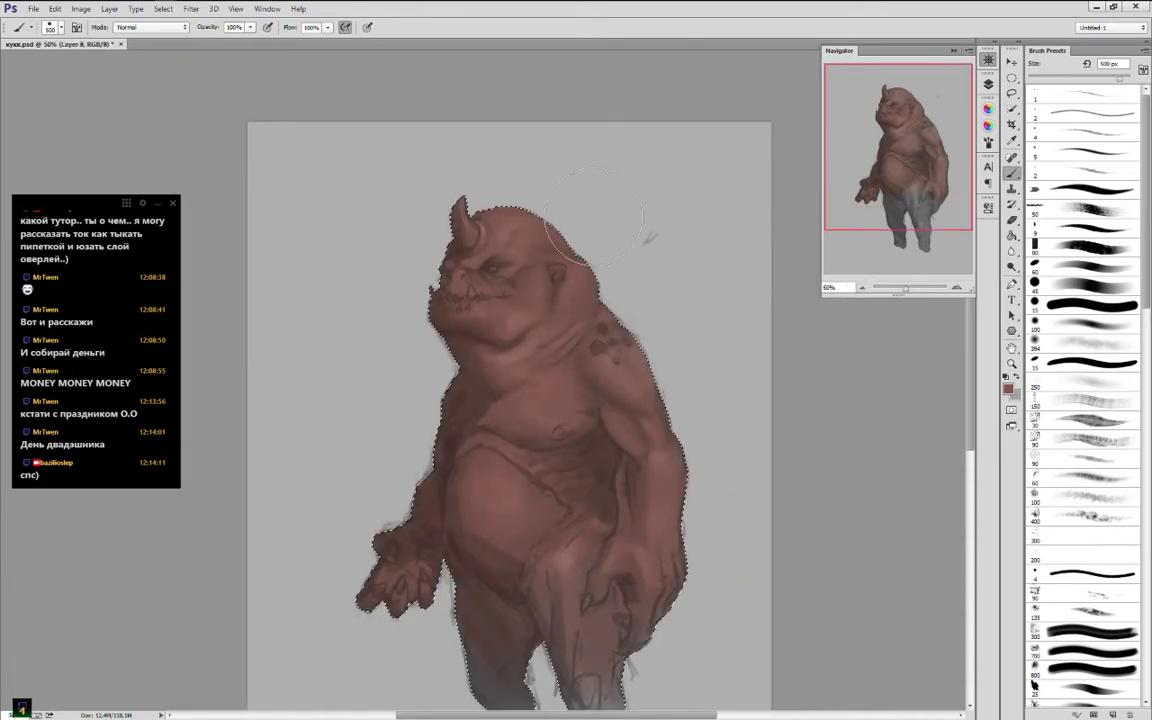
left_click_drag(684, 338, 660, 77)
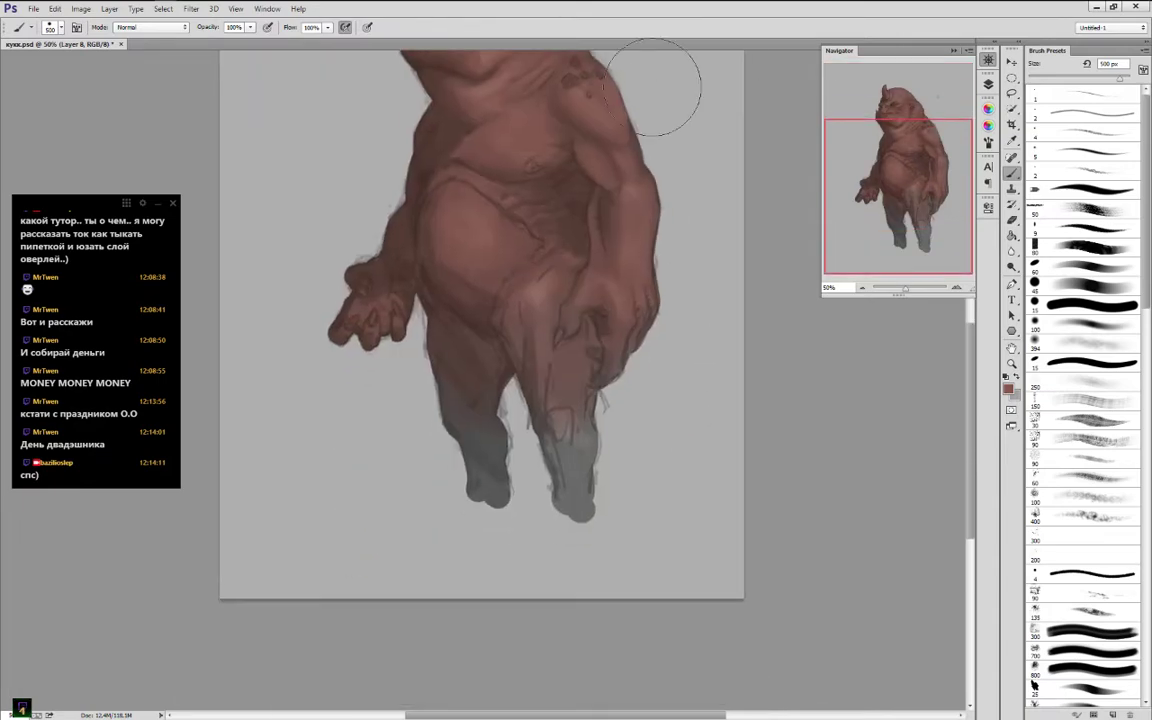
mouse_move(572, 413)
left_mouse_down()
mouse_move(485, 368)
mouse_move(543, 457)
left_mouse_up()
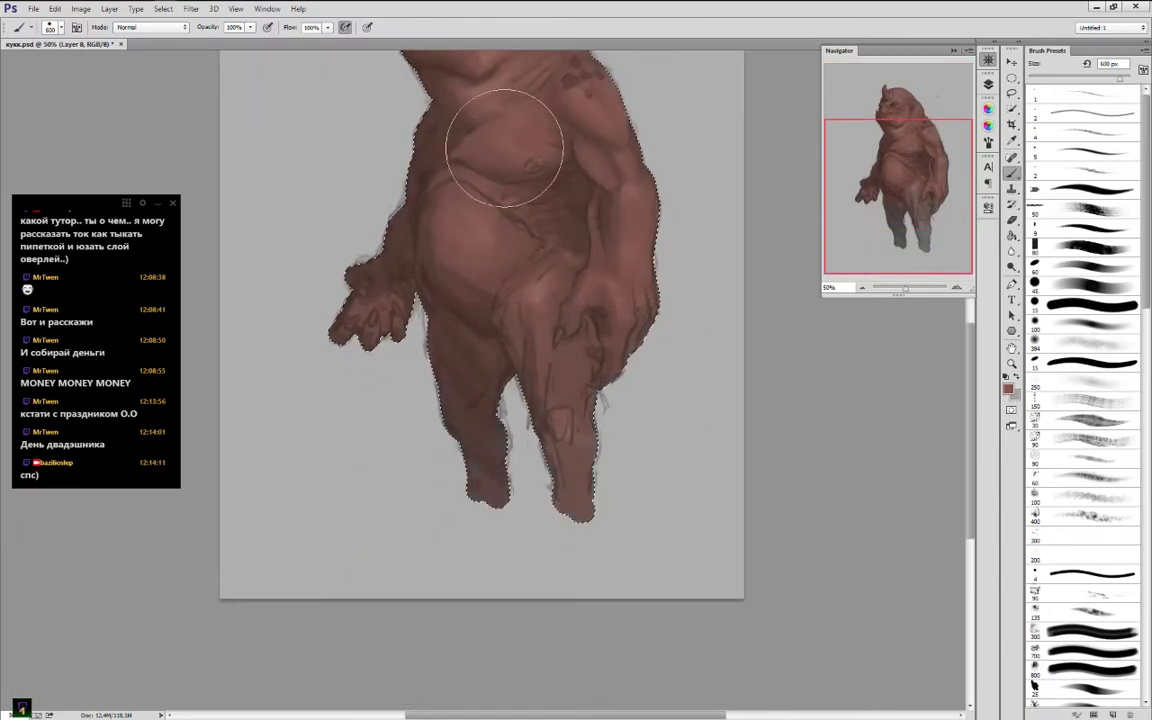
Choose a sandy ochre colour and tint the underside of the jaw and the throat with the soft brush
left_click_drag(656, 136, 681, 476)
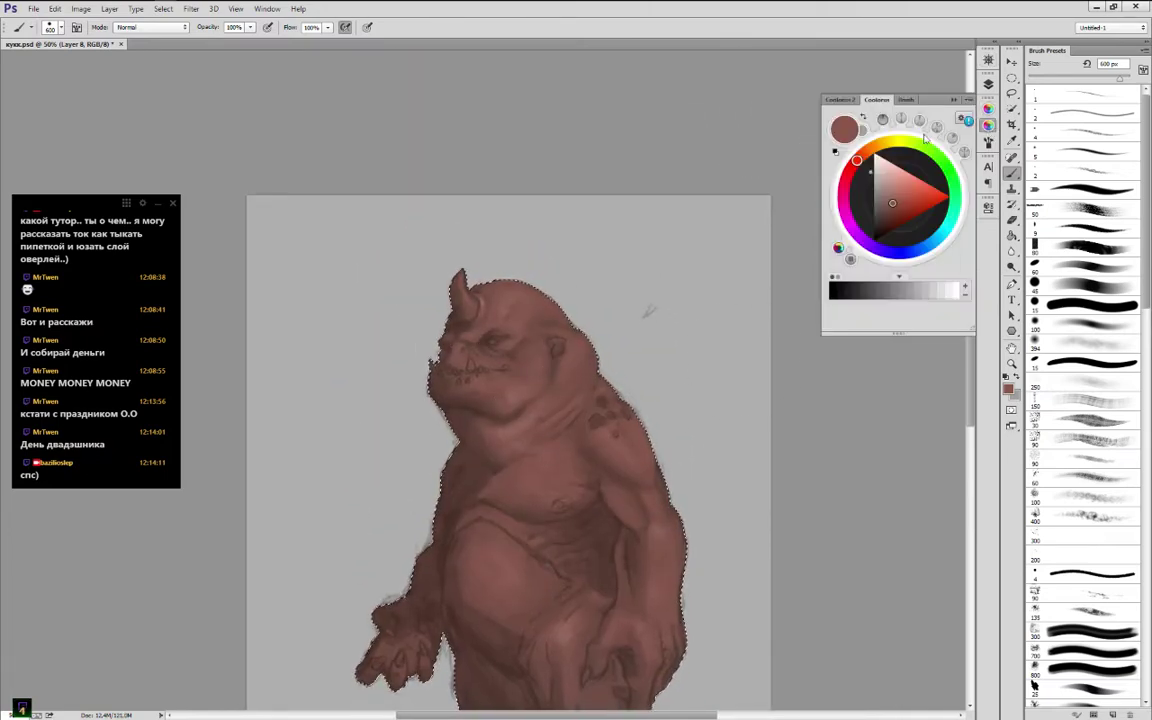
left_click(988, 125)
left_click(876, 146)
left_click_drag(888, 180, 891, 186)
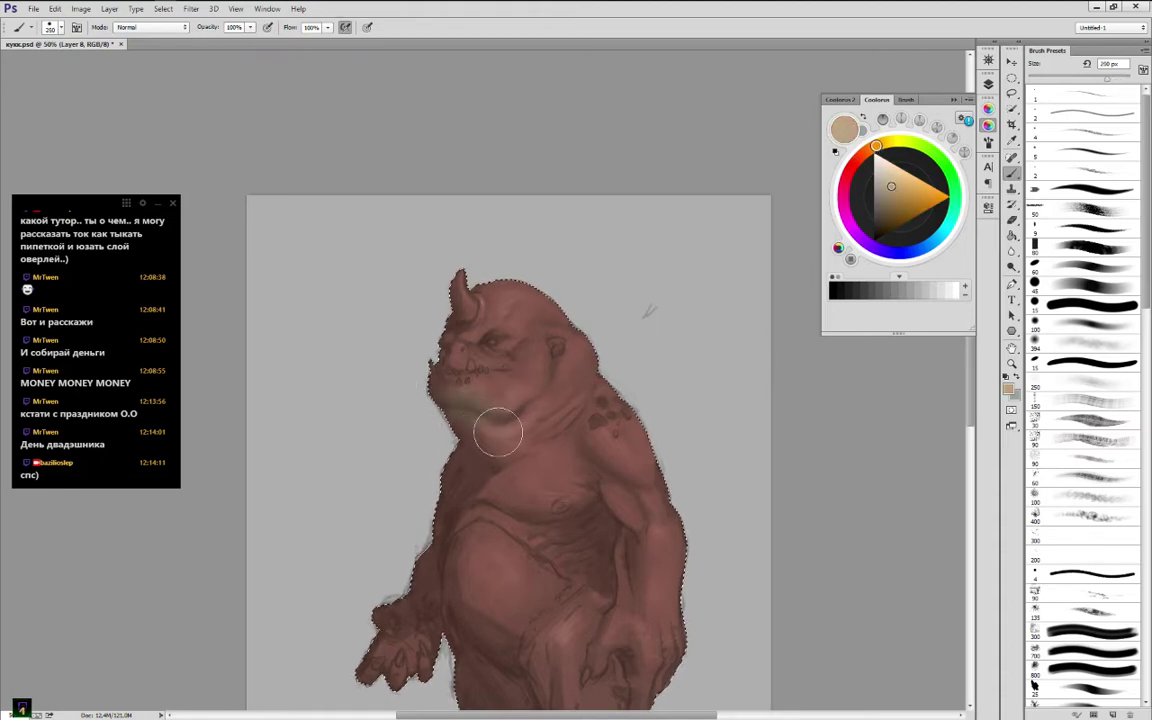
left_click_drag(498, 432, 492, 447)
left_click_drag(901, 196, 899, 198)
key("]")
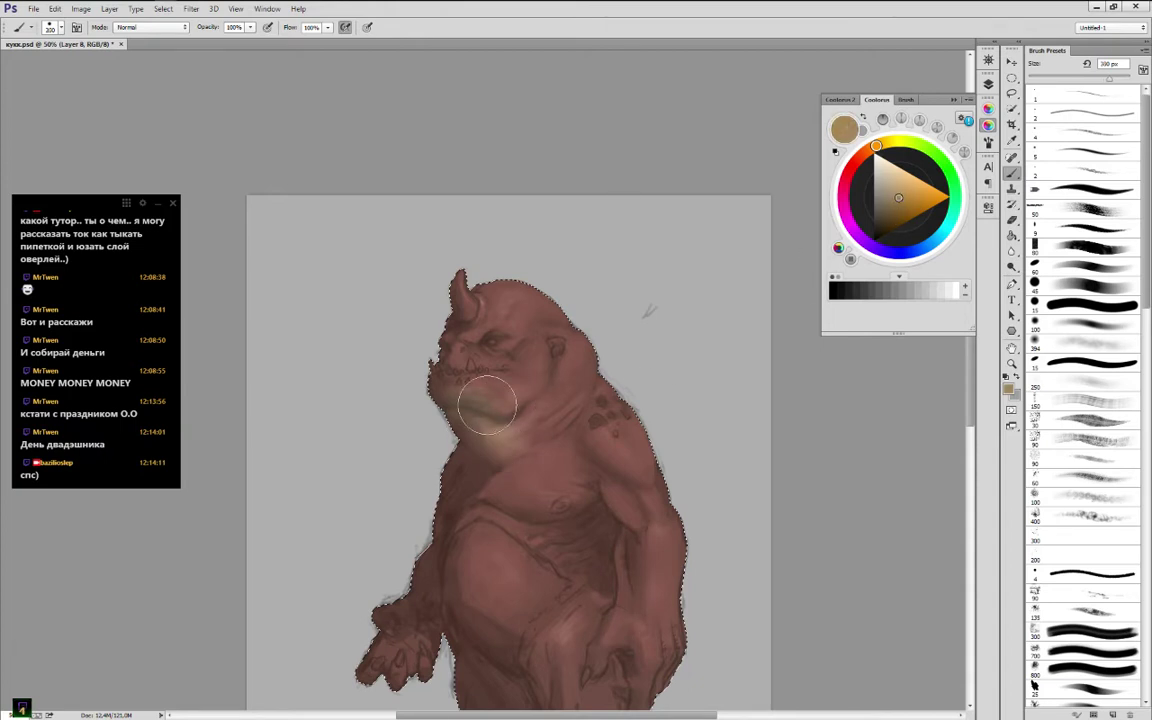
key("[")
left_click_drag(543, 419, 454, 395)
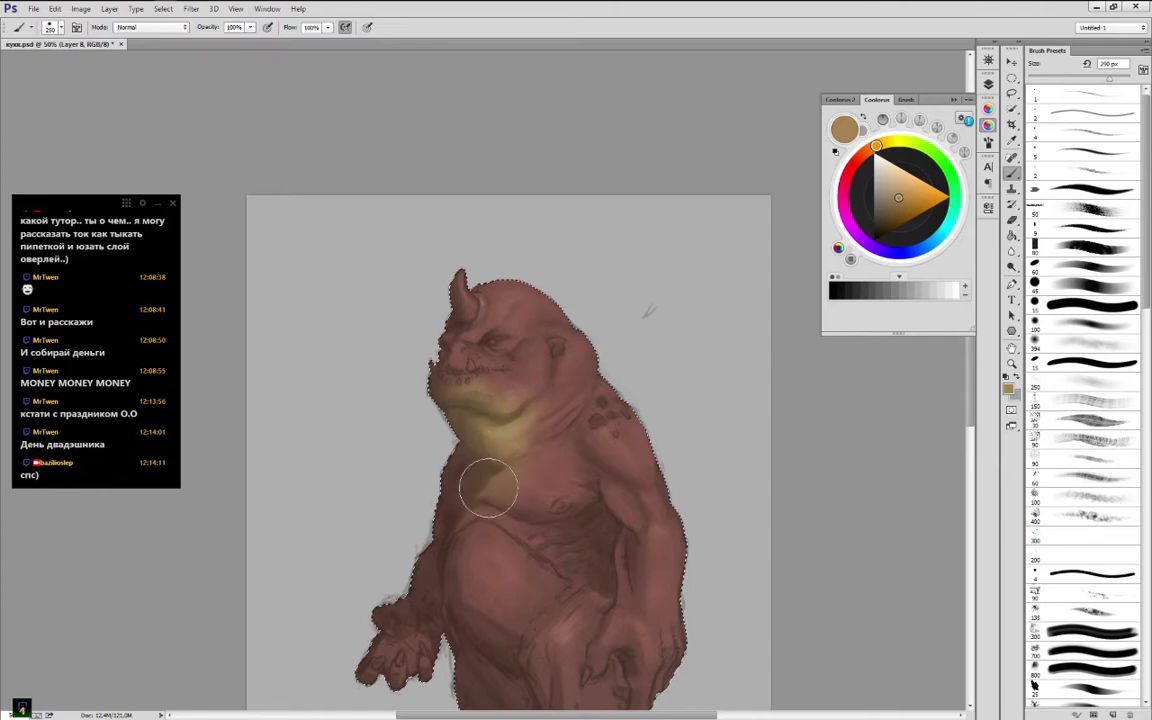
Carry the ochre tint down over the chest and the big belly, using smaller brush sizes near the folds
mouse_move(481, 514)
left_mouse_down()
mouse_move(517, 548)
mouse_move(532, 537)
left_mouse_up()
key("]")
key("]")
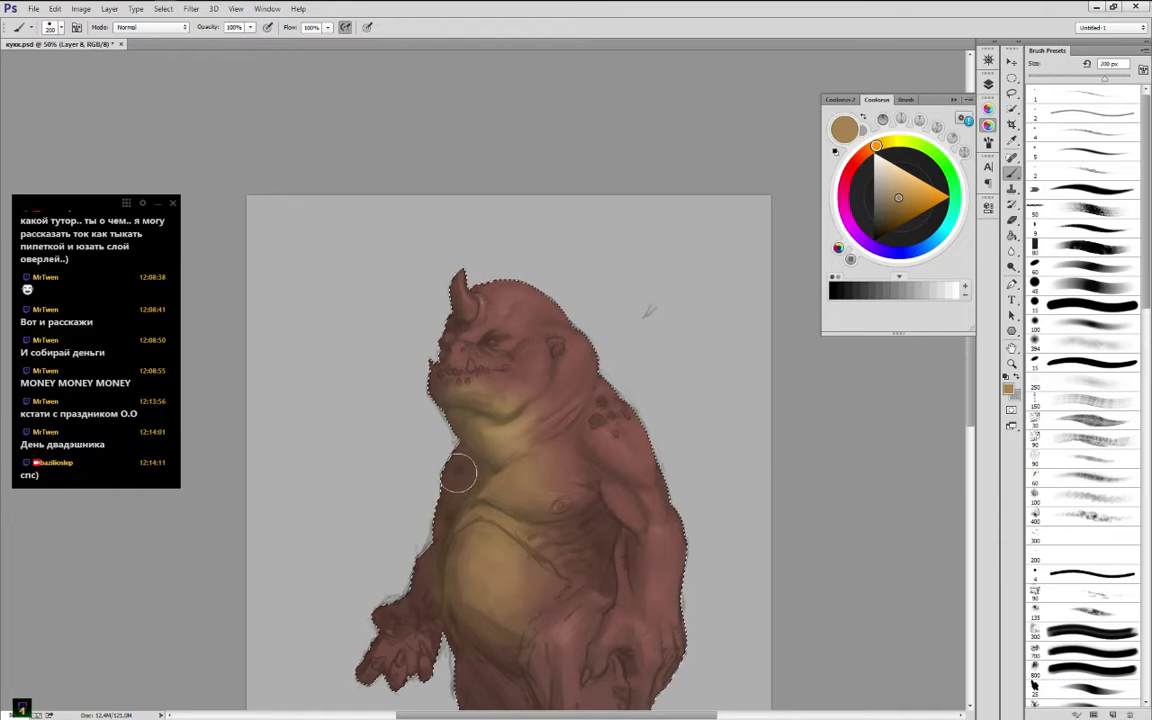
key("bracketleft")
key("bracketleft")
key("bracketleft")
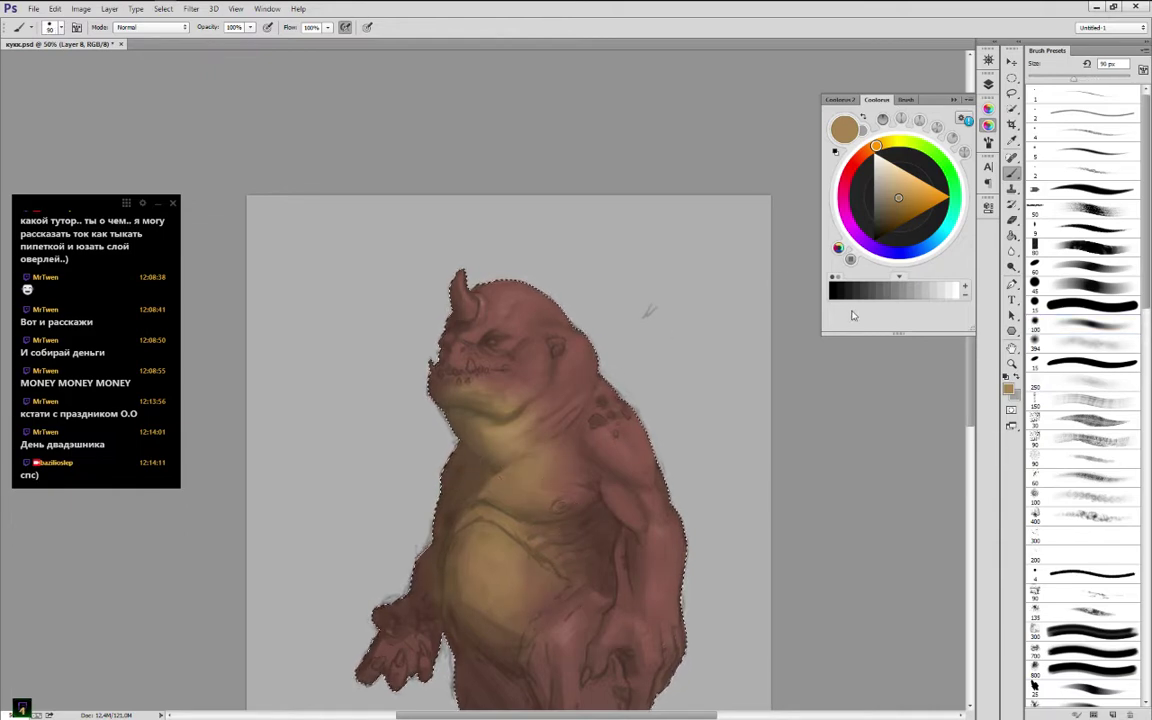
Tint the eye socket with dull crimson and darken the shoulder spots with deep maroon using a small soft brush
left_click_drag(876, 146, 846, 180)
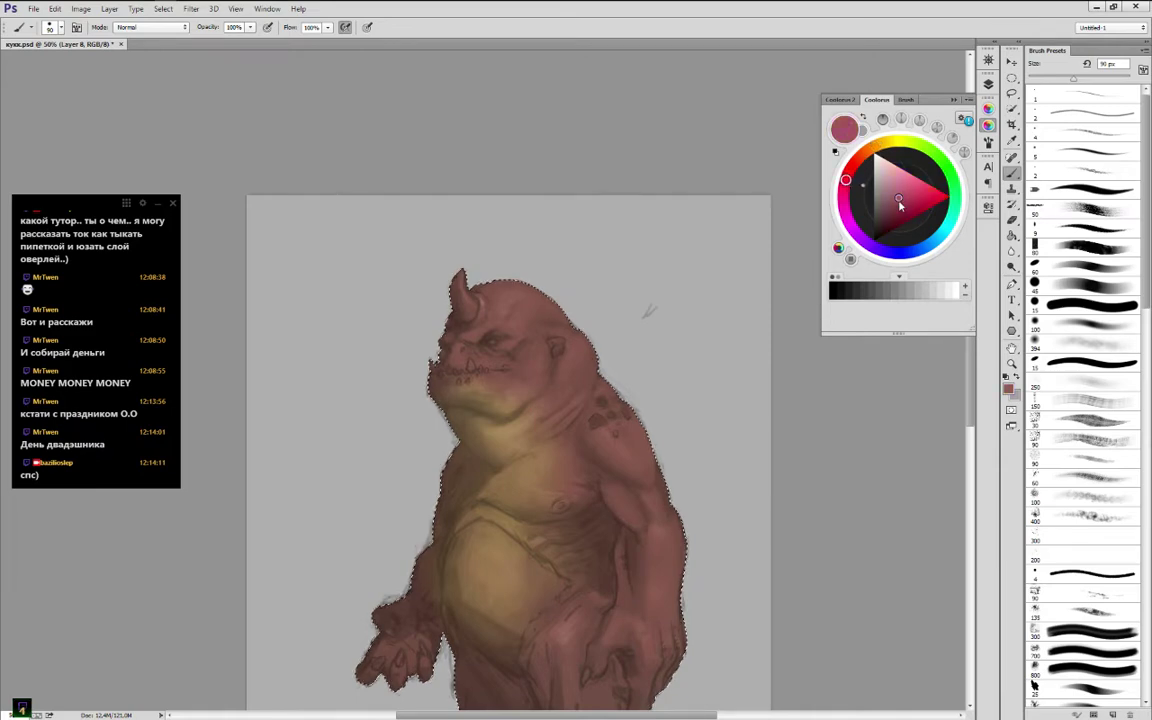
left_click(893, 206)
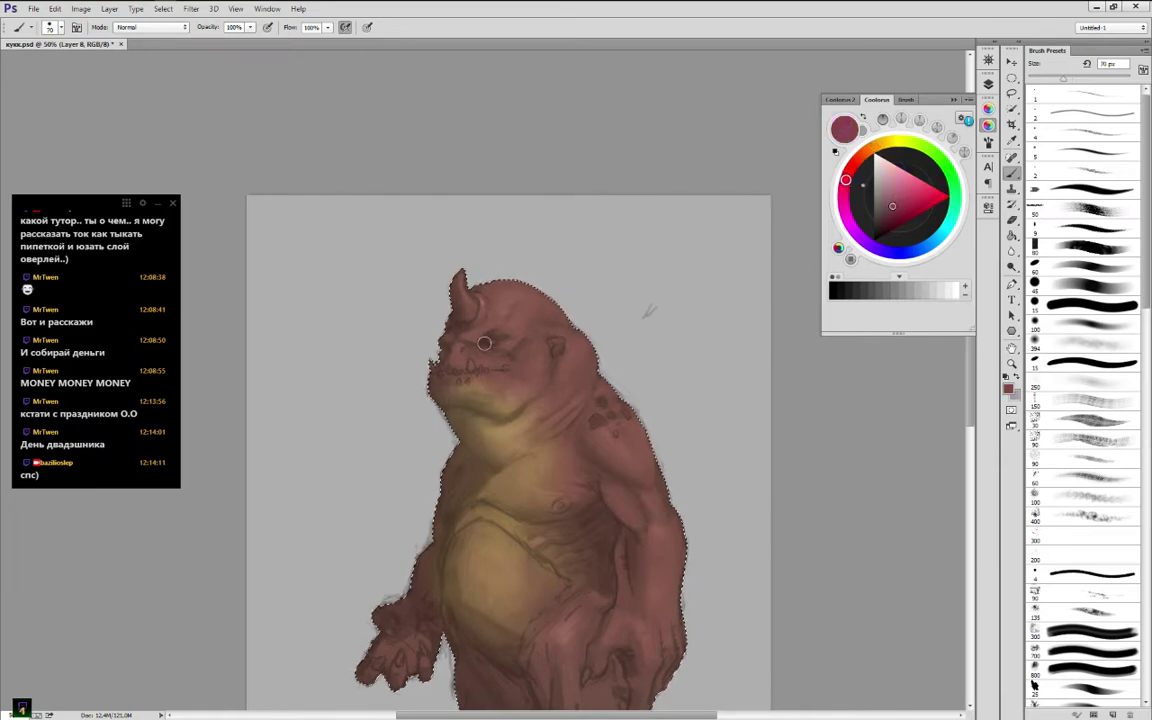
key("bracketleft")
key("bracketleft")
left_click(887, 224)
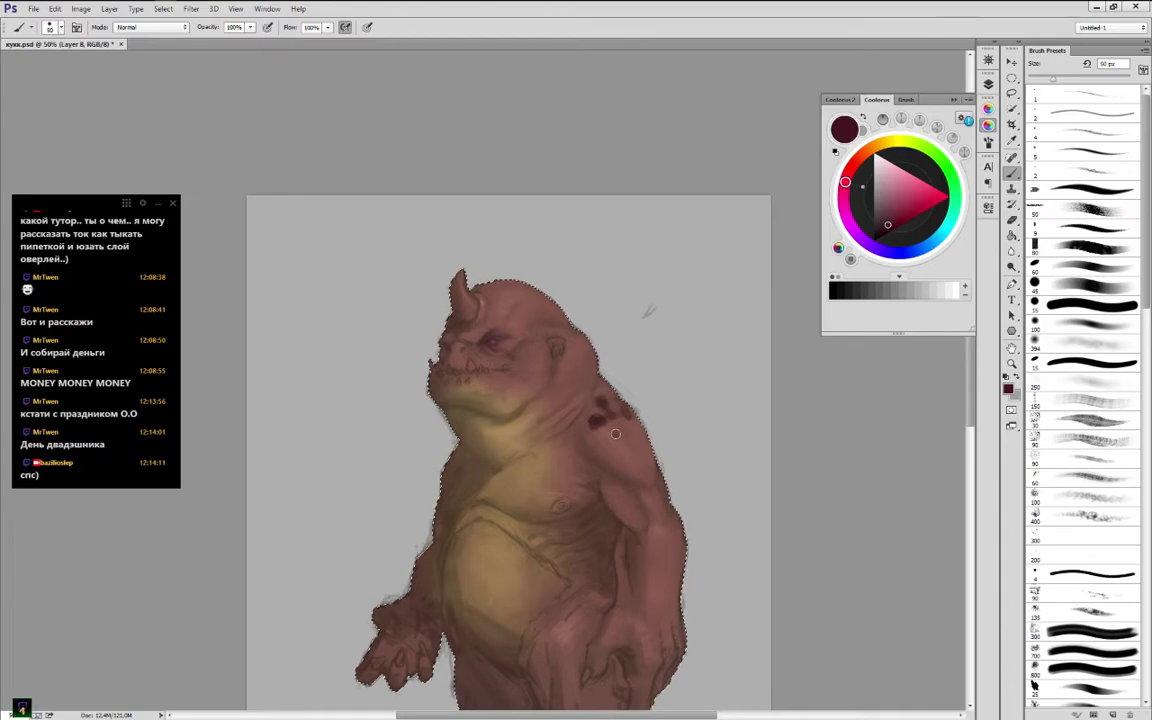
key("bracketleft")
Tint the nose and ear with saturated red, and deepen the area around the eye with dark red
left_click_drag(862, 157, 853, 165)
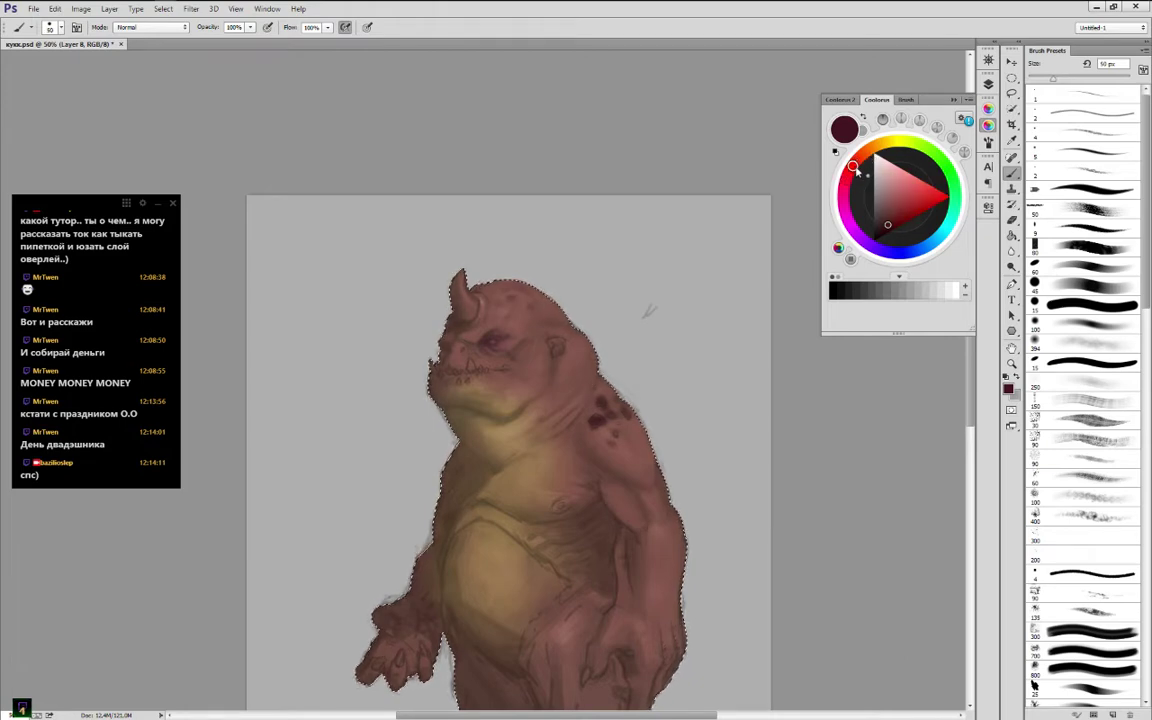
left_click(905, 203)
left_click_drag(906, 206, 913, 199)
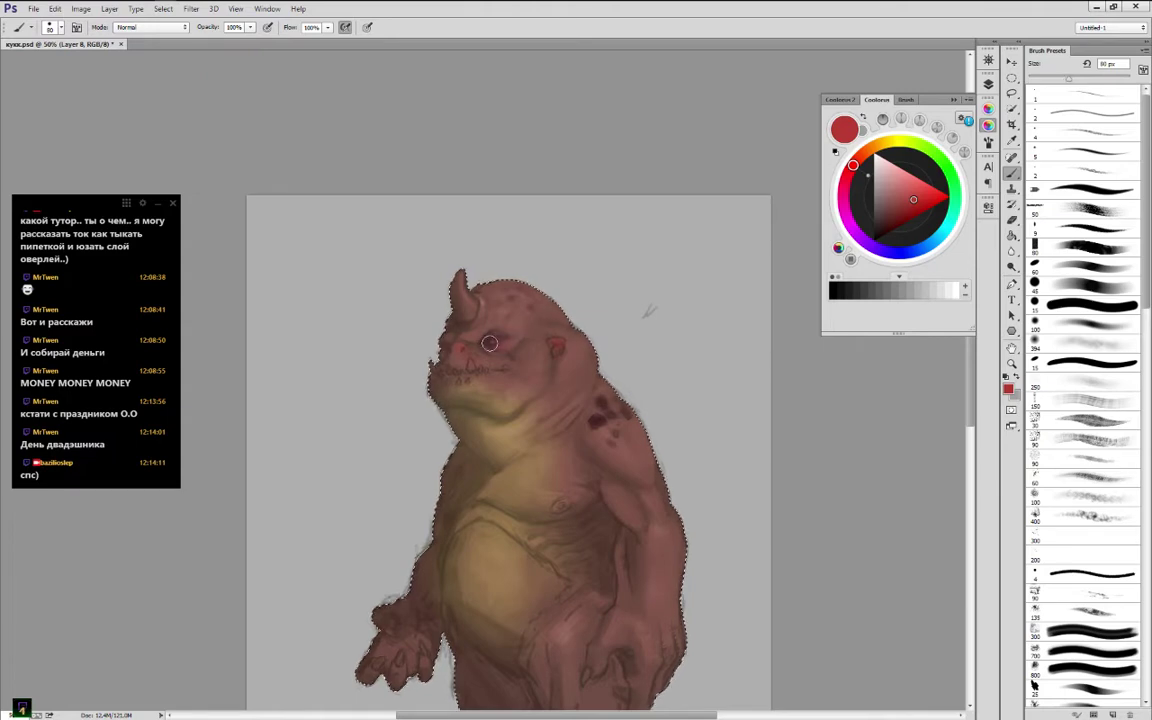
left_click(489, 343)
left_click(900, 216)
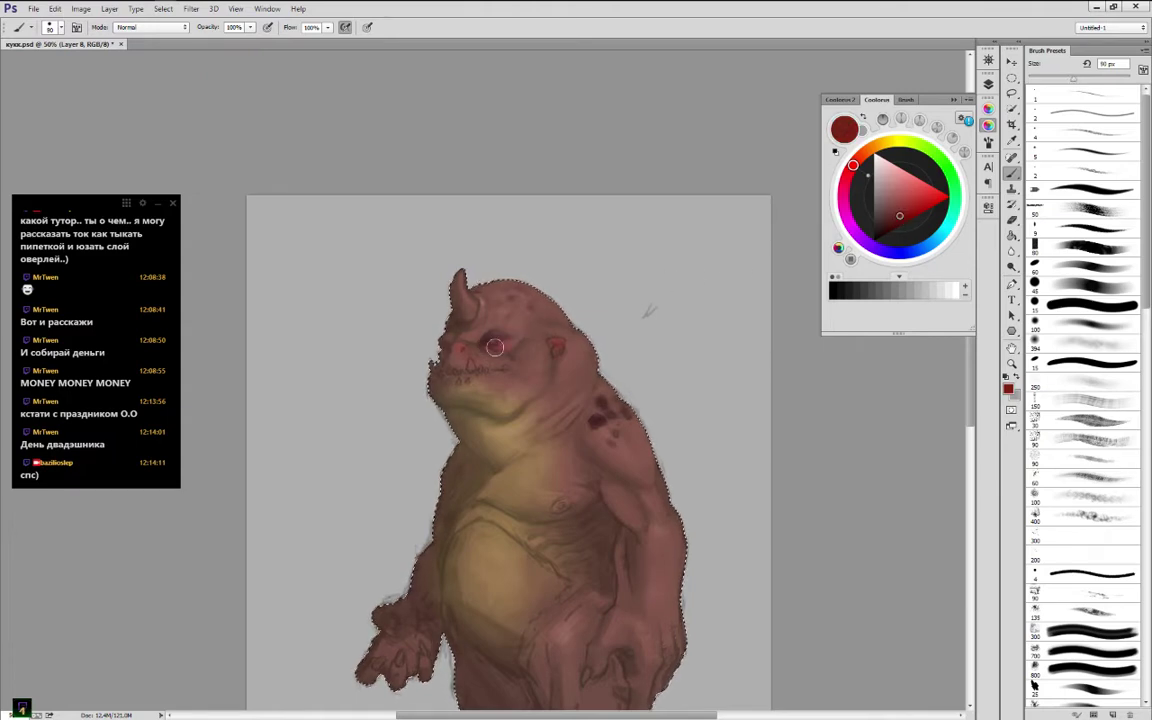
key("bracketright")
key("bracketright")
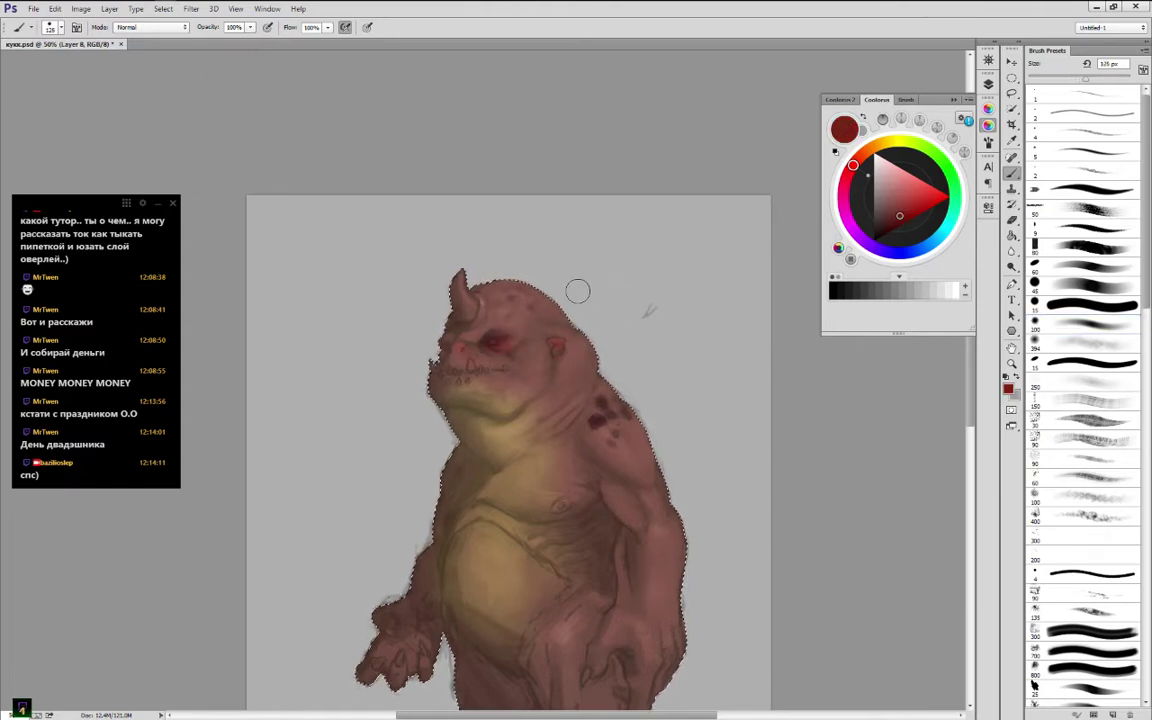
Colour the nipple dark red with the soft brush reduced to 70 px
key("bracketleft")
key("bracketleft")
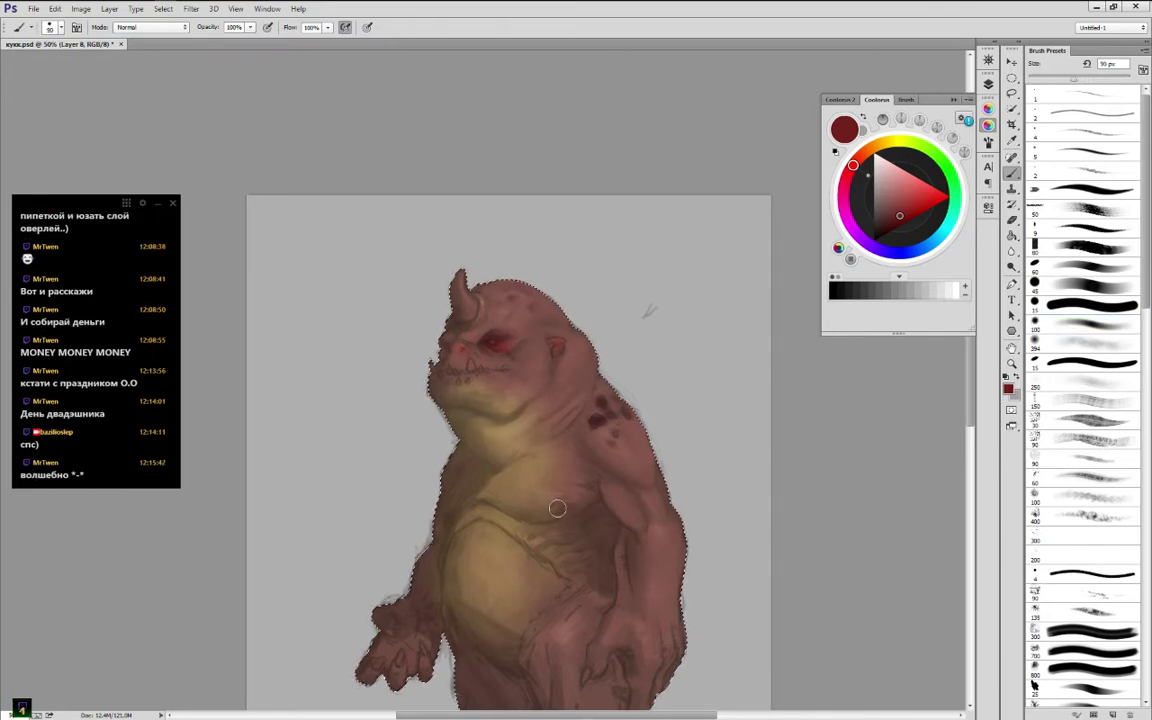
key("bracketleft")
key("bracketleft")
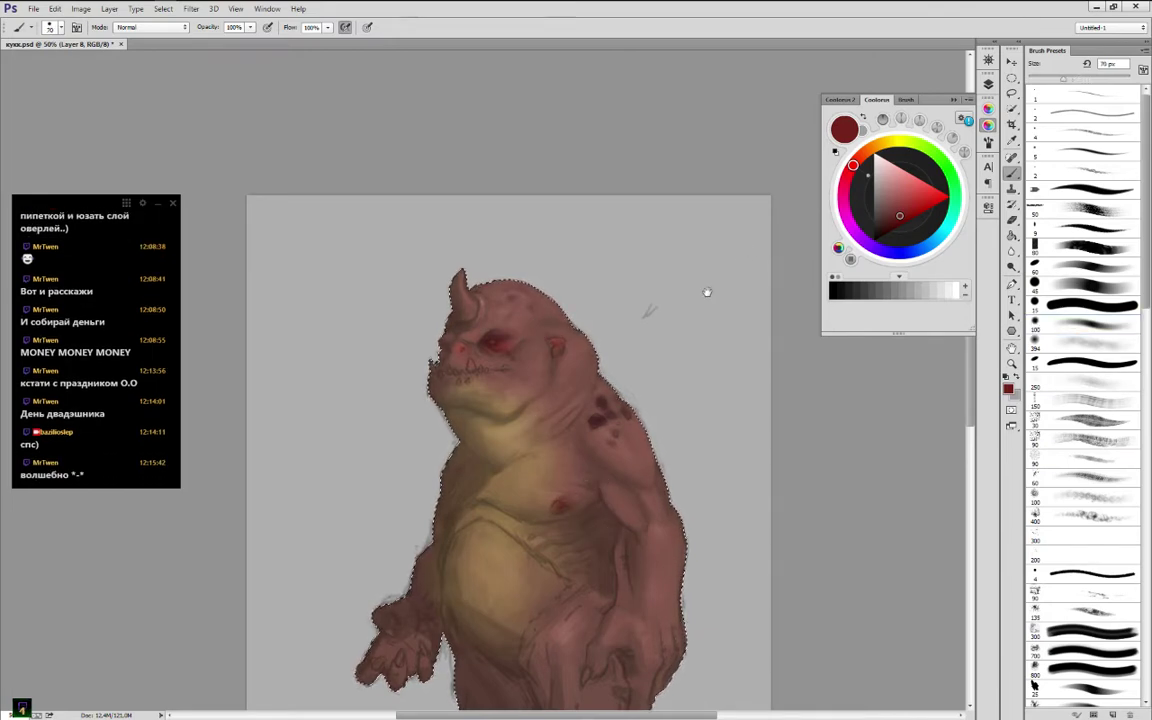
Choose a light orange and warm up the chest, the inner upper arm and the front thigh with the enlarged soft brush
left_click_drag(707, 292, 674, 159)
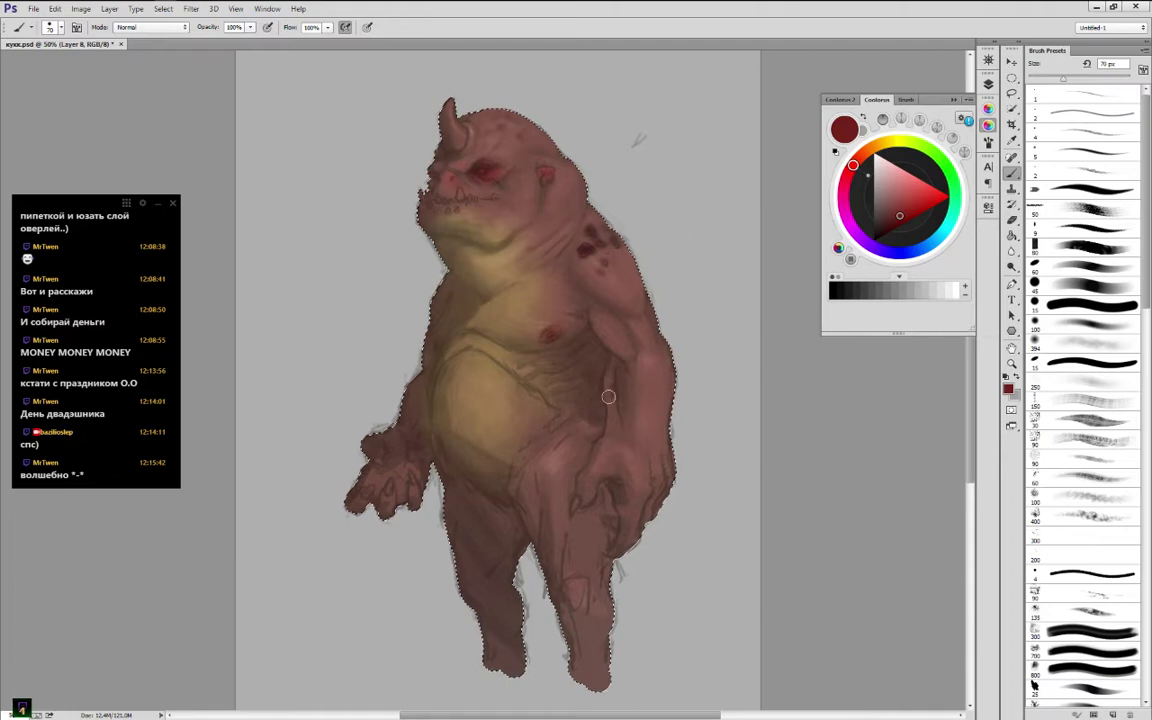
key("bracketright")
key("bracketright")
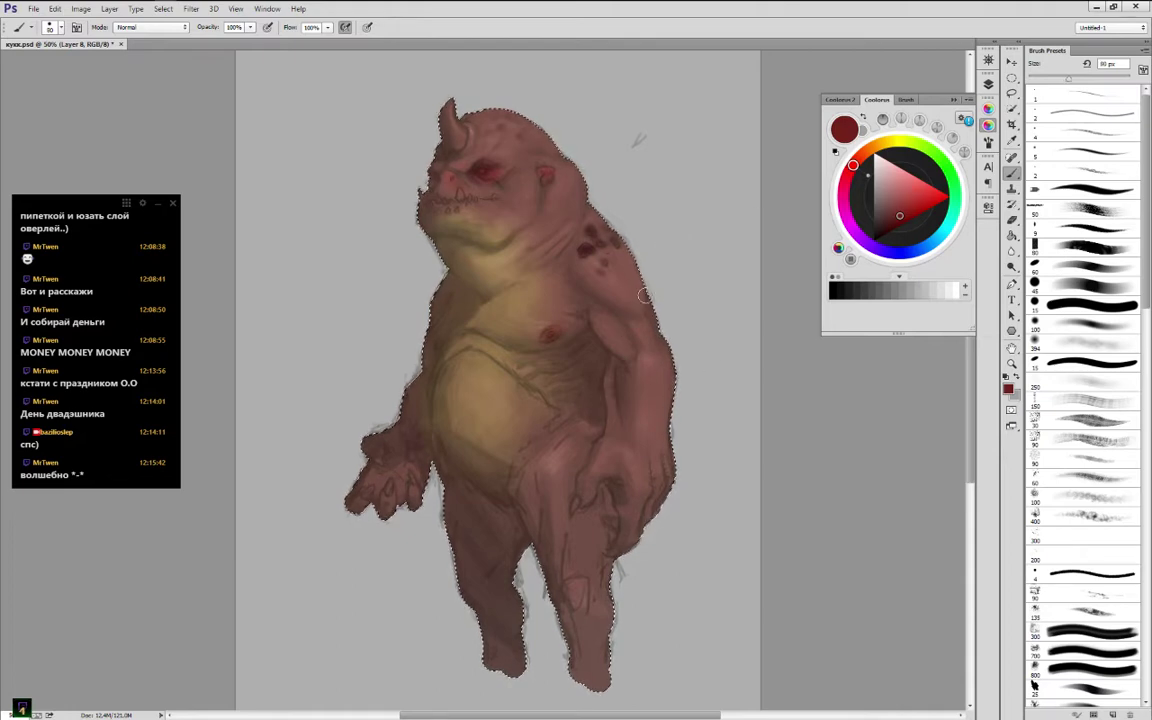
left_click(873, 147)
left_click(903, 196)
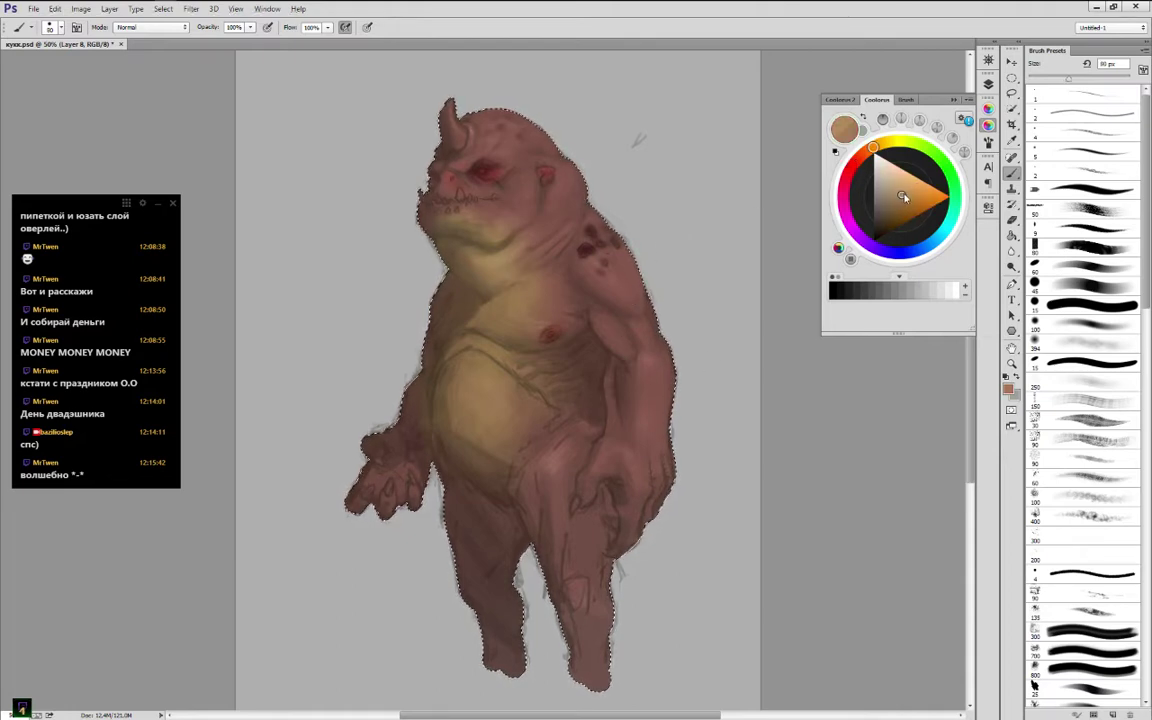
left_click(909, 190)
key("bracketright")
key("bracketright")
key("bracketright")
key("bracketright")
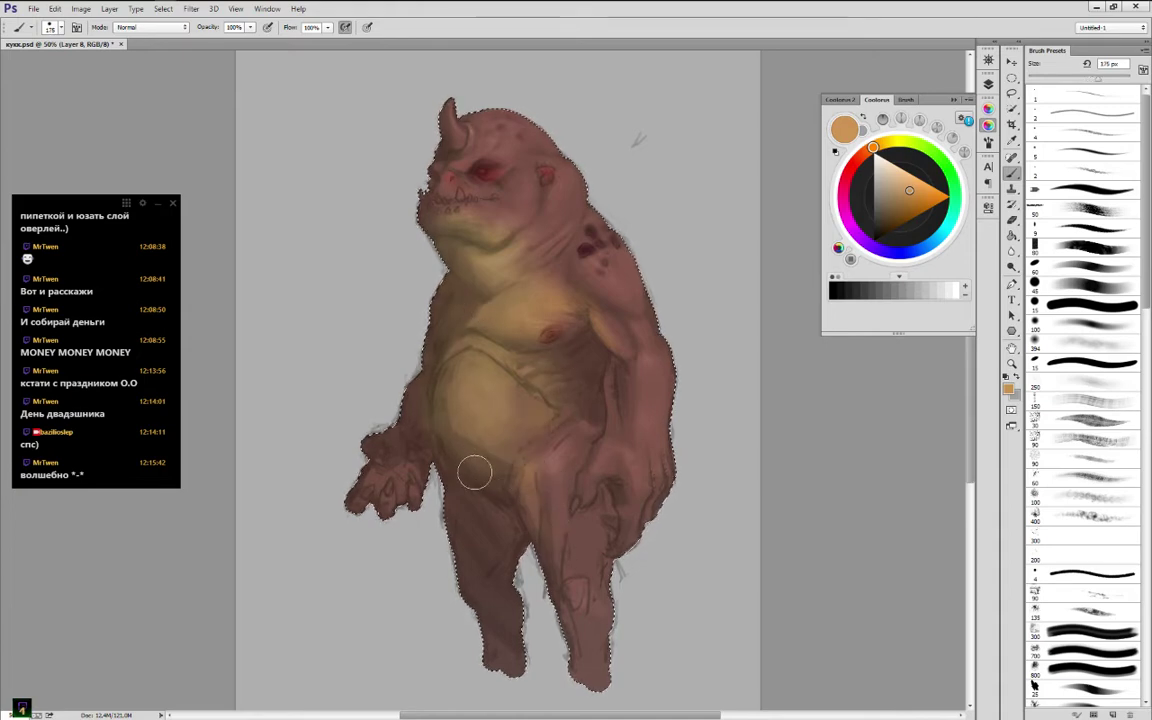
Spread the light orange over the lower belly, the other thigh and the inner forearm of the resting arm
key("bracketright")
key("bracketright")
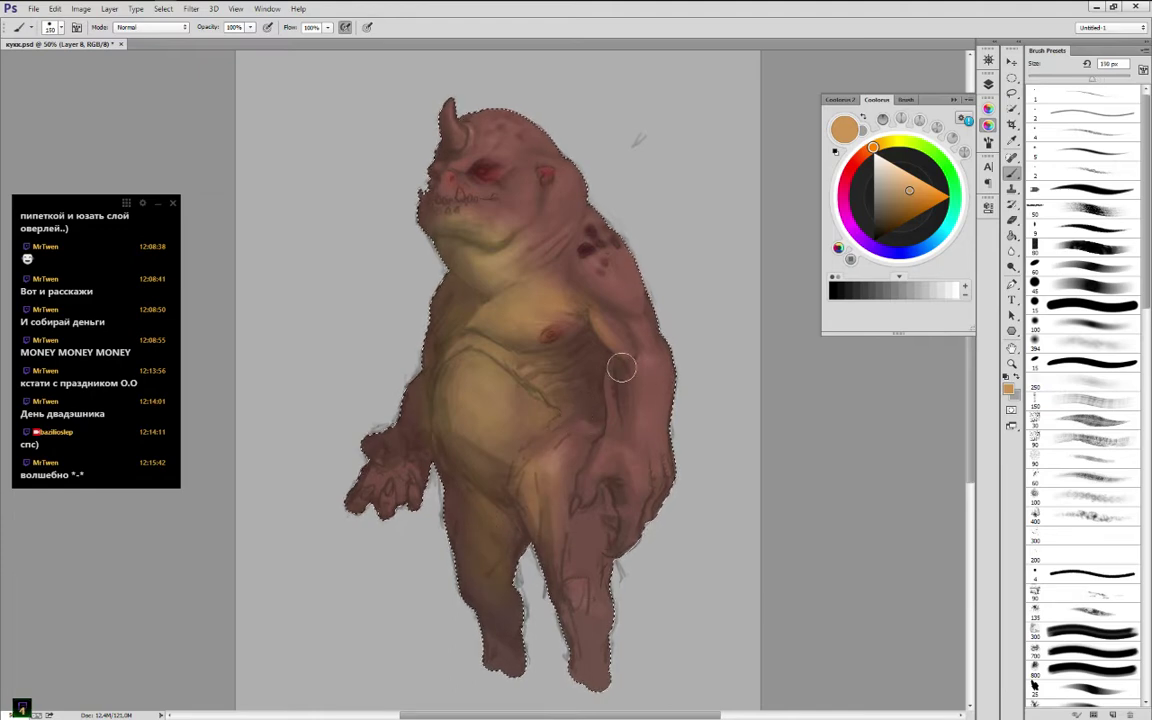
left_click_drag(612, 348, 633, 368)
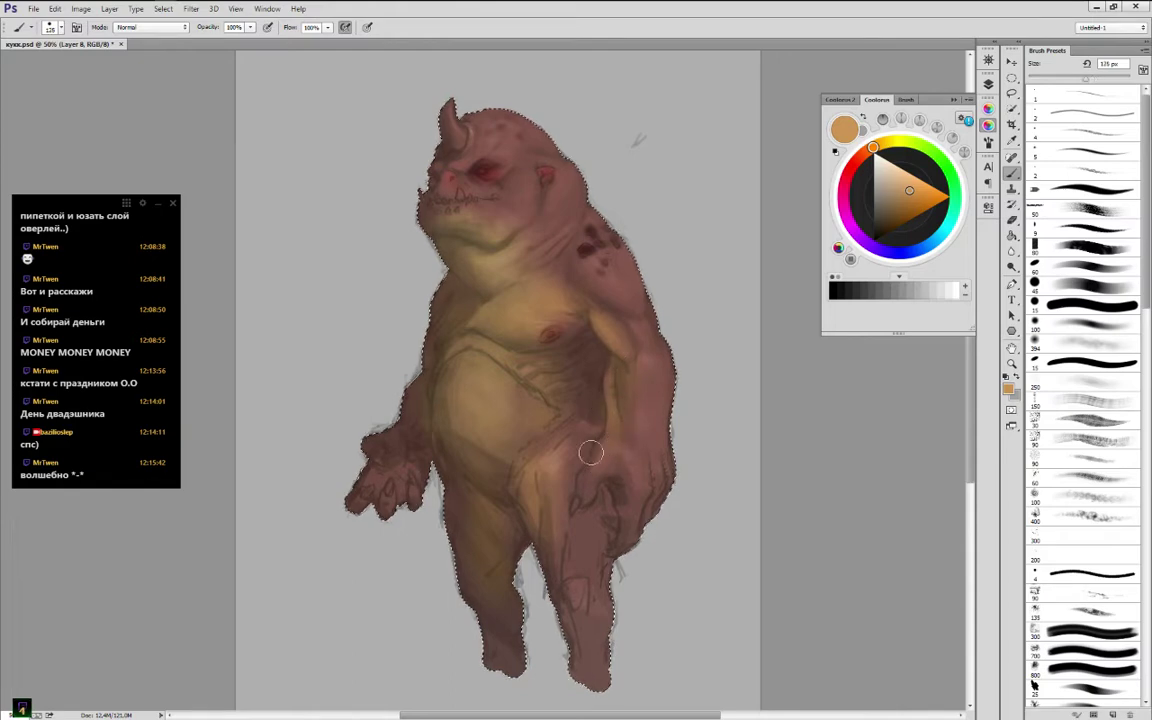
key("bracketleft")
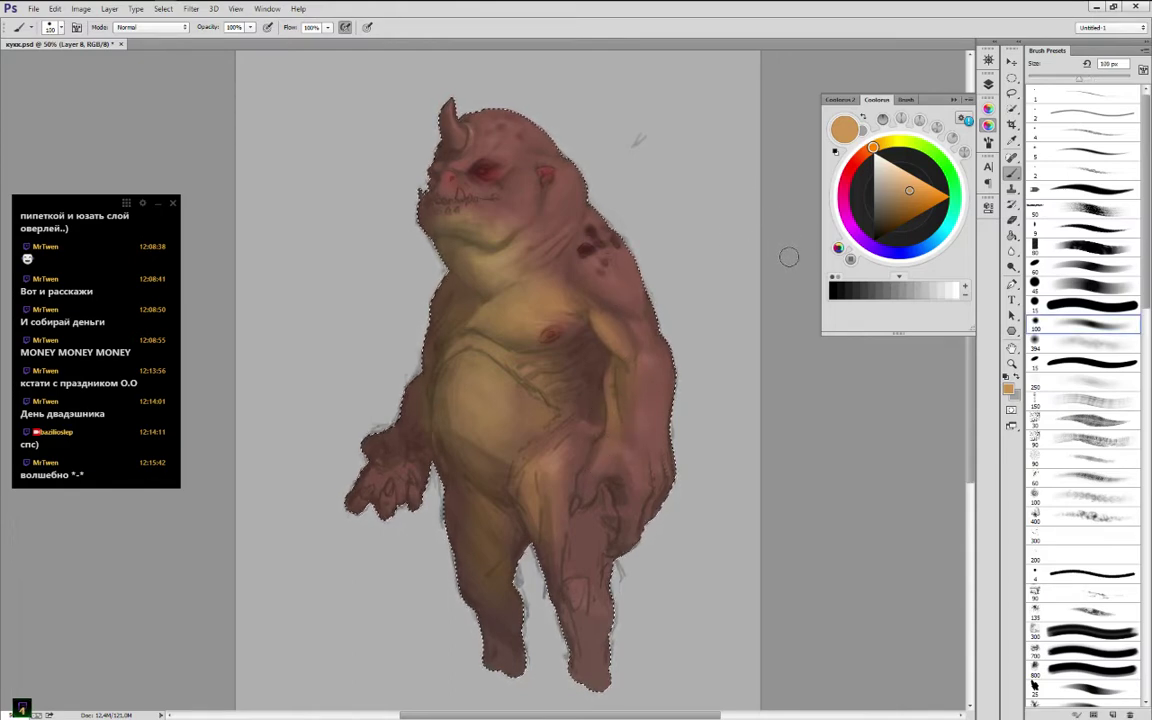
Add a new layer above Layer 8 and set its blend mode to Soft Light
key("F7")
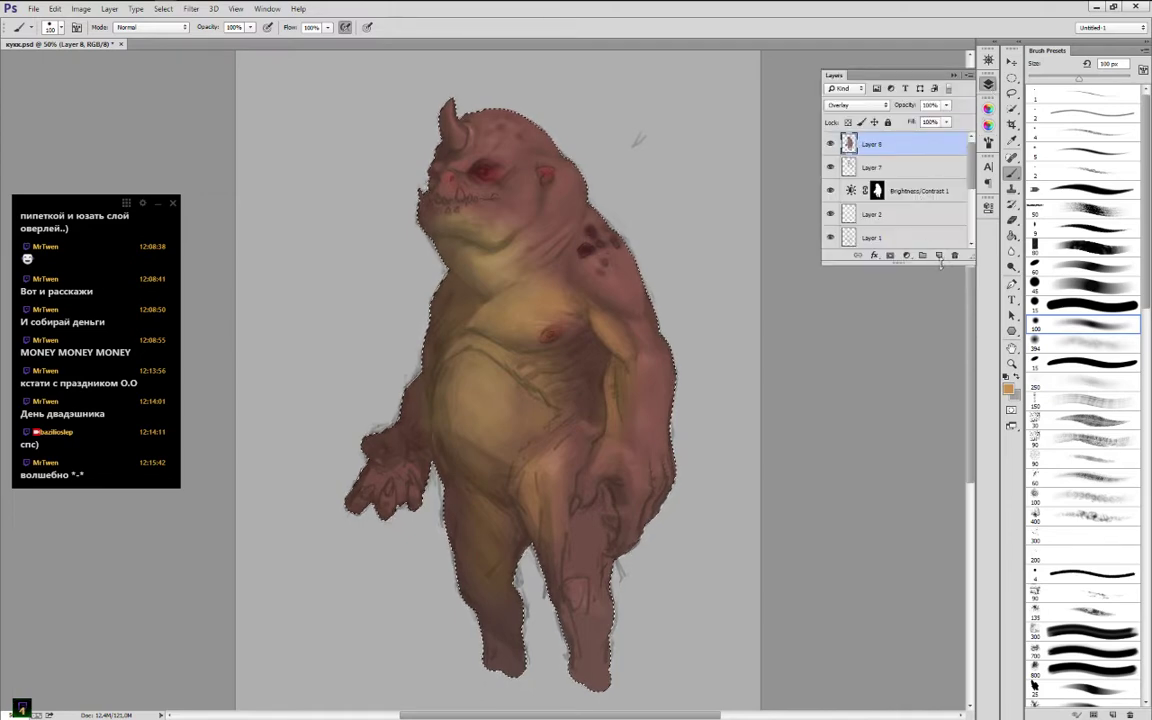
left_click(856, 105)
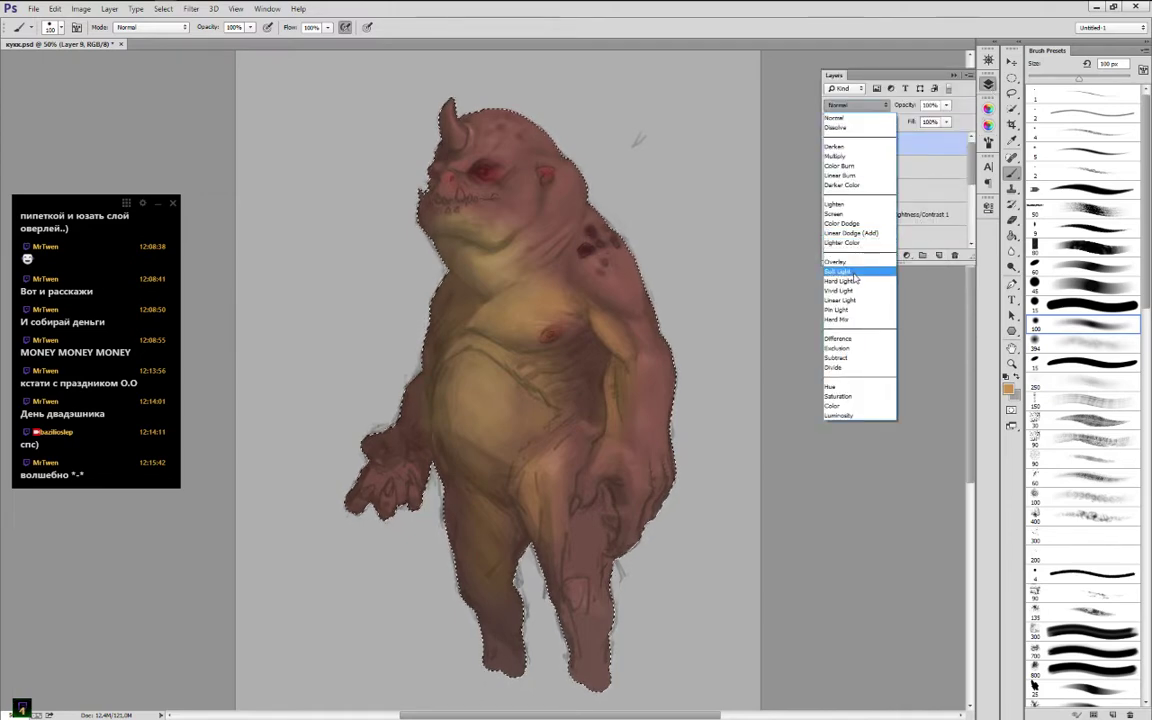
left_click(855, 272)
left_click_drag(946, 105, 929, 125)
Choose a vivid red and tint the head, shoulder and upper arm with the soft brush enlarged to 400 px
left_click(988, 125)
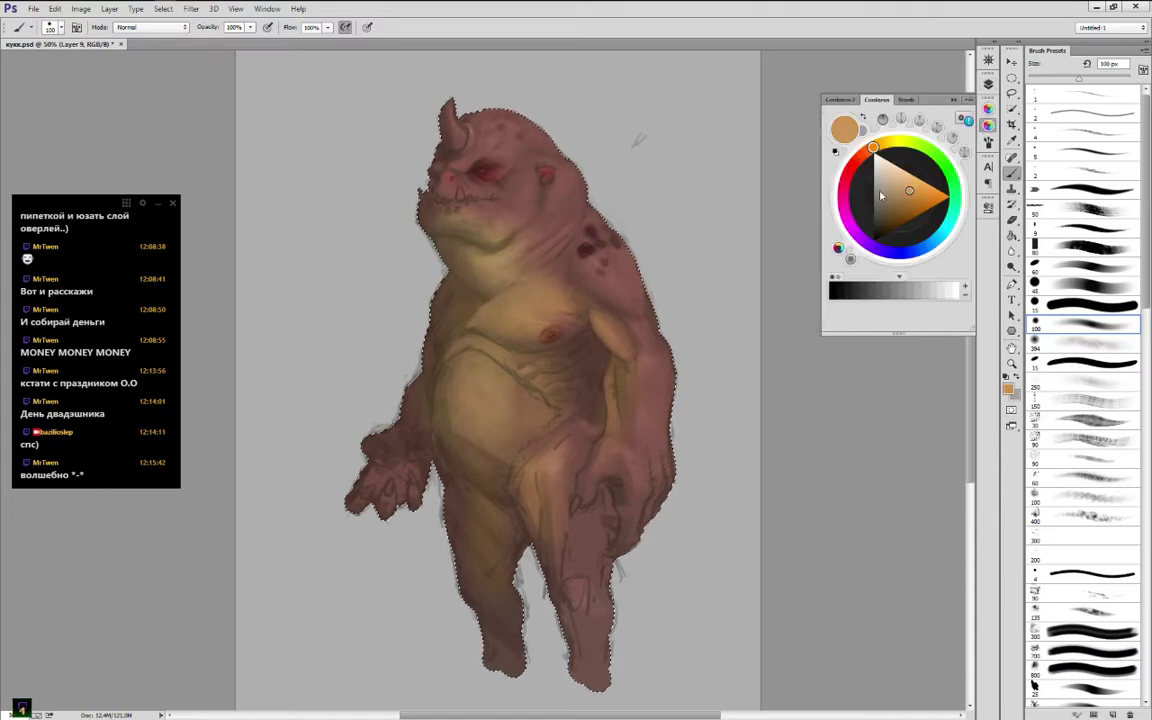
left_click(856, 162)
left_click_drag(909, 191, 915, 194)
key("]")
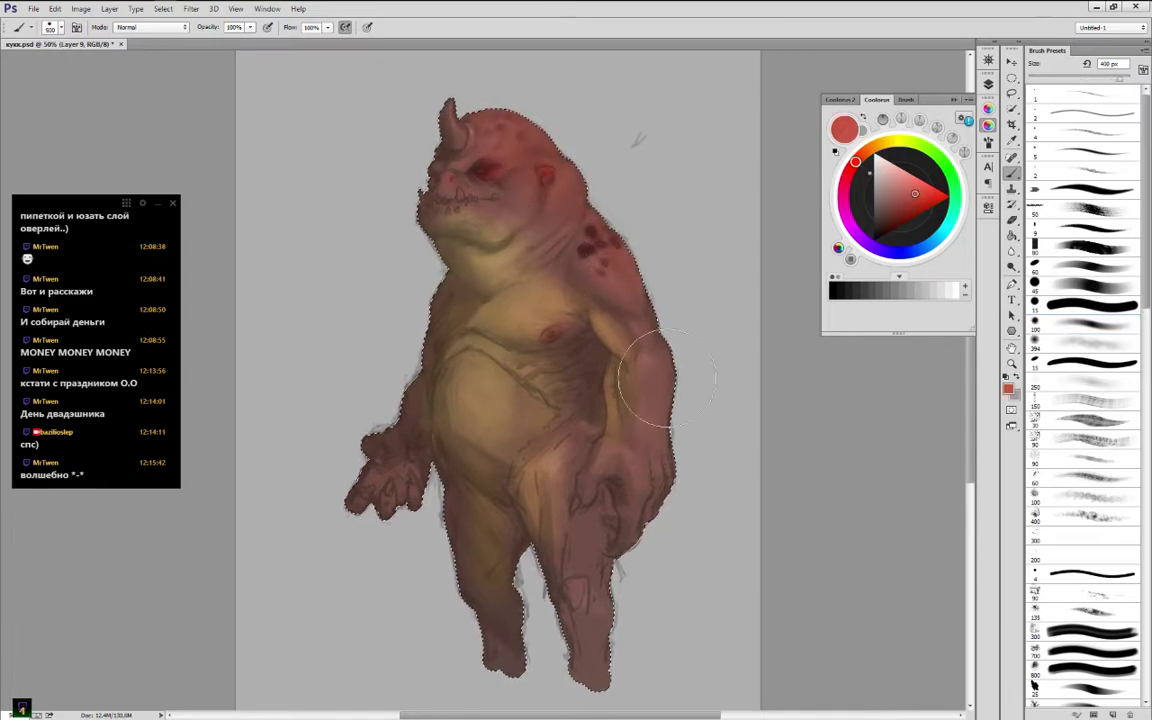
key("bracketleft")
key("bracketleft")
key("bracketleft")
key("bracketleft")
key("bracketleft")
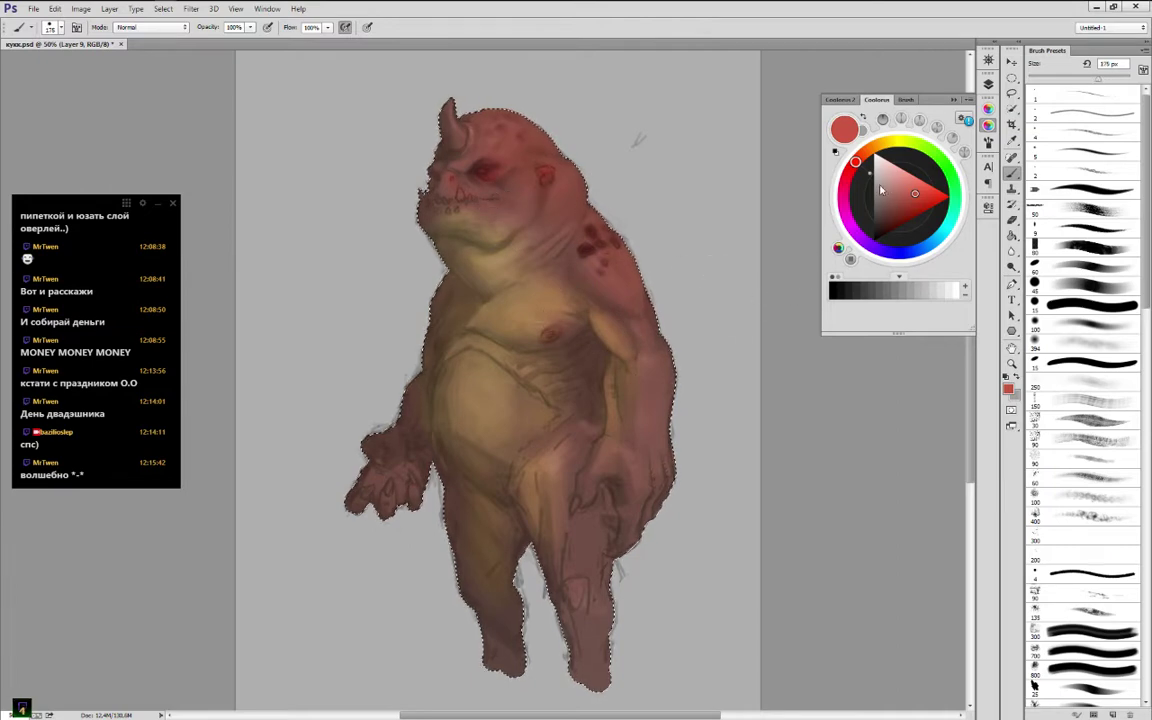
Choose a more muted red and glaze it over the face, the resting arm and its hand with the soft brush
left_click(894, 199)
key("bracketright")
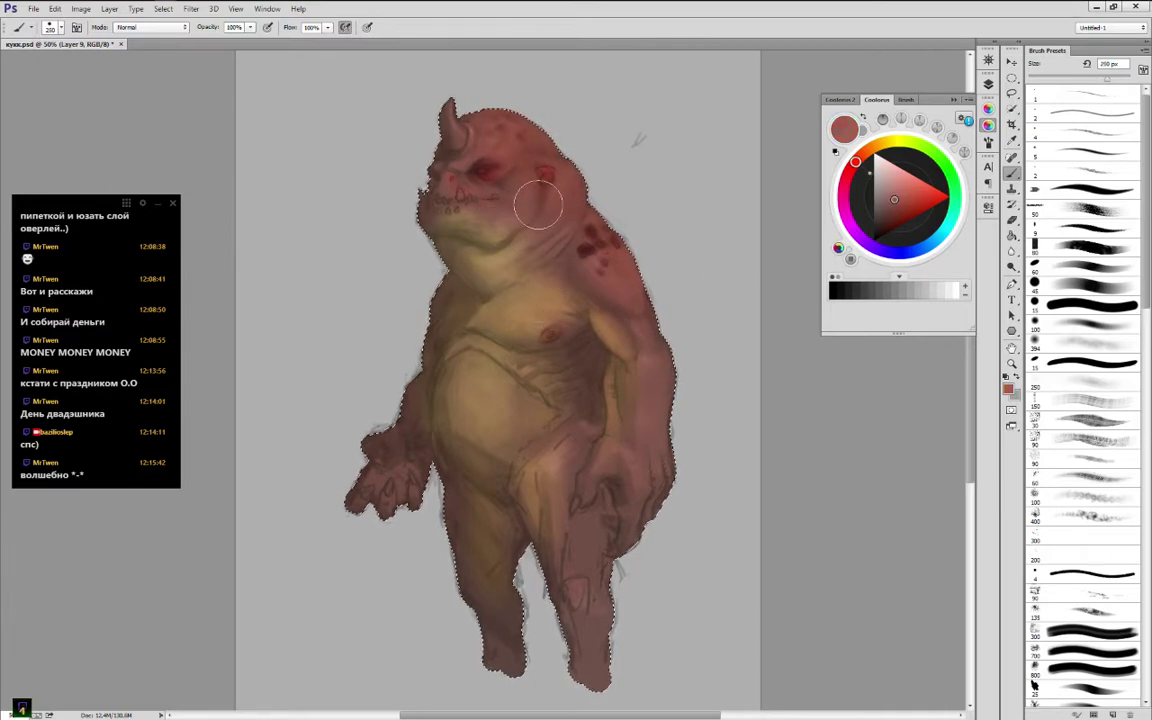
key("bracketleft")
key("bracketleft")
key("bracketleft")
key("bracketleft")
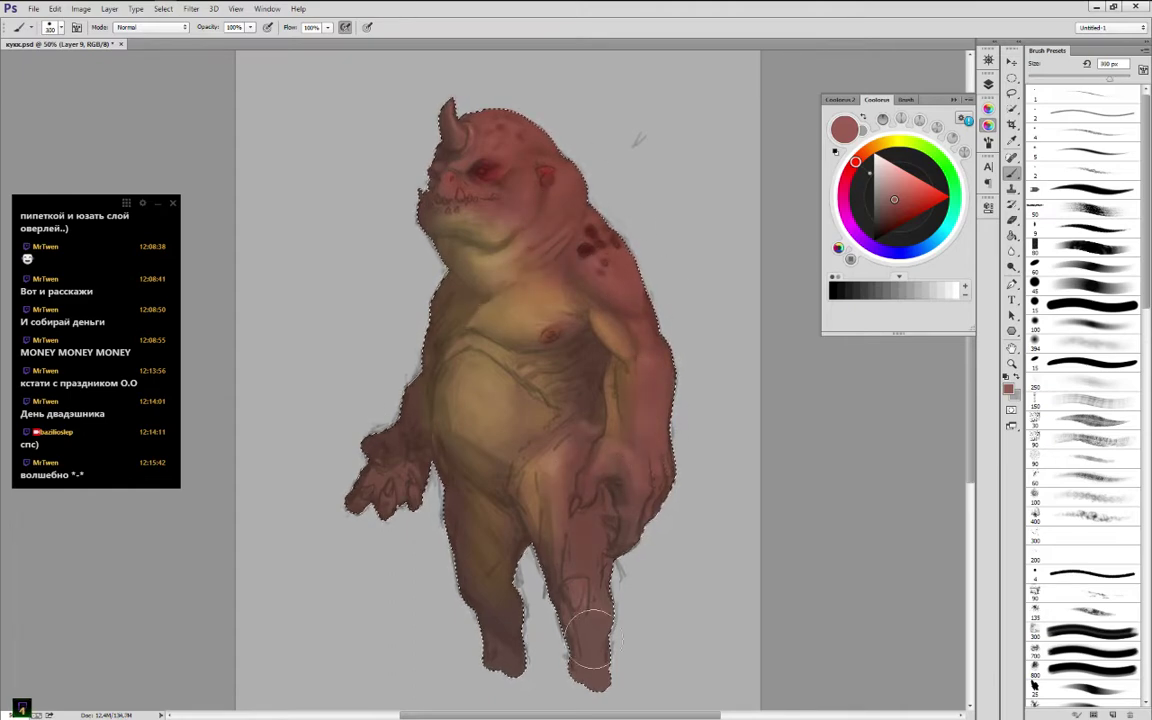
Choose a dark red and colour the horn with the soft brush reduced to 90 px
key("bracketleft")
key("bracketleft")
key("bracketleft")
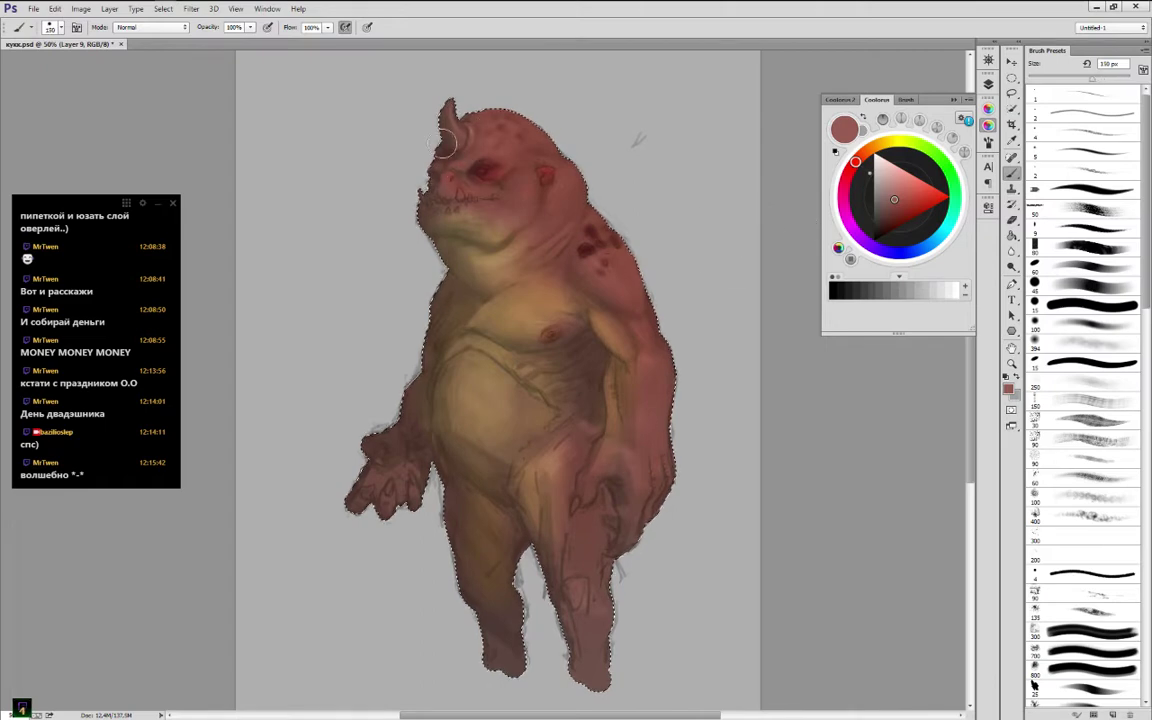
key("bracketright")
left_click(888, 224)
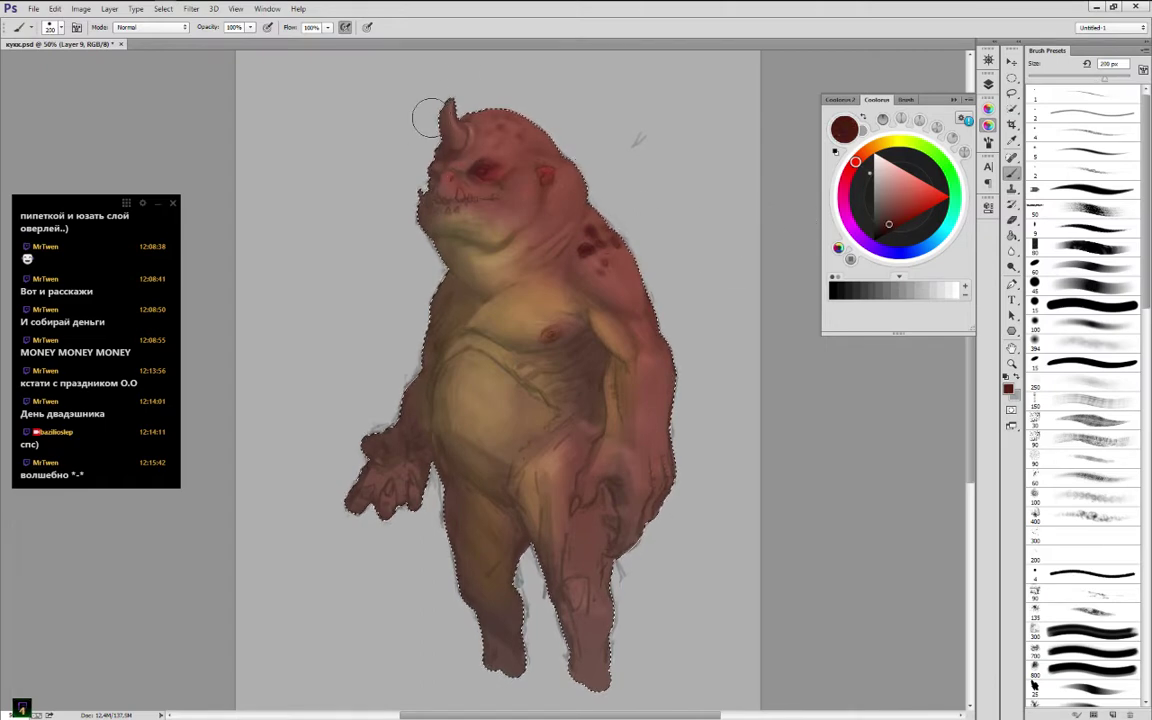
key("bracketleft")
key("bracketleft")
left_click_drag(463, 142, 452, 128)
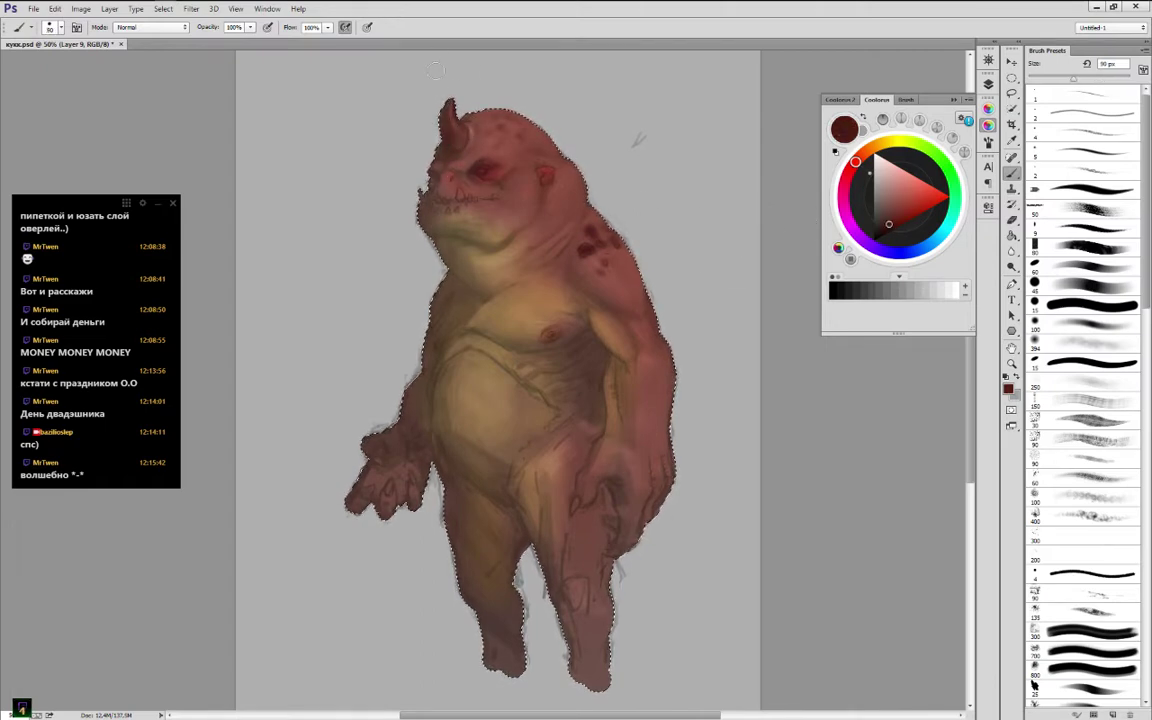
Shift the colour to a dark crimson and glaze the whole horn, finishing with the soft brush at 80 px
left_click_drag(857, 163, 844, 186)
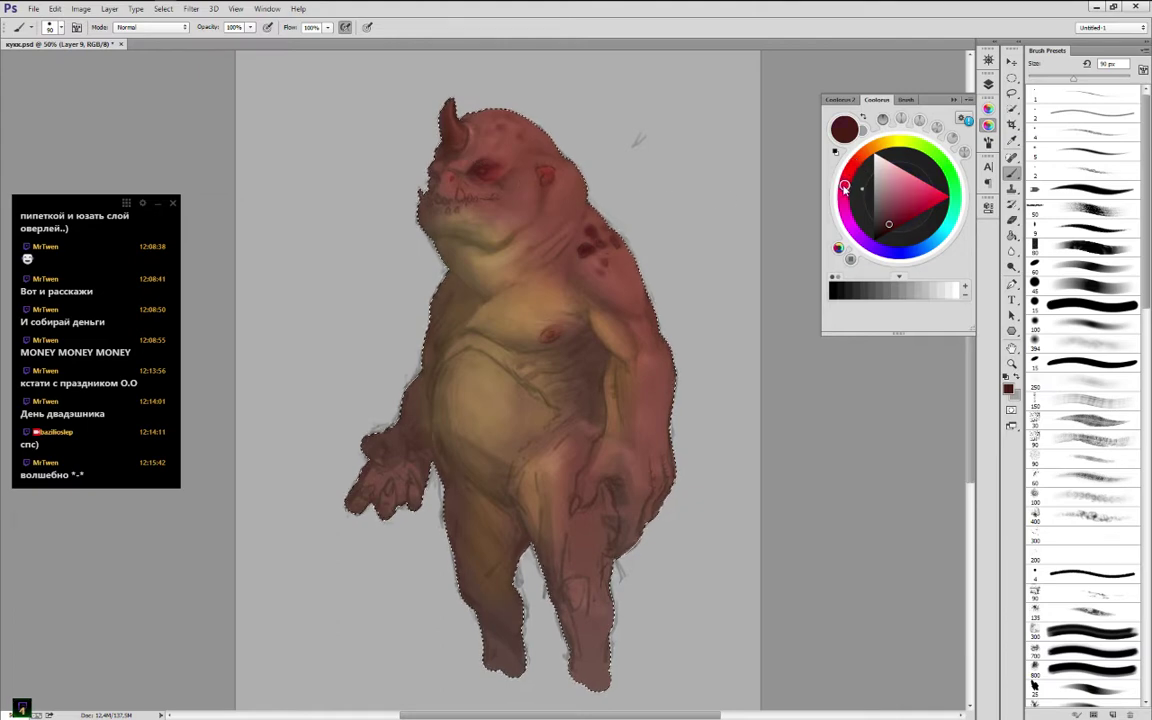
left_click(892, 215)
key("bracketright")
key("bracketright")
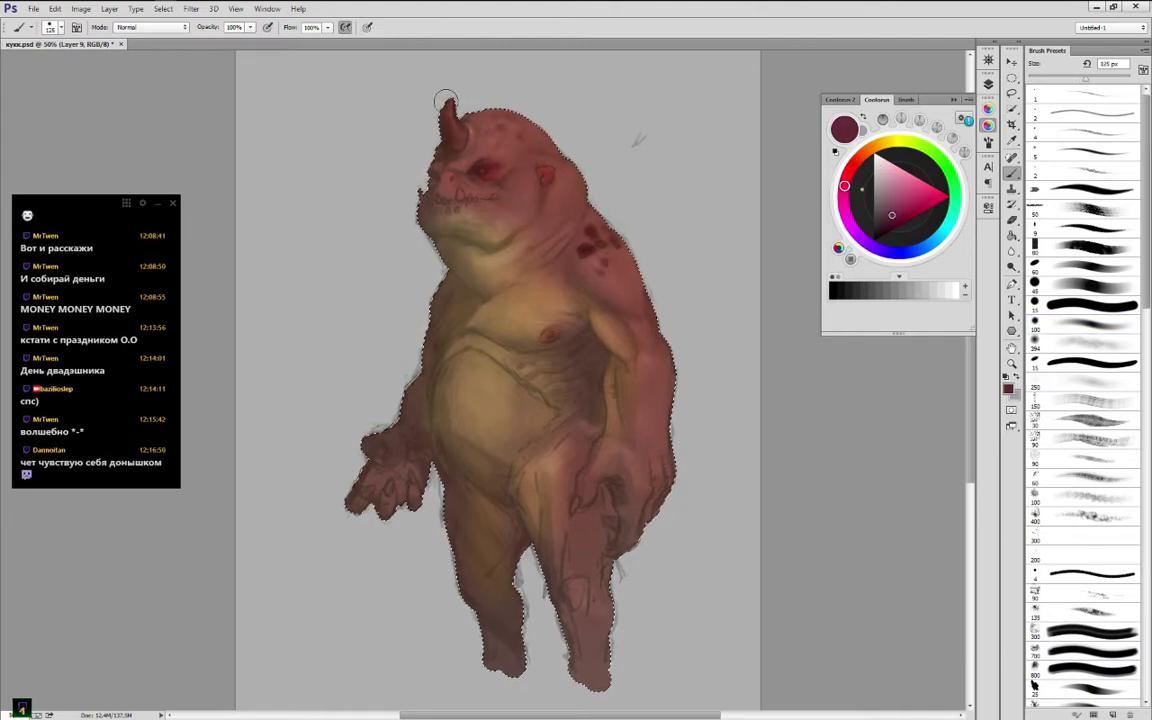
key("bracketleft")
key("bracketleft")
key("bracketright")
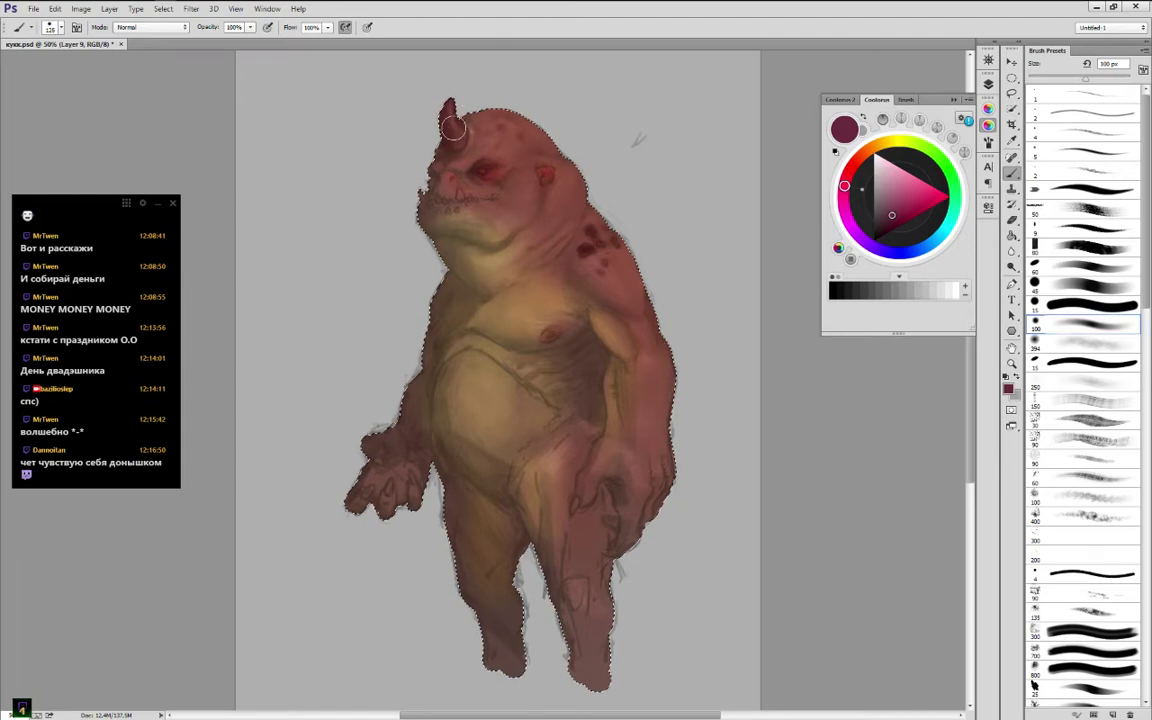
key("bracketleft")
key("bracketleft")
key("bracketleft")
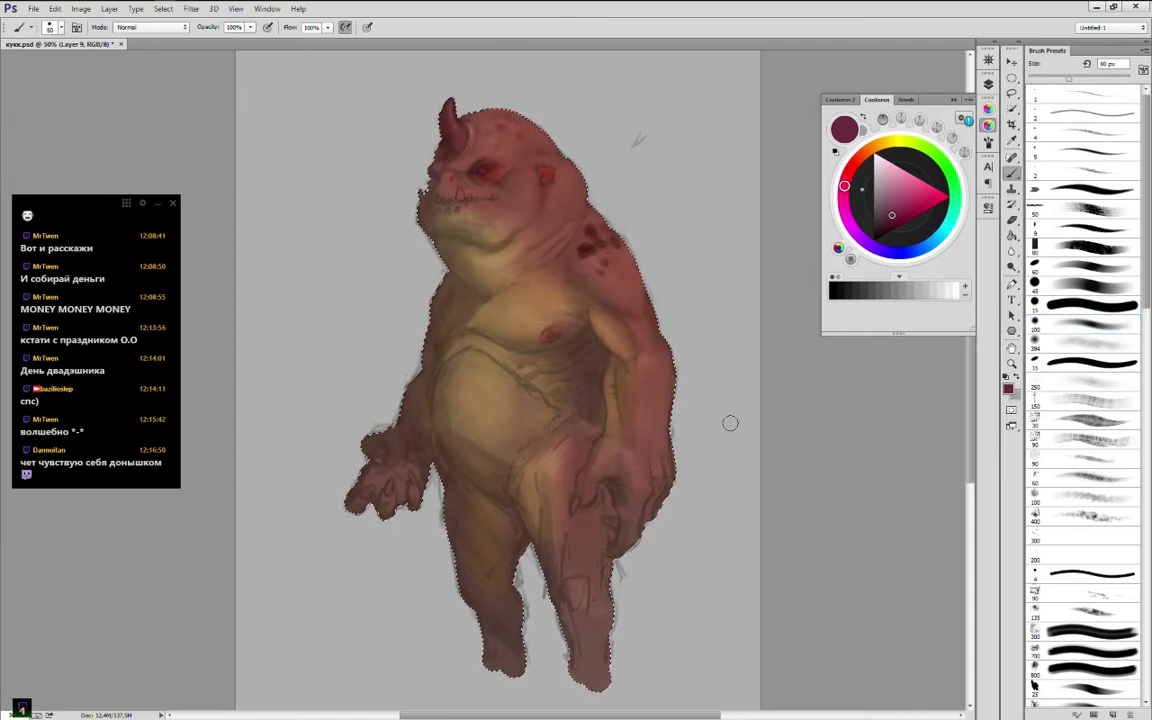
Post the reply "та ладно тебе.. я тоже еще тот рукажоп" in the stream chat and return to the painting
key("ctrl+d")
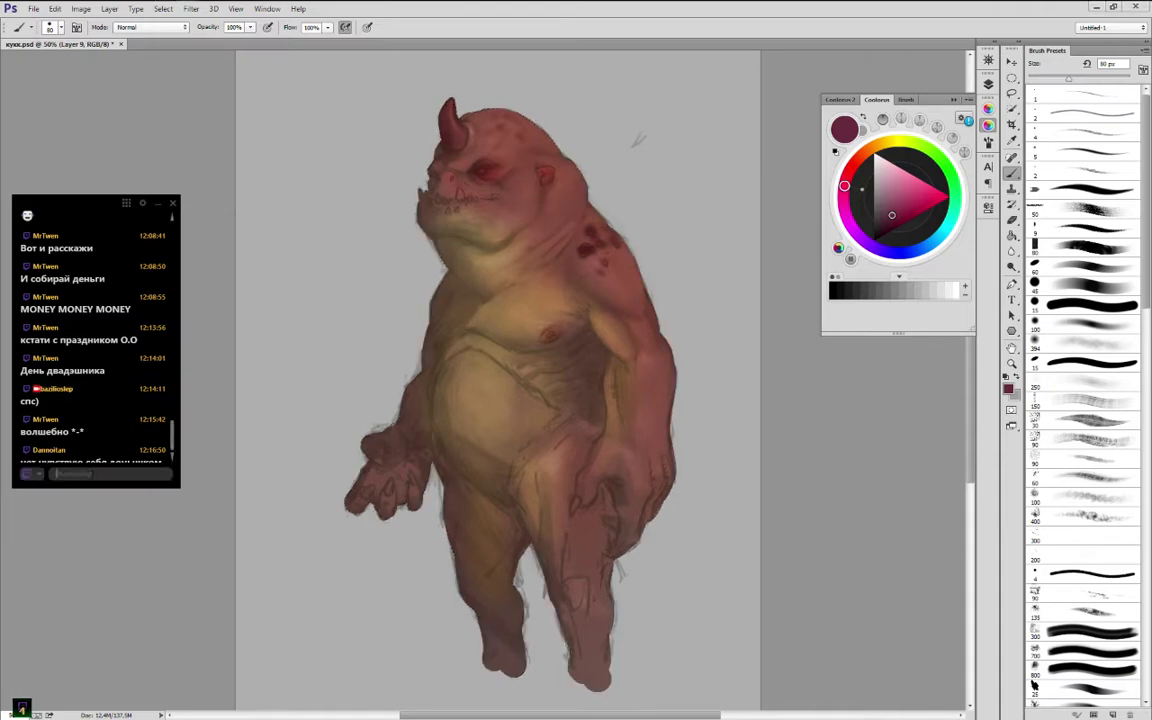
type("да ладно тебе")
type(".. я тоже еще тот рукажоп")
key("Return")
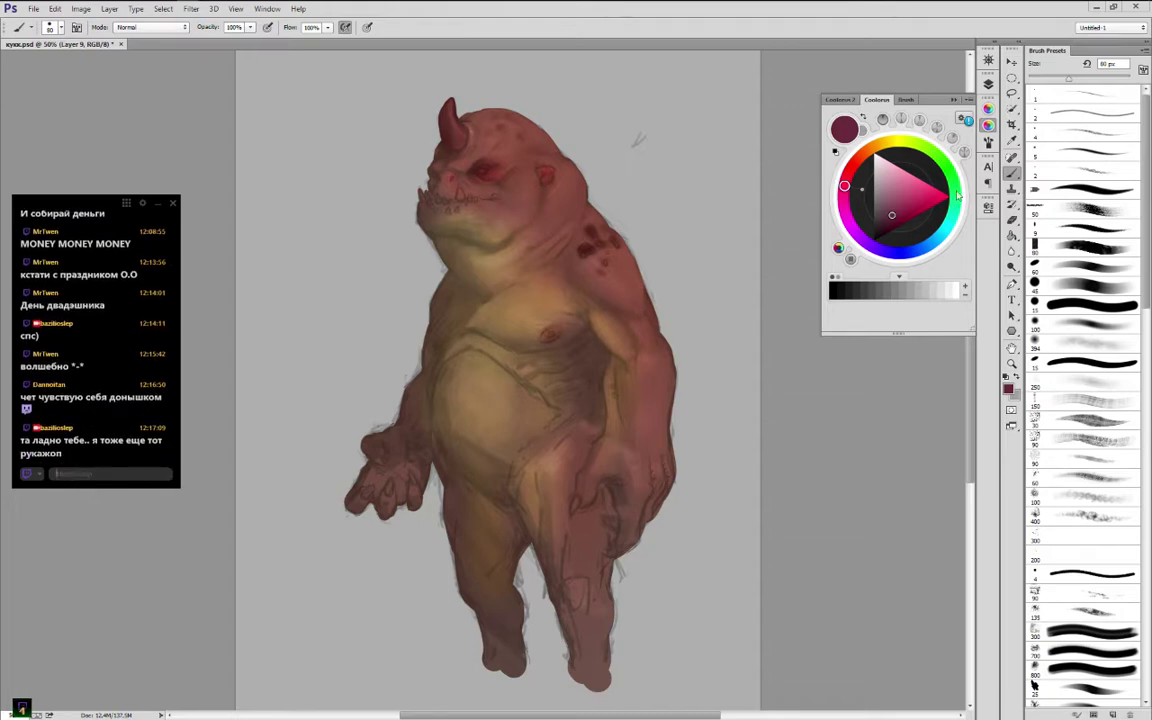
key("ctrl+h")
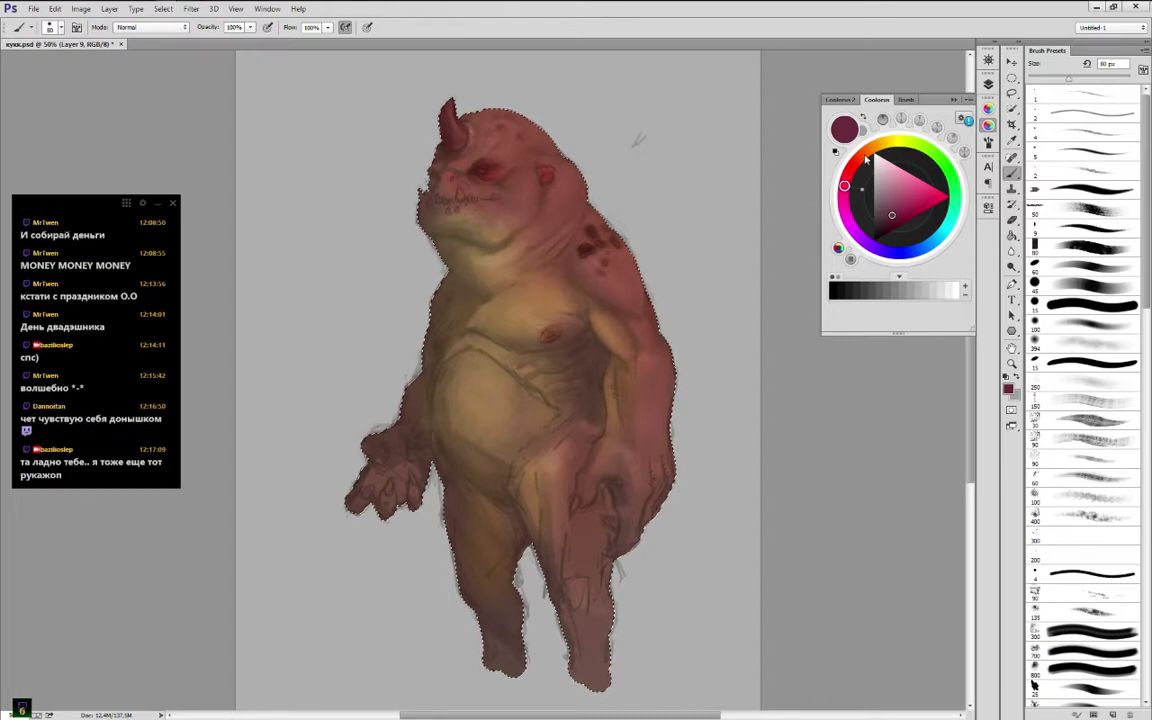
Choose a light orange and brighten the belly, the chest and the spots on the forehead
left_click(873, 148)
left_click_drag(910, 203, 908, 183)
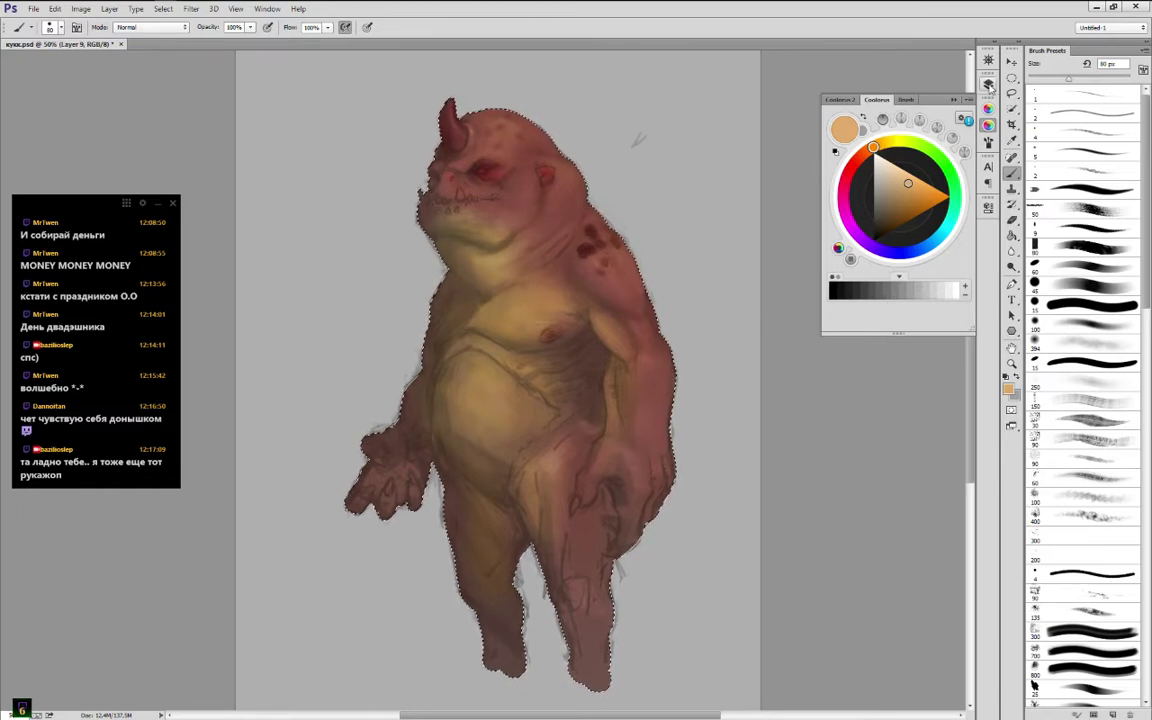
Add a new layer above Layer 9 and select the 45 px brush preset, reduced to 10 px for detail on the head
left_click(988, 84)
key("ctrl+shift+alt+n")
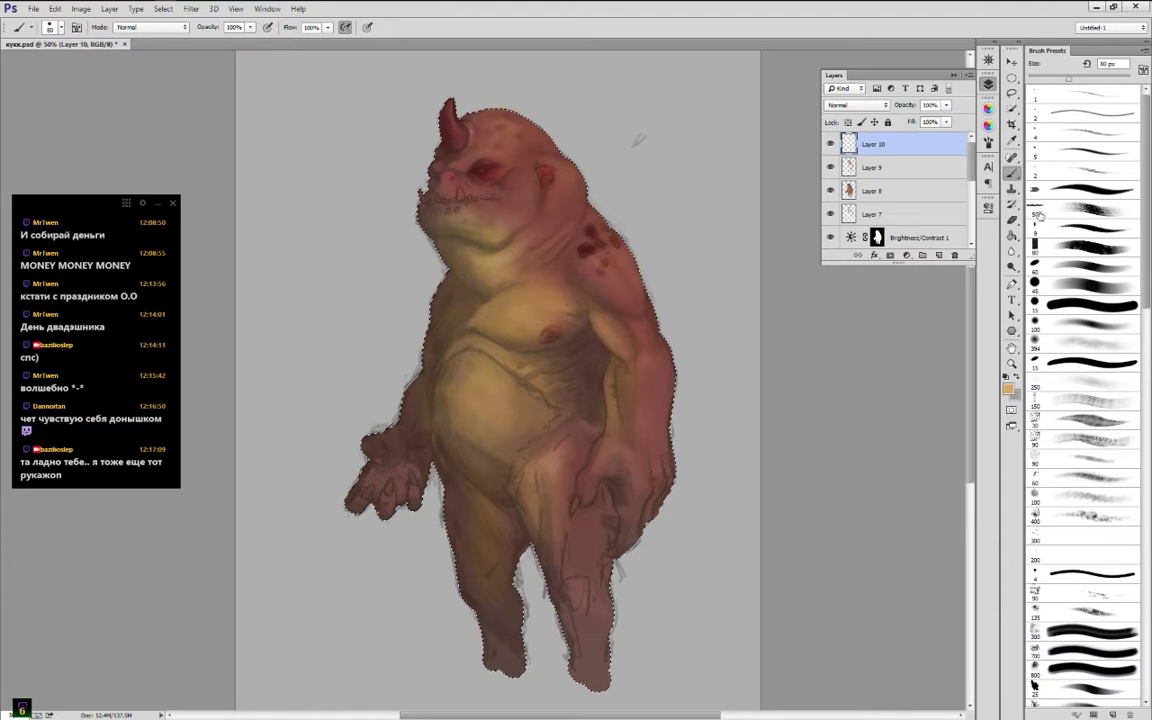
left_click(1082, 285)
left_click(988, 60)
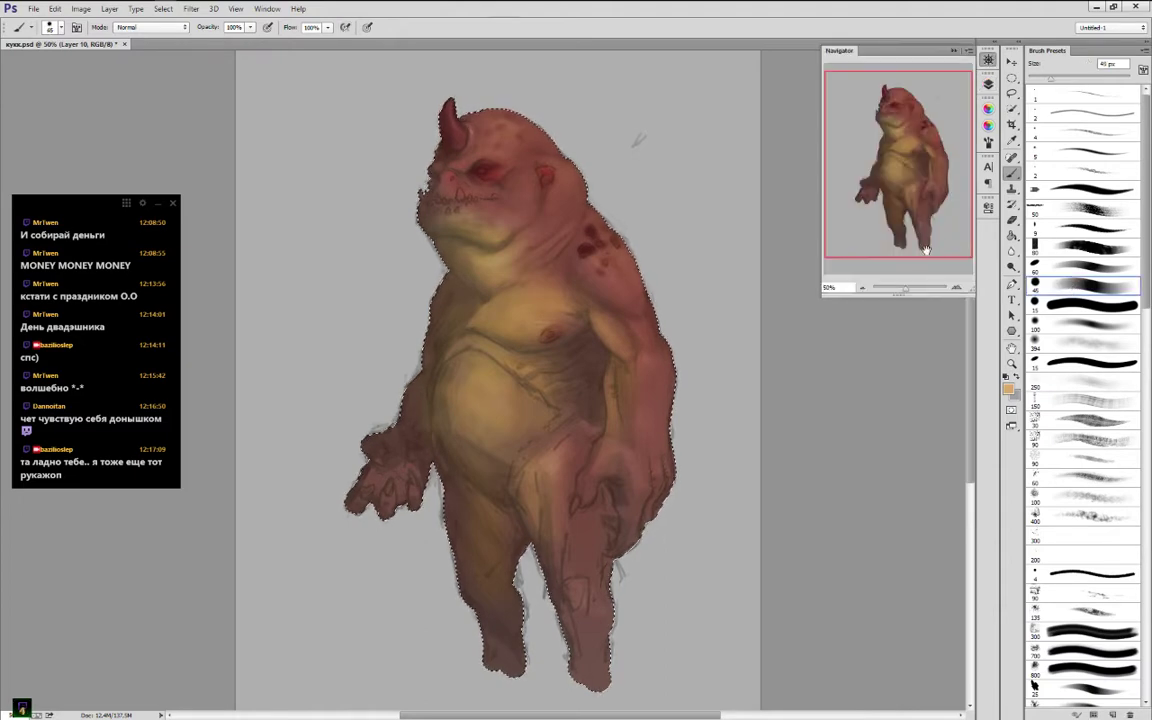
scroll(470, 418, "up", 2)
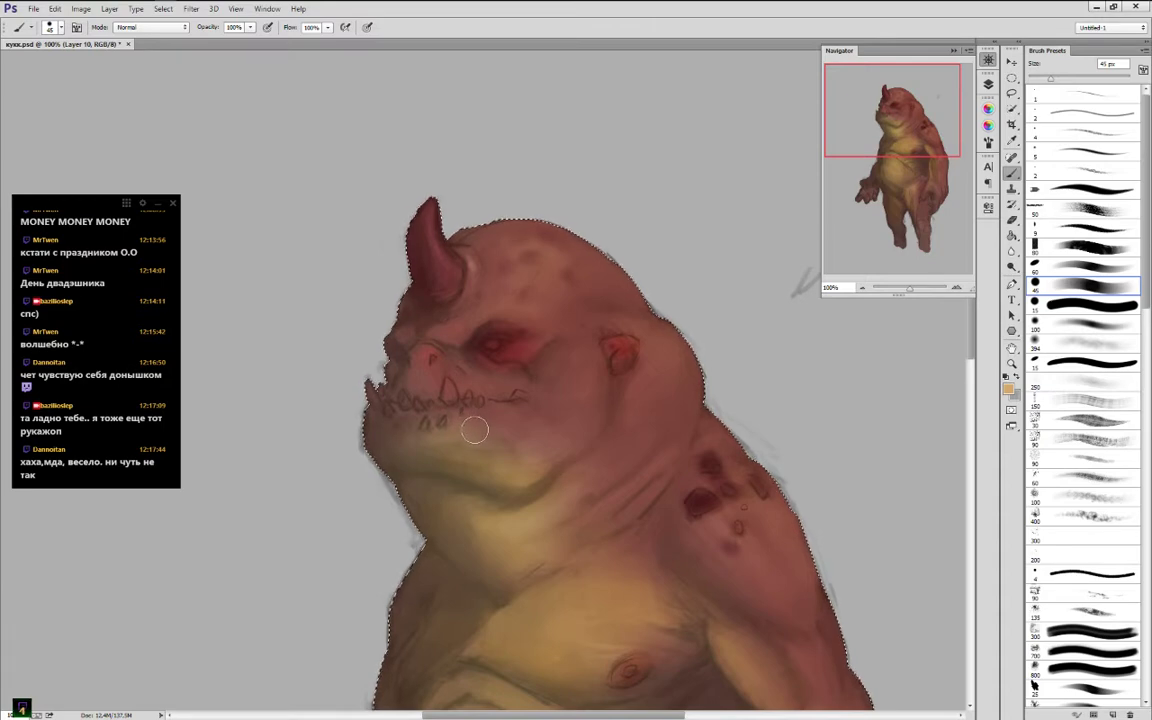
key("[")
key("[")
key("[")
key("bracketleft")
key("bracketleft")
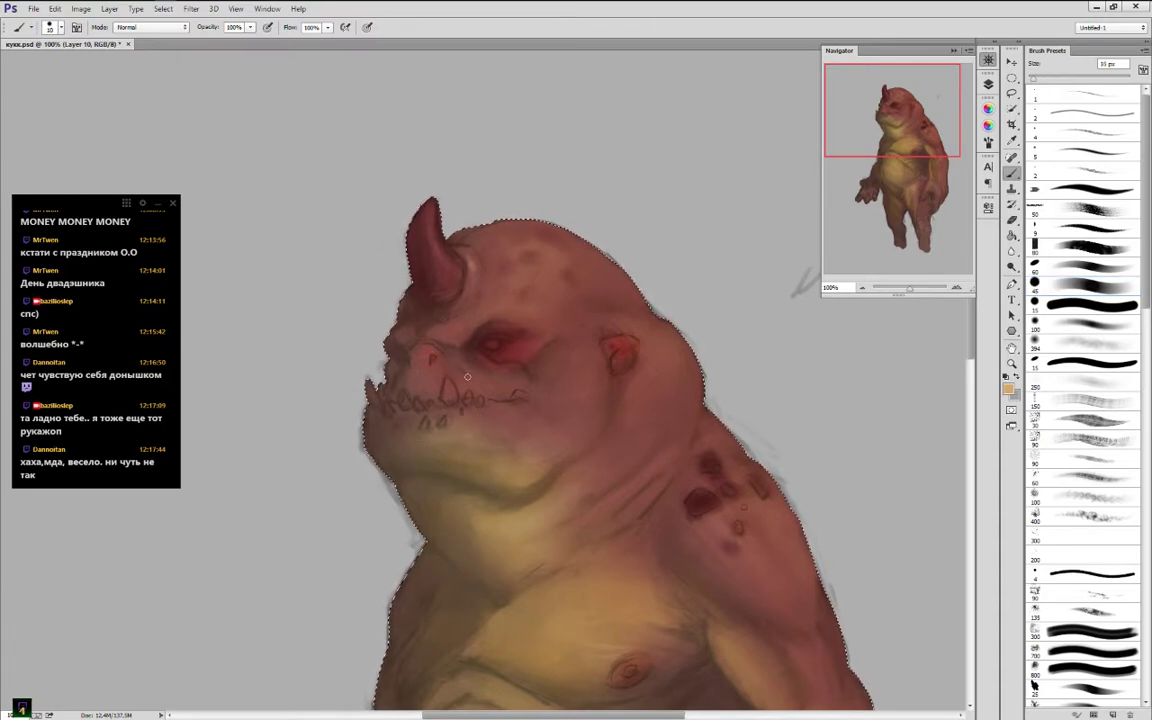
Shape the eye socket with sampled dark red and add a light pink highlight on the skin just above the eye
left_click(485, 325, "alt")
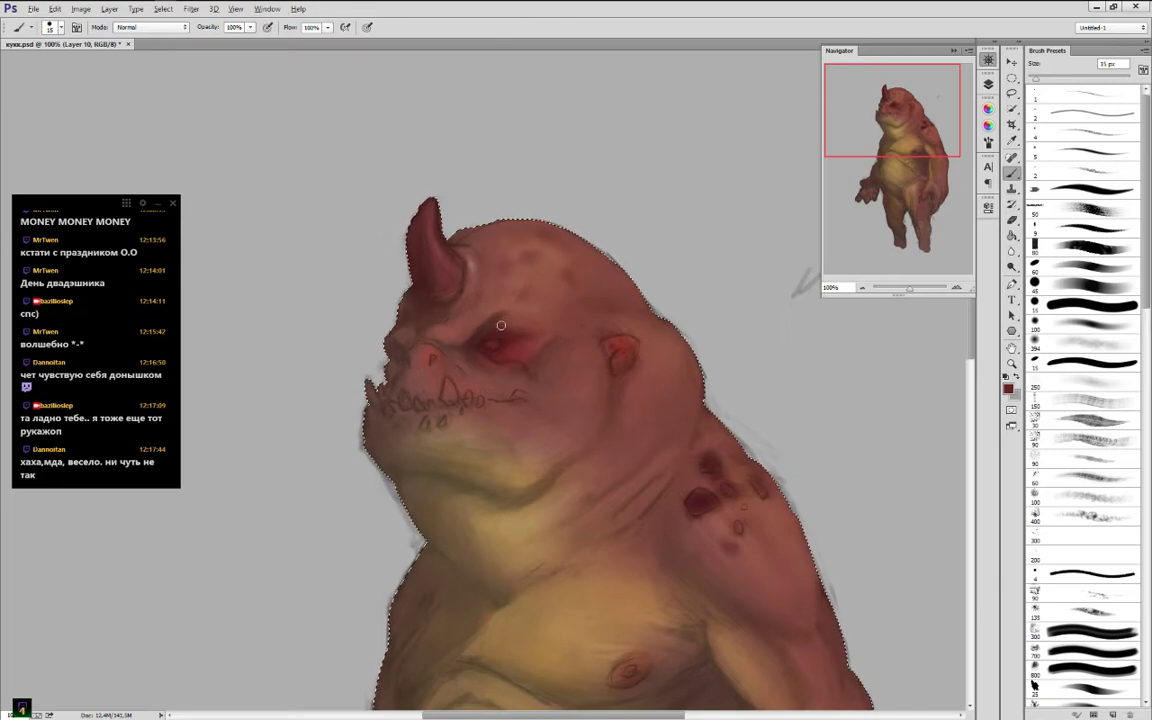
left_click(988, 125)
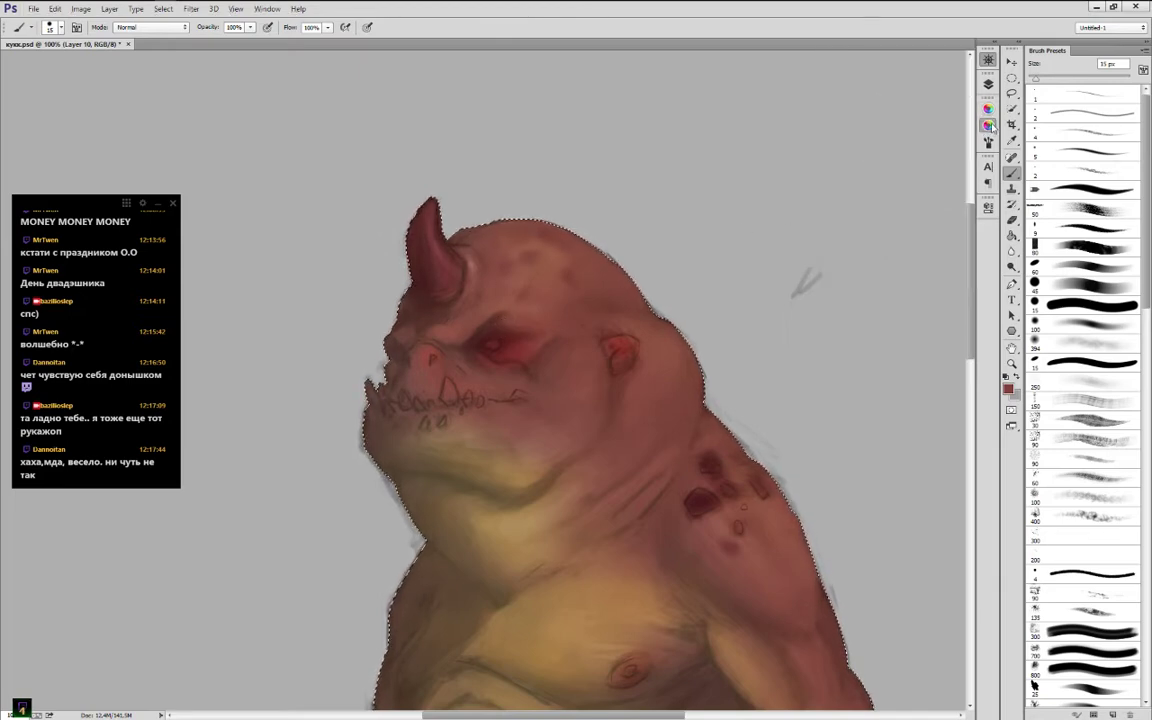
left_click(895, 177)
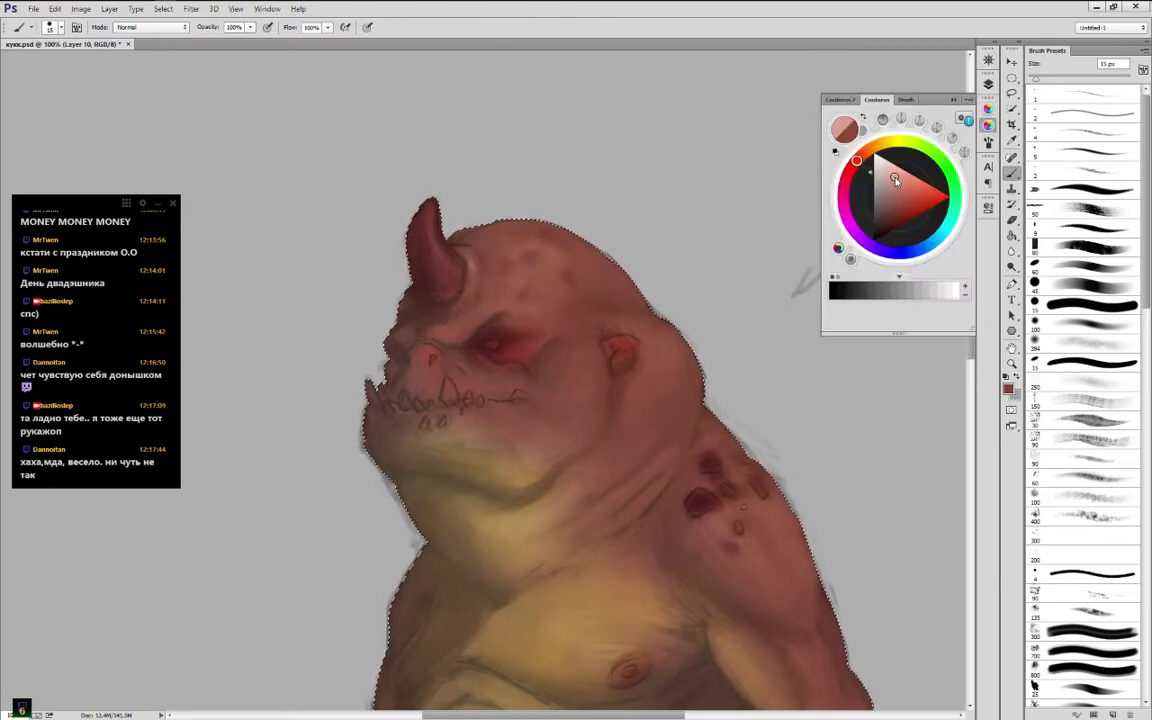
left_click(534, 318, "alt")
left_click(522, 328, "alt")
left_click(525, 321, "alt")
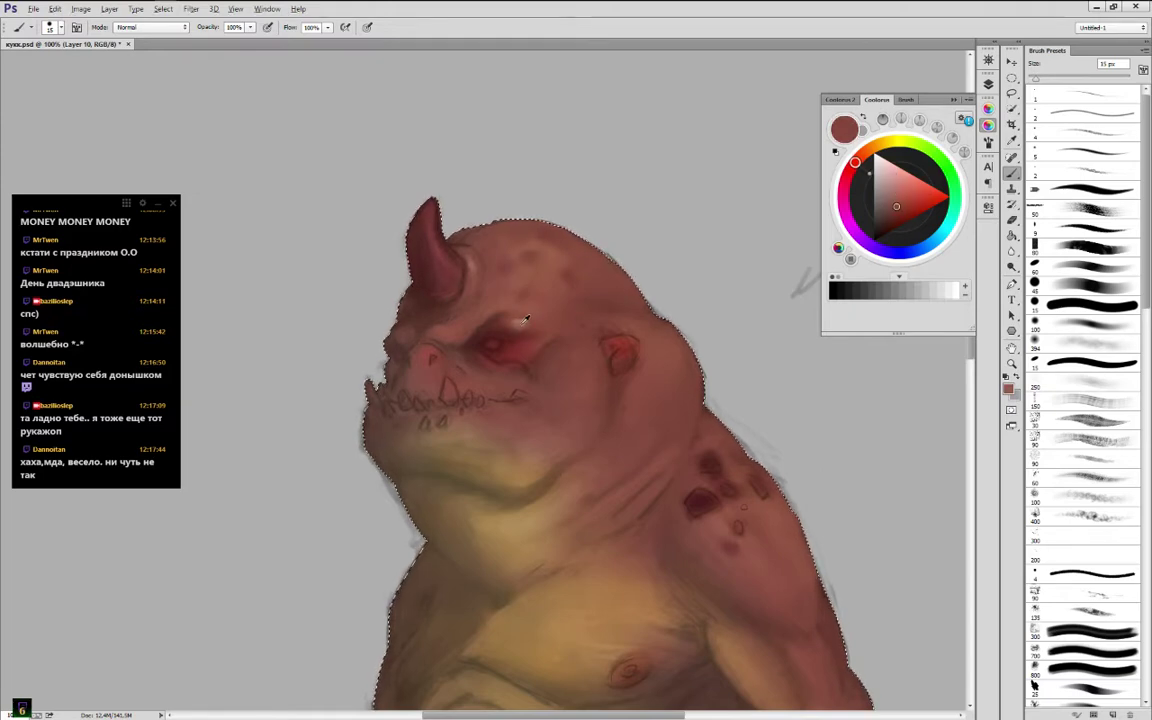
Blend the highlight into the upper eyelid and brow ridge with sampled skin reds and the 15 px brush
left_click(522, 319, "alt")
left_click(530, 322, "alt")
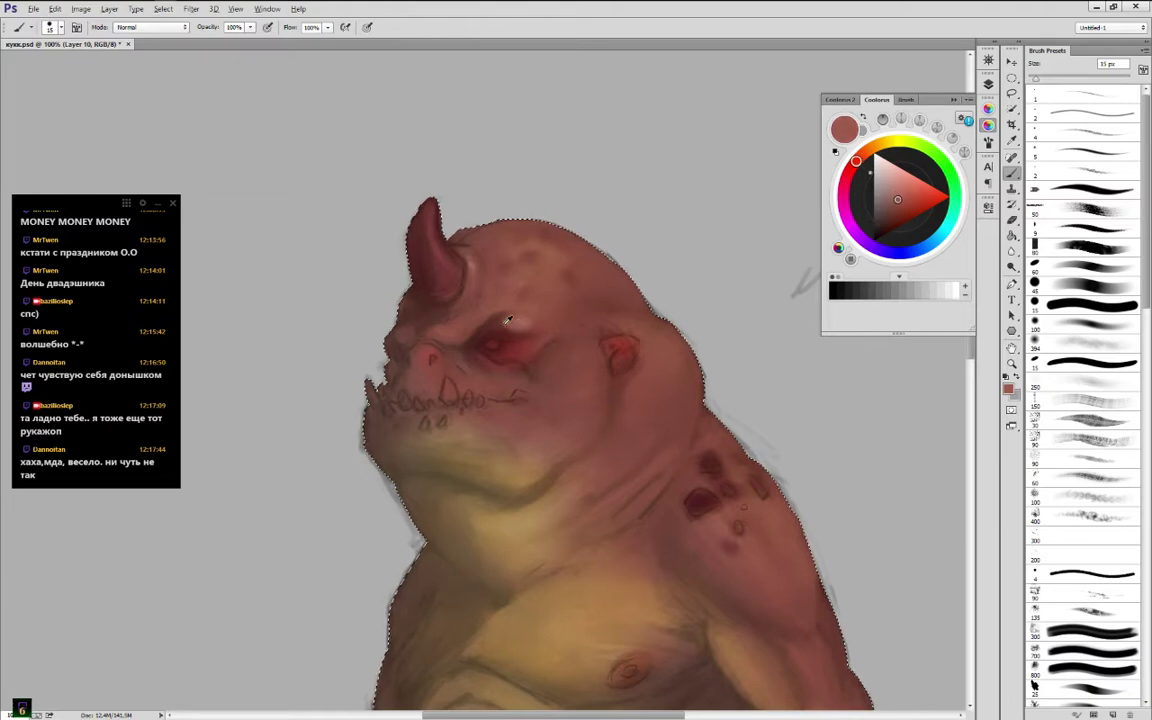
left_click(510, 326, "alt")
left_click(506, 320, "alt")
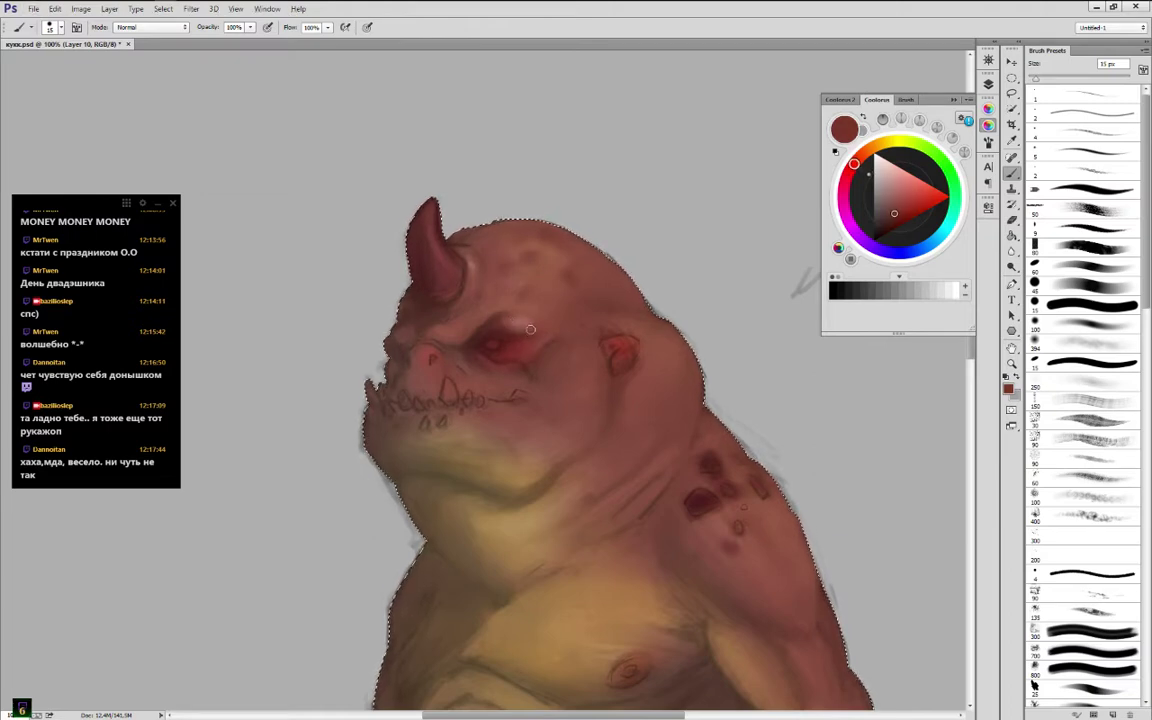
left_click(534, 316, "alt")
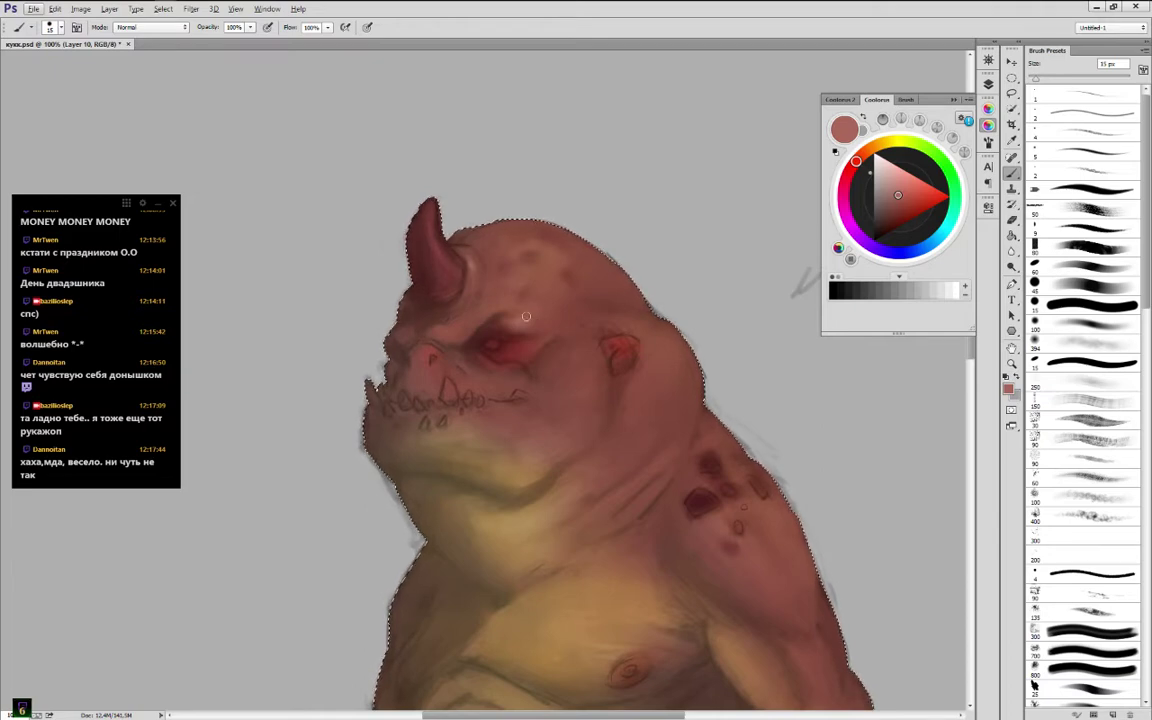
left_click(485, 305, "alt")
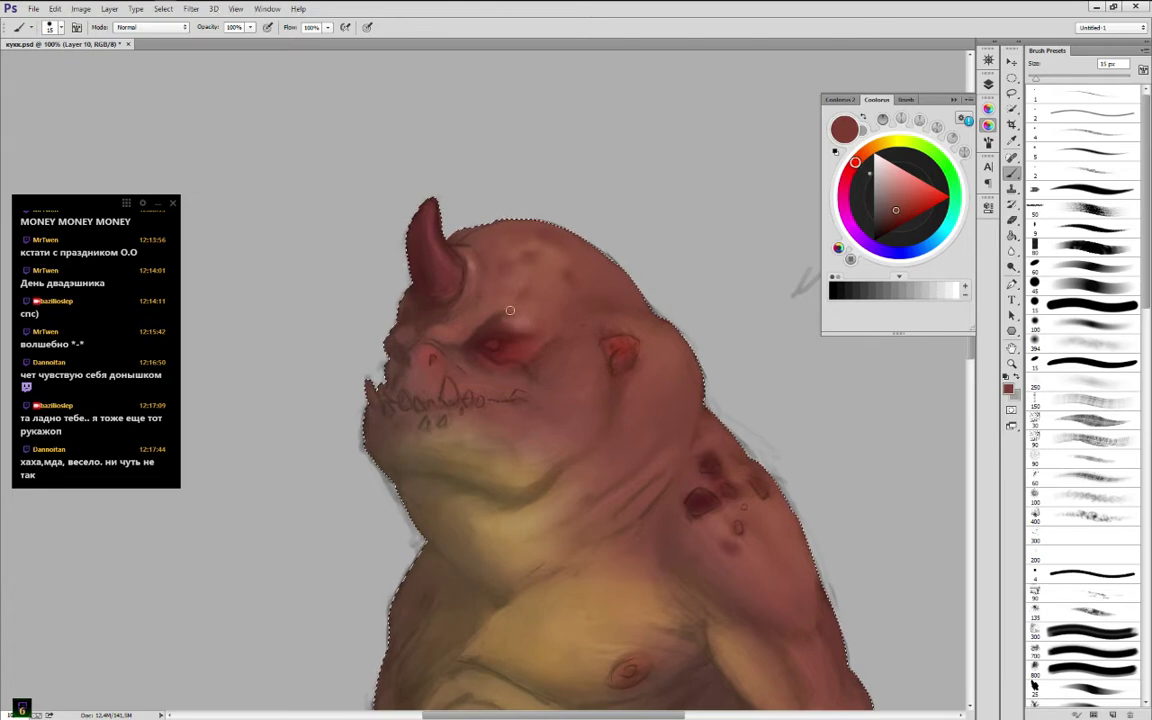
left_click(507, 302, "alt")
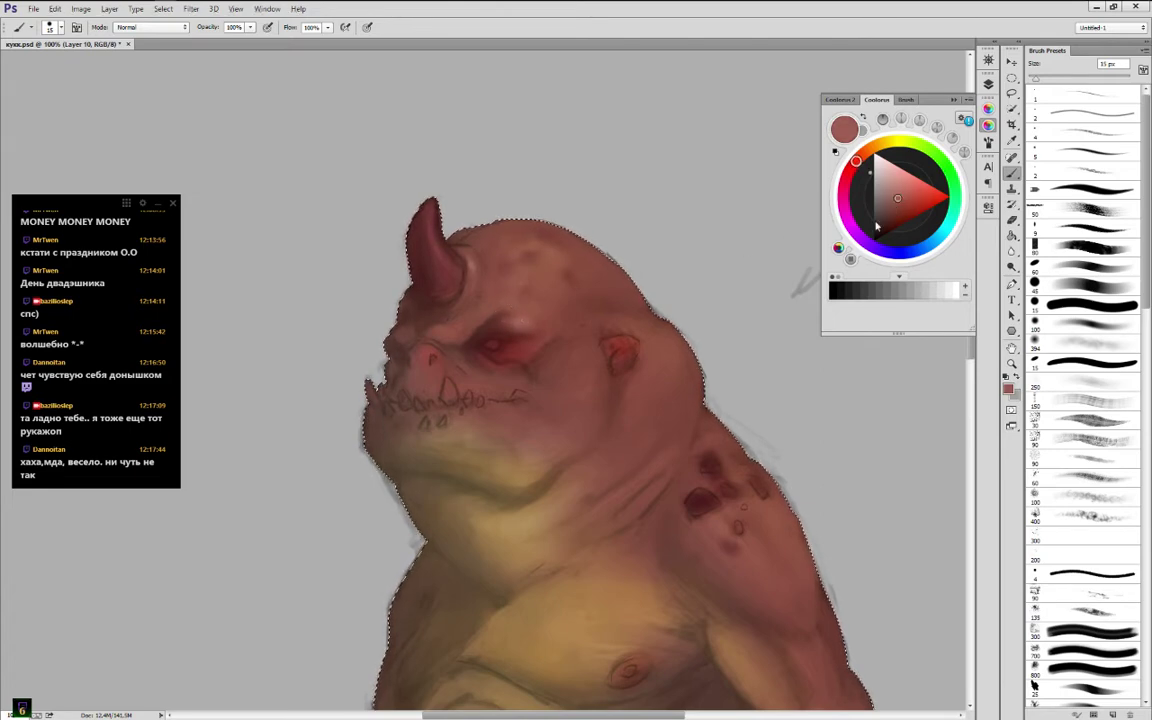
Paint a light pink highlight along the forehead fold above the brow and soften it with sampled skin tones
left_click(898, 175)
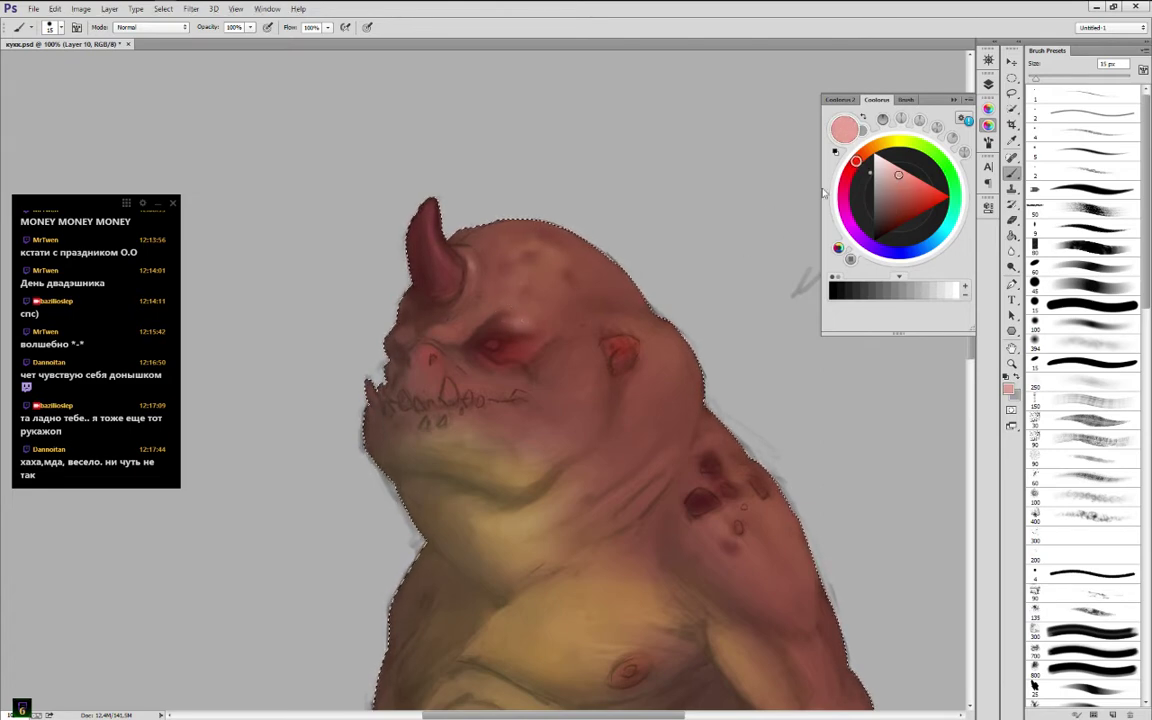
left_click_drag(527, 280, 545, 263)
left_click(545, 266, "alt")
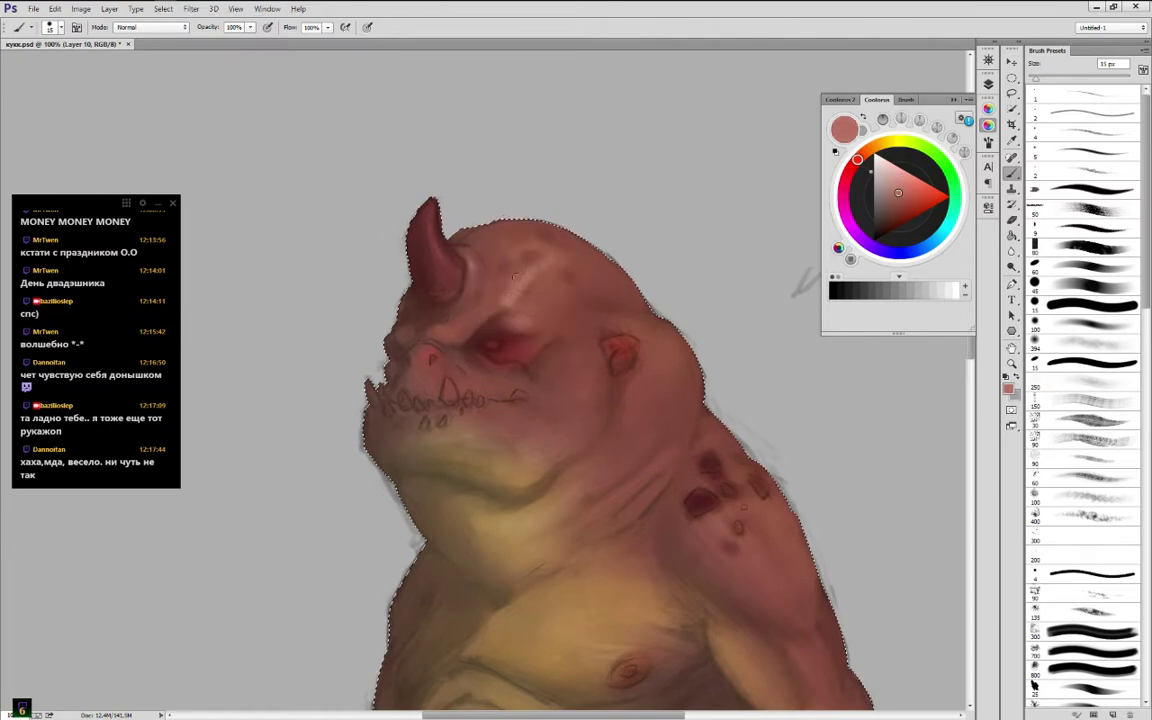
left_click(515, 278, "alt")
left_click(503, 301, "alt")
left_click_drag(519, 290, 509, 306)
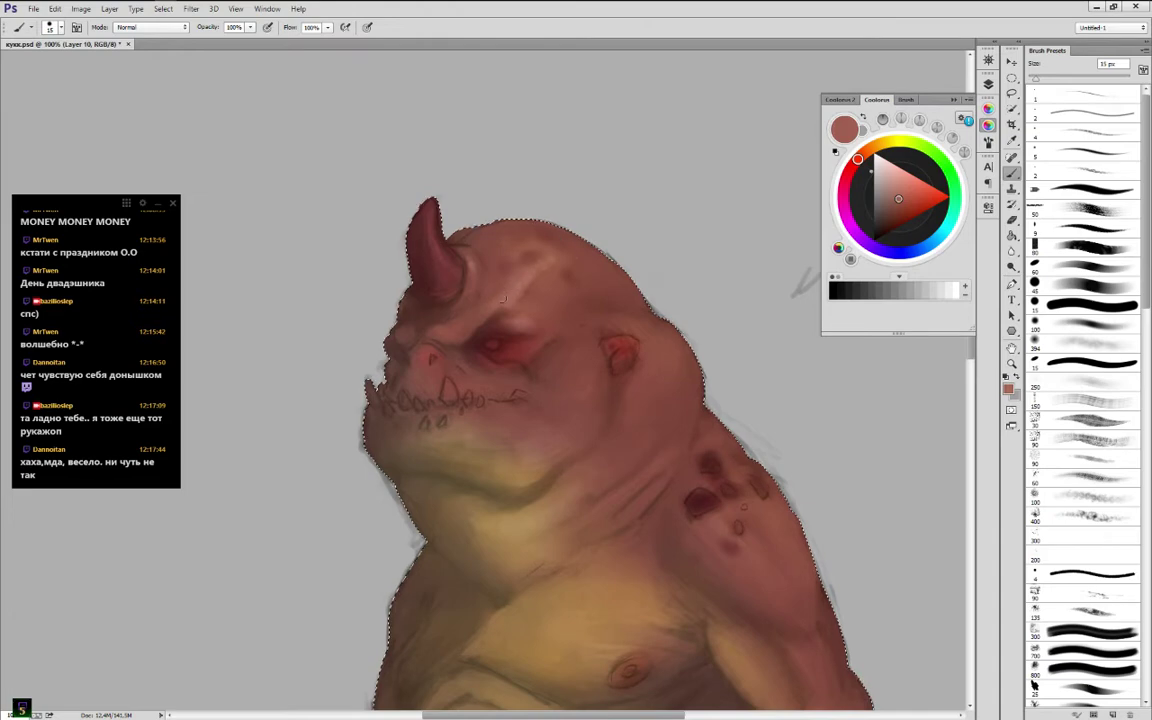
left_click(506, 280, "alt")
left_click(512, 272, "alt")
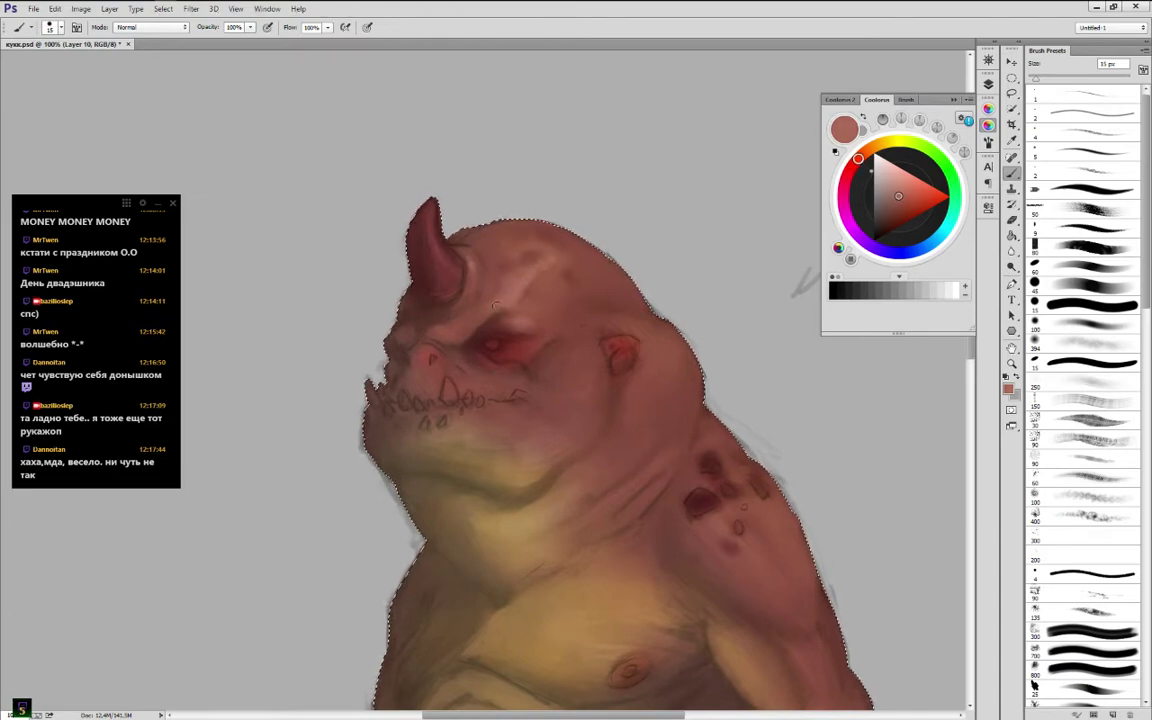
left_click(522, 265, "alt")
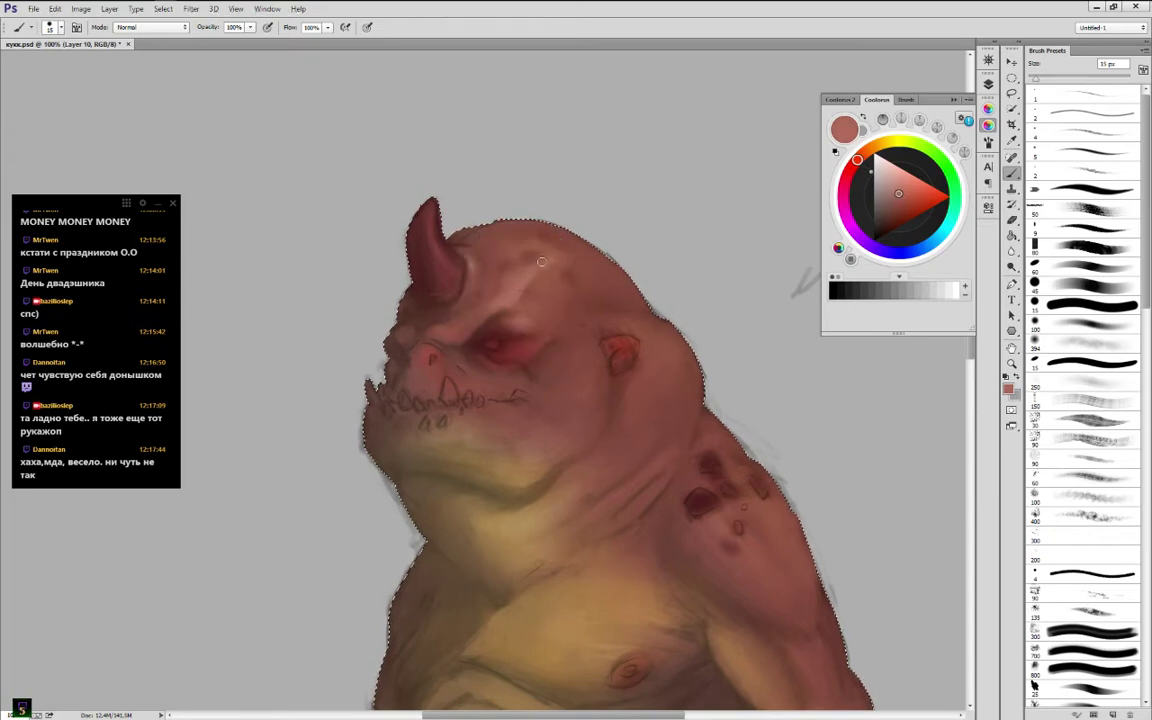
Model the folds on the upper forehead and extend them towards the back of the head using sampled skin reds
left_click_drag(542, 261, 534, 276)
left_click(532, 272, "alt")
left_click(530, 268, "alt")
left_click(538, 290, "alt")
left_click(566, 268, "alt")
left_click_drag(546, 289, 589, 266)
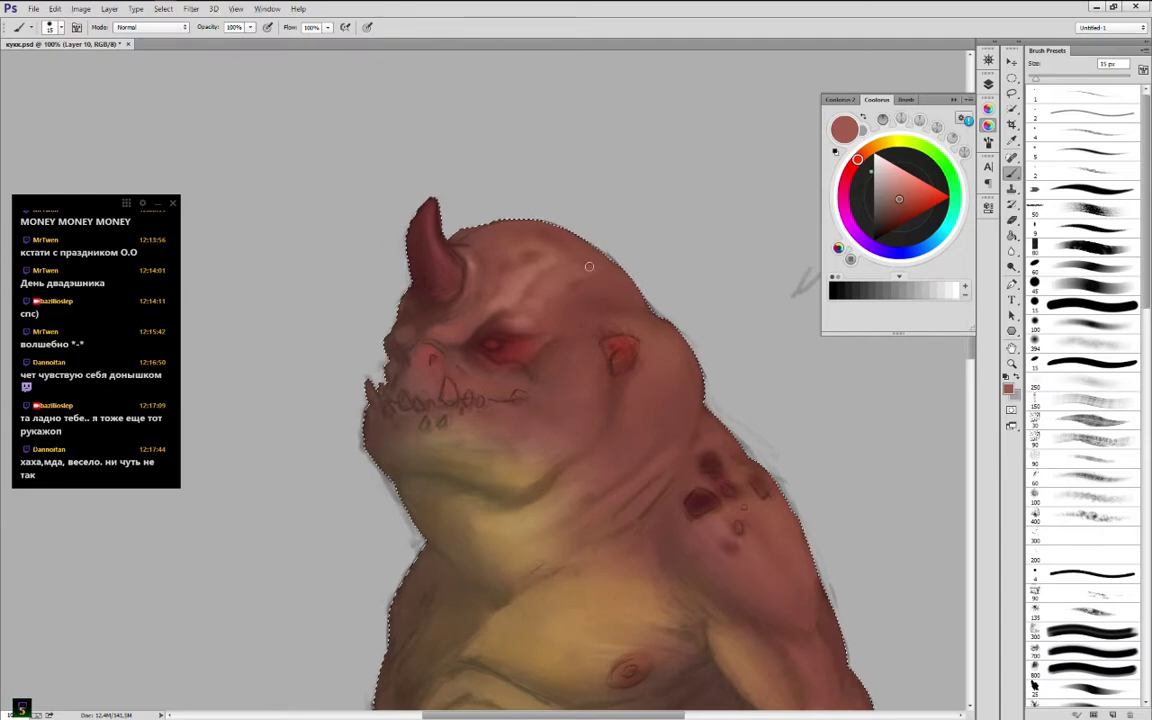
Soften the folds on the side of the forehead and temple with sampled skin reds using the 15 px brush
left_click(559, 268, "alt")
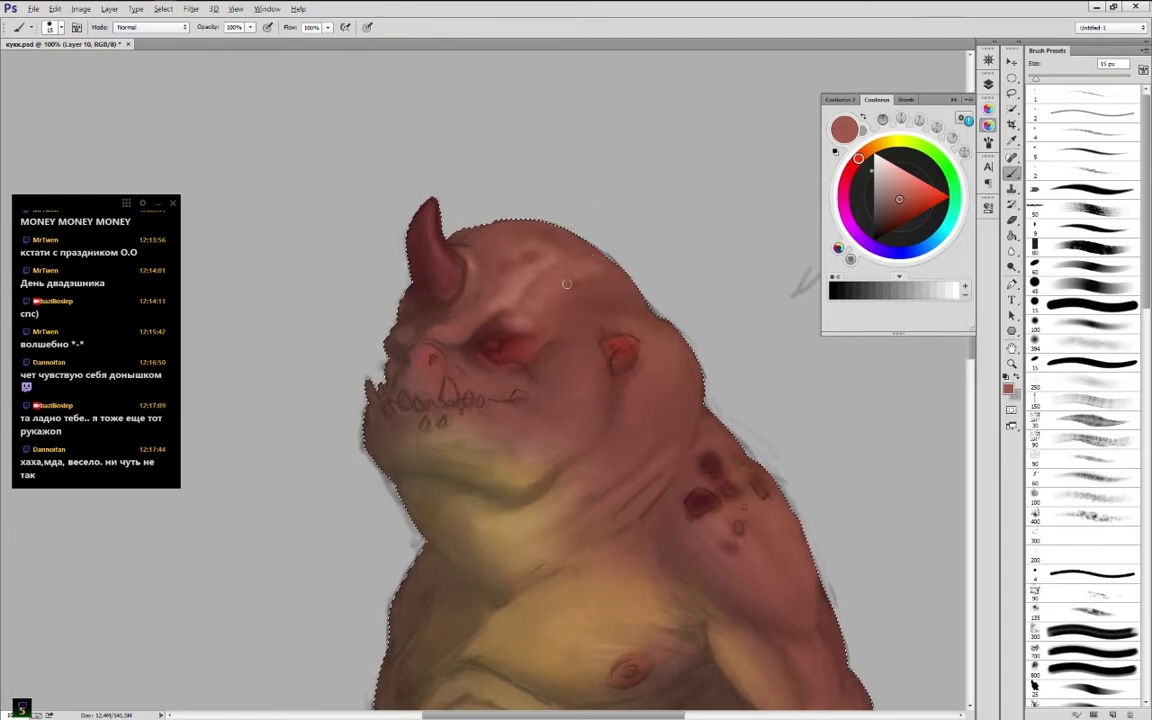
left_click(540, 292, "alt")
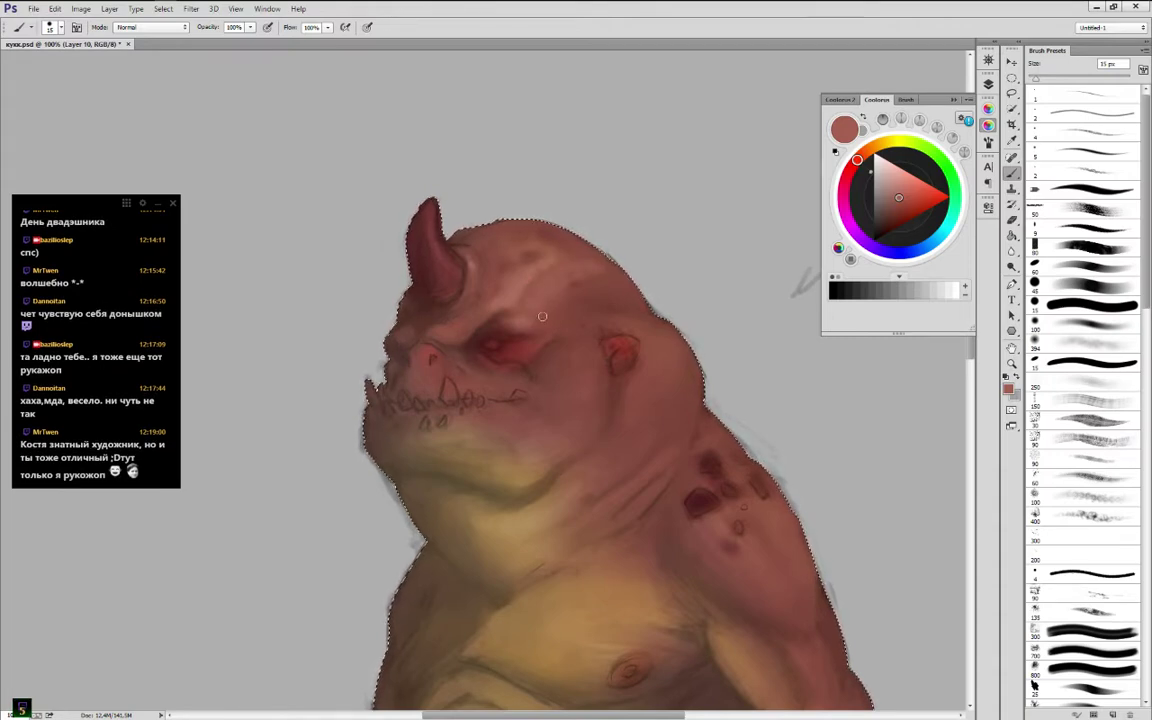
left_click(547, 288, "alt")
left_click(512, 234, "alt")
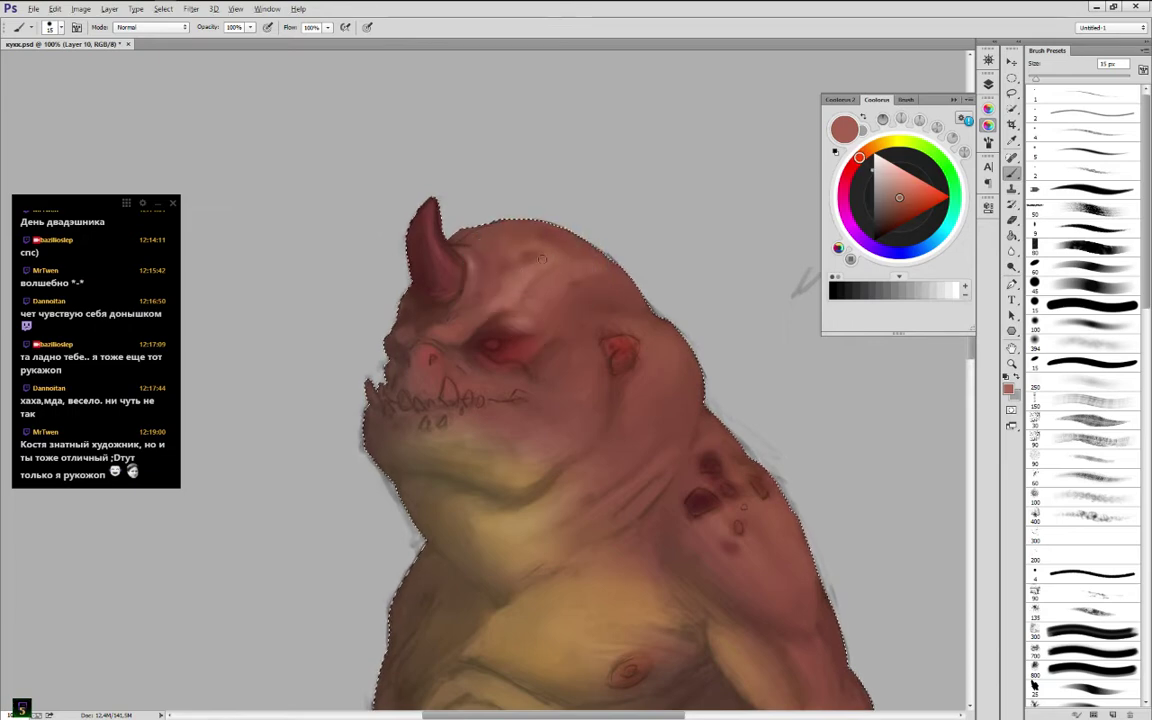
left_click(500, 243, "alt")
left_click(524, 241, "alt")
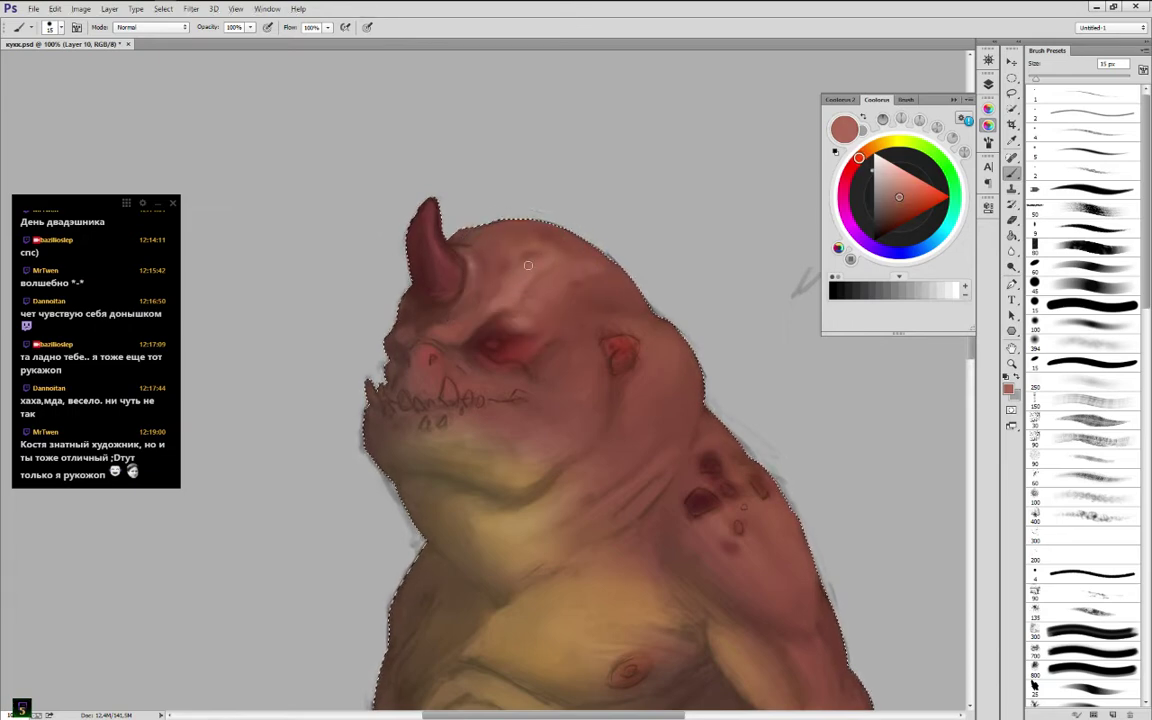
Blend the forehead skin between the horn and the crown of the head using neighbouring sampled reds
left_click(480, 270, "alt")
left_click(510, 268, "alt")
left_click_drag(466, 262, 472, 250)
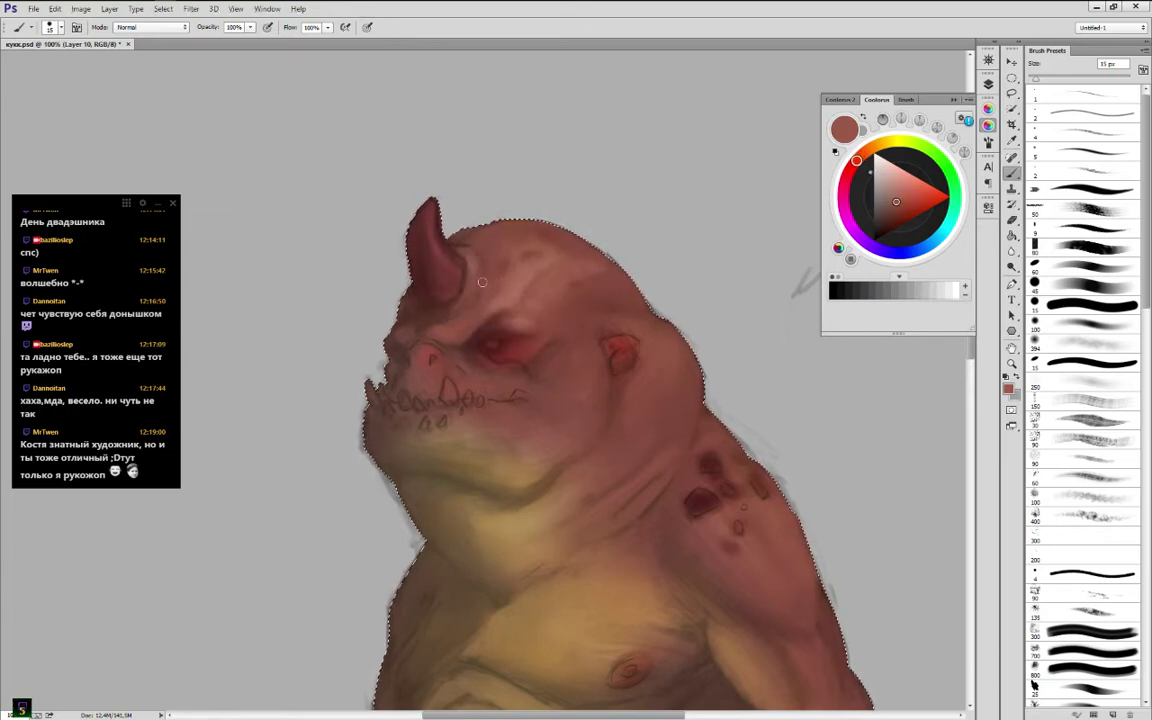
left_click(520, 272, "alt")
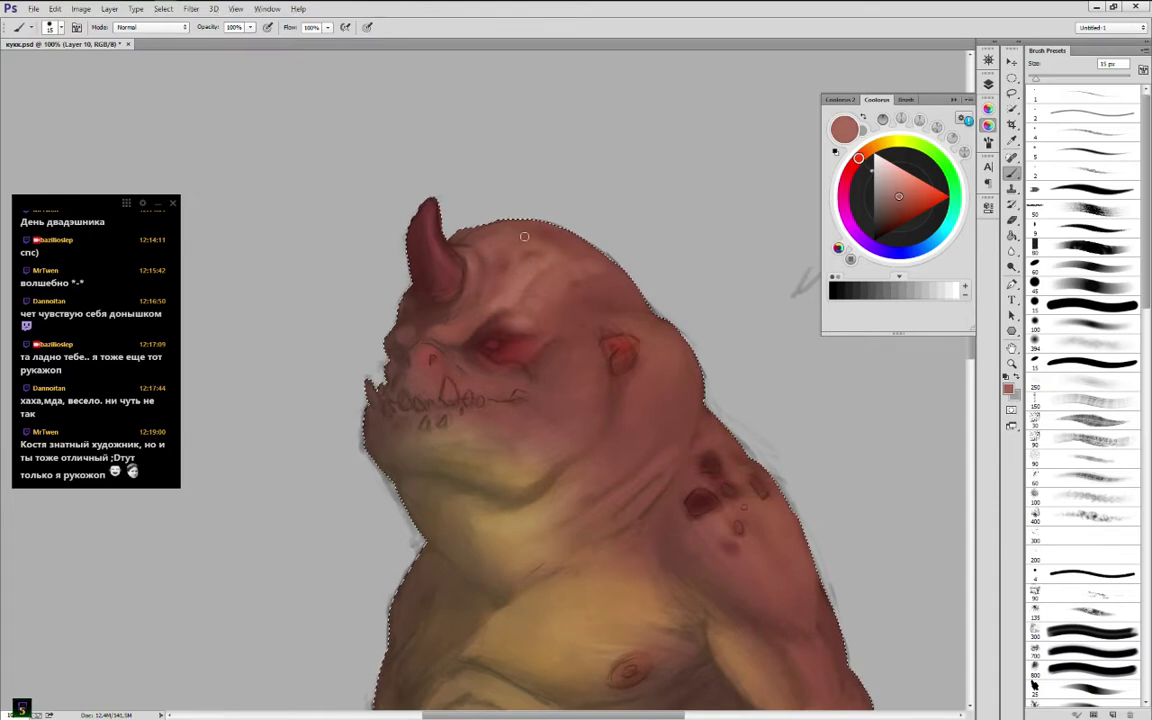
left_click(516, 226, "alt")
left_click(536, 232, "alt")
left_click(486, 241, "alt")
left_click(463, 247, "alt")
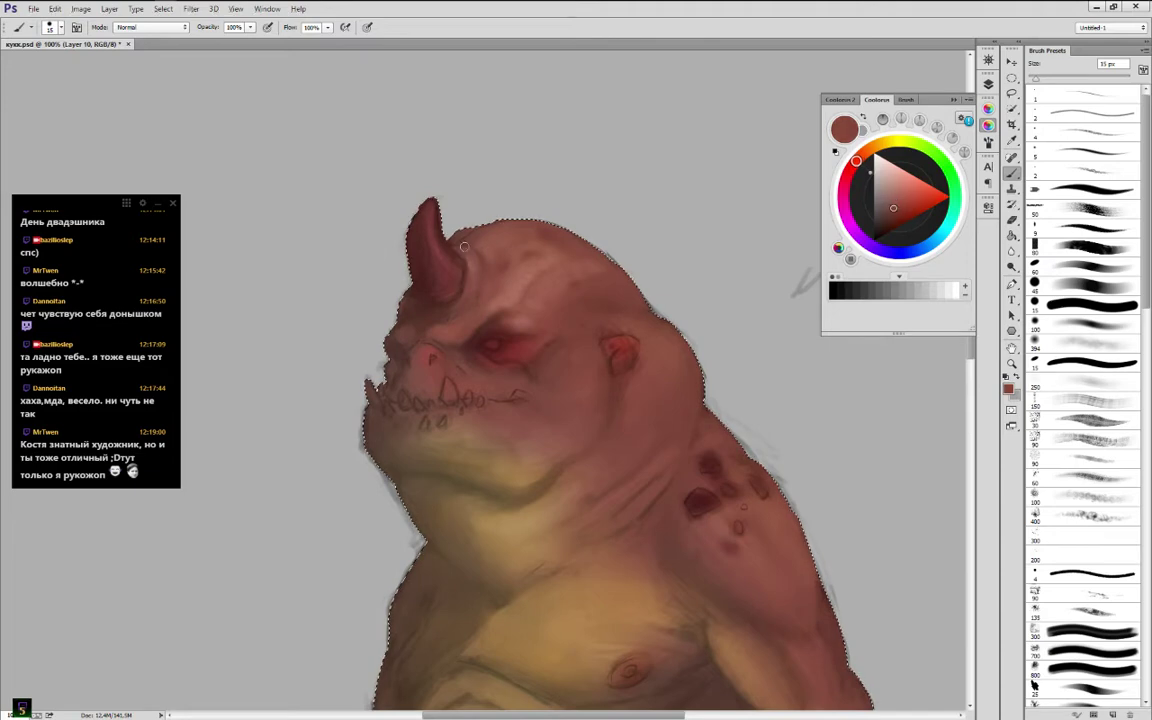
Shade the base and back edge of the horn with sampled dark reds where it meets the forehead
left_click(449, 299, "alt")
left_click(440, 243, "alt")
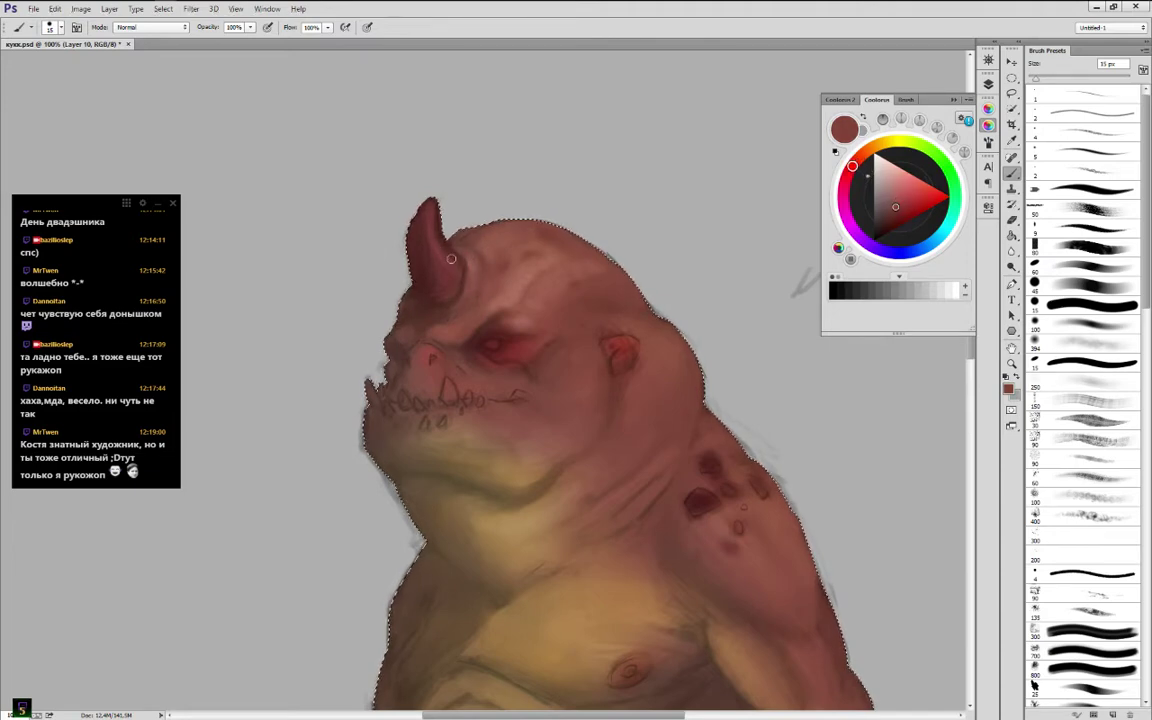
left_click(433, 295, "alt")
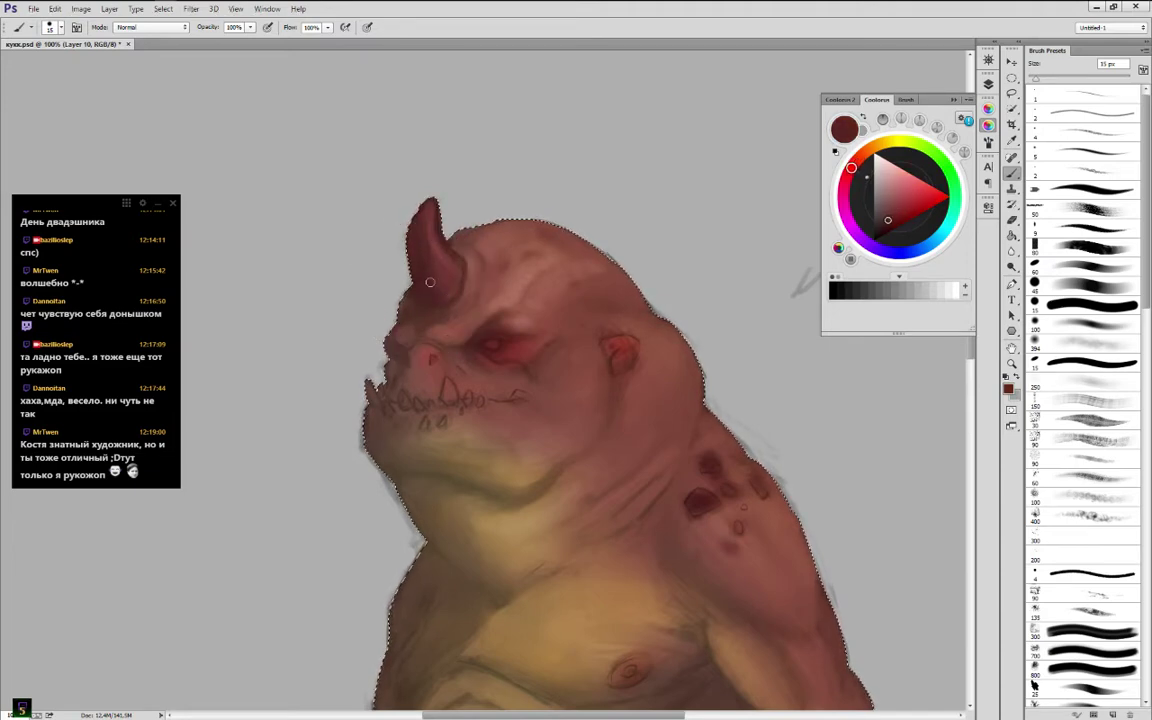
Paint a light pink highlight on the brow fold above the nose bridge and blend it with sampled skin tones
left_click(528, 296, "alt")
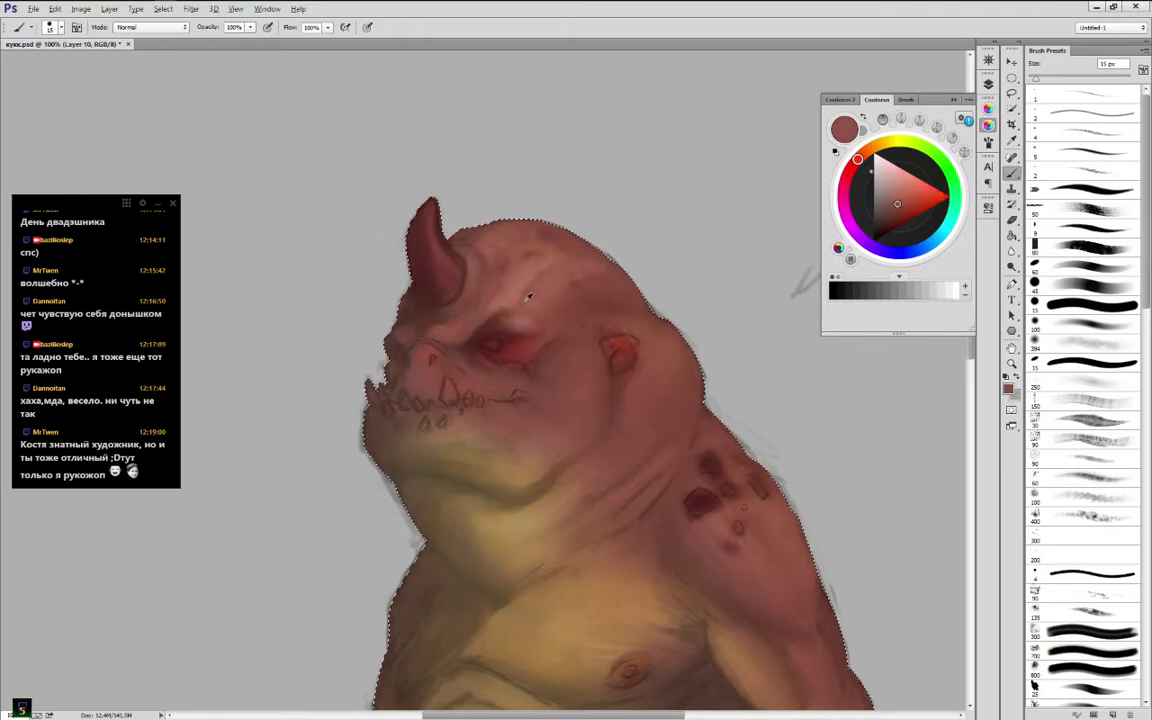
left_click(451, 335, "alt")
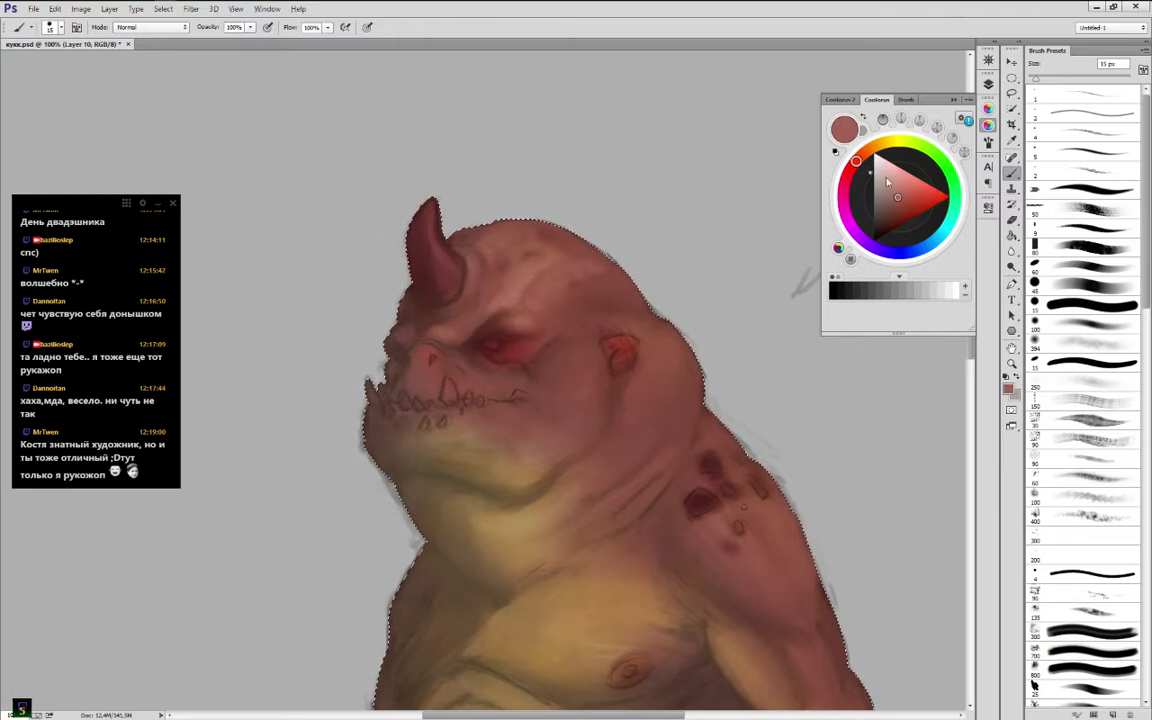
left_click(456, 339, "alt")
left_click(465, 334, "alt")
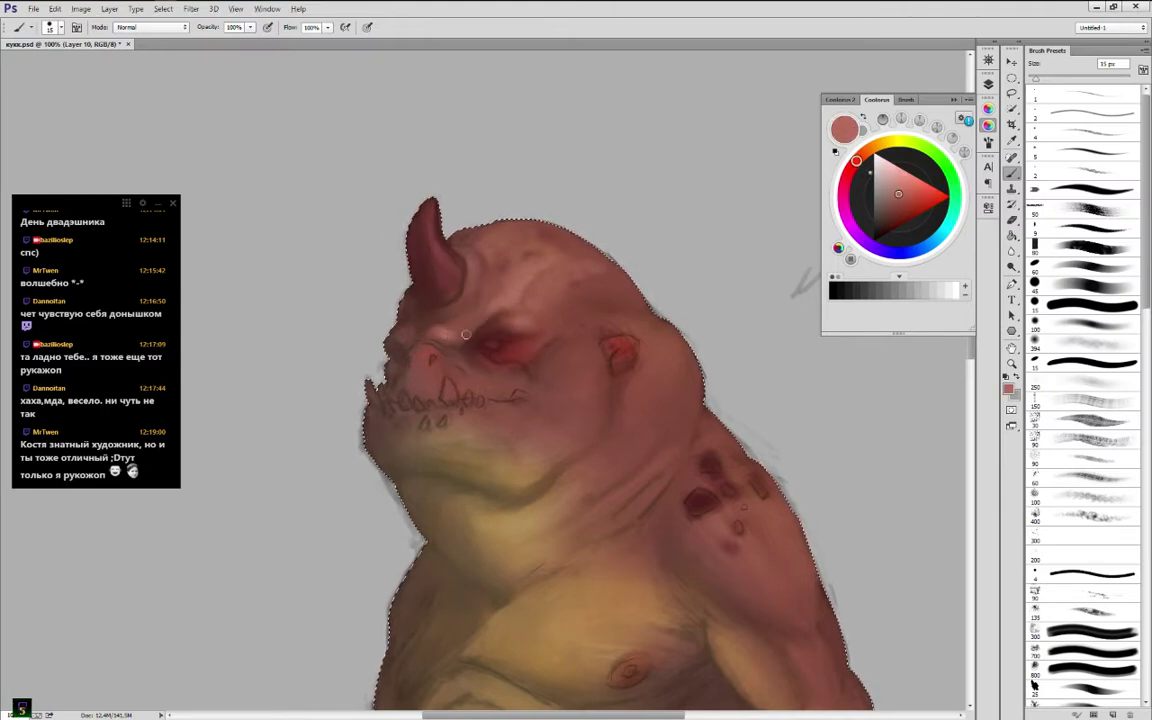
left_click(464, 331, "alt")
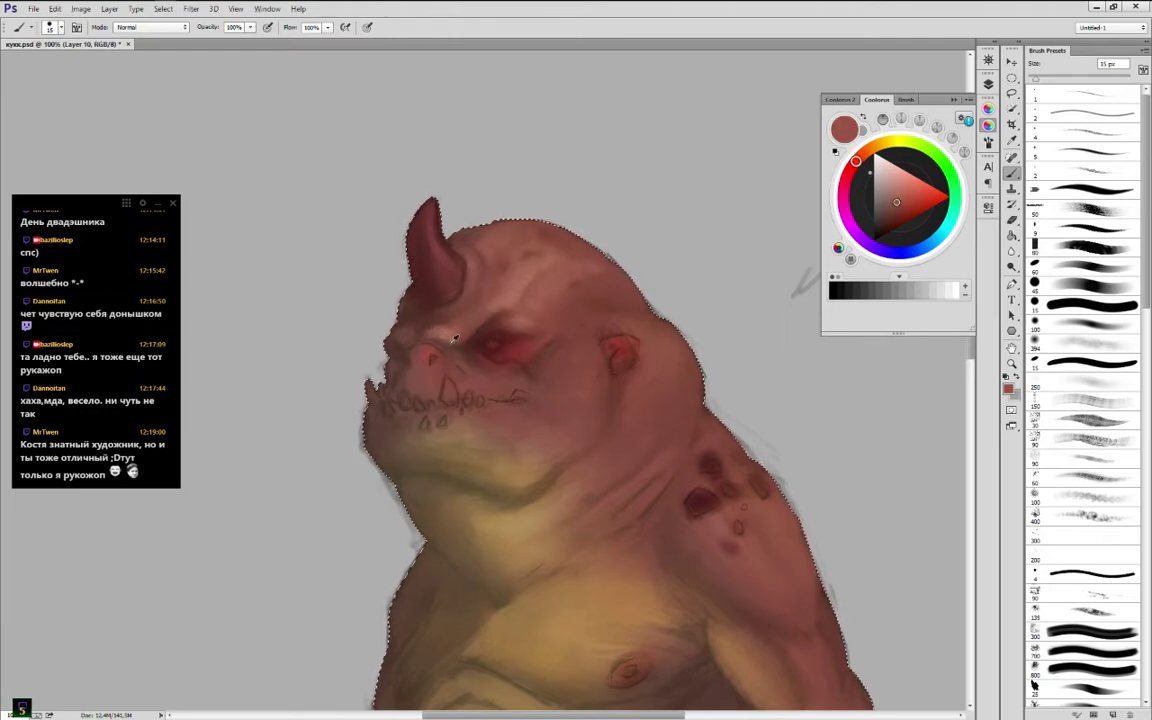
left_click(429, 348, "alt")
left_click(429, 349, "alt")
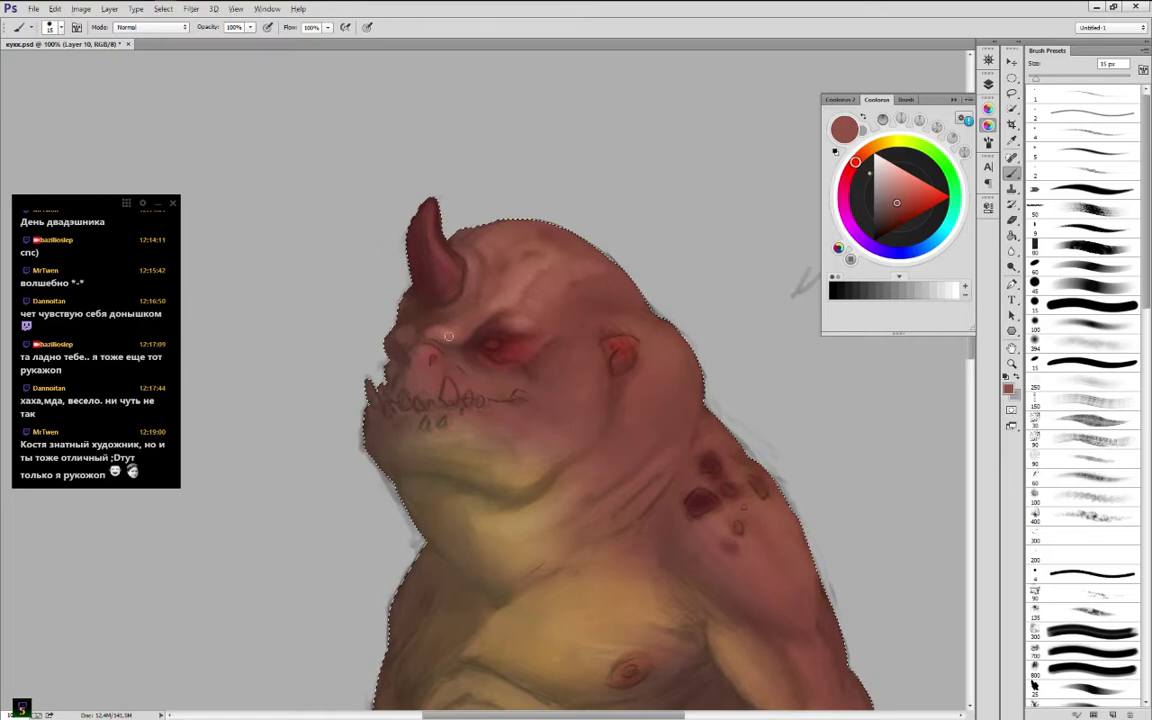
left_click(427, 350, "alt")
Darken the lower edge of the eye socket and refine the red outer corner of the eye with sampled reds
left_click(491, 338, "alt")
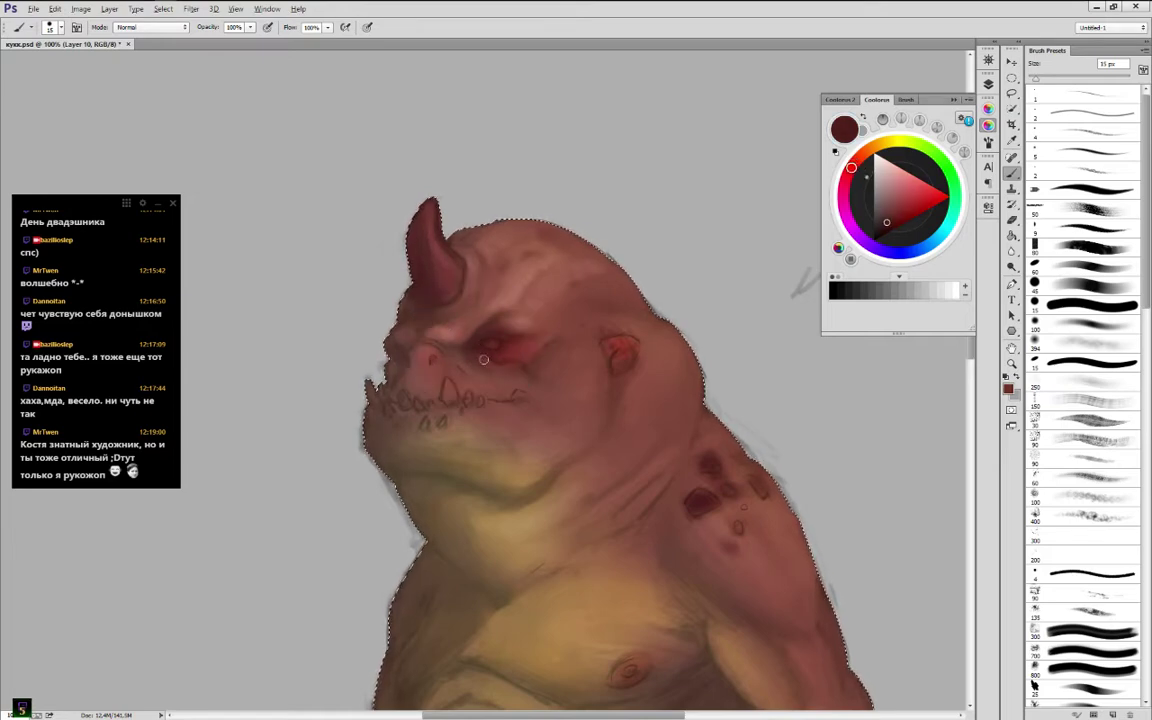
left_click(515, 375, "alt")
left_click(521, 348, "alt")
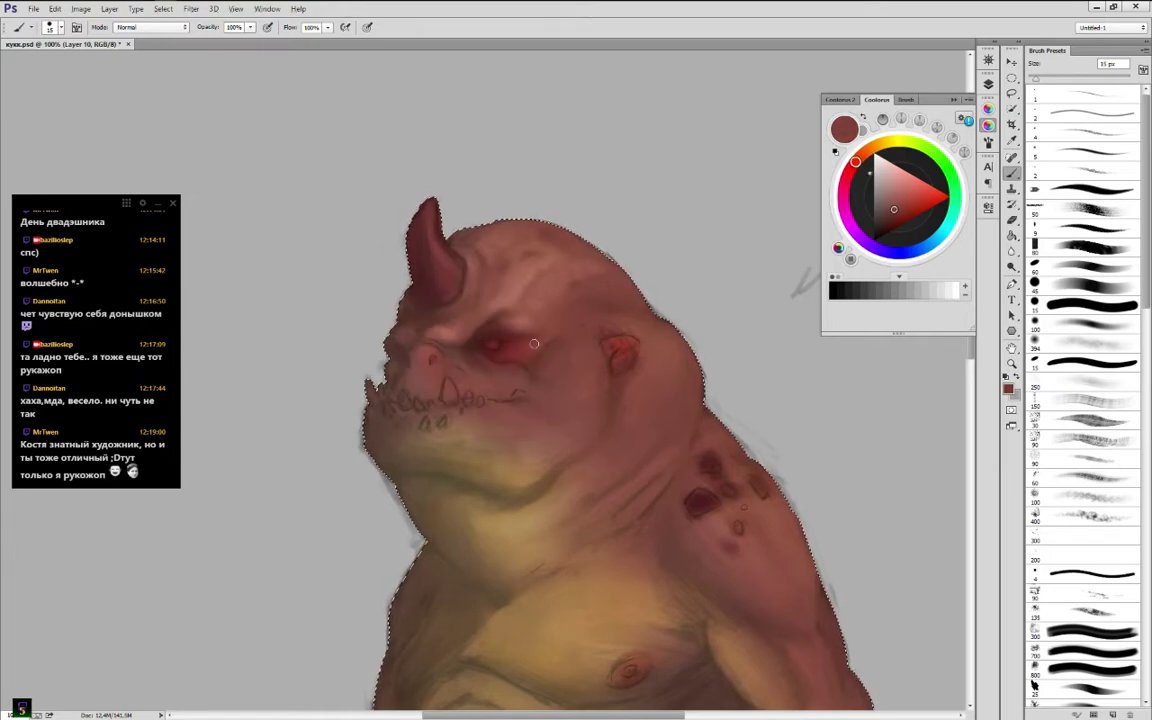
left_click(533, 355, "alt")
left_click(521, 347, "alt")
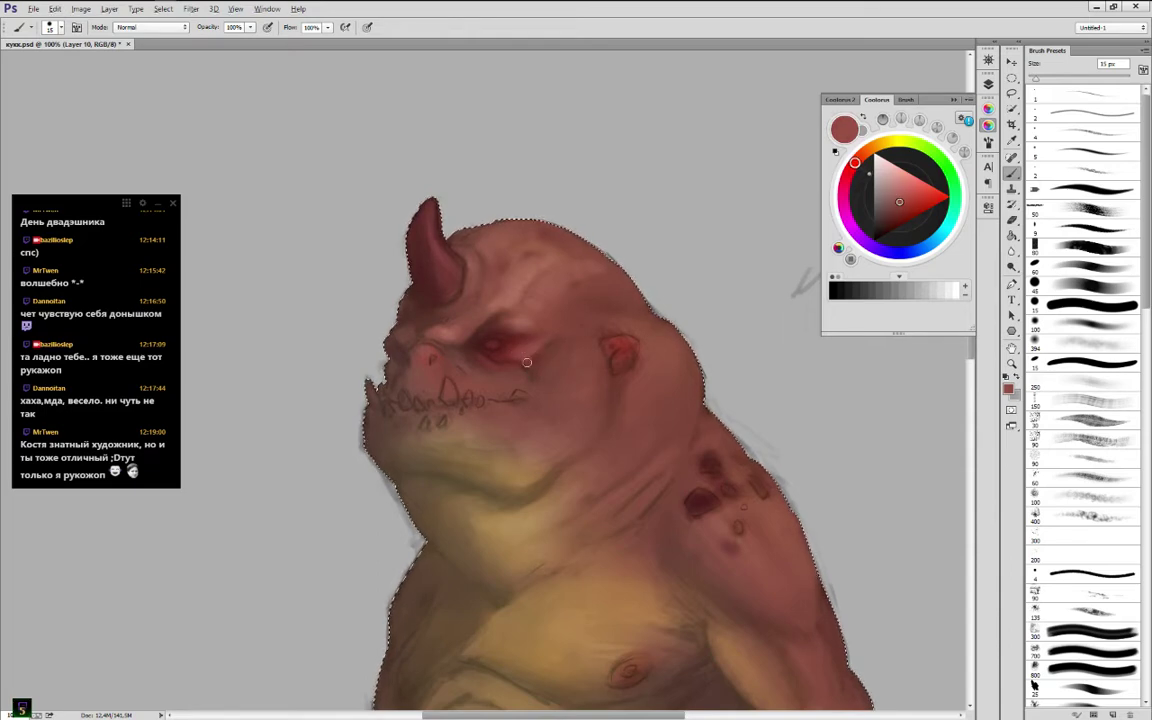
Model the skin fold beneath the eye and blend its outer corner into the cheek with sampled reds
left_click(547, 355, "alt")
left_click(535, 369, "alt")
left_click(559, 357, "alt")
left_click(543, 388, "alt")
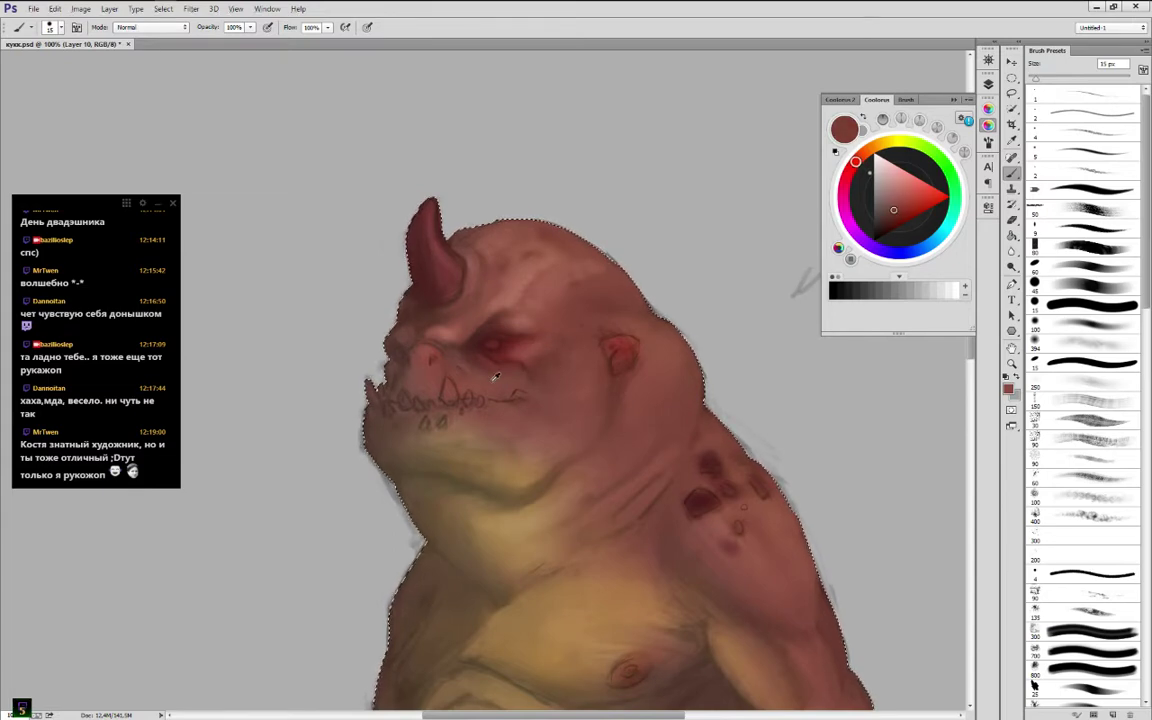
left_click(507, 385, "alt")
left_click(517, 394, "alt")
left_click_drag(530, 338, 512, 358)
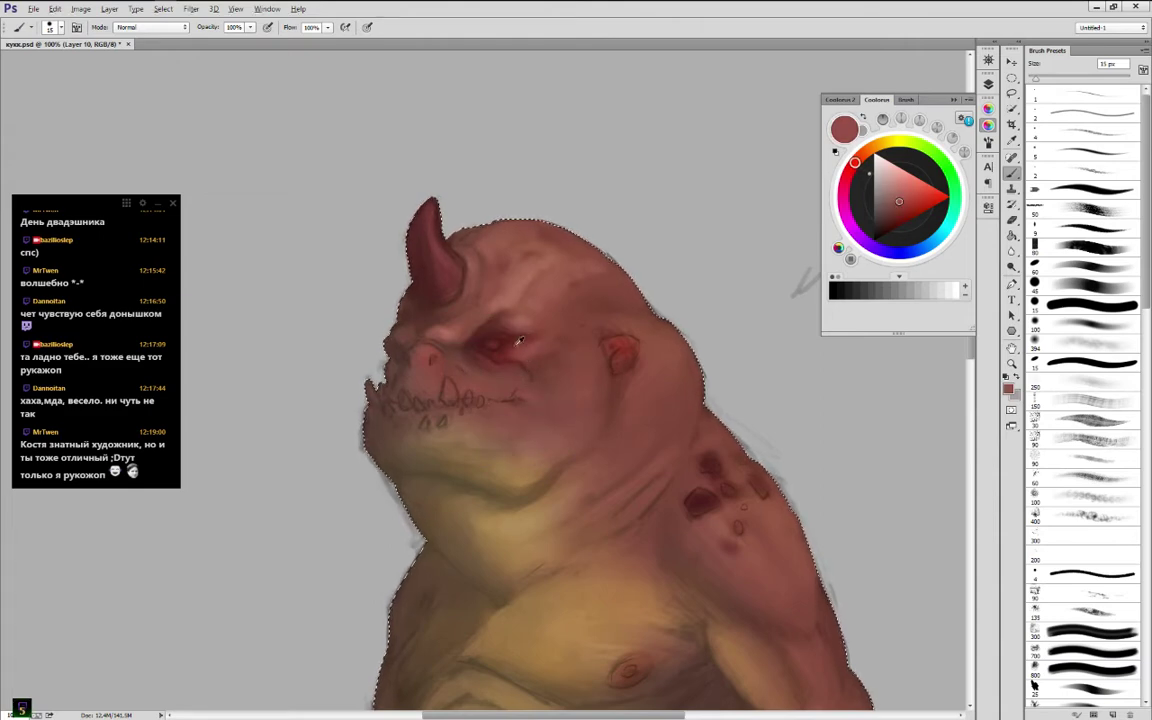
Touch up the eye's outer corner and paint a lighter skin fold over the sketched end of the mouth
left_click(517, 343, "alt")
mouse_move(519, 401)
left_mouse_down()
mouse_move(537, 424)
mouse_move(523, 429)
mouse_move(530, 422)
mouse_move(512, 408)
mouse_move(544, 432)
mouse_move(526, 432)
mouse_move(525, 399)
left_mouse_up()
left_click(523, 375, "alt")
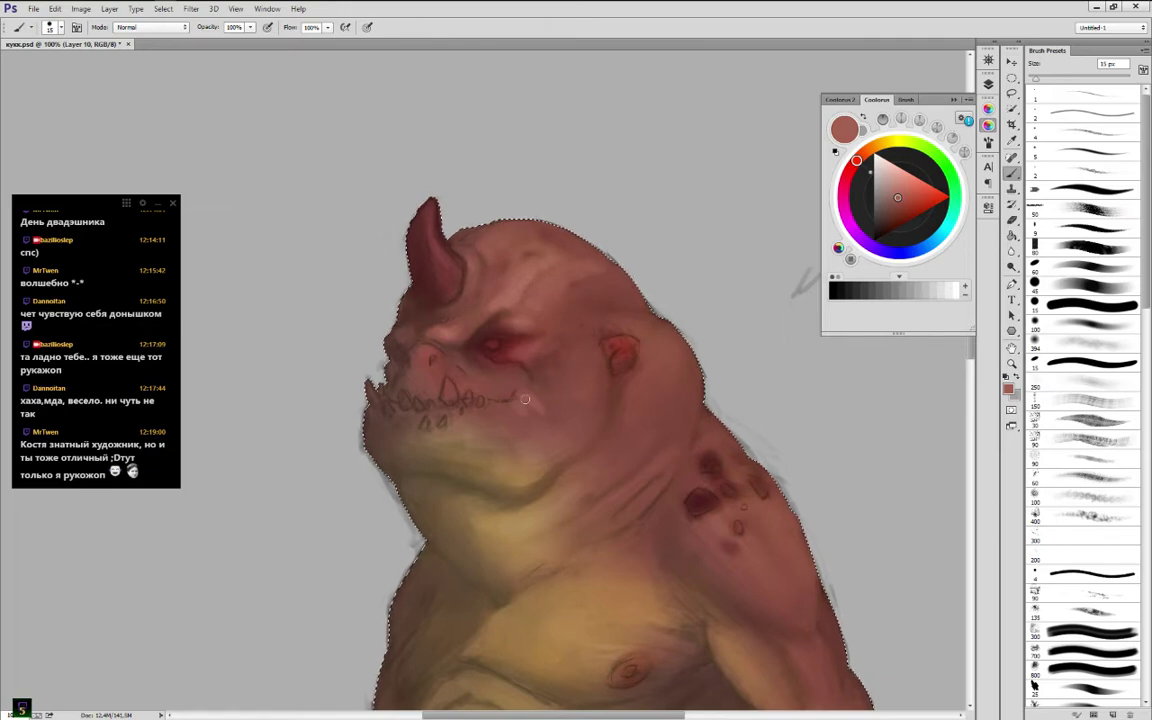
left_click(509, 400, "alt")
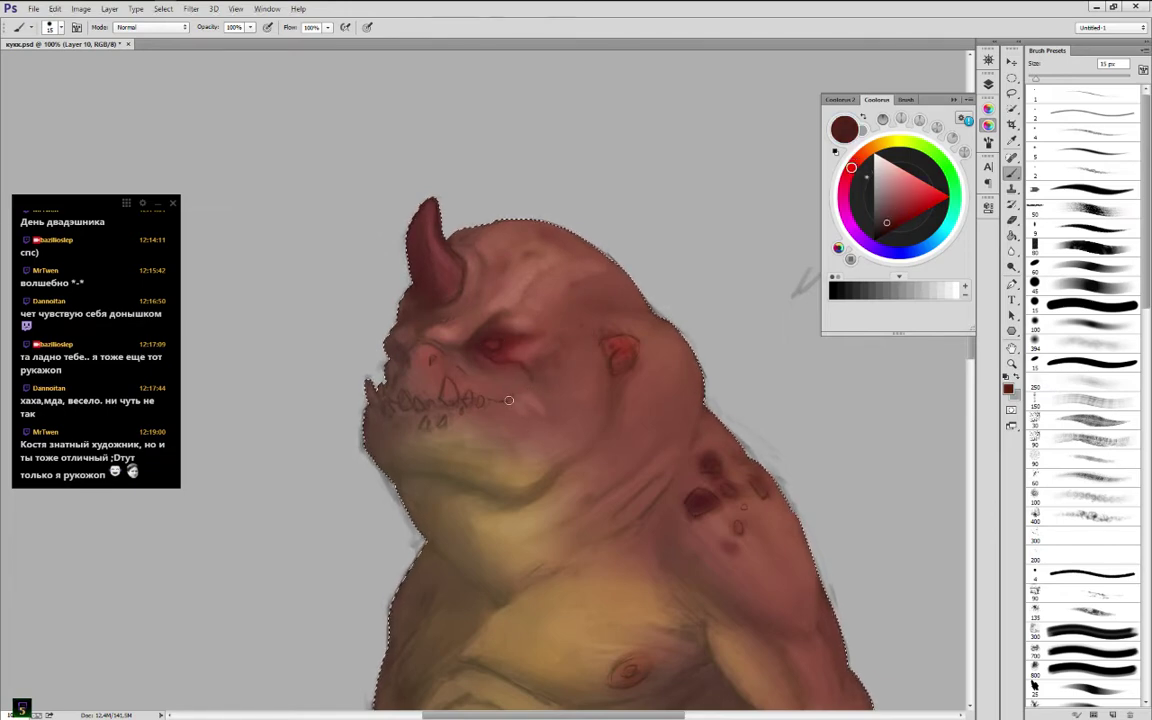
Define the corner of the mouth and the crease beneath the eye with sampled dark reds
left_click(464, 348, "alt")
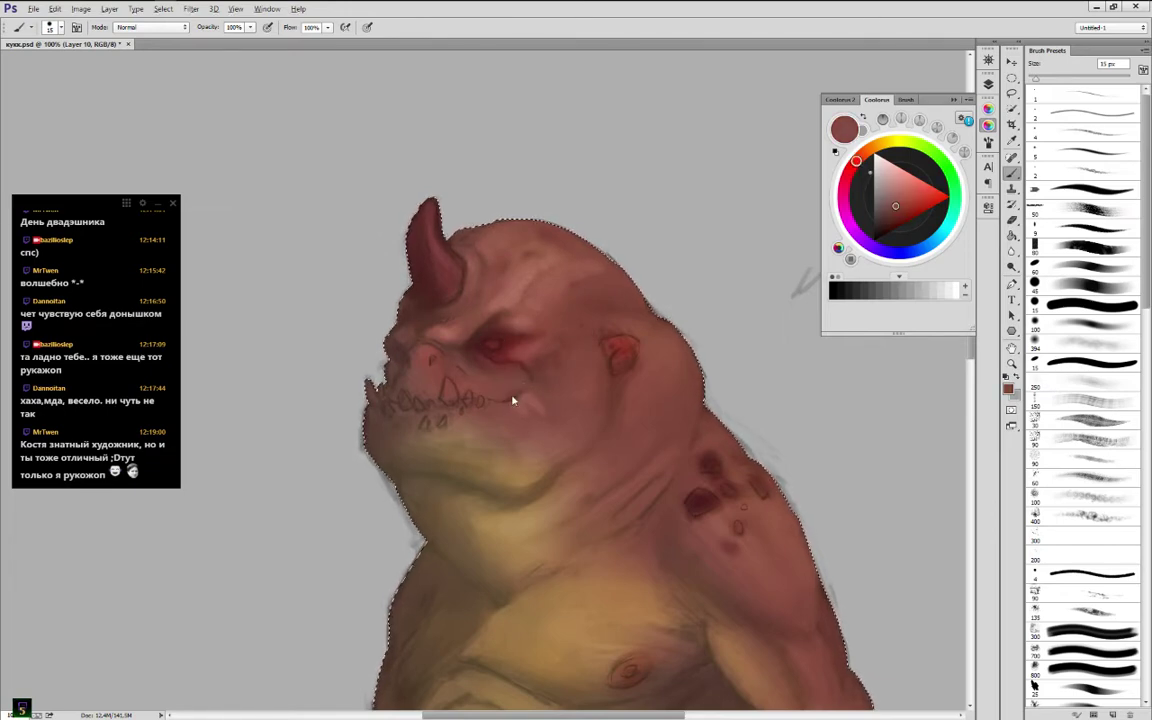
left_click(496, 372, "alt")
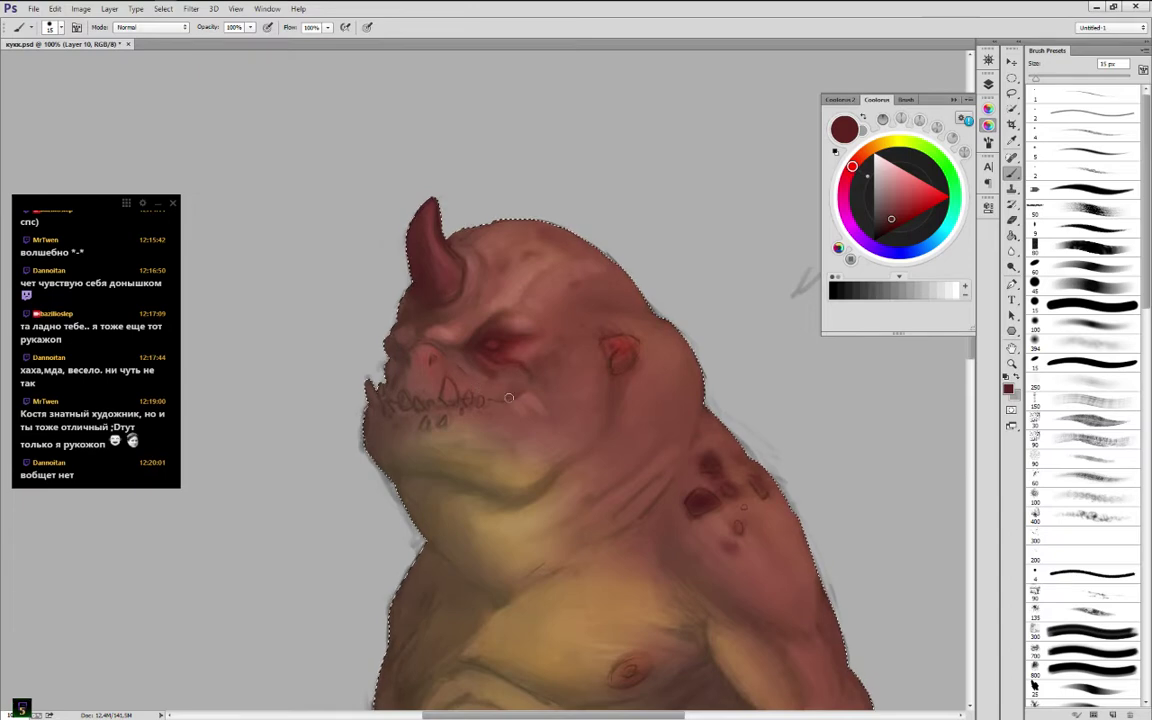
left_click(492, 380, "alt")
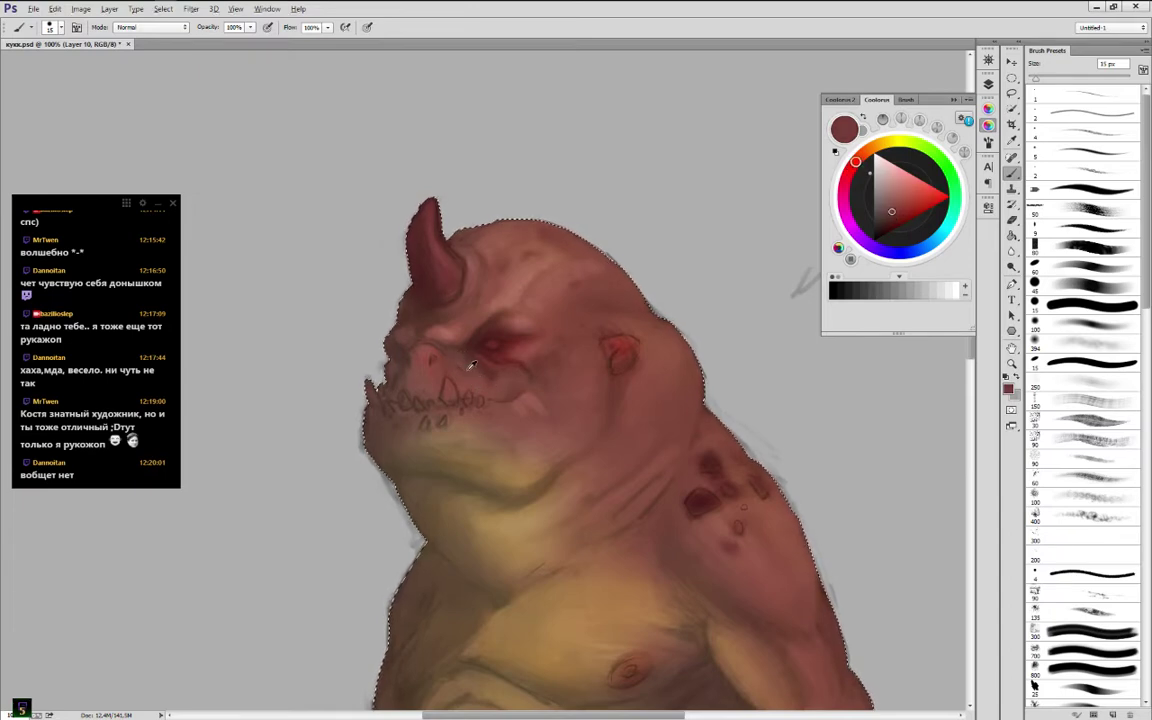
left_click(496, 382, "alt")
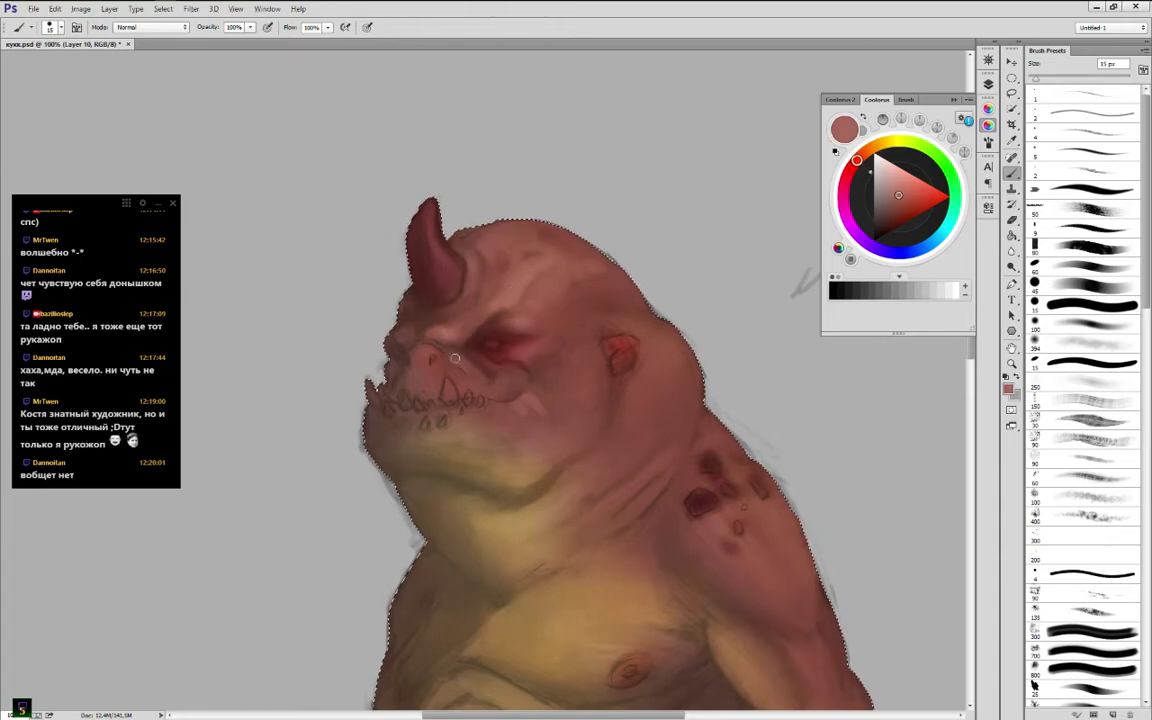
Paint lighter skin on the fold beside the nostril and blend it down towards the upper lip
left_click(484, 385, "alt")
left_click(488, 385, "alt")
left_click(464, 375, "alt")
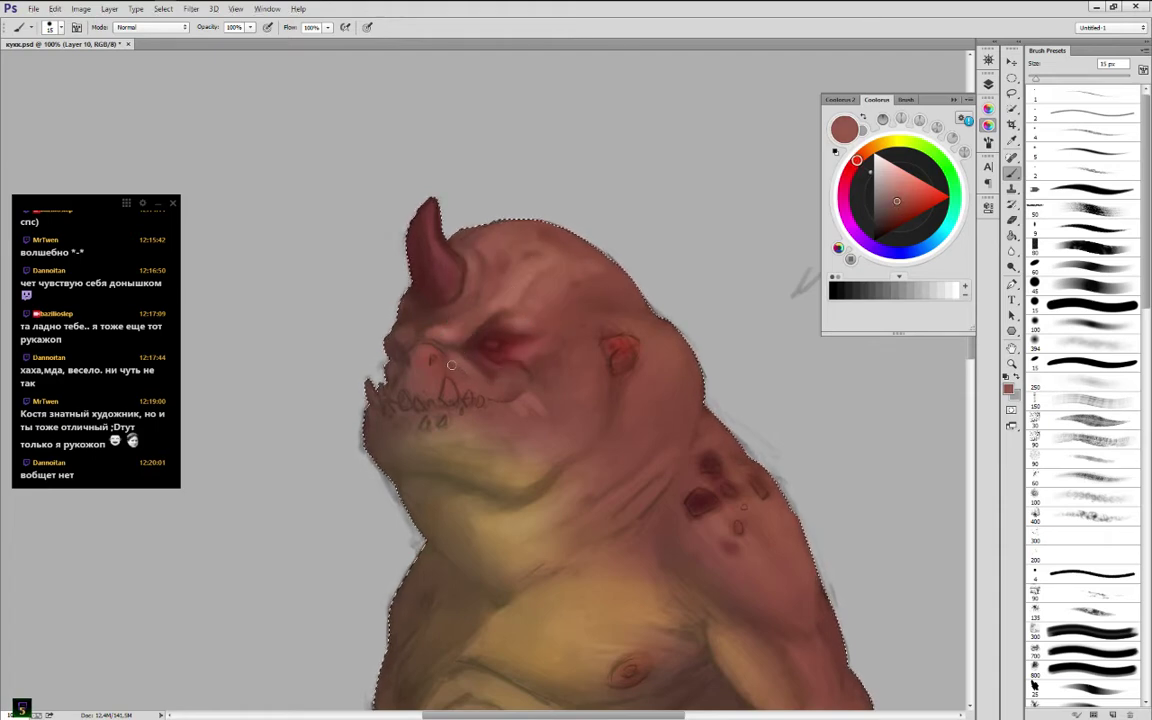
left_click_drag(454, 373, 458, 396)
Blend the ochre jaw into the red cheek with sampled intermediate tones using a 30 px brush
left_click(558, 455, "alt")
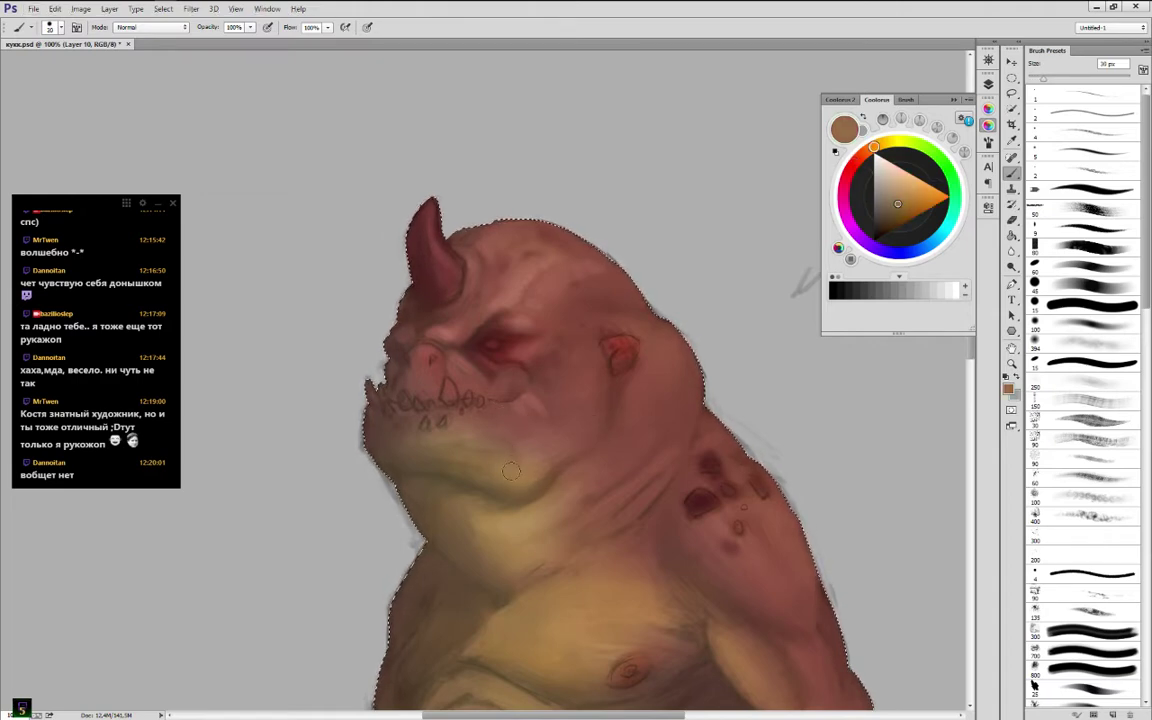
left_click(526, 484, "alt")
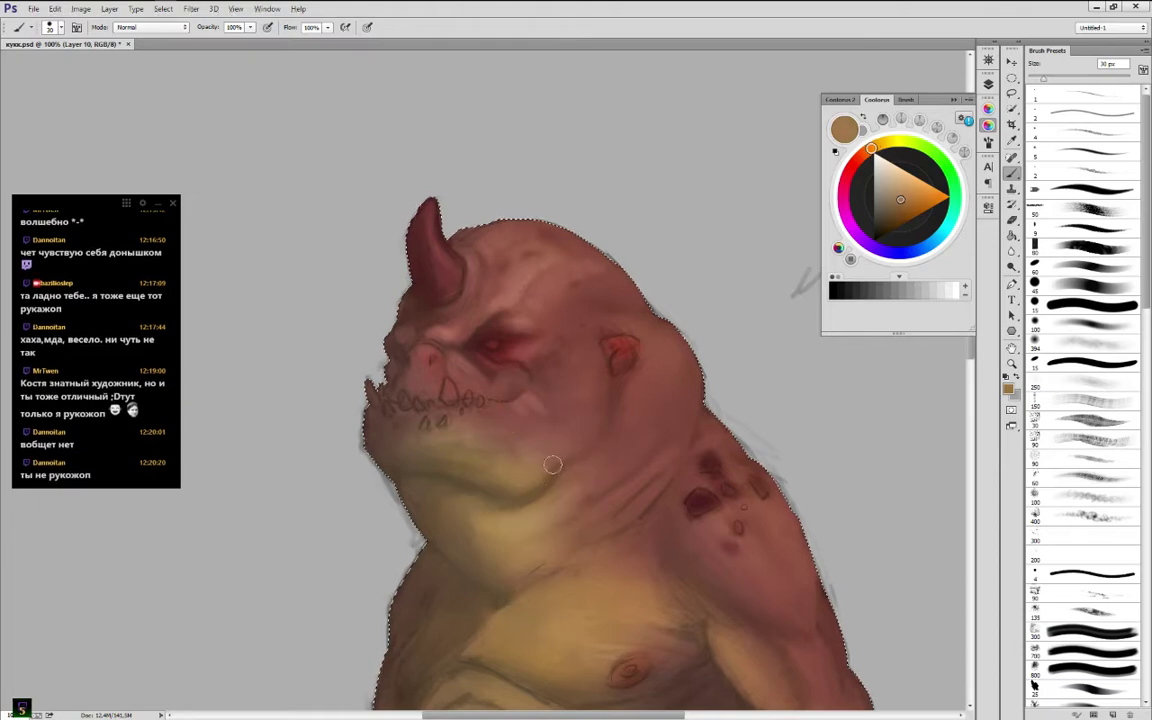
left_click(512, 440, "alt")
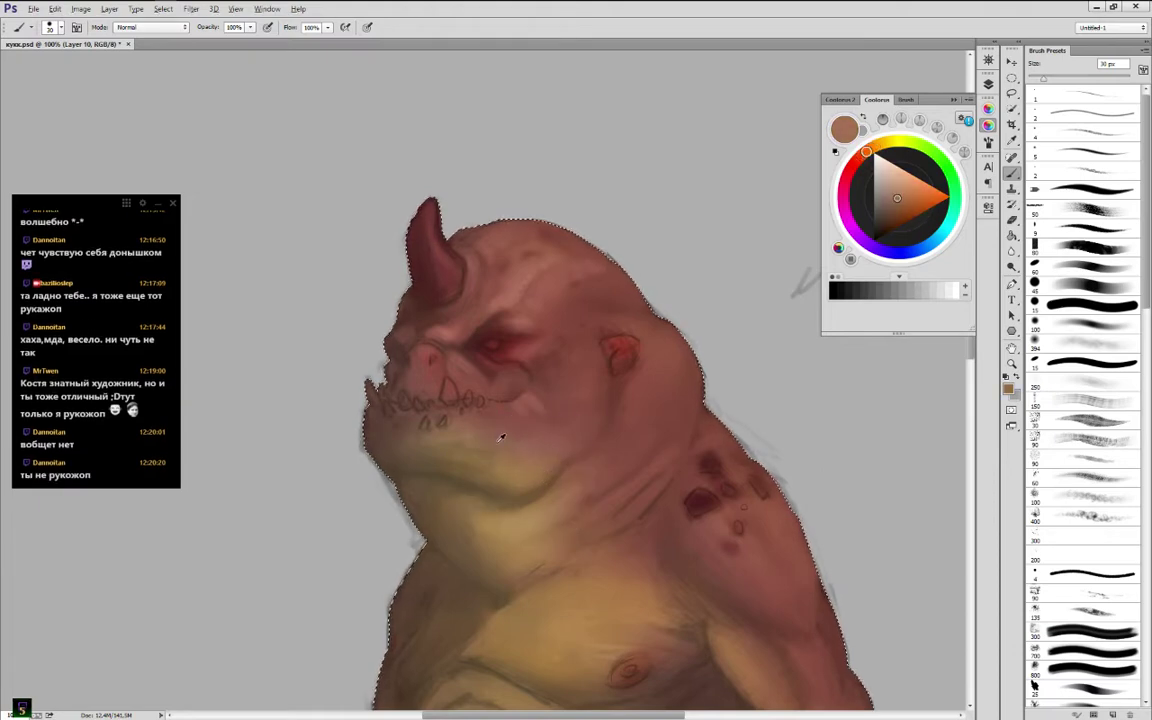
left_click(509, 438, "alt")
left_click(519, 437, "alt")
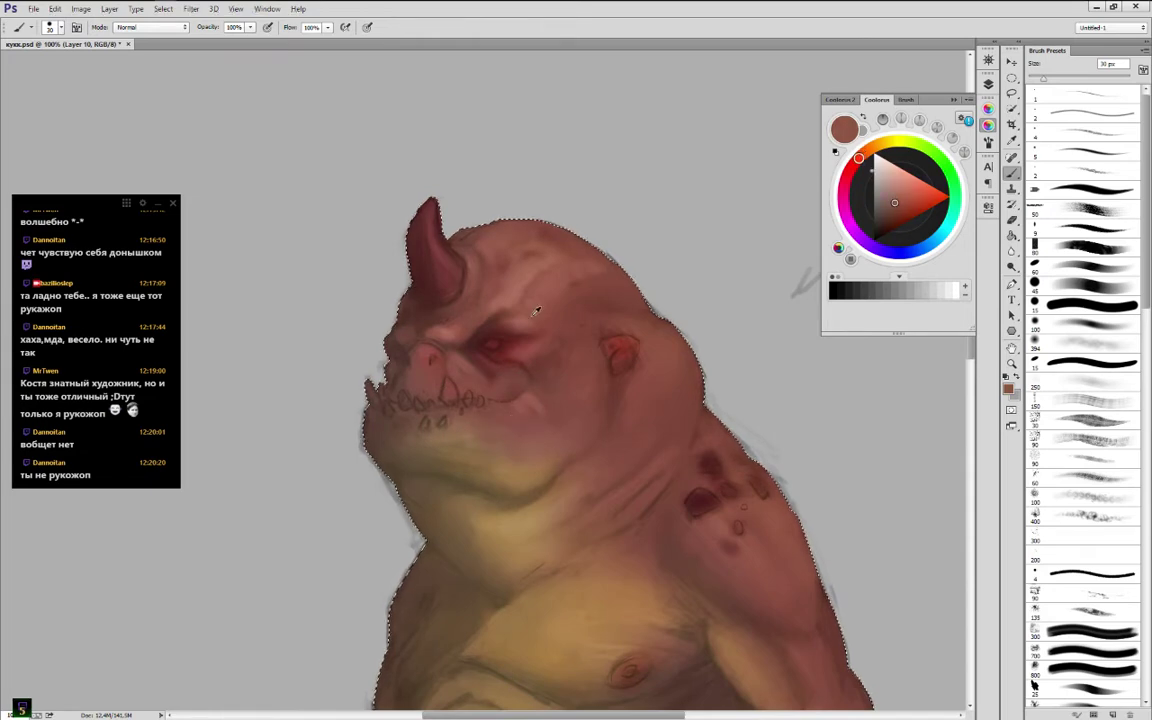
Model the cheek behind the mouth corner and towards the ear with sampled light and mid skin reds
left_click(514, 335, "alt")
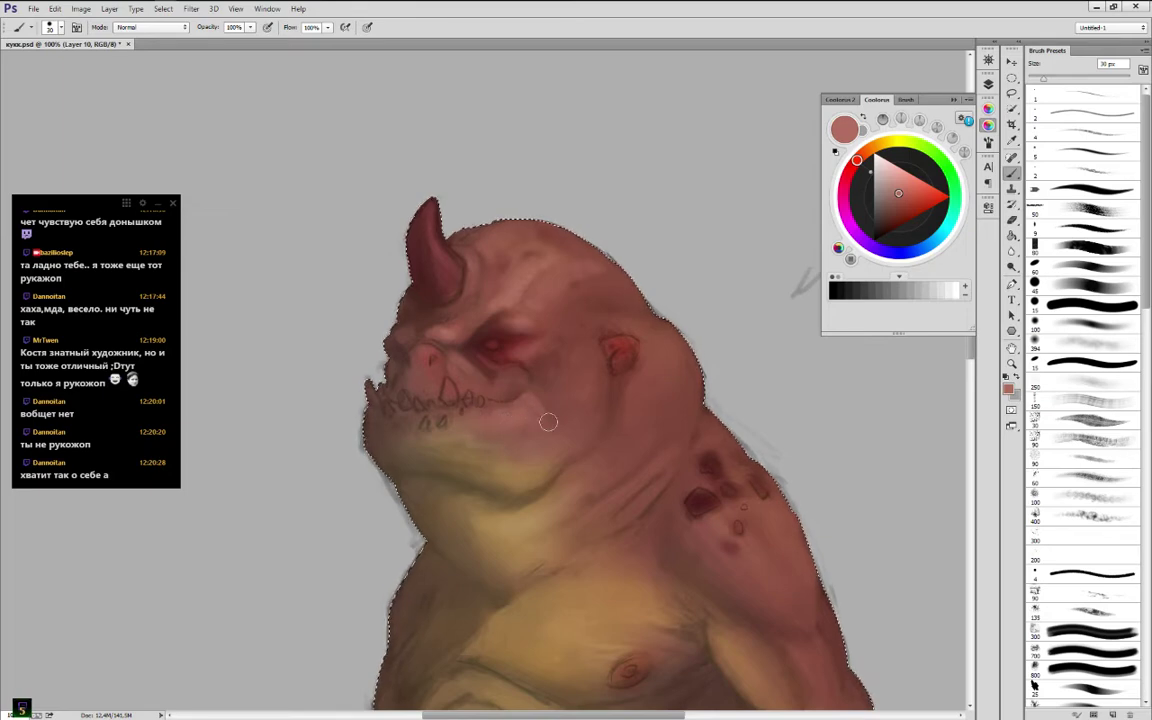
left_click(545, 404, "alt")
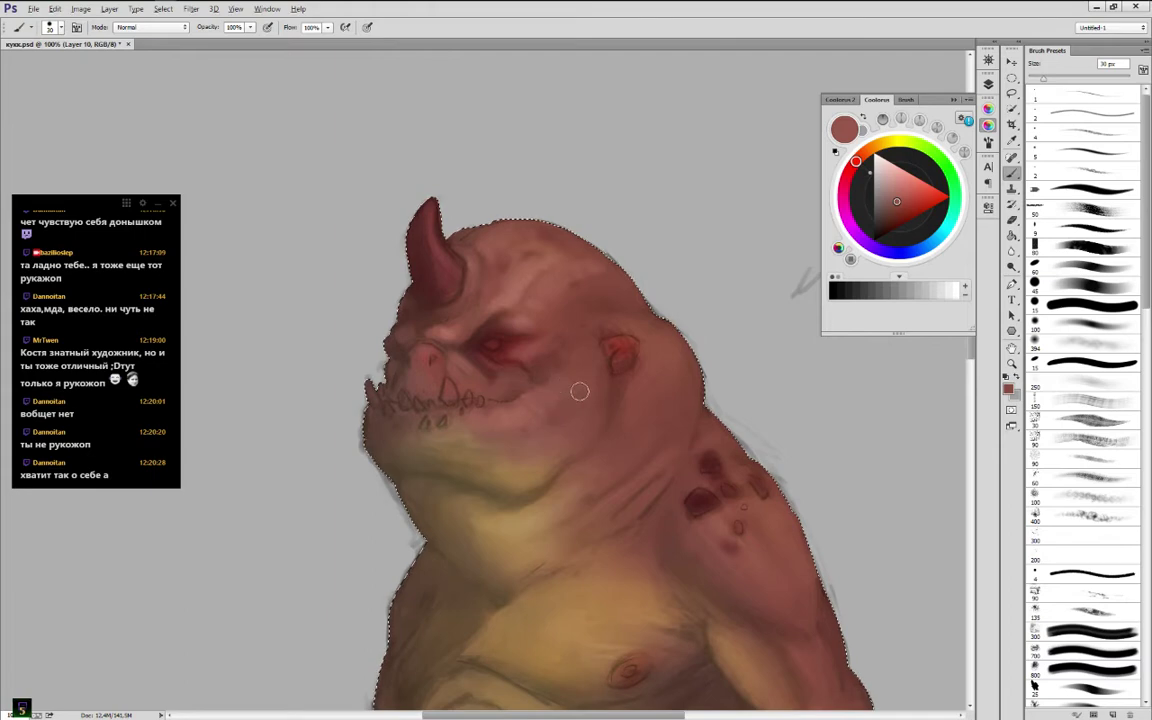
left_click(585, 420, "alt")
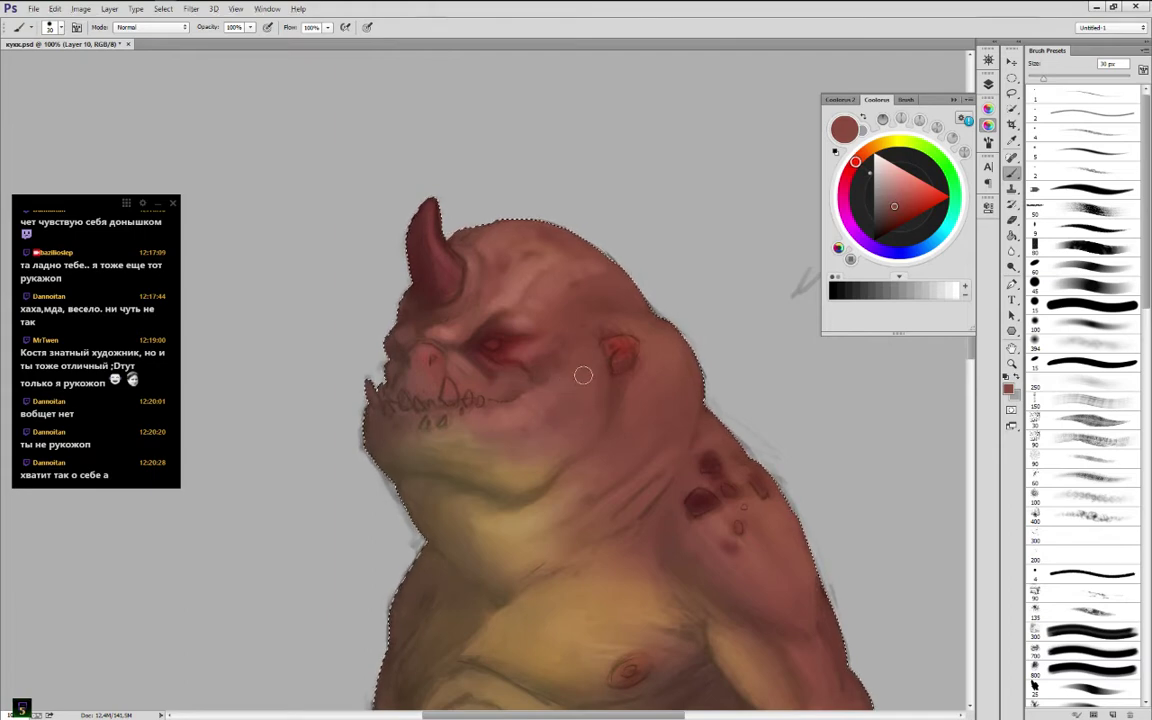
left_click(583, 375, "alt")
Add a light pink bulge on the cheek beneath the eye and soften it towards the mouth
left_click(545, 377, "alt")
left_click(507, 369, "alt")
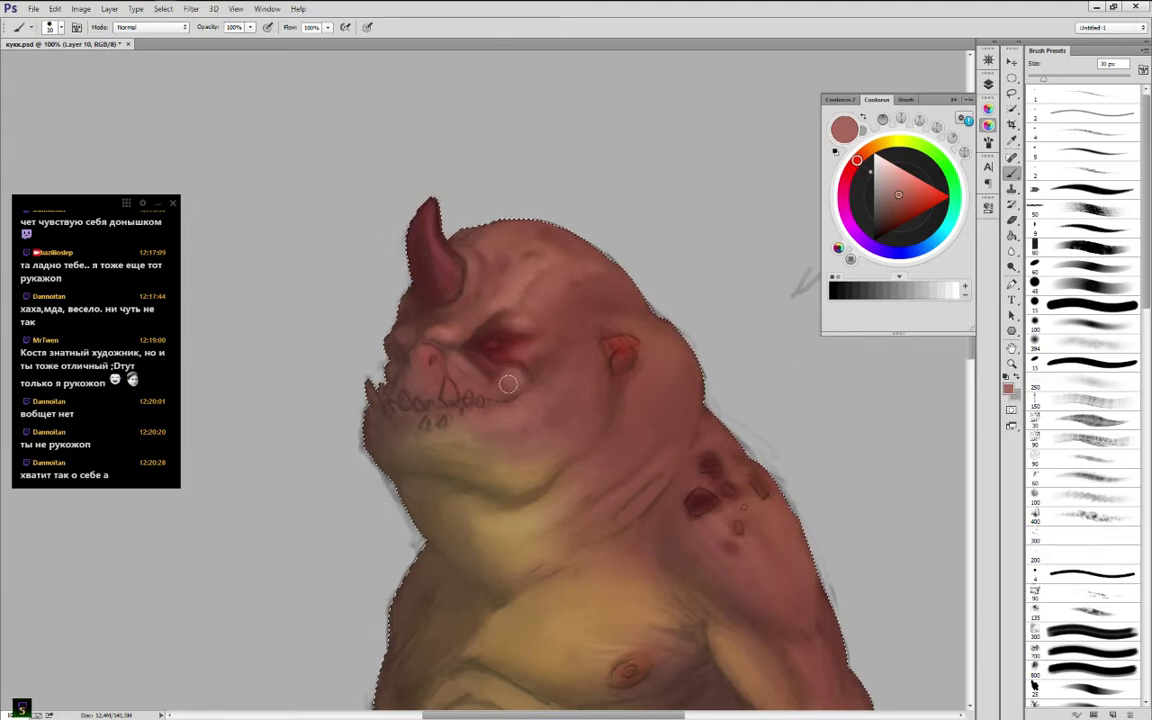
left_click(512, 371, "alt")
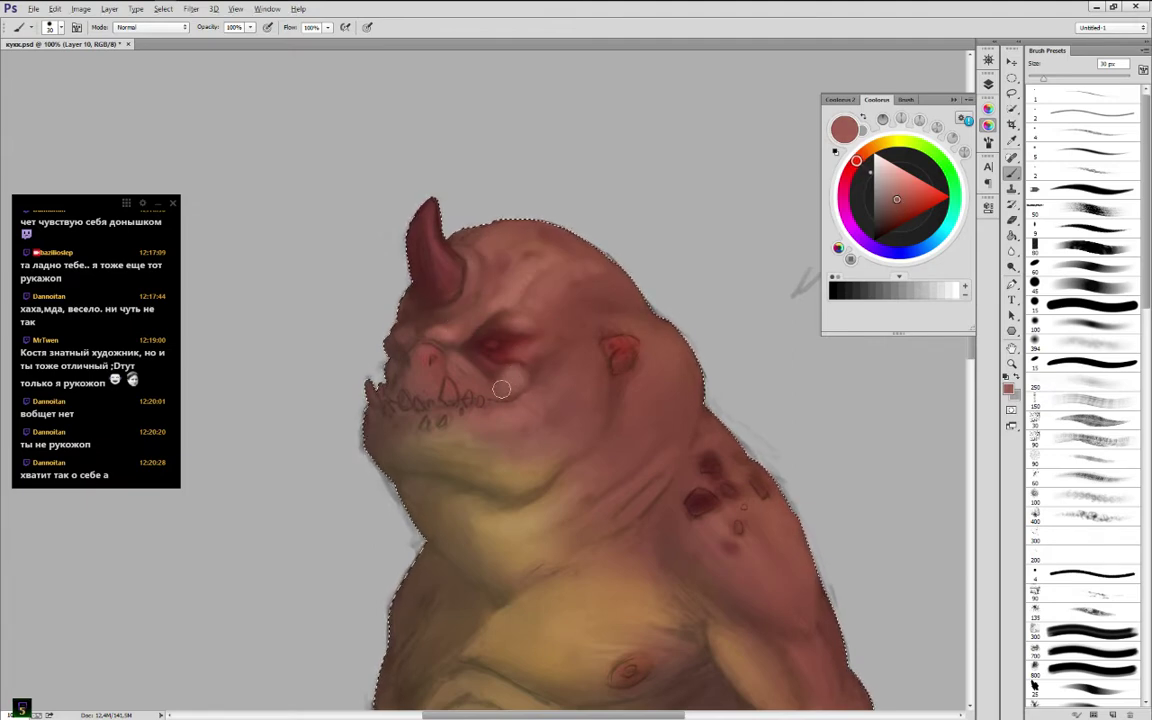
Blend the skin behind the cheek bulge and up over the temple with sampled mid reds using the 30 px brush
left_click(491, 375, "alt")
left_click(495, 380, "alt")
left_click(554, 349, "alt")
left_click(548, 329, "alt")
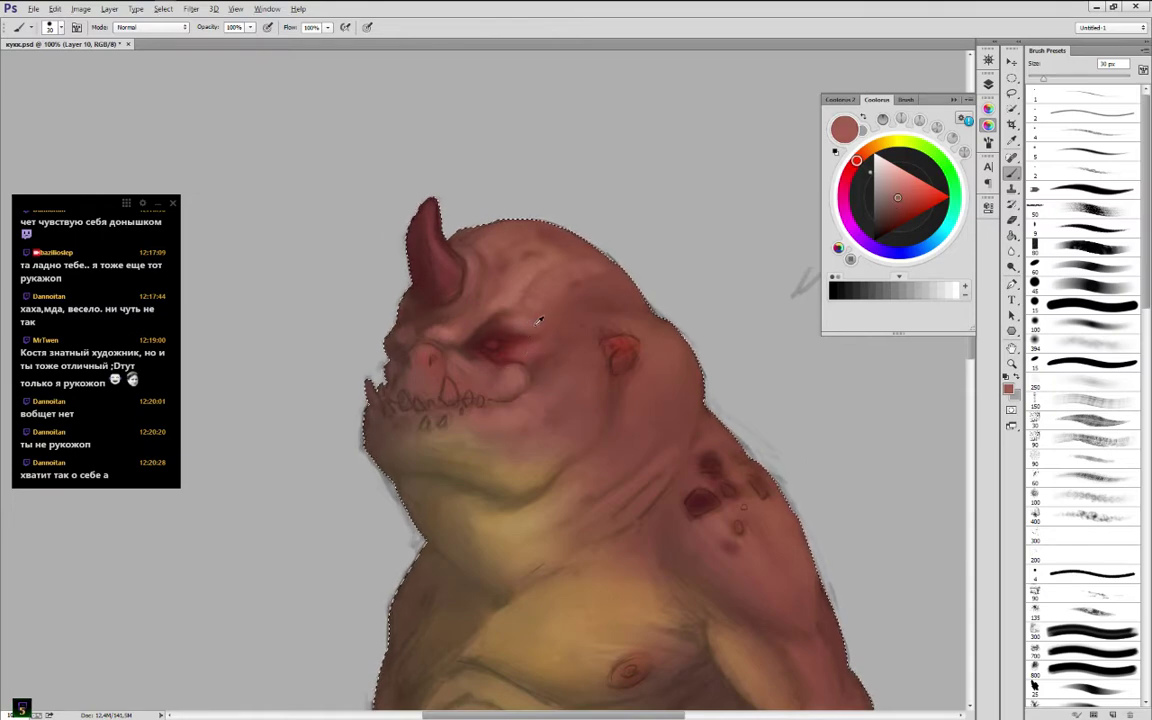
left_click(543, 304, "alt")
left_click(548, 303, "alt")
mouse_move(548, 303)
left_mouse_down()
mouse_move(589, 278)
mouse_move(577, 283)
left_mouse_up()
left_click(566, 301, "alt")
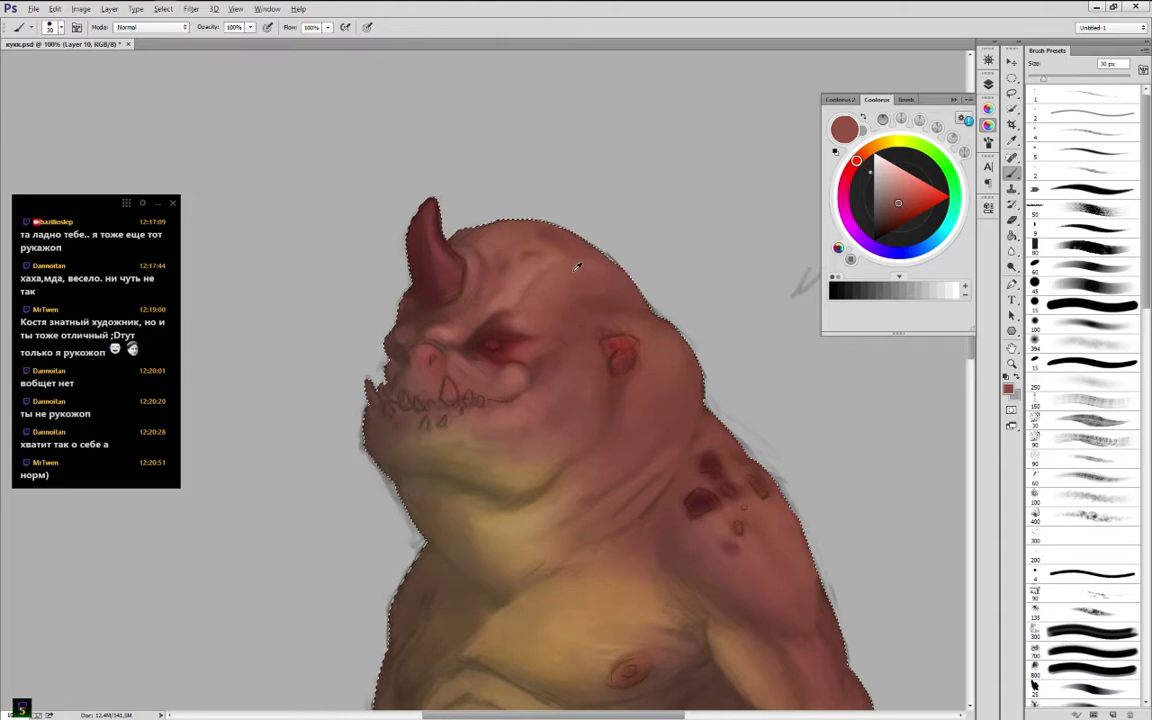
Smooth the side of the crown and the cheek in front of the ear with sampled skin reds
left_click(575, 269, "alt")
left_click(555, 235, "alt")
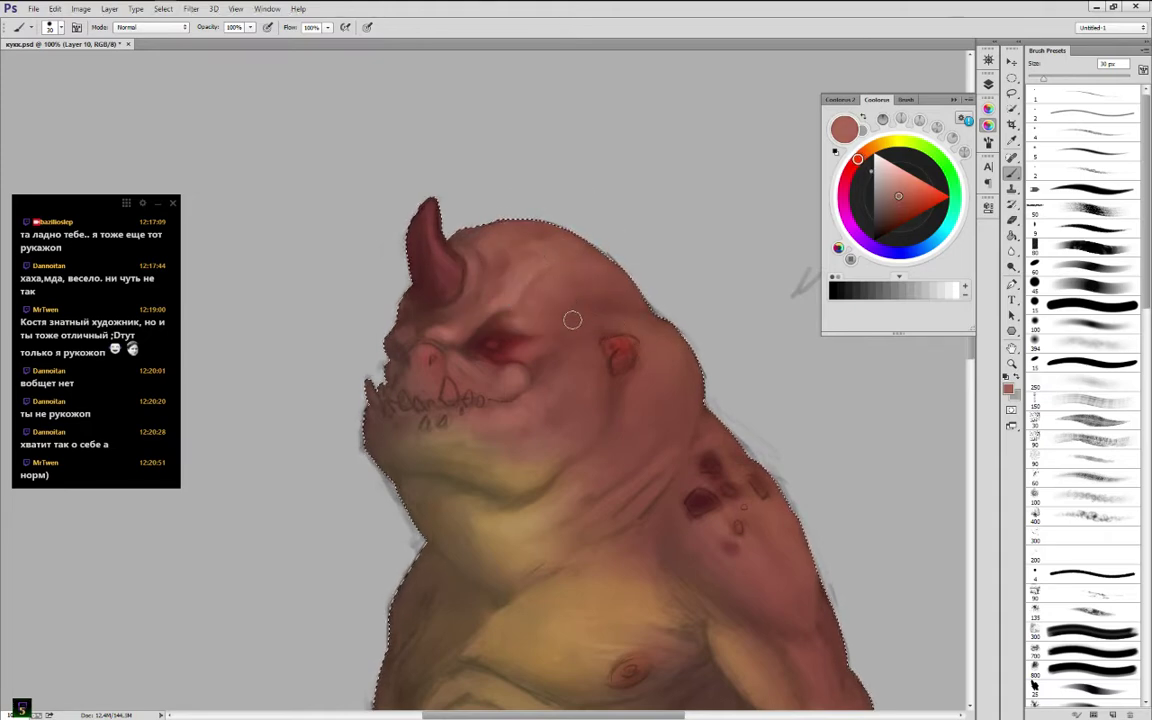
left_click(576, 352, "alt")
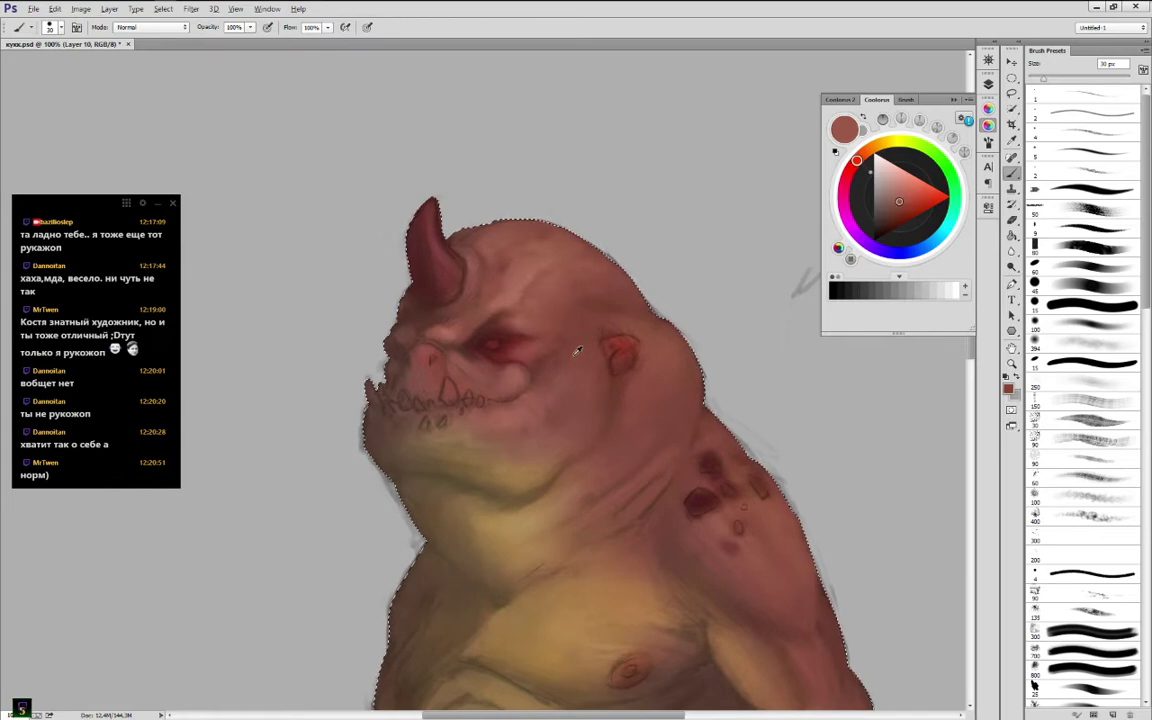
left_click(530, 401, "alt")
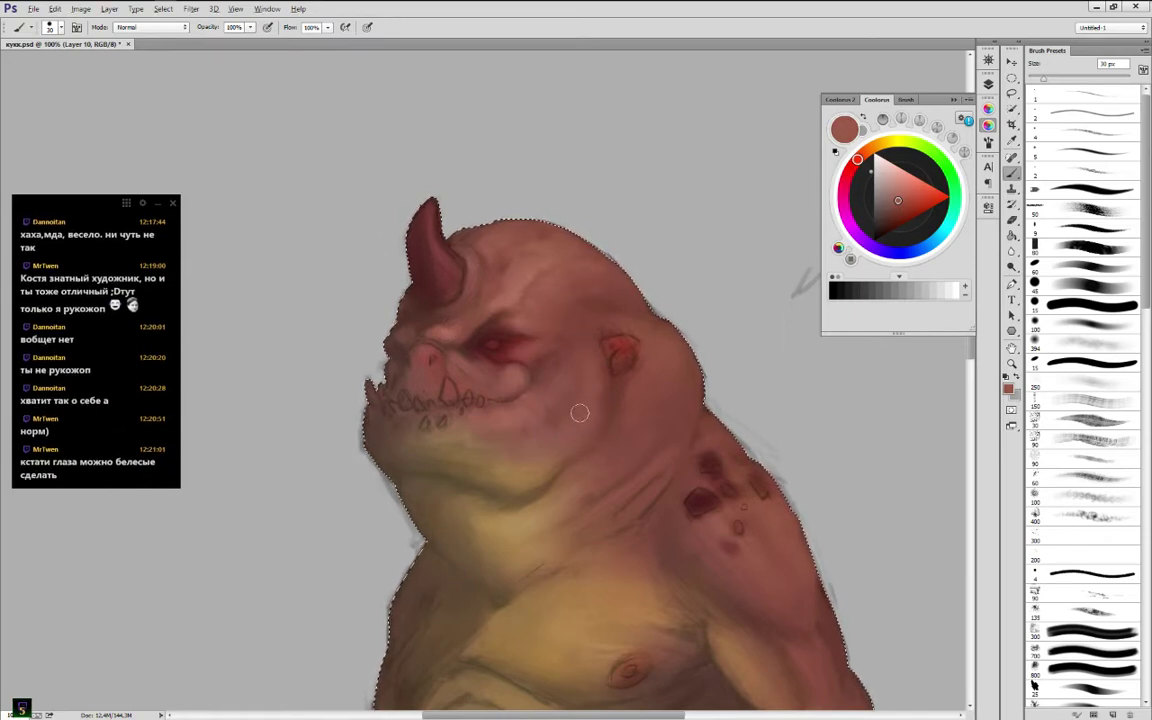
left_click(570, 413, "alt")
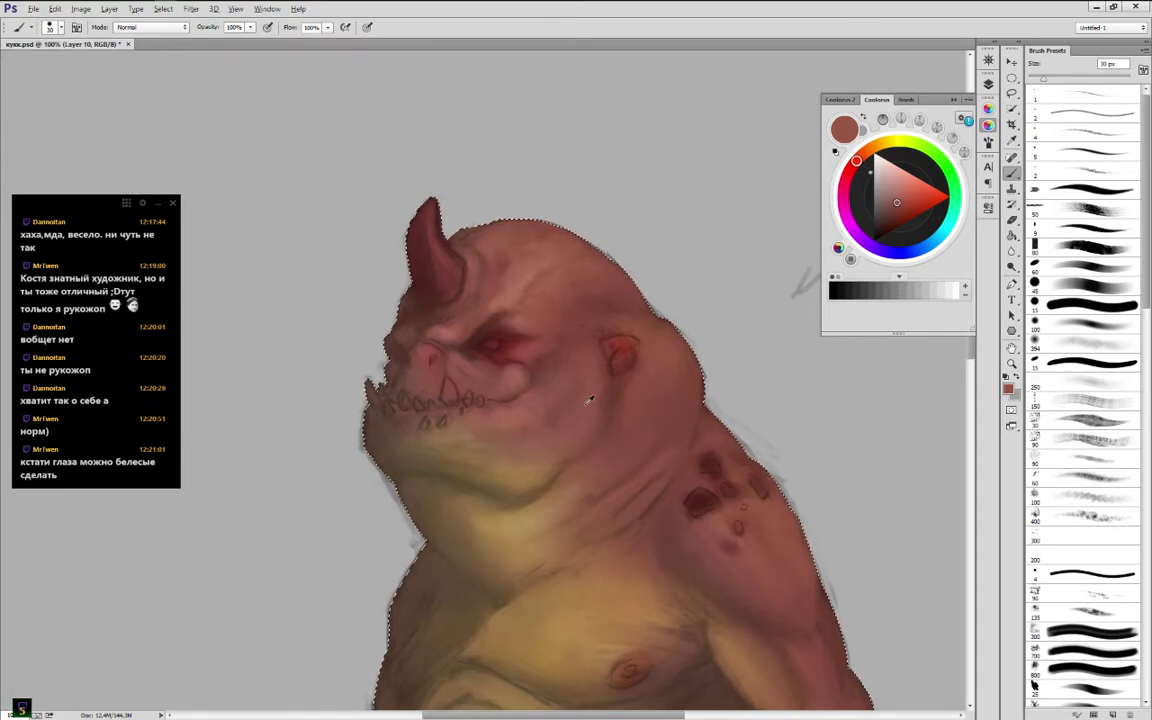
Switch to the stream chat, post "до глаз я еще доберусь)", and return to the painting
left_click(133, 464)
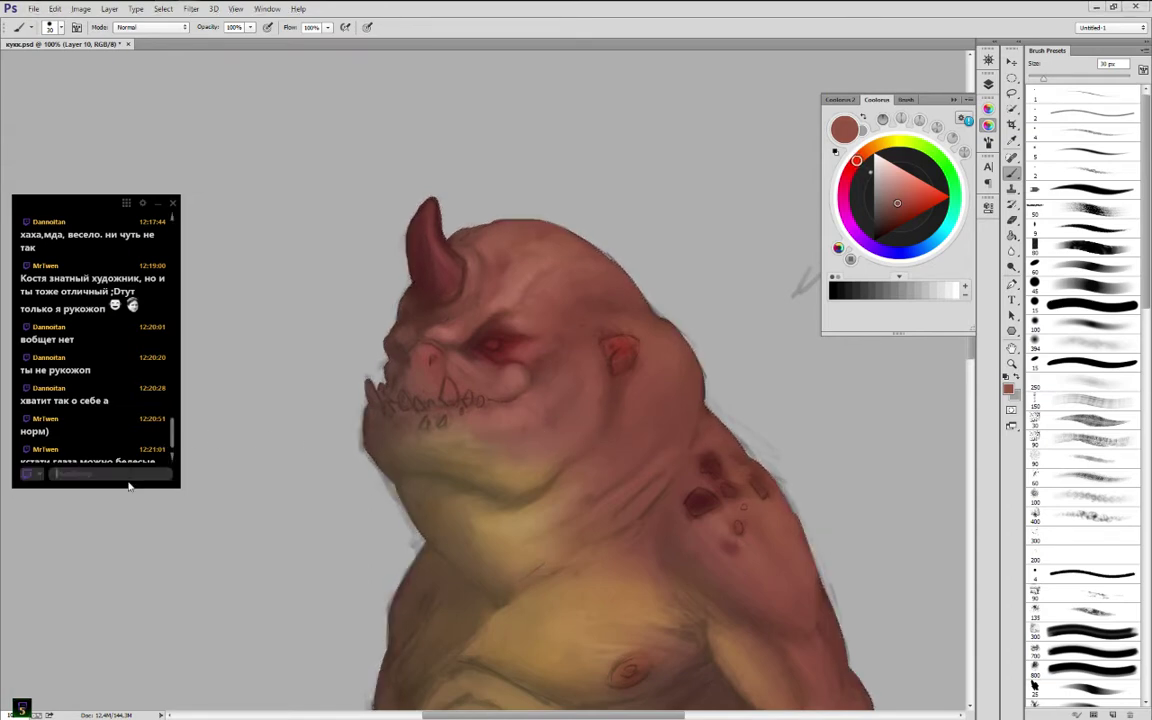
type("да глаз я еще доберусь)")
key("Return")
left_click(538, 362, "alt")
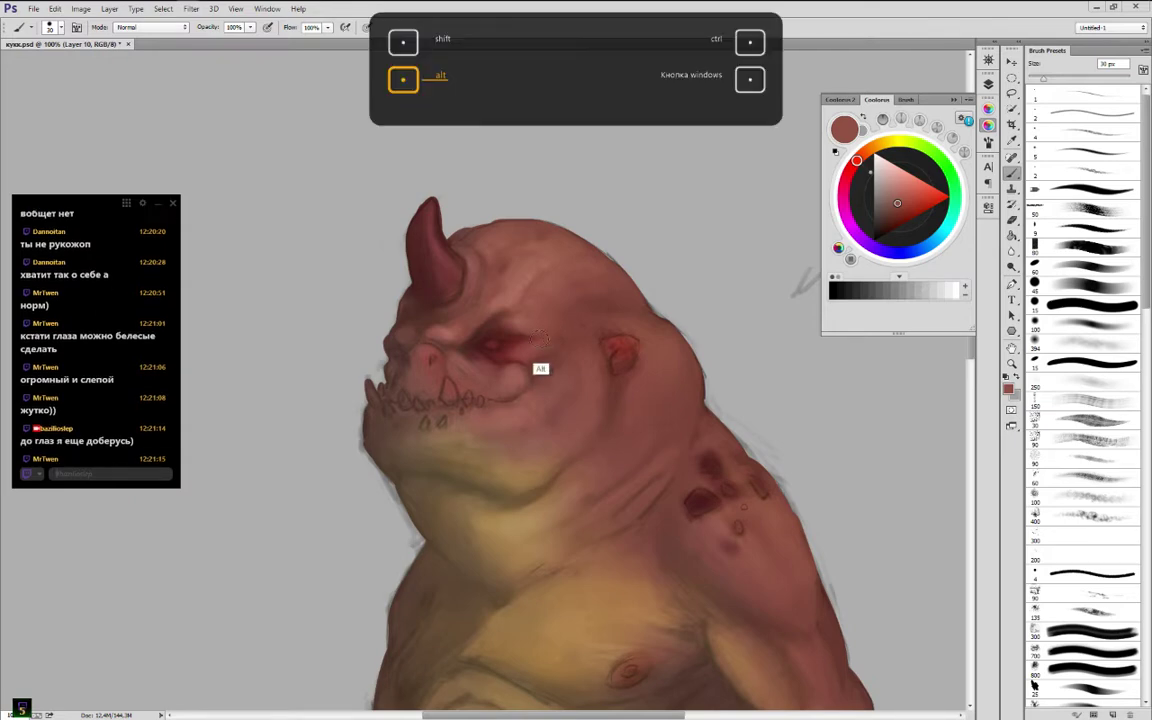
left_click(781, 233)
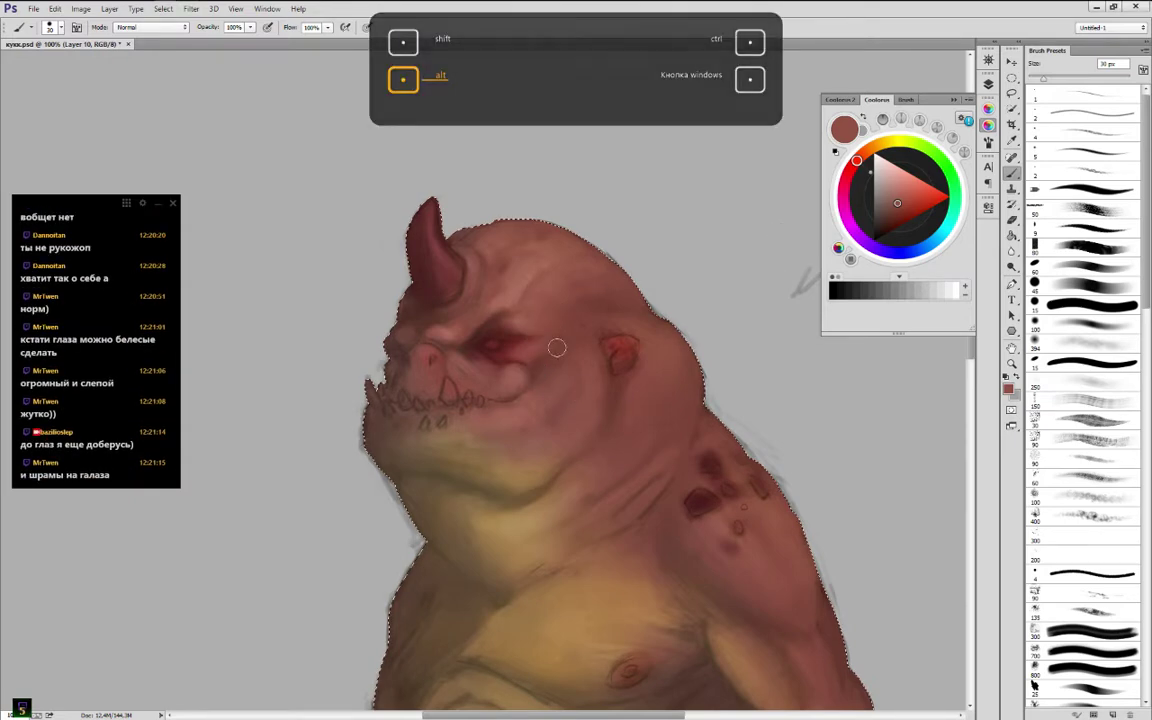
Model the skin between the outer brow, the temple and the back of the ear with sampled light and dark reds
left_click(515, 318, "alt")
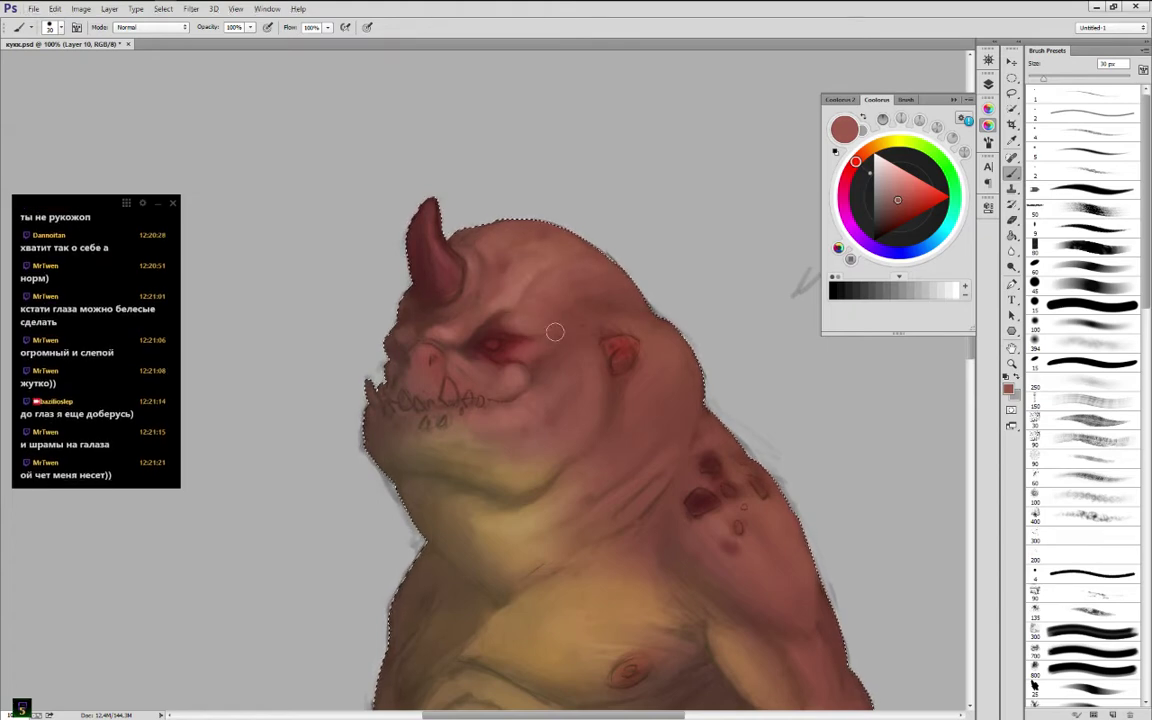
left_click(510, 285, "alt")
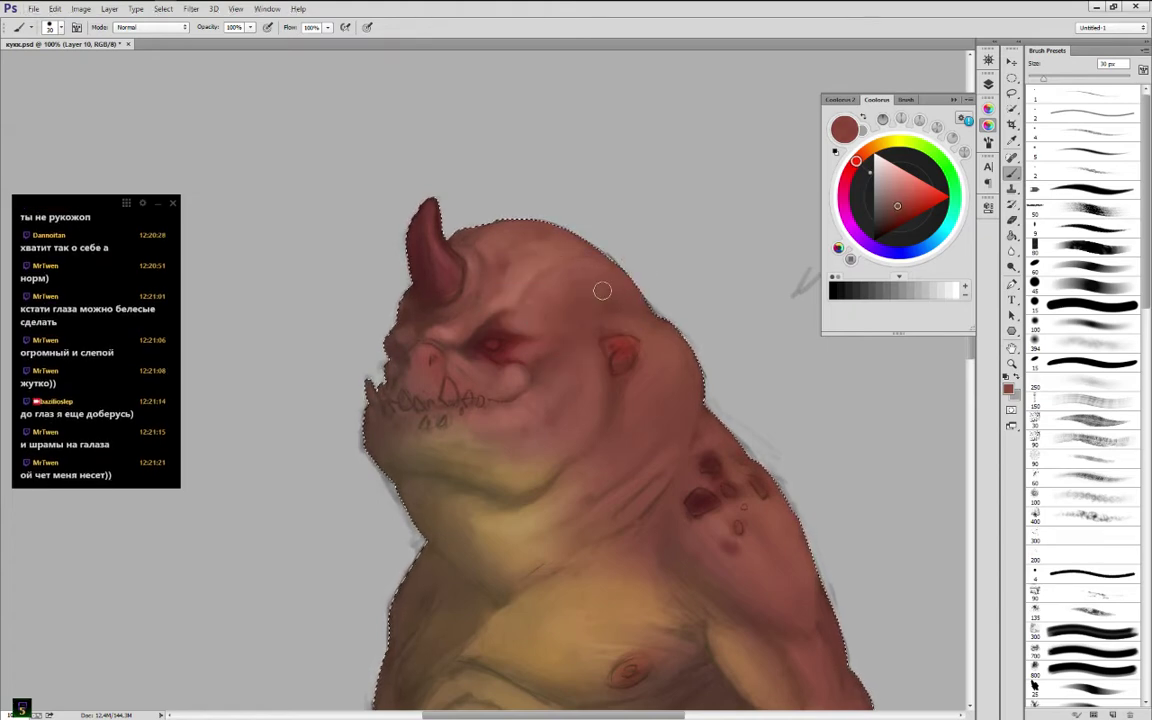
left_click(643, 341, "alt")
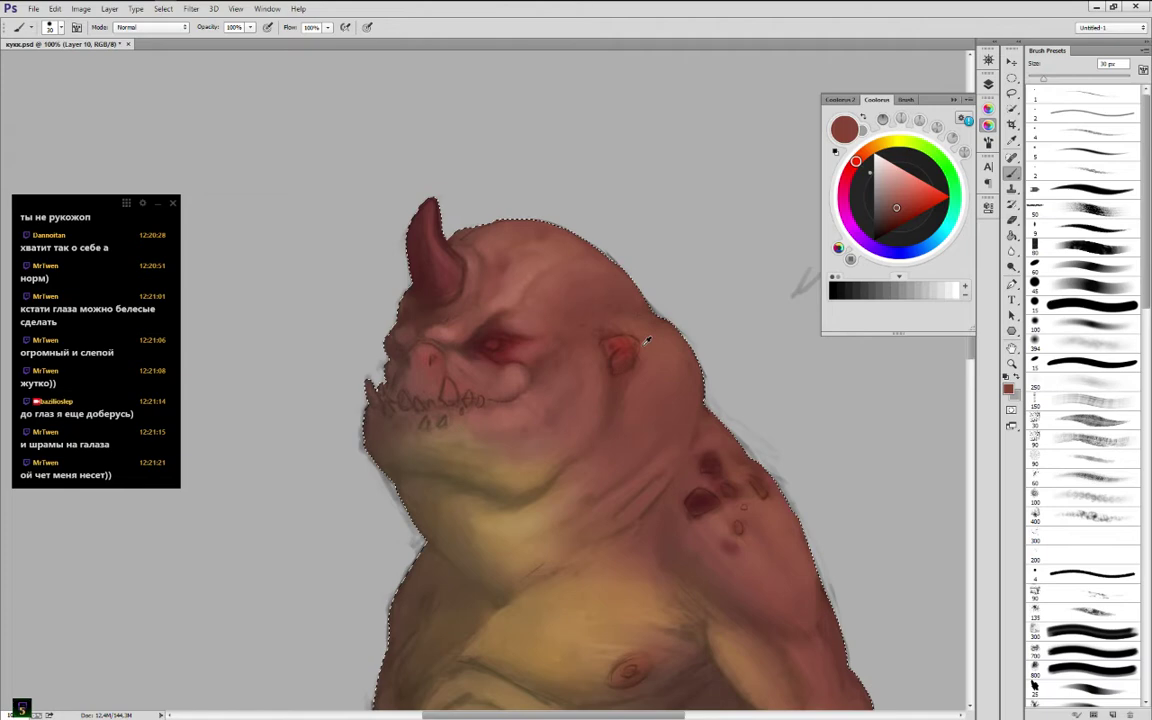
left_click(522, 283, "alt")
mouse_move(663, 355)
left_mouse_down()
mouse_move(656, 328)
mouse_move(640, 329)
left_mouse_up()
left_click(633, 334, "alt")
left_click(659, 335, "alt")
left_click(642, 327, "alt")
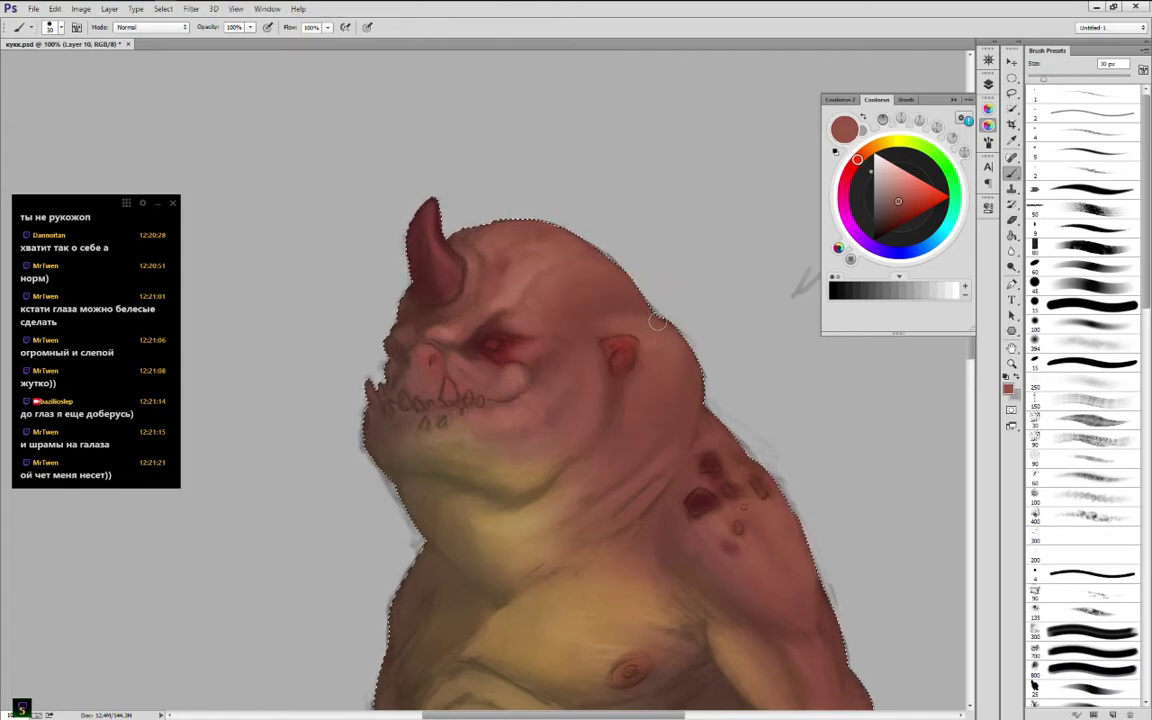
Shade the crease under the ochre jaw with sampled brown tones, blending from the lower cheek towards the chin
left_click(526, 406, "alt")
mouse_move(525, 411)
left_mouse_down()
mouse_move(509, 415)
mouse_move(507, 455)
left_mouse_up()
left_click(475, 434, "alt")
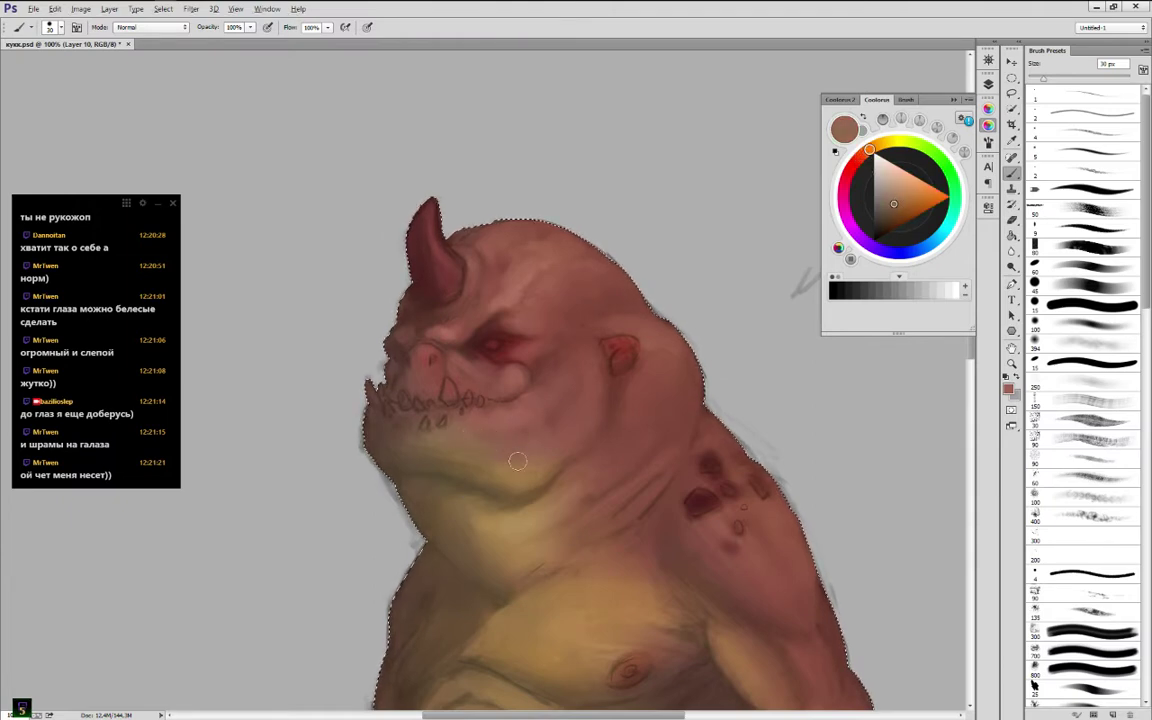
left_click(514, 466, "alt")
left_click(508, 487, "alt")
left_click(512, 491, "alt")
left_click(492, 490, "alt")
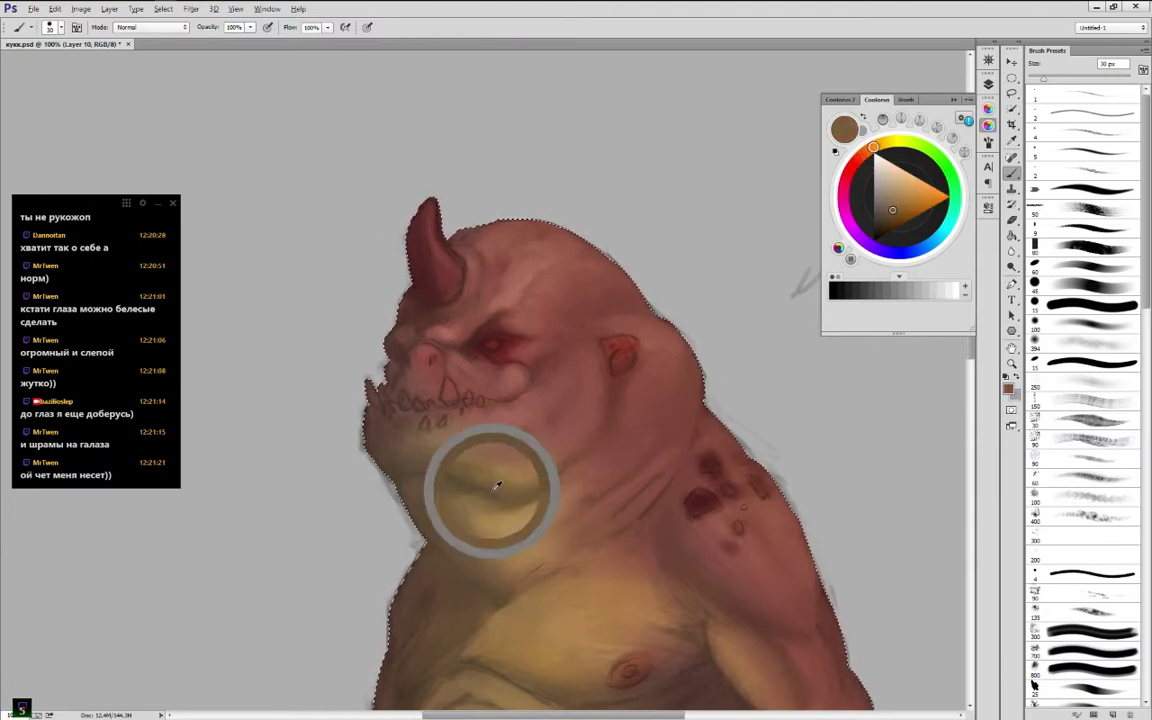
left_click(499, 491, "alt")
mouse_move(499, 491)
left_mouse_down()
mouse_move(396, 475)
mouse_move(443, 477)
mouse_move(495, 502)
mouse_move(435, 469)
left_mouse_up()
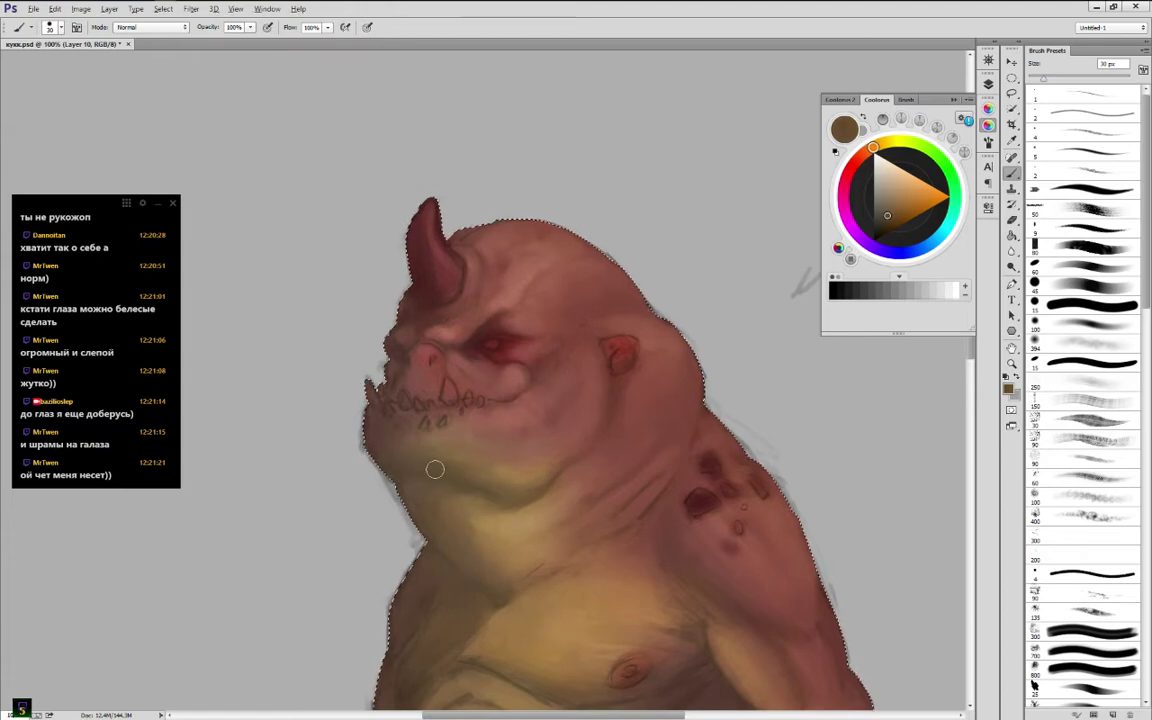
left_click(467, 453, "alt")
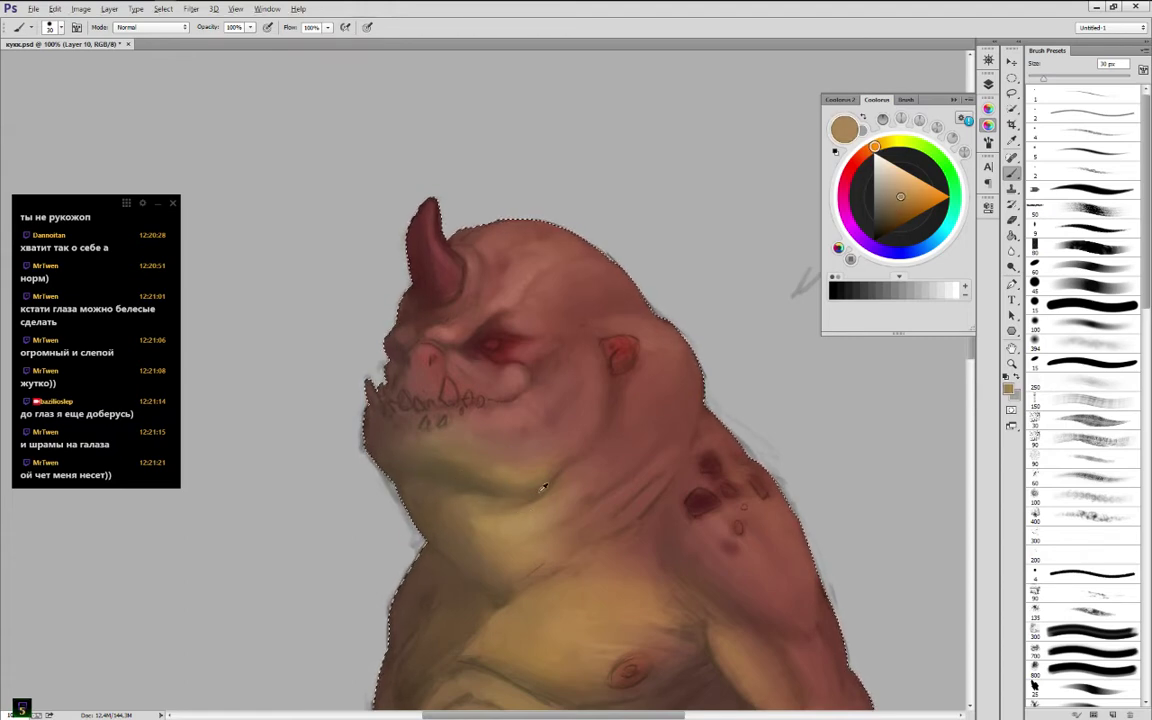
Soften the rear end of the jaw crease into the throat fold with sampled light and mid ochre tones
left_click(543, 487, "alt")
left_click(496, 489, "alt")
left_click(496, 522, "alt")
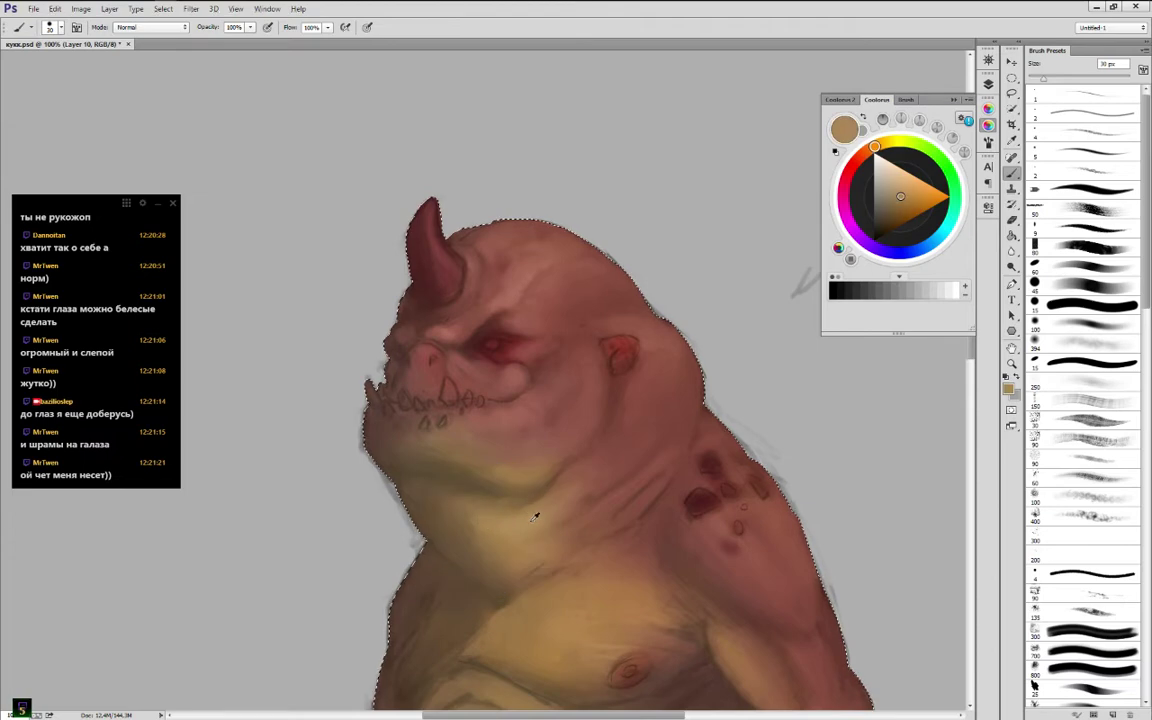
left_click(526, 507, "alt")
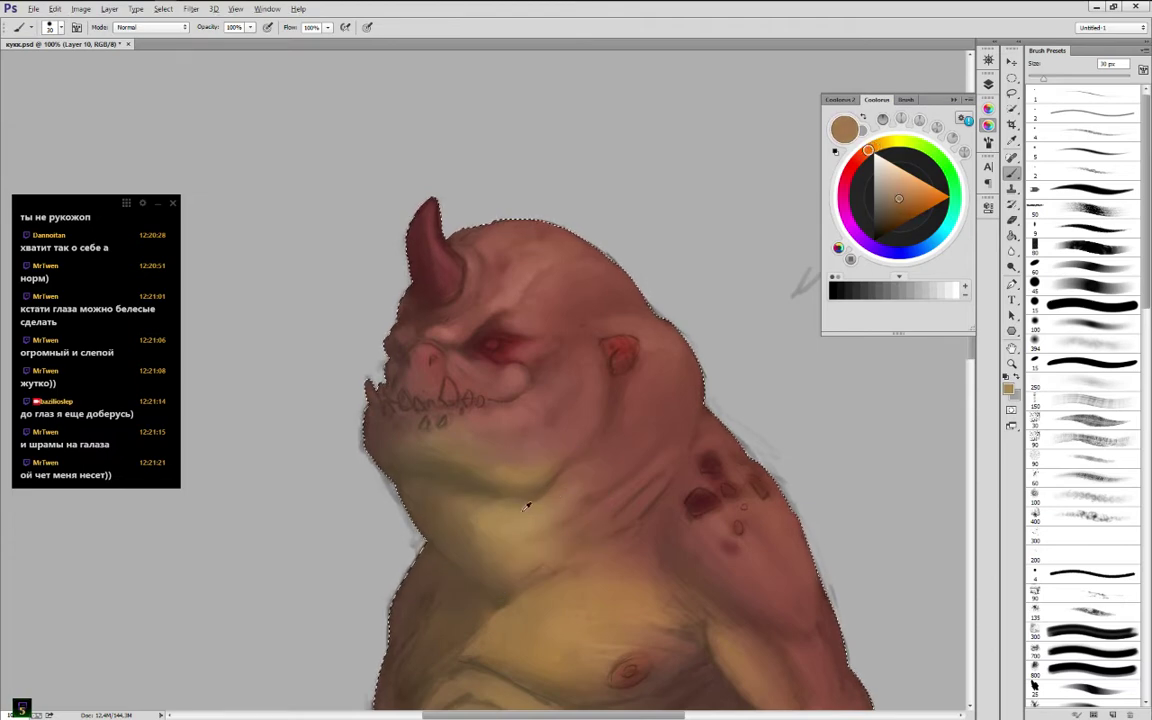
left_click(546, 480, "alt")
left_click(536, 475, "alt")
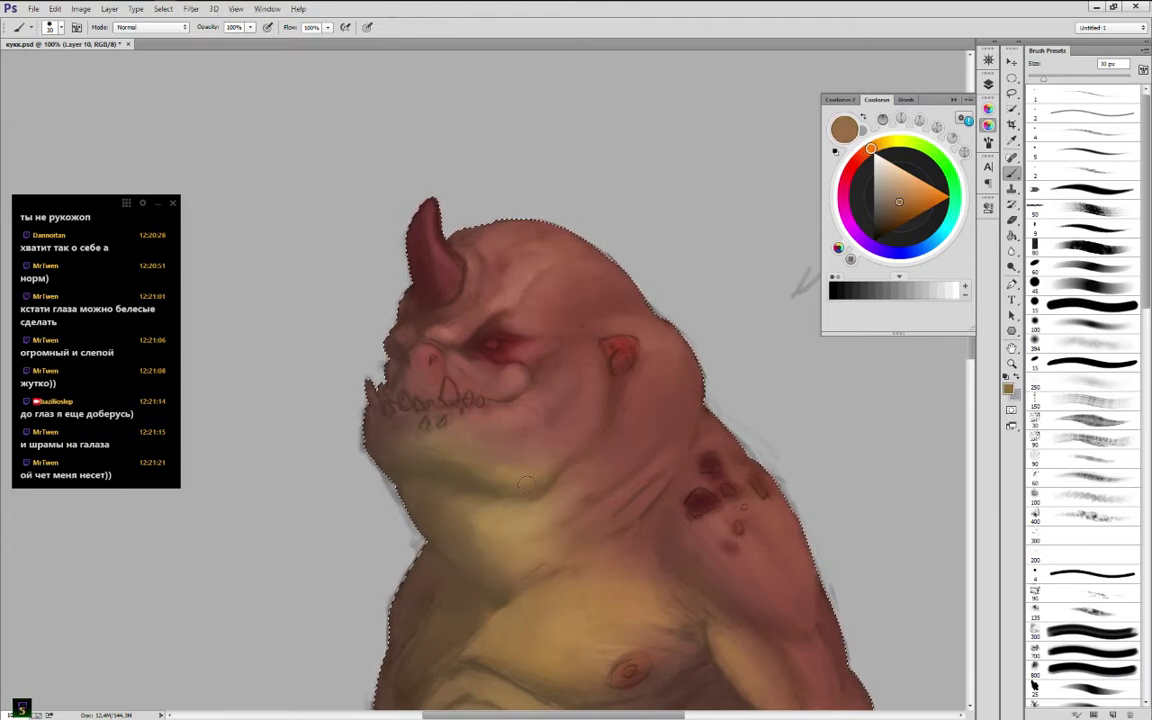
left_click(547, 483, "alt")
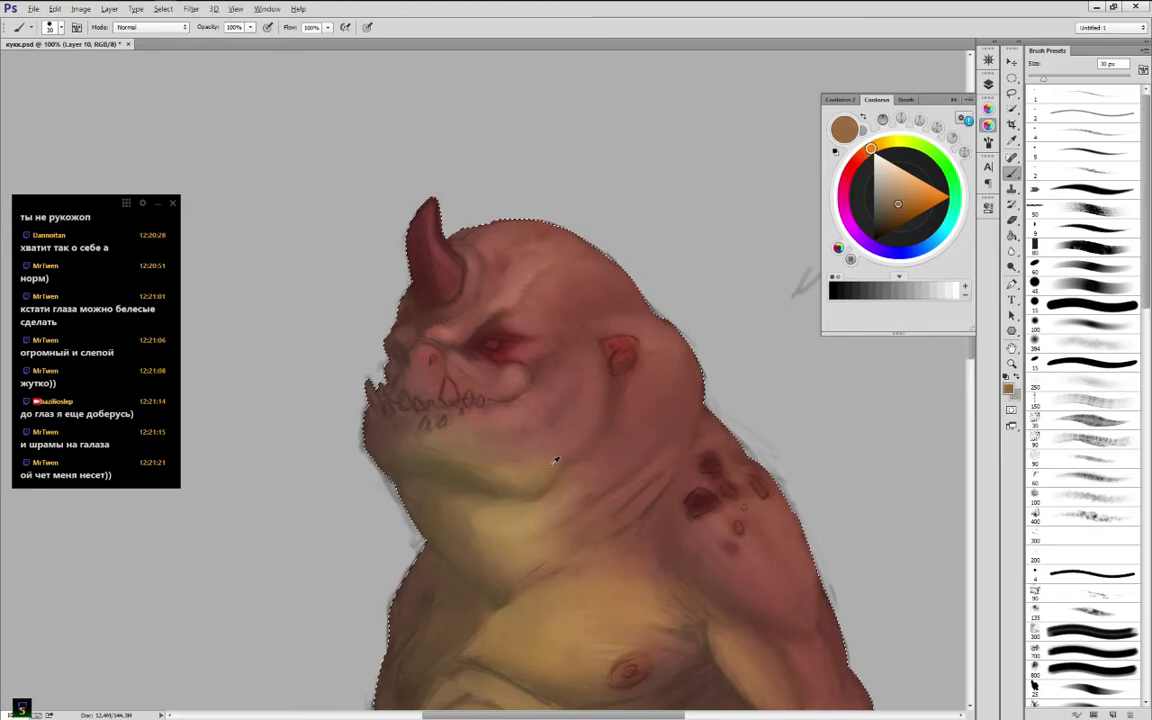
Blend the upper edge of the ochre jaw into the pink cheek below the mouth corner with sampled intermediate tones
left_click(558, 461, "alt")
left_click(530, 462, "alt")
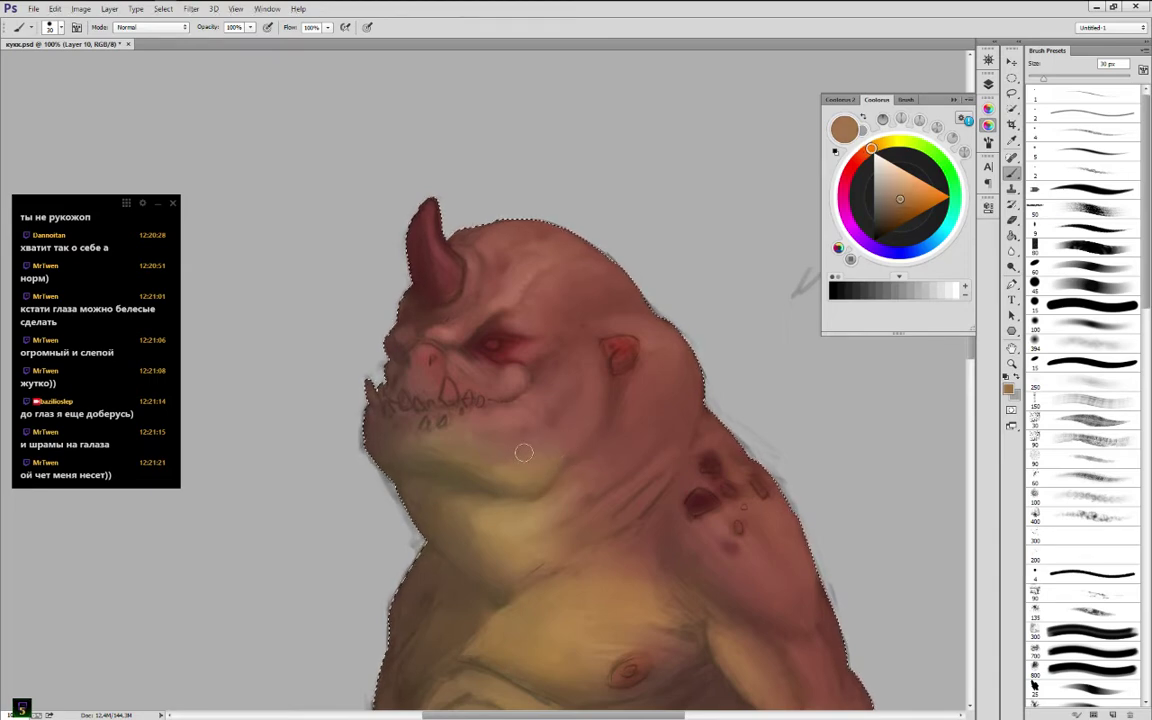
left_click(484, 442, "alt")
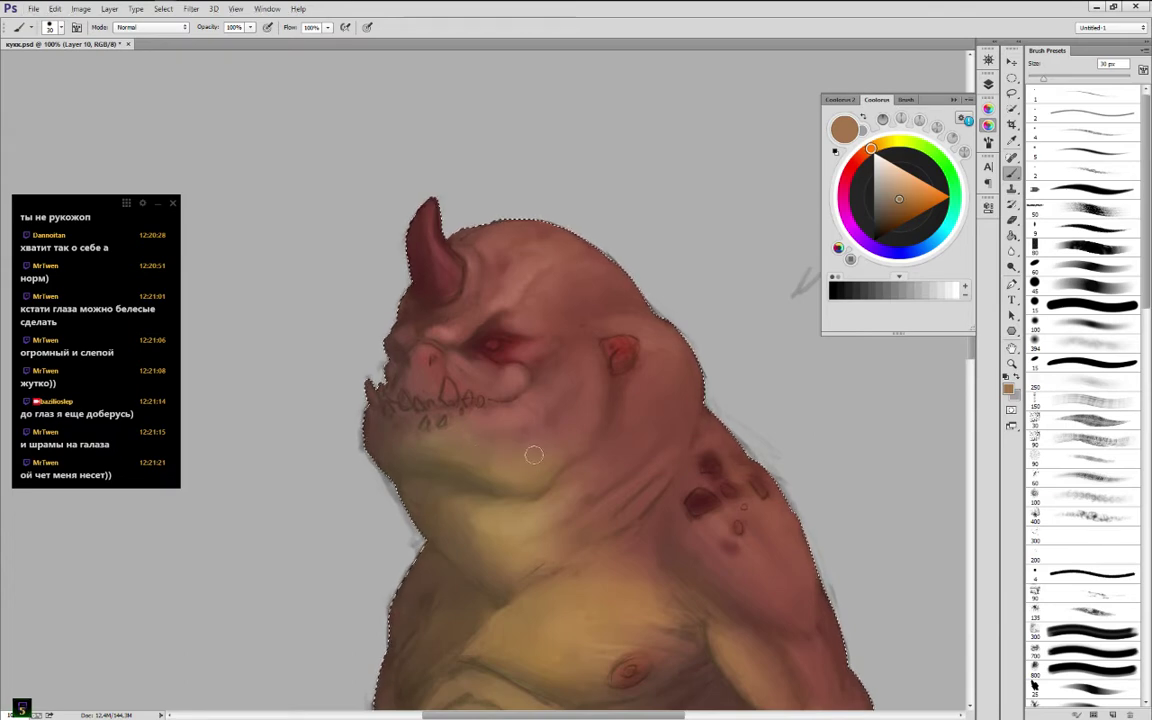
left_click(472, 409, "alt")
left_click(569, 405, "alt")
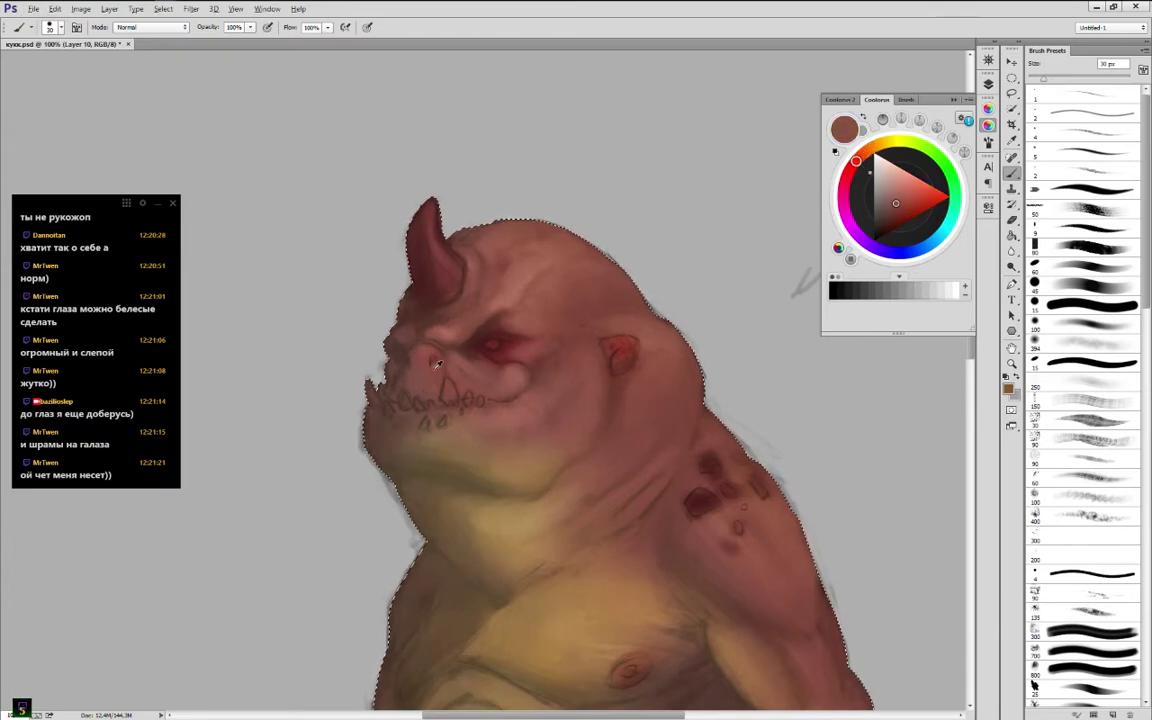
Repaint the nostril with sampled pink skin tones and refine the brow ridge above the nose
left_click(456, 331, "alt")
left_click(428, 364, "alt")
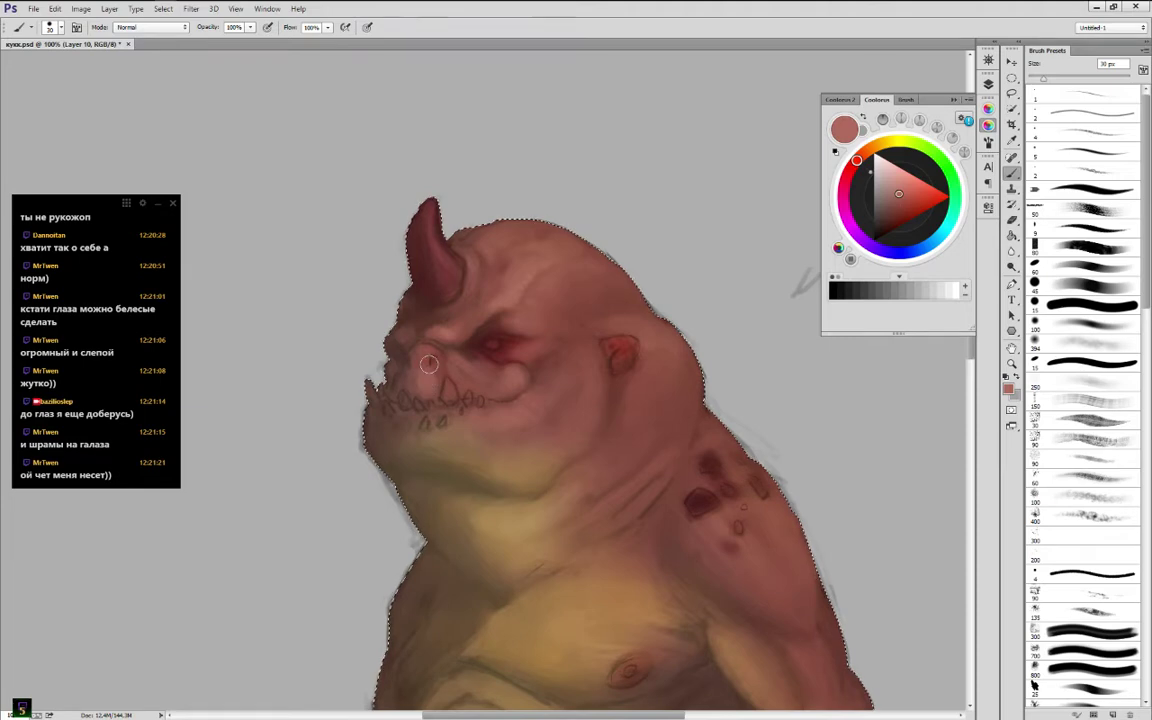
left_click(424, 354, "alt")
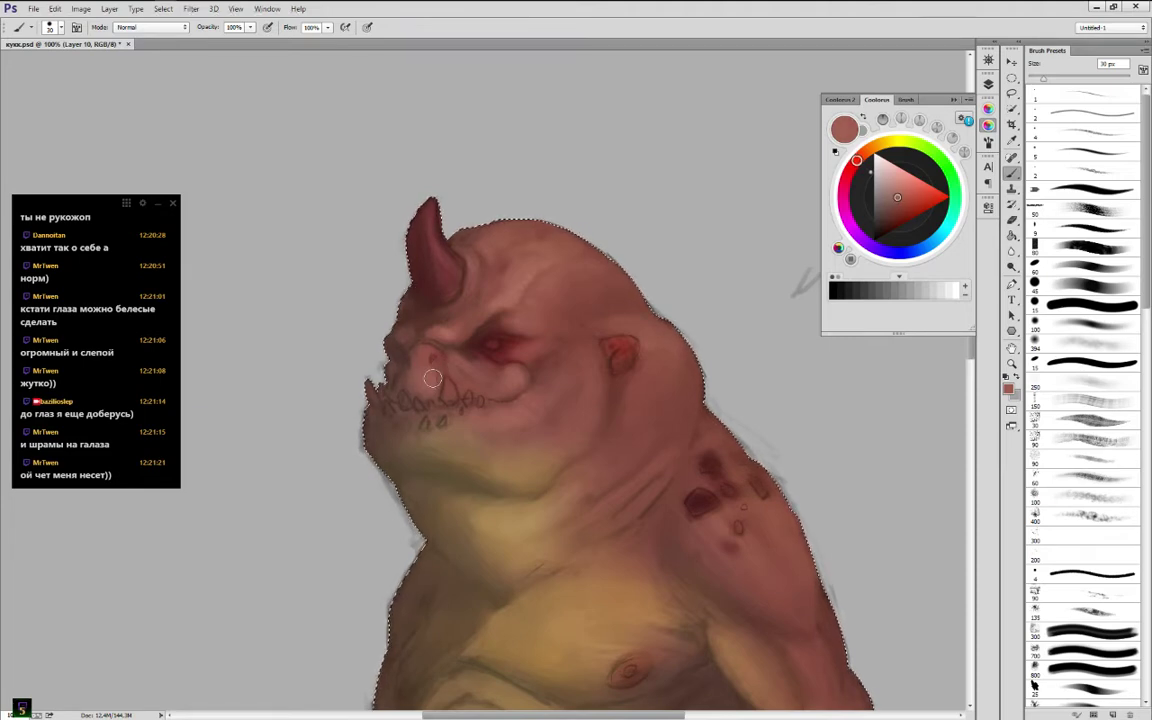
left_click(436, 370, "alt")
left_click(501, 319, "alt")
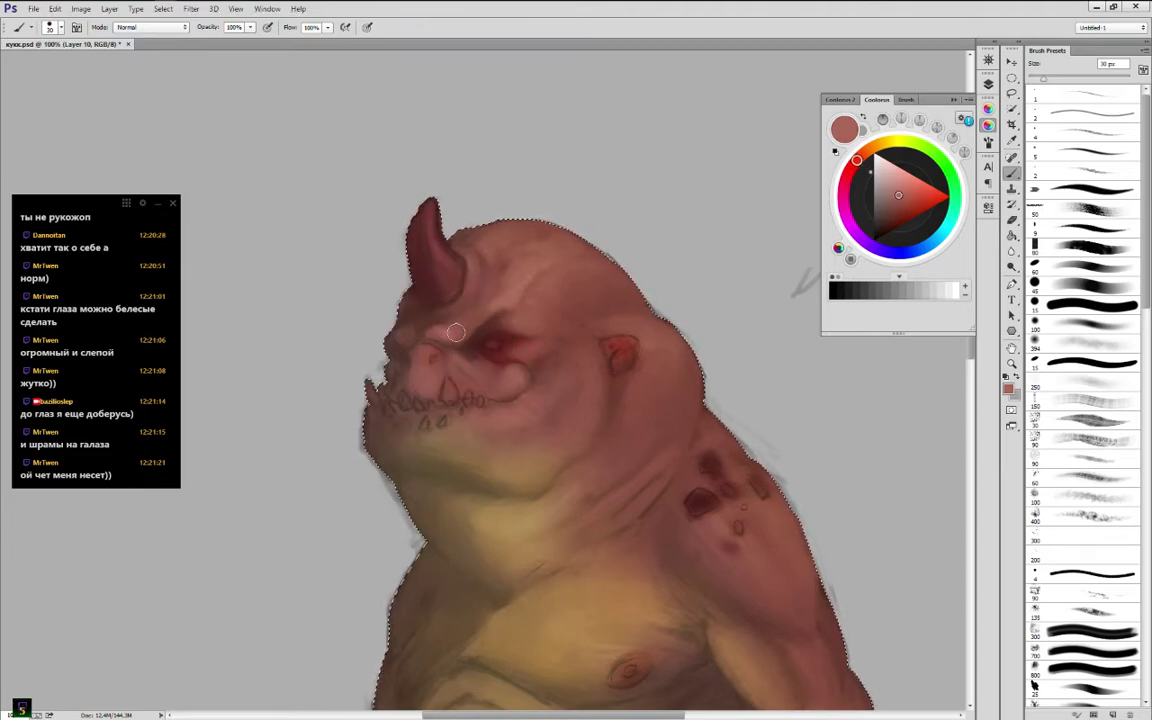
left_click(401, 317, "alt")
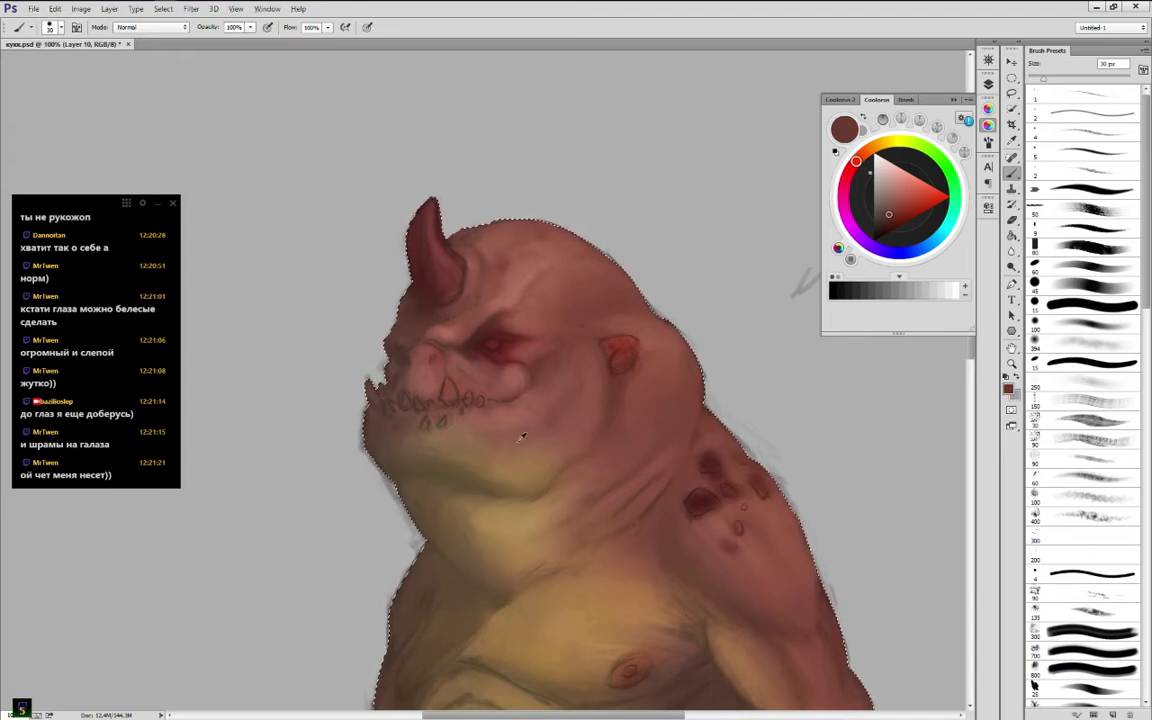
Shade the chin and lower lip with sampled dark browns and blend them back along the jaw
left_click(391, 454, "alt")
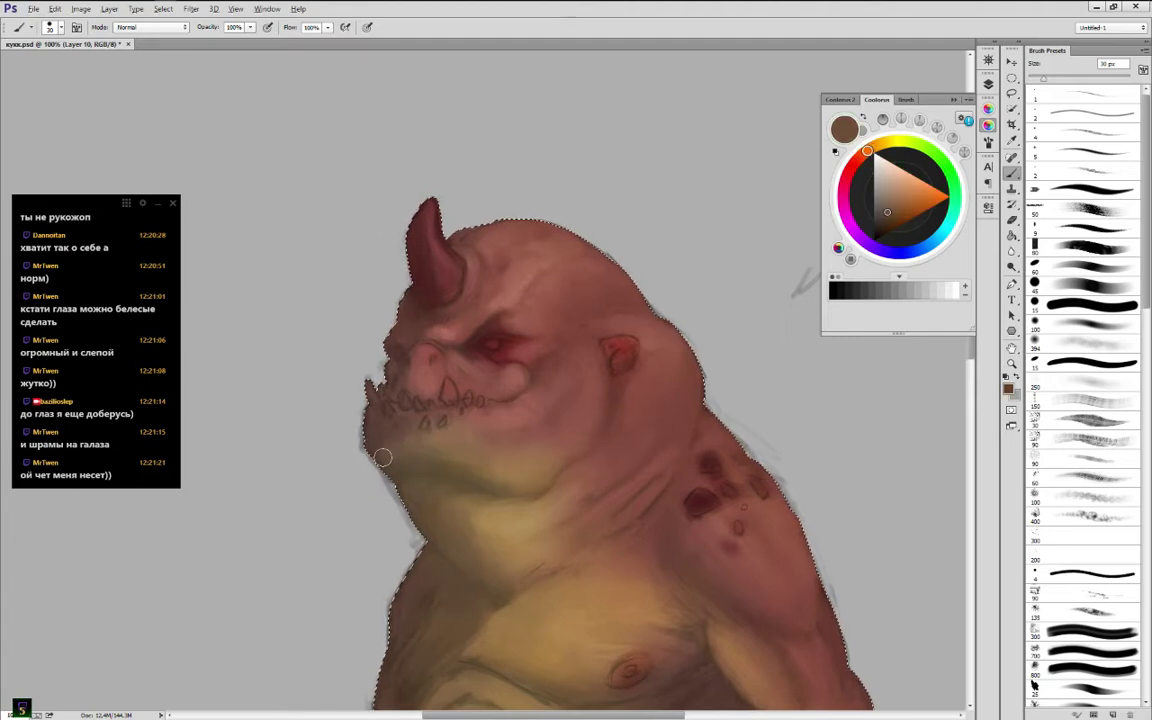
left_click(403, 402, "alt")
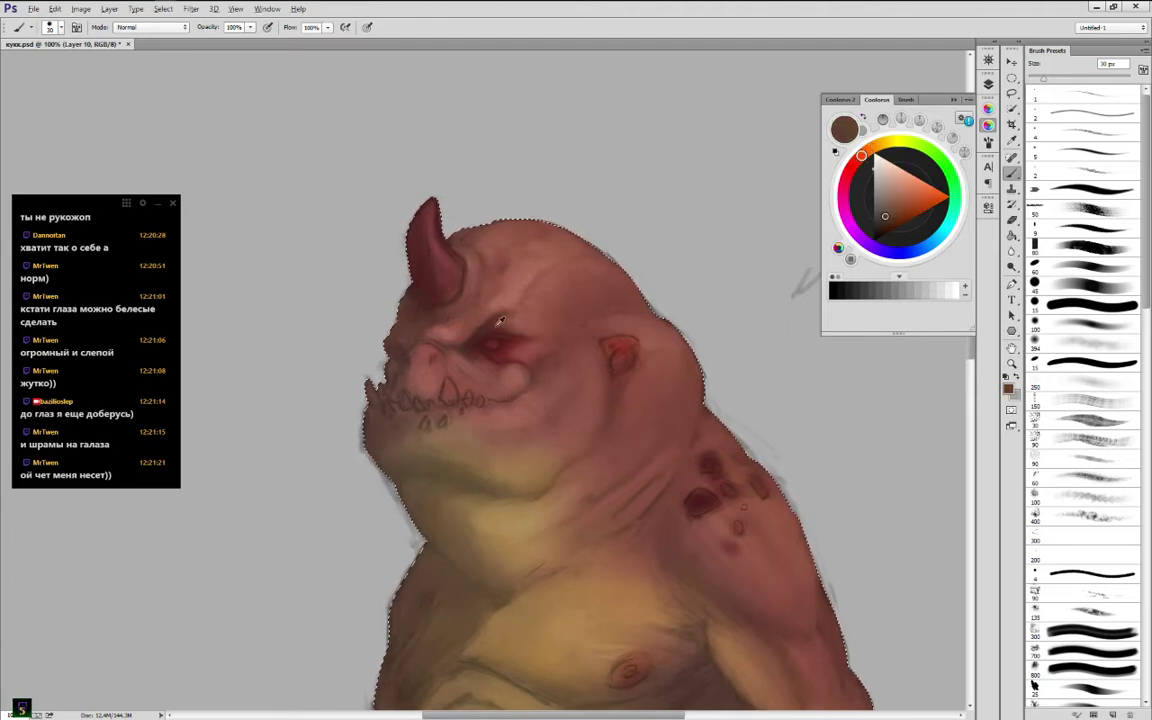
left_click(370, 412, "alt")
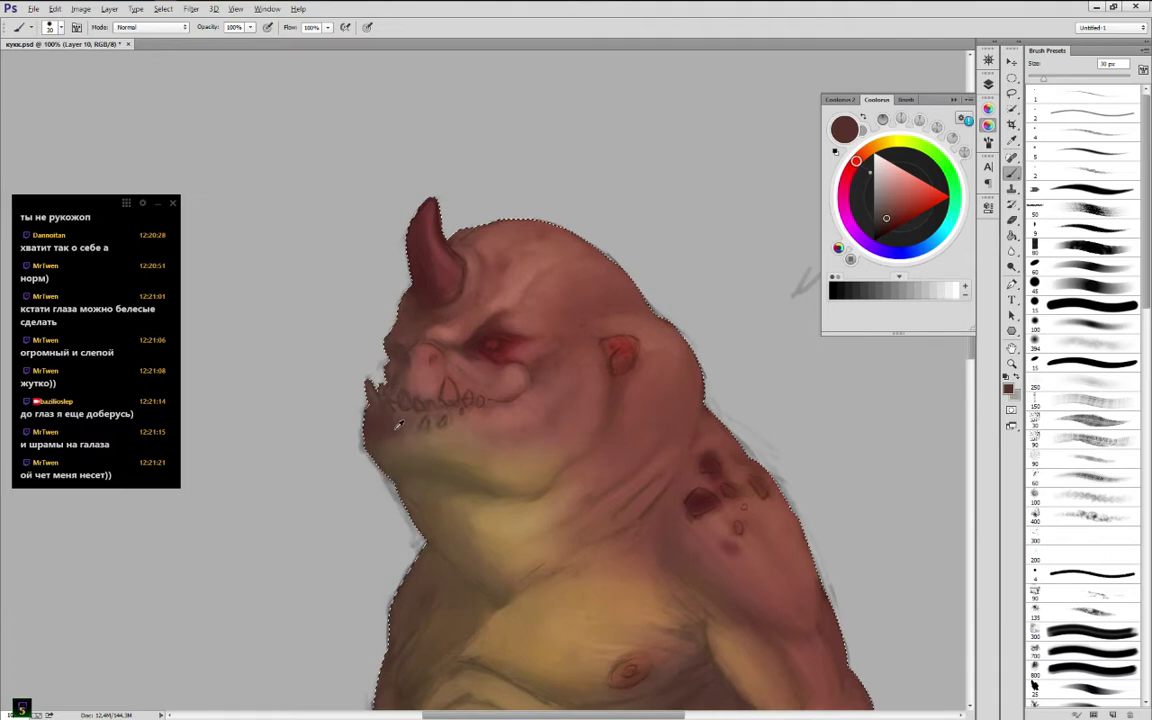
left_click(398, 433, "alt")
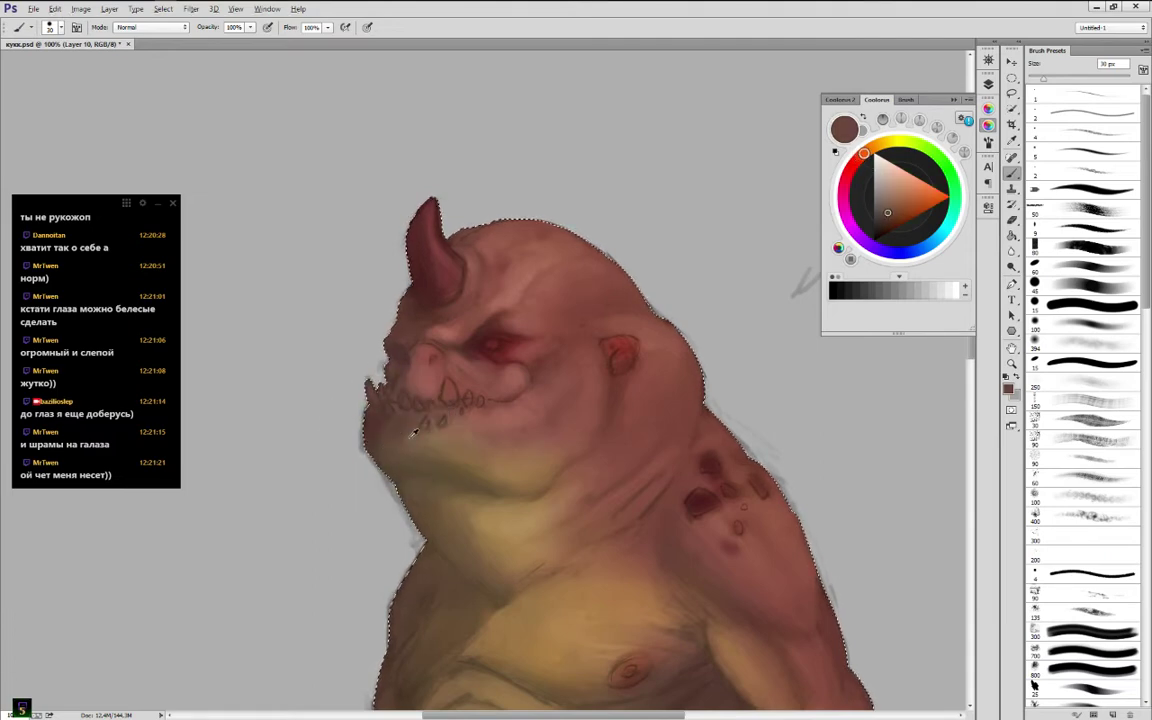
left_click(425, 437, "alt")
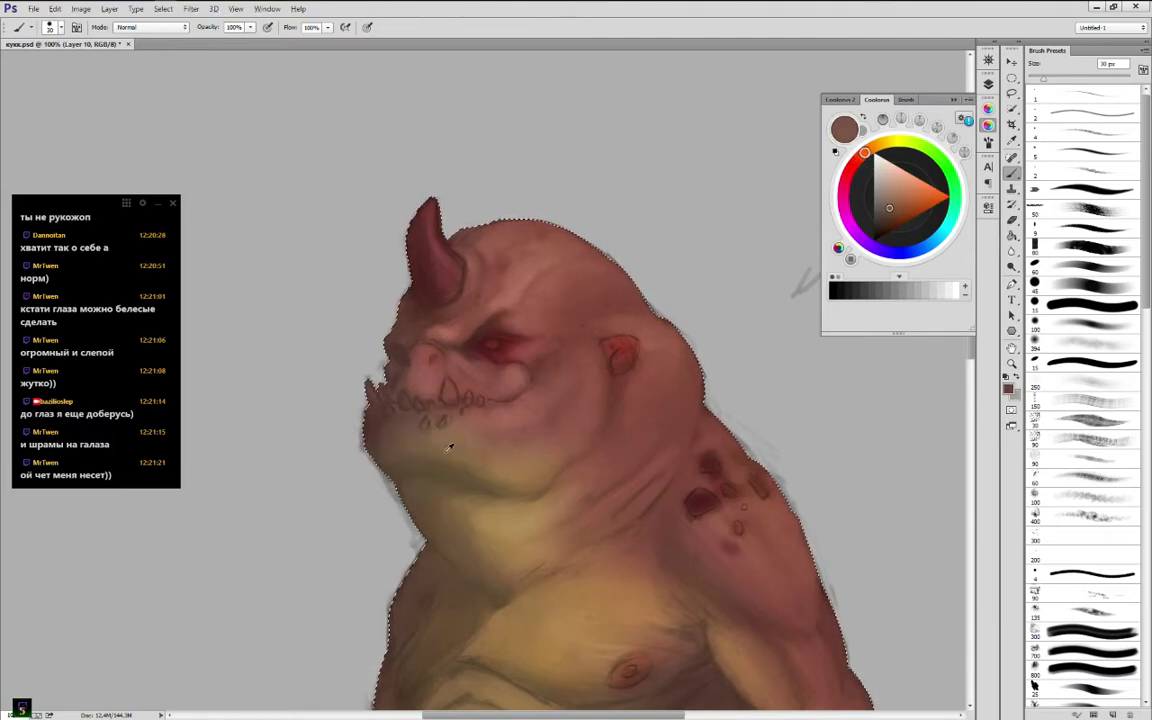
Blend the cheek between the mouth corner and the ear with sampled reddish-brown and pink skin tones
left_click(501, 481, "alt")
left_click(552, 404, "alt")
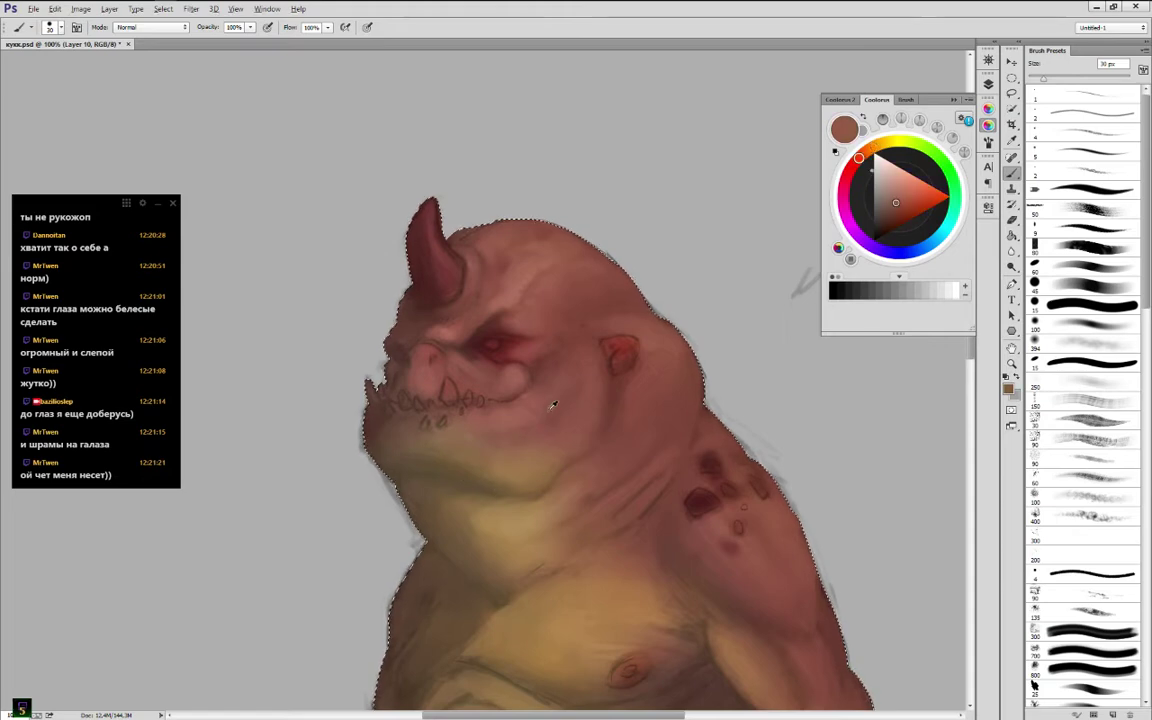
left_click(552, 369, "alt")
left_click(545, 373, "alt")
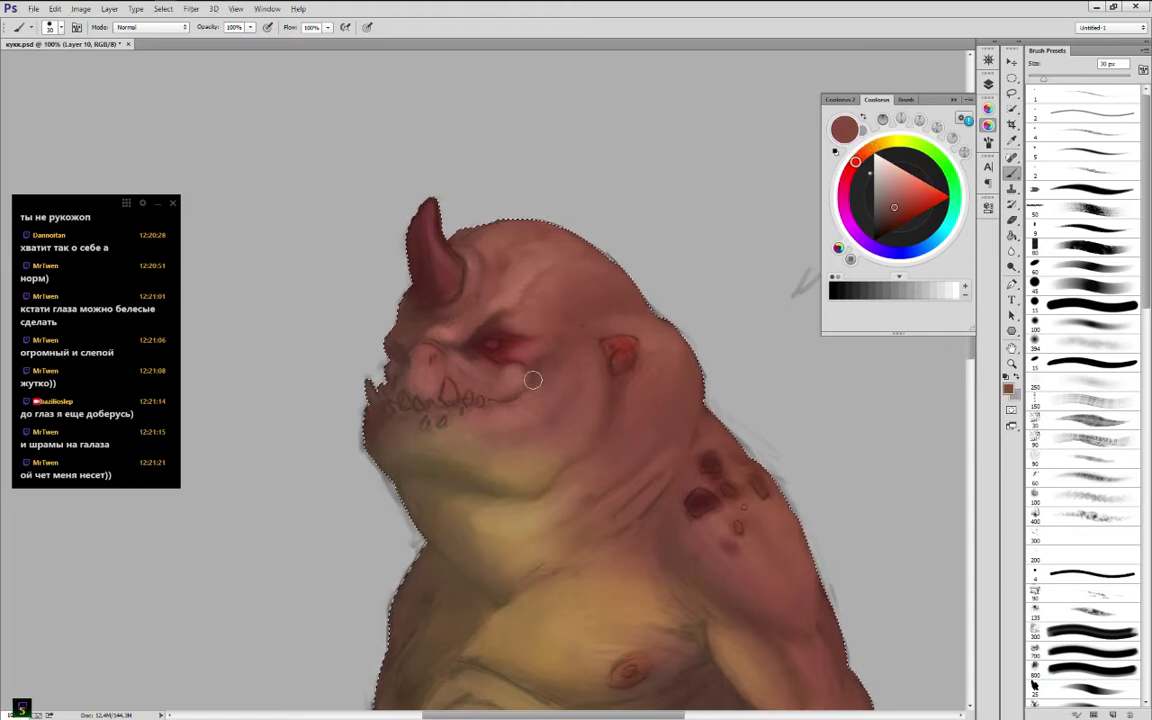
left_click(550, 398, "alt")
mouse_move(553, 406)
left_mouse_down()
mouse_move(600, 456)
mouse_move(548, 411)
left_mouse_up()
Reduce the brush to 7 px and define the mouth corner crease with sampled dark red, softening it with cheek pinks
key("[")
key("bracketleft")
key("bracketleft")
key("bracketleft")
key("bracketleft")
key("bracketleft")
key("bracketleft")
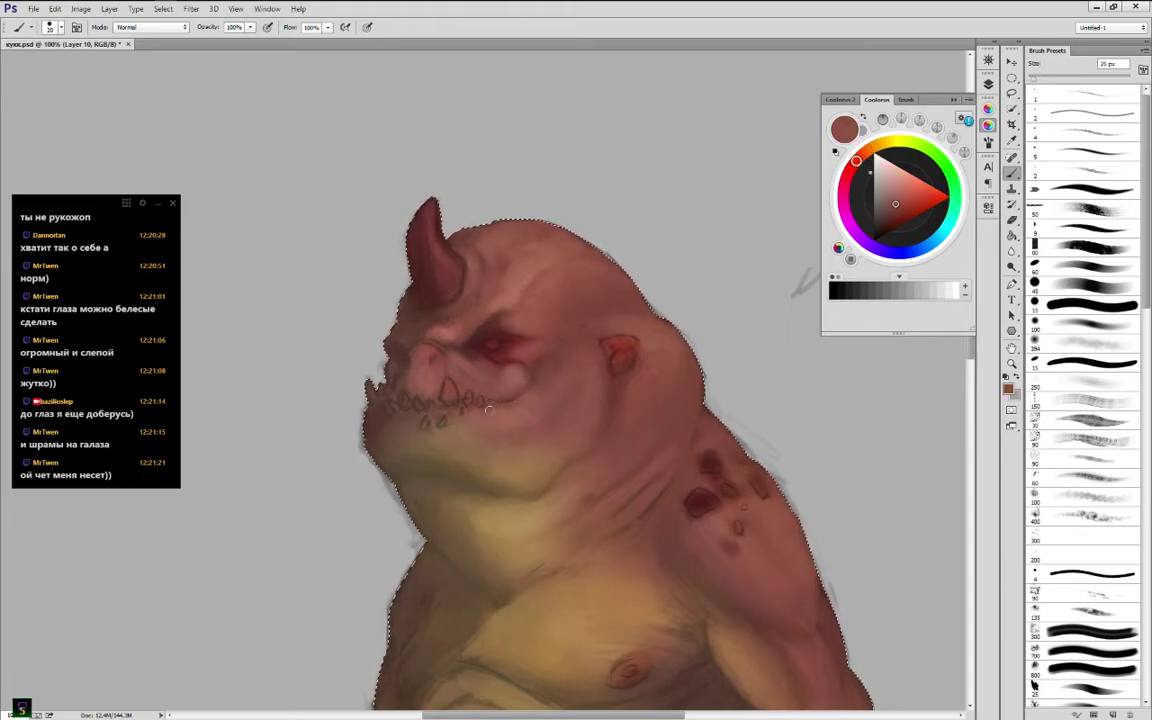
left_click(476, 342, "alt")
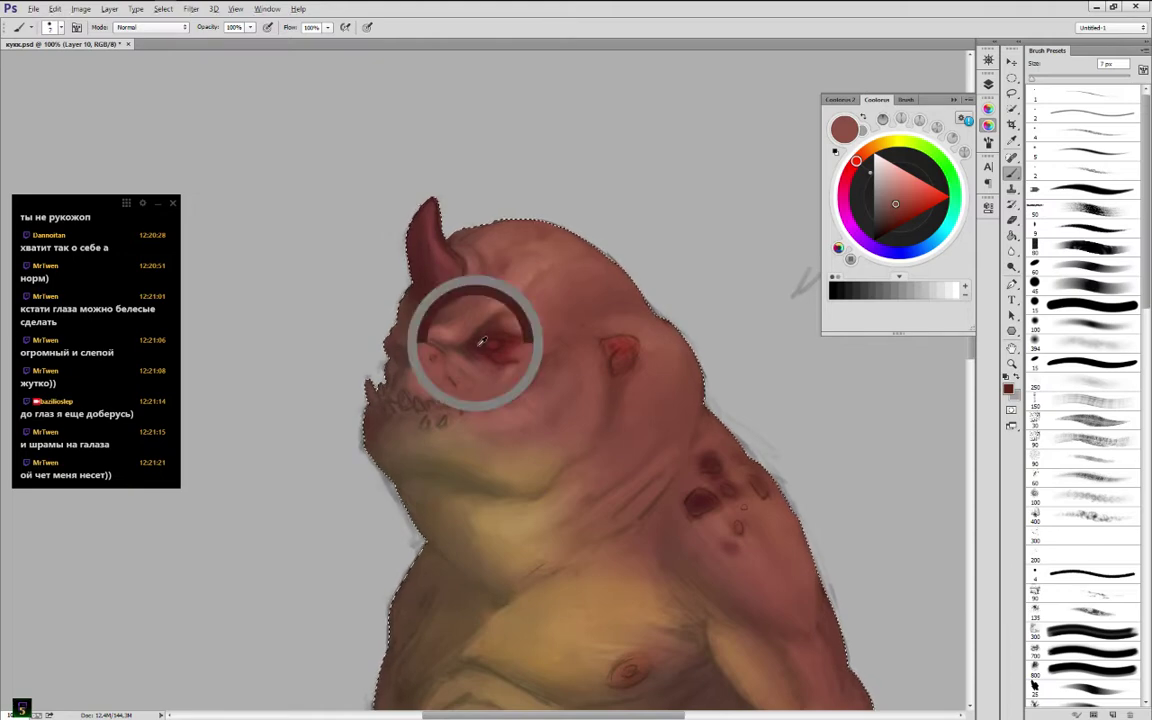
left_click(527, 399, "alt")
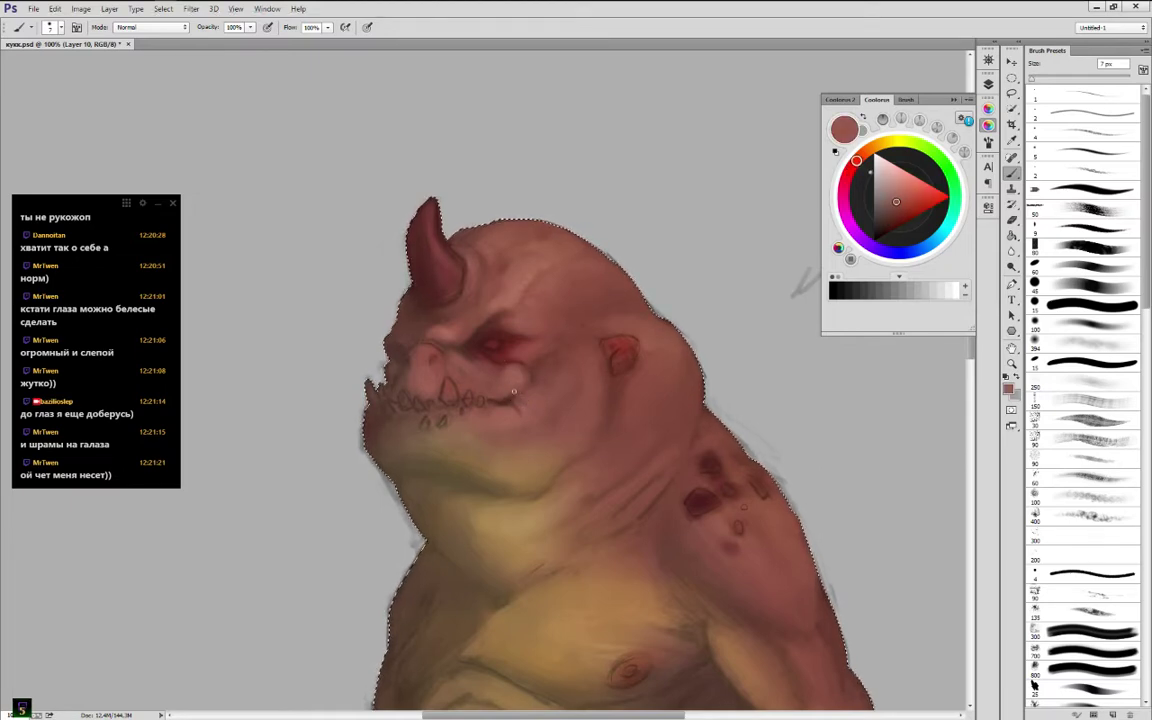
left_click(522, 385, "alt")
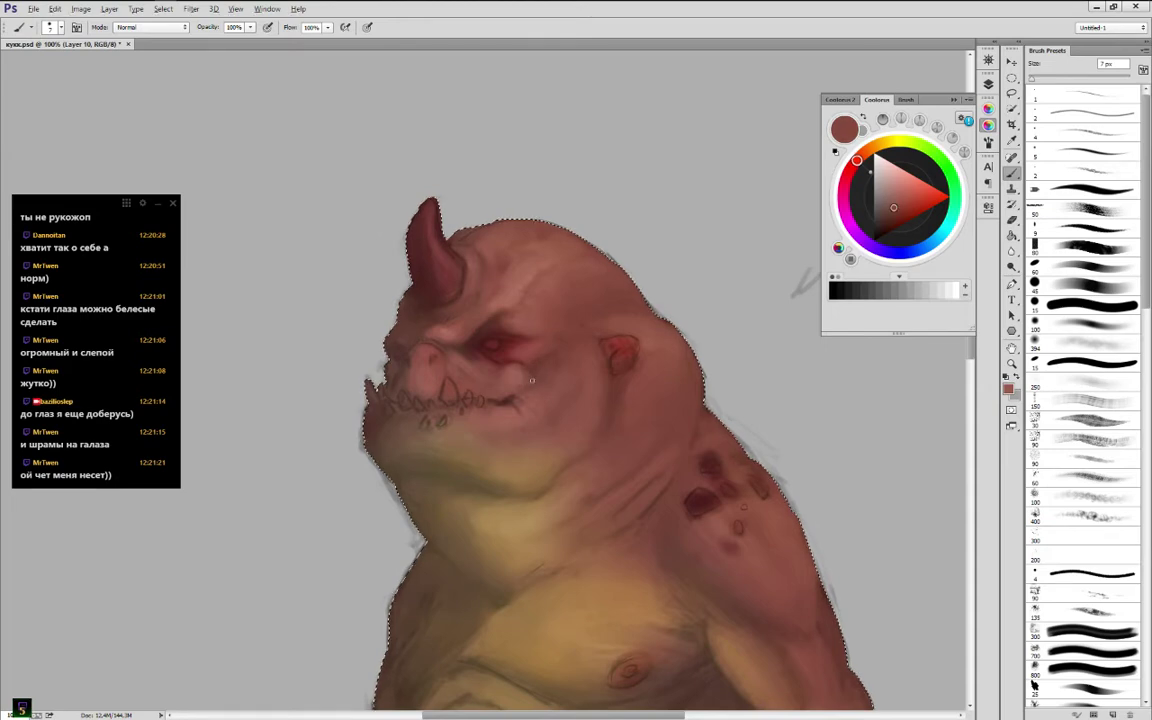
Refine the rounded cheek fold below the outer eye corner with sampled mid and darker reds
left_click(521, 374, "alt")
left_click(527, 374, "alt")
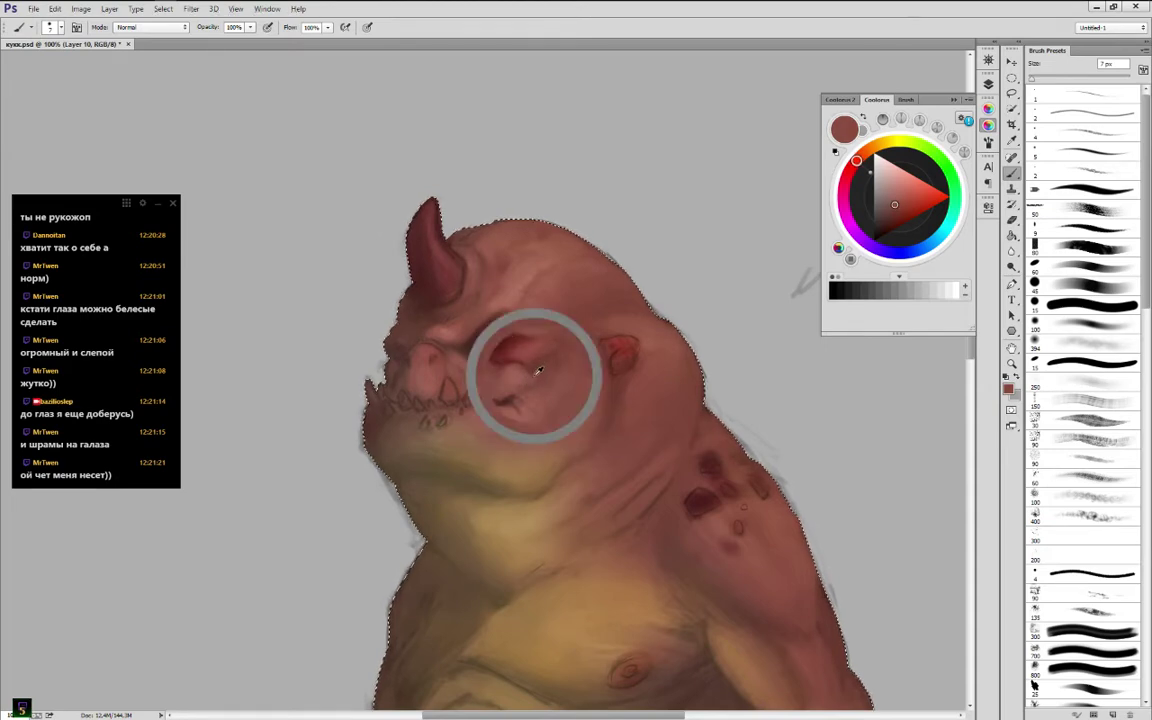
left_click(531, 378, "alt")
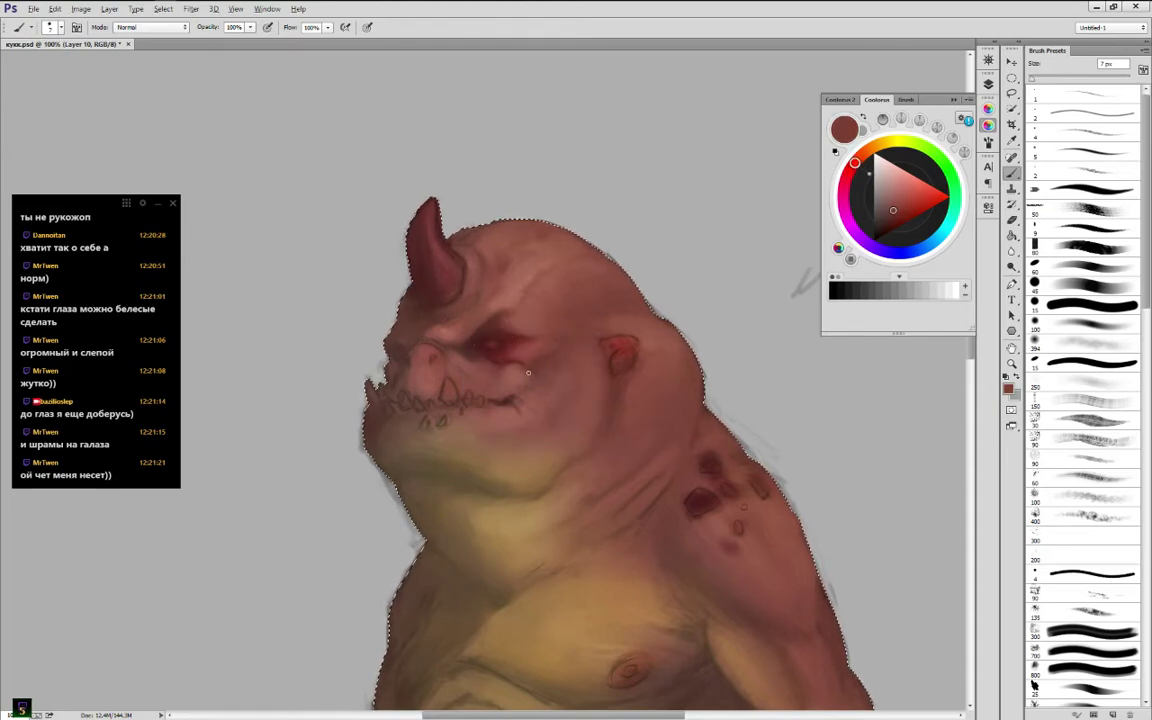
left_click(522, 370, "alt")
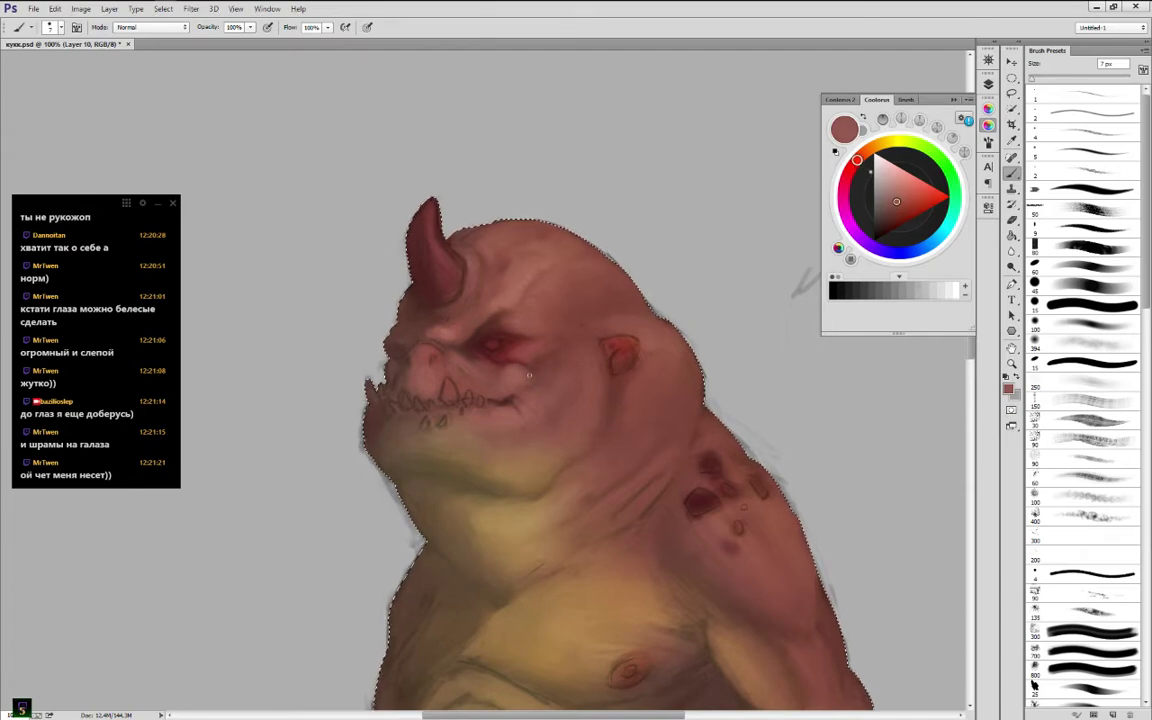
left_click(520, 361, "alt")
left_click(516, 368, "alt")
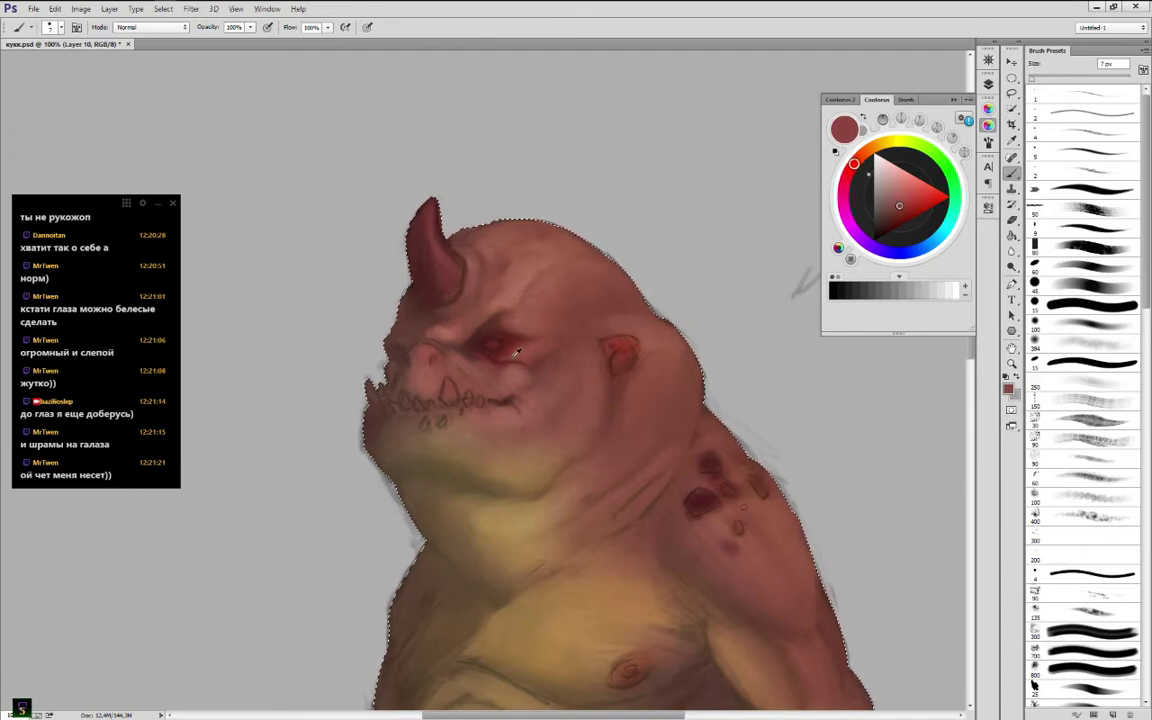
Model the lower eyelid and the pouch below it with sampled pinks and muted reds
left_click(492, 364, "alt")
left_click(511, 367, "alt")
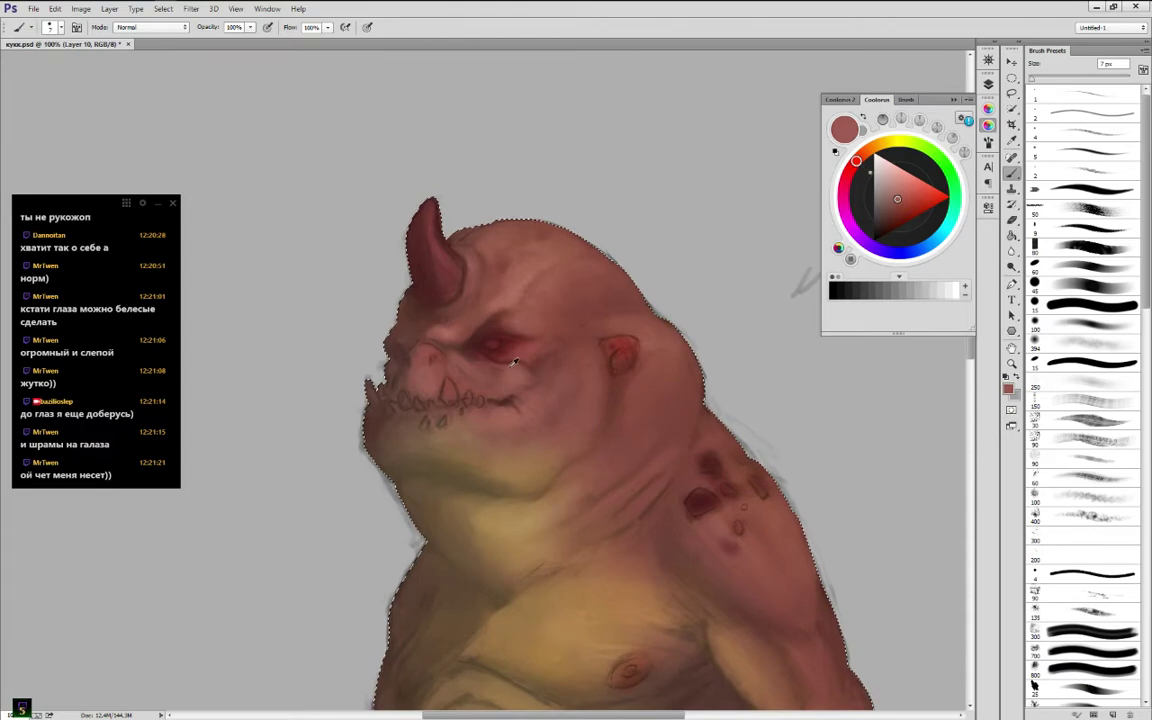
left_click(497, 365, "alt")
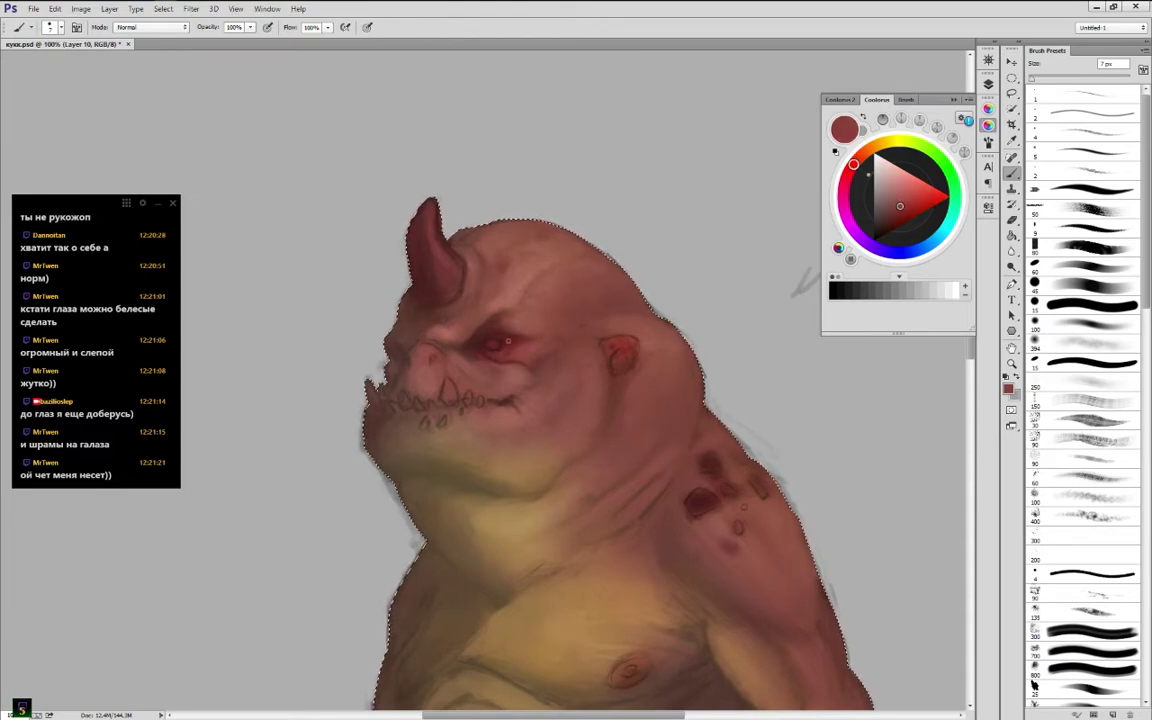
left_click(500, 352, "alt")
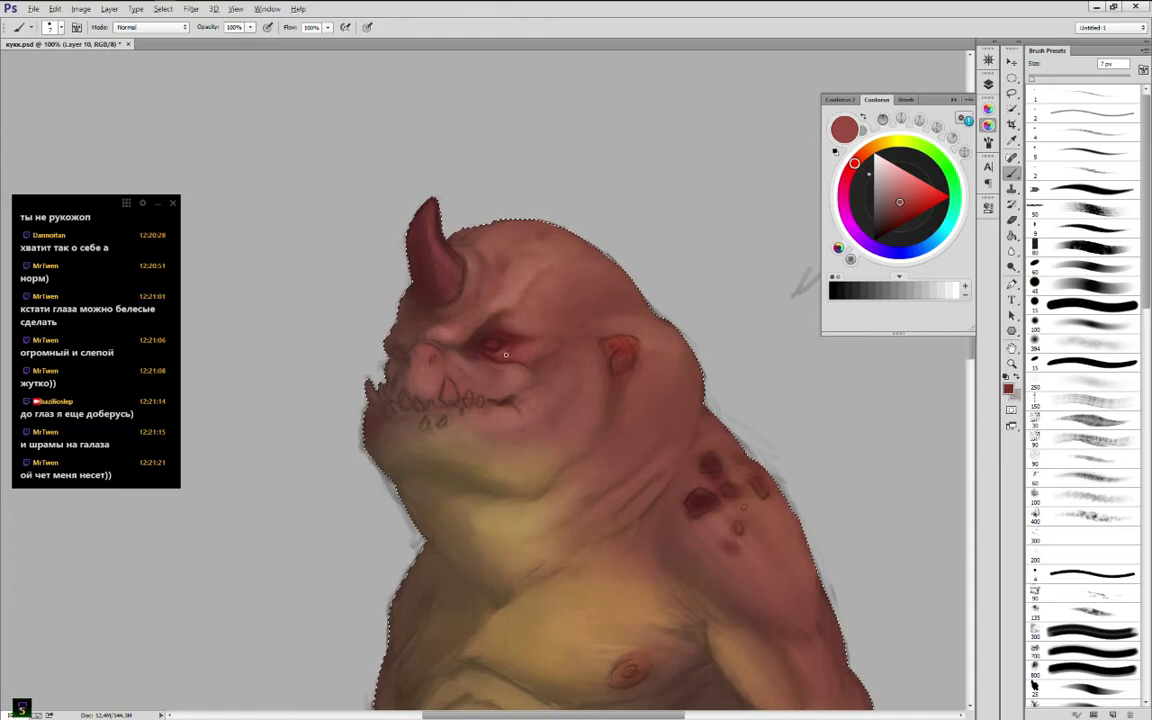
left_click(496, 351, "alt")
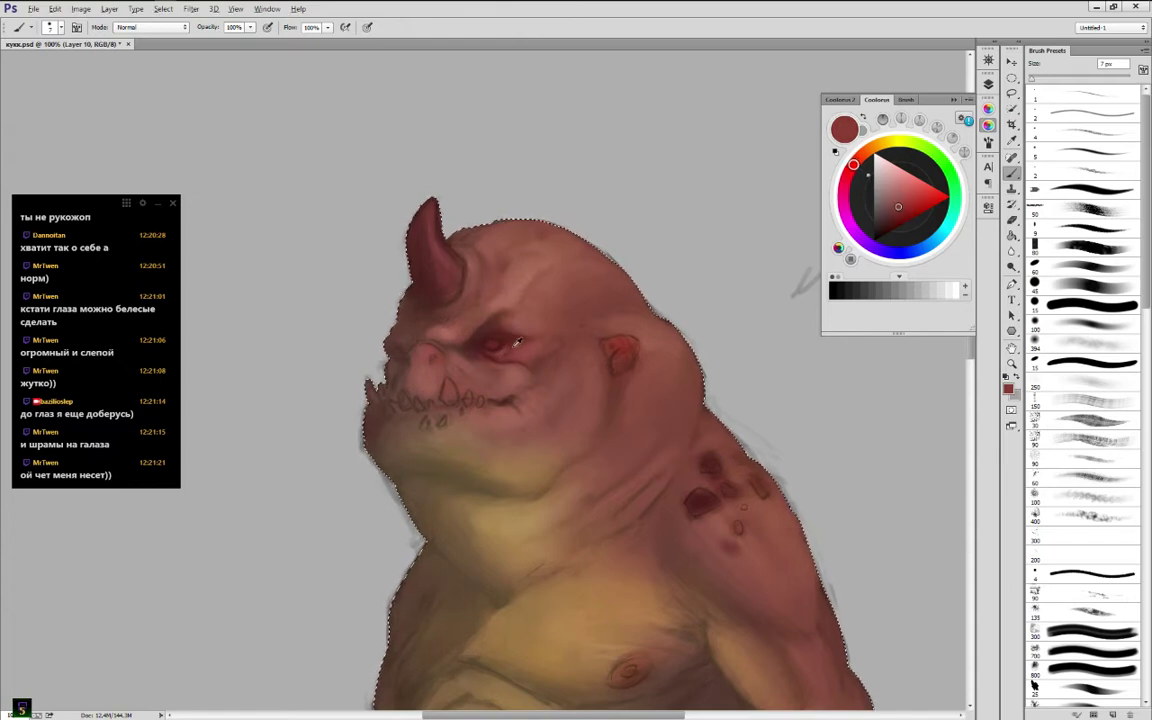
Deepen the lower rim and corners of the eye with sampled dark reds, blending them into the surrounding skin
left_click(495, 350, "alt")
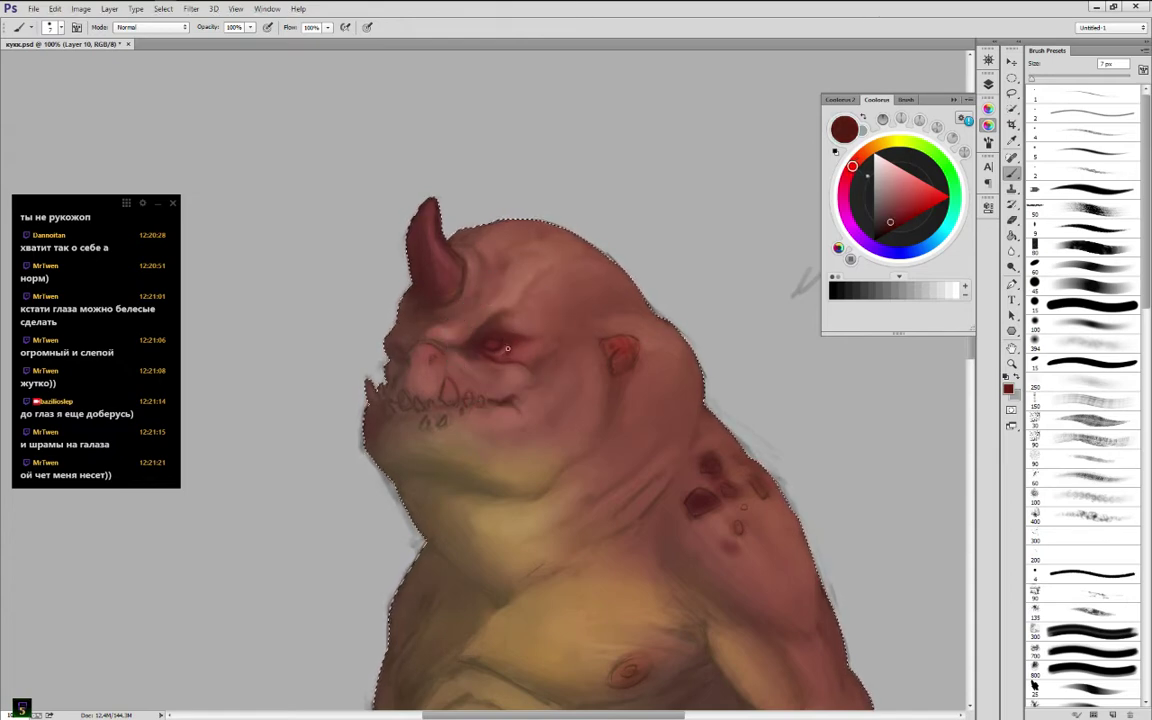
left_click(507, 350, "alt")
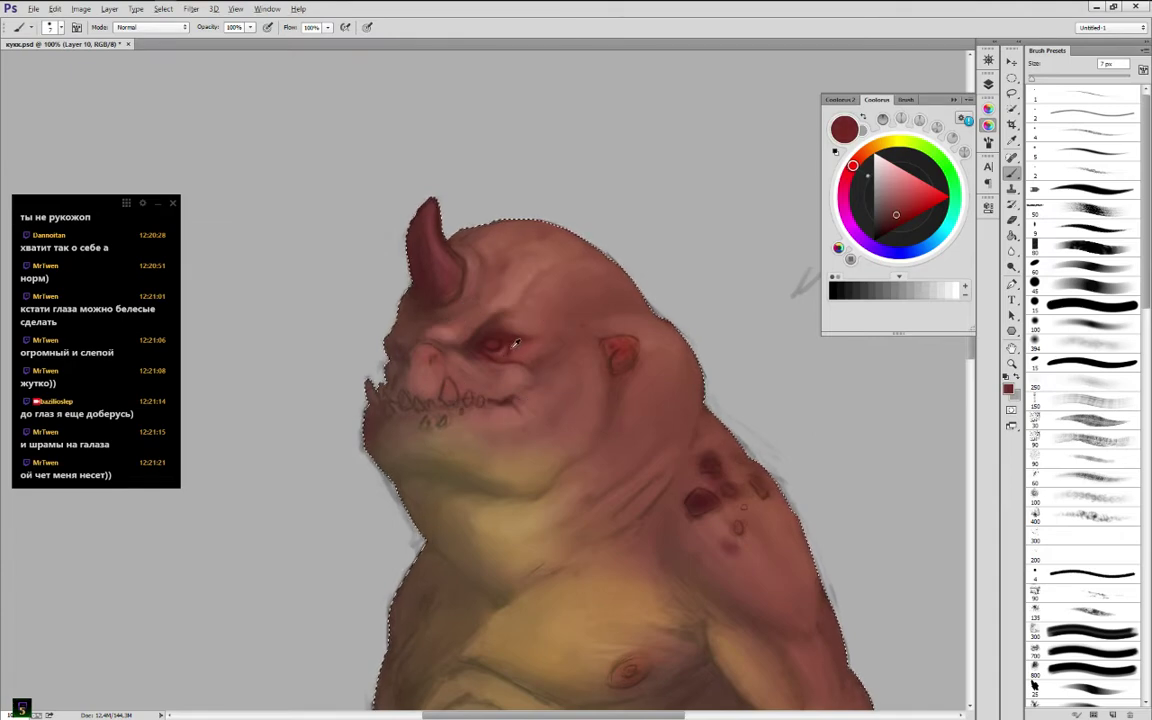
left_click(512, 347, "alt")
left_click(480, 357, "alt")
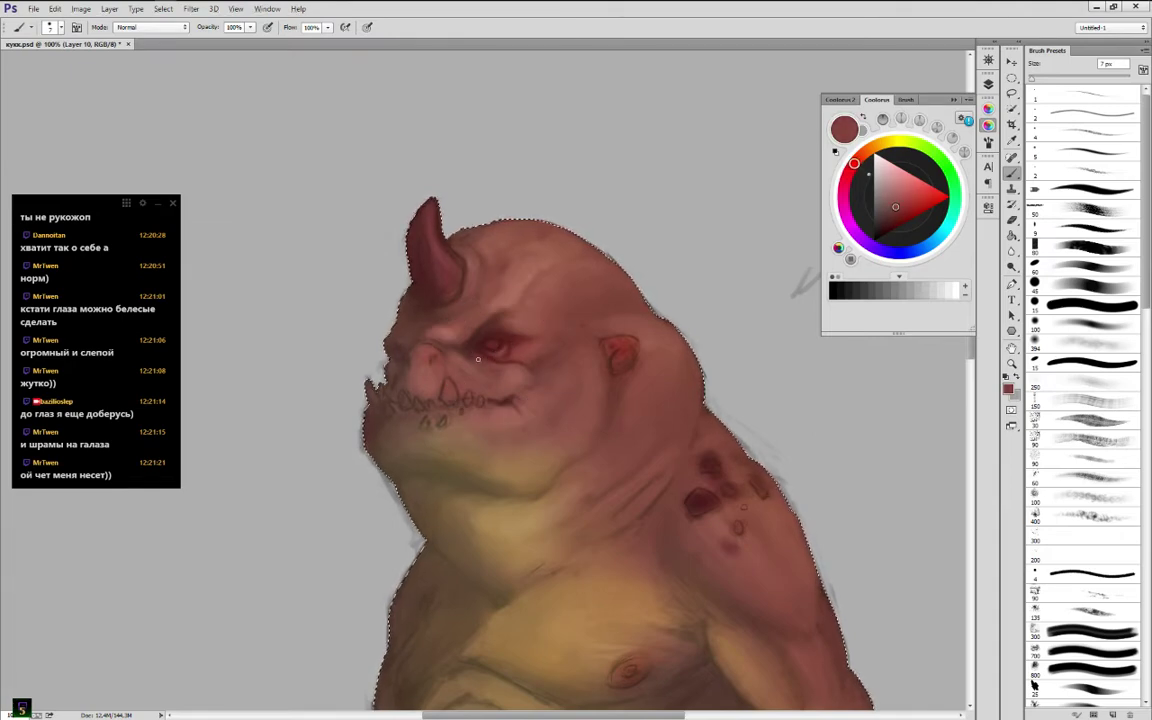
Shape the upper eyelid and the eyeball with sampled dark reds and a lighter pink
left_click(484, 338, "alt")
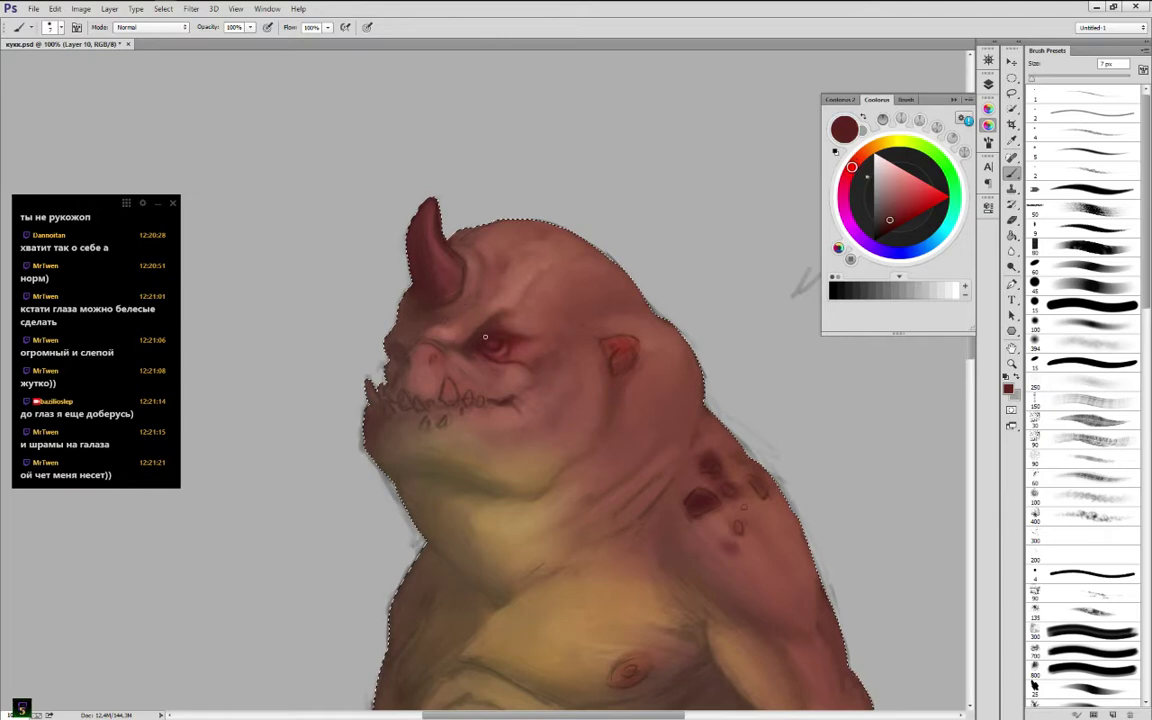
left_click(498, 337, "alt")
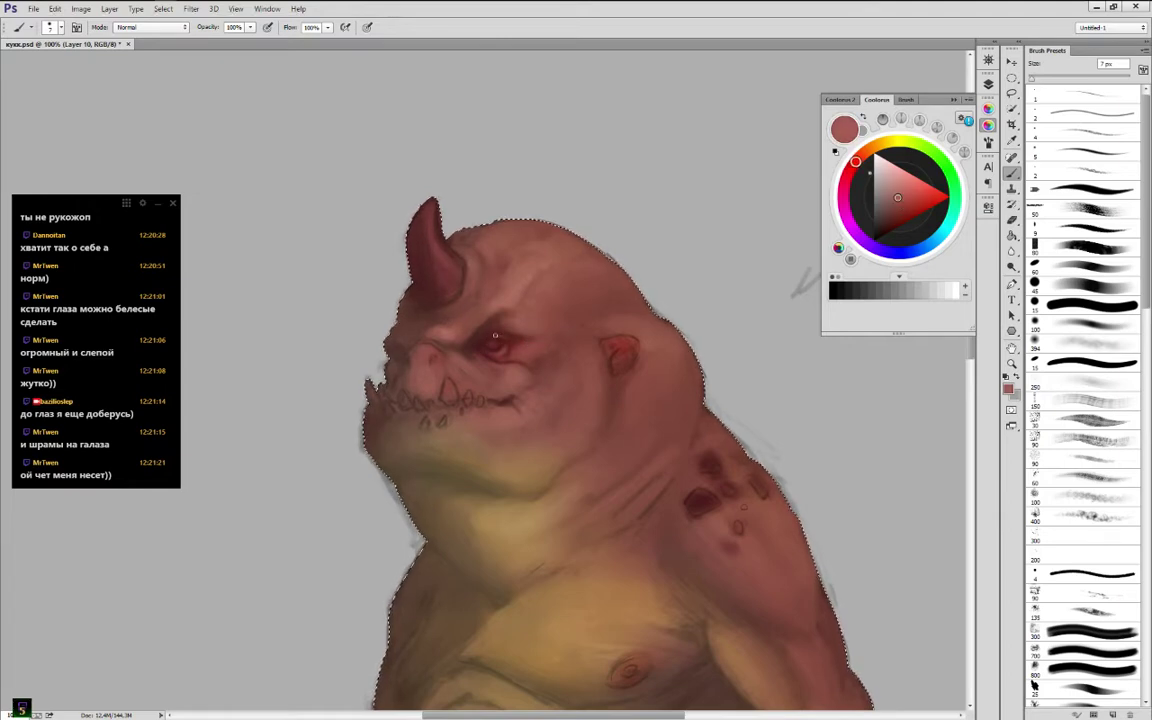
left_click(497, 337, "alt")
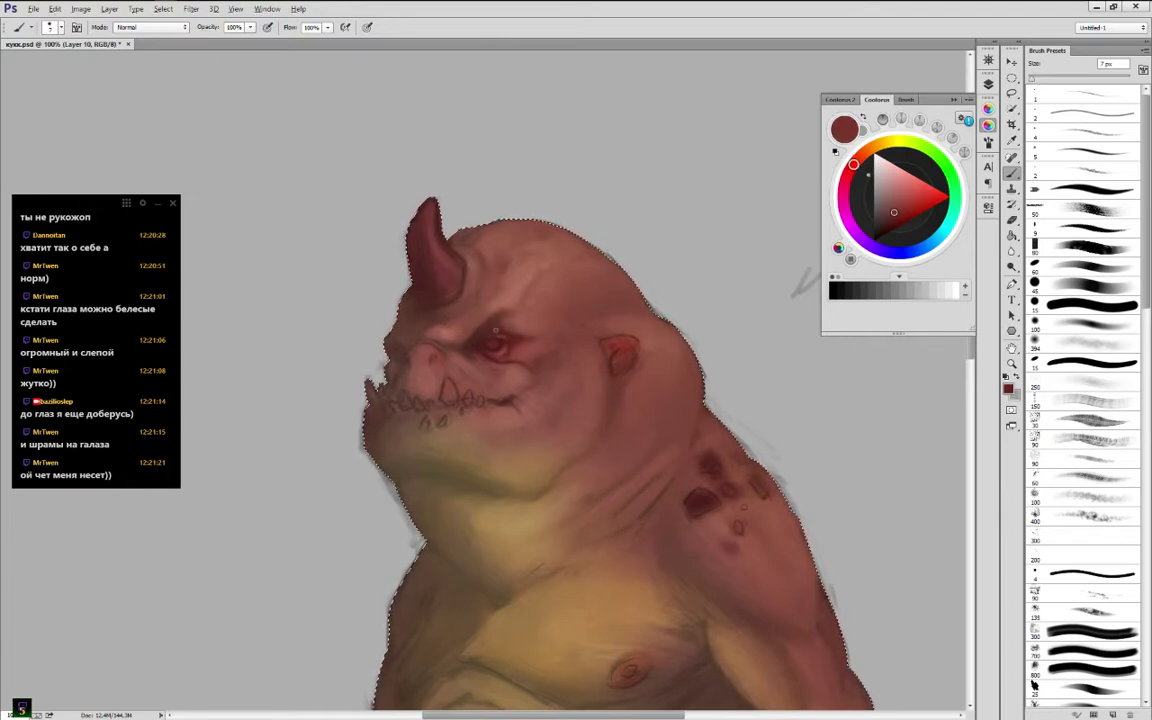
left_click(500, 337, "alt")
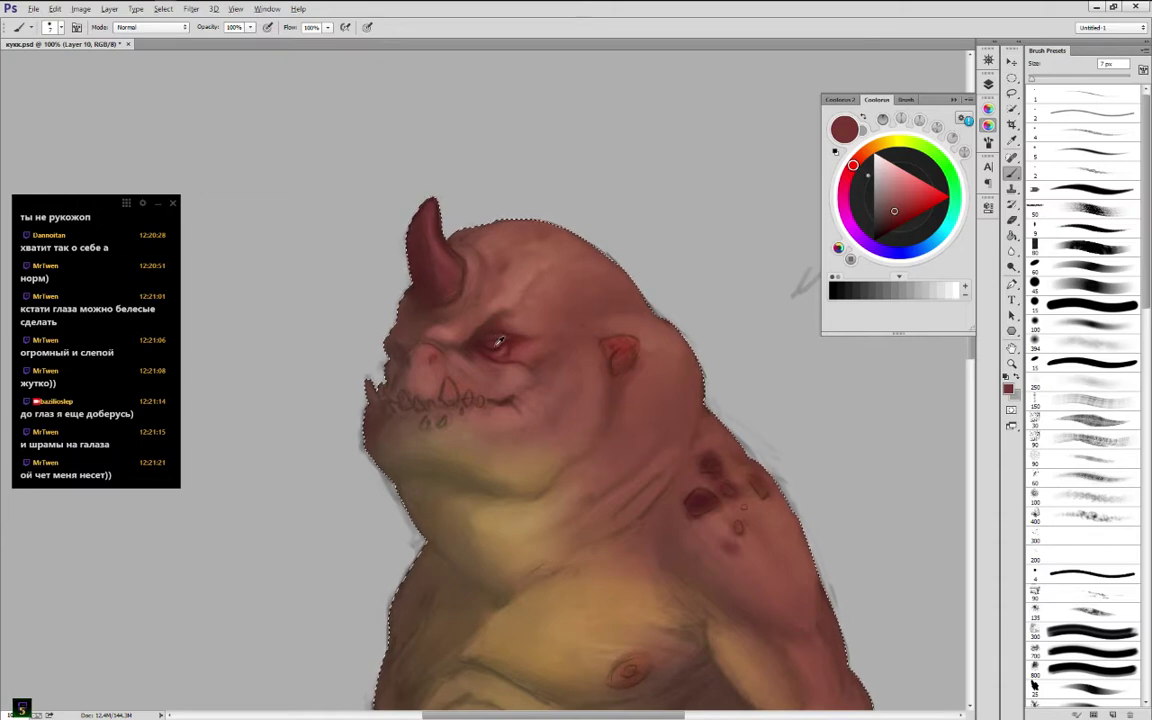
left_click(496, 343, "alt")
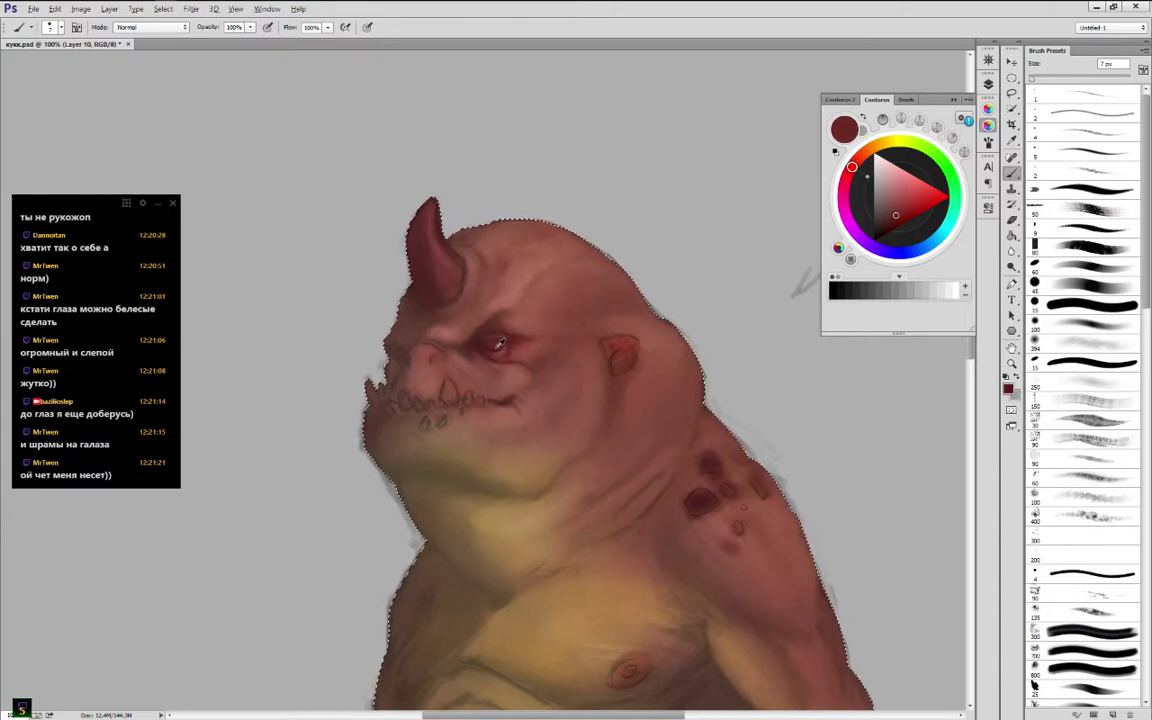
left_click(498, 345, "alt")
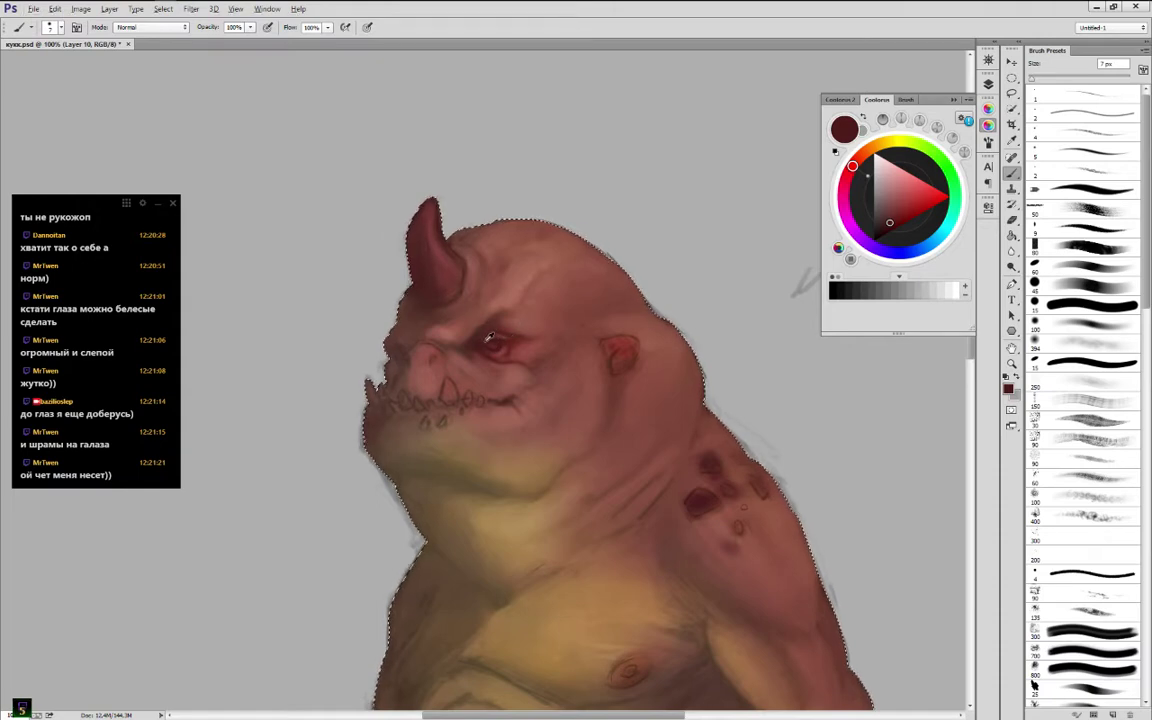
Paint fine creases behind the outer eye corner with sampled dark and mid red skin tones
left_click(528, 355, "alt")
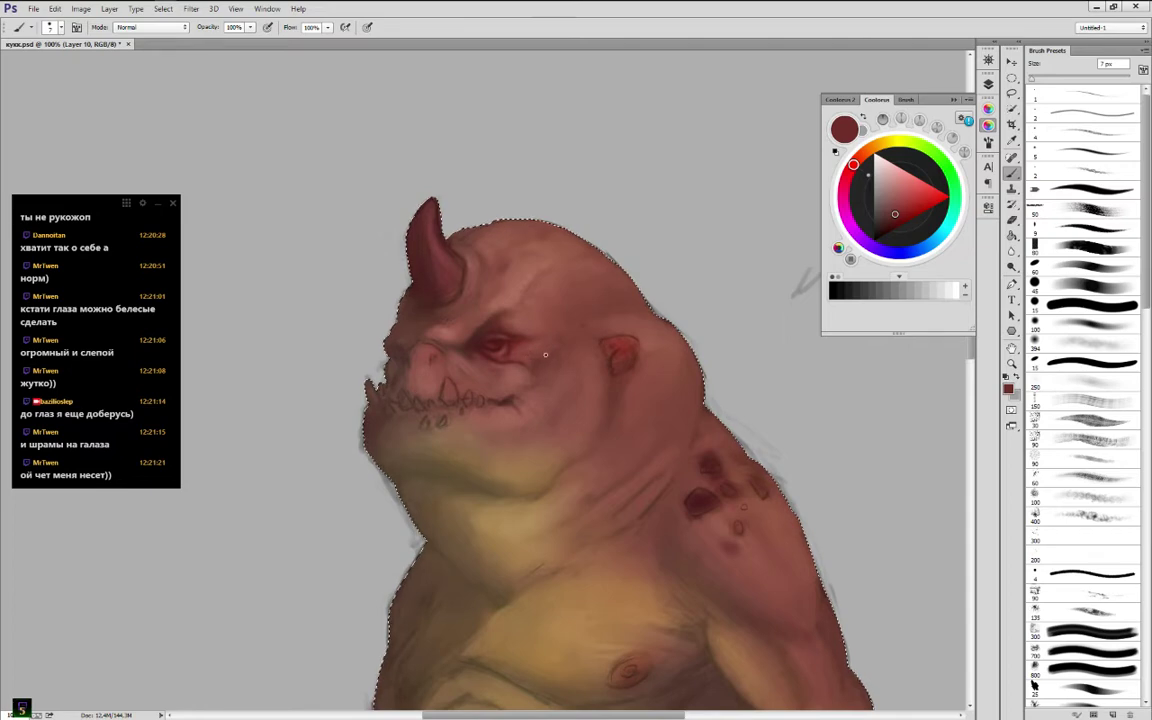
left_click(540, 355, "alt")
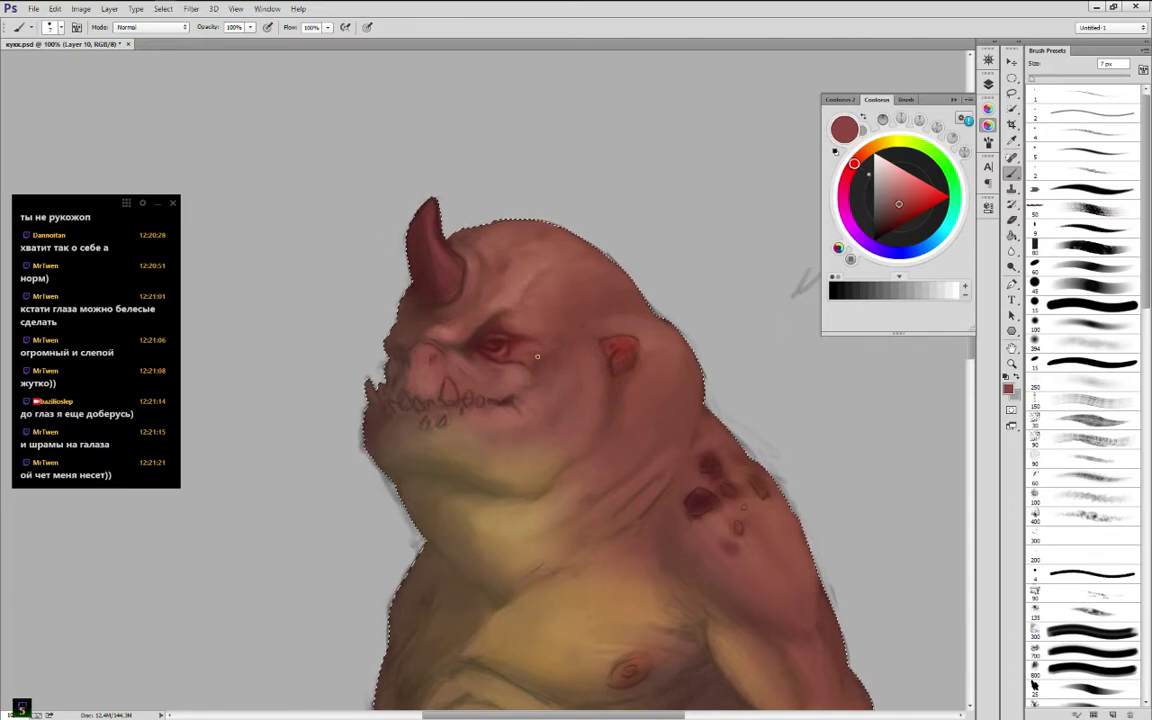
left_click(483, 315, "alt")
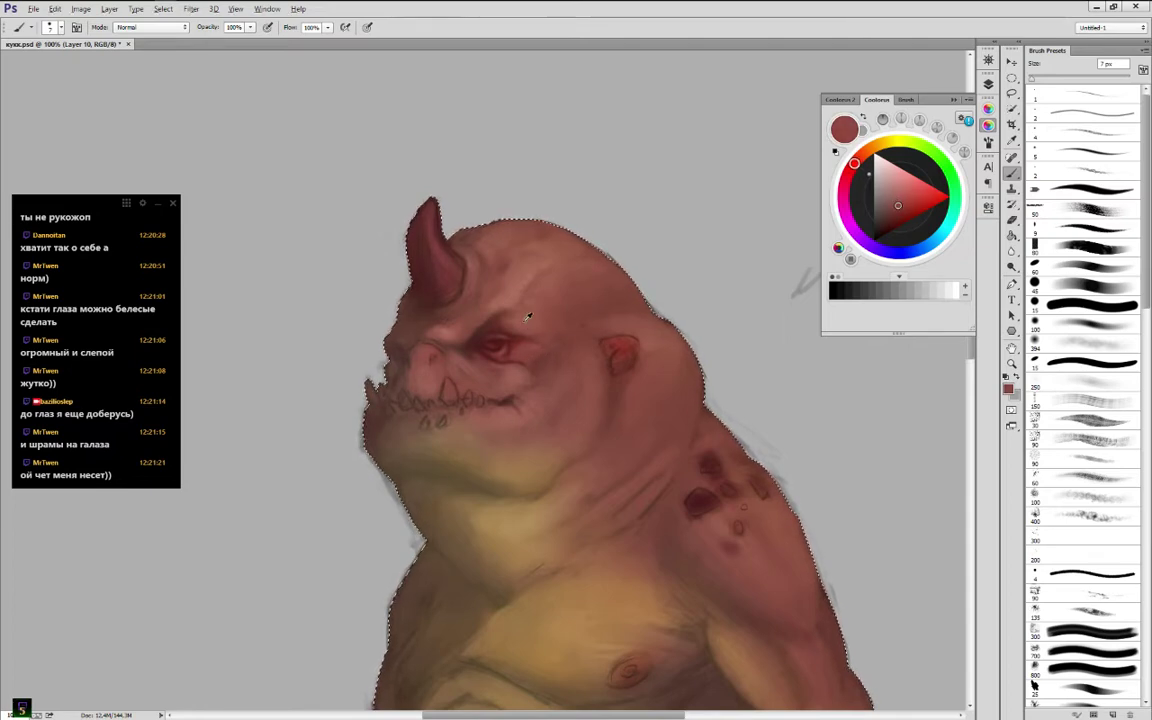
left_click(530, 355, "alt")
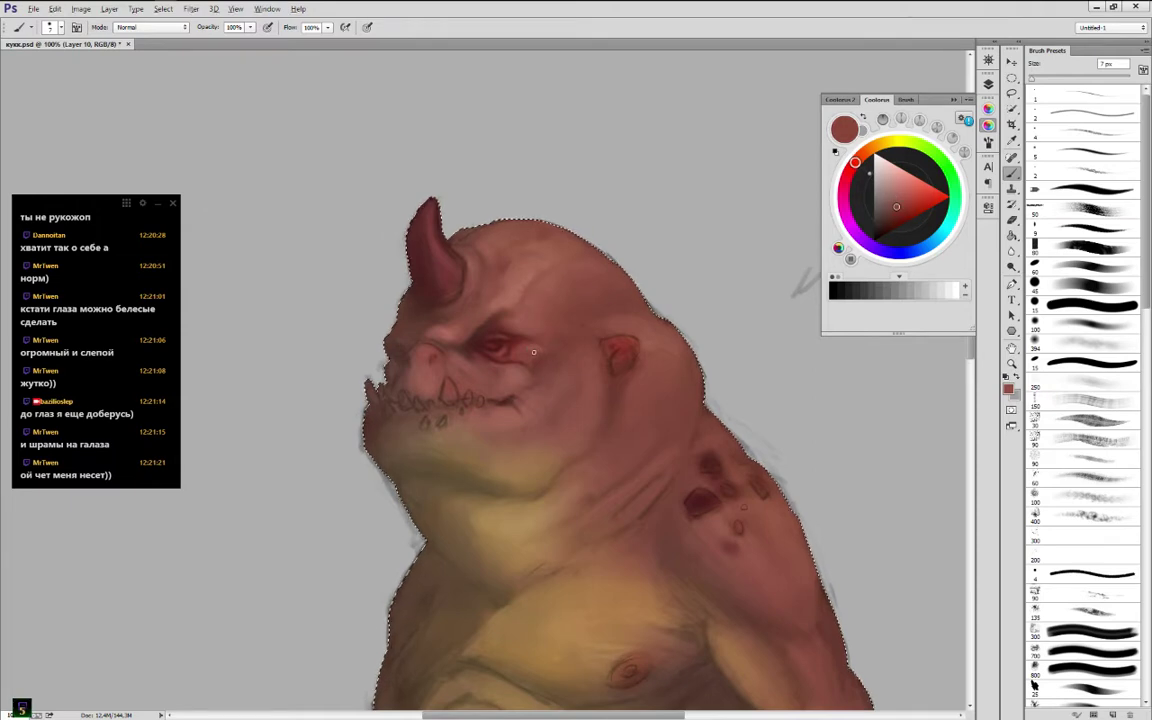
Add light pink highlights to the folds at the outer eye corner and blend them with sampled reds
left_click(908, 180)
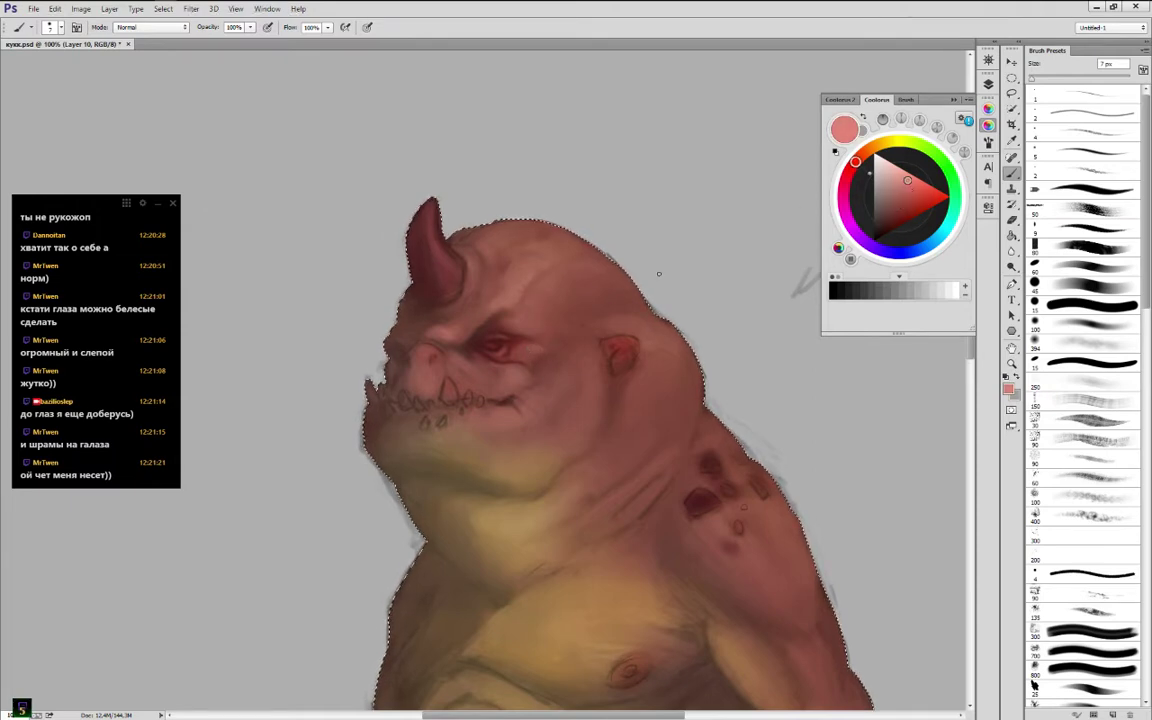
left_click(537, 346, "alt")
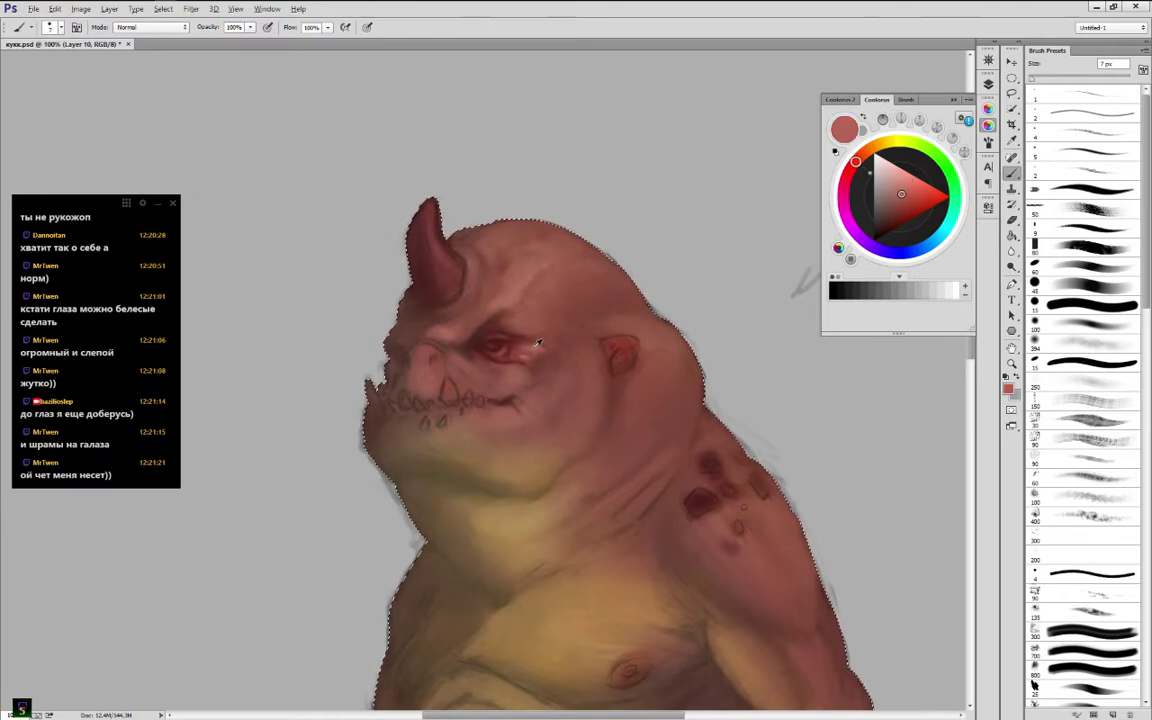
left_click(537, 349, "alt")
left_click(546, 340, "alt")
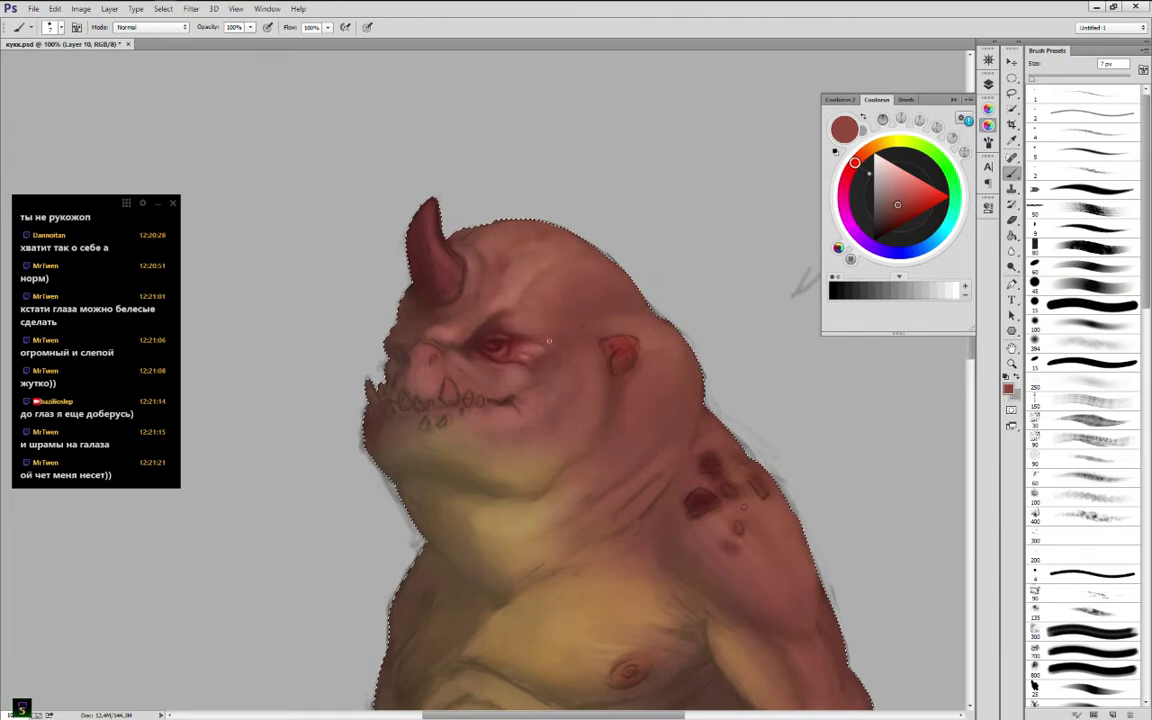
Extend a lighter skin fold from the outer eye corner to the top of the ear using sampled pinks and reds
left_click(556, 340, "alt")
left_click(553, 343, "alt")
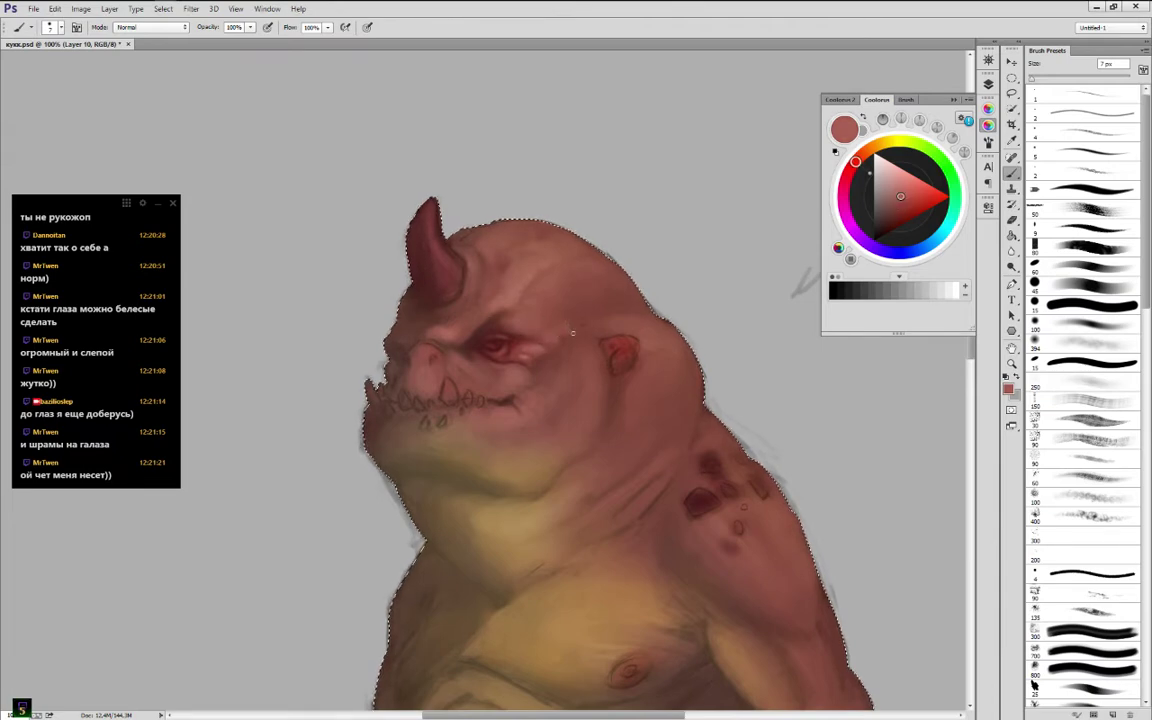
left_click(603, 320, "alt")
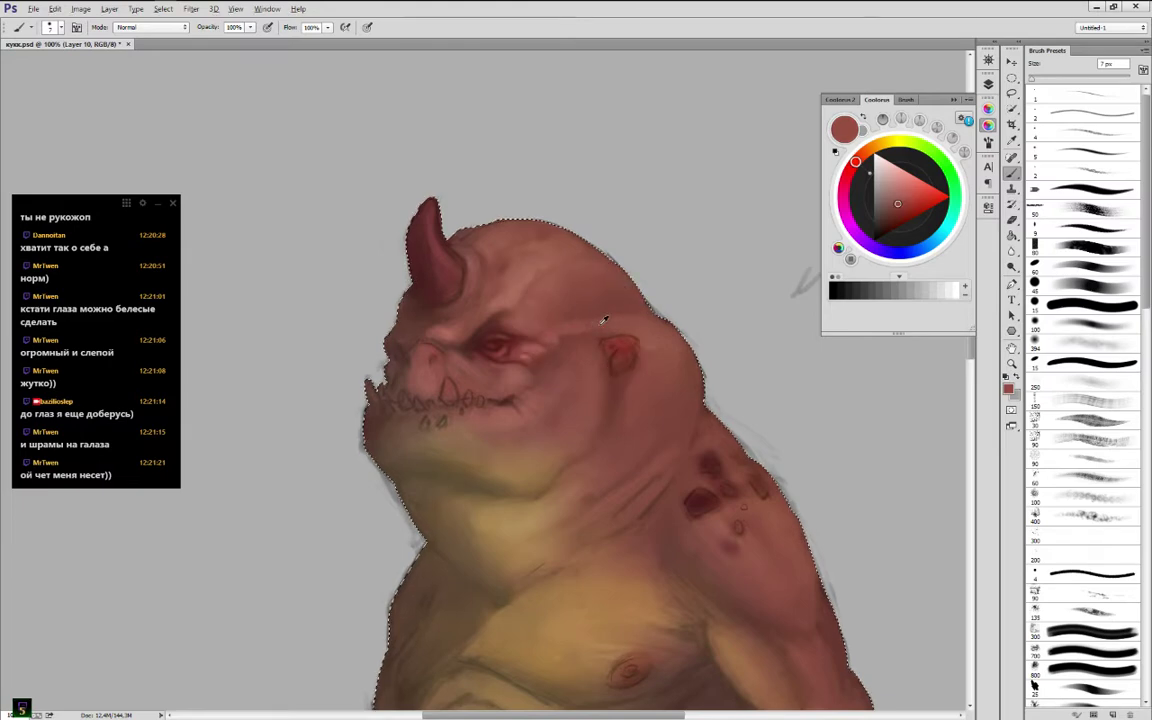
left_click(563, 325, "alt")
left_click(586, 323, "alt")
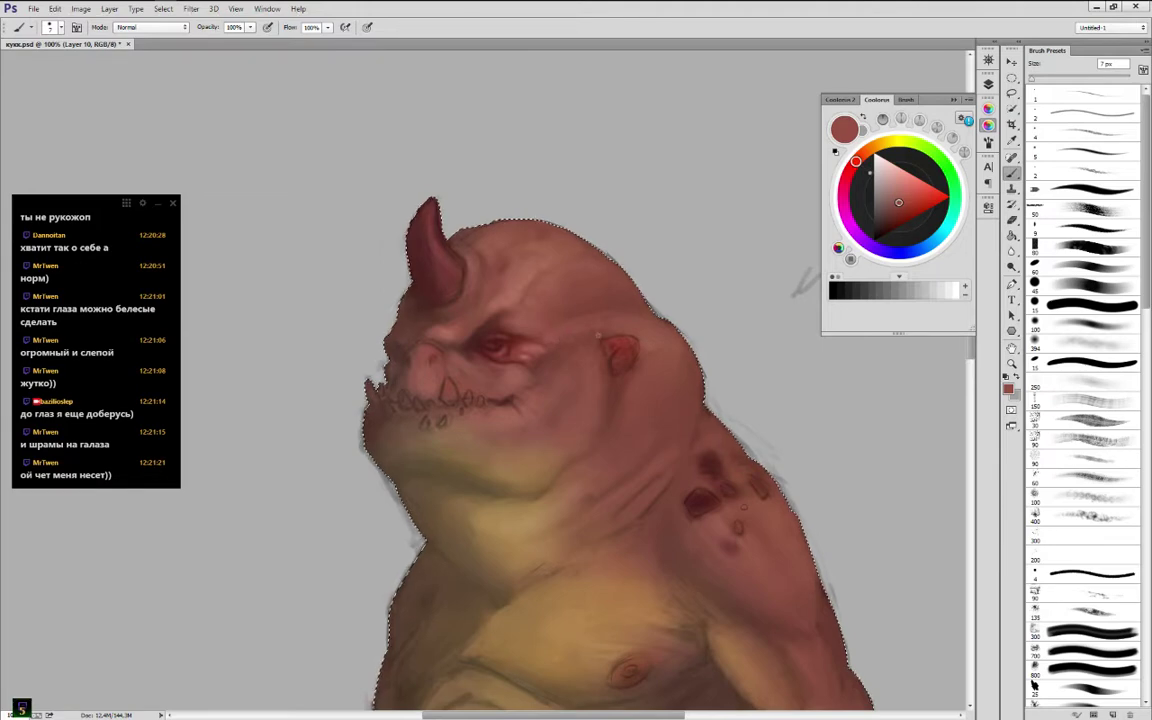
Sample reddish skin tones around the temple and blend the shading between the creature's eye and ear
left_click(571, 336, "alt")
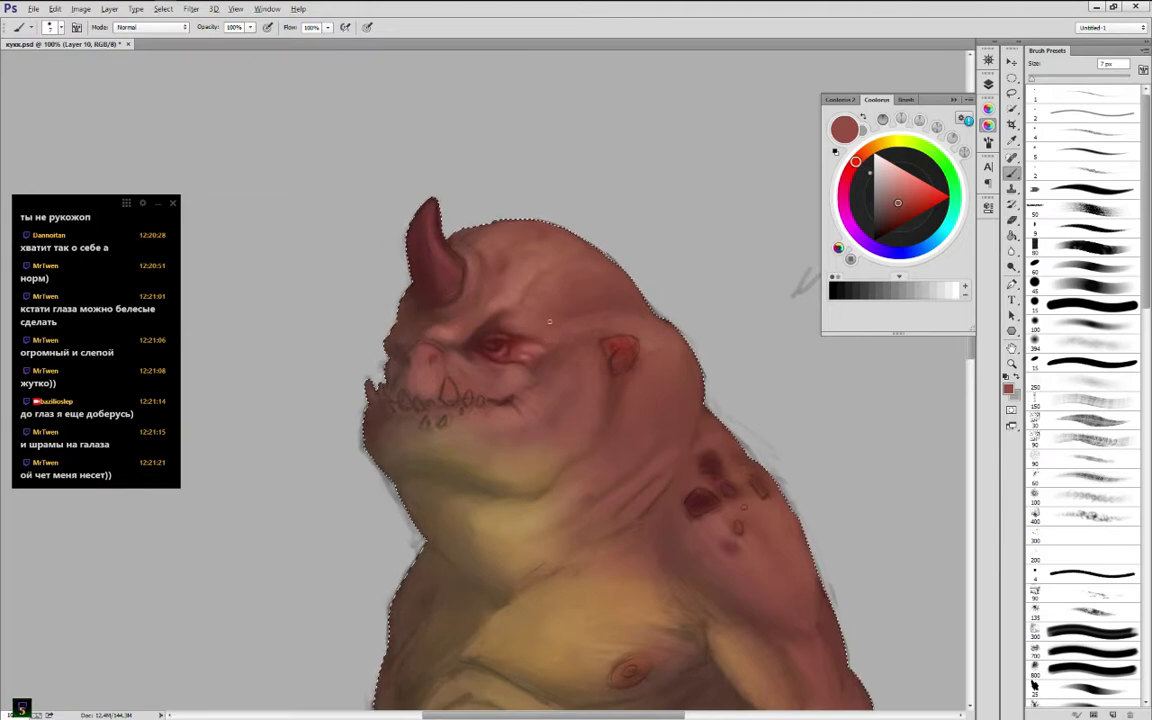
left_click(584, 319, "alt")
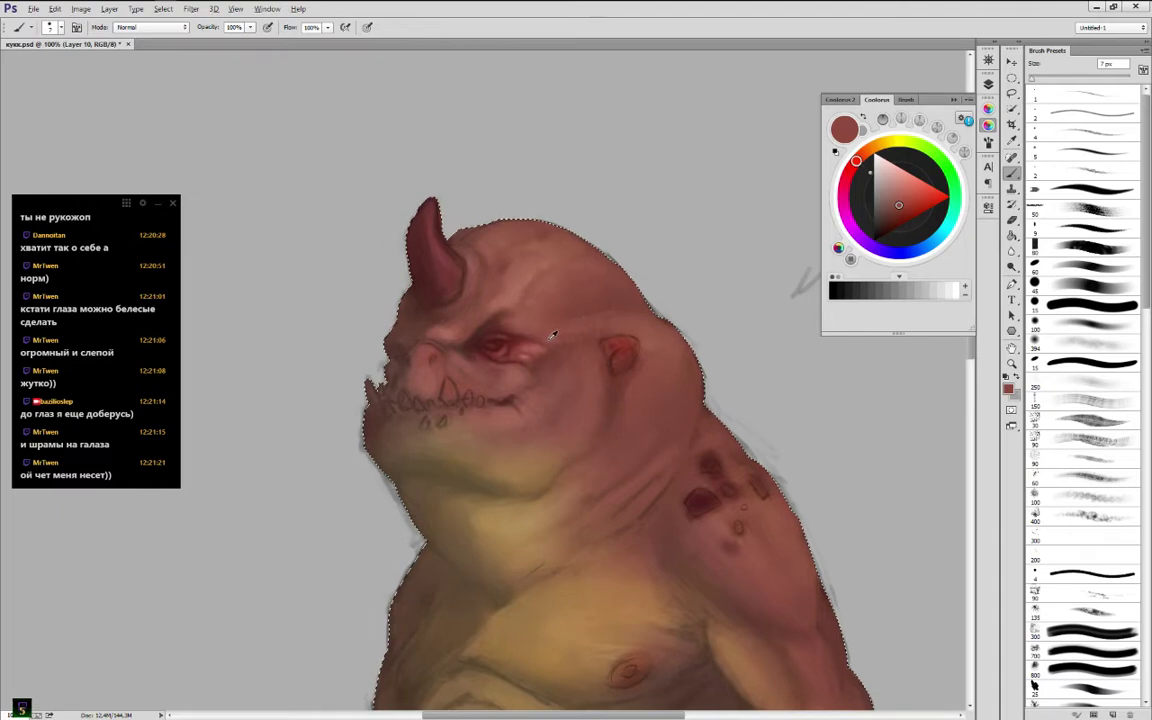
left_click(552, 335, "alt")
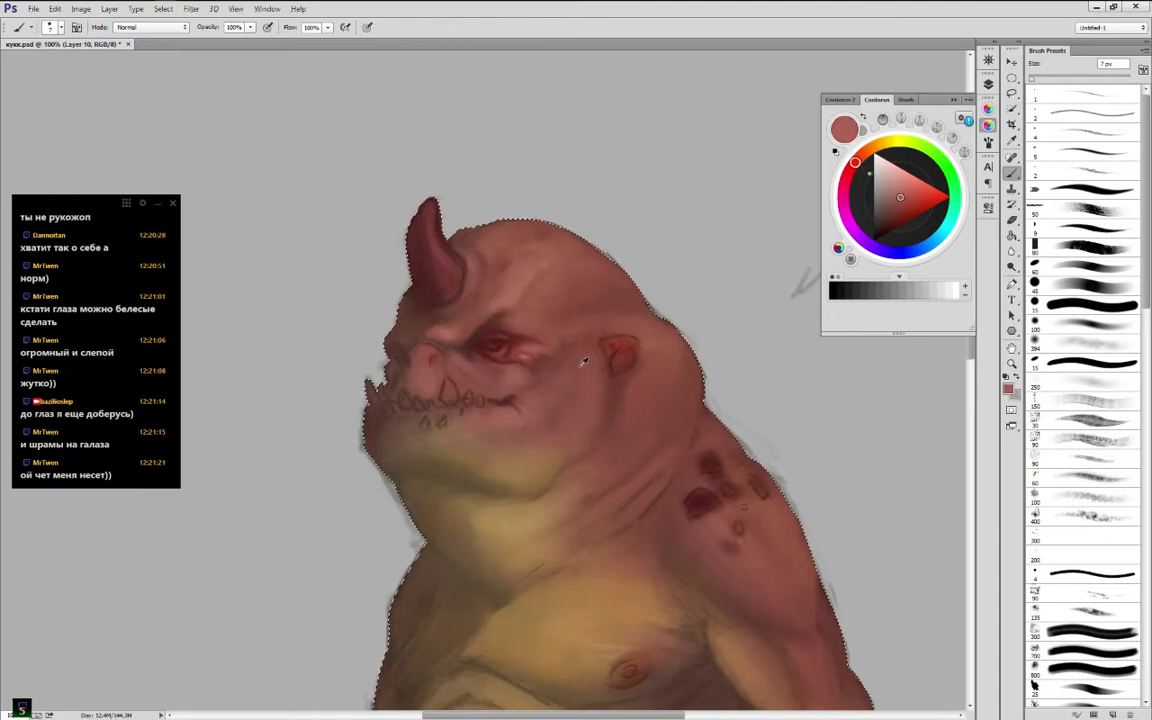
key("alt")
Sample dark red tones from the horn and refine its shading with them
left_click(427, 256, "alt")
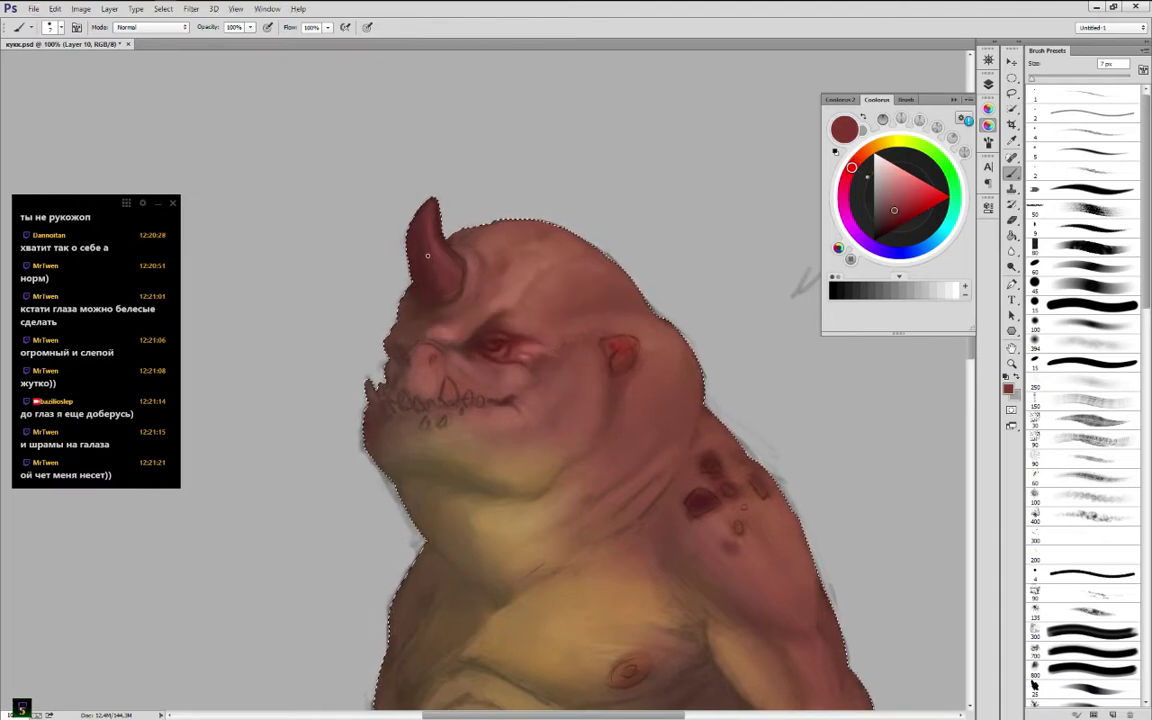
left_click(451, 277, "alt")
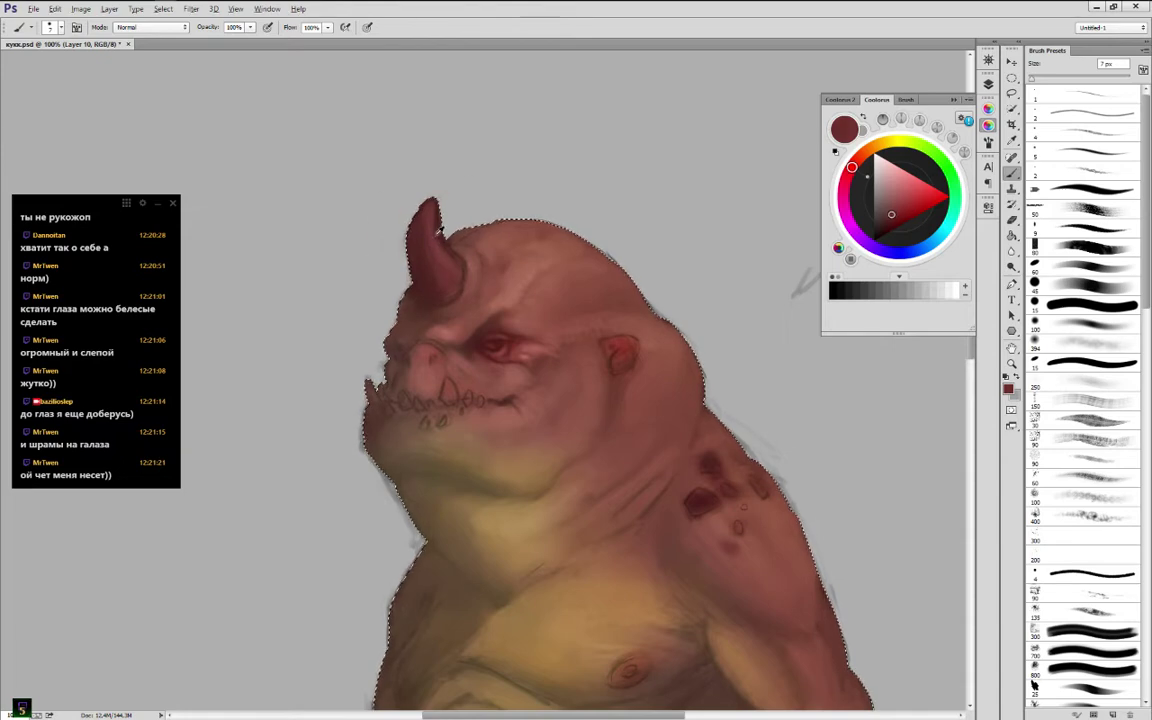
left_click(425, 268, "alt")
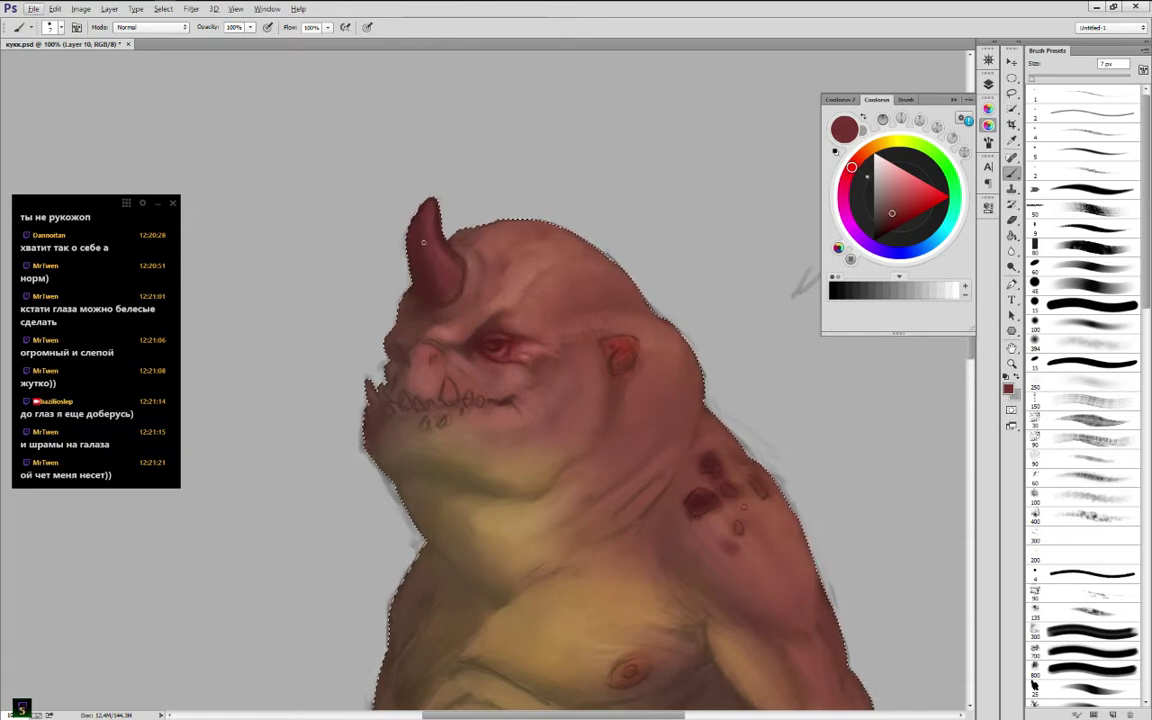
Hide the color wheel, show the layer list and clear the selection around the creature
left_click(986, 124)
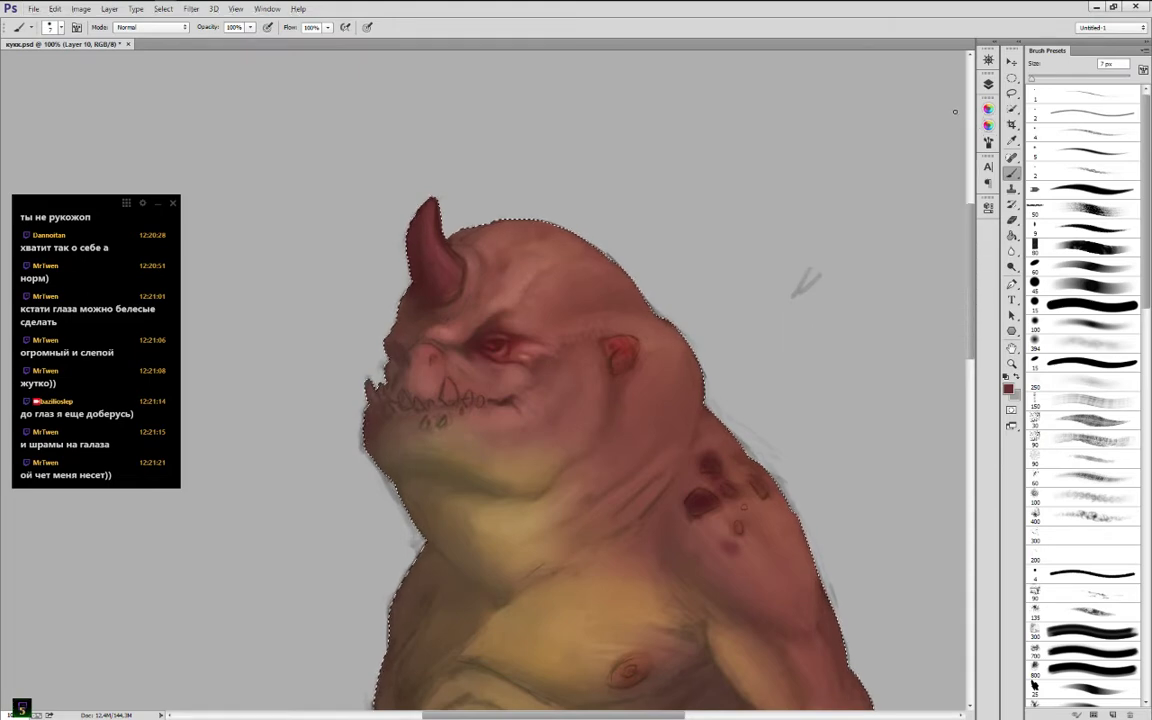
key("F7")
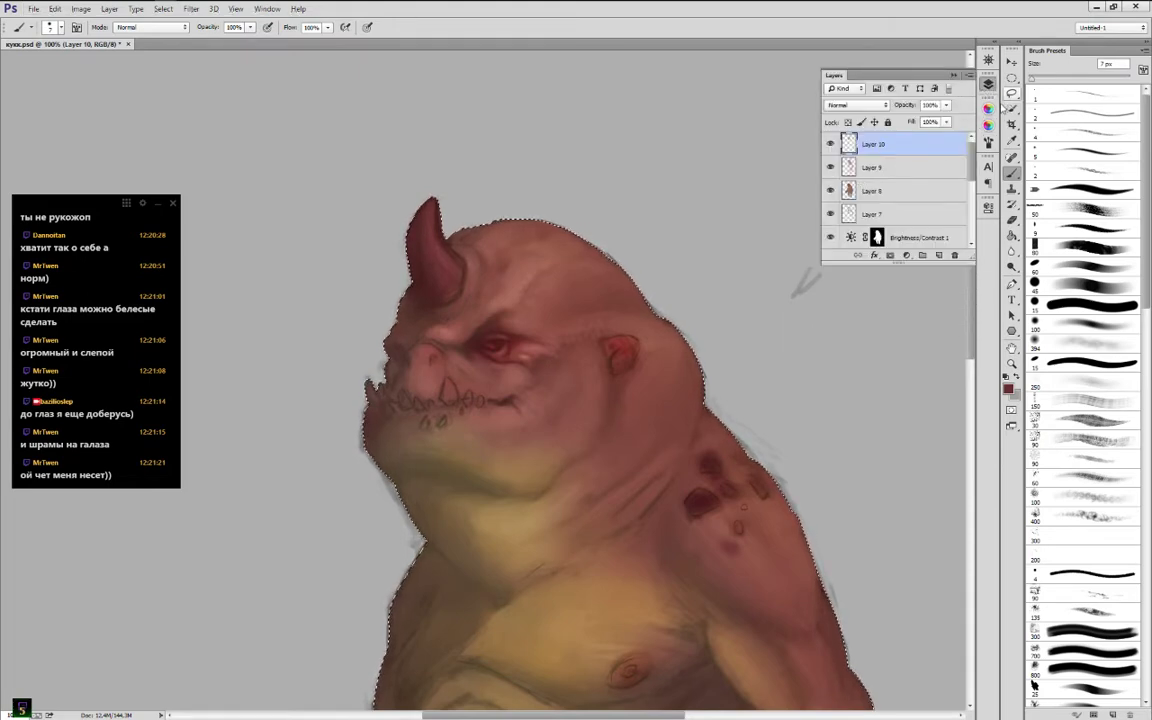
key("l")
left_click(756, 161)
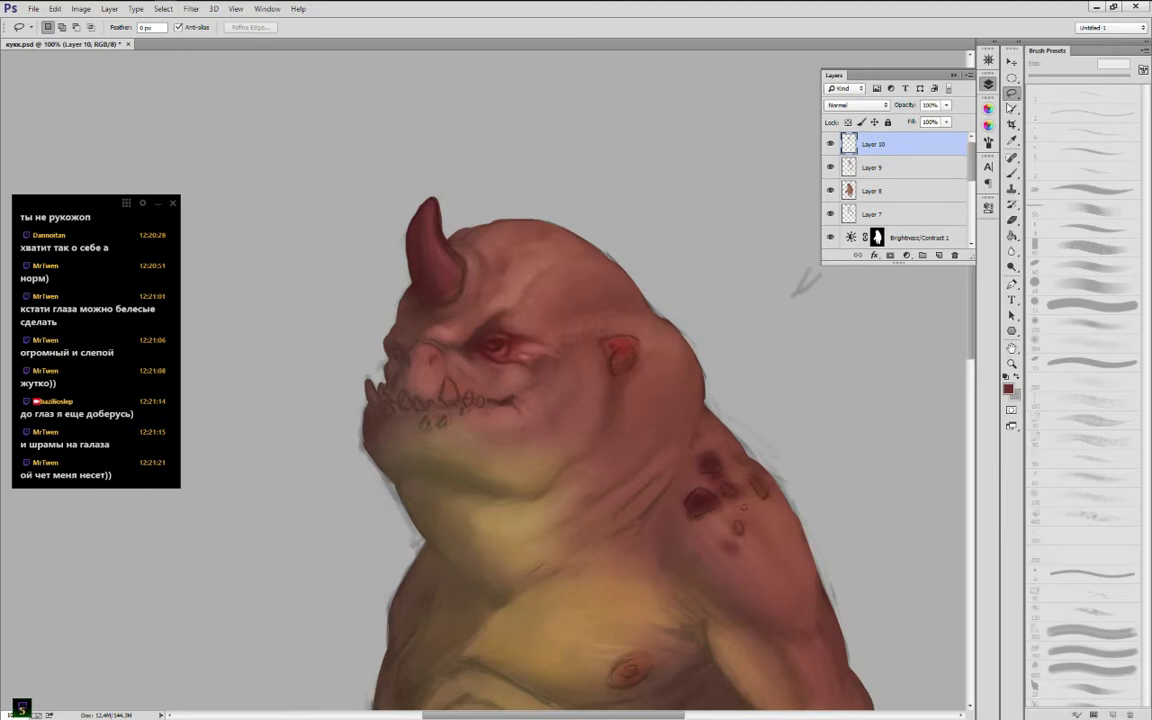
Handwrite the note "Я на перекур." in dark red above the creature's head with a 9 px brush
key("b")
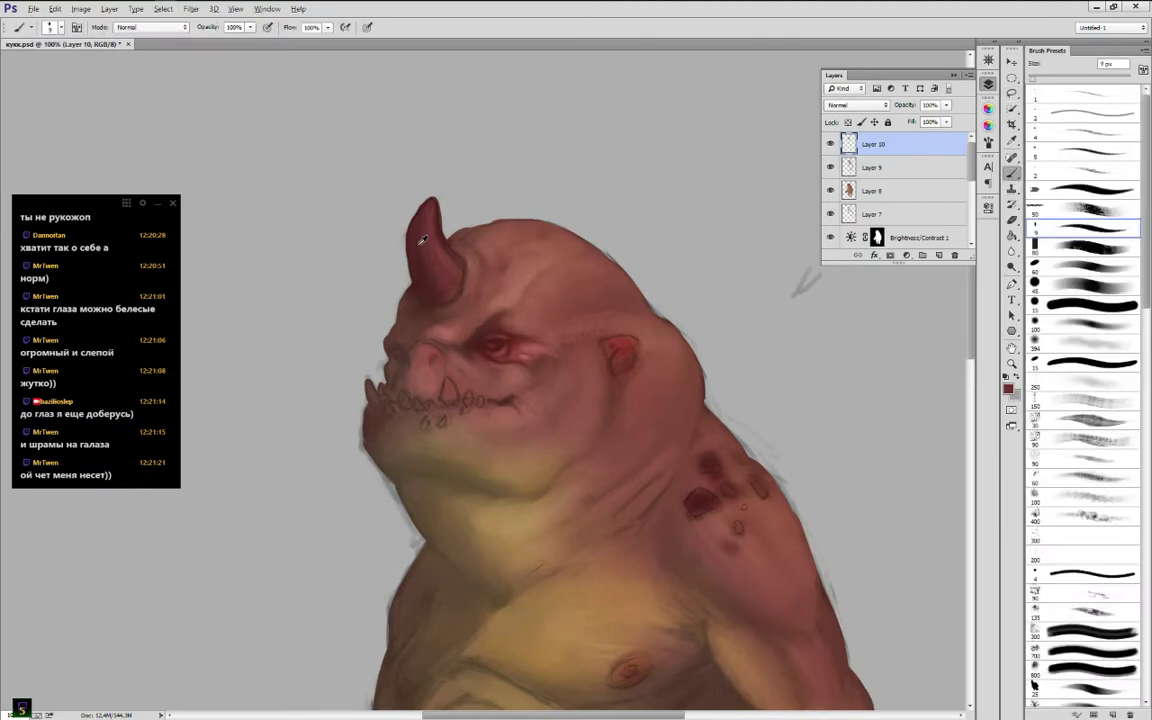
mouse_move(550, 98)
left_mouse_down()
mouse_move(556, 140)
mouse_move(557, 118)
mouse_move(590, 134)
mouse_move(599, 121)
left_mouse_up()
left_click_drag(600, 110, 600, 135)
left_click_drag(609, 108, 609, 128)
left_click(609, 134)
mouse_move(640, 139)
left_mouse_down()
mouse_move(645, 161)
mouse_move(656, 156)
left_mouse_up()
left_click_drag(660, 144, 678, 164)
mouse_move(674, 129)
left_mouse_down()
mouse_move(682, 160)
mouse_move(713, 112)
mouse_move(729, 112)
mouse_move(736, 145)
mouse_move(748, 110)
left_mouse_up()
left_click(770, 96)
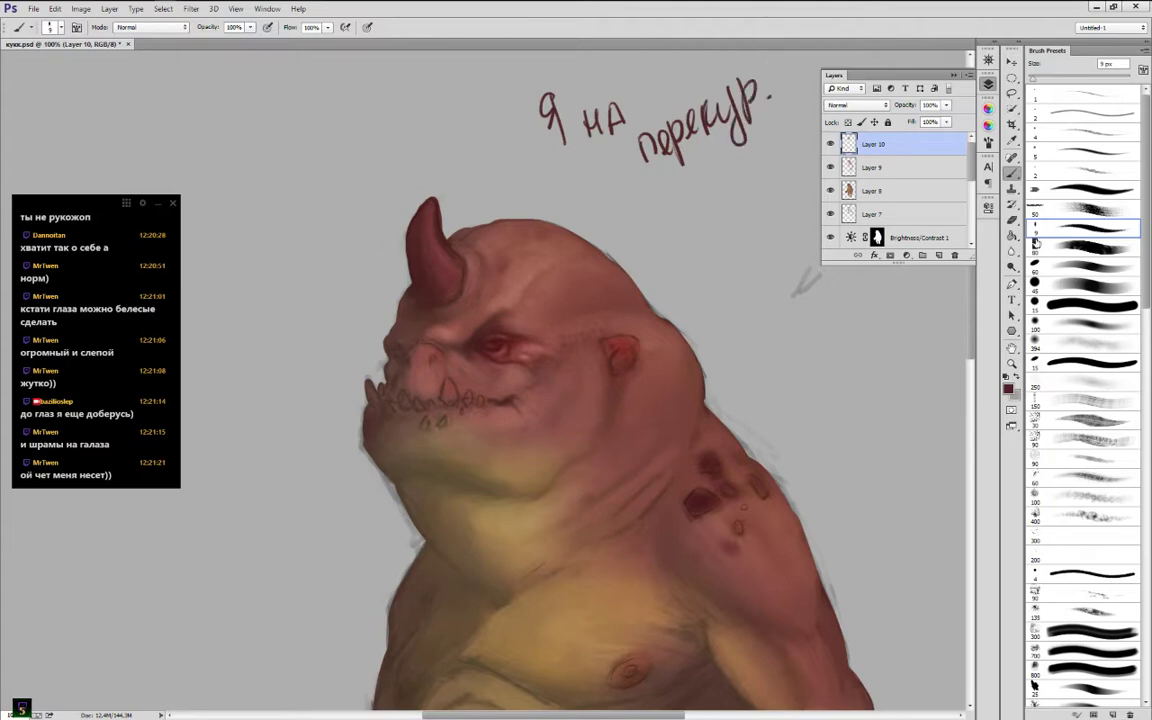
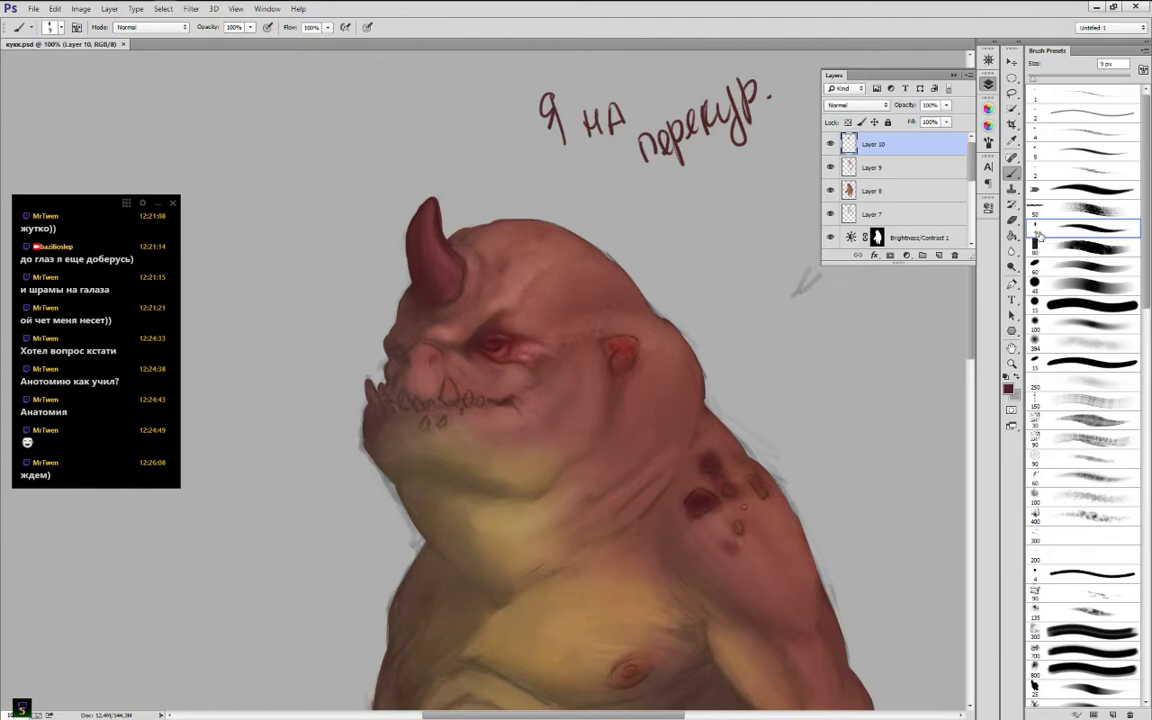
Switch to the Opera browser and open the "StarCraft 2: Legacy of the Void [Collector's Edition Soundtrack]" MP3 page from the OST list
left_click(121, 8)
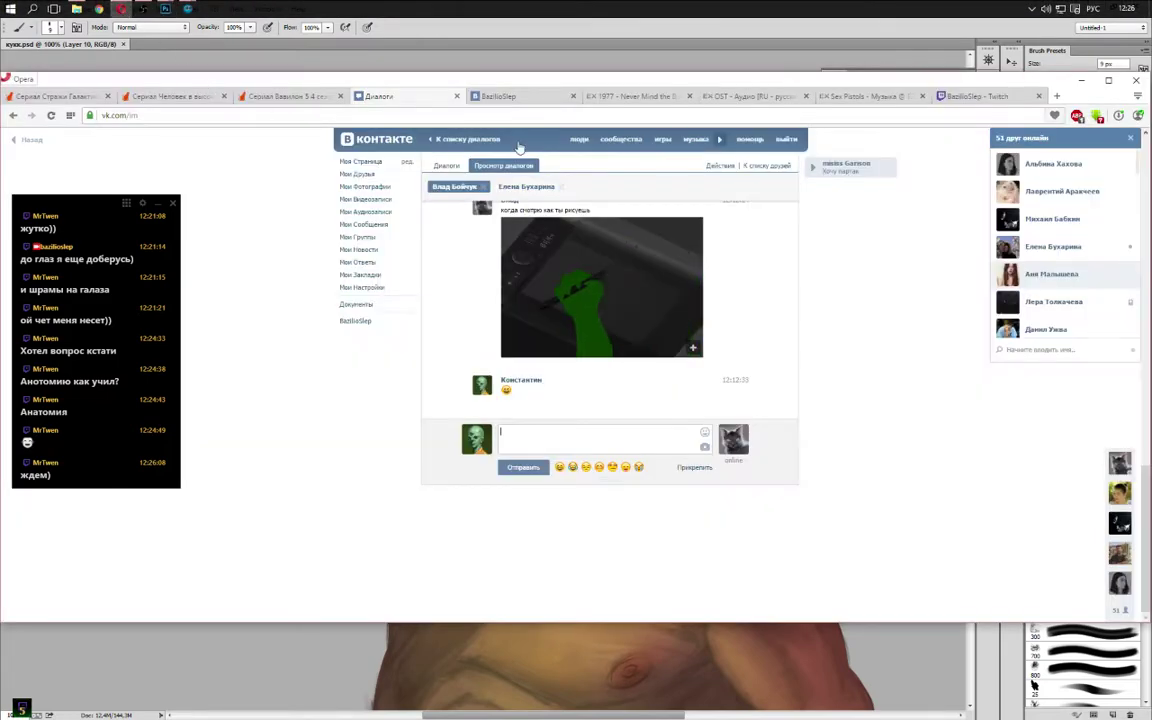
left_click(750, 96)
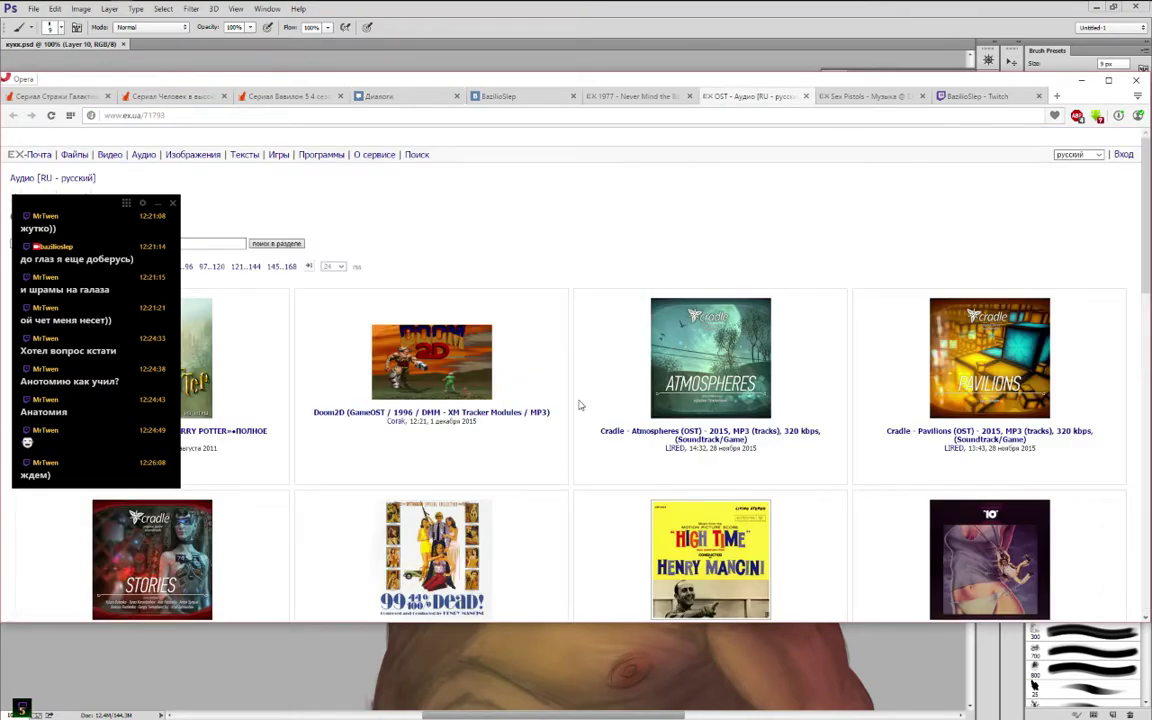
scroll(576, 393, "down", 2)
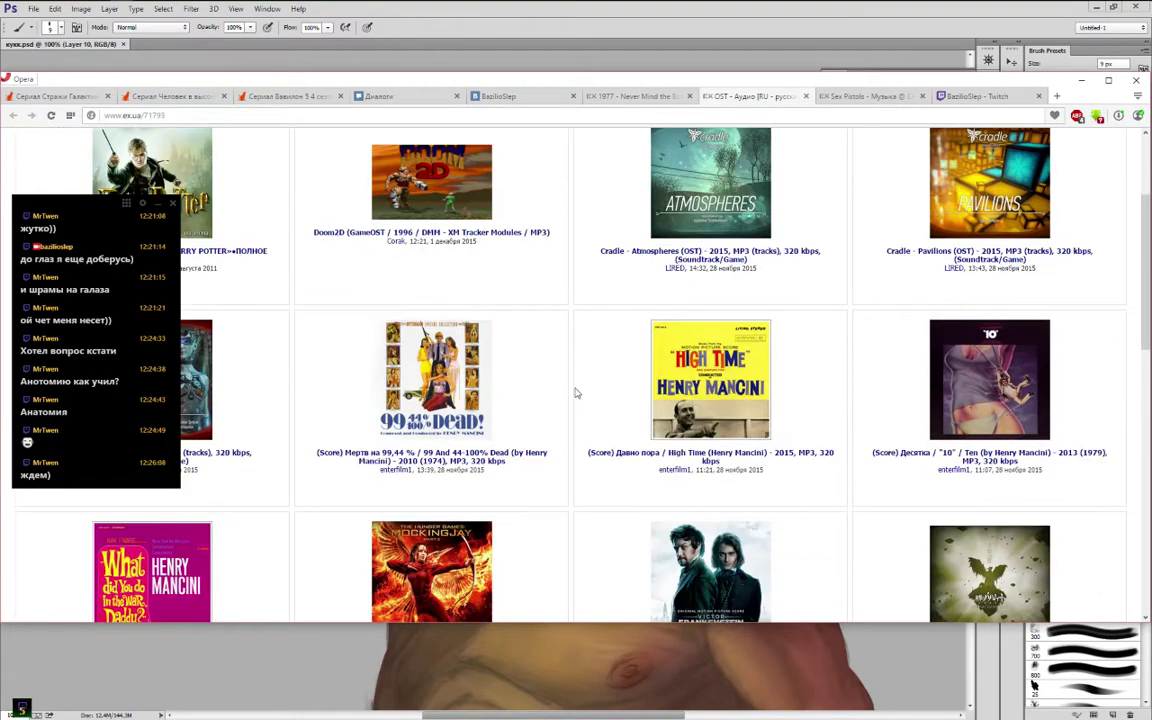
scroll(576, 393, "down", 6)
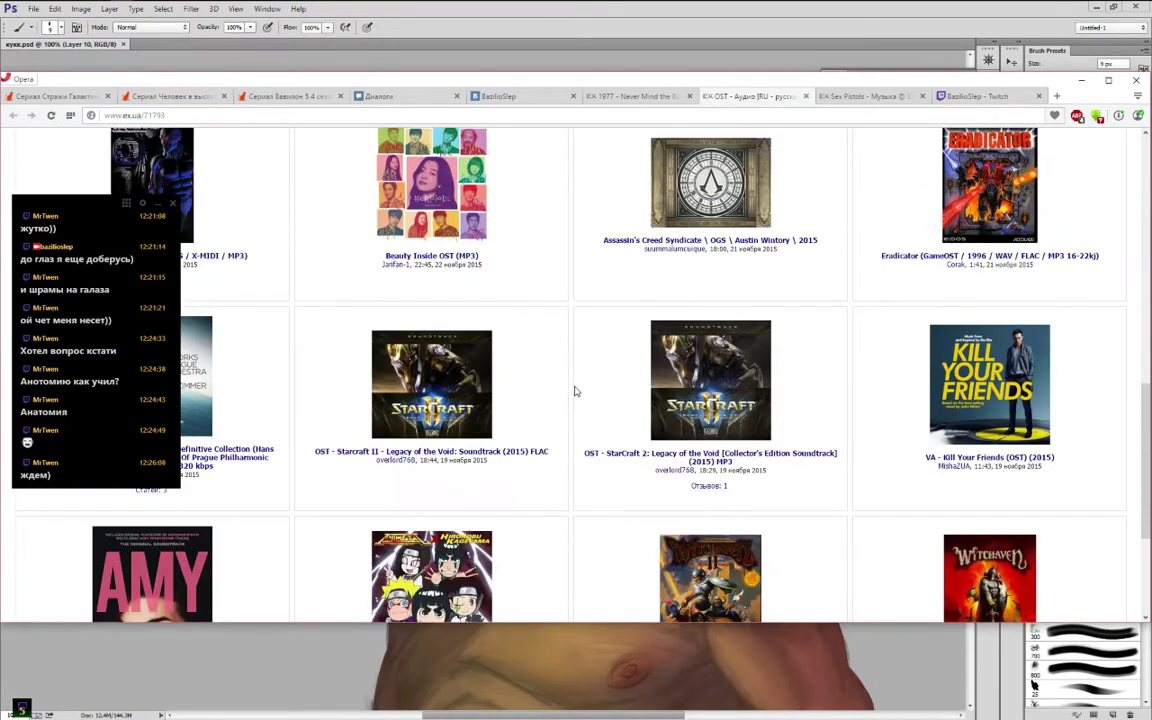
left_click(700, 390)
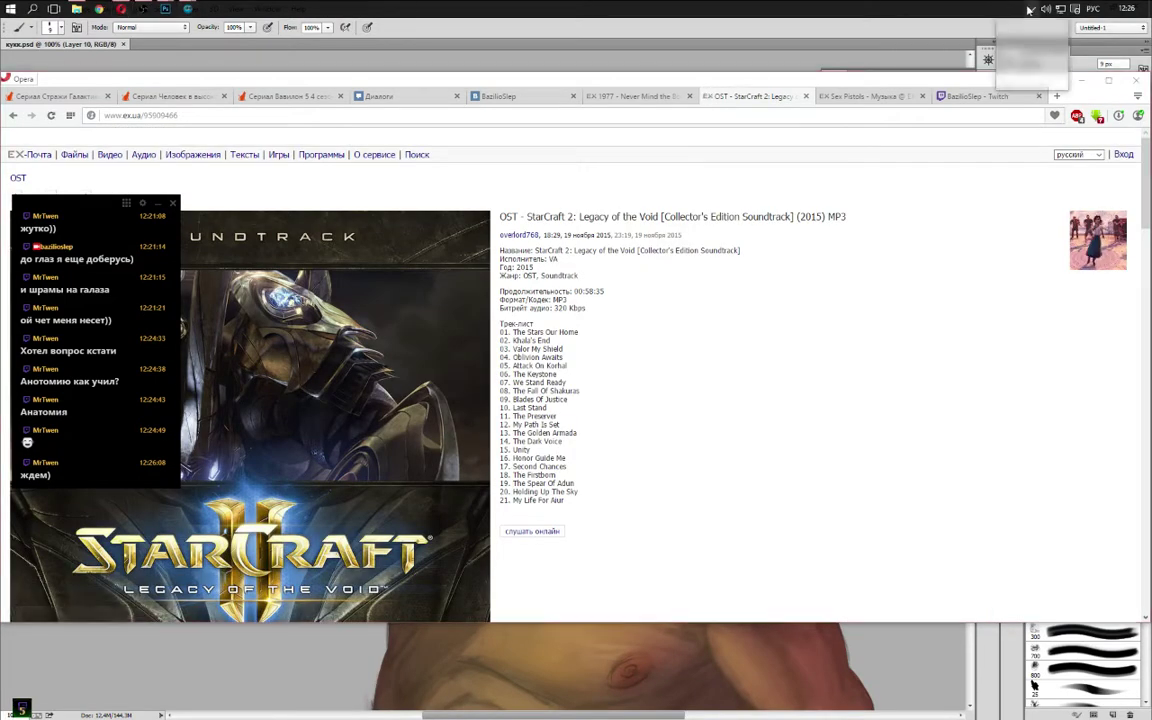
left_click(992, 86)
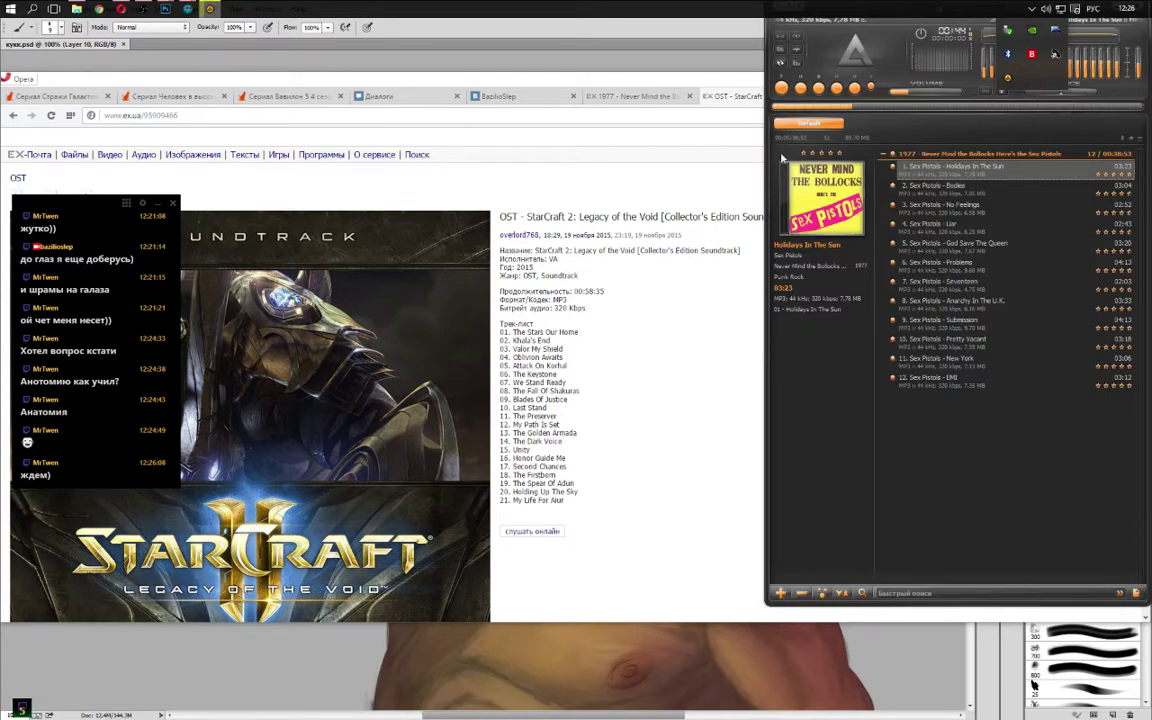
left_click(213, 8)
left_click(1018, 10)
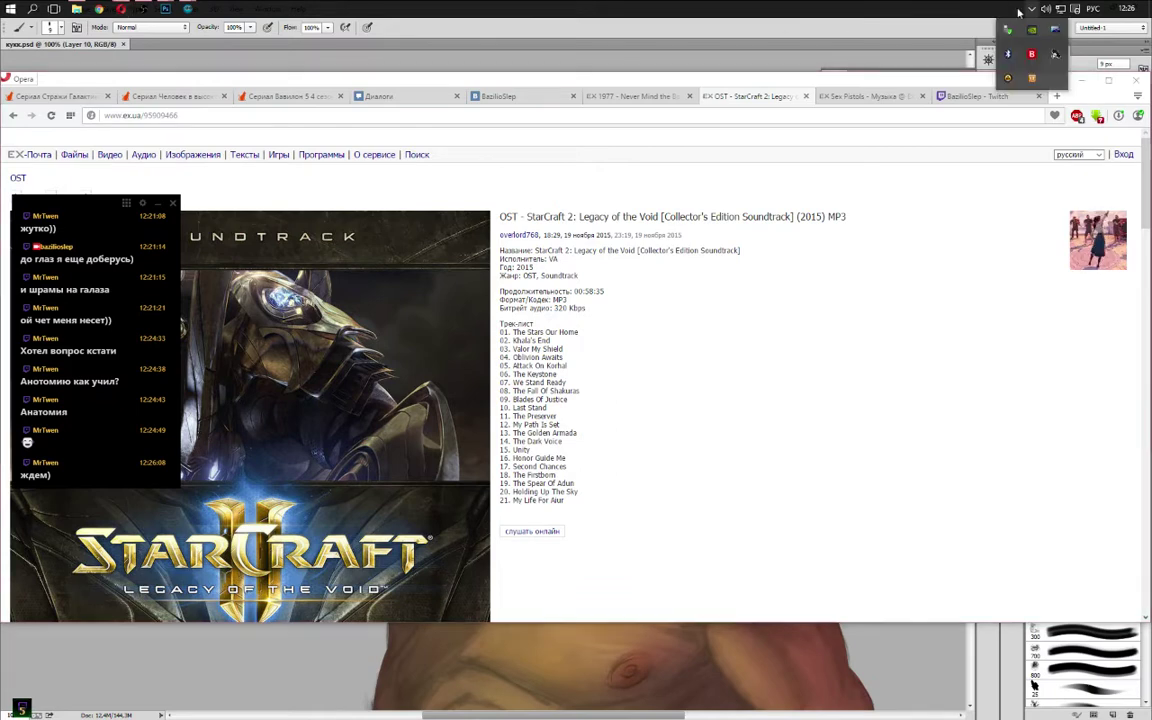
left_click(898, 35)
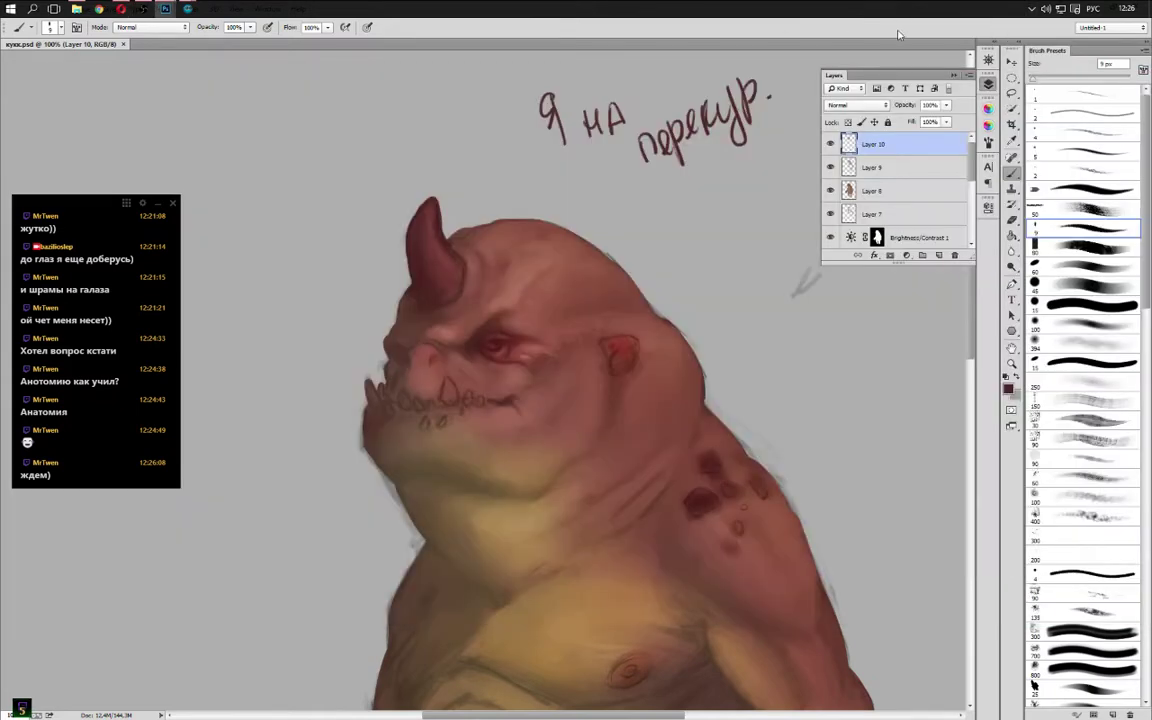
left_click(1031, 9)
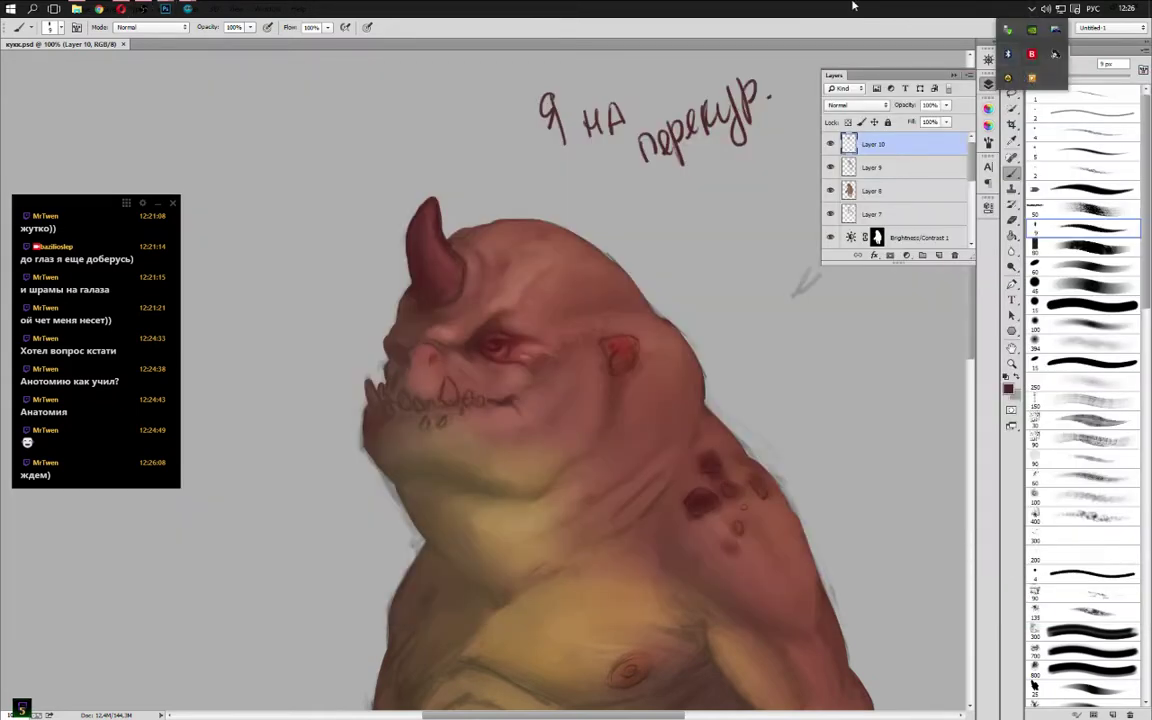
left_click(895, 40)
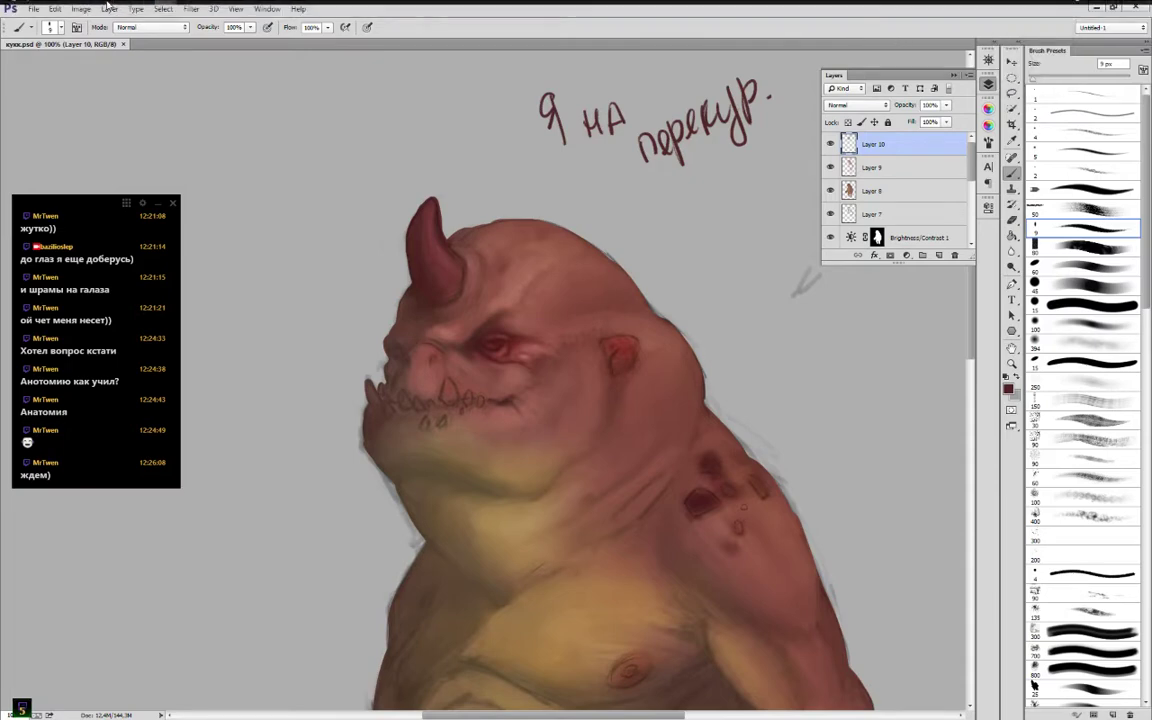
Return to the Opera browser, play the StarCraft 2 soundtrack online and adjust the playback volume
left_click(100, 8)
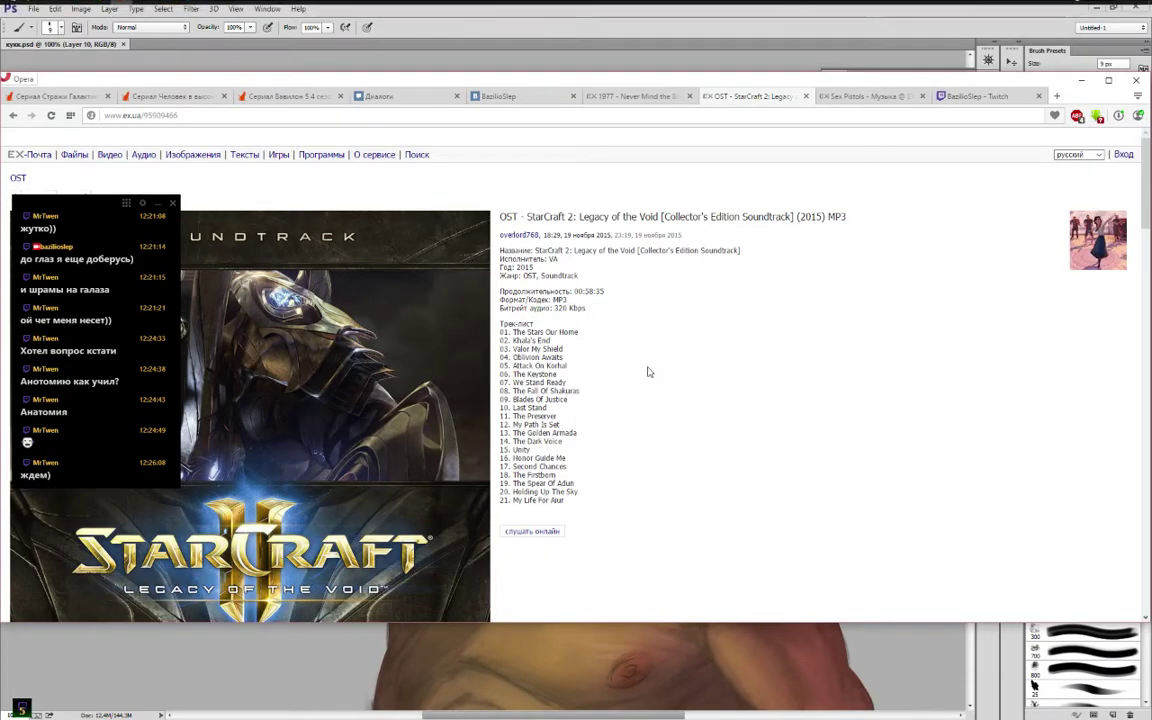
scroll(648, 372, "down", 3)
left_click(535, 351)
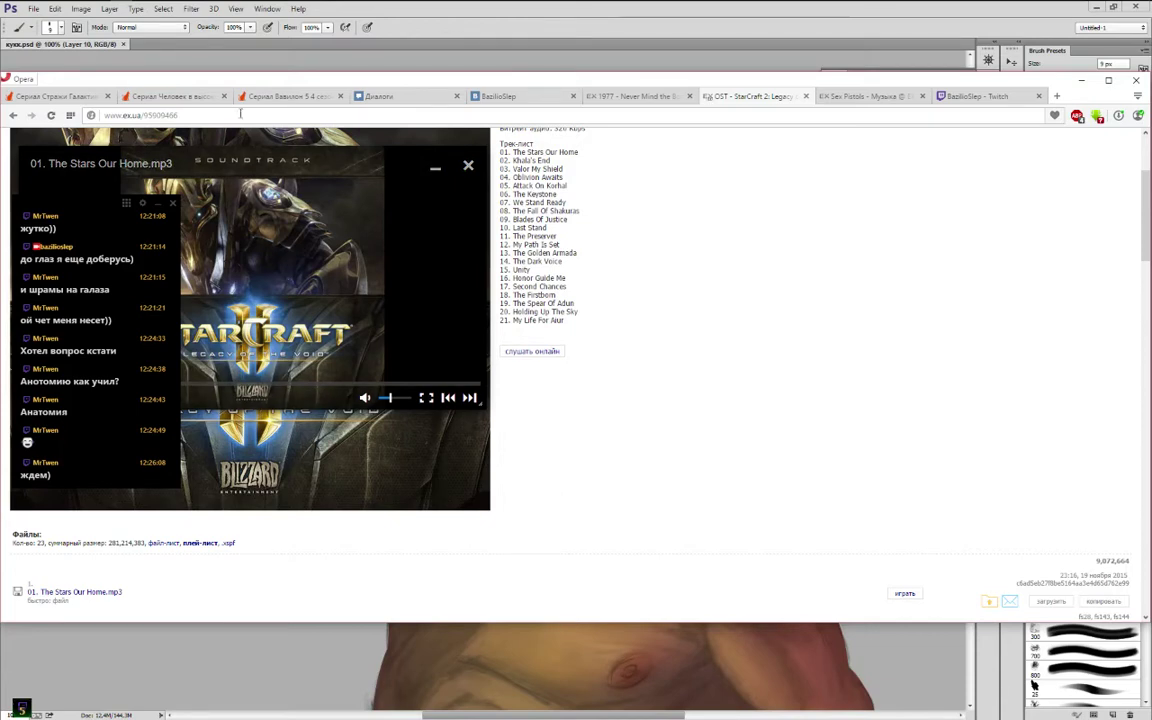
left_click_drag(265, 163, 374, 172)
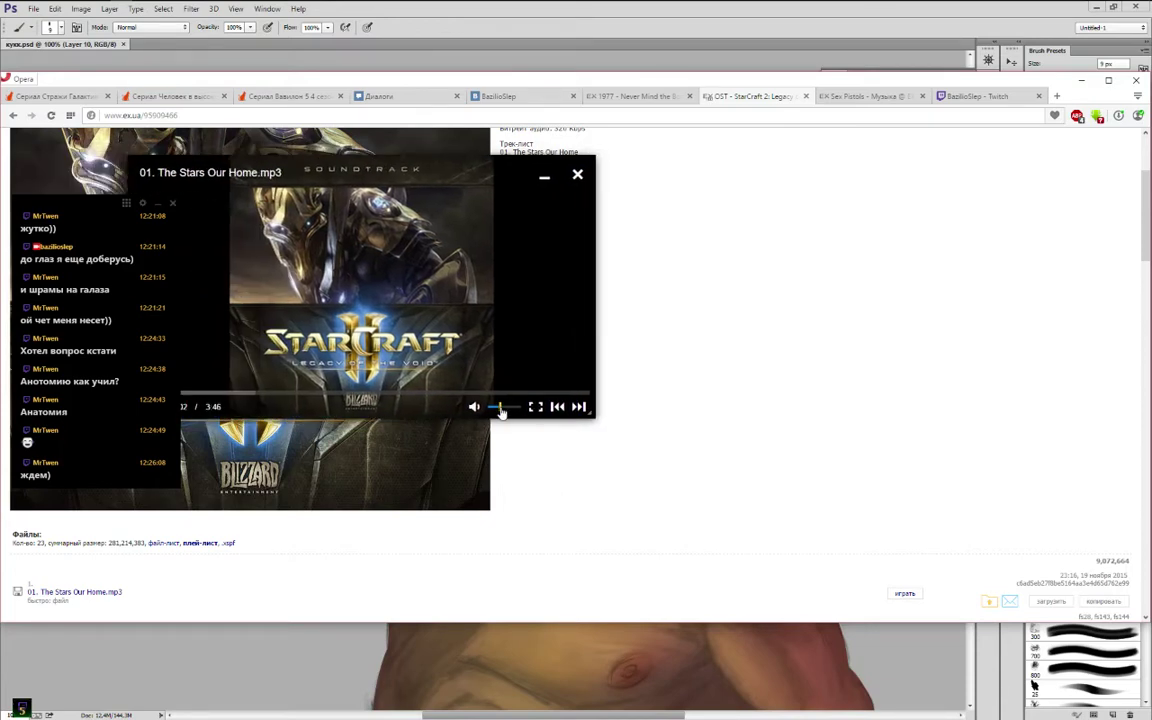
left_click_drag(501, 408, 554, 409)
Switch back to Photoshop and erase the handwritten note above the creature with a 50 px eraser
left_click(872, 24)
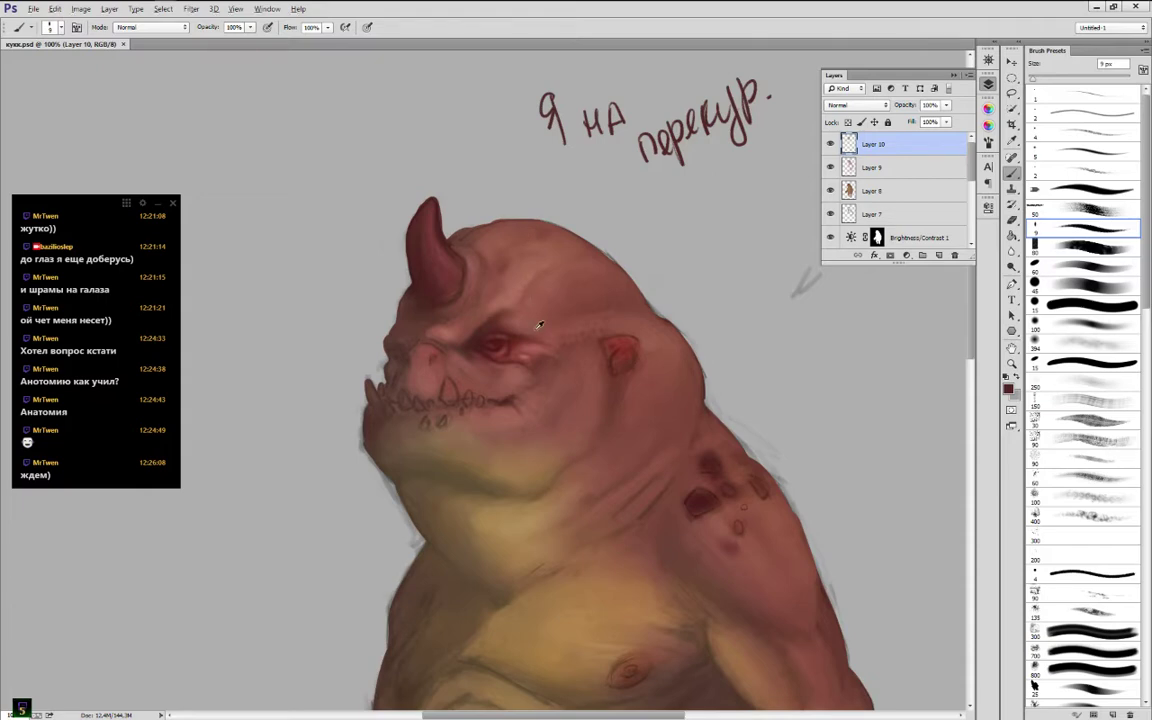
key("alt")
key("e")
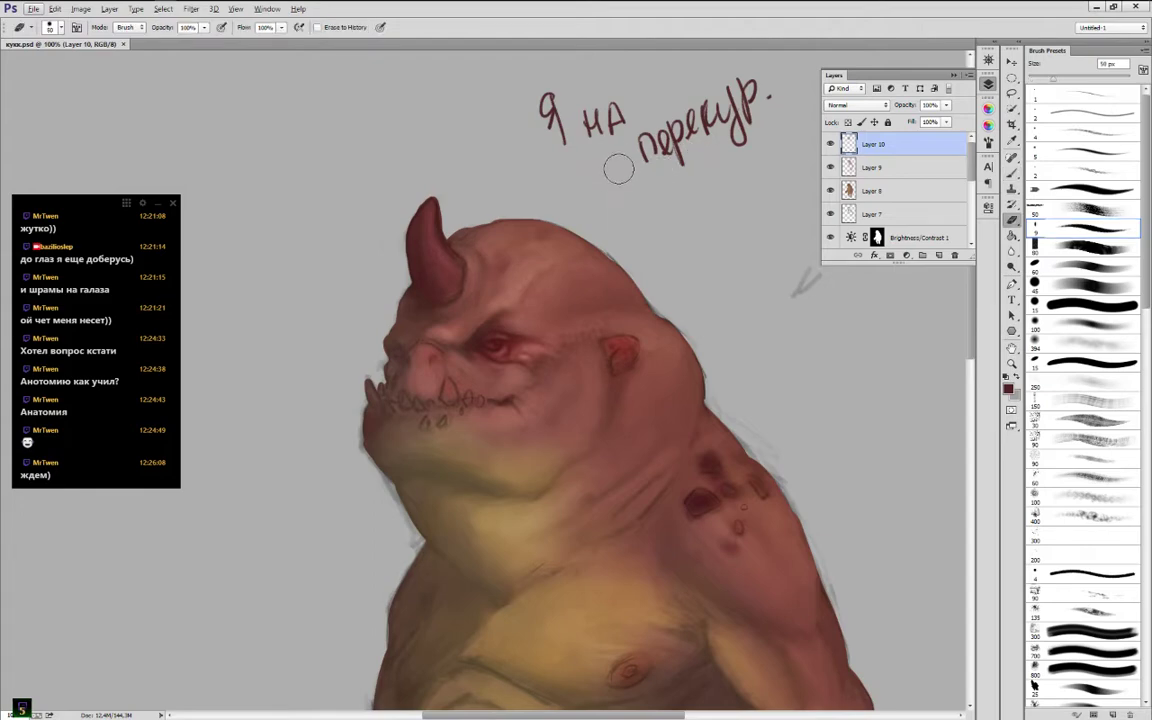
mouse_move(552, 150)
left_mouse_down()
mouse_move(538, 108)
mouse_move(681, 162)
mouse_move(745, 110)
mouse_move(765, 123)
left_mouse_up()
Load the creature's silhouette as a selection from the layer directly above the background, and reduce the 45 px brush preset to 10 px
scroll(850, 200, "down", 3)
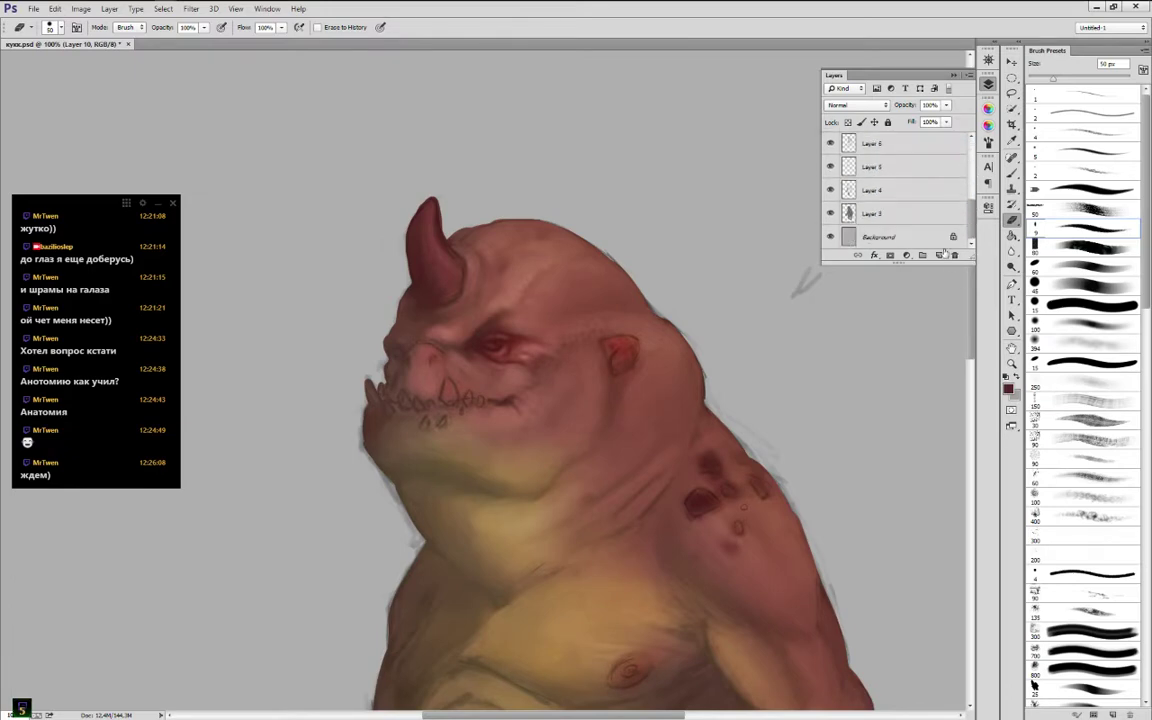
left_click(850, 212, "ctrl")
key("b")
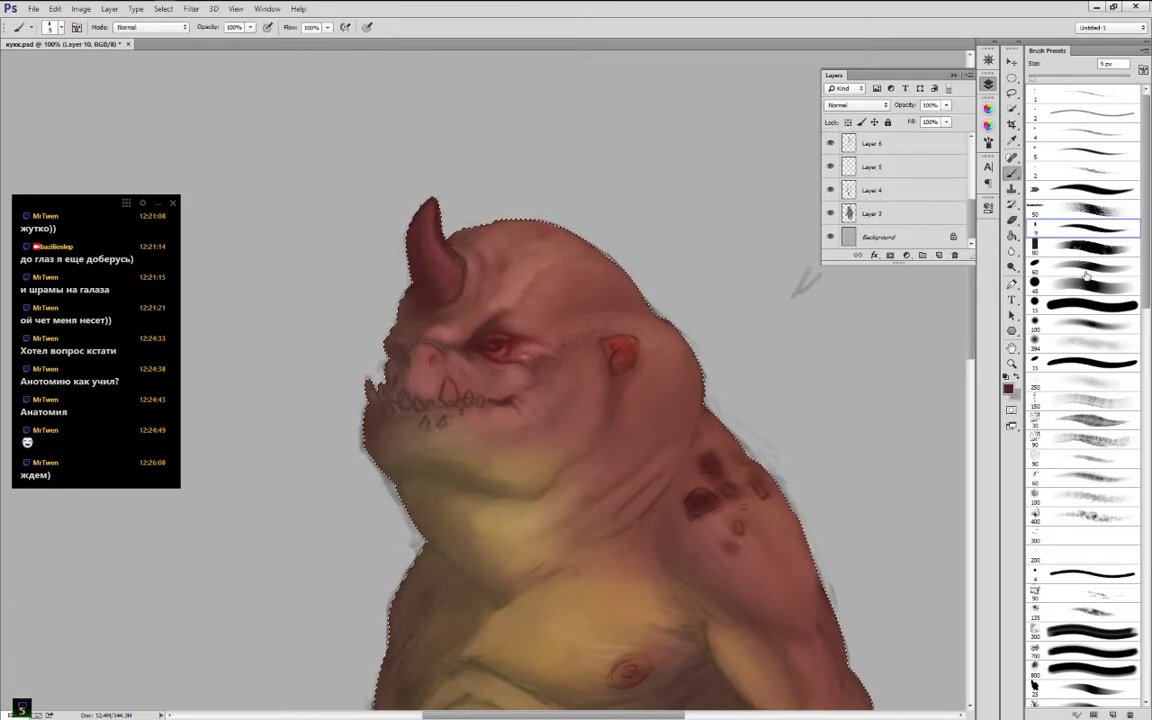
left_click(1082, 285)
key("bracketleft")
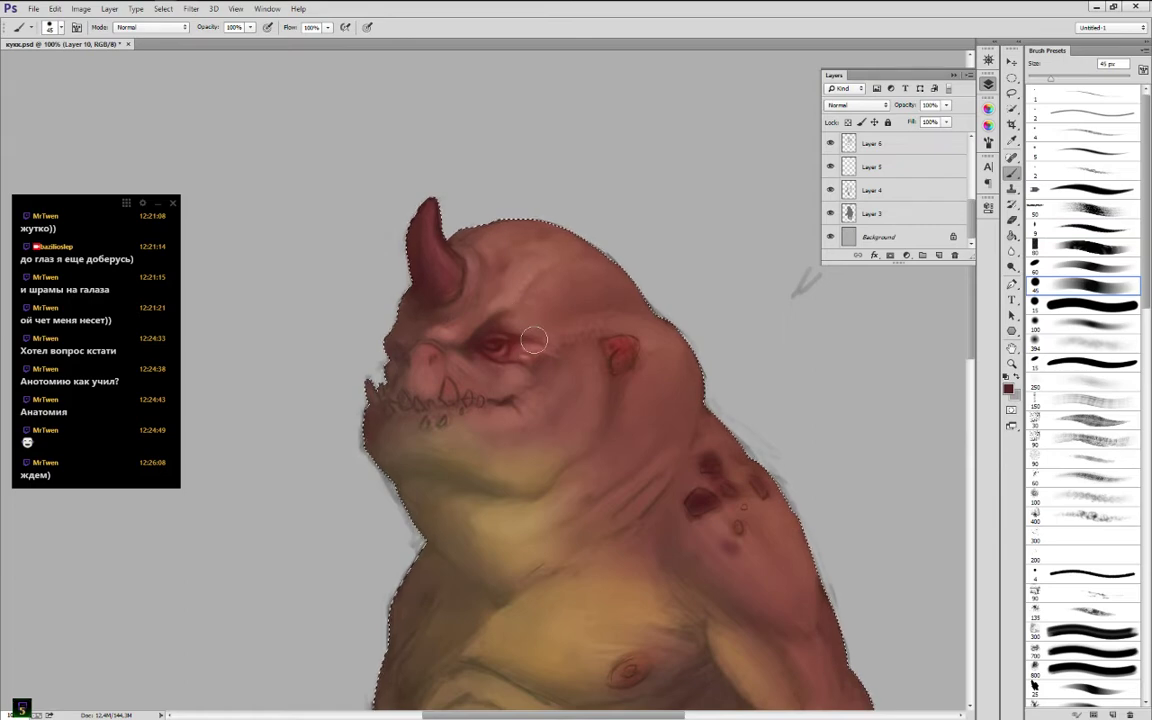
key("bracketleft")
key("bracketleft")
key("bracketleft")
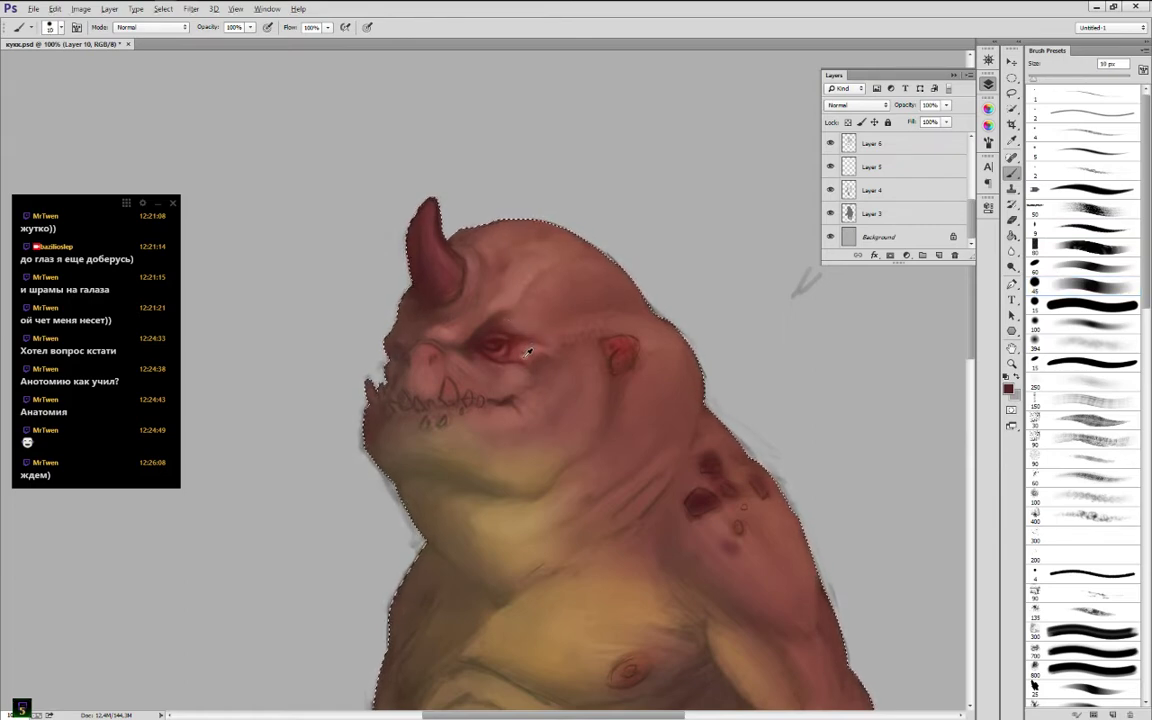
Sample skin tones beside the creature's eye and blend the shading around it on Layer 10
left_click(526, 353, "alt")
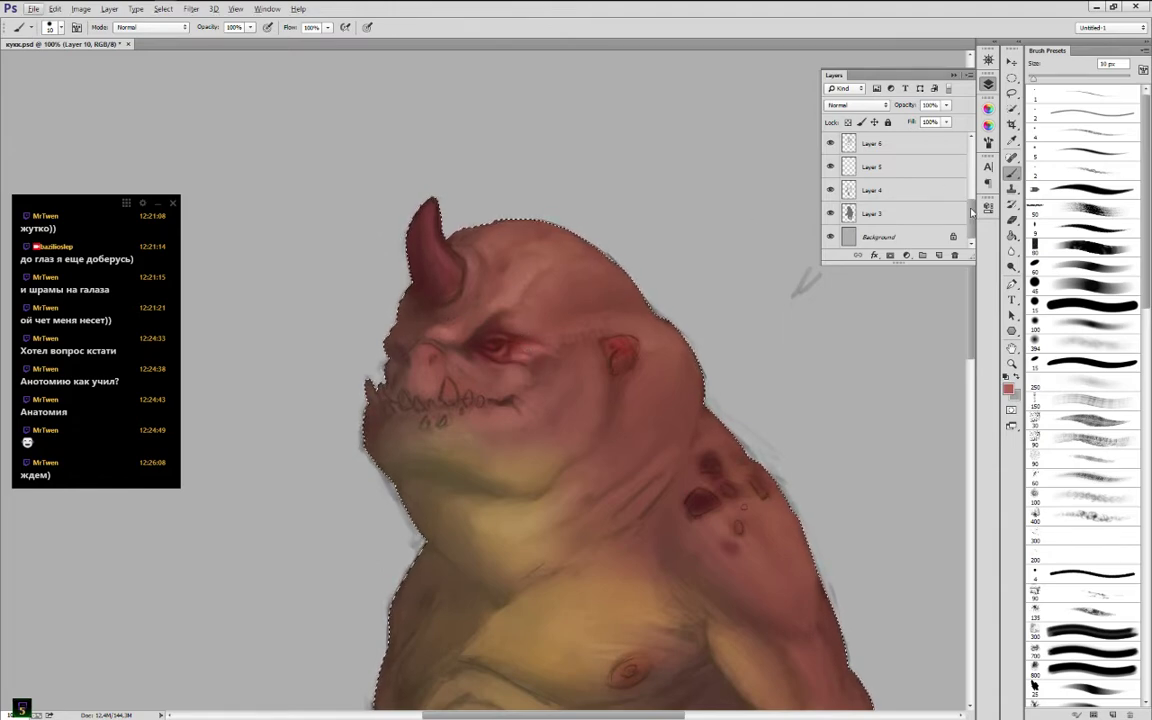
scroll(880, 190, "up", 4)
left_click(523, 356, "alt")
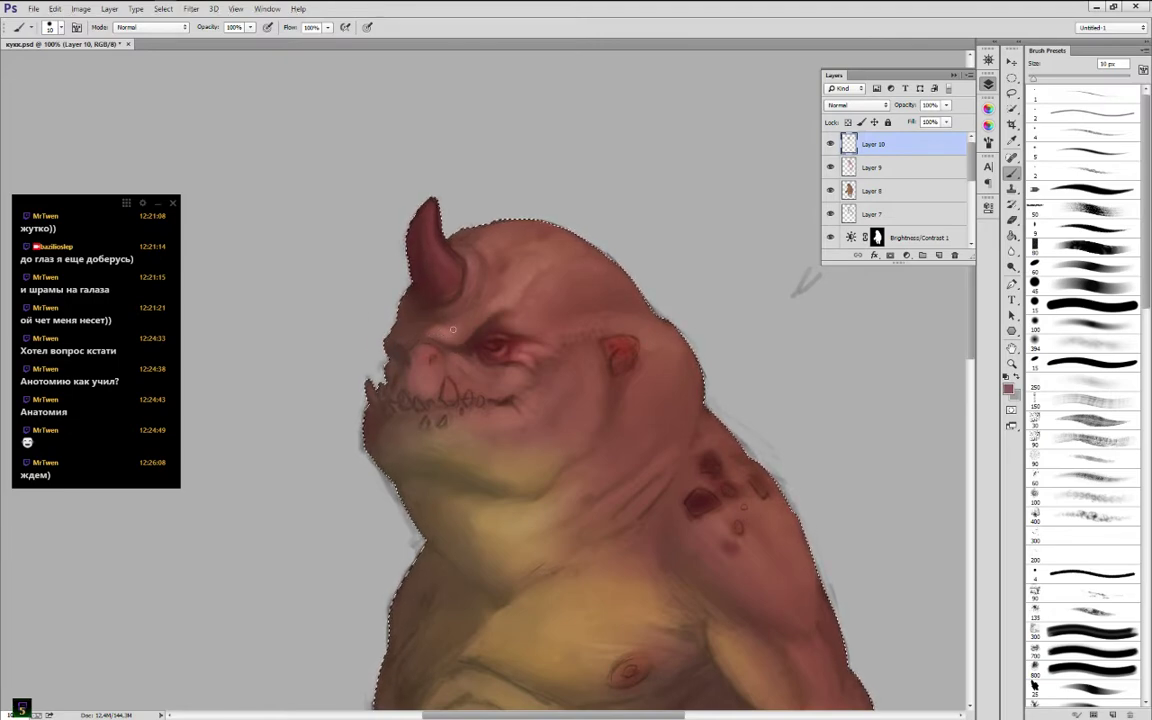
Sample surrounding skin tones and blend the brow shading between the horn's base and the eye on Layer 10
left_click(509, 293, "alt")
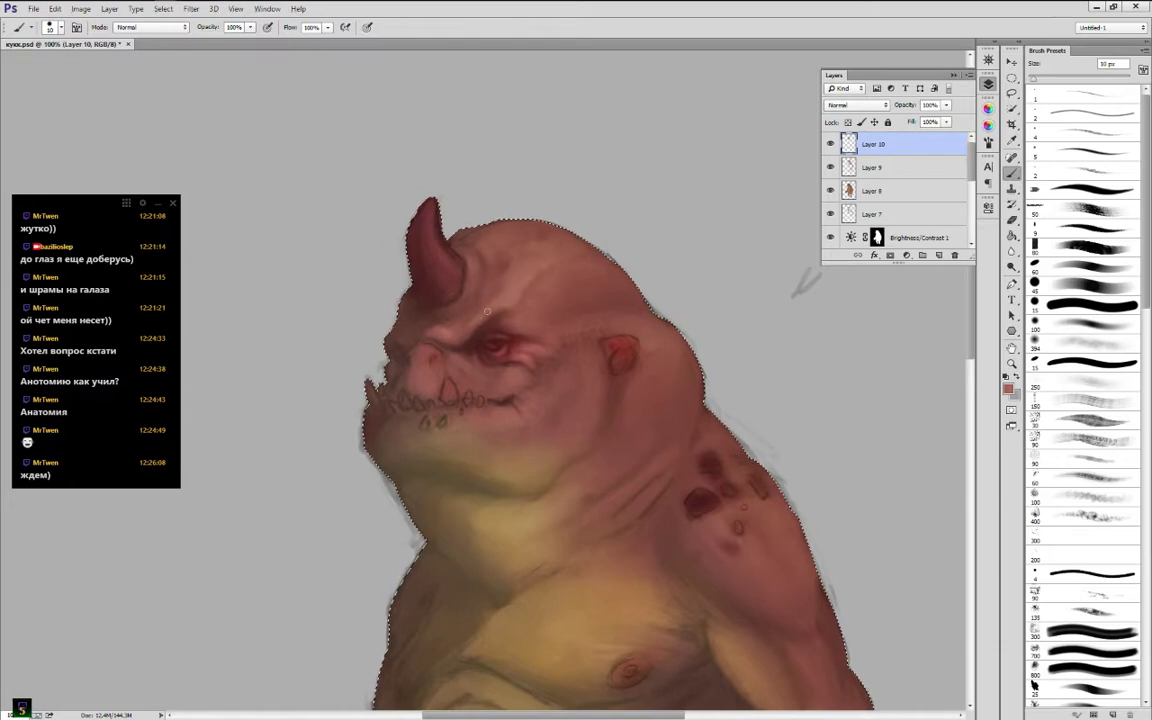
left_click(476, 300, "alt")
left_click(476, 312, "alt")
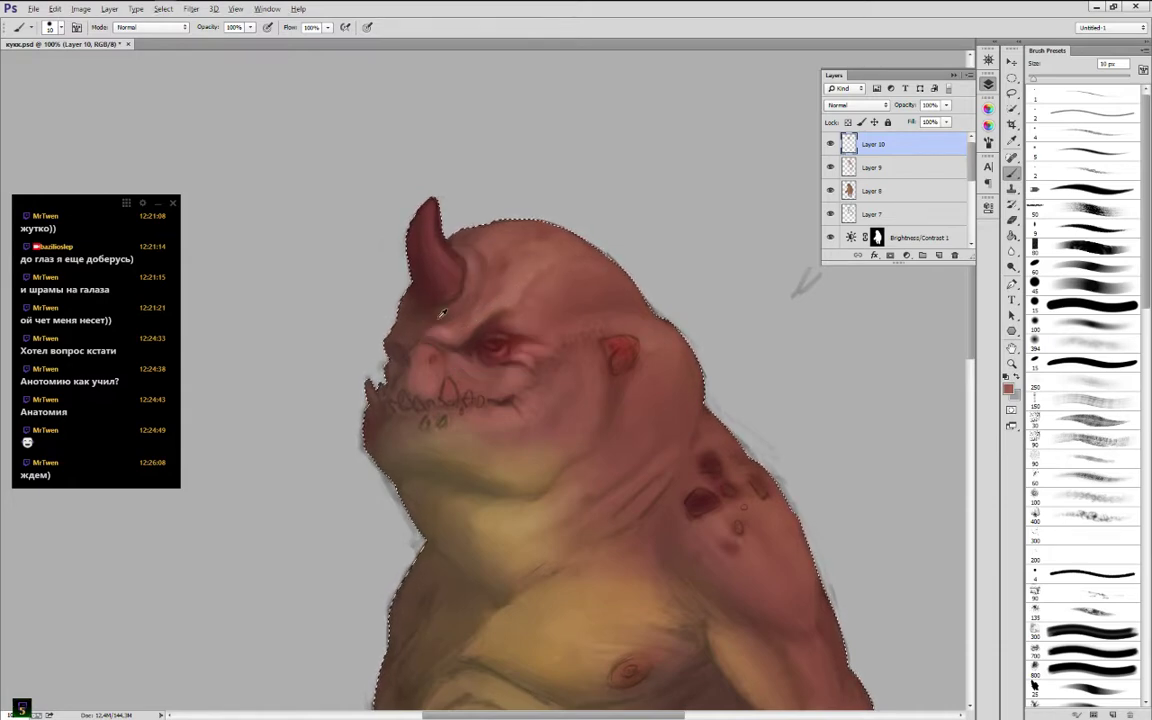
left_click(440, 315, "alt")
left_click(480, 312, "alt")
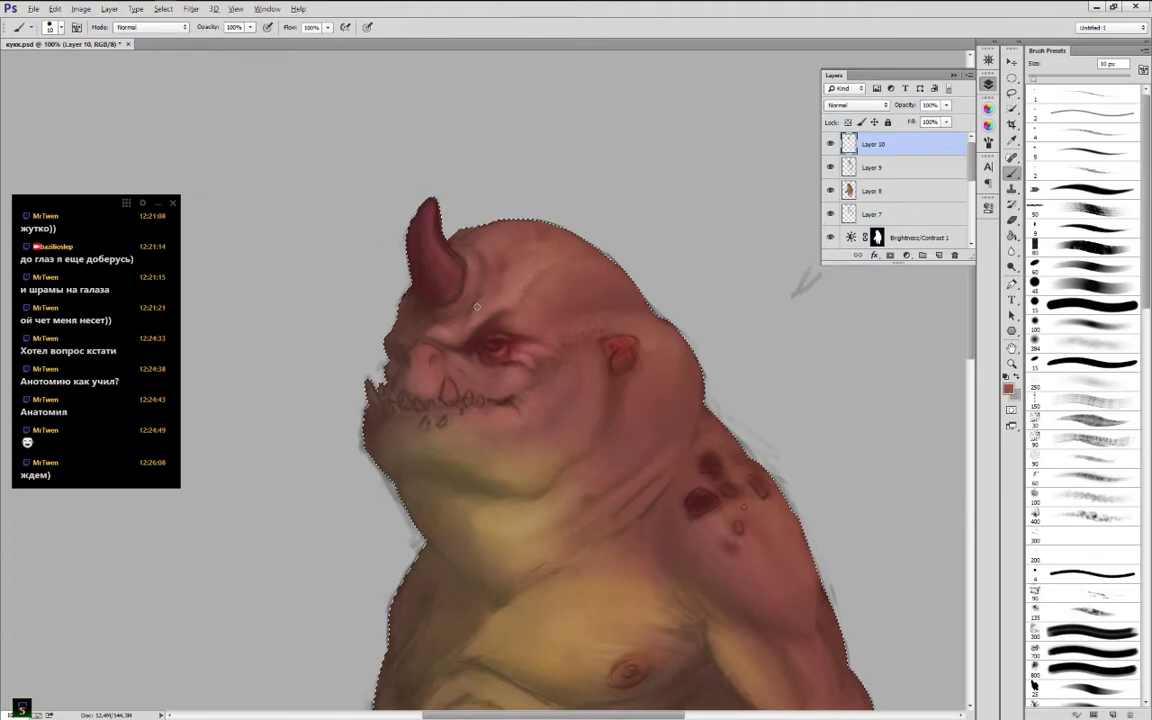
left_click(470, 306, "alt")
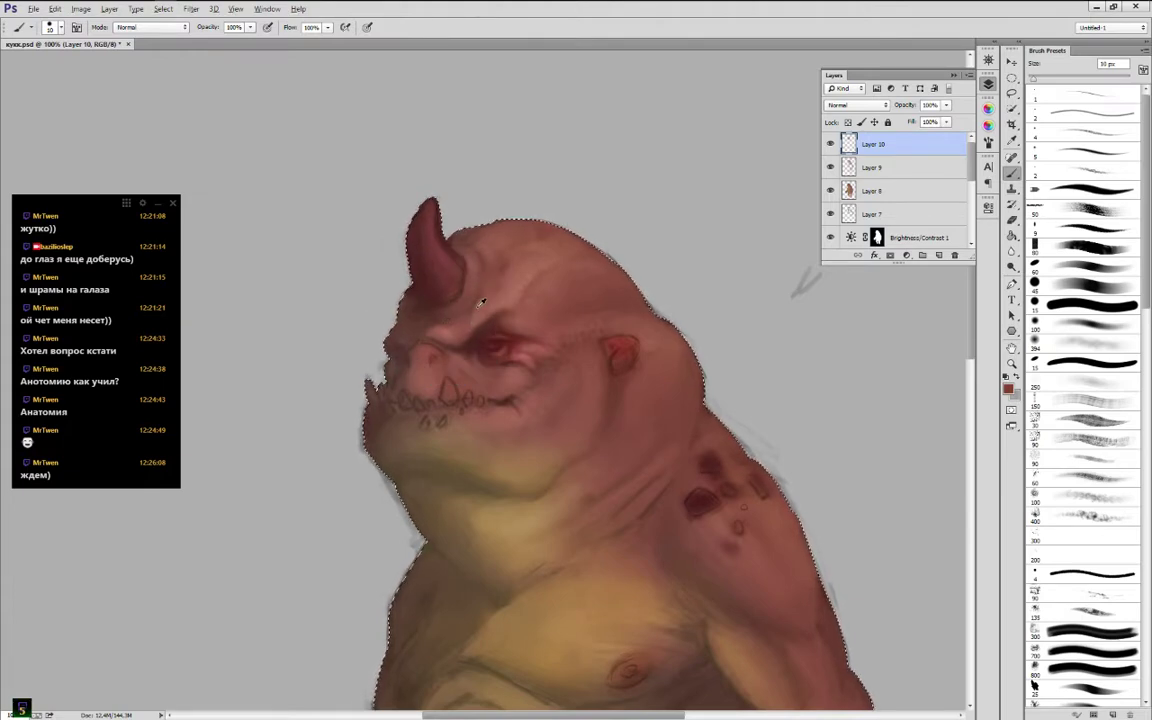
left_click(451, 326, "alt")
left_click(471, 318, "alt")
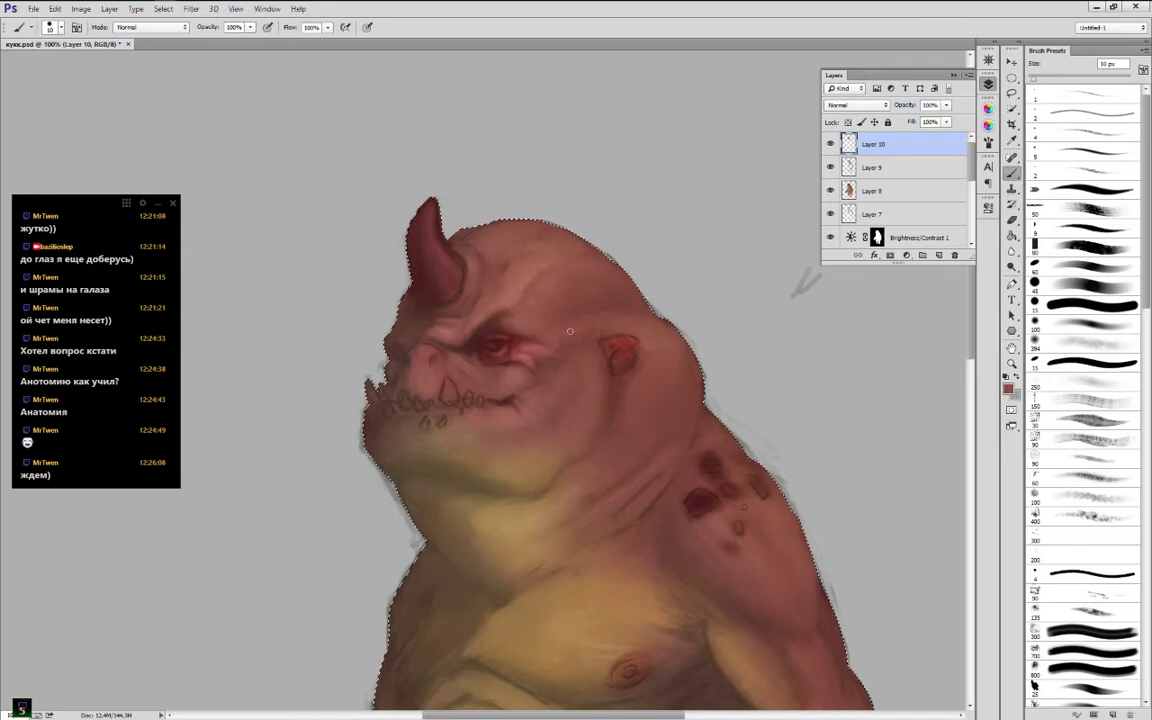
Paint the ear in saturated red and add a light pink highlight along its upper rim
left_click(512, 433, "alt")
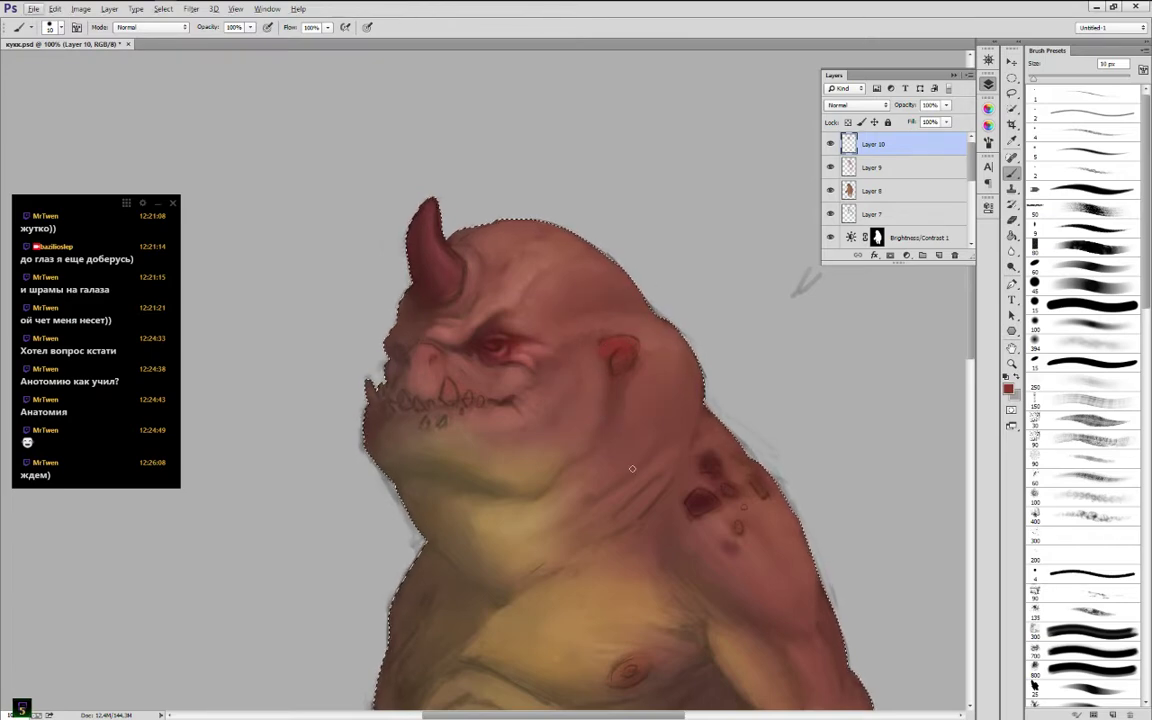
left_click(989, 127)
left_click_drag(906, 205, 908, 173)
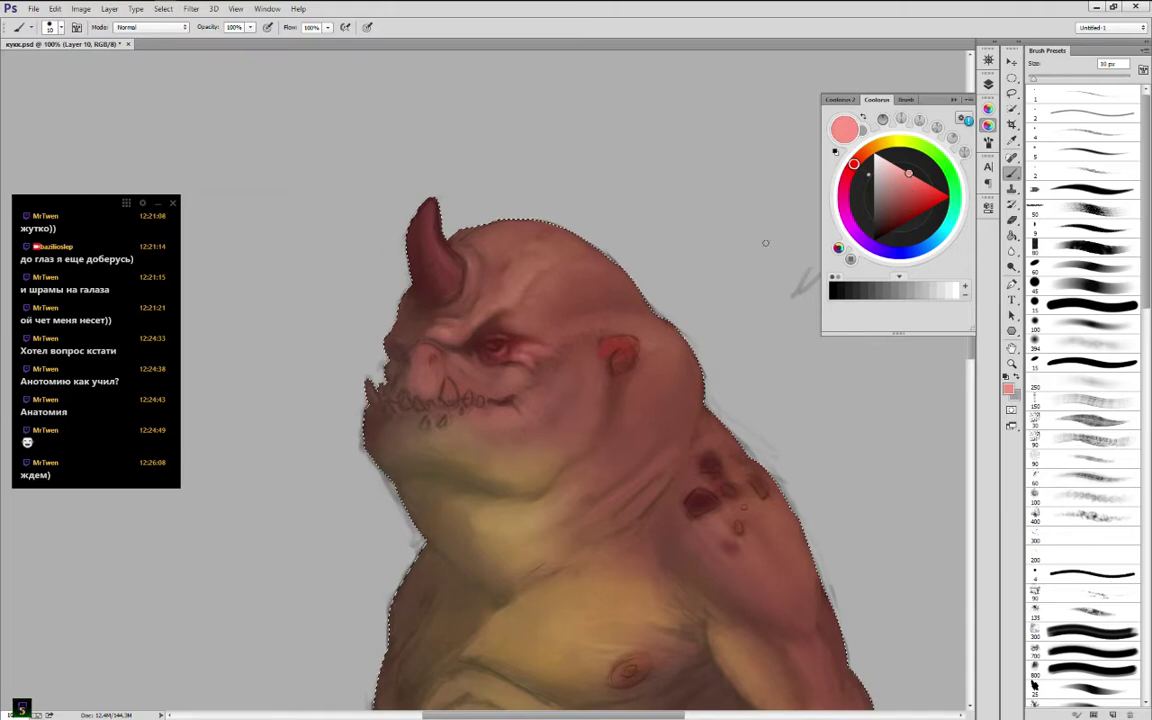
left_click(629, 342, "alt")
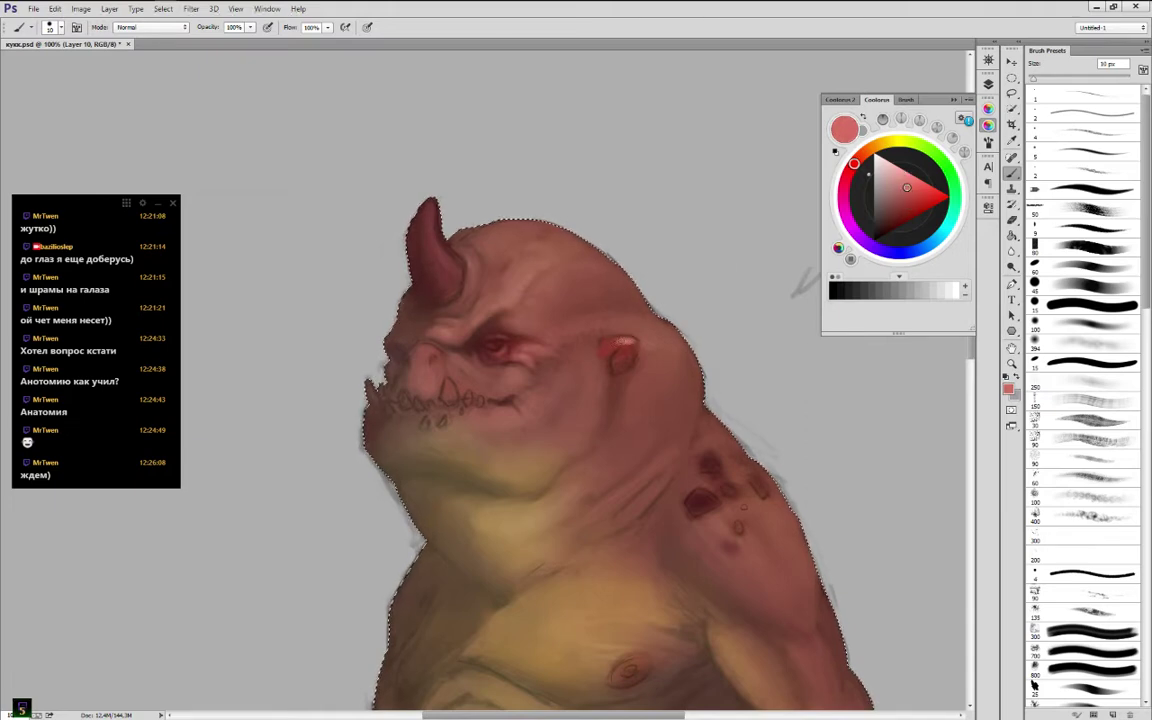
left_click(617, 340, "alt")
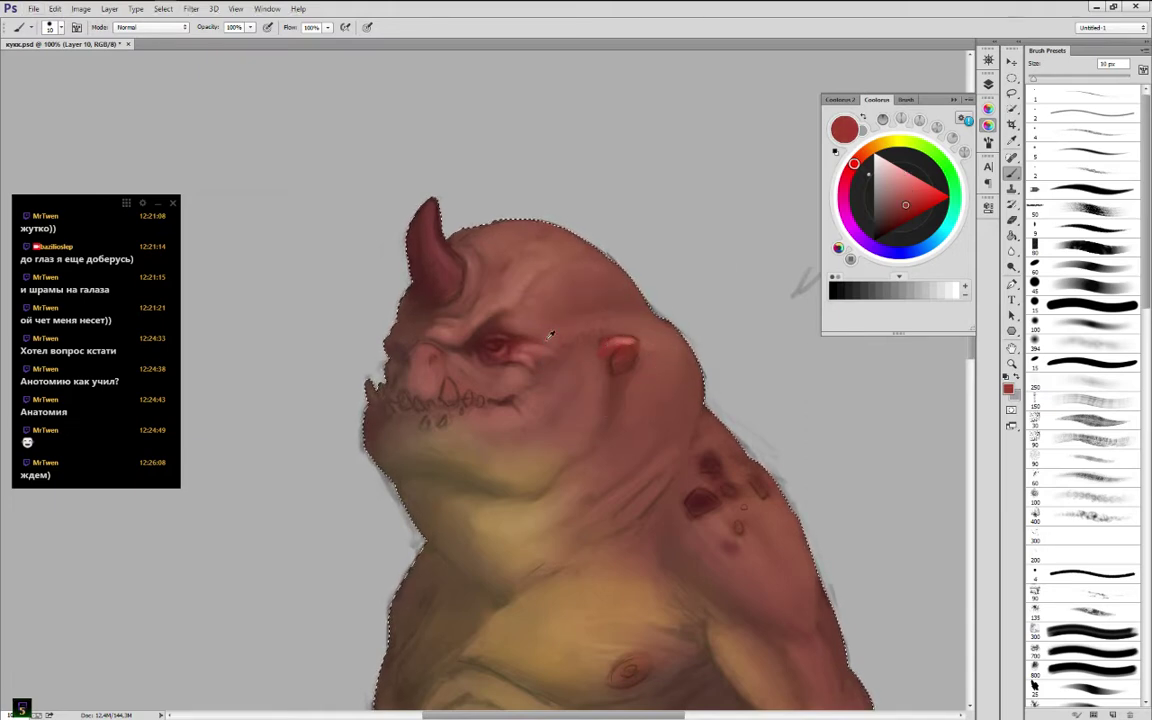
Darken the ear's inner hollow with a dark red sampled from the eye area and blend it into the upper rim
left_click(480, 340, "alt")
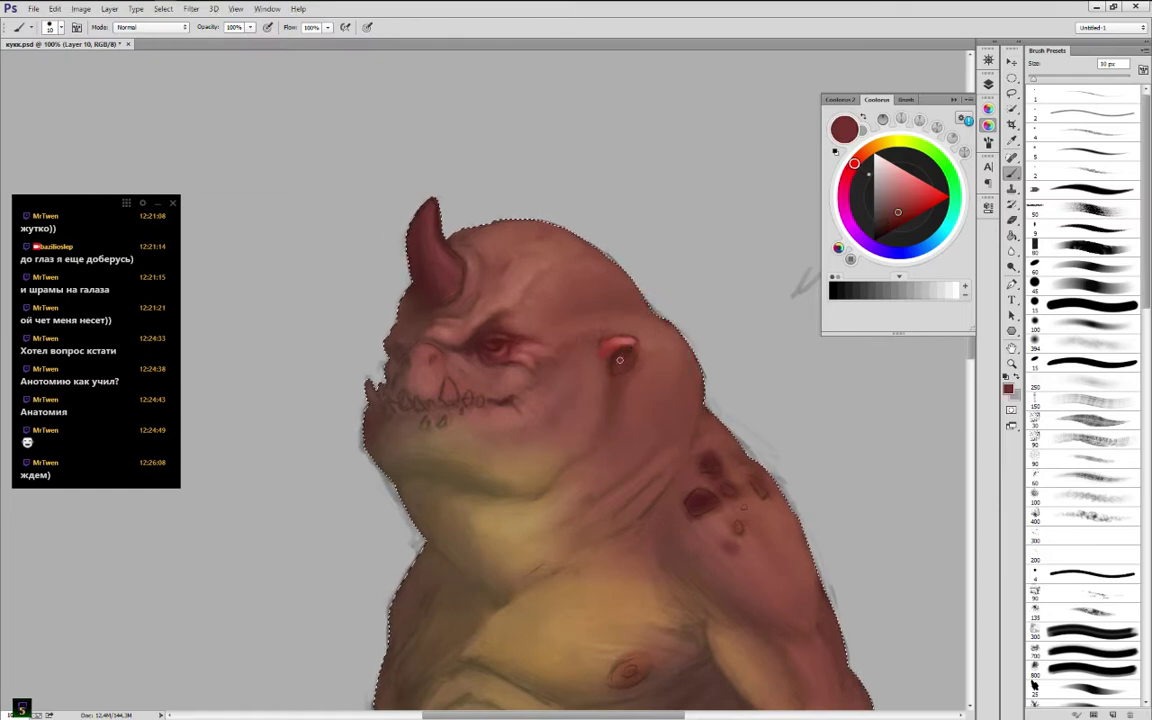
left_click(627, 360, "alt")
left_click(620, 344, "alt")
left_click(612, 347, "alt")
left_click(623, 339, "alt")
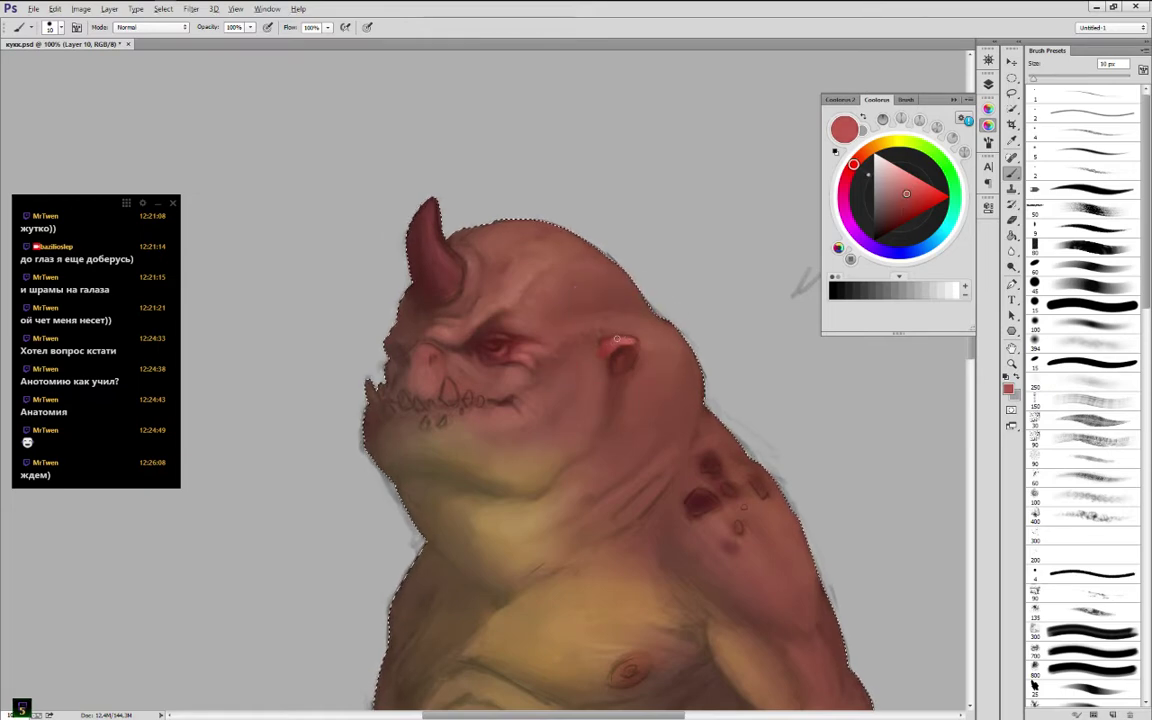
left_click(598, 340, "alt")
left_click_drag(602, 341, 616, 352)
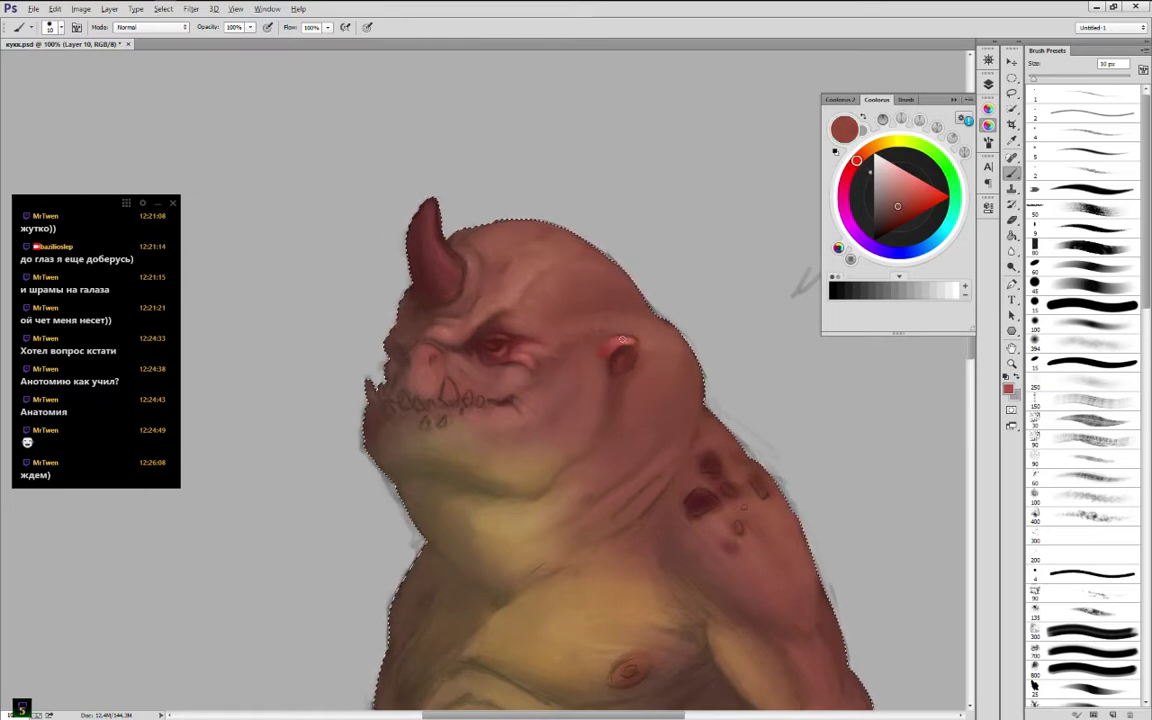
Refine the transition between the ear's highlighted rim, its dark hollow and the adjoining skin using sampled reds
left_click(619, 344, "alt")
left_click(617, 349, "alt")
left_click(636, 353, "alt")
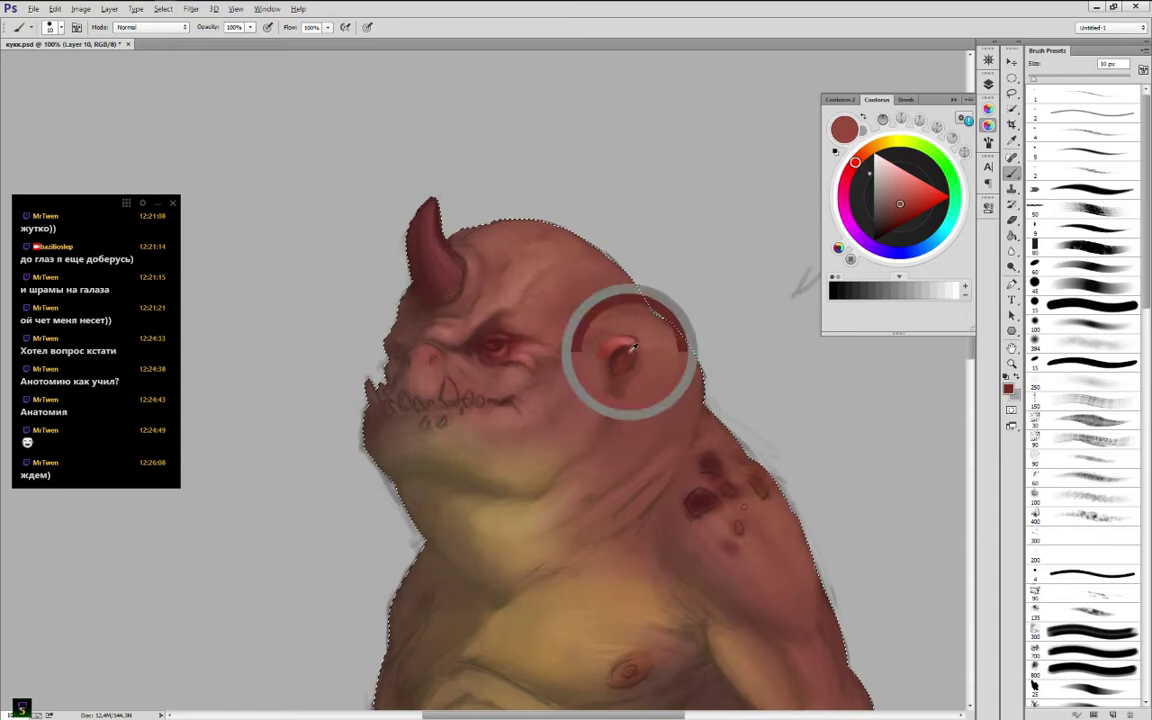
left_click(601, 366, "alt")
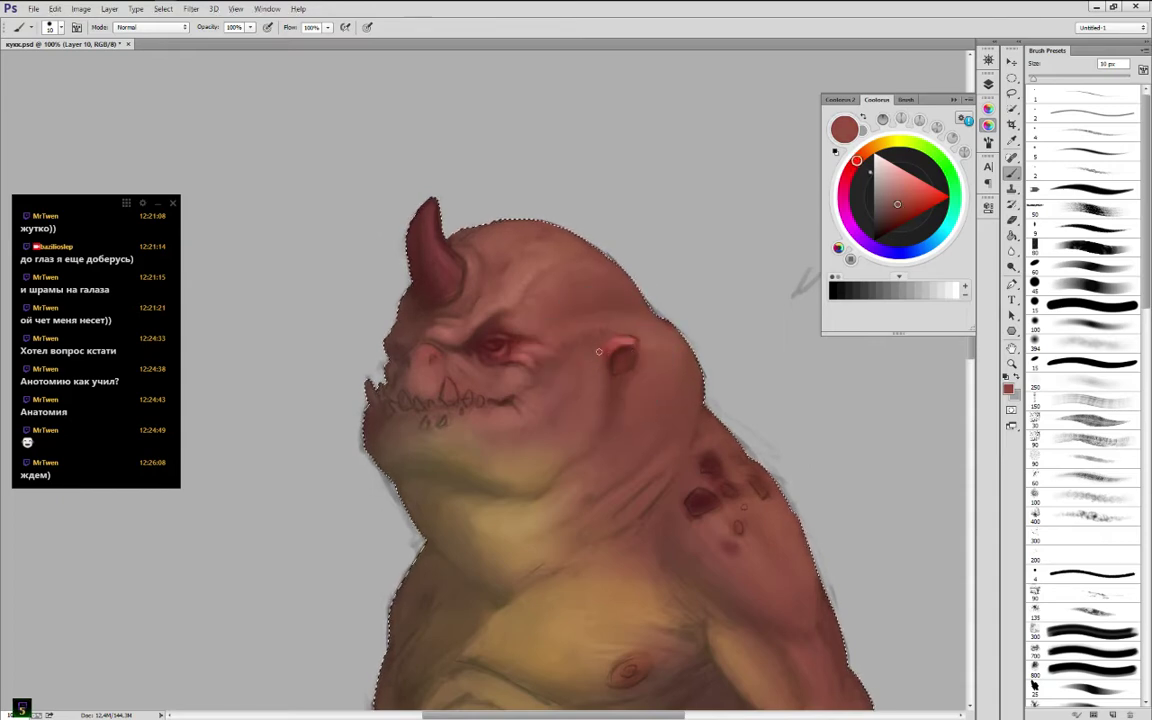
Shape the earlobe beneath the hollow with red and pink tones sampled from the ear
left_click(619, 378, "alt")
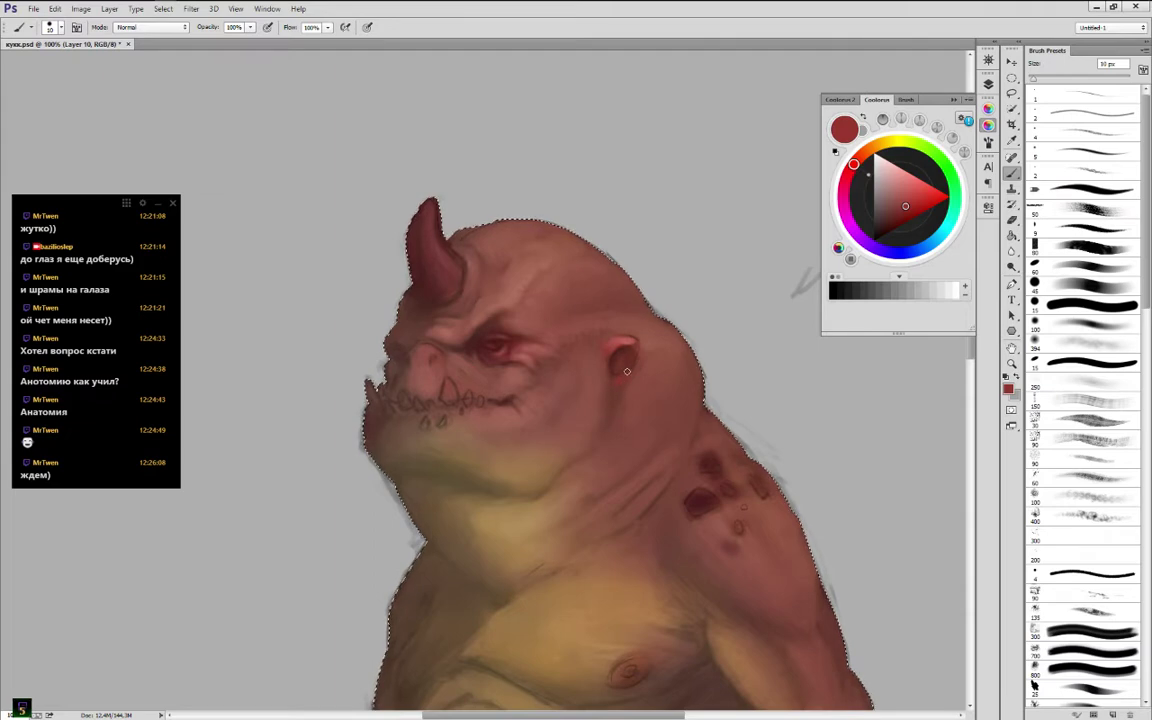
left_click(626, 340, "alt")
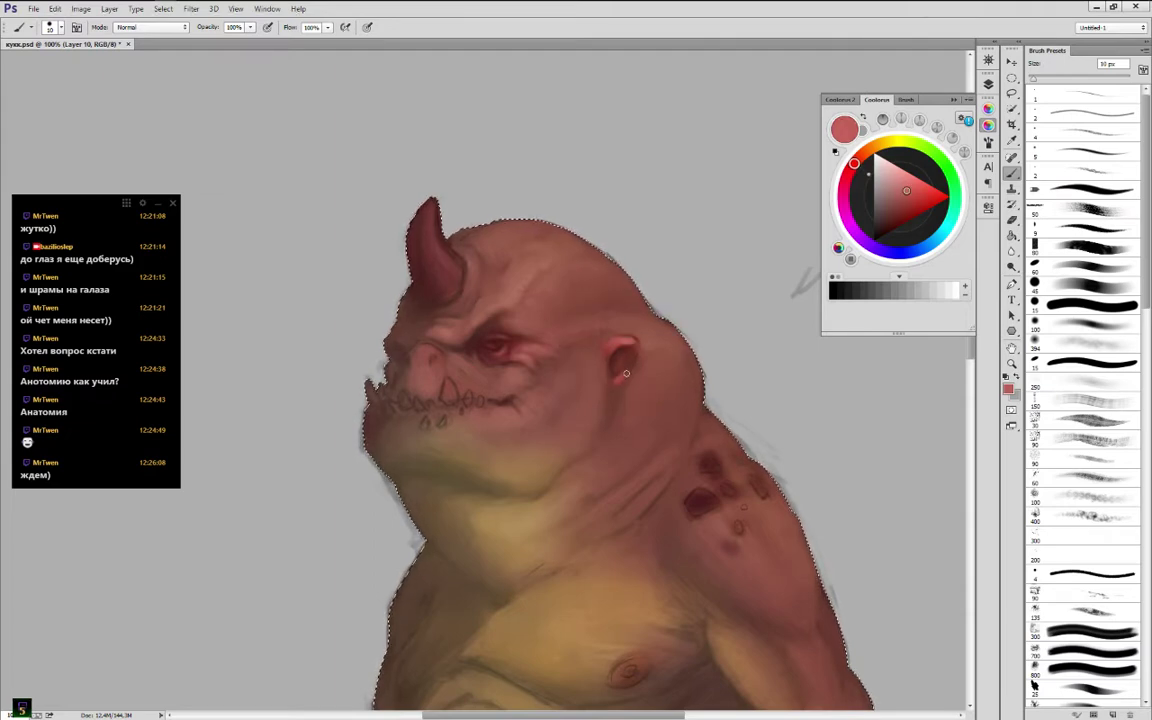
left_click(627, 372, "alt")
left_click(615, 368, "alt")
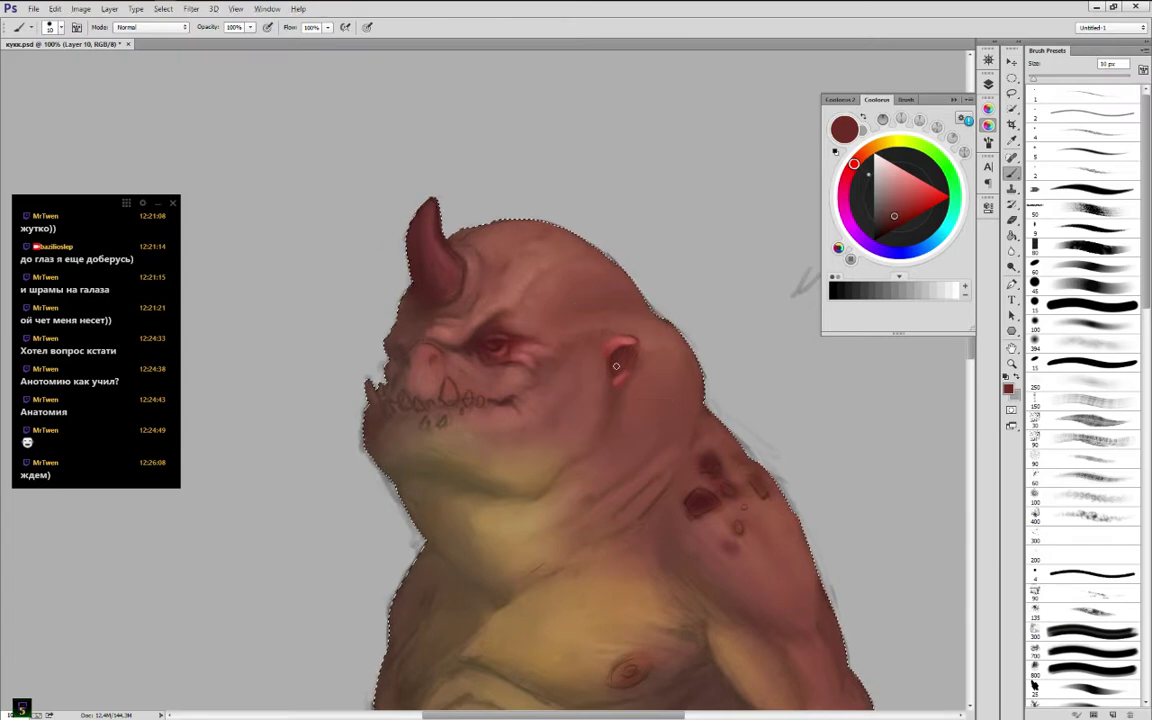
Blend the ear's front edge and lobe into the cheek with reds sampled around them
left_click(609, 366, "alt")
left_click(606, 364, "alt")
left_click(606, 357, "alt")
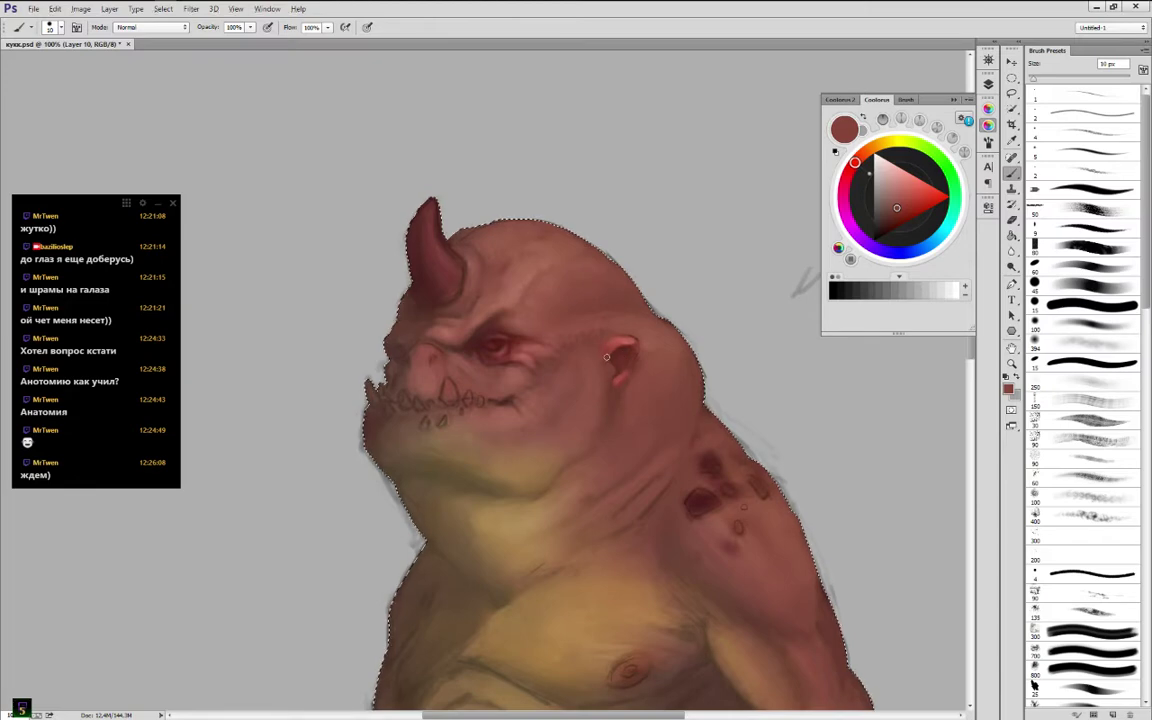
left_click(612, 375, "alt")
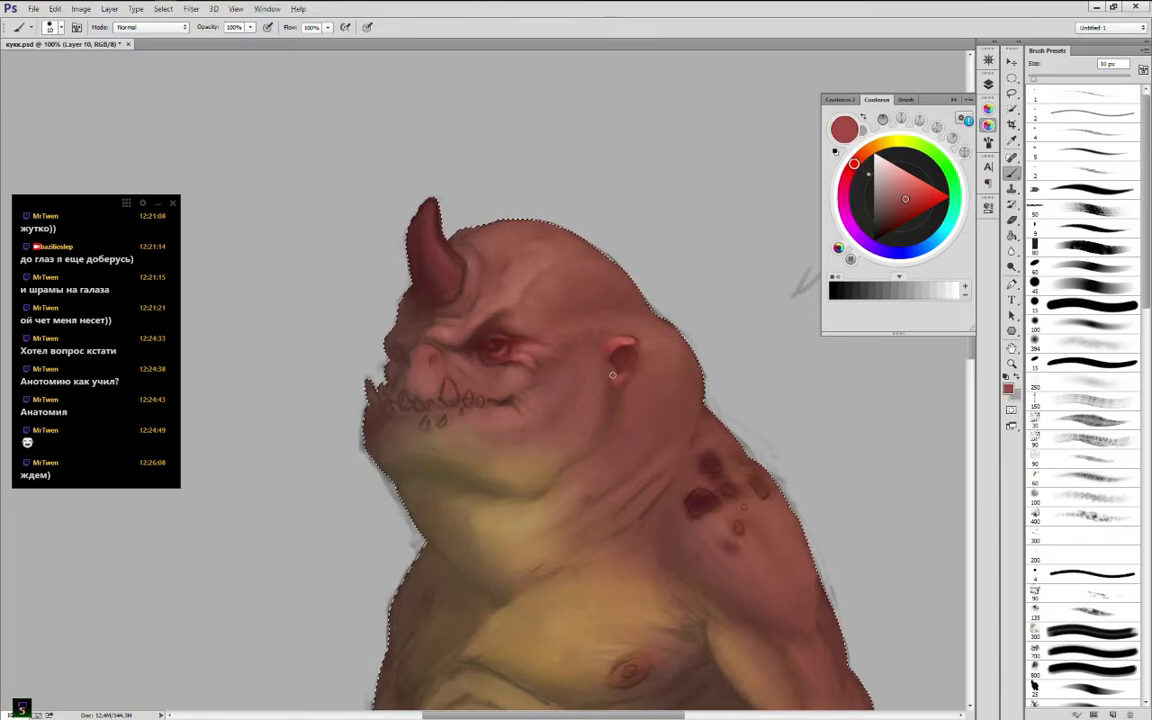
left_click(620, 355, "alt")
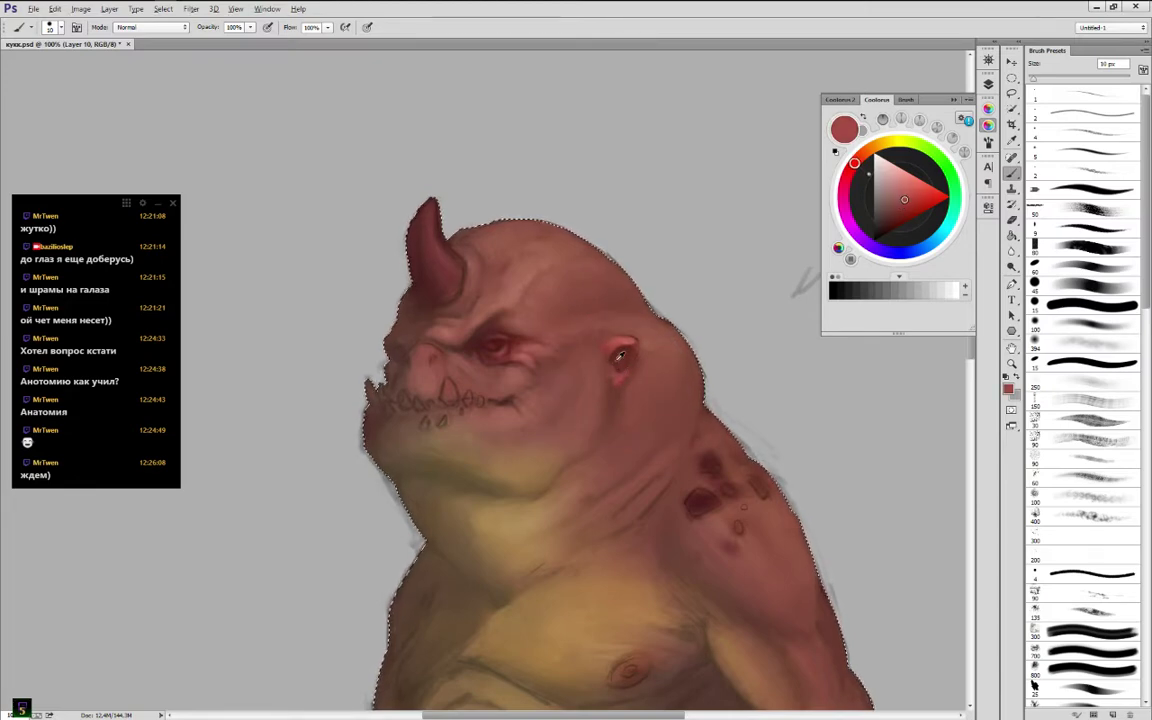
Paint a light pink fold from the outer eye corner to above the ear and soften it with sampled skin tones
left_click(560, 333, "alt")
left_click(904, 179)
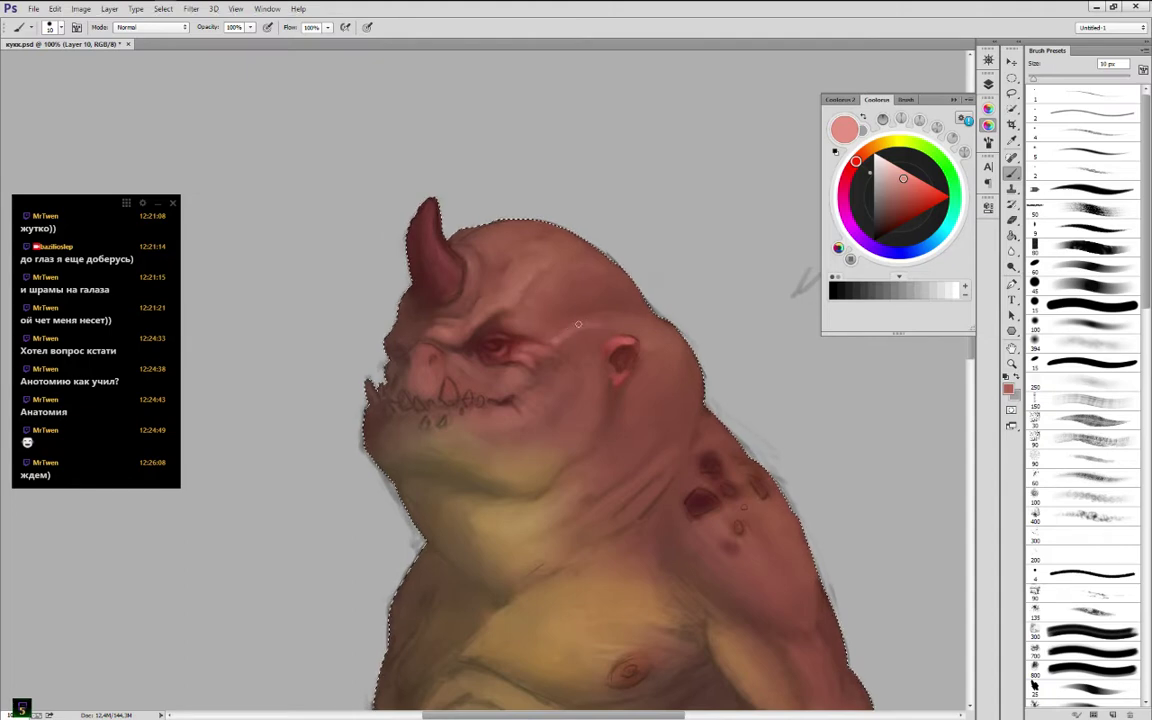
left_click(566, 334, "alt")
left_click(556, 342, "alt")
left_click(560, 340, "alt")
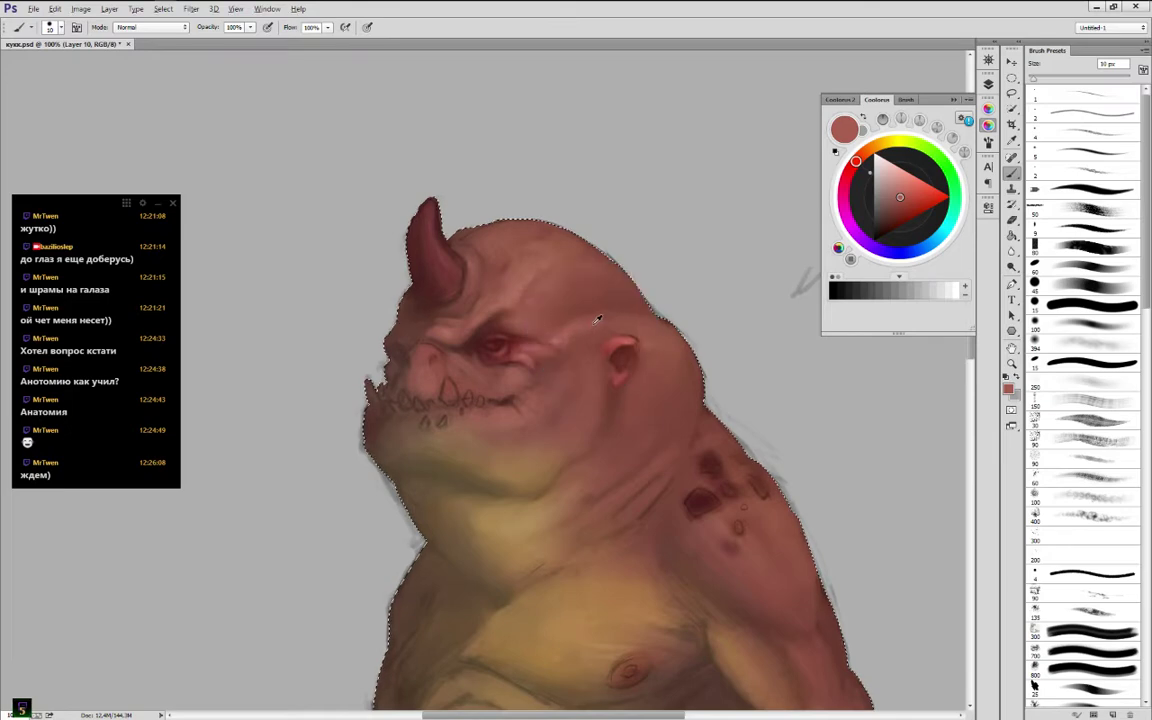
left_click(600, 320, "alt")
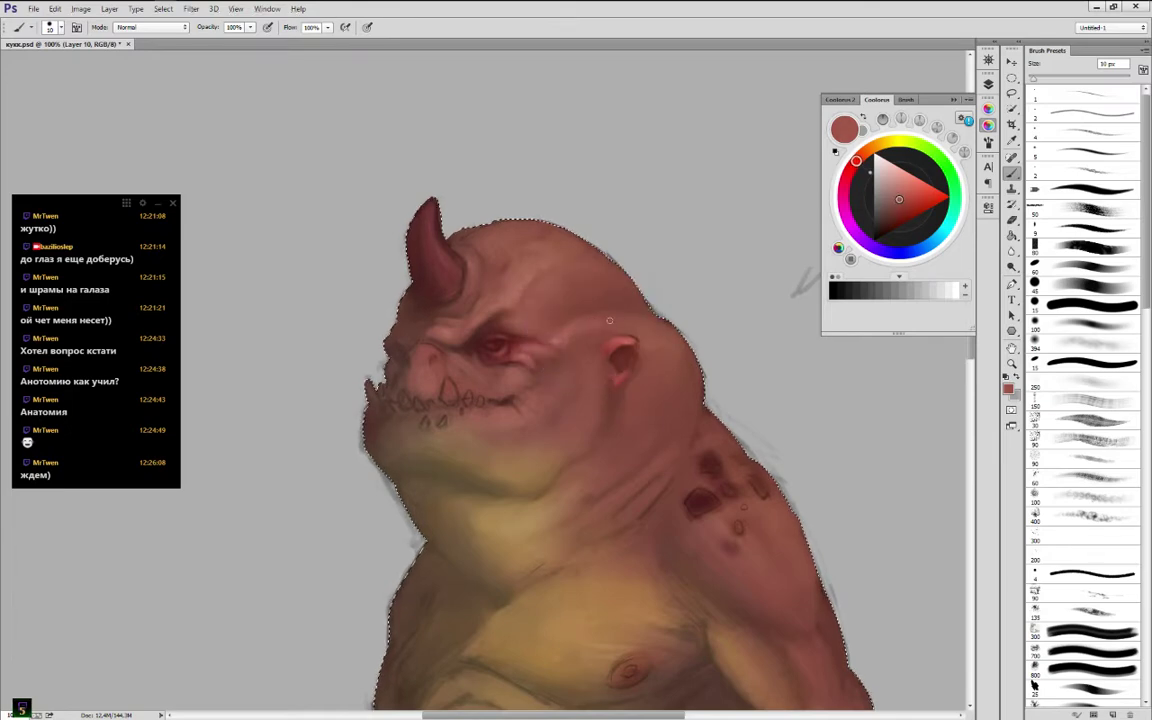
left_click(584, 311, "alt")
Add light pink highlights to the creature's temple and enlarge the brush to 25 px
left_click(612, 279, "alt")
left_click(906, 179)
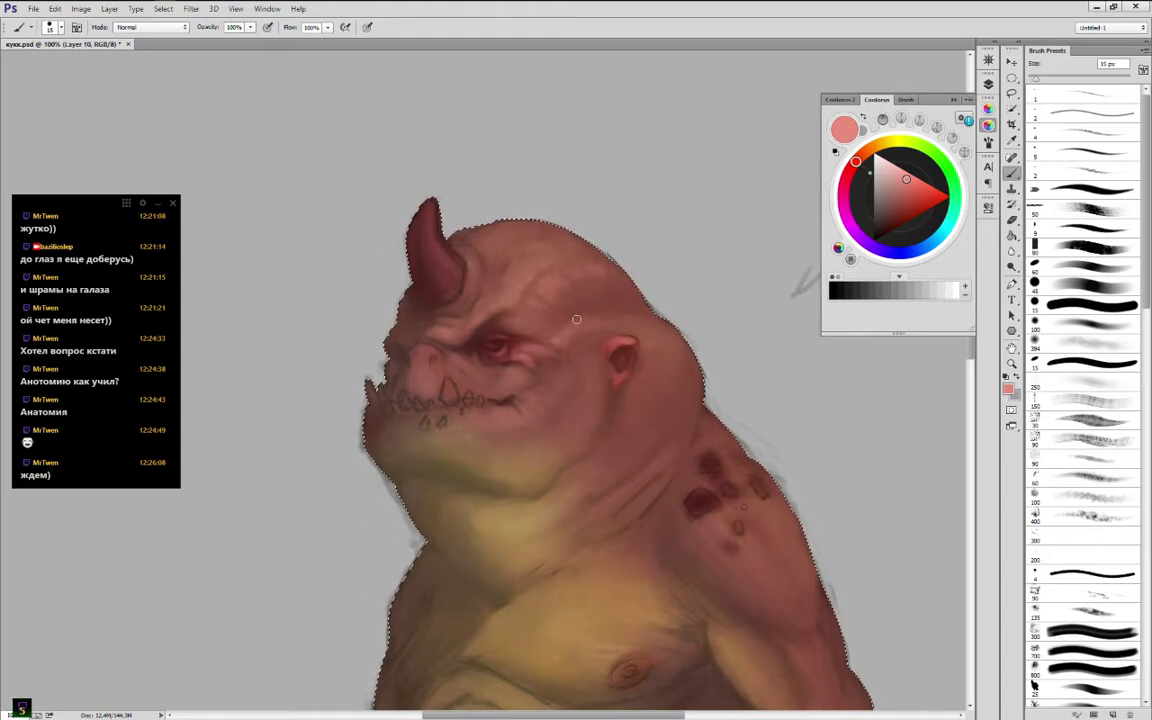
key("bracketright")
key("bracketright")
key("bracketright")
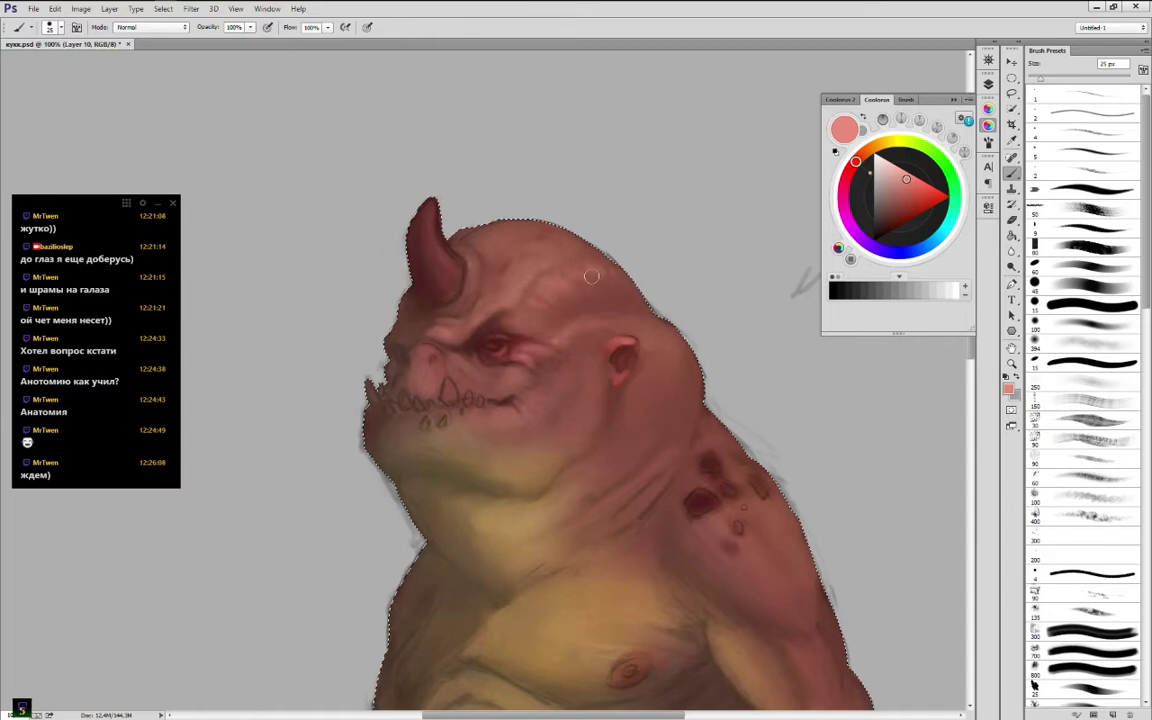
Blend the curved temple highlight toward the back of the head with sampled mid-tone reds
left_click(566, 293, "alt")
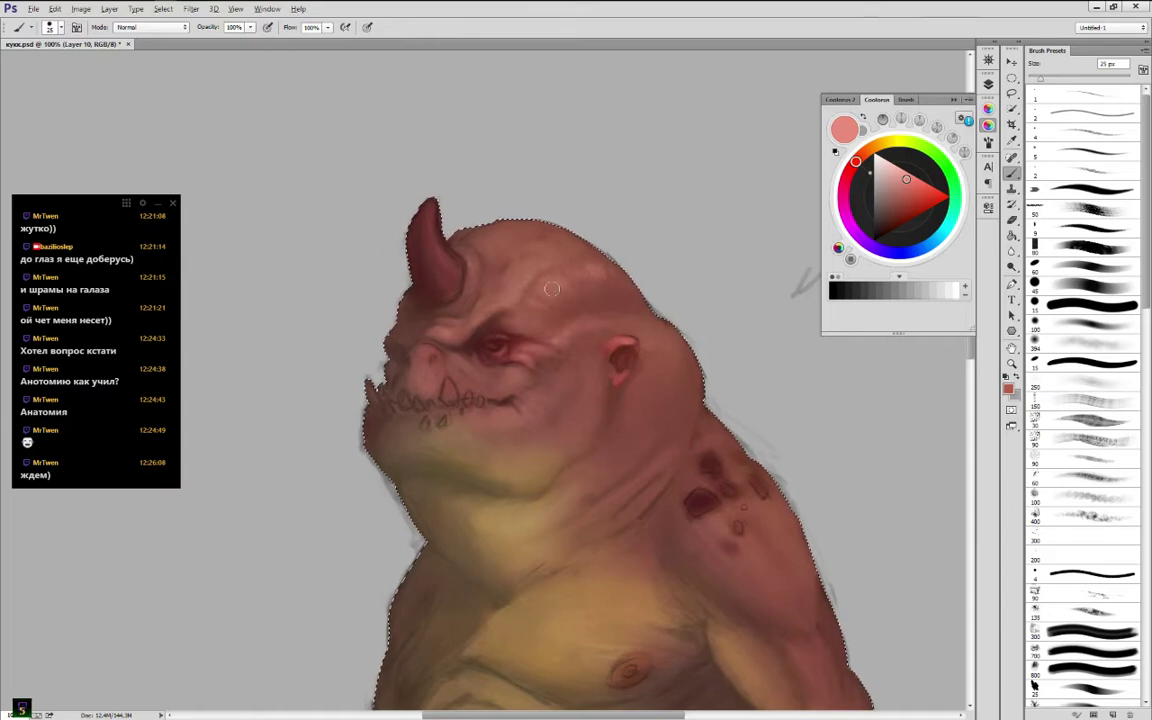
left_click(600, 268, "alt")
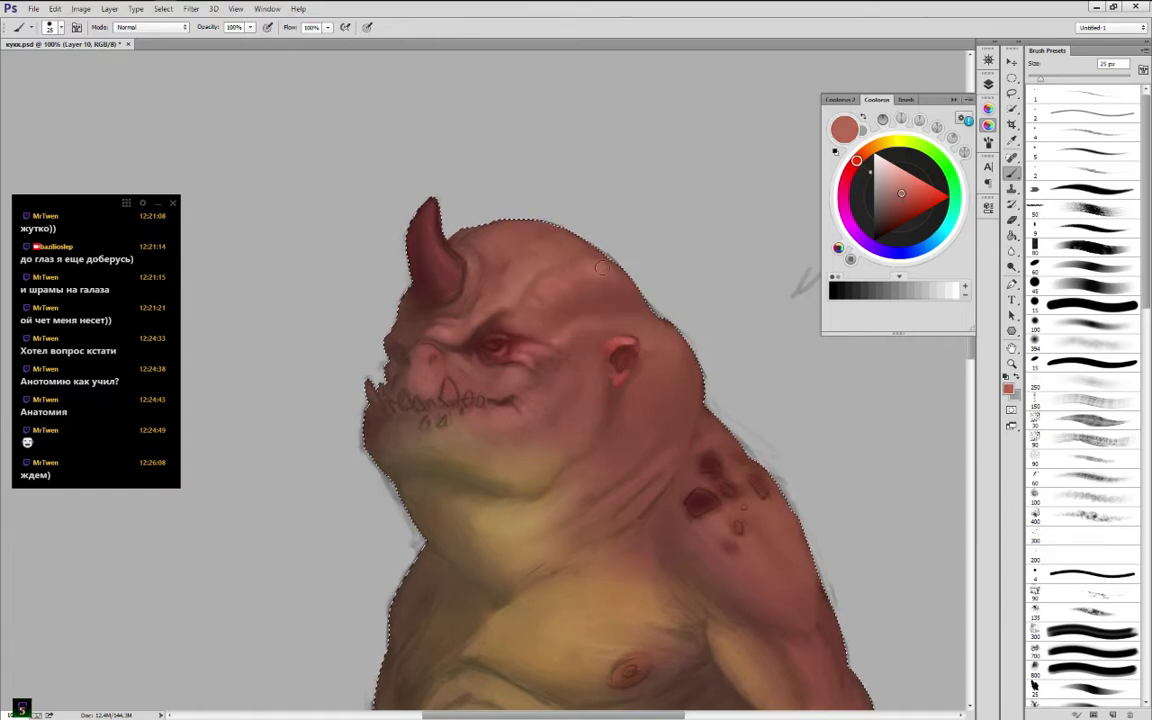
left_click(550, 297, "alt")
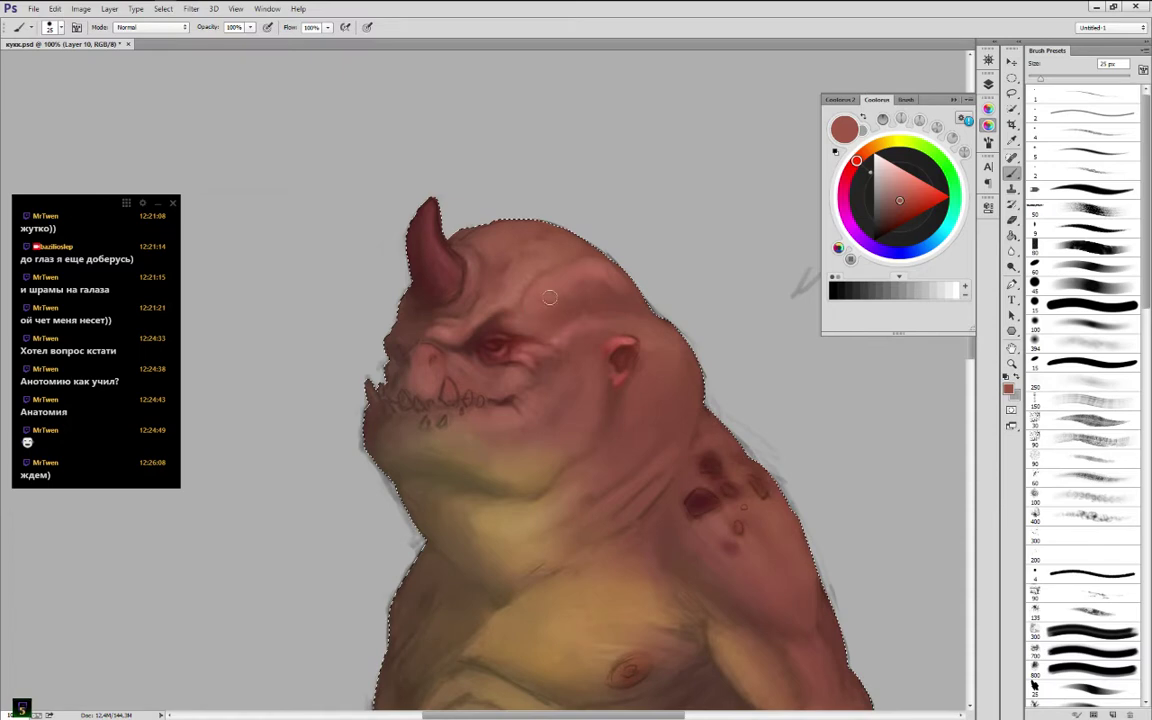
left_click(606, 266, "alt")
left_click(551, 317, "alt")
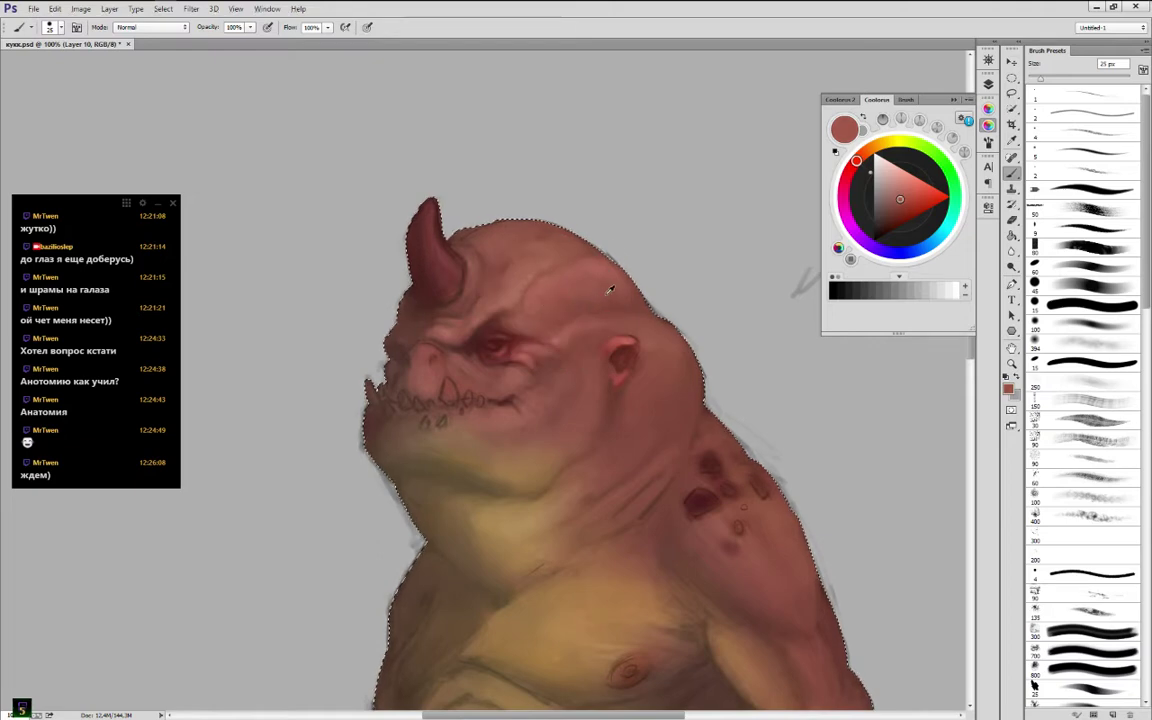
Smooth the shading across the crown and forehead behind the horn with sampled brownish-red tones
left_click(558, 257, "alt")
left_click(536, 267, "alt")
left_click(536, 244, "alt")
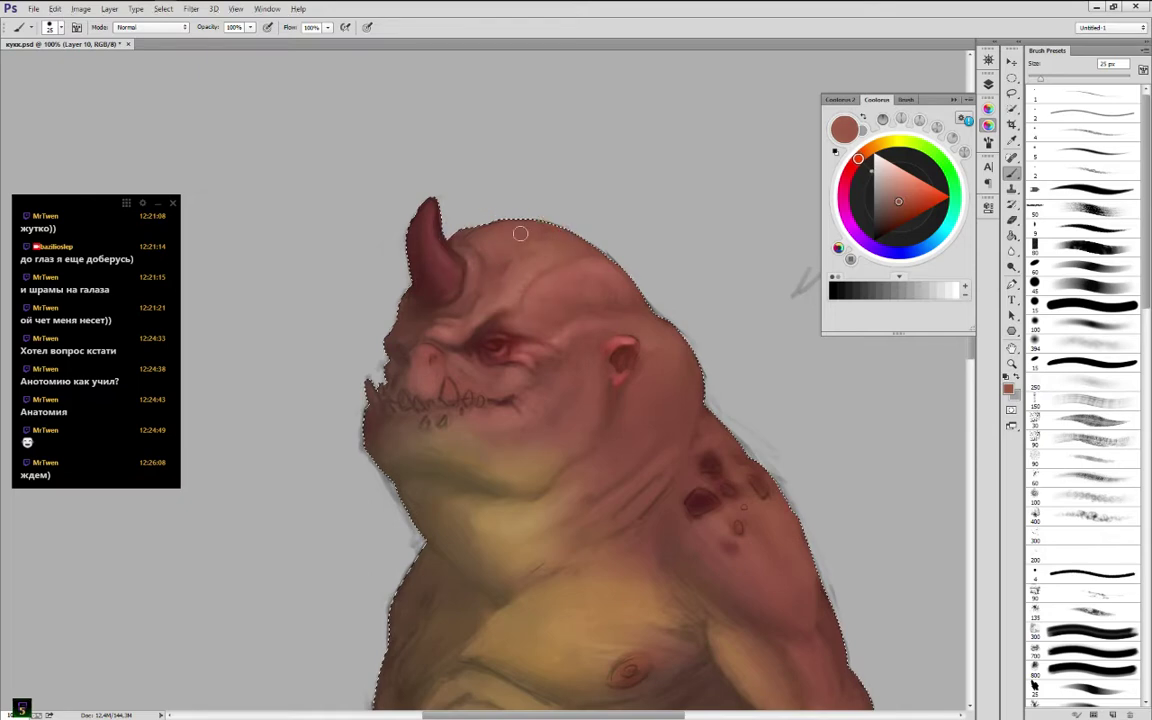
left_click(551, 236, "alt")
left_click(512, 262, "alt")
left_click(499, 249, "alt")
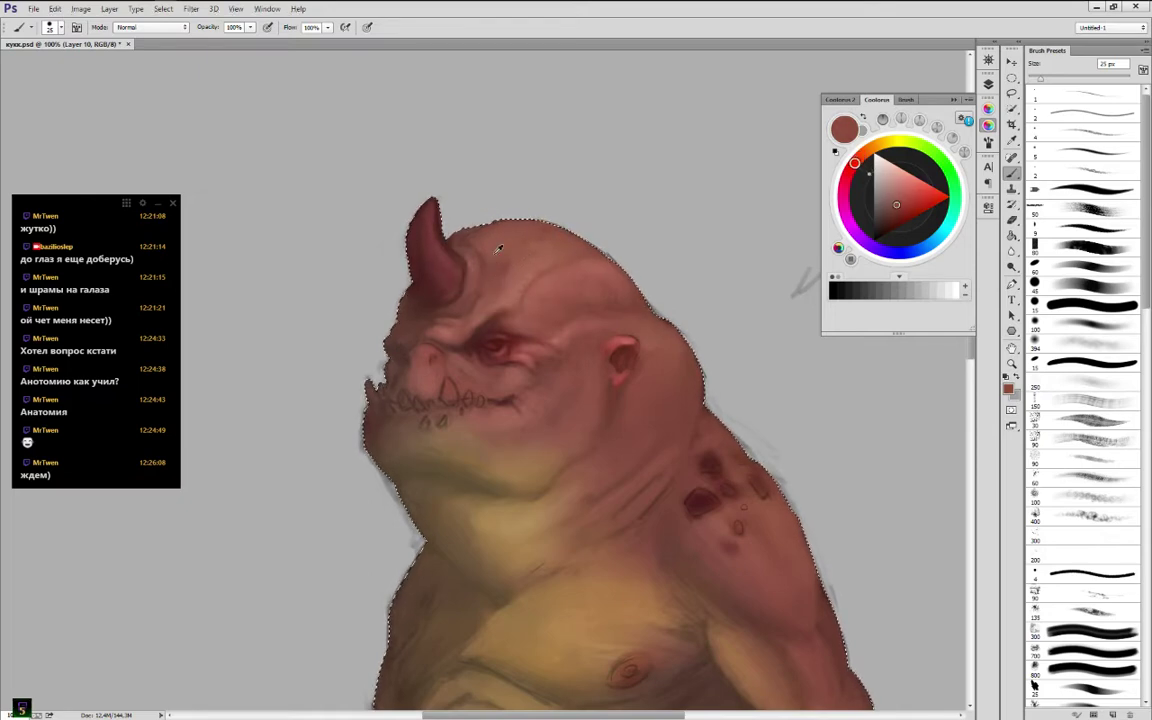
left_click(490, 249, "alt")
left_click(495, 270, "alt")
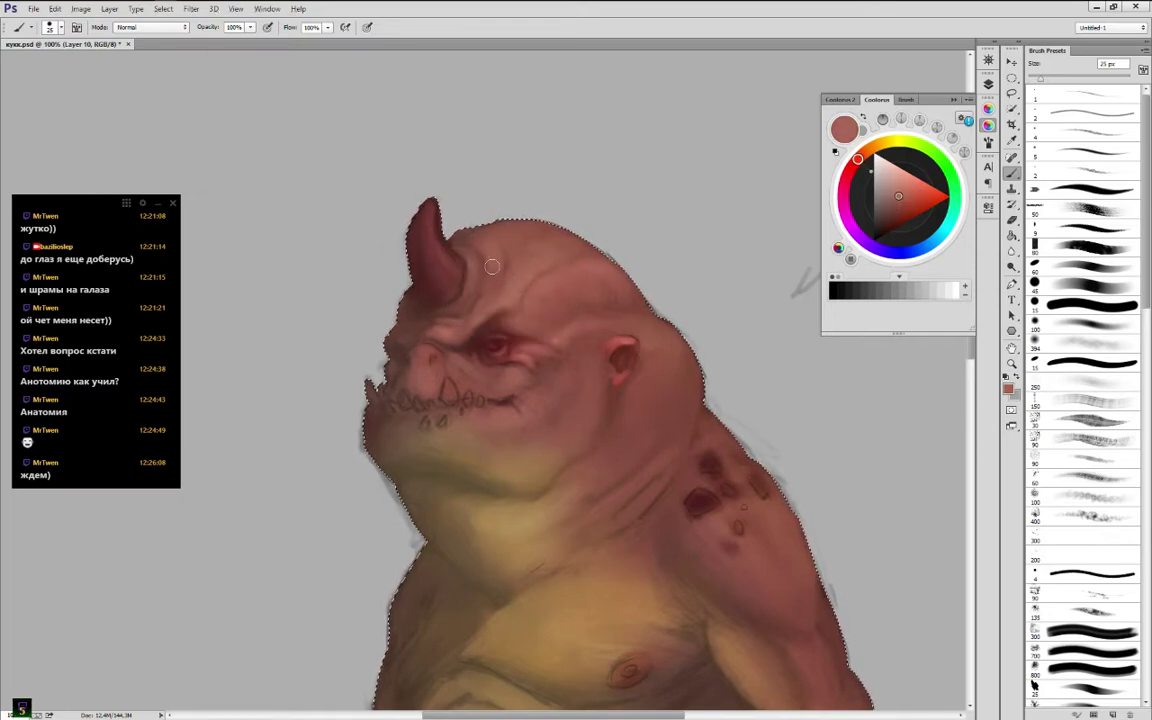
Blend the fold above the ear into the back of the head and the temple with sampled reds
left_click(609, 299, "alt")
left_click(632, 313, "alt")
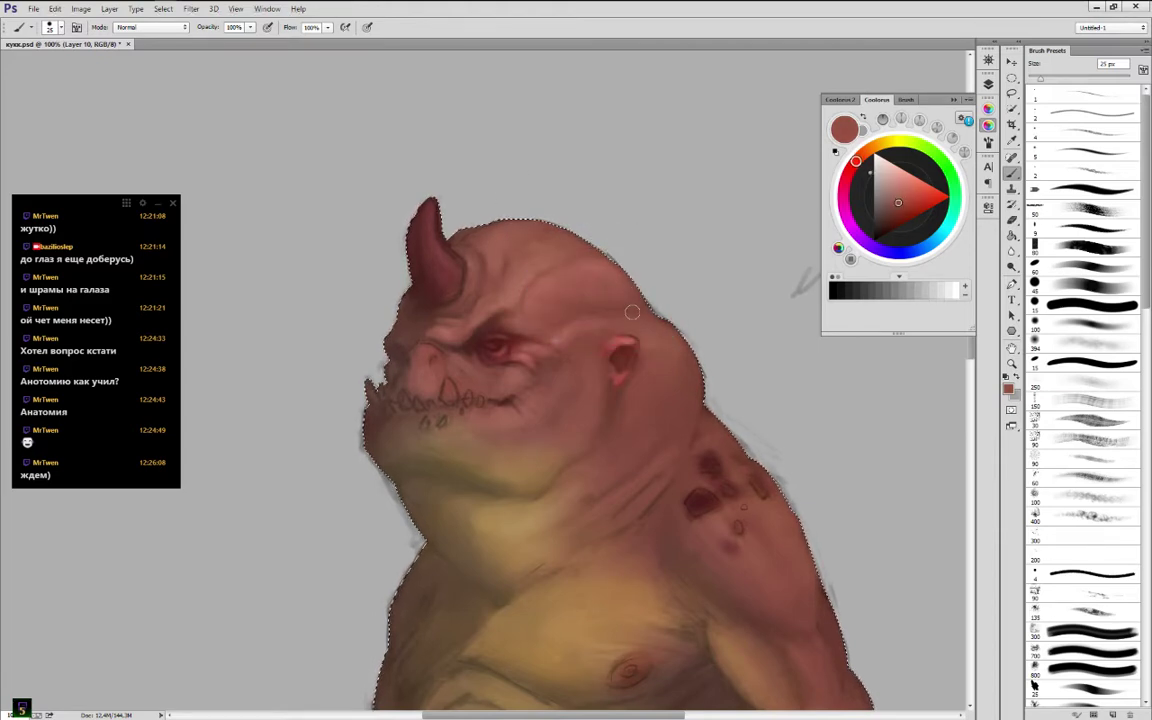
left_click(600, 323, "alt")
left_click_drag(600, 323, 571, 336)
left_click(590, 335, "alt")
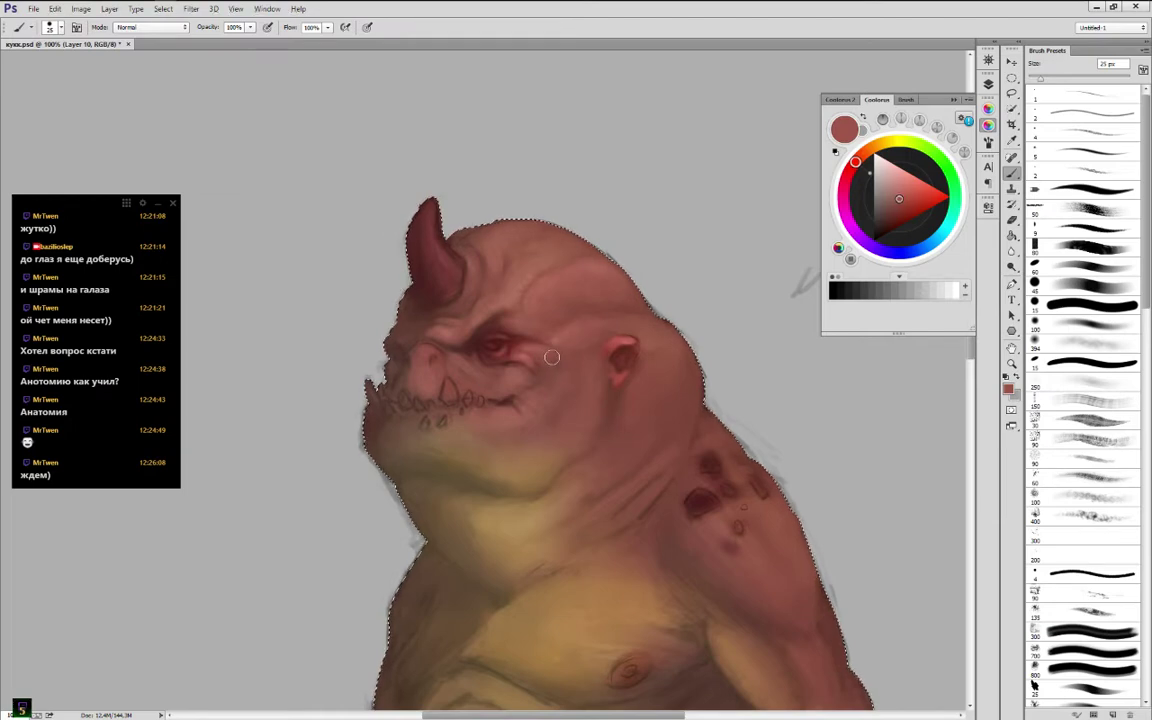
Soften the wrinkle shading beside the outer eye corner with skin tones sampled around it
left_click(531, 354, "alt")
left_click(544, 362, "alt")
left_click(528, 350, "alt")
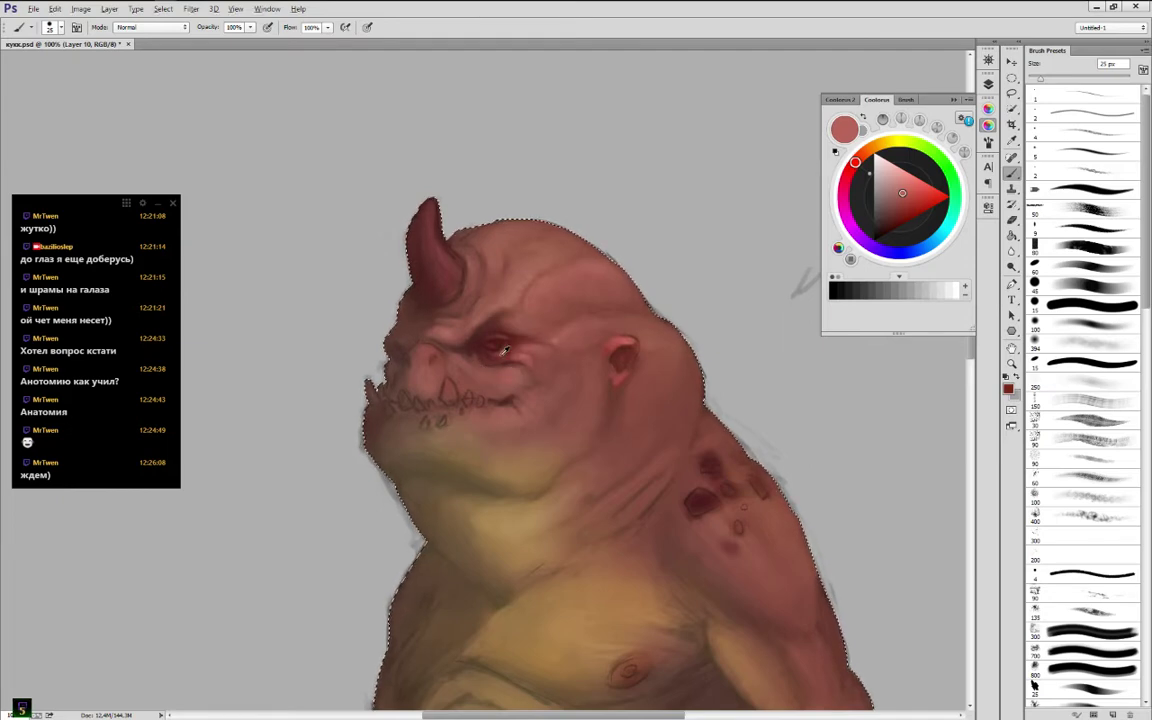
Touch up the skin under the eye and paint a soft dark shadow below the earlobe, blending it with sampled reds
left_click(447, 362, "alt")
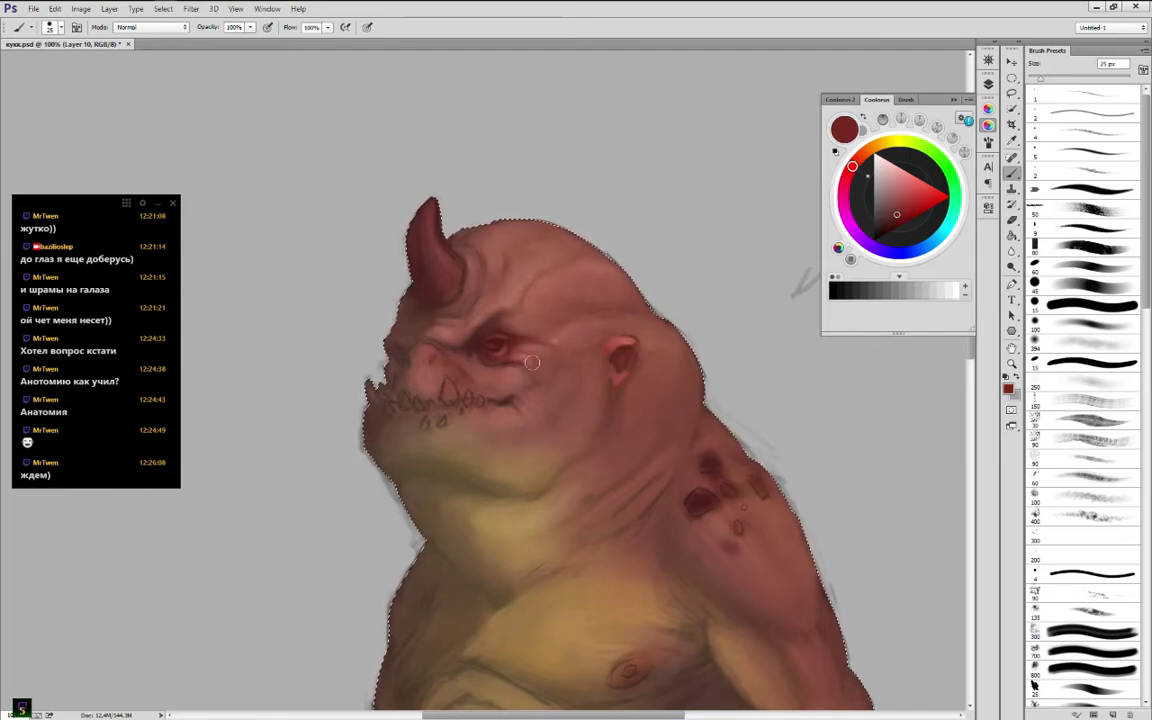
left_click(459, 363, "alt")
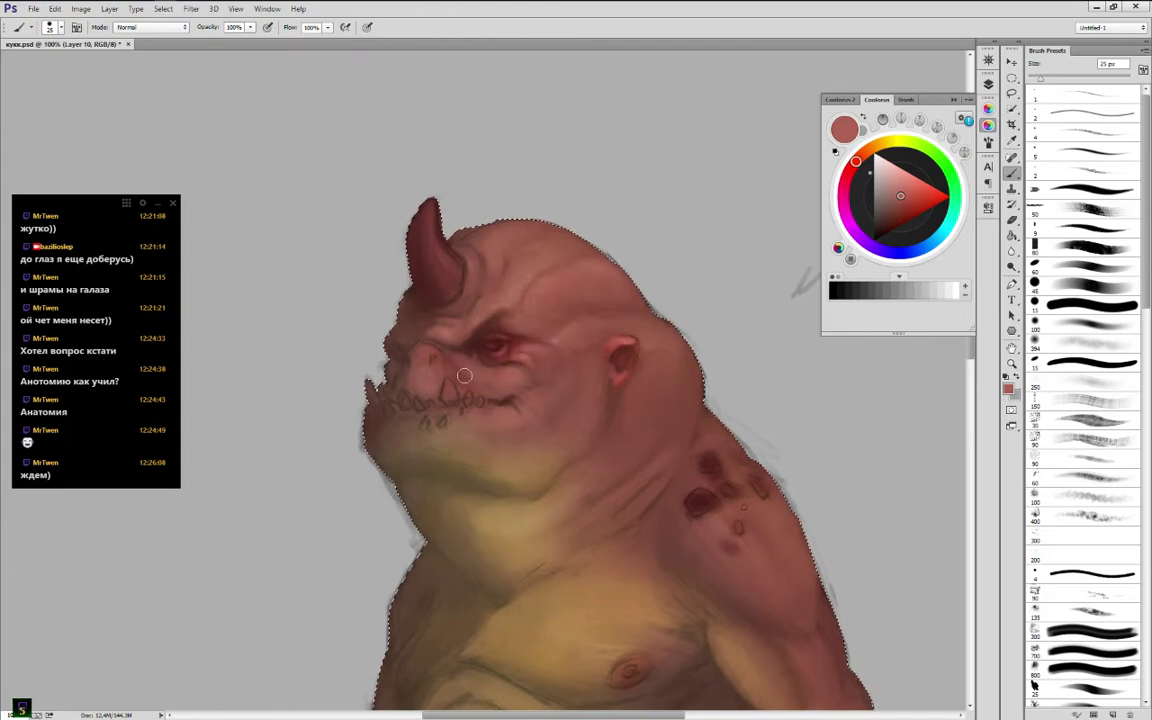
left_click(468, 333, "alt")
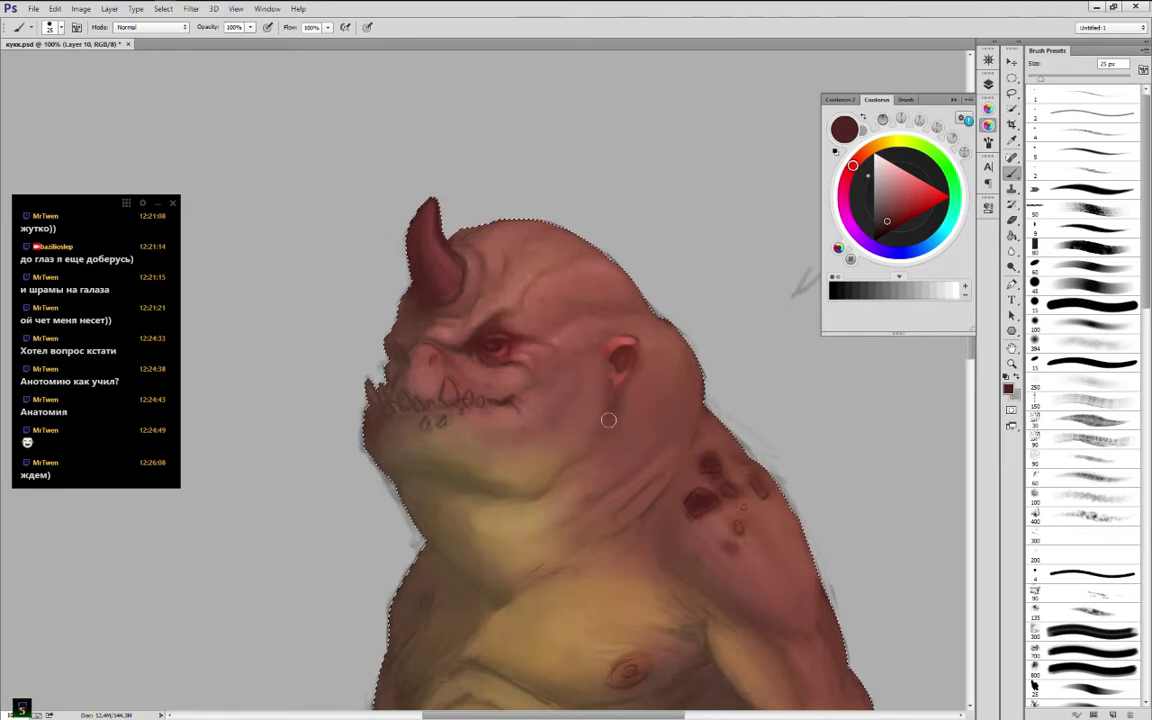
left_click(630, 345, "alt")
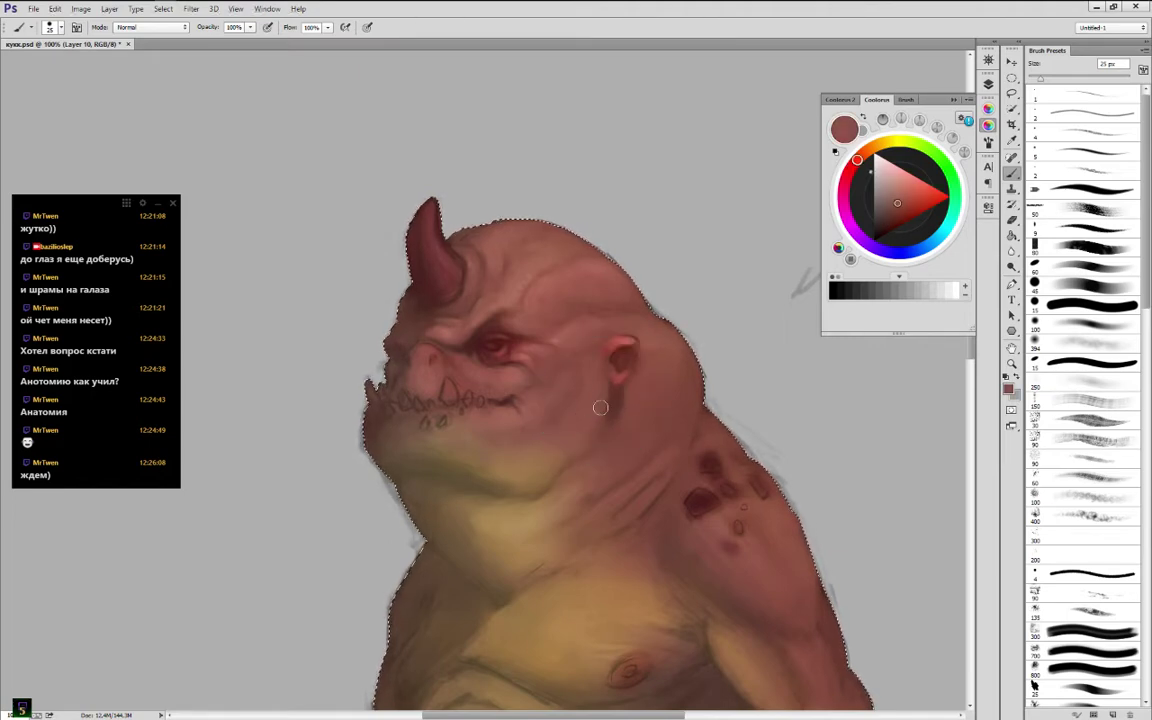
left_click(620, 392, "alt")
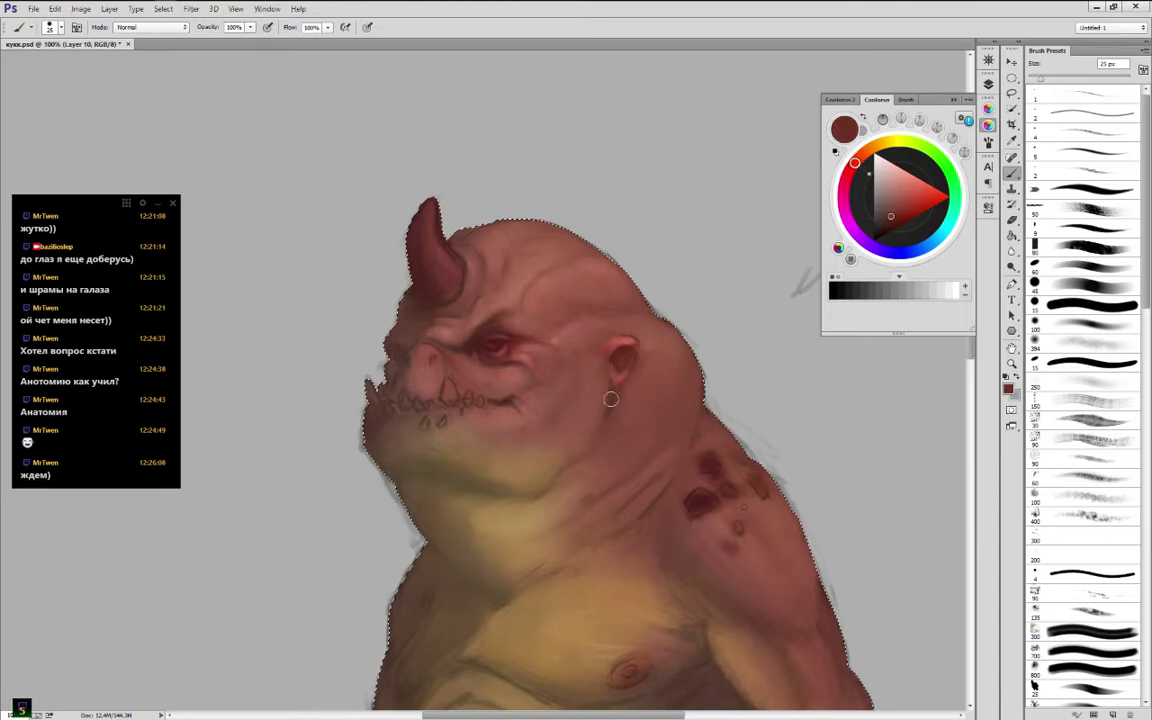
left_click(646, 357, "alt")
left_click(655, 349, "alt")
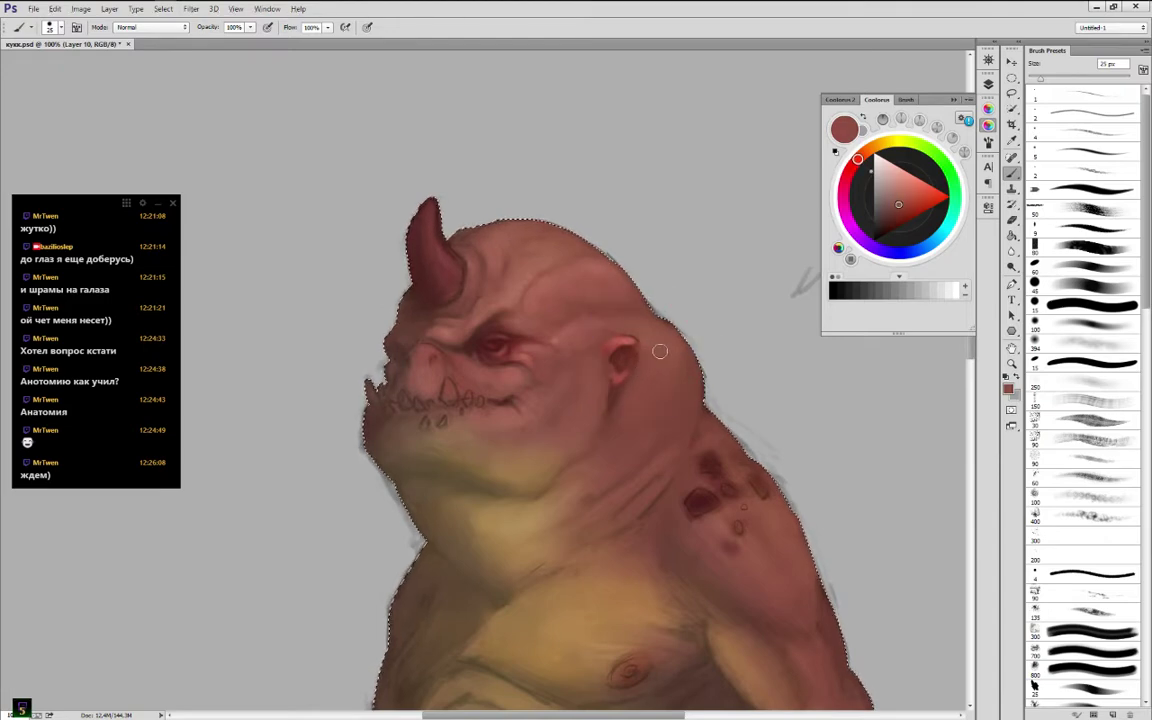
Smooth the skin folds on the side of the neck with reds sampled around them
left_click(692, 378, "alt")
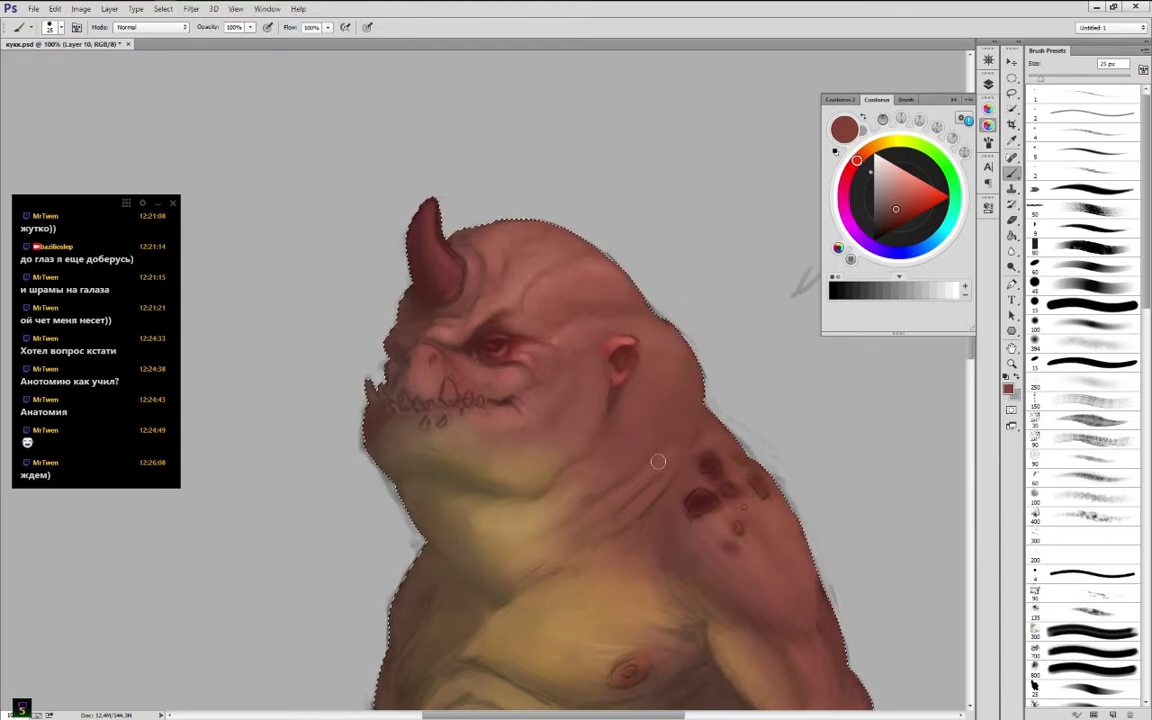
left_click(596, 511, "alt")
left_click_drag(607, 507, 656, 486)
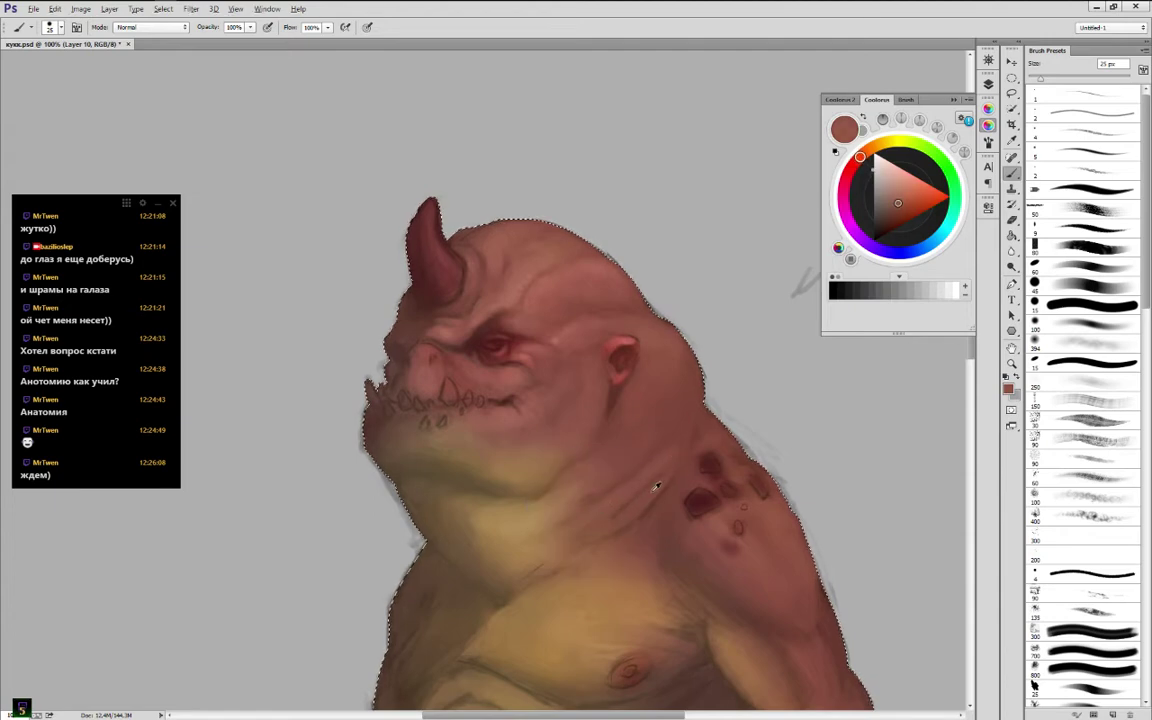
left_click(662, 470, "alt")
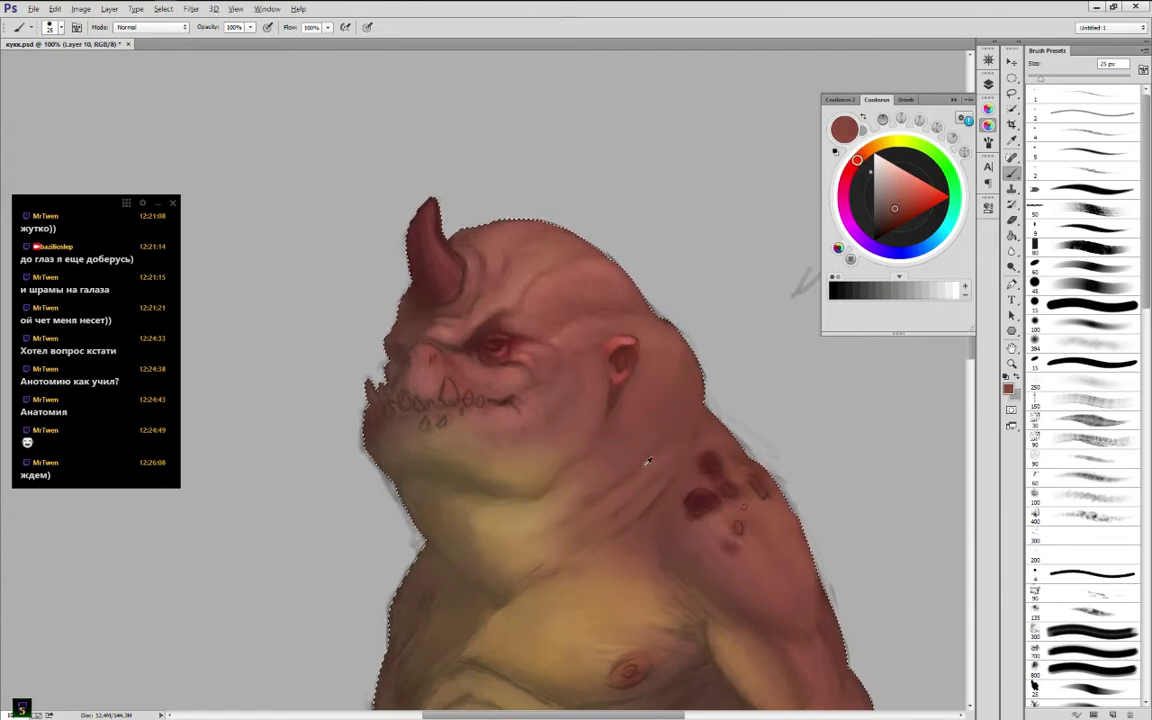
Paint a dark crease from the nape down along the neck folds using a deep red sampled from the eye
left_click(490, 349, "alt")
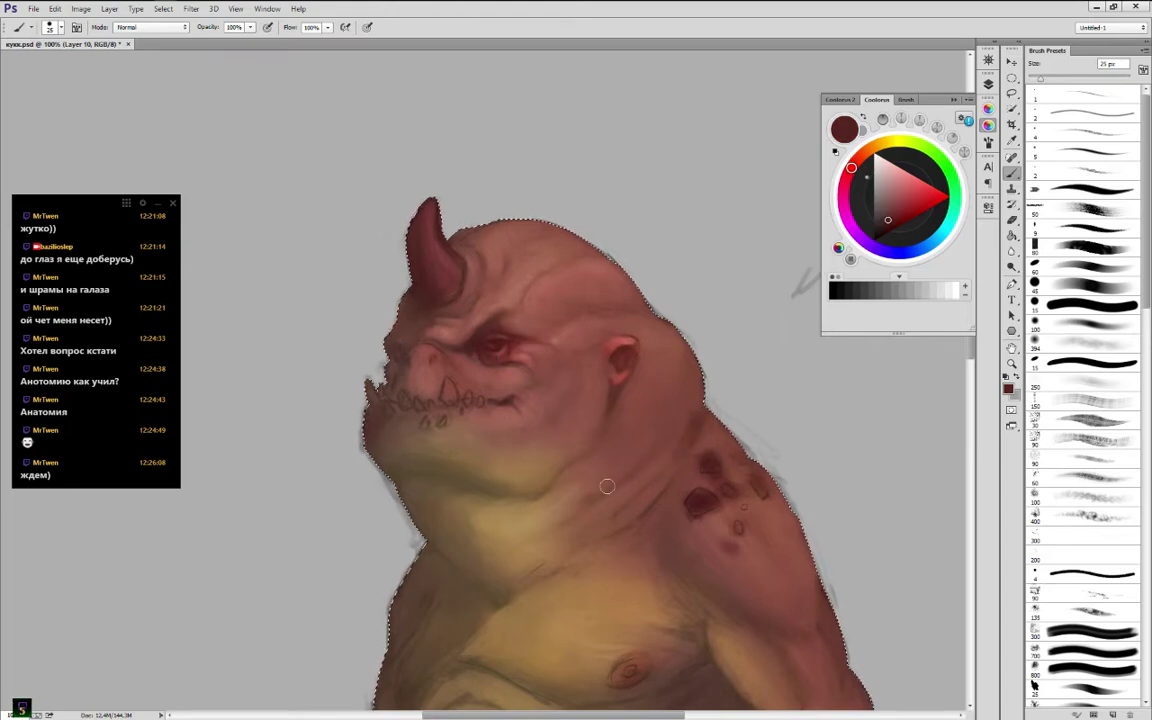
left_click(645, 443, "alt")
left_click(690, 429, "alt")
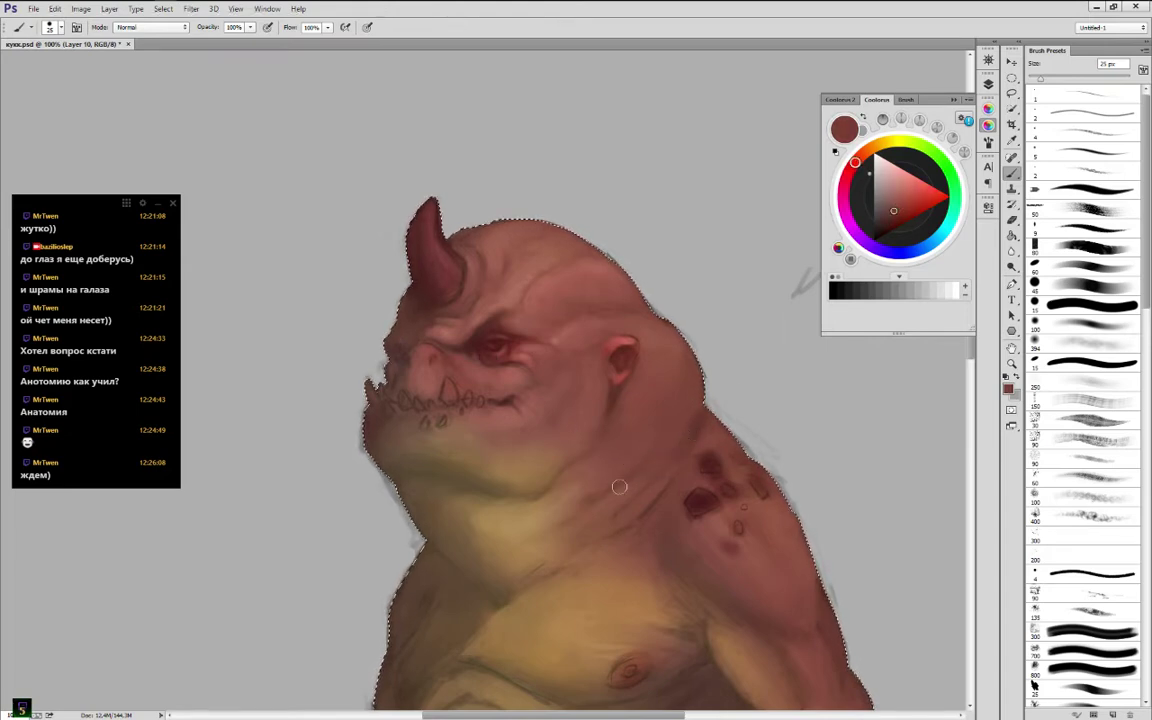
left_click(612, 470, "alt")
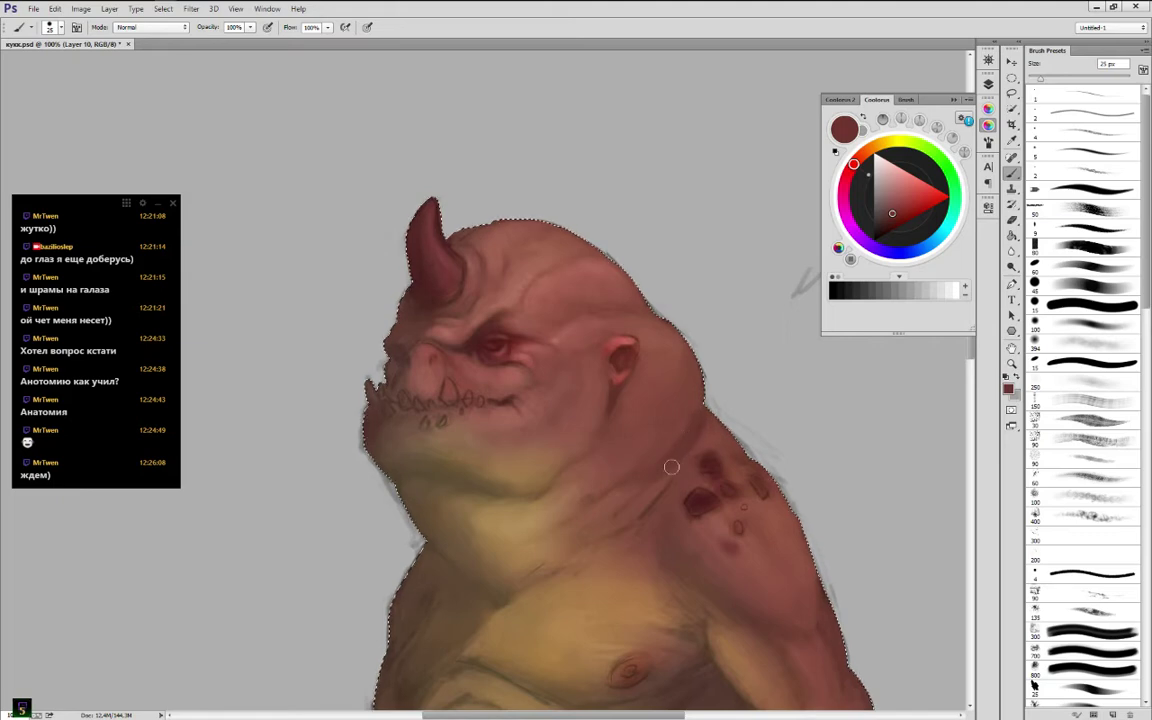
left_click(628, 500, "alt")
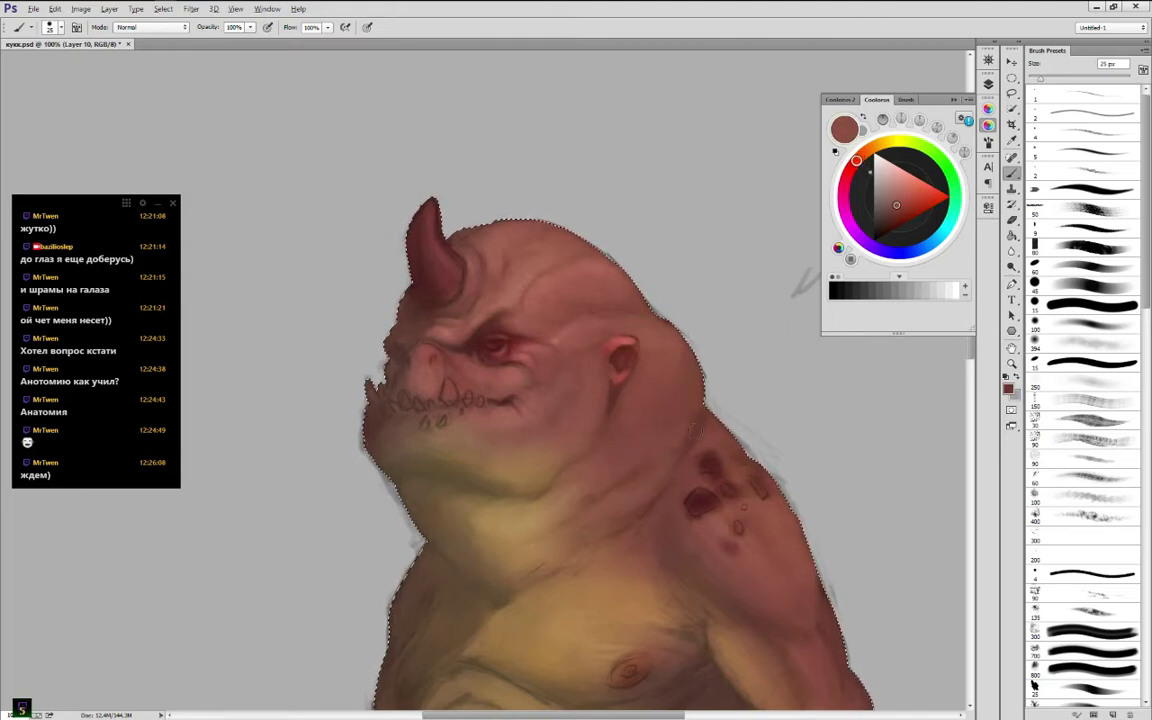
Blend the upper end of the neck crease into the nape and shoulder with sampled reds
left_click(705, 420, "alt")
left_click(702, 423, "alt")
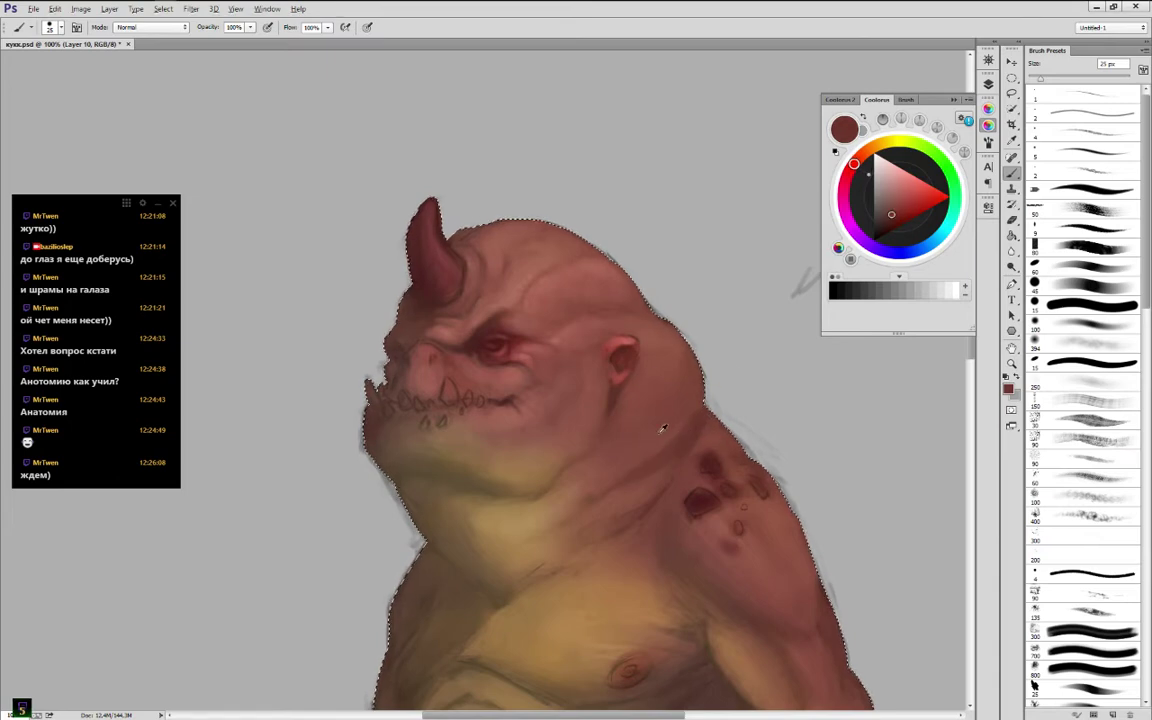
left_click(699, 437, "alt")
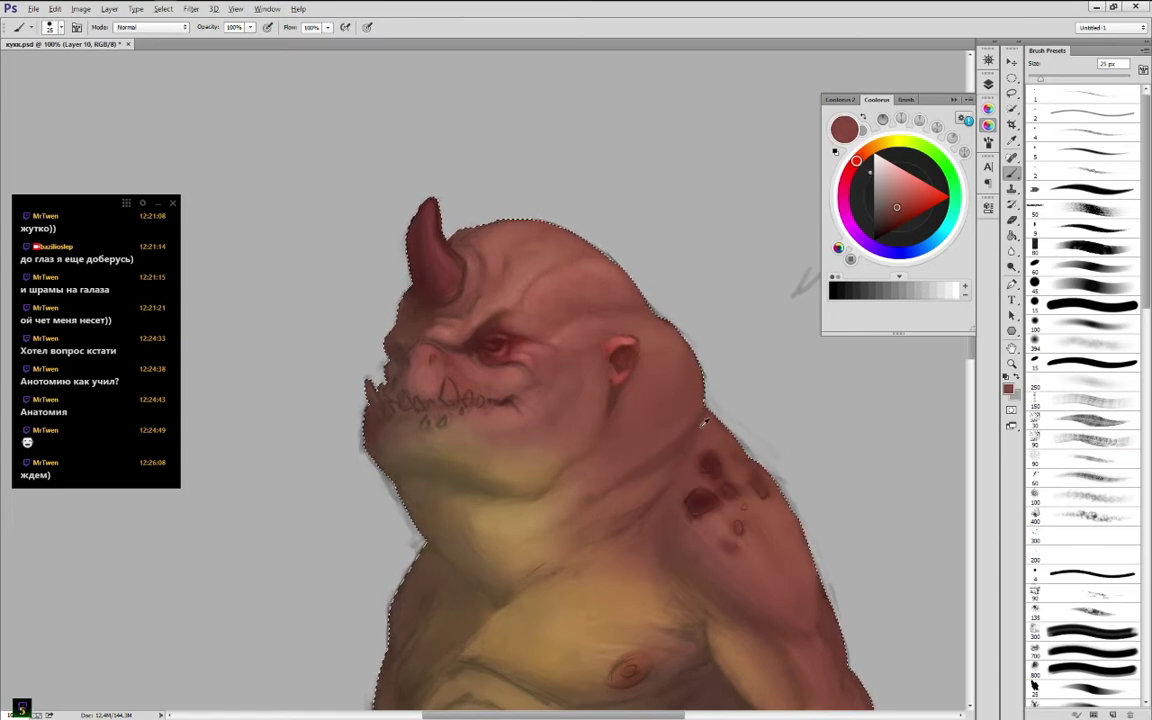
left_click(703, 424, "alt")
left_click(686, 455, "alt")
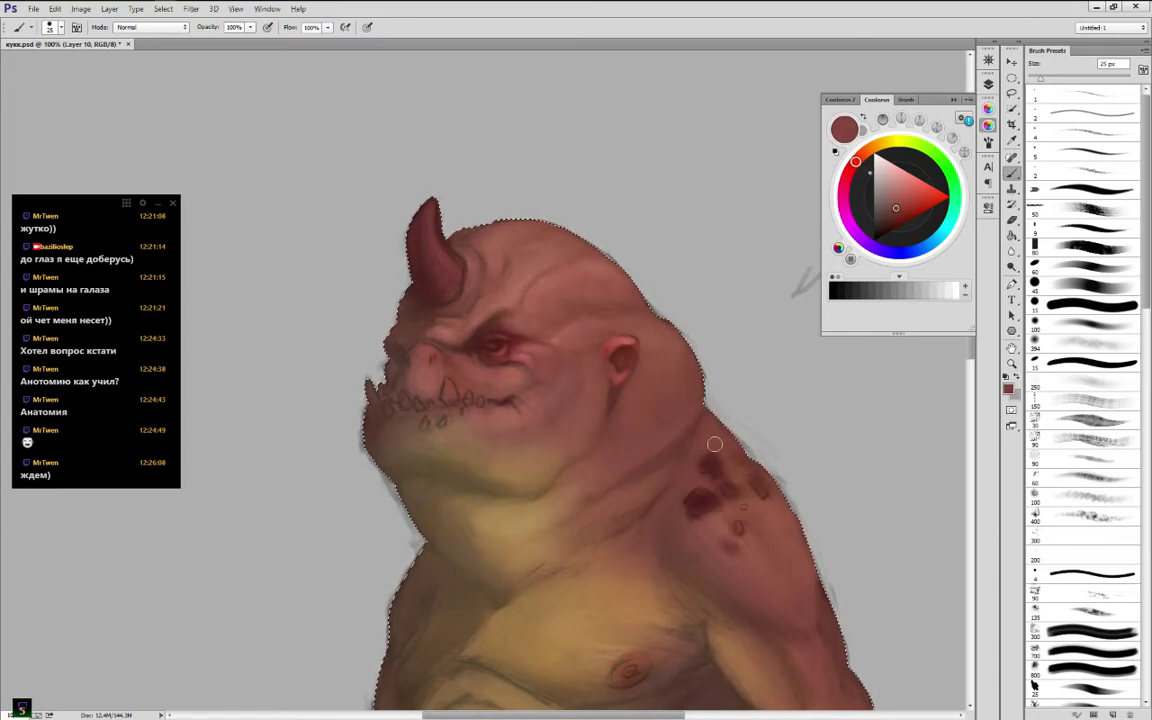
Paint over the dark spots on the shoulder with skin tones sampled around them
left_click(733, 508, "alt")
mouse_move(684, 506)
left_mouse_down()
mouse_move(736, 540)
mouse_move(728, 503)
mouse_move(765, 507)
mouse_move(713, 510)
mouse_move(694, 478)
left_mouse_up()
left_click(733, 522, "alt")
left_click(694, 501, "alt")
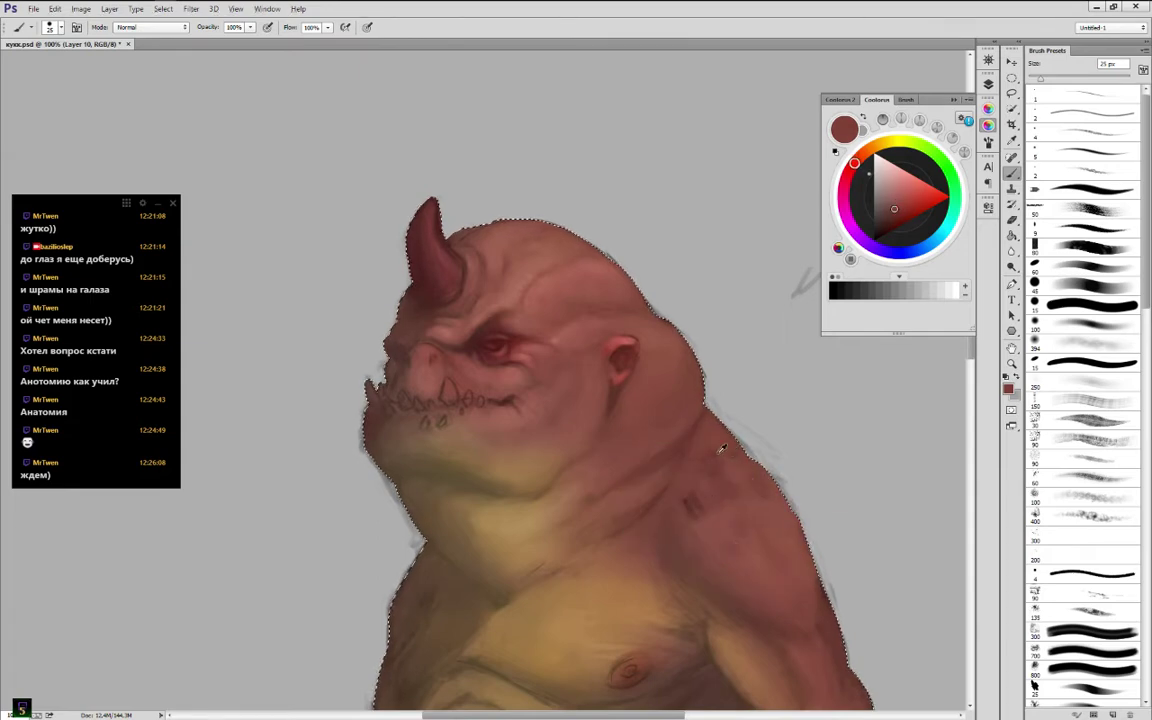
left_click(722, 448, "alt")
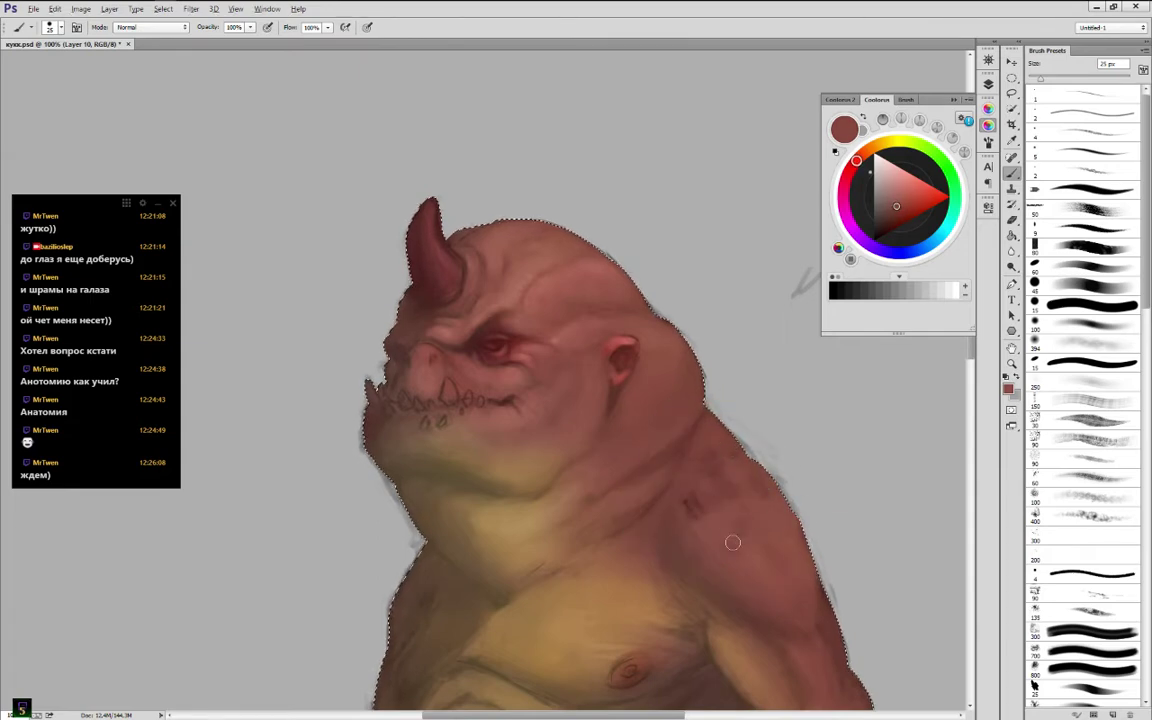
left_click(733, 445, "alt")
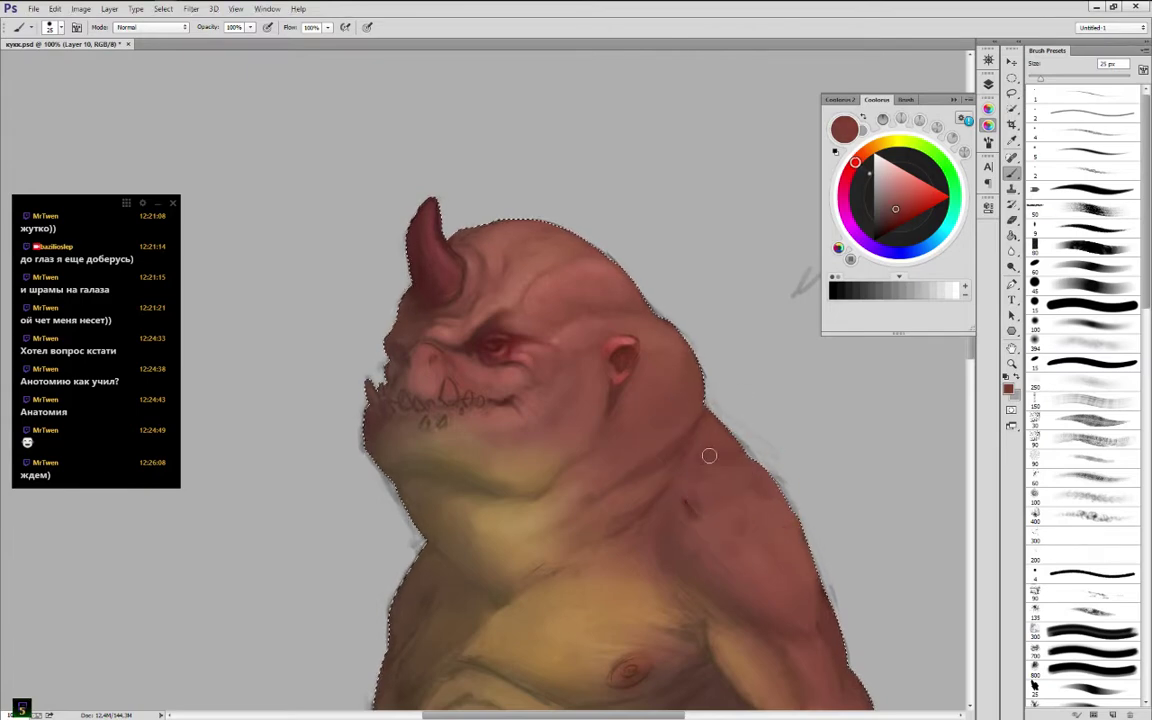
Lighten the sampled red to a pale pink and paint a small highlight on top of the shoulder
left_click(709, 455, "alt")
left_click_drag(904, 196, 903, 186)
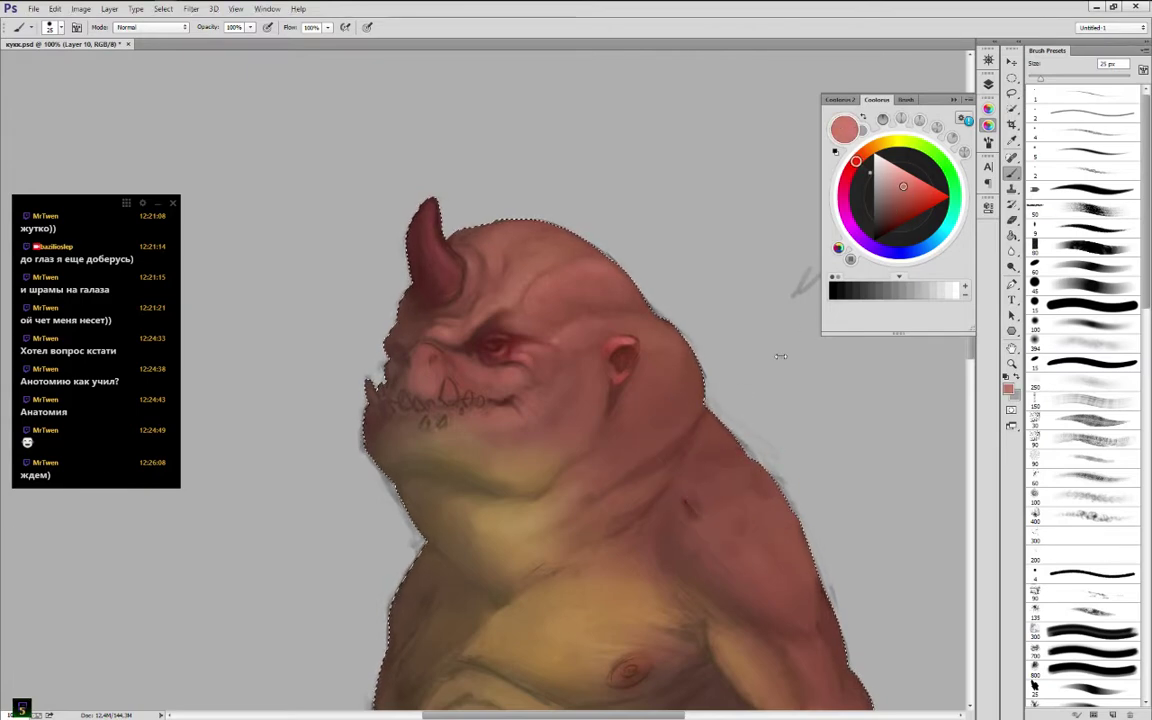
left_click(711, 498, "alt")
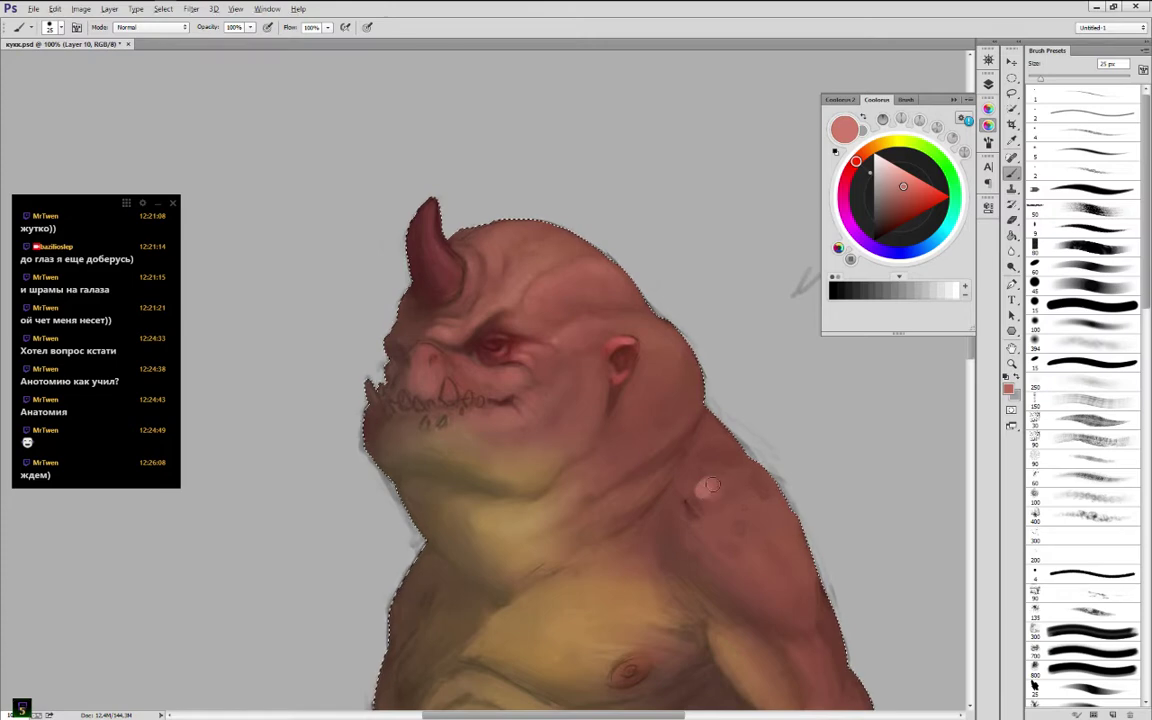
left_click(711, 498, "alt")
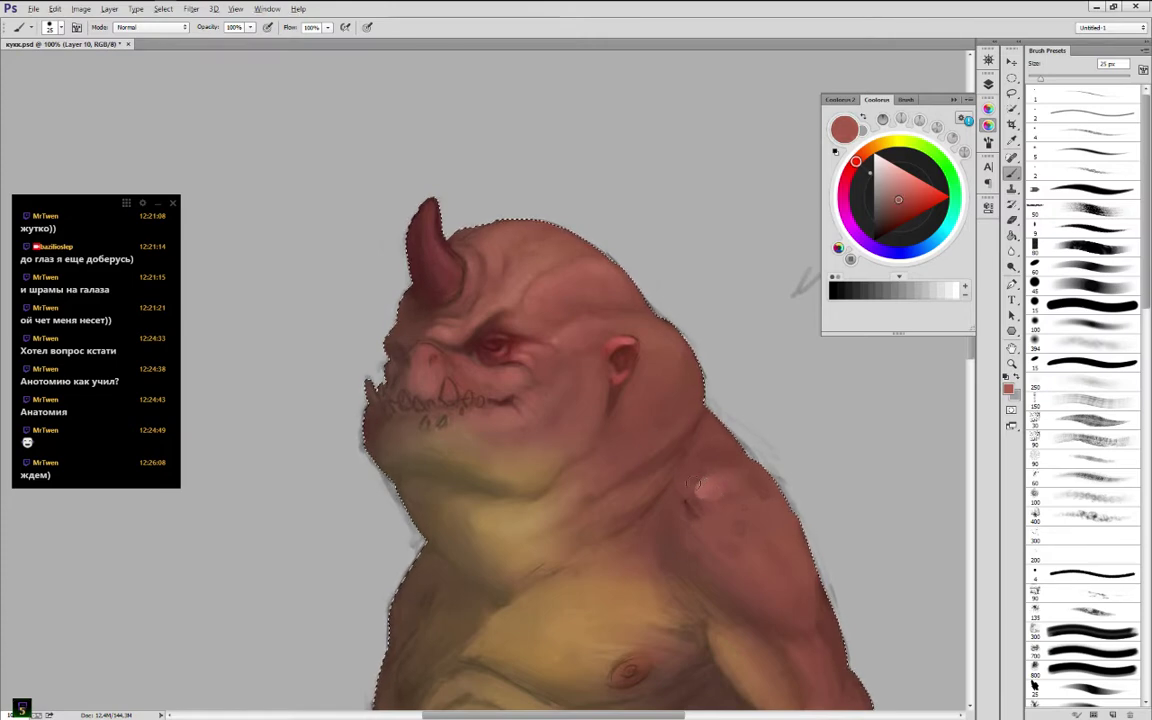
left_click_drag(711, 498, 706, 488)
Blend the shoulder highlight upward and deepen the shadow between the shoulder and the back of the neck
left_click(716, 472, "alt")
left_click(718, 464, "alt")
left_click(719, 464, "alt")
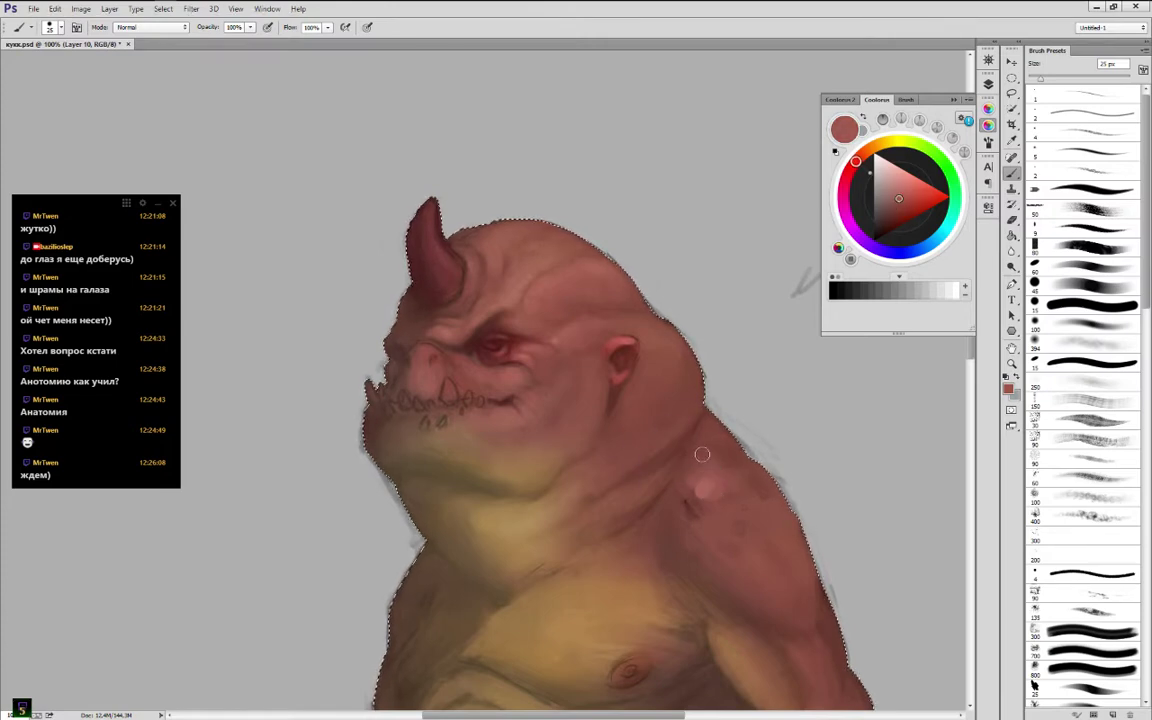
left_click(686, 443, "alt")
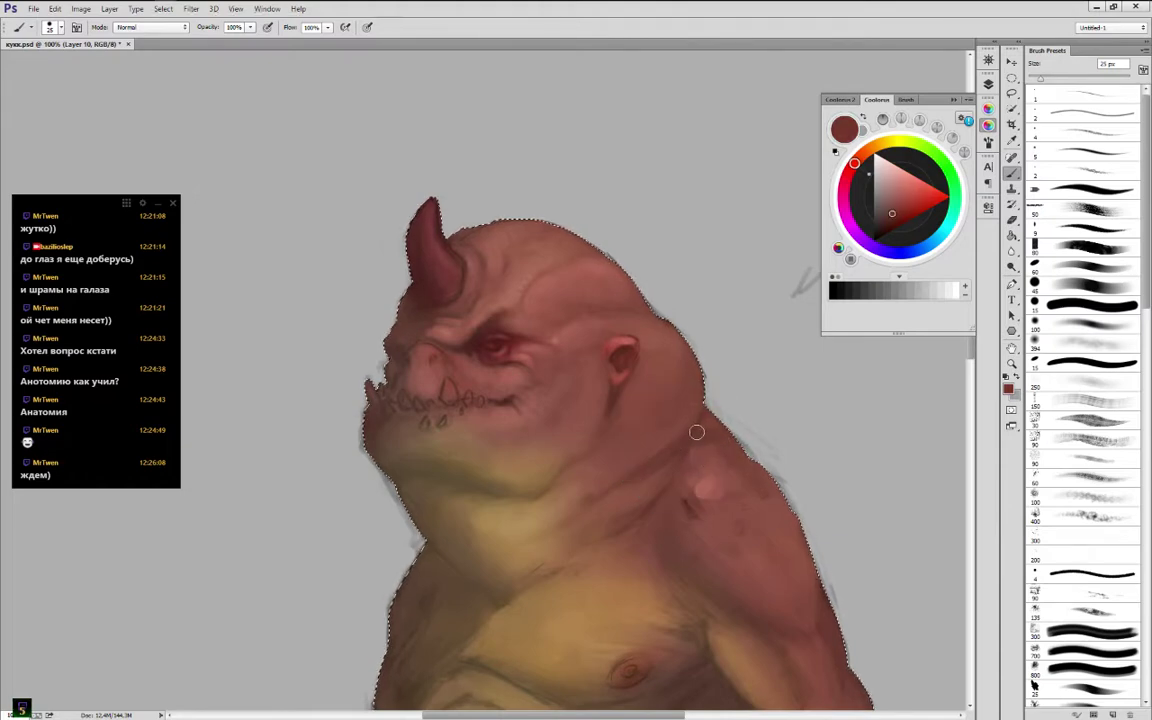
left_click(694, 419, "alt")
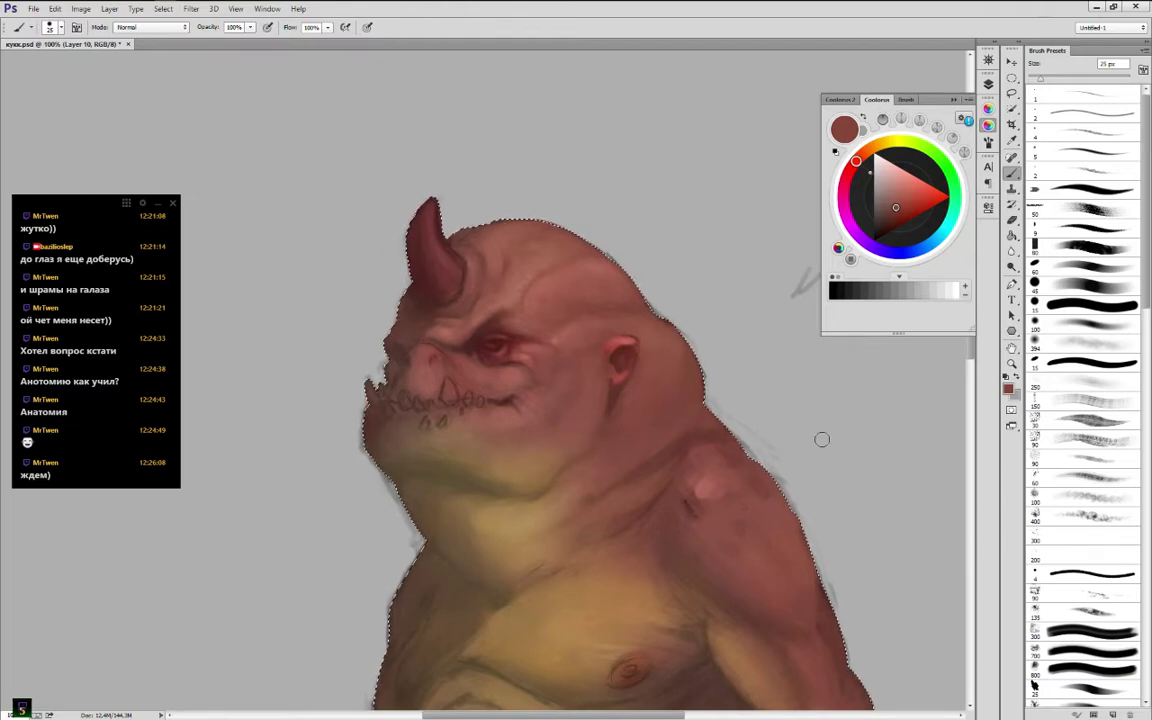
Fill the sketched teeth along the mouth with dark maroon, reducing the brush to 7 px
left_click(516, 409, "alt")
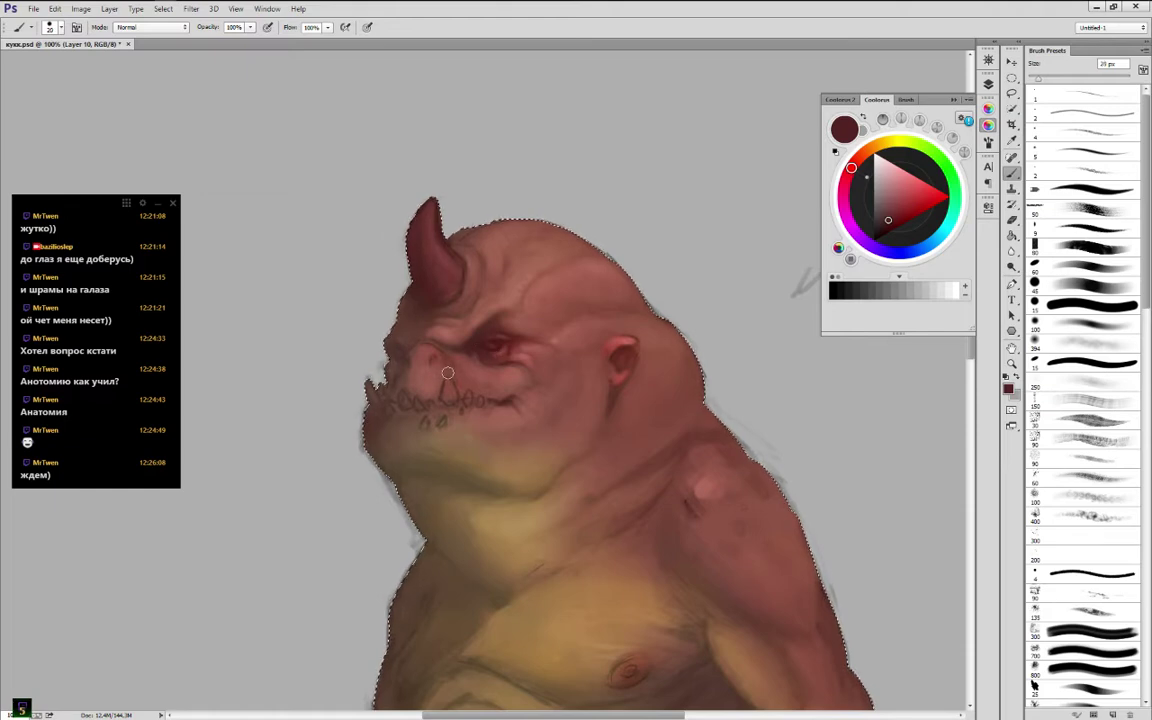
key("bracketleft")
key("bracketleft")
key("bracketleft")
key("bracketleft")
key("bracketleft")
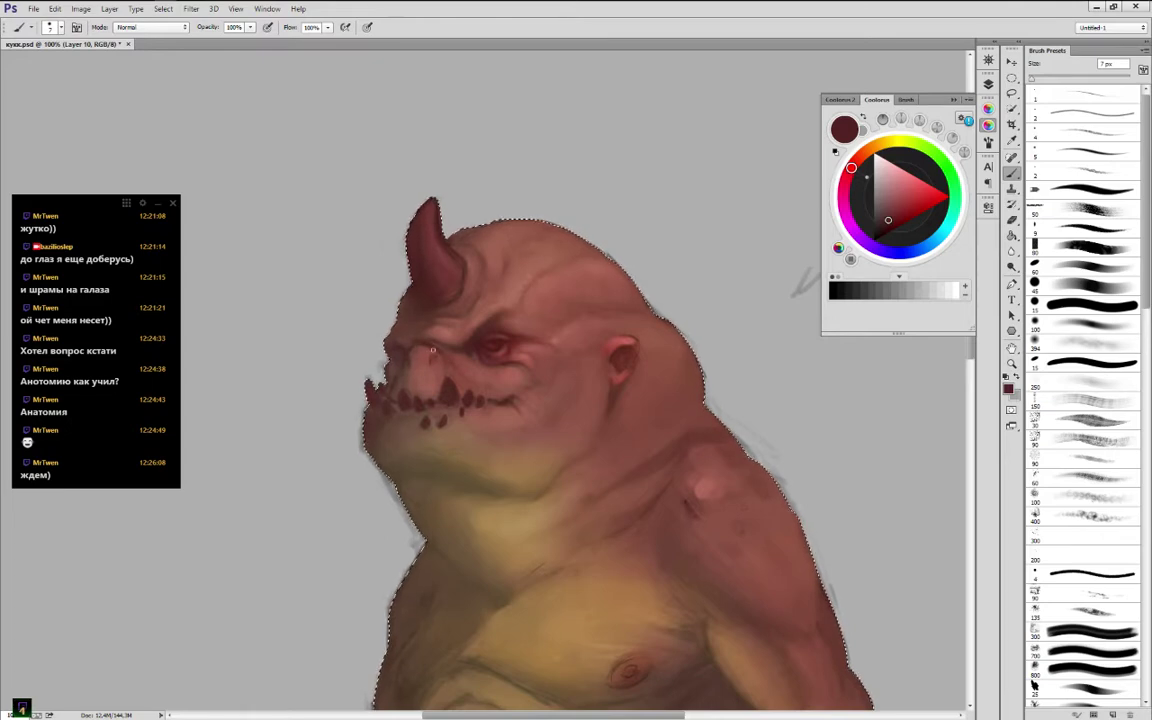
Refine the nose and its bridge with a pinkish skin tone, varying the brush between 5 and 10 px
left_click(437, 306, "alt")
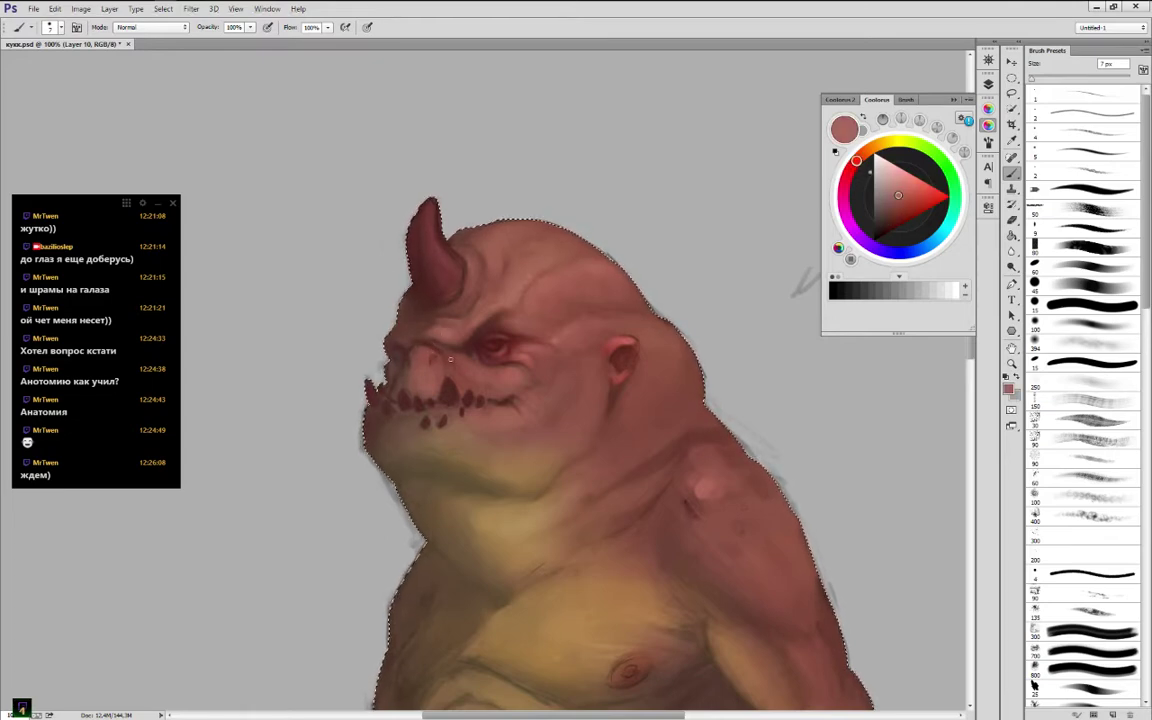
key("bracketleft")
key("bracketleft")
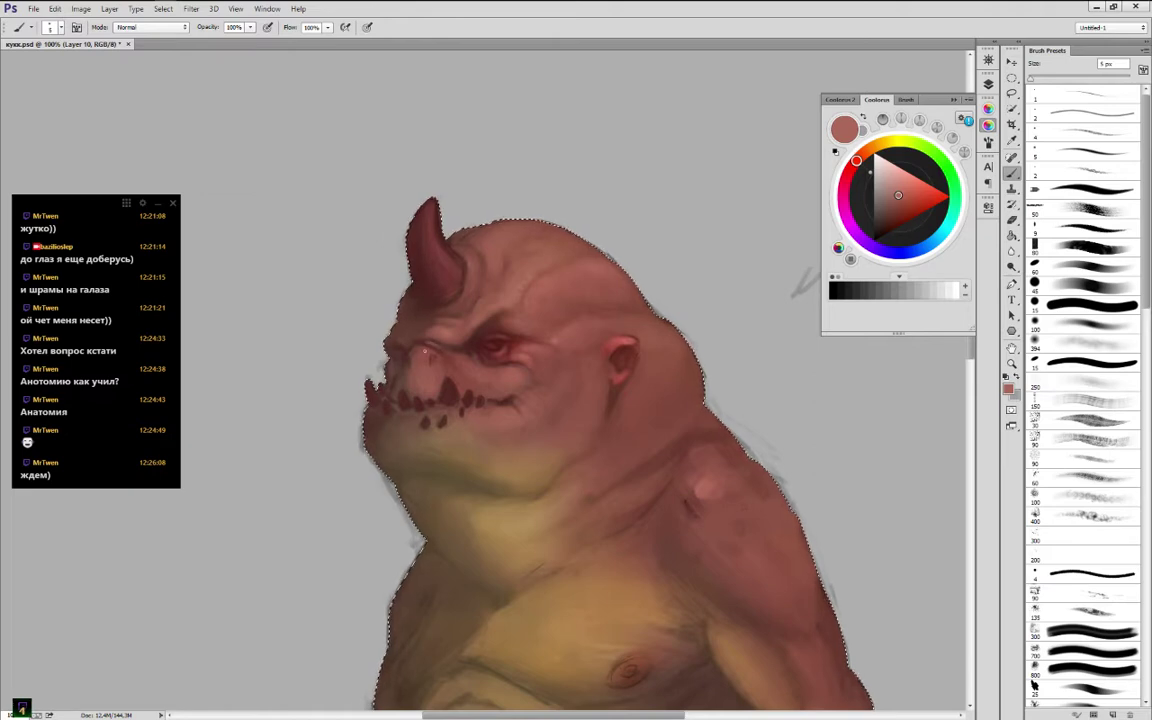
key("bracketright")
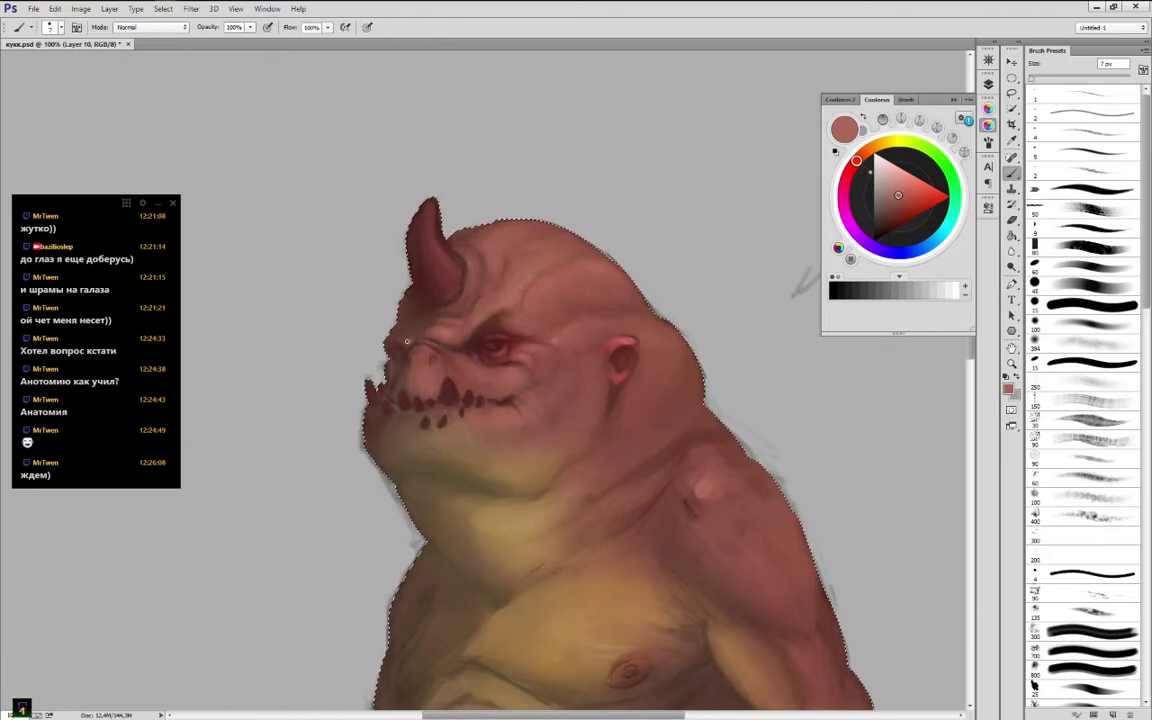
key("bracketright")
key("bracketright")
key("bracketright")
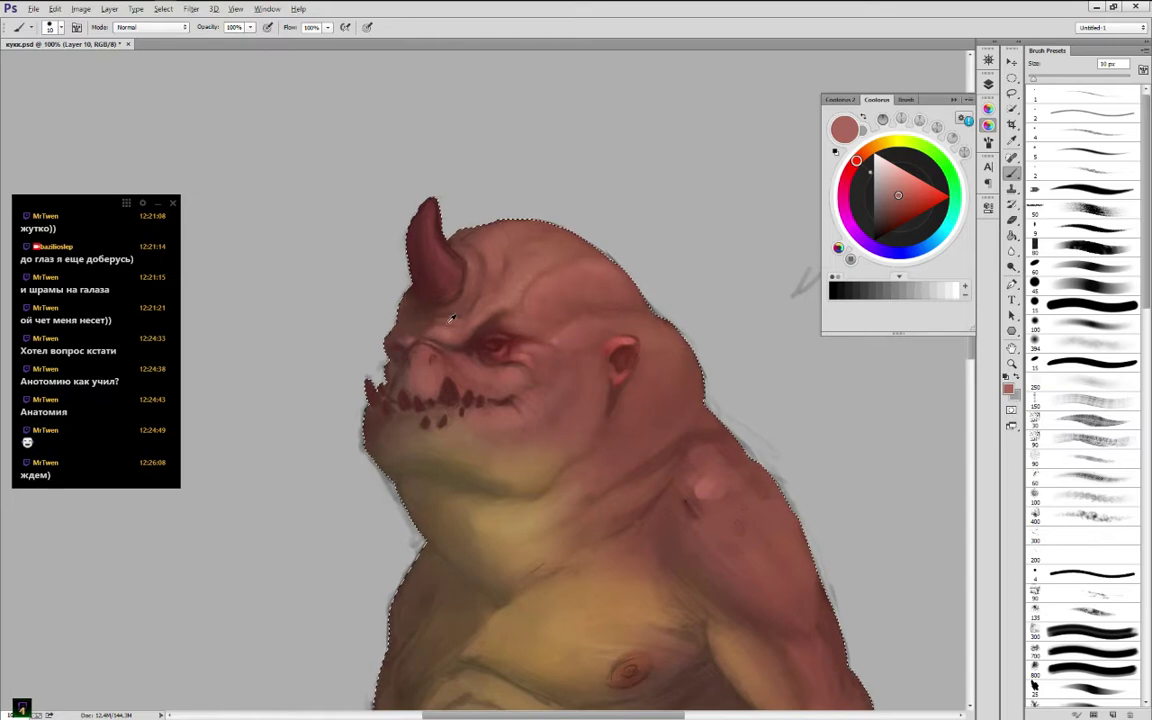
Define the wrinkles and nostril on the nose with sampled mid and dark reds using a 6 px brush
left_click(461, 352, "alt")
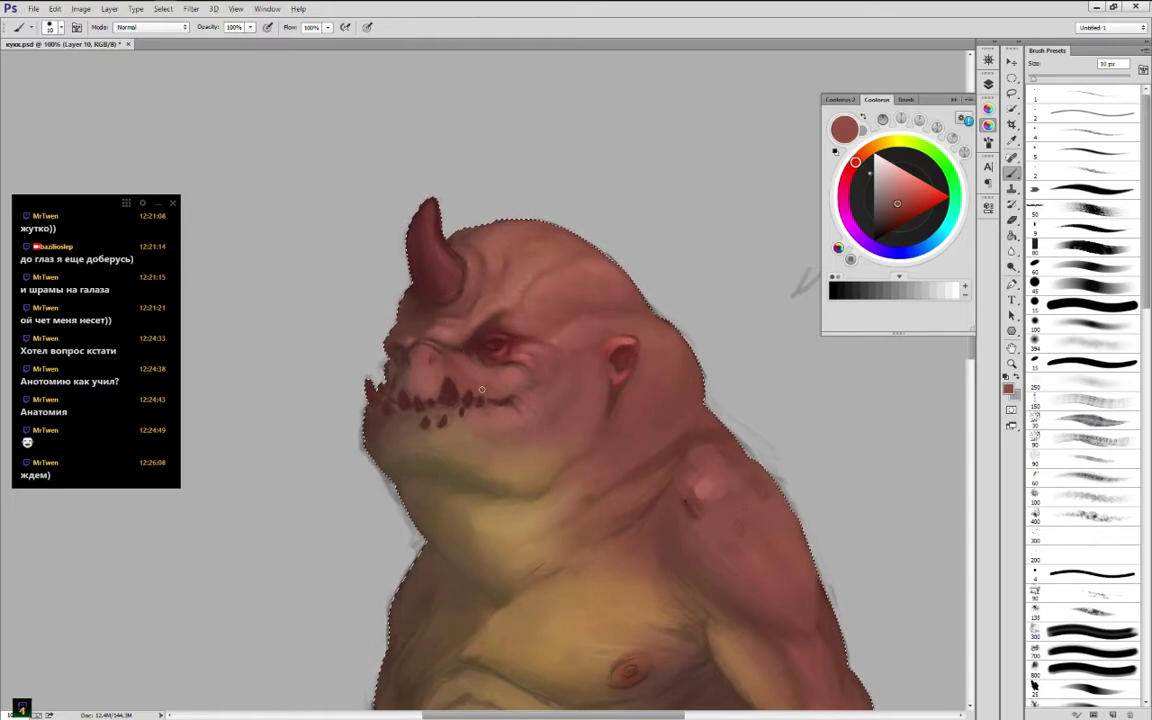
key("bracketleft")
key("bracketleft")
key("bracketleft")
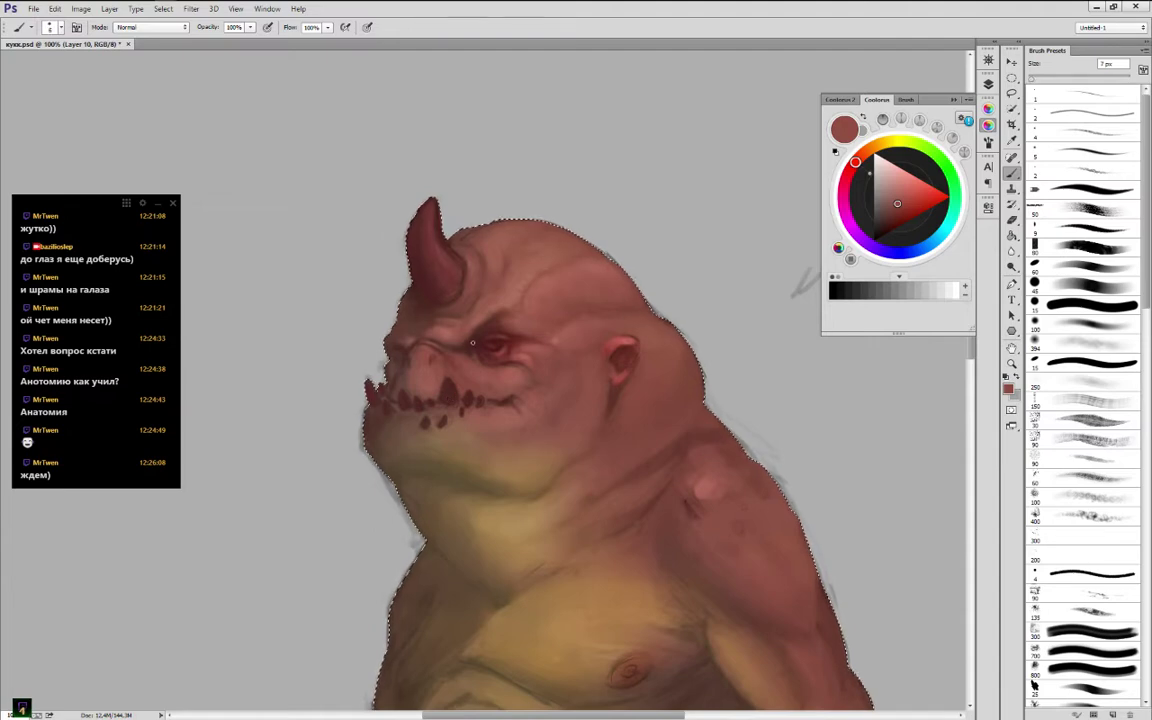
left_click(481, 338, "alt")
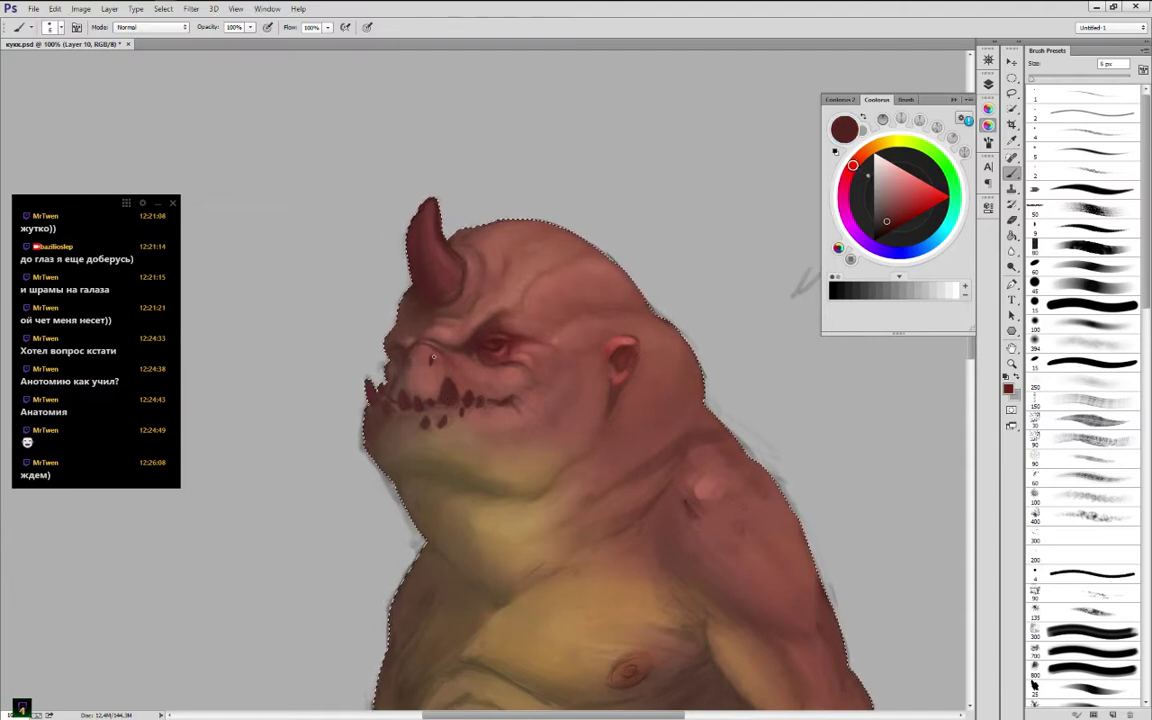
left_click(431, 352, "alt")
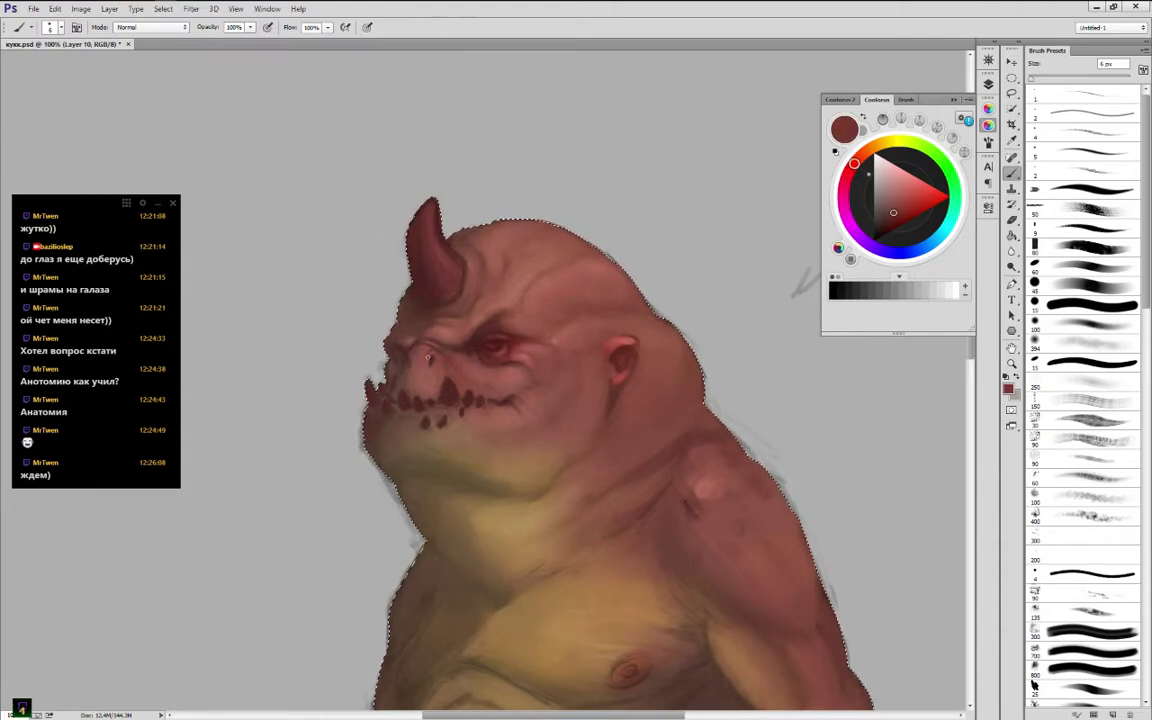
Model the side of the nose around the nostril with sampled mid reds and add a lighter pink highlight, using the 6 px brush
left_click(429, 352, "alt")
left_click(415, 336, "alt")
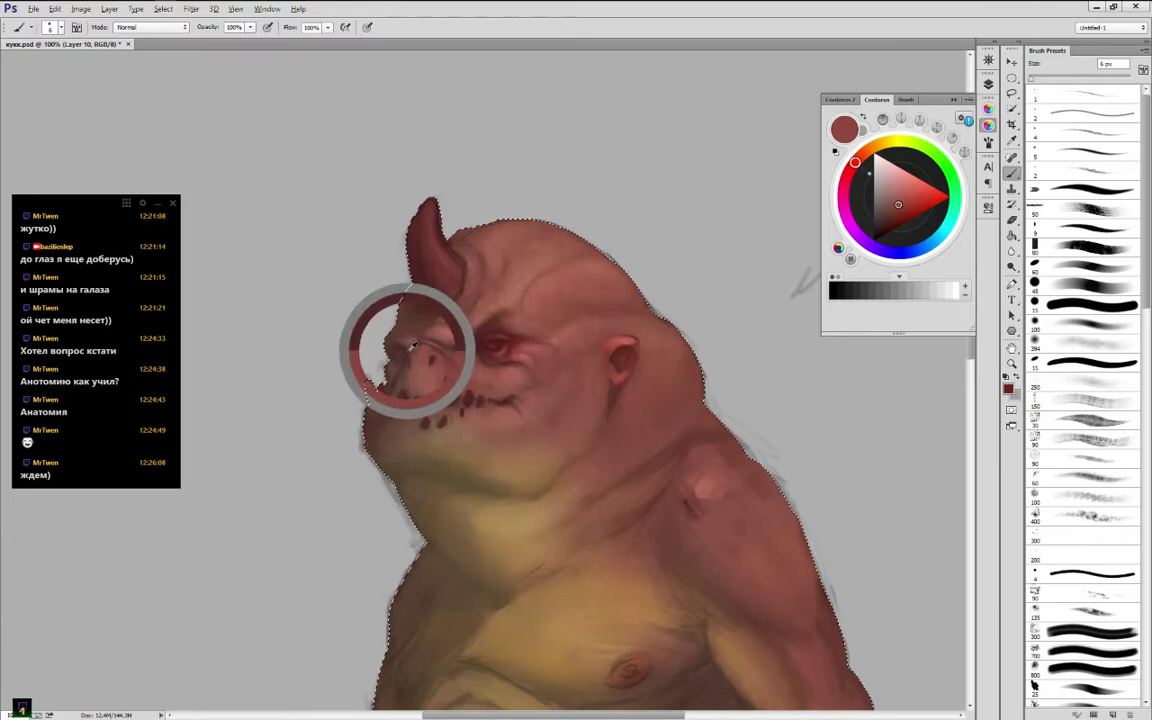
left_click(412, 363, "alt")
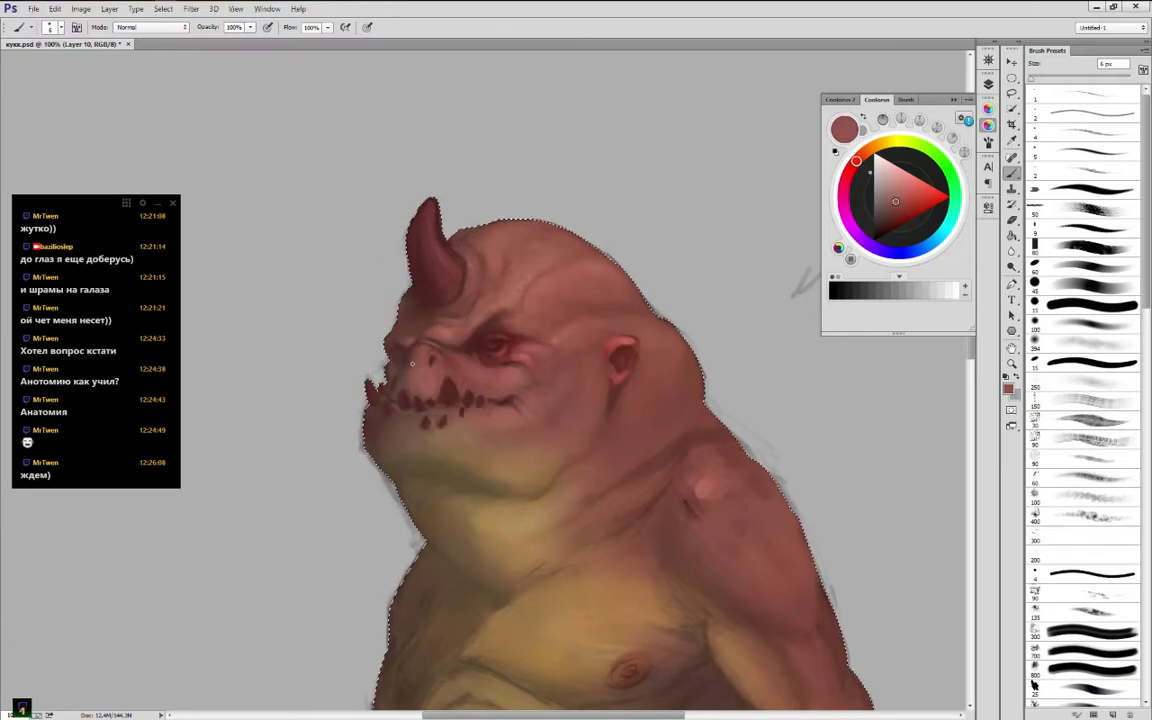
left_click(419, 349, "alt")
left_click(418, 355, "alt")
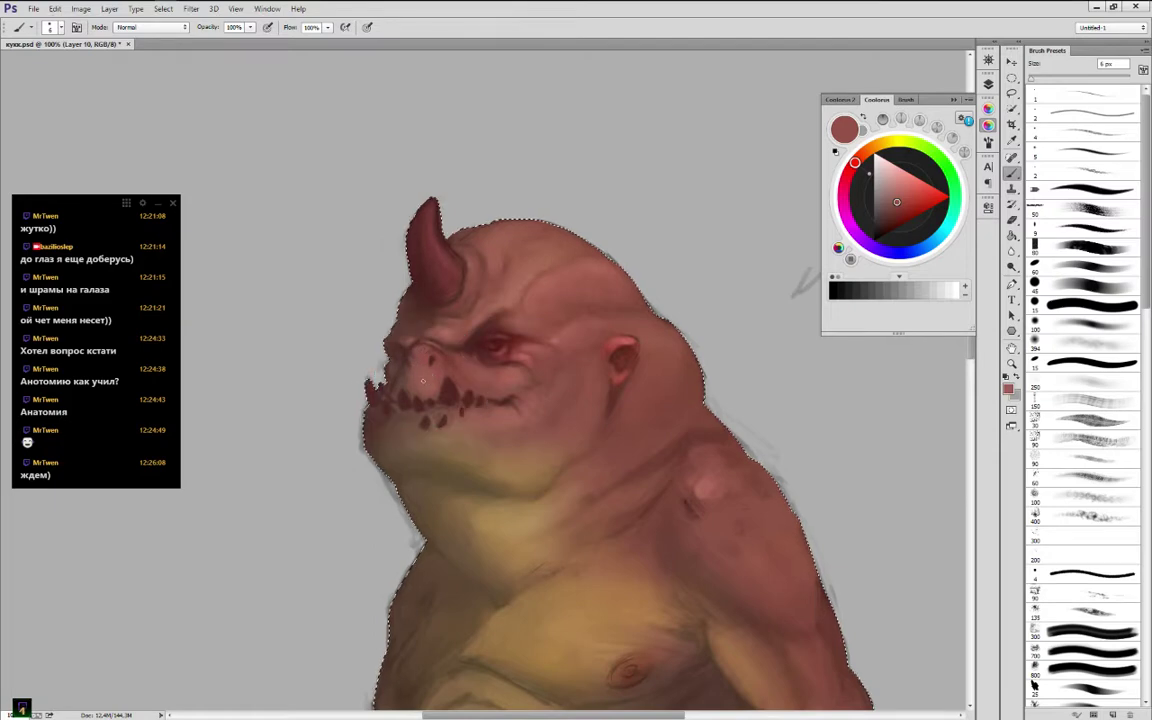
left_click(421, 352, "alt")
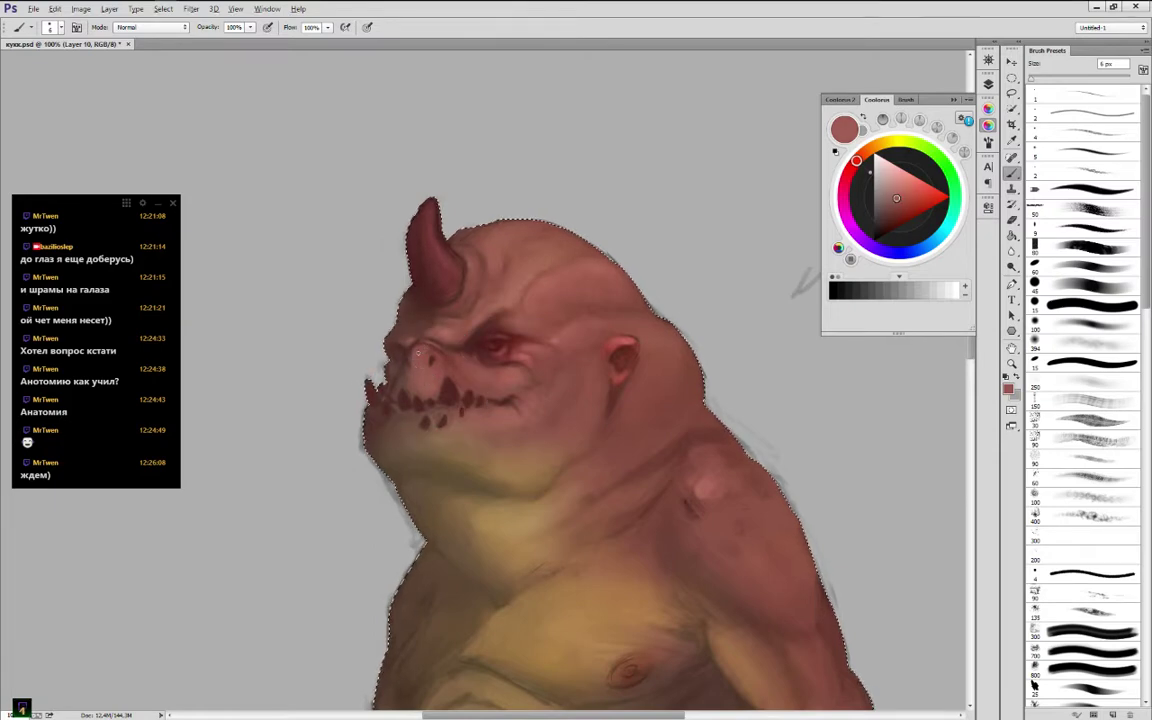
left_click(421, 376, "alt")
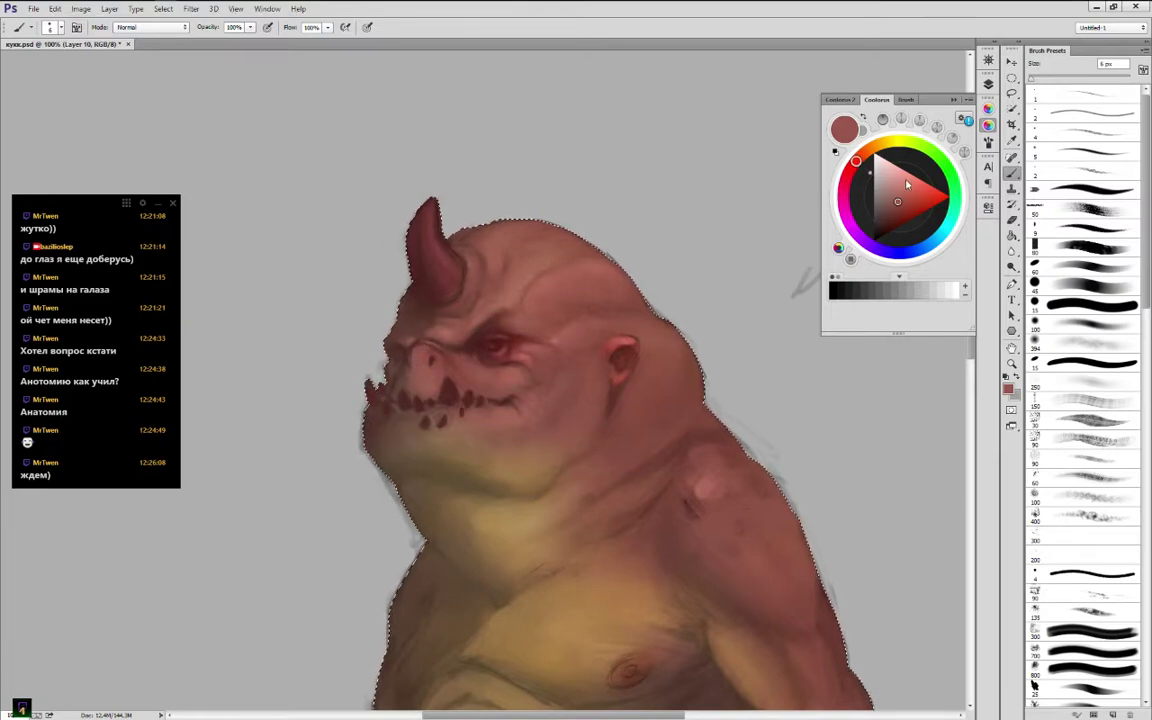
left_click(905, 174)
left_click(423, 354, "alt")
Refine the brow wrinkles just above the nose bridge with skin tones sampled from the surrounding folds
left_click(437, 335, "alt")
left_click(431, 331, "alt")
left_click(432, 326, "alt")
left_click(432, 332, "alt")
Blend the skin at the lower rear of the horn's base using sampled dark brownish and mid reds
left_click(455, 300, "alt")
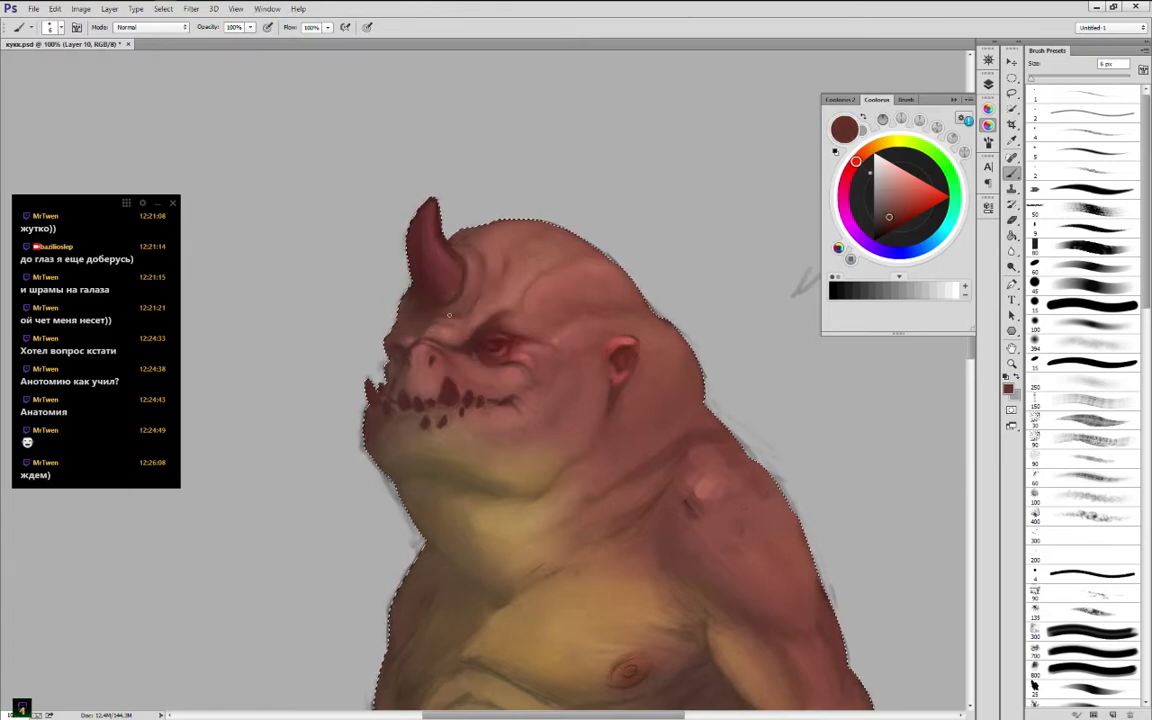
left_click(455, 311, "alt")
left_click(457, 301, "alt")
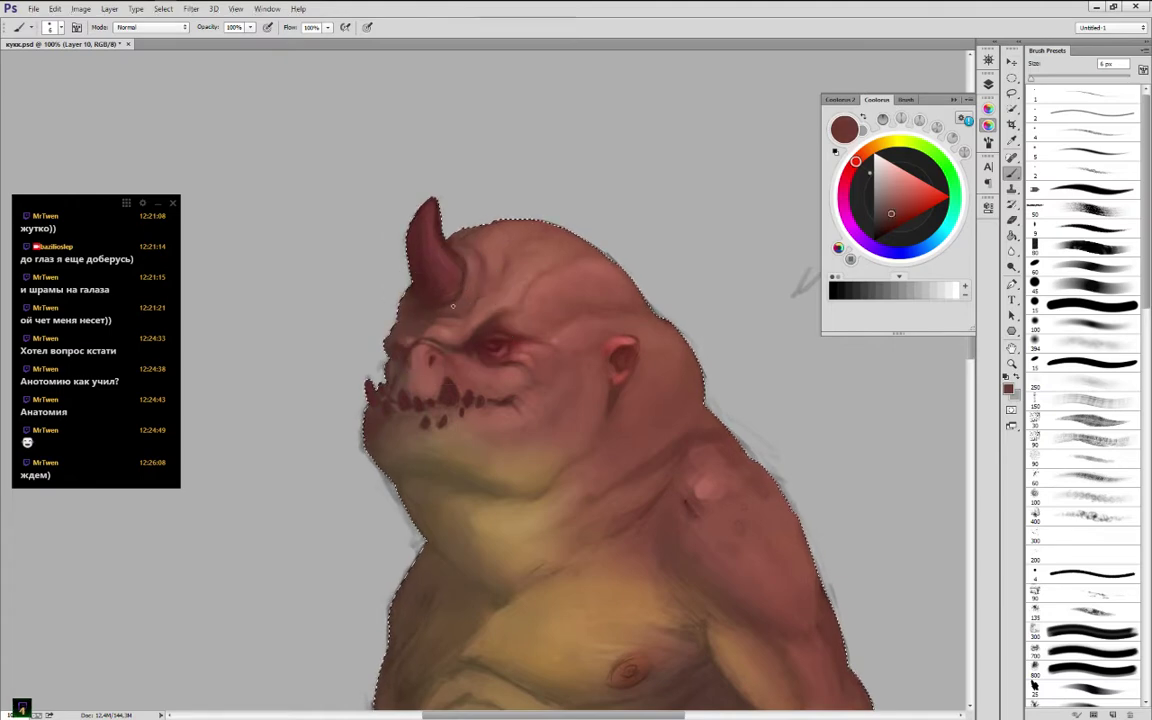
left_click(461, 302, "alt")
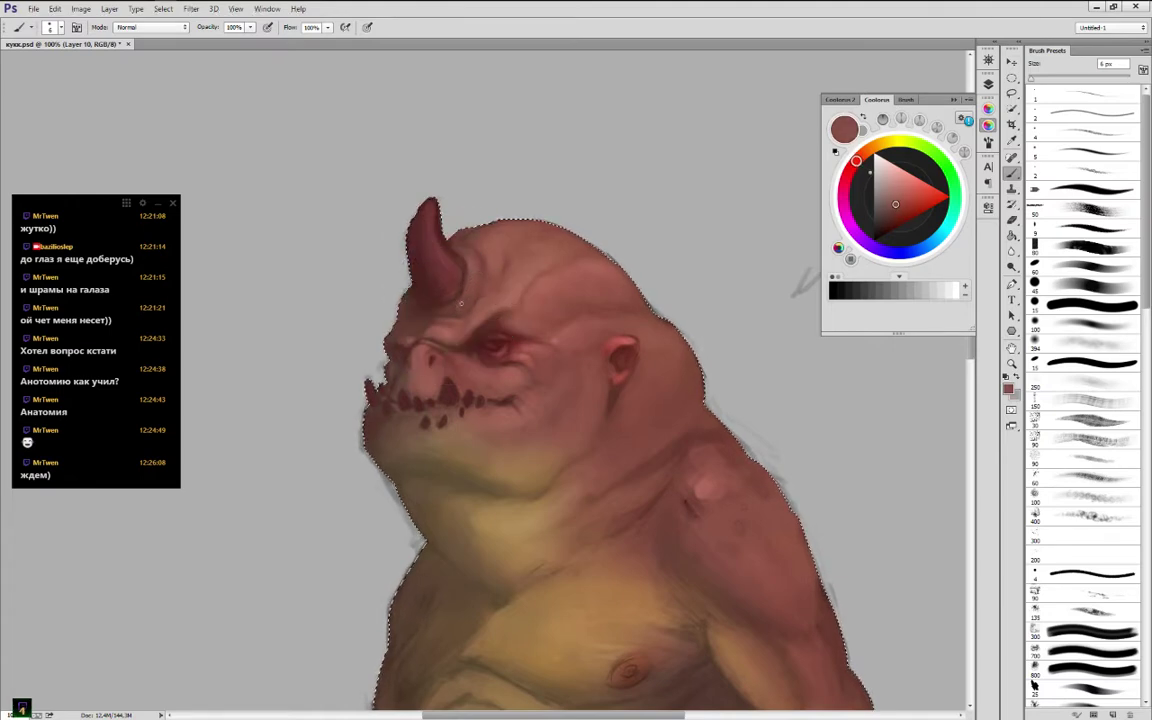
left_click(467, 299, "alt")
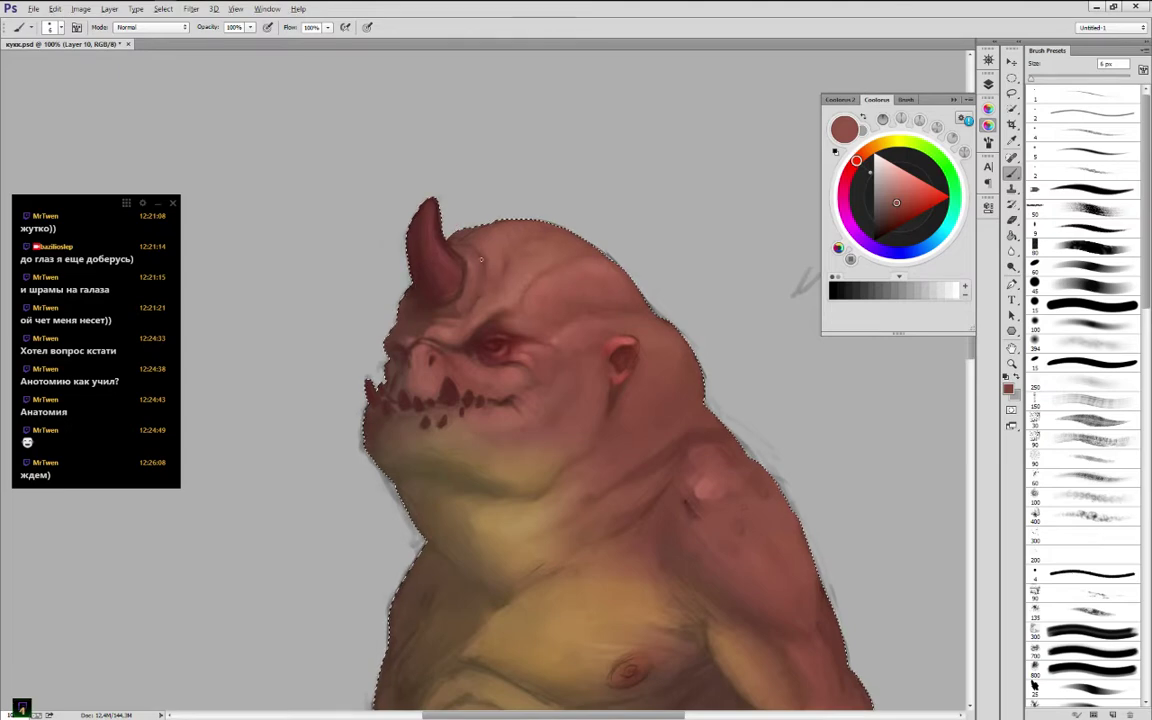
Shape the curved skin folds on the forehead behind the horn with sampled lighter pink and darker red tones
left_click(478, 271, "alt")
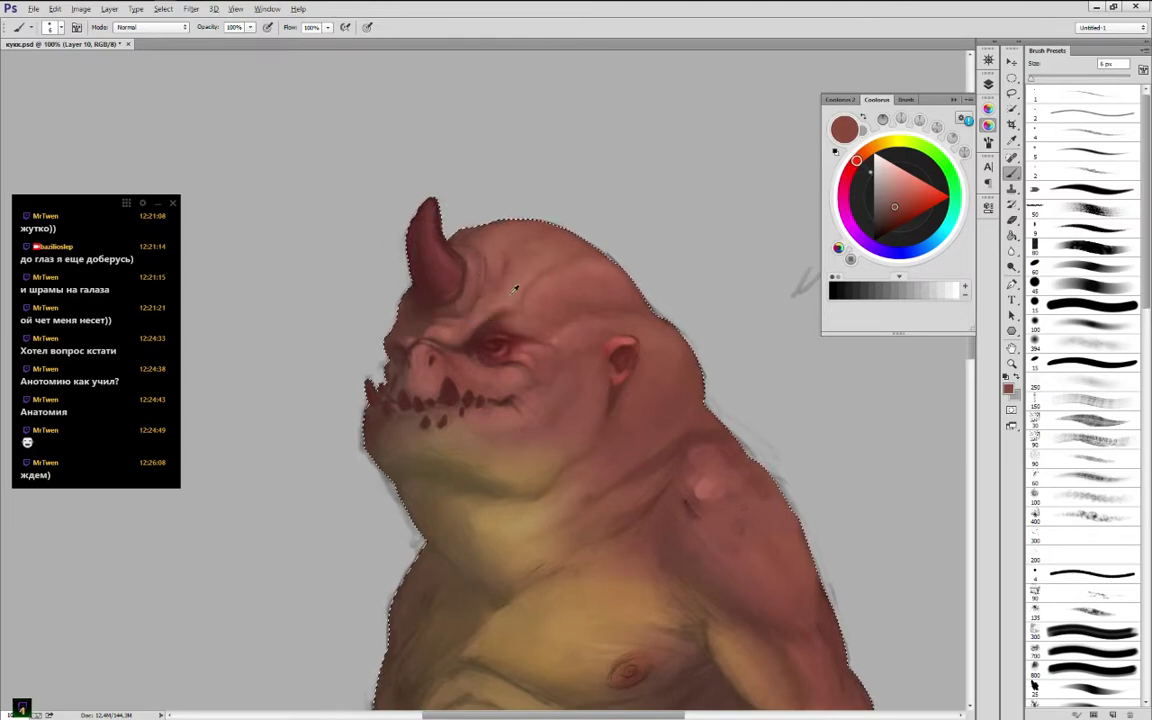
left_click(469, 255, "alt")
left_click(467, 256, "alt")
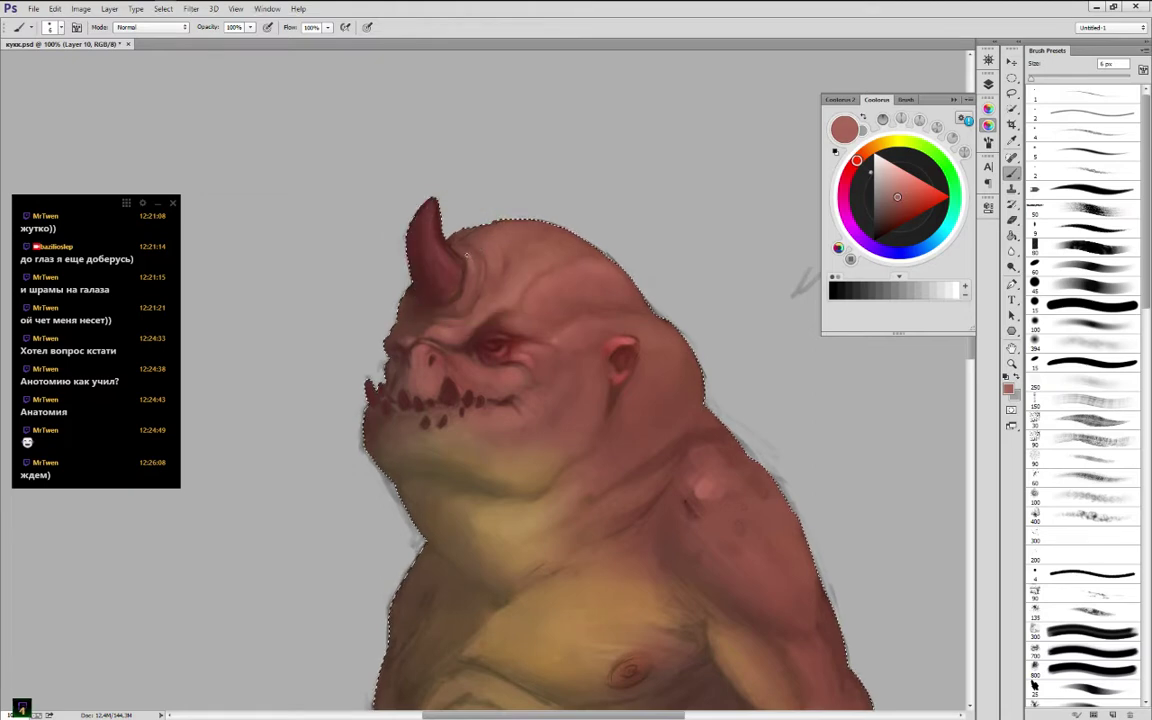
left_click(462, 250, "alt")
left_click(474, 268, "alt")
left_click(473, 260, "alt")
Shade the lower half and rear edge of the horn with sampled dark maroon and mid reds
left_click(456, 269, "alt")
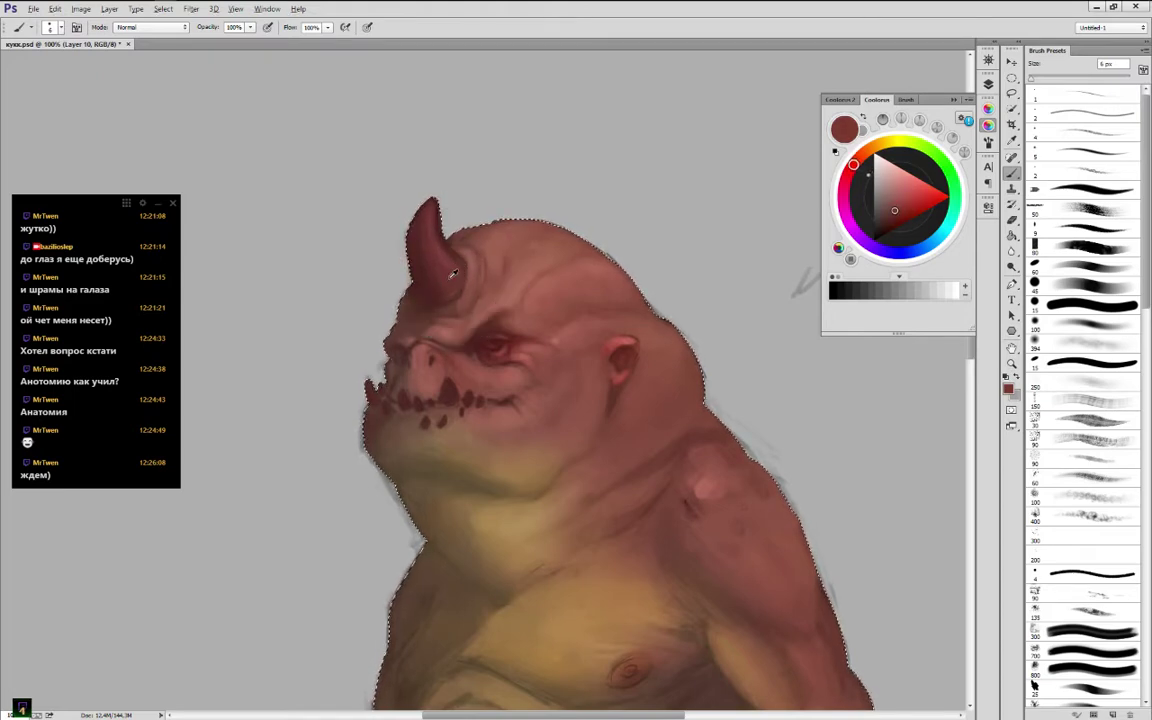
left_click(453, 273, "alt")
left_click(456, 290, "alt")
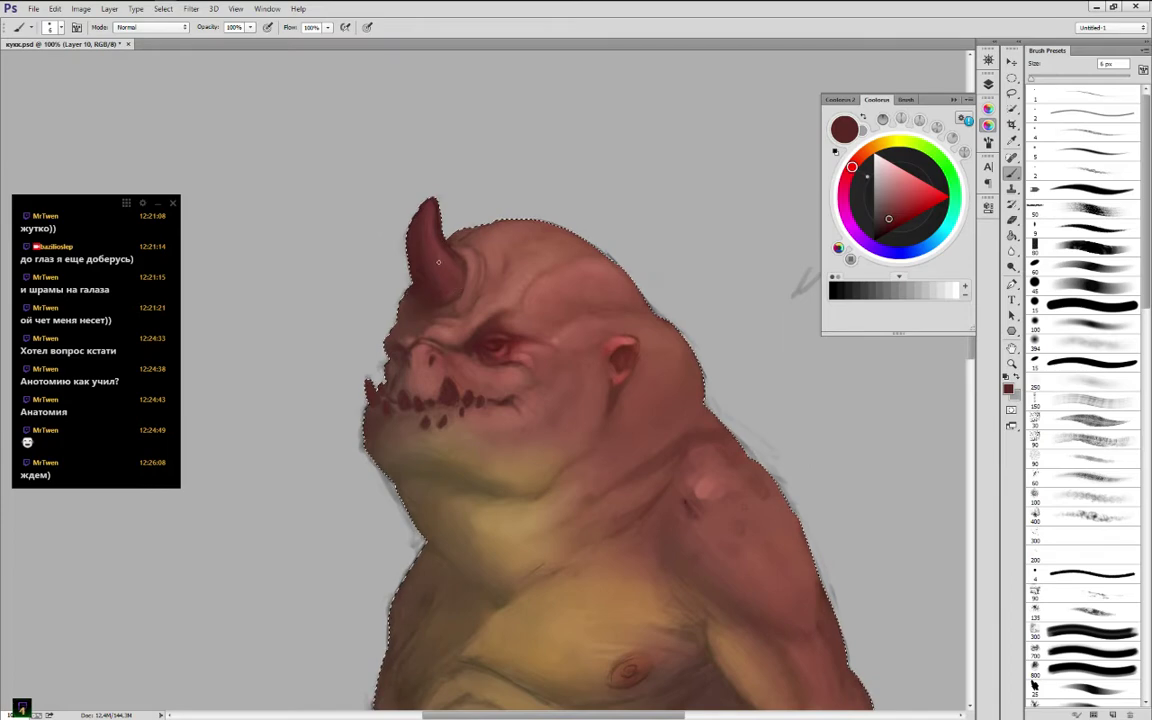
left_click(458, 283, "alt")
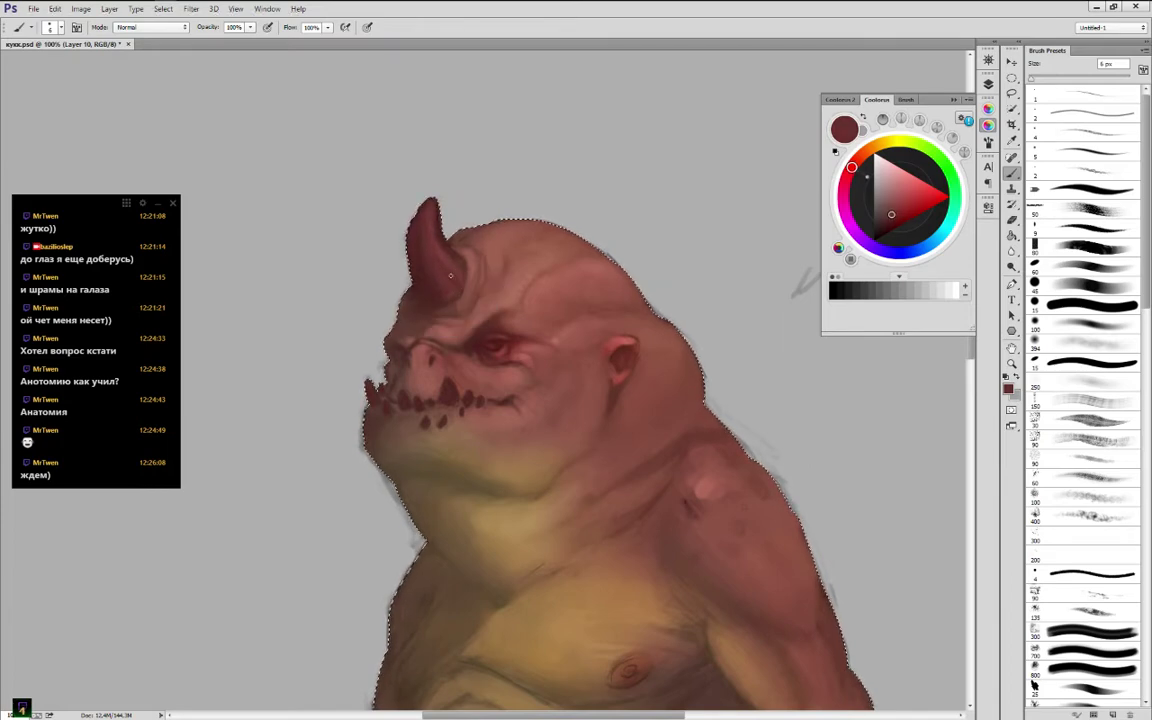
left_click(456, 281, "alt")
left_click(439, 241, "alt")
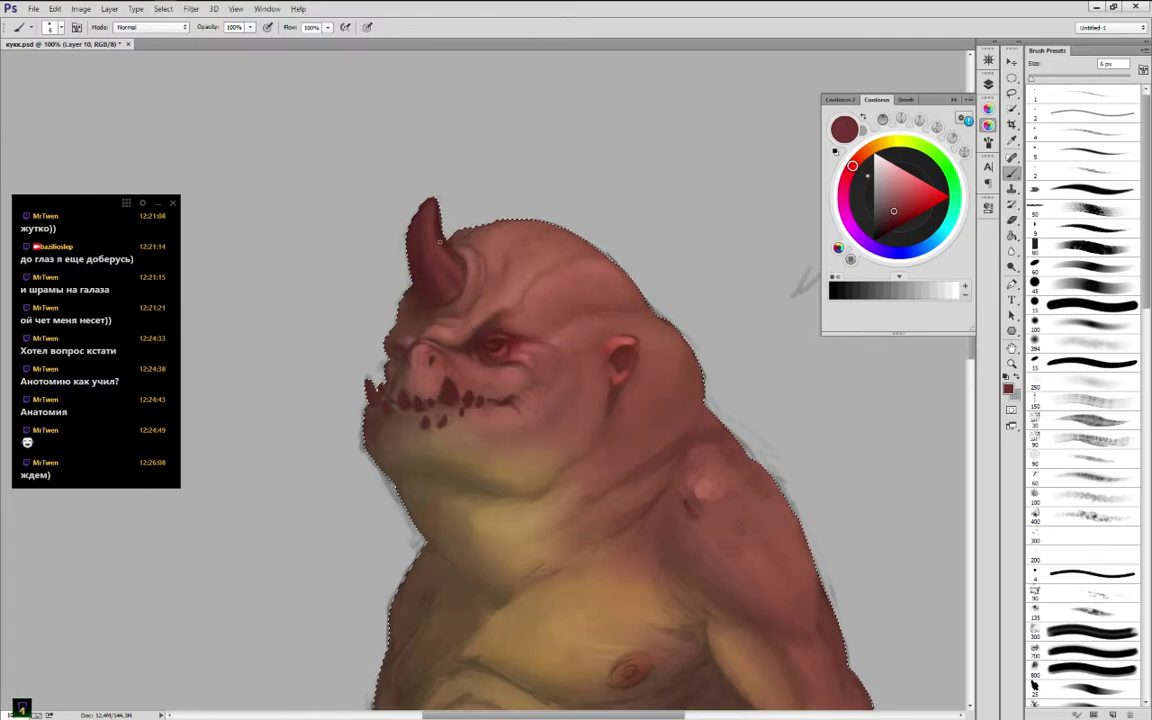
left_click_drag(455, 258, 446, 245)
Refine the shading near the horn's tip with reds sampled from both of its edges
left_click(436, 216, "alt")
left_click(415, 210, "alt")
left_click(438, 215, "alt")
Deepen and blend the shadow beneath the horn's base and along the front of the brow with sampled dark maroons
left_click(428, 305, "alt")
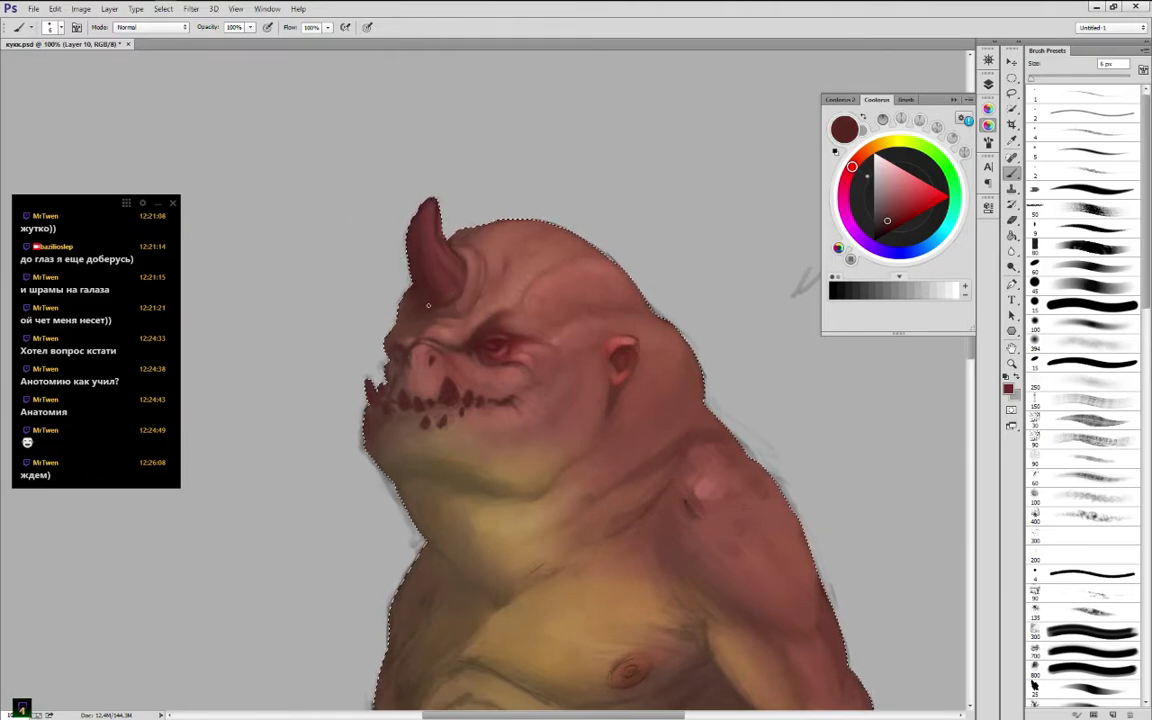
left_click(446, 298, "alt")
left_click(421, 305, "alt")
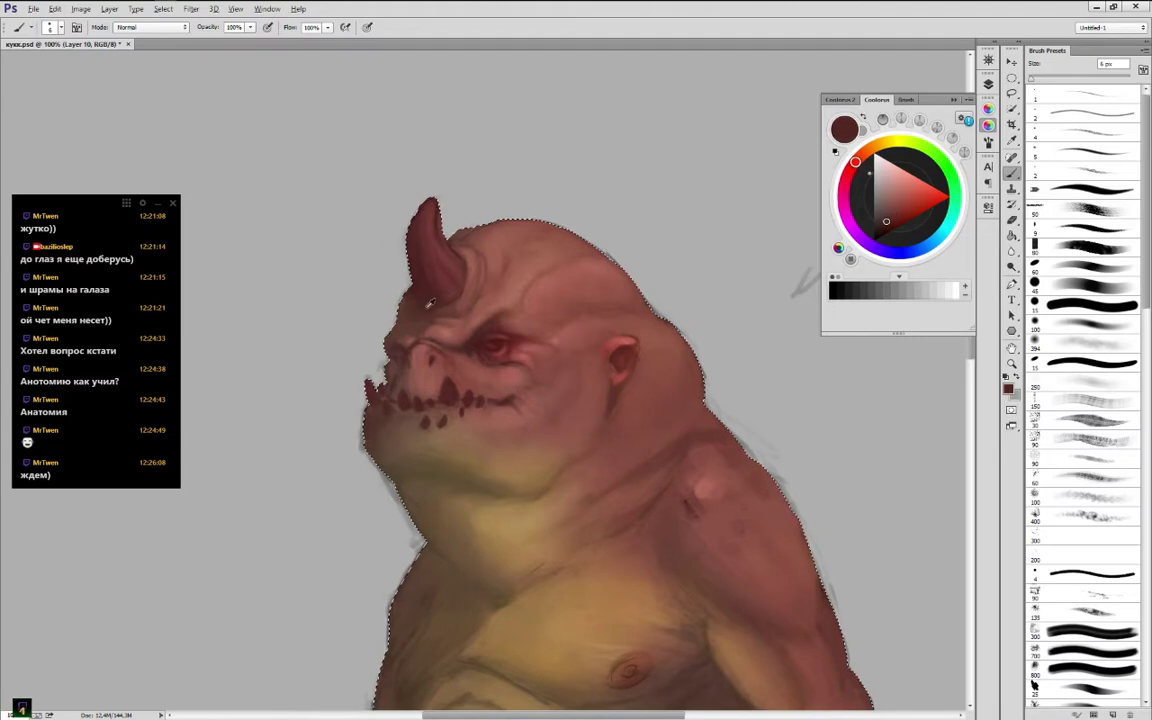
left_click(410, 300, "alt")
left_click(422, 288, "alt")
left_click(414, 292, "alt")
left_click(418, 312, "alt")
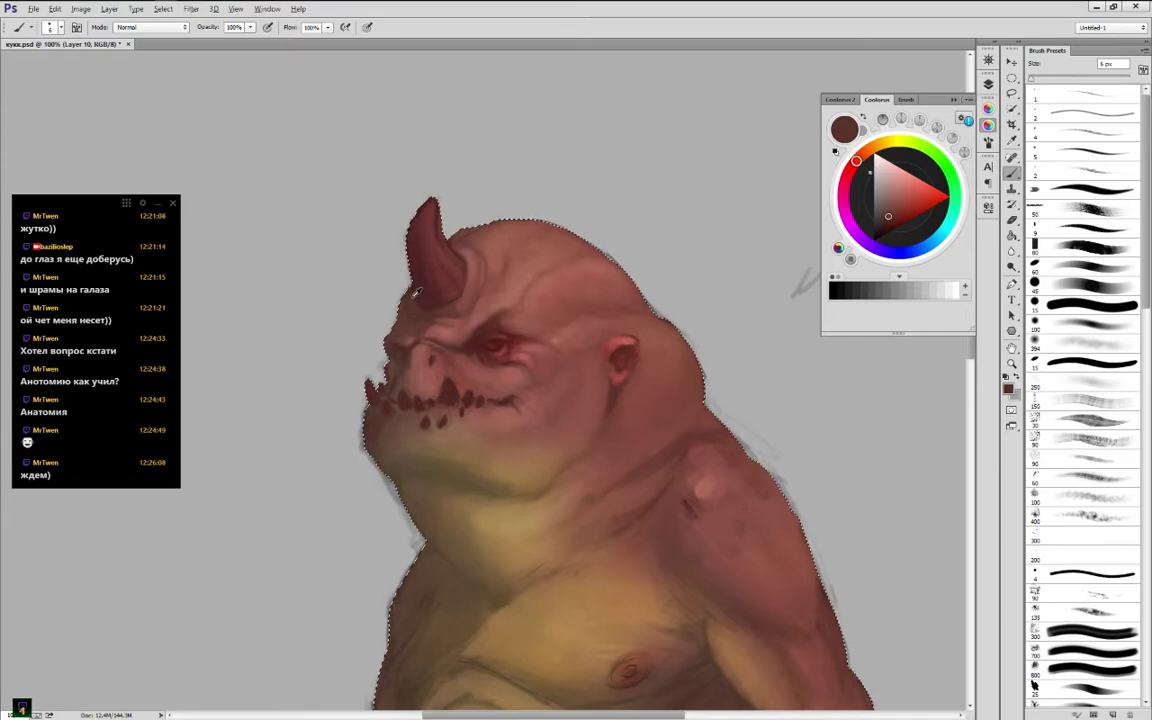
Clean up the large upper tooth and the lip around it with sampled dark maroon and skin tones
left_click(450, 370, "alt")
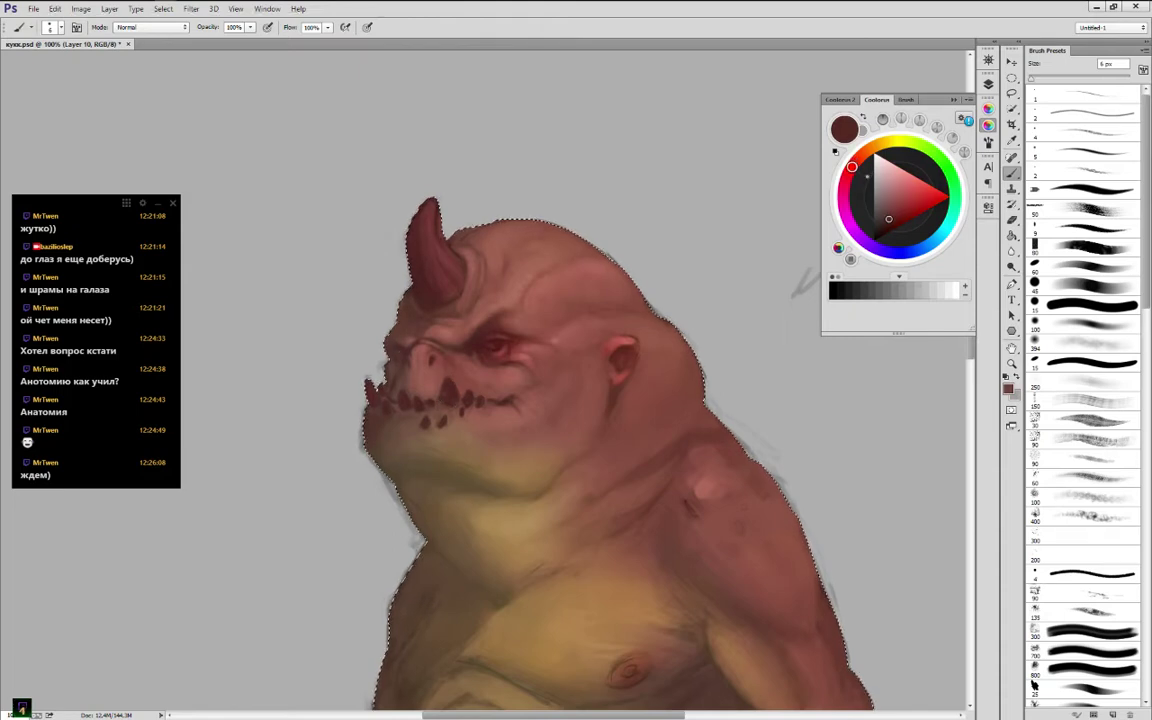
left_click(440, 405, "alt")
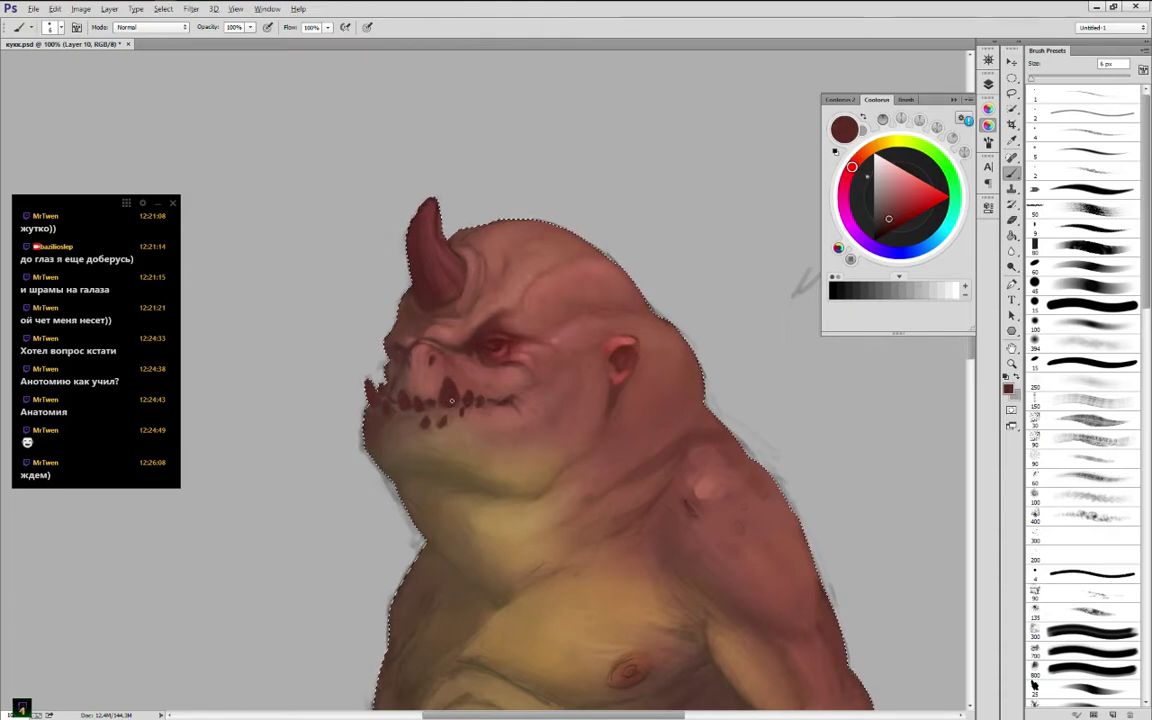
left_click(457, 394, "alt")
left_click(435, 398, "alt")
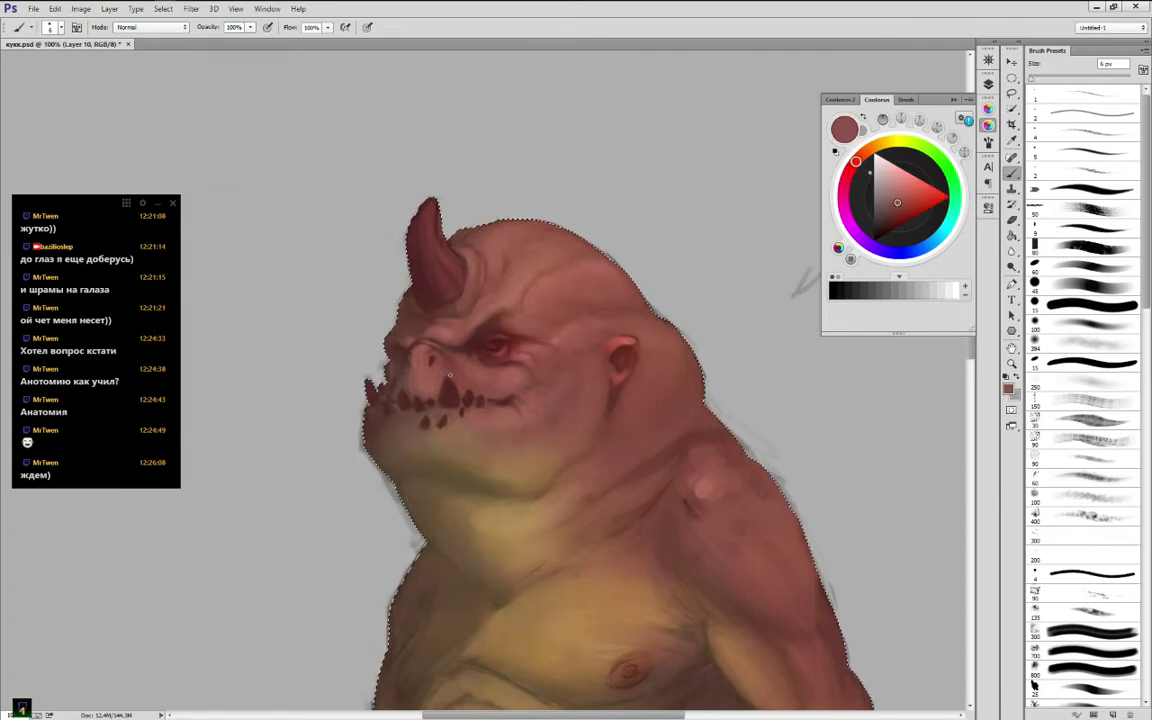
Define the crease along the top of the nose with alternating sampled dark and mid reds
left_click(438, 352, "alt")
left_click(418, 348, "alt")
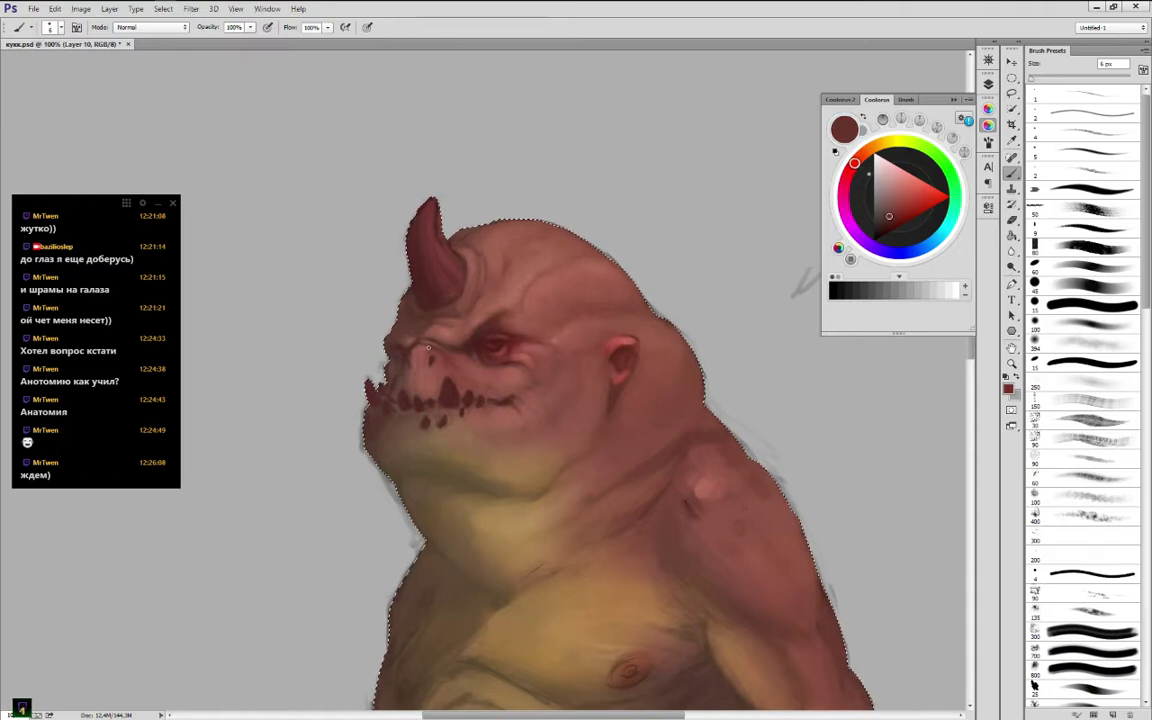
left_click(437, 349, "alt")
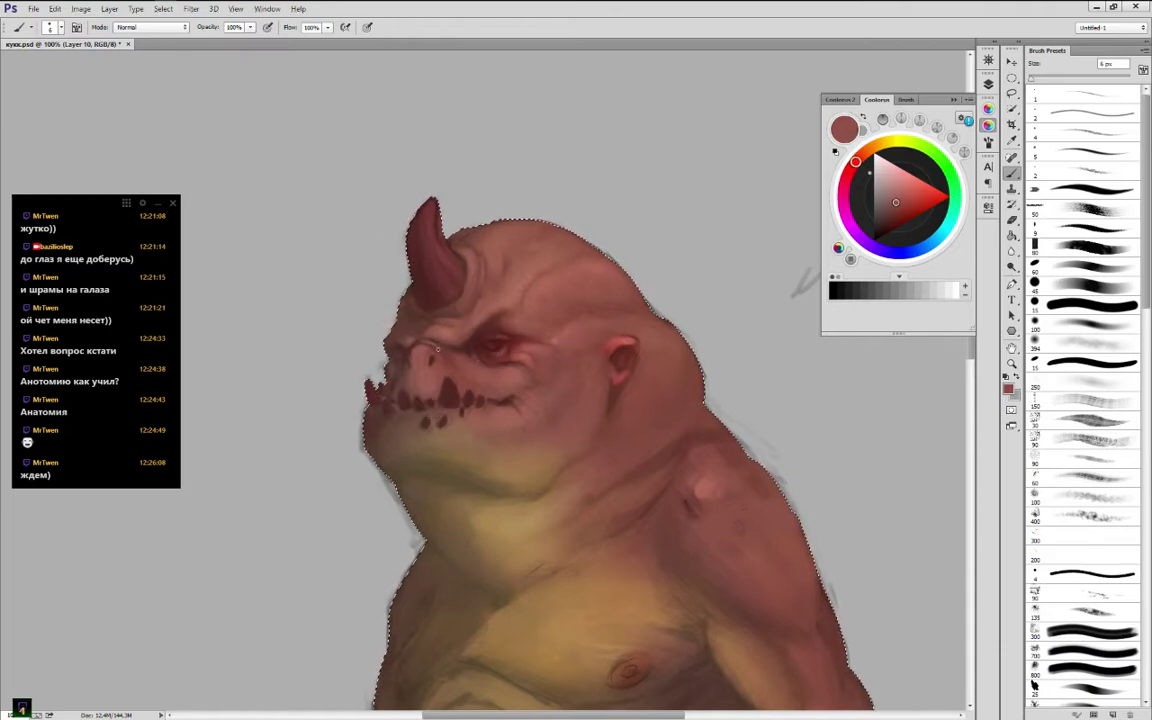
left_click(429, 350, "alt")
left_click(413, 347, "alt")
left_click(443, 342, "alt")
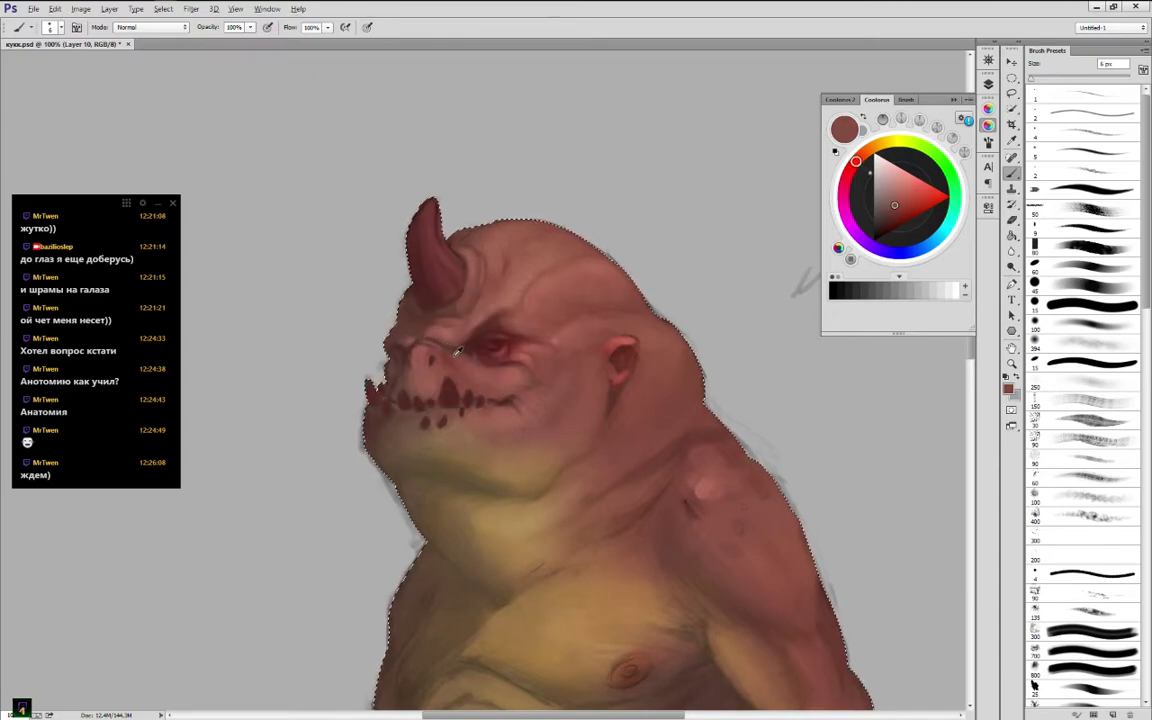
Extend and soften the fold between the nose and the inner corner of the eye with sampled reds
left_click(466, 356, "alt")
left_click(452, 350, "alt")
left_click(449, 356, "alt")
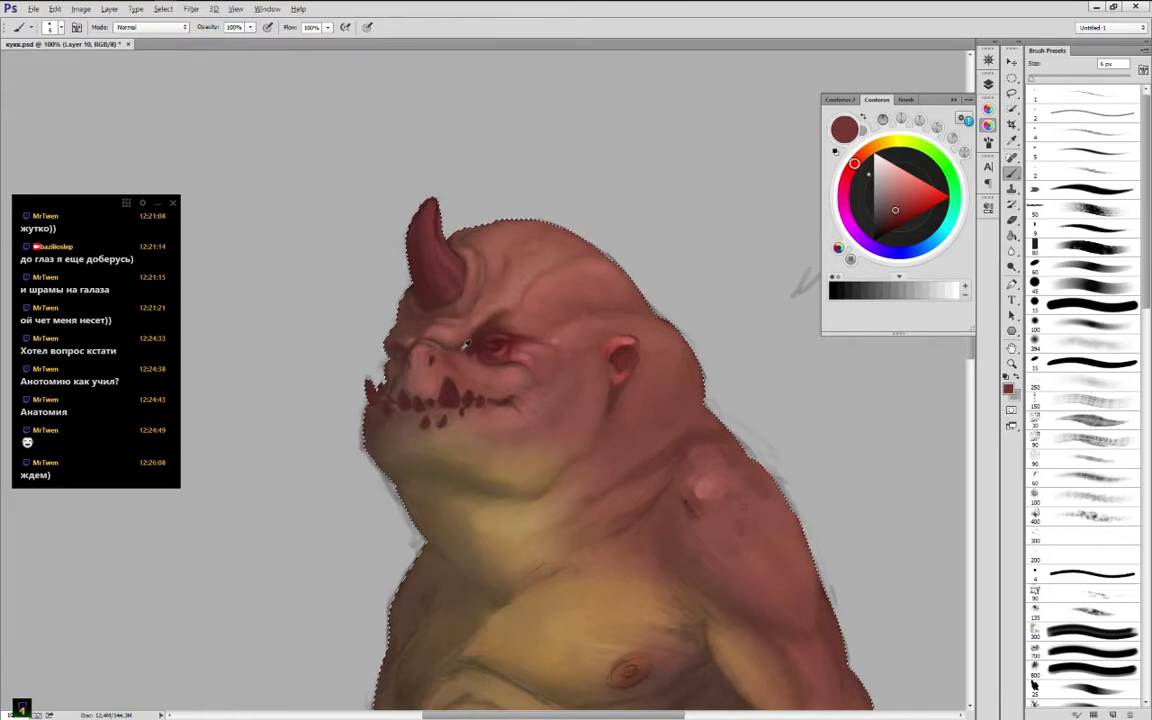
left_click(466, 345, "alt")
left_click(452, 347, "alt")
left_click(465, 344, "alt")
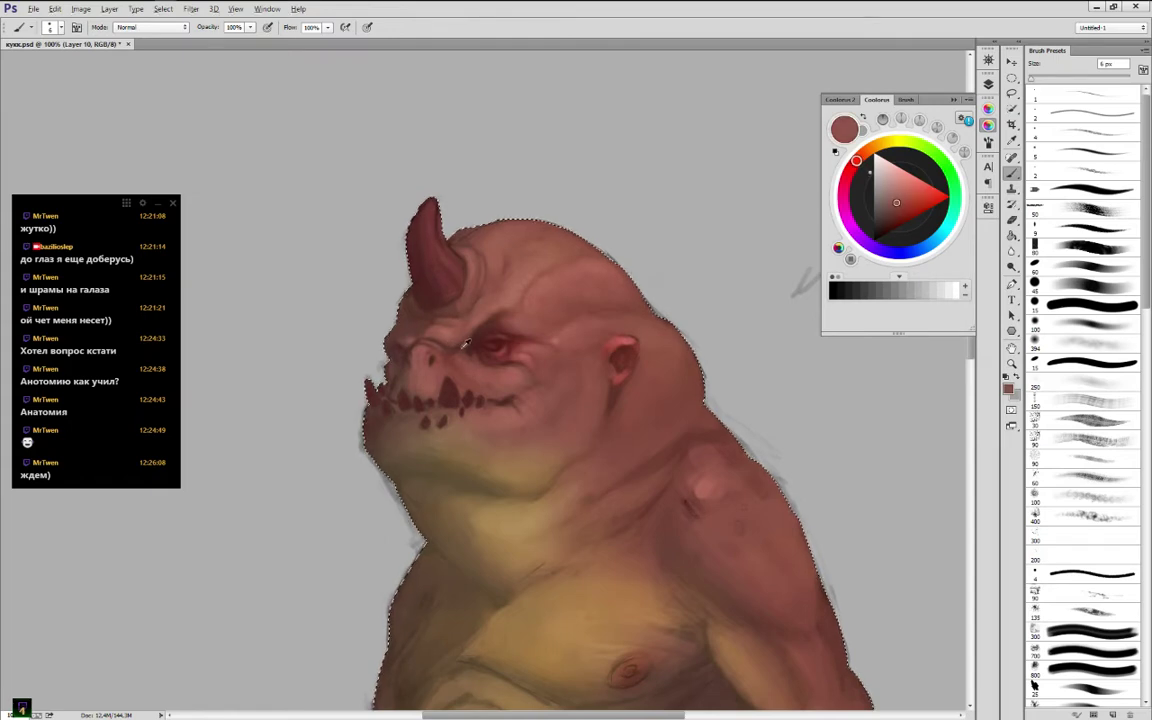
Blend the skin below the eye into the upper cheek beside the nose with sampled mid reds
left_click(478, 360, "alt")
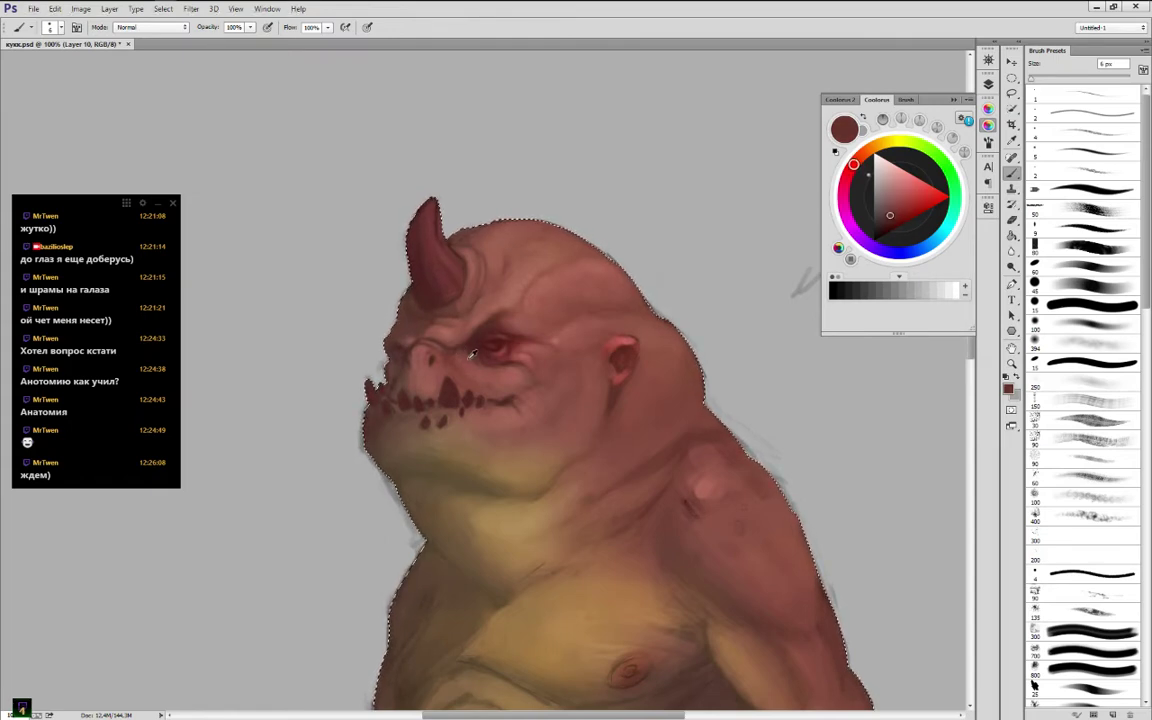
left_click(493, 376, "alt")
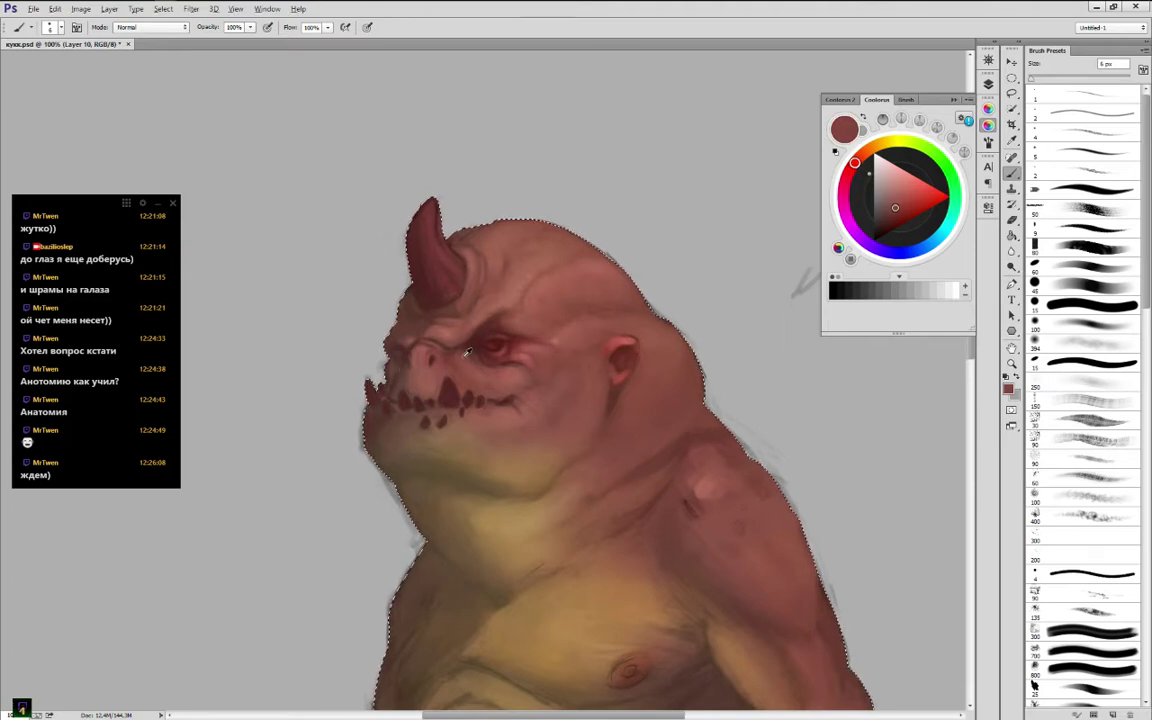
left_click(485, 371, "alt")
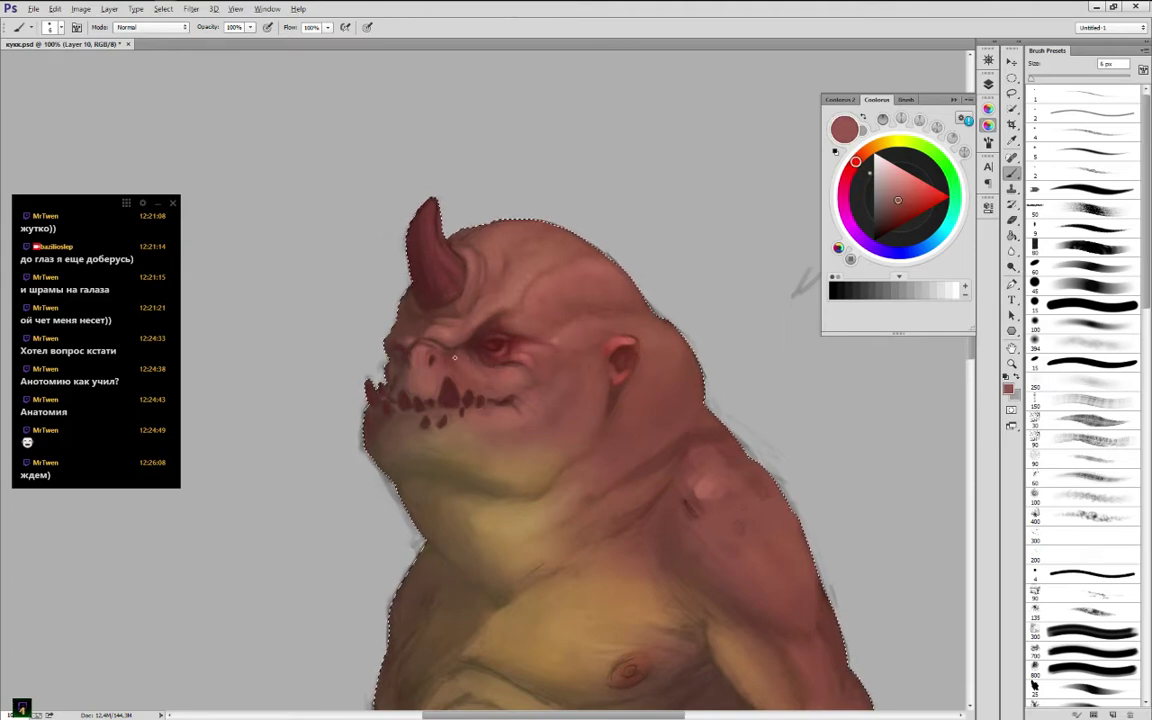
left_click(460, 362, "alt")
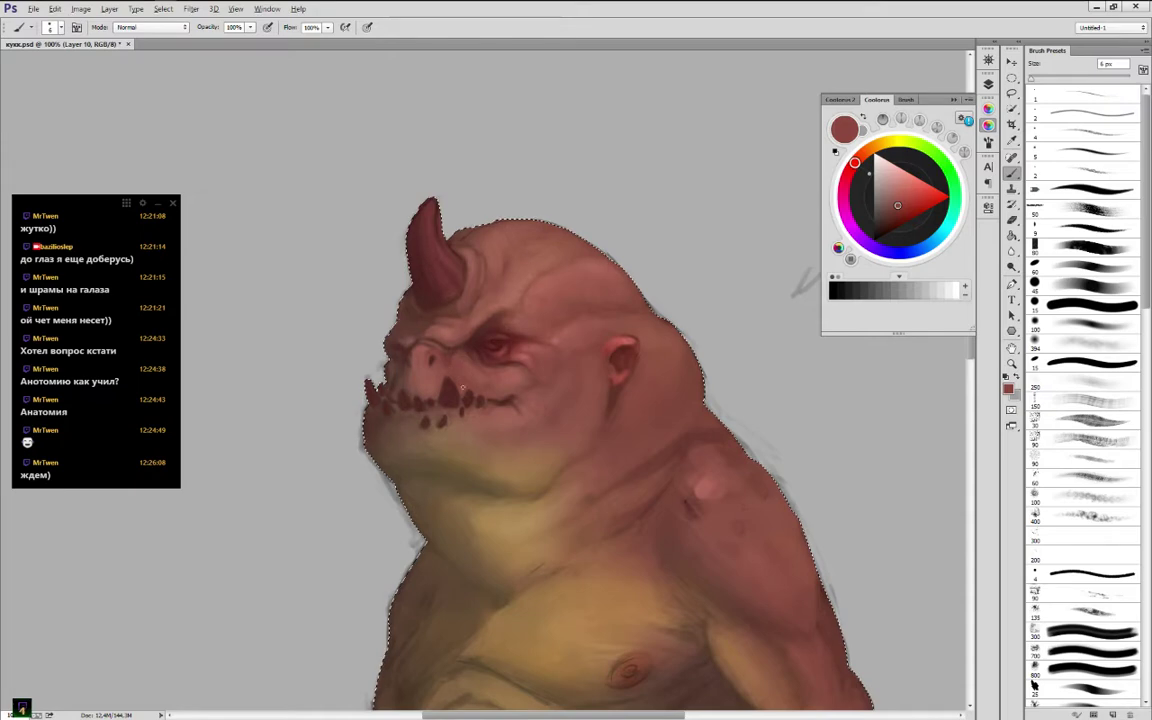
Refine the upper lip above the front teeth and the front edge of the nose with sampled pinkish and dark brownish reds
left_click(436, 380, "alt")
left_click(421, 393, "alt")
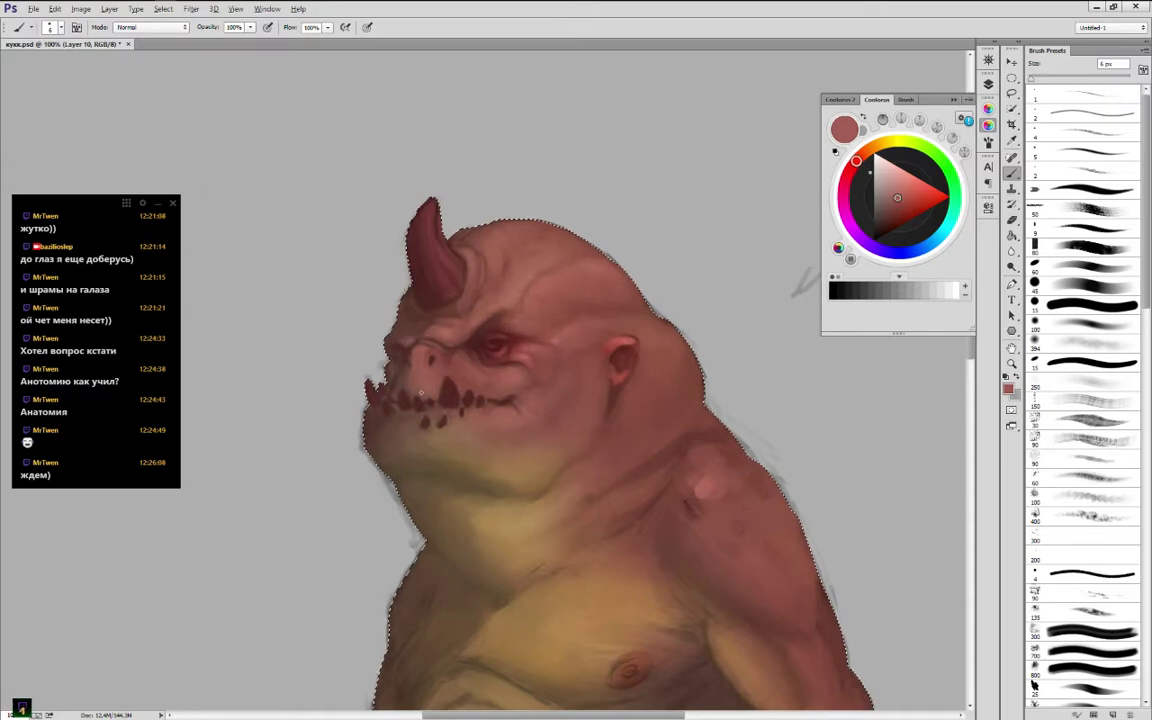
left_click(406, 374, "alt")
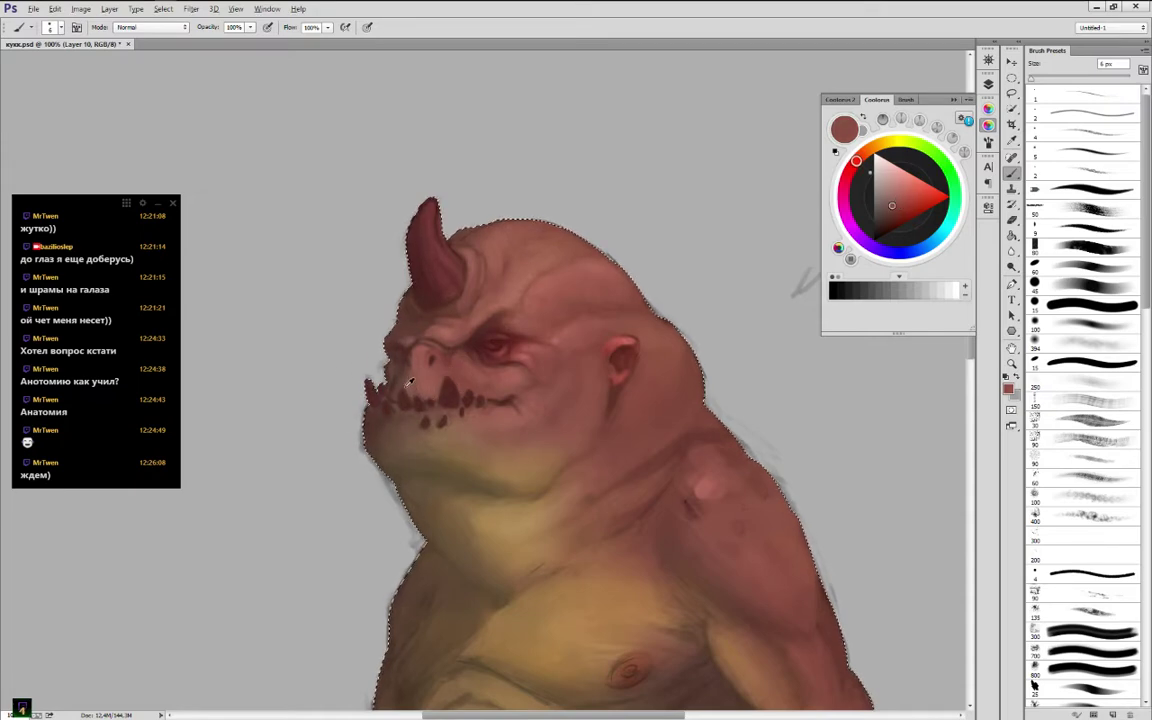
left_click(404, 378, "alt")
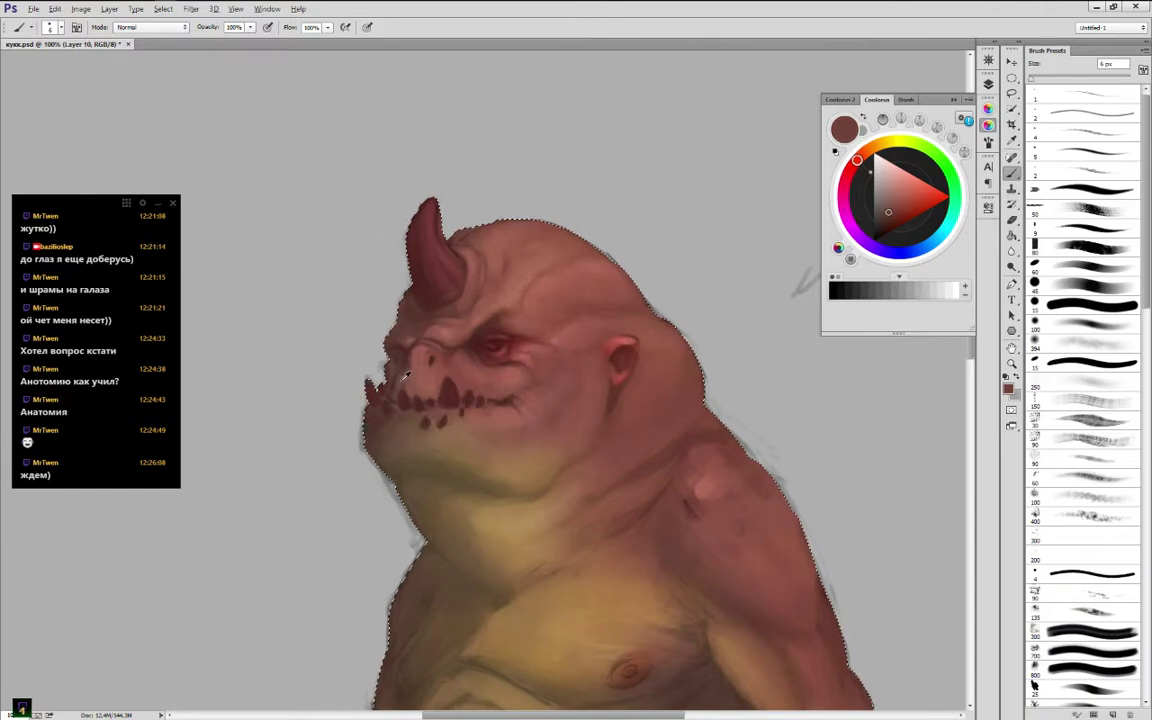
left_click(392, 380, "alt")
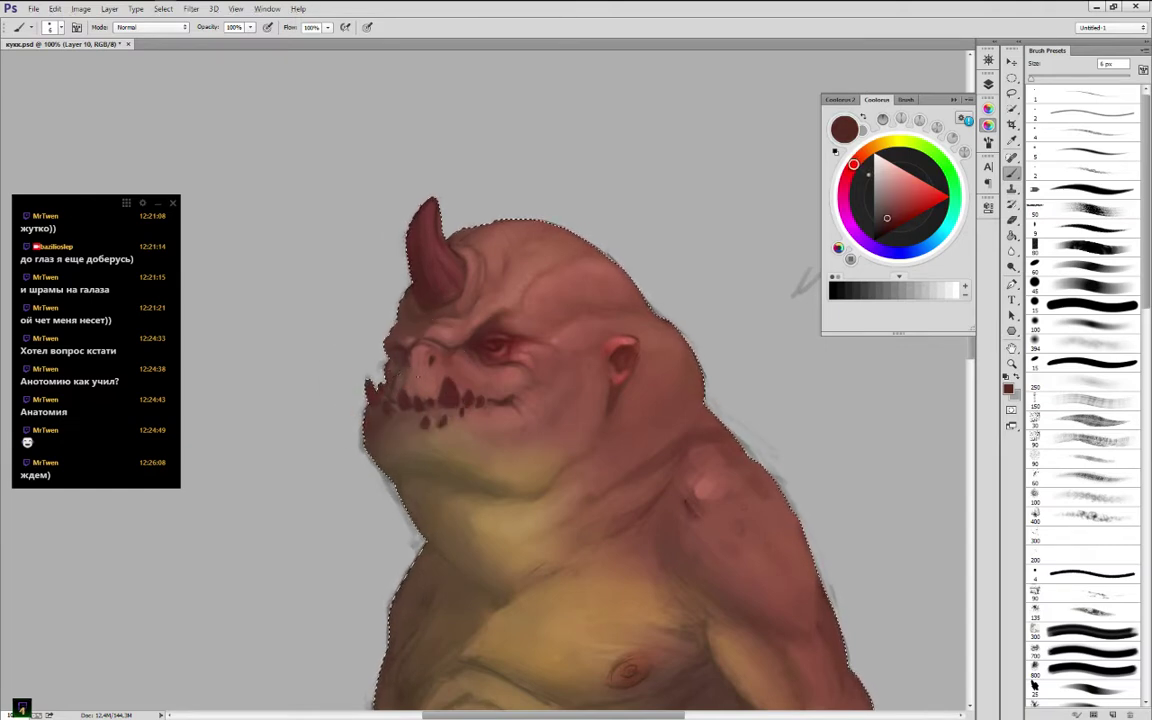
left_click(396, 370, "alt")
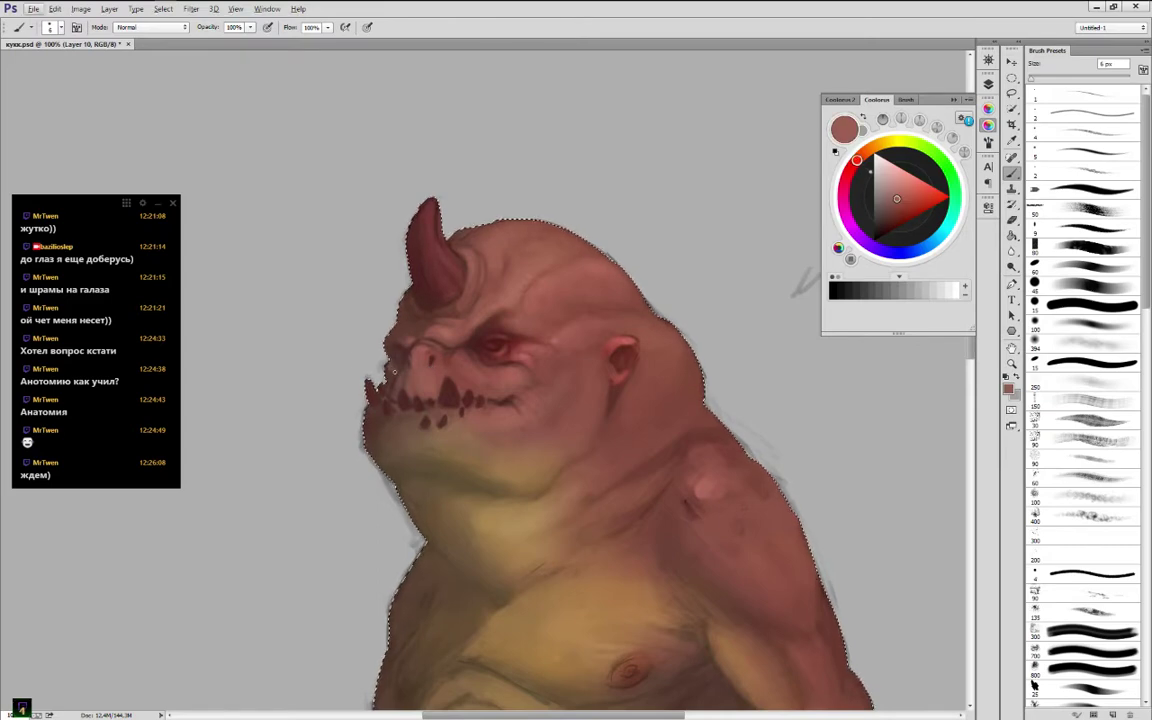
Blend the chin and the underside of the jaw with sampled dark and mid browns
left_click(432, 415, "alt")
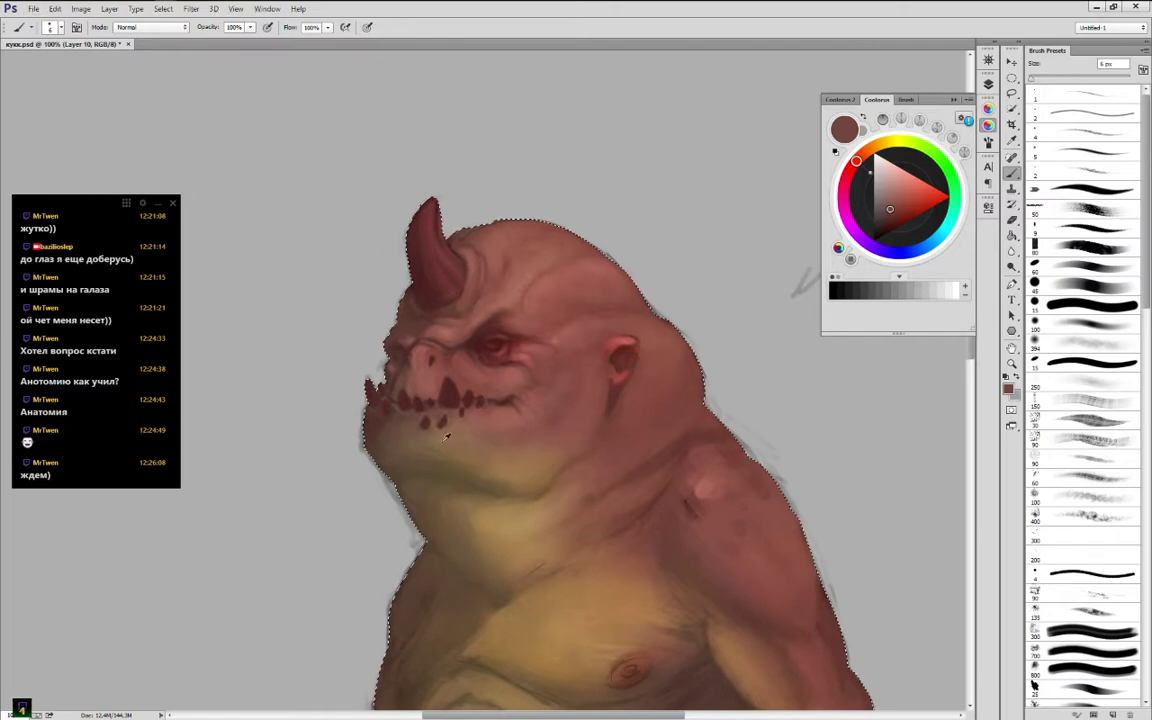
left_click(375, 414, "alt")
left_click(402, 472, "alt")
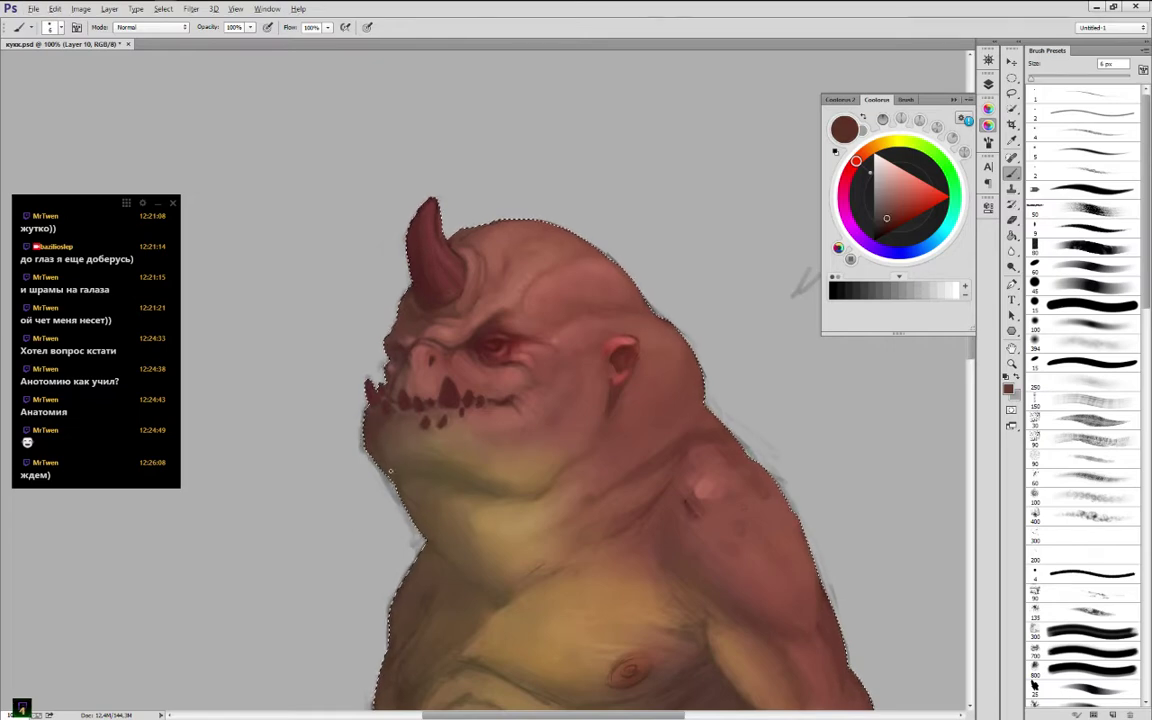
left_click(422, 472, "alt")
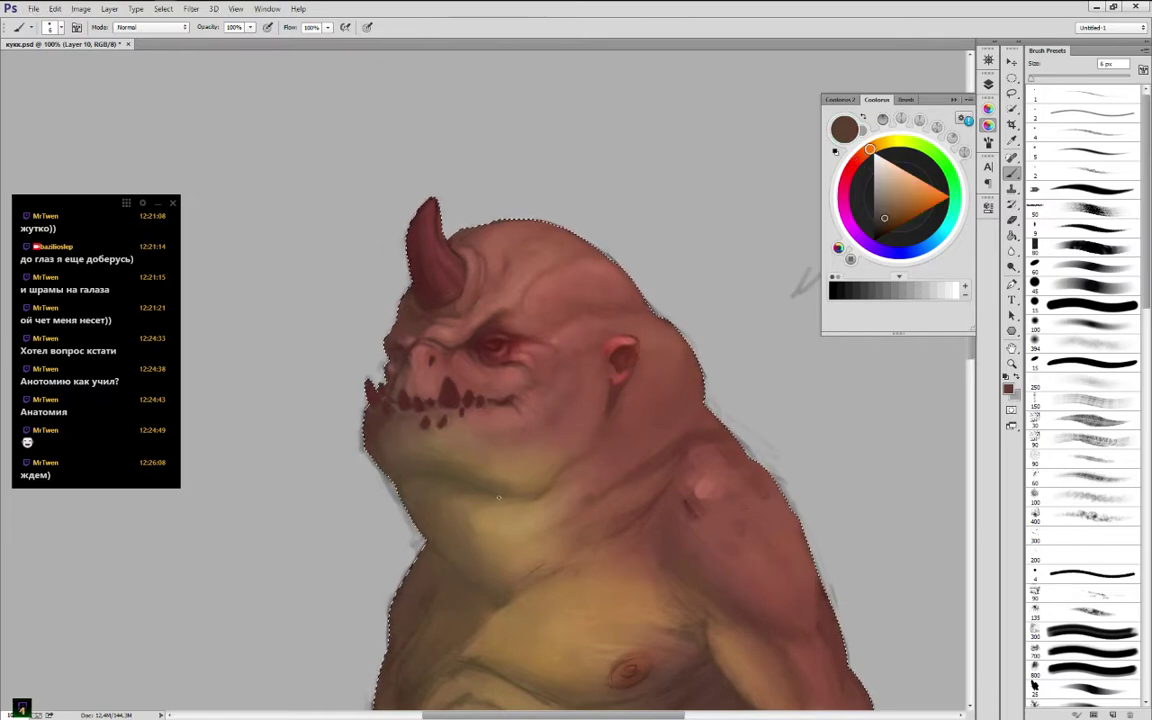
left_click(447, 444, "alt")
left_click(578, 460, "alt")
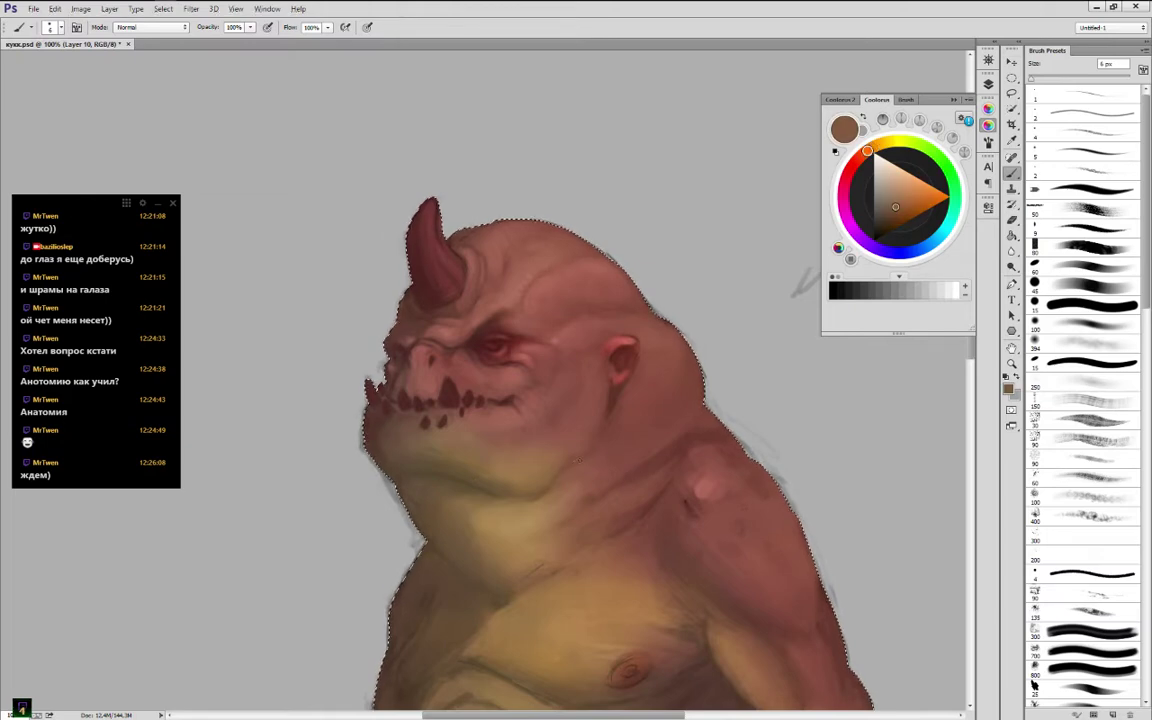
Define the rear edge of the jaw below the ear with sampled light and mid reds
left_click(594, 443, "alt")
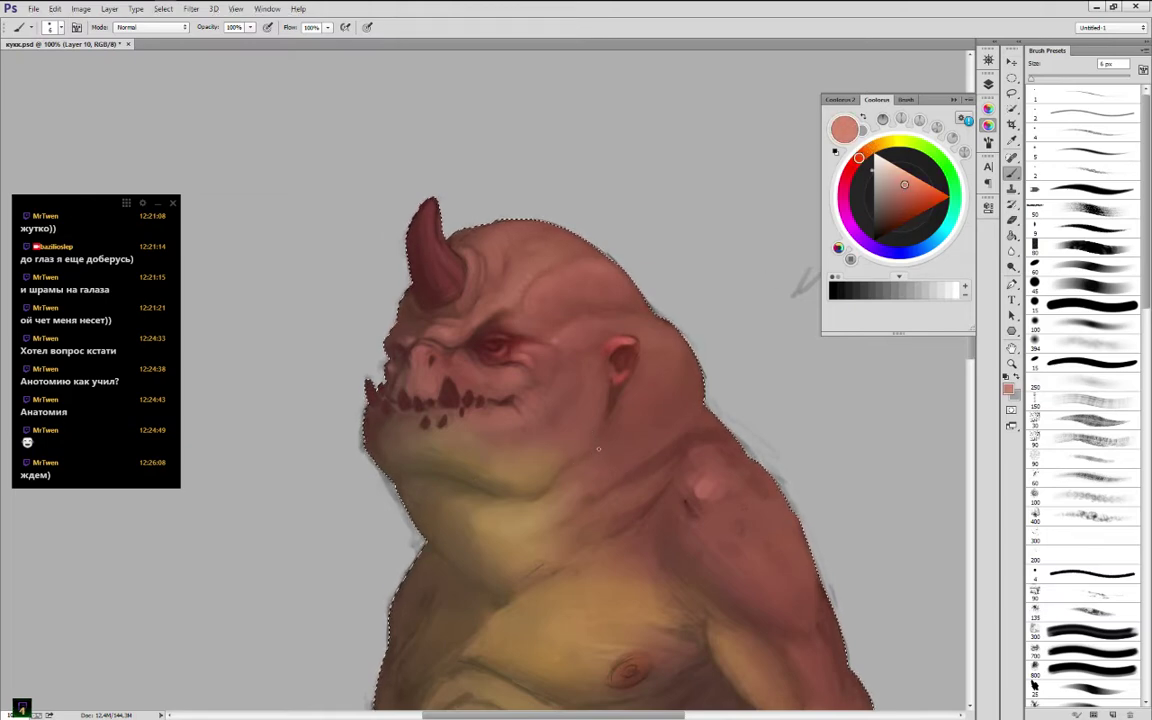
left_click(596, 414, "alt")
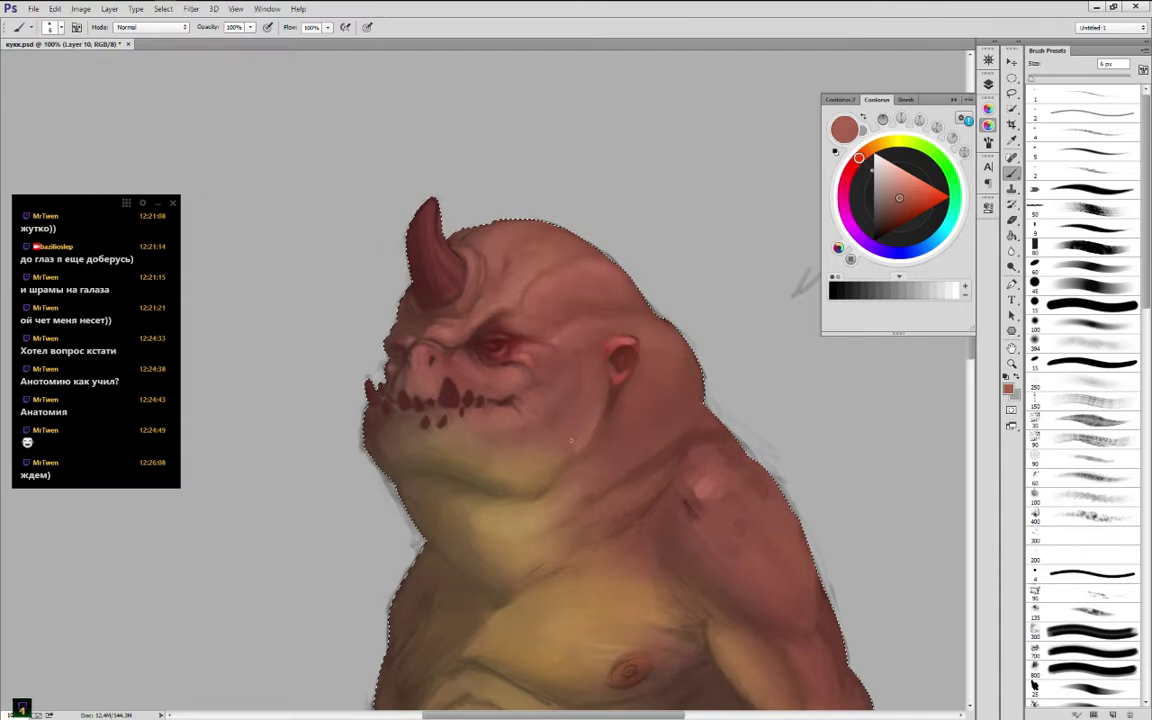
left_click(602, 405, "alt")
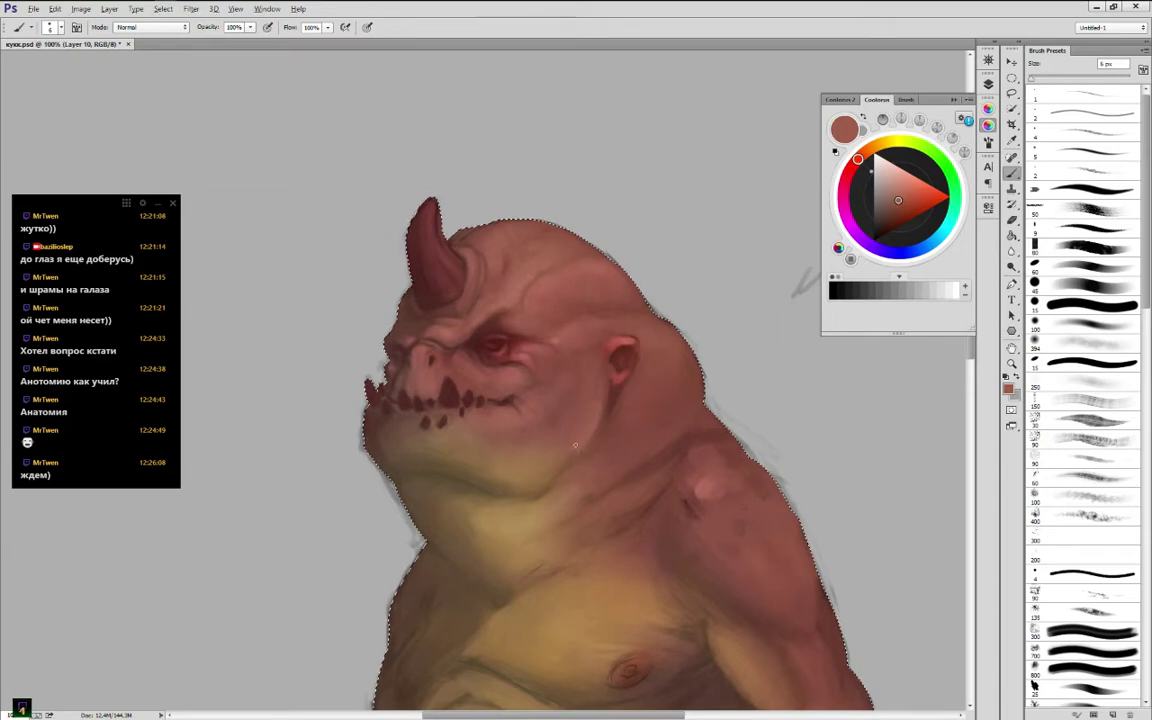
left_click(578, 436, "alt")
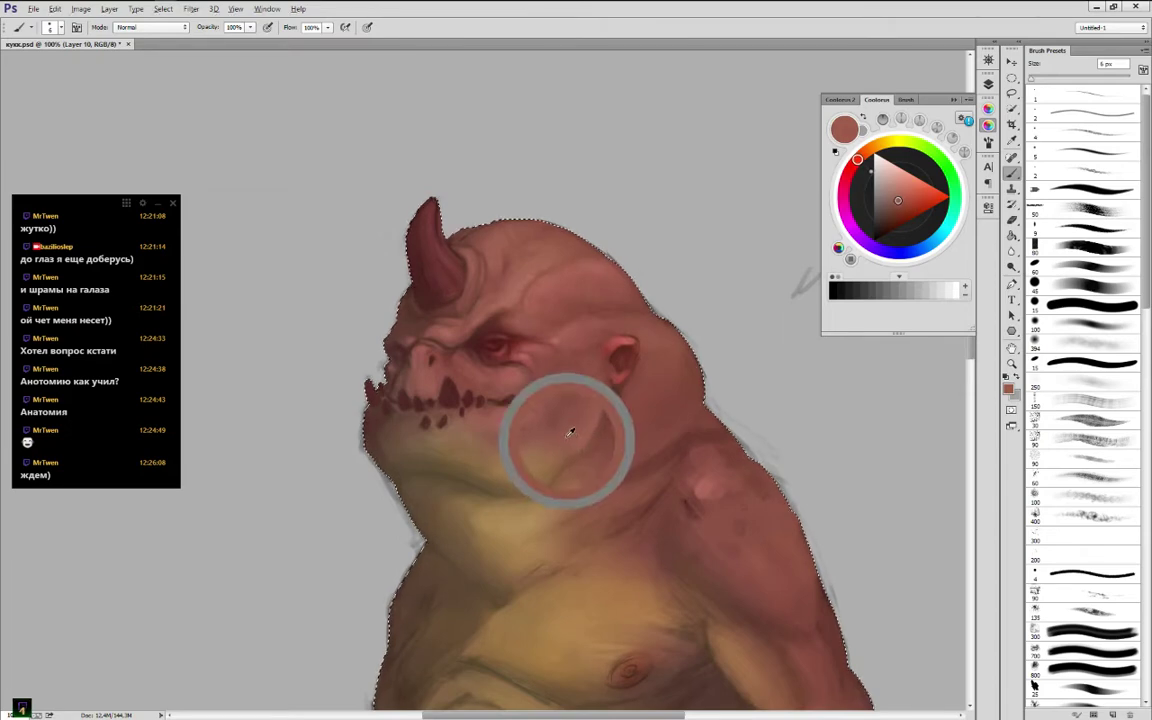
Refine the wrinkles below and behind the outer corner of the eye with alternating sampled dark and mid reds
mouse_move(515, 313)
left_mouse_down()
mouse_move(481, 306)
mouse_move(481, 317)
left_mouse_up()
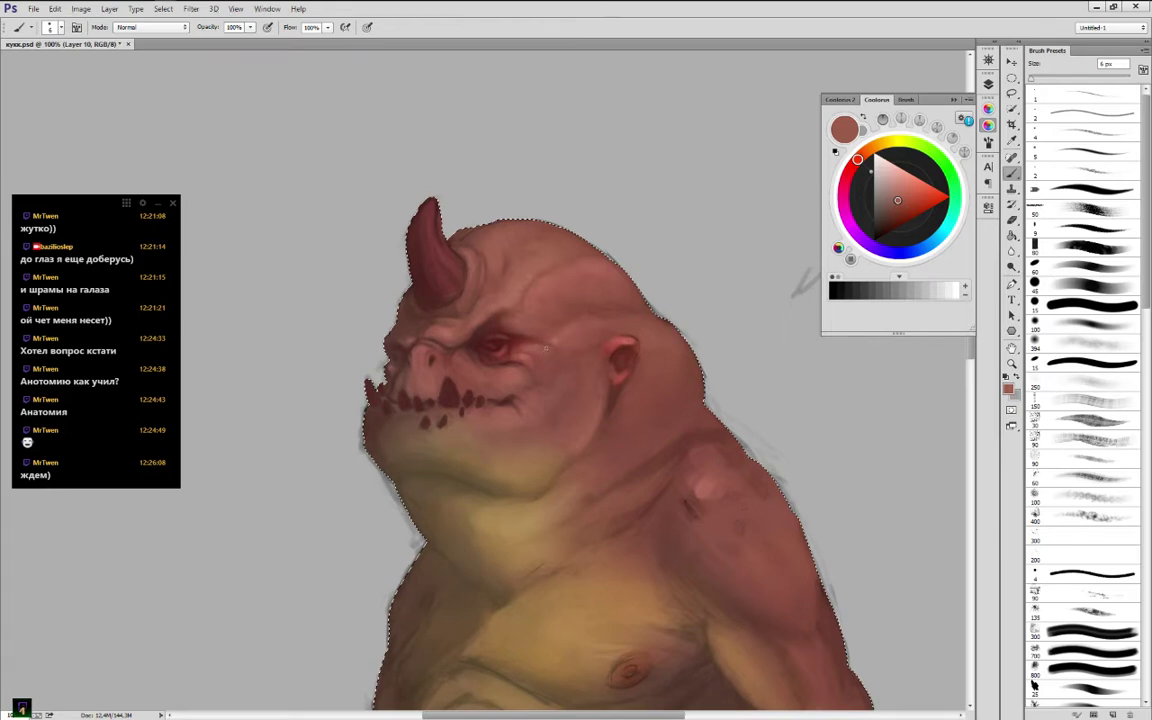
left_click(480, 320, "alt")
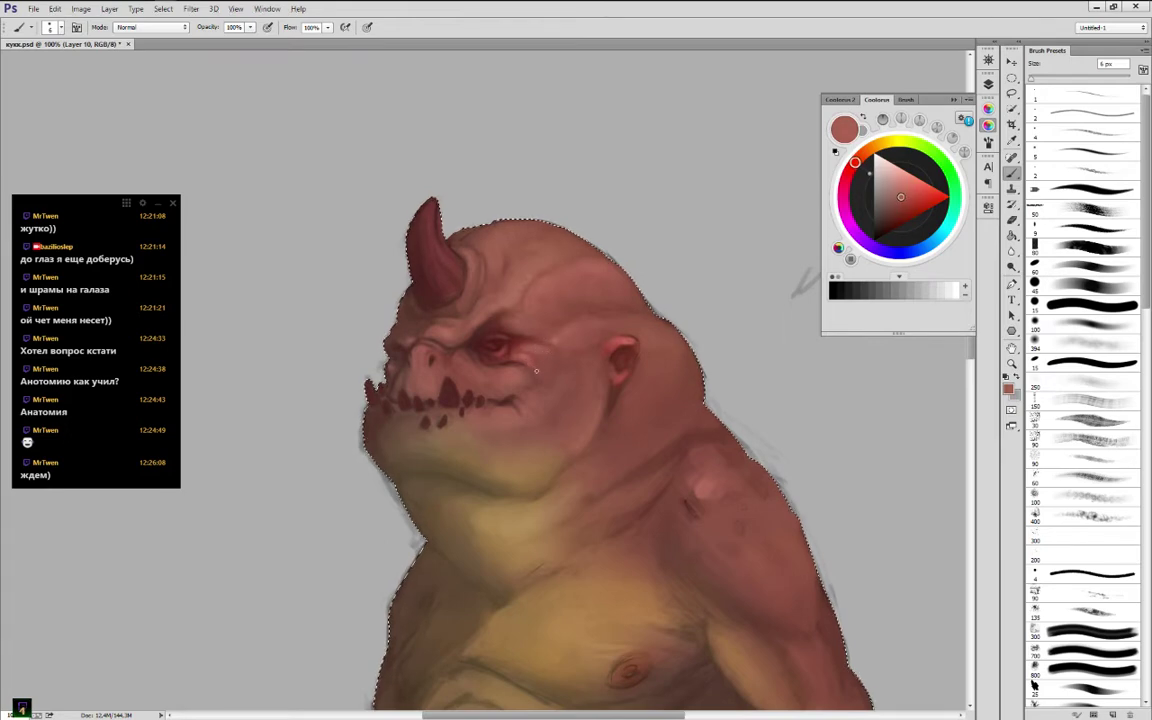
left_click(513, 366, "alt")
left_click(505, 360, "alt")
left_click(510, 358, "alt")
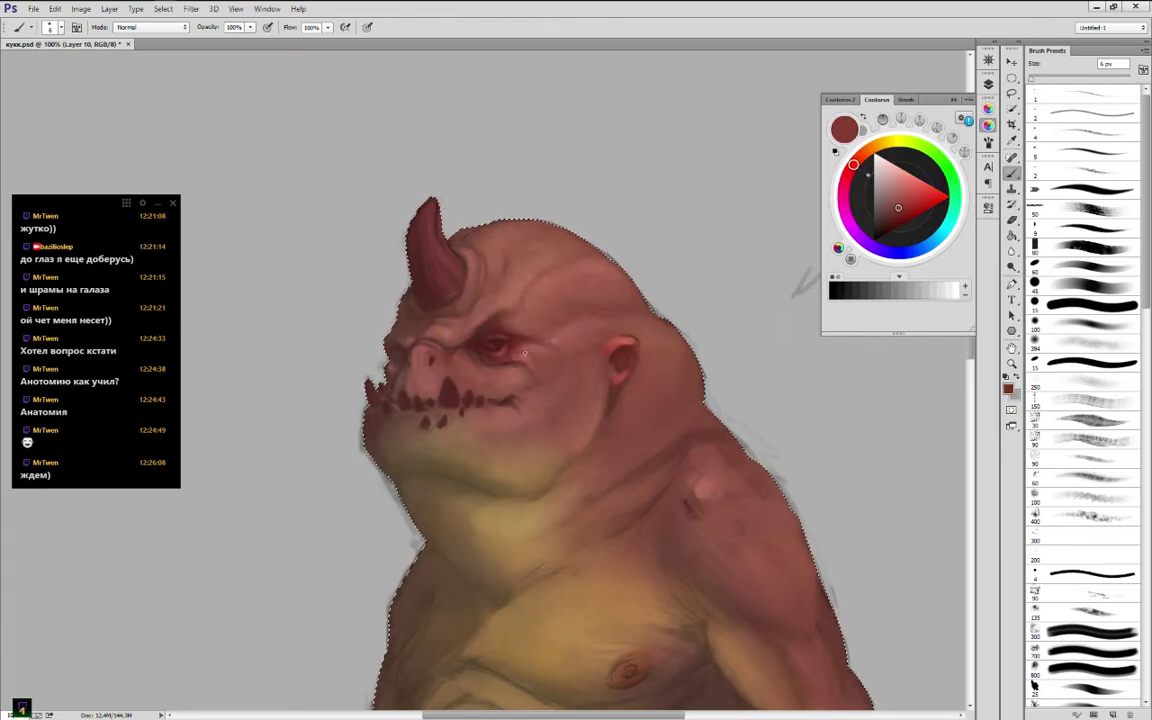
left_click(514, 354, "alt")
left_click(513, 355, "alt")
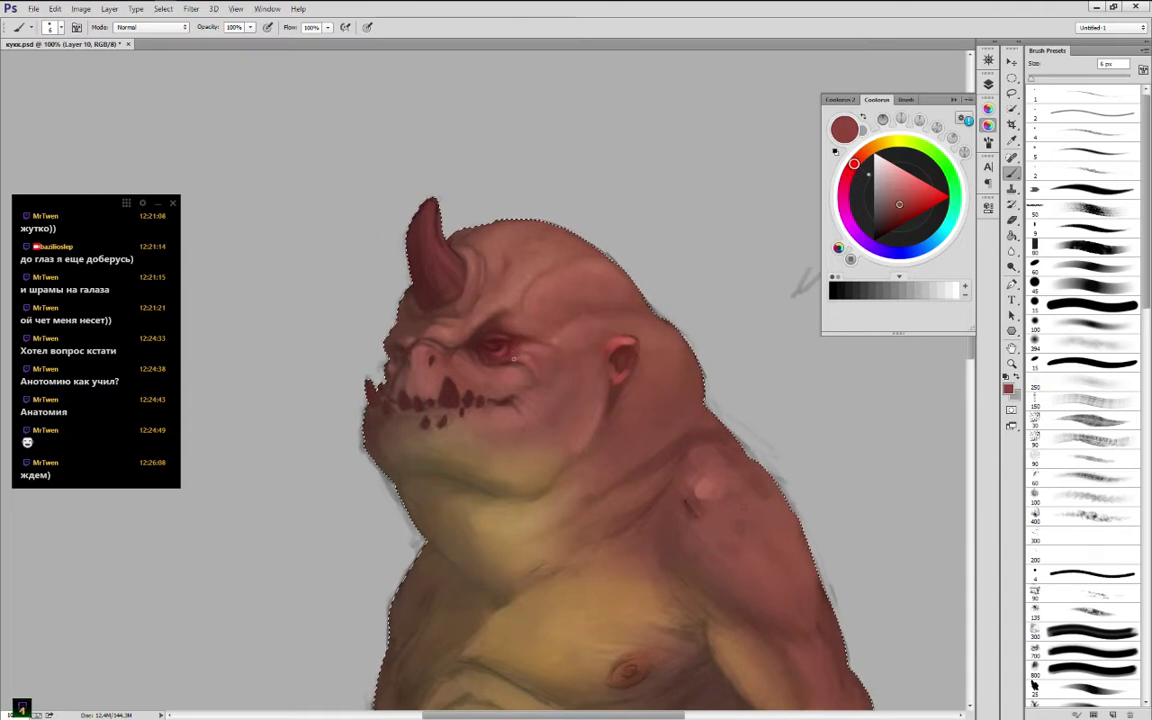
left_click(511, 364, "alt")
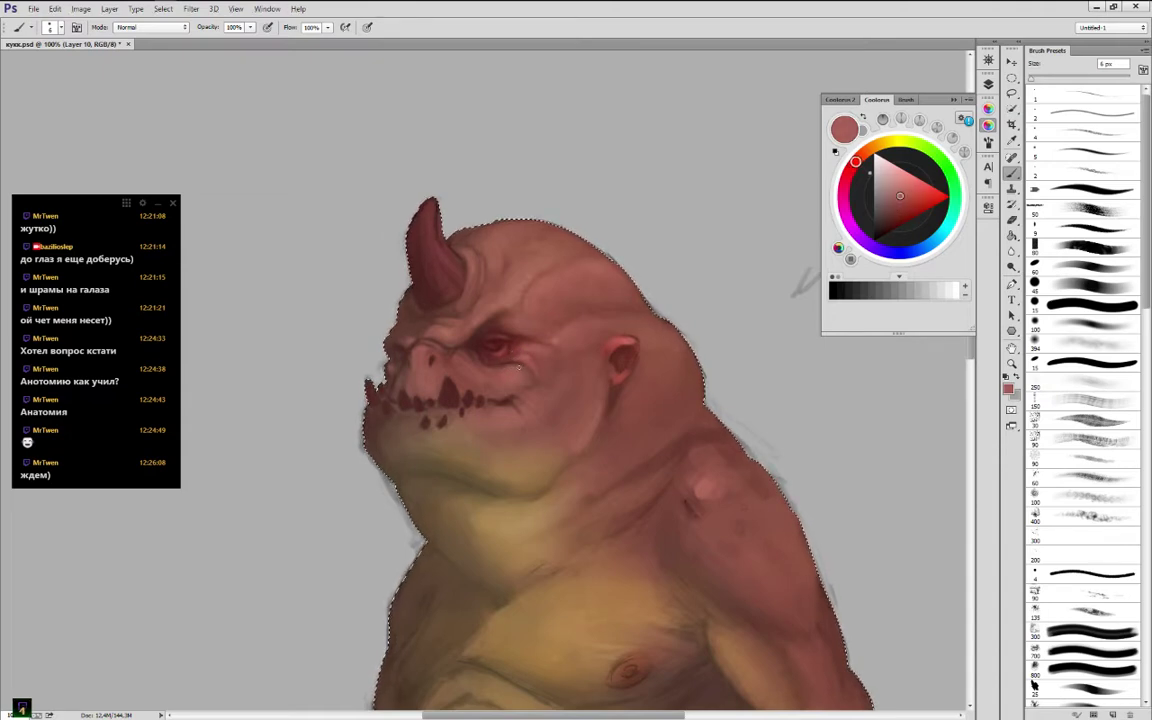
left_click(515, 360, "alt")
left_click(491, 362, "alt")
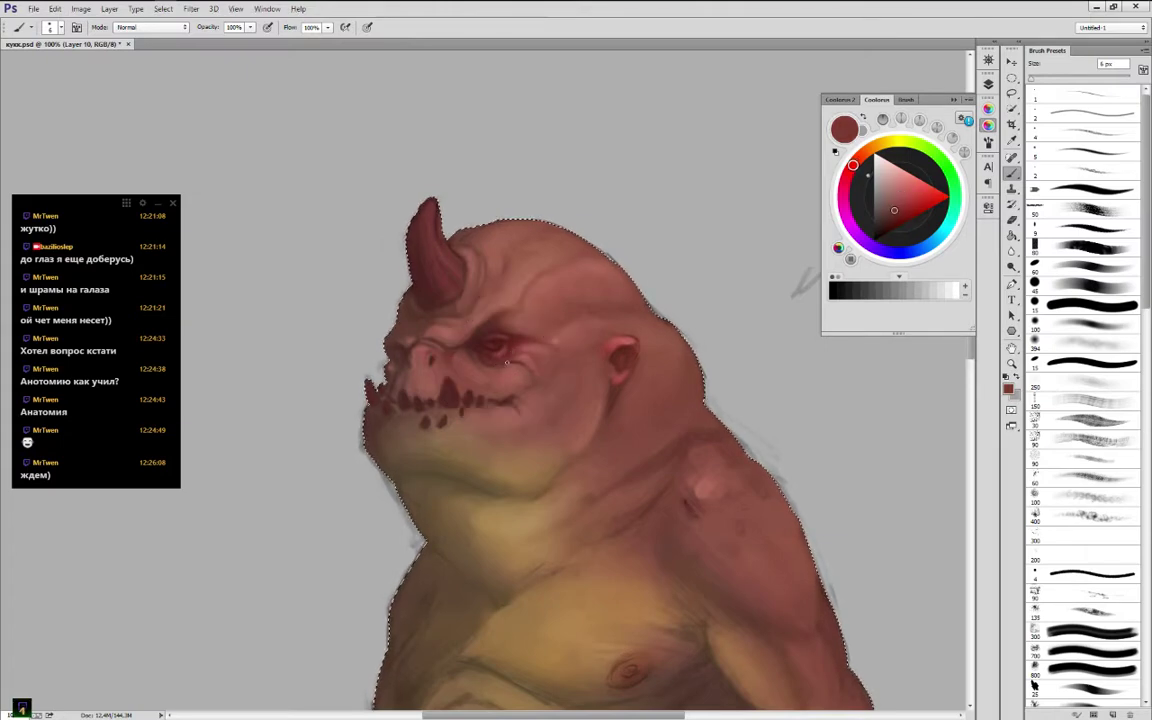
left_click(526, 366, "alt")
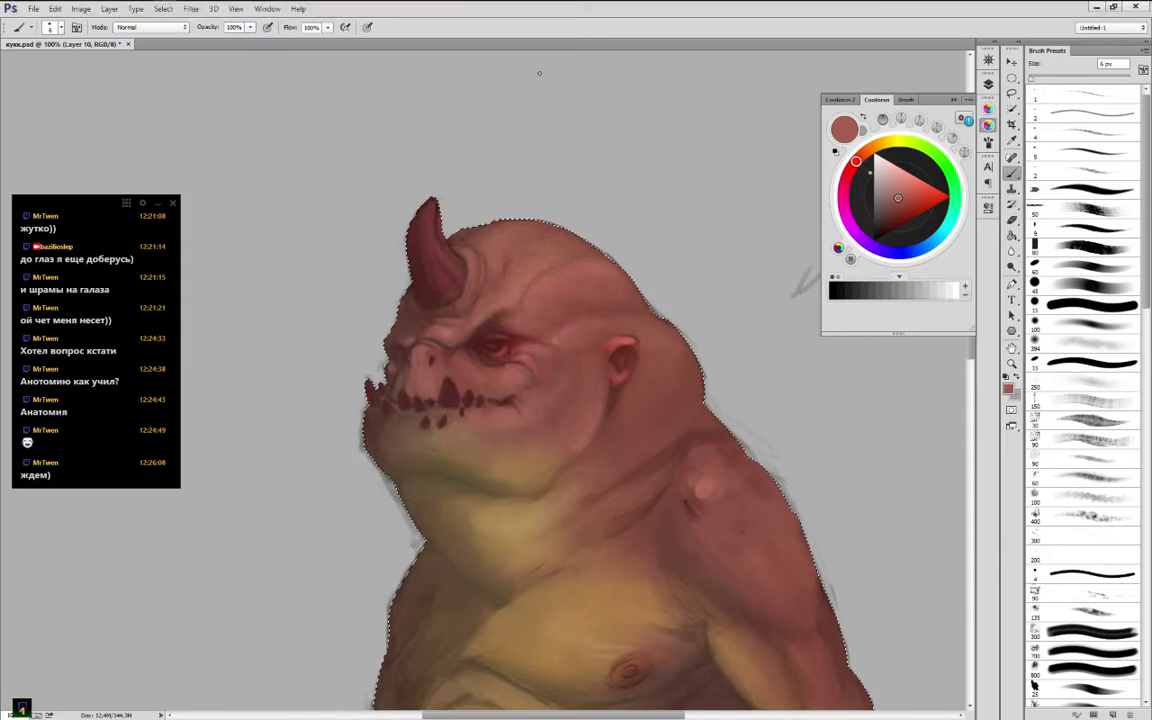
Deselect the silhouette and mirror the canvas horizontally to check the creature, ending in the original orientation
key("ctrl+d")
key("ctrl+shift+h")
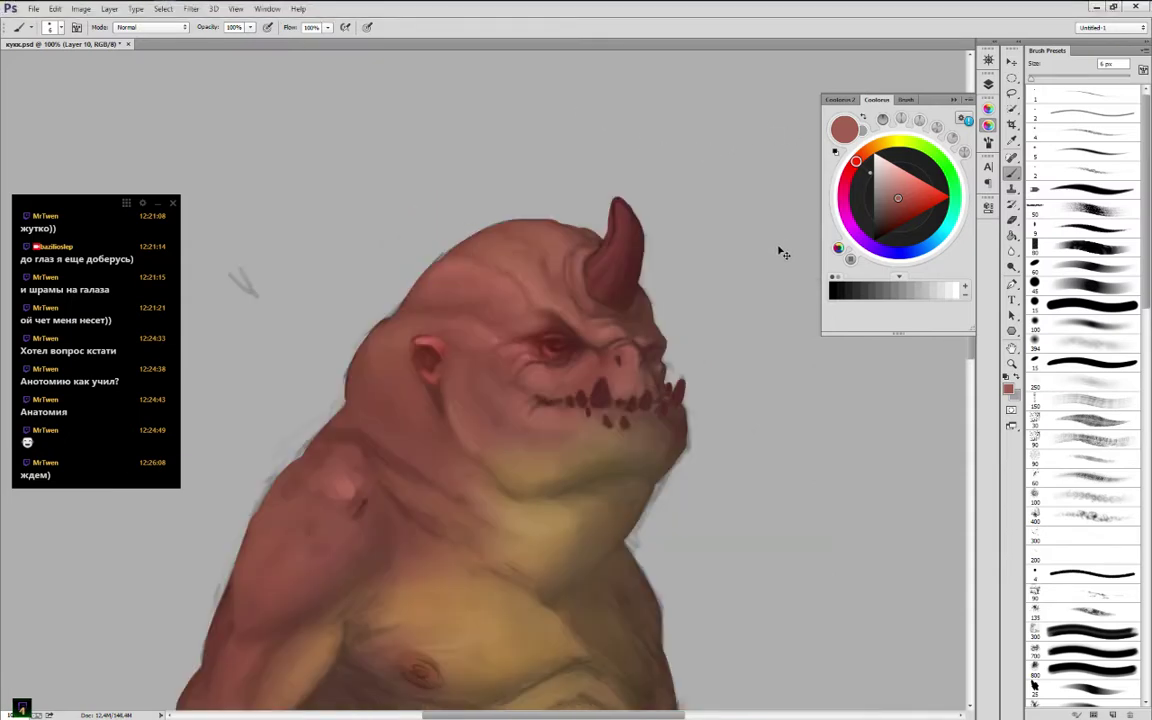
key("h")
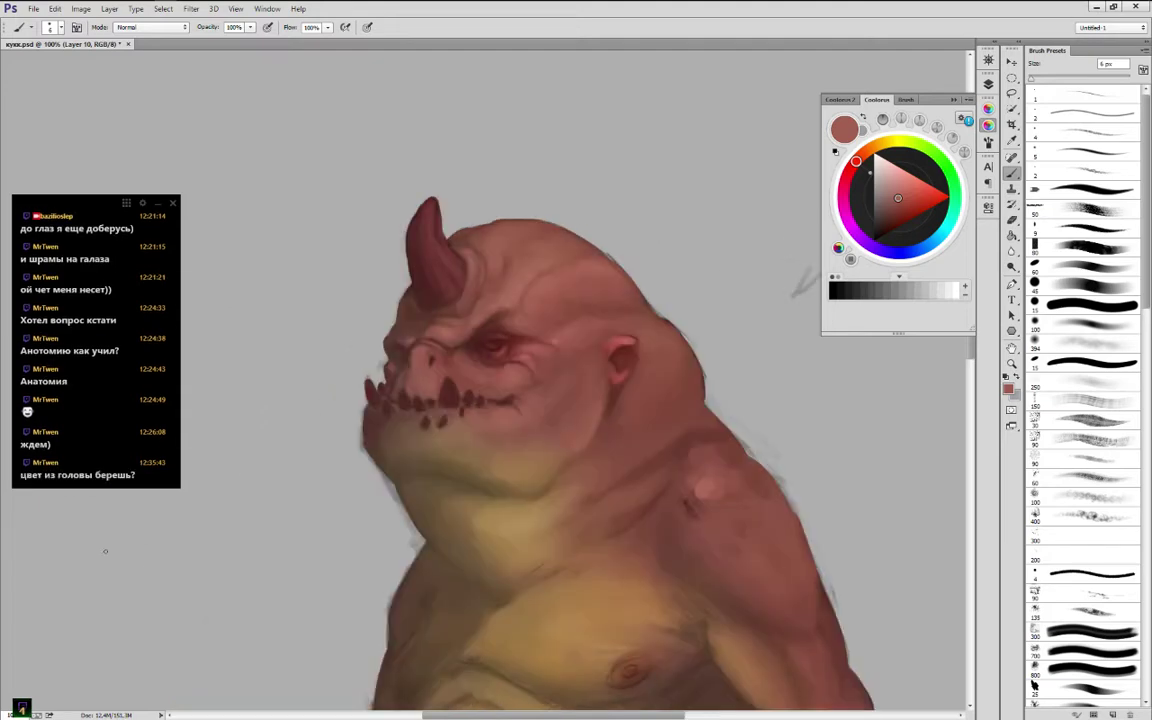
Answer the viewer's question in the stream chat with "угу"
left_click(77, 473)
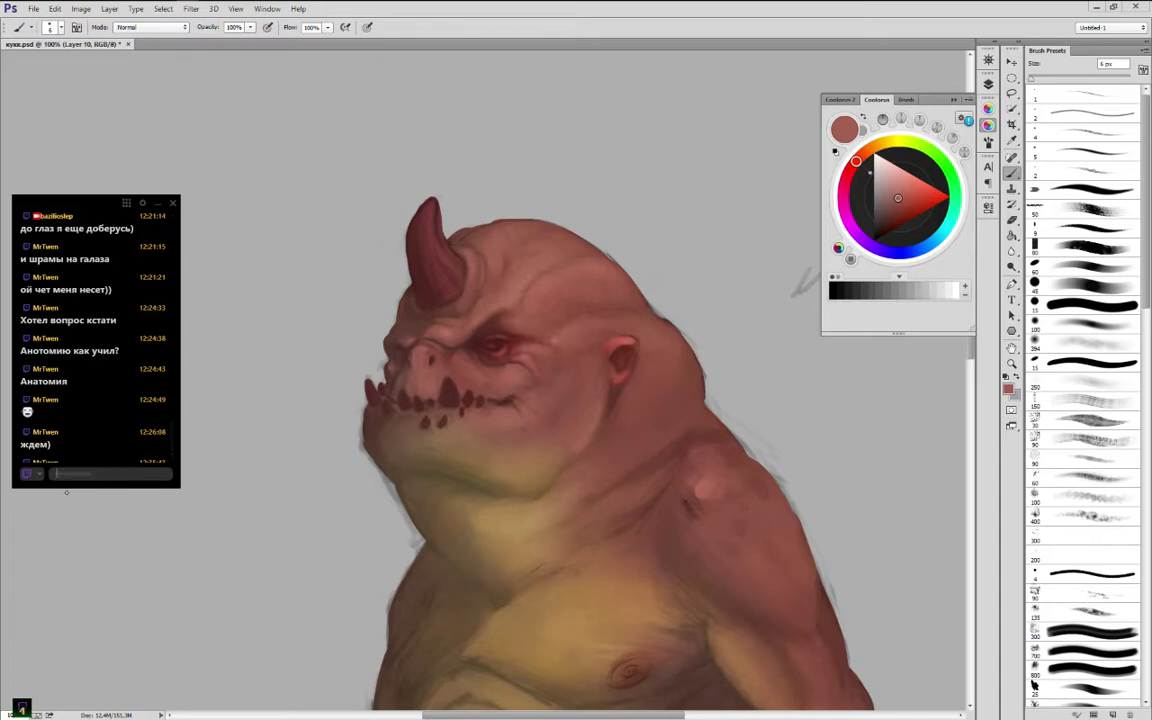
key("alt")
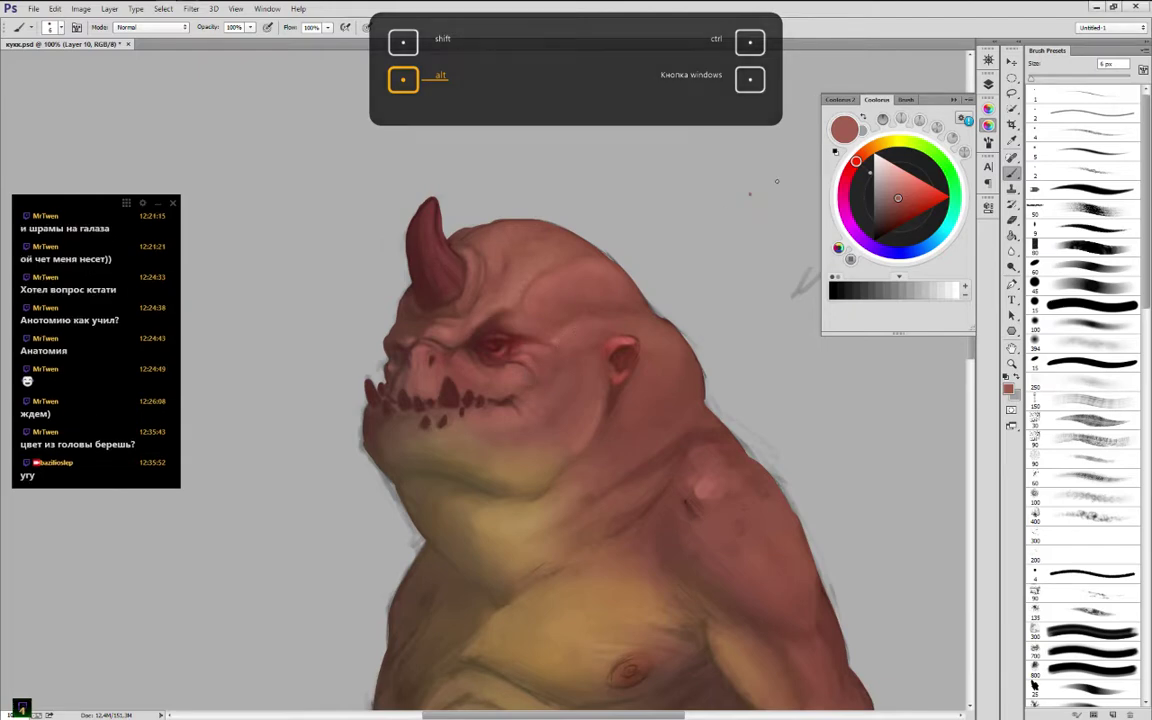
Load the creature's silhouette as a selection and deepen the shading inside and below the ear with sampled dark reds
left_click(989, 85)
mouse_move(975, 157)
left_mouse_down()
mouse_move(972, 222)
mouse_move(971, 150)
left_mouse_up()
left_click(849, 213, "ctrl")
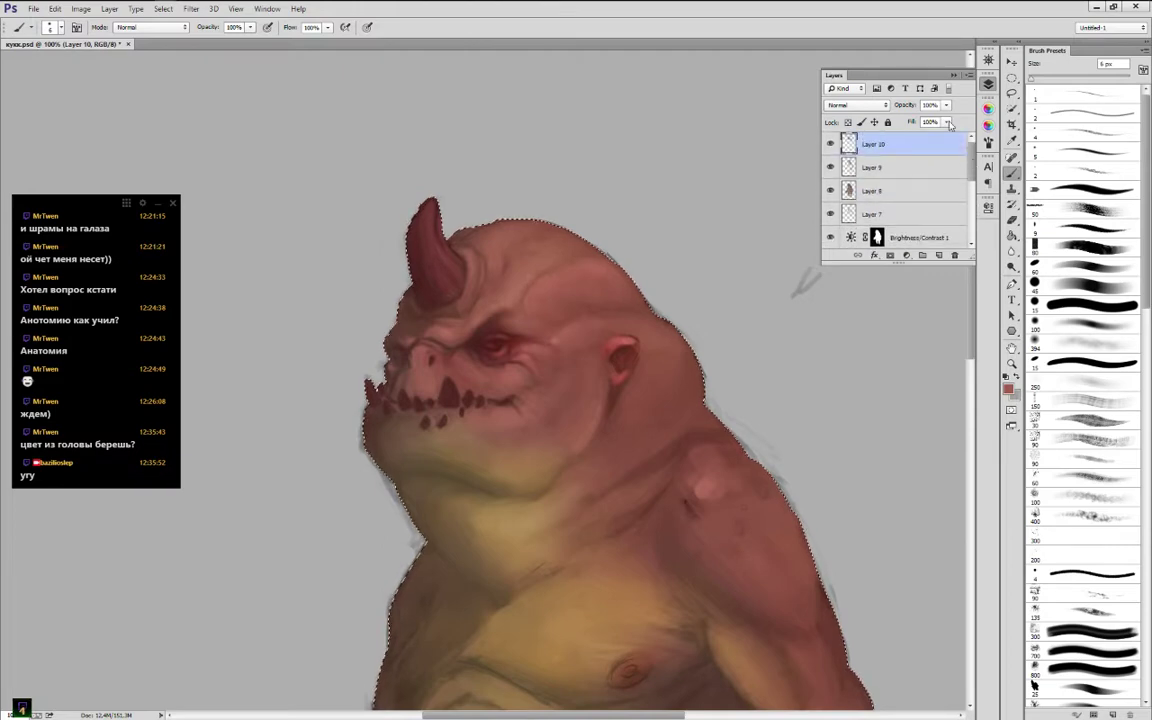
left_click(610, 366, "alt")
left_click(425, 357, "alt")
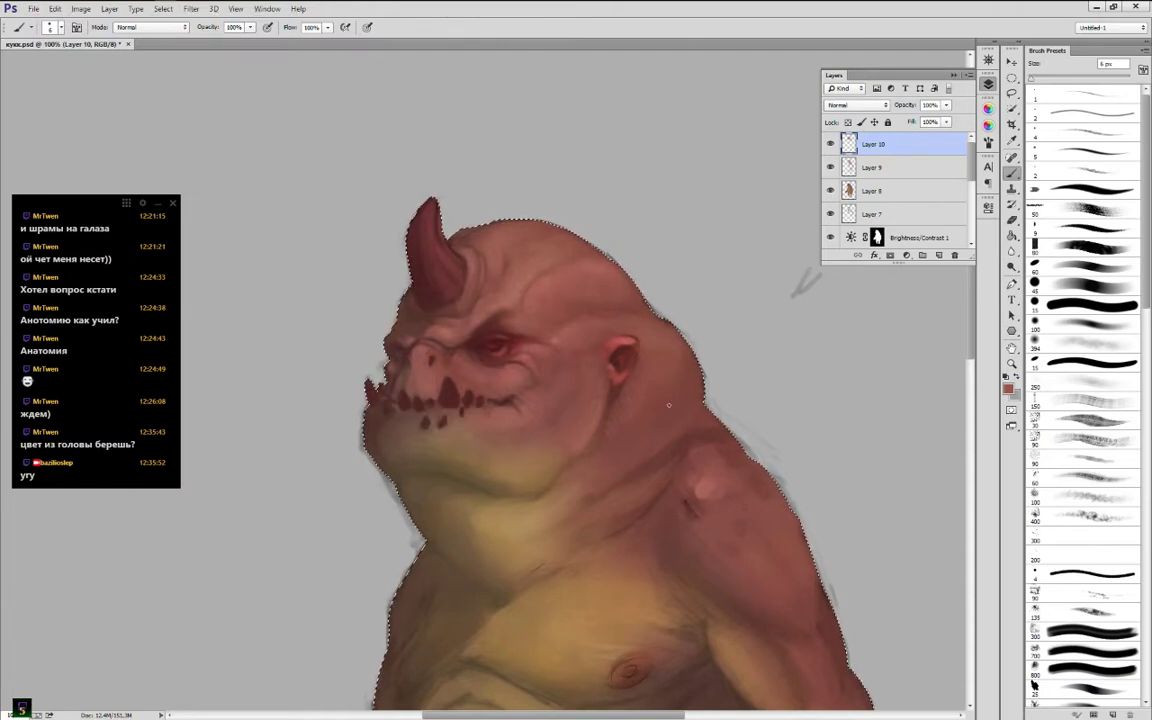
Shape the fold under the chin where it meets the yellow throat with sampled browns
left_click_drag(638, 383, 612, 227)
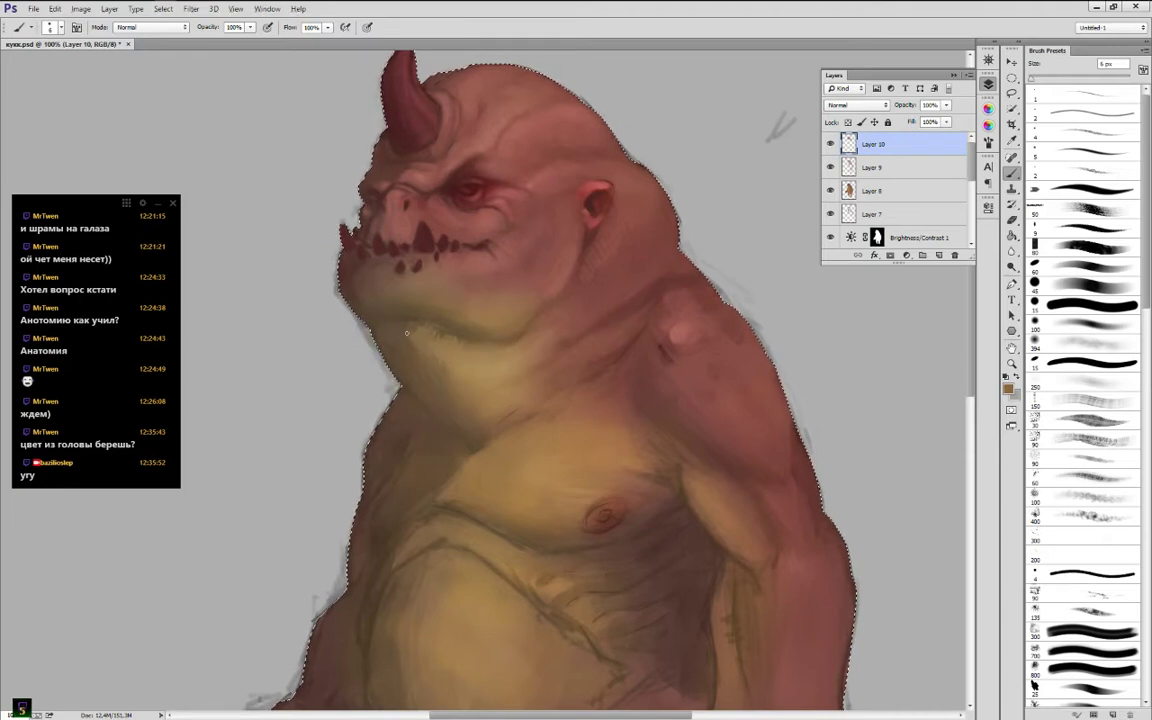
left_click(415, 328, "alt")
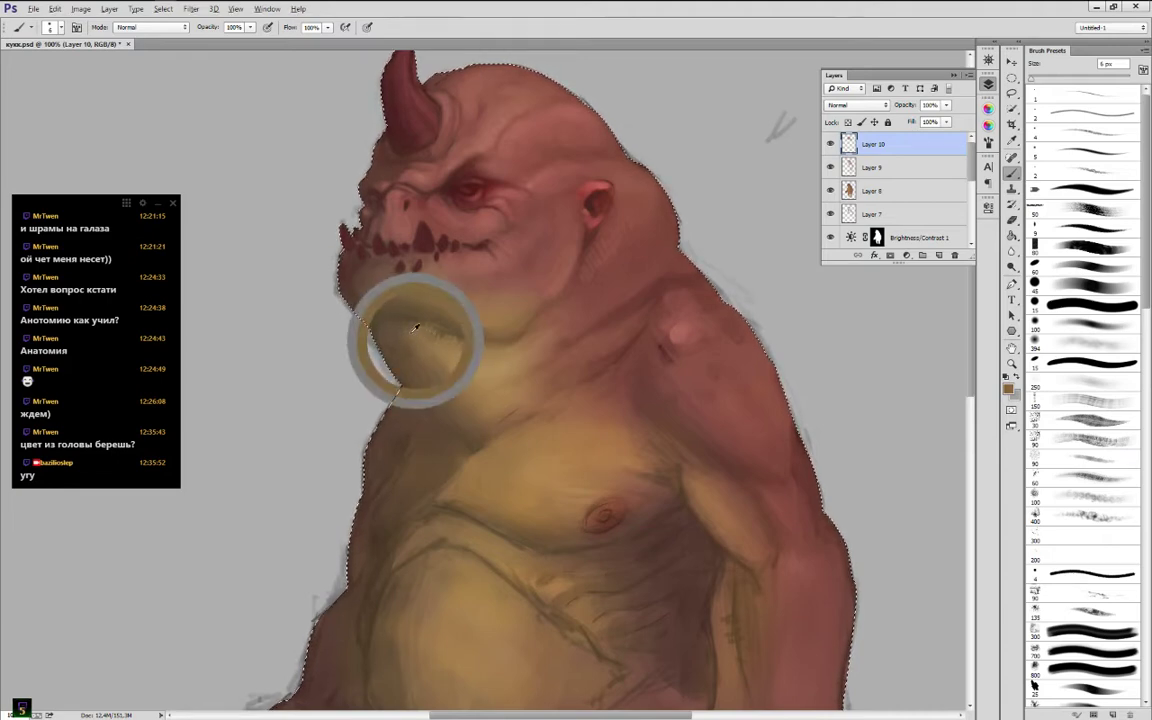
left_click(412, 318, "alt")
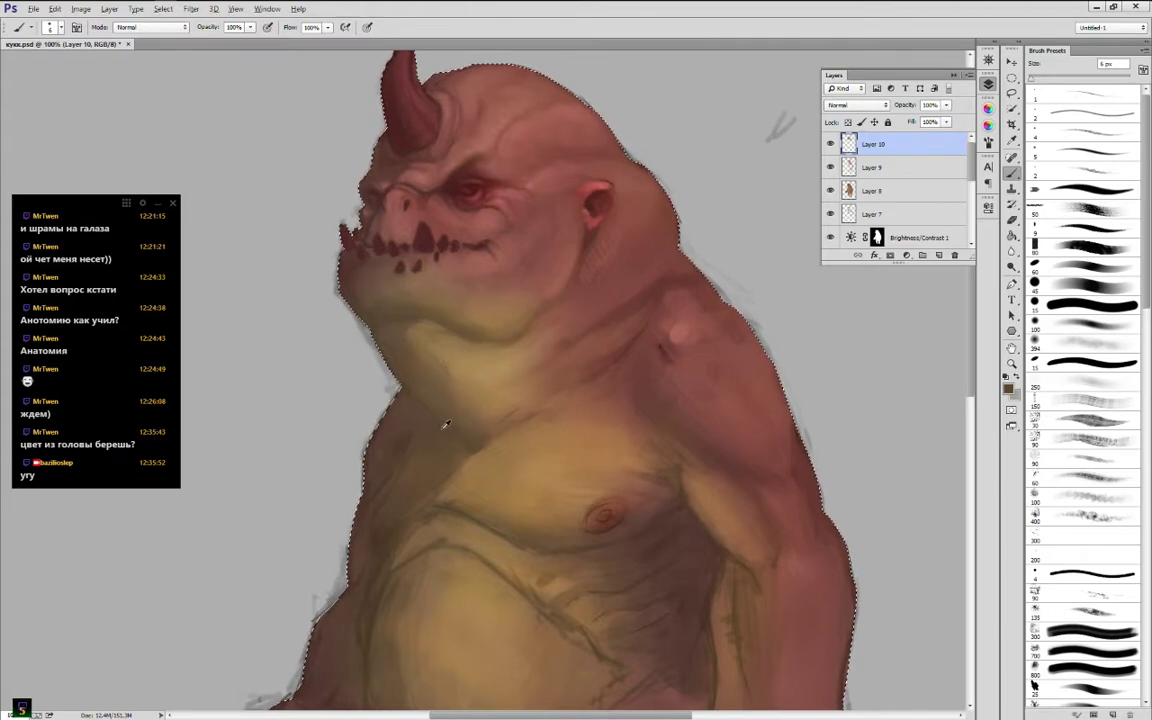
Shade the front edge of the chest and its crease above the belly with sampled dark and yellowish browns
left_click(398, 480, "alt")
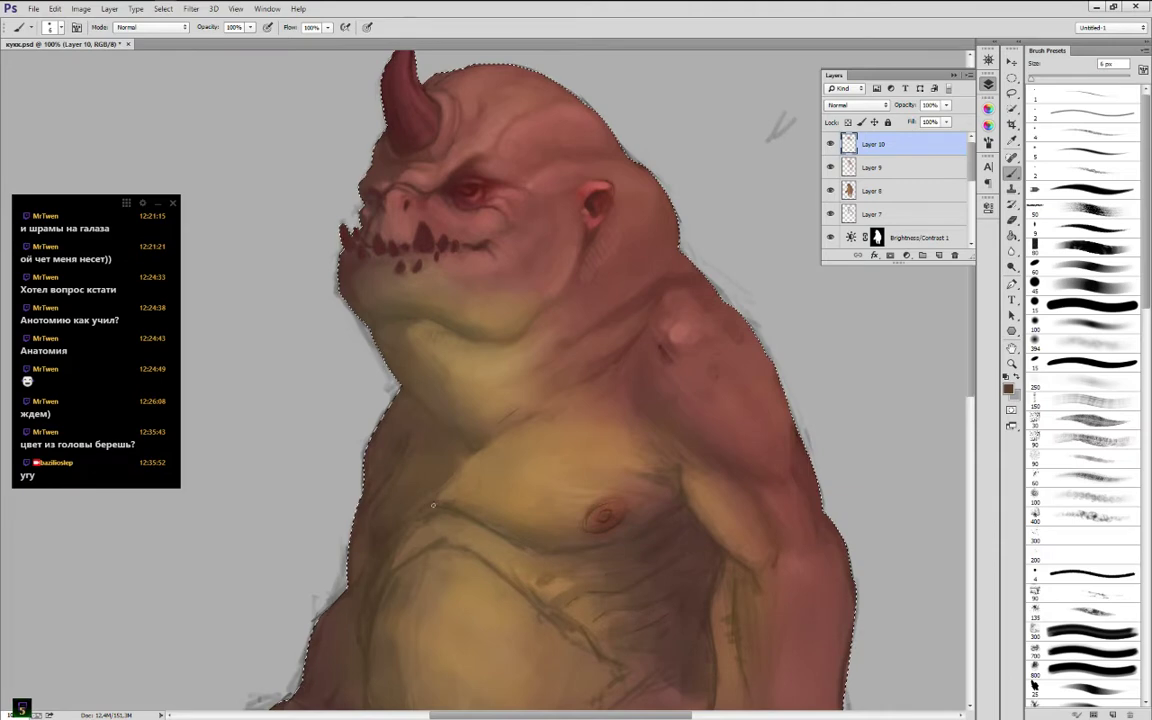
left_click(443, 490, "alt")
left_click(448, 476, "alt")
Blend the yellow upper chest into the red skin beside the armpit with sampled orange browns
left_click(632, 441, "alt")
left_click(615, 430, "alt")
left_click(593, 398, "alt")
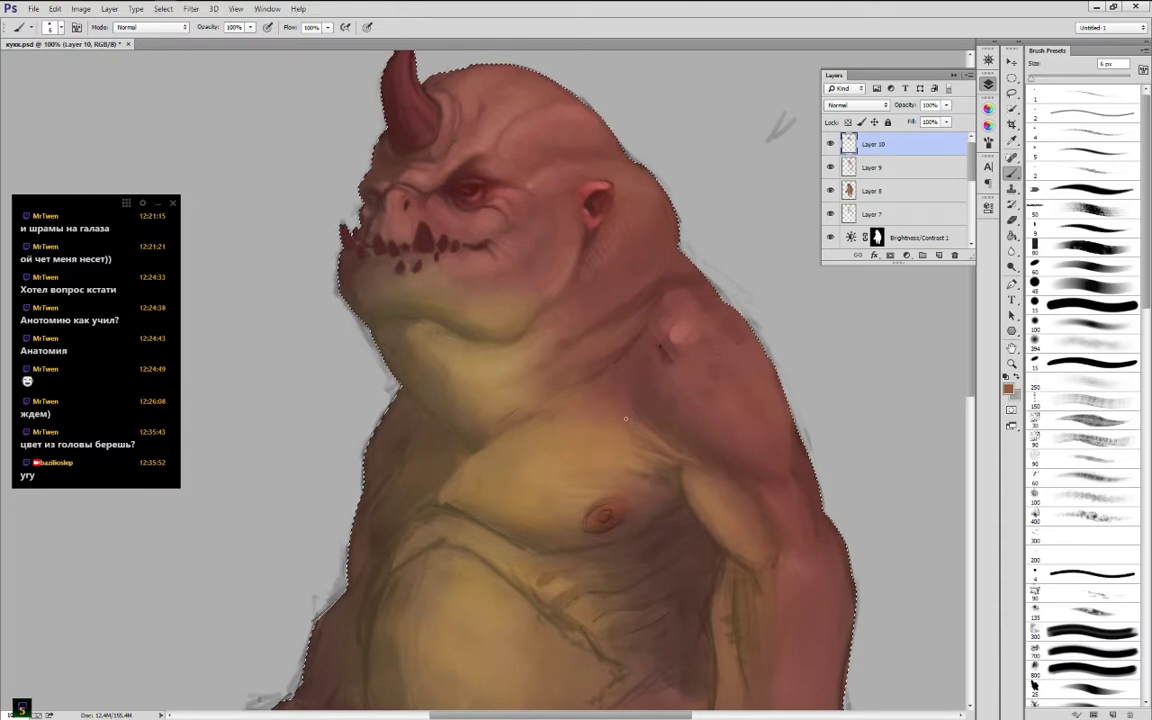
Enlarge the brush to 20 px and smooth the neck skin below and behind the ear with sampled reds
left_click(988, 61)
left_click_drag(920, 135, 929, 119)
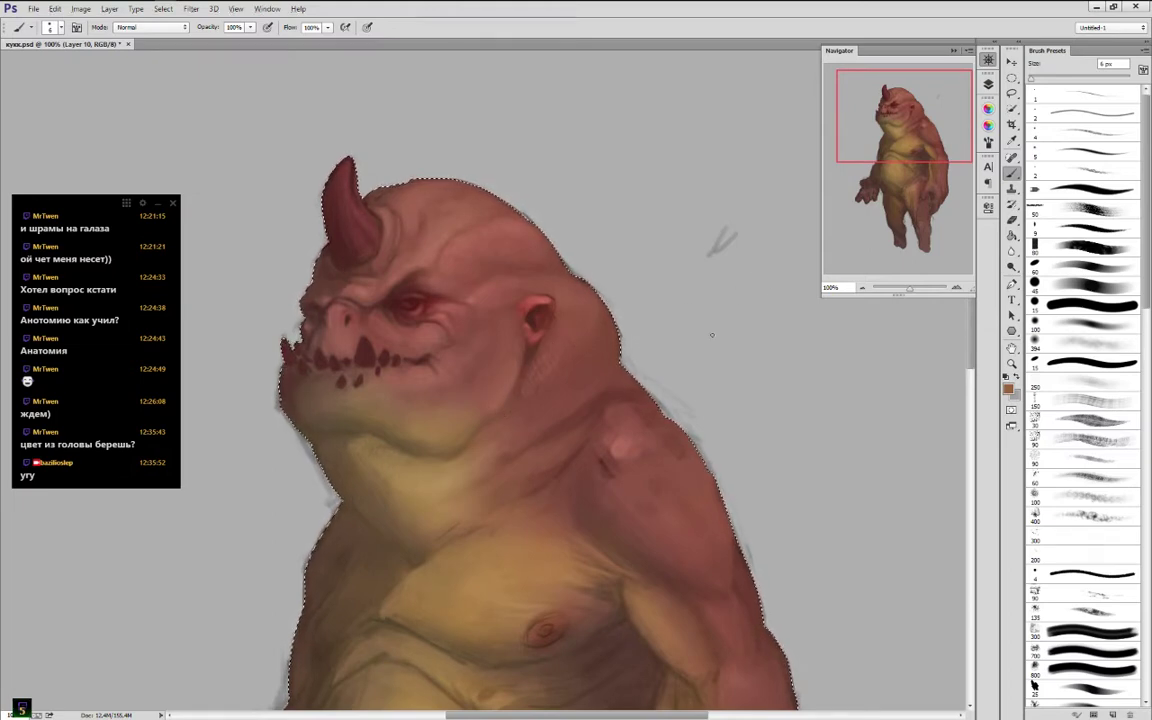
key("bracketright")
key("bracketright")
key("bracketright")
key("bracketright")
key("bracketright")
key("bracketright")
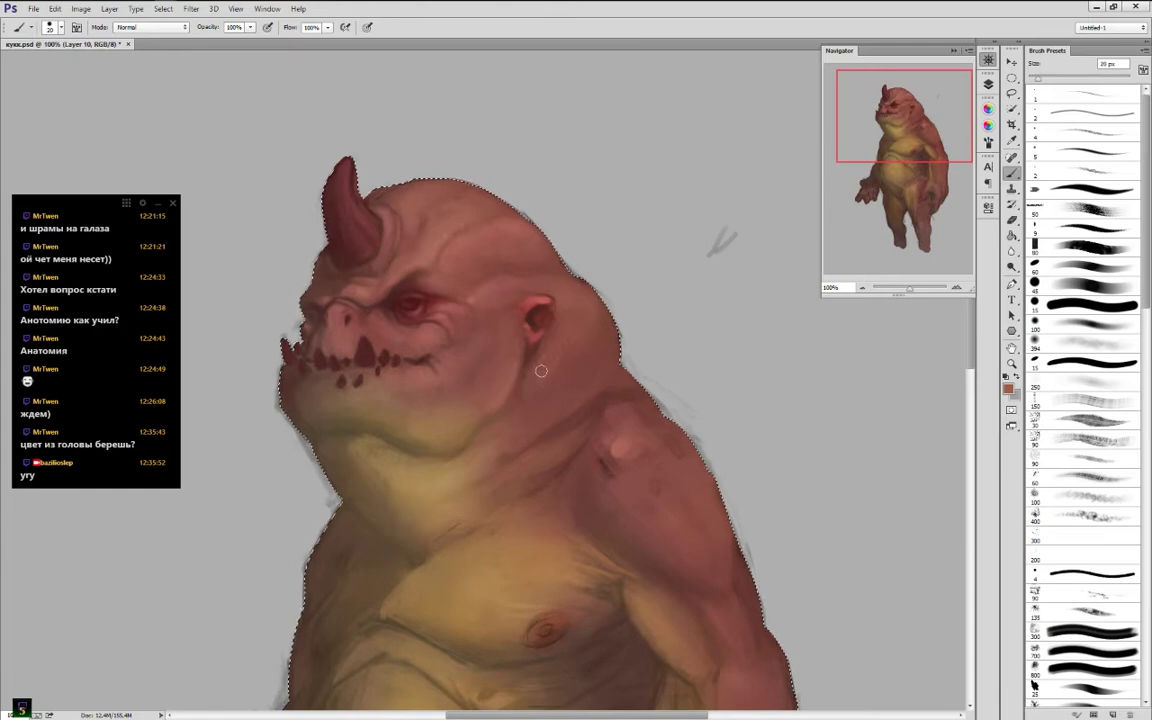
left_click(491, 300, "alt")
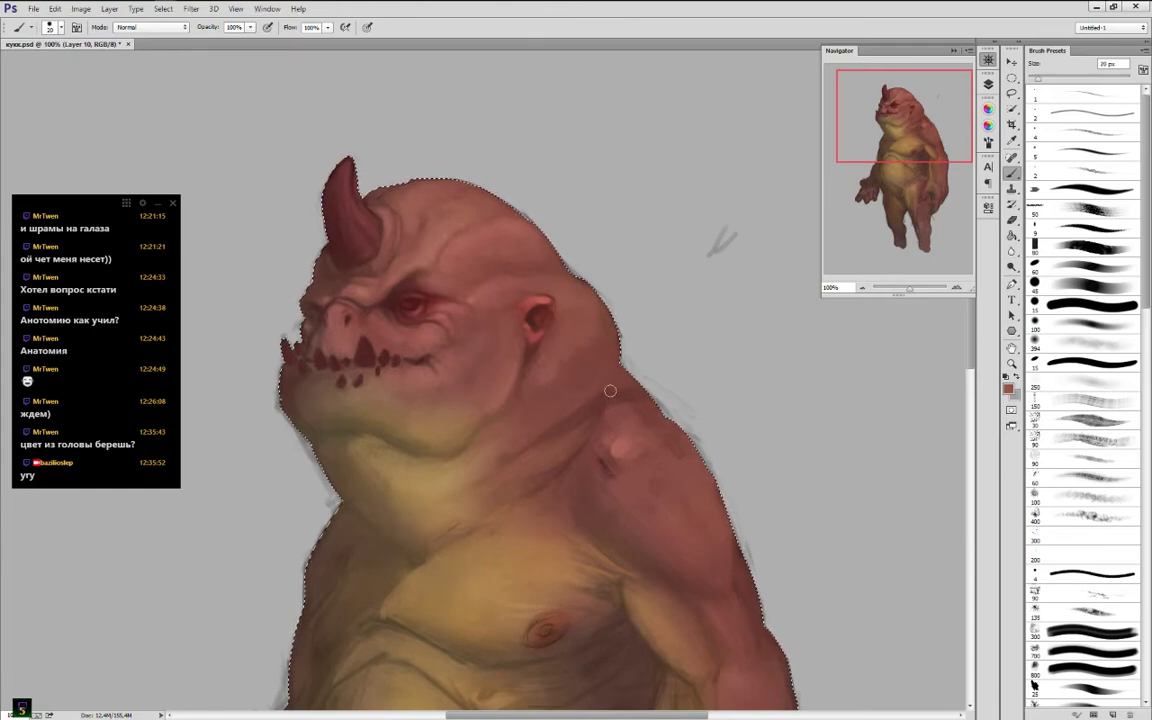
Soften the shoulder highlight into the upper arm and paint over the dark mark beneath it with sampled reds
left_click_drag(620, 454, 625, 450)
left_click(613, 454, "alt")
left_click(620, 448, "alt")
left_click(639, 437, "alt")
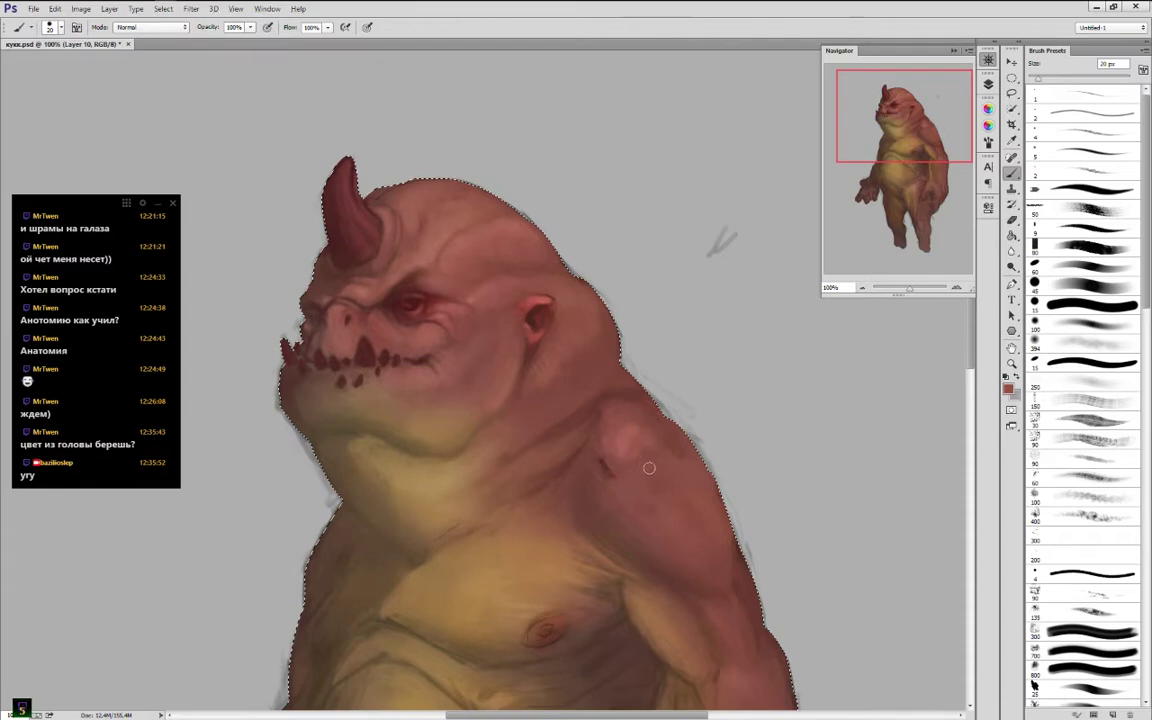
left_click_drag(648, 468, 623, 444)
left_click(638, 485, "alt")
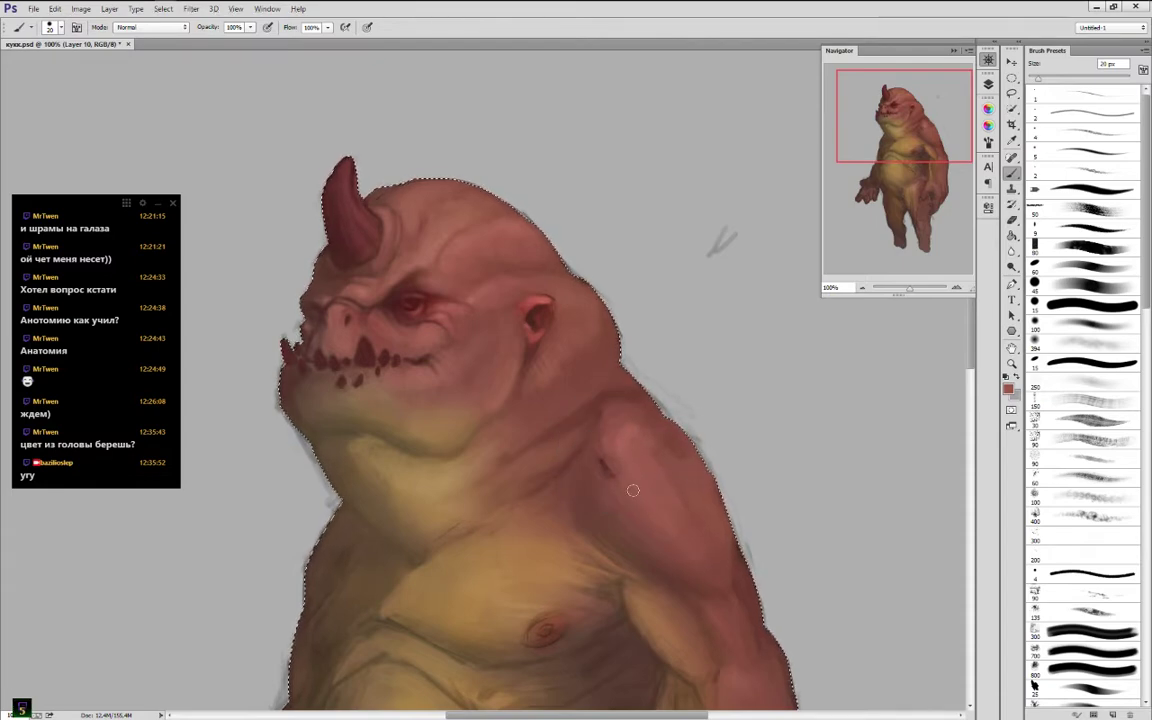
mouse_move(632, 489)
left_mouse_down()
mouse_move(612, 451)
mouse_move(608, 474)
mouse_move(623, 473)
mouse_move(611, 441)
mouse_move(601, 473)
mouse_move(595, 462)
mouse_move(614, 437)
left_mouse_up()
left_click(611, 454, "alt")
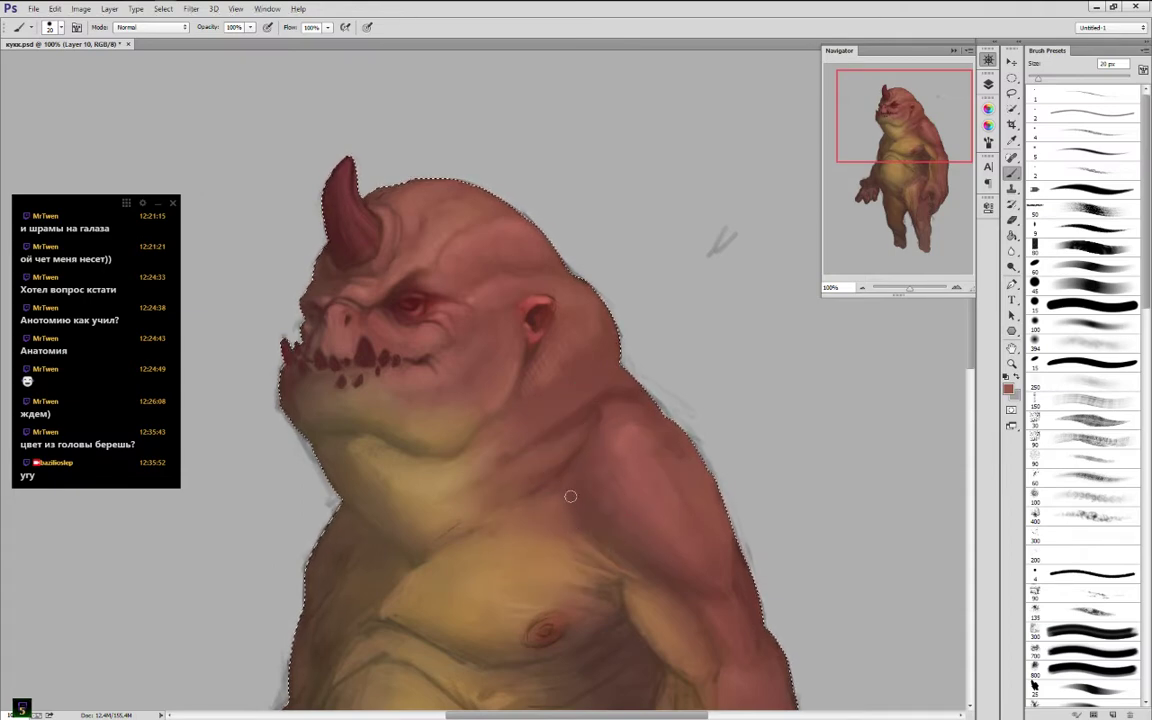
Brighten the upper chest and repaint the skin around the nipple with sampled yellowish browns
left_click(525, 537, "alt")
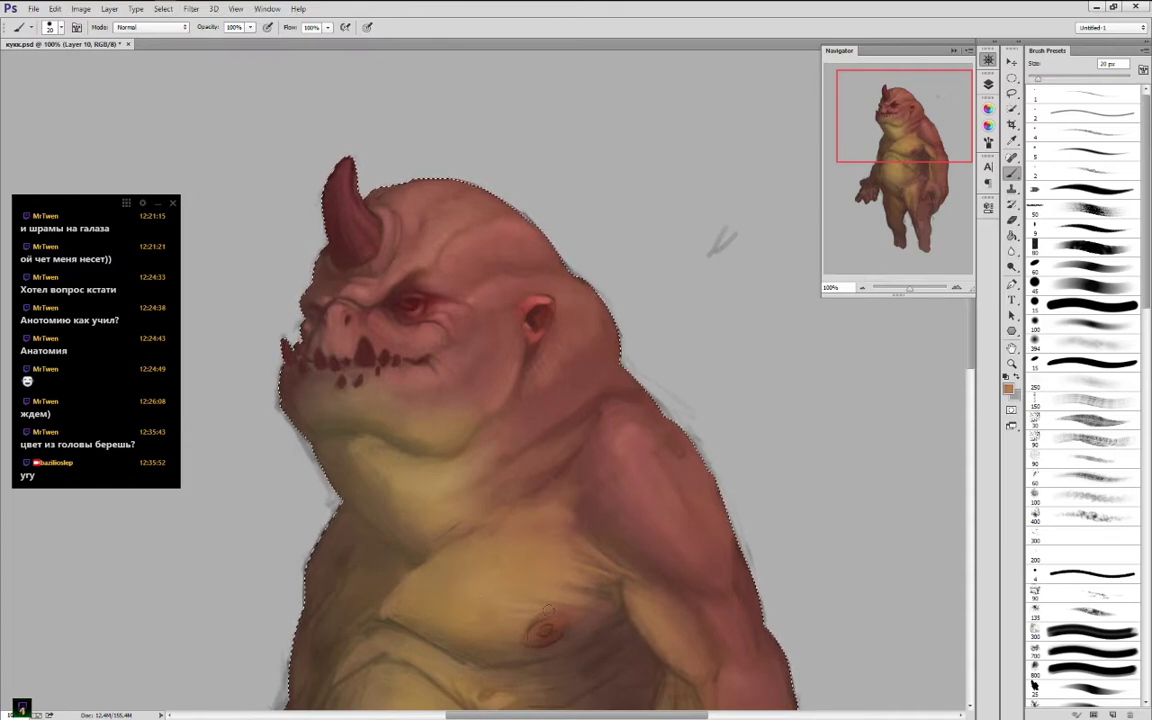
left_click(492, 612, "alt")
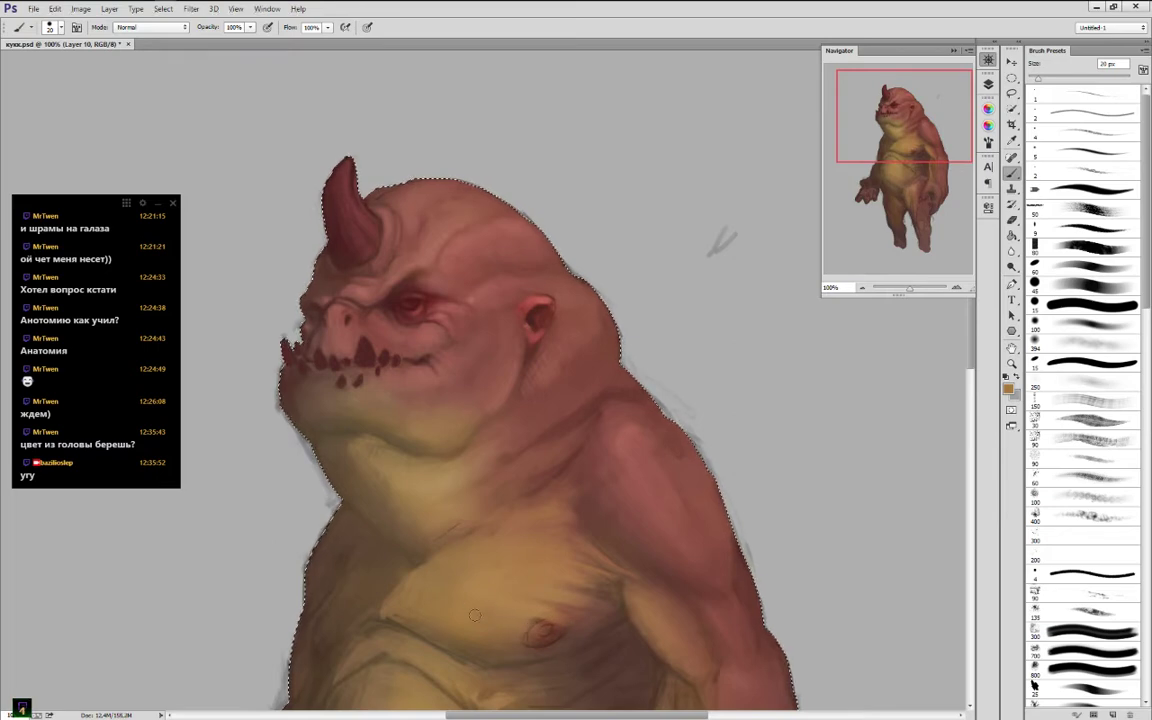
left_click(474, 595, "alt")
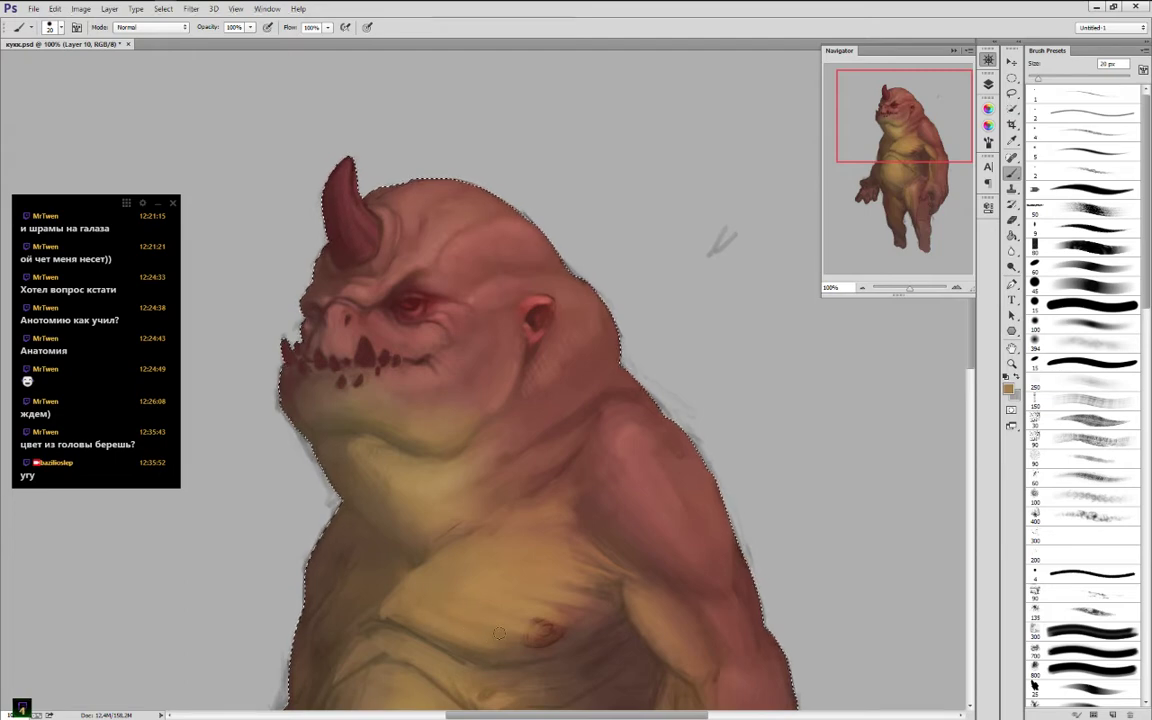
Darken and soften the fold beneath the yellow chest, from its front edge to below the nipple, with sampled yellows and browns
left_click(424, 610, "alt")
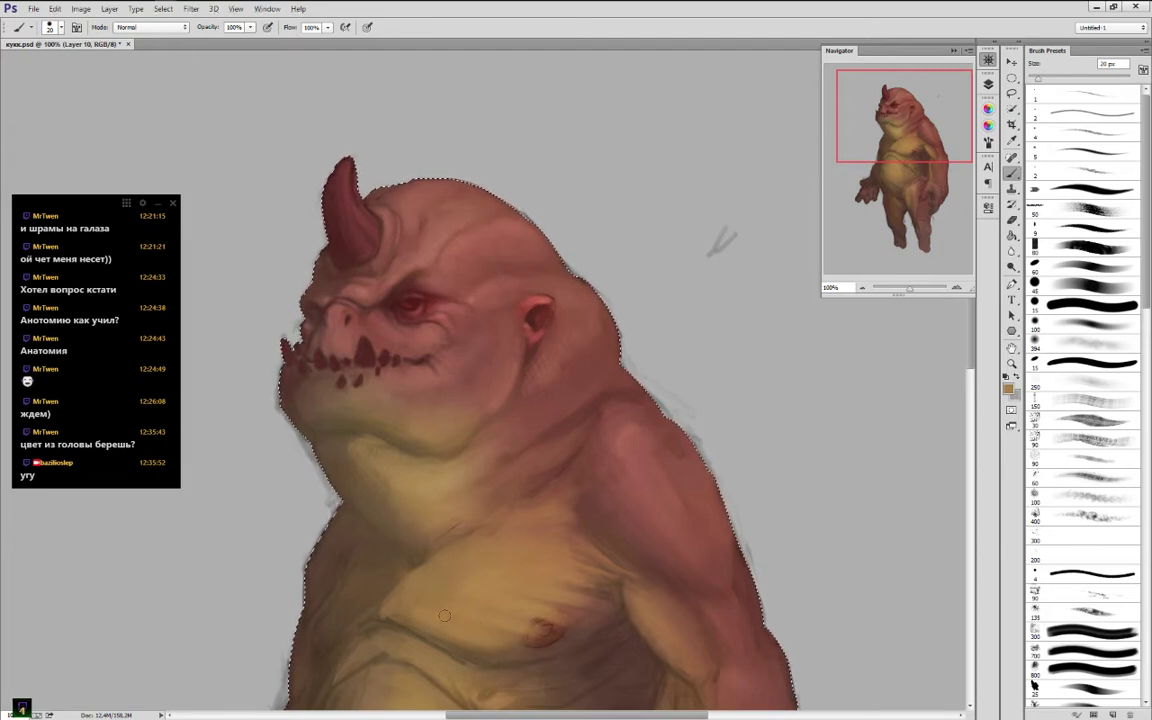
left_click(381, 621, "alt")
left_click_drag(386, 617, 410, 578)
left_click(361, 635, "alt")
left_click(427, 618, "alt")
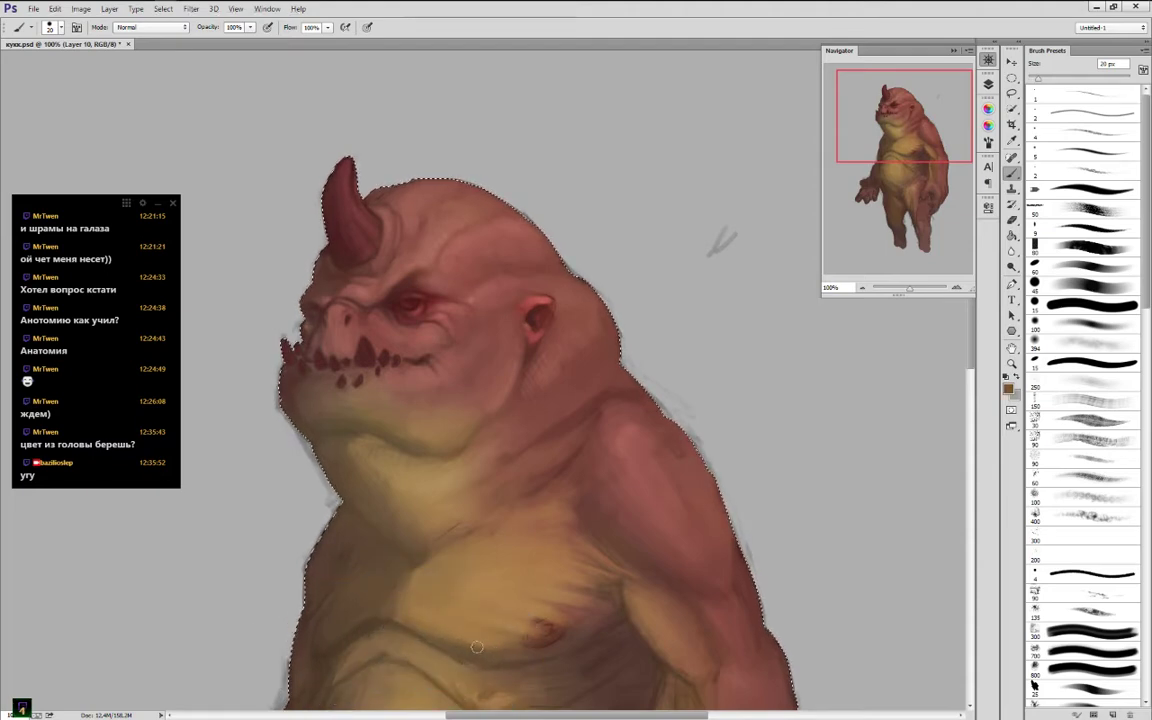
left_click(460, 643, "alt")
left_click(436, 637, "alt")
Smooth the yellow chest above and beside the nipple towards the armpit with sampled ochre tones
left_click(485, 577, "alt")
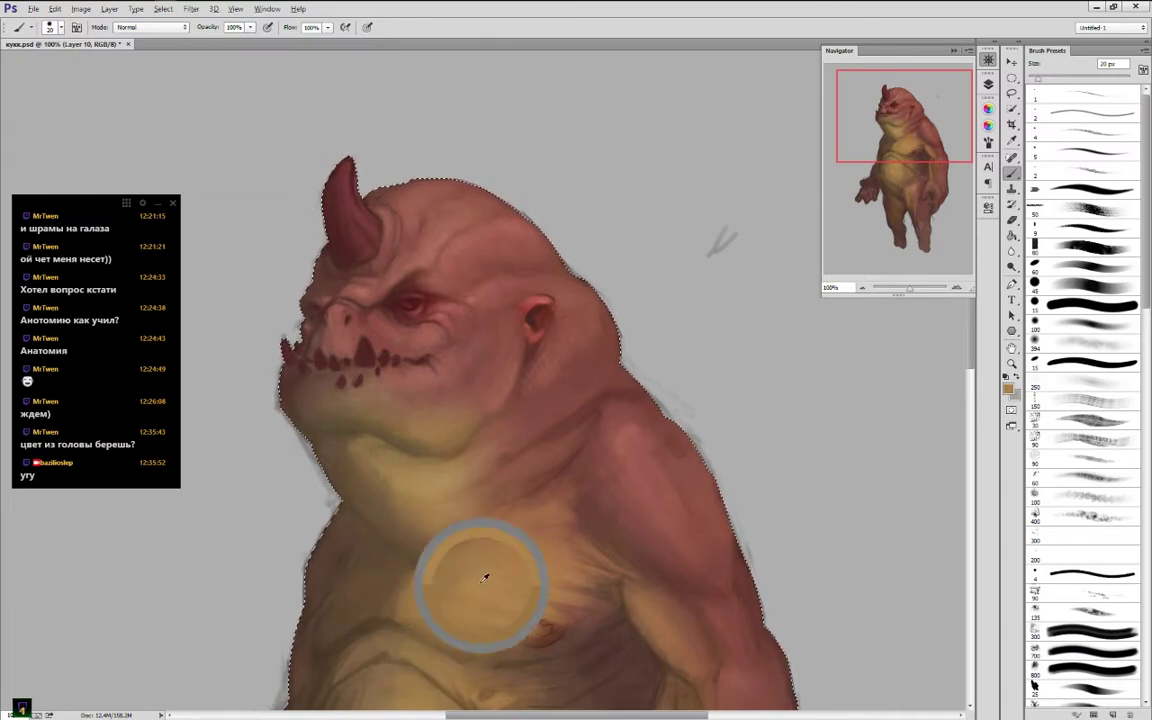
left_click(476, 561, "alt")
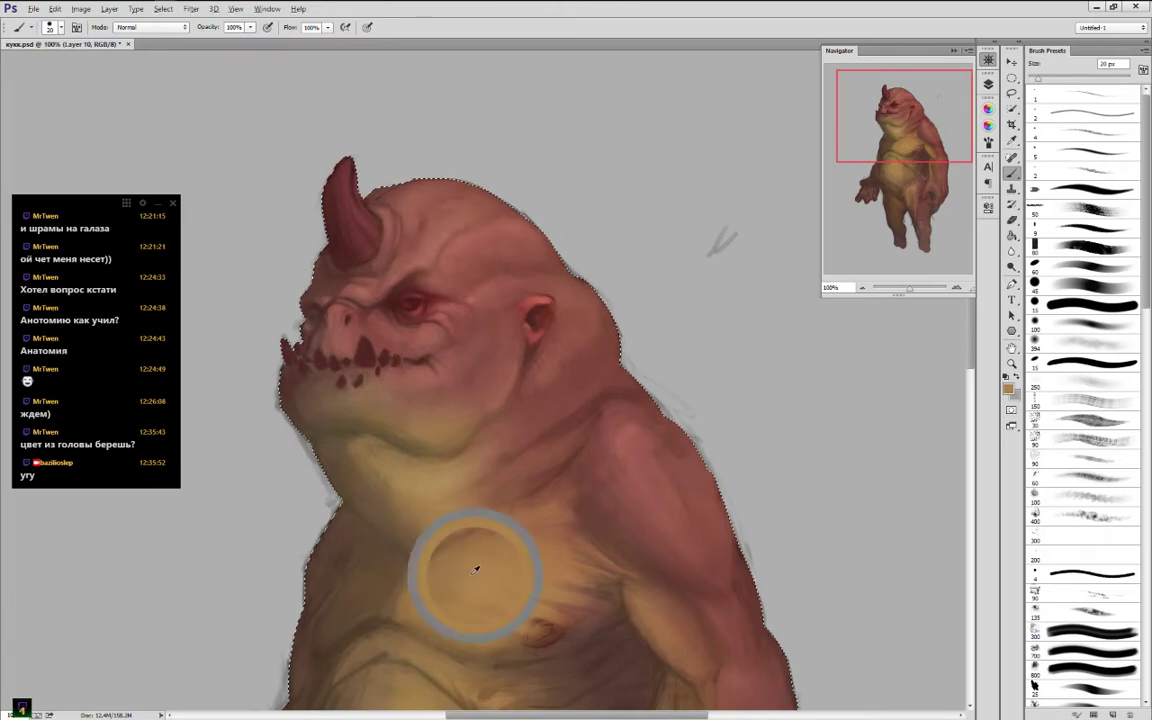
left_click(545, 591, "alt")
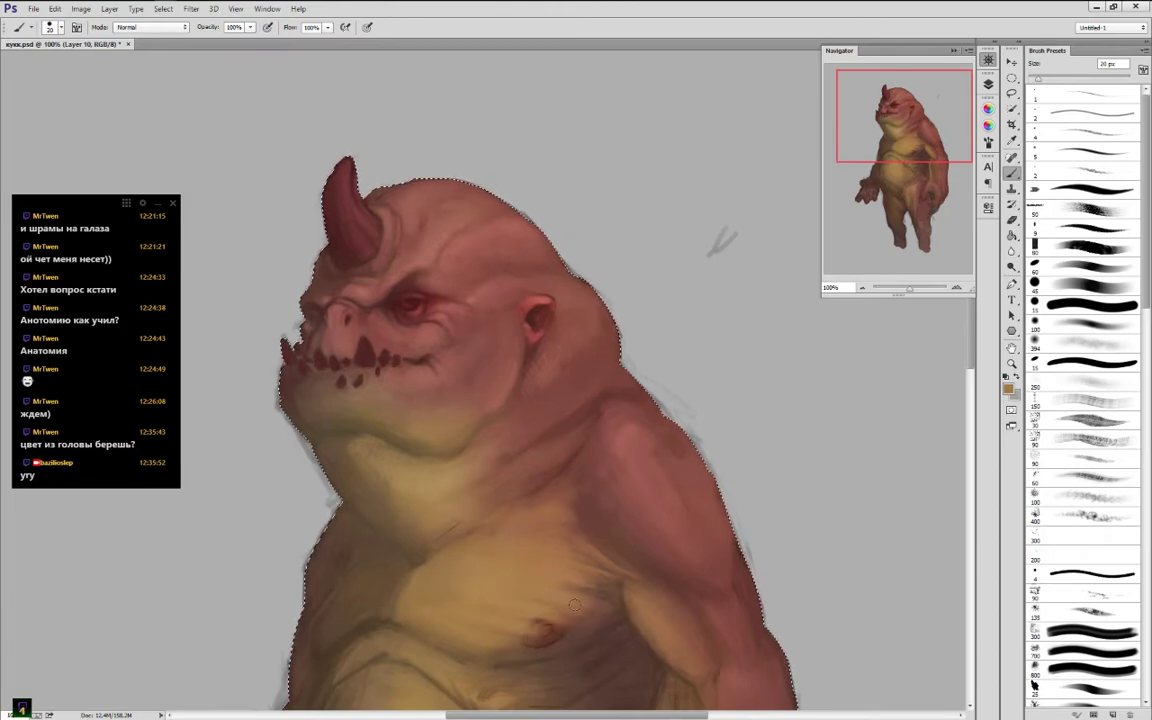
left_click(546, 594, "alt")
left_click(498, 594, "alt")
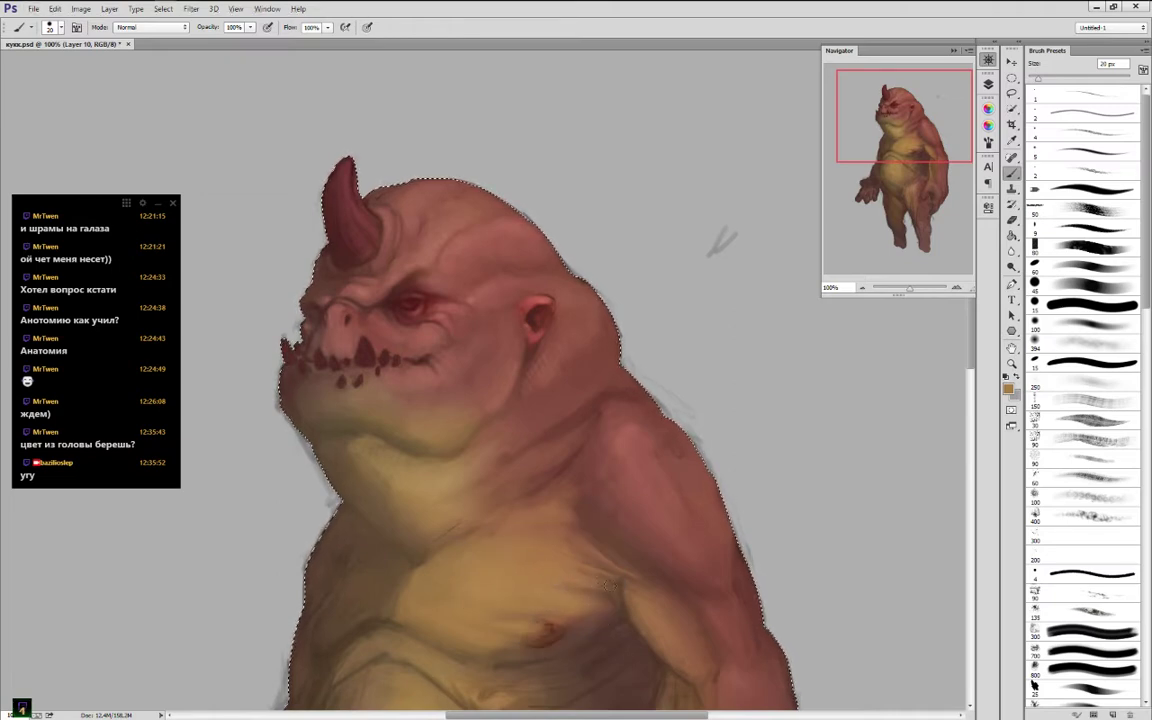
Blend the cheek, jaw crease and neck skin below the ear with sampled reds and reddish browns
left_click_drag(571, 452, 495, 231)
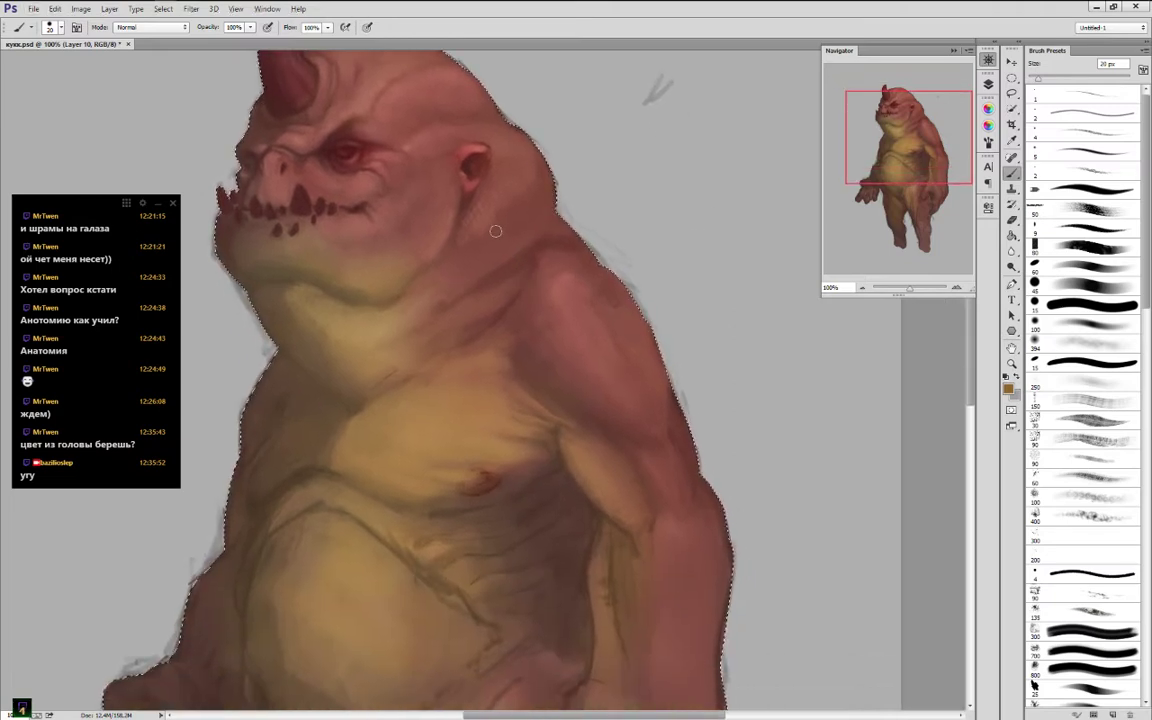
left_click(476, 212, "alt")
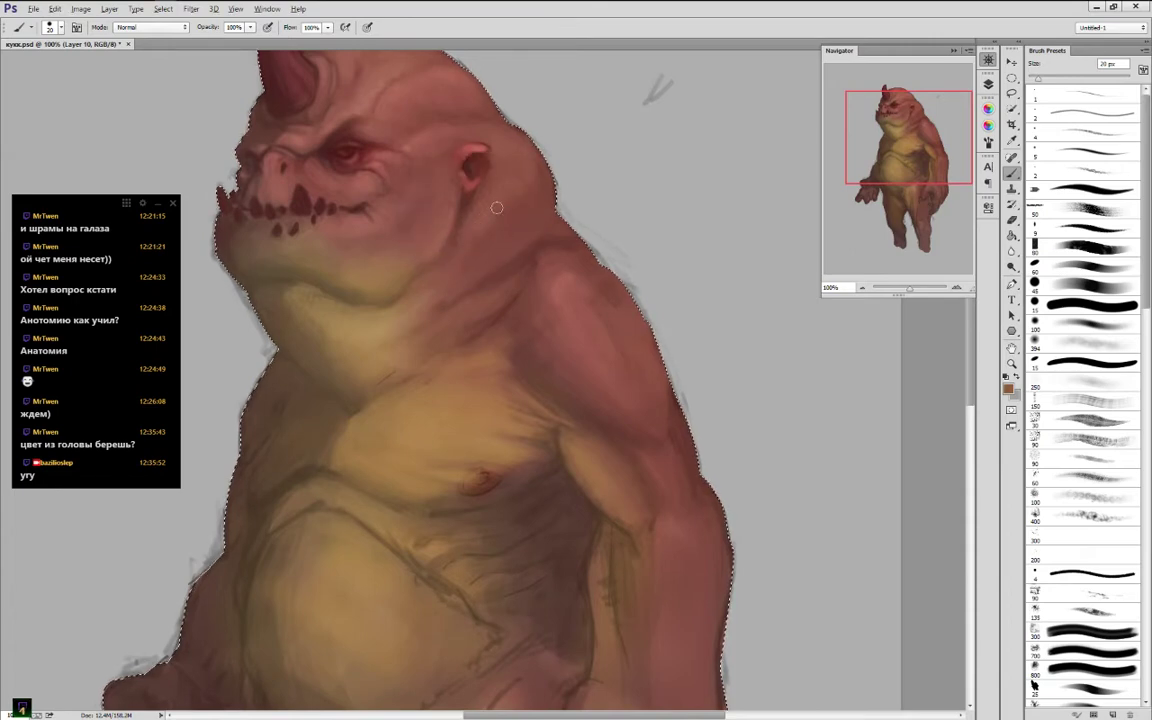
left_click(447, 214, "alt")
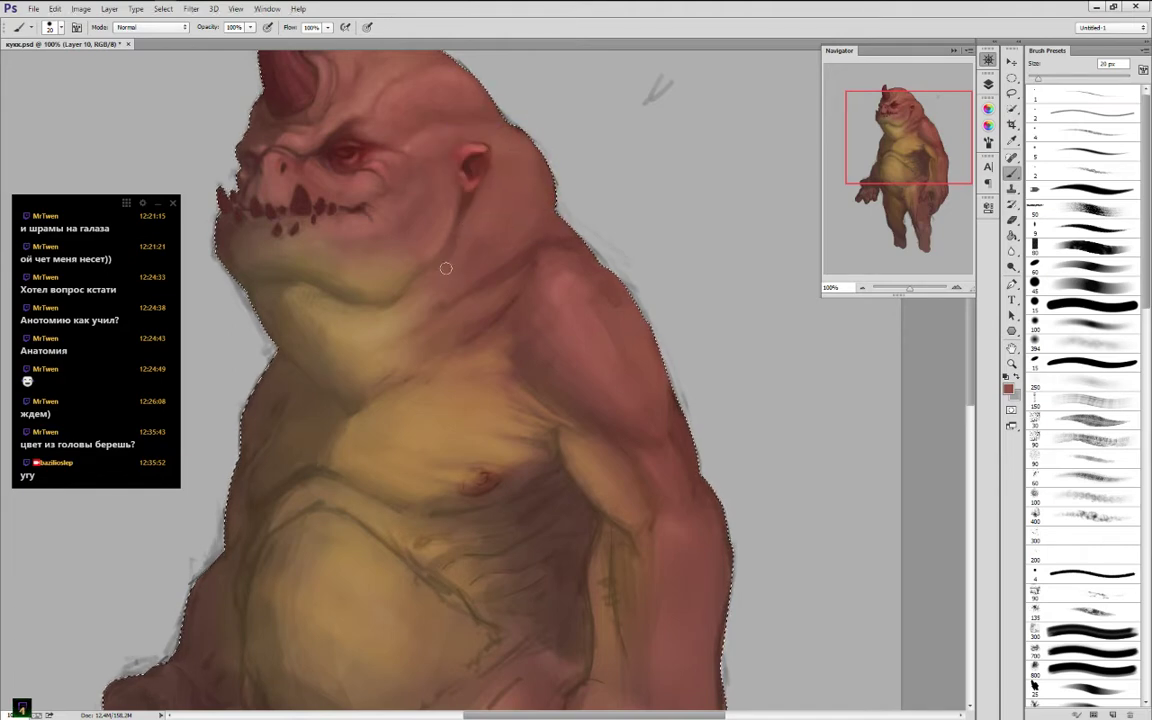
left_click(487, 235, "alt")
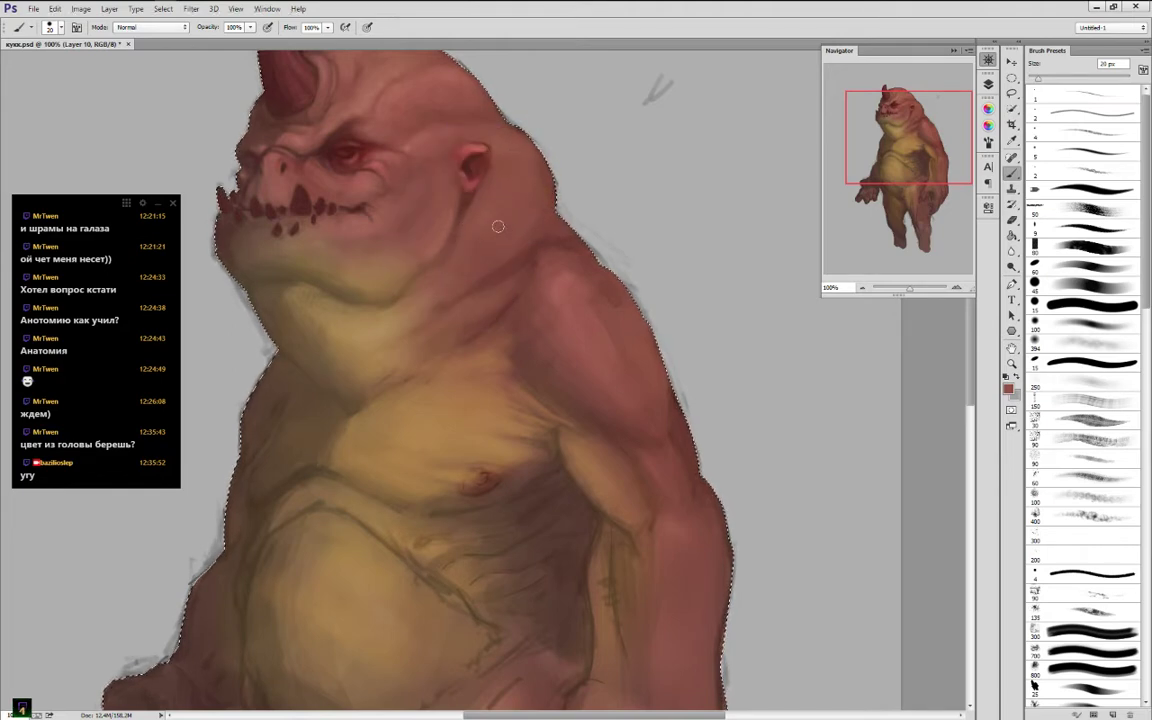
left_click(435, 240, "alt")
left_click(438, 290, "alt")
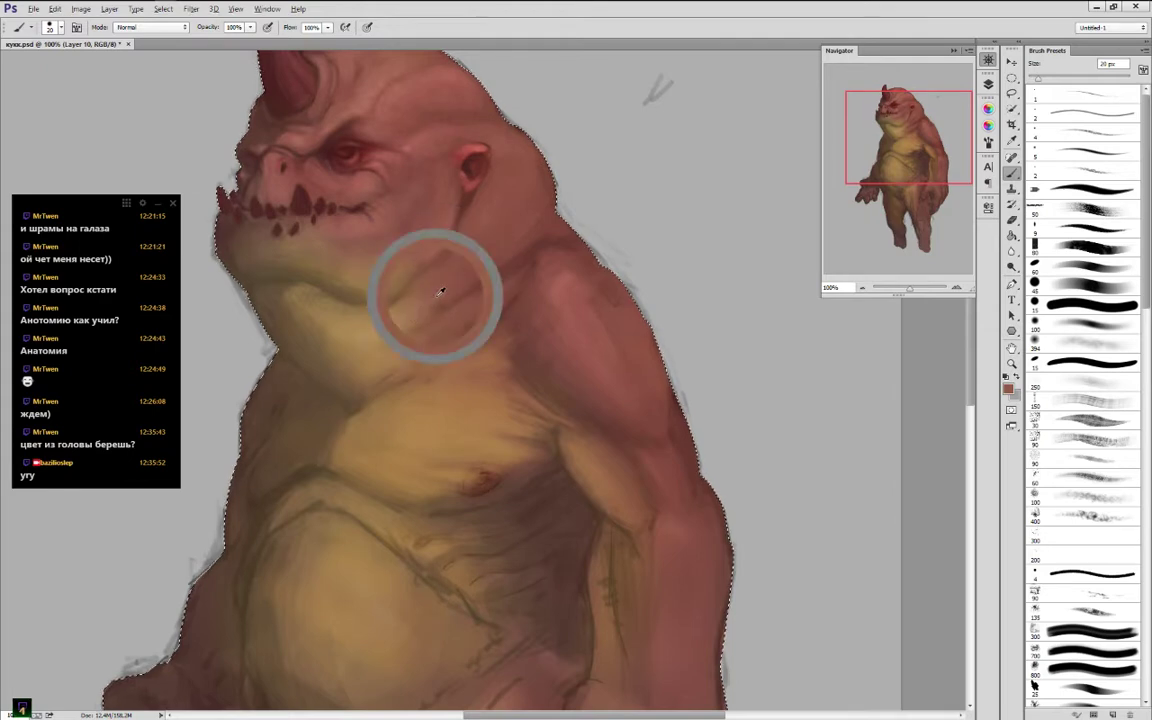
left_click(470, 250, "alt")
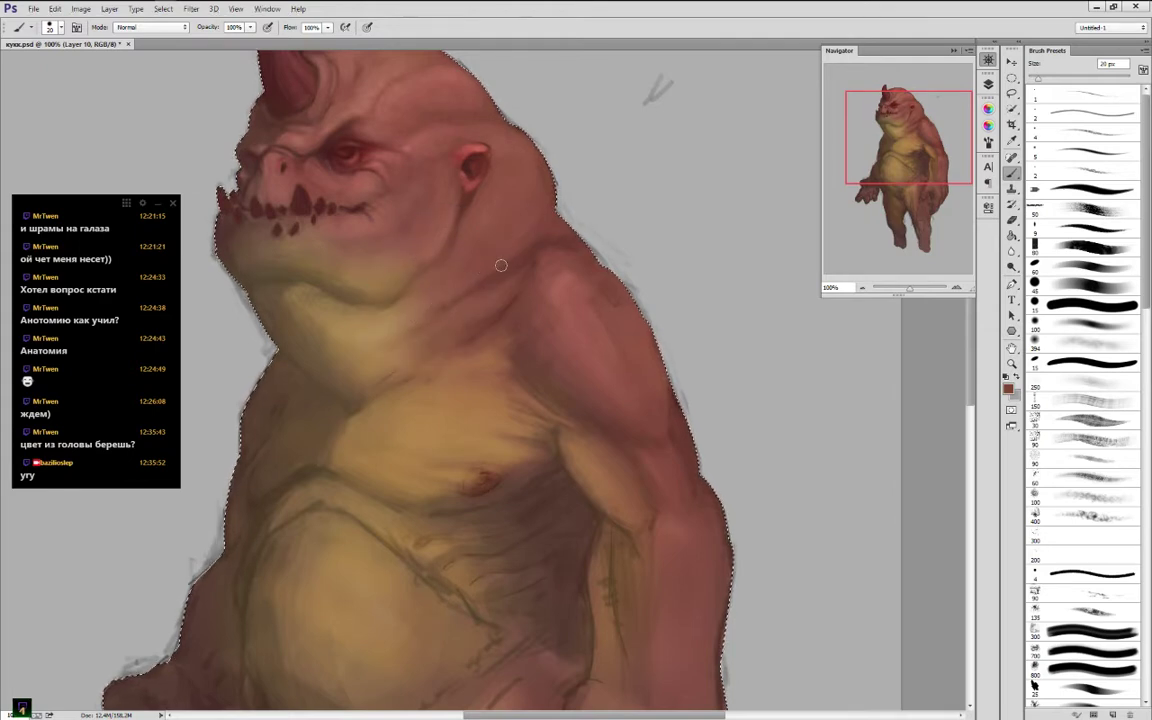
Paint over the dark patch on the outer shoulder and smooth the shoulder's upper edge with sampled reds
left_click(532, 208, "alt")
left_click(580, 293, "alt")
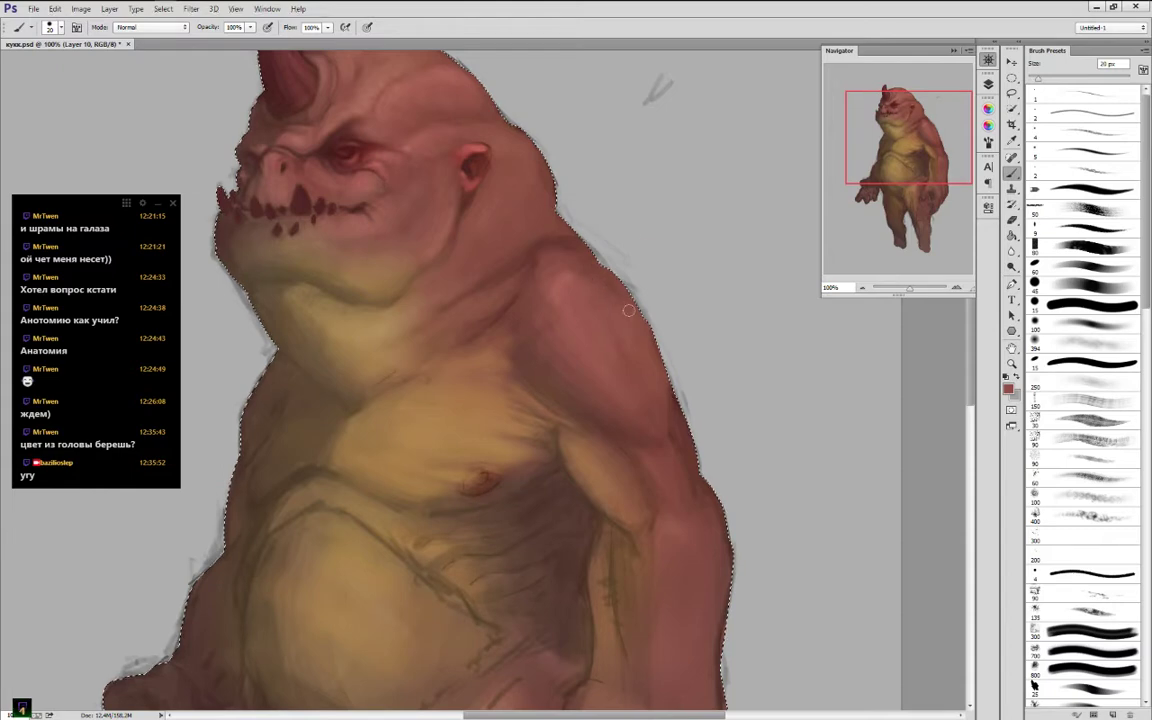
left_click(596, 277, "alt")
left_click(588, 262, "alt")
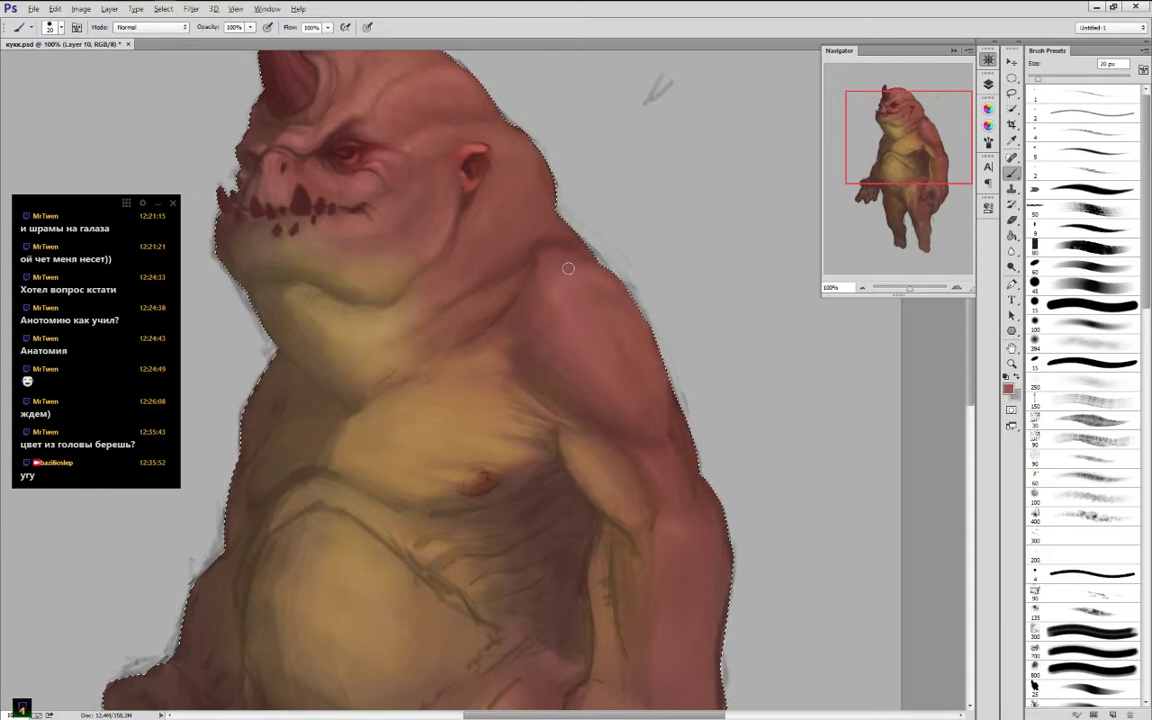
Soften the shoulder's front edge where it meets the neck and upper chest with sampled reds and orange browns
left_click(532, 295, "alt")
mouse_move(530, 292)
left_mouse_down()
mouse_move(514, 306)
mouse_move(530, 298)
left_mouse_up()
left_click(502, 319, "alt")
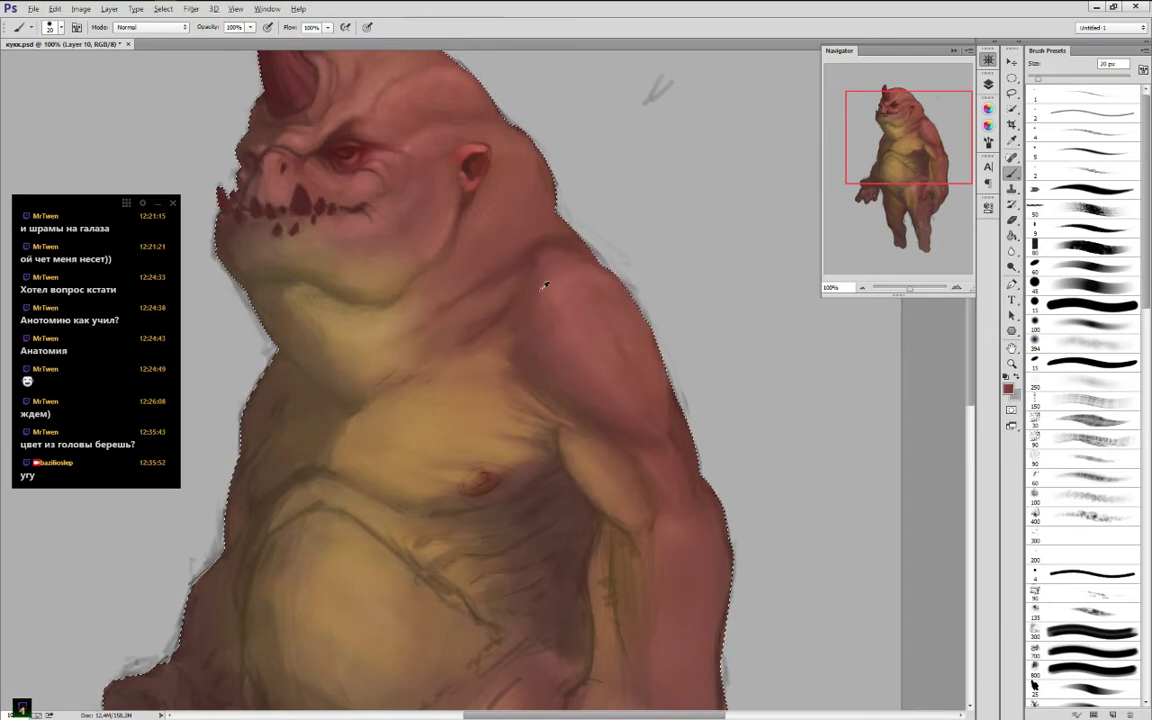
left_click(492, 364, "alt")
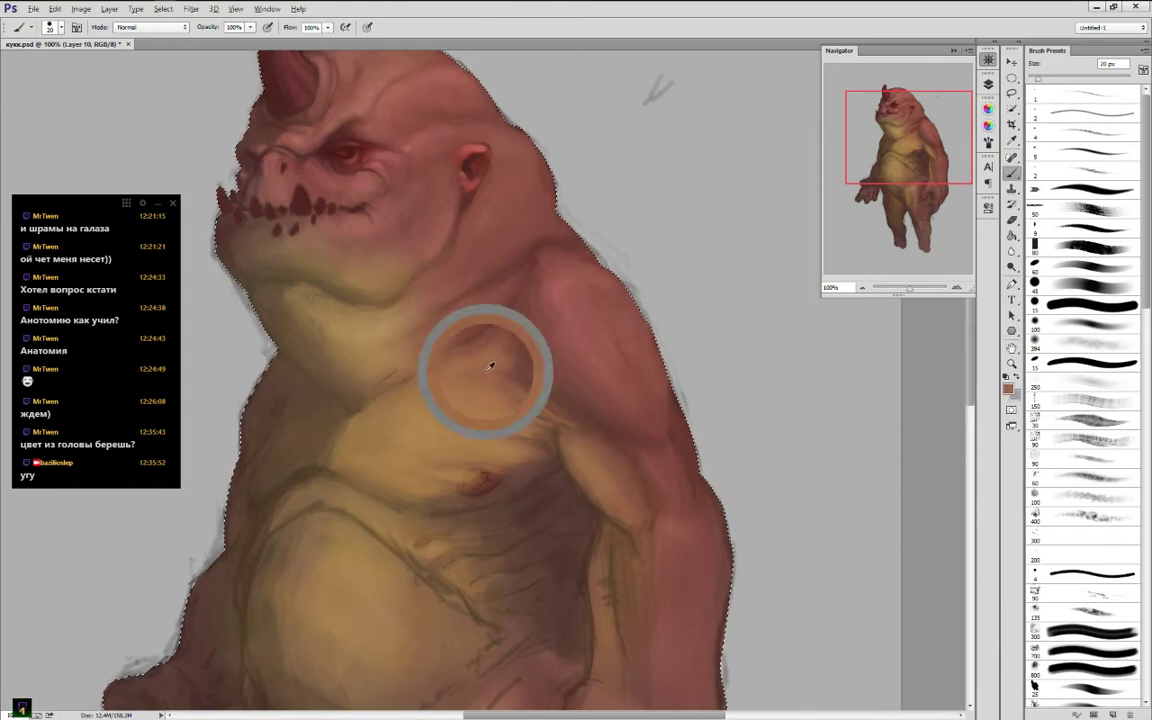
Refine the yellow inner upper arm and even out the red shoulder above it with sampled colours
left_click(590, 462, "alt")
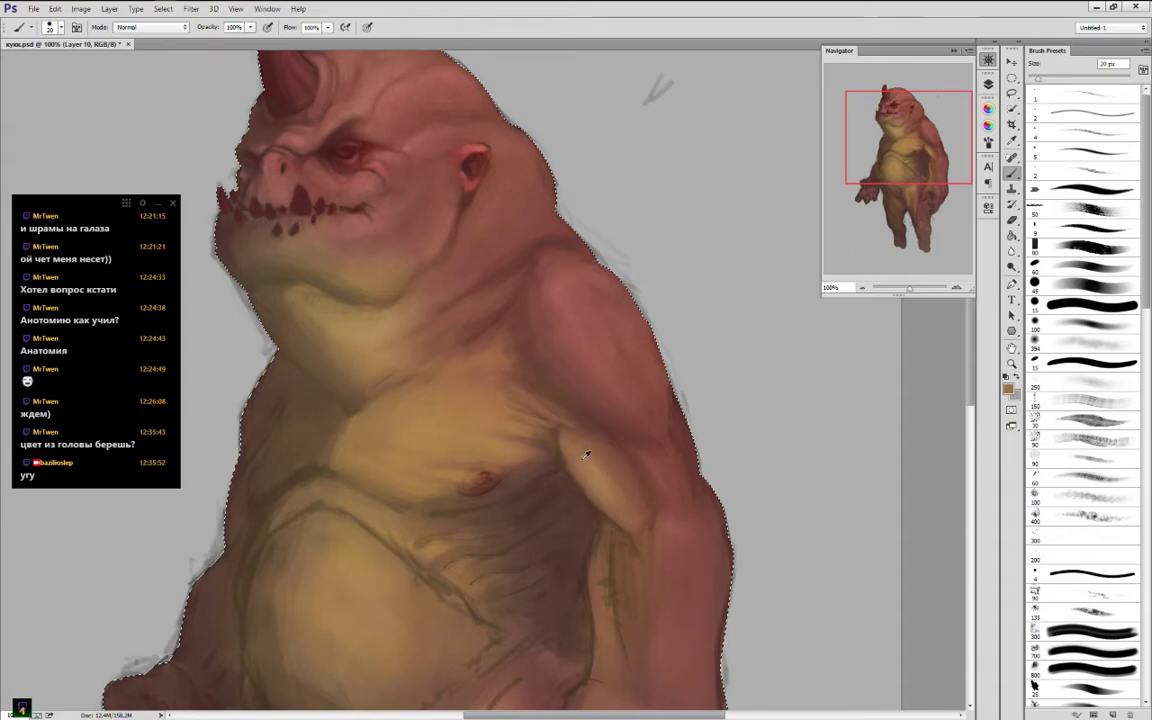
left_click(586, 477, "alt")
left_click(626, 396, "alt")
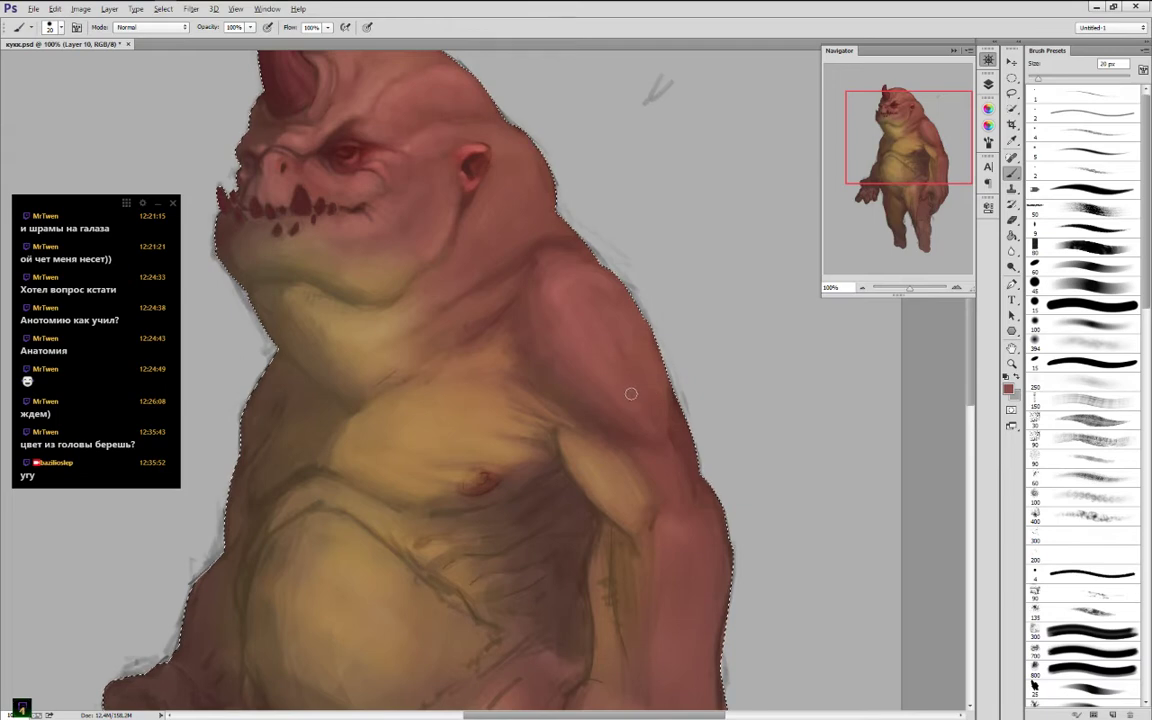
left_click(609, 293, "alt")
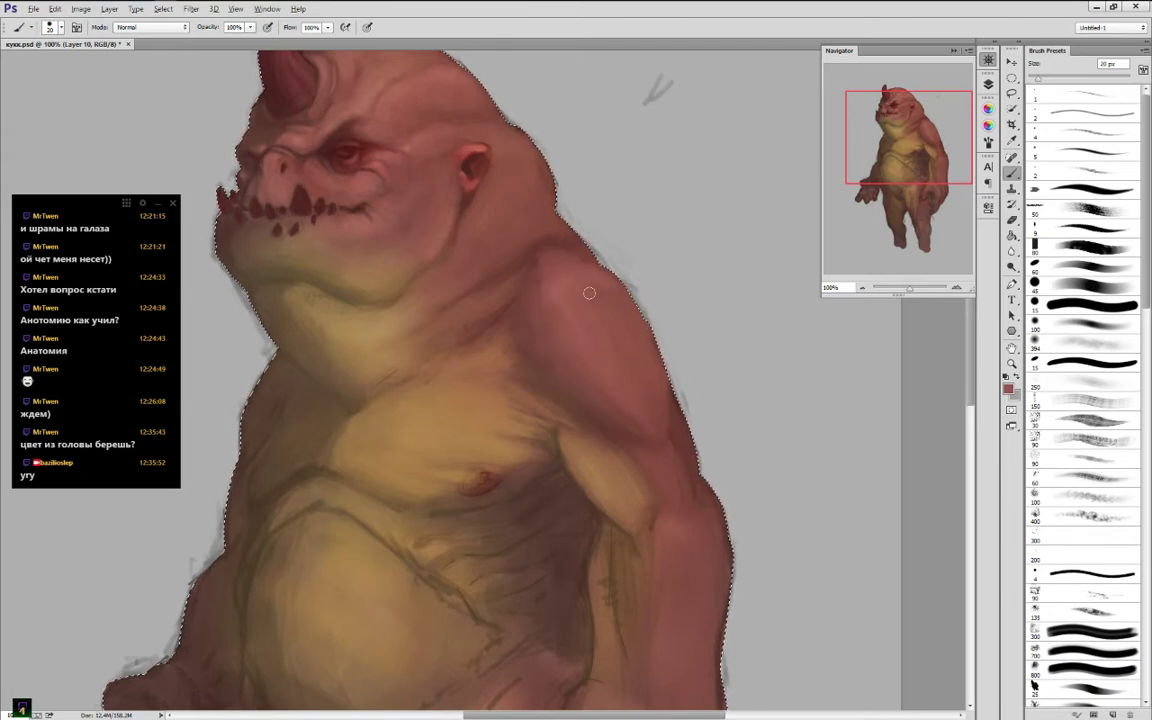
left_click_drag(600, 280, 537, 266)
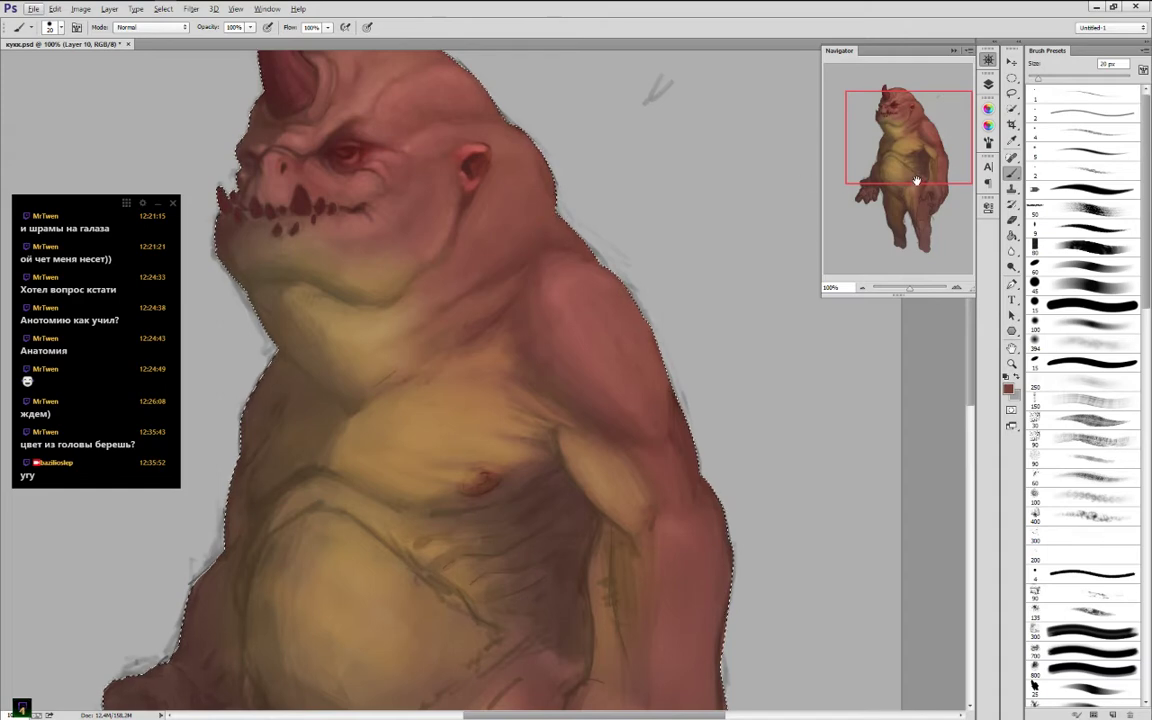
Reshape the red skin from the outer upper arm past the elbow into the forearm with sampled reds
left_click_drag(933, 162, 925, 170)
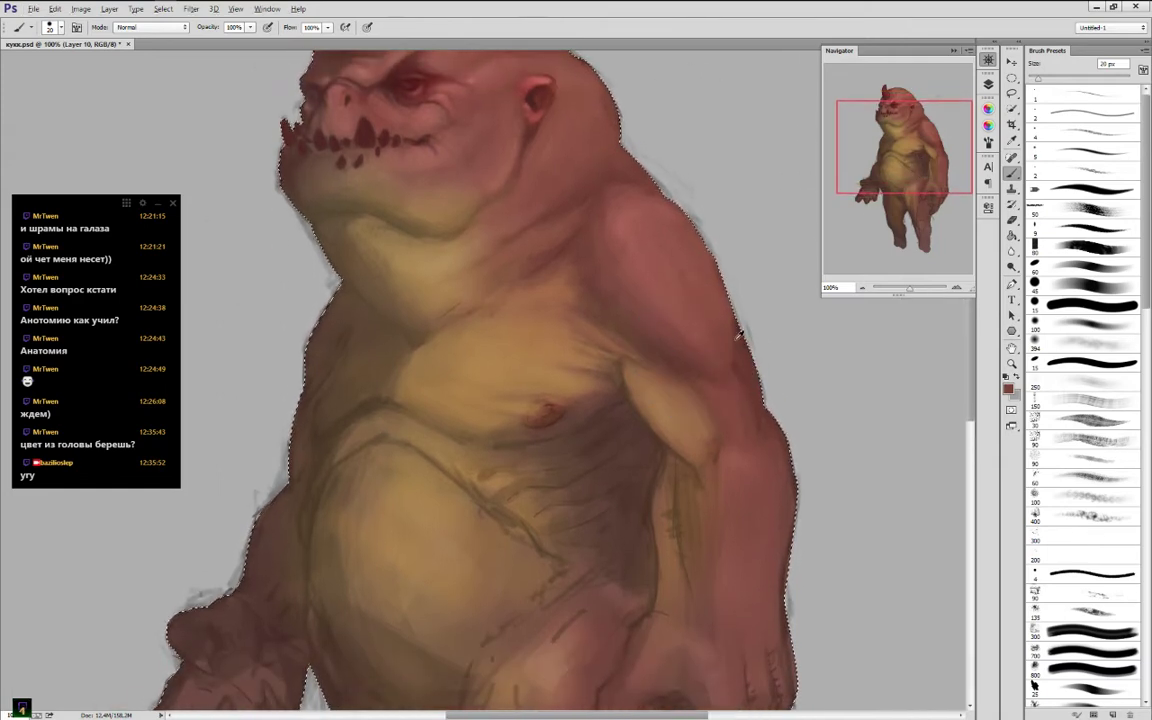
left_click(722, 362, "alt")
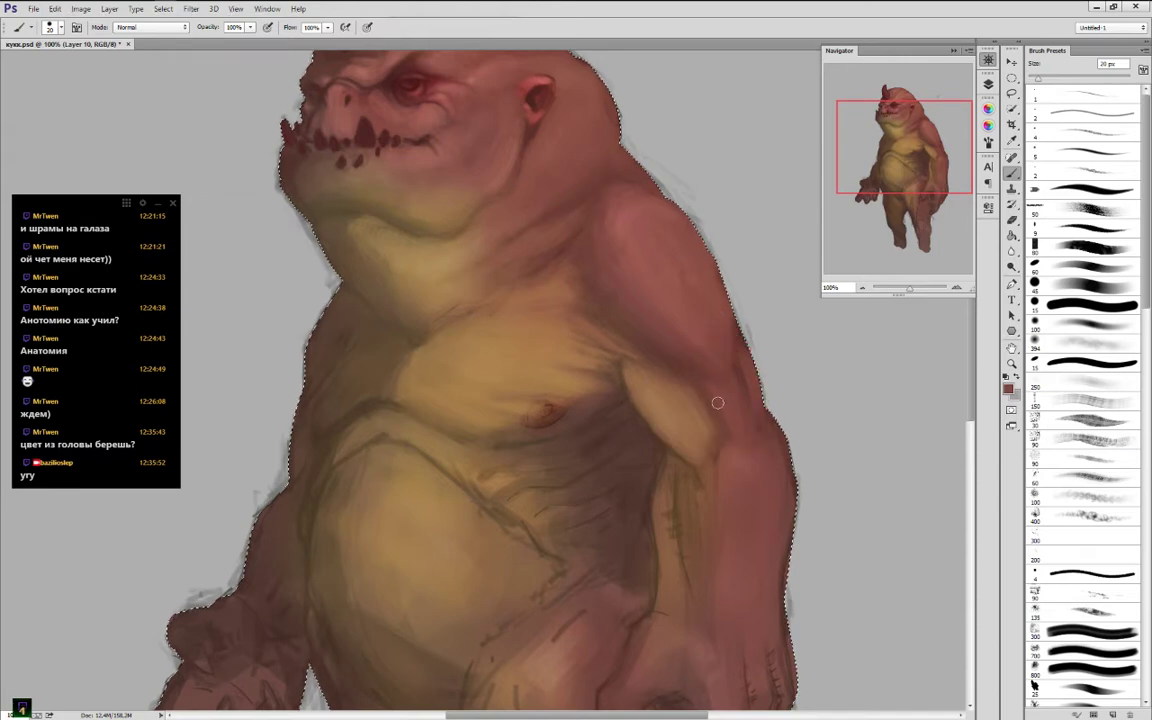
left_click(711, 395, "alt")
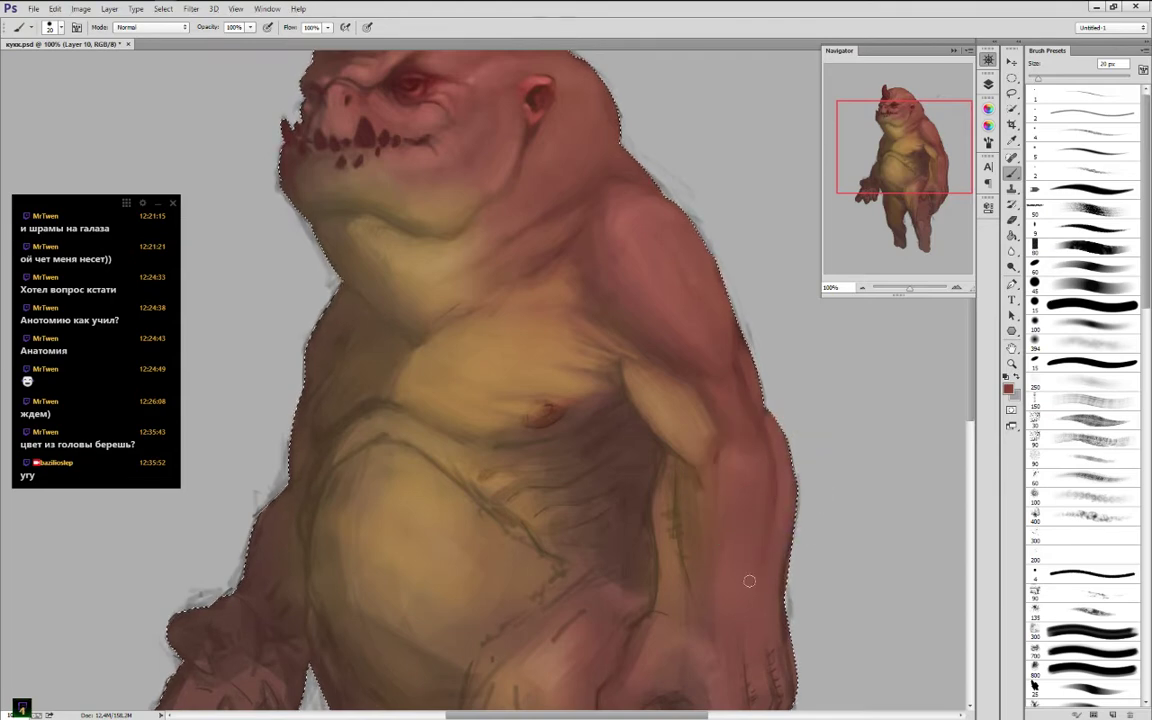
mouse_move(716, 452)
left_mouse_down()
mouse_move(711, 597)
mouse_move(730, 488)
mouse_move(727, 518)
mouse_move(719, 510)
left_mouse_up()
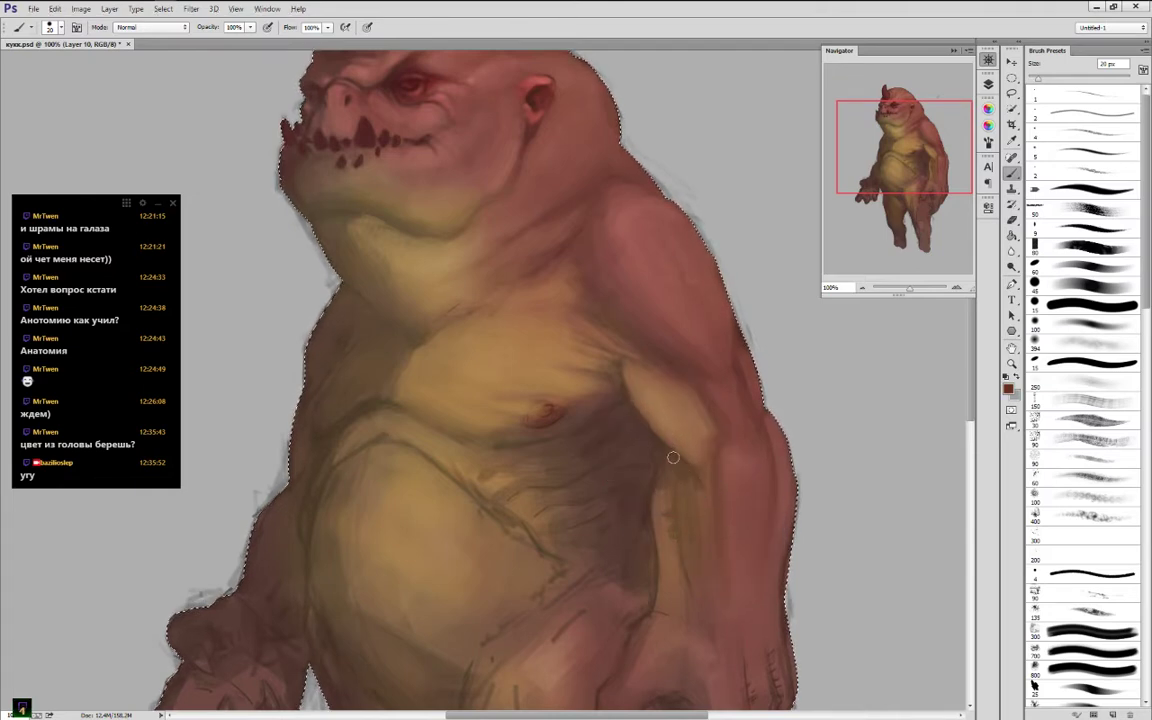
Cover the sketch lines on the inner forearm with brown shadow and sampled yellow
left_click_drag(687, 476, 679, 532)
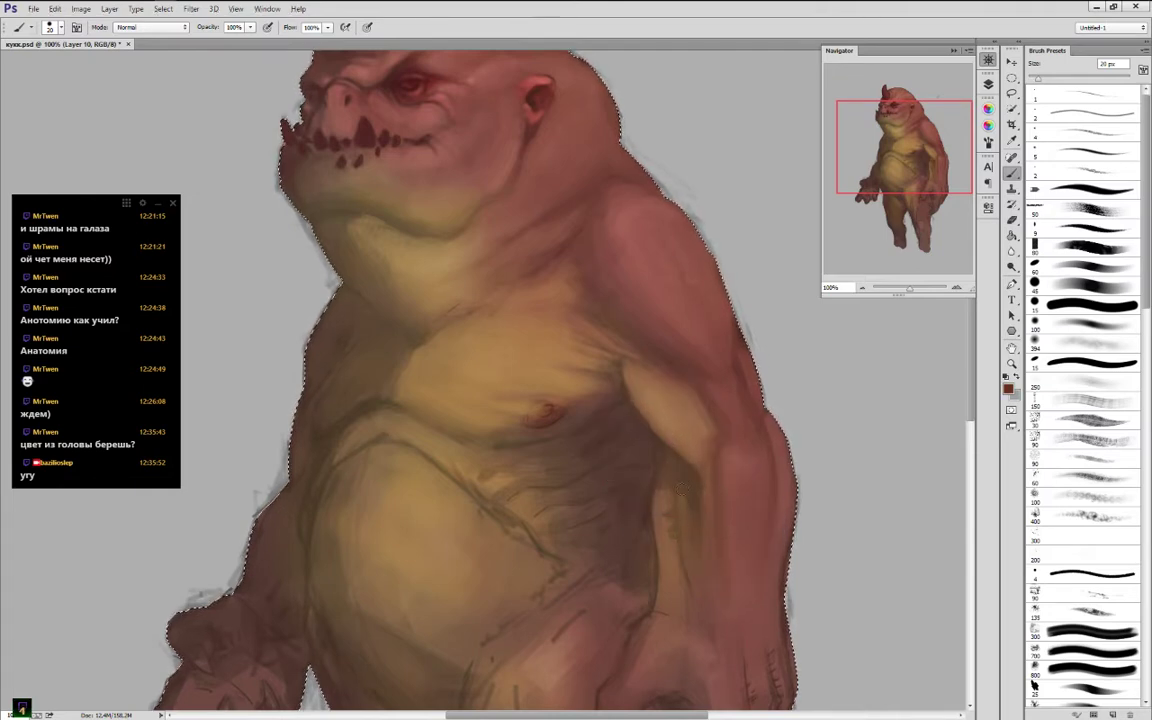
left_click(683, 570, "alt")
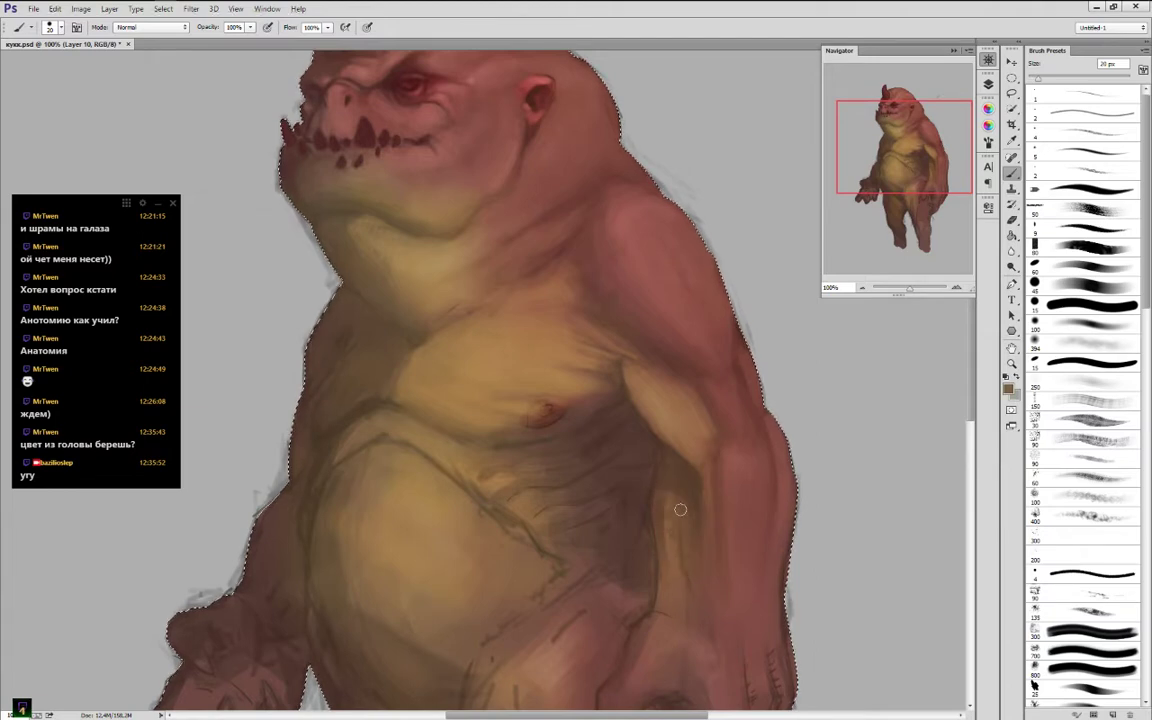
left_click(543, 363, "alt")
left_click_drag(675, 504, 671, 601)
left_click(677, 536, "alt")
left_click_drag(674, 499, 689, 491)
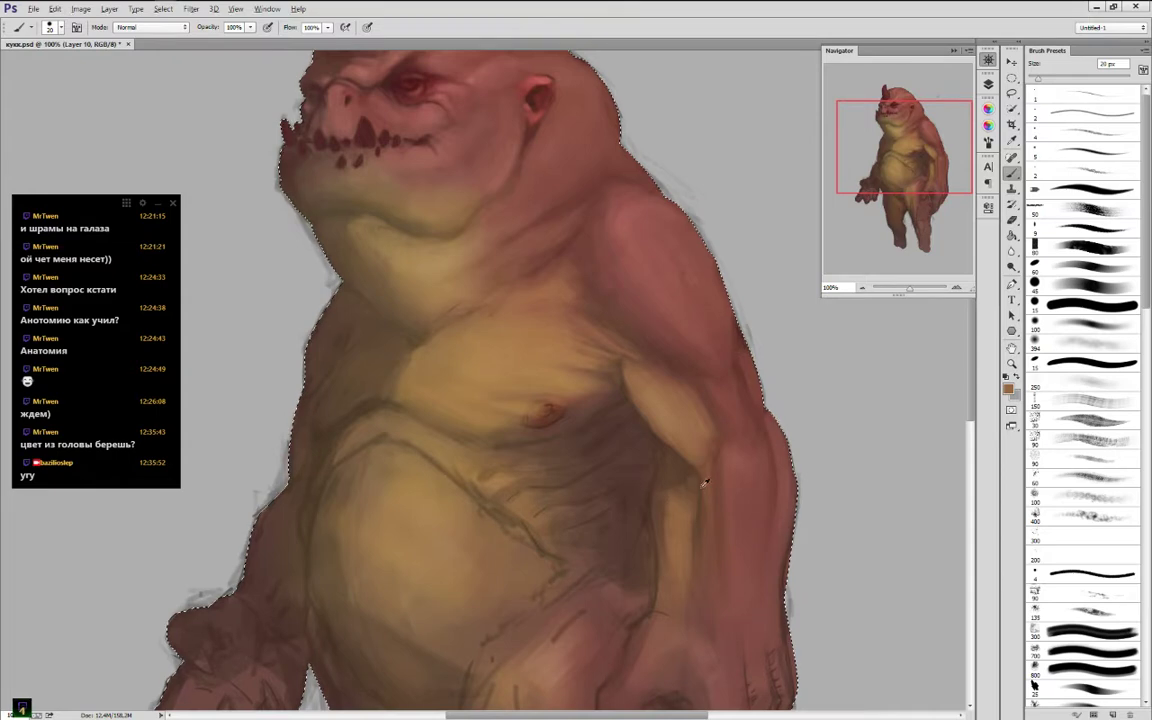
Paint the shadow below the elbow and blend it into the yellow inner forearm with sampled browns
left_click(687, 481, "alt")
left_click(688, 474, "alt")
left_click_drag(679, 463, 697, 527)
left_click(676, 504, "alt")
mouse_move(668, 474)
left_mouse_down()
mouse_move(675, 566)
mouse_move(658, 520)
mouse_move(674, 473)
mouse_move(678, 484)
mouse_move(669, 458)
mouse_move(699, 514)
left_mouse_up()
left_click(659, 520, "alt")
left_click(672, 523, "alt")
Deepen the armpit crease and shade the lower edge of the yellow upper arm with sampled browns
left_click_drag(640, 437, 600, 249)
left_click_drag(596, 191, 636, 255)
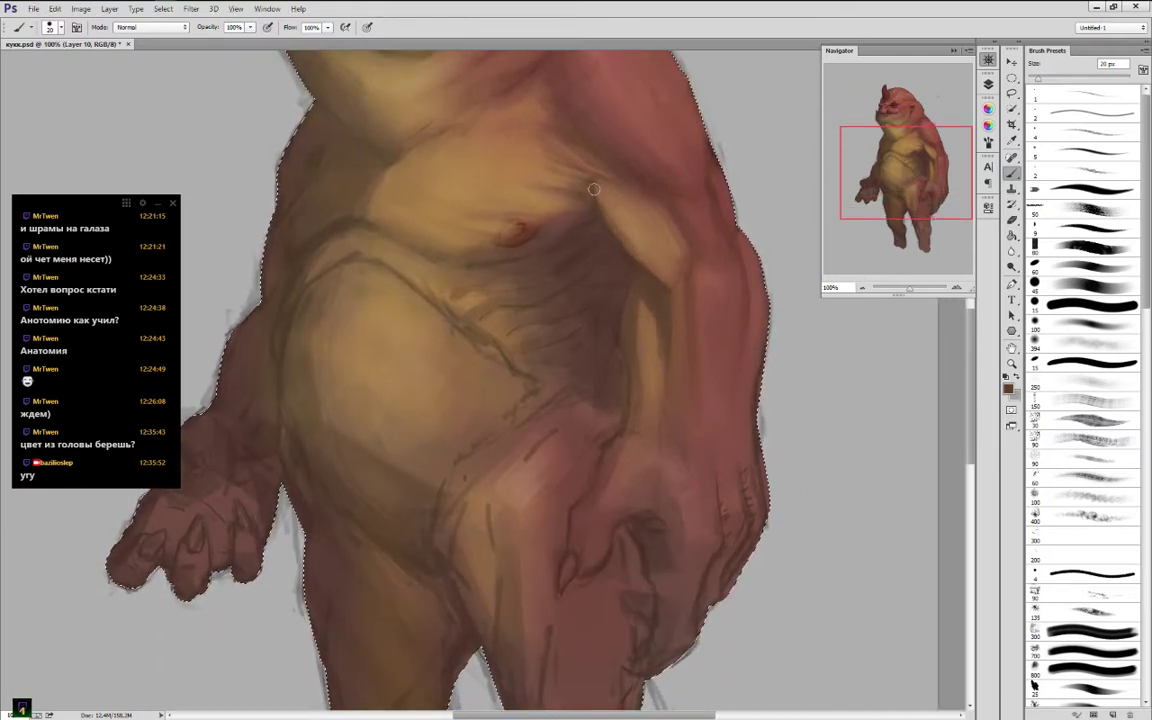
left_click(639, 250, "alt")
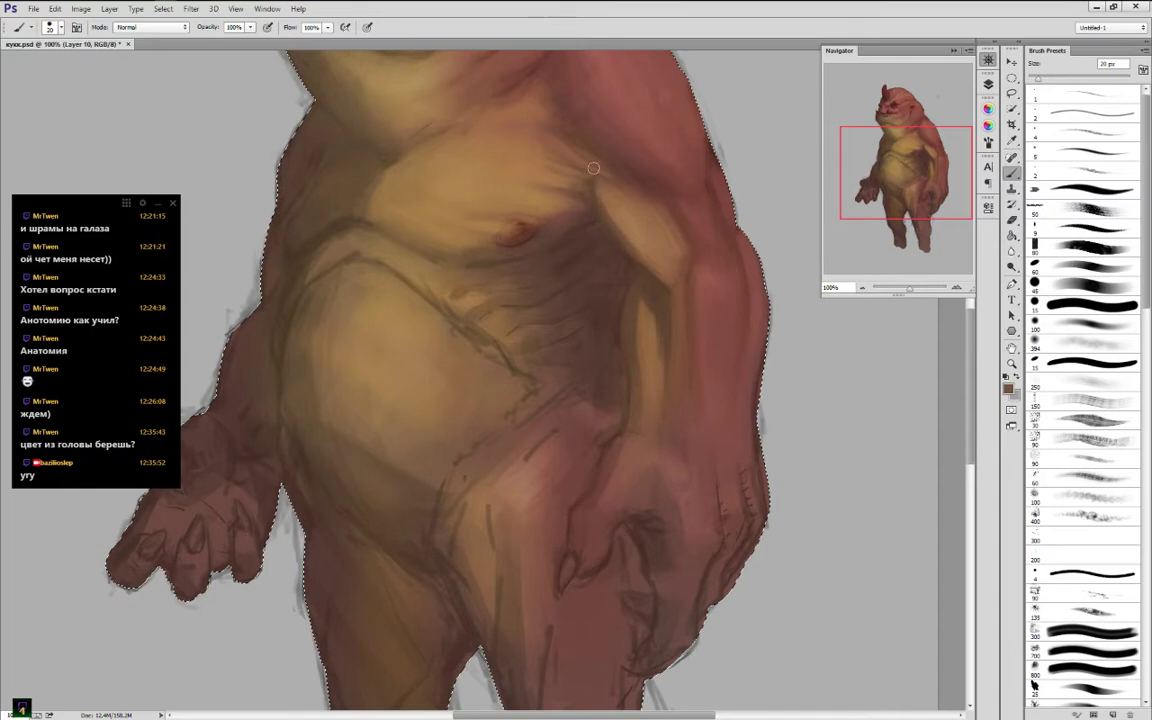
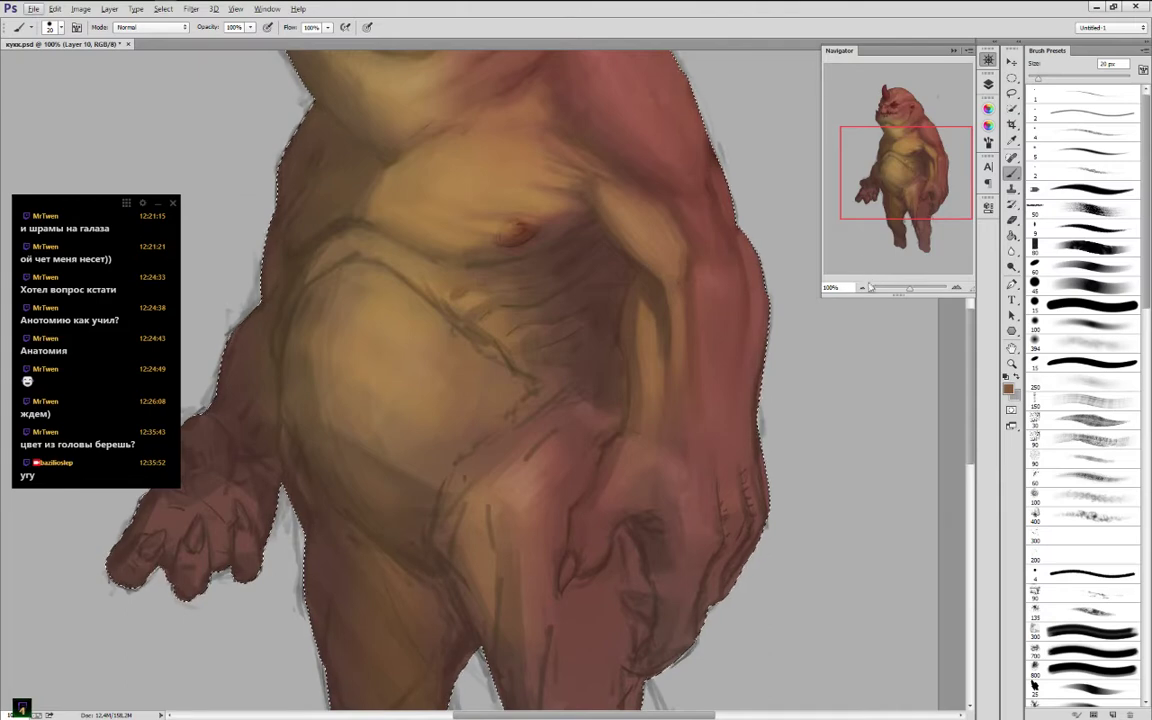
View the whole creature at 50% and flip the canvas horizontally
key("ctrl+minus")
key("ctrl+minus")
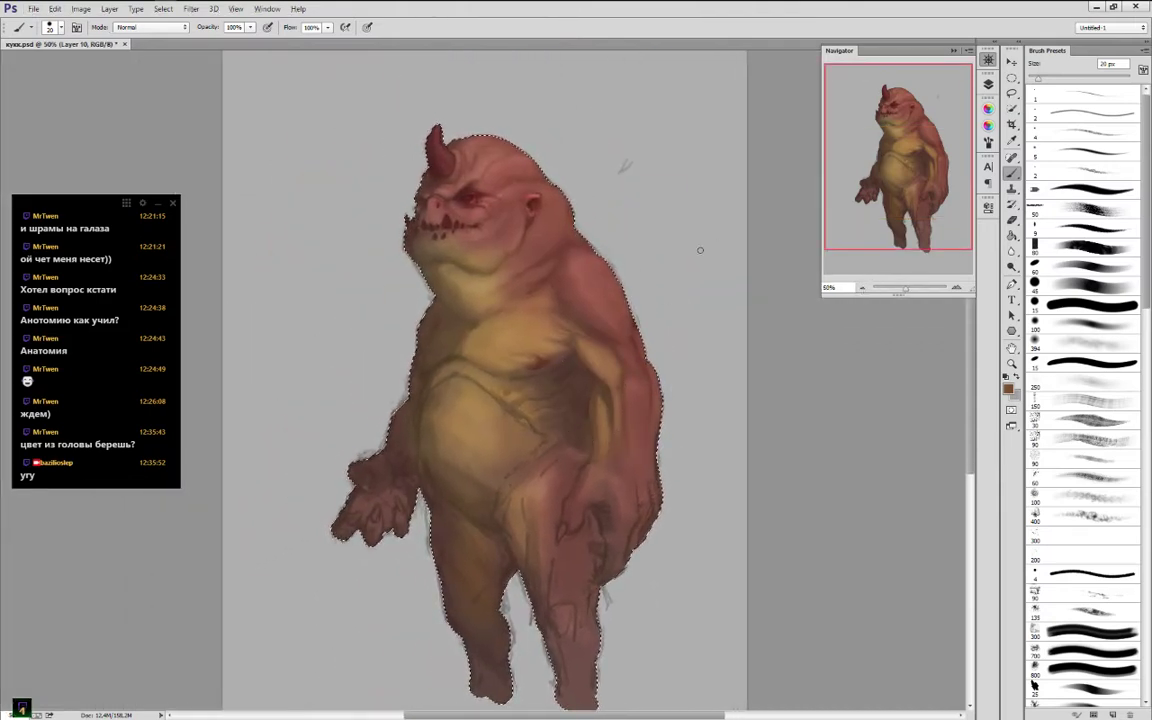
key("ctrl+shift+h")
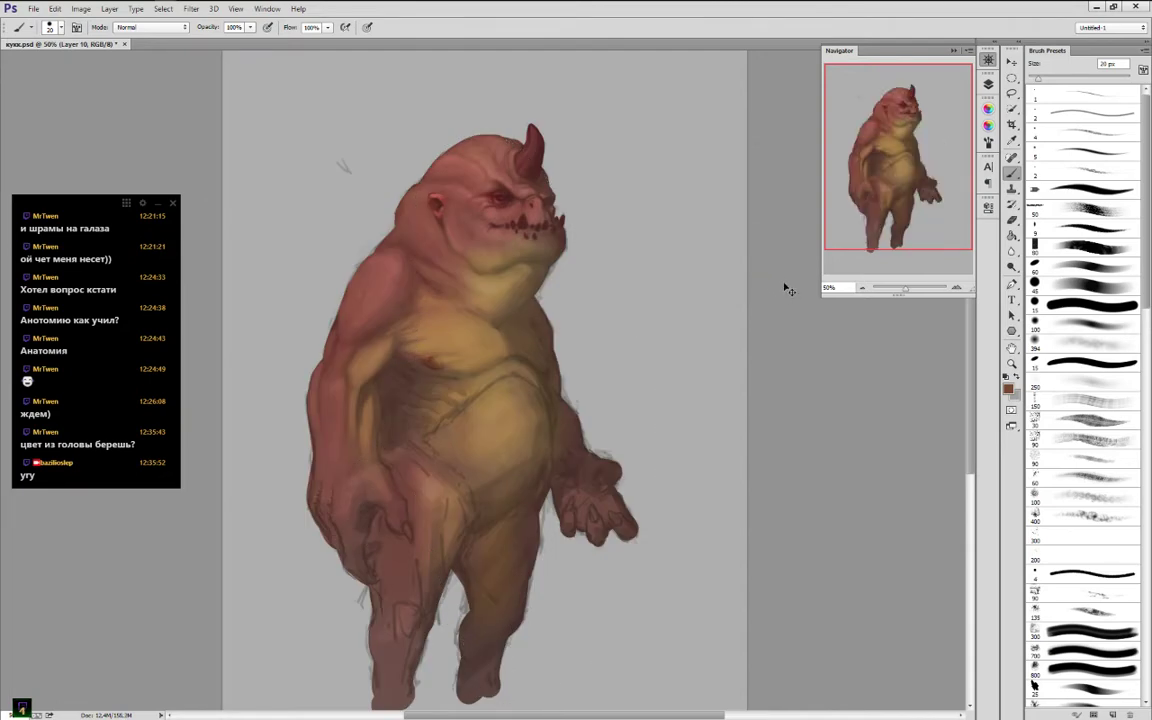
Close the transform of Layer 10 without changes and select every layer from Layer 10 down to just above the Background
key("ctrl+t")
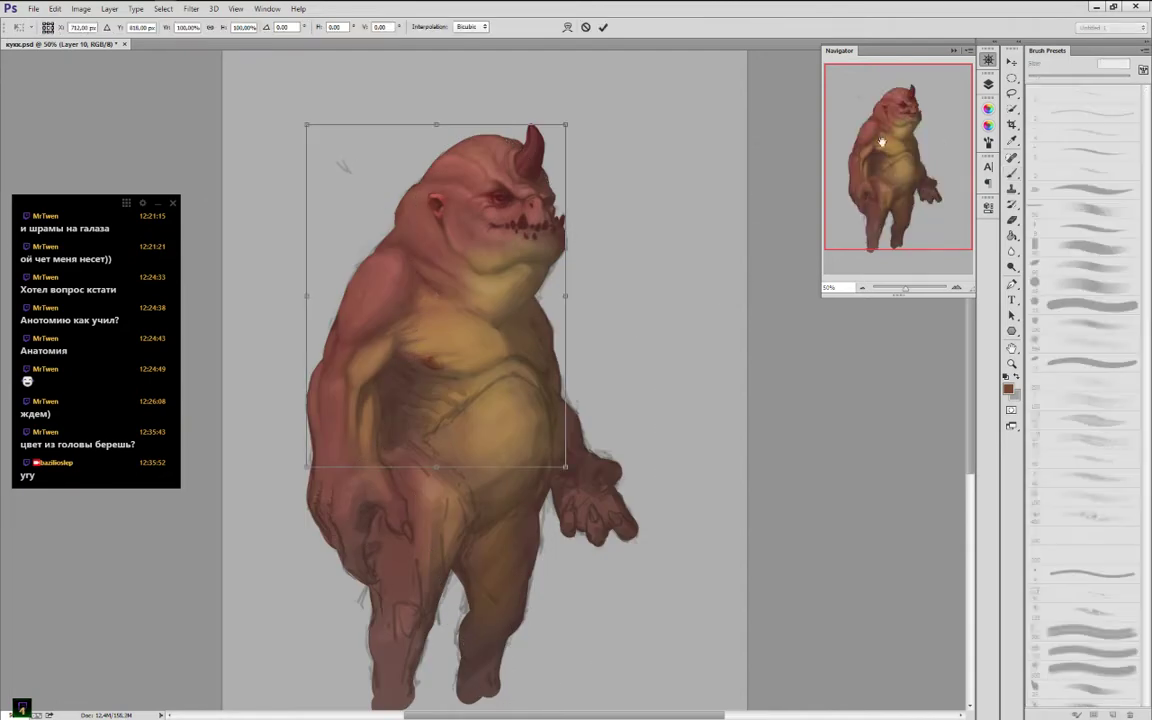
key("Return")
left_click(988, 86)
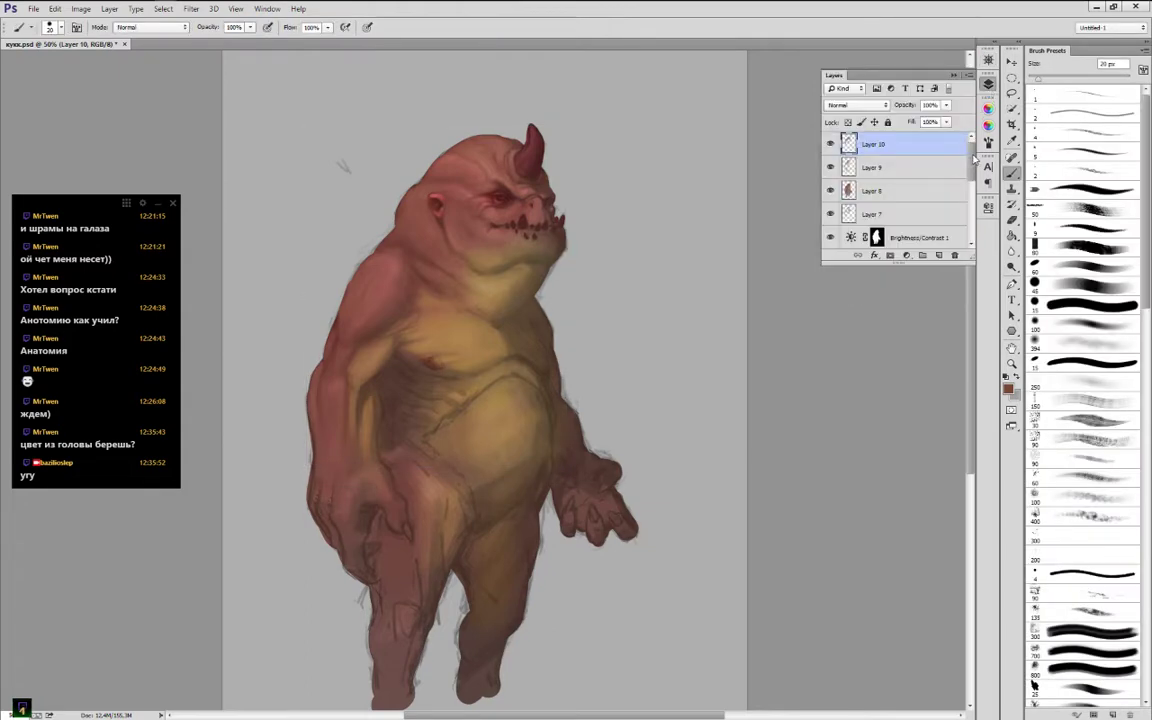
scroll(900, 190, "down", 2)
left_click(944, 217, "shift")
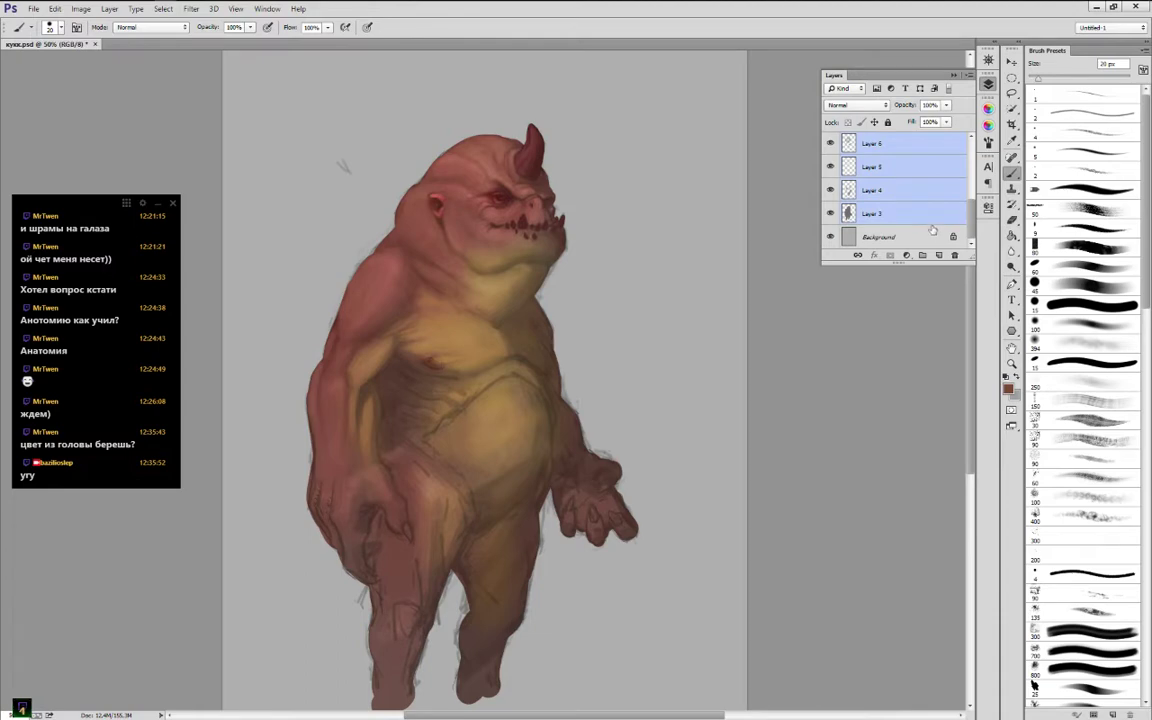
Rotate the selected creature layers together by -3.74° so the figure leans slightly counterclockwise, and return to the brush
key("ctrl+t")
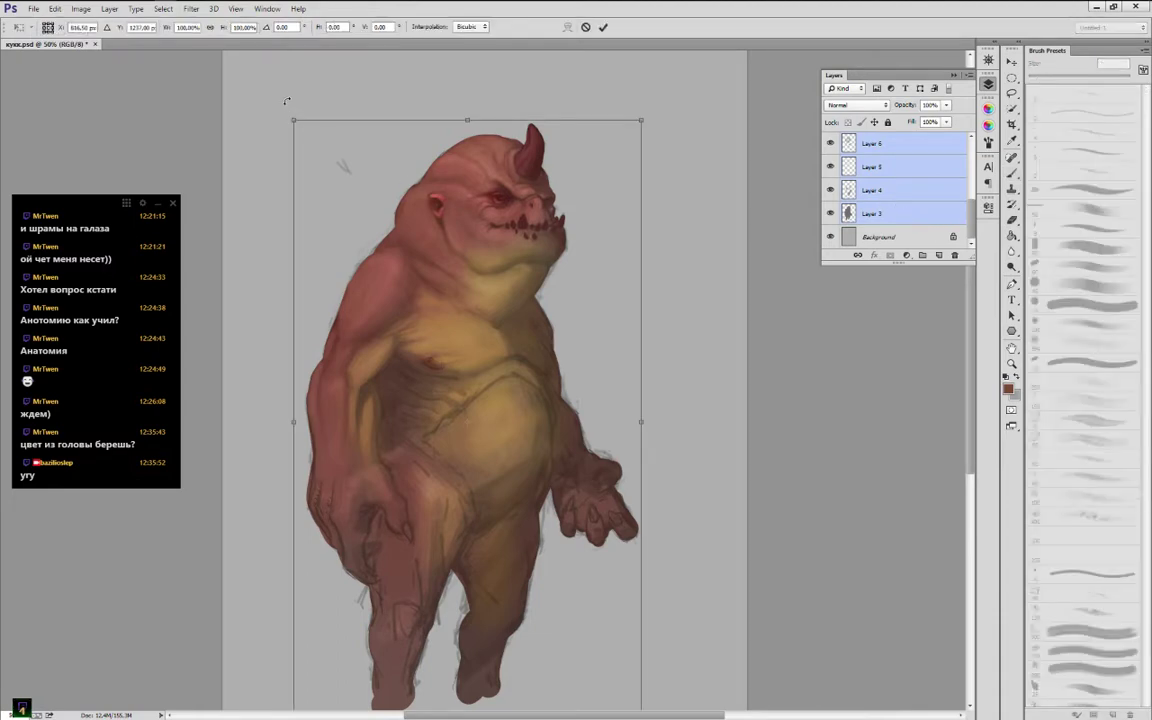
left_click_drag(286, 101, 283, 110)
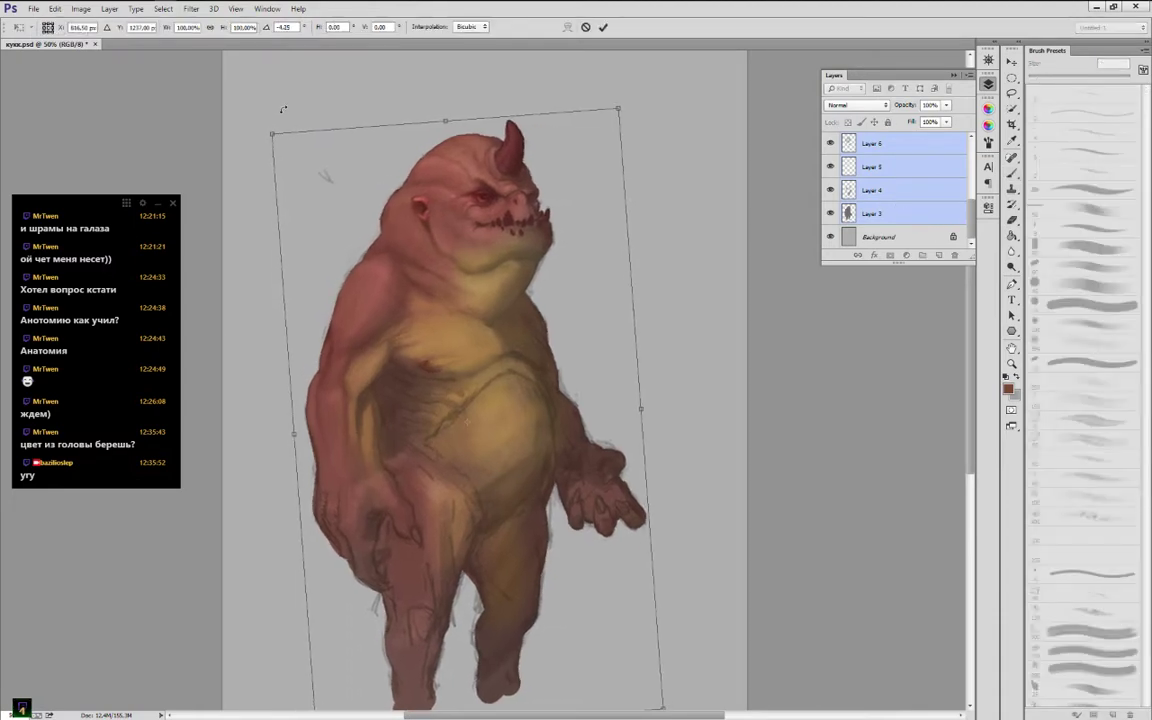
left_click_drag(634, 80, 635, 96)
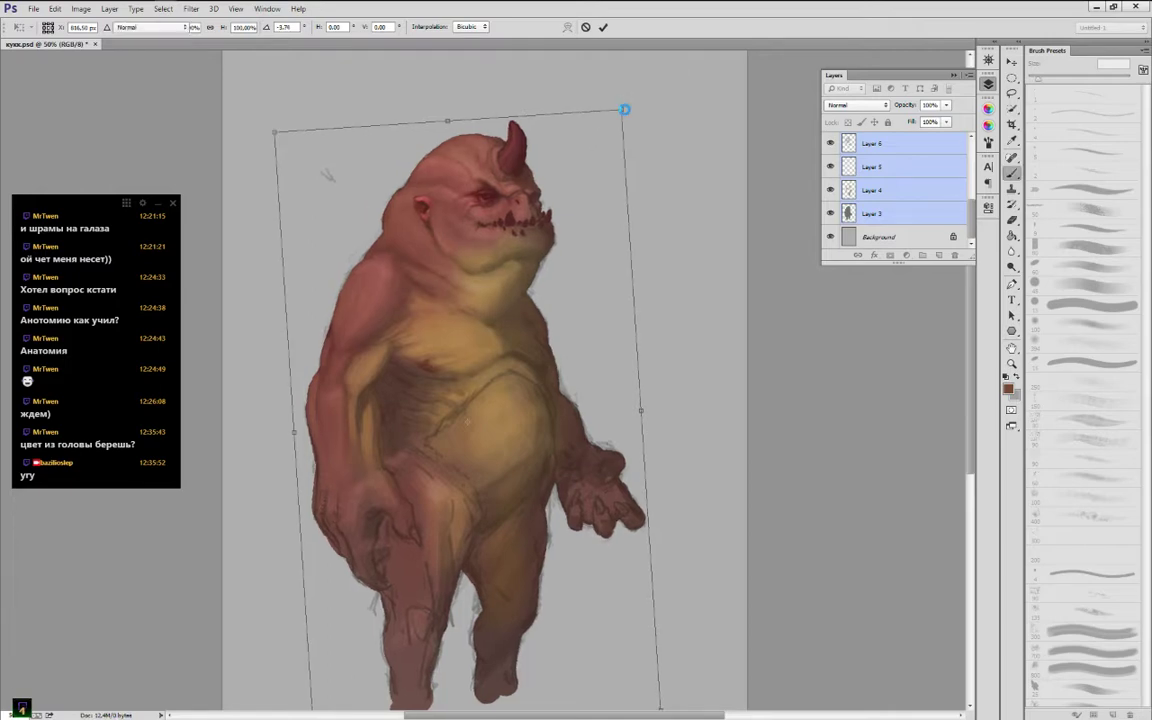
key("Return")
key("b")
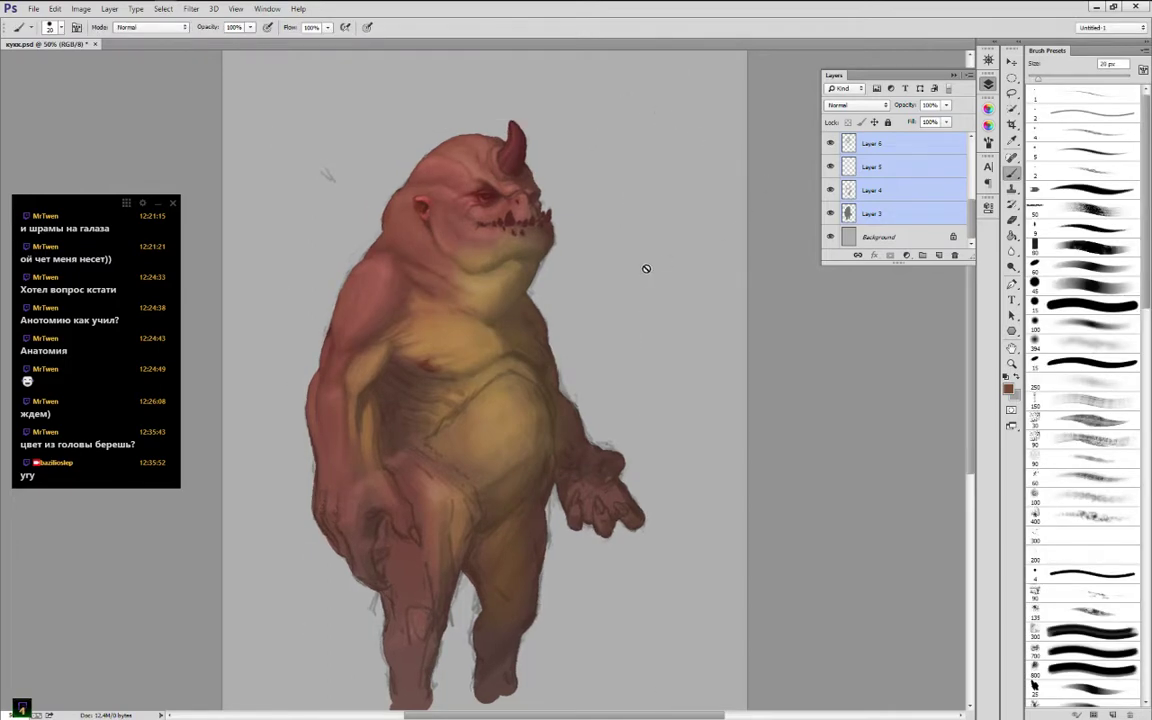
Add a new empty layer above Layer 10 for further painting
scroll(949, 179, "up", 3)
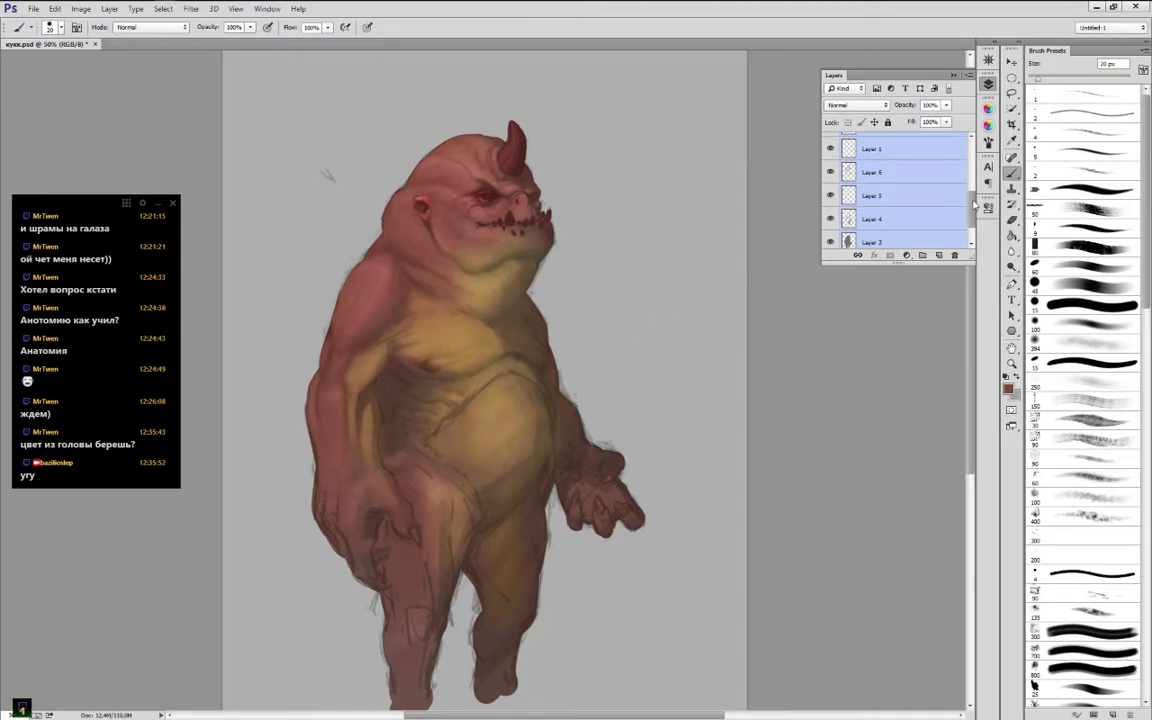
left_click(940, 144)
left_click(939, 255)
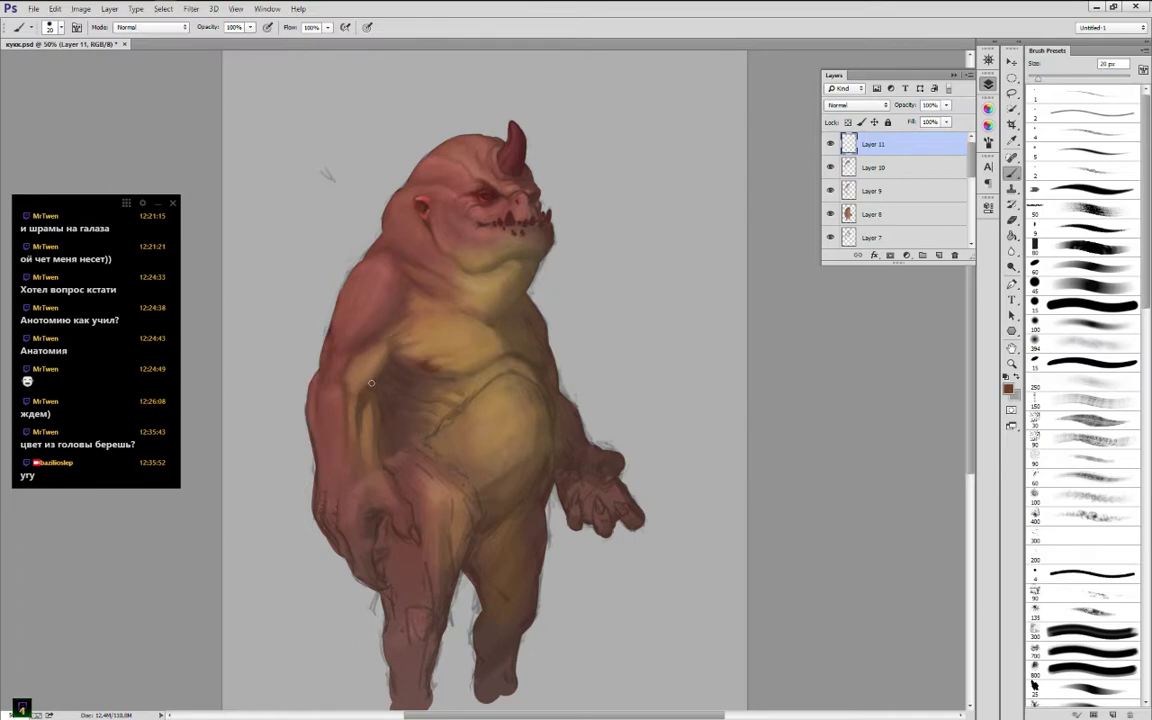
Refine the shadow at the elbow crease and the top of the yellow inner forearm with sampled browns
left_click(368, 412, "alt")
left_click(364, 400, "alt")
left_click(361, 405, "alt")
left_click(374, 410, "alt")
left_click(364, 409, "alt")
left_click(359, 434, "alt")
Blend the red upper arm into its yellow underside with sampled reds and ochres
left_click(318, 366, "alt")
left_click(336, 362, "alt")
left_click(364, 345, "alt")
left_click(361, 290, "alt")
left_click(392, 336, "alt")
left_click(389, 332, "alt")
left_click(334, 298, "alt")
left_click(385, 334, "alt")
left_click_drag(372, 341, 360, 350)
Paint the outer contour of the arm just above the elbow with sampled reds
left_click(342, 376, "alt")
left_click(347, 355, "alt")
left_click(331, 359, "alt")
left_click_drag(333, 343, 322, 360)
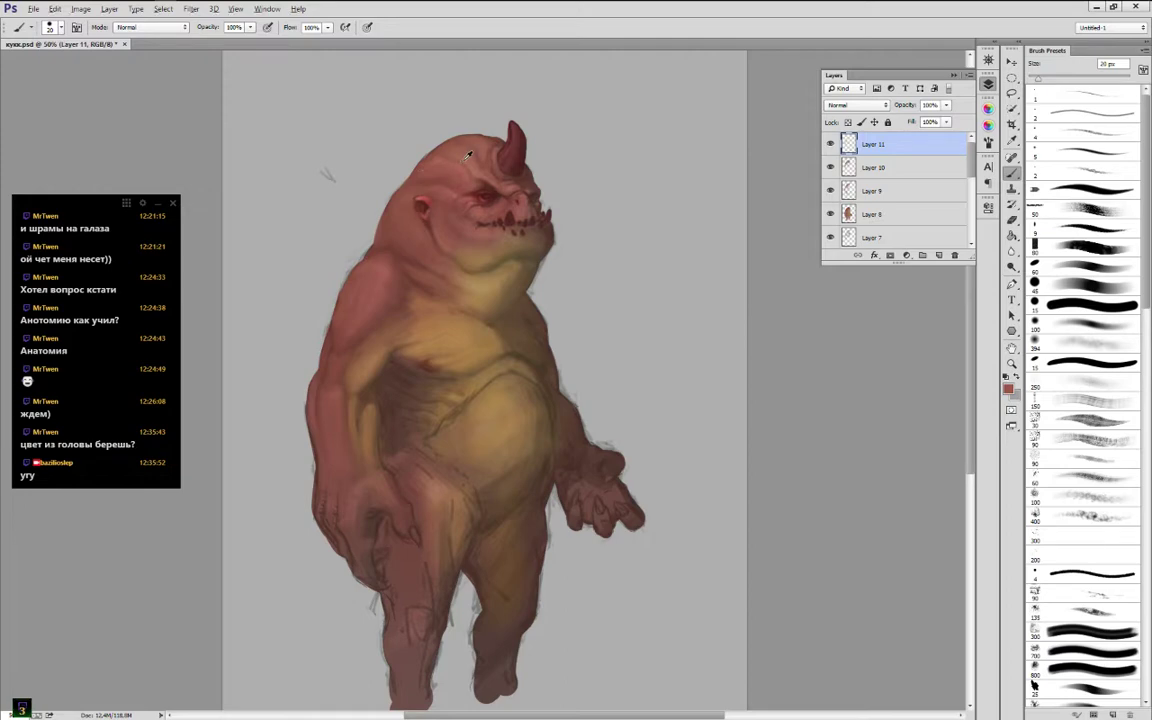
Refine the shading of the yellow chin and throat folds with sampled skin tones
key("alt")
left_click(465, 255, "alt")
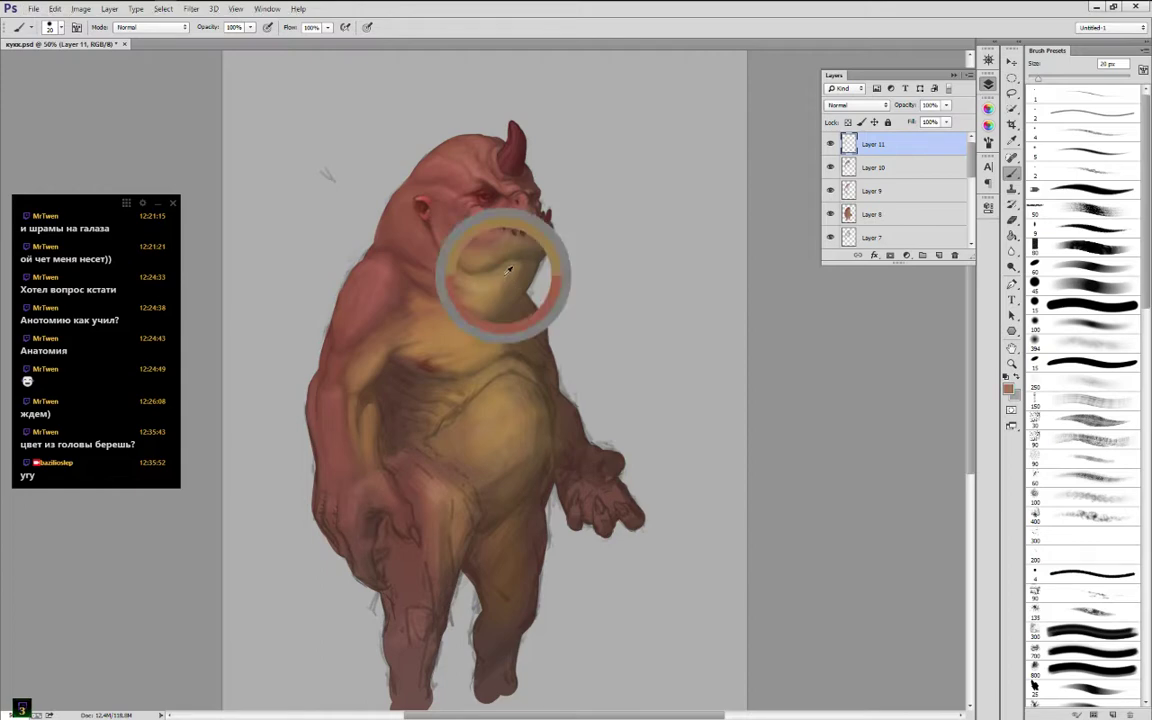
left_click(522, 268, "alt")
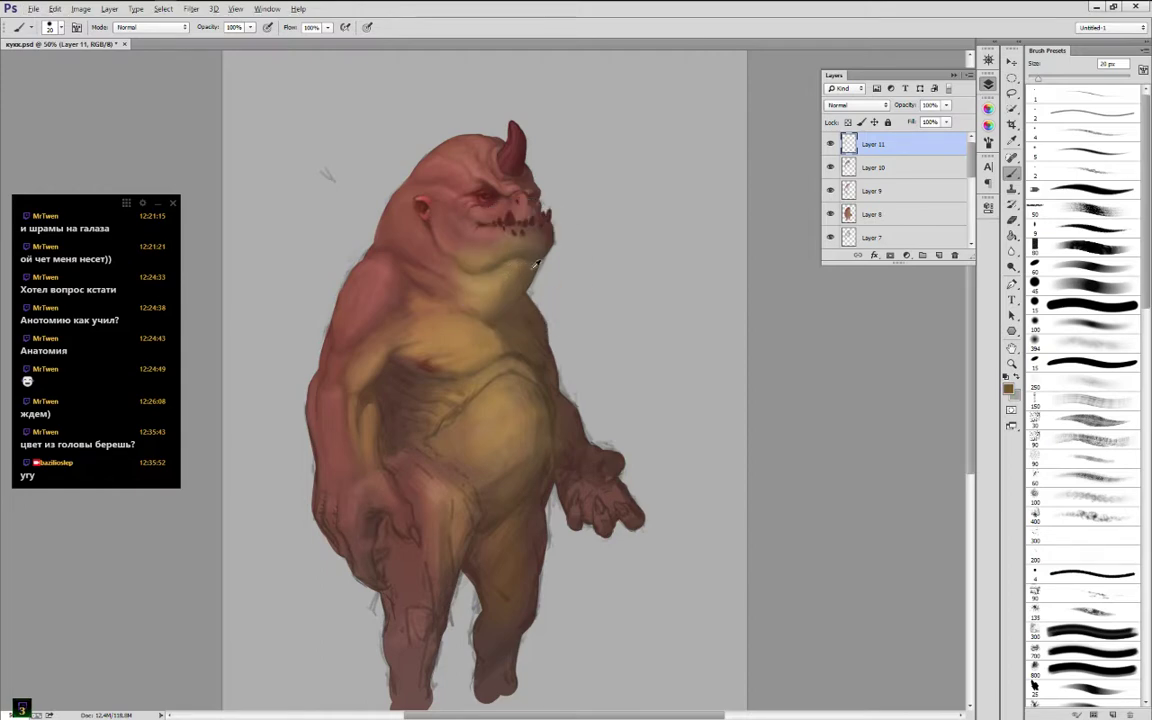
left_click(471, 261, "alt")
left_click(534, 320, "alt")
left_click(452, 315, "alt")
Shade the central chest crease and the far side of the chest with sampled ochres and dark browns
left_click(477, 311, "alt")
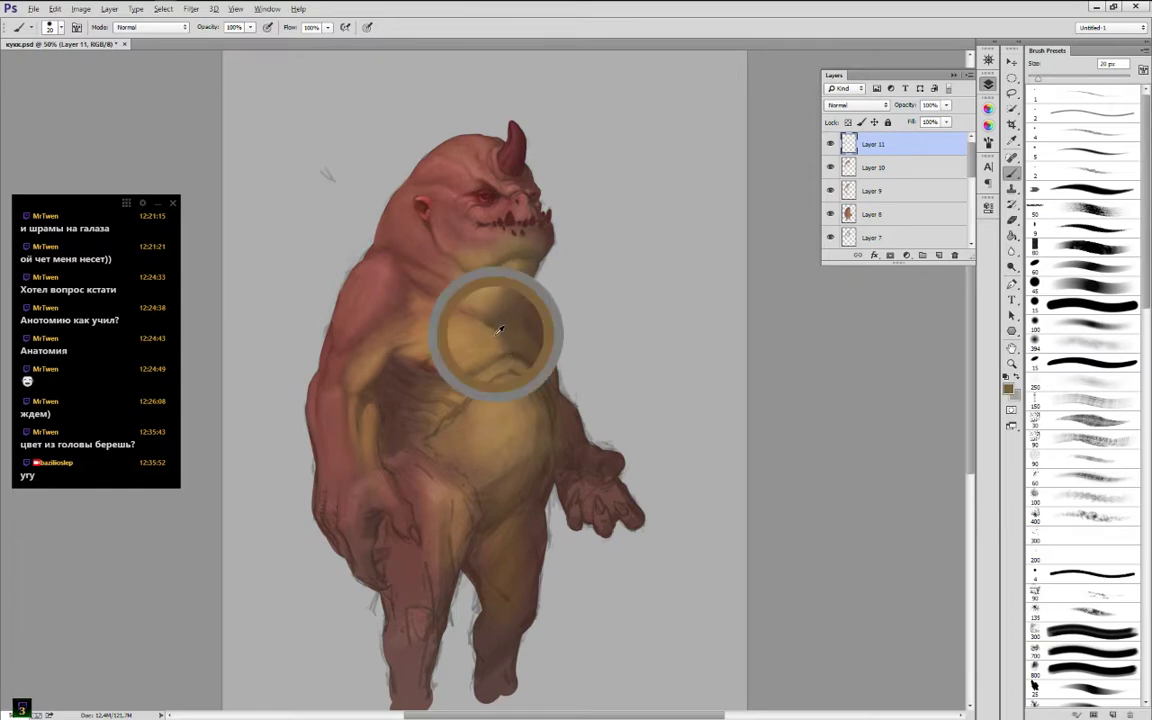
left_click(502, 338, "alt")
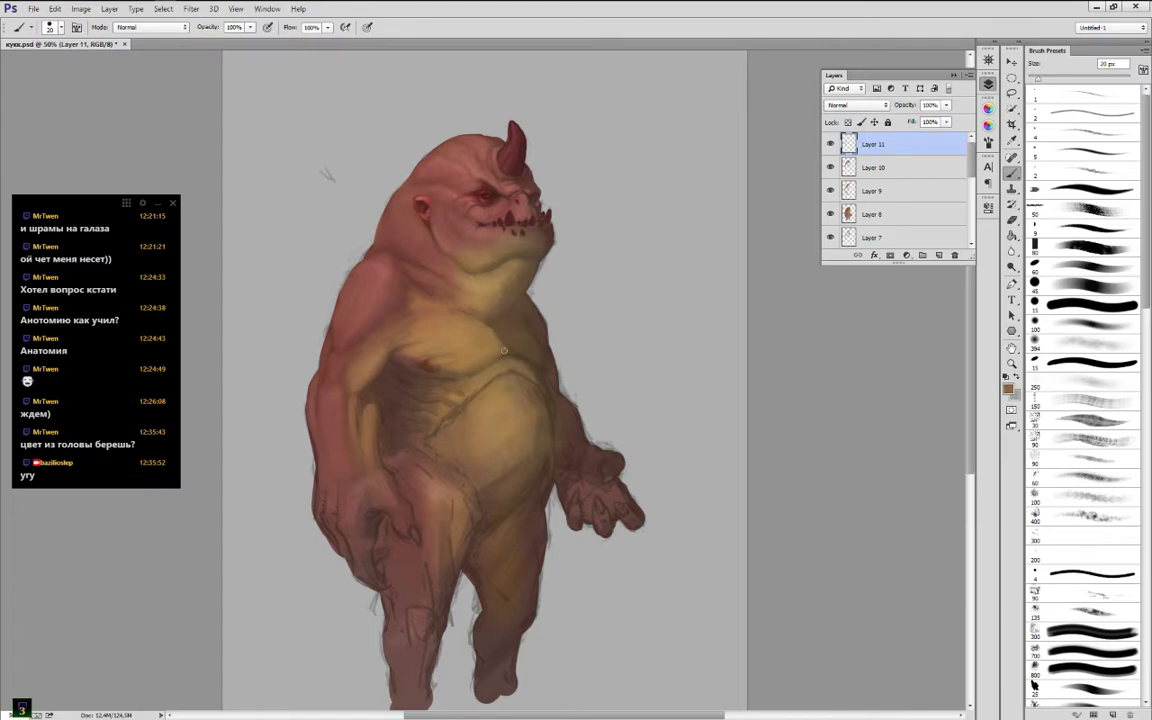
left_click(508, 347, "alt")
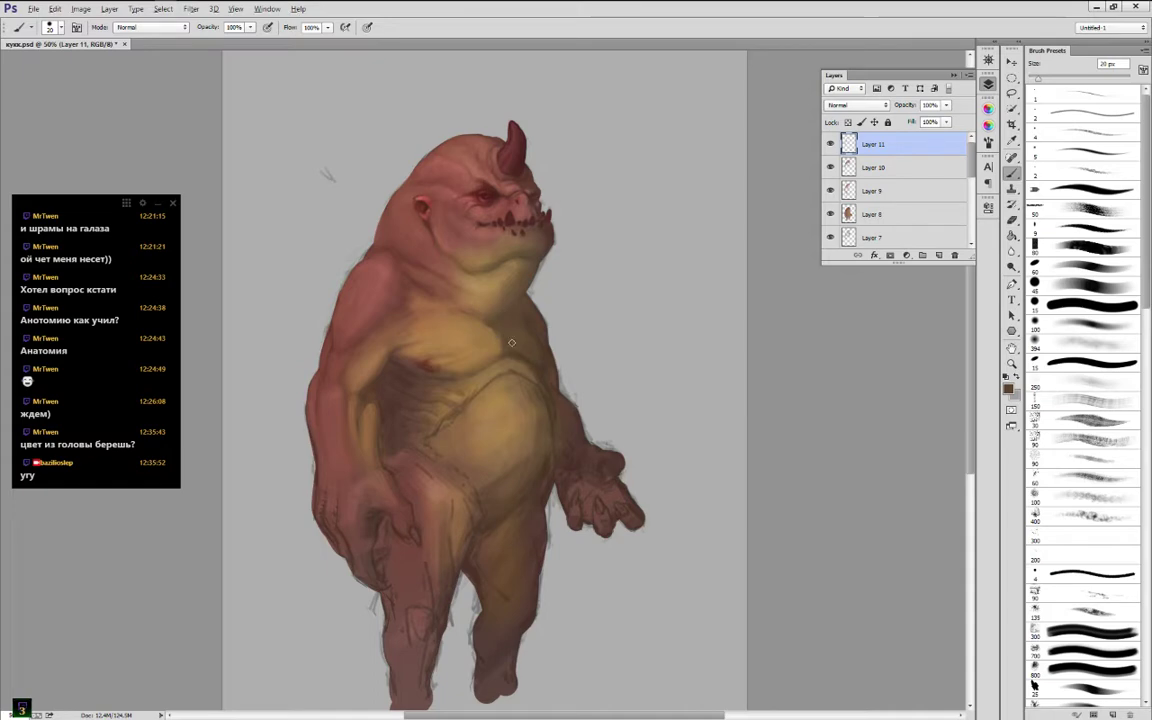
left_click(519, 336, "alt")
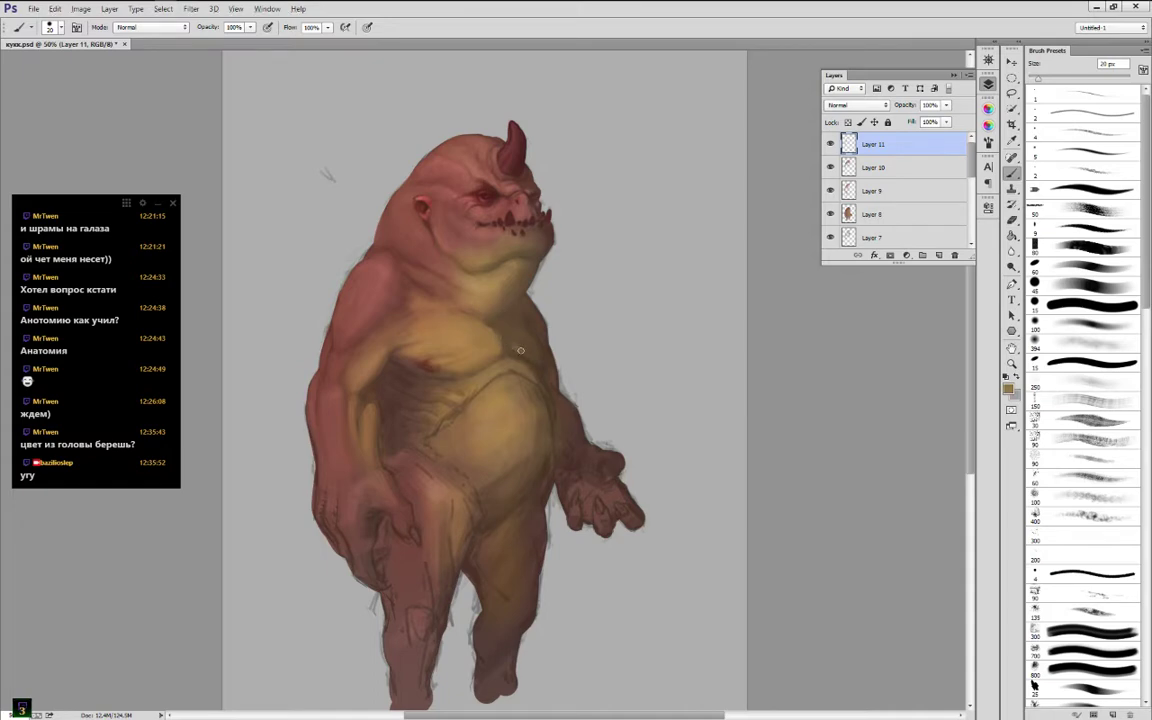
left_click_drag(520, 350, 527, 355)
left_click(524, 343, "alt")
left_click(525, 342, "alt")
left_click(514, 336, "alt")
left_click(543, 362, "alt")
Define the fold under the chest and the skin folds along the ribs with sampled yellows and browns
left_click(490, 362, "alt")
left_click(490, 376, "alt")
left_click(510, 383, "alt")
left_click(438, 388, "alt")
left_click(434, 378, "alt")
left_click(447, 370, "alt")
left_click(450, 364, "alt")
left_click(457, 372, "alt")
Clean up the nipple and the shading between it and the armpit with sampled tones
left_click(418, 357, "alt")
left_click(404, 364, "alt")
left_click(408, 351, "alt")
left_click(393, 356, "alt")
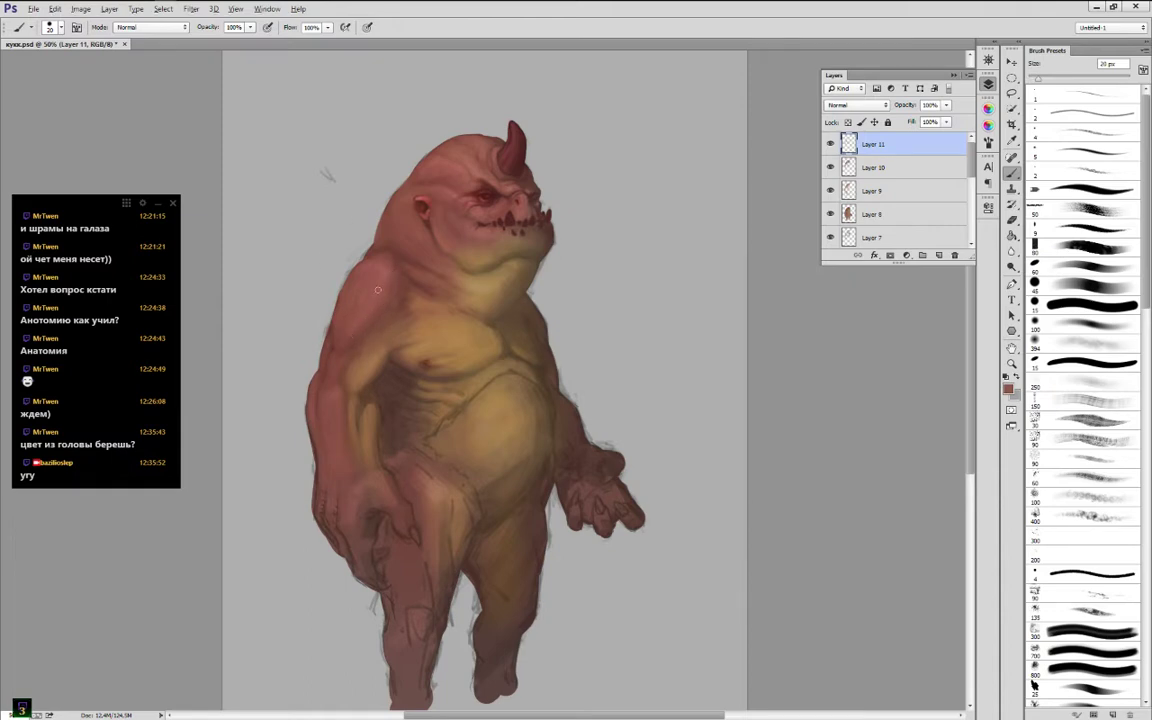
Pick a light pink, paint a highlight on the near shoulder, and soften it with sampled reds
left_click(988, 124)
left_click_drag(907, 187, 901, 176)
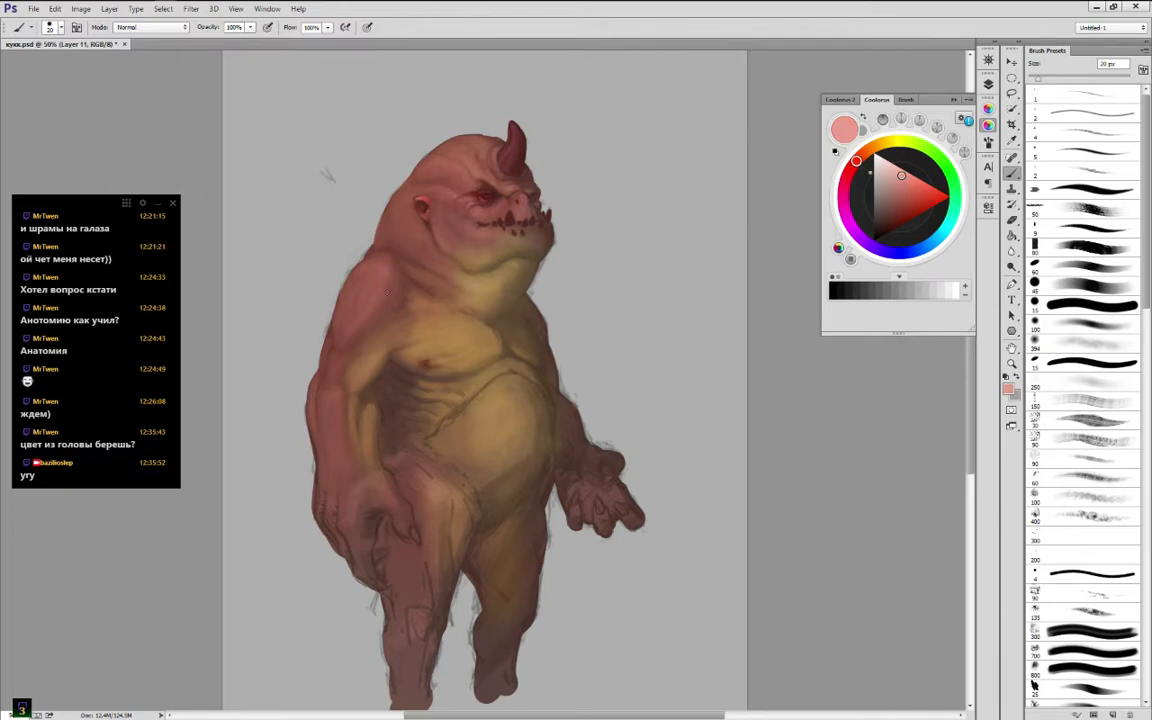
left_click_drag(361, 270, 348, 294)
left_click(370, 270, "alt")
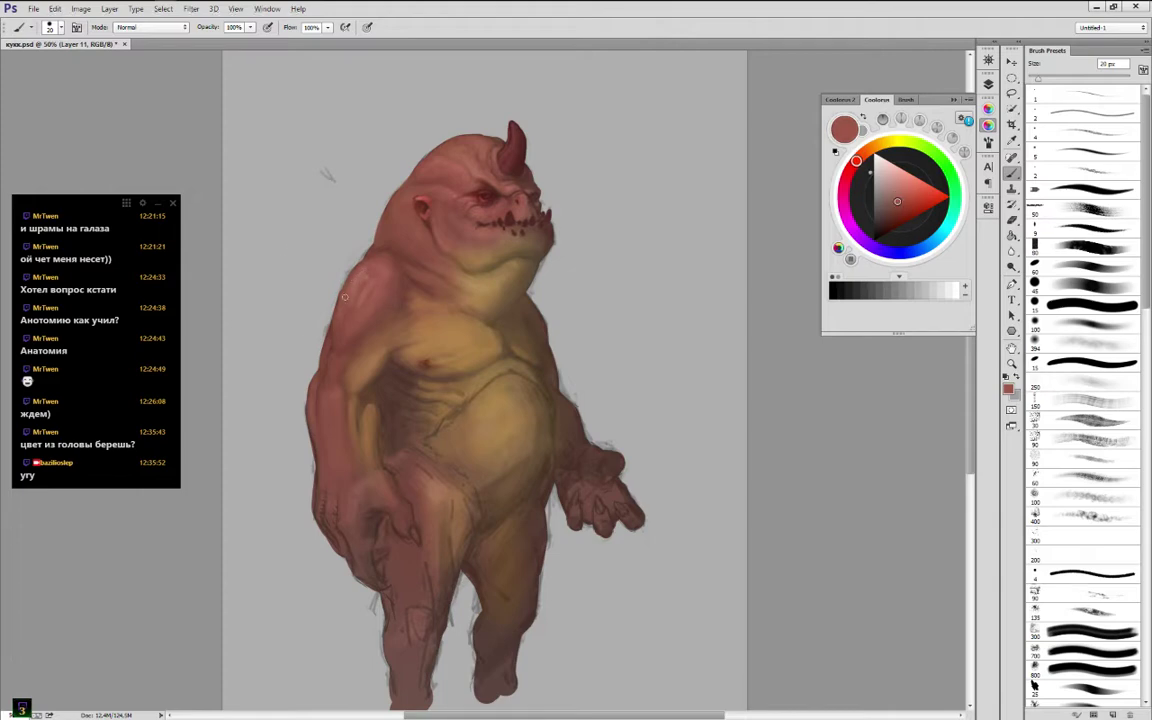
left_click(364, 270, "alt")
left_click(349, 305, "alt")
left_click(357, 275, "alt")
left_click(360, 270, "alt")
left_click(364, 266, "alt")
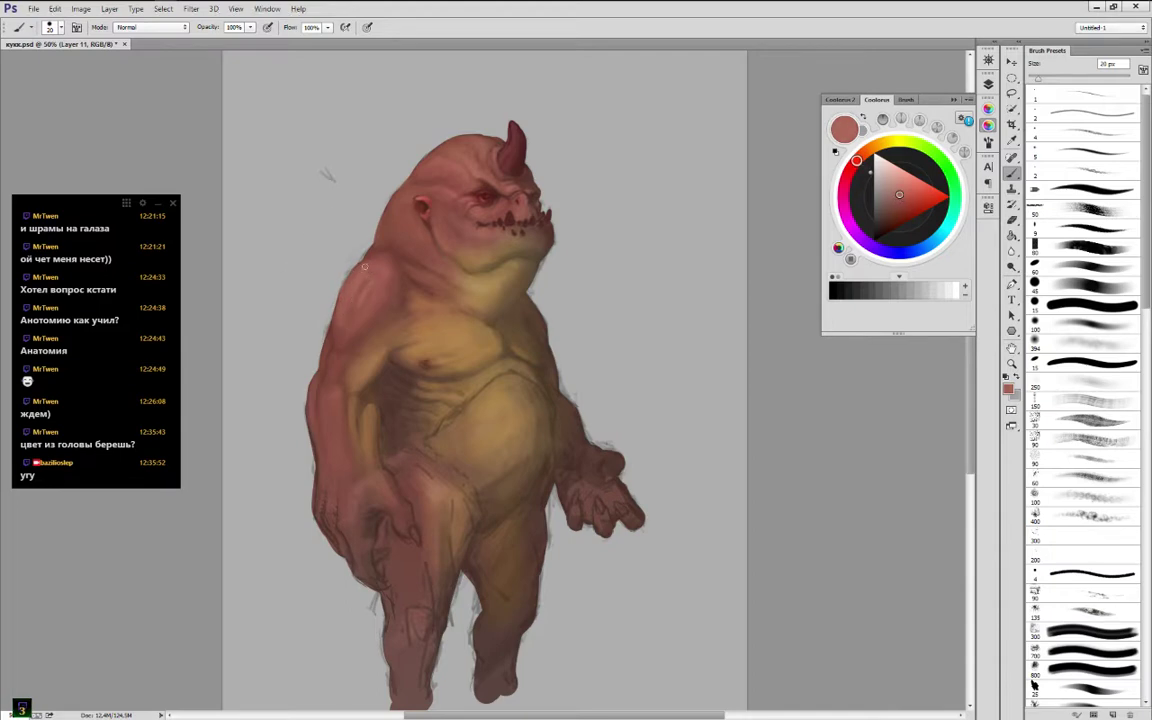
Darken and blend the top edge of the shoulder where it meets the neck with sampled dark reds
left_click(371, 253, "alt")
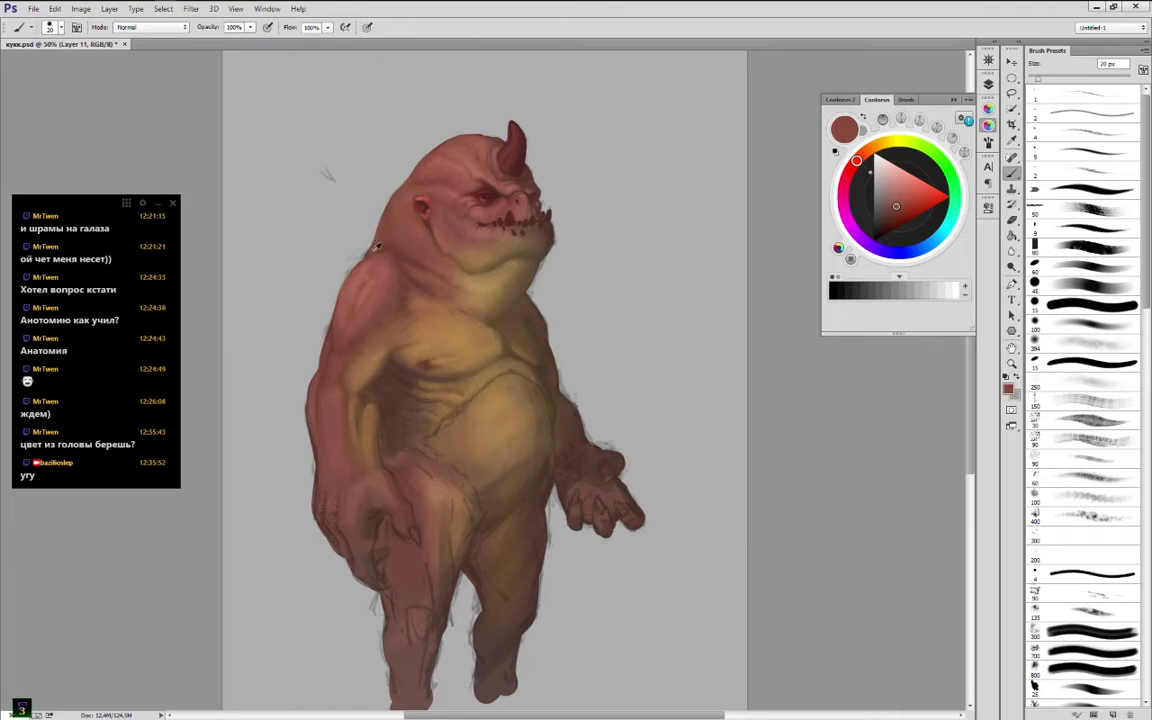
left_click(375, 262, "alt")
left_click(399, 250, "alt")
key("alt")
key("alt")
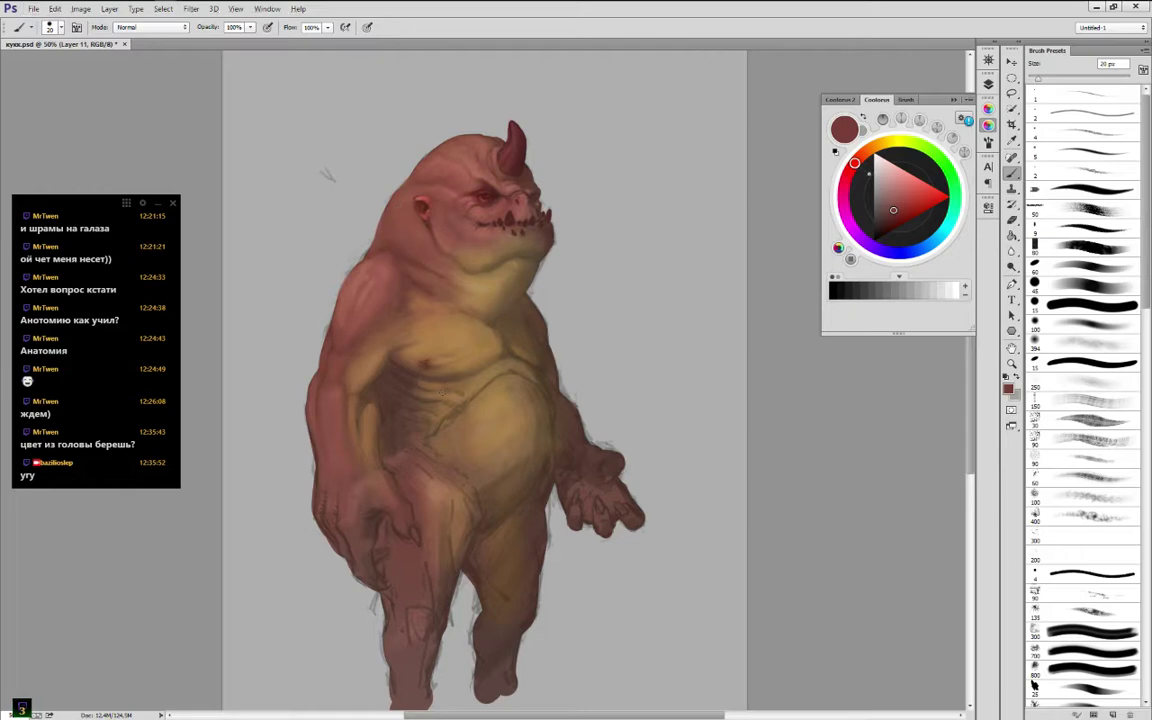
left_click(367, 290, "alt")
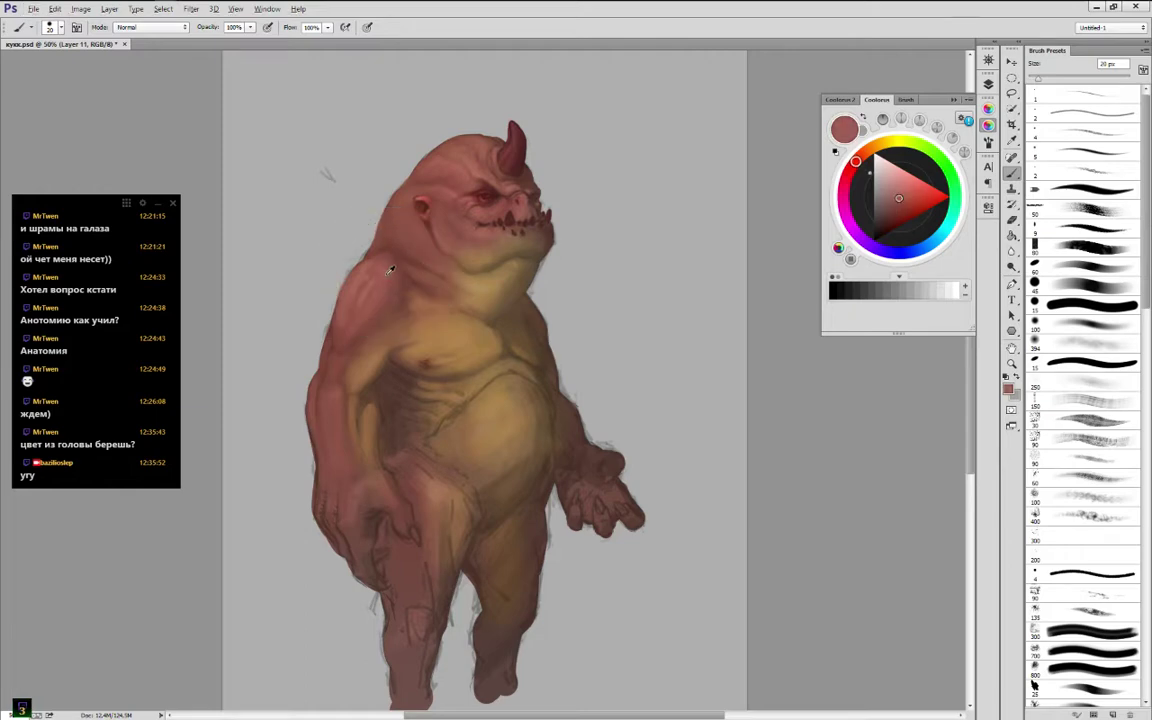
Smooth the red shading down the outer upper arm from the shoulder past the elbow with sampled reds
left_click(362, 301, "alt")
left_click(357, 305, "alt")
left_click(349, 343, "alt")
left_click(345, 334, "alt")
left_click(353, 300, "alt")
left_click(330, 377, "alt")
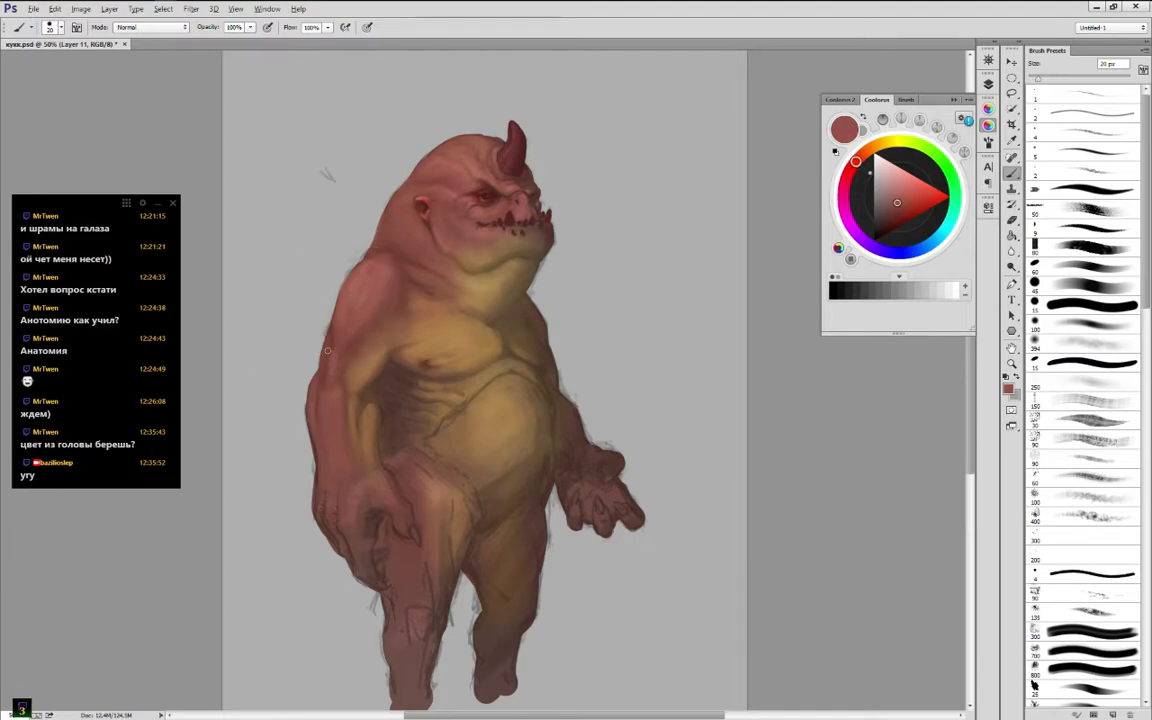
left_click(330, 334, "alt")
left_click(321, 379, "alt")
left_click(323, 438, "alt")
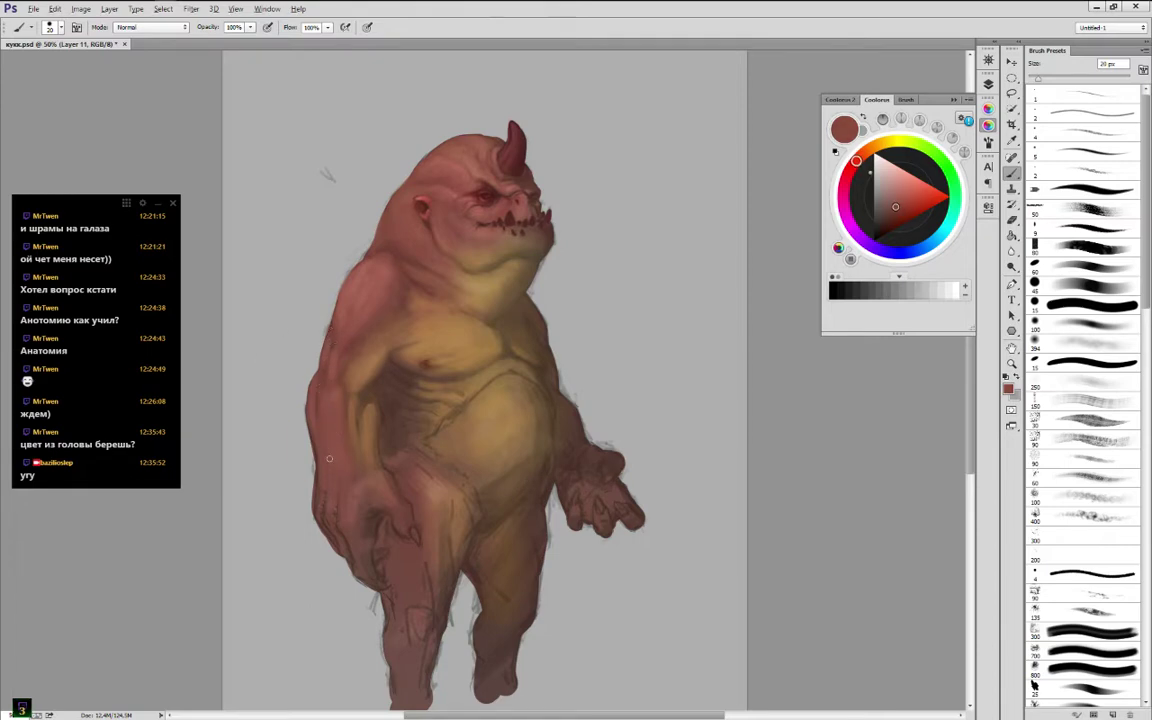
Model the wrist, the back of the near hand and its knuckles with sampled reds and browns
left_click(342, 404, "alt")
left_click(340, 530, "alt")
left_click(365, 524, "alt")
left_click(378, 480, "alt")
left_click(375, 485, "alt")
left_click(394, 509, "alt")
left_click(405, 509, "alt")
left_click(412, 515, "alt")
left_click(368, 461, "alt")
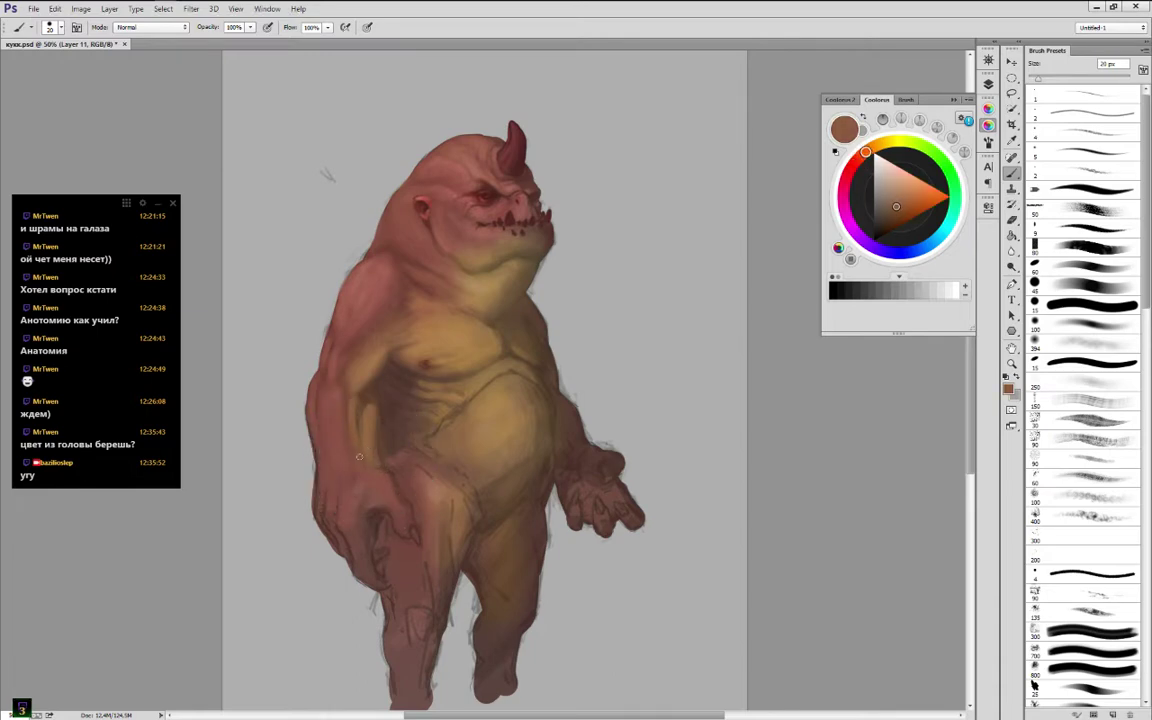
Blend the border between the red forearm and its yellow inner side below the elbow with sampled browns
left_click(318, 408, "alt")
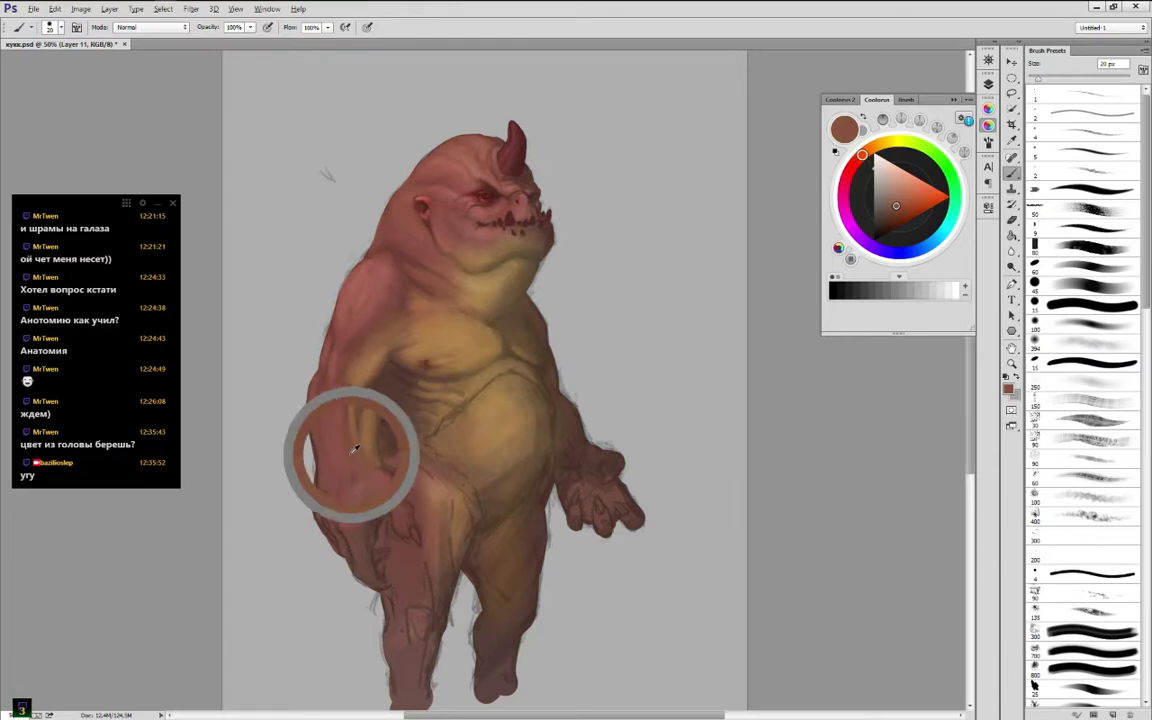
left_click(364, 415, "alt")
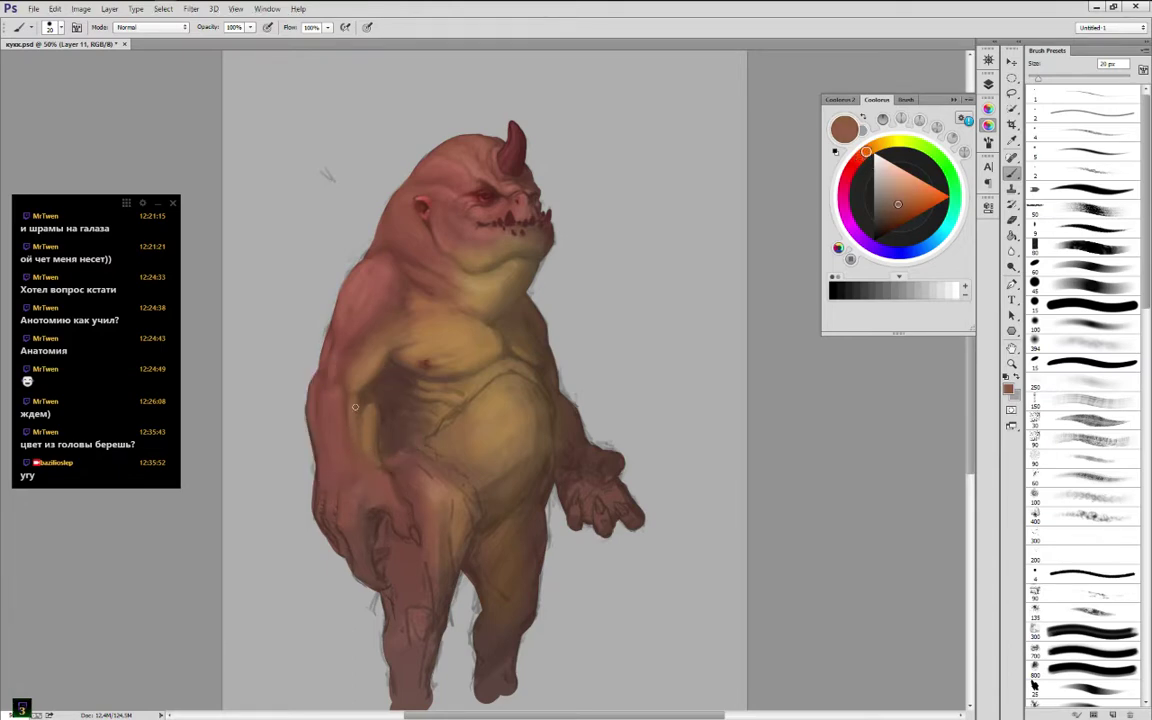
left_click(362, 420, "alt")
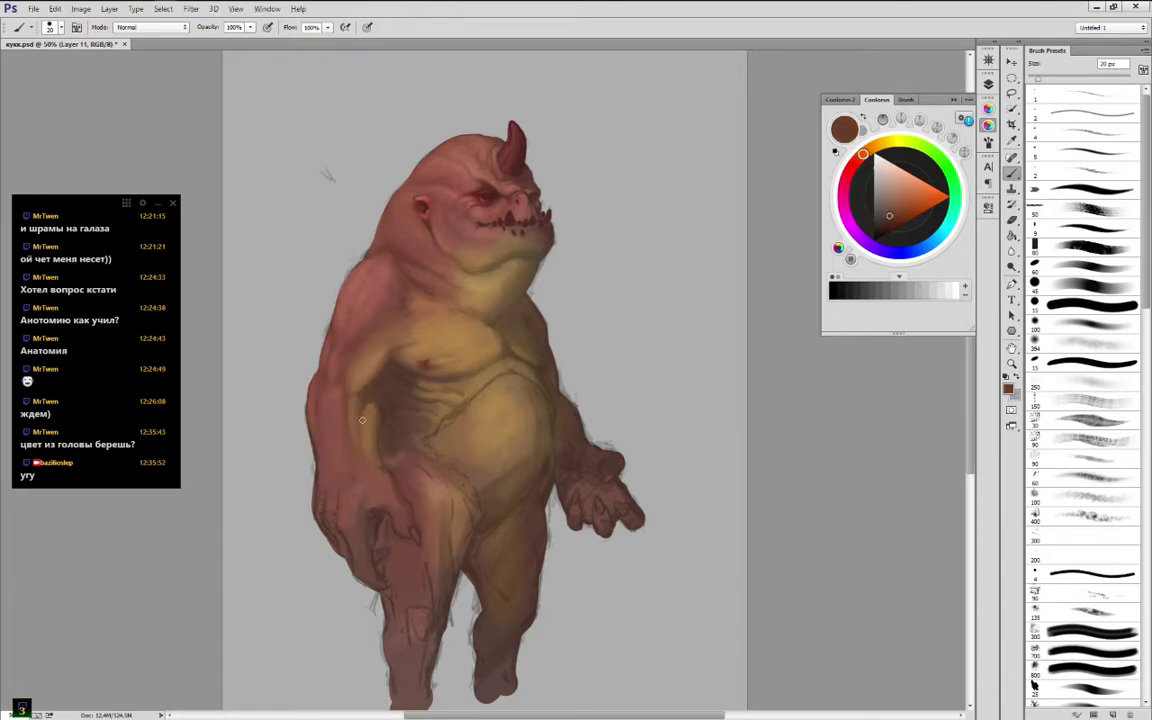
left_click(365, 407, "alt")
left_click(366, 396, "alt")
left_click(348, 404, "alt")
left_click(365, 401, "alt")
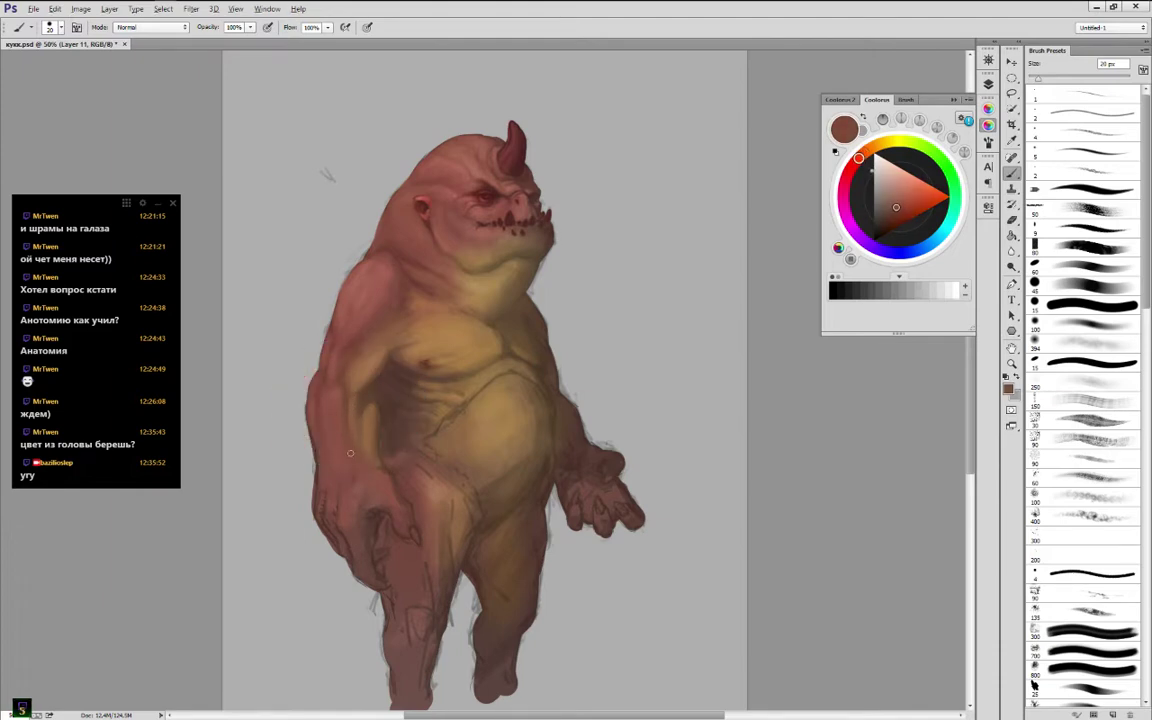
Even out the red tones of the forearm and its outer edge with sampled colours
left_click(346, 409, "alt")
left_click(331, 440, "alt")
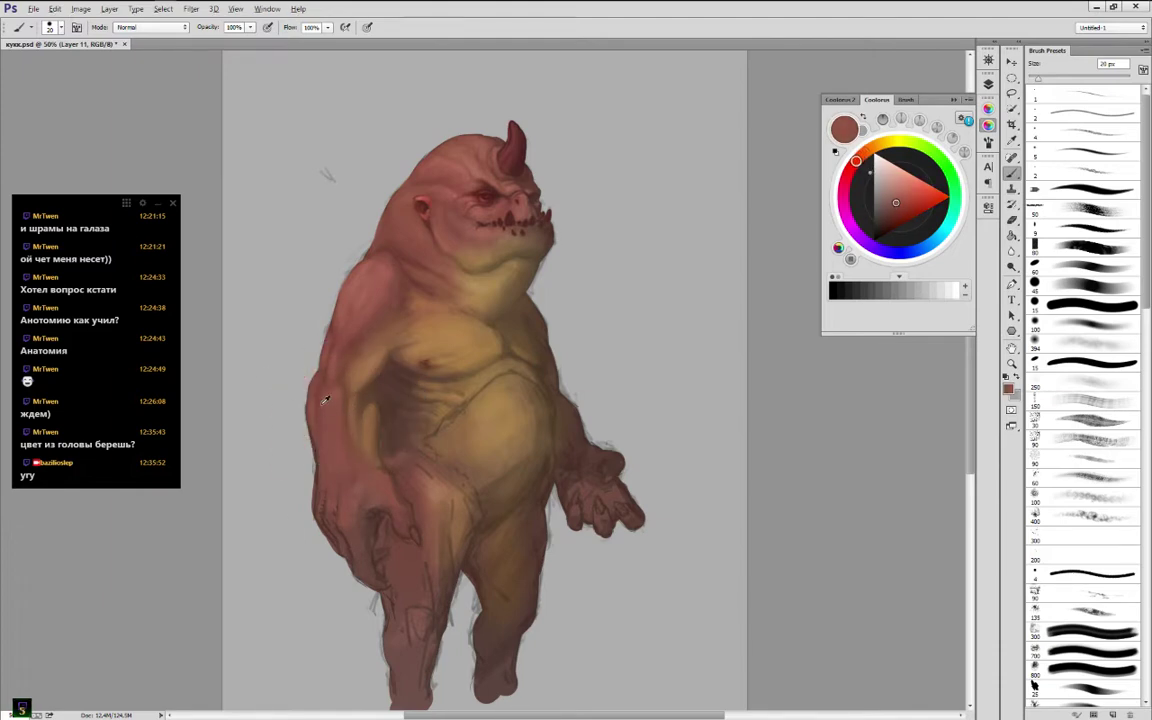
left_click(324, 400, "alt")
left_click(313, 432, "alt")
left_click(311, 432, "alt")
Rework the red shading of the upper arm and shoulder muscle with sampled reds
left_click(353, 296, "alt")
left_click(358, 340, "alt")
left_click(360, 340, "alt")
left_click(393, 319, "alt")
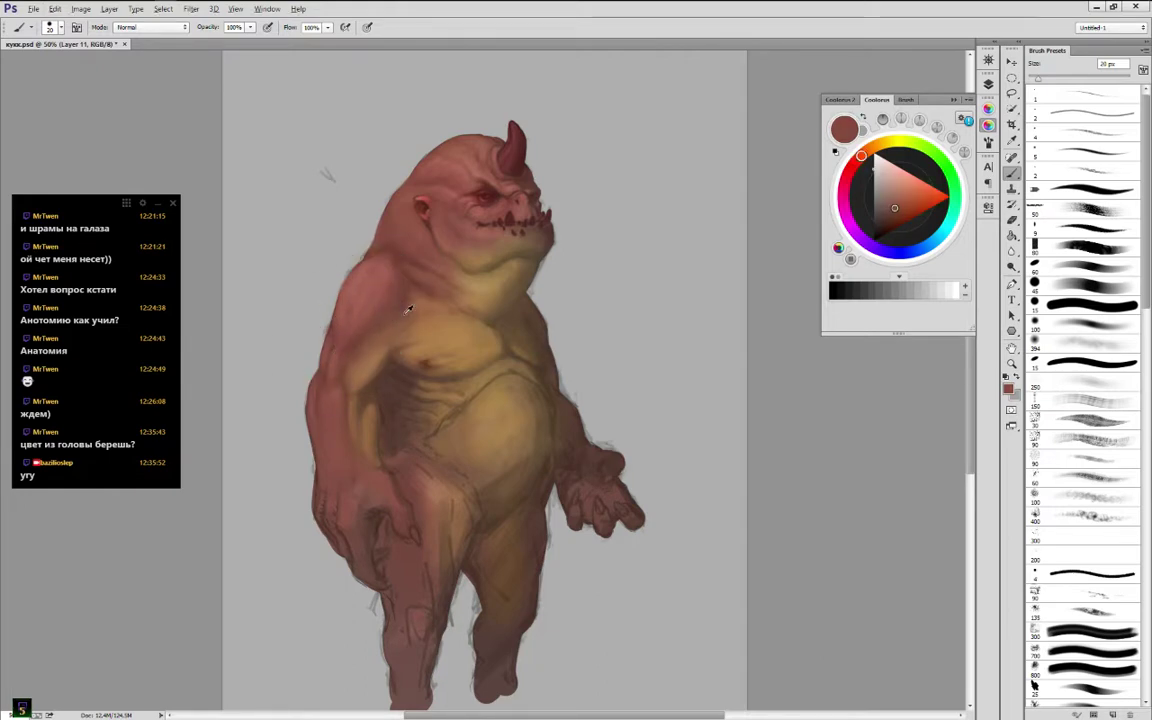
left_click(399, 288, "alt")
left_click(386, 274, "alt")
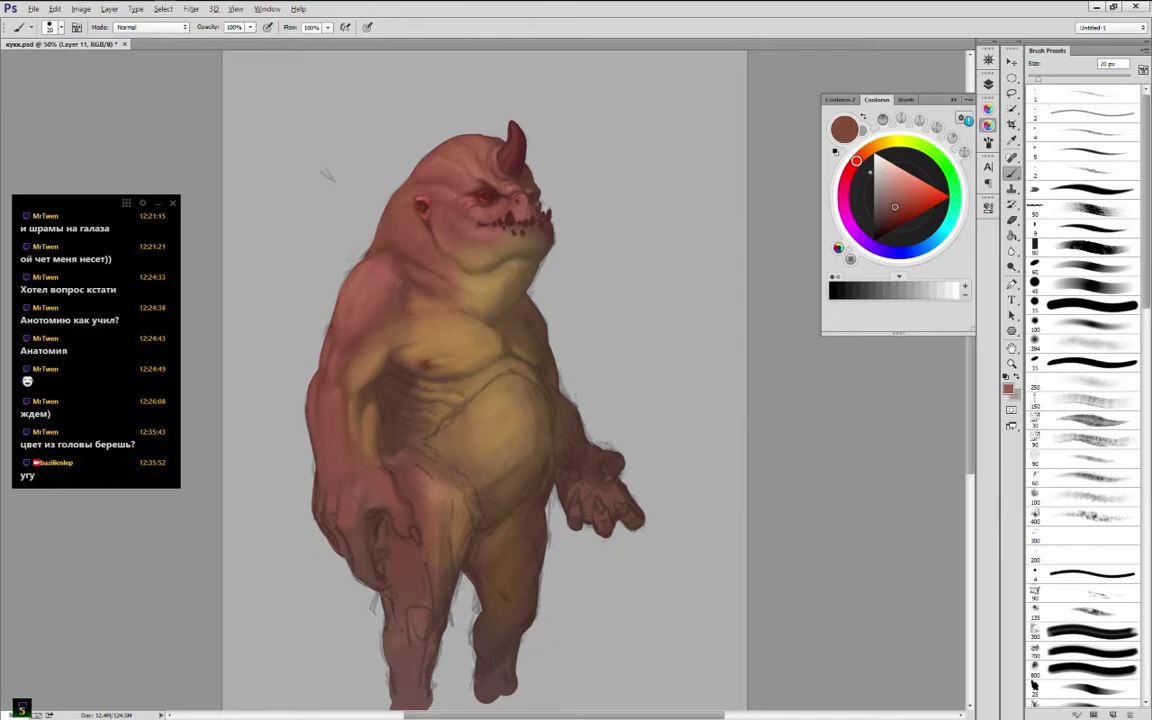
left_click(403, 280, "alt")
left_click(362, 256, "alt")
Blend the shoulder into the upper yellow chest with sampled oranges and ochres
left_click(426, 302, "alt")
left_click(412, 307, "alt")
left_click(433, 307, "alt")
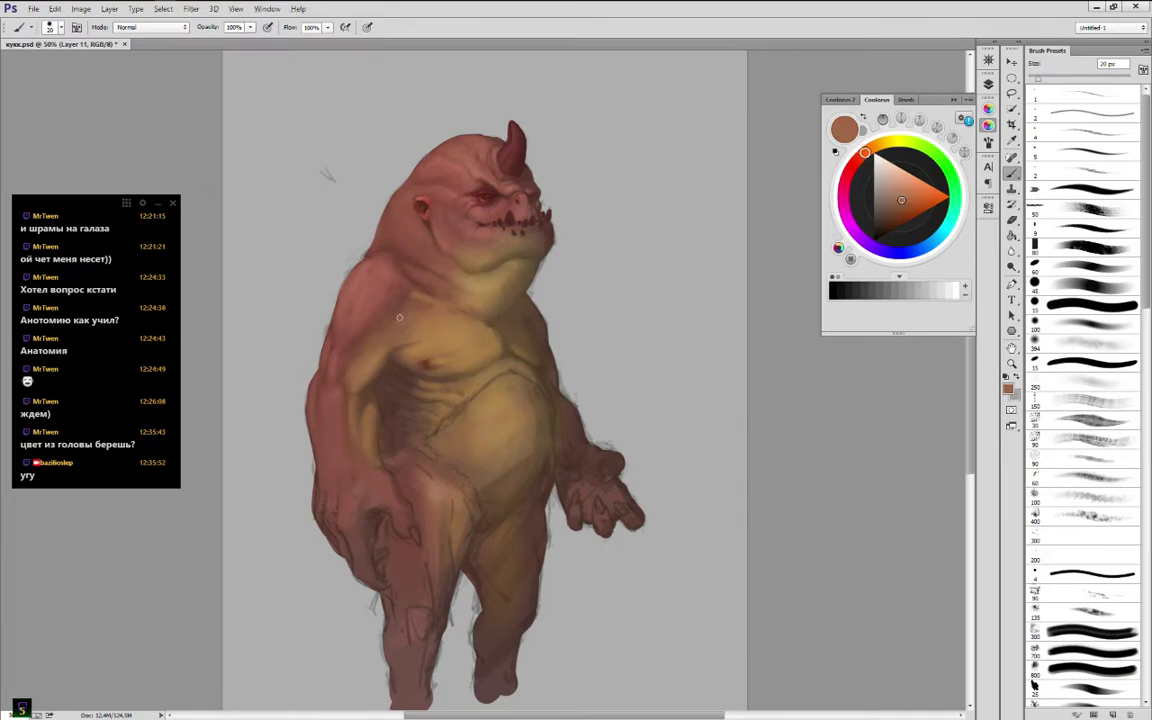
left_click(417, 321, "alt")
left_click(436, 353, "alt")
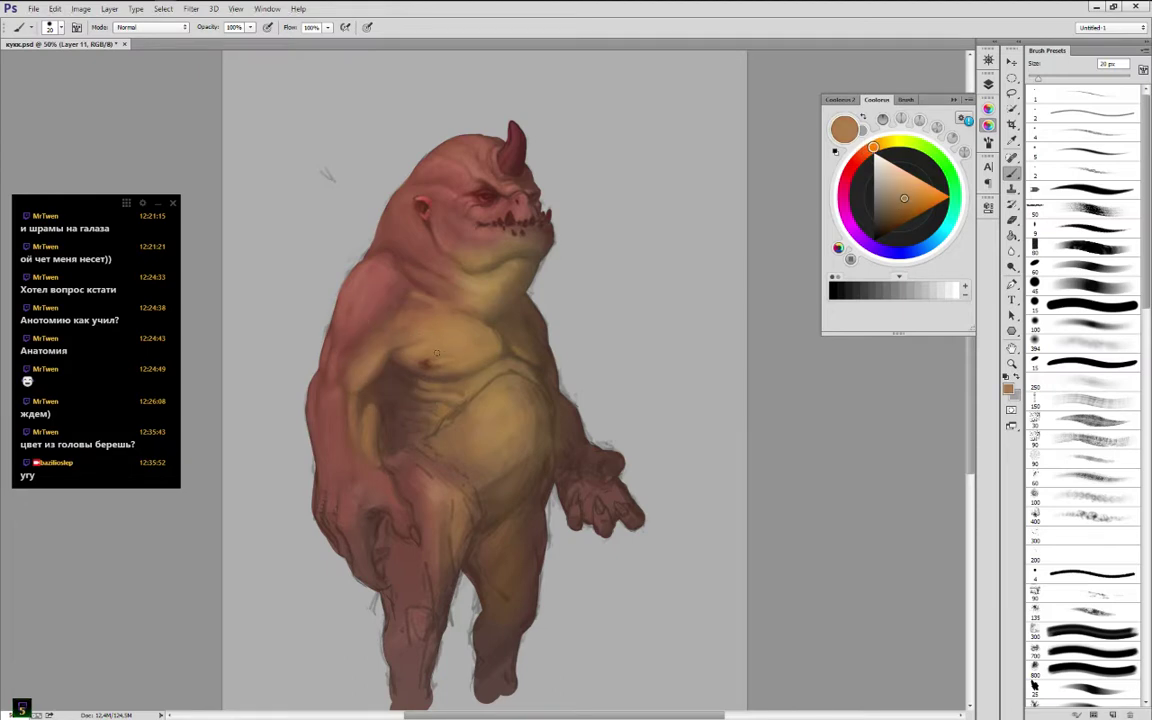
Refine the lower edge of the chest muscle toward the central crease with sampled ochres and browns
left_click(463, 347, "alt")
left_click(475, 358, "alt")
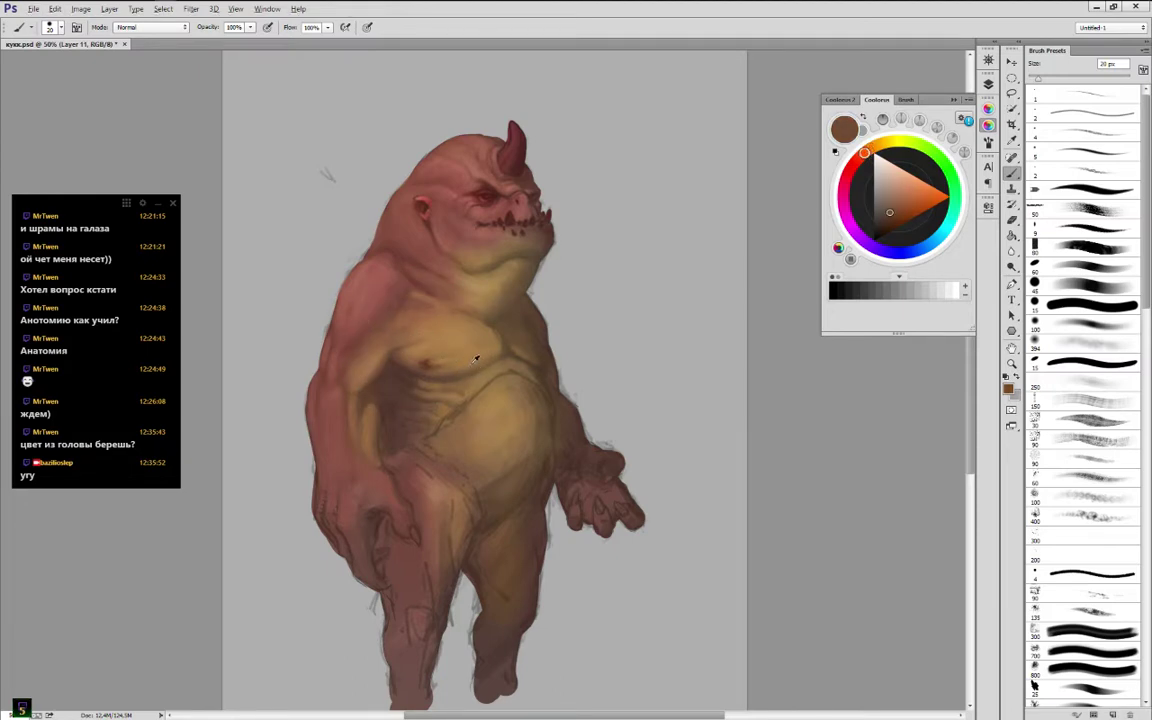
left_click(468, 366, "alt")
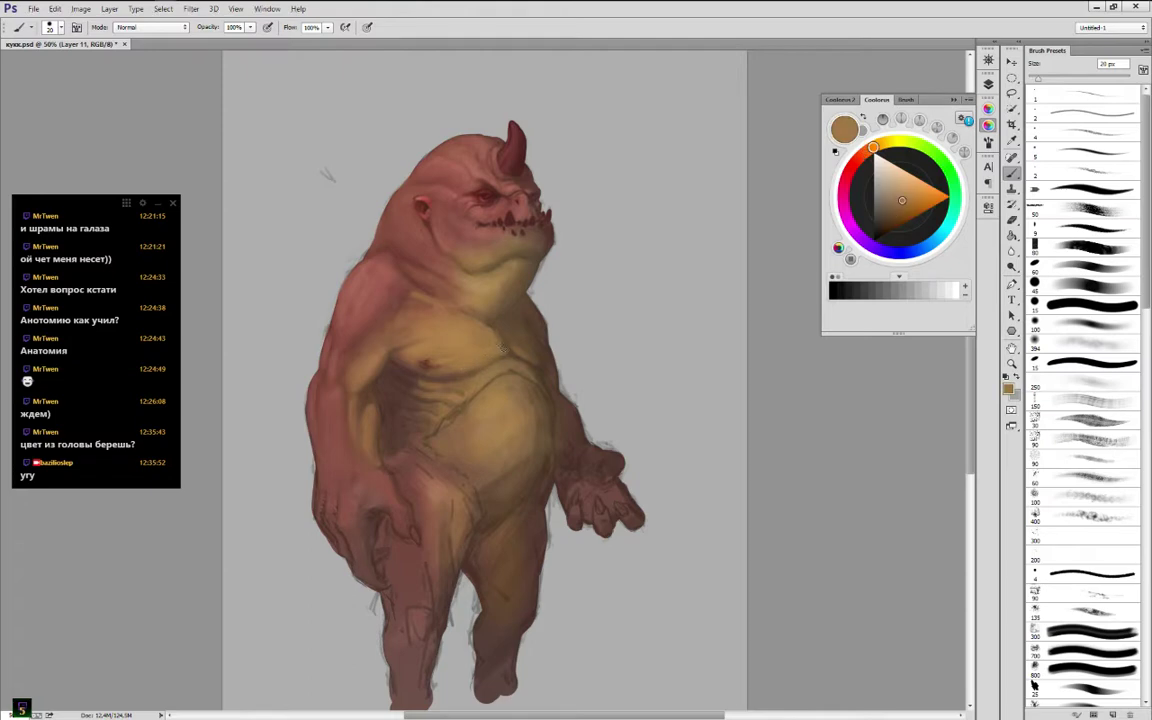
left_click(504, 344, "alt")
left_click(482, 360, "alt")
left_click(489, 359, "alt")
left_click(458, 360, "alt")
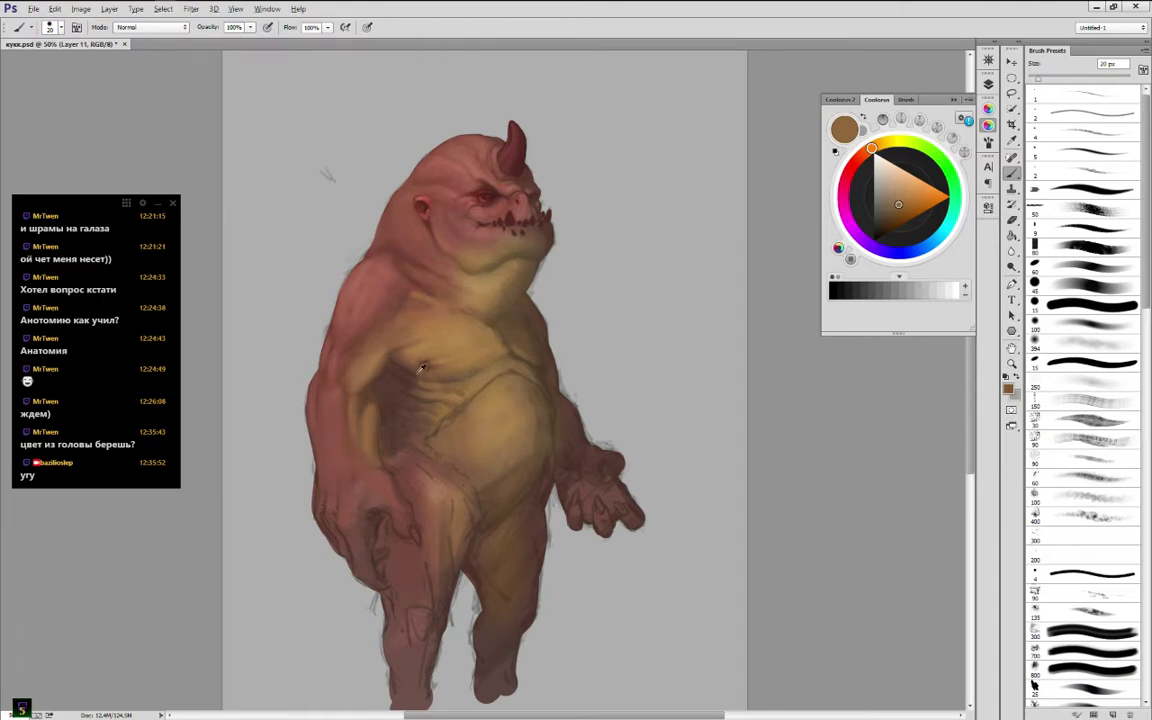
Blend the upper chest into the base of the throat with sampled ochres and browns
left_click(453, 368, "alt")
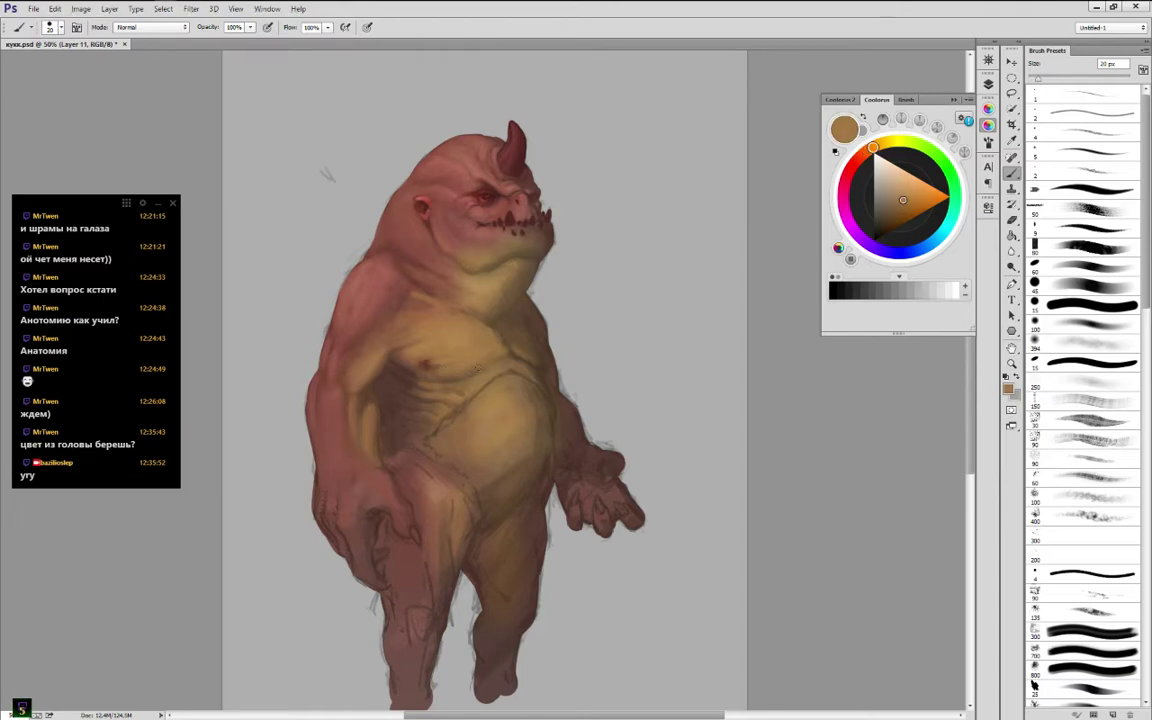
left_click(480, 330, "alt")
left_click(477, 302, "alt")
left_click(477, 300, "alt")
left_click(476, 298, "alt")
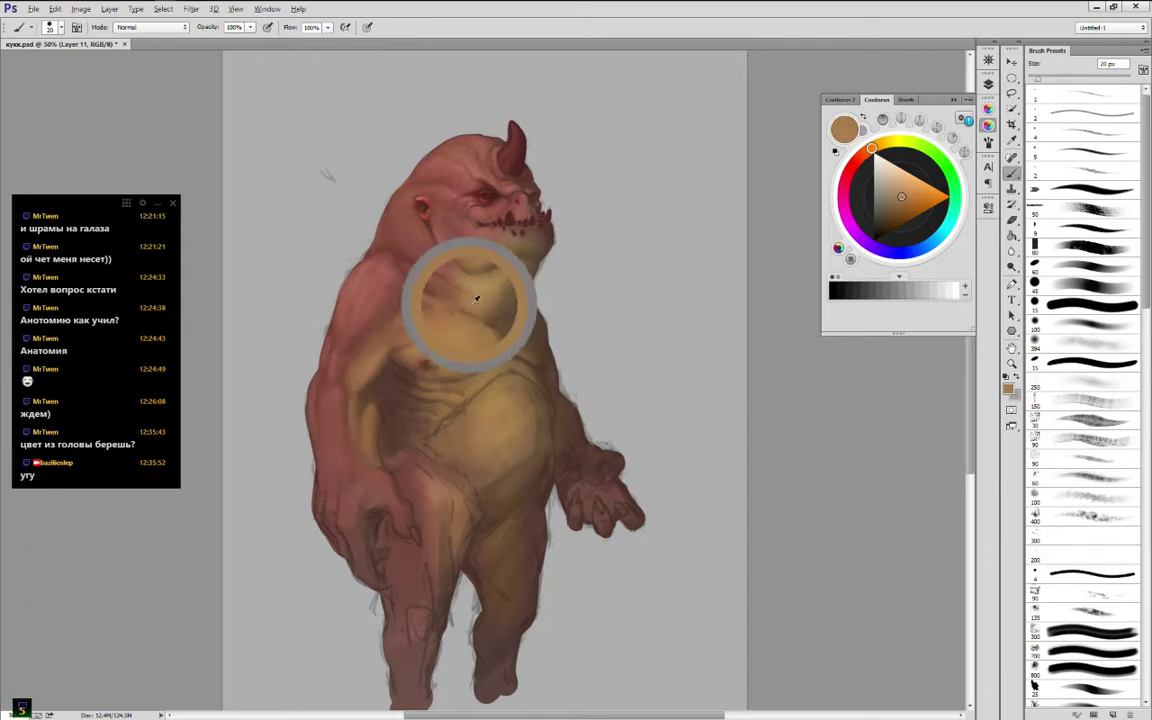
left_click(477, 297, "alt")
left_click(474, 293, "alt")
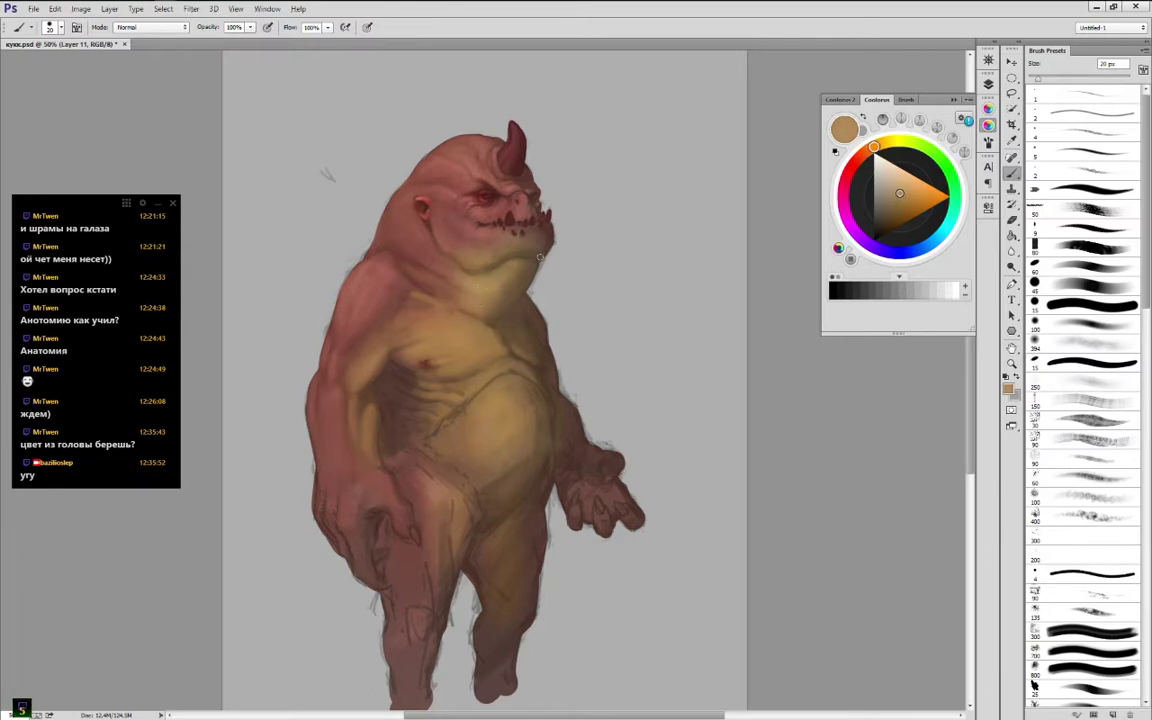
Brighten the throat just below the chin fold with a lighter tan and soften it with sampled ochres
left_click(900, 174)
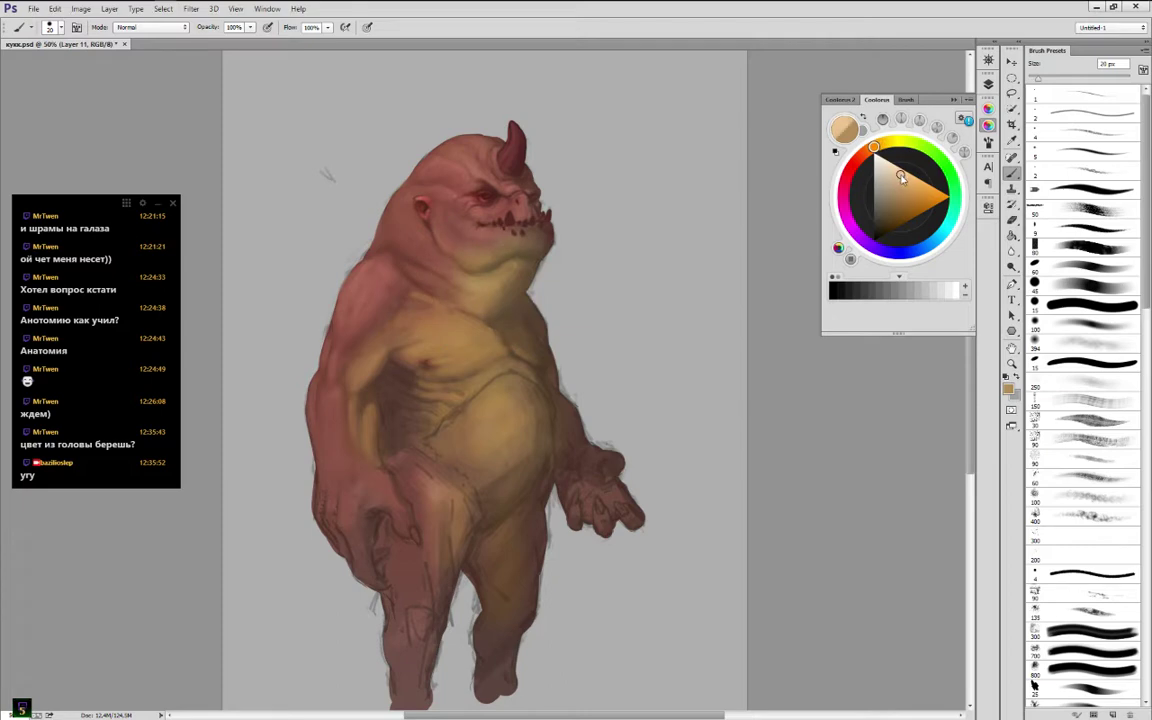
left_click(475, 281, "alt")
left_click(476, 282, "alt")
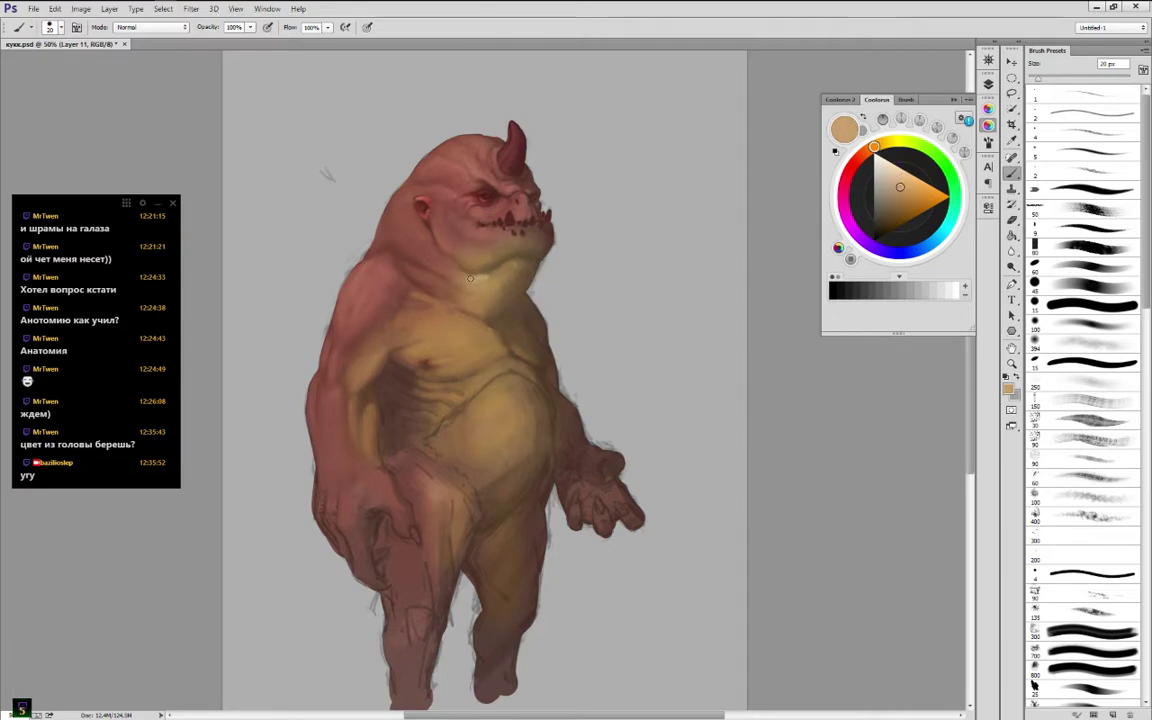
left_click(486, 274, "alt")
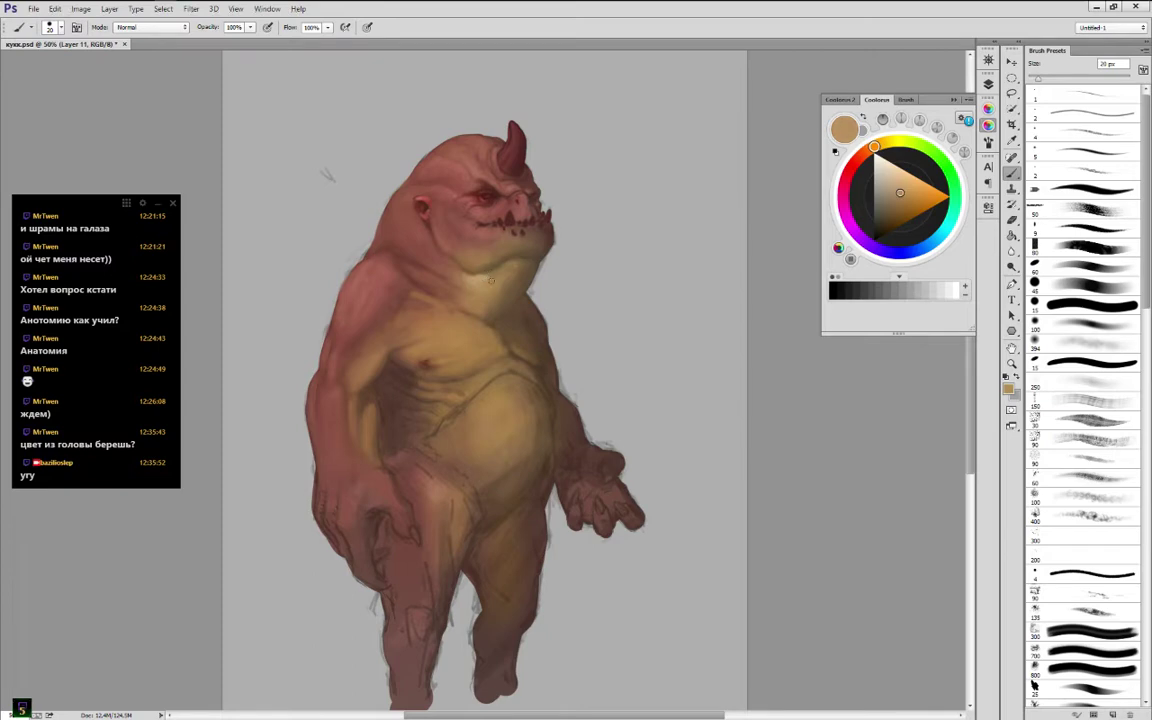
left_click(485, 279, "alt")
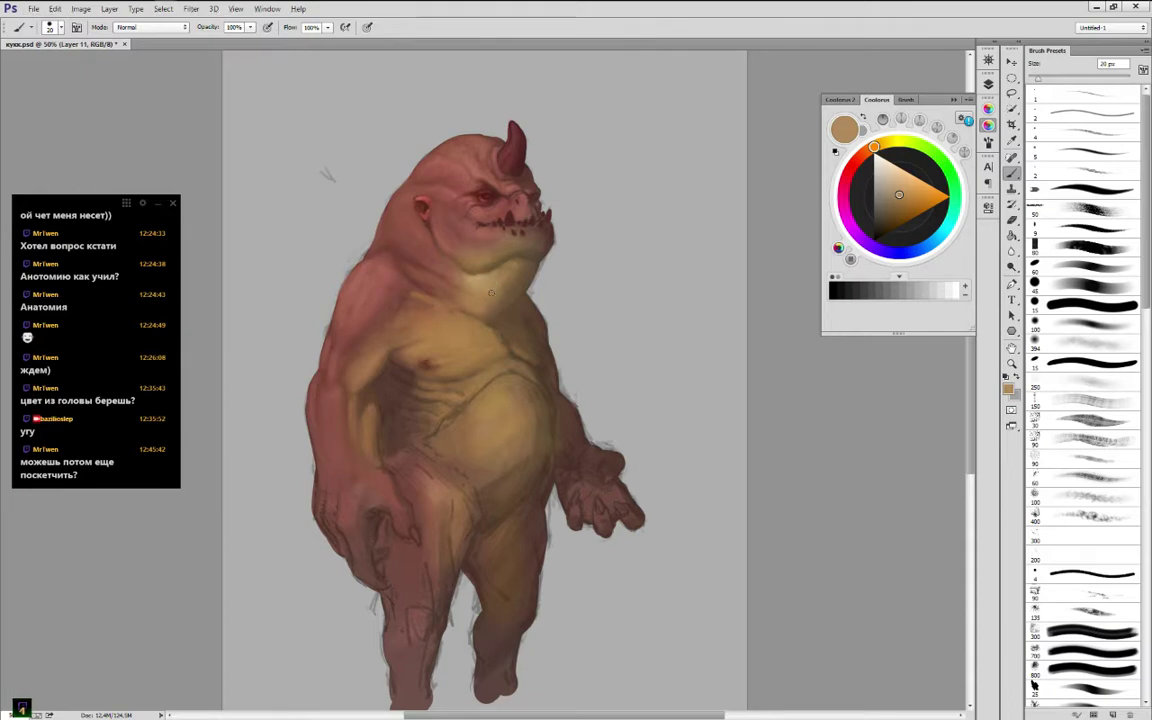
Reply "ну пожже чуть_)" in the stream chat
key("alt")
left_click(106, 479)
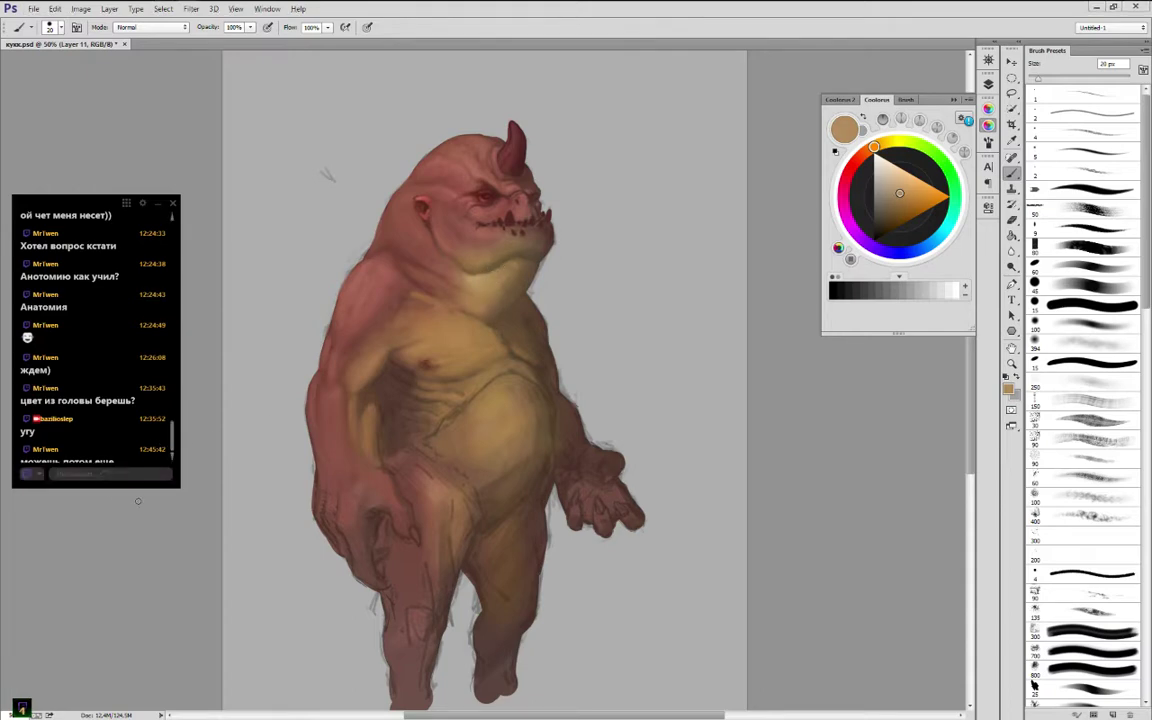
type("ну пожже чуть_)")
key("Return")
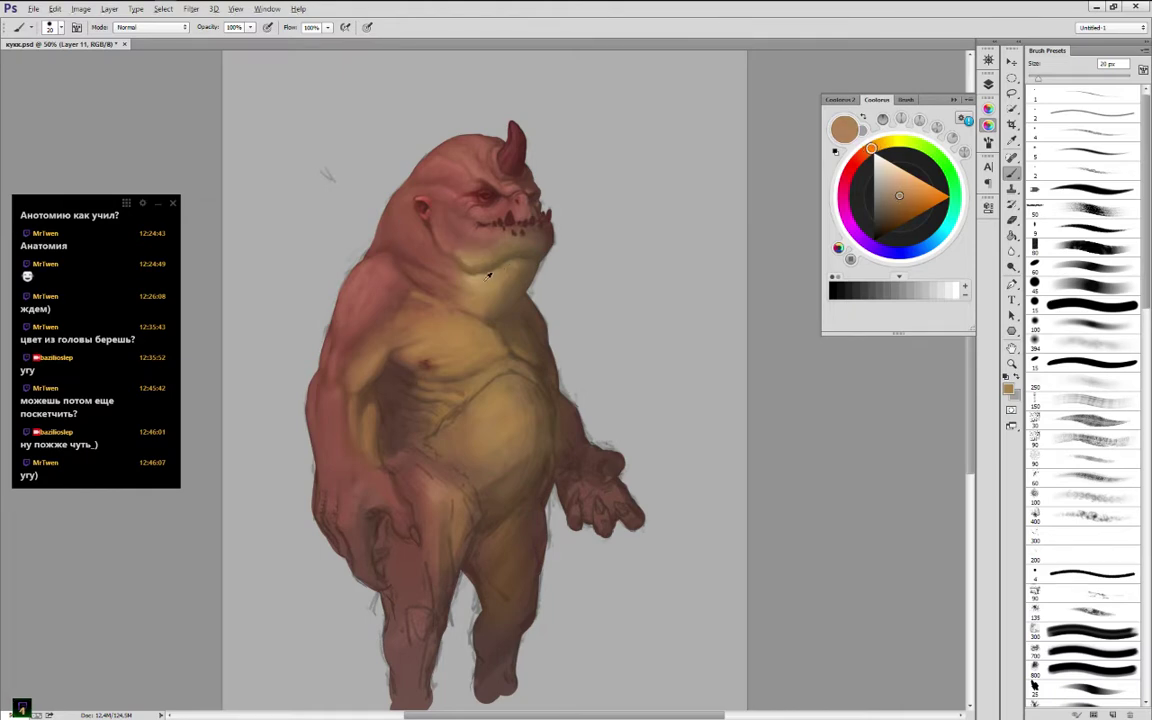
Rework the rear end of the chin fold and its transition into the red cheek with sampled ochres and oranges
left_click(482, 278, "alt")
left_click(466, 267, "alt")
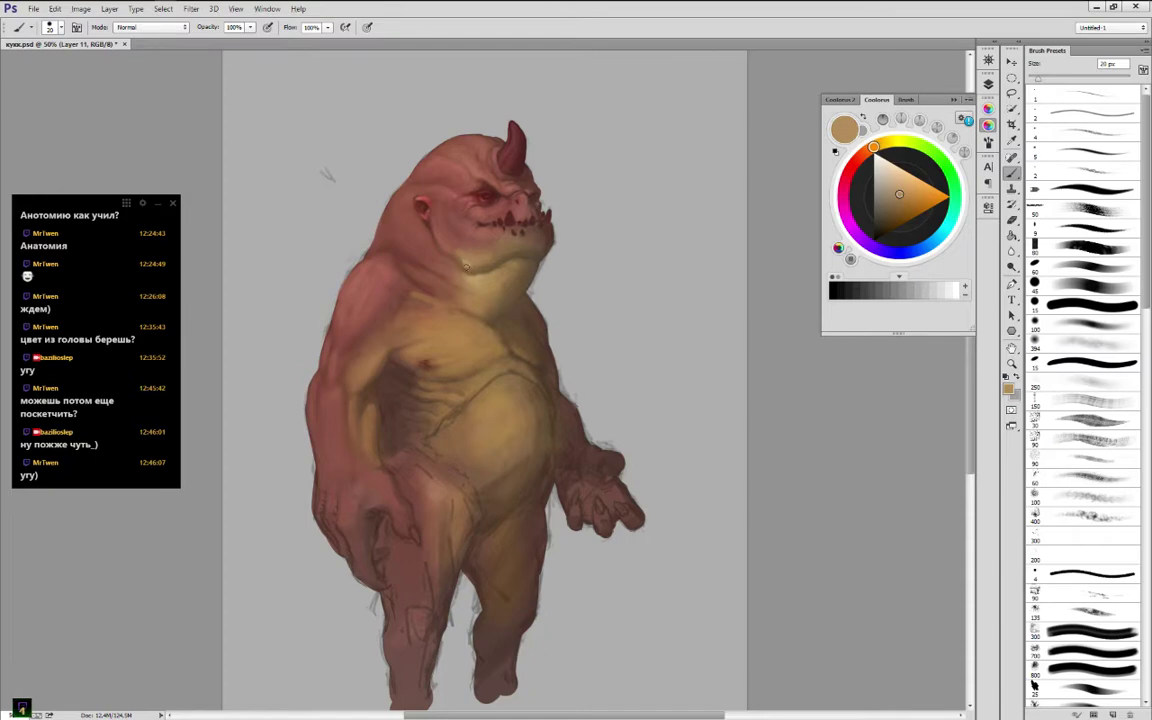
left_click(468, 267, "alt")
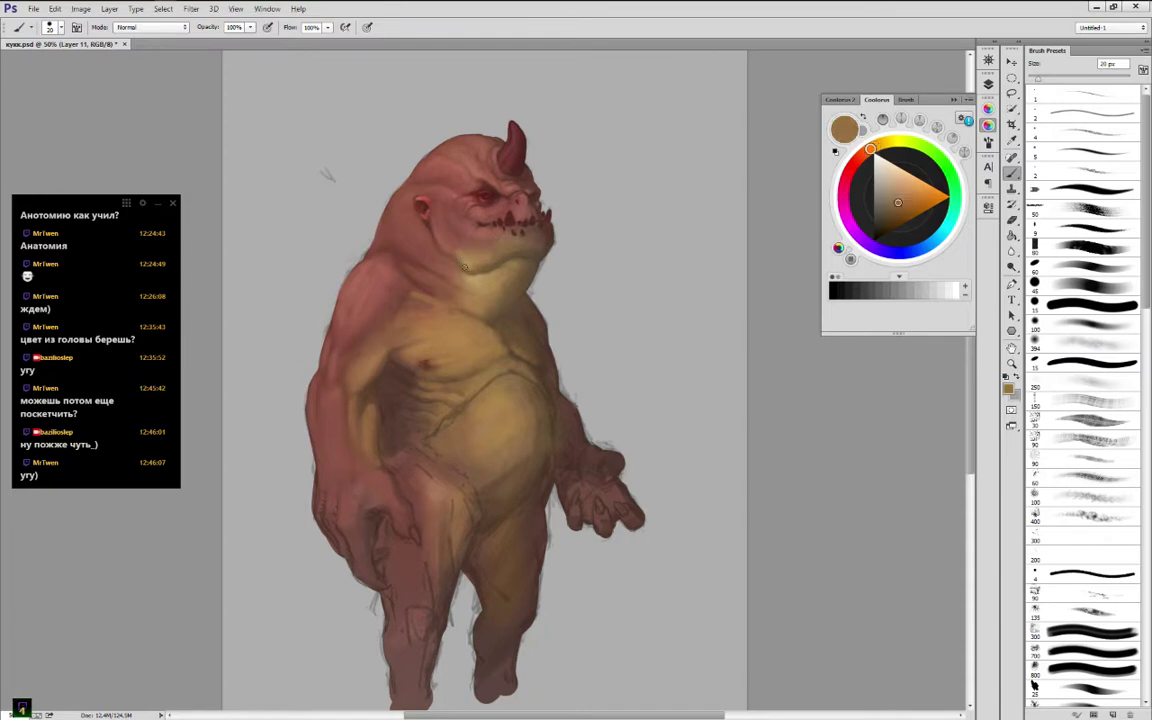
left_click(477, 256, "alt")
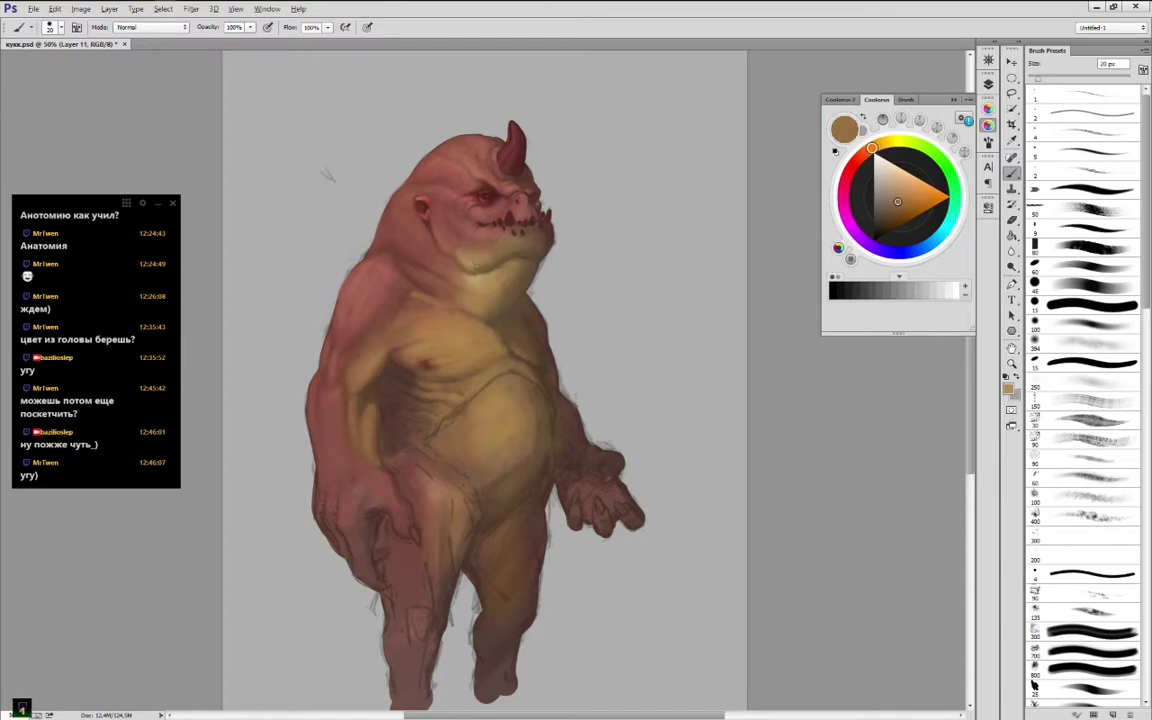
left_click(445, 251, "alt")
left_click(448, 246, "alt")
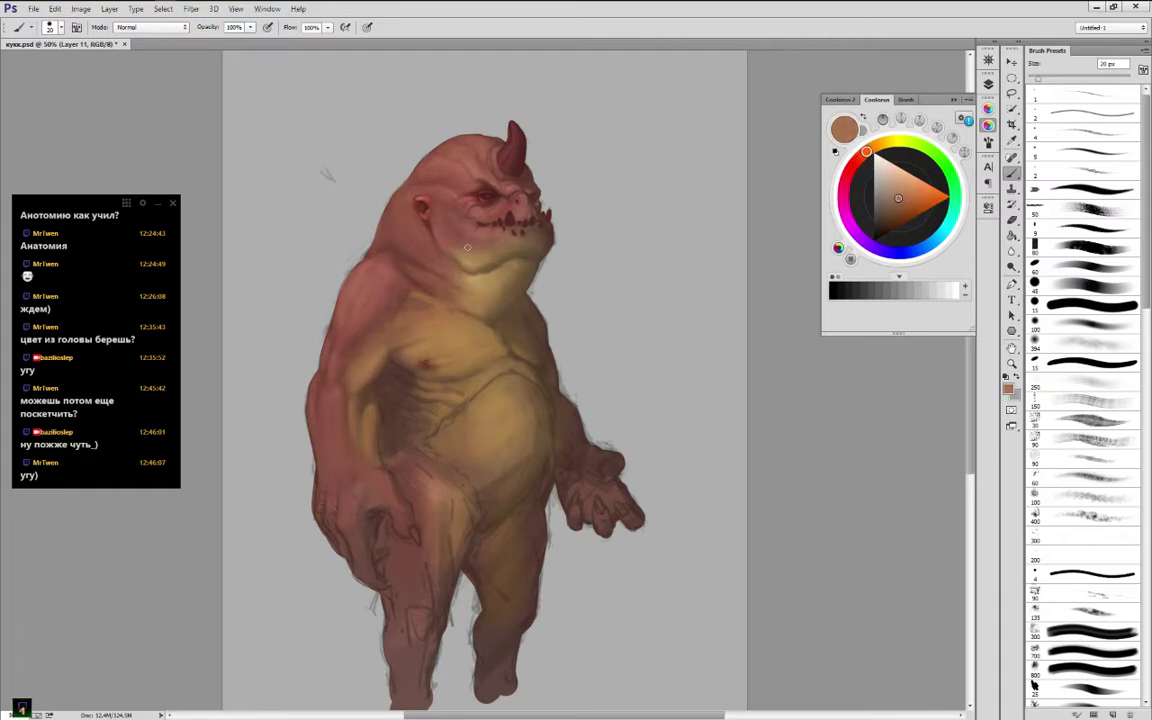
left_click(465, 246, "alt")
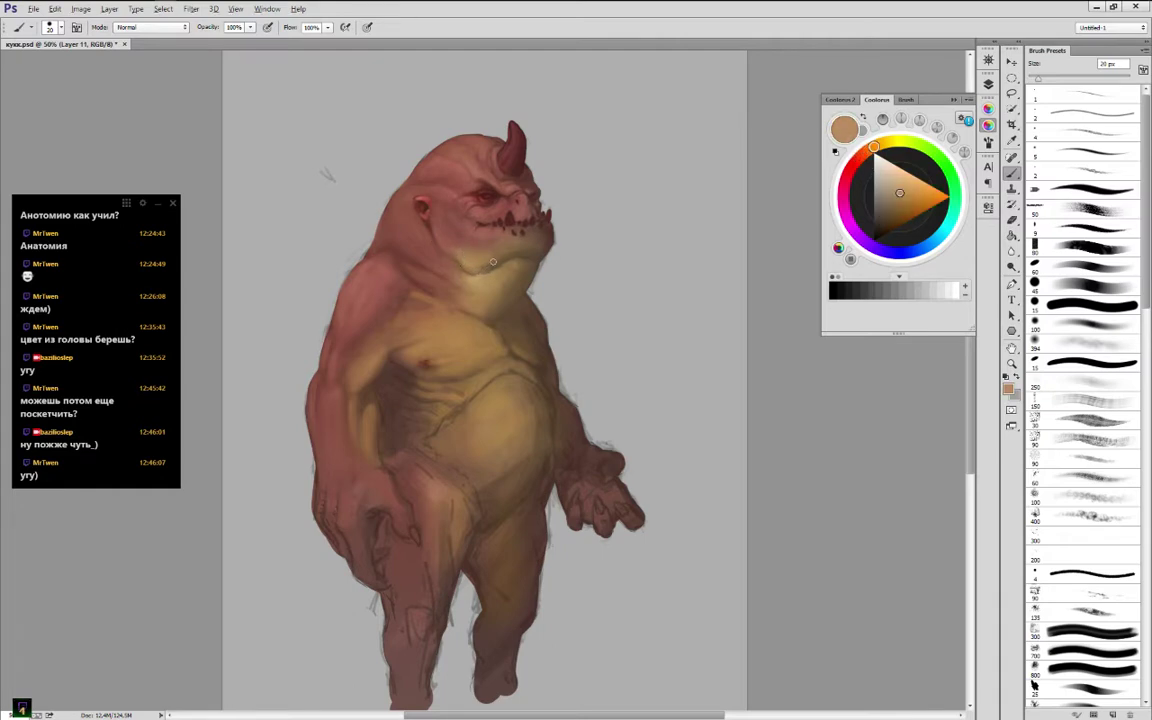
Refine the yellow underside of the jaw along the chin fold with sampled tans and browns
left_click(491, 256, "alt")
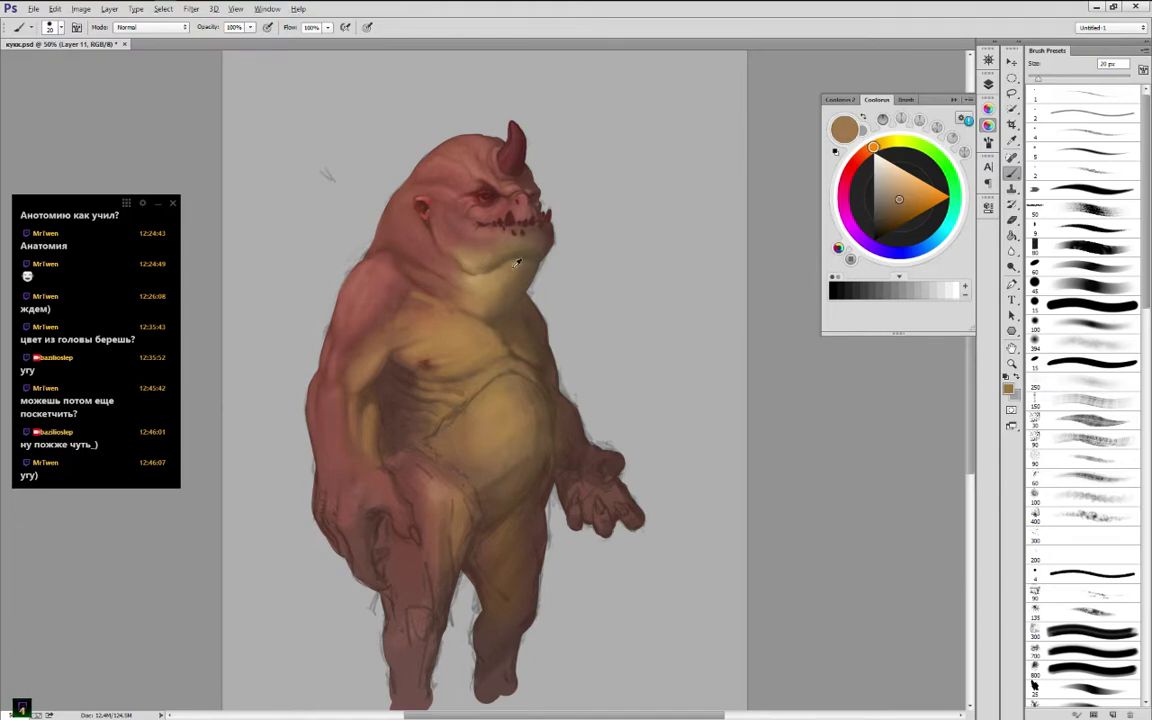
left_click(525, 262, "alt")
left_click(485, 259, "alt")
left_click(482, 261, "alt")
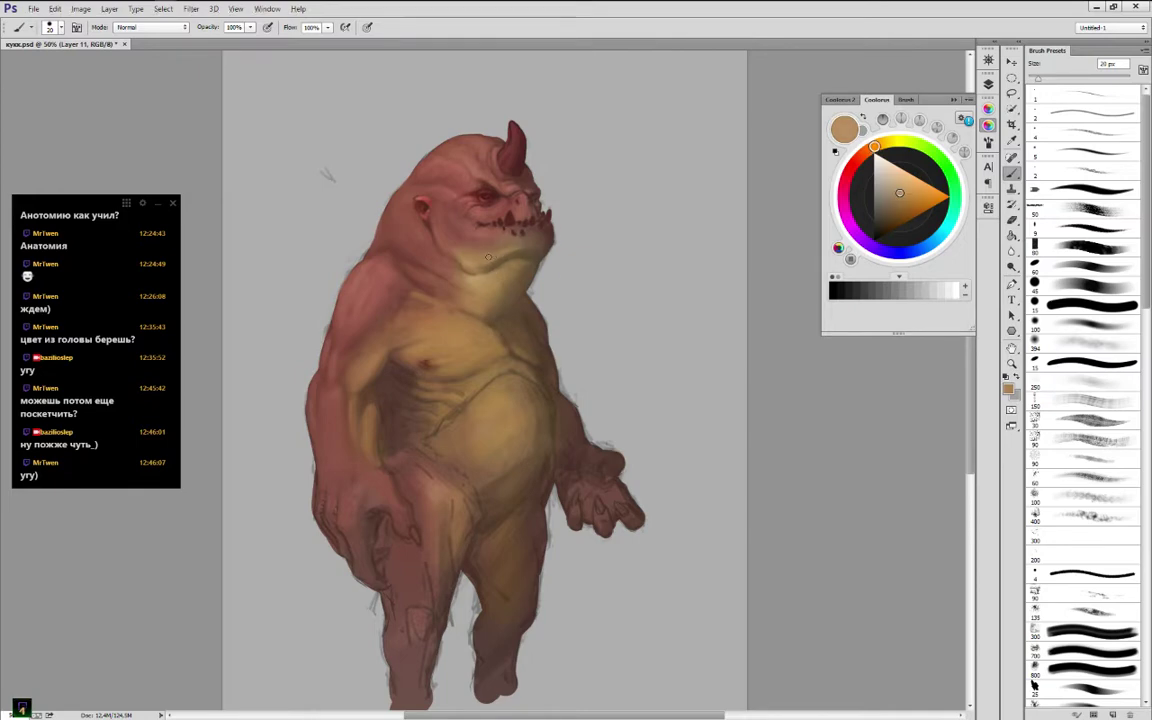
left_click(481, 267, "alt")
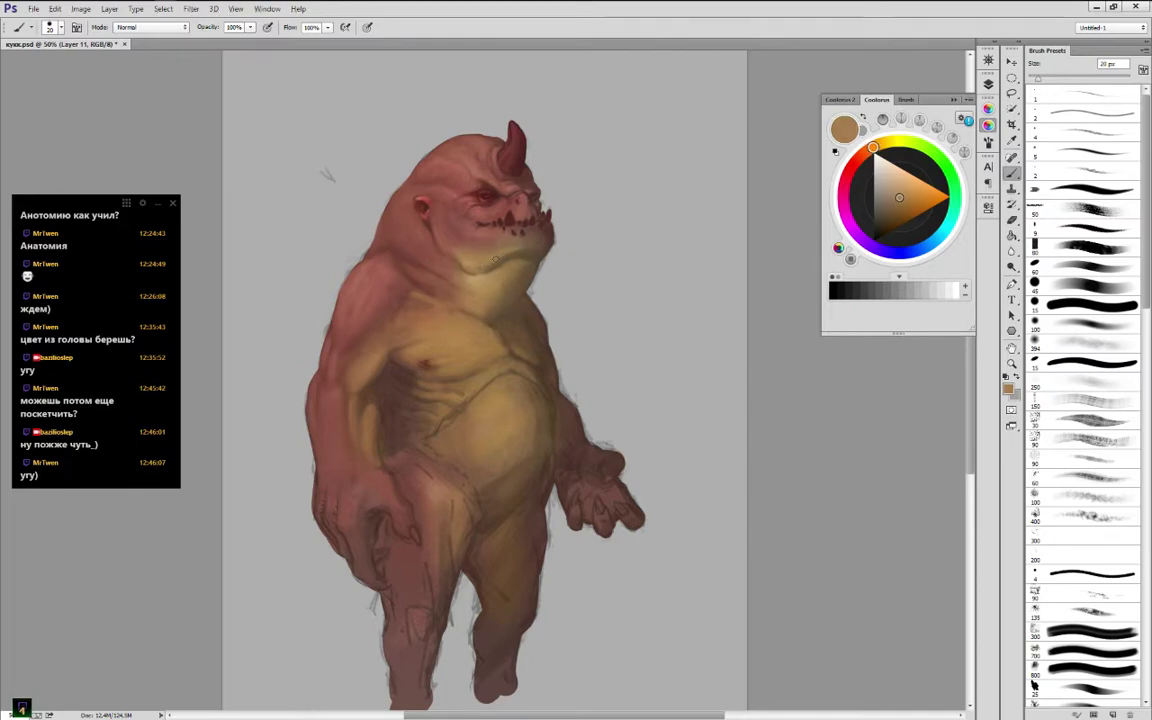
Shade the chin directly beneath the teeth with sampled browns
left_click(519, 244, "alt")
left_click(516, 243, "alt")
left_click(488, 249, "alt")
left_click(515, 243, "alt")
left_click(514, 244, "alt")
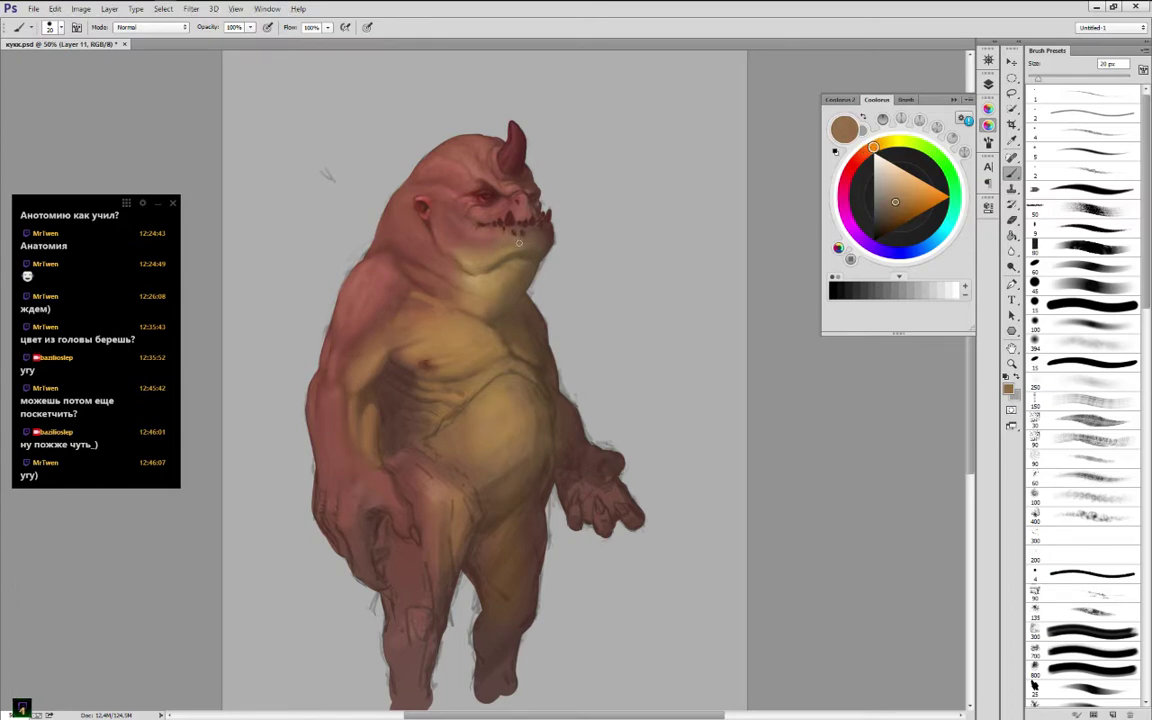
Even out the red shading of the cheek, temple and crown of the head with sampled reds
left_click(438, 237, "alt")
left_click(438, 237, "alt")
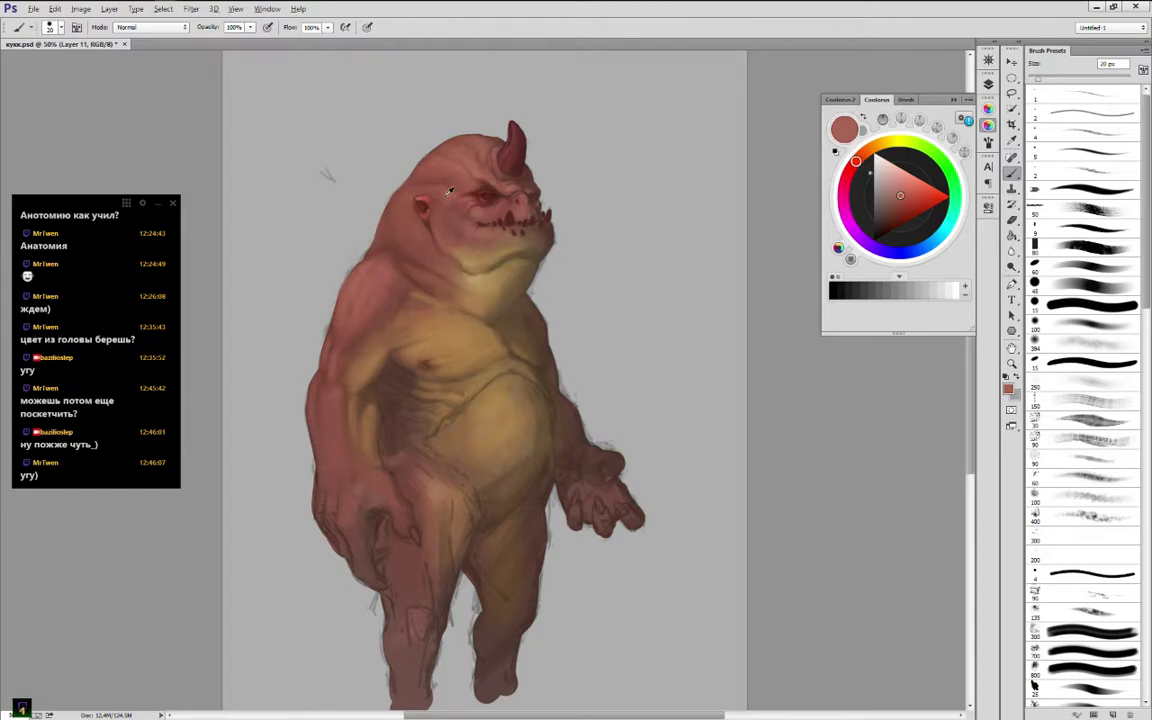
left_click(440, 187, "alt")
left_click(436, 160, "alt")
left_click(466, 163, "alt")
left_click(410, 148, "alt")
left_click(401, 176, "alt")
left_click(458, 214, "alt")
left_click(466, 164, "alt")
left_click(456, 229, "alt")
left_click(451, 207, "alt")
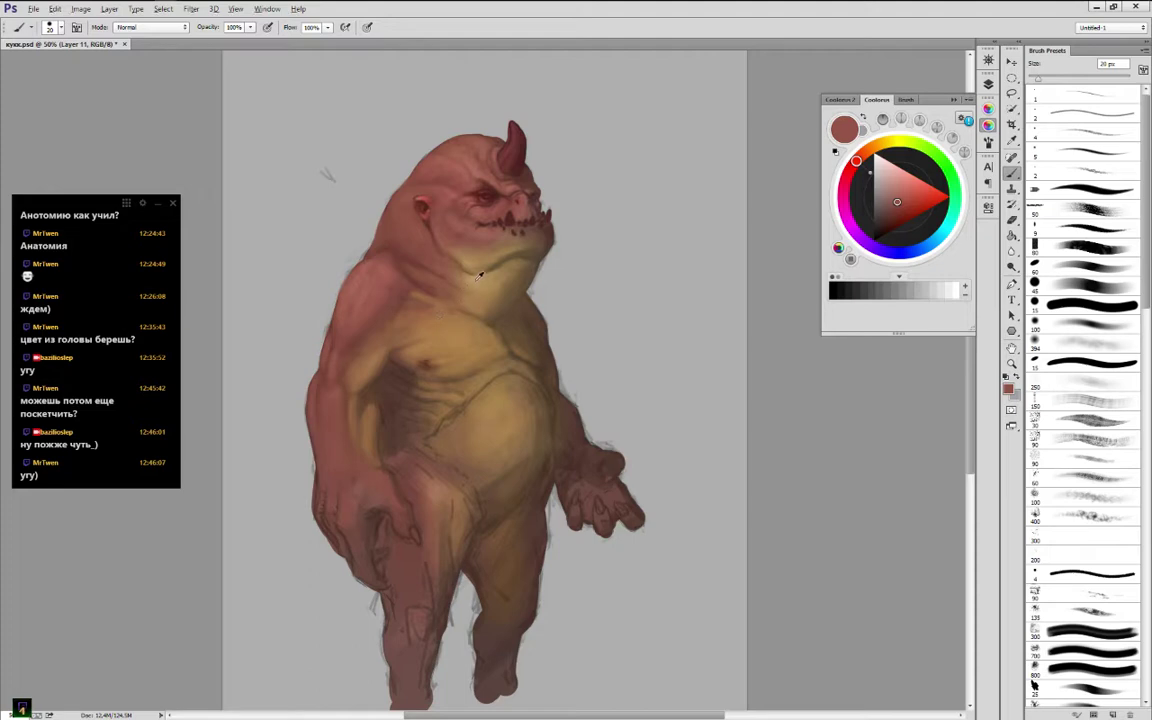
Smooth the side of the throat from the chin fold down to the collar area with sampled oranges and tans
left_click(429, 251, "alt")
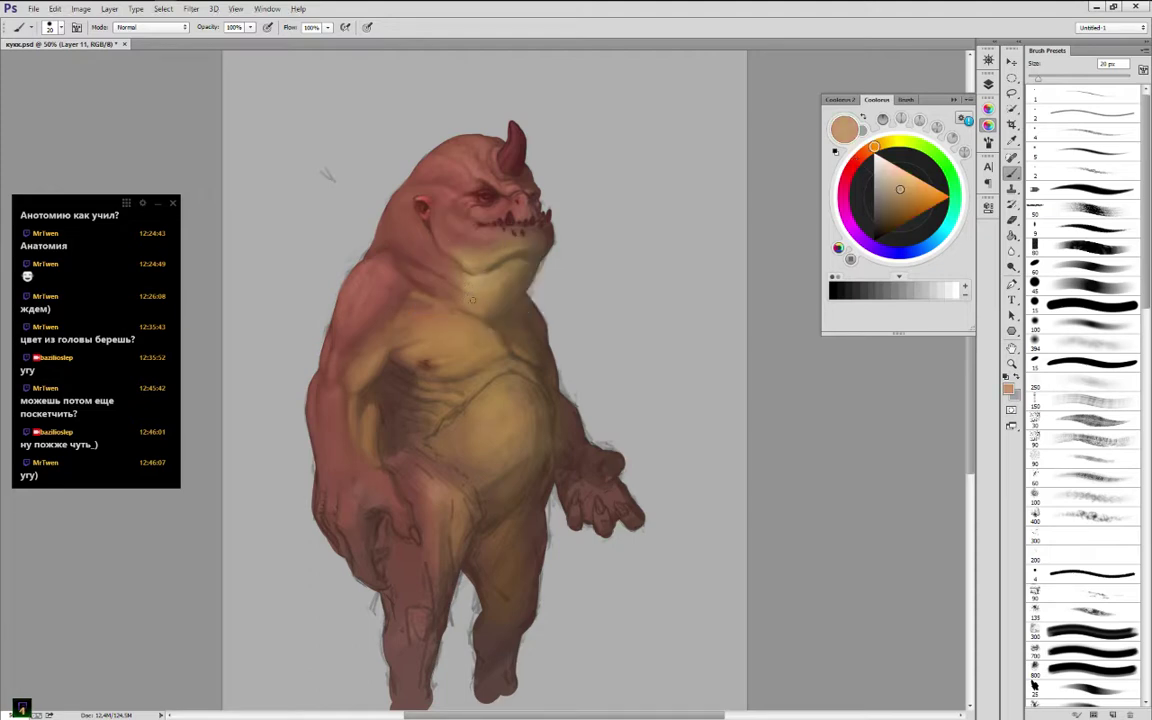
left_click(467, 282, "alt")
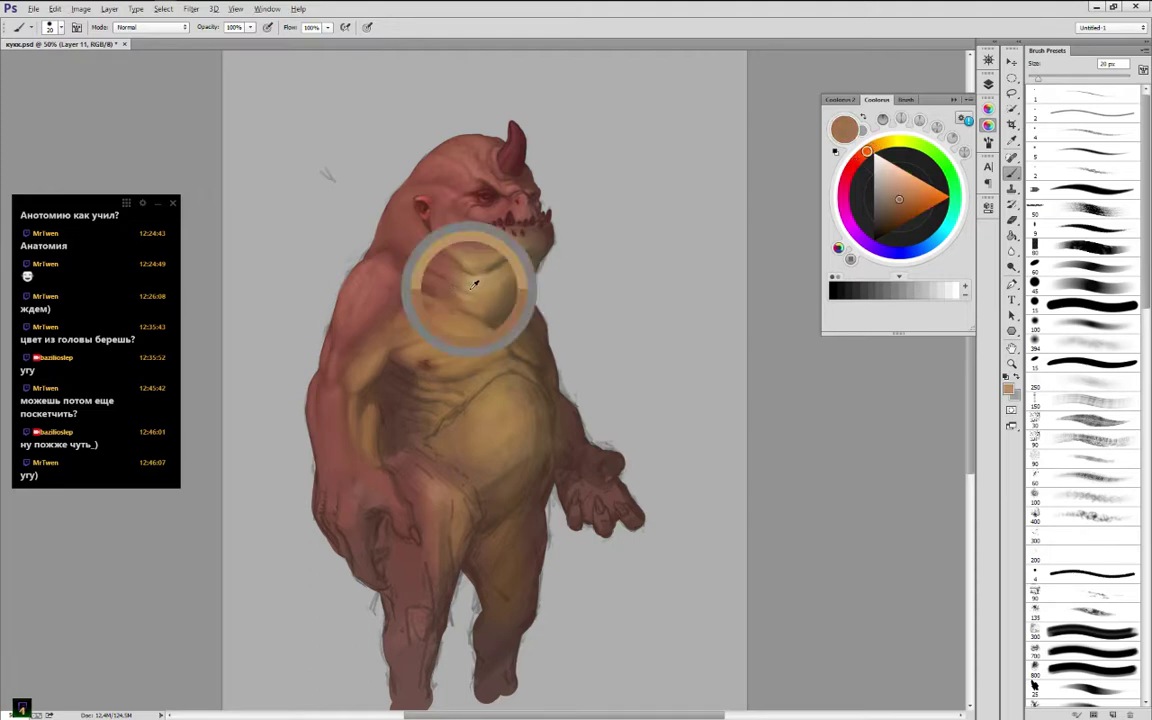
left_click(462, 275, "alt")
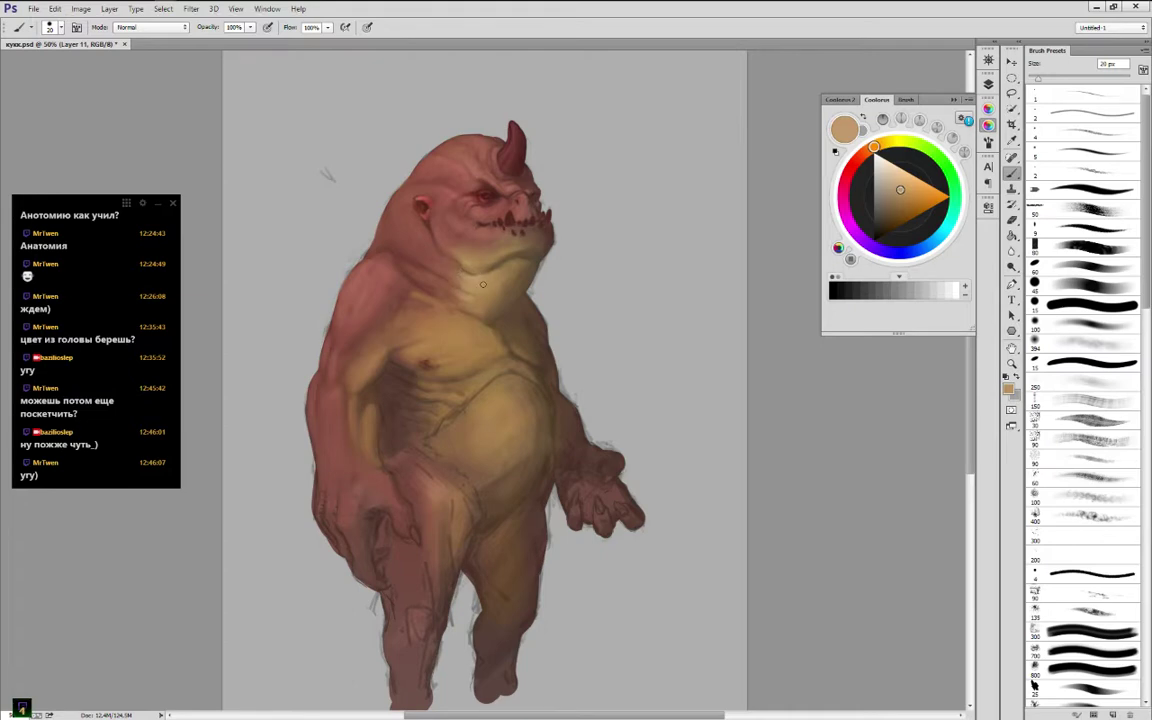
left_click(477, 295, "alt")
left_click(476, 272, "alt")
left_click(479, 268, "alt")
left_click(468, 295, "alt")
left_click(467, 299, "alt")
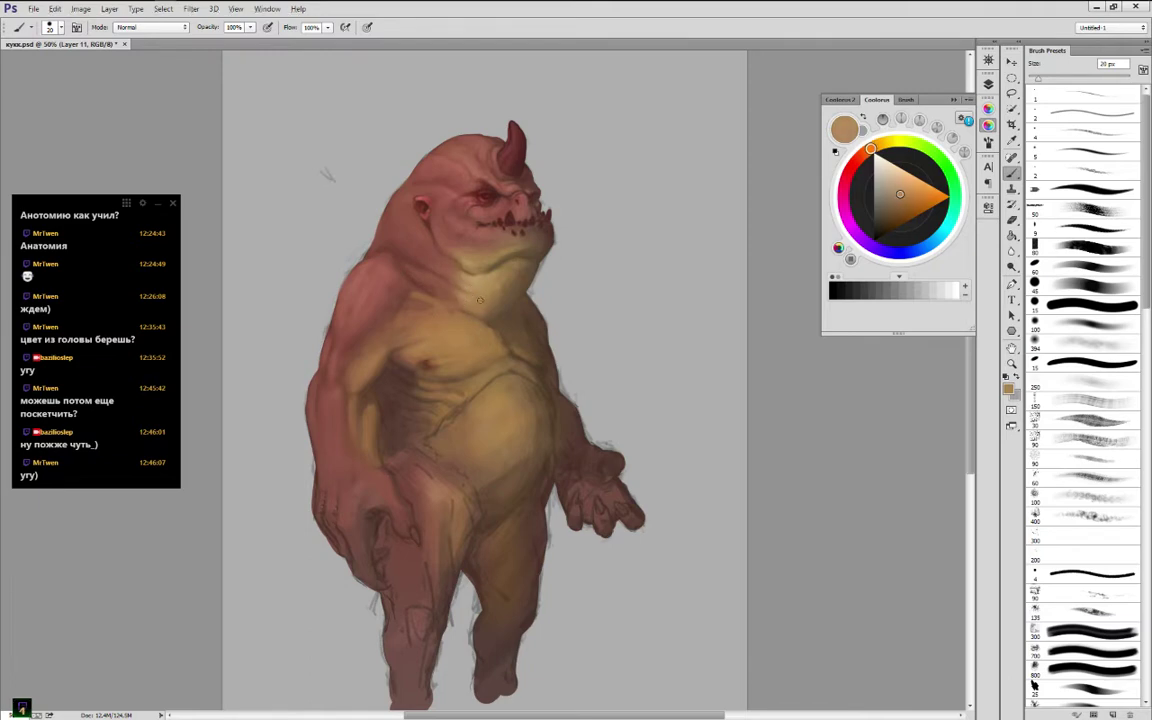
left_click(462, 300, "alt")
Add light pink highlights to the back of the head behind the ear and blend them with sampled reds
left_click(444, 179, "alt")
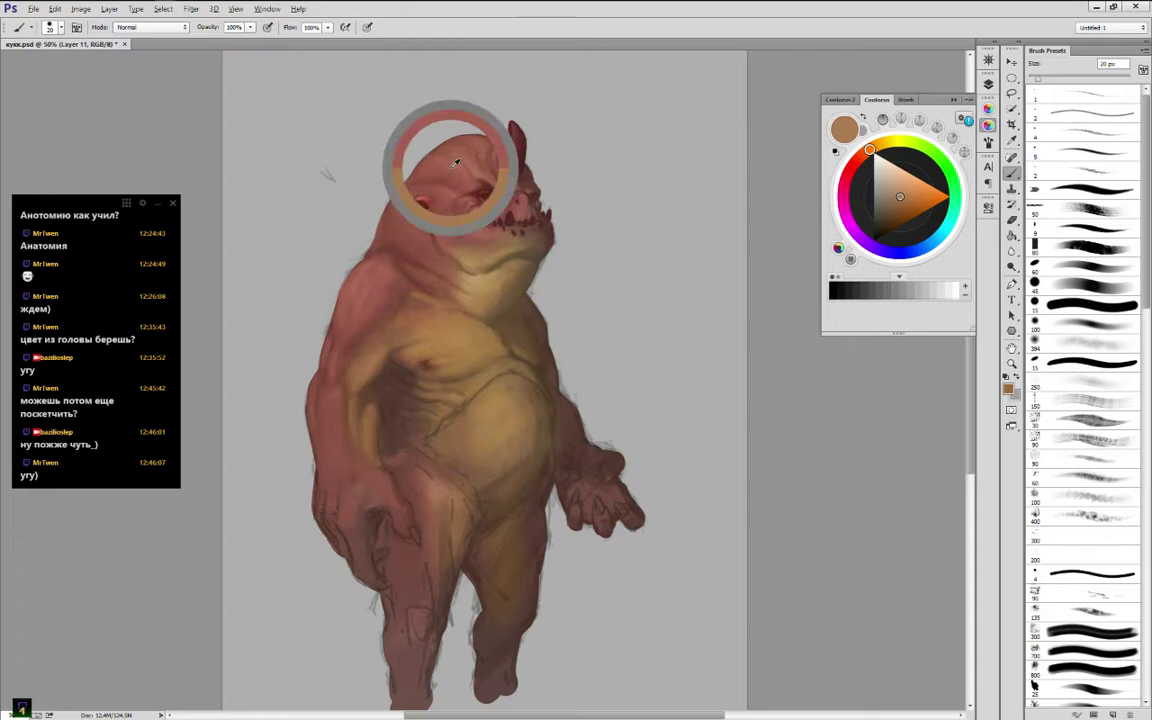
left_click(898, 176)
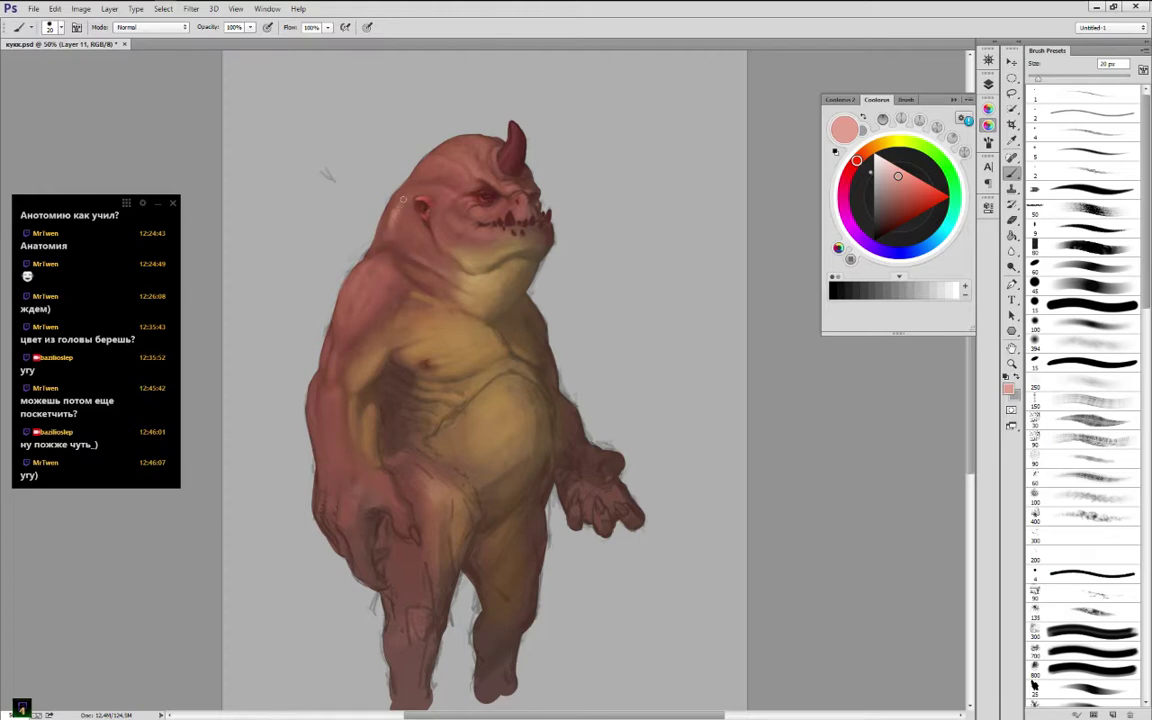
left_click(397, 213, "alt")
left_click(398, 217, "alt")
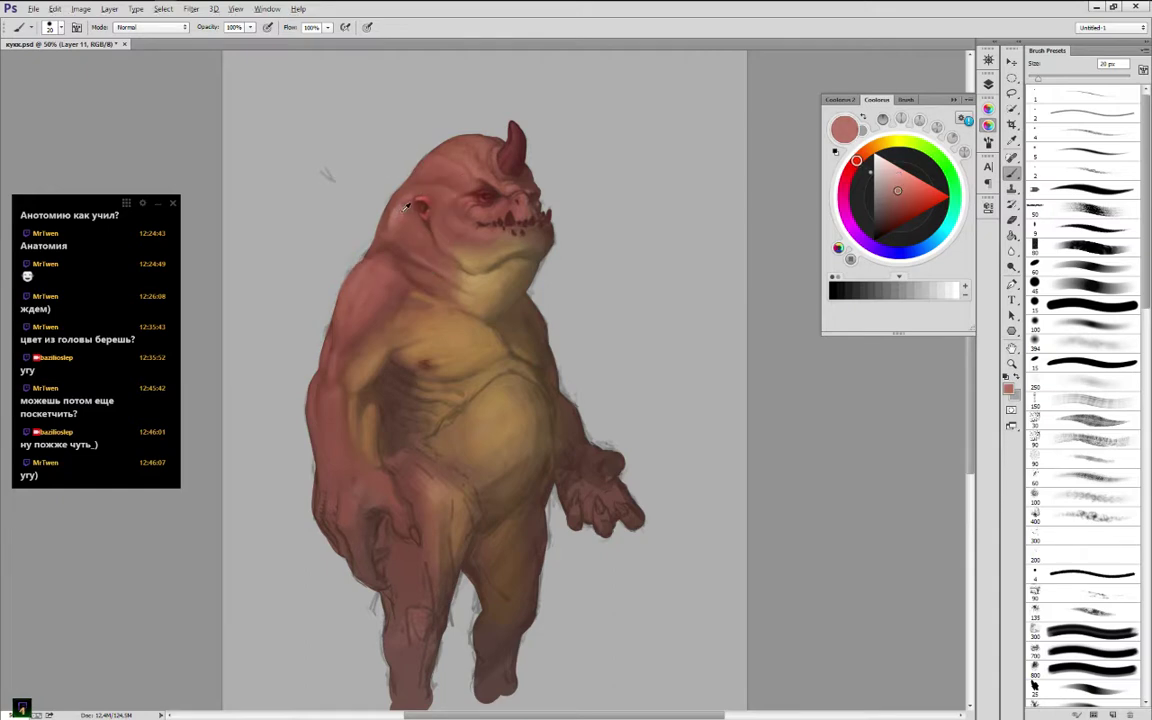
left_click(413, 215, "alt")
left_click(363, 205, "alt")
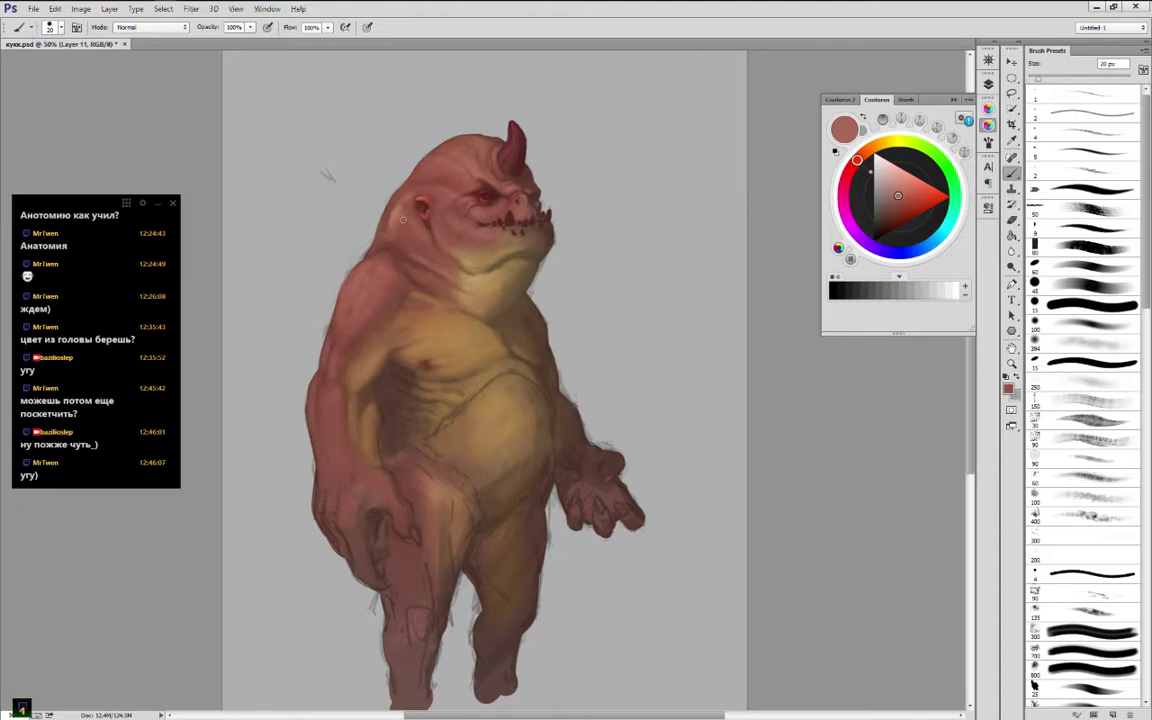
left_click(409, 204, "alt")
left_click(409, 188, "alt")
left_click(398, 232, "alt")
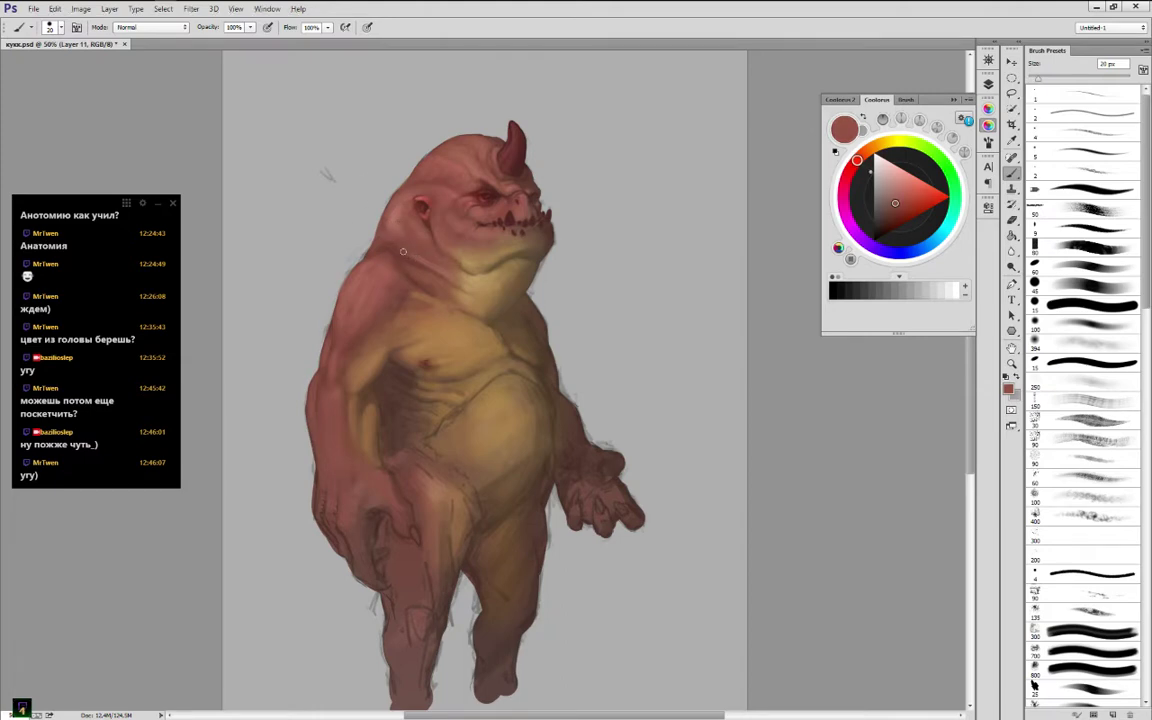
Model the neck below and behind the ear with sampled light and dark reds
left_click(419, 258, "alt")
left_click(413, 248, "alt")
left_click(428, 232, "alt")
left_click(396, 218, "alt")
left_click(408, 205, "alt")
left_click(392, 209, "alt")
left_click(386, 216, "alt")
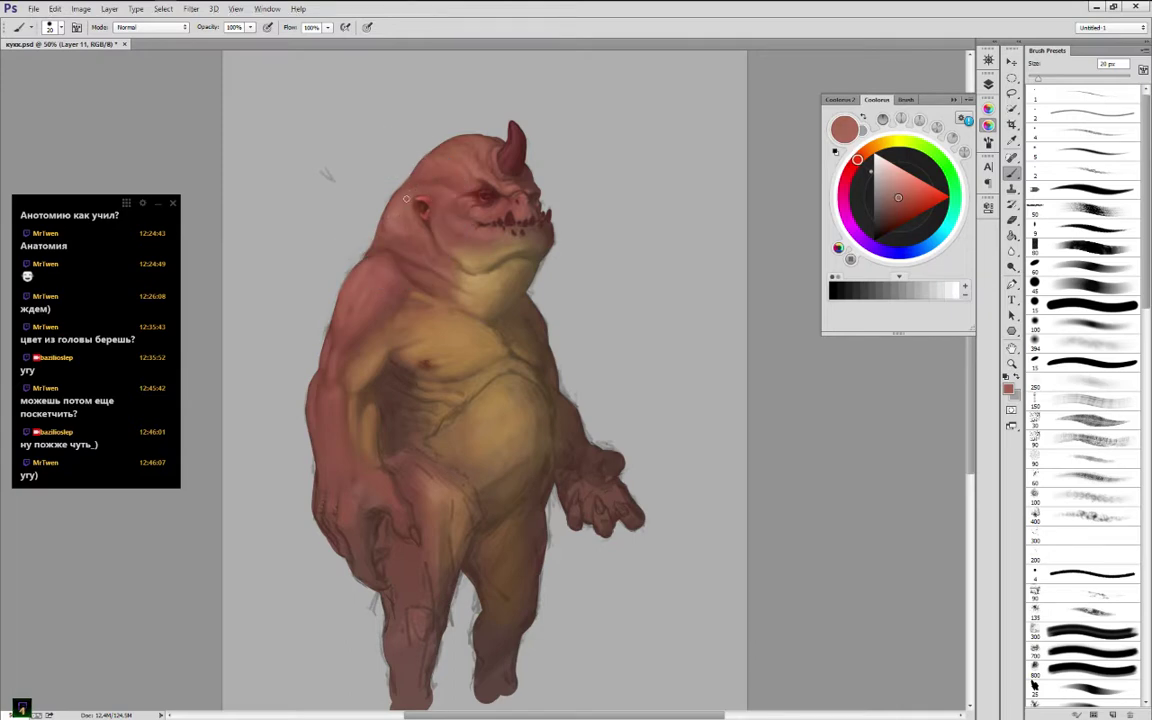
Clean up the back outline of the head and neck with the sampled background grey and skin reds
left_click(363, 186, "alt")
left_click(364, 212, "alt")
left_click(382, 220, "alt")
left_click(418, 244, "alt")
Blend the side neck folds into the yellow throat with sampled oranges and browns
left_click(452, 265, "alt")
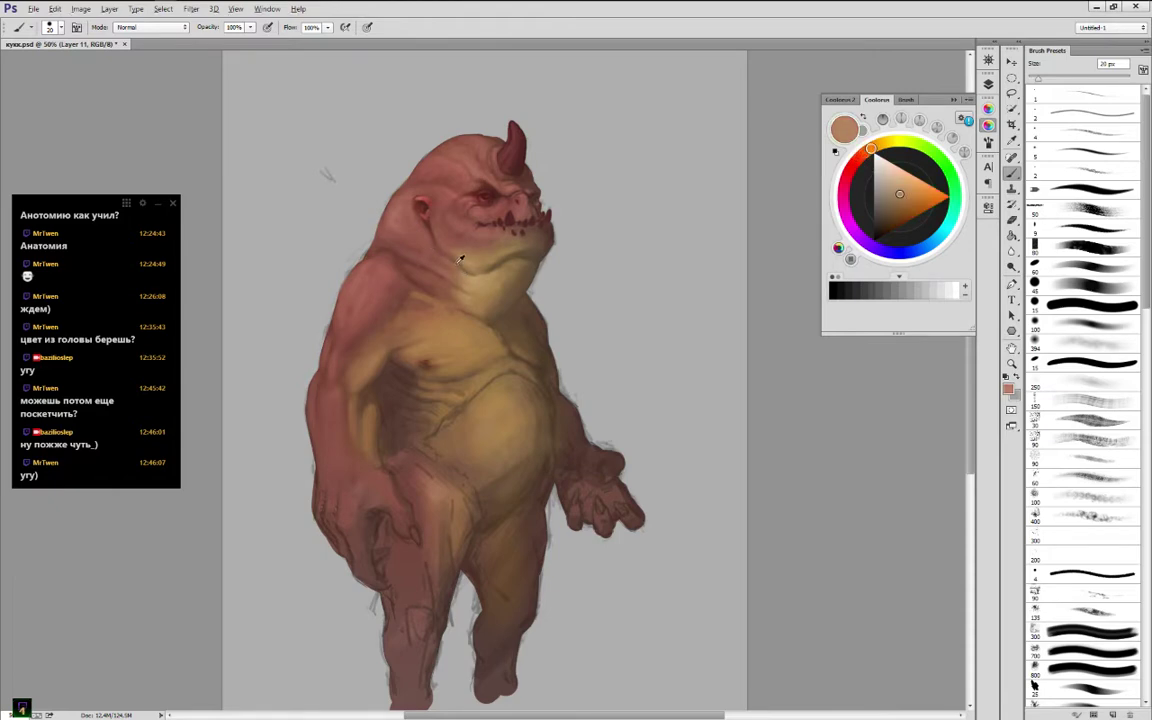
left_click(460, 260, "alt")
left_click(453, 270, "alt")
left_click(432, 281, "alt")
key("ctrl+z")
key("ctrl+z")
left_click(432, 292, "alt")
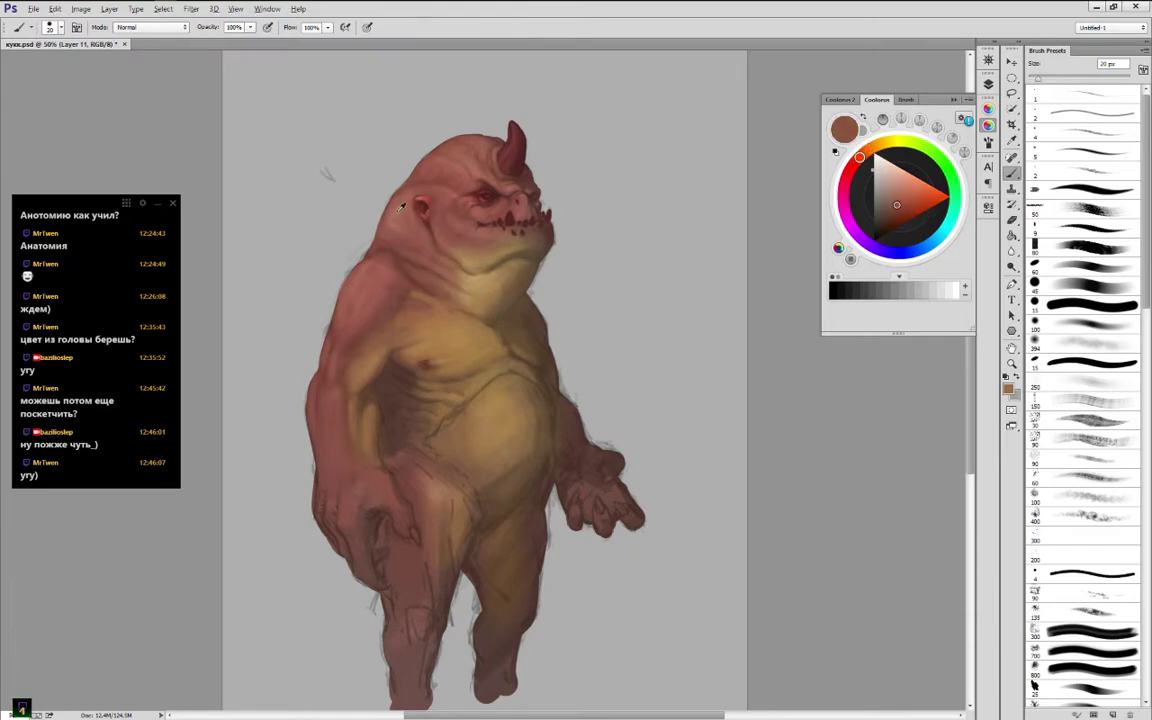
Define the neck folds above the shoulder with sampled light and dark reds and a throat ochre
left_click(399, 210, "alt")
left_click_drag(421, 287, 433, 272)
left_click(427, 281, "alt")
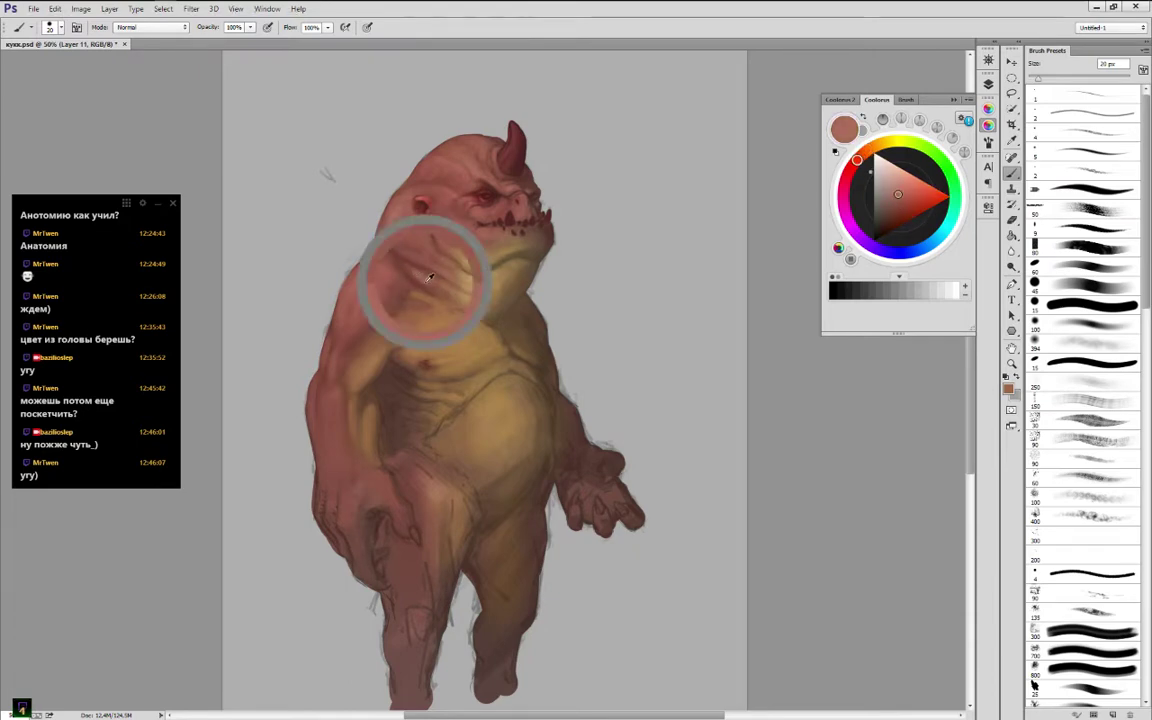
left_click(430, 278, "alt")
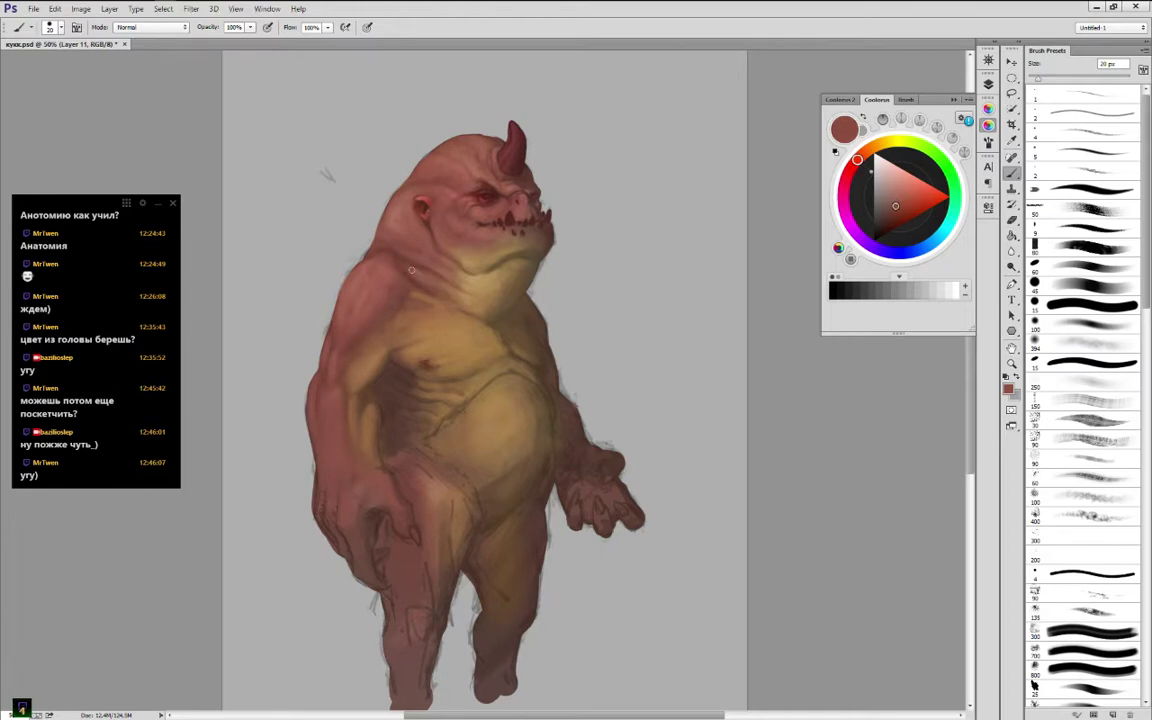
left_click(424, 274, "alt")
left_click(466, 272, "alt")
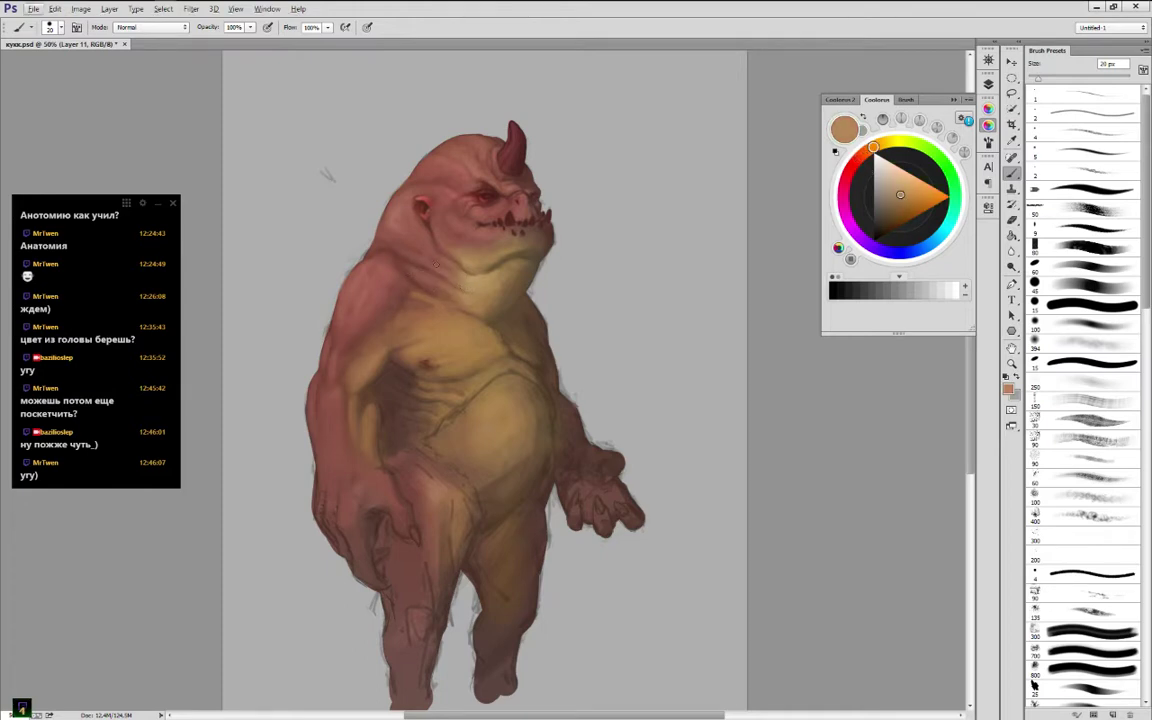
Rework the chest around the nipple and above the armpit with sampled ochres and orange-browns
left_click(430, 250, "alt")
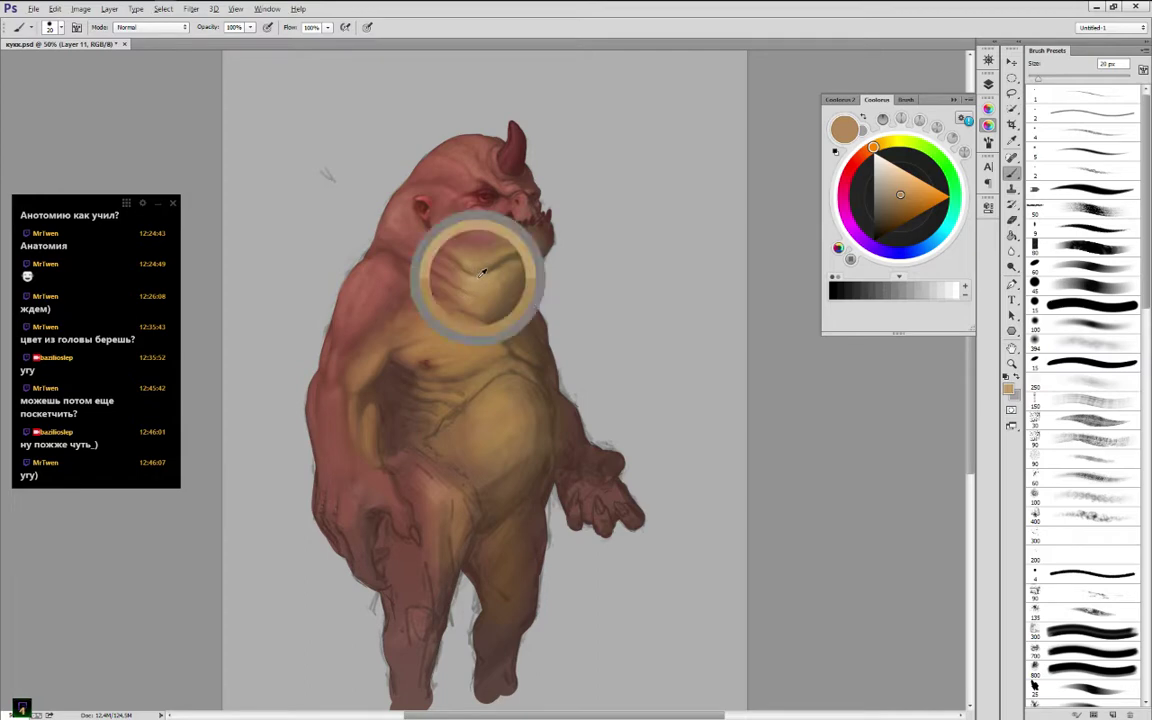
left_click(417, 352, "alt")
left_click(427, 345, "alt")
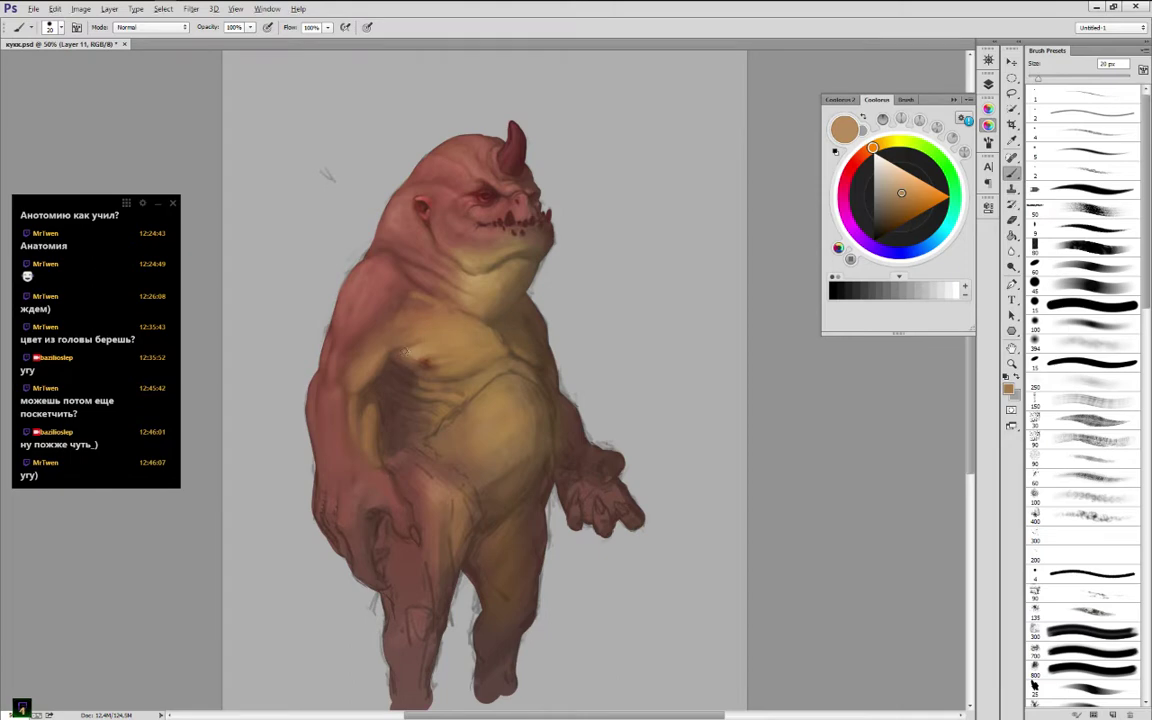
left_click(406, 354, "alt")
left_click(378, 320, "alt")
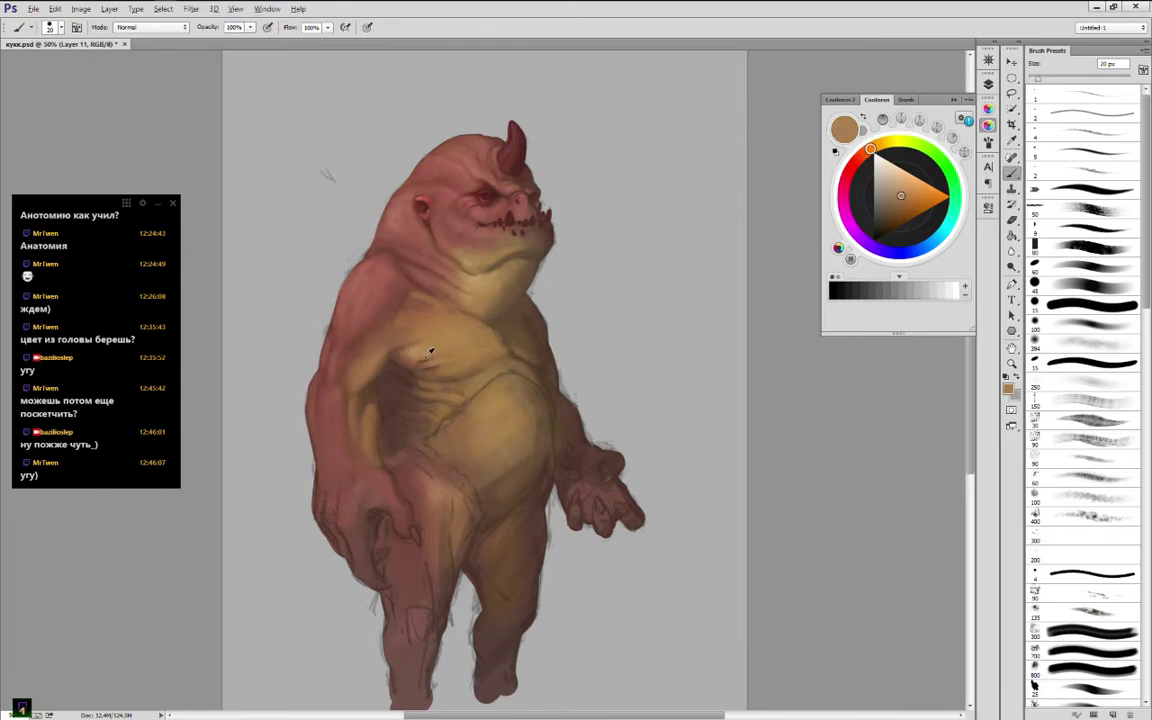
left_click(378, 316, "alt")
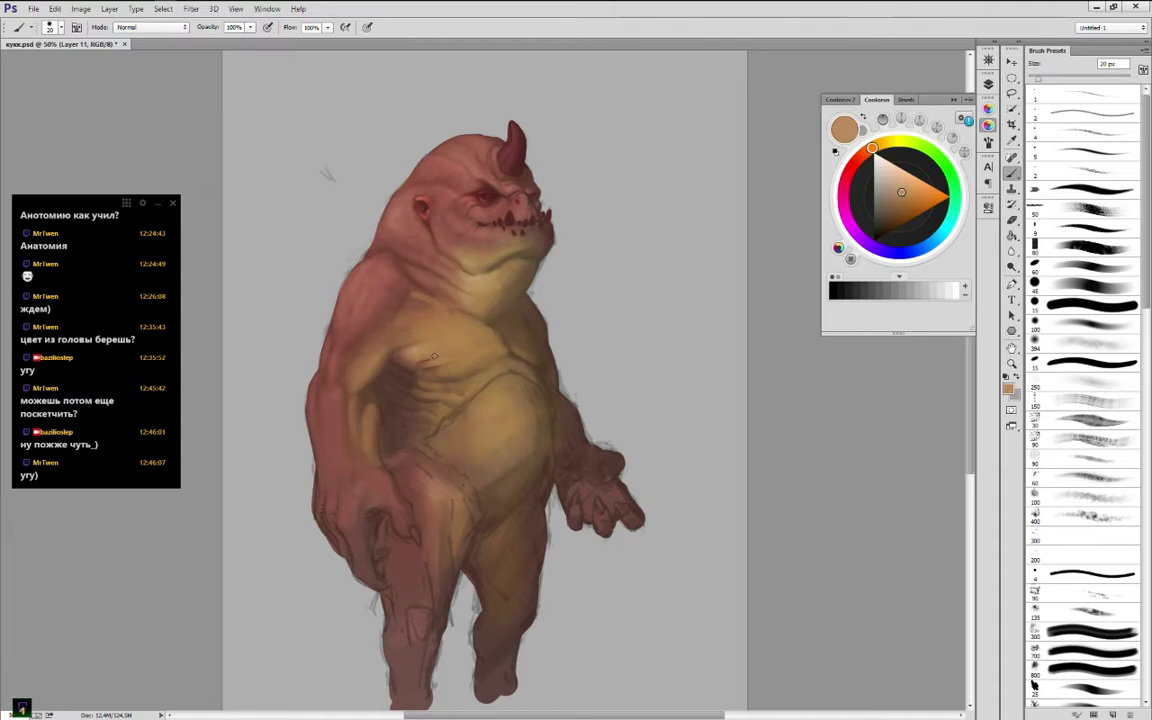
Paint soft skin folds running from the armpit across the chest with sampled tans and browns
left_click(433, 348, "alt")
left_click(373, 317, "alt")
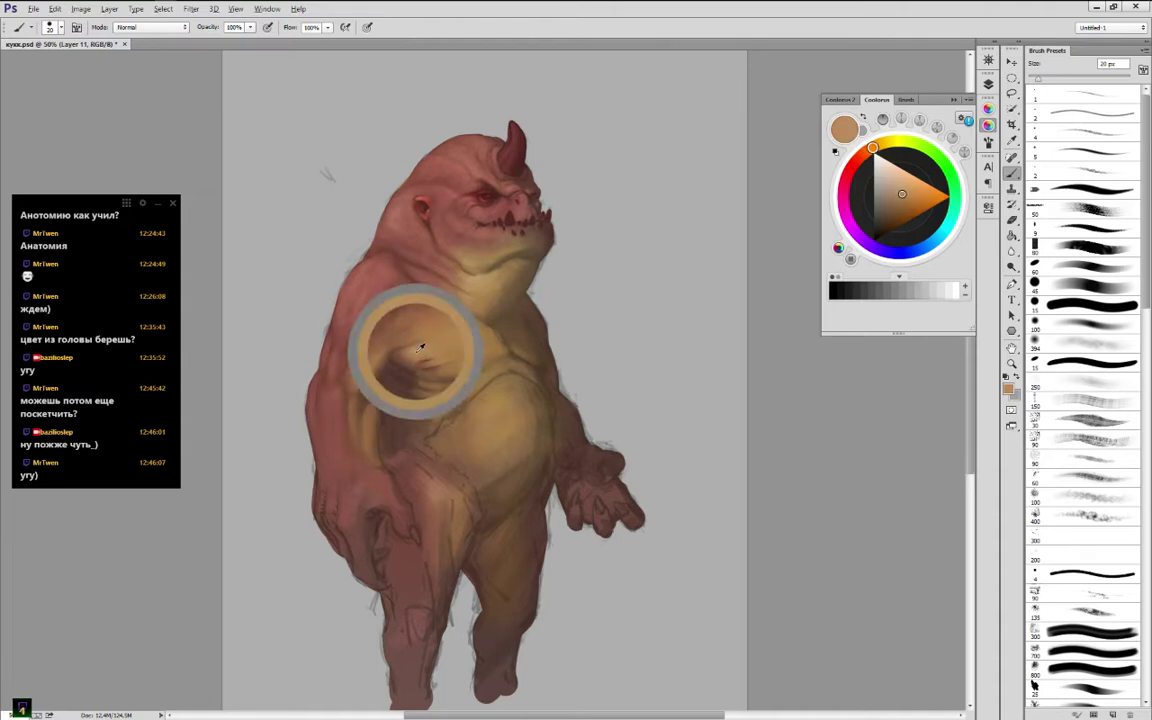
left_click(402, 332, "alt")
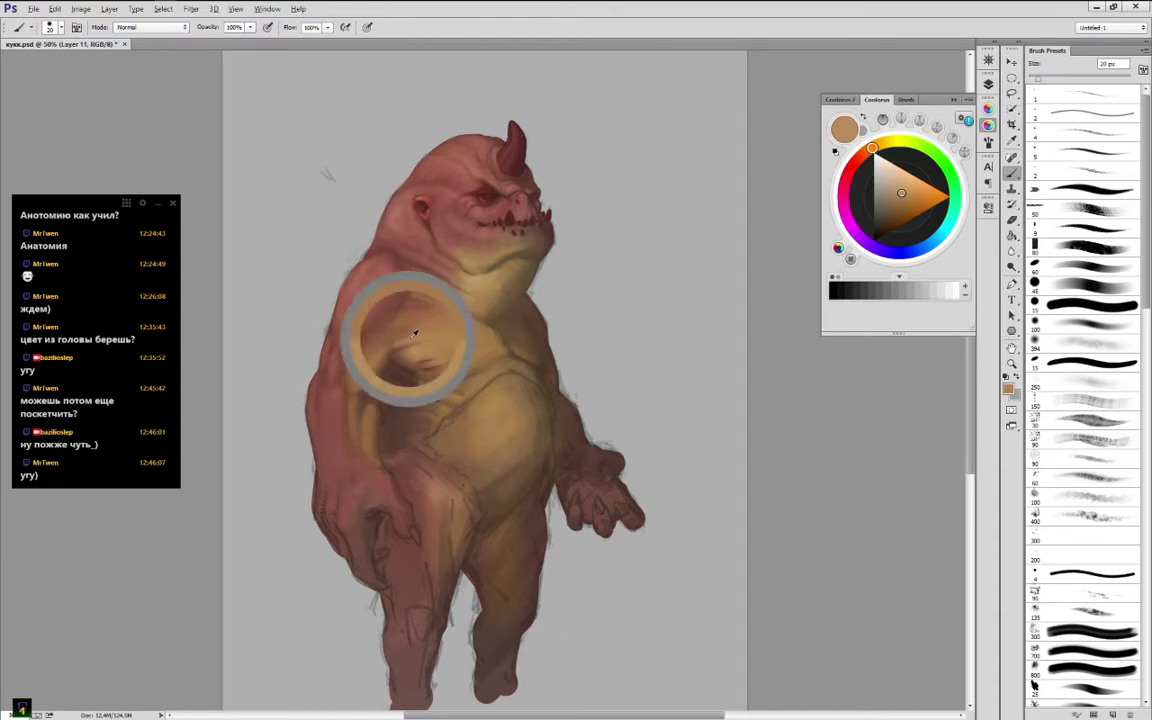
left_click(424, 331, "alt")
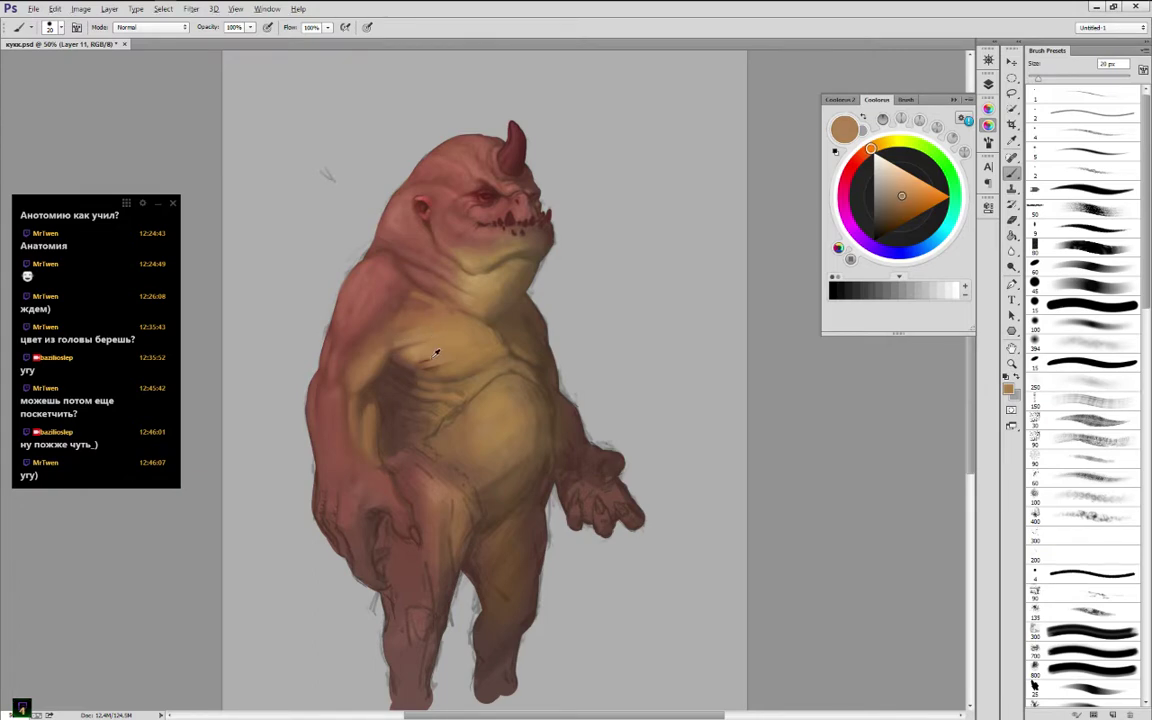
left_click(398, 325, "alt")
left_click(452, 366, "alt")
left_click(431, 366, "alt")
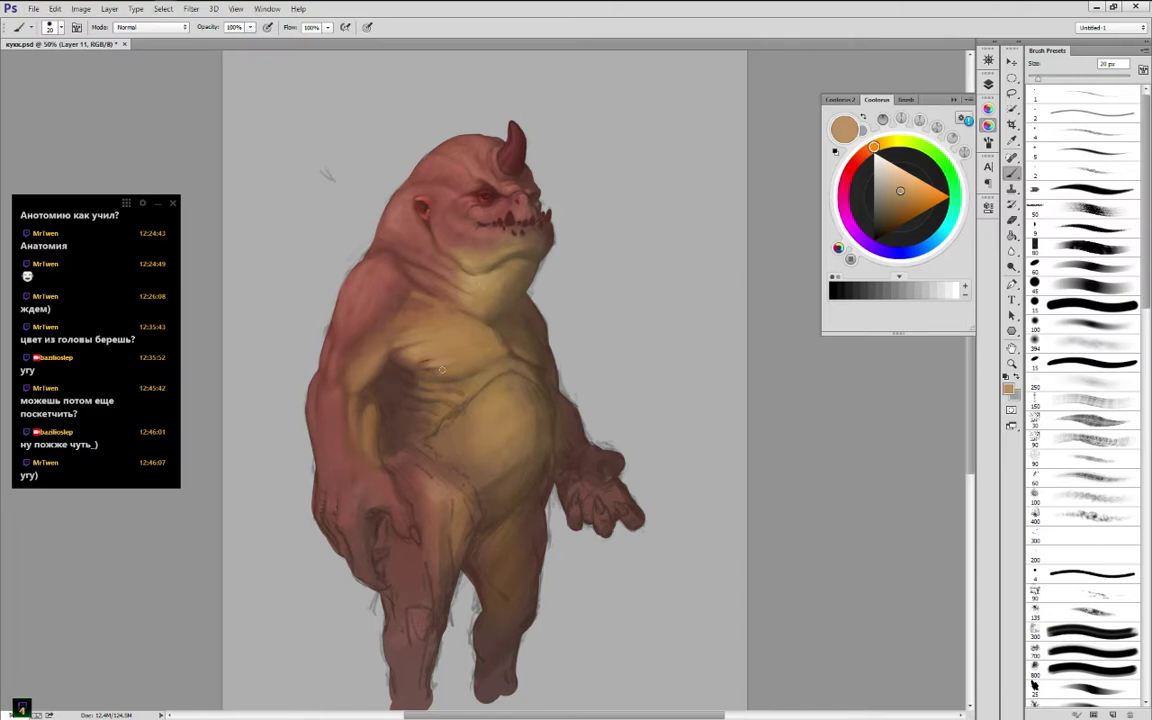
Paint over the nipple and blend the lower chest edge near the armpit with sampled ochres and browns
left_click(455, 357, "alt")
left_click(424, 357, "alt")
left_click(423, 363, "alt")
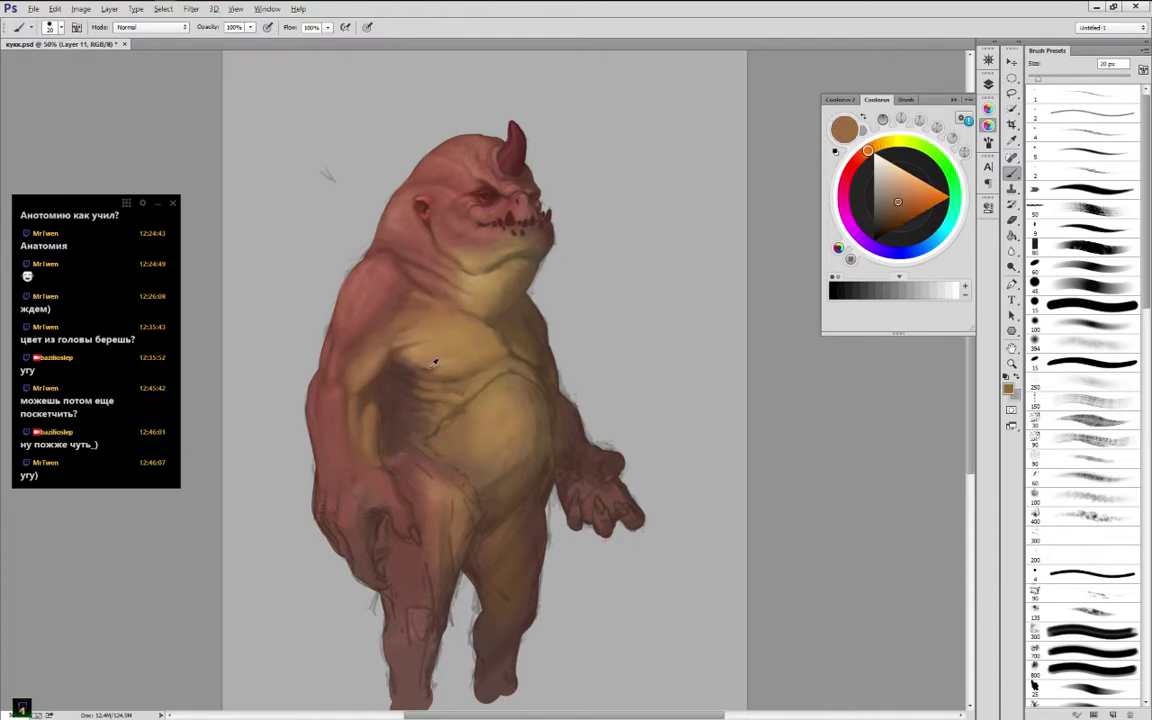
left_click(409, 349, "alt")
left_click(411, 352, "alt")
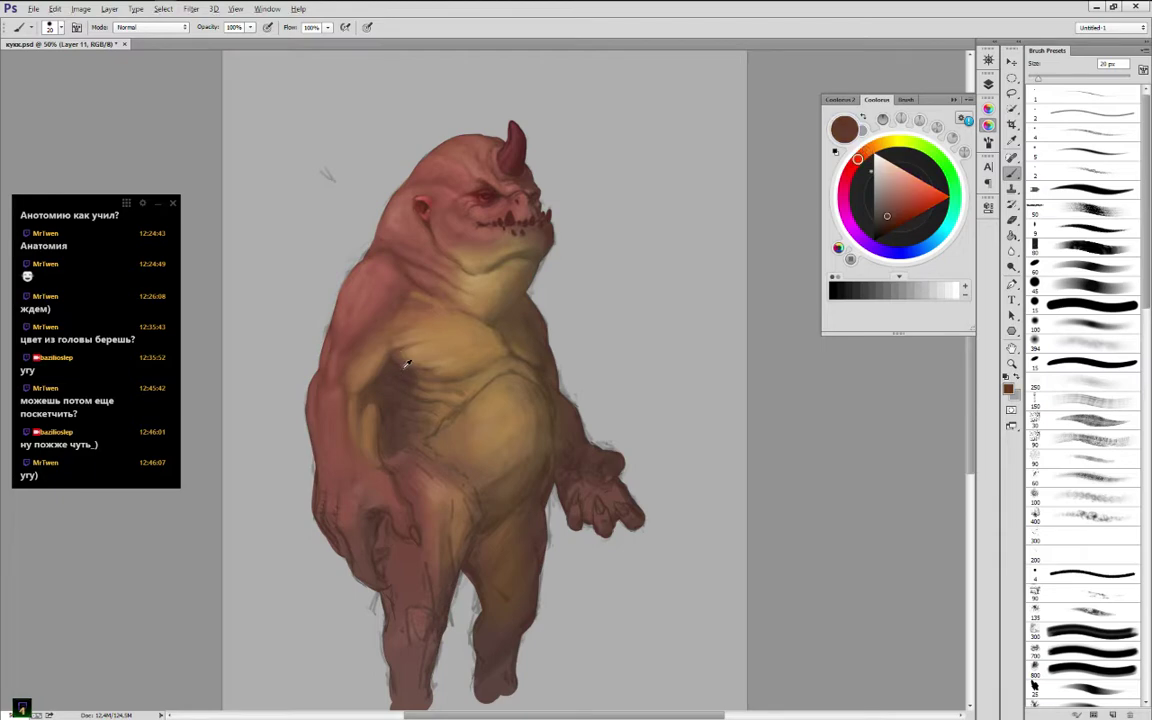
Define the upper rib folds beneath the chest with sampled dark red-browns and lighter ochres
left_click(364, 334, "alt")
left_click(418, 380, "alt")
left_click(420, 382, "alt")
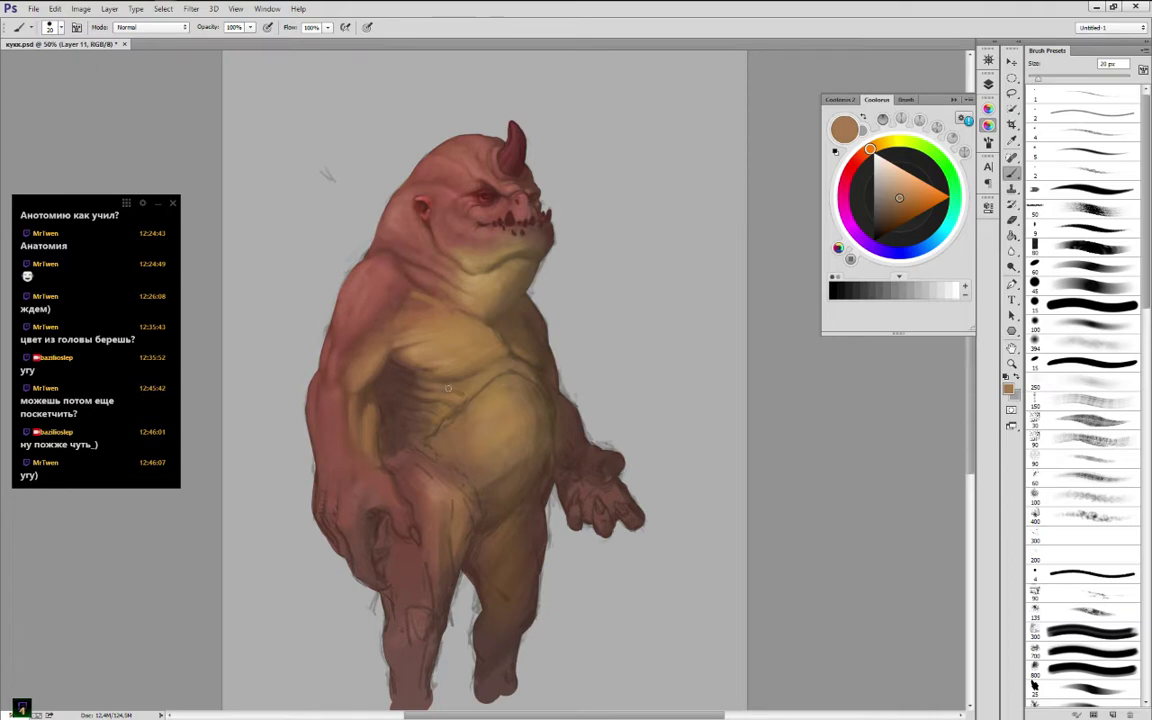
left_click(451, 384, "alt")
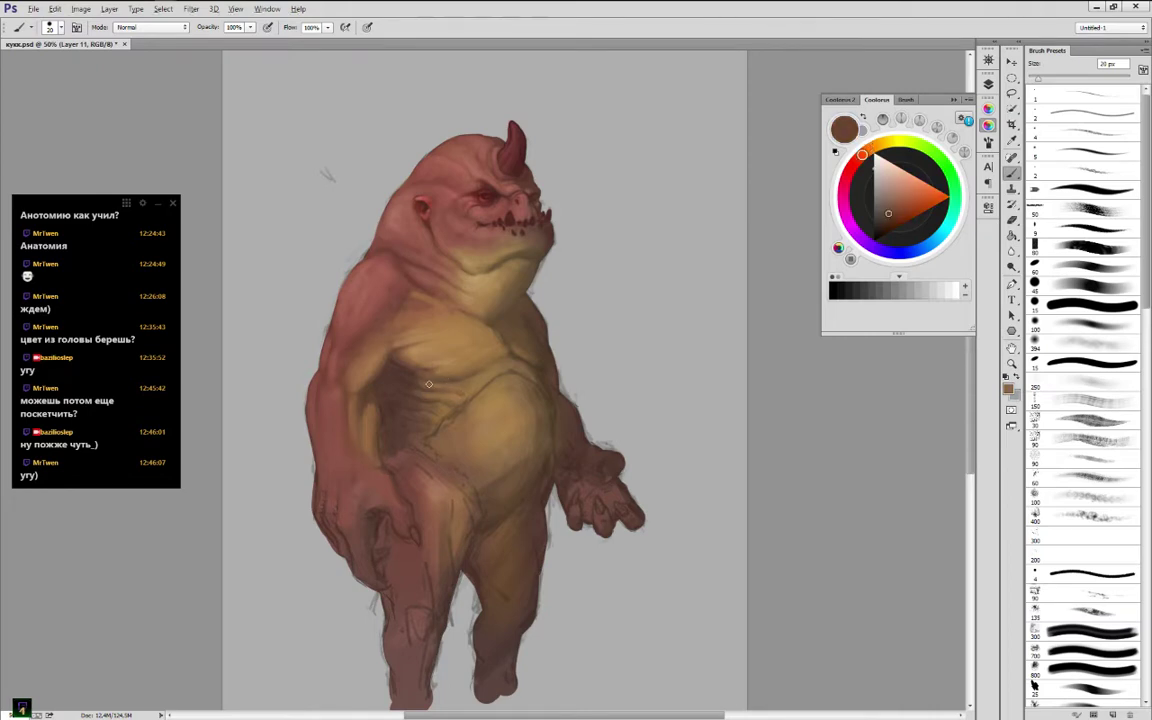
left_click(470, 384, "alt")
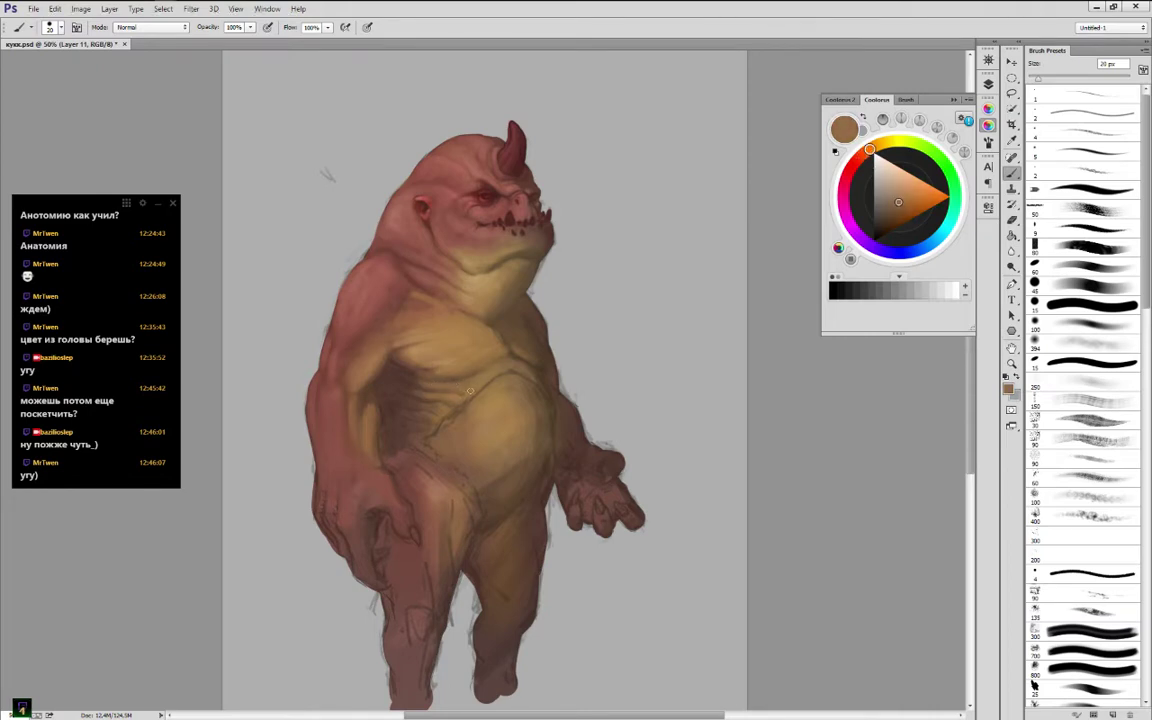
left_click(457, 357, "alt")
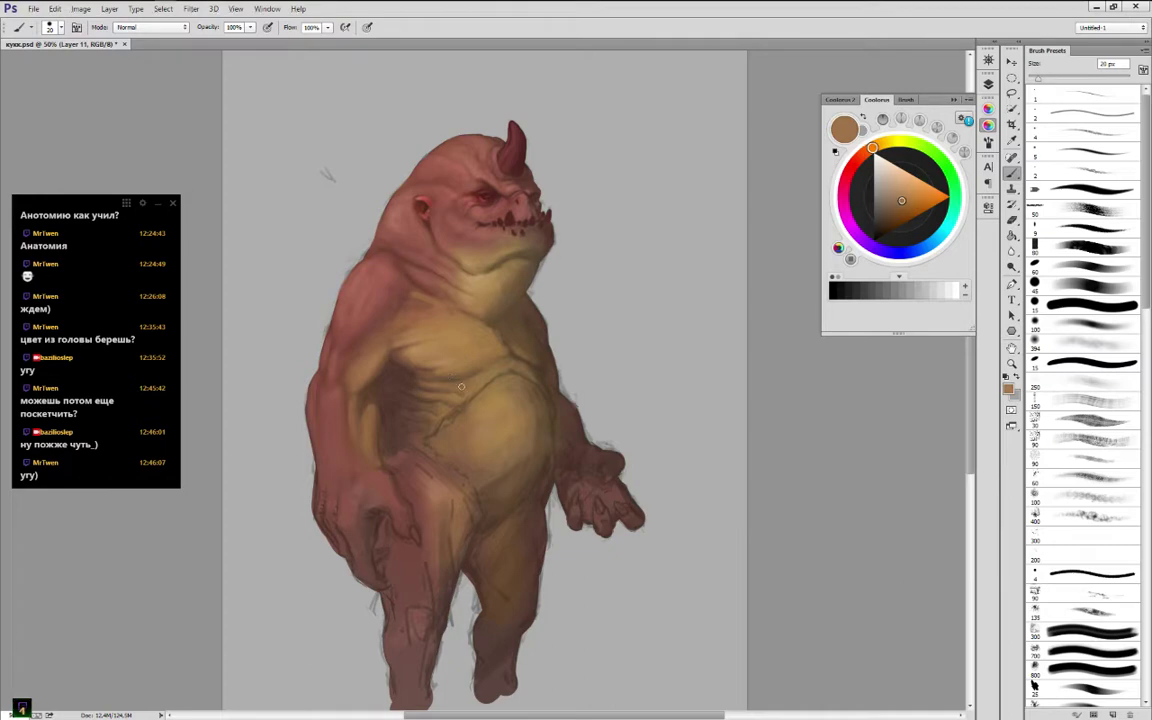
Shape the crease between the chest and the top of the belly with sampled ochres and a dark brown
left_click(477, 324, "alt")
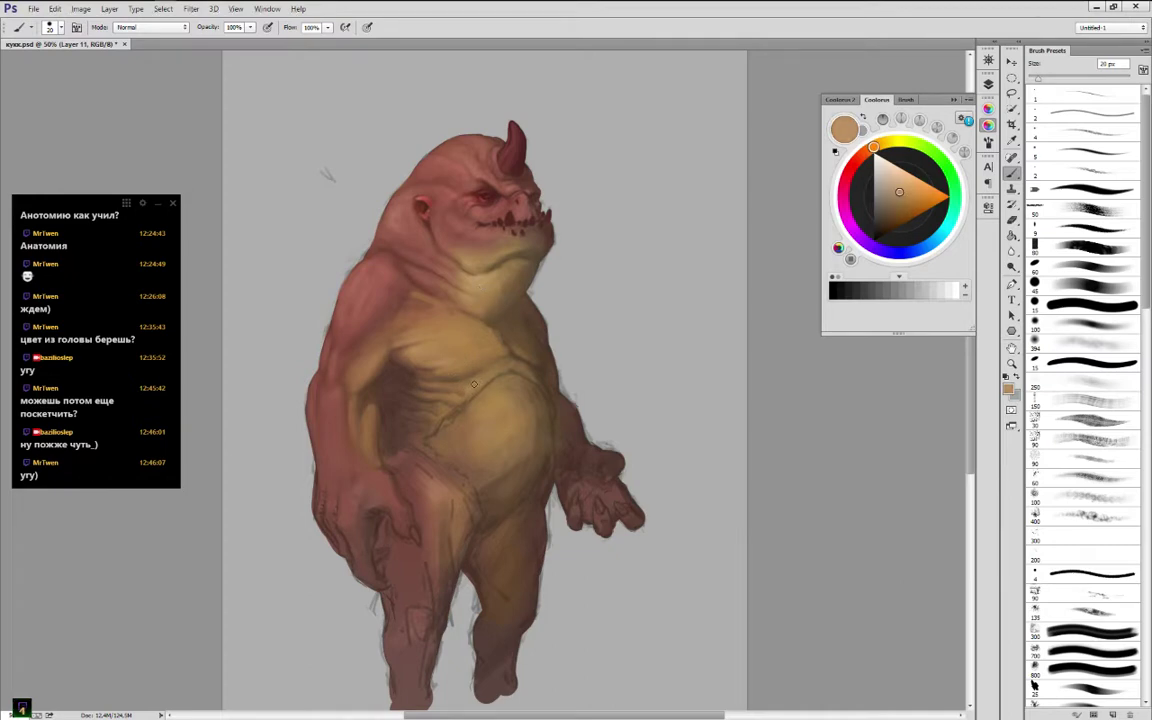
left_click(466, 381, "alt")
left_click(500, 370, "alt")
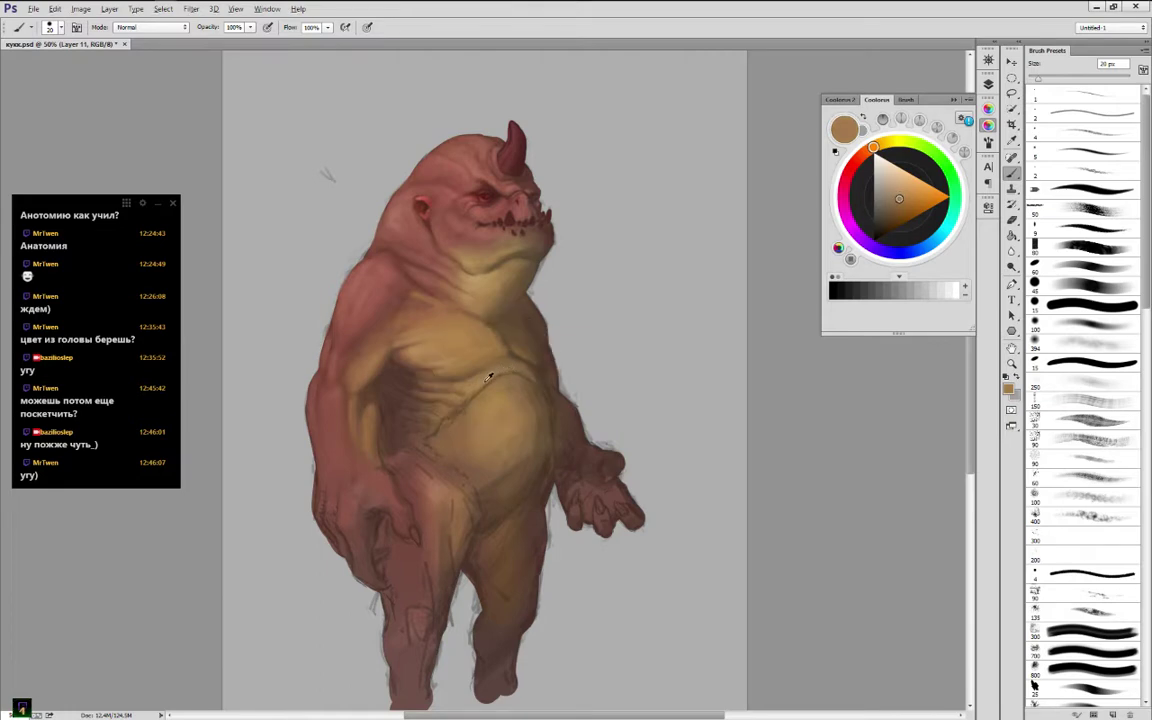
left_click(485, 381, "alt")
left_click(503, 368, "alt")
left_click(484, 338, "alt")
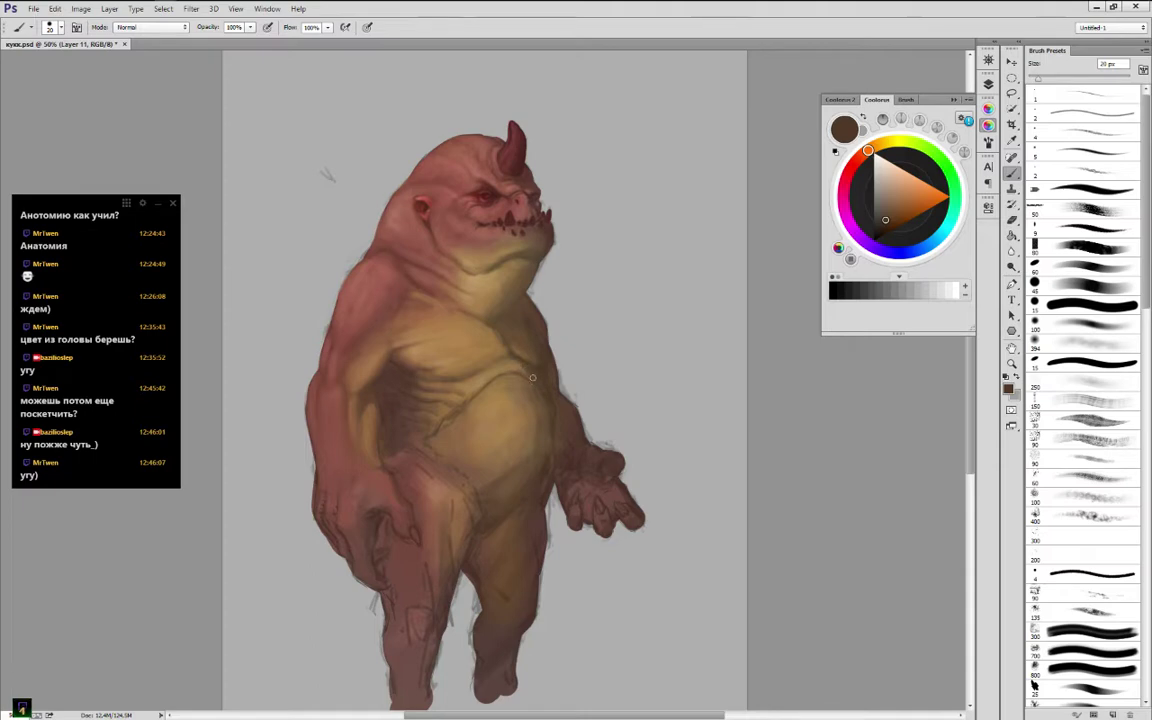
Blend the sketch line along the belly's upper edge into the skin with sampled ochres and browns
left_click(511, 352, "alt")
left_click(465, 327, "alt")
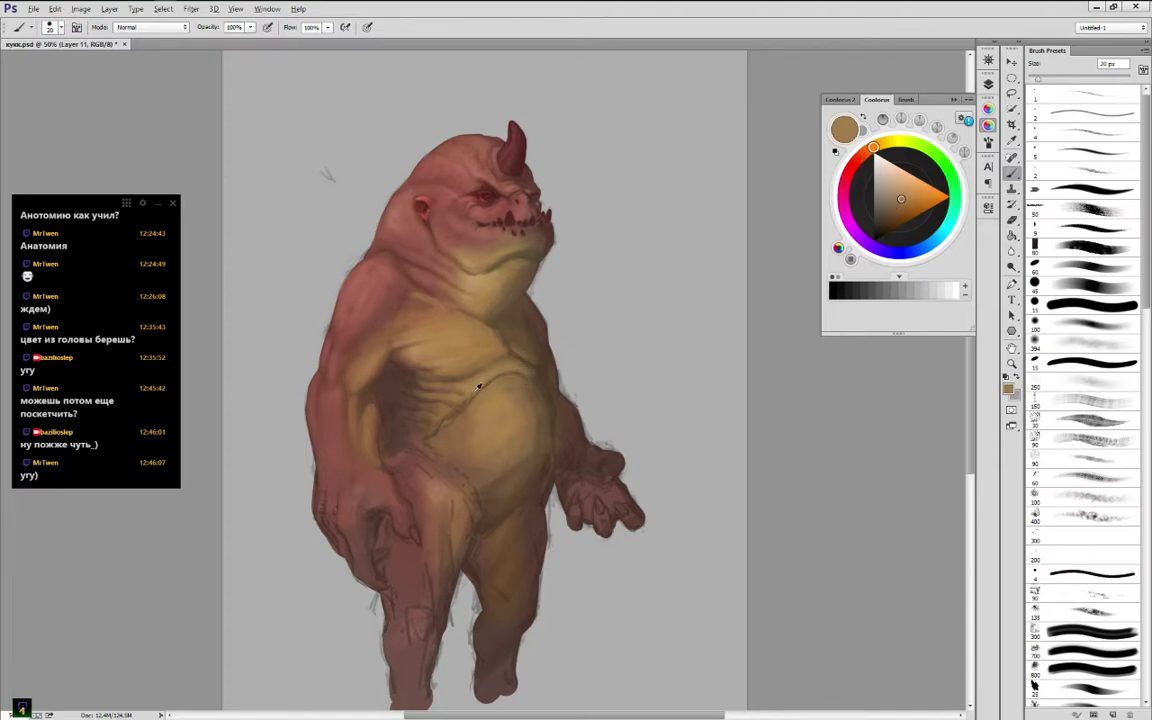
left_click(430, 356, "alt")
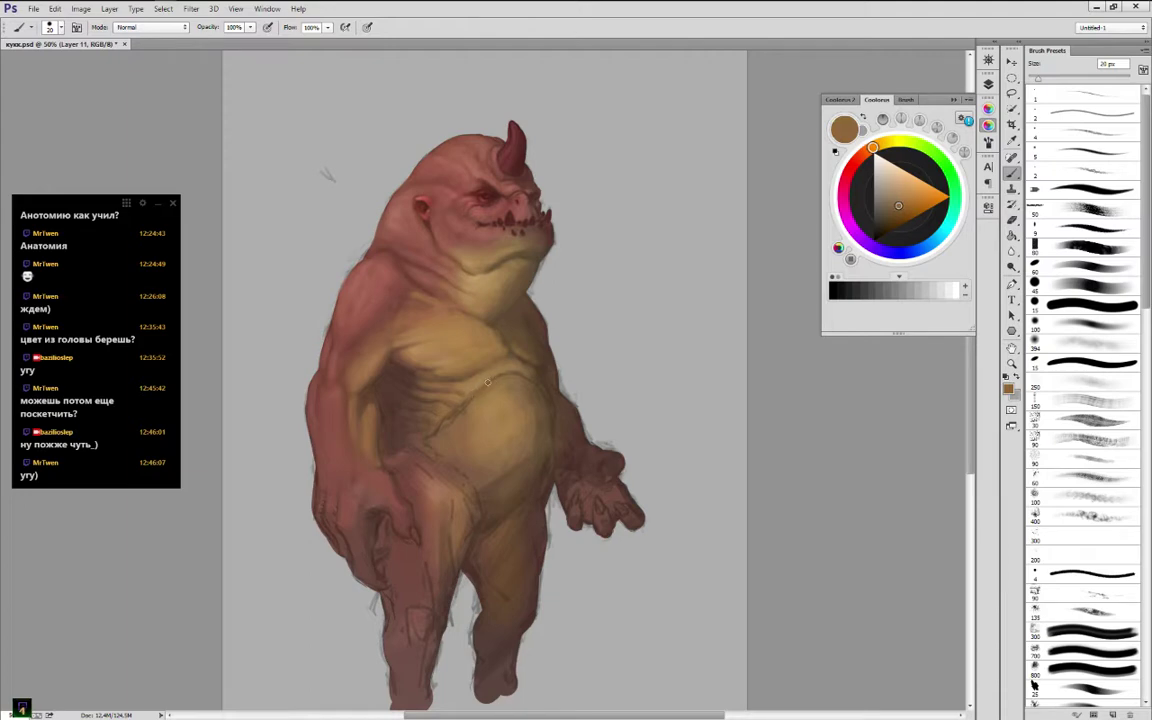
left_click(485, 371, "alt")
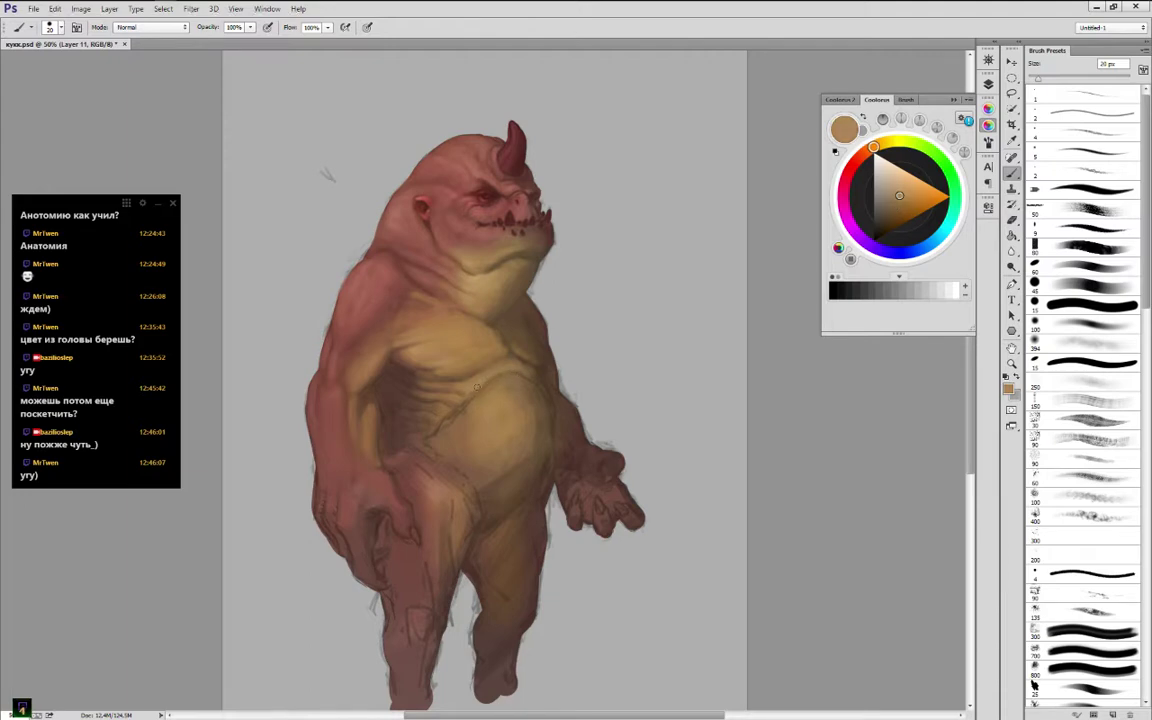
left_click(502, 386, "alt")
Brighten the belly's rounded front with a light ochre sampled from the throat, using a 70 px brush
left_click(476, 275, "alt")
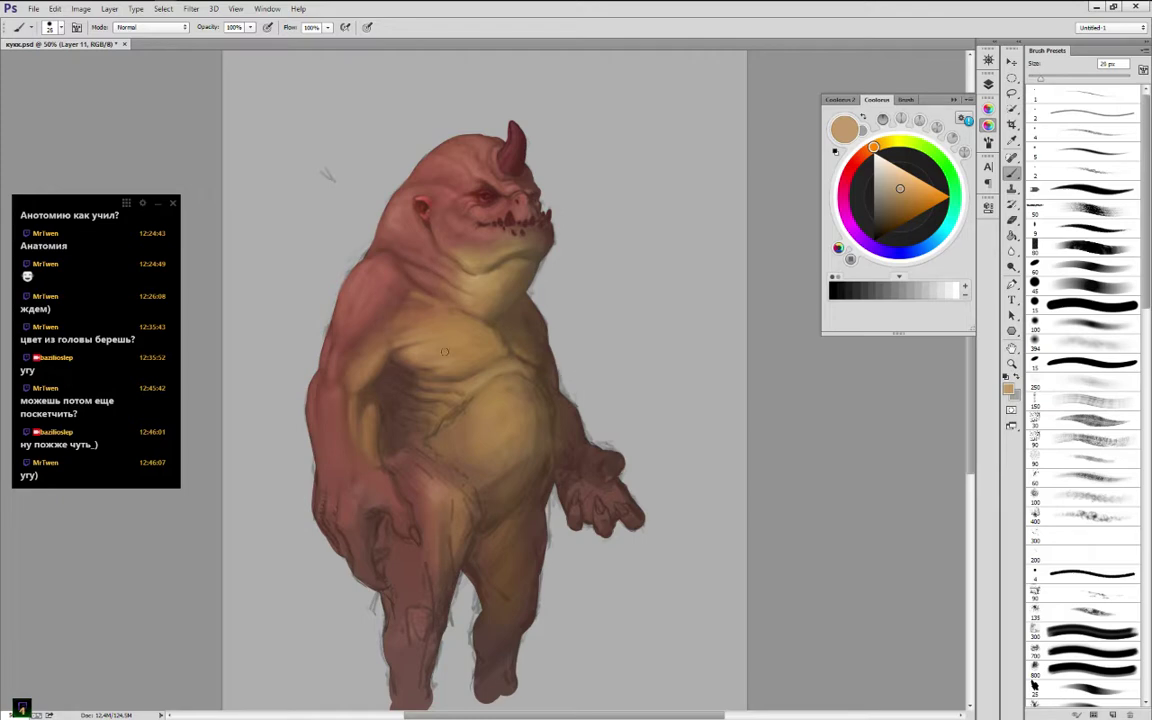
key("bracketright")
key("bracketright")
key("bracketright")
key("bracketright")
key("bracketright")
key("bracketright")
key("bracketright")
mouse_move(510, 398)
left_mouse_down()
mouse_move(486, 412)
mouse_move(504, 407)
mouse_move(512, 438)
mouse_move(501, 443)
left_mouse_up()
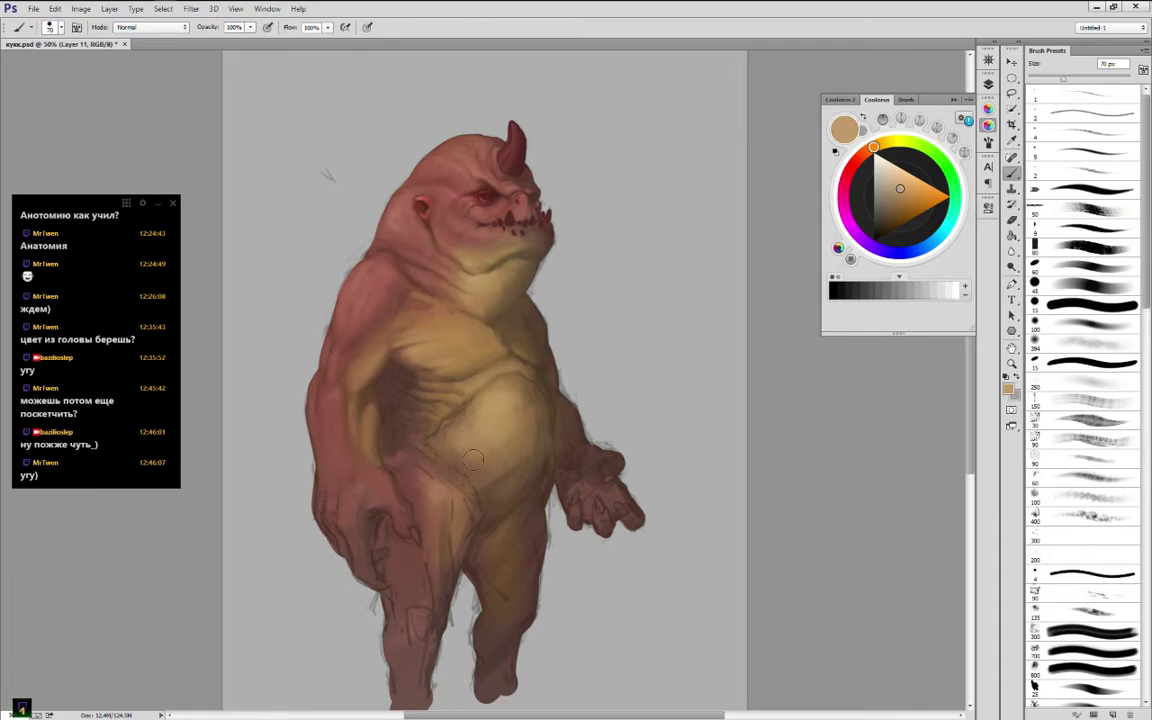
Shade the fold above the lightened belly with sampled browns, using a 25 px brush
key("bracketleft")
key("bracketleft")
key("bracketleft")
key("bracketleft")
left_click(477, 343, "alt")
left_click(486, 349, "alt")
left_click(488, 364, "alt")
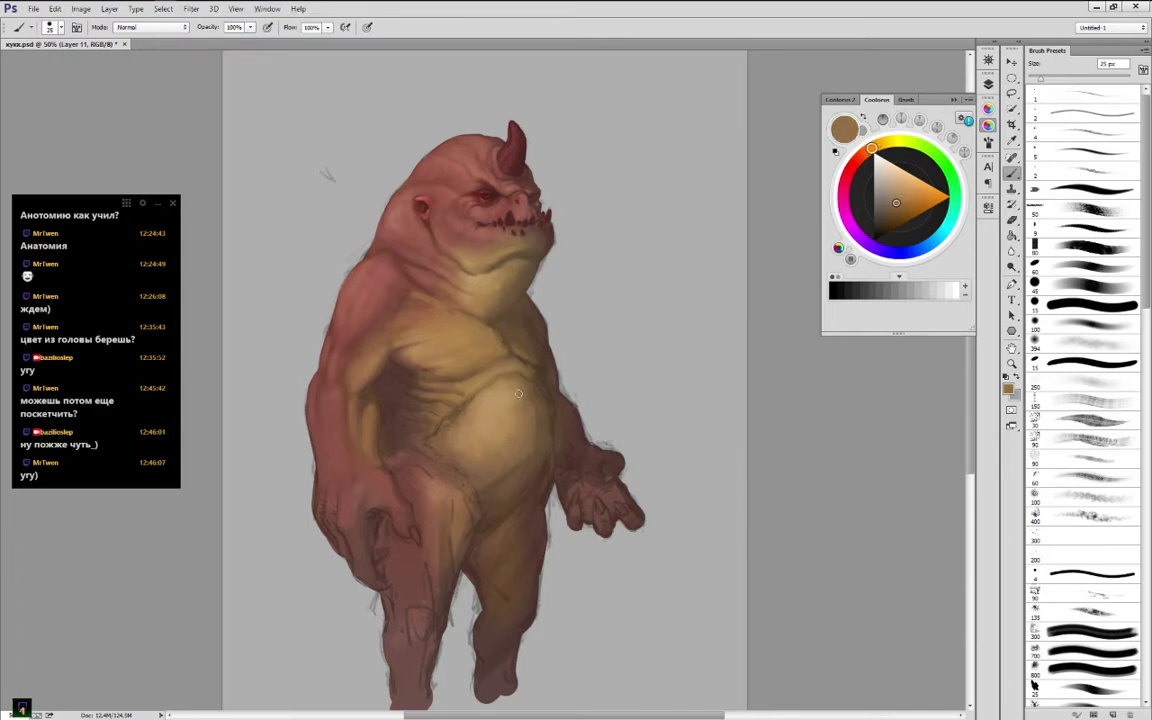
Refine the far end of the upper belly fold with sampled tans and dark browns
left_click(466, 360, "alt")
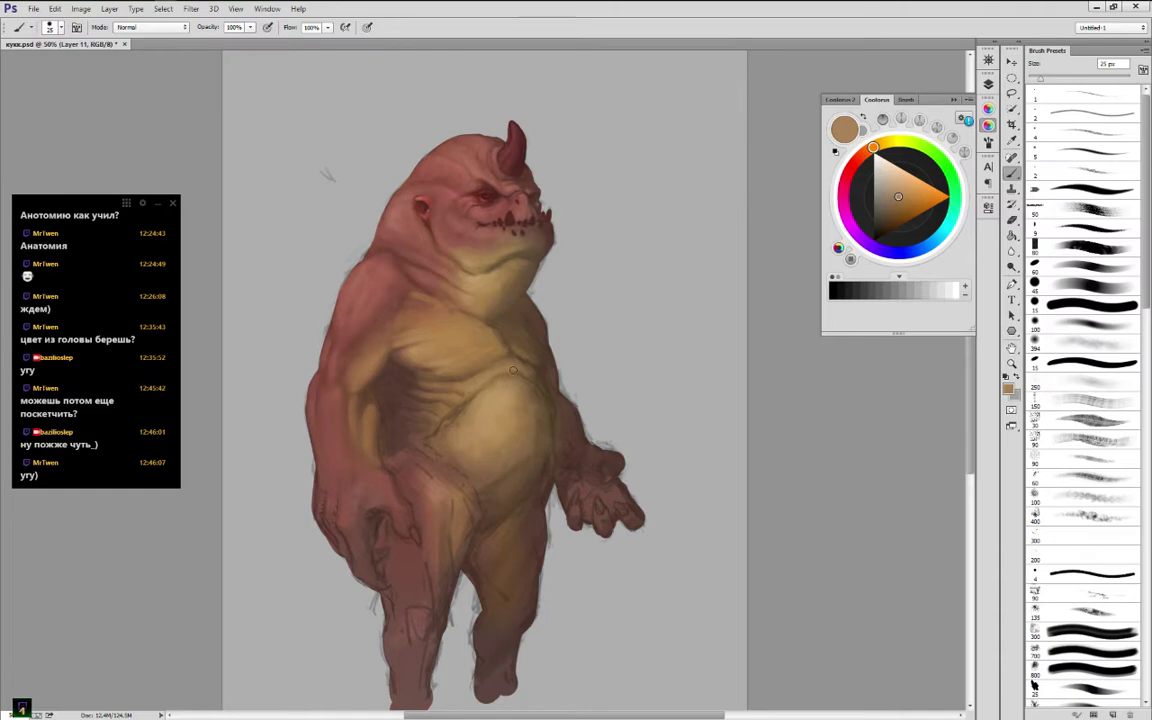
left_click(505, 365, "alt")
left_click(520, 368, "alt")
left_click(535, 371, "alt")
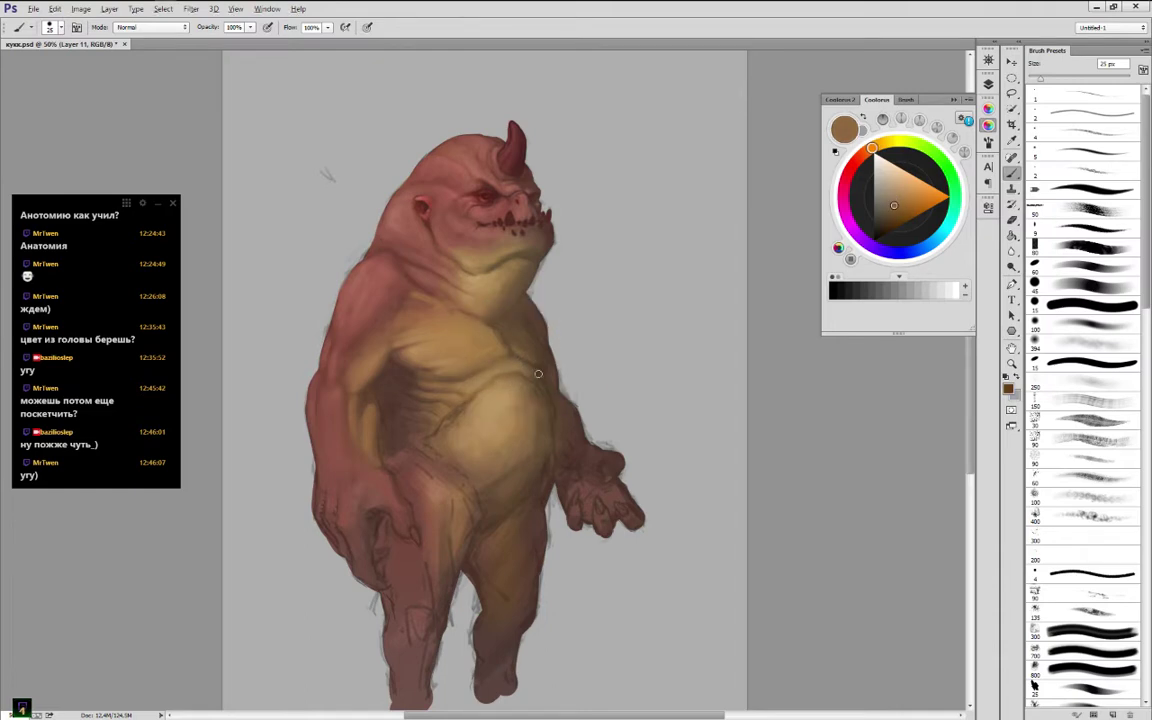
left_click(484, 340, "alt")
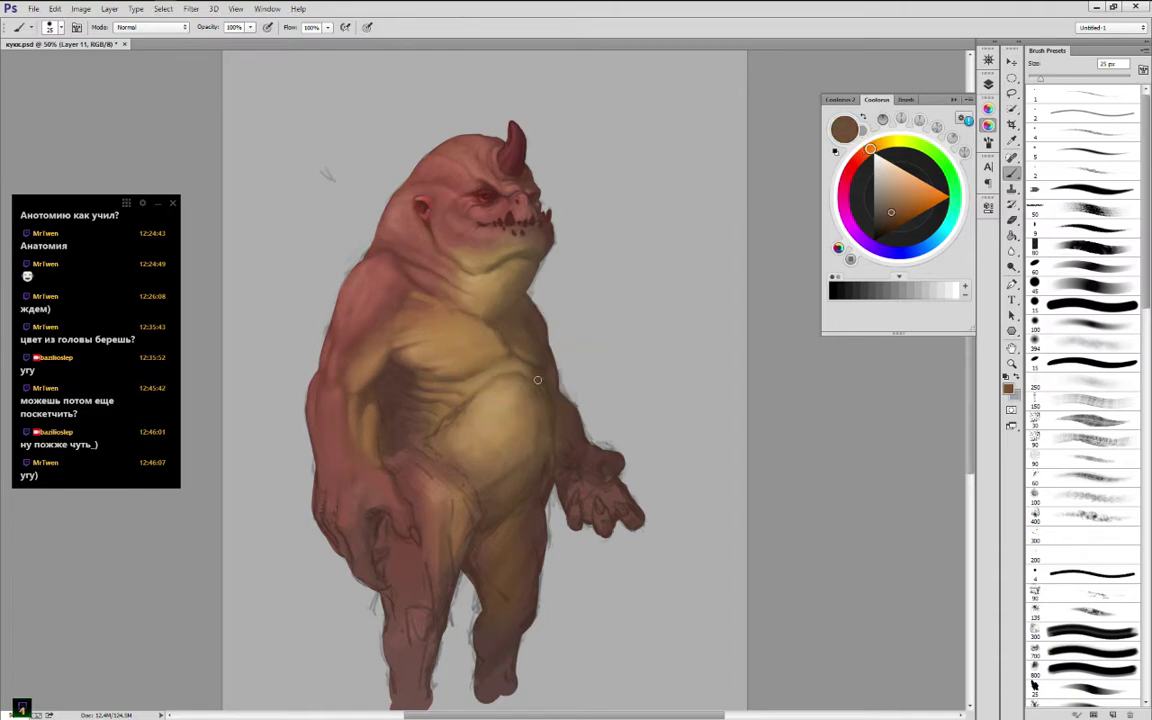
Model the rib folds beside the belly and soften its side contour with sampled tans and browns
left_click(455, 388, "alt")
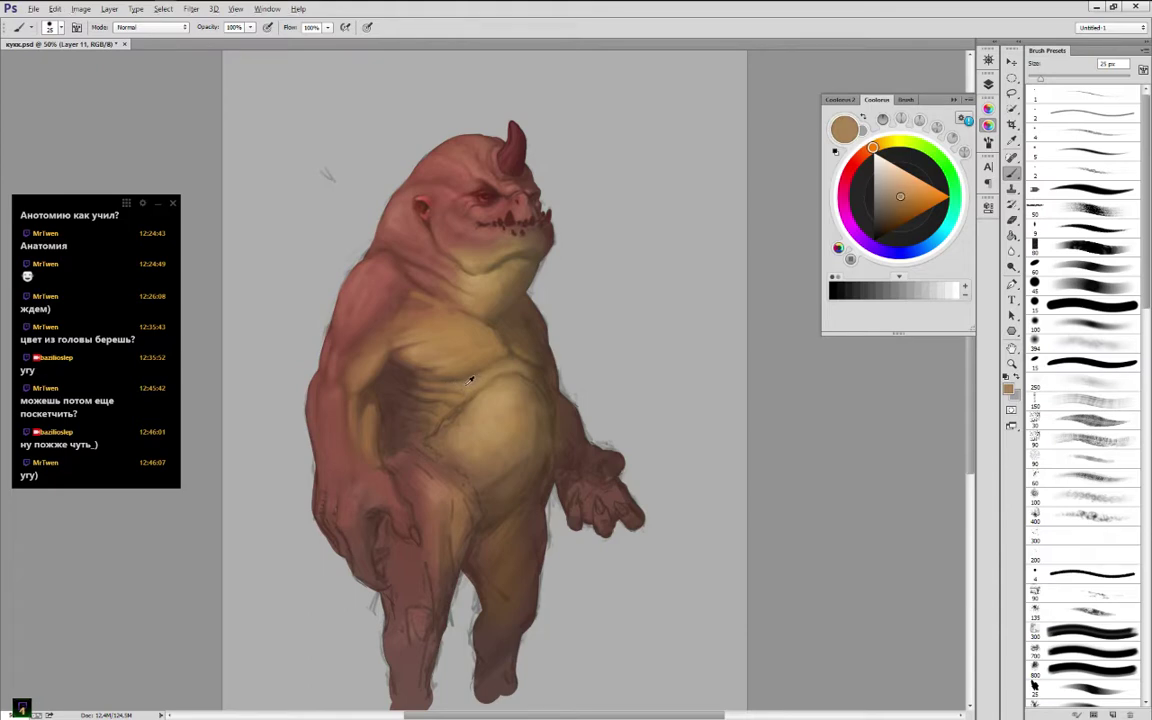
left_click(410, 361, "alt")
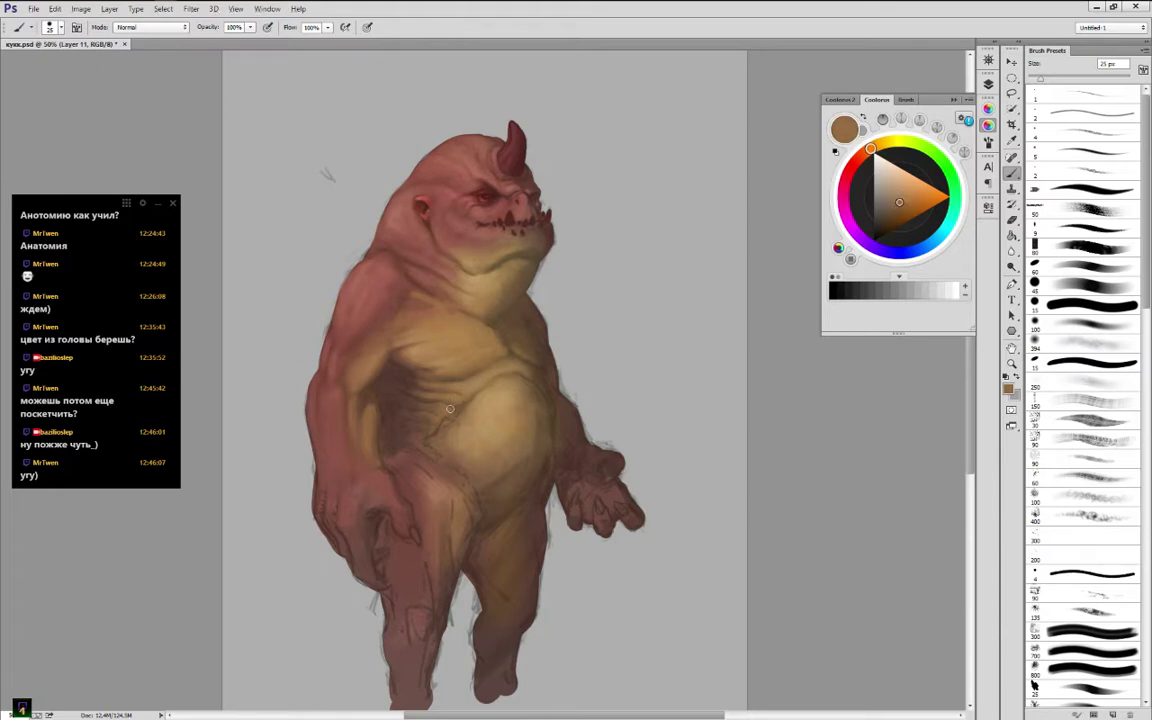
left_click(476, 405, "alt")
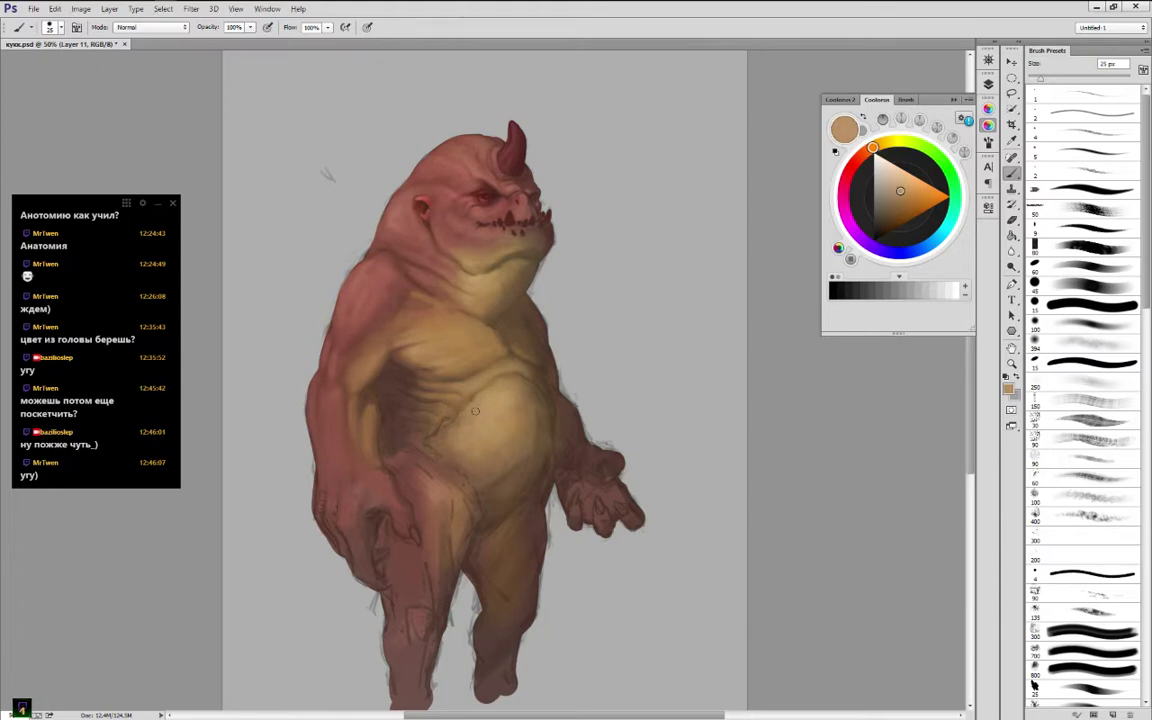
left_click(472, 406, "alt")
left_click(468, 384, "alt")
left_click(452, 401, "alt")
left_click_drag(440, 412, 412, 398)
left_click(426, 421, "alt")
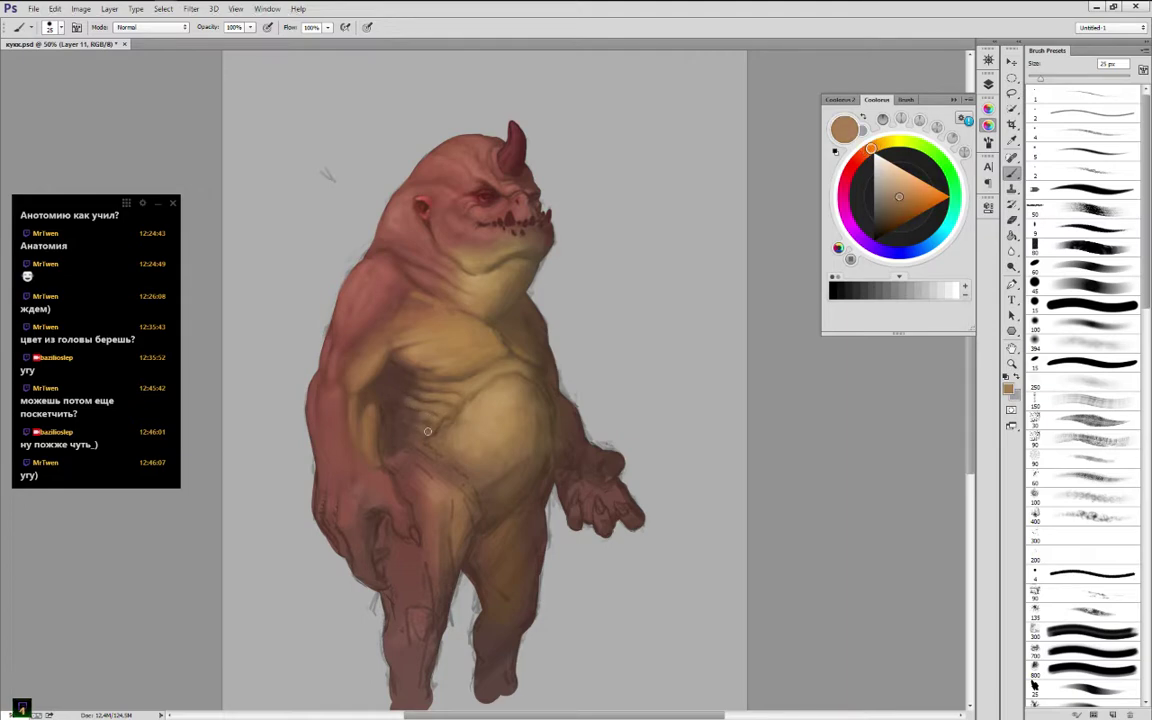
Blend the sketch line at the belly's lower side into the skin with sampled red-browns and ochres
left_click(456, 450, "alt")
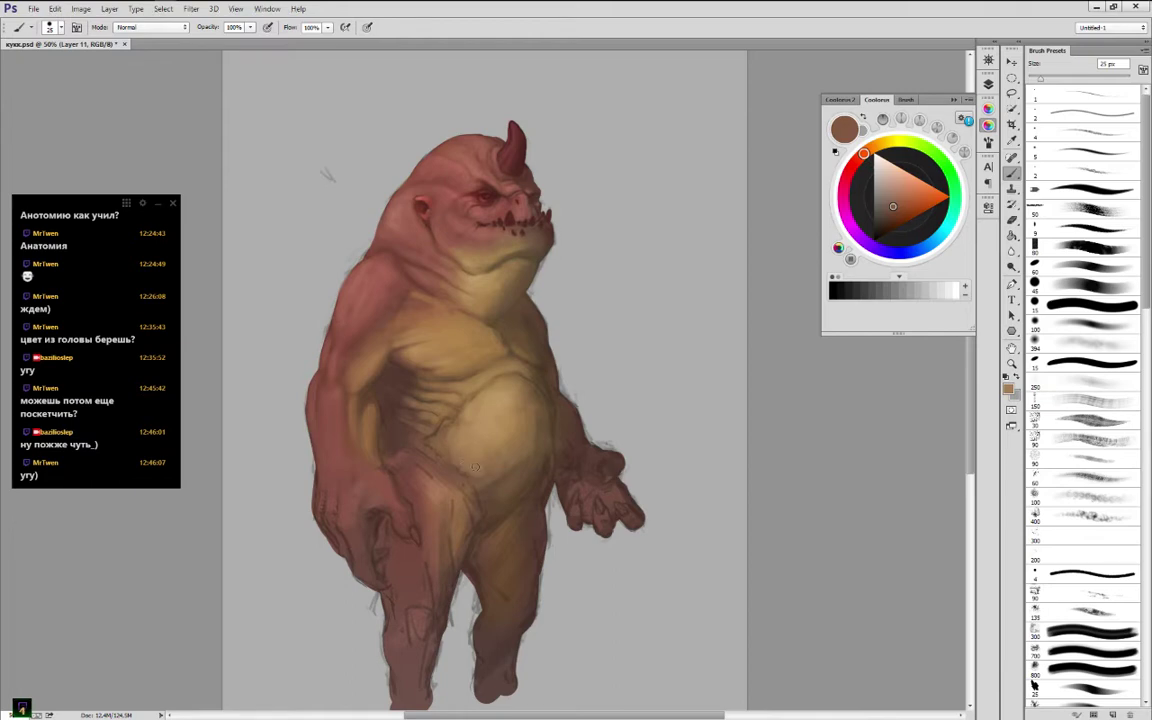
left_click(450, 460, "alt")
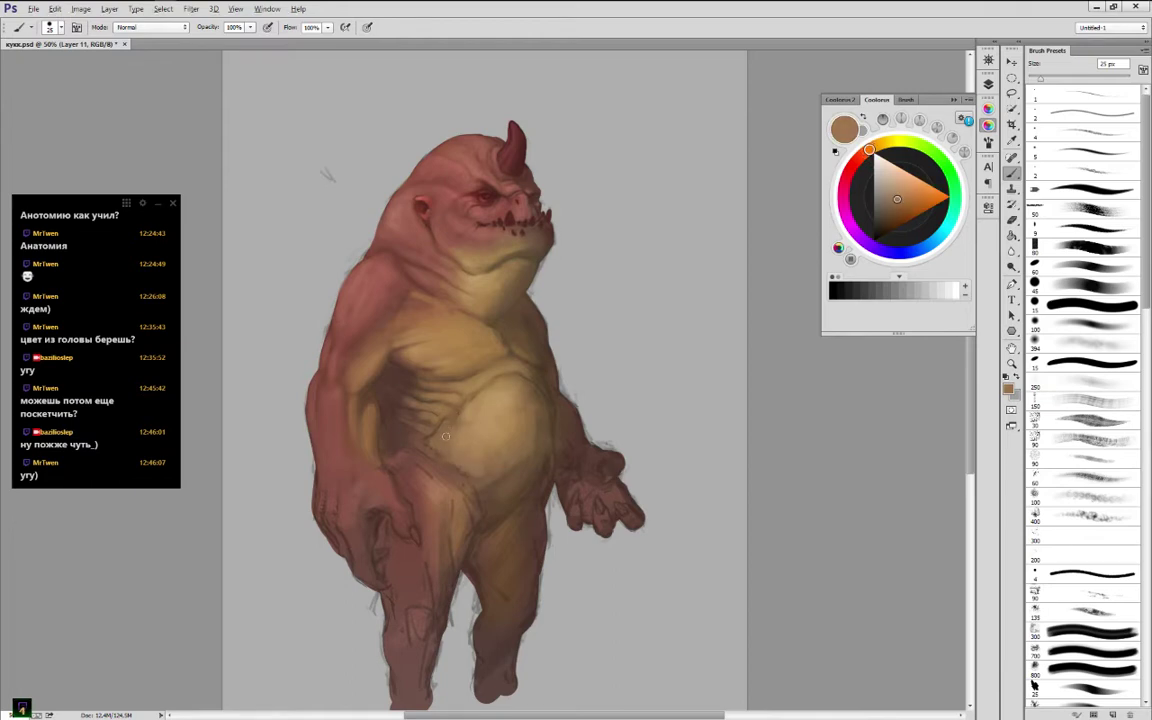
left_click(474, 405, "alt")
left_click(463, 412, "alt")
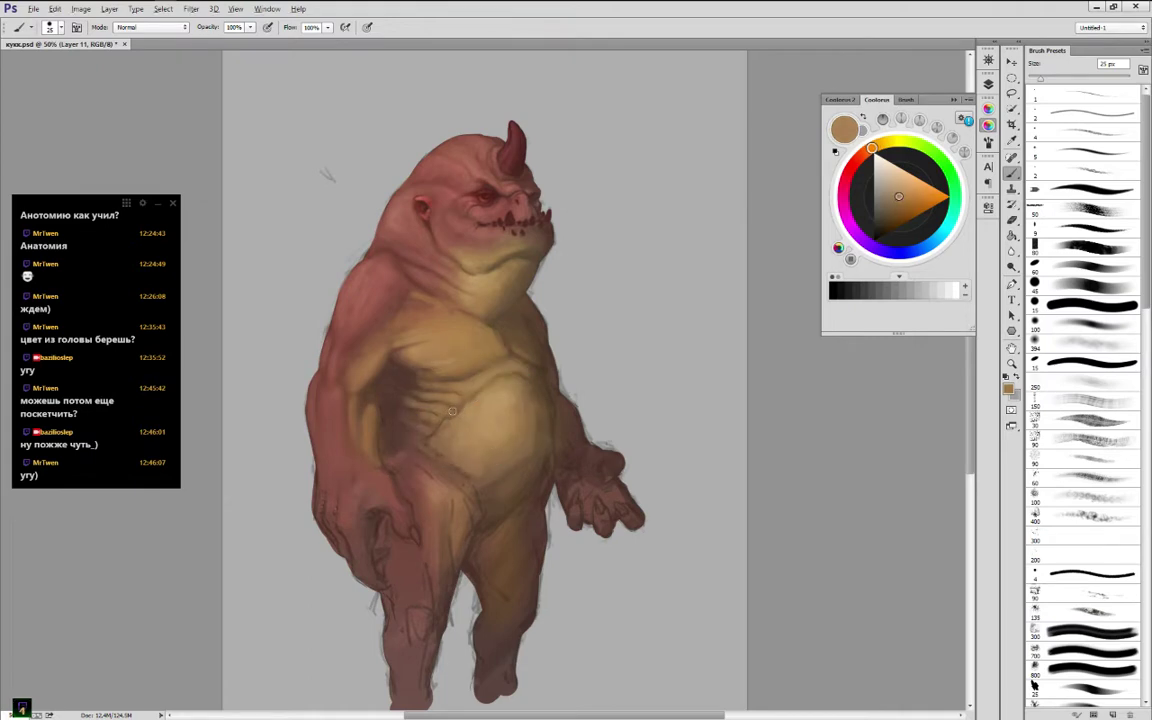
Deepen the side folds below the armpit and tidy the chest's lower edge with sampled browns
left_click(400, 378, "alt")
left_click(400, 379, "alt")
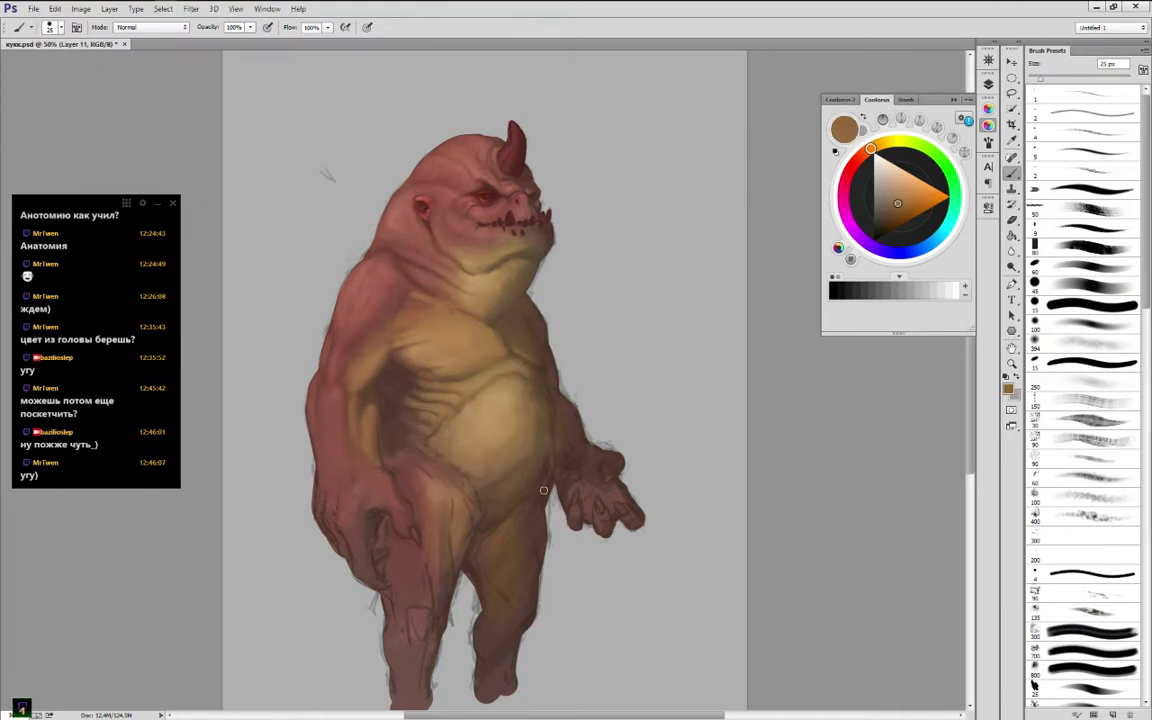
left_click(418, 366, "alt")
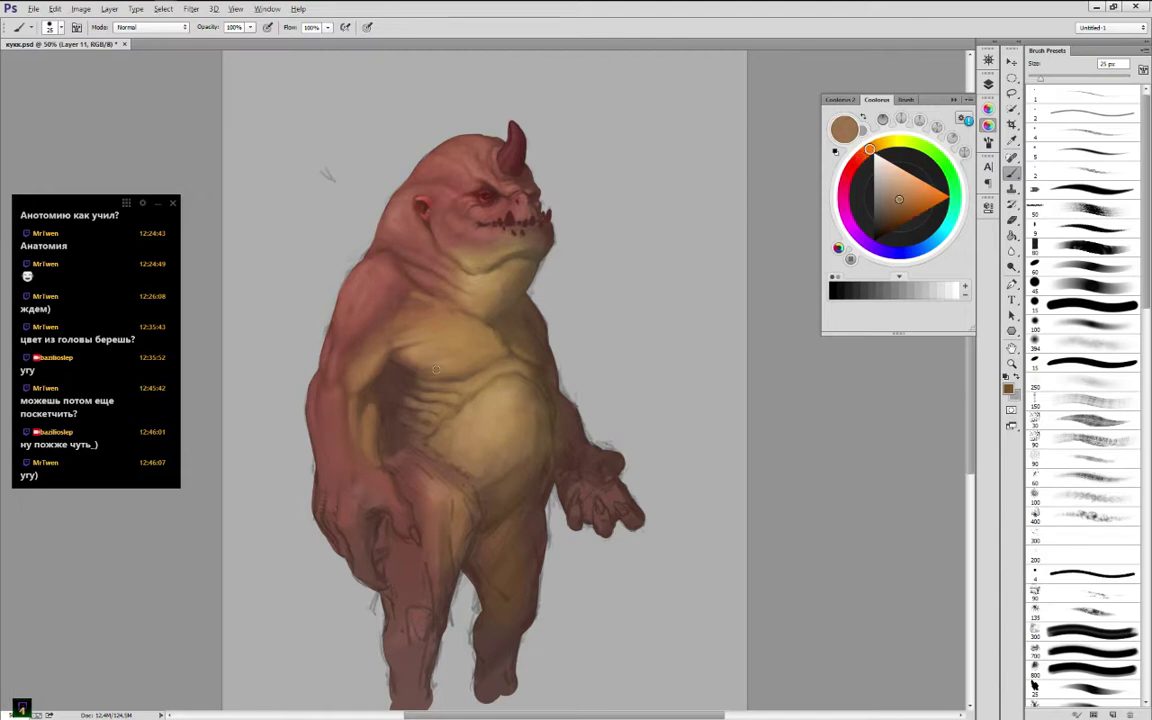
Smooth the shading along the chest's lower edge, from the armpit to the far side, with sampled tans and browns
left_click(408, 370, "alt")
left_click(432, 372, "alt")
left_click(447, 364, "alt")
left_click(405, 335, "alt")
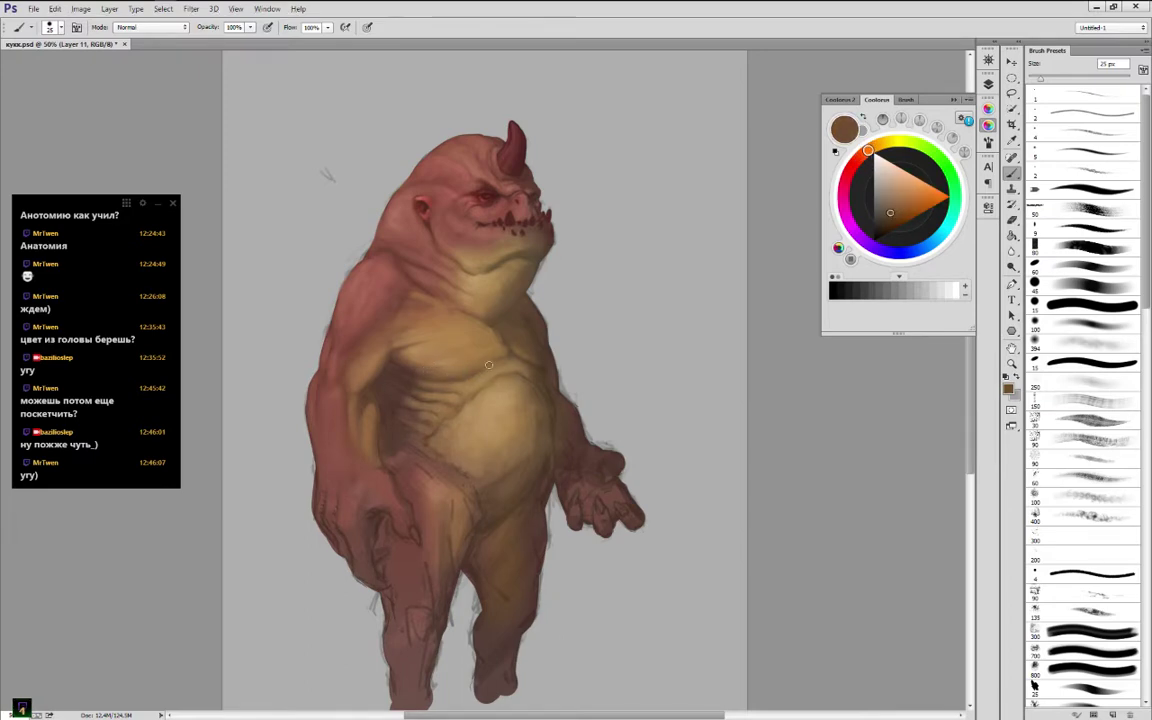
left_click(489, 352, "alt")
left_click(466, 366, "alt")
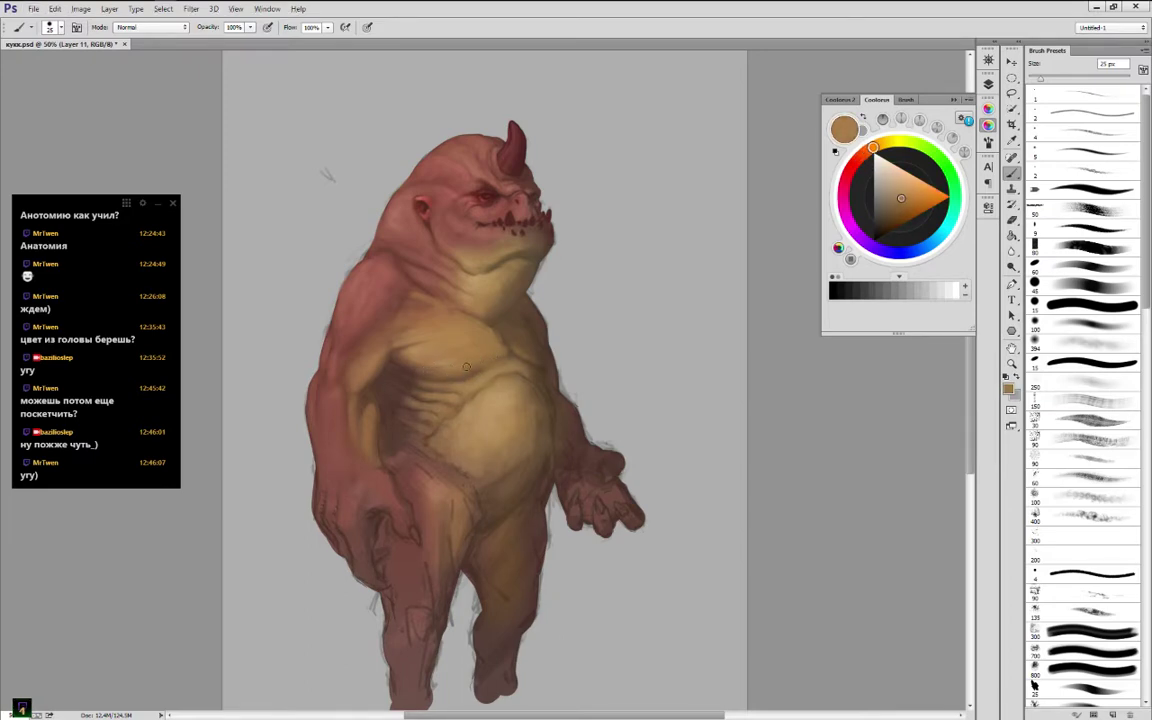
left_click(450, 353, "alt")
left_click(411, 324, "alt")
left_click(502, 350, "alt")
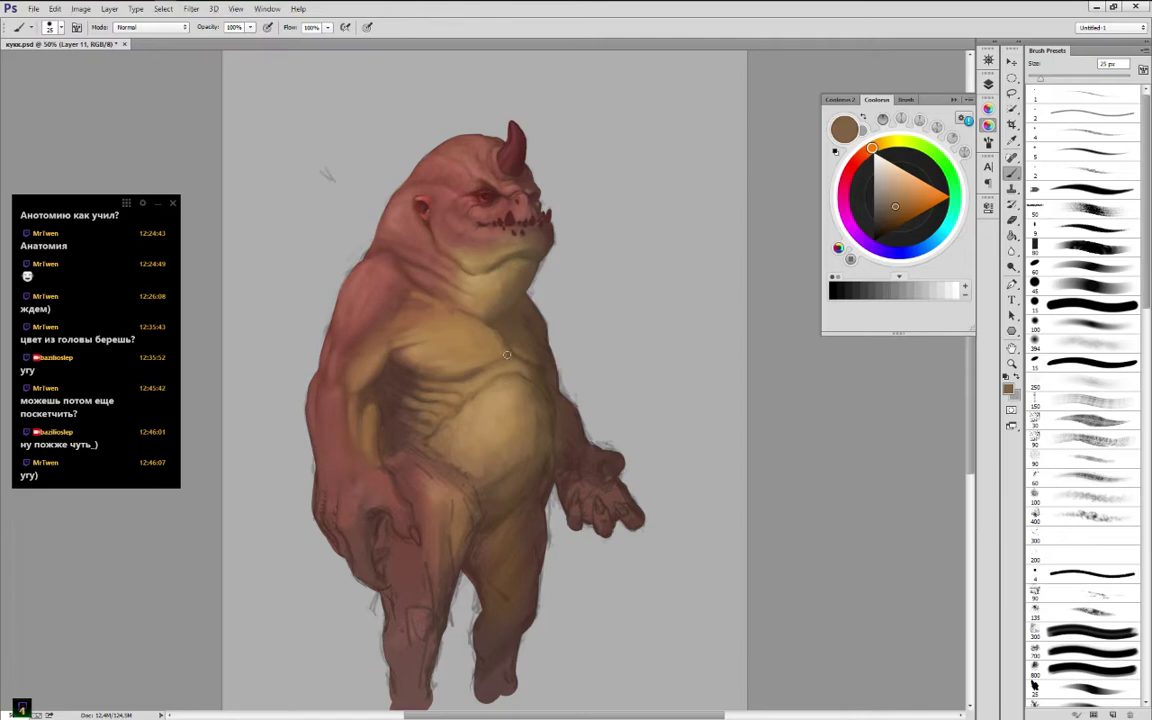
Shade the upper chest where it meets the base of the throat with sampled ochres and browns
left_click(450, 298, "alt")
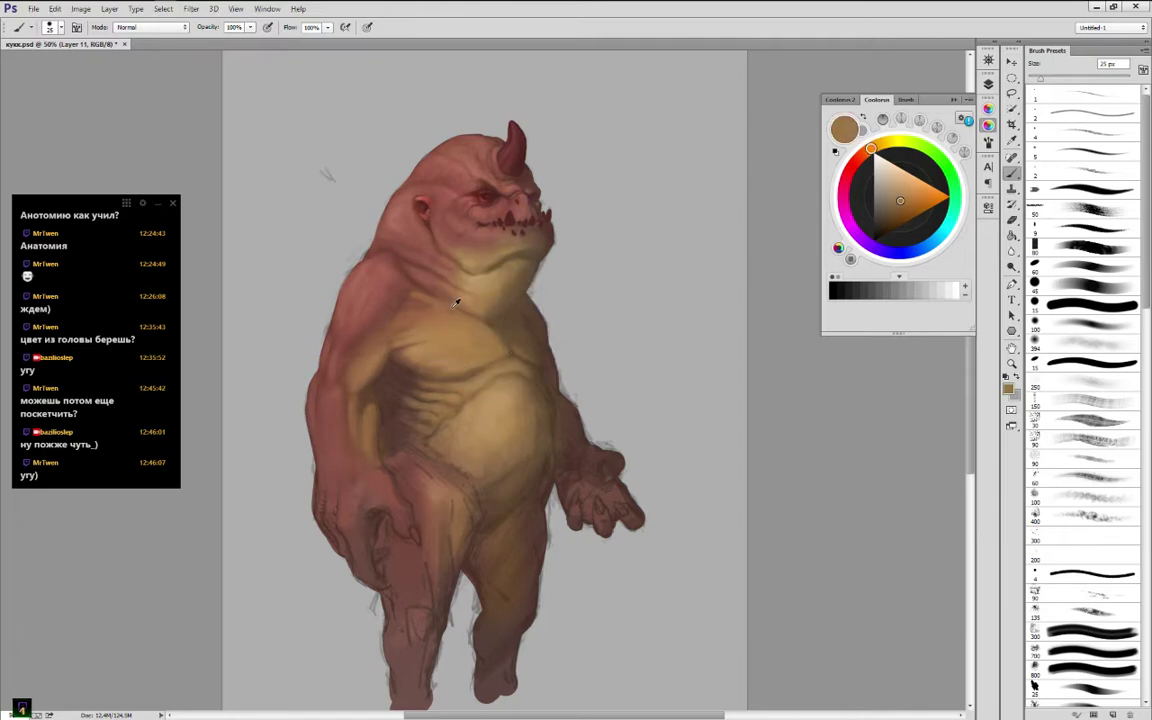
left_click(485, 318, "alt")
left_click(465, 302, "alt")
left_click(452, 296, "alt")
left_click(425, 290, "alt")
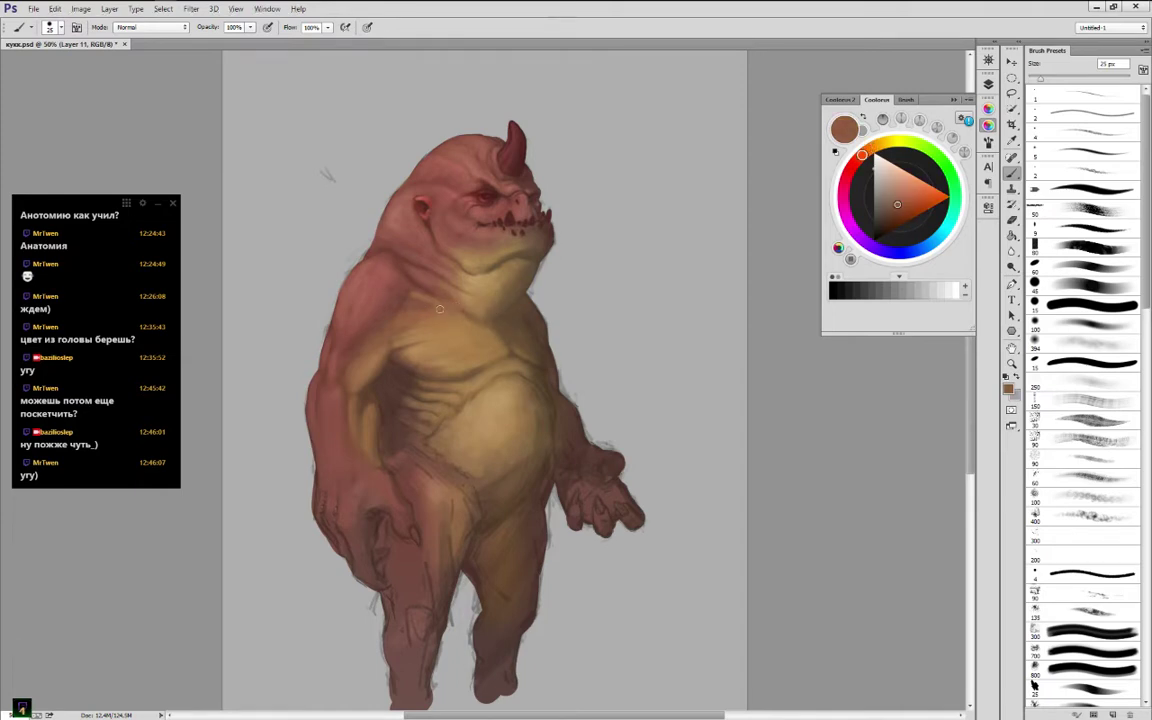
Blend the neck folds into the collar area of the chest with sampled red-browns and tans
left_click(414, 285, "alt")
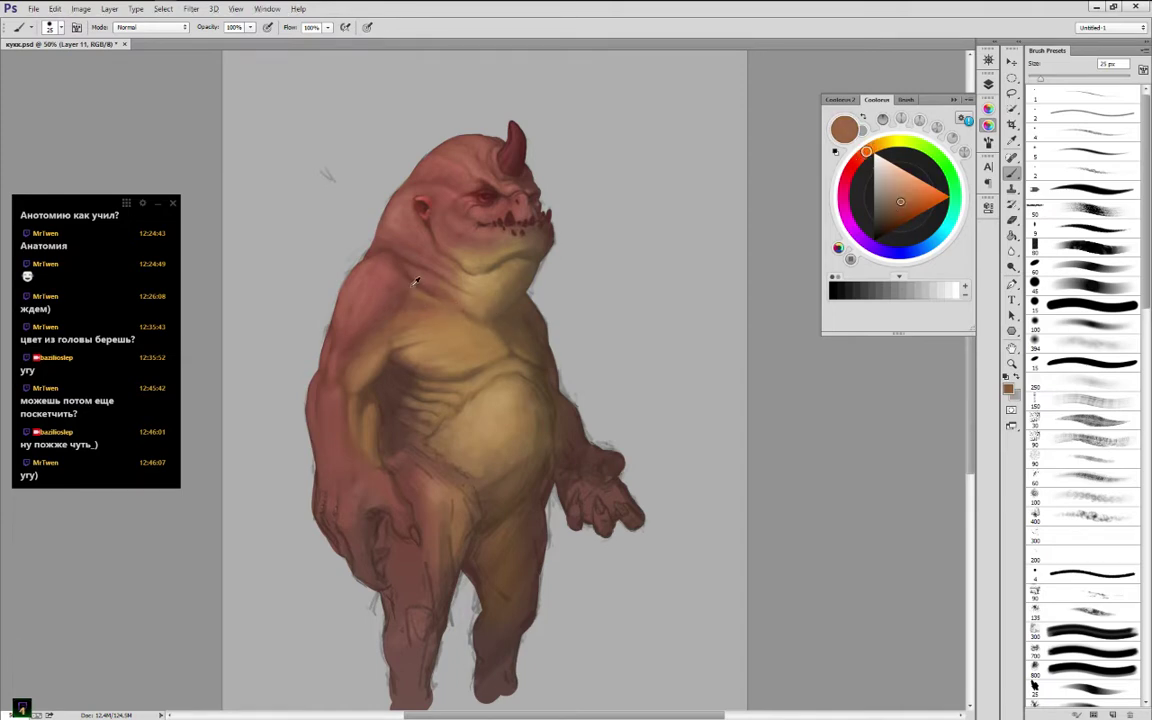
left_click(413, 292, "alt")
left_click(419, 298, "alt")
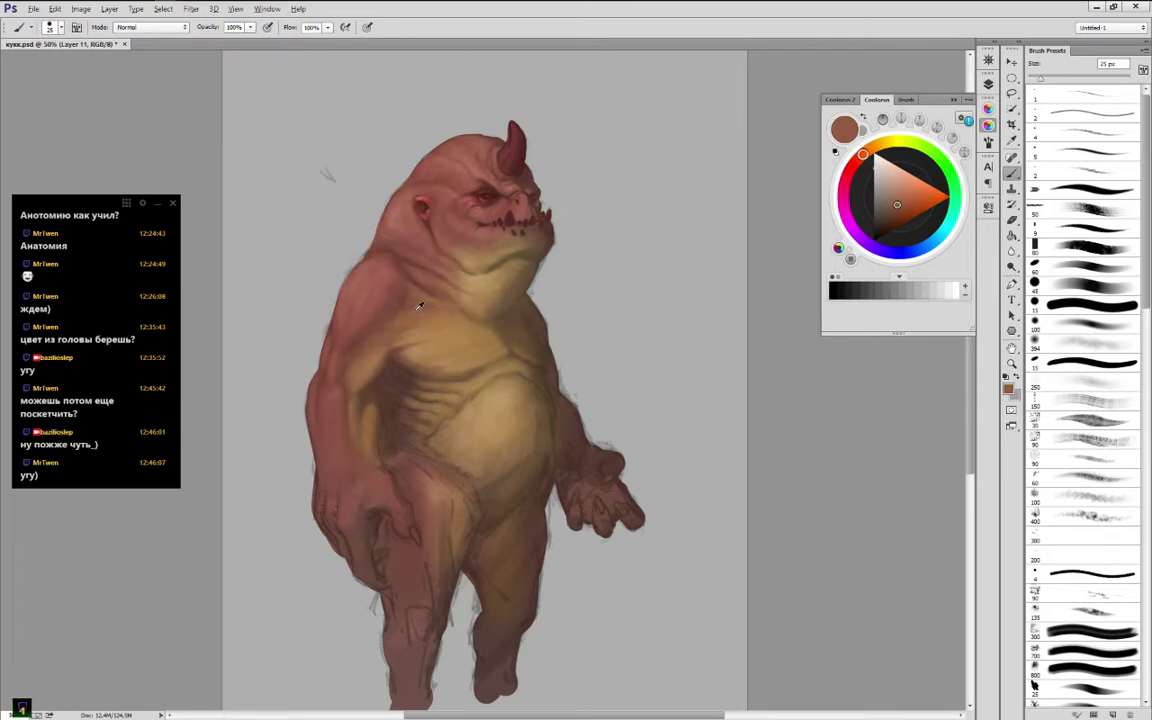
left_click(420, 303, "alt")
left_click(443, 312, "alt")
left_click(493, 322, "alt")
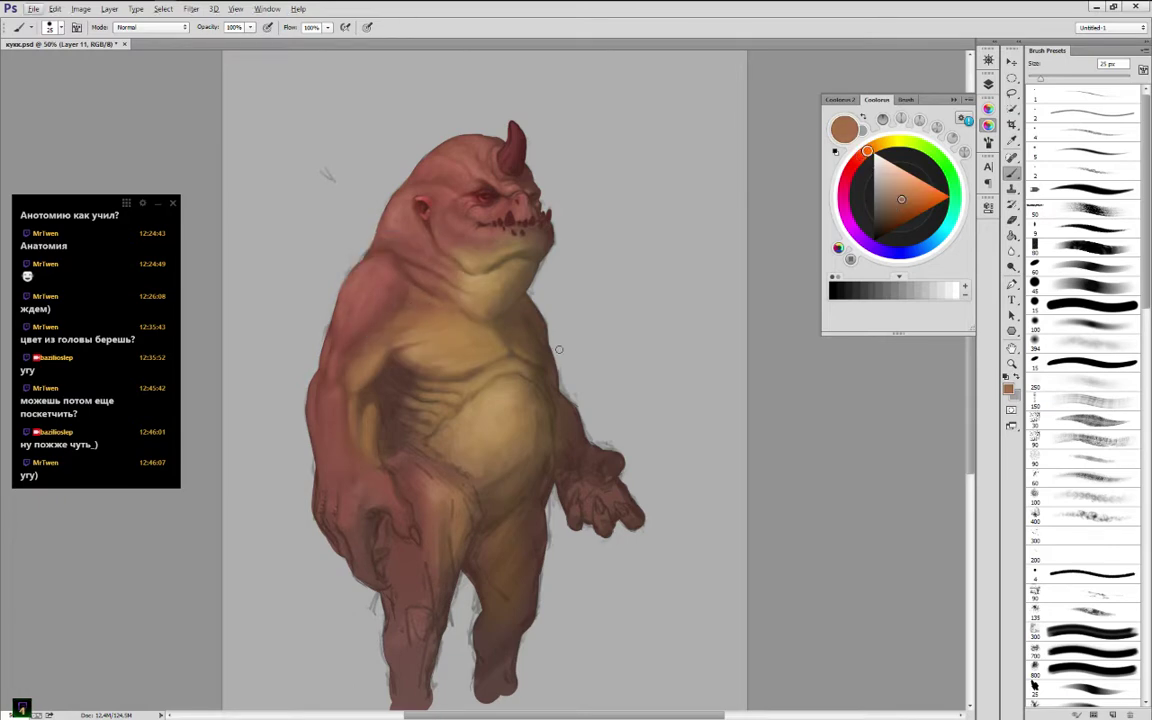
Soften the transition between the red shoulder and the yellow chest with sampled red-browns and light tans
left_click(414, 304, "alt")
left_click(389, 323, "alt")
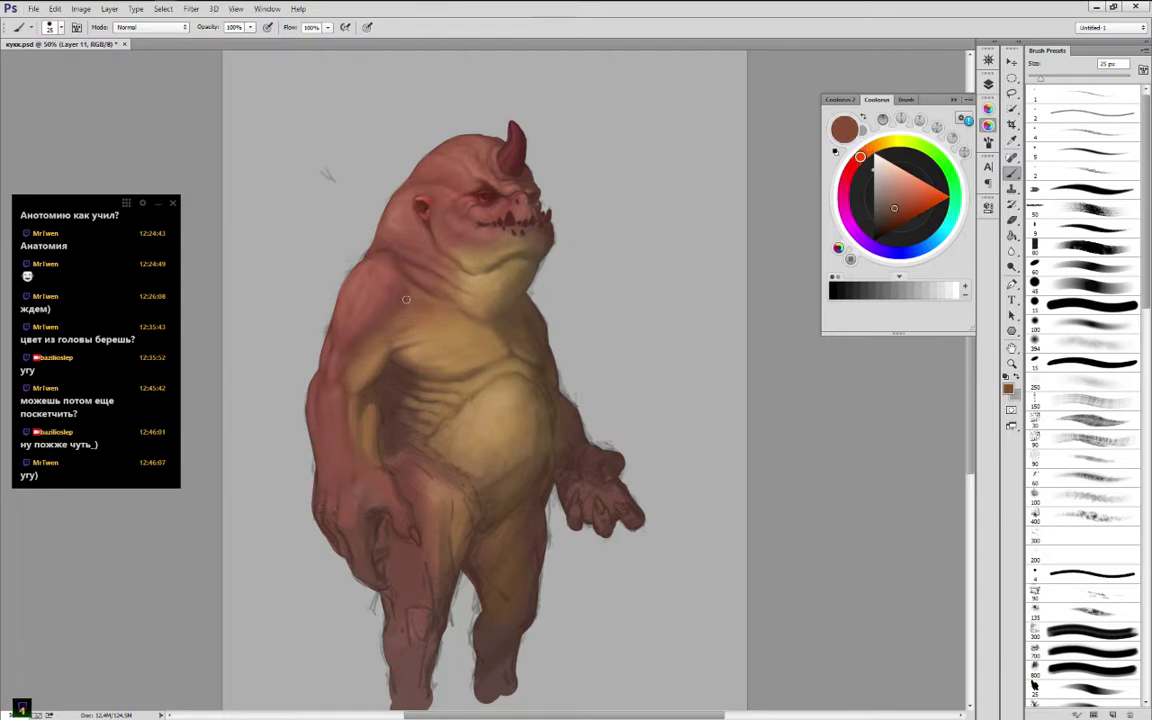
left_click(407, 297, "alt")
left_click(378, 331, "alt")
left_click(404, 311, "alt")
left_click(391, 319, "alt")
left_click(316, 340, "alt")
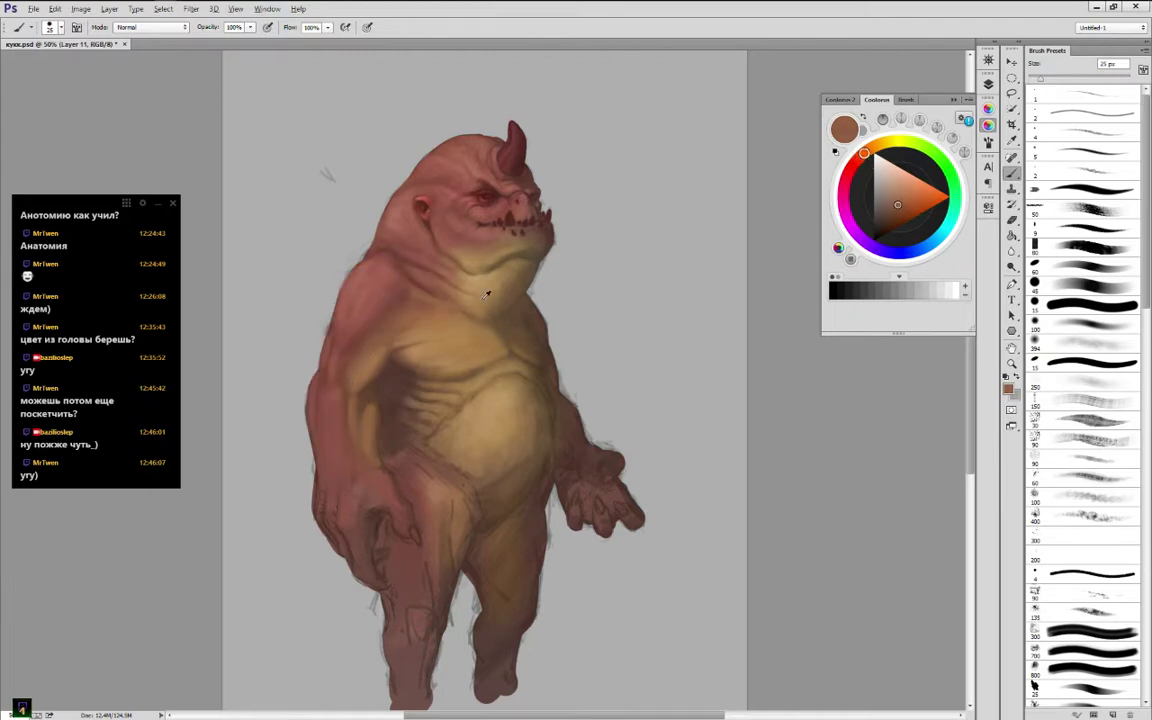
left_click(417, 330, "alt")
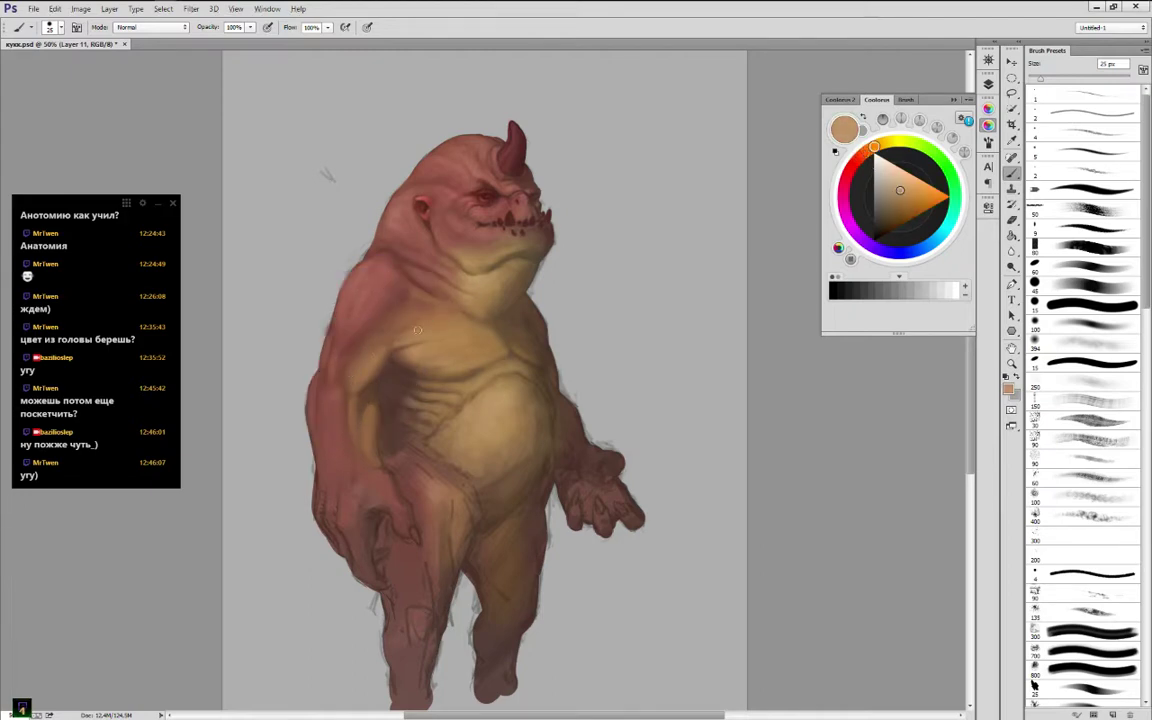
Model the yellow inner upper arm beside the armpit with sampled tans and red-browns
left_click(365, 361, "alt")
left_click(368, 358, "alt")
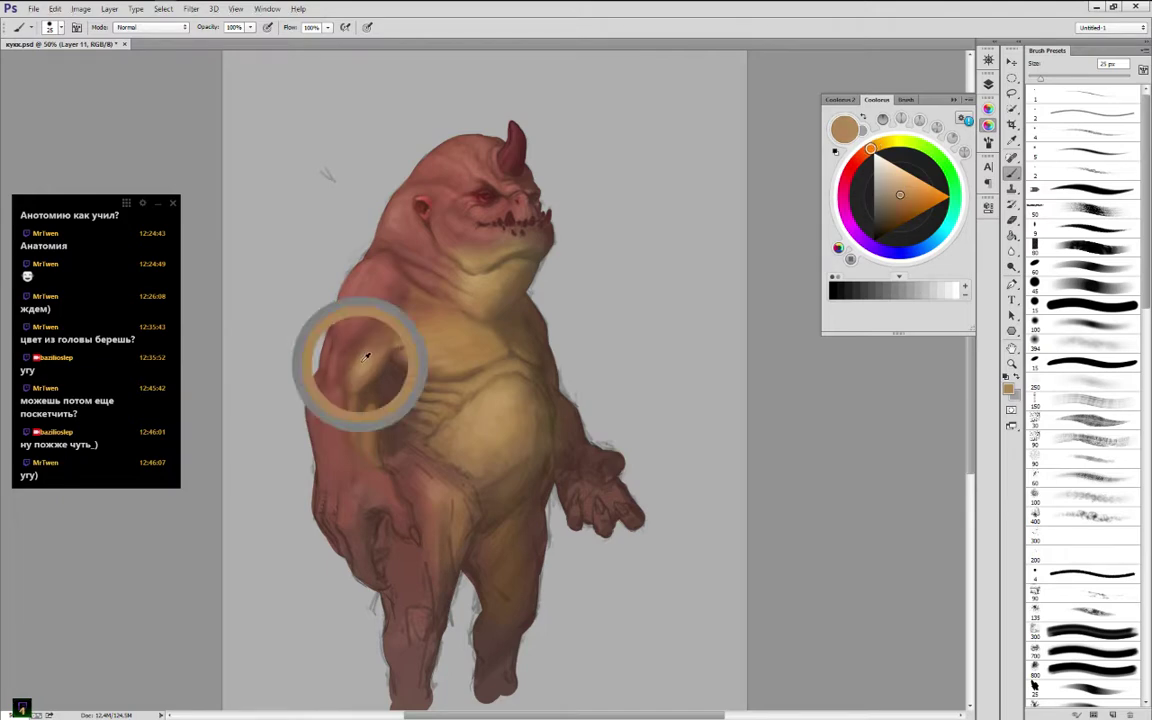
left_click(378, 352, "alt")
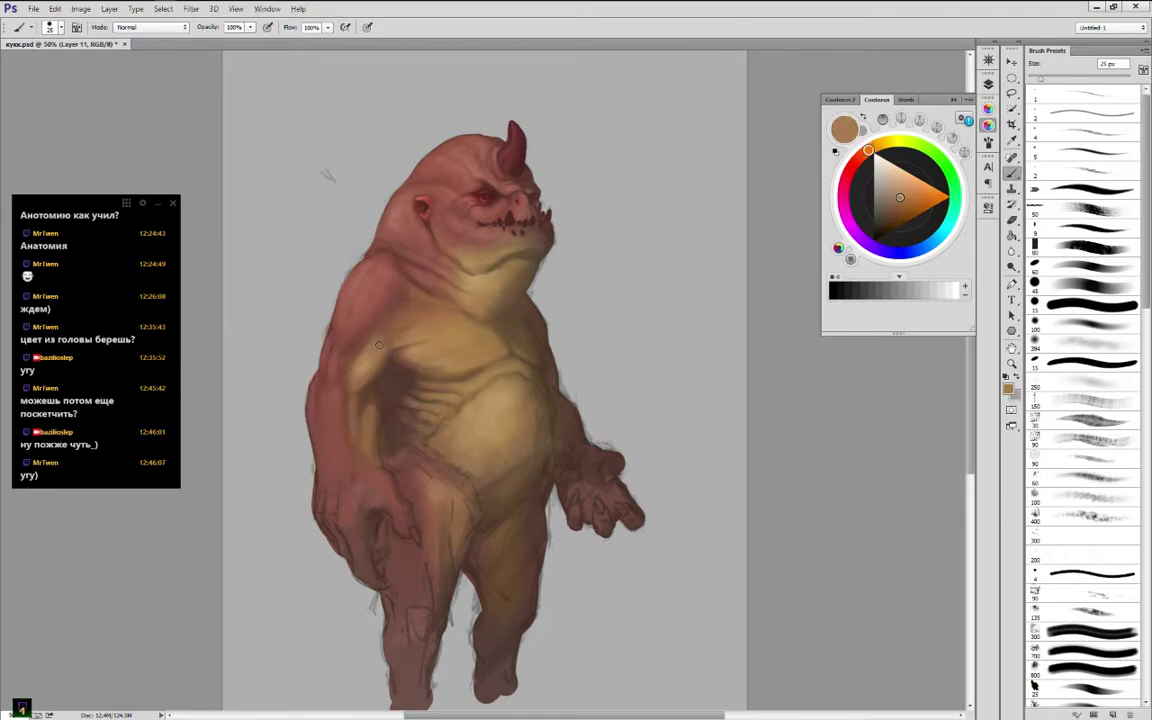
left_click(369, 363, "alt")
left_click(366, 356, "alt")
left_click(356, 358, "alt")
left_click(352, 378, "alt")
left_click(366, 350, "alt")
left_click(318, 350, "alt")
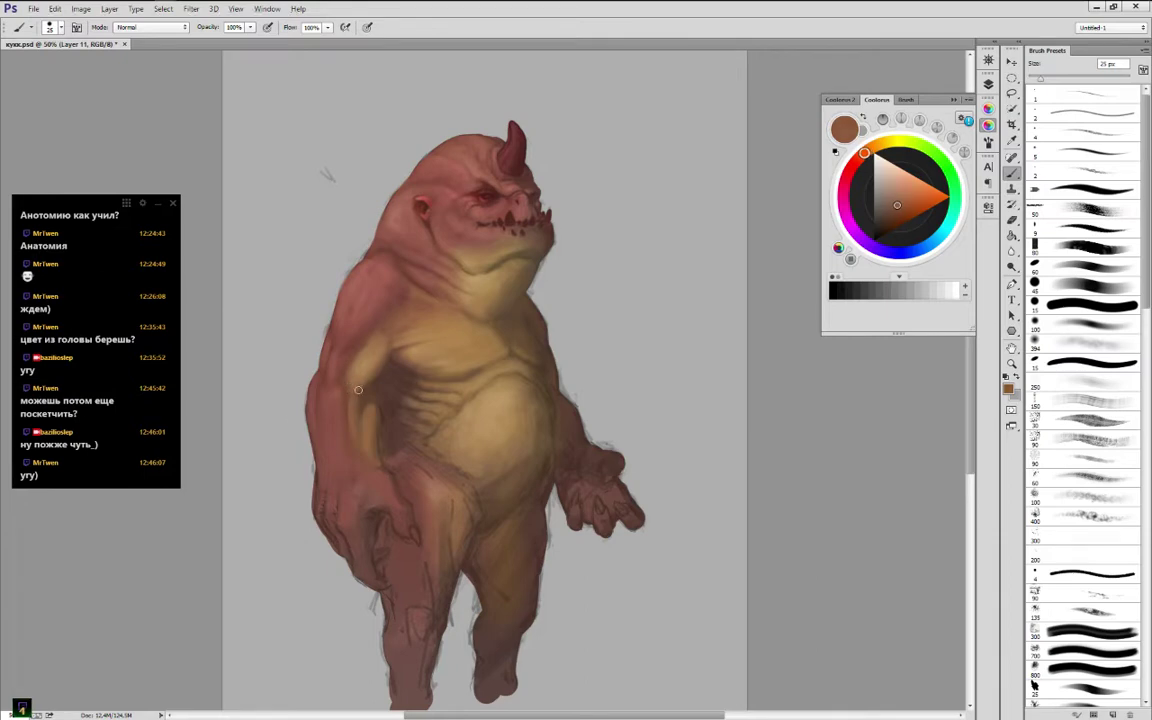
Refine the light strip on the inner forearm and its red edge with sampled ochres and red-browns
left_click(330, 356, "alt")
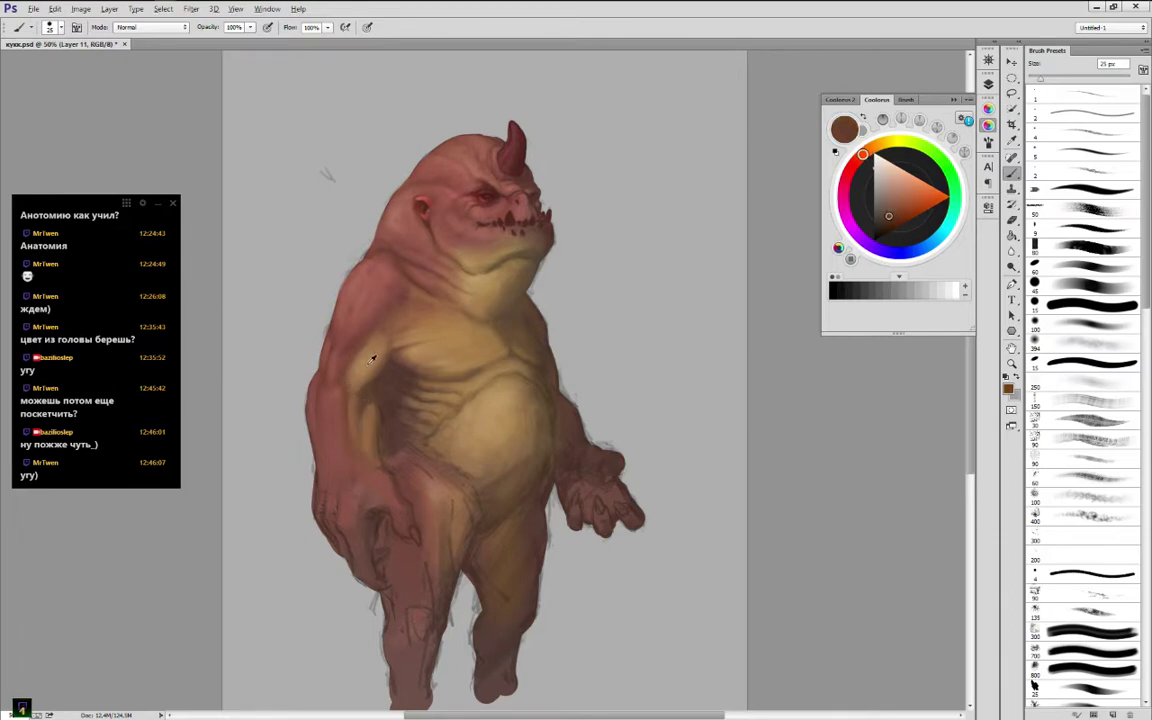
left_click(369, 418, "alt")
left_click(374, 410, "alt")
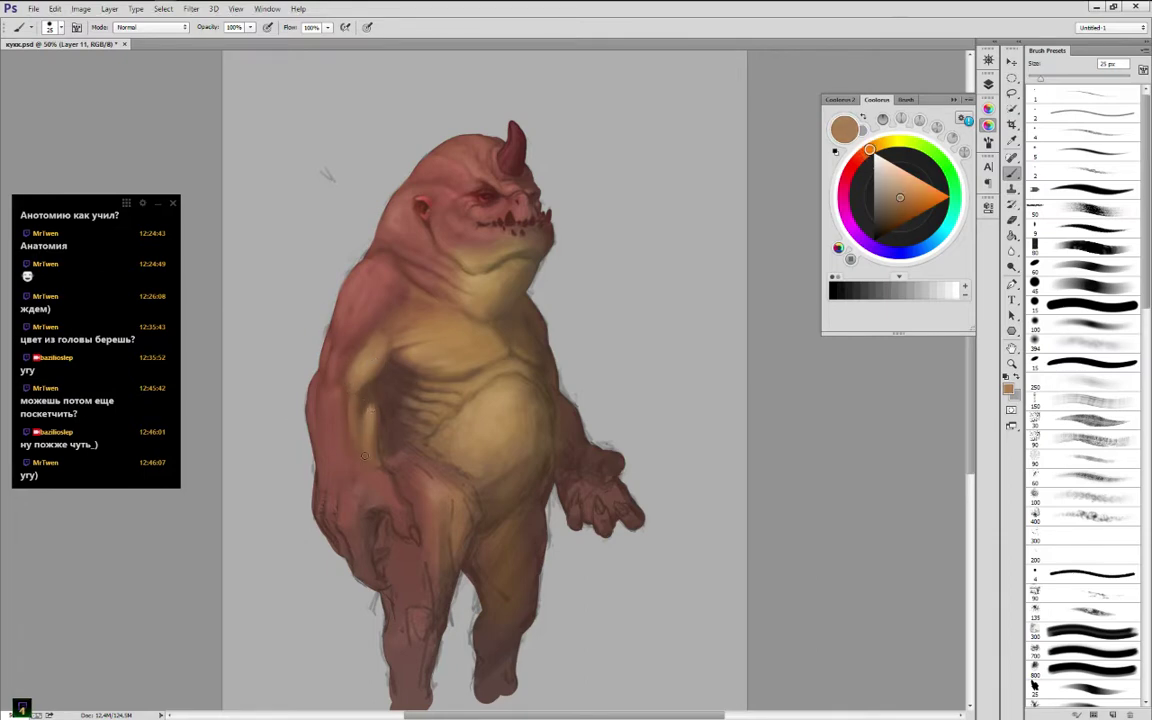
left_click(336, 426, "alt")
left_click(330, 438, "alt")
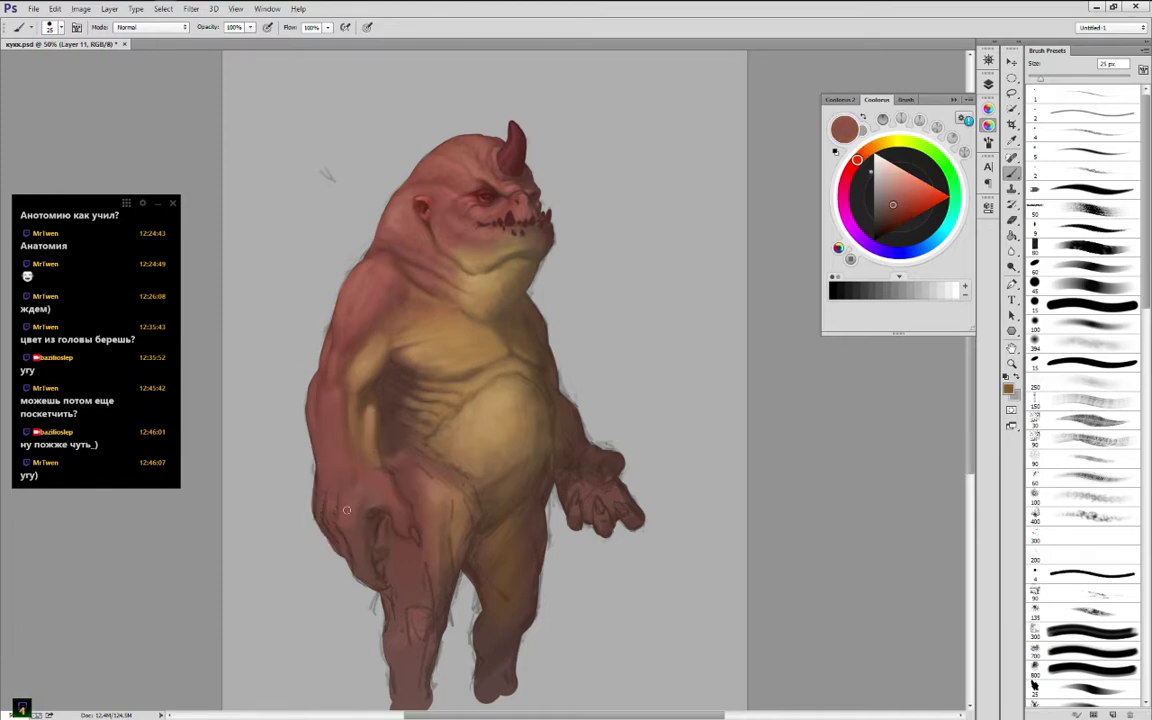
Paint over the sketch lines along the near wrist and the back of the hand with sampled muted reds
left_click(326, 499, "alt")
left_click_drag(326, 499, 330, 470)
left_click(321, 506, "alt")
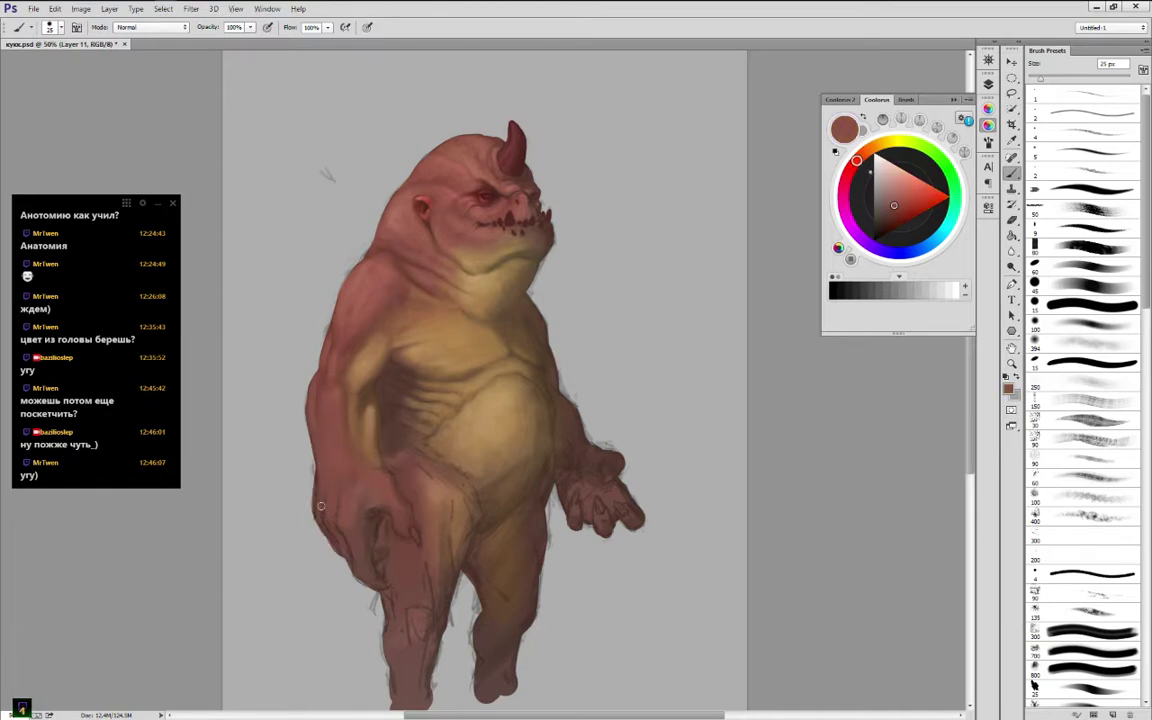
left_click(326, 446, "alt")
key("alt")
Refine the throat fold and the shadow beneath it with sampled tans and dark browns
left_click(504, 277, "alt")
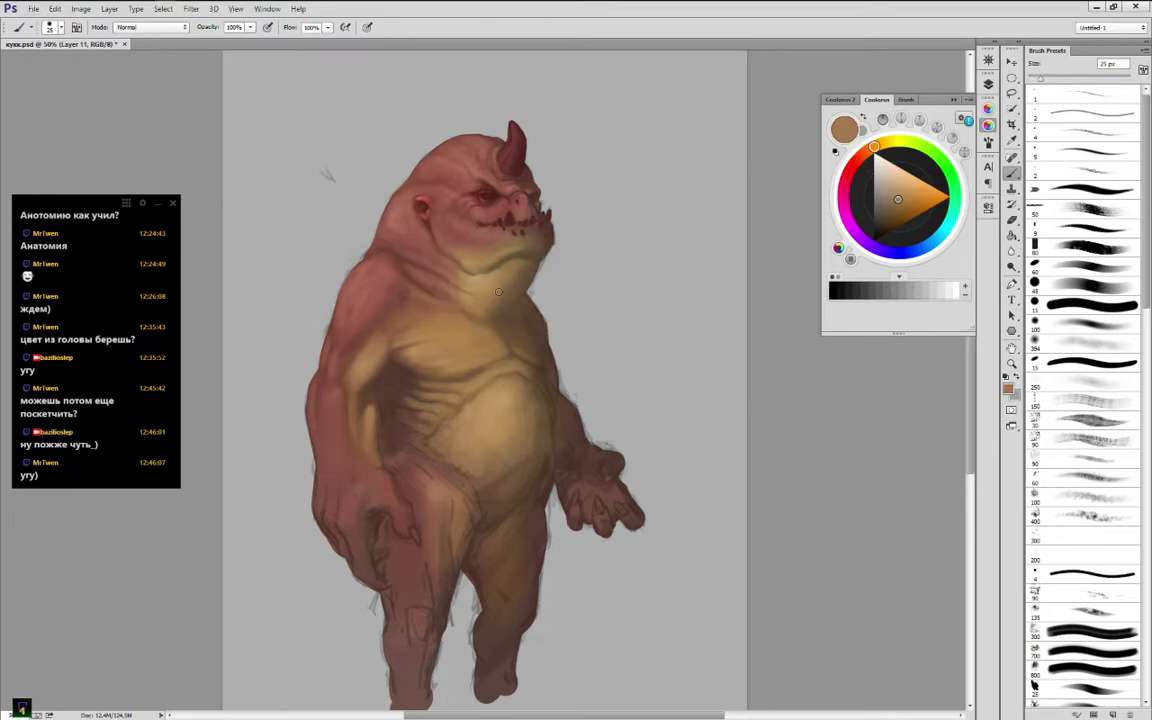
left_click(505, 288, "alt")
left_click(509, 270, "alt")
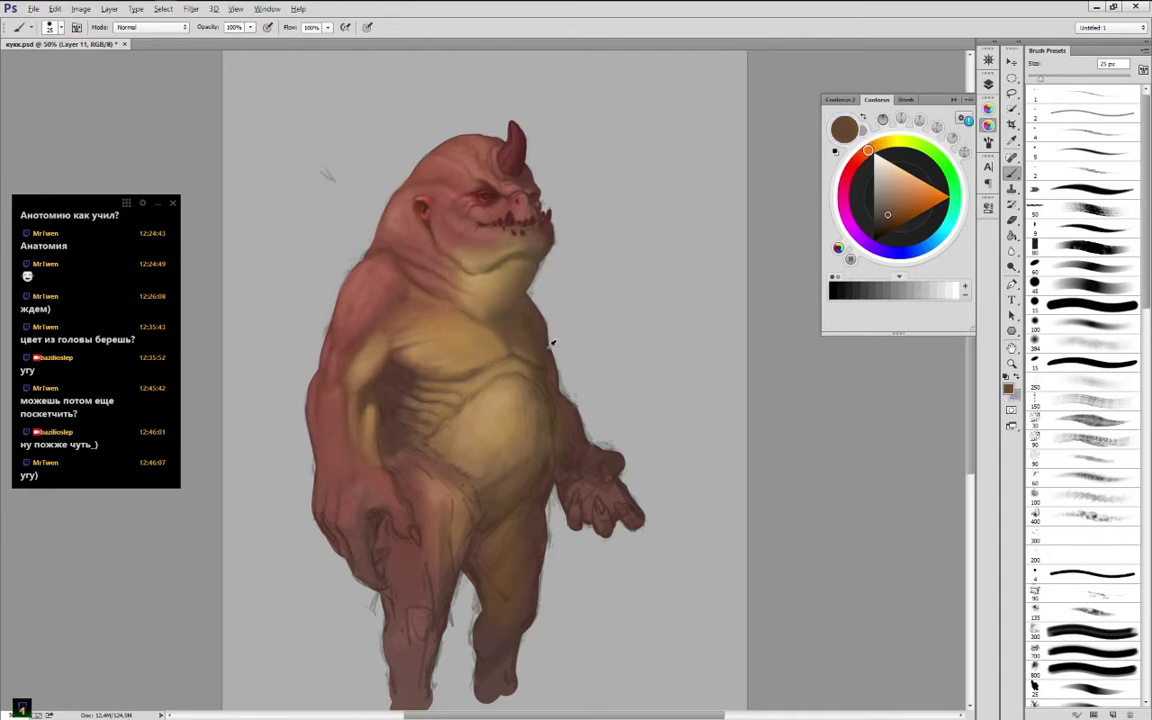
left_click(479, 293, "alt")
Shade the belly's far side next to the far arm with sampled olive-browns
left_click(565, 408, "alt")
left_click(536, 406, "alt")
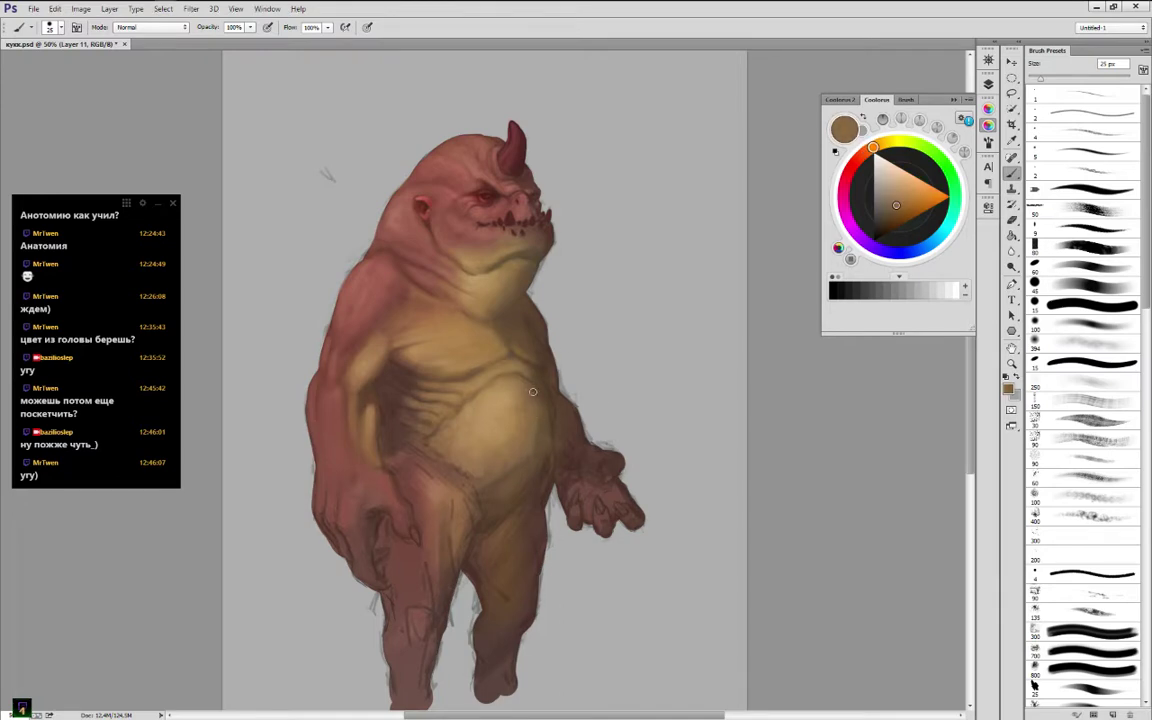
left_click(535, 400, "alt")
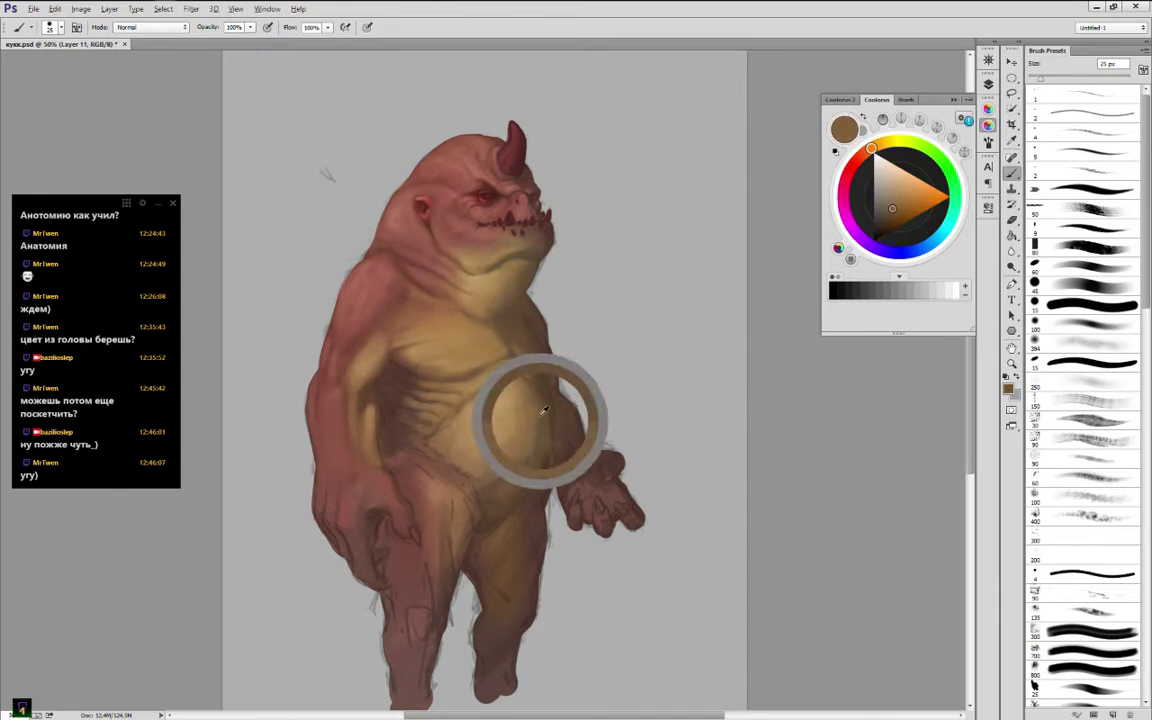
Deepen the shadow under the belly and at the top of the far thigh with sampled dark browns
left_click(489, 516, "alt")
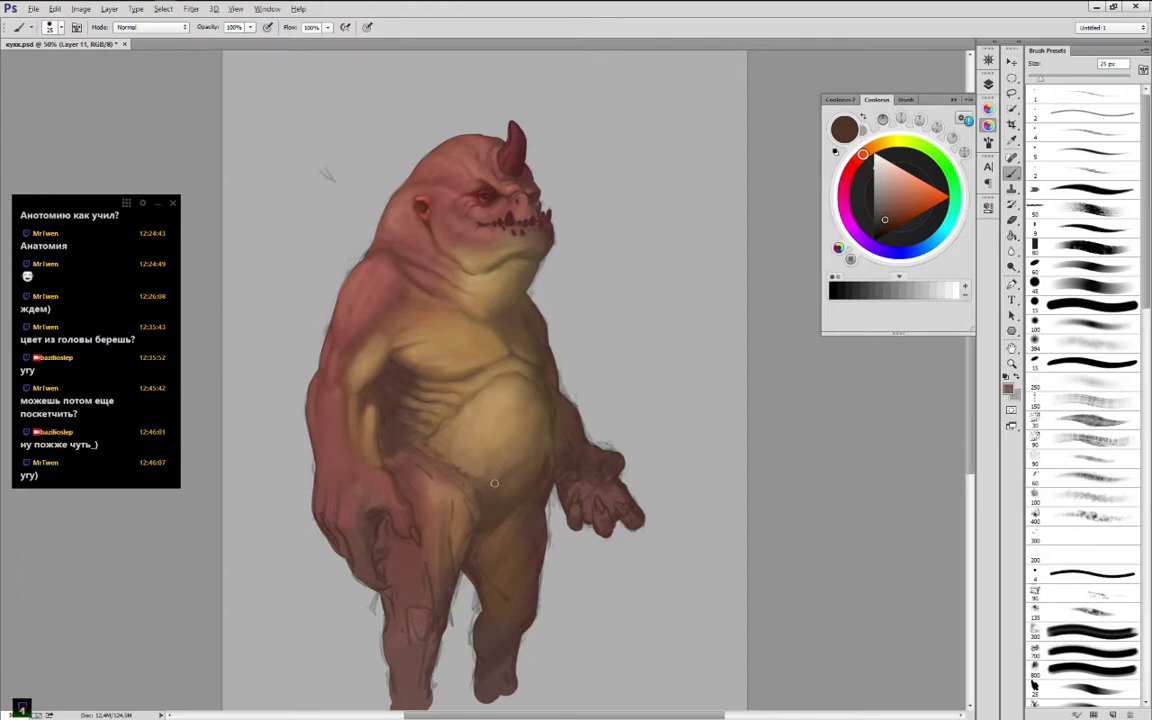
left_click(520, 466, "alt")
left_click(520, 472, "alt")
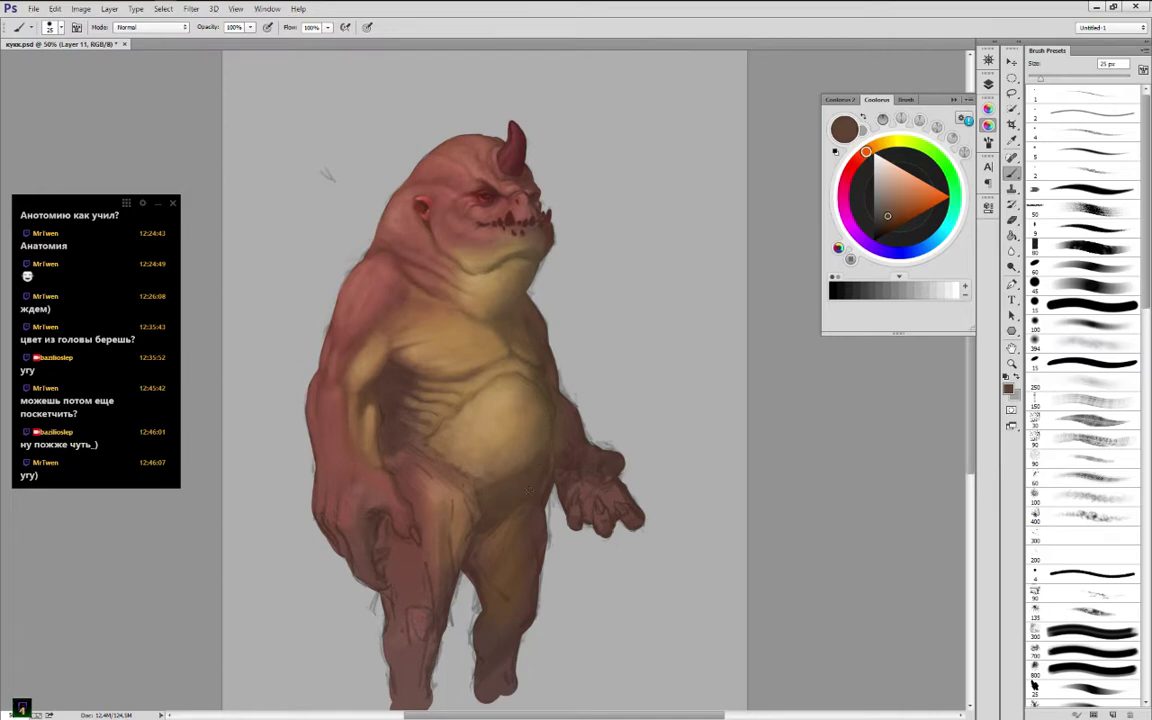
left_click(487, 493, "alt")
left_click(541, 501, "alt")
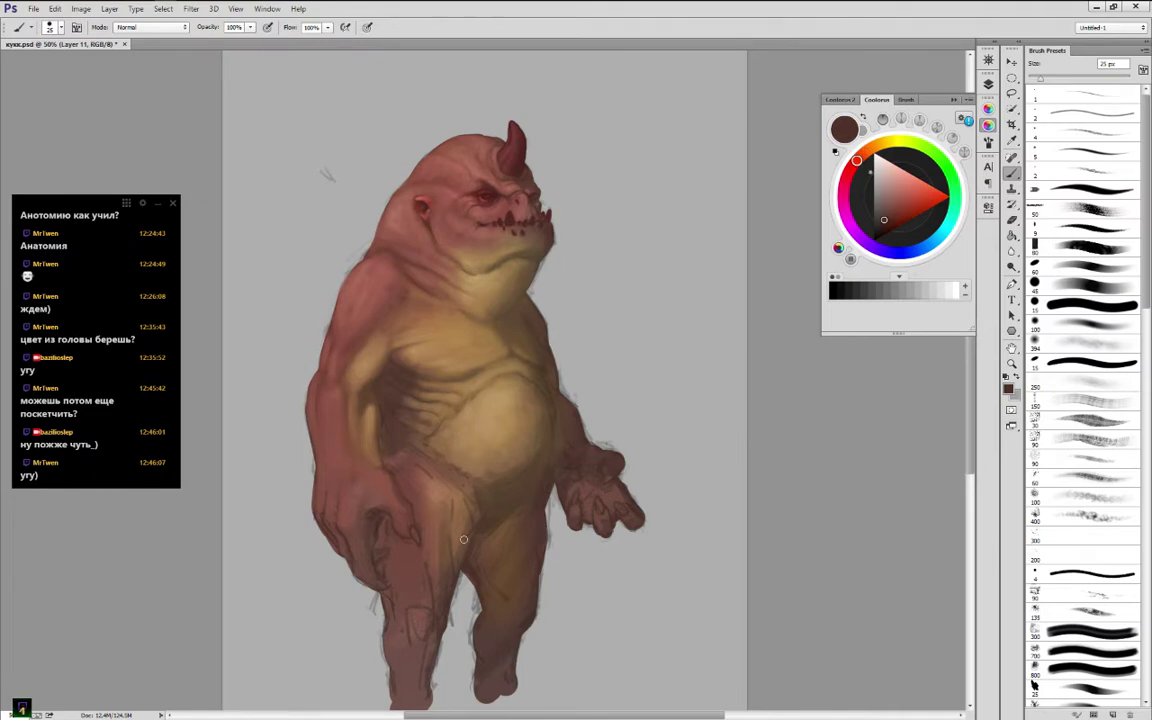
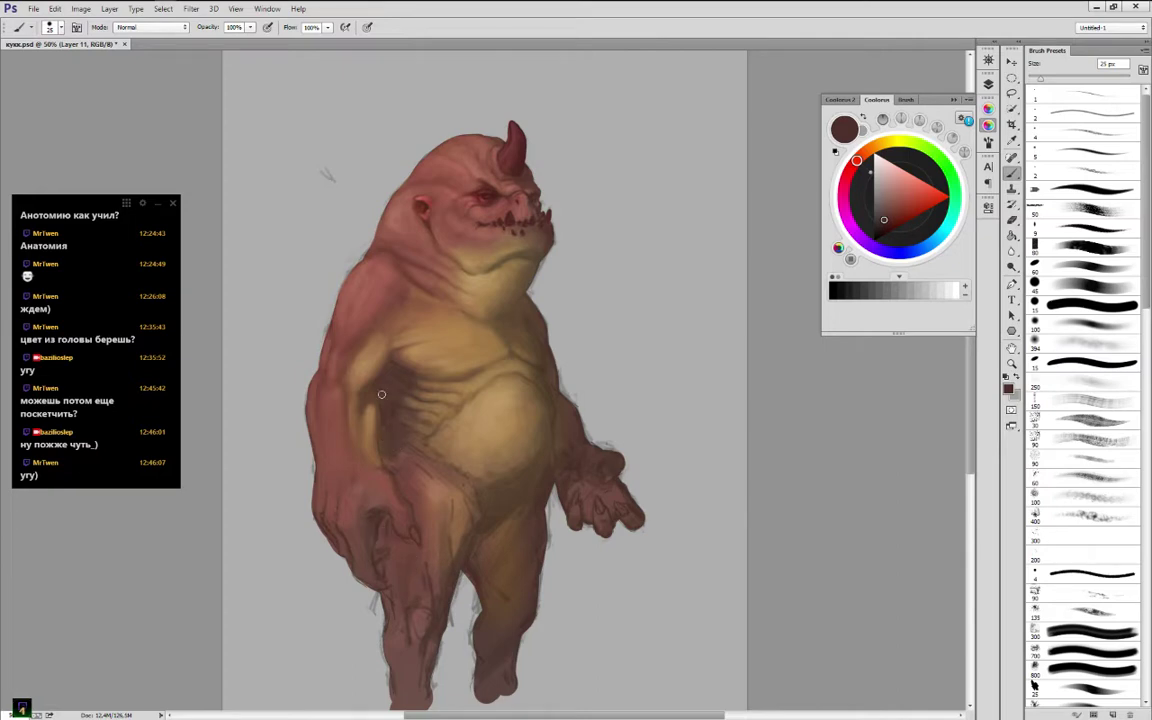
Blend the shadow at the creature's waist, below the ribs, using dark reddish-brown tones sampled from the surrounding skin
left_click(398, 454, "alt")
left_click(406, 446, "alt")
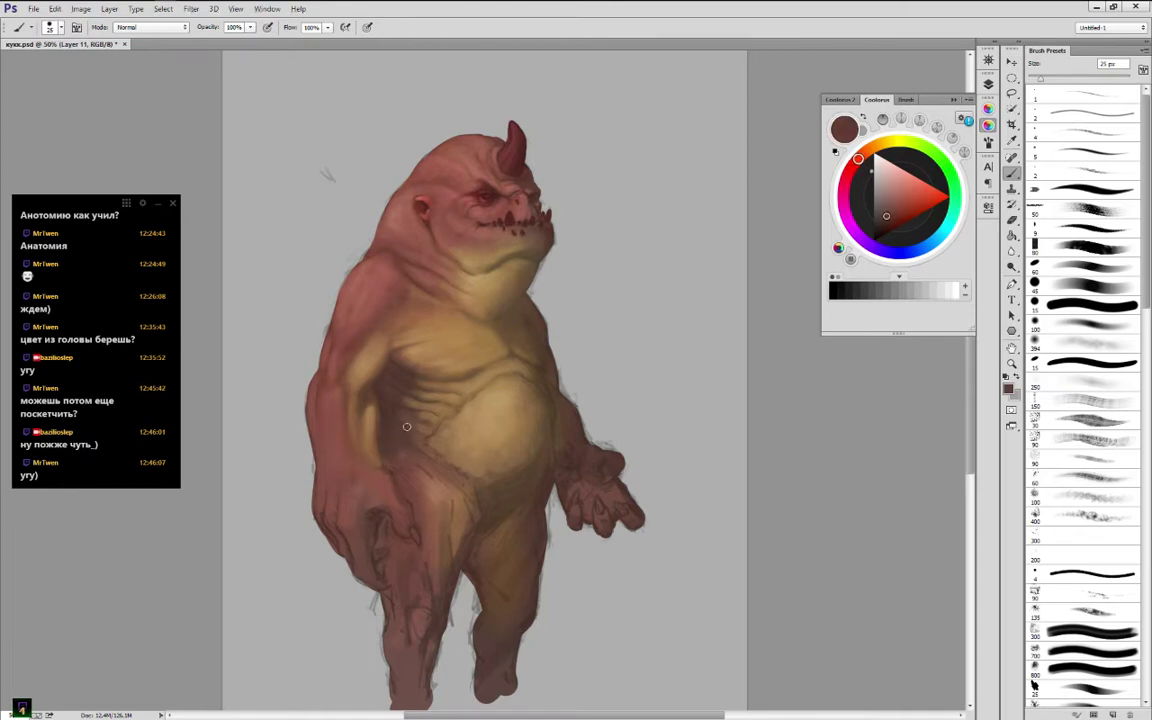
left_click(429, 434, "alt")
left_click(429, 433, "alt")
left_click(404, 416, "alt")
left_click(407, 419, "alt")
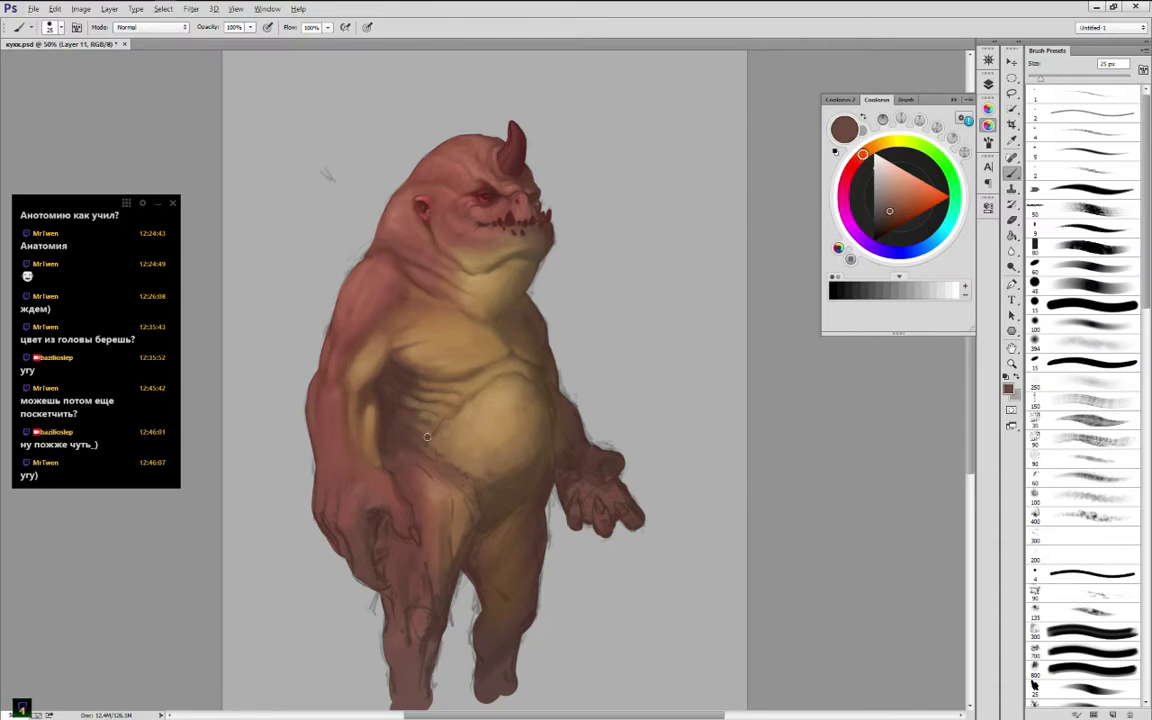
Paint lighter rib folds beside the belly with ochre and tan tones sampled from the belly edge and ribs
left_click(447, 416, "alt")
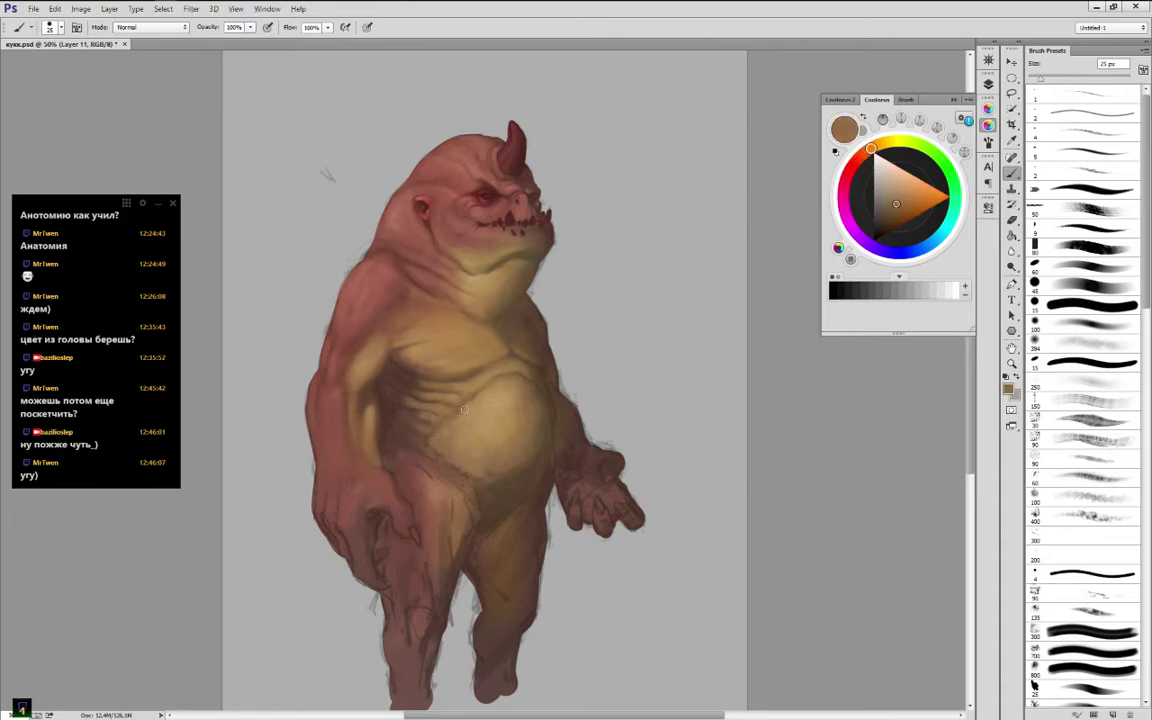
left_click(466, 411, "alt")
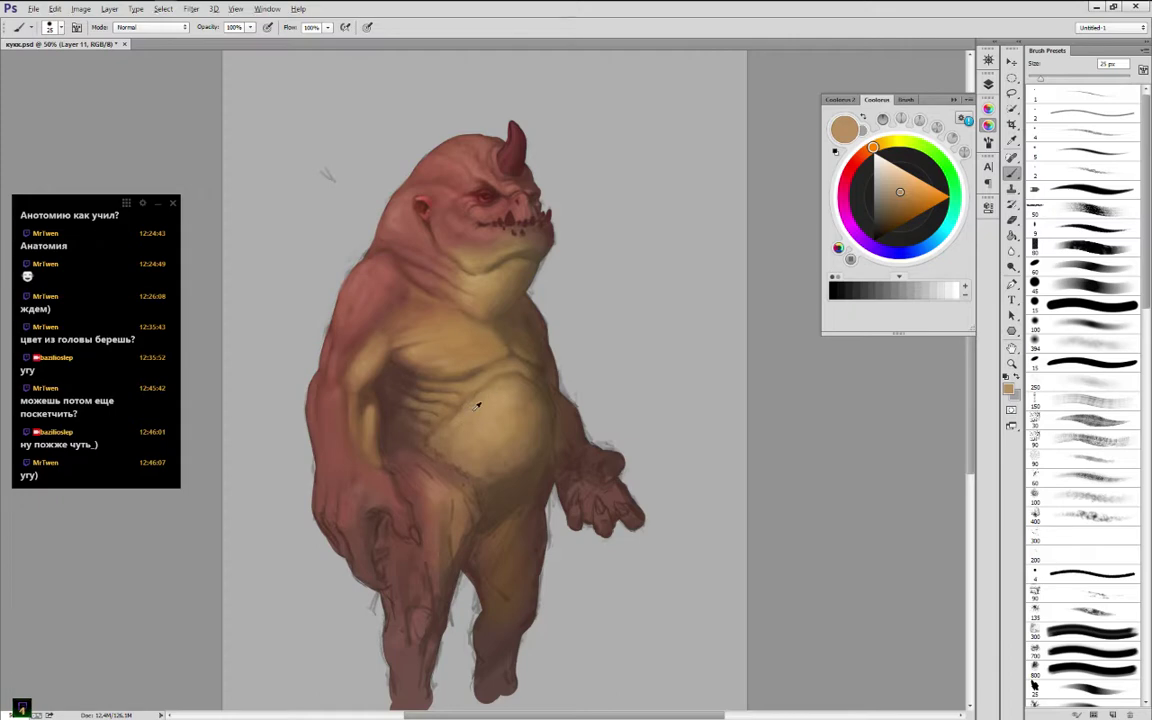
left_click(477, 404, "alt")
left_click(424, 405, "alt")
left_click(449, 396, "alt")
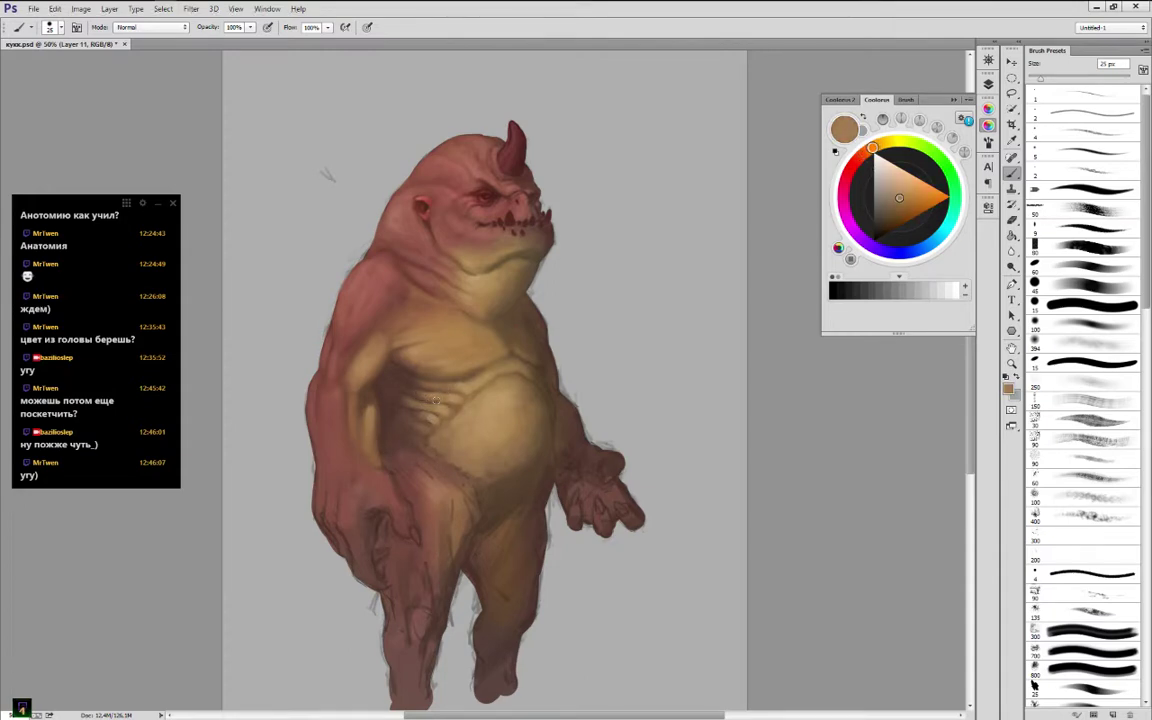
Refine the skin folds between the ribs, upper belly and chest crease with sampled warm brown tones
left_click(412, 393, "alt")
left_click(449, 404, "alt")
left_click(450, 402, "alt")
left_click(464, 391, "alt")
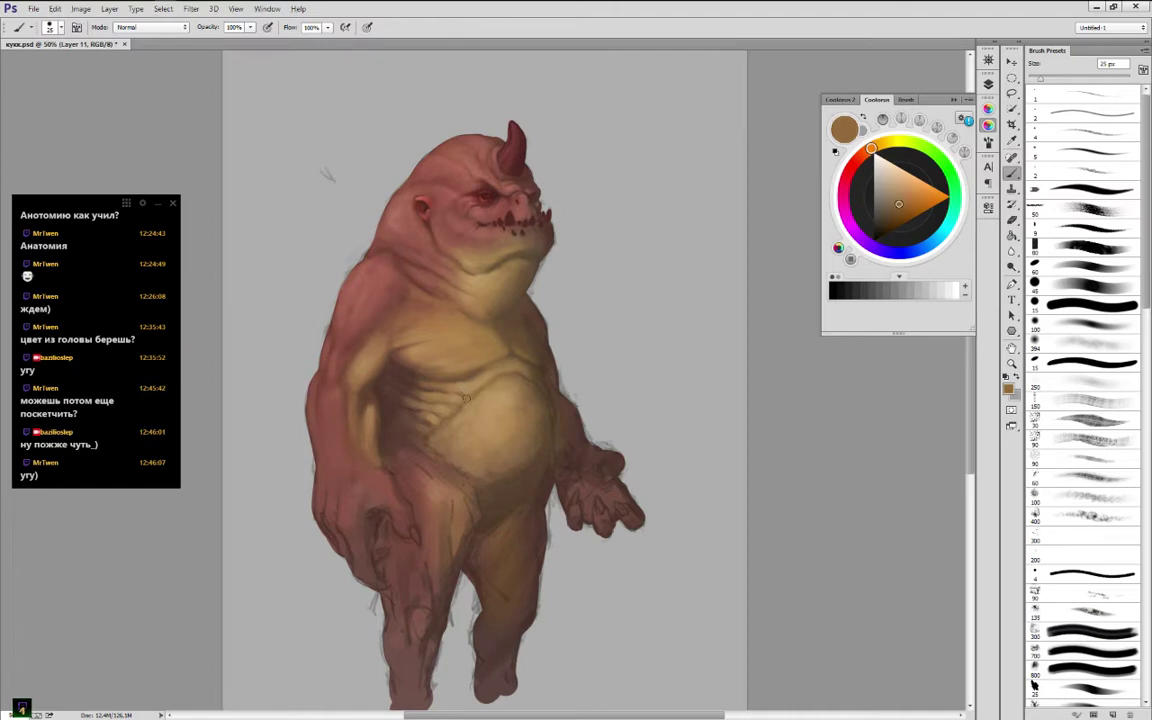
left_click(470, 386, "alt")
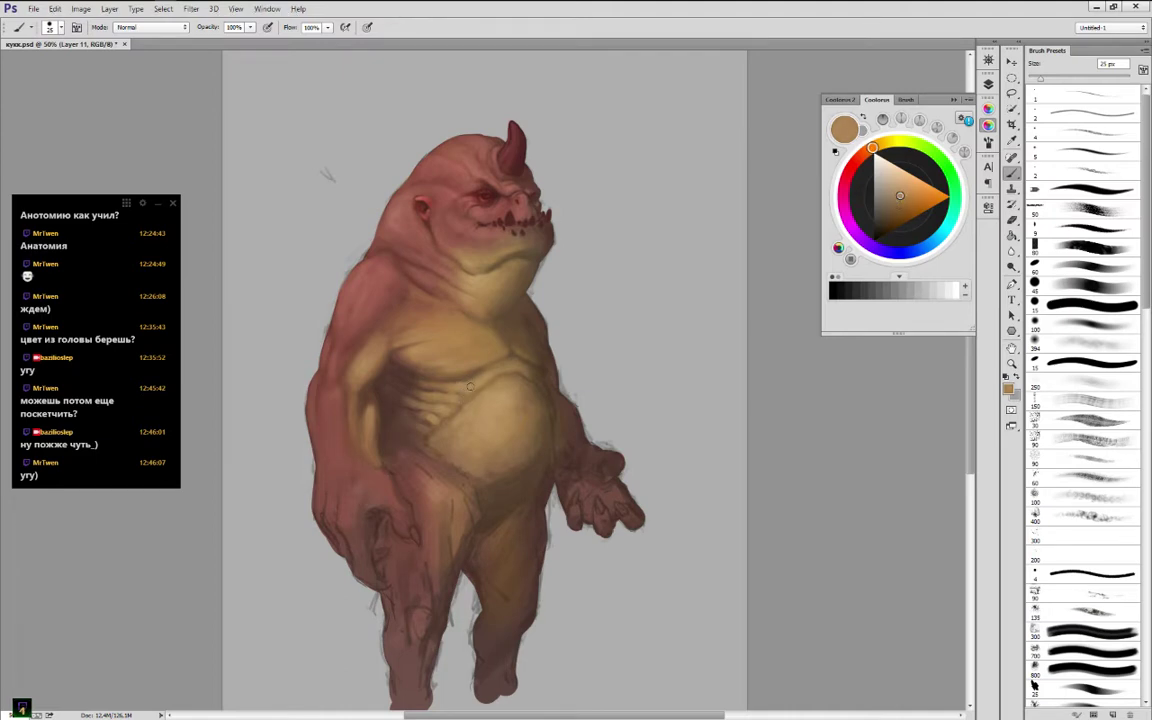
left_click(481, 365, "alt")
left_click(501, 350, "alt")
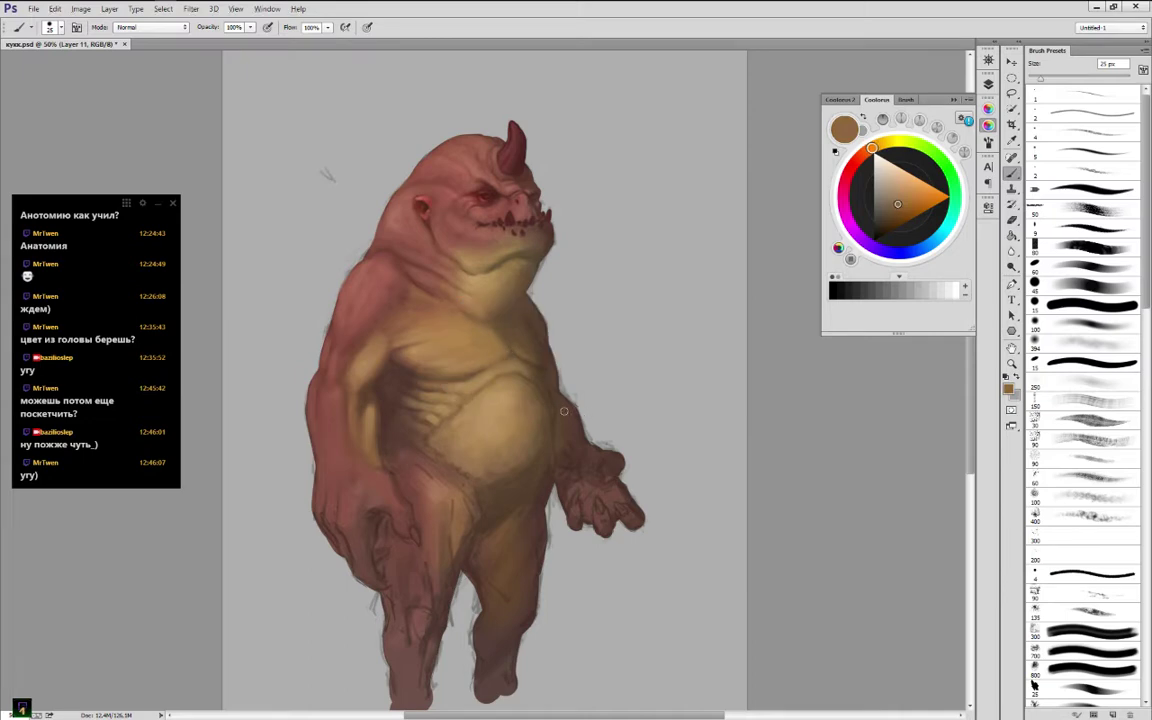
Deepen the shadows between the lower rib folds with brown tones sampled from the creature's side
left_click(435, 417, "alt")
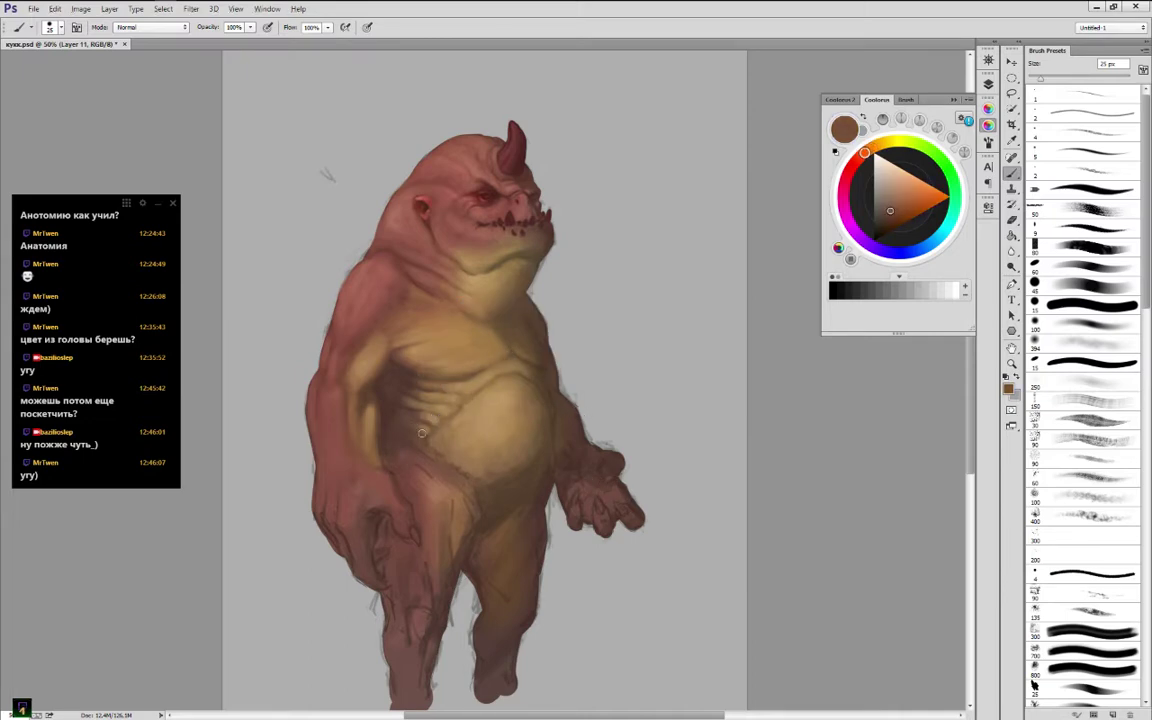
left_click(406, 411, "alt")
left_click(406, 411, "alt")
left_click(396, 405, "alt")
left_click(432, 410, "alt")
left_click(408, 403, "alt")
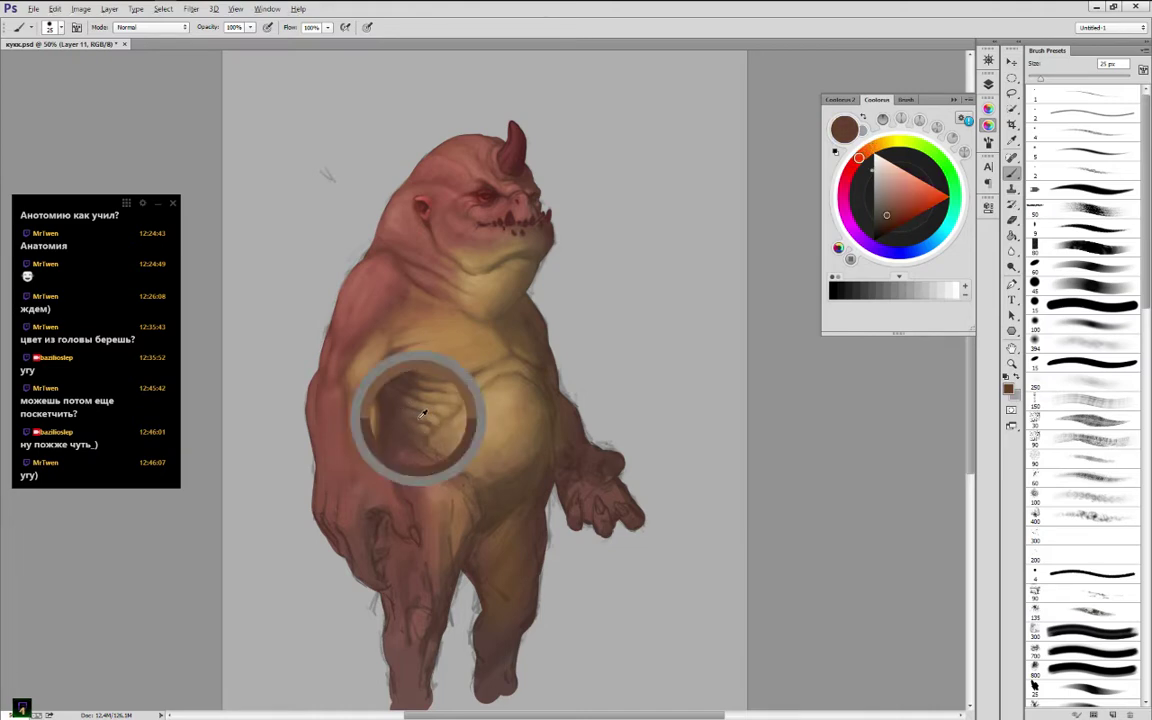
Blend the rib folds into the dark area under the arm, alternating sampled tan and dark brown tones
left_click(432, 425, "alt")
left_click(414, 411, "alt")
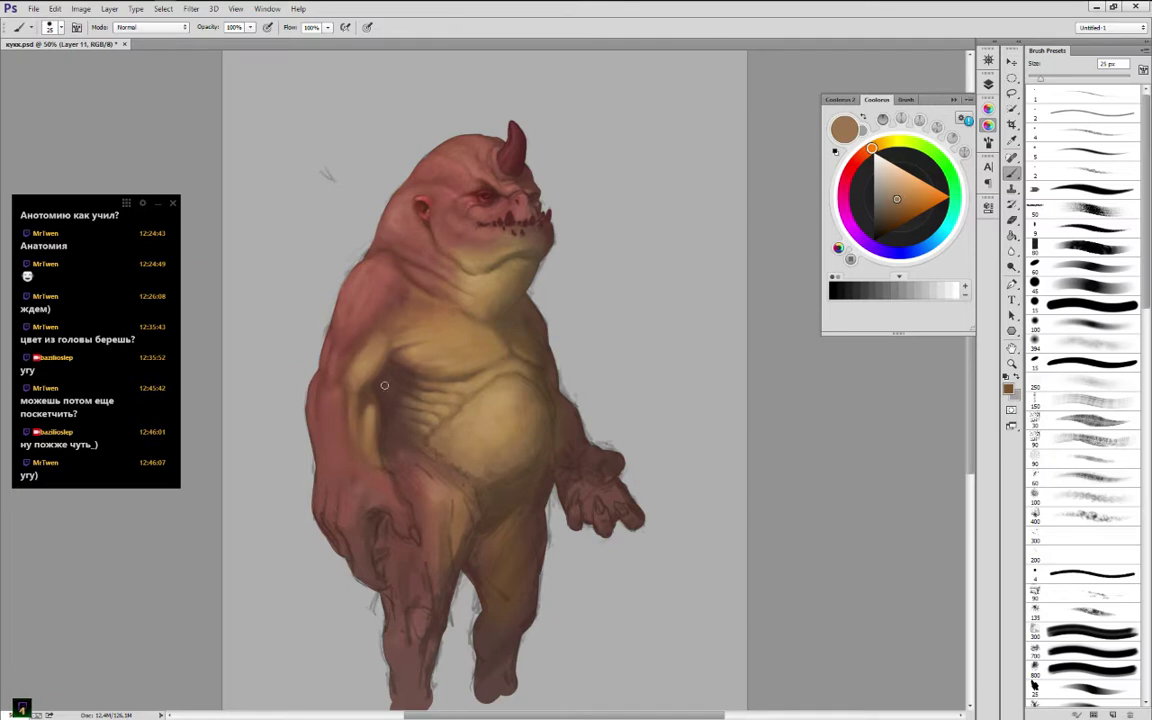
left_click(390, 396, "alt")
left_click(402, 387, "alt")
left_click(418, 400, "alt")
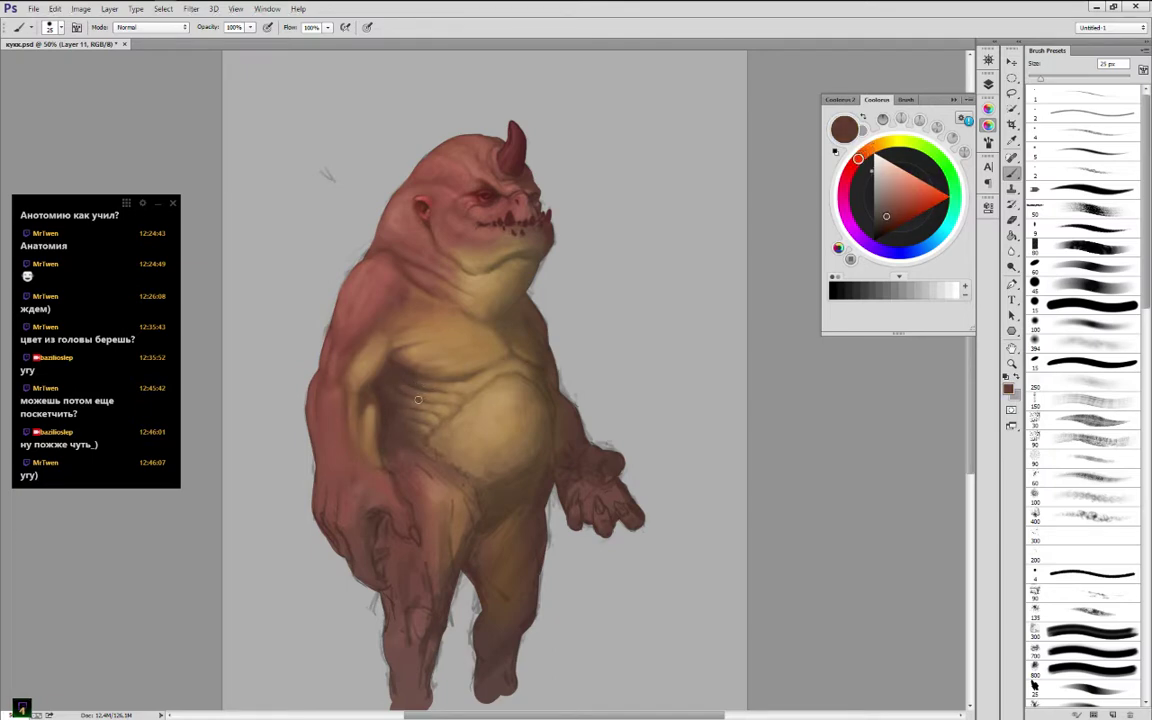
Sample skin tones around the shoulder and chest and paint a small dark red nipple above the chest crease
left_click(352, 347, "alt")
left_click(372, 325, "alt")
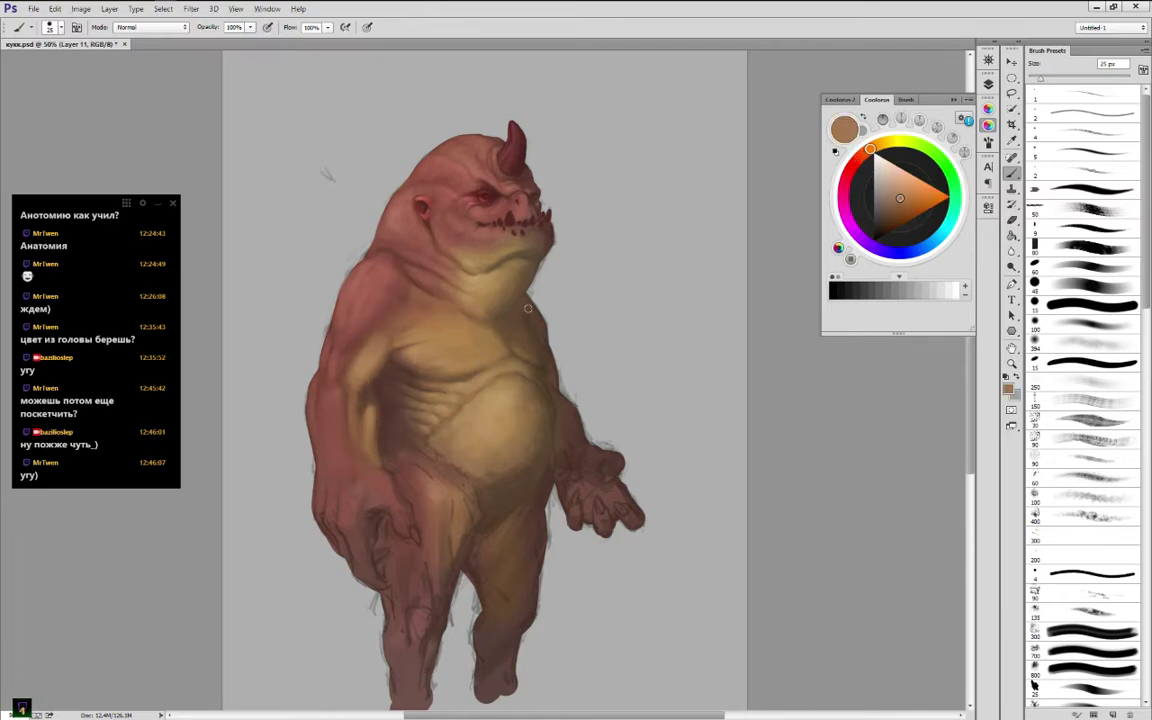
left_click(424, 353, "alt")
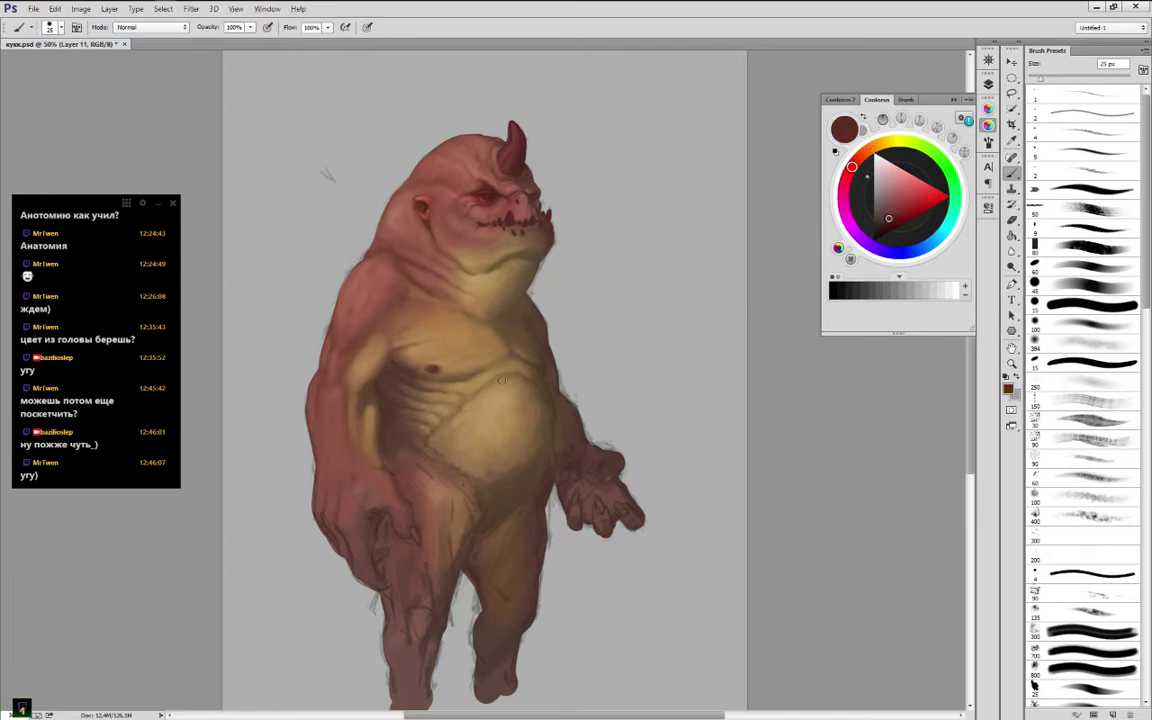
left_click(426, 361, "alt")
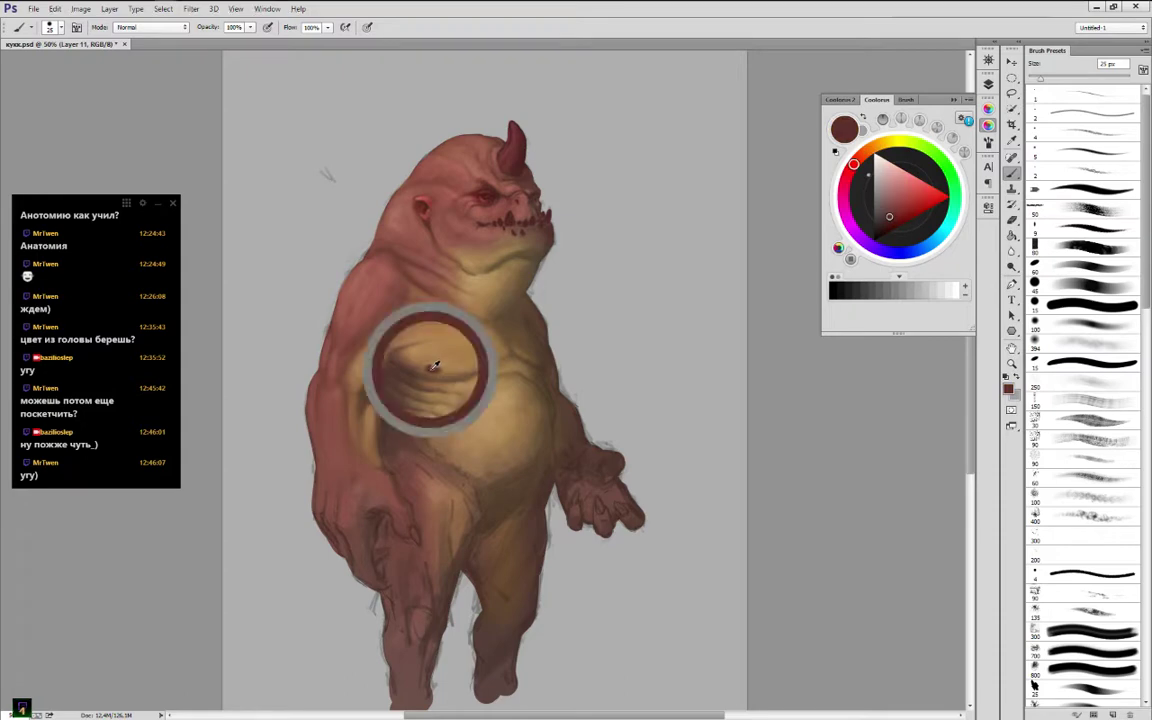
left_click(408, 363, "alt")
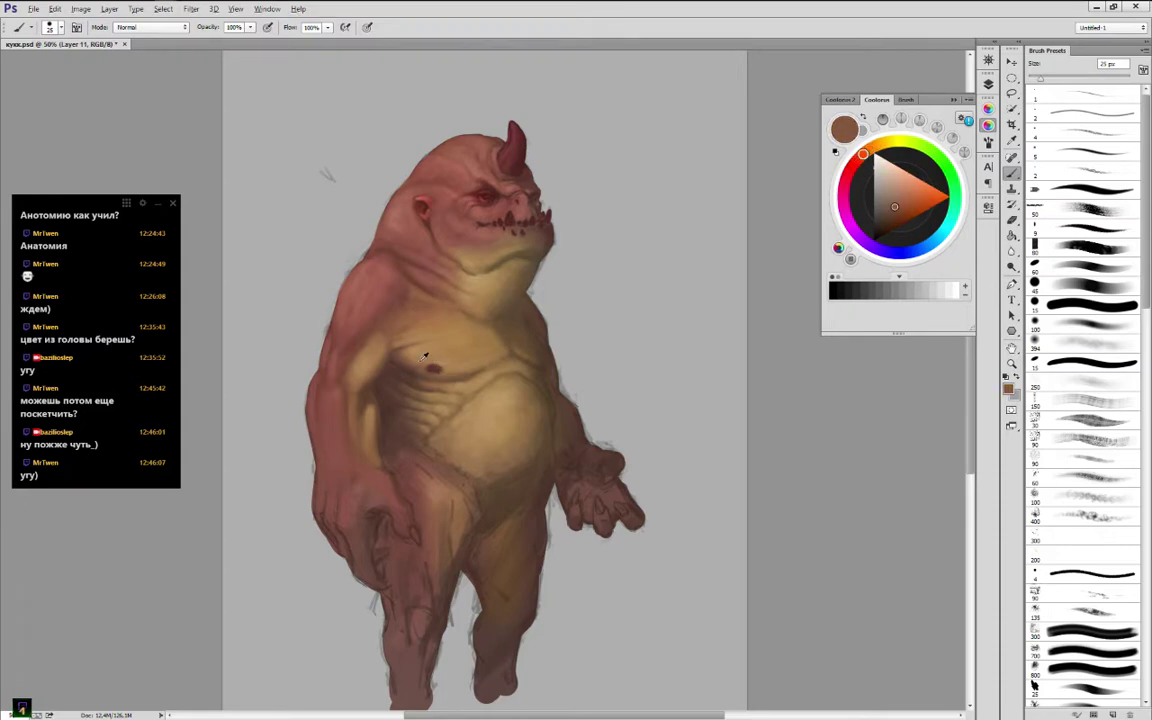
Refine the armpit shadow and chest fold next to the nipple with sampled dark and mid brown tones
left_click(400, 362, "alt")
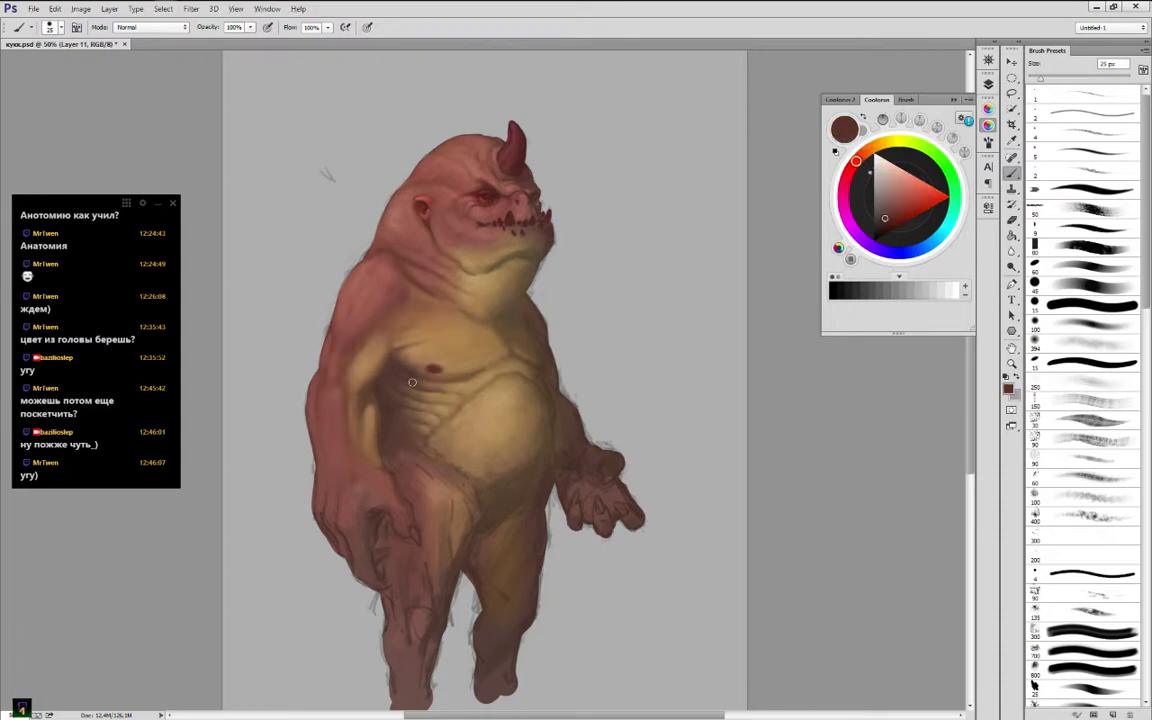
left_click(410, 378, "alt")
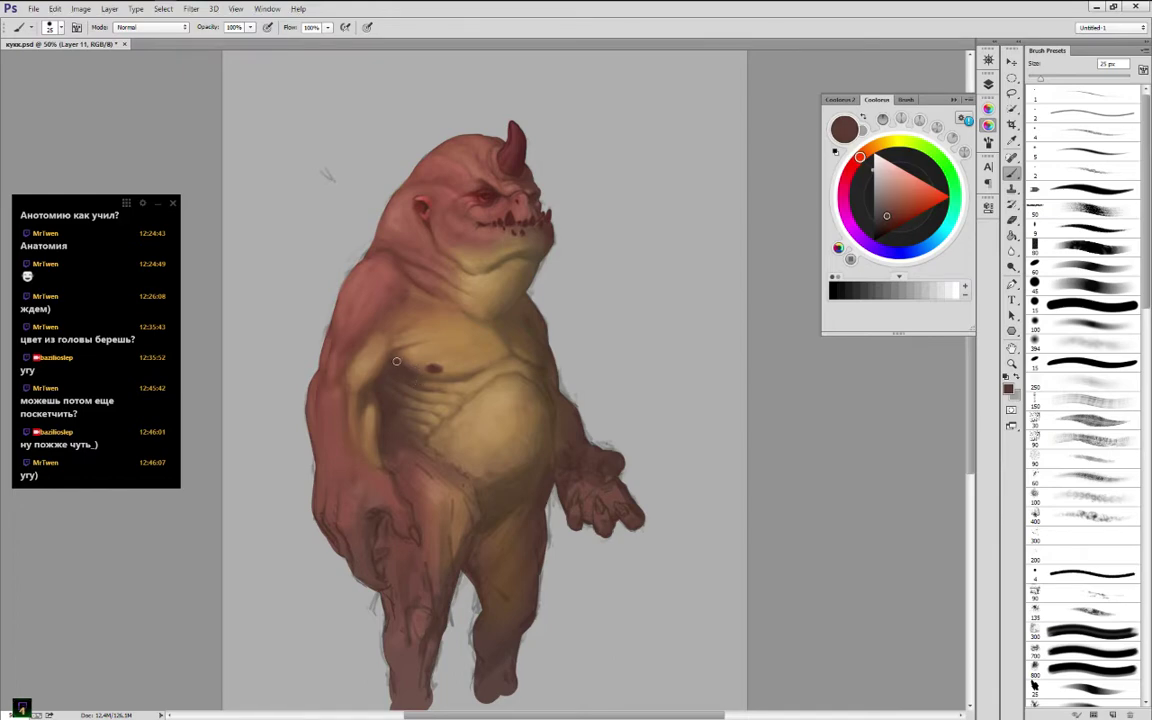
left_click(398, 362, "alt")
left_click(409, 365, "alt")
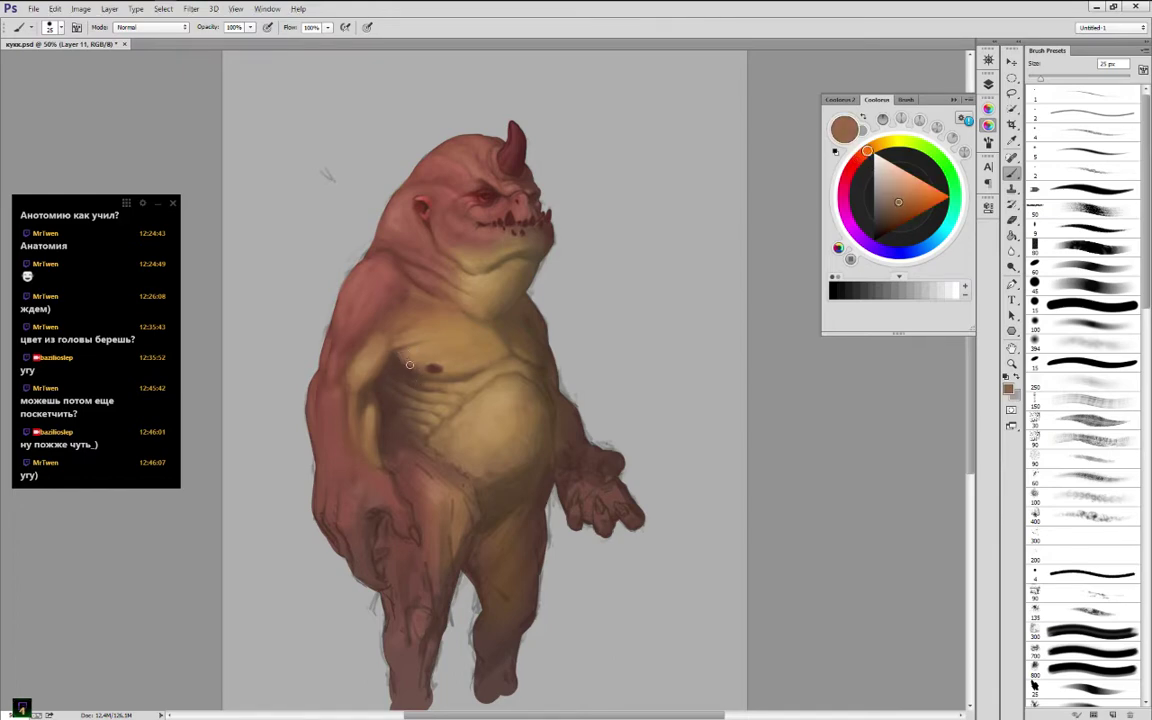
left_click(412, 362, "alt")
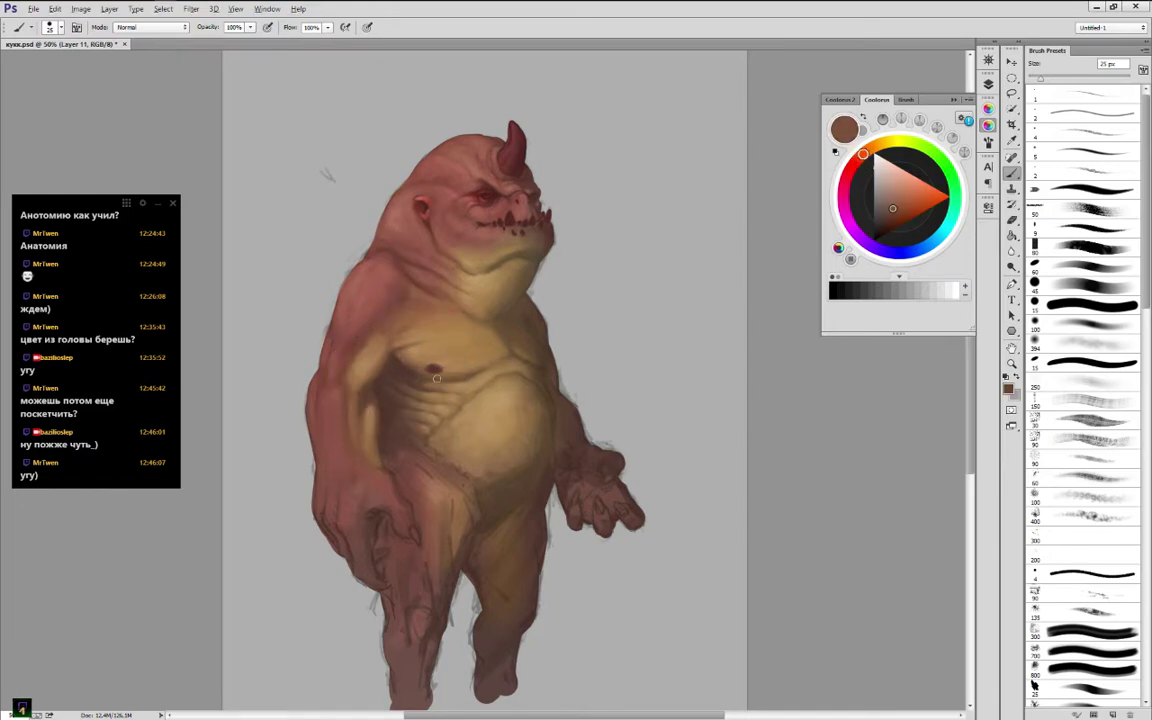
Smooth the crease between the lower belly and the thigh with brown tones sampled along its edge
left_click(456, 470, "alt")
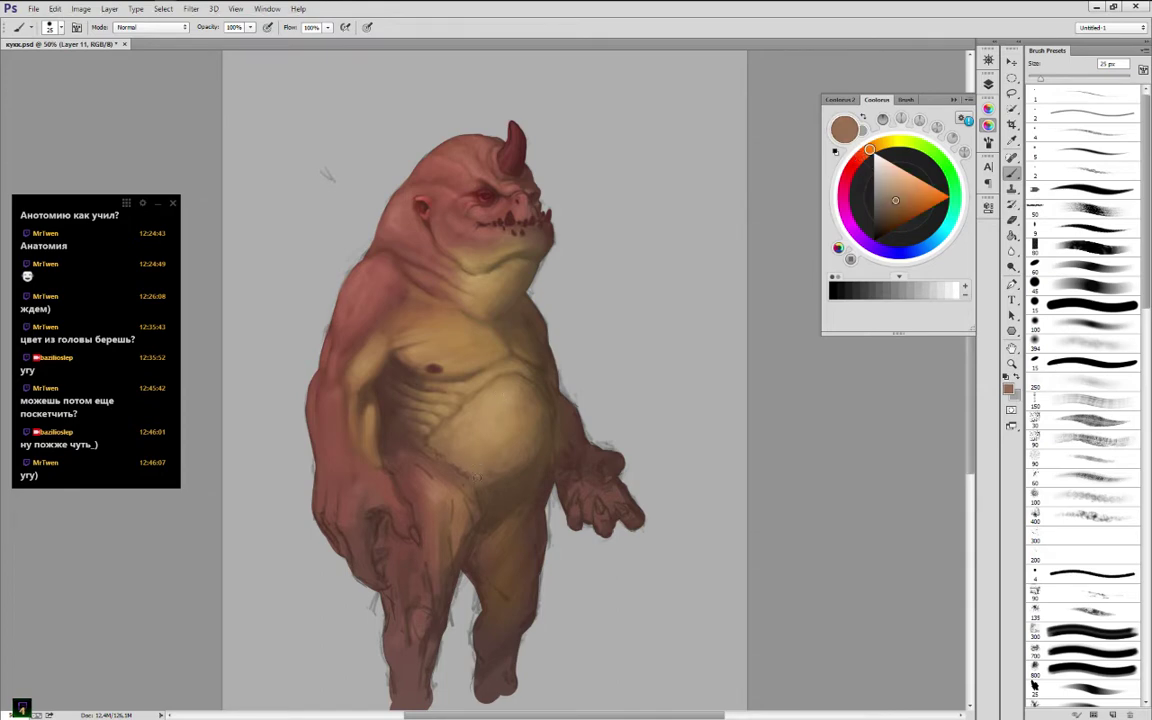
left_click(435, 446, "alt")
left_click(465, 470, "alt")
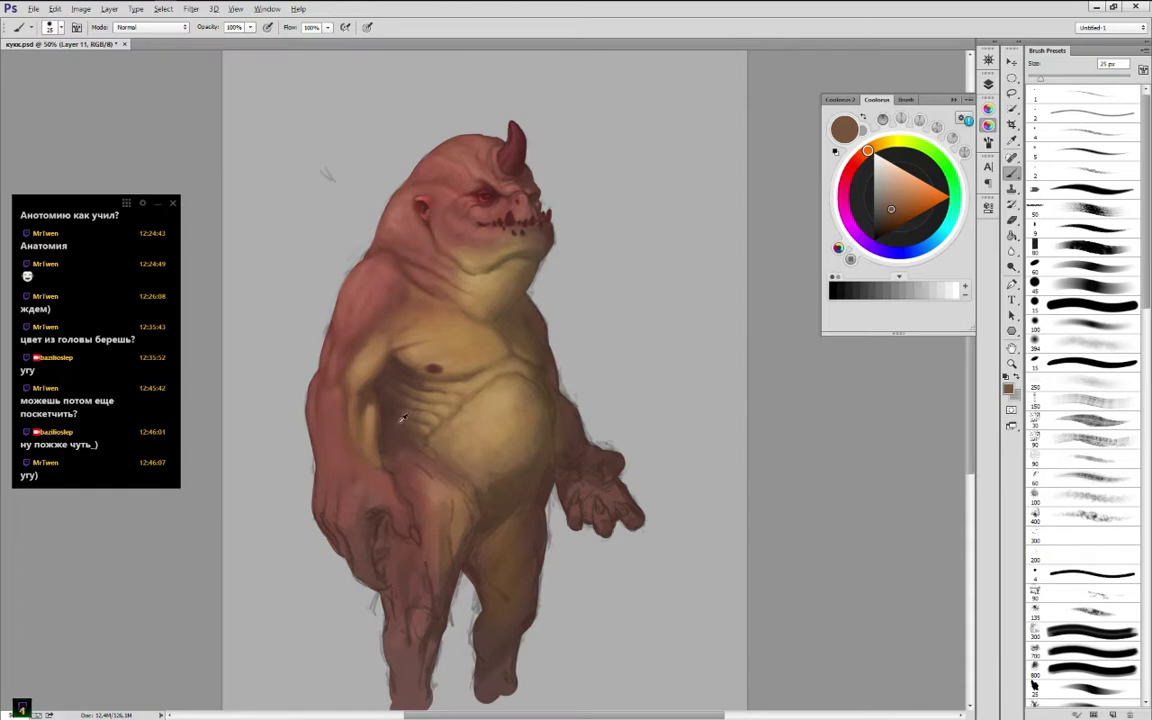
Touch up the shading of the shoulder and chest with colors sampled from the arm, chest, shoulder and far flank
left_click(340, 390, "alt")
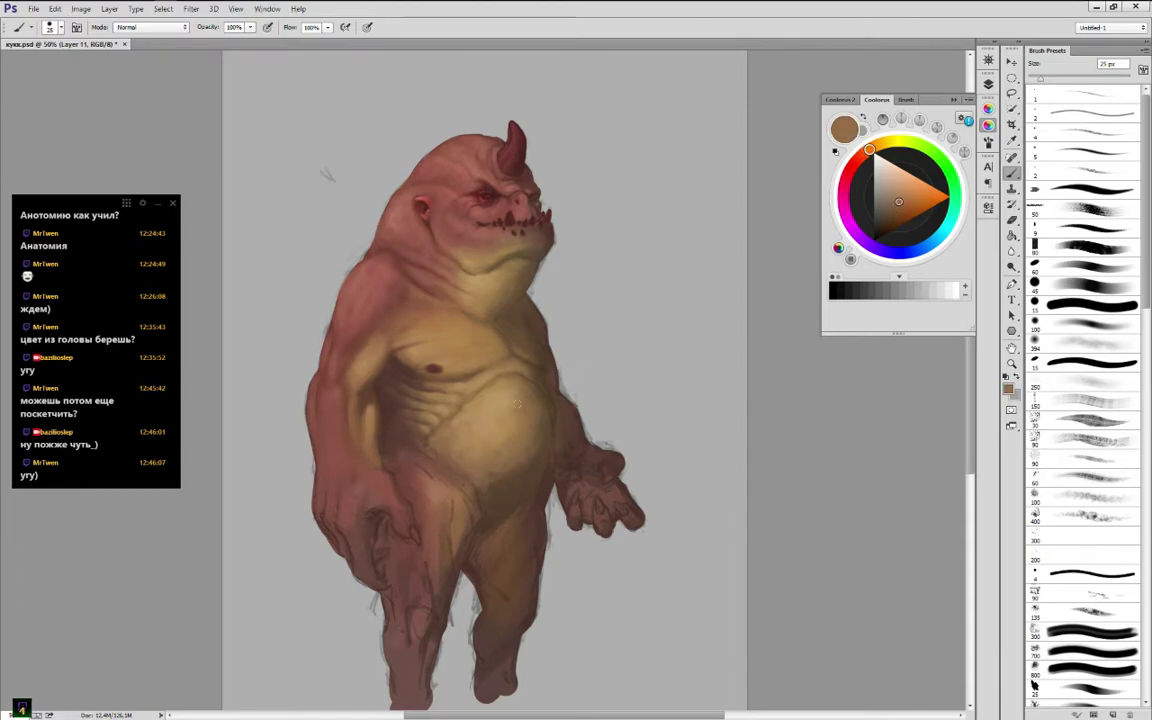
left_click(411, 352, "alt")
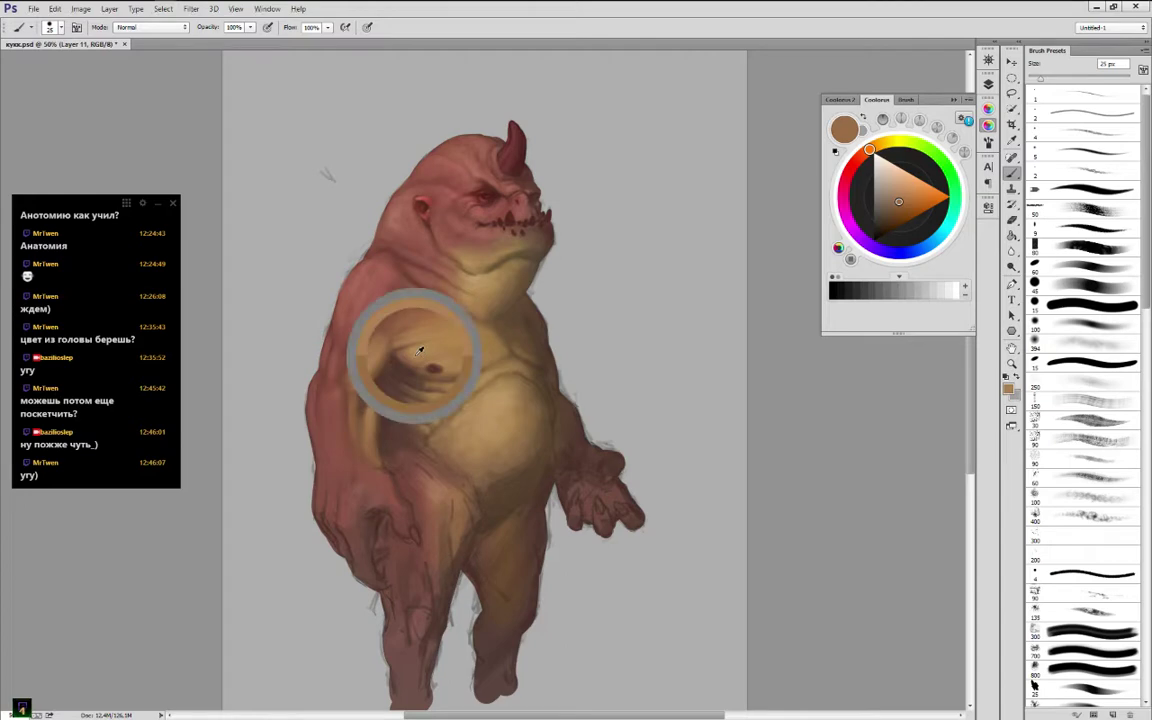
left_click(360, 276, "alt")
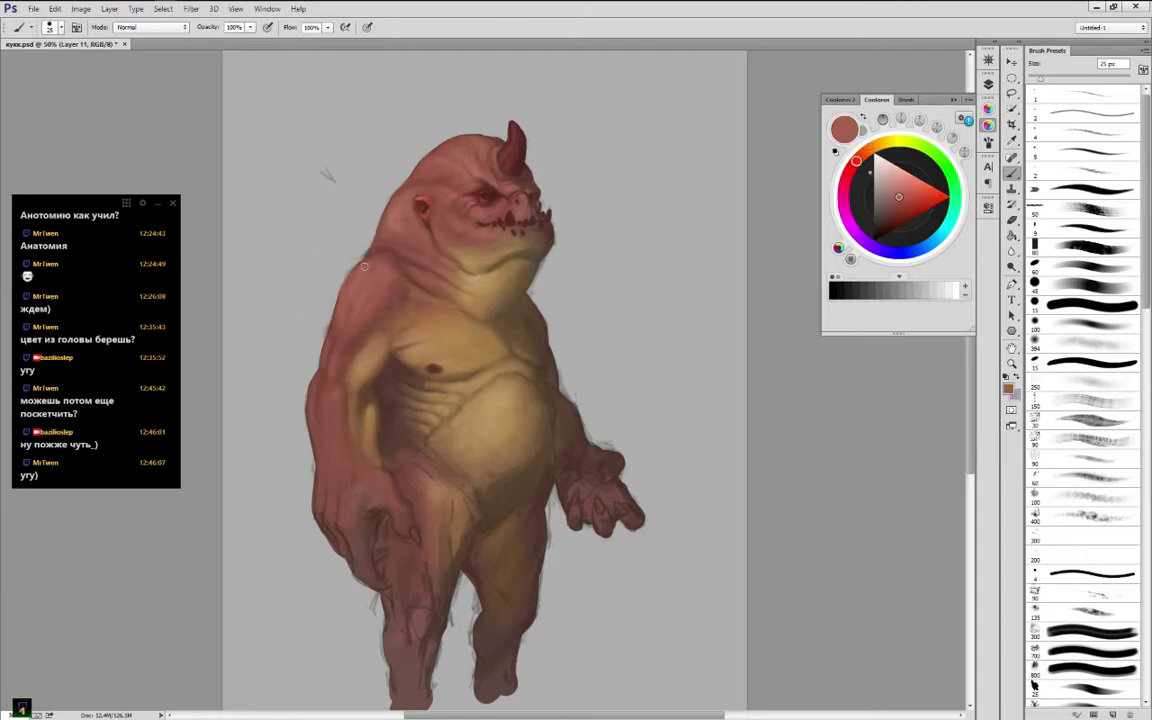
left_click(376, 262, "alt")
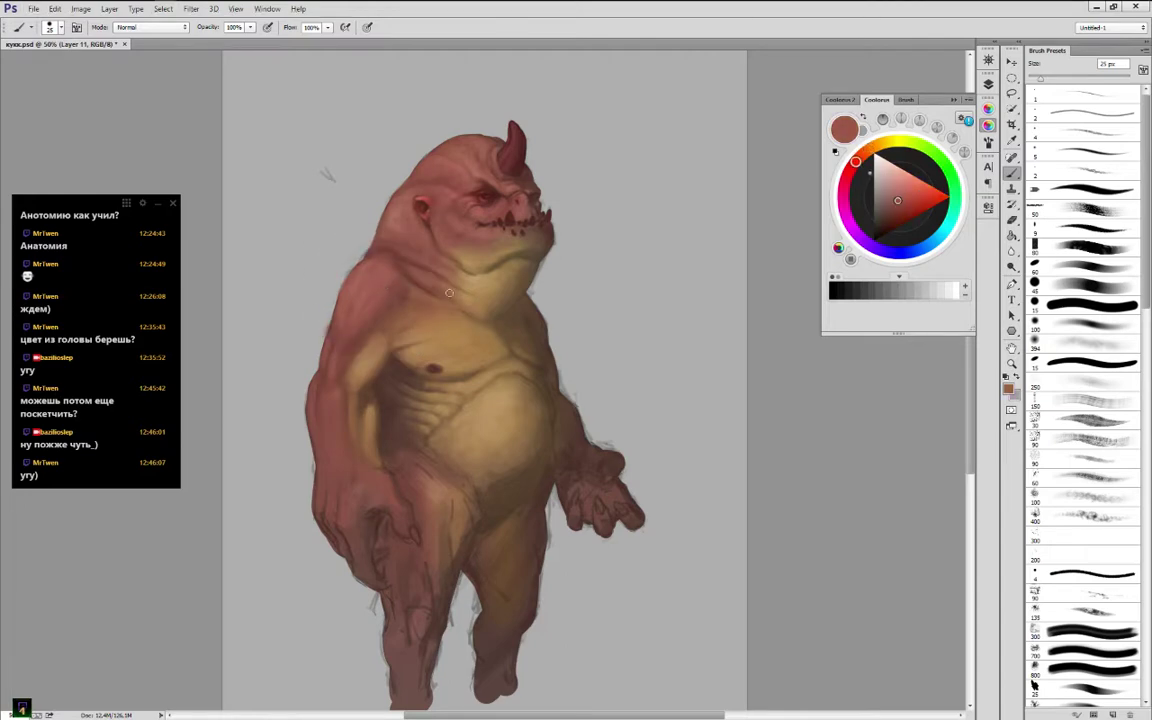
left_click(538, 326, "alt")
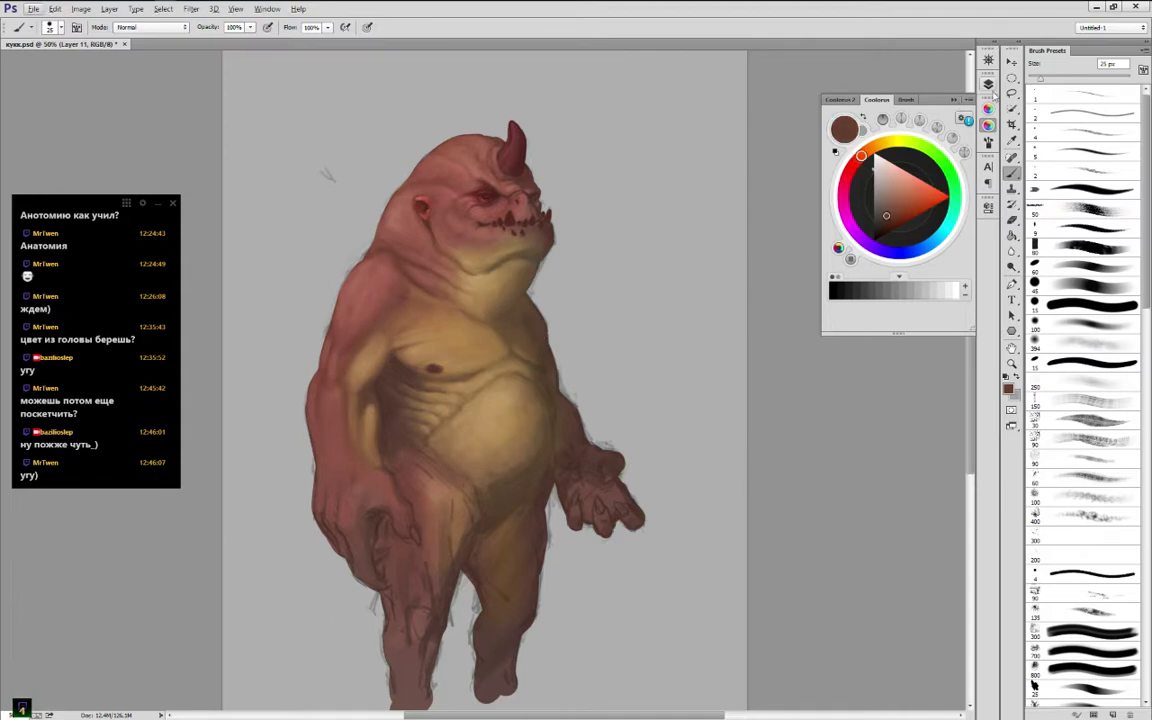
Toggle the visibility of Layer 1 off and on to compare the painting with and without its sketch lines
left_click(988, 84)
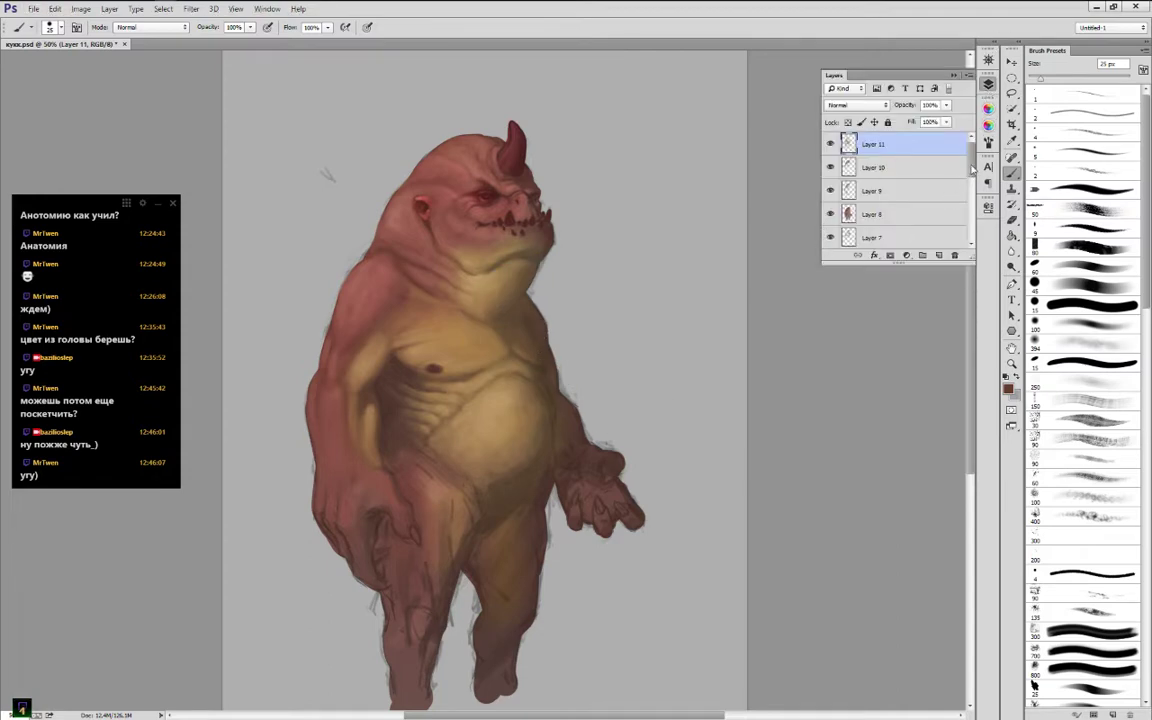
scroll(872, 216, "down", 5)
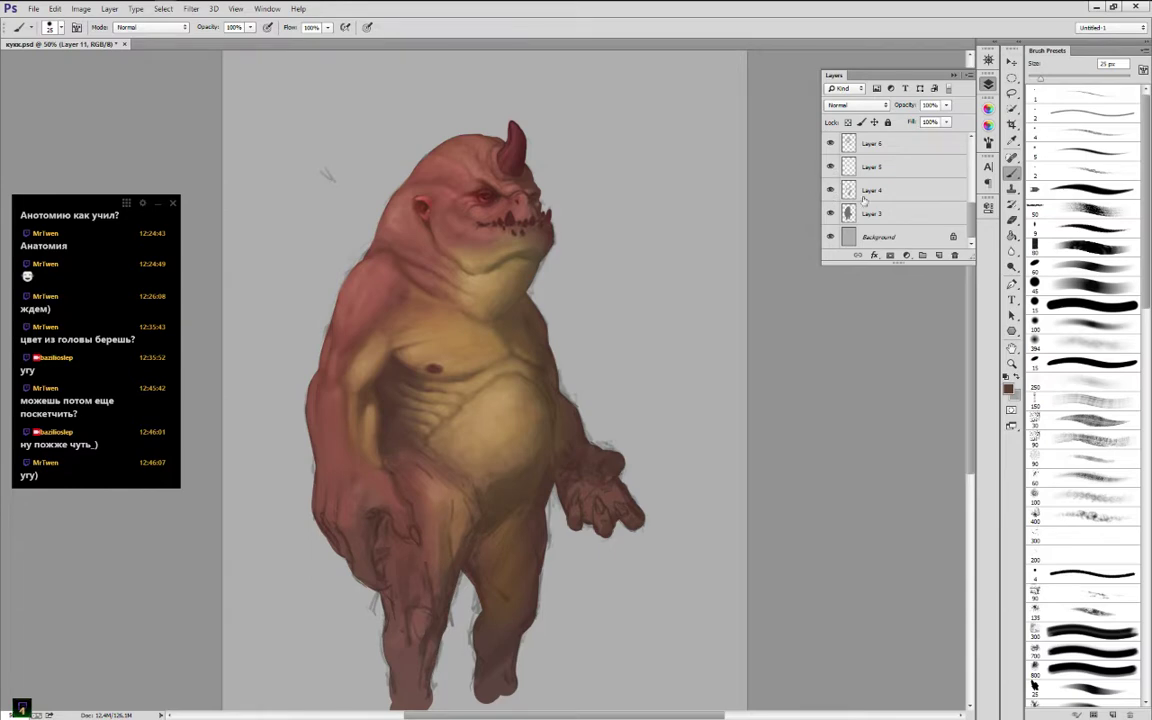
scroll(830, 175, "up", 3)
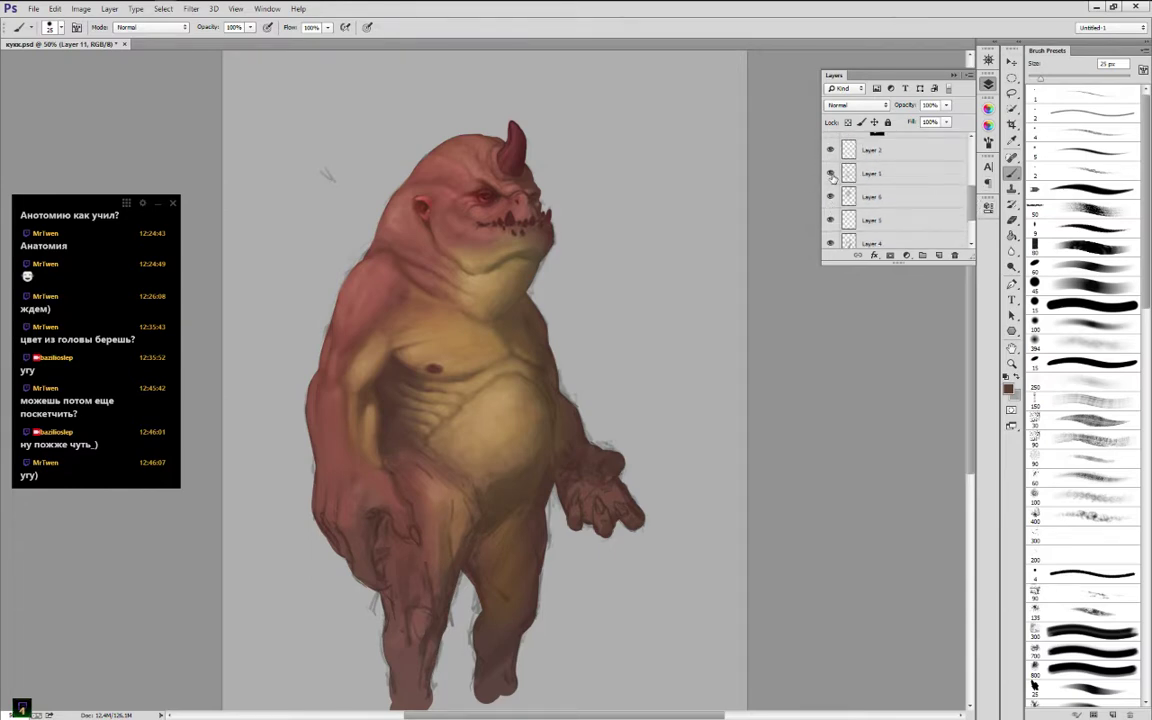
left_click(830, 173)
left_click(830, 173)
left_click(830, 174)
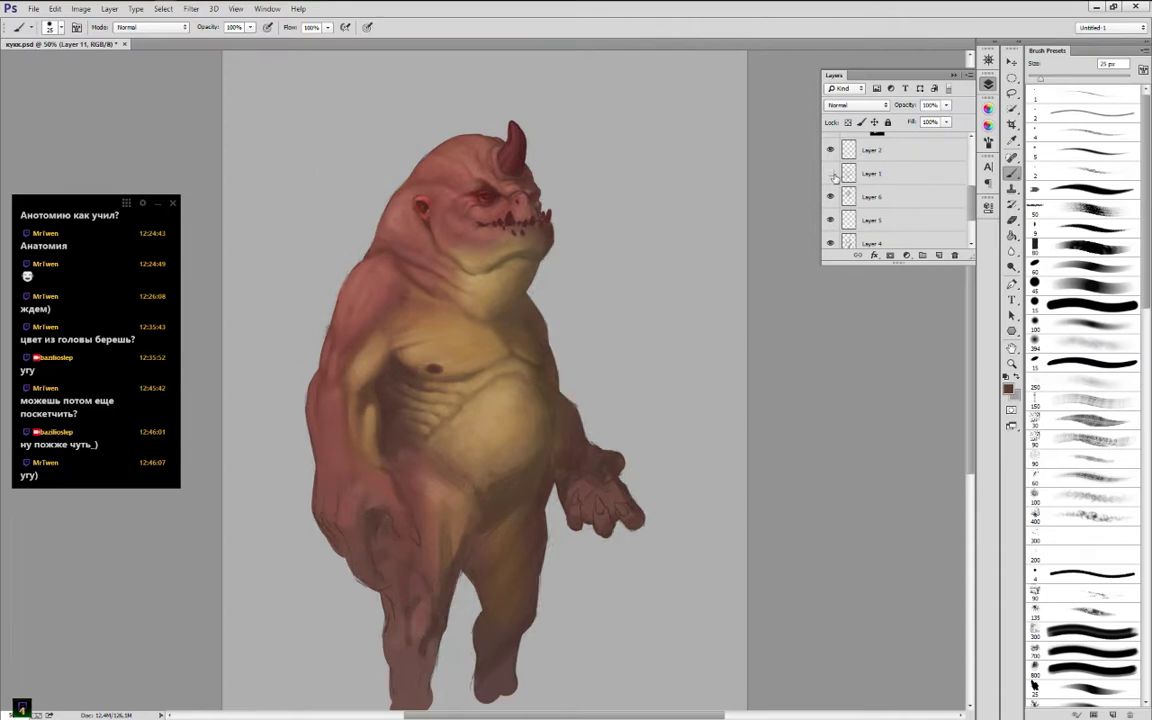
left_click(831, 174)
left_click(832, 175)
left_click(830, 174)
scroll(900, 180, "up", 3)
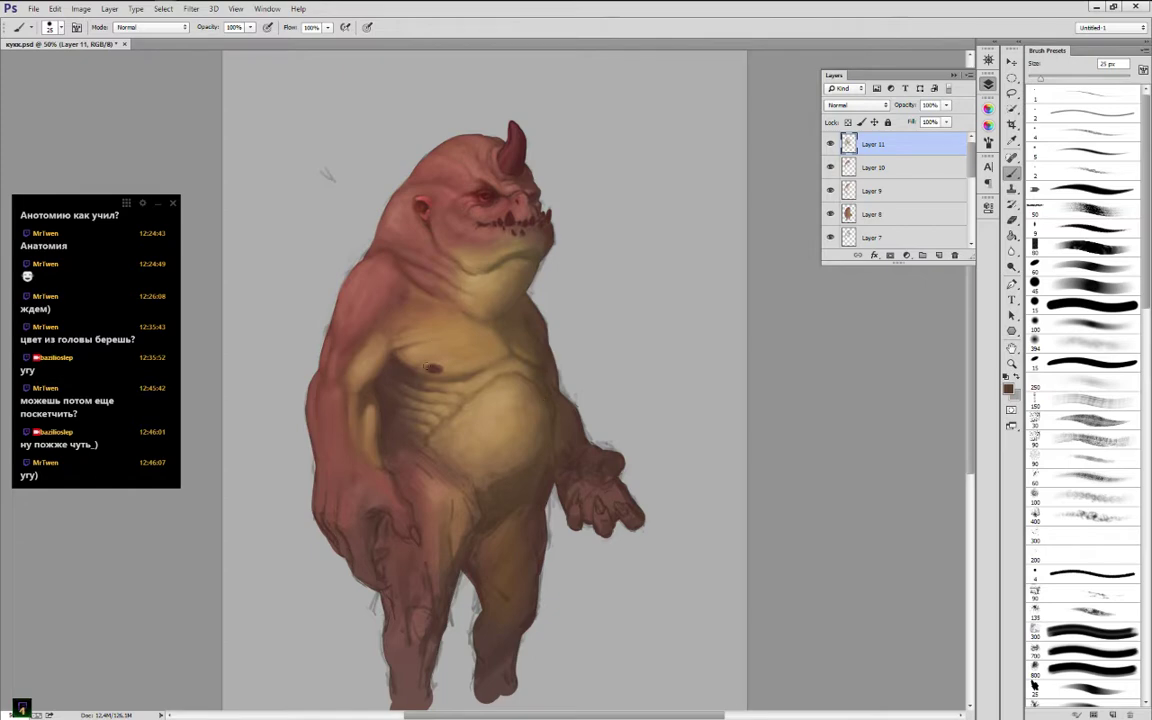
Refine the rib folds beside the belly with tan and dark brown tones sampled from the ribs
left_click(443, 419, "alt")
left_click(435, 412, "alt")
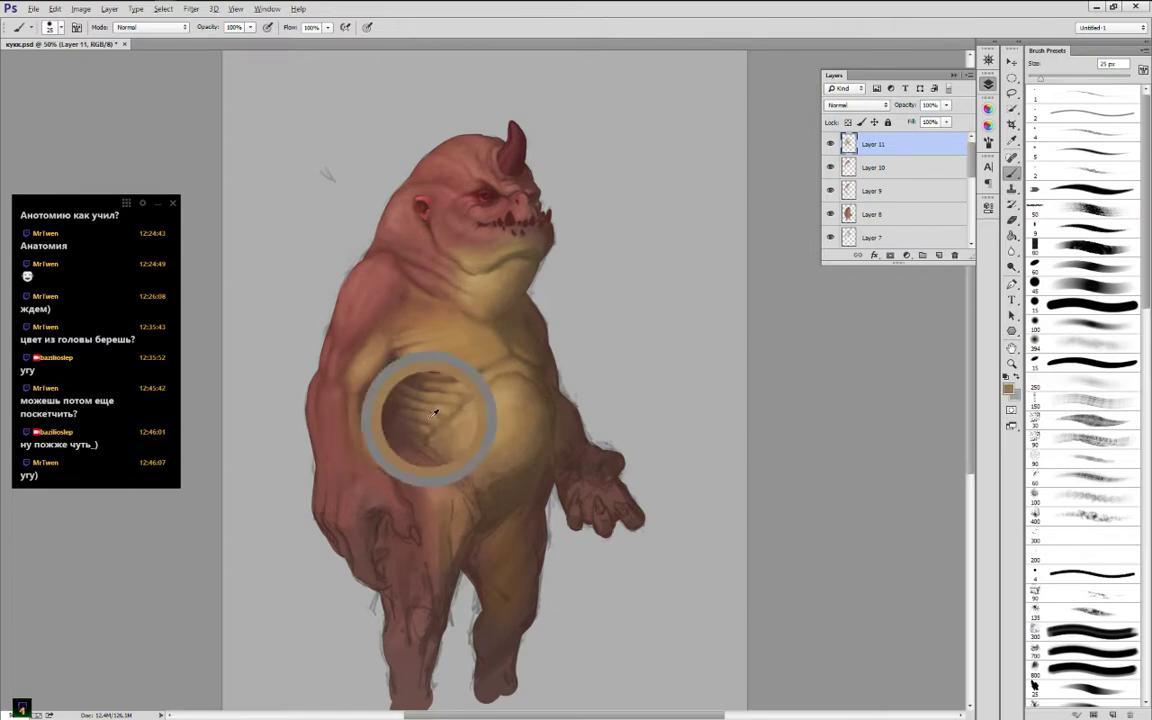
left_click(417, 400, "alt")
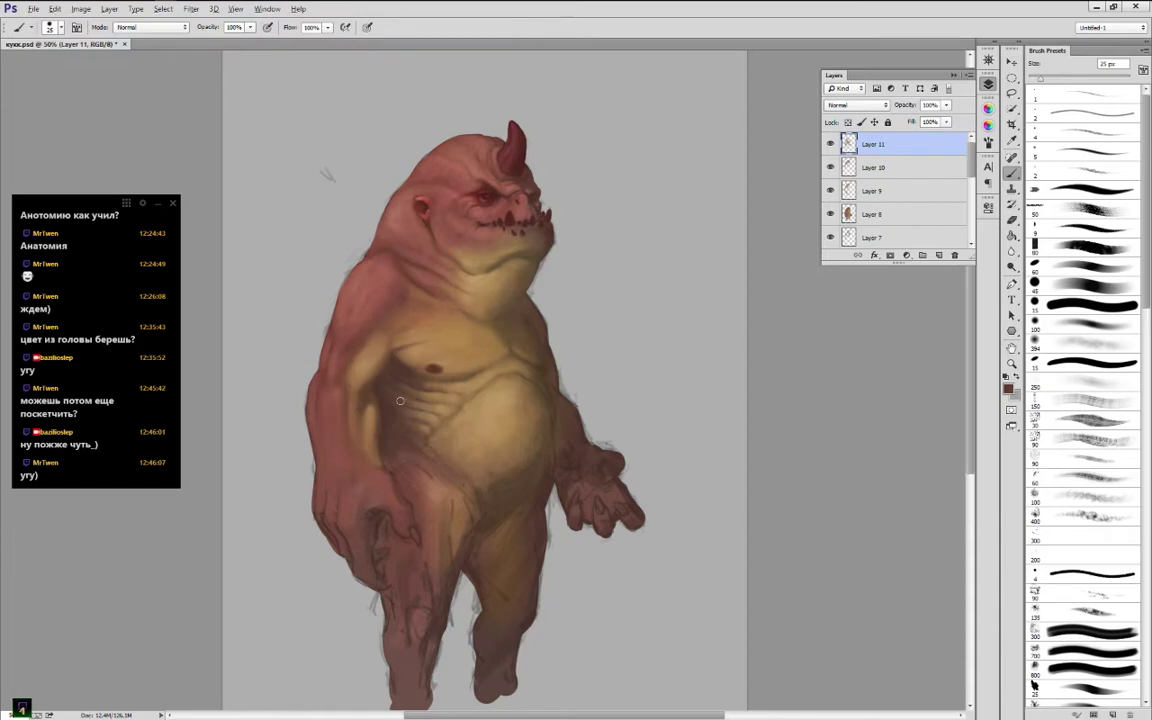
left_click(420, 407, "alt")
left_click(416, 382, "alt")
left_click(416, 382, "alt")
left_click(414, 411, "alt")
left_click(431, 438, "alt")
Blend the belly into the hip and upper thigh with a soft 100 px brush, using sampled ochre and reddish brown tones
left_click(1042, 322)
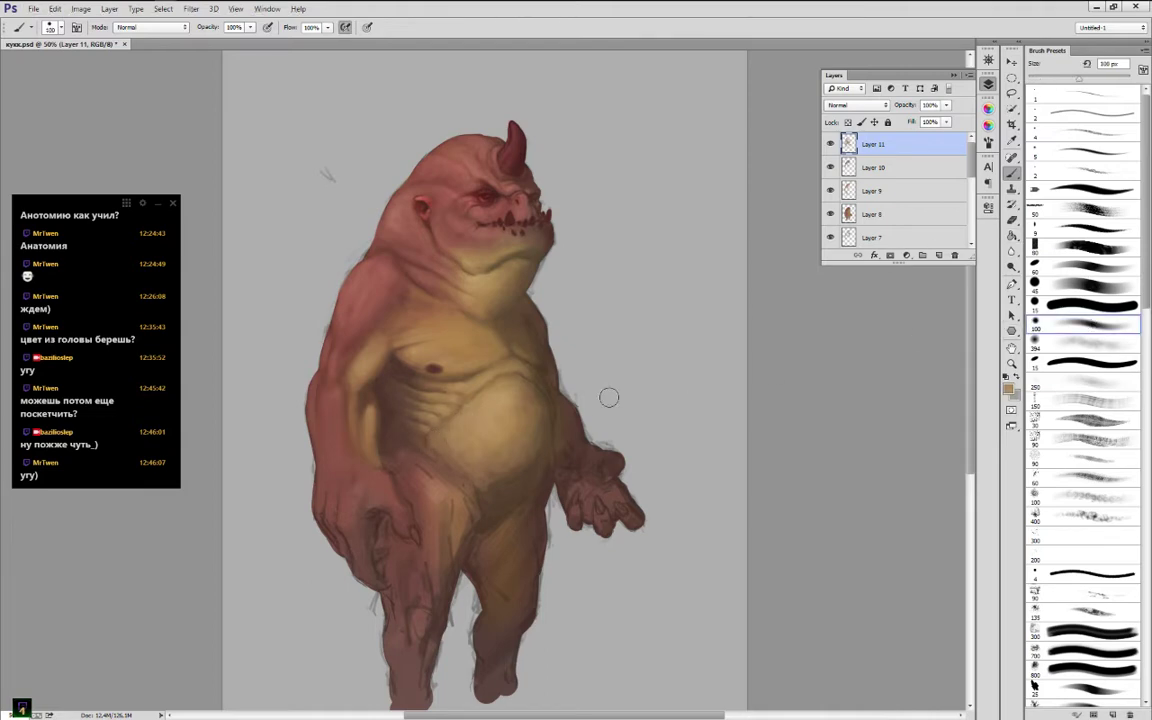
left_click(490, 398, "alt")
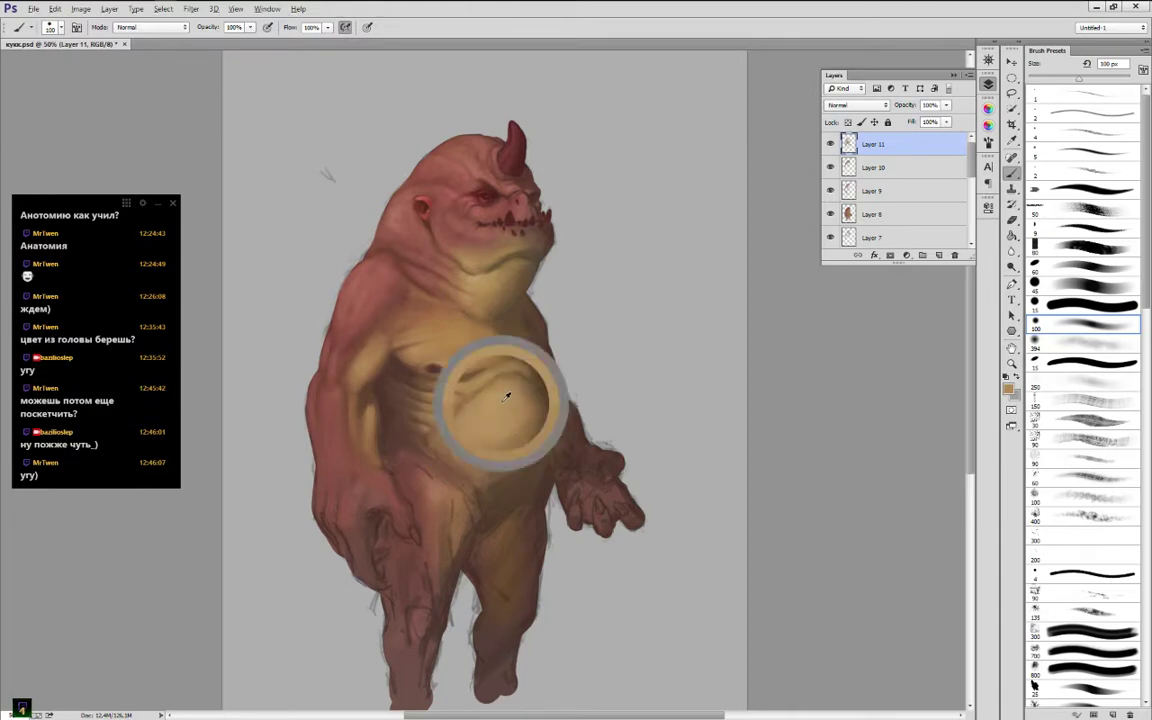
left_click(505, 446, "alt")
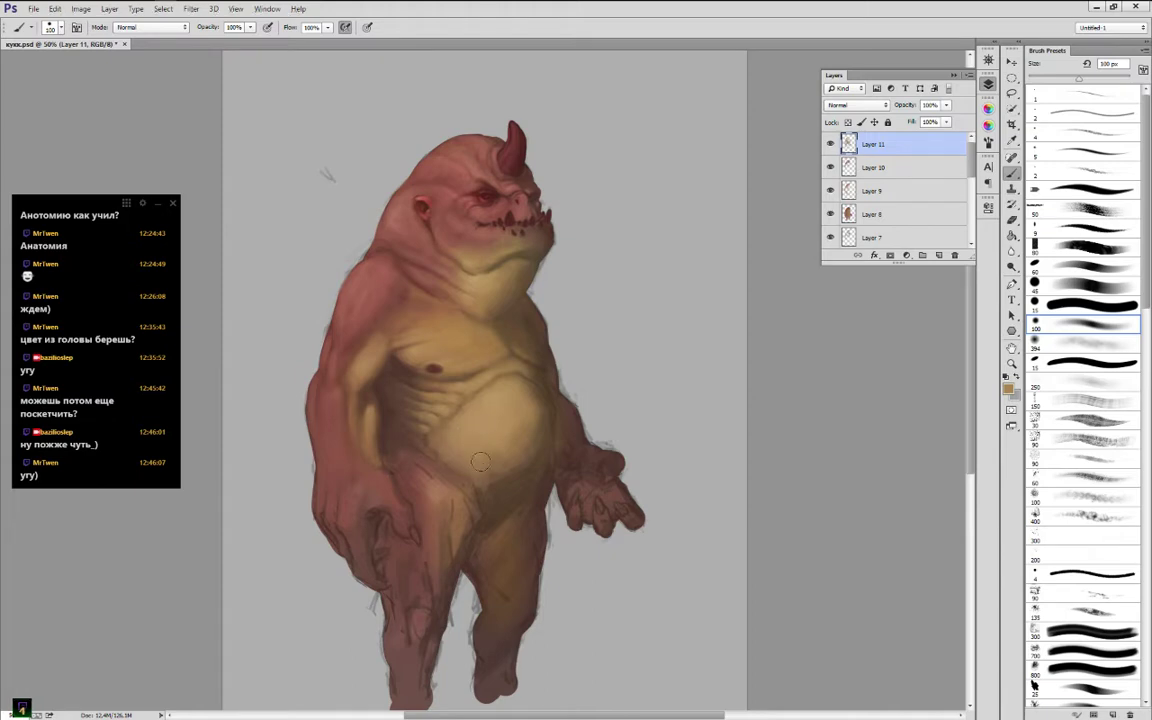
left_click(470, 444, "alt")
mouse_move(434, 470)
left_mouse_down()
mouse_move(410, 446)
mouse_move(456, 487)
mouse_move(454, 468)
left_mouse_up()
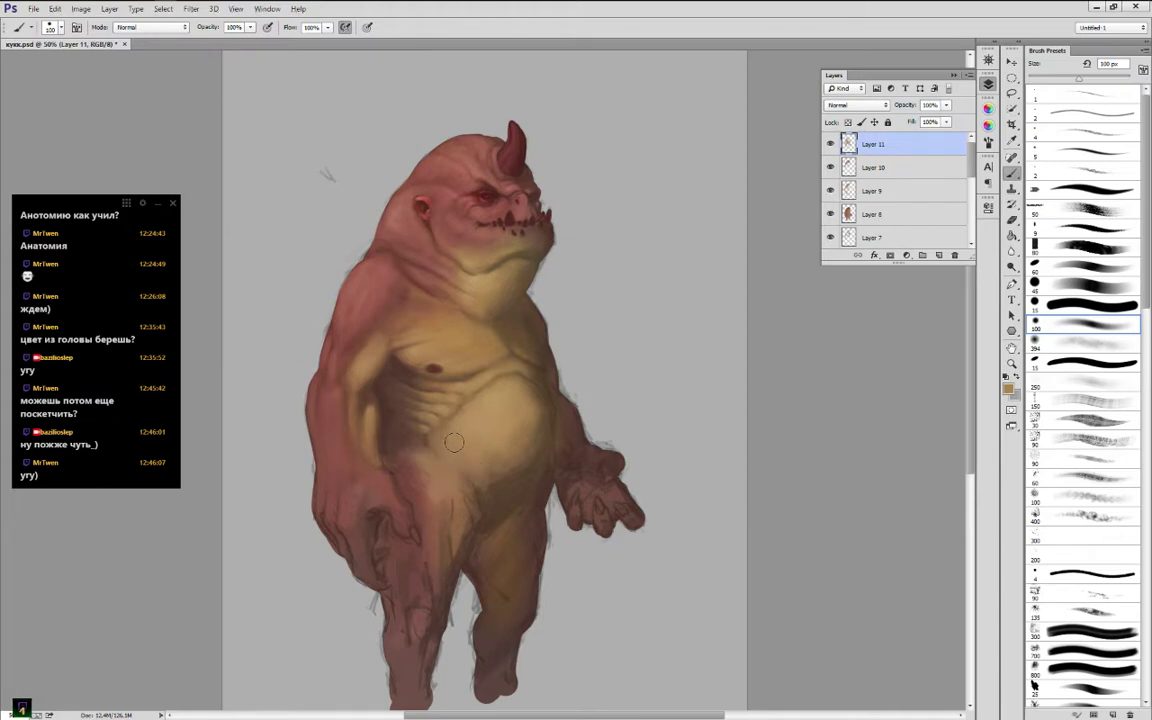
left_click(424, 491, "alt")
mouse_move(424, 494)
left_mouse_down()
mouse_move(432, 509)
mouse_move(427, 468)
mouse_move(437, 543)
mouse_move(419, 480)
mouse_move(370, 420)
mouse_move(406, 364)
mouse_move(463, 384)
mouse_move(442, 407)
left_mouse_up()
left_click(443, 489, "alt")
left_click(439, 493, "alt")
Reduce the brush to 25 px and rework the upper ribs under the nipple and armpit with sampled browns
key("bracketleft")
key("bracketleft")
key("bracketleft")
key("bracketleft")
key("bracketleft")
key("bracketleft")
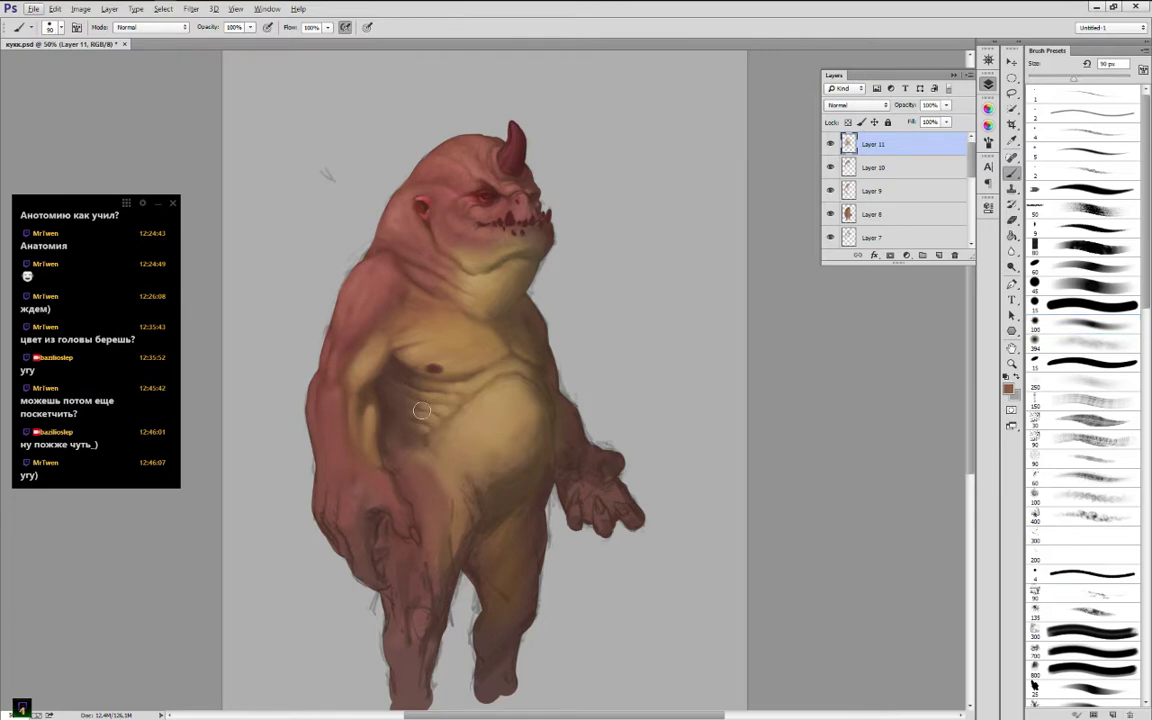
key("alt")
left_click(440, 382, "alt")
left_click(392, 380, "alt")
left_click(426, 399, "alt")
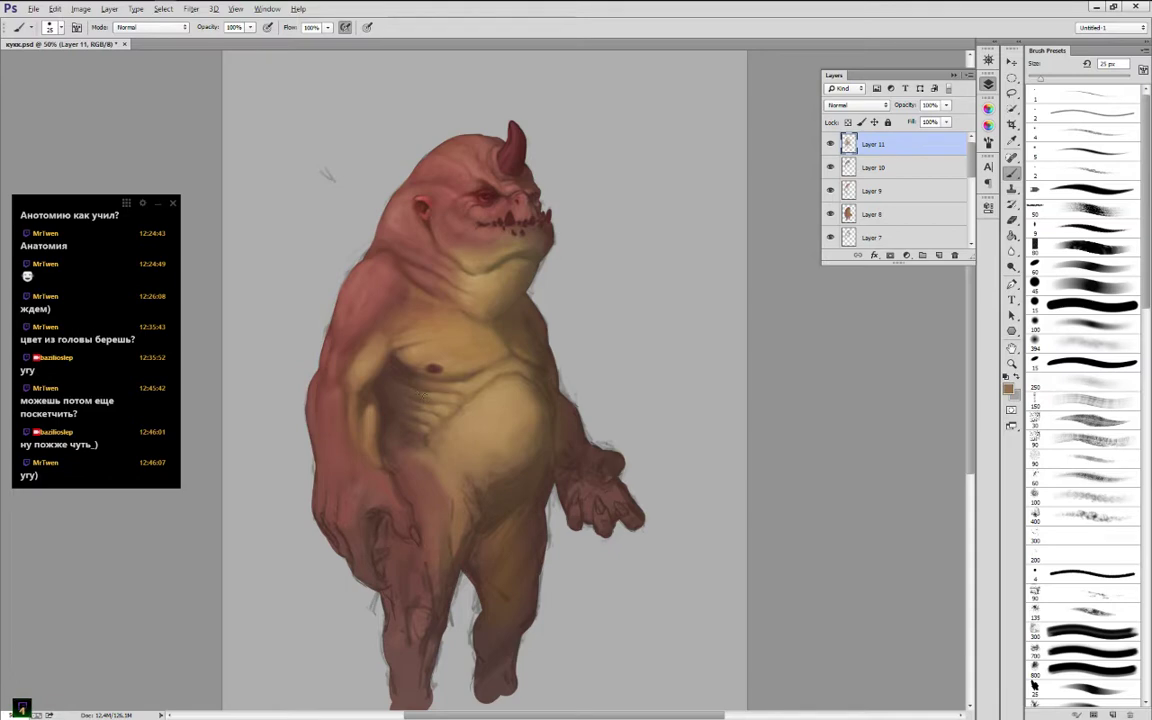
Define the rib folds between the armpit and the belly with alternating light and dark sampled tones
left_click(427, 399, "alt")
left_click(425, 386, "alt")
left_click(411, 380, "alt")
left_click(401, 383, "alt")
left_click(412, 379, "alt")
left_click(462, 402, "alt")
left_click(422, 394, "alt")
left_click(433, 410, "alt")
left_click(412, 401, "alt")
Touch up the chest crease around the nipple and the top edge of the belly with sampled yellow-brown tones
left_click(410, 364, "alt")
left_click(472, 388, "alt")
left_click(498, 380, "alt")
left_click(444, 357, "alt")
left_click(447, 416, "alt")
Refine the lower rib folds and the flank shadow with tones sampled beside the armpit and belly edge
left_click(393, 382, "alt")
left_click(434, 428, "alt")
left_click(432, 430, "alt")
left_click(423, 427, "alt")
left_click(403, 400, "alt")
Sample the shoulder's red and add a new layer with the Overlay blend mode
left_click(369, 311, "alt")
left_click(940, 256)
left_click(855, 105)
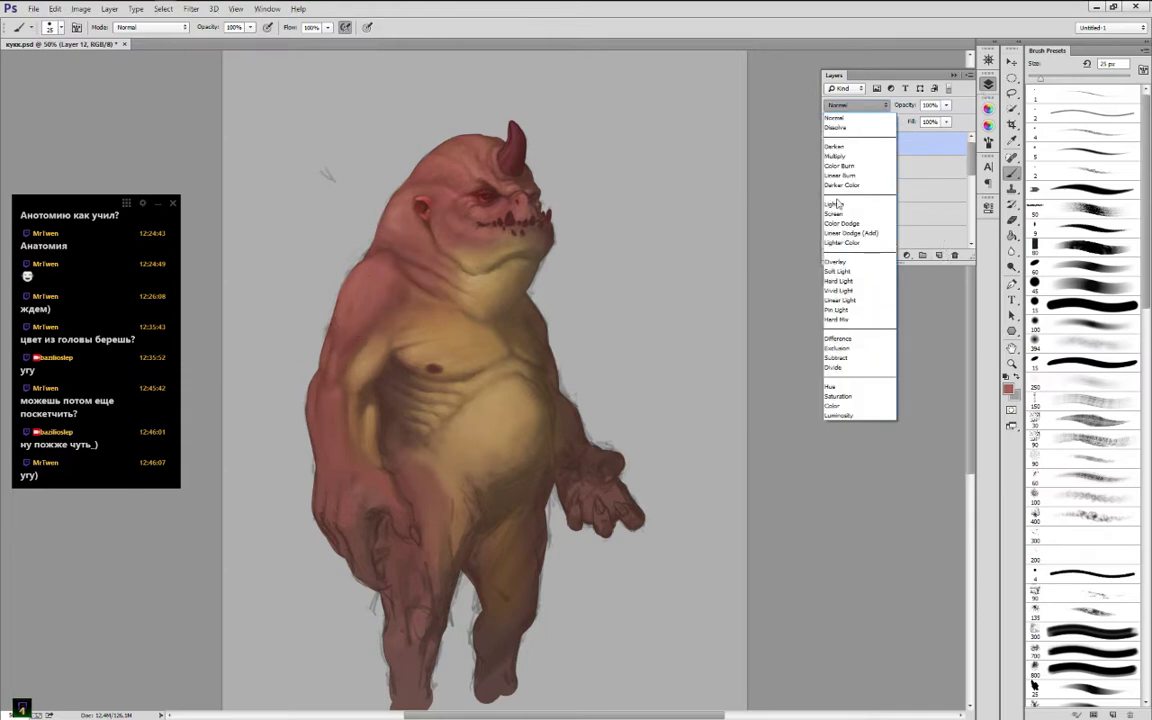
left_click(836, 262)
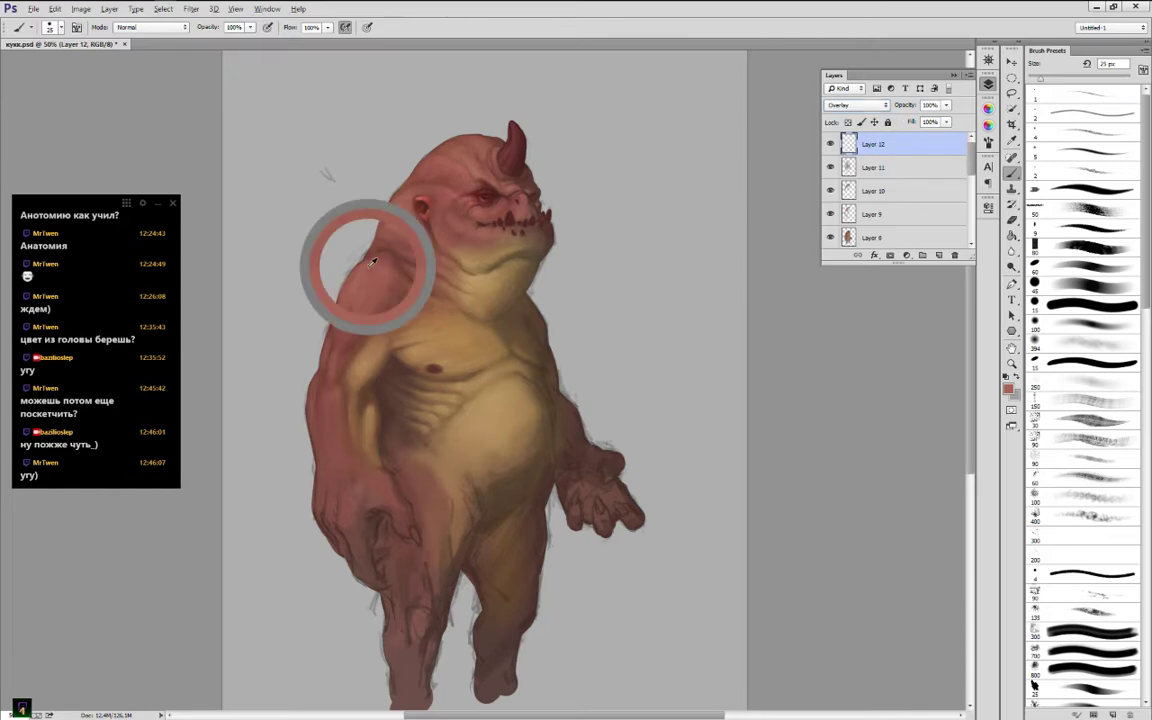
Choose a light pink and brush highlights over the near shoulder on the Overlay layer with an enlarged brush
left_click(988, 125)
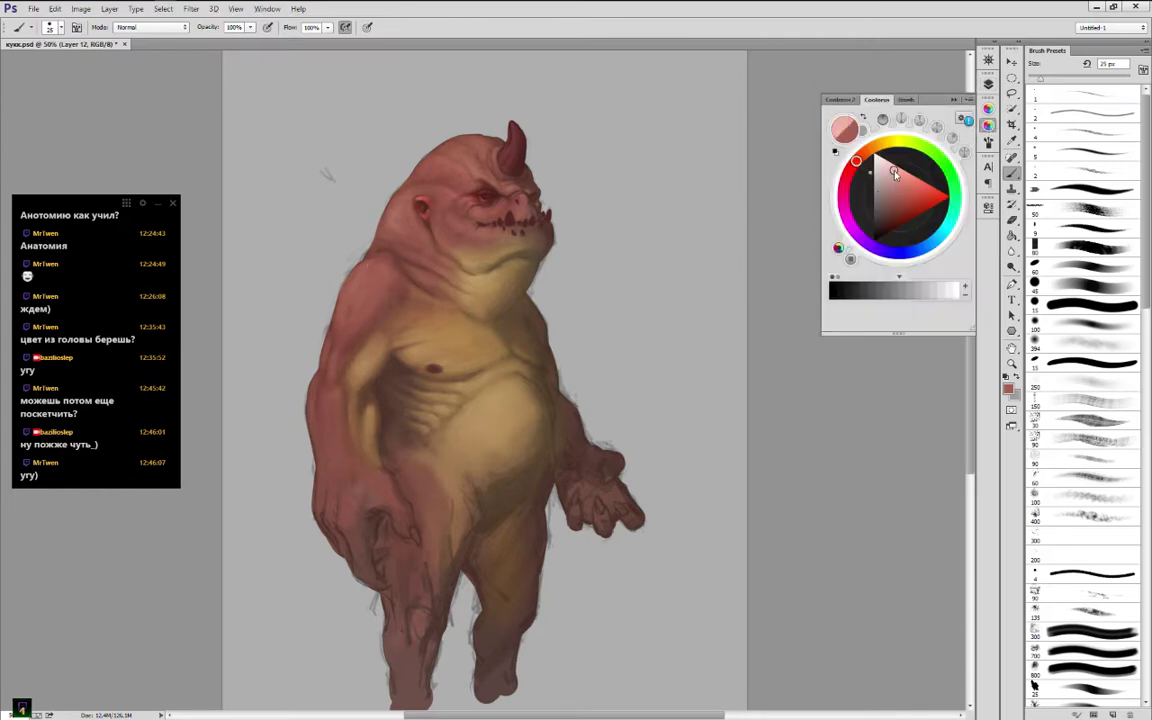
left_click(898, 173)
key("bracketright")
key("bracketright")
key("bracketright")
mouse_move(374, 273)
left_mouse_down()
mouse_move(350, 339)
mouse_move(366, 306)
mouse_move(360, 321)
left_mouse_up()
key("bracketleft")
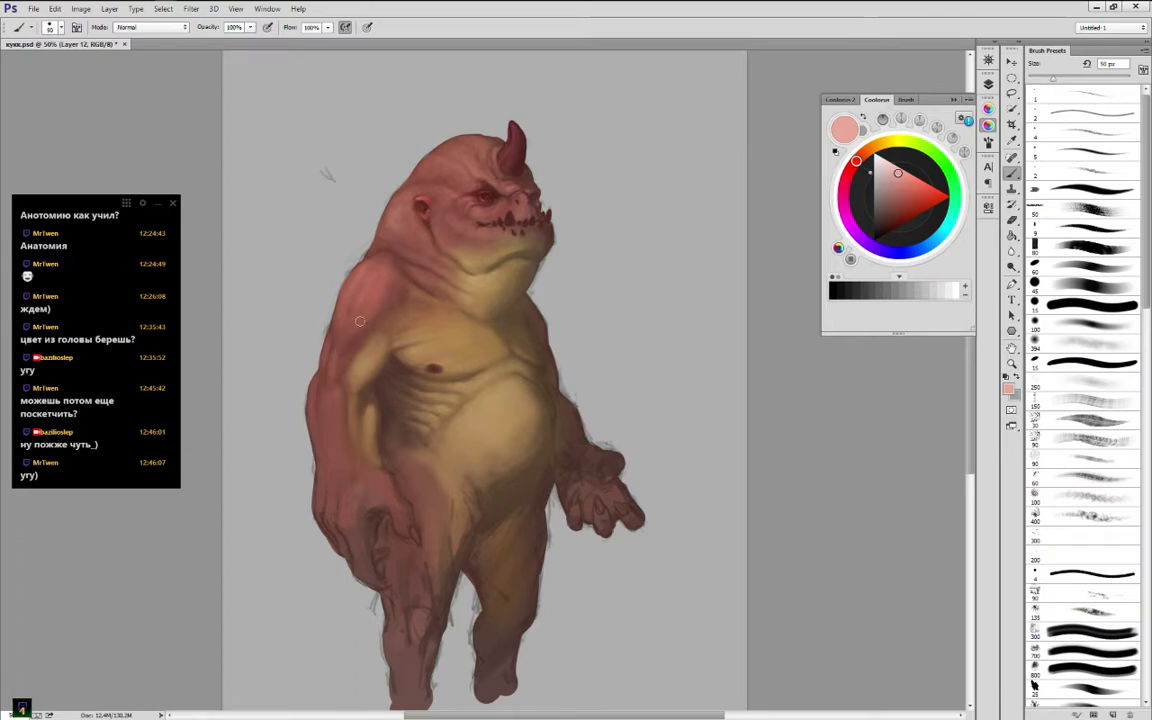
Paint light pink Overlay highlights over the head, face and near arm, varying the brush size and ending at 60 px
key("bracketleft")
key("bracketright")
key("bracketleft")
key("bracketright")
key("bracketright")
key("bracketright")
key("bracketleft")
key("bracketleft")
key("bracketleft")
key("bracketleft")
key("bracketright")
key("bracketright")
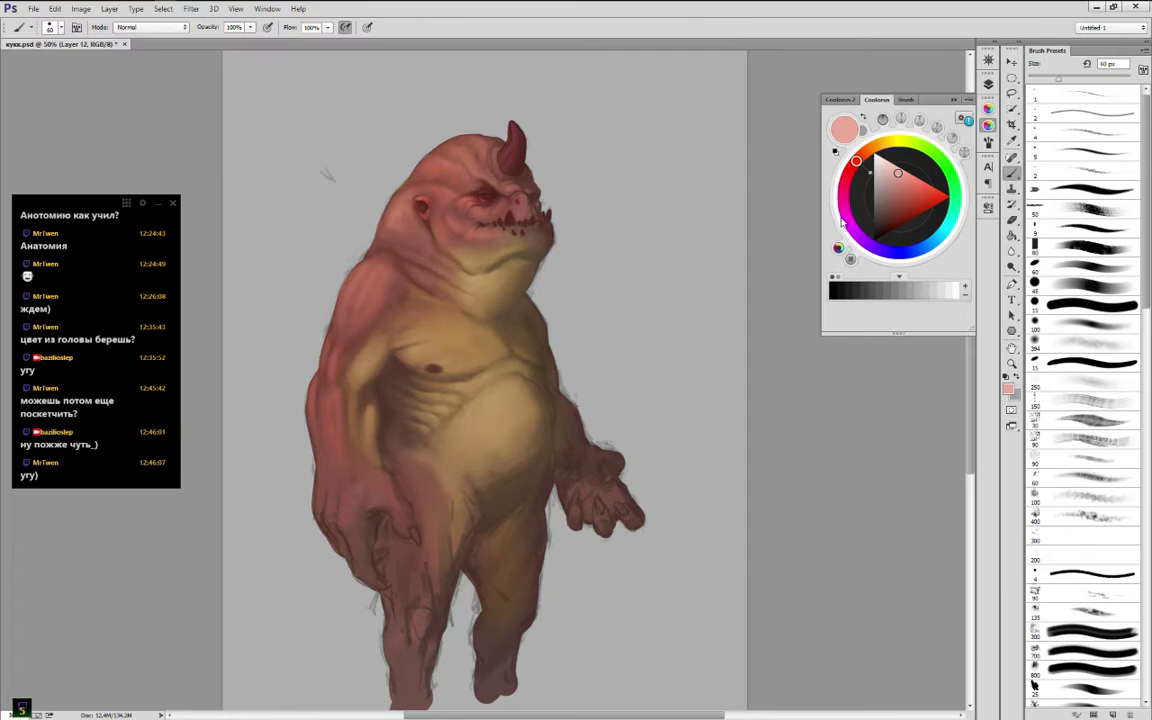
Add a new Normal layer above the Overlay layer and choose the textured 60 px brush preset
left_click(986, 84)
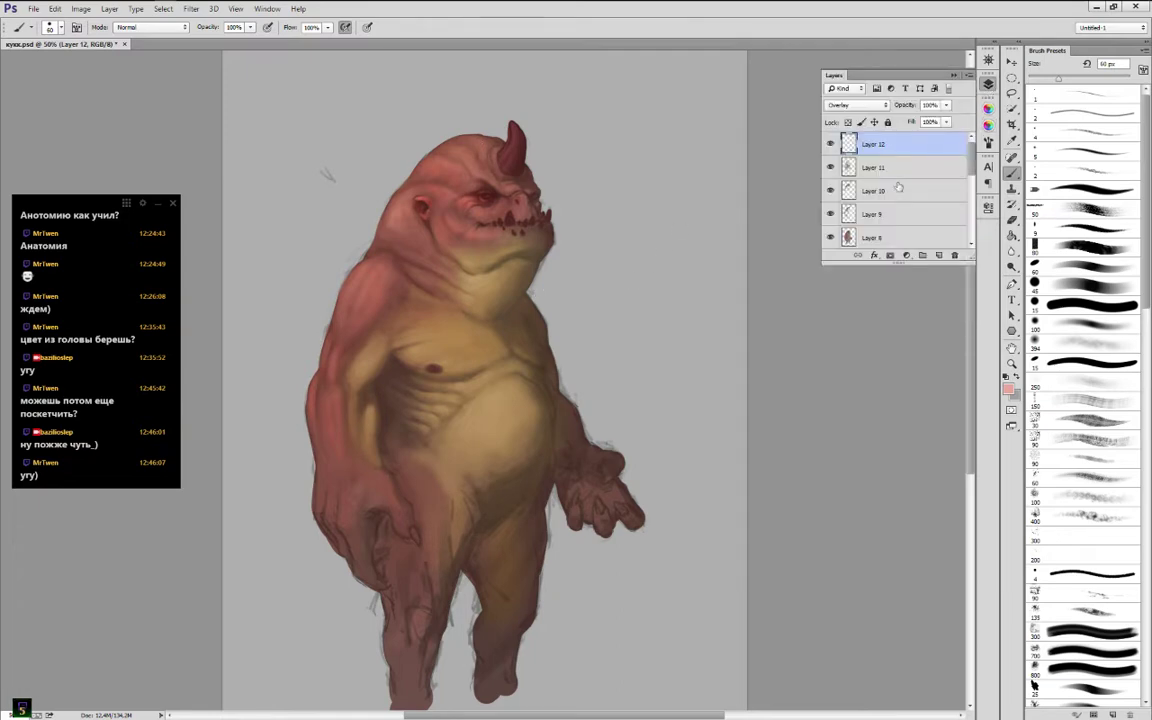
left_click(939, 255)
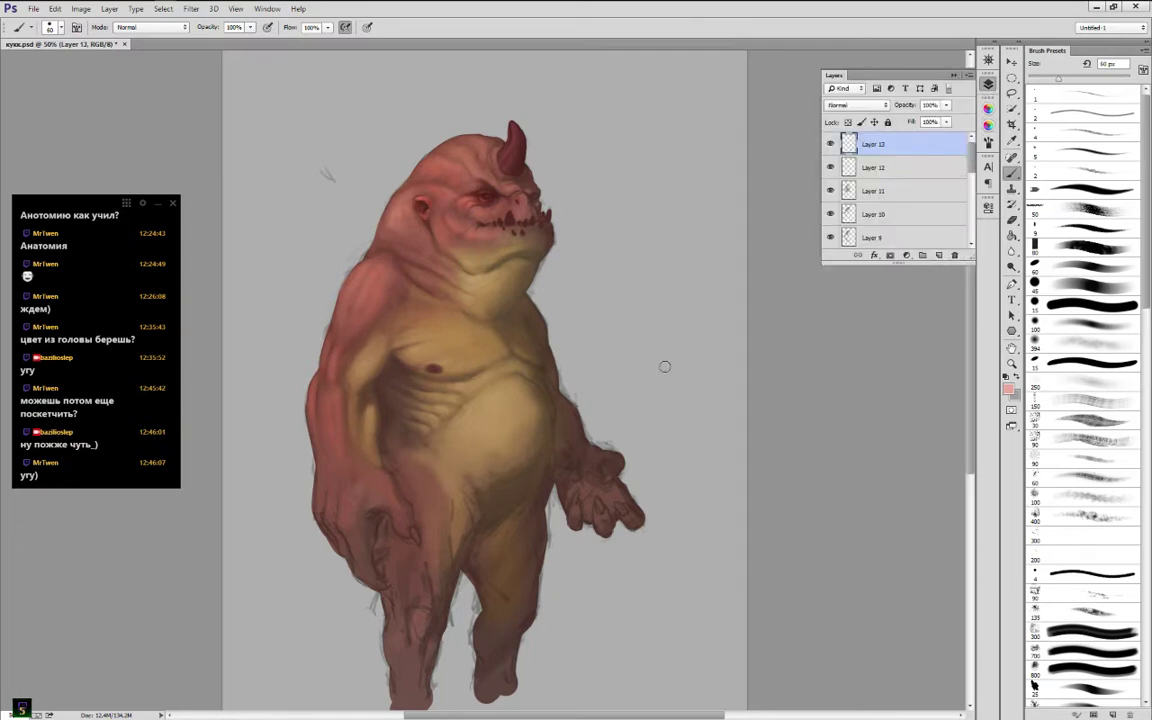
left_click(1090, 270)
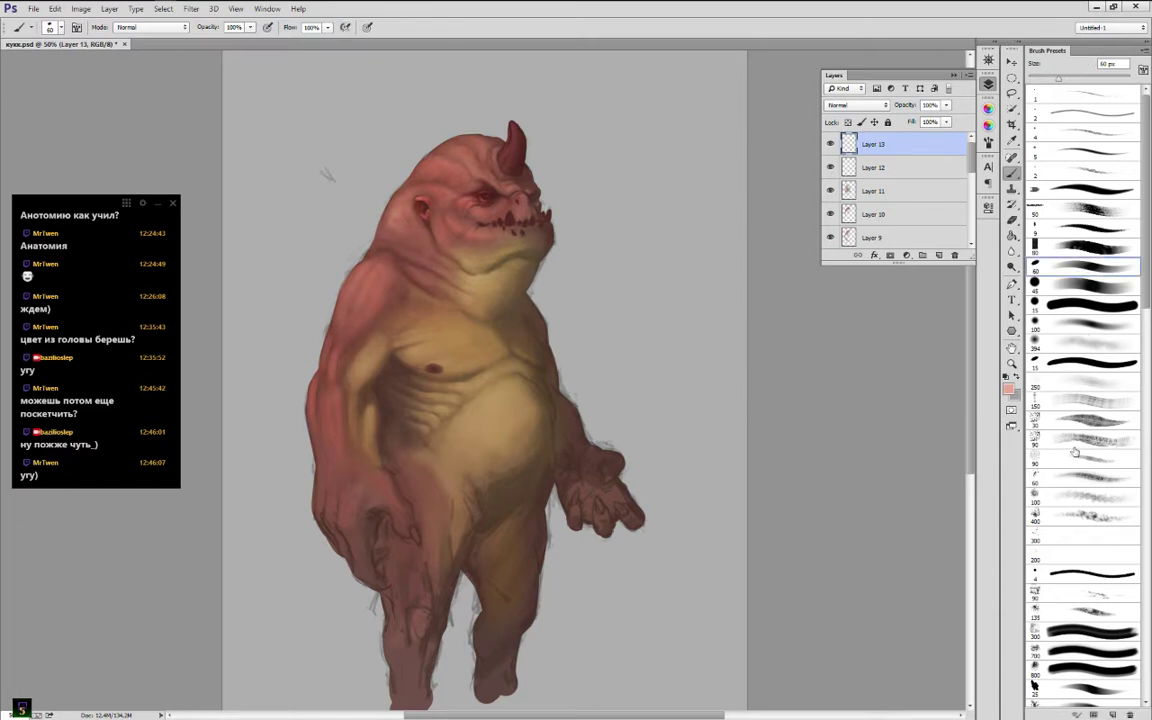
left_click(1087, 481)
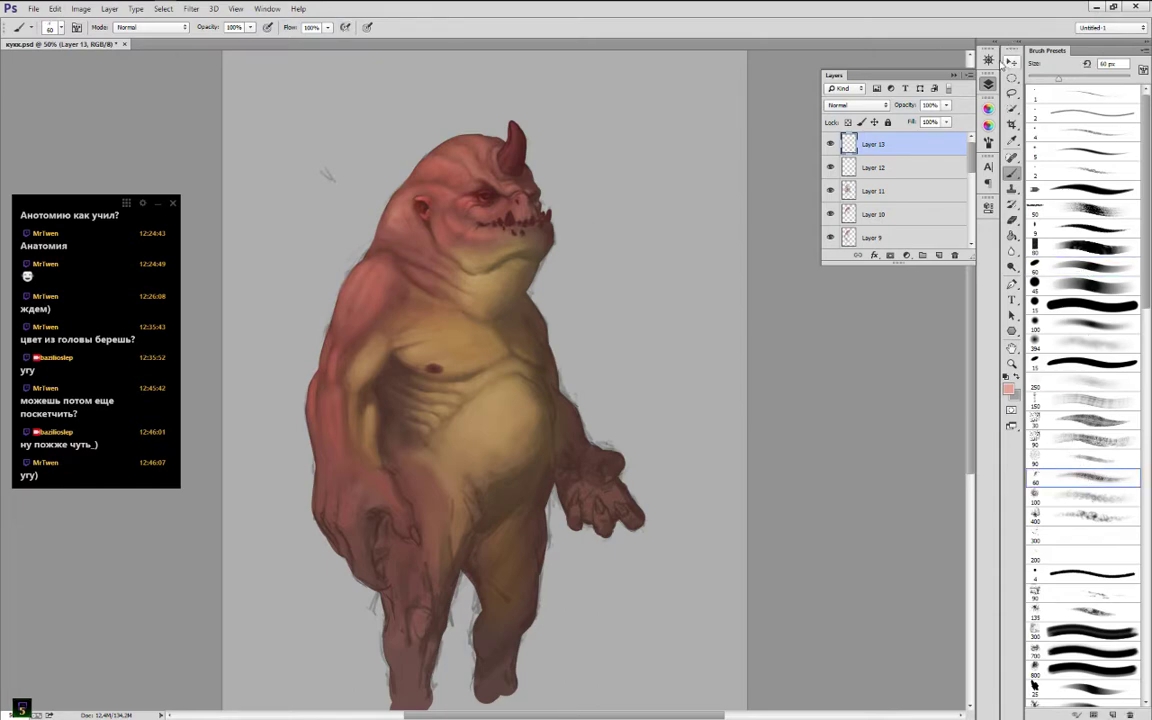
Reduce the brush to 20 px for detailing the head and flip the canvas horizontally
left_click(988, 60)
key("ctrl+plus")
key("ctrl+plus")
left_click_drag(900, 156, 892, 111)
key("bracketleft")
key("bracketleft")
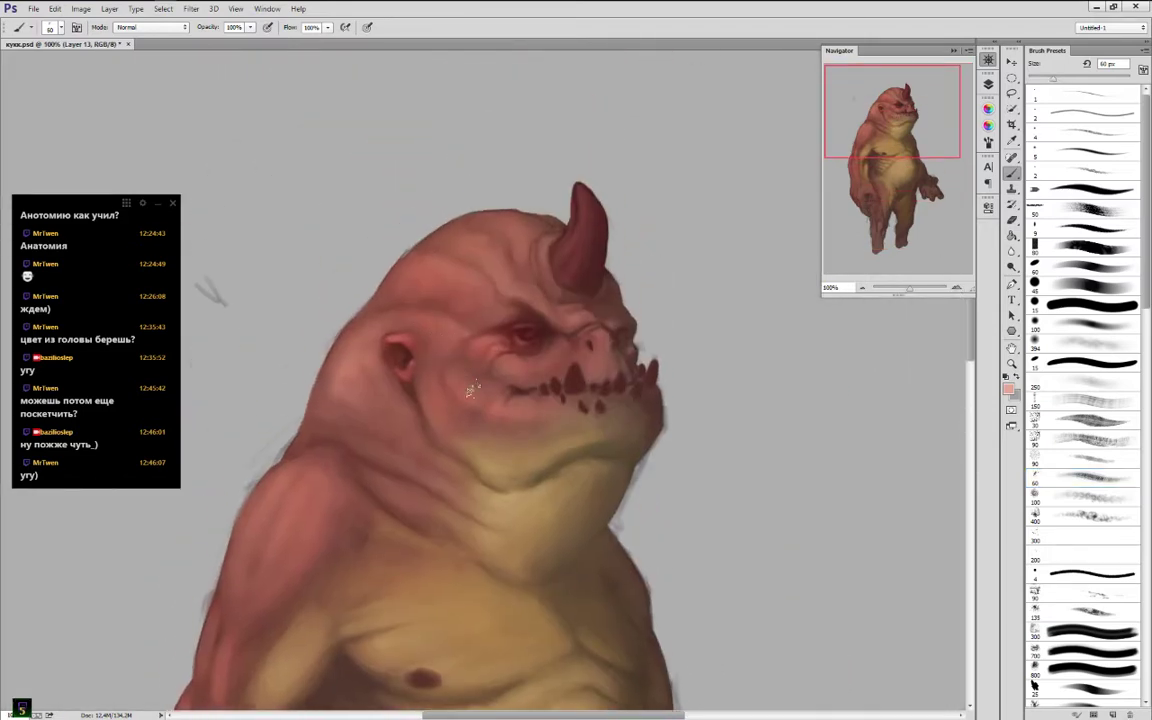
key("bracketleft")
key("bracketleft")
key("ctrl+shift+h")
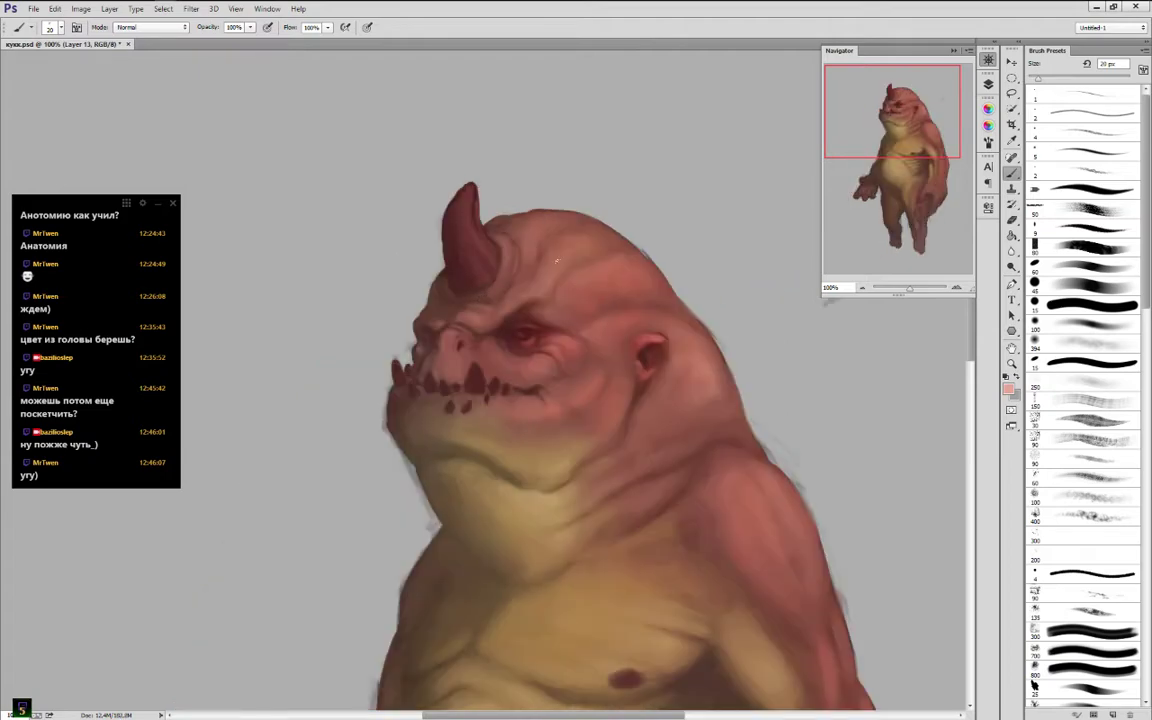
Shade the forehead and brow wrinkles between the horn and the eye with sampled skin reds and dark reds
left_click(593, 328, "alt")
left_click(575, 281, "alt")
left_click(556, 291, "alt")
left_click(488, 294, "alt")
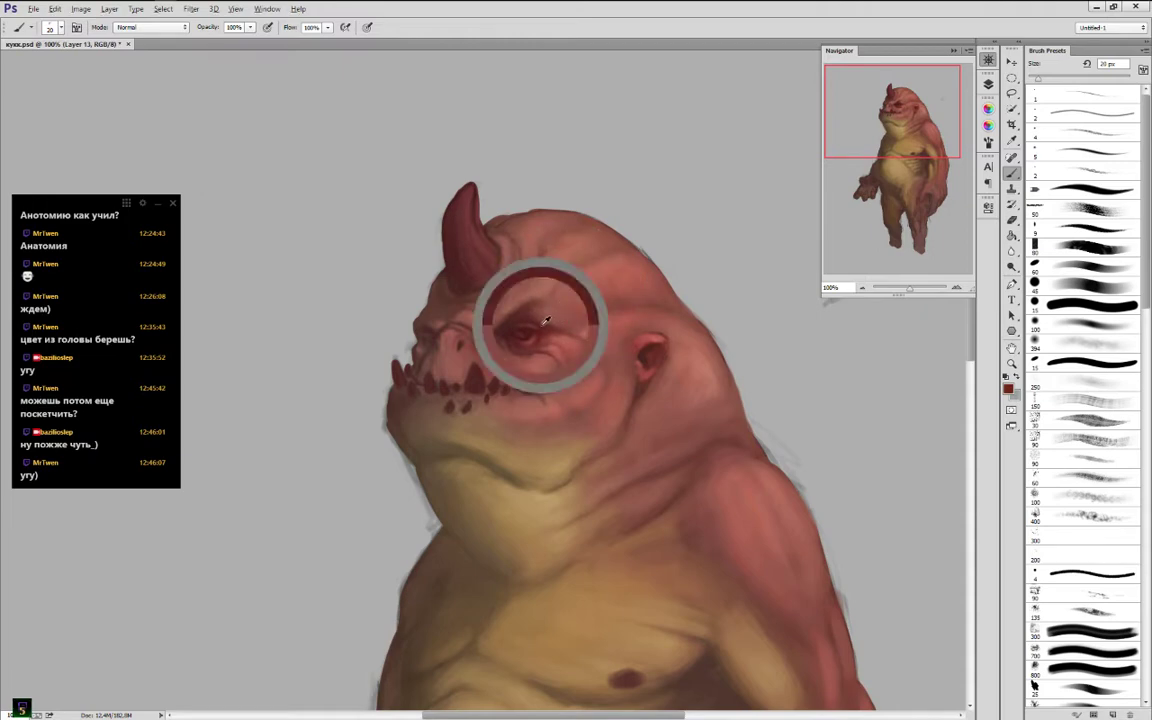
left_click(490, 290, "alt")
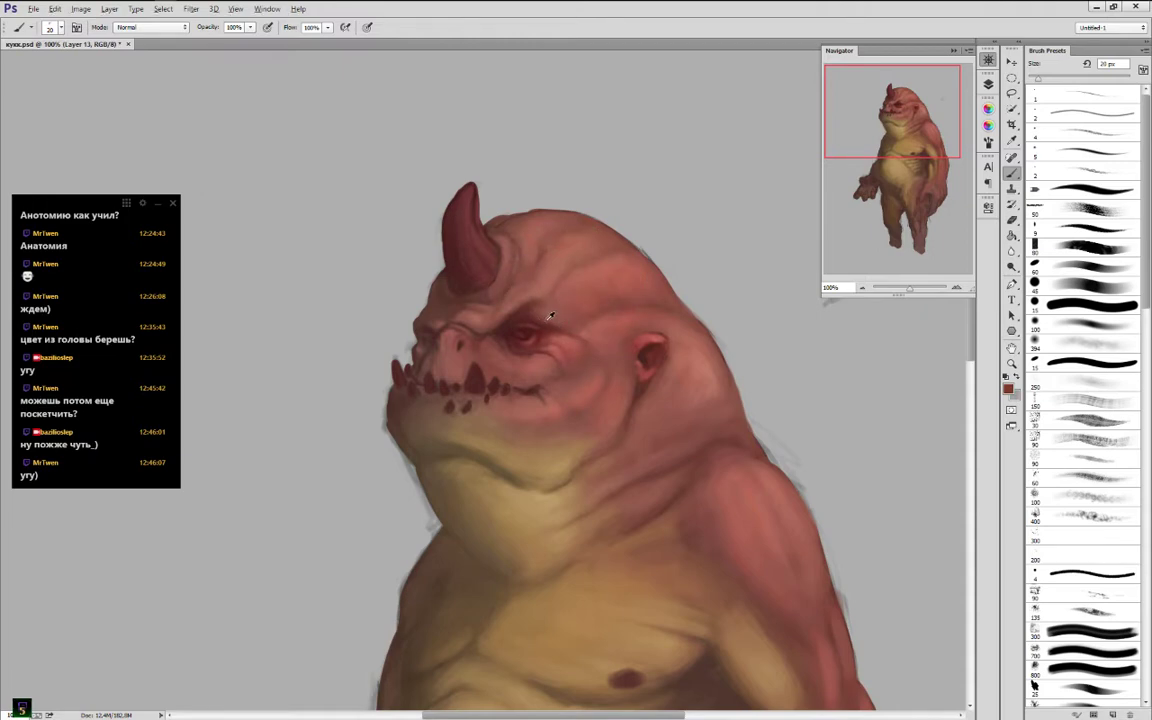
left_click(499, 291, "alt")
left_click(538, 305, "alt")
Choose a pale pink for a highlight above the eye's outer corner and soften it with sampled reds
left_click(988, 124)
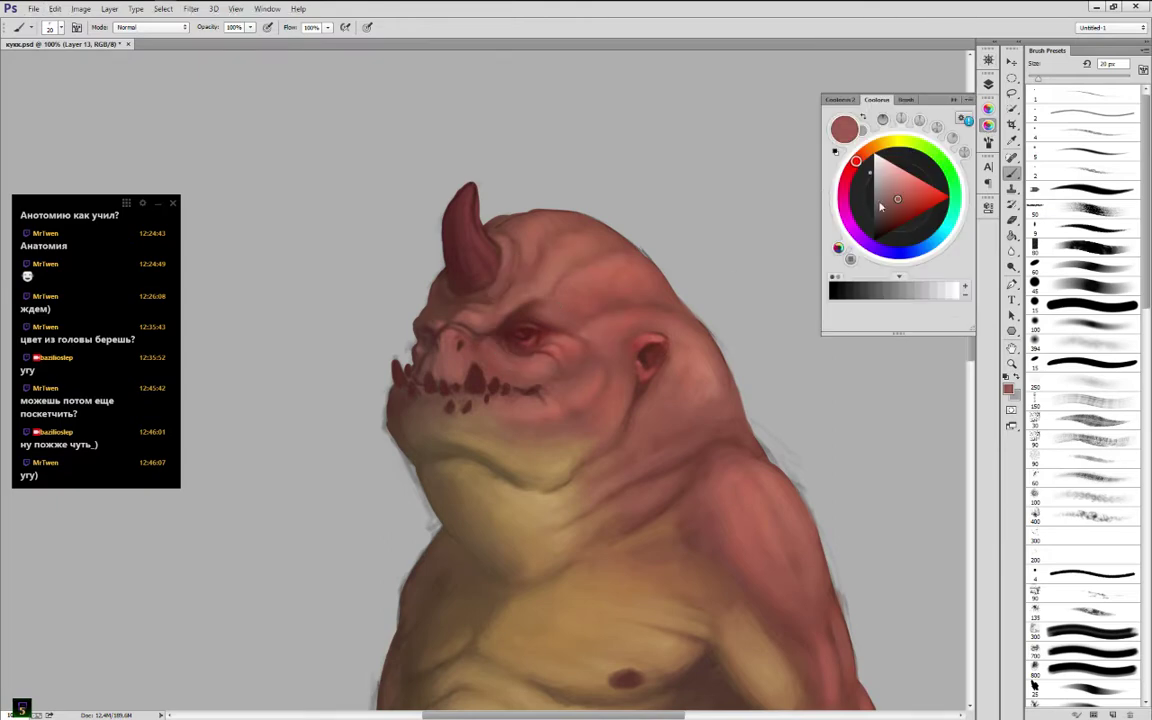
left_click(894, 173)
left_click(889, 166)
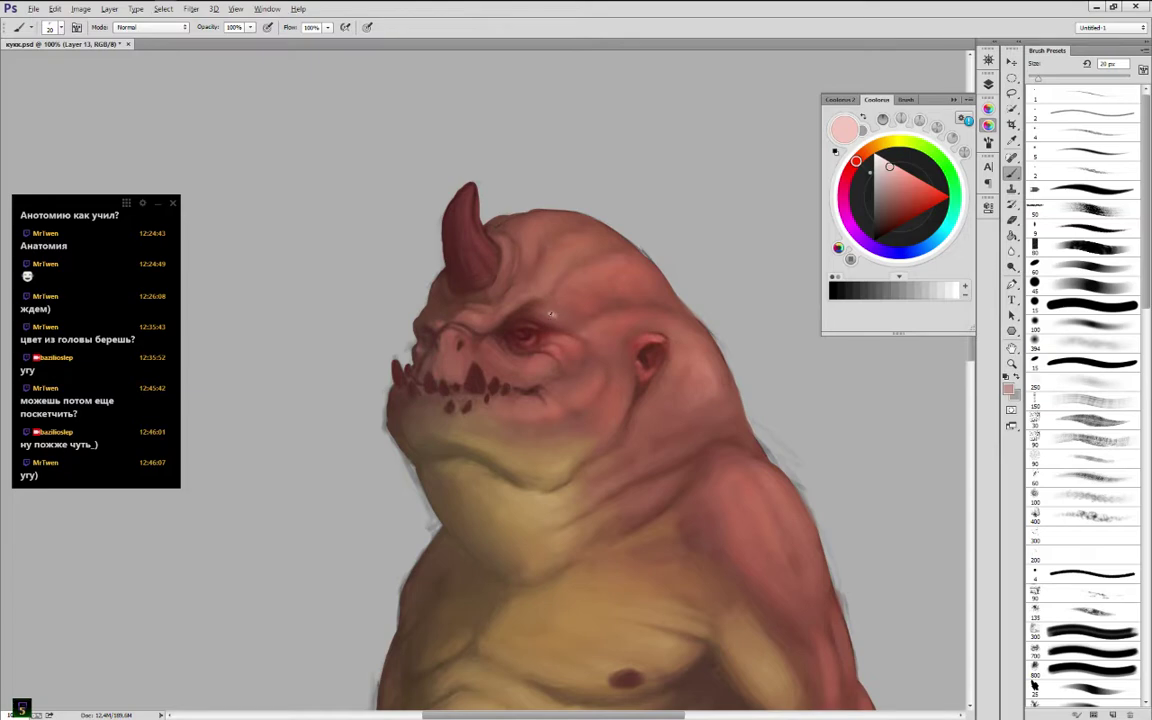
left_click(550, 309, "alt")
left_click(551, 317, "alt")
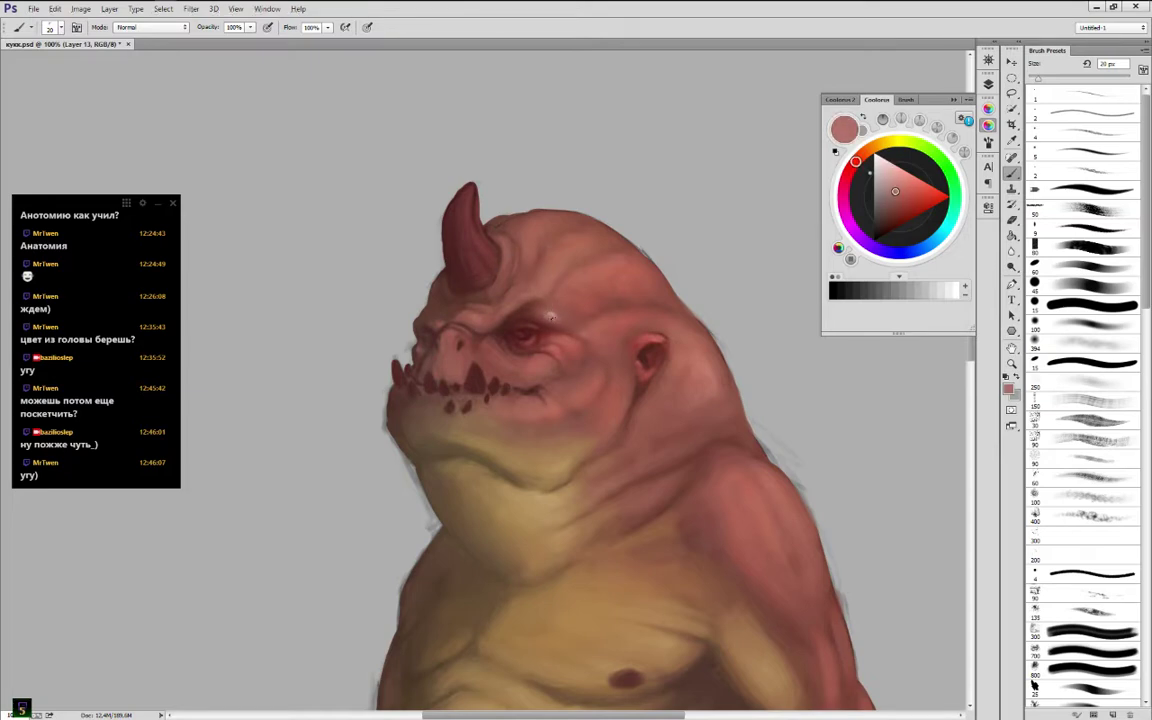
Blend the fold above the eye's outer corner with closely sampled pink and dark red tones
left_click(549, 316, "alt")
left_click(549, 315, "alt")
left_click(548, 314, "alt")
left_click(557, 311, "alt")
left_click(562, 320, "alt")
left_click(549, 313, "alt")
left_click(550, 316, "alt")
left_click(537, 316, "alt")
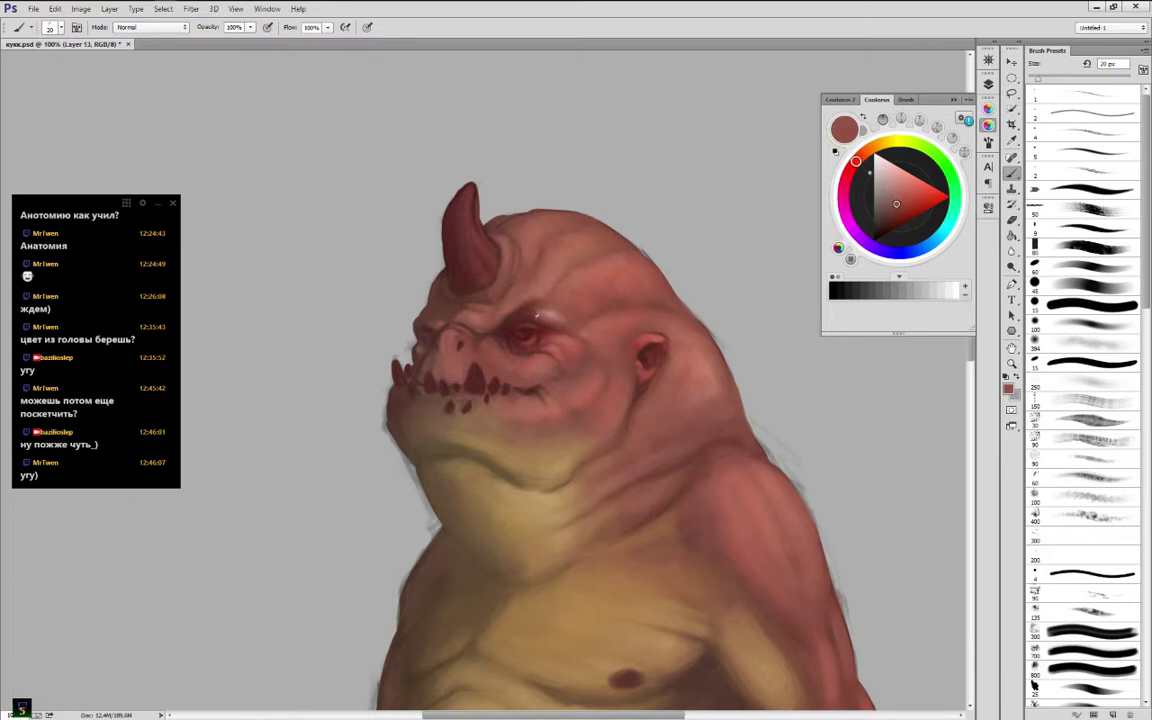
Sculpt the outer brow ridge and the skin toward the temple with sampled light and dark reds
left_click(562, 322, "alt")
left_click(566, 326, "alt")
left_click(564, 317, "alt")
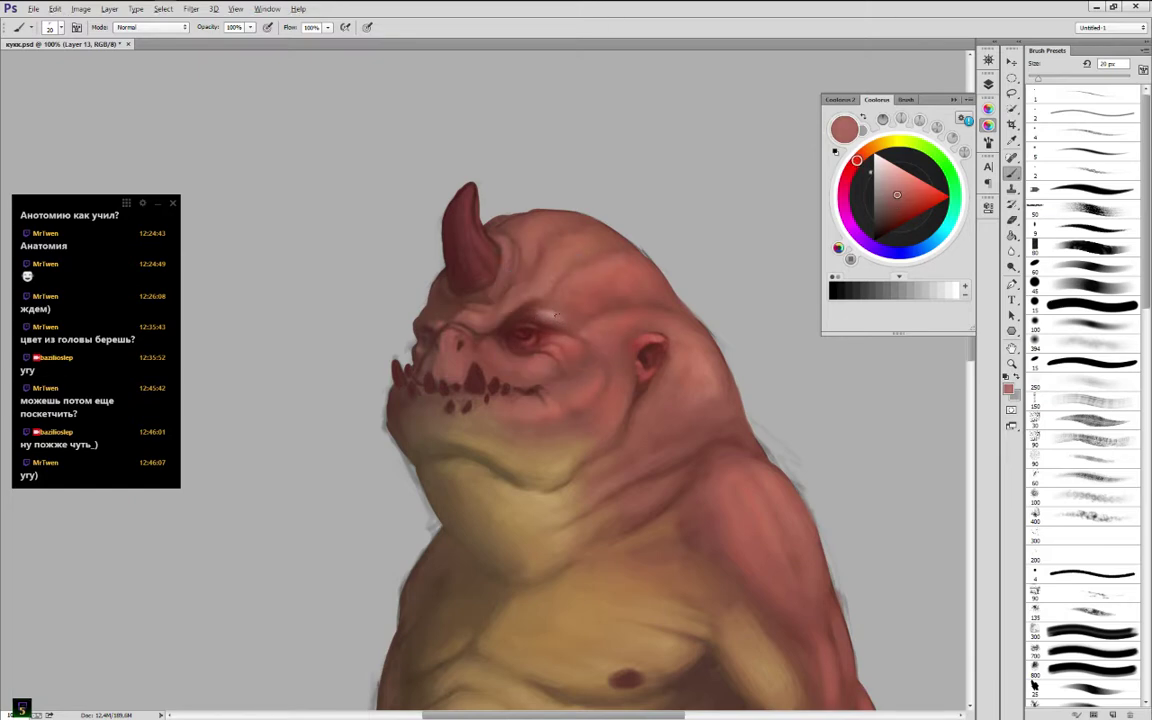
left_click(557, 311, "alt")
left_click(542, 303, "alt")
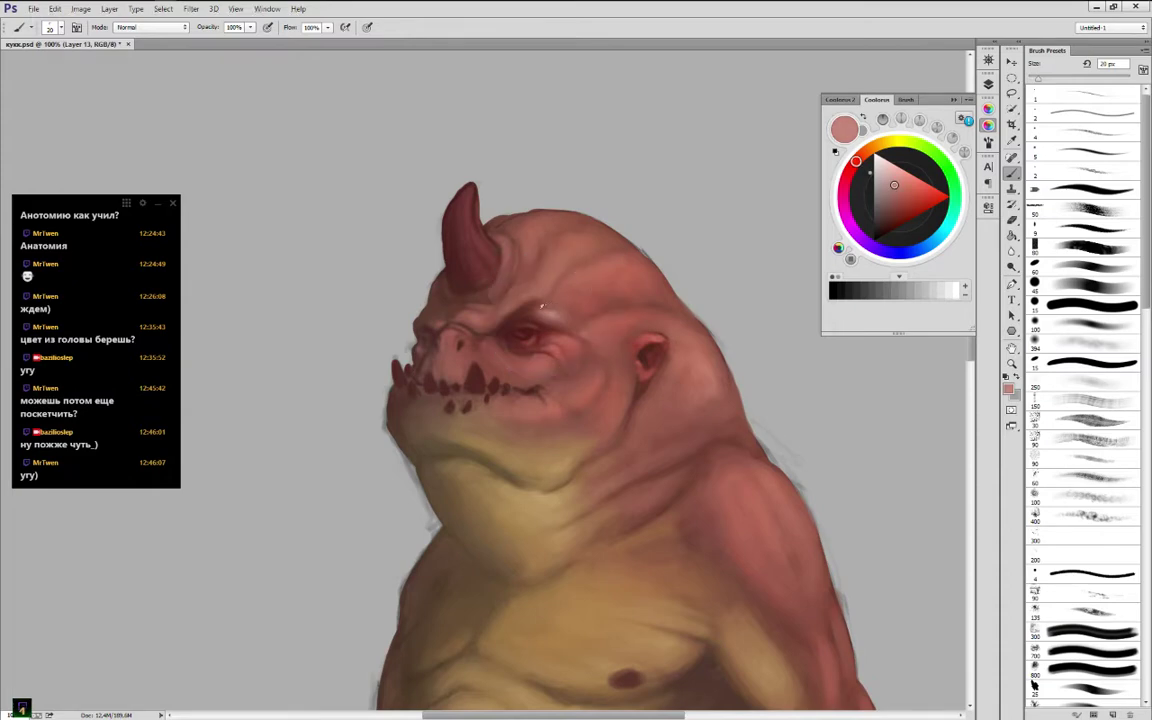
left_click(546, 304, "alt")
left_click(549, 302, "alt")
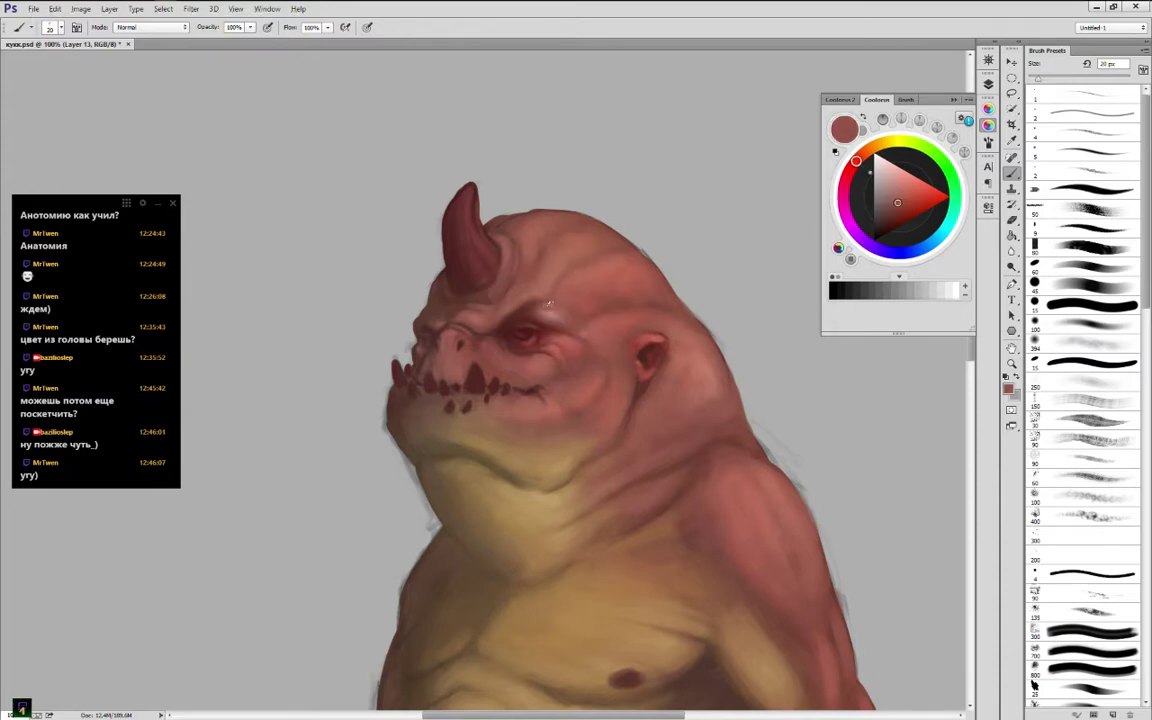
left_click(566, 304, "alt")
left_click(560, 301, "alt")
left_click(548, 283, "alt")
Choose a near-white pink and add a highlight along the brow ridge, blending it with sampled tones
left_click_drag(897, 188, 884, 160)
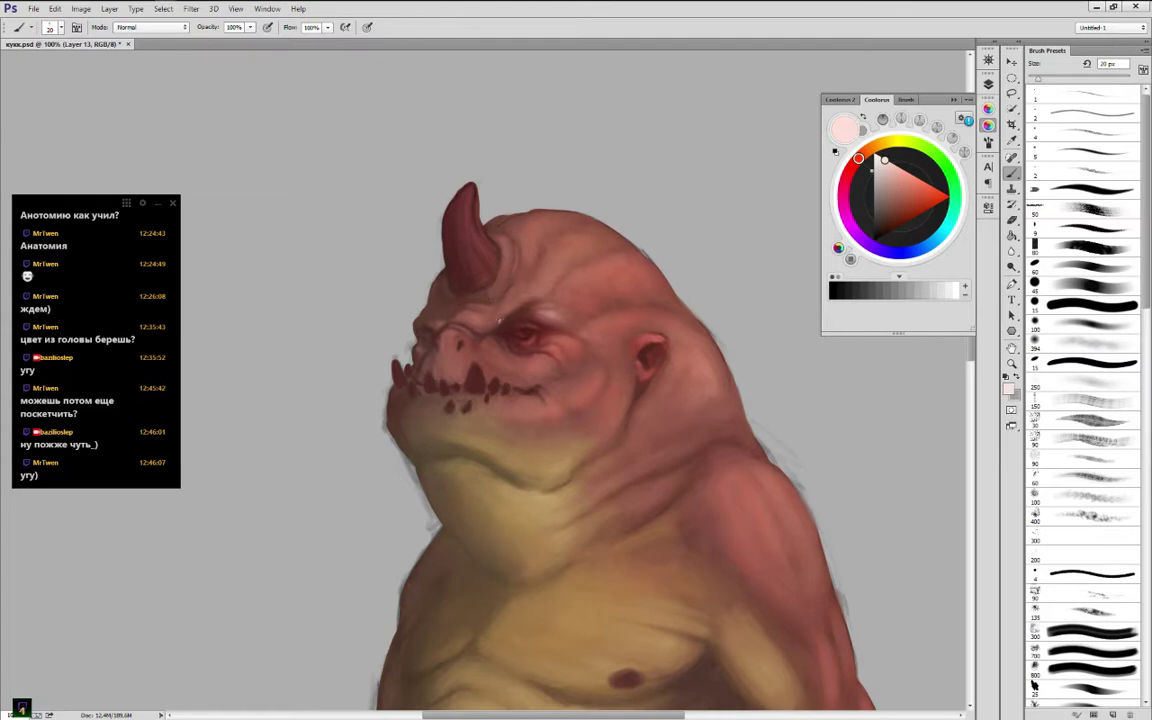
left_click(532, 293, "alt")
left_click(533, 292, "alt")
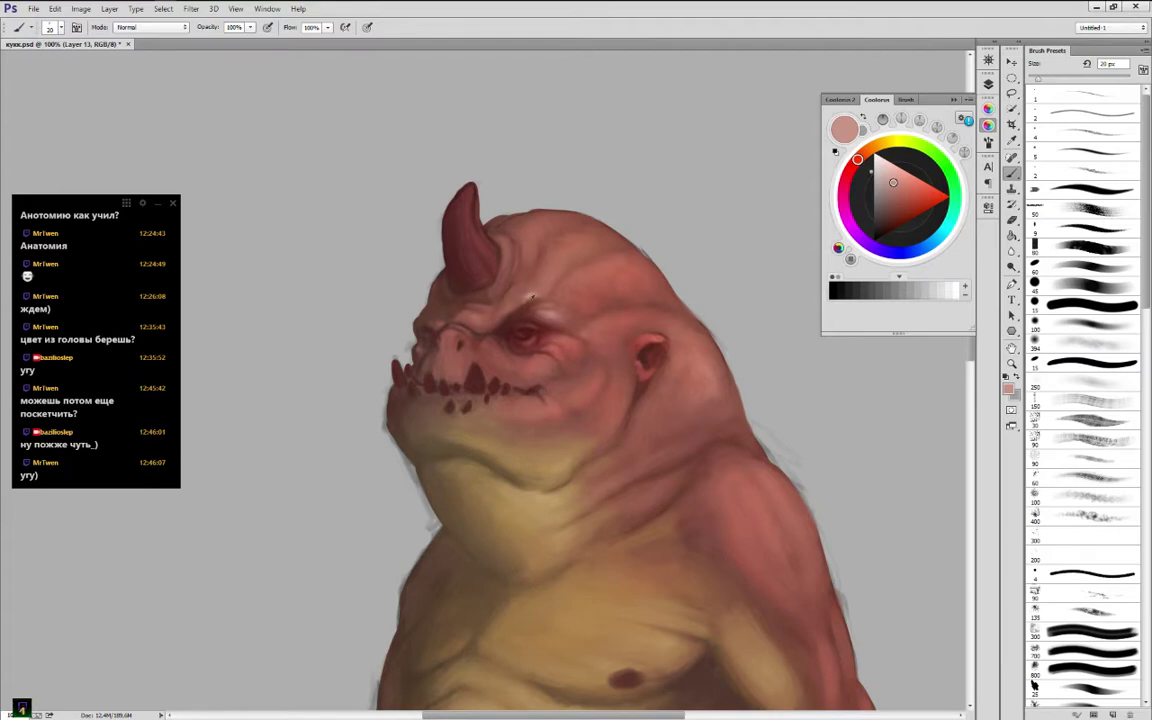
left_click(530, 296, "alt")
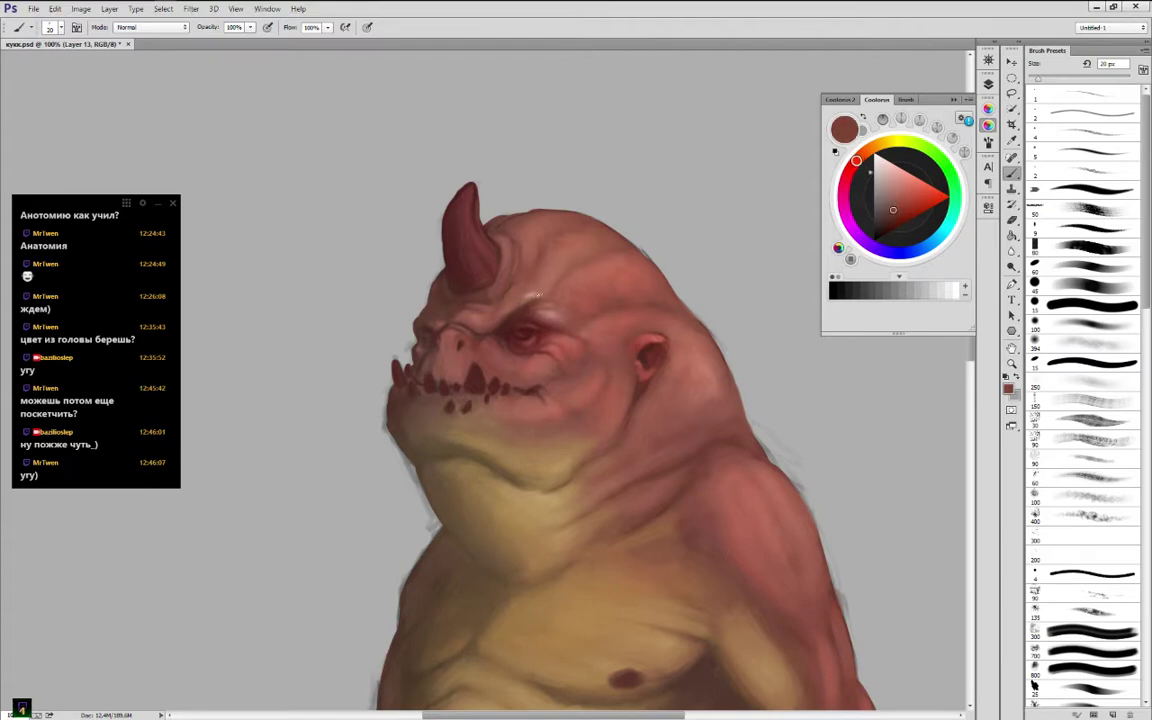
left_click(530, 296, "alt")
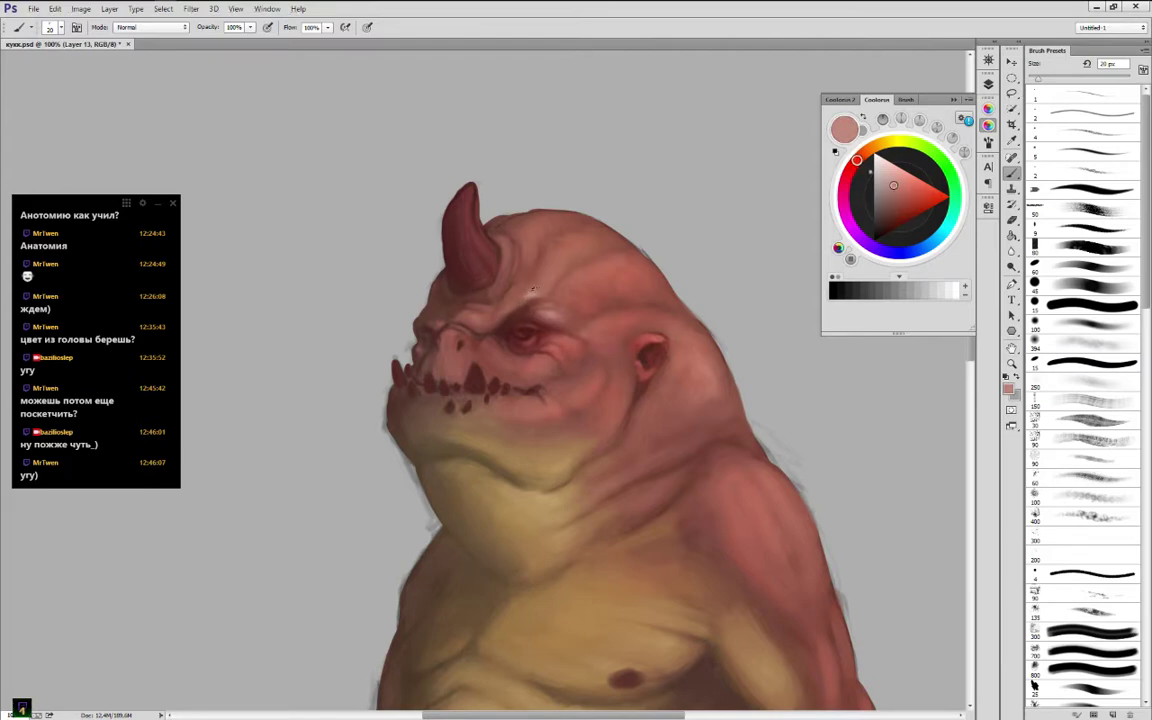
Blend the highlight along the brow ridge above the eye with sampled light pinks and dark reds
left_click(521, 294, "alt")
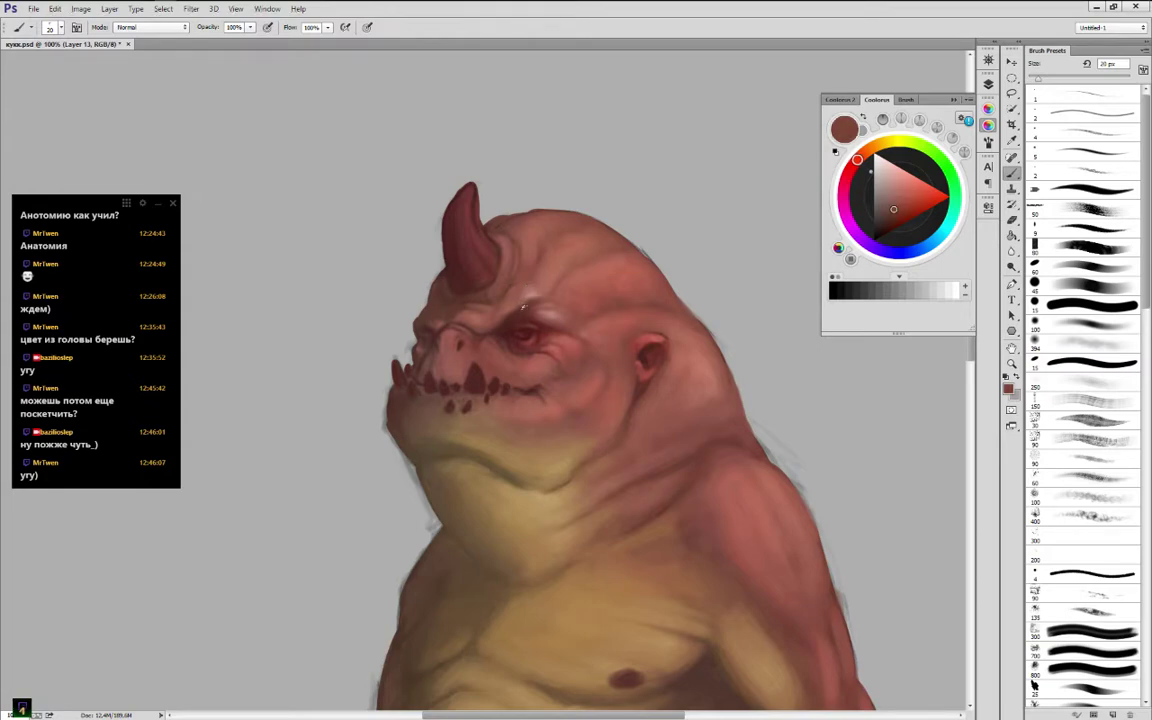
left_click(512, 308, "alt")
left_click(512, 308, "alt")
left_click(524, 298, "alt")
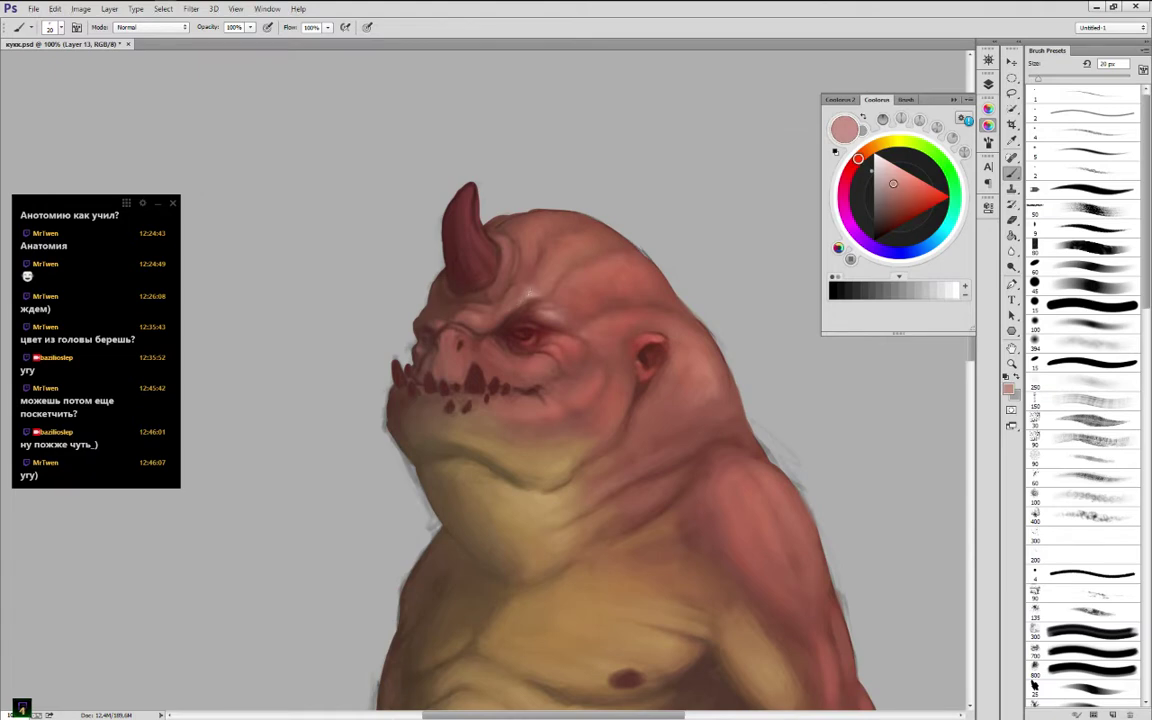
left_click(522, 292, "alt")
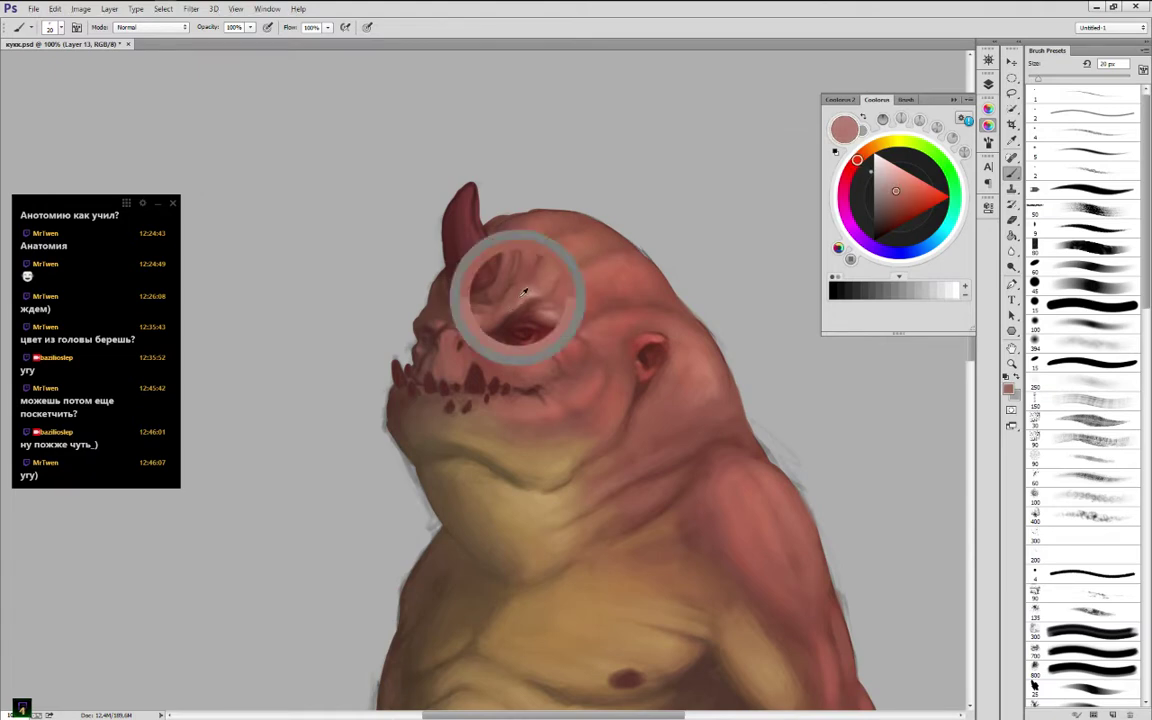
left_click(472, 260, "alt")
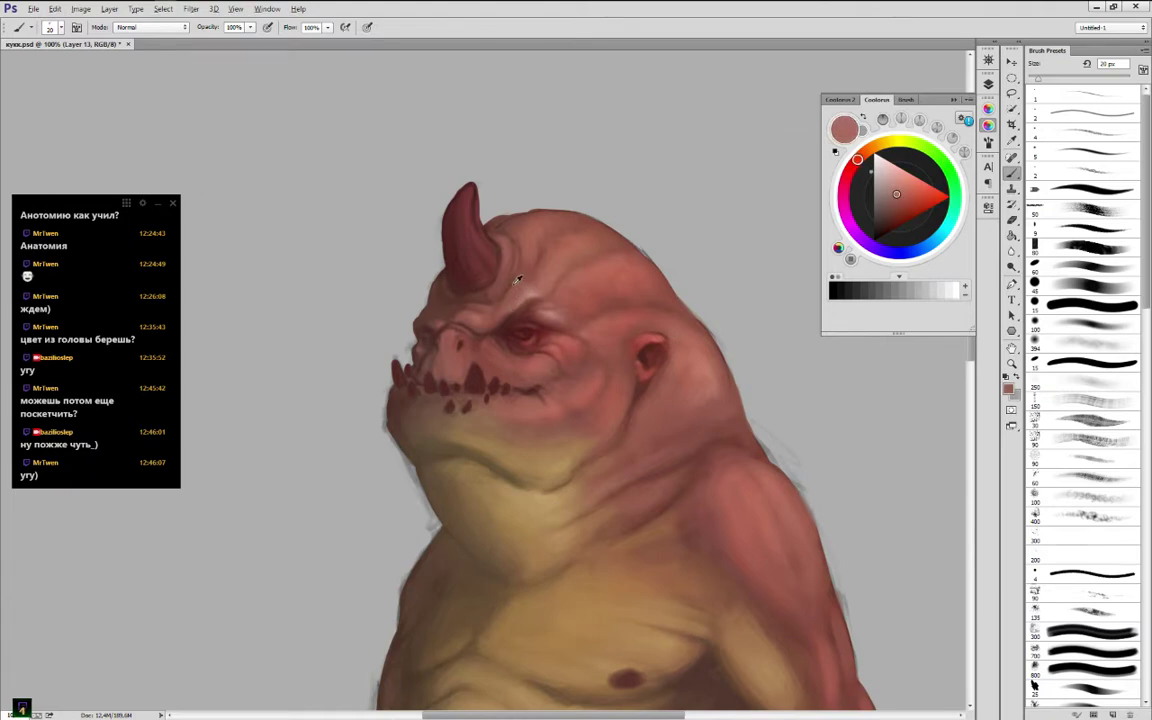
left_click(510, 288, "alt")
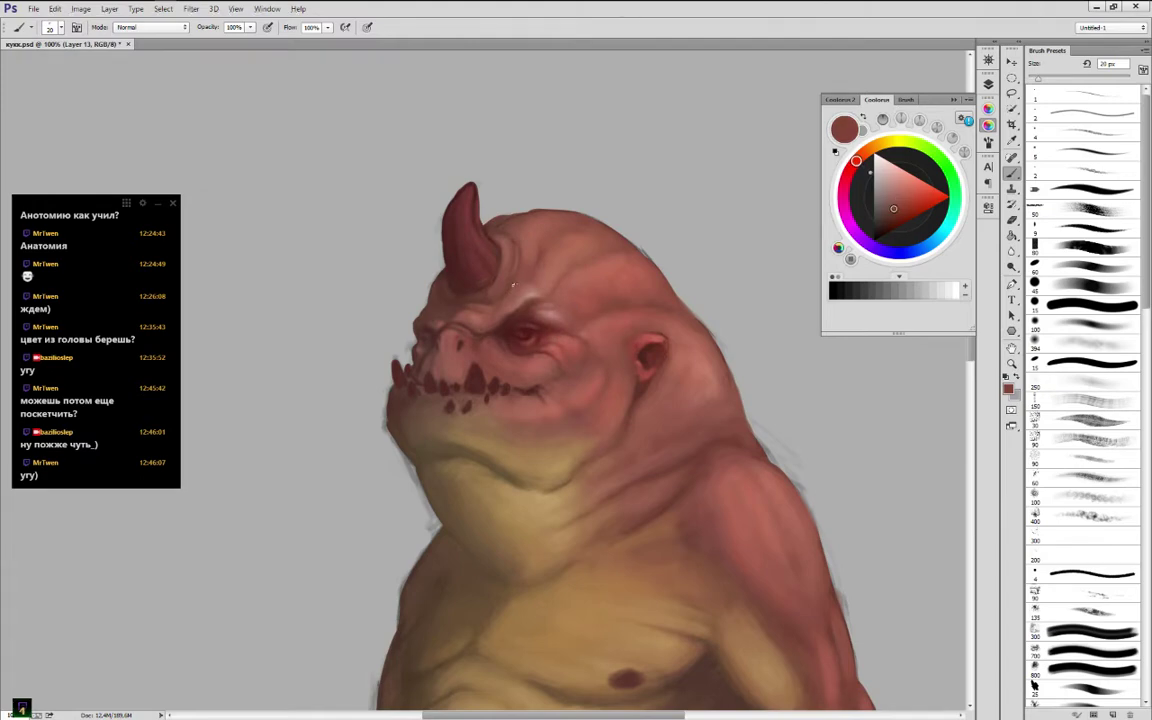
Refine the forehead skin between the horn base and the brow ridge with sampled dark and mid reds
left_click(440, 260, "alt")
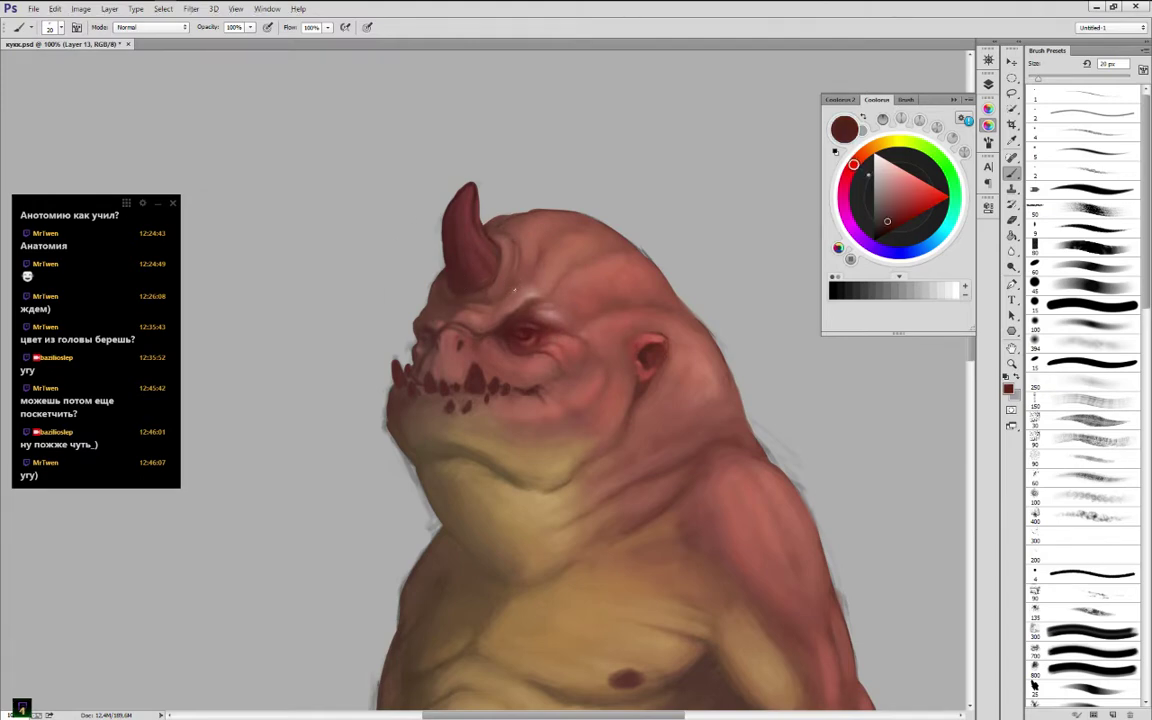
left_click(514, 289, "alt")
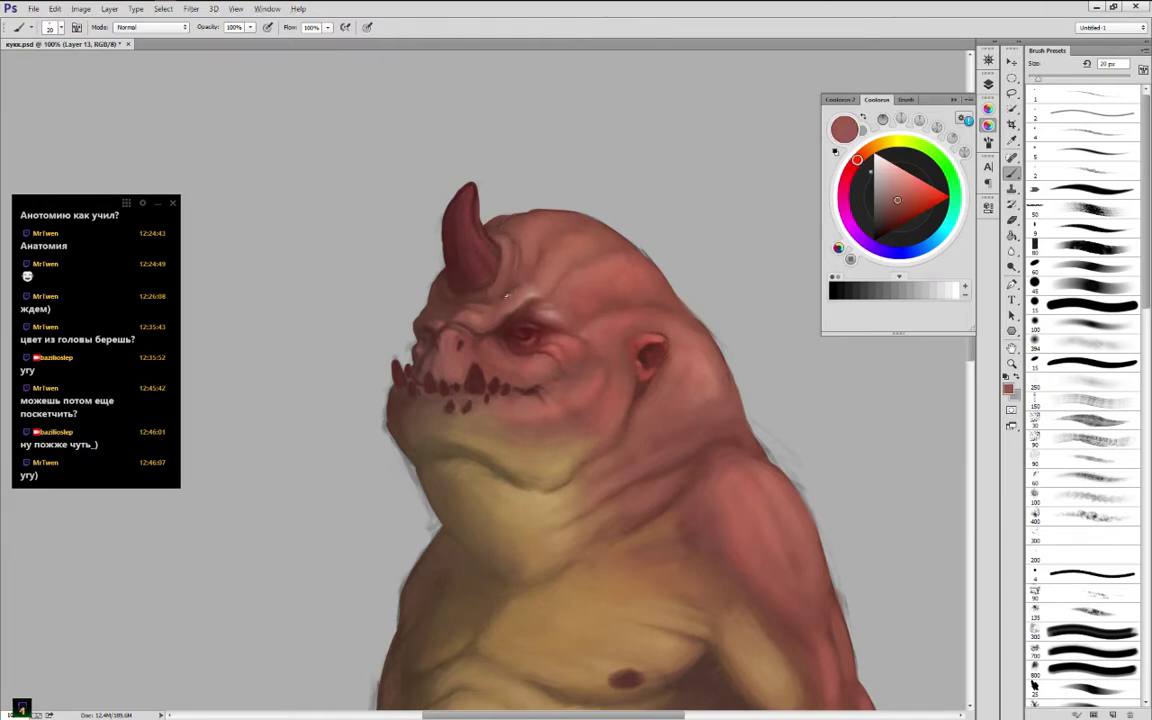
left_click(509, 292, "alt")
left_click(521, 286, "alt")
left_click(520, 284, "alt")
left_click(535, 288, "alt")
left_click(541, 290, "alt")
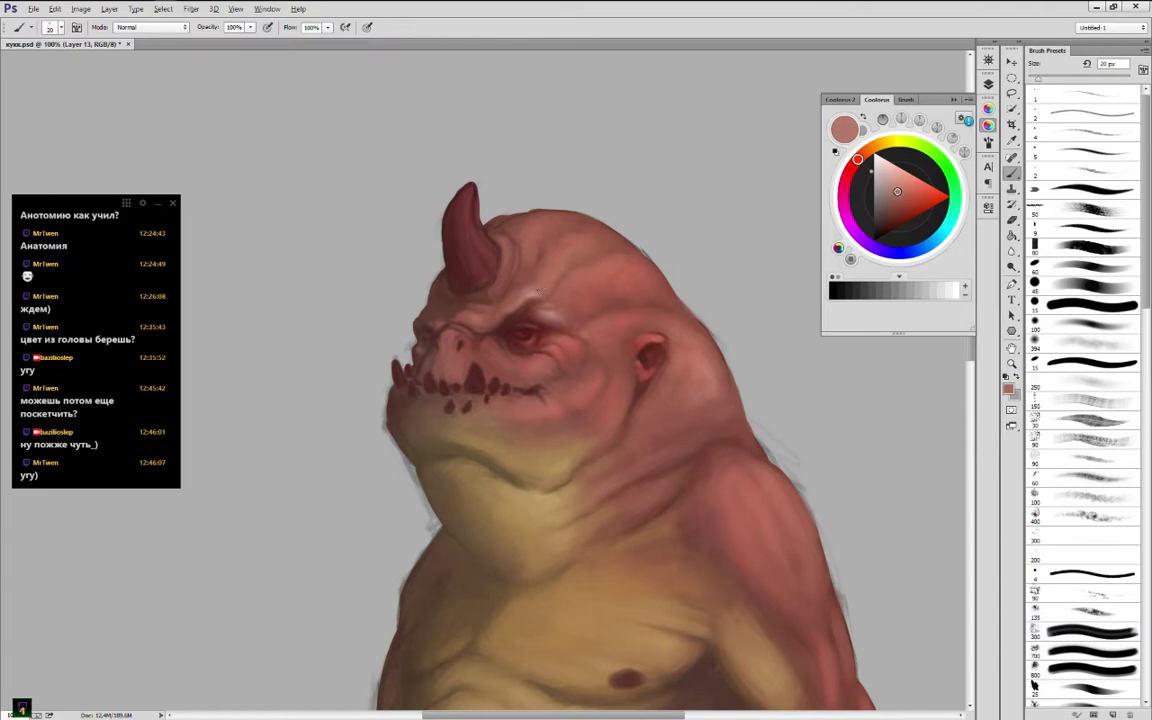
Add a near-white highlight on the upper forehead behind the horn and soften it with sampled pinks
left_click(522, 264, "alt")
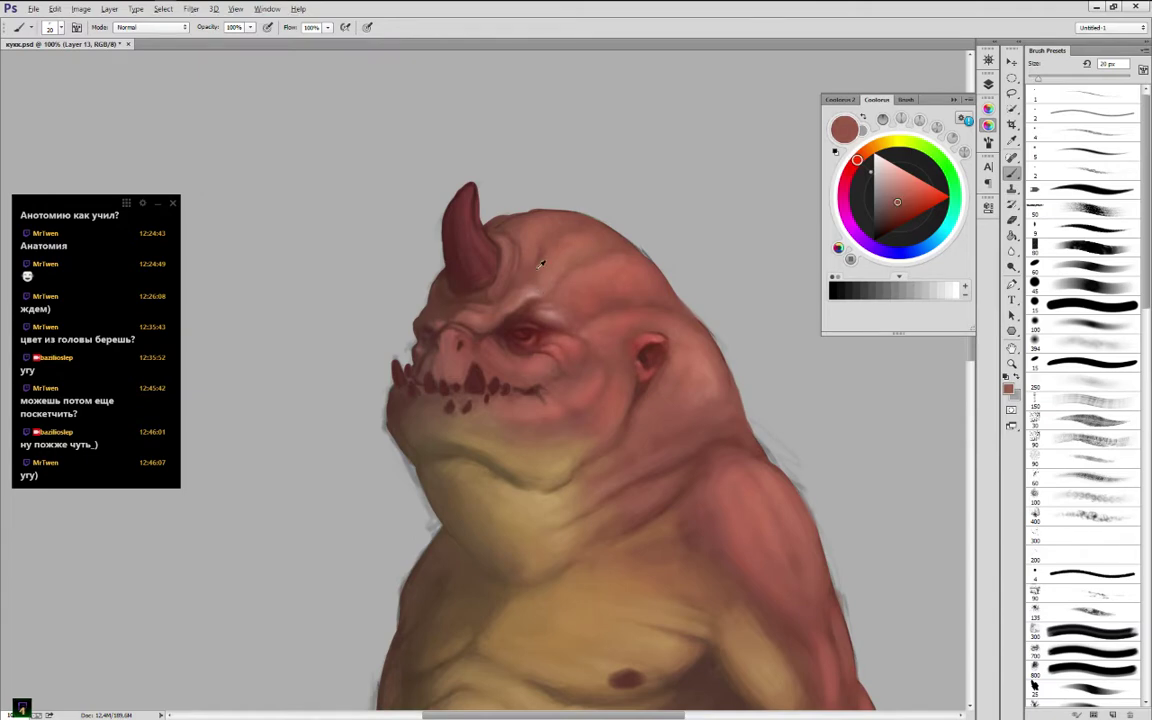
left_click(538, 248, "alt")
key("x")
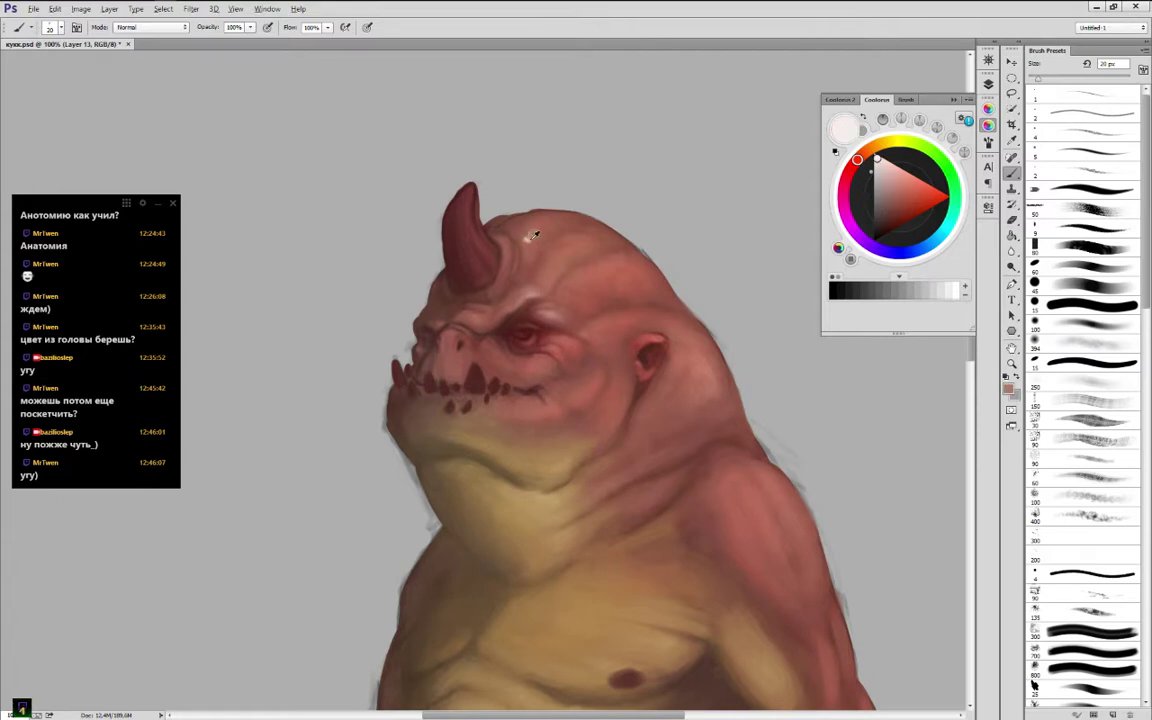
left_click(529, 234, "alt")
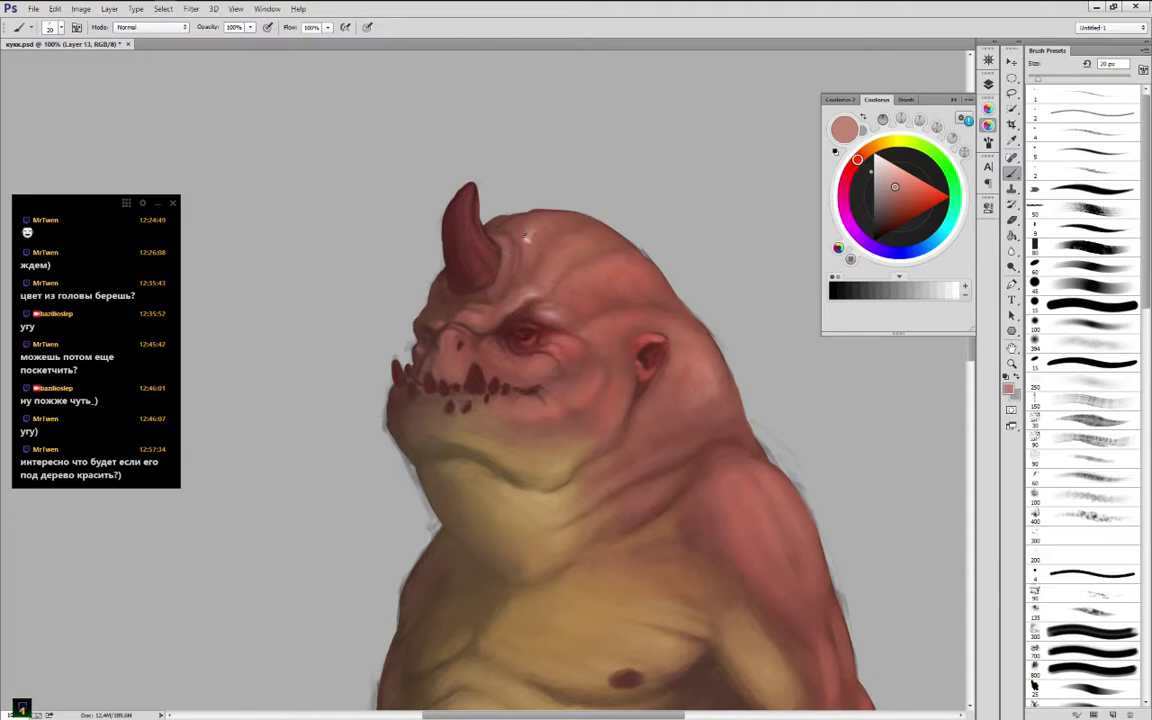
left_click(524, 236, "alt")
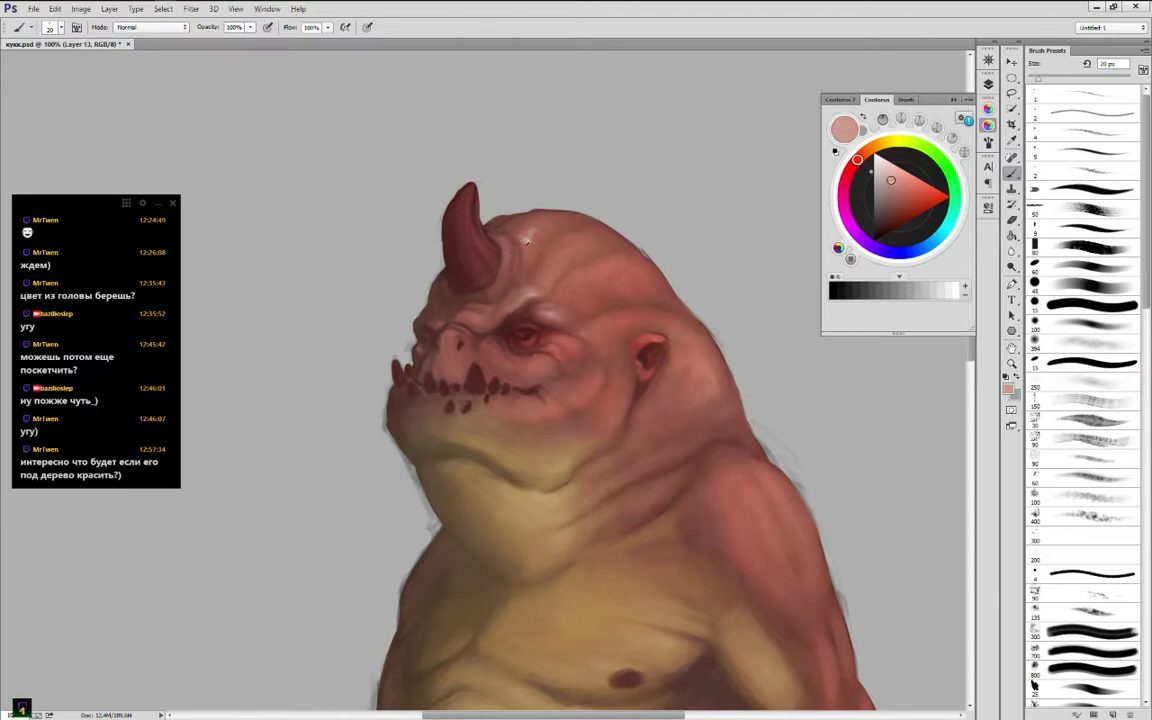
left_click(527, 238, "alt")
left_click(535, 231, "alt")
left_click(527, 237, "alt")
Extend the forehead highlight up to the top edge of the head with sampled pinks and reds
left_click(520, 227, "alt")
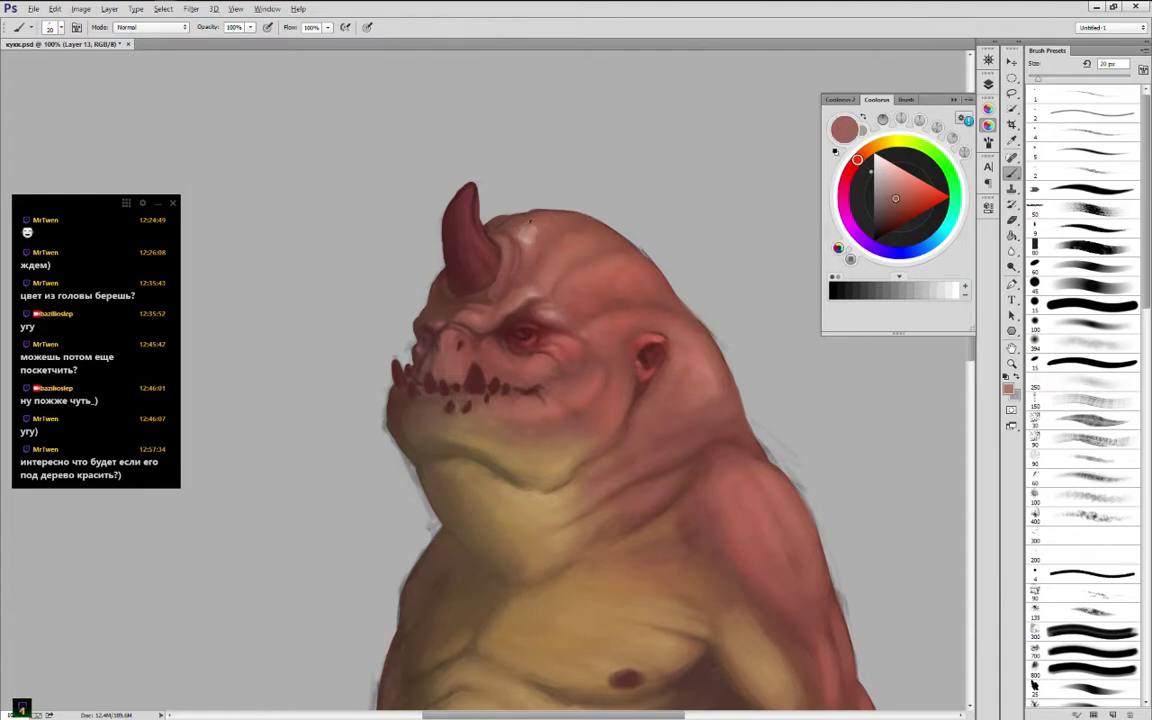
left_click(525, 225, "alt")
left_click(533, 228, "alt")
left_click(547, 218, "alt")
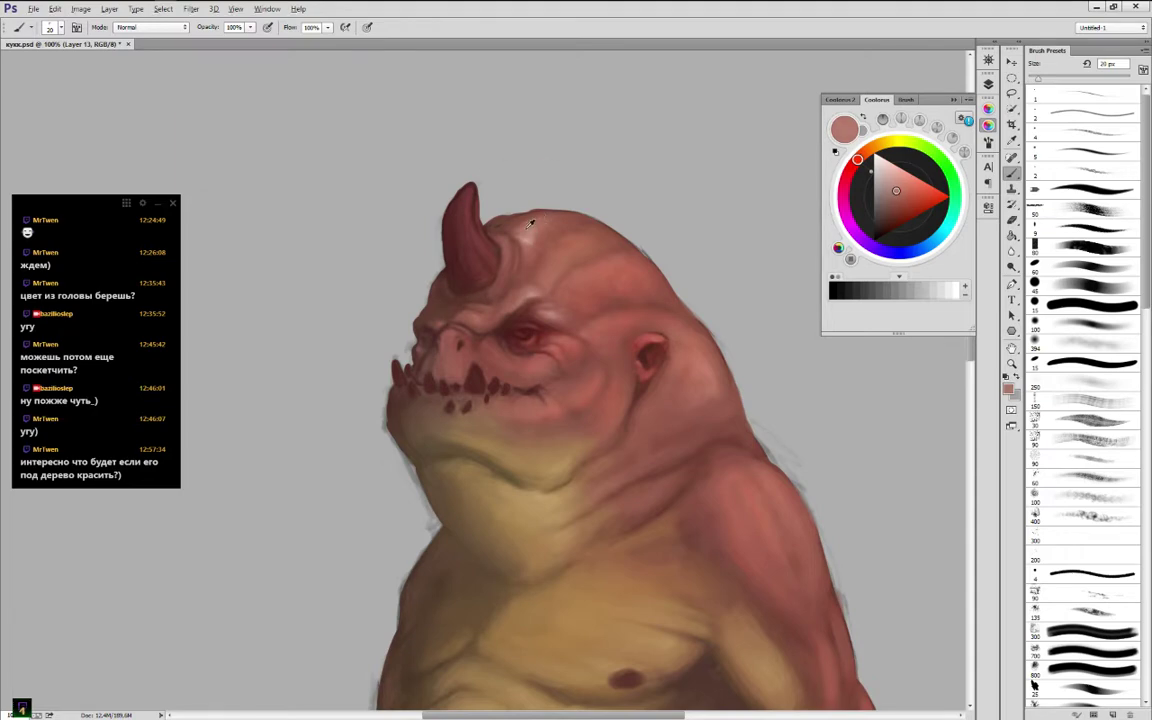
left_click(543, 213, "alt")
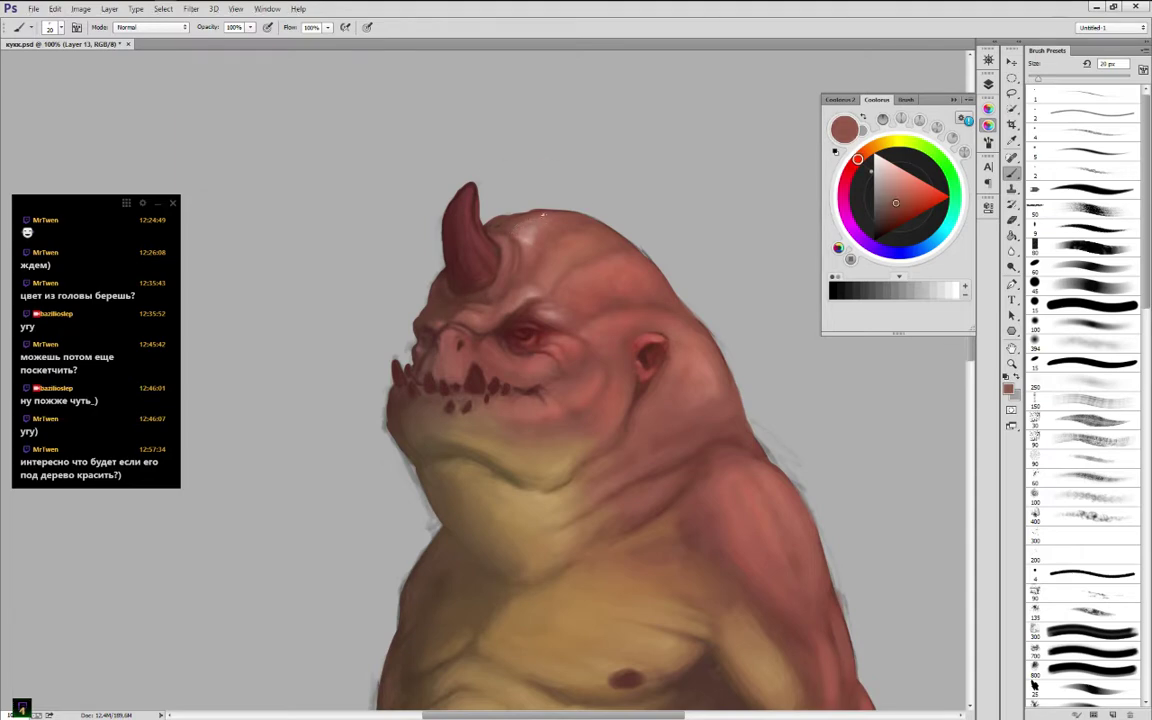
Smooth the crown of the head around the highlight with sampled pink and muted red tones
left_click(519, 227, "alt")
left_click(516, 228, "alt")
left_click(518, 218, "alt")
left_click(532, 228, "alt")
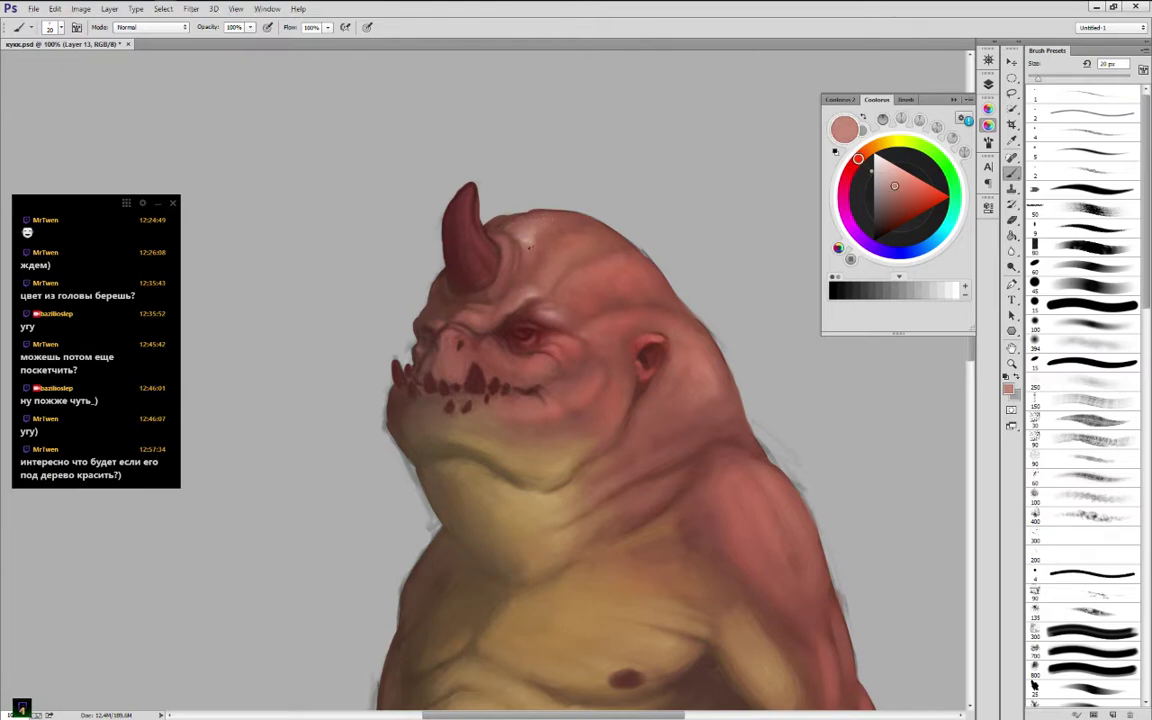
left_click(530, 244, "alt")
left_click(555, 220, "alt")
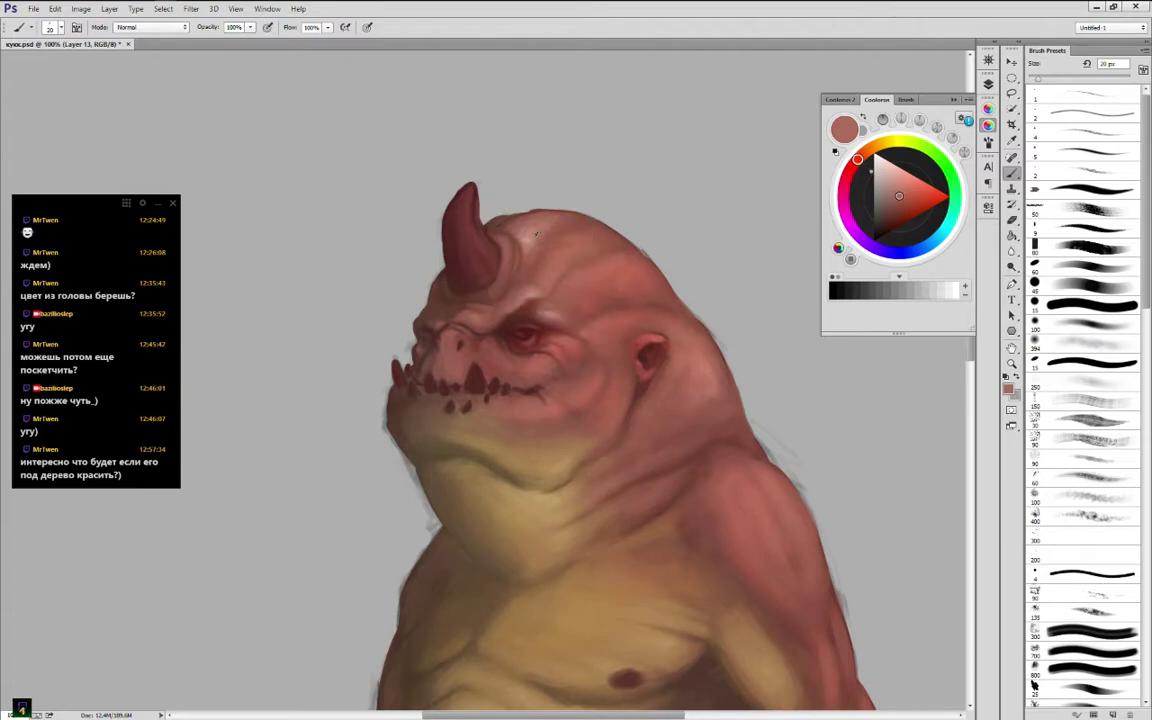
left_click(535, 235, "alt")
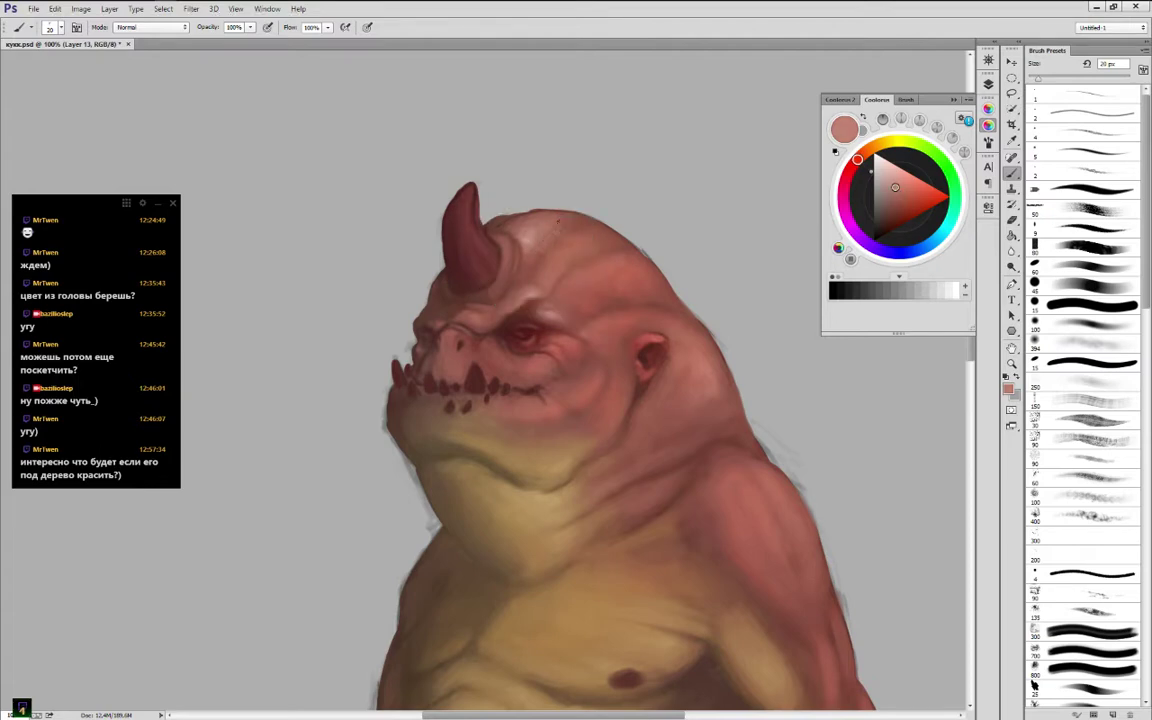
left_click(576, 215, "alt")
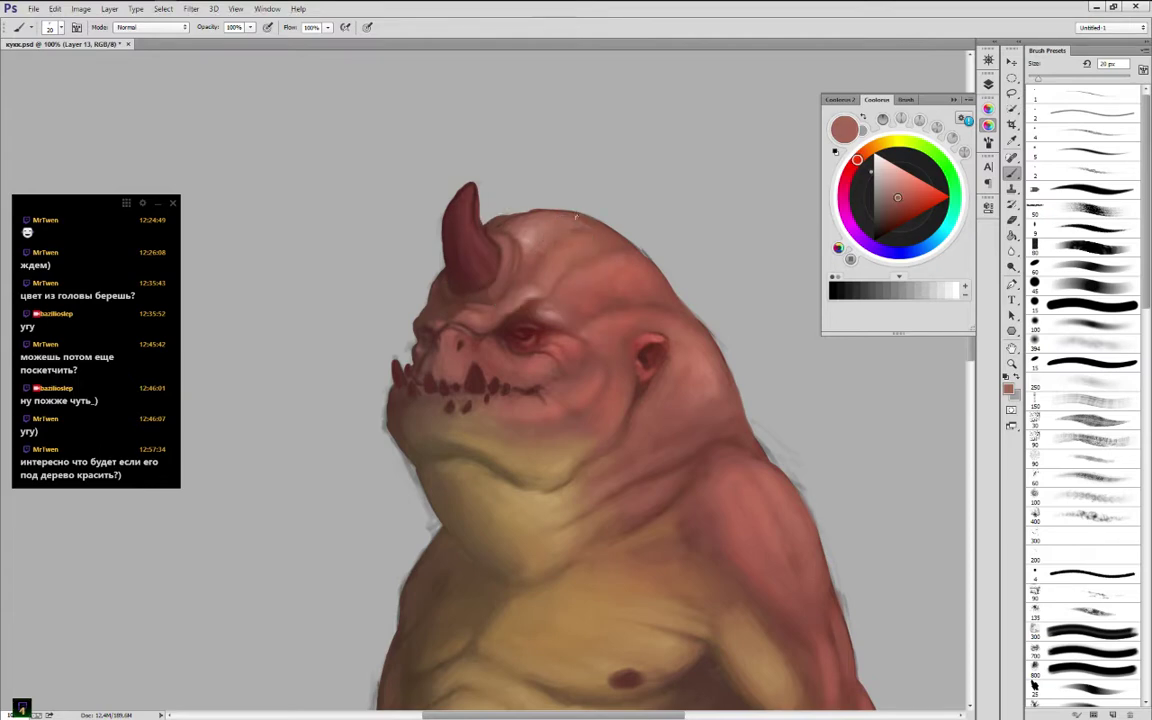
left_click(475, 220, "alt")
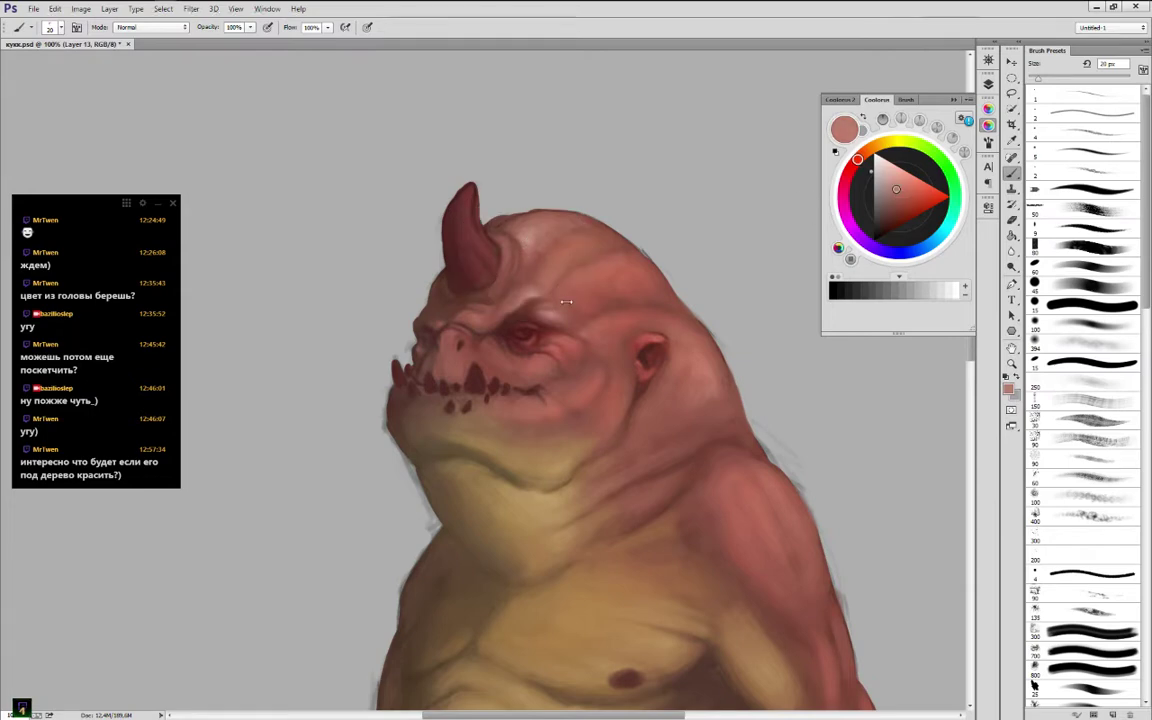
Send the reply "хз" in the stream chat
left_click(113, 474)
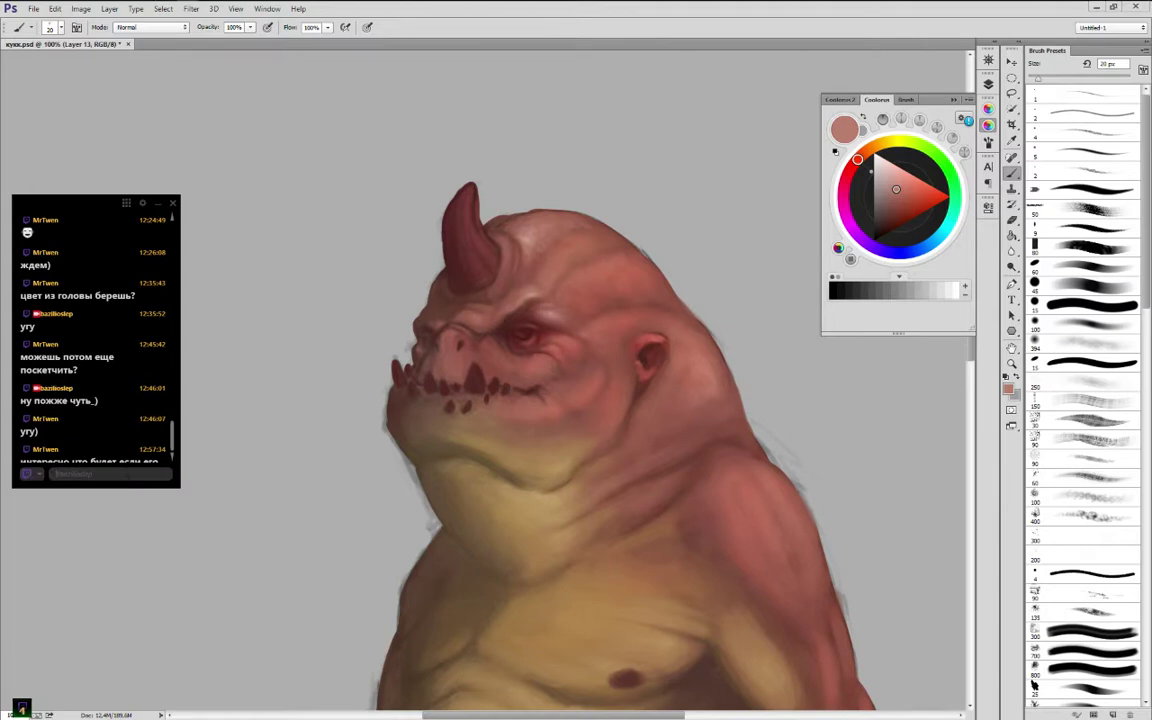
type("хз7")
key("Return")
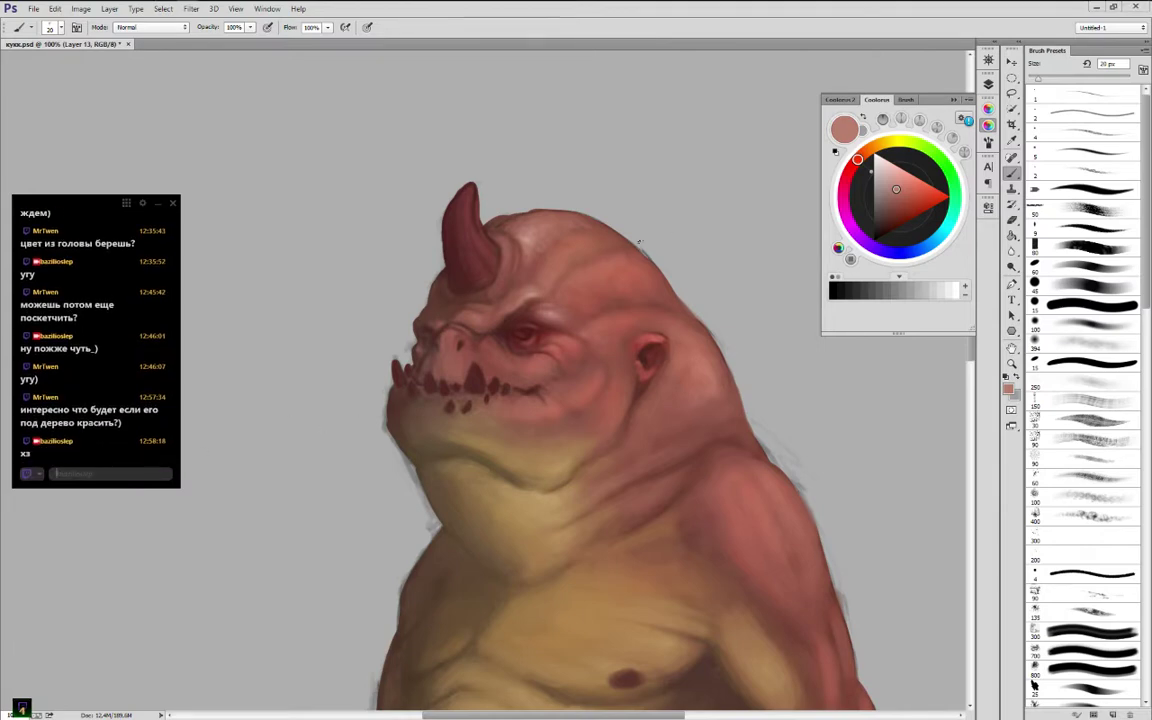
Brighten the curved skin fold behind the horn with sampled pale pinks and mid reds
key("alt")
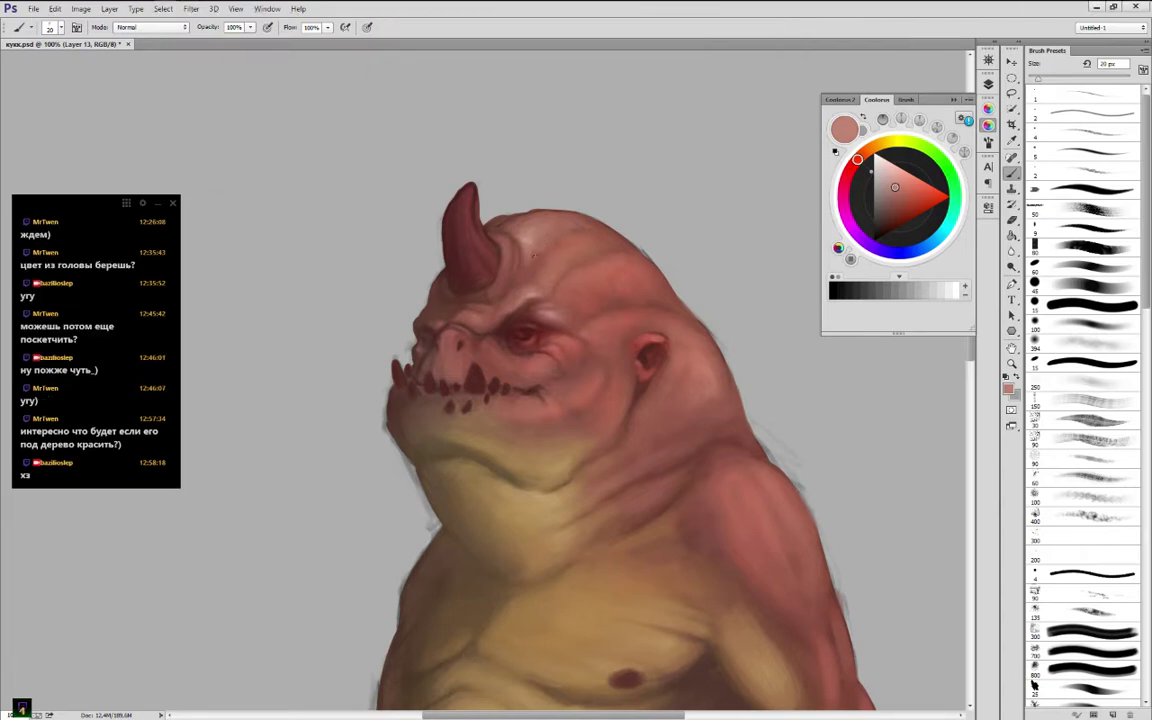
left_click(506, 243, "alt")
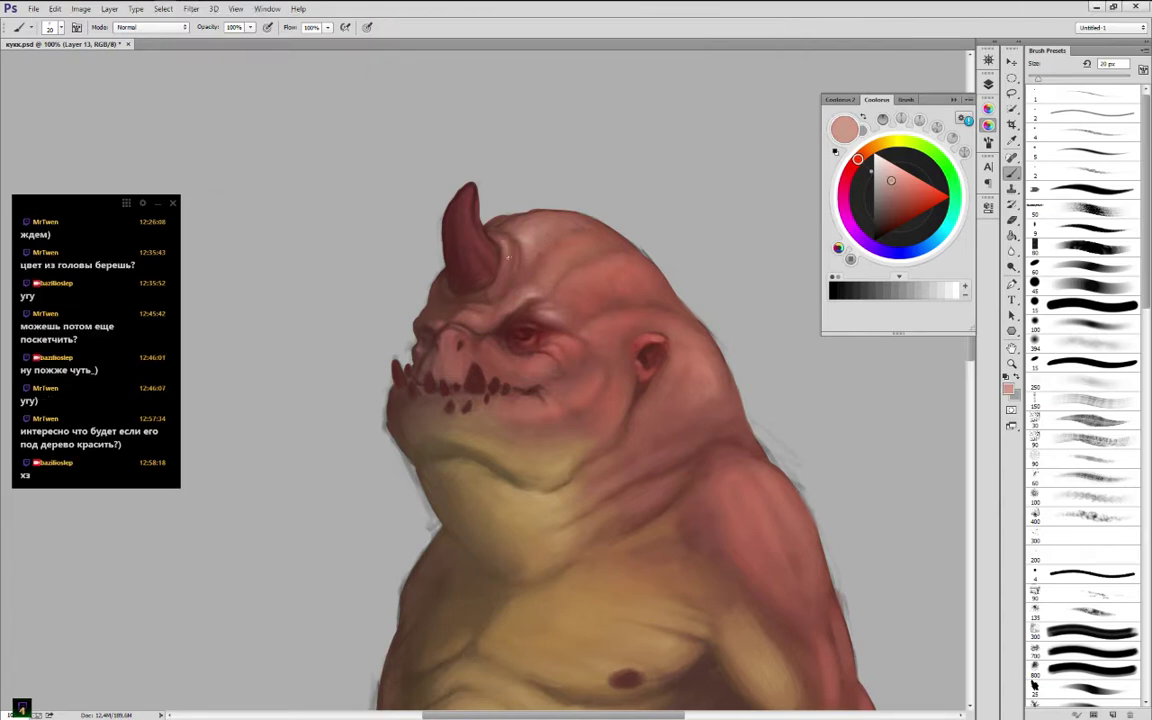
left_click(508, 233, "alt")
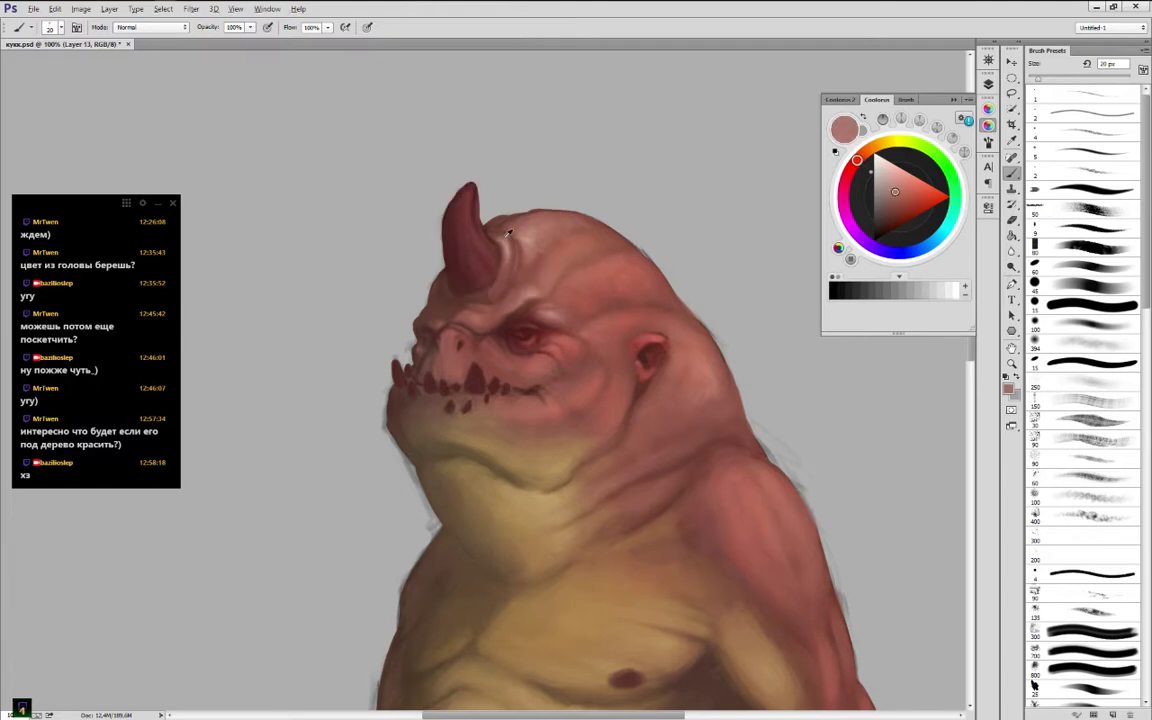
left_click(512, 243, "alt")
left_click(508, 261, "alt")
left_click(508, 255, "alt")
Deepen the skin around the base of the horn with sampled dark reds
left_click(480, 275, "alt")
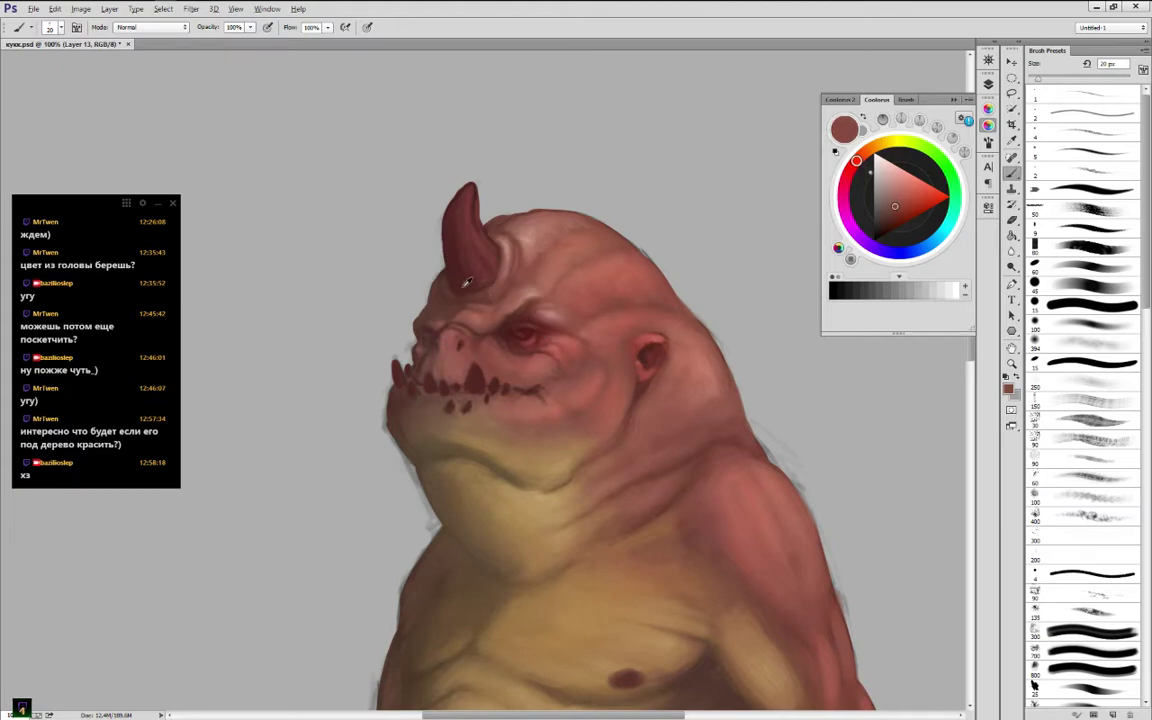
left_click(467, 284, "alt")
left_click(477, 297, "alt")
left_click(488, 300, "alt")
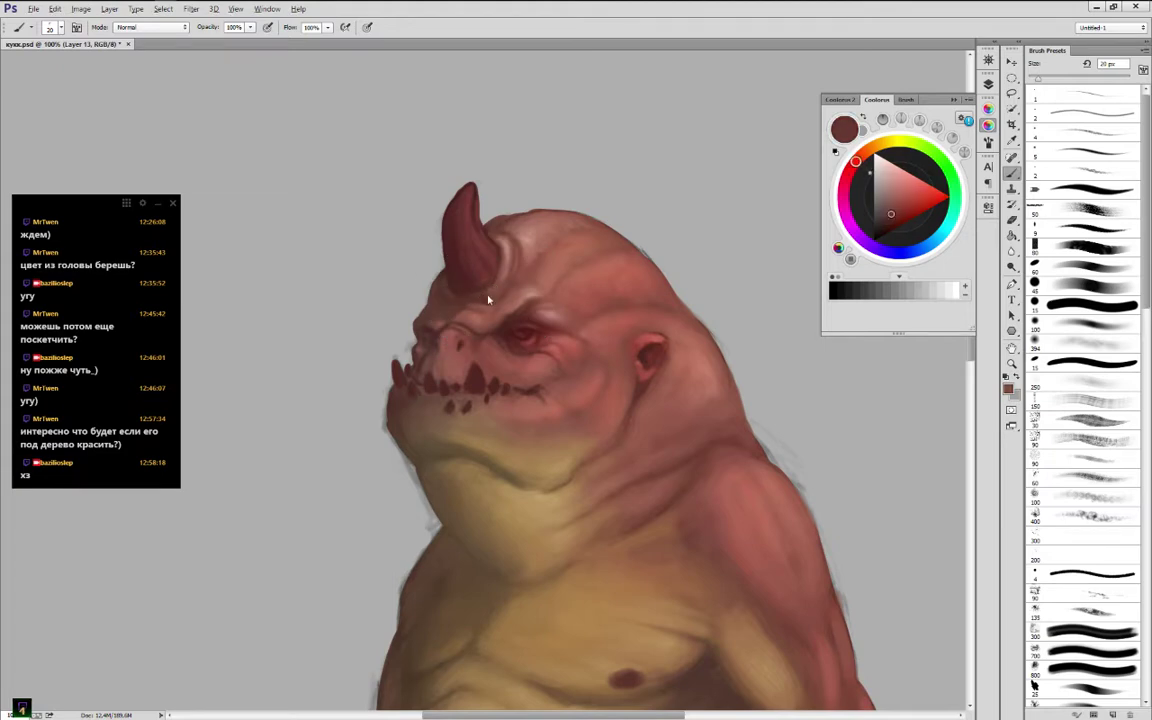
left_click(497, 283, "alt")
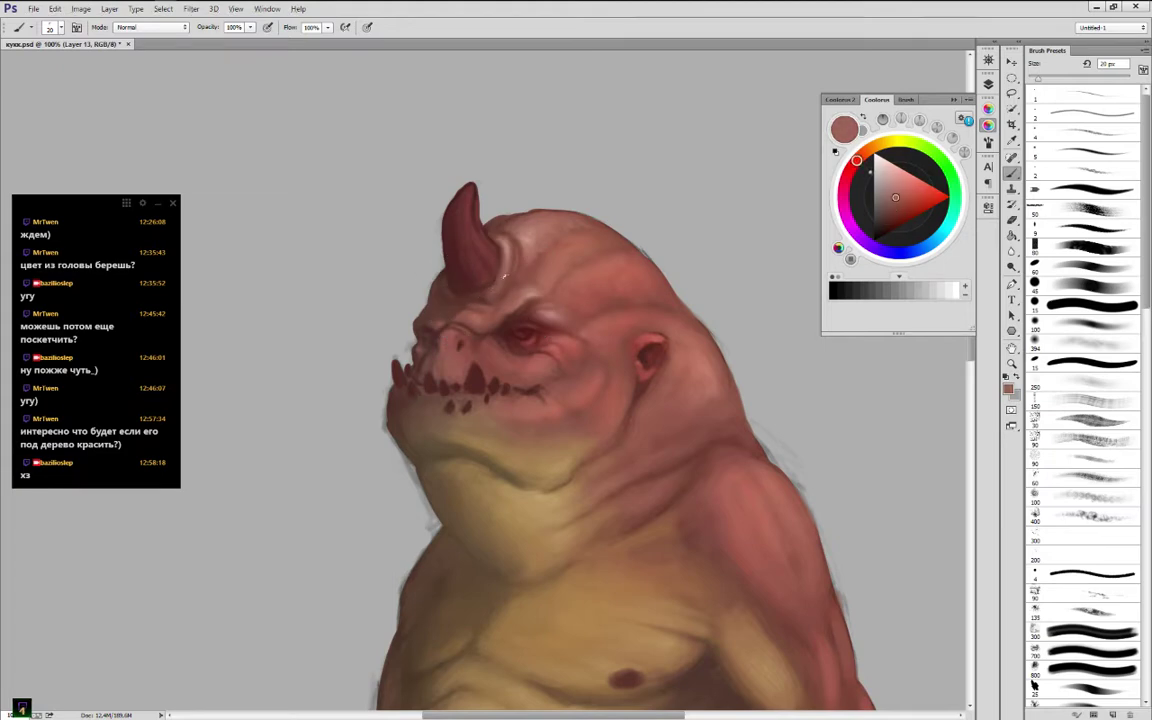
Sharpen the wrinkles beside the horn by alternating sampled light pinks and dark reds
left_click(510, 255, "alt")
left_click(516, 247, "alt")
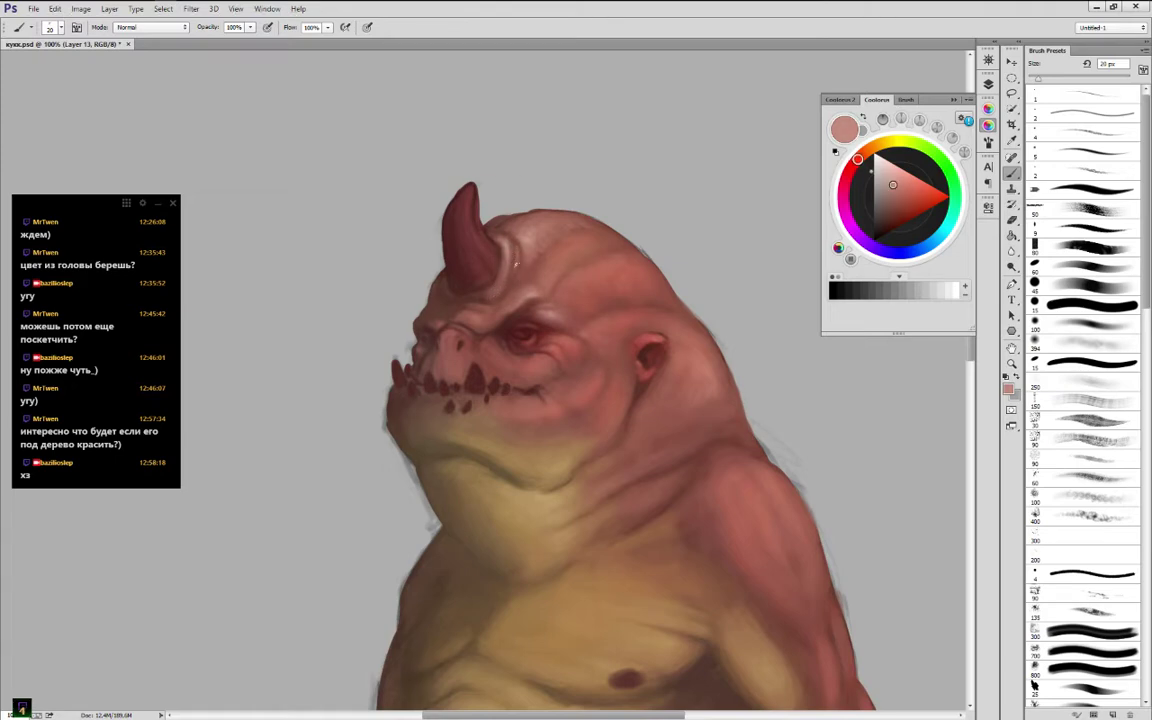
left_click(520, 251, "alt")
left_click(521, 250, "alt")
left_click(509, 237, "alt")
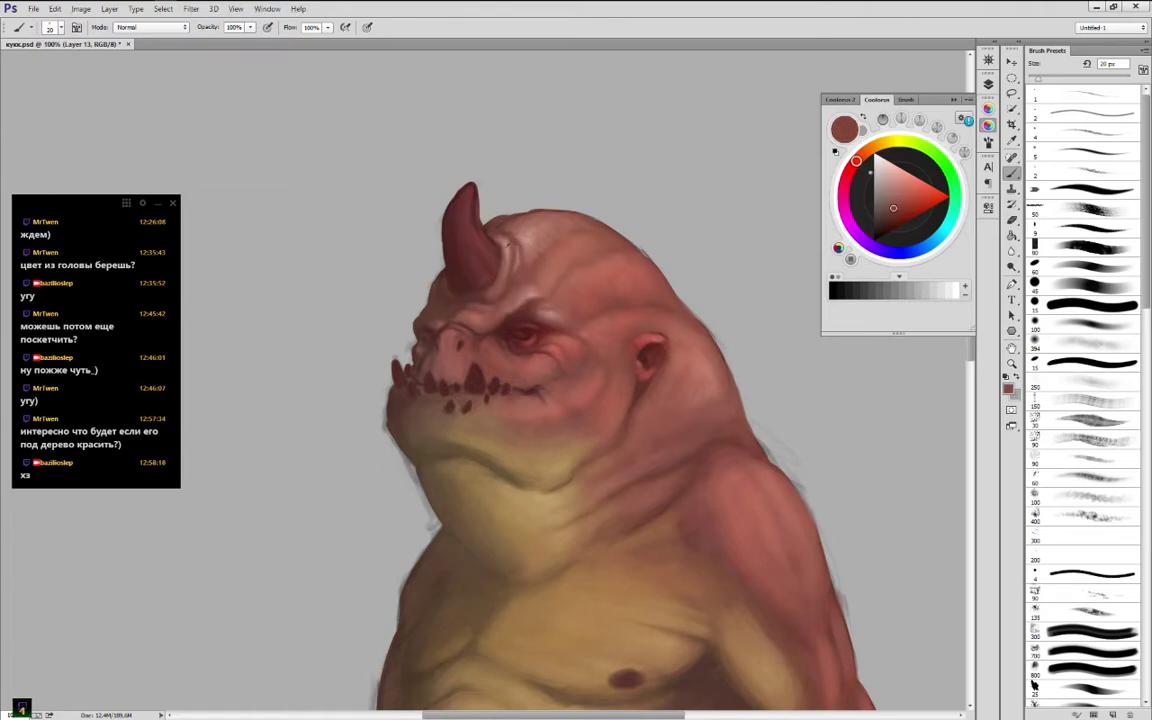
left_click(507, 239, "alt")
left_click(510, 234, "alt")
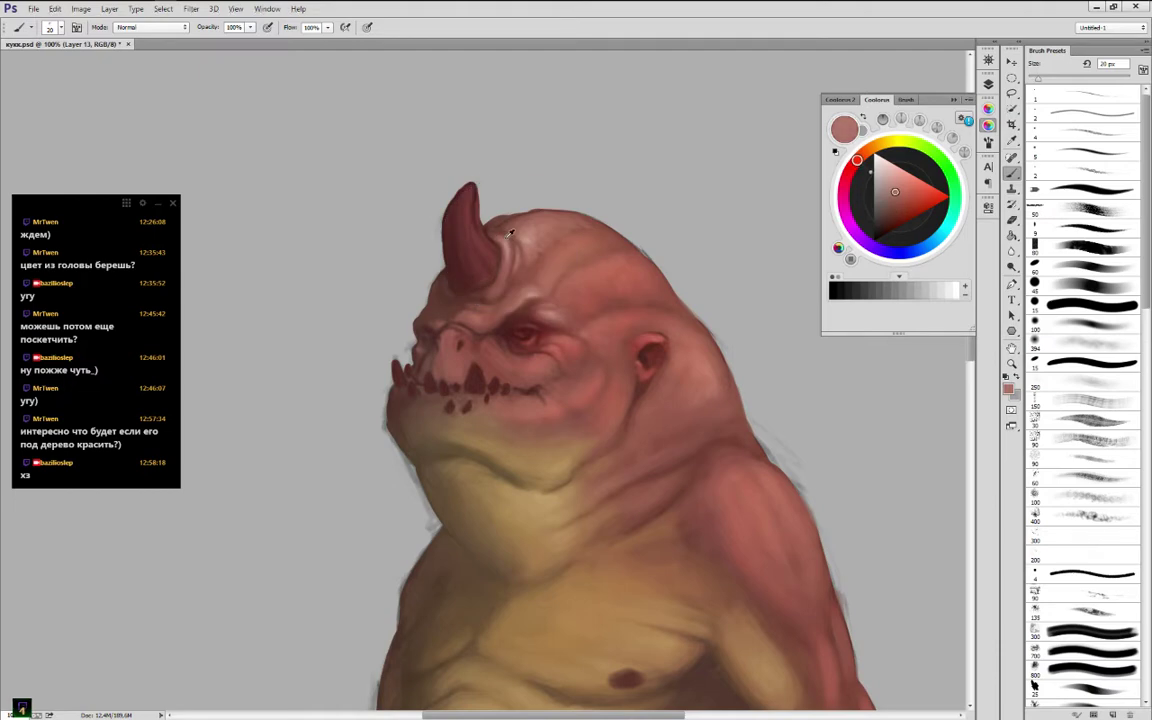
left_click(499, 232, "alt")
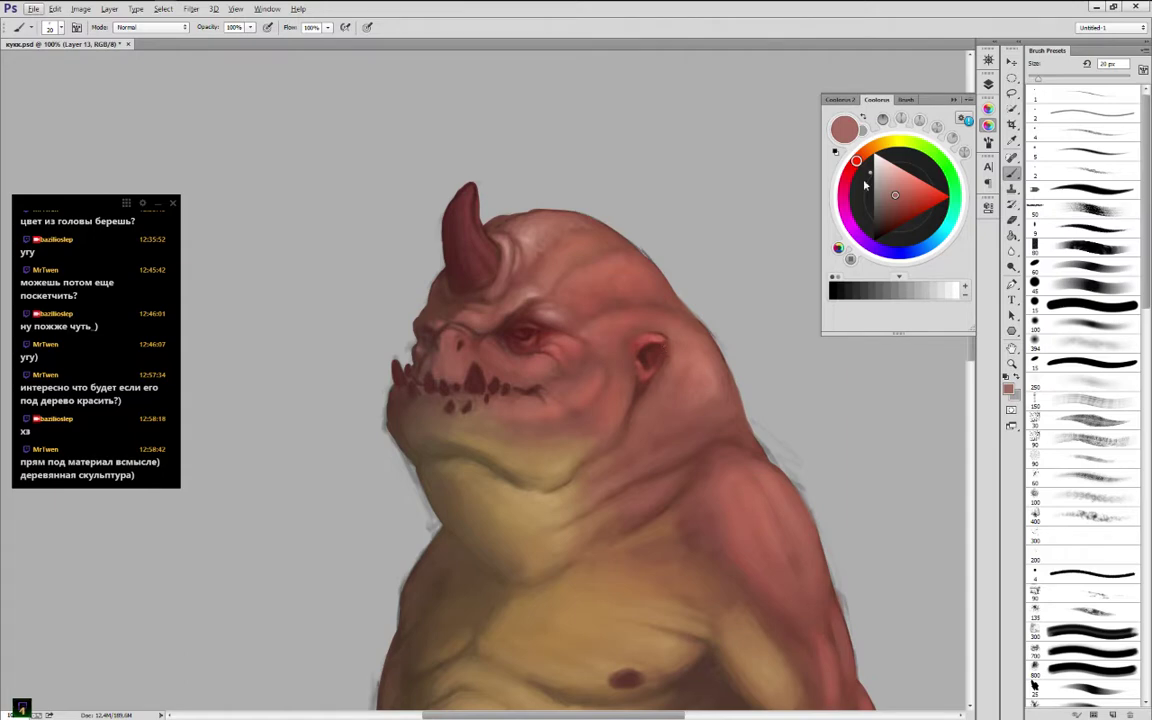
Paint a glossy highlight along the upper horn with white, softening it with pinks and muted reds sampled from the horn
left_click_drag(887, 170, 842, 134)
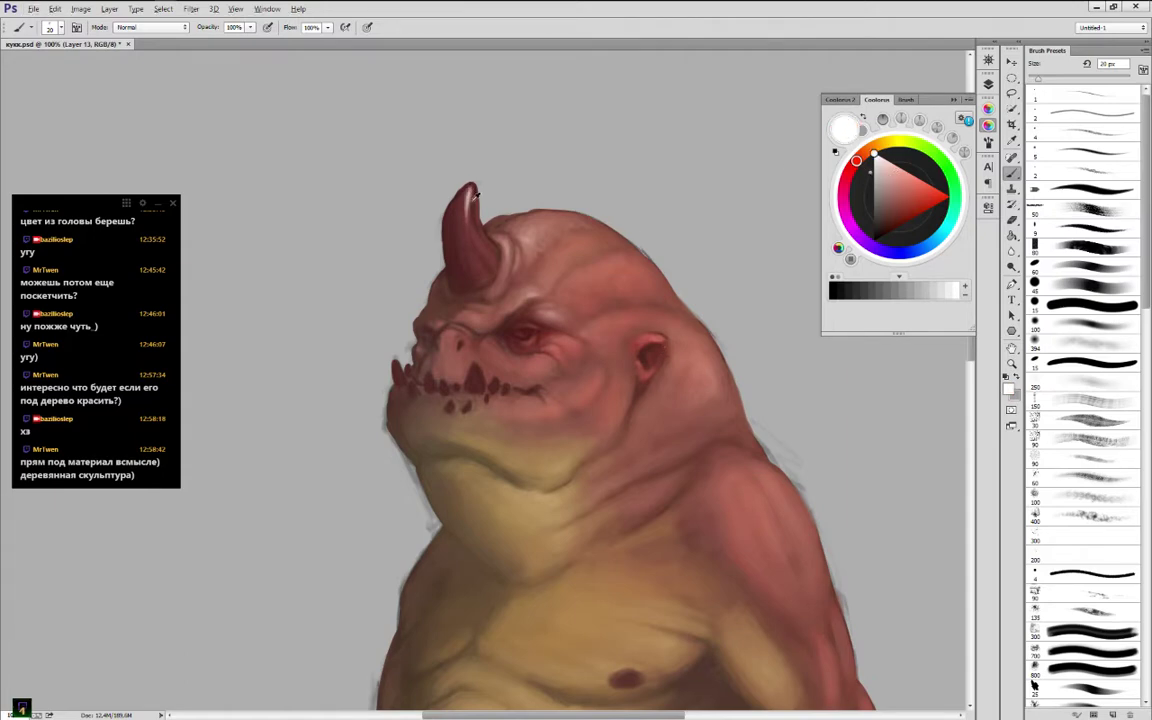
left_click(474, 199, "alt")
left_click_drag(474, 195, 471, 210)
left_click(473, 222, "alt")
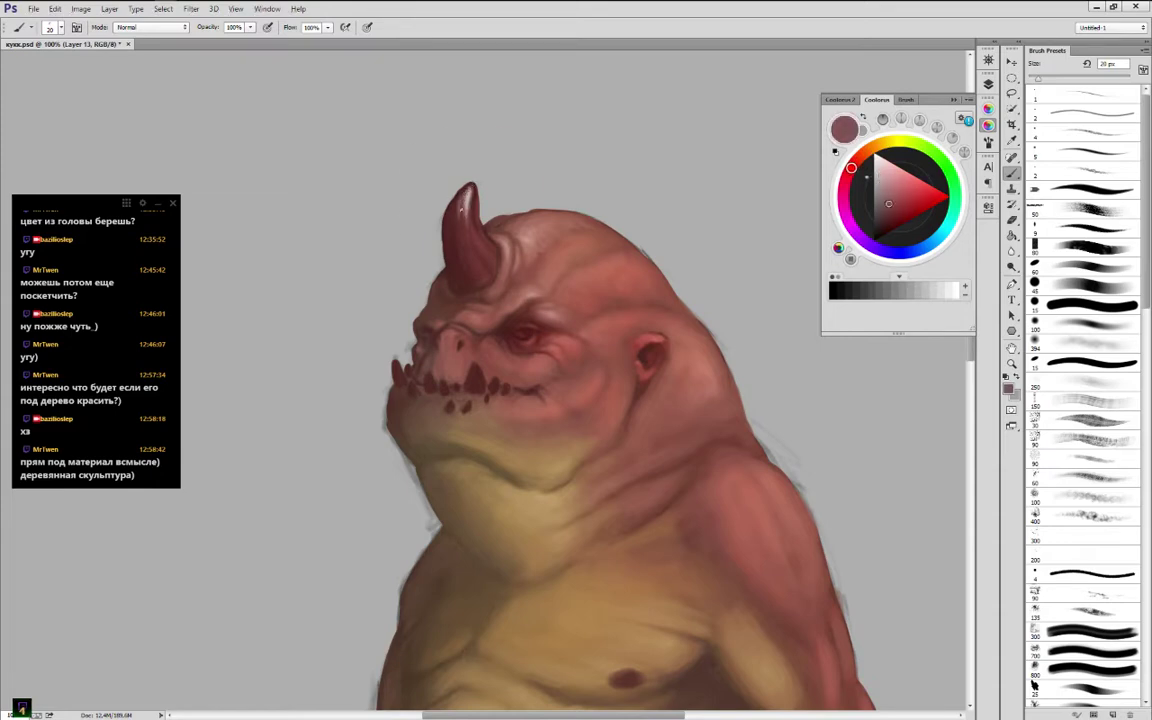
left_click(460, 205, "alt")
left_click(472, 196, "alt")
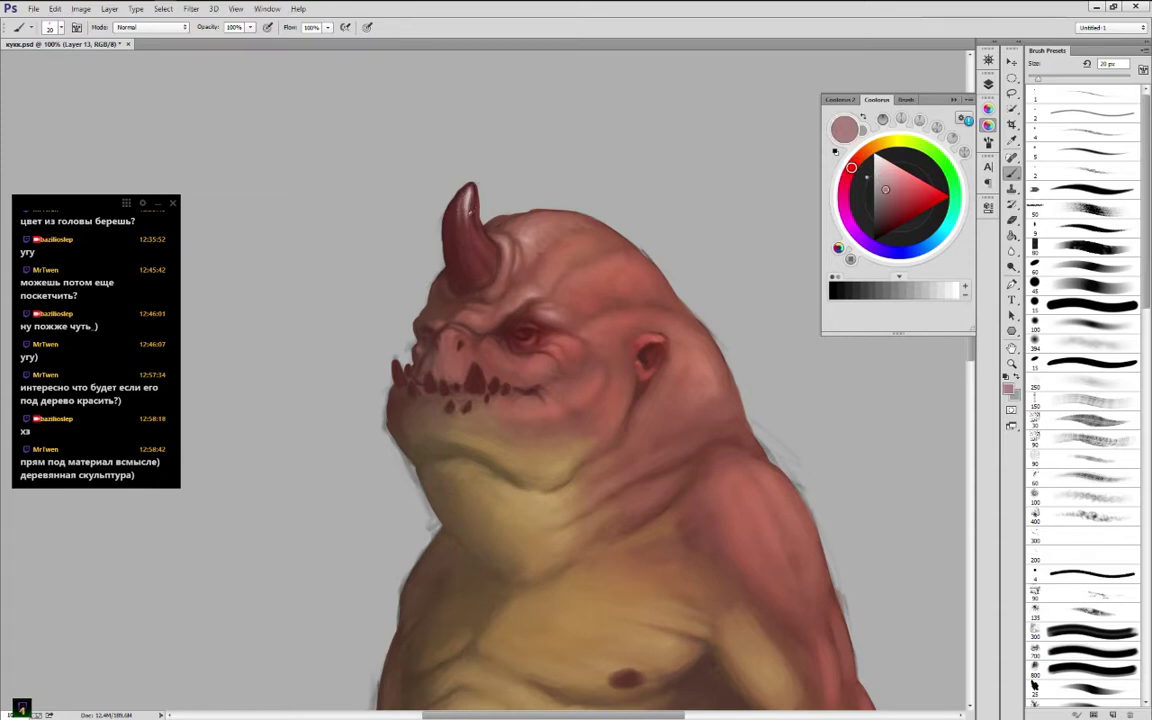
left_click_drag(469, 196, 466, 214)
left_click(477, 222, "alt")
left_click(482, 237, "alt")
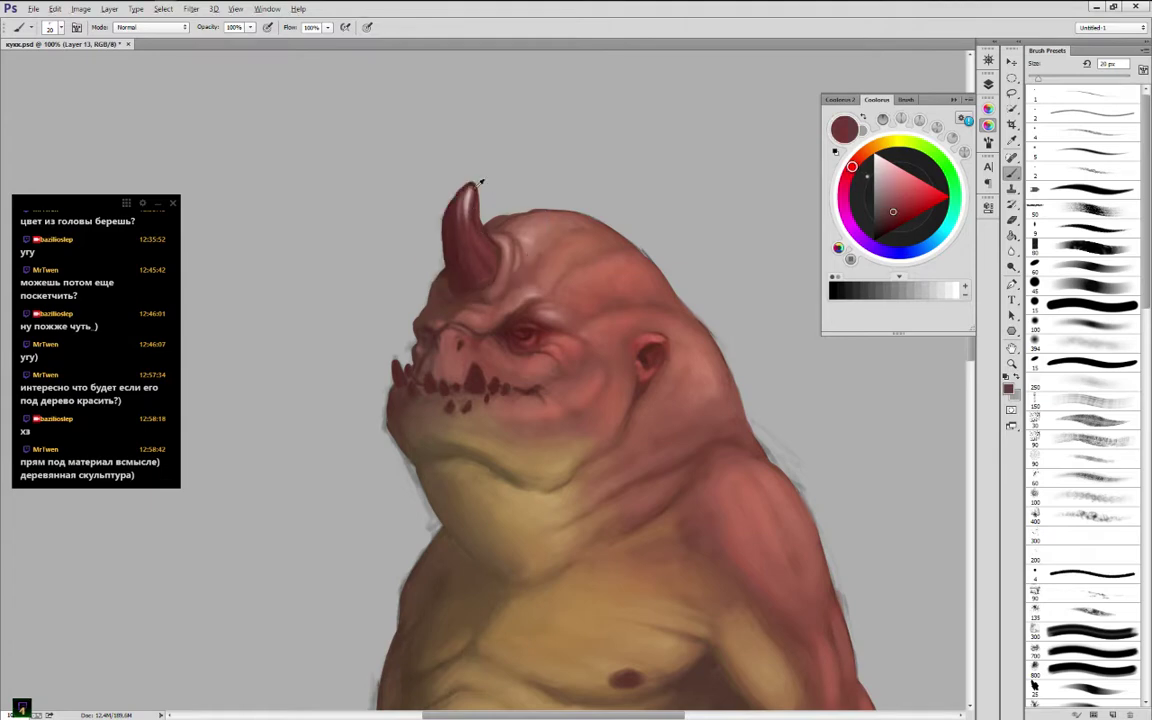
Define the horn's tip and inner curved edge by alternating sampled dark reds and pale pinks
left_click(476, 186, "alt")
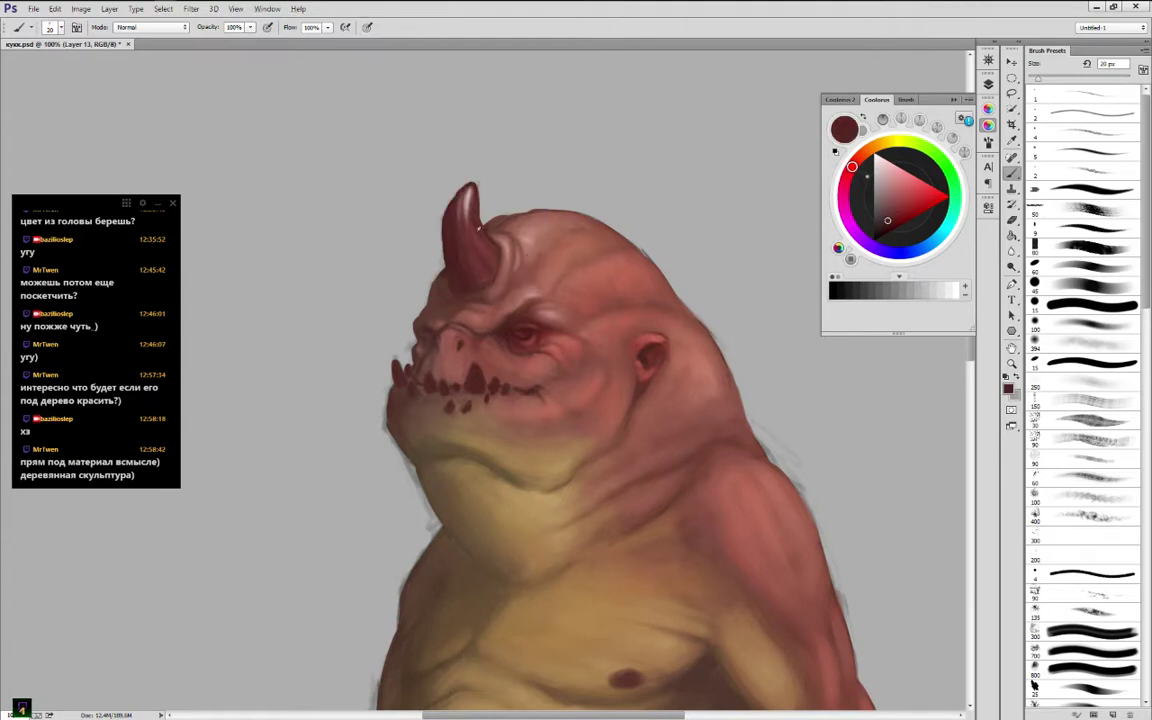
left_click(473, 193, "alt")
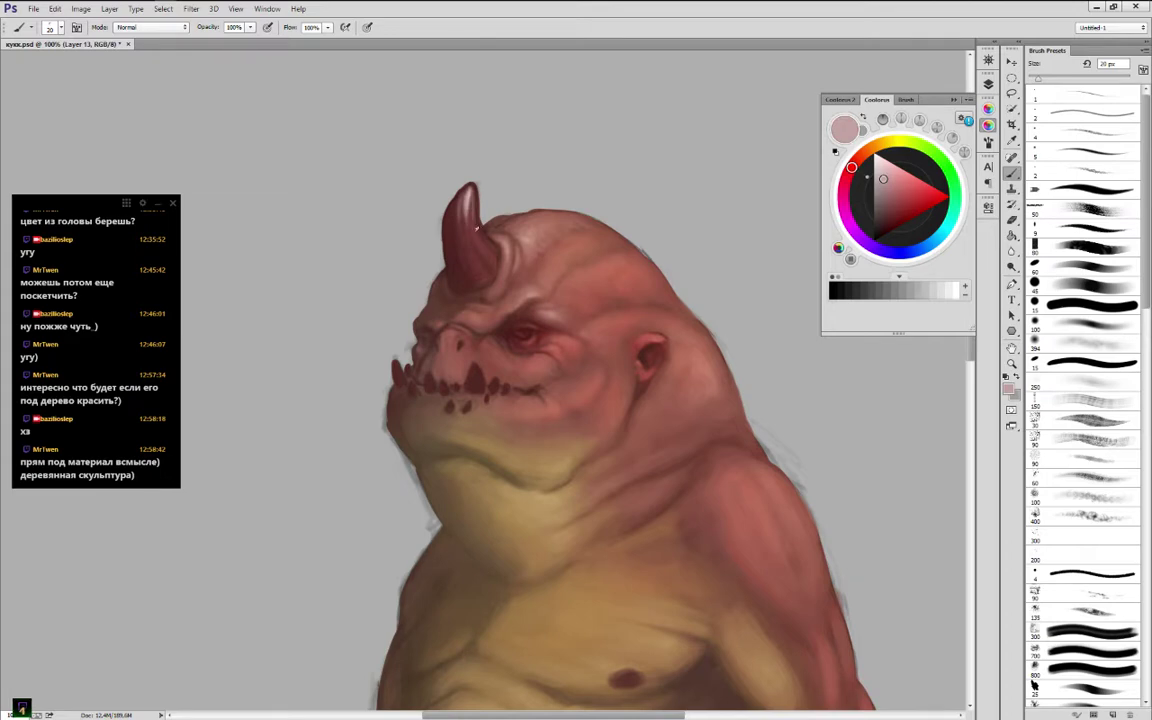
left_click(477, 228, "alt")
left_click(479, 228, "alt")
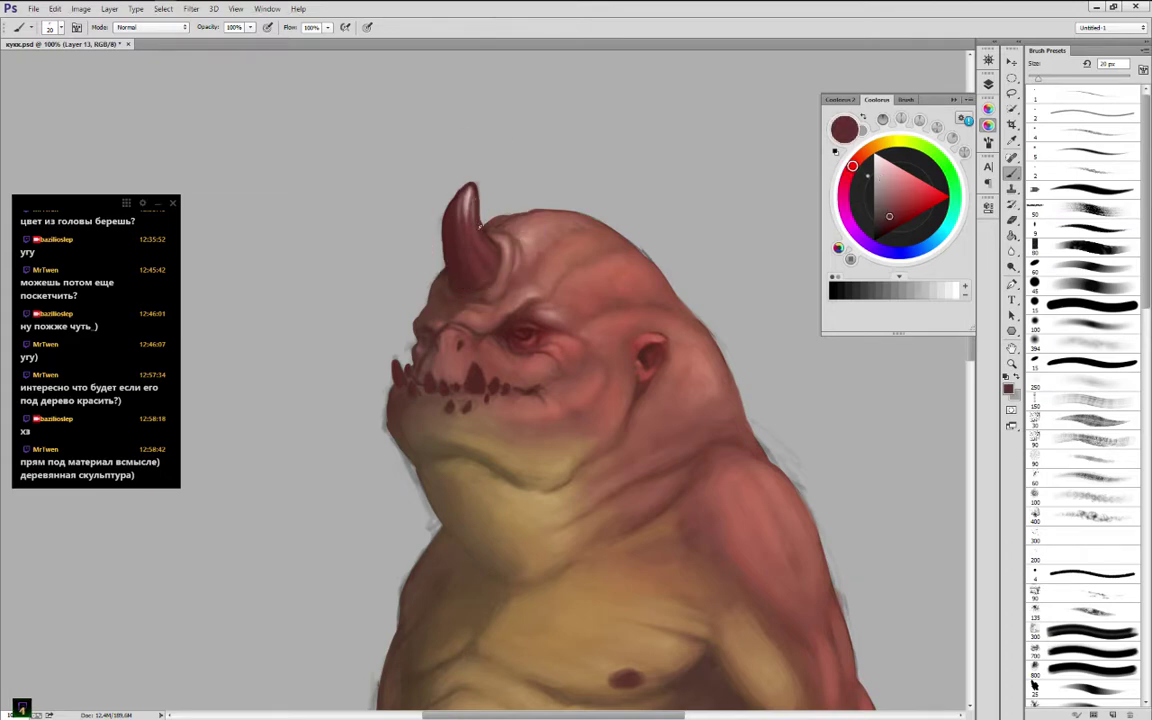
left_click(476, 227, "alt")
left_click(470, 198, "alt")
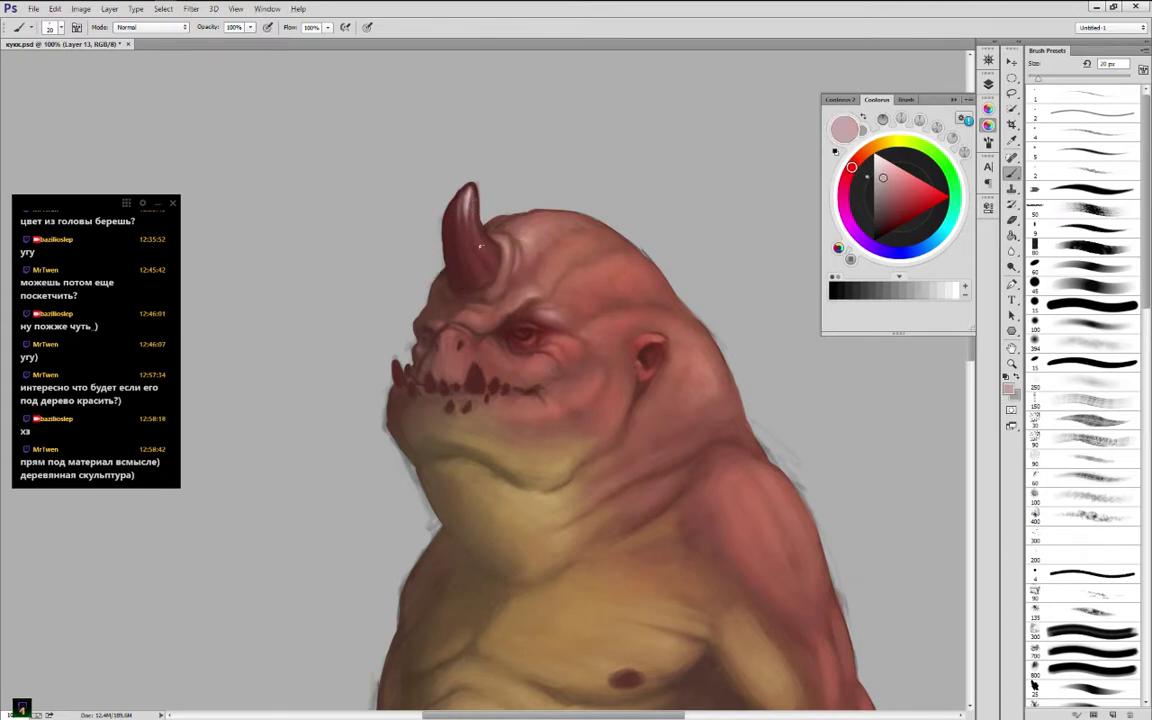
Extend the pale pink highlight down the inner curve to the horn's base, blending it with sampled muted reds
left_click_drag(480, 246, 491, 260)
left_click(485, 254, "alt")
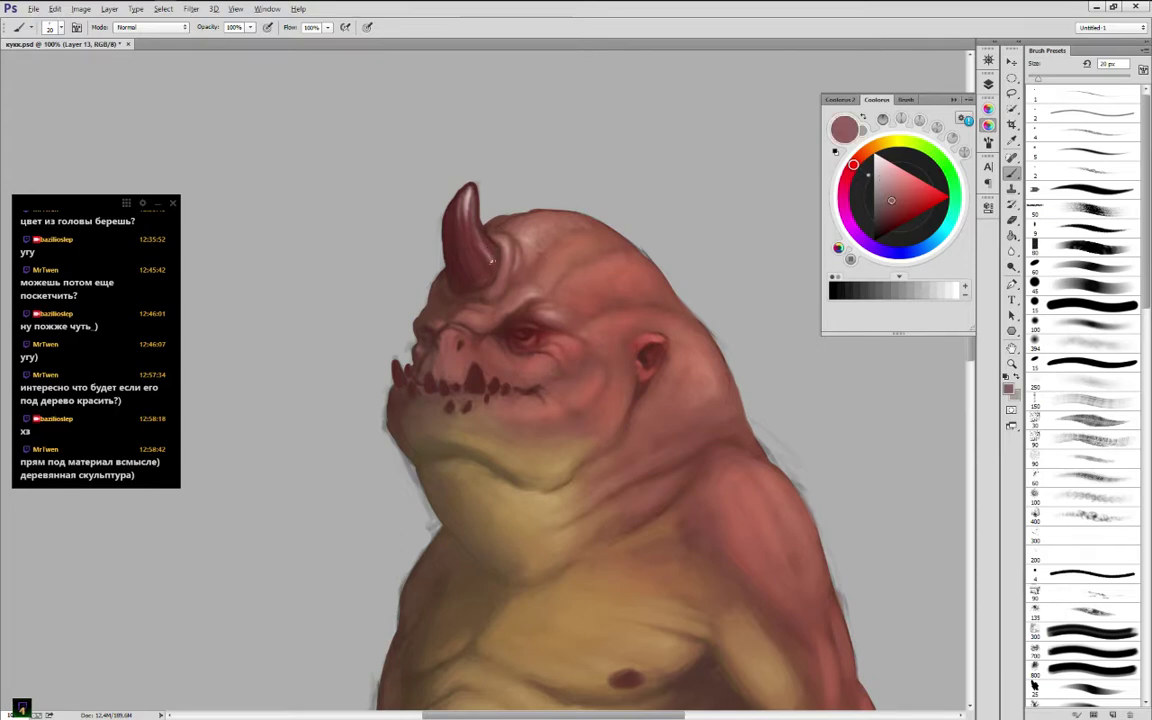
left_click(485, 242, "alt")
left_click(490, 254, "alt")
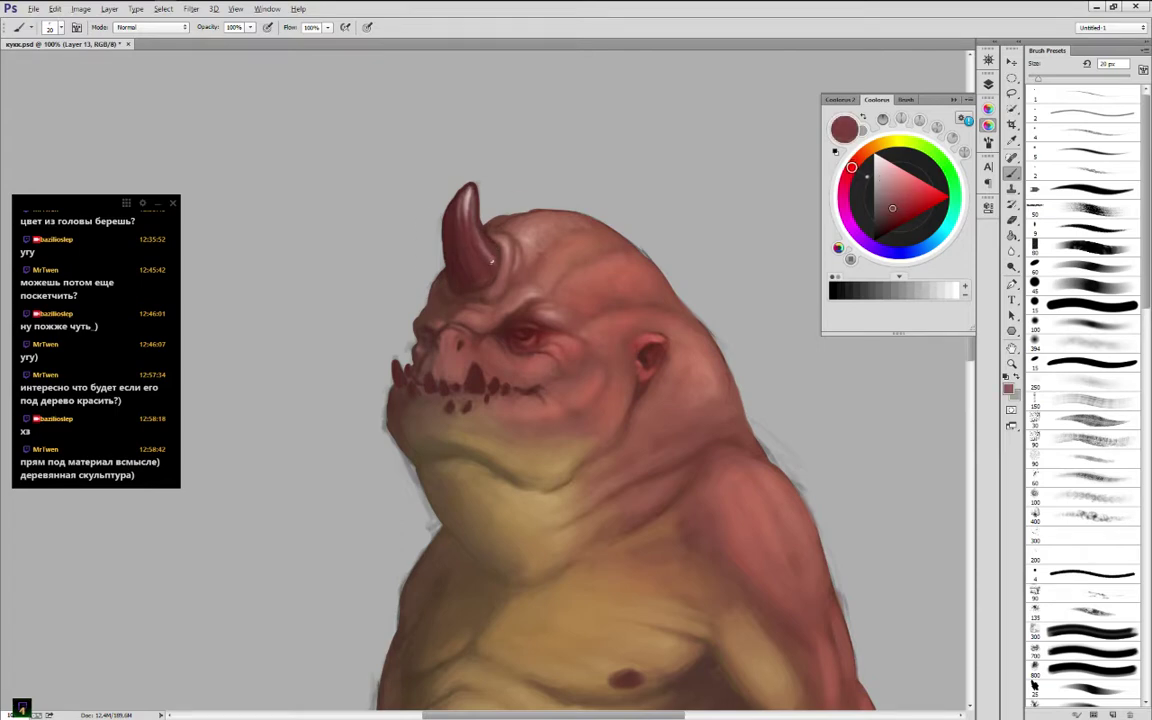
left_click(484, 240, "alt")
left_click(476, 232, "alt")
Model the middle and upper surface of the horn with sampled mid and dark reds
left_click(468, 238, "alt")
left_click(475, 242, "alt")
left_click(472, 215, "alt")
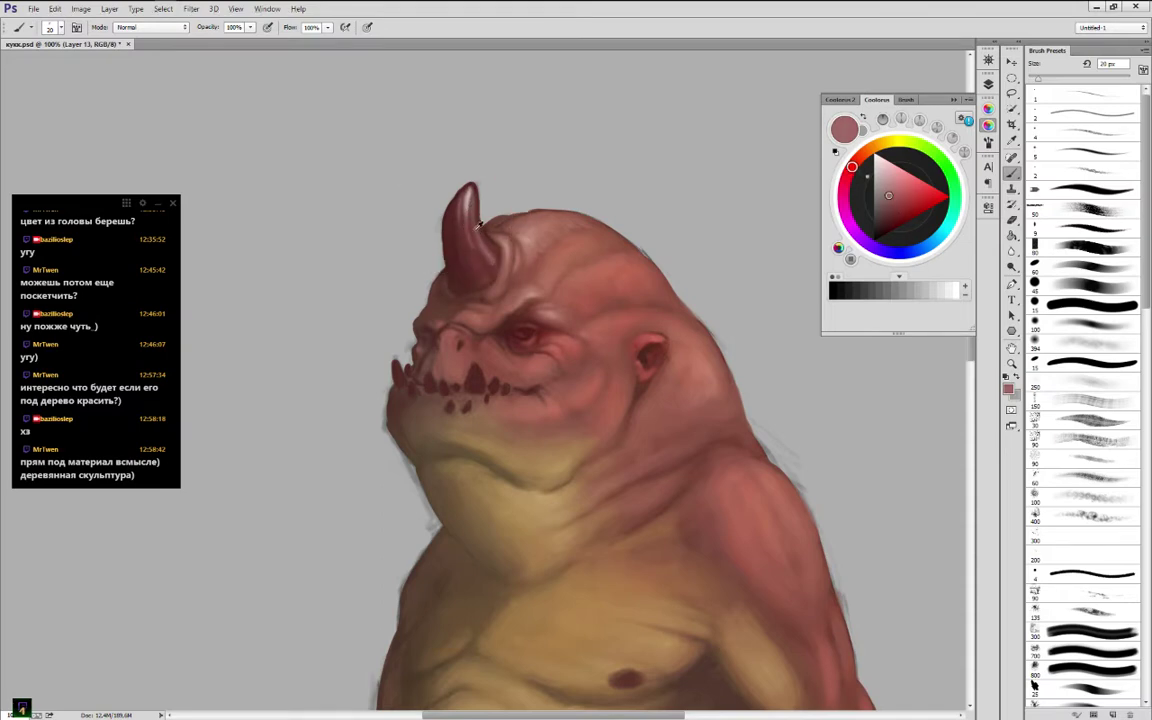
left_click(478, 224, "alt")
left_click(461, 213, "alt")
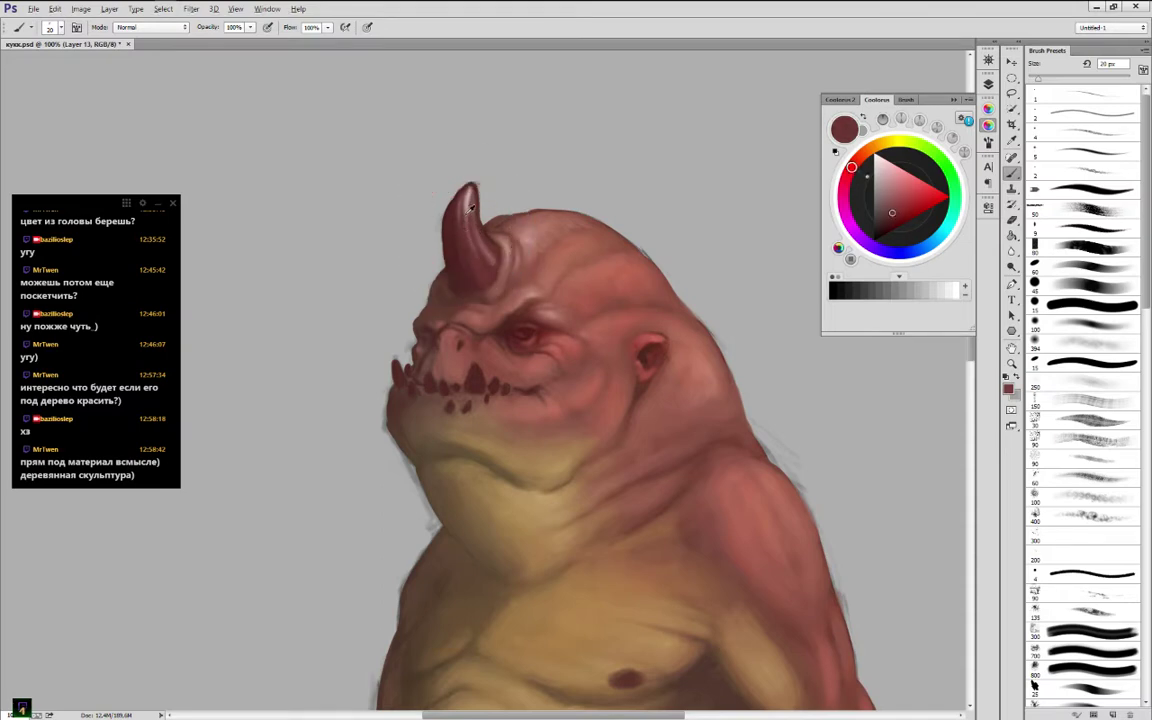
left_click(467, 210, "alt")
left_click(467, 210, "alt")
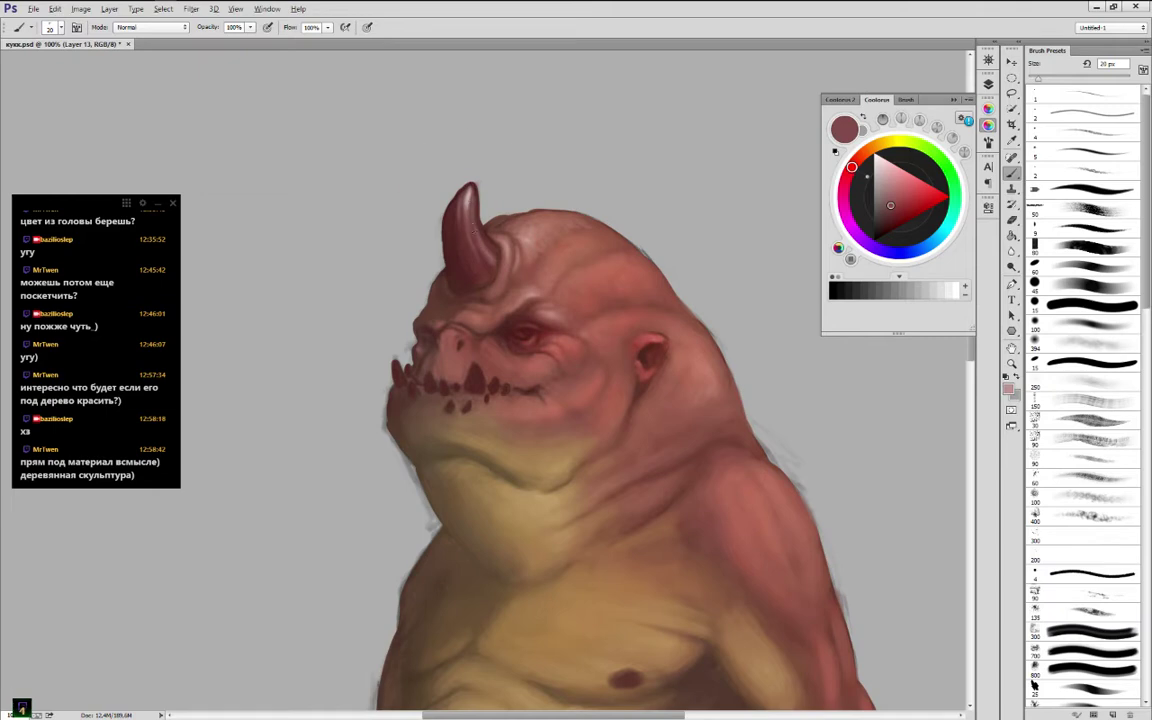
Smooth the tonal transition between the horn's lower part and its highlight with sampled dusky reds
left_click(483, 259, "alt")
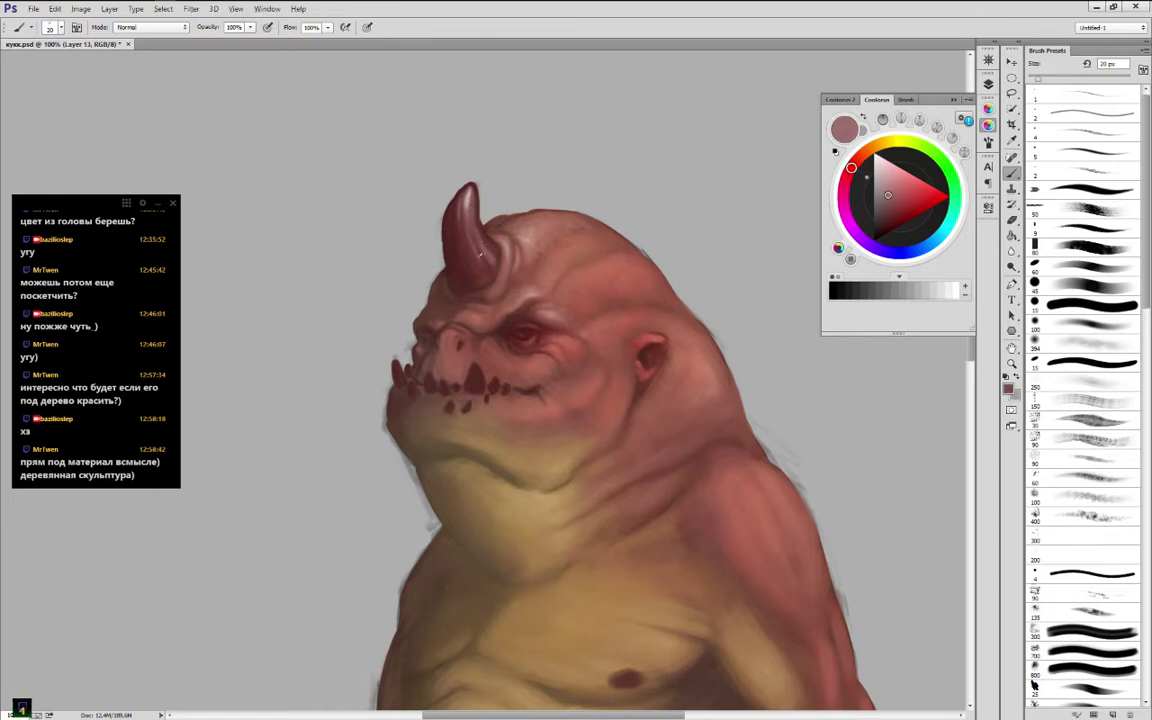
left_click(476, 250, "alt")
left_click(465, 217, "alt")
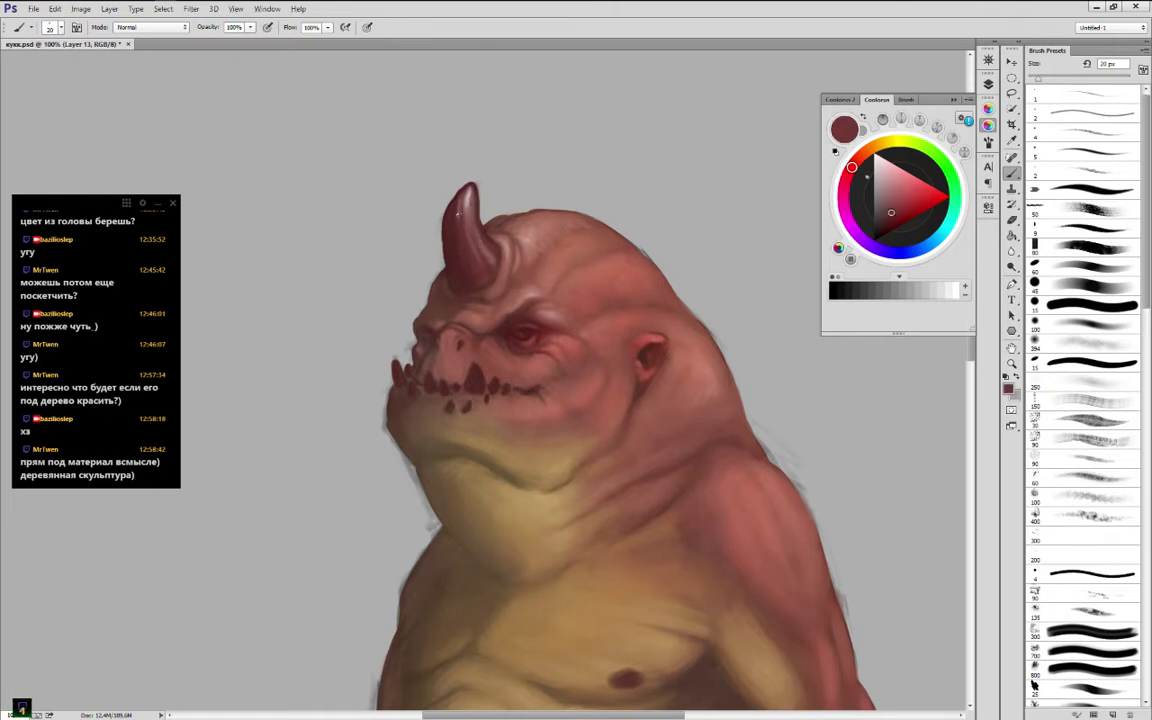
left_click(461, 220, "alt")
left_click(470, 236, "alt")
Refine the skin folds behind and beneath the horn's base with sampled pinks and brownish reds
left_click(563, 322, "alt")
left_click(505, 238, "alt")
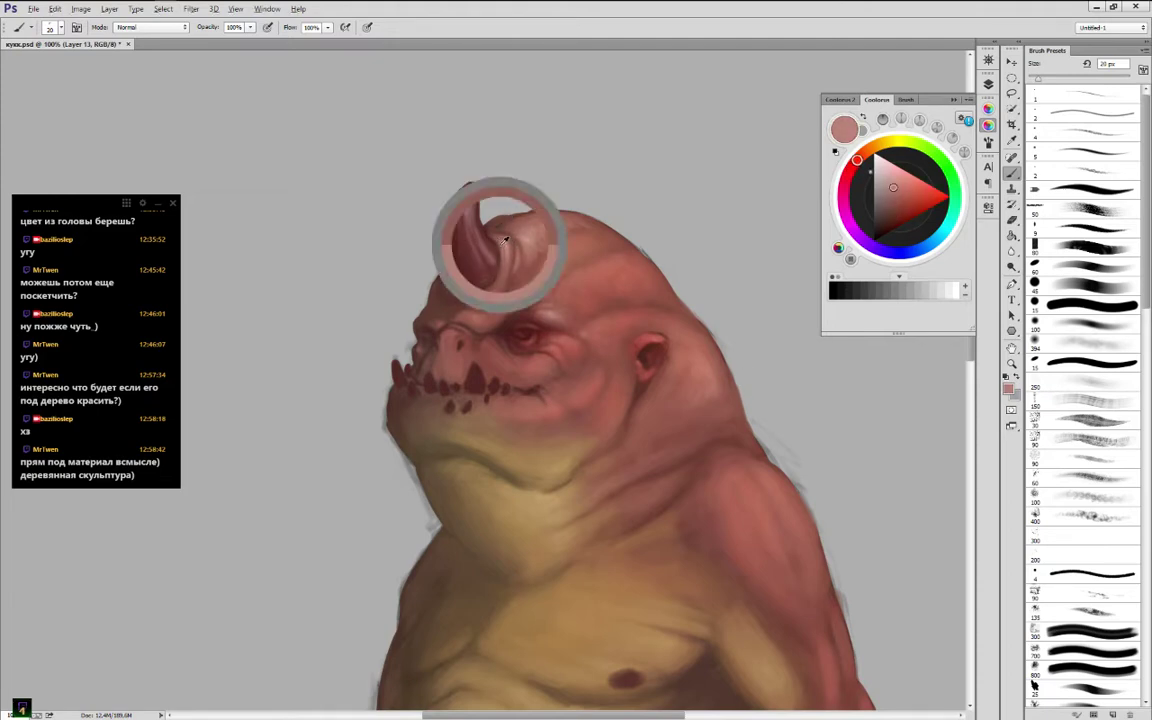
left_click(500, 247, "alt")
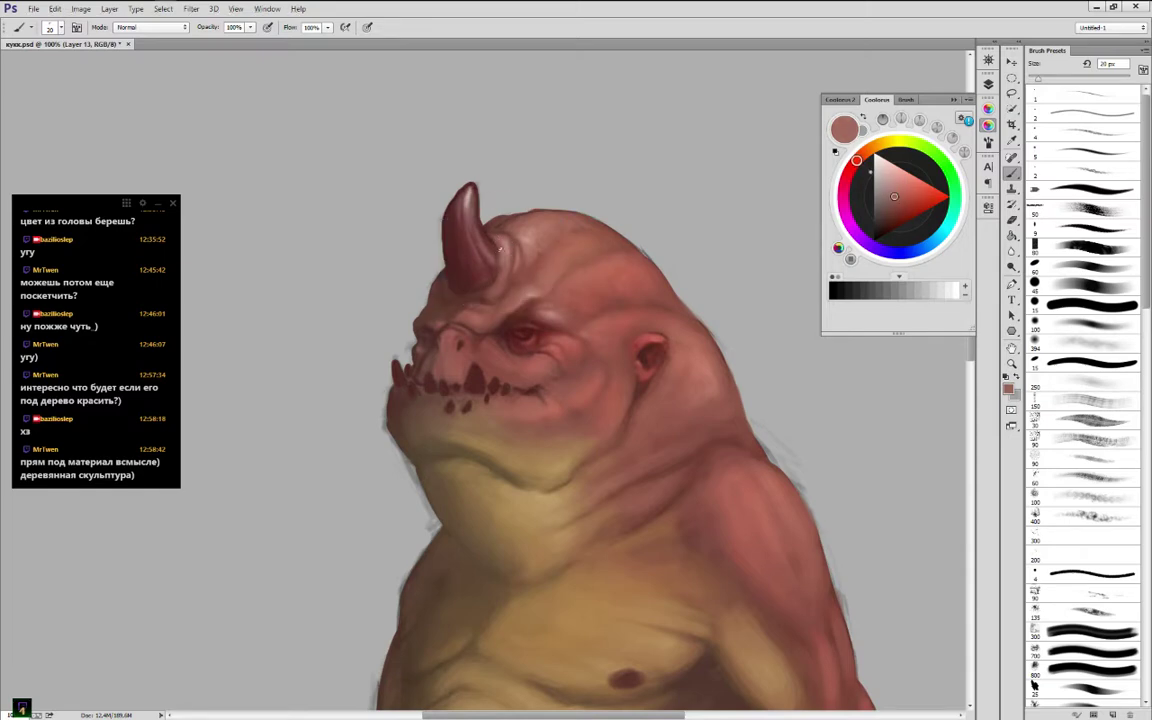
left_click(495, 240, "alt")
left_click(491, 288, "alt")
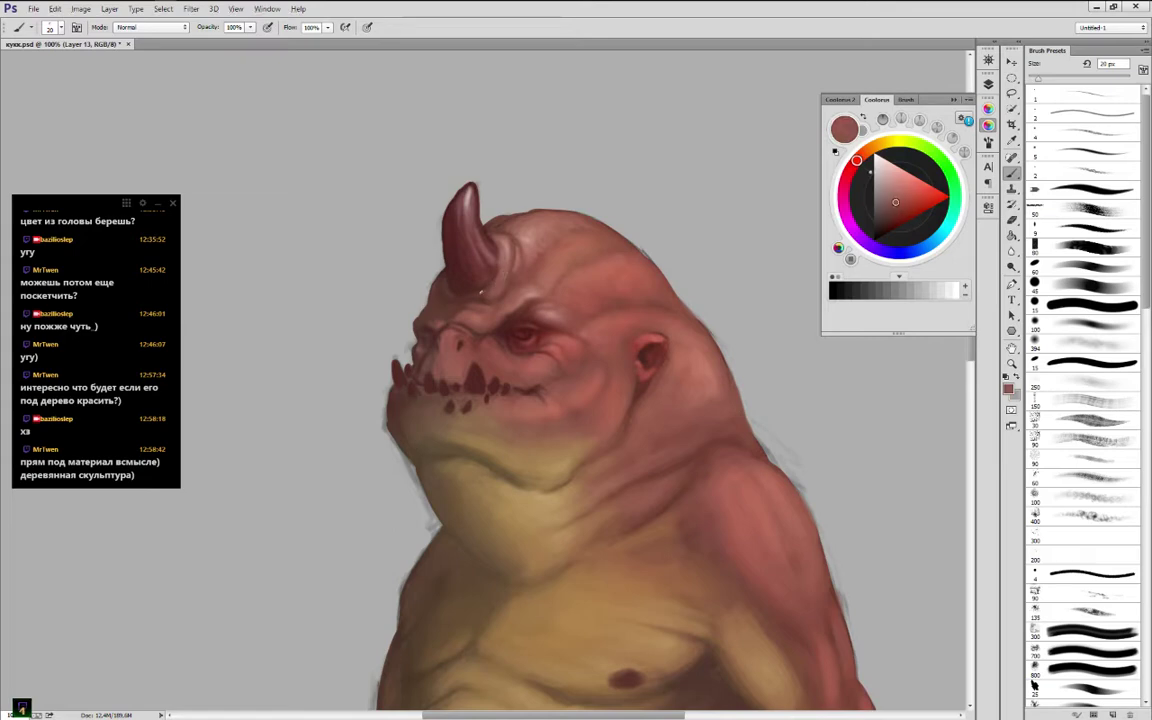
left_click(476, 298, "alt")
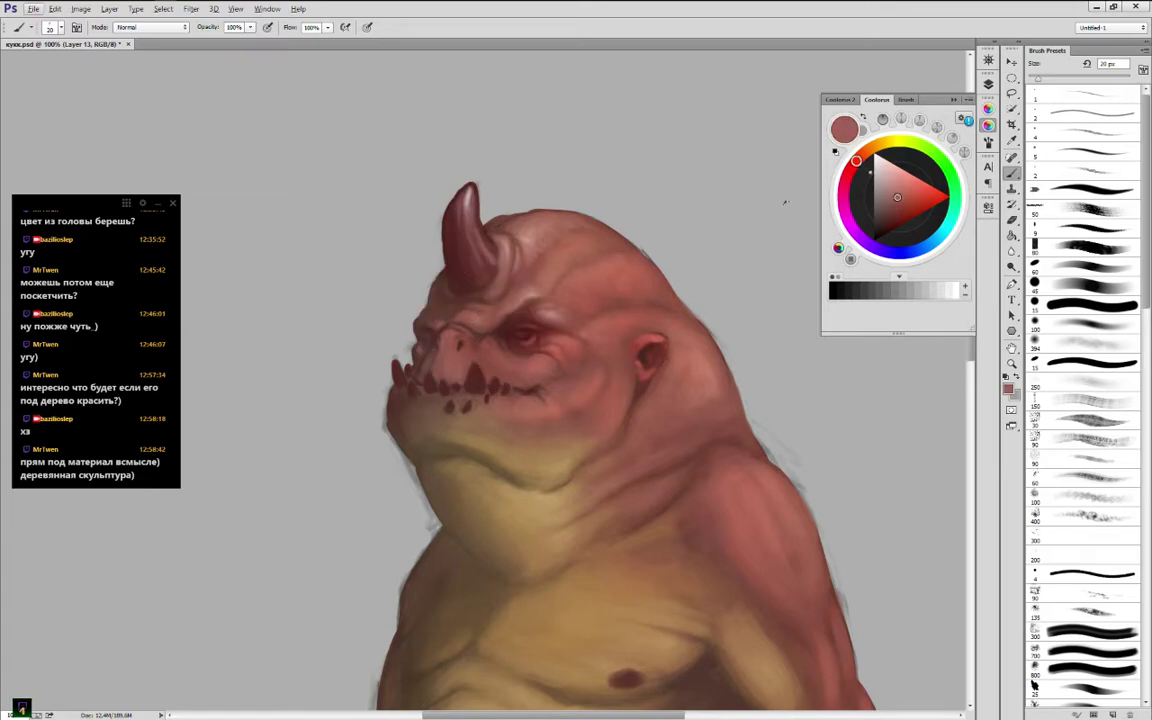
Add light pink highlights to the brow ridge above the nose and blend them with sampled skin tones
left_click(895, 177)
left_click_drag(895, 177, 891, 165)
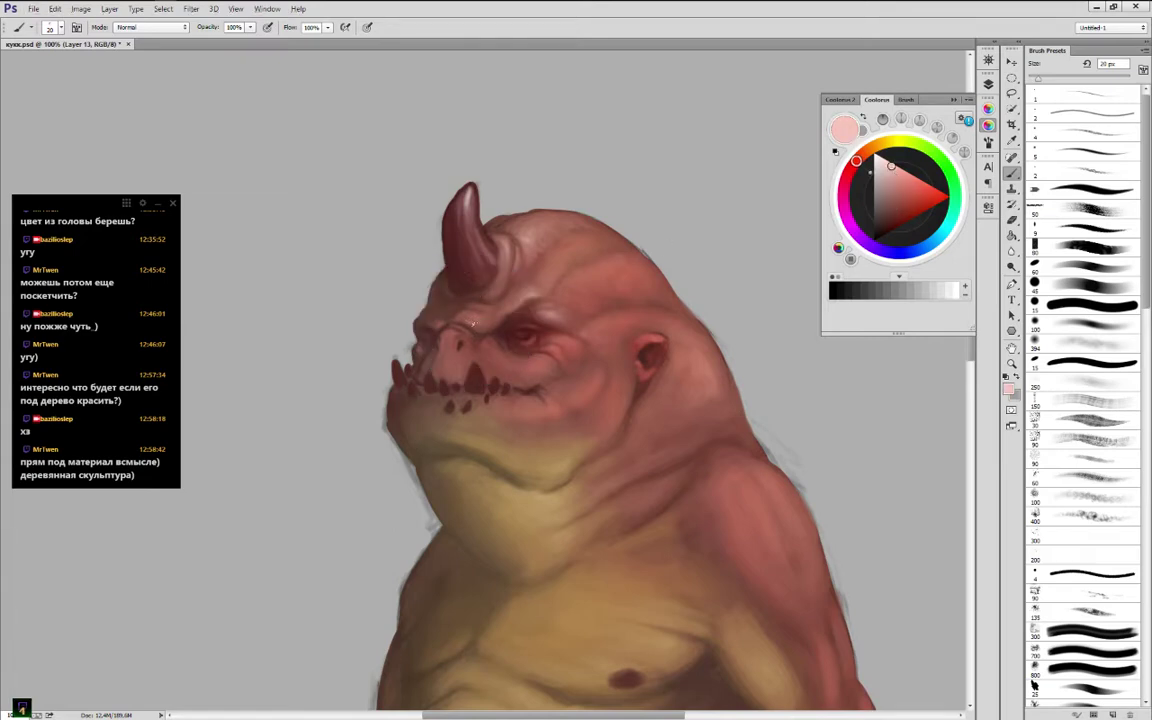
left_click(469, 317, "alt")
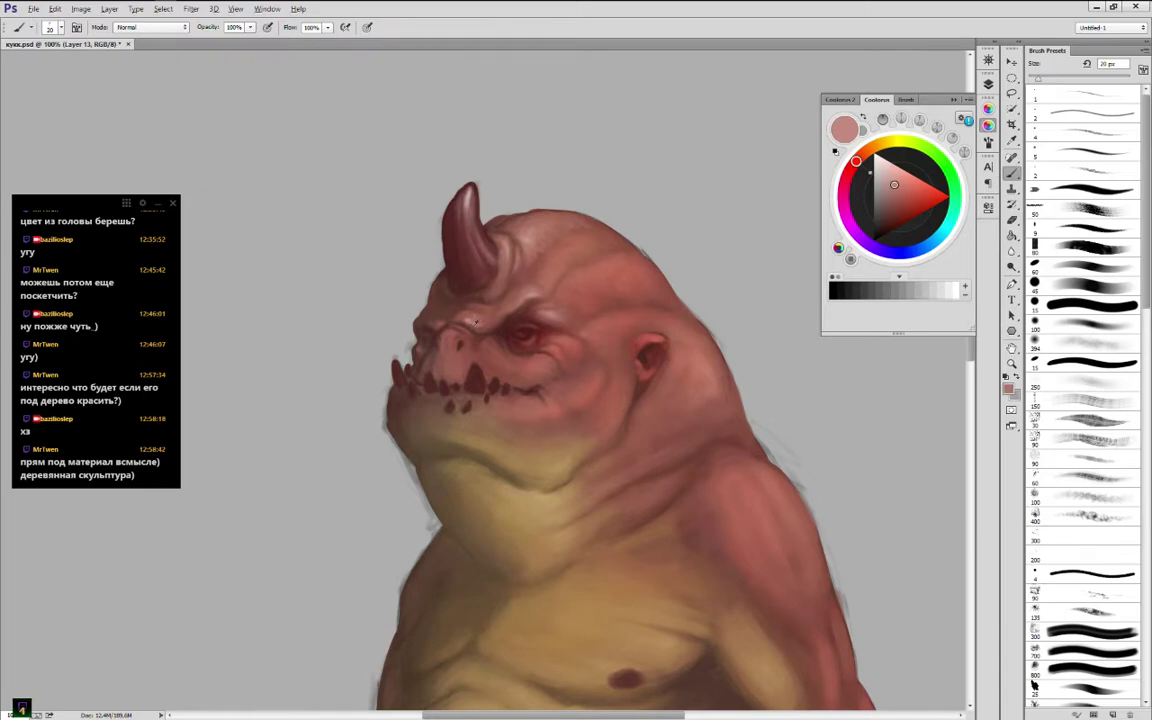
left_click(466, 318, "alt")
left_click(467, 314, "alt")
left_click(424, 283, "alt")
left_click(476, 327, "alt")
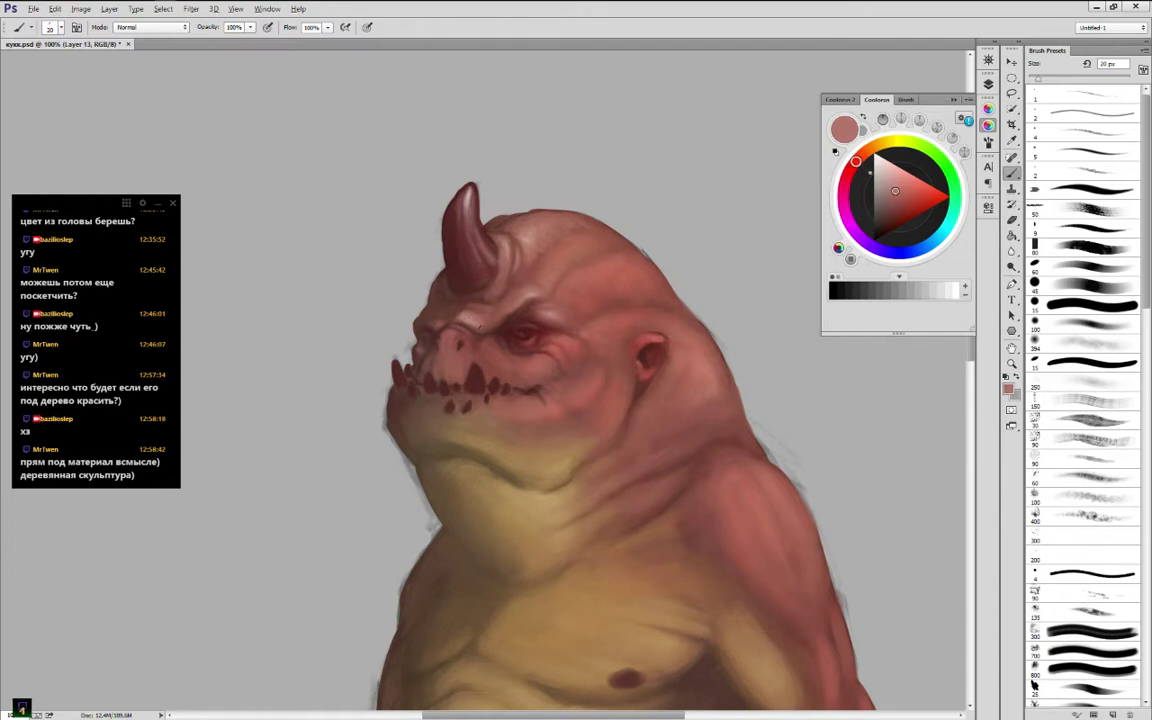
Deepen the crease between the brow and the nose bridge with sampled dark reds and blend its edges
left_click(506, 320, "alt")
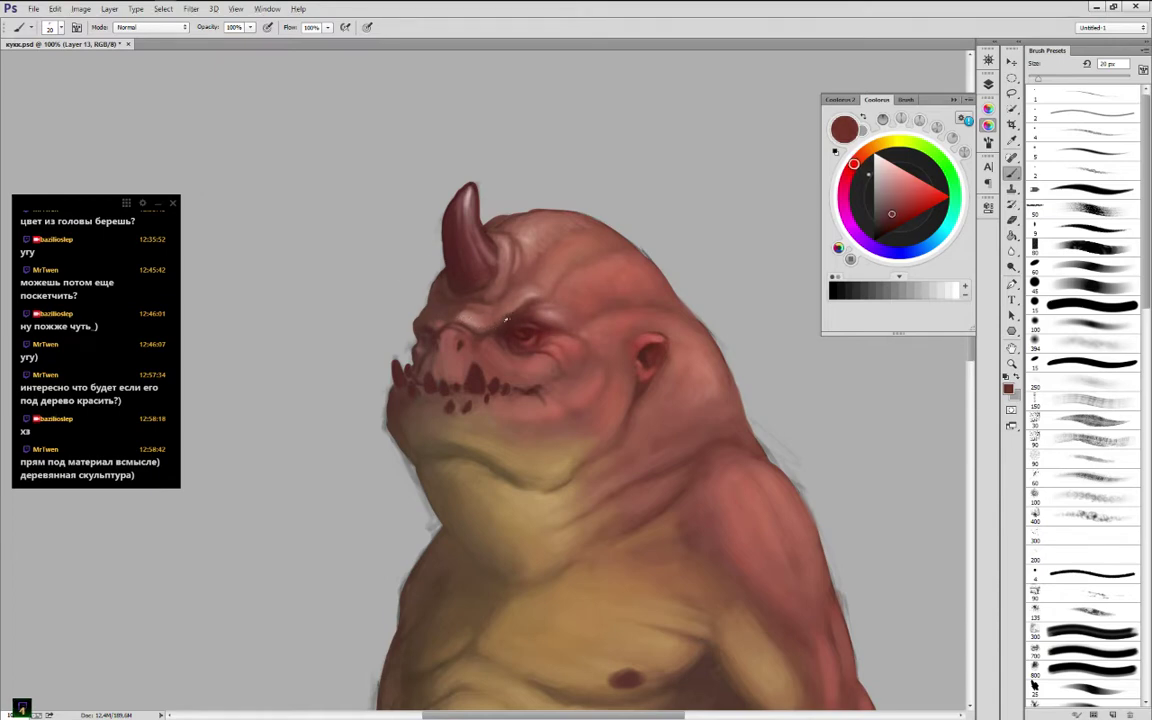
left_click(494, 333, "alt")
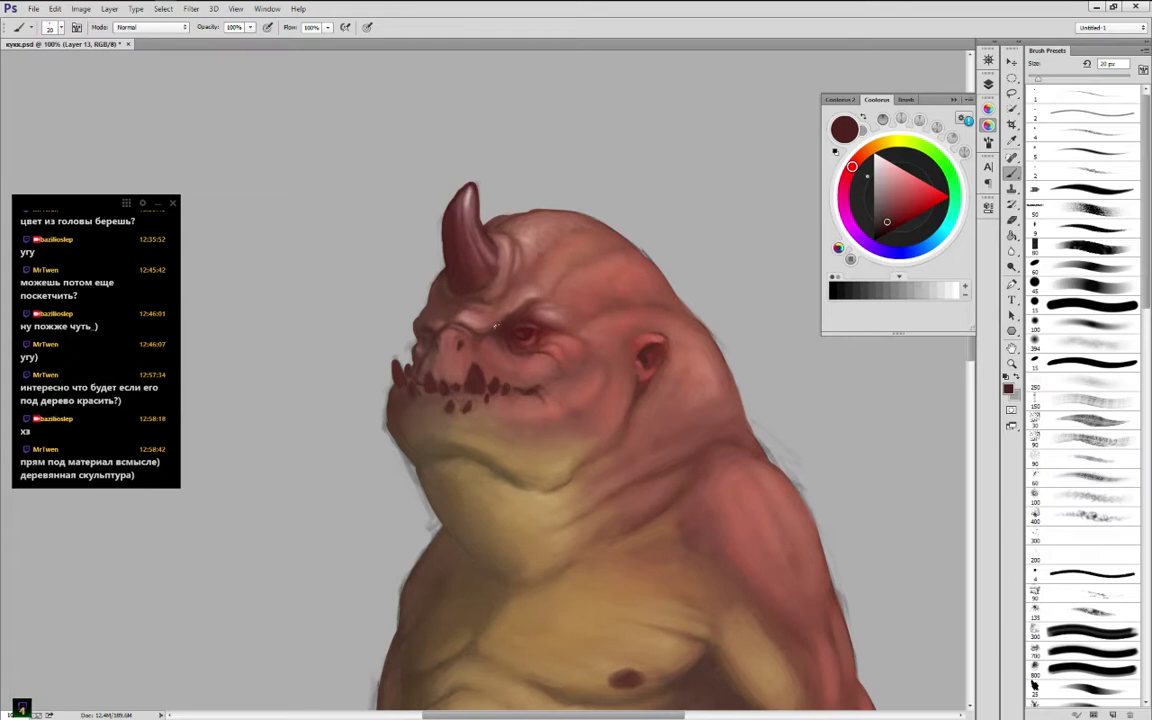
left_click(502, 318, "alt")
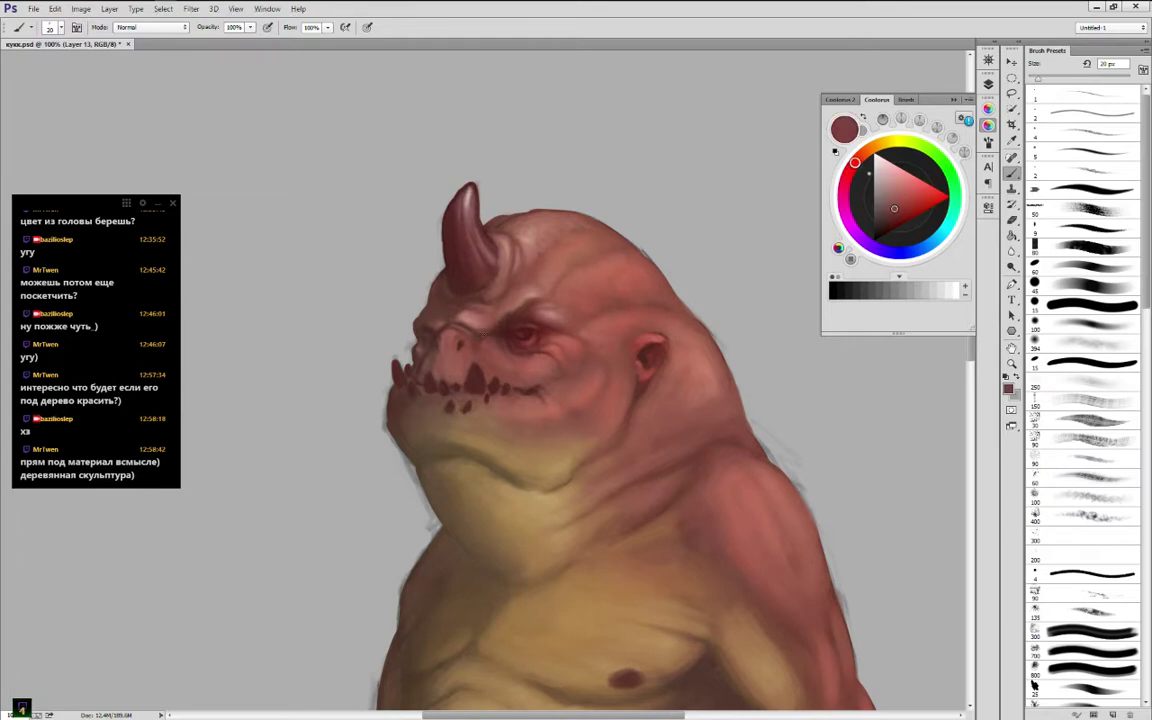
left_click(465, 323, "alt")
left_click(423, 292, "alt")
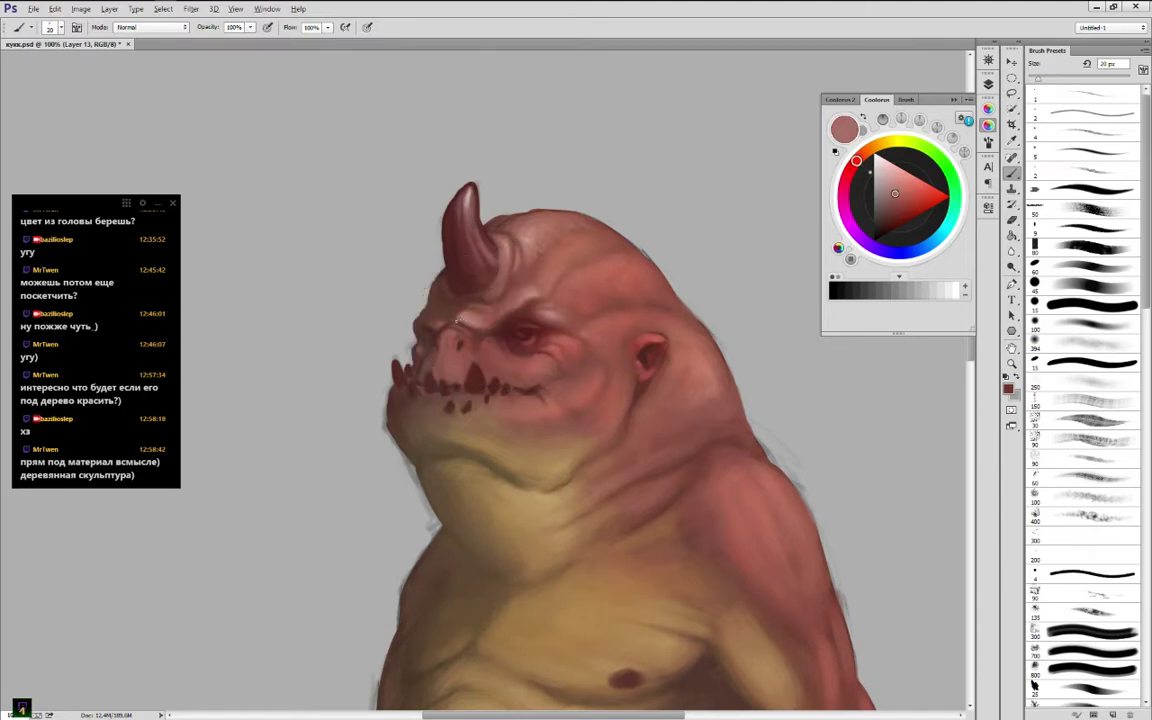
Refine the forehead folds above the eye with sampled light pinks and warm reds
left_click(513, 302, "alt")
left_click(547, 282, "alt")
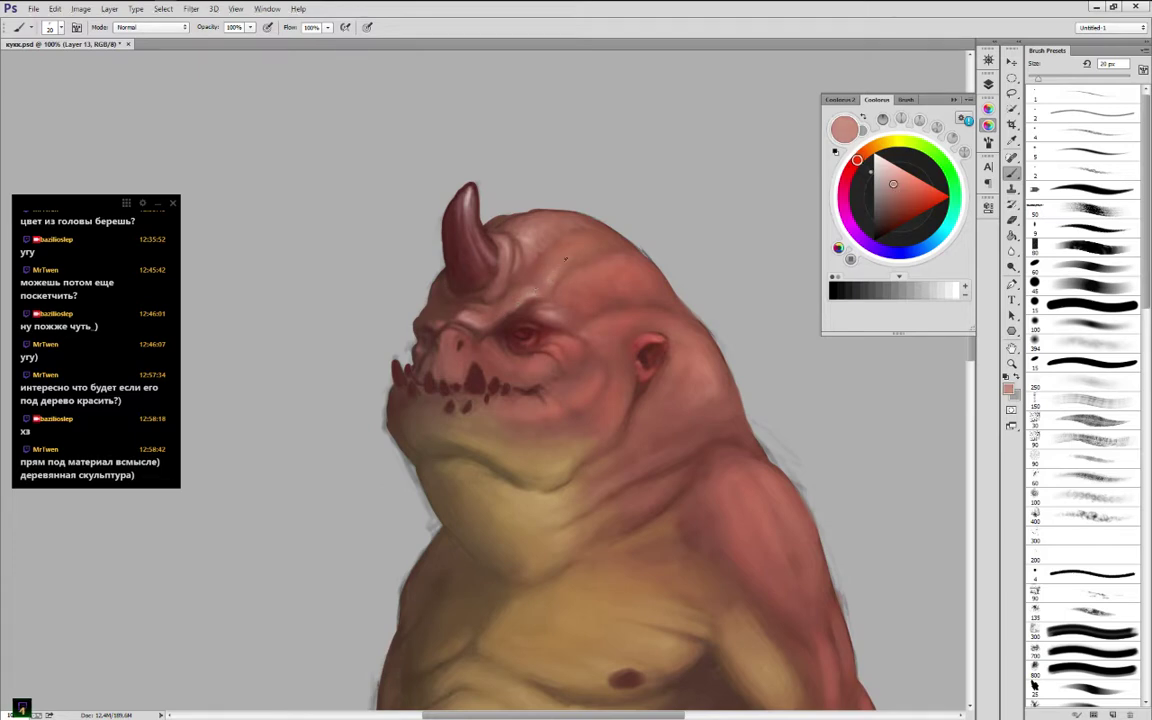
left_click(545, 274, "alt")
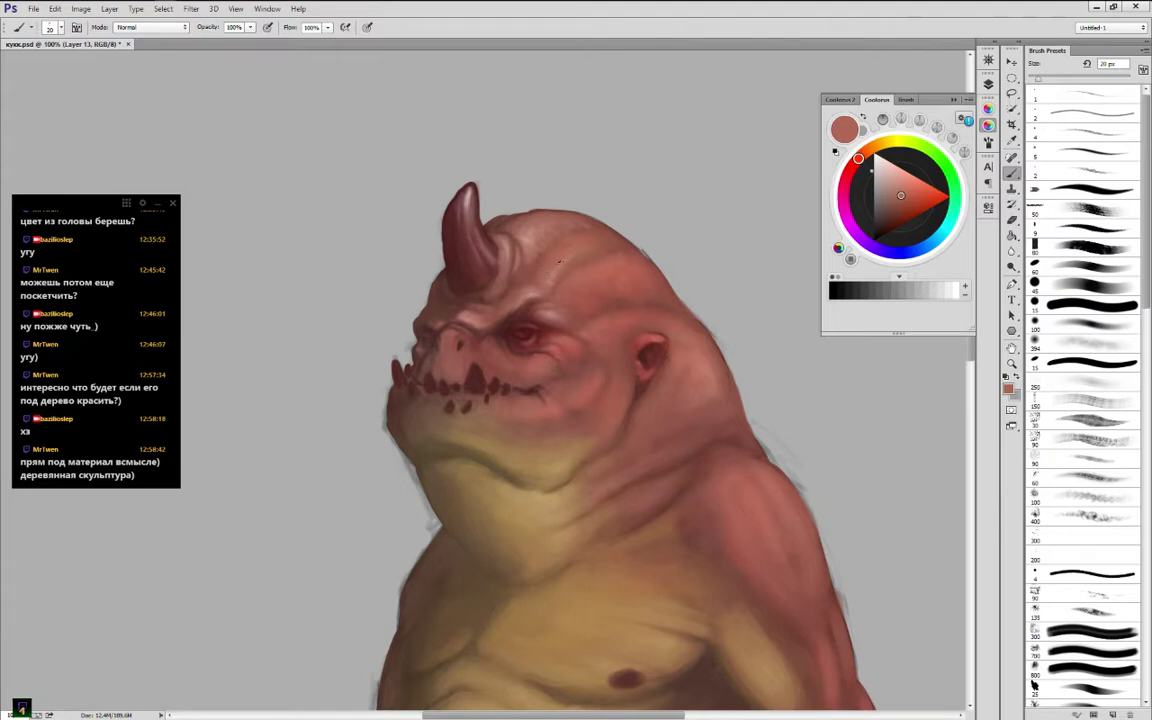
left_click(606, 257, "alt")
Paint white highlights on the forehead folds above the eye with a 40 px brush, then reduce the brush size
key("bracketright")
key("bracketright")
key("bracketright")
left_click(958, 297)
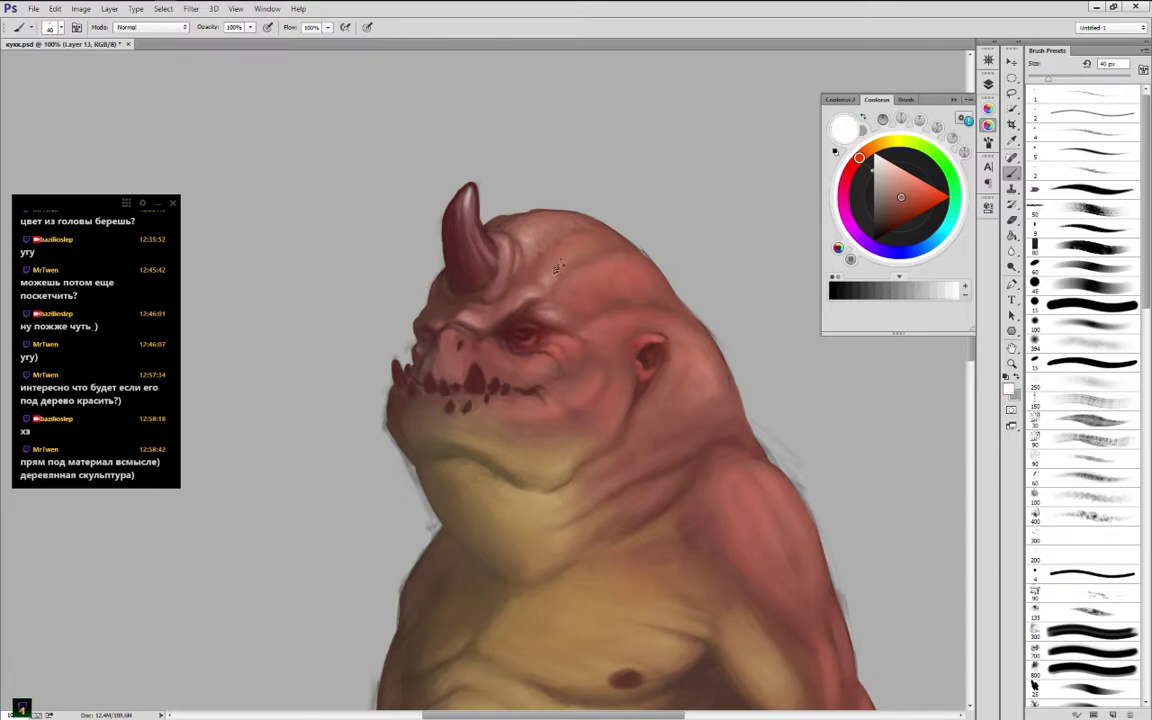
mouse_move(557, 268)
left_mouse_down()
mouse_move(546, 283)
mouse_move(579, 284)
mouse_move(569, 296)
left_mouse_up()
key("bracketleft")
key("bracketleft")
Soften the new forehead highlights with sampled pinks, using a 20 px brush
left_click(546, 271, "alt")
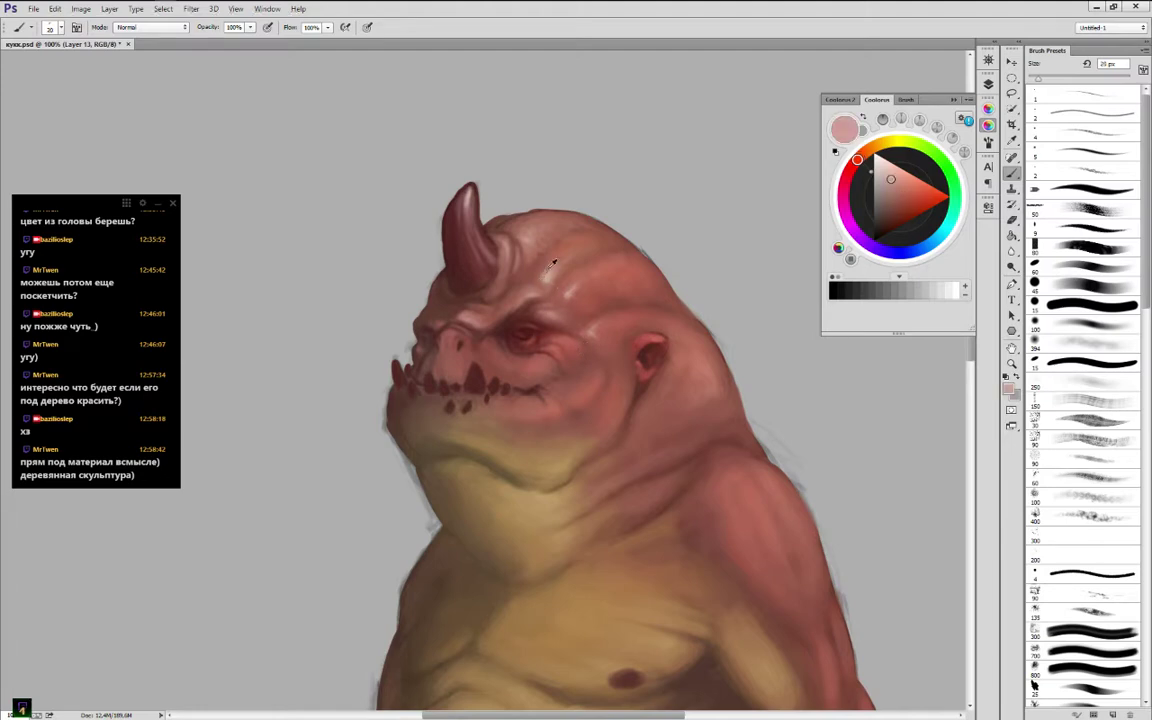
left_click(539, 277, "alt")
left_click(530, 270, "alt")
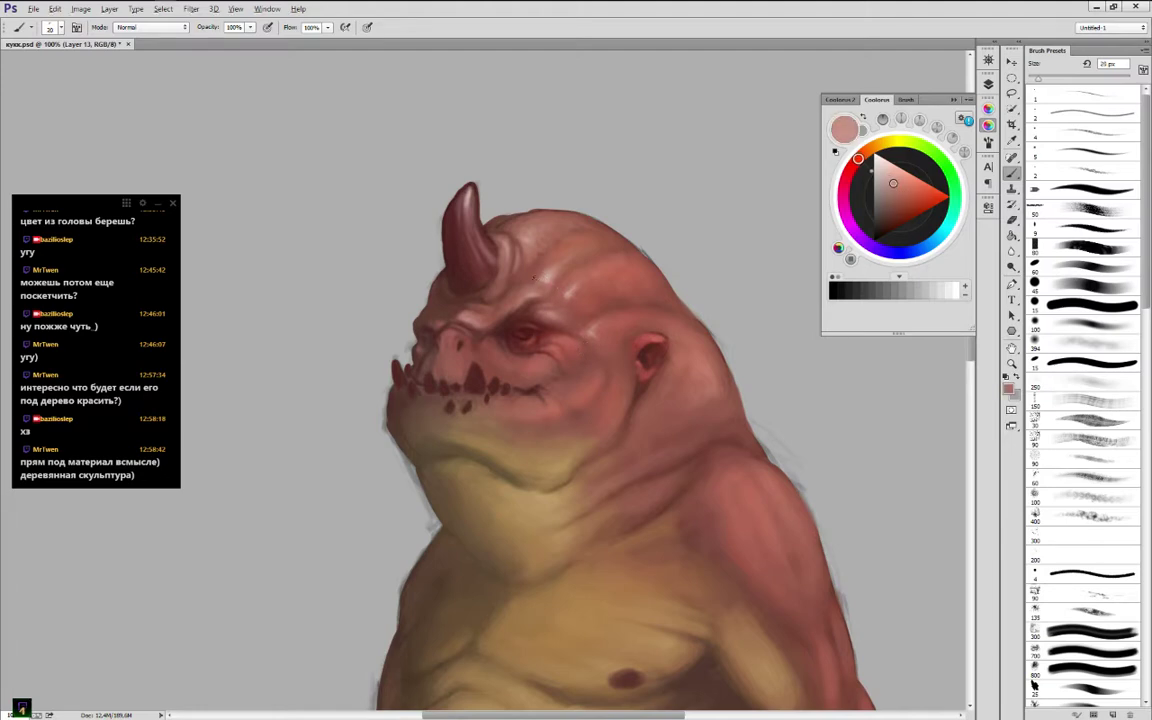
key("bracketleft")
key("bracketleft")
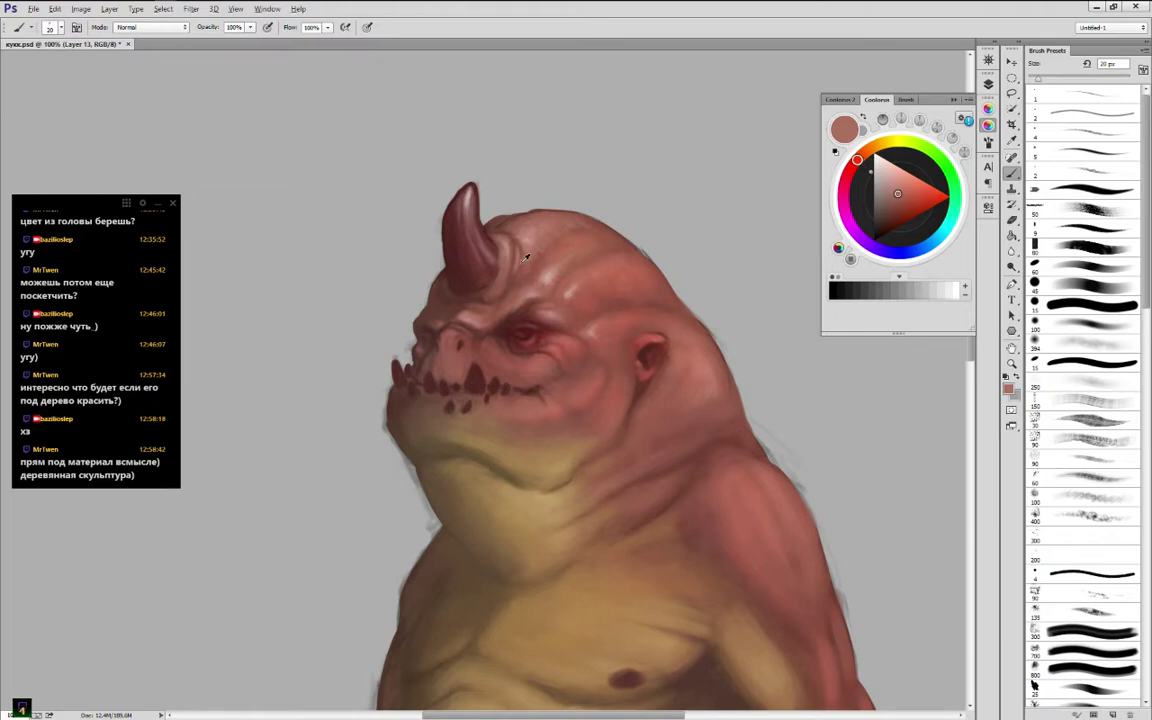
Shade the wrinkles between the horn and the forehead highlights with sampled brownish reds
left_click(521, 262, "alt")
left_click(514, 267, "alt")
left_click(510, 266, "alt")
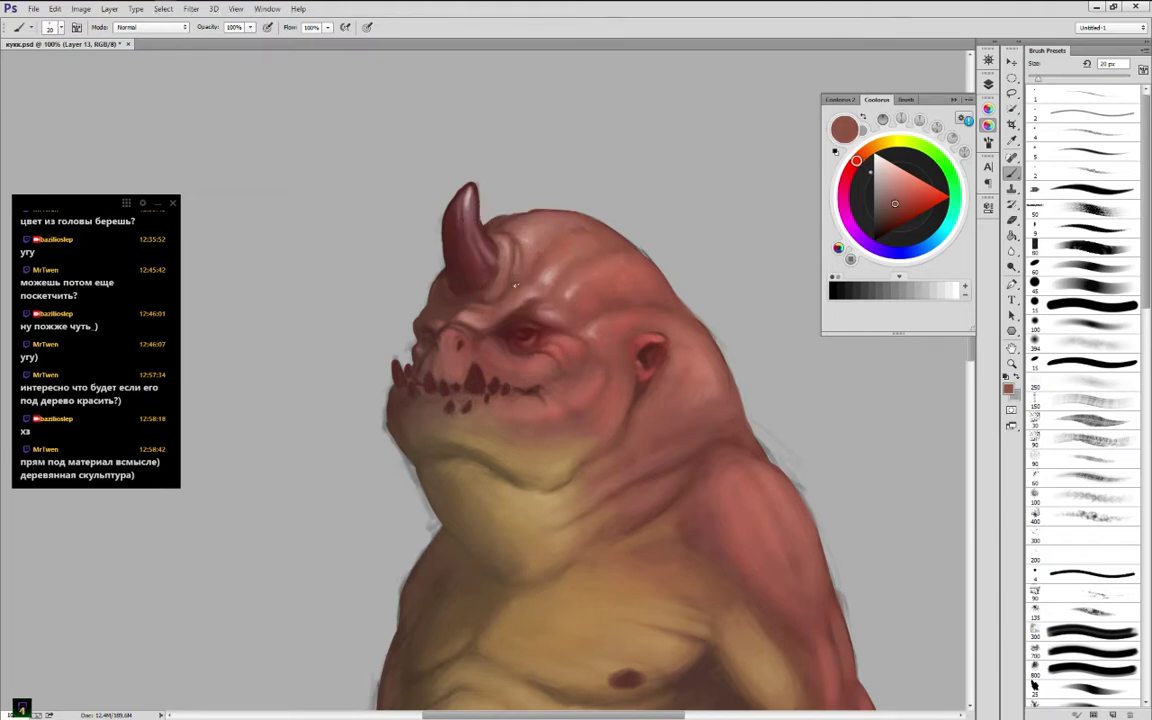
left_click(518, 277, "alt")
Blend the forehead highlight into the surrounding skin by alternating sampled pale pinks and mid reds
left_click(542, 262, "alt")
left_click(545, 260, "alt")
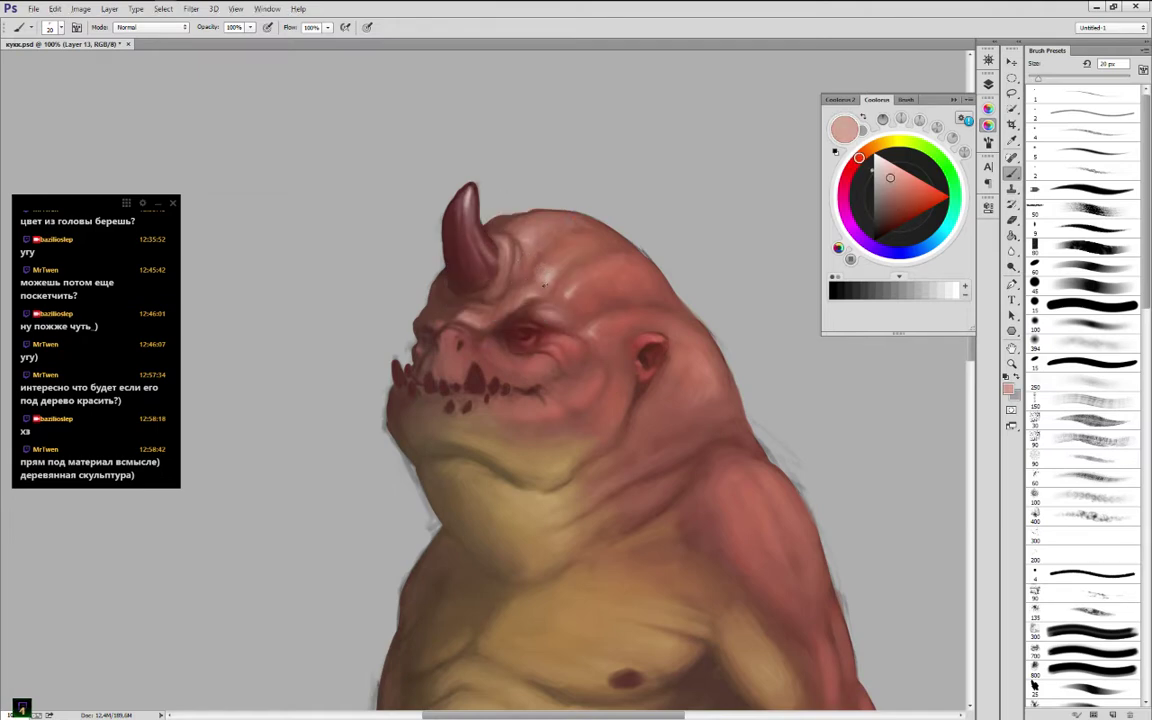
left_click(536, 281, "alt")
left_click(546, 282, "alt")
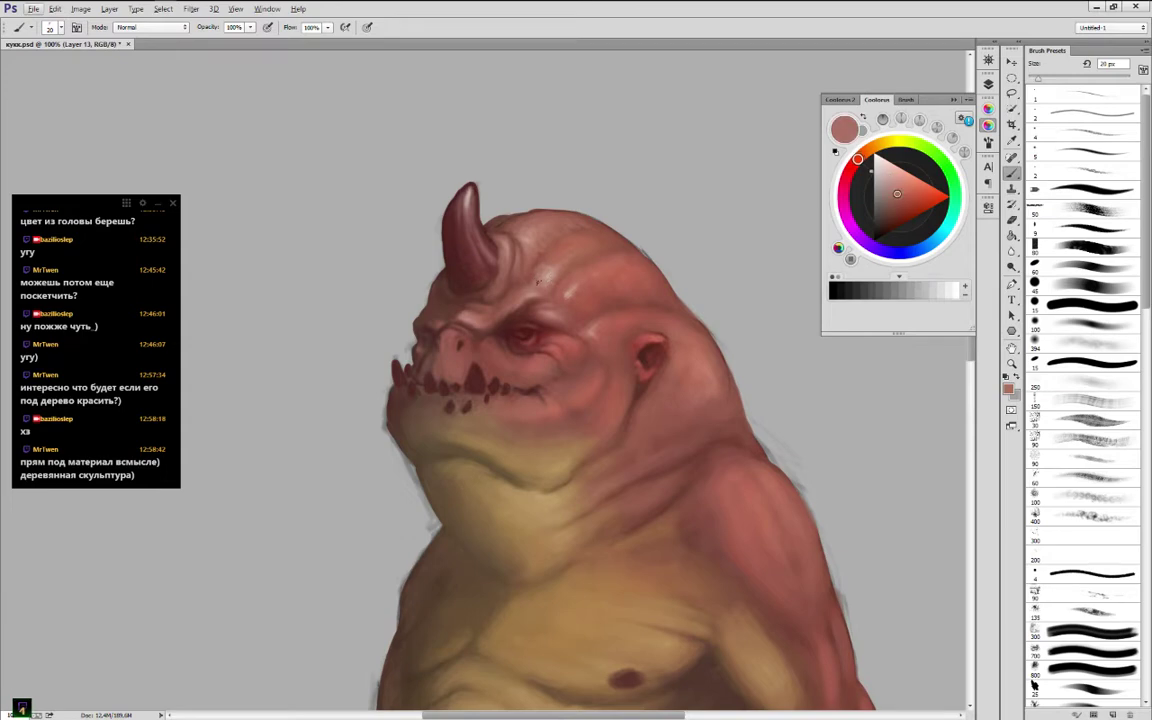
Refine the forehead folds beside the horn with sampled brownish reds and pale pinks, using the 20 px brush
left_click(531, 278, "alt")
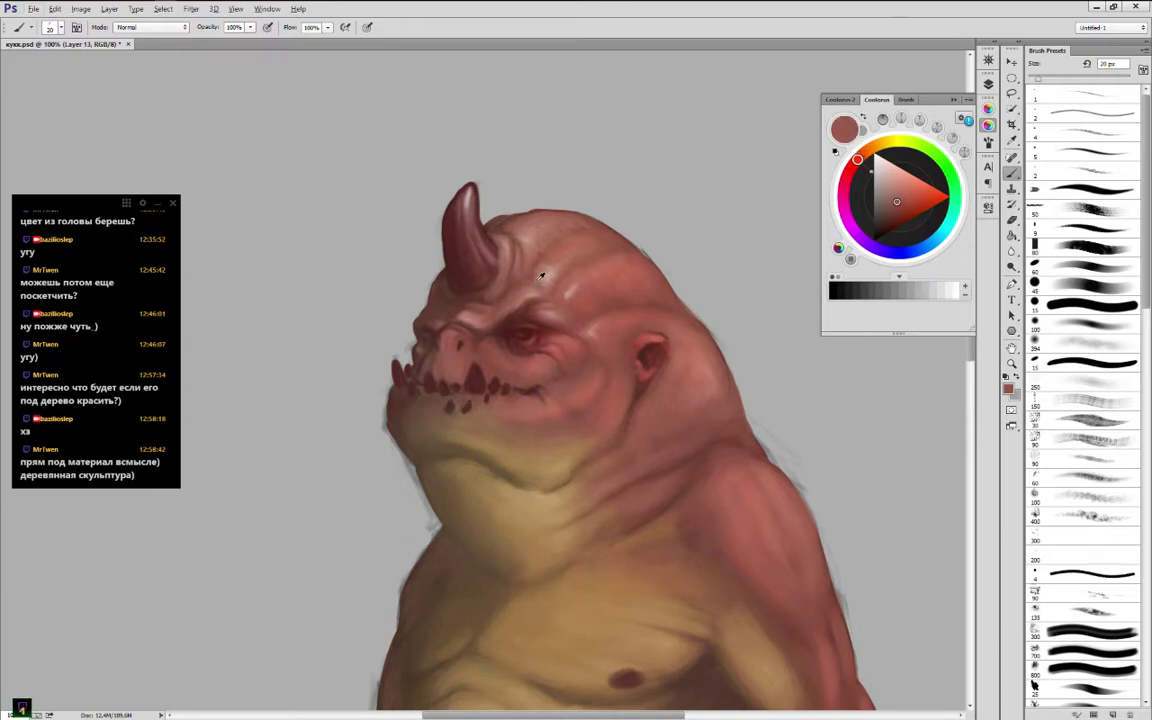
left_click(538, 262, "alt")
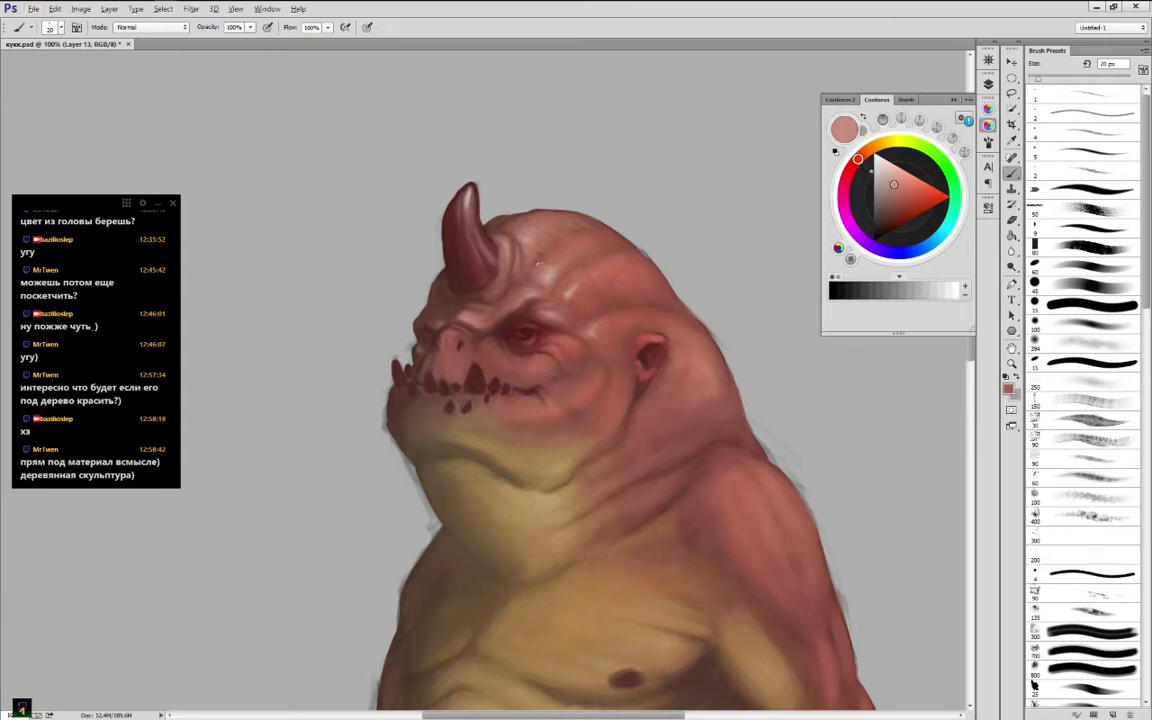
left_click(551, 270, "alt")
left_click(556, 262, "alt")
Even out the skin across the upper forehead and crown with sampled mid reds
left_click(603, 241, "alt")
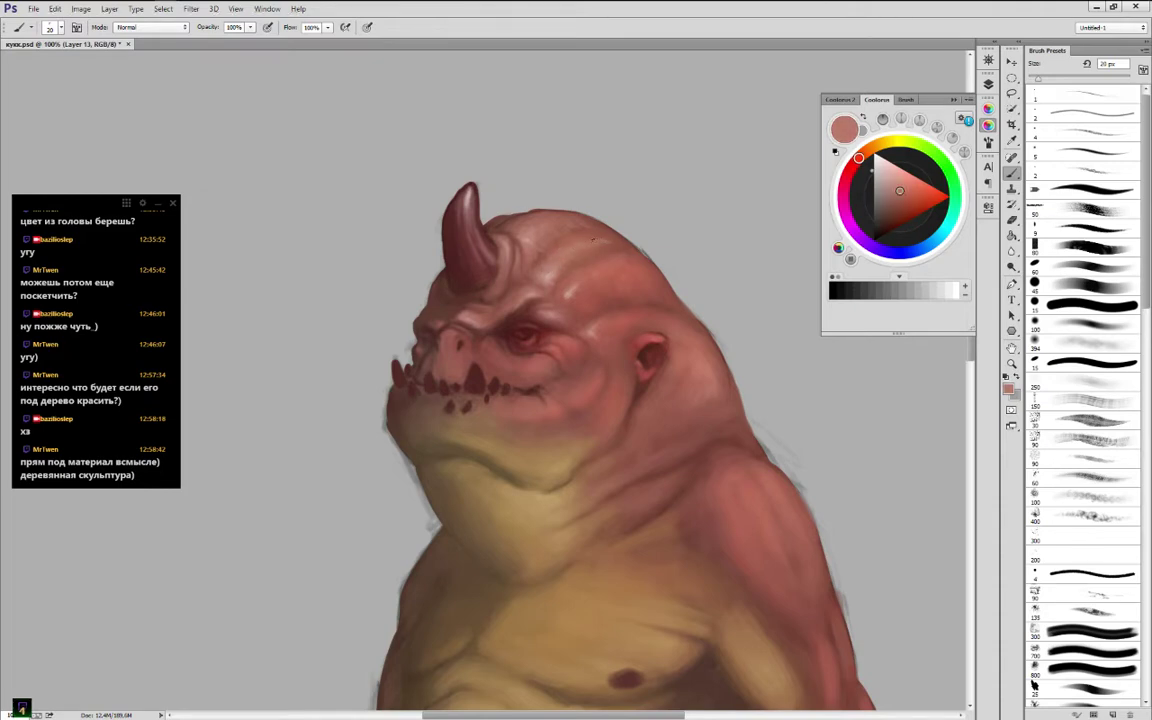
left_click(515, 216, "alt")
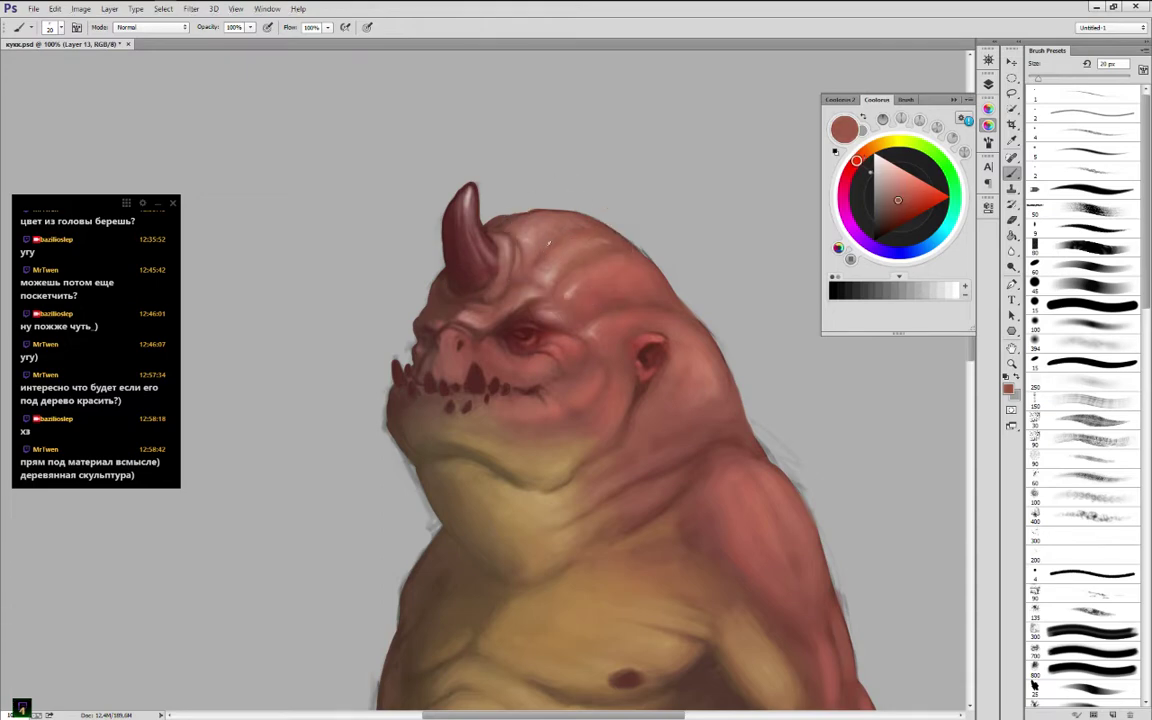
left_click(545, 249, "alt")
left_click(542, 252, "alt")
left_click(617, 244, "alt")
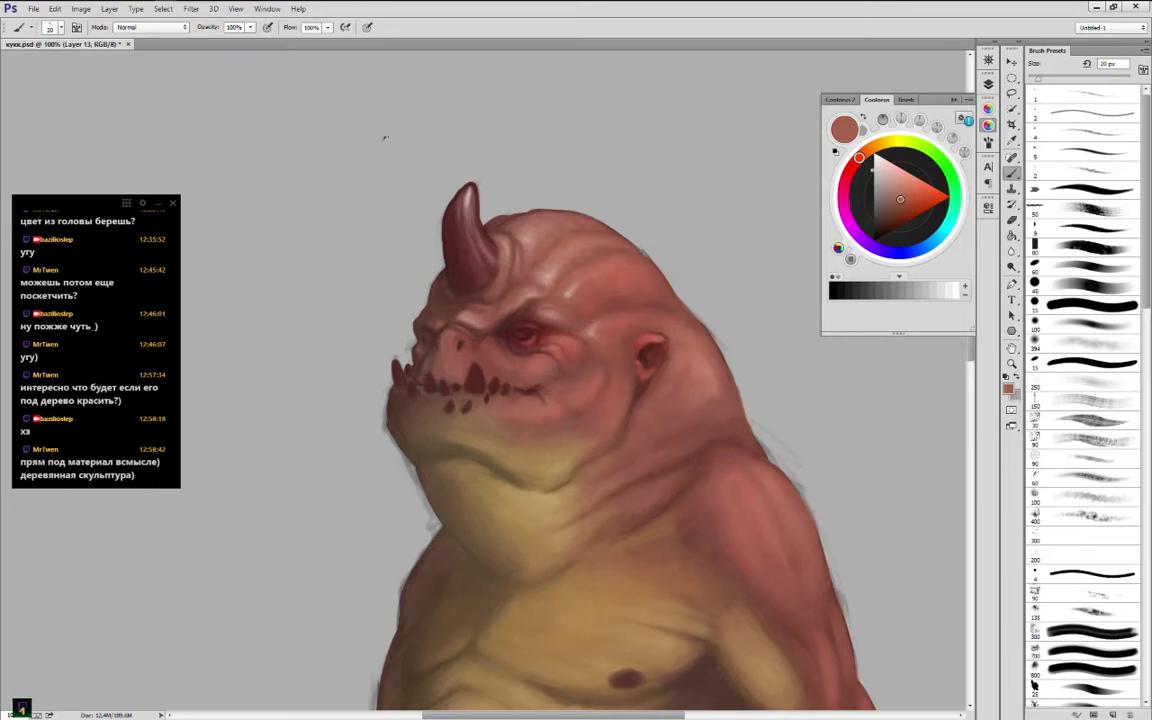
Open a second window of the painting at 33.33% as a floating full-figure preview and place it beside the head
left_click(265, 9)
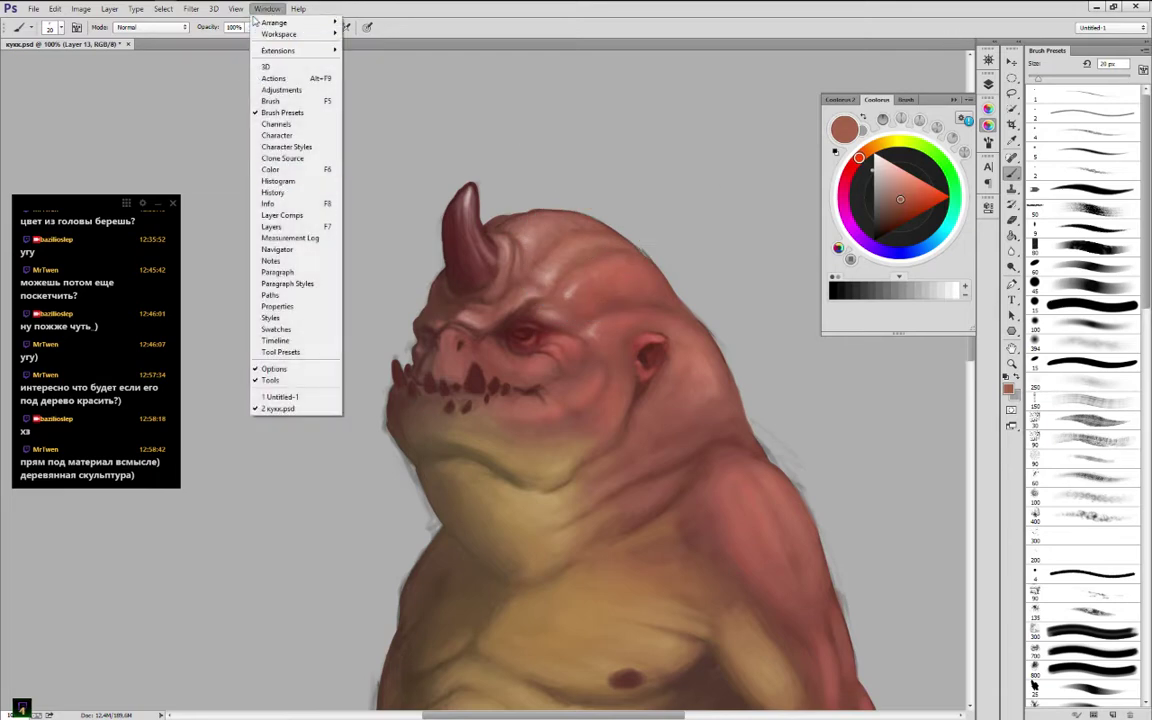
mouse_move(268, 22)
left_click(177, 245)
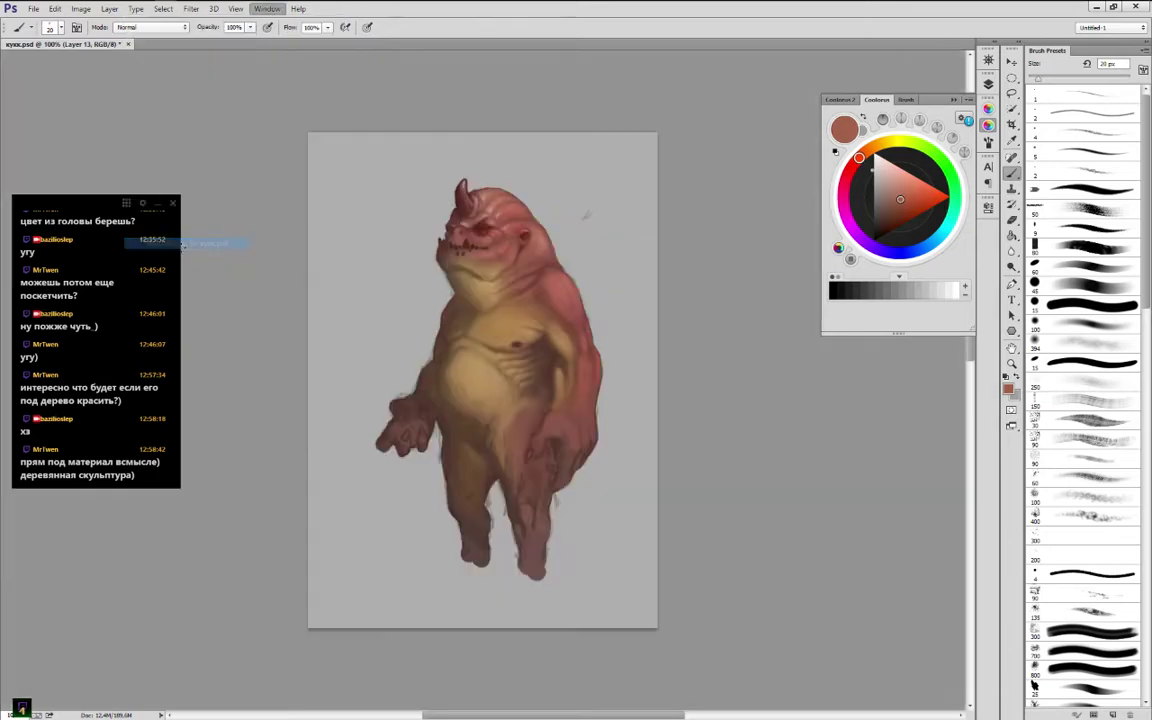
left_click_drag(229, 47, 224, 118)
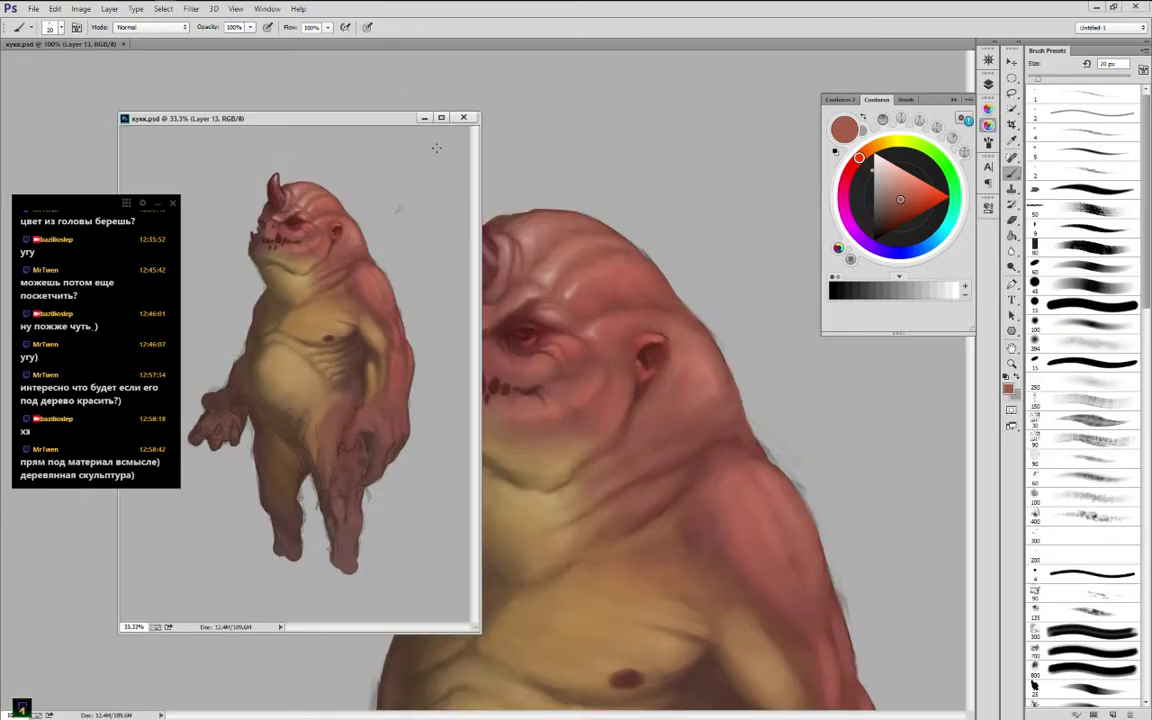
left_click_drag(373, 119, 312, 91)
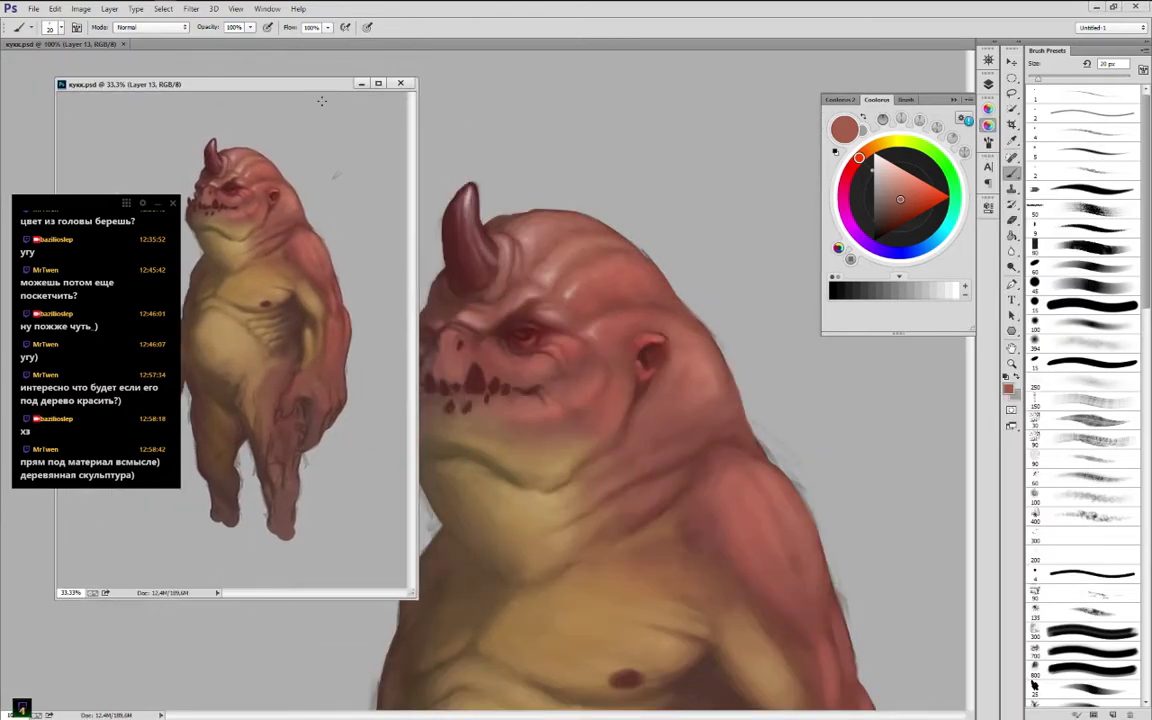
Blend the highlight on the brow fold above the eye with sampled pinks and reds
left_click(511, 266, "alt")
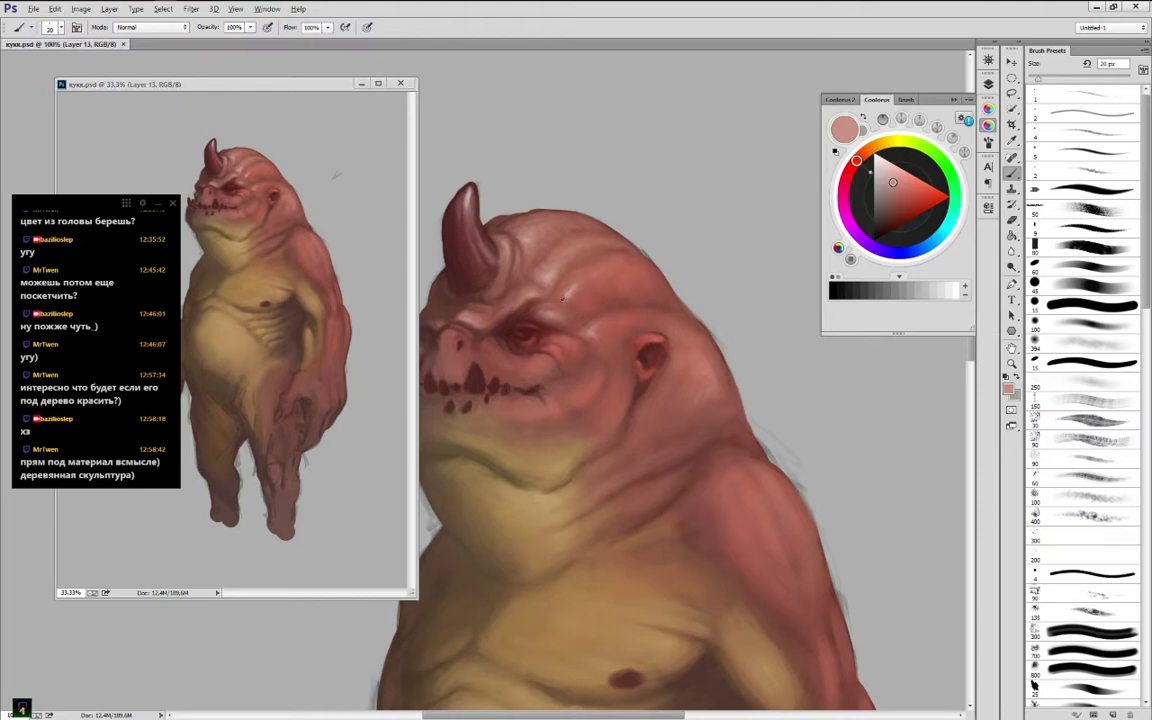
left_click(511, 266, "alt")
left_click(569, 284, "alt")
left_click(569, 293, "alt")
left_click(525, 265, "alt")
left_click(566, 291, "alt")
left_click(515, 252, "alt")
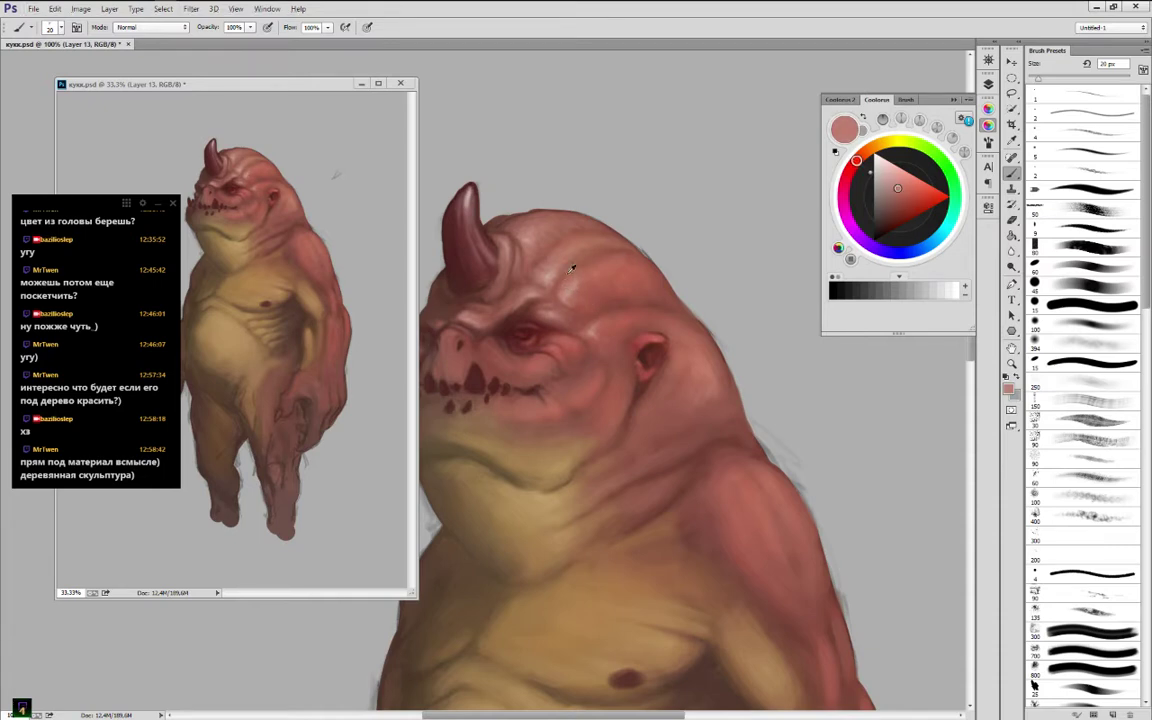
Shade the long folds running over the upper forehead with sampled brownish reds
left_click(567, 256, "alt")
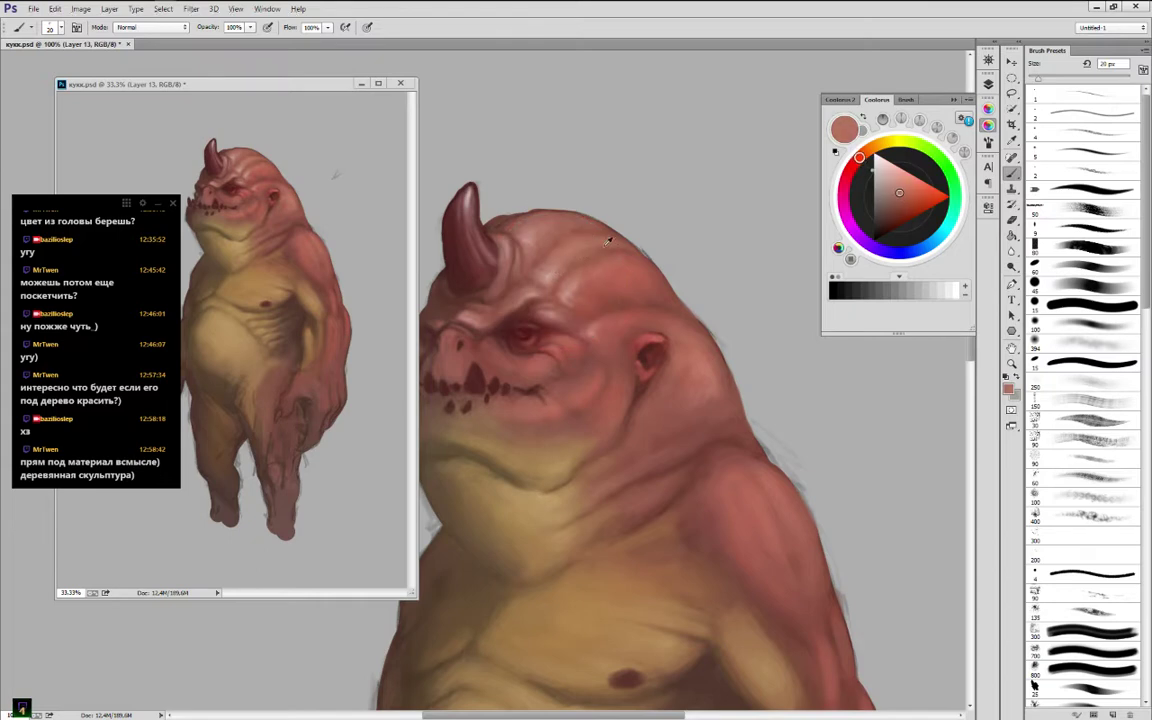
left_click(595, 245, "alt")
left_click(620, 243, "alt")
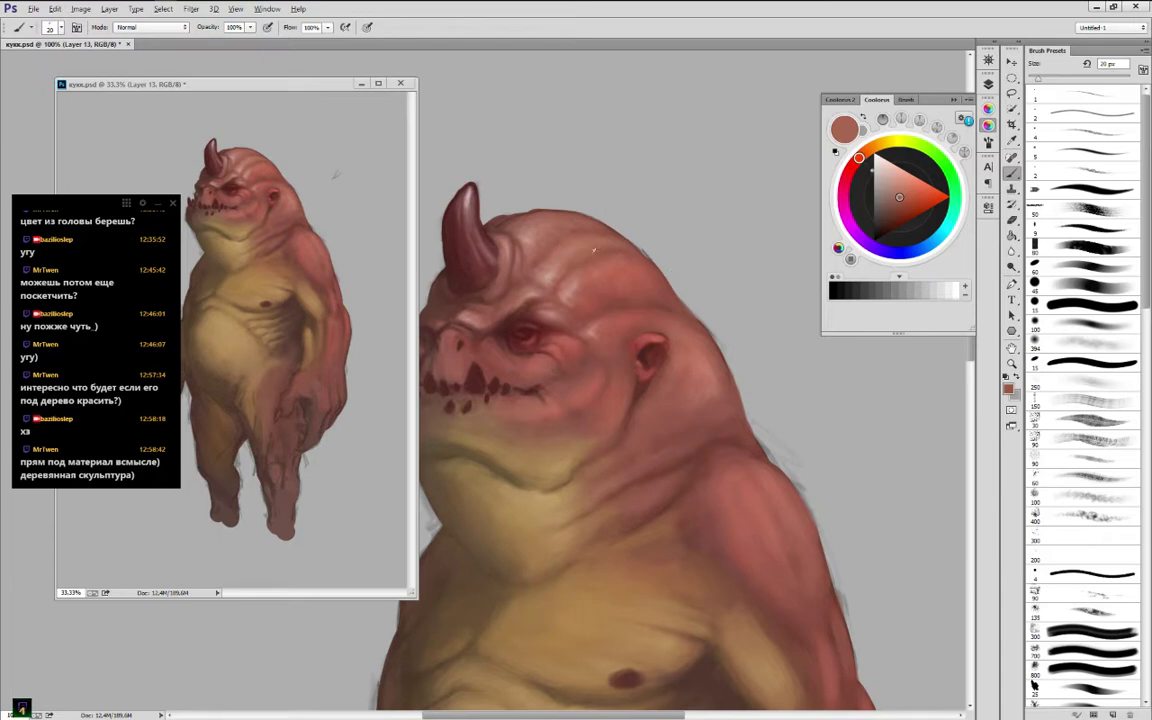
left_click(592, 245, "alt")
Smooth the top and back contour of the head with tones sampled along the skull
left_click(518, 203, "alt")
left_click(599, 231, "alt")
left_click(606, 228, "alt")
left_click(611, 235, "alt")
left_click(594, 220, "alt")
left_click(618, 238, "alt")
left_click(634, 253, "alt")
left_click(583, 241, "alt")
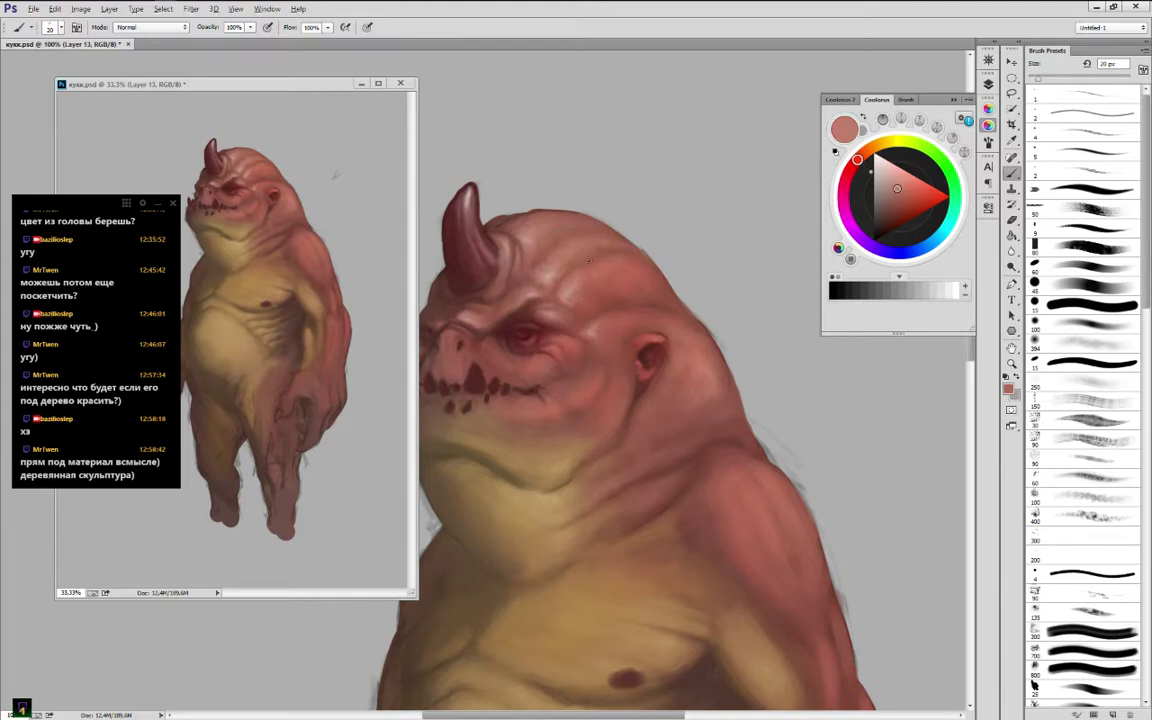
Model the forehead creases between the crown and the brow with alternating sampled pinks and reds
left_click(598, 251, "alt")
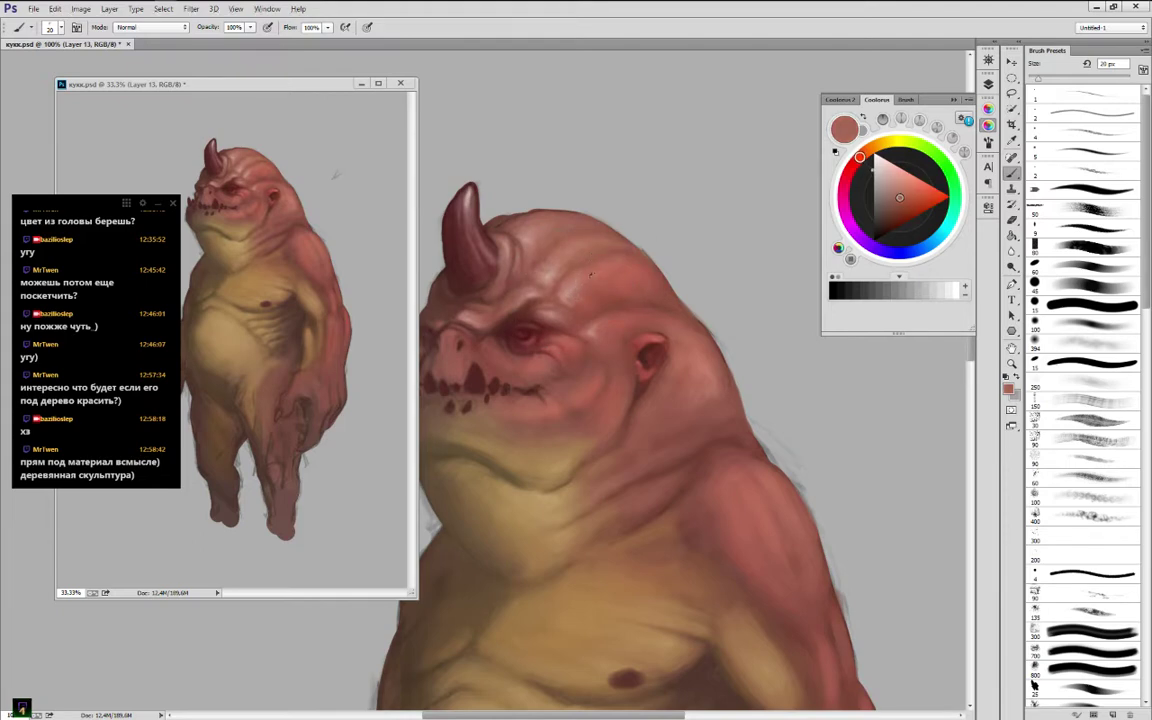
left_click(552, 262, "alt")
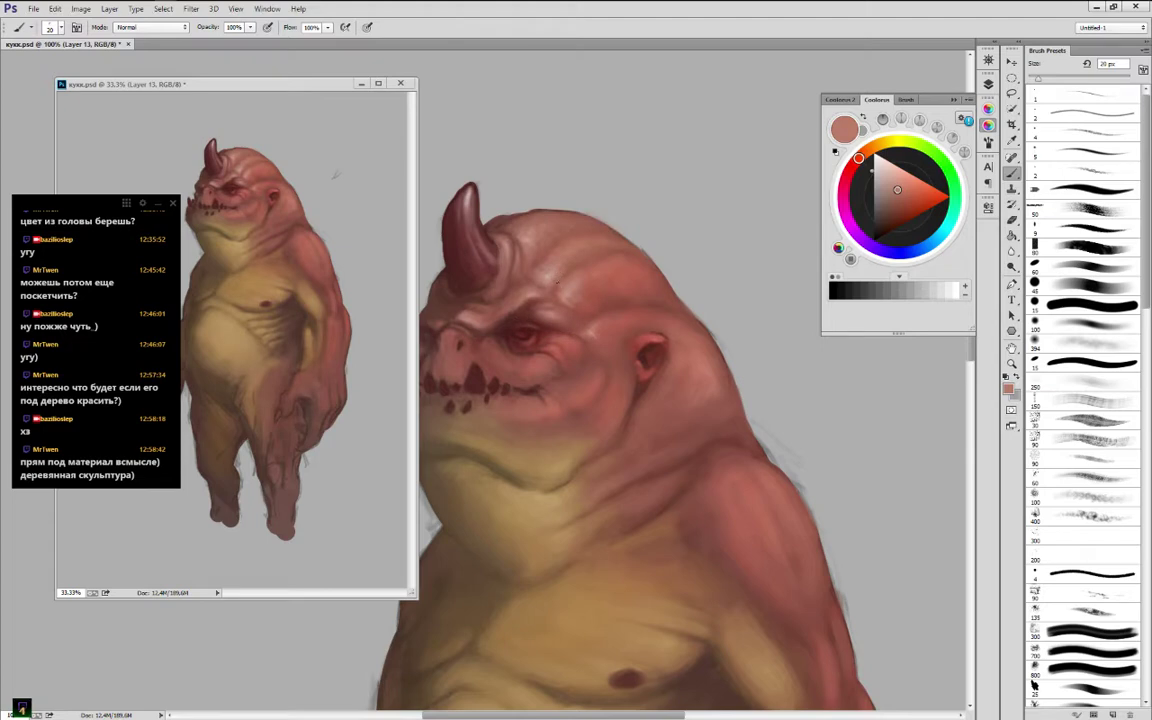
left_click(555, 281, "alt")
left_click(549, 280, "alt")
left_click(558, 278, "alt")
left_click(563, 283, "alt")
left_click(506, 266, "alt")
left_click(564, 296, "alt")
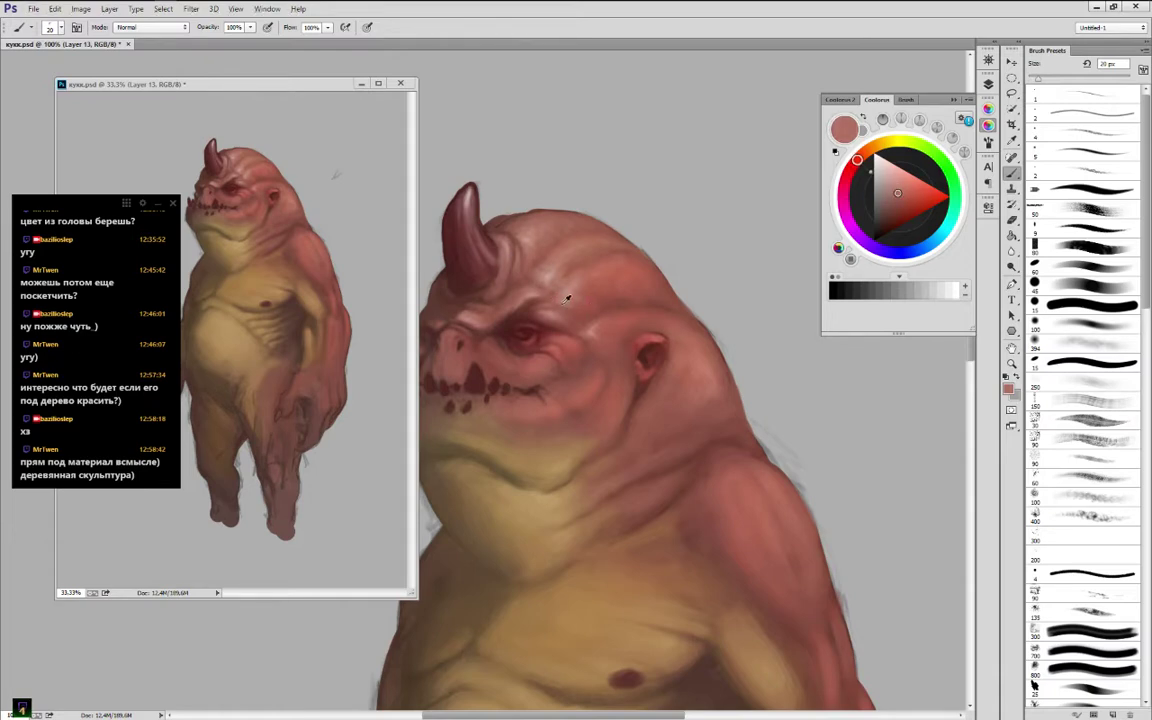
Soften the transitions around the brow bulge and the side of the forehead with sampled skin tones
left_click(573, 310, "alt")
left_click(506, 276, "alt")
left_click(560, 293, "alt")
left_click(577, 290, "alt")
left_click(580, 282, "alt")
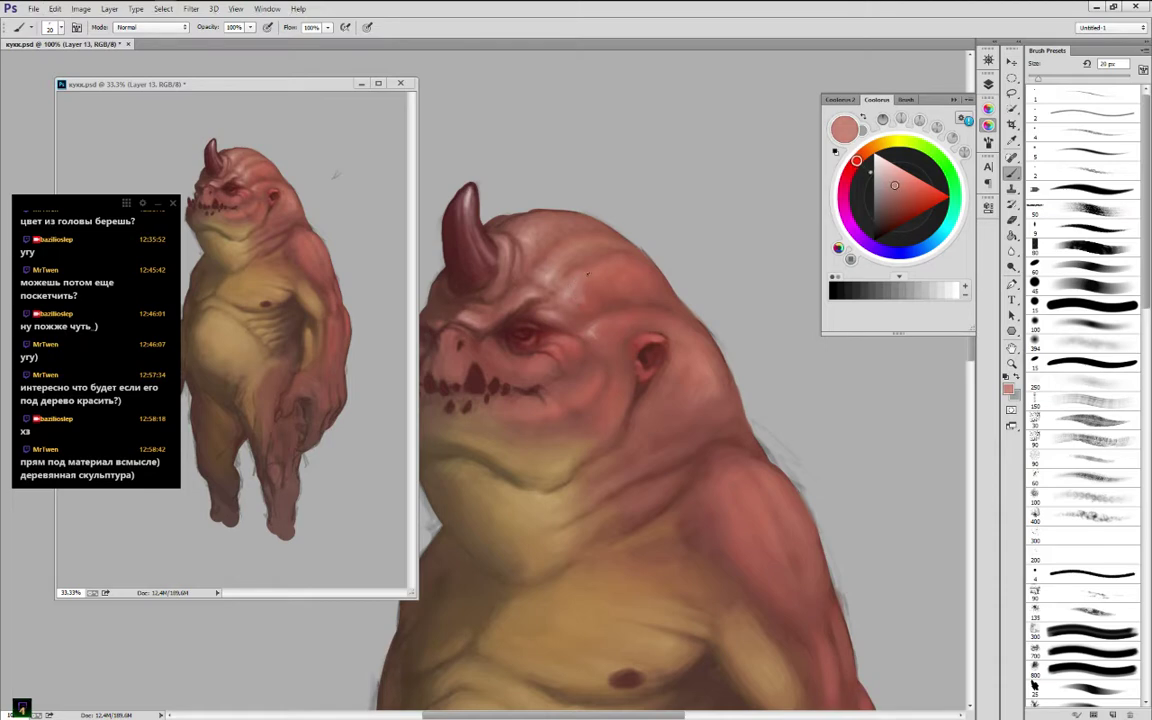
left_click(586, 266, "alt")
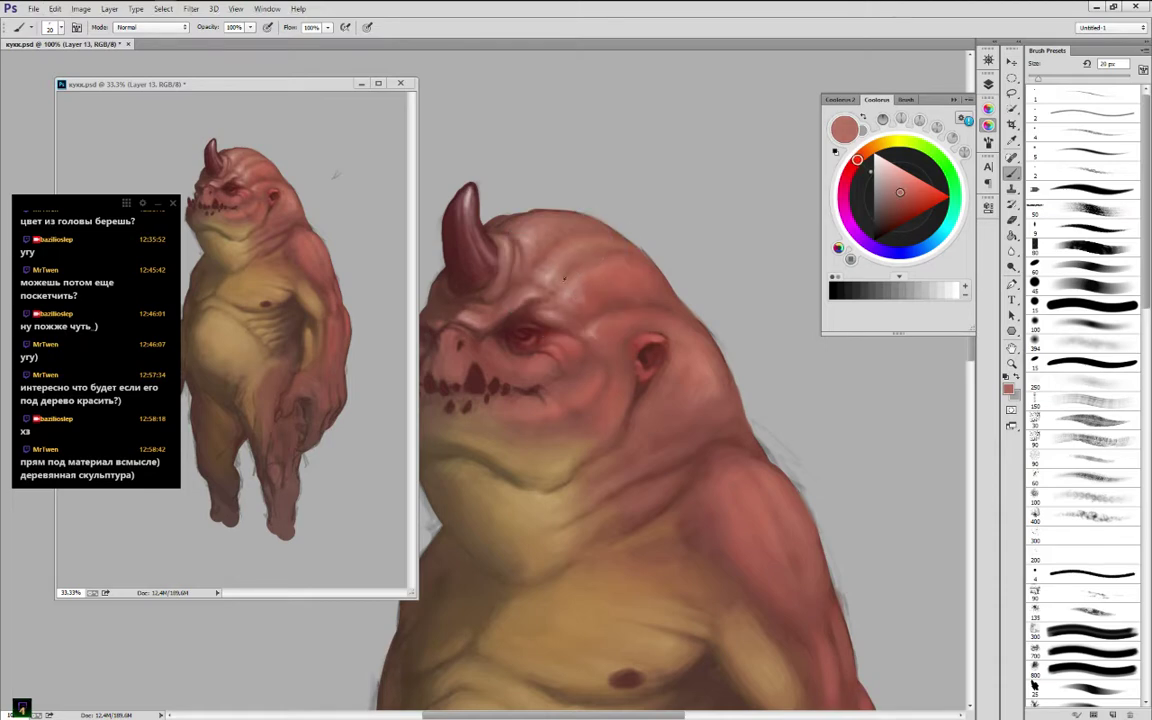
left_click(563, 277, "alt")
left_click(546, 268, "alt")
left_click(632, 290, "alt")
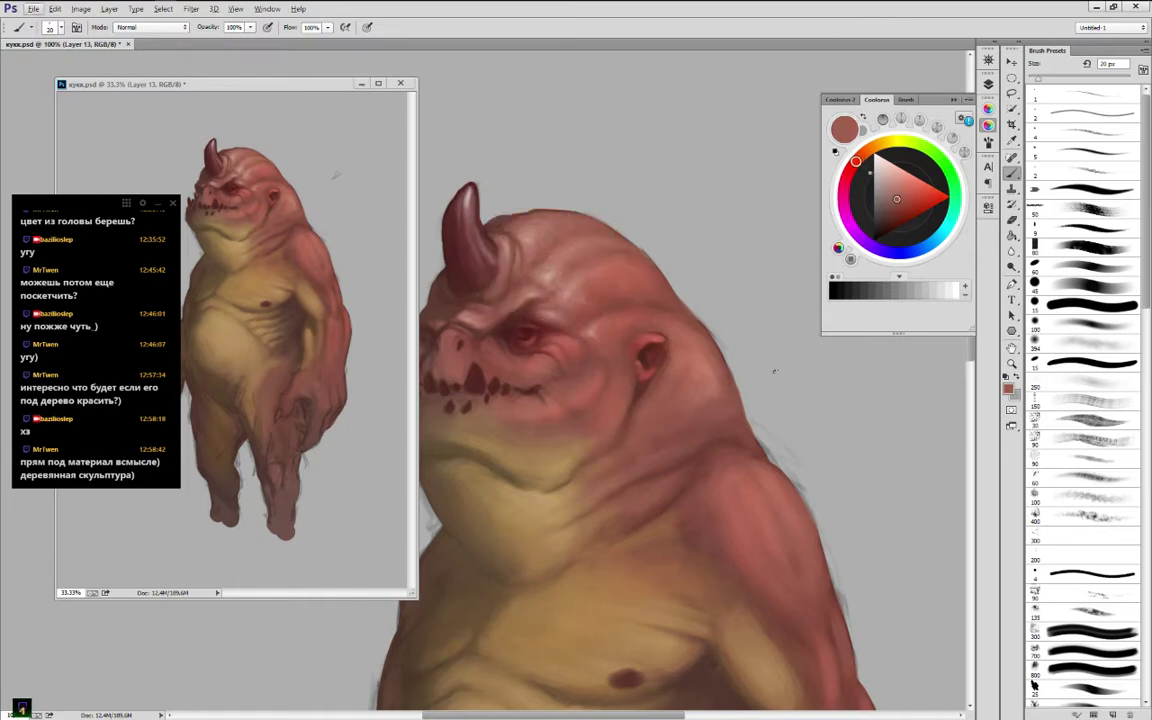
Add pale pink highlights to the teeth along the mouth
left_click(470, 262, "alt")
left_click(464, 268, "alt")
left_click(428, 175, "alt")
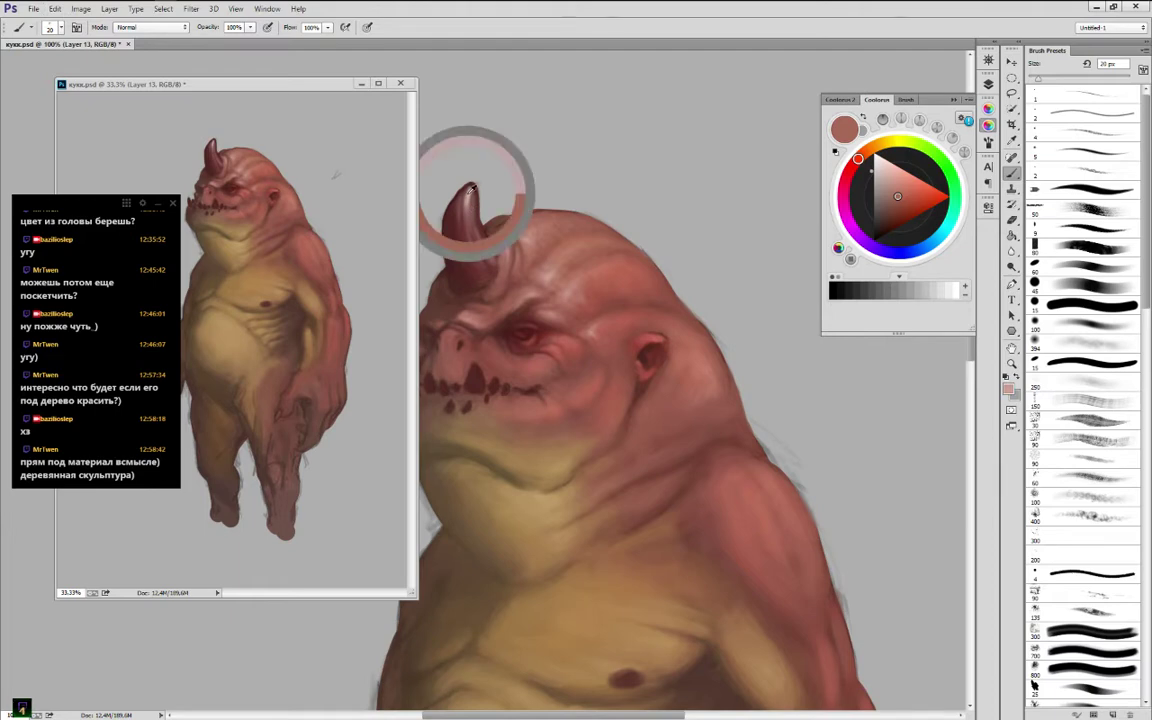
left_click_drag(476, 366, 498, 390)
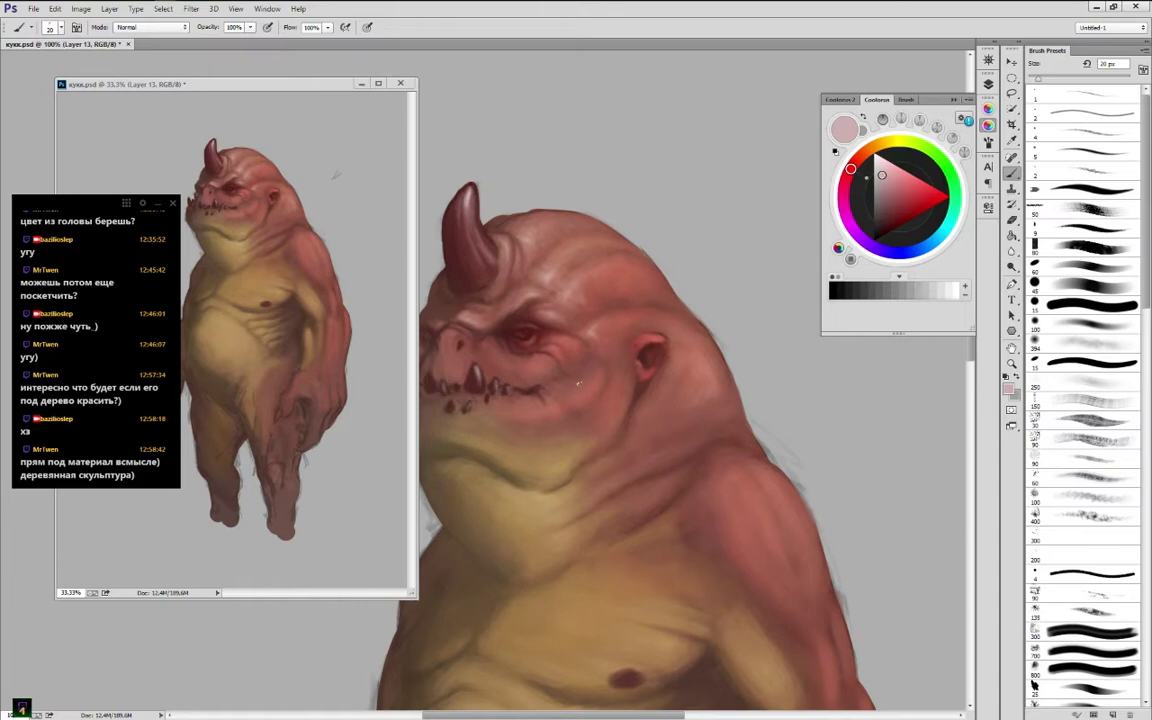
Paint white highlights on the nose and the fold below the eye, then sample a nearby pink
key("x")
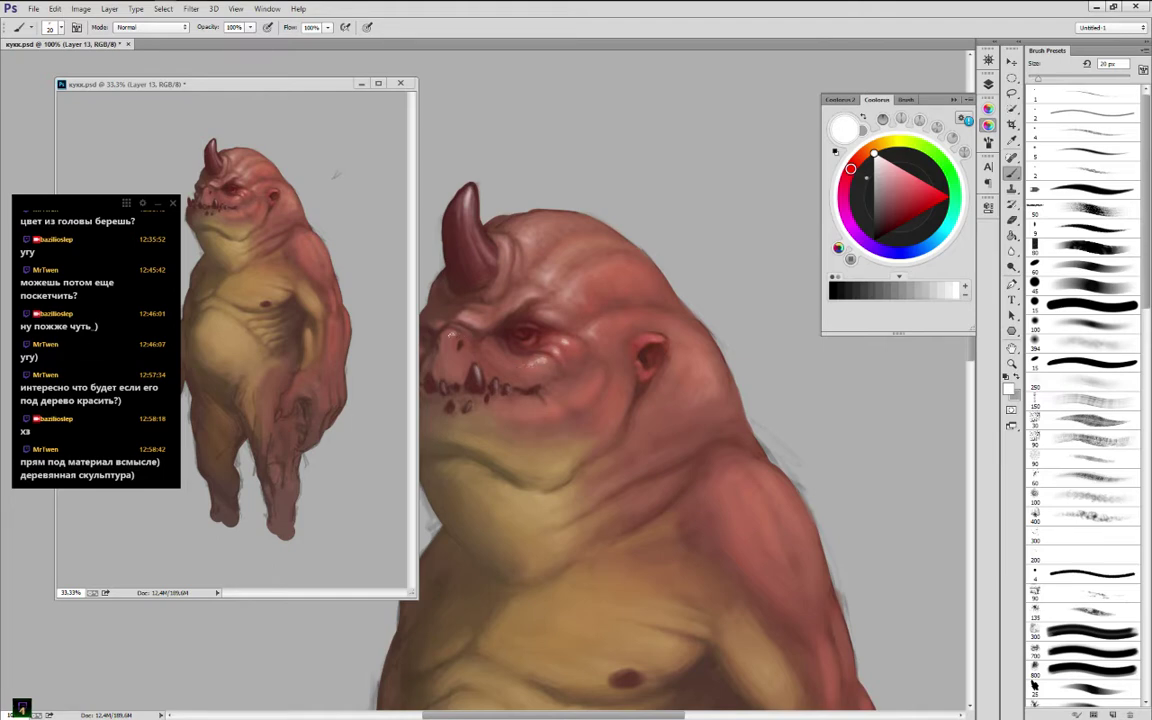
left_click(454, 338)
left_click(571, 349, "alt")
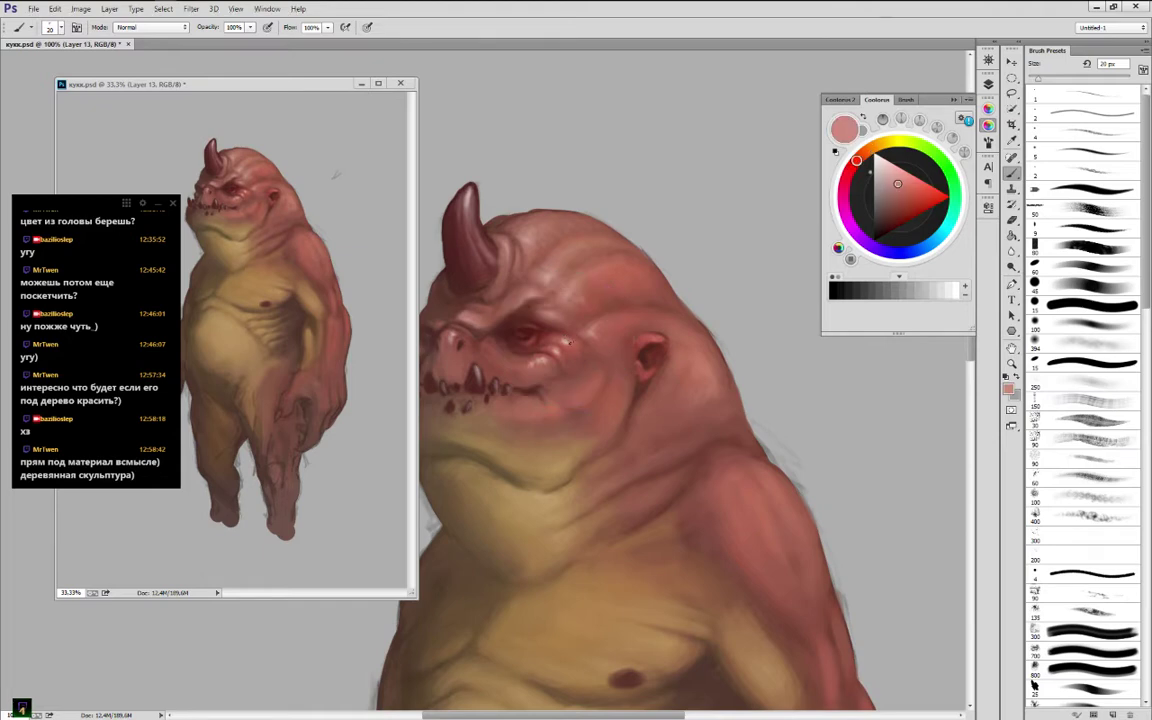
Soften the bright highlight at the outer corner of the eye with sampled pinks and reds
left_click(567, 344, "alt")
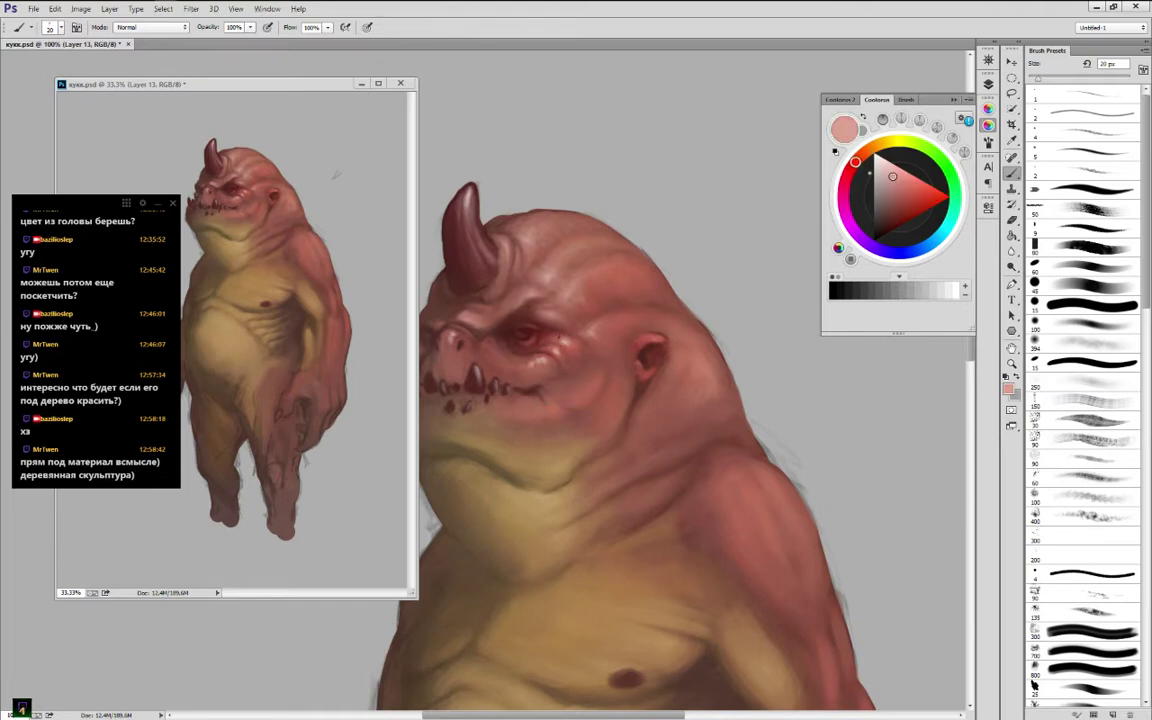
left_click(566, 343, "alt")
left_click(565, 342, "alt")
left_click(565, 341, "alt")
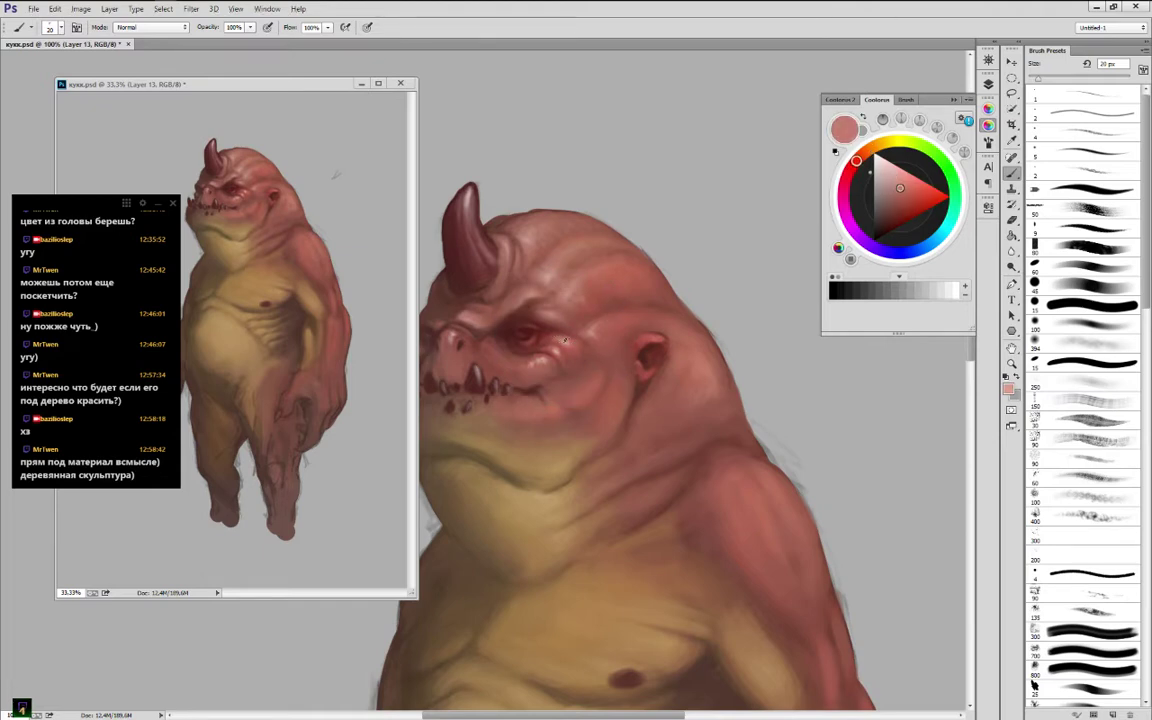
left_click(566, 342, "alt")
left_click(568, 344, "alt")
left_click(570, 346, "alt")
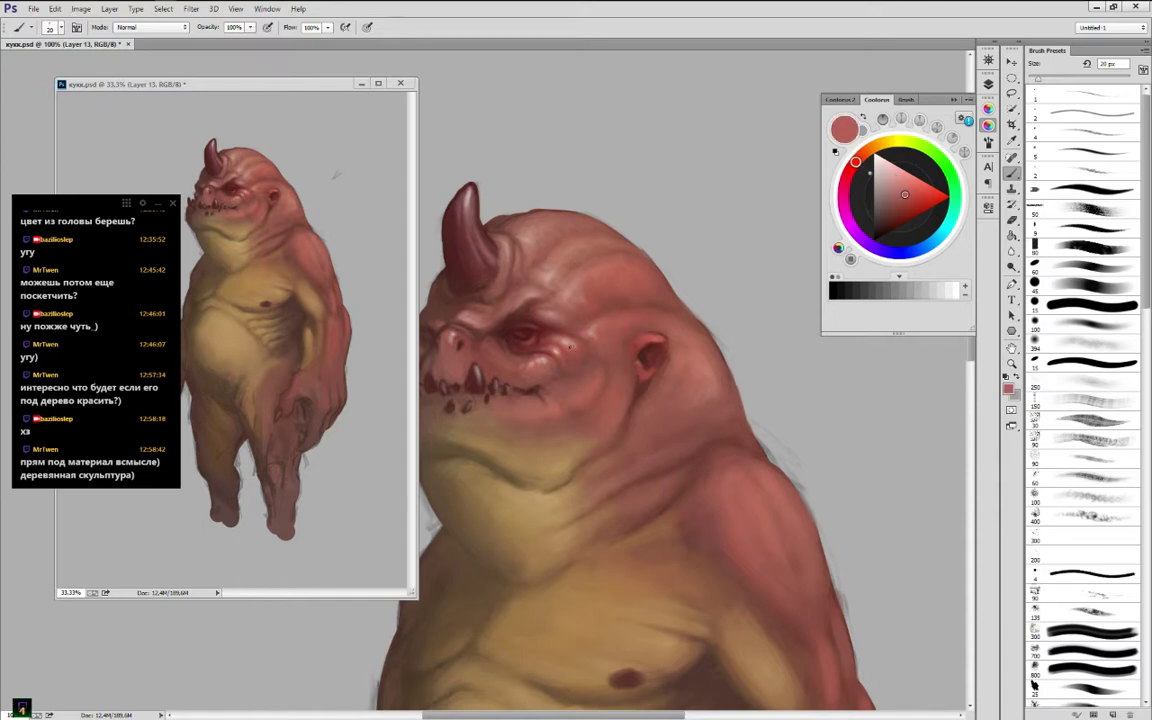
left_click(570, 343, "alt")
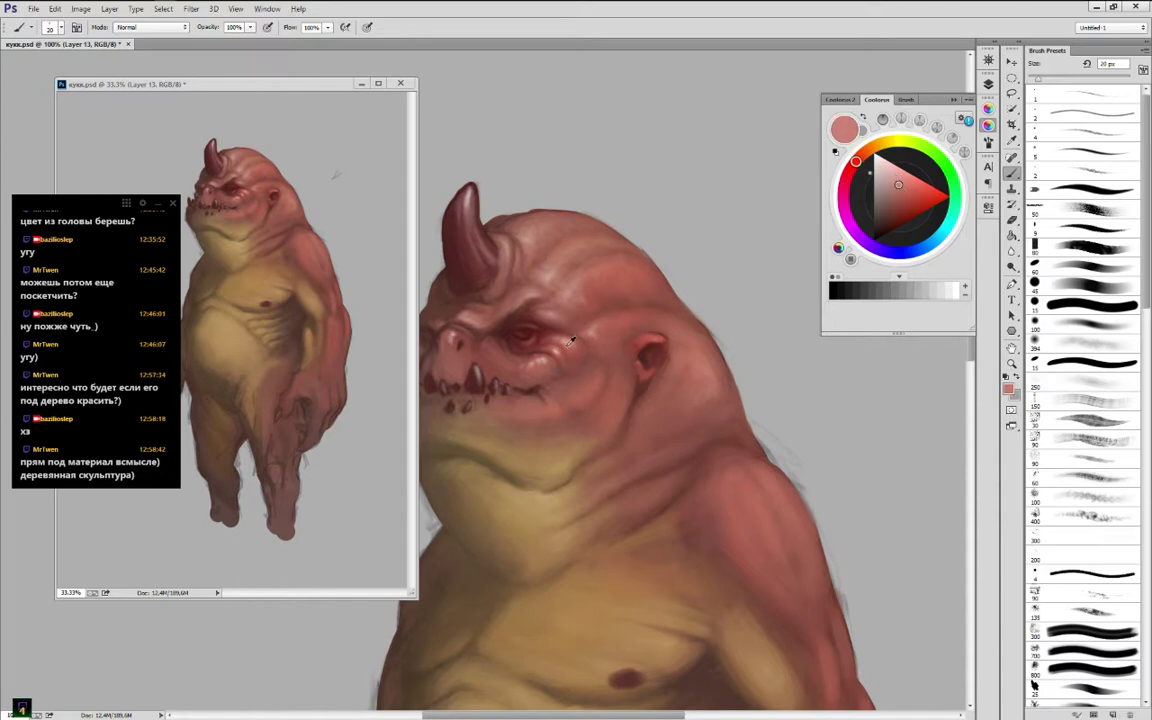
Shape the small wrinkles between the eye corner and the lower eyelid bag with sampled light and dark reds
left_click(508, 308, "alt")
left_click(561, 342, "alt")
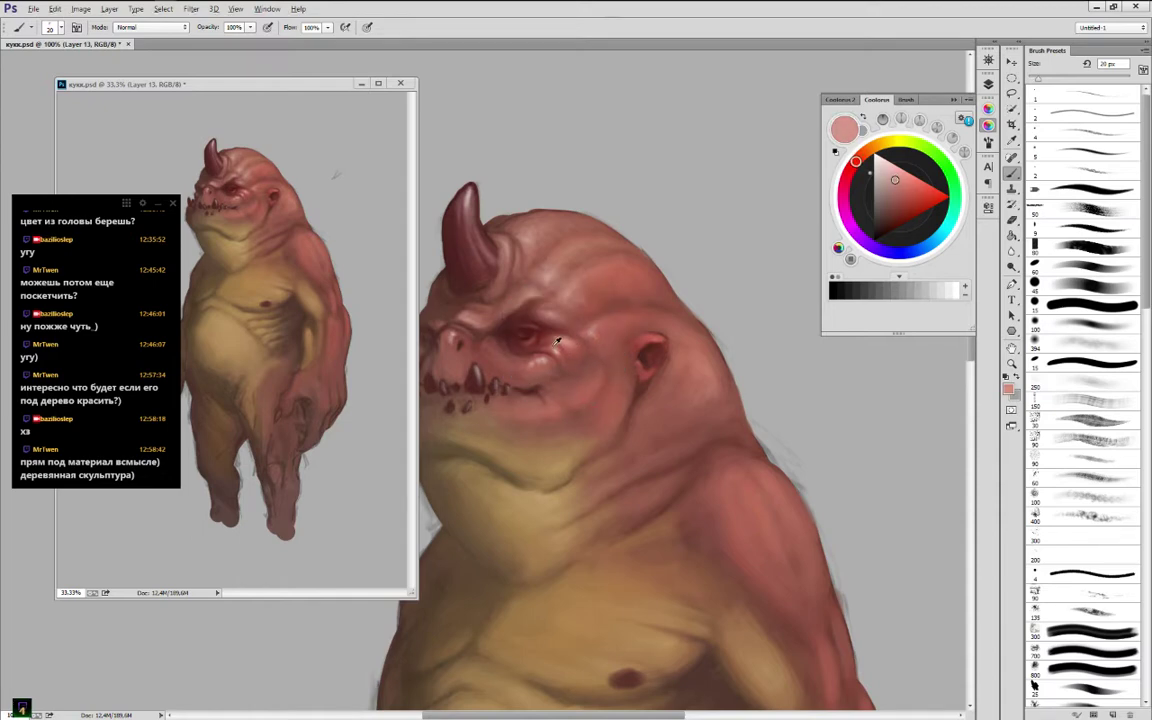
left_click(555, 345, "alt")
left_click(555, 352, "alt")
left_click(556, 344, "alt")
left_click(556, 347, "alt")
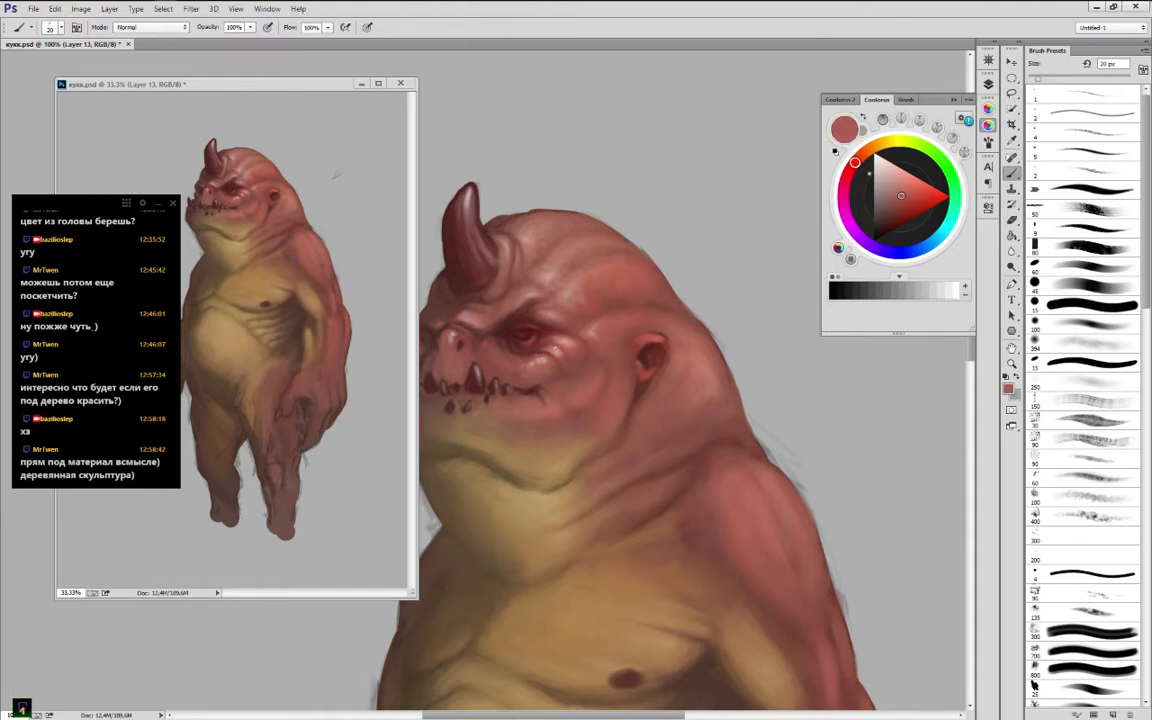
left_click(560, 336, "alt")
left_click(549, 336, "alt")
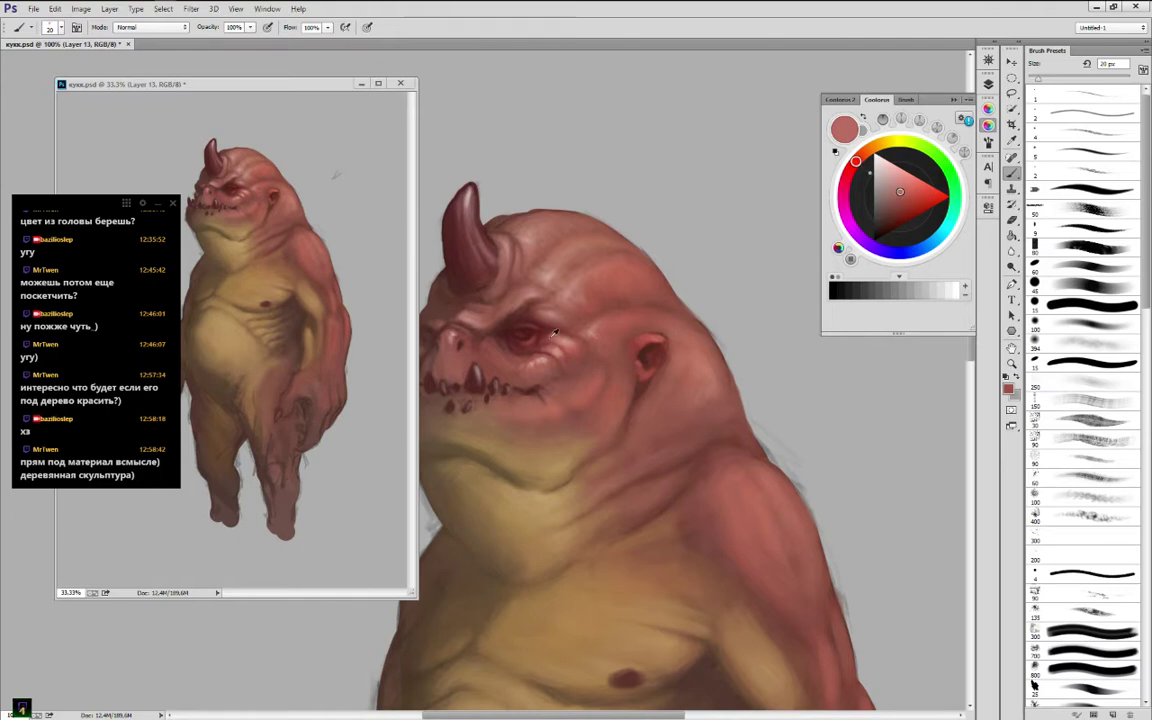
left_click(556, 336, "alt")
Blend the outer edge of the eye bag into the cheek with sampled reds and pinks
left_click(578, 342, "alt")
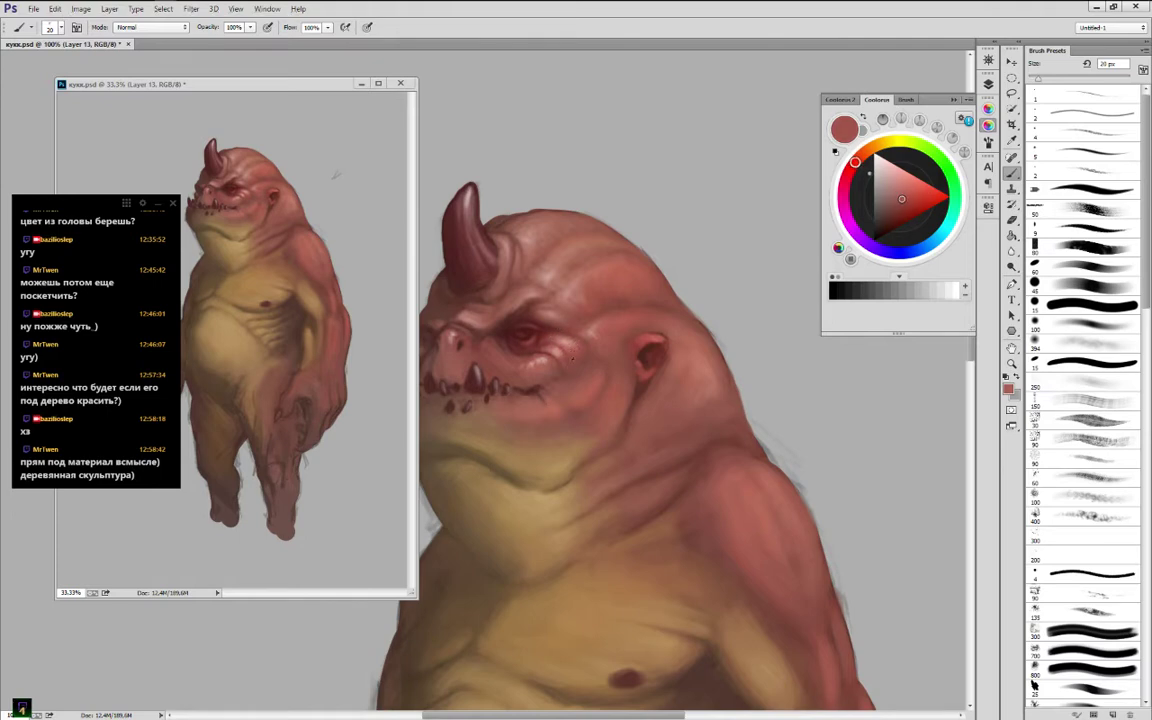
left_click(574, 342, "alt")
left_click(575, 338, "alt")
left_click(578, 350, "alt")
left_click(582, 368, "alt")
left_click(576, 348, "alt")
left_click(562, 357, "alt")
Refine the highlight and shadow of the fold beneath the eye with sampled pale pinks and dark reds
left_click(540, 360, "alt")
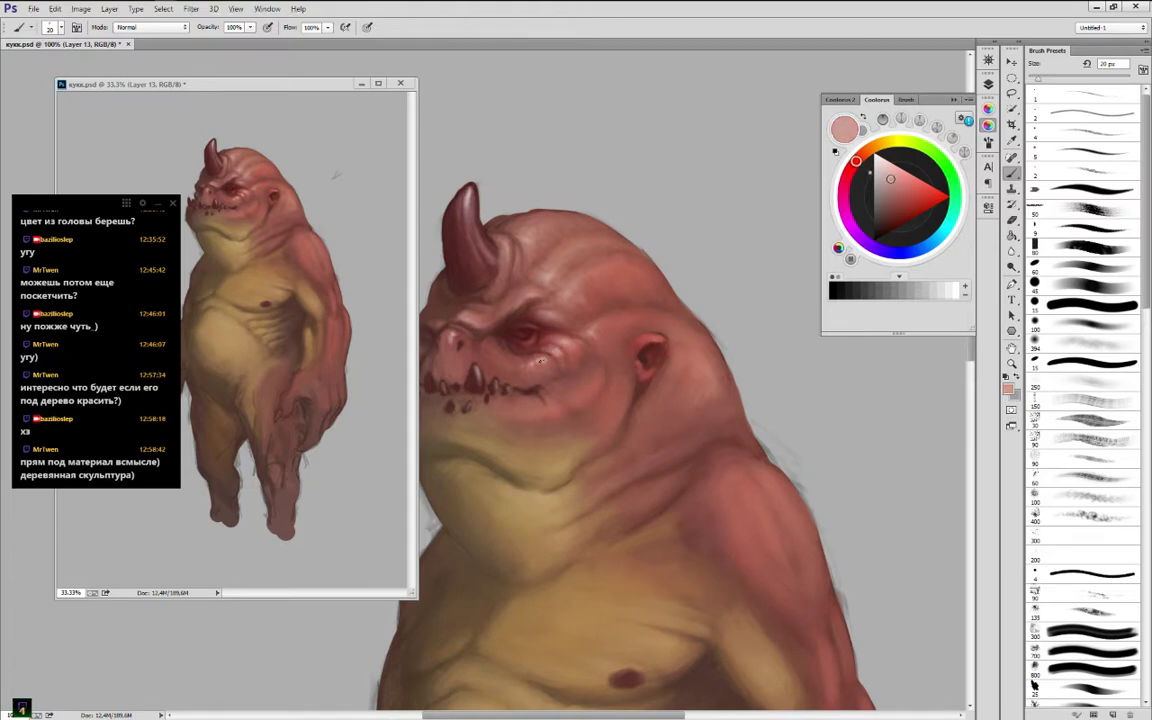
left_click(547, 361, "alt")
left_click(545, 358, "alt")
left_click(549, 363, "alt")
left_click(543, 362, "alt")
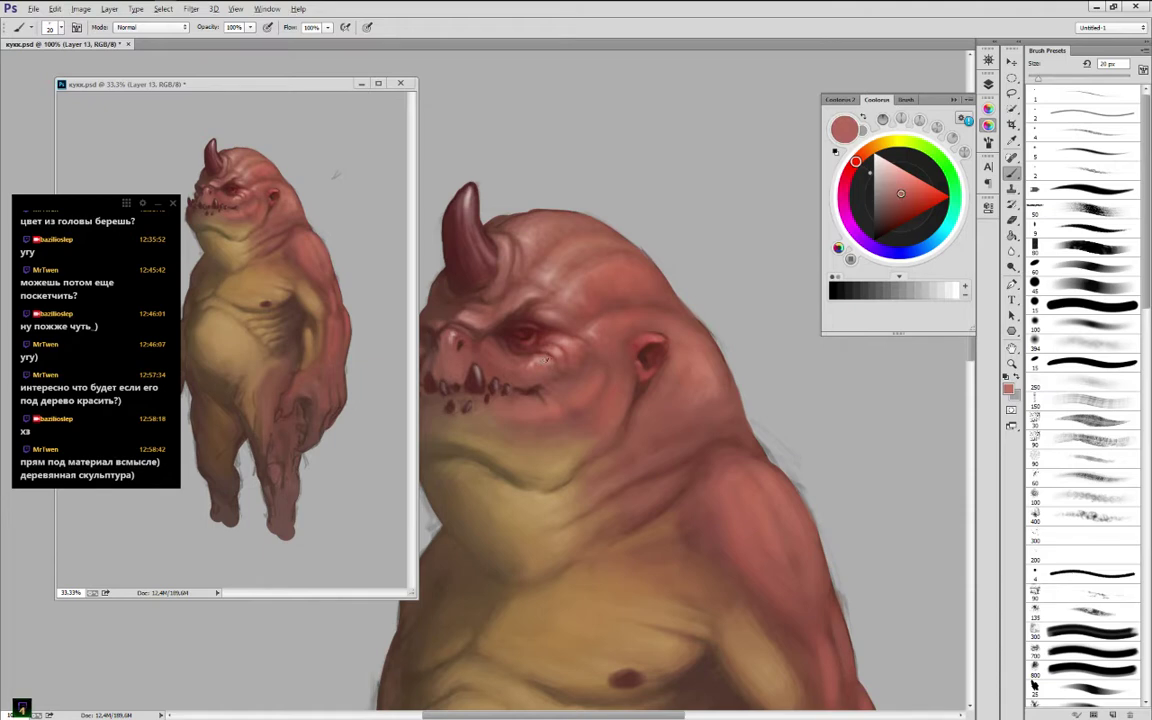
left_click(488, 327, "alt")
left_click(490, 327, "alt")
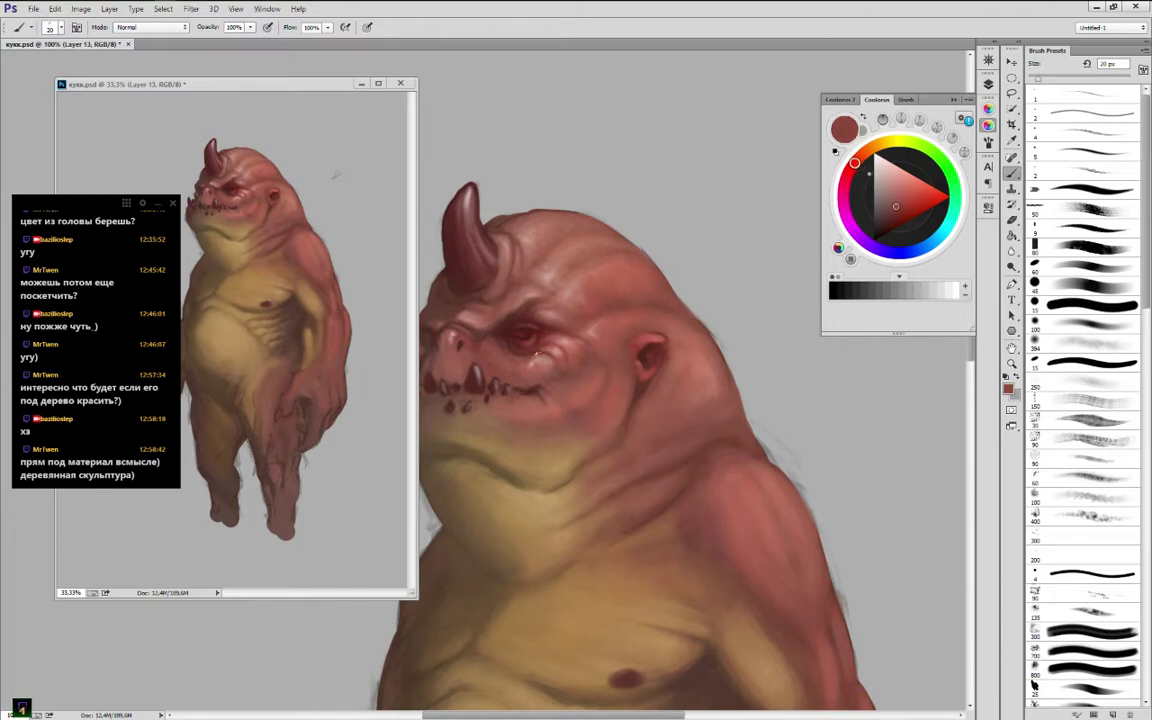
Refine the shading between the inner eye corner and the side of the nose with sampled light and dark reds
left_click(480, 322, "alt")
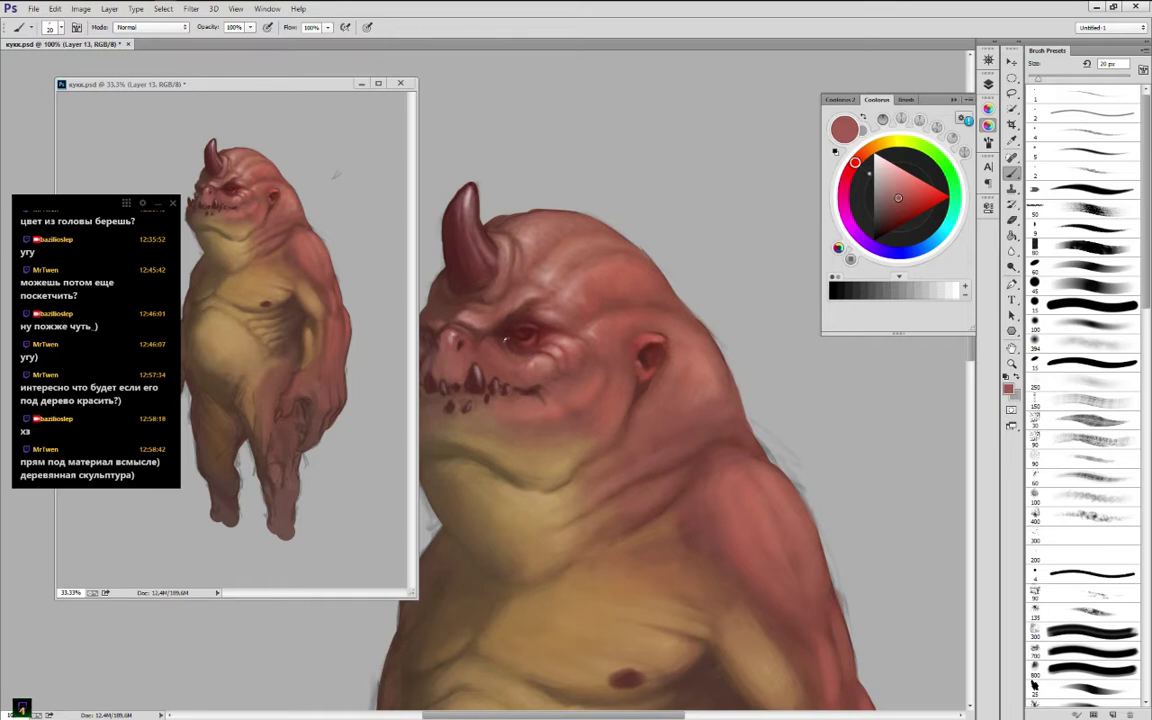
left_click(501, 341, "alt")
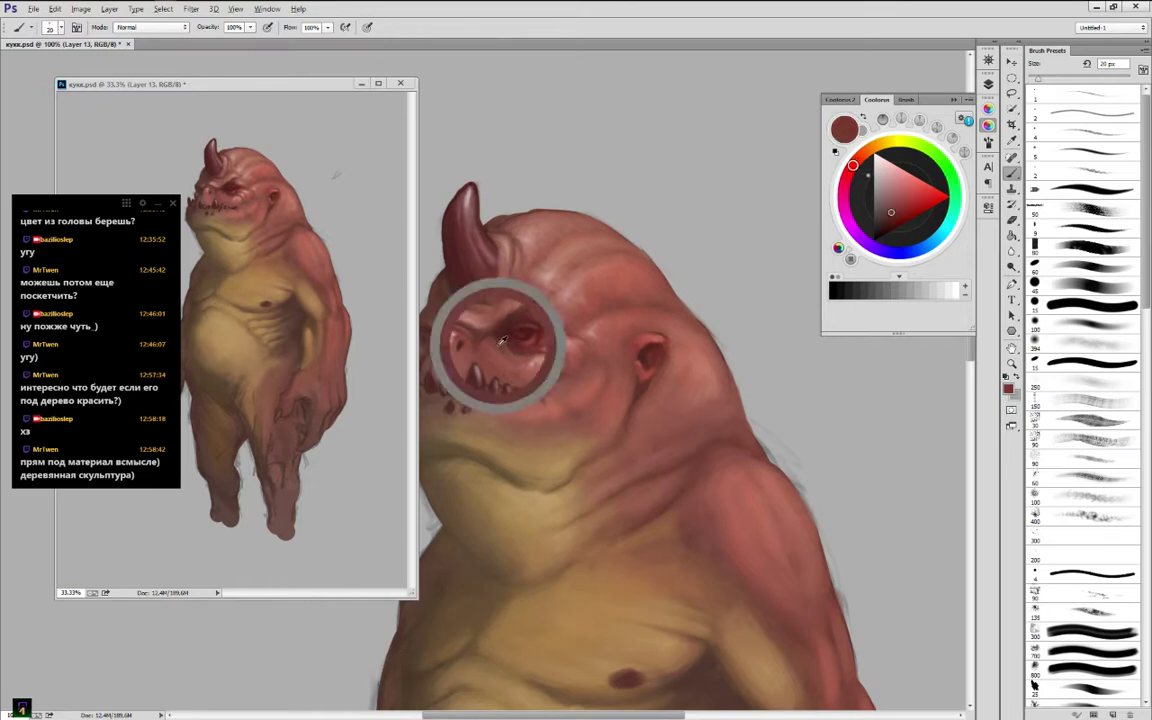
left_click(497, 343, "alt")
left_click(532, 348, "alt")
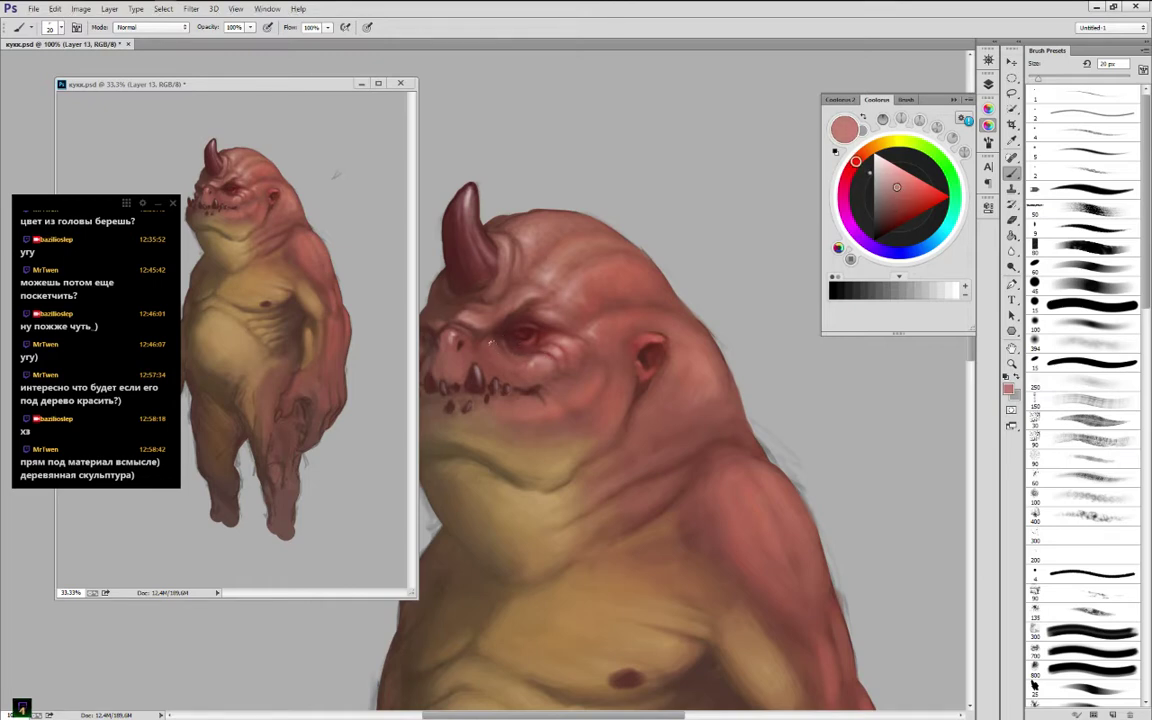
left_click(491, 342, "alt")
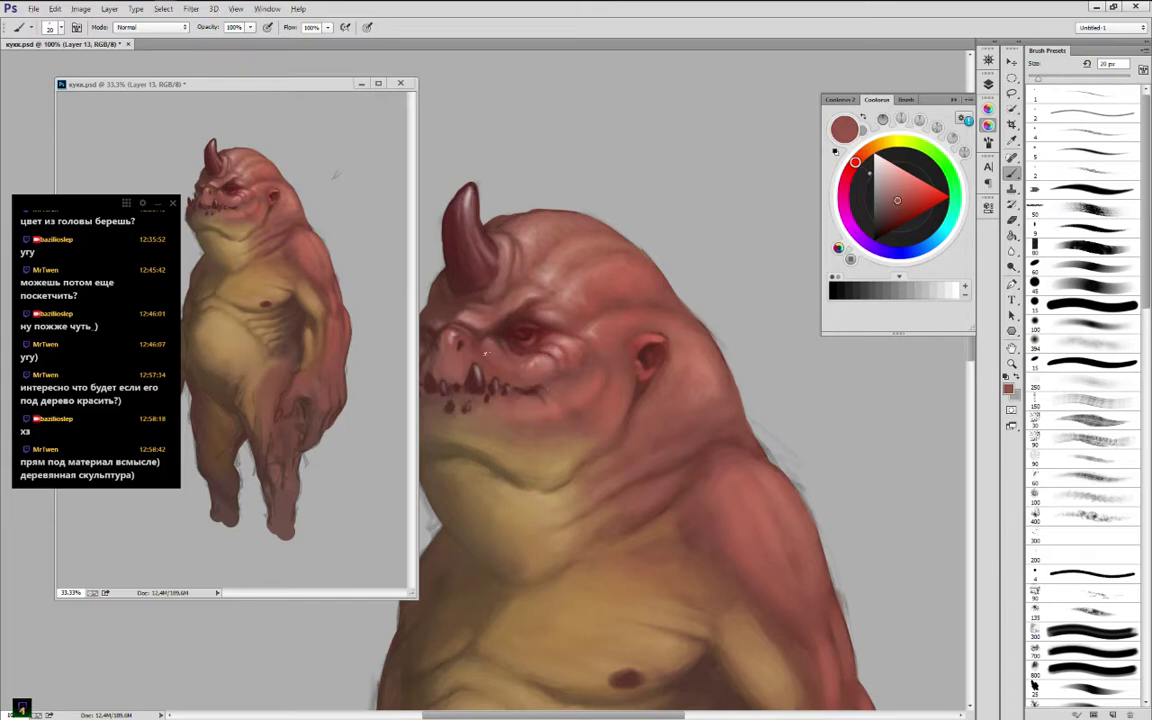
left_click(431, 302, "alt")
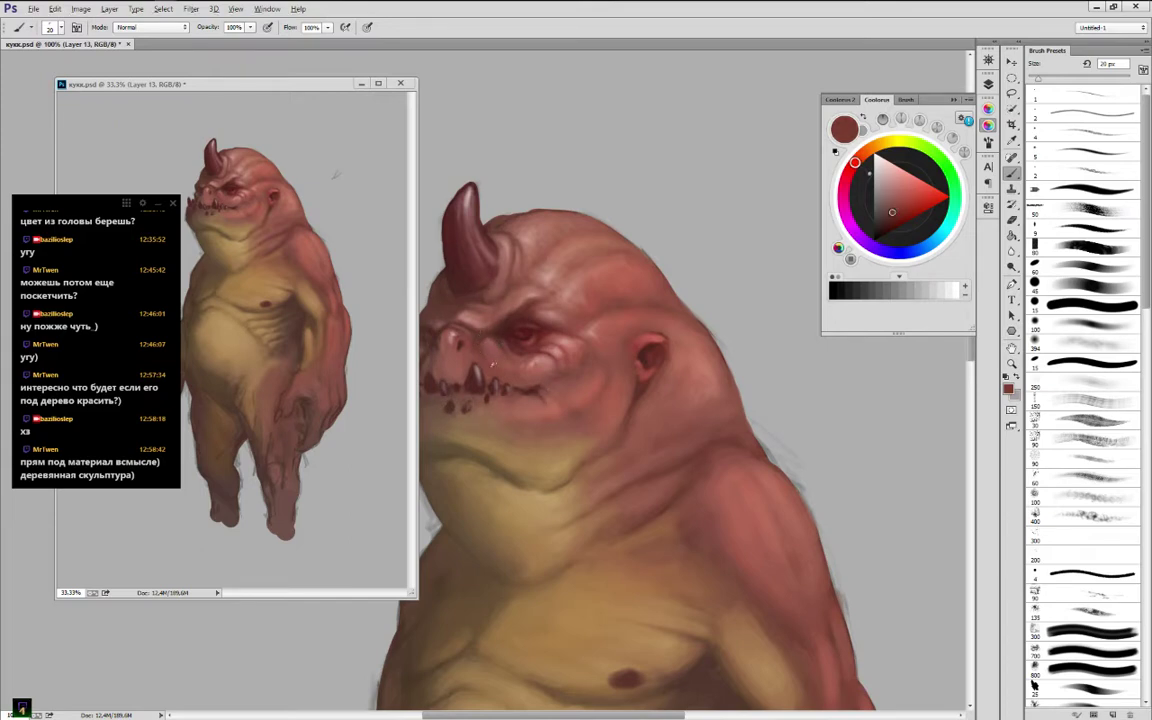
left_click(490, 362, "alt")
Shape the highlight and shadow around the nostril with sampled pale pinks and muted reds
left_click(453, 330, "alt")
left_click(455, 334, "alt")
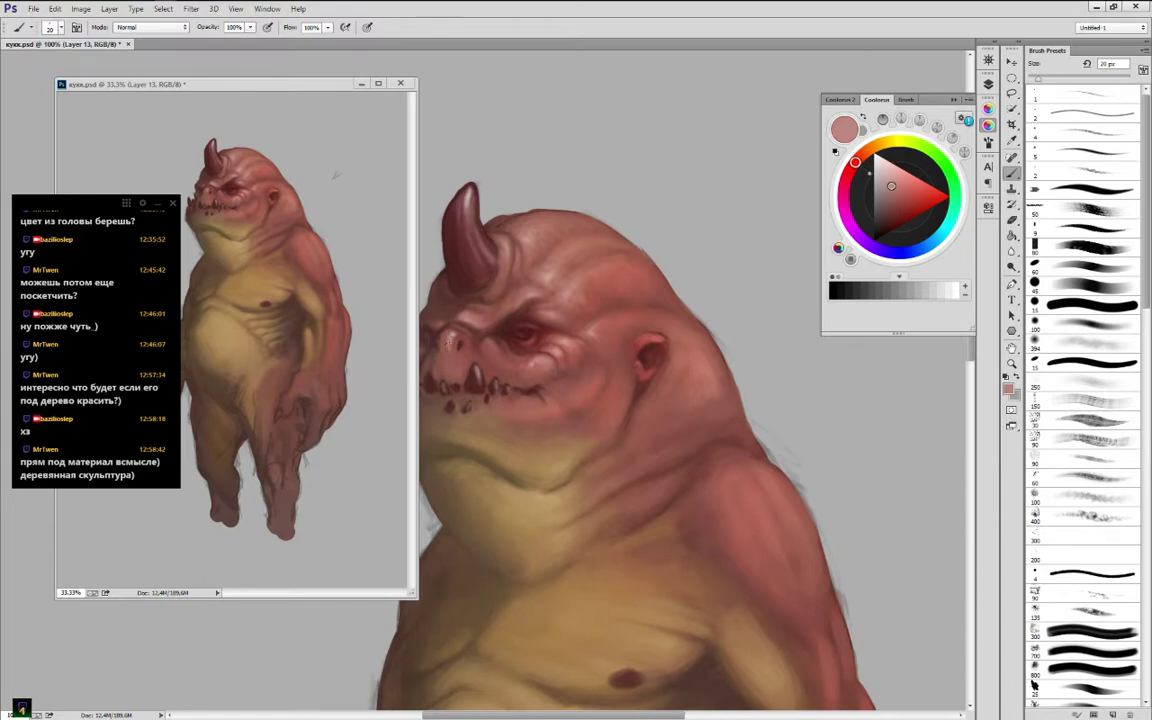
left_click(452, 337, "alt")
left_click(452, 334, "alt")
left_click(454, 331, "alt")
left_click(455, 338, "alt")
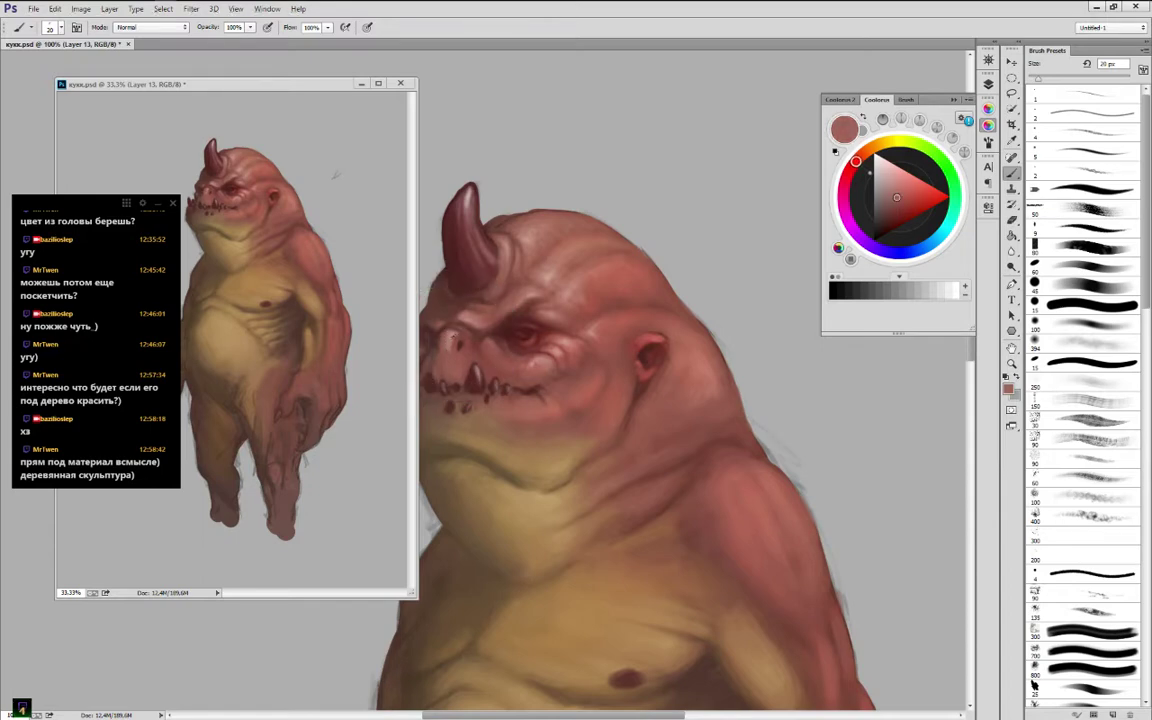
left_click(450, 340, "alt")
left_click(452, 337, "alt")
left_click(422, 300, "alt")
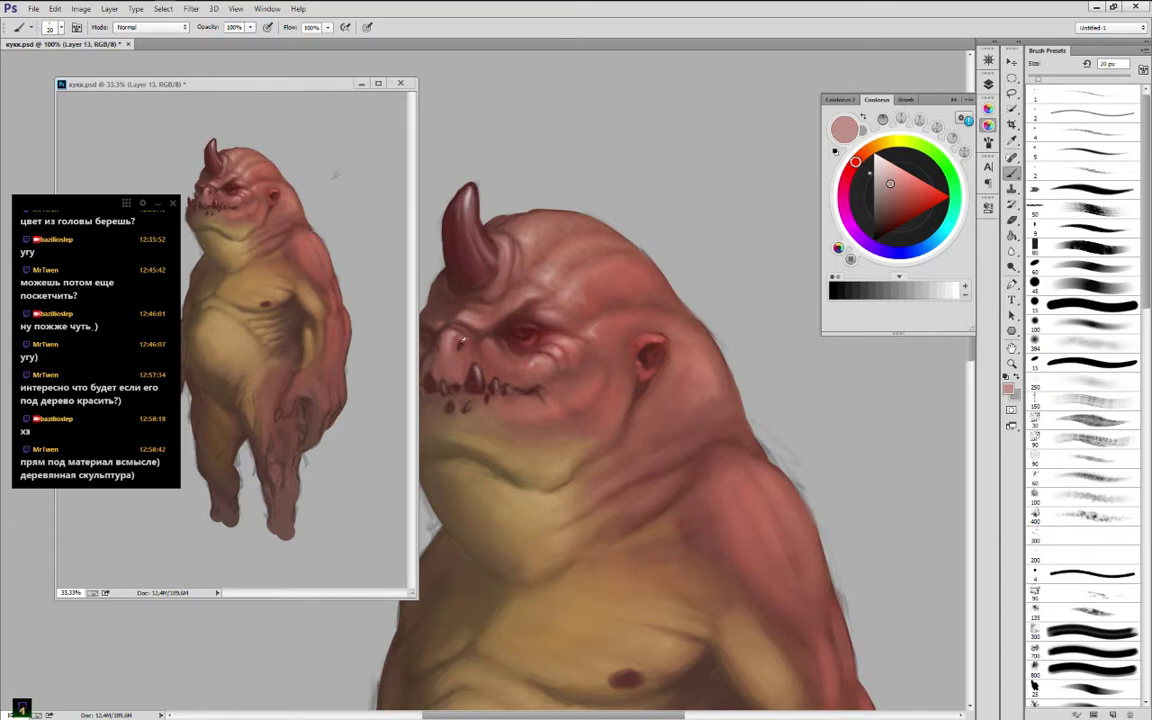
left_click(474, 363, "alt")
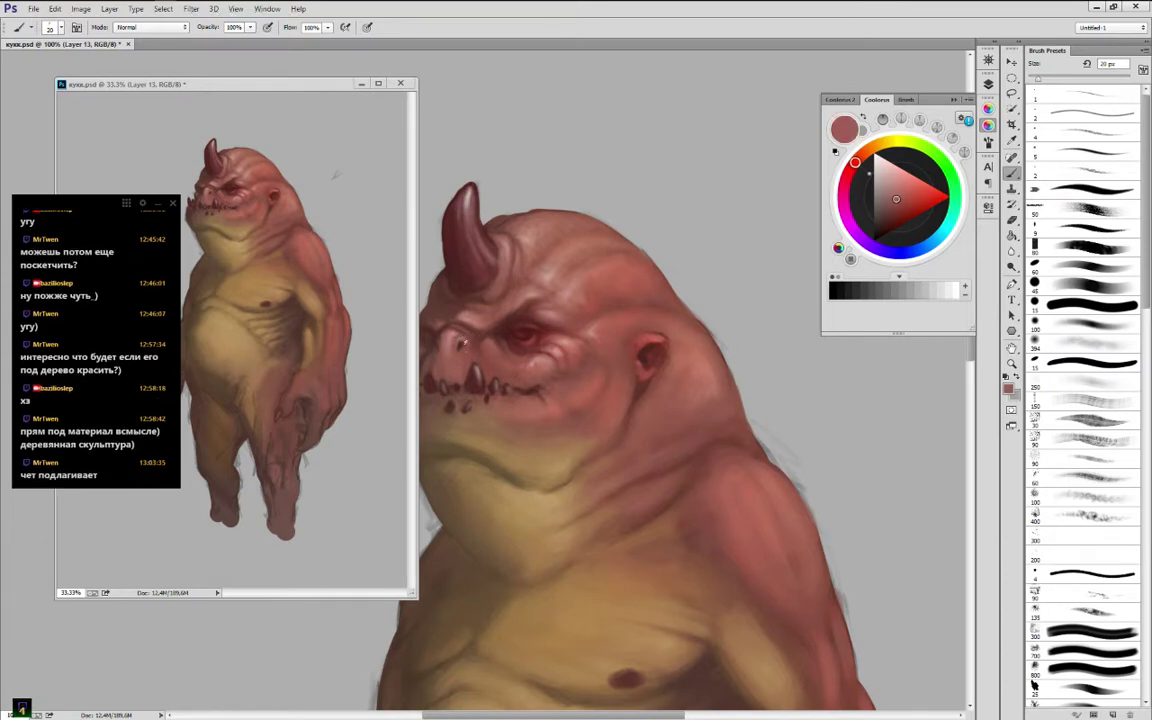
left_click(470, 341, "alt")
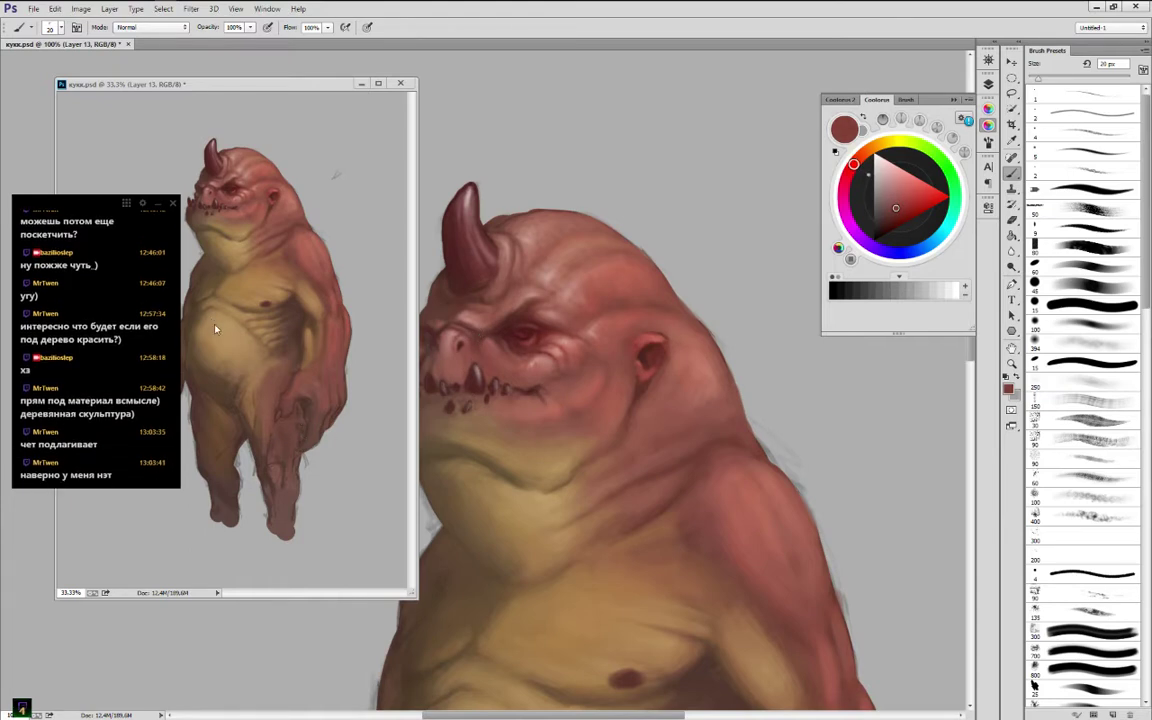
Send the stream chat reply "хз) у меня отдачи около сотни.. так шо хз"
left_click(131, 476)
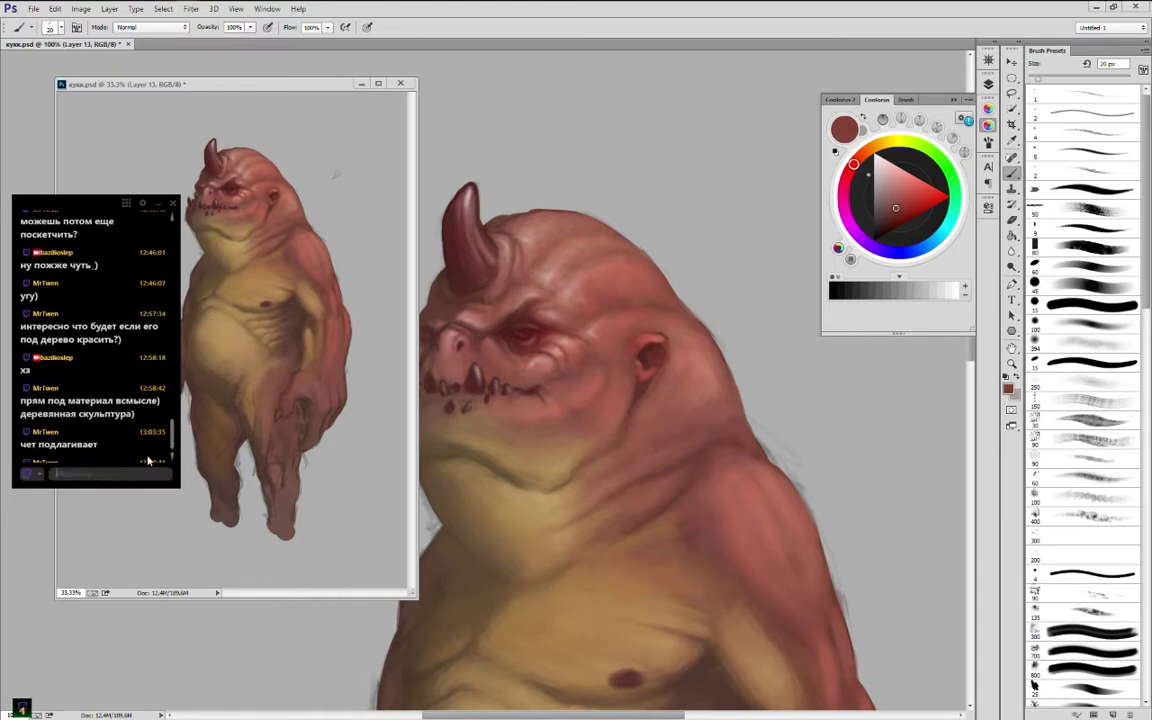
type("хзз) у меня отдана со")
key("BackSpace")
key("BackSpace")
key("BackSpace")
key("BackSpace")
key("BackSpace")
type("и сколо сотни.. так шо")
key("Return")
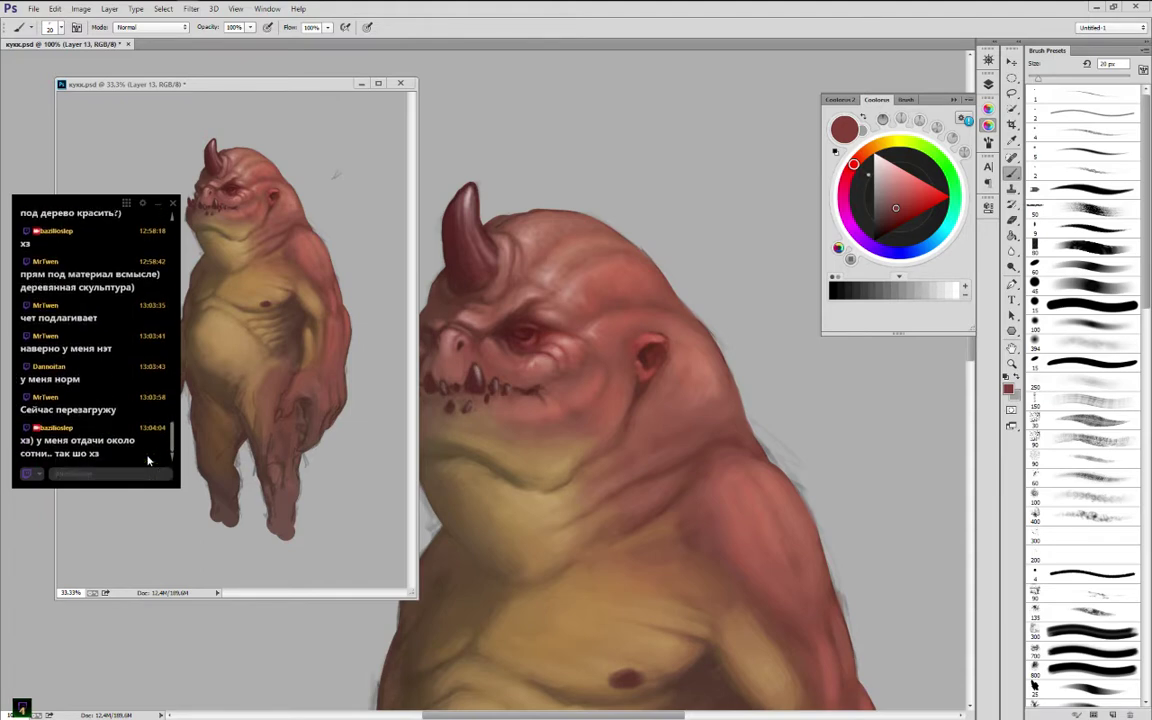
Brighten the bulge of the bag beneath the eye with near-white and pale pink, blending its edges with sampled reds
left_click(536, 362, "alt")
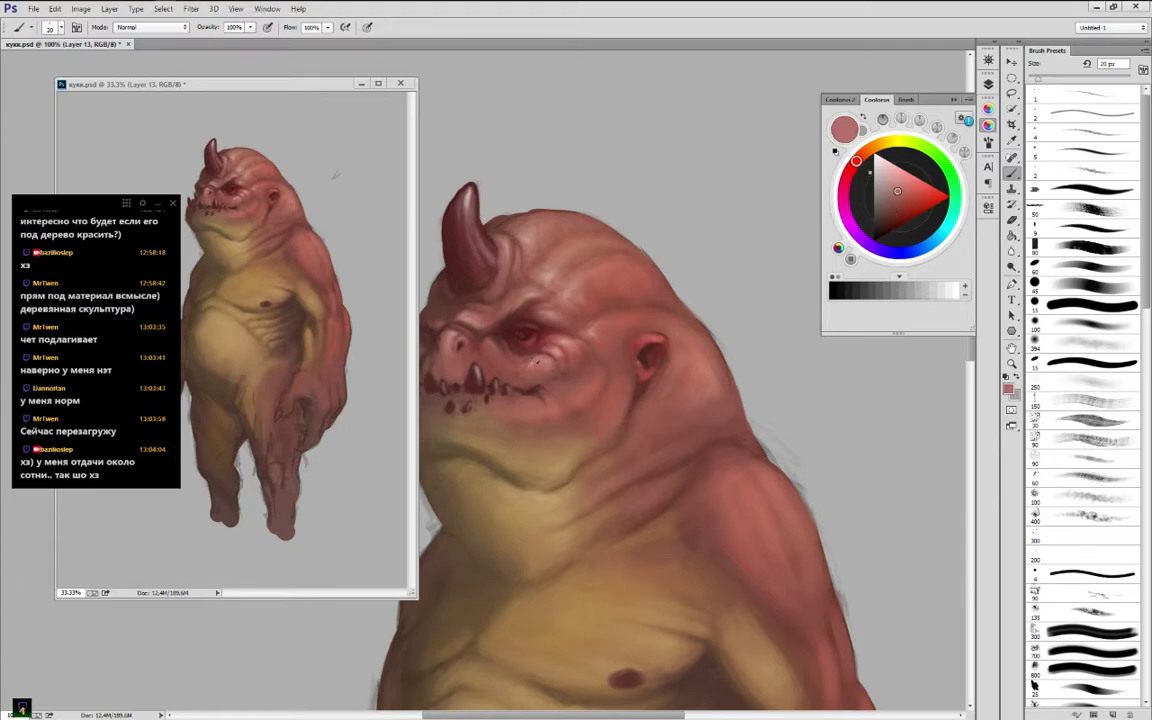
left_click(500, 280, "alt")
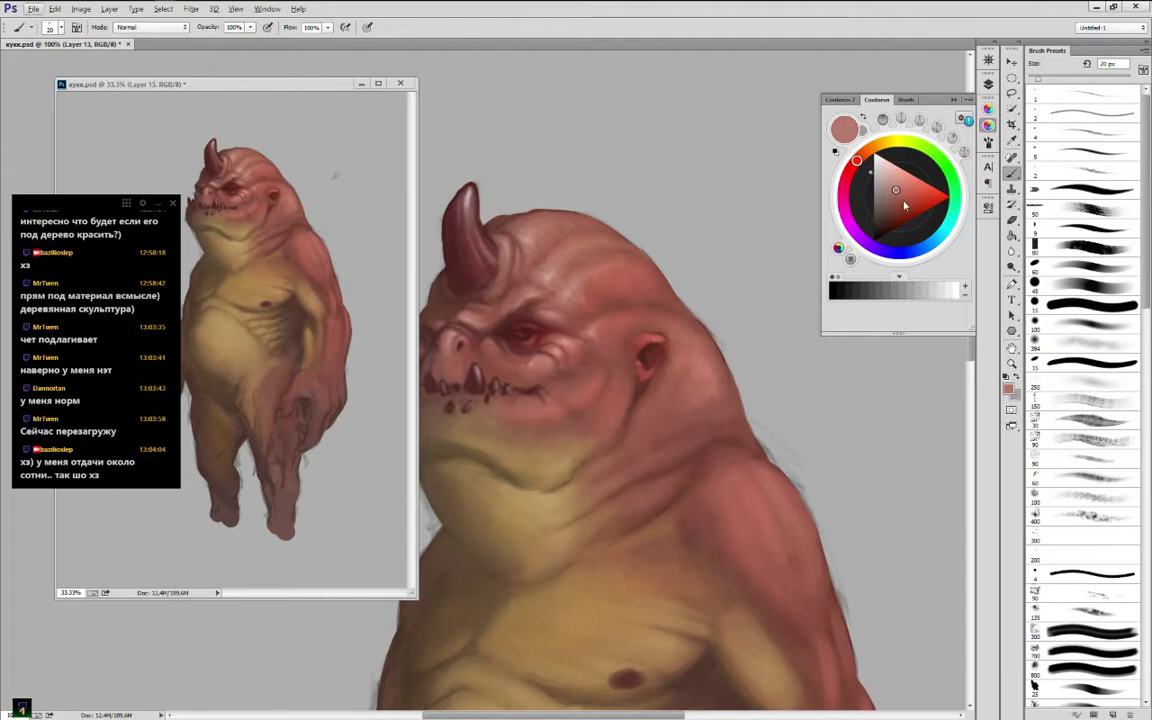
left_click(628, 212, "alt")
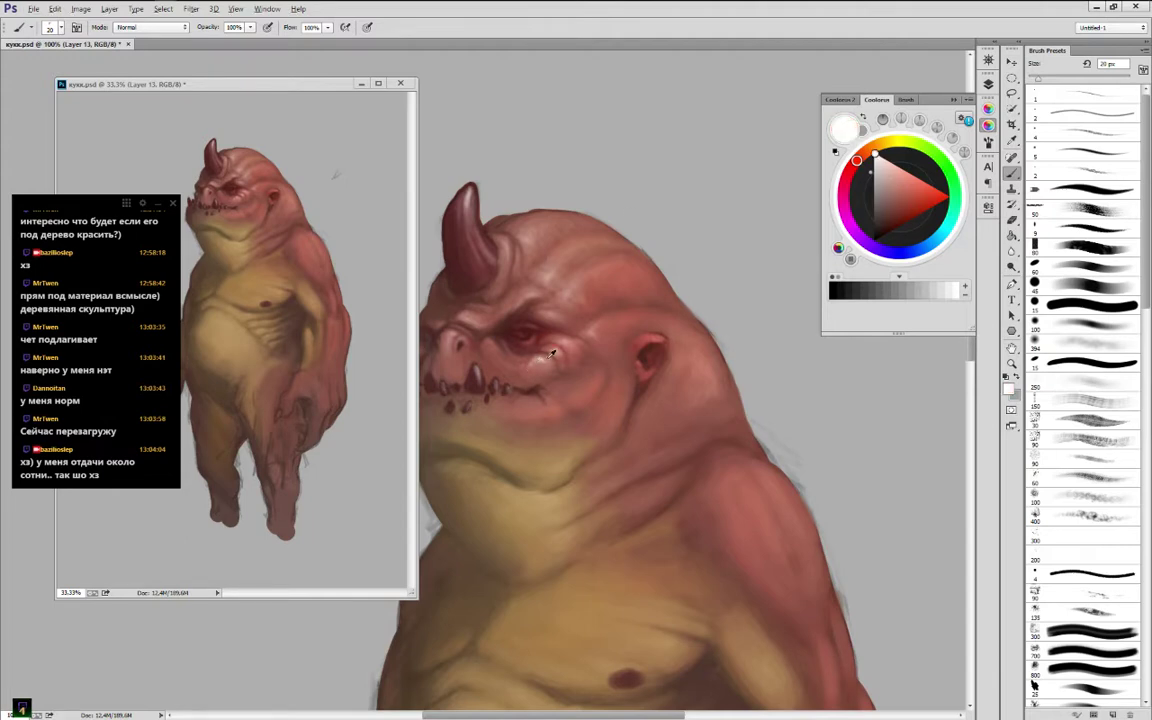
left_click(518, 378, "alt")
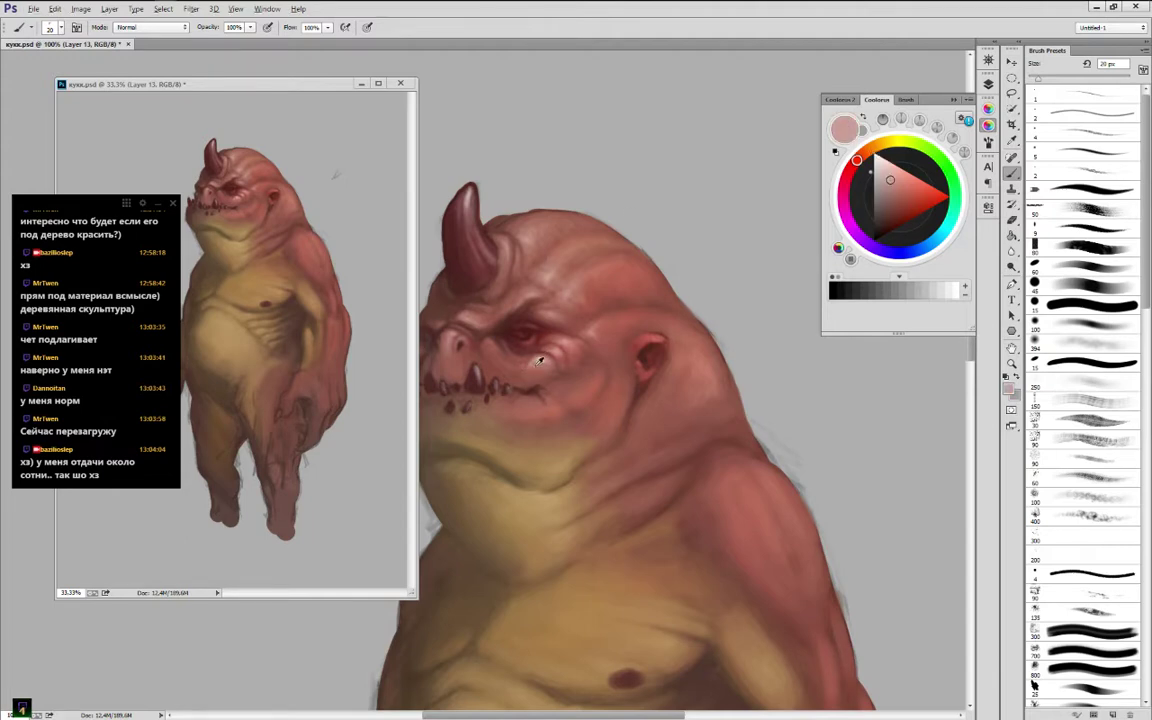
left_click(534, 360, "alt")
left_click(545, 358, "alt")
left_click(537, 371, "alt")
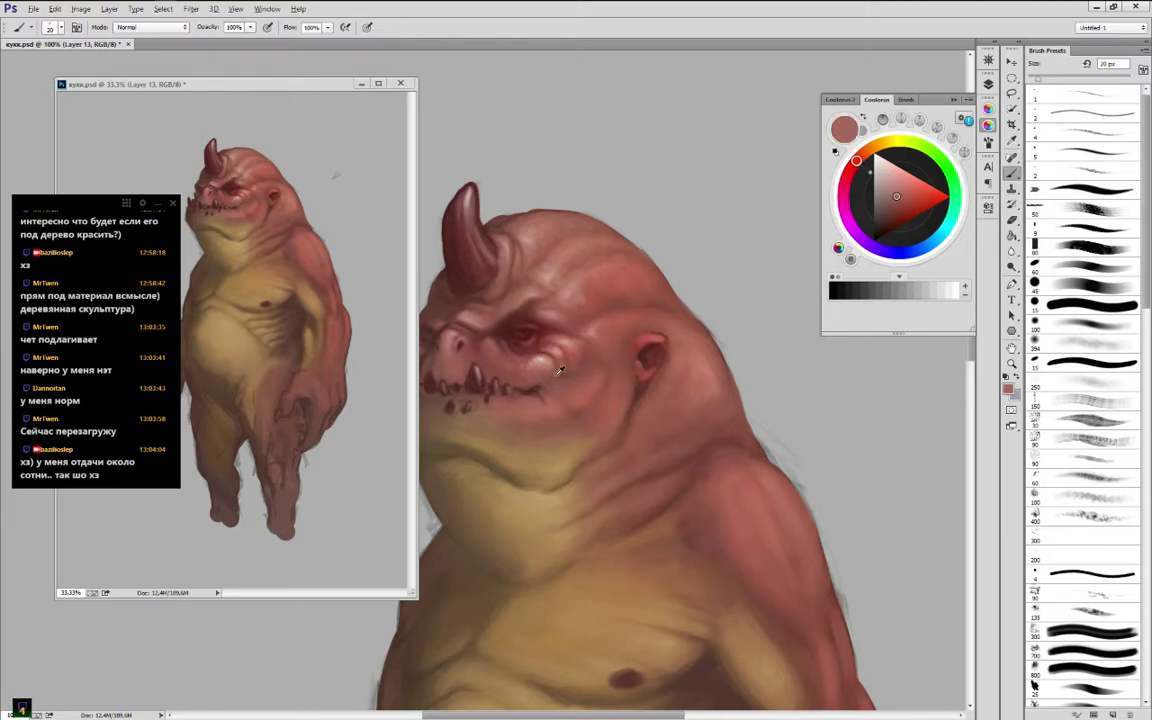
left_click(561, 370, "alt")
left_click(528, 312, "alt")
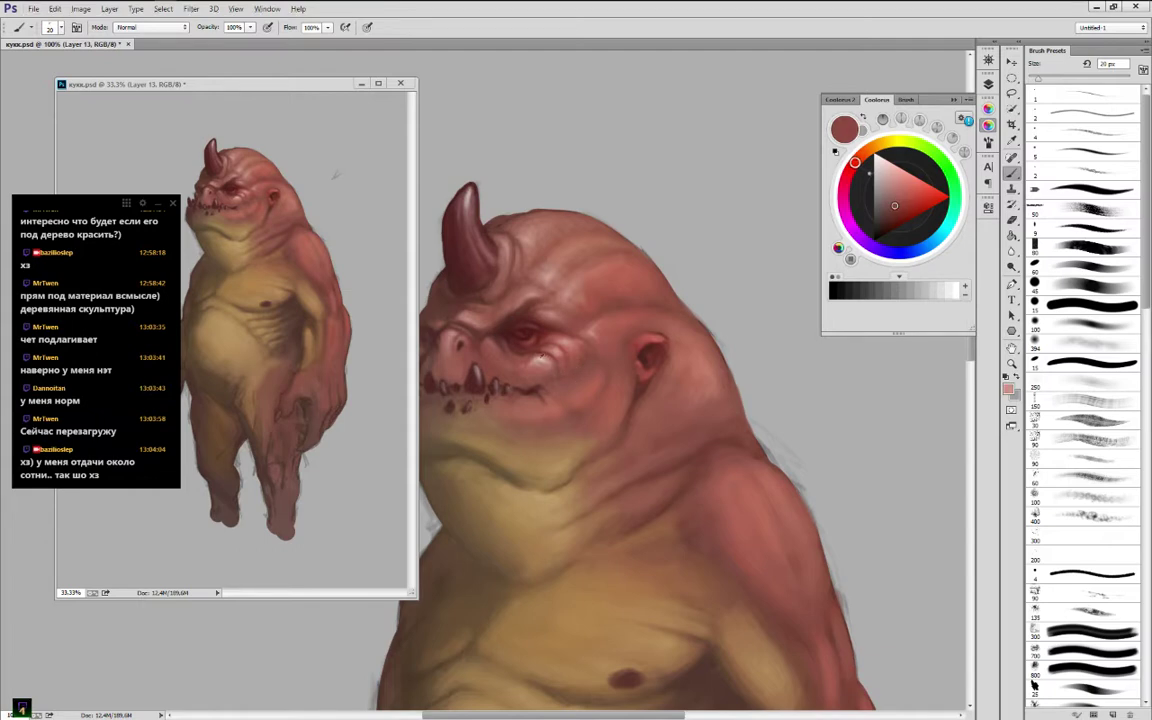
left_click(540, 355, "alt")
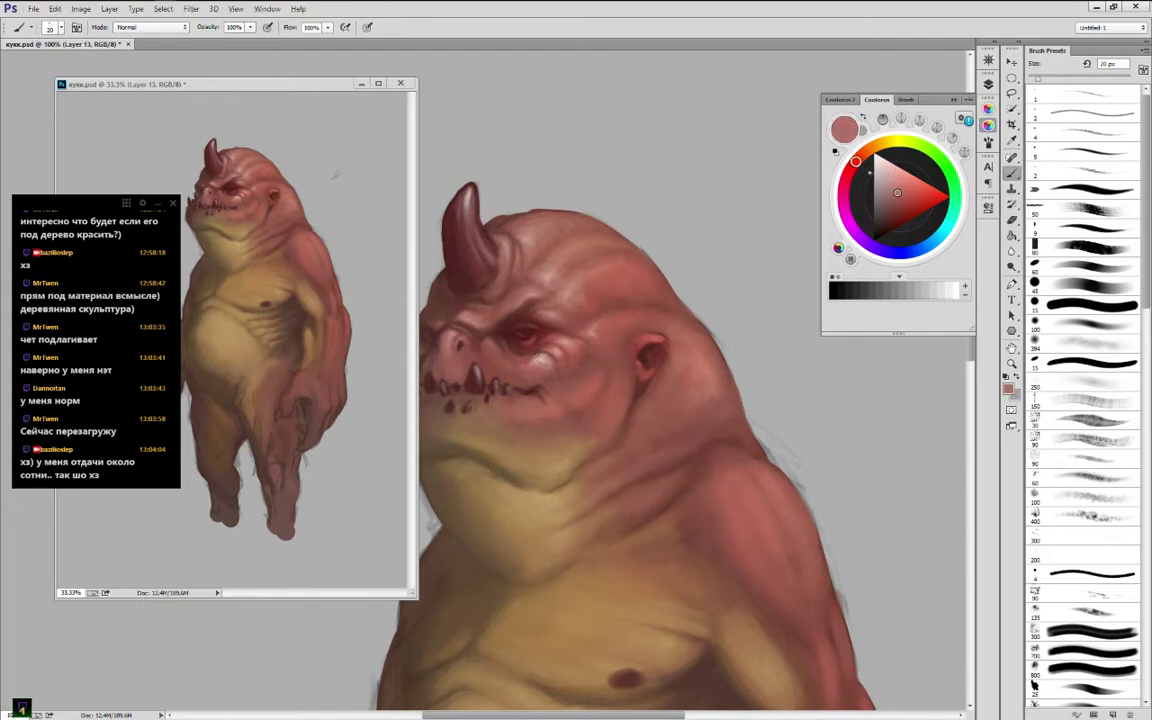
Touch up the highlights on the nose wing and beside the inner eye corner with sampled pinks
left_click(481, 320, "alt")
left_click(487, 322, "alt")
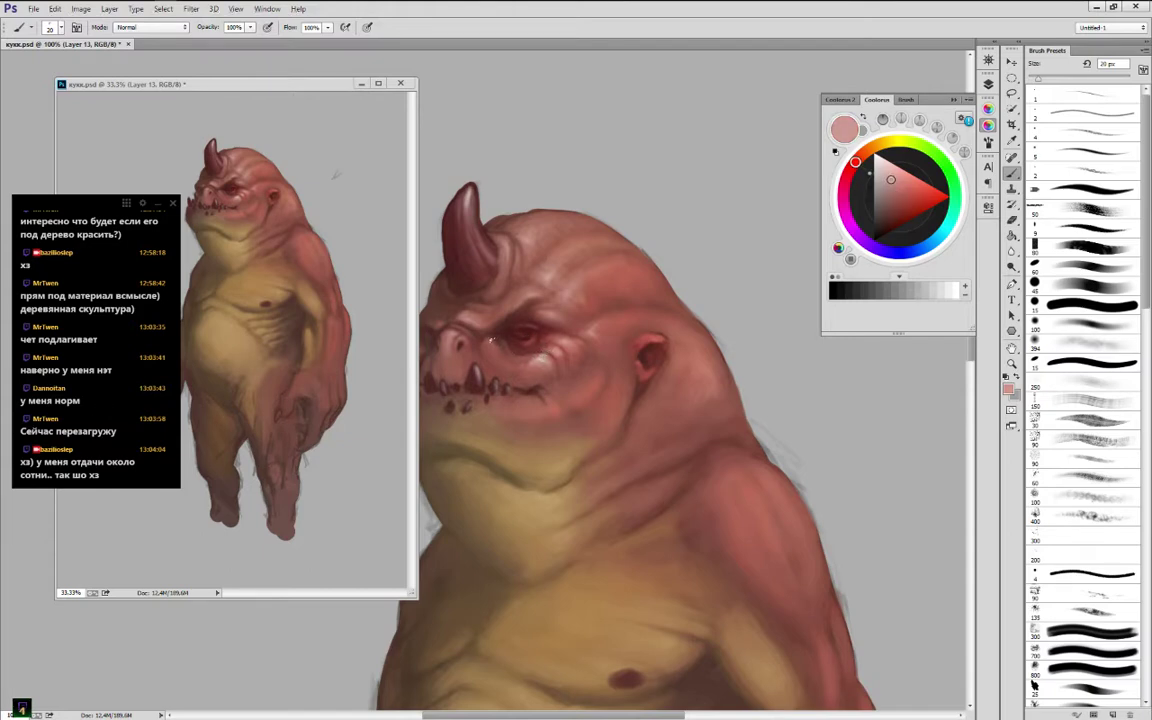
left_click(494, 340, "alt")
left_click(490, 346, "alt")
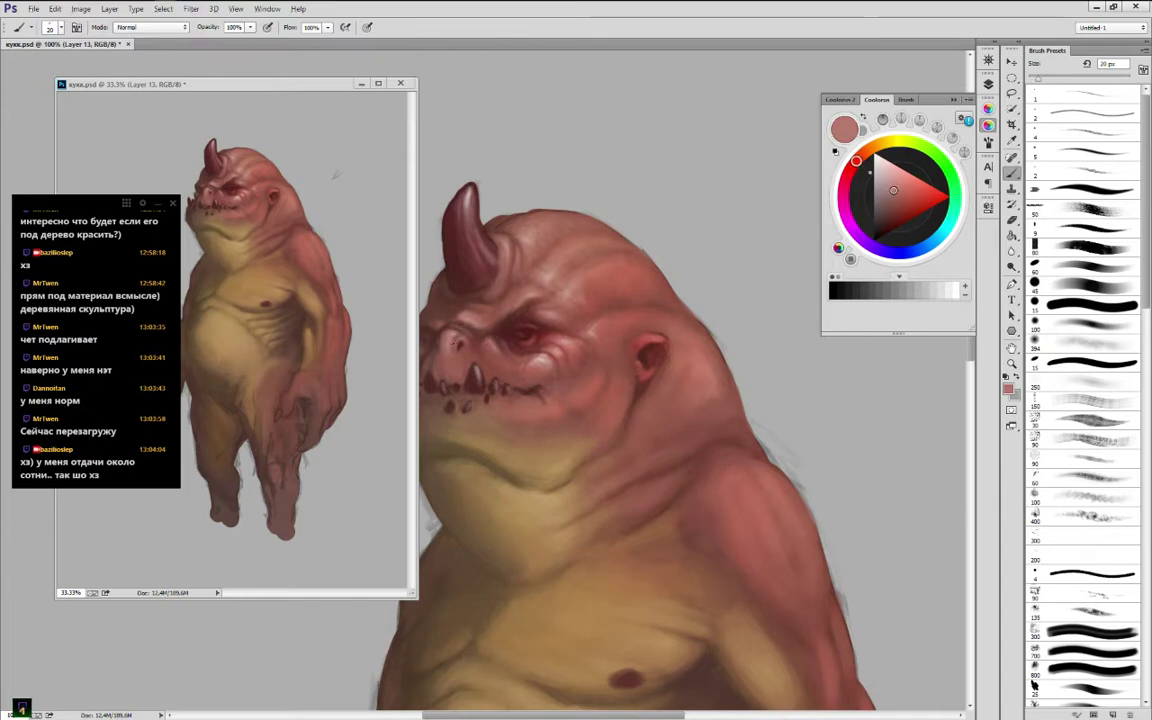
left_click(457, 338, "alt")
left_click(449, 334, "alt")
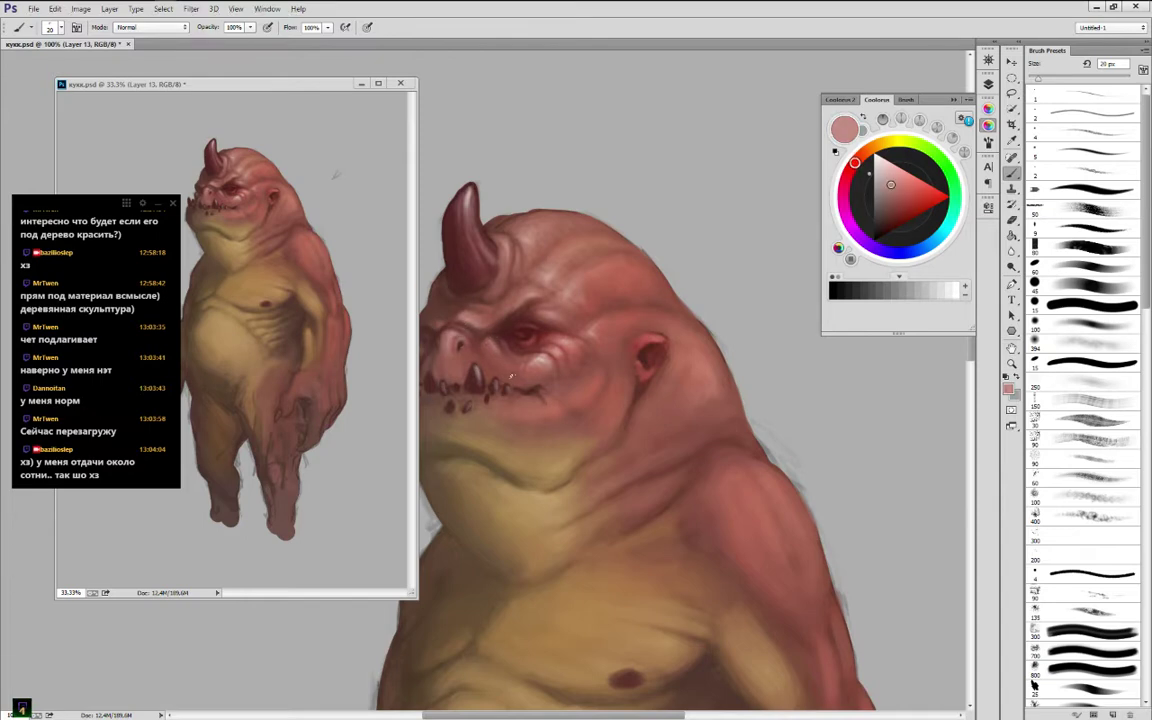
Add fine light and dark accents to the nostril, eye bag and eyelids with a 10 px brush
key("bracketleft")
key("bracketleft")
key("bracketright")
key("bracketright")
left_click(490, 324, "alt")
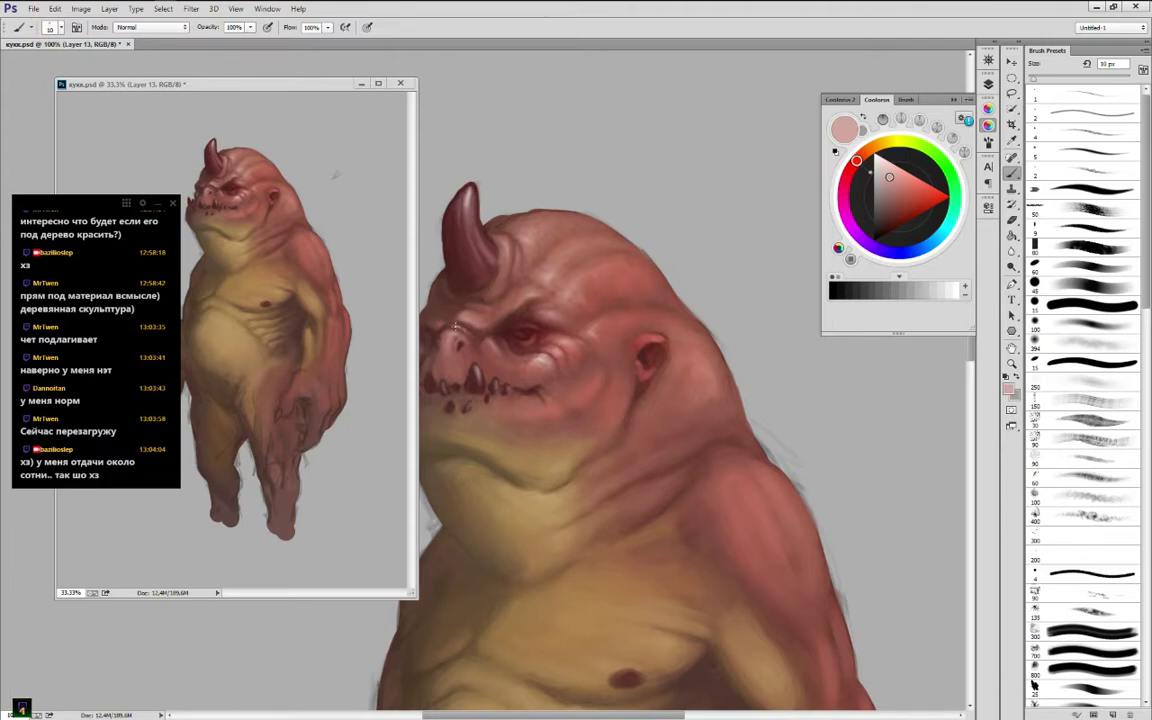
left_click(545, 349, "alt")
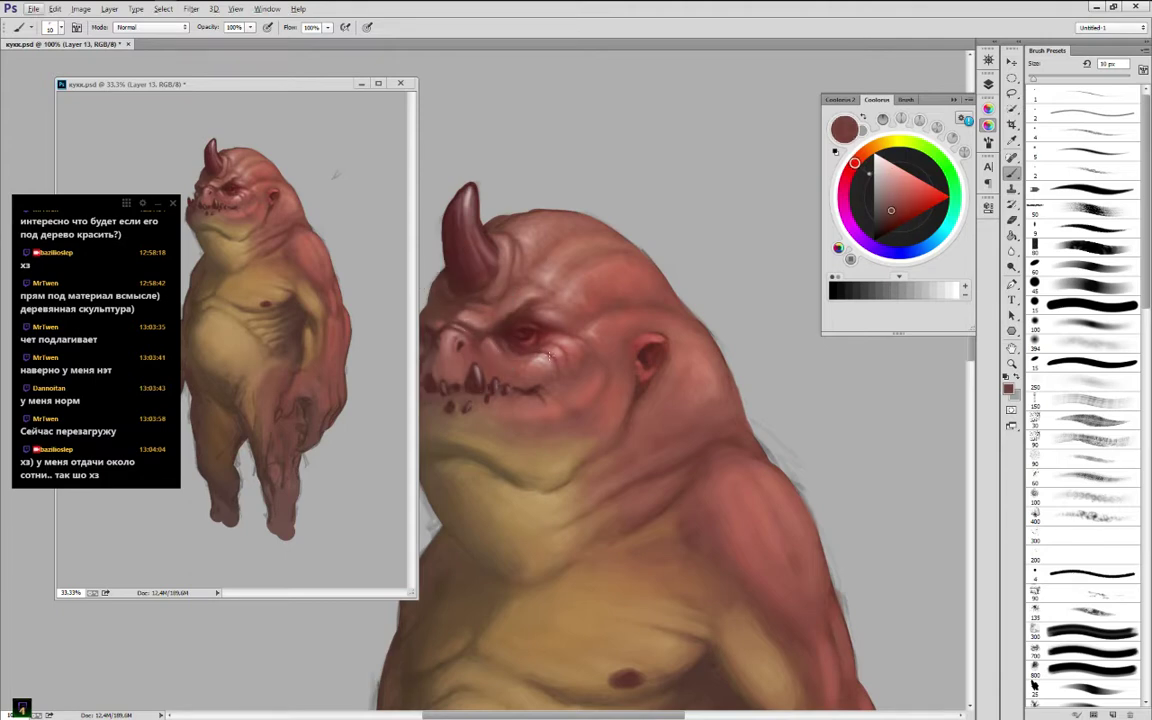
left_click(494, 319, "alt")
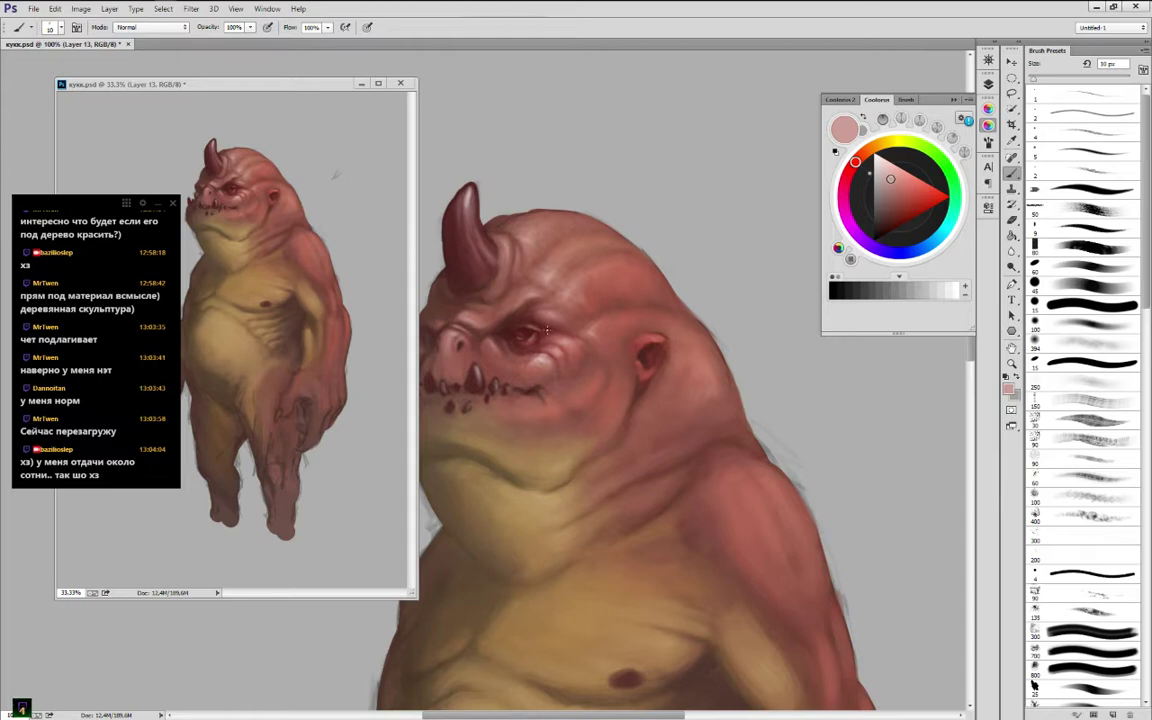
left_click(530, 330, "alt")
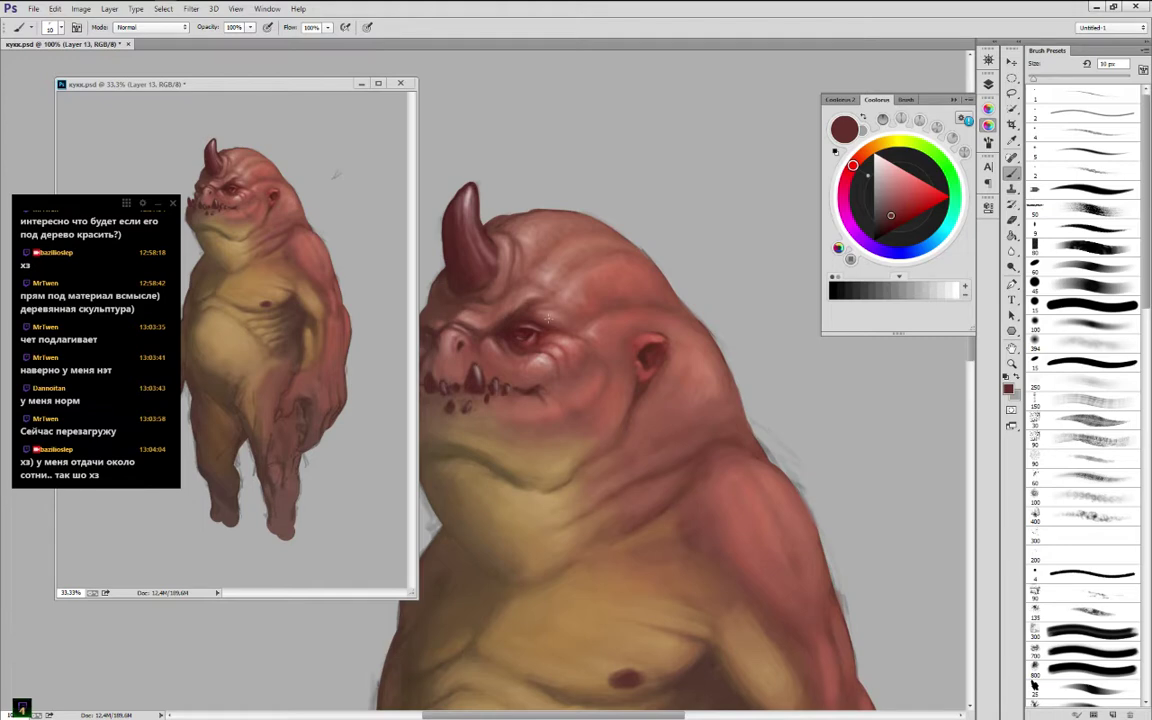
Paint pale pink highlights around the mouth corner and along the temple fold leading to the ear, using a larger brush
left_click(562, 386, "alt")
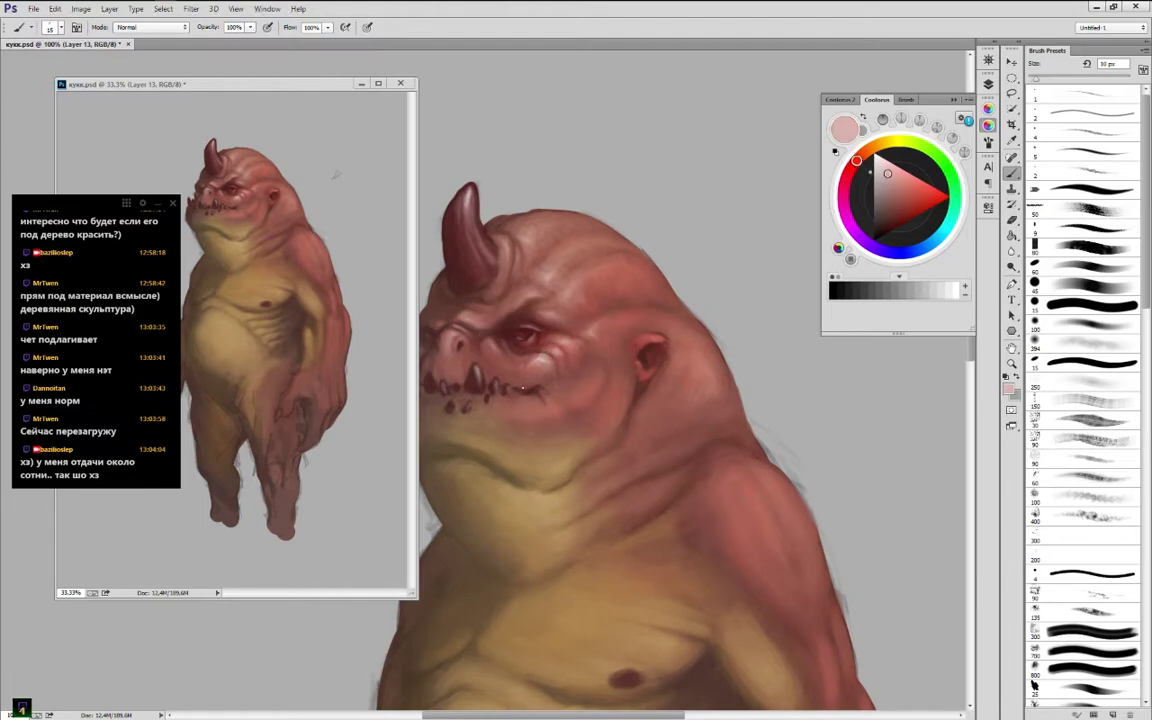
key("]")
left_click_drag(534, 398, 531, 404)
key("bracketright")
key("bracketright")
key("bracketright")
key("bracketleft")
key("bracketleft")
key("bracketright")
left_click_drag(603, 324, 659, 324)
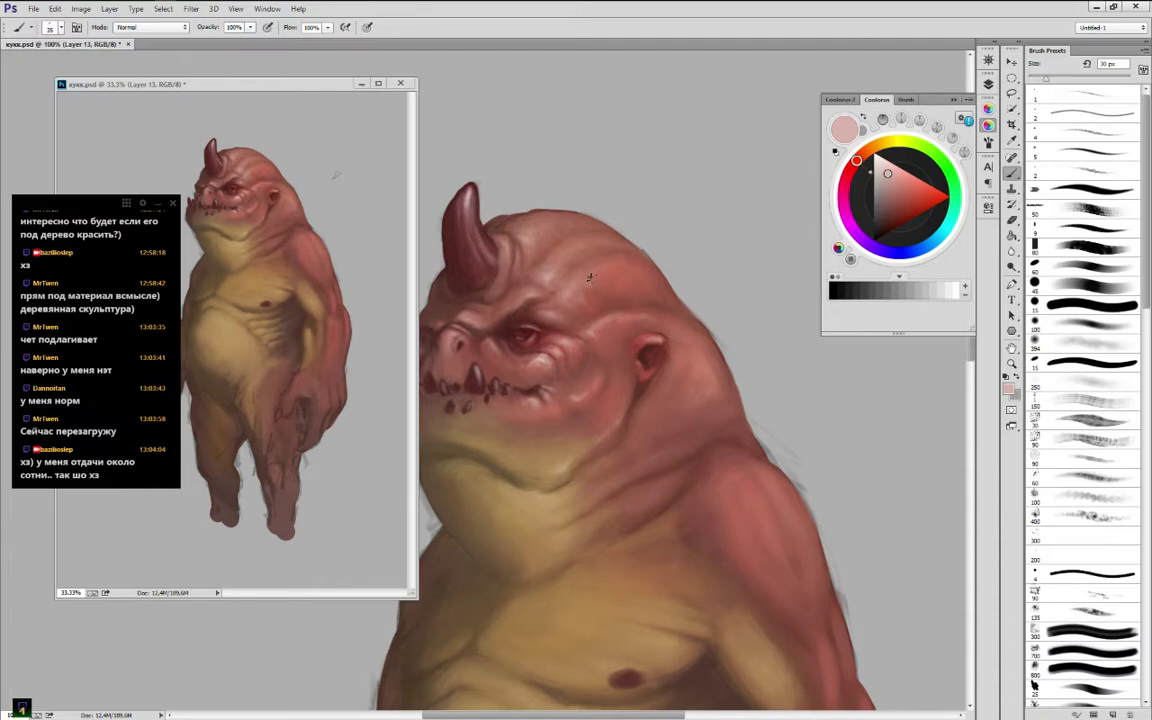
Add pale pink highlights to the skull folds above the temple and touch up the cheek, ending with a 25 px brush
key("bracketright")
key("bracketright")
left_click(604, 279)
key("bracketright")
key("bracketleft")
key("bracketleft")
key("bracketleft")
key("bracketleft")
key("bracketright")
key("bracketleft")
key("bracketright")
left_click(486, 324, "alt")
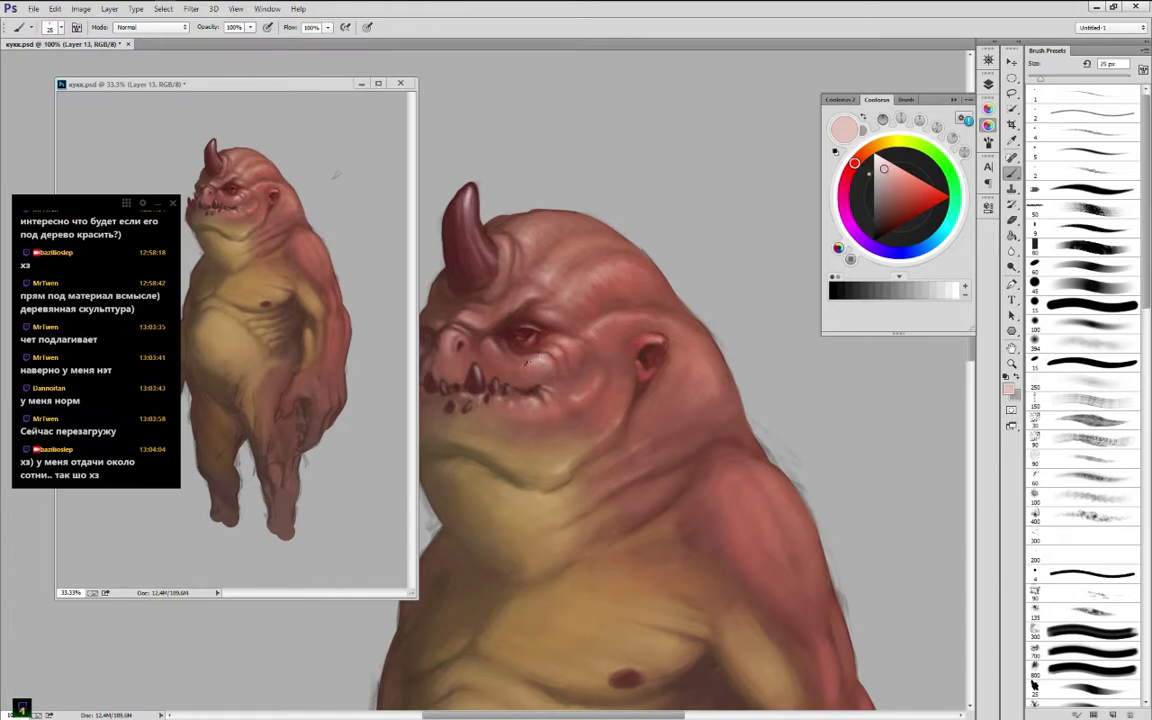
left_click(536, 388, "alt")
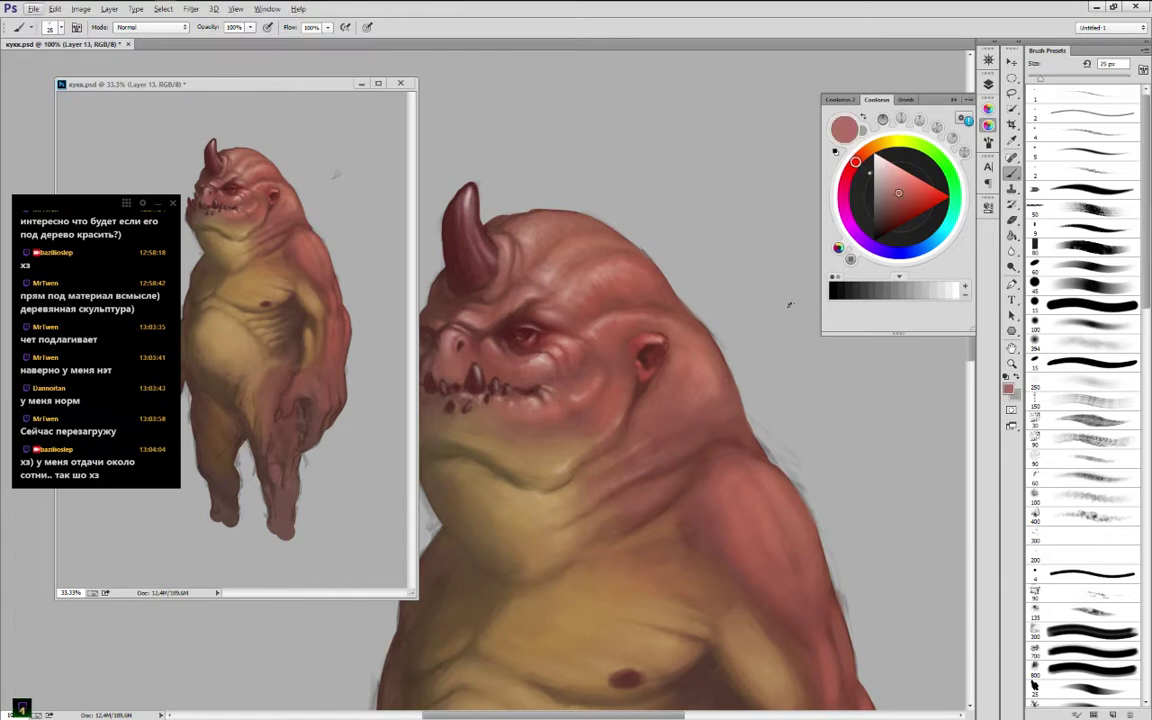
Refine the bridge and side of the nose at 200% zoom with sampled reds and a 15 px brush
left_click(988, 61)
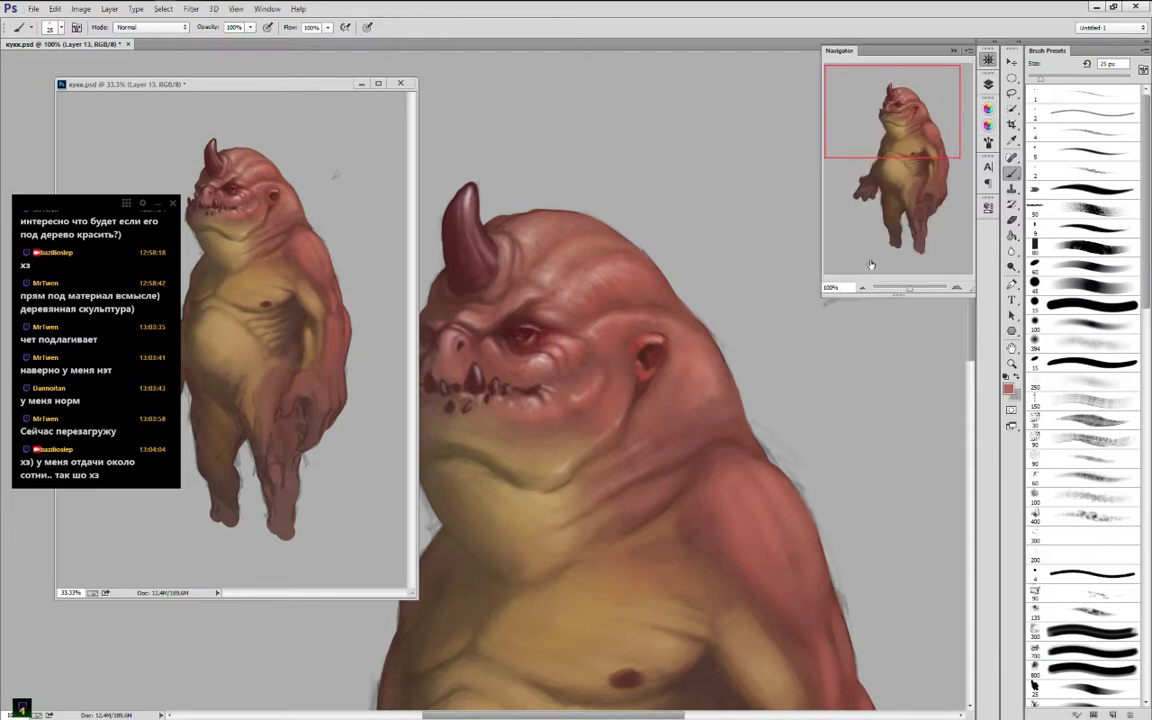
left_click(863, 288)
left_click(863, 288)
left_click_drag(917, 120, 882, 169)
left_click(956, 287)
left_click(956, 287)
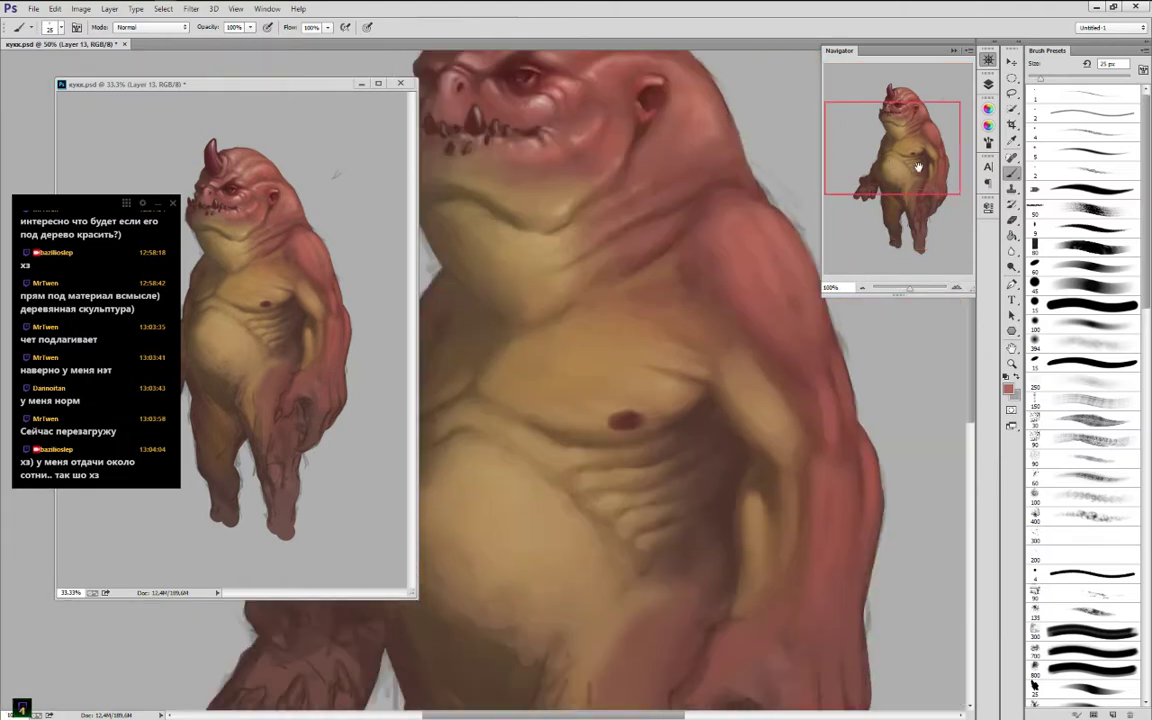
left_click(956, 287)
left_click_drag(887, 162, 897, 113)
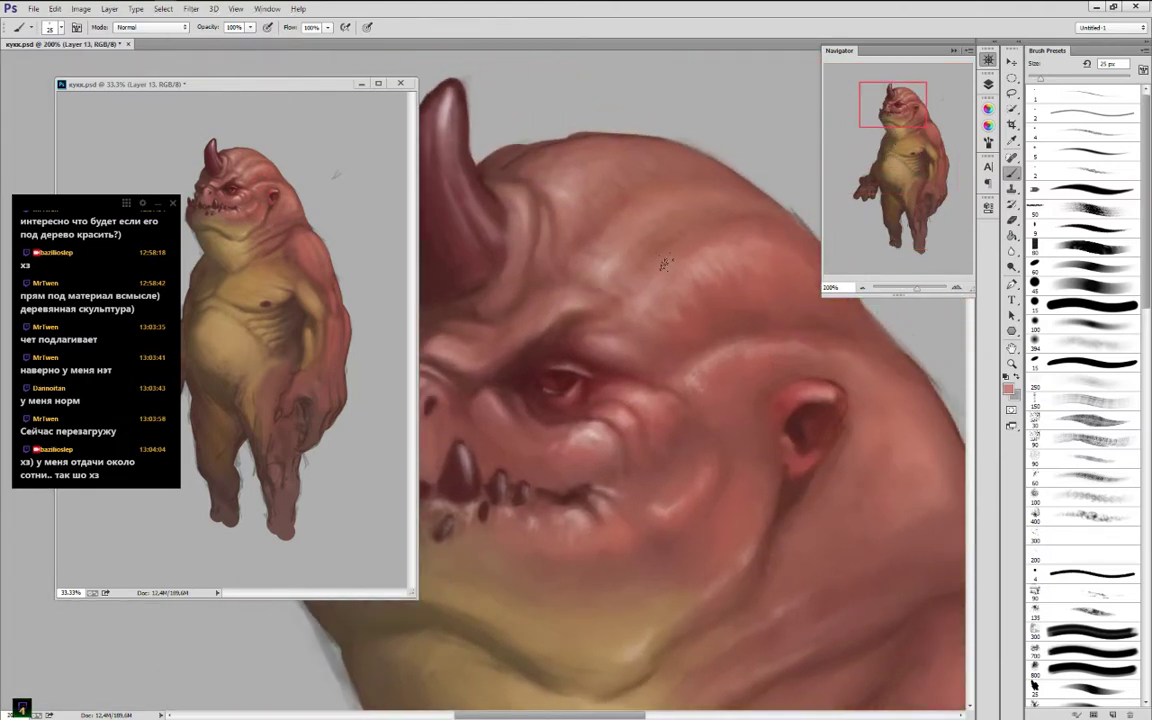
key("[")
key("[")
key("[")
left_click(493, 437, "alt")
left_click(436, 368, "alt")
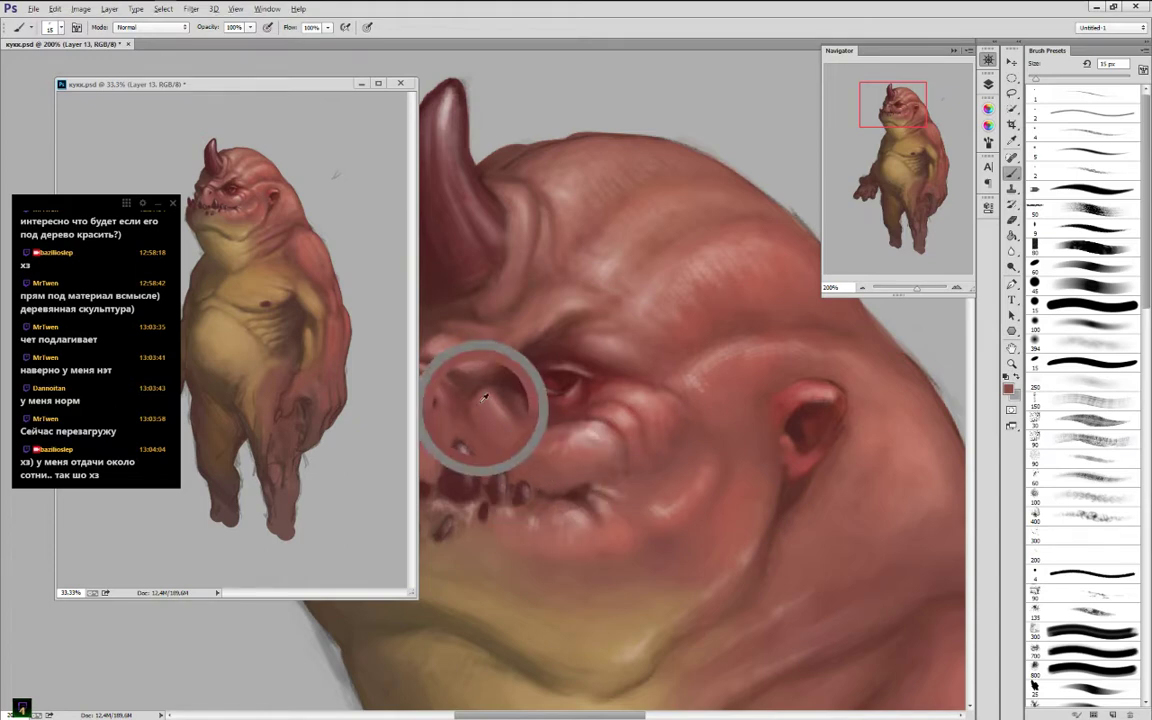
Deepen the shading between the nose and the eye socket using sampled dark reds
left_click(488, 391, "alt")
left_click(519, 364, "alt")
left_click(522, 337, "alt")
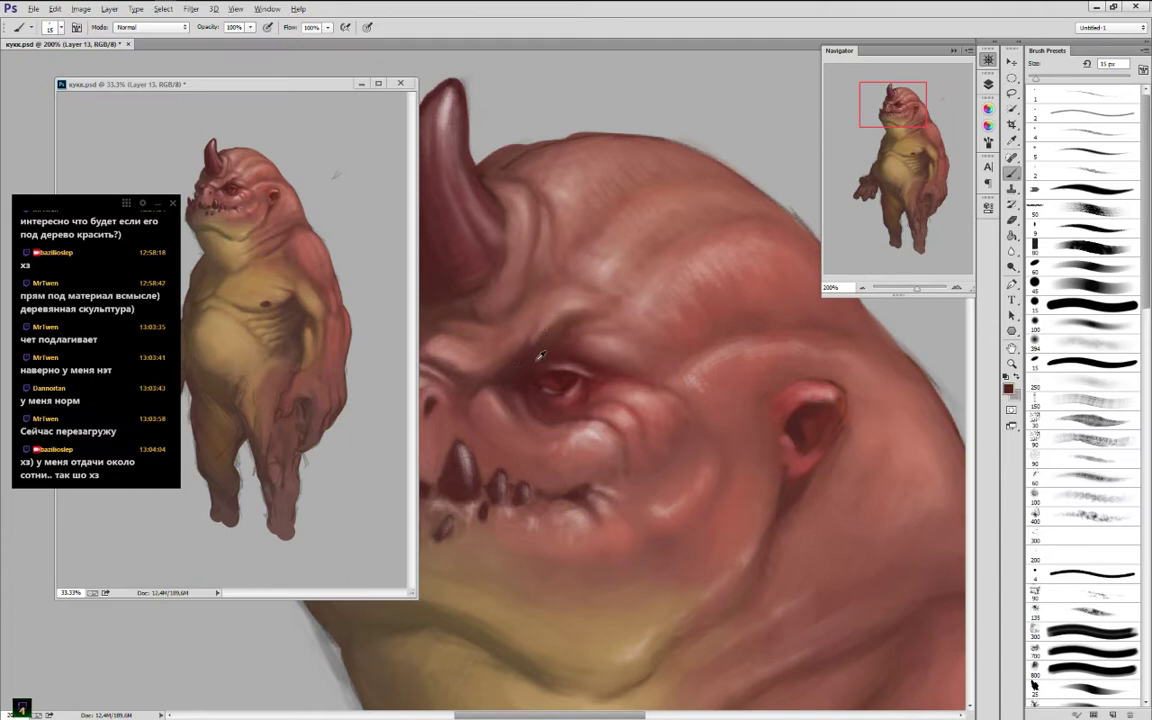
left_click(552, 382)
left_click(535, 391, "alt")
Add a white glint to the eye with a 9 px brush
key("bracketleft")
key("bracketleft")
key("bracketleft")
key("bracketleft")
left_click(988, 125)
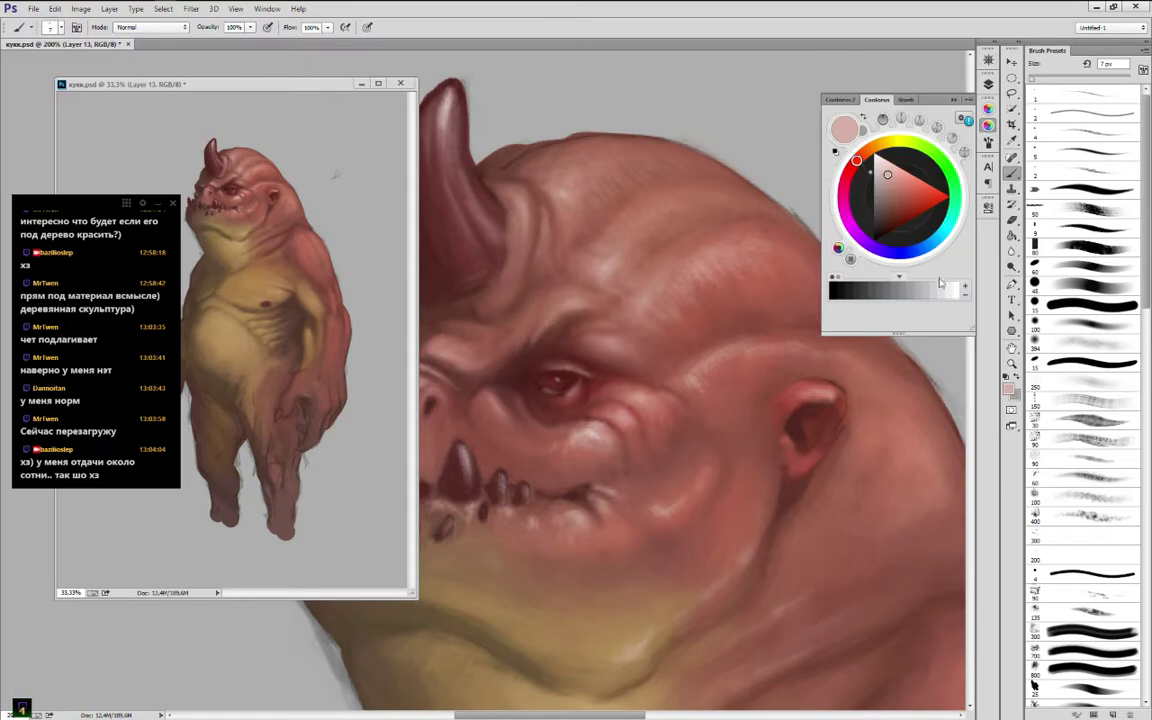
left_click(940, 285)
key("bracketright")
key("bracketright")
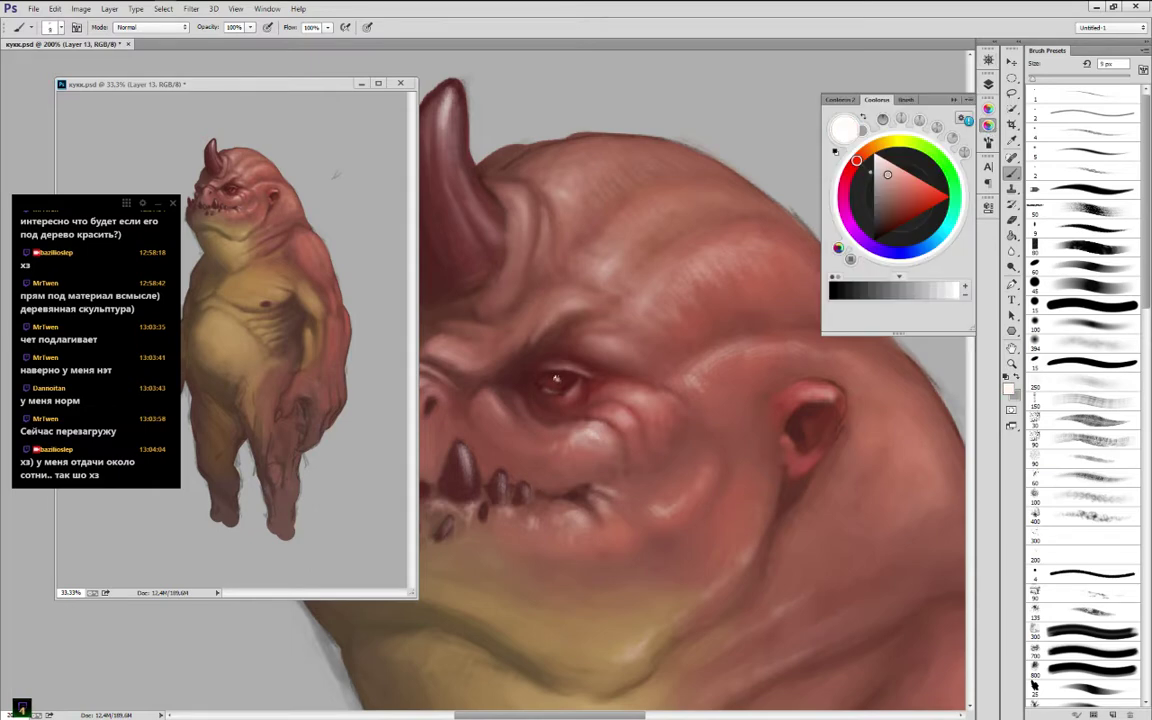
left_click(558, 379)
Paint white highlights on the teeth along the mouth with a 7 px brush
key("bracketleft")
left_click_drag(461, 447, 500, 474)
left_click_drag(452, 437, 512, 372)
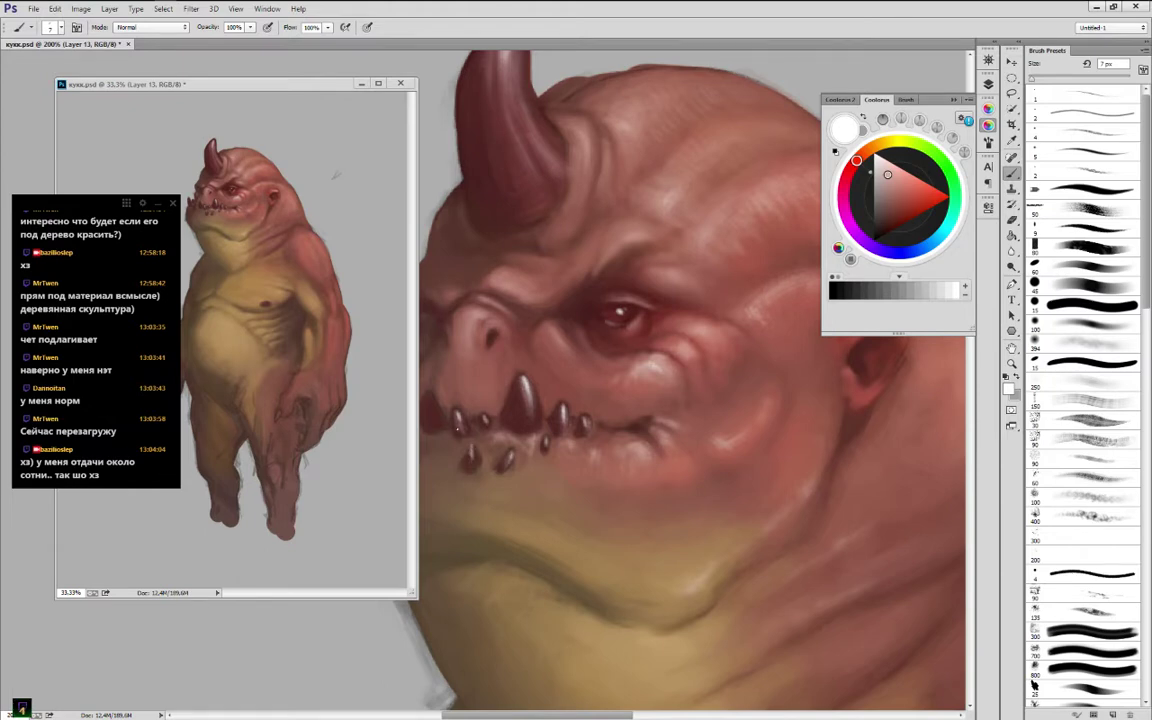
left_click_drag(447, 407, 527, 392)
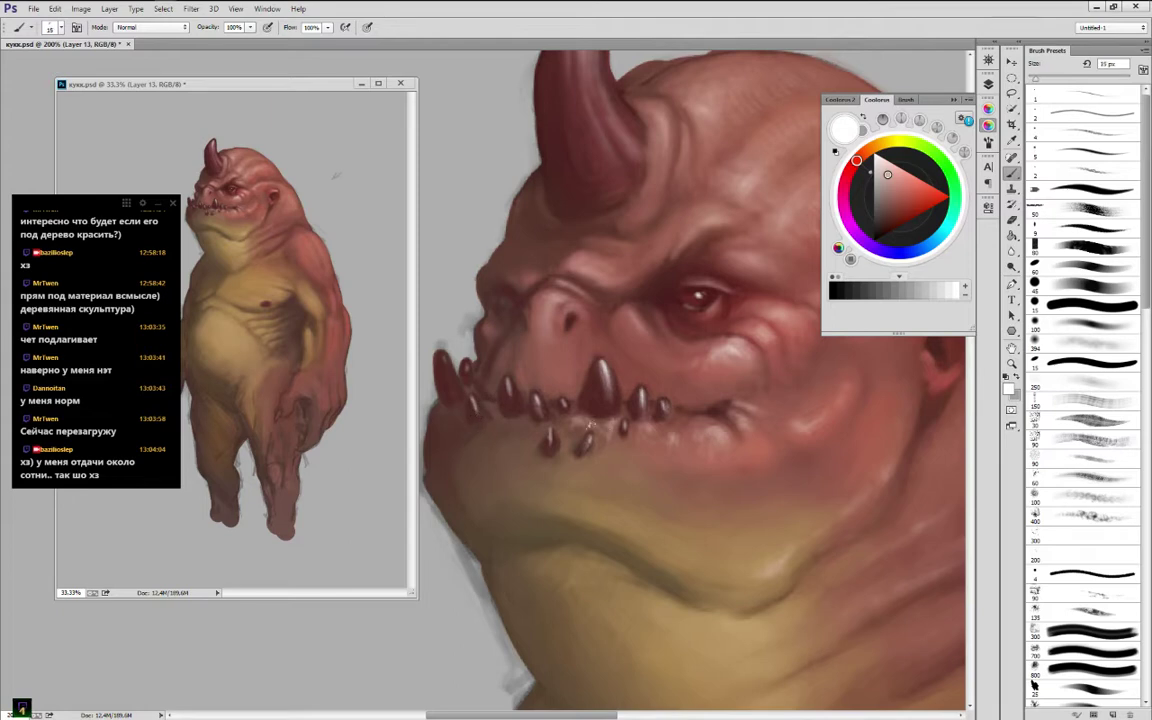
Paint a white highlight on the yellow chin fold with a larger brush, ending at an 8 px brush
key("bracketright")
left_click_drag(729, 580, 752, 567)
key("bracketright")
key("bracketright")
key("bracketleft")
key("bracketleft")
key("bracketleft")
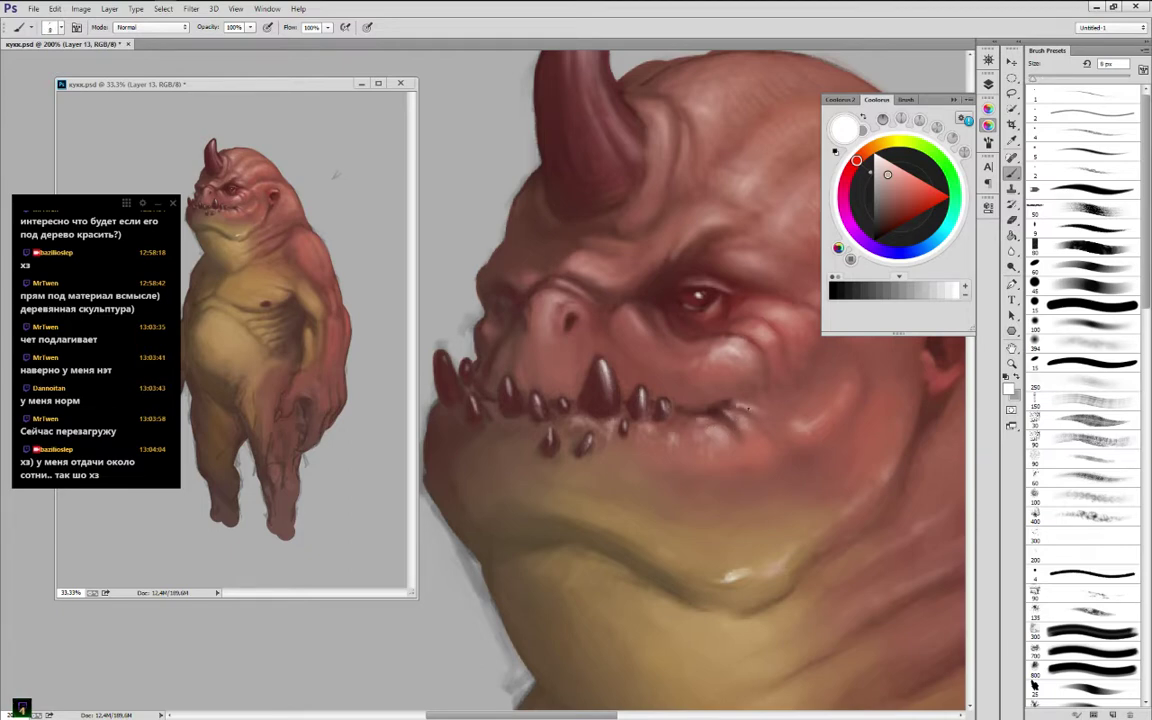
Redefine the dark crease at the mouth corner with sampled reds and the 8 px brush
left_click(740, 408, "alt")
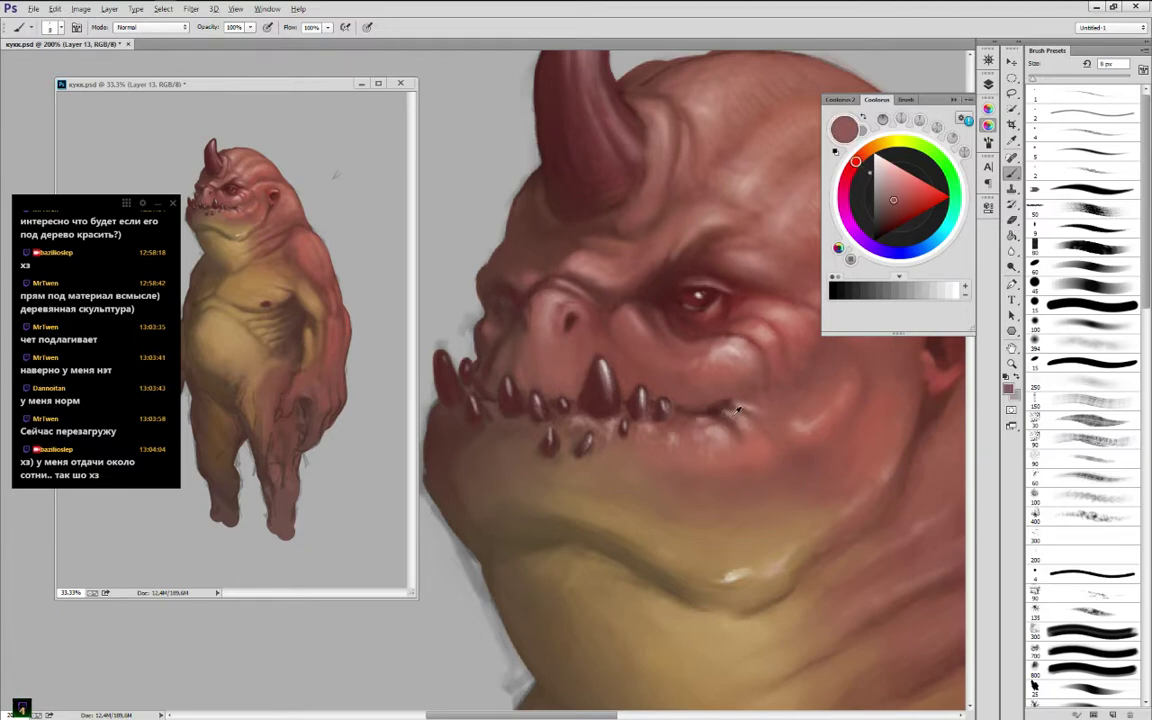
left_click(736, 438, "alt")
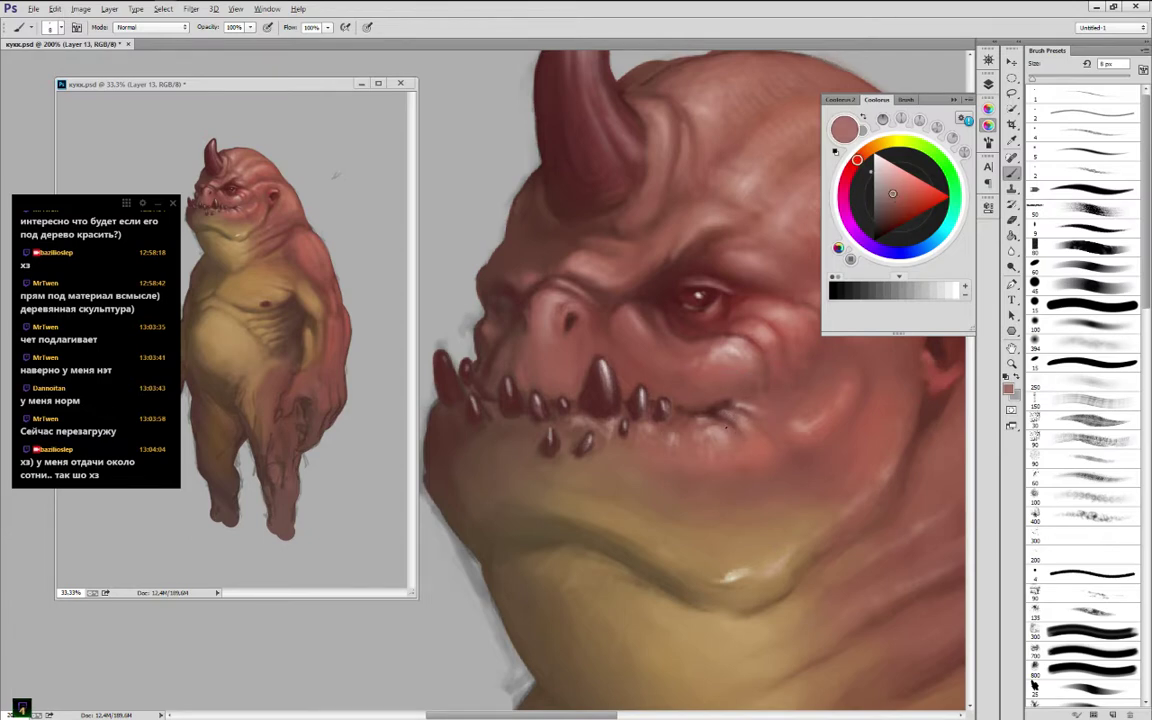
left_click(719, 418, "alt")
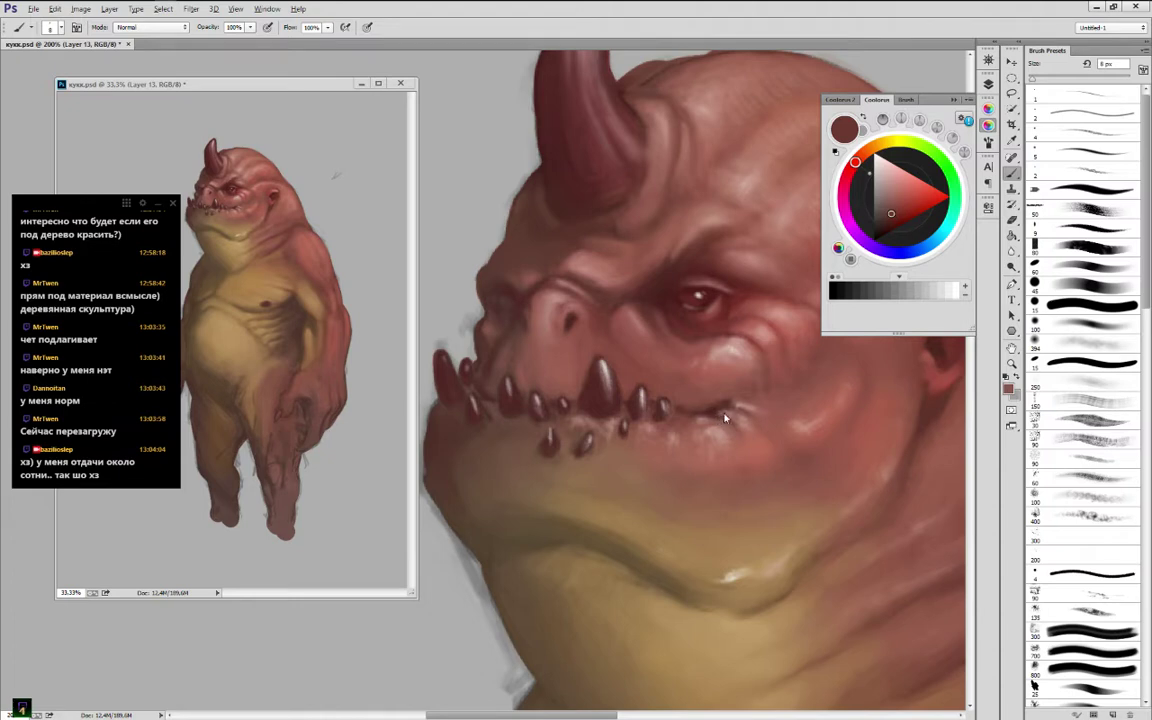
left_click(720, 397, "alt")
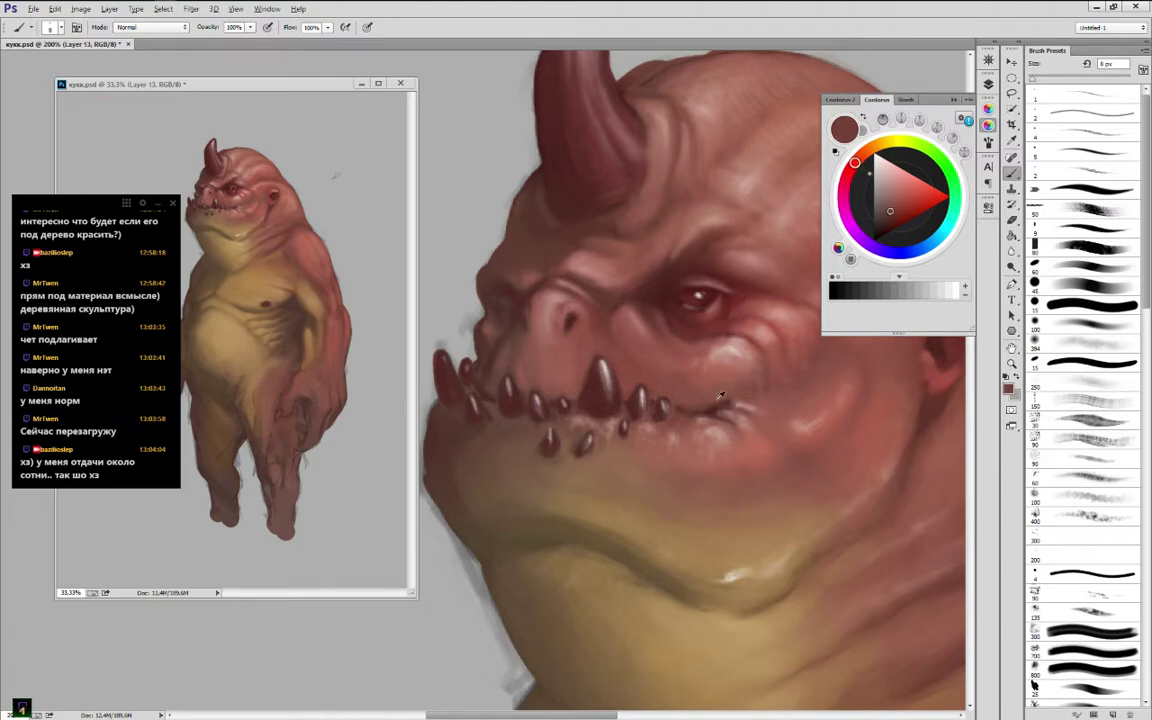
left_click(662, 370, "alt")
left_click(728, 403, "alt")
left_click(746, 399, "alt")
Refine the small wrinkles beside the mouth corner by alternating sampled dark reds and pale pinks
left_click(731, 408, "alt")
left_click(716, 411, "alt")
left_click(739, 396, "alt")
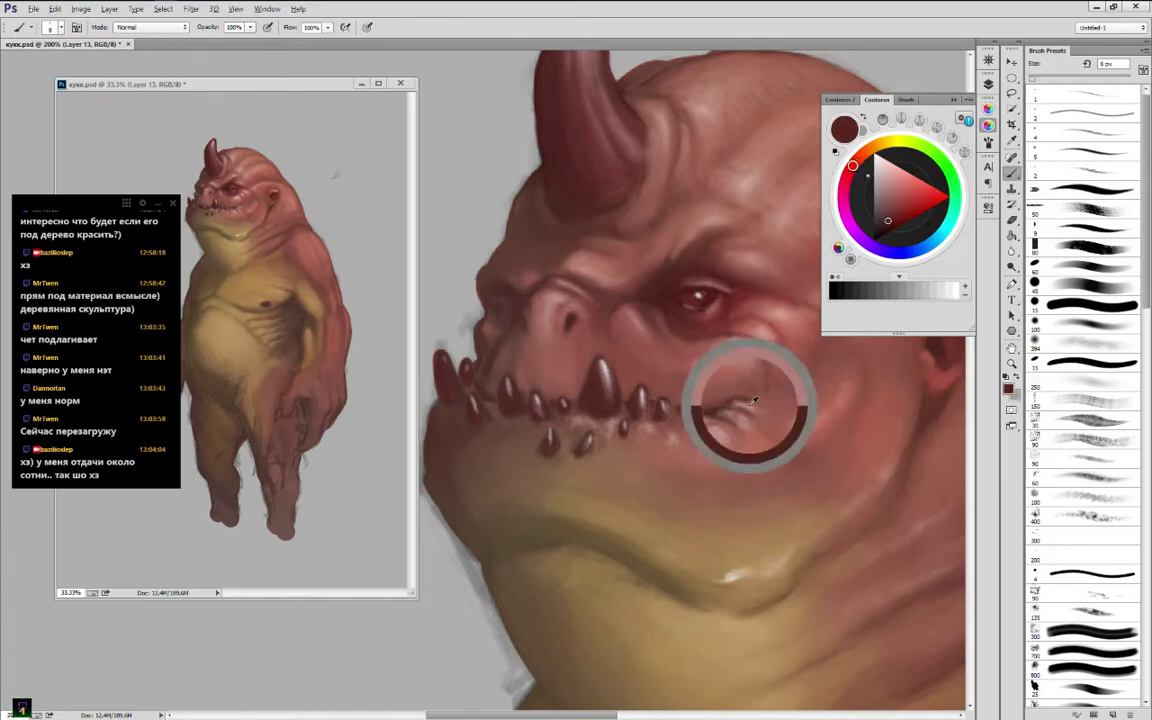
left_click(754, 409, "alt")
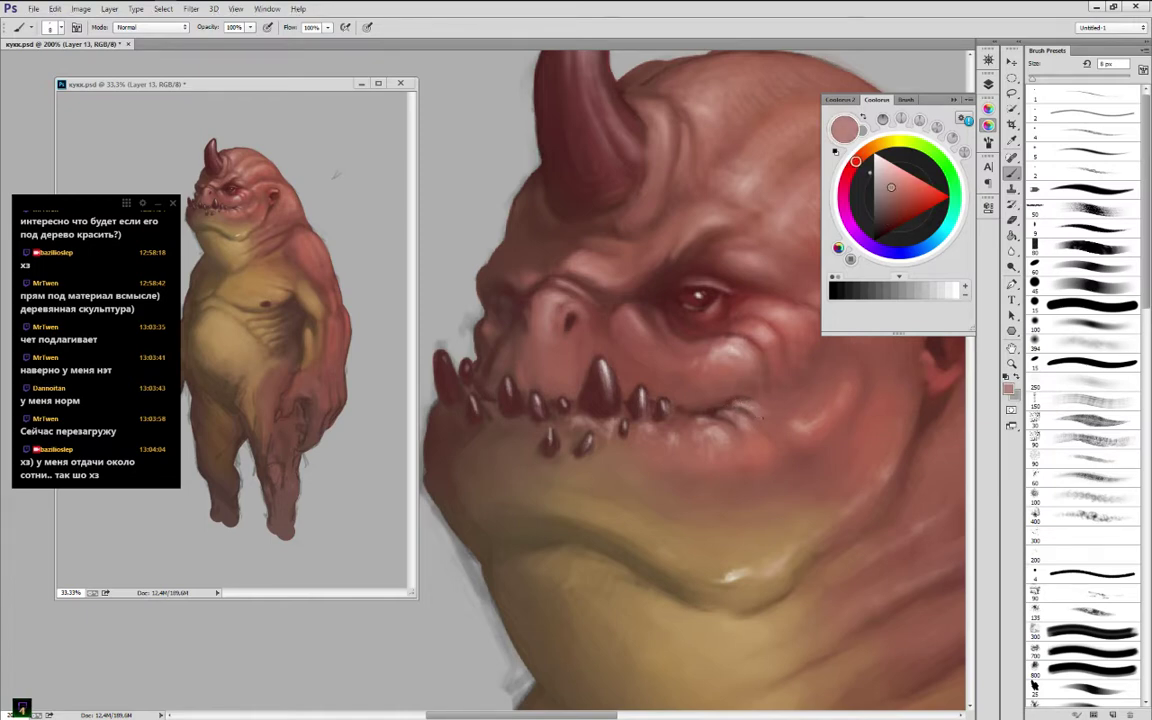
left_click(759, 408, "alt")
left_click(754, 417, "alt")
left_click(744, 410, "alt")
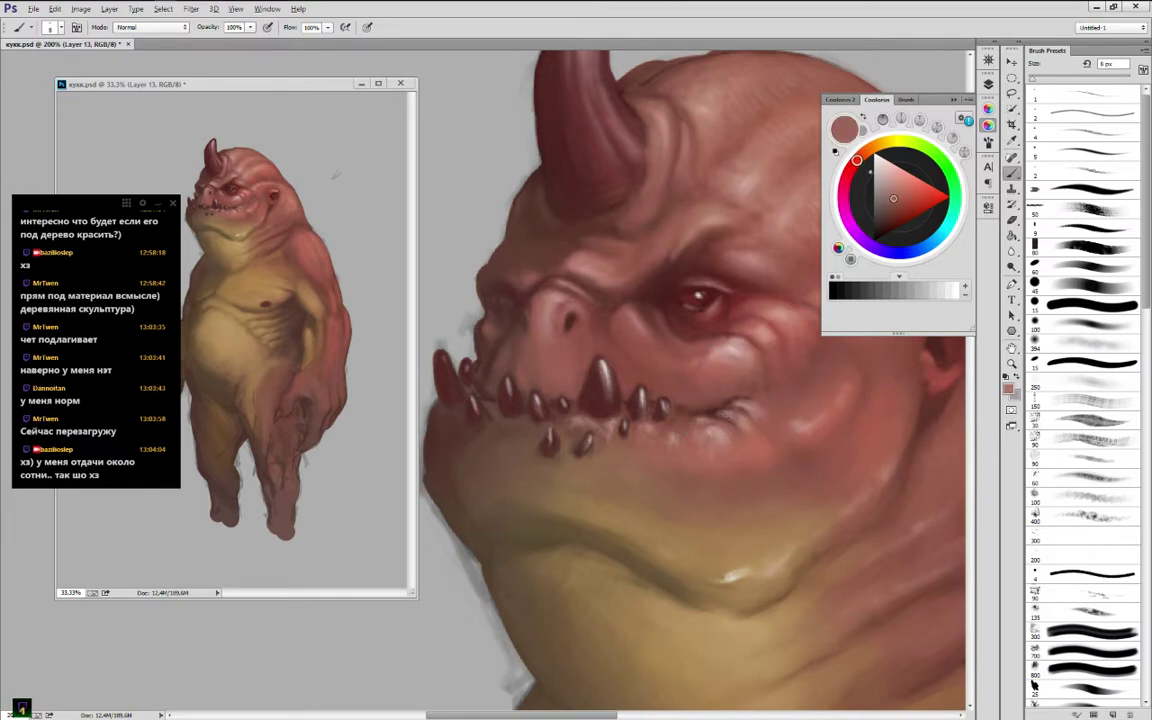
Add fine accents to the upper lip, nostril and inner eye area using sampled pinks and dark reds
left_click(715, 372, "alt")
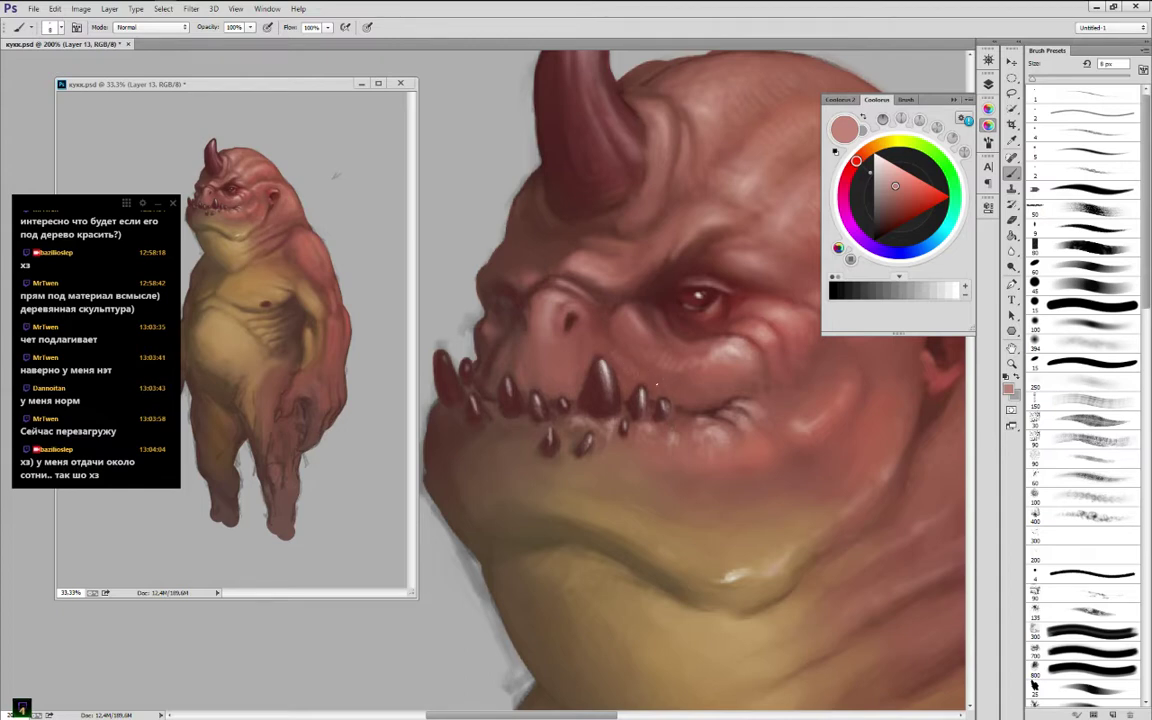
left_click(569, 320, "alt")
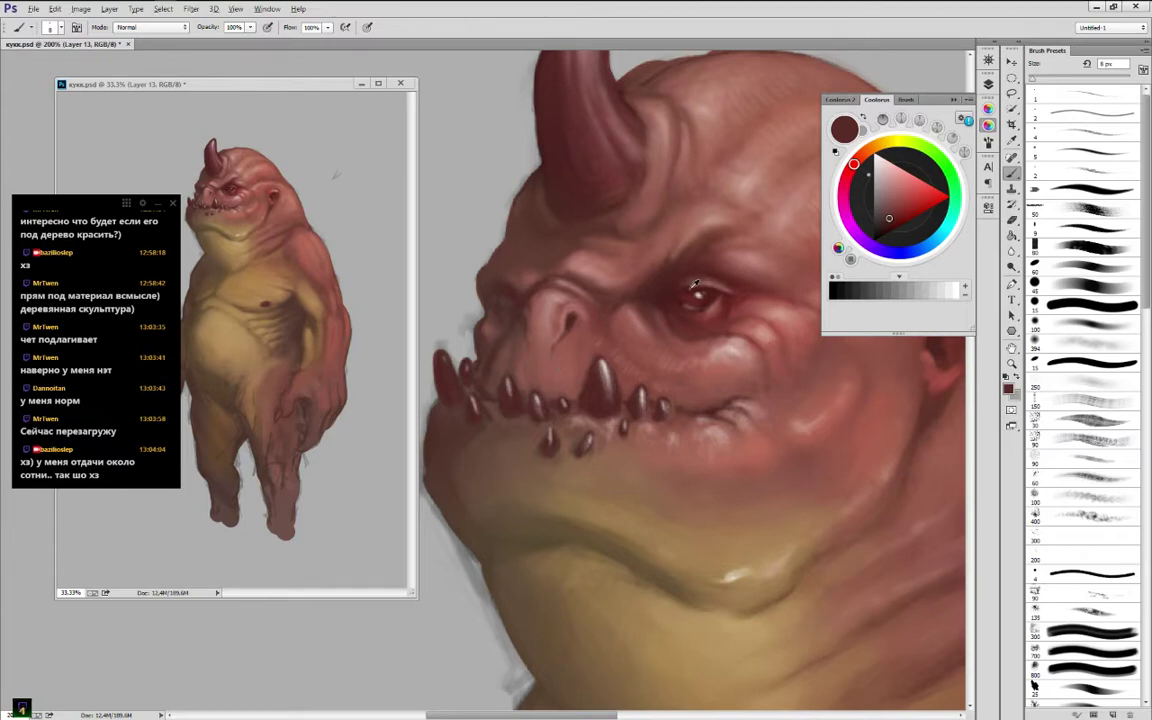
left_click(621, 296, "alt")
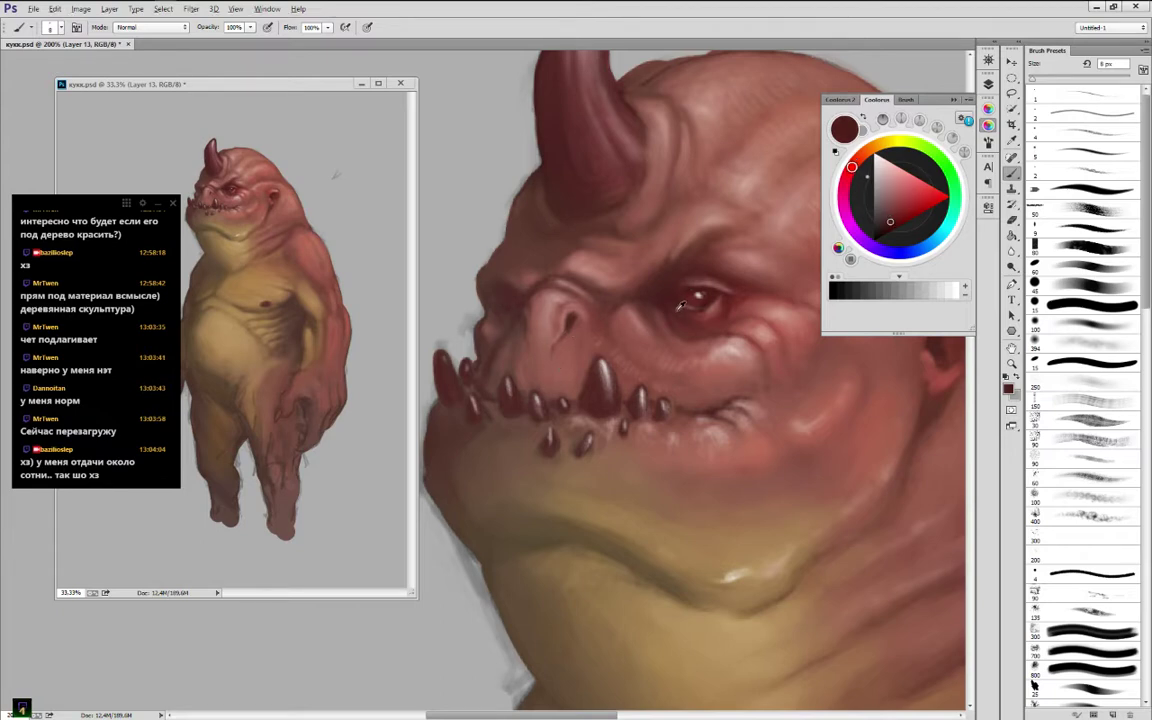
left_click(604, 277, "alt")
left_click(630, 263, "alt")
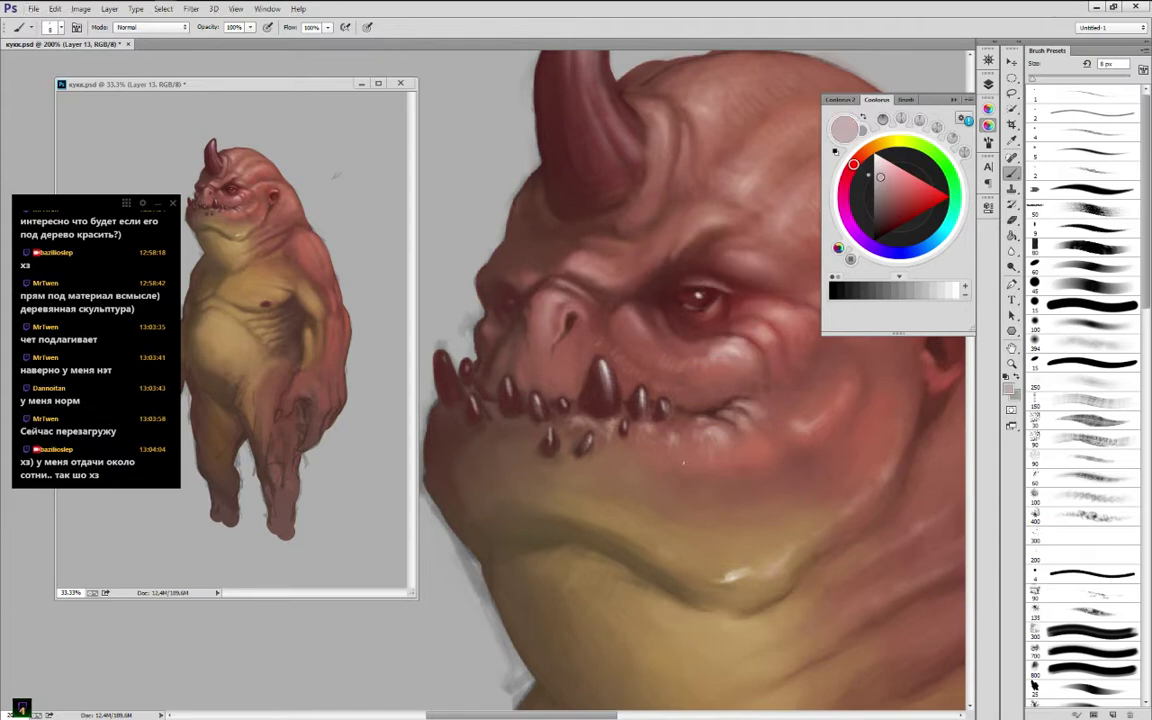
Refine the crease where the nose bridge meets the inner brow with sampled reds
left_click(574, 272, "alt")
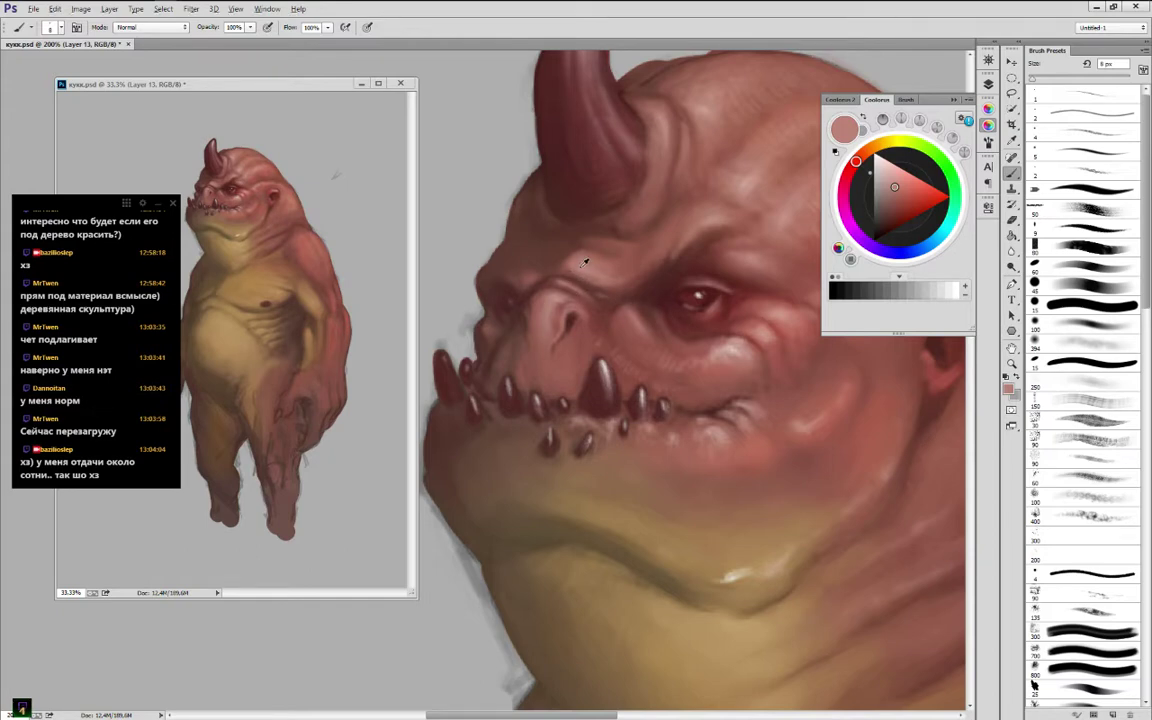
left_click(547, 268, "alt")
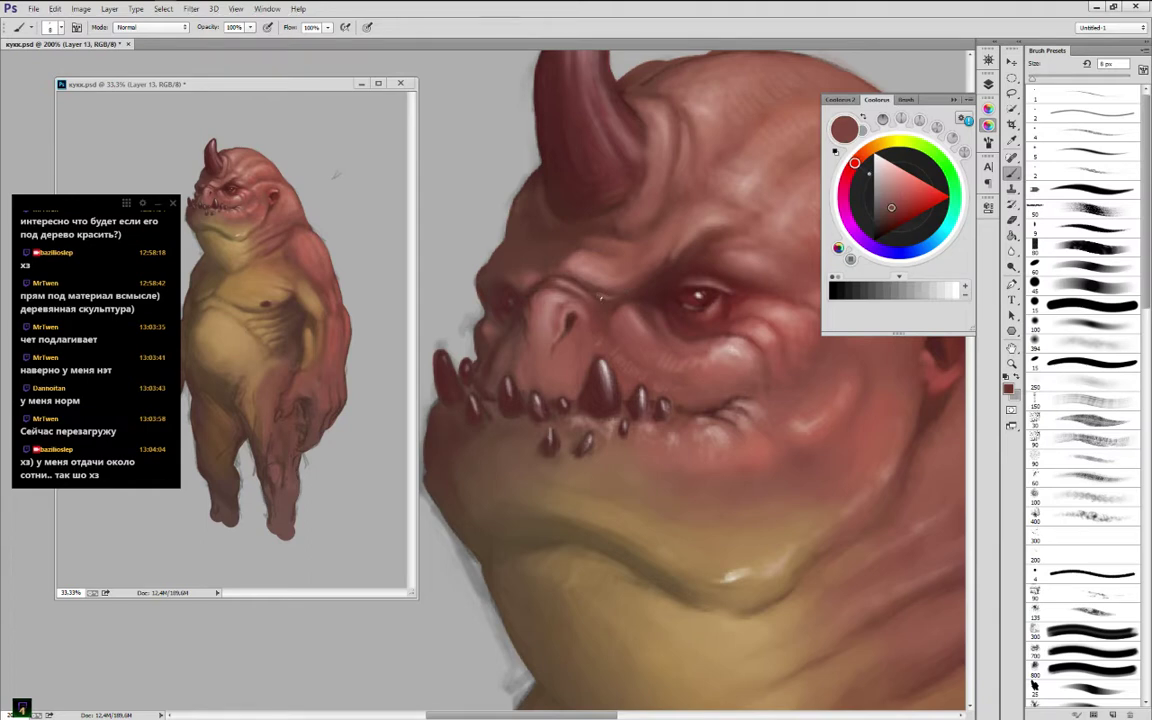
left_click(606, 292, "alt")
left_click(600, 295, "alt")
left_click(606, 299, "alt")
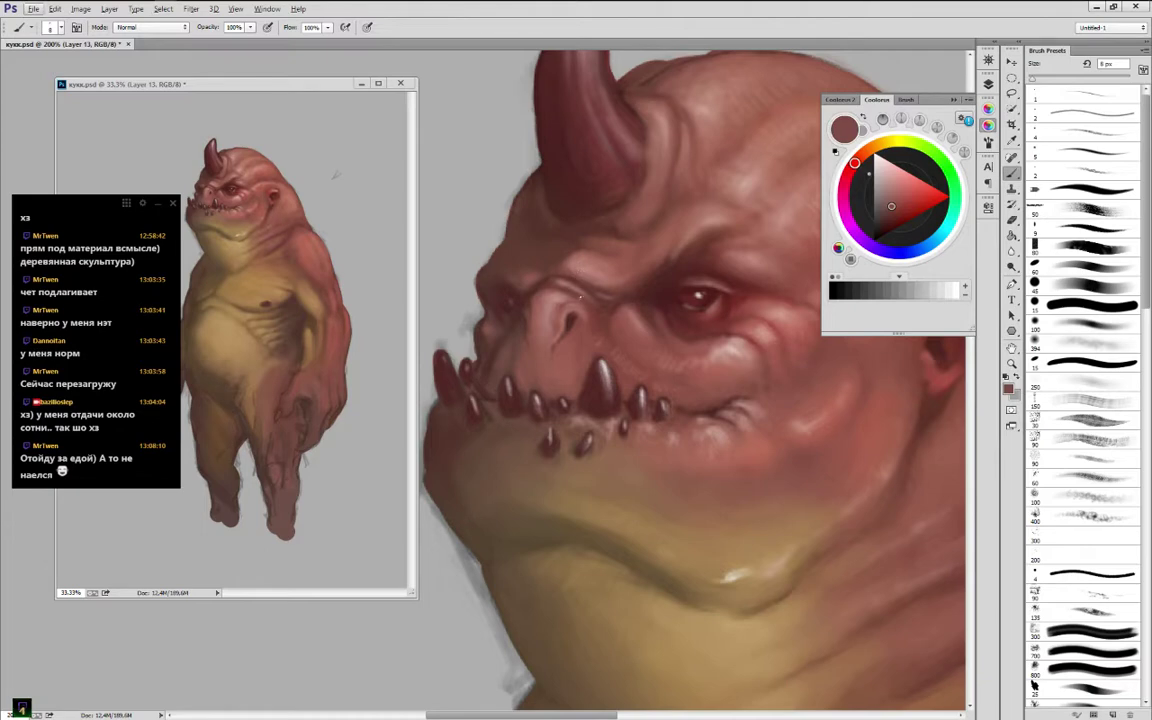
Touch up the folds above the nose with sampled brow tones and the 8 px brush
left_click(538, 258, "alt")
left_click(576, 277, "alt")
left_click(574, 277, "alt")
left_click(575, 277, "alt")
left_click(575, 277, "alt")
left_click(580, 266, "alt")
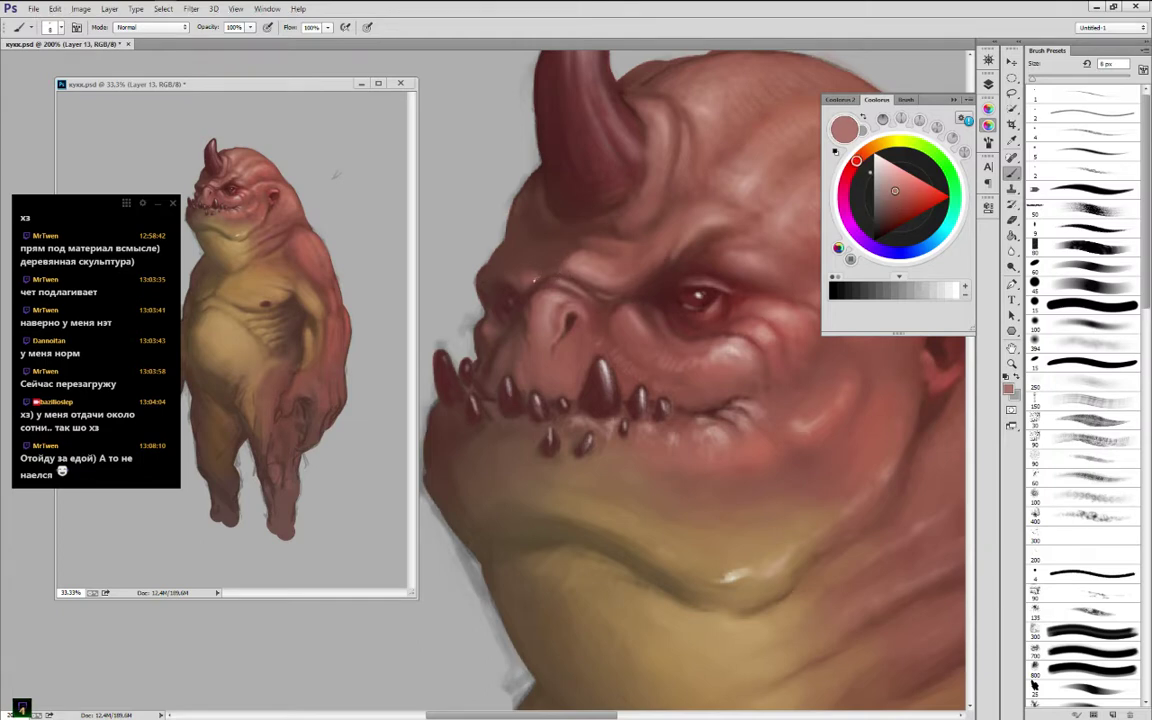
Clean up the far brow, the forehead edge and the base of the horn with sampled dark tones
left_click(517, 270, "alt")
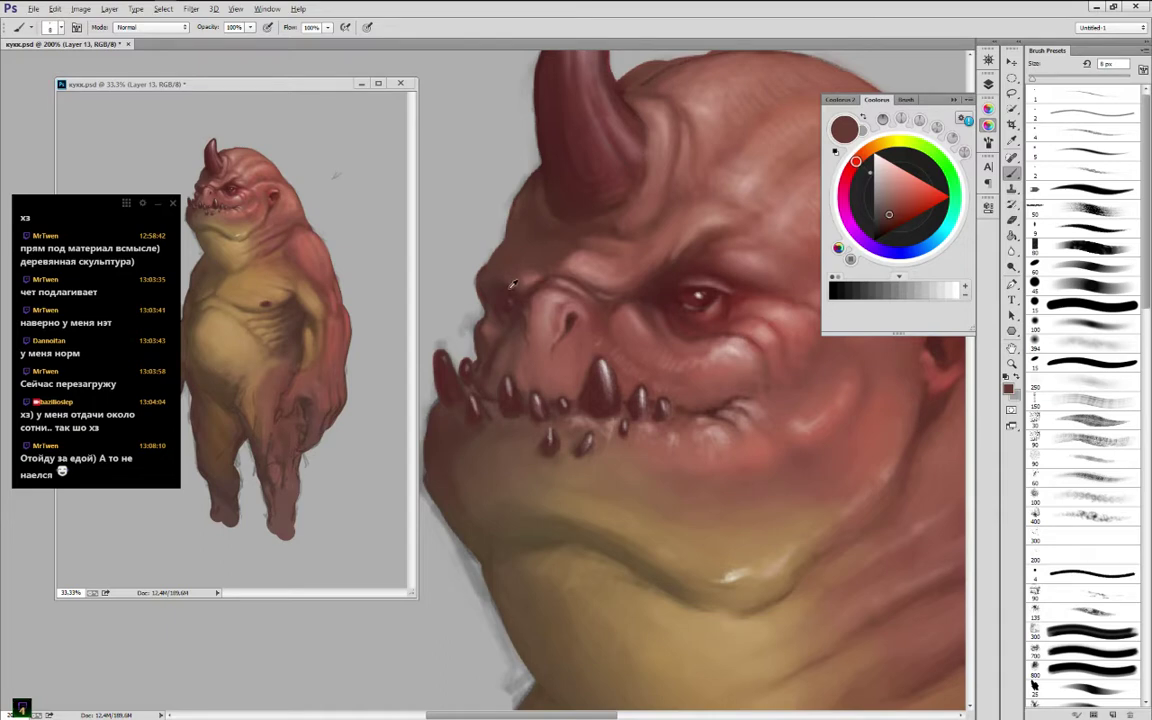
left_click(533, 205, "alt")
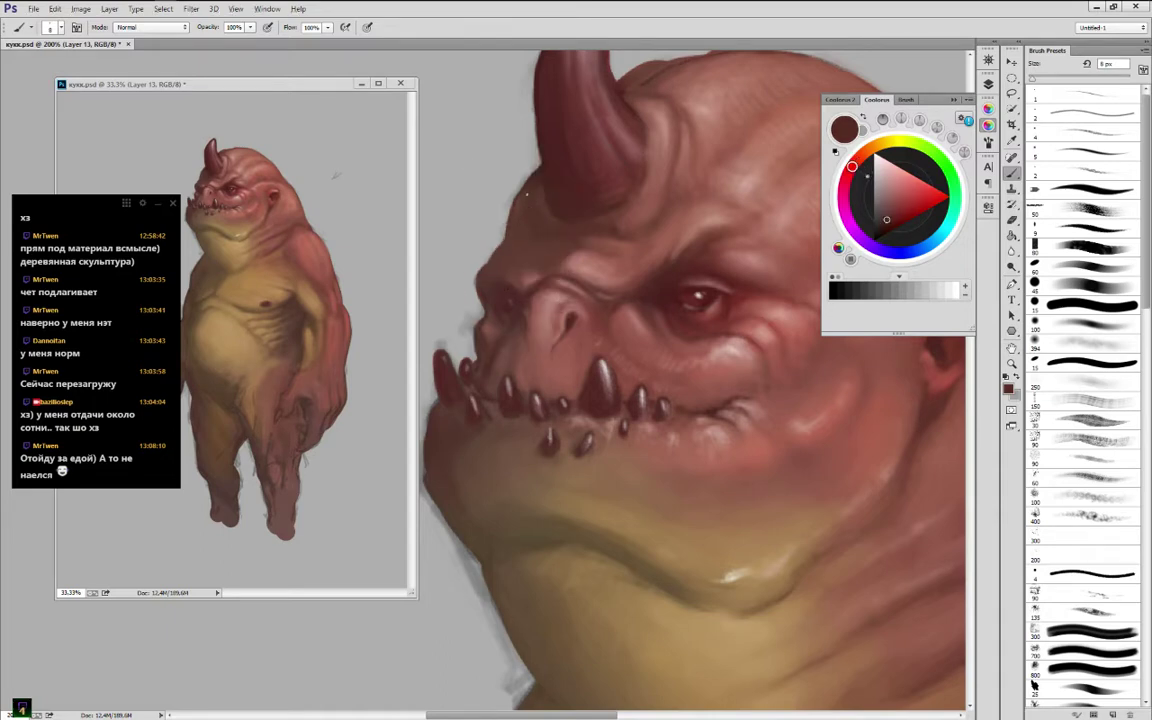
left_click(482, 182, "alt")
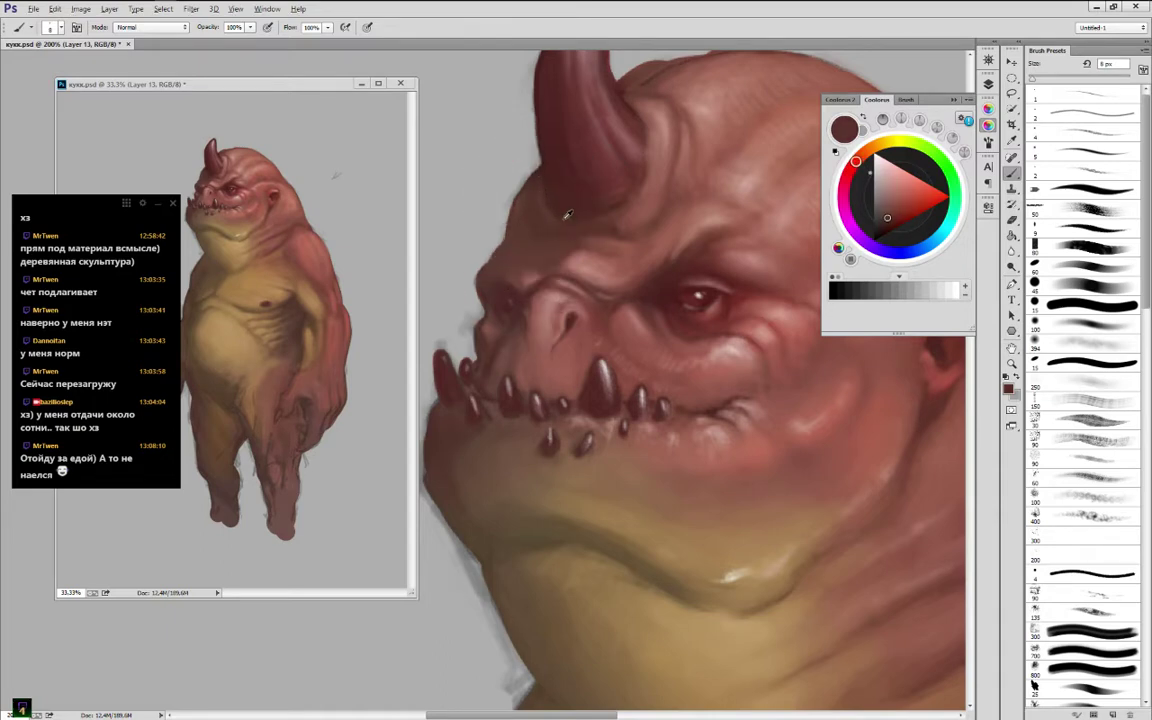
left_click(624, 215, "alt")
left_click(567, 193, "alt")
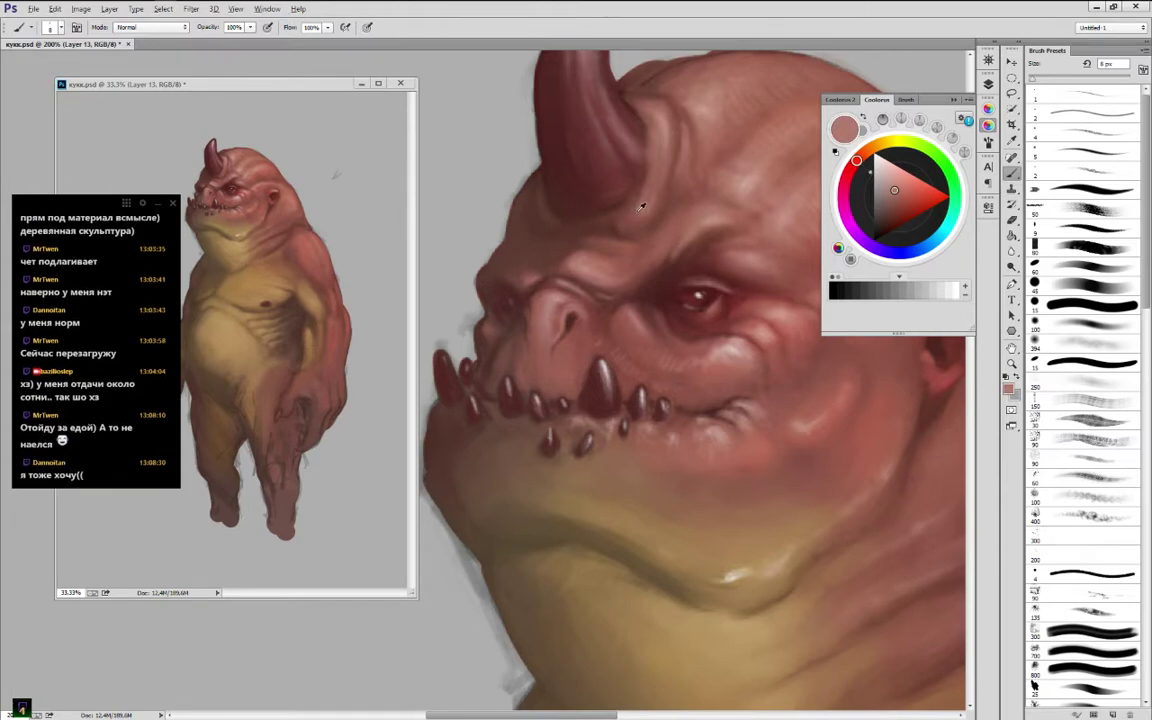
Refine the forehead folds beside the horn base with sampled pinks and reds
left_click(641, 206, "alt")
left_click(742, 188, "alt")
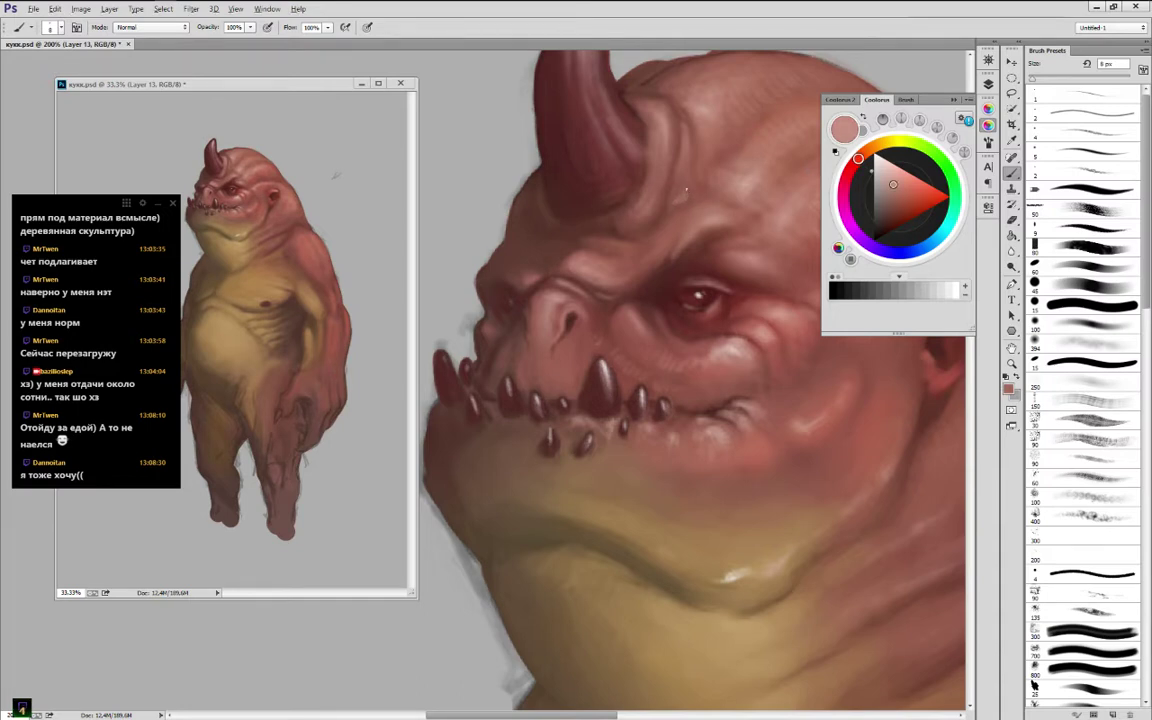
left_click(684, 181, "alt")
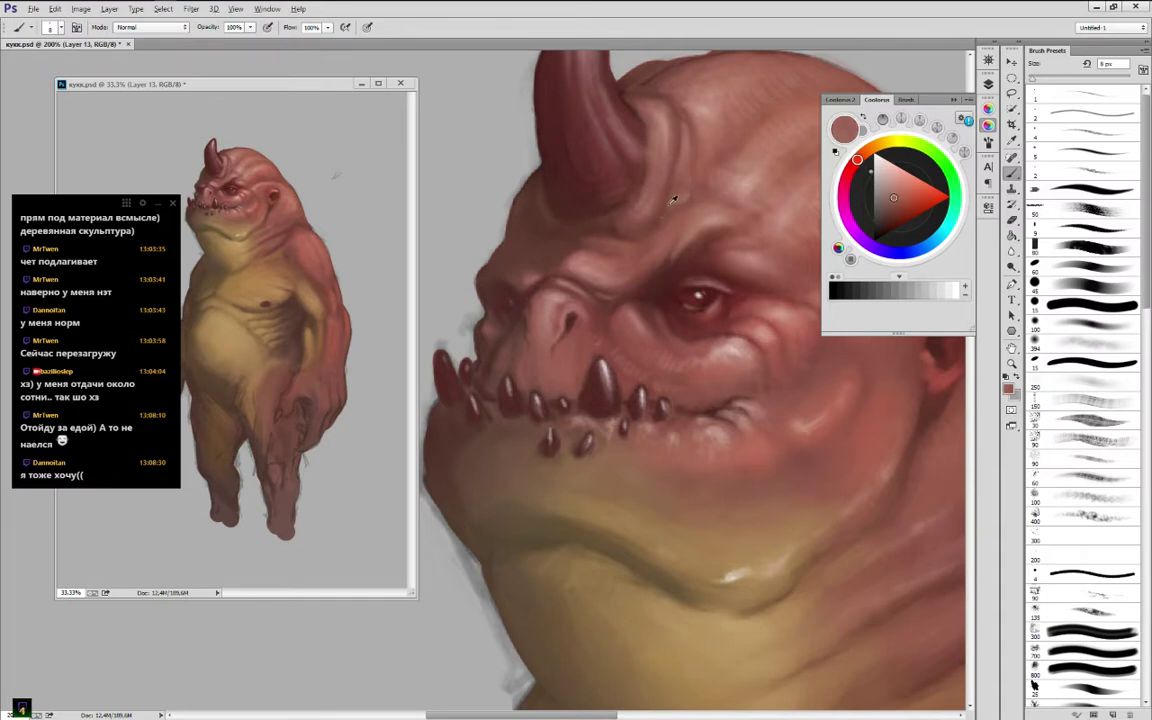
left_click(674, 194, "alt")
left_click(692, 193, "alt")
left_click(665, 216, "alt")
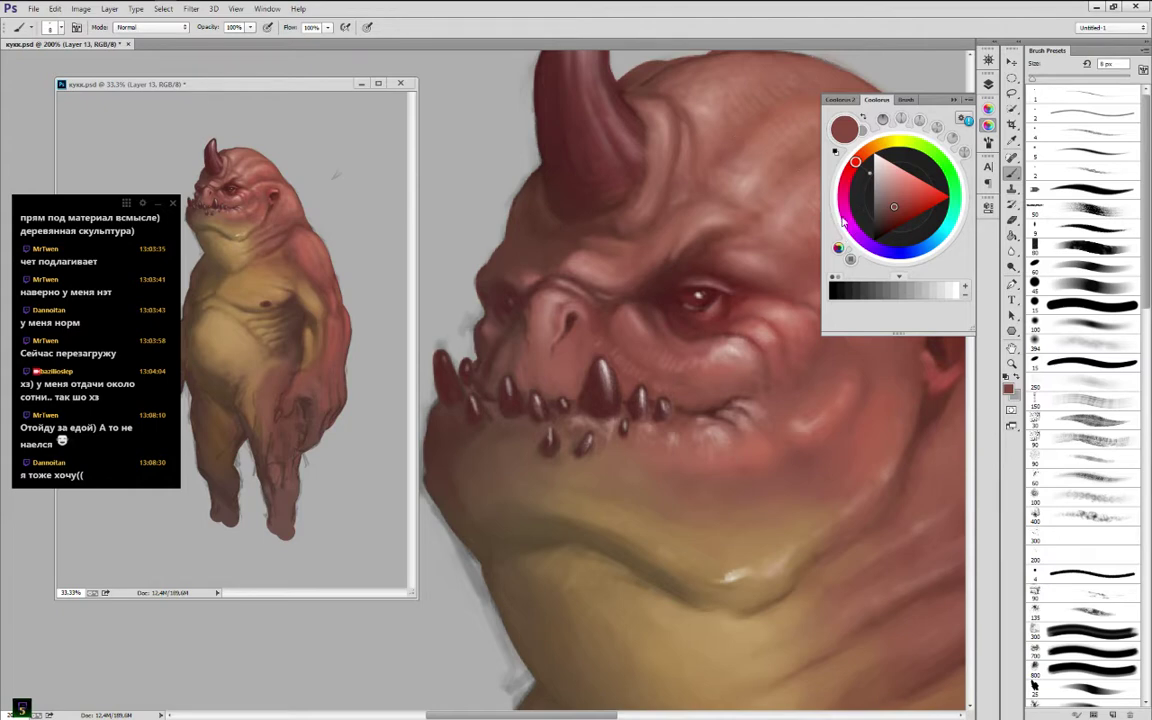
Touch up the temple fold between the eye and ear at 200% zoom with a sampled pink
left_click(890, 55)
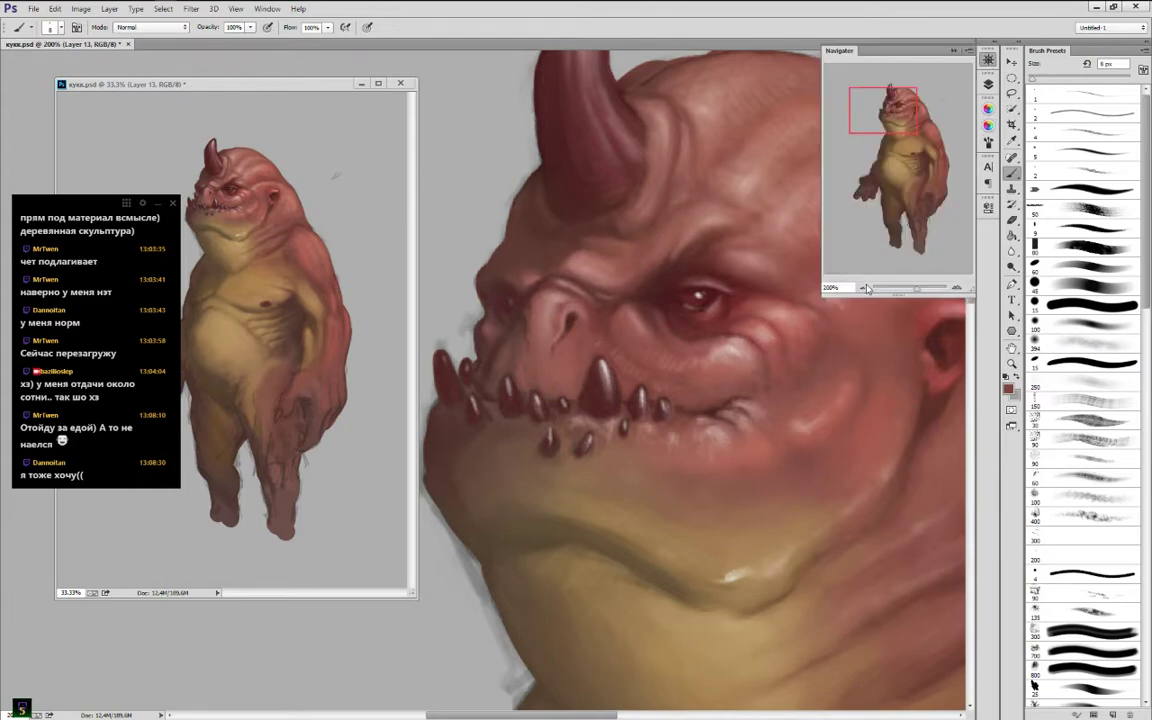
left_click(863, 288)
left_click(863, 288)
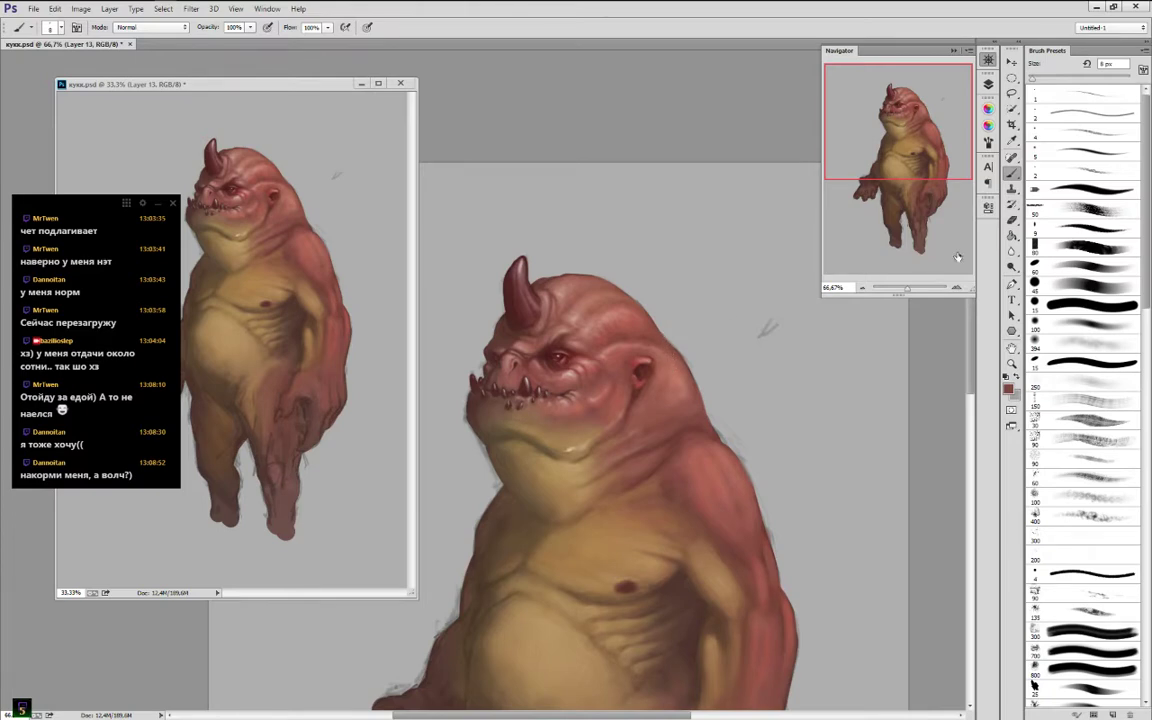
key("ctrl+plus")
key("ctrl+plus")
left_click_drag(880, 118, 897, 112)
left_click(602, 341, "alt")
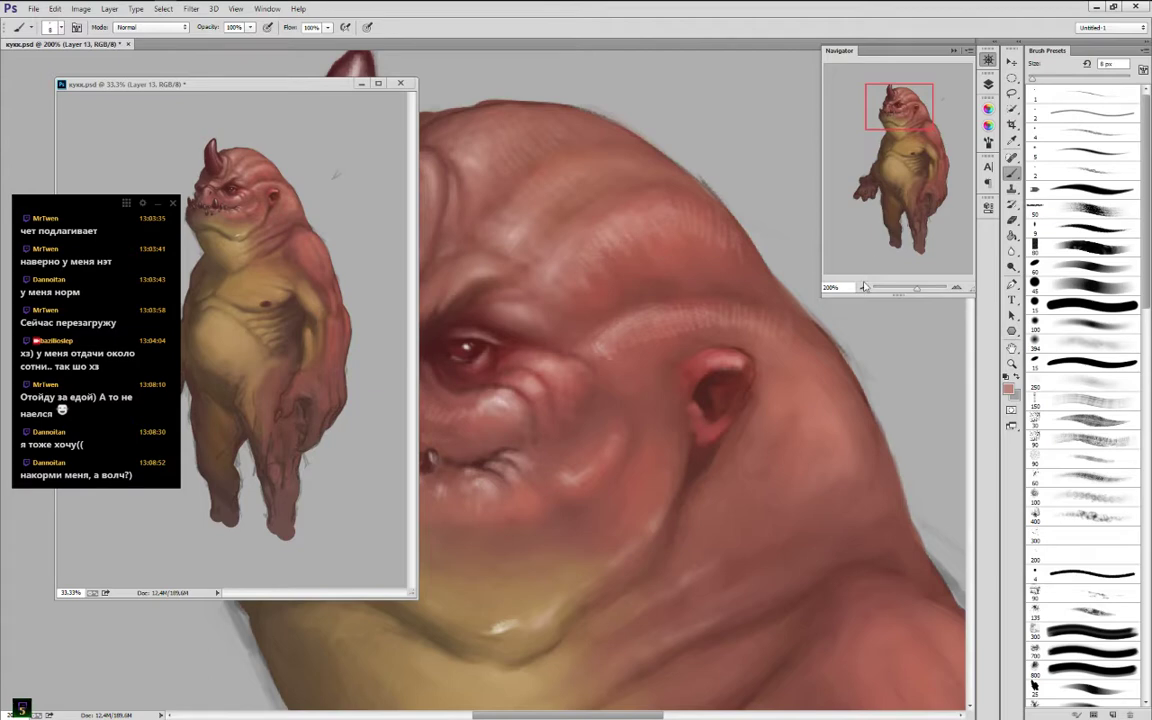
Blend the lower lip and chin at 66.67% zoom with sampled yellow-brown tones and a 25 px brush
key("ctrl+minus")
key("ctrl+minus")
left_click_drag(890, 161, 890, 184)
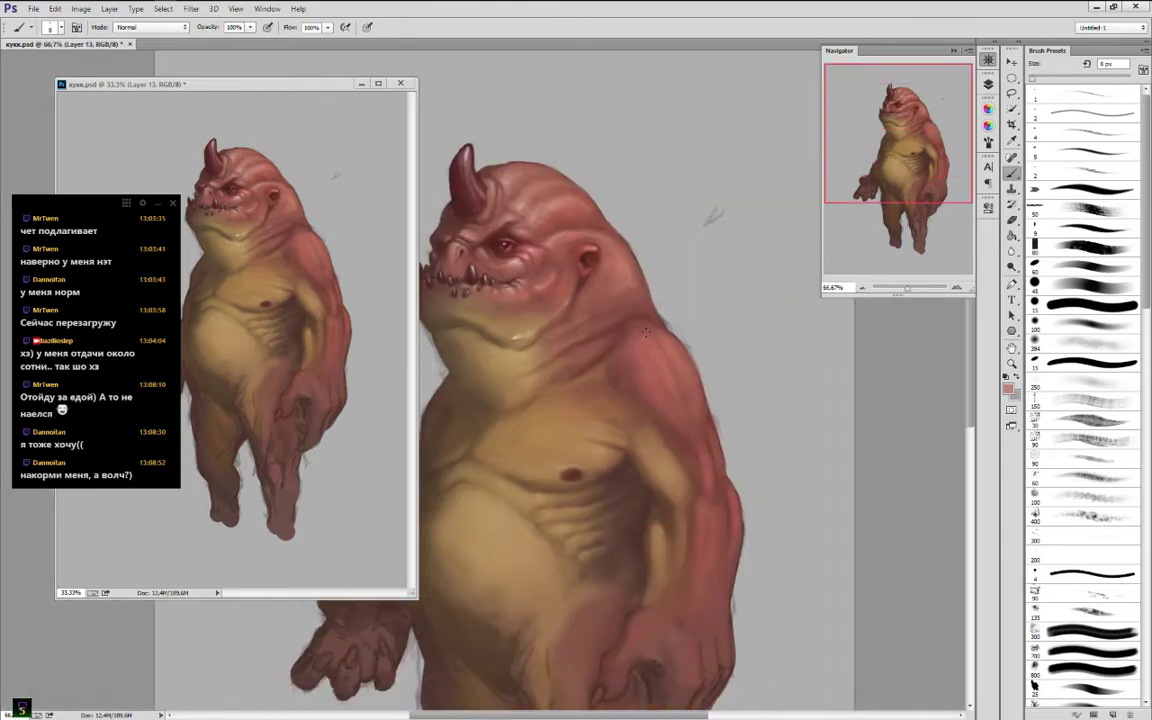
key("bracketright")
key("bracketright")
left_click(463, 302, "alt")
left_click(496, 326, "alt")
left_click(498, 328, "alt")
left_click(500, 327, "alt")
left_click(483, 321, "alt")
left_click(477, 320, "alt")
left_click(493, 321, "alt")
left_click(465, 306, "alt")
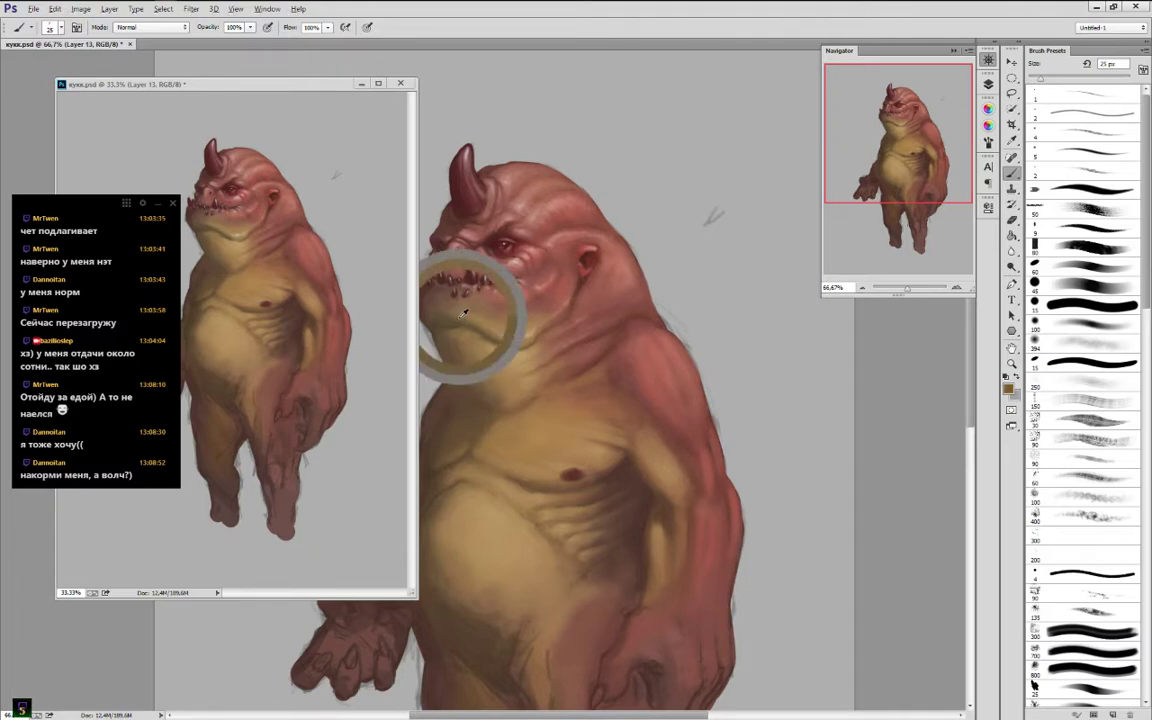
Blend the chin fold and the lower jaw with sampled yellow-brown tones using the 25 px brush
left_click(512, 334, "alt")
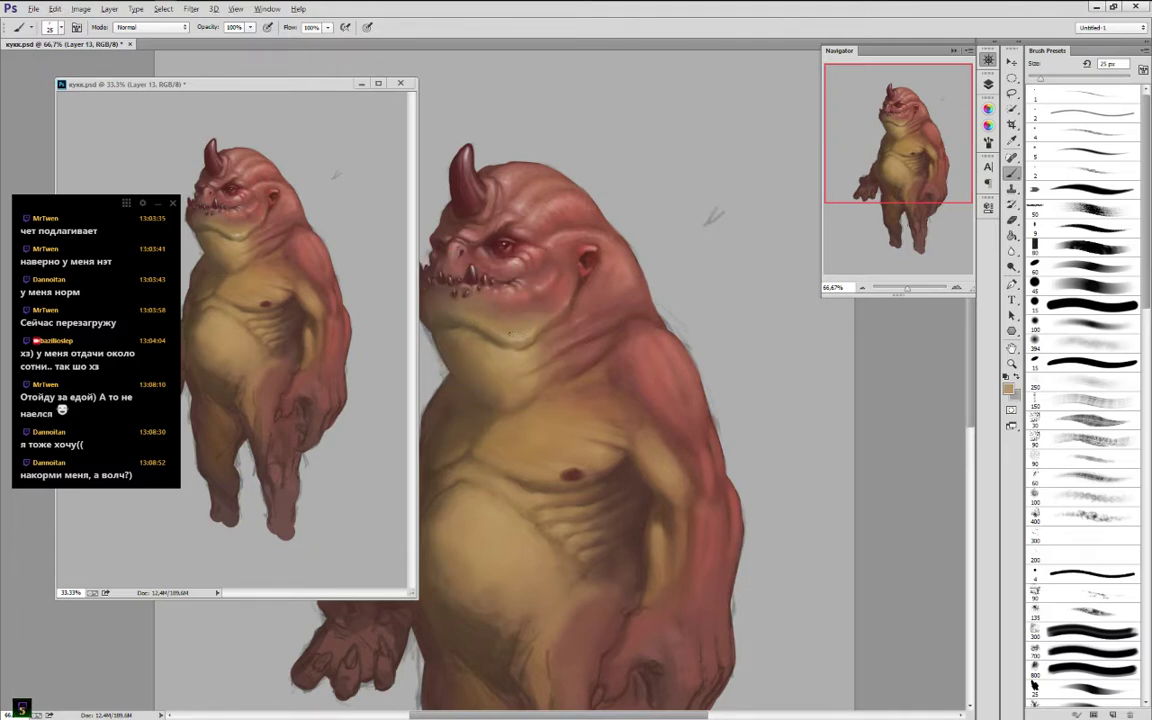
left_click(470, 302, "alt")
left_click(510, 320, "alt")
left_click(540, 305, "alt")
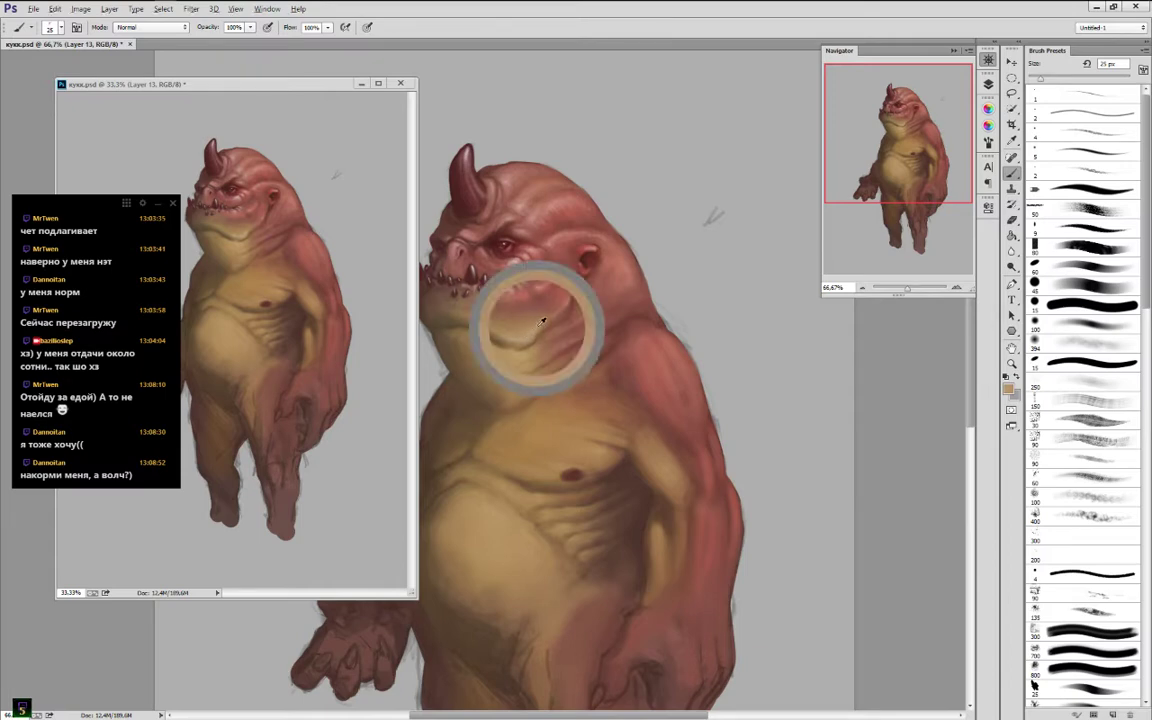
Refine the jaw fold beneath the ear with sampled dark brown and red tones
left_click(580, 277, "alt")
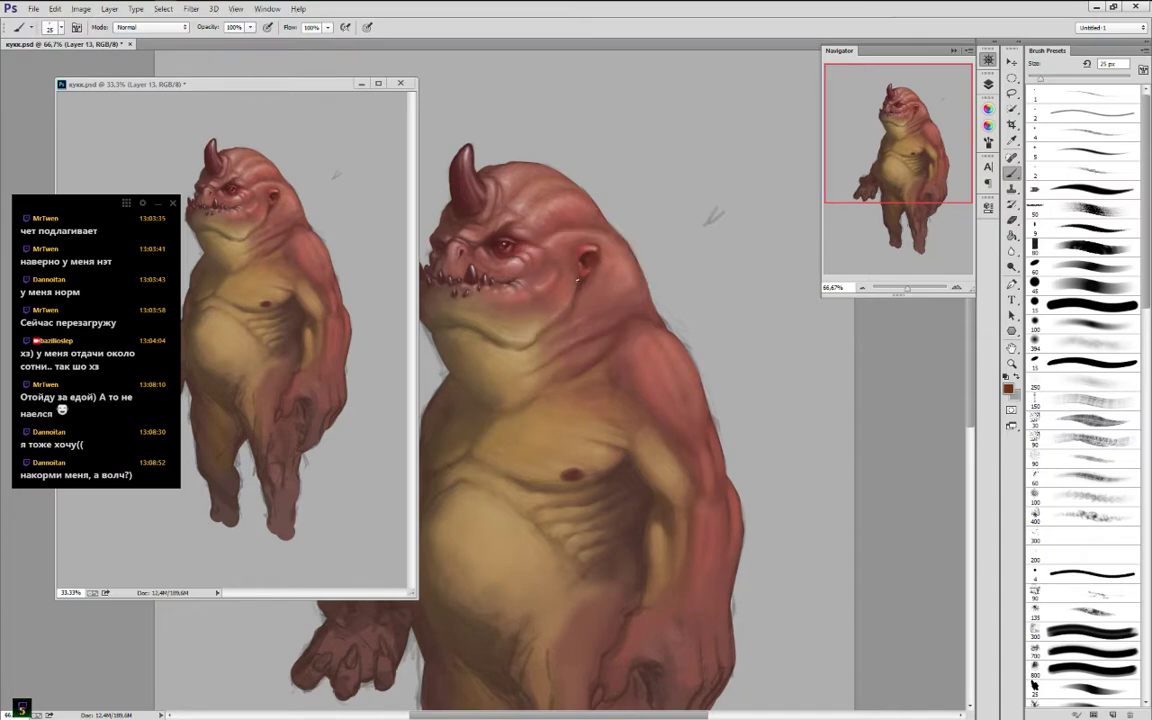
left_click(576, 280, "alt")
left_click(576, 284, "alt")
left_click(556, 296, "alt")
left_click(470, 228, "alt")
left_click(563, 289, "alt")
Rework the mouth corner and the lip beside the teeth with sampled pinks and brownish reds
left_click(452, 302, "alt")
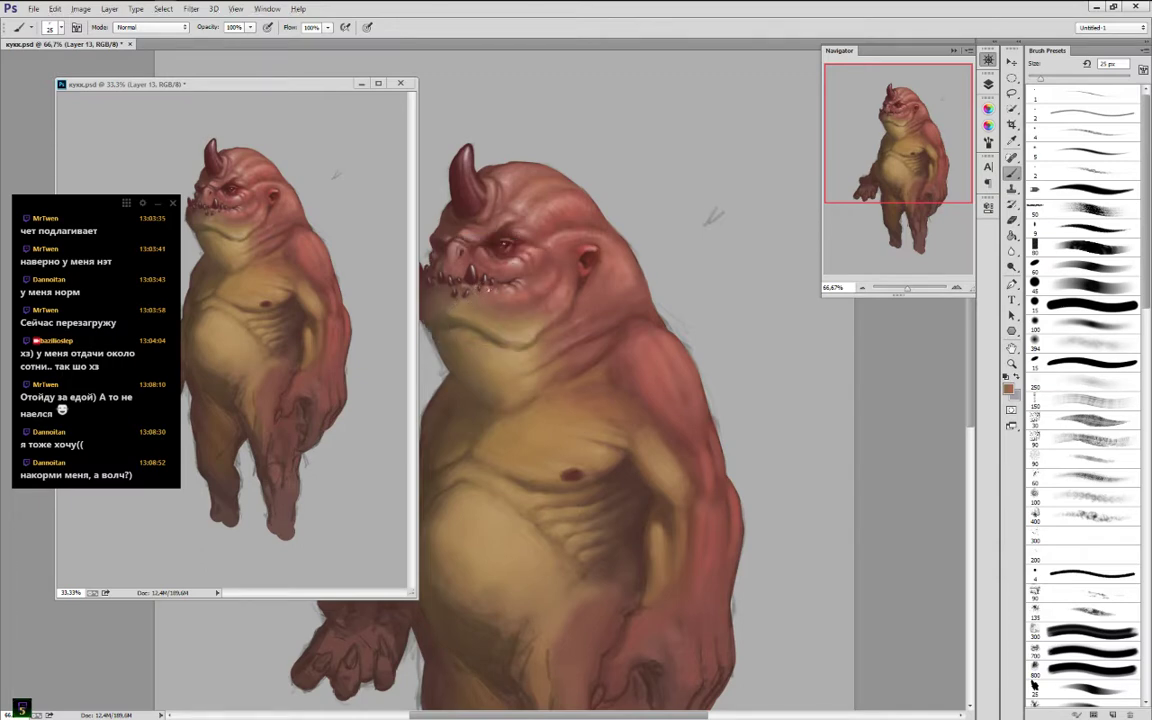
left_click(485, 286, "alt")
left_click(493, 289, "alt")
left_click(510, 284, "alt")
left_click(511, 283, "alt")
left_click(512, 285, "alt")
left_click(513, 286, "alt")
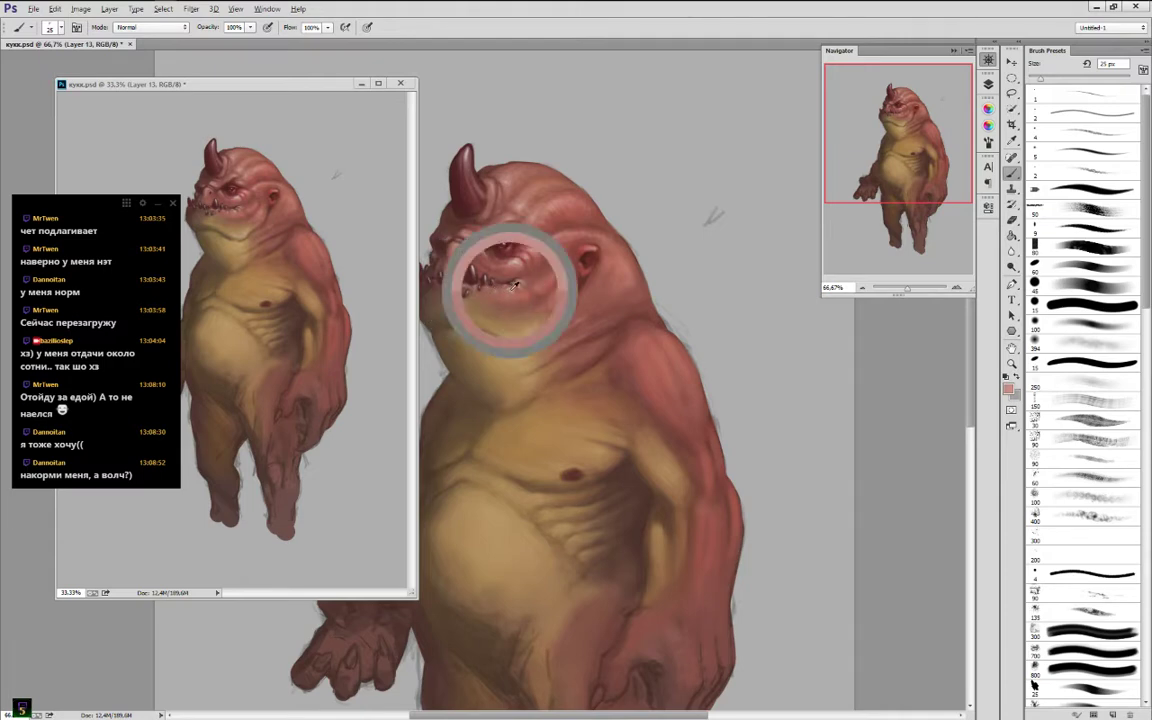
left_click(459, 261, "alt")
left_click(504, 289, "alt")
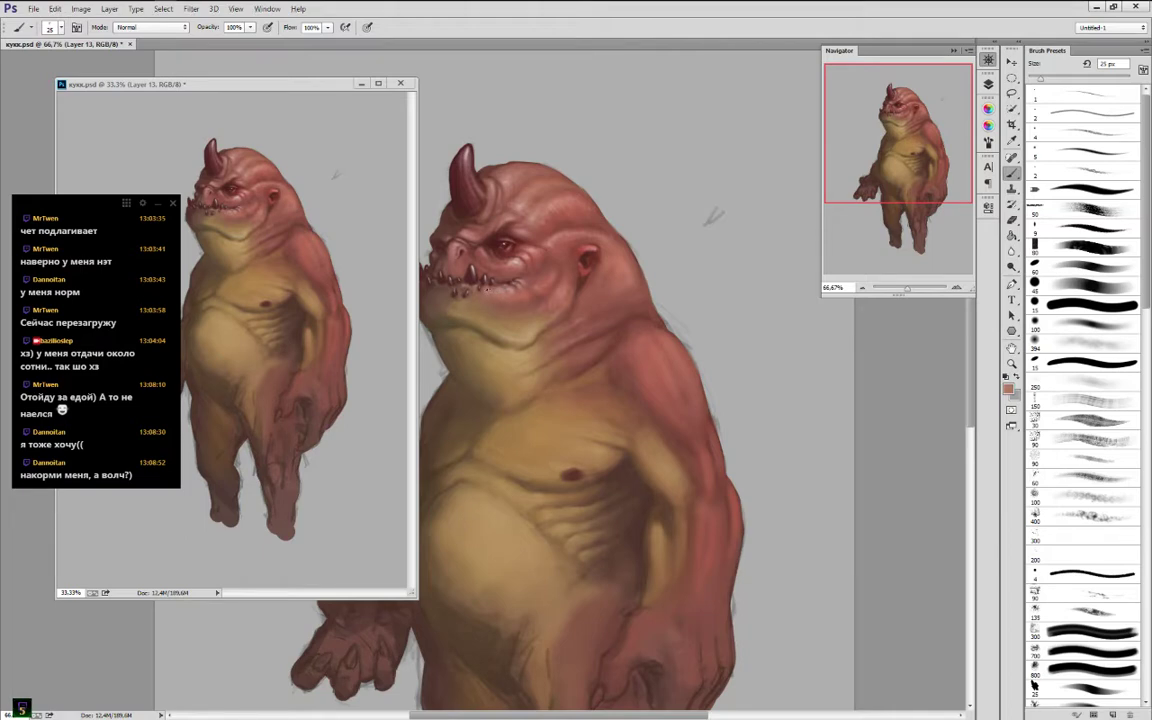
left_click(488, 291, "alt")
Touch up the snout edge and the lip around the front teeth with sampled reddish-brown tones
left_click(444, 261, "alt")
left_click(430, 258, "alt")
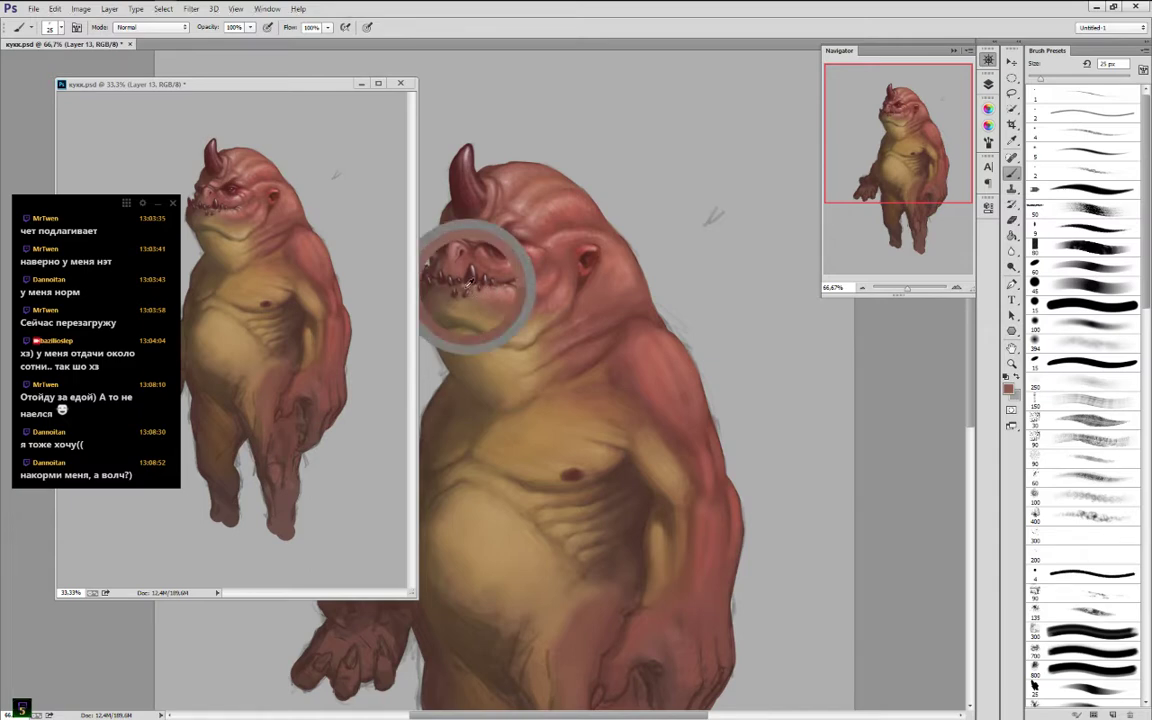
left_click(466, 285, "alt")
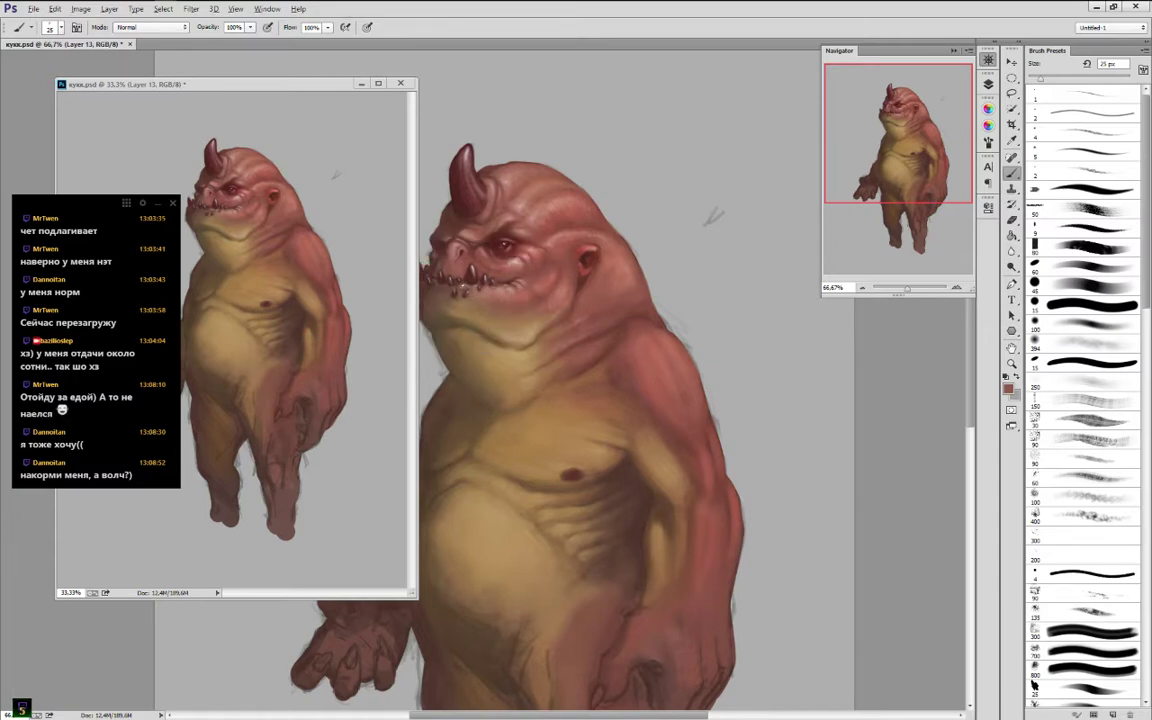
left_click(428, 258, "alt")
left_click(440, 260, "alt")
left_click(447, 287, "alt")
left_click(428, 297, "alt")
Clean up the far edge of the lower lip and the gaps between the teeth with sampled dark tones
left_click_drag(518, 298, 590, 285)
left_click(507, 292, "alt")
left_click(492, 290, "alt")
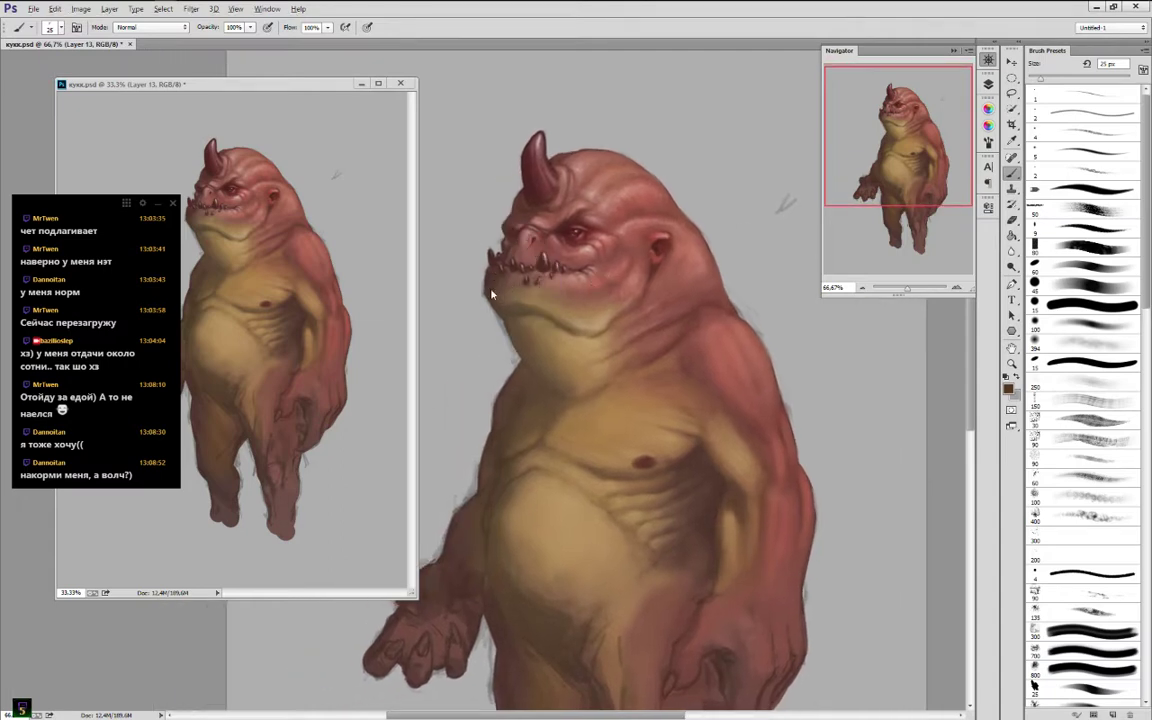
left_click(488, 268, "alt")
left_click(543, 270, "alt")
left_click(549, 270, "alt")
Deepen the front of the chin crease with a darker brown and blend its edges with sampled yellow-browns
key("alt")
key("alt")
left_click(987, 125)
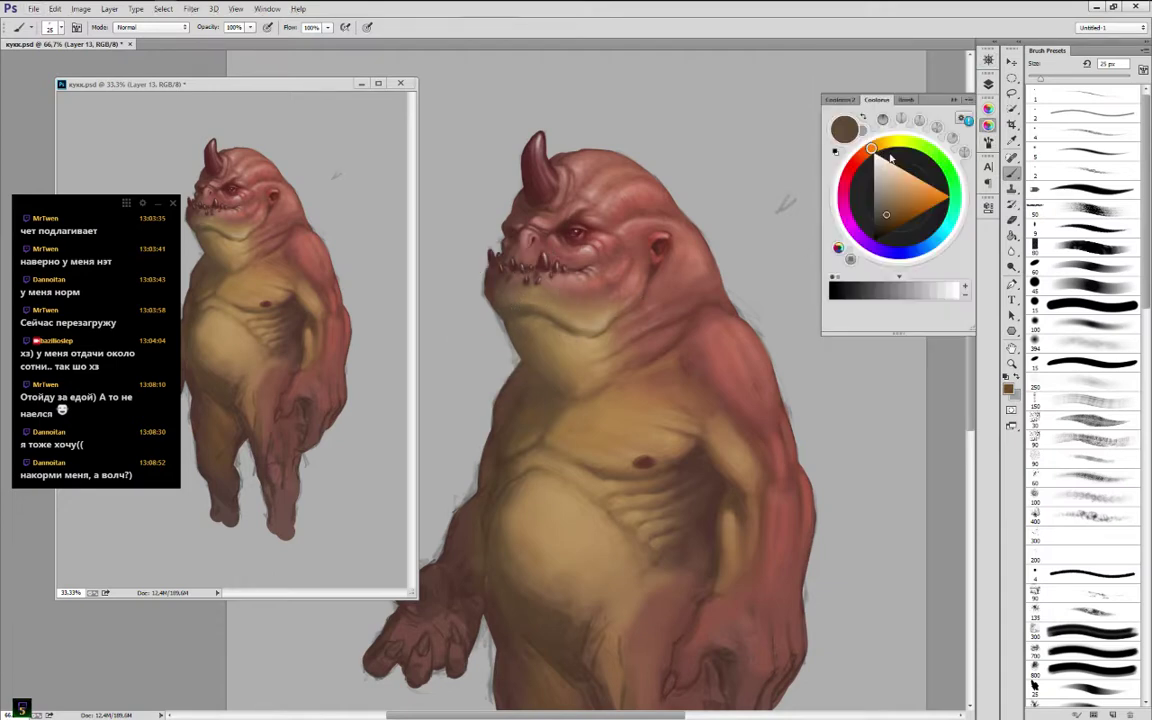
left_click(885, 222)
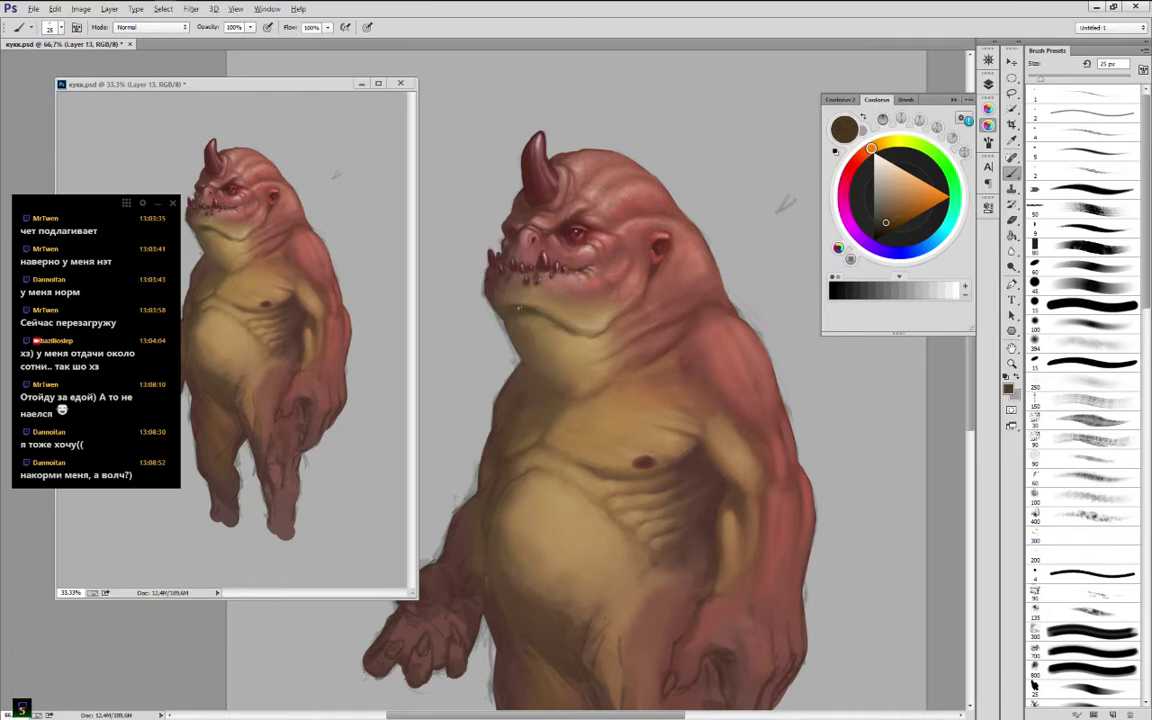
left_click(521, 307, "alt")
left_click(535, 307, "alt")
left_click(522, 309, "alt")
left_click(522, 306, "alt")
left_click(530, 308, "alt")
left_click(518, 303, "alt")
left_click(533, 322, "alt")
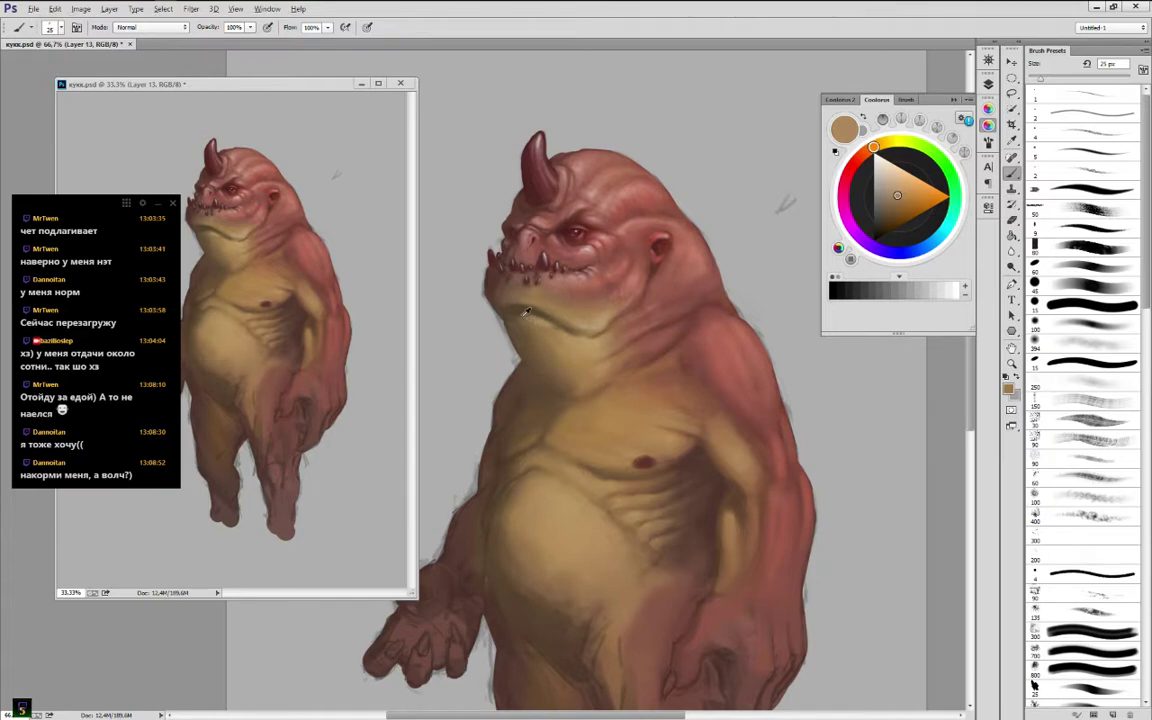
Smooth the throat below the chin crease and the crease's lower end with sampled ochre tones
left_click(535, 345, "alt")
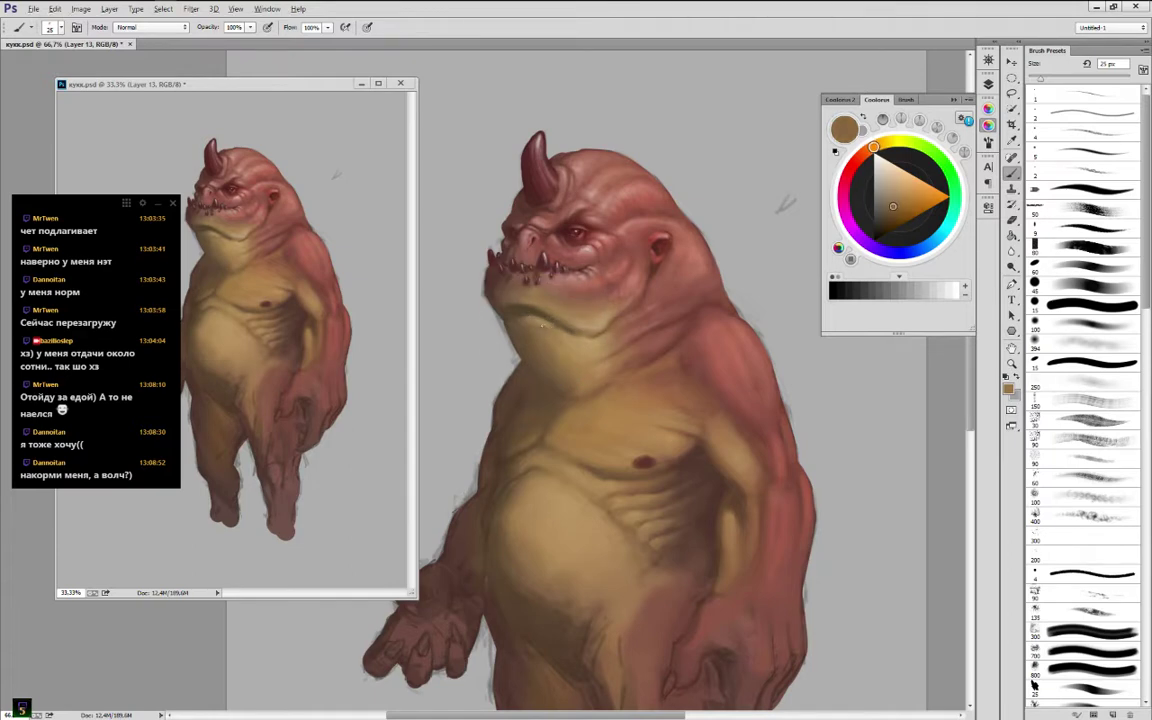
left_click(531, 321, "alt")
left_click(559, 338, "alt")
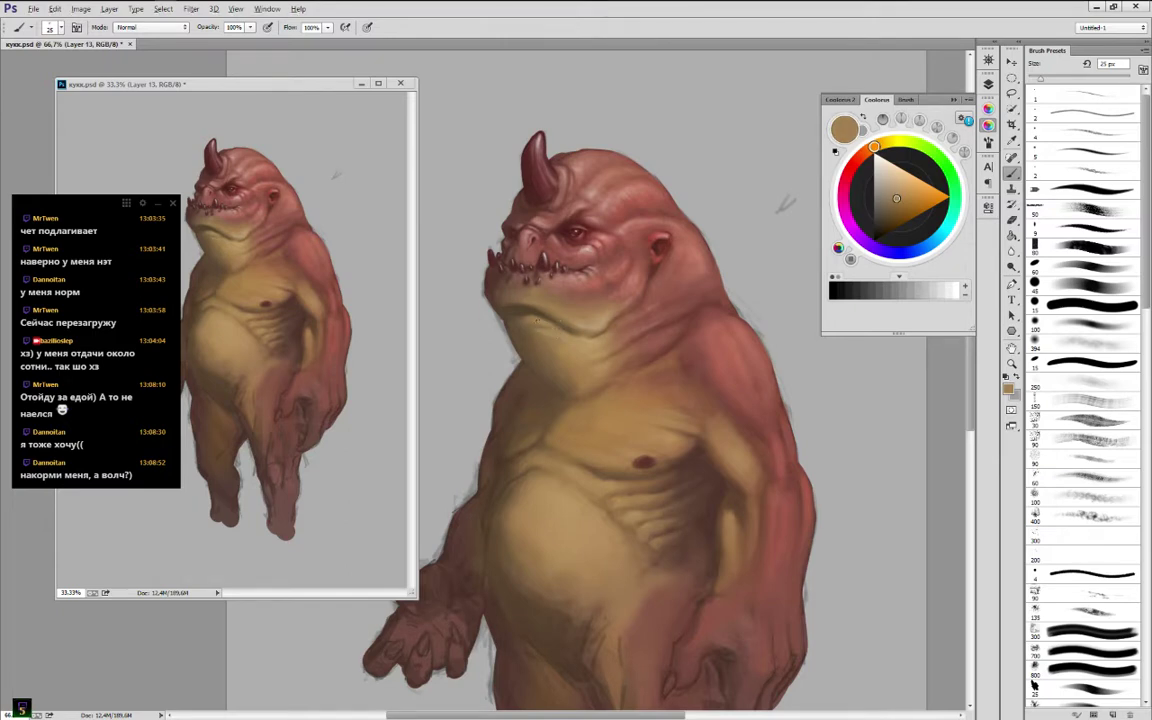
left_click(547, 309, "alt")
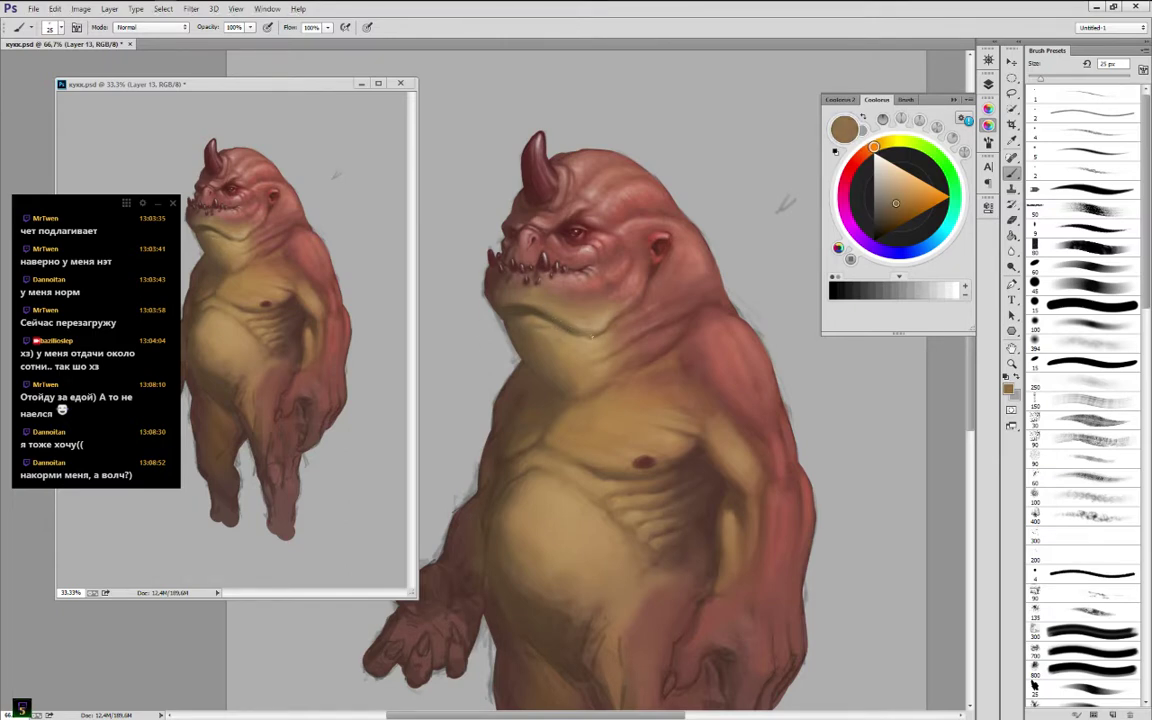
left_click(528, 313, "alt")
left_click(593, 335, "alt")
Blend the jaw between the chin crease and the ear with sampled orange-brown tones
left_click(619, 309, "alt")
left_click(630, 301, "alt")
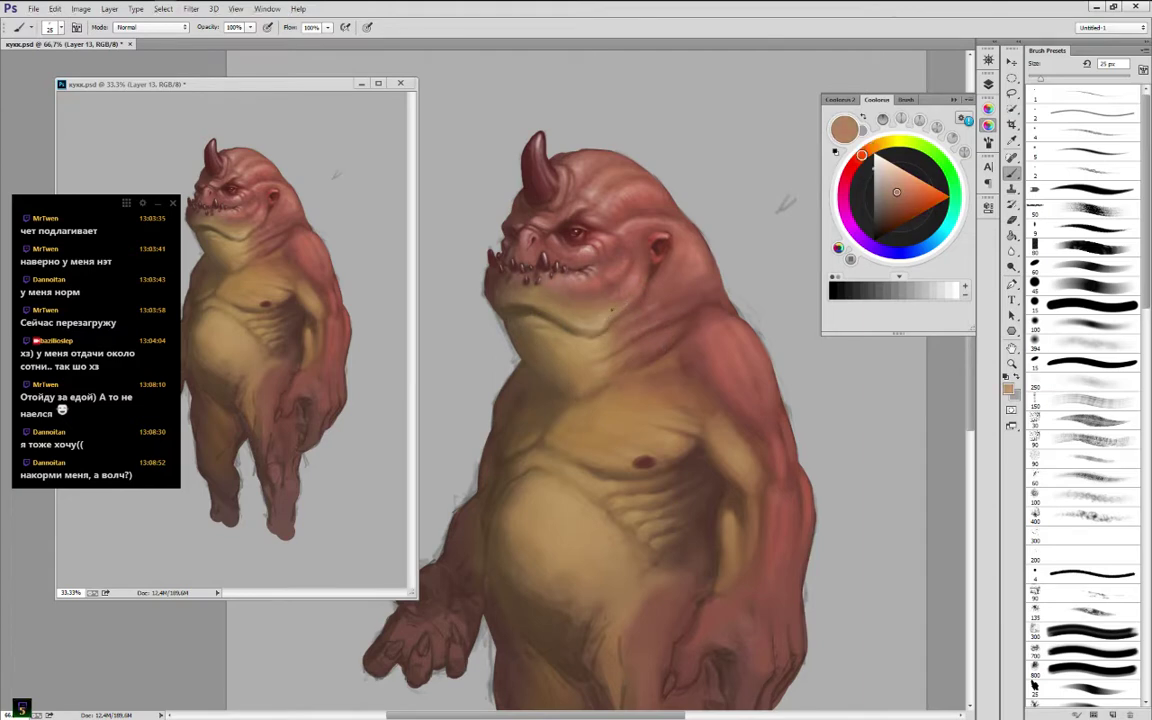
left_click(634, 290, "alt")
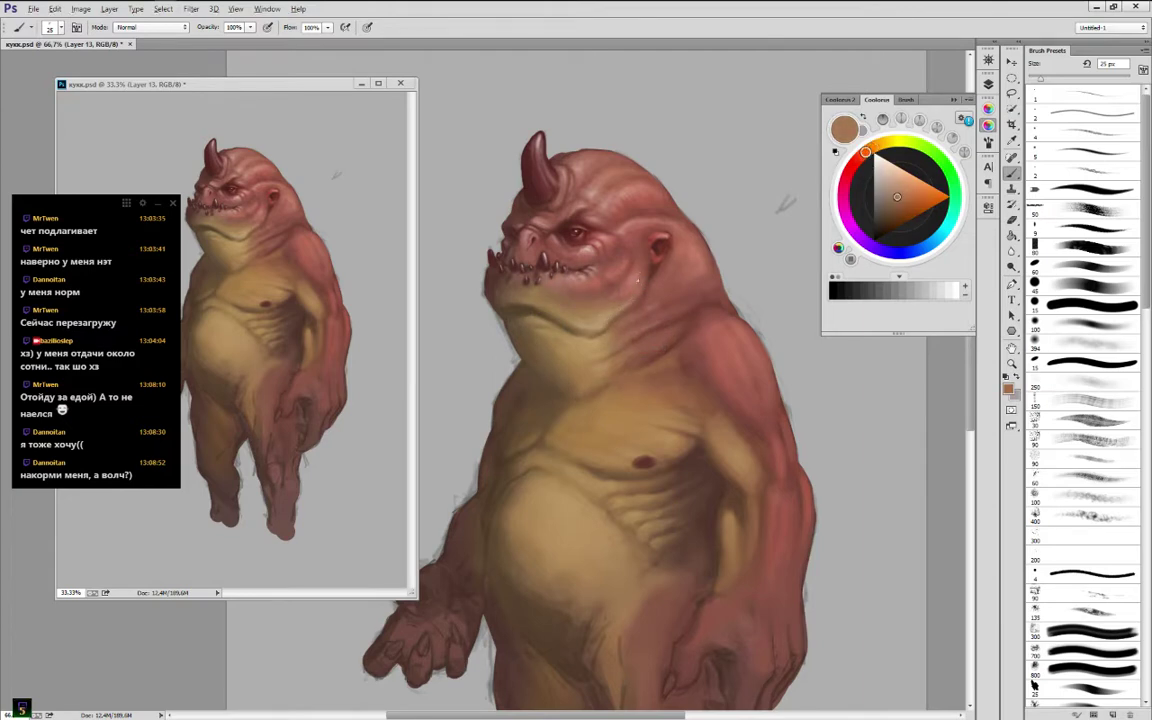
Model the cheek bulge below the mouth corner with sampled light pinks and muted reds
left_click(604, 293, "alt")
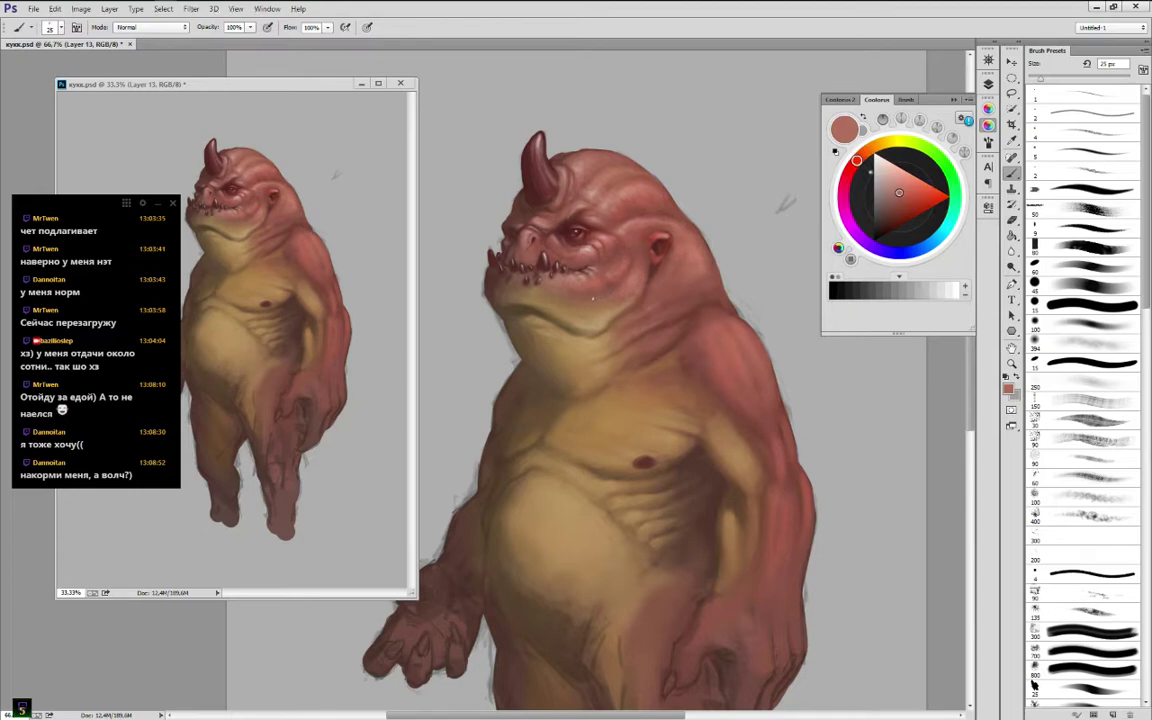
left_click(585, 295, "alt")
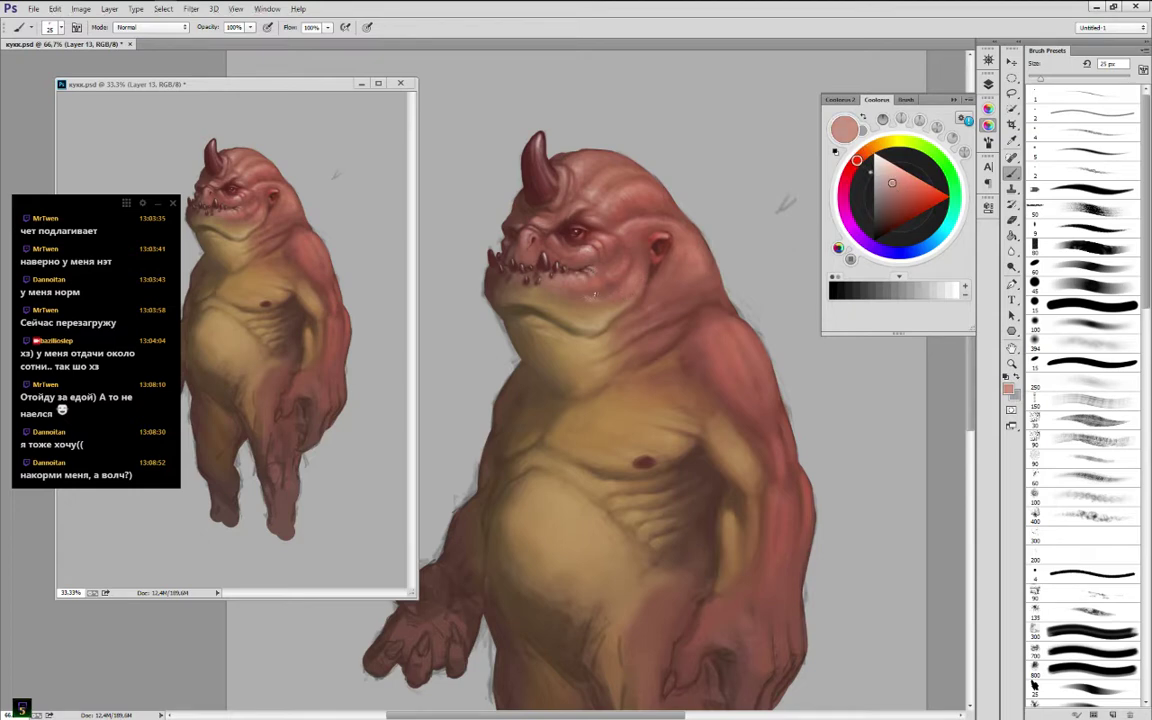
left_click(591, 290, "alt")
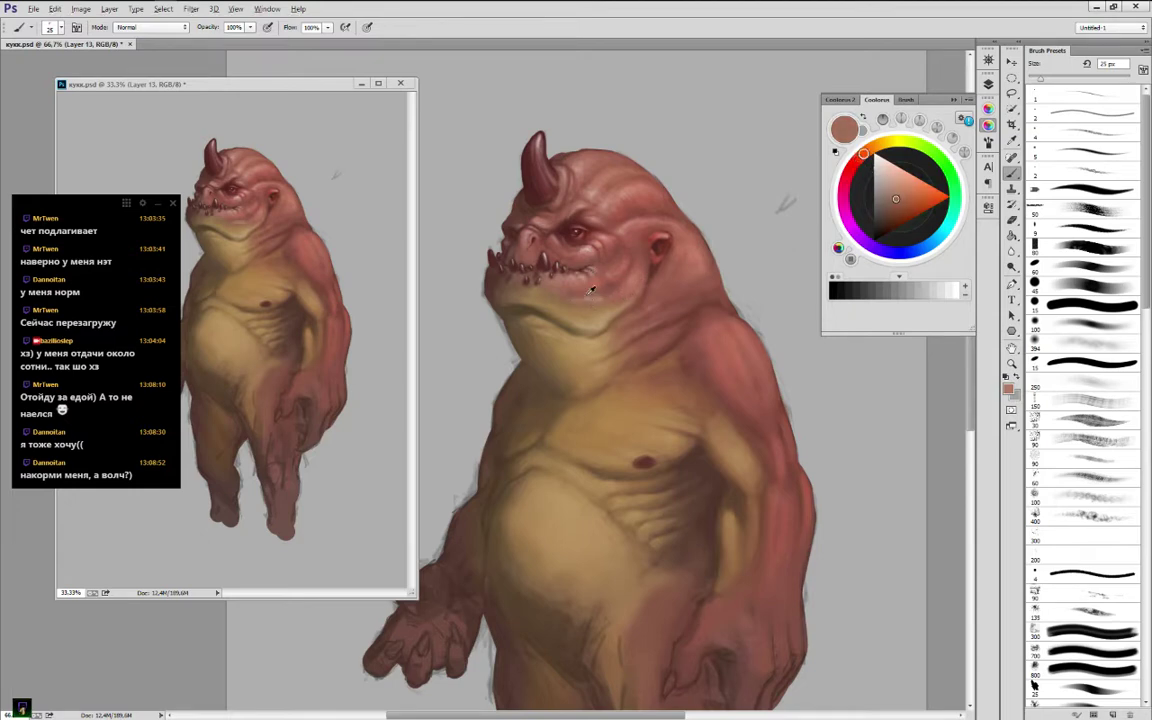
left_click(591, 291, "alt")
left_click(594, 292, "alt")
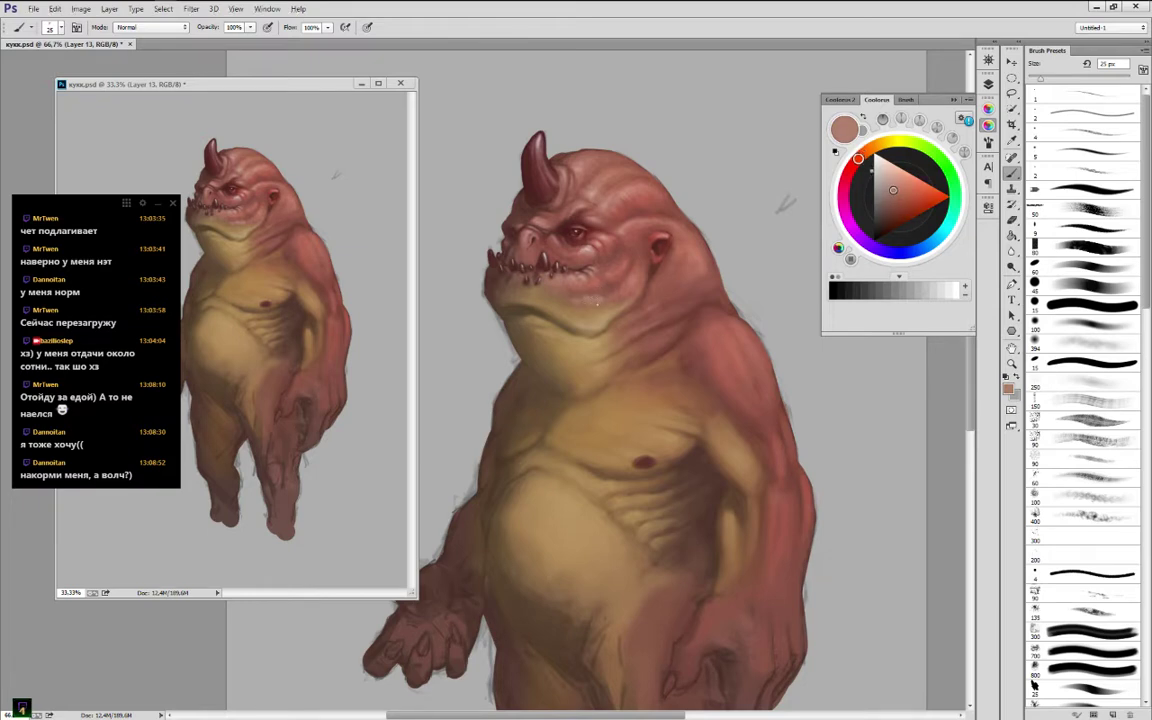
left_click(597, 293, "alt")
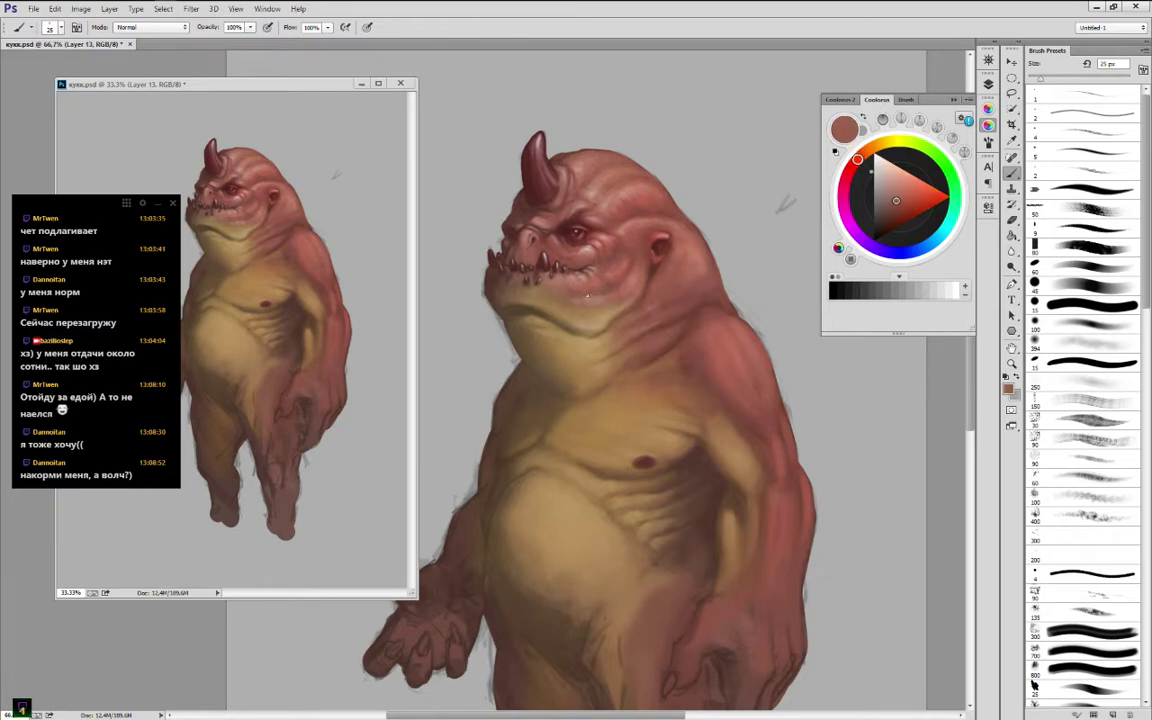
left_click(584, 292, "alt")
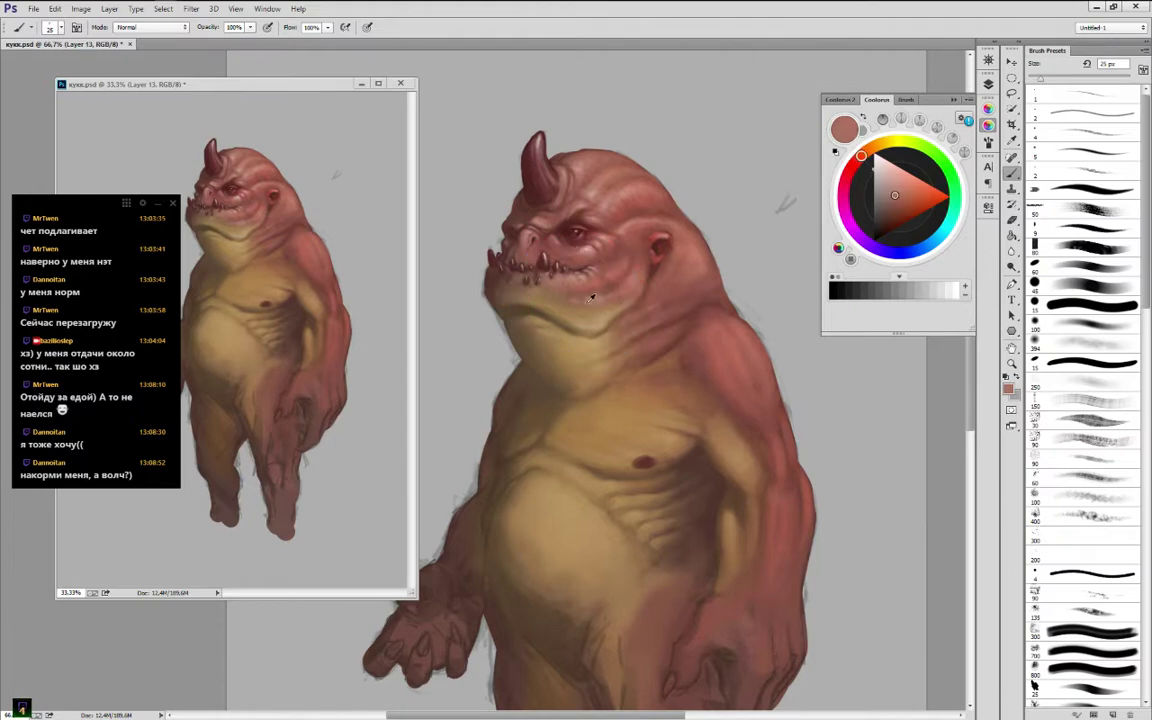
Soften the jaw fold below the ear and the temple behind the eye with sampled brown and pink
left_click(636, 321, "alt")
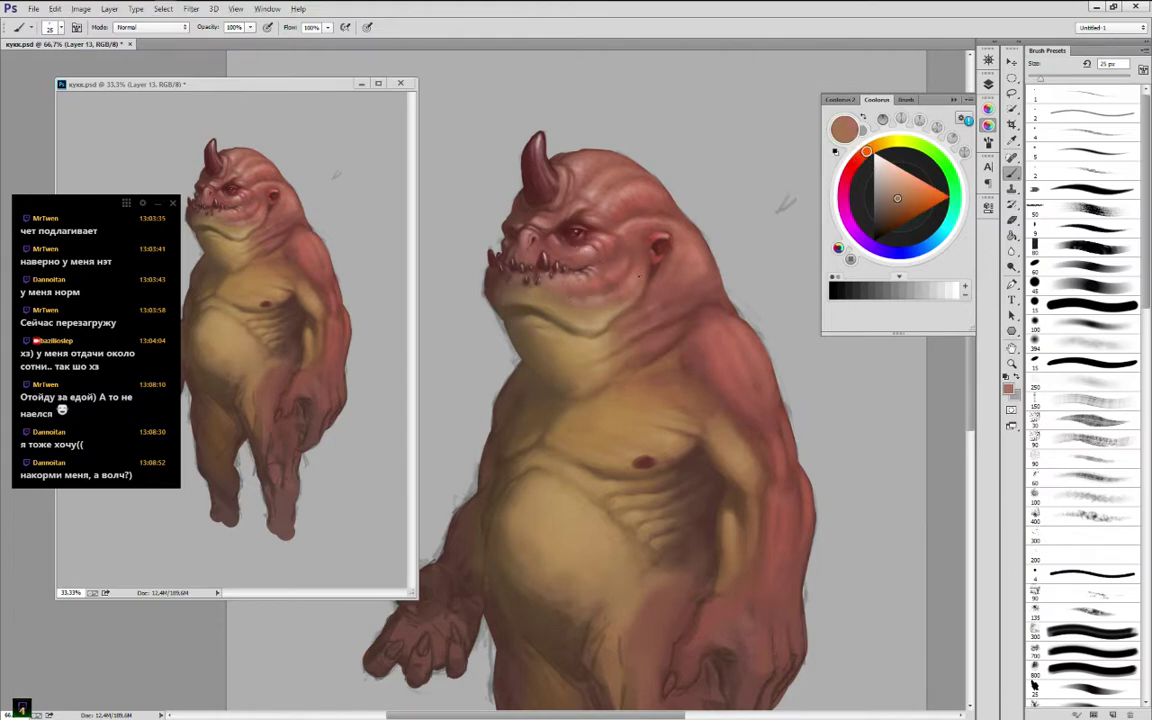
left_click(617, 228, "alt")
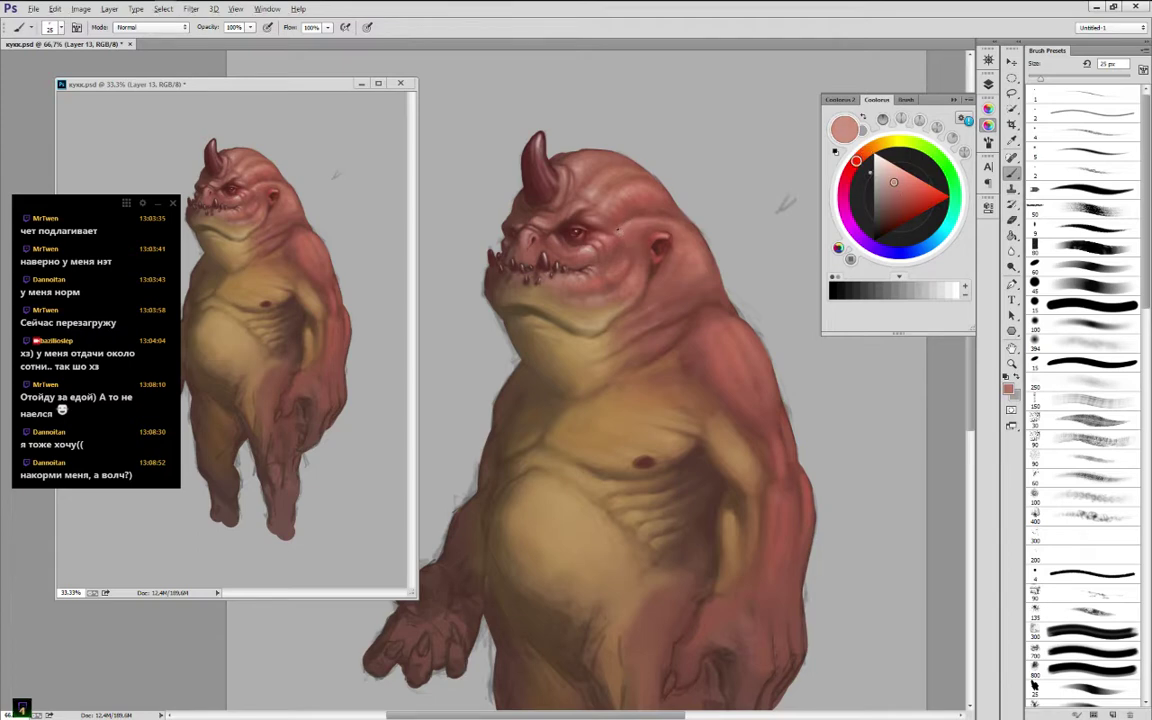
left_click(625, 229, "alt")
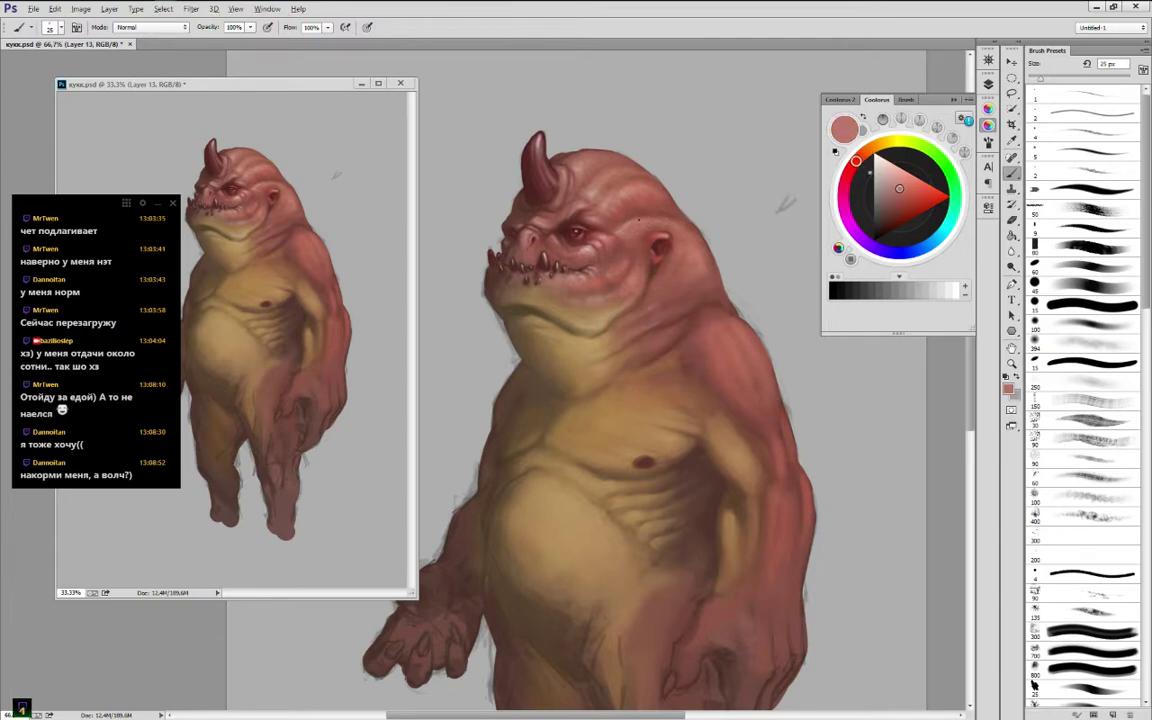
Refine the skin folds on the temple above the ear with sampled dark reds and pinks
left_click(628, 200, "alt")
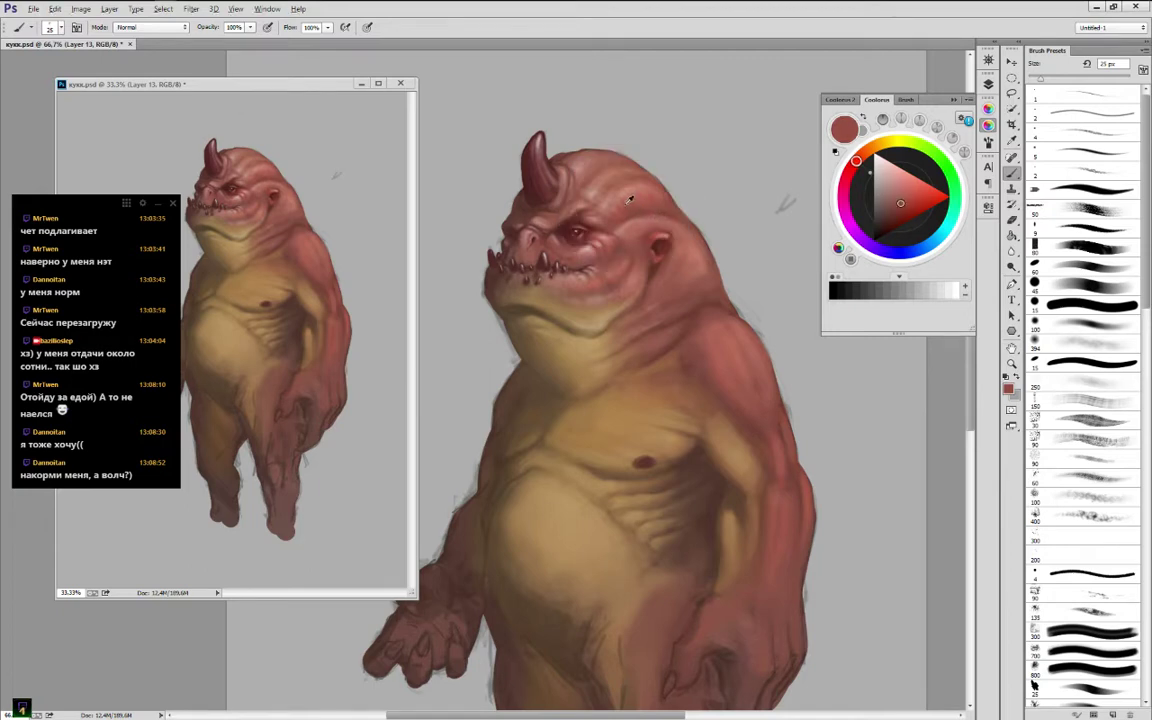
left_click(634, 210, "alt")
left_click(617, 205, "alt")
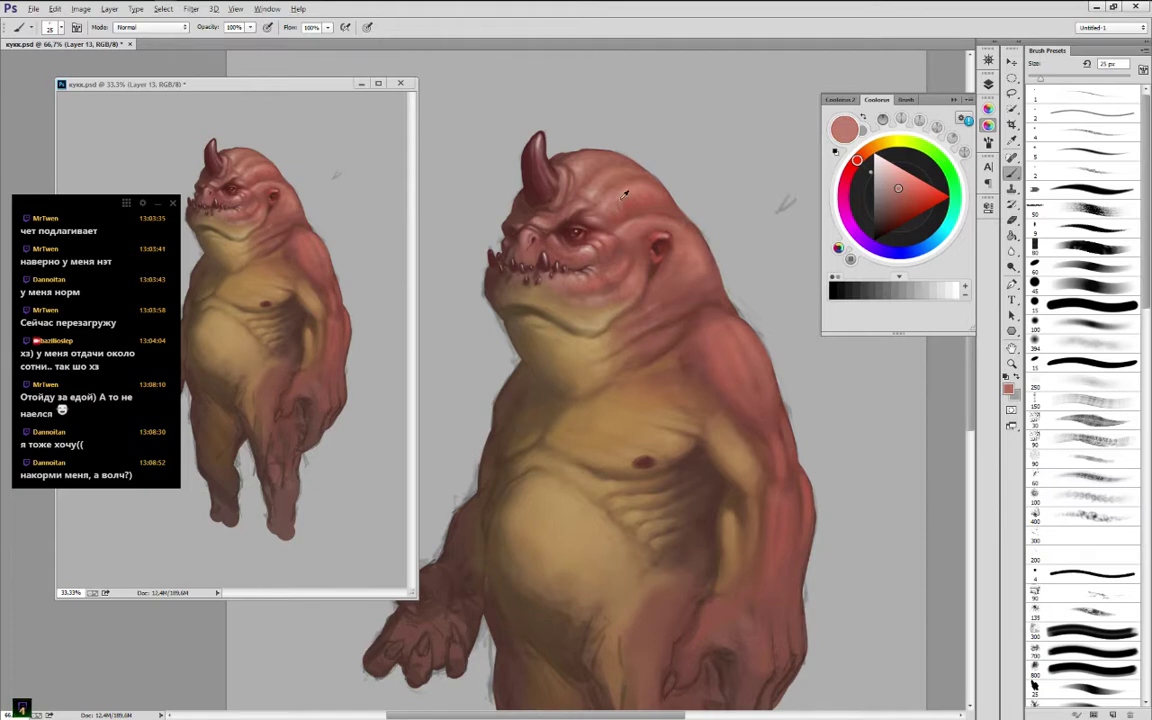
left_click(624, 202, "alt")
left_click(619, 195, "alt")
left_click(635, 199, "alt")
left_click(652, 185, "alt")
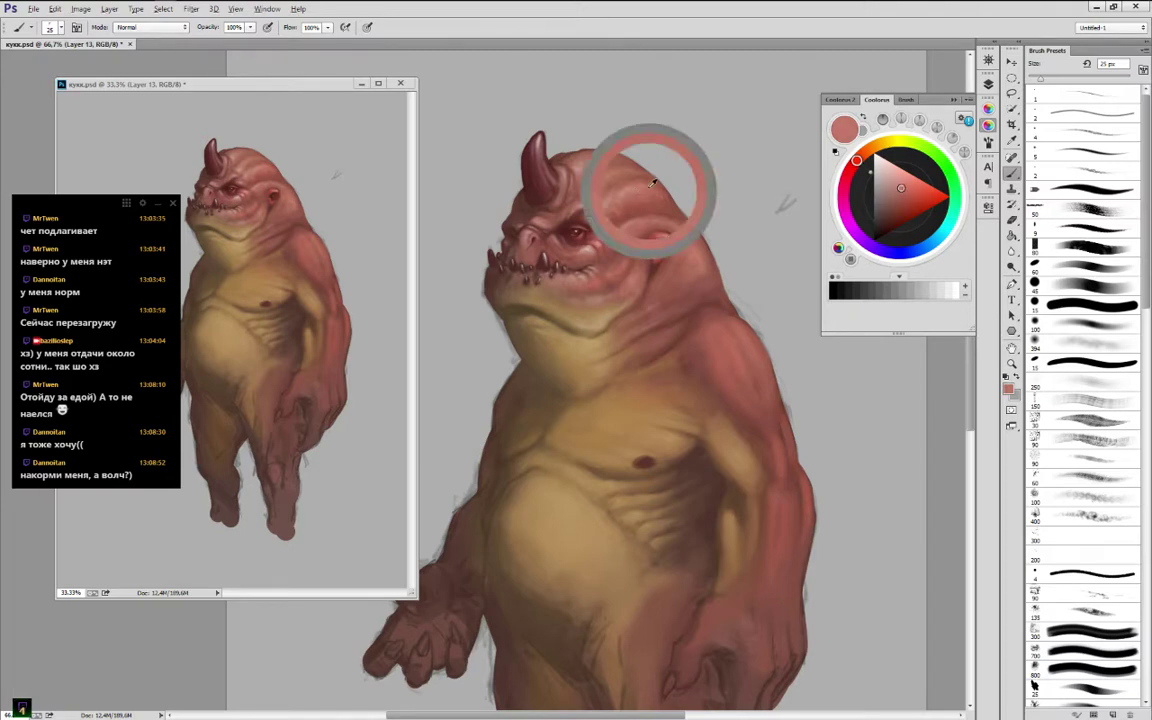
Smooth the back of the head above the ear with sampled mid reds
left_click(662, 189, "alt")
left_click(666, 194, "alt")
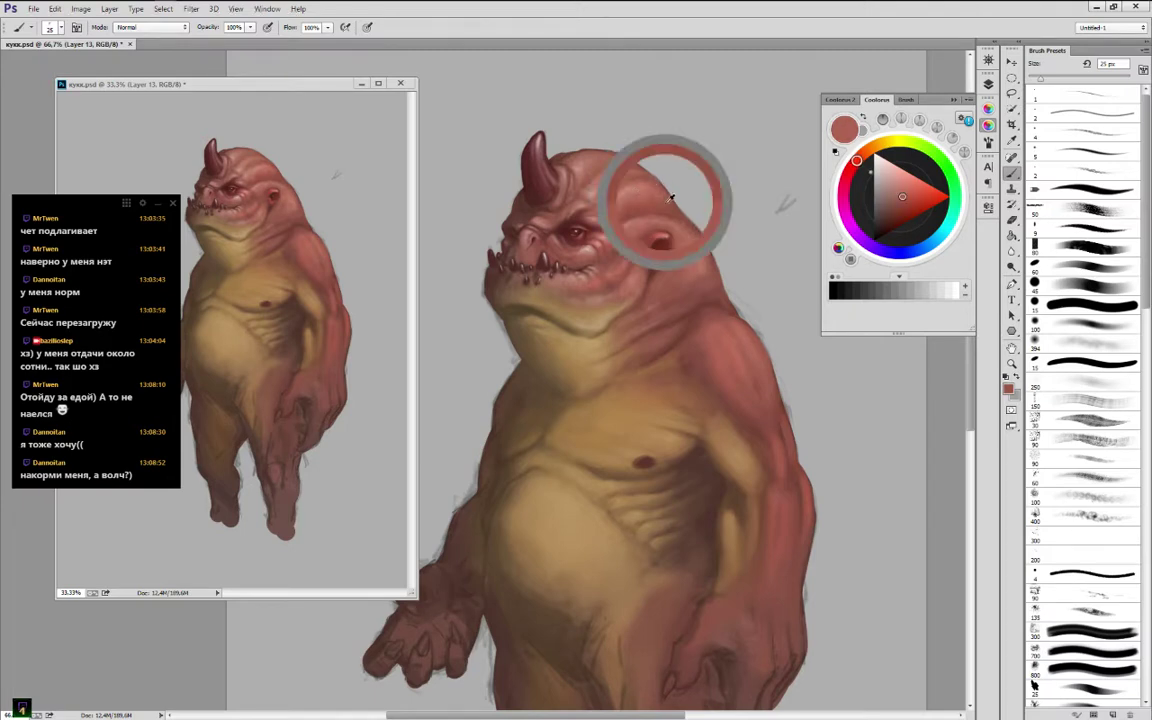
left_click(648, 197, "alt")
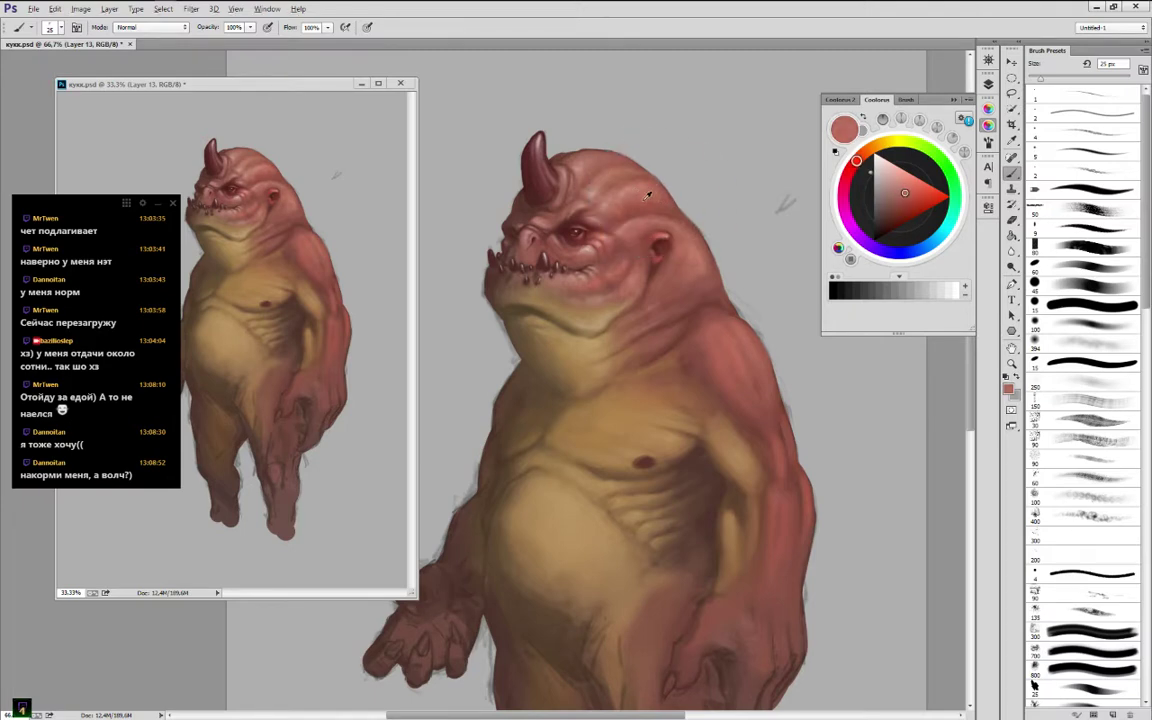
left_click(645, 198, "alt")
left_click(647, 205, "alt")
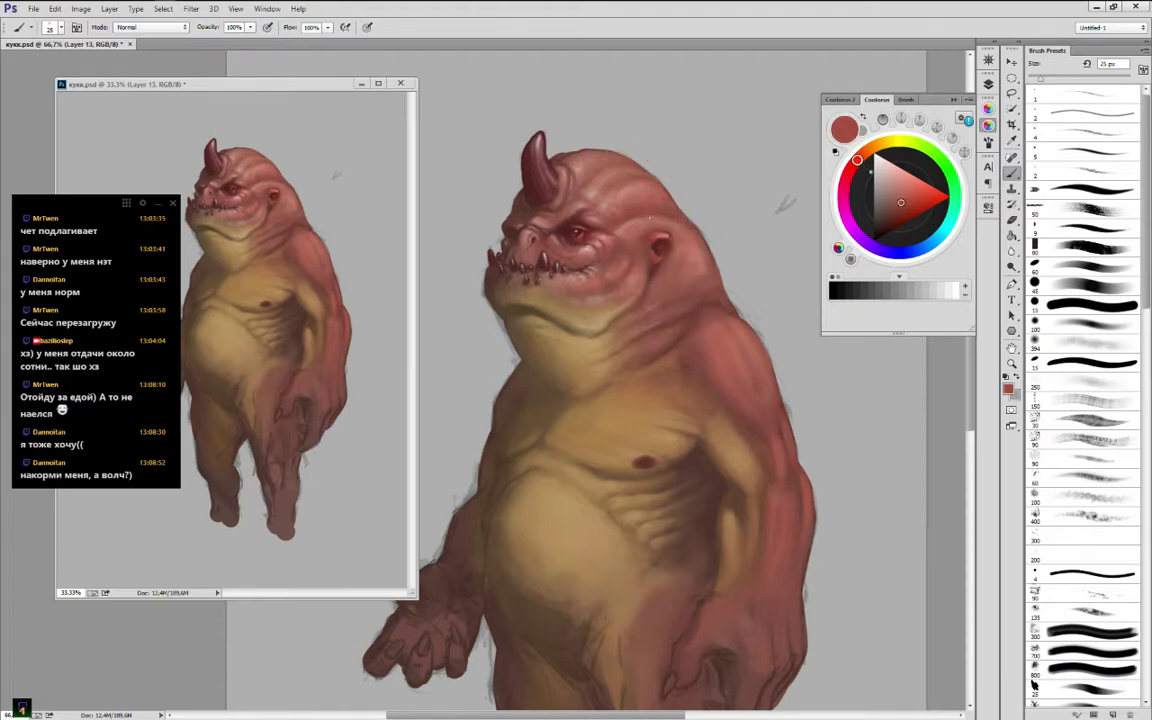
Even out the cheek below the mouth corner and the fold under the eye with sampled brownish reds
left_click(607, 291, "alt")
left_click(593, 293, "alt")
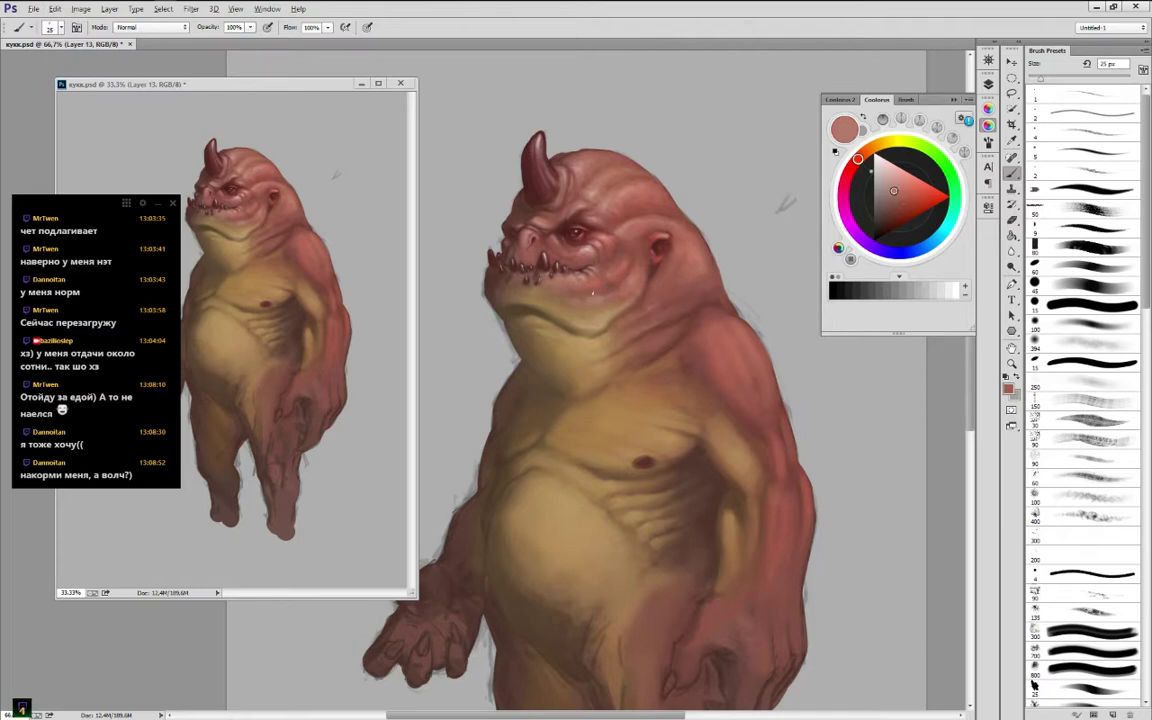
left_click(593, 293, "alt")
left_click(589, 272, "alt")
left_click(580, 258, "alt")
left_click(595, 260, "alt")
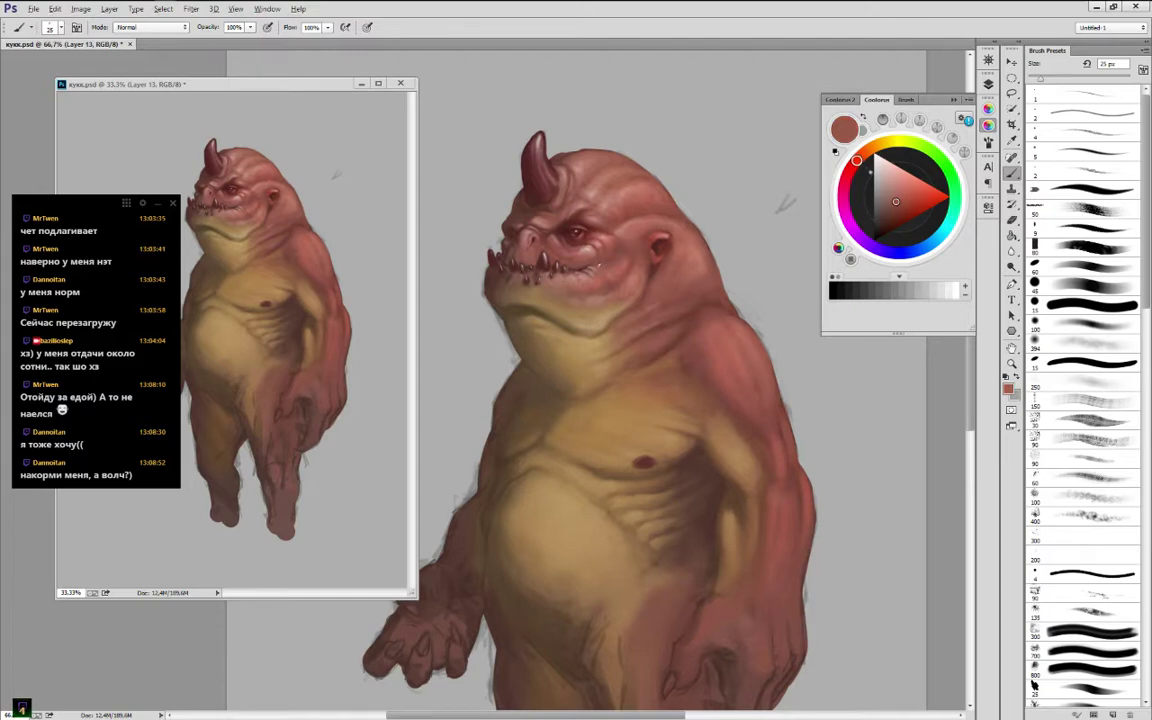
left_click(586, 260, "alt")
left_click(588, 263, "alt")
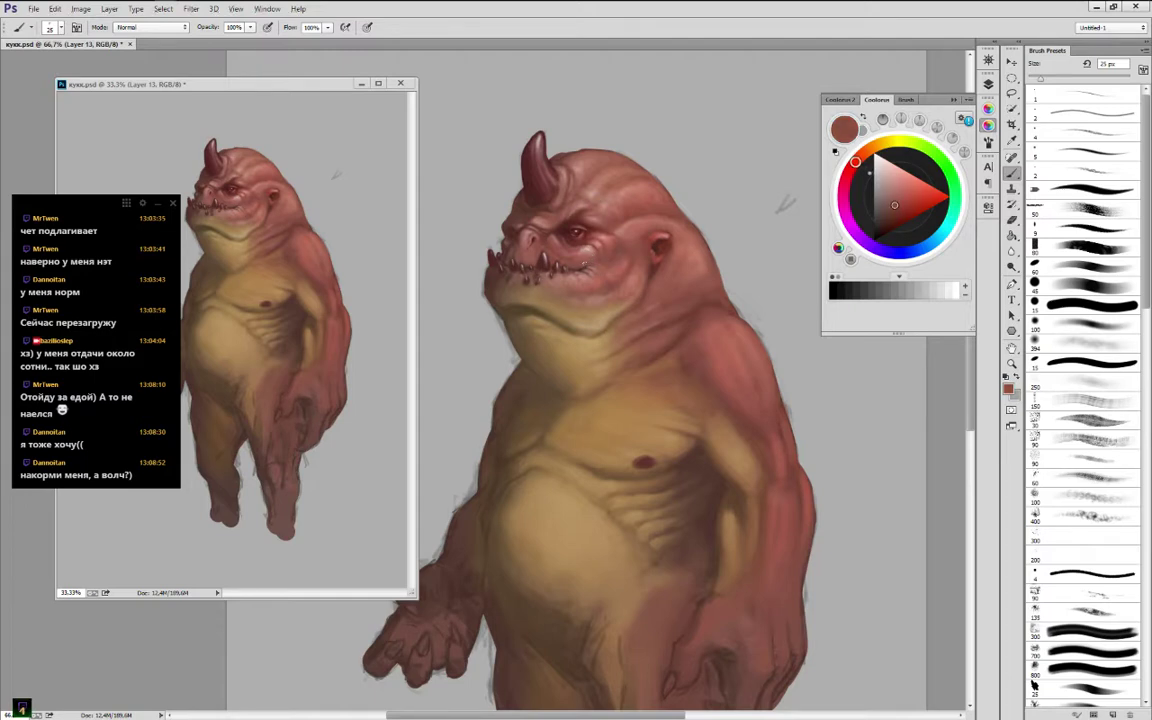
Refine the cheek fold beside the mouth corner with sampled pinks and brownish reds
left_click(588, 263, "alt")
left_click(588, 265, "alt")
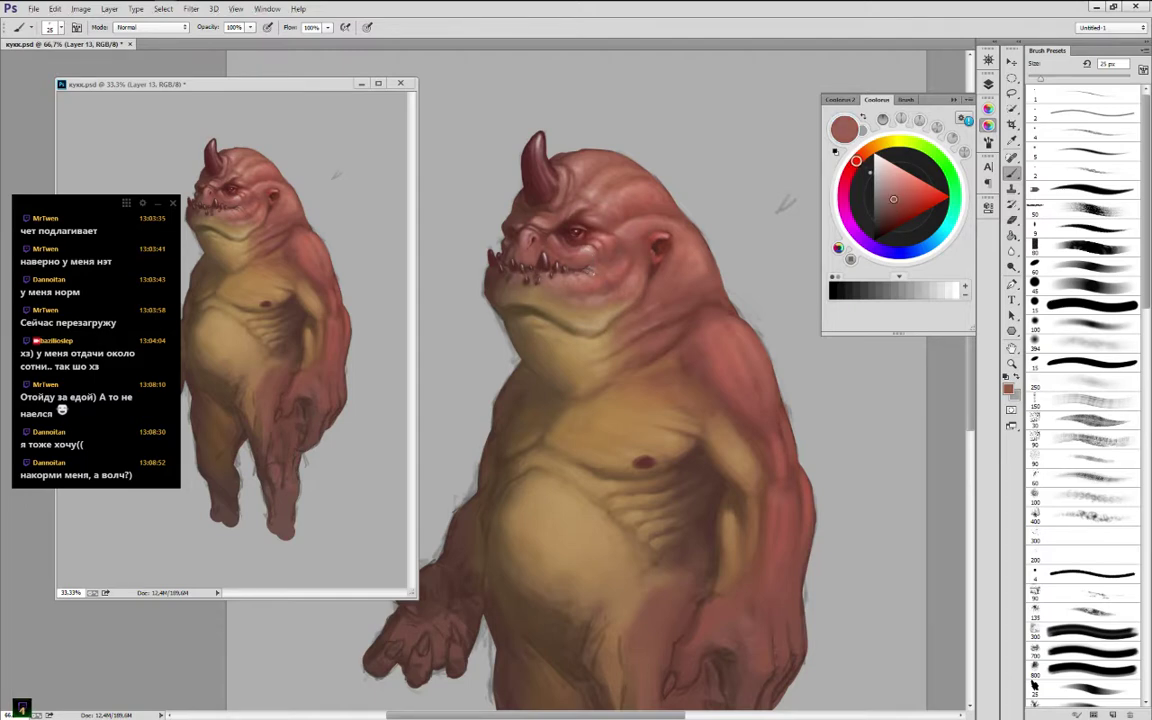
left_click(590, 265, "alt")
left_click(594, 272, "alt")
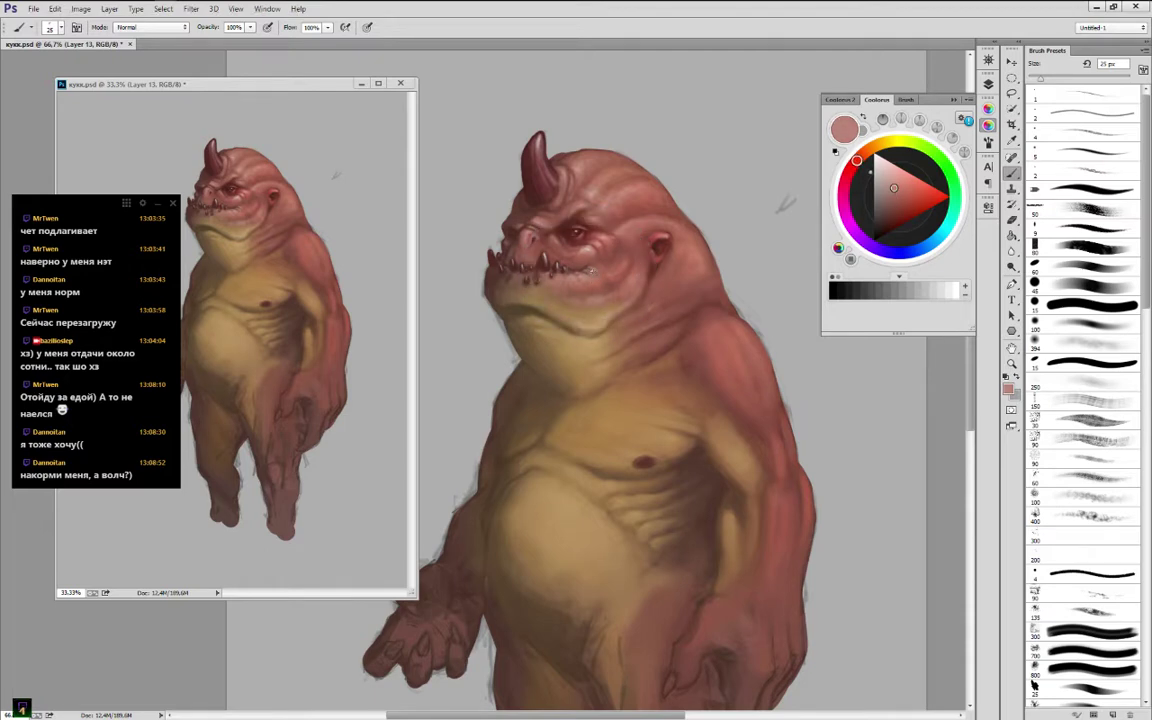
left_click(593, 268, "alt")
left_click(596, 268, "alt")
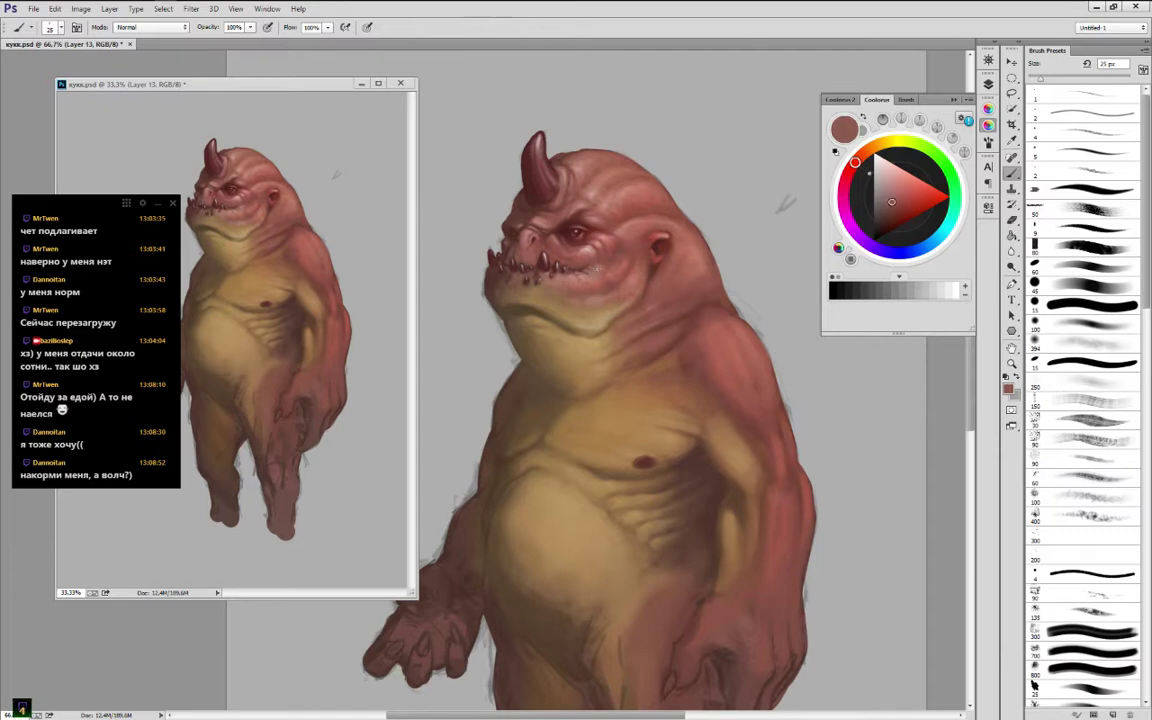
left_click(593, 268, "alt")
Smooth the back of the head above and behind the ear with sampled mid reds
left_click(652, 218, "alt")
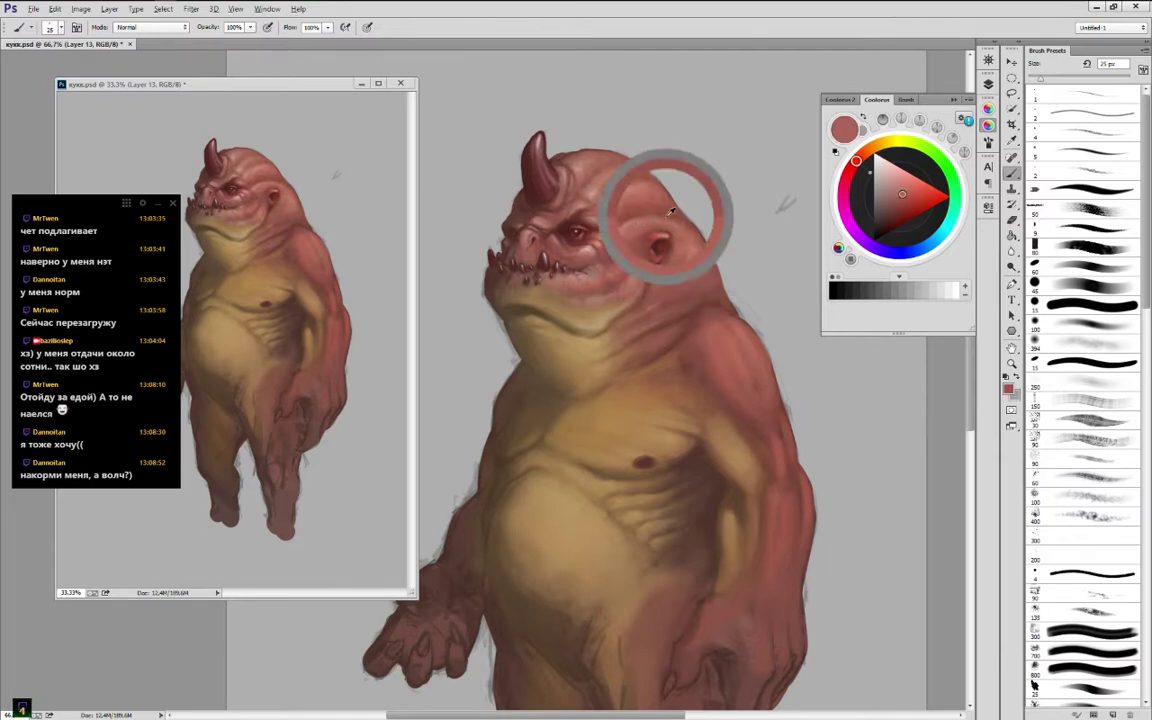
left_click(663, 200, "alt")
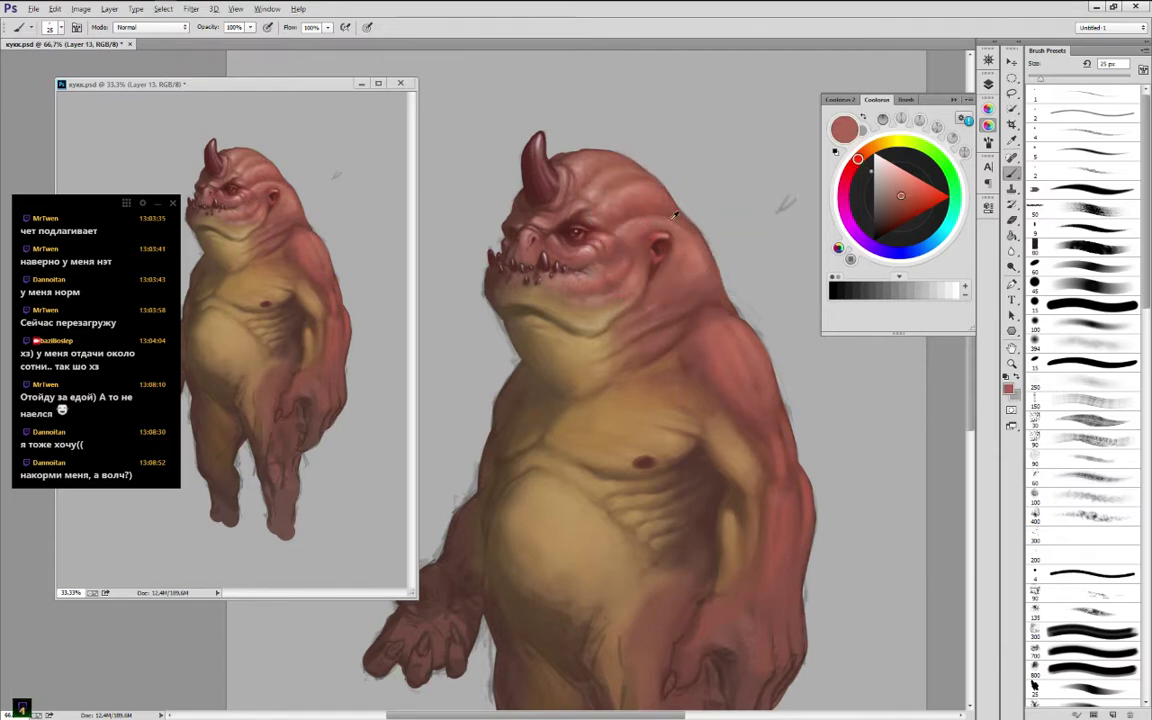
left_click(675, 212, "alt")
left_click(672, 215, "alt")
left_click(689, 222, "alt")
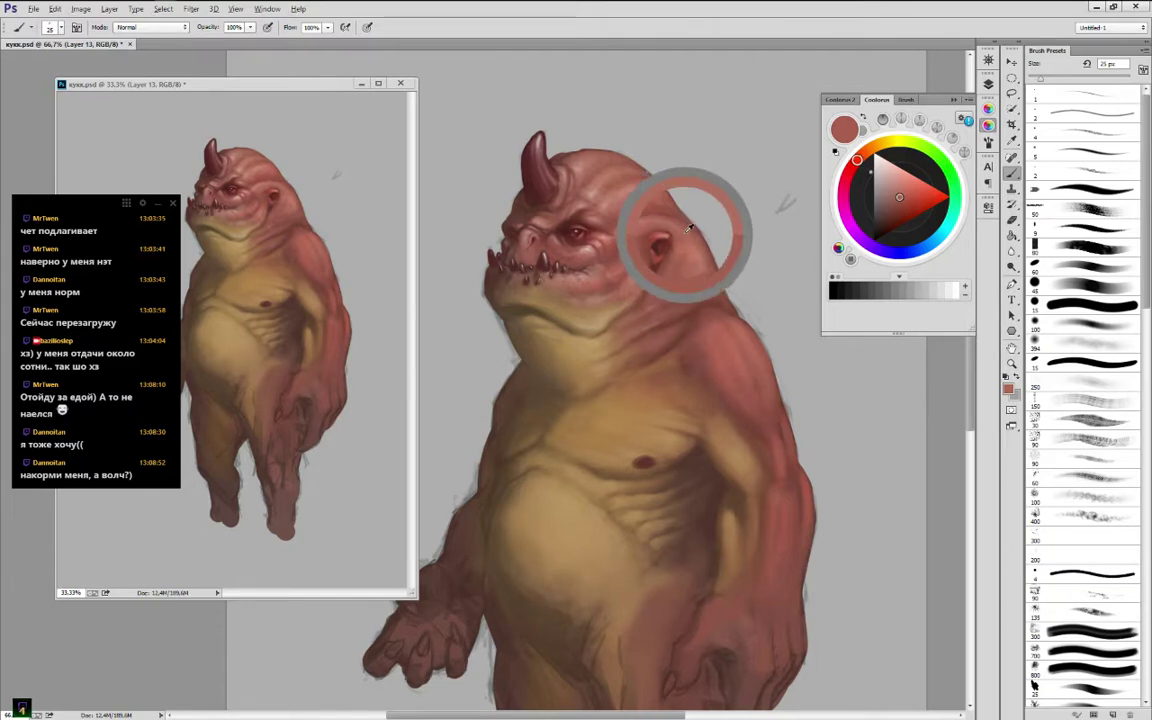
left_click(668, 263, "alt")
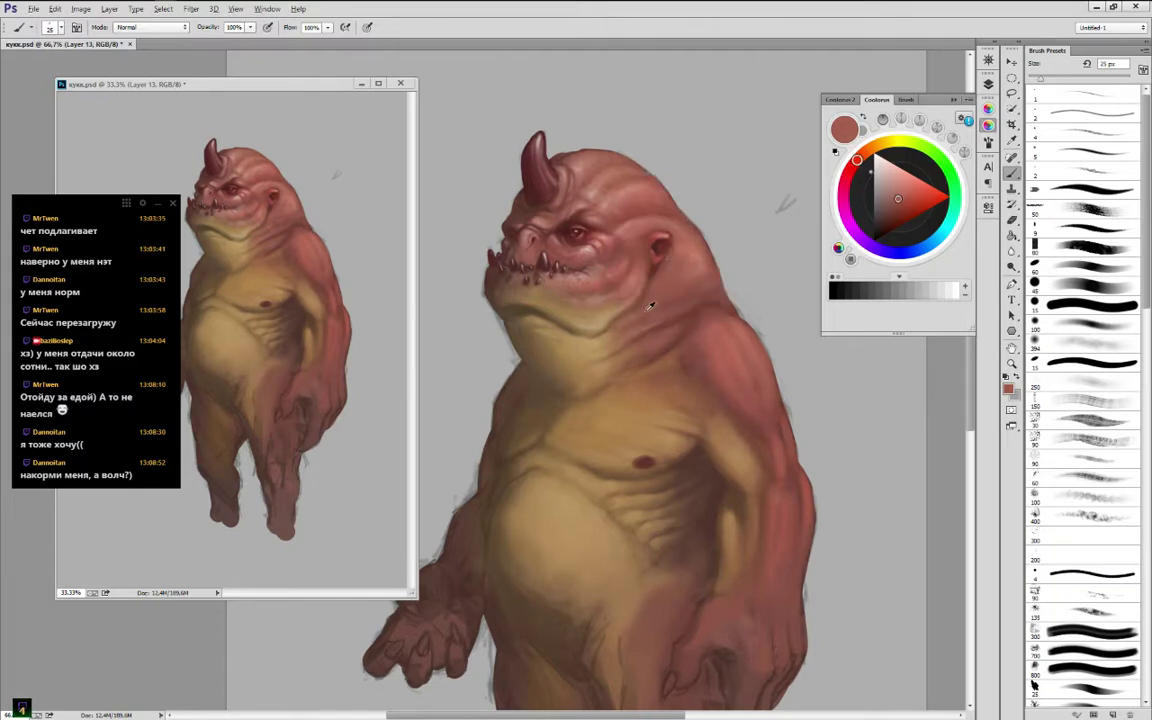
Deepen the neck folds below the ear with sampled brownish reds
left_click(627, 282, "alt")
left_click(657, 295, "alt")
left_click(684, 300, "alt")
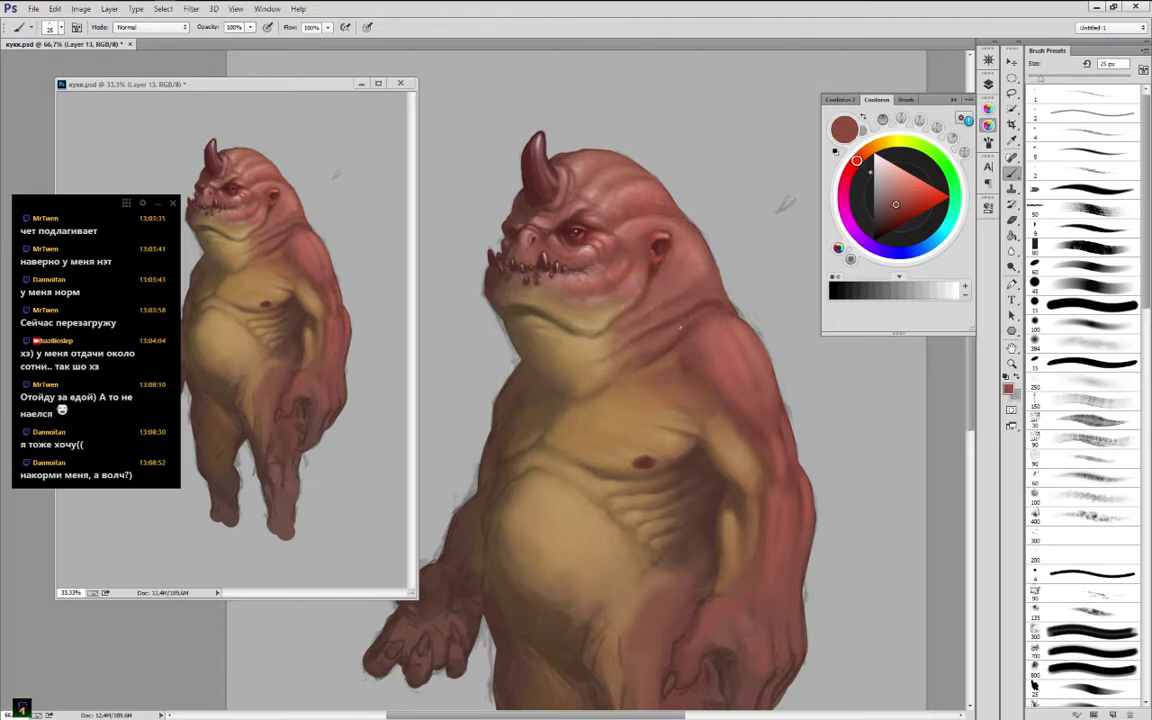
left_click(680, 327, "alt")
Model the shoulder muscle of the near arm with sampled pale pink highlights and mid reds
left_click(593, 196, "alt")
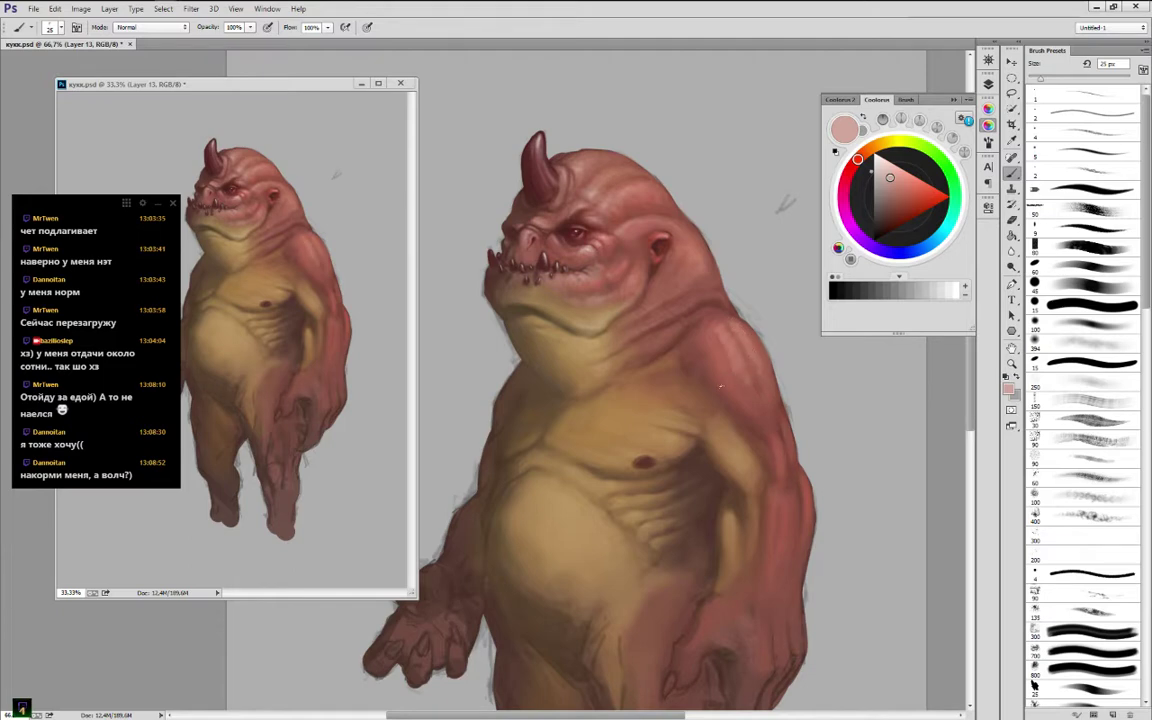
left_click(716, 345, "alt")
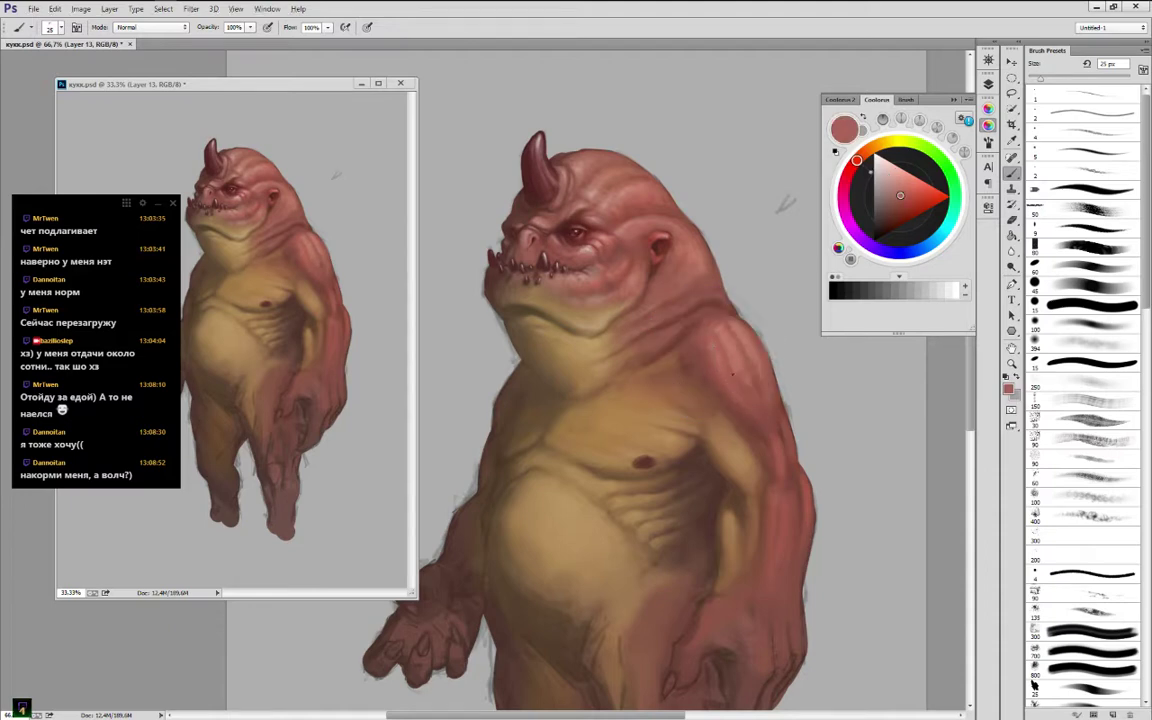
left_click(718, 334, "alt")
left_click(732, 340, "alt")
left_click(729, 348, "alt")
left_click(721, 352, "alt")
left_click(738, 376, "alt")
left_click(755, 400, "alt")
left_click(726, 394, "alt")
left_click(756, 414, "alt")
left_click(749, 349, "alt")
left_click(746, 362, "alt")
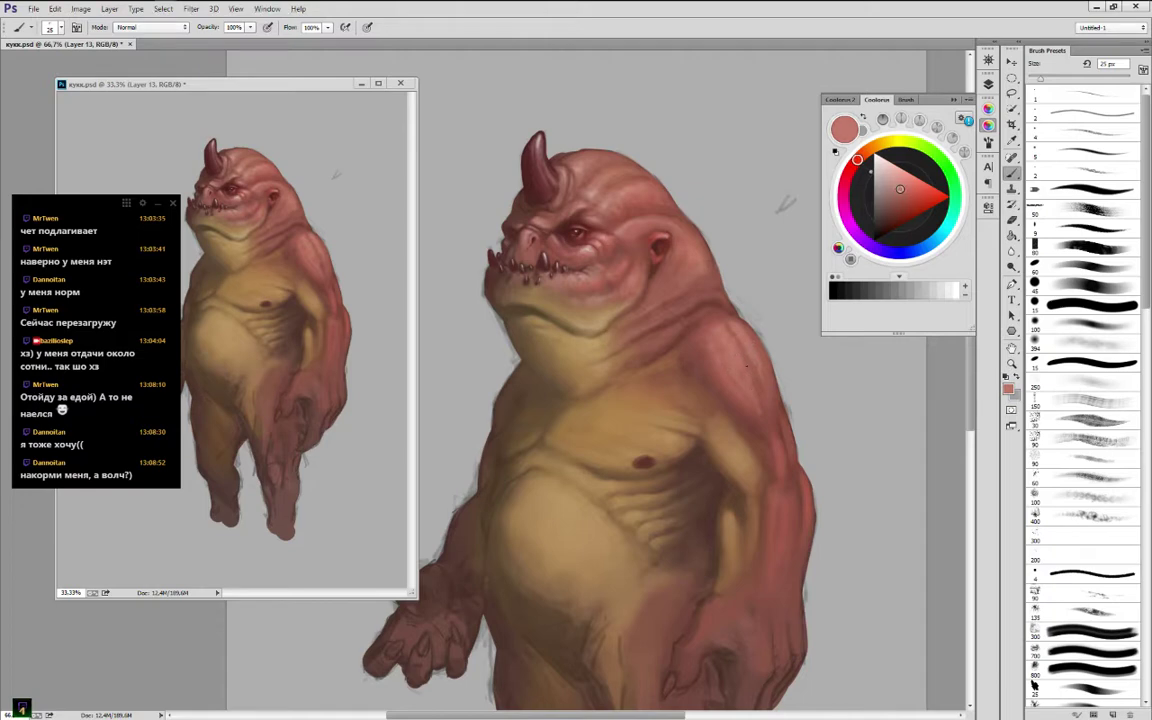
Blend the fold where the neck meets the shoulder with sampled dark reds
left_click(722, 336, "alt")
left_click(709, 322, "alt")
left_click(696, 334, "alt")
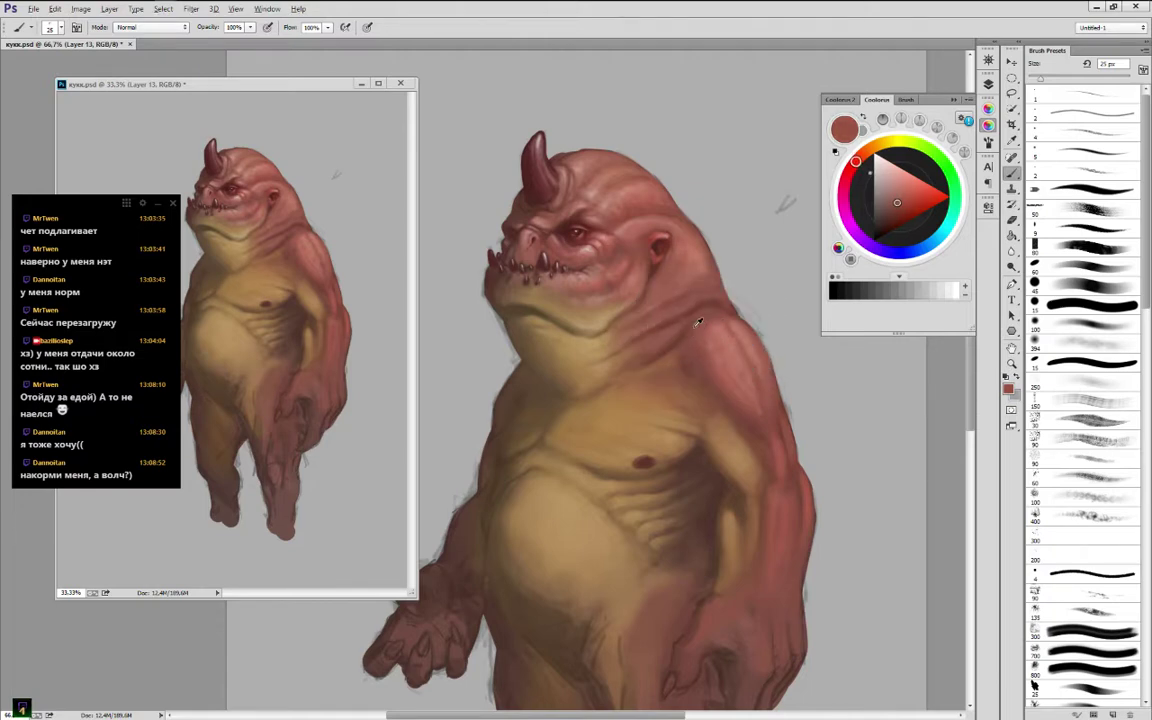
Soften the upper chest below the neck with sampled orange-brown and tan
left_click(660, 369, "alt")
left_click(630, 392, "alt")
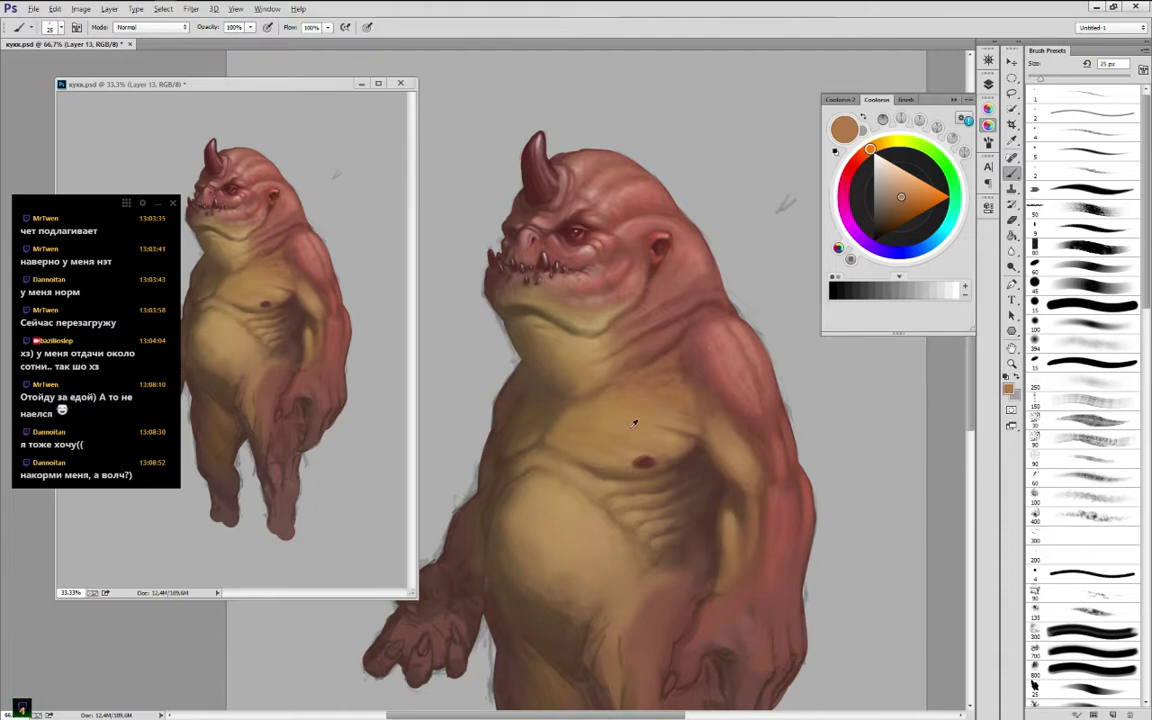
left_click(561, 393, "alt")
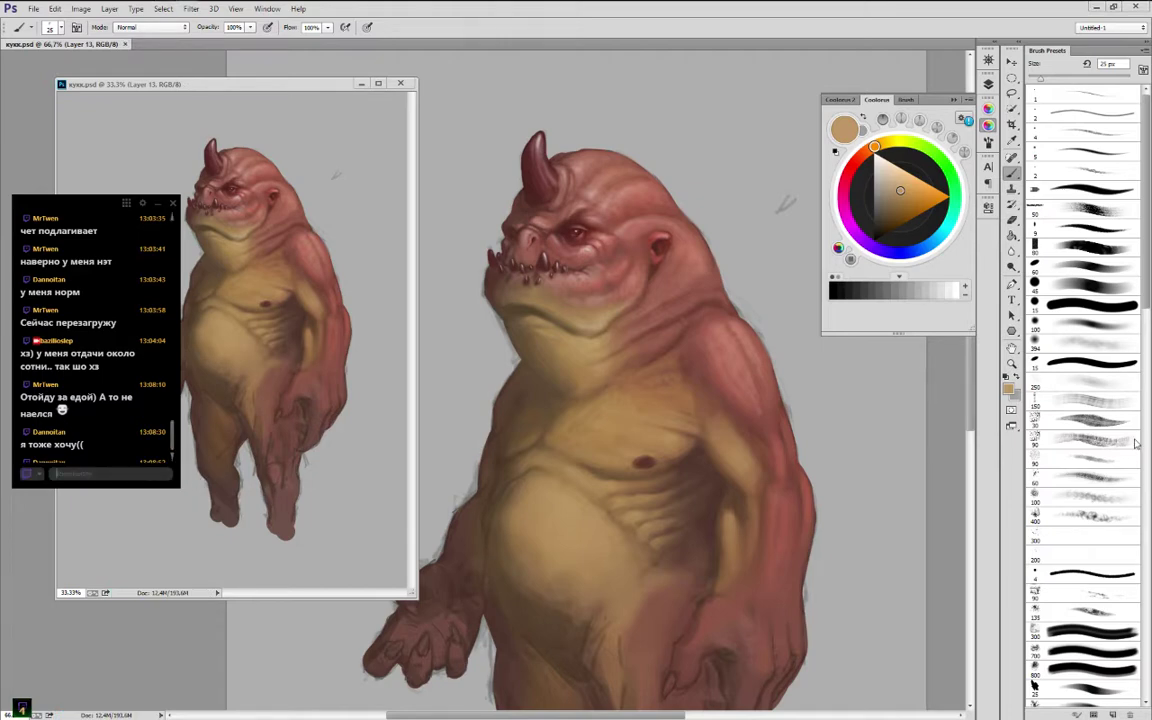
Send the stream chat message "я через две минуты вернусь"
type("я черлз две минуты вернусь")
key("Return")
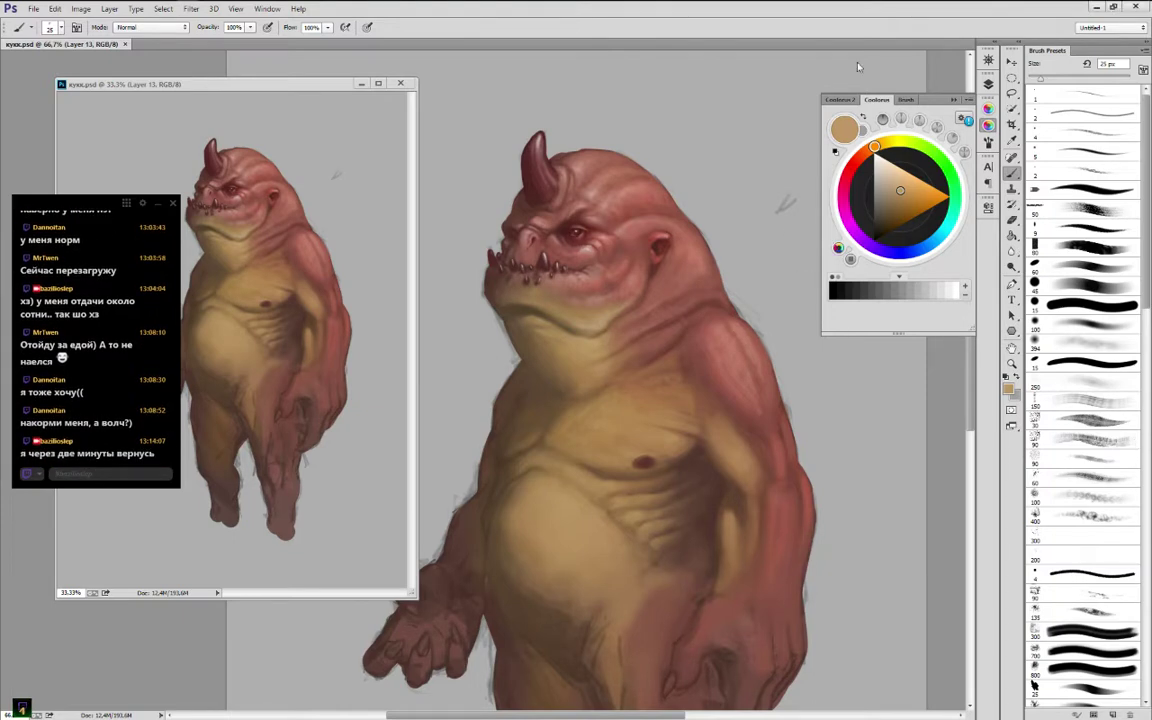
Switch to the Opera browser, look over the latest posts on the VK art page, and return to the painting
mouse_move(200, 3)
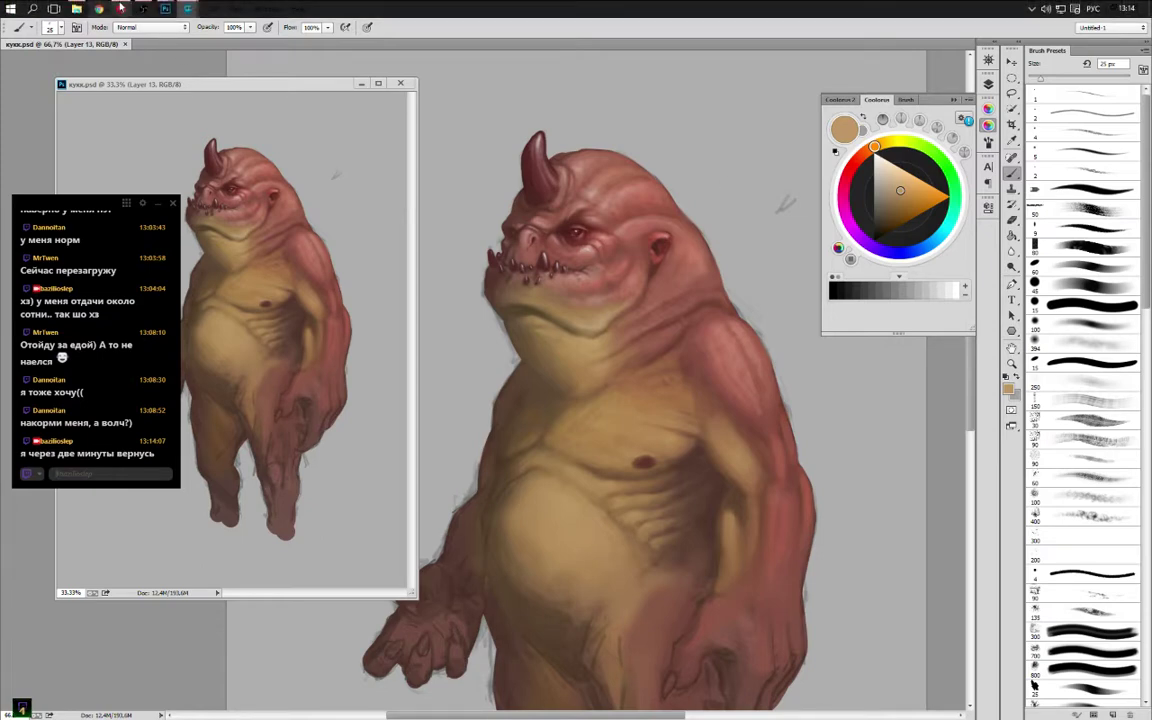
left_click(121, 8)
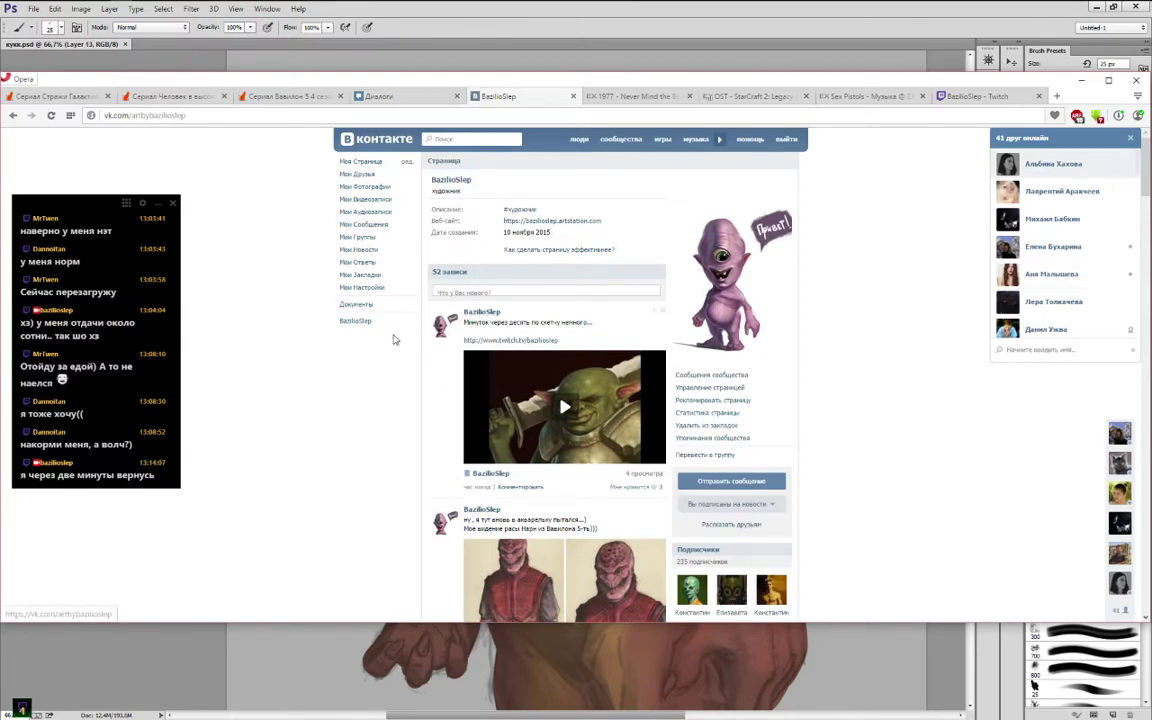
scroll(390, 340, "down", 1)
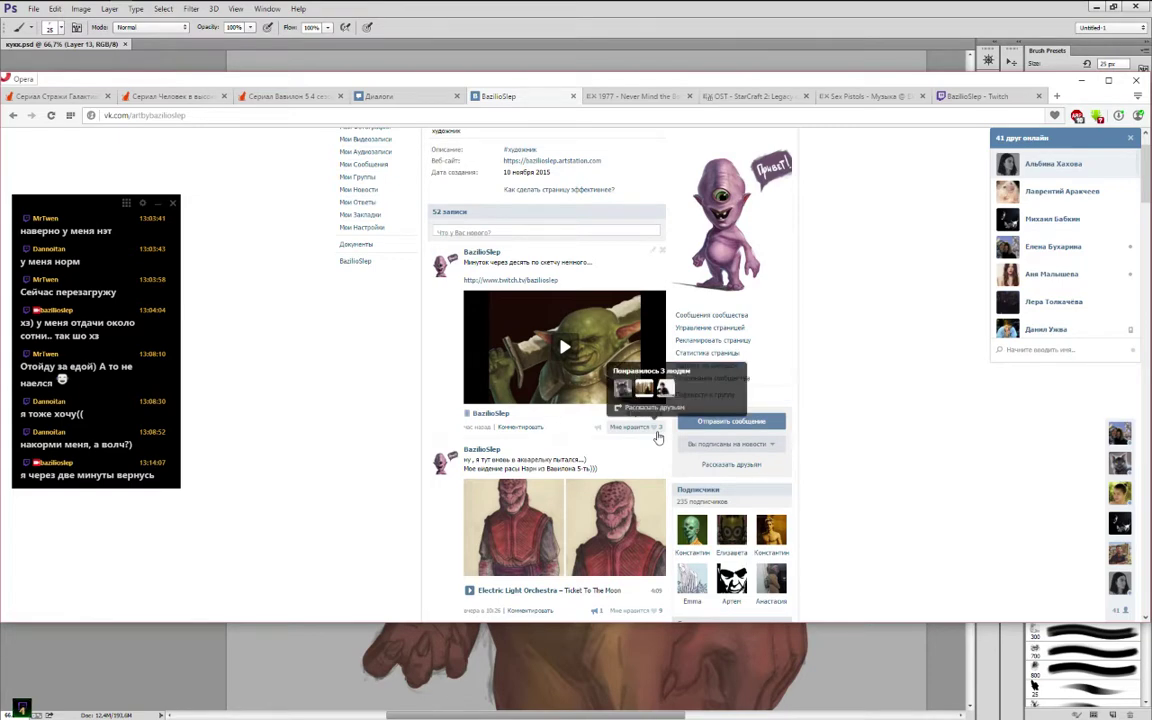
left_click(1080, 86)
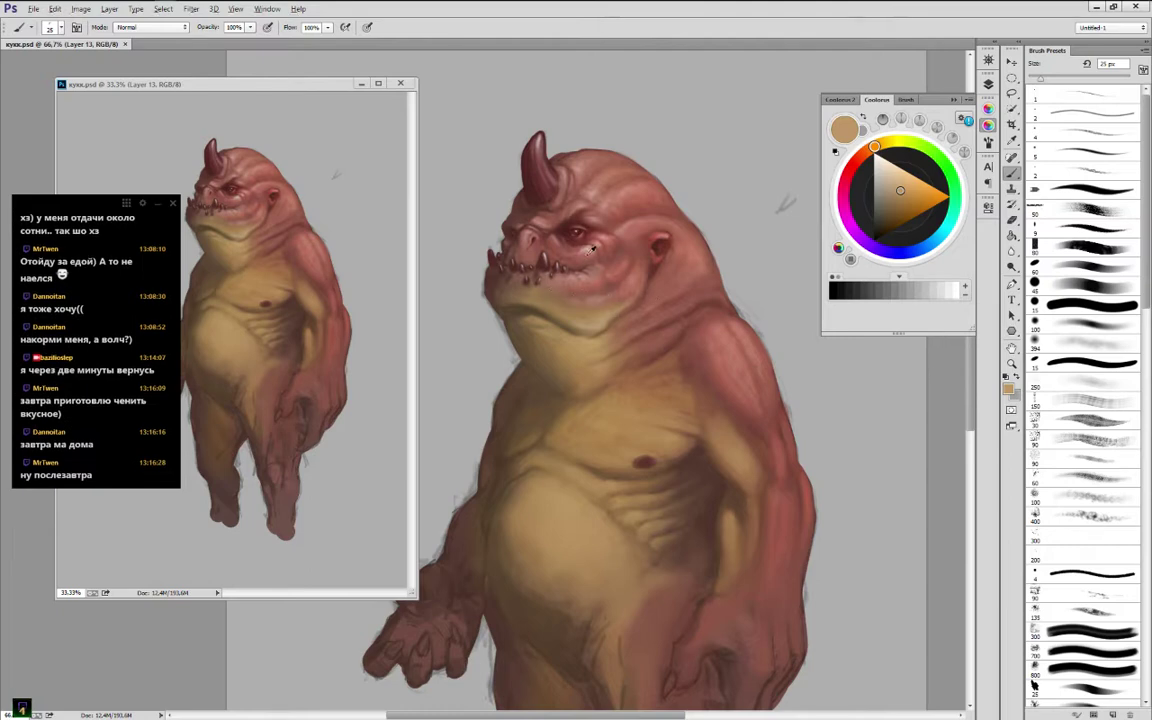
Add pale pink highlights to the cheek under the eye and blend the rear cheek with sampled pinks
left_click(531, 222, "alt")
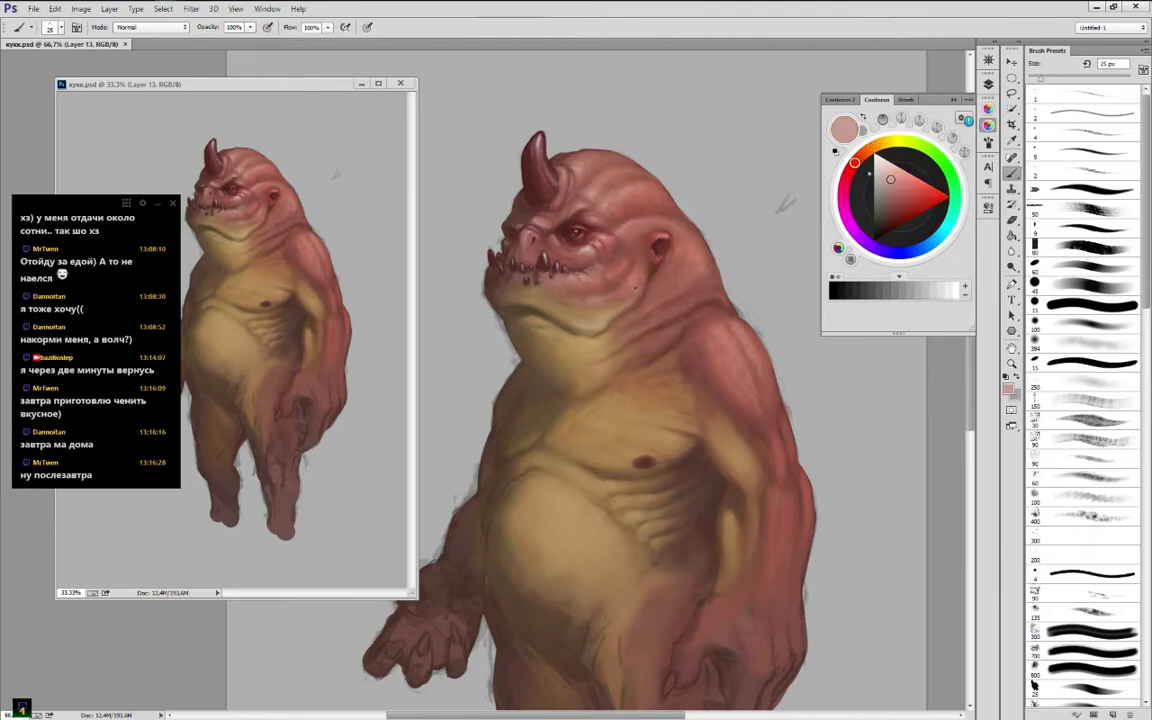
left_click_drag(571, 256, 577, 262)
left_click(641, 282, "alt")
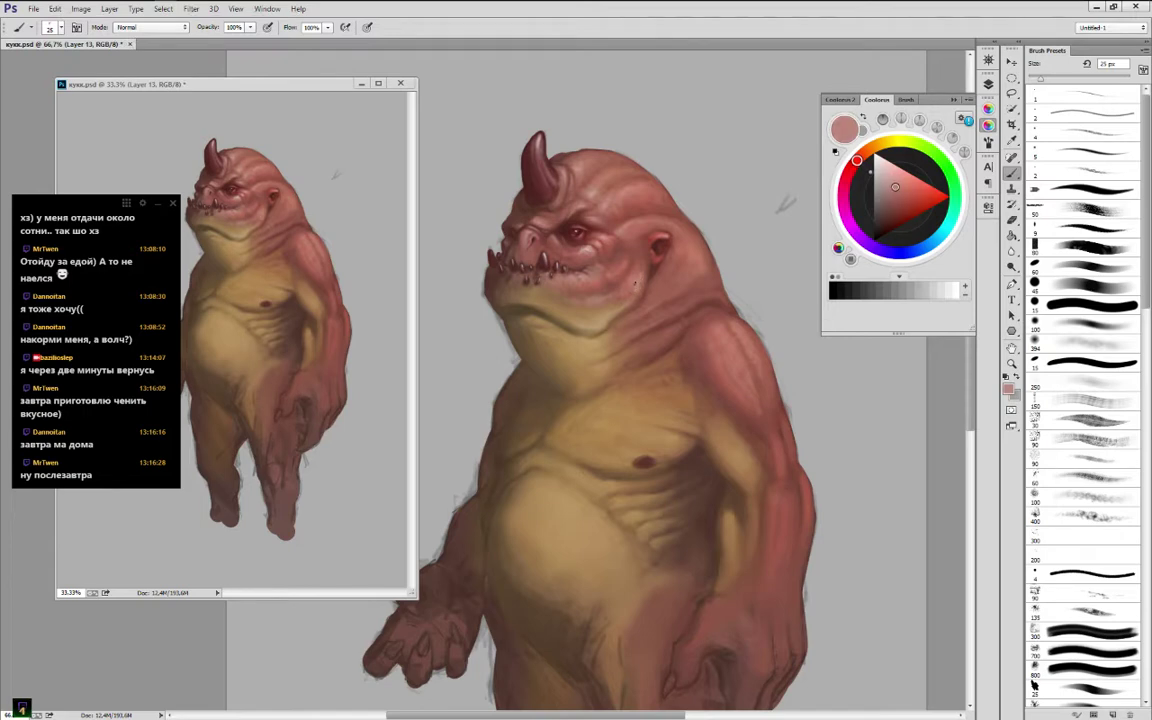
left_click(634, 285, "alt")
left_click(630, 232, "alt")
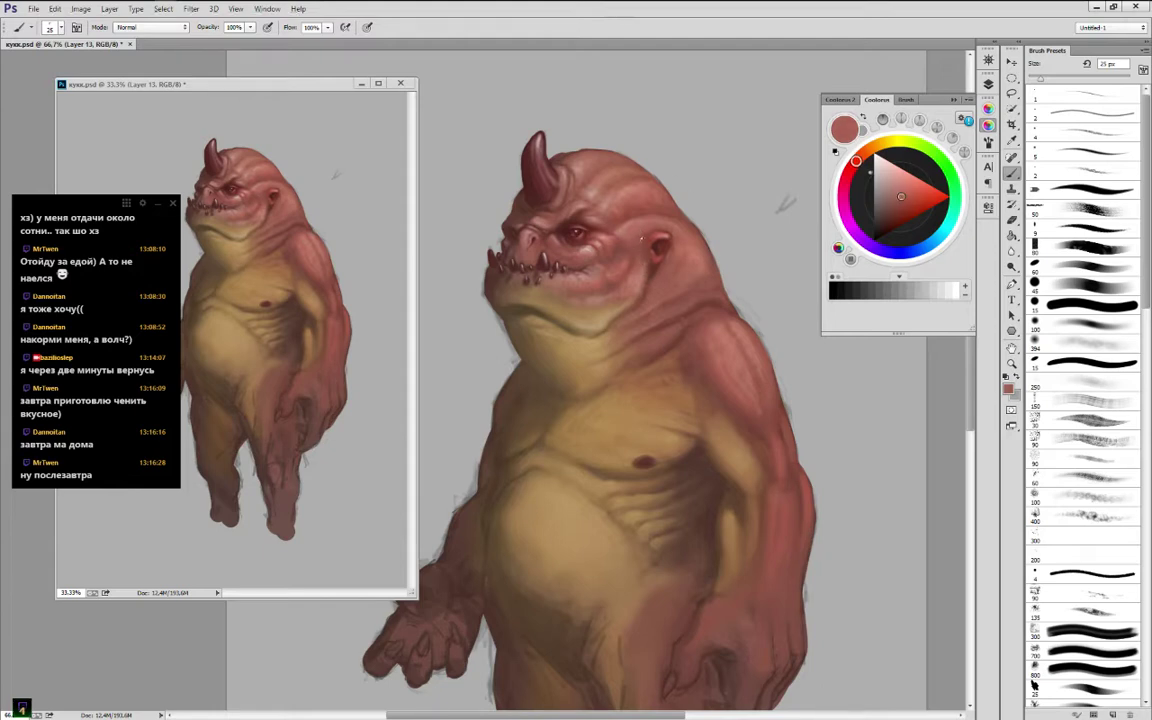
Shape the skin directly in front of the ear with sampled mid and deep reds
left_click(642, 240, "alt")
left_click(634, 241, "alt")
left_click(645, 240, "alt")
left_click(648, 250, "alt")
left_click(642, 260, "alt")
left_click(655, 262, "alt")
left_click(648, 255, "alt")
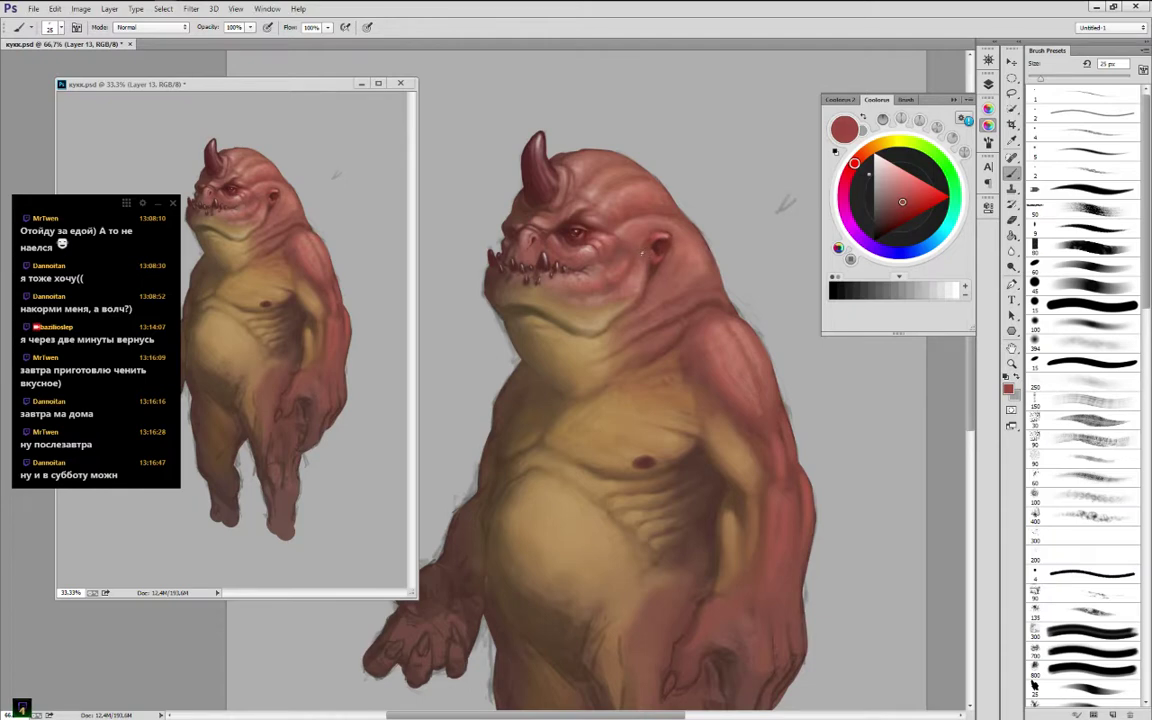
Refine the ear opening and lobe with sampled dark reds
left_click(656, 262, "alt")
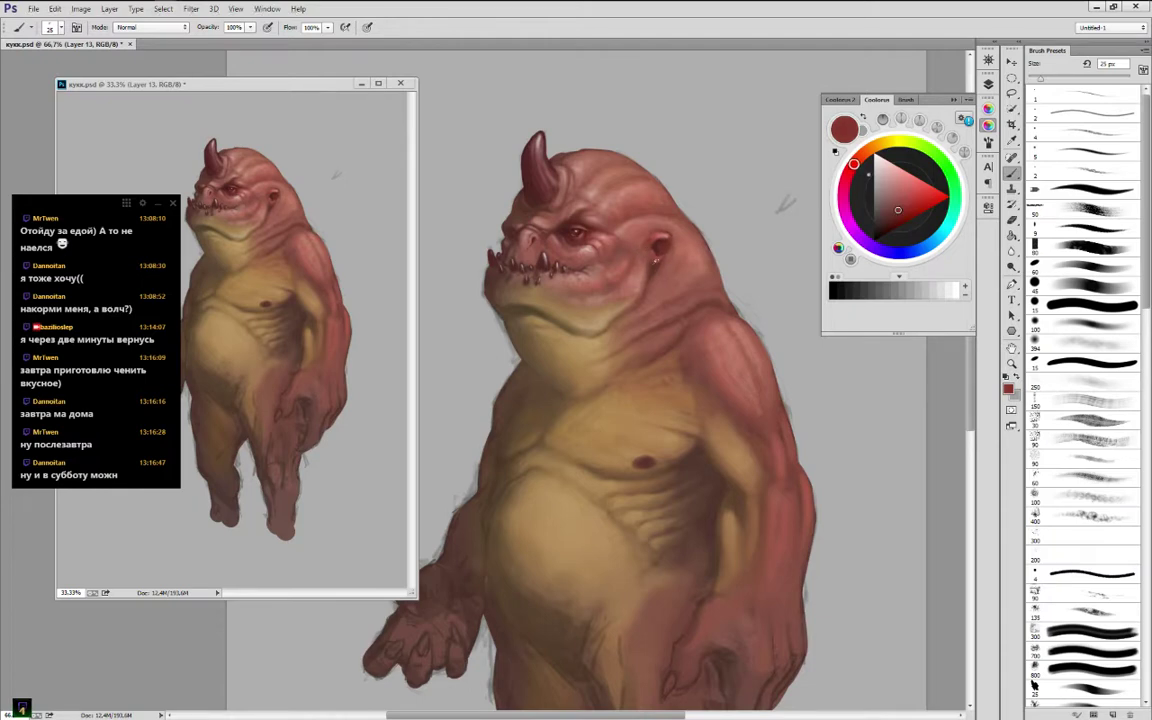
left_click(662, 254, "alt")
left_click(656, 254, "alt")
left_click(648, 264, "alt")
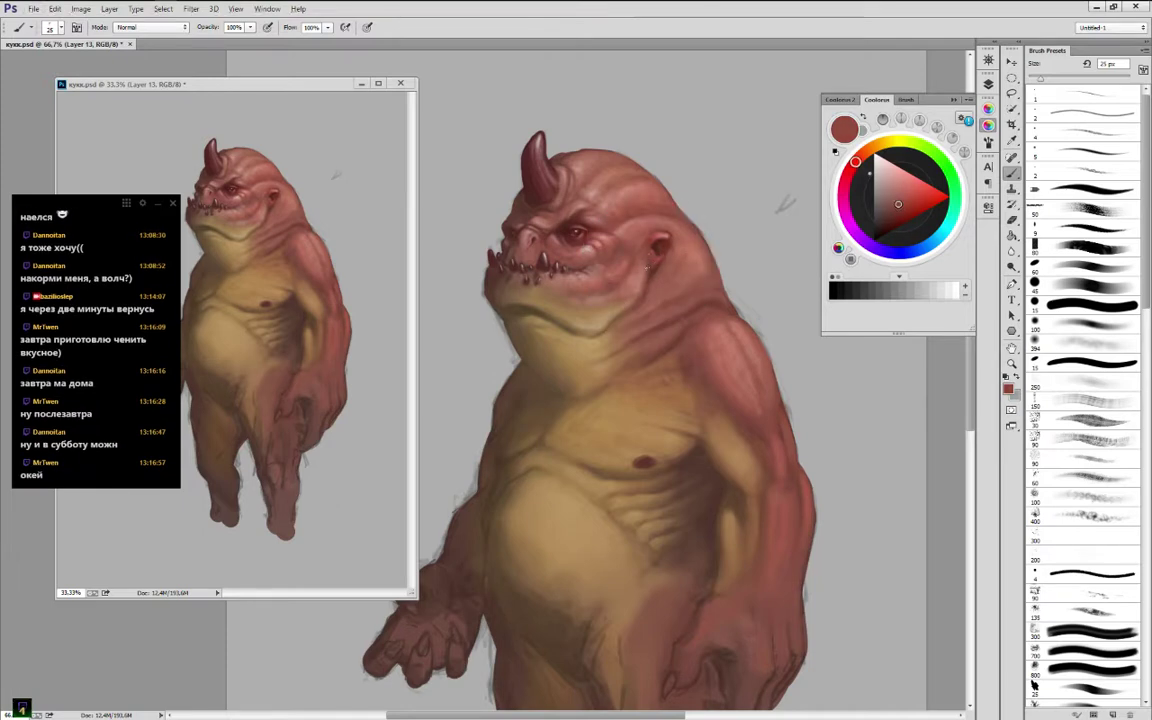
Rework the jaw fold running down from the ear with sampled brownish reds and pinks
left_click(649, 267, "alt")
left_click(656, 268, "alt")
left_click(650, 281, "alt")
left_click(644, 289, "alt")
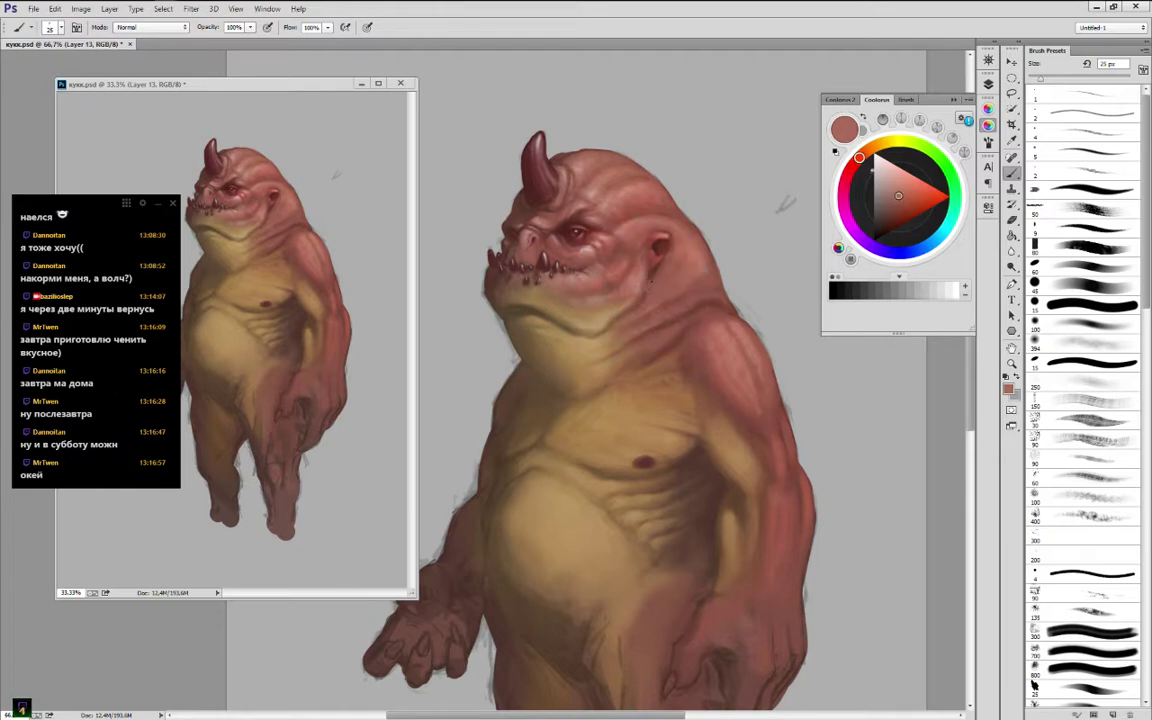
left_click(644, 279, "alt")
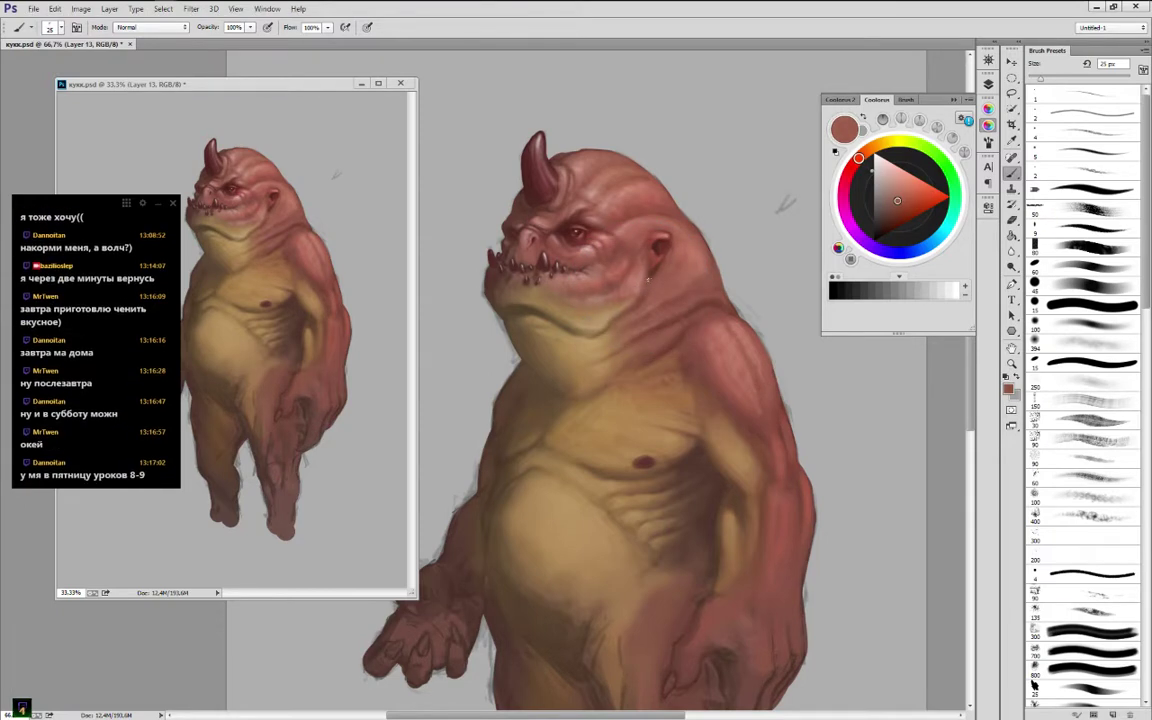
left_click(656, 269, "alt")
left_click(661, 302, "alt")
left_click(632, 272, "alt")
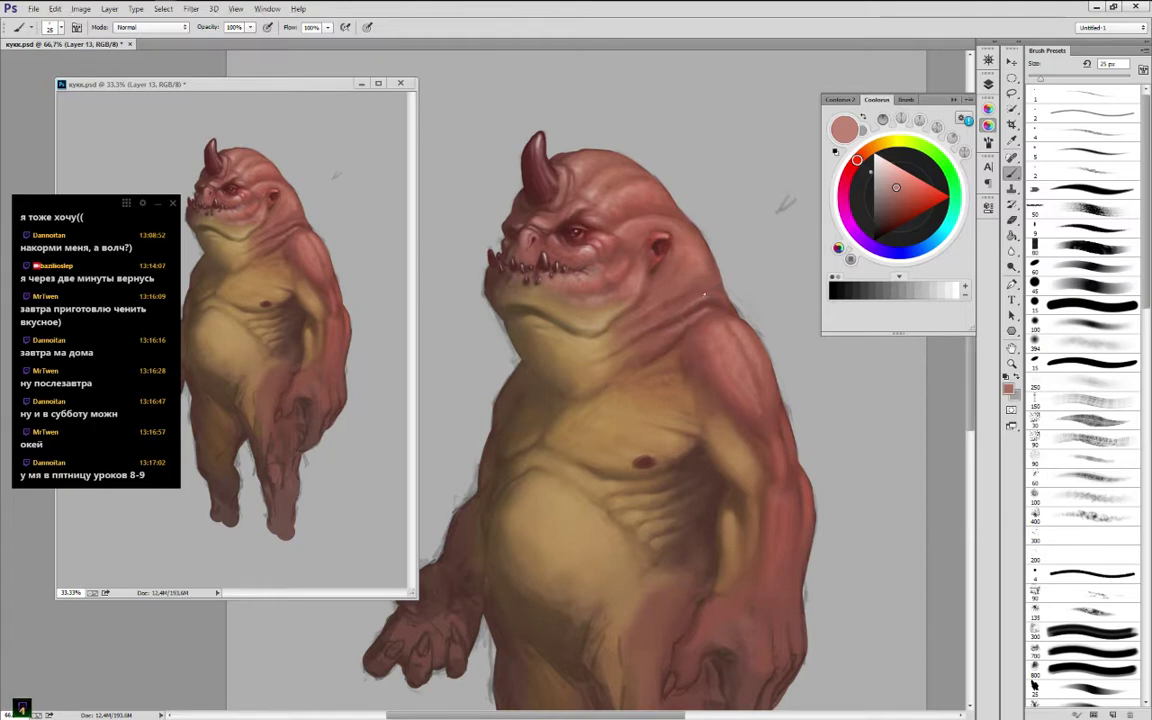
Define the fold at the nape above the shoulder and smooth the neck behind the ear with sampled reds
left_click(712, 298, "alt")
left_click(642, 274, "alt")
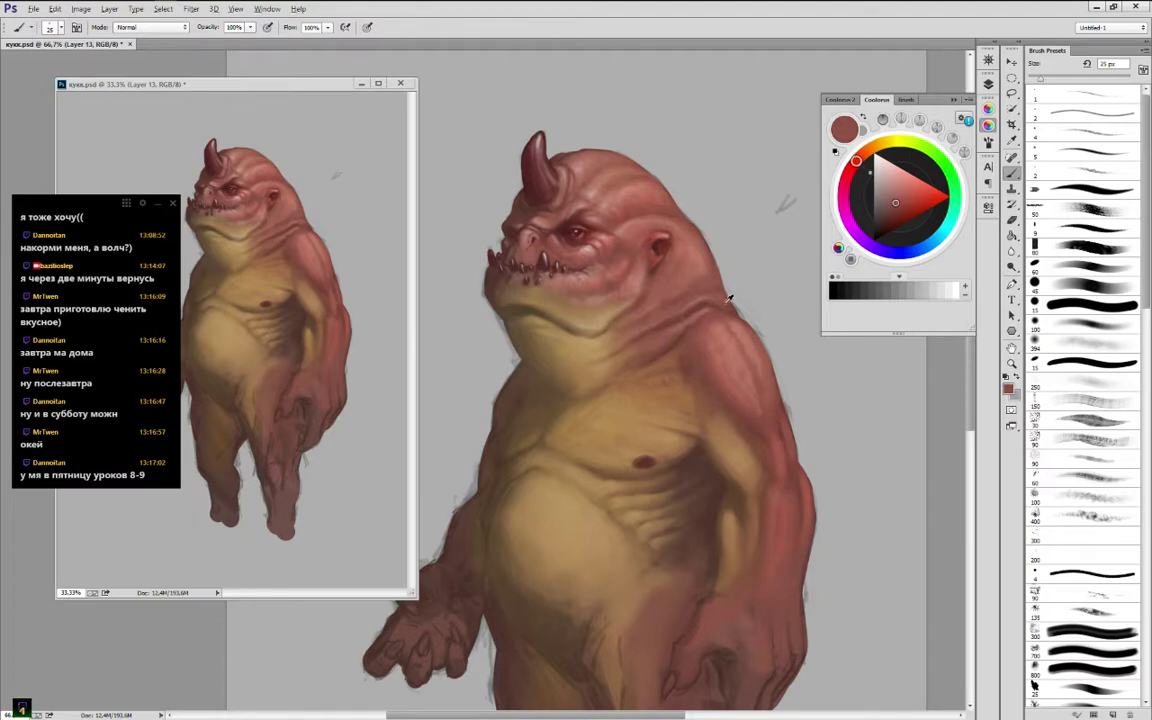
left_click(727, 300, "alt")
left_click(714, 250, "alt")
left_click(700, 258, "alt")
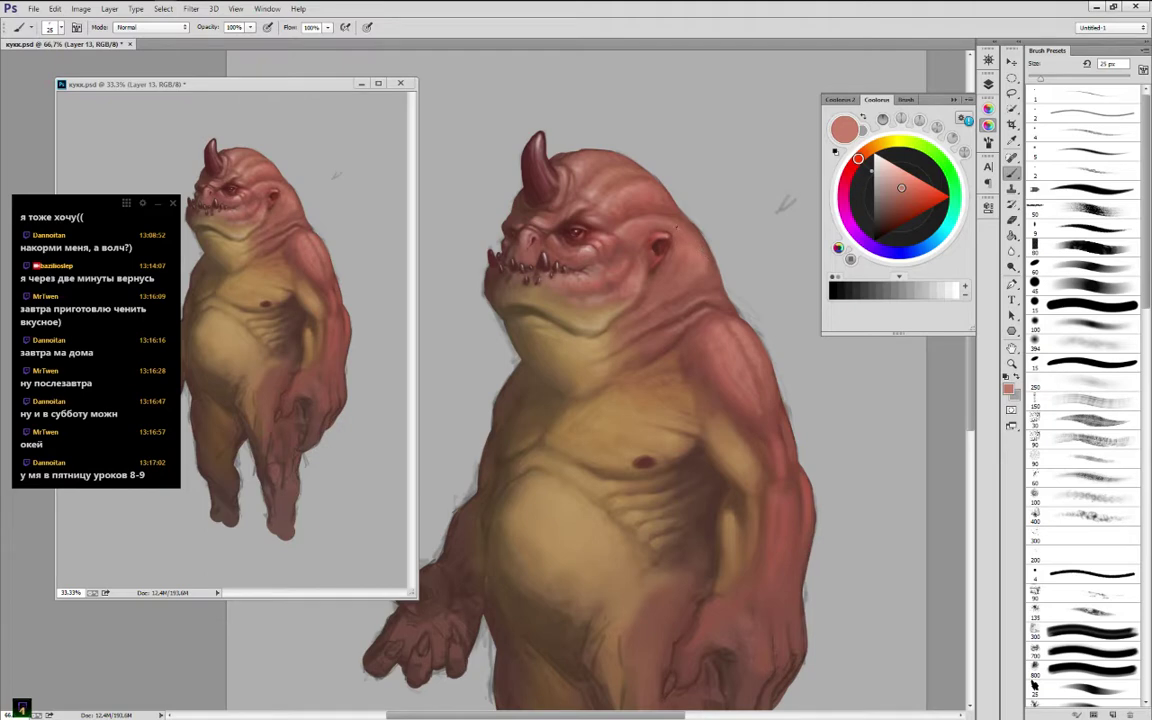
Refine the skin folds across the top and back of the skull with sampled pinks and mid reds
left_click(597, 199, "alt")
left_click(593, 193, "alt")
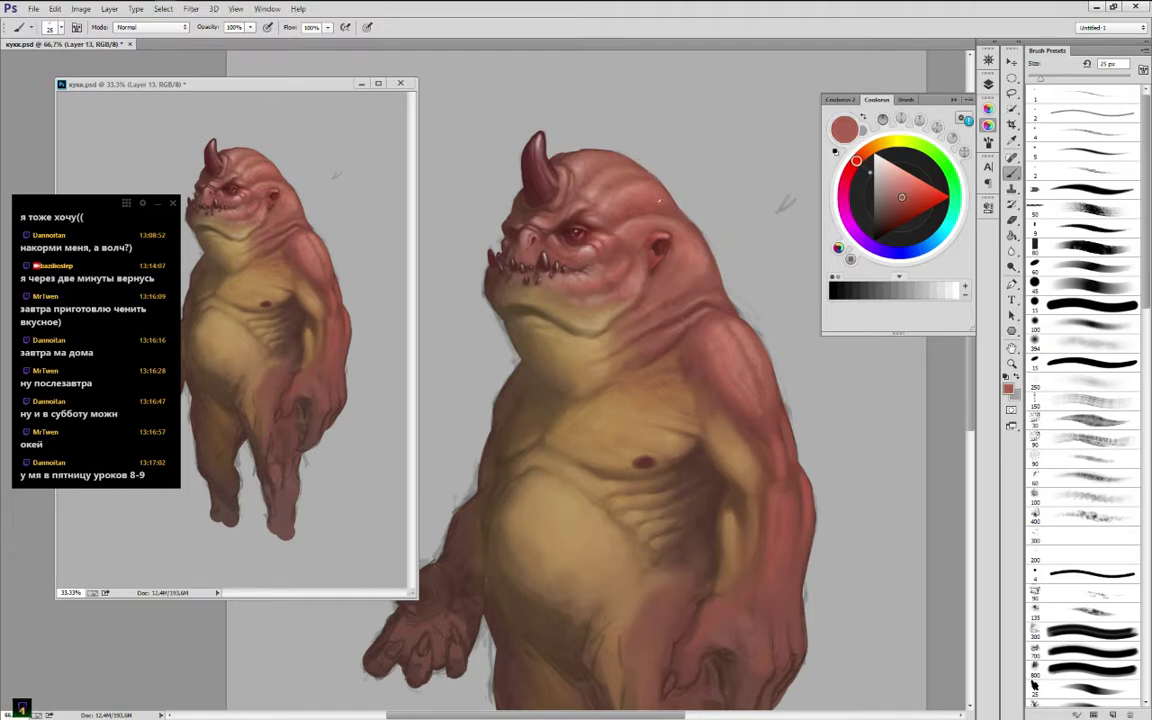
left_click(668, 205, "alt")
left_click(587, 162, "alt")
left_click(649, 182, "alt")
left_click(653, 187, "alt")
left_click(584, 172, "alt")
left_click(596, 192, "alt")
left_click(661, 210, "alt")
Blend the temple folds behind the eye with sampled pink and mid red
left_click(623, 212, "alt")
left_click(620, 214, "alt")
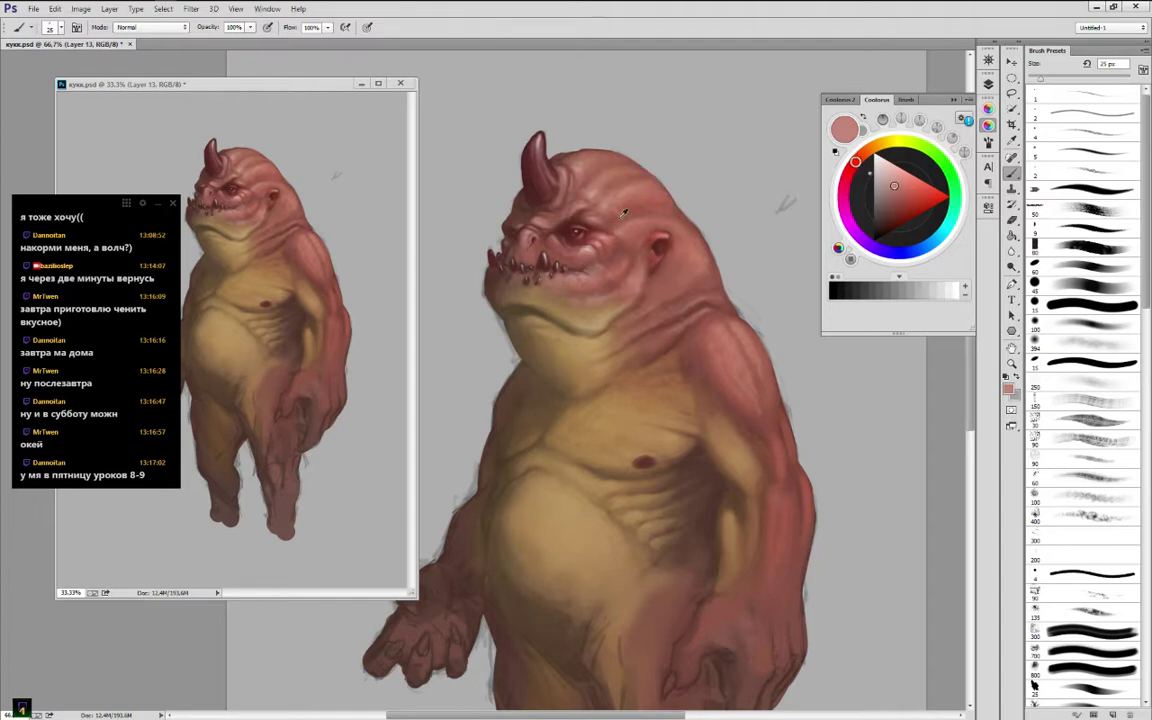
left_click(620, 213, "alt")
left_click(614, 224, "alt")
left_click(613, 230, "alt")
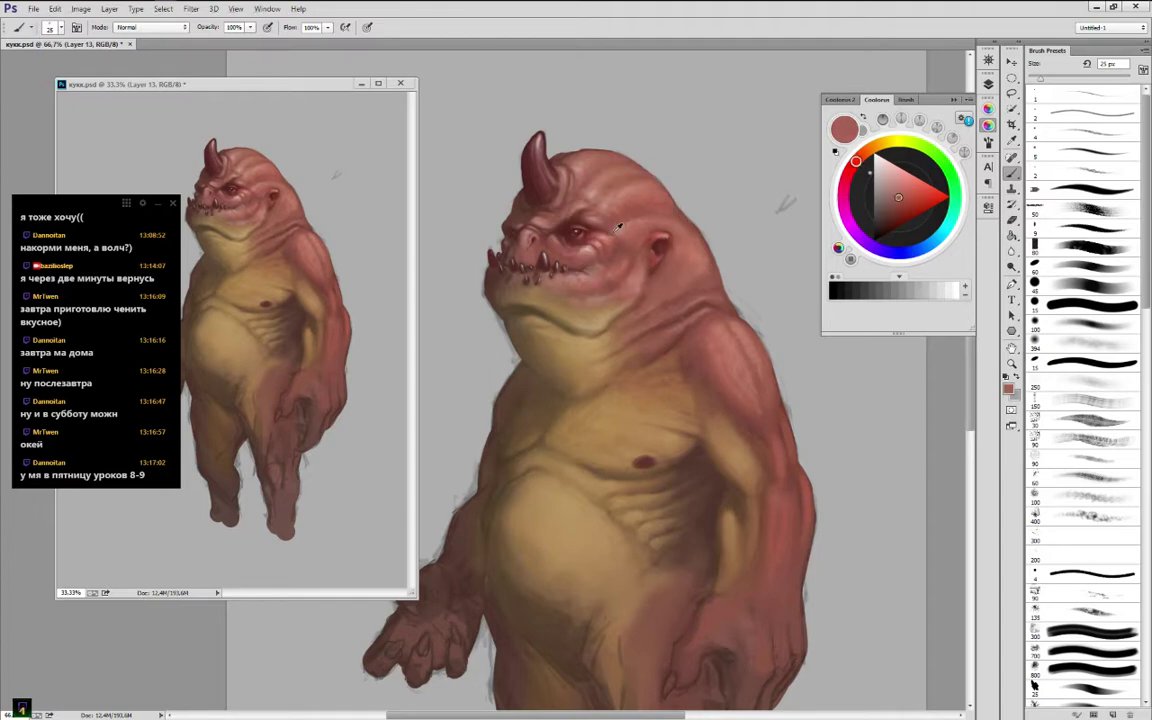
Refine the cheek folds below and behind the eye with sampled darker and mid reds
left_click(560, 213, "alt")
left_click(609, 245, "alt")
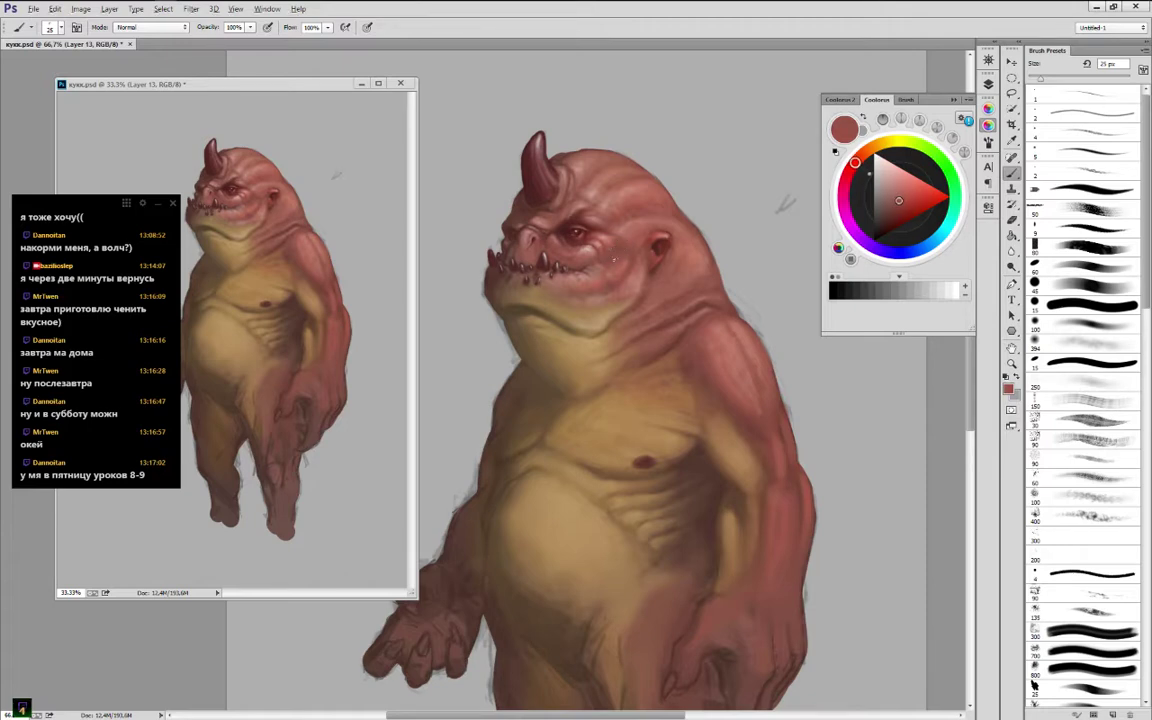
left_click(611, 250, "alt")
left_click(613, 269, "alt")
left_click(609, 263, "alt")
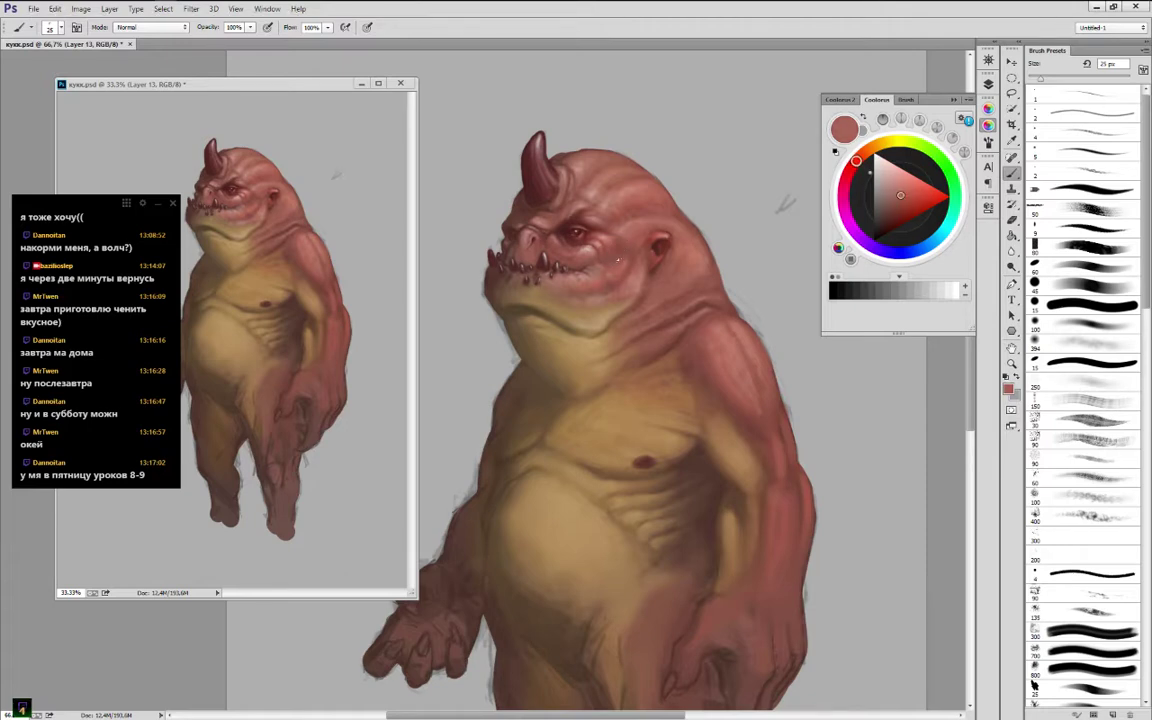
Blend the cheek folds behind and below the eye with sampled reds and save the document
left_click(617, 260, "alt")
left_click(623, 244, "alt")
left_click(630, 237, "alt")
key("ctrl+s")
left_click(636, 264, "alt")
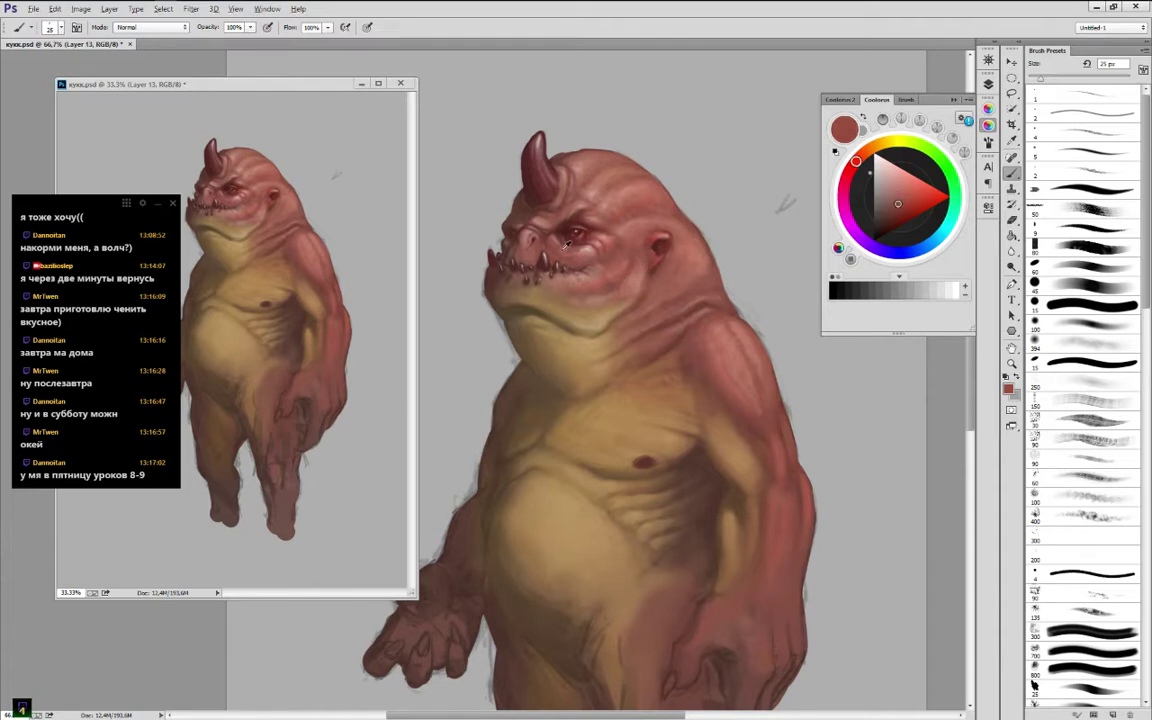
Refine the brow above the eye and the base of the horn with sampled mid reds and dark maroon
left_click(553, 222, "alt")
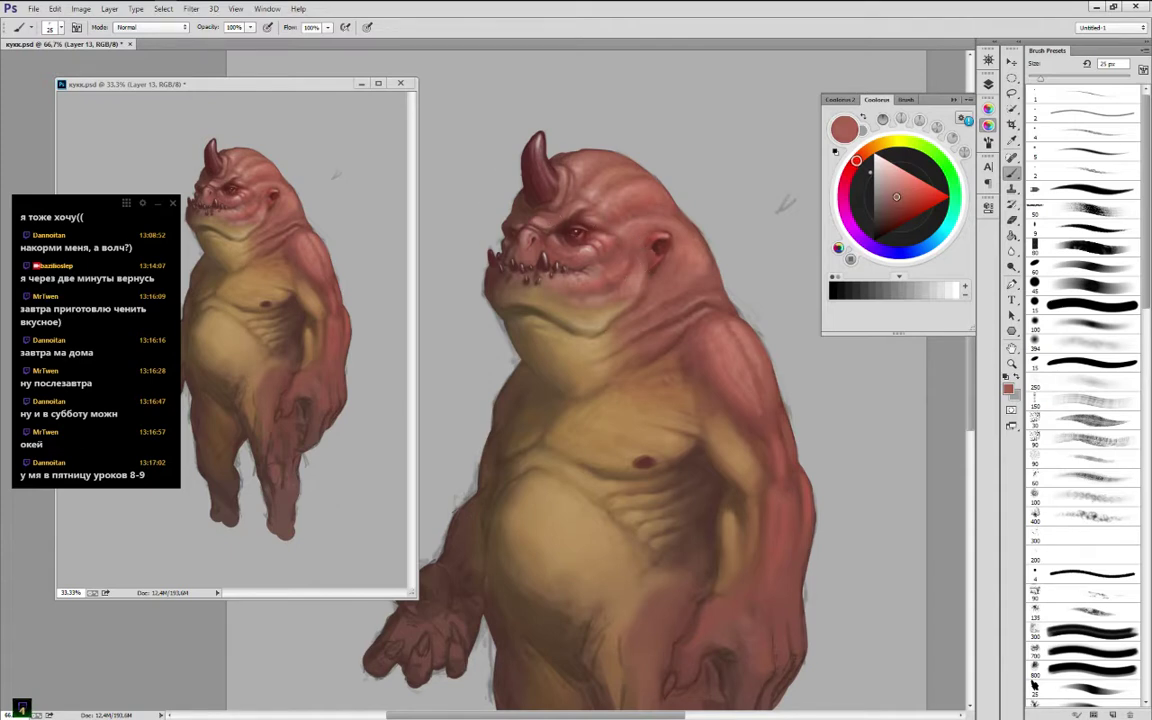
left_click(537, 190, "alt")
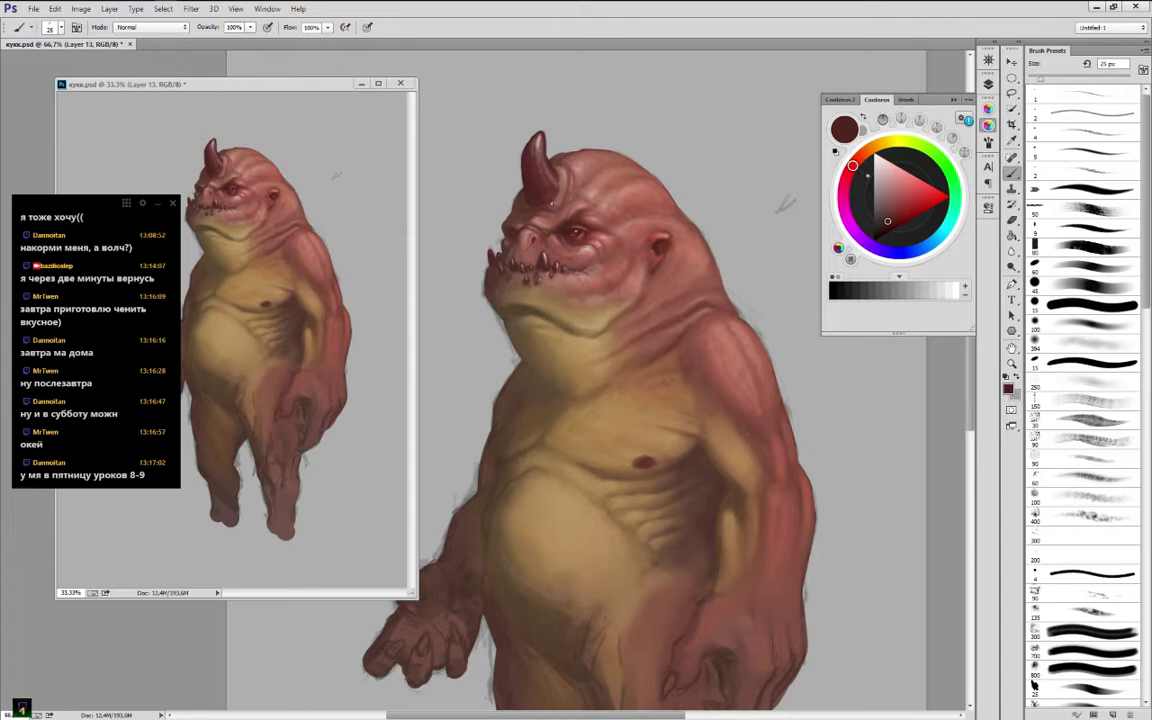
left_click(554, 179, "alt")
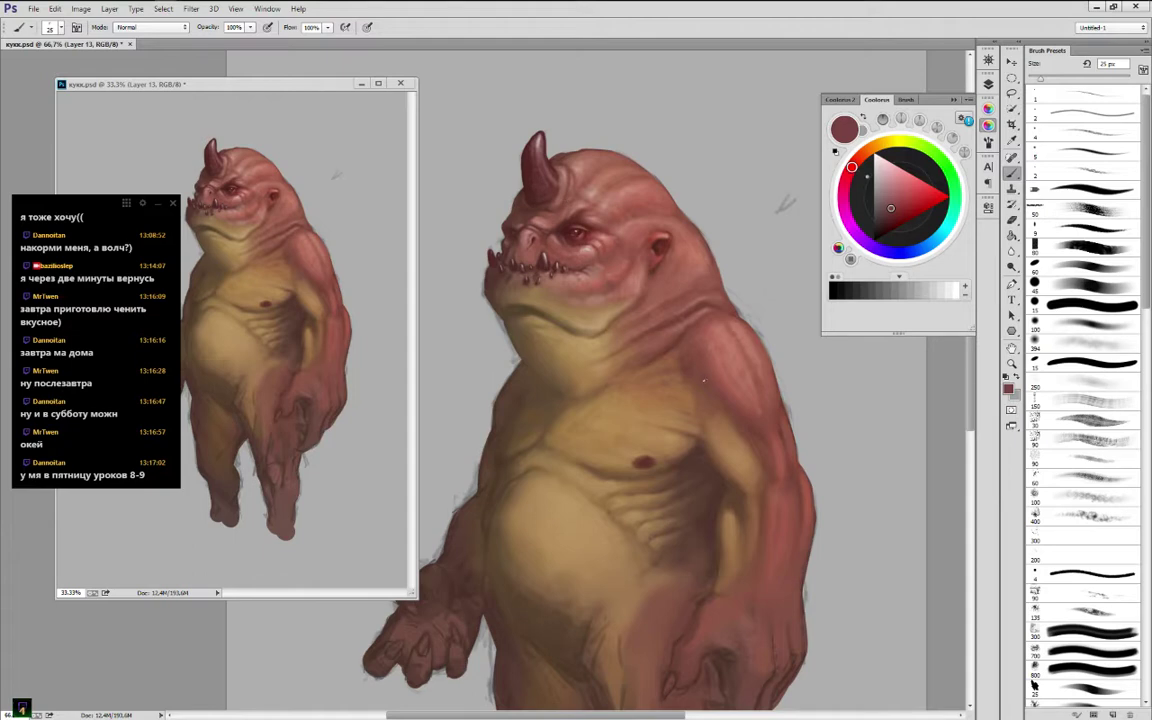
Blend the red lower cheek into the yellow jaw with sampled pink and tan tones
left_click(625, 332, "alt")
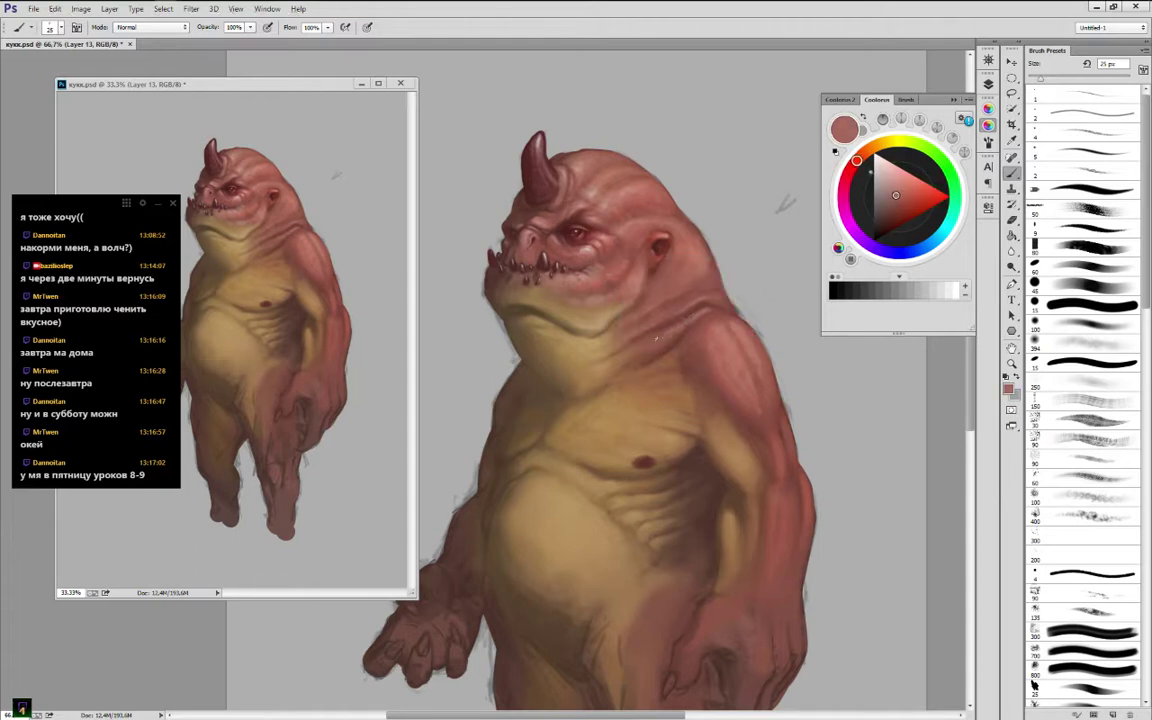
left_click(573, 257, "alt")
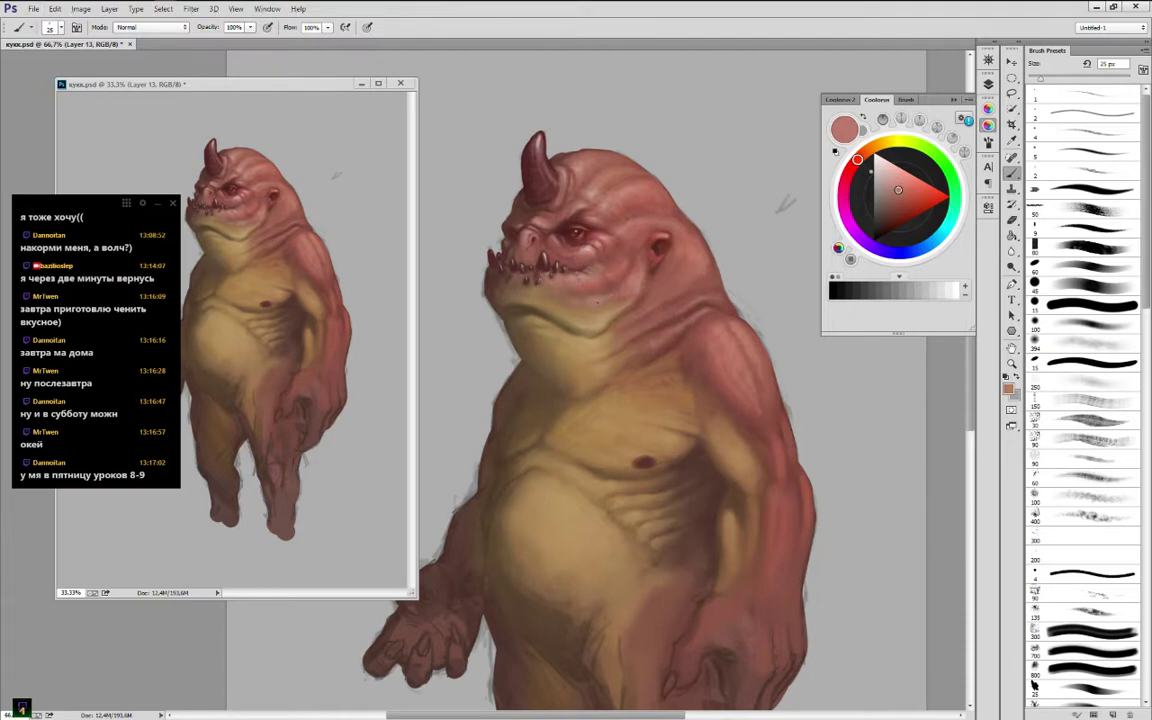
left_click(612, 304, "alt")
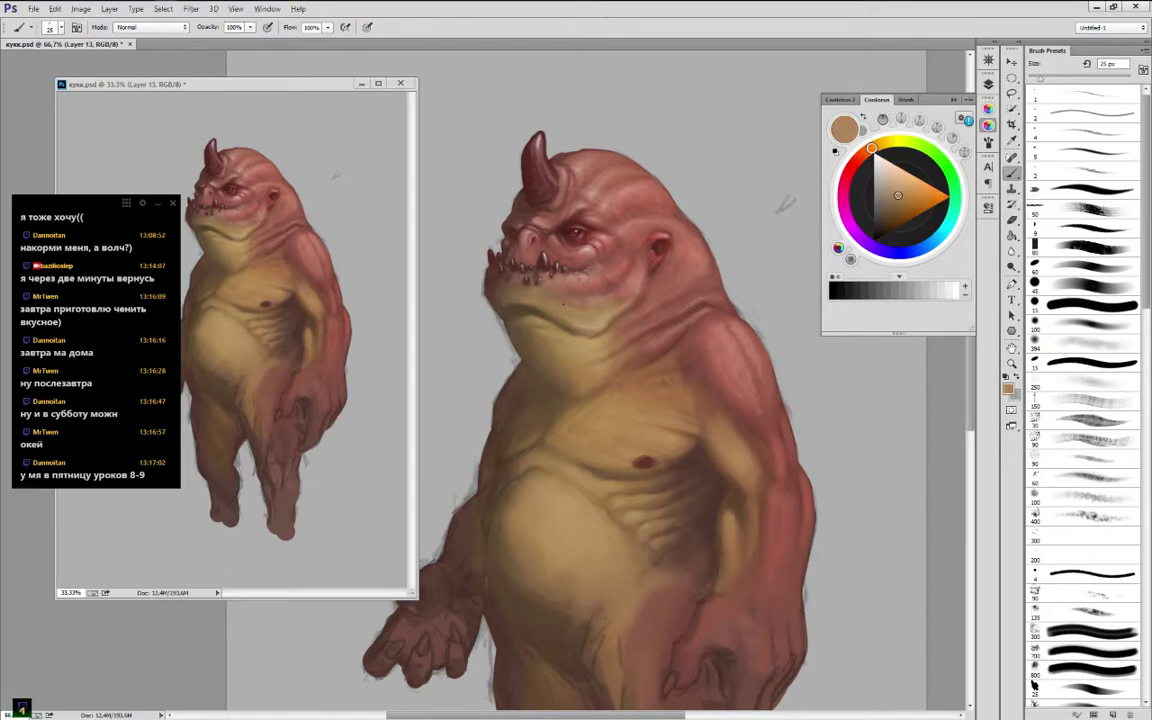
left_click(566, 296, "alt")
left_click(566, 306, "alt")
left_click(570, 305, "alt")
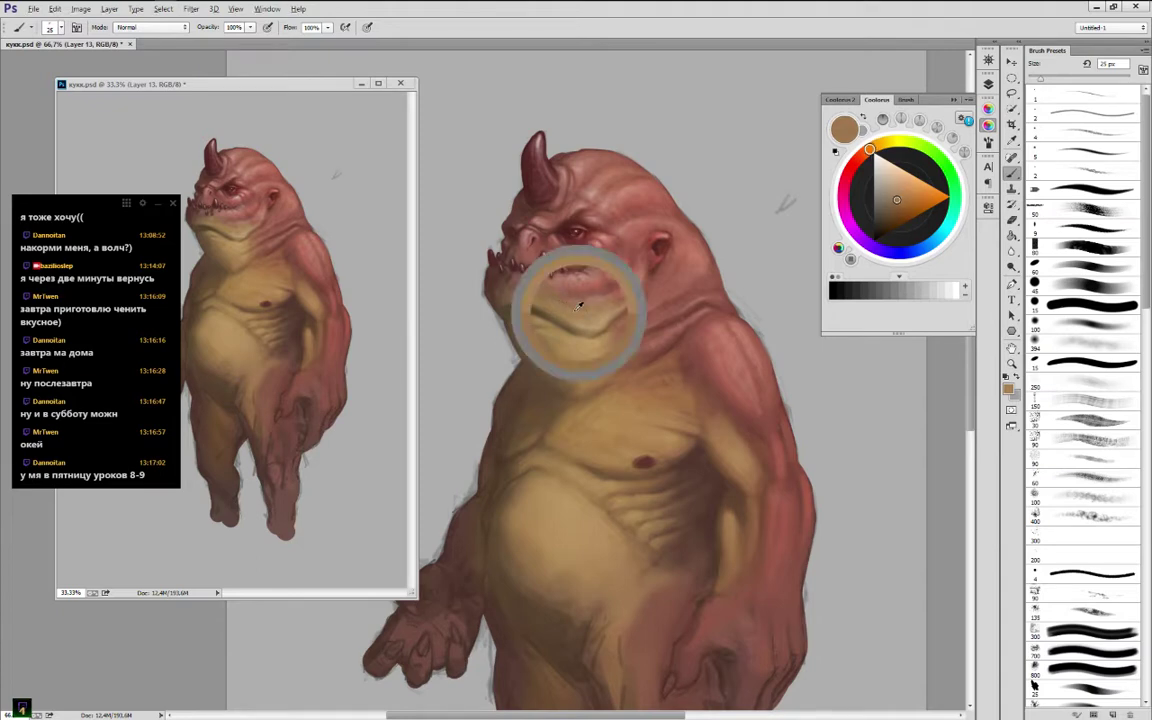
Shade the lower lip beneath the front teeth with sampled browns and tans
left_click(540, 301, "alt")
left_click(531, 300, "alt")
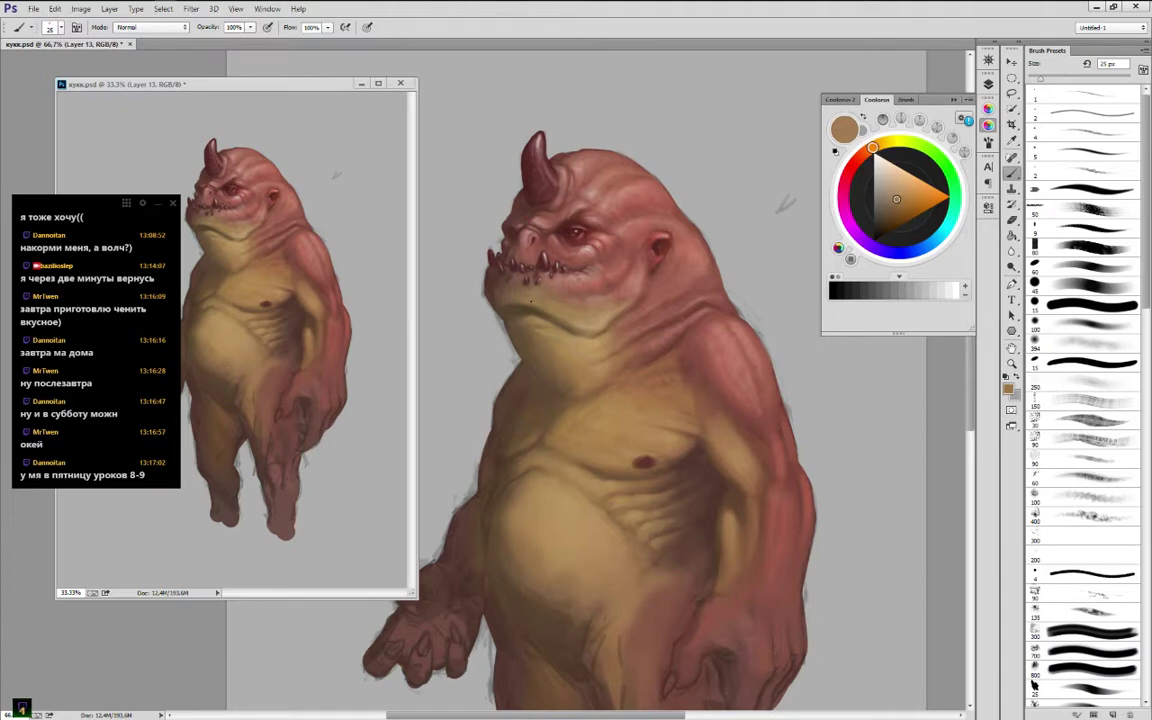
left_click(529, 300, "alt")
left_click(505, 278, "alt")
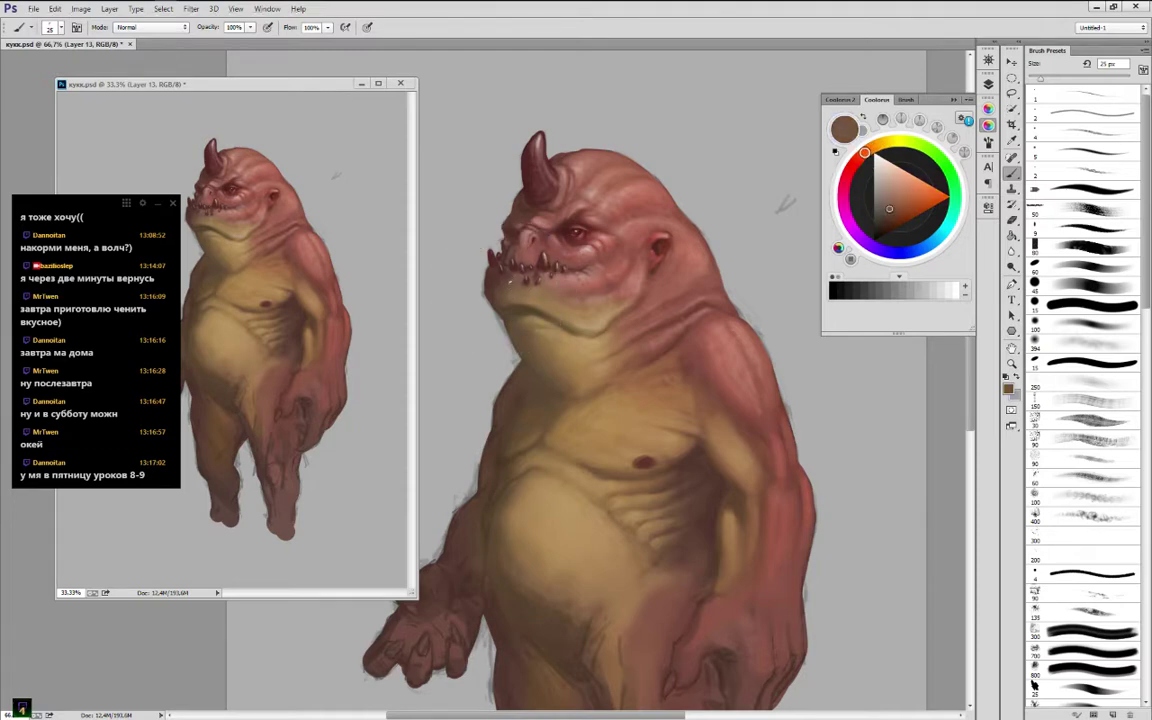
left_click(515, 282, "alt")
left_click(536, 295, "alt")
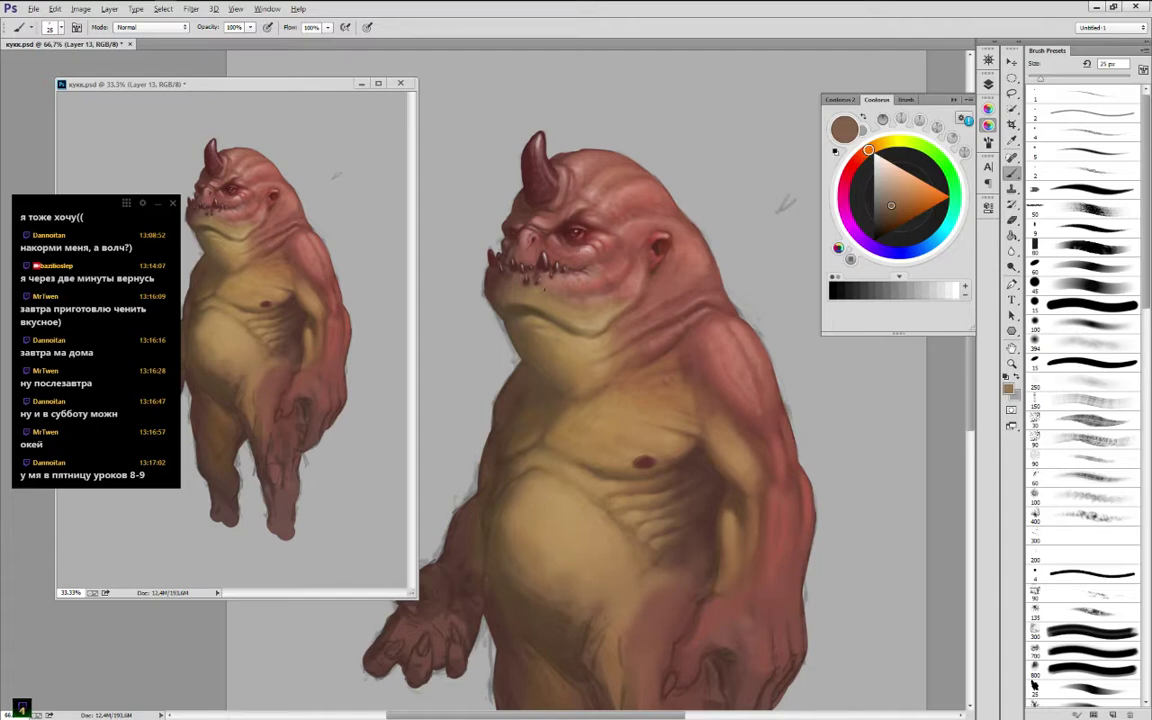
left_click(549, 297, "alt")
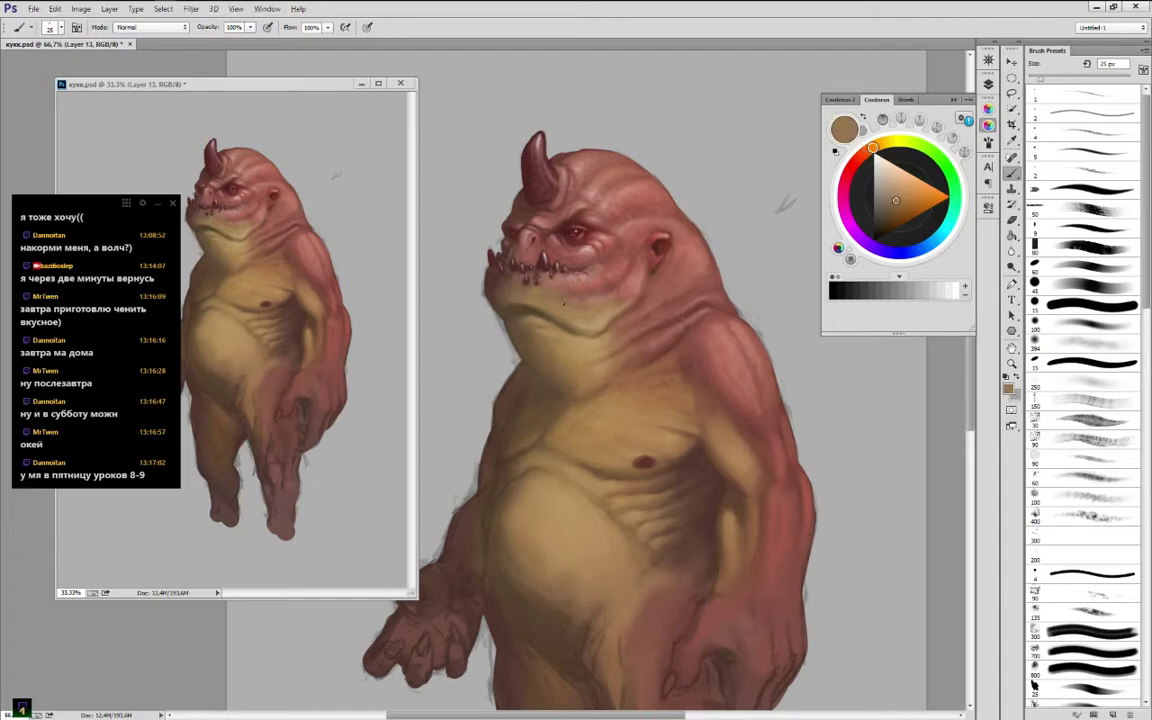
Smooth the yellow jaw above the long mouth-shaped fold with sampled light tans
left_click(580, 302, "alt")
left_click(583, 311, "alt")
left_click(584, 307, "alt")
left_click(548, 306, "alt")
left_click(530, 298, "alt")
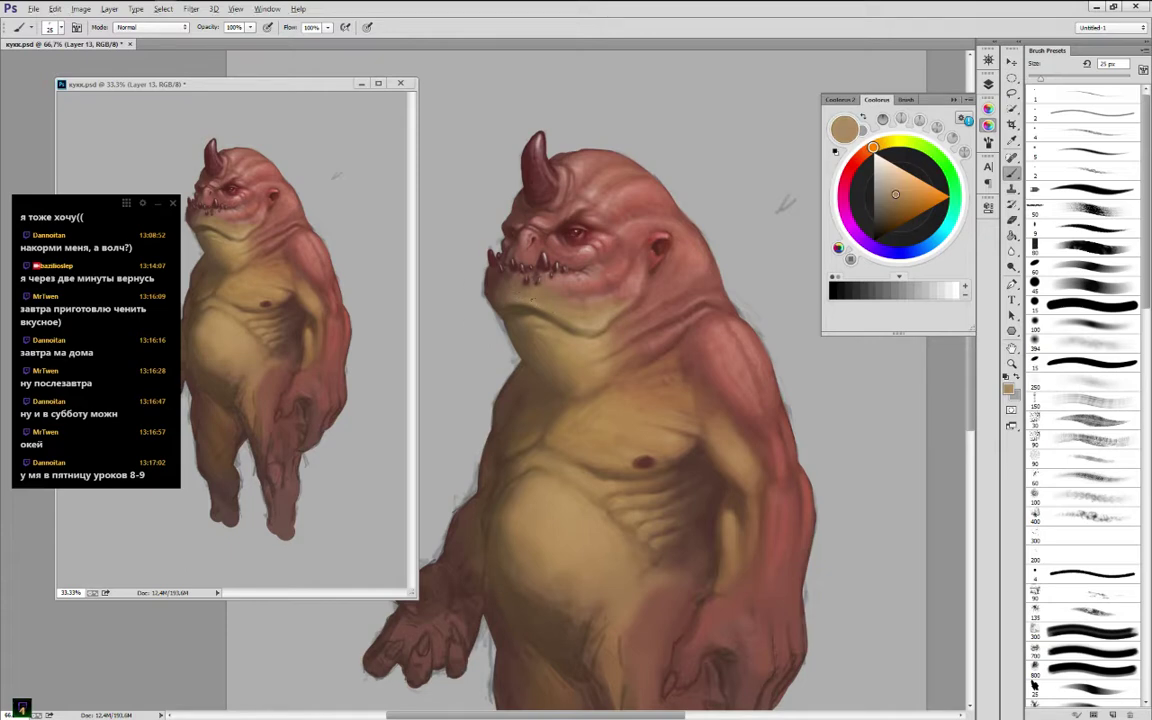
Darken the front of the chin below the front tusk with sampled browns and dark reds
left_click(509, 296, "alt")
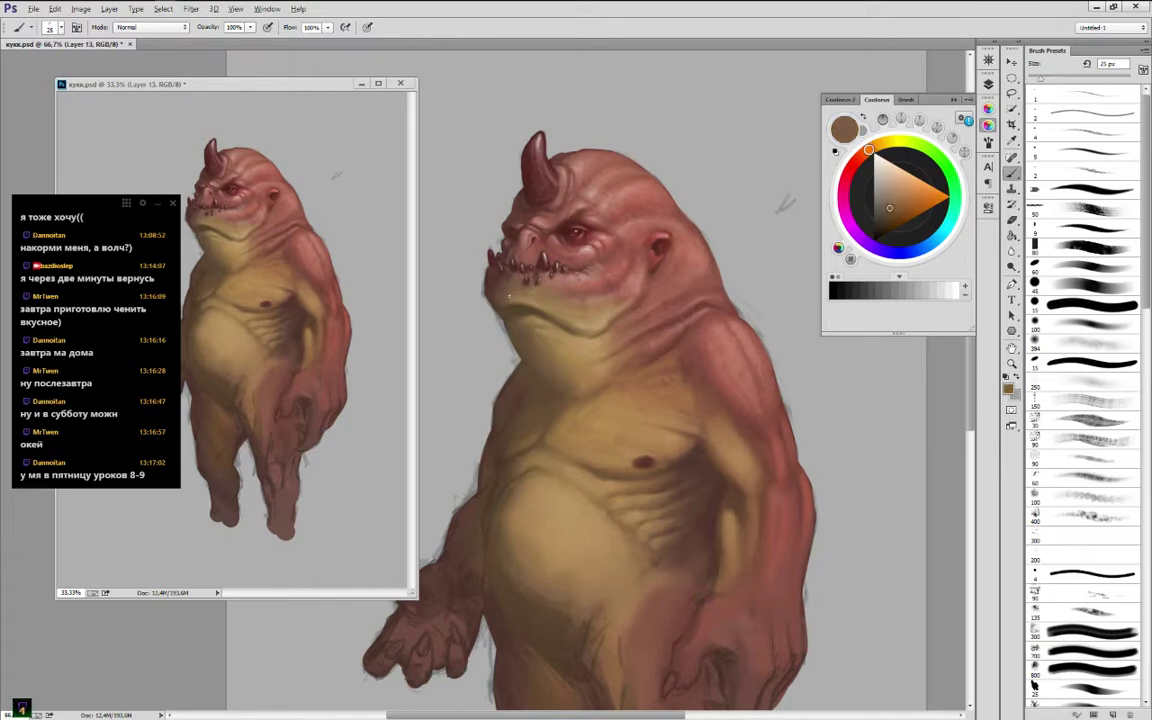
left_click(503, 290, "alt")
left_click(497, 283, "alt")
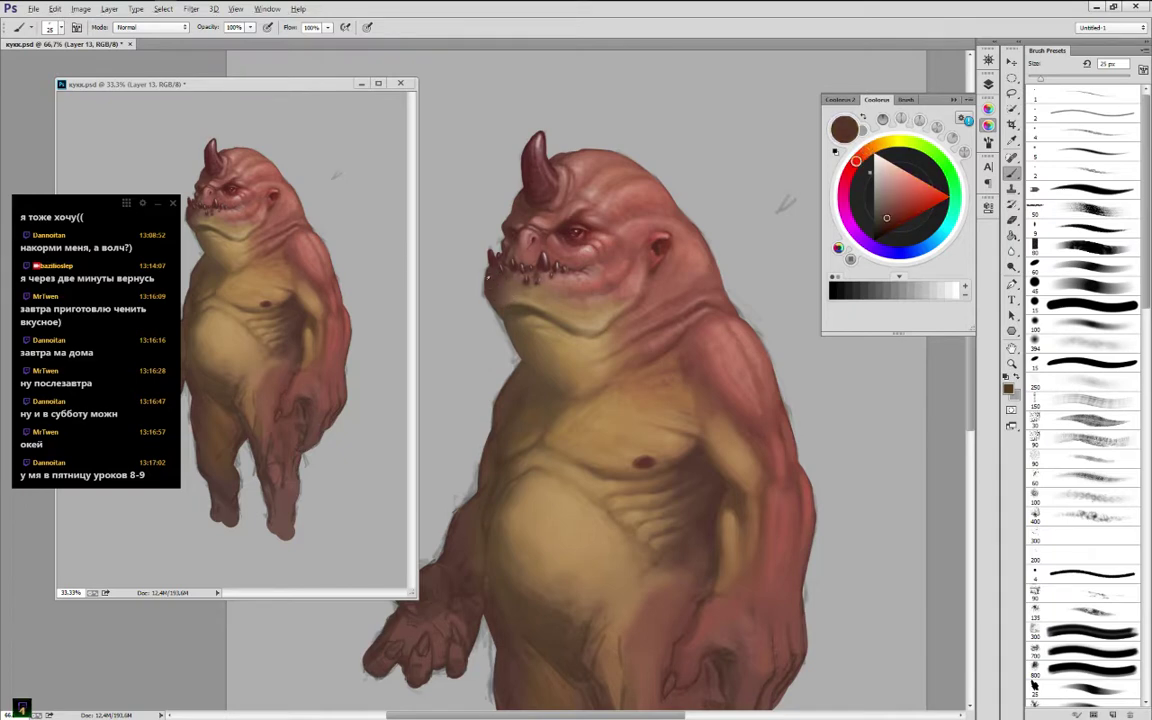
left_click(488, 279, "alt")
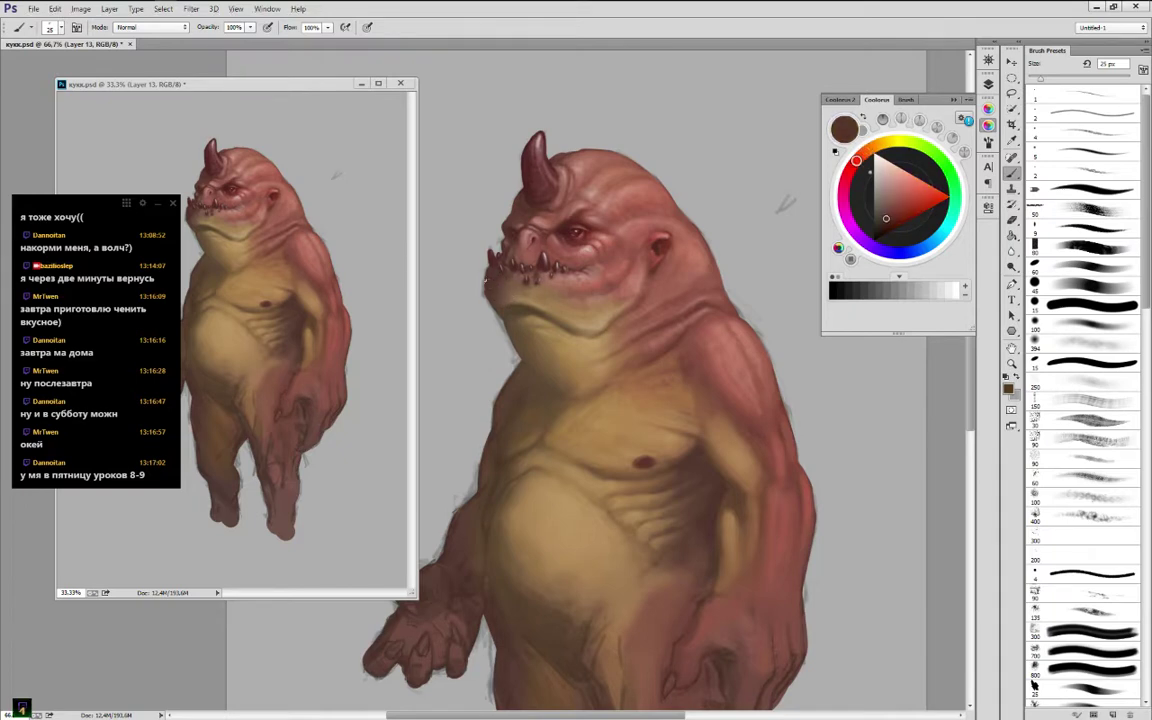
left_click(491, 300, "alt")
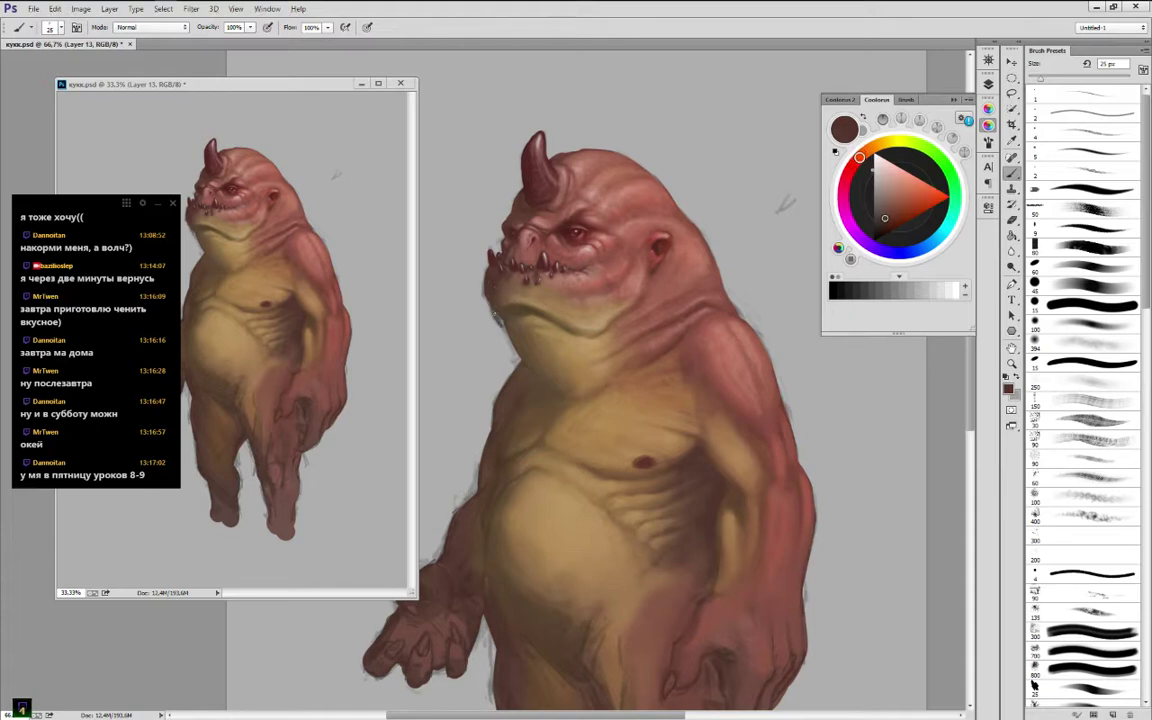
Define the chin's lower front edge and the front end of the jaw fold with sampled dark browns
left_click(495, 304, "alt")
left_click(488, 312, "alt")
left_click(499, 318, "alt")
left_click(502, 322, "alt")
left_click(500, 320, "alt")
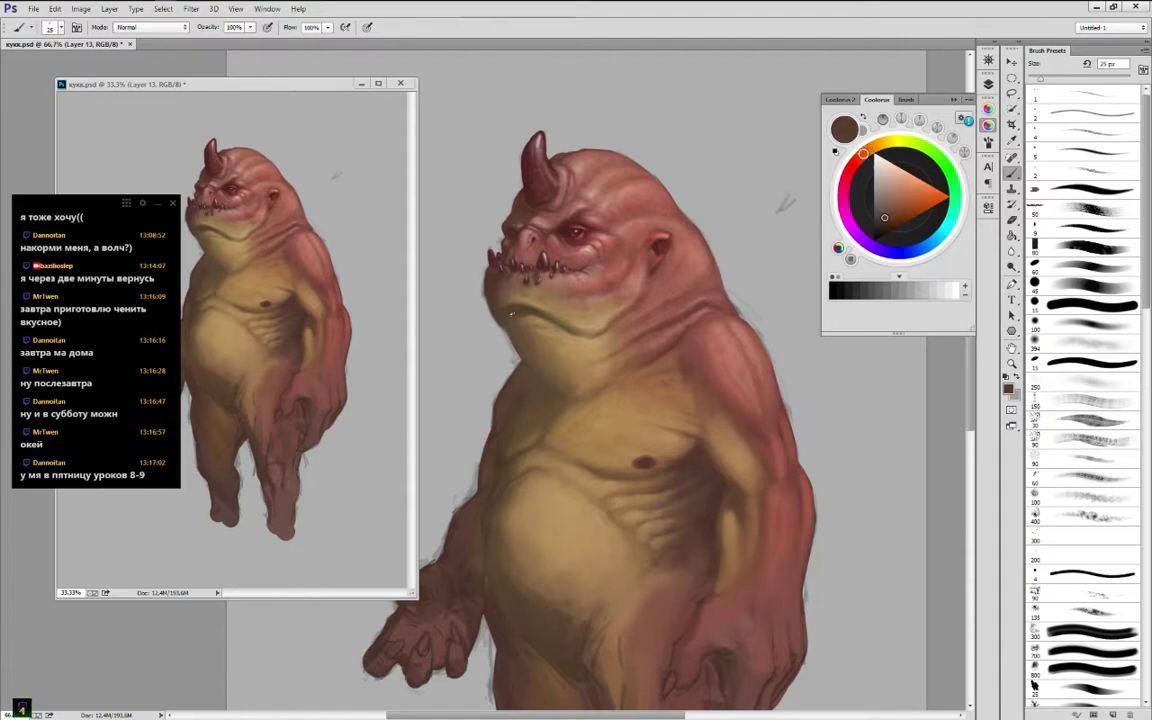
left_click(501, 302, "alt")
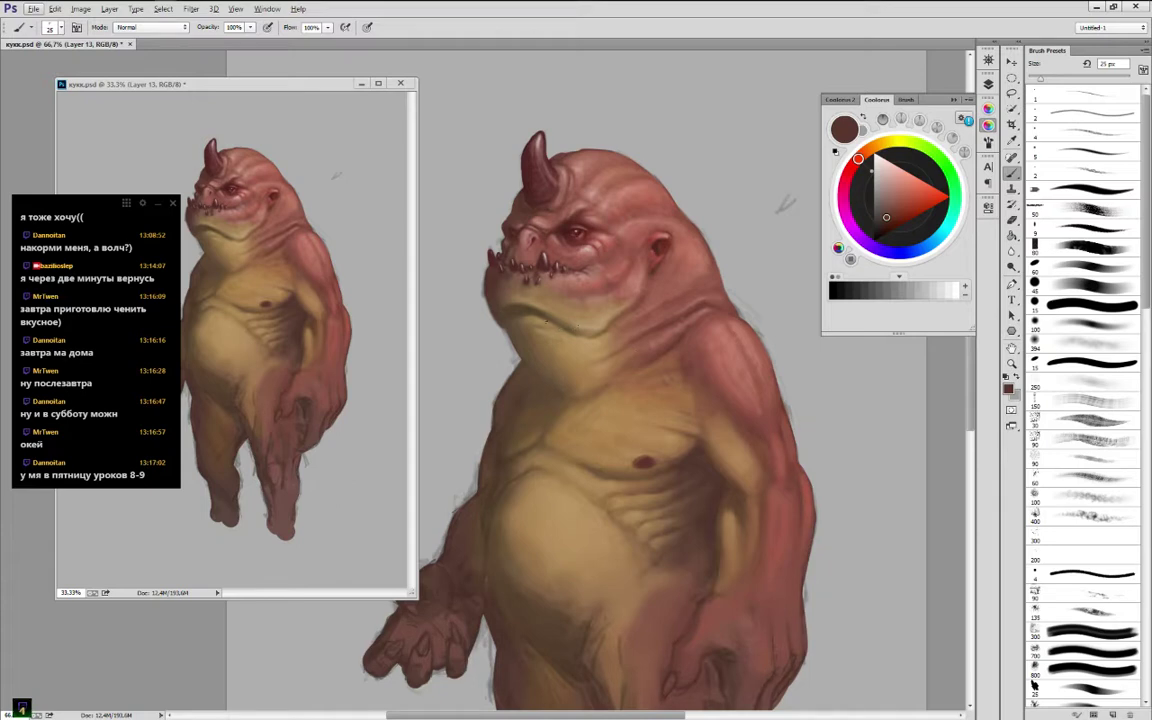
Clean up the outer contour of the front jaw with the sampled background grey
left_click(489, 294, "alt")
key("alt")
left_click(476, 277, "alt")
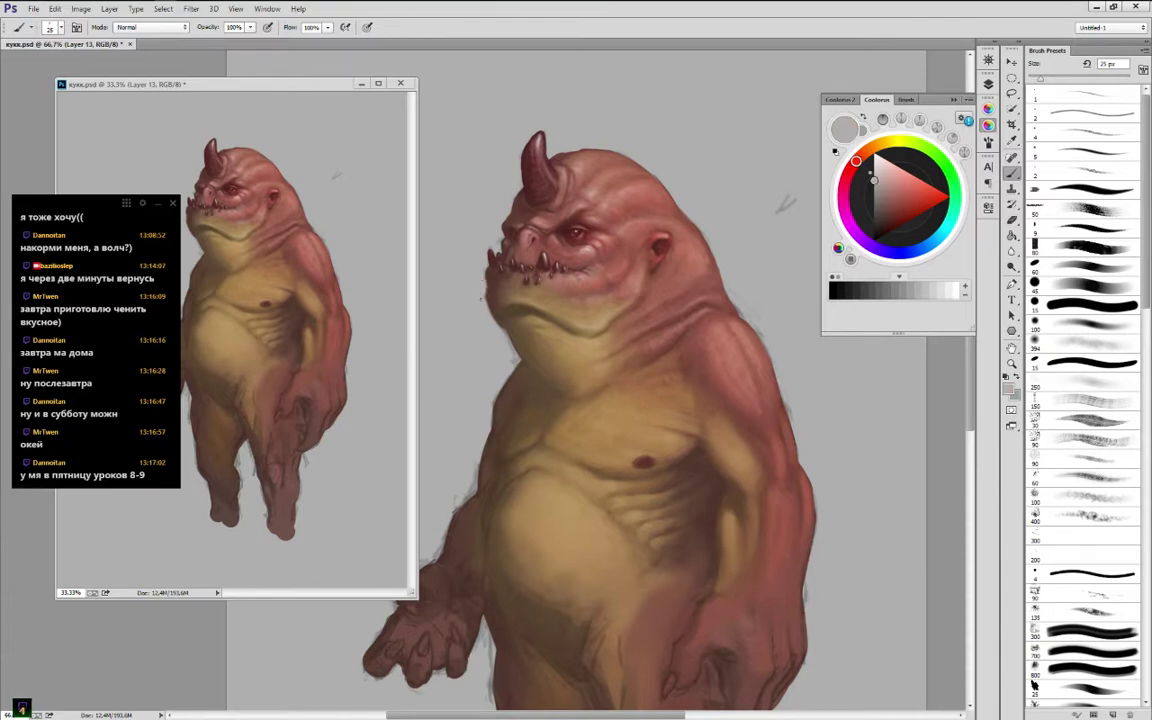
key("alt")
left_click(455, 270, "alt")
Soften the lower cheek behind the teeth with sampled muted pink and reddish brown
left_click(512, 264, "alt")
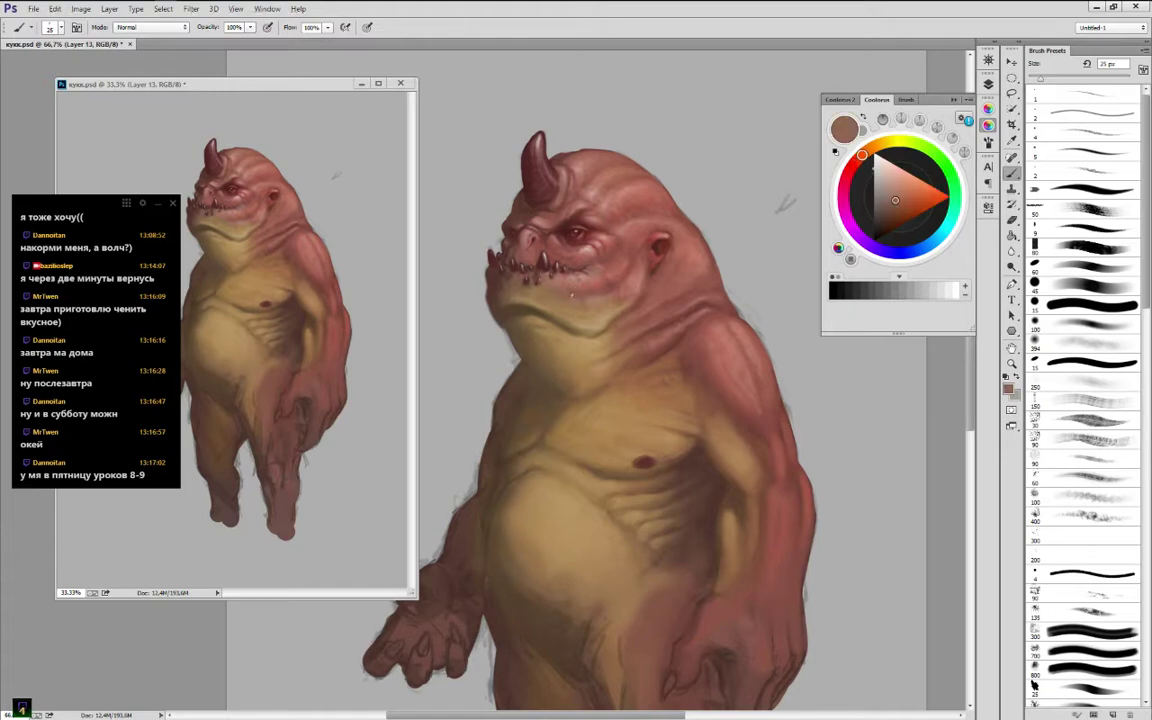
left_click(515, 262, "alt")
left_click(599, 295, "alt")
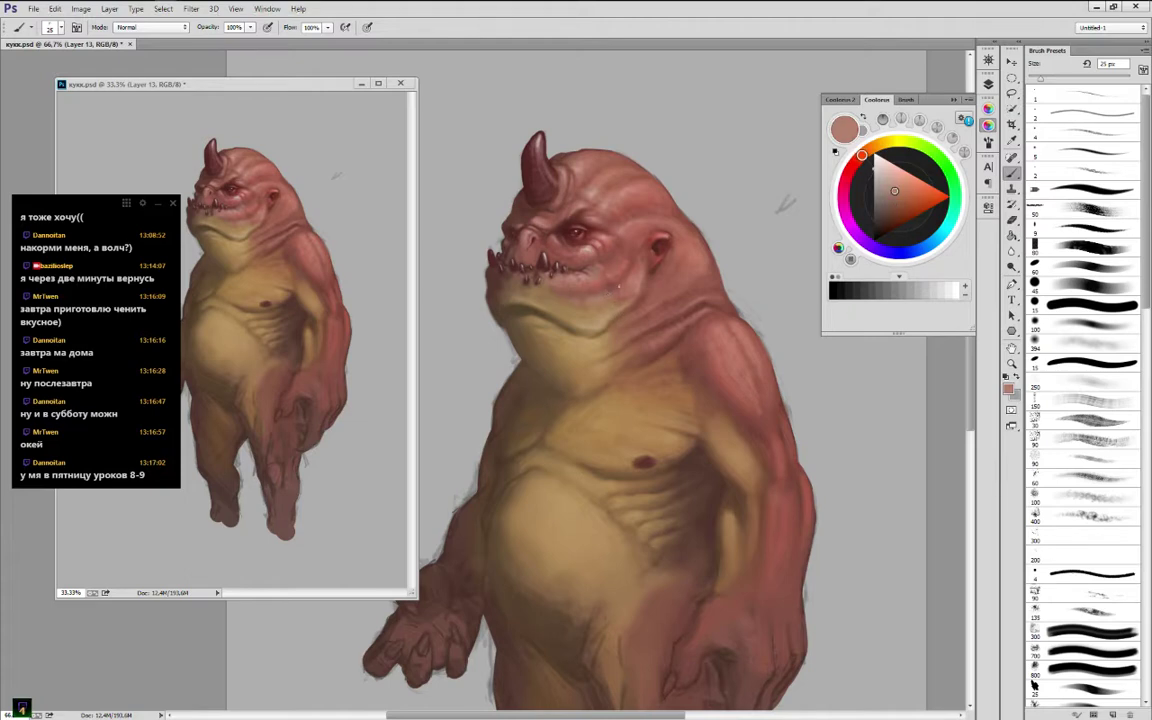
left_click(619, 287, "alt")
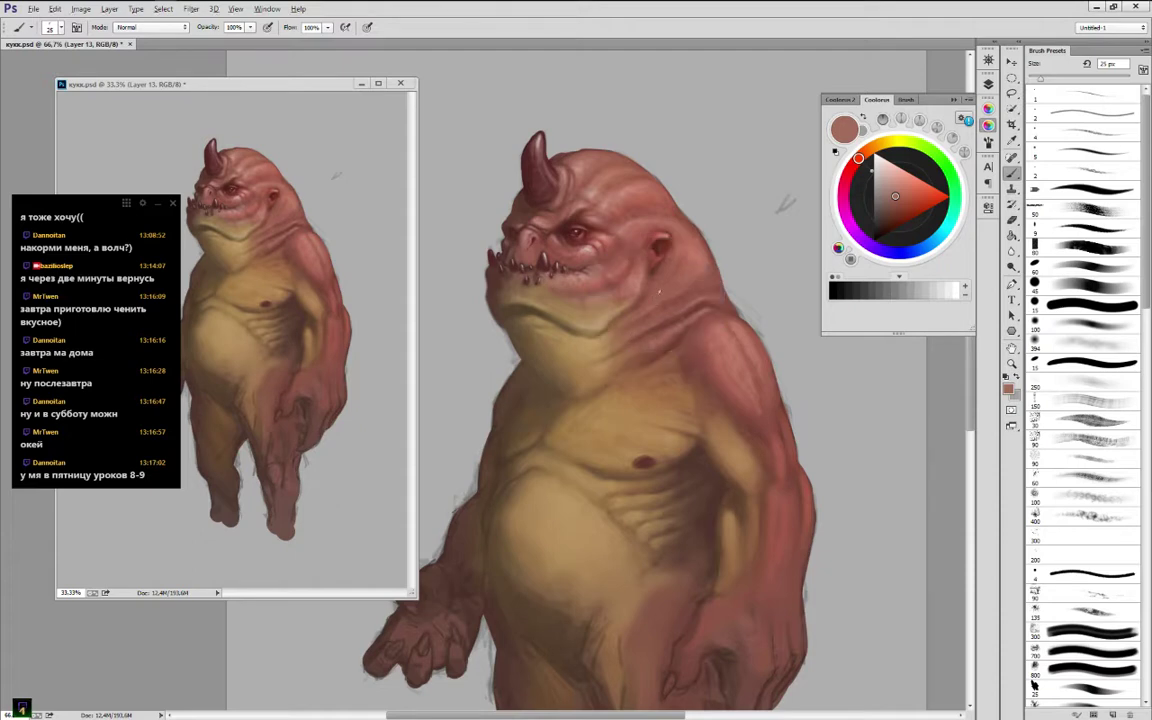
Smooth the neck and the back of the head behind the ear with sampled reds
left_click(688, 285, "alt")
left_click(709, 263, "alt")
left_click(710, 267, "alt")
left_click(680, 214, "alt")
left_click(706, 310, "alt")
Refine the forehead folds directly behind the horn with sampled light pink and mid reds
left_click(582, 161, "alt")
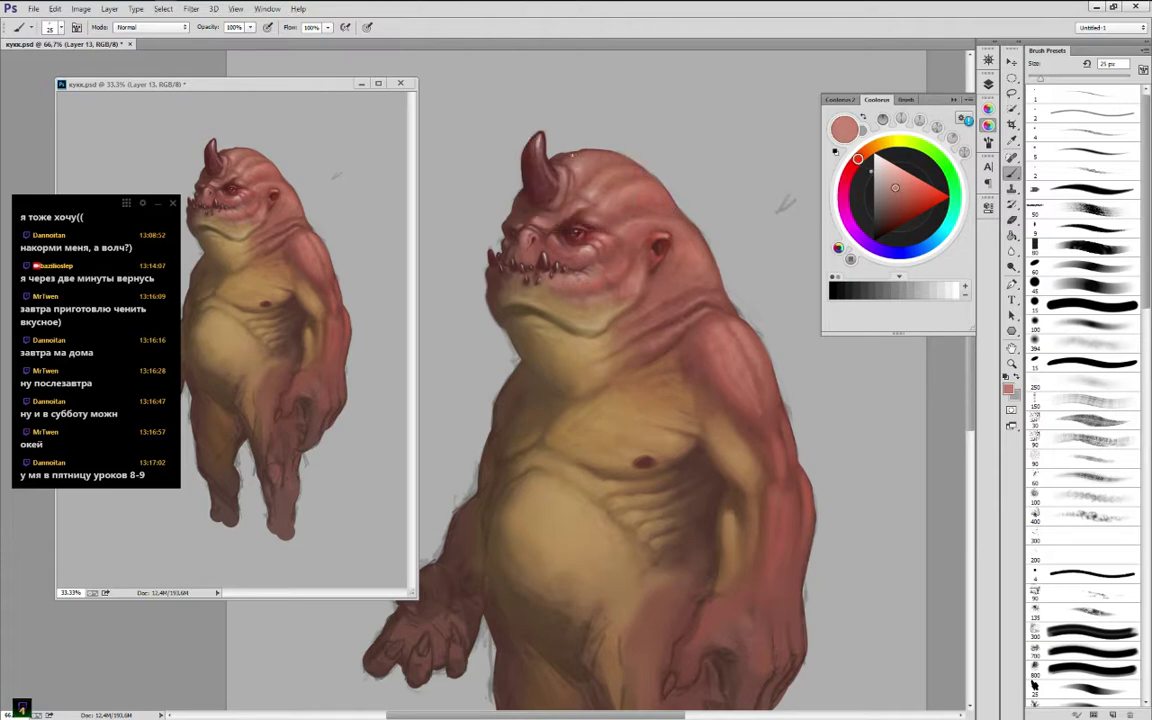
left_click(580, 166, "alt")
left_click(574, 172, "alt")
left_click(577, 169, "alt")
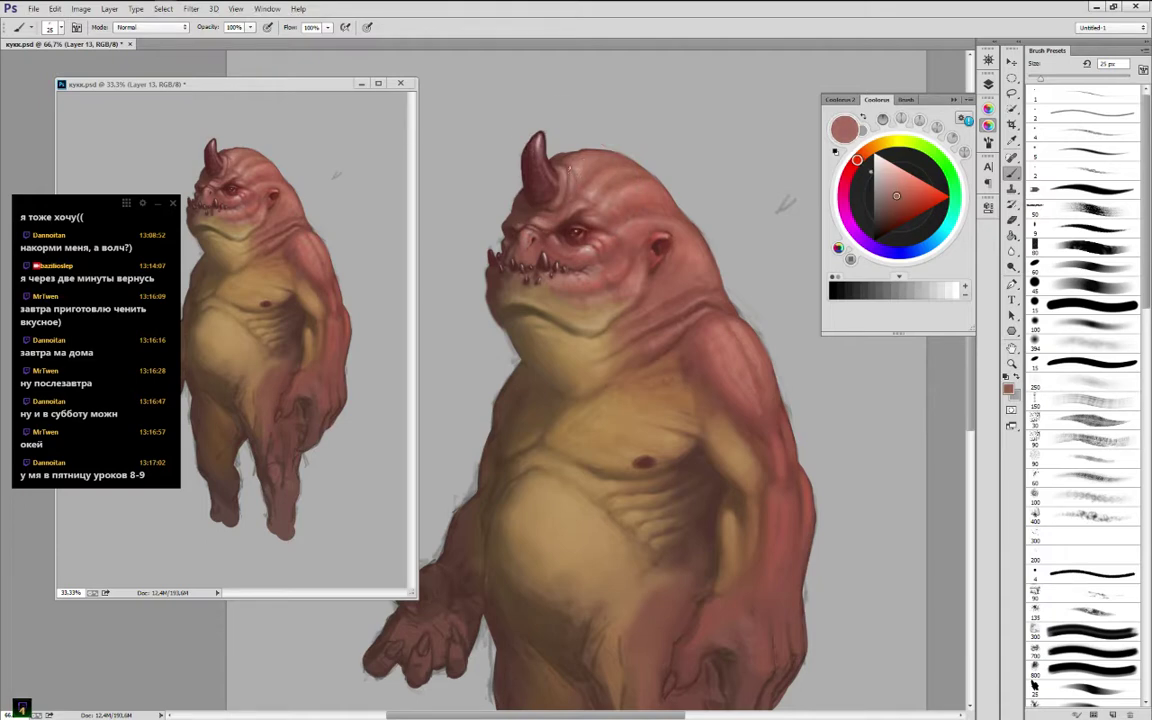
left_click(565, 178, "alt")
left_click(565, 179, "alt")
left_click(577, 178, "alt")
Refine the horn's shading from tip to base with sampled dark and muted maroon tones
left_click(548, 138, "alt")
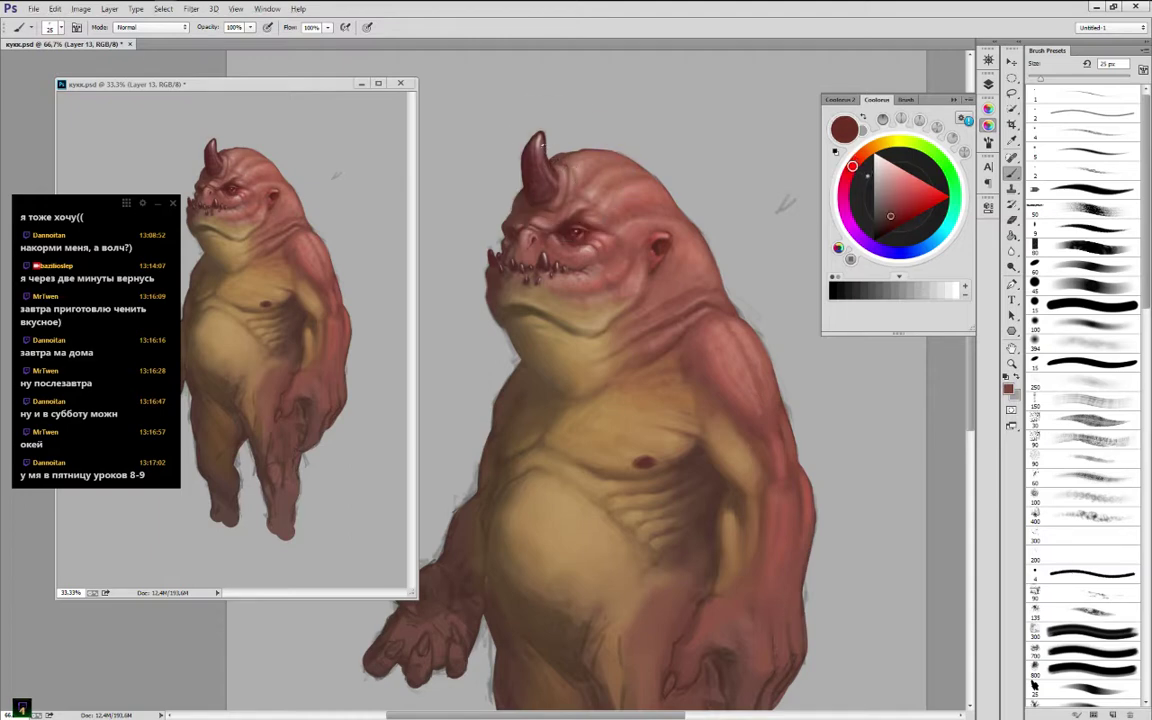
left_click(548, 170, "alt")
left_click(488, 125, "alt")
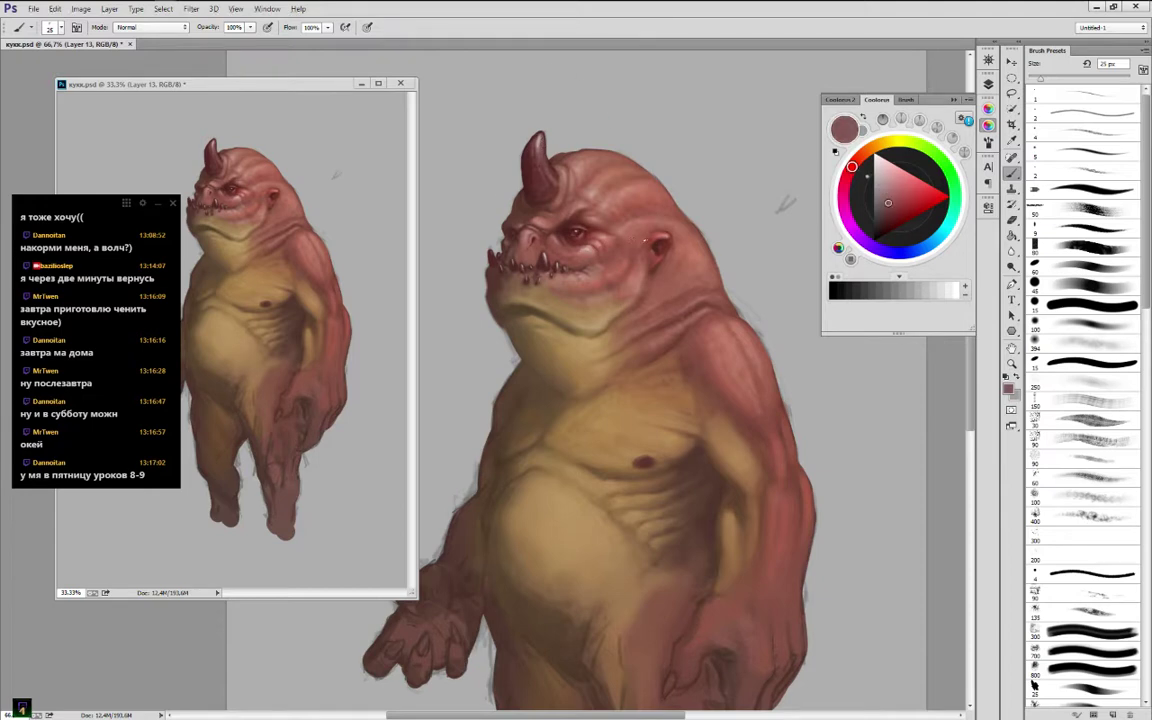
left_click(536, 175, "alt")
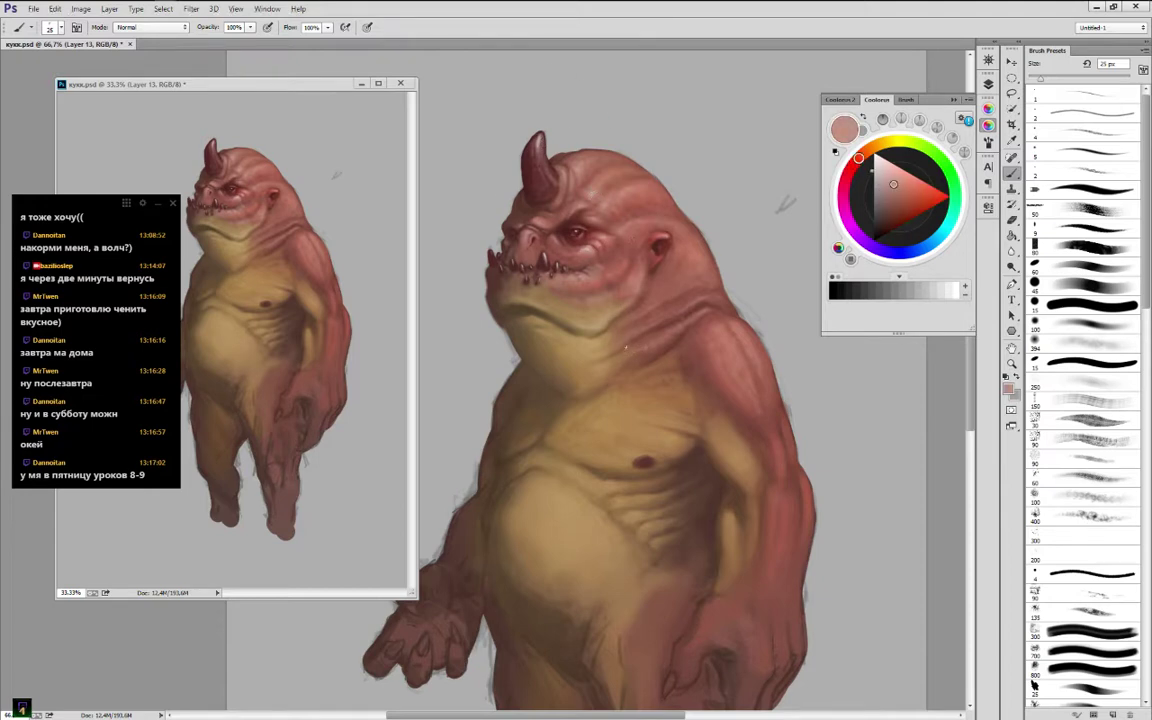
Add small highlights on the throat beneath the jaw fold with white and sampled light beige
left_click_drag(888, 172, 832, 117)
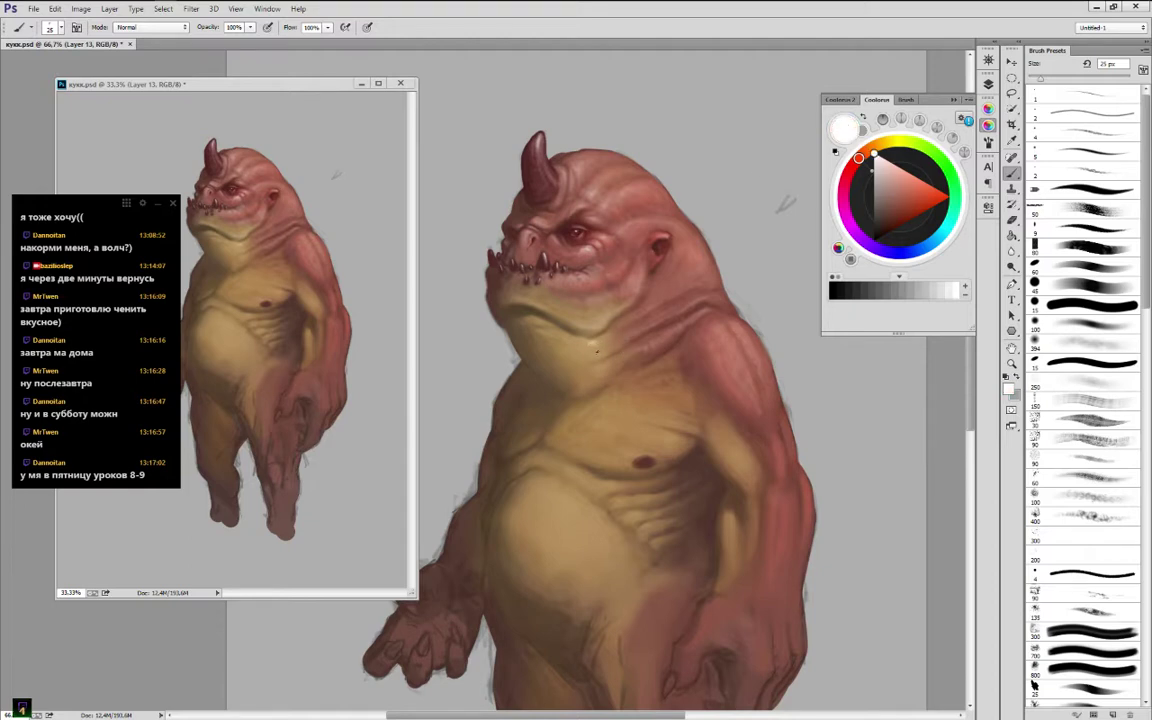
left_click(593, 346, "alt")
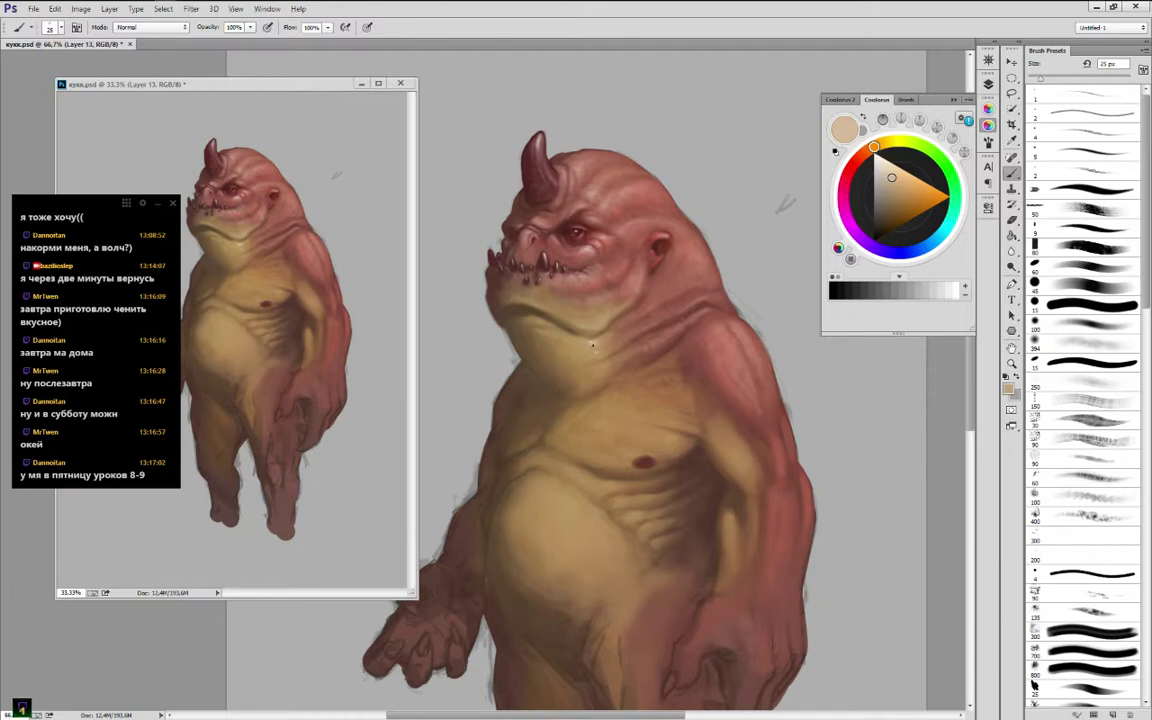
left_click(530, 306, "alt")
left_click(585, 337, "alt")
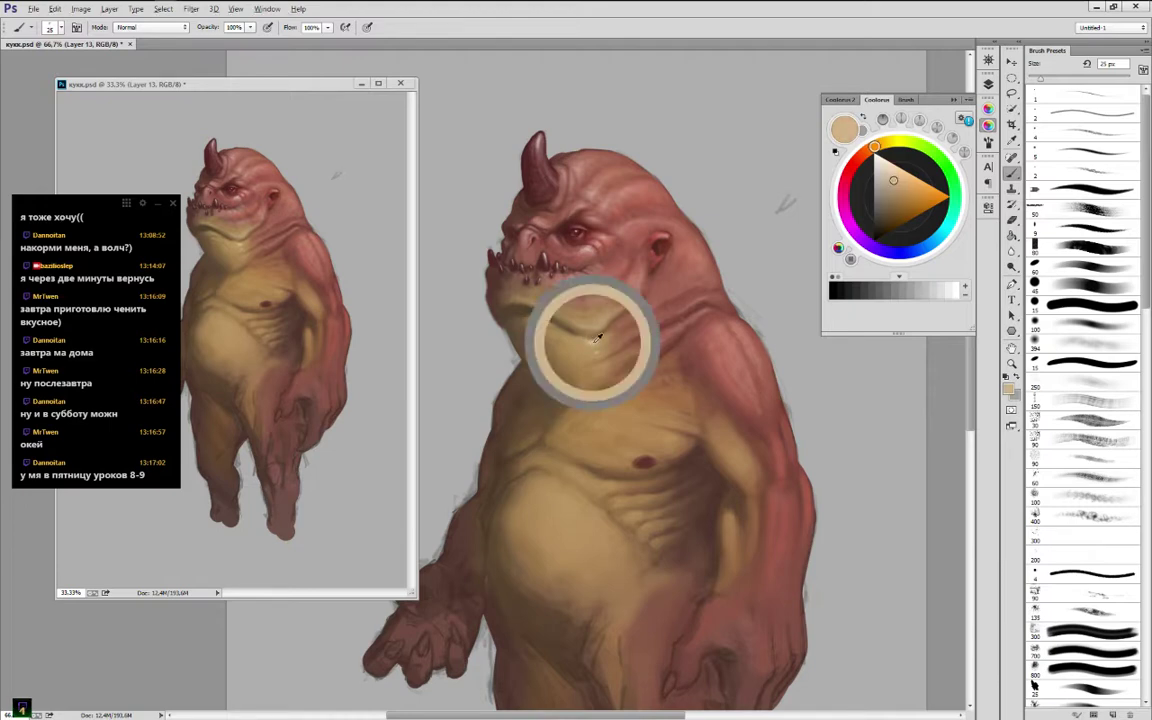
left_click(596, 338, "alt")
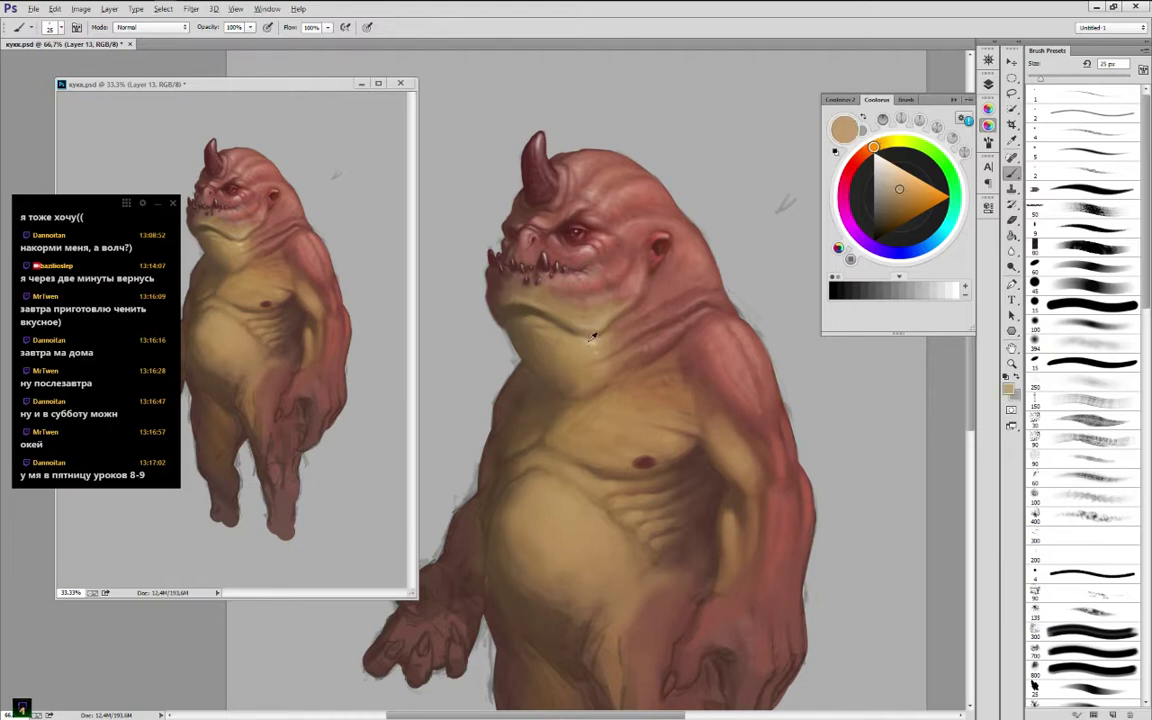
Blend the throat highlights into the skin under the jaw fold with sampled tans and ochre
left_click(581, 343, "alt")
left_click(598, 346, "alt")
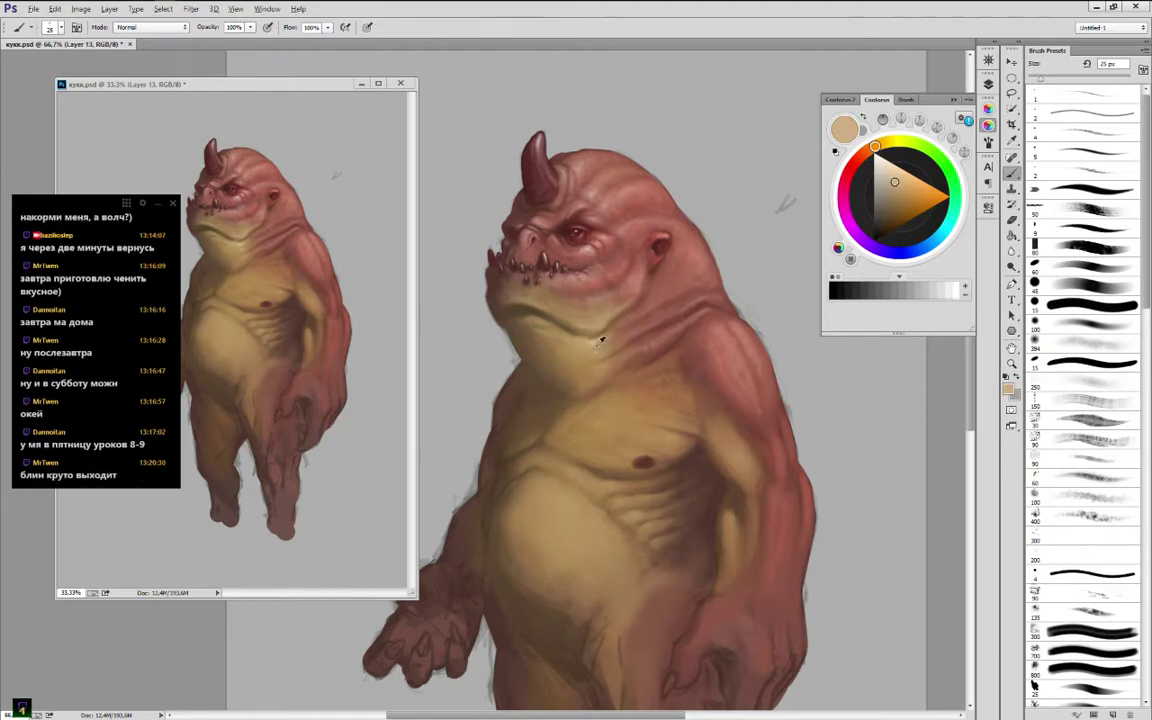
left_click(602, 339, "alt")
left_click(602, 338, "alt")
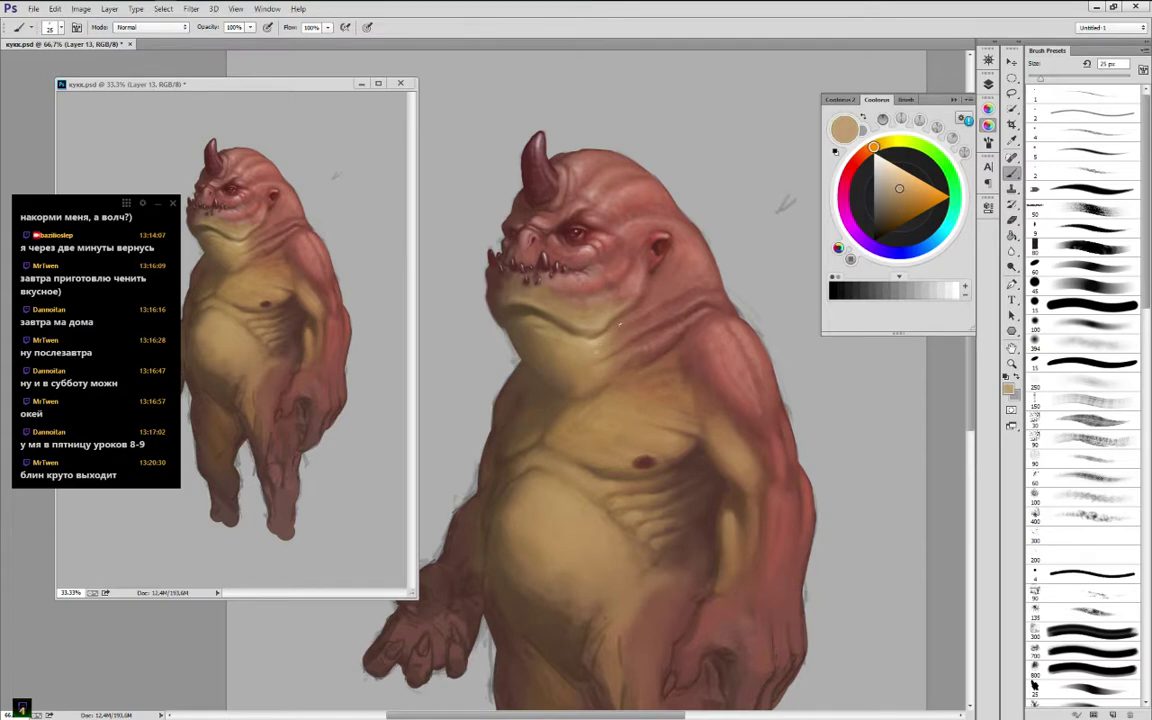
left_click(597, 356, "alt")
left_click(590, 353, "alt")
left_click(579, 341, "alt")
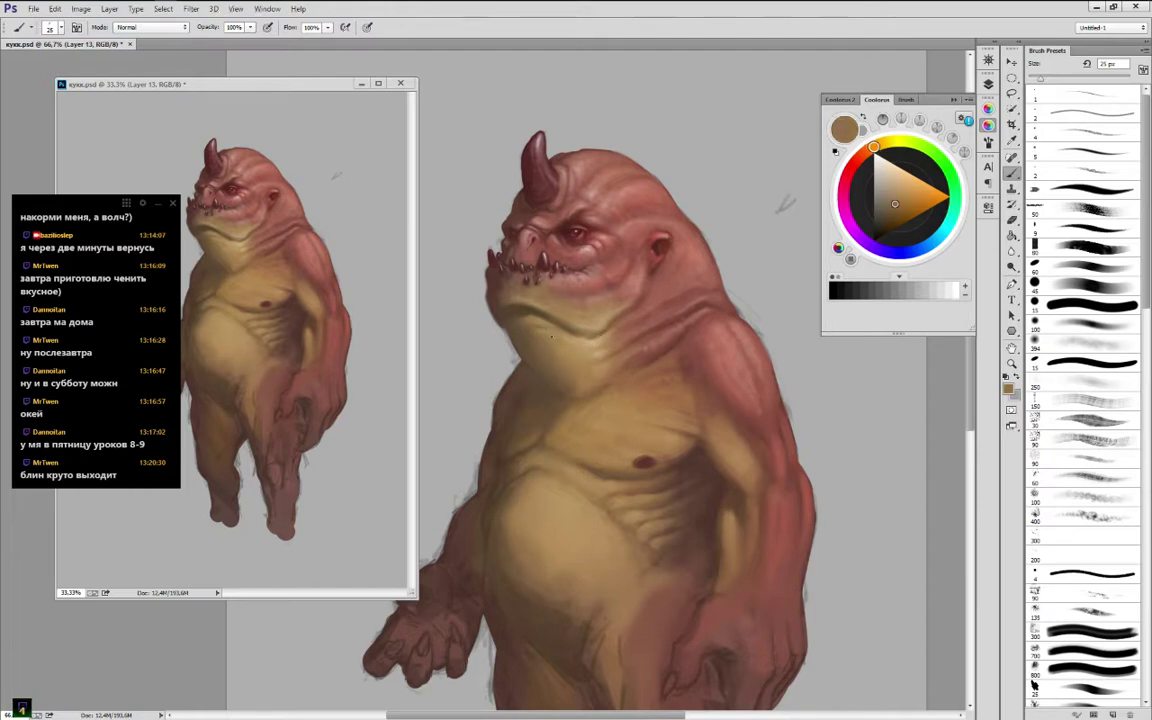